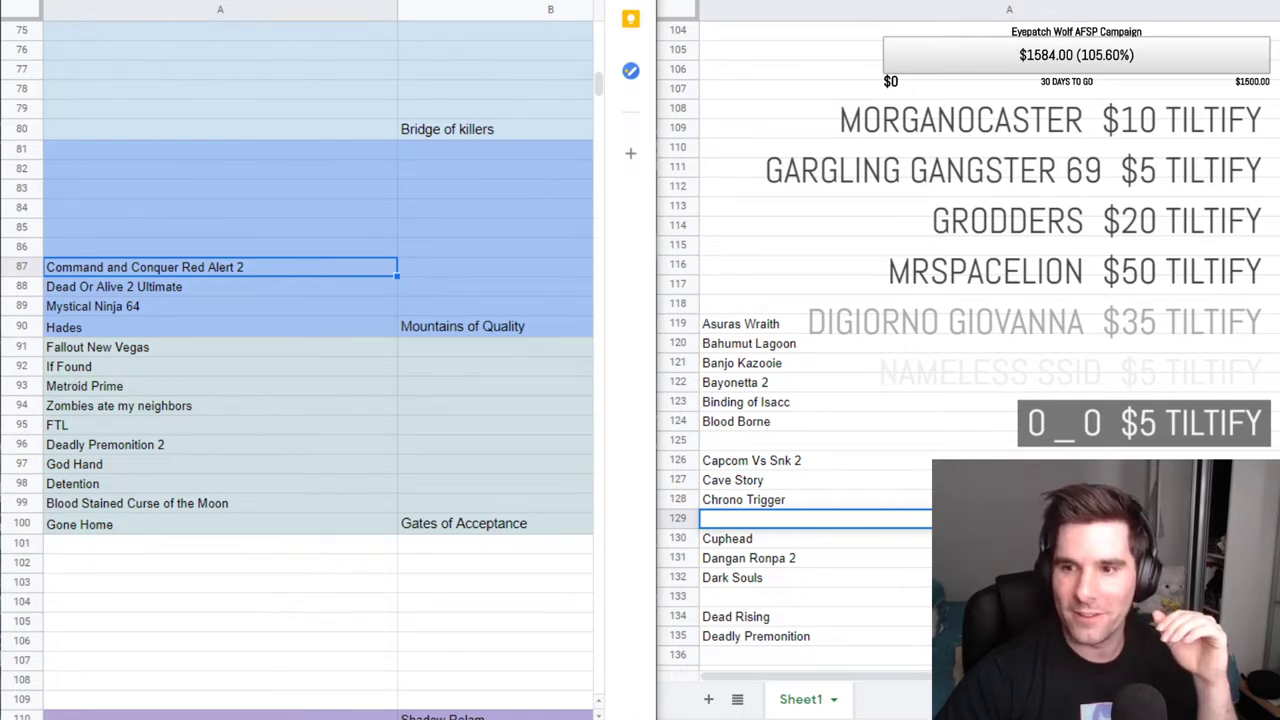
Bring up the YouTube window with the Command and Conquer Red Alert FMV video, skim it at 2:45, 3:04 and 3:29, and put the window away.
{"action": "left_click_drag", "start_coordinate": [1279, 60], "coordinate": [680, 63]}
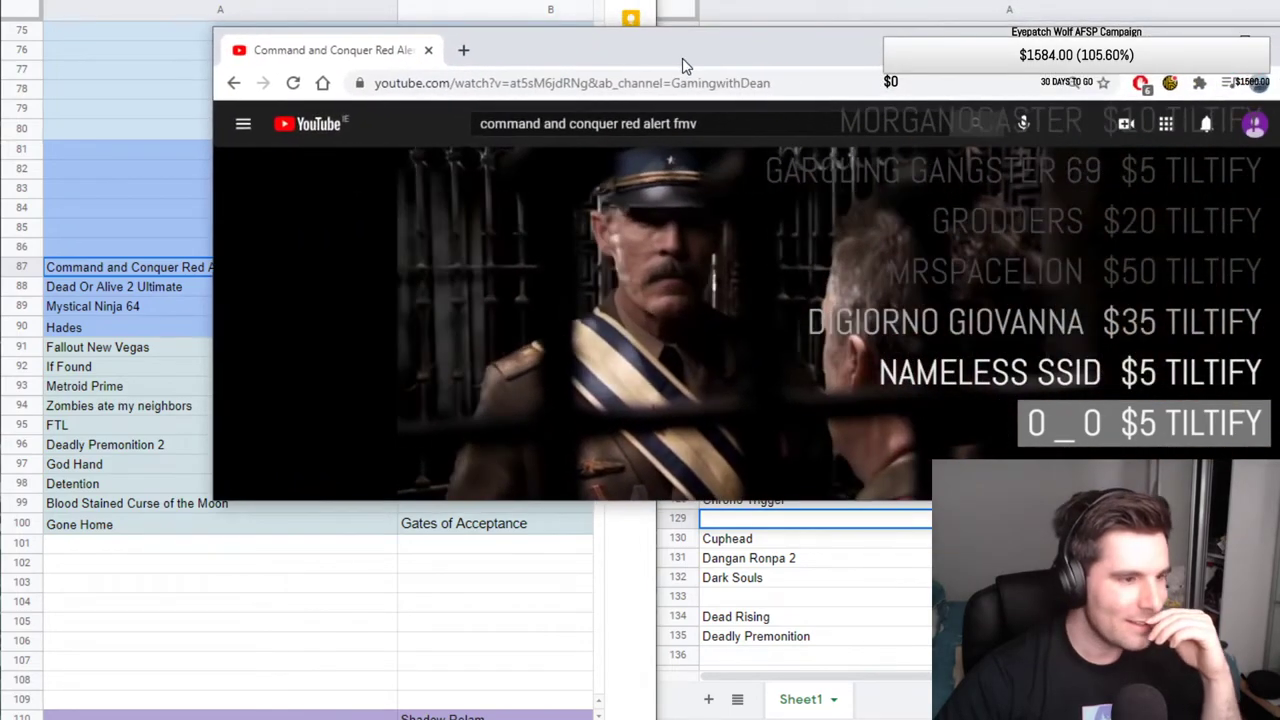
{"action": "left_click", "coordinate": [510, 467]}
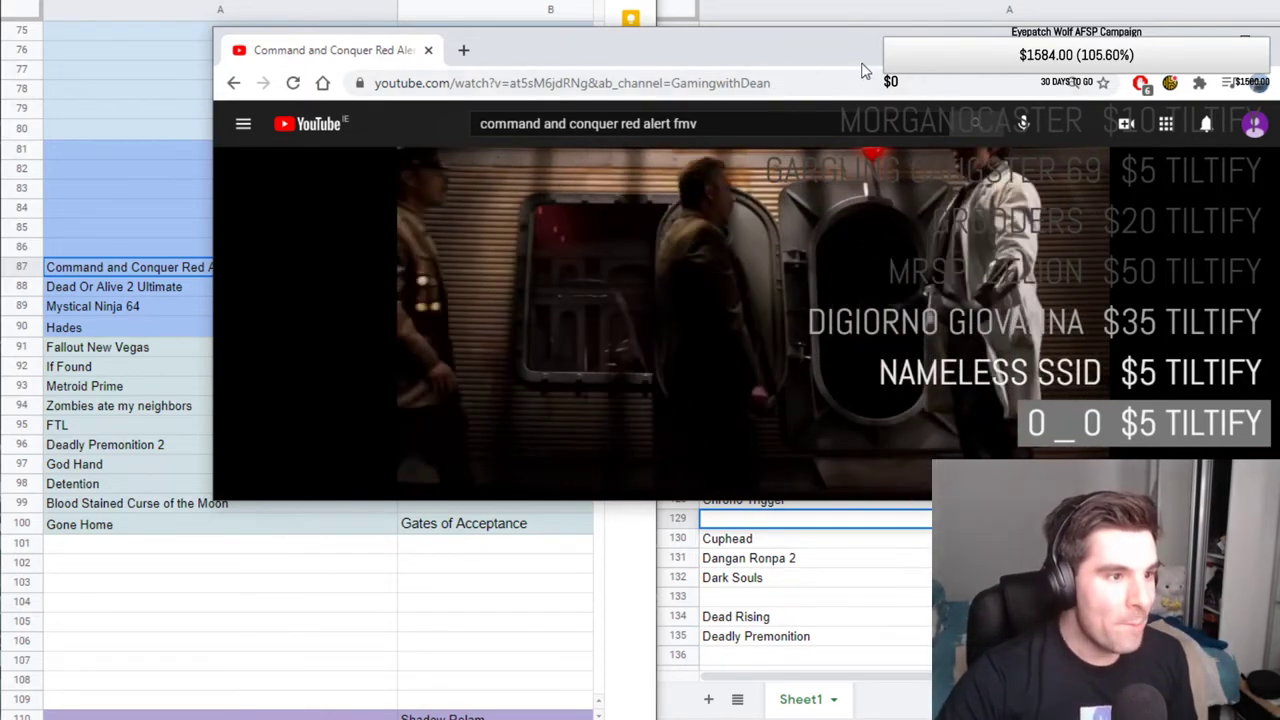
{"action": "left_click_drag", "start_coordinate": [853, 63], "coordinate": [630, 140]}
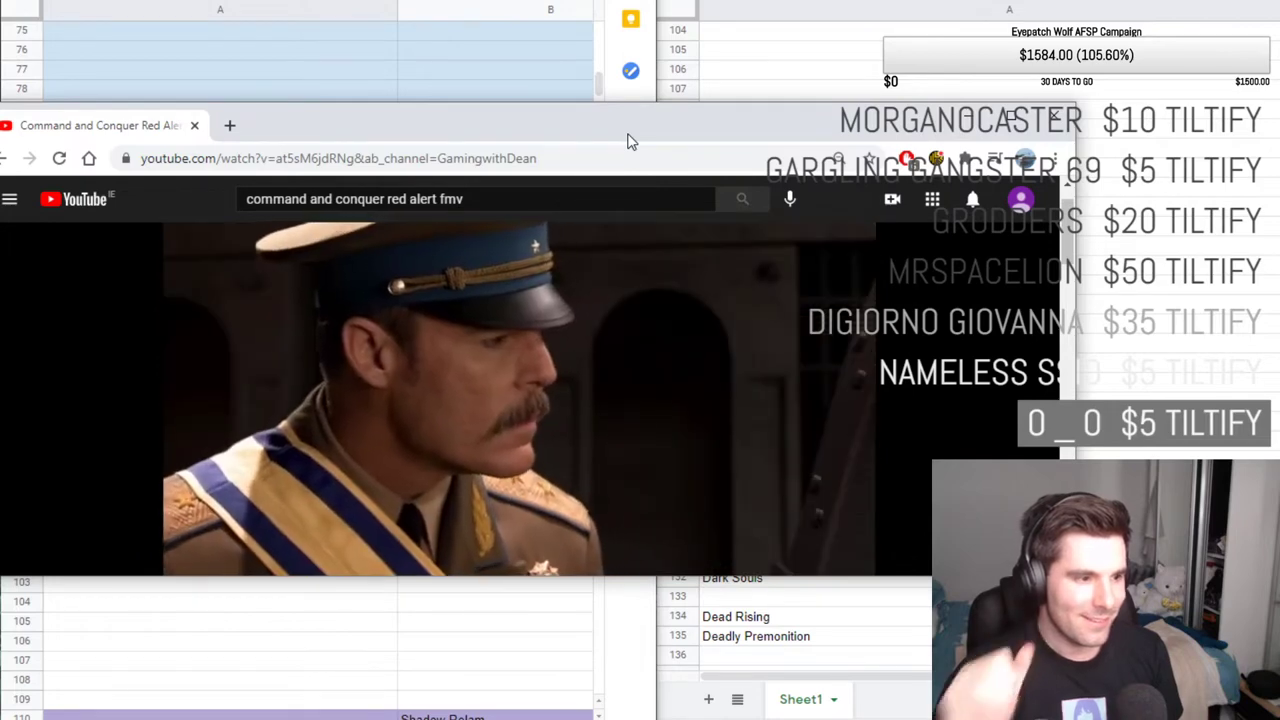
{"action": "left_click", "coordinate": [419, 546]}
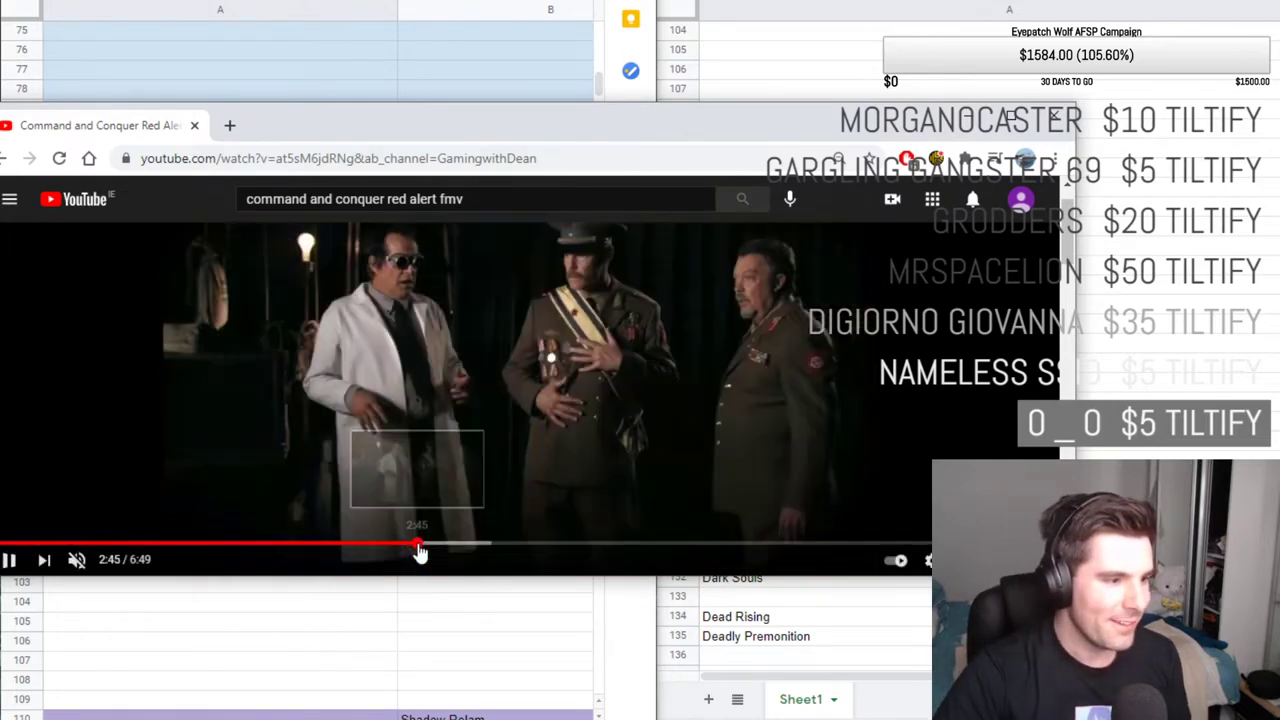
{"action": "left_click", "coordinate": [466, 548]}
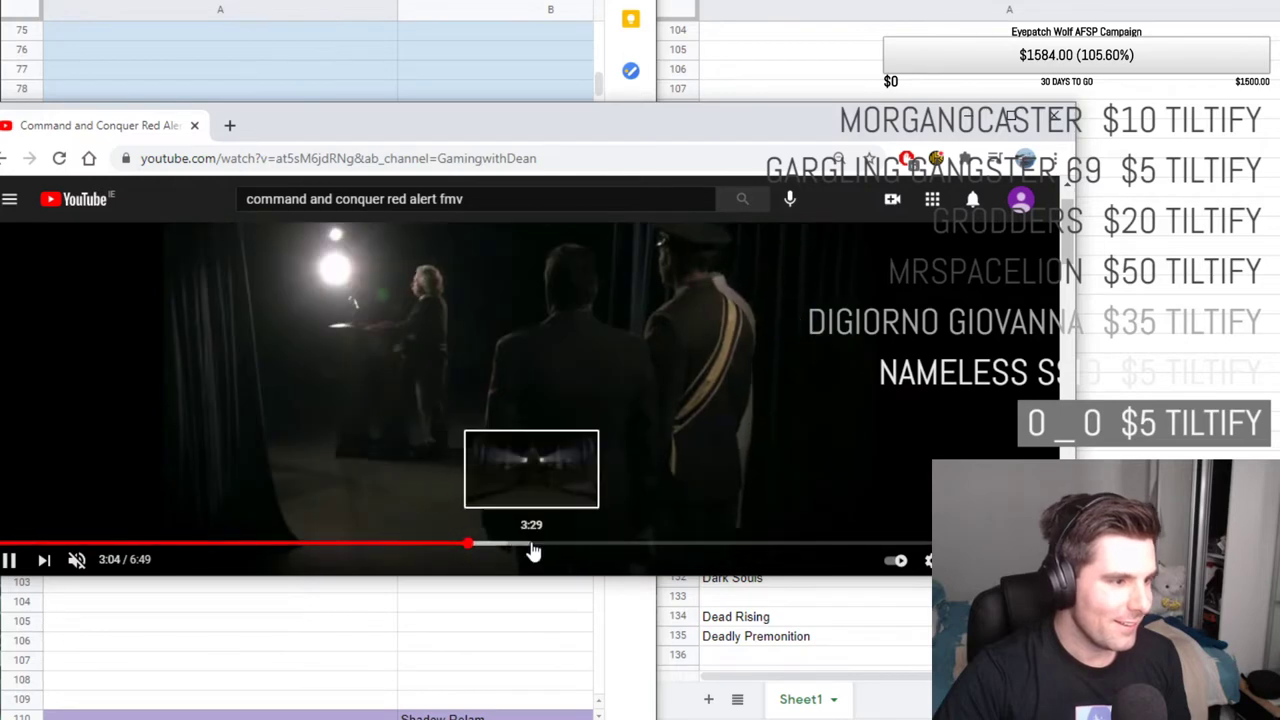
{"action": "left_click", "coordinate": [531, 548]}
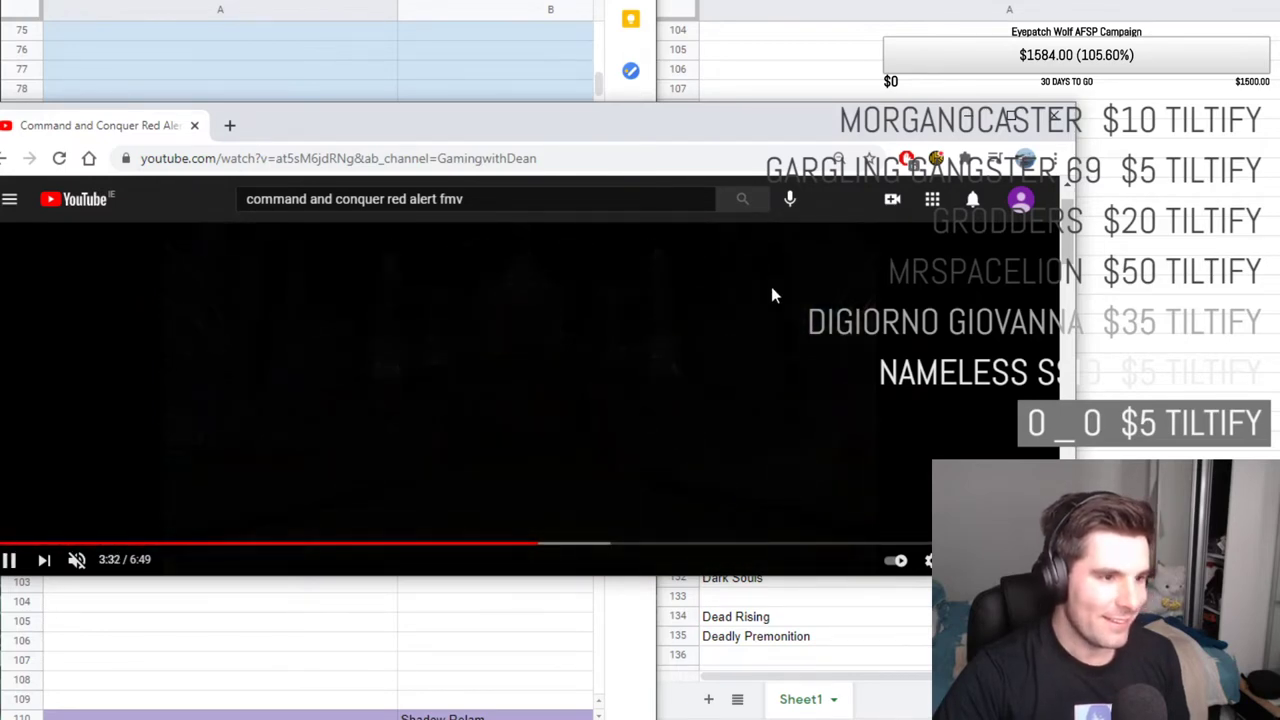
{"action": "left_click", "coordinate": [970, 118]}
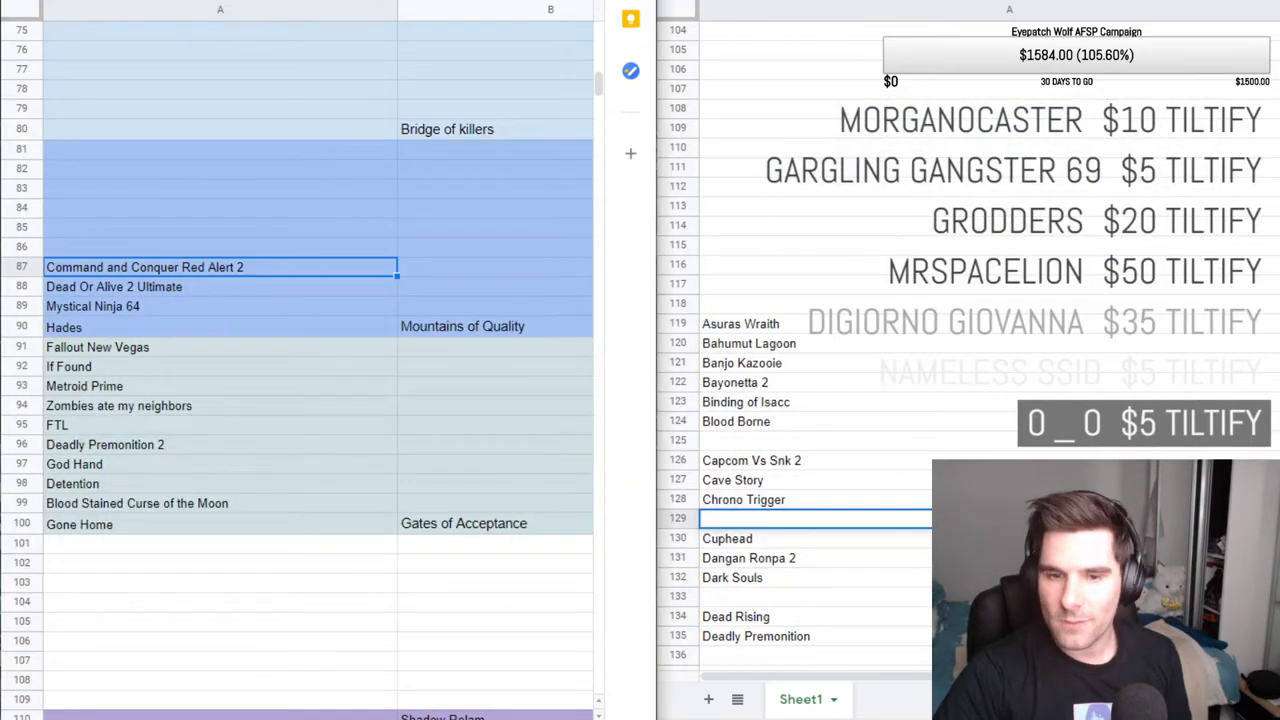
Select empty ranking cell A86 above Command and Conquer Red Alert 2 and examine the unranked games from Asuras Wraith to Earthbound.
{"action": "left_click", "coordinate": [226, 249]}
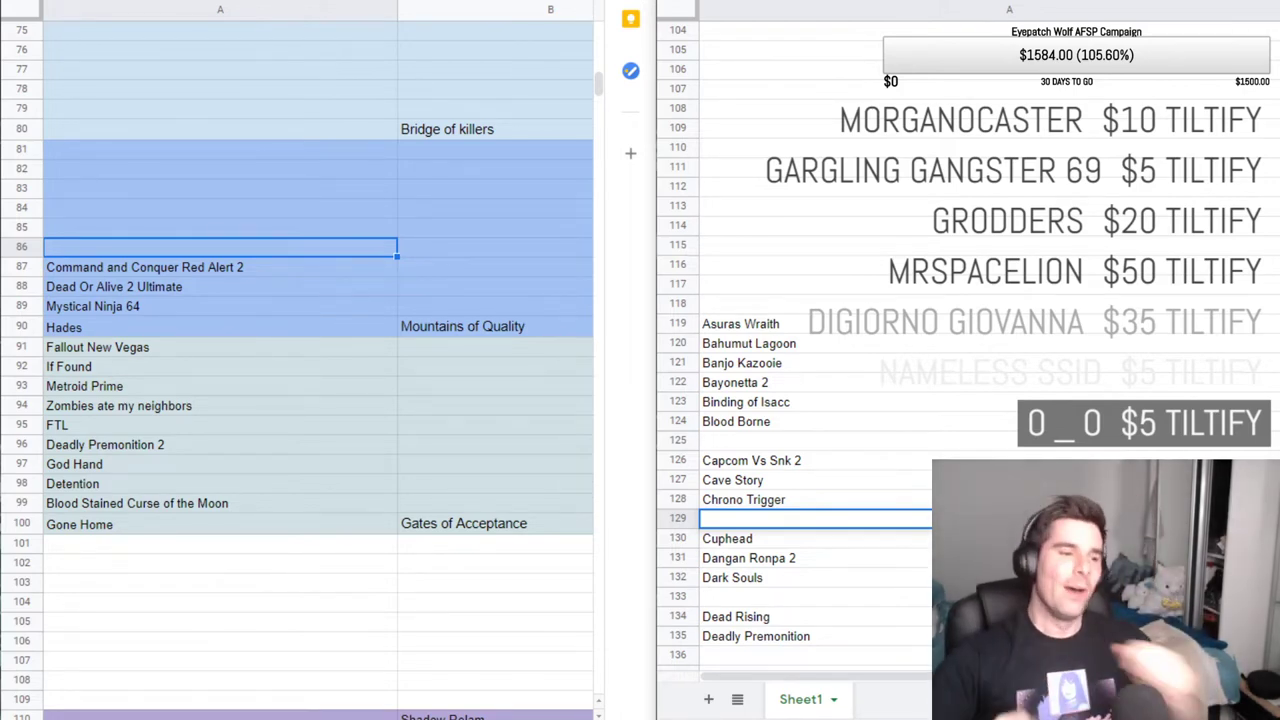
{"action": "left_click", "coordinate": [784, 290]}
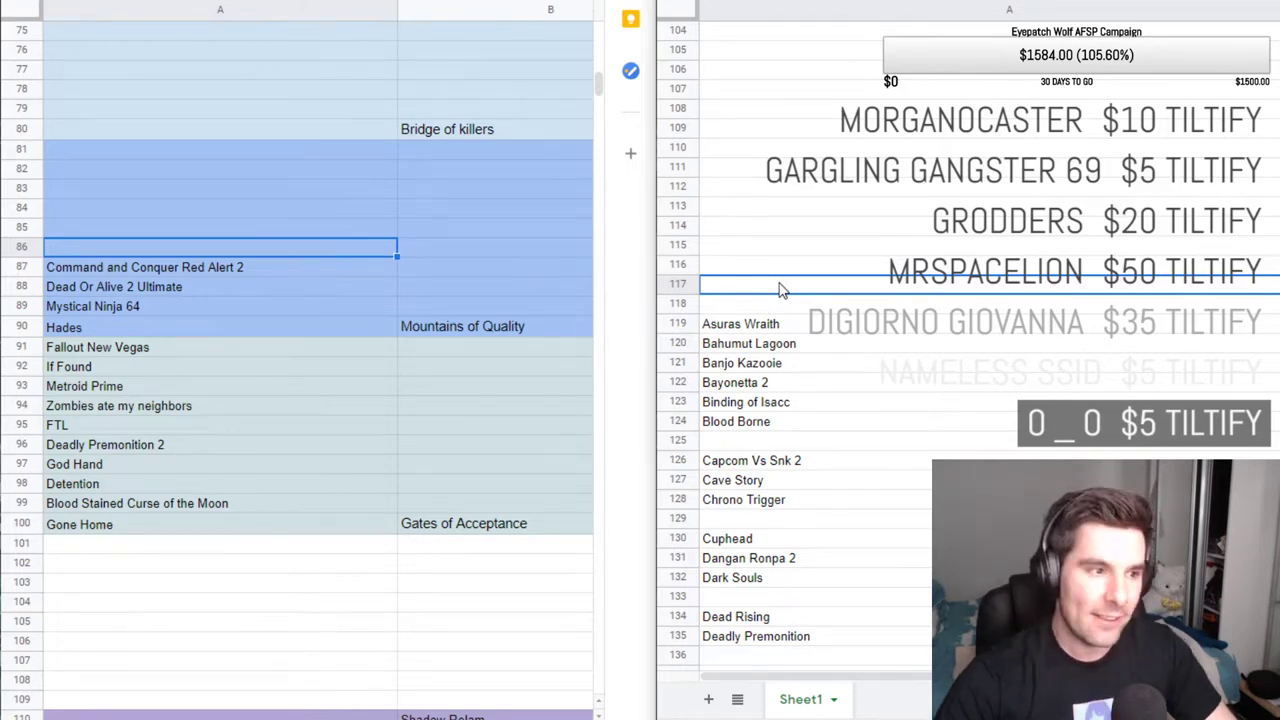
{"action": "scroll", "coordinate": [856, 340], "scroll_direction": "down", "scroll_amount": 1}
{"action": "scroll", "coordinate": [856, 340], "scroll_direction": "down", "scroll_amount": 2}
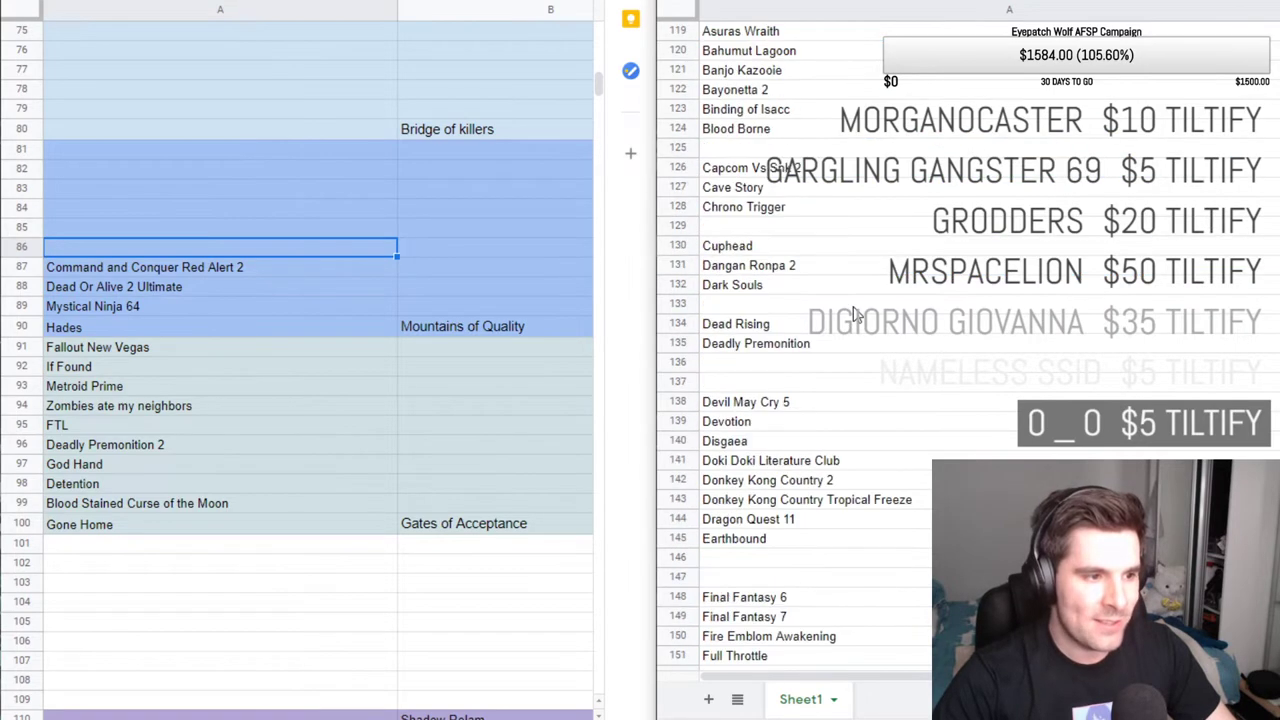
{"action": "left_click", "coordinate": [848, 330]}
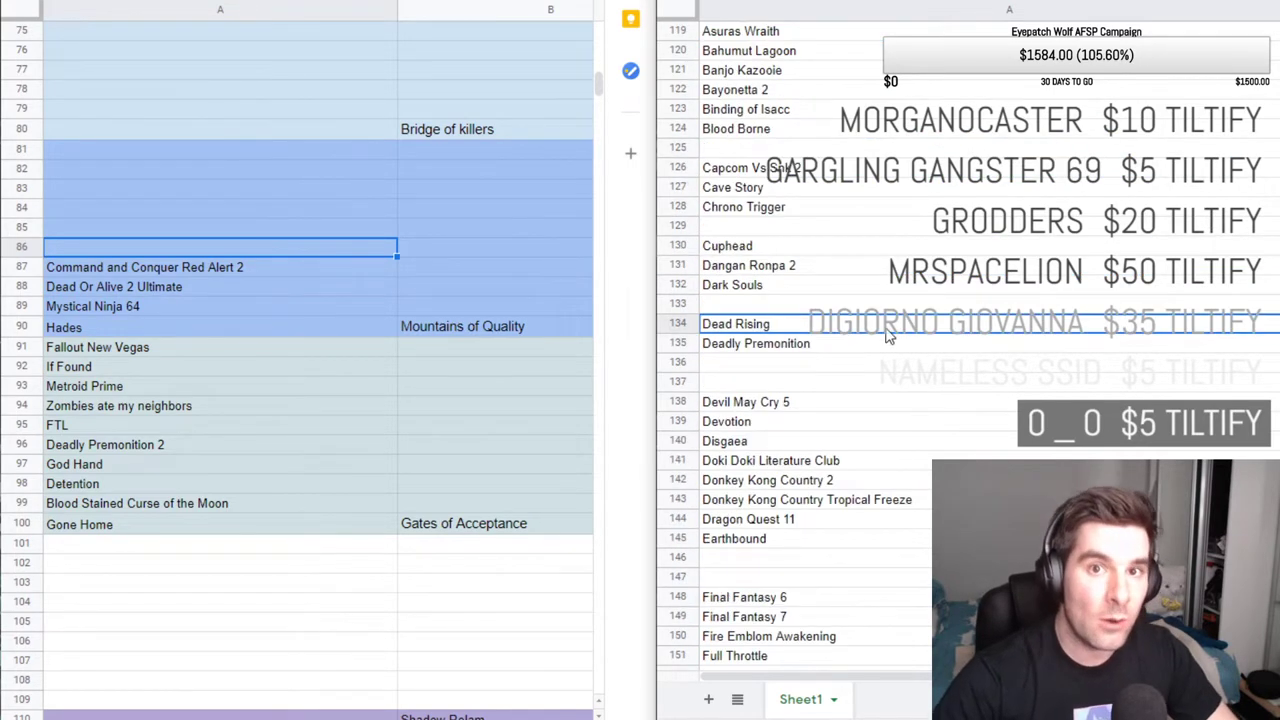
{"action": "scroll", "coordinate": [888, 340], "scroll_direction": "down", "scroll_amount": 1}
{"action": "scroll", "coordinate": [896, 354], "scroll_direction": "down", "scroll_amount": 1}
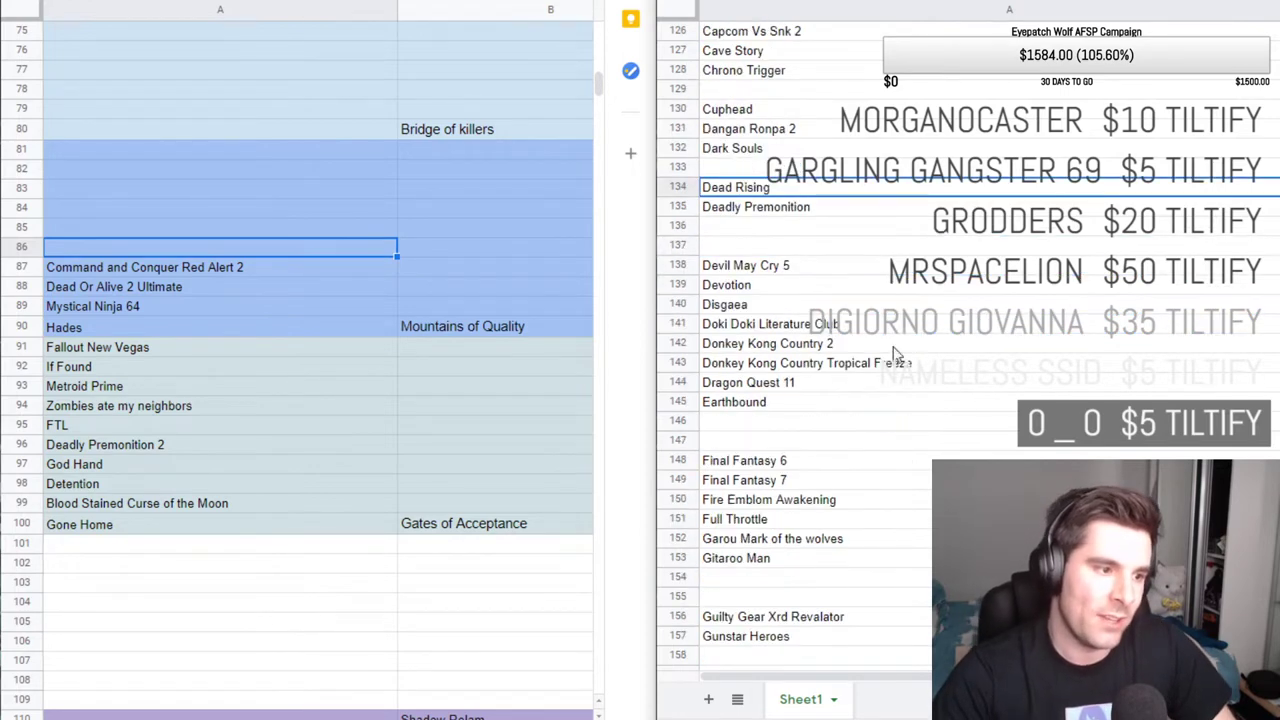
{"action": "left_click", "coordinate": [894, 346]}
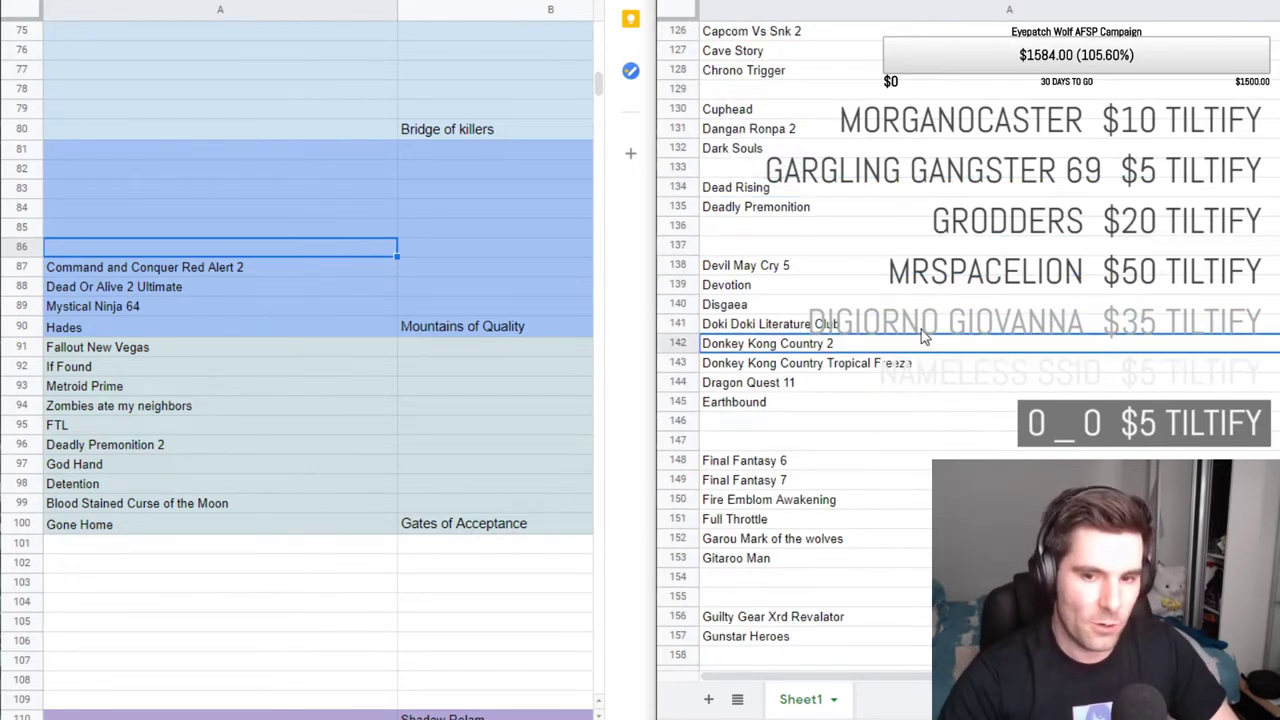
{"action": "key", "text": "Down"}
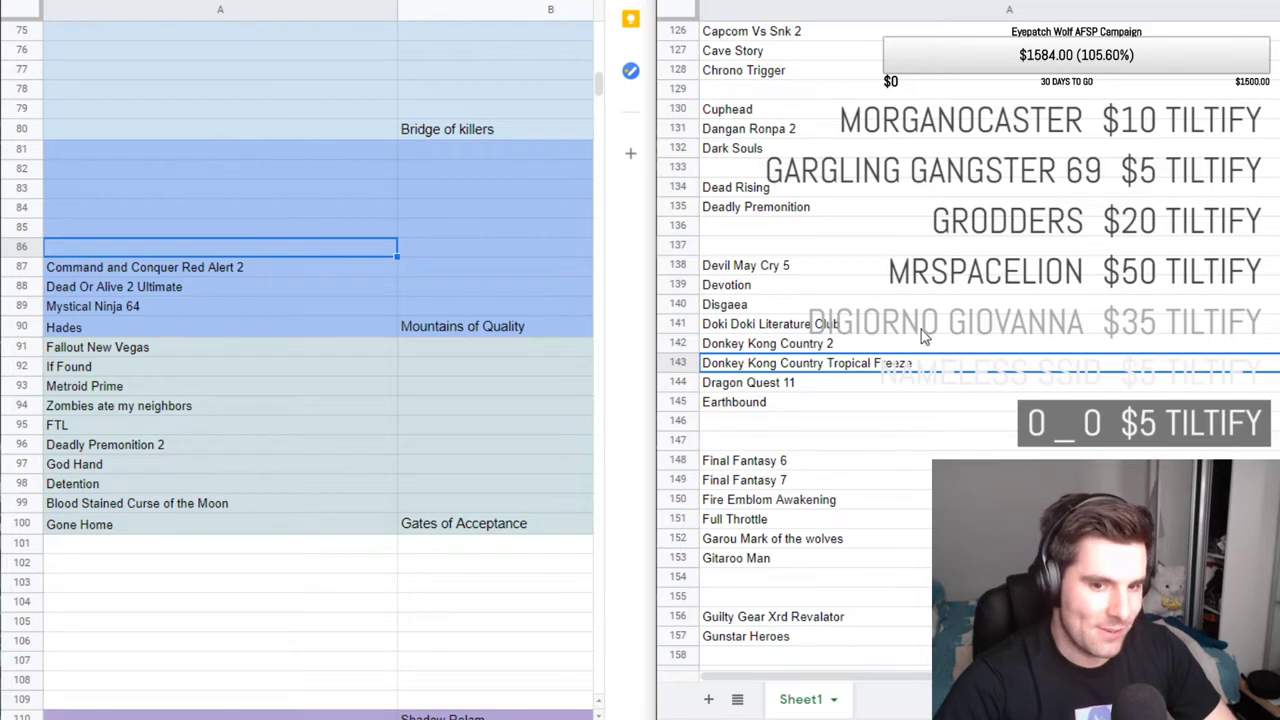
{"action": "key", "text": "Down"}
{"action": "key", "text": "Down"}
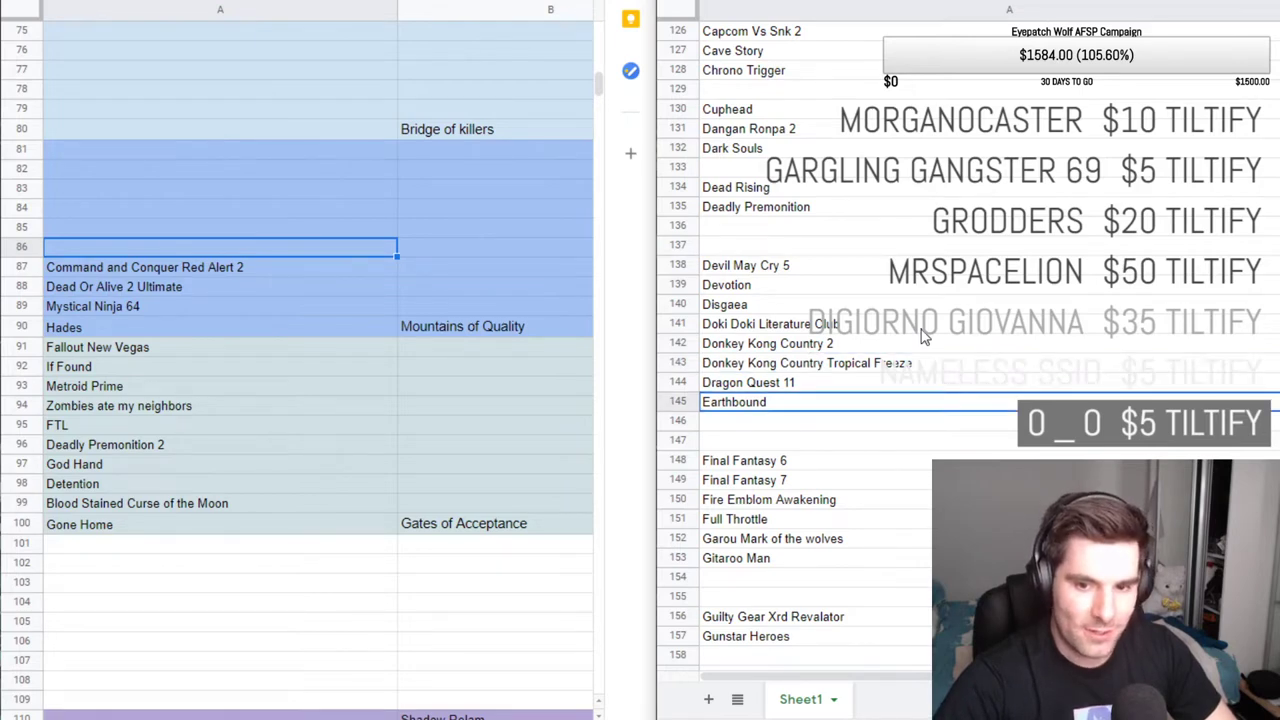
{"action": "scroll", "coordinate": [924, 338], "scroll_direction": "down", "scroll_amount": 1}
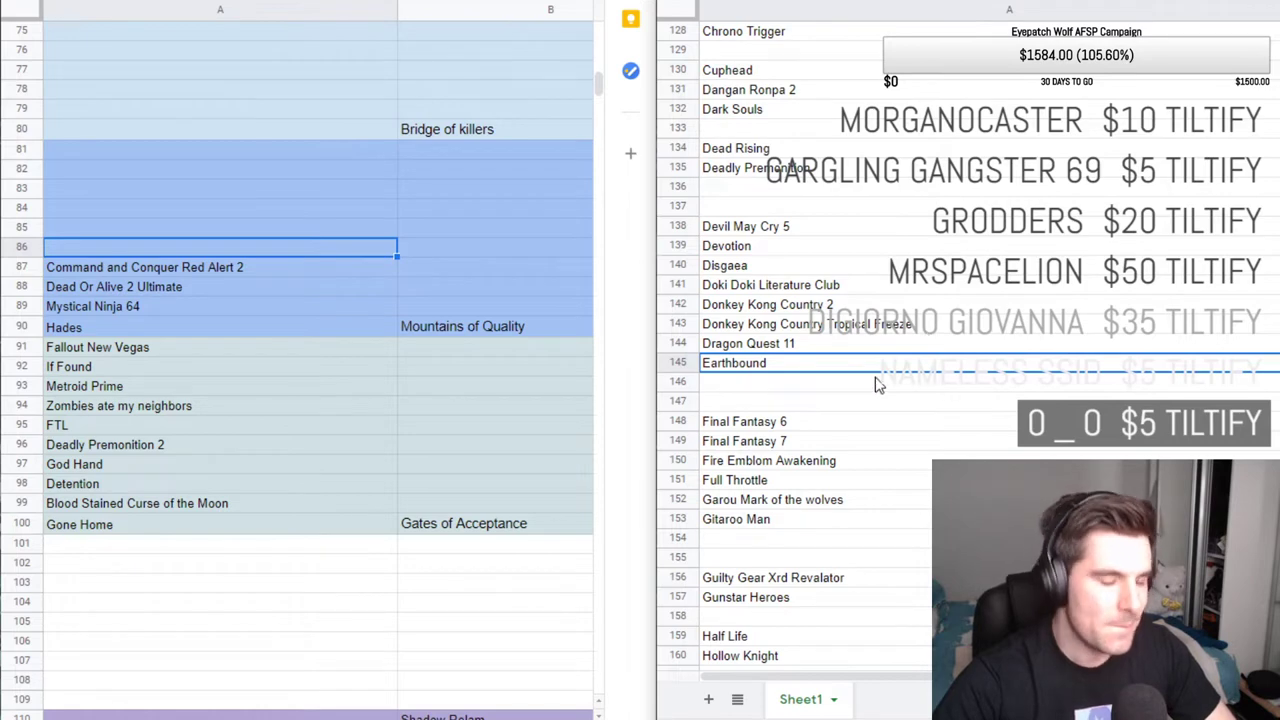
{"action": "scroll", "coordinate": [843, 405], "scroll_direction": "down", "scroll_amount": 3}
{"action": "scroll", "coordinate": [843, 405], "scroll_direction": "down", "scroll_amount": 4}
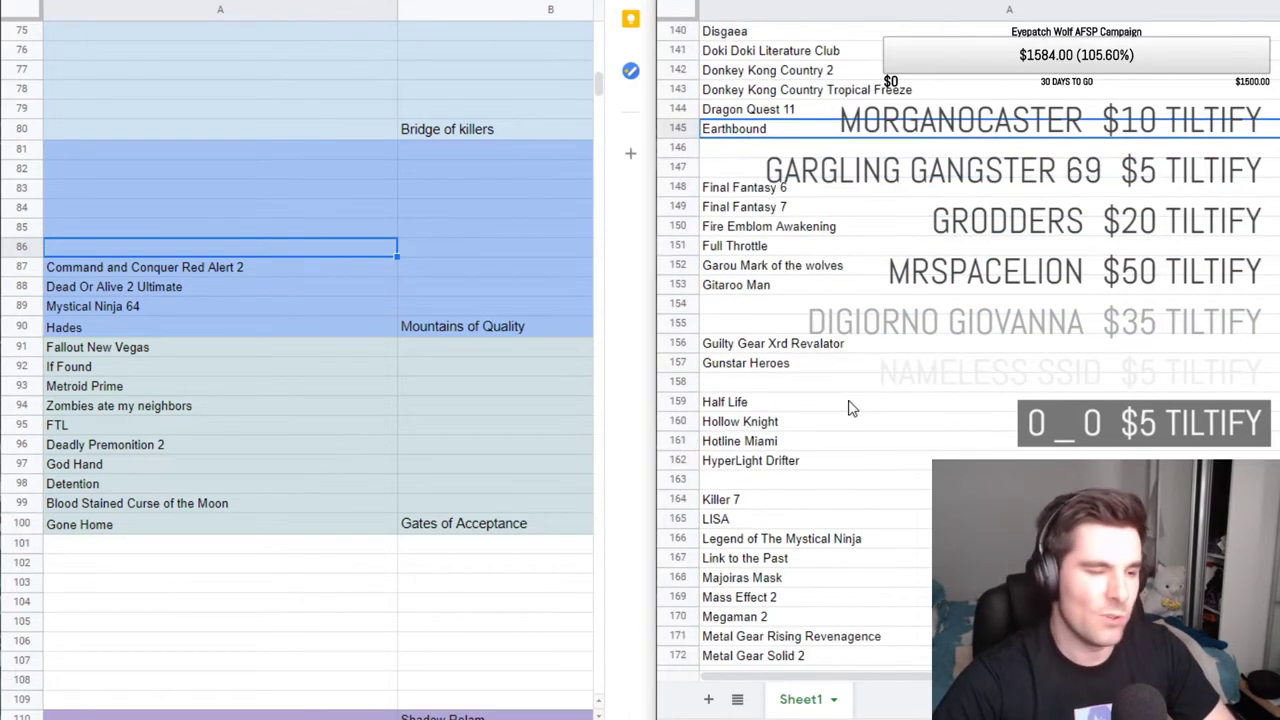
Examine the unranked games from Half Life through Red Dead Redemption 2 for the next candidate.
{"action": "left_click", "coordinate": [843, 405]}
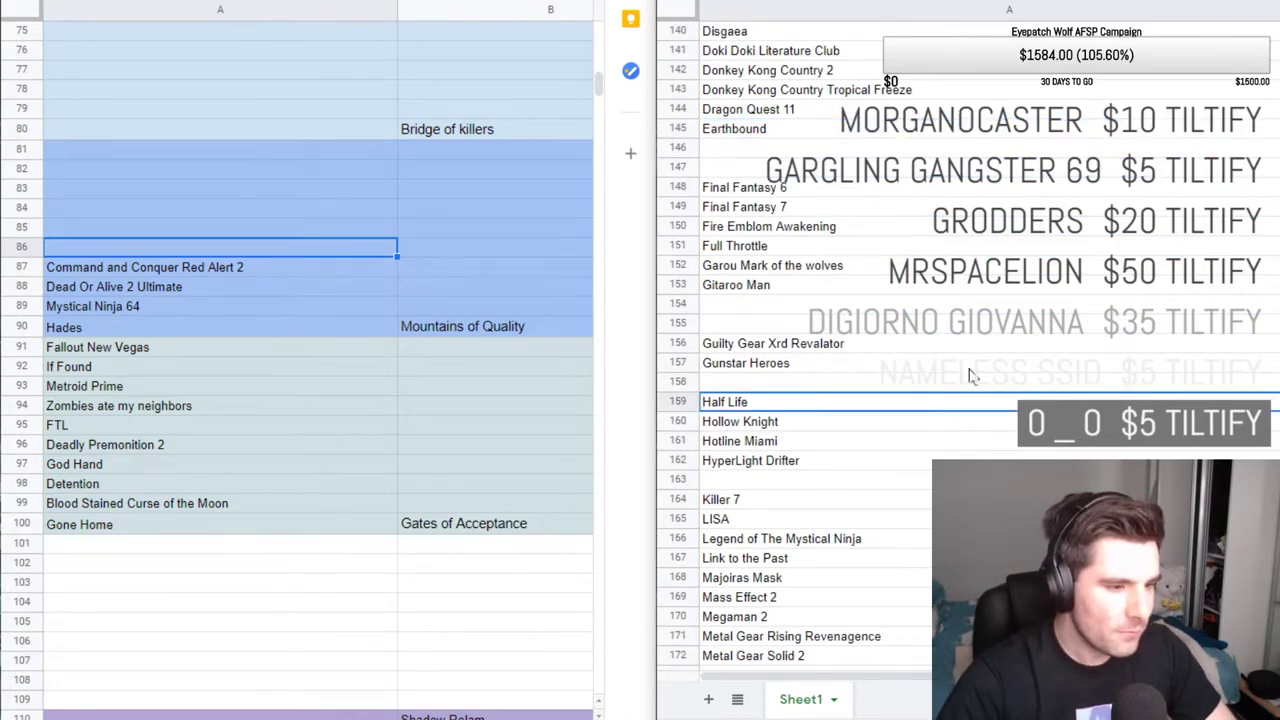
{"action": "key", "text": "Down"}
{"action": "scroll", "coordinate": [920, 385], "scroll_direction": "down", "scroll_amount": 3}
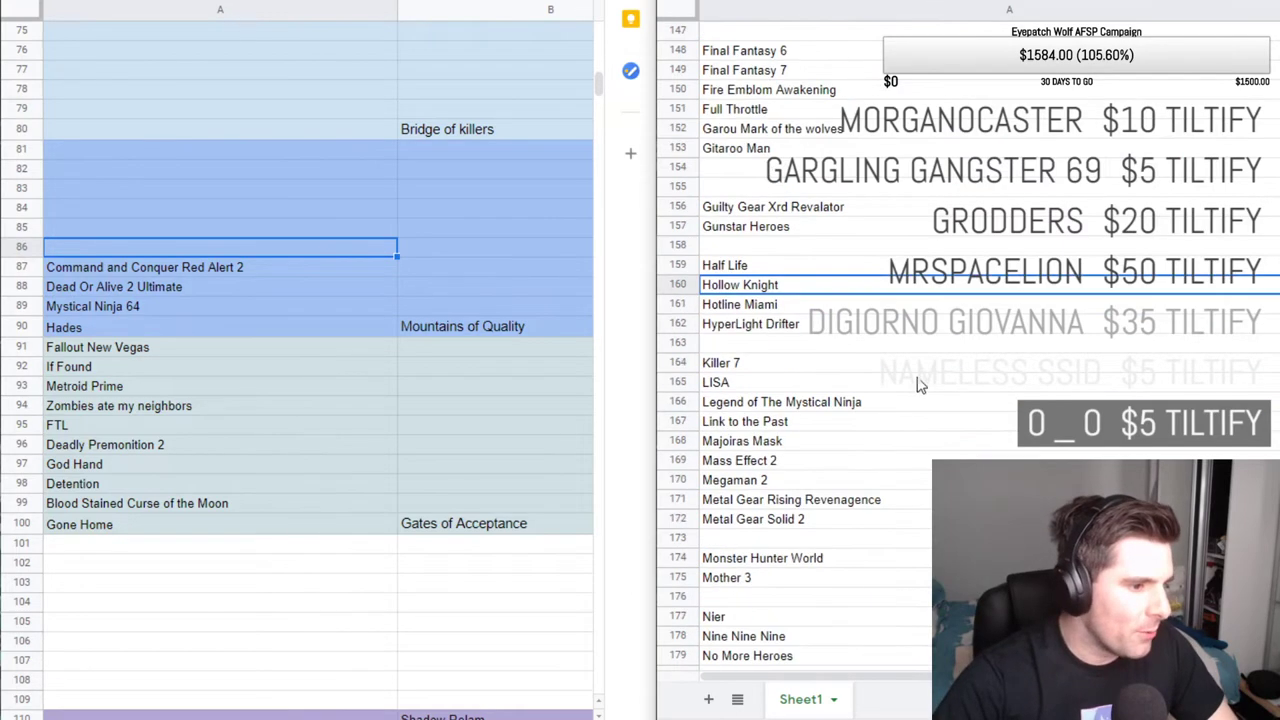
{"action": "scroll", "coordinate": [858, 462], "scroll_direction": "down", "scroll_amount": 2}
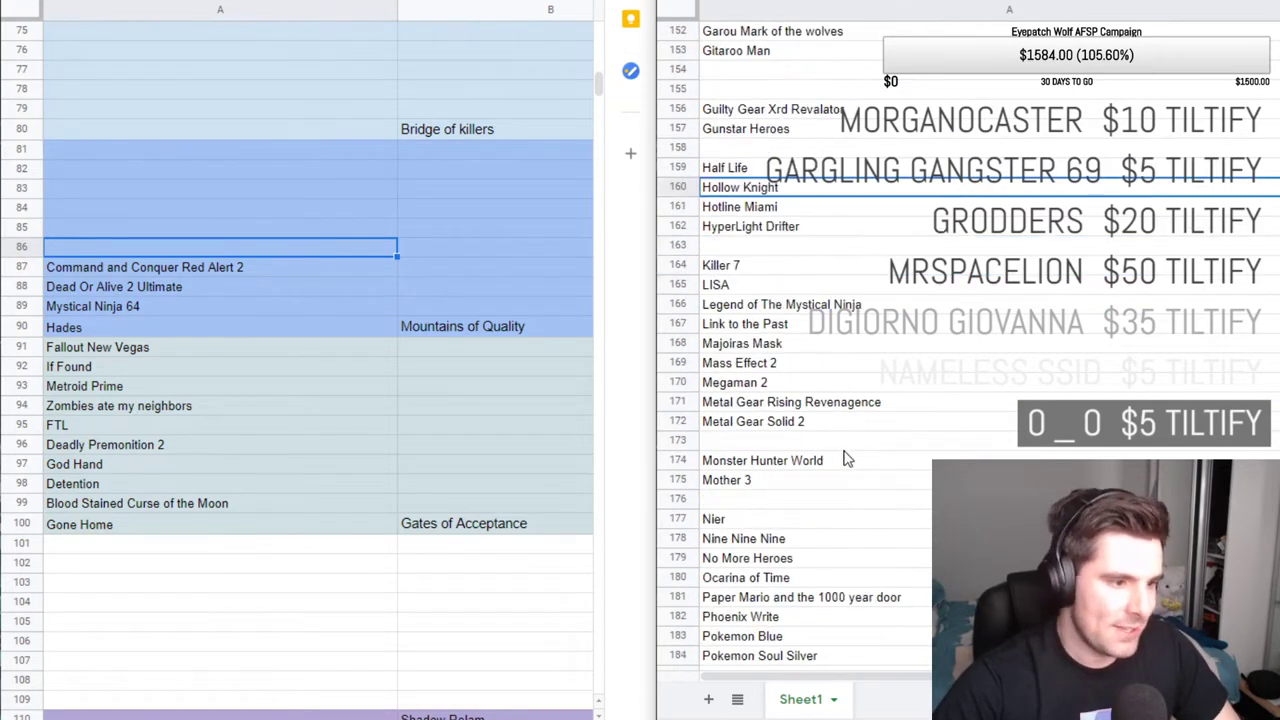
{"action": "left_click", "coordinate": [845, 460]}
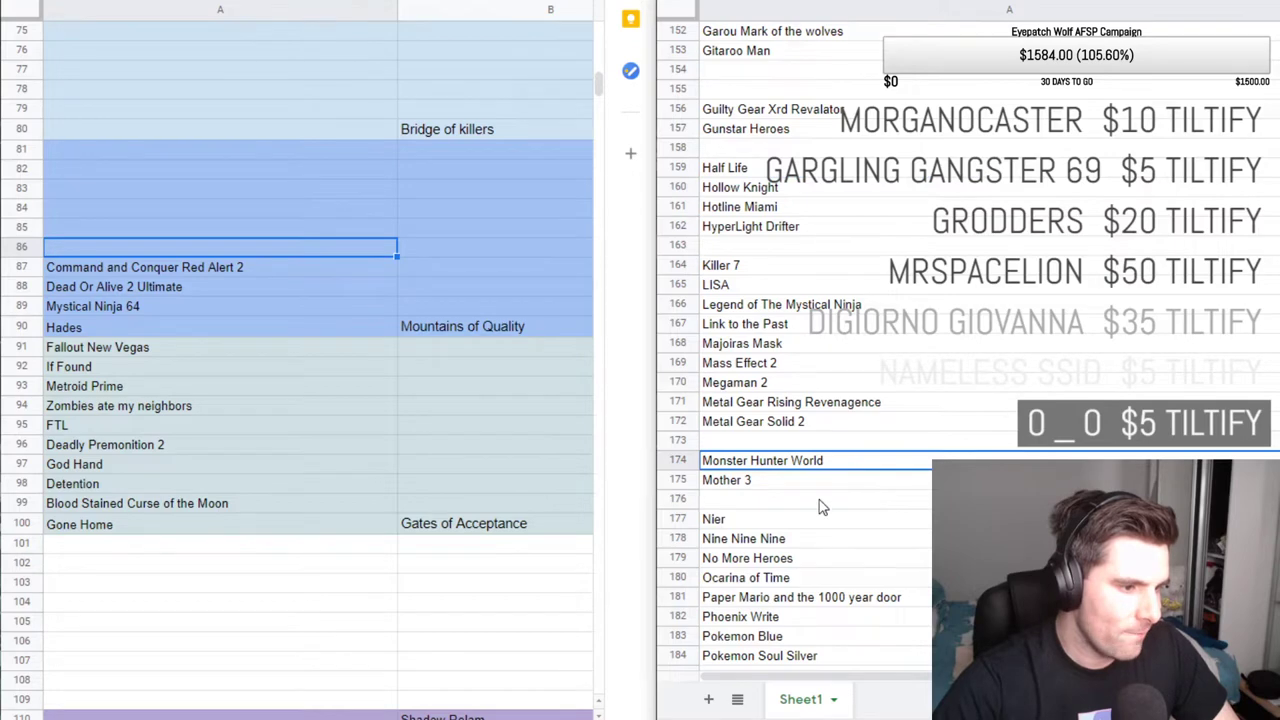
{"action": "scroll", "coordinate": [818, 507], "scroll_direction": "down", "scroll_amount": 2}
{"action": "key", "text": "Down"}
{"action": "key", "text": "Down"}
{"action": "key", "text": "Down"}
{"action": "key", "text": "Down"}
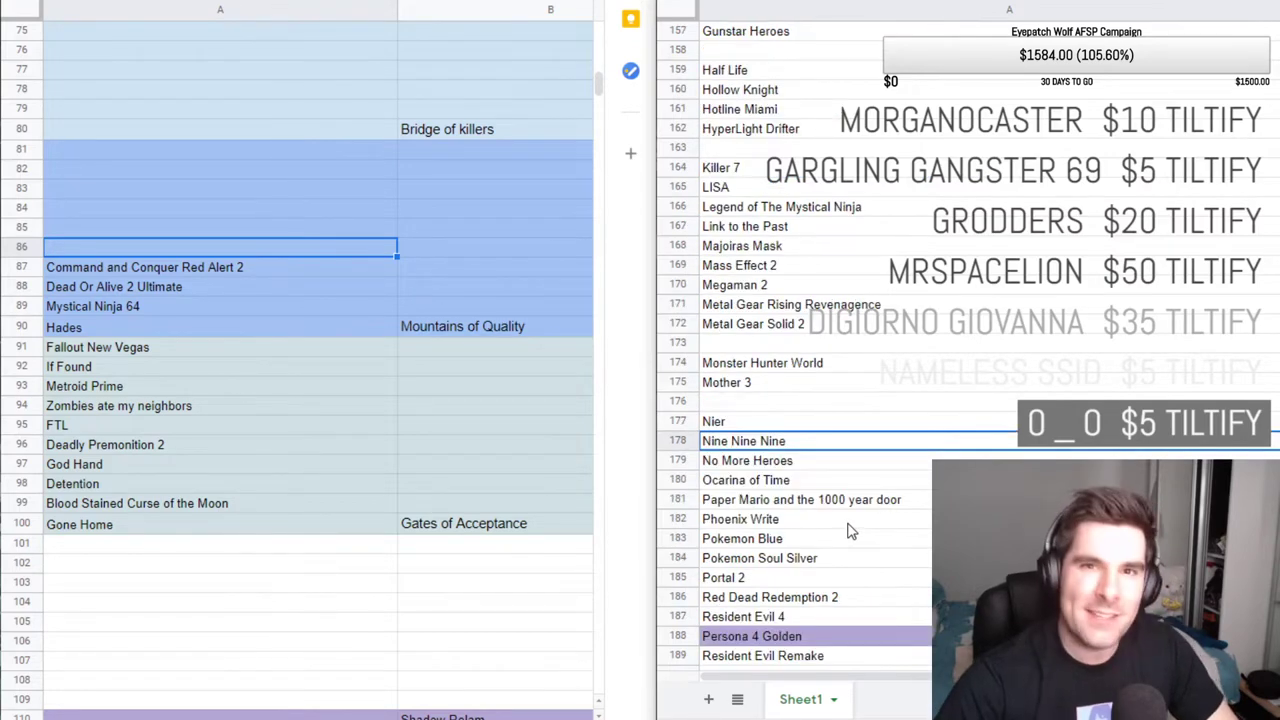
{"action": "scroll", "coordinate": [860, 525], "scroll_direction": "down", "scroll_amount": 2}
{"action": "left_click", "coordinate": [866, 521]}
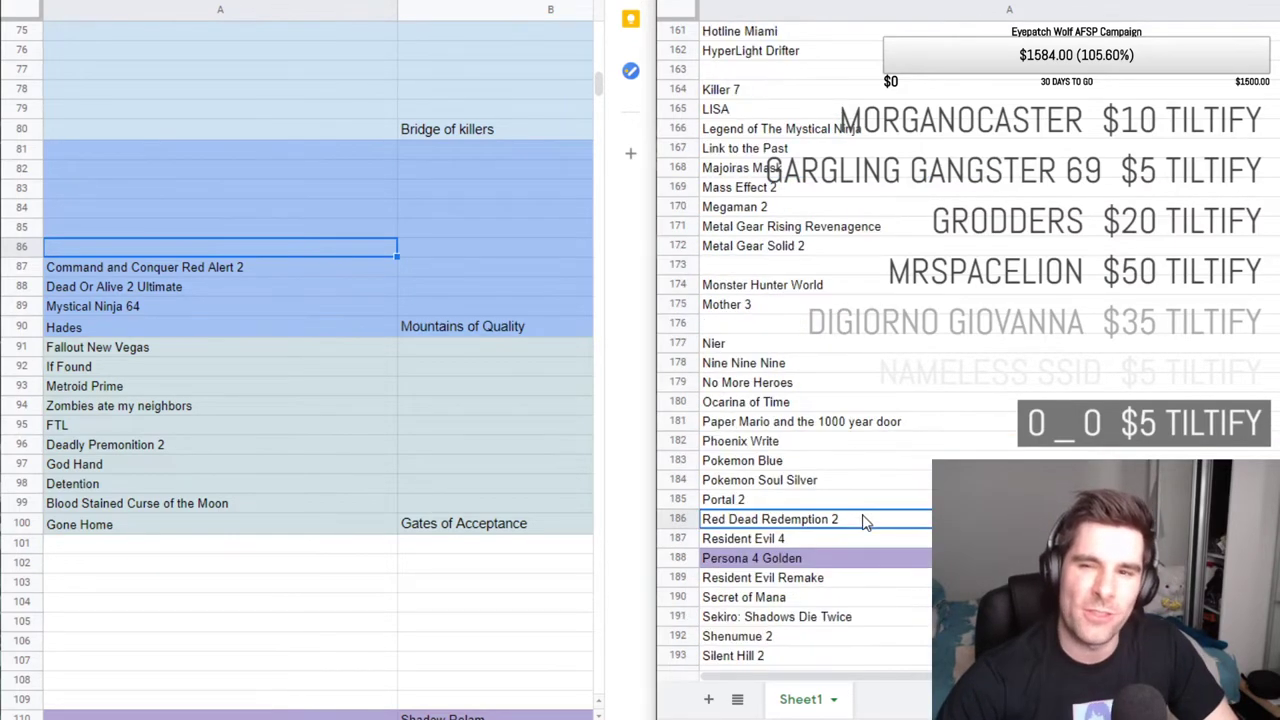
{"action": "scroll", "coordinate": [866, 521], "scroll_direction": "down", "scroll_amount": 3}
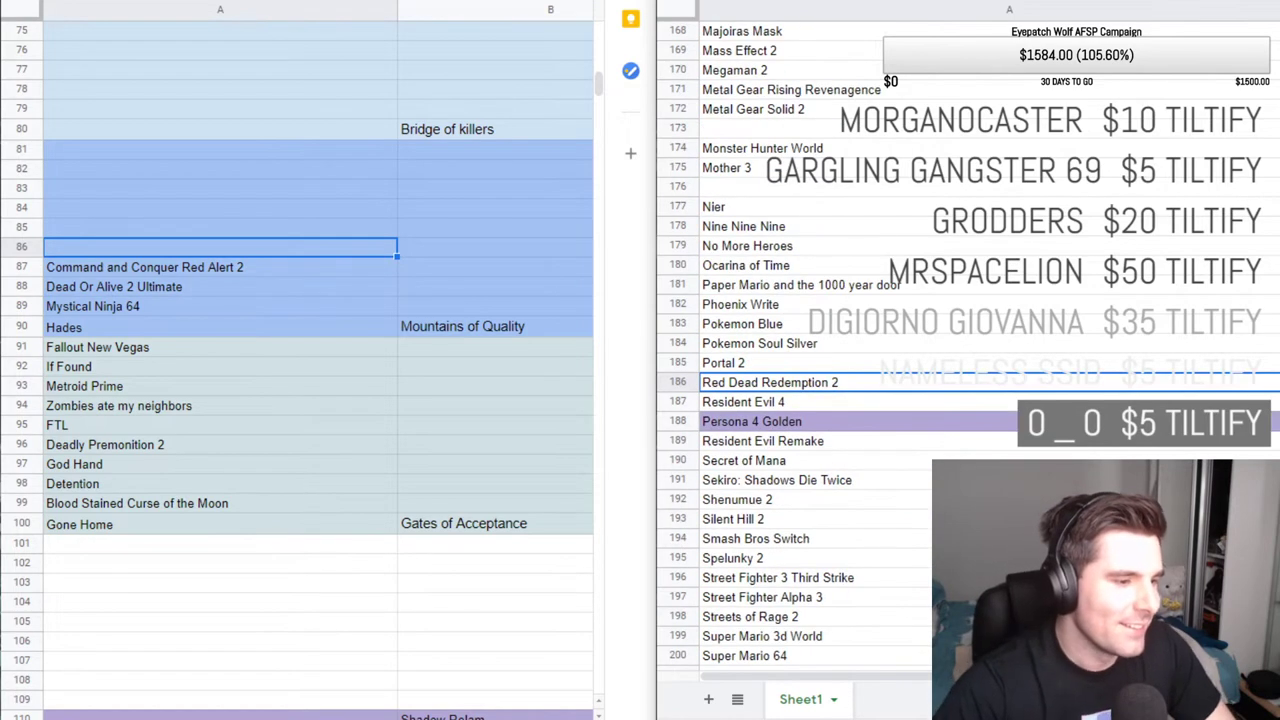
Examine the rest of the unranked games one by one, through Street Fighter 3 Third Strike and Tekken 5 down to Yumme Nikki.
{"action": "left_click", "coordinate": [866, 519]}
{"action": "key", "text": "Down"}
{"action": "key", "text": "Down"}
{"action": "key", "text": "Down"}
{"action": "key", "text": "Down"}
{"action": "key", "text": "Down"}
{"action": "key", "text": "Down"}
{"action": "key", "text": "Down"}
{"action": "key", "text": "Down"}
{"action": "key", "text": "Down"}
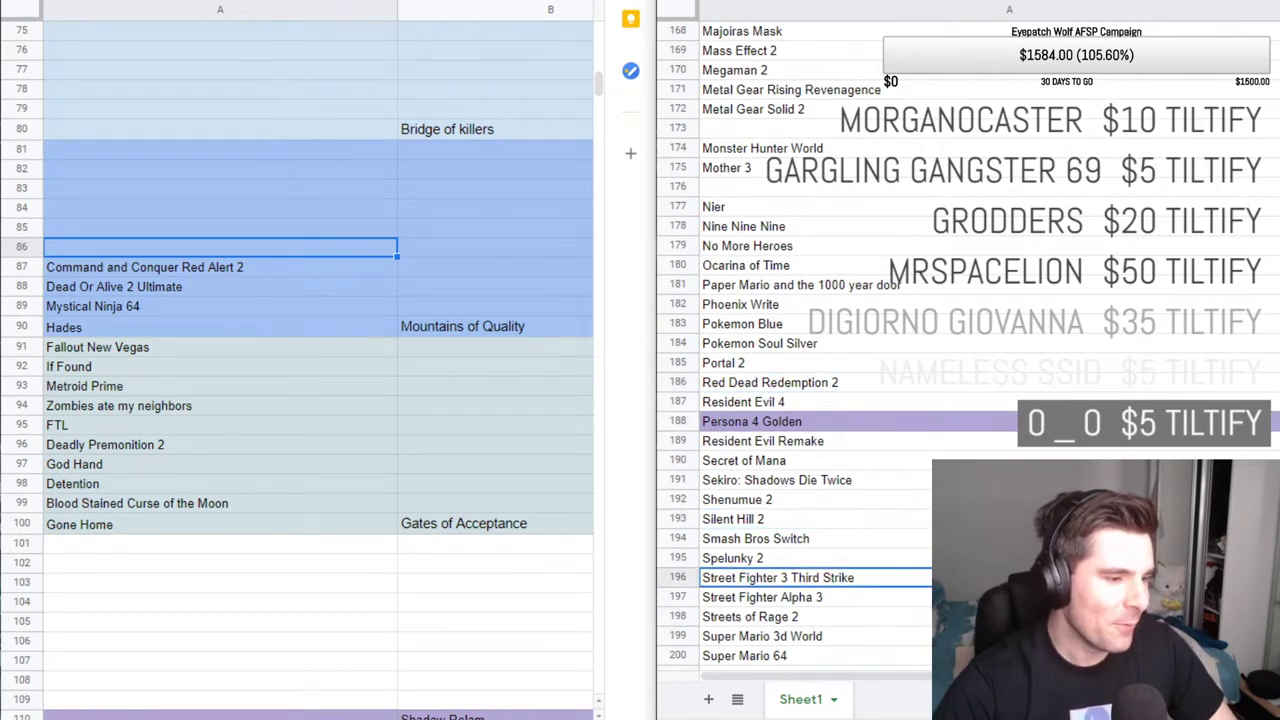
{"action": "key", "text": "Down"}
{"action": "key", "text": "Down"}
{"action": "key", "text": "Down"}
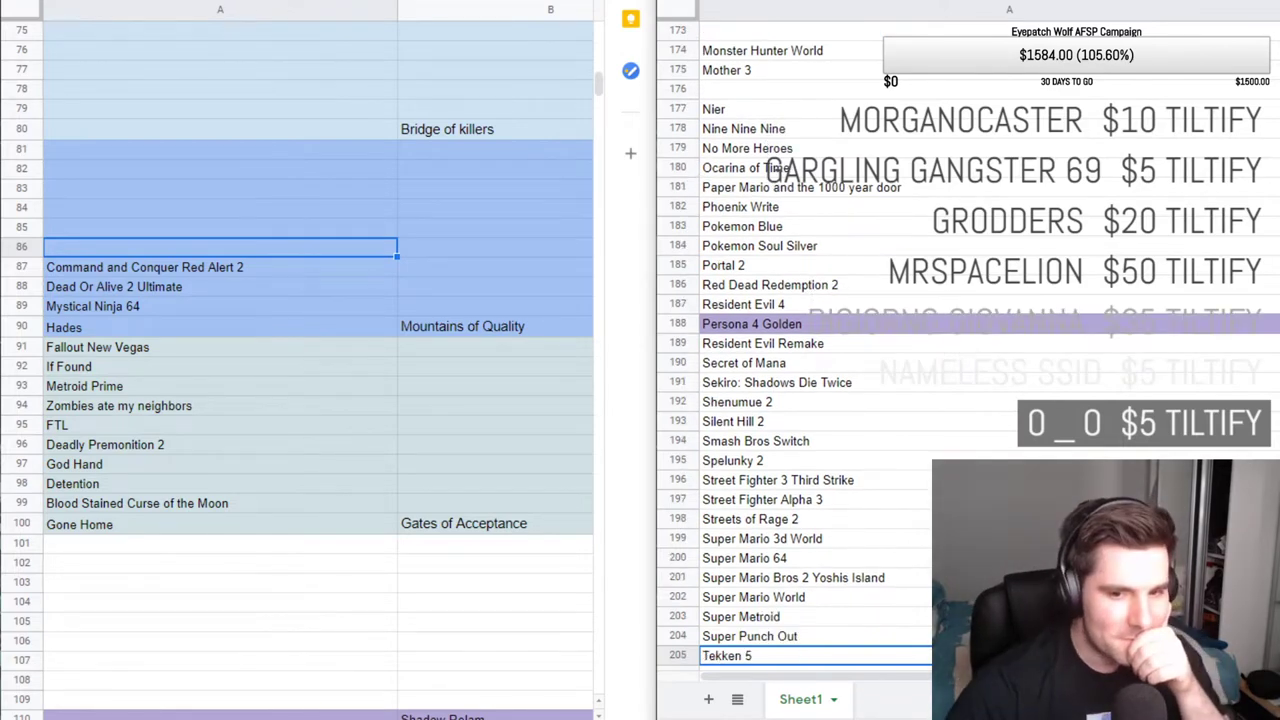
{"action": "key", "text": "Down"}
{"action": "key", "text": "Down"}
{"action": "key", "text": "Down"}
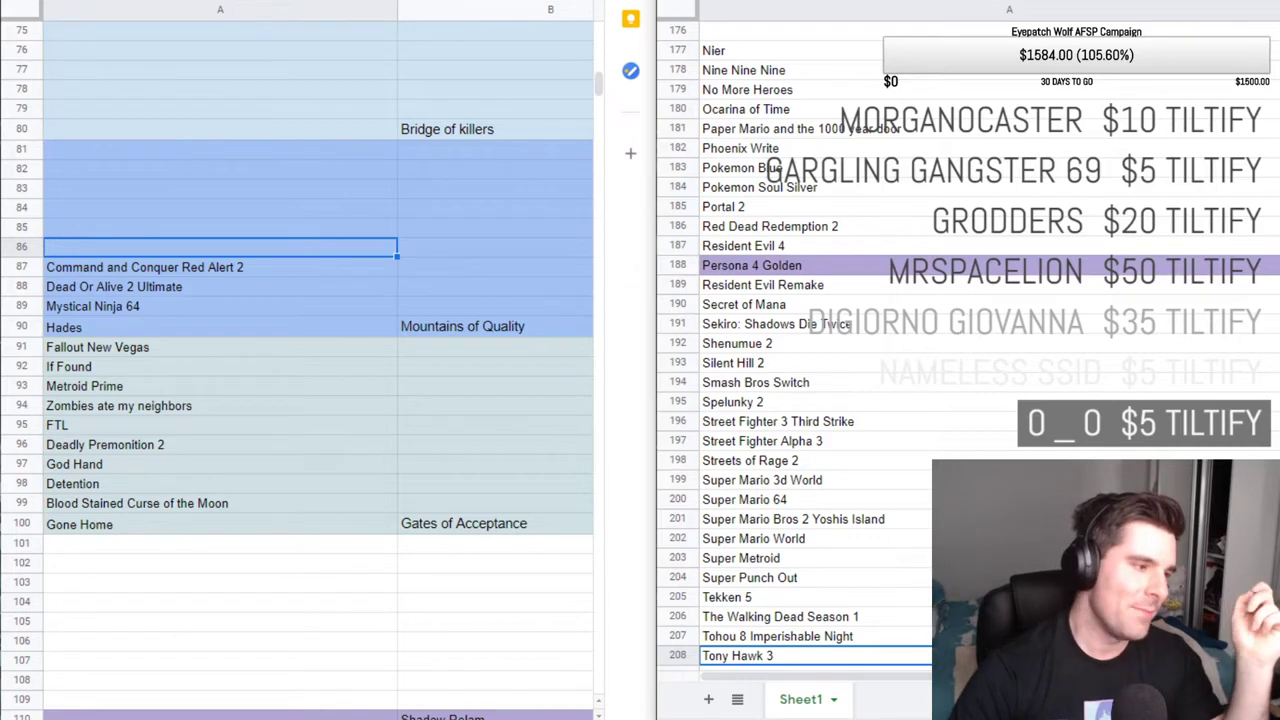
{"action": "key", "text": "Down"}
{"action": "key", "text": "Down"}
{"action": "key", "text": "Down"}
{"action": "key", "text": "Down"}
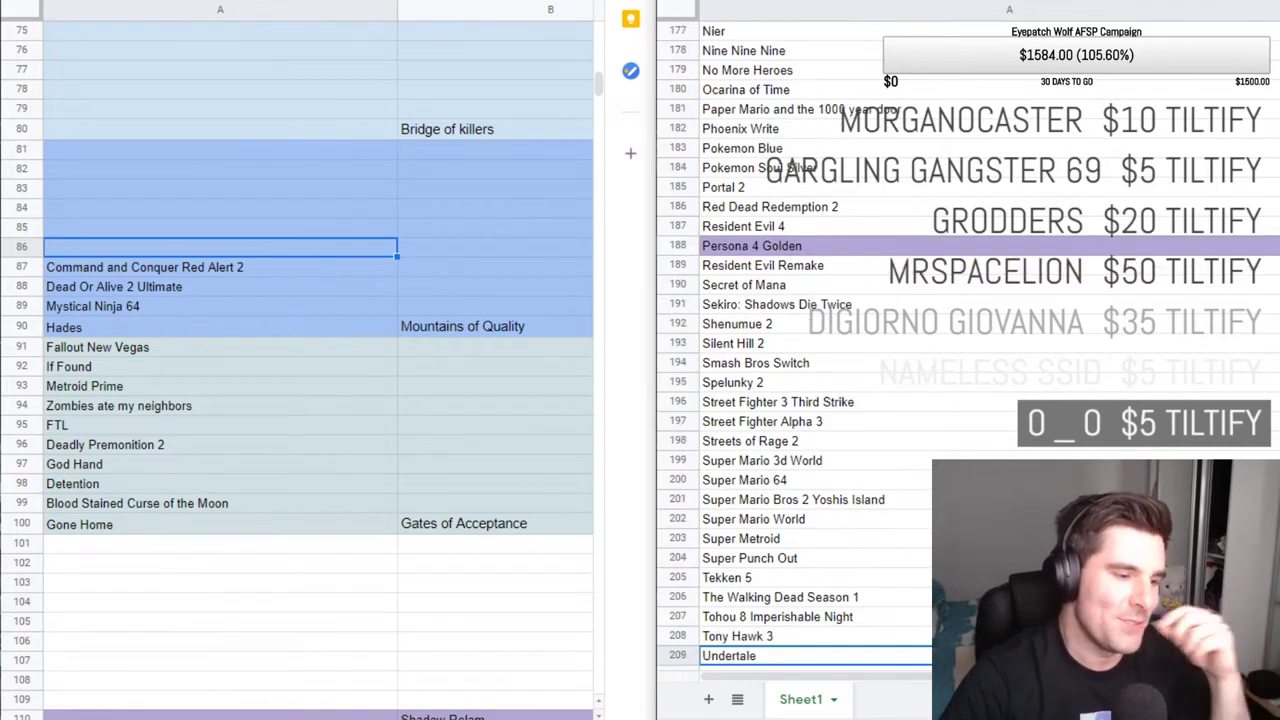
{"action": "key", "text": "Down"}
{"action": "key", "text": "Down"}
{"action": "key", "text": "Down"}
{"action": "key", "text": "Down"}
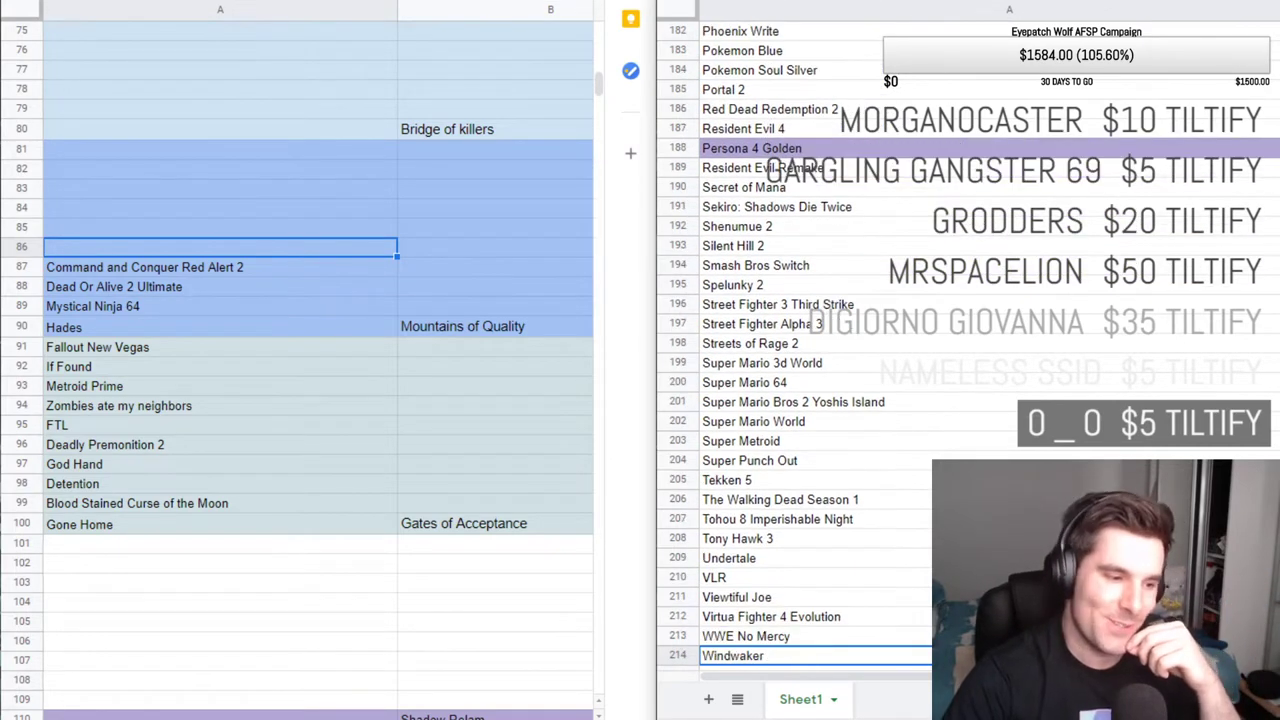
{"action": "key", "text": "Down"}
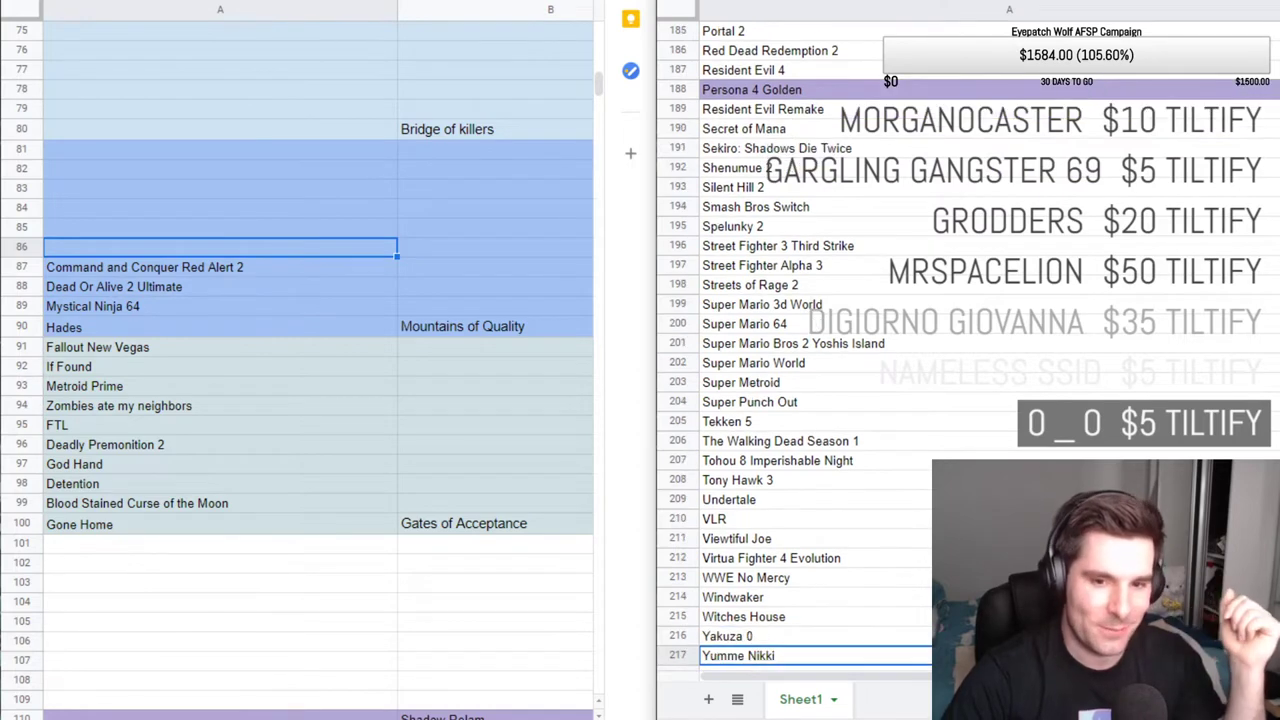
{"action": "key", "text": "Down"}
{"action": "key", "text": "Down"}
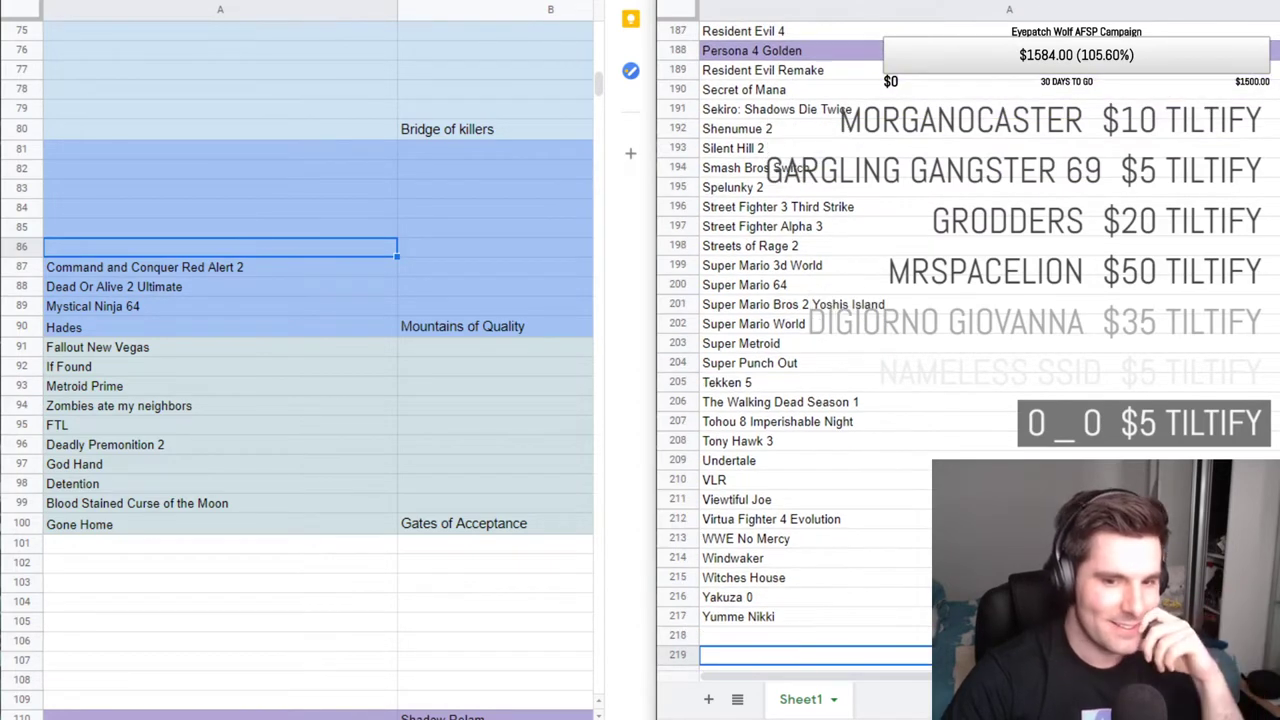
{"action": "scroll", "coordinate": [800, 400], "scroll_direction": "down", "scroll_amount": 2}
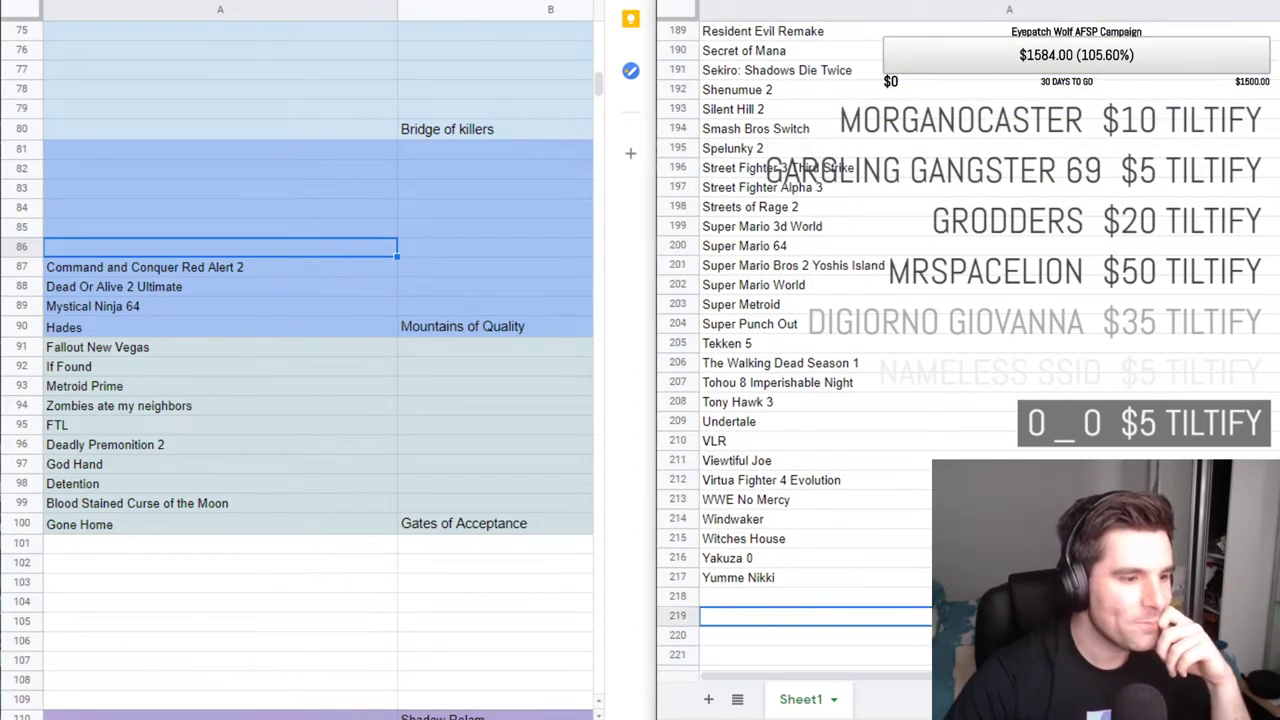
Examine the unranked games from Binding of Isacc down to Gitaroo Man for the next candidate.
{"action": "scroll", "coordinate": [790, 340], "scroll_direction": "up", "scroll_amount": 15}
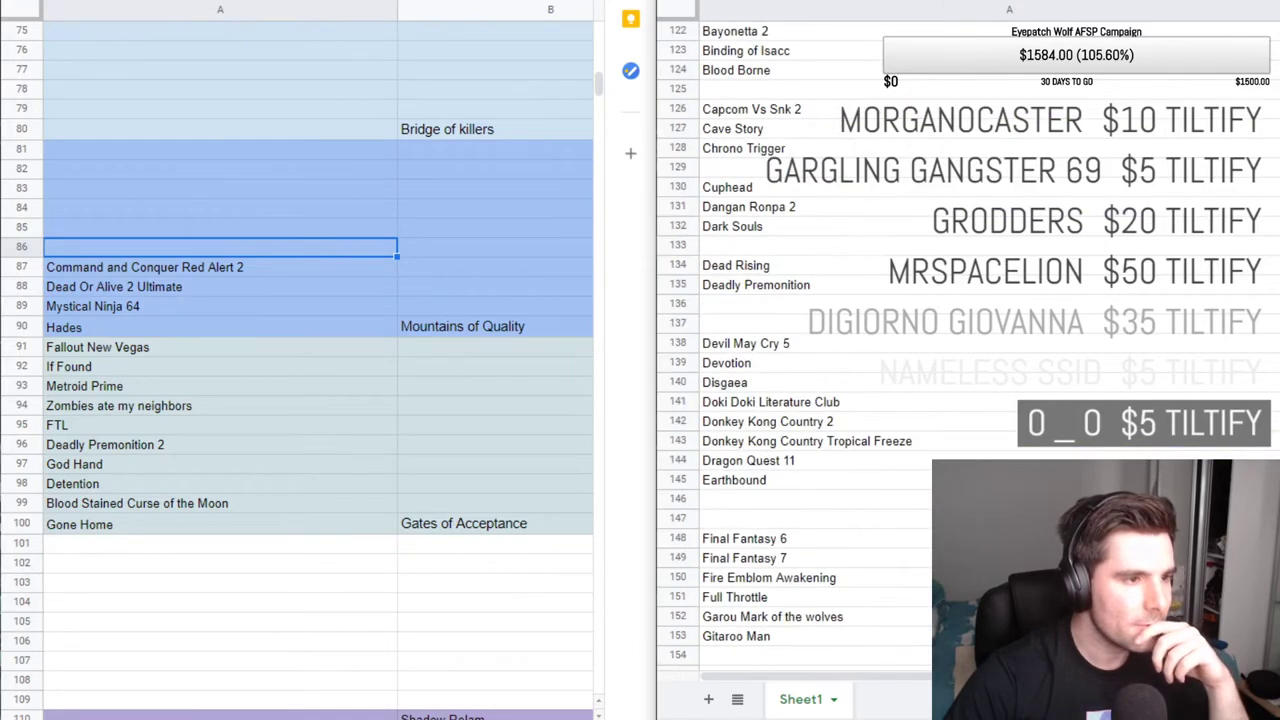
{"action": "scroll", "coordinate": [863, 471], "scroll_direction": "up", "scroll_amount": 4}
{"action": "left_click", "coordinate": [887, 291]}
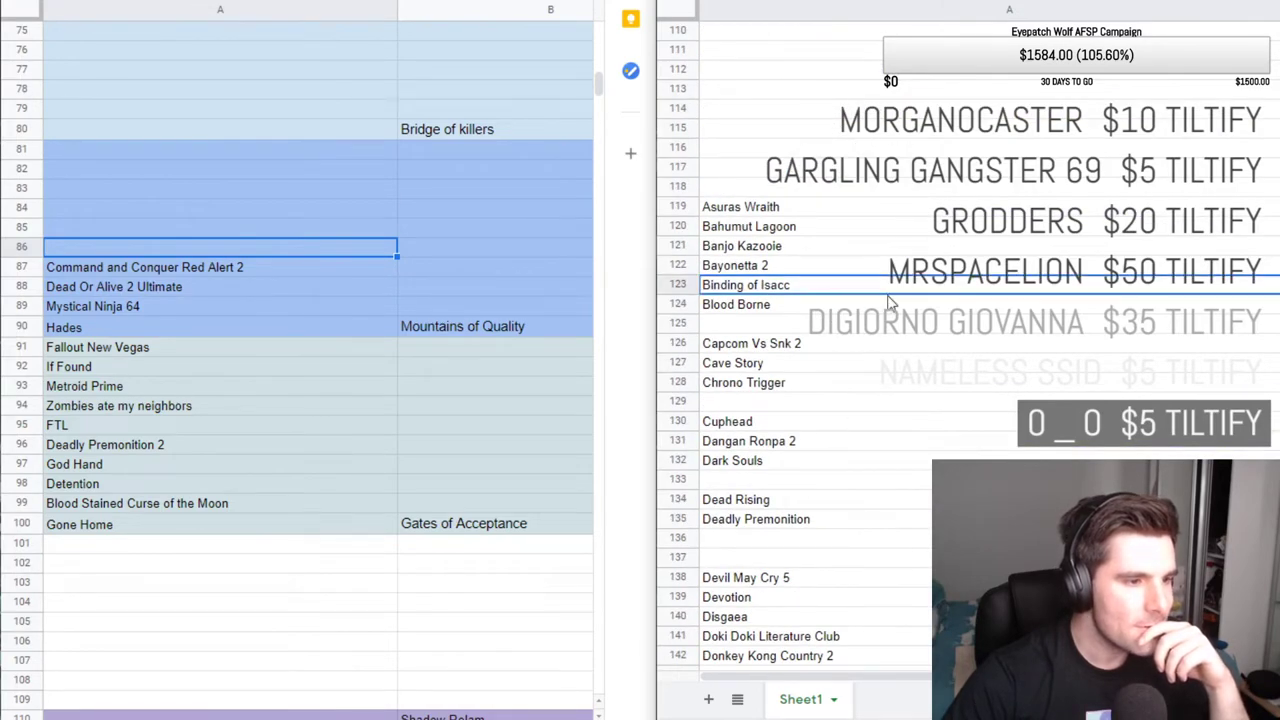
{"action": "key", "text": "Down"}
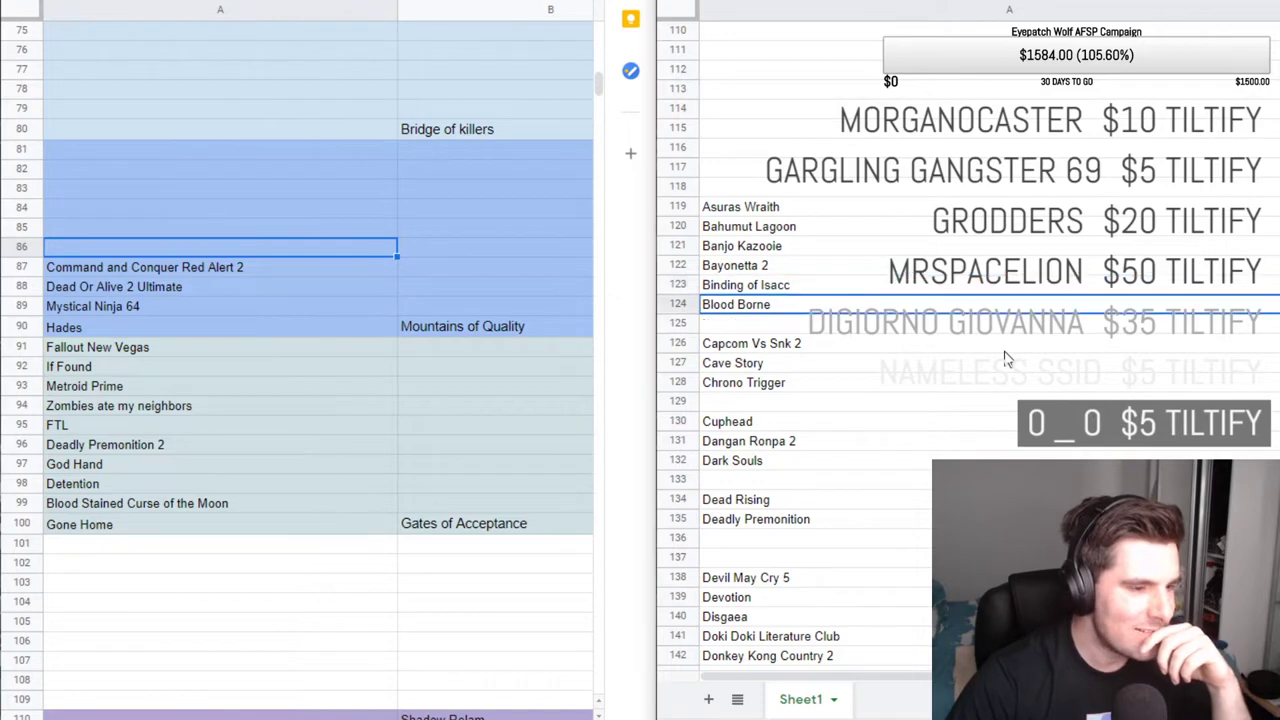
{"action": "key", "text": "Down"}
{"action": "key", "text": "Down"}
{"action": "key", "text": "Down"}
{"action": "key", "text": "Down"}
{"action": "key", "text": "Down"}
{"action": "key", "text": "Down"}
{"action": "key", "text": "Down"}
{"action": "key", "text": "Down"}
{"action": "key", "text": "Down"}
{"action": "key", "text": "Down"}
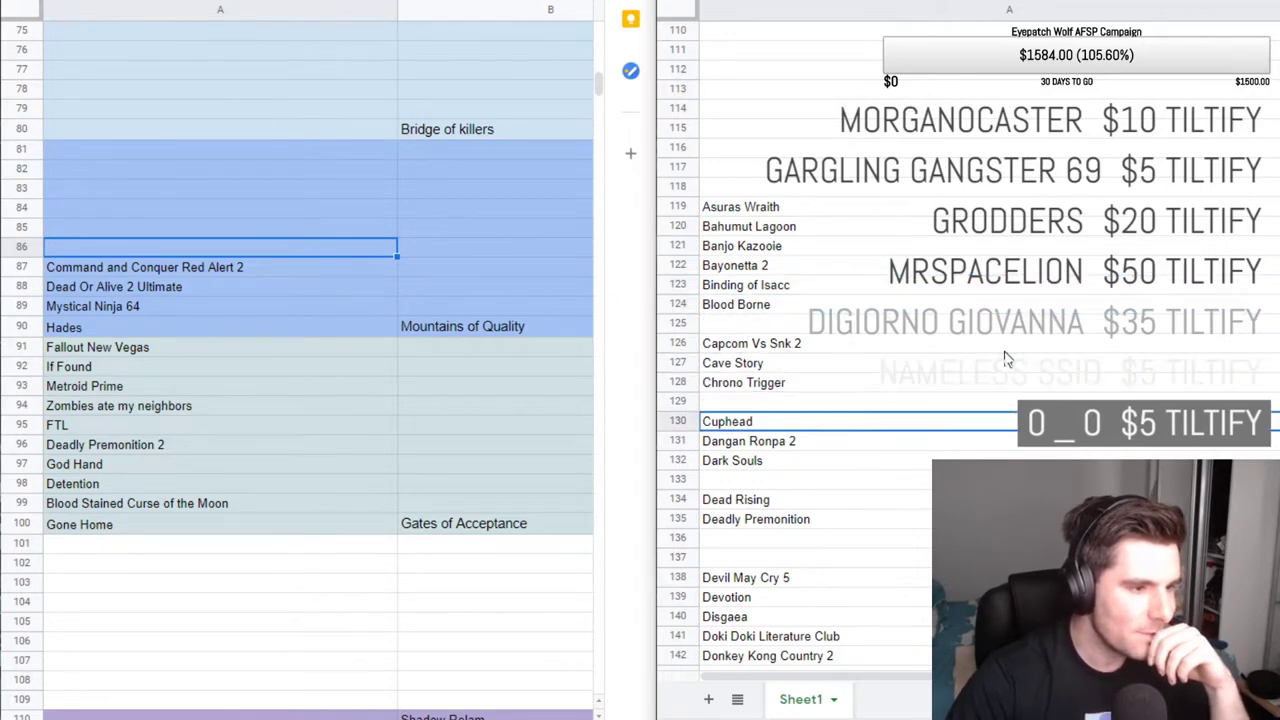
{"action": "key", "text": "Down"}
{"action": "key", "text": "Down"}
{"action": "key", "text": "Down"}
{"action": "key", "text": "Down"}
{"action": "key", "text": "Down"}
{"action": "key", "text": "Down"}
{"action": "key", "text": "Down"}
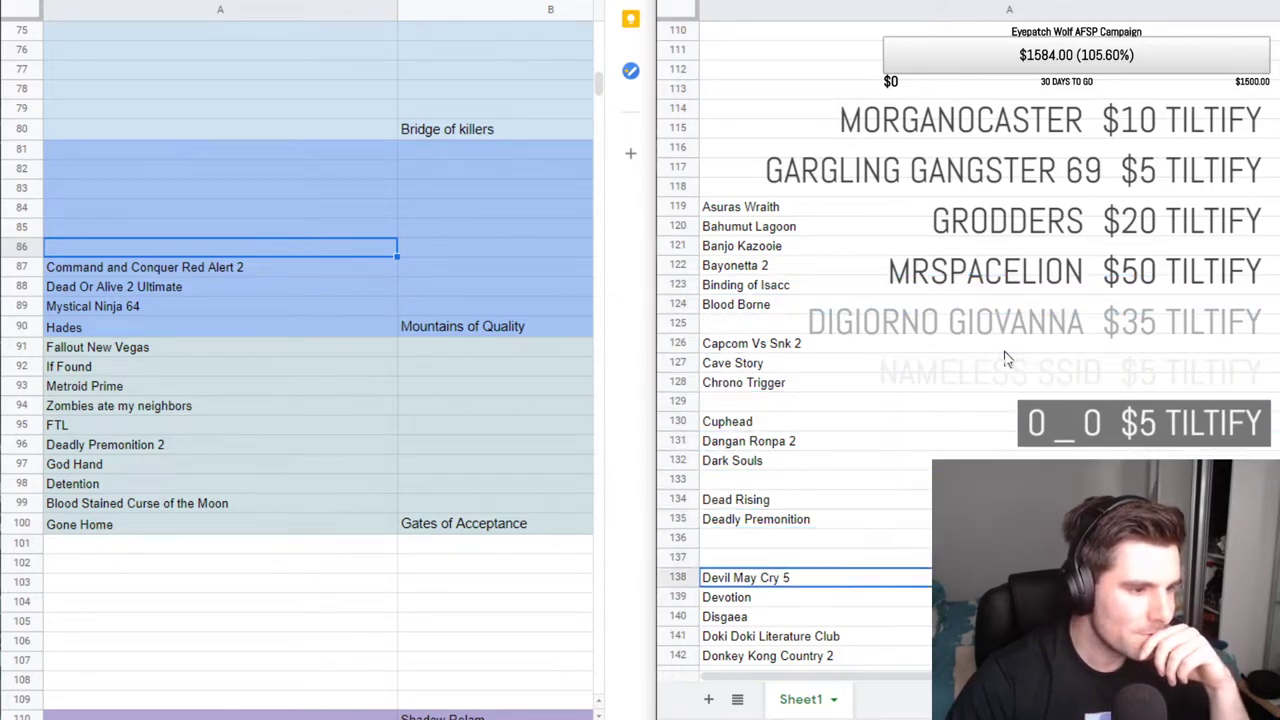
{"action": "key", "text": "Down"}
{"action": "key", "text": "Down"}
{"action": "key", "text": "Down"}
{"action": "key", "text": "Down"}
{"action": "key", "text": "Down"}
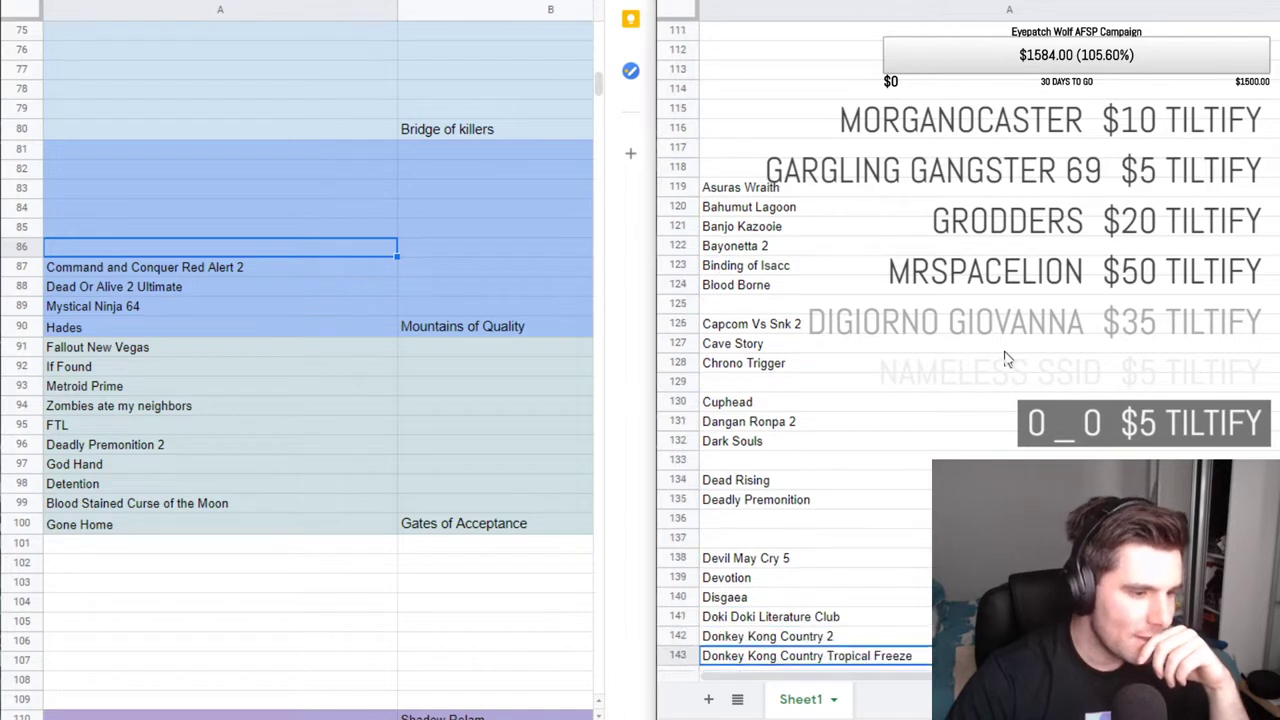
{"action": "key", "text": "Down"}
{"action": "key", "text": "Down"}
{"action": "key", "text": "Down"}
{"action": "key", "text": "Down"}
{"action": "key", "text": "Down"}
{"action": "key", "text": "Down"}
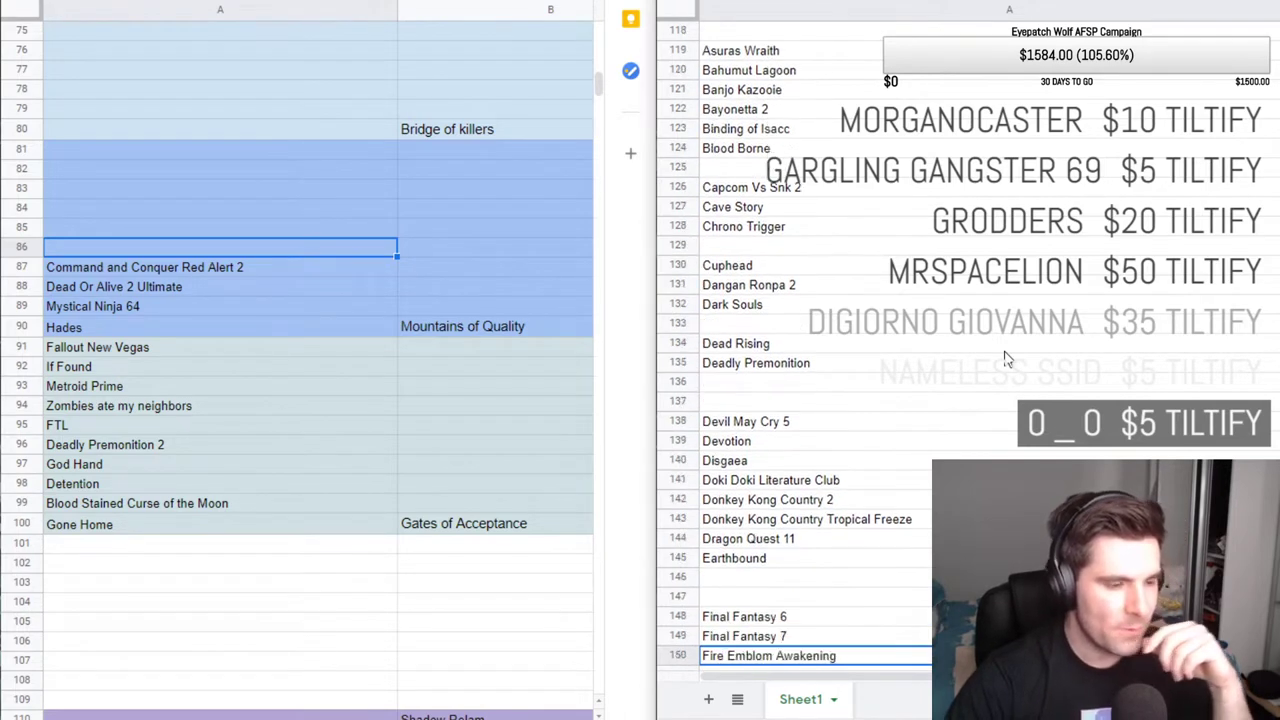
{"action": "key", "text": "Down"}
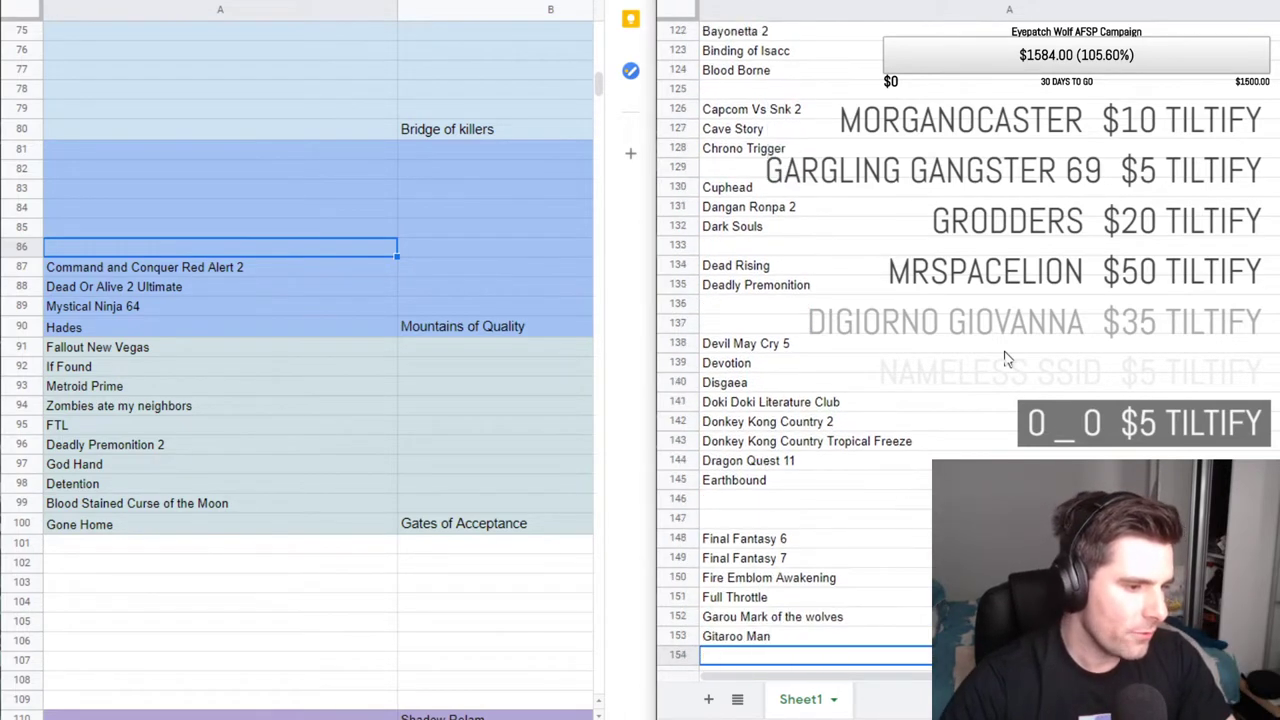
Move Full Throttle from the unranked list into ranking cell A86, directly above Command and Conquer Red Alert 2.
{"action": "key", "text": "Up"}
{"action": "key", "text": "Up"}
{"action": "key", "text": "Up"}
{"action": "key", "text": "Down"}
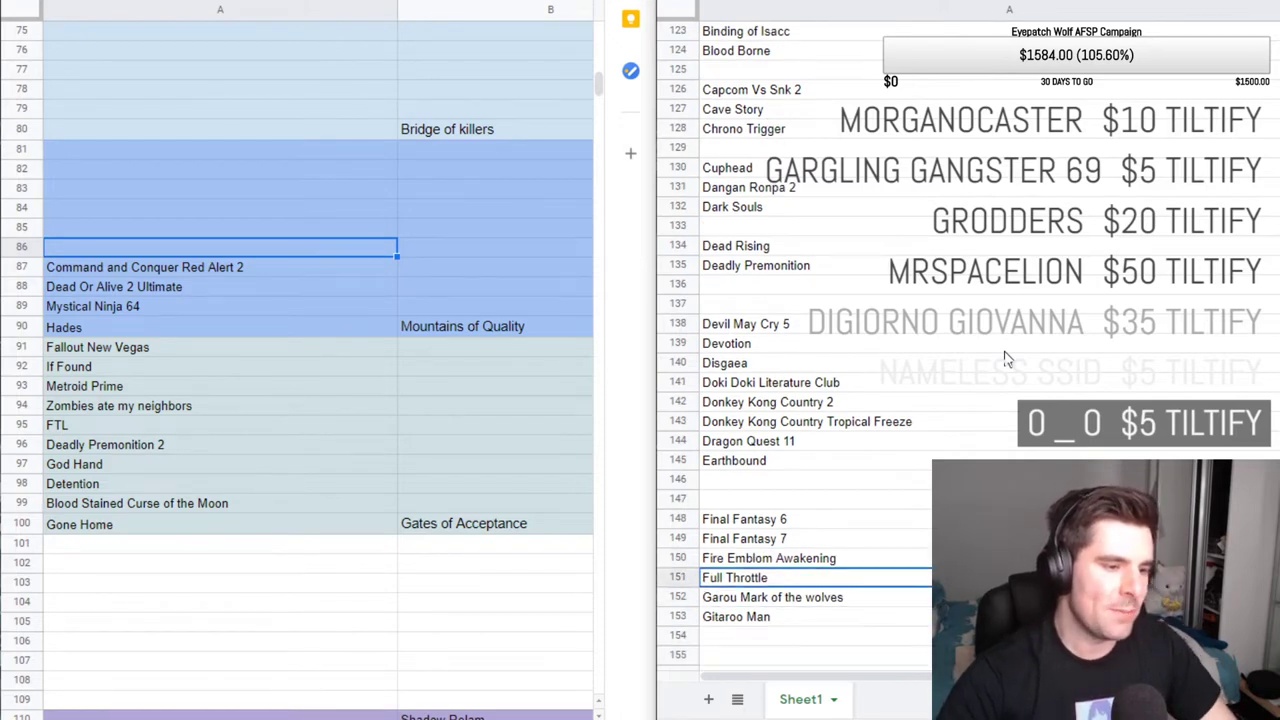
{"action": "triple_click", "coordinate": [765, 578]}
{"action": "key", "text": "ctrl+c"}
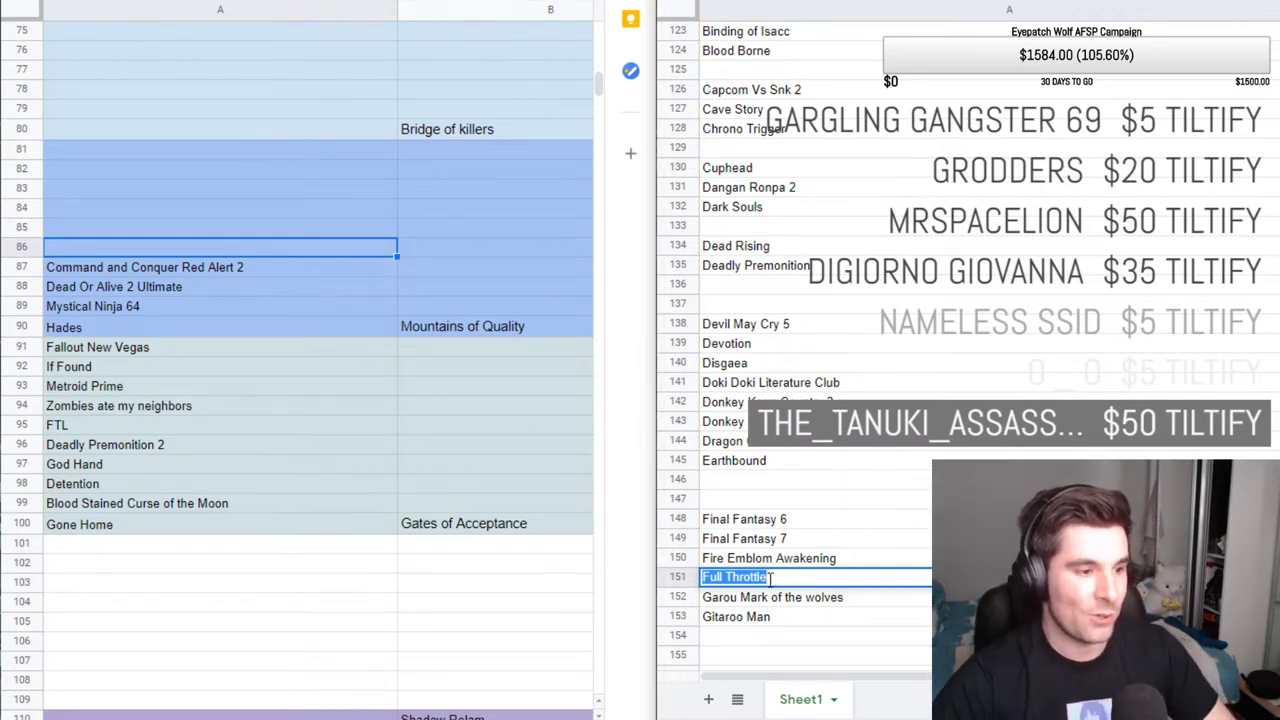
{"action": "key", "text": "BackSpace"}
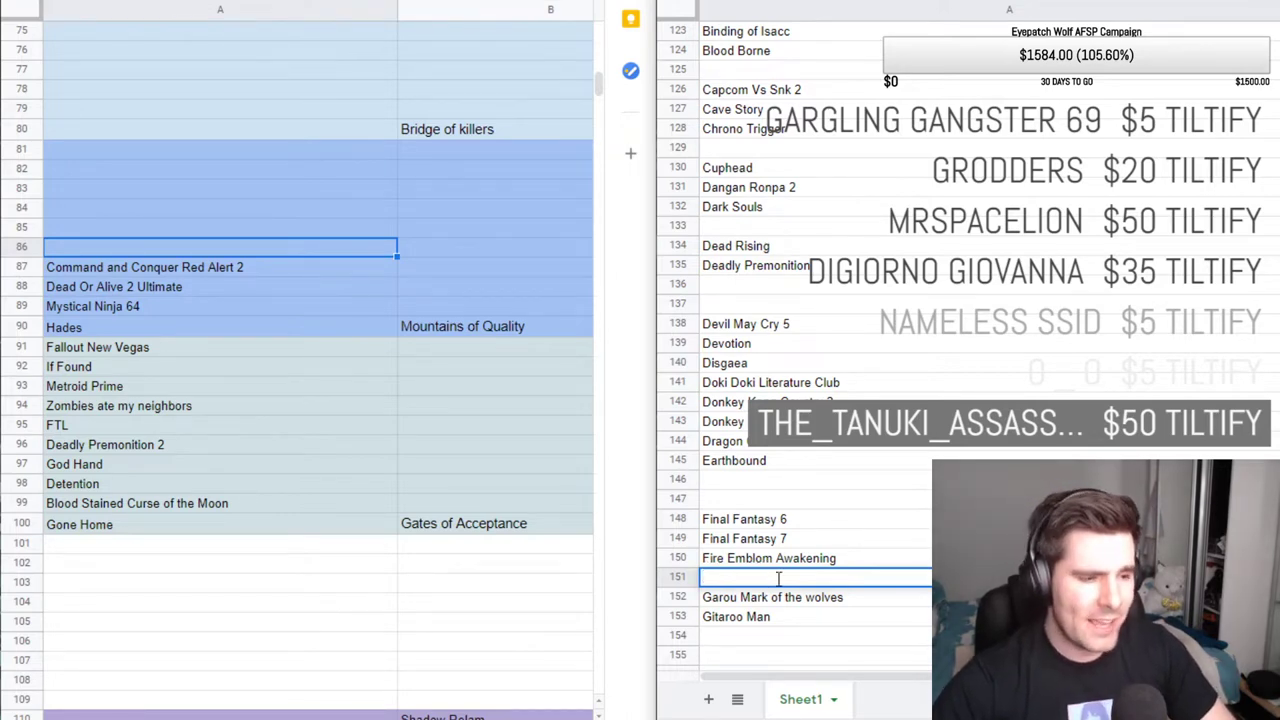
{"action": "double_click", "coordinate": [159, 246]}
{"action": "key", "text": "ctrl+v"}
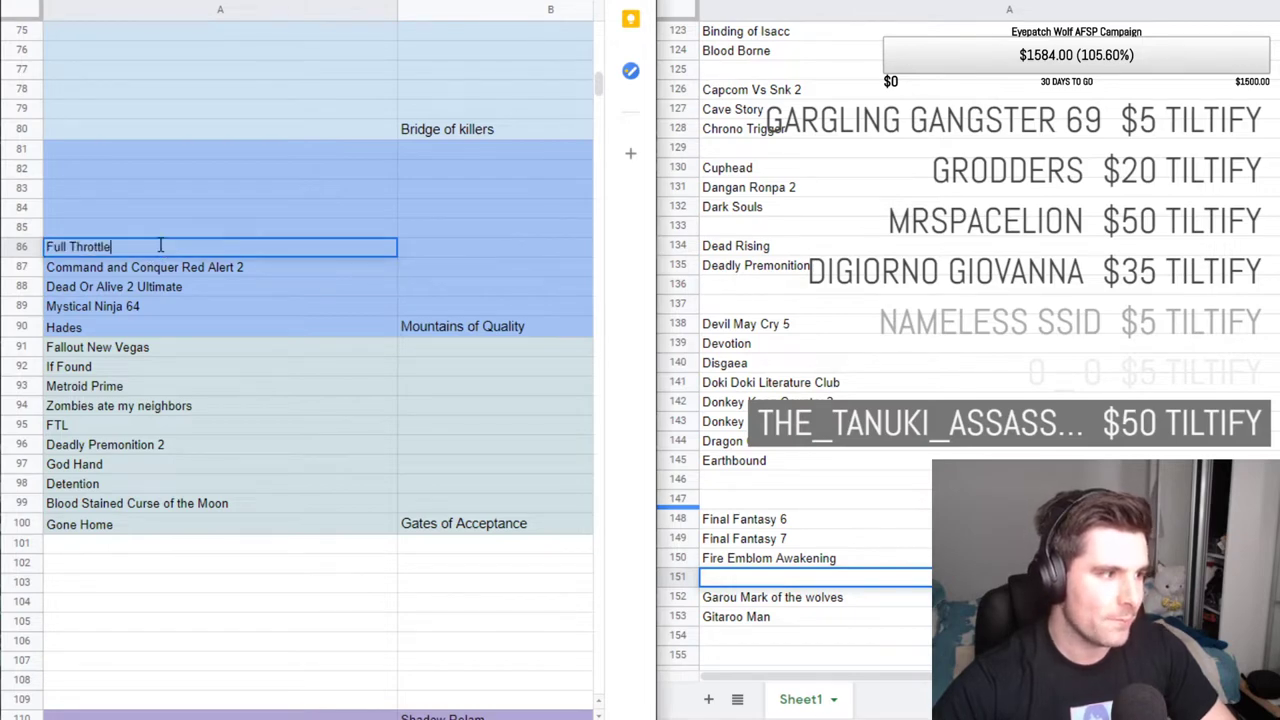
{"action": "left_click", "coordinate": [151, 225]}
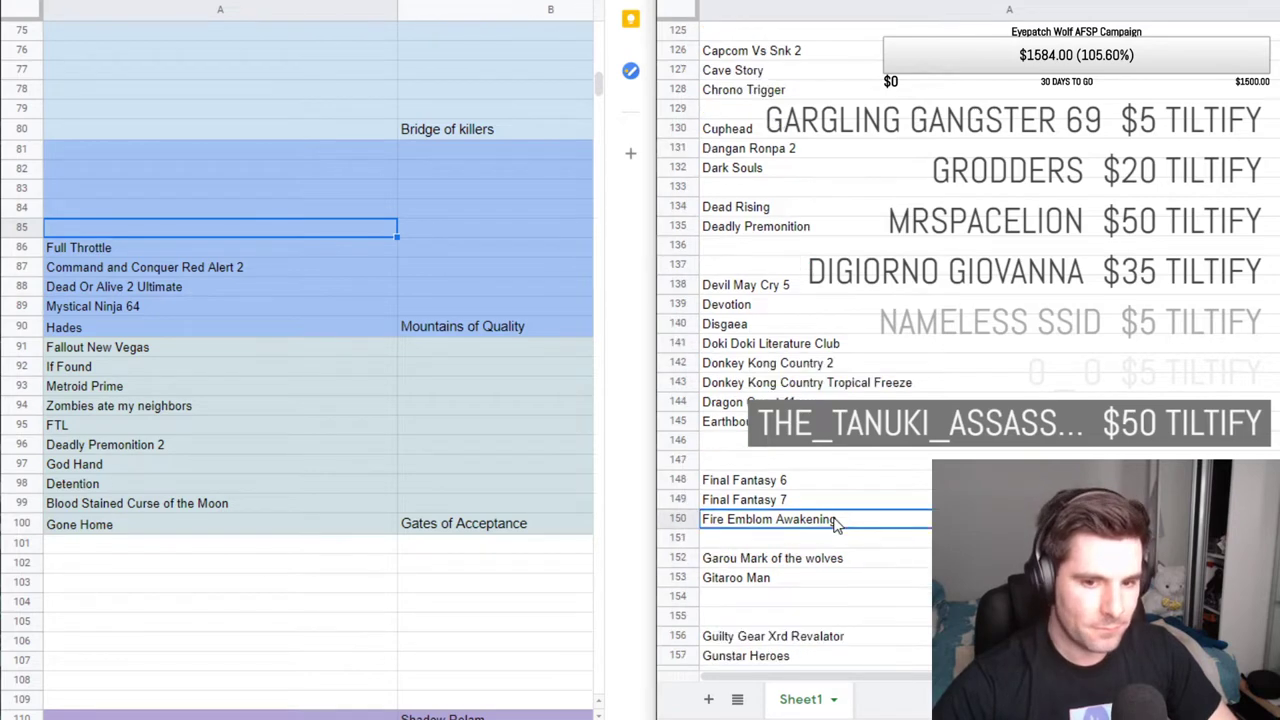
Examine the unranked games around Fire Emblom Awakening, Dragon Quest 11 and Gitaroo Man for the next placement.
{"action": "scroll", "coordinate": [840, 520], "scroll_direction": "down", "scroll_amount": 1}
{"action": "left_click", "coordinate": [835, 519]}
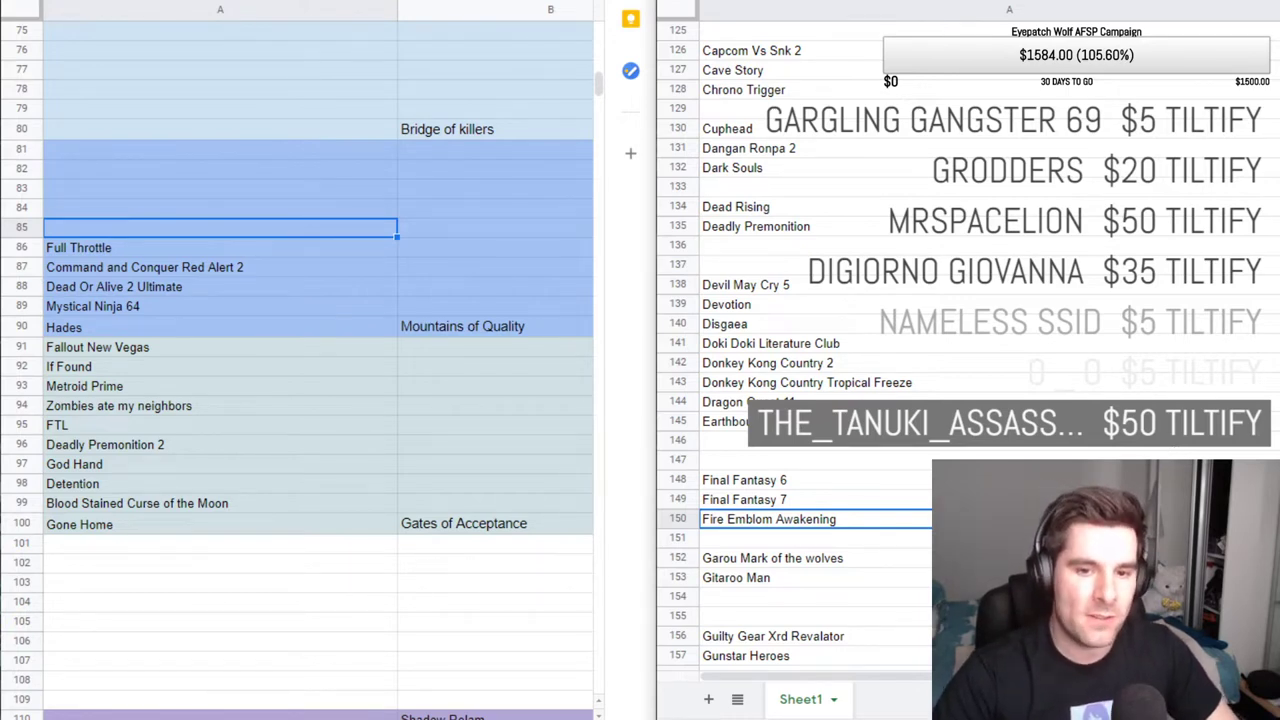
{"action": "left_click", "coordinate": [760, 401]}
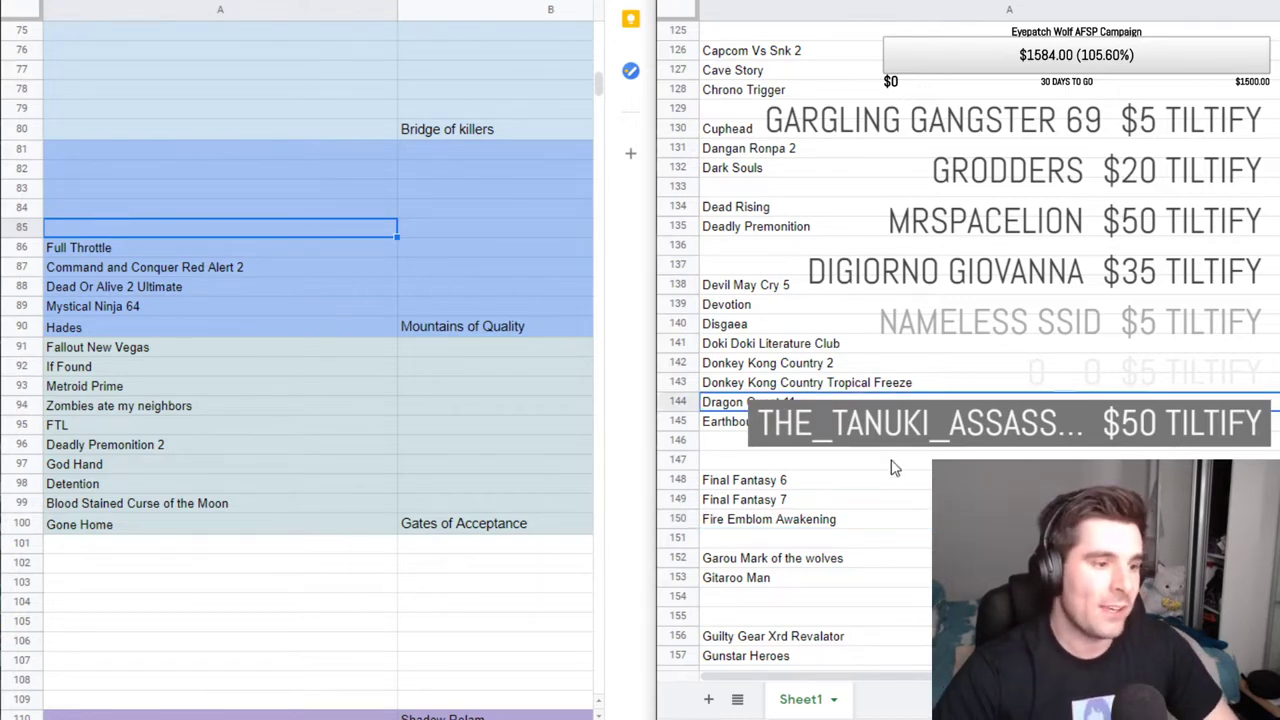
{"action": "scroll", "coordinate": [895, 468], "scroll_direction": "down", "scroll_amount": 3}
{"action": "left_click", "coordinate": [895, 465]}
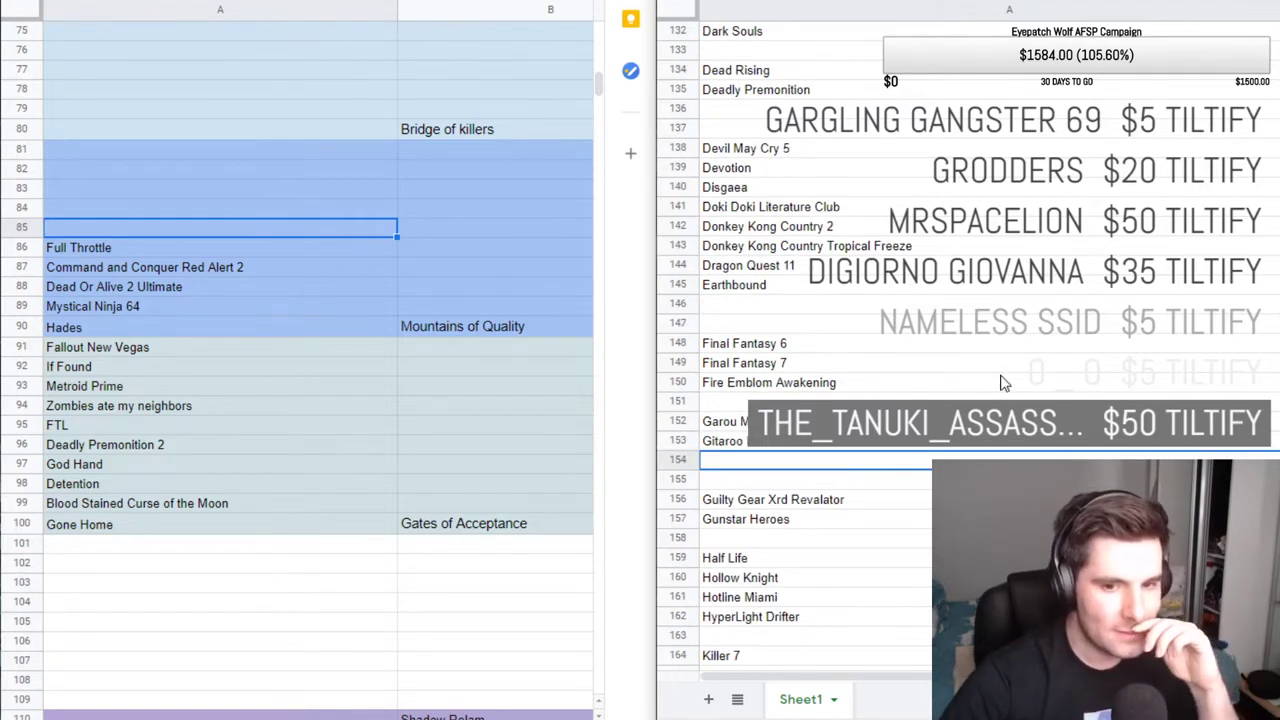
{"action": "key", "text": "Up"}
{"action": "key", "text": "Up"}
{"action": "key", "text": "Up"}
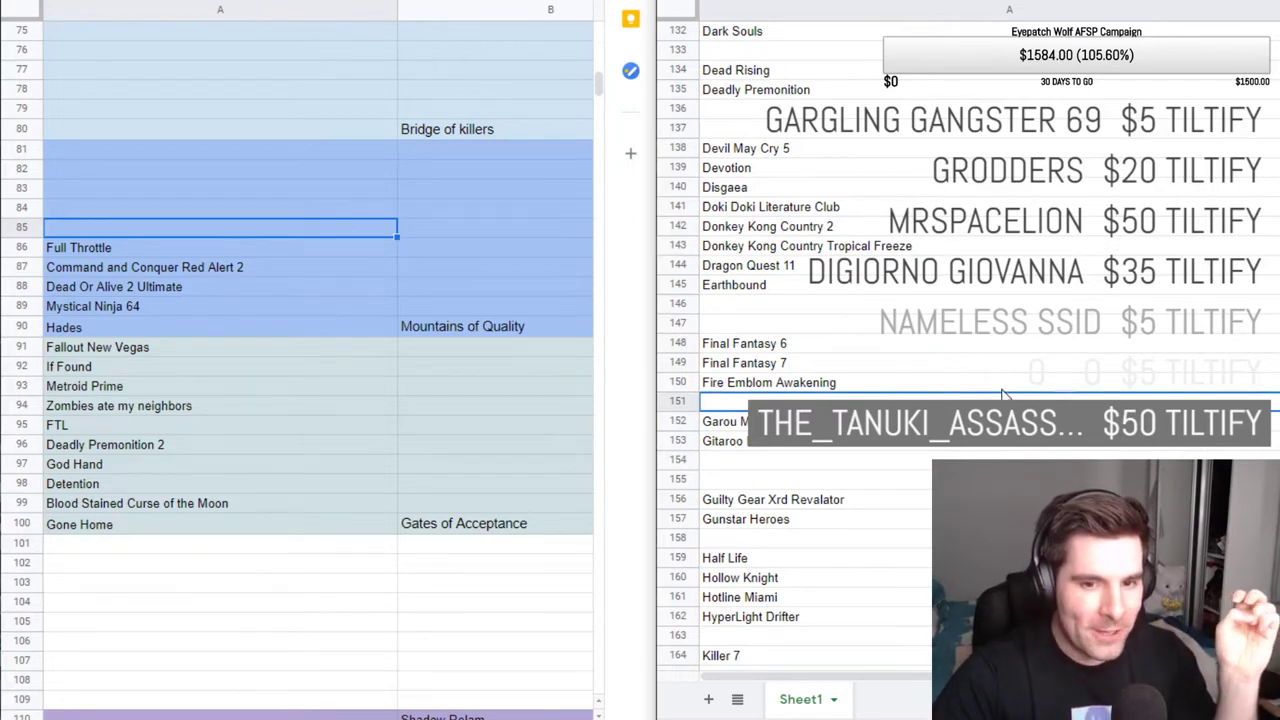
Add CRASH BANDICOOT to the DEAD ZONE list in cell A177, below Gaelic Games PS2.
{"action": "left_click", "coordinate": [287, 310]}
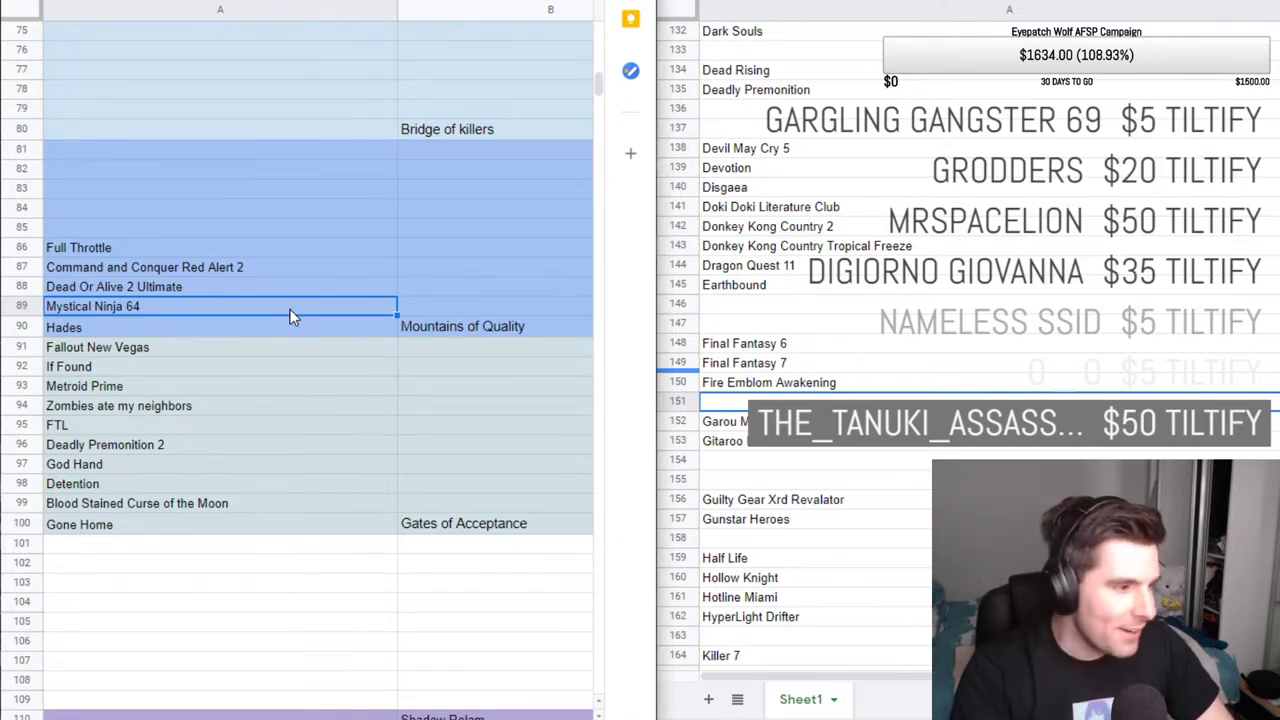
{"action": "key", "text": "Down"}
{"action": "key", "text": "Down"}
{"action": "key", "text": "Down"}
{"action": "key", "text": "Down"}
{"action": "key", "text": "Down"}
{"action": "key", "text": "Down"}
{"action": "key", "text": "Down"}
{"action": "key", "text": "Down"}
{"action": "key", "text": "Down"}
{"action": "key", "text": "Down"}
{"action": "key", "text": "Down"}
{"action": "key", "text": "Down"}
{"action": "key", "text": "Down"}
{"action": "key", "text": "Down"}
{"action": "key", "text": "Down"}
{"action": "key", "text": "Down"}
{"action": "key", "text": "Down"}
{"action": "key", "text": "Down"}
{"action": "key", "text": "Down"}
{"action": "key", "text": "Down"}
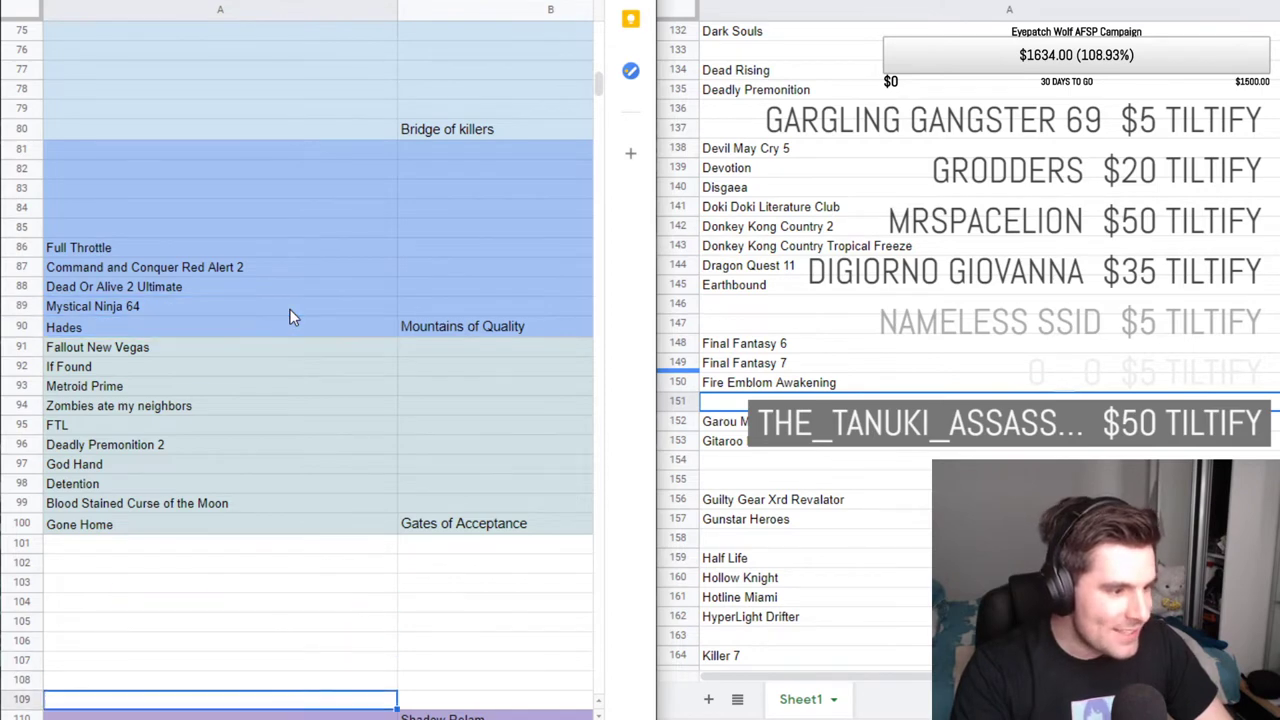
{"action": "key", "text": "Down"}
{"action": "key", "text": "Down"}
{"action": "key", "text": "Down"}
{"action": "key", "text": "Down"}
{"action": "key", "text": "Down"}
{"action": "key", "text": "Down"}
{"action": "key", "text": "Down"}
{"action": "key", "text": "Down"}
{"action": "key", "text": "Down"}
{"action": "key", "text": "Down"}
{"action": "key", "text": "Down"}
{"action": "key", "text": "Down"}
{"action": "key", "text": "Down"}
{"action": "key", "text": "Down"}
{"action": "key", "text": "Down"}
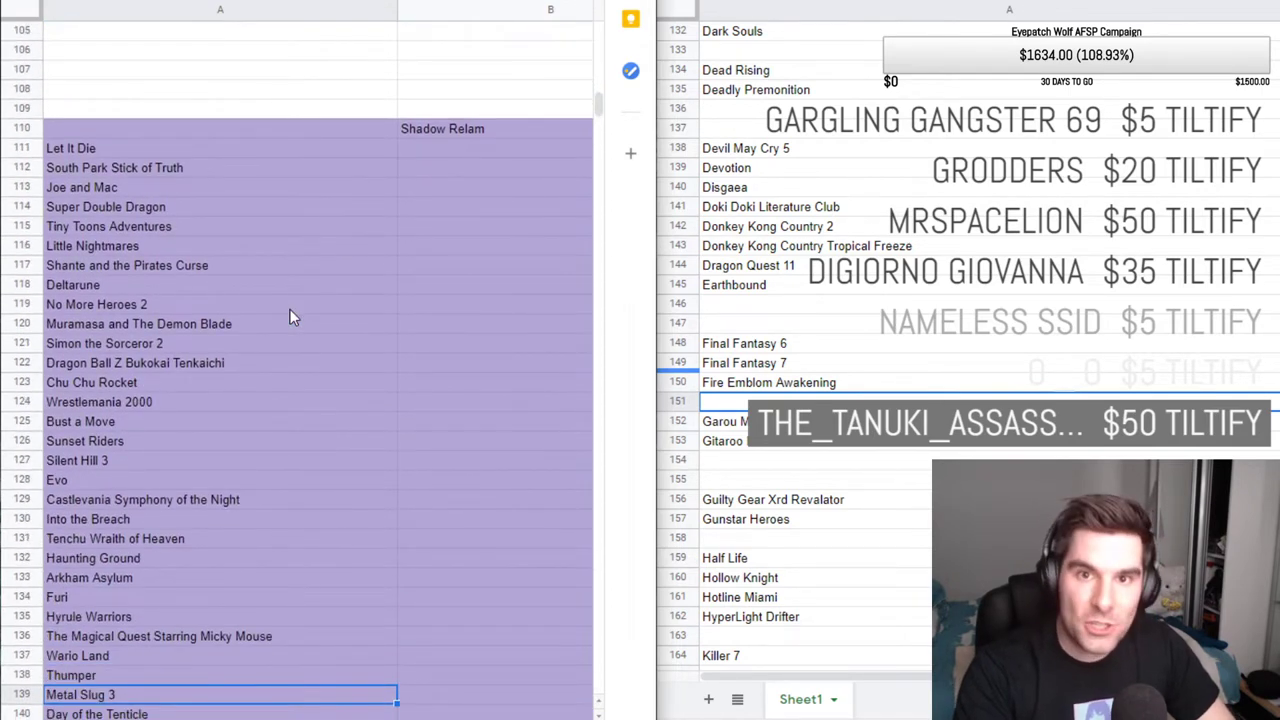
{"action": "key", "text": "Down"}
{"action": "key", "text": "Down"}
{"action": "key", "text": "Down"}
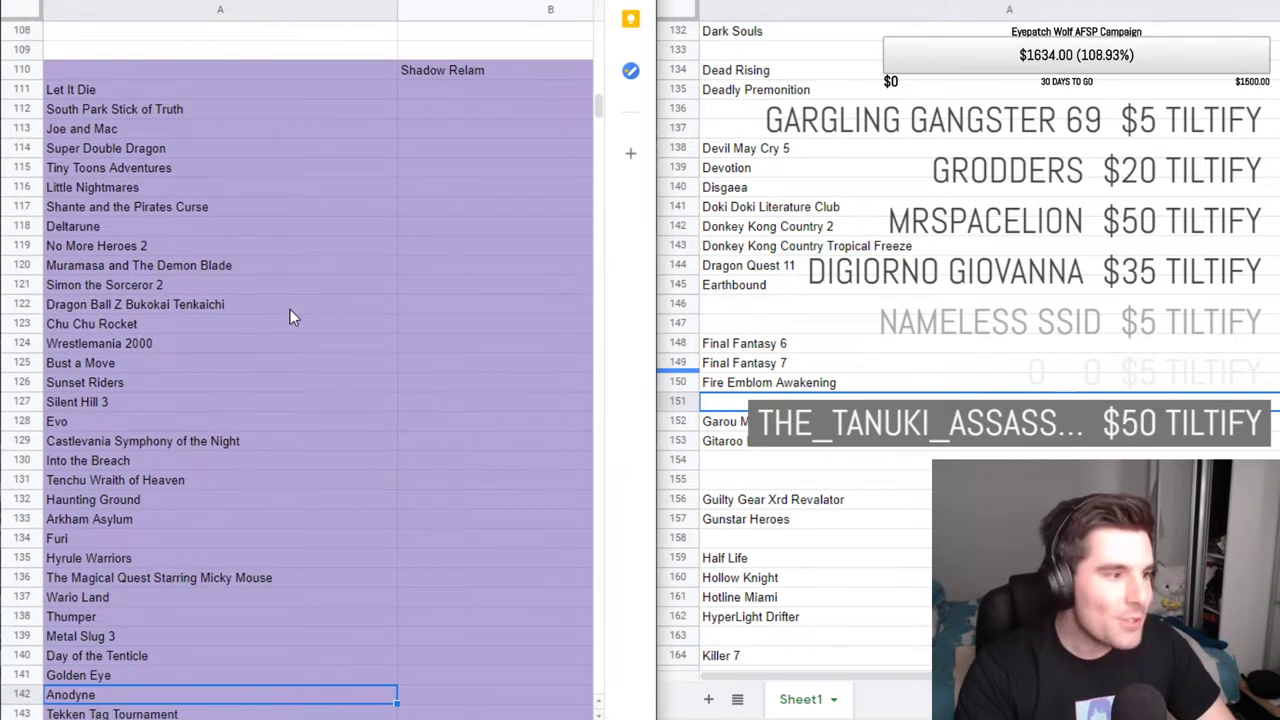
{"action": "key", "text": "Down"}
{"action": "key", "text": "Down"}
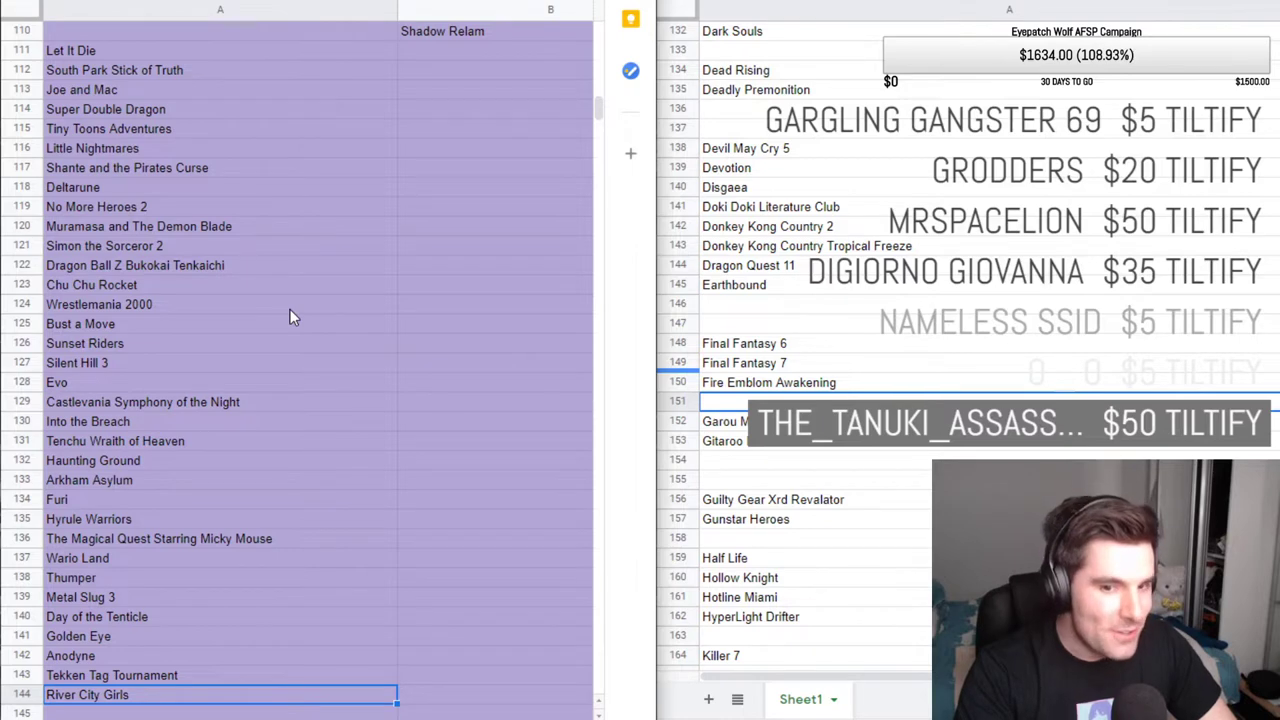
{"action": "key", "text": "Down"}
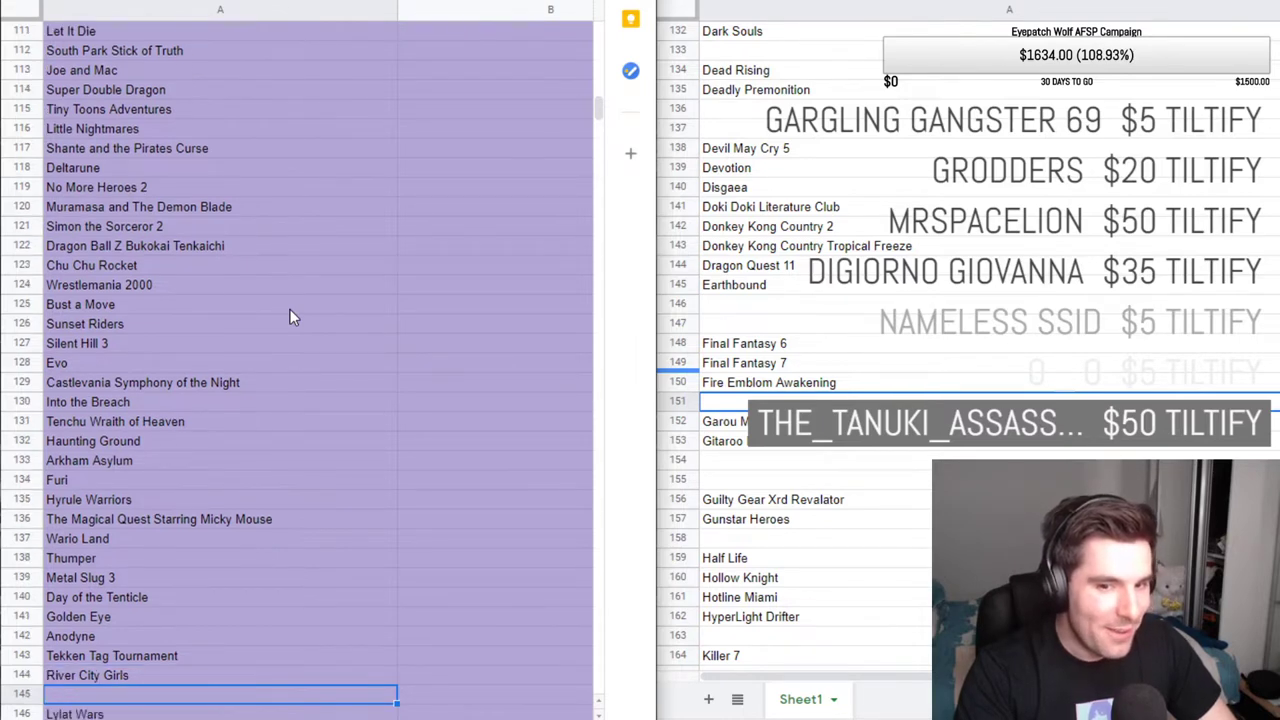
{"action": "key", "text": "Down"}
{"action": "key", "text": "Down"}
{"action": "key", "text": "Down"}
{"action": "key", "text": "Down"}
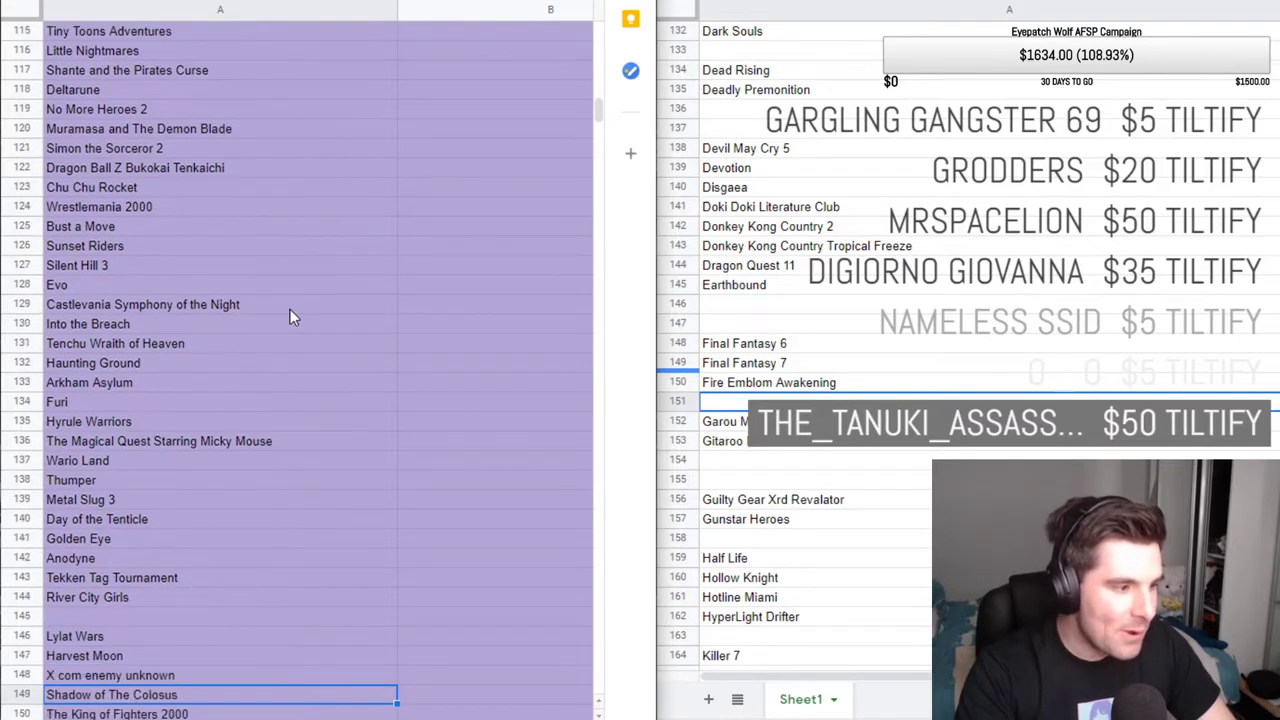
{"action": "key", "text": "Down"}
{"action": "key", "text": "Down"}
{"action": "key", "text": "Down"}
{"action": "key", "text": "Down"}
{"action": "key", "text": "Down"}
{"action": "key", "text": "Down"}
{"action": "key", "text": "Down"}
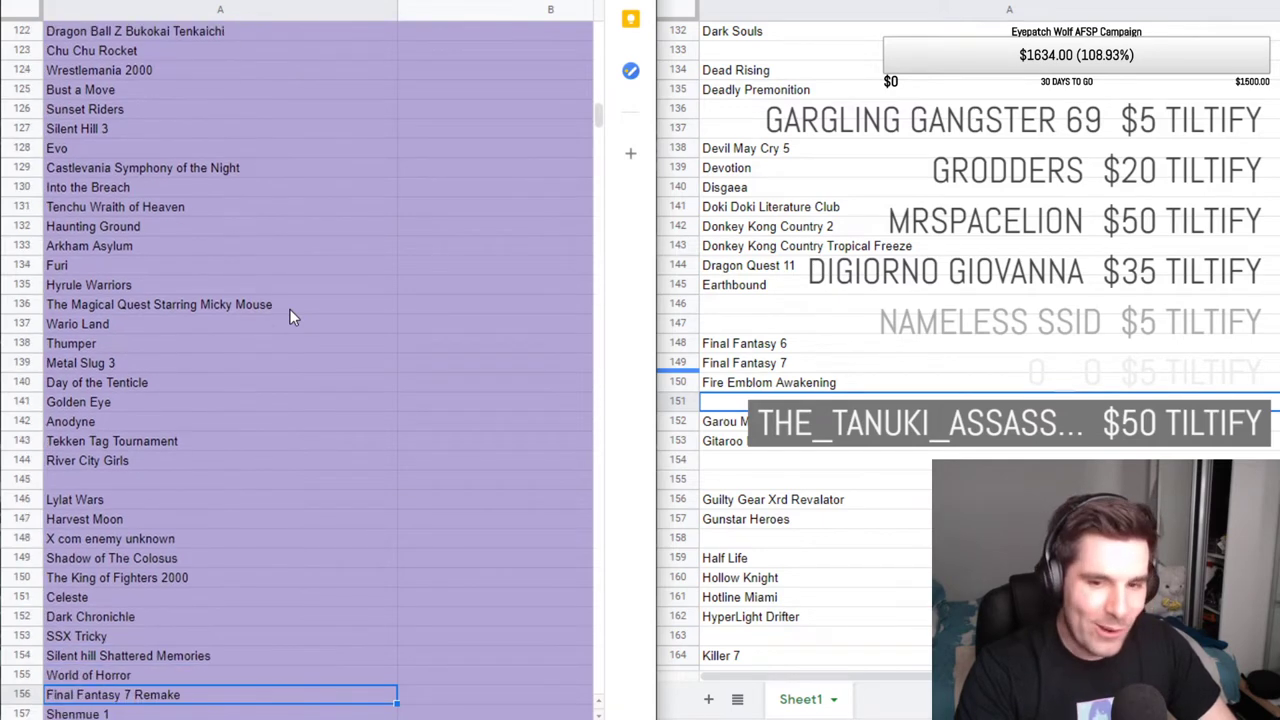
{"action": "key", "text": "Down"}
{"action": "key", "text": "Down"}
{"action": "key", "text": "Down"}
{"action": "key", "text": "Down"}
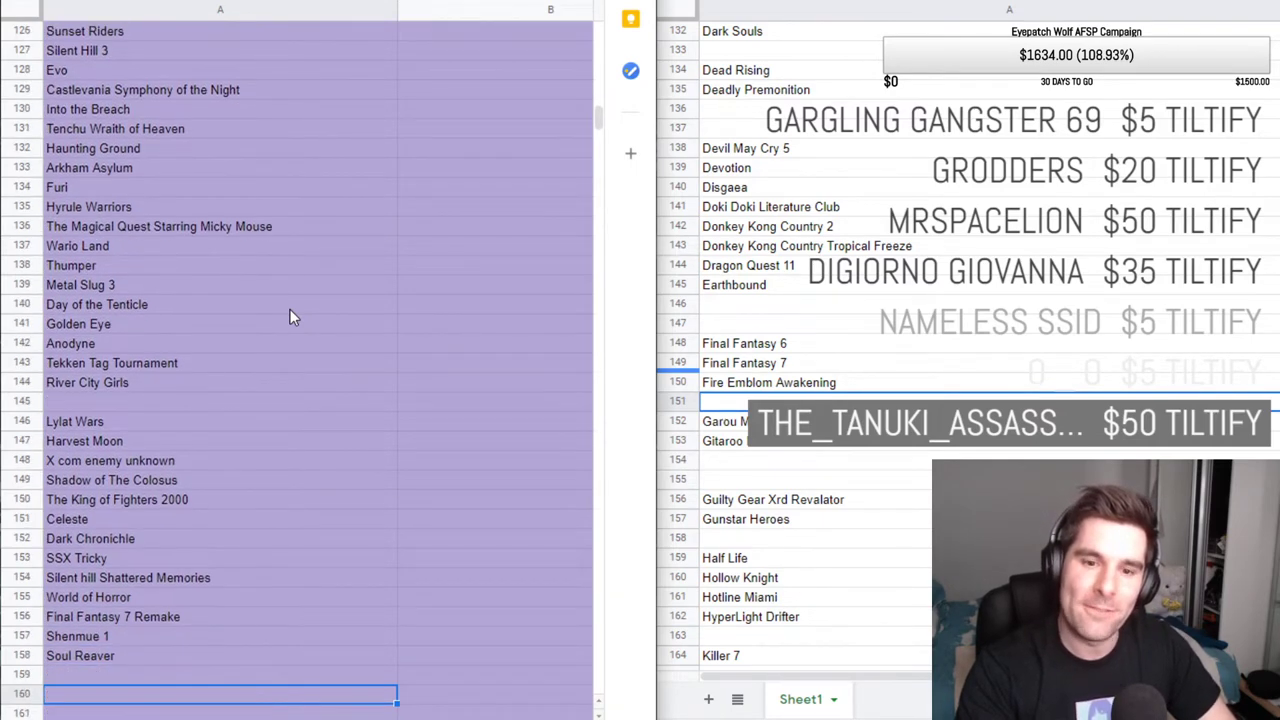
{"action": "key", "text": "Down"}
{"action": "key", "text": "Down"}
{"action": "key", "text": "Down"}
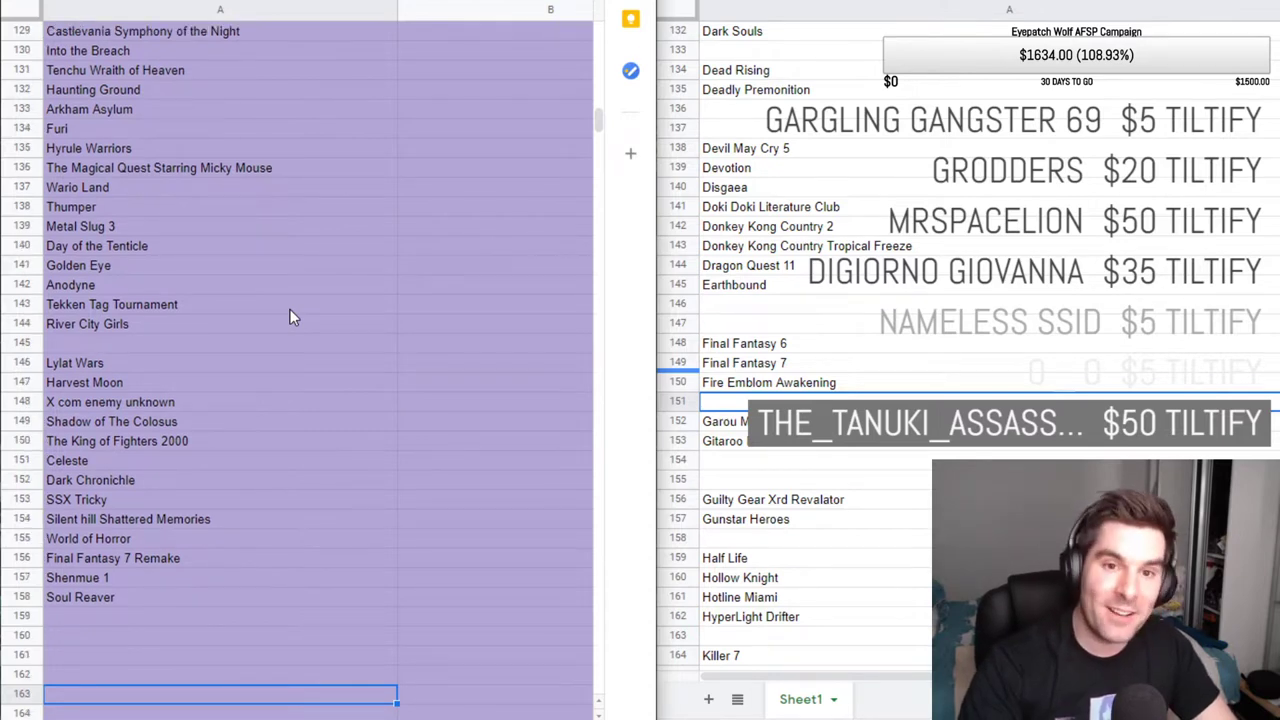
{"action": "key", "text": "Down"}
{"action": "key", "text": "Down"}
{"action": "key", "text": "Down"}
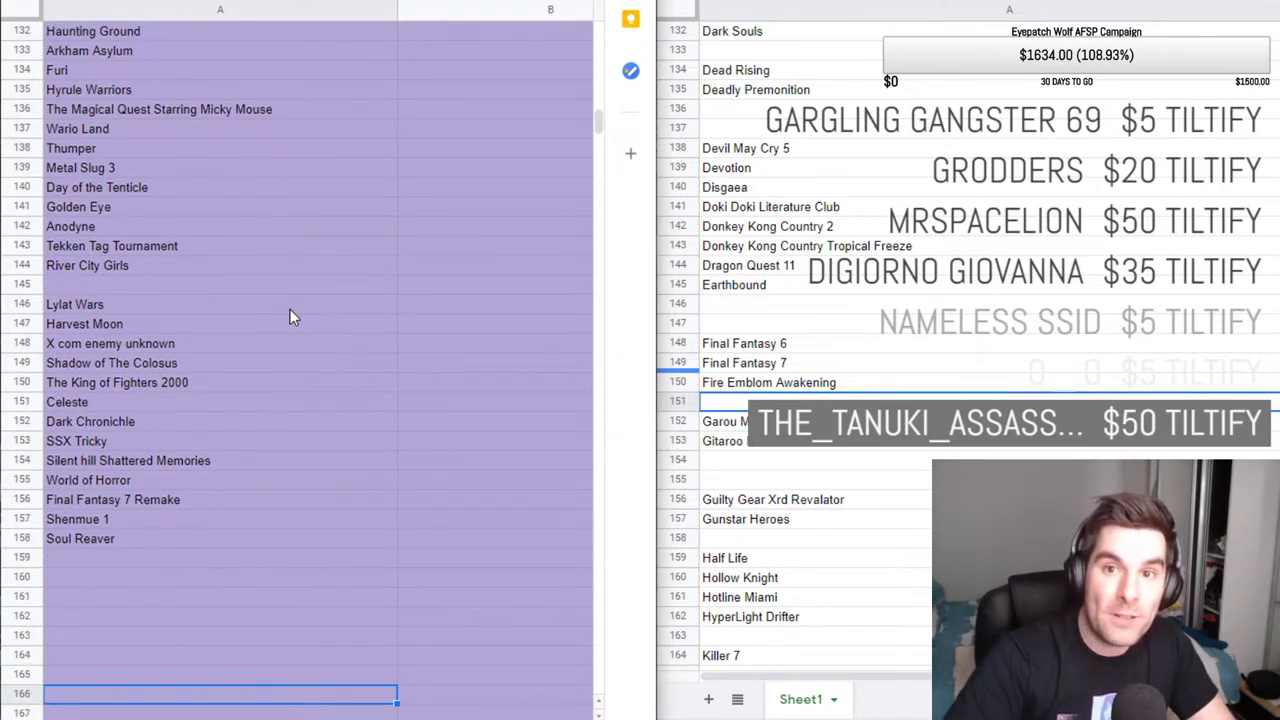
{"action": "key", "text": "Down"}
{"action": "key", "text": "Down"}
{"action": "key", "text": "Down"}
{"action": "key", "text": "Down"}
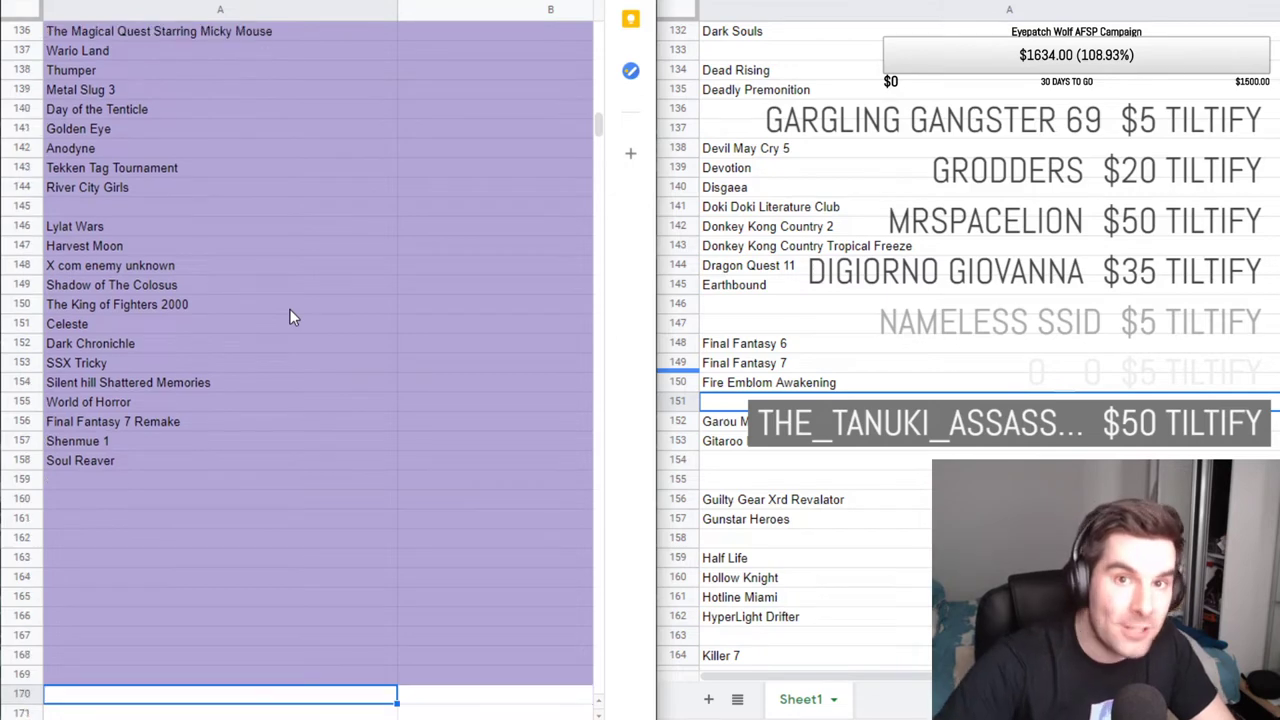
{"action": "key", "text": "Down"}
{"action": "key", "text": "Down"}
{"action": "key", "text": "Down"}
{"action": "key", "text": "Down"}
{"action": "key", "text": "Down"}
{"action": "key", "text": "Down"}
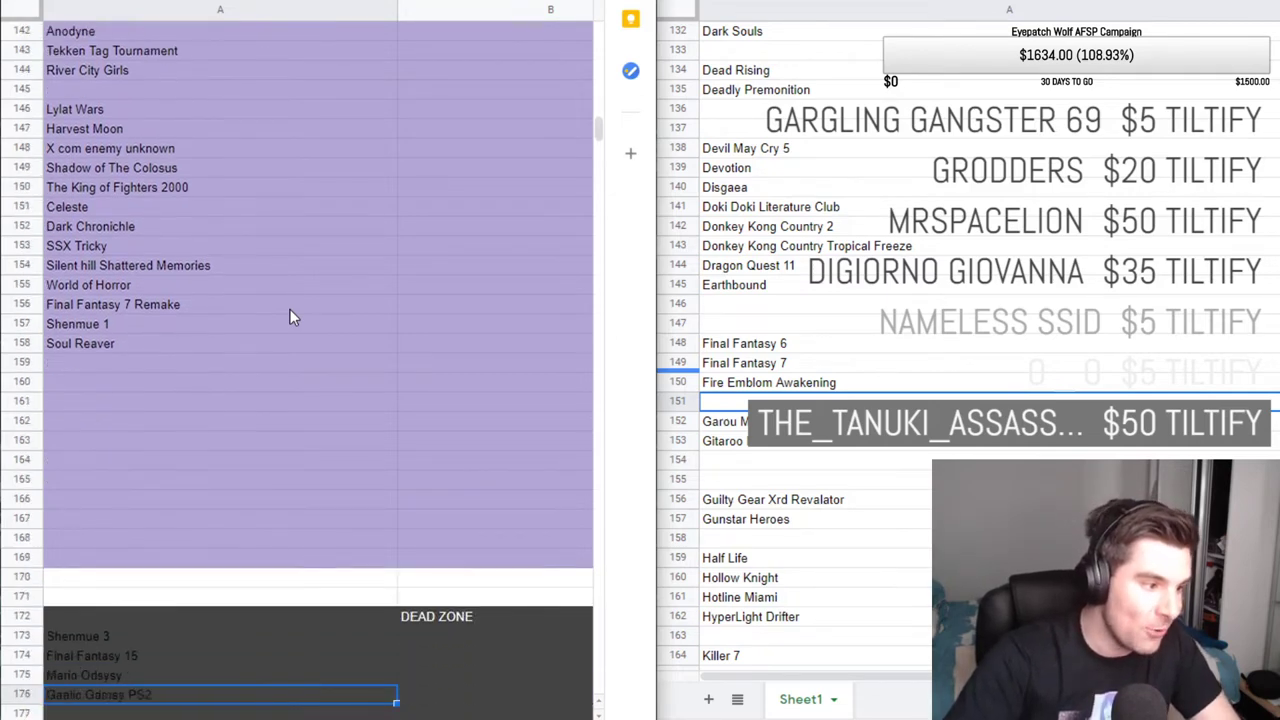
{"action": "key", "text": "Down"}
{"action": "type", "text": "CR"}
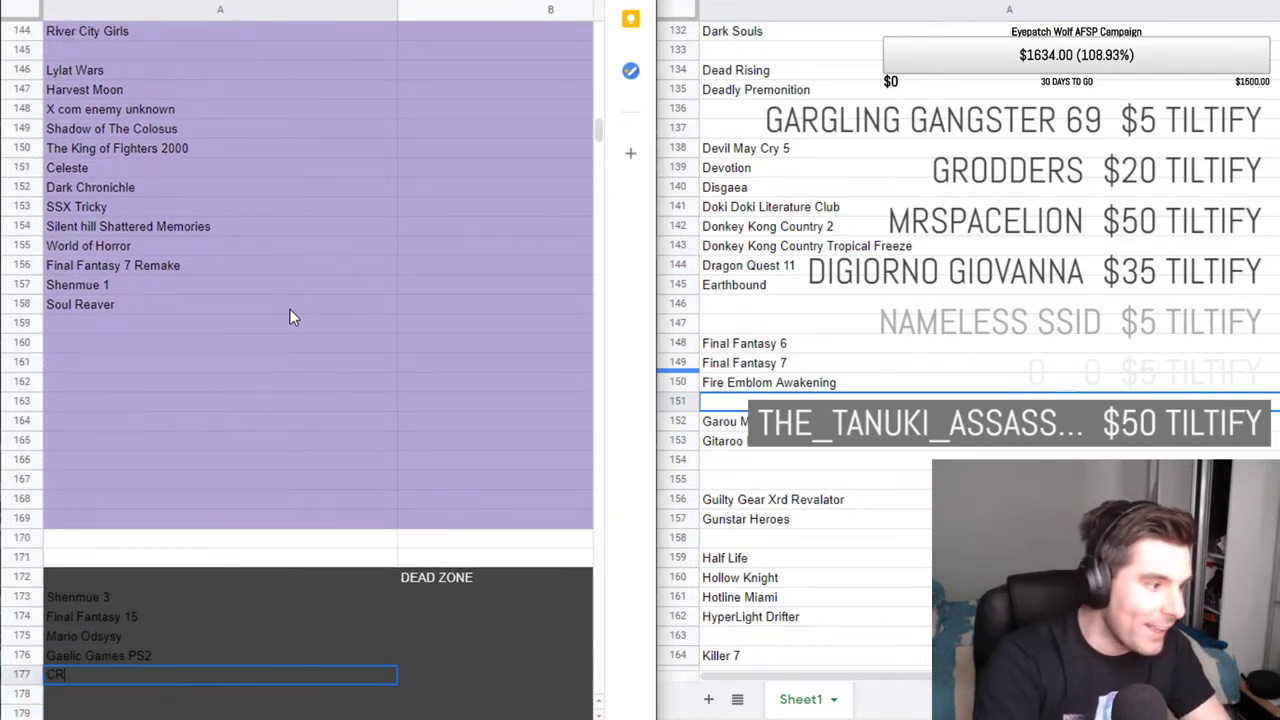
{"action": "type", "text": "ASH BANDI"}
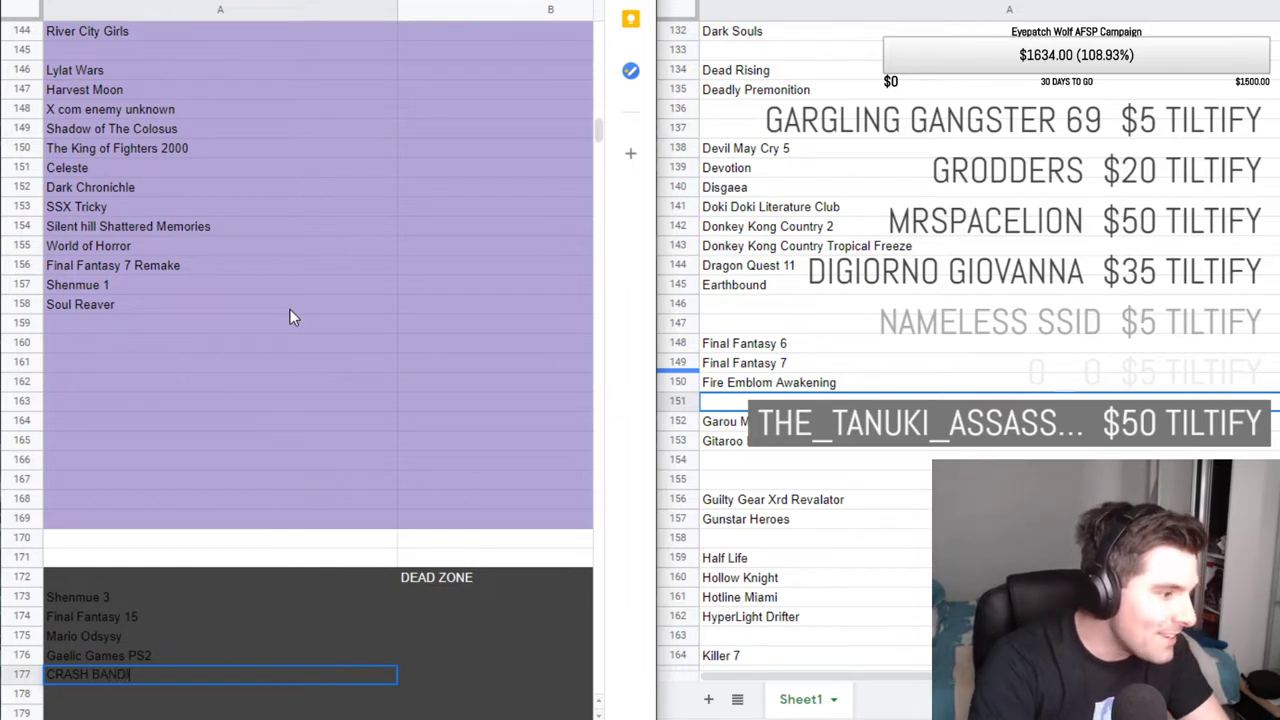
{"action": "type", "text": "COOT"}
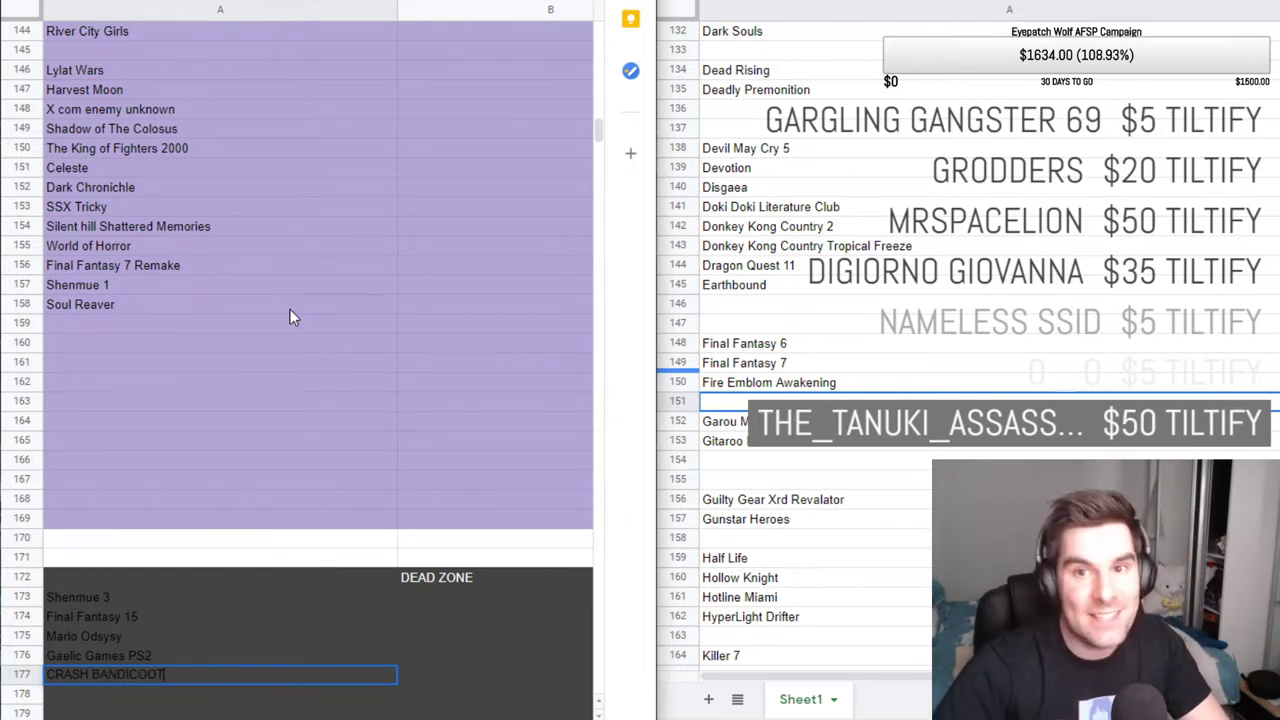
{"action": "left_click", "coordinate": [200, 566]}
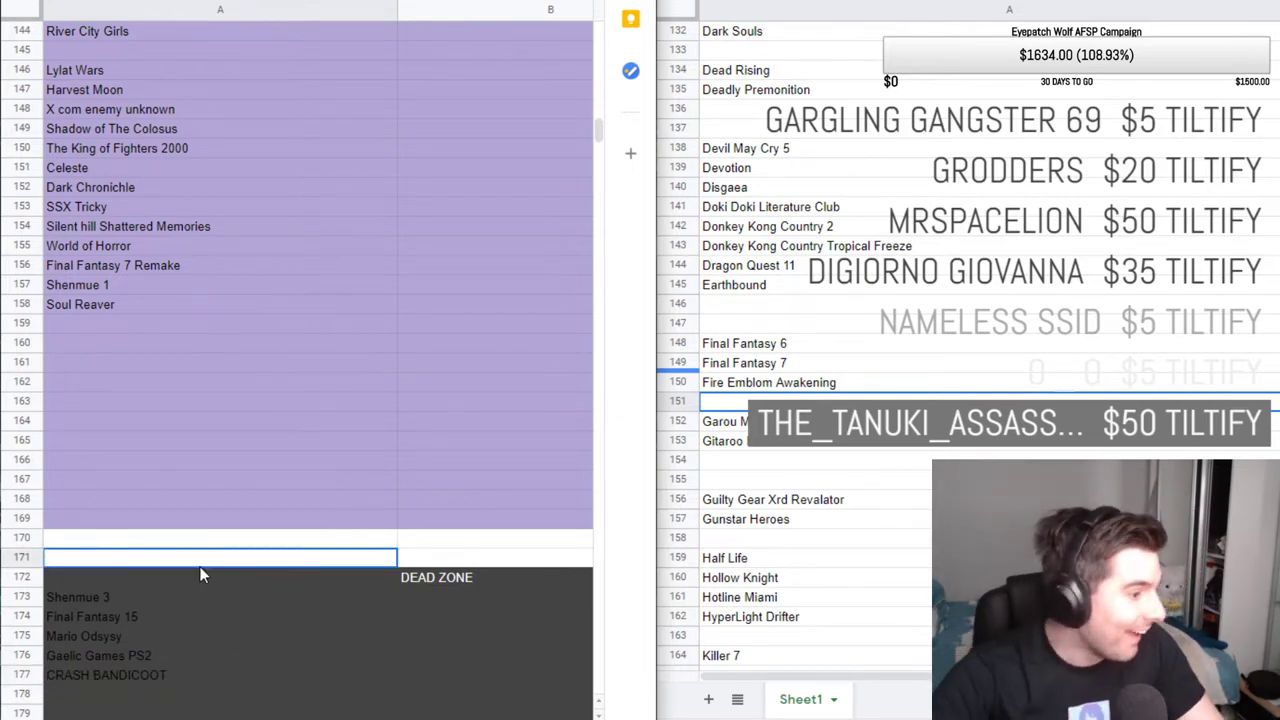
{"action": "left_click", "coordinate": [195, 639]}
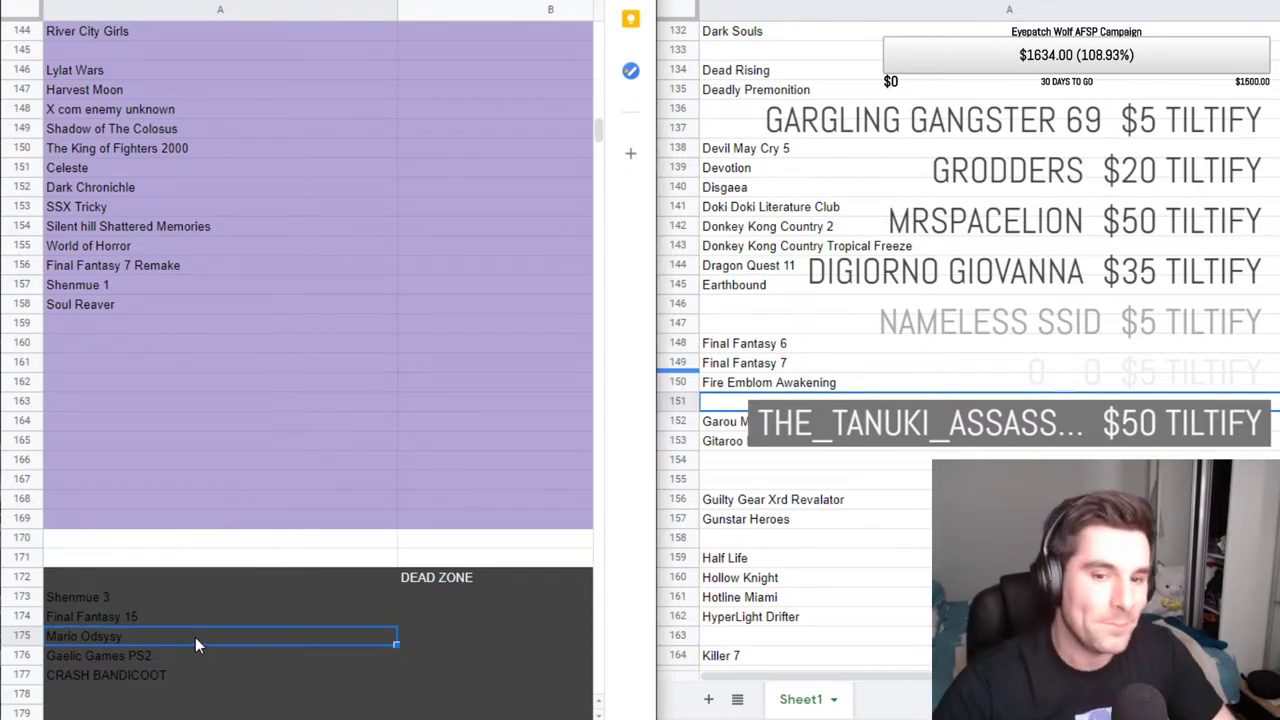
Review the DEAD ZONE list and the tiers up to Mountains of Quality, and select empty ranking cell A85 above Full Throttle.
{"action": "scroll", "coordinate": [247, 545], "scroll_direction": "up", "scroll_amount": 3}
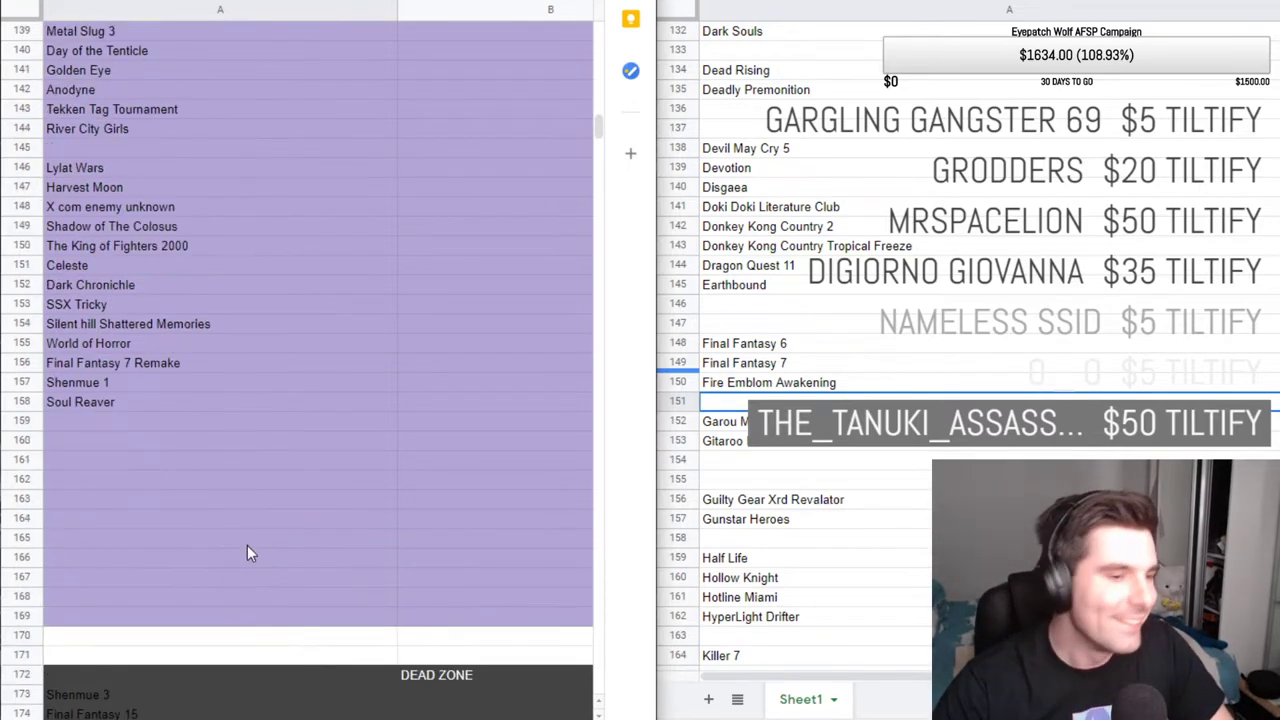
{"action": "left_click", "coordinate": [174, 503]}
{"action": "scroll", "coordinate": [160, 510], "scroll_direction": "down", "scroll_amount": 5}
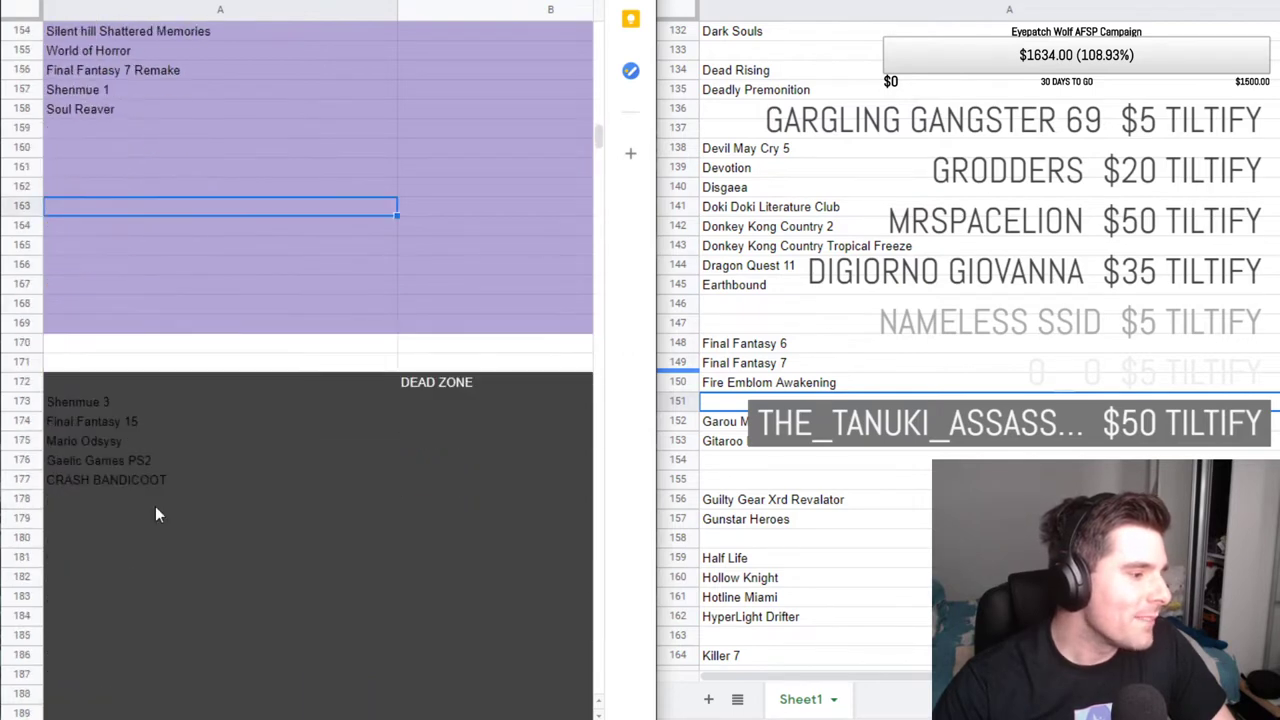
{"action": "left_click", "coordinate": [146, 482]}
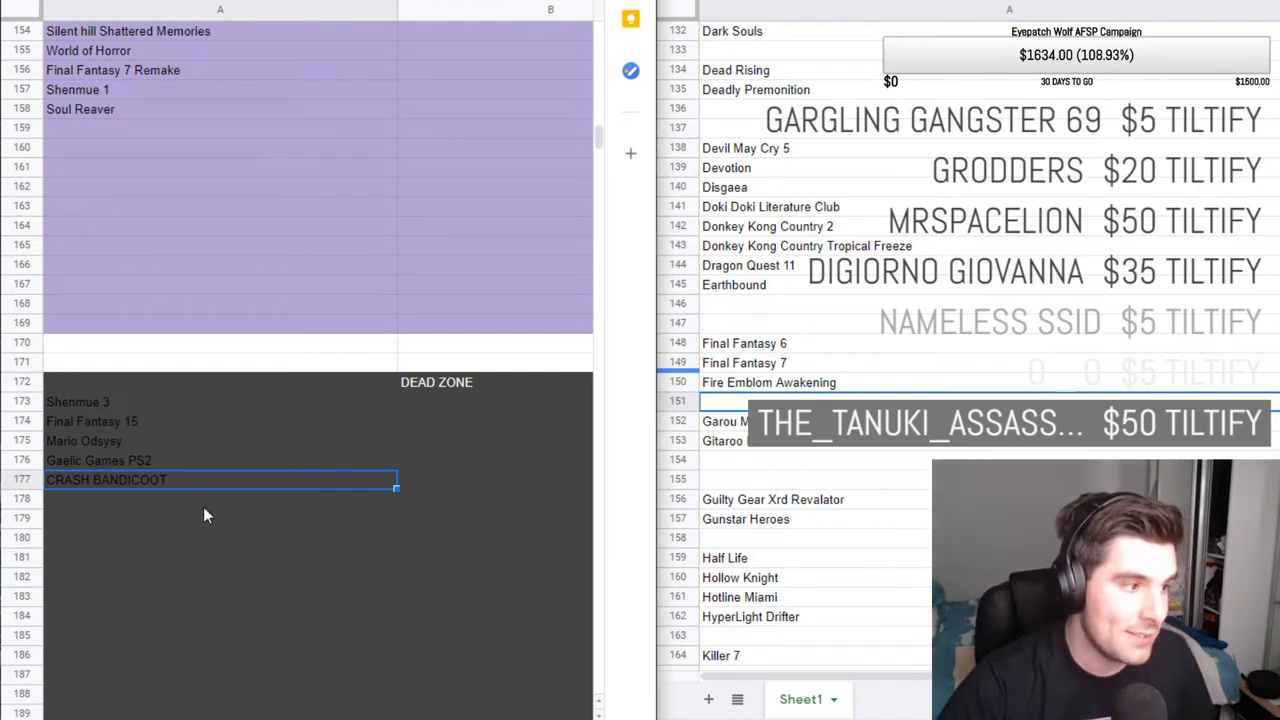
{"action": "scroll", "coordinate": [205, 515], "scroll_direction": "up", "scroll_amount": 1}
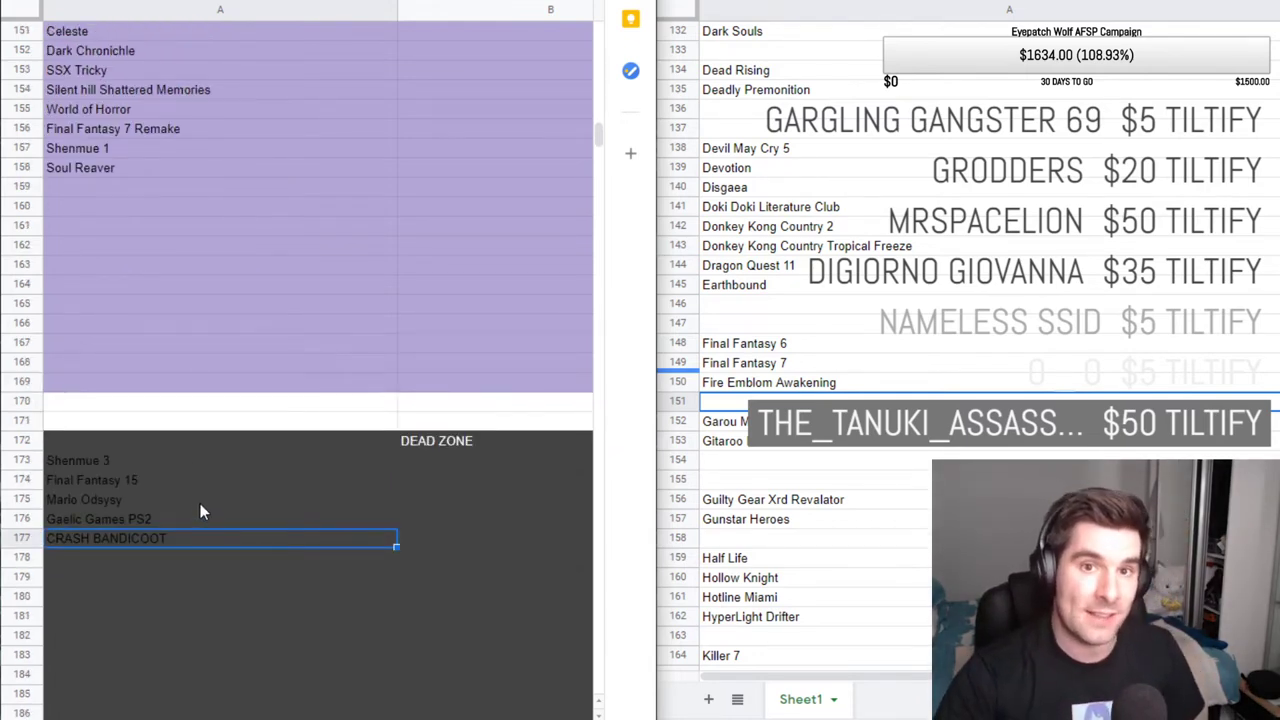
{"action": "scroll", "coordinate": [200, 510], "scroll_direction": "up", "scroll_amount": 15}
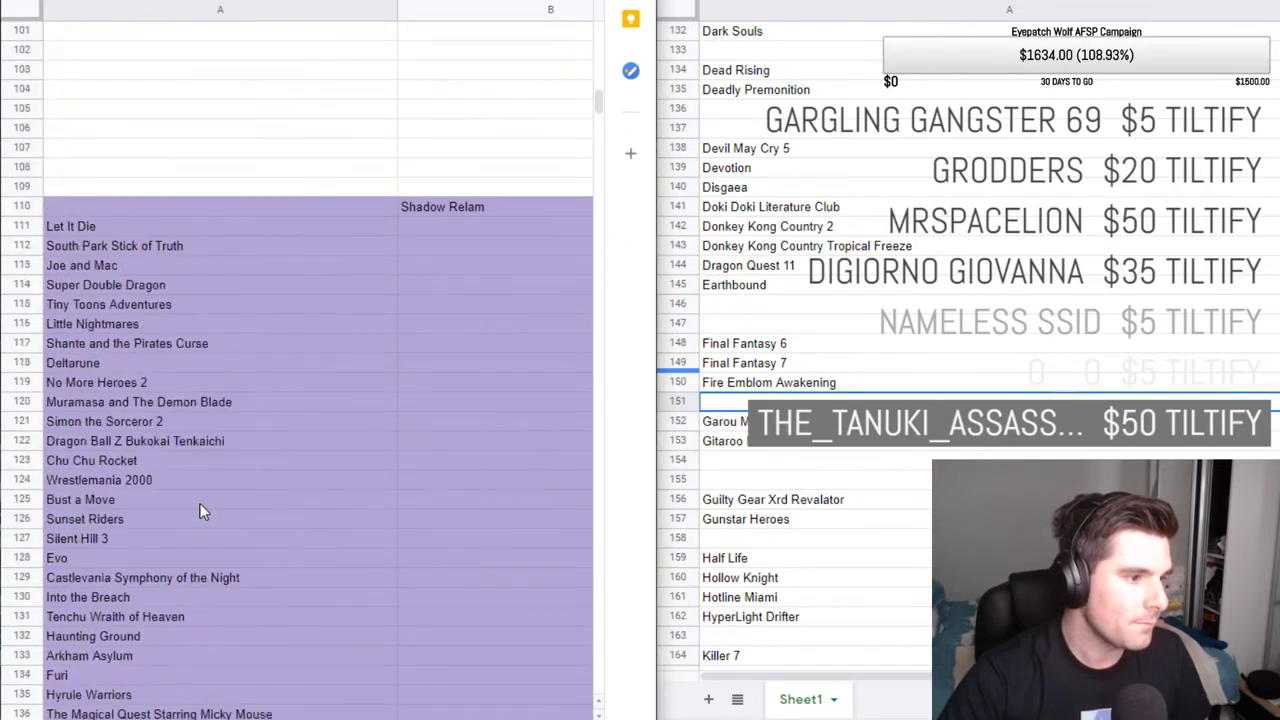
{"action": "scroll", "coordinate": [200, 512], "scroll_direction": "up", "scroll_amount": 6}
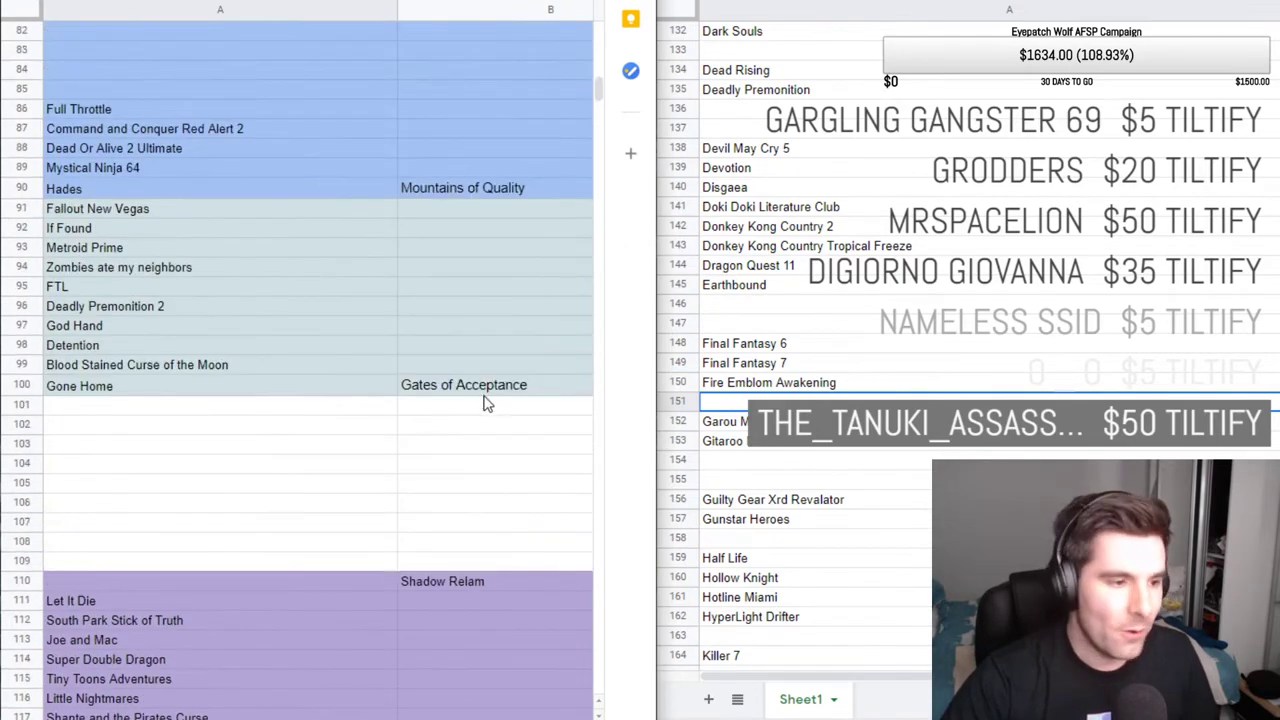
{"action": "scroll", "coordinate": [485, 402], "scroll_direction": "up", "scroll_amount": 2}
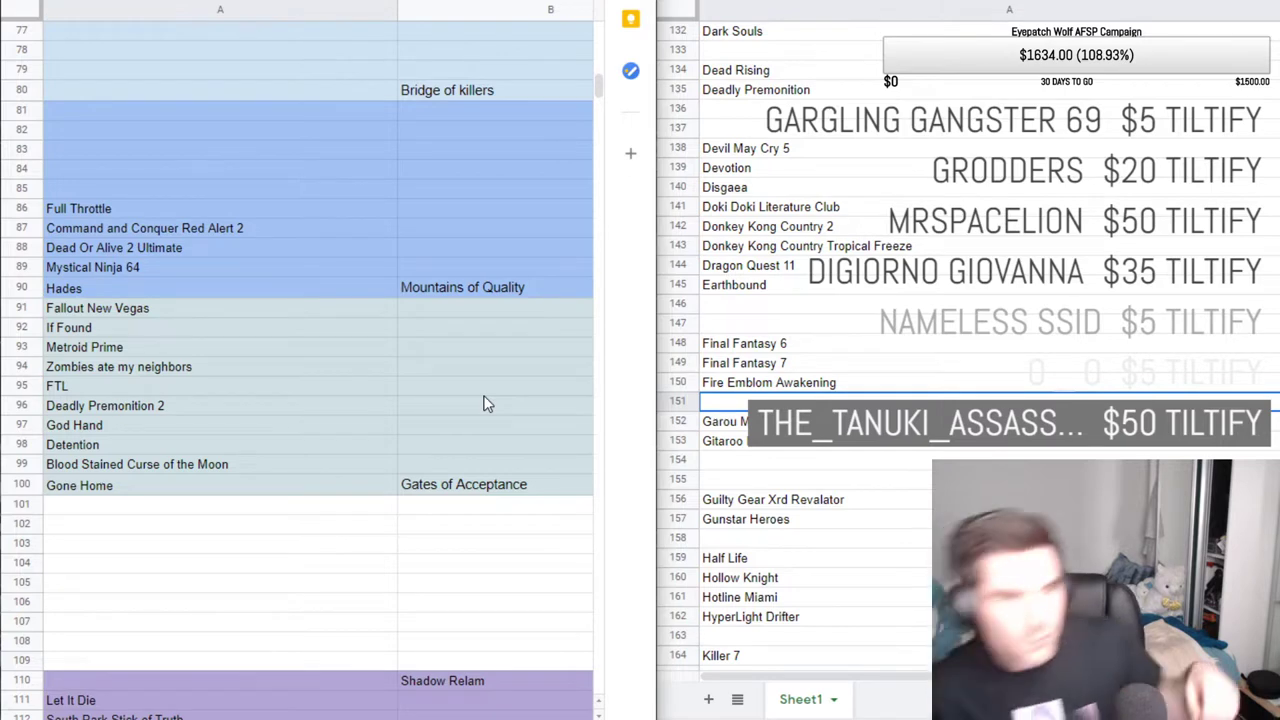
{"action": "scroll", "coordinate": [170, 300], "scroll_direction": "up", "scroll_amount": 1}
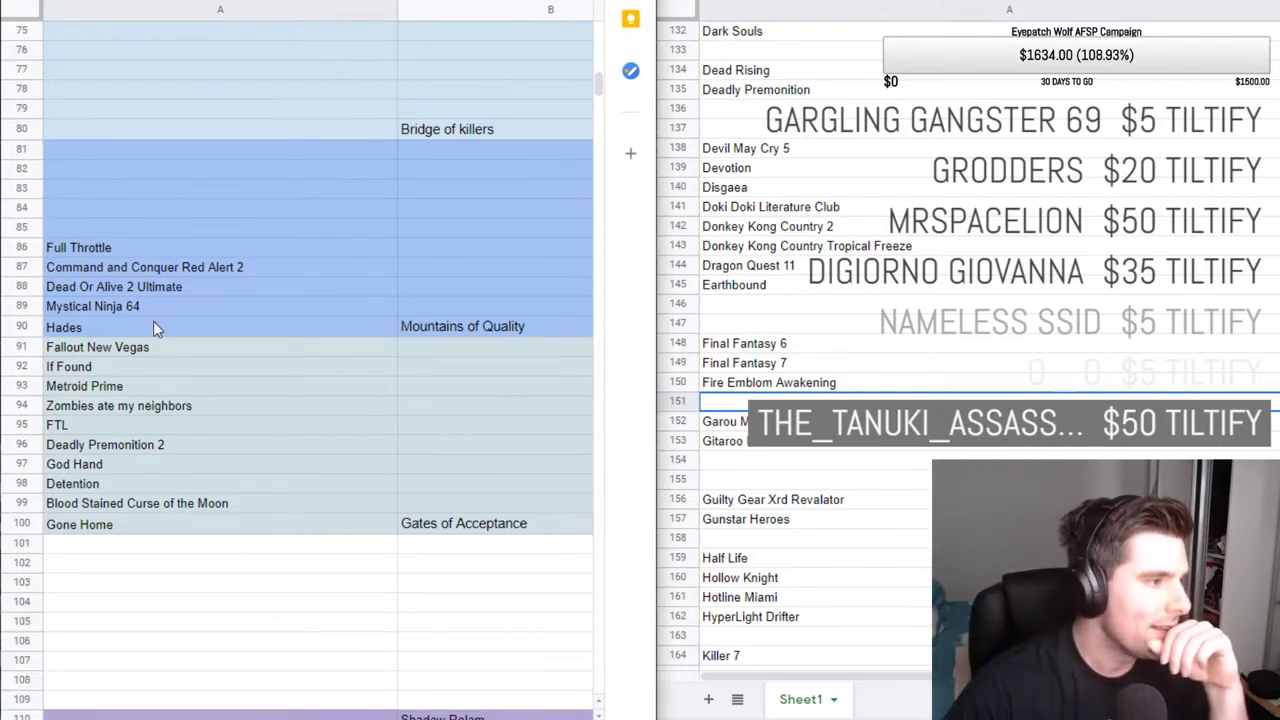
{"action": "left_click", "coordinate": [112, 229]}
Examine the unranked games from Final Fantasy 7 down to Yumme Nikki for the next candidate.
{"action": "left_click", "coordinate": [917, 356]}
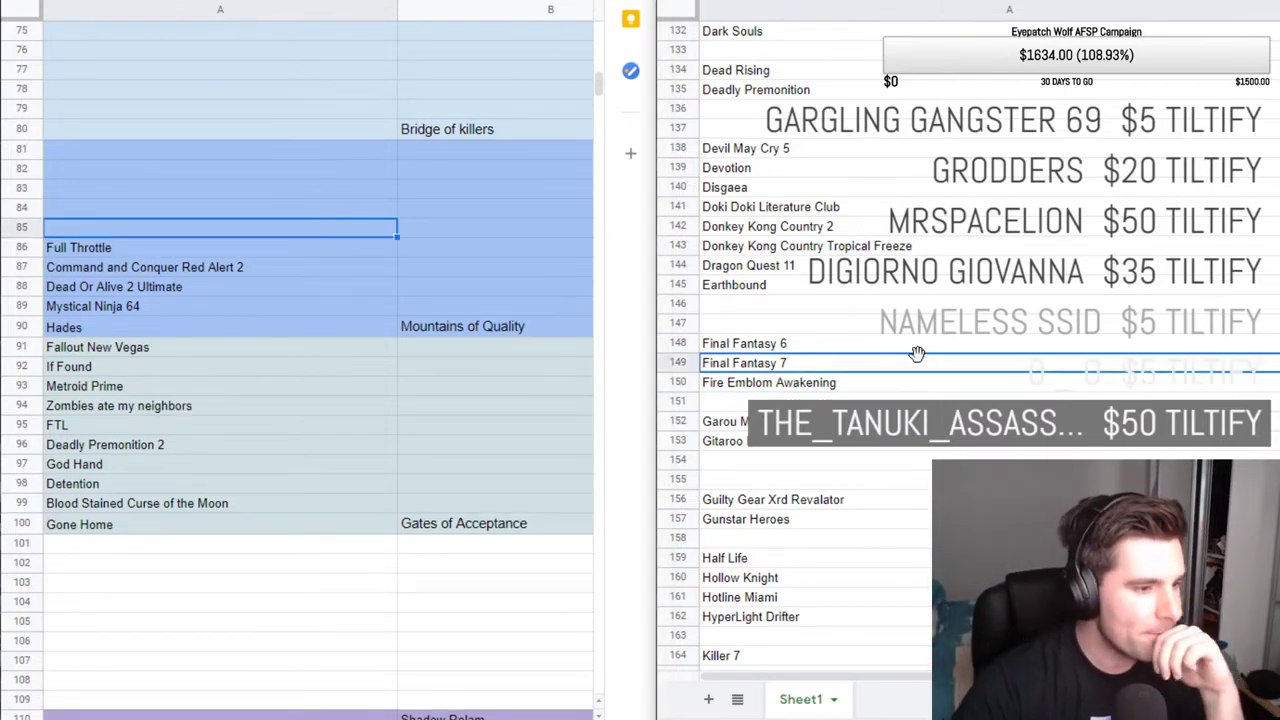
{"action": "key", "text": "Down"}
{"action": "left_click", "coordinate": [815, 445]}
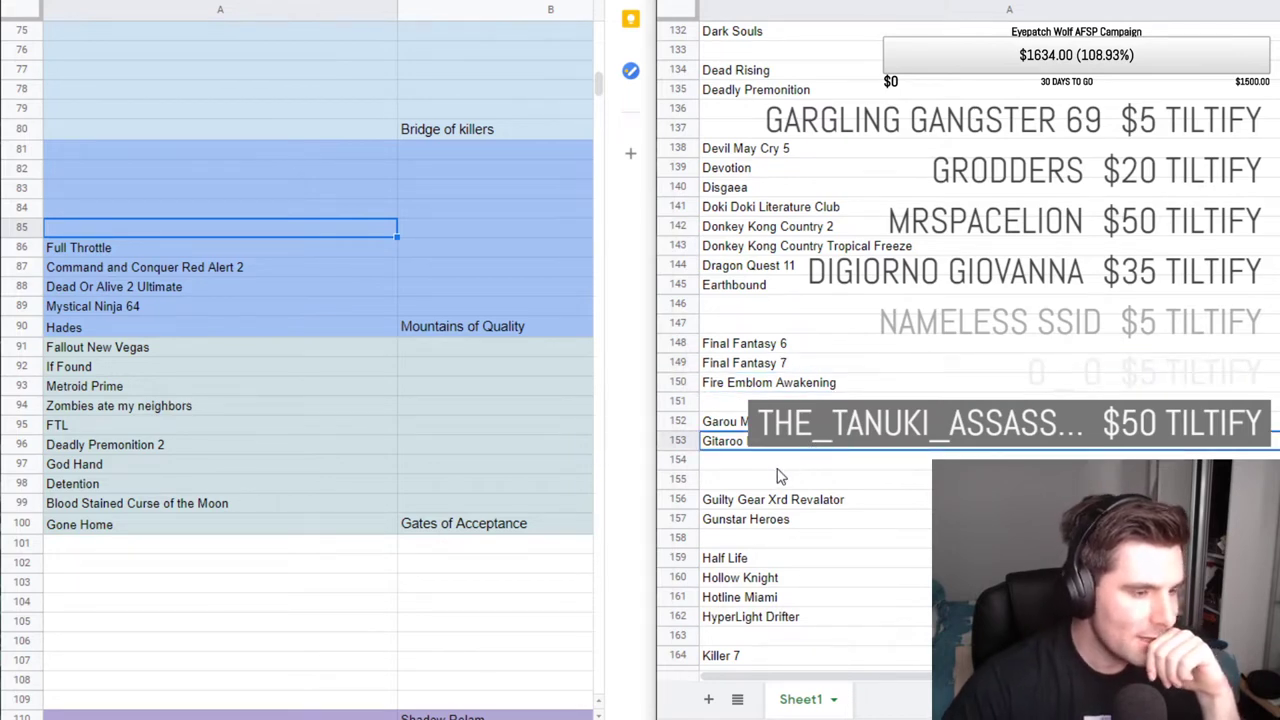
{"action": "scroll", "coordinate": [790, 480], "scroll_direction": "down", "scroll_amount": 1}
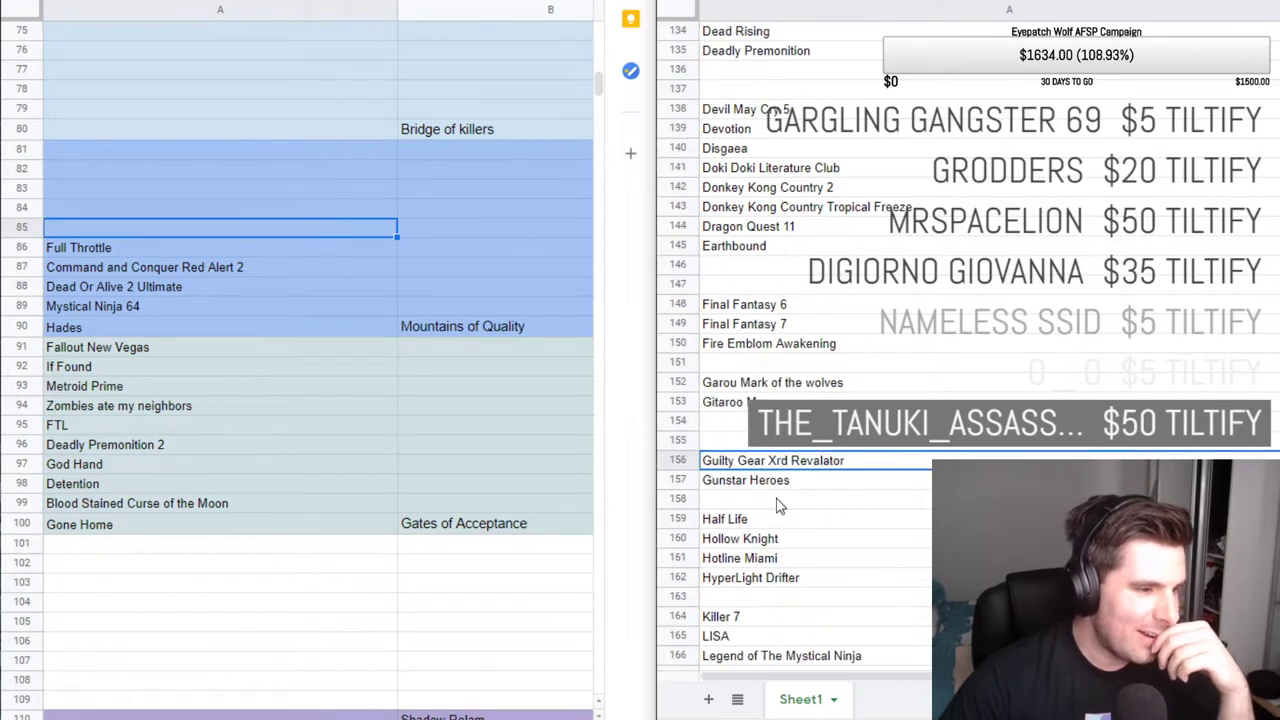
{"action": "left_click", "coordinate": [865, 527]}
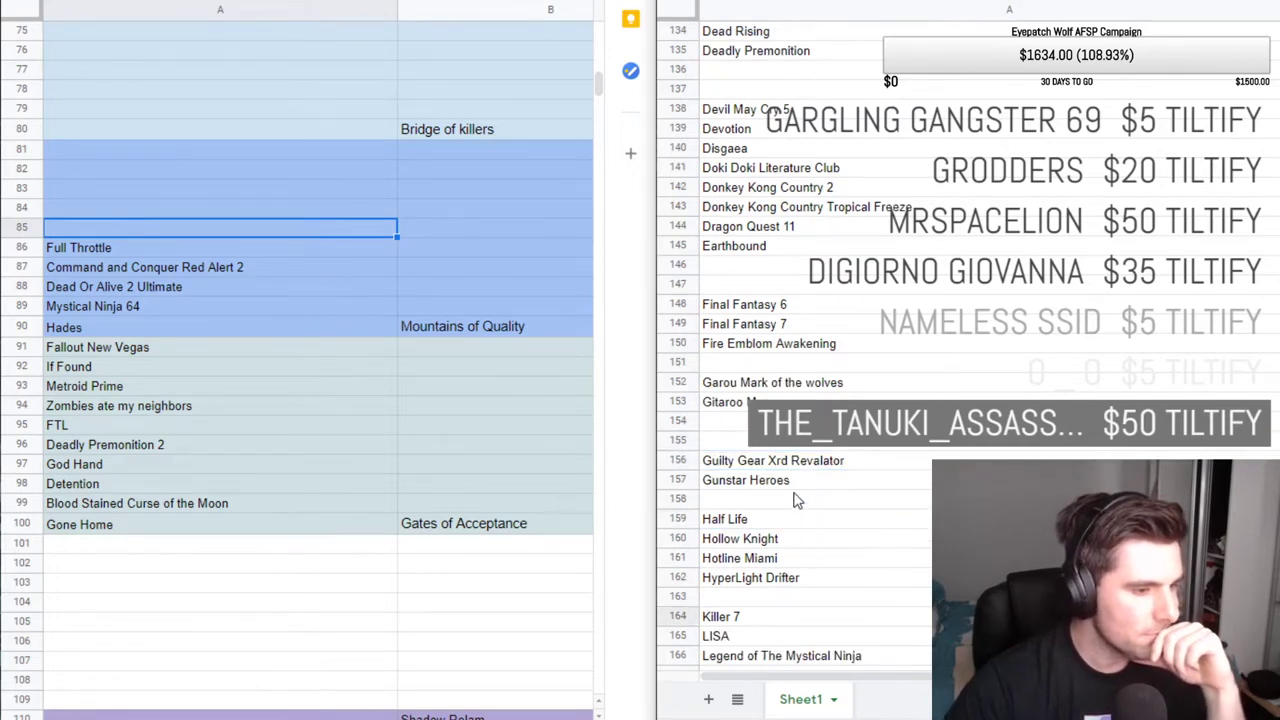
{"action": "left_click", "coordinate": [784, 527]}
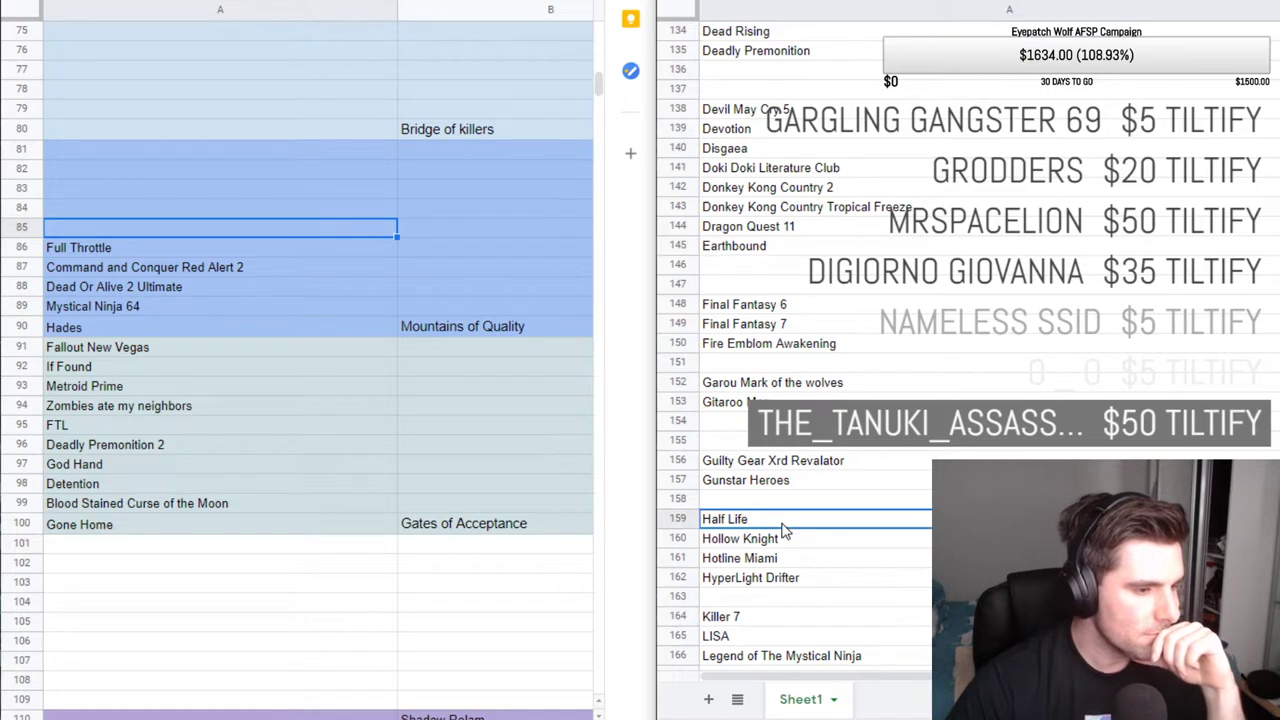
{"action": "scroll", "coordinate": [778, 528], "scroll_direction": "down", "scroll_amount": 2}
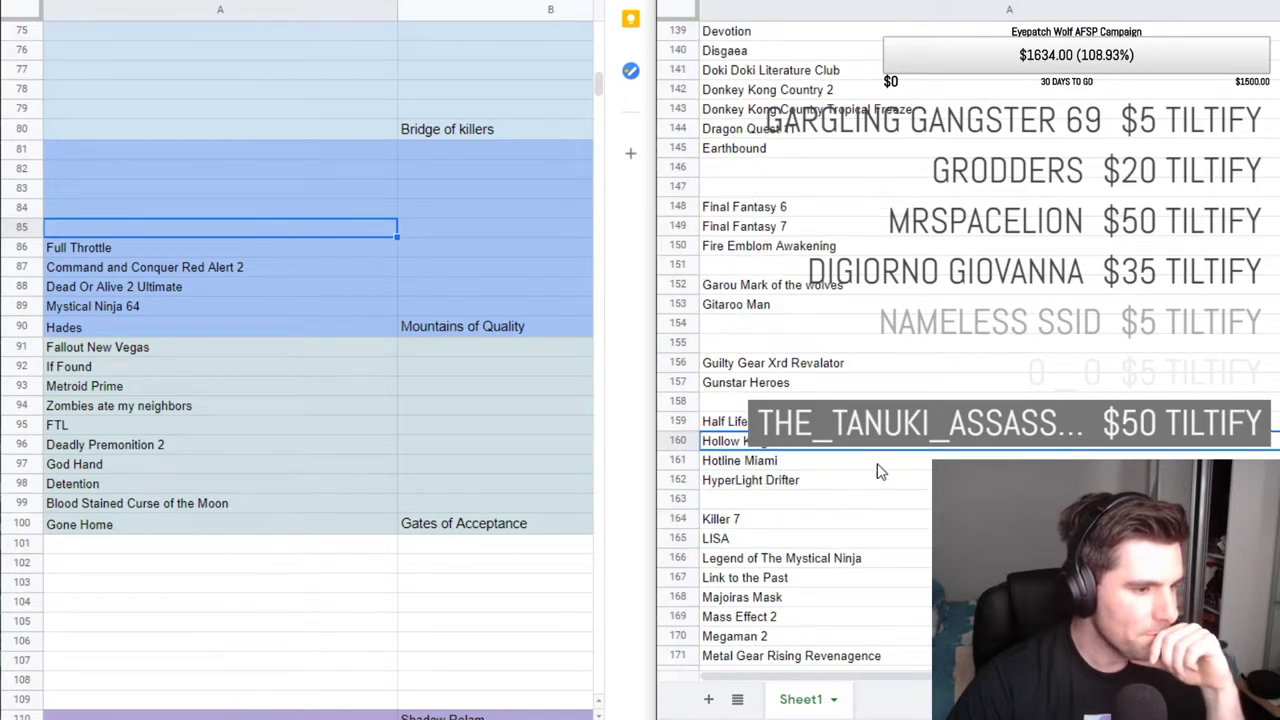
{"action": "key", "text": "Down"}
{"action": "key", "text": "Down"}
{"action": "key", "text": "Down"}
{"action": "key", "text": "Down"}
{"action": "key", "text": "Down"}
{"action": "key", "text": "Down"}
{"action": "key", "text": "Down"}
{"action": "key", "text": "Down"}
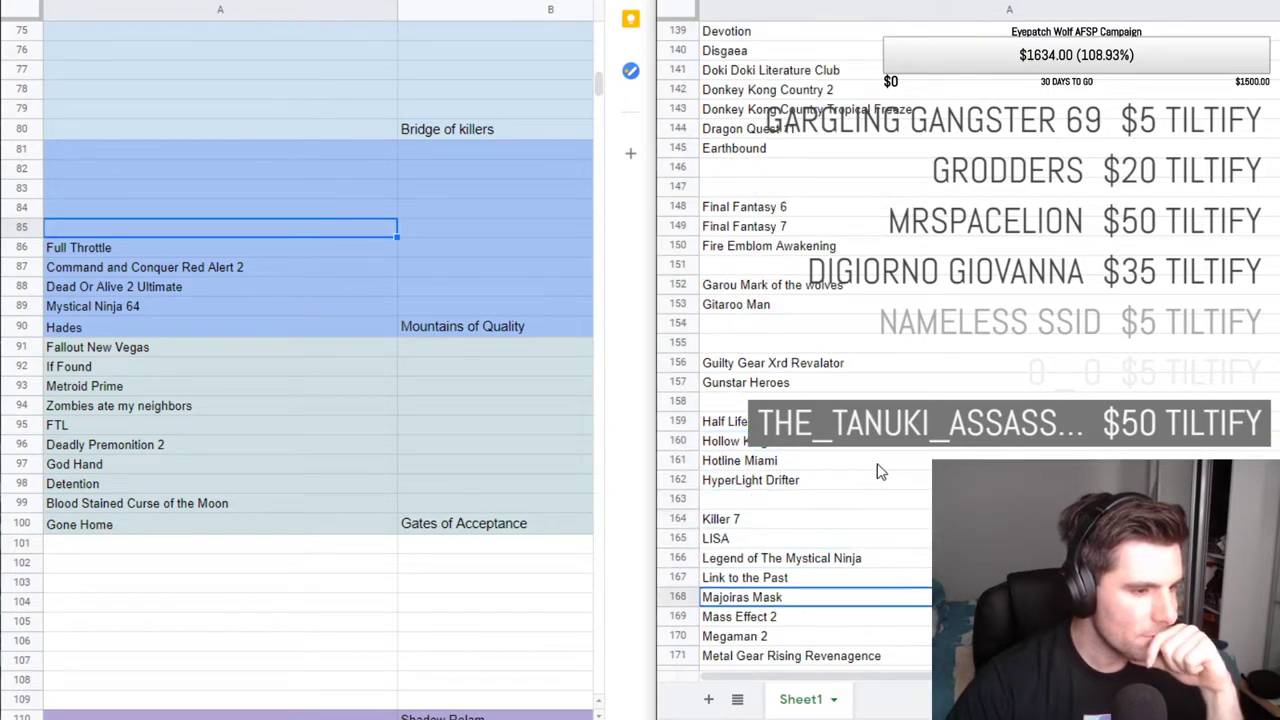
{"action": "key", "text": "Down"}
{"action": "key", "text": "Down"}
{"action": "key", "text": "Down"}
{"action": "key", "text": "Down"}
{"action": "key", "text": "Down"}
{"action": "key", "text": "Down"}
{"action": "key", "text": "Down"}
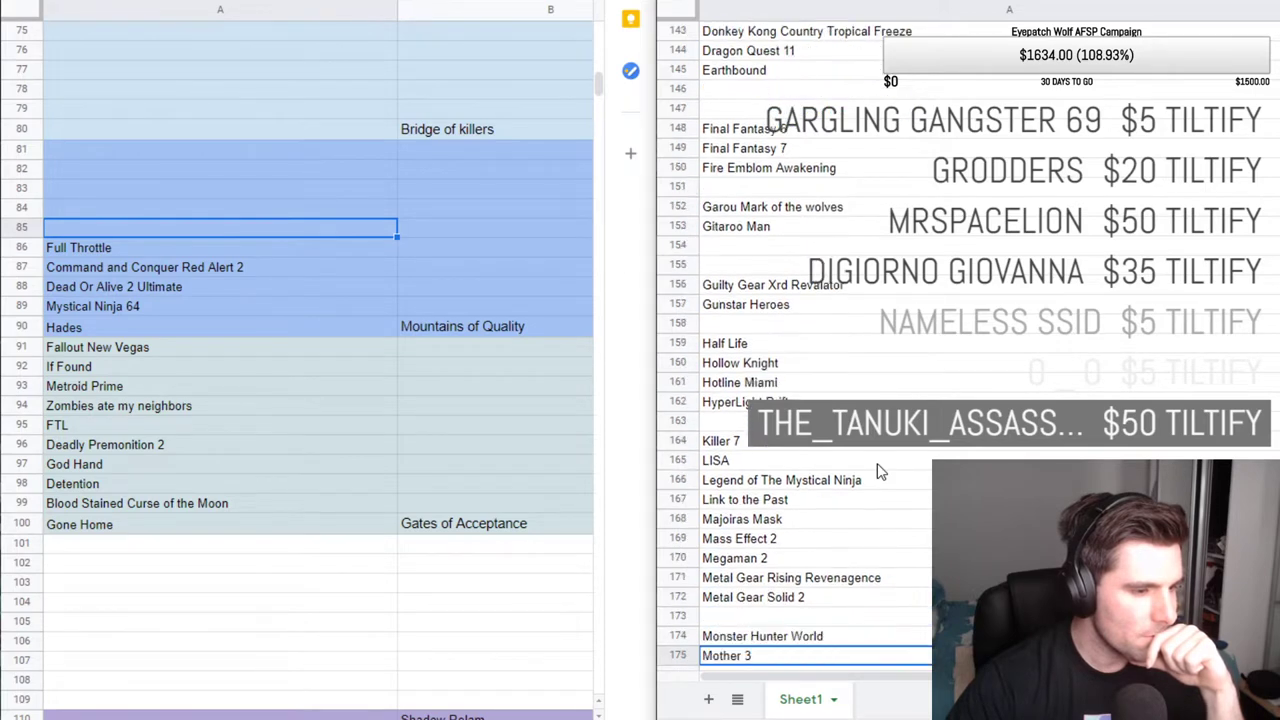
{"action": "key", "text": "Down"}
{"action": "key", "text": "Down"}
{"action": "key", "text": "Down"}
{"action": "key", "text": "Down"}
{"action": "key", "text": "Down"}
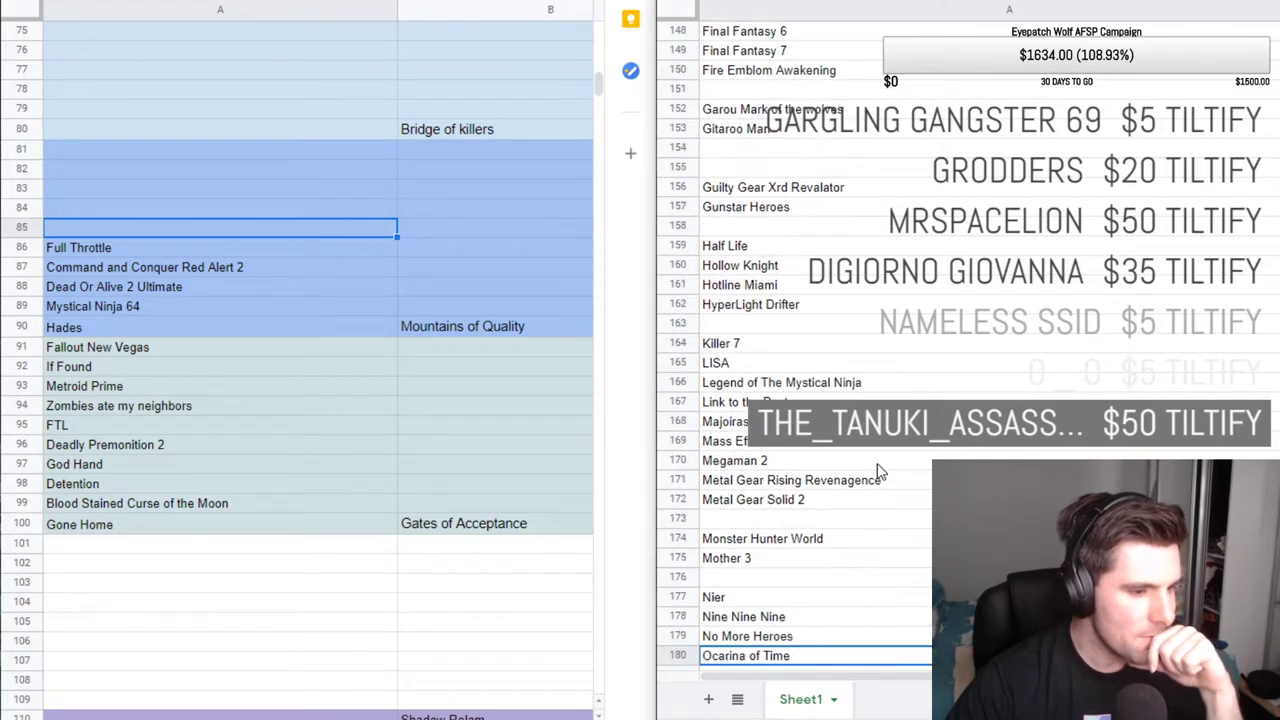
{"action": "key", "text": "Down"}
{"action": "key", "text": "Down"}
{"action": "key", "text": "Down"}
{"action": "key", "text": "Down"}
{"action": "key", "text": "Down"}
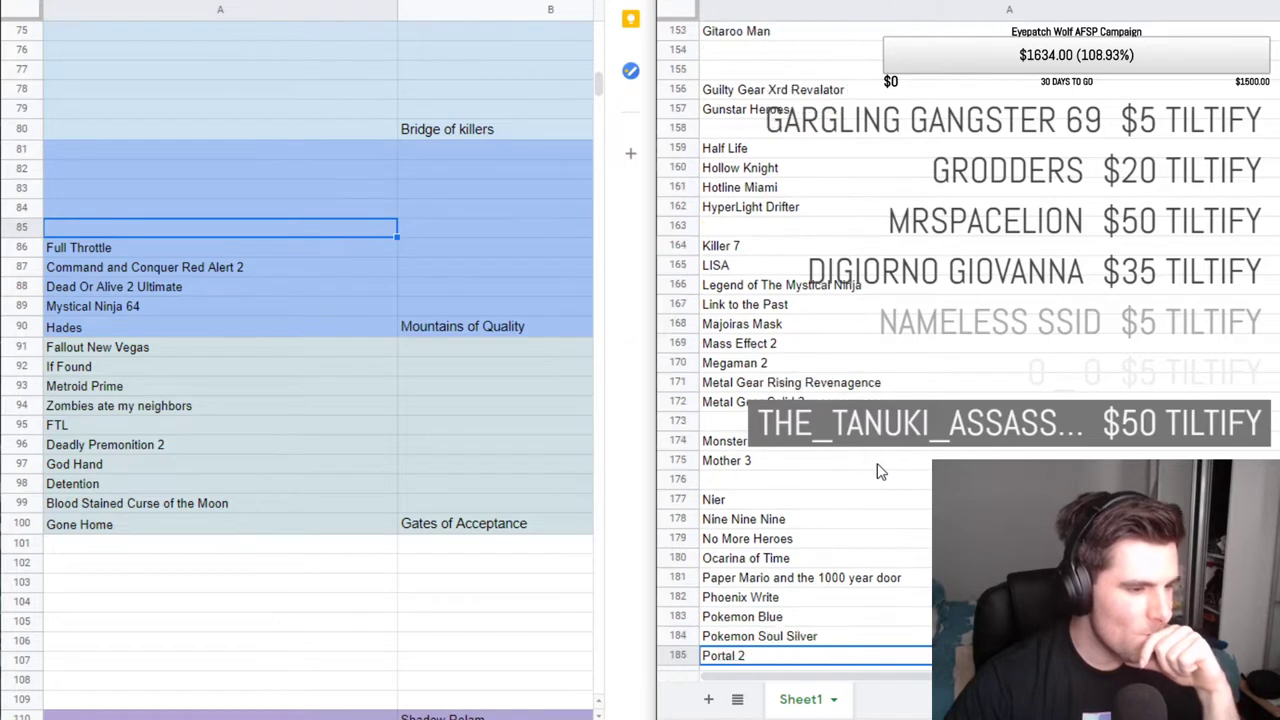
{"action": "key", "text": "Down"}
{"action": "key", "text": "Down"}
{"action": "key", "text": "Down"}
{"action": "key", "text": "Down"}
{"action": "key", "text": "Down"}
{"action": "key", "text": "Down"}
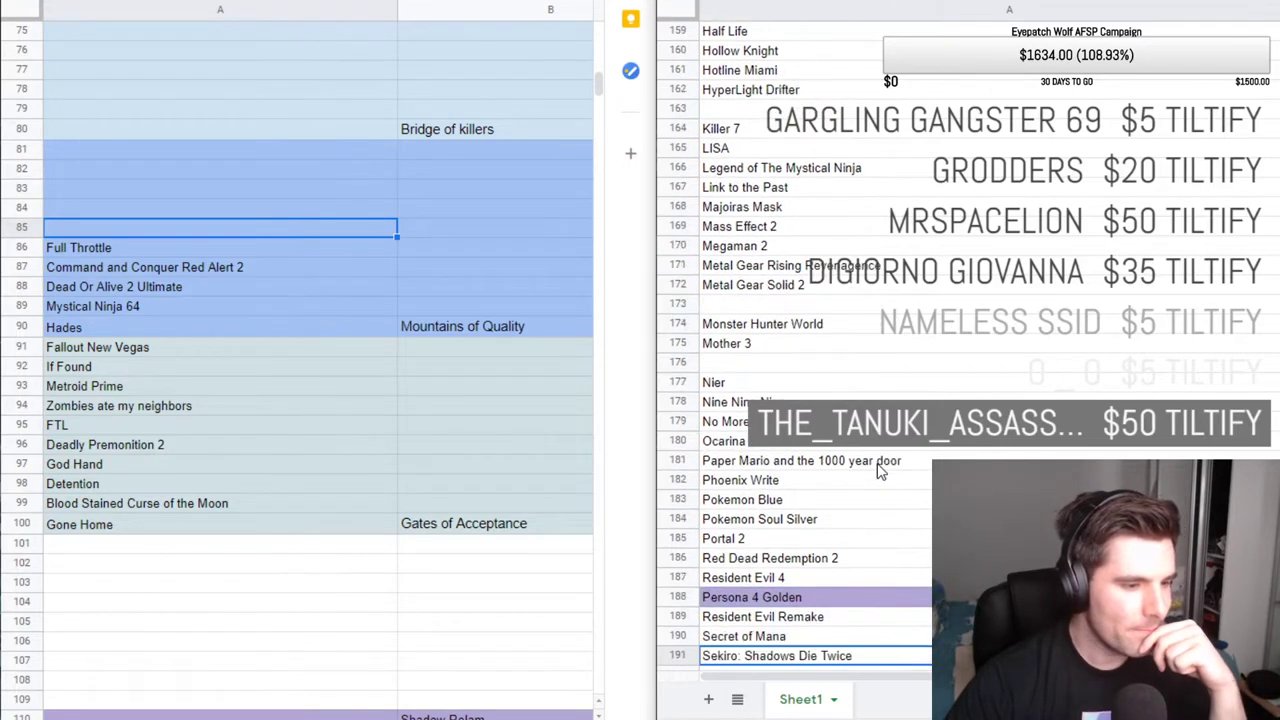
{"action": "key", "text": "Down"}
{"action": "key", "text": "Down"}
{"action": "key", "text": "Down"}
{"action": "key", "text": "Down"}
{"action": "key", "text": "Down"}
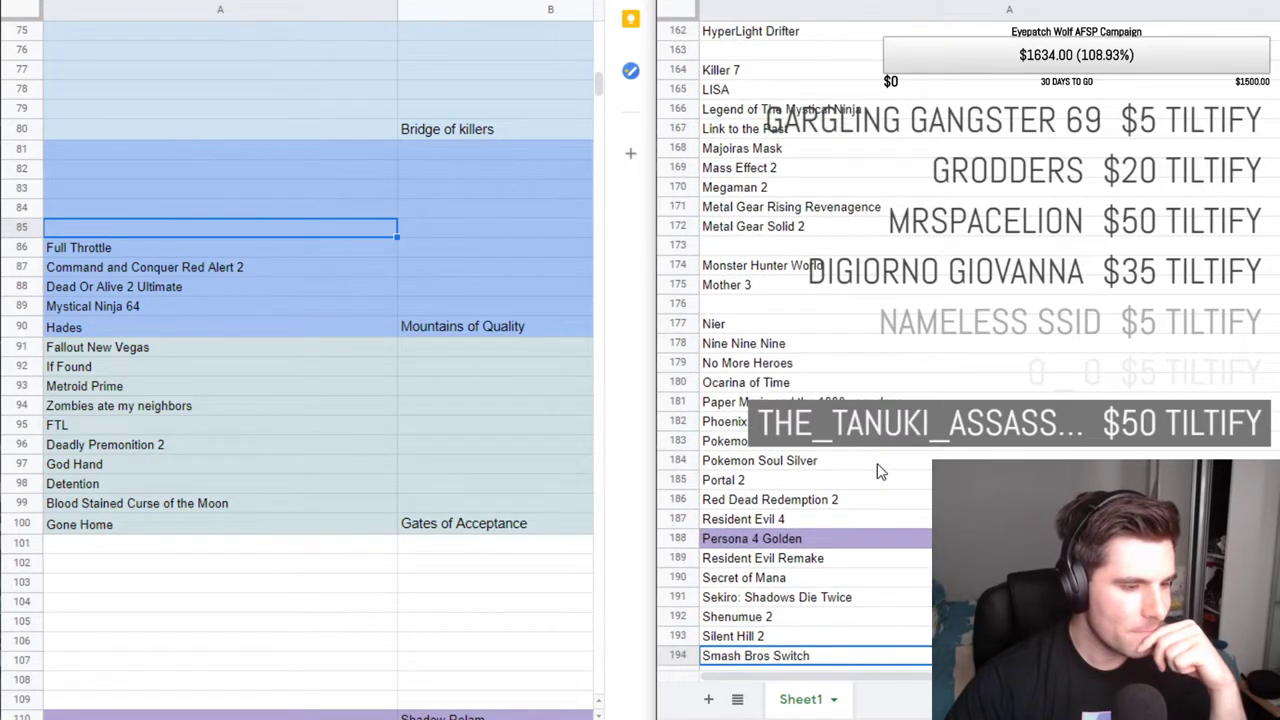
{"action": "key", "text": "Down"}
{"action": "key", "text": "Down"}
{"action": "key", "text": "Down"}
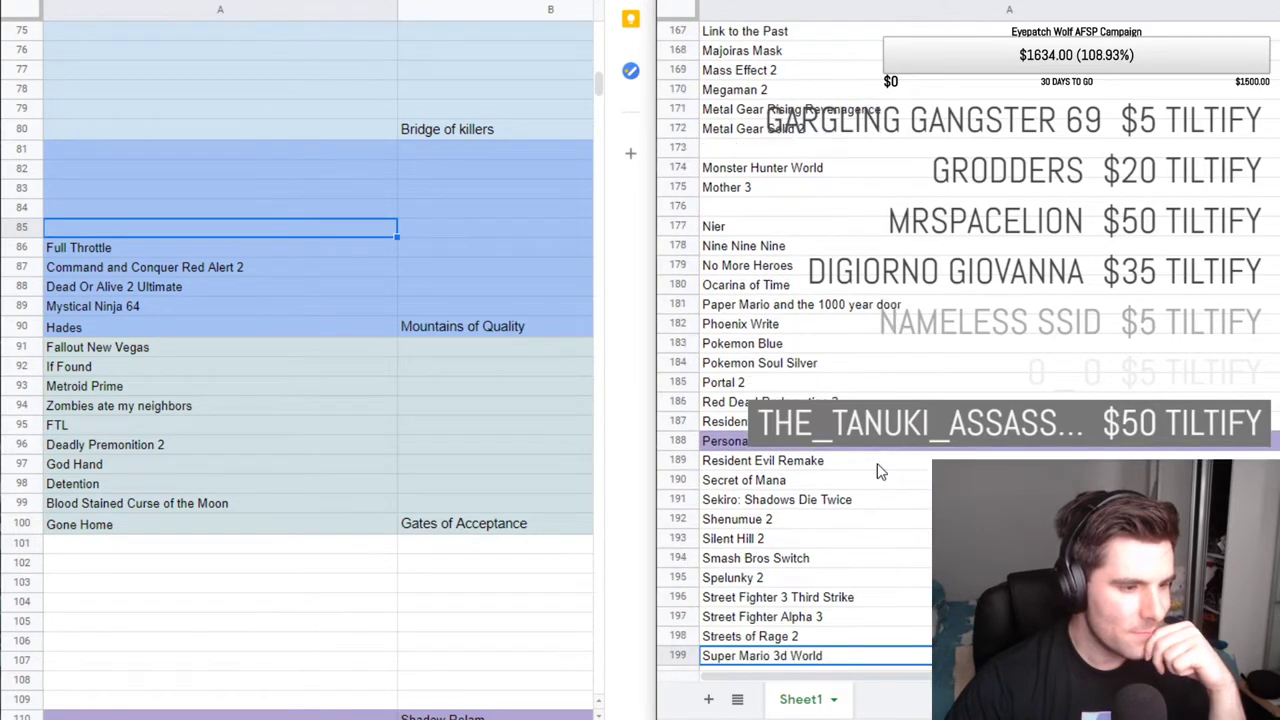
{"action": "key", "text": "Down"}
{"action": "key", "text": "Down"}
{"action": "key", "text": "Down"}
{"action": "key", "text": "Down"}
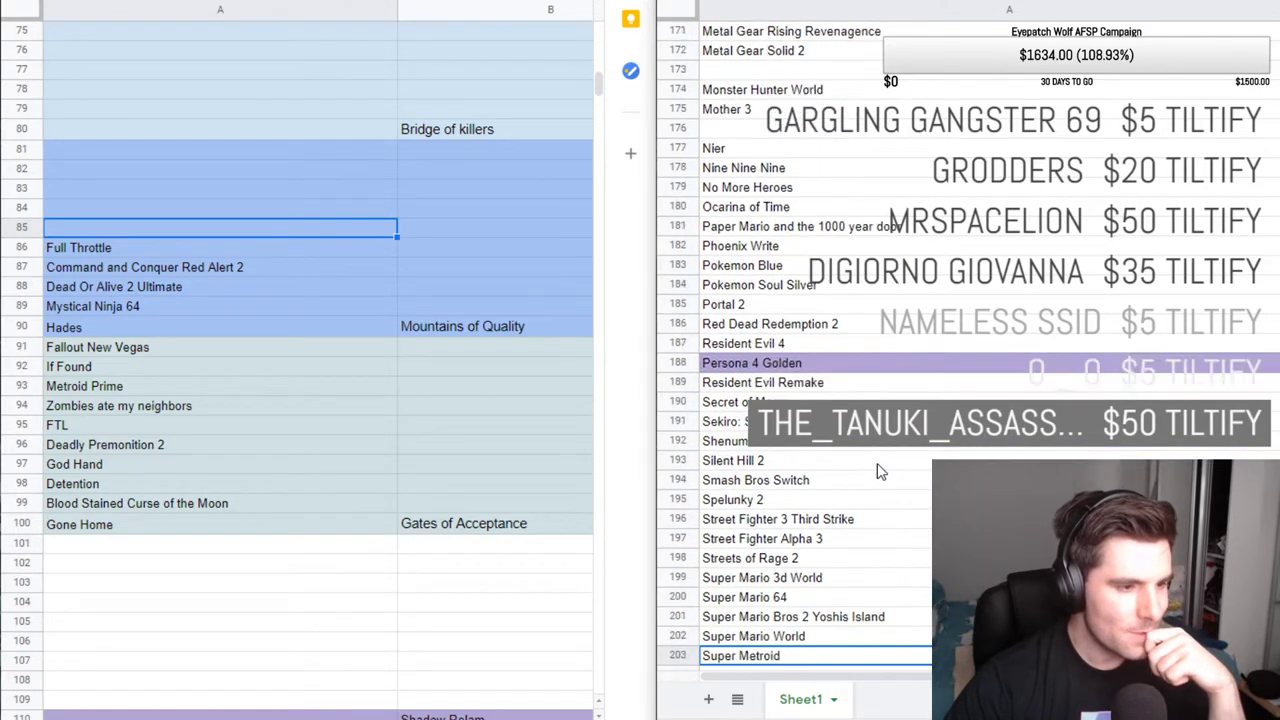
{"action": "key", "text": "Down"}
{"action": "key", "text": "Down"}
{"action": "key", "text": "Down"}
{"action": "key", "text": "Down"}
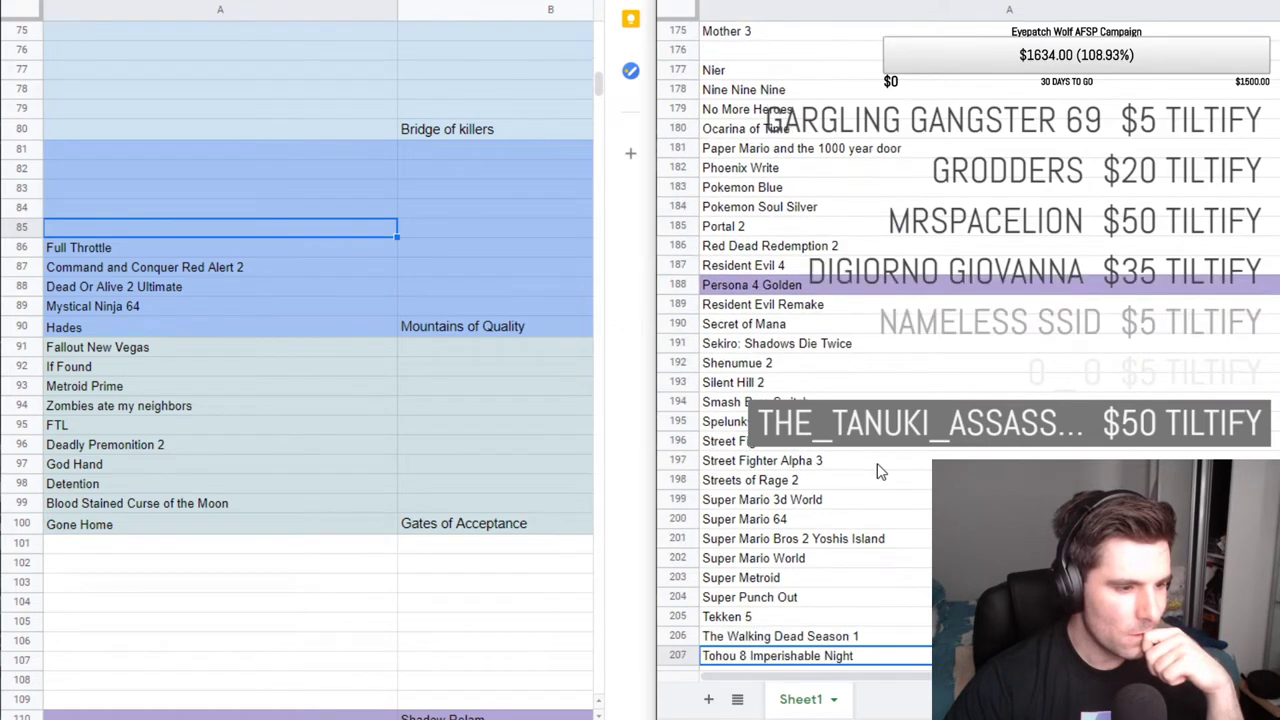
{"action": "key", "text": "Down"}
{"action": "key", "text": "Down"}
{"action": "key", "text": "Down"}
{"action": "key", "text": "Down"}
{"action": "key", "text": "Down"}
{"action": "key", "text": "Down"}
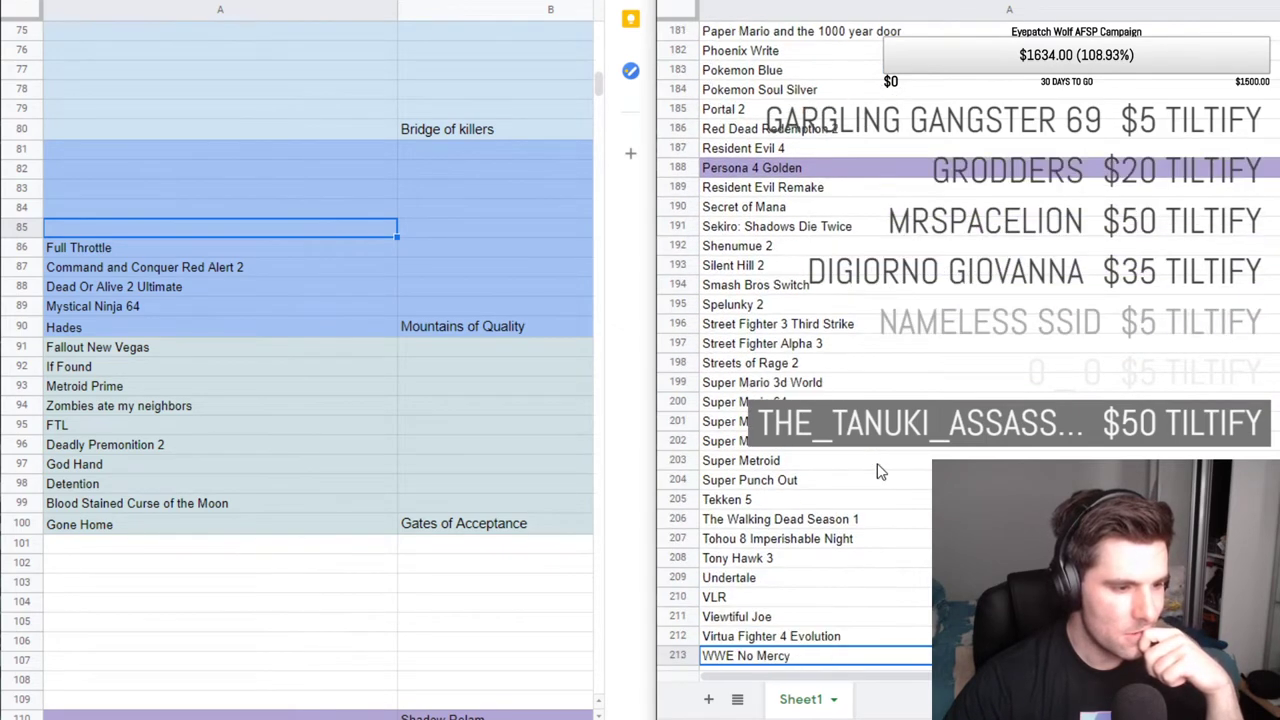
{"action": "key", "text": "Down"}
{"action": "key", "text": "Down"}
{"action": "key", "text": "Down"}
{"action": "key", "text": "Down"}
{"action": "key", "text": "Down"}
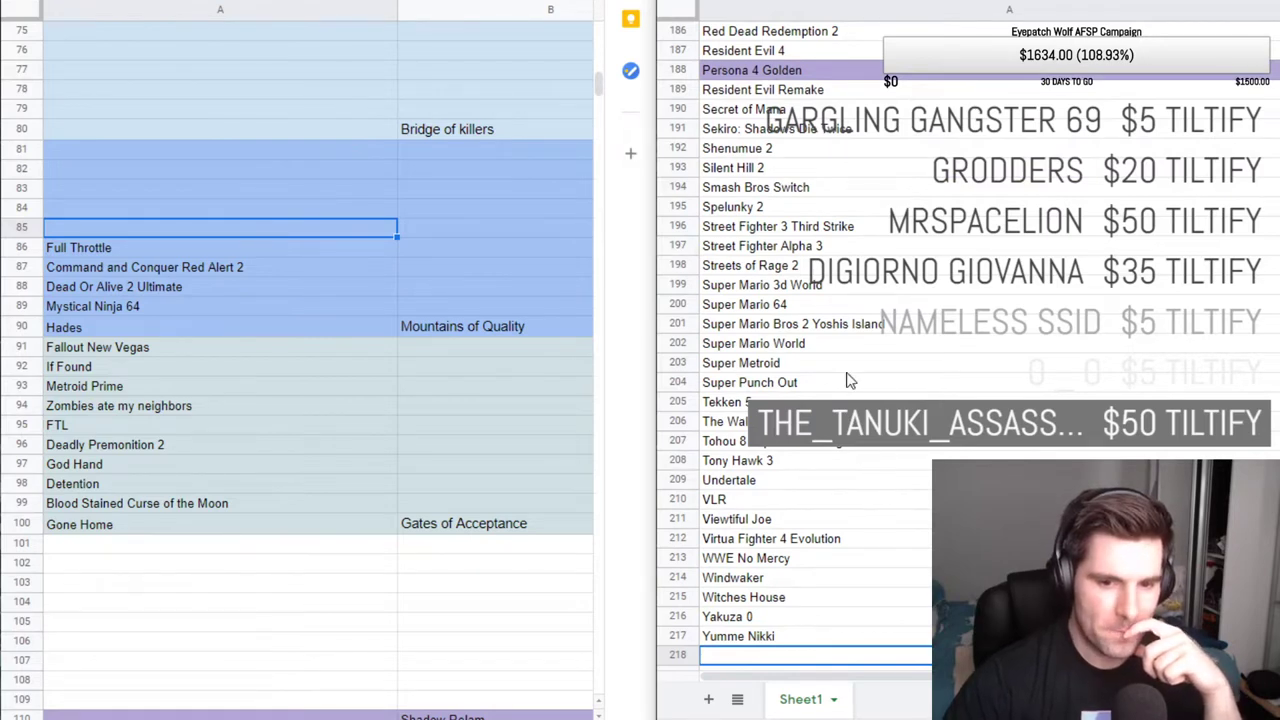
Return to the start of the unranked list and examine the games from Asuras Wraith to Chrono Trigger for the next candidate.
{"action": "scroll", "coordinate": [845, 380], "scroll_direction": "up", "scroll_amount": 2}
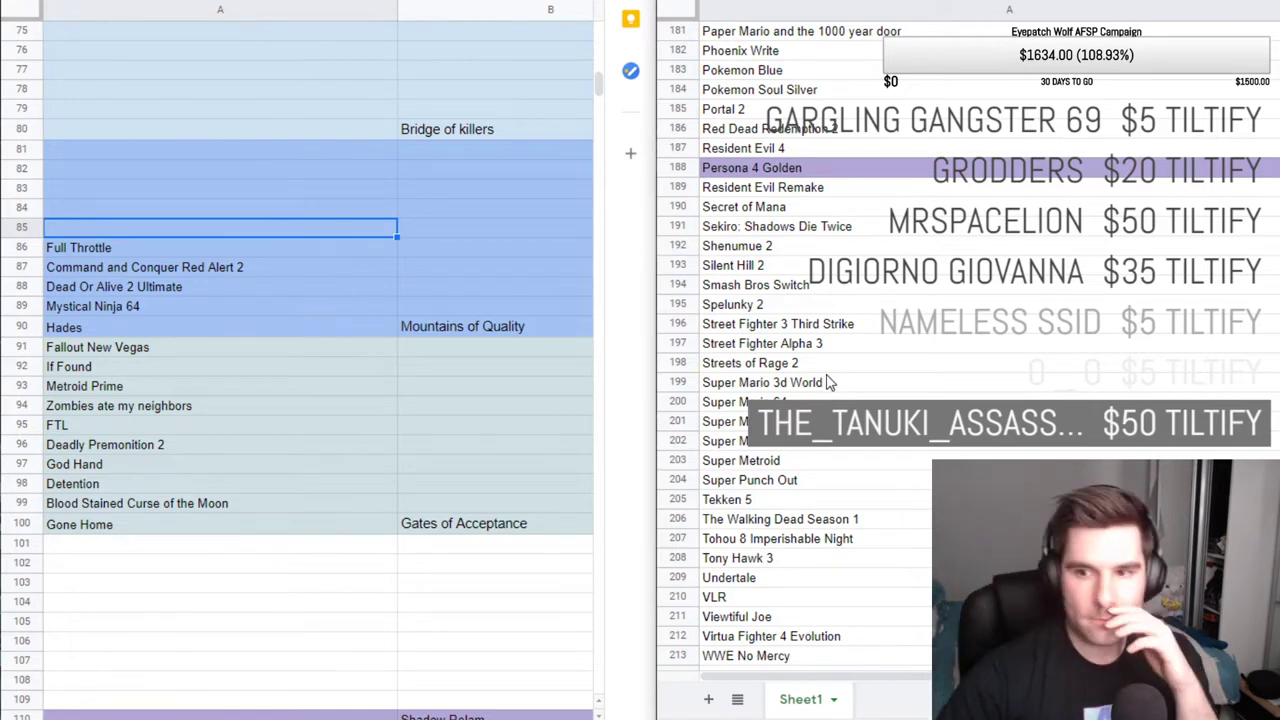
{"action": "scroll", "coordinate": [812, 295], "scroll_direction": "up", "scroll_amount": 4}
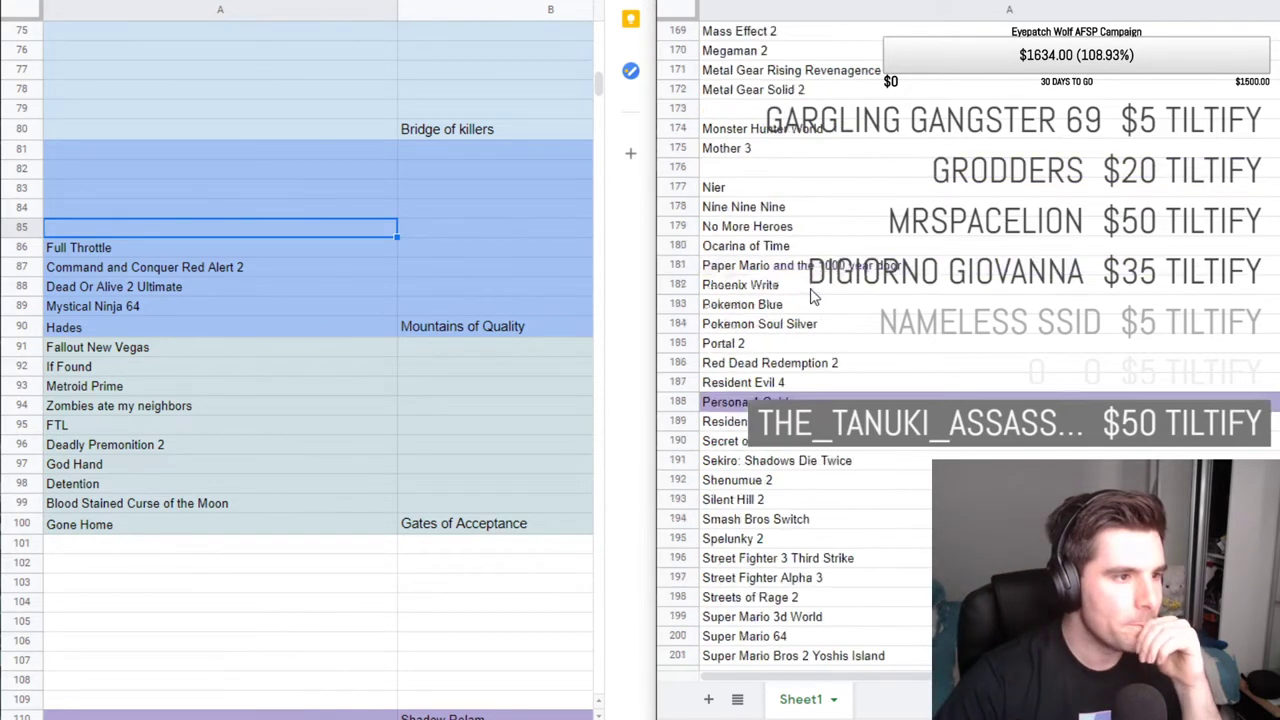
{"action": "scroll", "coordinate": [812, 295], "scroll_direction": "up", "scroll_amount": 20}
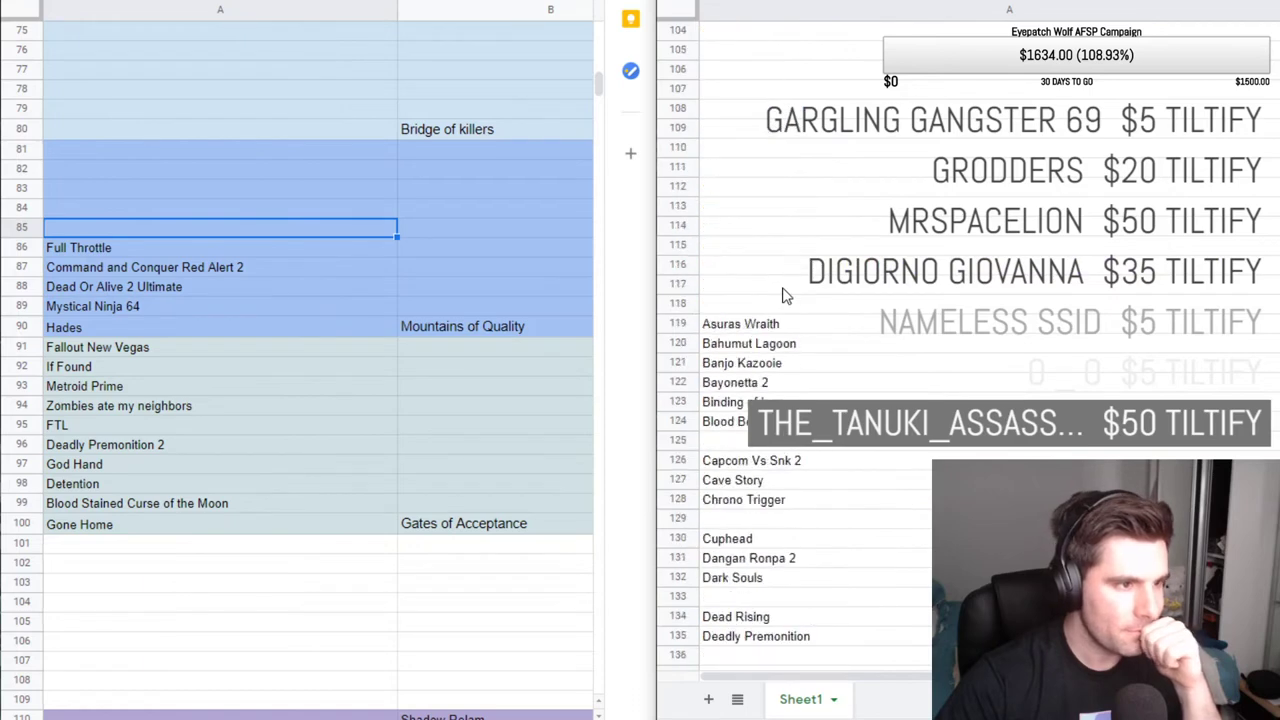
{"action": "scroll", "coordinate": [785, 295], "scroll_direction": "up", "scroll_amount": 1}
{"action": "left_click", "coordinate": [804, 382]}
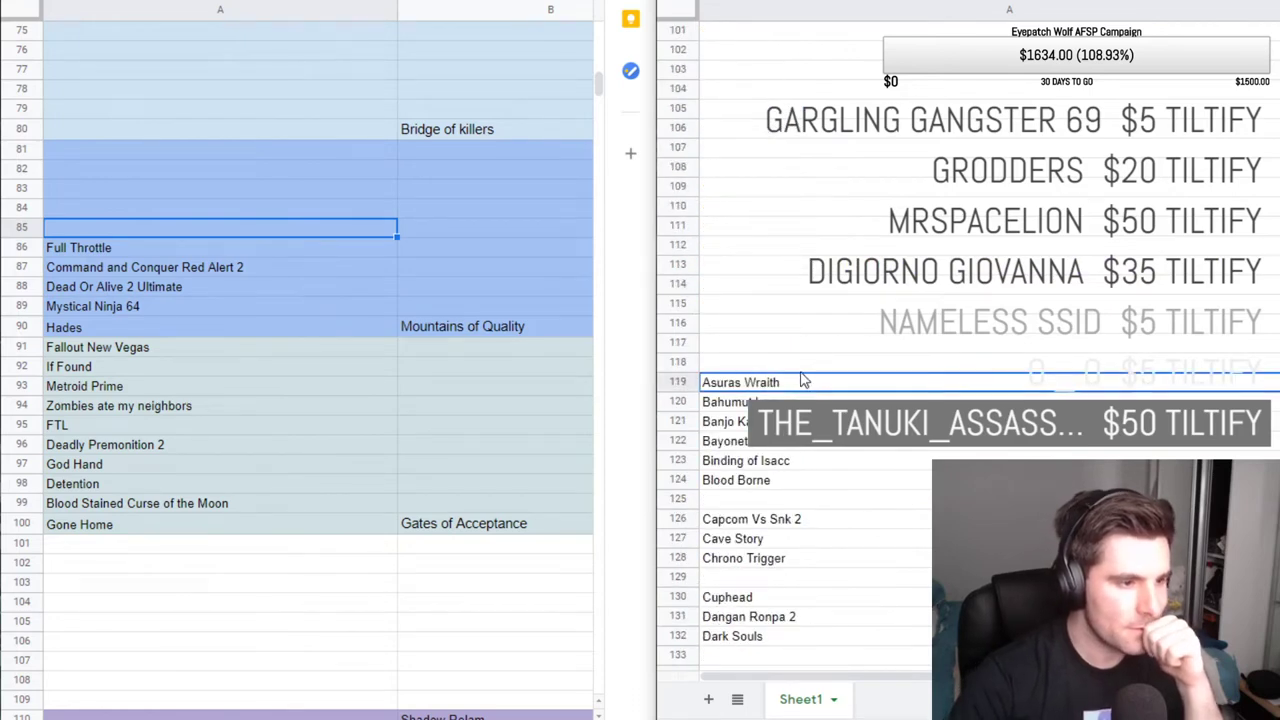
{"action": "key", "text": "Down"}
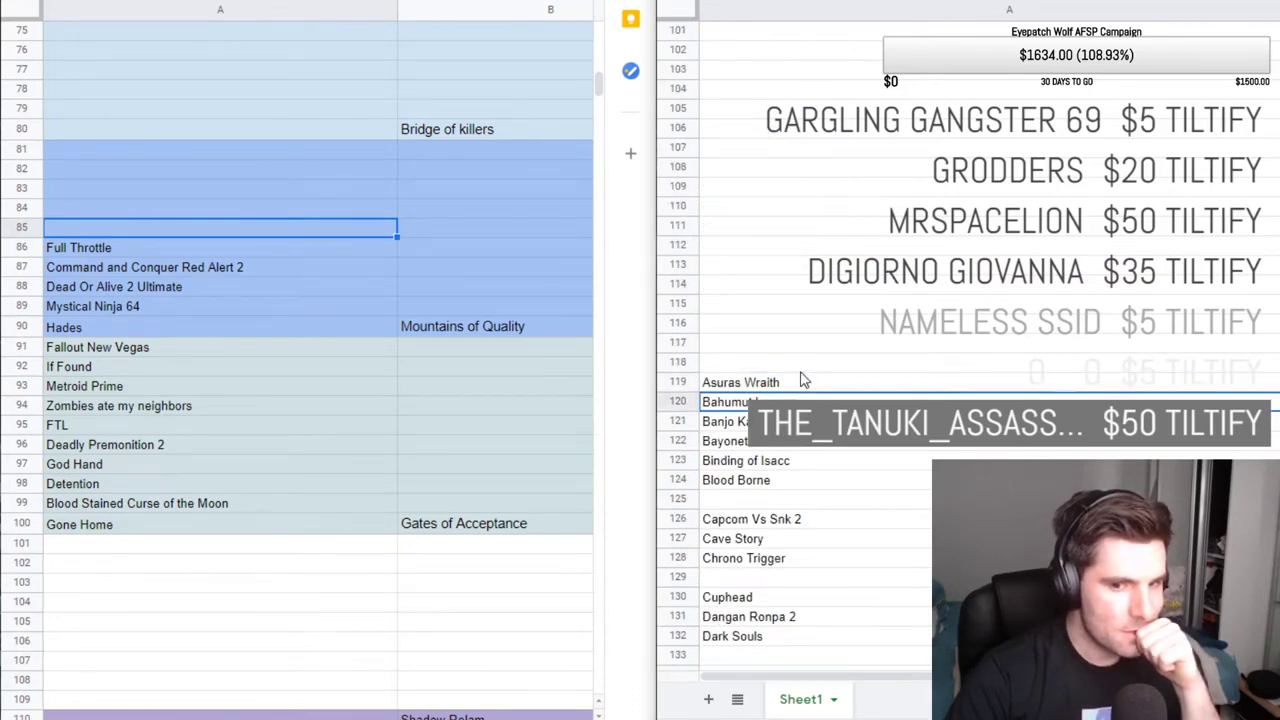
{"action": "key", "text": "Down"}
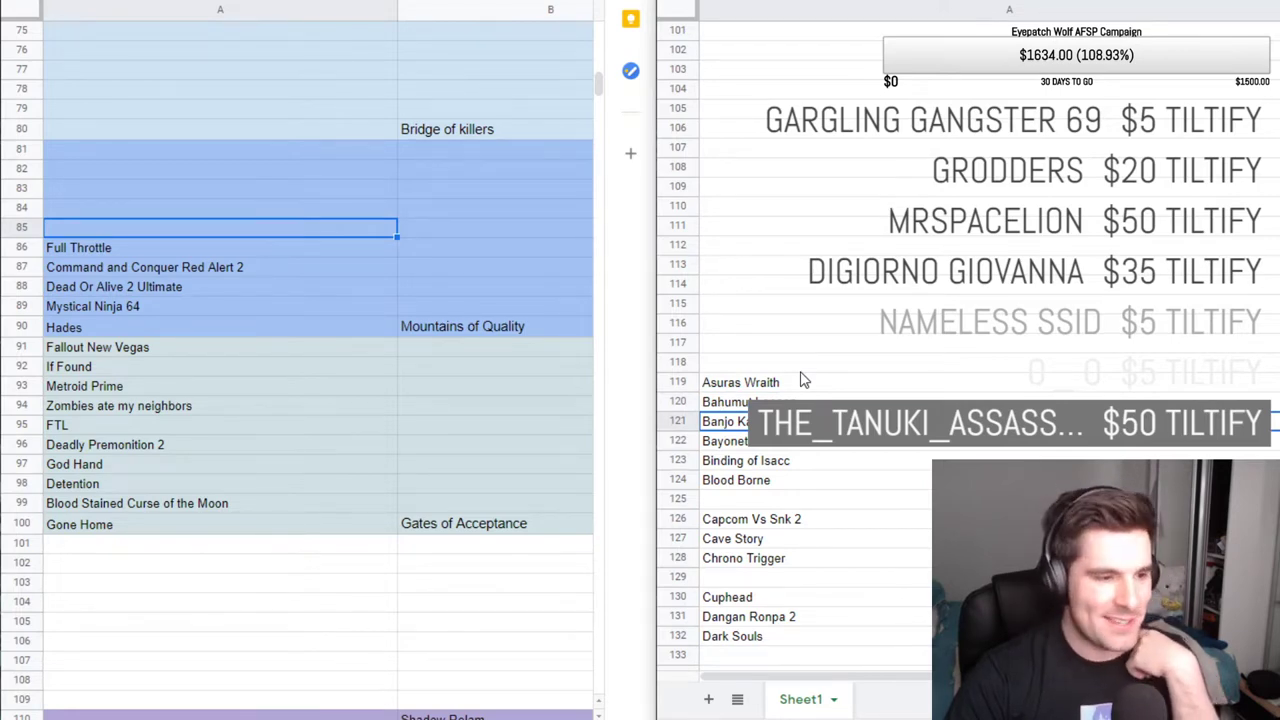
{"action": "key", "text": "Down"}
{"action": "key", "text": "Down"}
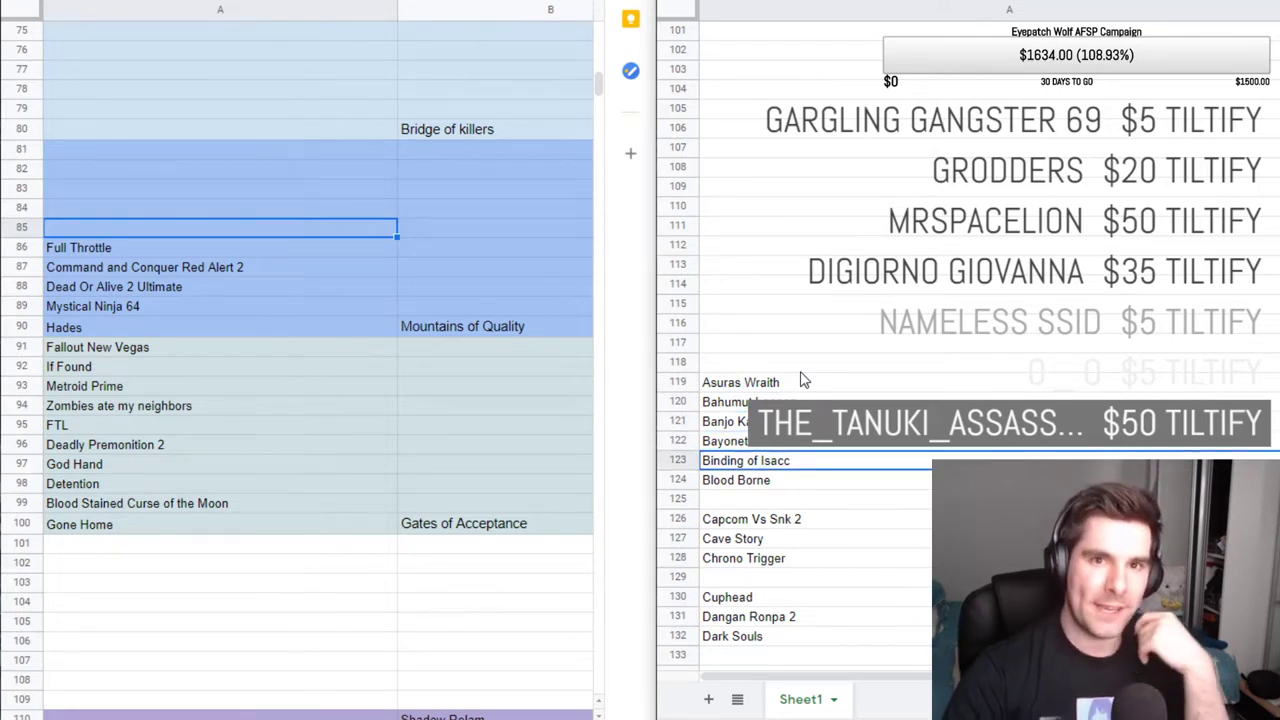
{"action": "key", "text": "Down"}
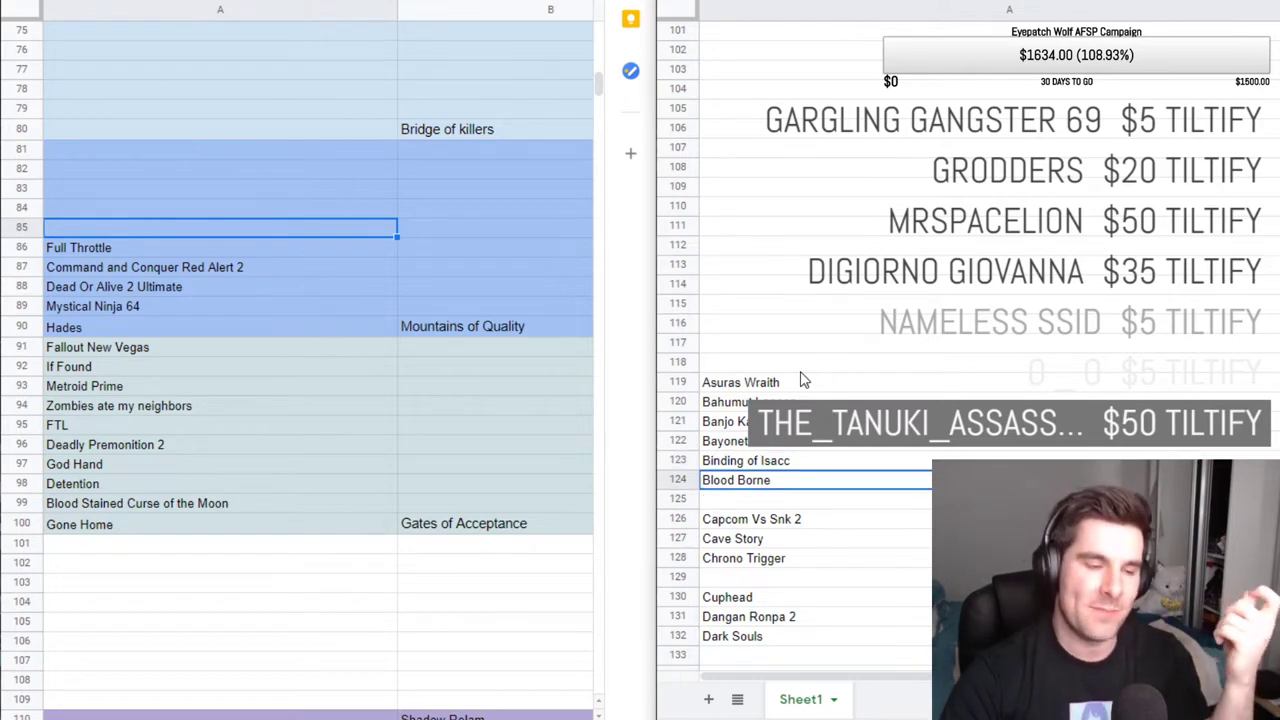
{"action": "key", "text": "Down"}
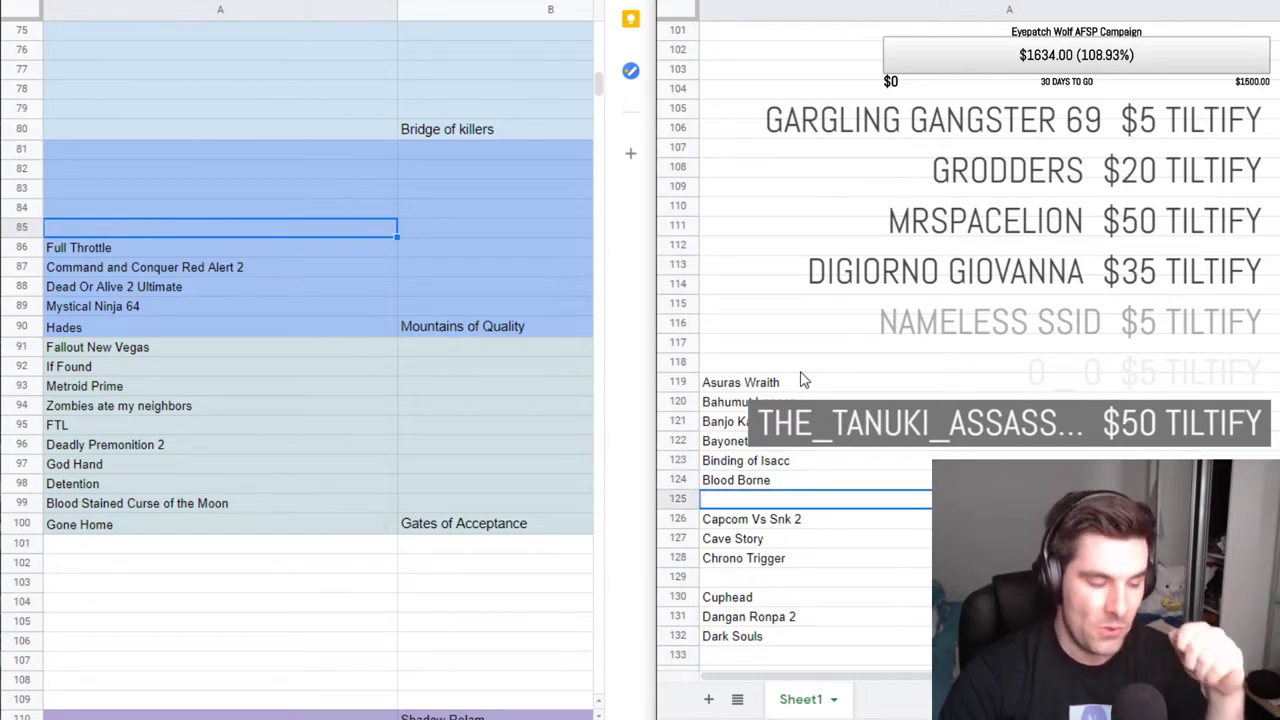
{"action": "key", "text": "Down"}
{"action": "key", "text": "Down"}
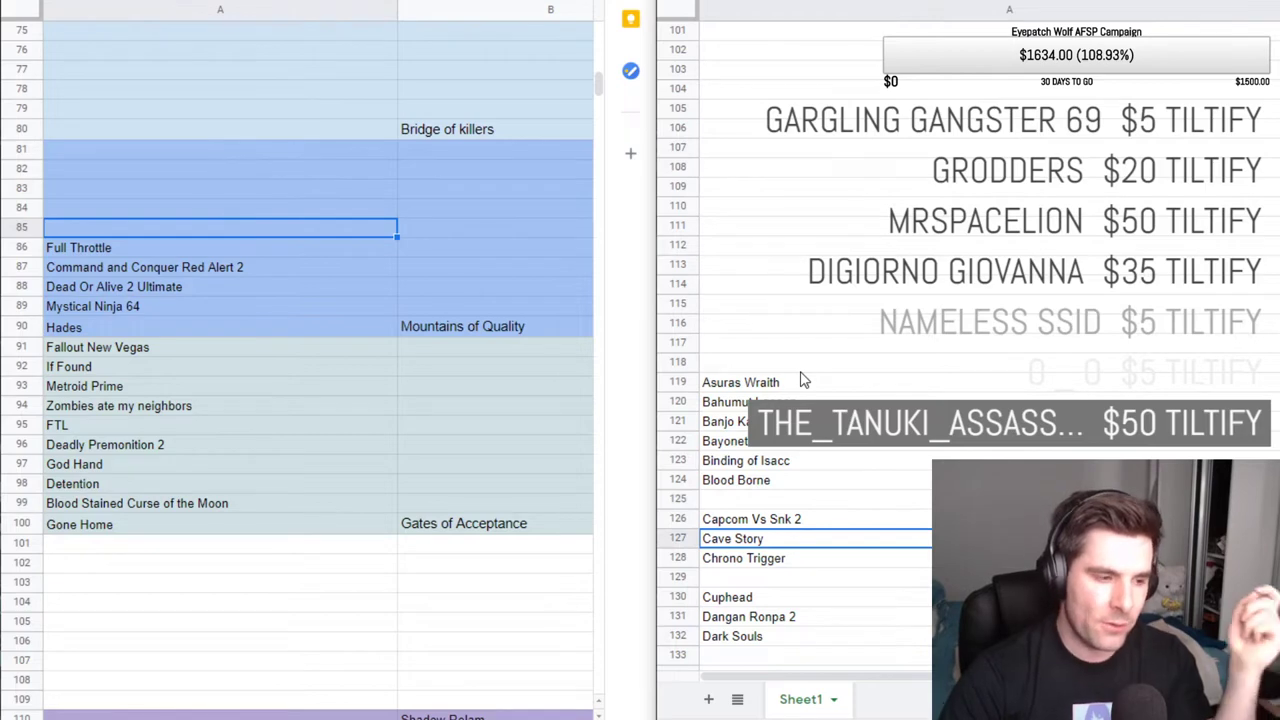
{"action": "key", "text": "Down"}
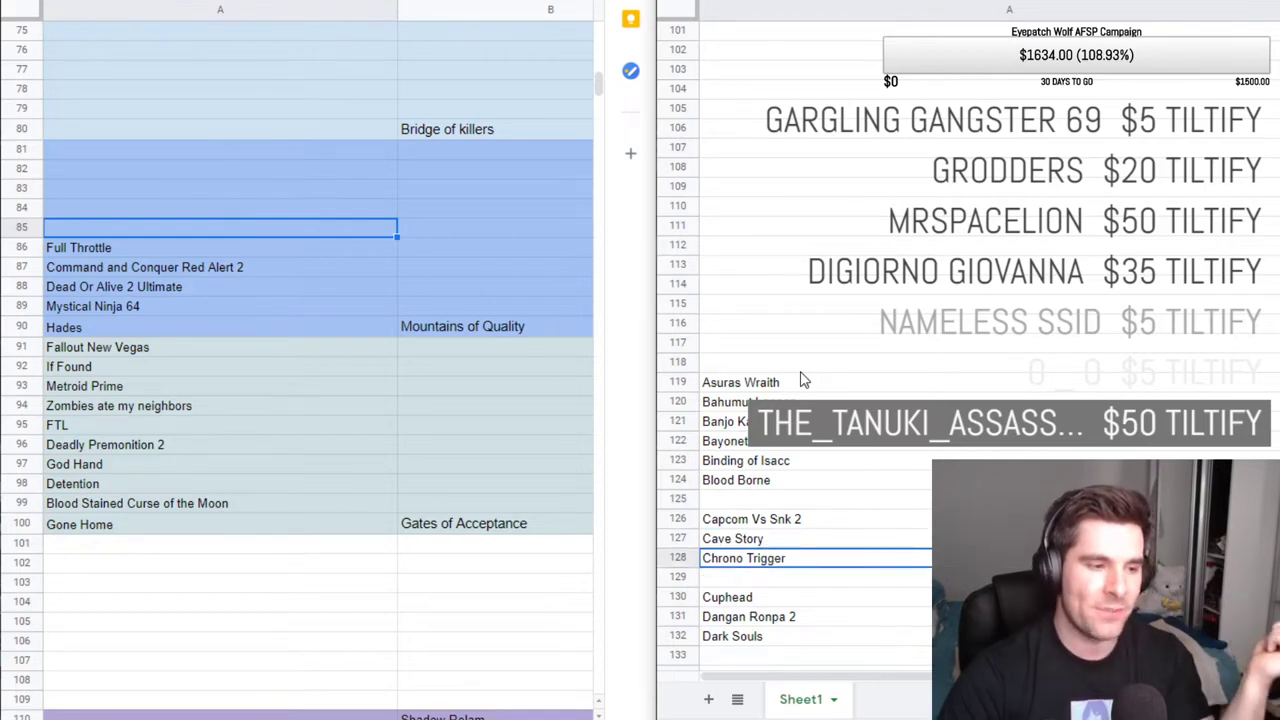
{"action": "key", "text": "Down"}
{"action": "key", "text": "Up"}
{"action": "key", "text": "Up"}
{"action": "key", "text": "Up"}
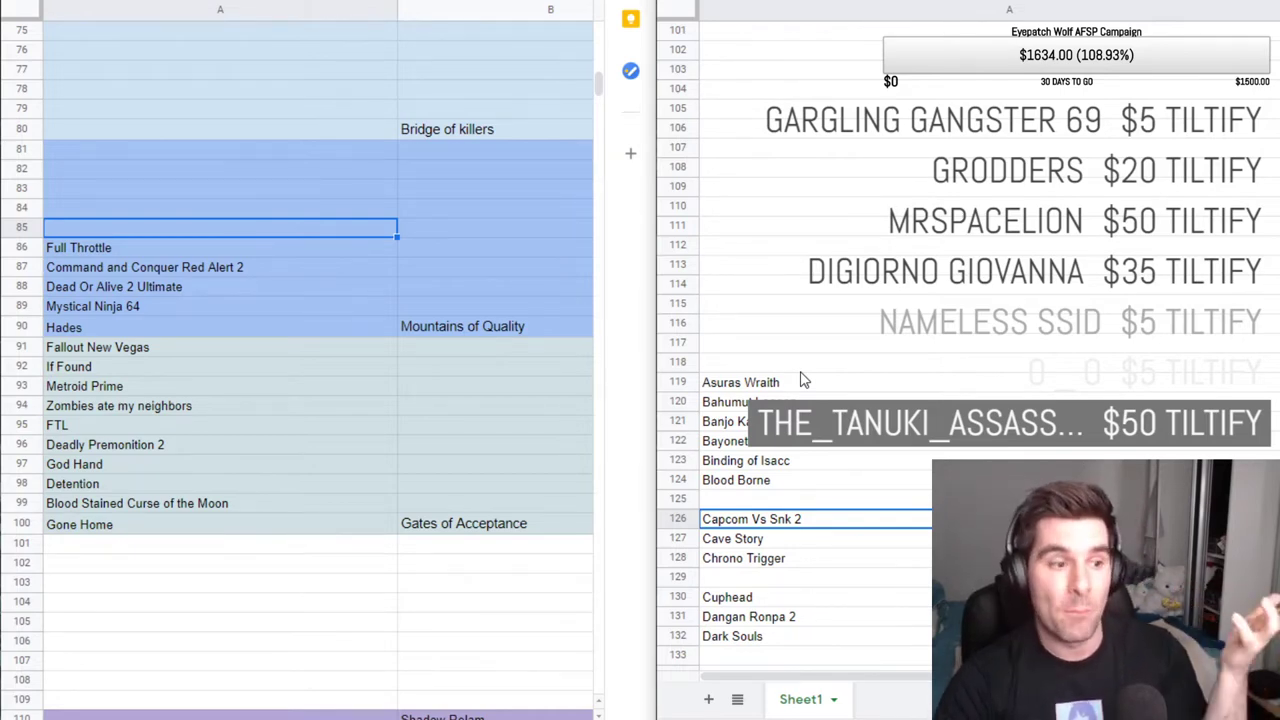
Examine the unranked games one by one from Cave Story down to Yakuza 0.
{"action": "key", "text": "Down"}
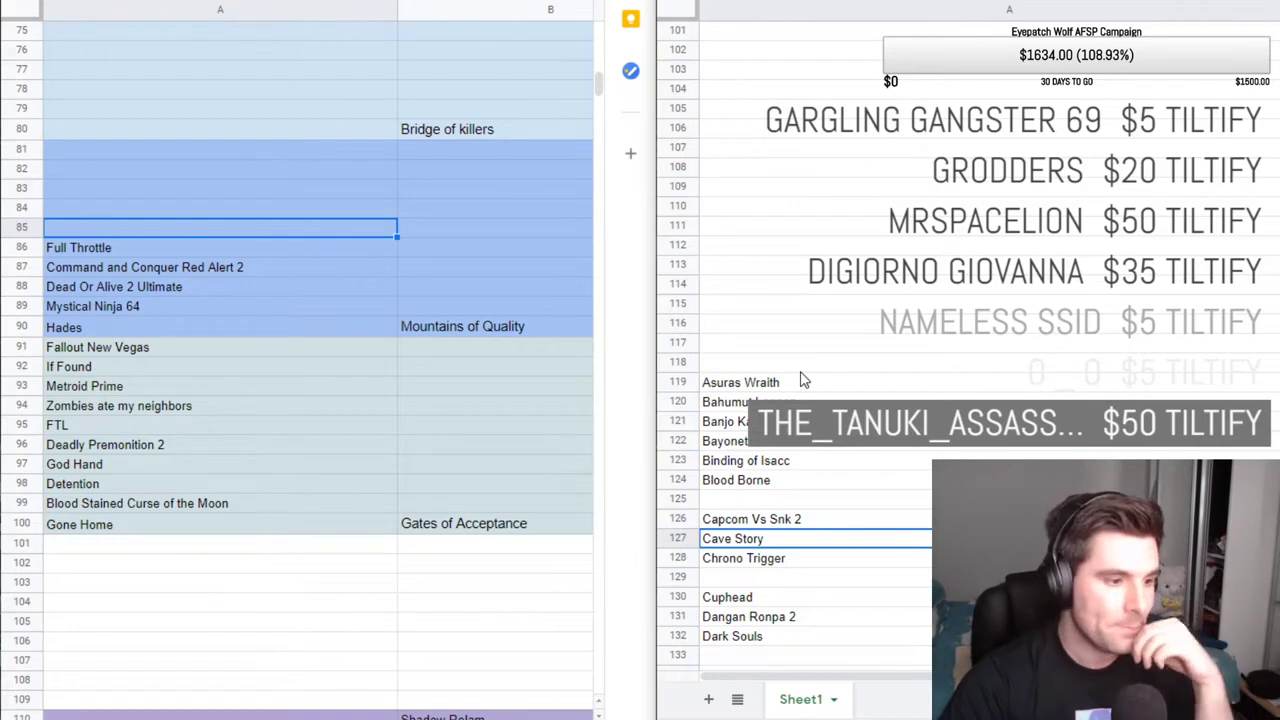
{"action": "key", "text": "Down"}
{"action": "key", "text": "Down"}
{"action": "key", "text": "Down"}
{"action": "key", "text": "Down"}
{"action": "key", "text": "Down"}
{"action": "key", "text": "Down"}
{"action": "key", "text": "Down"}
{"action": "key", "text": "Down"}
{"action": "key", "text": "Down"}
{"action": "key", "text": "Down"}
{"action": "key", "text": "Down"}
{"action": "key", "text": "Down"}
{"action": "key", "text": "Down"}
{"action": "key", "text": "Down"}
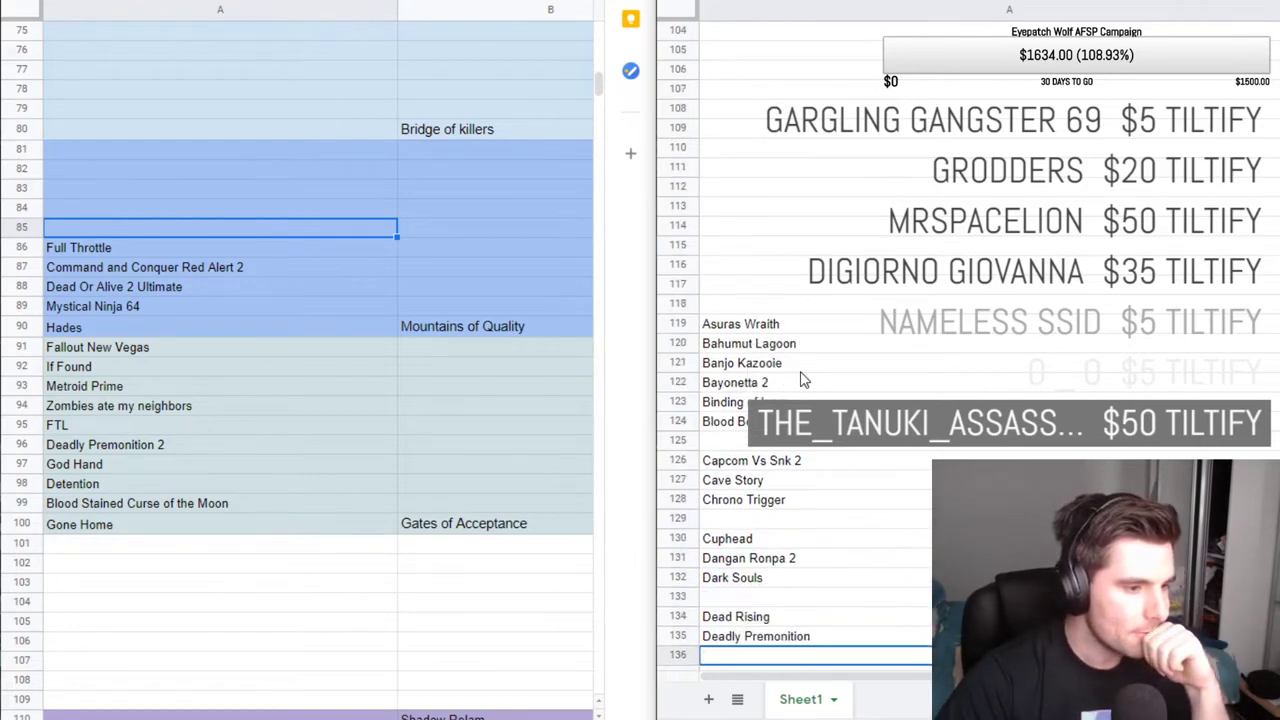
{"action": "key", "text": "Down"}
{"action": "key", "text": "Down"}
{"action": "key", "text": "Down"}
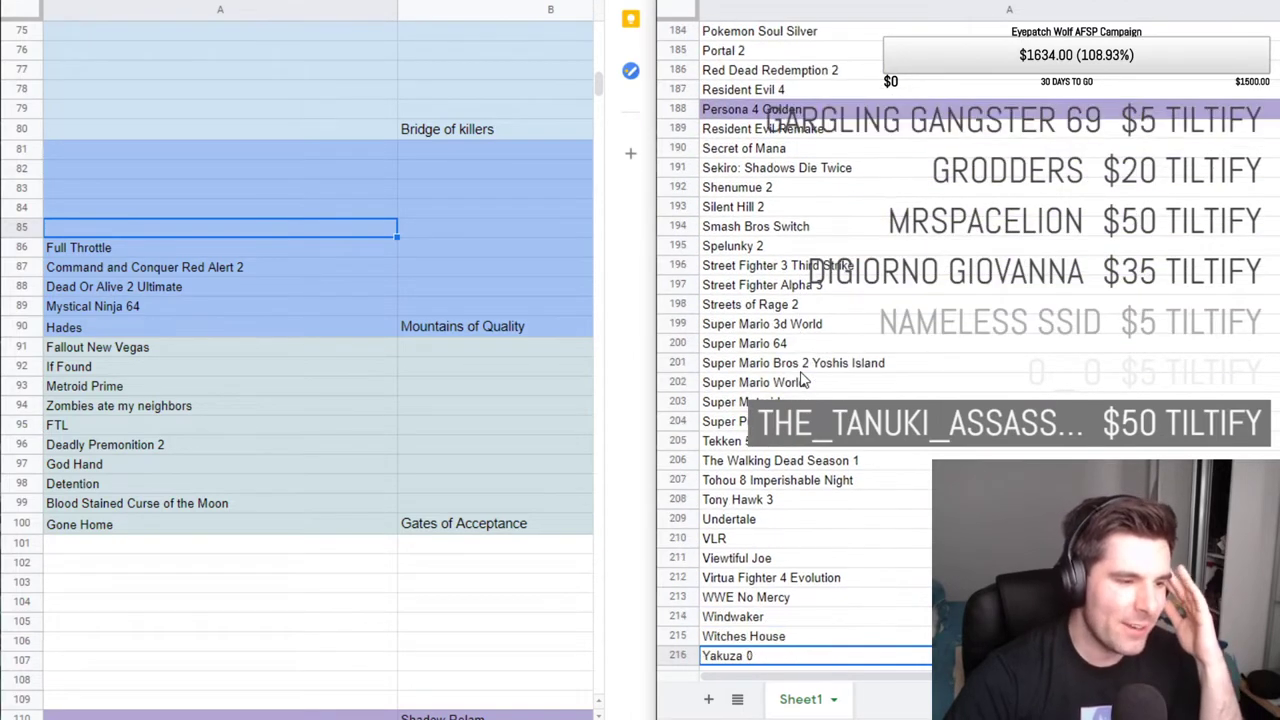
Go back to the first unranked games and re-examine the entries from Asuras Wraith to Blood Borne.
{"action": "scroll", "coordinate": [780, 289], "scroll_direction": "up", "scroll_amount": 15}
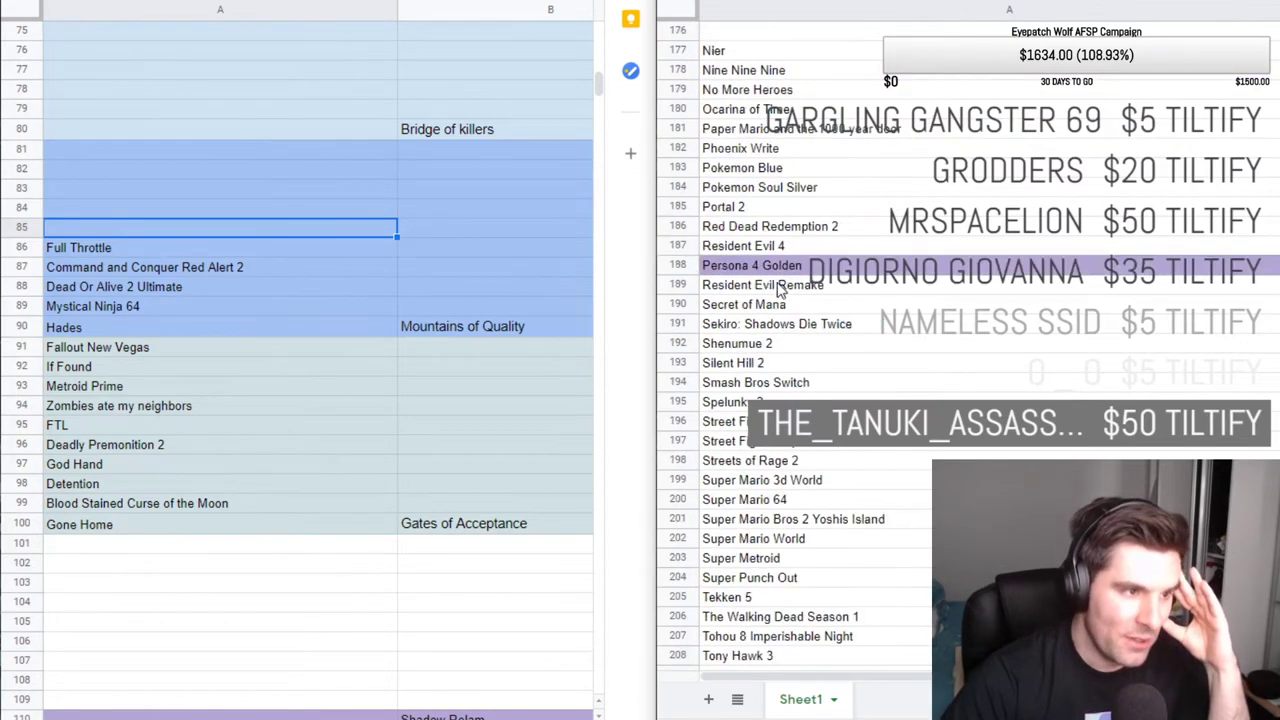
{"action": "scroll", "coordinate": [780, 289], "scroll_direction": "up", "scroll_amount": 6}
{"action": "scroll", "coordinate": [785, 300], "scroll_direction": "down", "scroll_amount": 3}
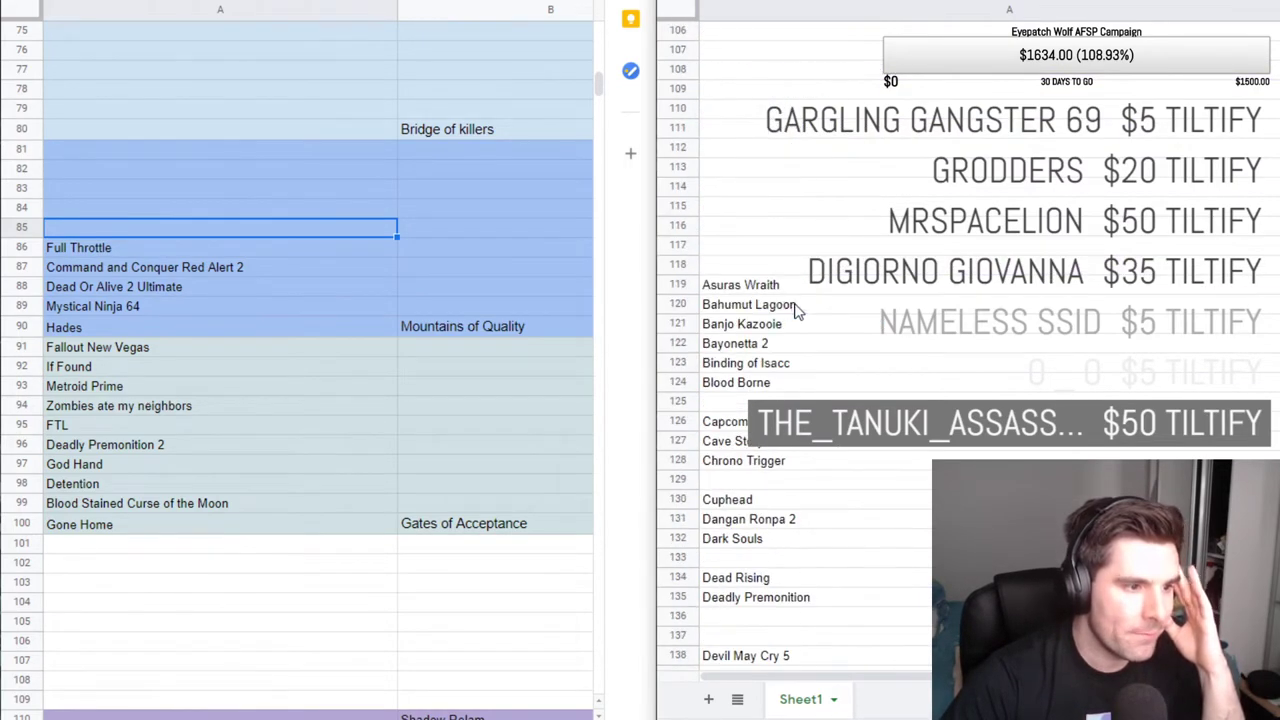
{"action": "left_click", "coordinate": [790, 304]}
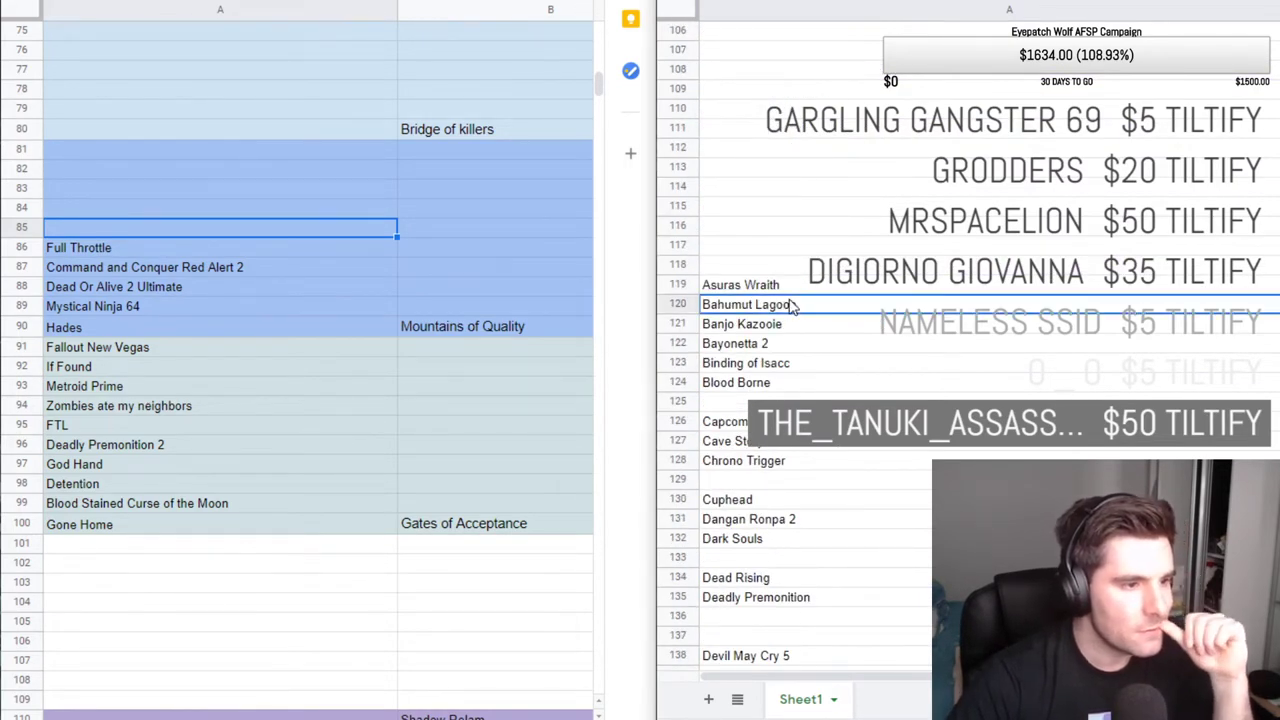
{"action": "left_click", "coordinate": [793, 287]}
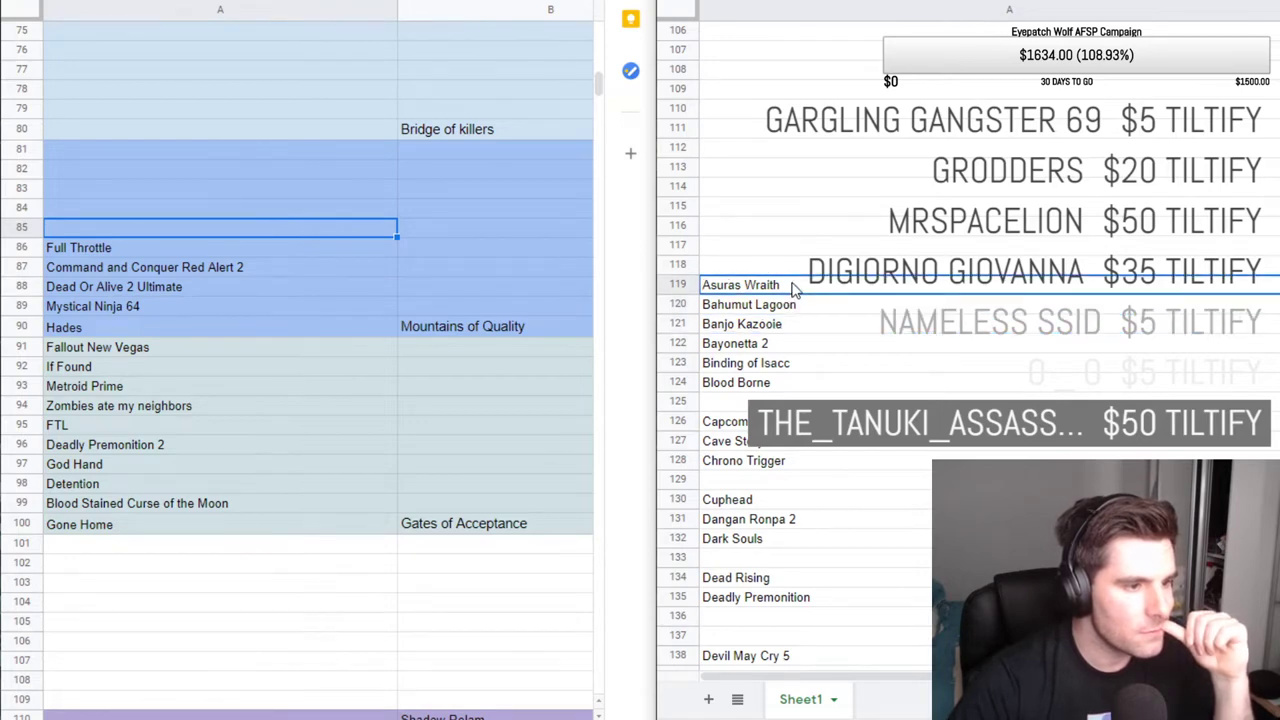
{"action": "key", "text": "Down"}
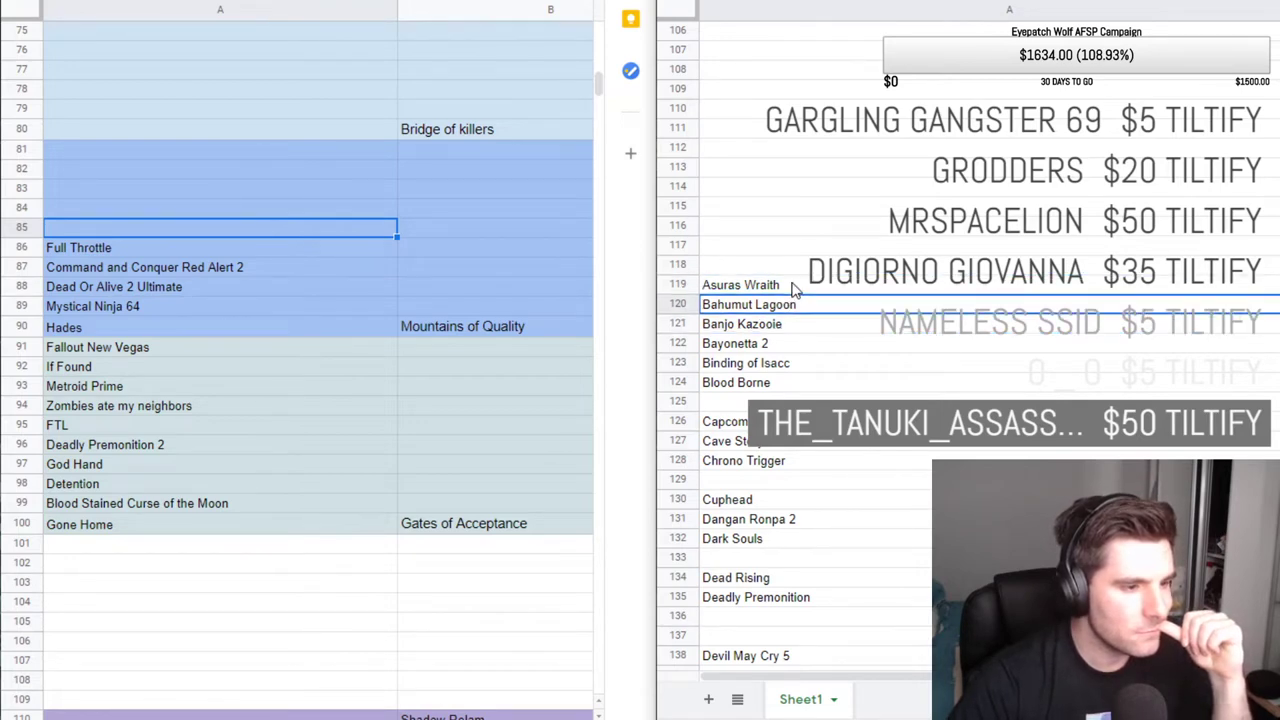
{"action": "key", "text": "Down"}
{"action": "key", "text": "Down"}
{"action": "key", "text": "Down"}
{"action": "key", "text": "Down"}
{"action": "key", "text": "Down"}
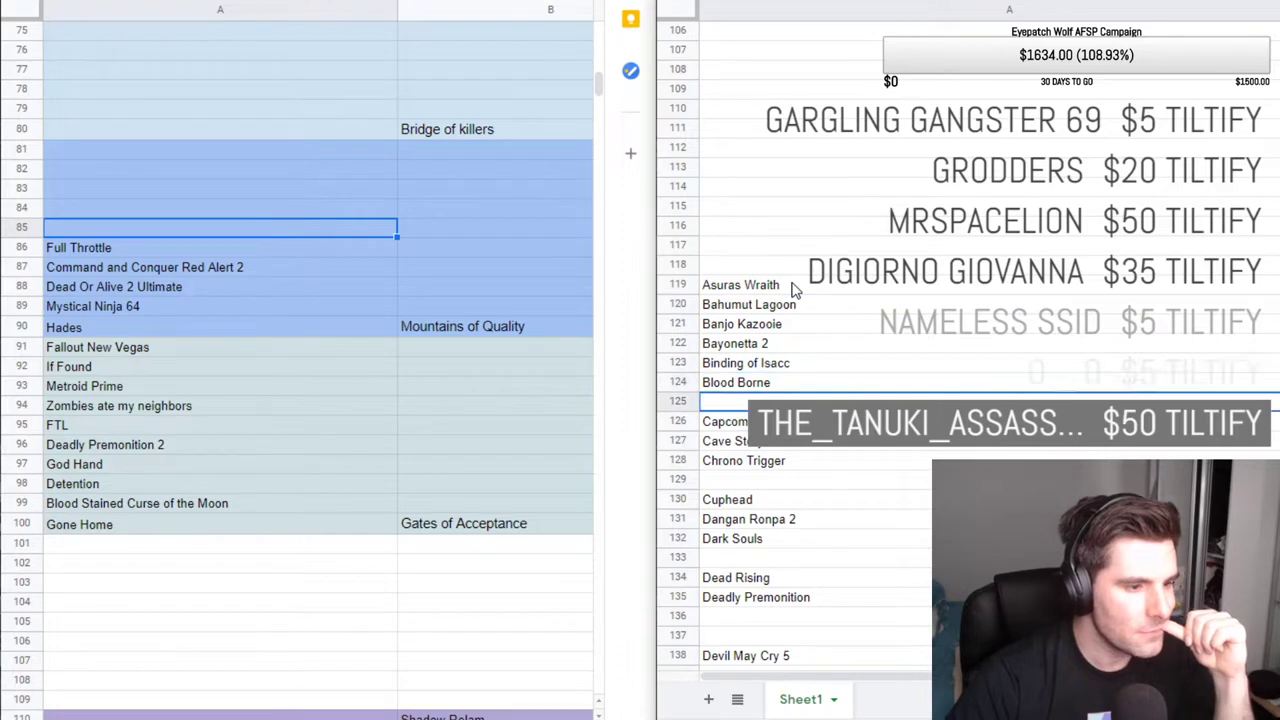
Examine the unranked games from Capcom Vs Snk 2 through Devil May Cry 5 to HyperLight Drifter for a placement.
{"action": "scroll", "coordinate": [935, 370], "scroll_direction": "down", "scroll_amount": 3}
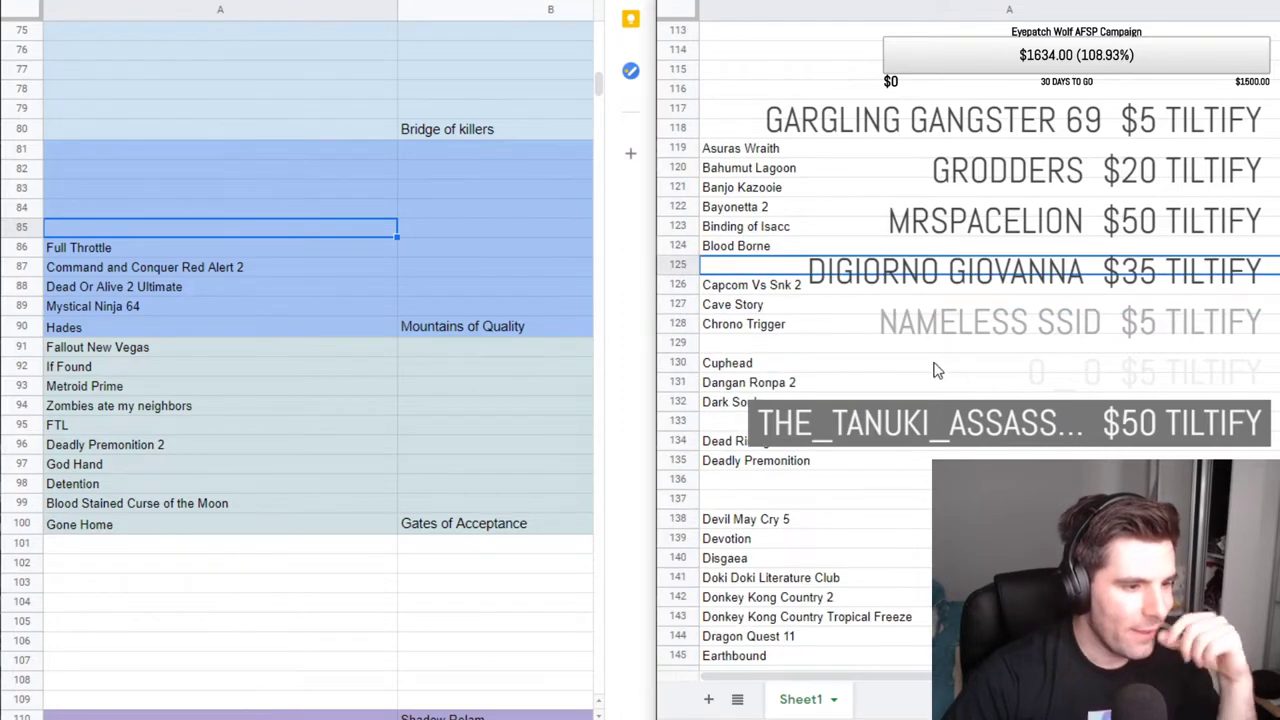
{"action": "scroll", "coordinate": [933, 380], "scroll_direction": "down", "scroll_amount": 1}
{"action": "scroll", "coordinate": [921, 398], "scroll_direction": "down", "scroll_amount": 1}
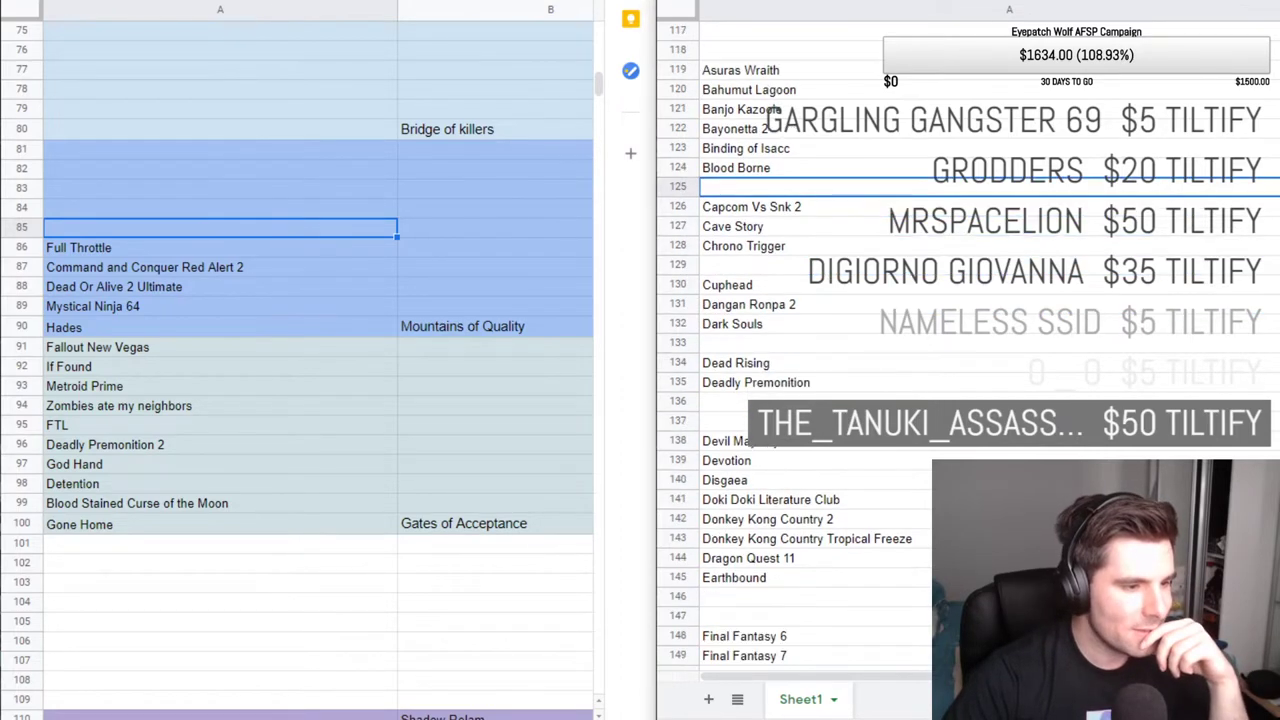
{"action": "left_click", "coordinate": [891, 451]}
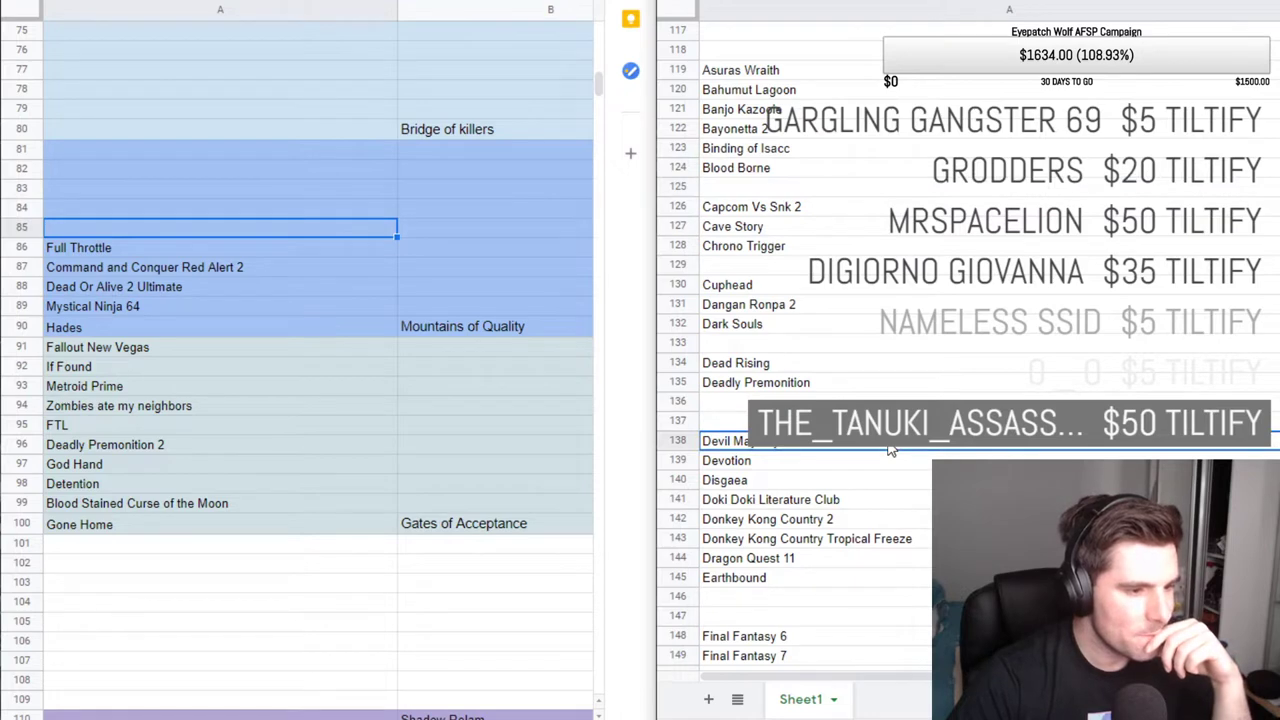
{"action": "key", "text": "Down"}
{"action": "scroll", "coordinate": [891, 451], "scroll_direction": "down", "scroll_amount": 3}
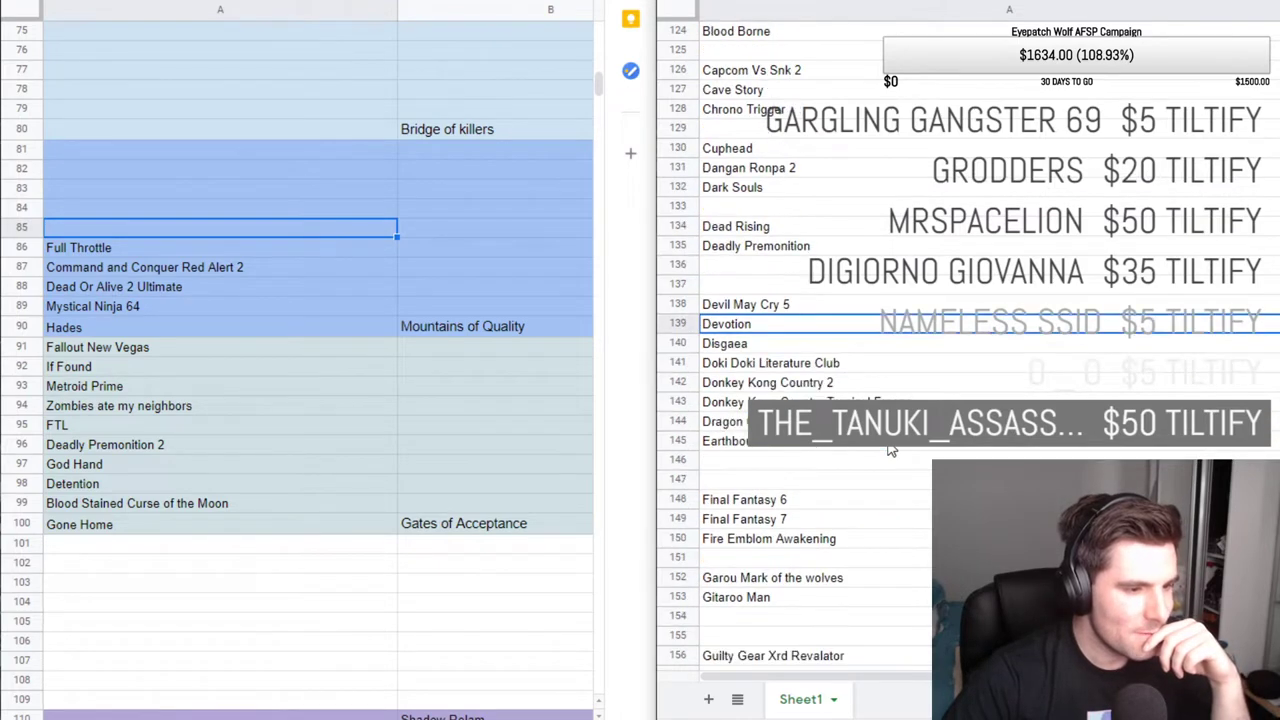
{"action": "scroll", "coordinate": [891, 451], "scroll_direction": "down", "scroll_amount": 2}
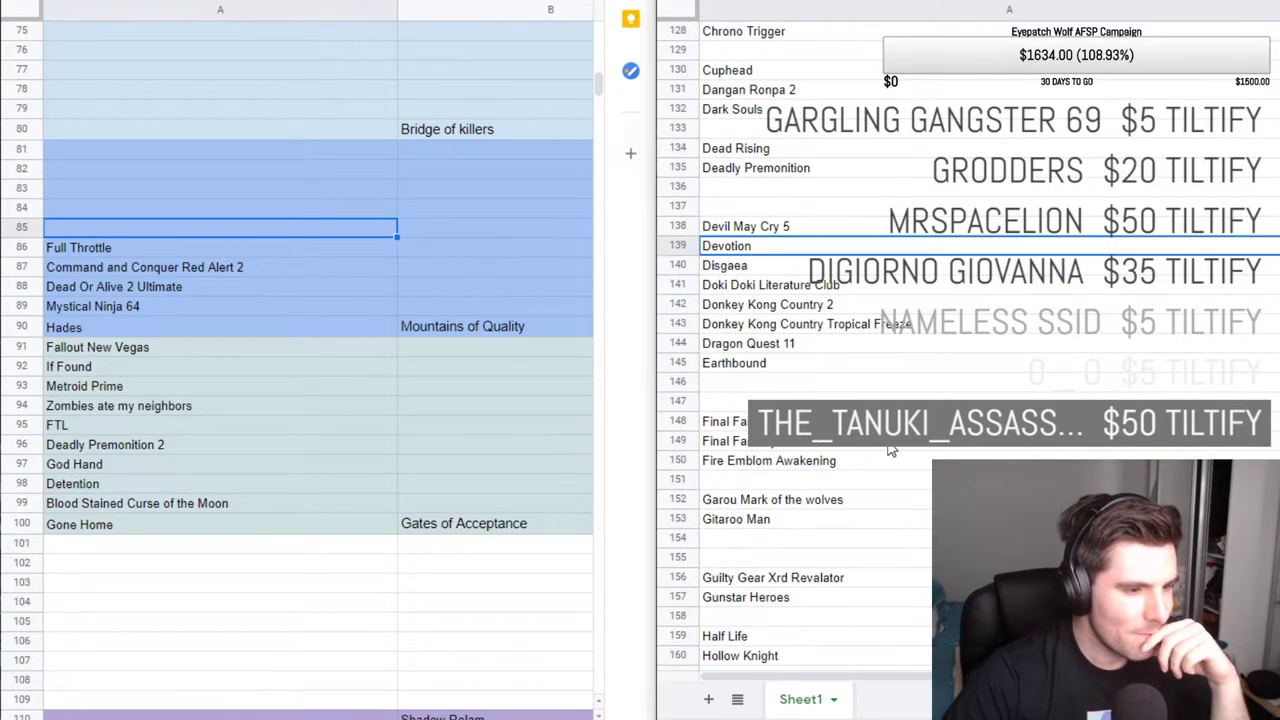
{"action": "scroll", "coordinate": [891, 451], "scroll_direction": "down", "scroll_amount": 1}
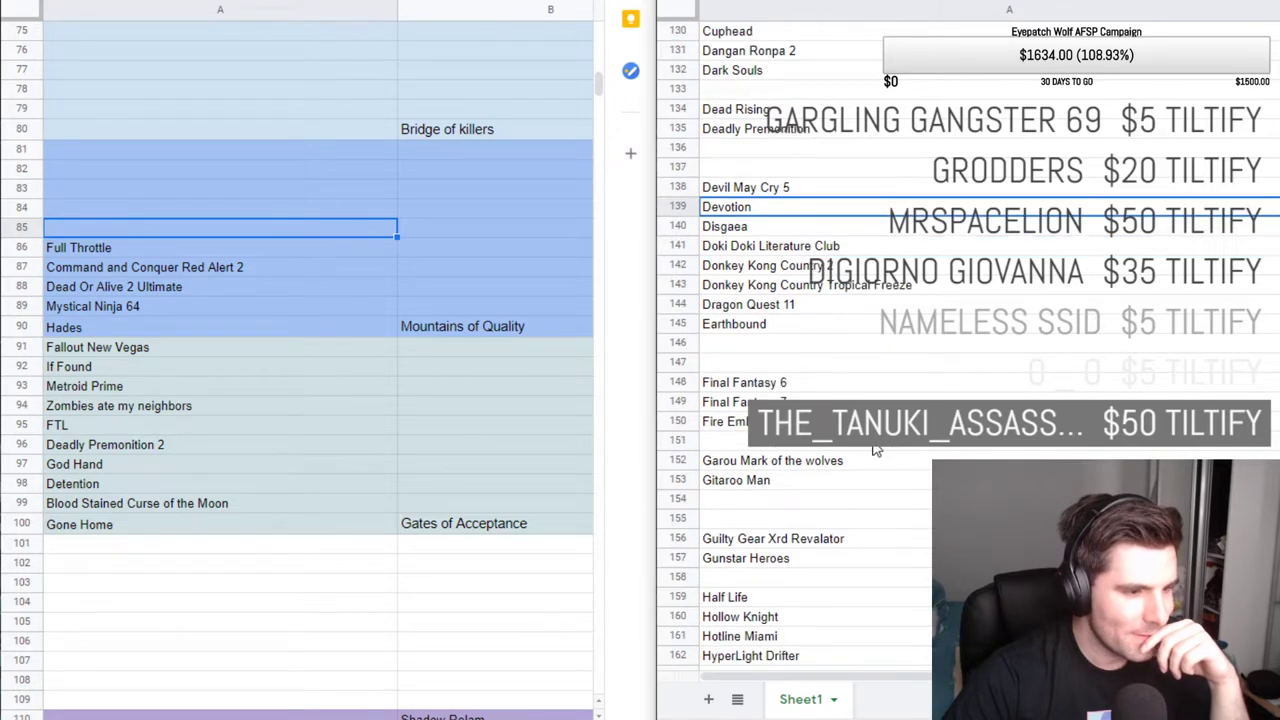
Move Guilty Gear Xrd Revalator from the unranked list to ranking cell A85, directly above Full Throttle.
{"action": "left_click", "coordinate": [840, 540]}
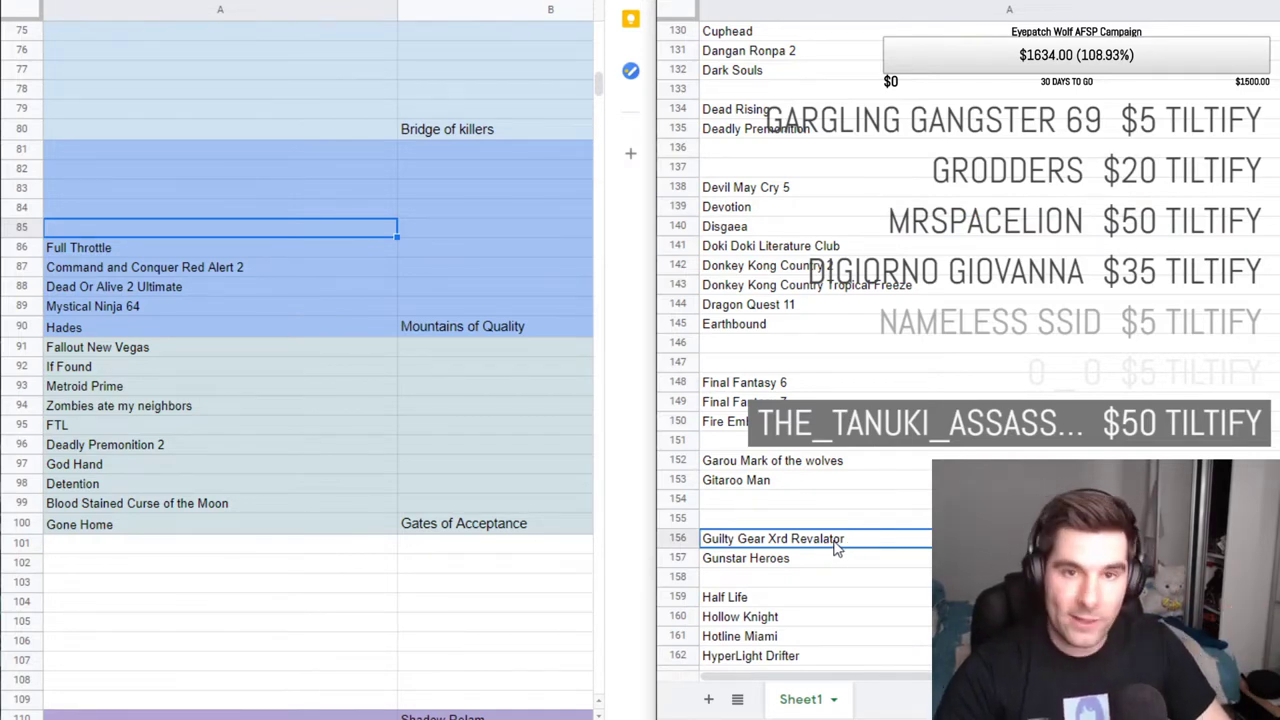
{"action": "double_click", "coordinate": [835, 541]}
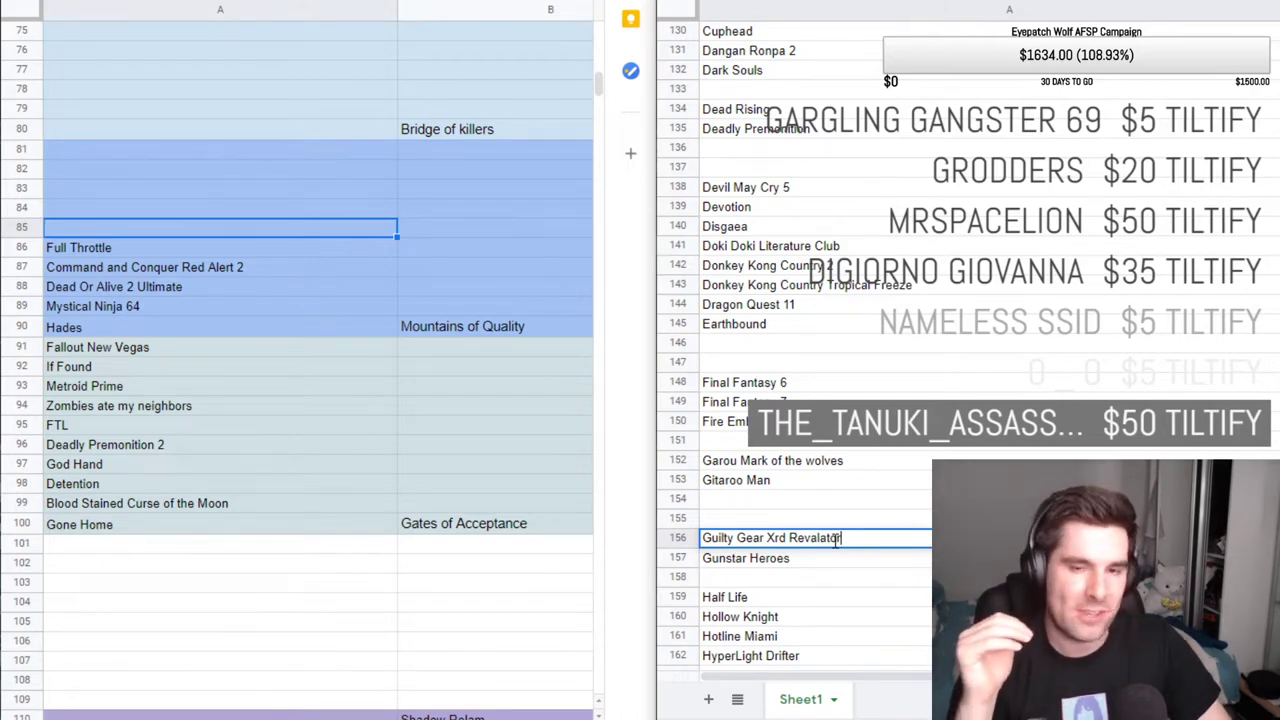
{"action": "key", "text": "ctrl+a"}
{"action": "key", "text": "ctrl+c"}
{"action": "key", "text": "BackSpace"}
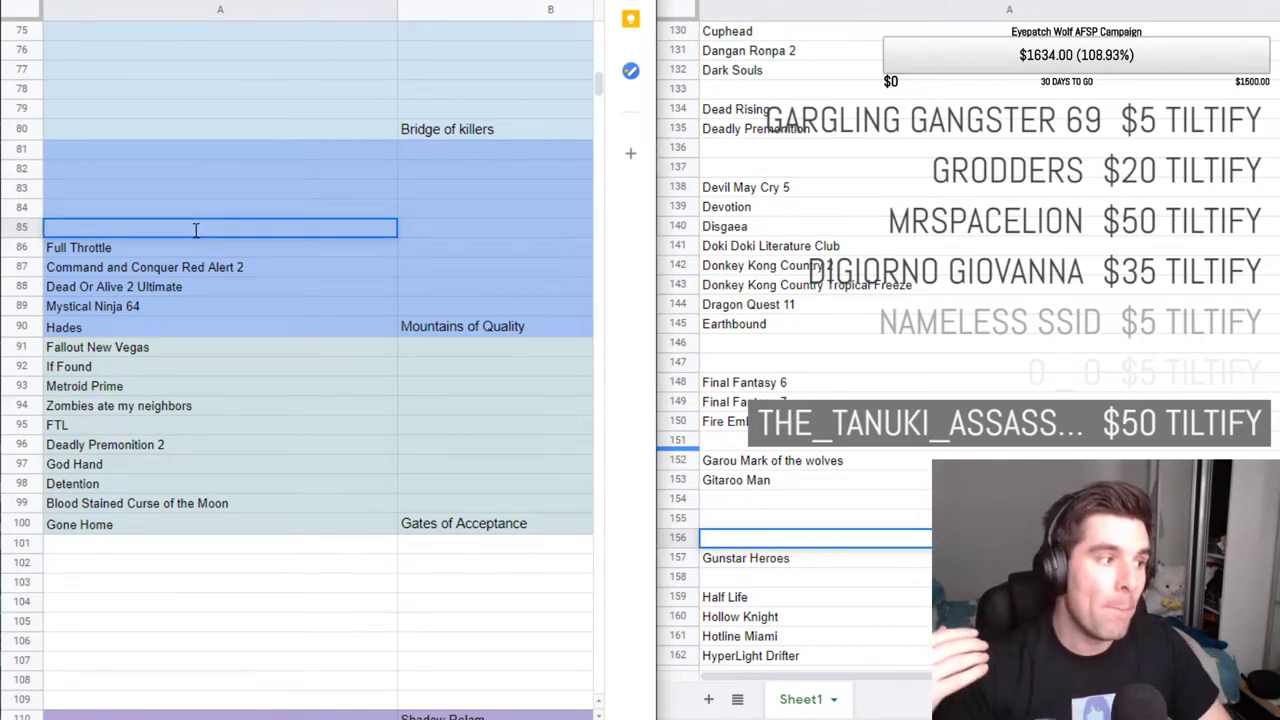
{"action": "key", "text": "ctrl+v"}
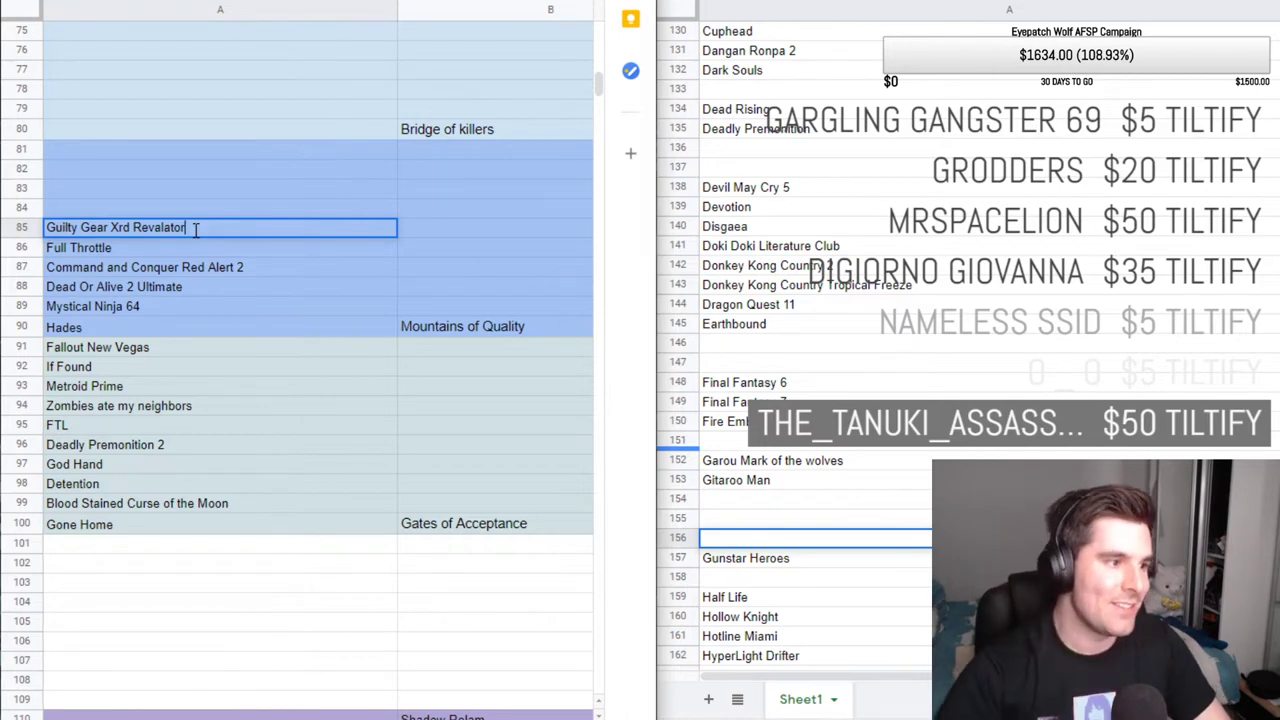
{"action": "left_click", "coordinate": [203, 210]}
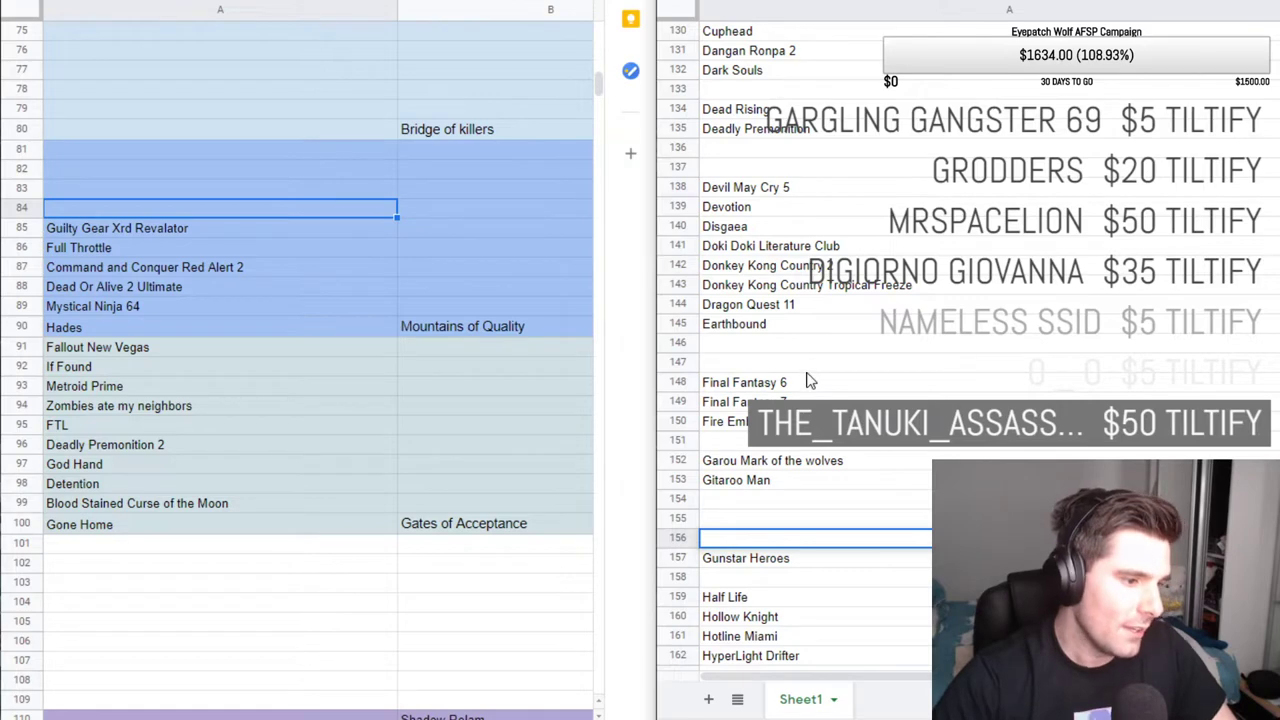
{"action": "left_click", "coordinate": [785, 332]}
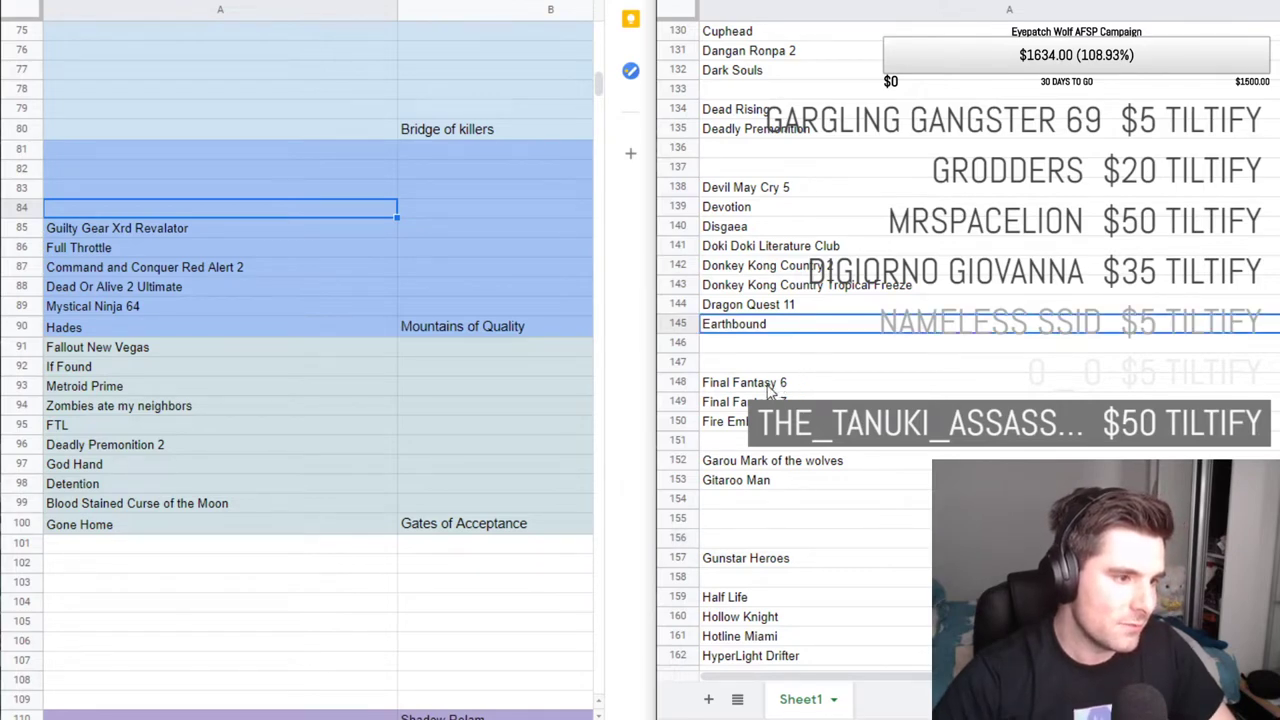
{"action": "key", "text": "ctrl+z"}
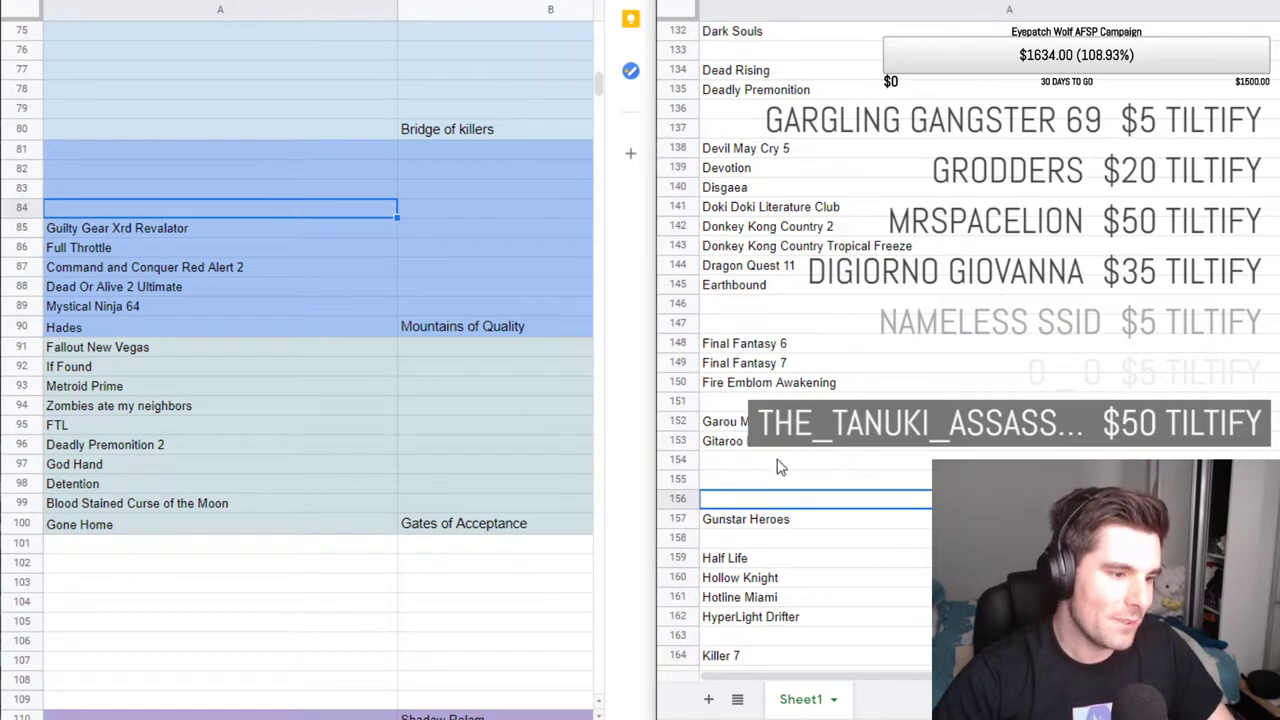
{"action": "key", "text": "ctrl+z"}
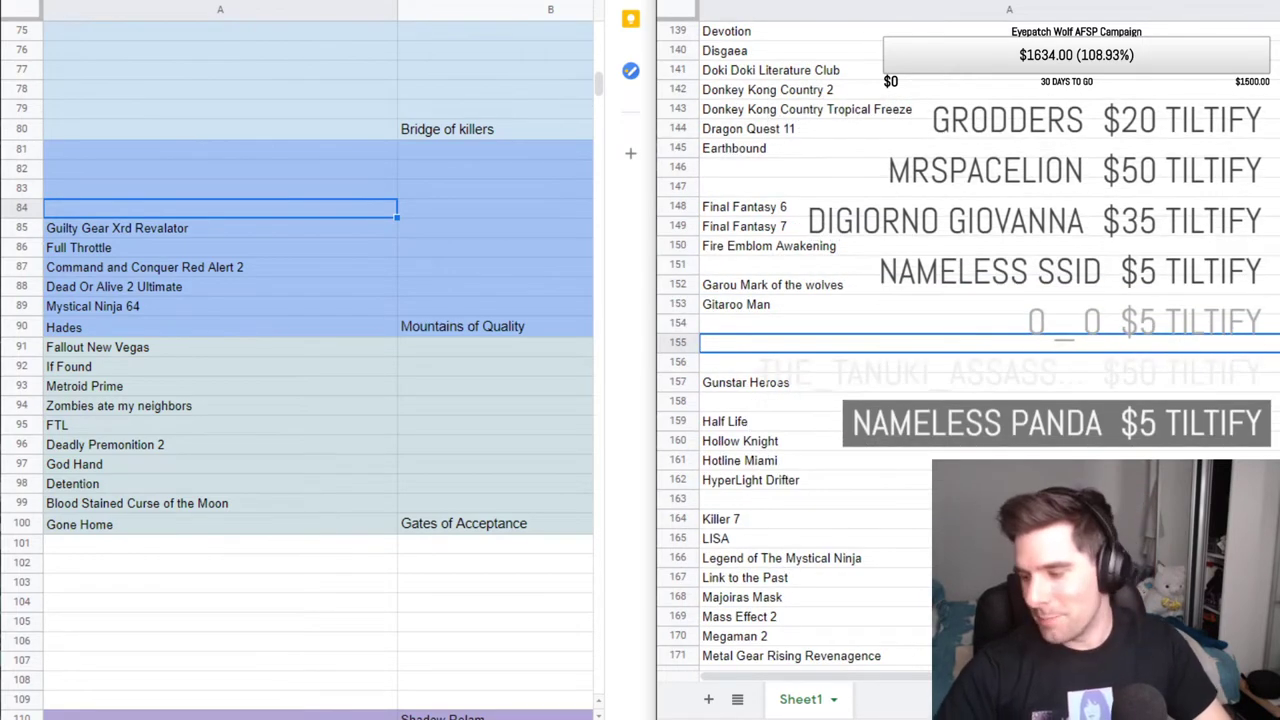
Move Hollow Knight from the unranked list to ranking cell A84, directly above Guilty Gear Xrd Revalator.
{"action": "left_click", "coordinate": [757, 447]}
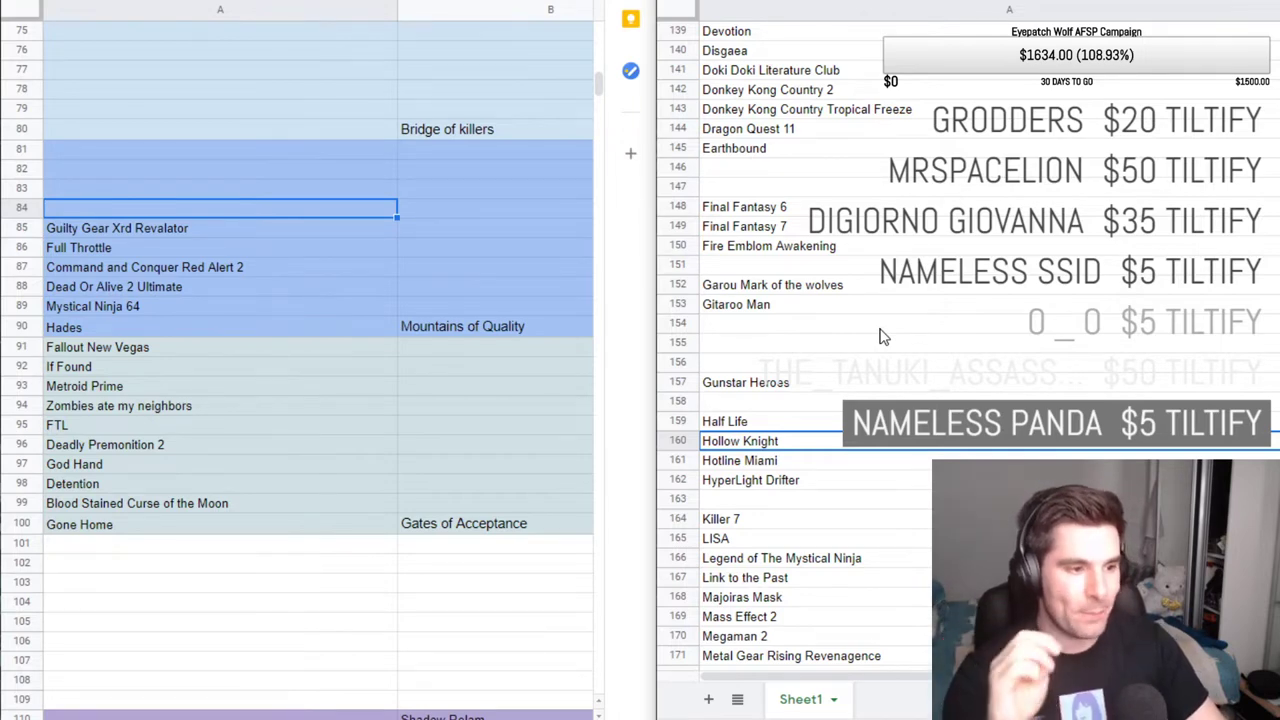
{"action": "triple_click", "coordinate": [796, 440]}
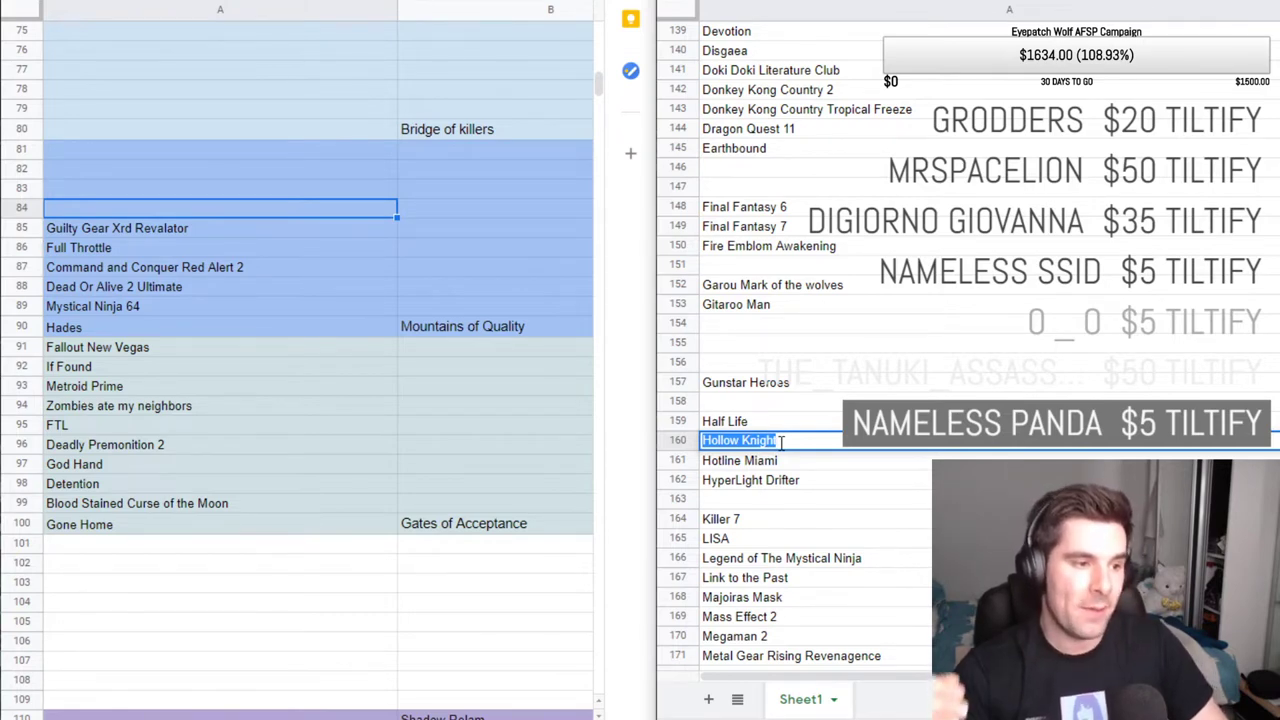
{"action": "key", "text": "ctrl+x"}
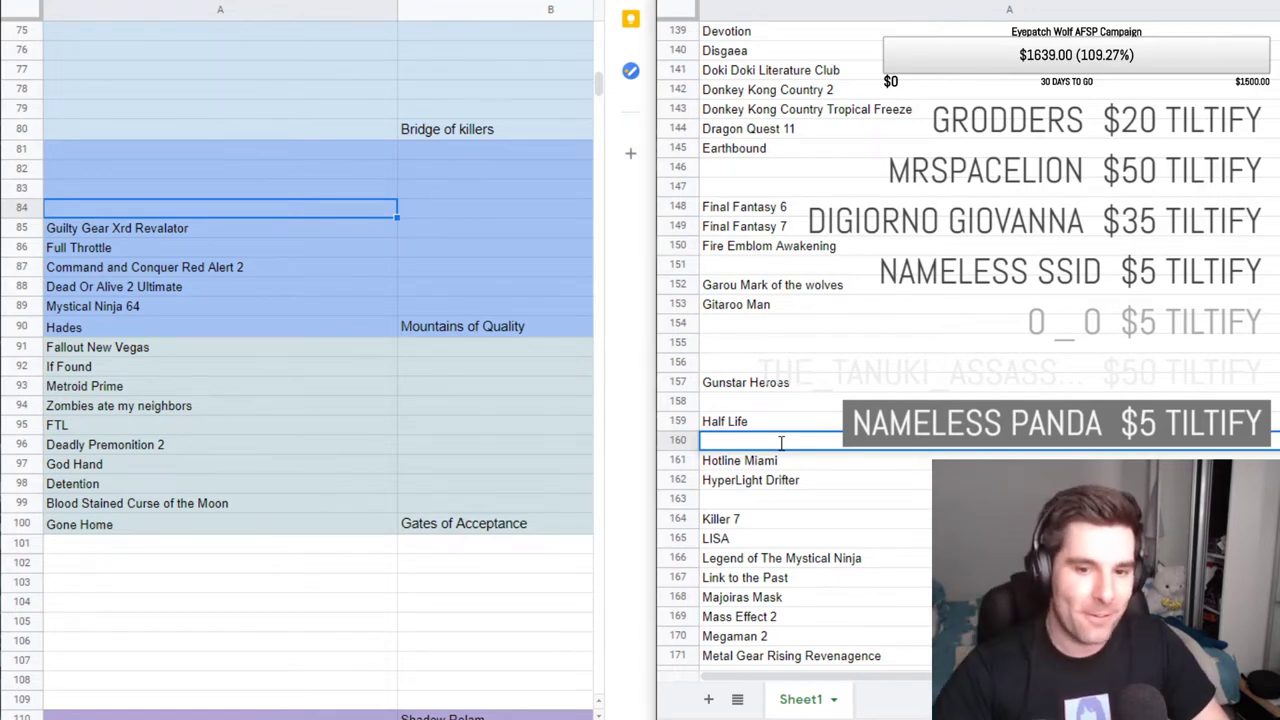
{"action": "left_click", "coordinate": [154, 210]}
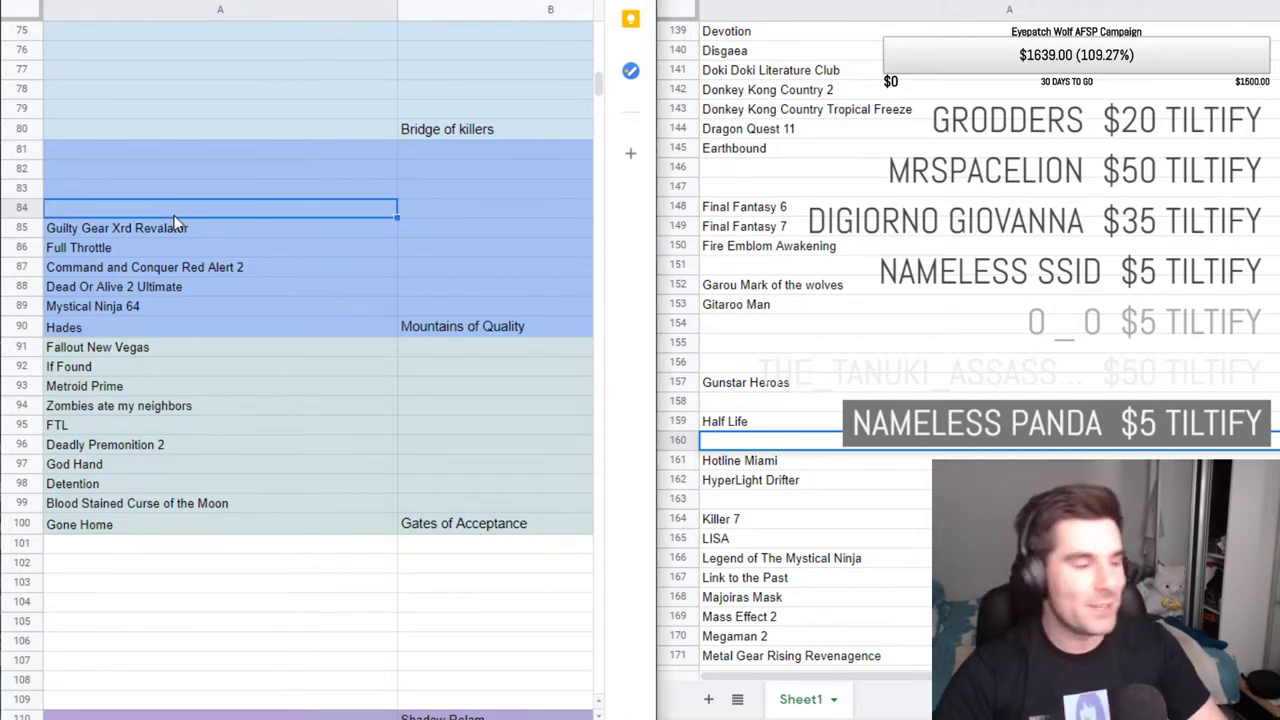
{"action": "double_click", "coordinate": [93, 209]}
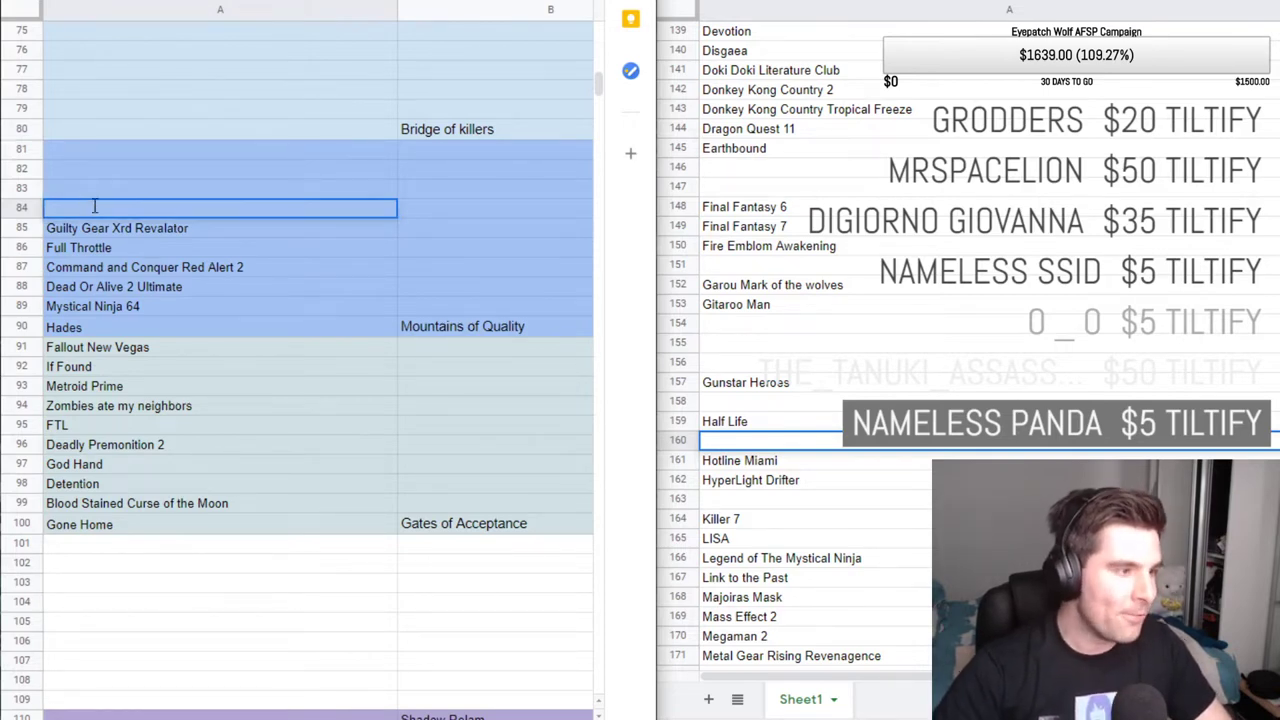
{"action": "type", "text": "Hollow Knight"}
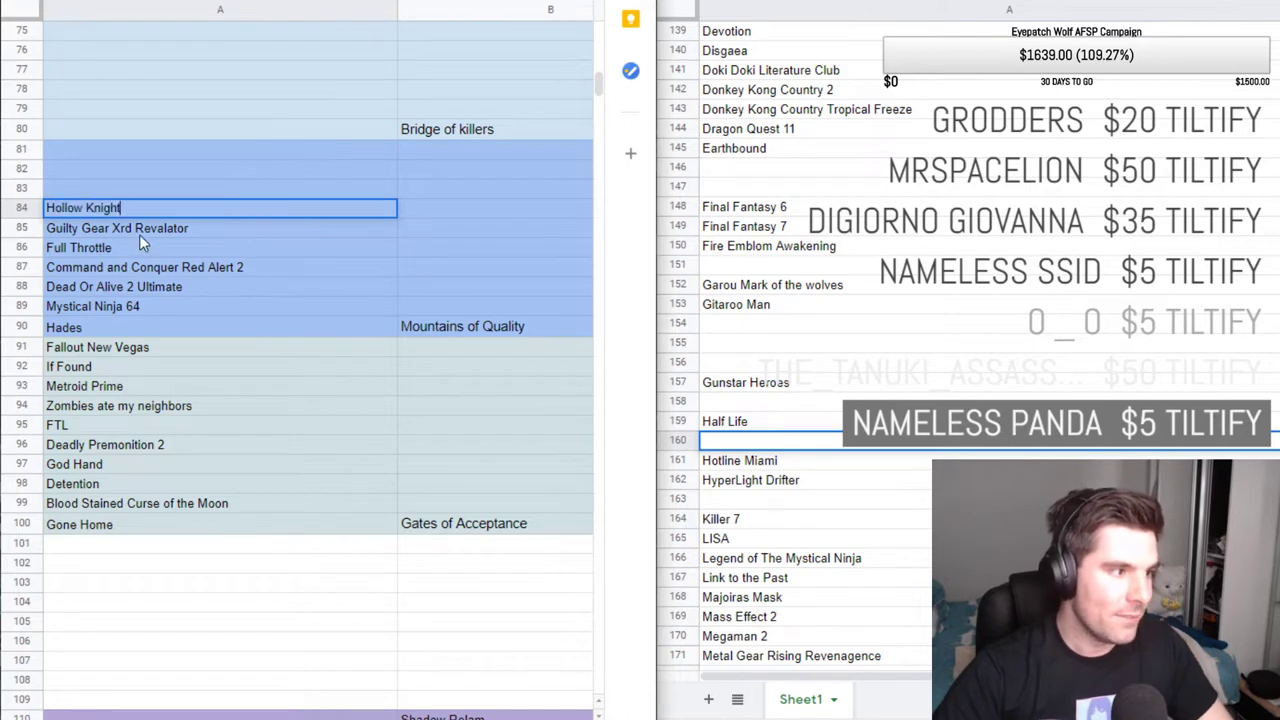
{"action": "key", "text": "Return"}
{"action": "left_click", "coordinate": [170, 208]}
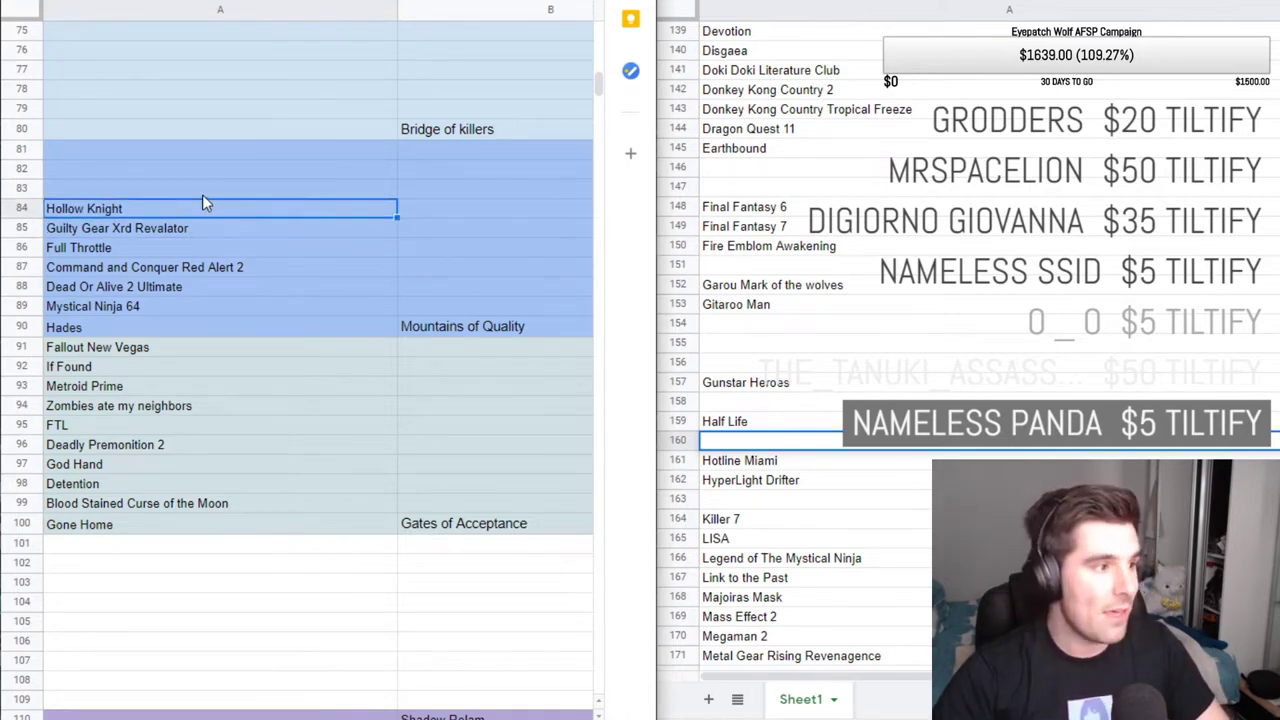
{"action": "left_click", "coordinate": [193, 187]}
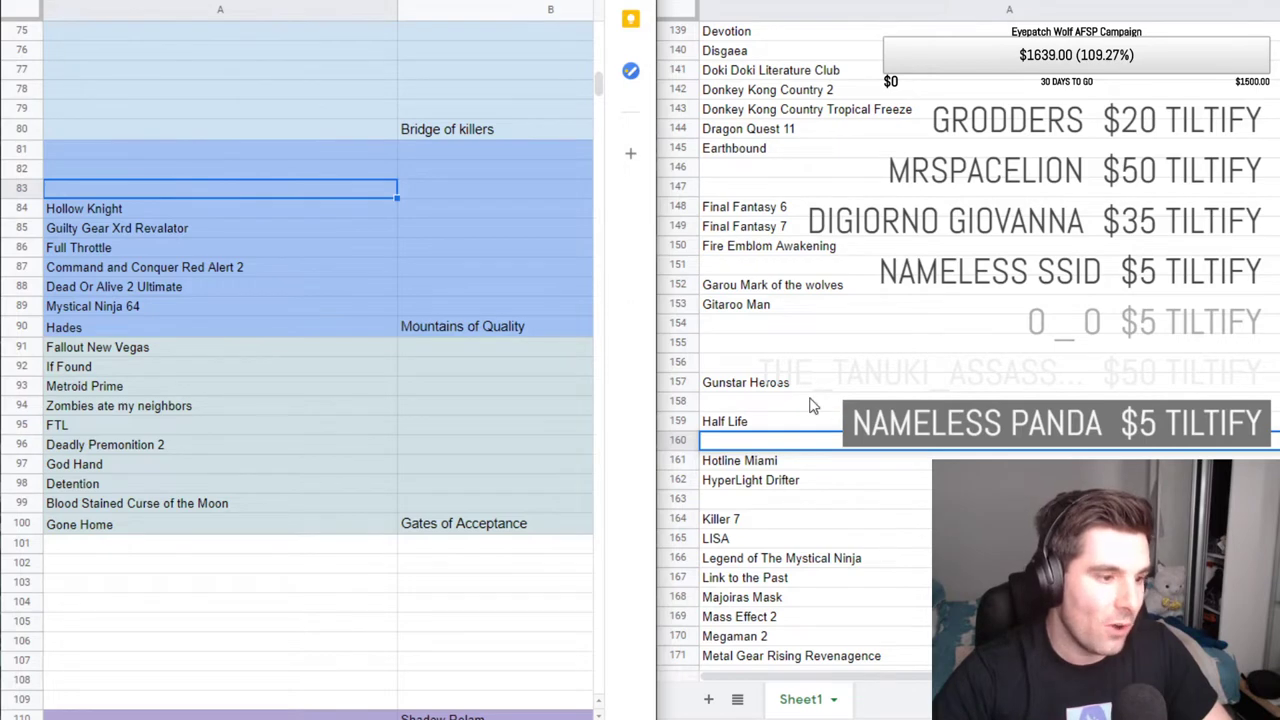
{"action": "scroll", "coordinate": [810, 414], "scroll_direction": "down", "scroll_amount": 5}
{"action": "key", "text": "ctrl+v"}
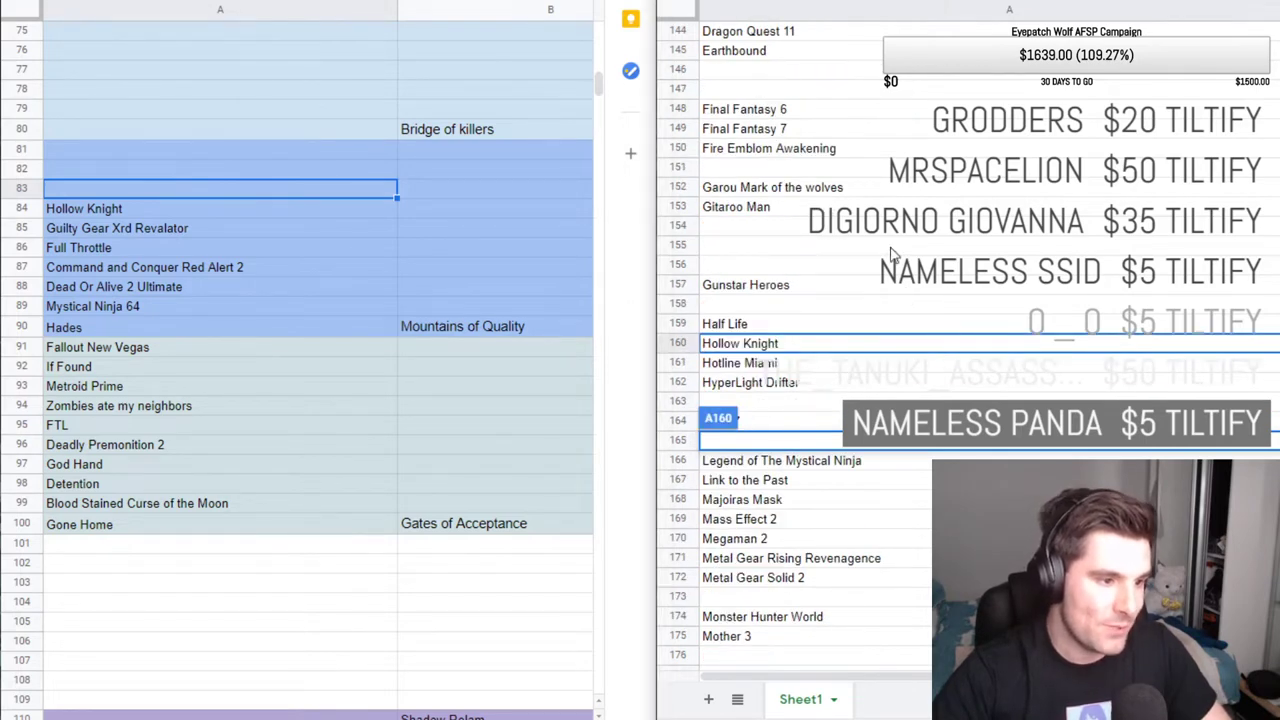
{"action": "key", "text": "ctrl+z"}
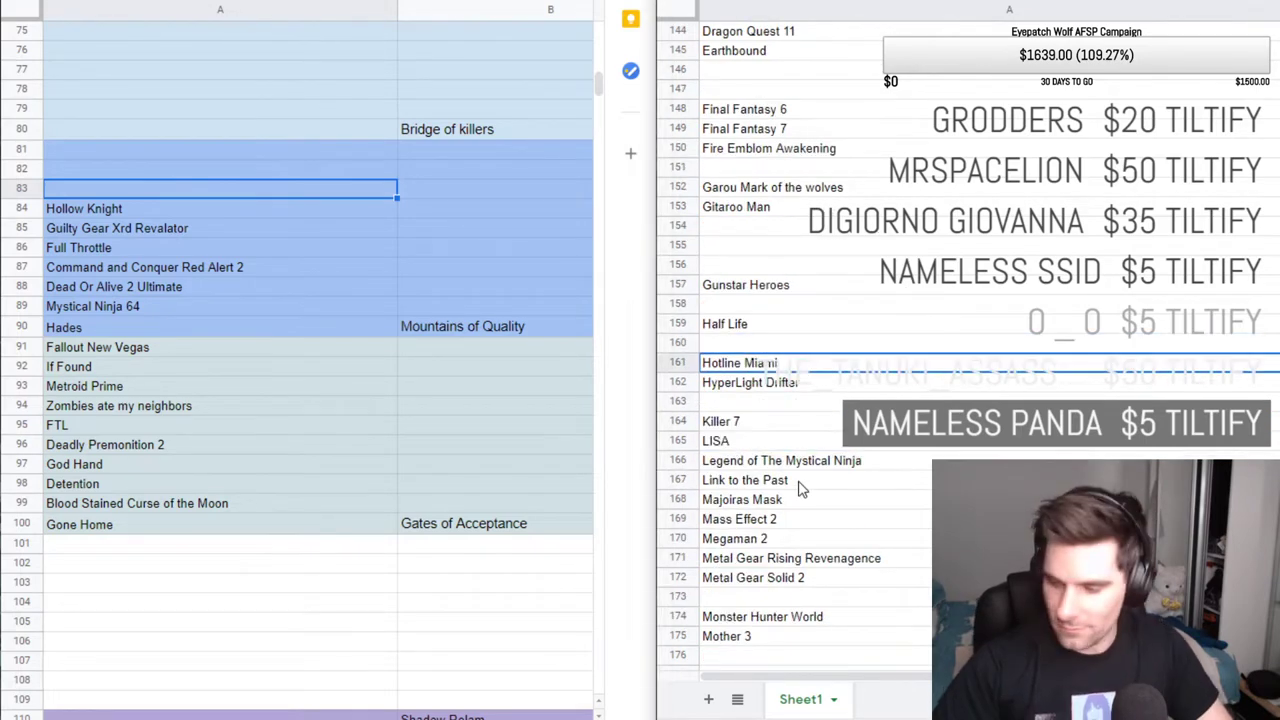
{"action": "key", "text": "ctrl+z"}
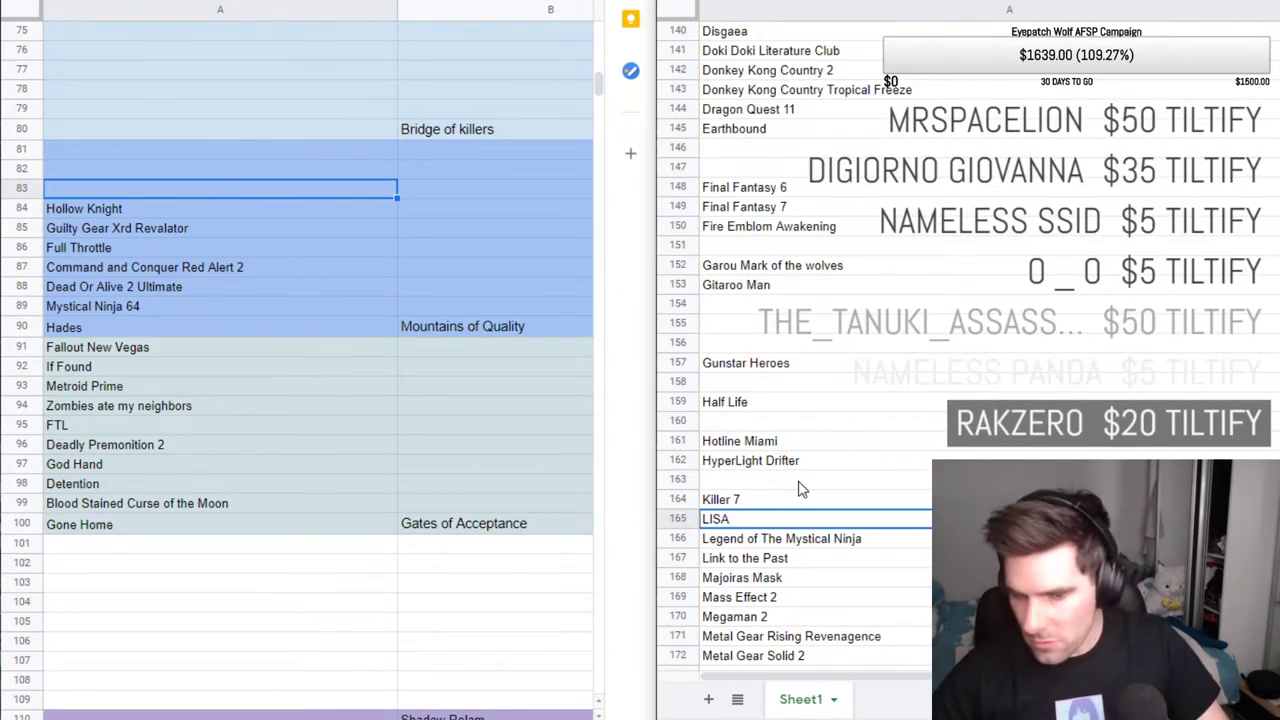
Examine the unranked games one by one from Half Life down to Portal 2 for the next placement.
{"action": "left_click", "coordinate": [831, 403]}
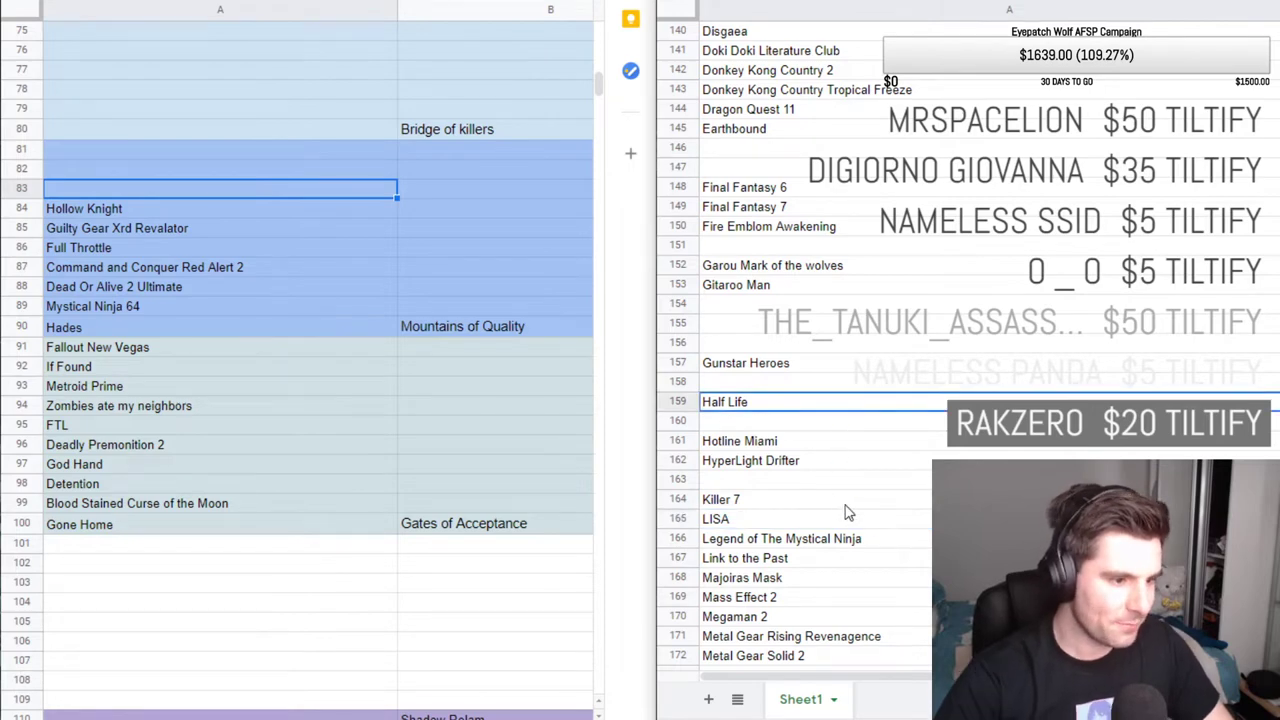
{"action": "scroll", "coordinate": [845, 513], "scroll_direction": "down", "scroll_amount": 2}
{"action": "key", "text": "Down"}
{"action": "key", "text": "Down"}
{"action": "key", "text": "Down"}
{"action": "key", "text": "Down"}
{"action": "key", "text": "Down"}
{"action": "key", "text": "Down"}
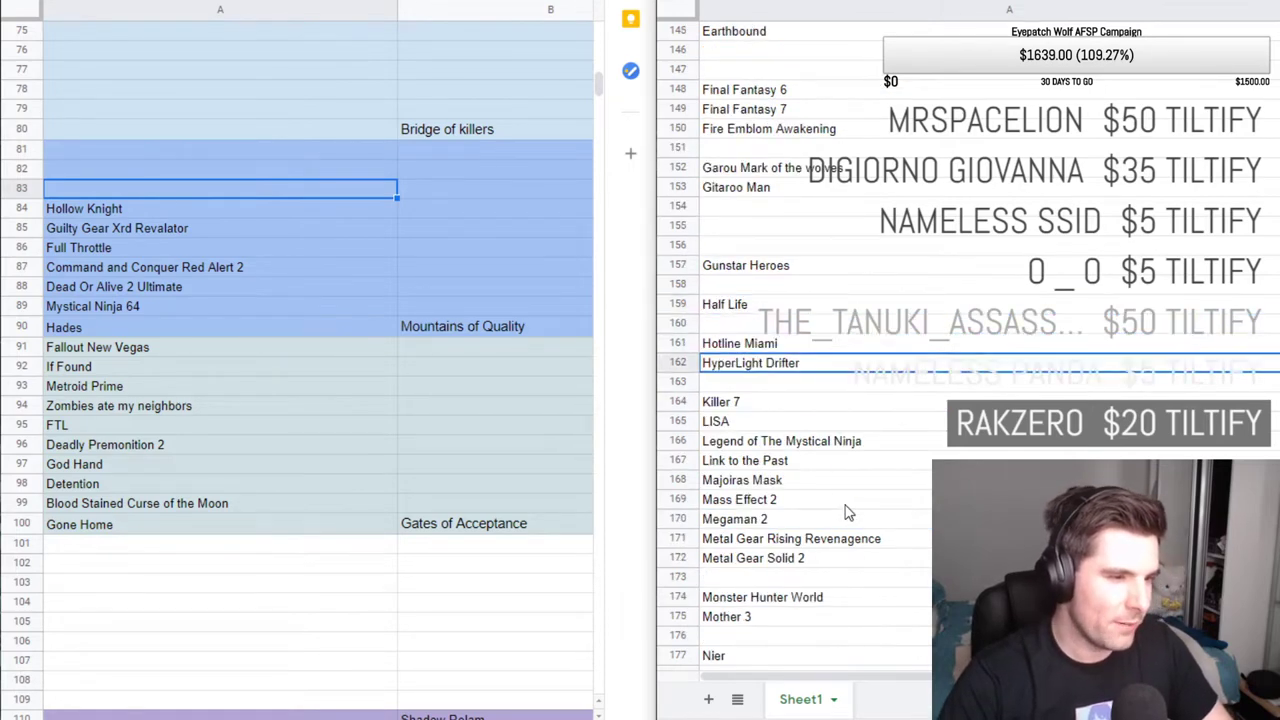
{"action": "key", "text": "Down"}
{"action": "key", "text": "Down"}
{"action": "key", "text": "Down"}
{"action": "key", "text": "Down"}
{"action": "key", "text": "Down"}
{"action": "key", "text": "Down"}
{"action": "key", "text": "Down"}
{"action": "key", "text": "Down"}
{"action": "key", "text": "Down"}
{"action": "key", "text": "Down"}
{"action": "key", "text": "Down"}
{"action": "key", "text": "Down"}
{"action": "key", "text": "Down"}
{"action": "key", "text": "Down"}
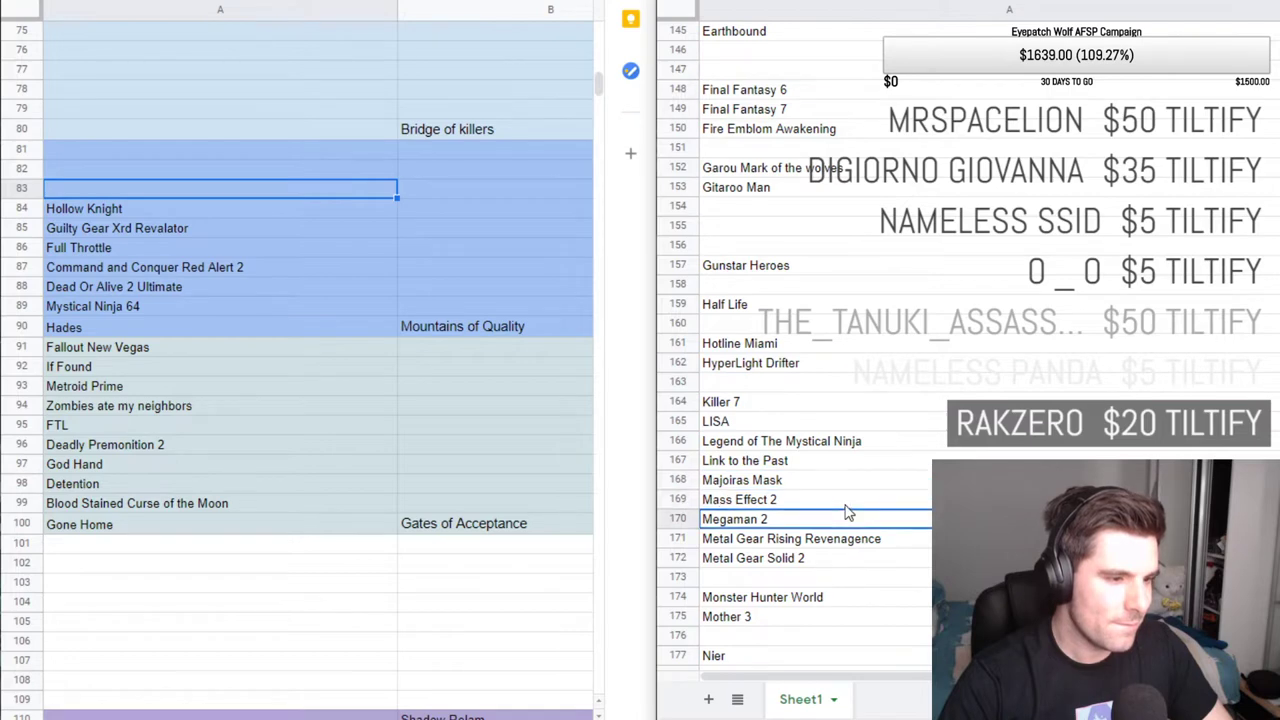
{"action": "key", "text": "Down"}
{"action": "key", "text": "Down"}
{"action": "key", "text": "Down"}
{"action": "key", "text": "Down"}
{"action": "key", "text": "Down"}
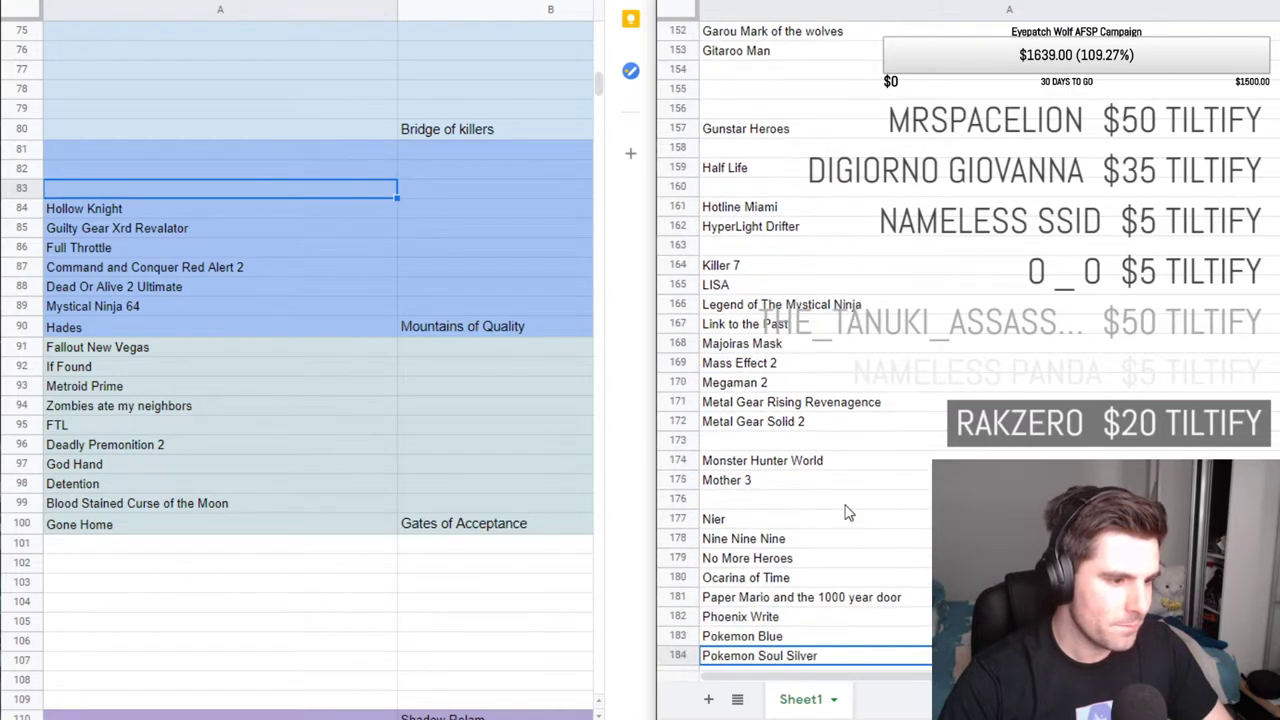
{"action": "key", "text": "Down"}
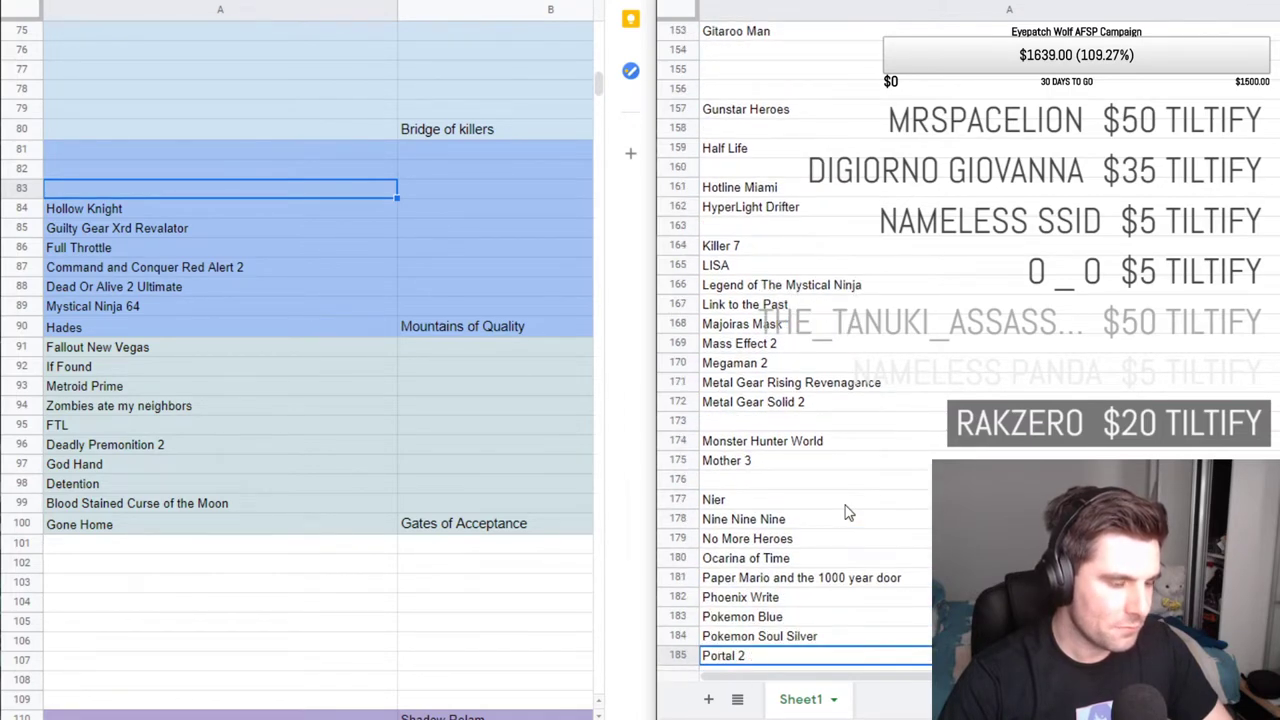
Go back up the unranked list from Portal 2 and re-examine the entries up to Monster Hunter World.
{"action": "key", "text": "Up"}
{"action": "key", "text": "Up"}
{"action": "key", "text": "Up"}
{"action": "key", "text": "Up"}
{"action": "key", "text": "Up"}
{"action": "key", "text": "Up"}
{"action": "key", "text": "Up"}
{"action": "key", "text": "Up"}
{"action": "key", "text": "Up"}
{"action": "key", "text": "Up"}
{"action": "key", "text": "Up"}
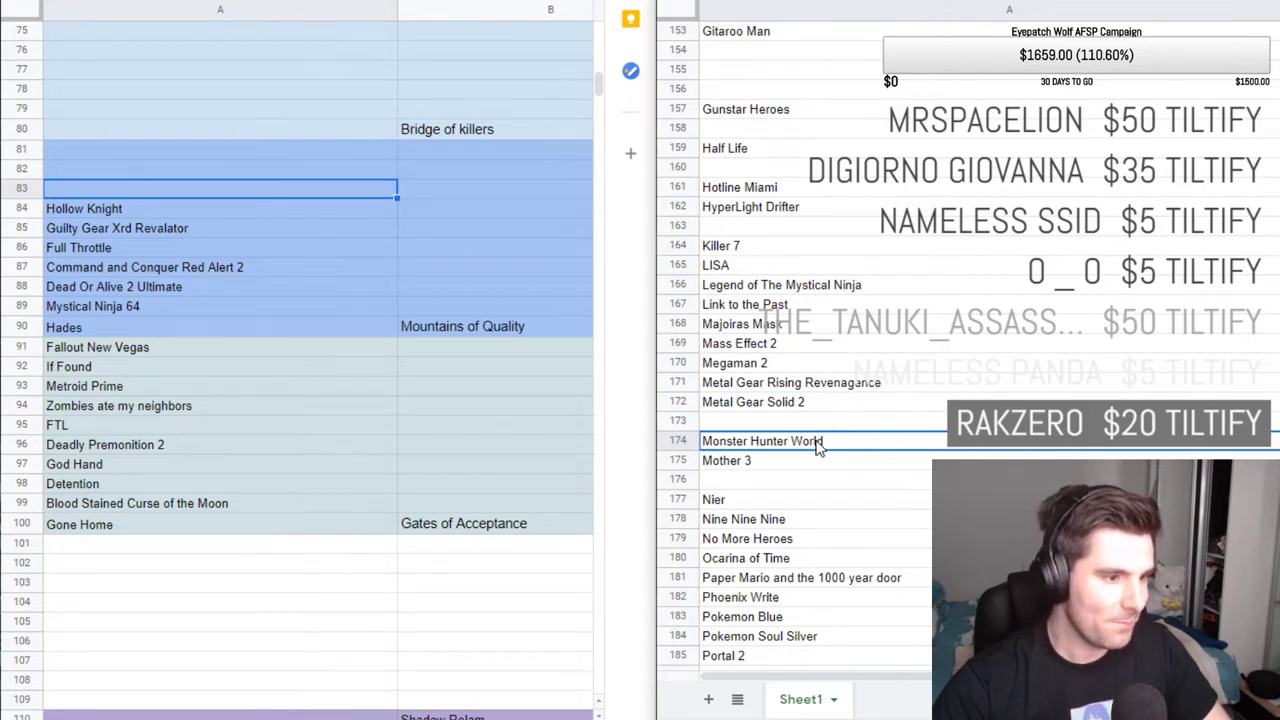
{"action": "double_click", "coordinate": [818, 445]}
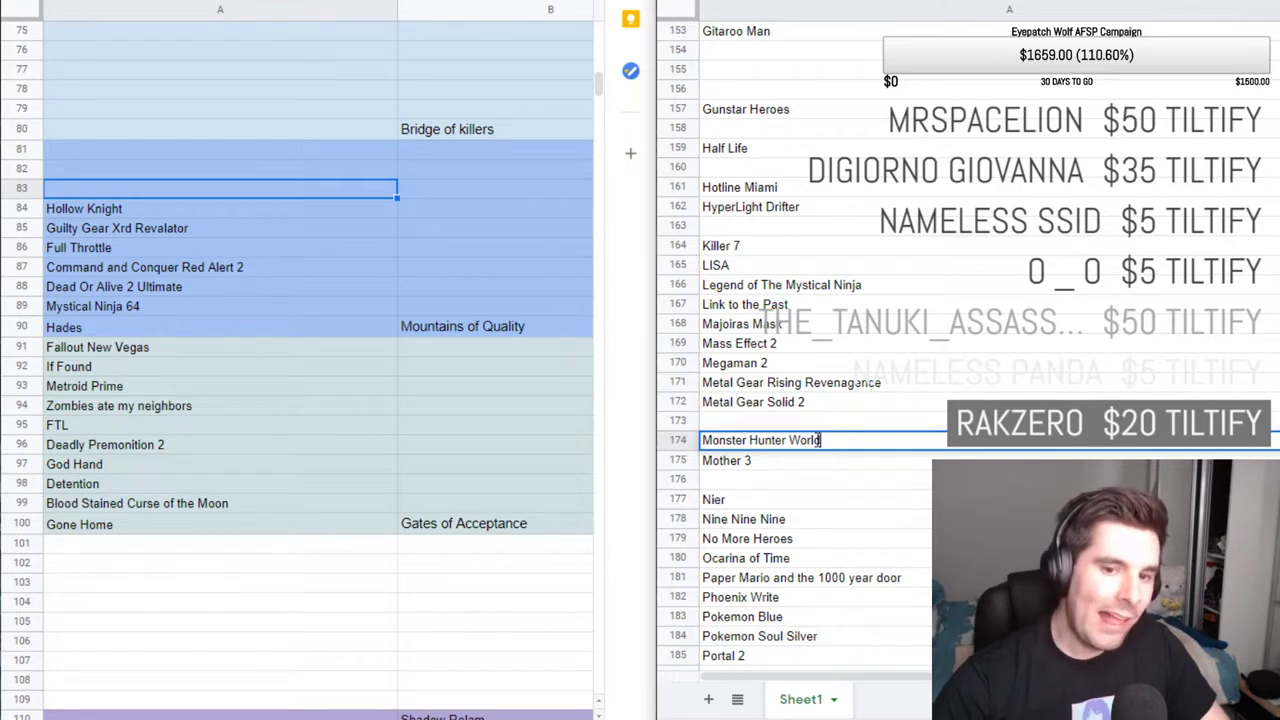
{"action": "double_click", "coordinate": [815, 441]}
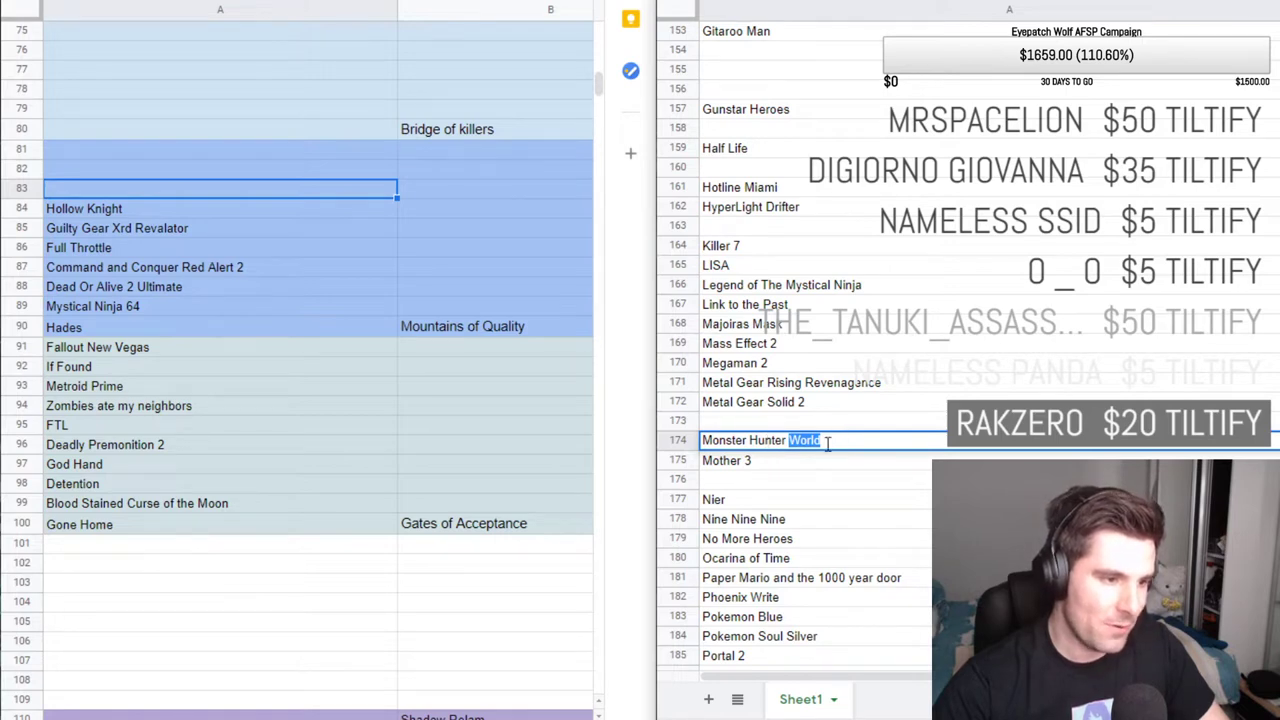
{"action": "double_click", "coordinate": [768, 444]}
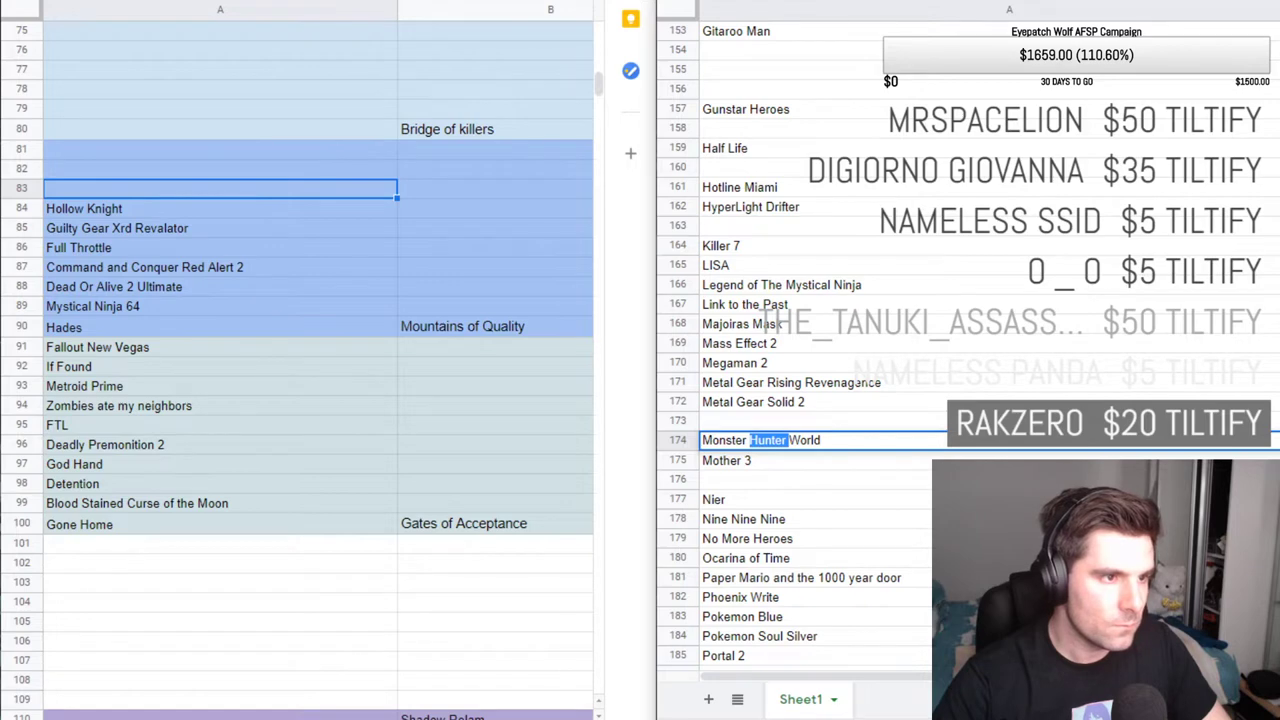
{"action": "key", "text": "Return"}
{"action": "key", "text": "Down"}
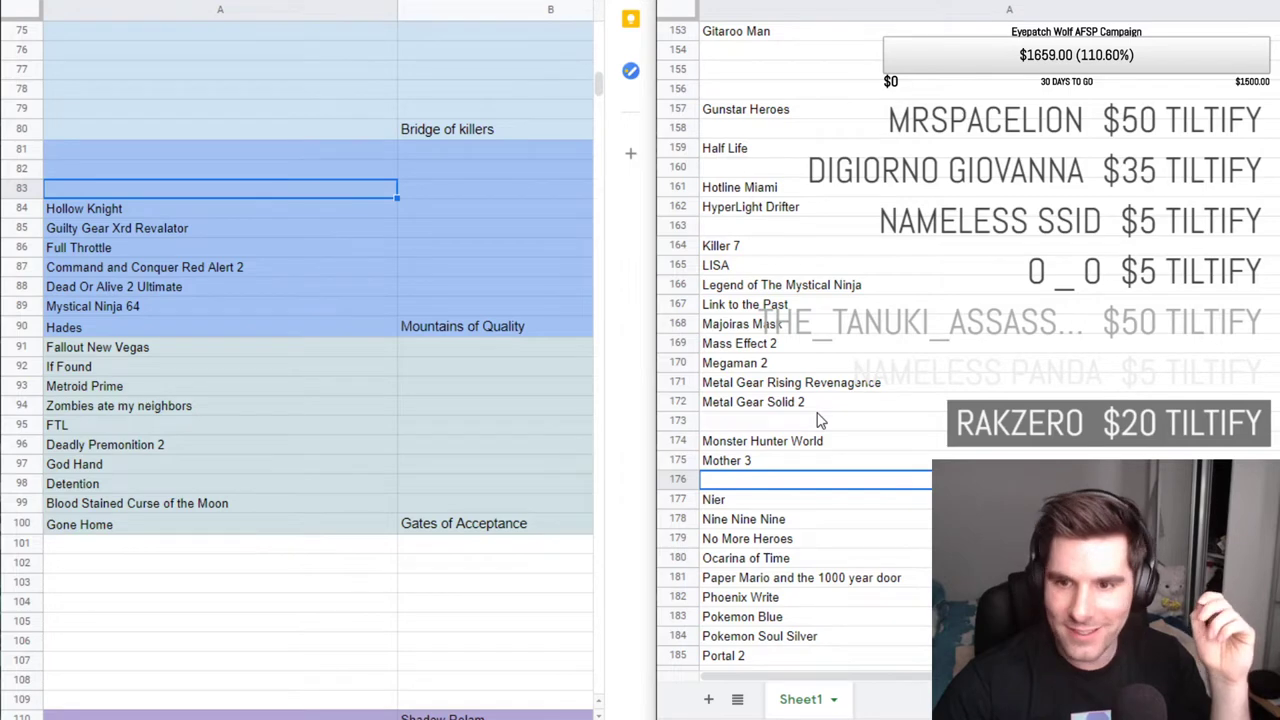
{"action": "key", "text": "Up"}
{"action": "key", "text": "Up"}
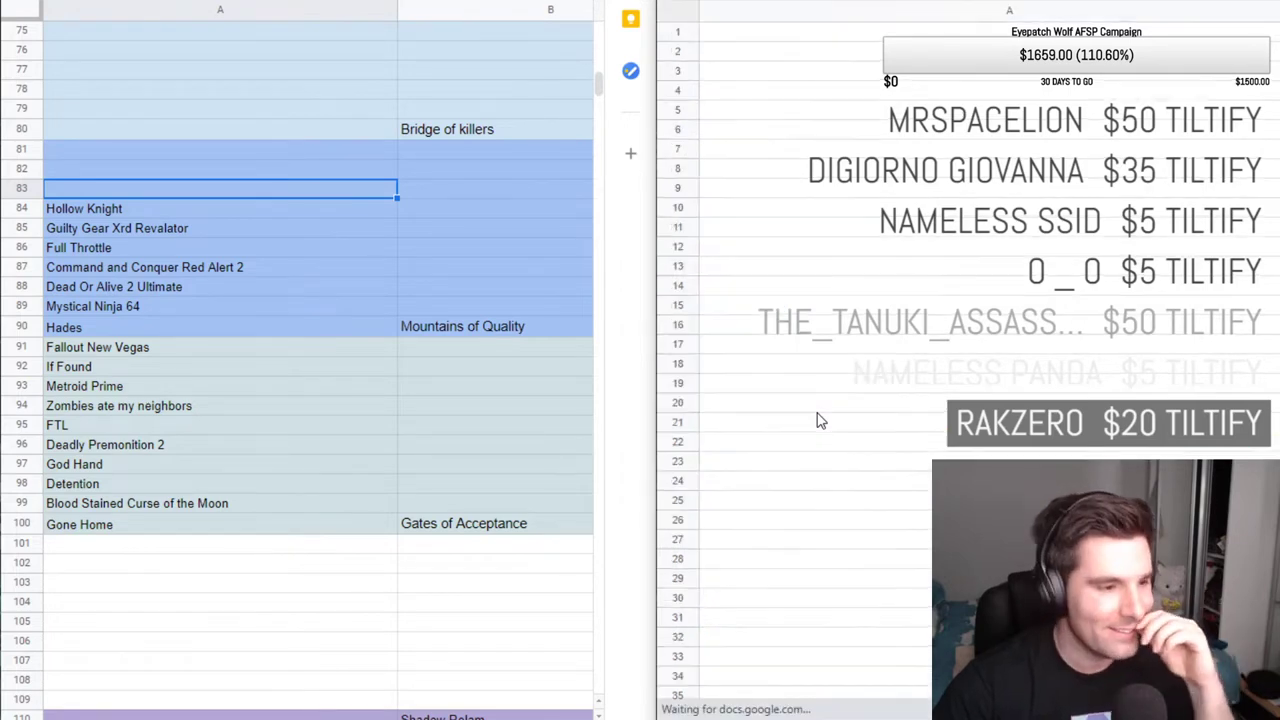
Move Monster Hunter World from the unranked list to ranking cell A83, directly above Hollow Knight.
{"action": "scroll", "coordinate": [800, 350], "scroll_direction": "down", "scroll_amount": 3}
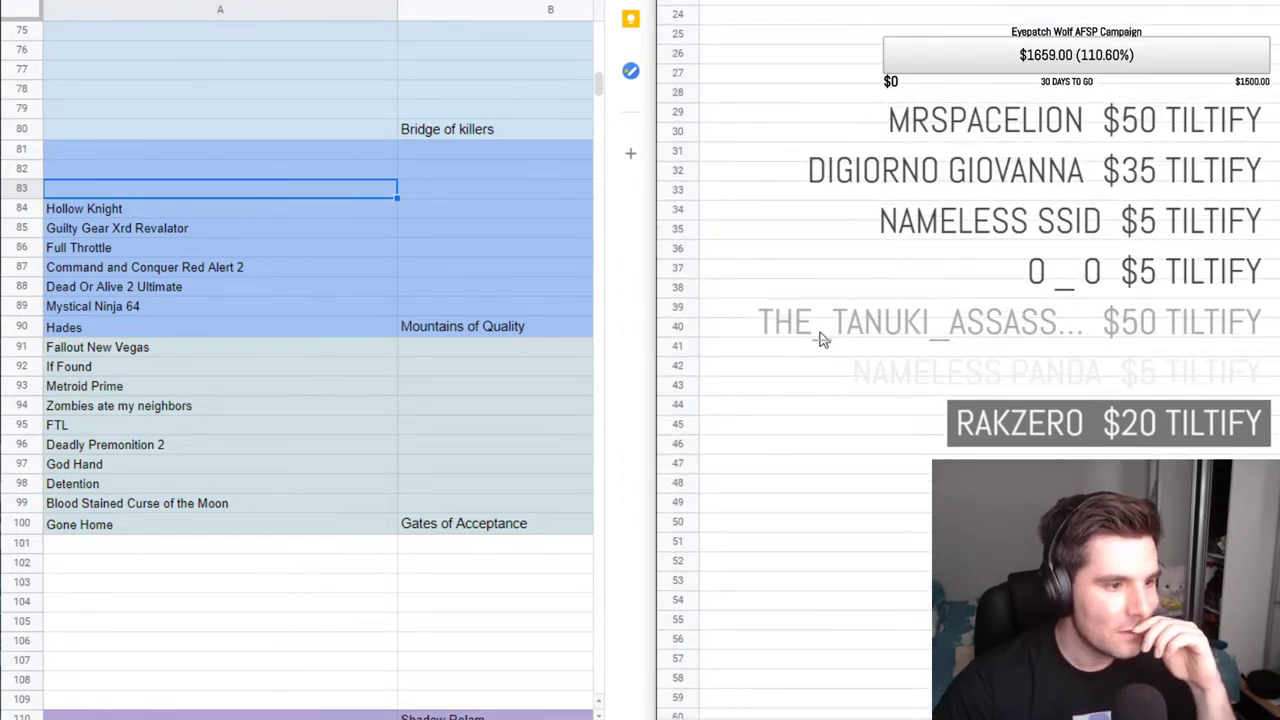
{"action": "scroll", "coordinate": [815, 350], "scroll_direction": "down", "scroll_amount": 7}
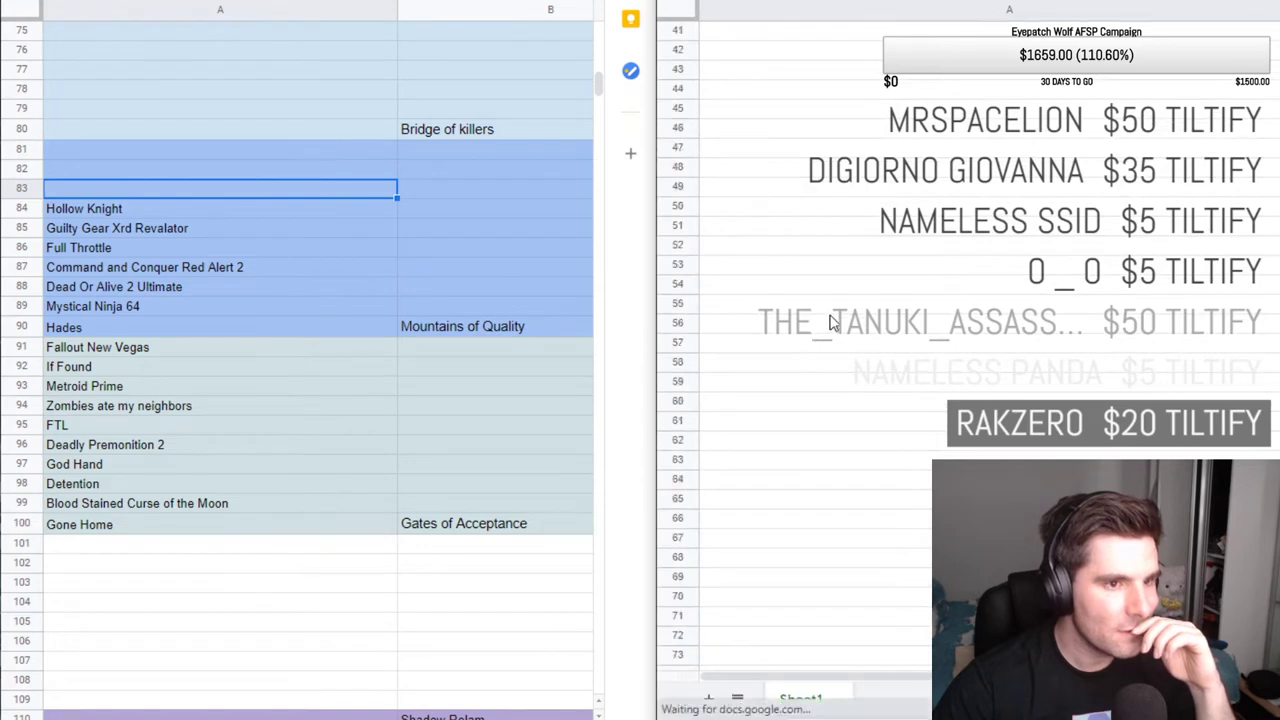
{"action": "scroll", "coordinate": [830, 320], "scroll_direction": "down", "scroll_amount": 15}
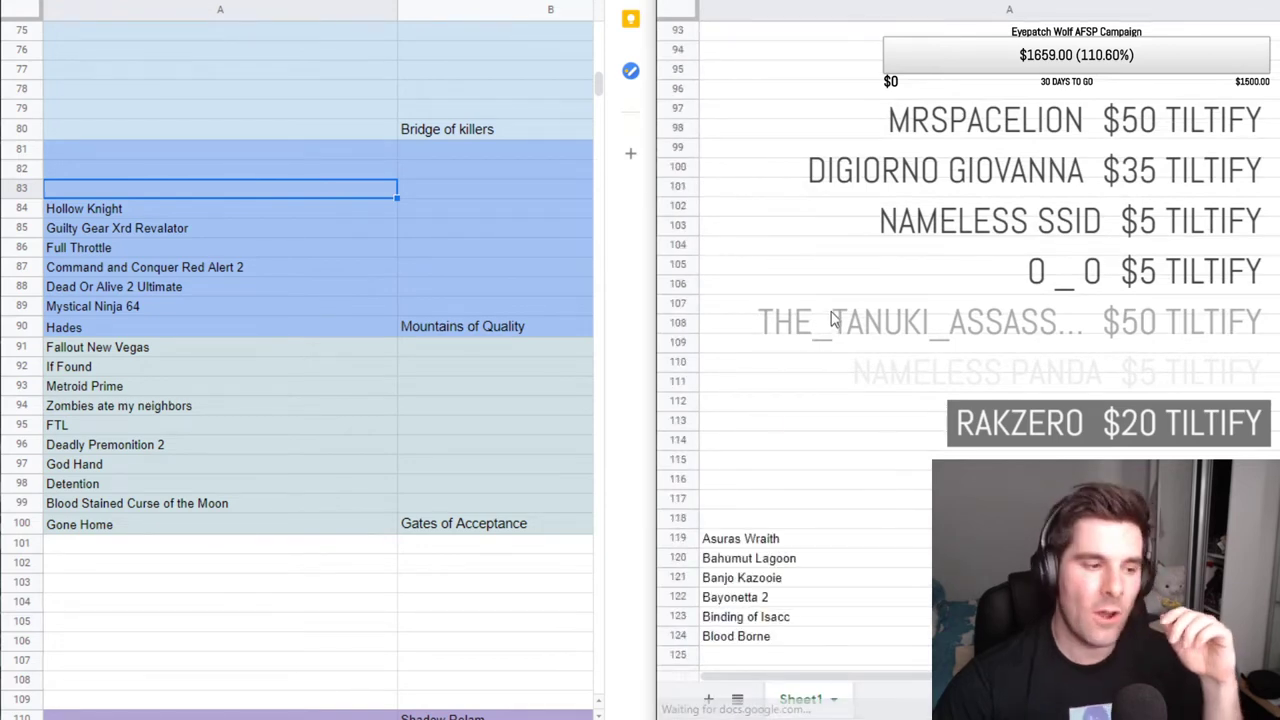
{"action": "scroll", "coordinate": [830, 320], "scroll_direction": "down", "scroll_amount": 3}
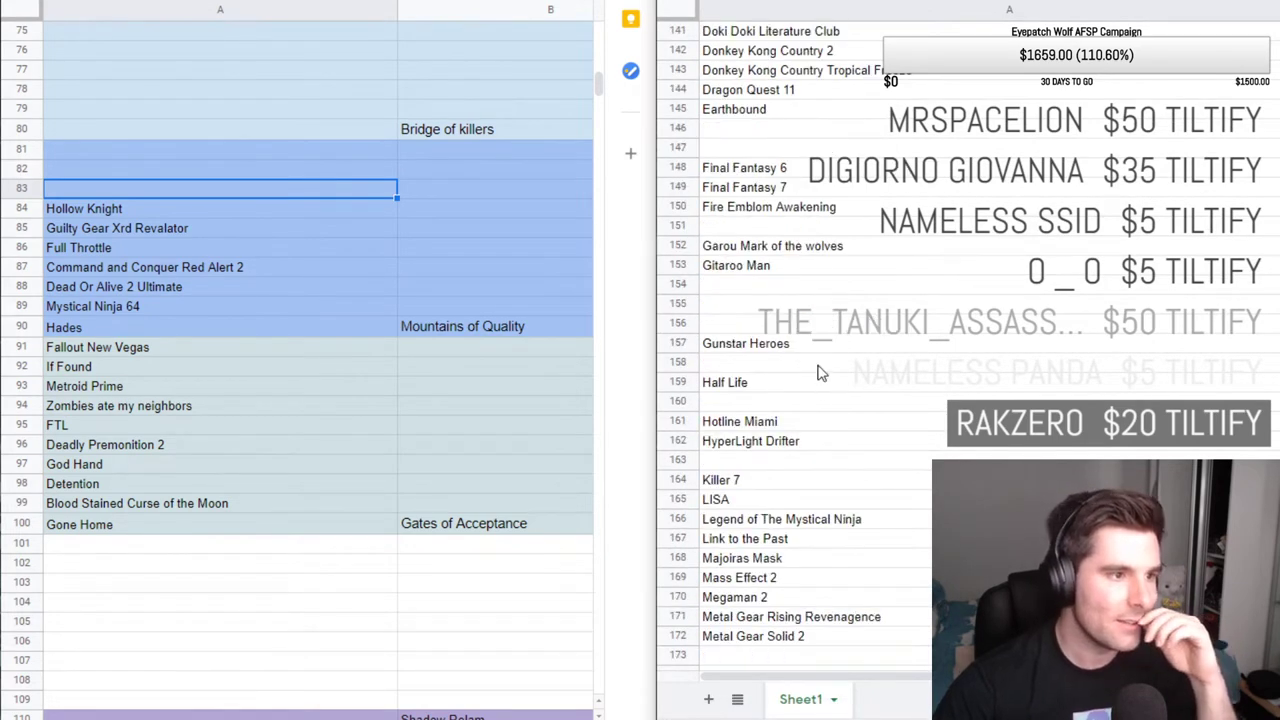
{"action": "scroll", "coordinate": [820, 350], "scroll_direction": "up", "scroll_amount": 1}
{"action": "scroll", "coordinate": [848, 318], "scroll_direction": "down", "scroll_amount": 3}
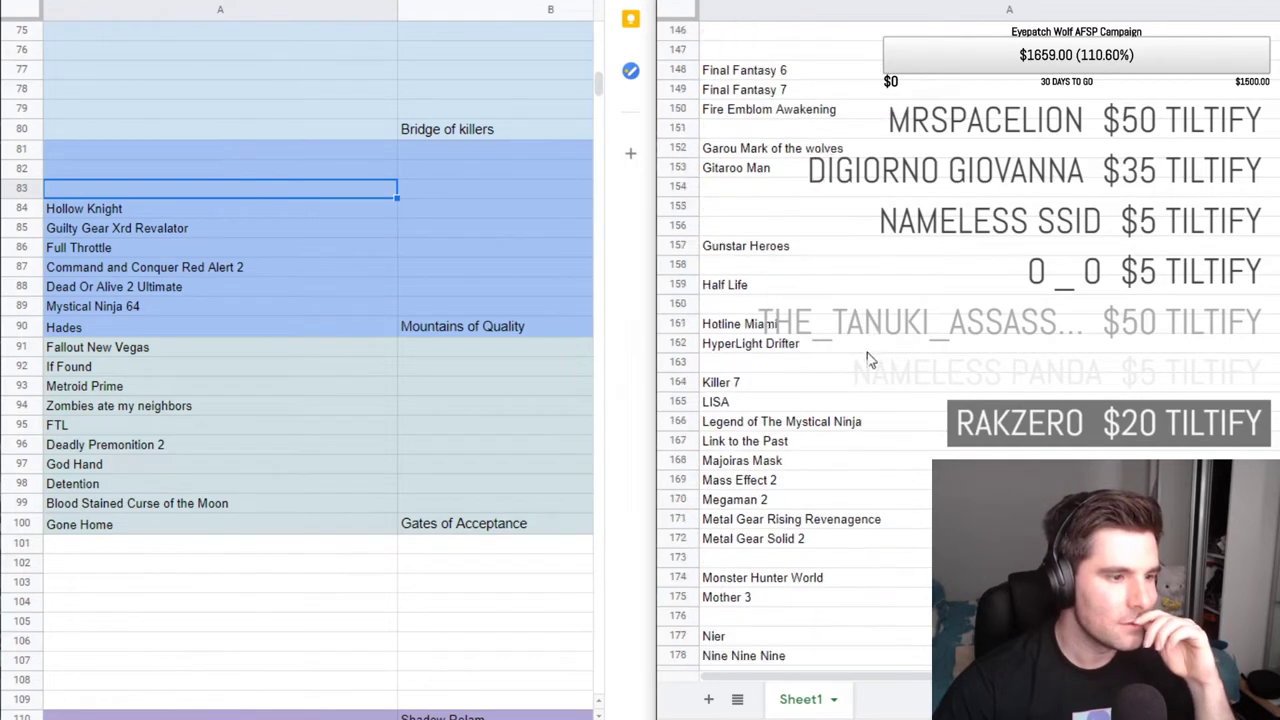
{"action": "double_click", "coordinate": [818, 486]}
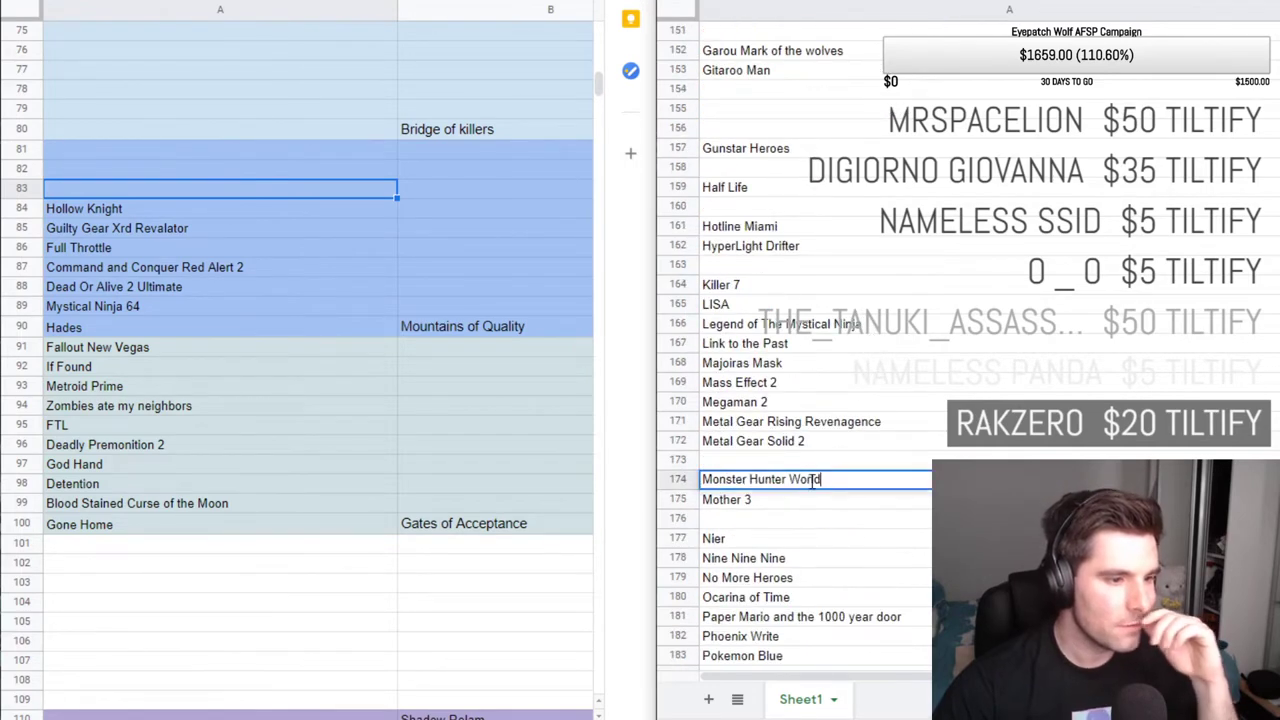
{"action": "key", "text": "ctrl+a"}
{"action": "key", "text": "ctrl+x"}
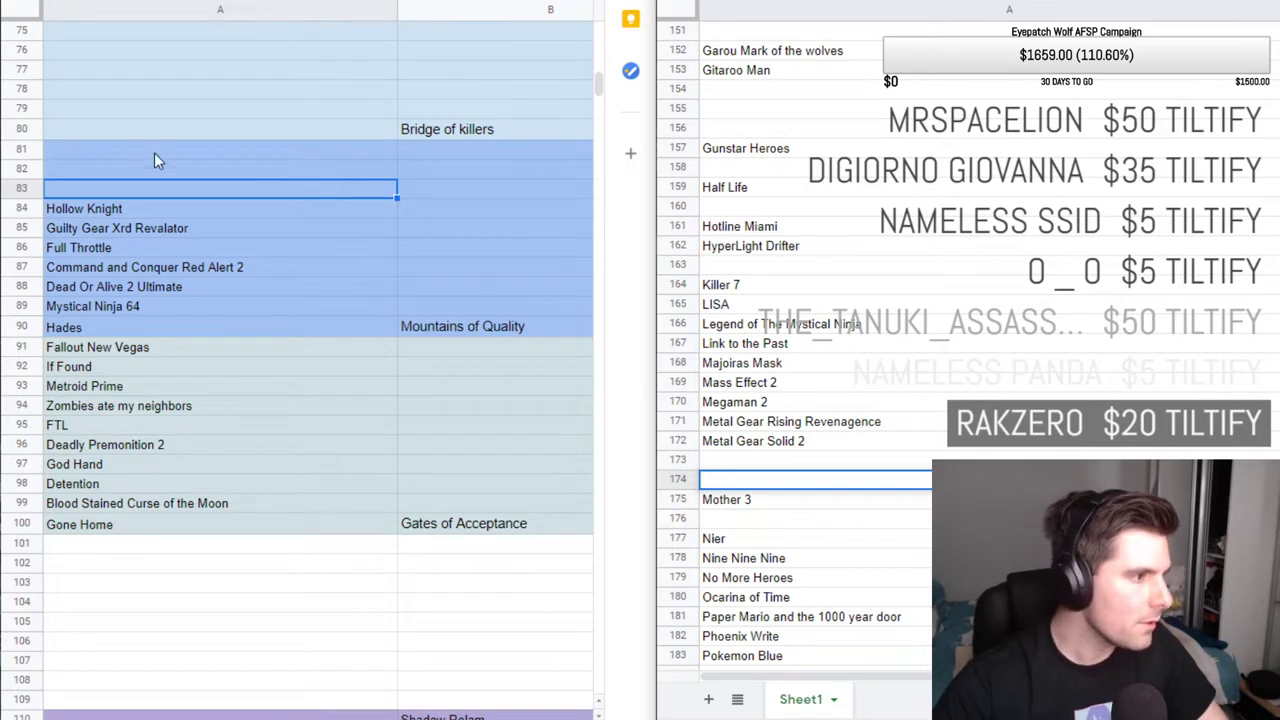
{"action": "double_click", "coordinate": [104, 191]}
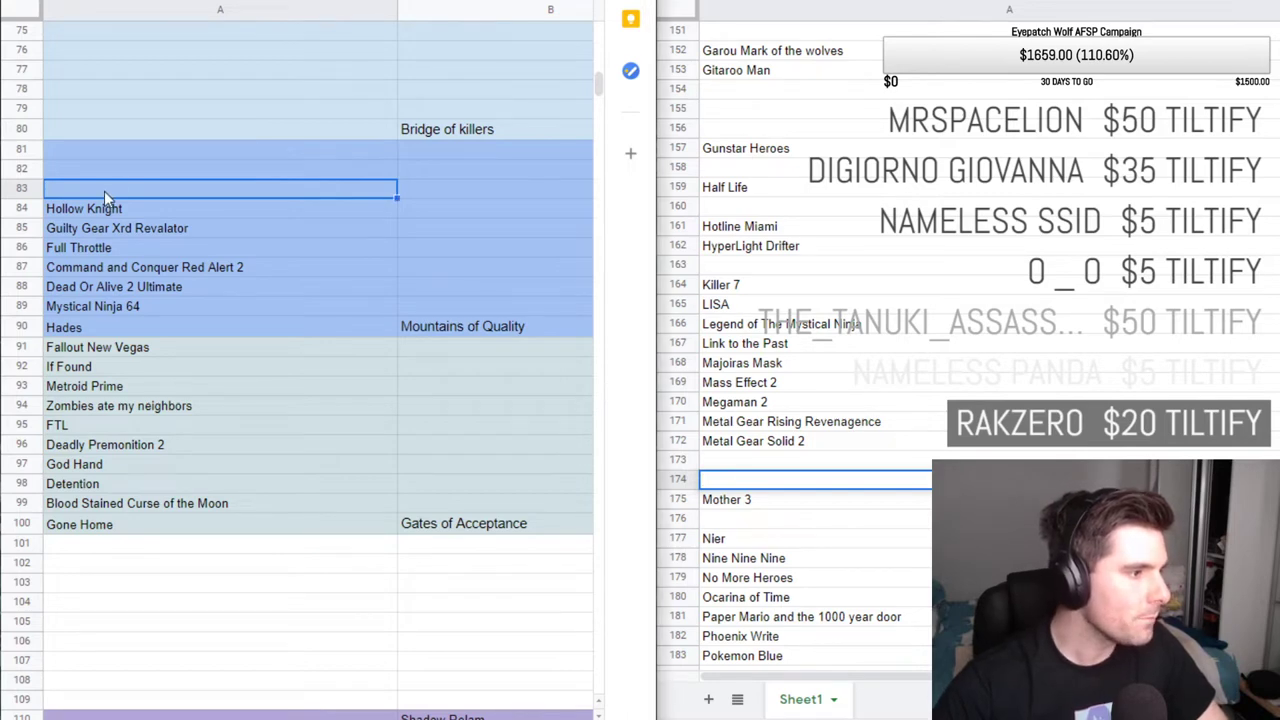
{"action": "key", "text": "ctrl+v"}
{"action": "left_click", "coordinate": [134, 163]}
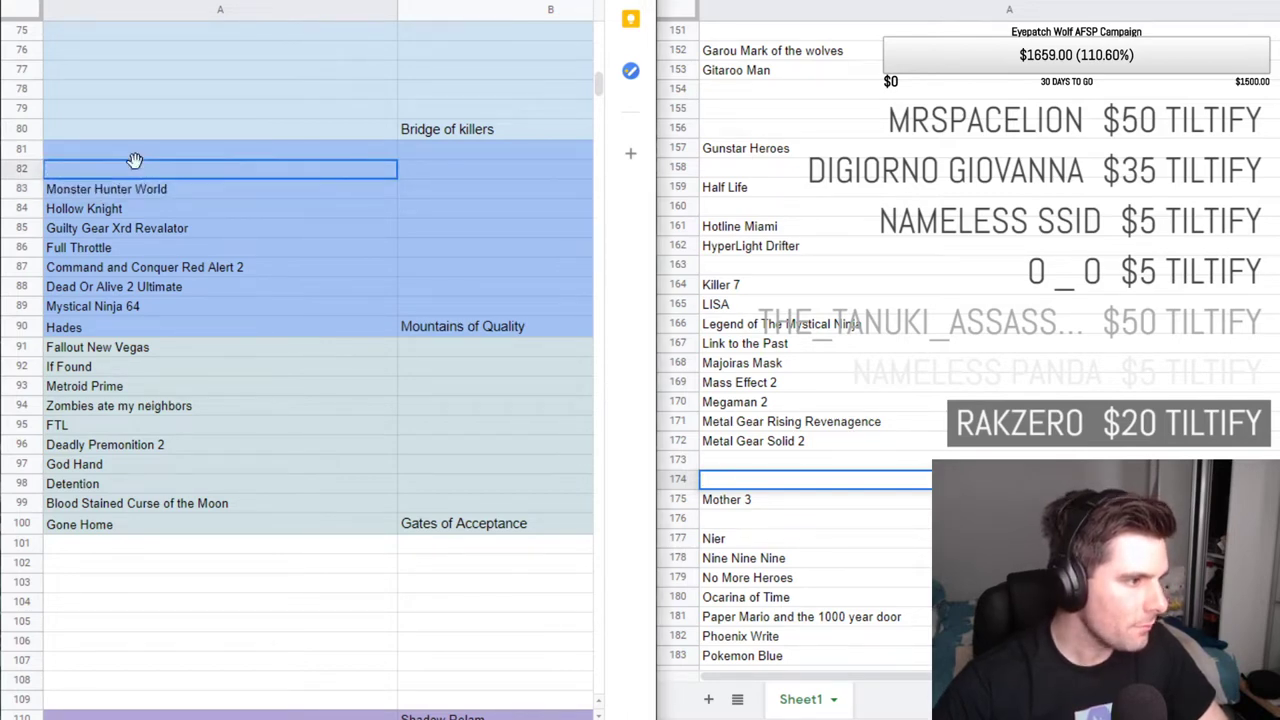
Examine the unranked games from Mother 3 down to Resident Evil Remake for the next placement.
{"action": "left_click", "coordinate": [795, 503]}
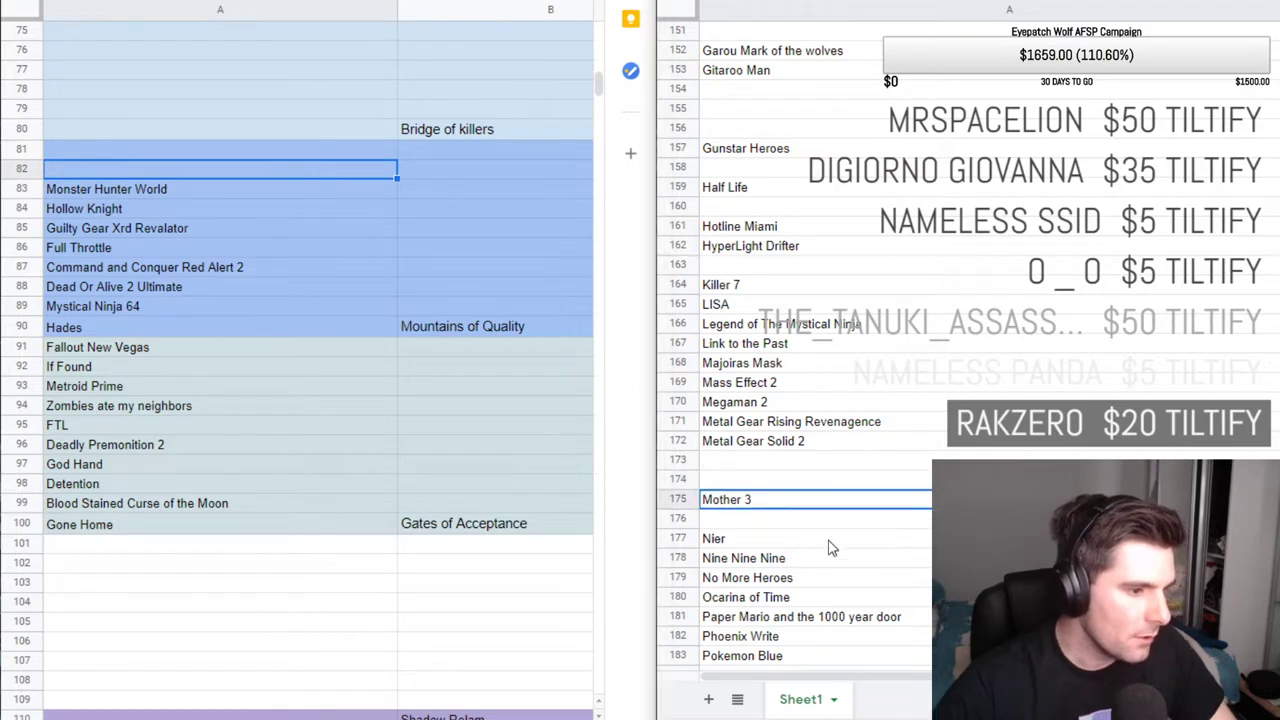
{"action": "left_click", "coordinate": [786, 566]}
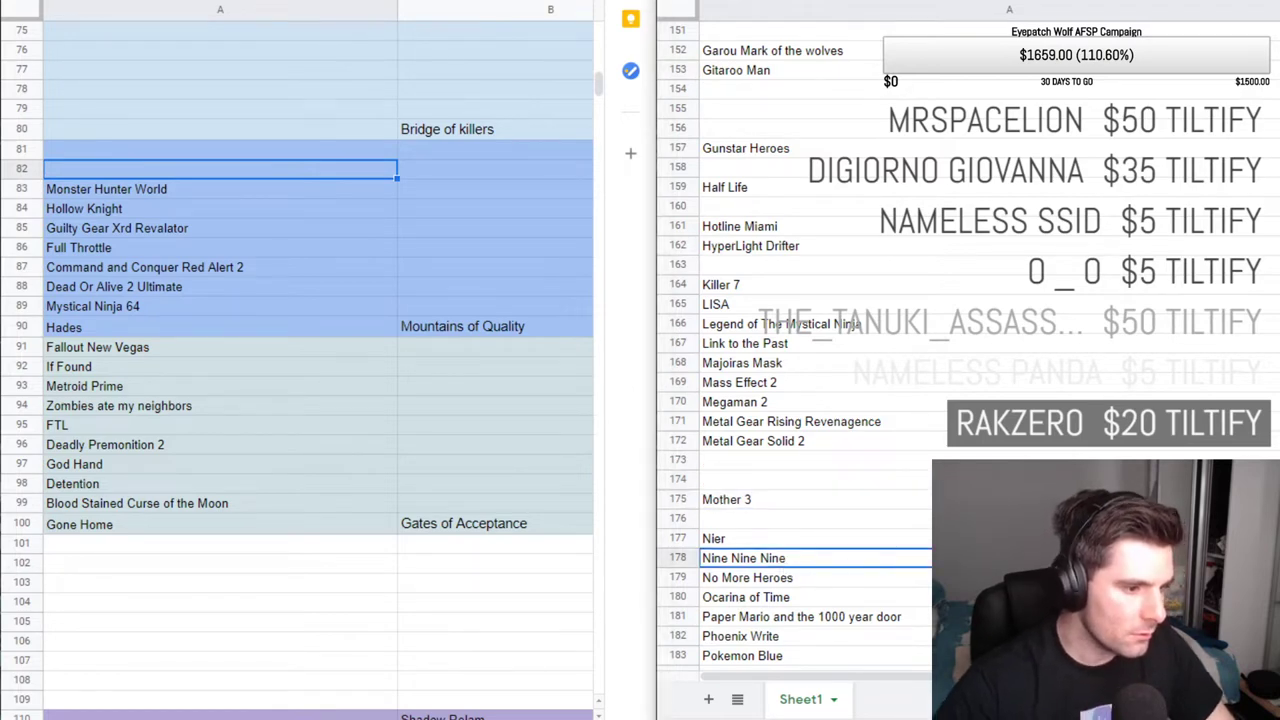
{"action": "key", "text": "Down"}
{"action": "key", "text": "Down"}
{"action": "key", "text": "Down"}
{"action": "key", "text": "Down"}
{"action": "key", "text": "Down"}
{"action": "key", "text": "Down"}
{"action": "key", "text": "Down"}
{"action": "key", "text": "Down"}
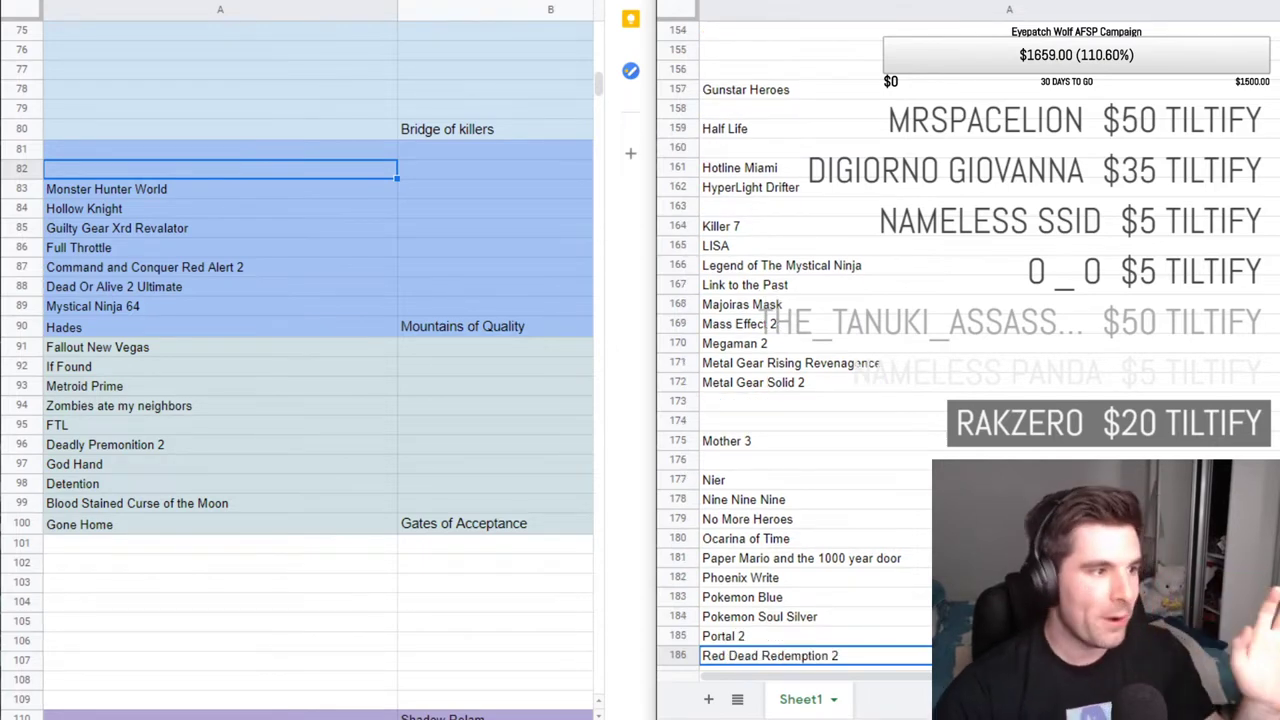
{"action": "key", "text": "Down"}
{"action": "key", "text": "Down"}
{"action": "key", "text": "Down"}
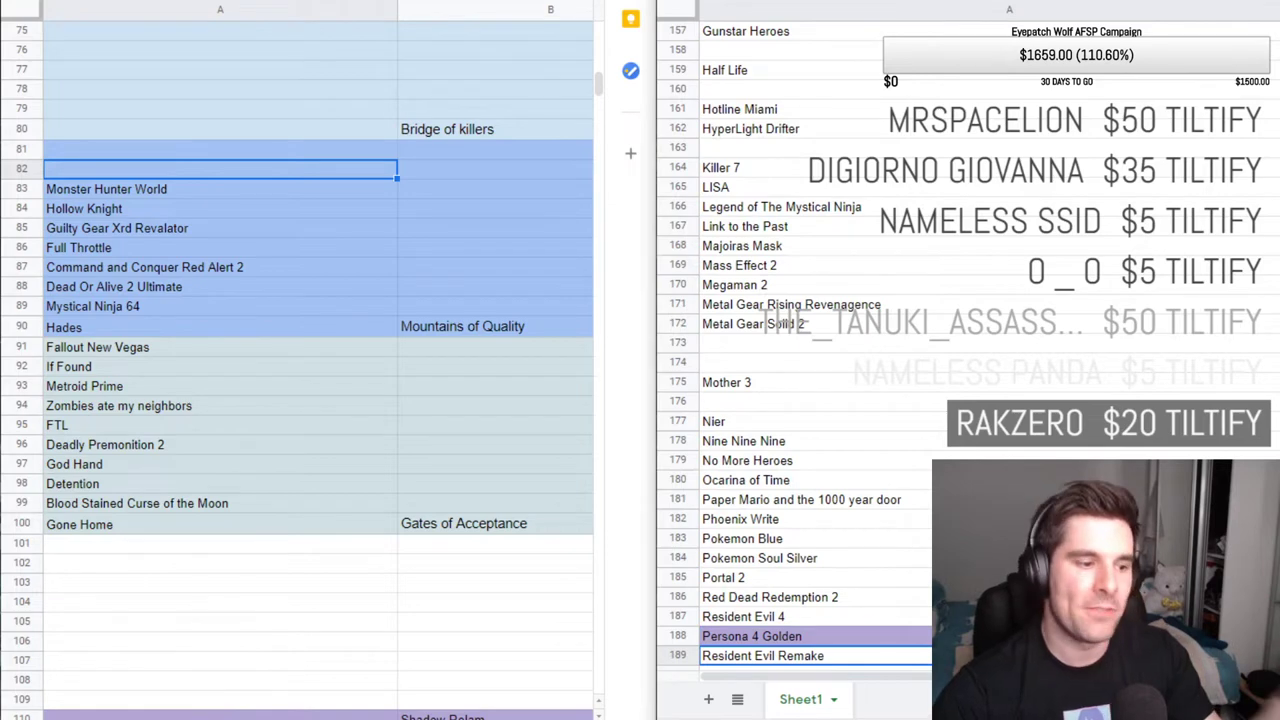
Examine the unranked games one by one from Secret of Mana down to Yumme Nikki for the next placement.
{"action": "key", "text": "Down"}
{"action": "key", "text": "Down"}
{"action": "key", "text": "Down"}
{"action": "key", "text": "Down"}
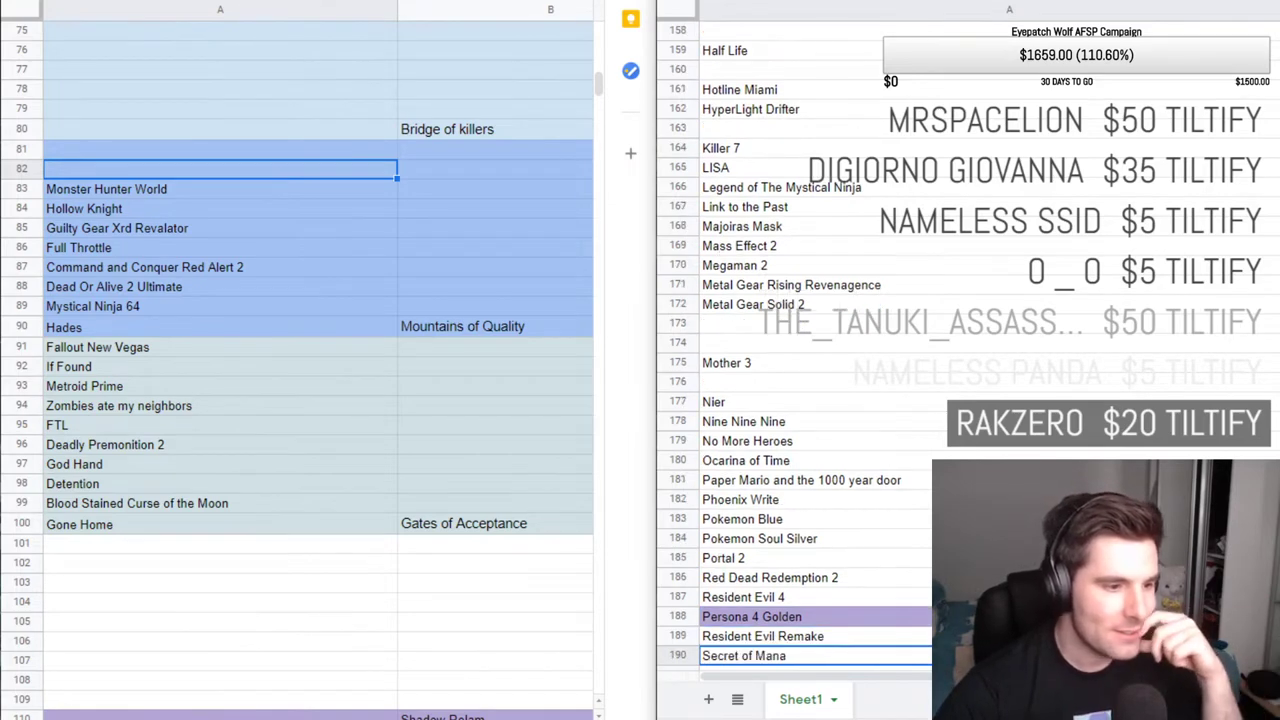
{"action": "key", "text": "Down"}
{"action": "key", "text": "Down"}
{"action": "key", "text": "Down"}
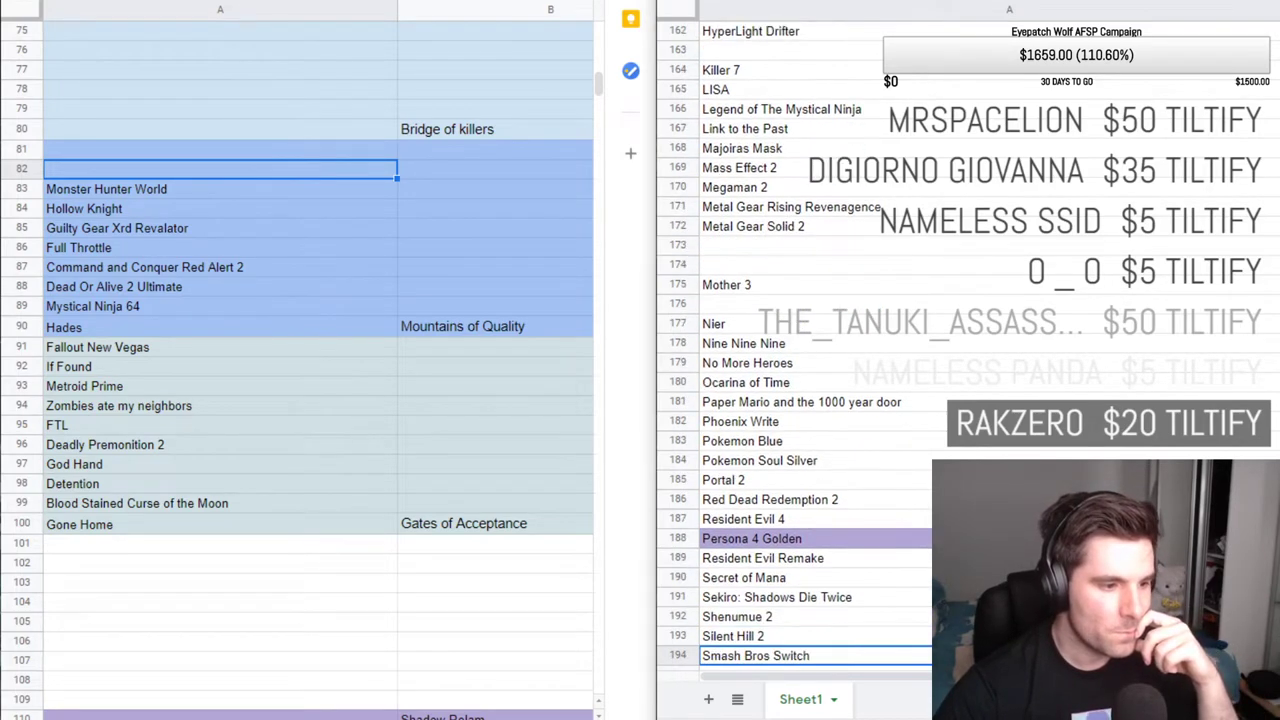
{"action": "key", "text": "Down"}
{"action": "key", "text": "Down"}
{"action": "key", "text": "Down"}
{"action": "key", "text": "Down"}
{"action": "key", "text": "Down"}
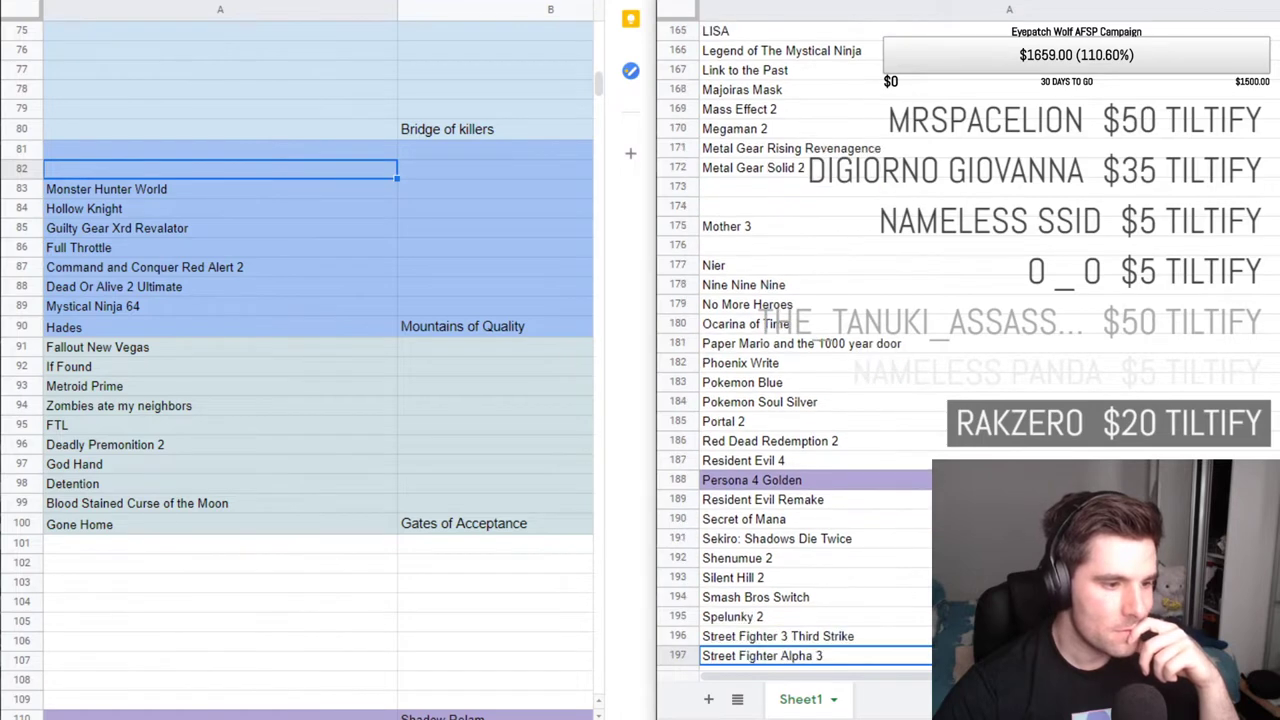
{"action": "key", "text": "Down"}
{"action": "key", "text": "Down"}
{"action": "key", "text": "Down"}
{"action": "key", "text": "Down"}
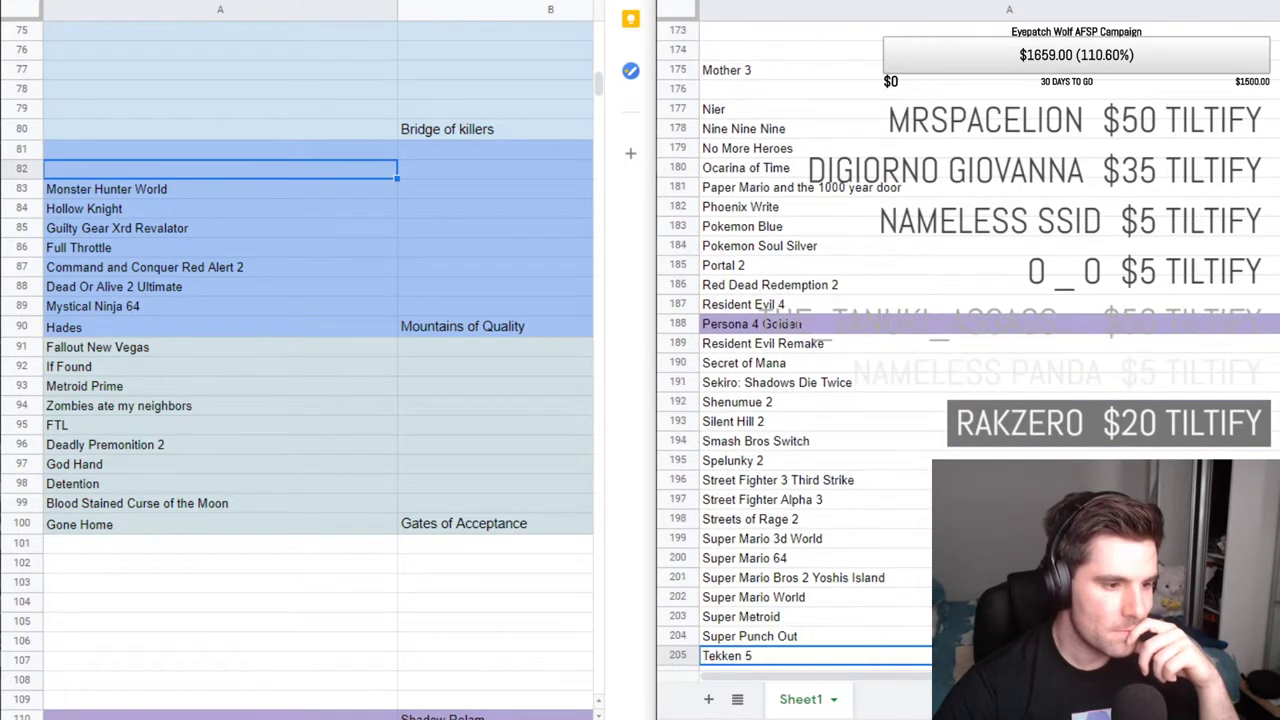
{"action": "key", "text": "Down"}
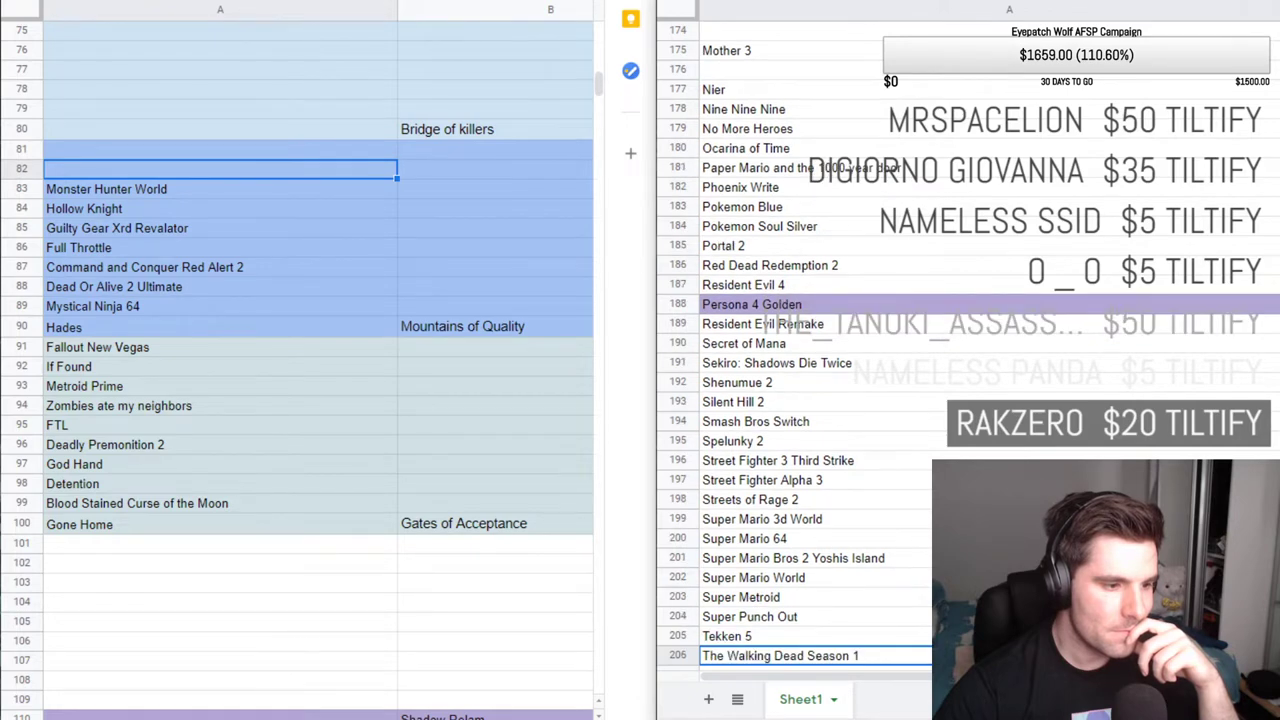
{"action": "key", "text": "Down"}
{"action": "key", "text": "Down"}
{"action": "key", "text": "Down"}
{"action": "key", "text": "Down"}
{"action": "key", "text": "Down"}
{"action": "key", "text": "Down"}
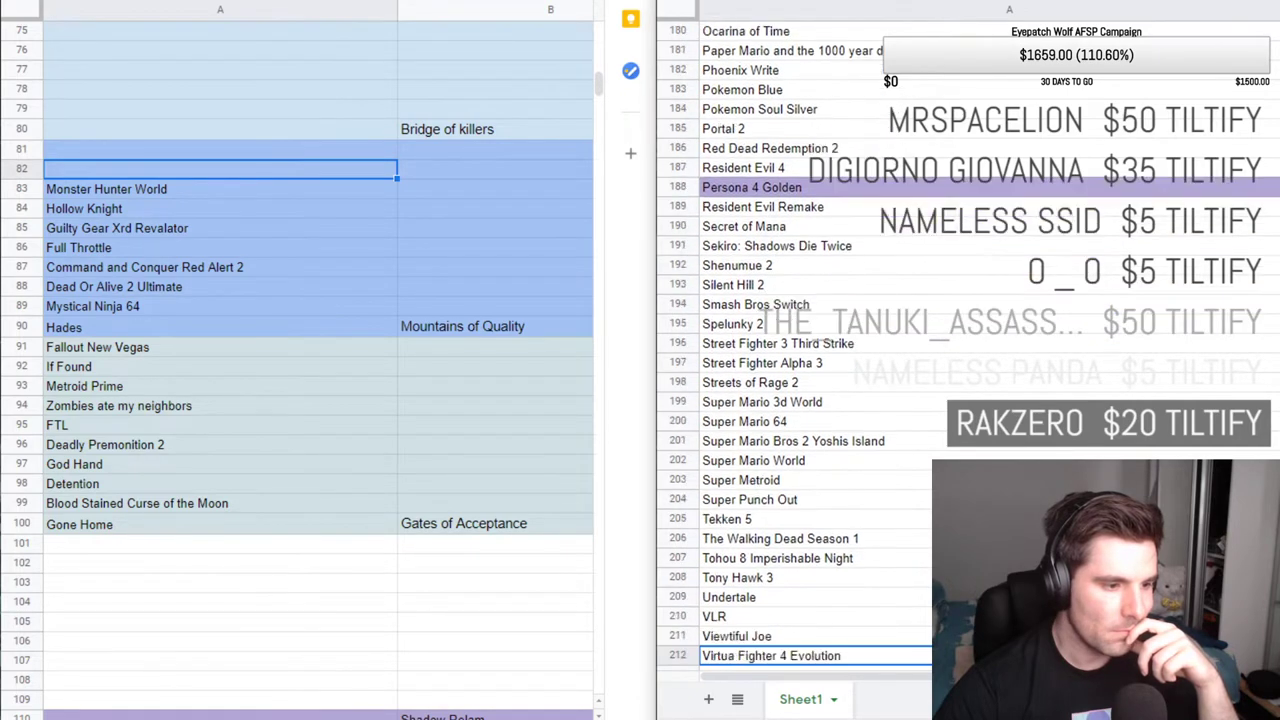
{"action": "key", "text": "Down"}
{"action": "key", "text": "Down"}
{"action": "key", "text": "Down"}
{"action": "key", "text": "Down"}
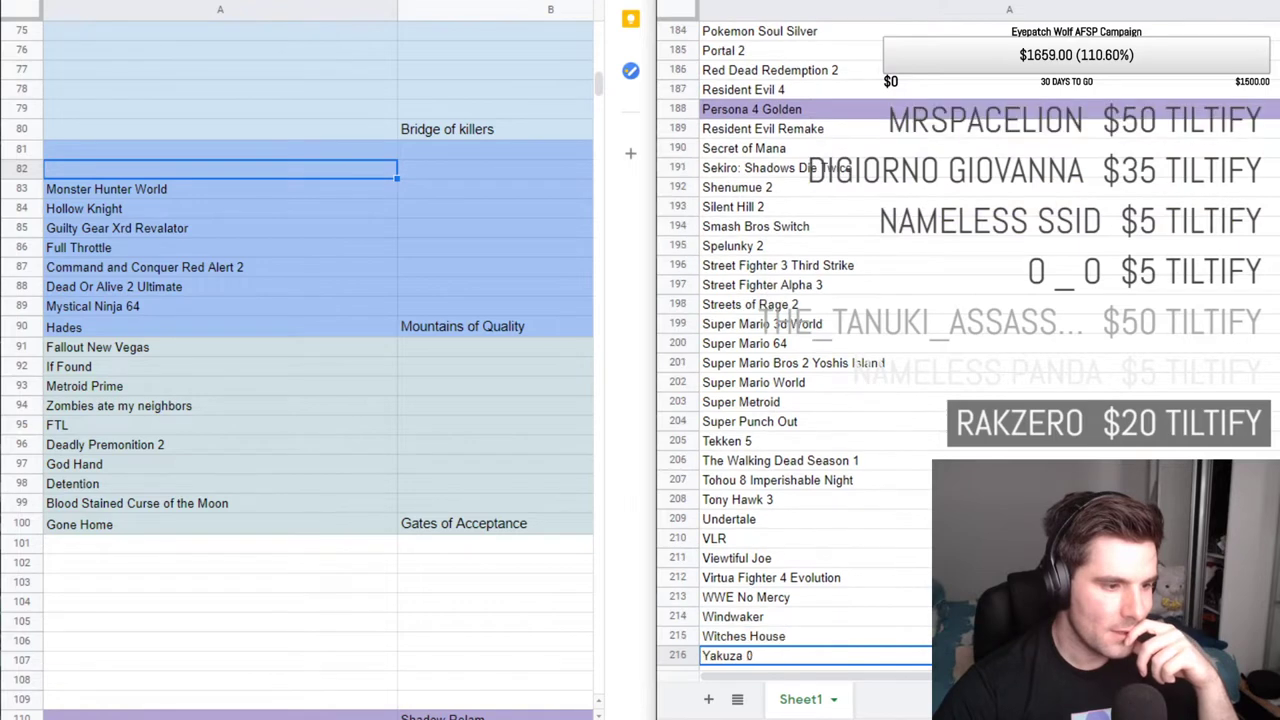
{"action": "key", "text": "Down"}
{"action": "key", "text": "Down"}
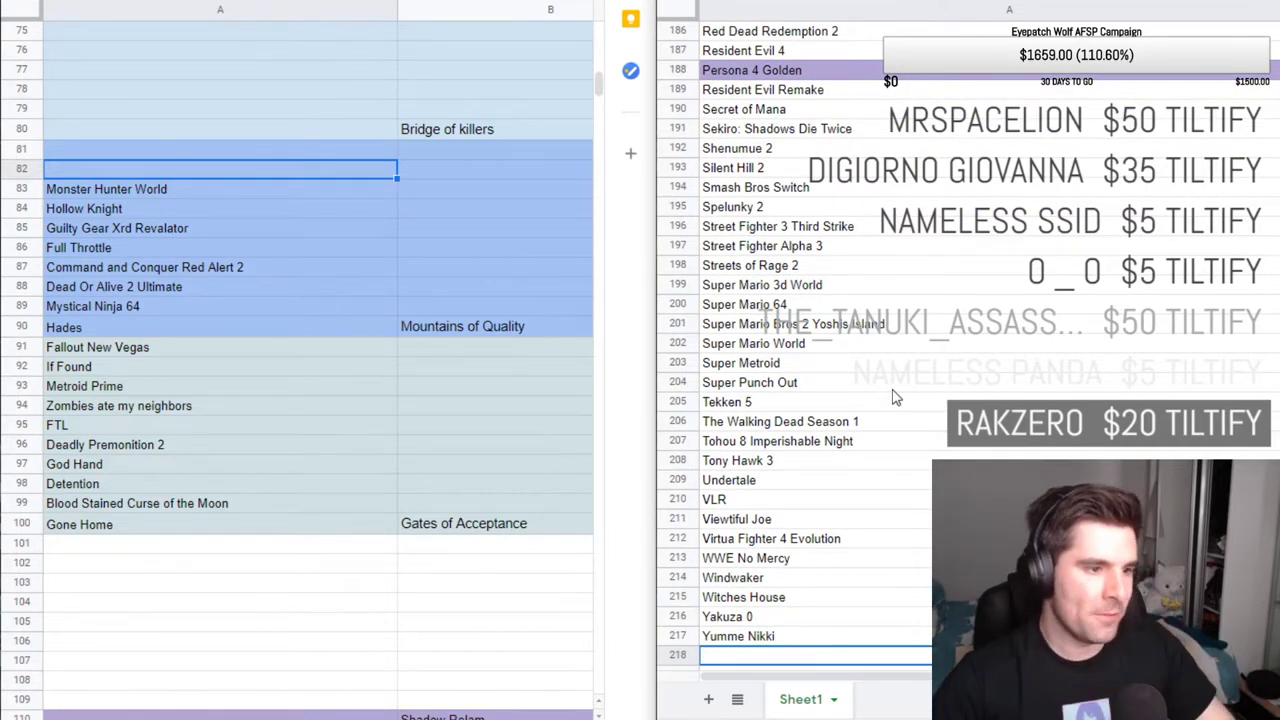
Move Super Mario Bros 2 Yoshis Island from the unranked list to ranking cell A82, directly above Monster Hunter World.
{"action": "left_click", "coordinate": [846, 329]}
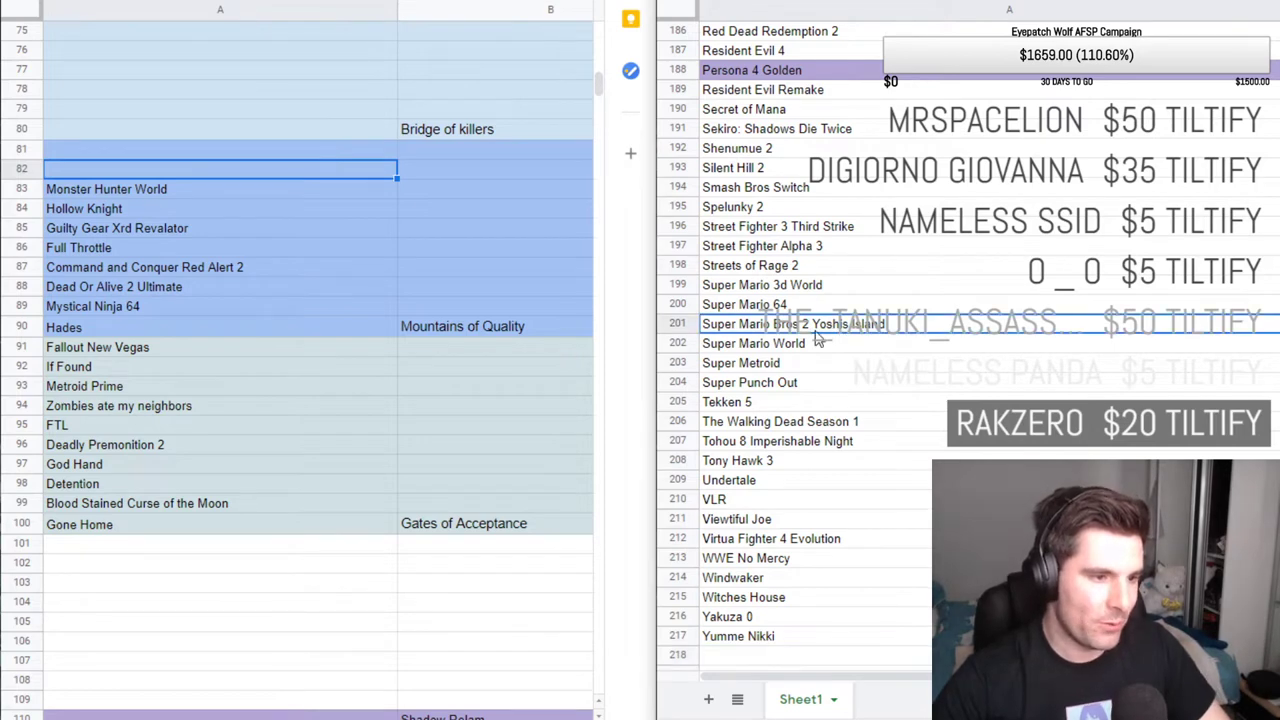
{"action": "triple_click", "coordinate": [786, 326]}
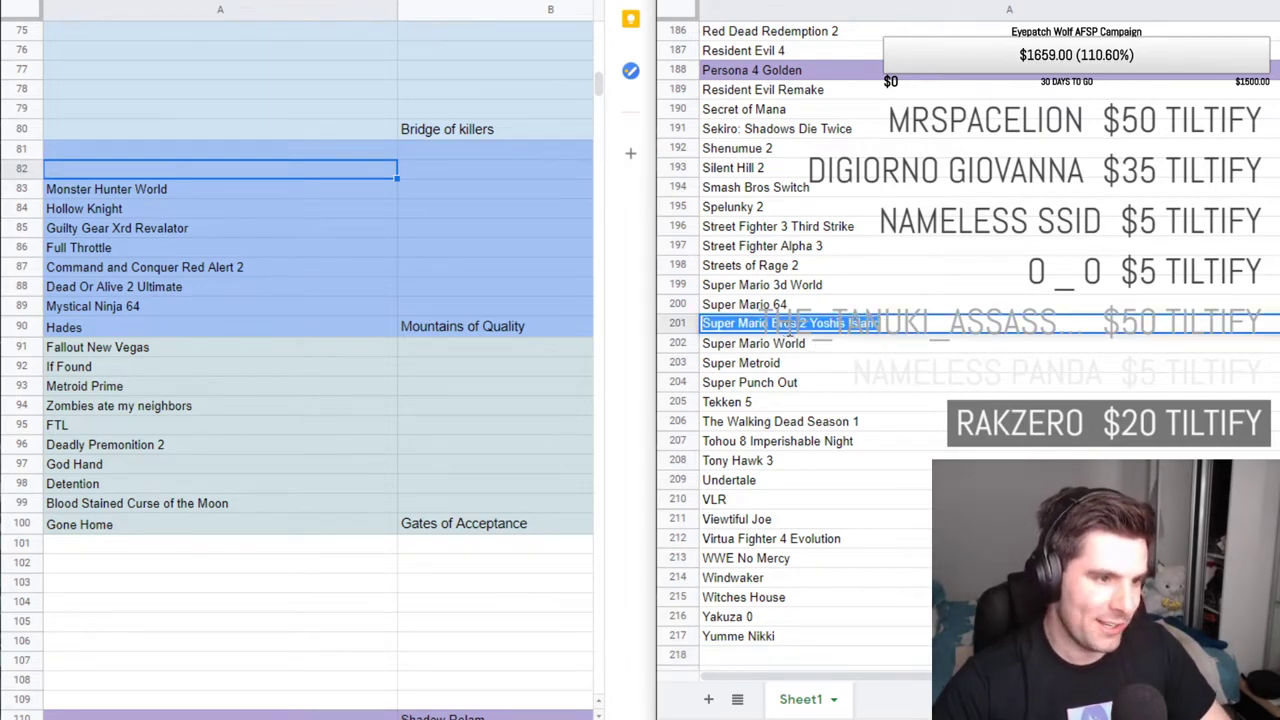
{"action": "key", "text": "ctrl+x"}
{"action": "left_click", "coordinate": [172, 168]}
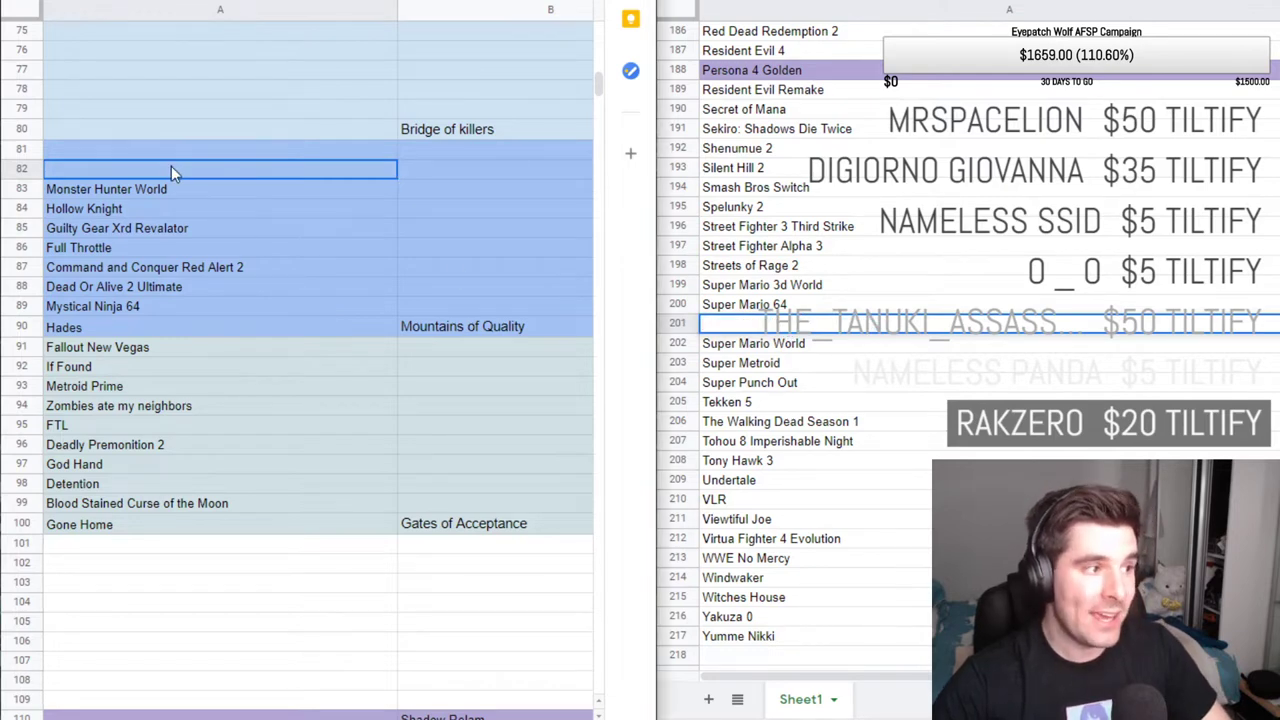
{"action": "double_click", "coordinate": [186, 168]}
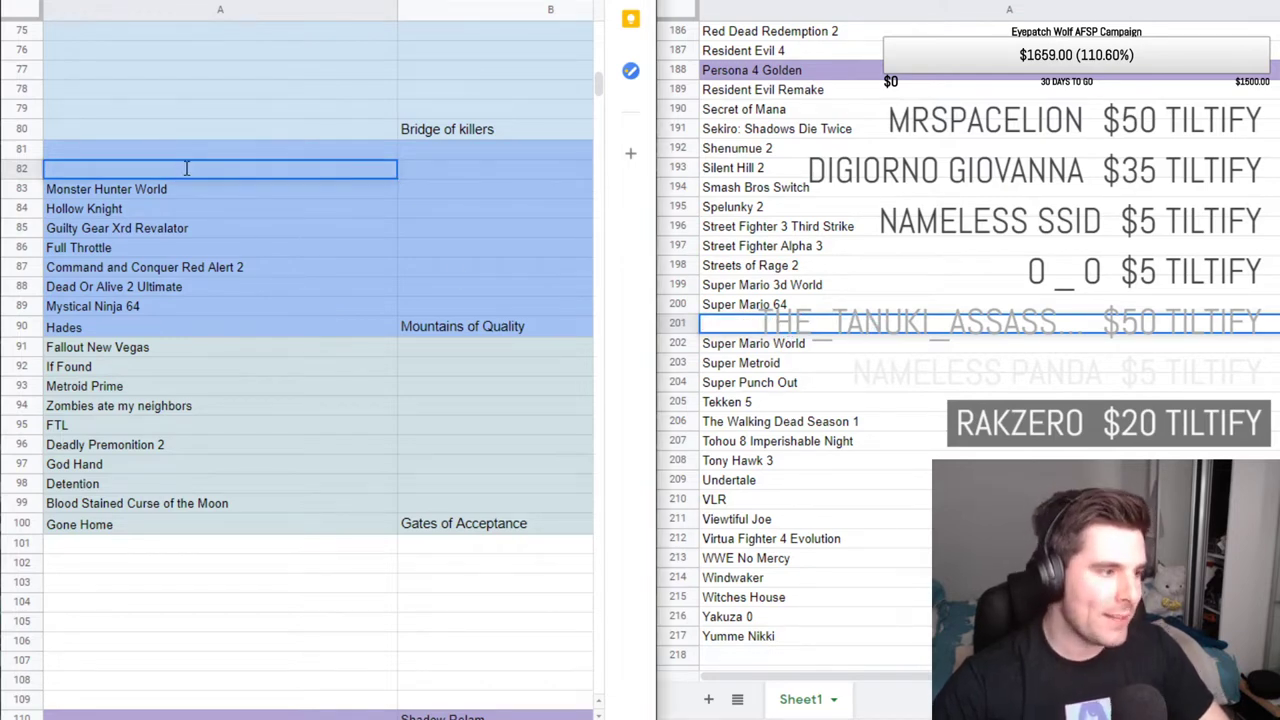
{"action": "key", "text": "ctrl+v"}
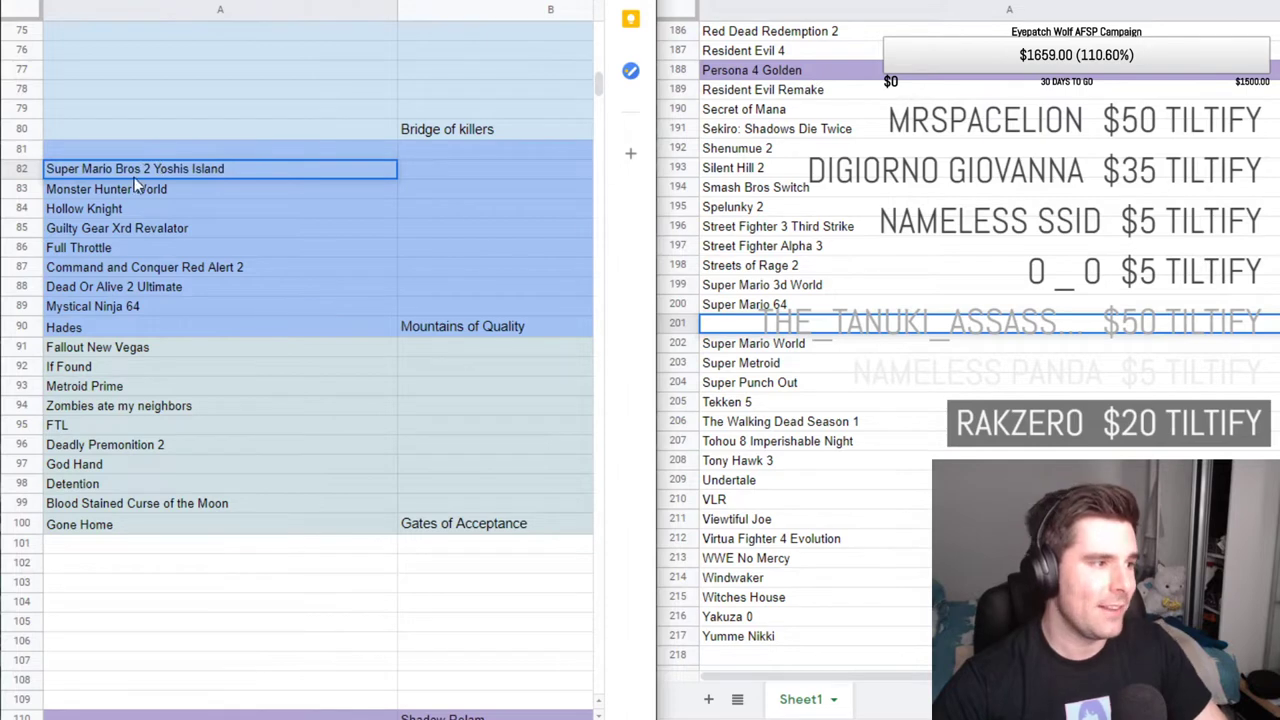
Correct the title in ranking cell A82 to Super Mario World 2 Yoshis Island.
{"action": "left_click_drag", "start_coordinate": [141, 172], "coordinate": [121, 172]}
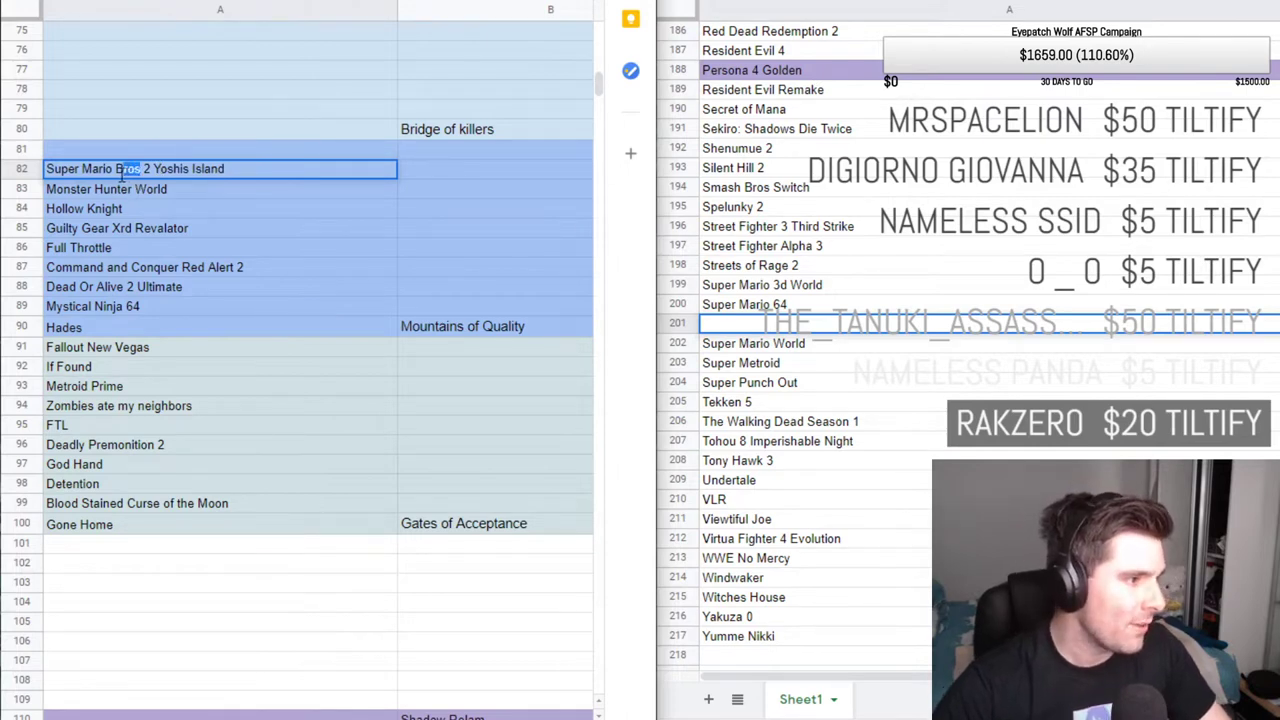
{"action": "type", "text": "Worl"}
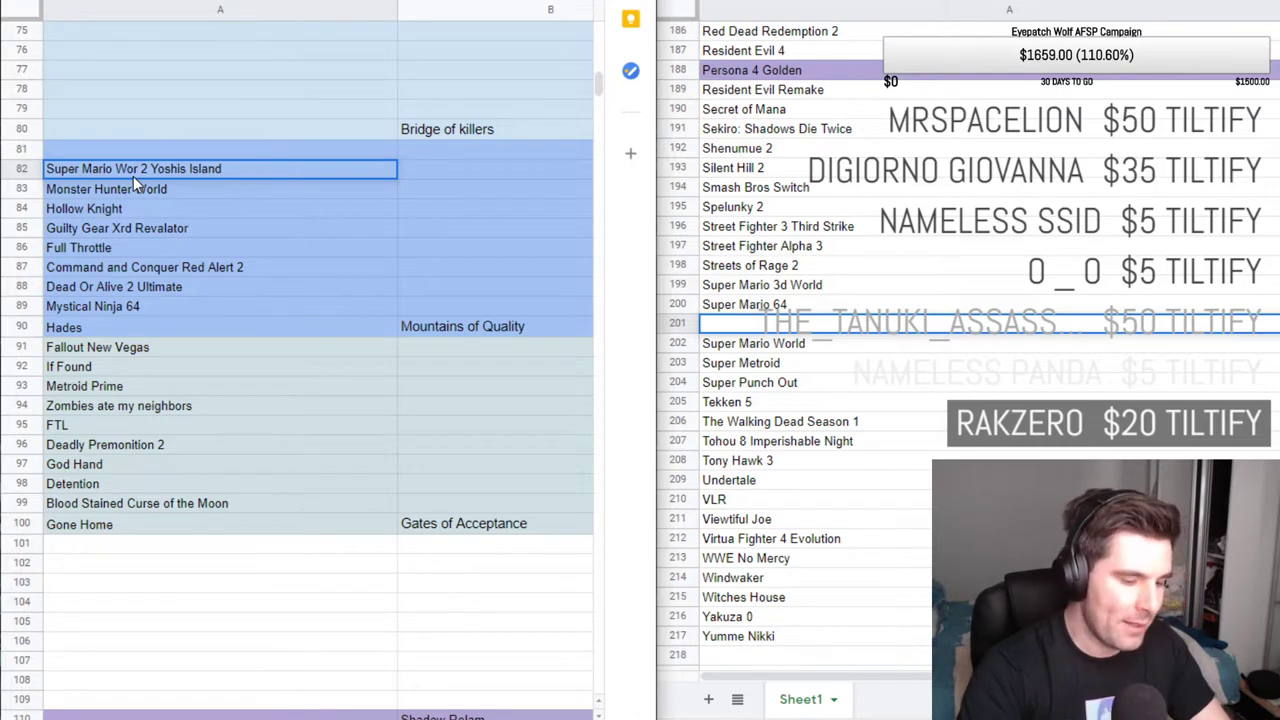
{"action": "type", "text": "d"}
{"action": "left_click", "coordinate": [195, 205]}
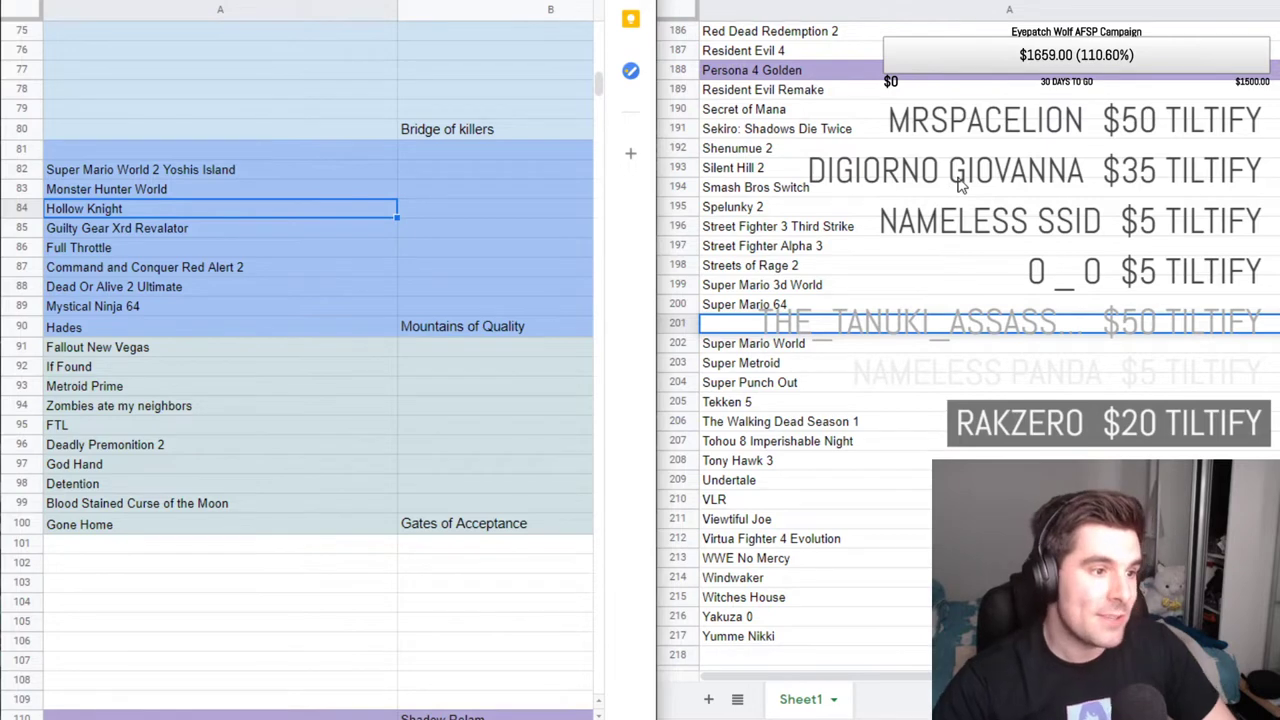
{"action": "key", "text": "ctrl+v"}
{"action": "key", "text": "ctrl+z"}
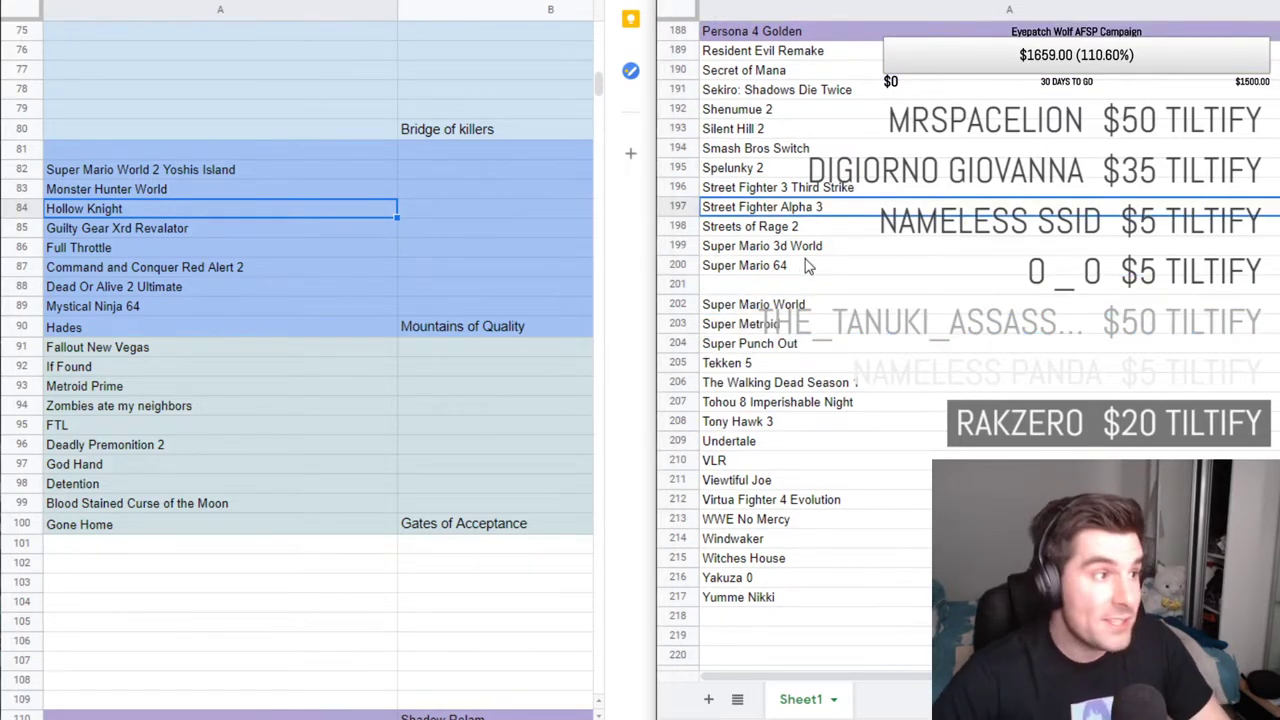
Re-examine the later part of the unranked list, between Nier and Yumme Nikki, for the next placement.
{"action": "left_click", "coordinate": [806, 252]}
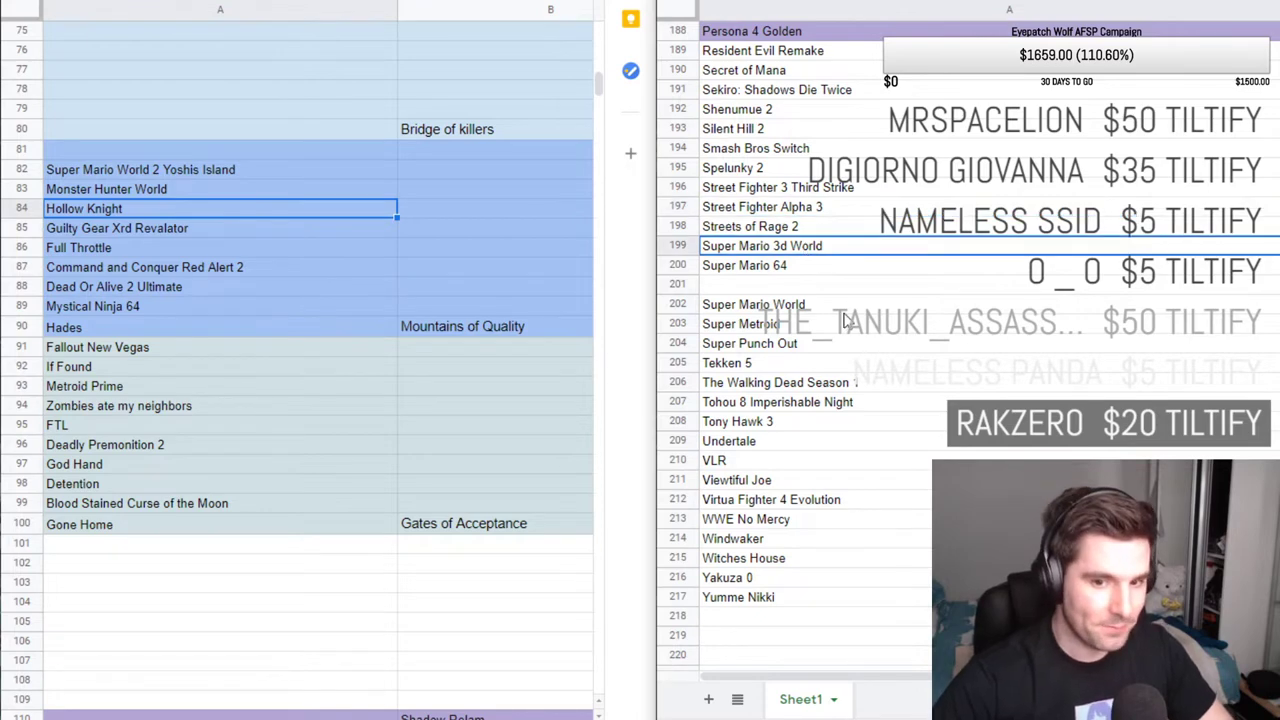
{"action": "scroll", "coordinate": [843, 315], "scroll_direction": "down", "scroll_amount": 1}
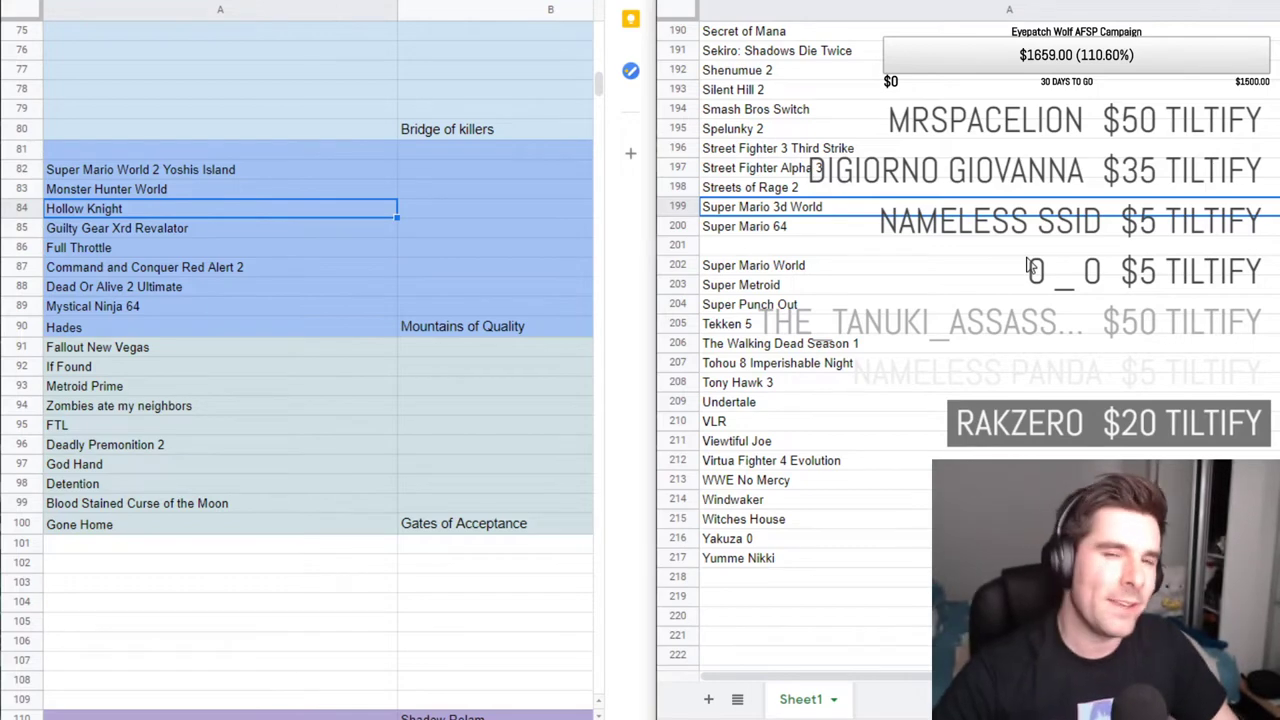
{"action": "left_click", "coordinate": [857, 366]}
{"action": "left_click", "coordinate": [828, 342]}
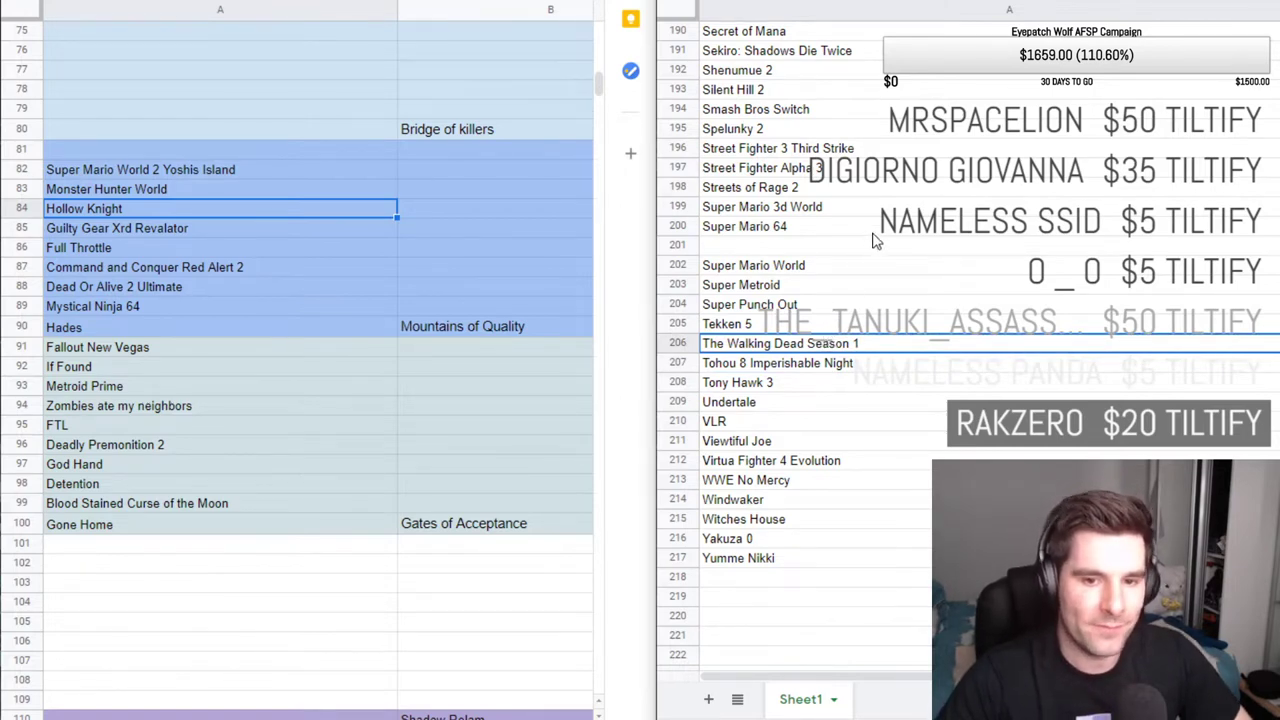
{"action": "scroll", "coordinate": [872, 245], "scroll_direction": "down", "scroll_amount": 1}
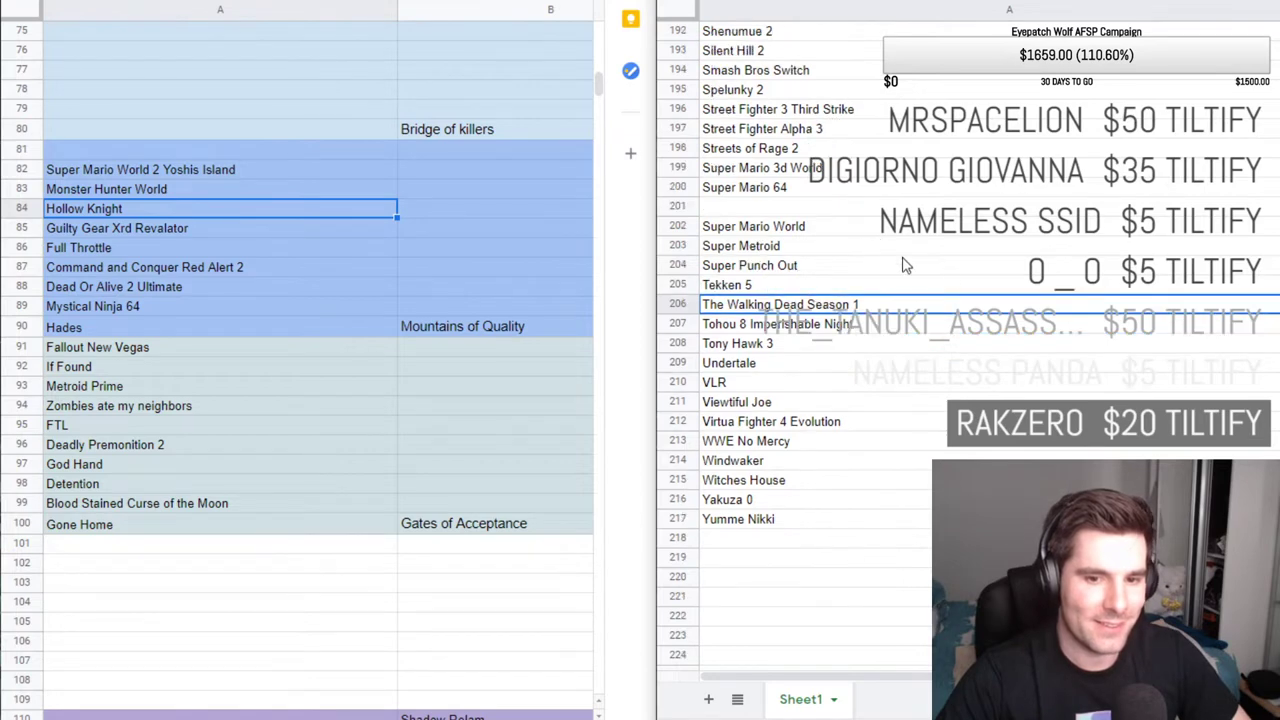
{"action": "left_click", "coordinate": [826, 489]}
{"action": "scroll", "coordinate": [826, 489], "scroll_direction": "up", "scroll_amount": 3}
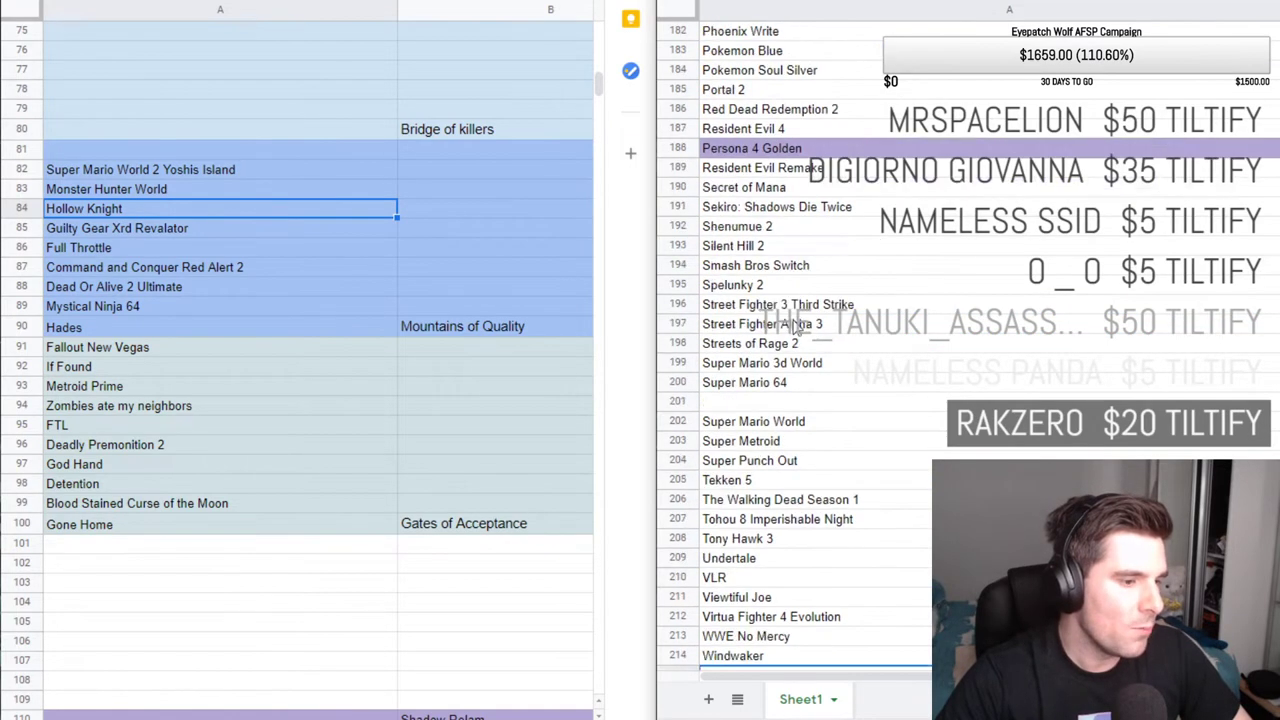
{"action": "scroll", "coordinate": [803, 316], "scroll_direction": "up", "scroll_amount": 2}
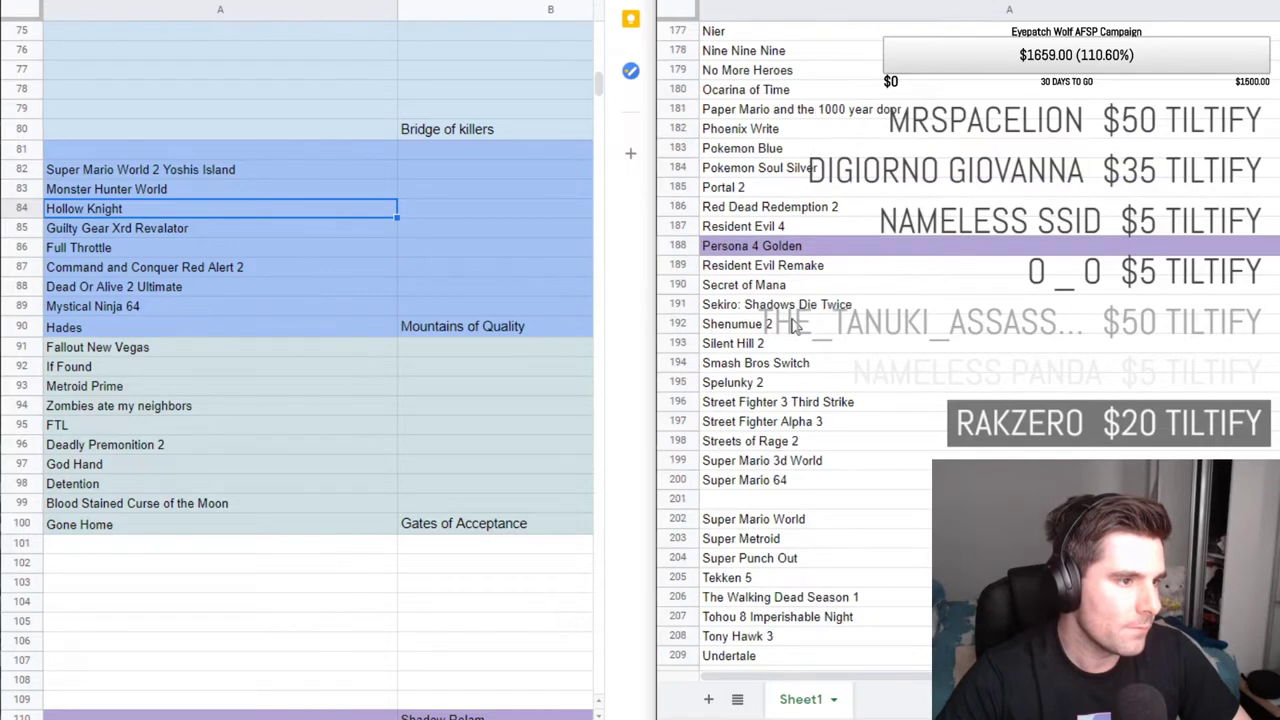
{"action": "scroll", "coordinate": [800, 325], "scroll_direction": "up", "scroll_amount": 1}
{"action": "scroll", "coordinate": [825, 450], "scroll_direction": "down", "scroll_amount": 3}
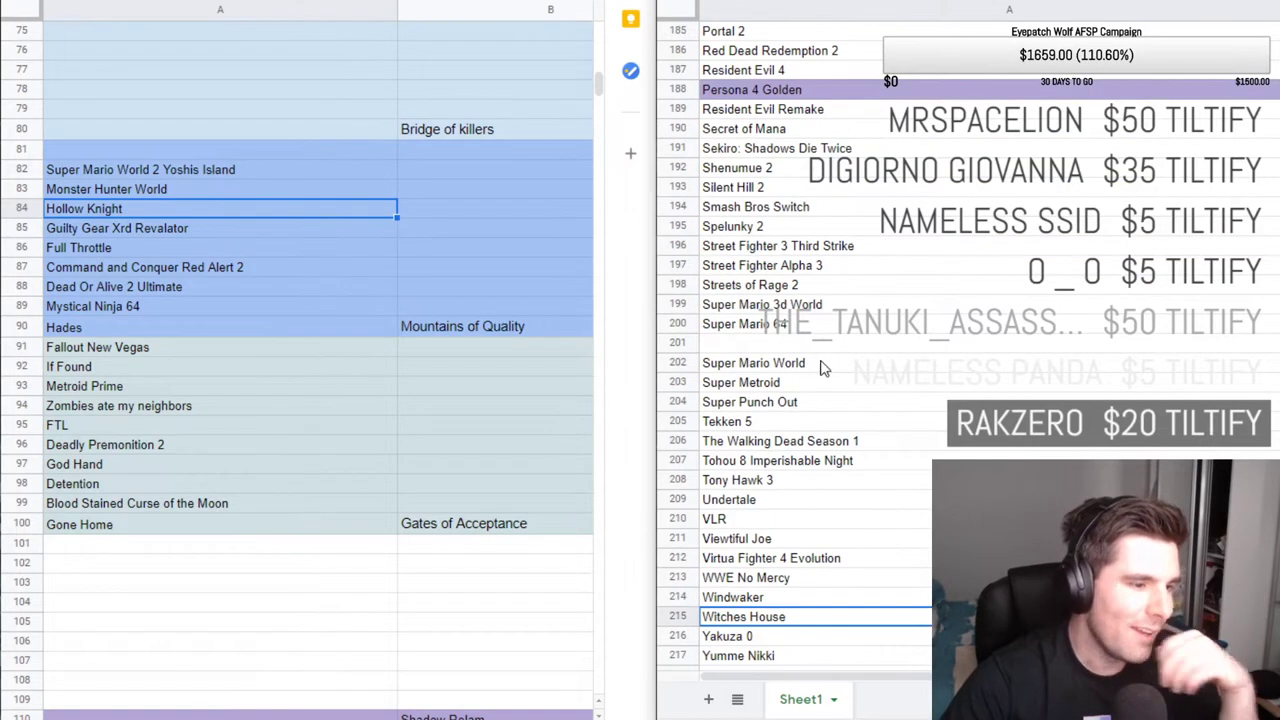
{"action": "left_click", "coordinate": [831, 527]}
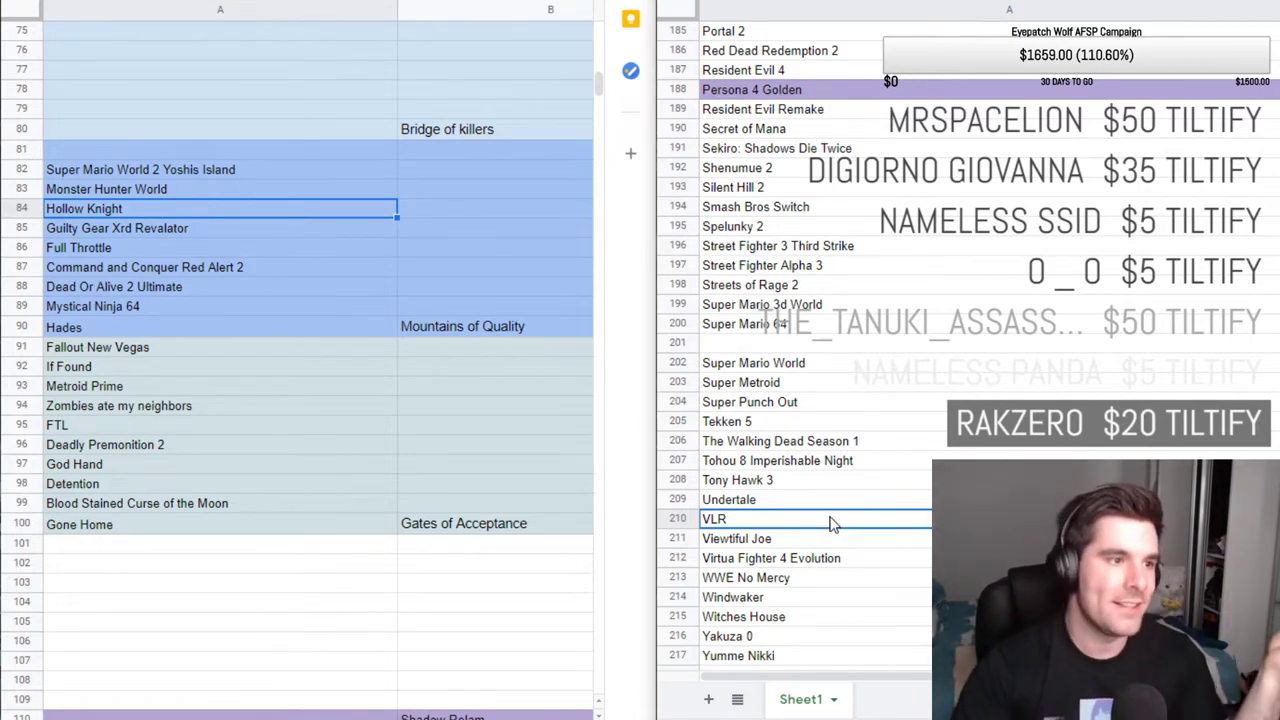
Examine the unranked games one by one from Asuras Wraith down to the end of the list for the next placement.
{"action": "scroll", "coordinate": [830, 525], "scroll_direction": "up", "scroll_amount": 2}
{"action": "scroll", "coordinate": [825, 377], "scroll_direction": "up", "scroll_amount": 15}
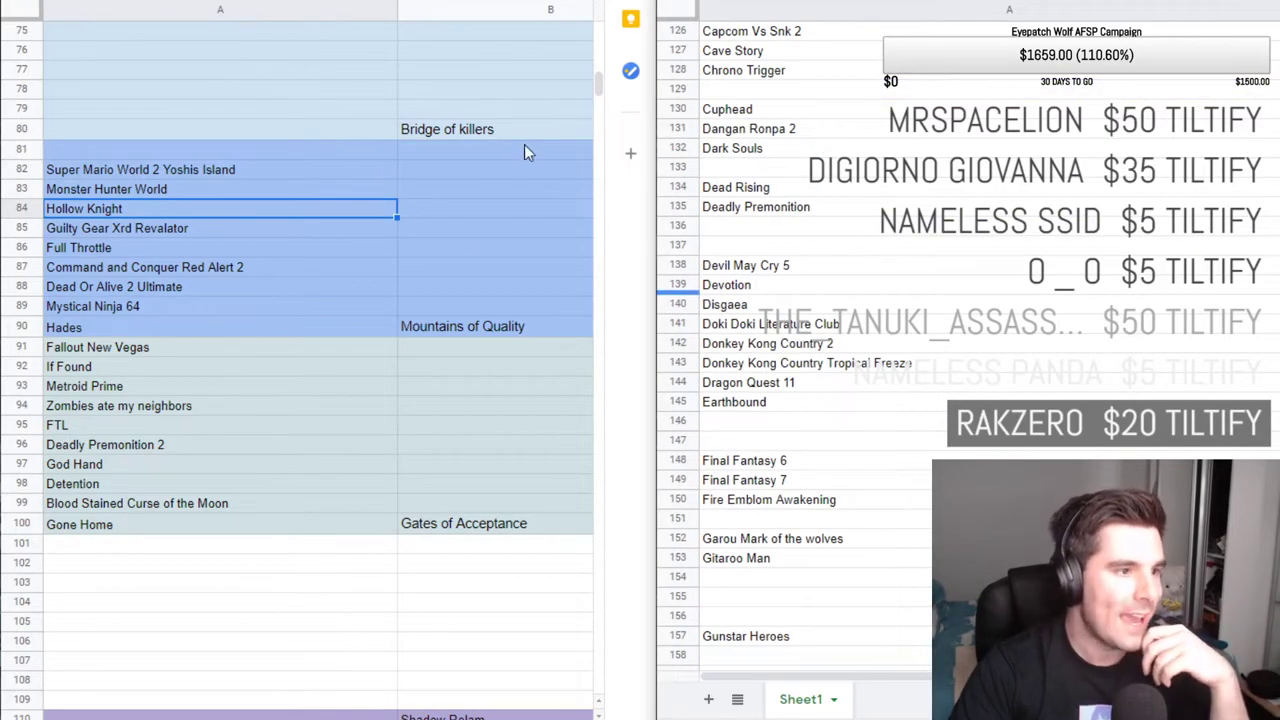
{"action": "scroll", "coordinate": [800, 83], "scroll_direction": "up", "scroll_amount": 3}
{"action": "scroll", "coordinate": [800, 83], "scroll_direction": "up", "scroll_amount": 2}
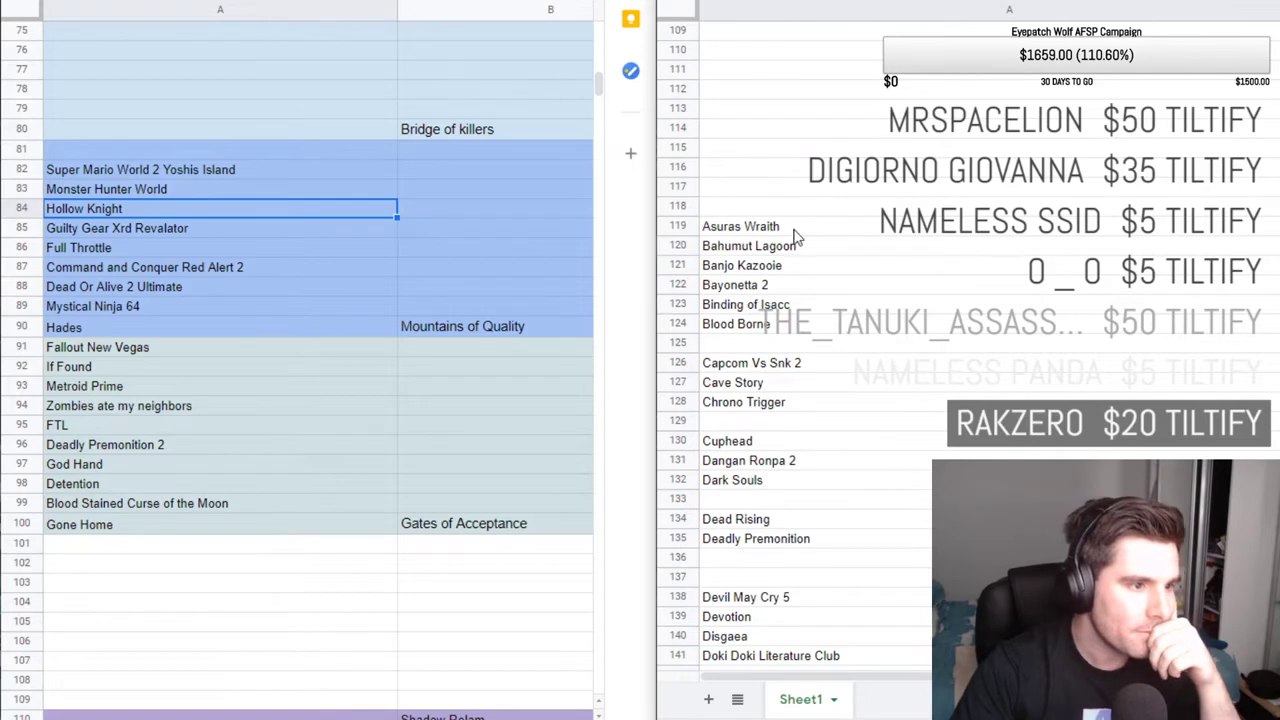
{"action": "left_click", "coordinate": [798, 232]}
{"action": "key", "text": "Down"}
{"action": "key", "text": "Down"}
{"action": "key", "text": "Down"}
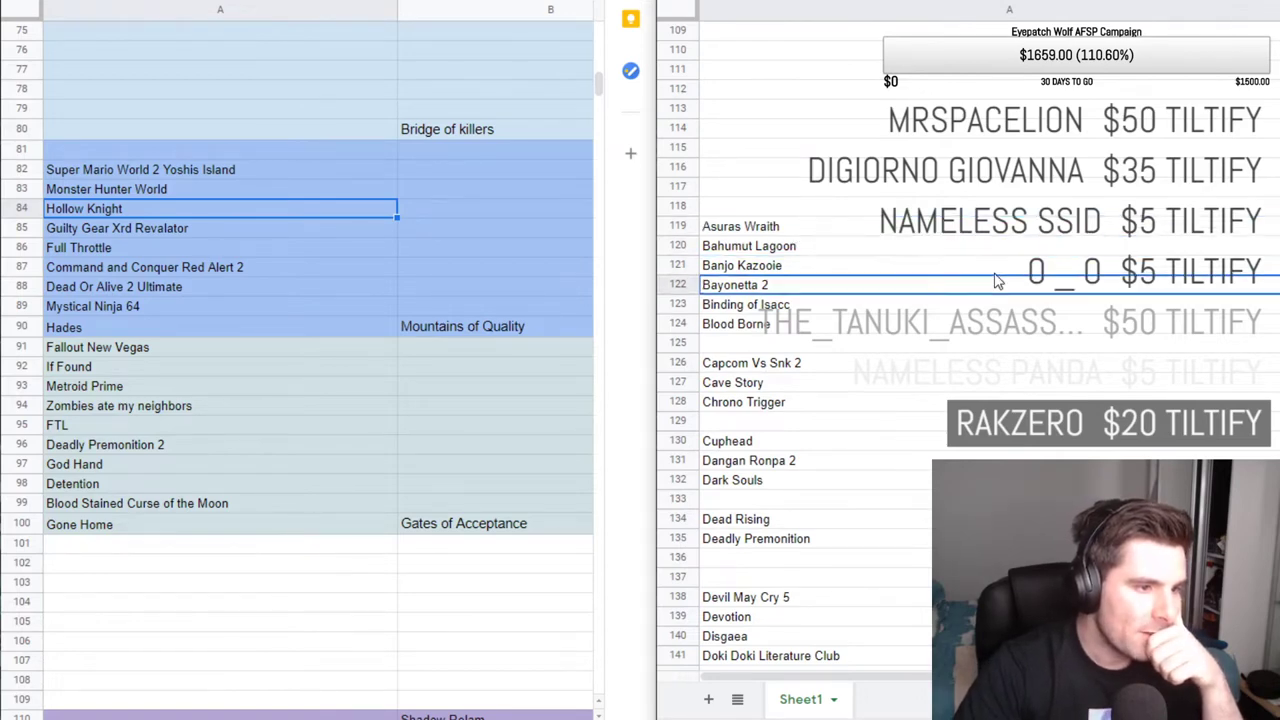
{"action": "key", "text": "Down"}
{"action": "key", "text": "Down"}
{"action": "key", "text": "Down"}
{"action": "key", "text": "Down"}
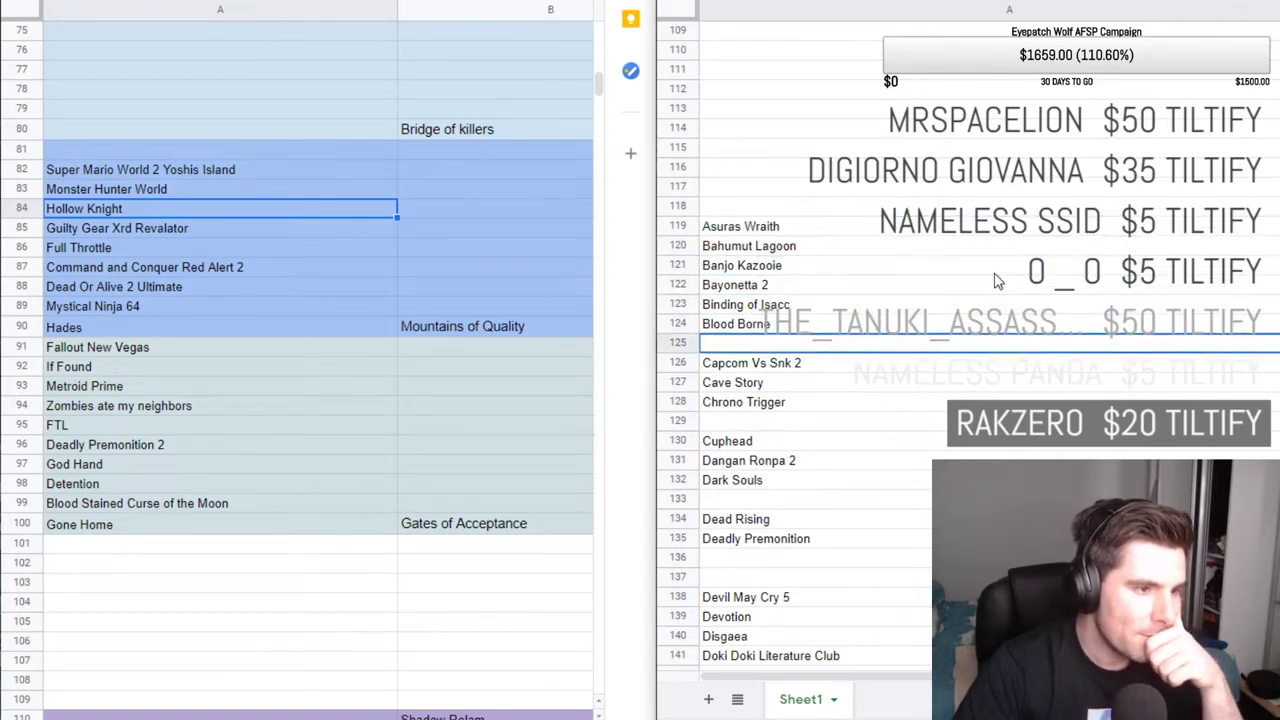
{"action": "key", "text": "Down"}
{"action": "key", "text": "Down"}
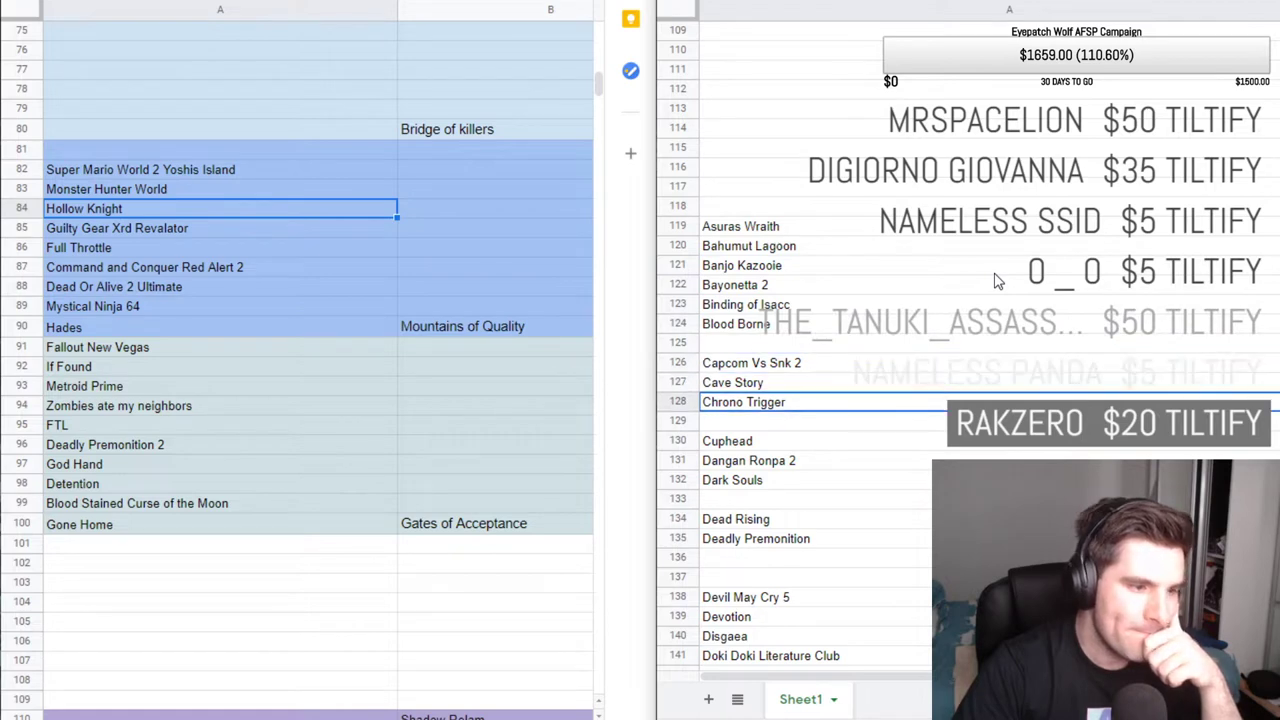
{"action": "key", "text": "Down"}
{"action": "key", "text": "Down"}
{"action": "key", "text": "Down"}
{"action": "key", "text": "Down"}
{"action": "key", "text": "Down"}
{"action": "key", "text": "Down"}
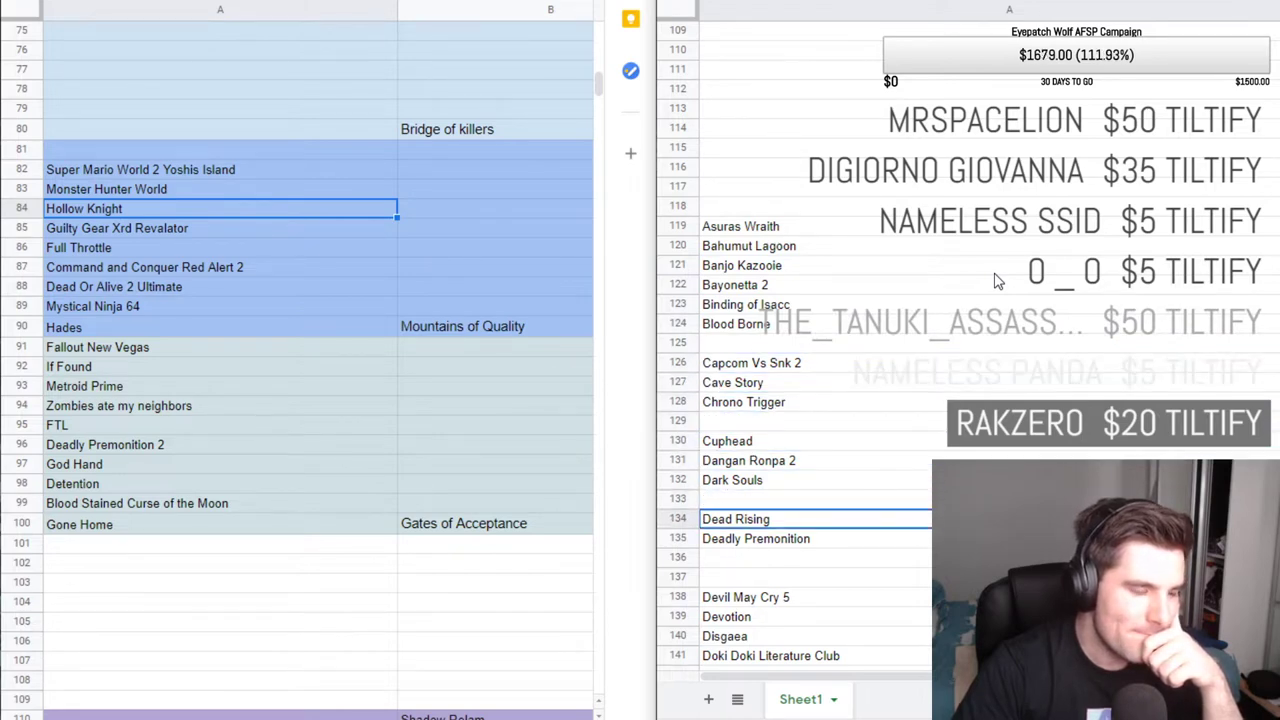
{"action": "key", "text": "Down"}
{"action": "key", "text": "Down"}
{"action": "key", "text": "Down"}
{"action": "key", "text": "Down"}
{"action": "key", "text": "Down"}
{"action": "key", "text": "Down"}
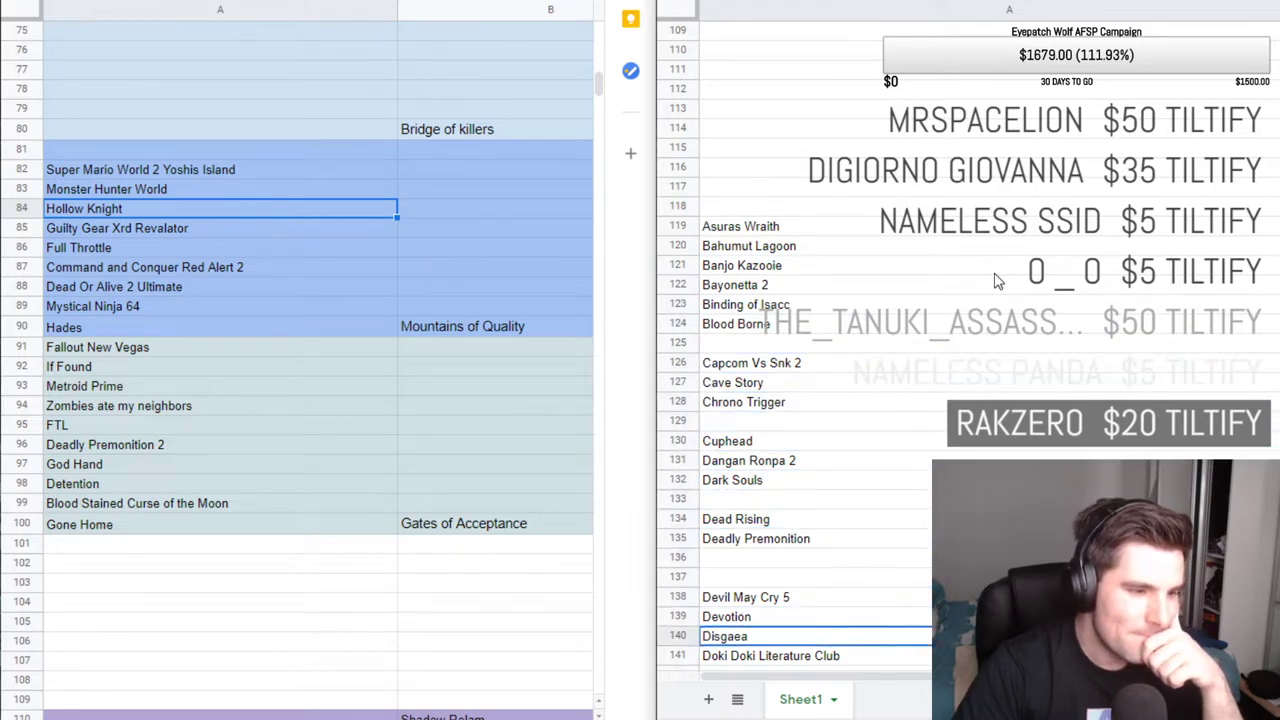
{"action": "key", "text": "Down"}
{"action": "key", "text": "Down"}
{"action": "key", "text": "Down"}
{"action": "key", "text": "Down"}
{"action": "key", "text": "Down"}
{"action": "key", "text": "Down"}
{"action": "key", "text": "Down"}
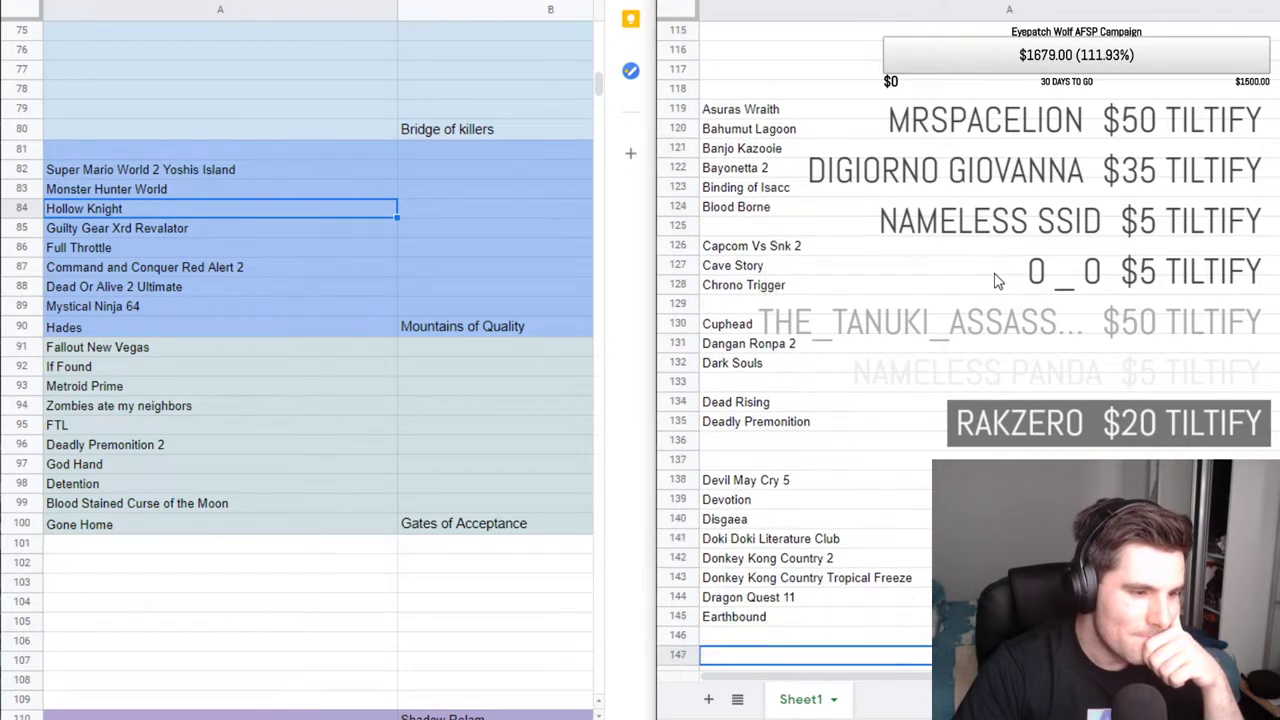
{"action": "key", "text": "Down"}
{"action": "key", "text": "Down"}
{"action": "key", "text": "Down"}
{"action": "key", "text": "Down"}
{"action": "key", "text": "Down"}
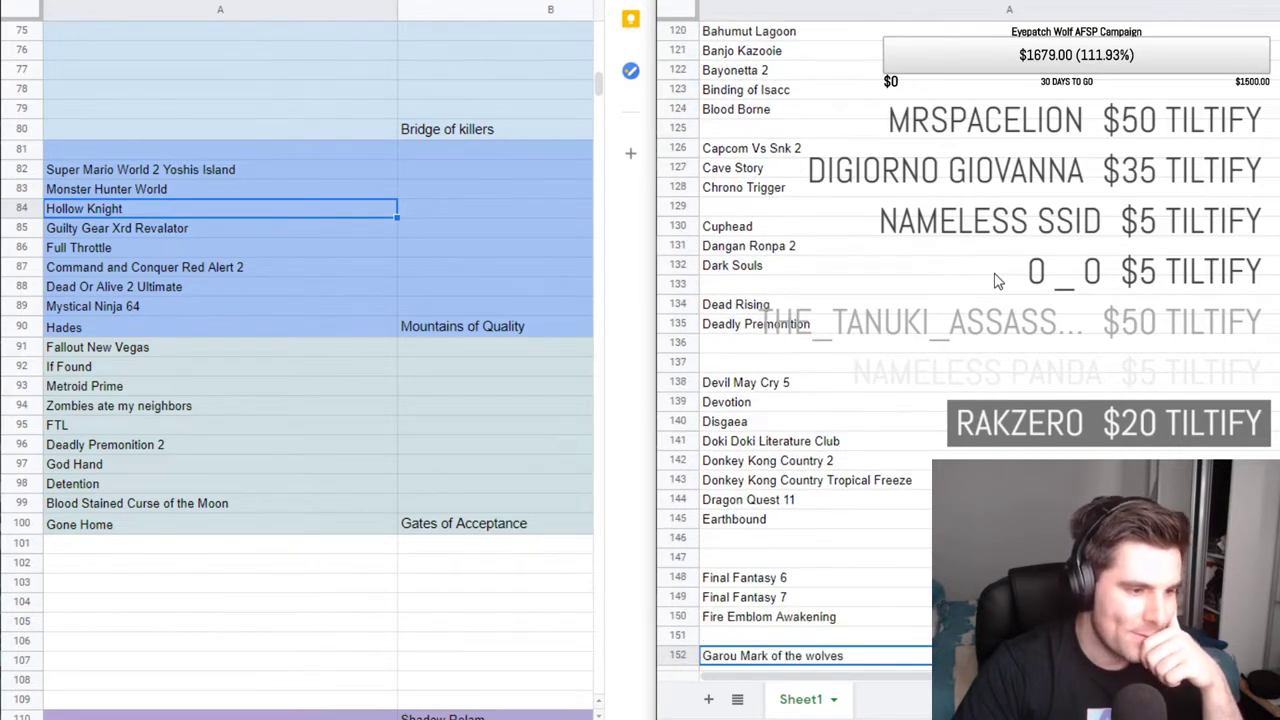
{"action": "key", "text": "Down"}
{"action": "key", "text": "Down"}
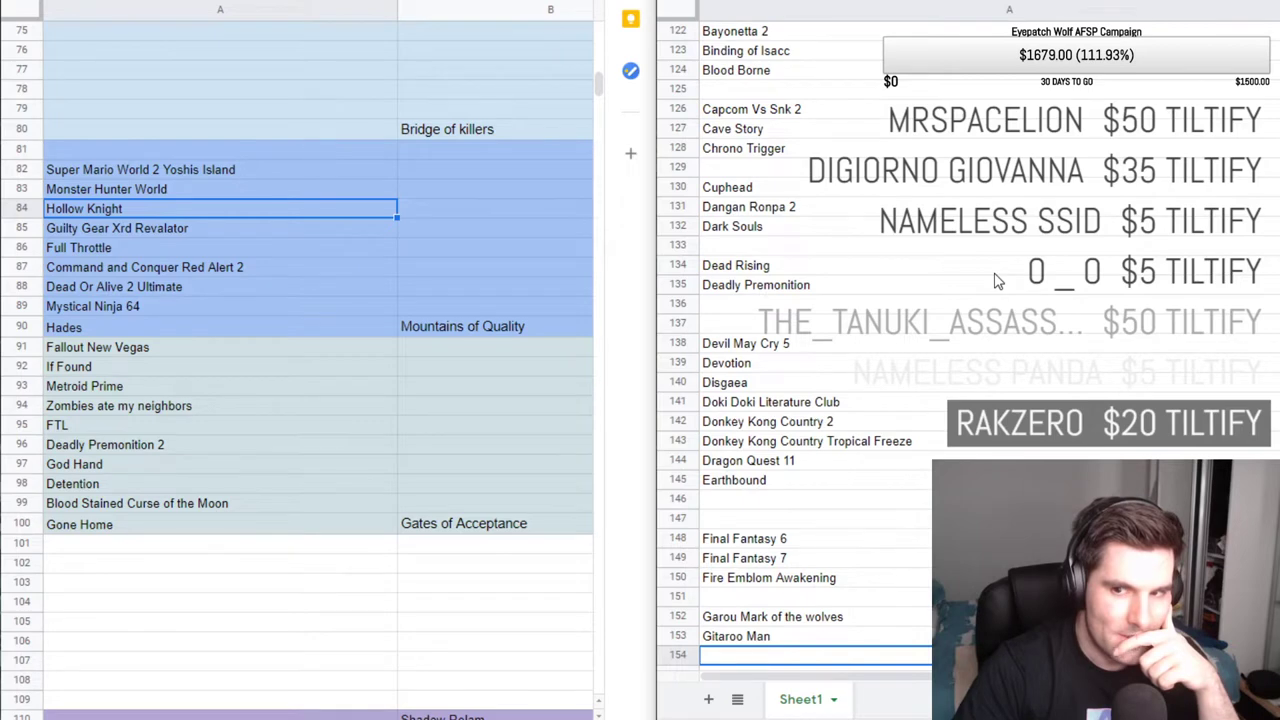
{"action": "key", "text": "Down"}
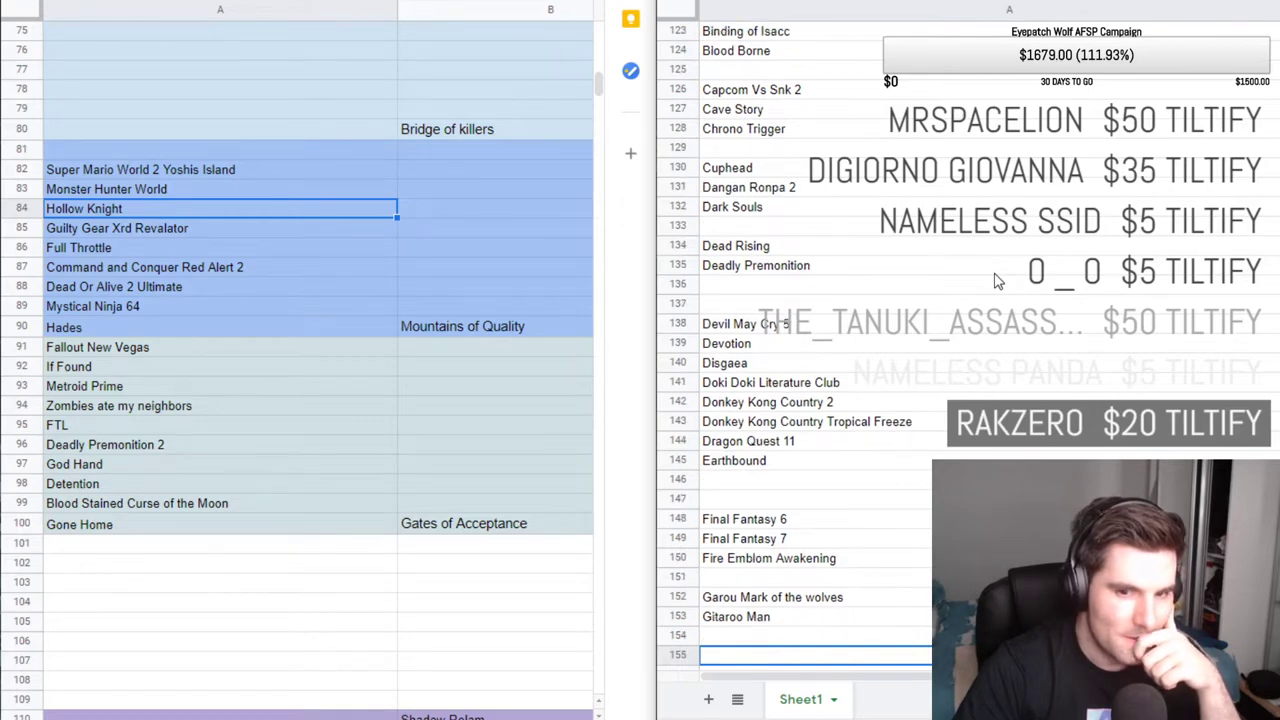
{"action": "key", "text": "Down"}
{"action": "key", "text": "Down"}
{"action": "key", "text": "Down"}
{"action": "key", "text": "Down"}
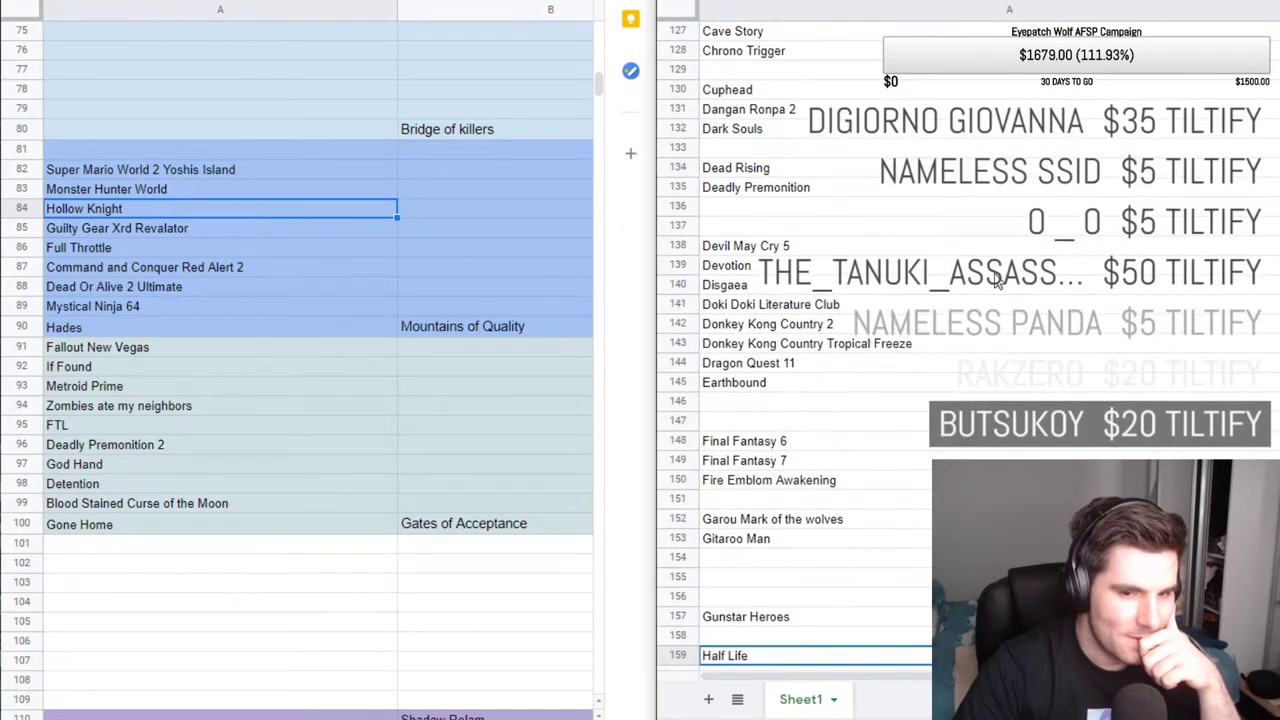
{"action": "key", "text": "Down"}
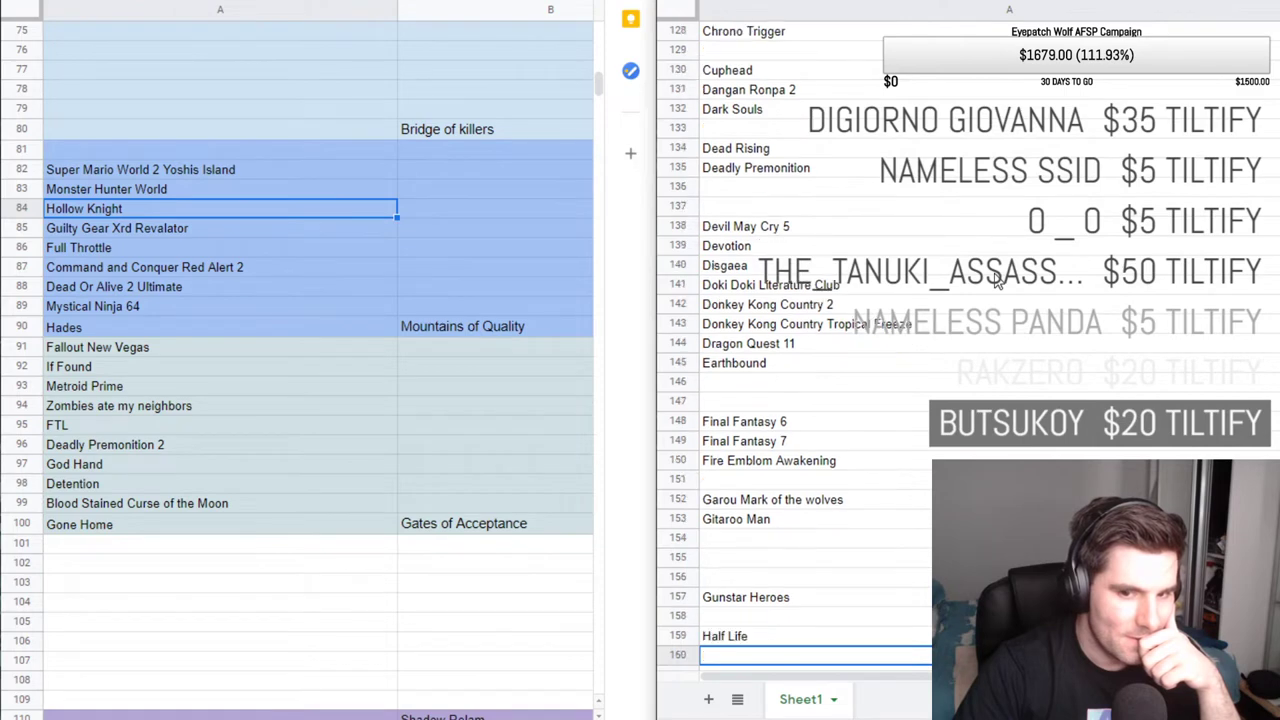
{"action": "key", "text": "Down"}
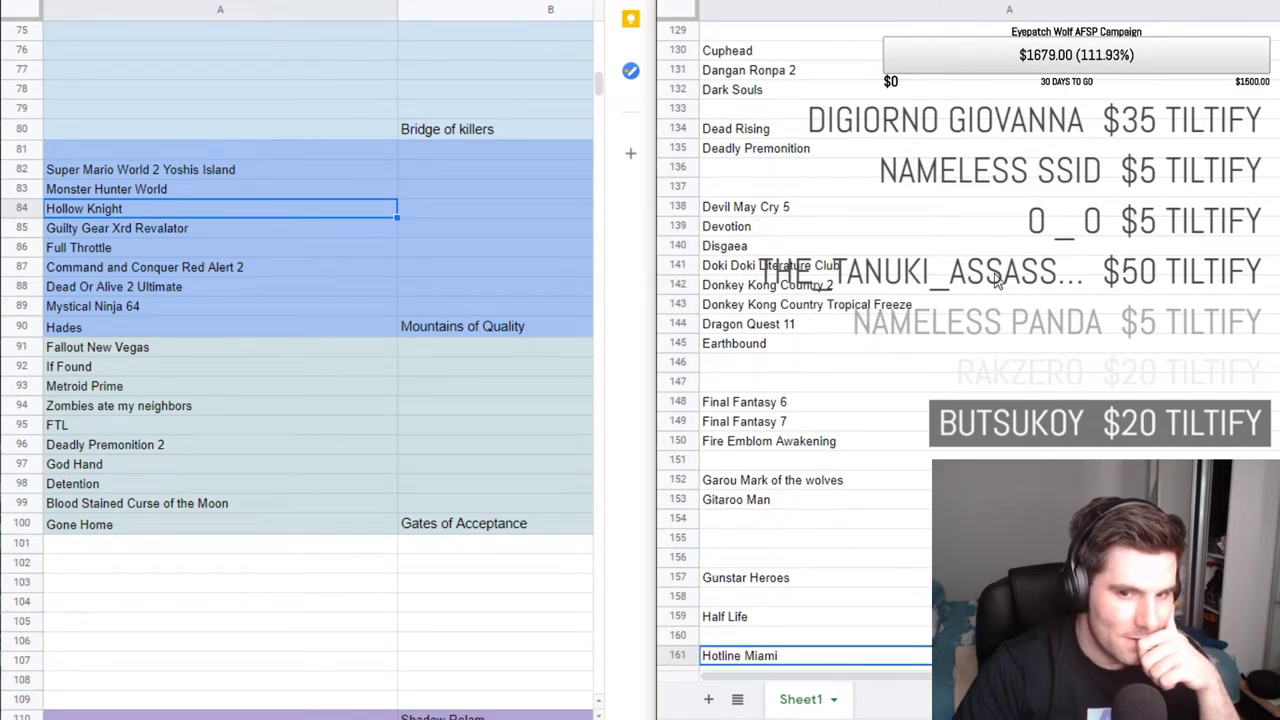
{"action": "key", "text": "Down"}
{"action": "key", "text": "Down"}
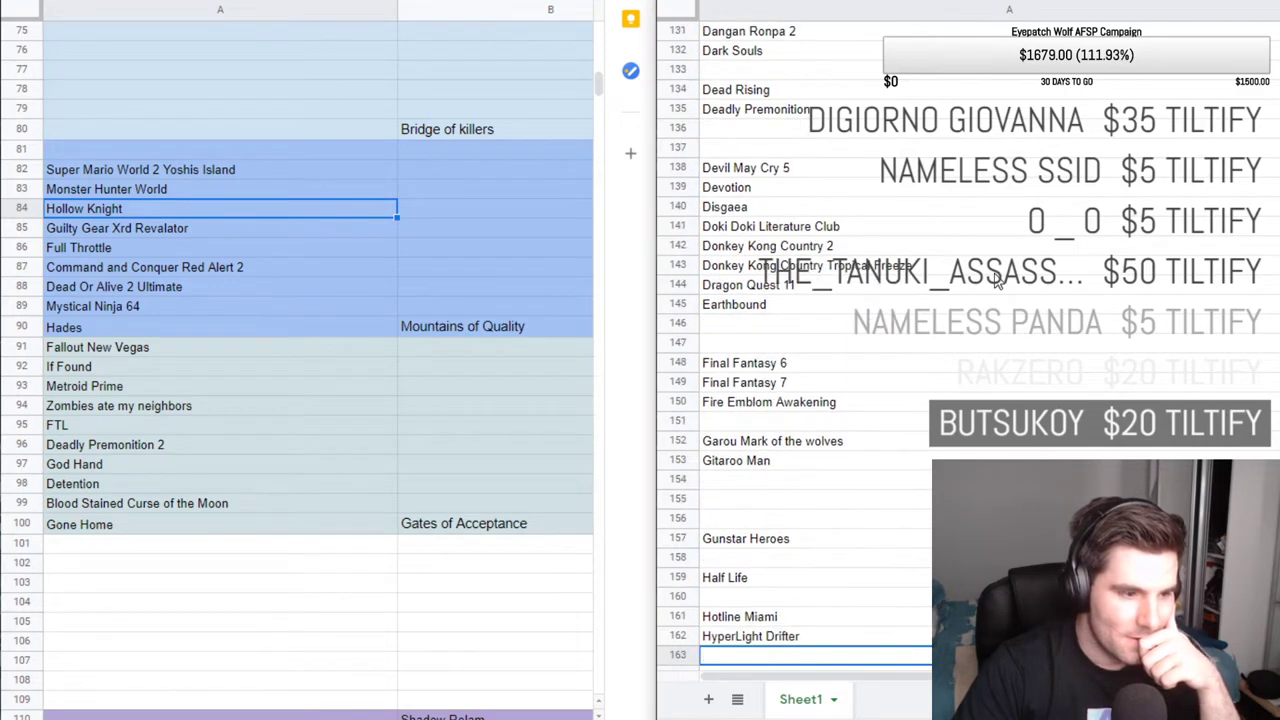
{"action": "key", "text": "Down"}
{"action": "key", "text": "Down"}
{"action": "key", "text": "Down"}
{"action": "key", "text": "Down"}
{"action": "key", "text": "Down"}
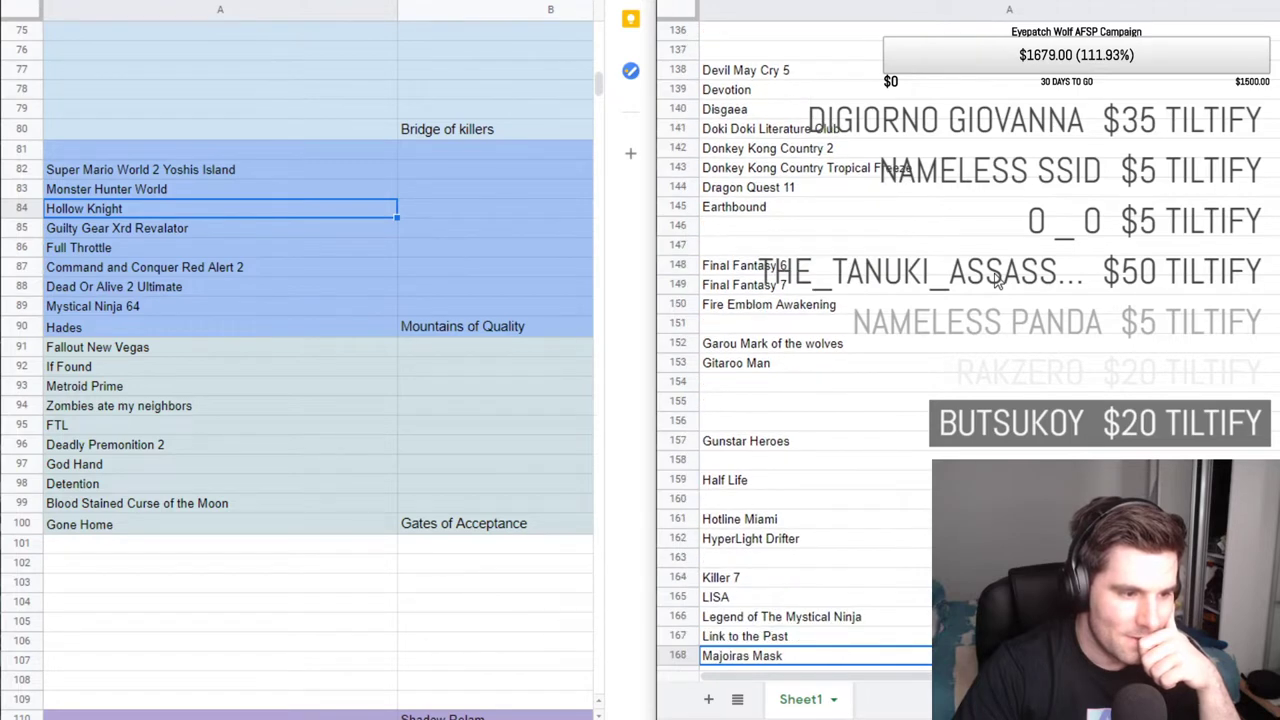
{"action": "key", "text": "Down"}
{"action": "key", "text": "Down"}
{"action": "key", "text": "Down"}
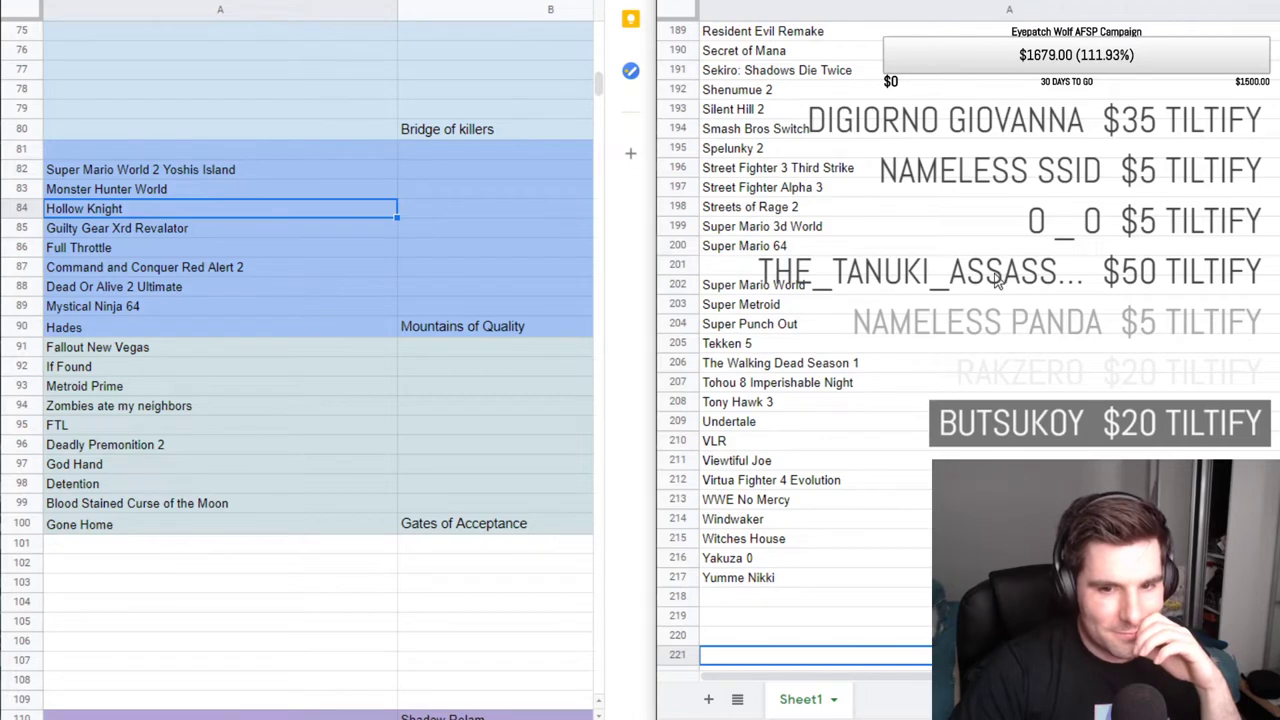
Go back up through the unranked games from Yumme Nikki to Nier, weighing candidates for the next placement.
{"action": "key", "text": "Up"}
{"action": "key", "text": "Up"}
{"action": "key", "text": "Up"}
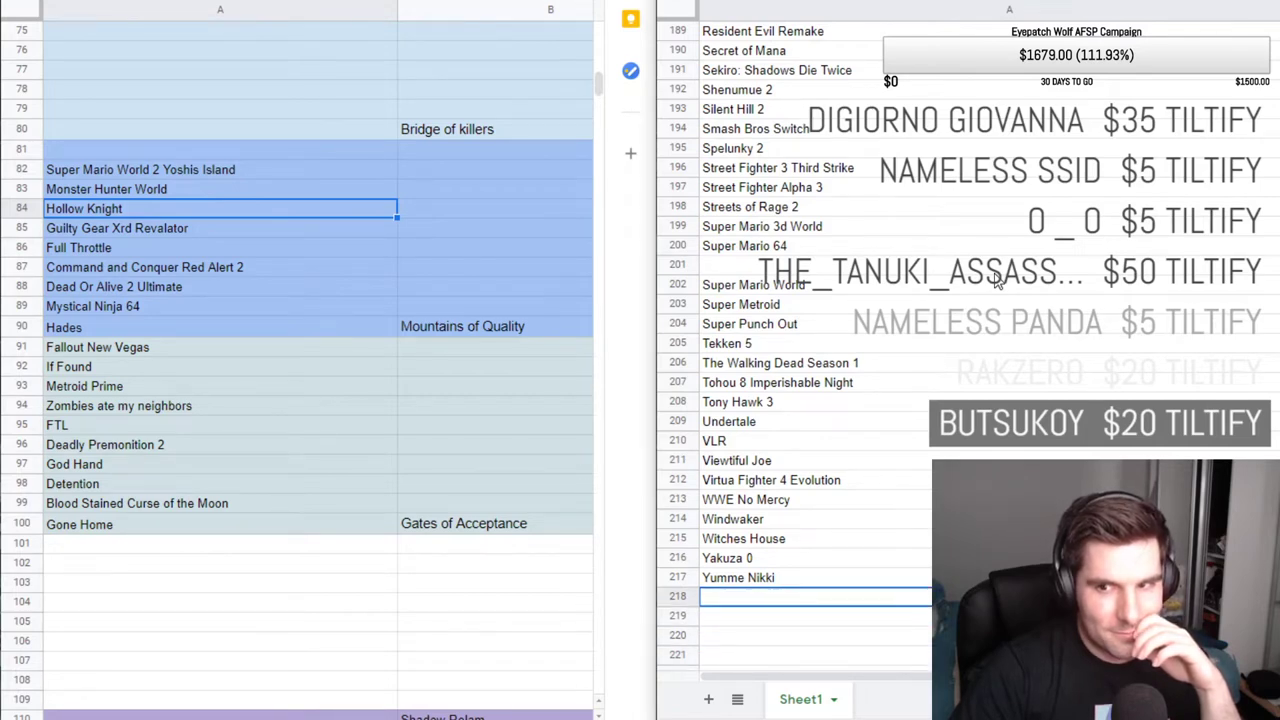
{"action": "key", "text": "Down"}
{"action": "key", "text": "Down"}
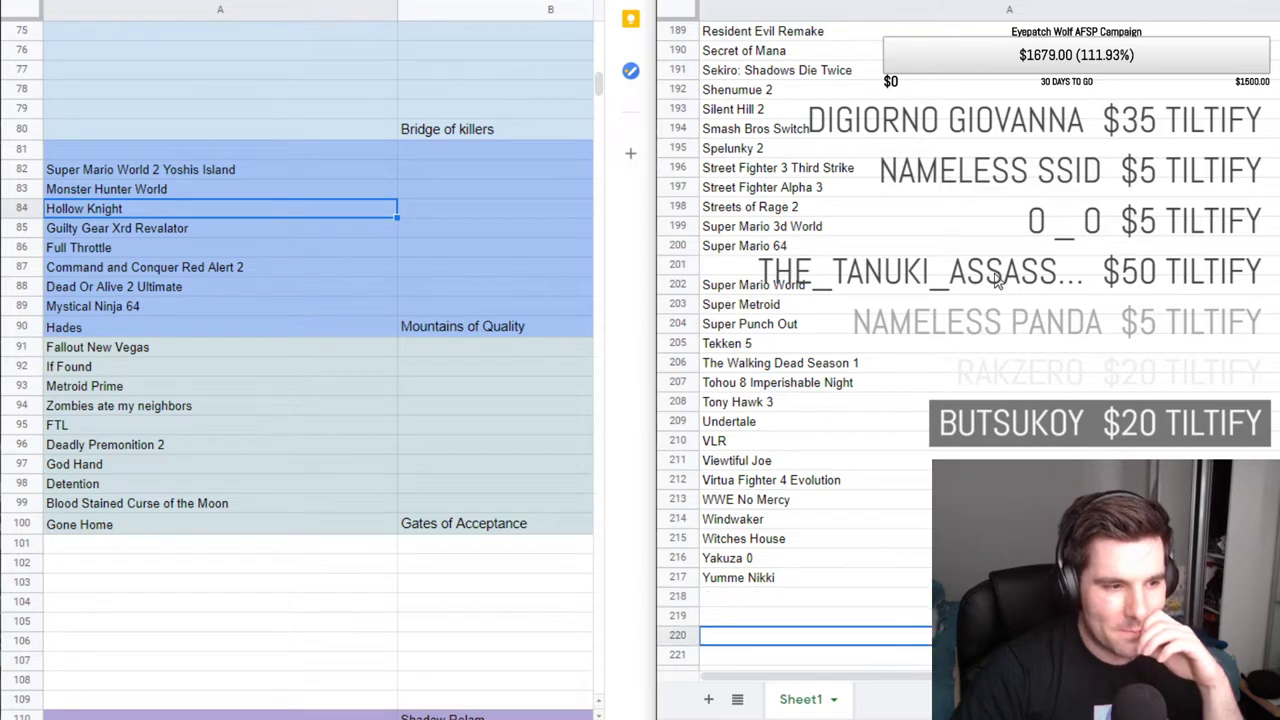
{"action": "key", "text": "Up"}
{"action": "key", "text": "Up"}
{"action": "key", "text": "Up"}
{"action": "key", "text": "Up"}
{"action": "key", "text": "Up"}
{"action": "key", "text": "Up"}
{"action": "key", "text": "Up"}
{"action": "key", "text": "Up"}
{"action": "key", "text": "Up"}
{"action": "key", "text": "Up"}
{"action": "key", "text": "Up"}
{"action": "key", "text": "Up"}
{"action": "key", "text": "Up"}
{"action": "key", "text": "Up"}
{"action": "key", "text": "Up"}
{"action": "key", "text": "Down"}
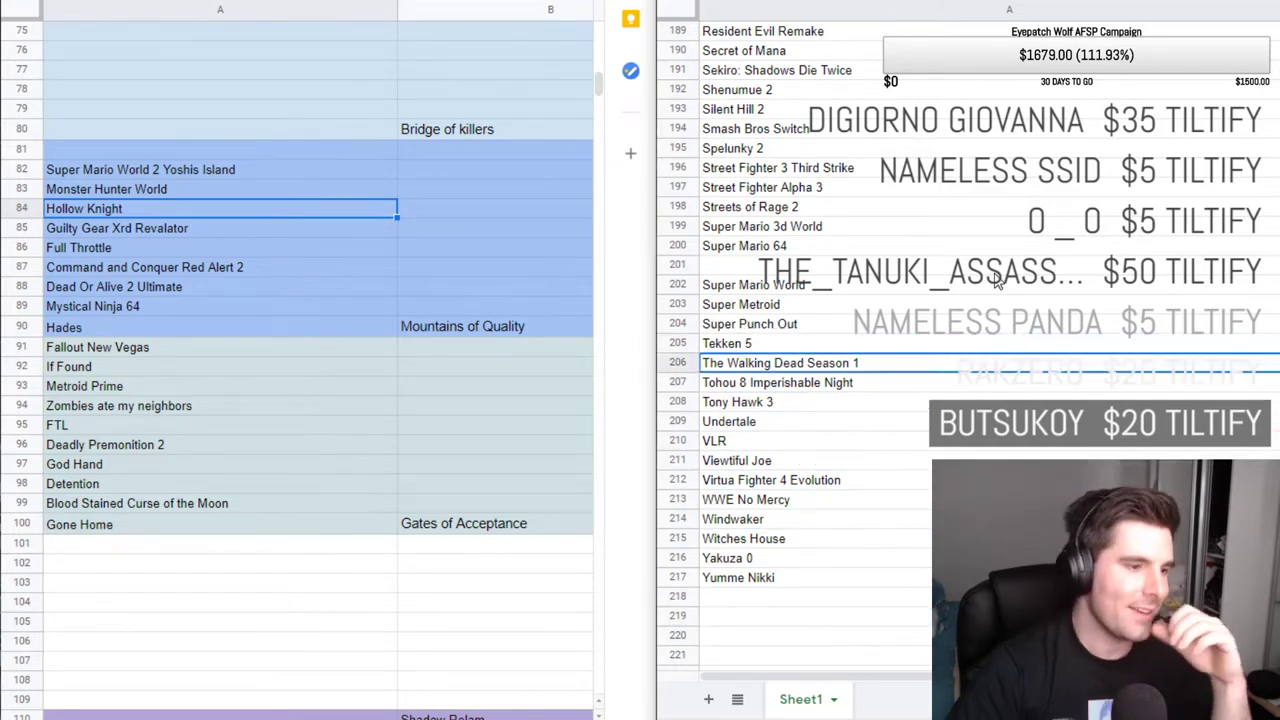
{"action": "key", "text": "Up"}
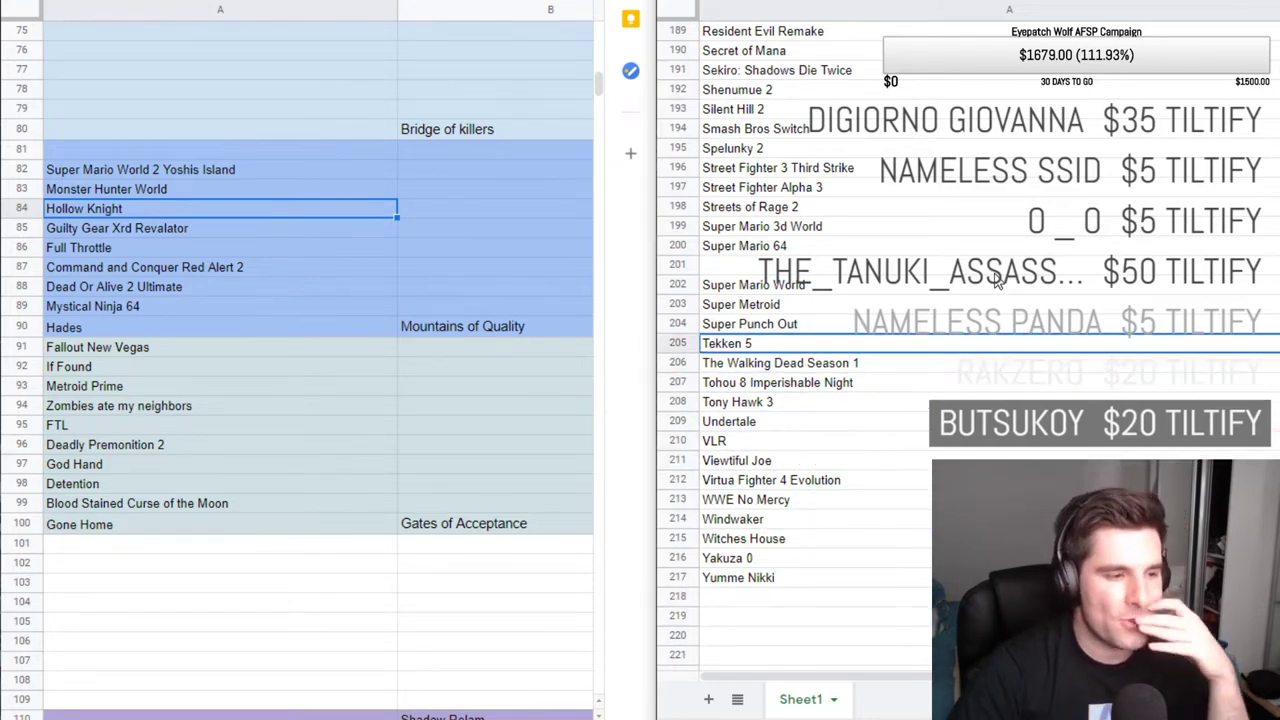
{"action": "key", "text": "Up"}
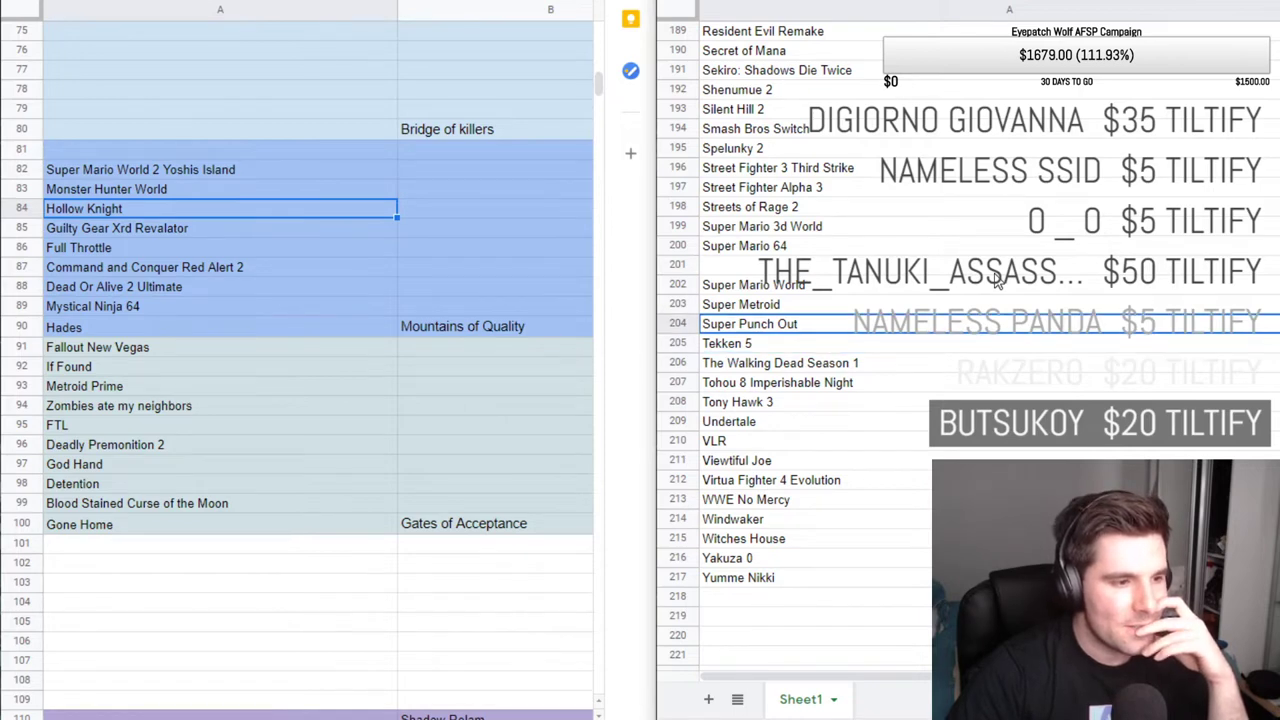
{"action": "key", "text": "Up"}
{"action": "key", "text": "Up"}
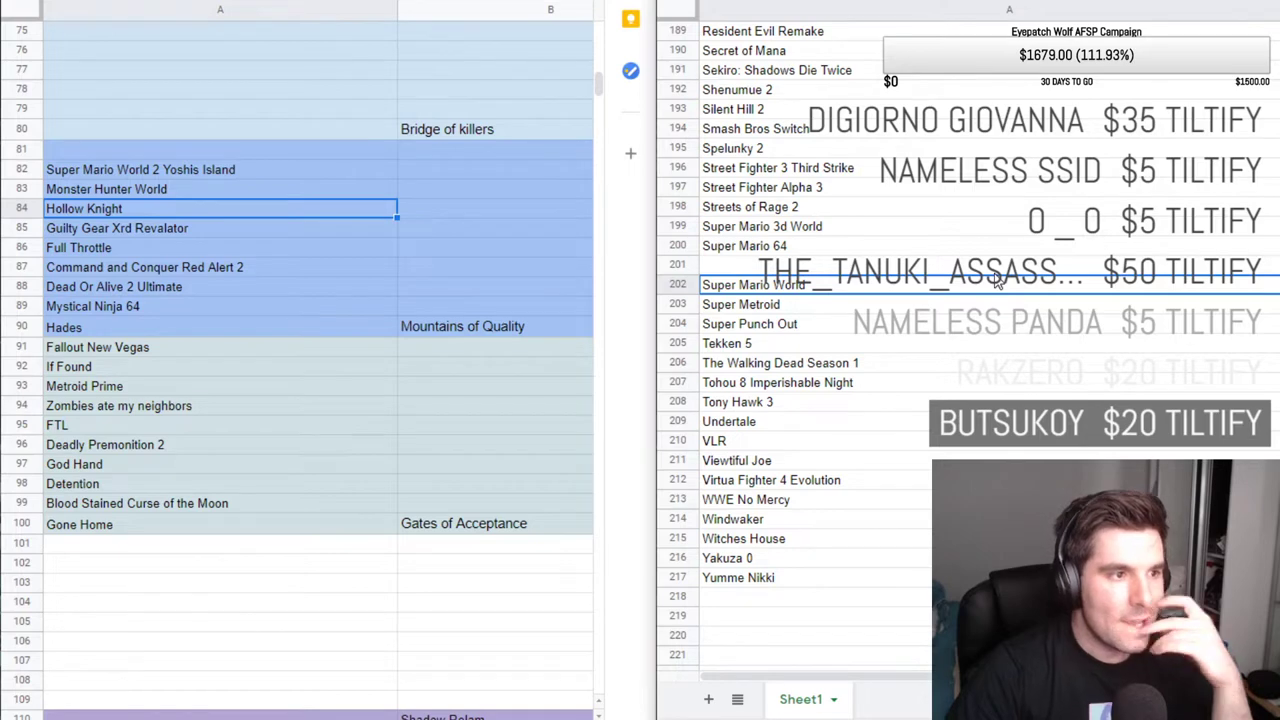
{"action": "key", "text": "Up"}
{"action": "key", "text": "Up"}
{"action": "key", "text": "Up"}
{"action": "key", "text": "Up"}
{"action": "key", "text": "Up"}
{"action": "key", "text": "Up"}
{"action": "key", "text": "Up"}
{"action": "key", "text": "Up"}
{"action": "key", "text": "Up"}
{"action": "key", "text": "Up"}
{"action": "key", "text": "Up"}
{"action": "key", "text": "Up"}
{"action": "key", "text": "Up"}
{"action": "key", "text": "Up"}
{"action": "key", "text": "Up"}
{"action": "key", "text": "Up"}
{"action": "key", "text": "Up"}
{"action": "key", "text": "Up"}
{"action": "key", "text": "Up"}
{"action": "key", "text": "Up"}
{"action": "key", "text": "Up"}
{"action": "key", "text": "Up"}
{"action": "key", "text": "Up"}
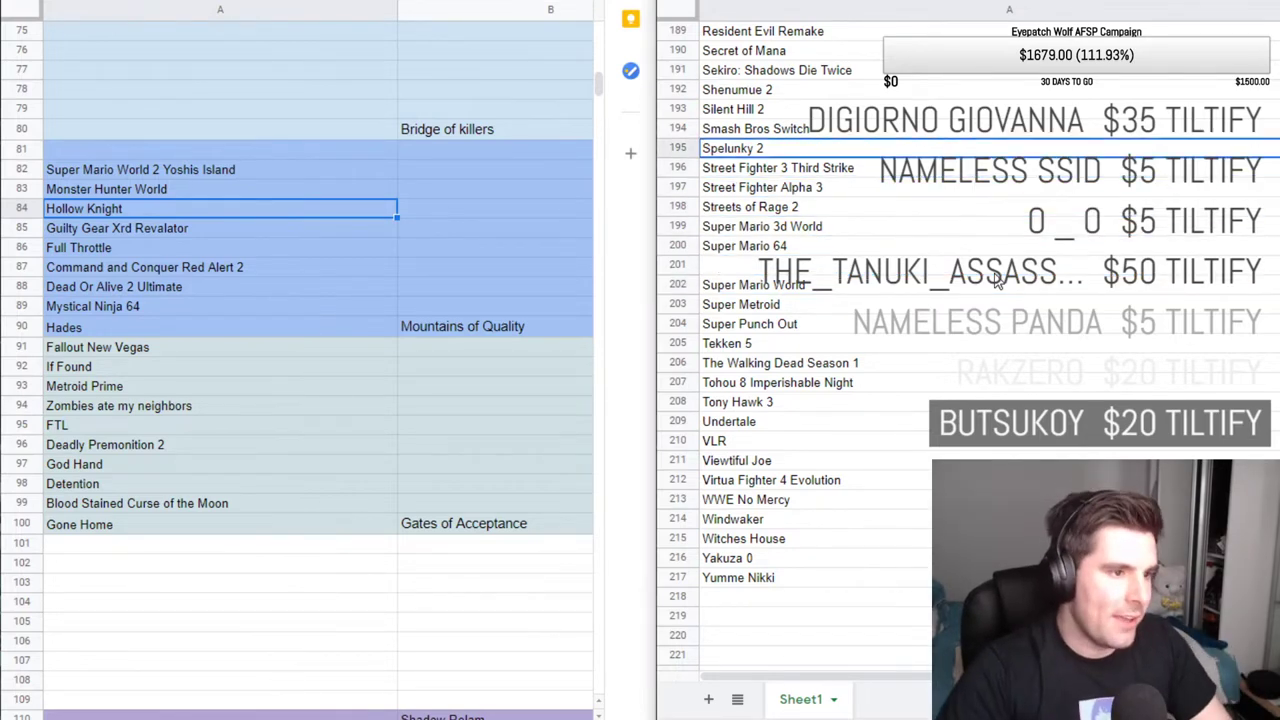
{"action": "key", "text": "Up"}
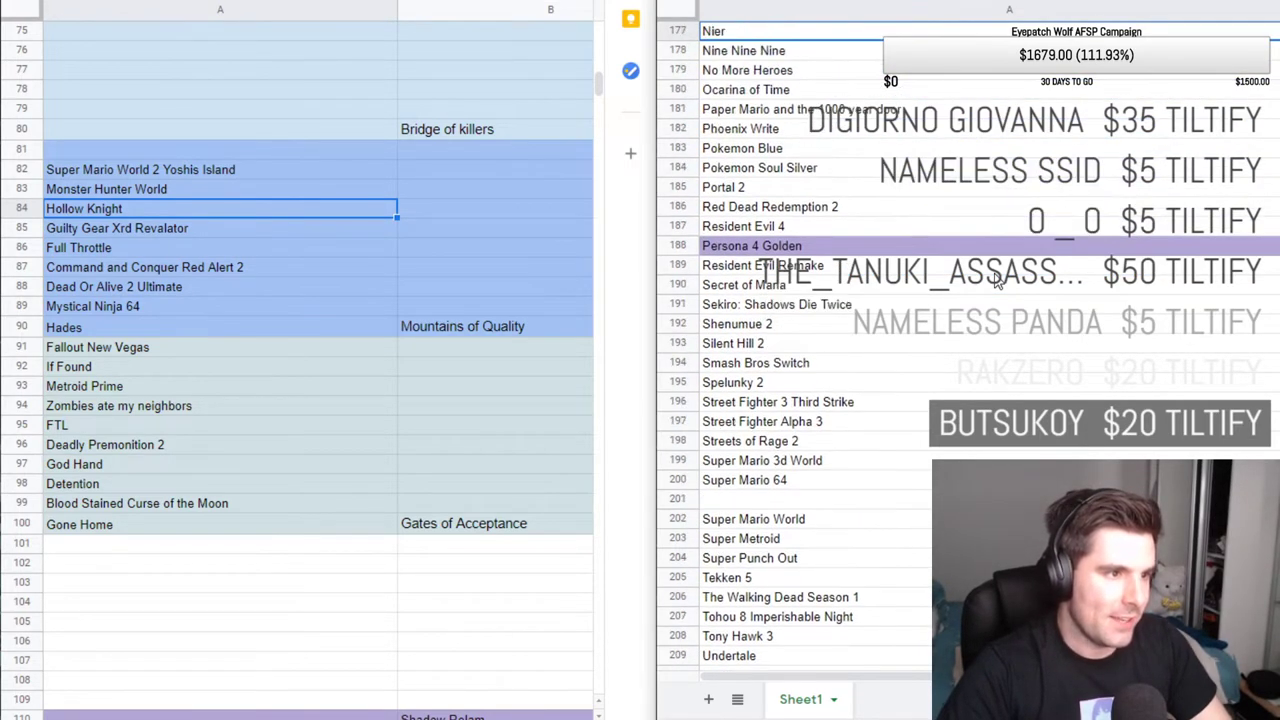
Move Nine Nine Nine from the unranked list to ranking cell A81, directly above Super Mario World 2 Yoshis Island.
{"action": "key", "text": "Up"}
{"action": "key", "text": "Down"}
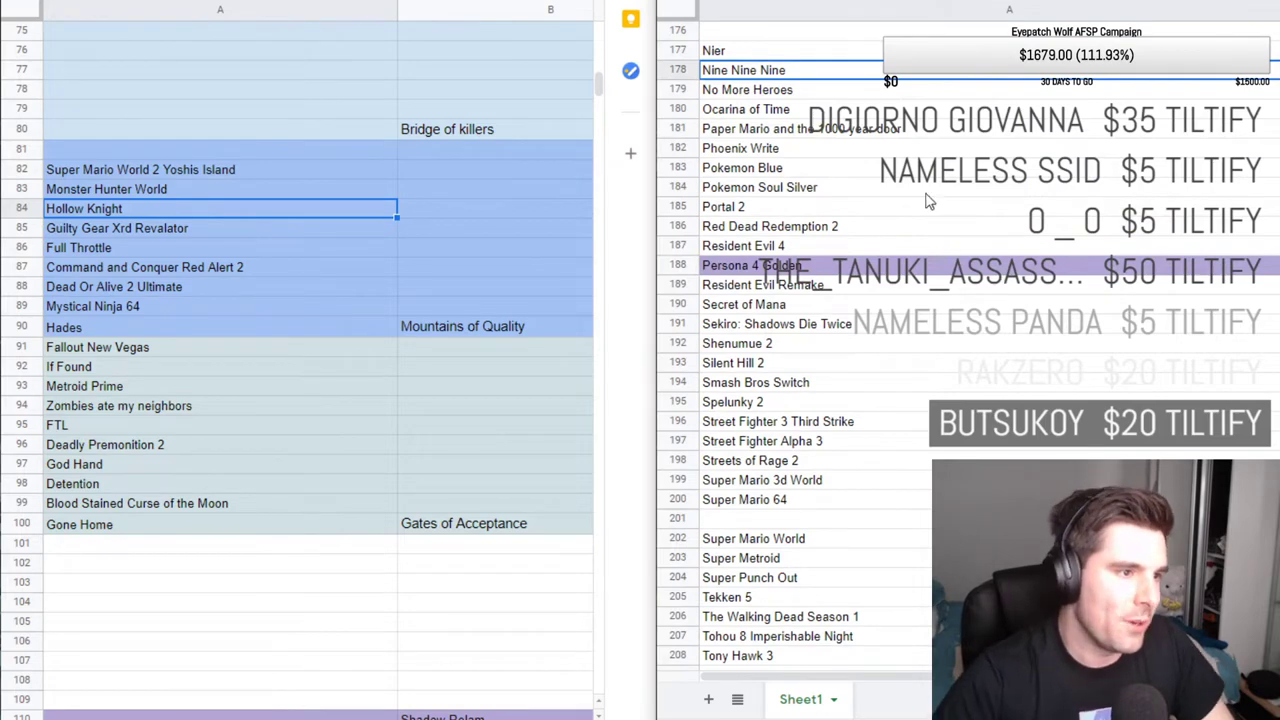
{"action": "double_click", "coordinate": [769, 70]}
{"action": "key", "text": "ctrl+a"}
{"action": "key", "text": "ctrl+x"}
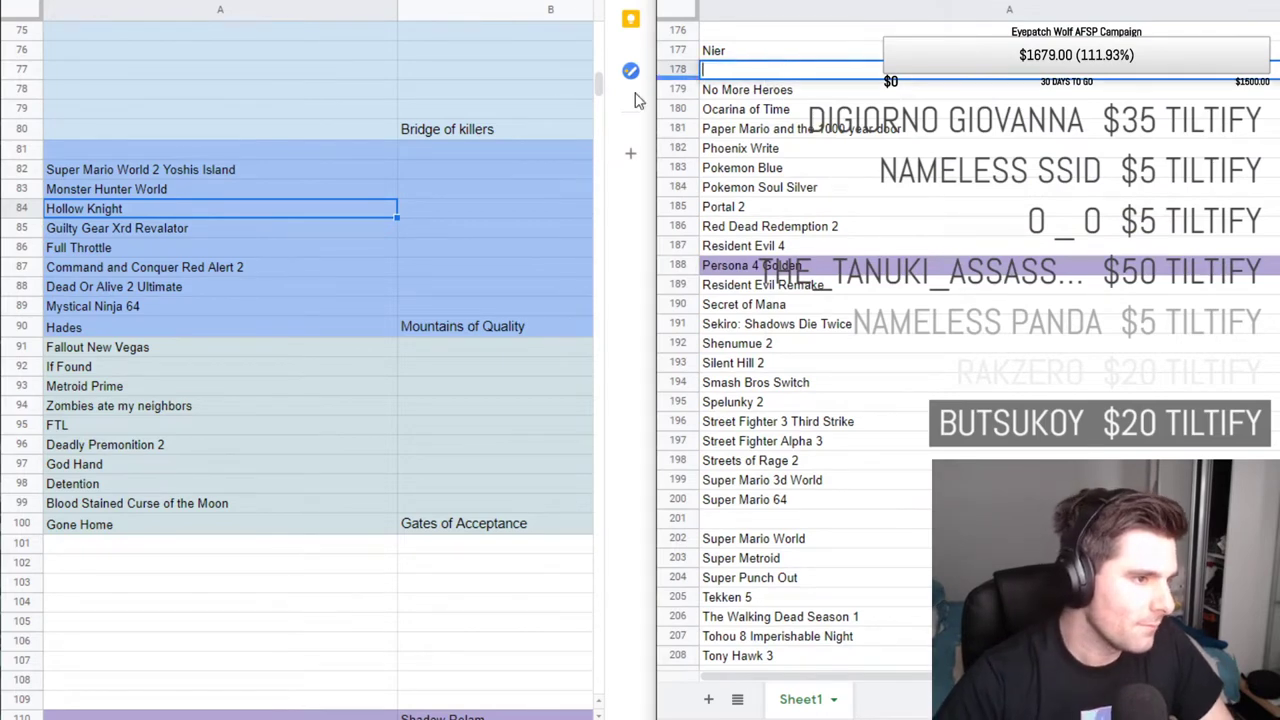
{"action": "left_click", "coordinate": [132, 148]}
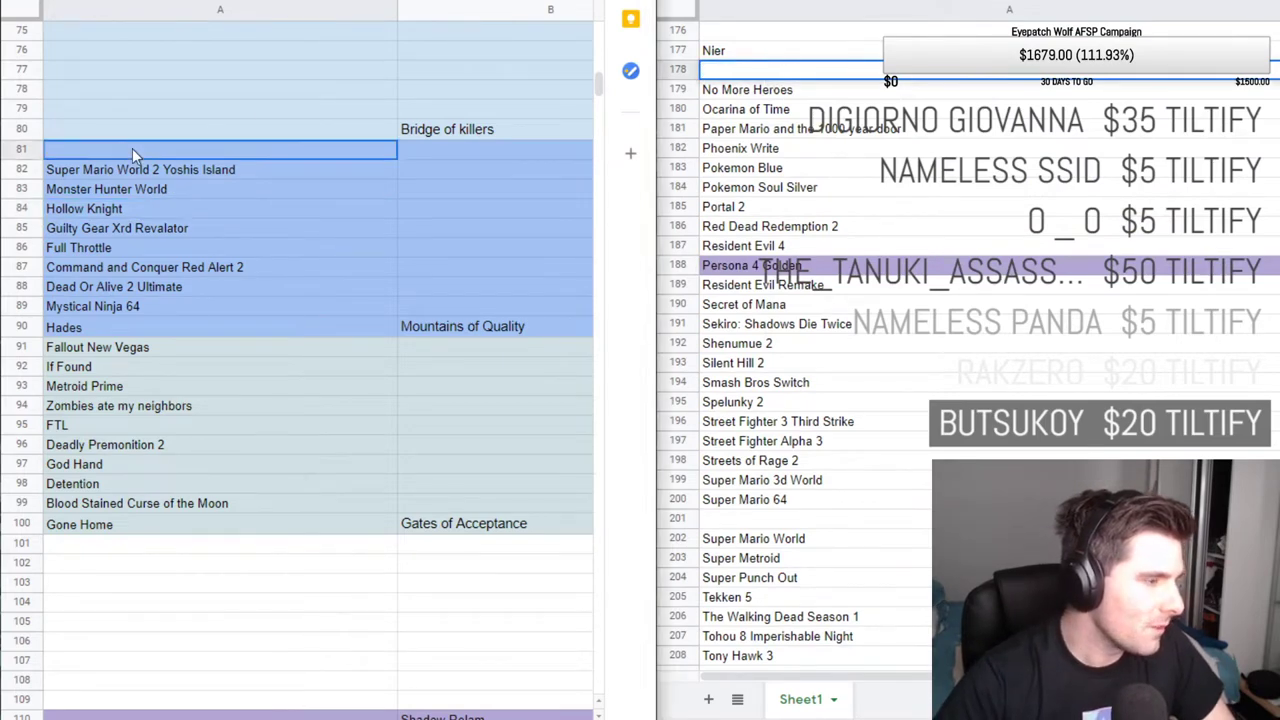
{"action": "double_click", "coordinate": [132, 148]}
{"action": "key", "text": "ctrl+v"}
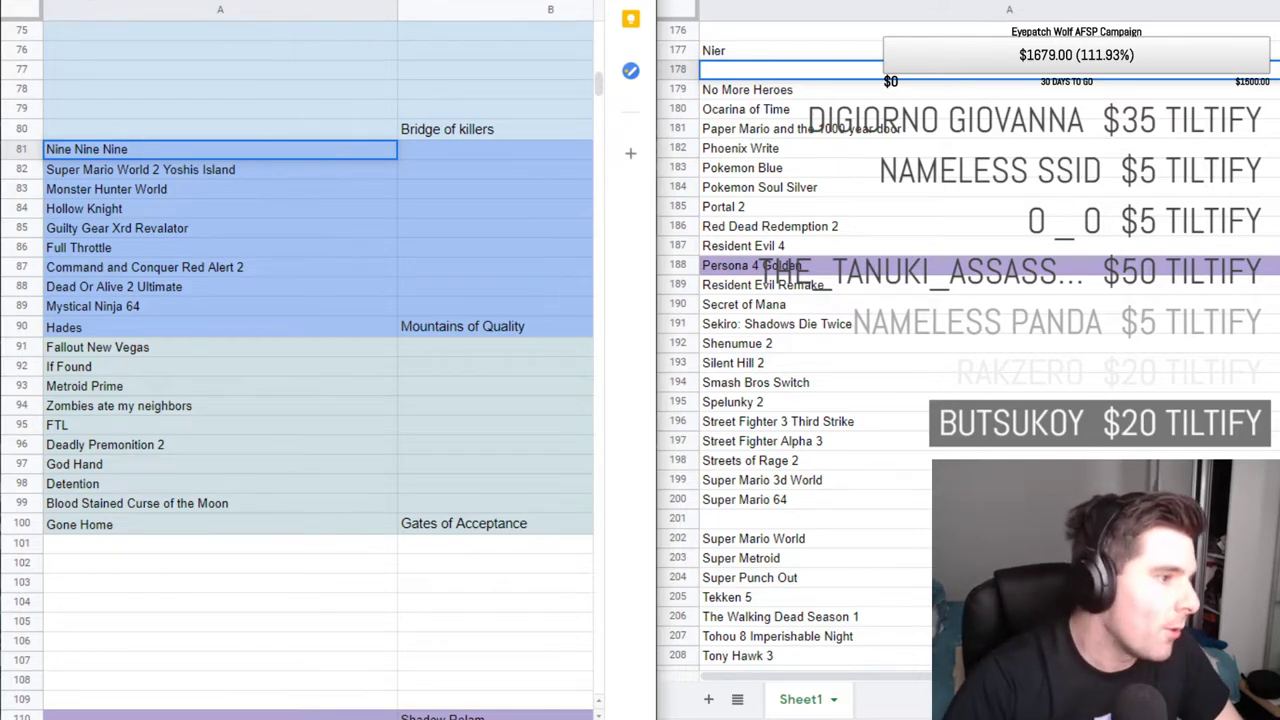
Review the ranking tiers from Bridge of killers through Mountains of Quality and Gates of Acceptance down to Shadow Relam.
{"action": "left_click", "coordinate": [420, 530]}
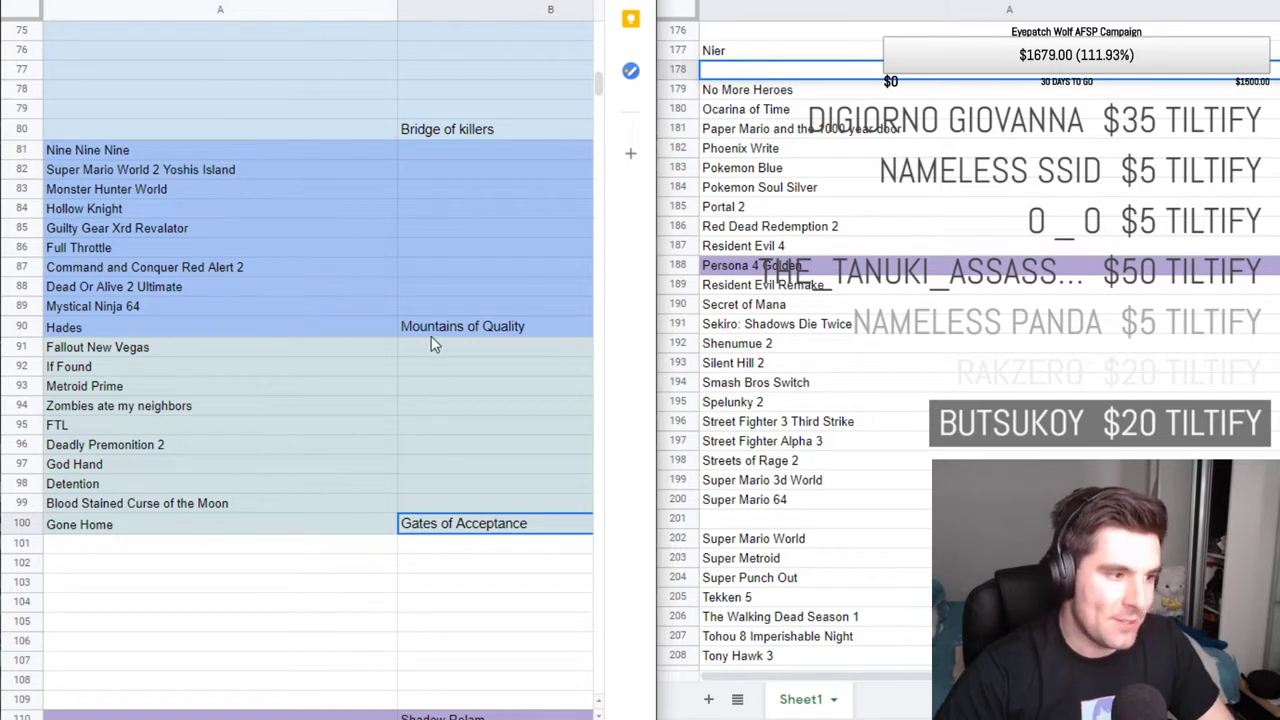
{"action": "scroll", "coordinate": [271, 365], "scroll_direction": "up", "scroll_amount": 3}
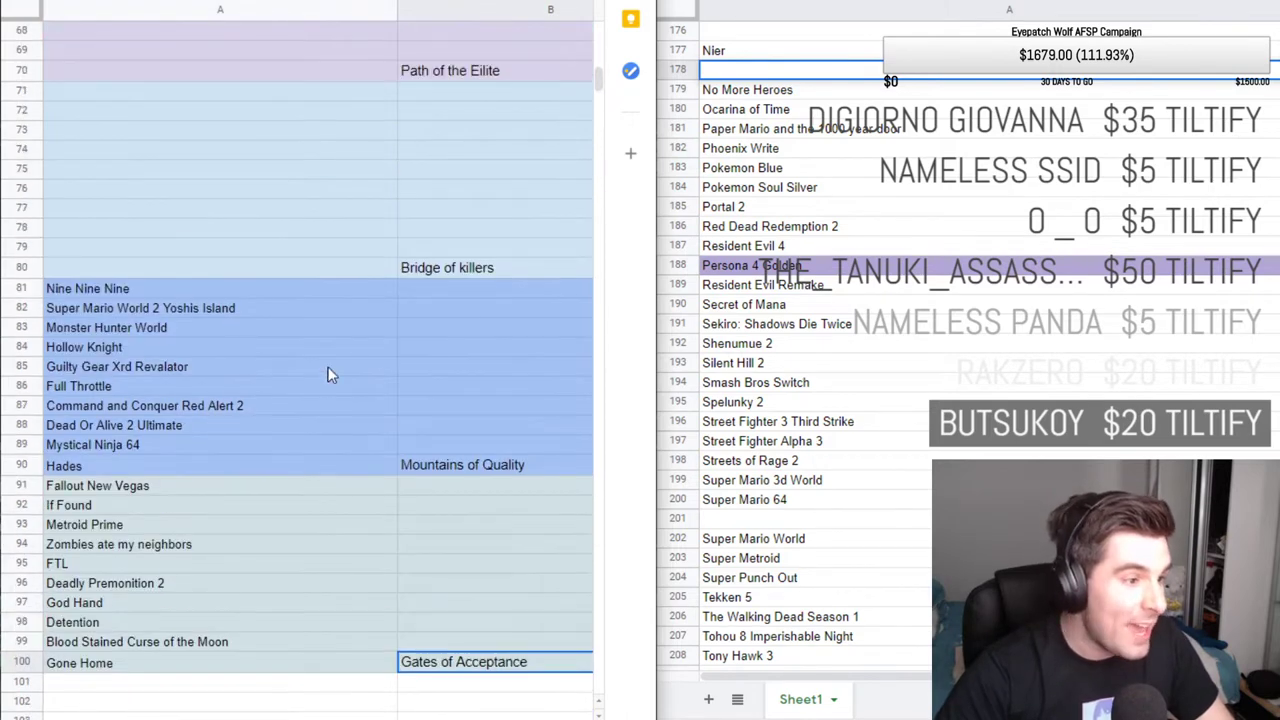
{"action": "left_click", "coordinate": [320, 271]}
{"action": "left_click", "coordinate": [421, 271]}
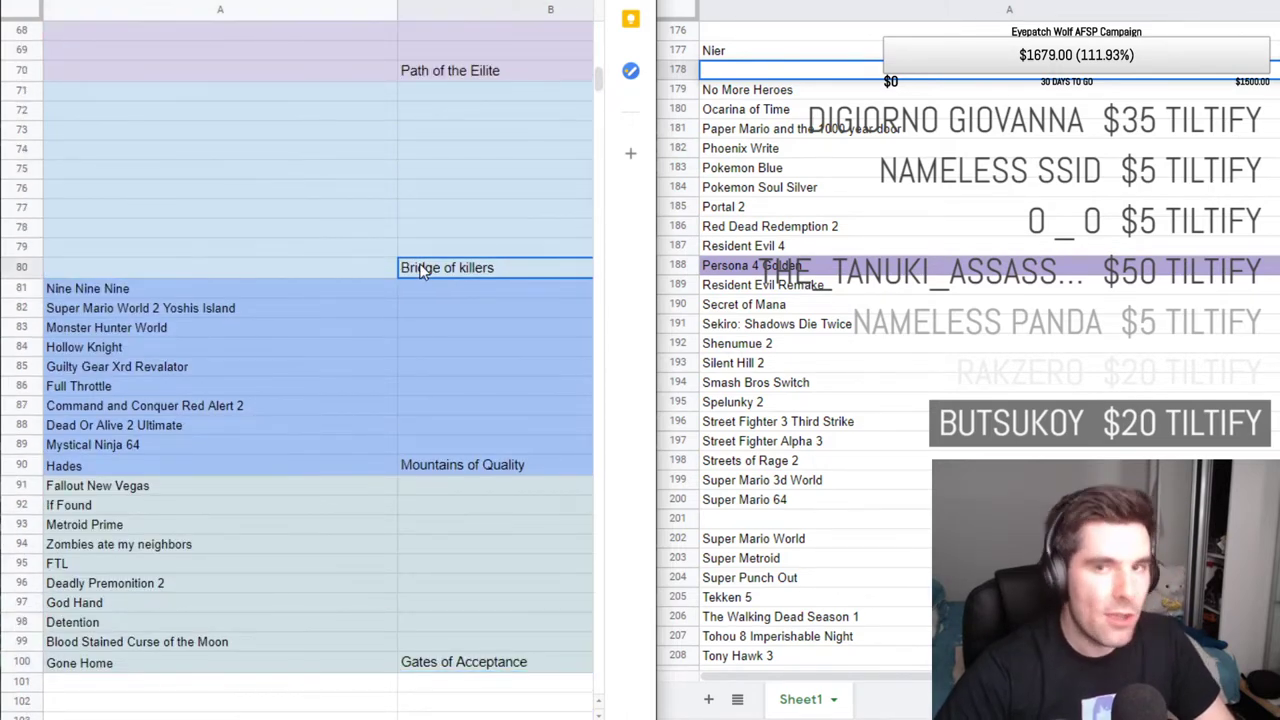
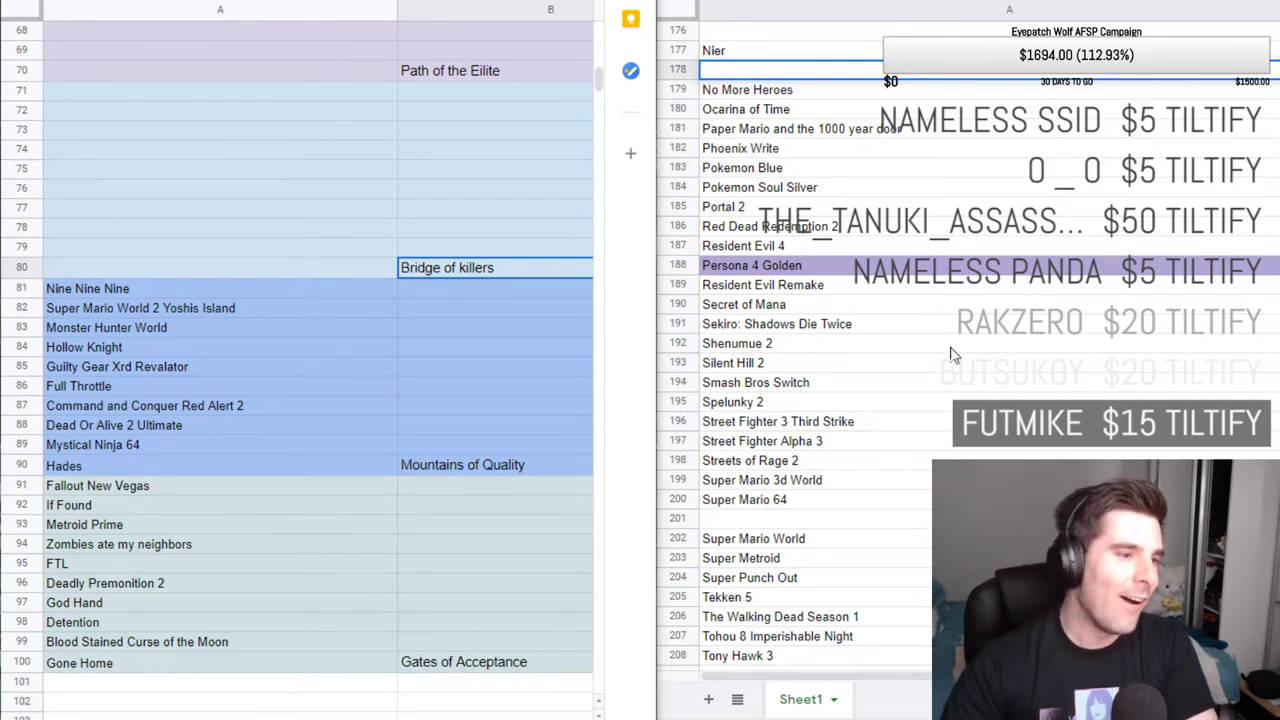
{"action": "left_click", "coordinate": [473, 331]}
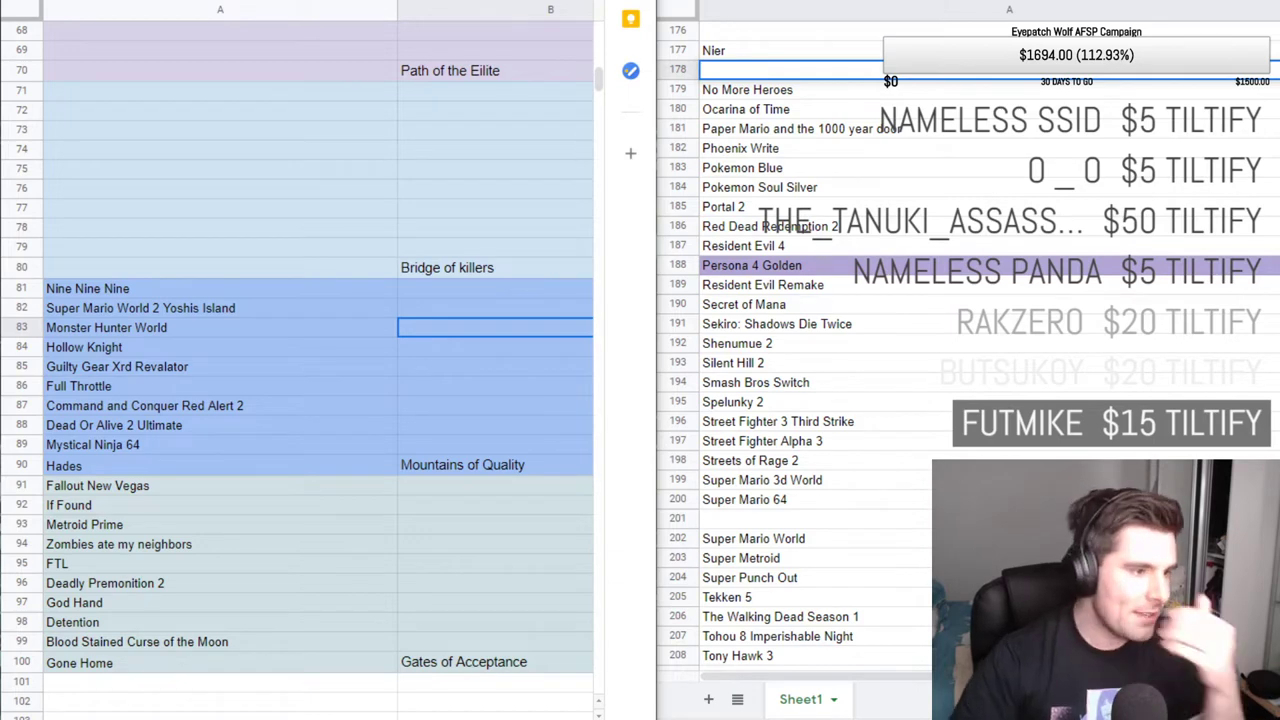
{"action": "scroll", "coordinate": [403, 360], "scroll_direction": "down", "scroll_amount": 1}
{"action": "scroll", "coordinate": [405, 361], "scroll_direction": "down", "scroll_amount": 12}
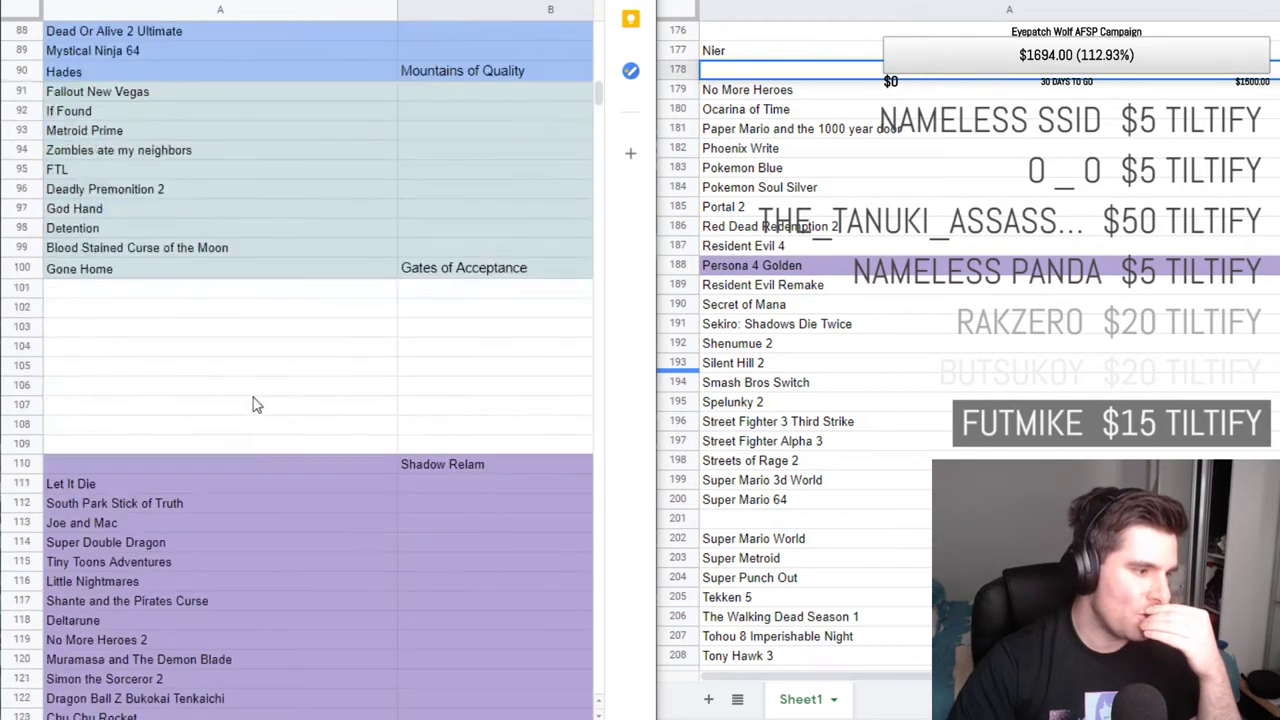
Add YAKUZA 7 to the Dead Zone in cell A178, directly below CRASH BANDICOOT.
{"action": "scroll", "coordinate": [243, 400], "scroll_direction": "down", "scroll_amount": 3}
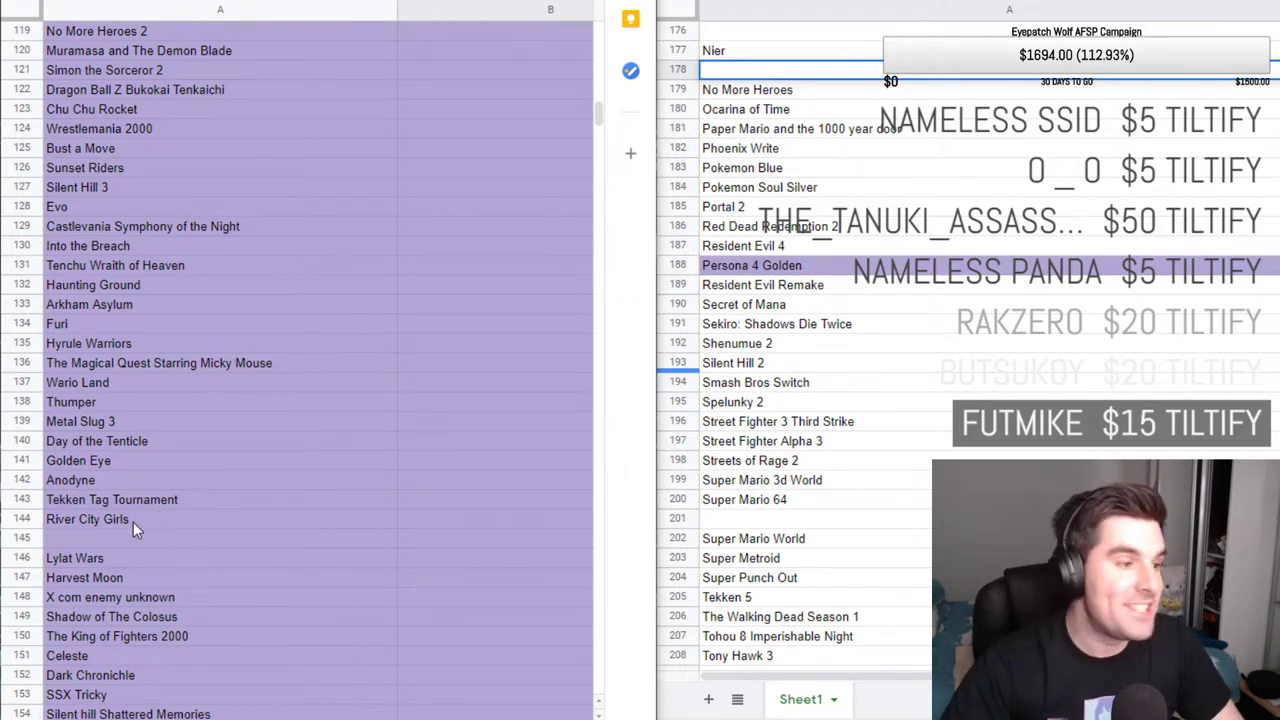
{"action": "scroll", "coordinate": [177, 507], "scroll_direction": "down", "scroll_amount": 8}
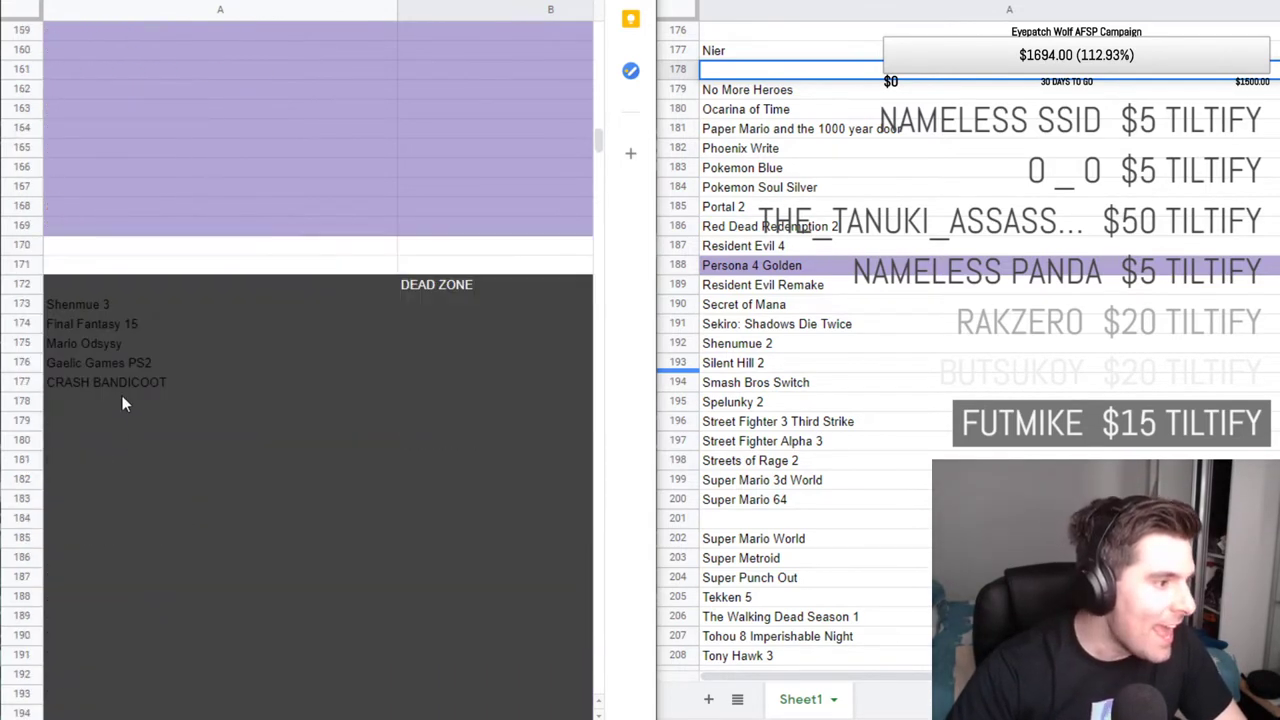
{"action": "left_click", "coordinate": [122, 400]}
{"action": "type", "text": "YA"}
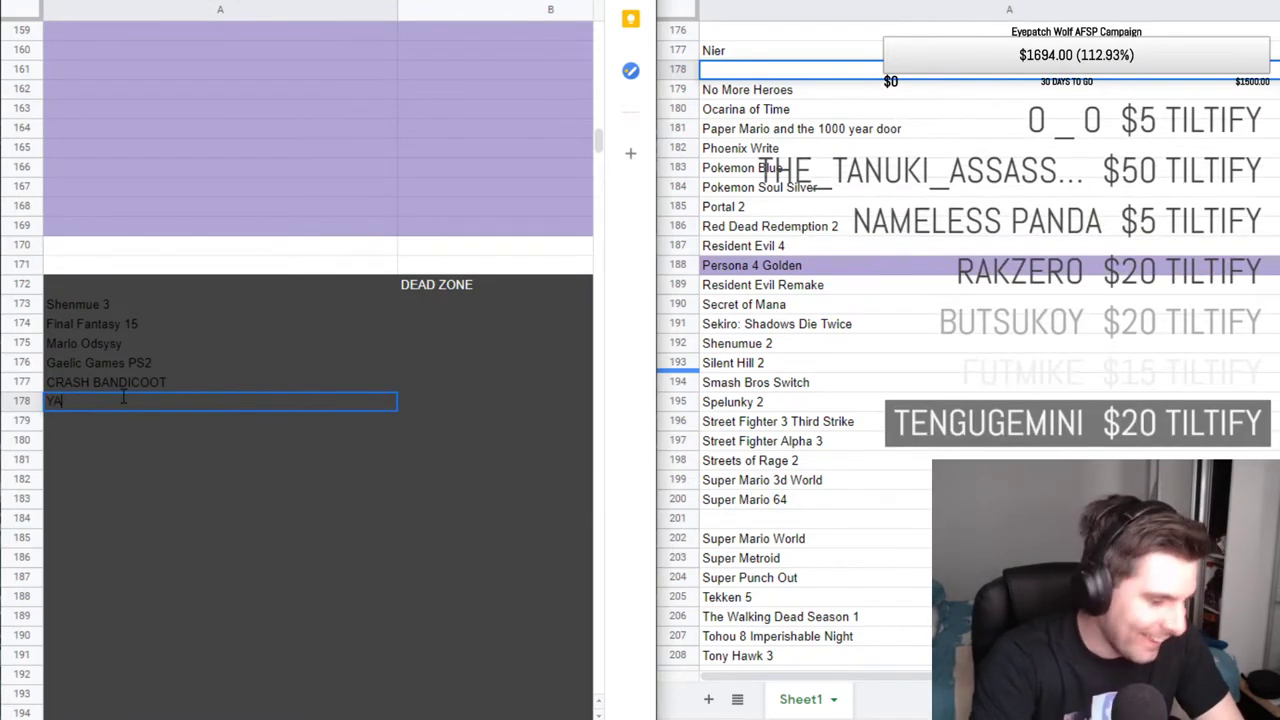
{"action": "type", "text": "KUZA 7"}
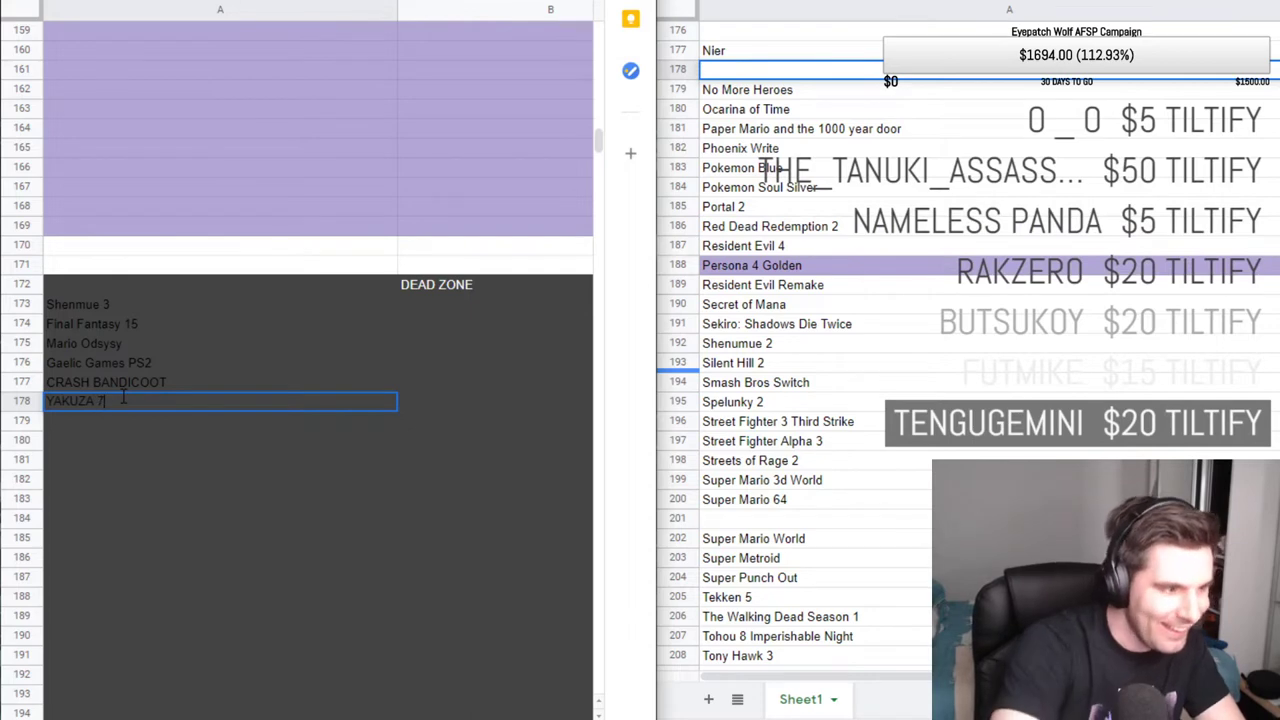
{"action": "left_click", "coordinate": [240, 545]}
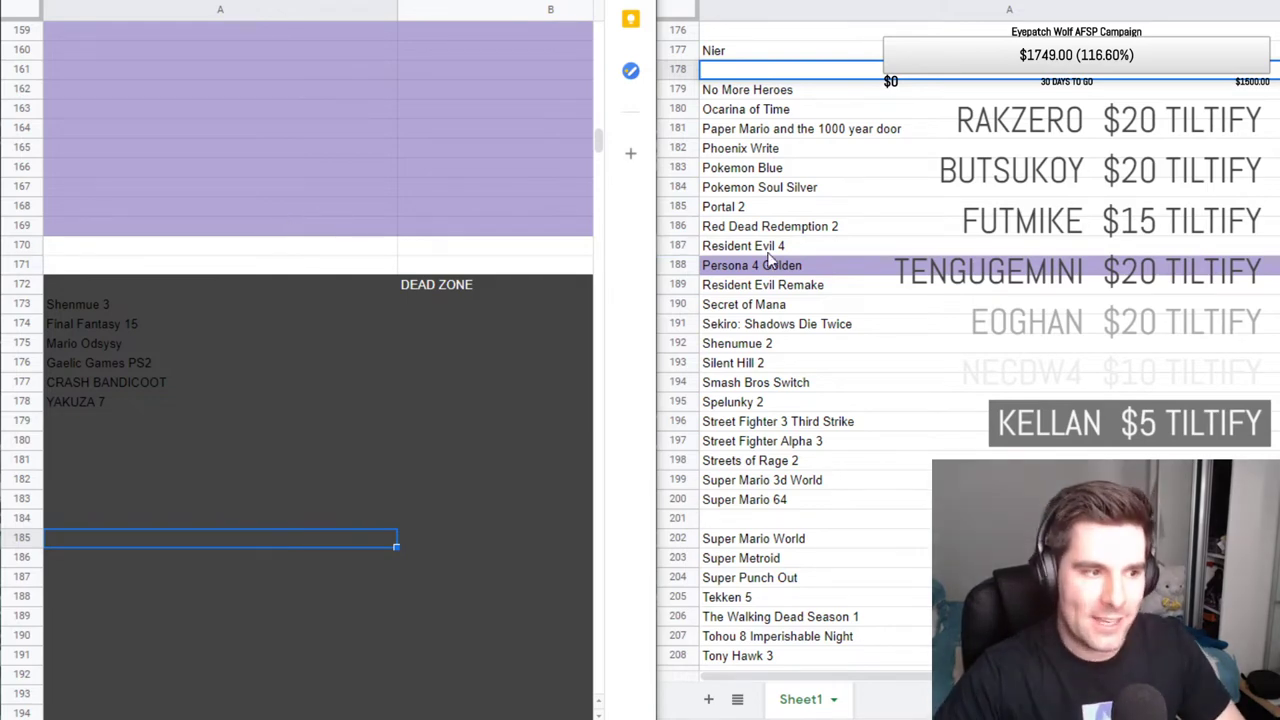
Select the empty ranking cell A80 in the Bridge of killers tier, directly above Nine Nine Nine.
{"action": "scroll", "coordinate": [338, 203], "scroll_direction": "up", "scroll_amount": 7}
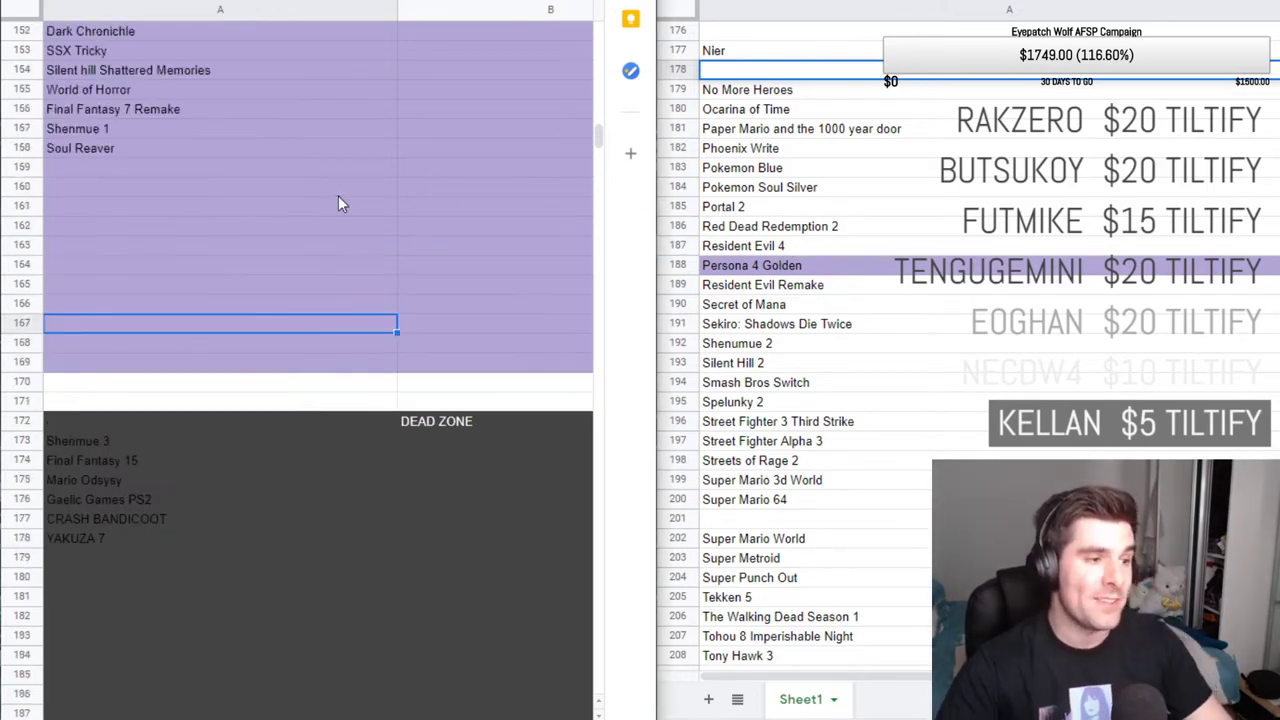
{"action": "scroll", "coordinate": [334, 205], "scroll_direction": "up", "scroll_amount": 10}
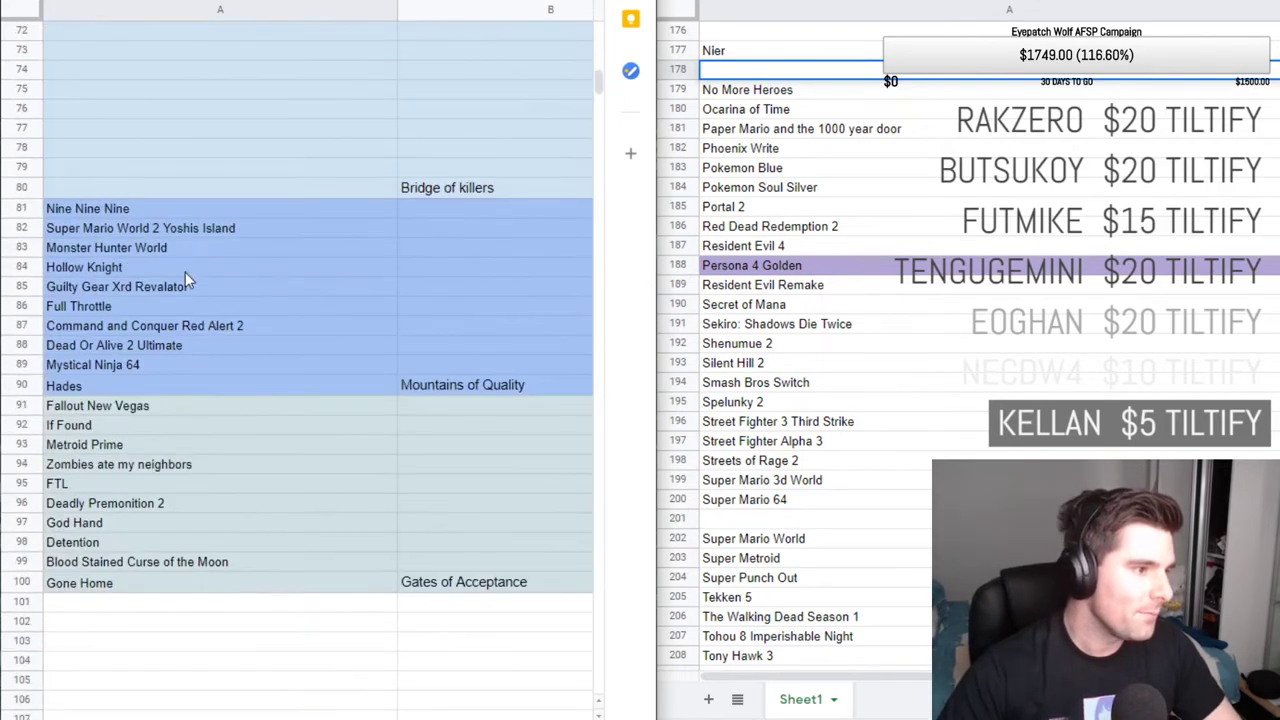
{"action": "scroll", "coordinate": [150, 260], "scroll_direction": "up", "scroll_amount": 1}
{"action": "left_click", "coordinate": [100, 228]}
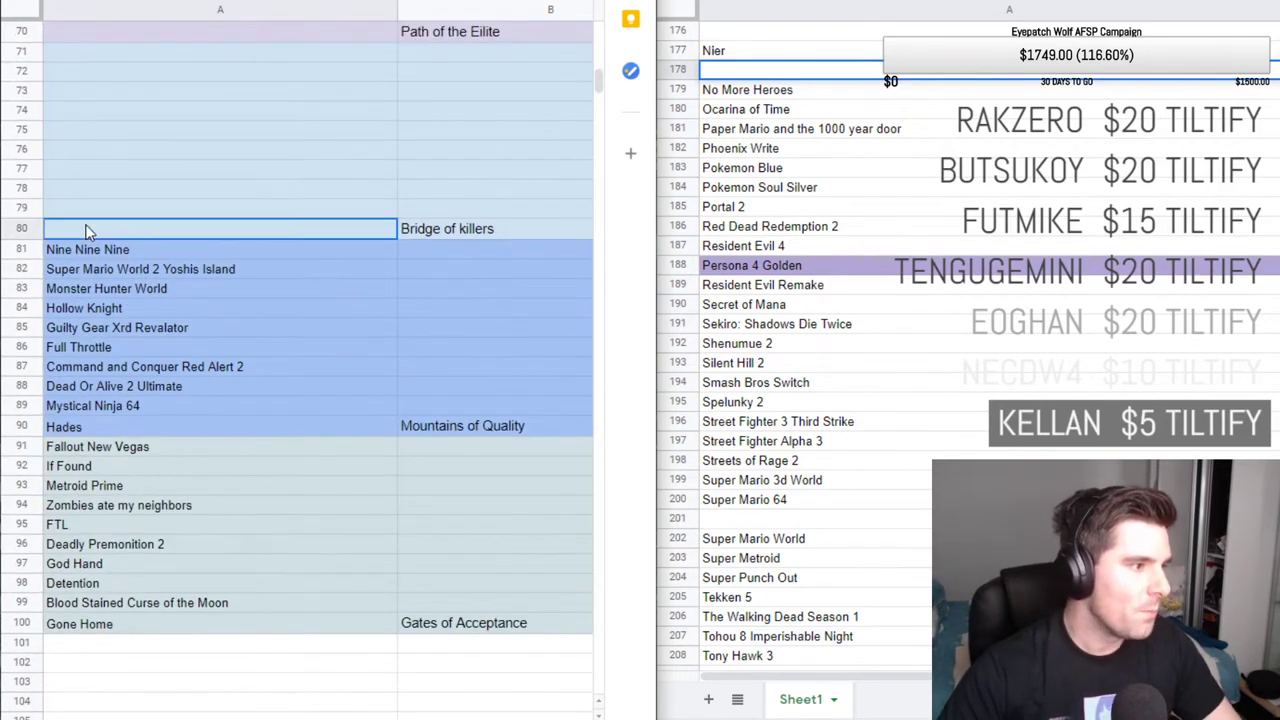
{"action": "scroll", "coordinate": [184, 285], "scroll_direction": "up", "scroll_amount": 1}
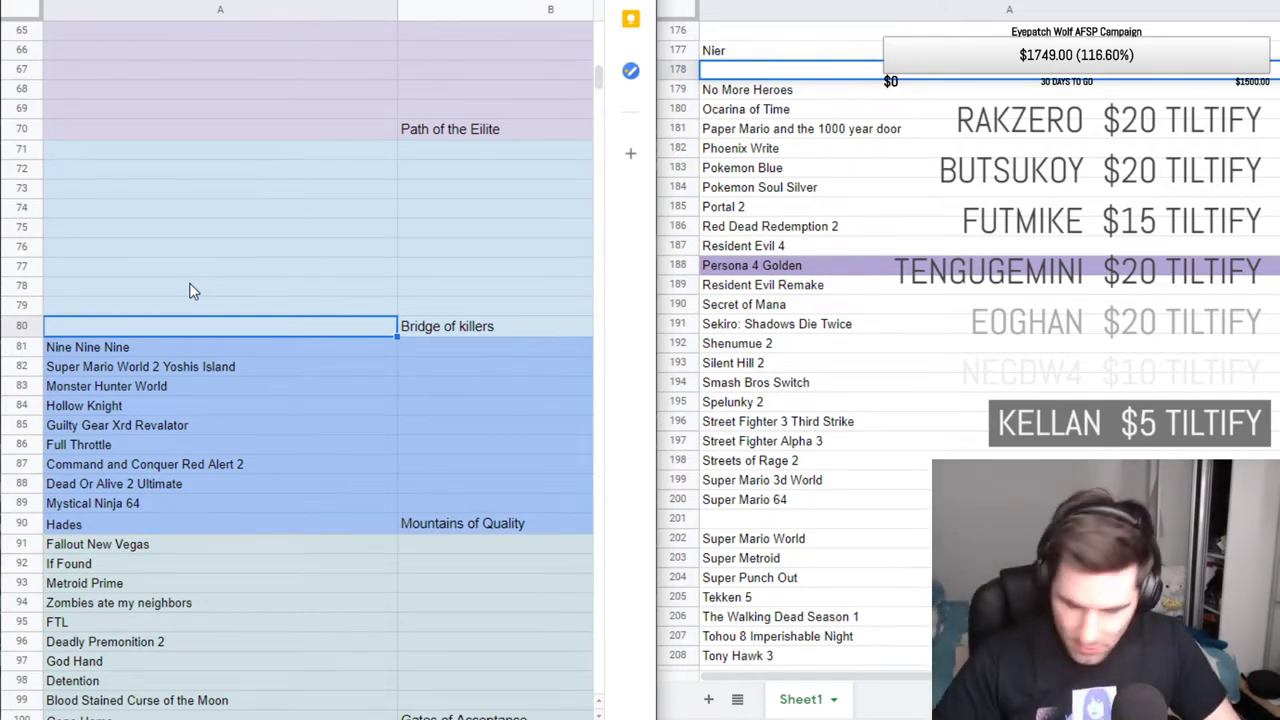
{"action": "scroll", "coordinate": [346, 311], "scroll_direction": "down", "scroll_amount": 1}
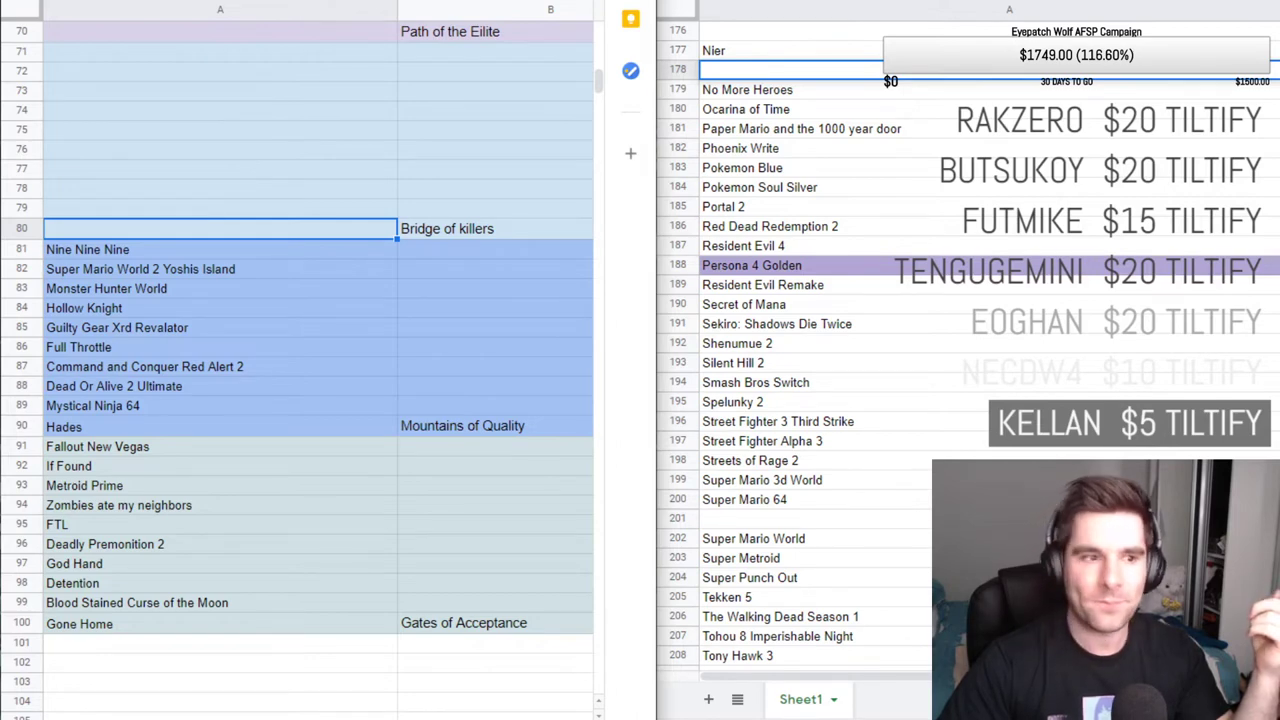
Look back up through the unranked games from Shenumue 2 to Banjo Kazooie for a game to place.
{"action": "left_click", "coordinate": [977, 345]}
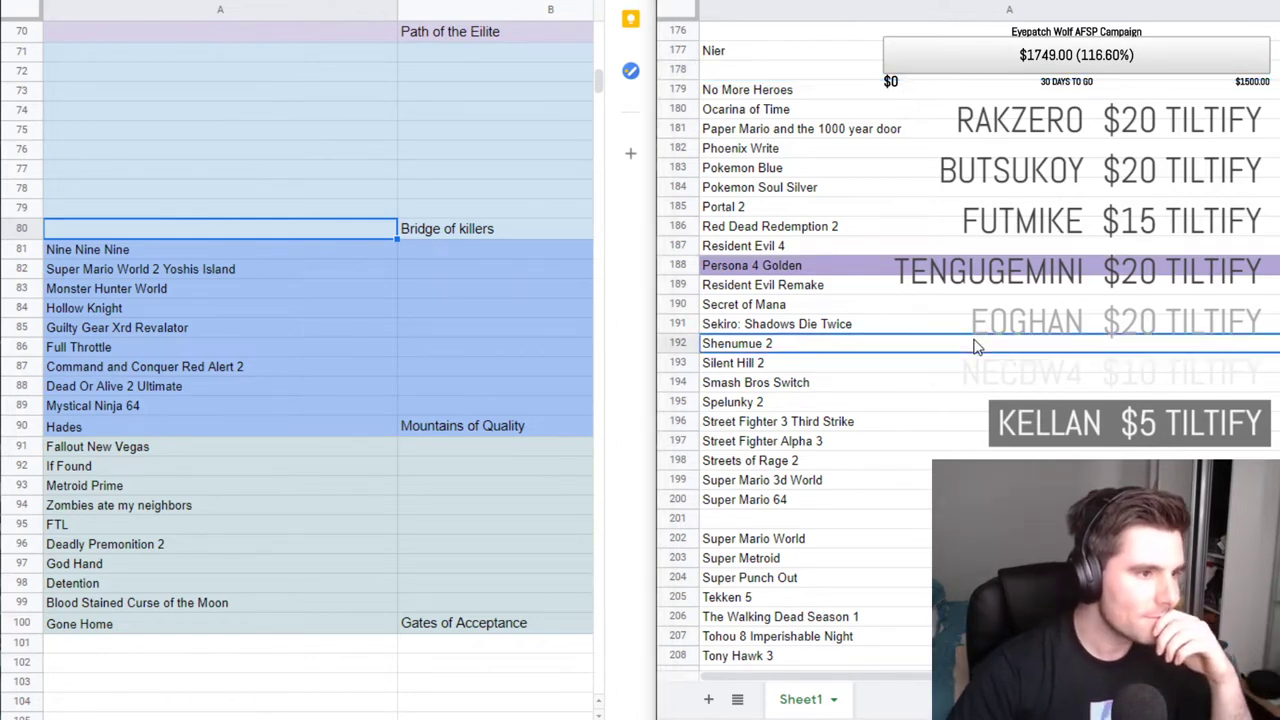
{"action": "key", "text": "Up"}
{"action": "key", "text": "Up"}
{"action": "key", "text": "Up"}
{"action": "key", "text": "Up"}
{"action": "key", "text": "Up"}
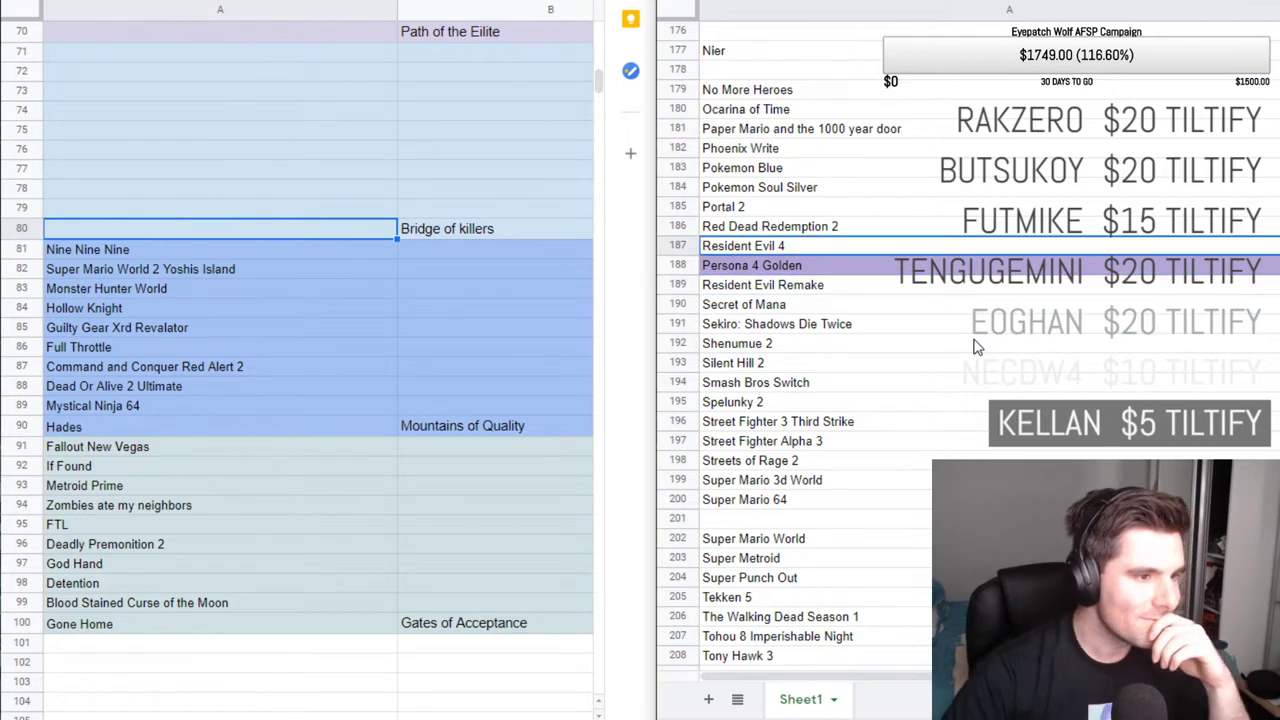
{"action": "scroll", "coordinate": [977, 345], "scroll_direction": "up", "scroll_amount": 2}
{"action": "scroll", "coordinate": [977, 345], "scroll_direction": "up", "scroll_amount": 2}
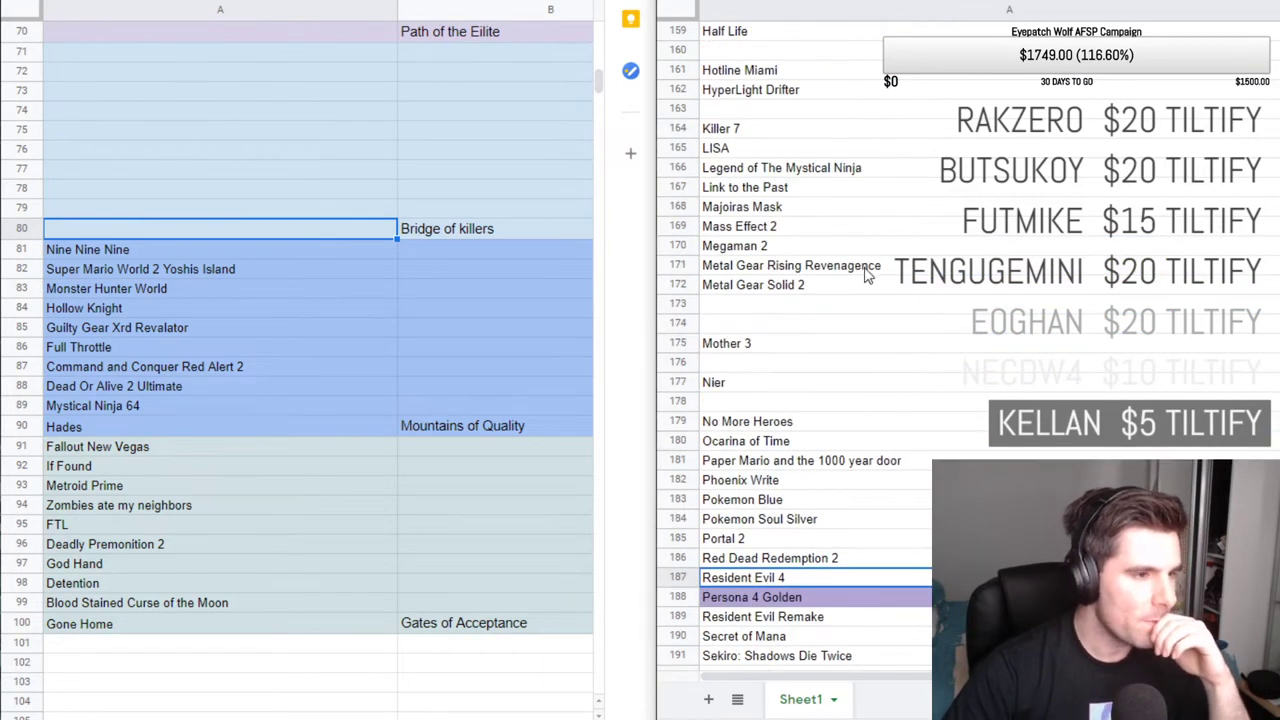
{"action": "scroll", "coordinate": [866, 276], "scroll_direction": "up", "scroll_amount": 3}
{"action": "scroll", "coordinate": [816, 288], "scroll_direction": "up", "scroll_amount": 5}
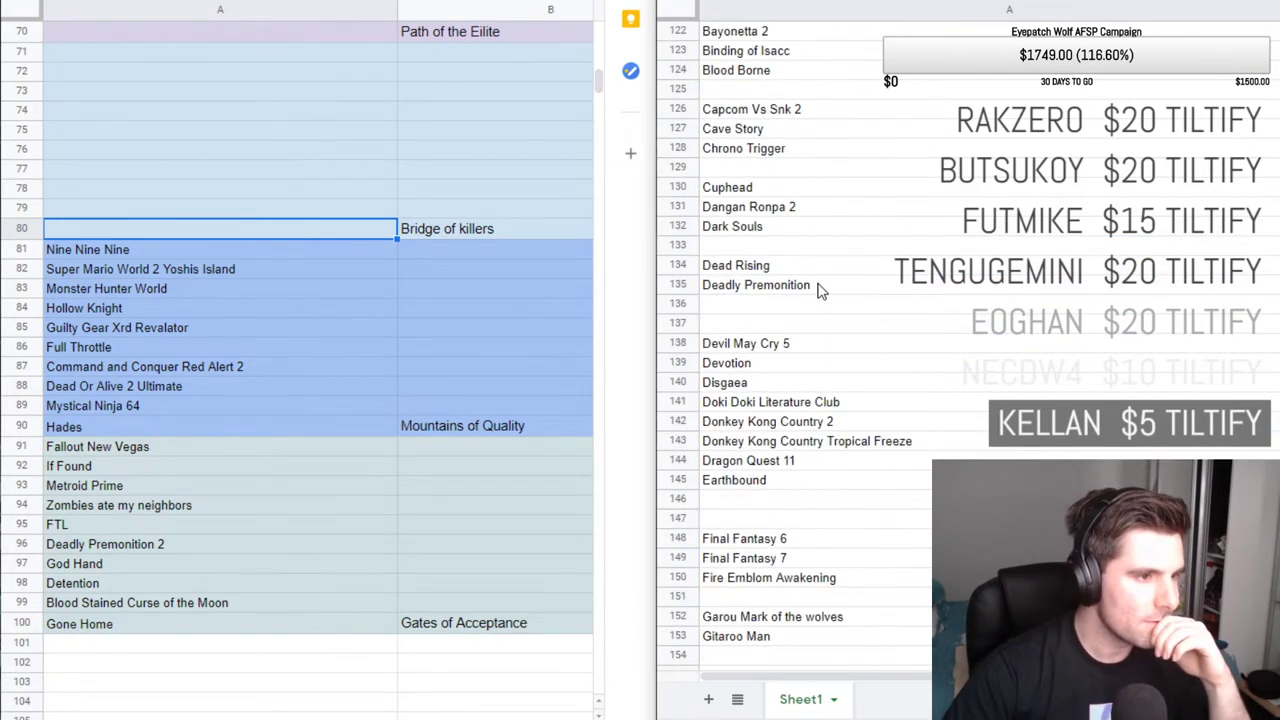
{"action": "scroll", "coordinate": [818, 289], "scroll_direction": "up", "scroll_amount": 2}
{"action": "left_click", "coordinate": [831, 208]}
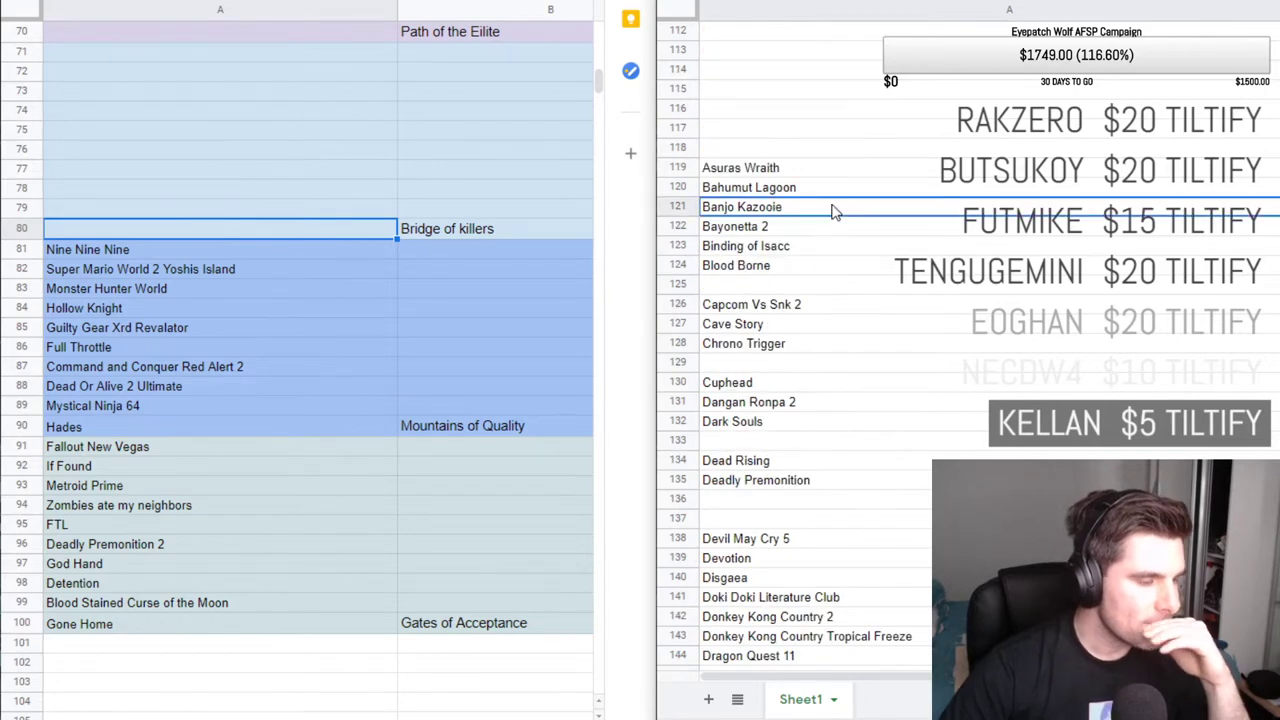
Examine the unranked games one by one from Asuras Wraith to the end of the list, weighing candidates for cell A80.
{"action": "left_click", "coordinate": [865, 172]}
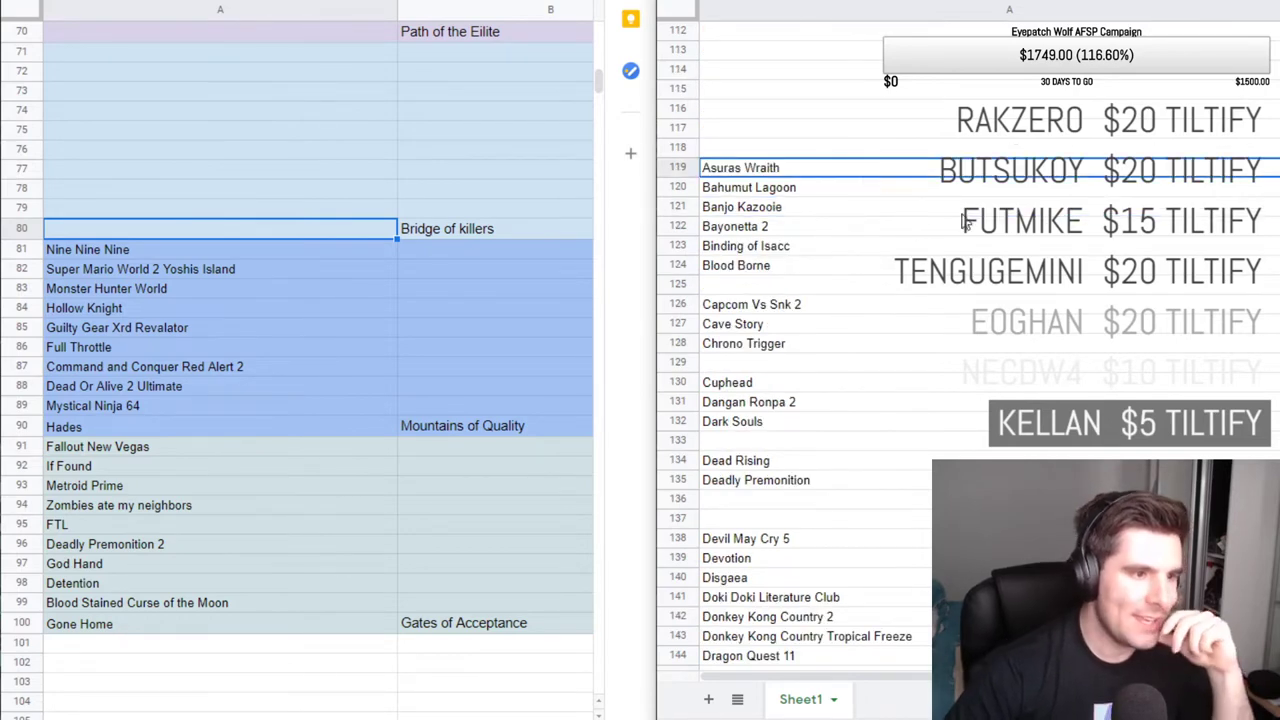
{"action": "key", "text": "Down"}
{"action": "key", "text": "Down"}
{"action": "key", "text": "Down"}
{"action": "key", "text": "Down"}
{"action": "key", "text": "Down"}
{"action": "key", "text": "Down"}
{"action": "key", "text": "Down"}
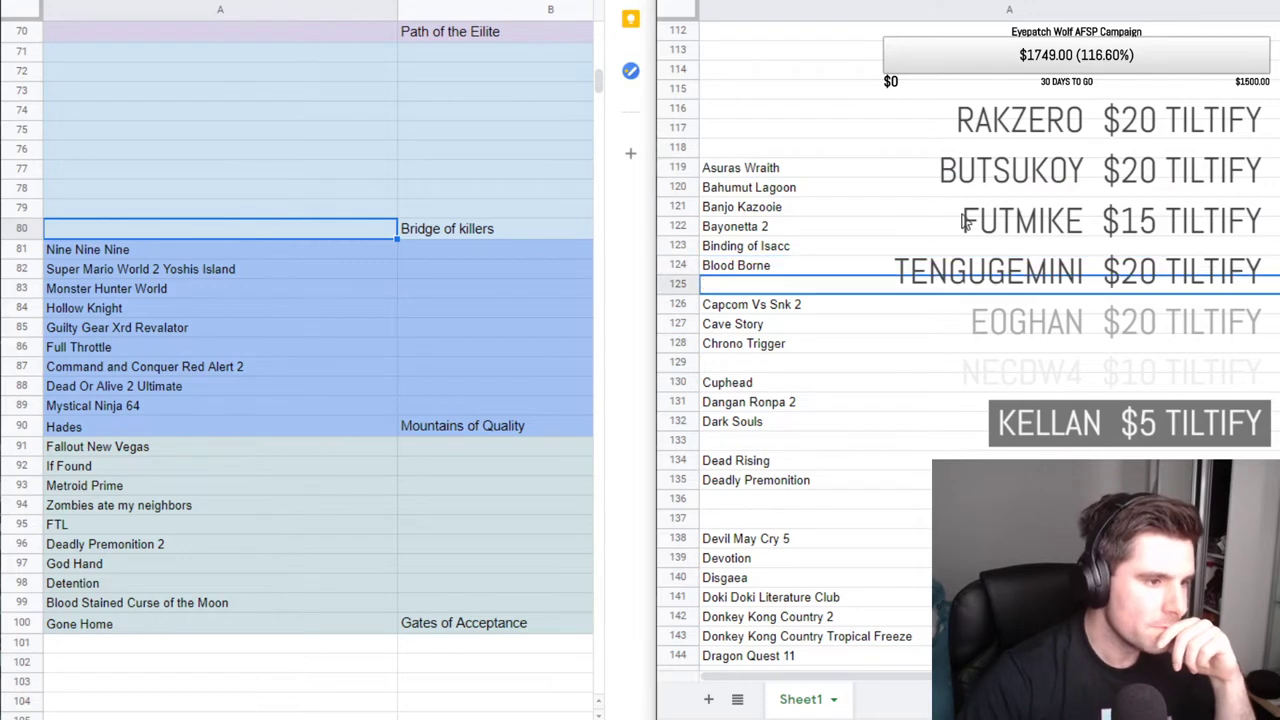
{"action": "key", "text": "Down"}
{"action": "key", "text": "Down"}
{"action": "key", "text": "Down"}
{"action": "key", "text": "Down"}
{"action": "key", "text": "Down"}
{"action": "key", "text": "Down"}
{"action": "key", "text": "Down"}
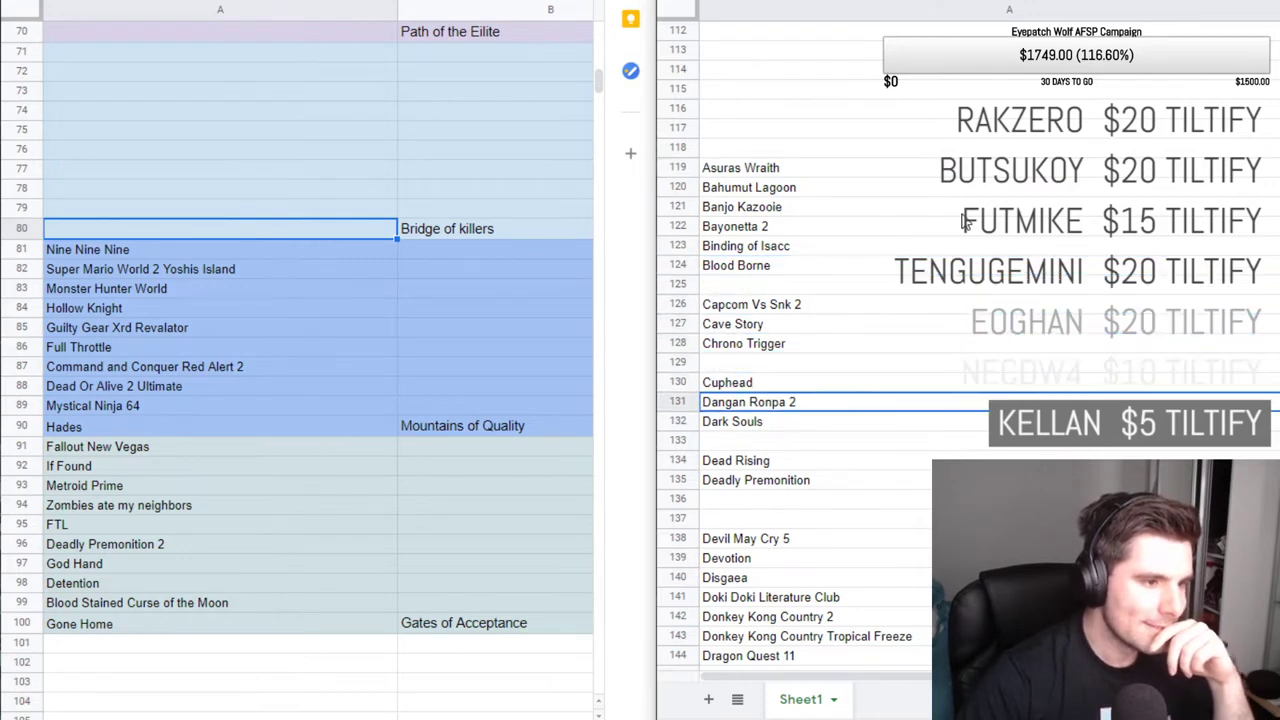
{"action": "key", "text": "Down"}
{"action": "key", "text": "Down"}
{"action": "key", "text": "Down"}
{"action": "key", "text": "Down"}
{"action": "key", "text": "Down"}
{"action": "key", "text": "Down"}
{"action": "key", "text": "Down"}
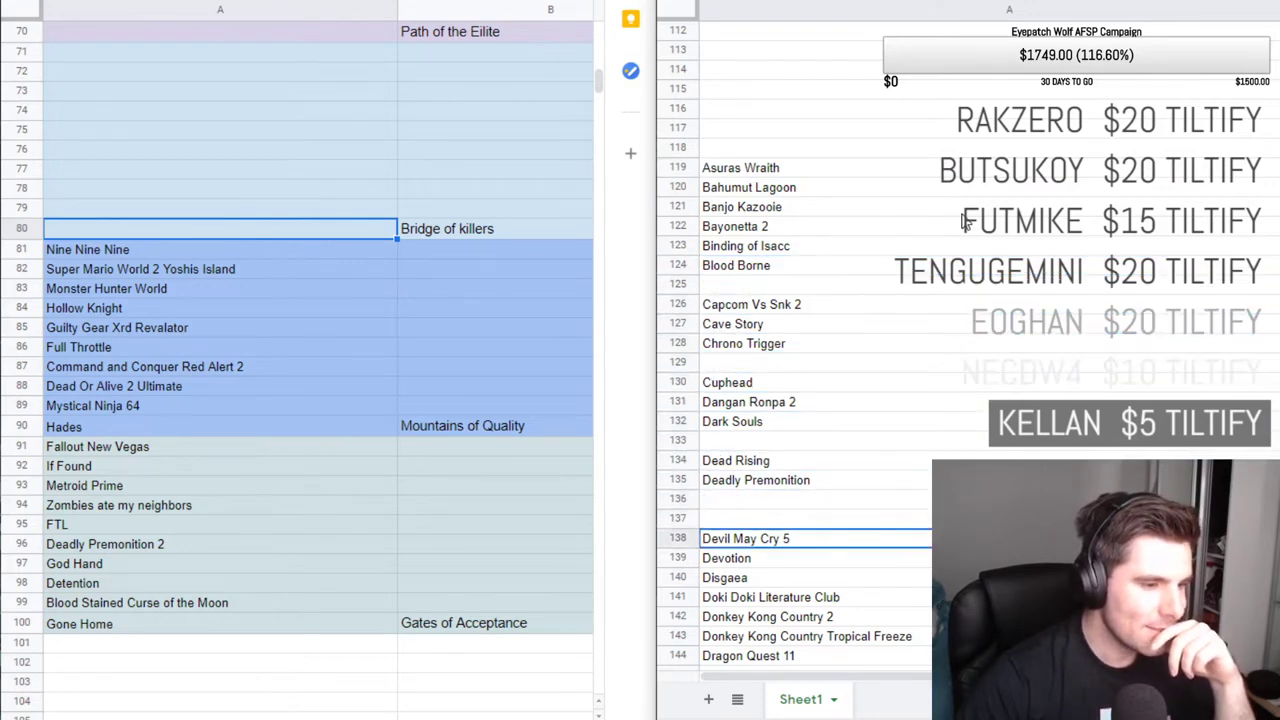
{"action": "key", "text": "Down"}
{"action": "key", "text": "Down"}
{"action": "key", "text": "Down"}
{"action": "key", "text": "Down"}
{"action": "key", "text": "Down"}
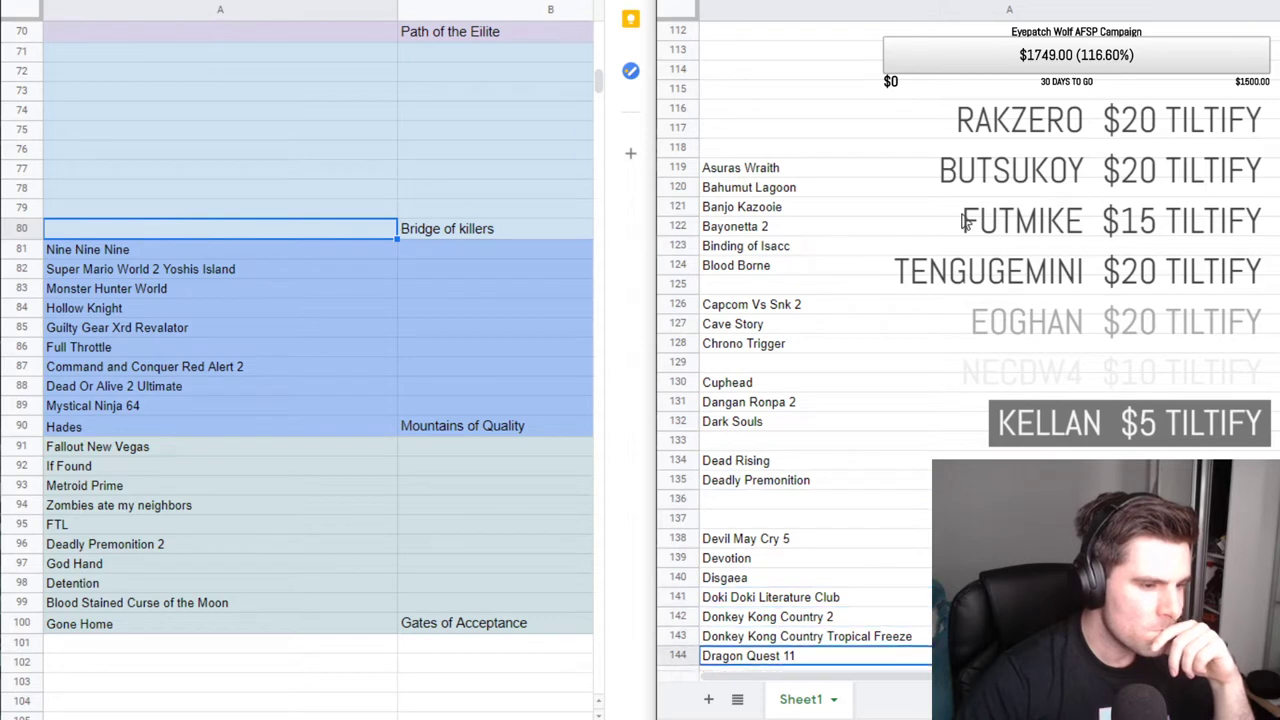
{"action": "key", "text": "Down"}
{"action": "key", "text": "Down"}
{"action": "key", "text": "Down"}
{"action": "key", "text": "Down"}
{"action": "key", "text": "Down"}
{"action": "key", "text": "Down"}
{"action": "key", "text": "Down"}
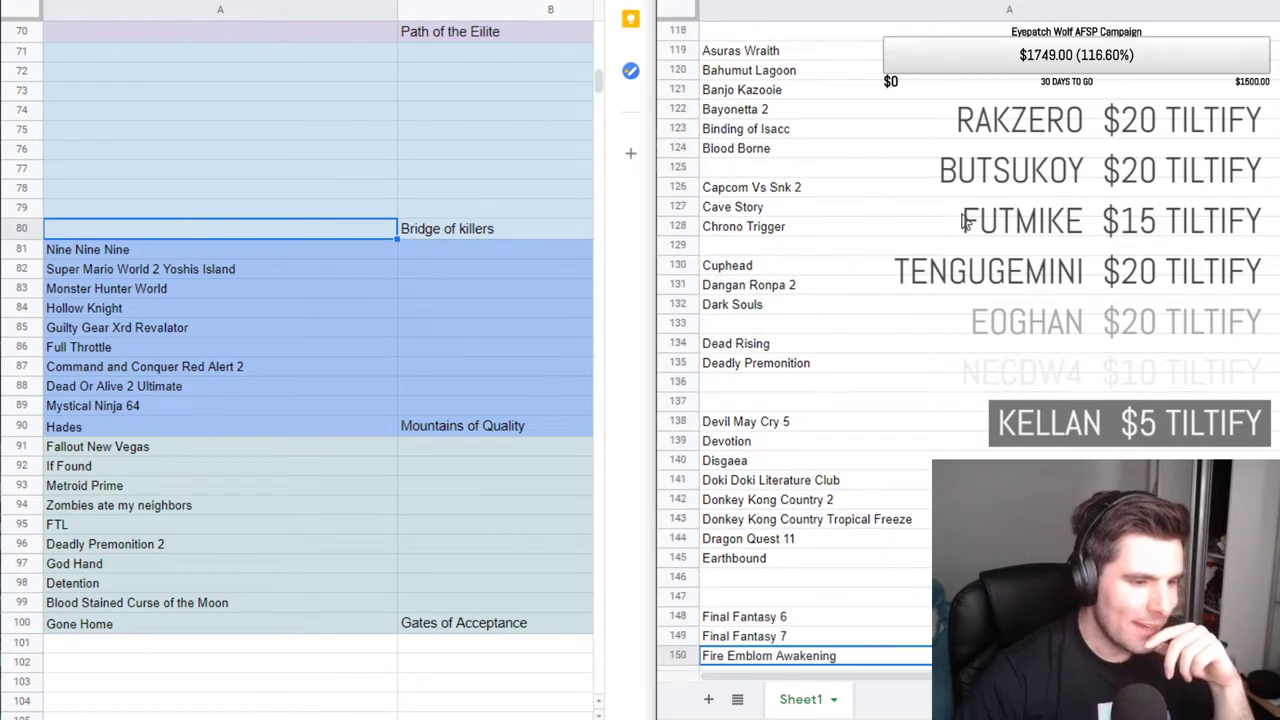
{"action": "key", "text": "Down"}
{"action": "key", "text": "Down"}
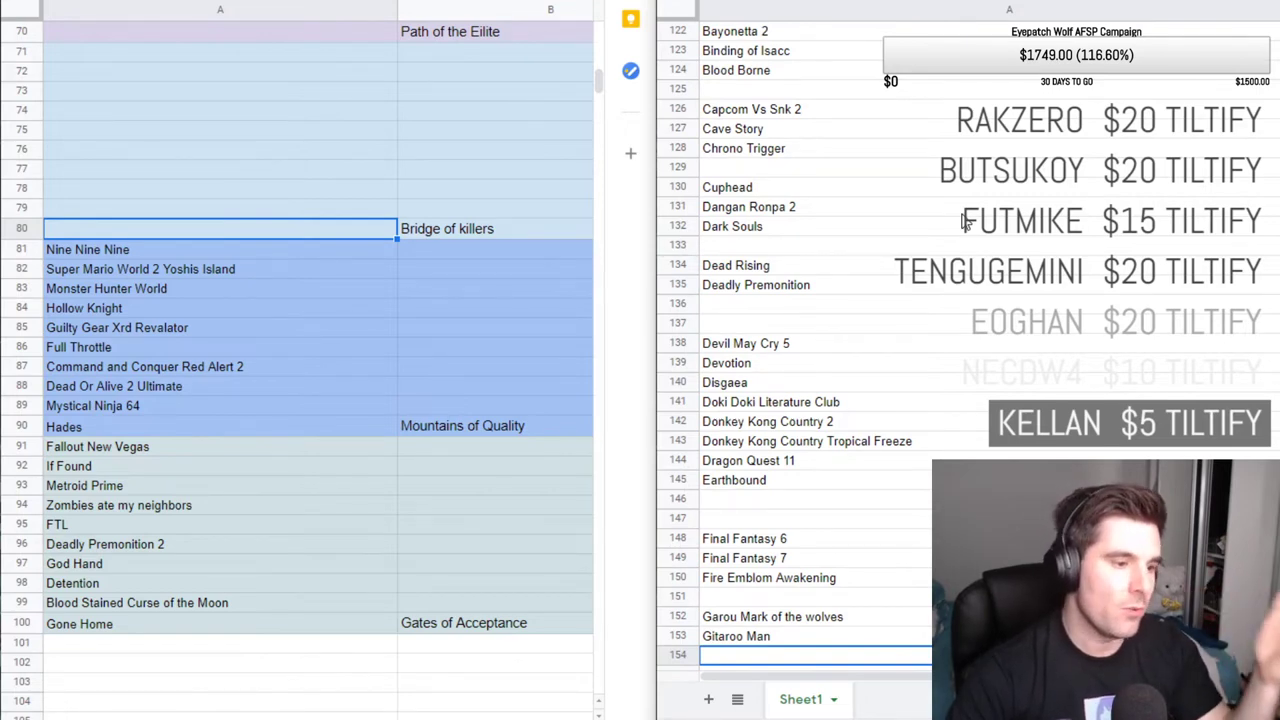
{"action": "key", "text": "Up"}
{"action": "key", "text": "Down"}
{"action": "key", "text": "Down"}
{"action": "key", "text": "Down"}
{"action": "key", "text": "Down"}
{"action": "key", "text": "Down"}
{"action": "key", "text": "Down"}
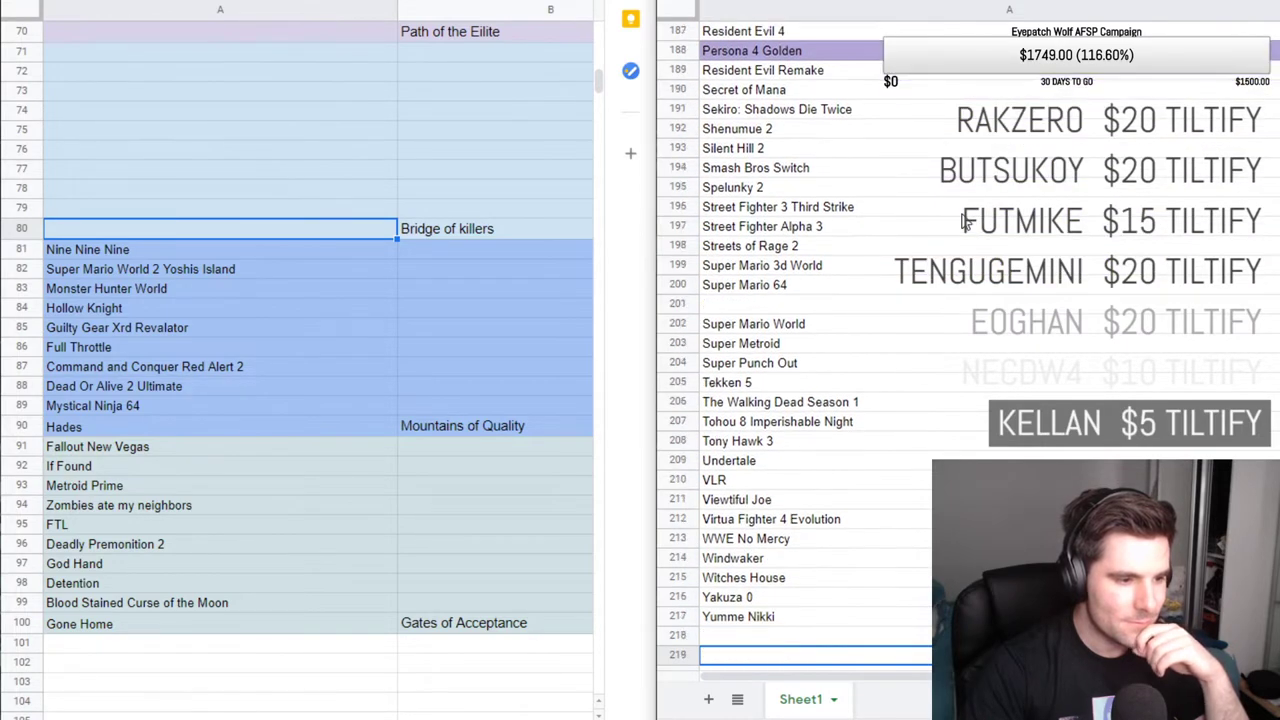
Move Fire Emblom Awakening from the unranked list to ranking cell A80, and select the empty cell A79 above it.
{"action": "scroll", "coordinate": [979, 246], "scroll_direction": "up", "scroll_amount": 5}
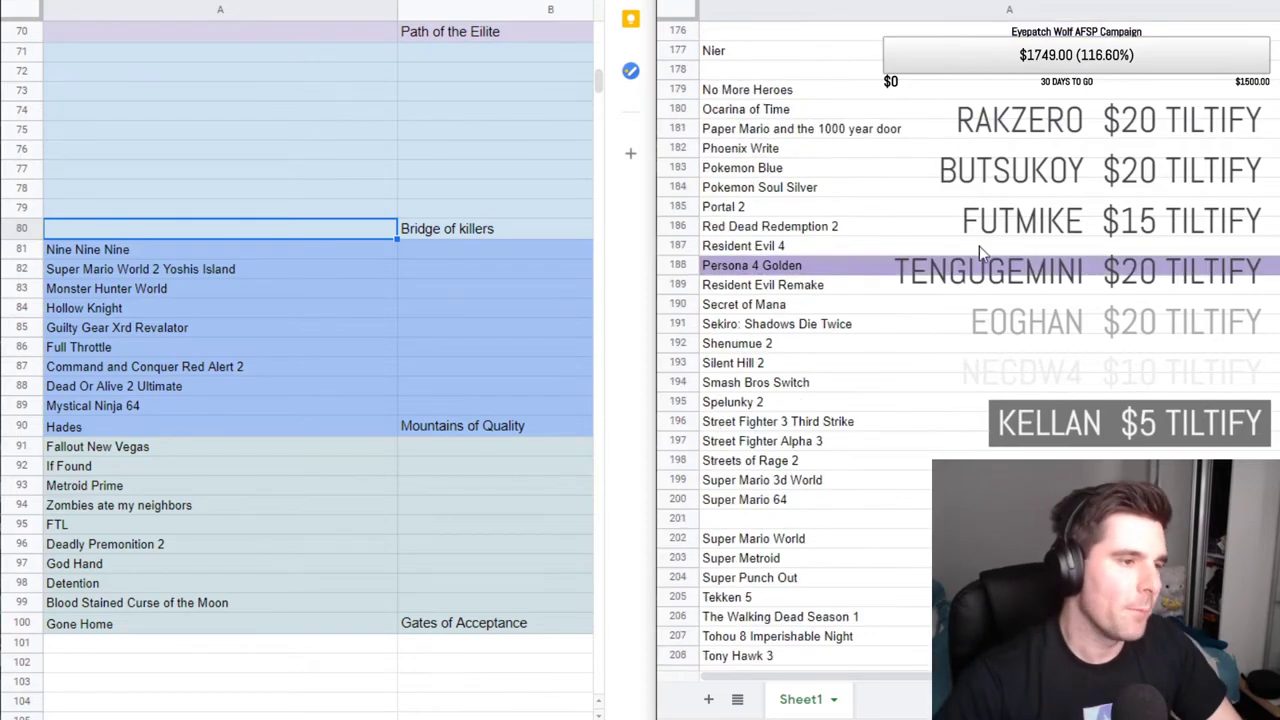
{"action": "scroll", "coordinate": [823, 286], "scroll_direction": "up", "scroll_amount": 5}
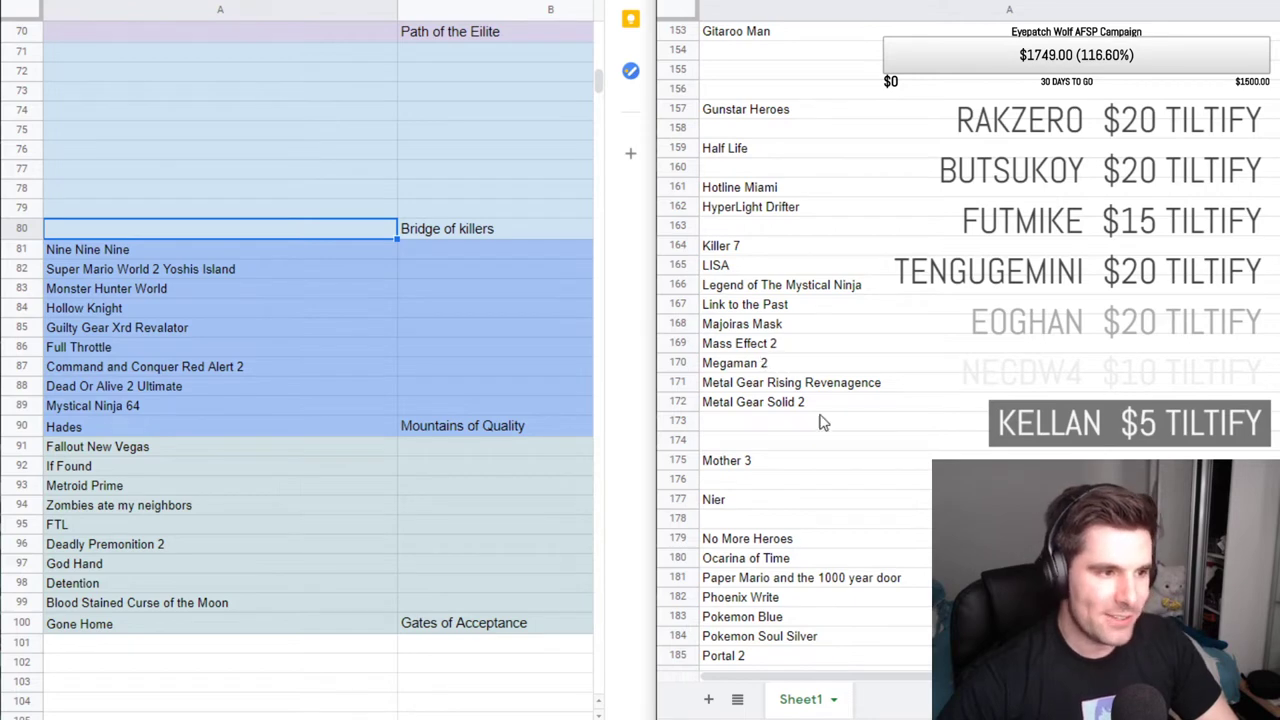
{"action": "scroll", "coordinate": [800, 341], "scroll_direction": "up", "scroll_amount": 7}
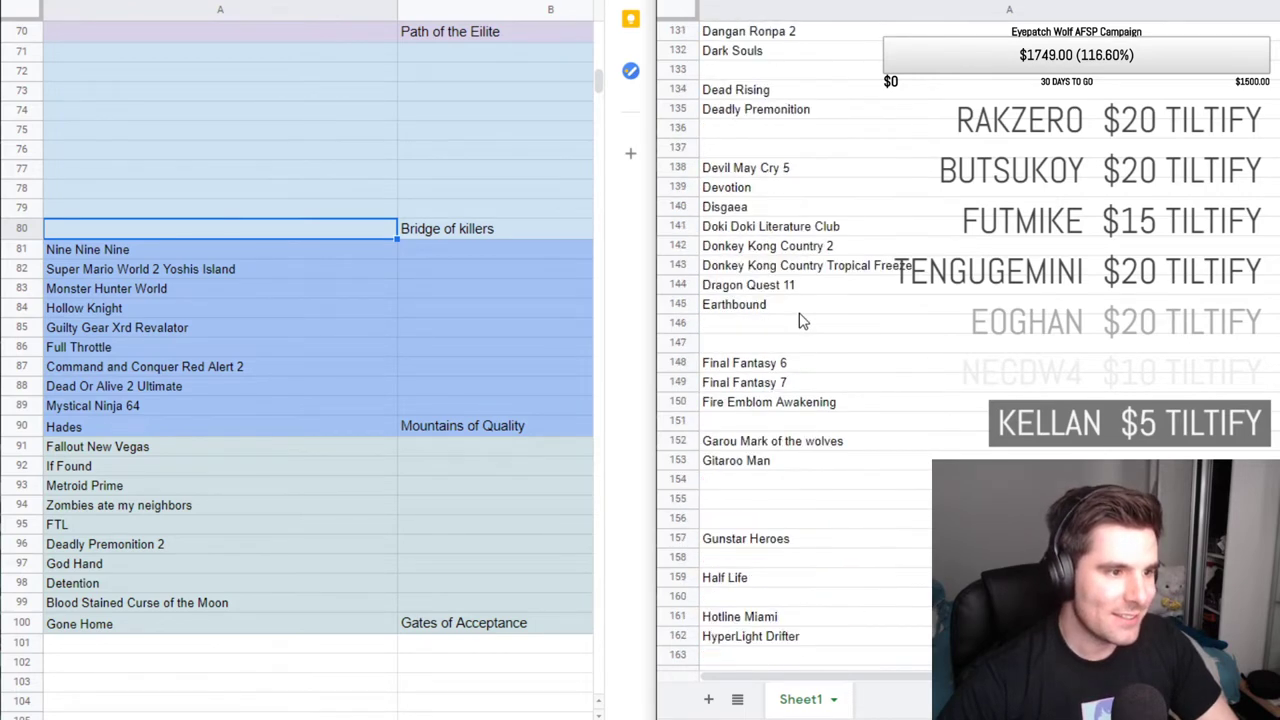
{"action": "left_click", "coordinate": [777, 408]}
{"action": "key", "text": "BackSpace"}
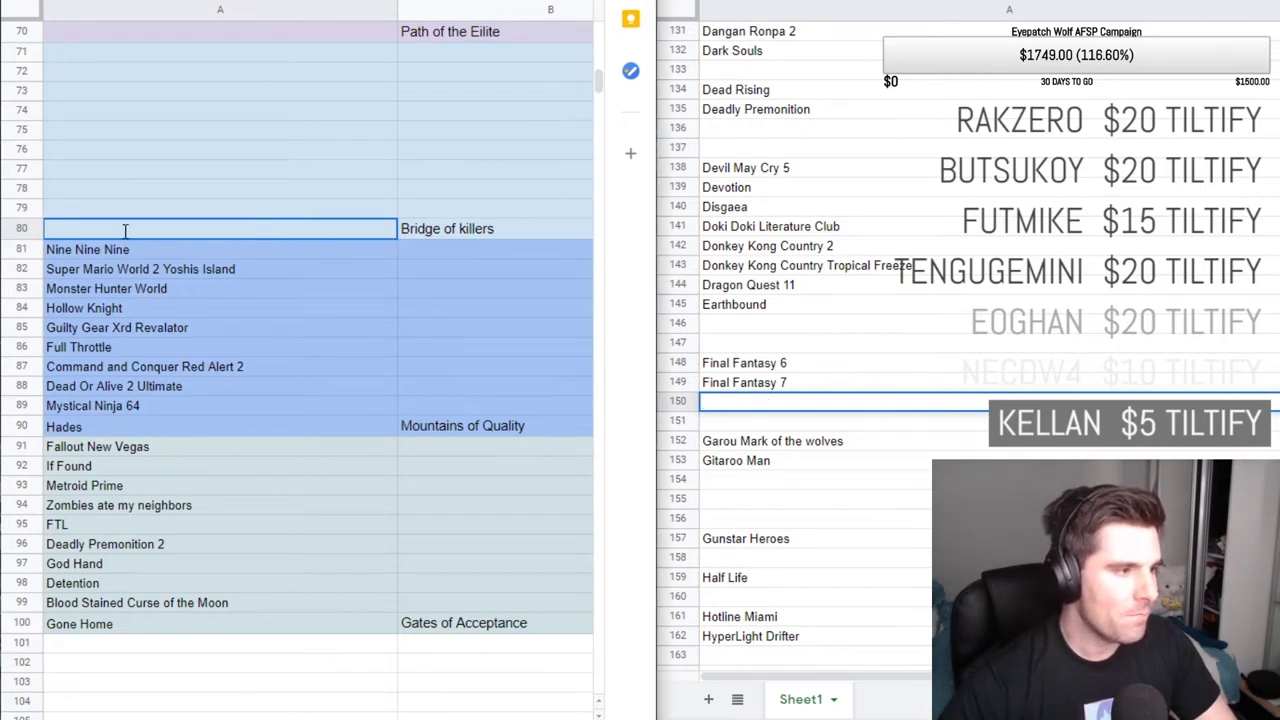
{"action": "type", "text": "Fire Emblem Awakening"}
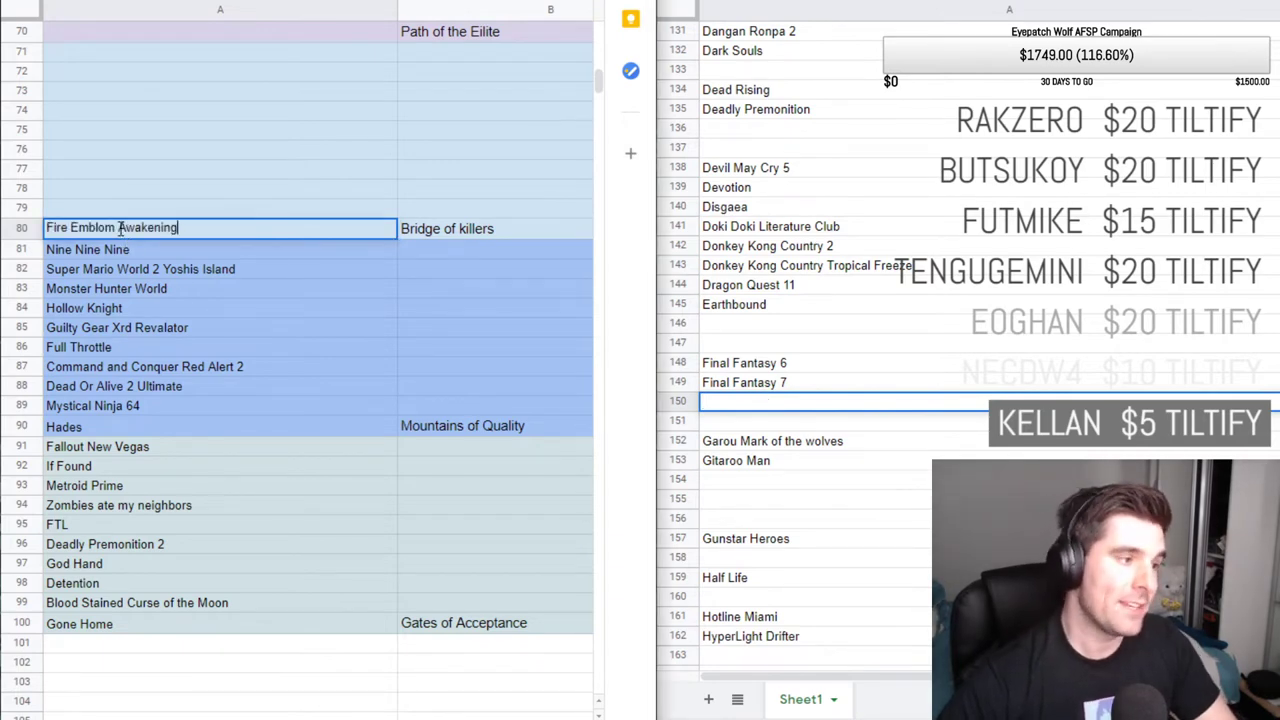
{"action": "key", "text": "Return"}
{"action": "left_click", "coordinate": [192, 236]}
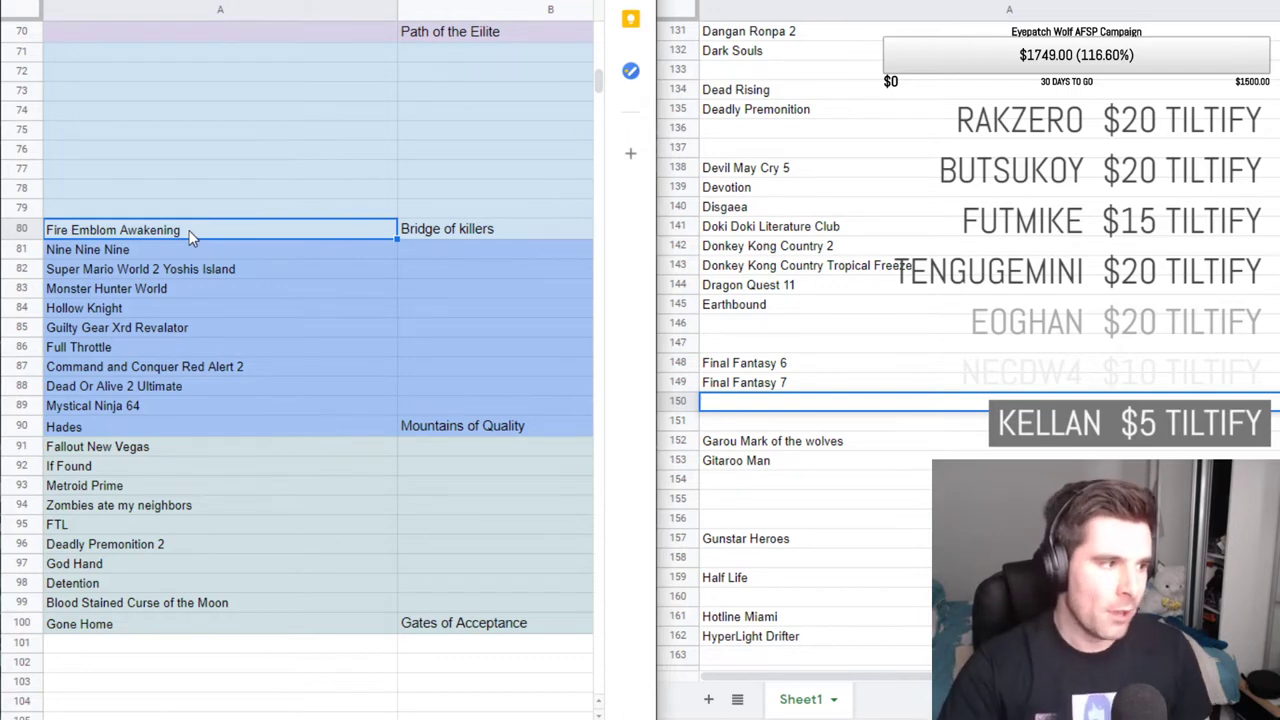
{"action": "left_click", "coordinate": [170, 210]}
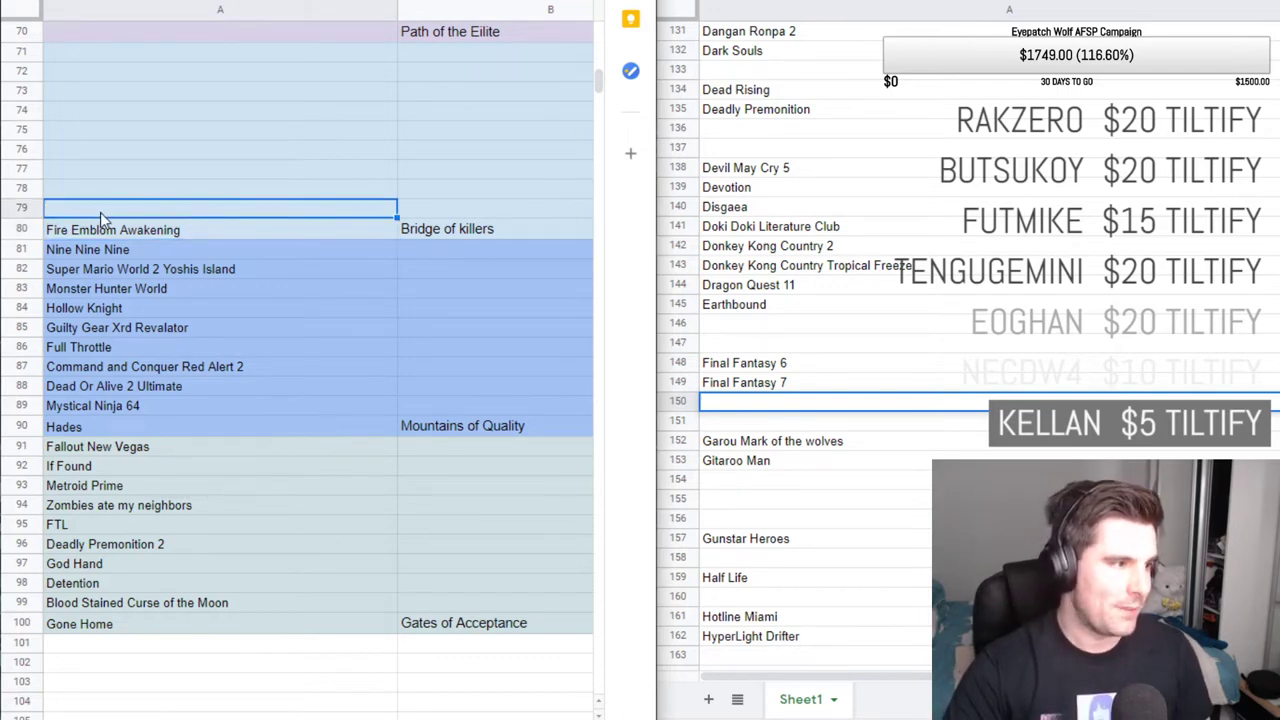
{"action": "type", "text": "Fire Emblem Awakening"}
{"action": "key", "text": "Return"}
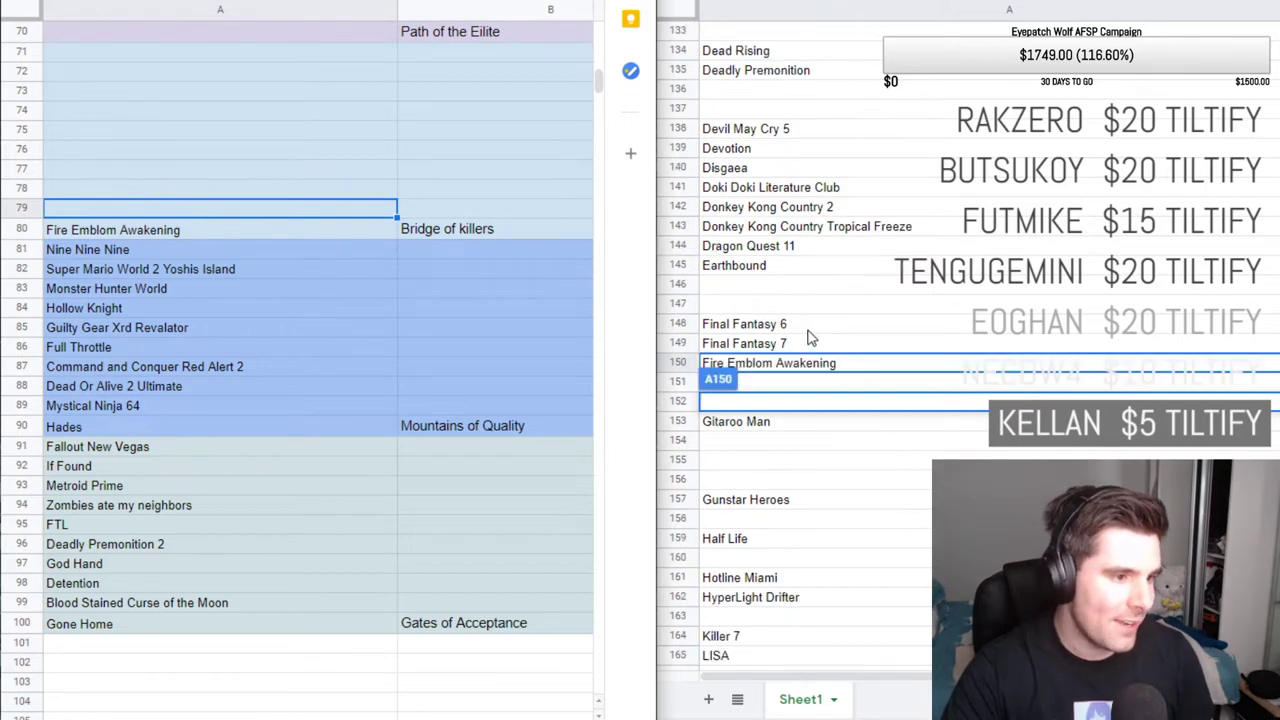
{"action": "key", "text": "ctrl+z"}
Look back up through the unranked games from Earthbound to Asuras Wraith for a candidate for cell A79.
{"action": "left_click", "coordinate": [783, 266]}
{"action": "scroll", "coordinate": [797, 252], "scroll_direction": "up", "scroll_amount": 1}
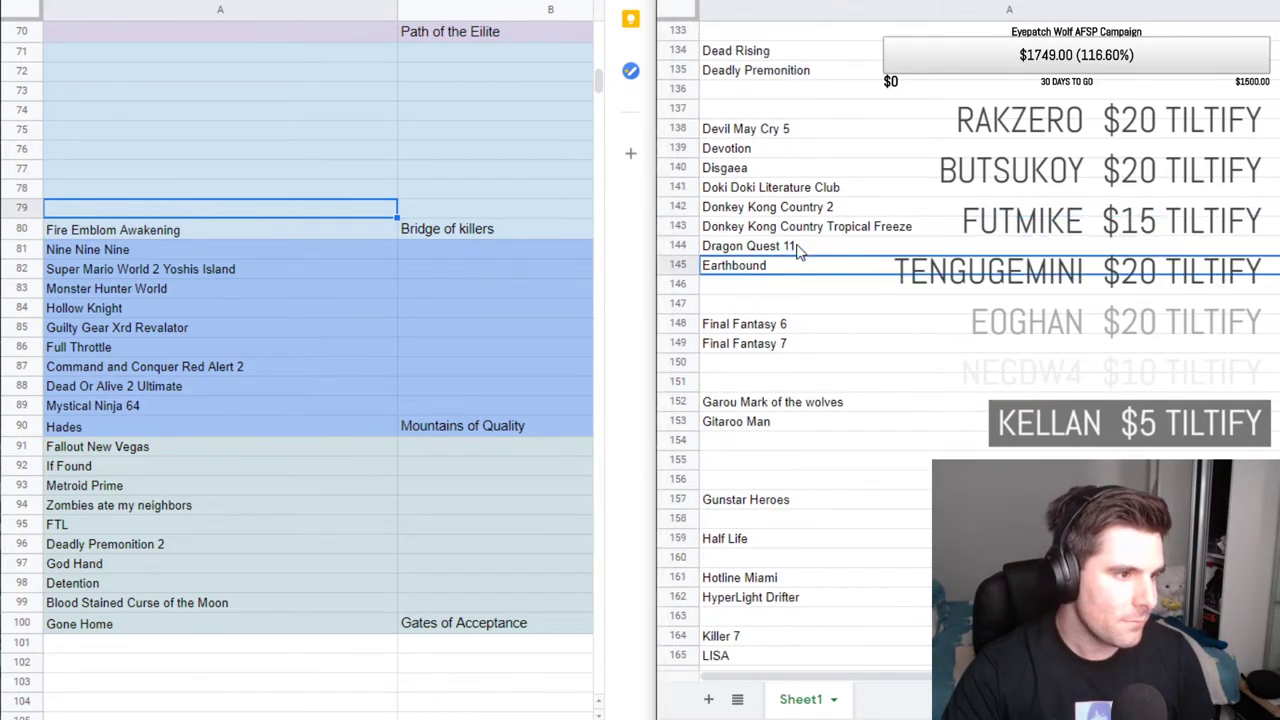
{"action": "scroll", "coordinate": [797, 252], "scroll_direction": "up", "scroll_amount": 7}
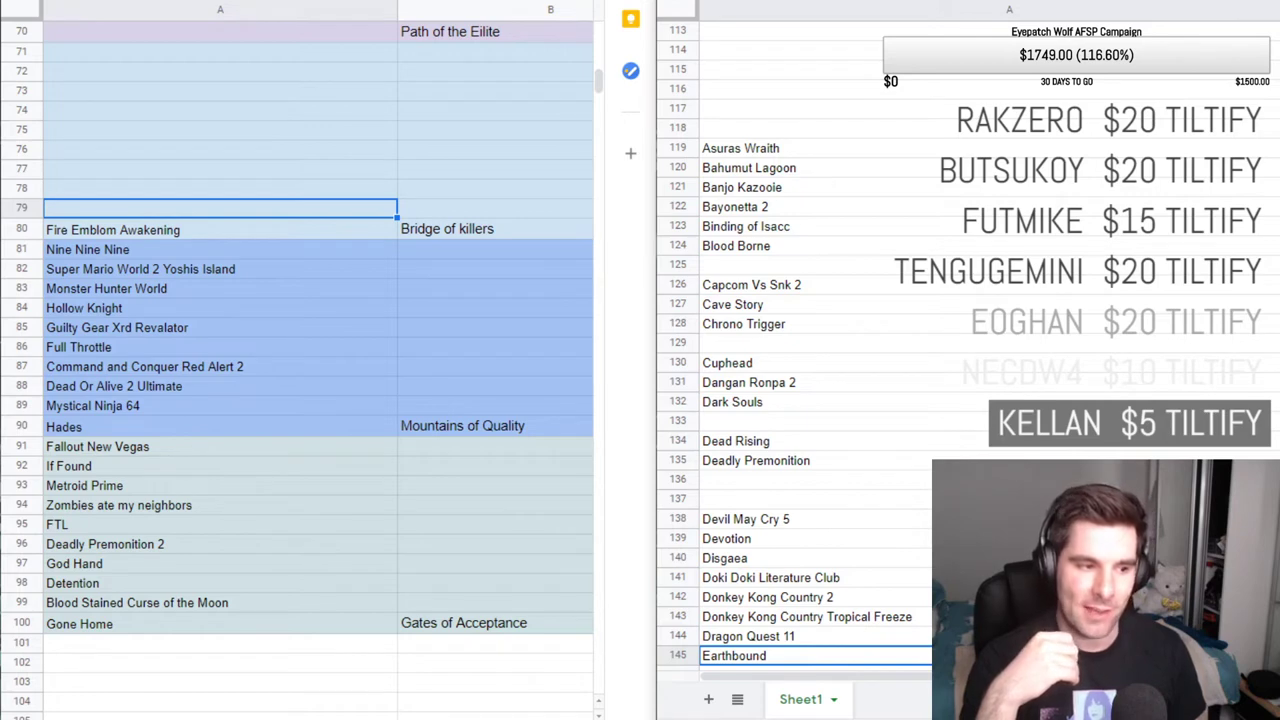
{"action": "left_click", "coordinate": [1050, 367]}
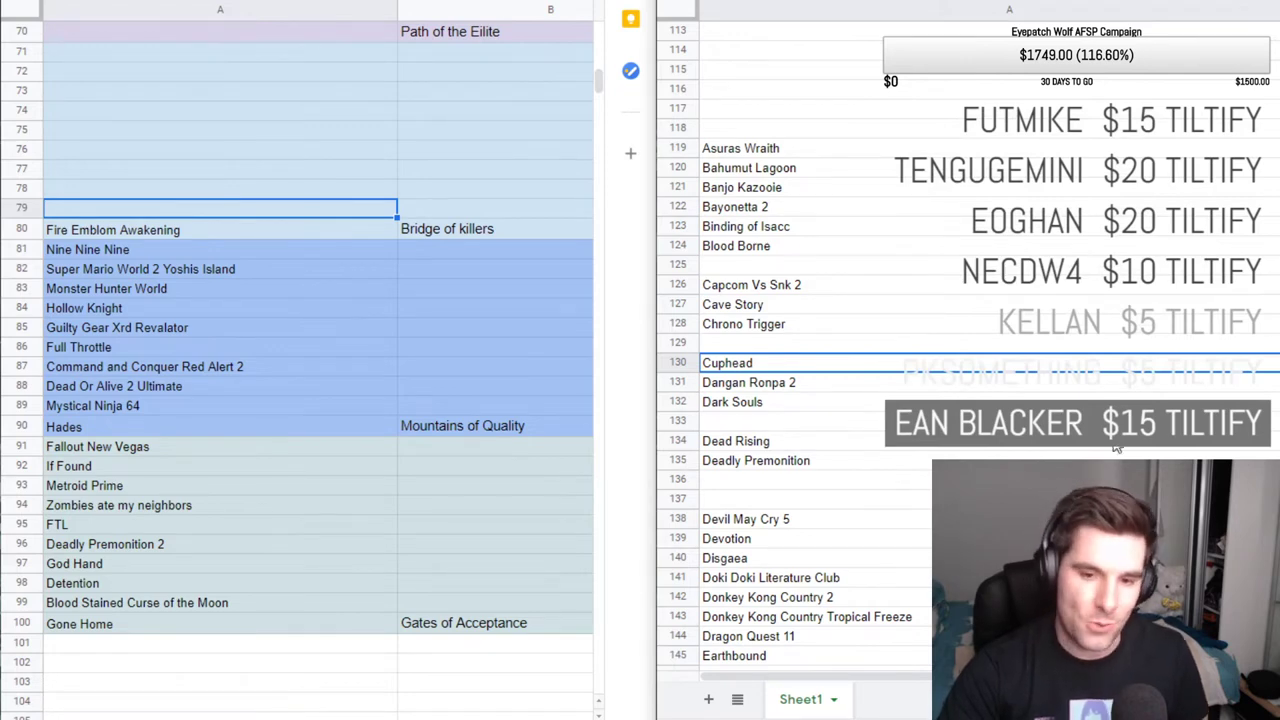
{"action": "scroll", "coordinate": [1150, 450], "scroll_direction": "down", "scroll_amount": 1}
{"action": "scroll", "coordinate": [900, 480], "scroll_direction": "down", "scroll_amount": 1}
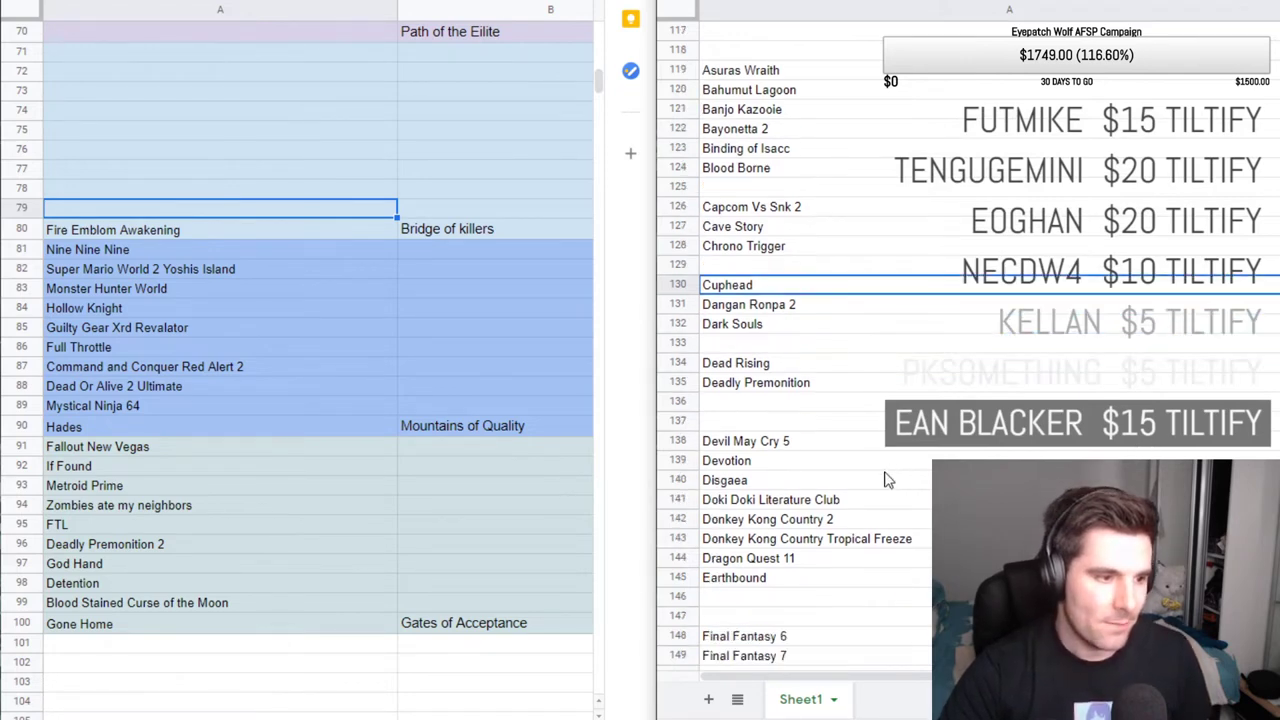
{"action": "left_click", "coordinate": [845, 503]}
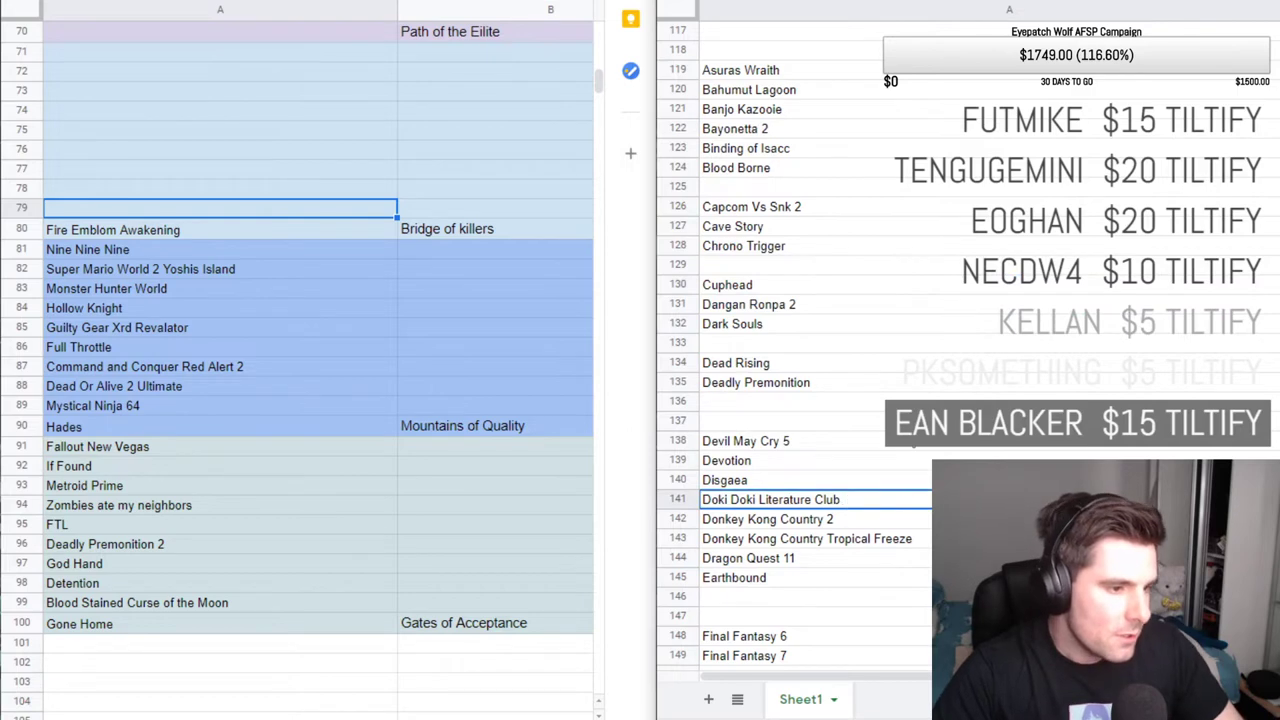
{"action": "left_click", "coordinate": [875, 420]}
{"action": "scroll", "coordinate": [878, 400], "scroll_direction": "up", "scroll_amount": 2}
{"action": "left_click", "coordinate": [862, 288]}
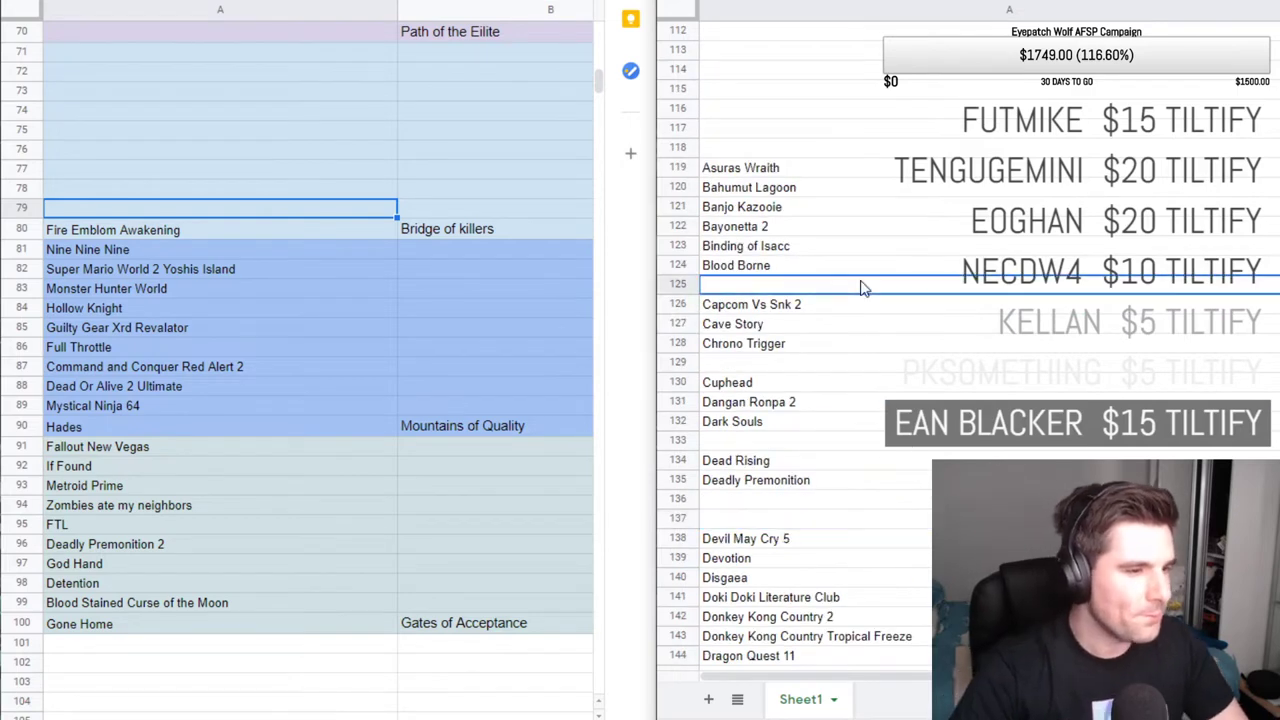
Examine the unranked games one by one from Capcom Vs Snk 2 down to Yakuza 0, weighing candidates for cell A79.
{"action": "key", "text": "Down"}
{"action": "key", "text": "Down"}
{"action": "key", "text": "Down"}
{"action": "key", "text": "Down"}
{"action": "key", "text": "Down"}
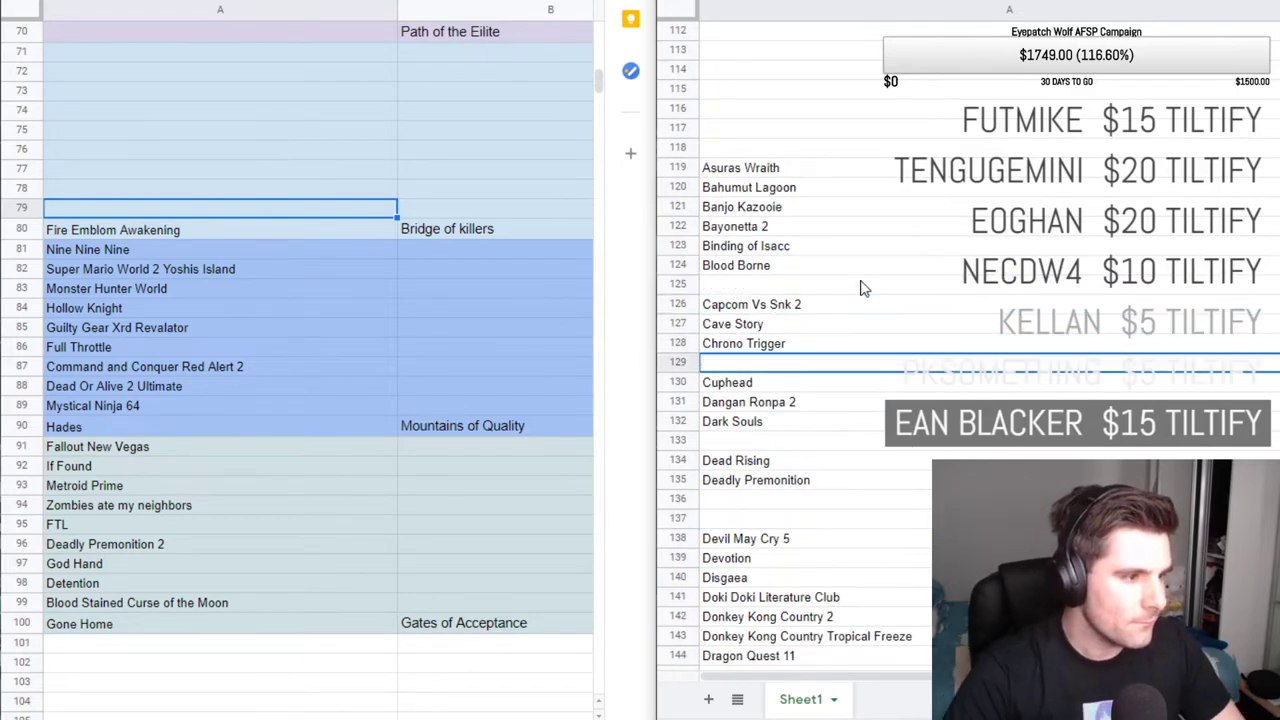
{"action": "key", "text": "Down"}
{"action": "key", "text": "Down"}
{"action": "key", "text": "Down"}
{"action": "key", "text": "Down"}
{"action": "key", "text": "Down"}
{"action": "key", "text": "Down"}
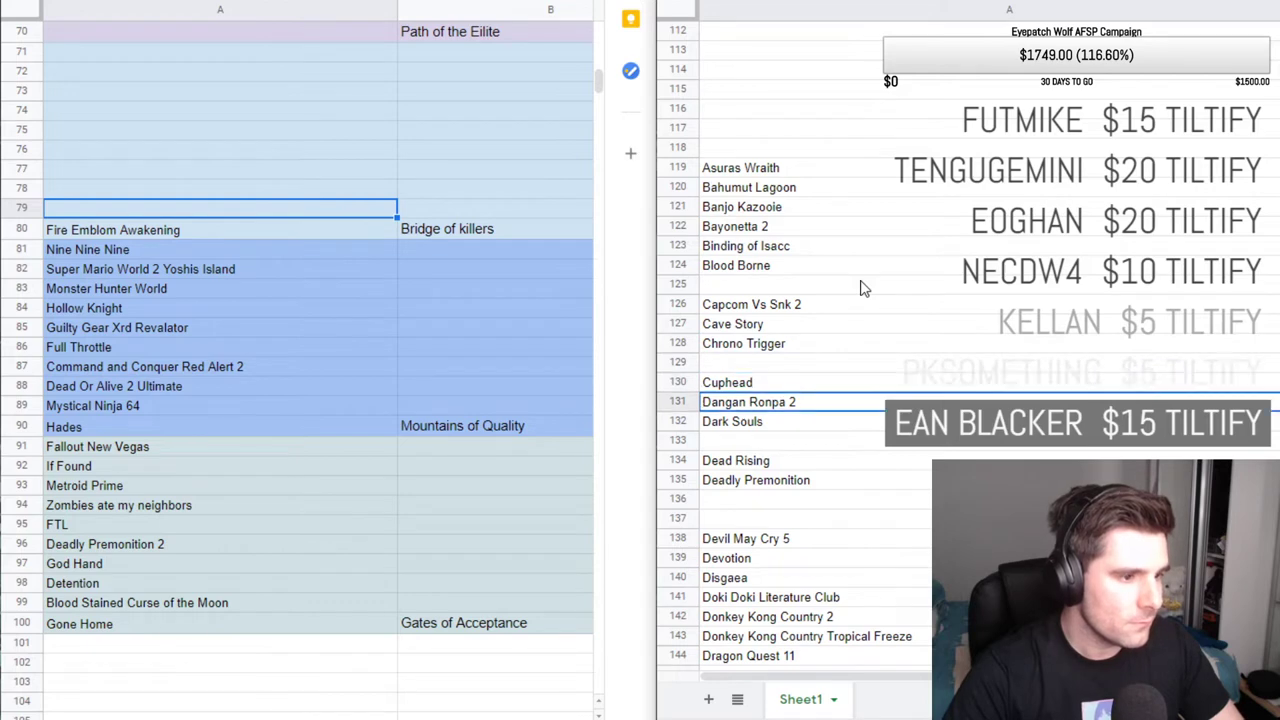
{"action": "key", "text": "Down"}
{"action": "key", "text": "Down"}
{"action": "key", "text": "Down"}
{"action": "key", "text": "Down"}
{"action": "key", "text": "Down"}
{"action": "key", "text": "Down"}
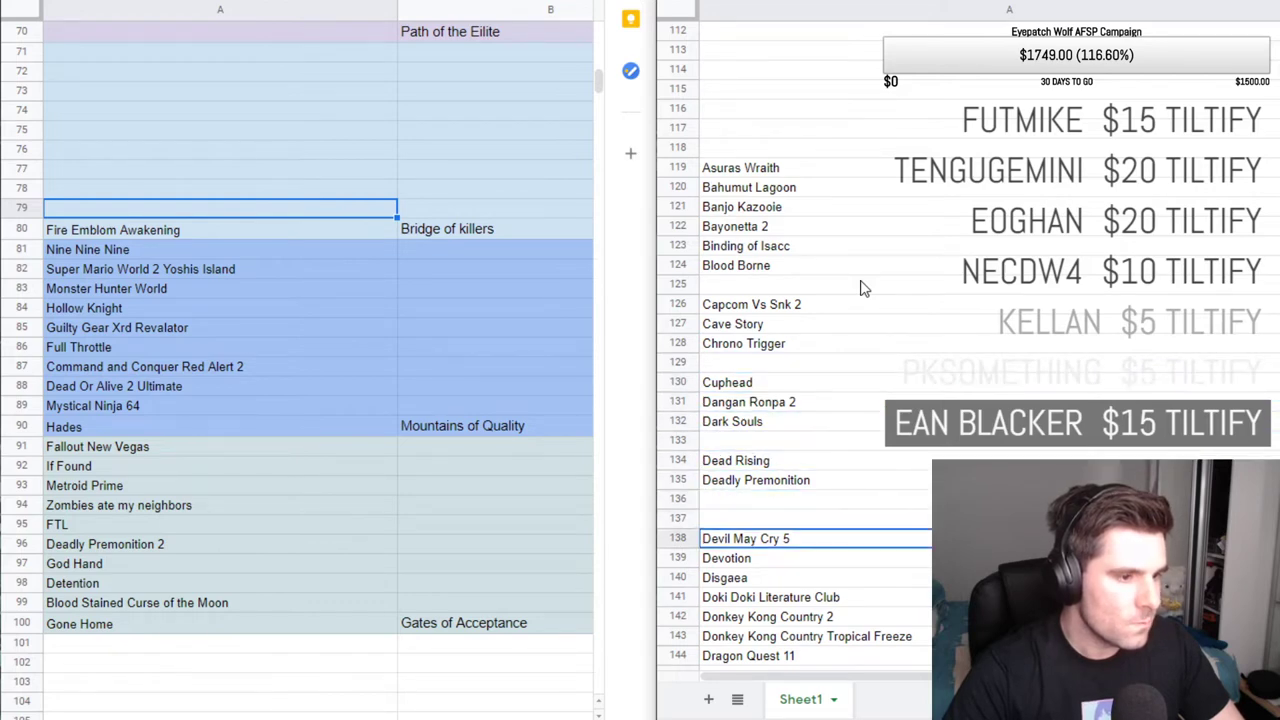
{"action": "key", "text": "Down"}
{"action": "key", "text": "Down"}
{"action": "key", "text": "Down"}
{"action": "key", "text": "Down"}
{"action": "key", "text": "Down"}
{"action": "key", "text": "Down"}
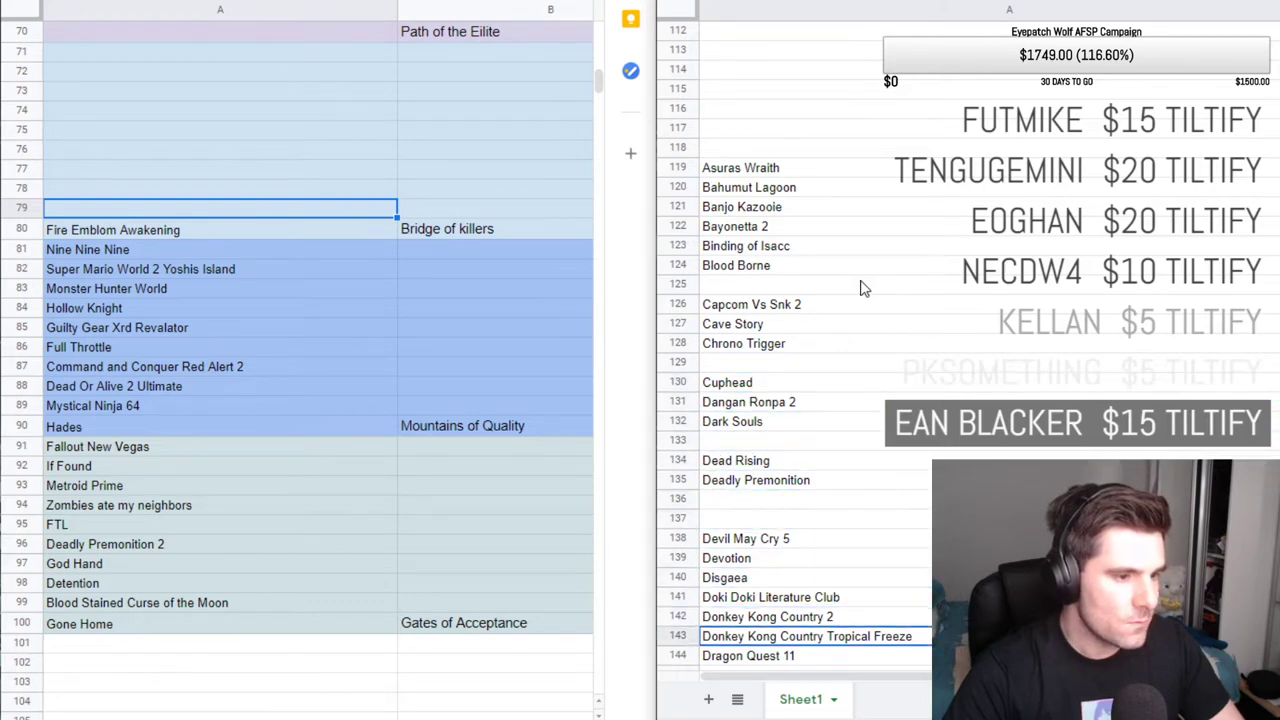
{"action": "key", "text": "Down"}
{"action": "key", "text": "Down"}
{"action": "key", "text": "Down"}
{"action": "key", "text": "Down"}
{"action": "key", "text": "Down"}
{"action": "key", "text": "Down"}
{"action": "key", "text": "Down"}
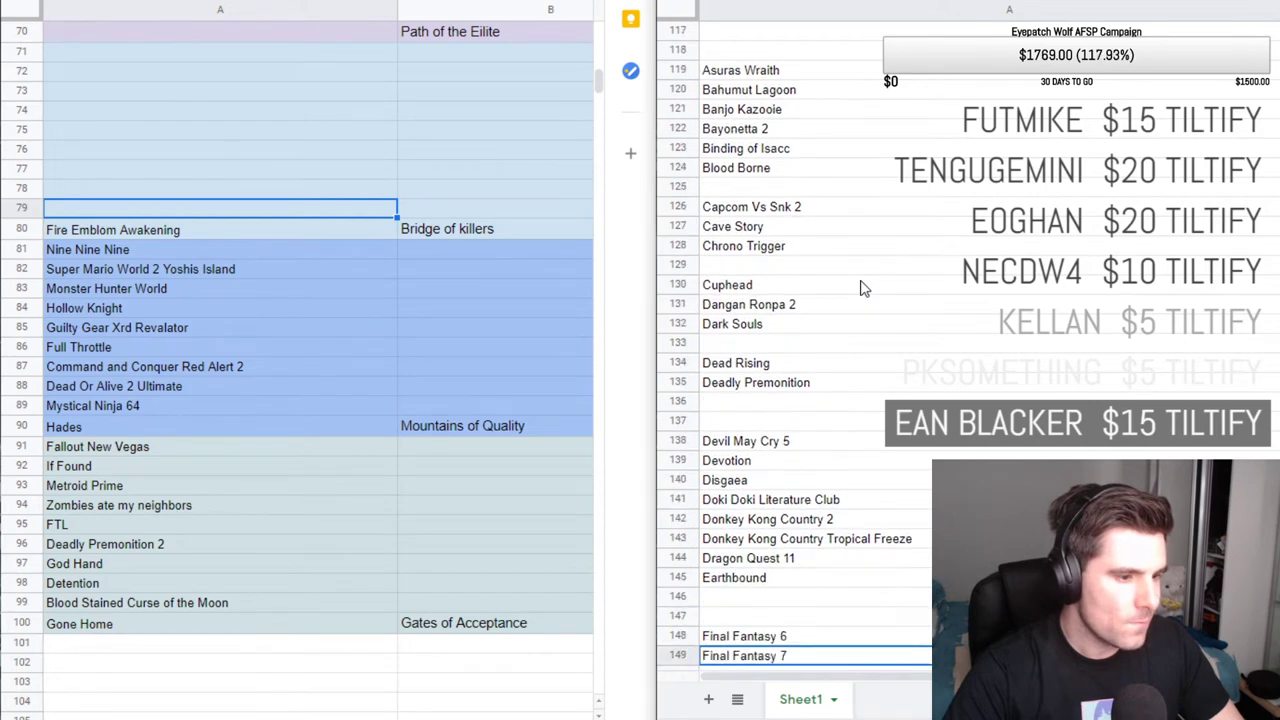
{"action": "key", "text": "Down"}
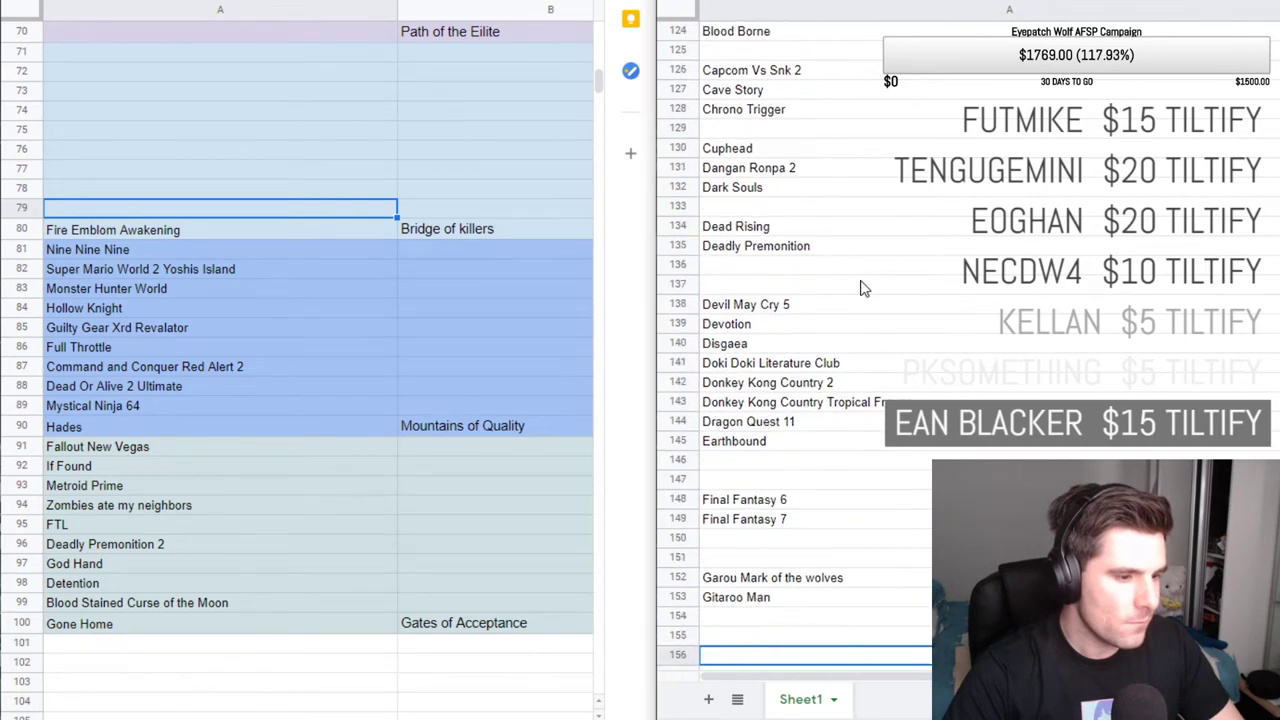
{"action": "key", "text": "Down"}
{"action": "key", "text": "Down"}
{"action": "key", "text": "Down"}
{"action": "key", "text": "Down"}
{"action": "key", "text": "Down"}
{"action": "key", "text": "Down"}
{"action": "key", "text": "Down"}
{"action": "key", "text": "Down"}
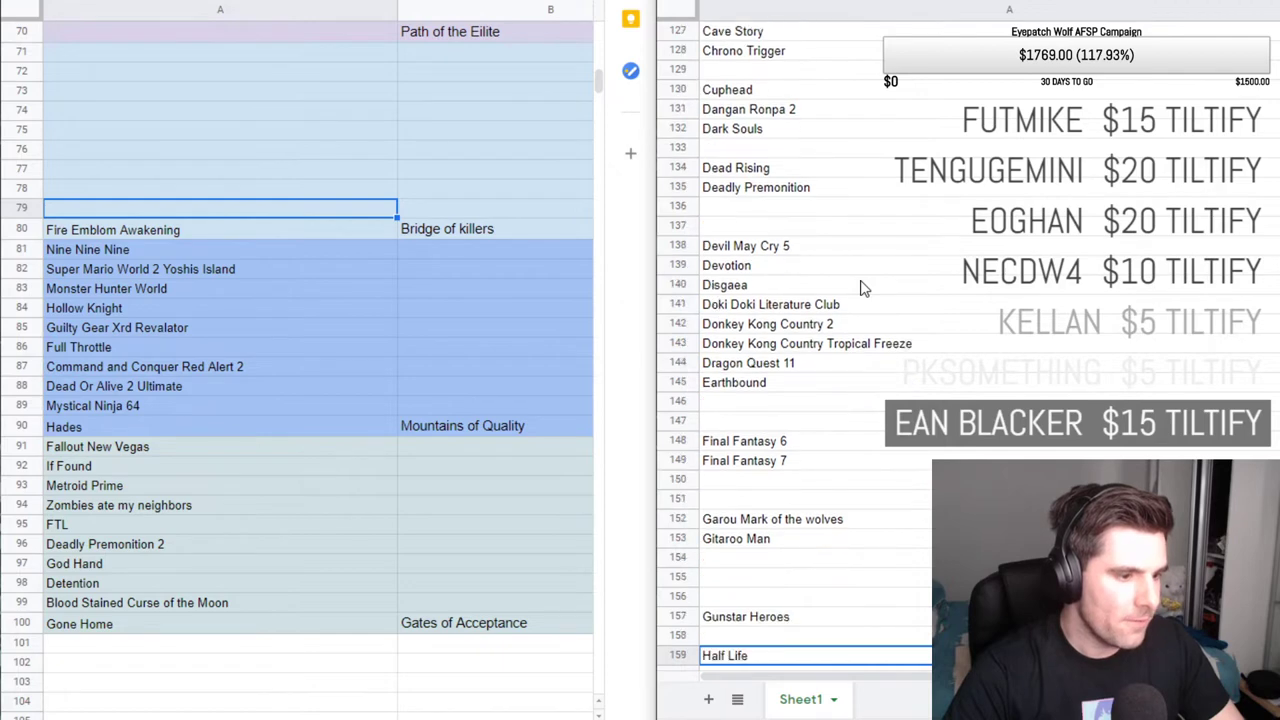
{"action": "scroll", "coordinate": [880, 300], "scroll_direction": "down", "scroll_amount": 6}
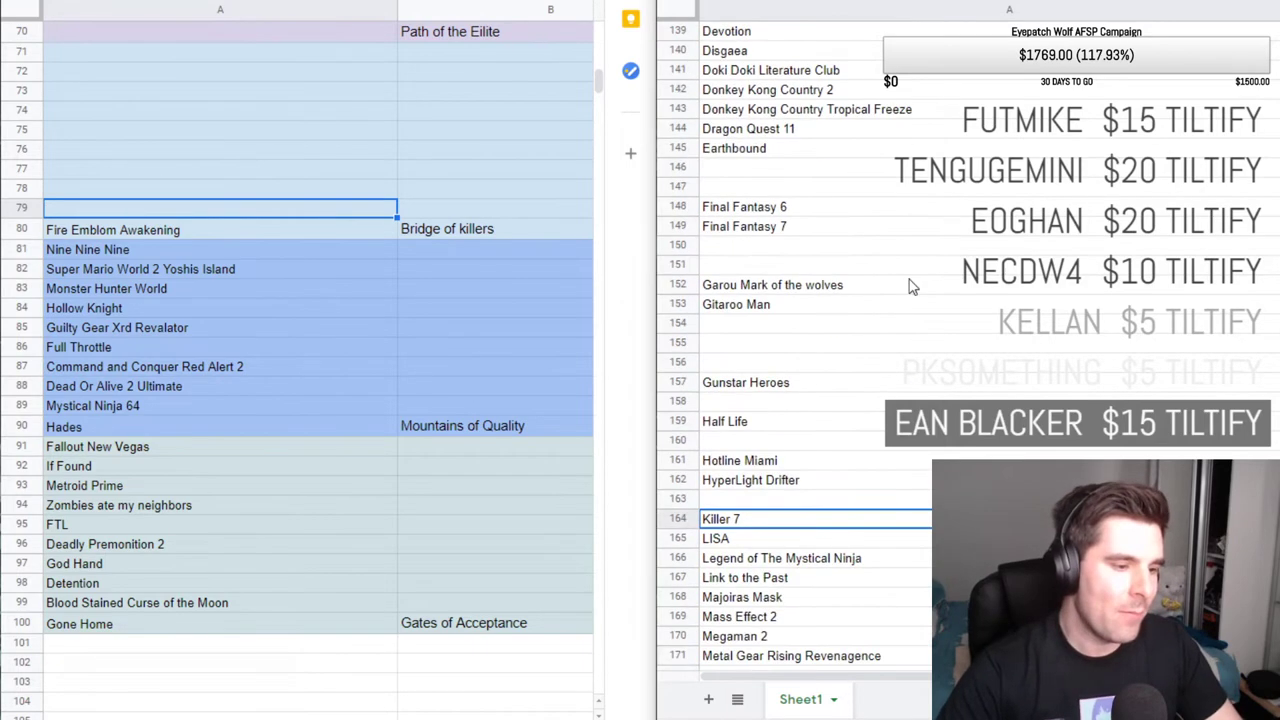
{"action": "scroll", "coordinate": [878, 360], "scroll_direction": "down", "scroll_amount": 12}
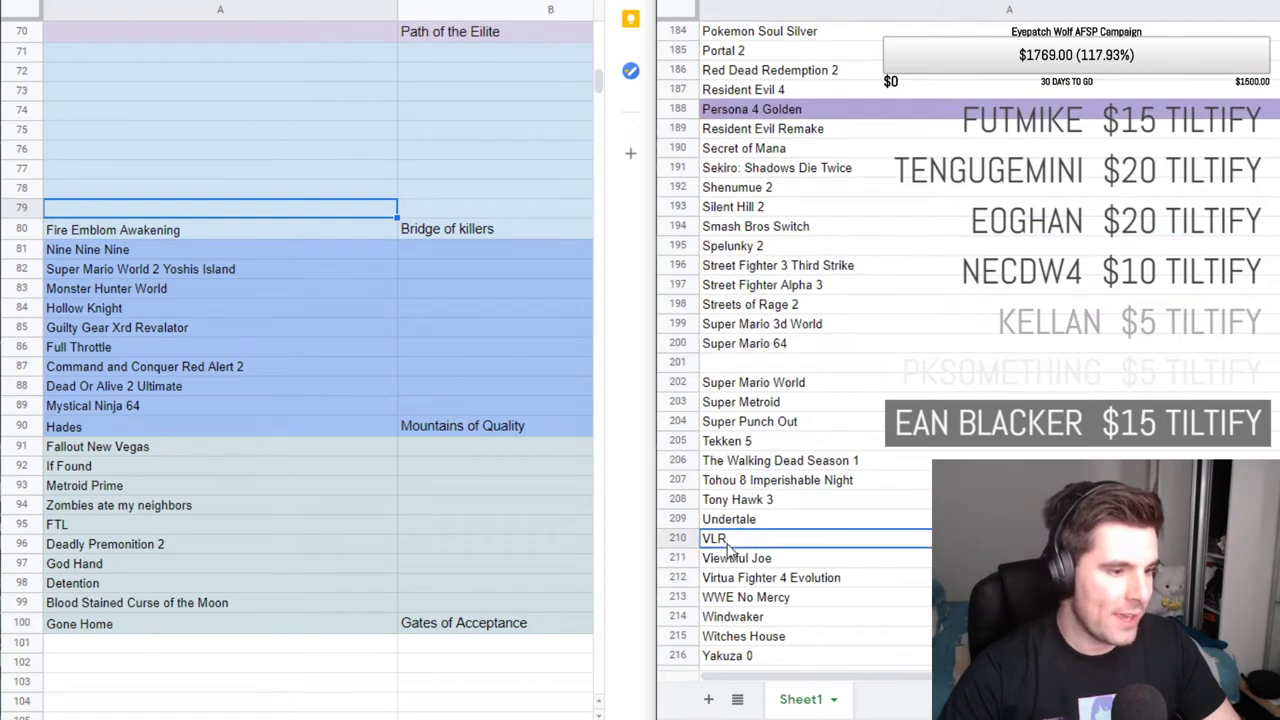
Move VLR from the unranked list to ranking cell A79, directly above Fire Emblom Awakening.
{"action": "double_click", "coordinate": [737, 540]}
{"action": "key", "text": "BackSpace"}
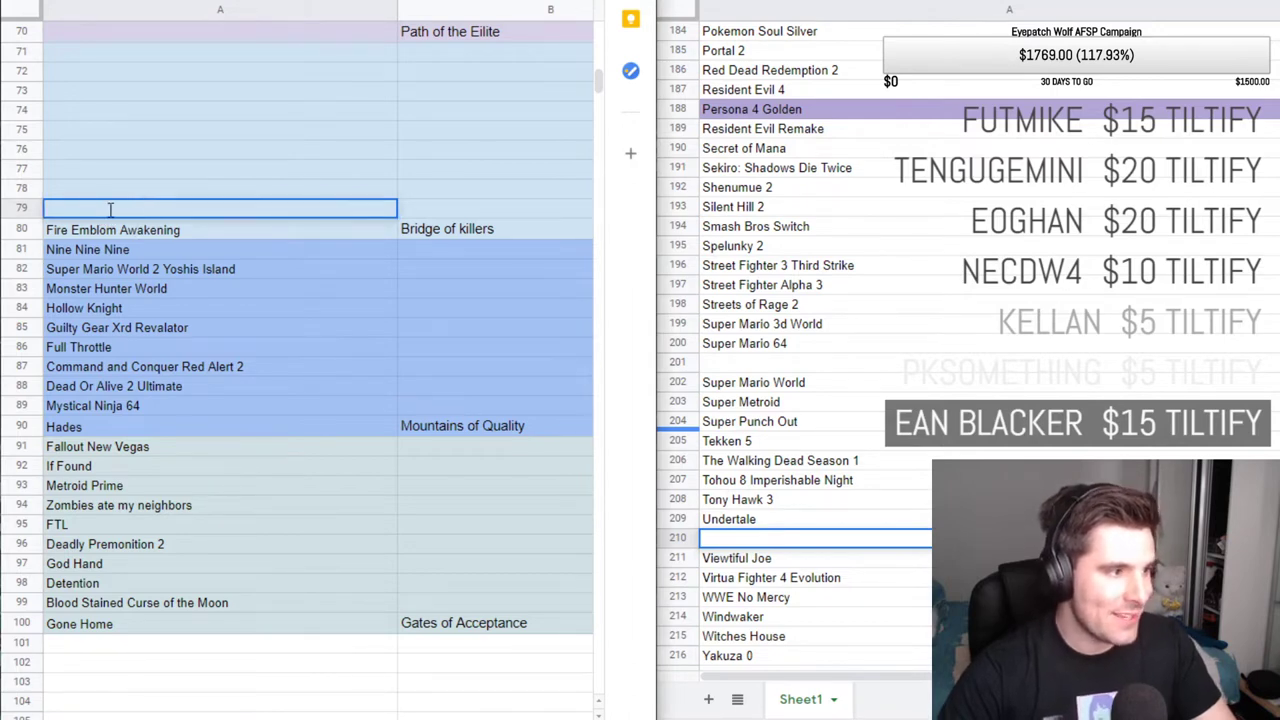
{"action": "type", "text": "VLR"}
{"action": "key", "text": "Return"}
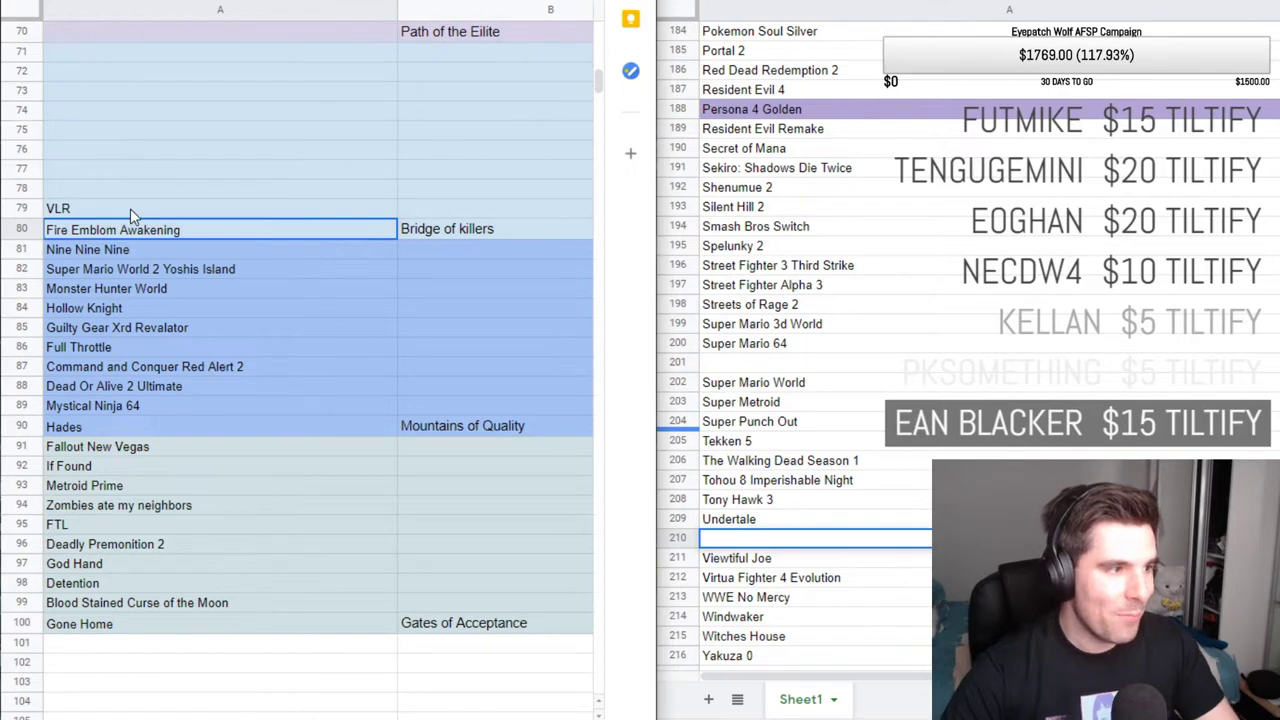
{"action": "left_click", "coordinate": [130, 208]}
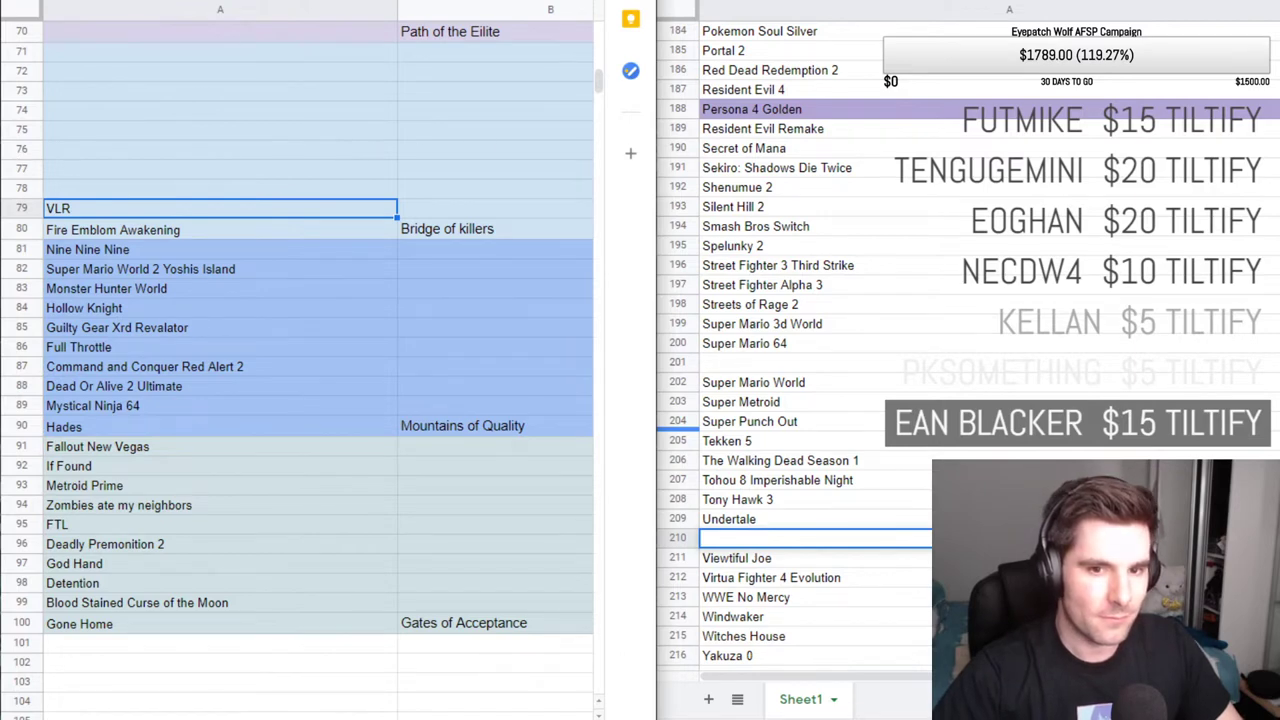
Return to the start of the unranked list and examine the games from Asuras Wraith to Devotion as candidates for cell A78.
{"action": "left_click", "coordinate": [959, 194]}
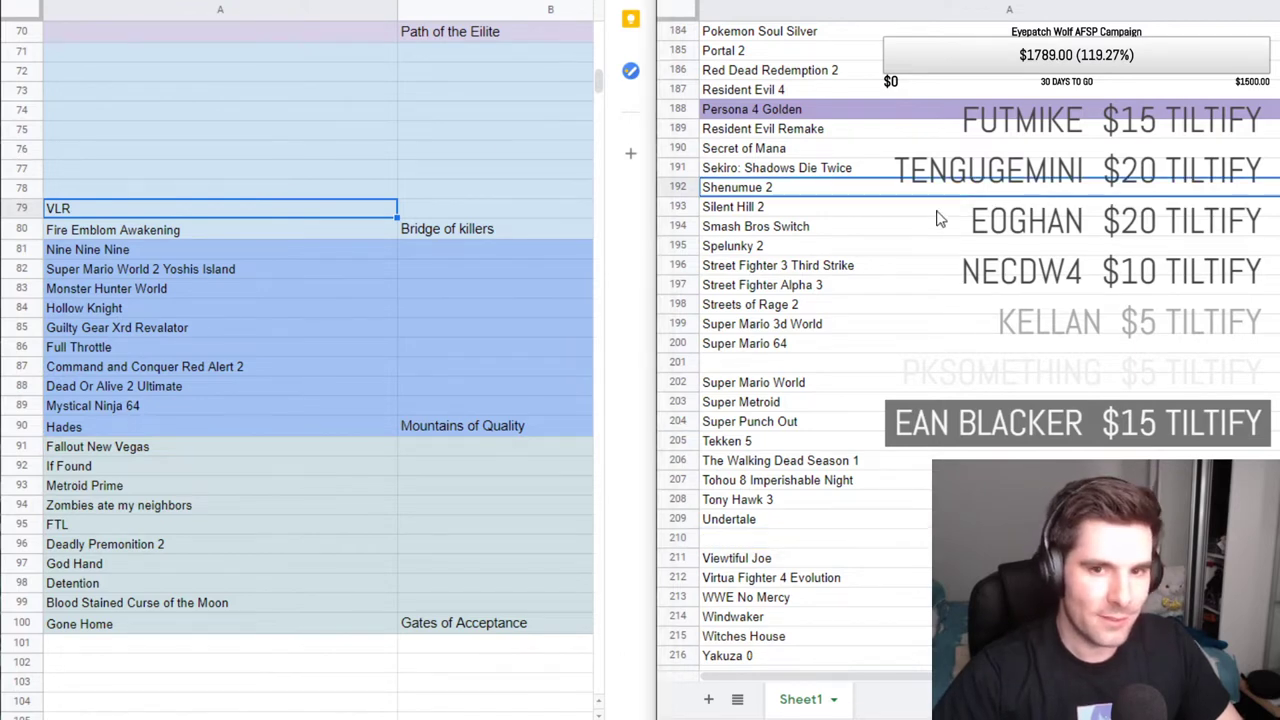
{"action": "scroll", "coordinate": [915, 230], "scroll_direction": "down", "scroll_amount": 2}
{"action": "scroll", "coordinate": [830, 258], "scroll_direction": "up", "scroll_amount": 5}
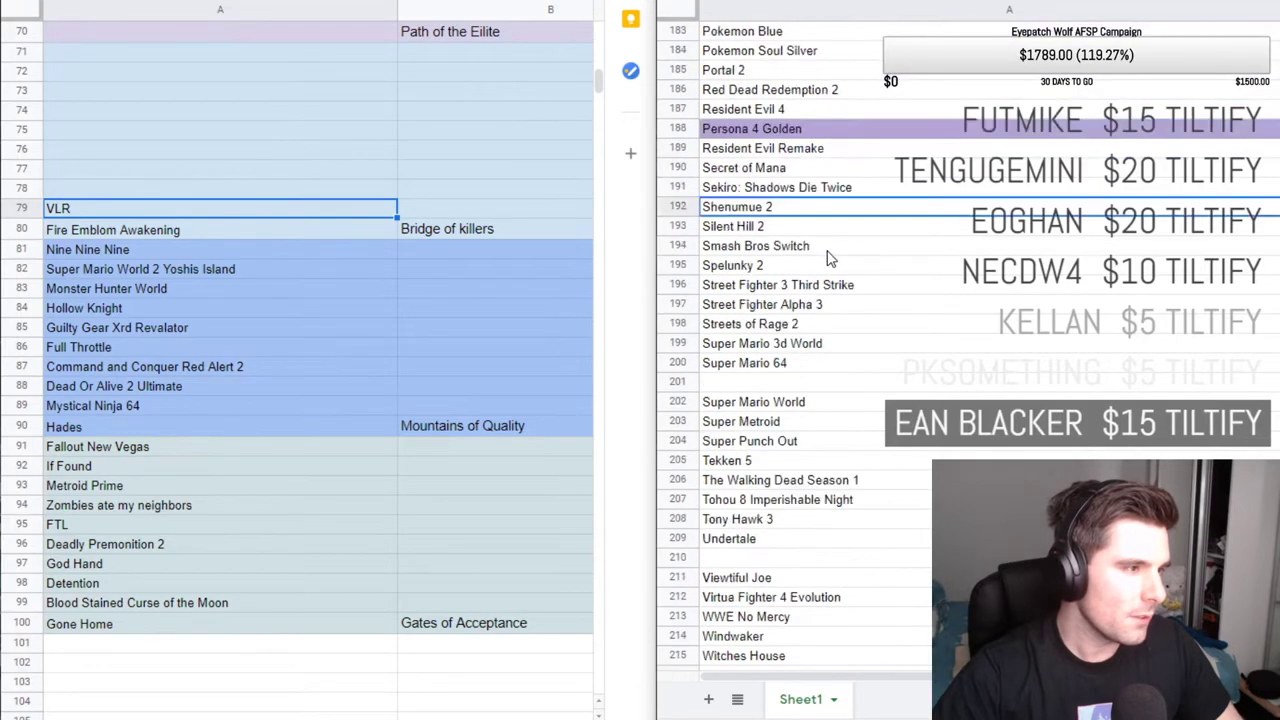
{"action": "scroll", "coordinate": [825, 255], "scroll_direction": "up", "scroll_amount": 10}
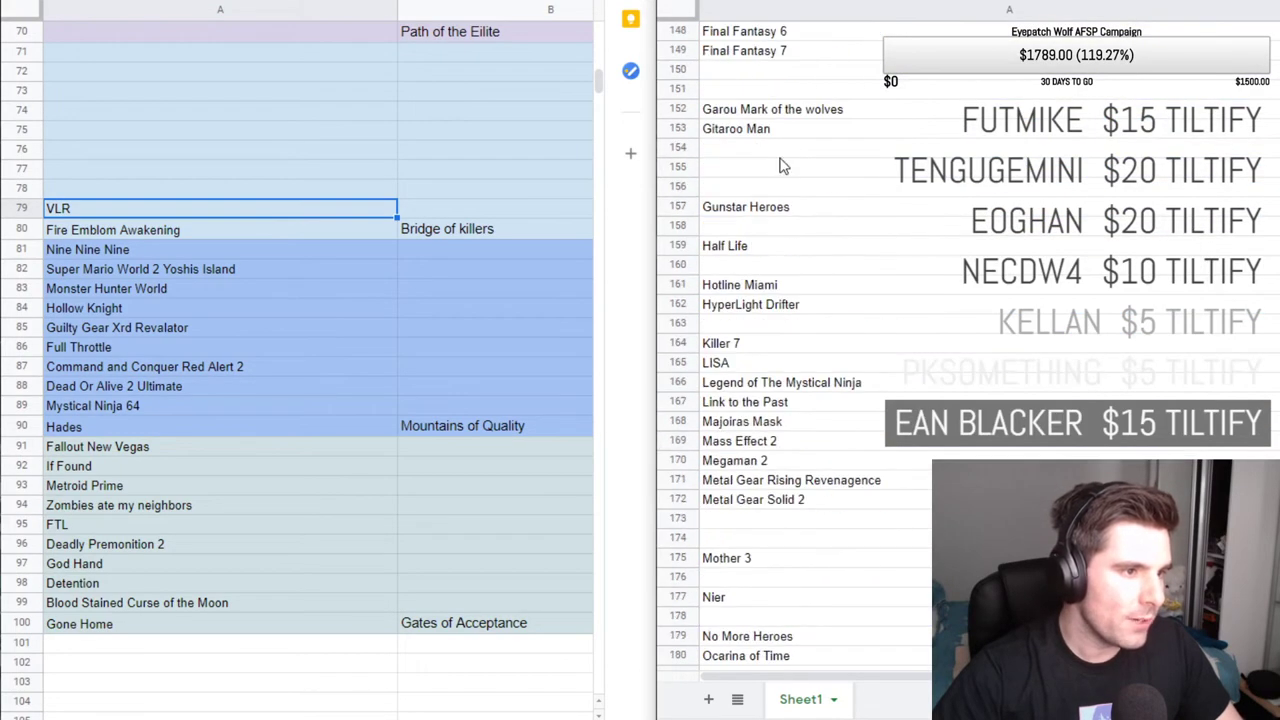
{"action": "scroll", "coordinate": [770, 170], "scroll_direction": "up", "scroll_amount": 6}
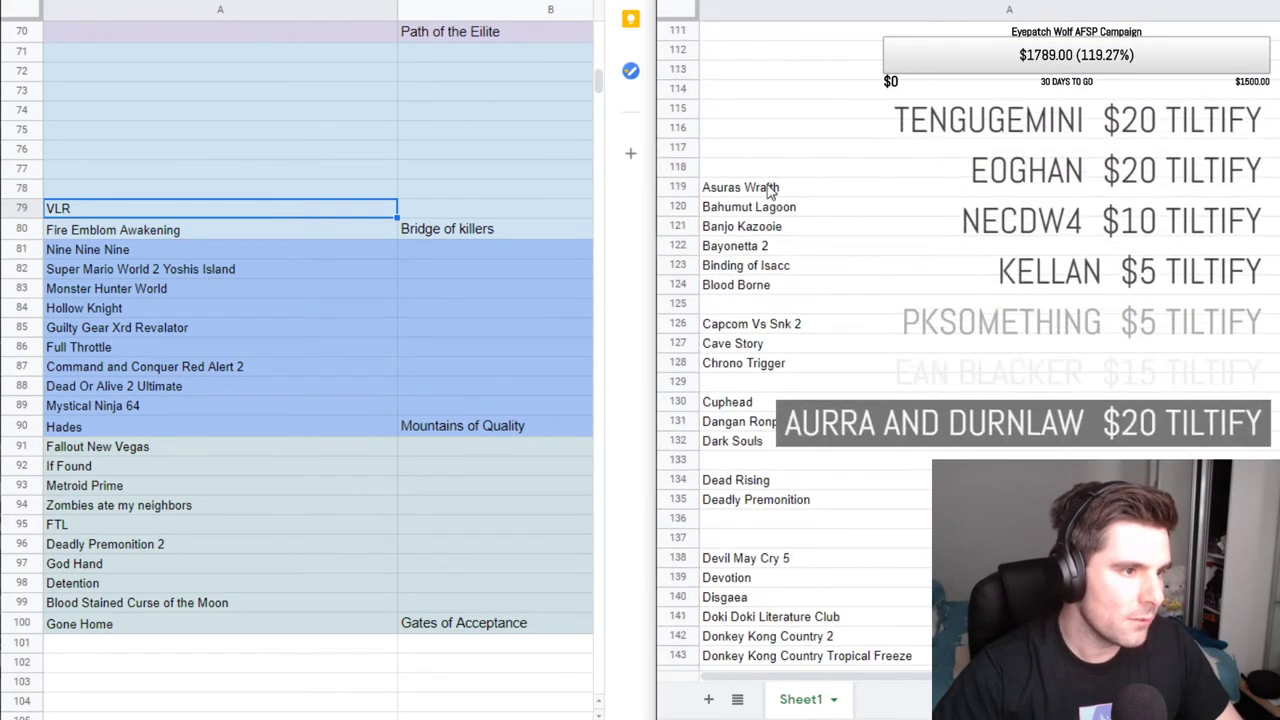
{"action": "left_click", "coordinate": [915, 180]}
{"action": "key", "text": "Down"}
{"action": "key", "text": "Down"}
{"action": "key", "text": "Down"}
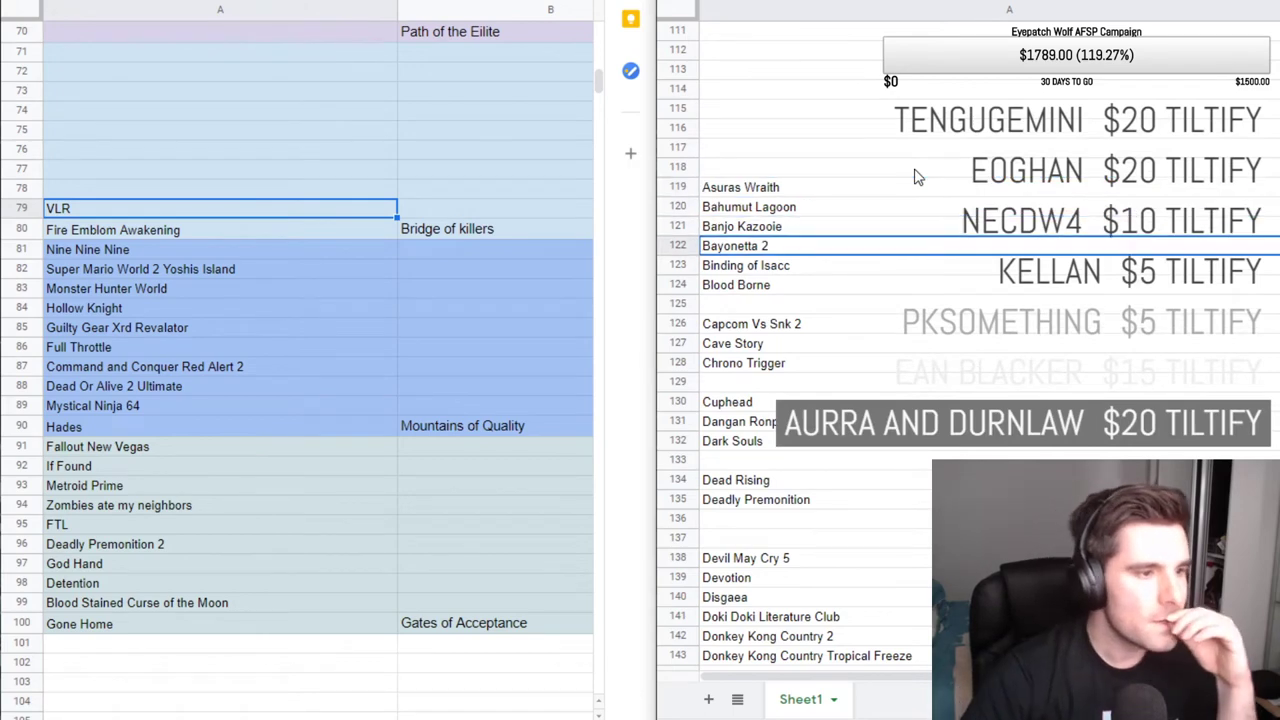
{"action": "key", "text": "Down"}
{"action": "key", "text": "Down"}
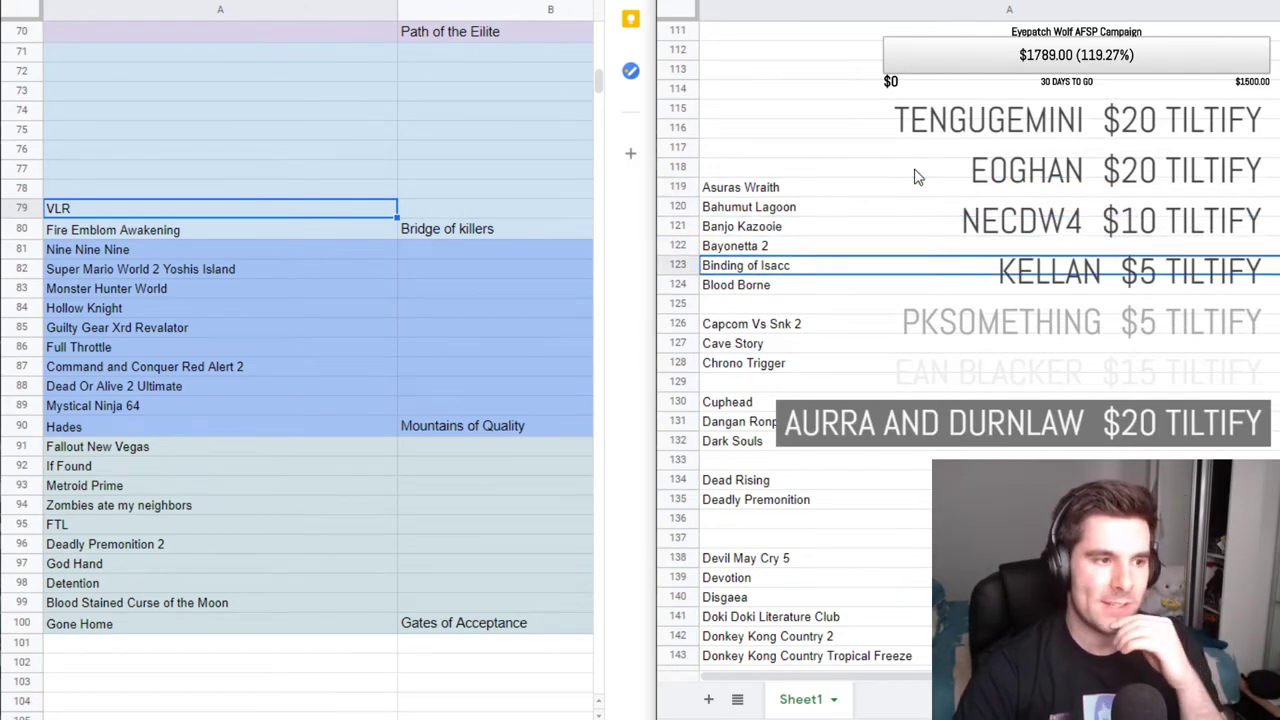
{"action": "key", "text": "Down"}
{"action": "key", "text": "Down"}
{"action": "key", "text": "Down"}
{"action": "key", "text": "Down"}
{"action": "key", "text": "Down"}
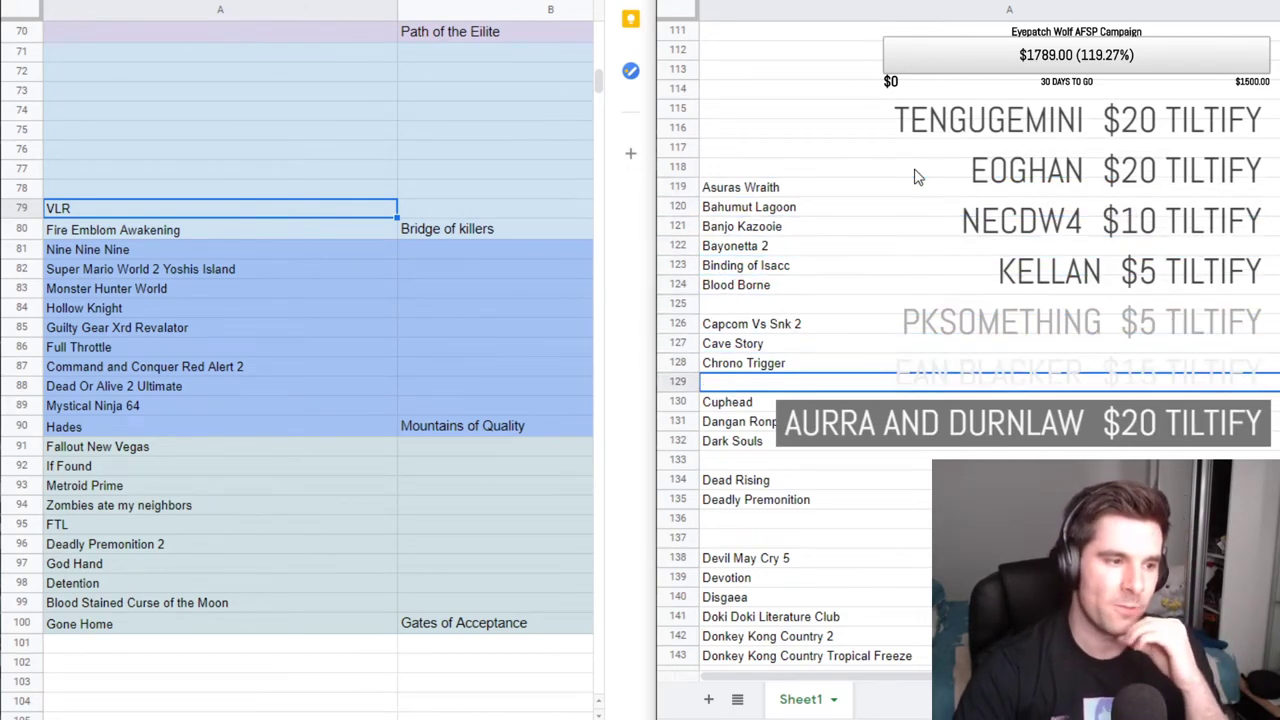
{"action": "key", "text": "Down"}
{"action": "key", "text": "Down"}
{"action": "key", "text": "Down"}
{"action": "key", "text": "Down"}
{"action": "key", "text": "Down"}
{"action": "key", "text": "Down"}
{"action": "key", "text": "Down"}
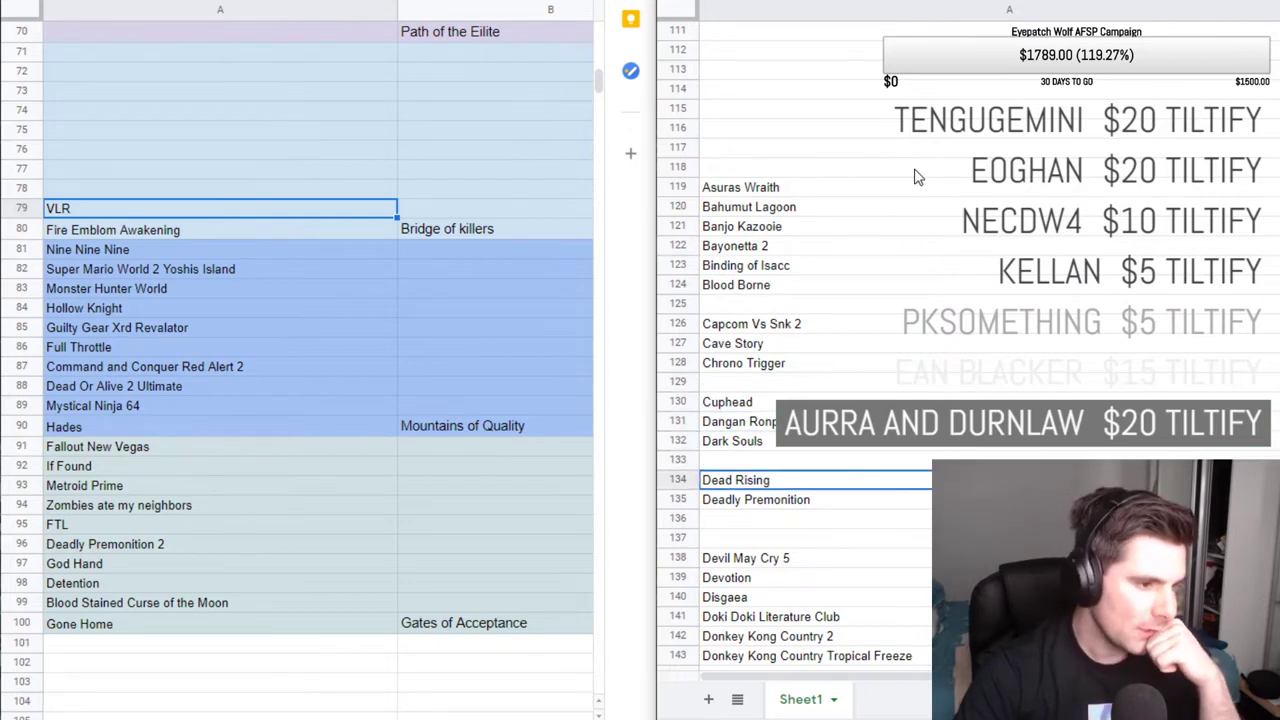
{"action": "key", "text": "Down"}
{"action": "key", "text": "Down"}
{"action": "key", "text": "Down"}
{"action": "key", "text": "Down"}
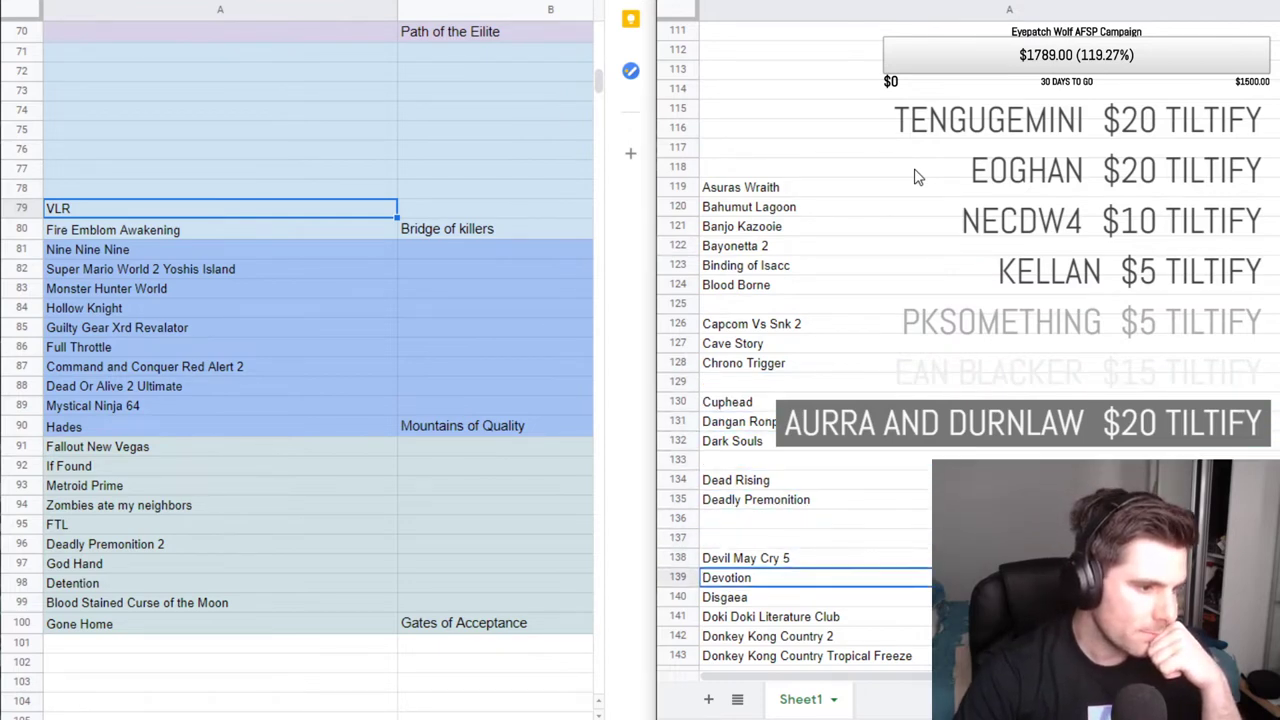
{"action": "key", "text": "Up"}
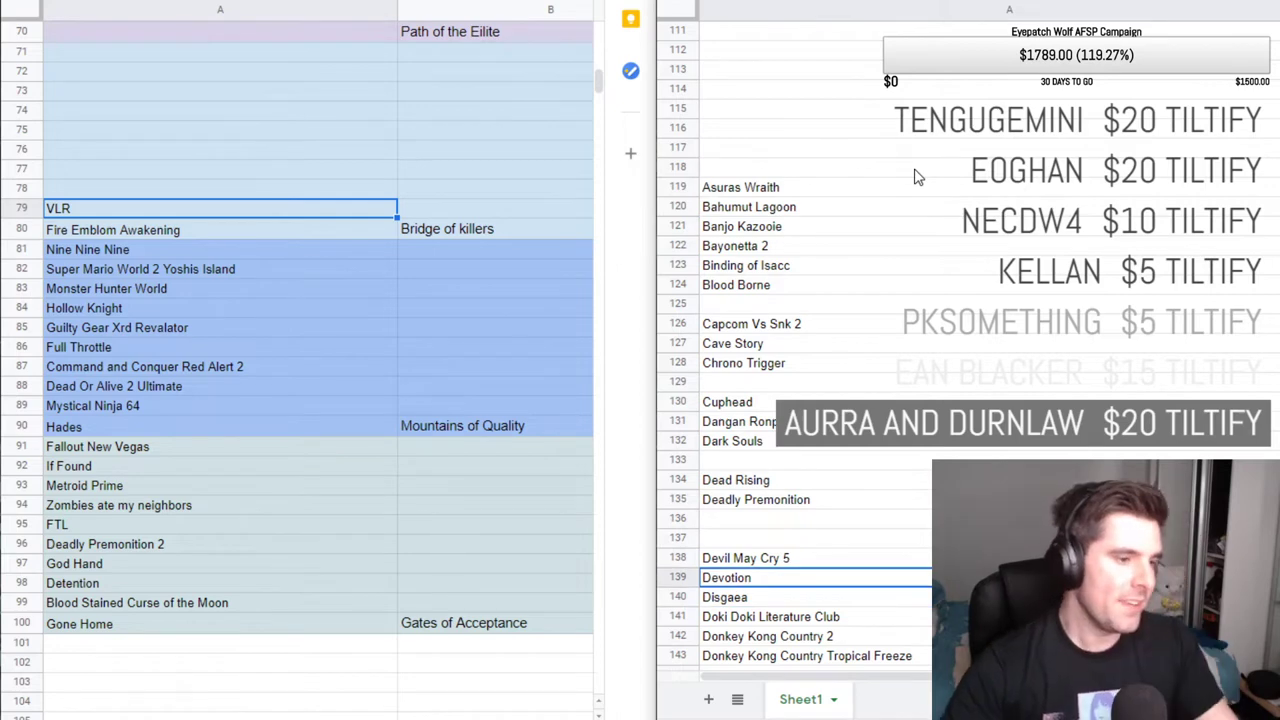
Move Deadly Premonition from the unranked list to ranking cell A78, directly above VLR.
{"action": "left_click", "coordinate": [730, 503]}
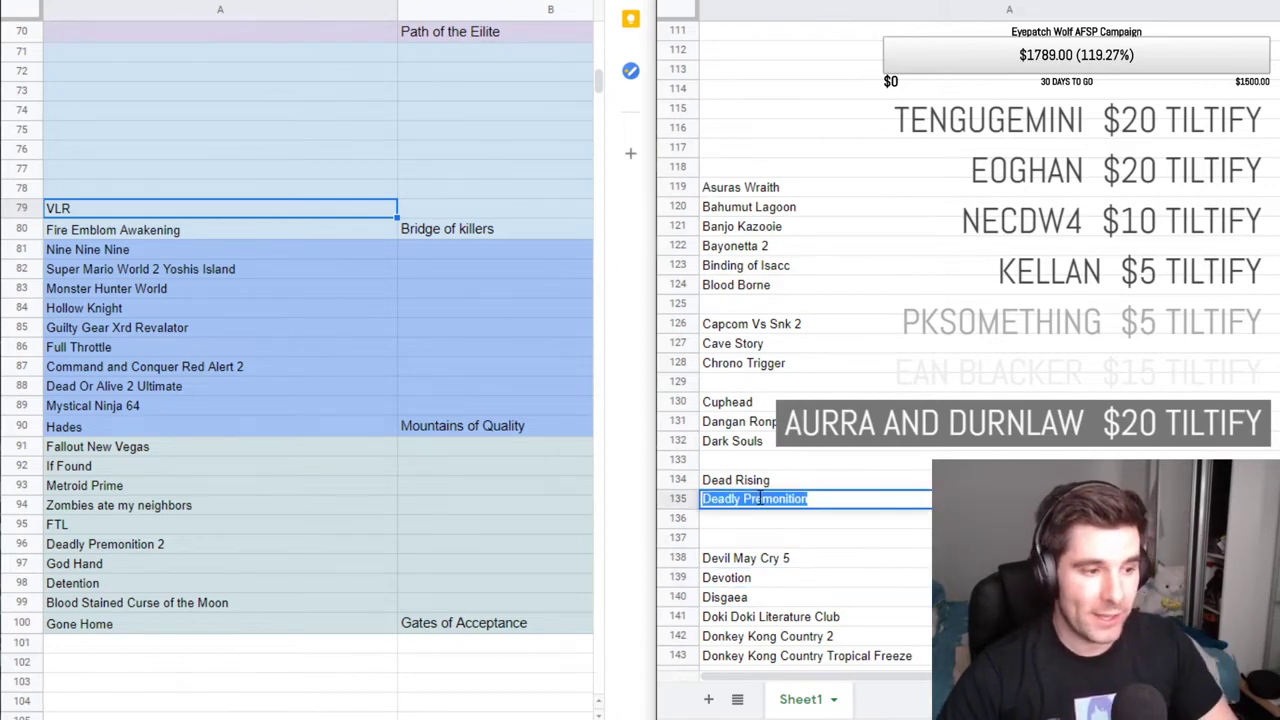
{"action": "key", "text": "Delete"}
{"action": "left_click", "coordinate": [91, 191]}
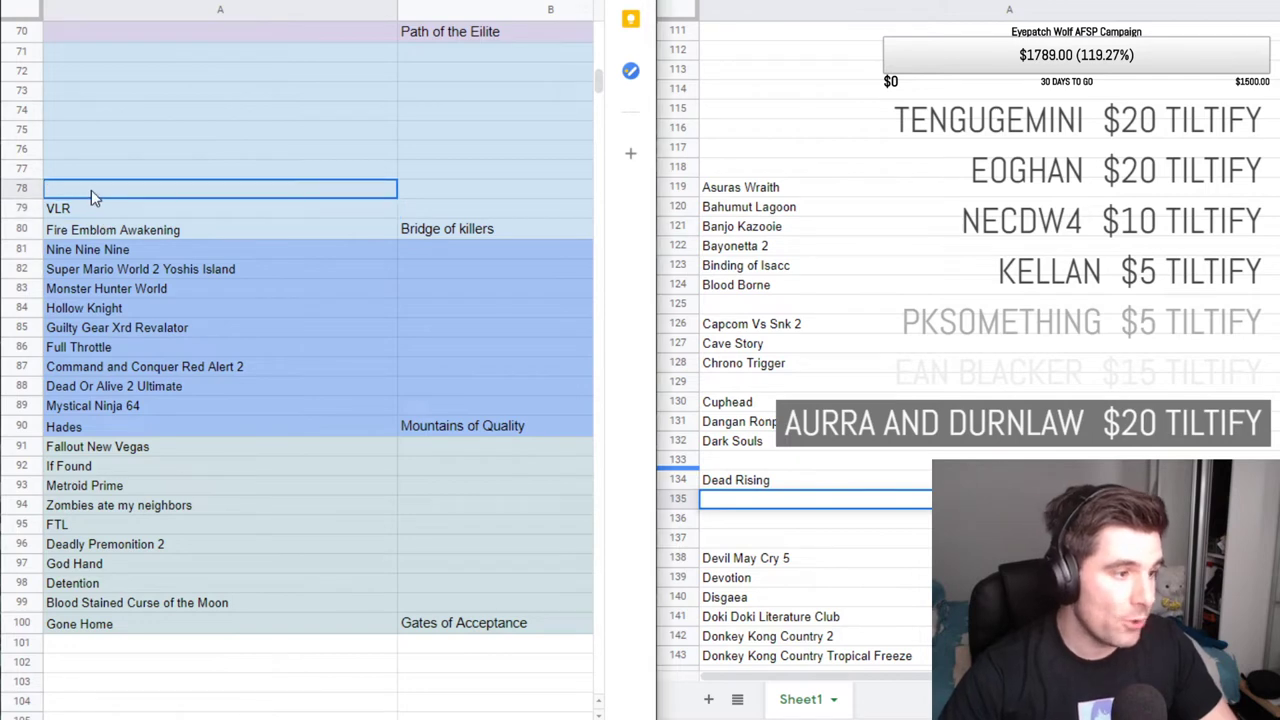
{"action": "type", "text": "Deadly Premonition"}
{"action": "left_click", "coordinate": [142, 226]}
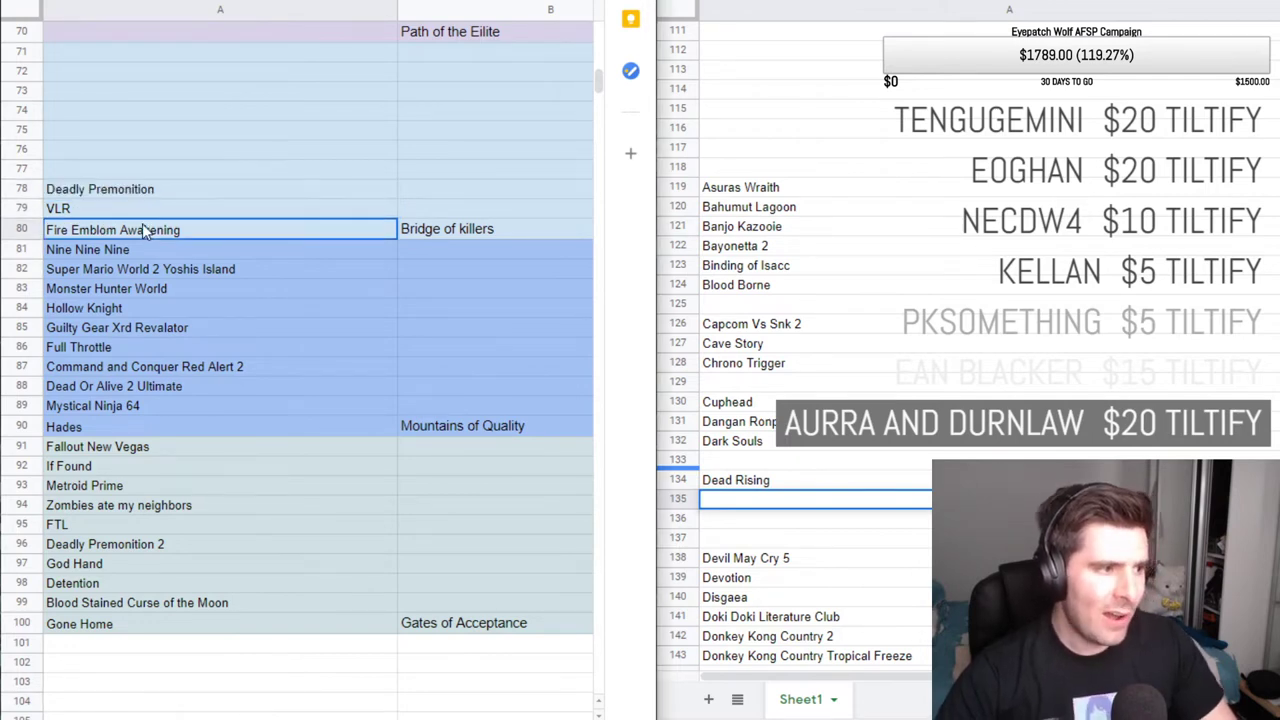
{"action": "left_click", "coordinate": [148, 176]}
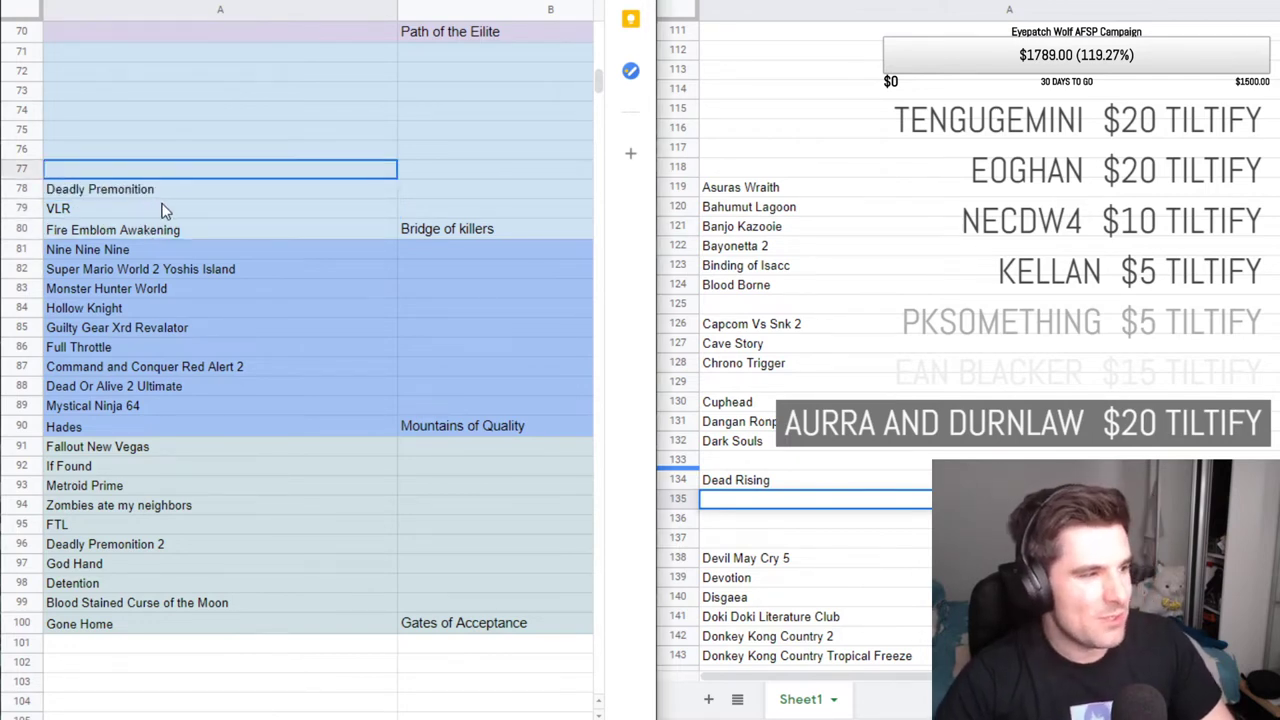
{"action": "left_click", "coordinate": [178, 190]}
{"action": "left_click", "coordinate": [128, 210]}
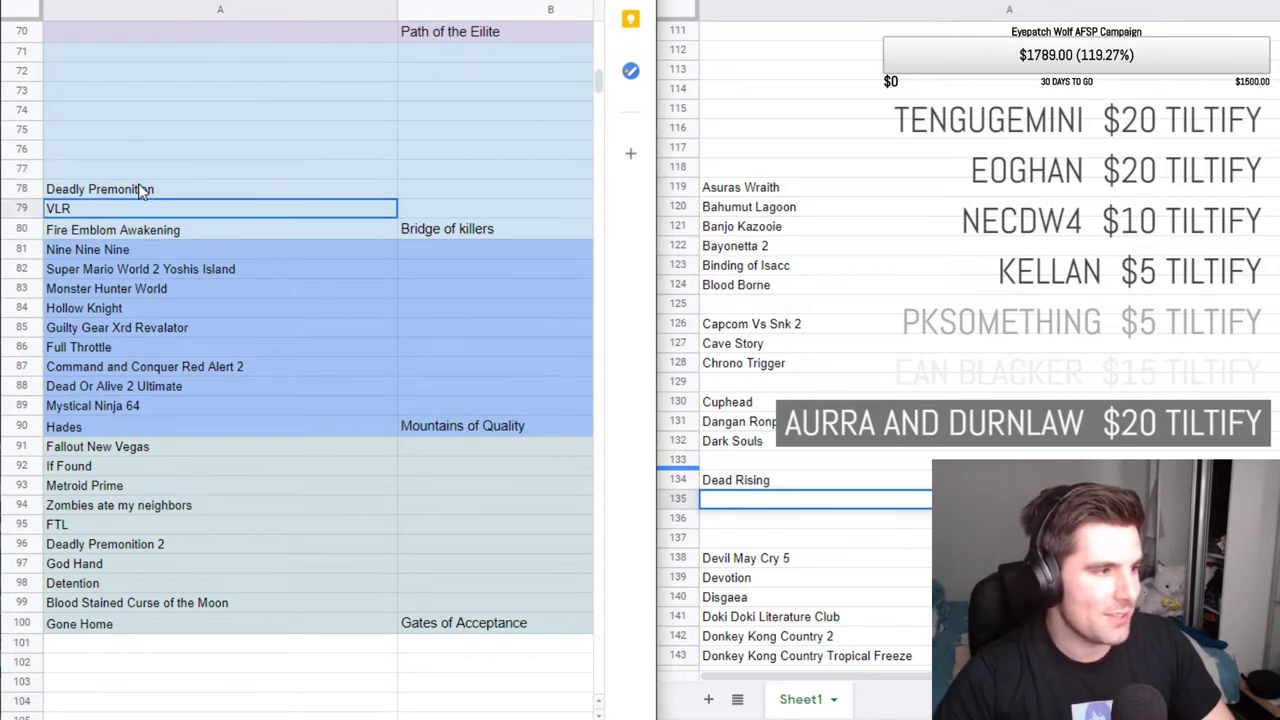
{"action": "left_click", "coordinate": [168, 187]}
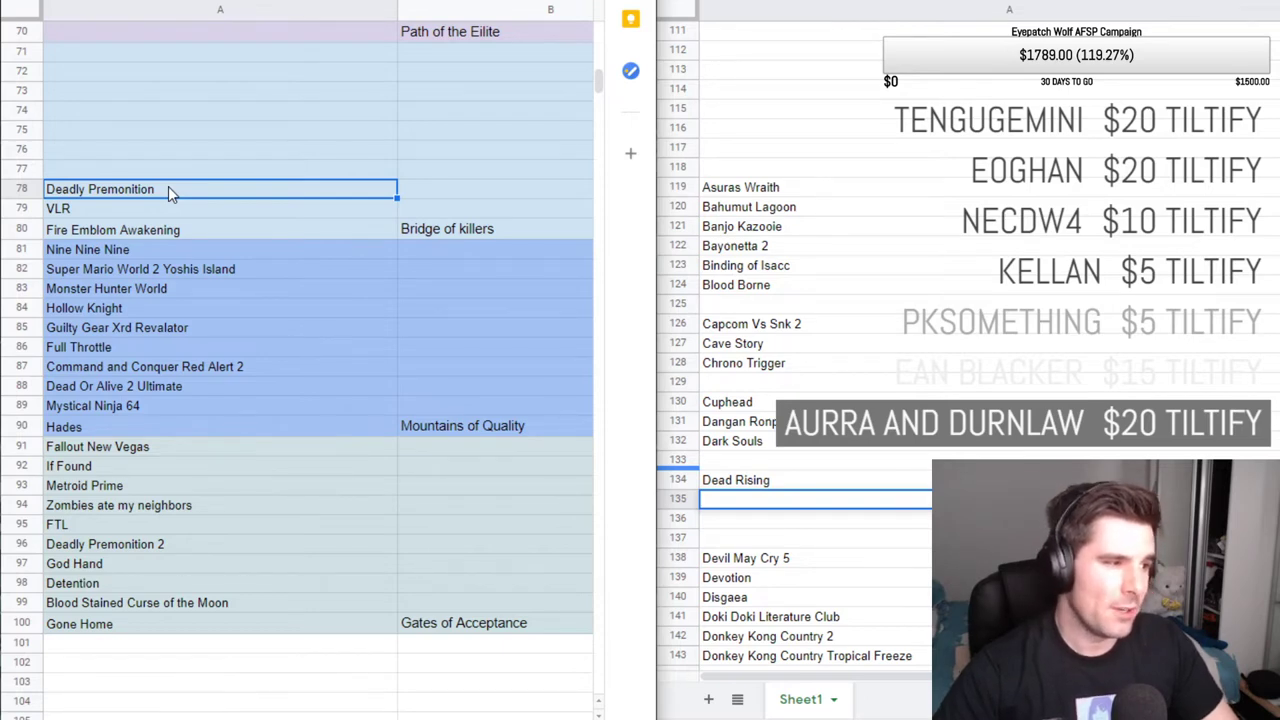
{"action": "left_click", "coordinate": [182, 209]}
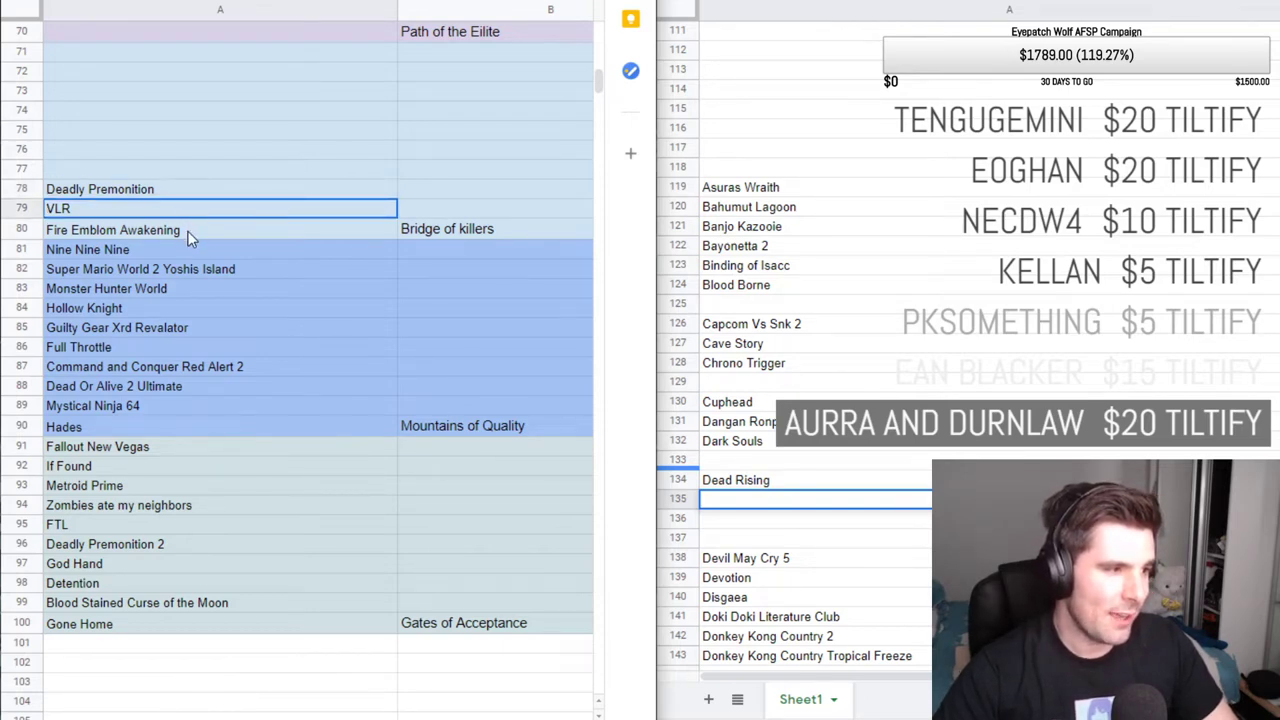
Review the ranking tiers from Throne of the Undisputed down to Gates of Acceptance, including the games placed in Bridge of killers.
{"action": "left_click", "coordinate": [190, 233]}
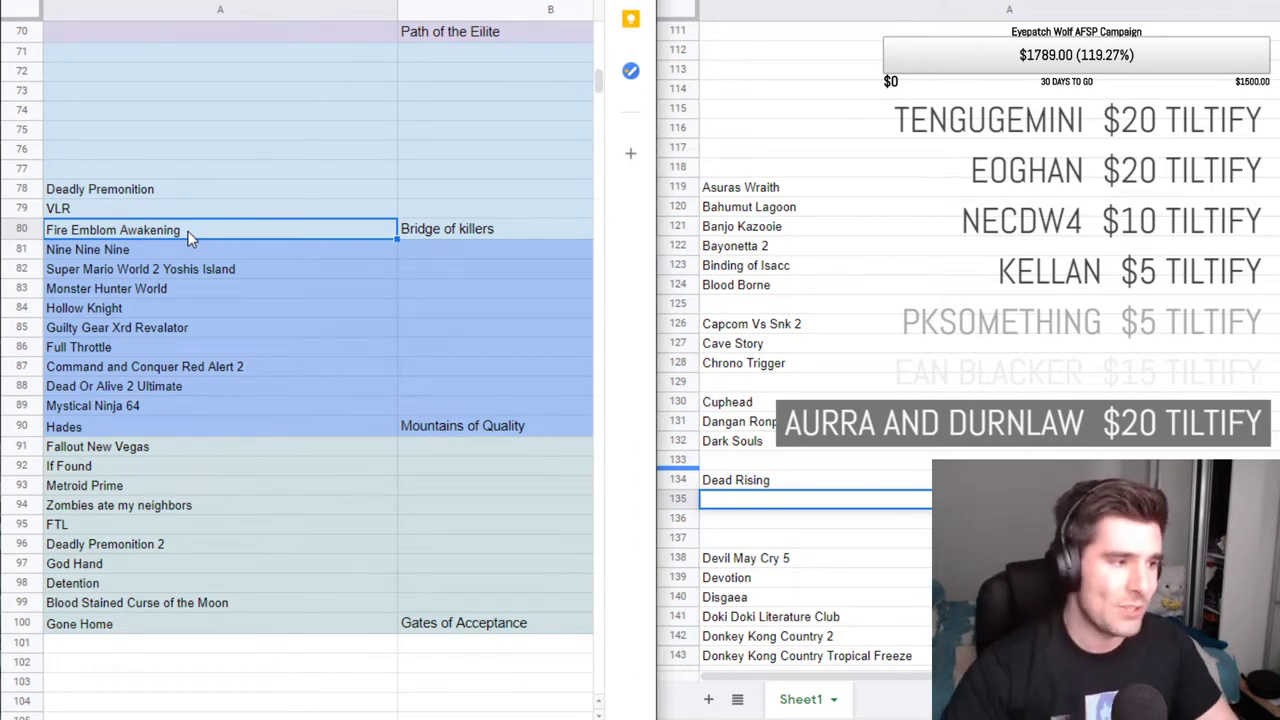
{"action": "left_click", "coordinate": [220, 198]}
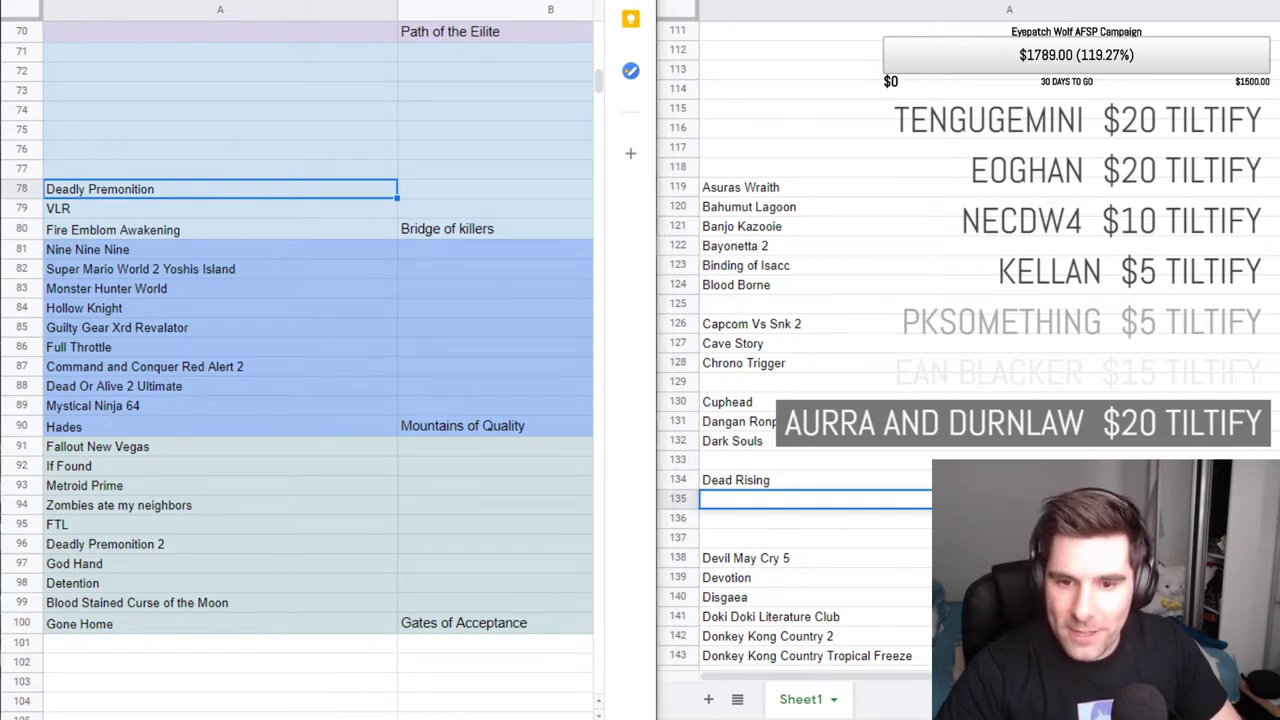
{"action": "left_click", "coordinate": [808, 328]}
{"action": "left_click", "coordinate": [186, 170]}
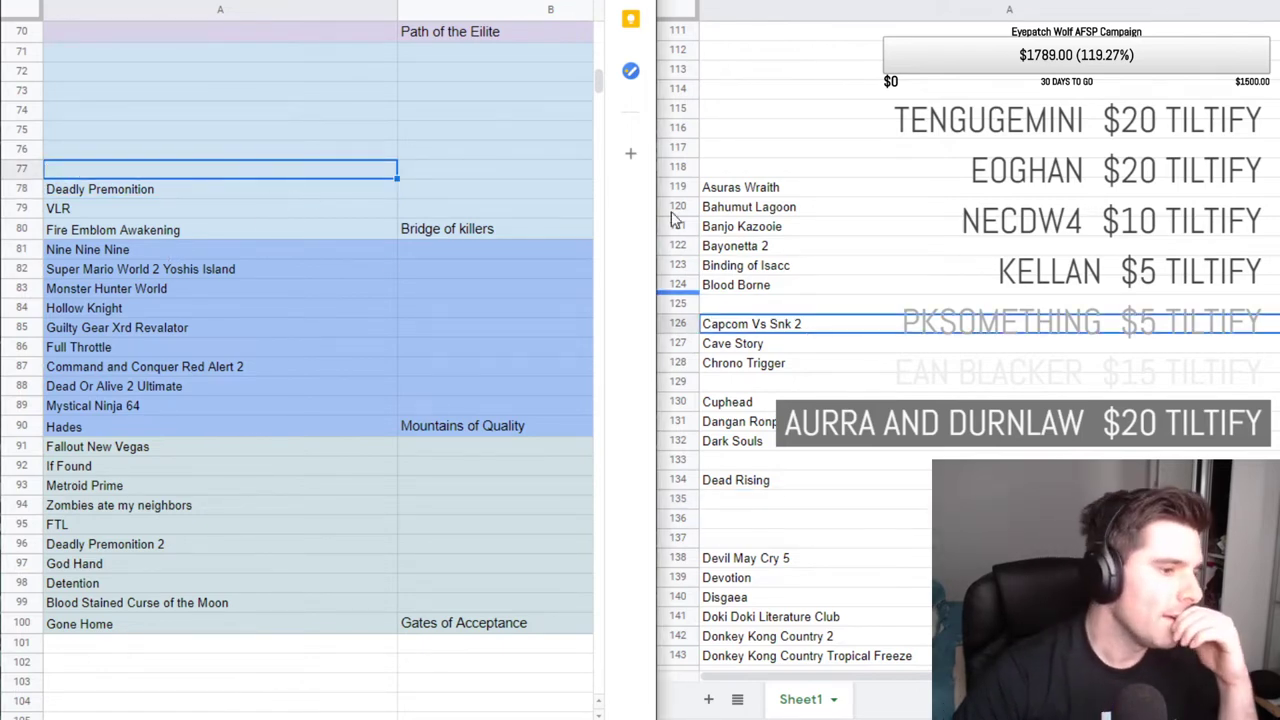
{"action": "scroll", "coordinate": [808, 308], "scroll_direction": "down", "scroll_amount": 1}
{"action": "scroll", "coordinate": [402, 385], "scroll_direction": "down", "scroll_amount": 2}
{"action": "scroll", "coordinate": [380, 383], "scroll_direction": "down", "scroll_amount": 3}
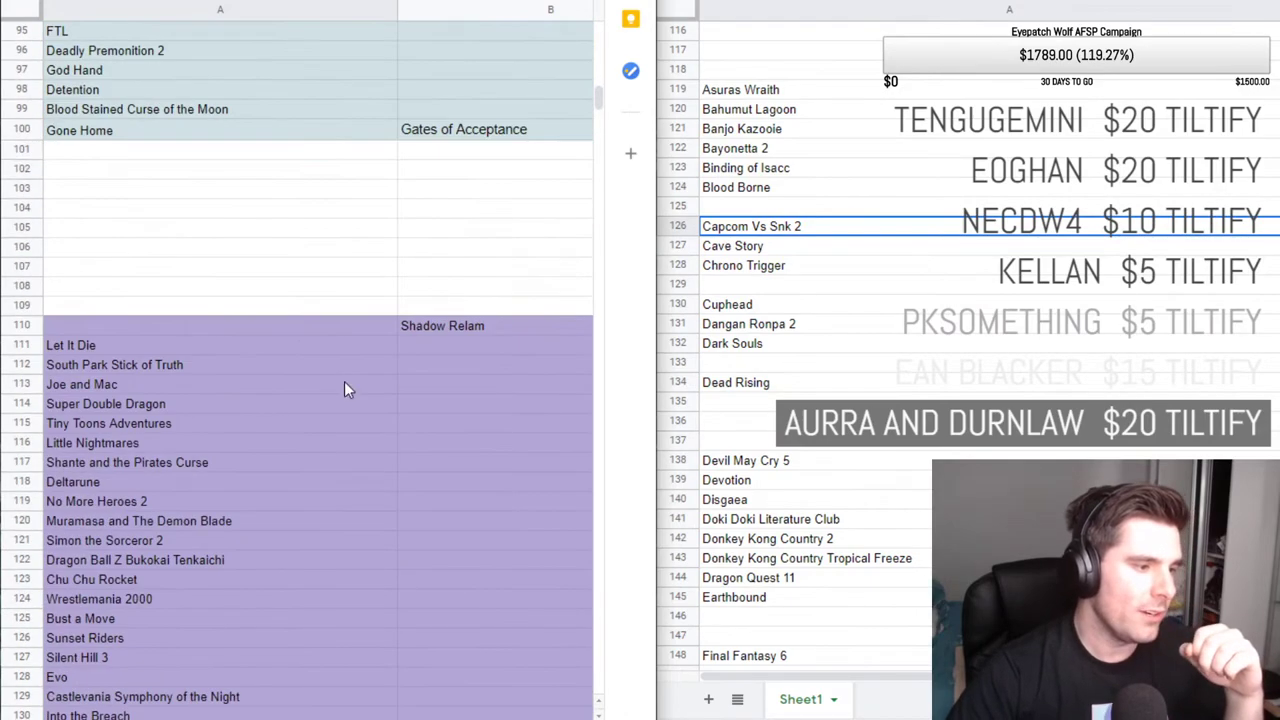
{"action": "scroll", "coordinate": [301, 345], "scroll_direction": "up", "scroll_amount": 10}
{"action": "scroll", "coordinate": [304, 347], "scroll_direction": "up", "scroll_amount": 10}
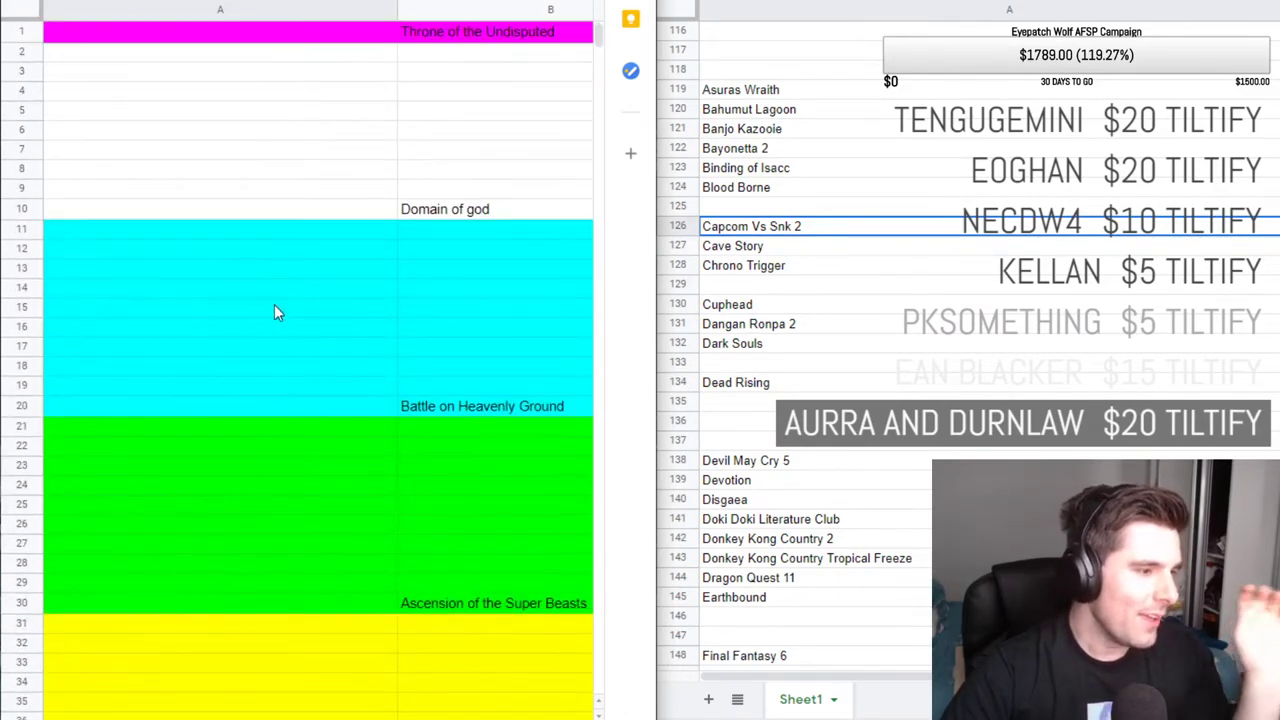
{"action": "scroll", "coordinate": [280, 320], "scroll_direction": "down", "scroll_amount": 14}
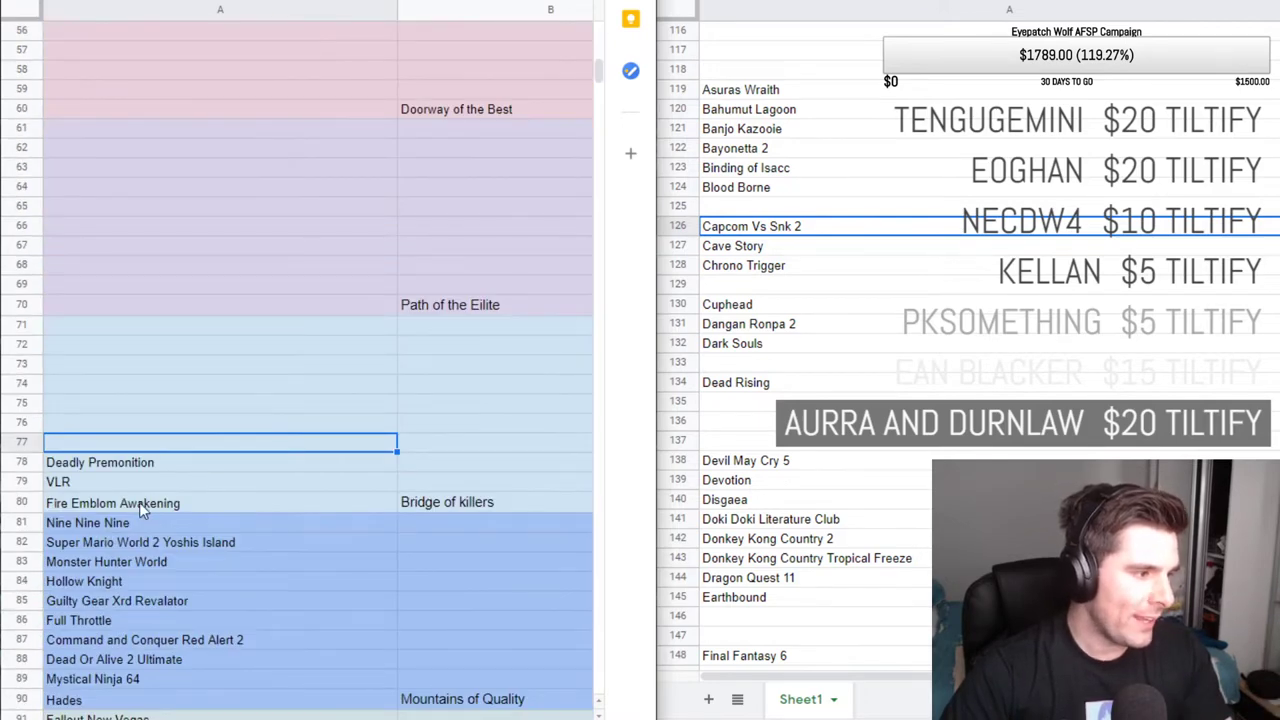
{"action": "left_click", "coordinate": [134, 462]}
{"action": "scroll", "coordinate": [260, 350], "scroll_direction": "up", "scroll_amount": 6}
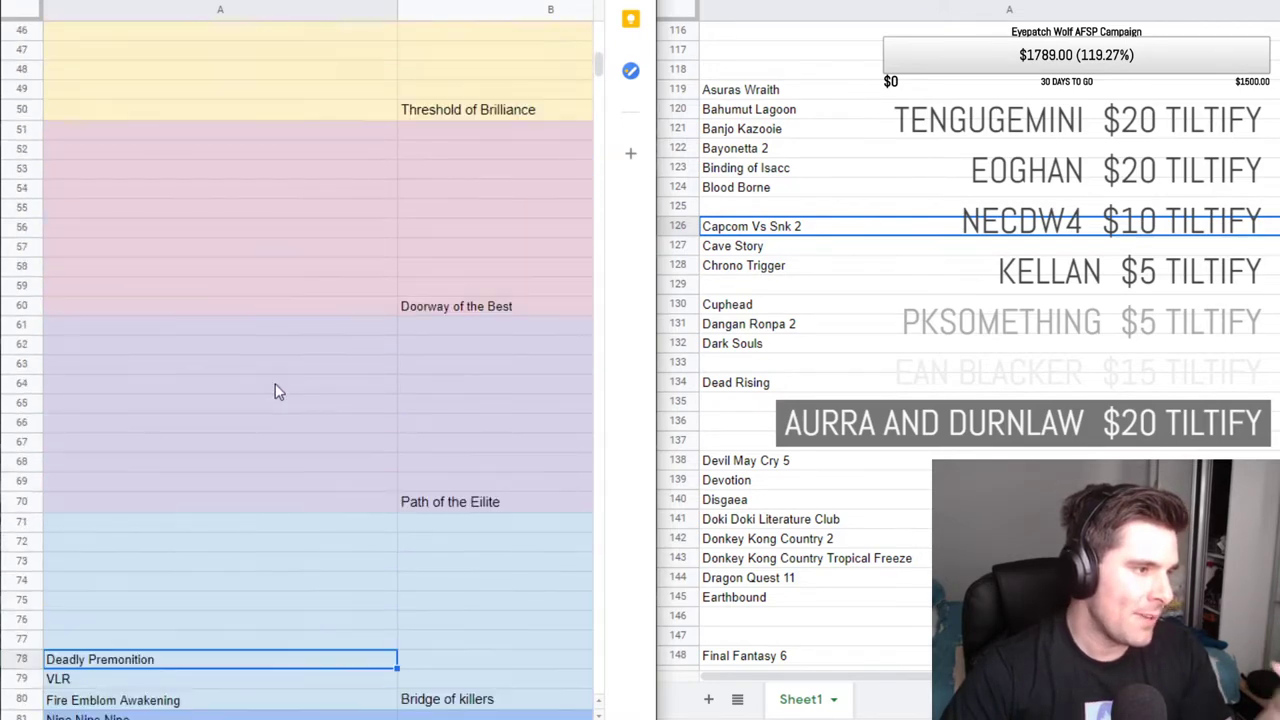
{"action": "scroll", "coordinate": [286, 378], "scroll_direction": "up", "scroll_amount": 6}
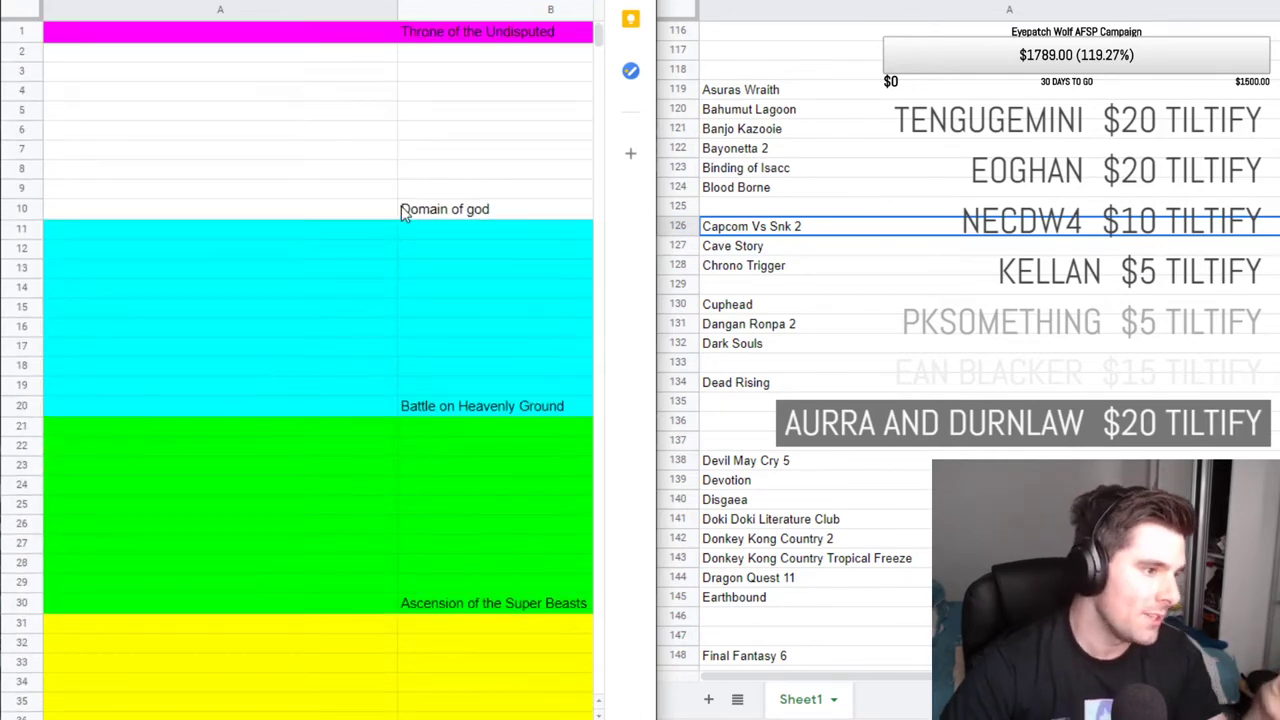
{"action": "left_click", "coordinate": [401, 208]}
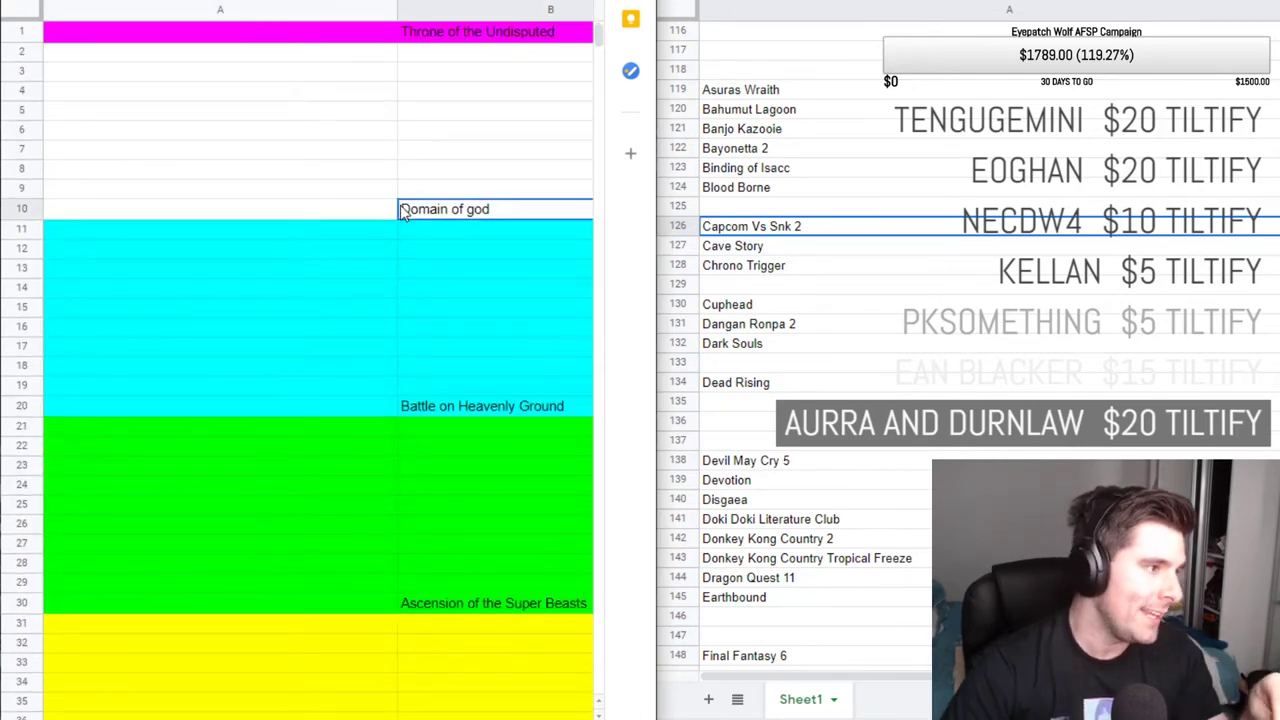
{"action": "left_click", "coordinate": [444, 33]}
{"action": "scroll", "coordinate": [261, 150], "scroll_direction": "down", "scroll_amount": 3}
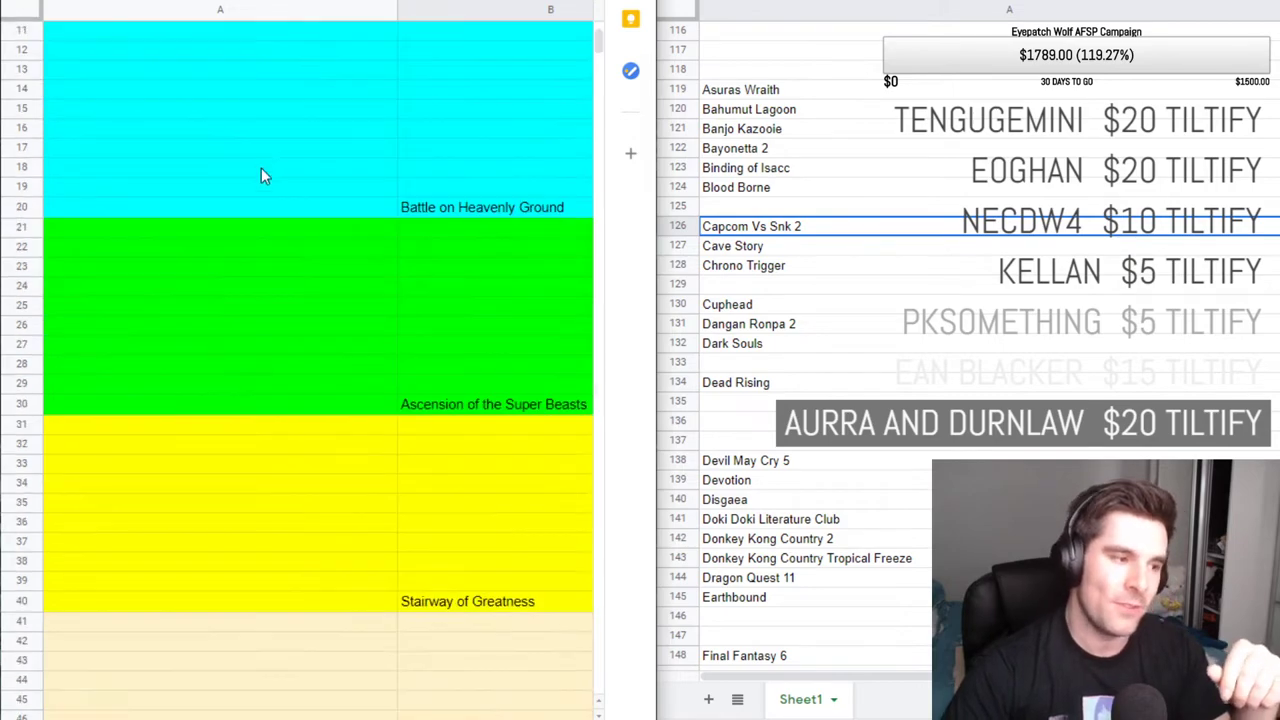
{"action": "scroll", "coordinate": [265, 190], "scroll_direction": "down", "scroll_amount": 20}
{"action": "scroll", "coordinate": [270, 289], "scroll_direction": "up", "scroll_amount": 2}
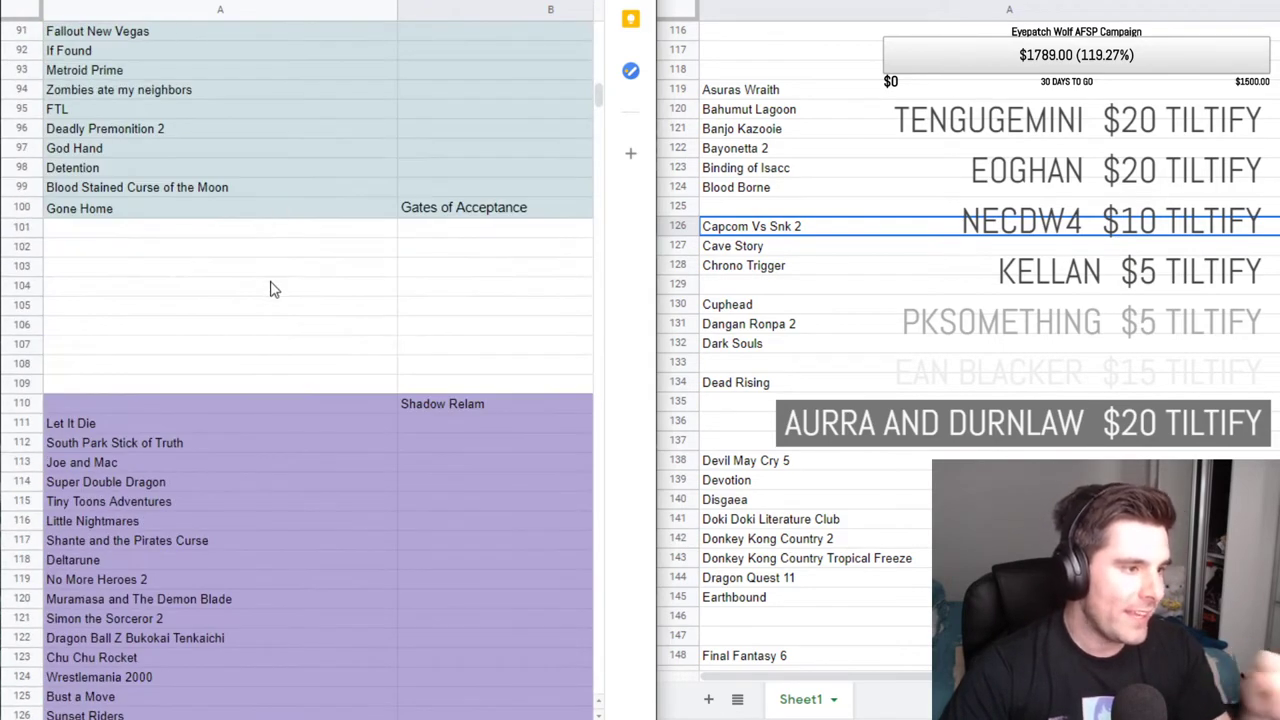
Look through the Shadow Relam tier and go through the DEAD ZONE entries one by one from Shenmue 3 to YAKUZA 7.
{"action": "scroll", "coordinate": [271, 289], "scroll_direction": "up", "scroll_amount": 2}
{"action": "scroll", "coordinate": [255, 310], "scroll_direction": "down", "scroll_amount": 5}
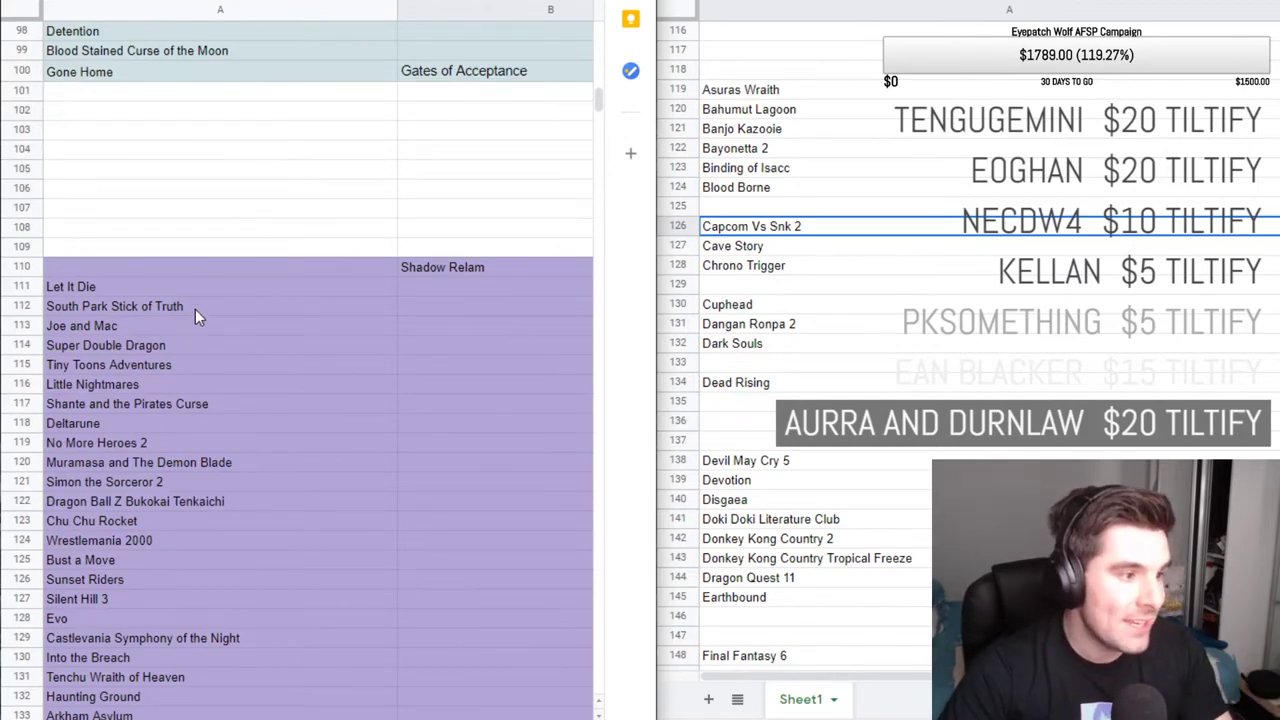
{"action": "scroll", "coordinate": [204, 350], "scroll_direction": "down", "scroll_amount": 18}
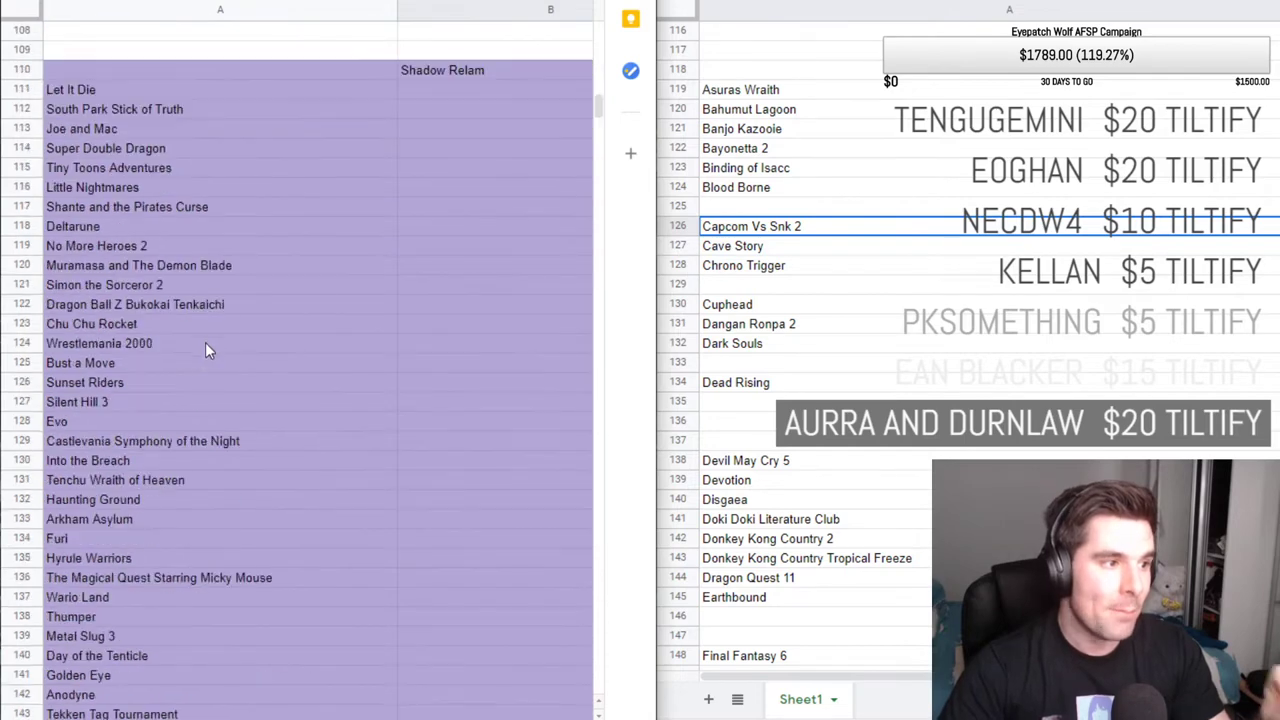
{"action": "scroll", "coordinate": [193, 341], "scroll_direction": "down", "scroll_amount": 2}
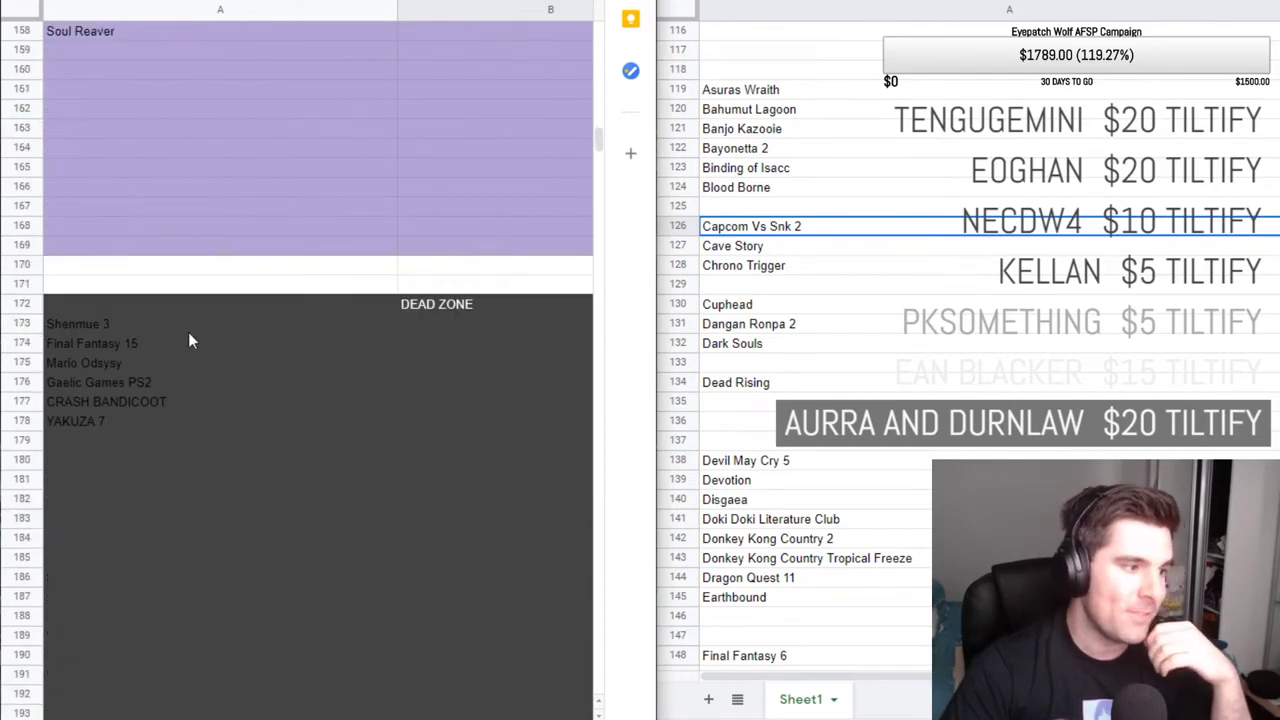
{"action": "left_click", "coordinate": [130, 438]}
{"action": "left_click", "coordinate": [139, 330]}
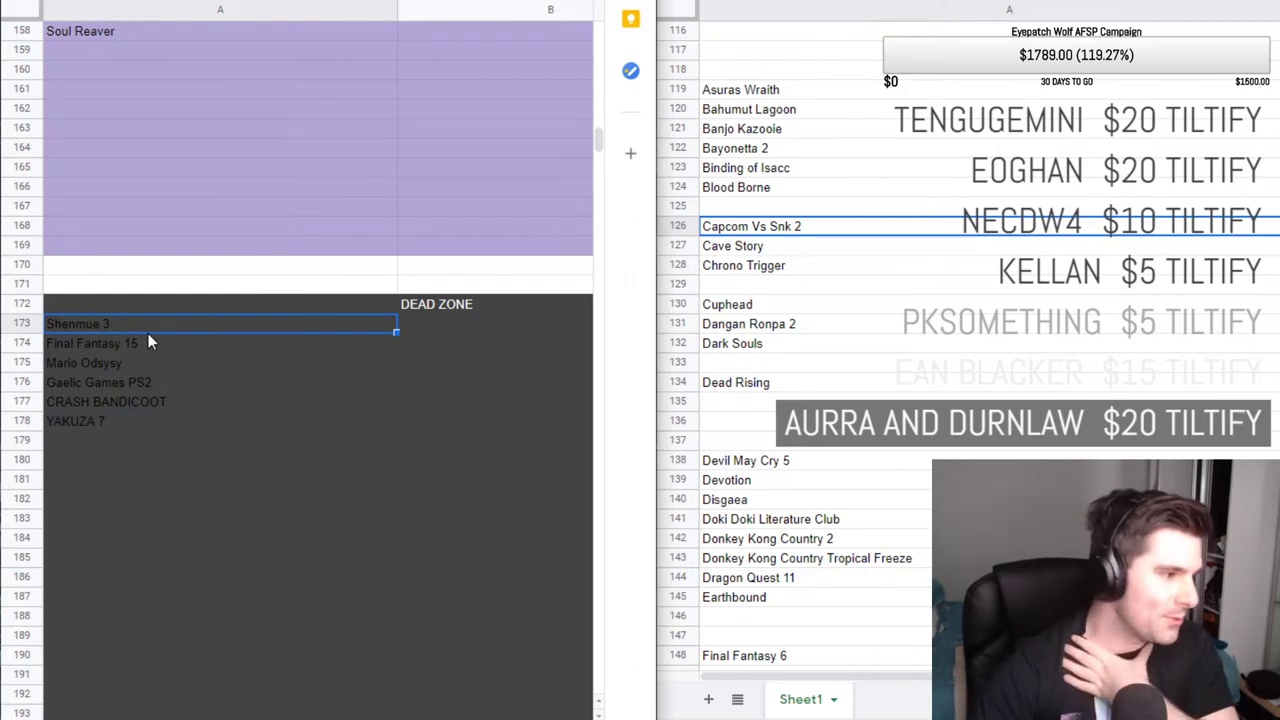
{"action": "key", "text": "Down"}
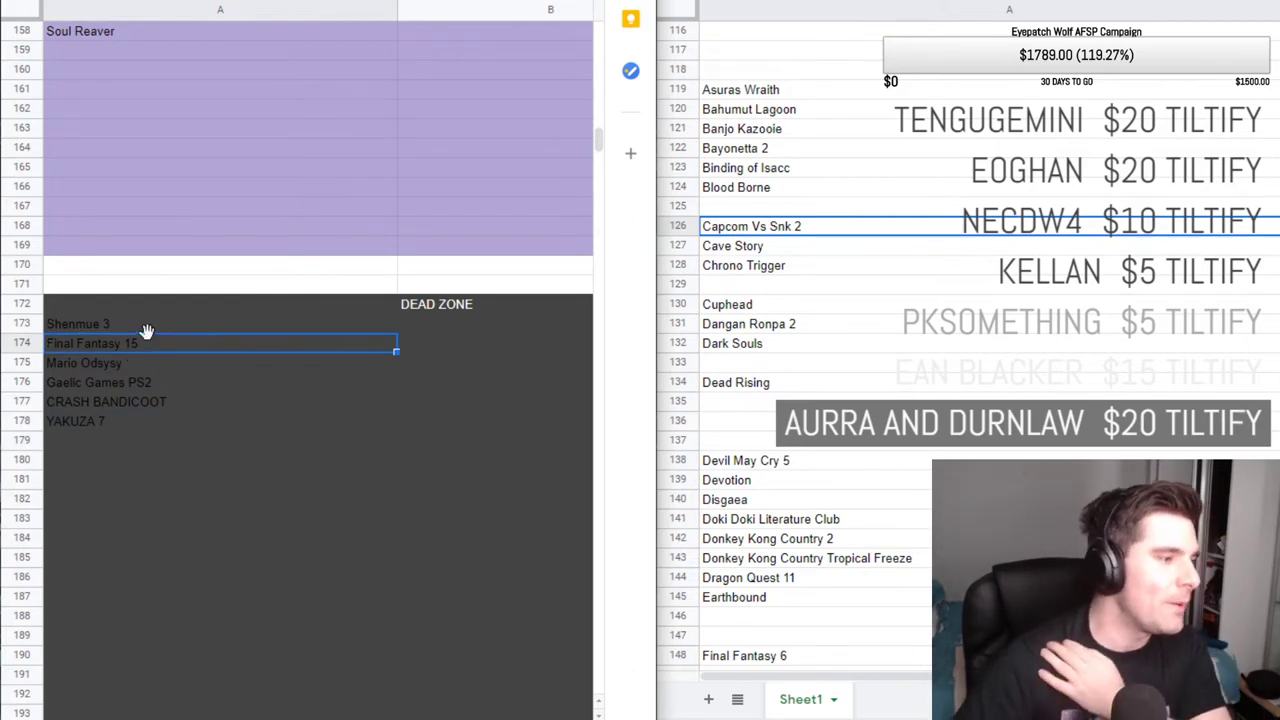
{"action": "key", "text": "Down"}
{"action": "key", "text": "Down"}
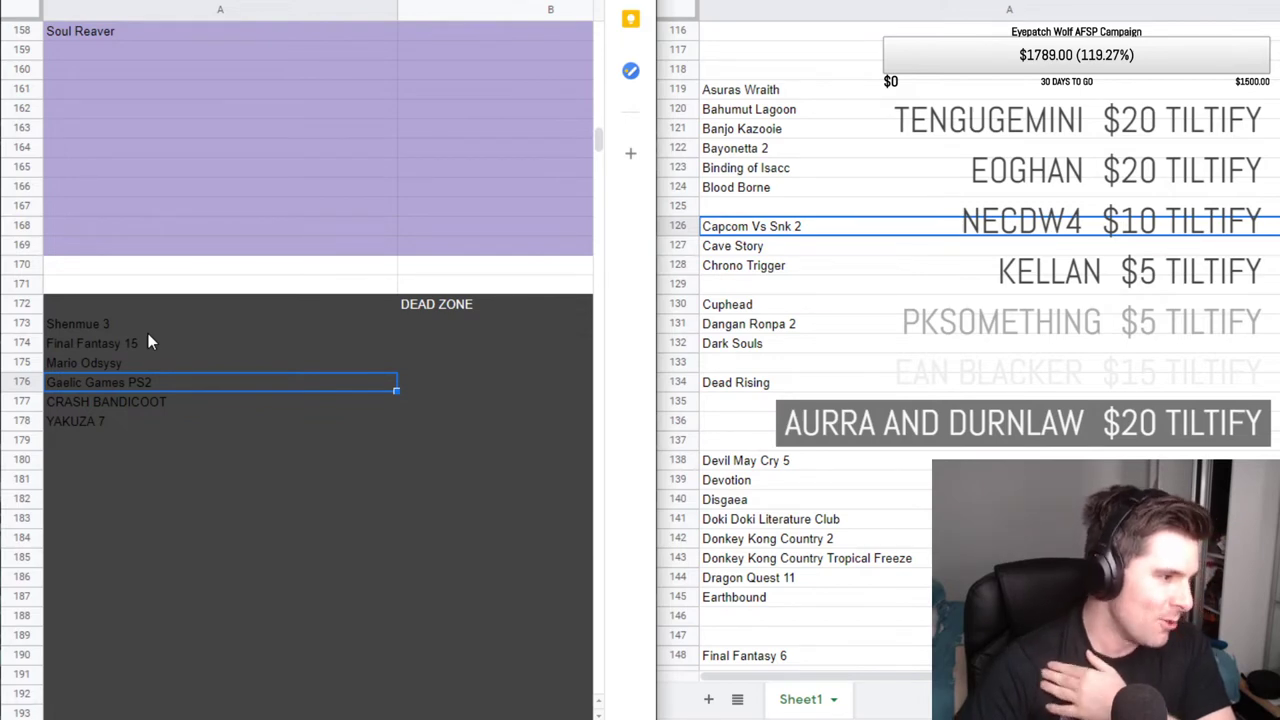
{"action": "key", "text": "Down"}
{"action": "key", "text": "Down"}
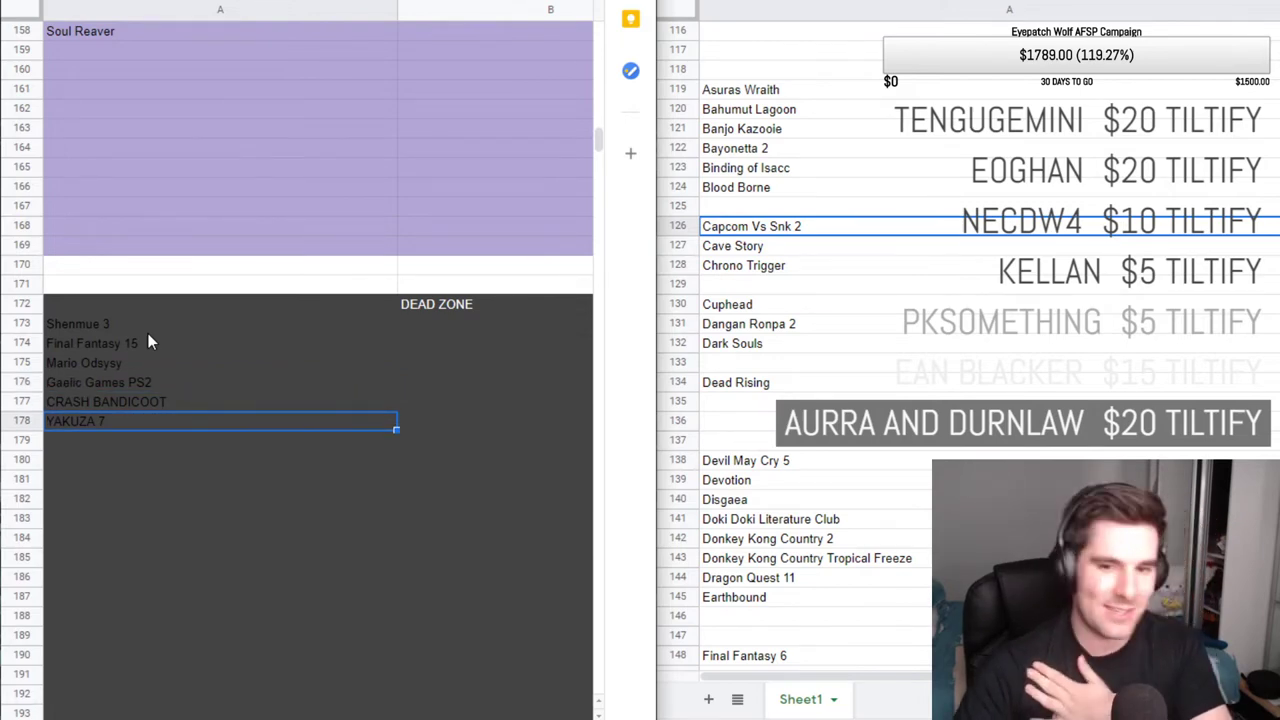
Look back over the lower Shadow Relam entries and skim the unranked list down to its end at Yumme Nikki.
{"action": "scroll", "coordinate": [158, 452], "scroll_direction": "up", "scroll_amount": 2}
{"action": "scroll", "coordinate": [158, 460], "scroll_direction": "up", "scroll_amount": 4}
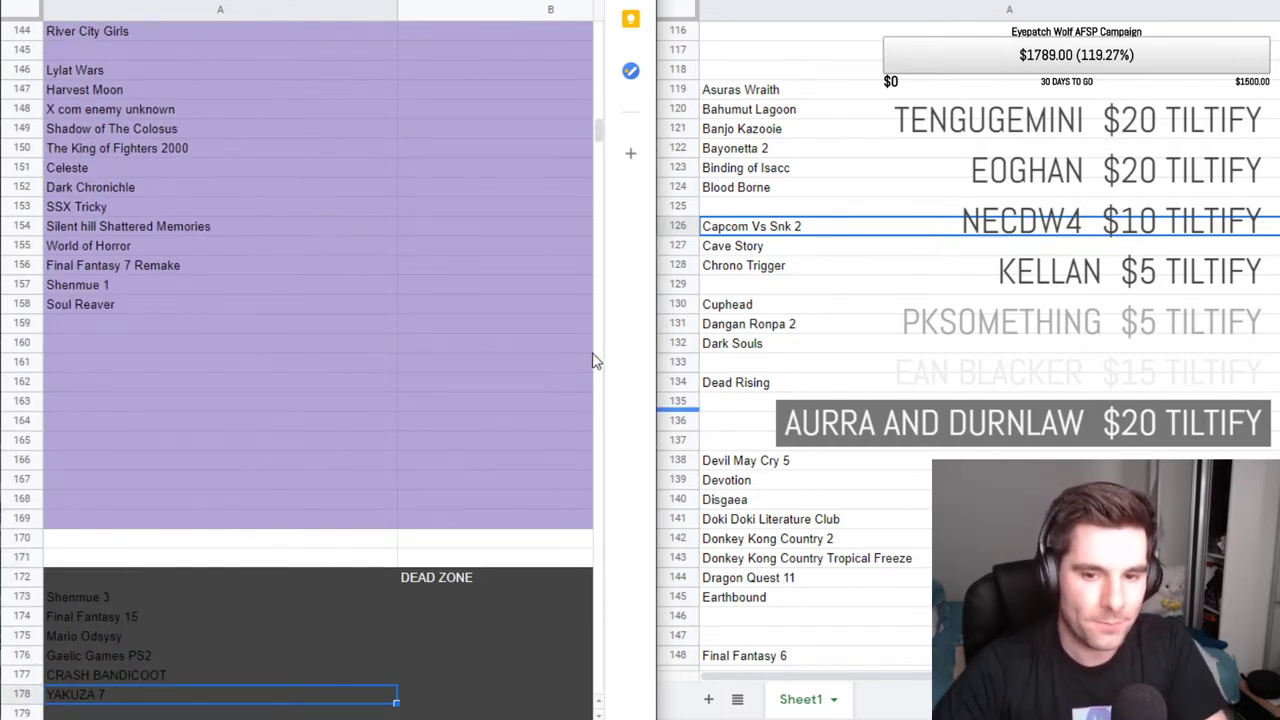
{"action": "scroll", "coordinate": [531, 350], "scroll_direction": "up", "scroll_amount": 1}
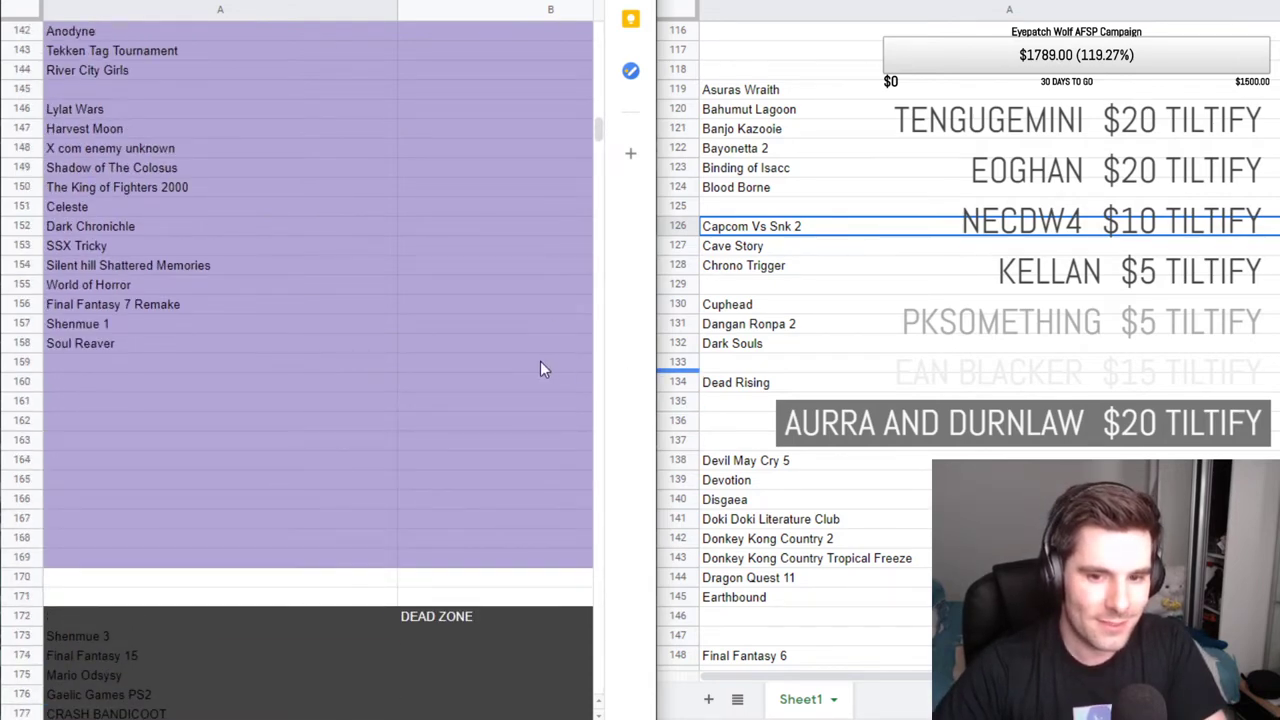
{"action": "scroll", "coordinate": [540, 369], "scroll_direction": "up", "scroll_amount": 5}
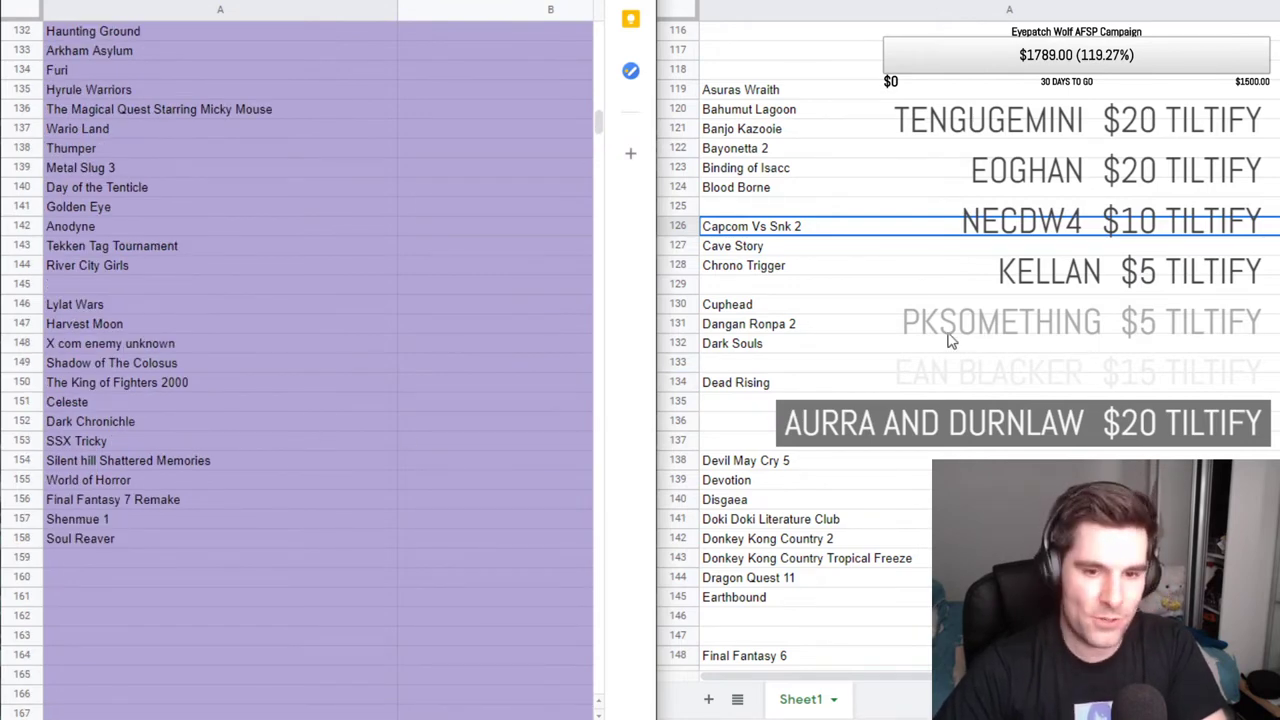
{"action": "left_click", "coordinate": [948, 332]}
{"action": "scroll", "coordinate": [970, 306], "scroll_direction": "down", "scroll_amount": 1}
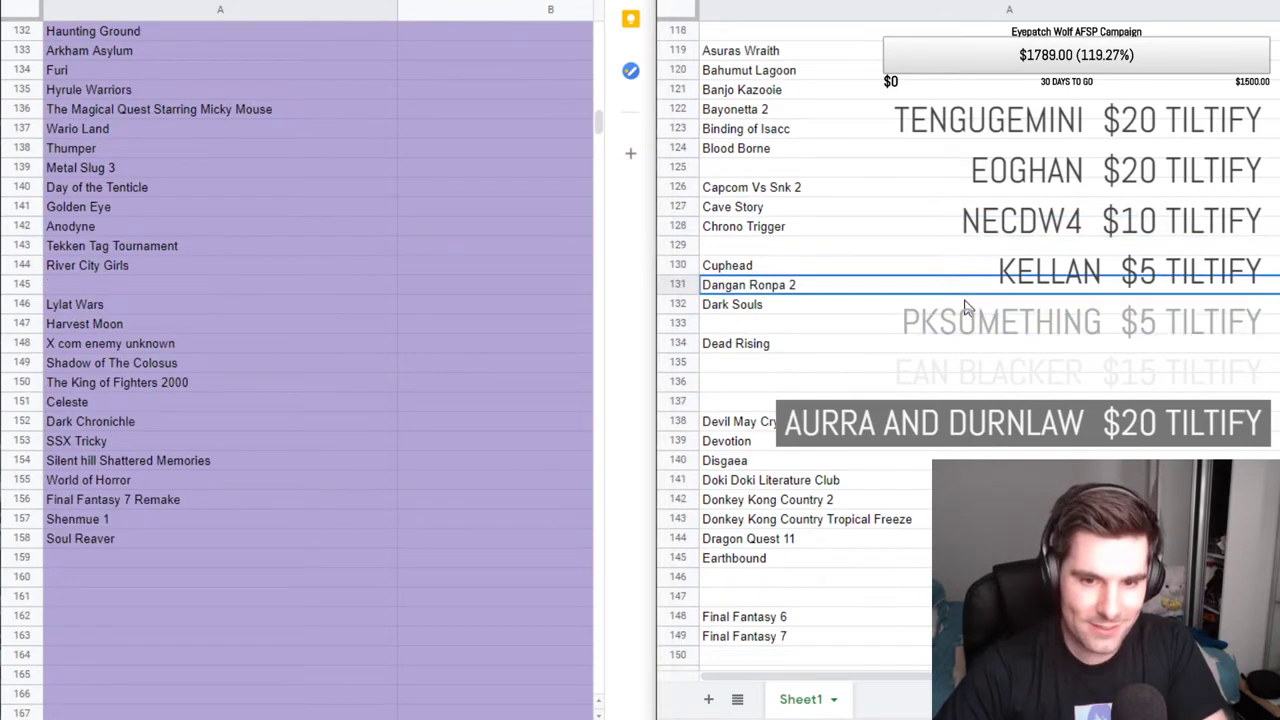
{"action": "left_click", "coordinate": [965, 323]}
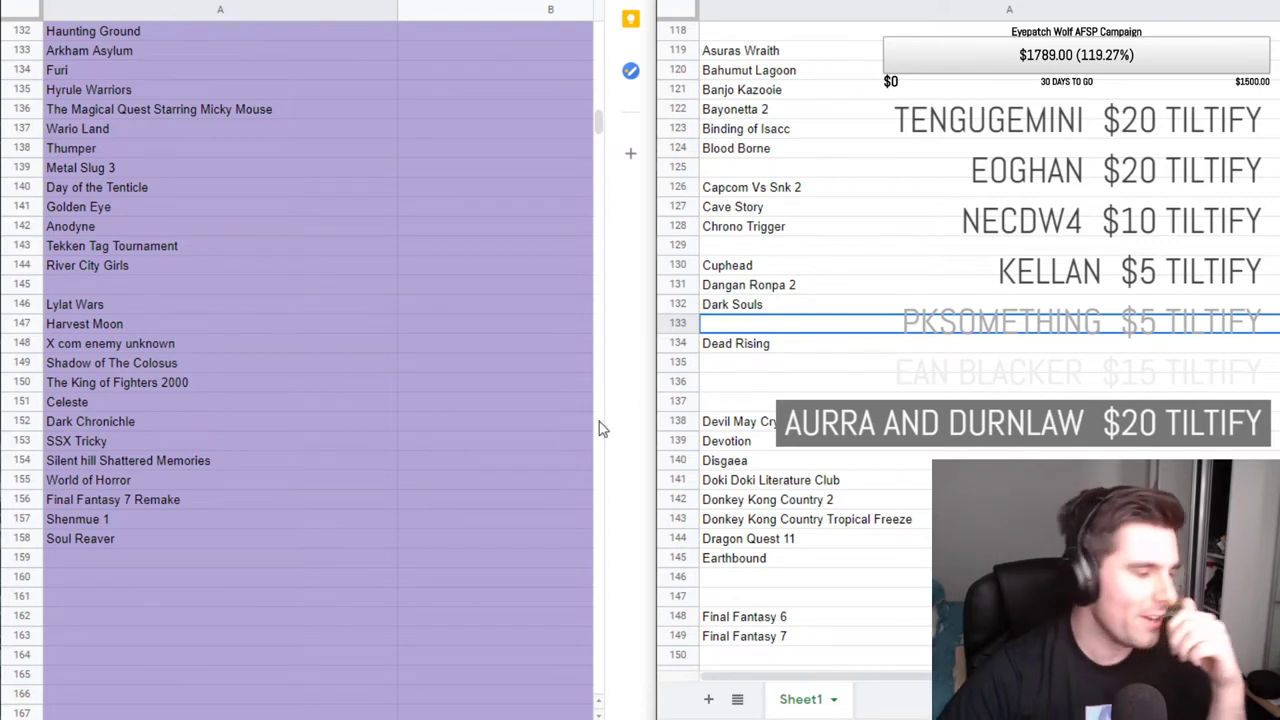
{"action": "scroll", "coordinate": [280, 460], "scroll_direction": "down", "scroll_amount": 5}
{"action": "left_click", "coordinate": [815, 380]}
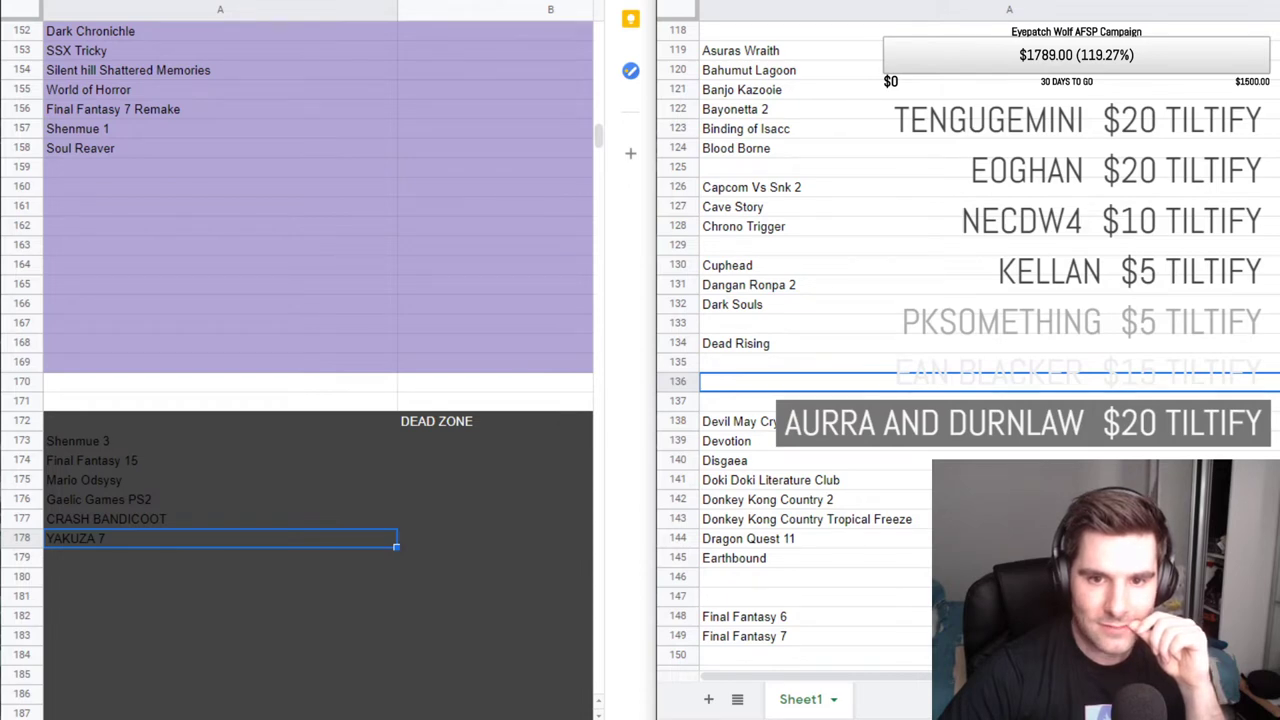
{"action": "scroll", "coordinate": [738, 545], "scroll_direction": "down", "scroll_amount": 7}
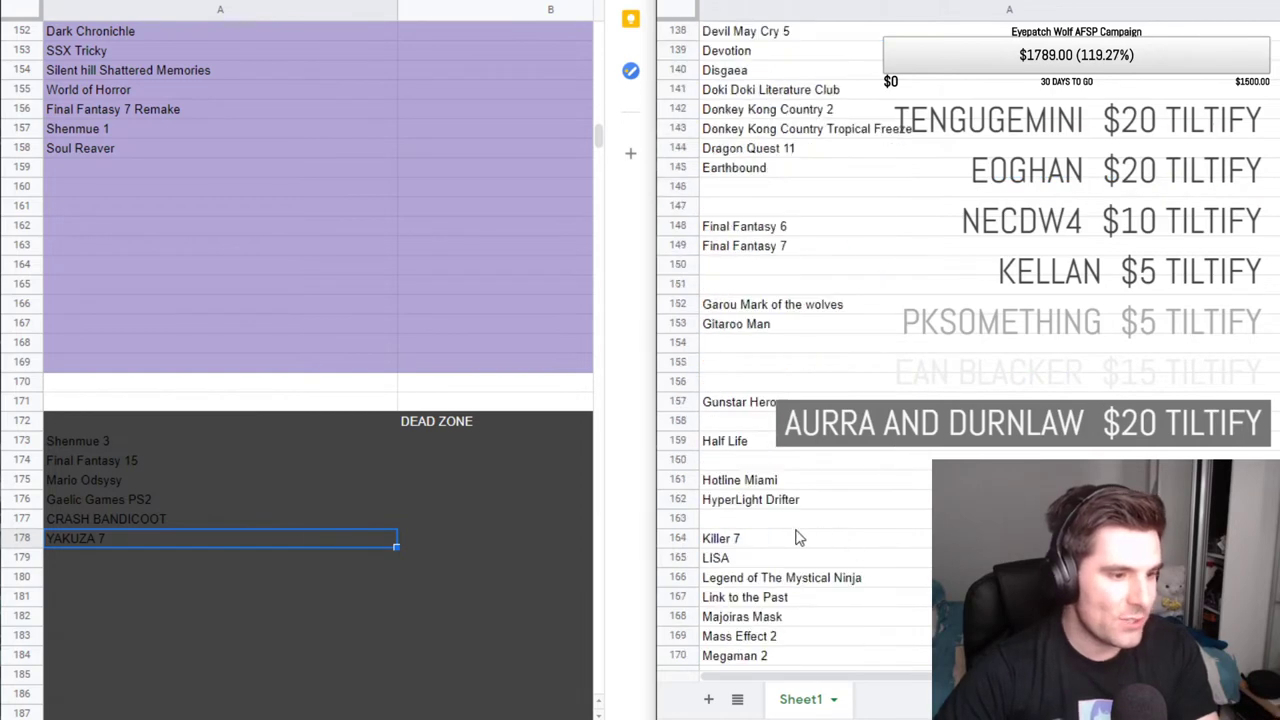
{"action": "scroll", "coordinate": [738, 545], "scroll_direction": "down", "scroll_amount": 7}
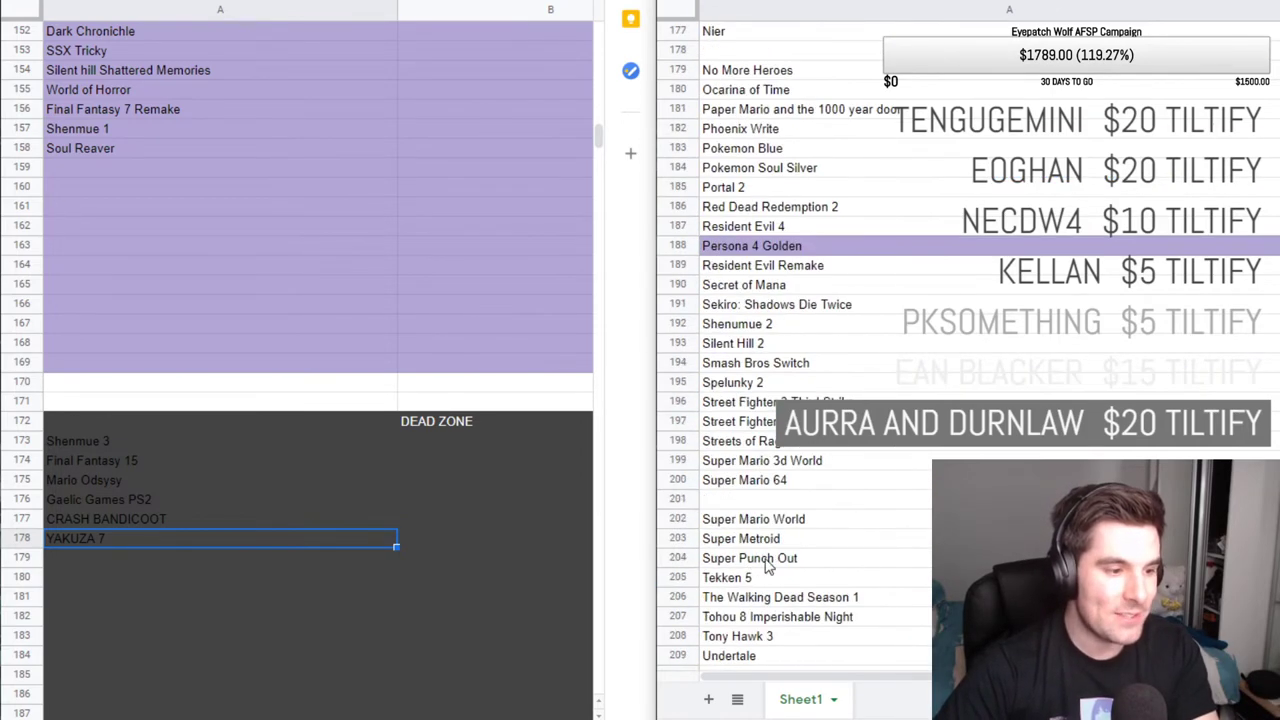
{"action": "left_click", "coordinate": [782, 546]}
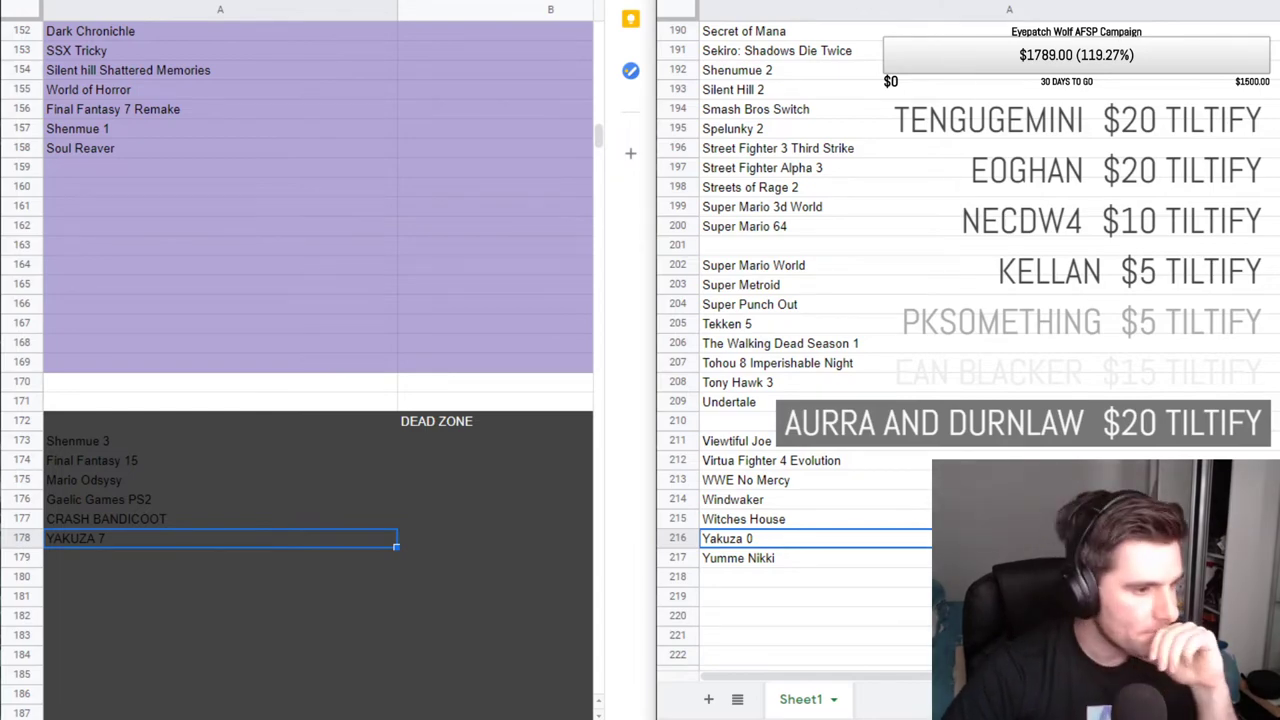
Select empty ranking cell A77 above Deadly Premonition and go through the unranked list from Asuras Wraith down to Megaman 2.
{"action": "scroll", "coordinate": [800, 500], "scroll_direction": "up", "scroll_amount": 10}
{"action": "scroll", "coordinate": [320, 258], "scroll_direction": "up", "scroll_amount": 10}
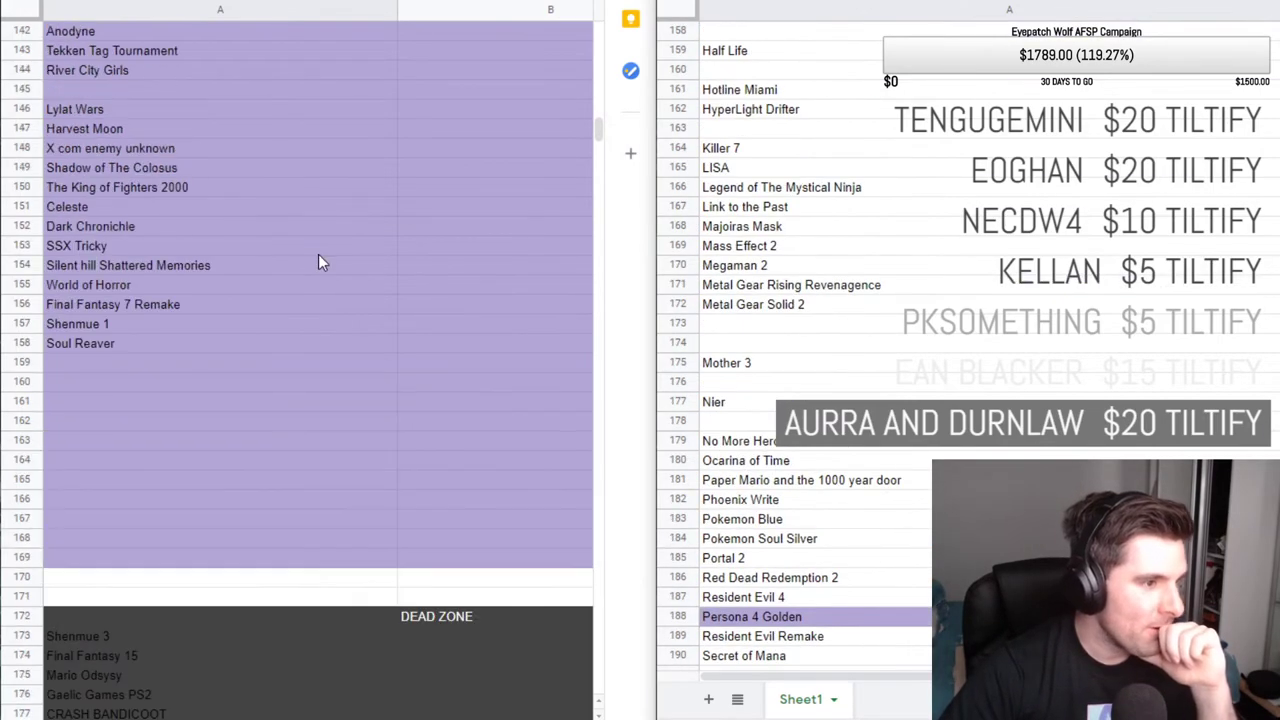
{"action": "scroll", "coordinate": [320, 263], "scroll_direction": "up", "scroll_amount": 15}
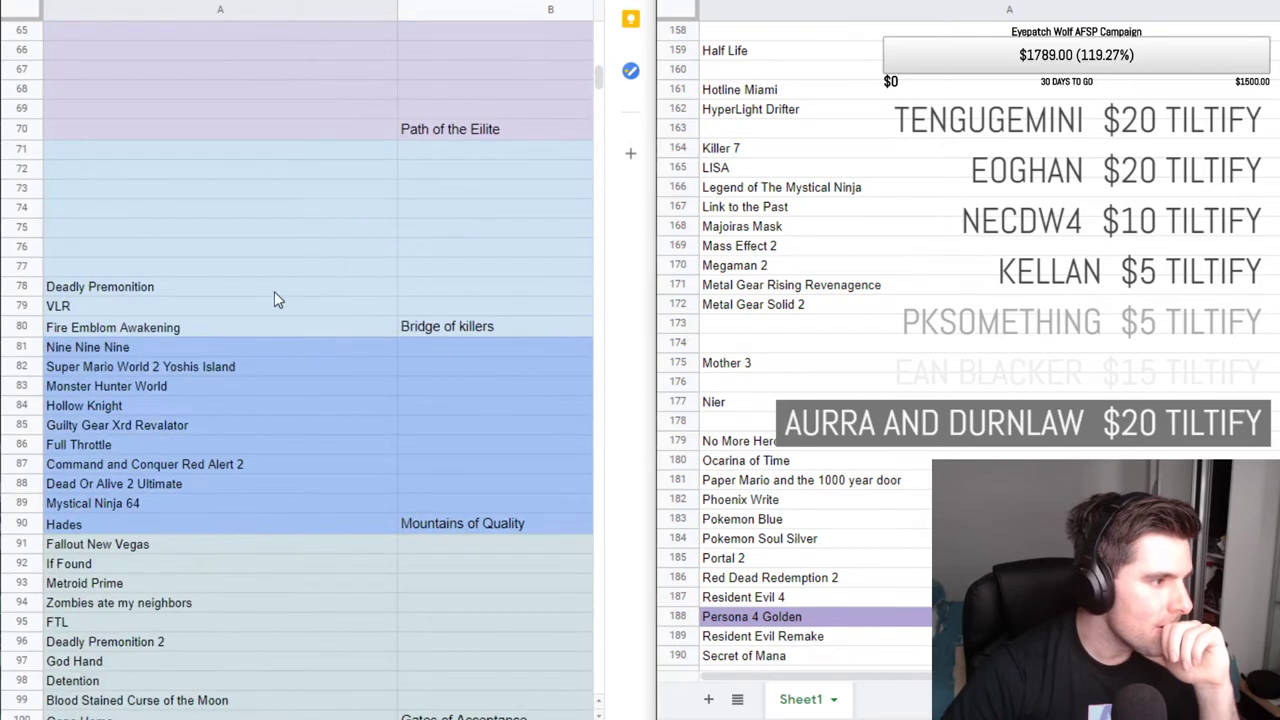
{"action": "left_click", "coordinate": [258, 270]}
{"action": "scroll", "coordinate": [790, 300], "scroll_direction": "up", "scroll_amount": 14}
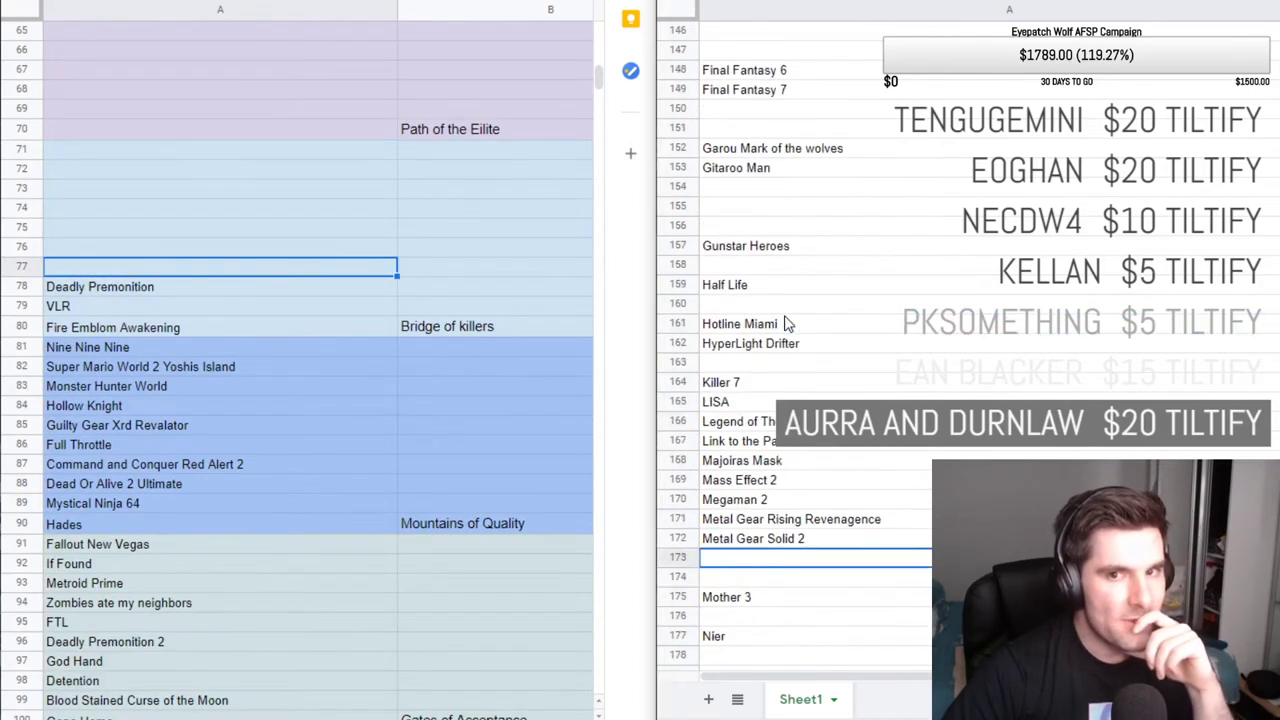
{"action": "scroll", "coordinate": [845, 205], "scroll_direction": "up", "scroll_amount": 1}
{"action": "left_click", "coordinate": [847, 184]}
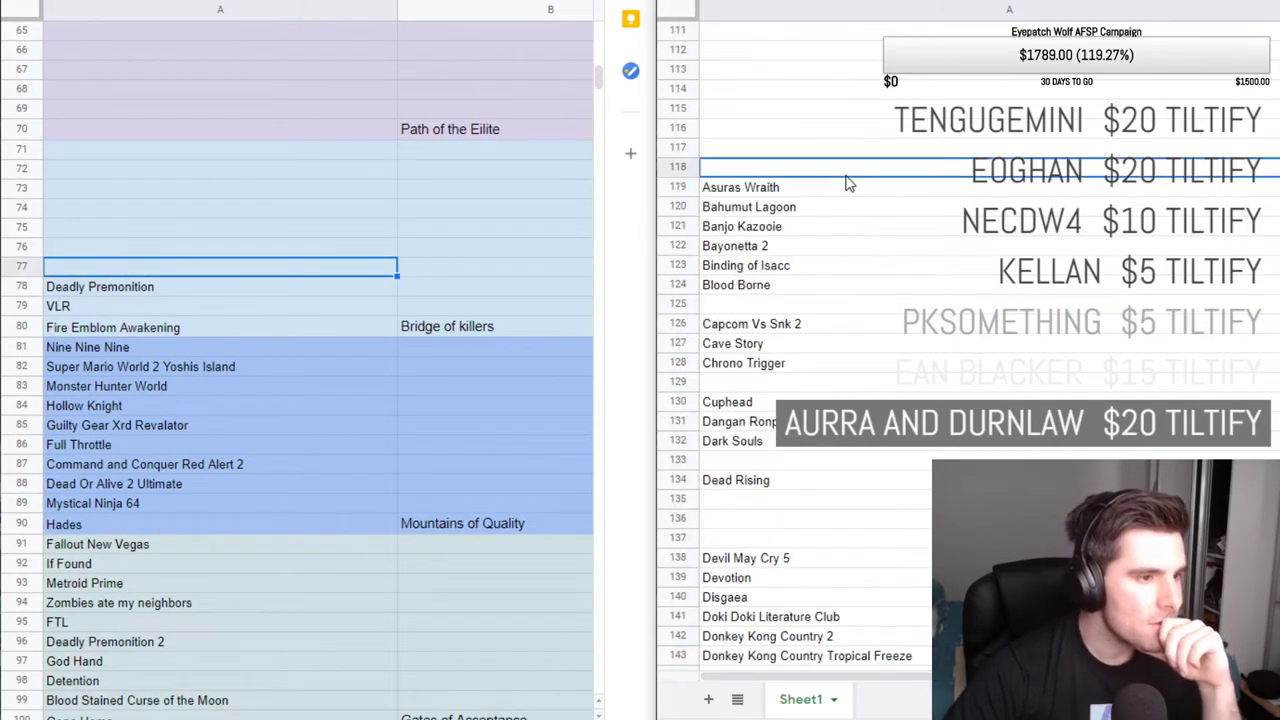
{"action": "key", "text": "Down"}
{"action": "key", "text": "Down"}
{"action": "key", "text": "Down"}
{"action": "key", "text": "Down"}
{"action": "key", "text": "Down"}
{"action": "key", "text": "Down"}
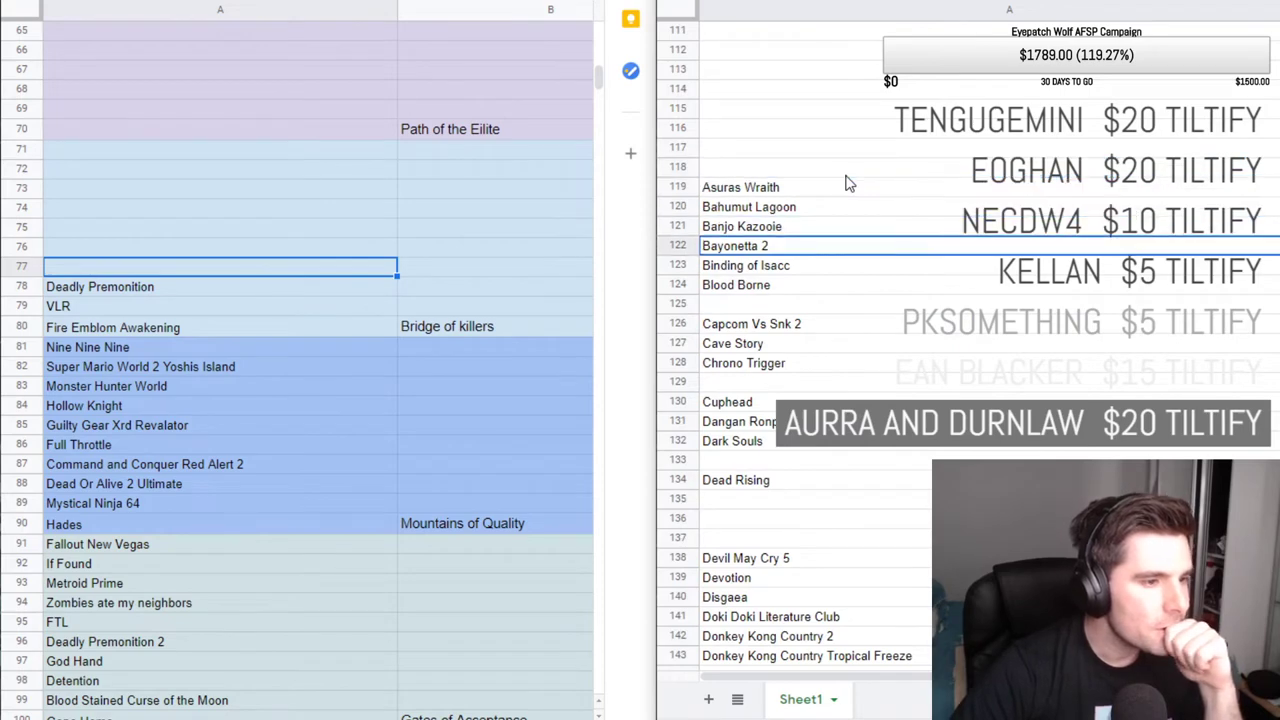
{"action": "key", "text": "Down"}
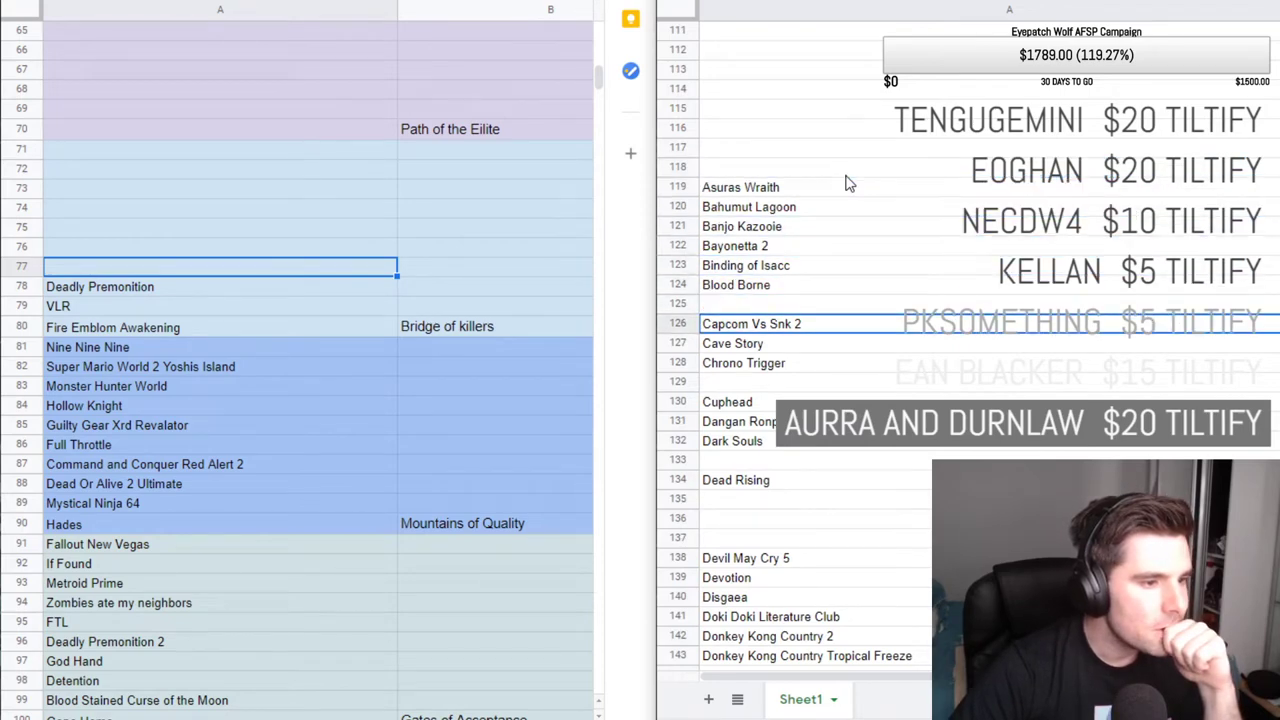
{"action": "key", "text": "Down"}
{"action": "key", "text": "Down"}
{"action": "key", "text": "Down"}
{"action": "key", "text": "Down"}
{"action": "key", "text": "Down"}
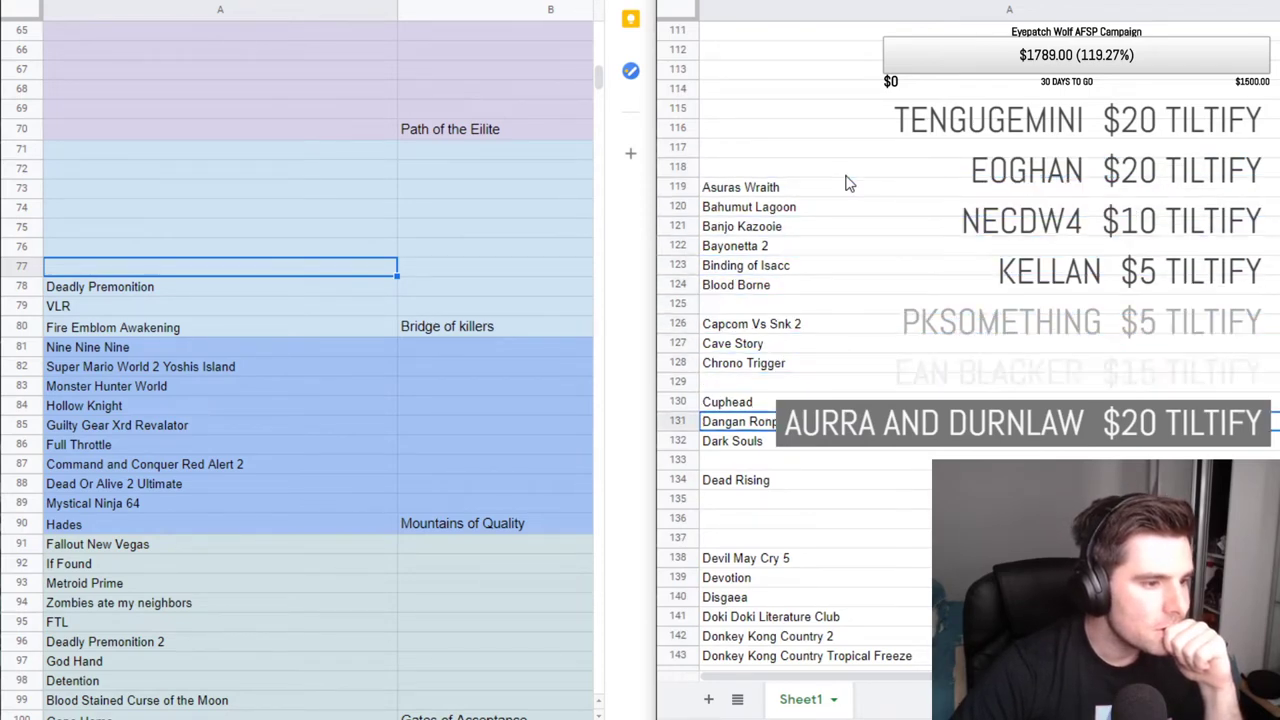
{"action": "key", "text": "Down"}
{"action": "key", "text": "Down"}
{"action": "key", "text": "Down"}
{"action": "key", "text": "Down"}
{"action": "key", "text": "Down"}
{"action": "key", "text": "Down"}
{"action": "key", "text": "Down"}
{"action": "key", "text": "Down"}
{"action": "key", "text": "Down"}
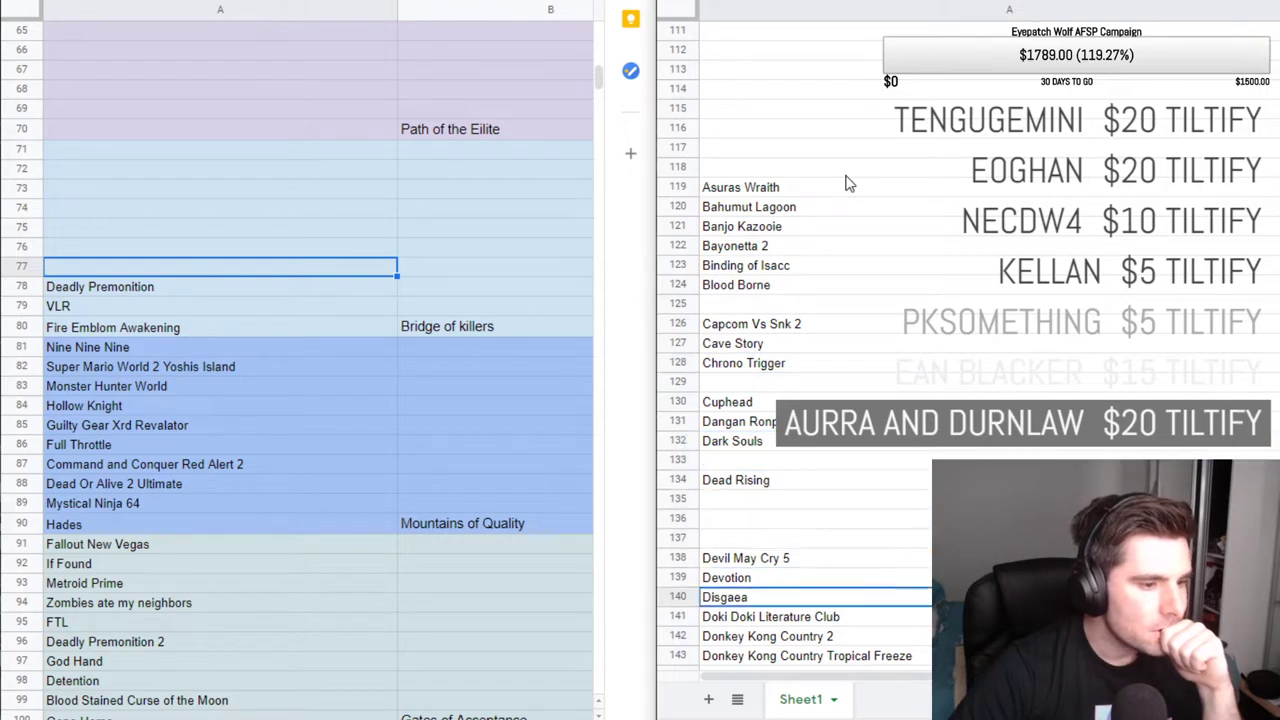
{"action": "key", "text": "Down"}
{"action": "key", "text": "Down"}
{"action": "key", "text": "Down"}
{"action": "key", "text": "Down"}
{"action": "key", "text": "Down"}
{"action": "key", "text": "Down"}
{"action": "key", "text": "Down"}
{"action": "key", "text": "Down"}
{"action": "key", "text": "Down"}
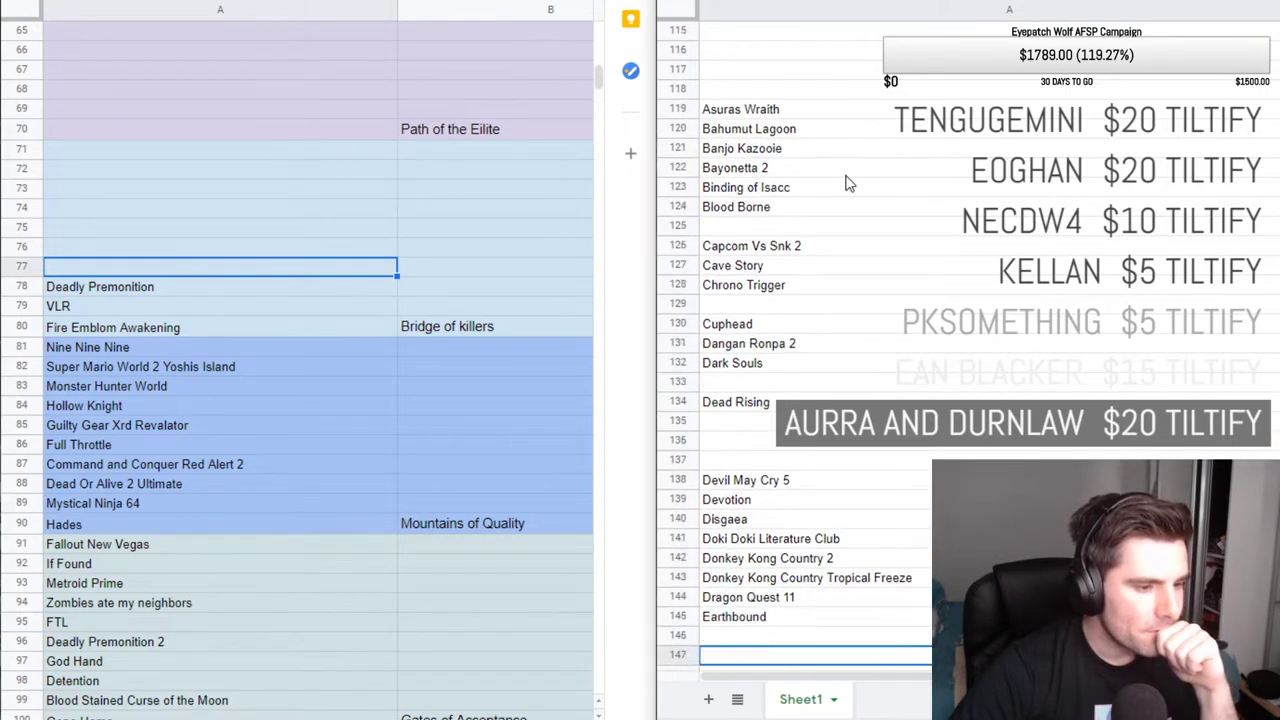
{"action": "key", "text": "Down"}
{"action": "key", "text": "Down"}
{"action": "key", "text": "Down"}
{"action": "key", "text": "Down"}
{"action": "key", "text": "Down"}
{"action": "key", "text": "Down"}
{"action": "key", "text": "Down"}
{"action": "key", "text": "Down"}
{"action": "key", "text": "Down"}
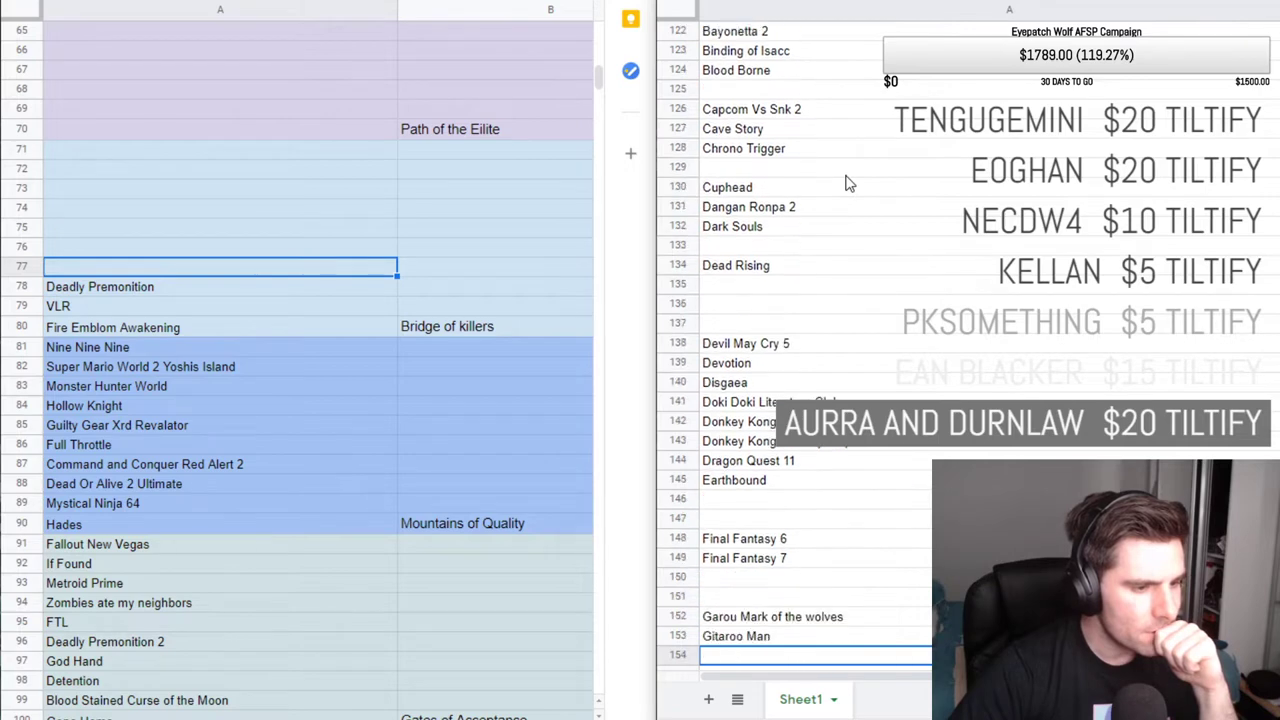
{"action": "key", "text": "Down"}
{"action": "key", "text": "Down"}
{"action": "key", "text": "Down"}
{"action": "key", "text": "Down"}
{"action": "key", "text": "Down"}
{"action": "key", "text": "Down"}
{"action": "key", "text": "Down"}
{"action": "key", "text": "Down"}
{"action": "key", "text": "Down"}
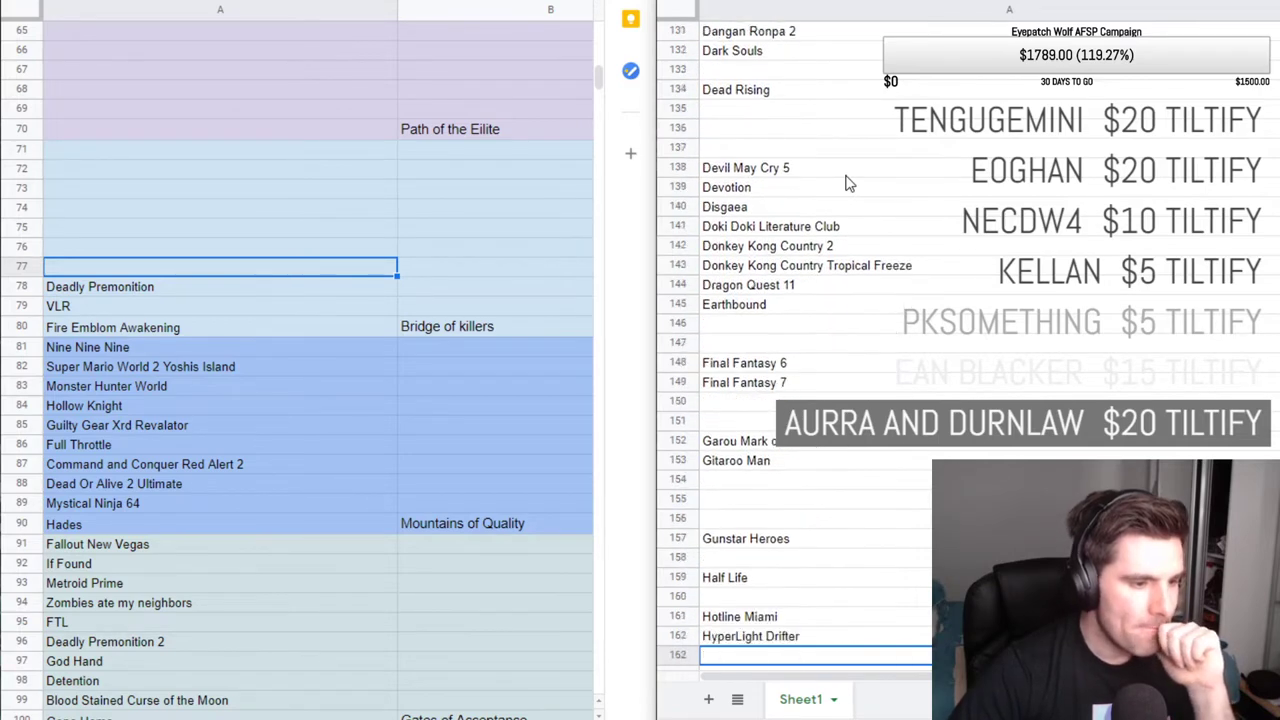
{"action": "key", "text": "Down"}
{"action": "key", "text": "Down"}
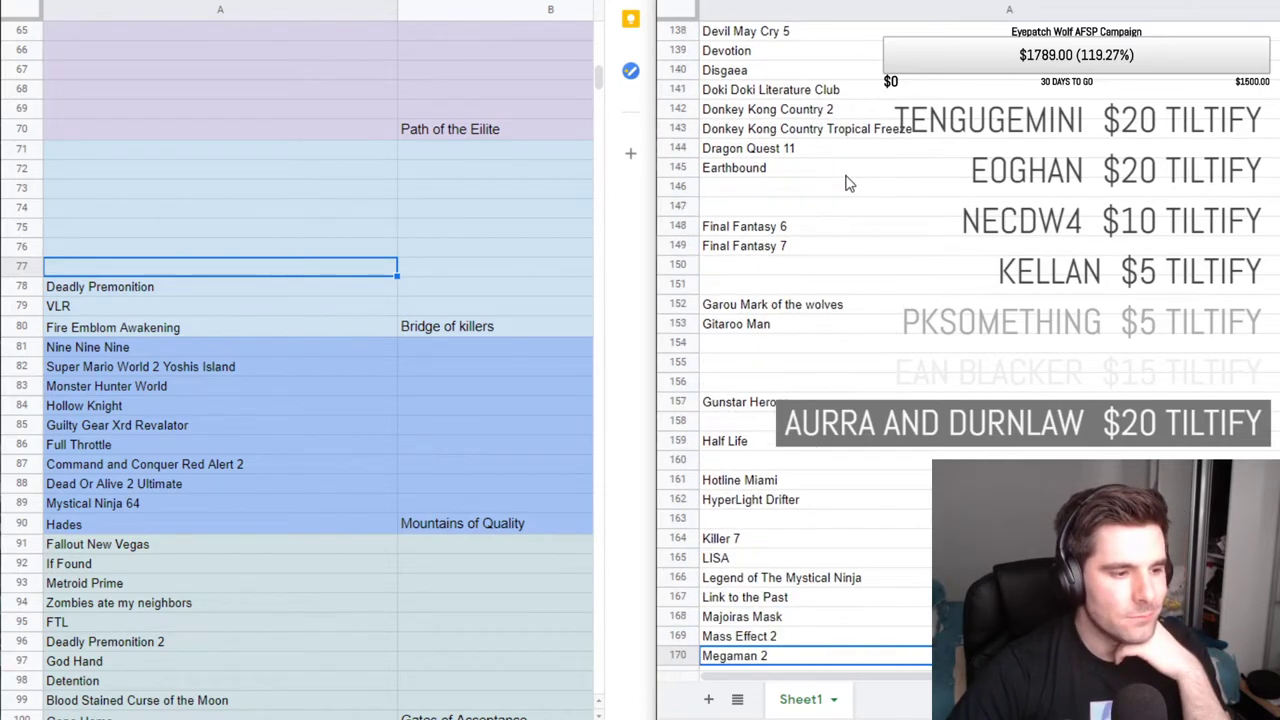
Move Killer 7 from the unranked list to ranking cell A77, directly above Deadly Premonition, and select empty cell A76 above it.
{"action": "left_click", "coordinate": [728, 540]}
{"action": "double_click", "coordinate": [728, 538]}
{"action": "key", "text": "ctrl+c"}
{"action": "key", "text": "BackSpace"}
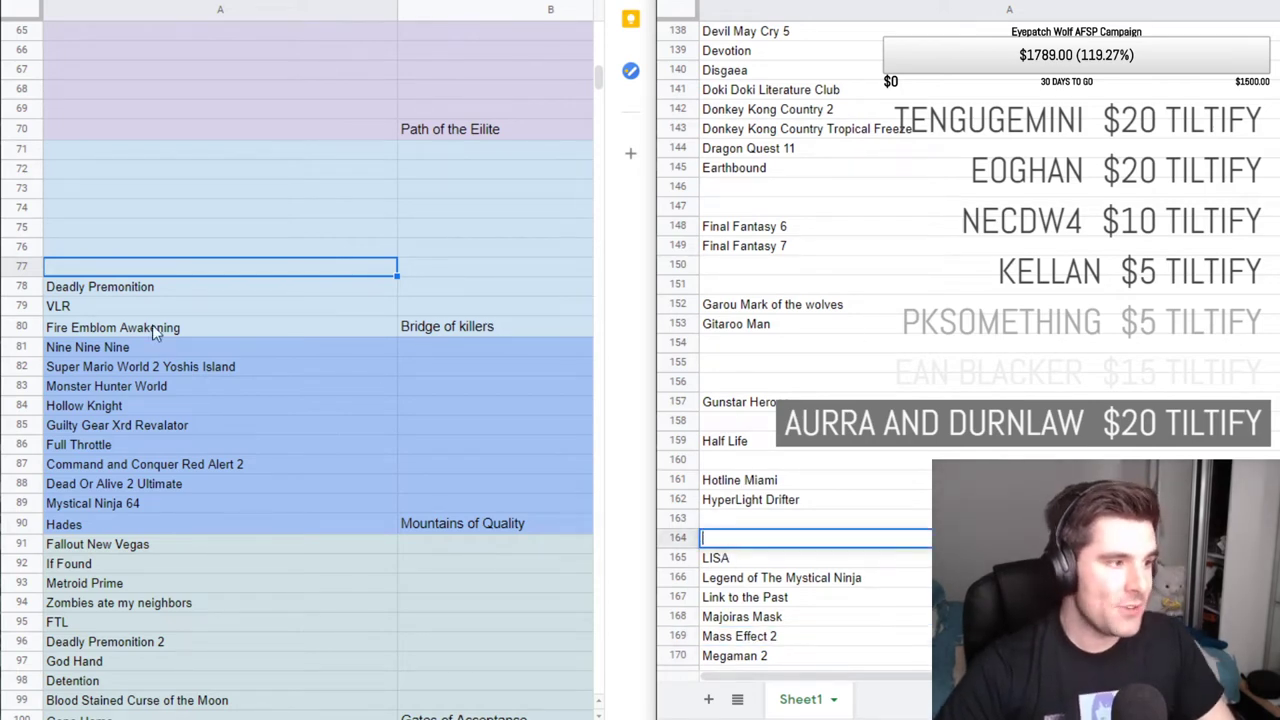
{"action": "left_click", "coordinate": [120, 268]}
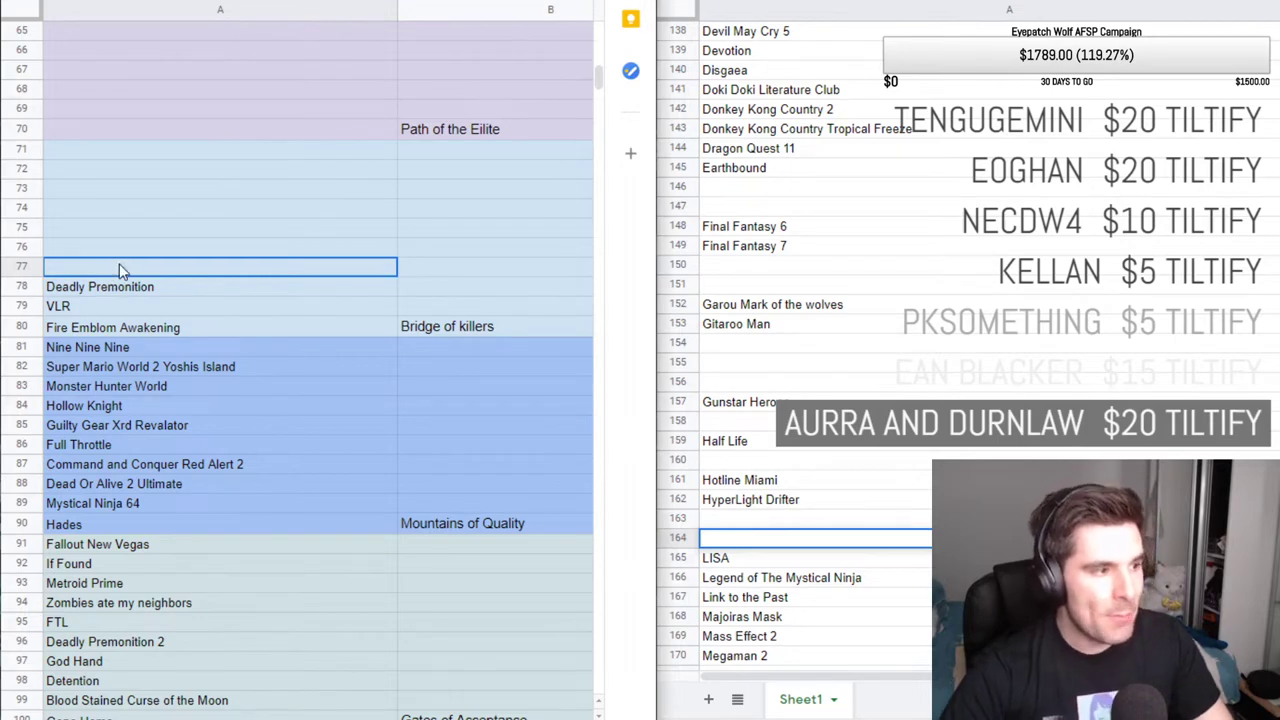
{"action": "double_click", "coordinate": [120, 265]}
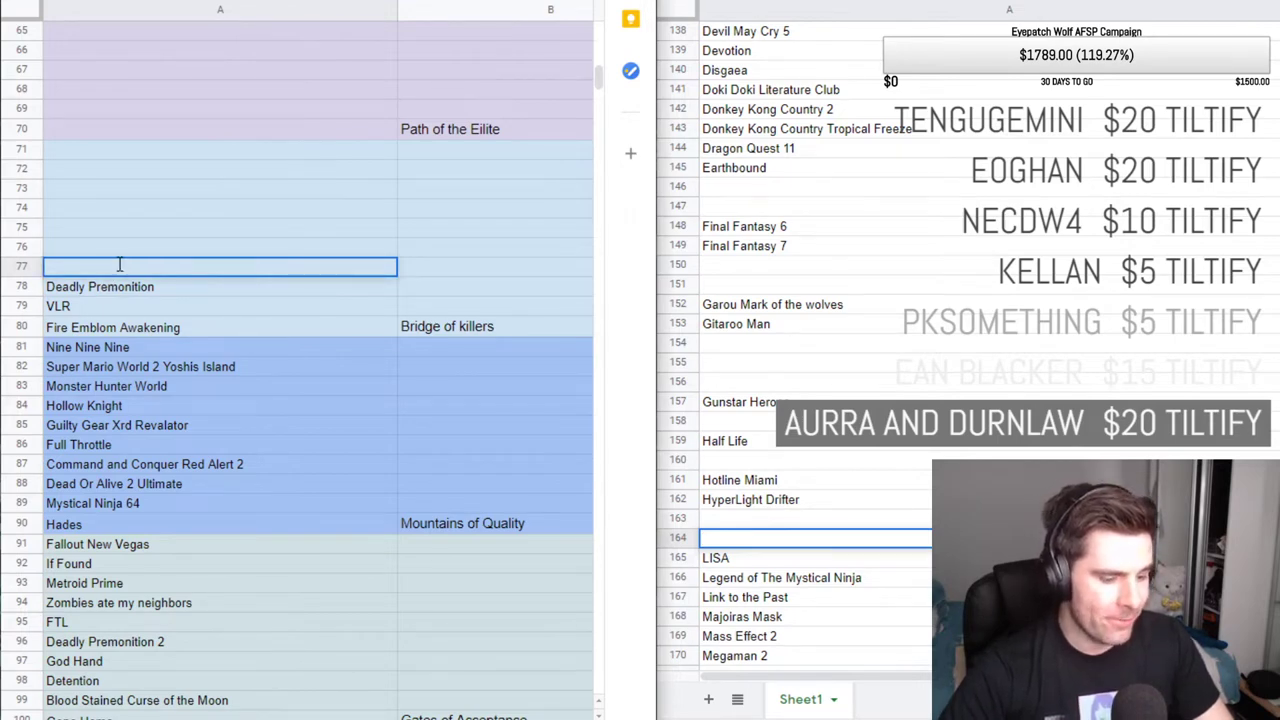
{"action": "key", "text": "ctrl+v"}
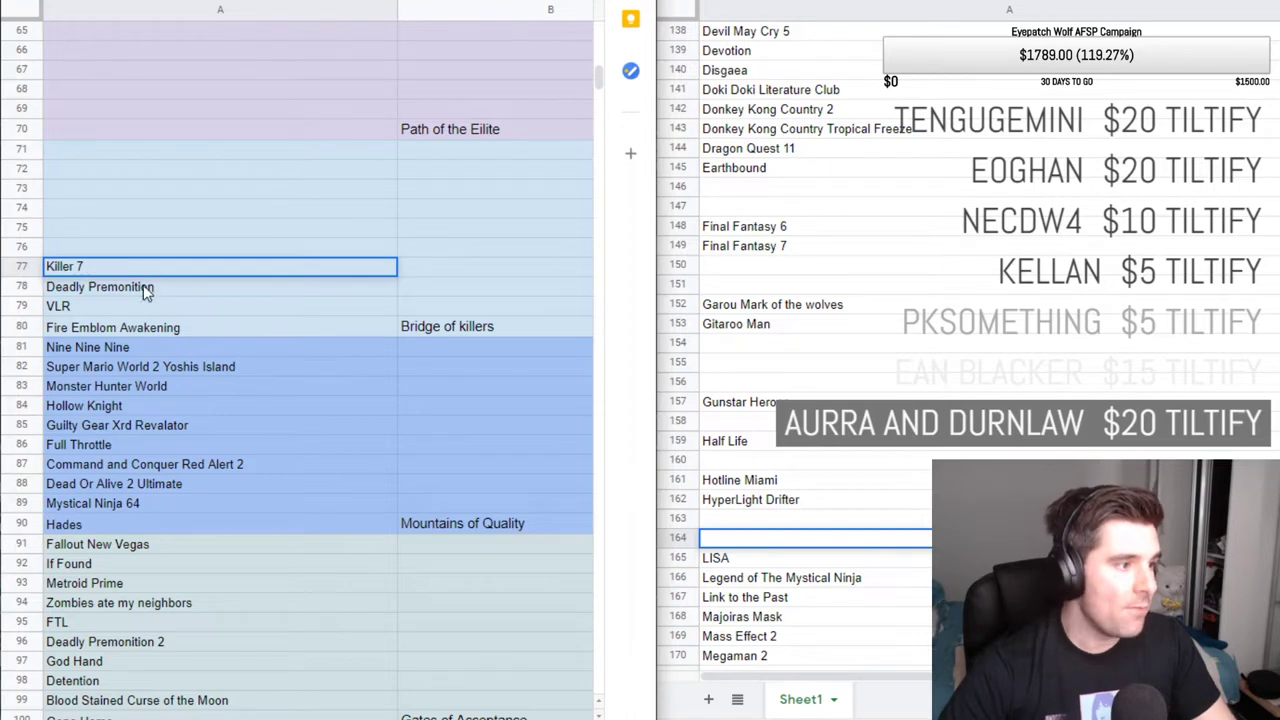
{"action": "key", "text": "Return"}
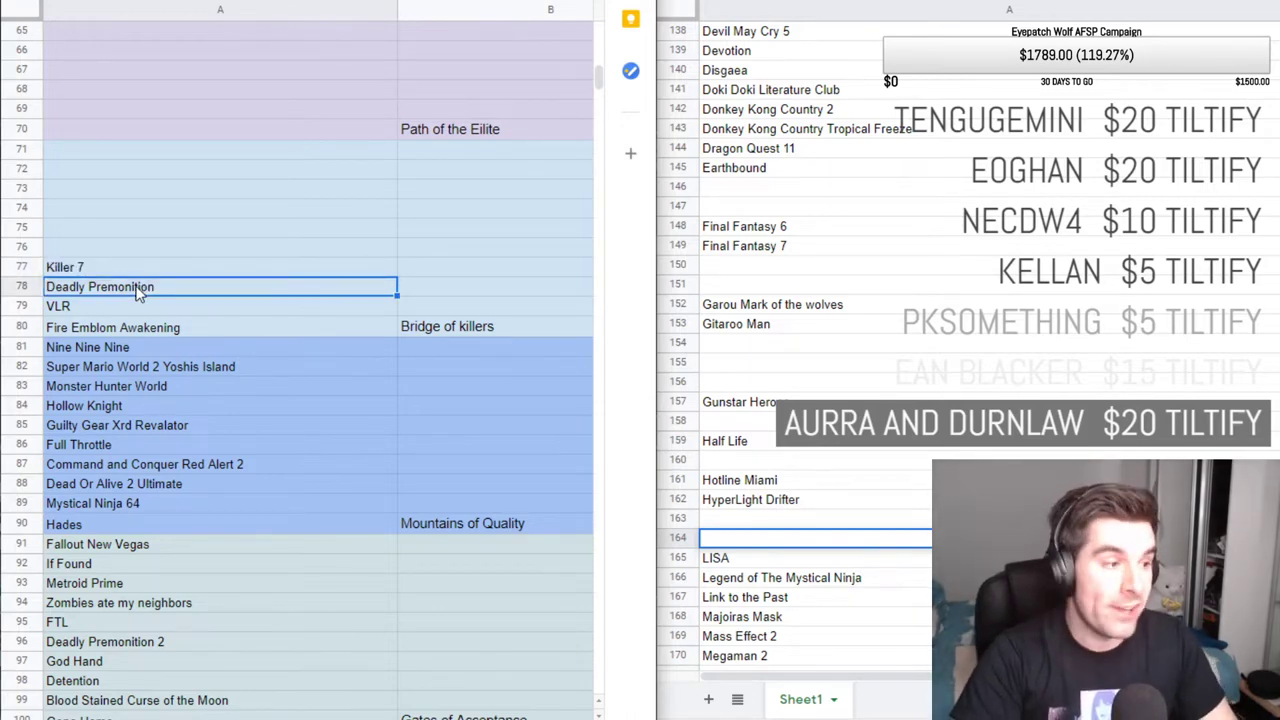
{"action": "key", "text": "Up"}
{"action": "key", "text": "Up"}
{"action": "key", "text": "Up"}
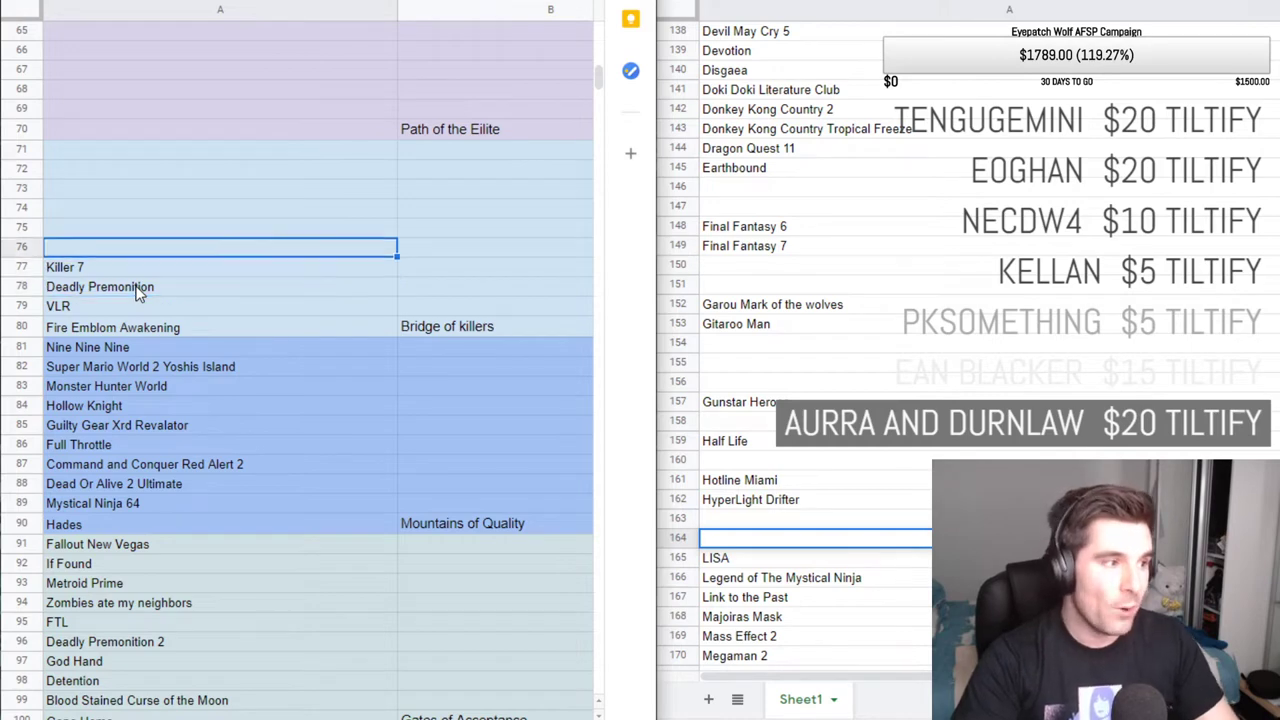
{"action": "key", "text": "Down"}
{"action": "key", "text": "Down"}
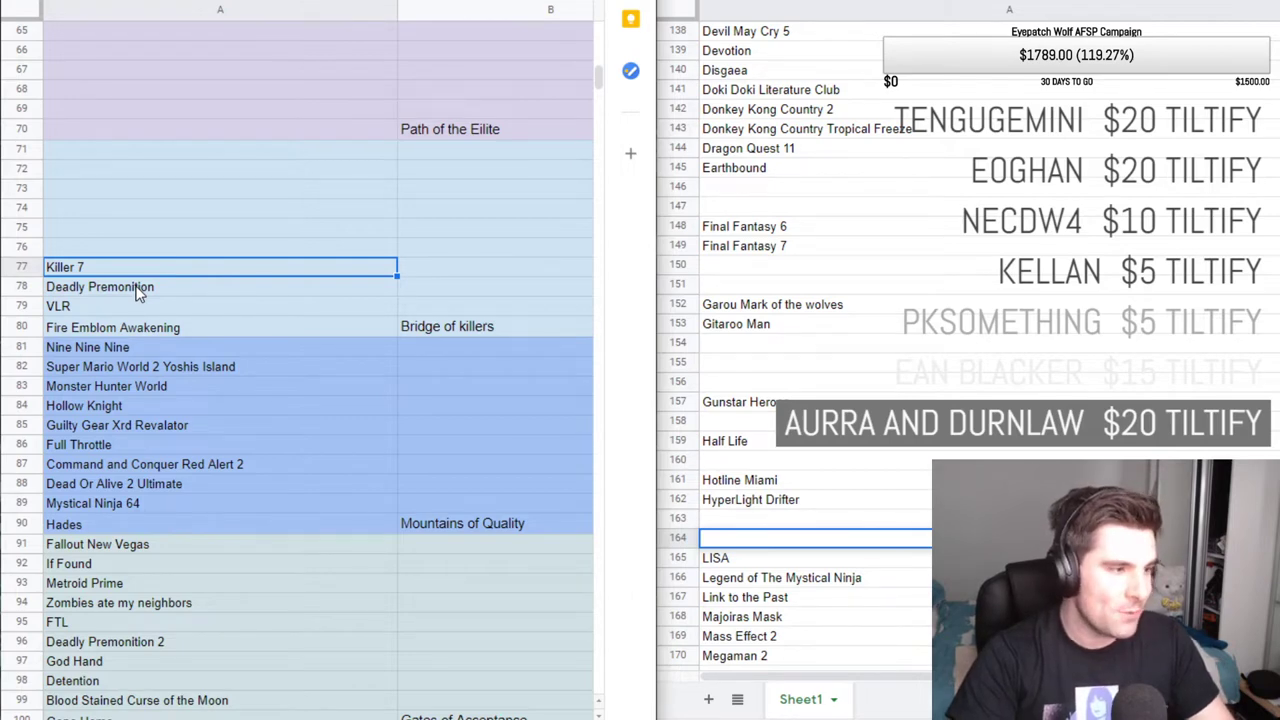
{"action": "key", "text": "Up"}
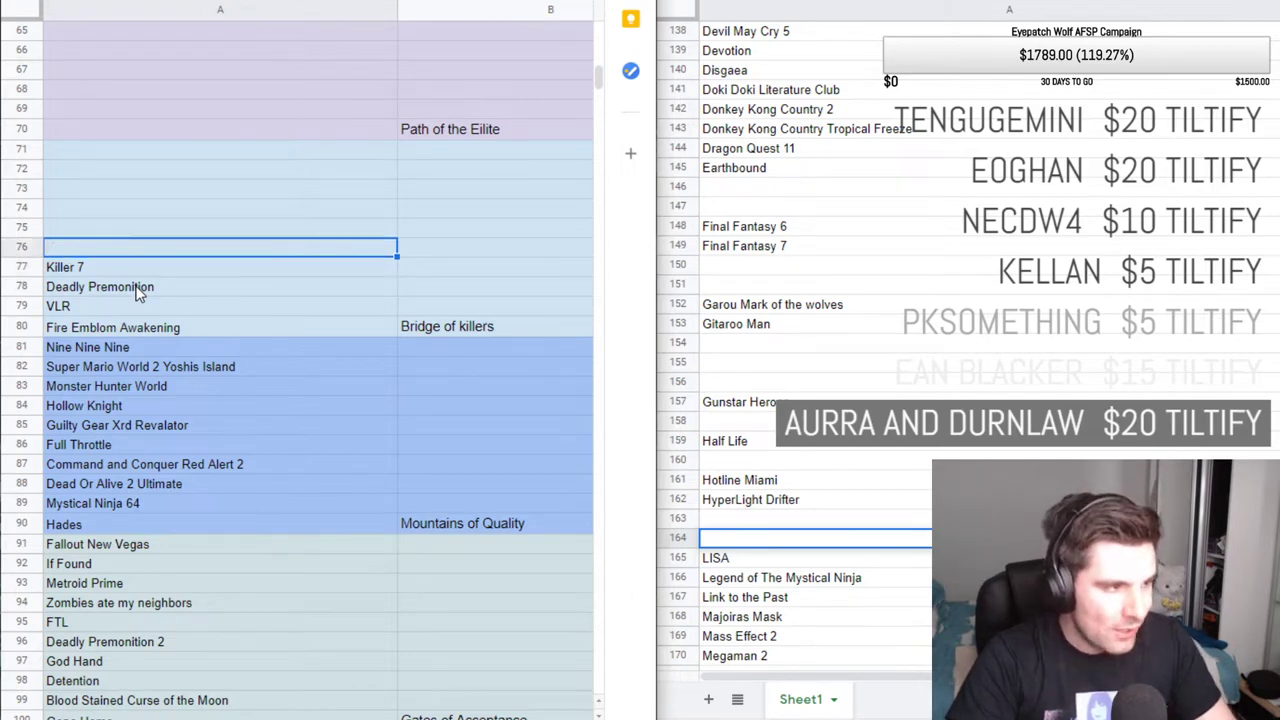
Go through the unranked list from Legend of The Mystical Ninja down to Witches House and return to its start at Asuras Wraith.
{"action": "left_click", "coordinate": [797, 367]}
{"action": "scroll", "coordinate": [805, 380], "scroll_direction": "down", "scroll_amount": 2}
{"action": "left_click", "coordinate": [816, 390]}
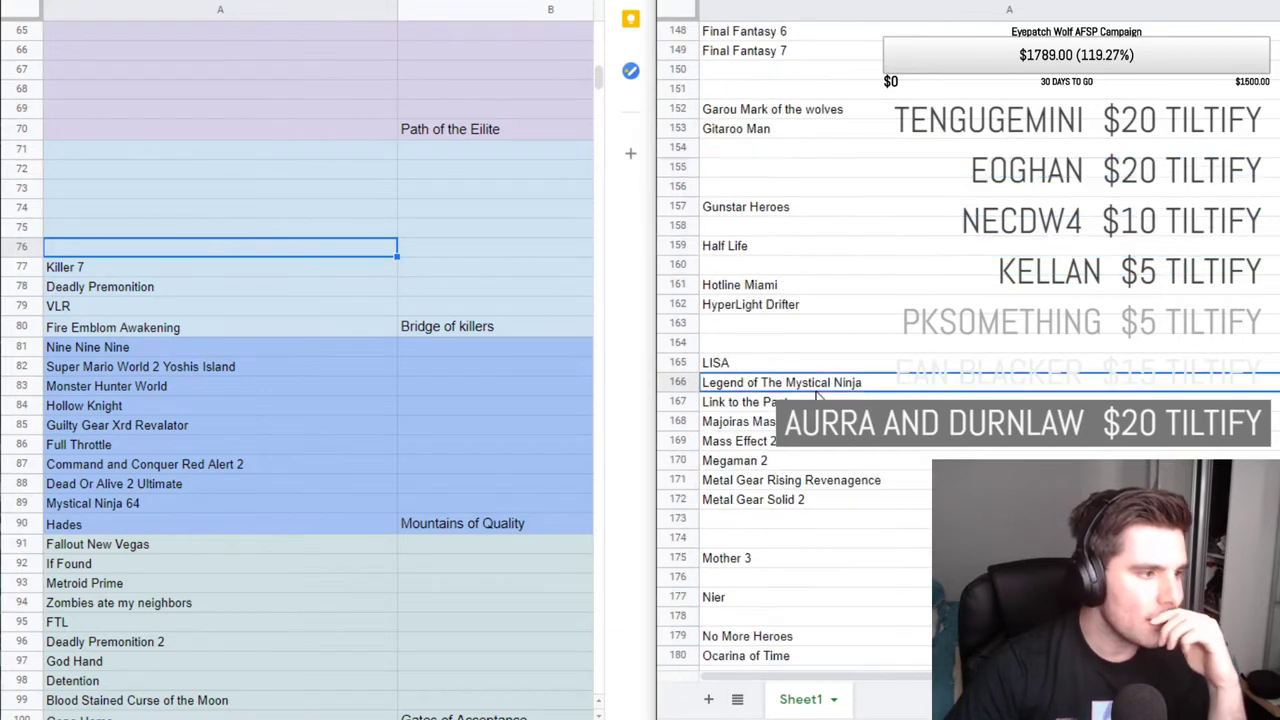
{"action": "key", "text": "Down"}
{"action": "key", "text": "Down"}
{"action": "key", "text": "Down"}
{"action": "key", "text": "Down"}
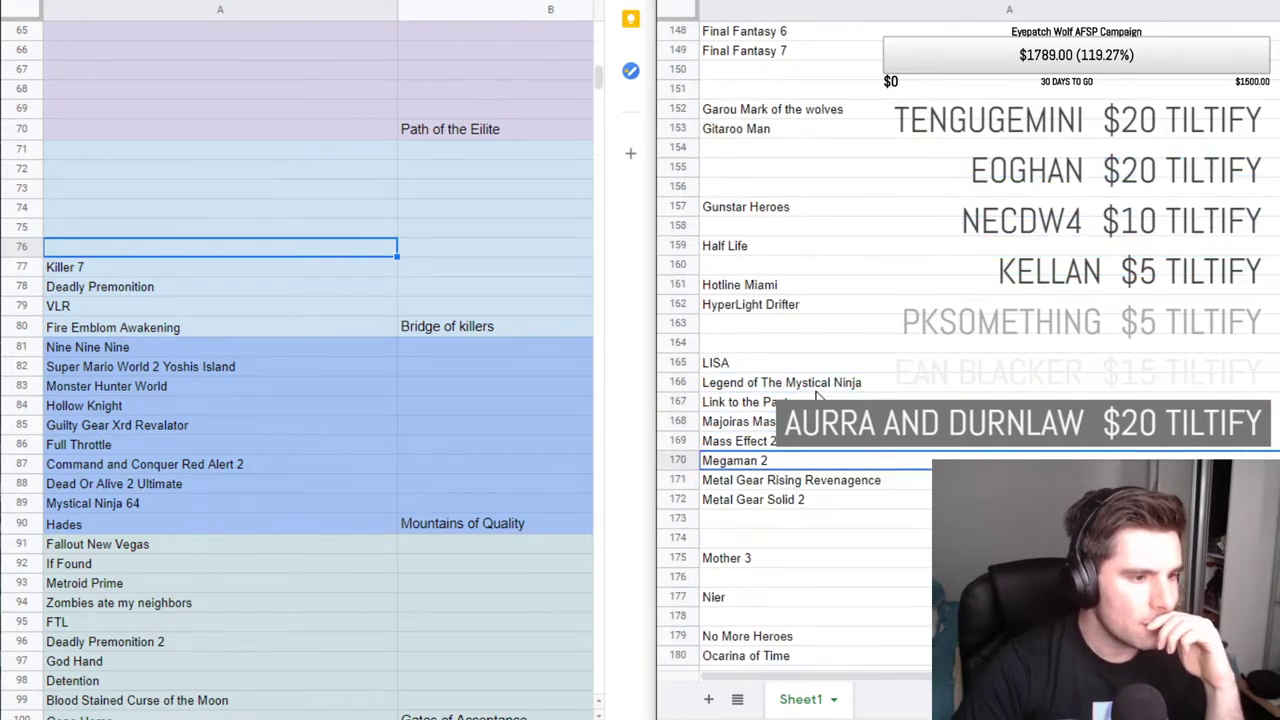
{"action": "key", "text": "Down"}
{"action": "key", "text": "Down"}
{"action": "scroll", "coordinate": [816, 395], "scroll_direction": "down", "scroll_amount": 2}
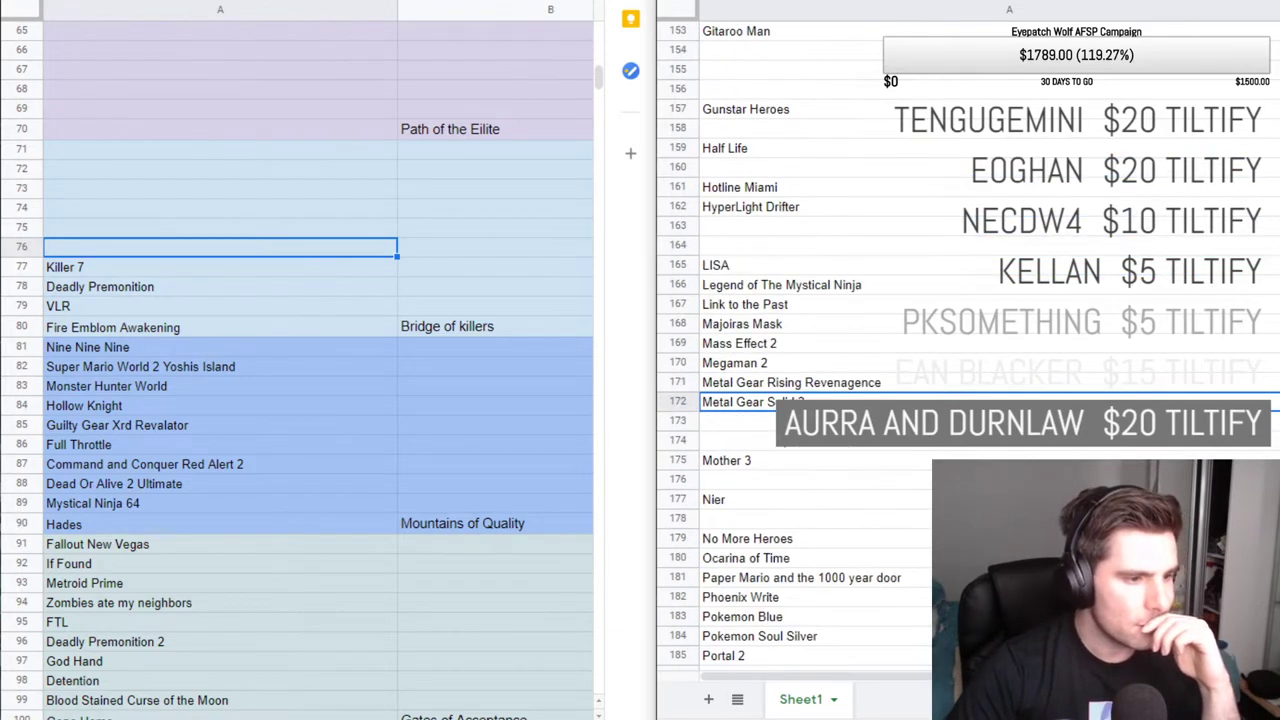
{"action": "scroll", "coordinate": [775, 430], "scroll_direction": "down", "scroll_amount": 1}
{"action": "left_click", "coordinate": [772, 425]}
{"action": "scroll", "coordinate": [772, 428], "scroll_direction": "down", "scroll_amount": 1}
{"action": "left_click", "coordinate": [764, 428]}
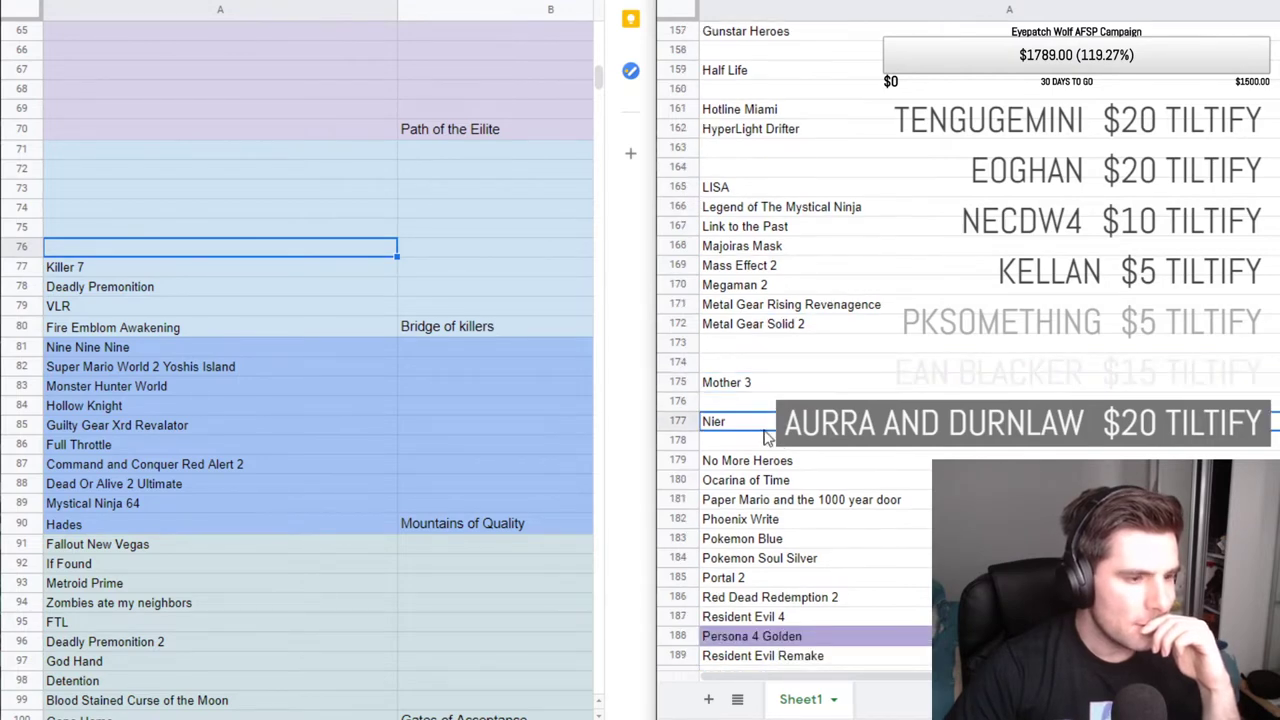
{"action": "scroll", "coordinate": [766, 440], "scroll_direction": "down", "scroll_amount": 1}
{"action": "left_click", "coordinate": [821, 447]}
{"action": "left_click", "coordinate": [830, 452]}
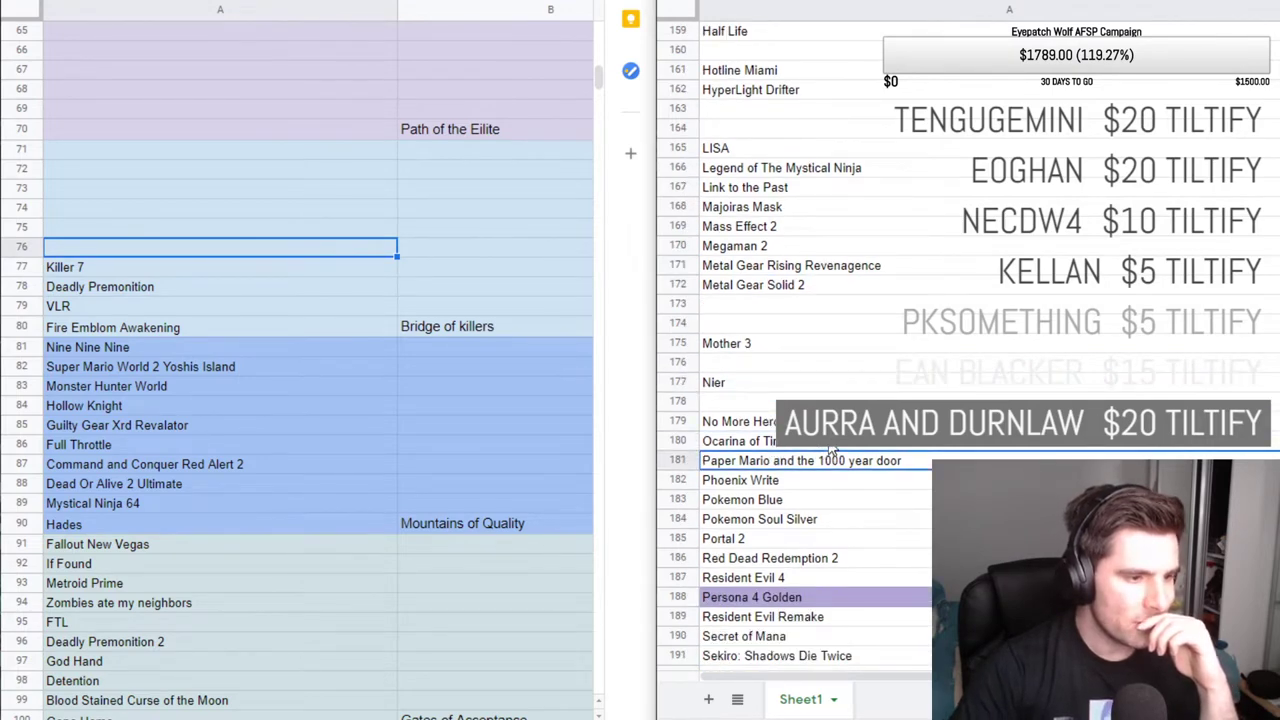
{"action": "key", "text": "Down"}
{"action": "key", "text": "Down"}
{"action": "key", "text": "Down"}
{"action": "key", "text": "Down"}
{"action": "key", "text": "Down"}
{"action": "key", "text": "Down"}
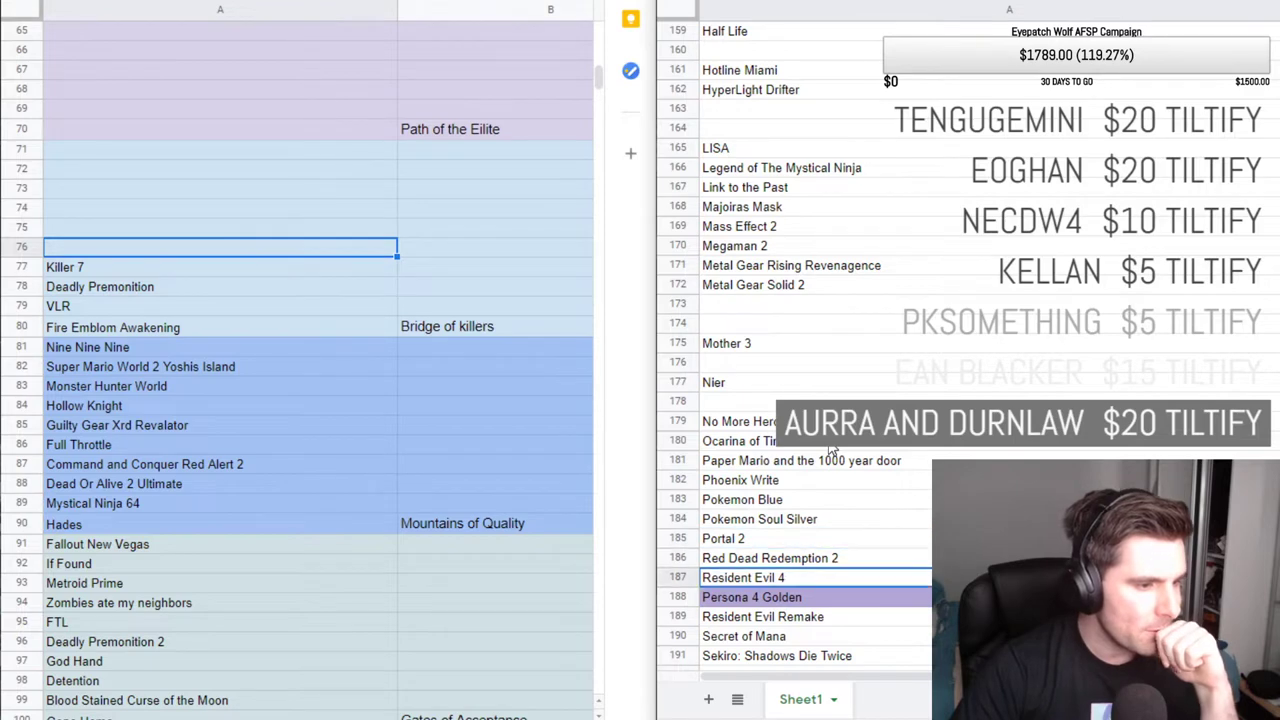
{"action": "key", "text": "Down"}
{"action": "key", "text": "Down"}
{"action": "key", "text": "Down"}
{"action": "key", "text": "Down"}
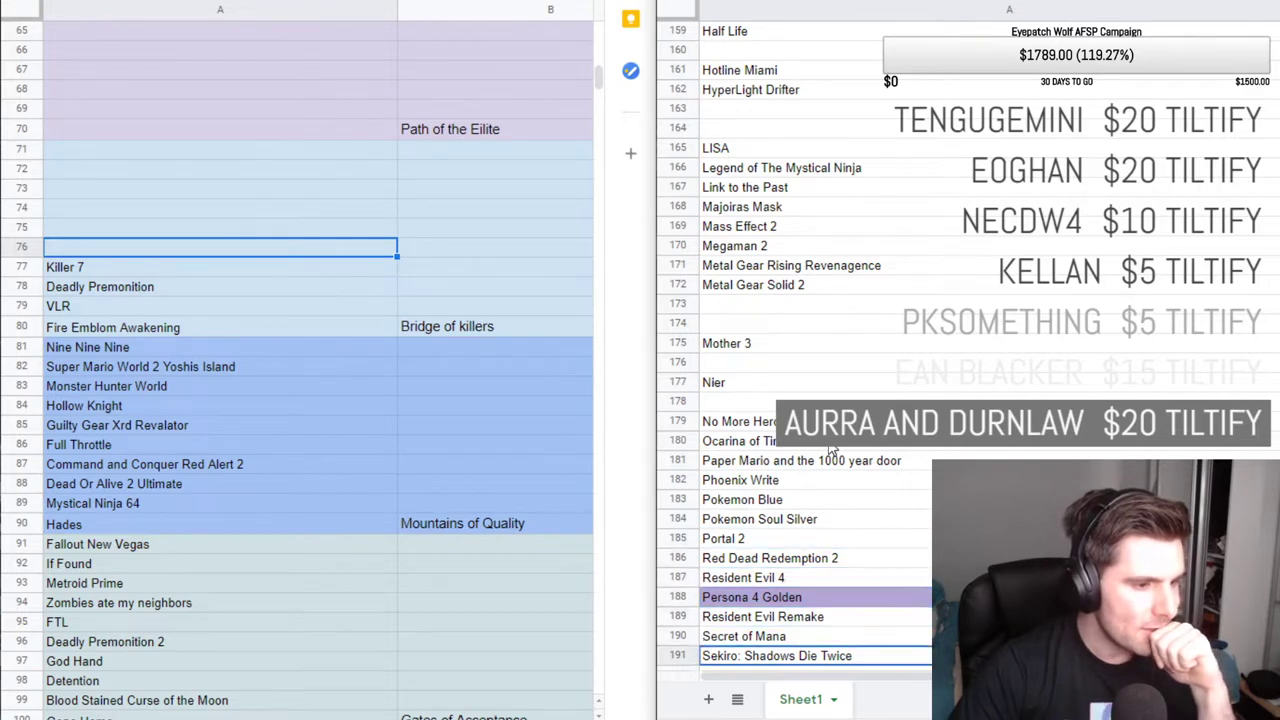
{"action": "key", "text": "Down"}
{"action": "key", "text": "Down"}
{"action": "key", "text": "Down"}
{"action": "key", "text": "Down"}
{"action": "key", "text": "Down"}
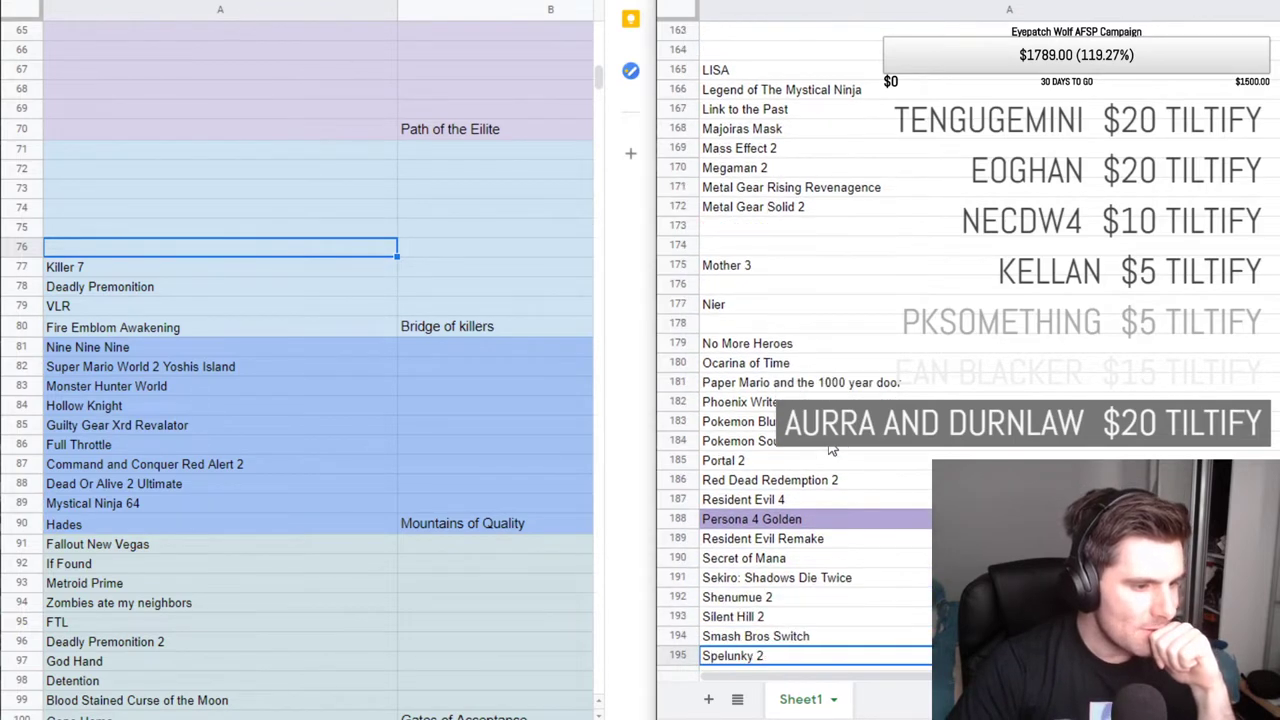
{"action": "key", "text": "Down"}
{"action": "key", "text": "Down"}
{"action": "key", "text": "Down"}
{"action": "key", "text": "Down"}
{"action": "key", "text": "Down"}
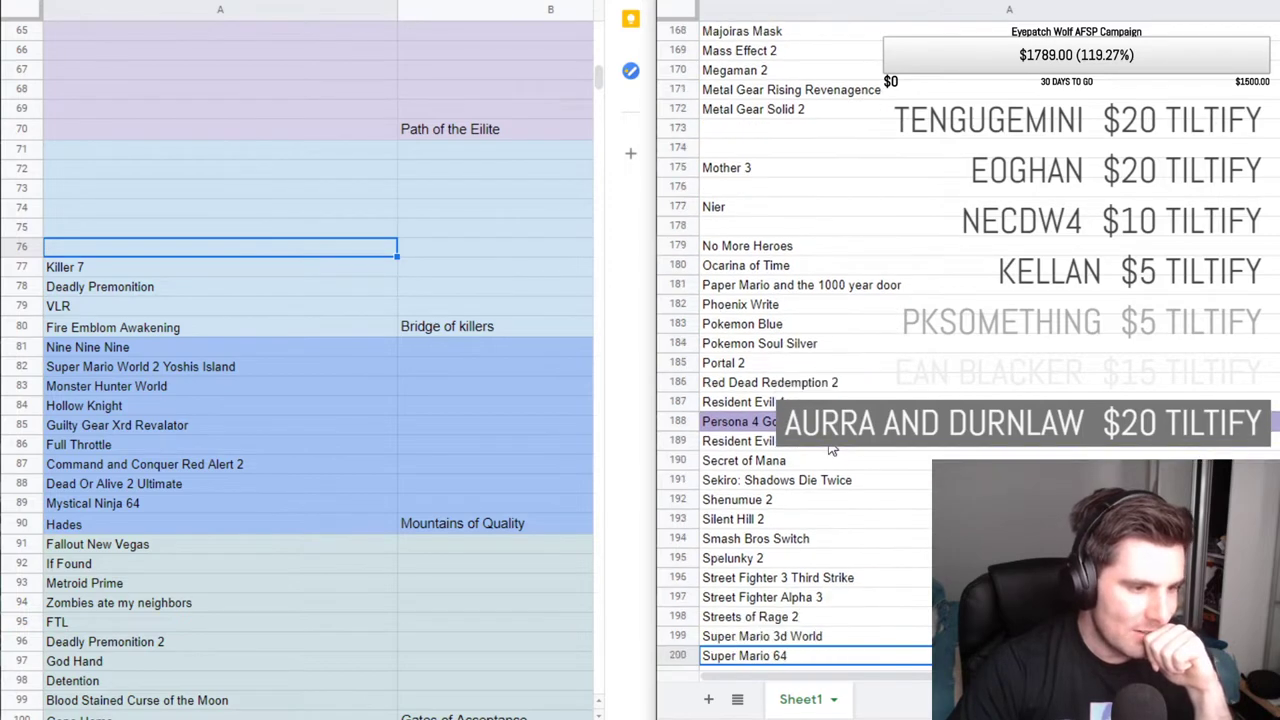
{"action": "key", "text": "Down"}
{"action": "key", "text": "Down"}
{"action": "key", "text": "Down"}
{"action": "key", "text": "Down"}
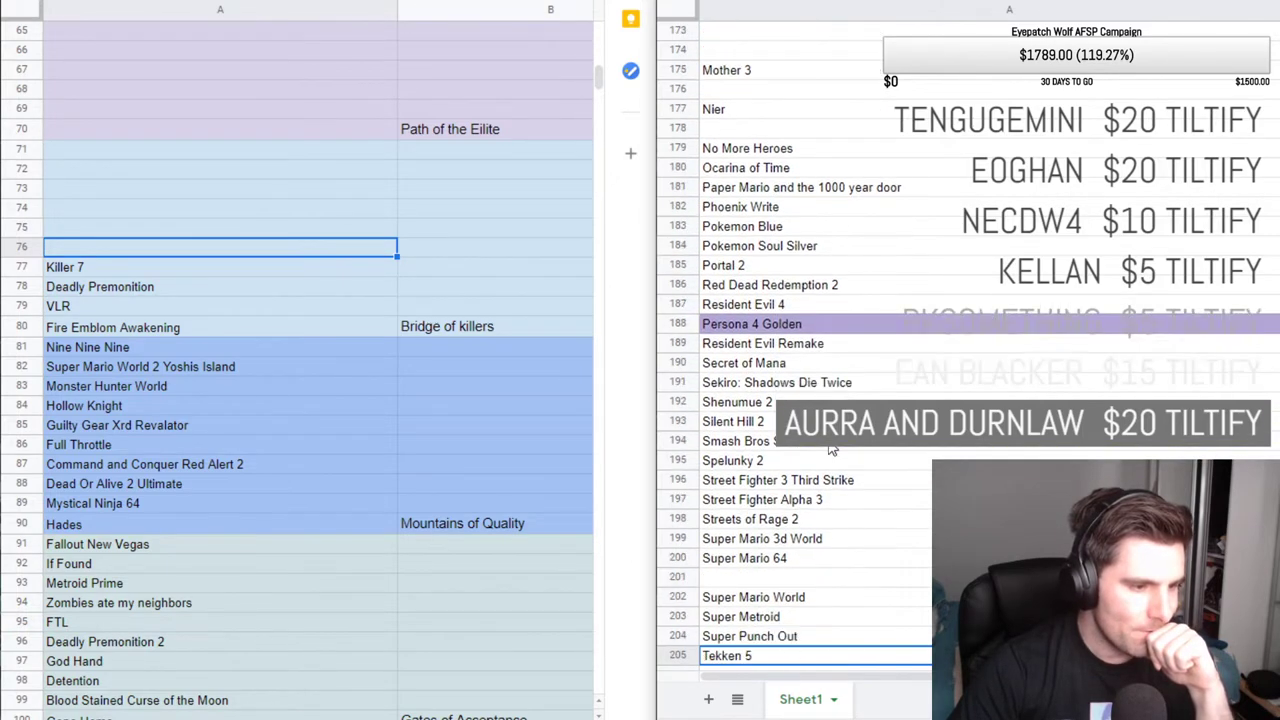
{"action": "key", "text": "Down"}
{"action": "key", "text": "Down"}
{"action": "key", "text": "Down"}
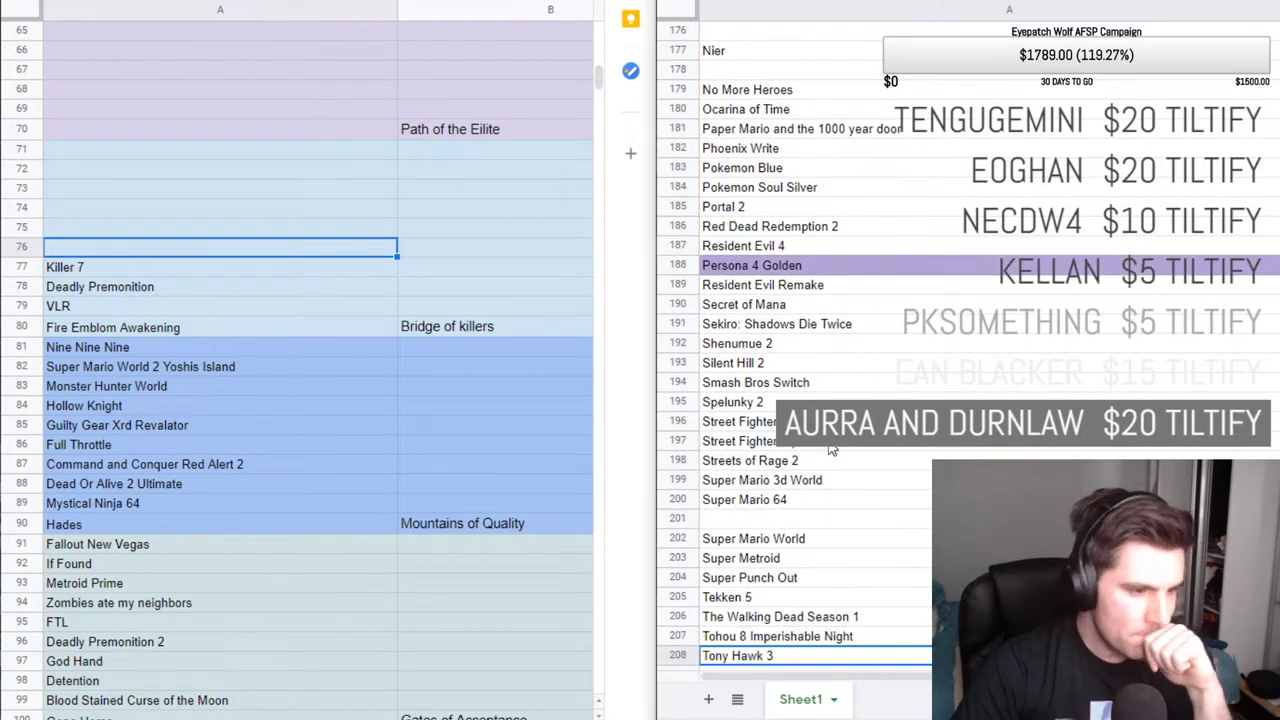
{"action": "key", "text": "Down"}
{"action": "key", "text": "Down"}
{"action": "key", "text": "Down"}
{"action": "key", "text": "Down"}
{"action": "key", "text": "Down"}
{"action": "key", "text": "Down"}
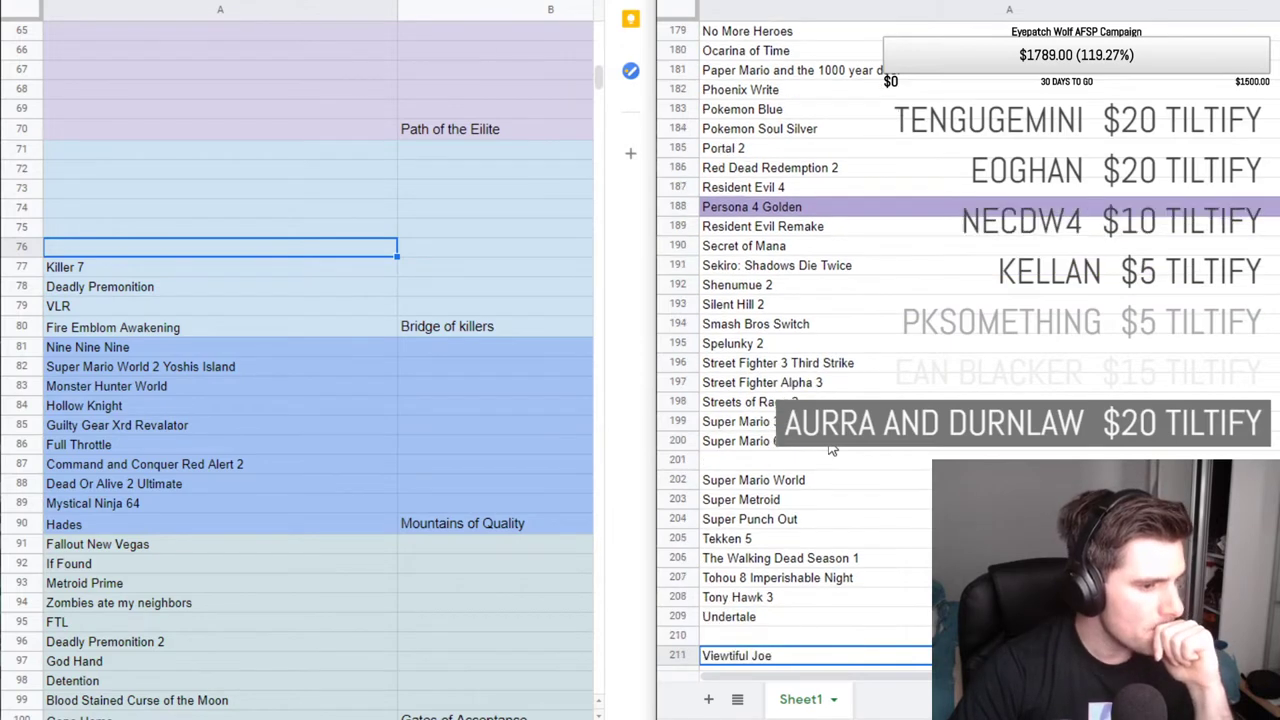
{"action": "key", "text": "Down"}
{"action": "key", "text": "Down"}
{"action": "key", "text": "Down"}
{"action": "key", "text": "Down"}
{"action": "key", "text": "Down"}
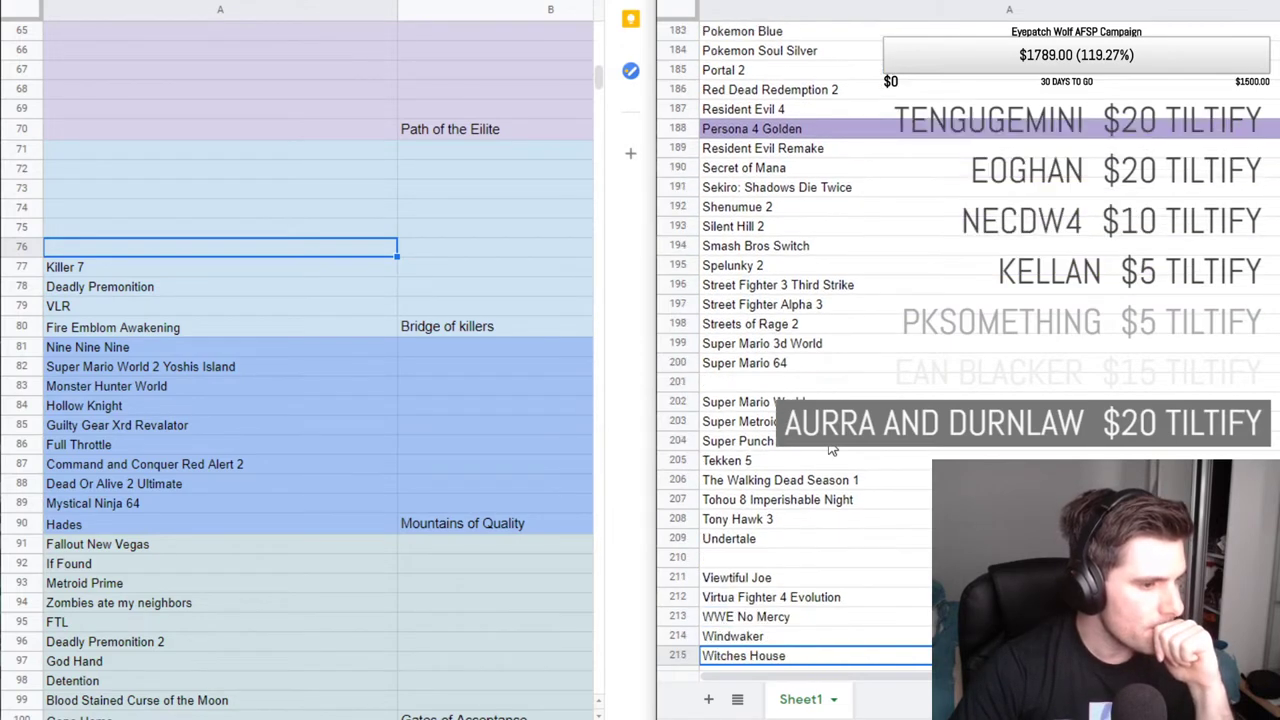
{"action": "scroll", "coordinate": [829, 450], "scroll_direction": "up", "scroll_amount": 15}
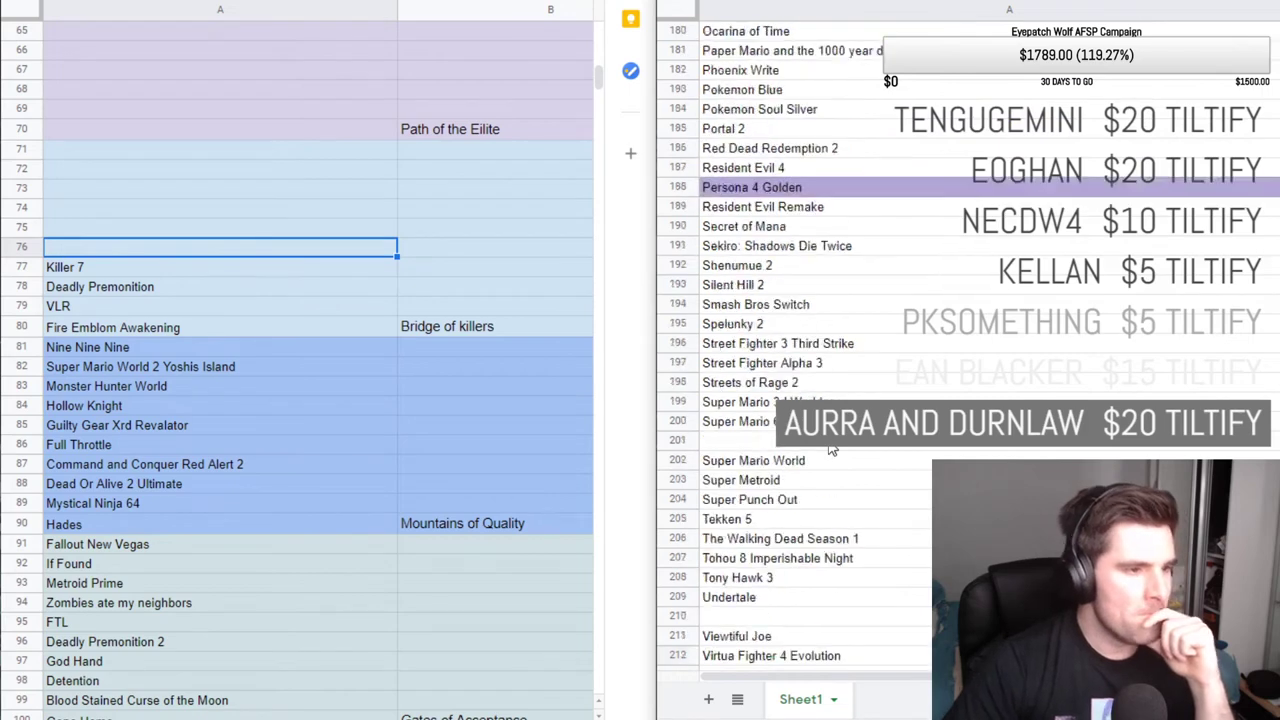
{"action": "scroll", "coordinate": [820, 447], "scroll_direction": "up", "scroll_amount": 1}
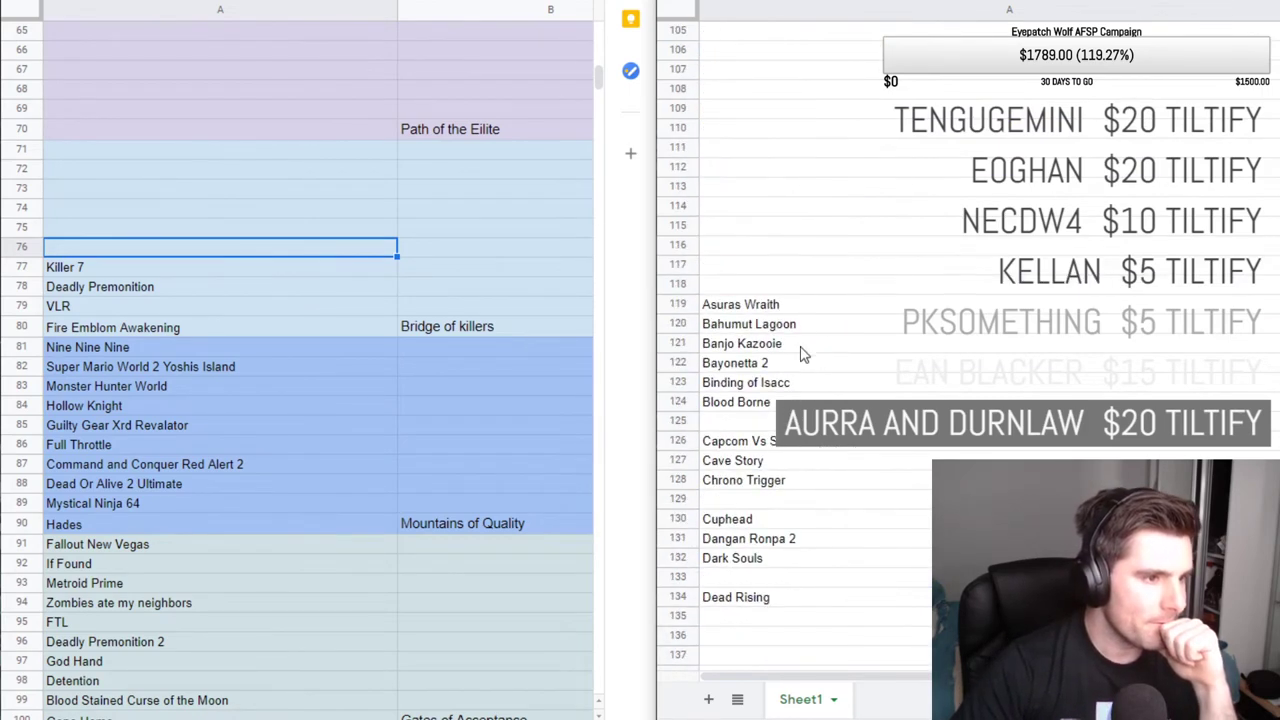
Go through the unranked list from Asuras Wraith down to Donkey Kong Country Tropical Freeze for the next game to rank.
{"action": "left_click", "coordinate": [808, 358]}
{"action": "key", "text": "Down"}
{"action": "key", "text": "Down"}
{"action": "key", "text": "Down"}
{"action": "key", "text": "Down"}
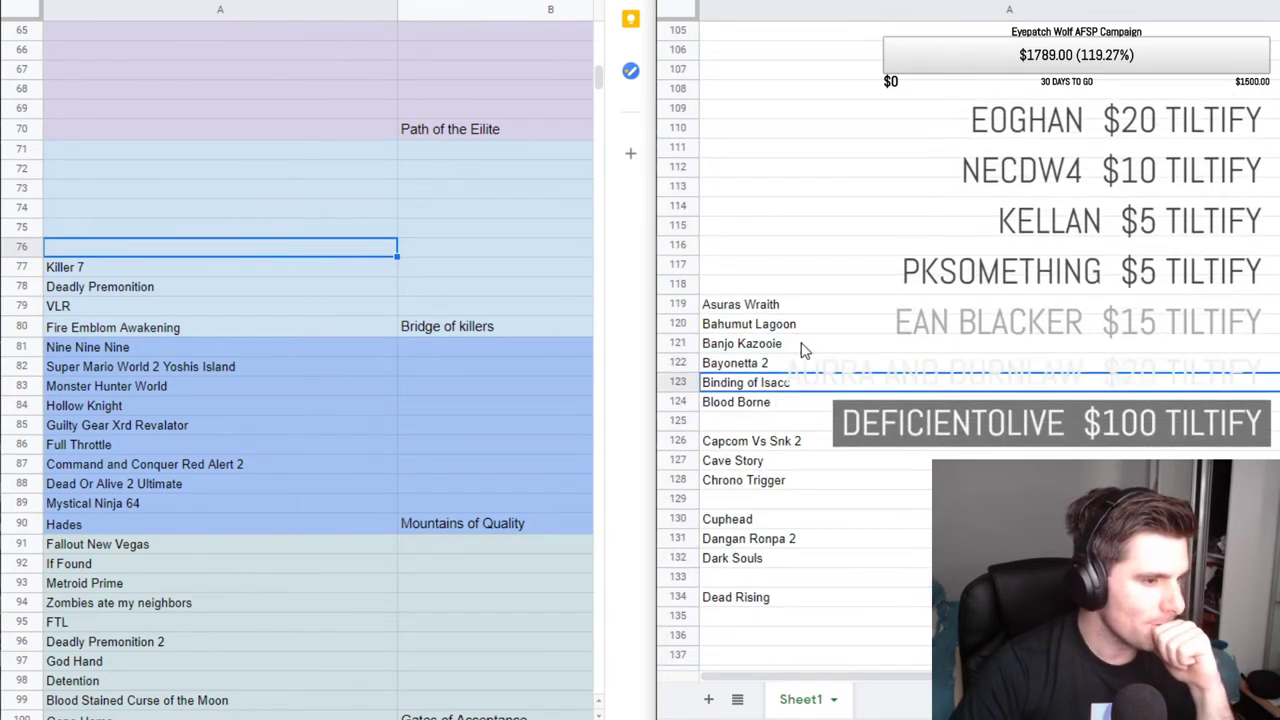
{"action": "key", "text": "Down"}
{"action": "key", "text": "Down"}
{"action": "key", "text": "Down"}
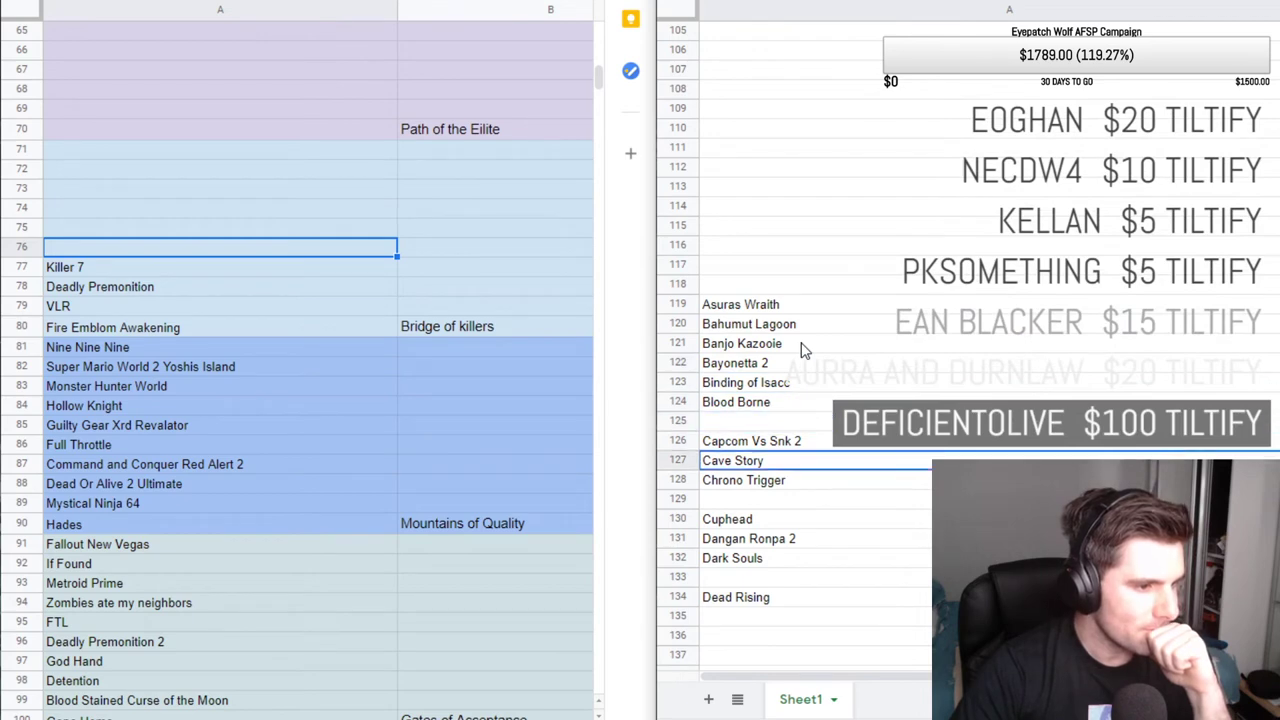
{"action": "key", "text": "Down"}
{"action": "key", "text": "Down"}
{"action": "key", "text": "Down"}
{"action": "key", "text": "Down"}
{"action": "key", "text": "Down"}
{"action": "key", "text": "Down"}
{"action": "key", "text": "Down"}
{"action": "key", "text": "Down"}
{"action": "key", "text": "Down"}
{"action": "key", "text": "Down"}
{"action": "key", "text": "Down"}
{"action": "key", "text": "Down"}
{"action": "key", "text": "Down"}
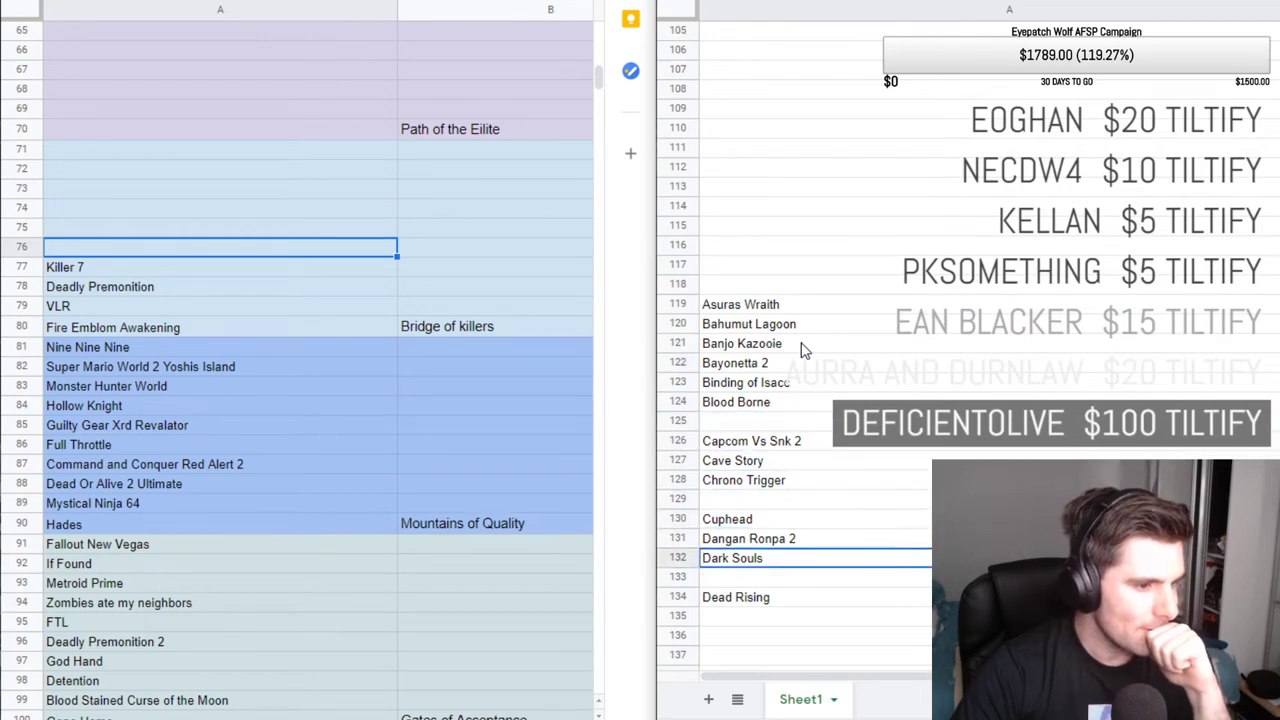
{"action": "key", "text": "Down"}
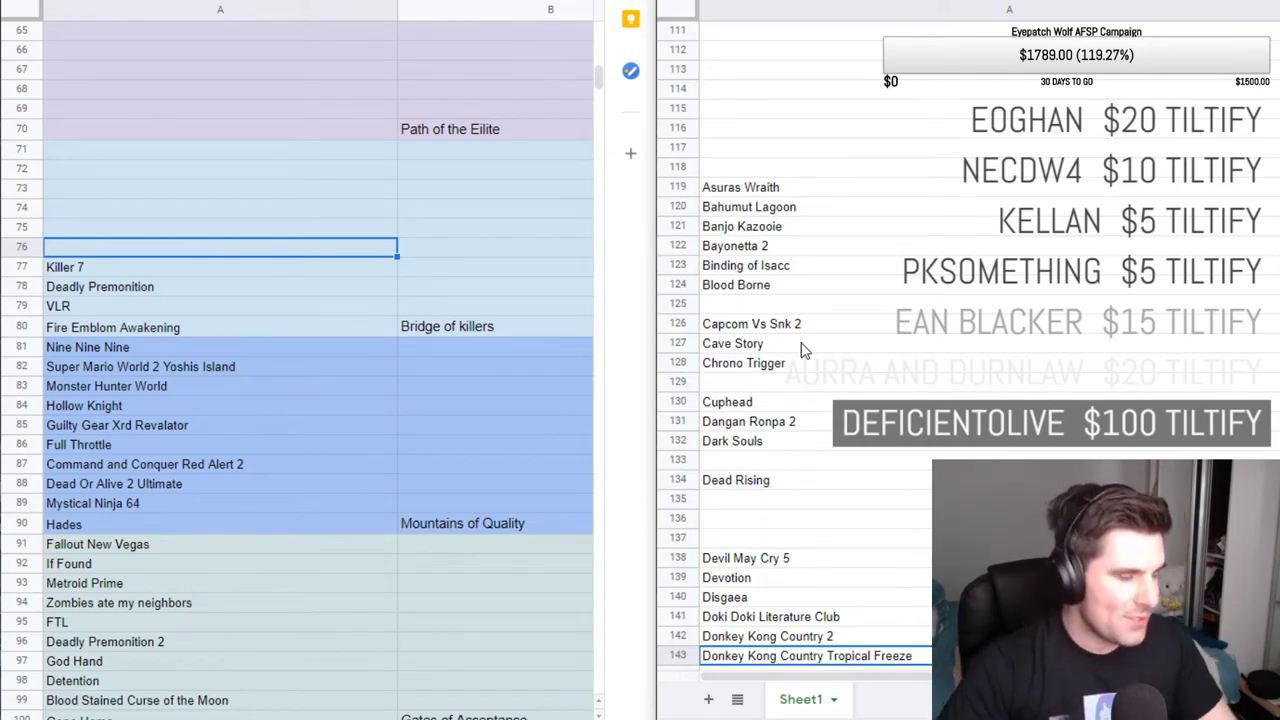
Move Cave Story from the unranked list to ranking cell A76, directly above Killer 7.
{"action": "left_click", "coordinate": [805, 345]}
{"action": "key", "text": "Delete"}
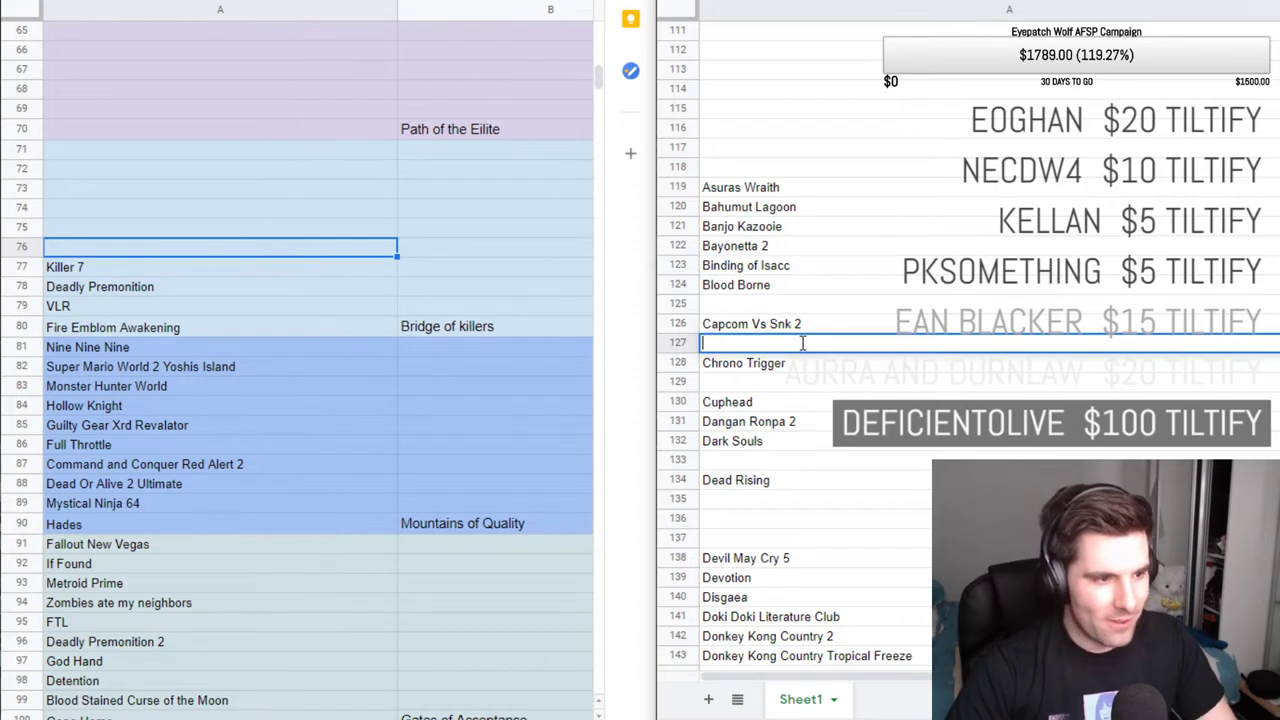
{"action": "scroll", "coordinate": [88, 302], "scroll_direction": "up", "scroll_amount": 1}
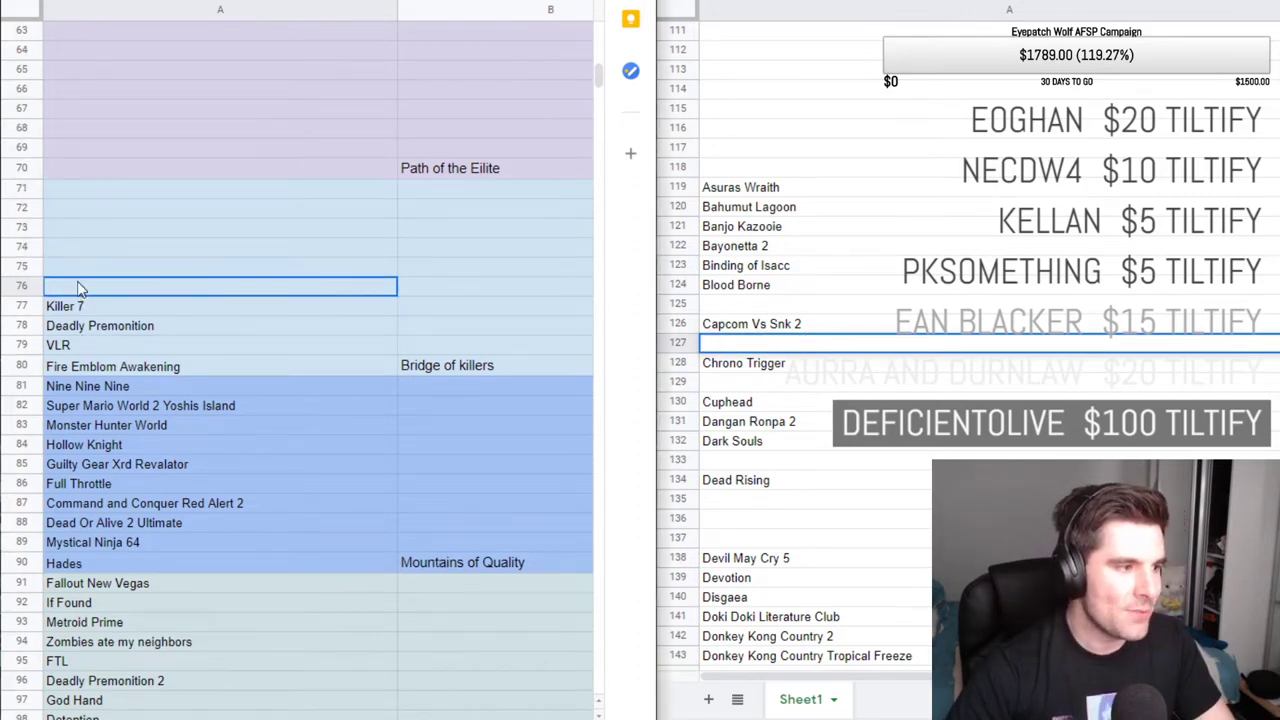
{"action": "double_click", "coordinate": [80, 288]}
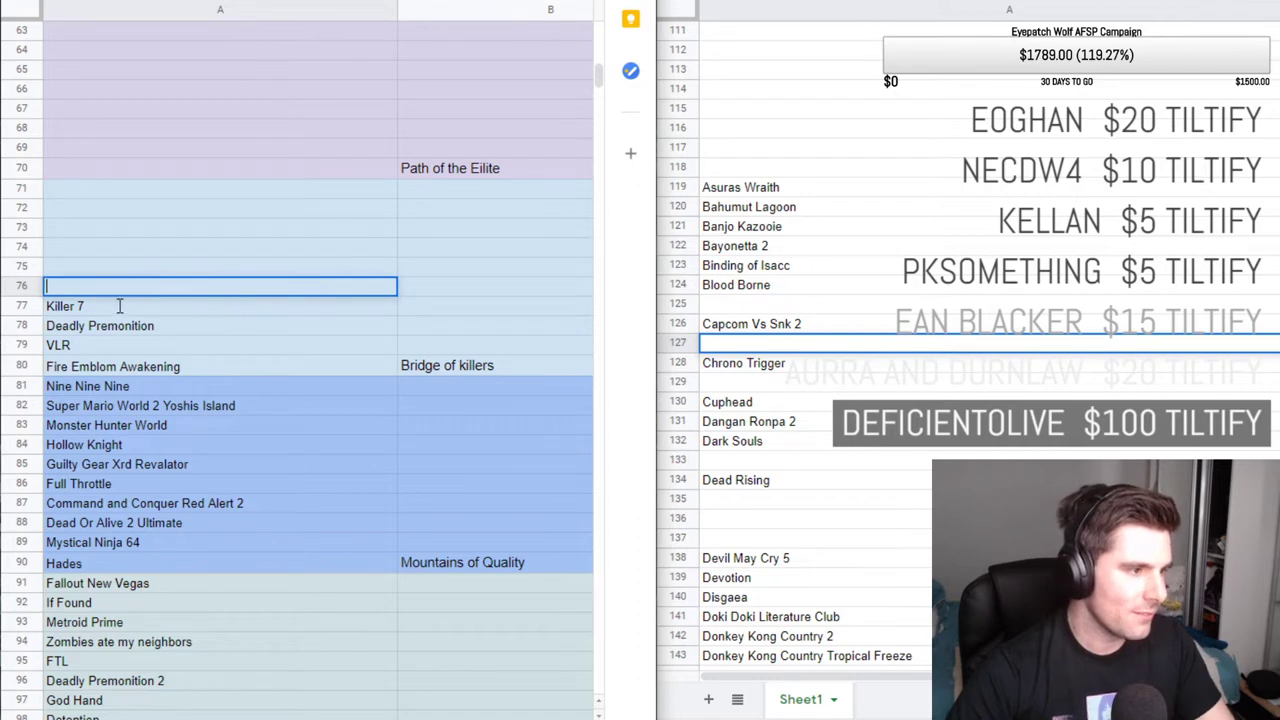
{"action": "key", "text": "ctrl+v"}
{"action": "key", "text": "ctrl+v"}
{"action": "key", "text": "Return"}
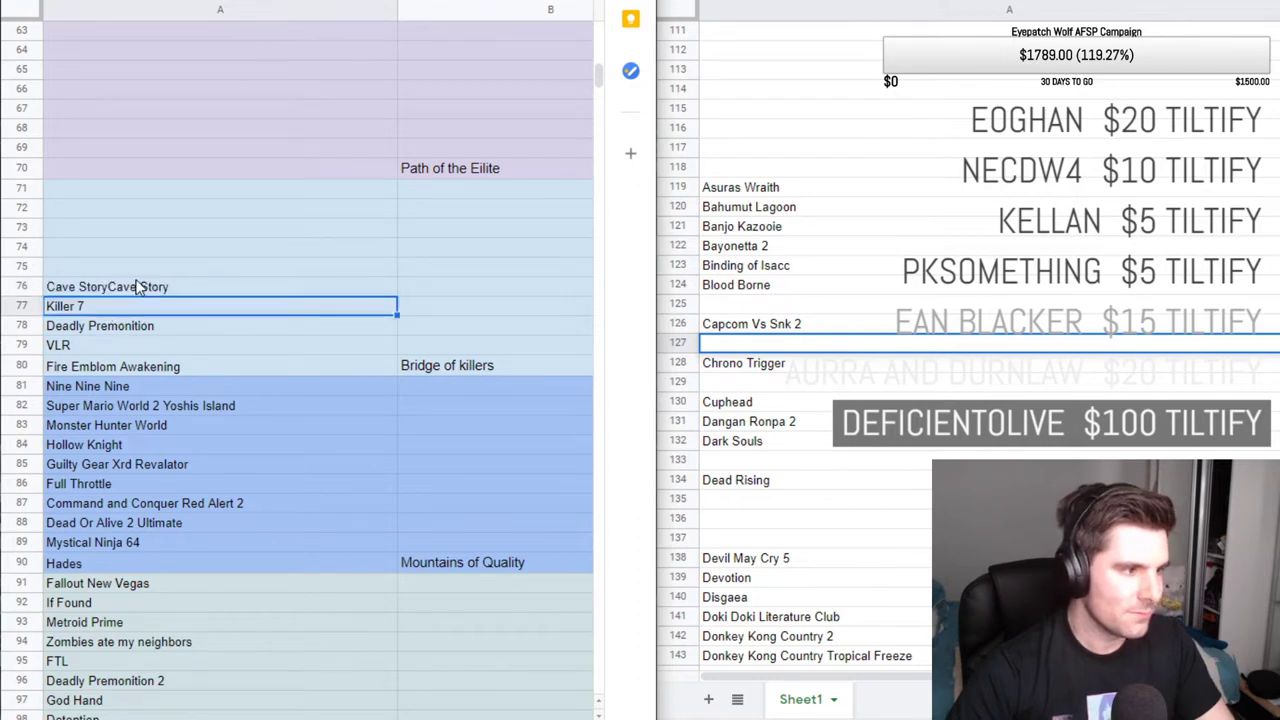
Remove the duplicated title text from ranking cell A76 so it reads Cave Story, and select that cell again.
{"action": "left_click", "coordinate": [157, 288]}
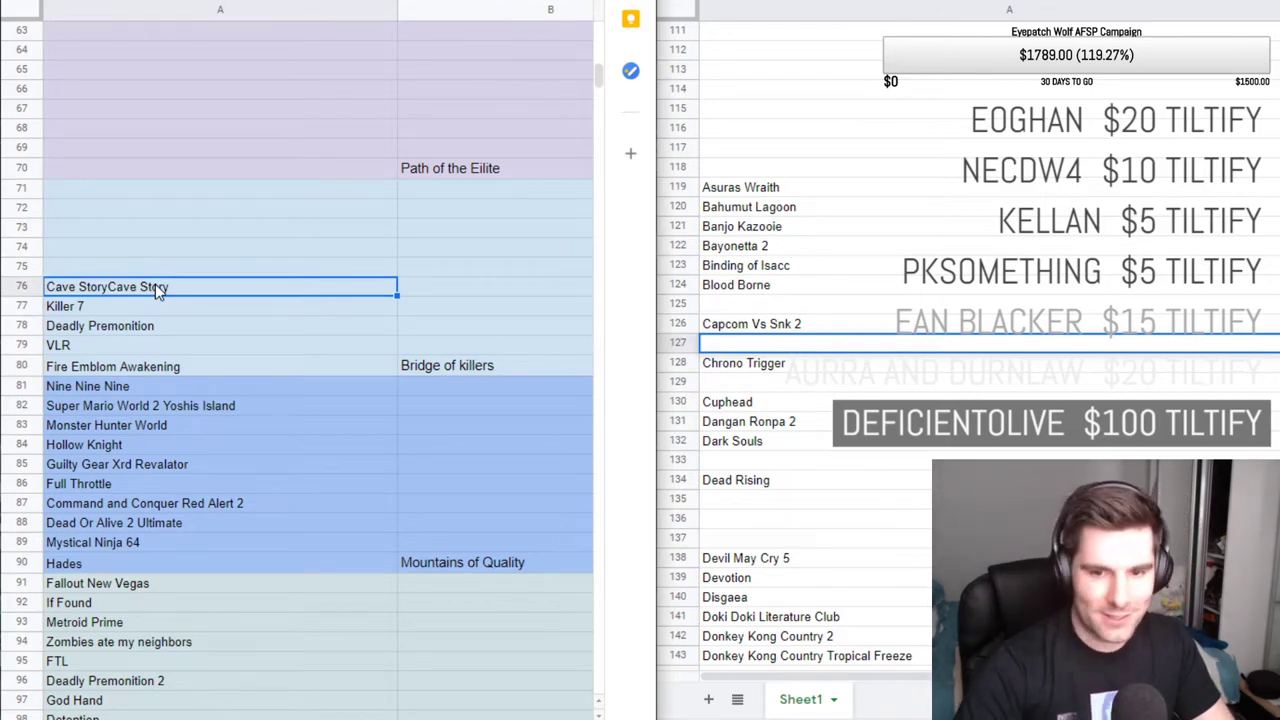
{"action": "double_click", "coordinate": [157, 287]}
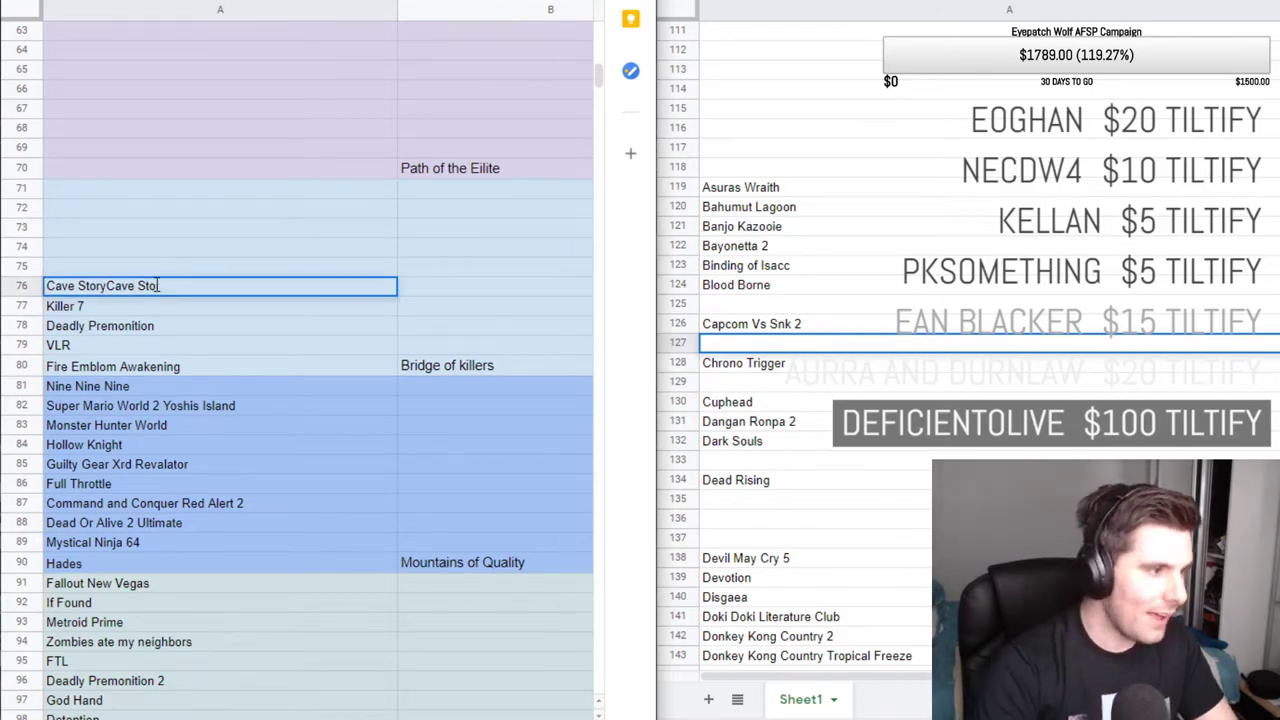
{"action": "key", "text": "BackSpace"}
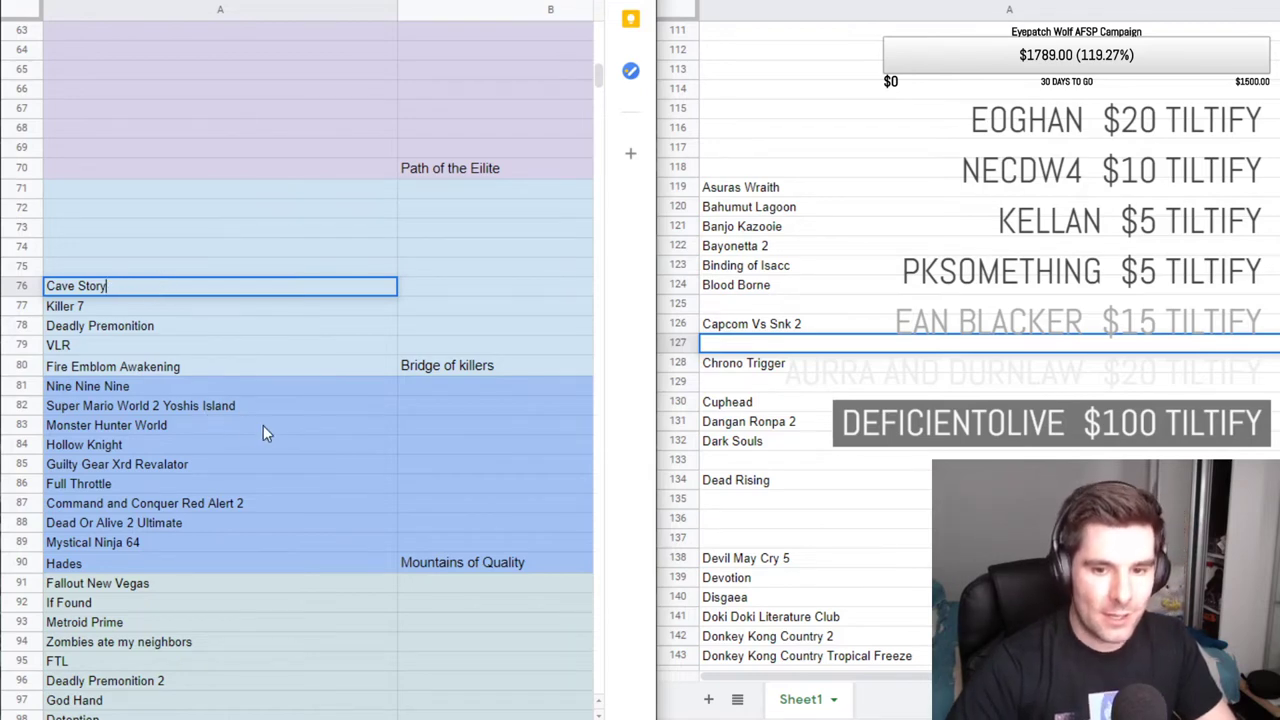
{"action": "left_click", "coordinate": [157, 342]}
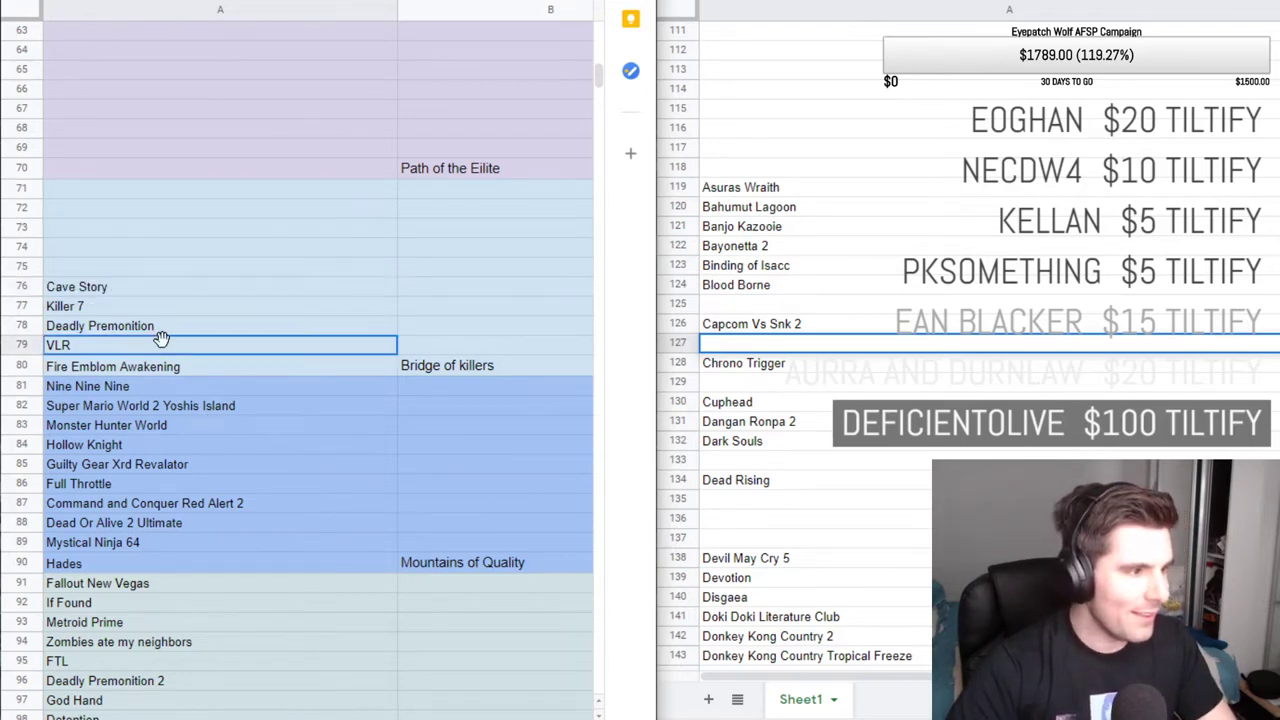
{"action": "left_click", "coordinate": [140, 290]}
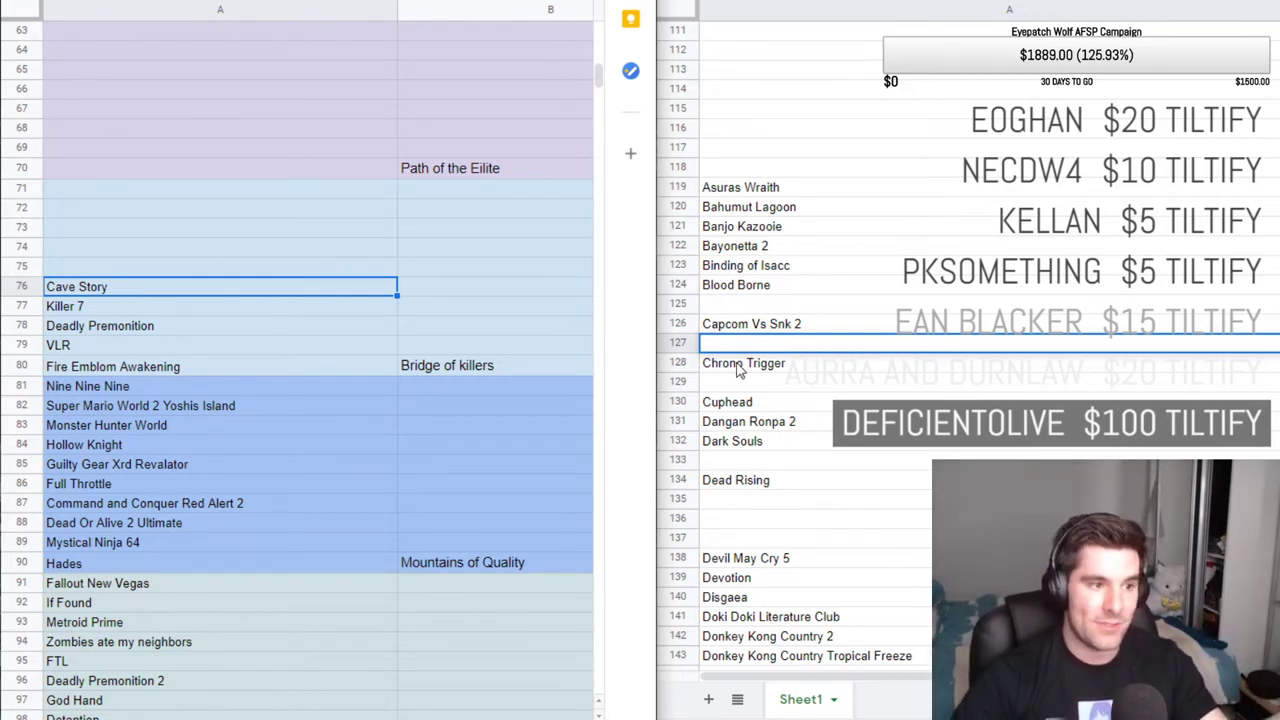
Go through the unranked list from Blood Borne down to Super Mario World for the next game to rank above Cave Story.
{"action": "left_click", "coordinate": [800, 292]}
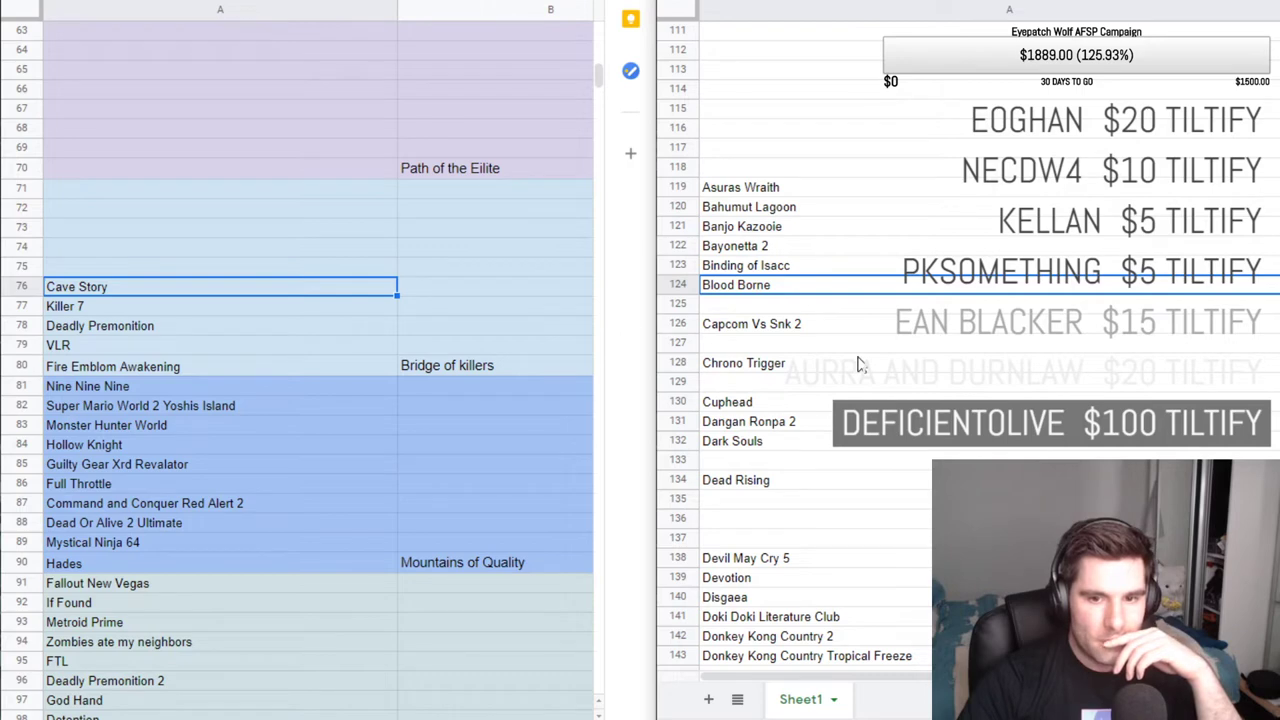
{"action": "scroll", "coordinate": [872, 372], "scroll_direction": "down", "scroll_amount": 3}
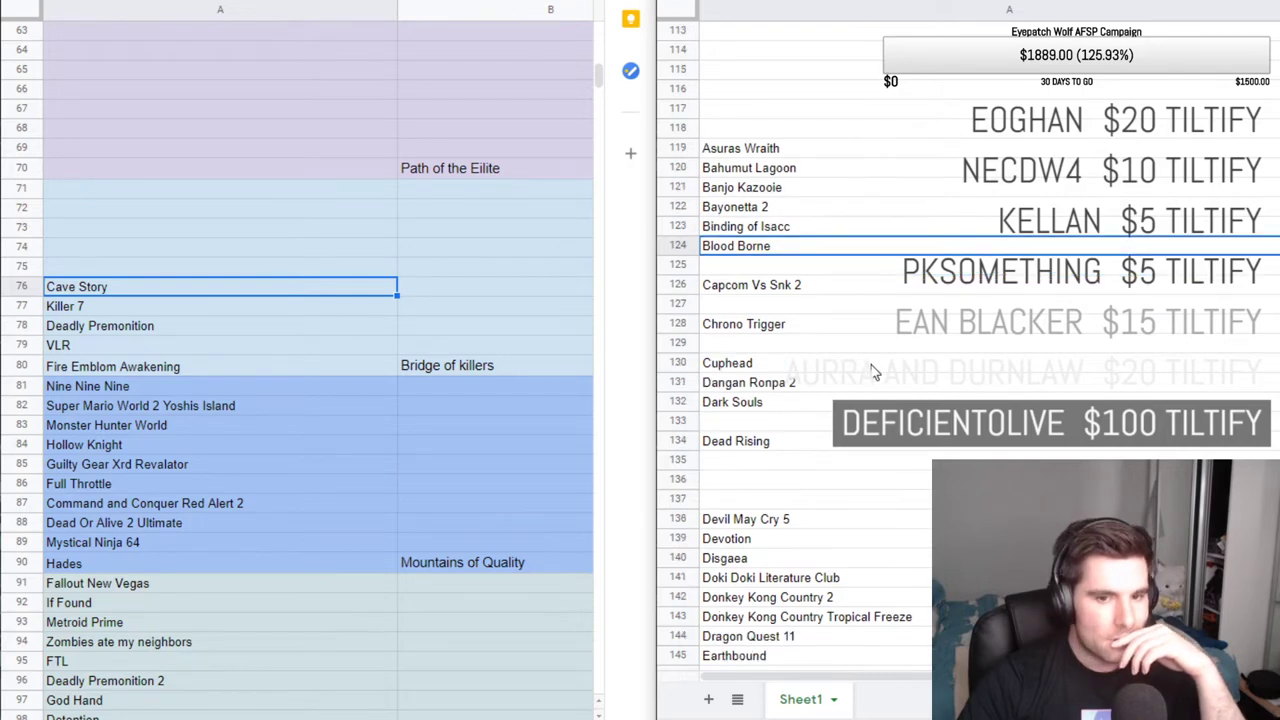
{"action": "left_click", "coordinate": [842, 311]}
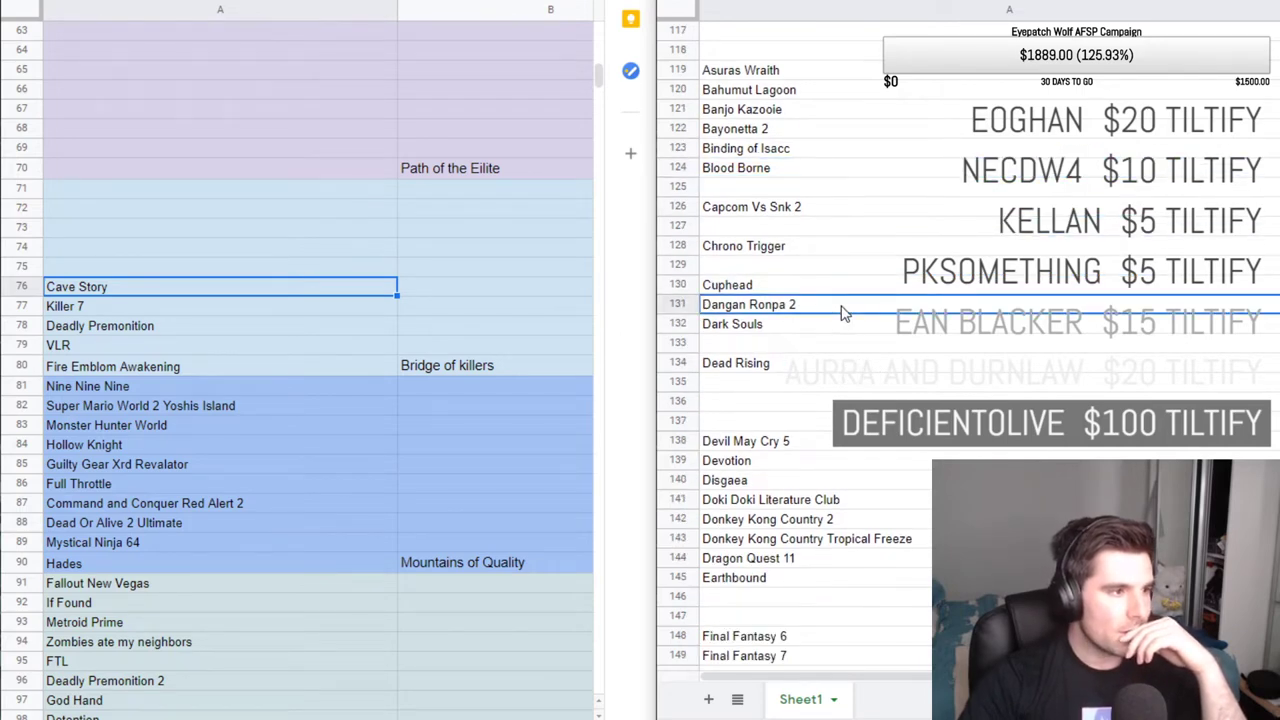
{"action": "key", "text": "Down"}
{"action": "key", "text": "Down"}
{"action": "key", "text": "Down"}
{"action": "key", "text": "Down"}
{"action": "key", "text": "Down"}
{"action": "key", "text": "Down"}
{"action": "key", "text": "Down"}
{"action": "key", "text": "Down"}
{"action": "key", "text": "Down"}
{"action": "key", "text": "Down"}
{"action": "key", "text": "Down"}
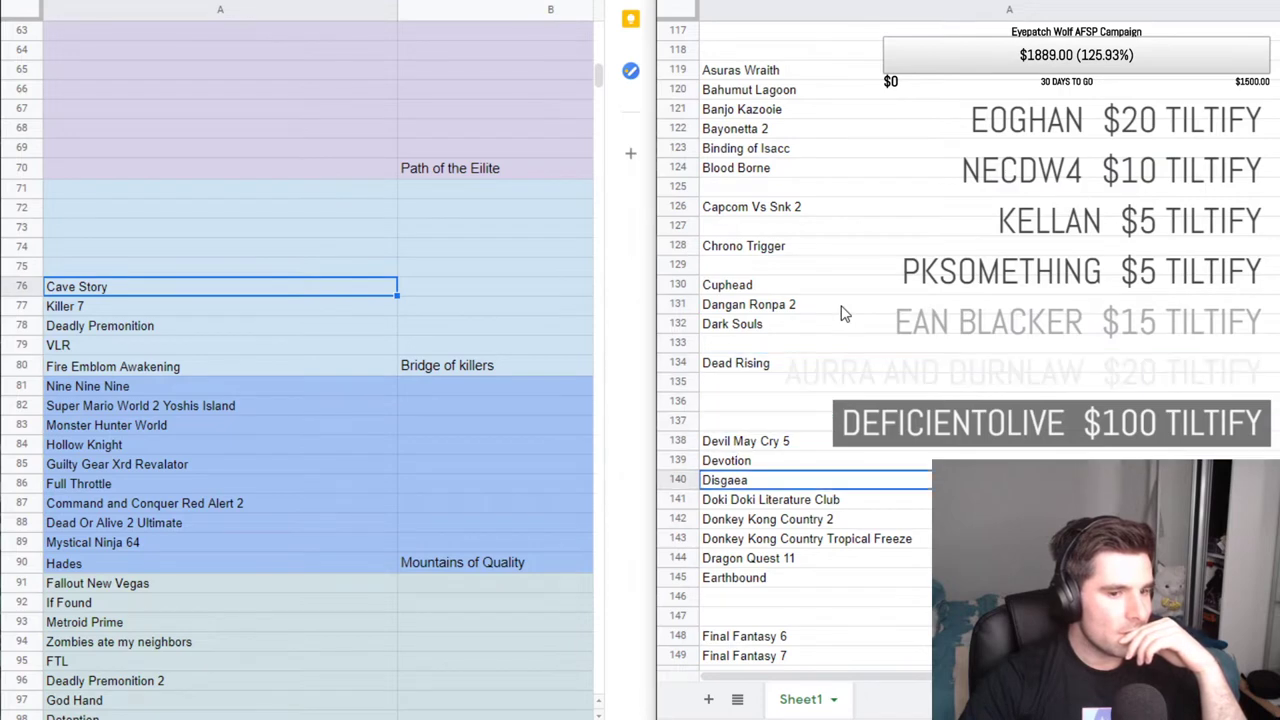
{"action": "scroll", "coordinate": [829, 321], "scroll_direction": "down", "scroll_amount": 2}
{"action": "scroll", "coordinate": [829, 321], "scroll_direction": "down", "scroll_amount": 5}
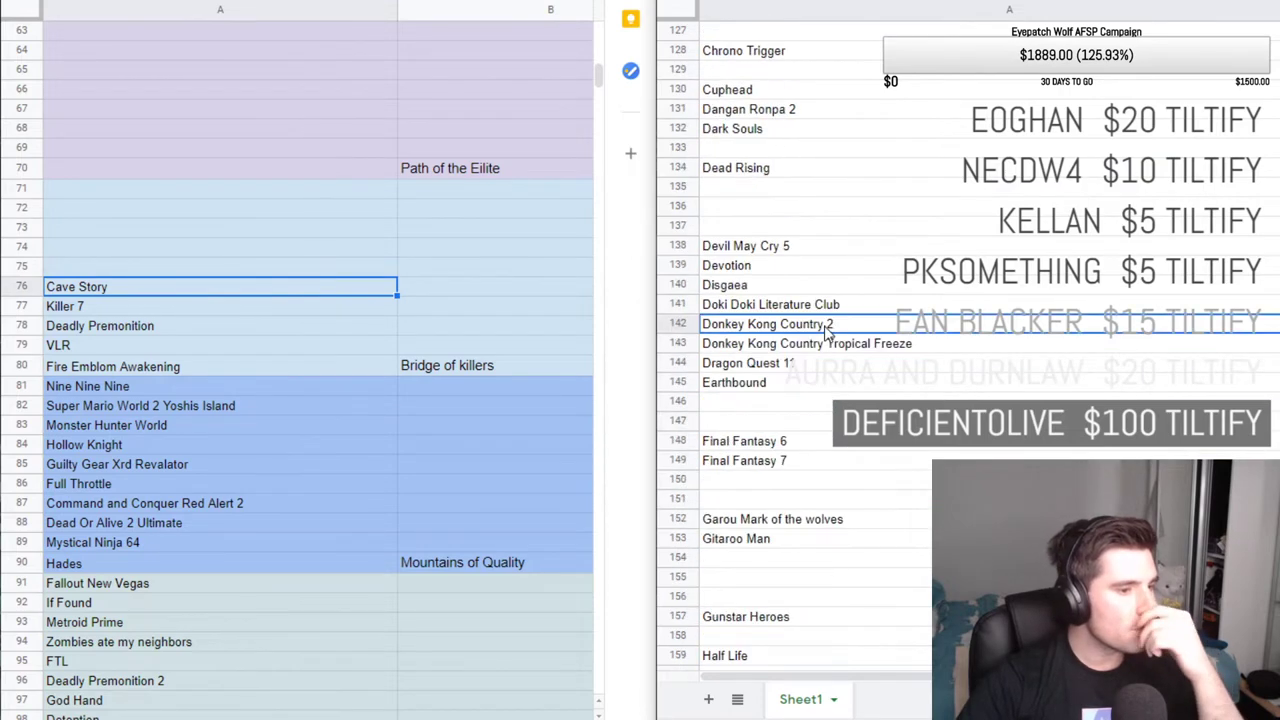
{"action": "scroll", "coordinate": [826, 350], "scroll_direction": "down", "scroll_amount": 2}
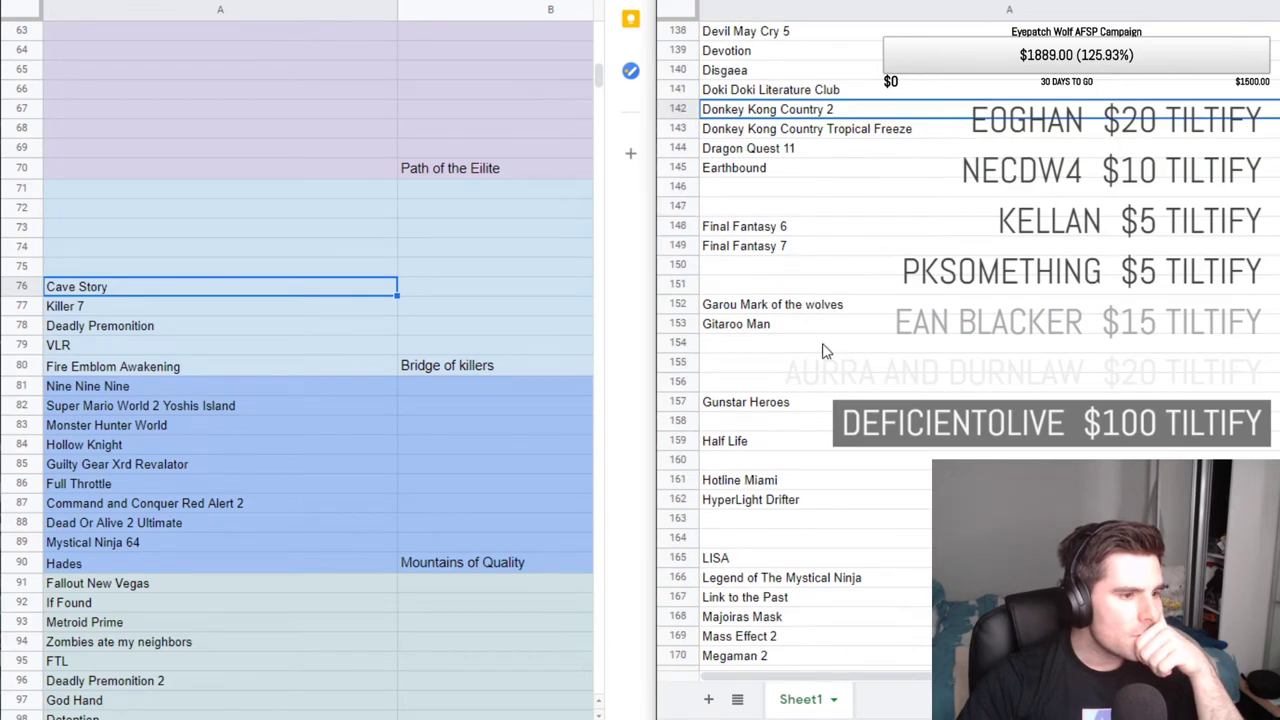
{"action": "scroll", "coordinate": [825, 350], "scroll_direction": "down", "scroll_amount": 3}
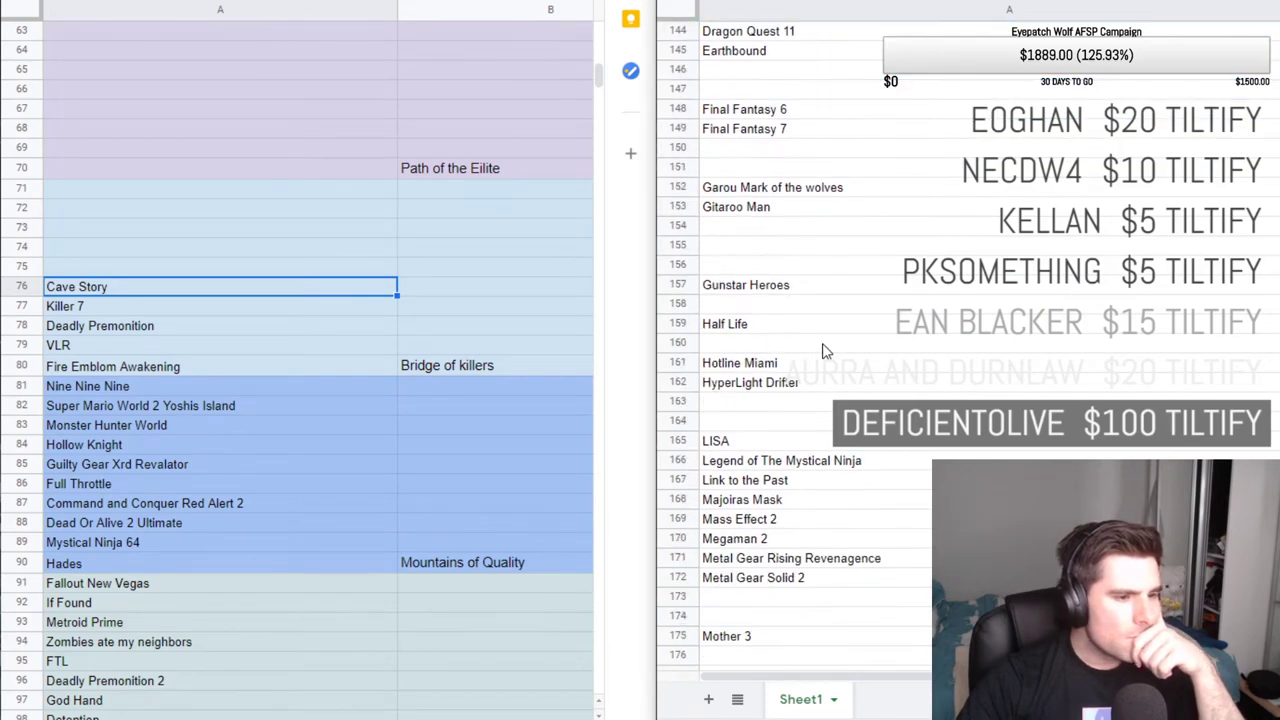
{"action": "scroll", "coordinate": [826, 350], "scroll_direction": "down", "scroll_amount": 3}
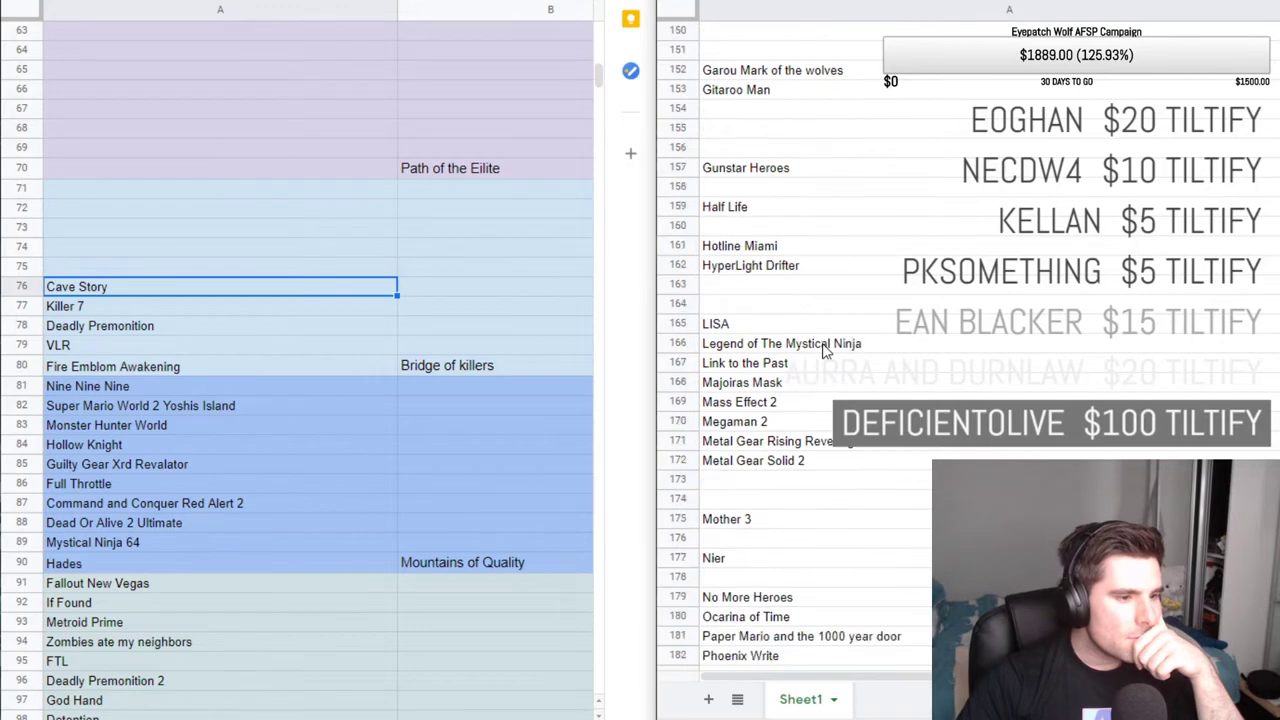
{"action": "scroll", "coordinate": [826, 355], "scroll_direction": "down", "scroll_amount": 3}
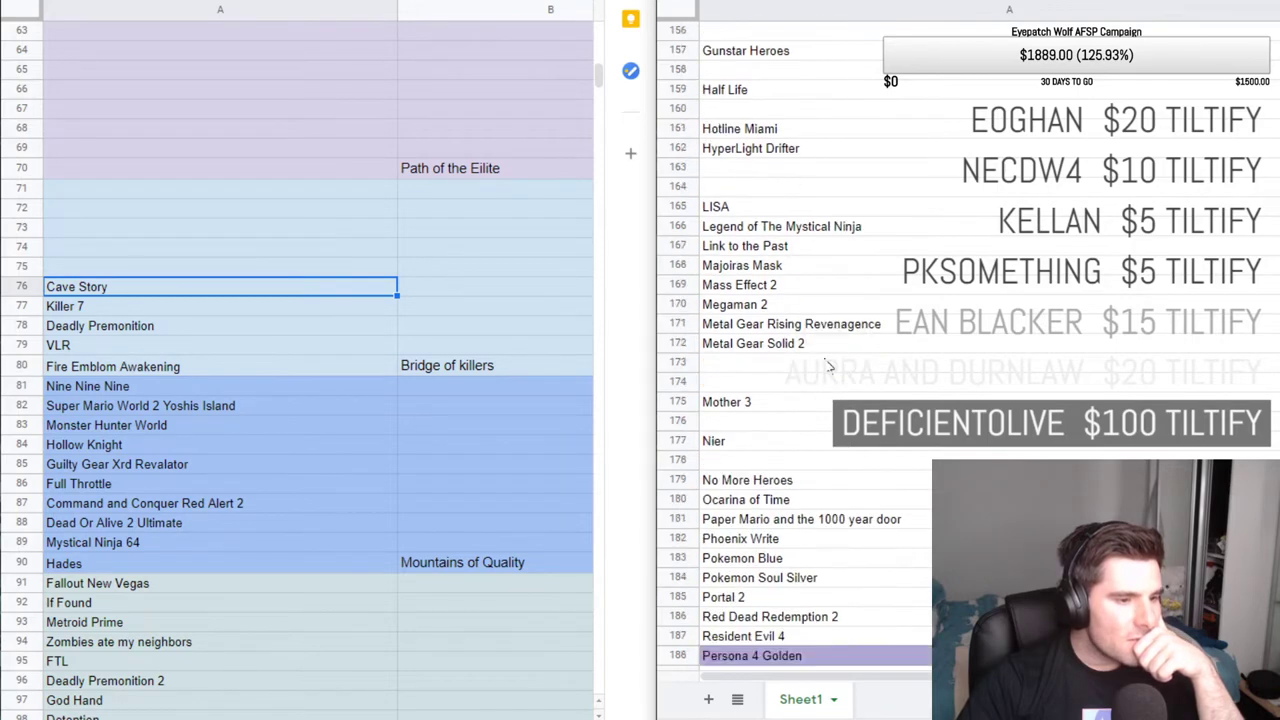
{"action": "scroll", "coordinate": [826, 365], "scroll_direction": "down", "scroll_amount": 3}
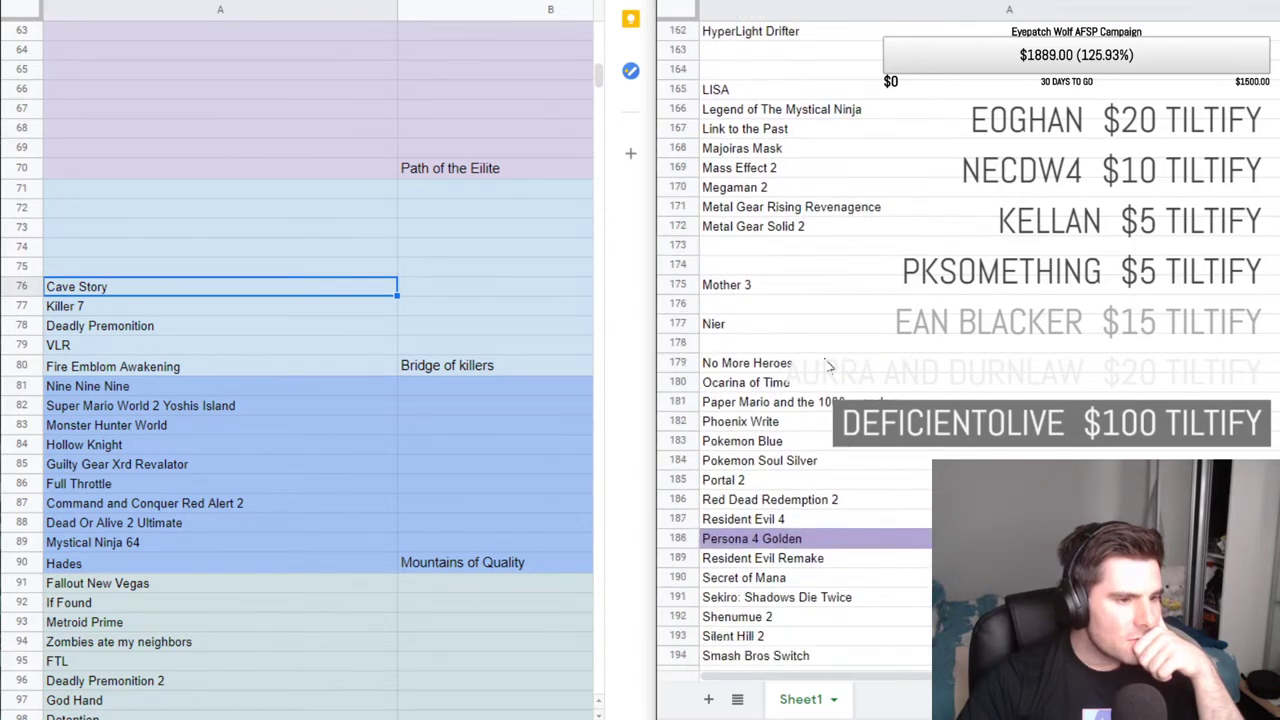
{"action": "scroll", "coordinate": [826, 366], "scroll_direction": "down", "scroll_amount": 1}
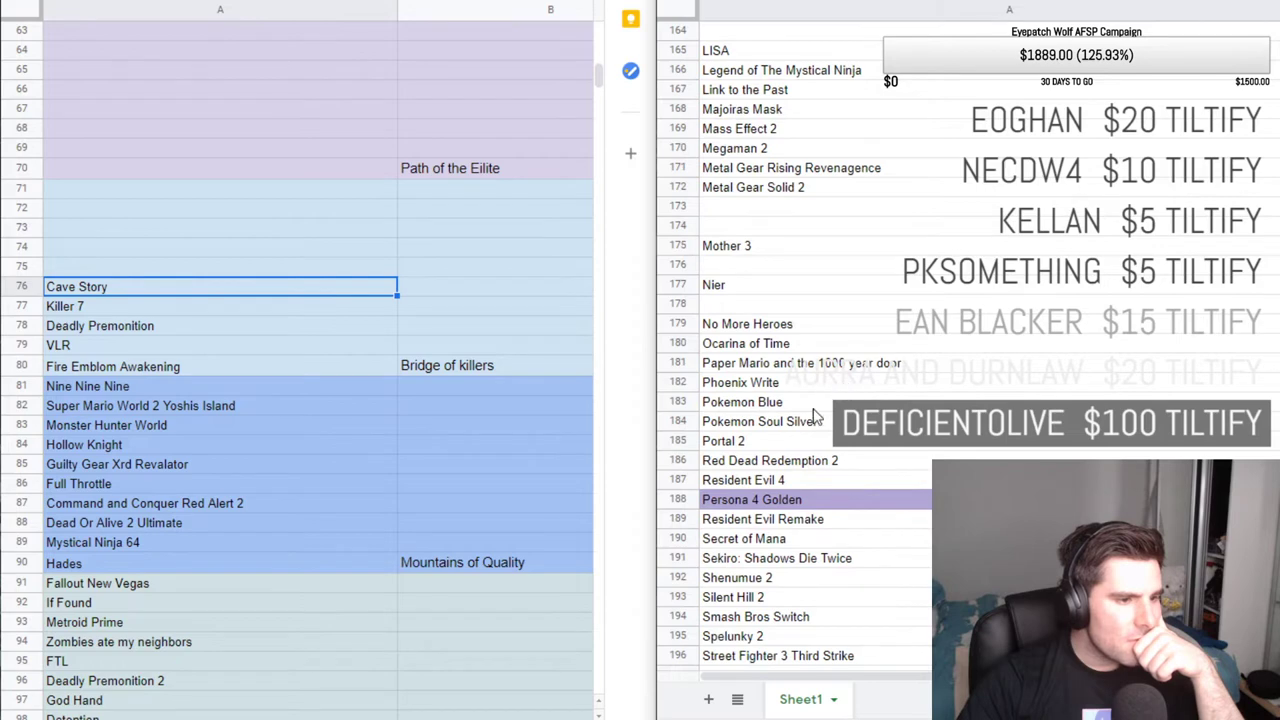
{"action": "scroll", "coordinate": [815, 415], "scroll_direction": "down", "scroll_amount": 1}
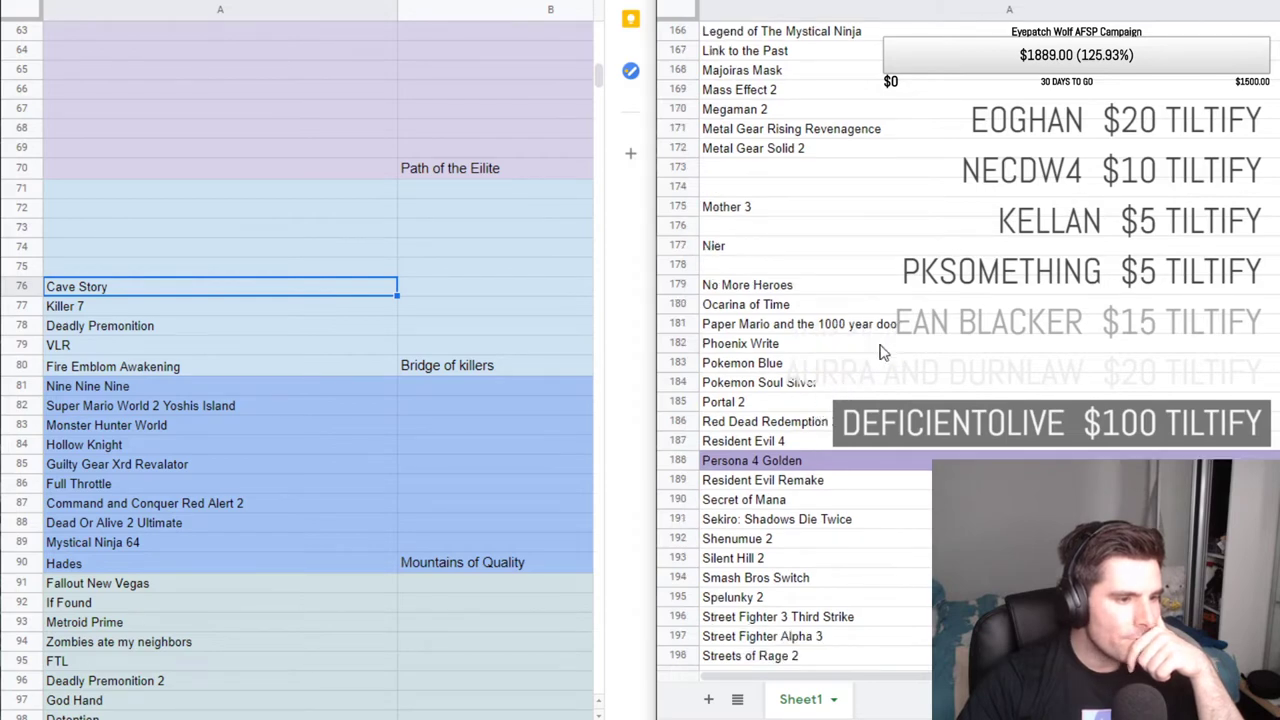
{"action": "scroll", "coordinate": [882, 350], "scroll_direction": "down", "scroll_amount": 1}
{"action": "scroll", "coordinate": [876, 353], "scroll_direction": "down", "scroll_amount": 1}
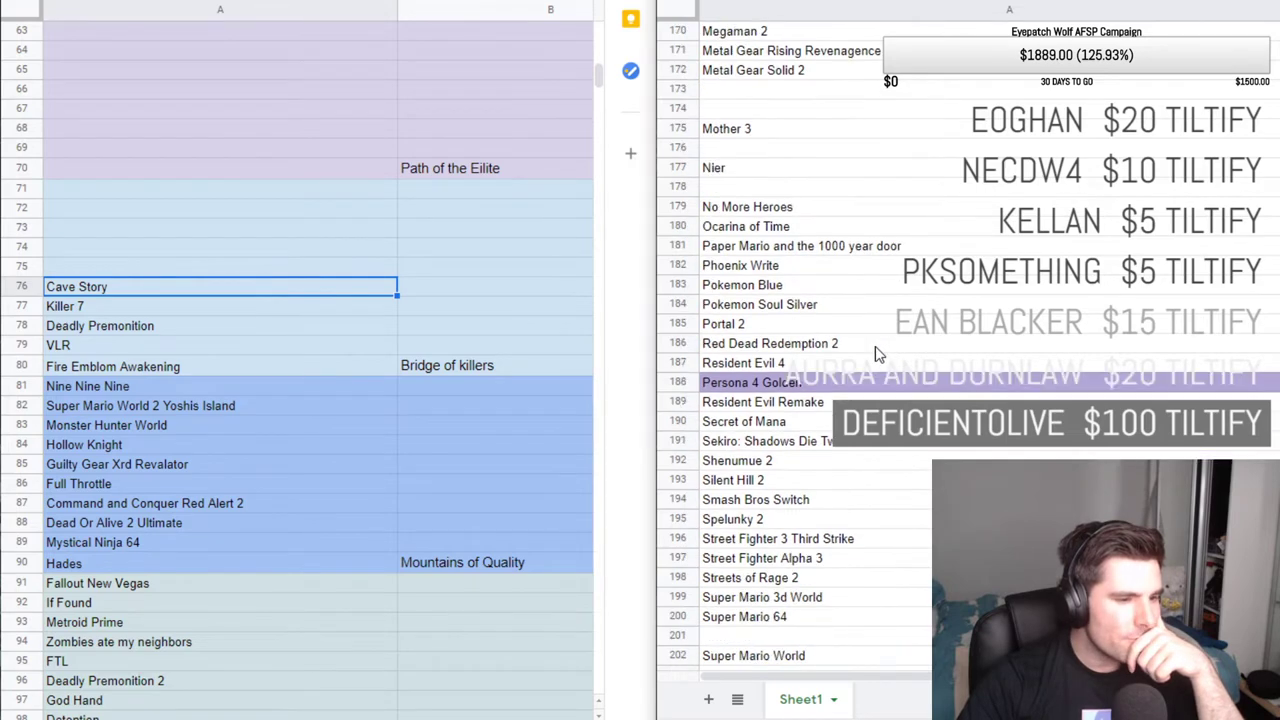
Examine the list of unranked games for the next title to place above Cave Story in the ranking.
{"action": "scroll", "coordinate": [873, 354], "scroll_direction": "down", "scroll_amount": 1}
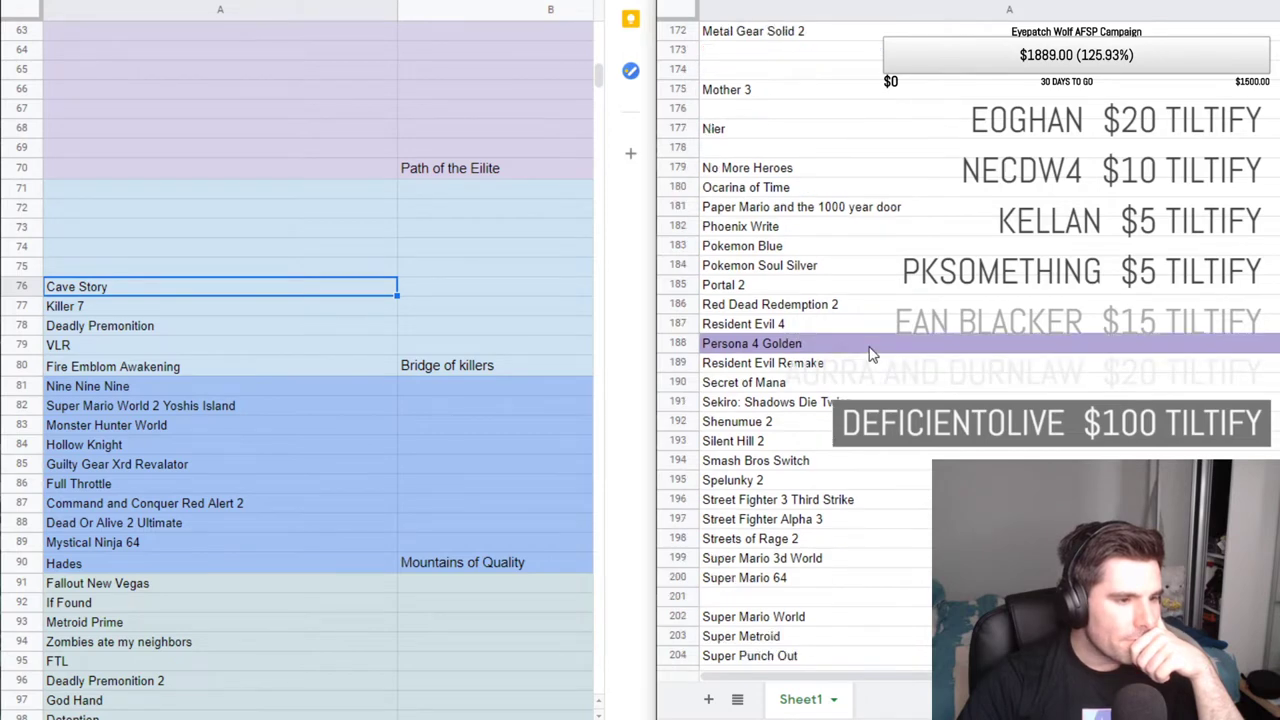
{"action": "scroll", "coordinate": [866, 372], "scroll_direction": "down", "scroll_amount": 3}
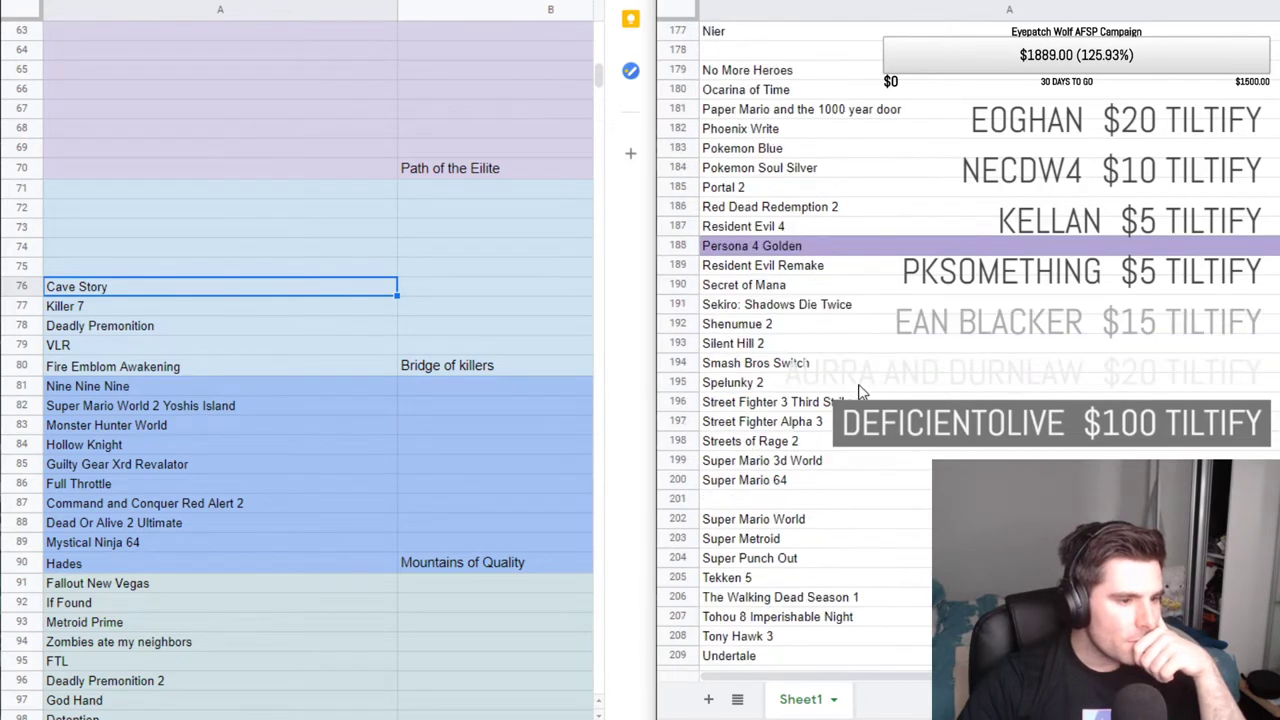
{"action": "scroll", "coordinate": [858, 384], "scroll_direction": "down", "scroll_amount": 3}
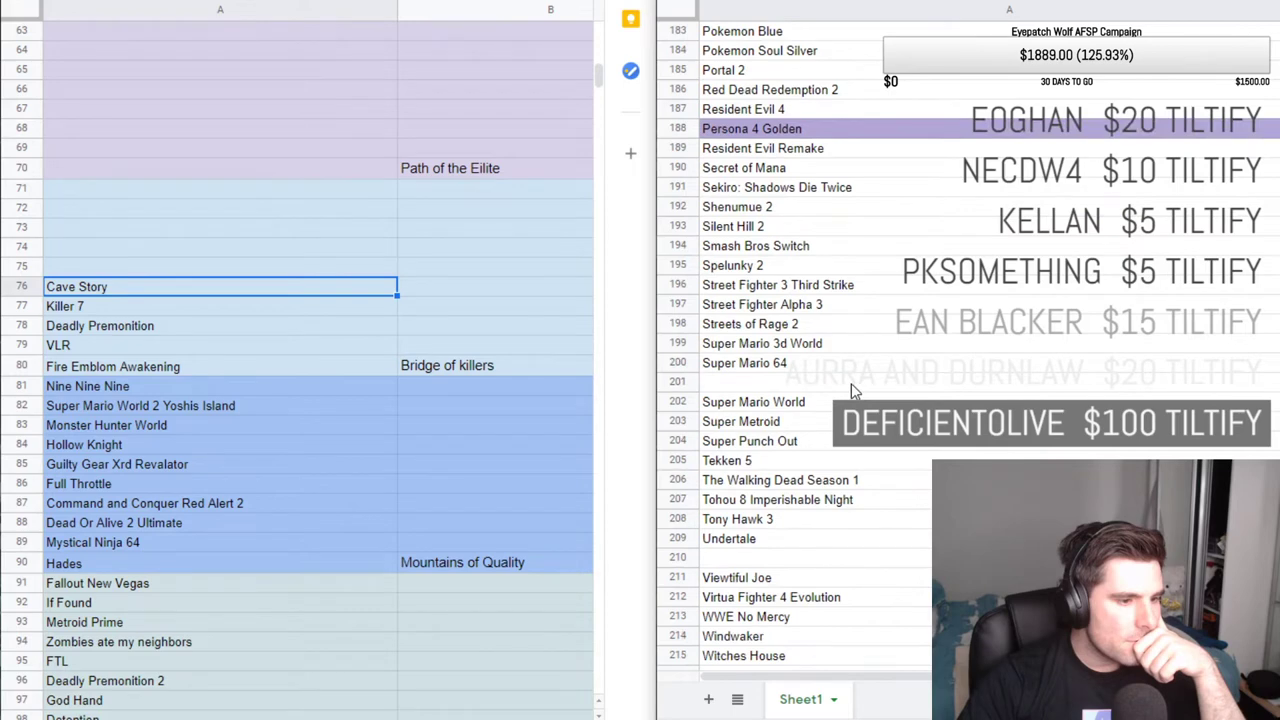
{"action": "scroll", "coordinate": [845, 385], "scroll_direction": "down", "scroll_amount": 2}
{"action": "scroll", "coordinate": [820, 395], "scroll_direction": "up", "scroll_amount": 8}
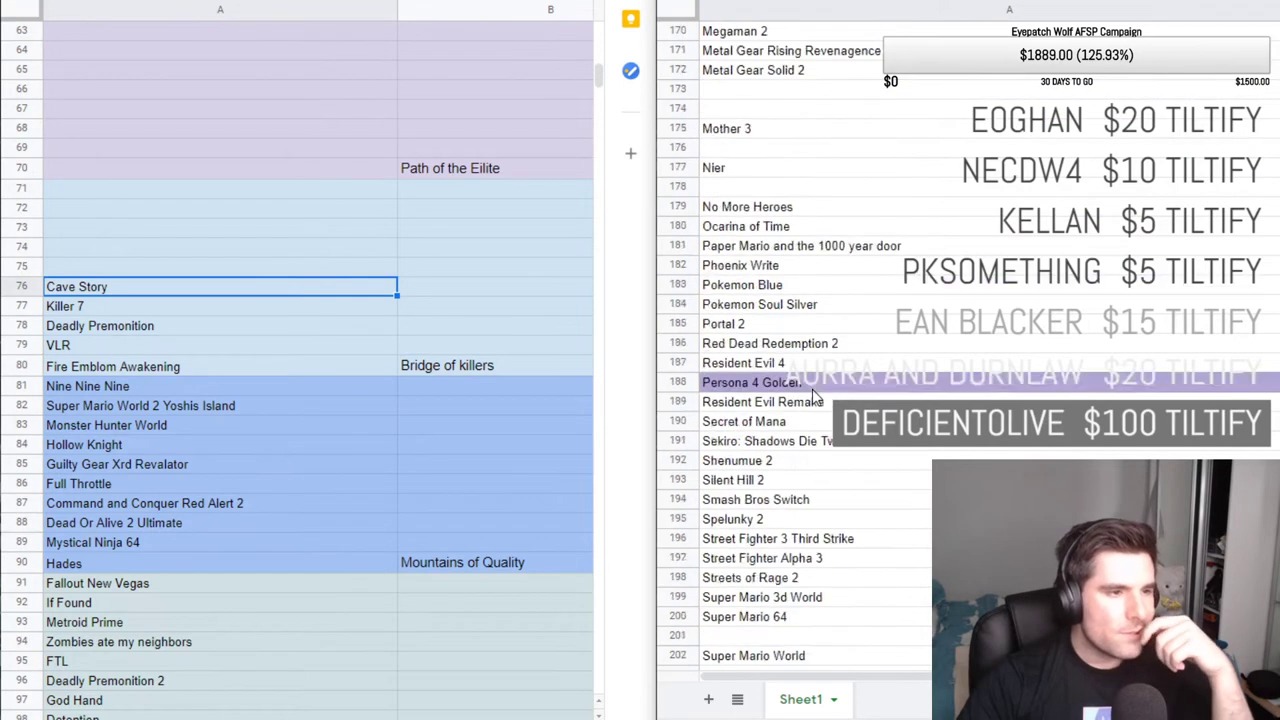
{"action": "scroll", "coordinate": [820, 395], "scroll_direction": "up", "scroll_amount": 20}
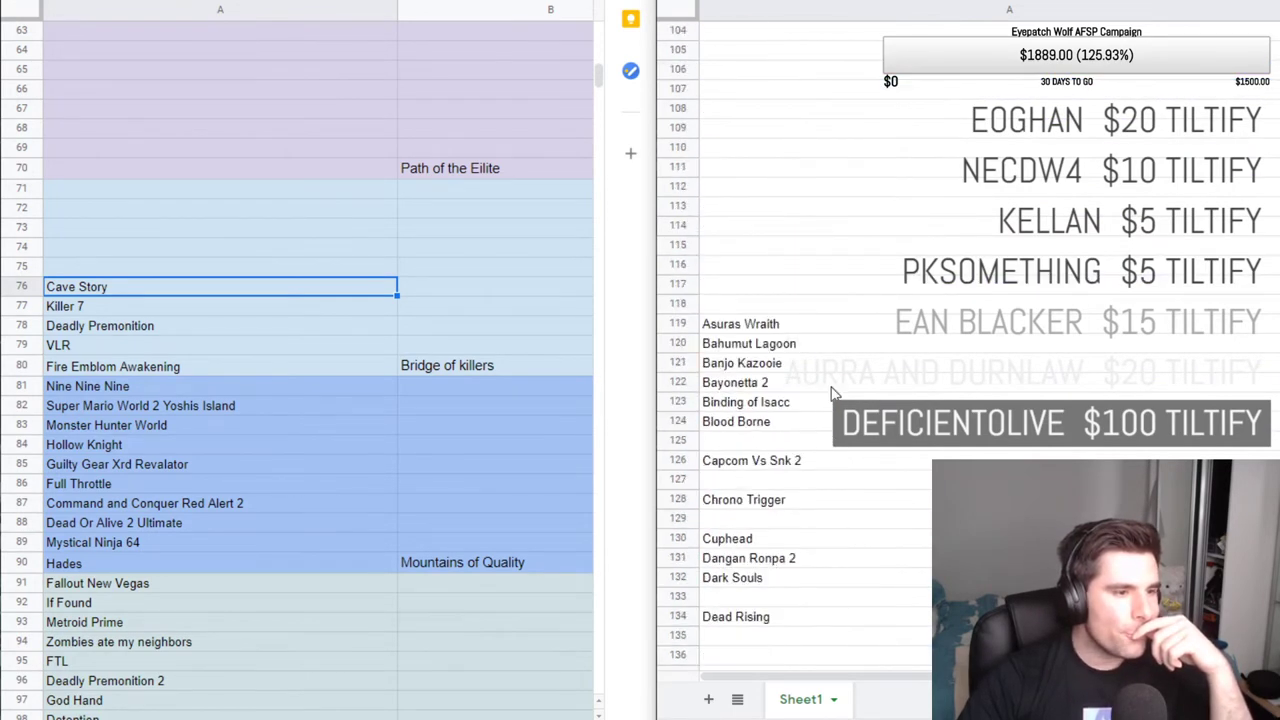
{"action": "scroll", "coordinate": [845, 345], "scroll_direction": "down", "scroll_amount": 1}
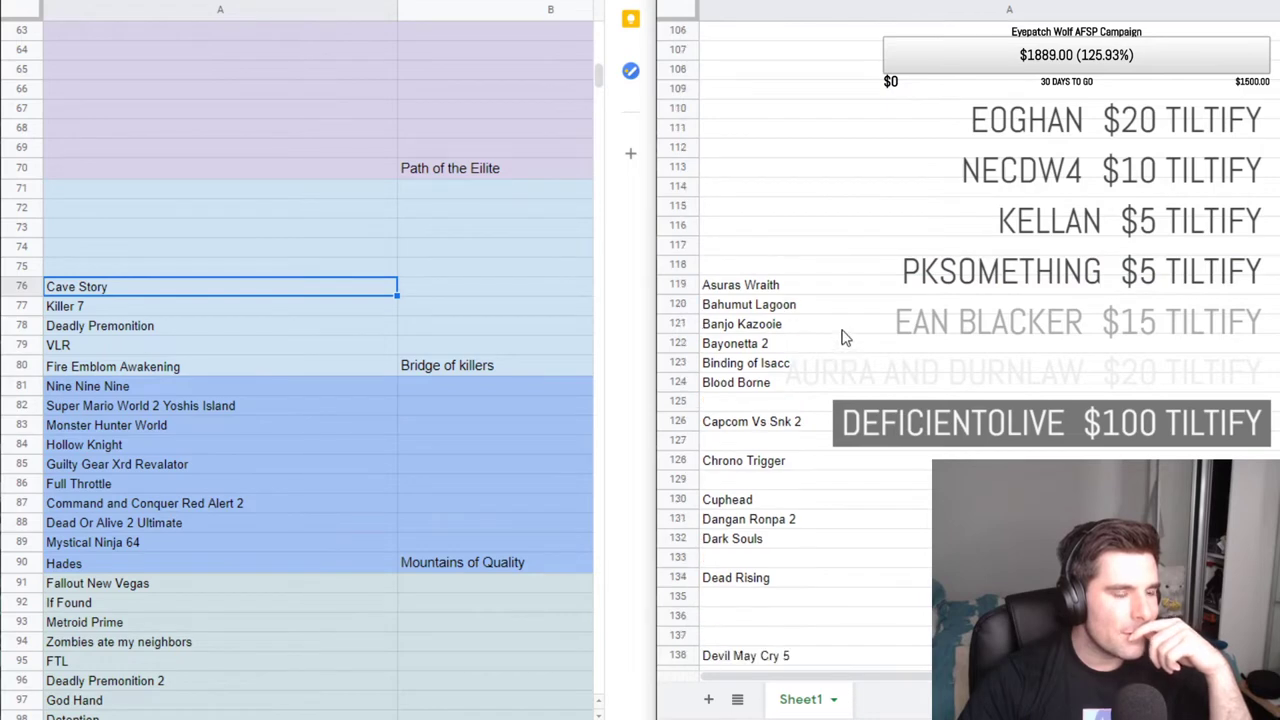
{"action": "scroll", "coordinate": [843, 339], "scroll_direction": "down", "scroll_amount": 1}
{"action": "scroll", "coordinate": [843, 339], "scroll_direction": "down", "scroll_amount": 1}
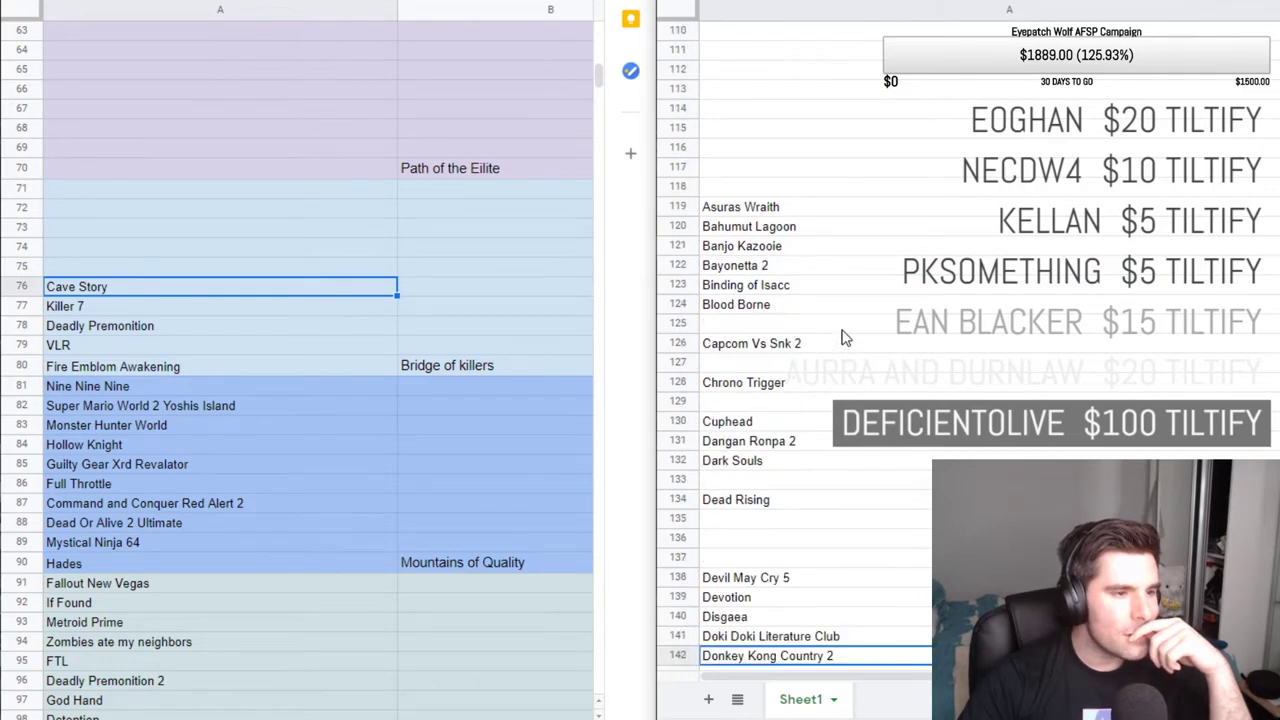
{"action": "scroll", "coordinate": [843, 339], "scroll_direction": "down", "scroll_amount": 2}
{"action": "scroll", "coordinate": [843, 339], "scroll_direction": "down", "scroll_amount": 3}
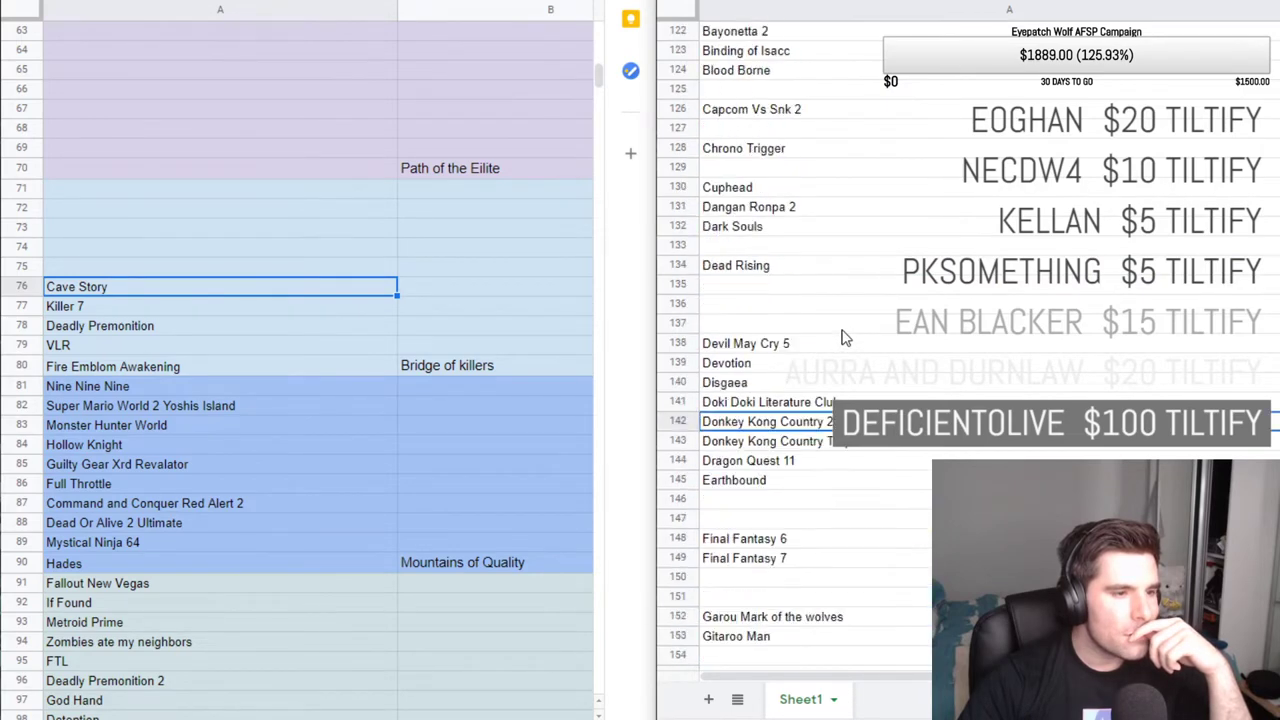
{"action": "scroll", "coordinate": [843, 339], "scroll_direction": "down", "scroll_amount": 1}
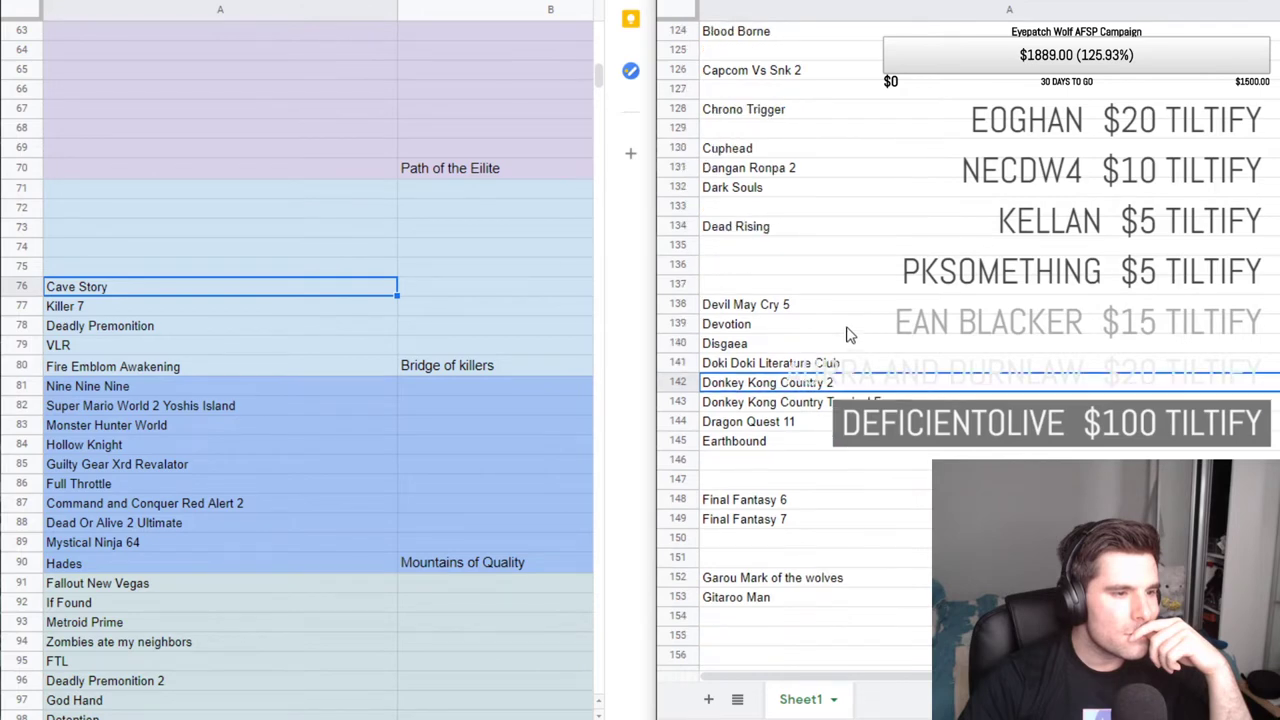
{"action": "scroll", "coordinate": [846, 335], "scroll_direction": "down", "scroll_amount": 3}
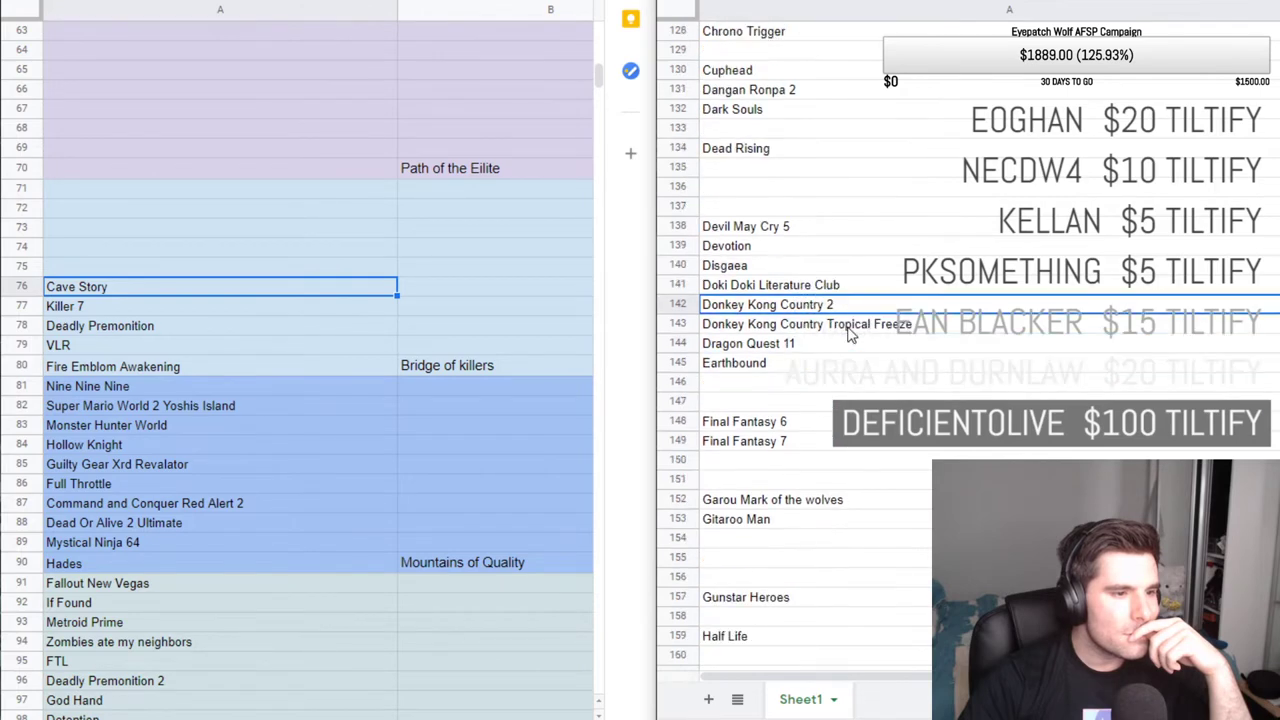
{"action": "scroll", "coordinate": [848, 335], "scroll_direction": "down", "scroll_amount": 1}
{"action": "scroll", "coordinate": [847, 335], "scroll_direction": "down", "scroll_amount": 3}
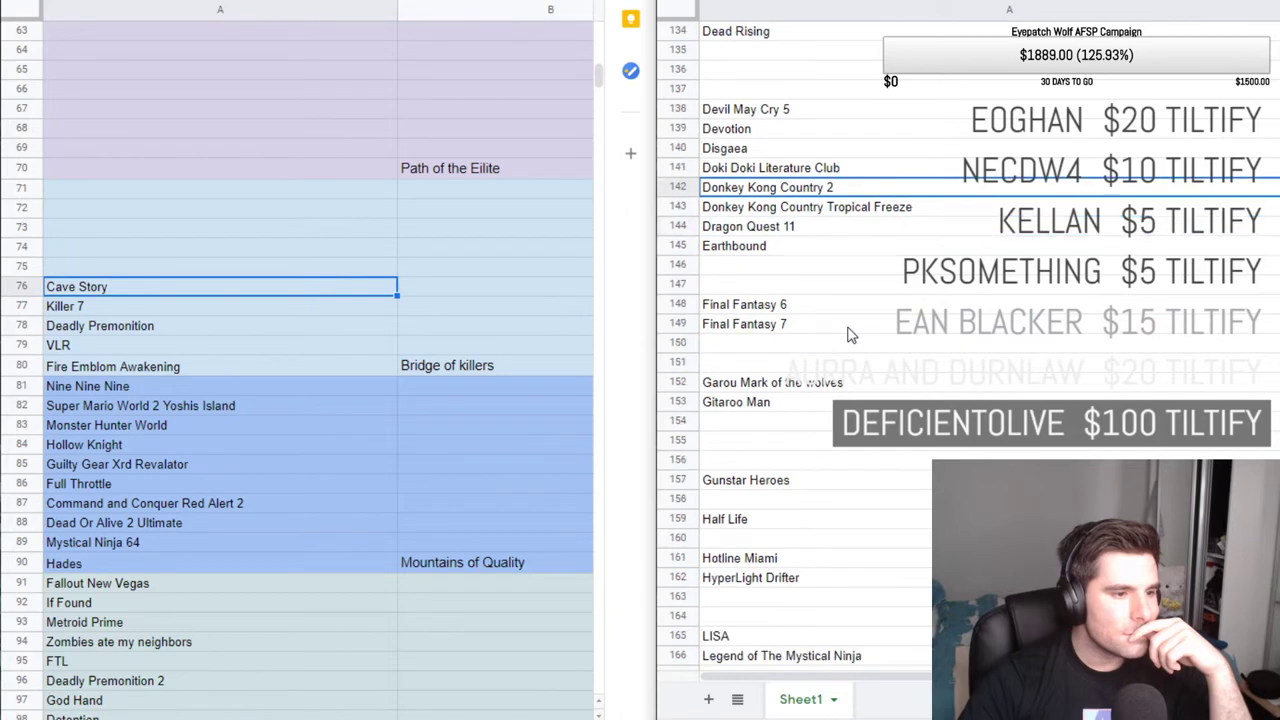
{"action": "scroll", "coordinate": [850, 332], "scroll_direction": "down", "scroll_amount": 1}
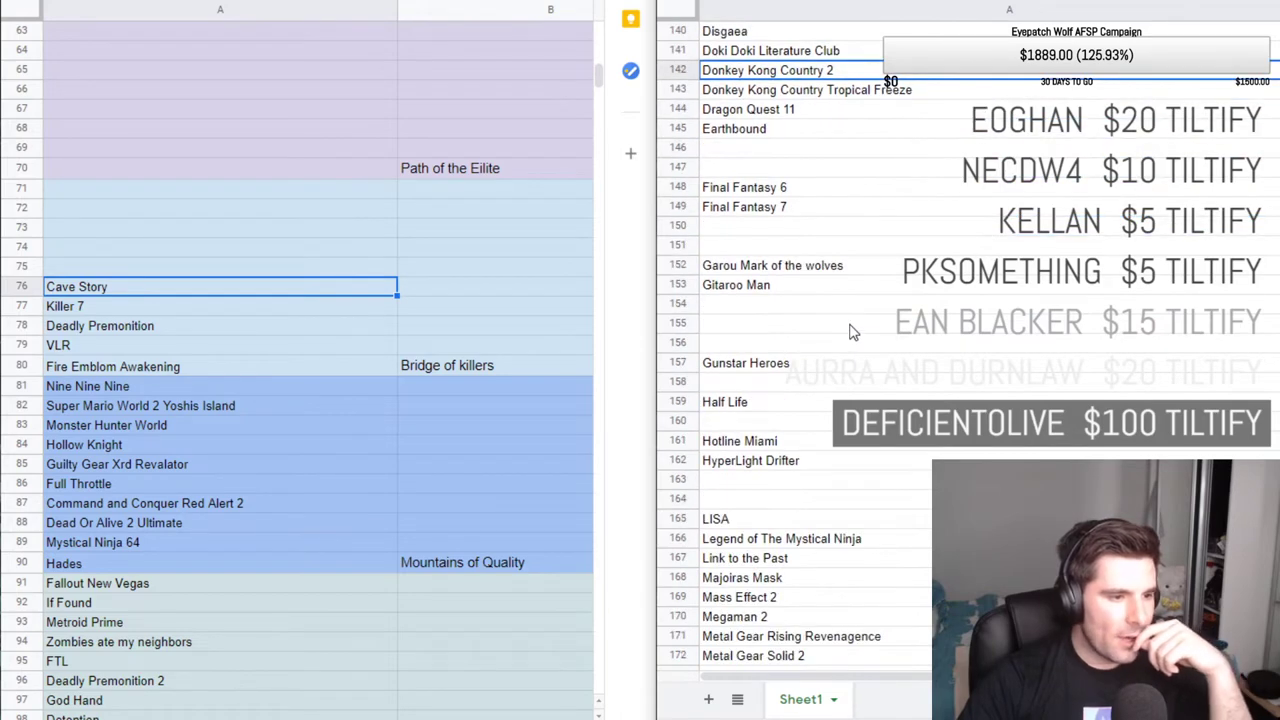
Move Hotline Miami out of the unranked list into cell A75 of the ranking, directly above Cave Story.
{"action": "left_click", "coordinate": [725, 440]}
{"action": "double_click", "coordinate": [725, 440]}
{"action": "key", "text": "ctrl+x"}
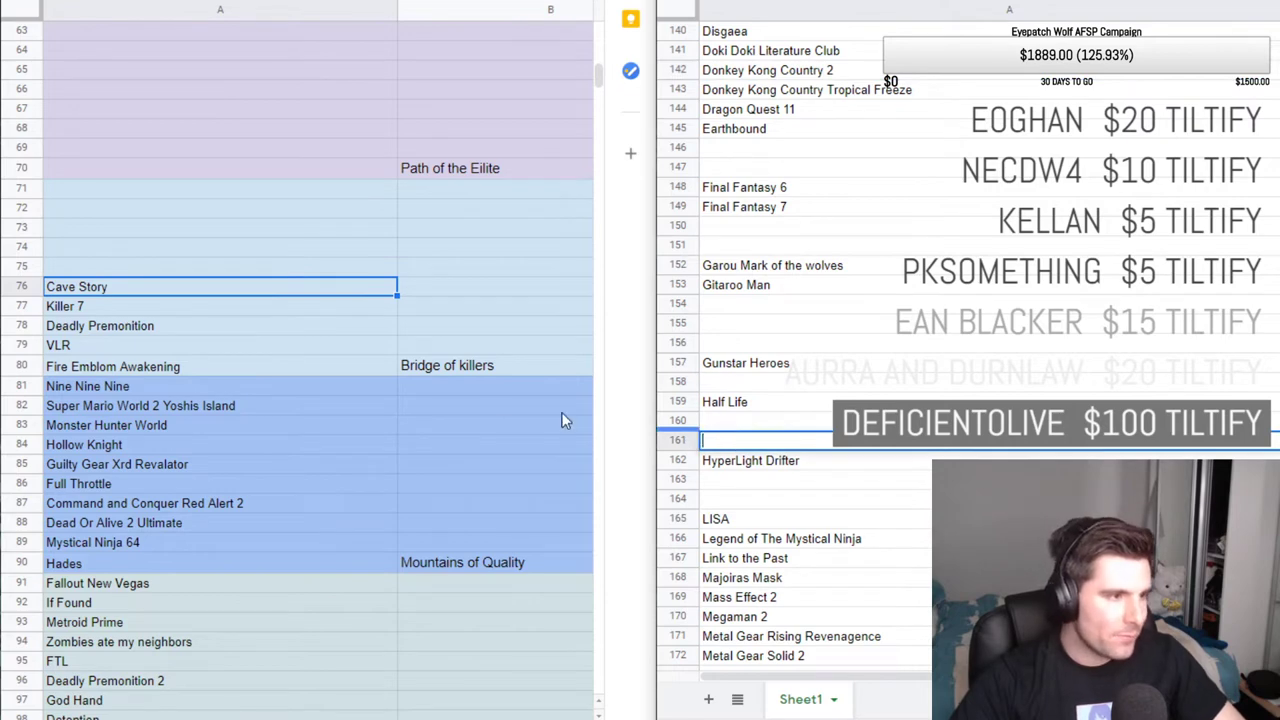
{"action": "left_click", "coordinate": [218, 267]}
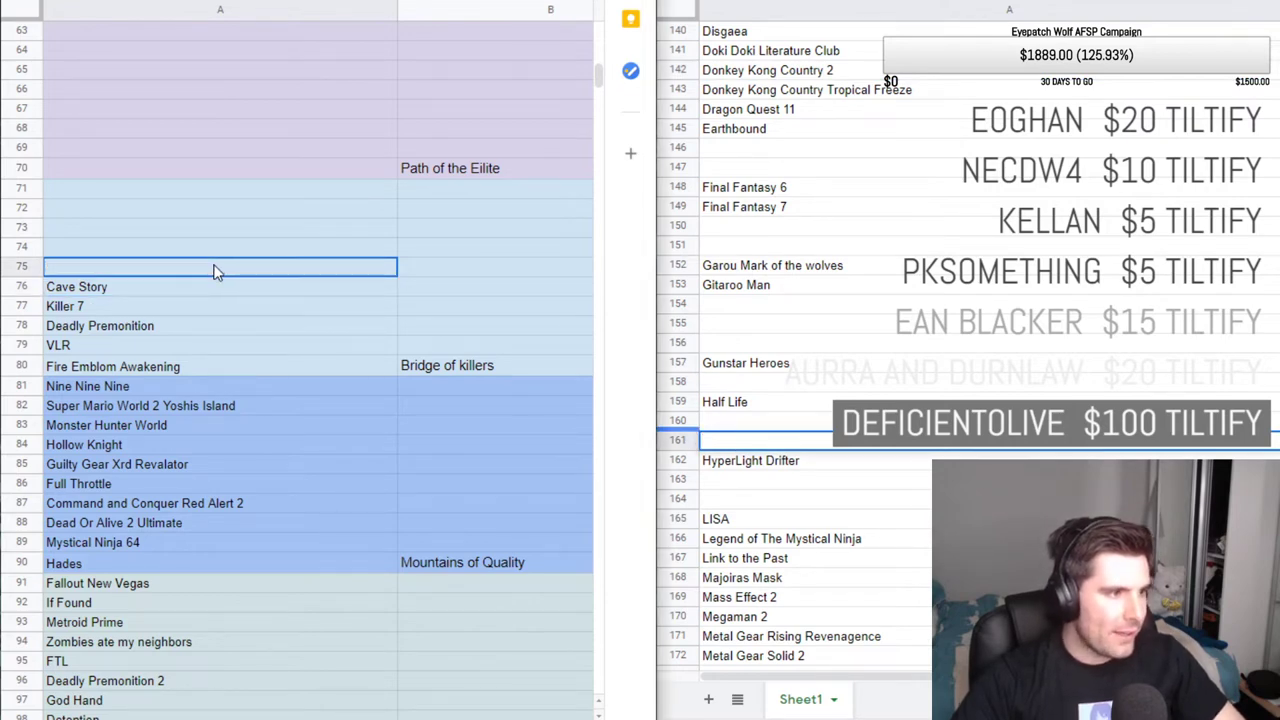
{"action": "key", "text": "ctrl+v"}
{"action": "key", "text": "ctrl+z"}
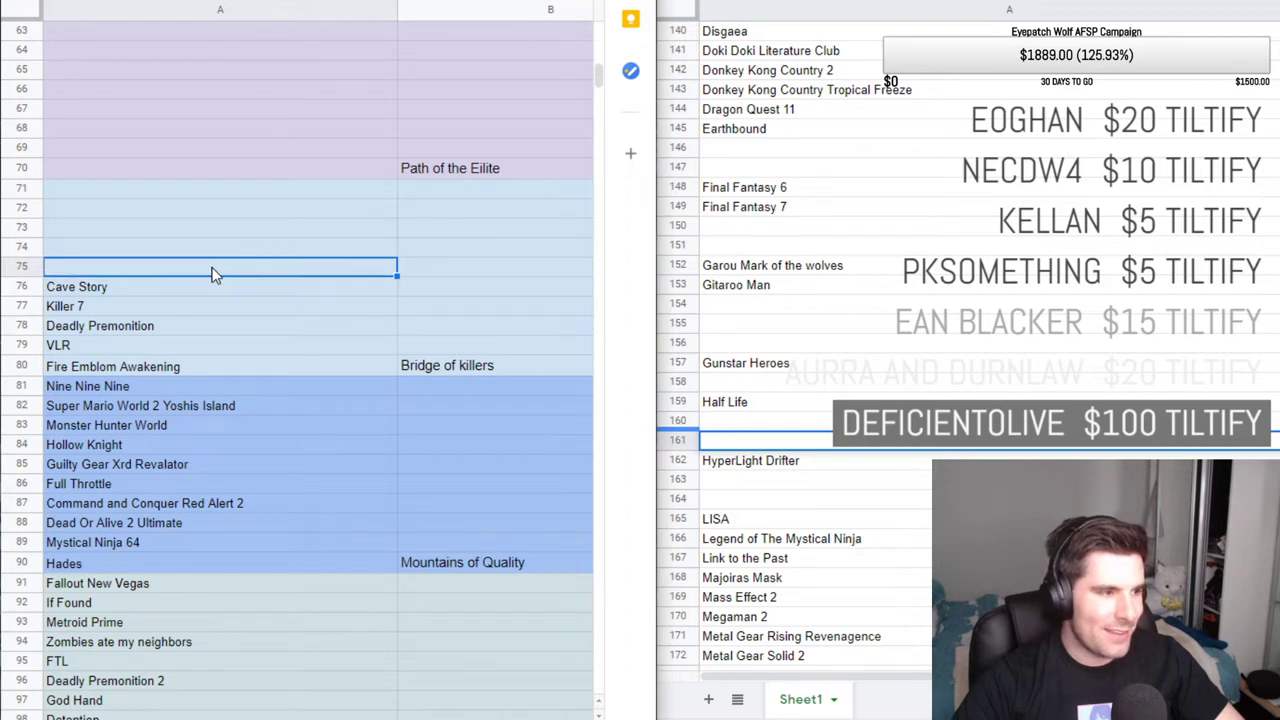
{"action": "double_click", "coordinate": [213, 267]}
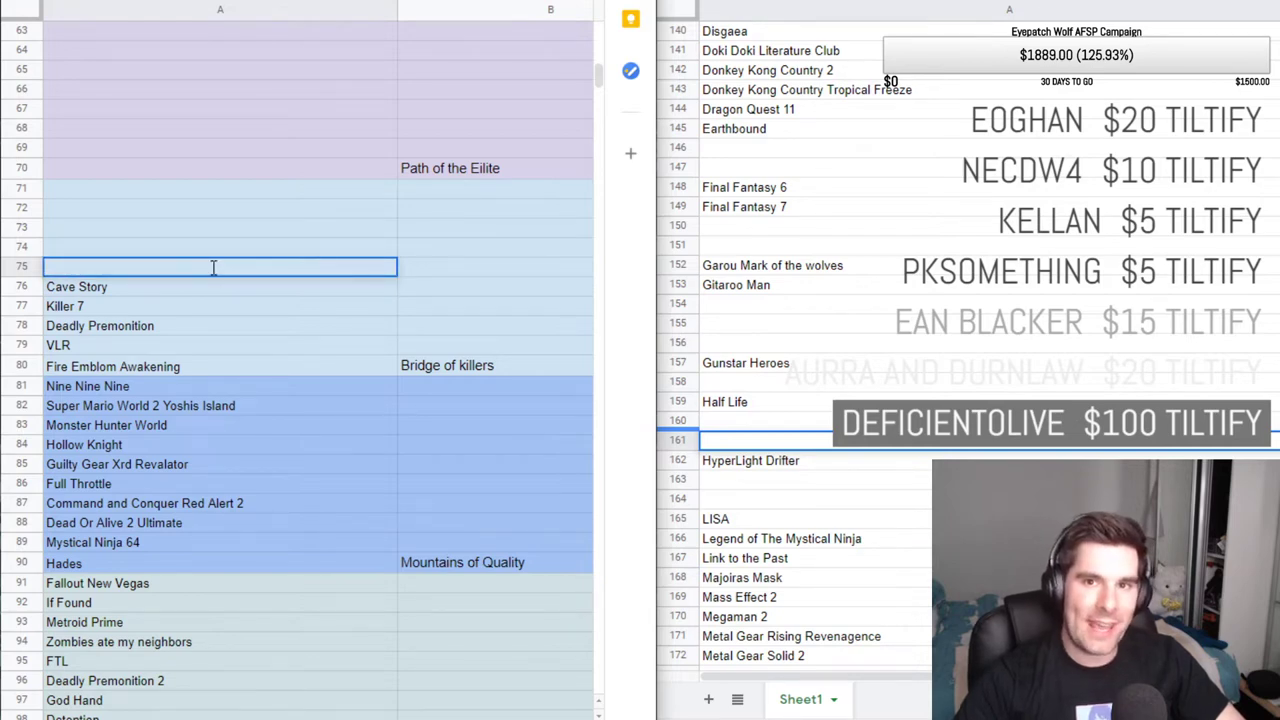
{"action": "key", "text": "ctrl+v"}
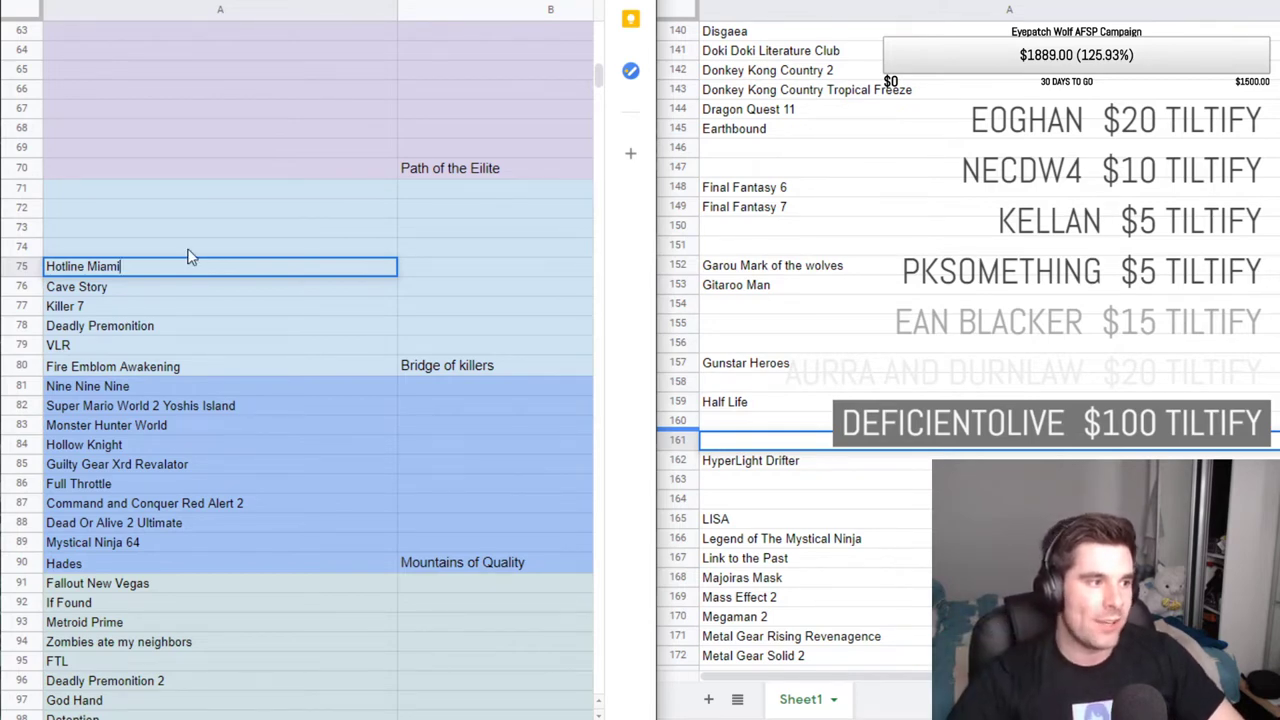
{"action": "left_click", "coordinate": [190, 250]}
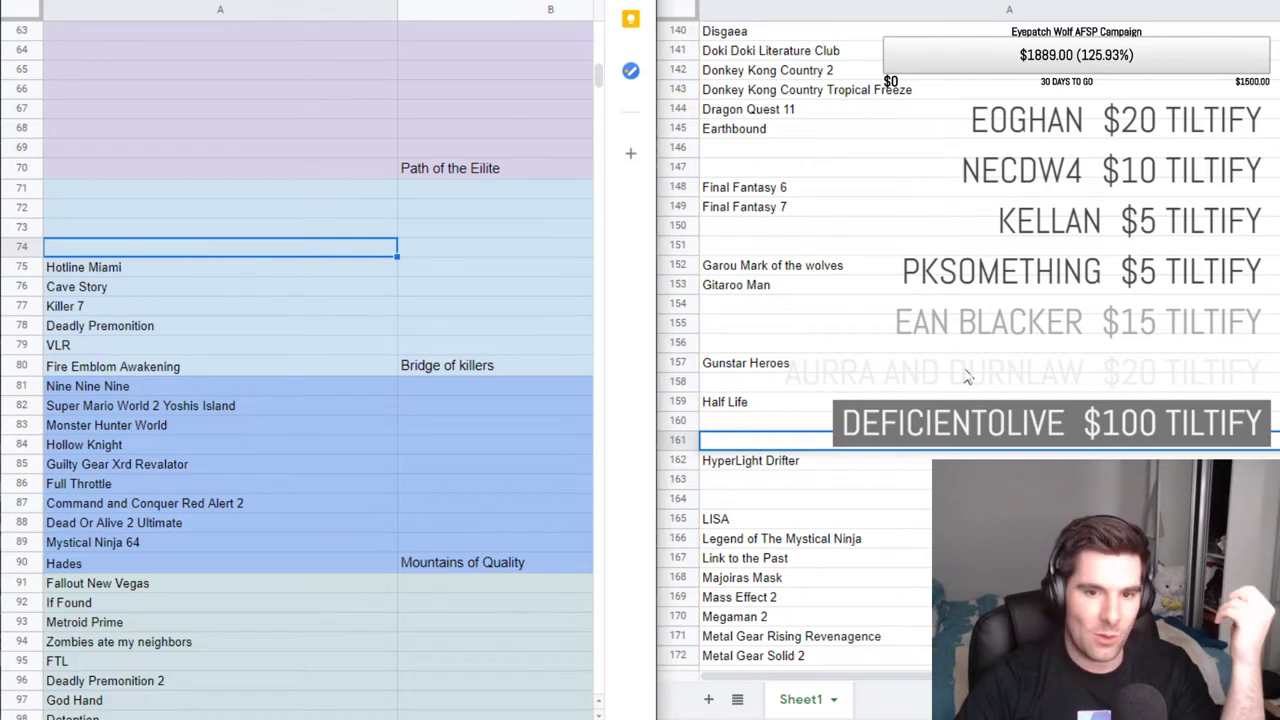
Examine the unranked games from Gunstar Heroes down to Resident Evil 4 for a title to place above Hotline Miami.
{"action": "left_click", "coordinate": [829, 370]}
{"action": "scroll", "coordinate": [797, 405], "scroll_direction": "down", "scroll_amount": 1}
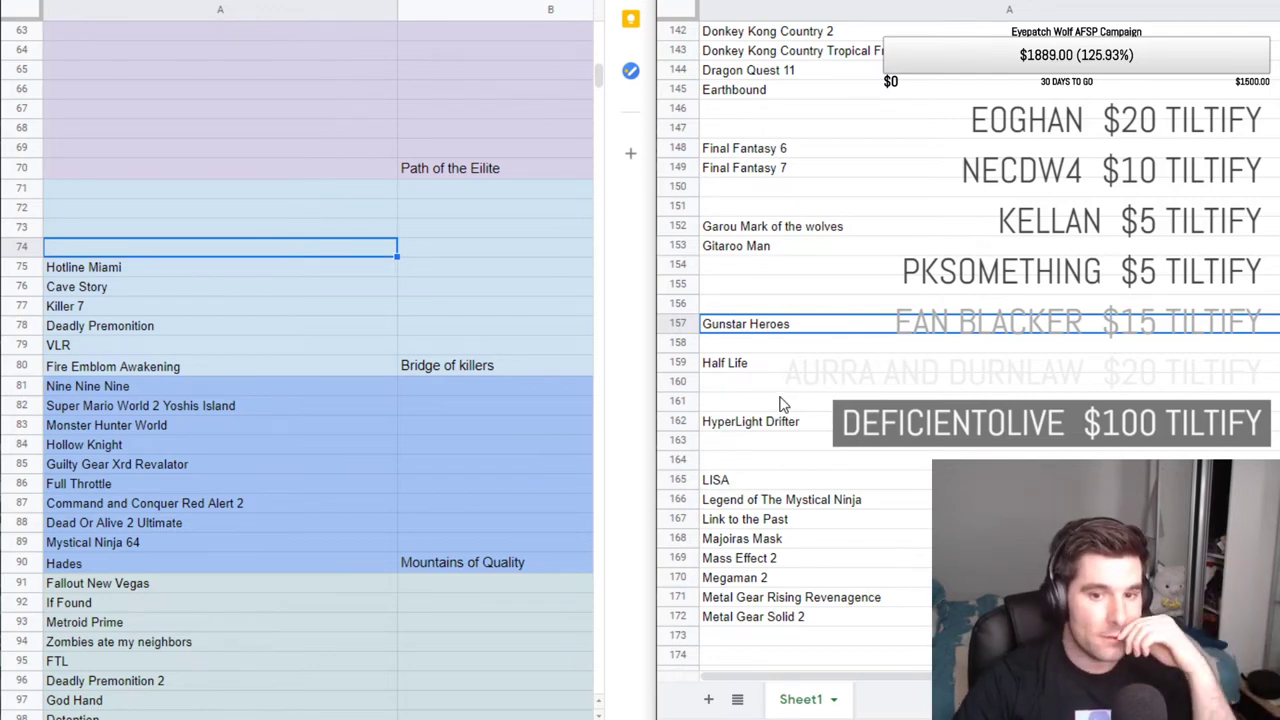
{"action": "scroll", "coordinate": [843, 380], "scroll_direction": "down", "scroll_amount": 1}
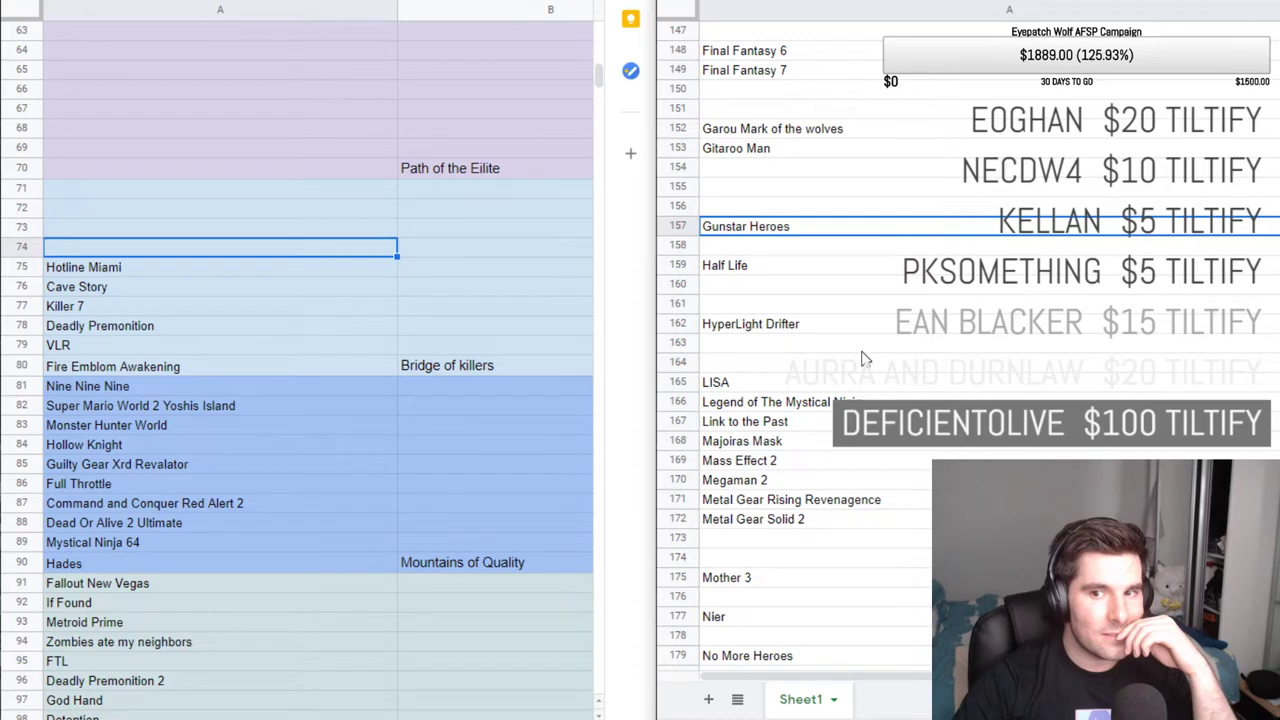
{"action": "left_click", "coordinate": [790, 324]}
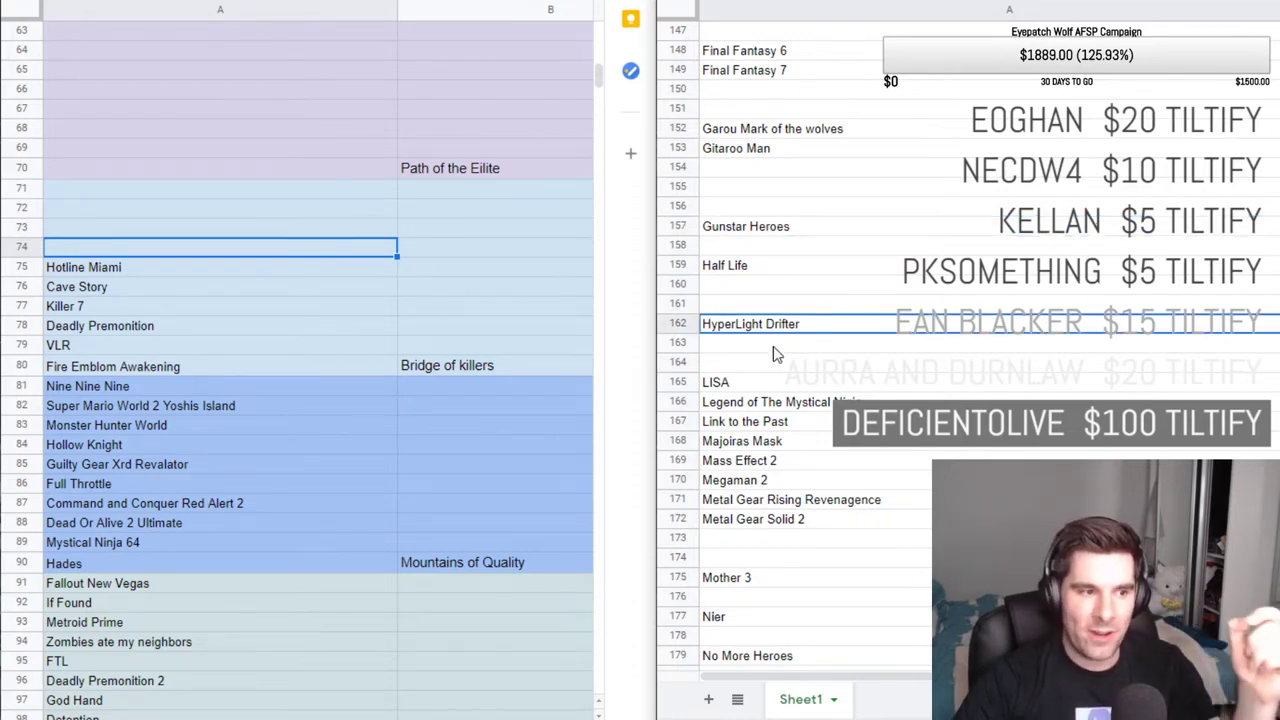
{"action": "left_click", "coordinate": [765, 383]}
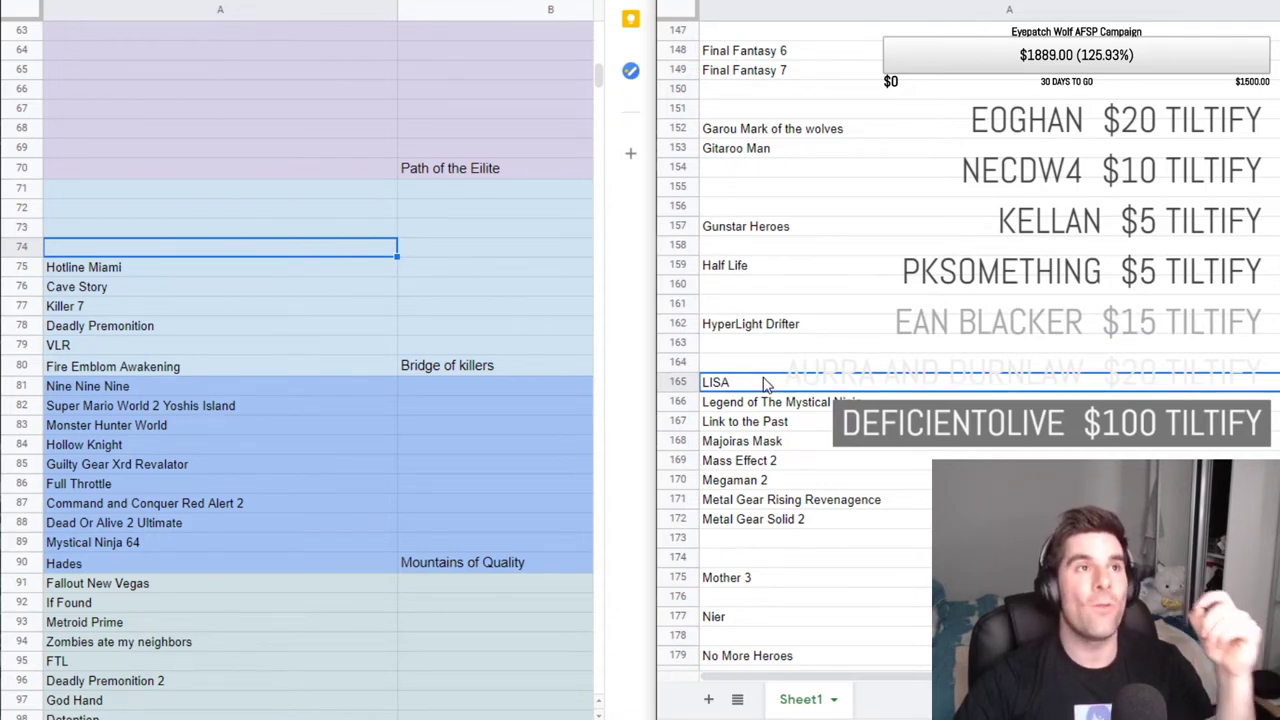
{"action": "scroll", "coordinate": [798, 374], "scroll_direction": "down", "scroll_amount": 1}
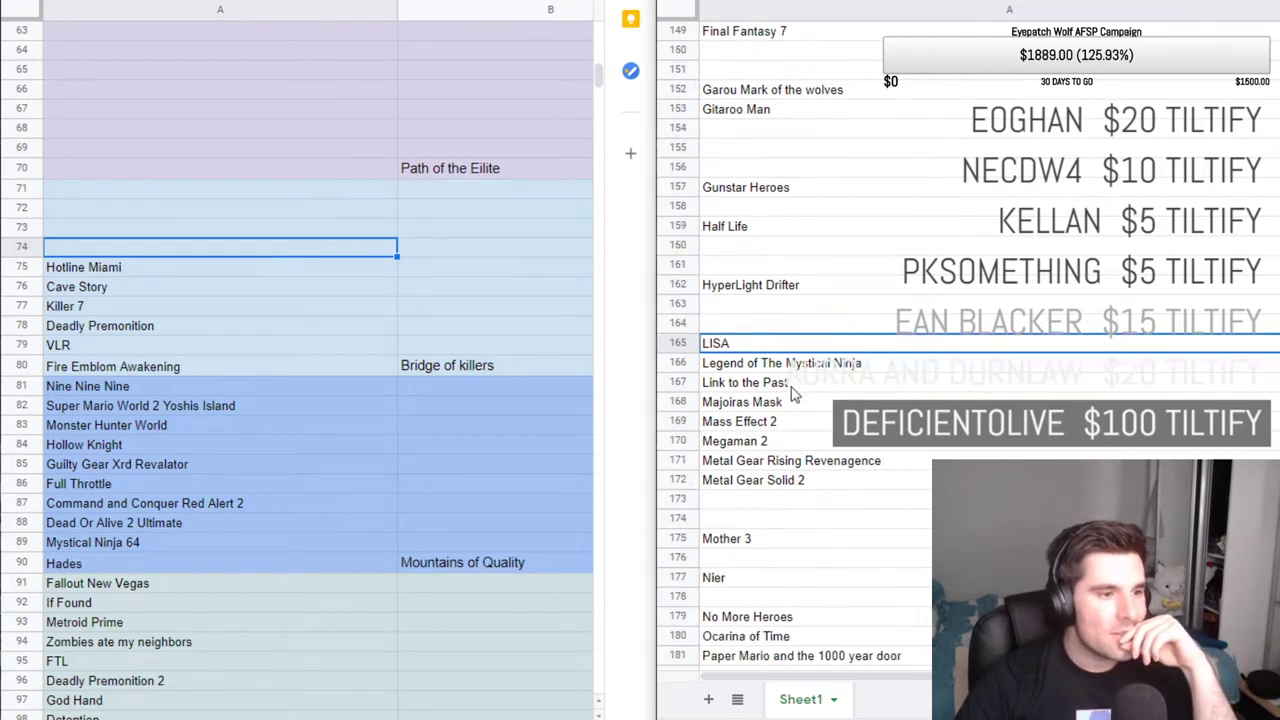
{"action": "key", "text": "Down"}
{"action": "key", "text": "Down"}
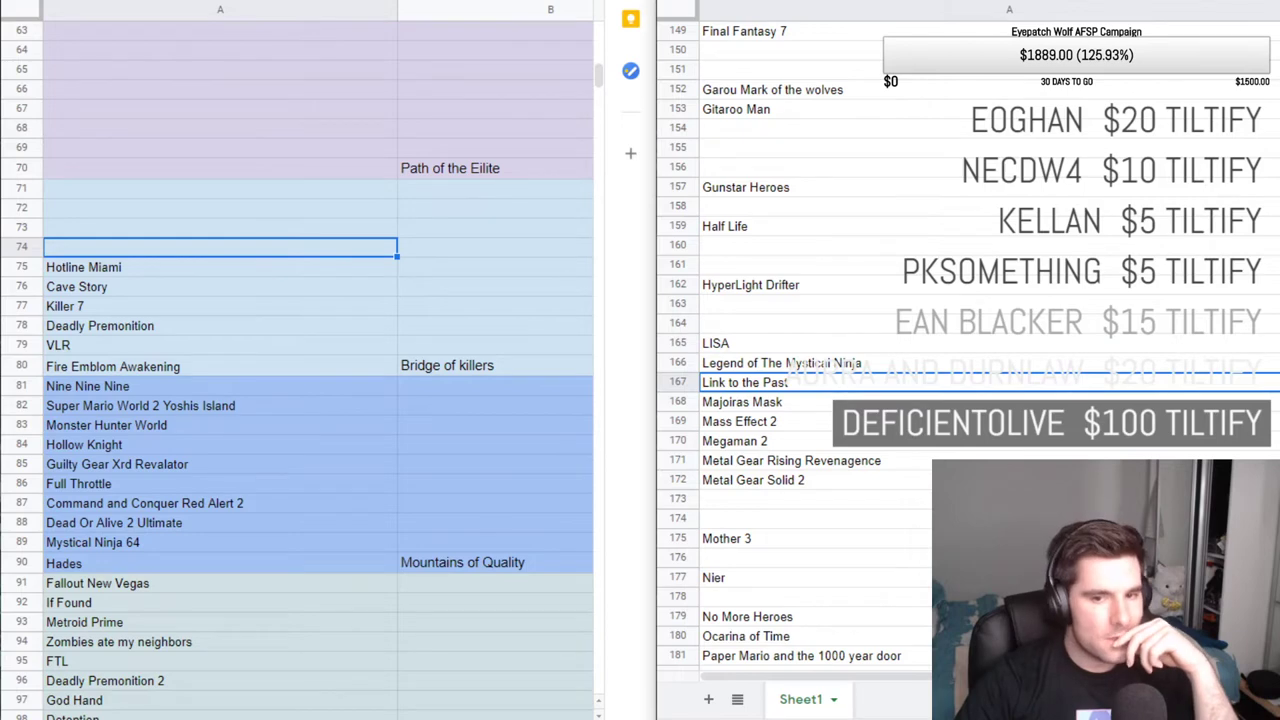
{"action": "scroll", "coordinate": [828, 515], "scroll_direction": "down", "scroll_amount": 3}
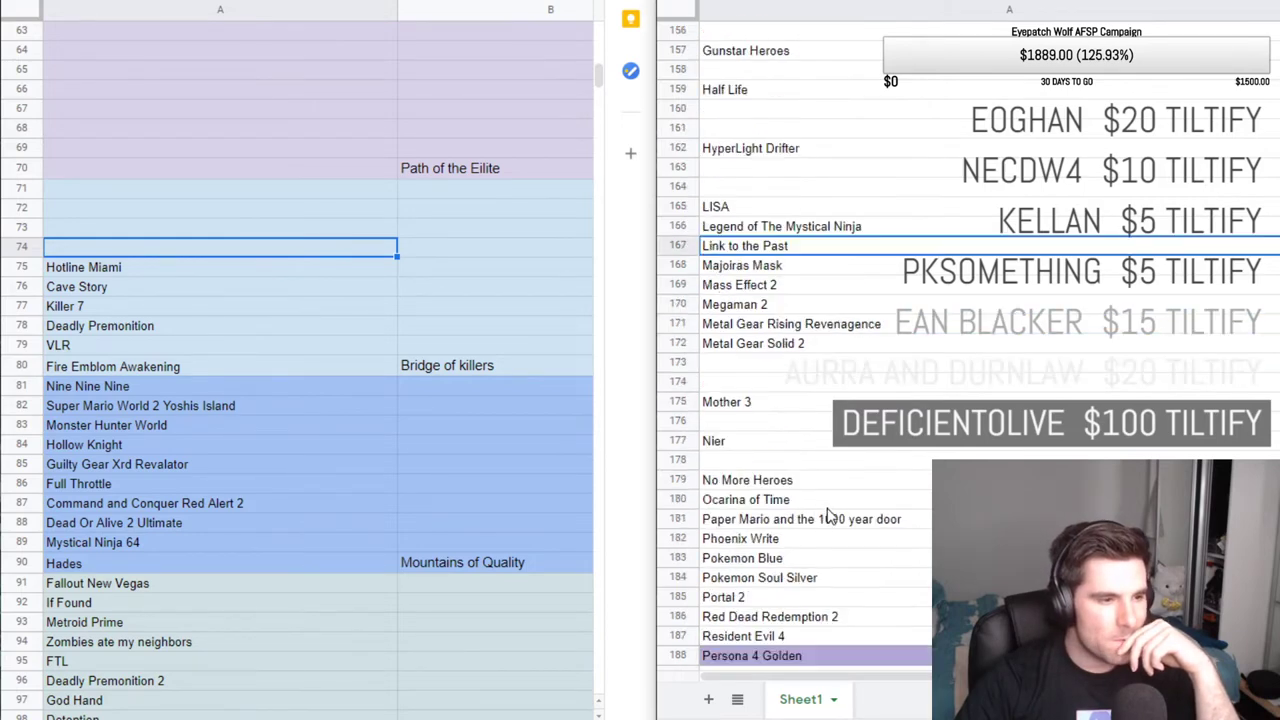
{"action": "left_click", "coordinate": [810, 482]}
{"action": "key", "text": "Down"}
{"action": "key", "text": "Down"}
{"action": "key", "text": "Down"}
{"action": "key", "text": "Down"}
{"action": "key", "text": "Down"}
{"action": "key", "text": "Down"}
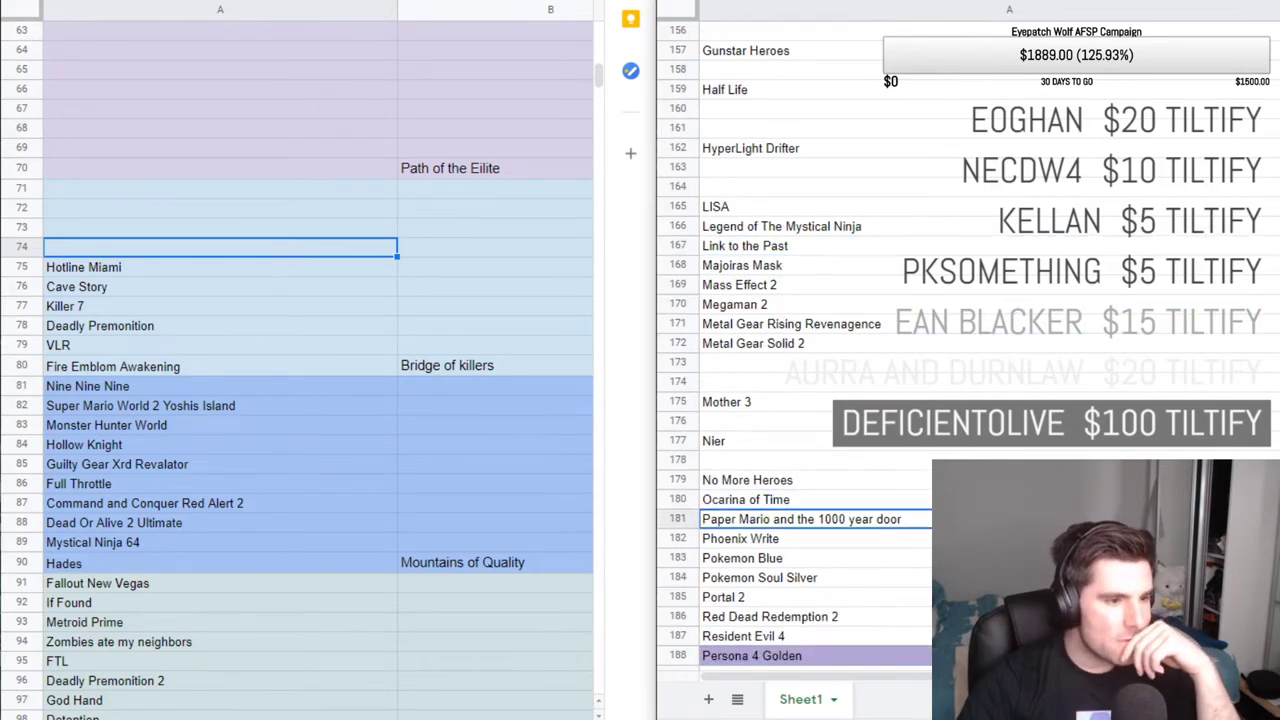
{"action": "key", "text": "Down"}
{"action": "key", "text": "Down"}
{"action": "key", "text": "Down"}
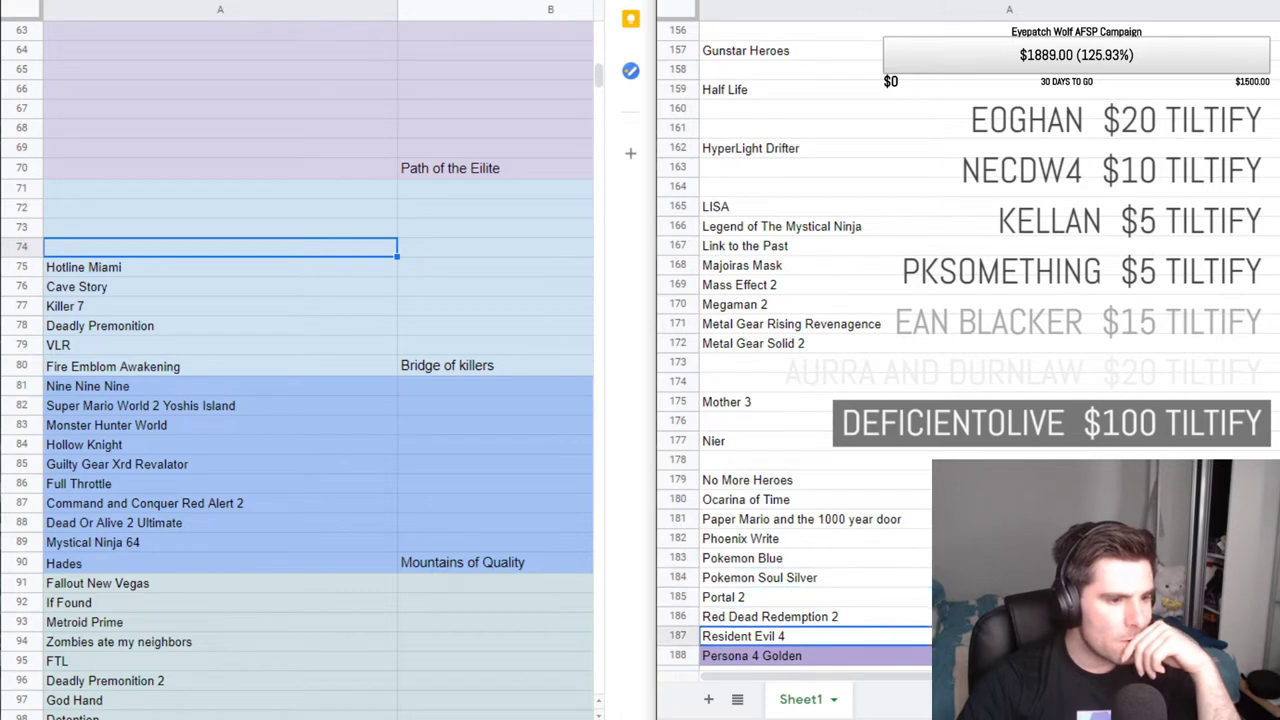
{"action": "key", "text": "Up"}
{"action": "key", "text": "Up"}
{"action": "key", "text": "Up"}
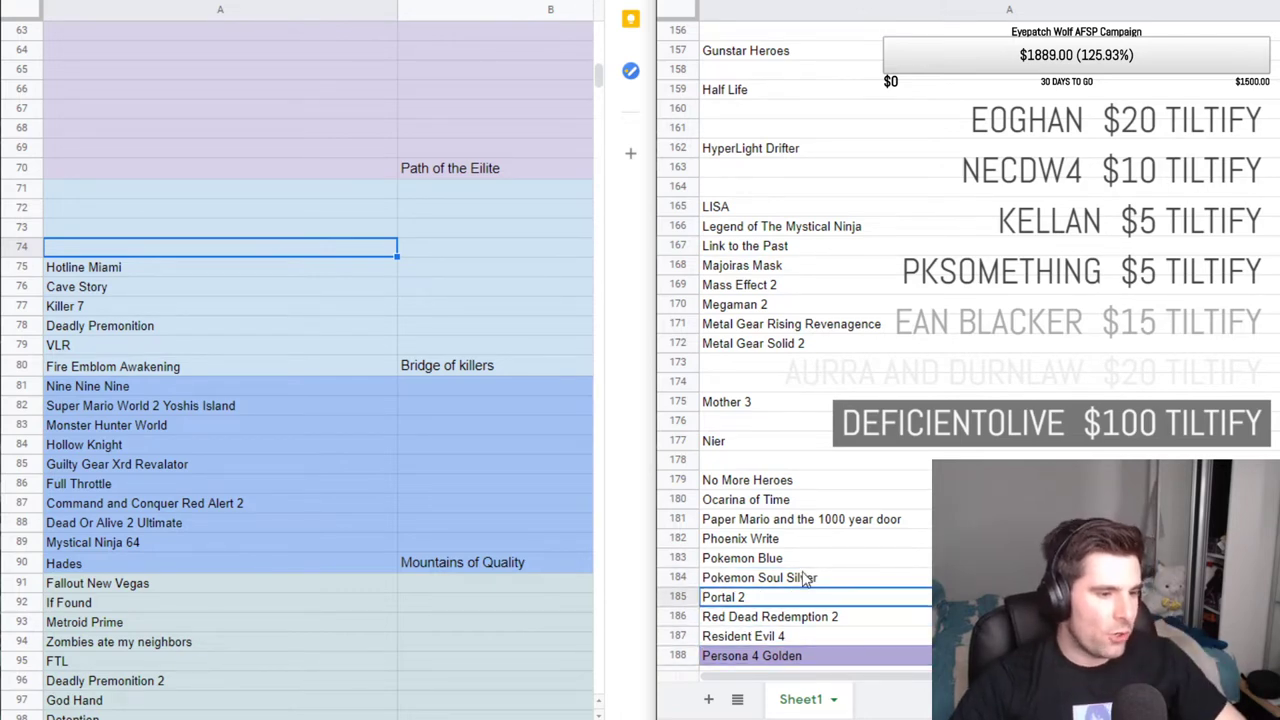
Move Portal 2 out of the unranked list into cell A74 of the ranking, directly above Hotline Miami.
{"action": "double_click", "coordinate": [775, 596]}
{"action": "key", "text": "ctrl+c"}
{"action": "key", "text": "BackSpace"}
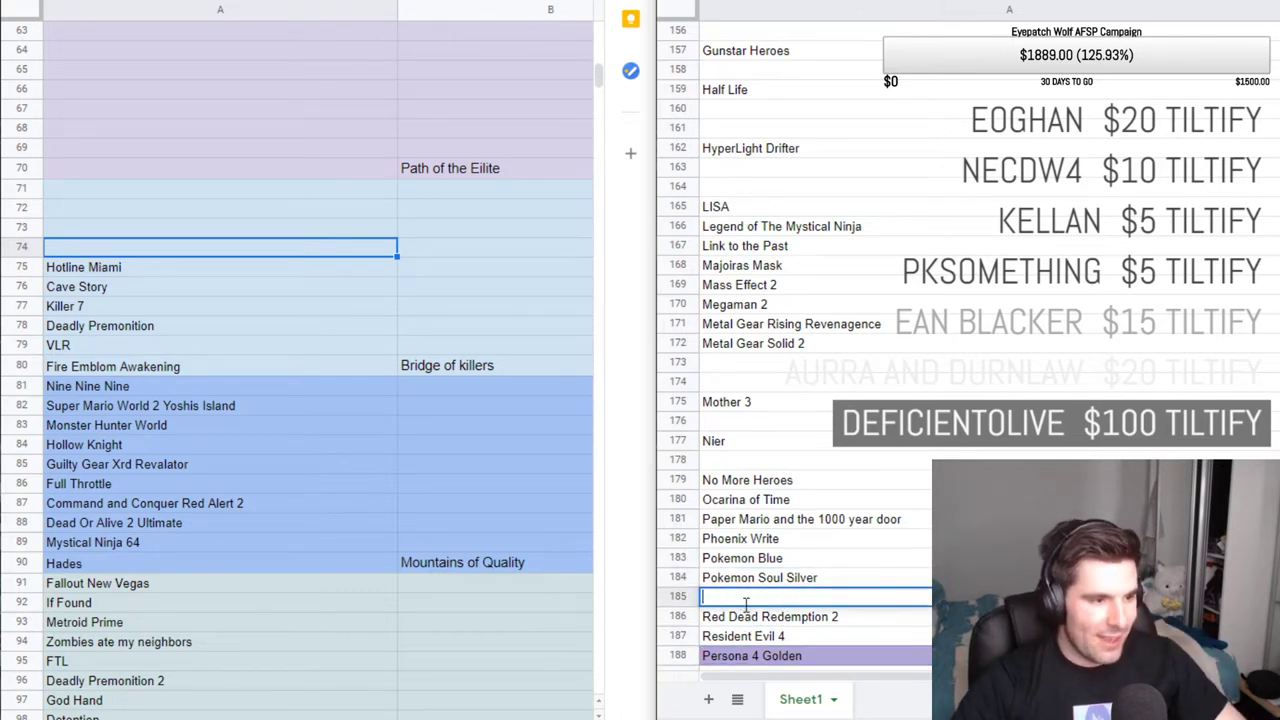
{"action": "double_click", "coordinate": [67, 248]}
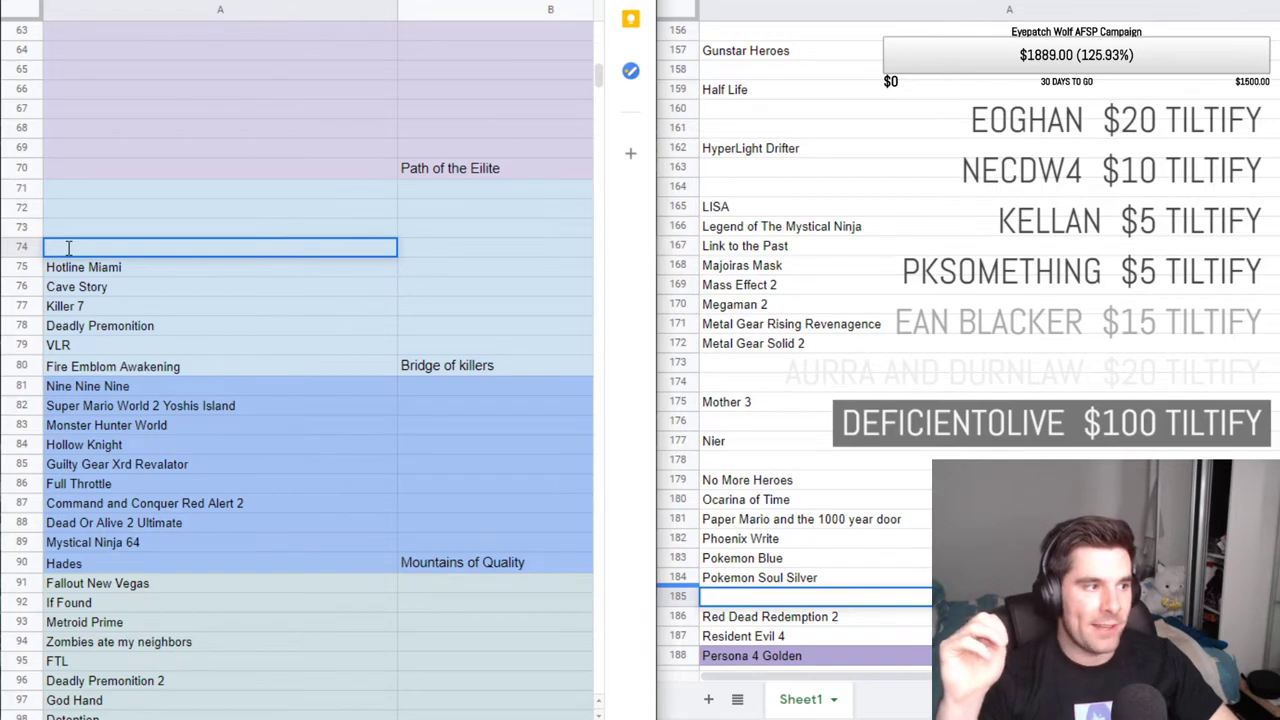
{"action": "key", "text": "ctrl+v"}
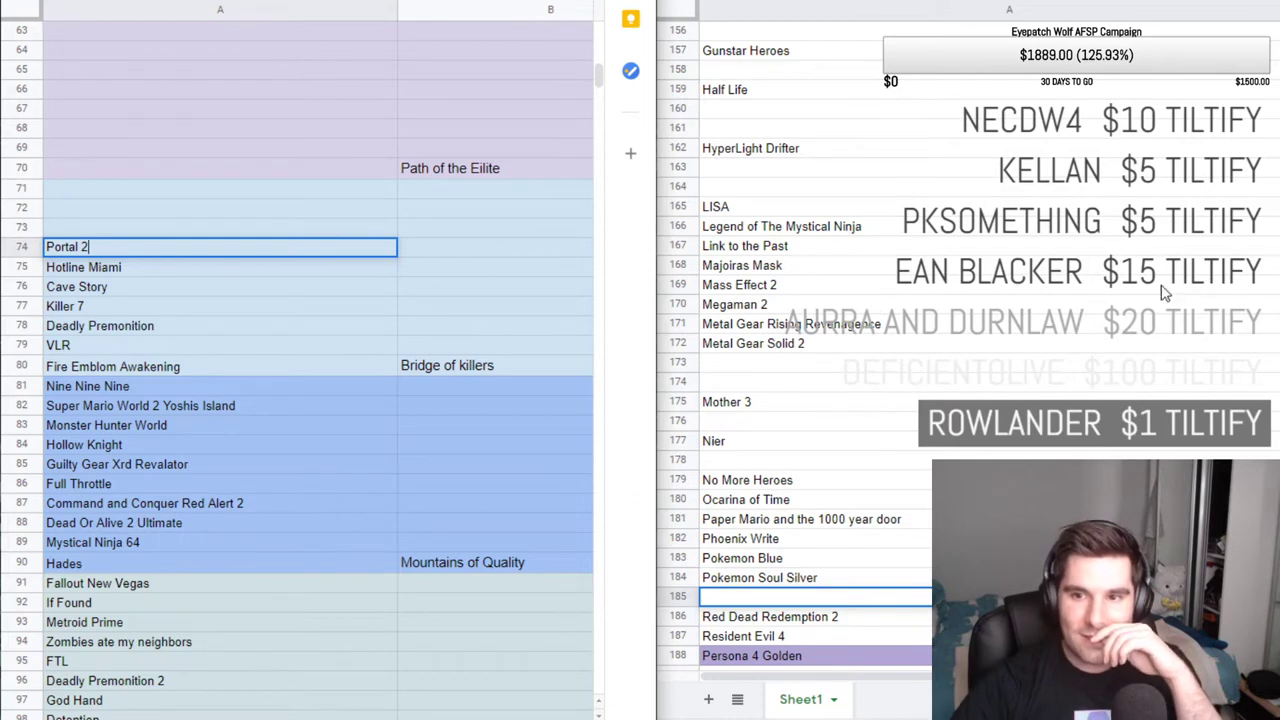
Examine the unranked games from Mother 3 down to Undertale and back up to Asuras Wraith for a title to place above Portal 2.
{"action": "left_click", "coordinate": [858, 401]}
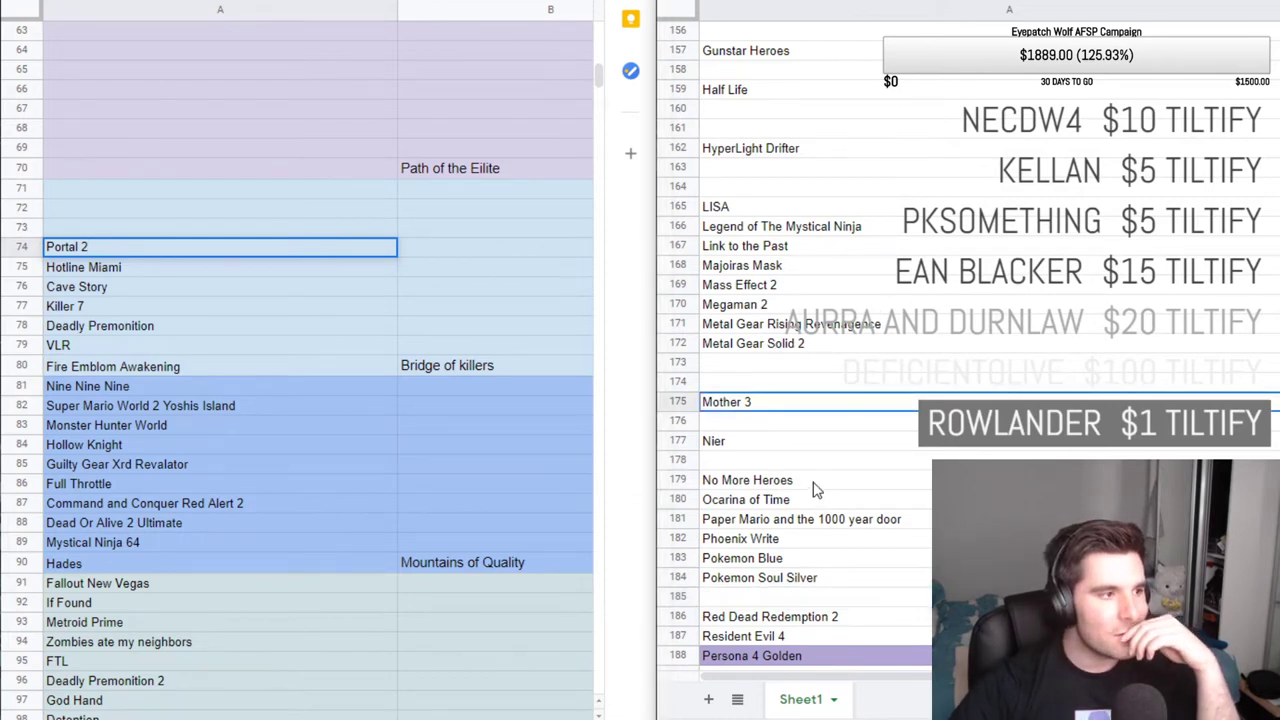
{"action": "scroll", "coordinate": [820, 490], "scroll_direction": "down", "scroll_amount": 1}
{"action": "left_click", "coordinate": [819, 474]}
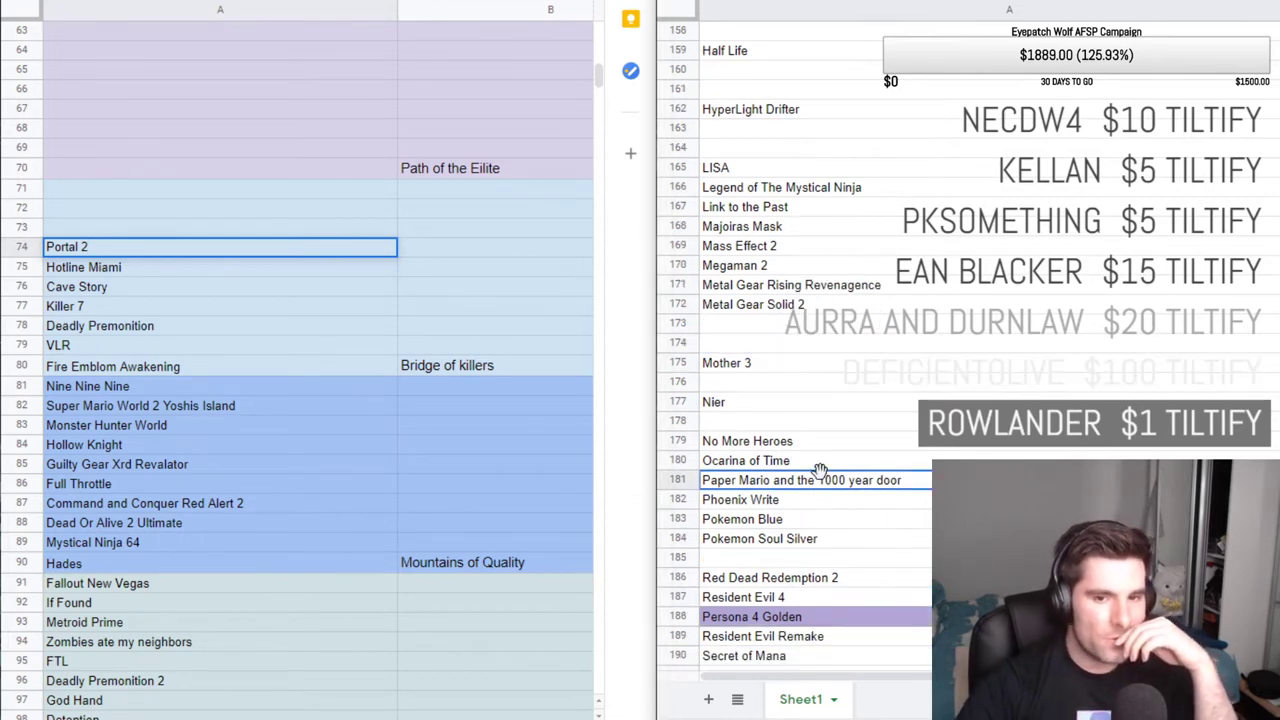
{"action": "key", "text": "Down"}
{"action": "key", "text": "Down"}
{"action": "key", "text": "Down"}
{"action": "key", "text": "Down"}
{"action": "key", "text": "Down"}
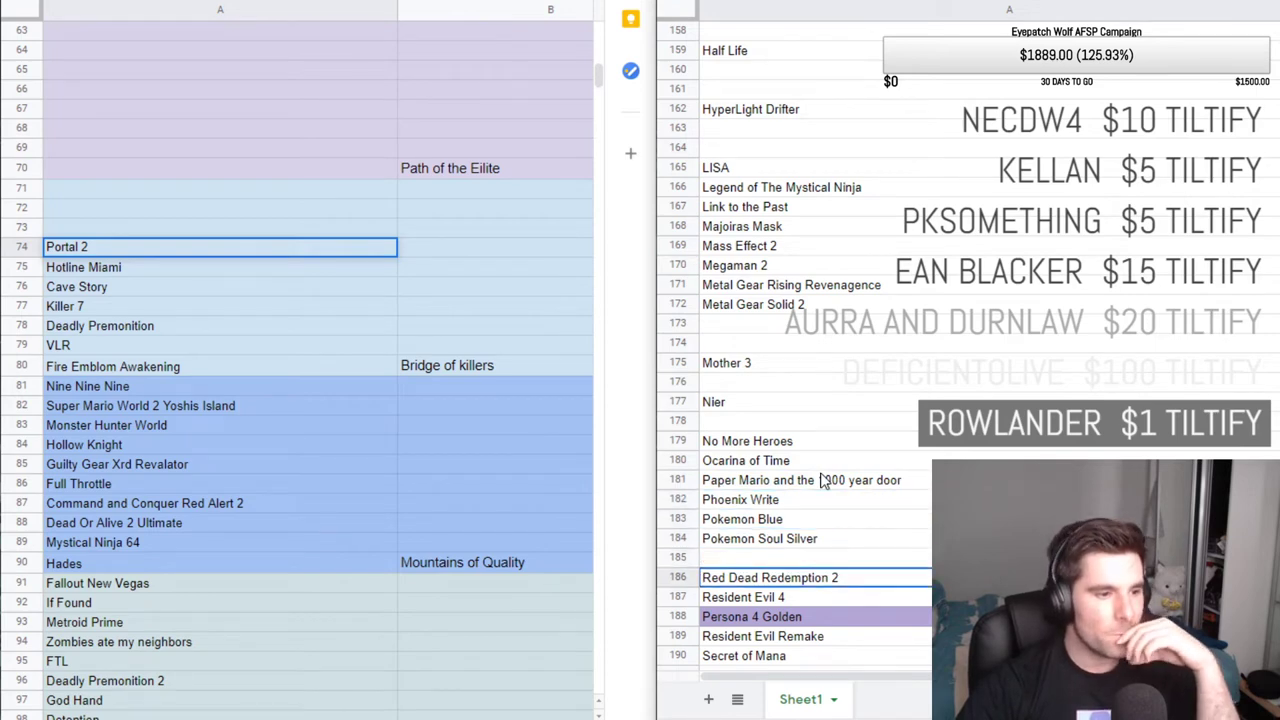
{"action": "key", "text": "Down"}
{"action": "key", "text": "Down"}
{"action": "key", "text": "Down"}
{"action": "key", "text": "Down"}
{"action": "key", "text": "Down"}
{"action": "key", "text": "Down"}
{"action": "key", "text": "Down"}
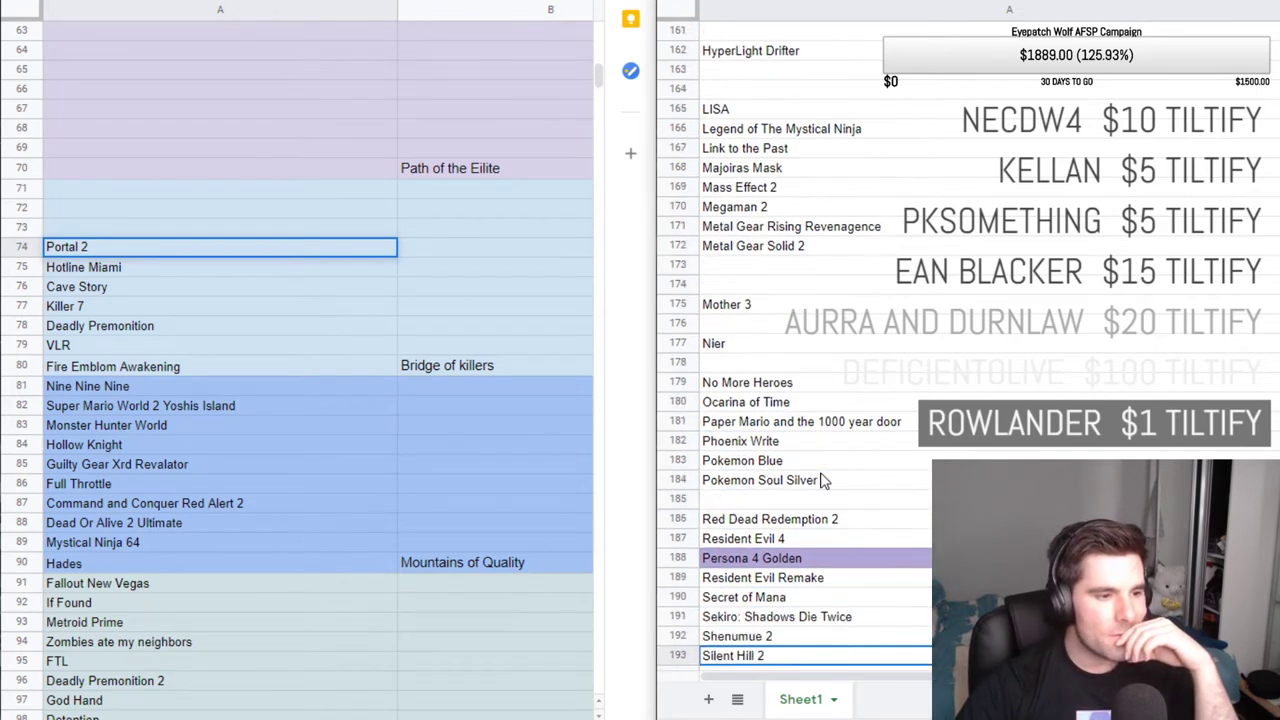
{"action": "key", "text": "Down"}
{"action": "key", "text": "Down"}
{"action": "key", "text": "Down"}
{"action": "key", "text": "Down"}
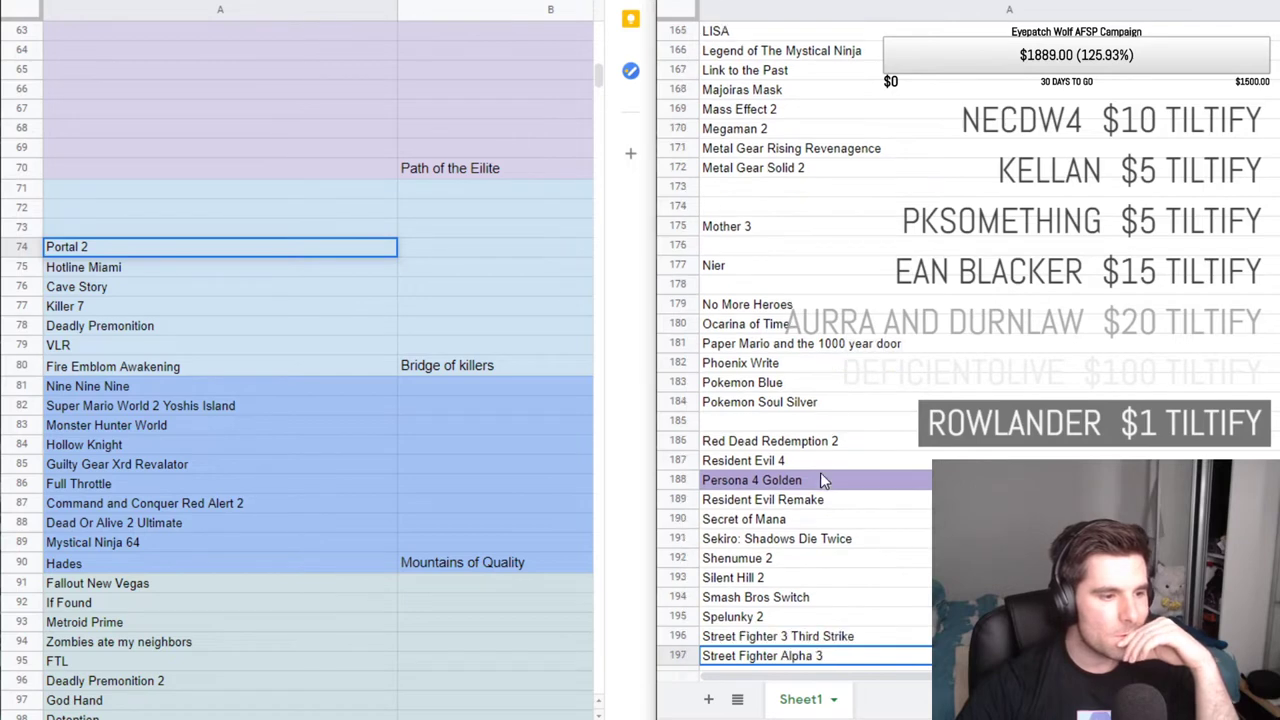
{"action": "key", "text": "Down"}
{"action": "key", "text": "Down"}
{"action": "key", "text": "Down"}
{"action": "key", "text": "Down"}
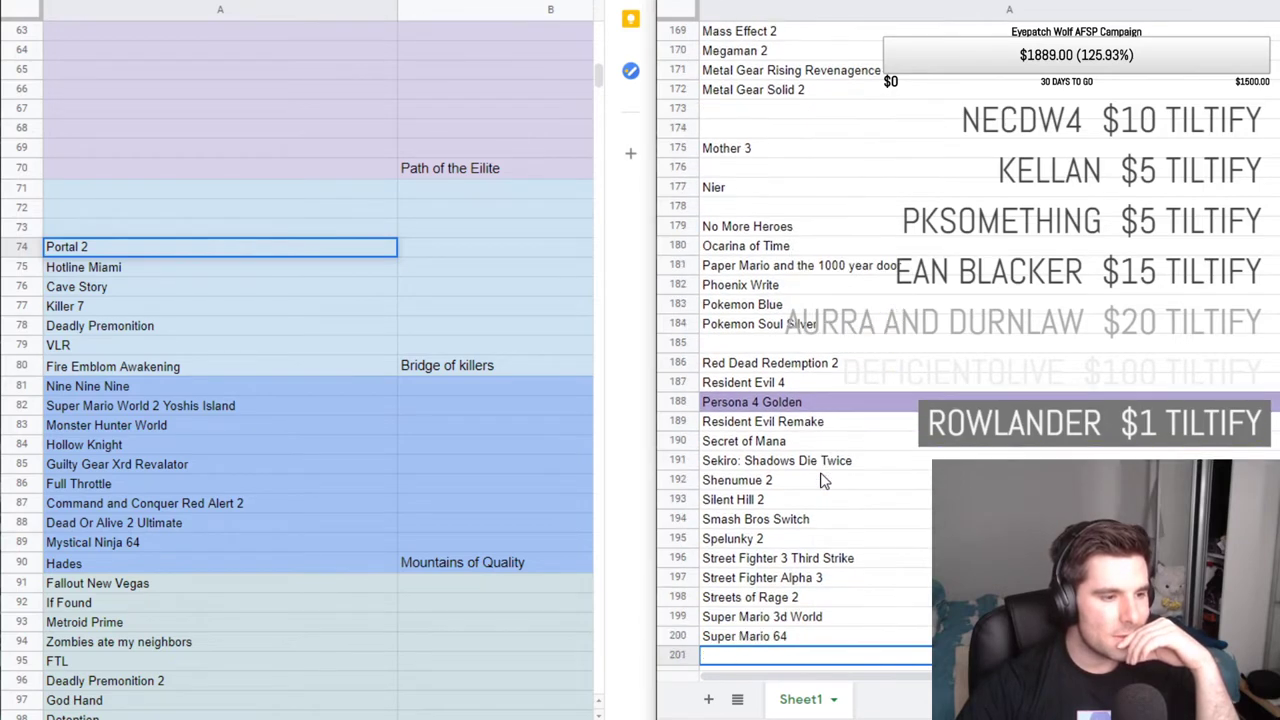
{"action": "key", "text": "Down"}
{"action": "key", "text": "Down"}
{"action": "key", "text": "Down"}
{"action": "key", "text": "Down"}
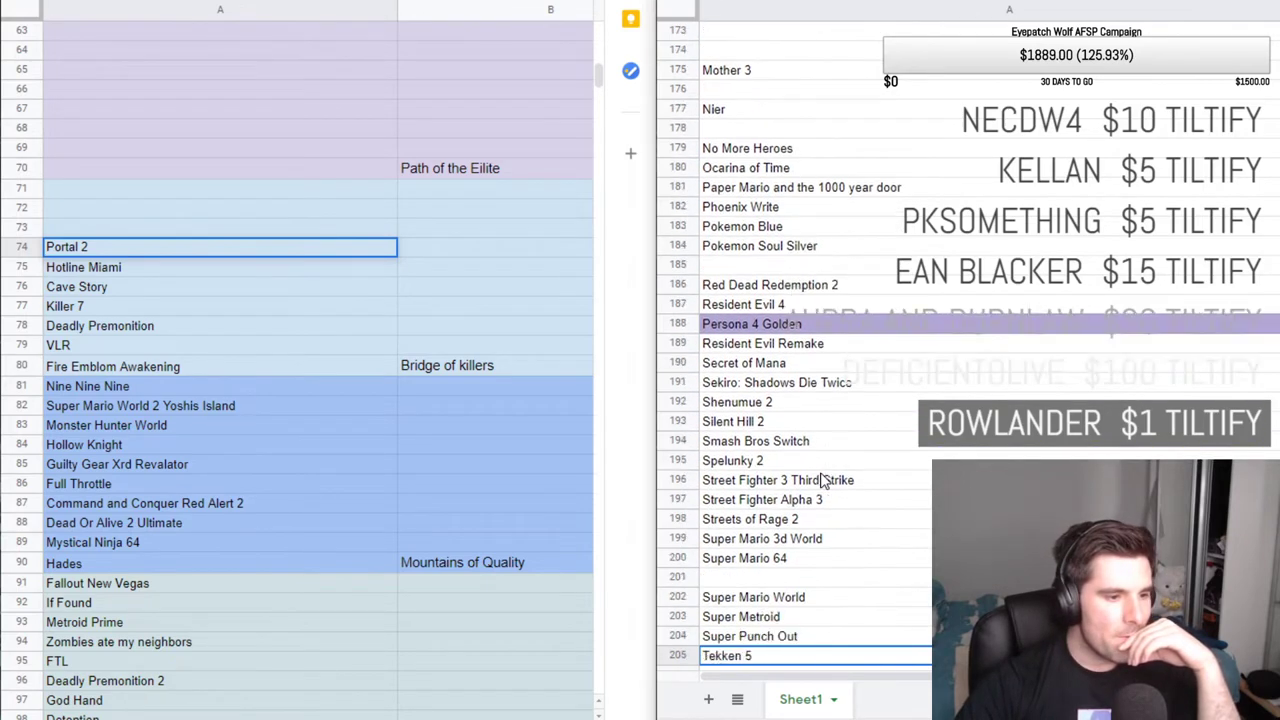
{"action": "key", "text": "Down"}
{"action": "key", "text": "Down"}
{"action": "key", "text": "Down"}
{"action": "key", "text": "Down"}
{"action": "key", "text": "Down"}
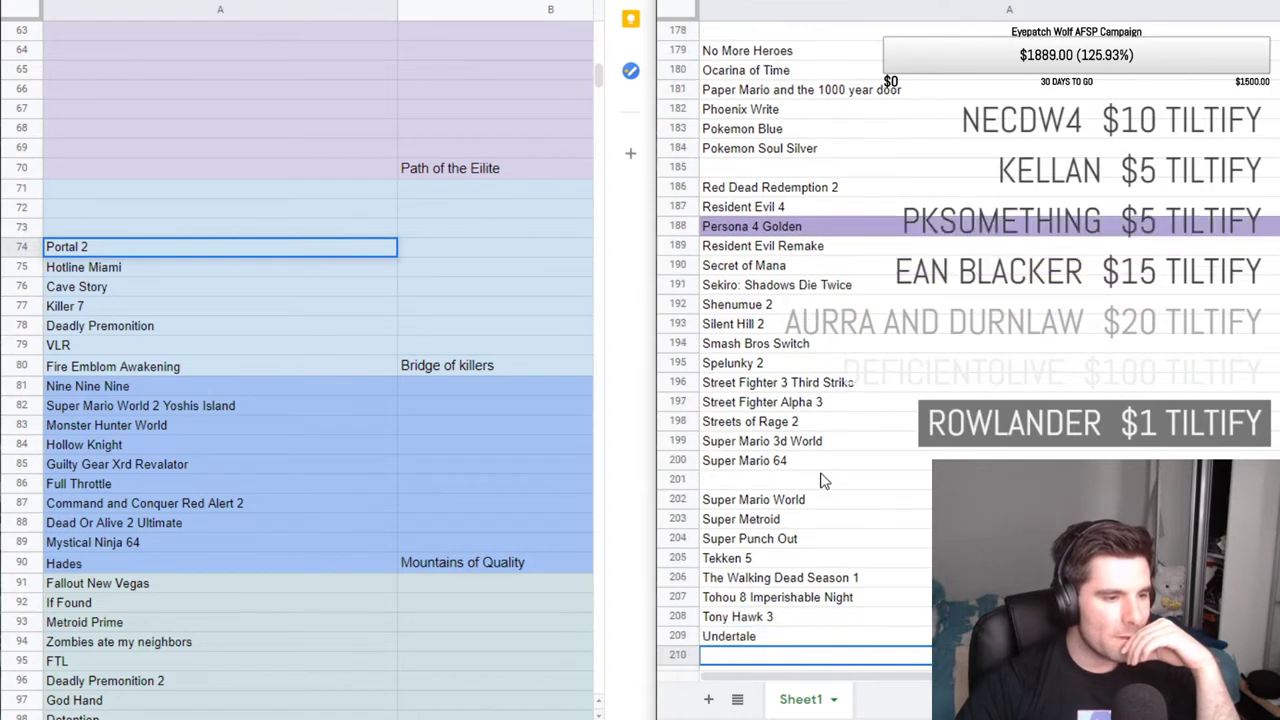
{"action": "scroll", "coordinate": [820, 481], "scroll_direction": "up", "scroll_amount": 13}
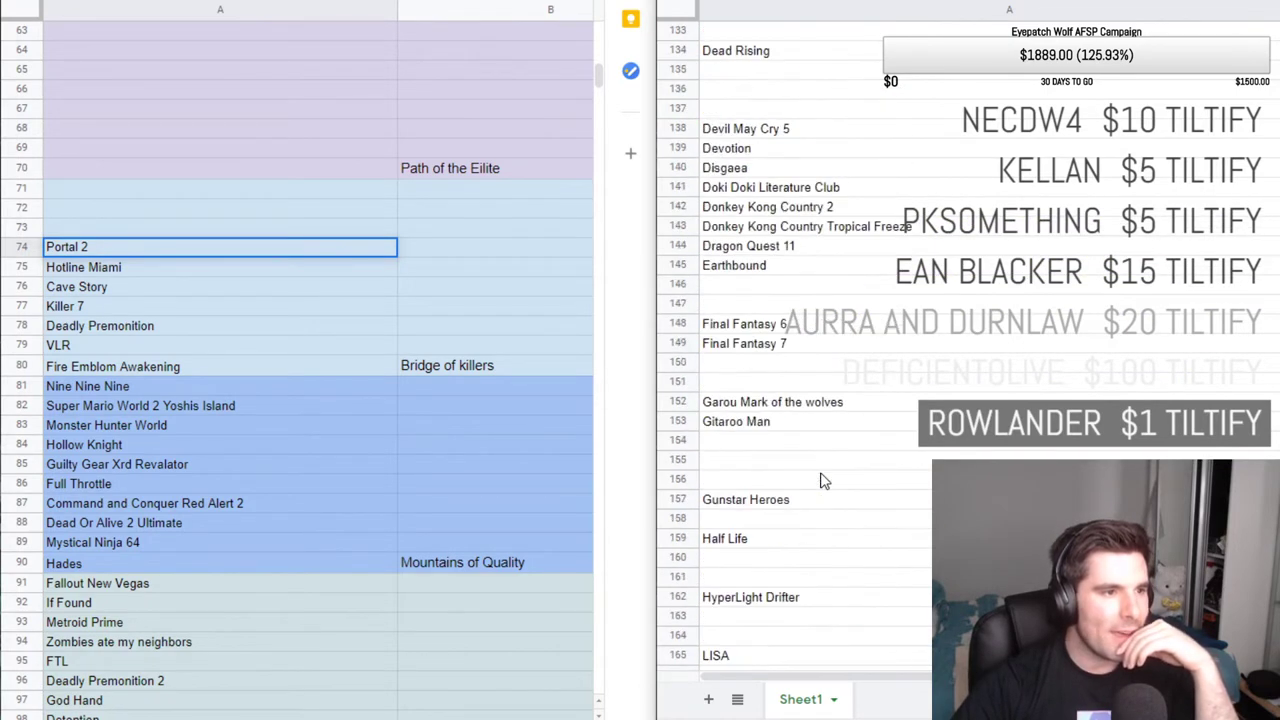
{"action": "scroll", "coordinate": [820, 481], "scroll_direction": "up", "scroll_amount": 1}
{"action": "left_click", "coordinate": [864, 250]}
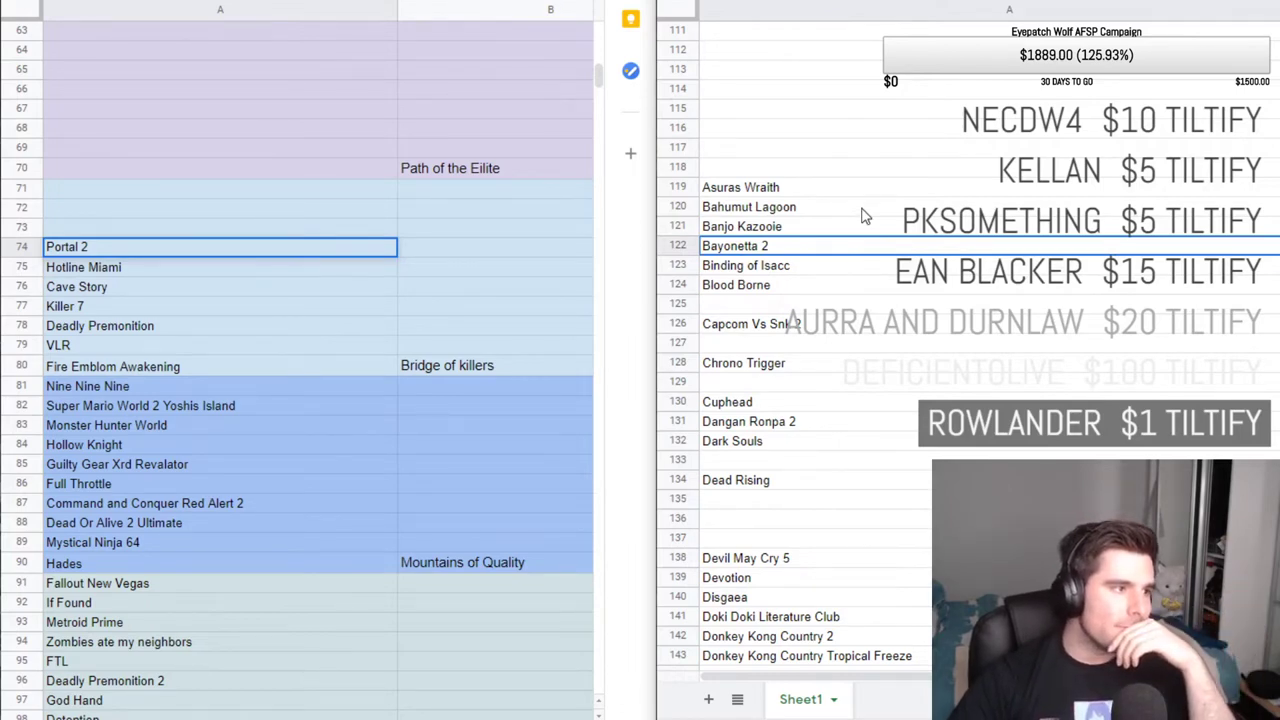
{"action": "left_click", "coordinate": [782, 190]}
{"action": "double_click", "coordinate": [782, 190]}
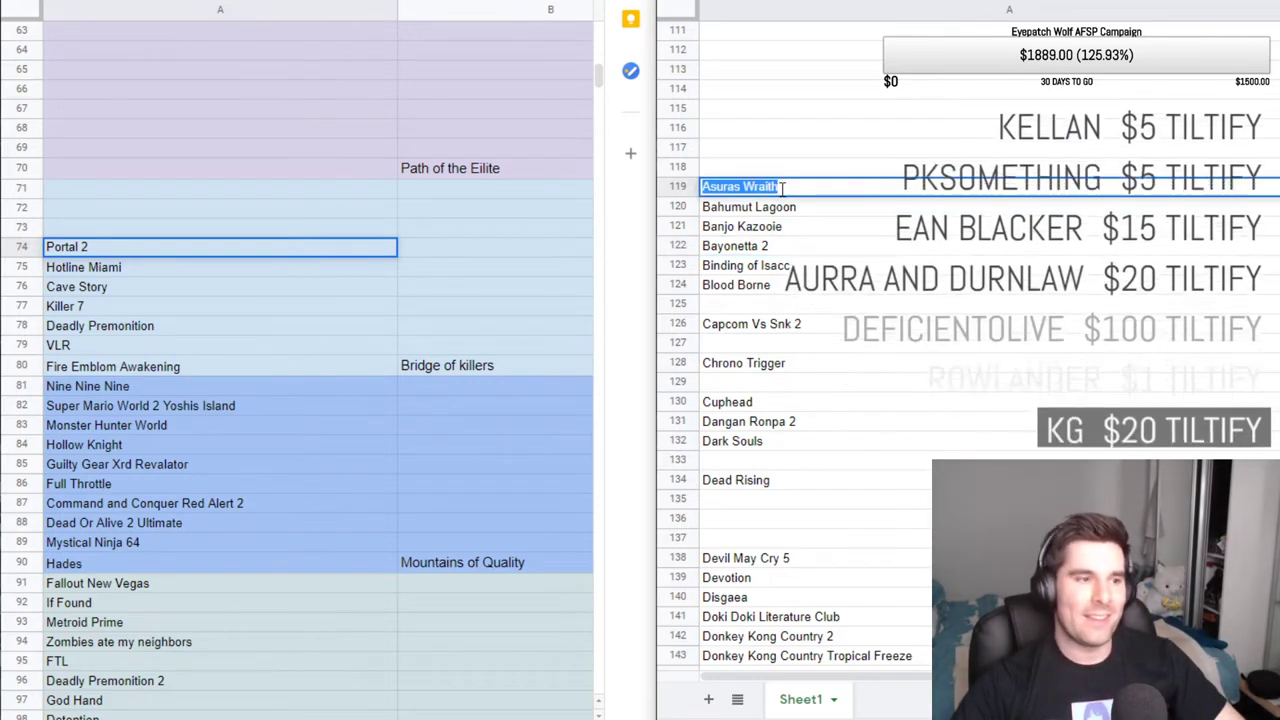
{"action": "key", "text": "BackSpace"}
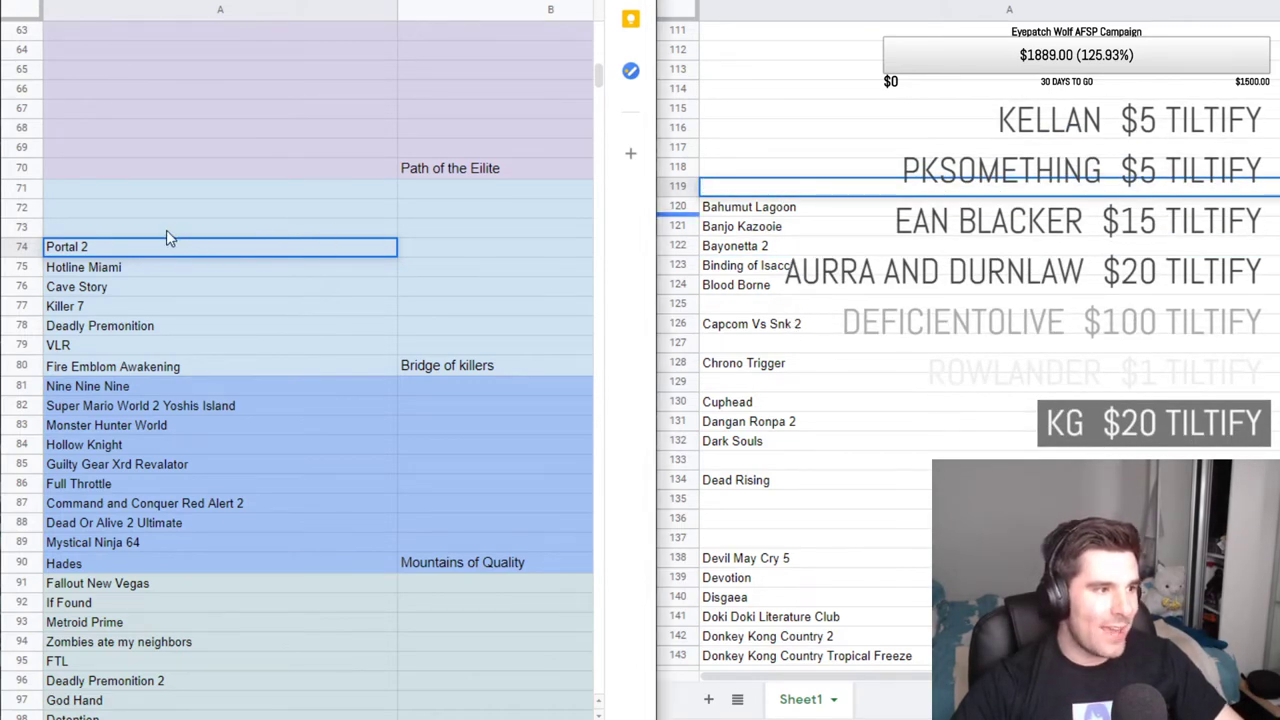
{"action": "left_click", "coordinate": [167, 229]}
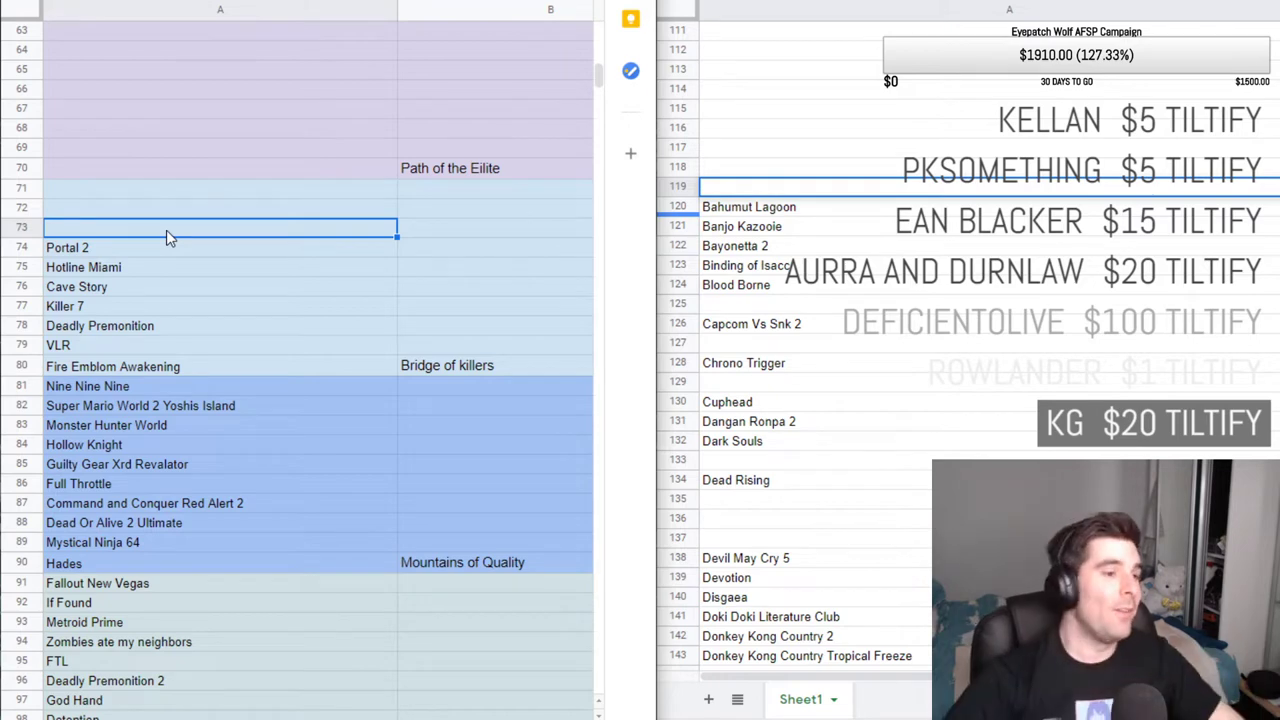
{"action": "double_click", "coordinate": [748, 187]}
{"action": "type", "text": "Asuras Wraith"}
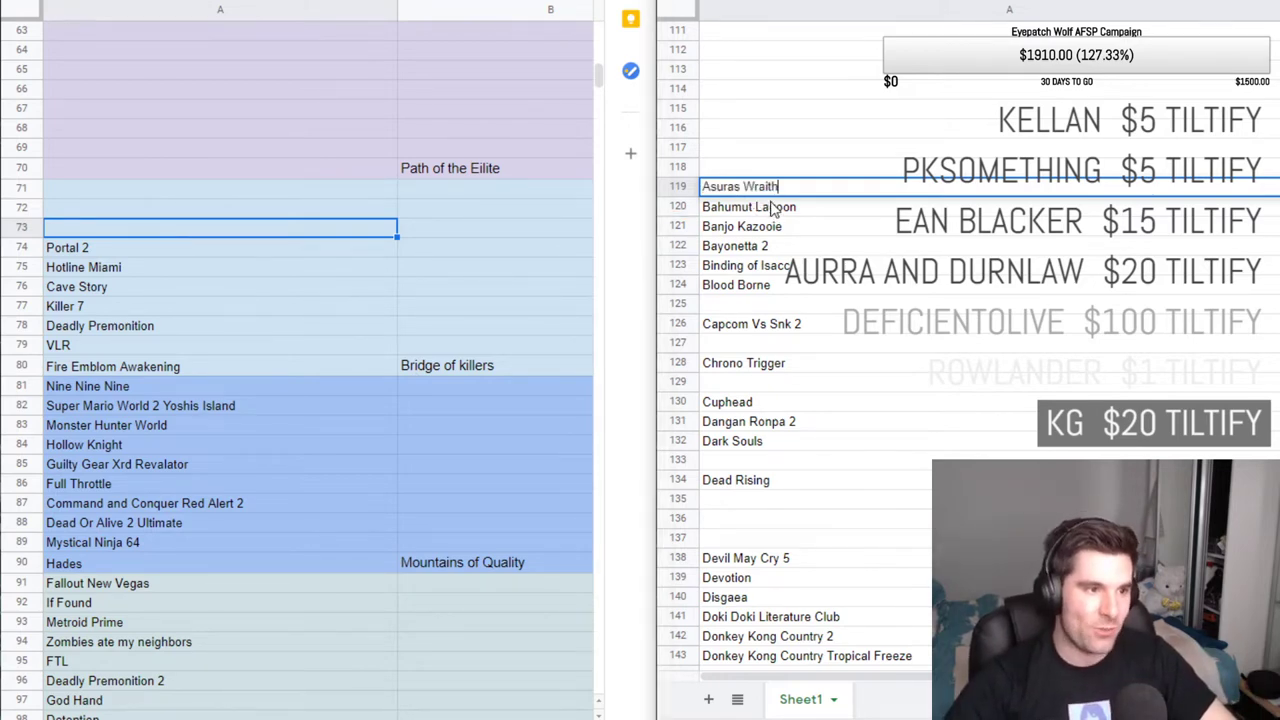
{"action": "key", "text": "Return"}
Examine the unranked games from Banjo Kazooie down to HyperLight Drifter for a title to place in cell A73.
{"action": "key", "text": "Down"}
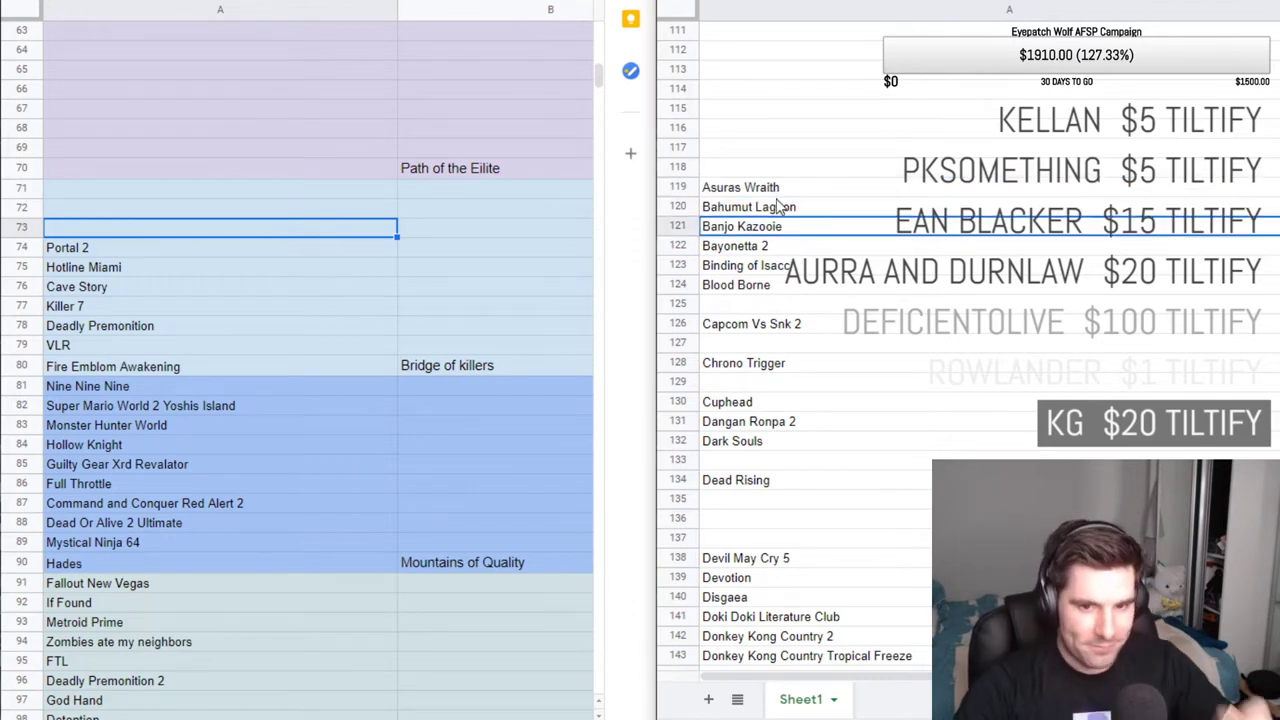
{"action": "key", "text": "Down"}
{"action": "key", "text": "Down"}
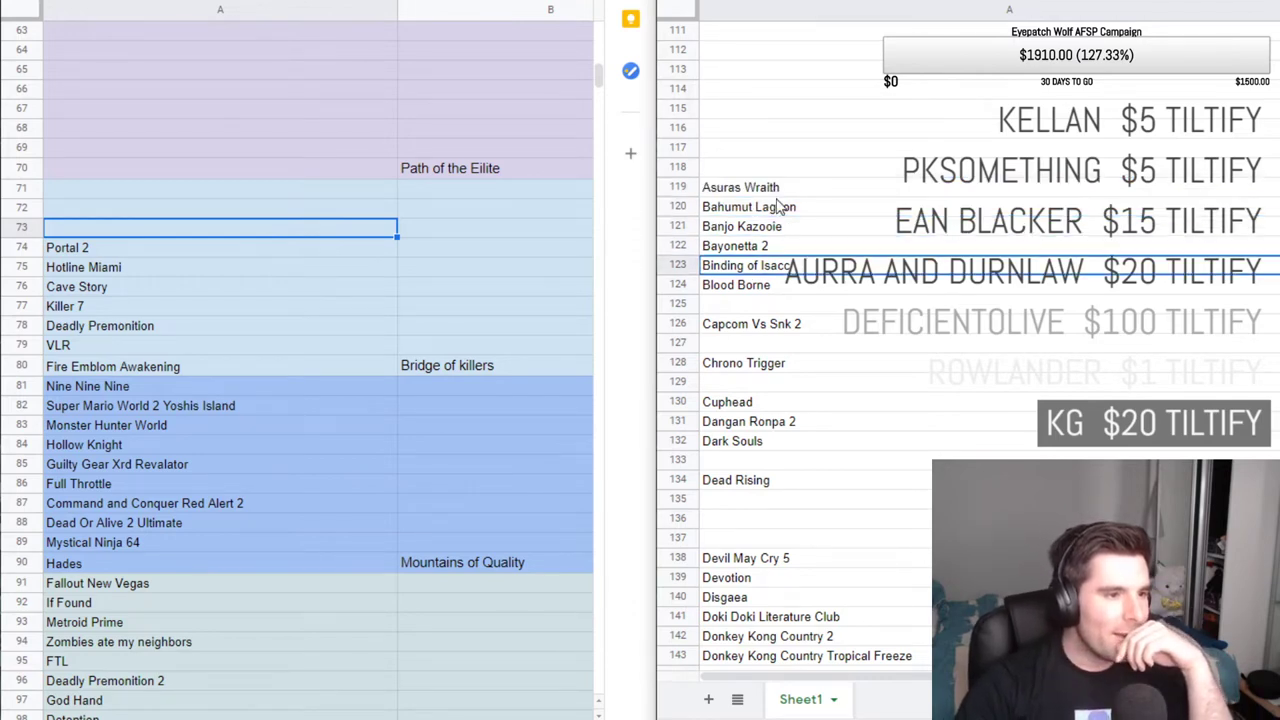
{"action": "key", "text": "Down"}
{"action": "key", "text": "Down"}
{"action": "key", "text": "Down"}
{"action": "key", "text": "Down"}
{"action": "key", "text": "Down"}
{"action": "key", "text": "Down"}
{"action": "key", "text": "Down"}
{"action": "key", "text": "Down"}
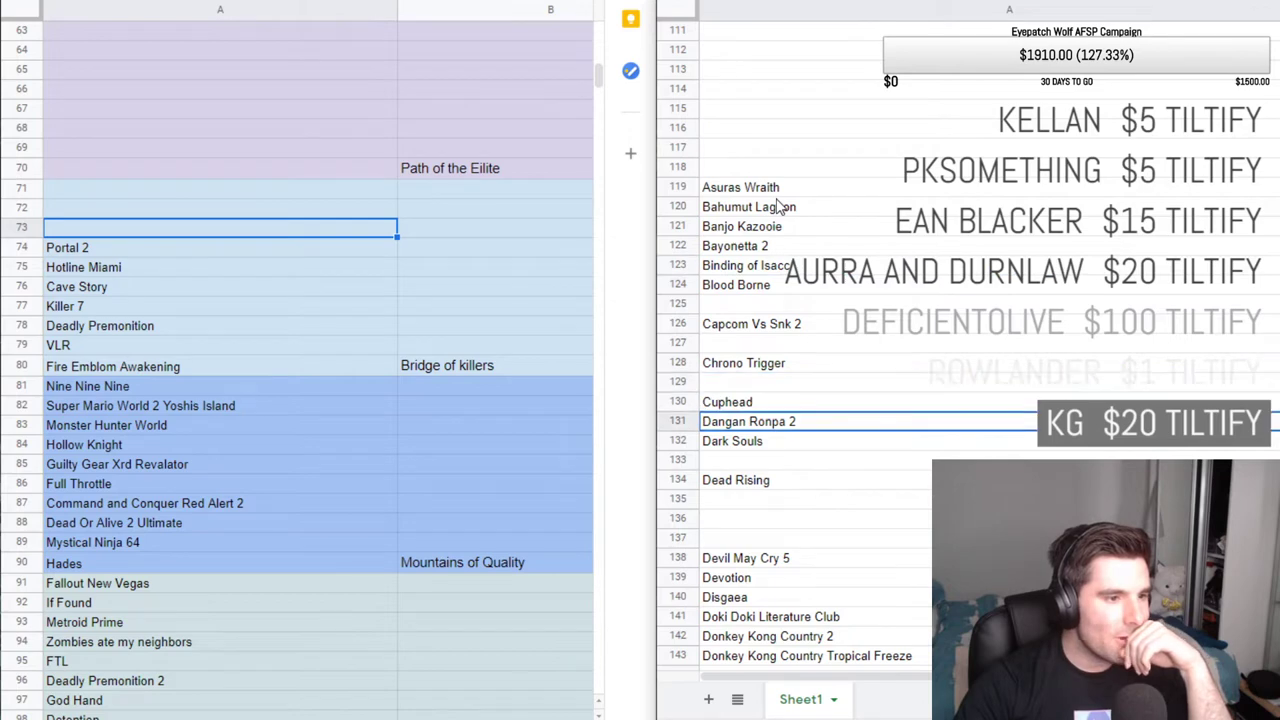
{"action": "key", "text": "Down"}
{"action": "key", "text": "Down"}
{"action": "key", "text": "Down"}
{"action": "key", "text": "Down"}
{"action": "key", "text": "Down"}
{"action": "key", "text": "Down"}
{"action": "key", "text": "Down"}
{"action": "key", "text": "Down"}
{"action": "key", "text": "Down"}
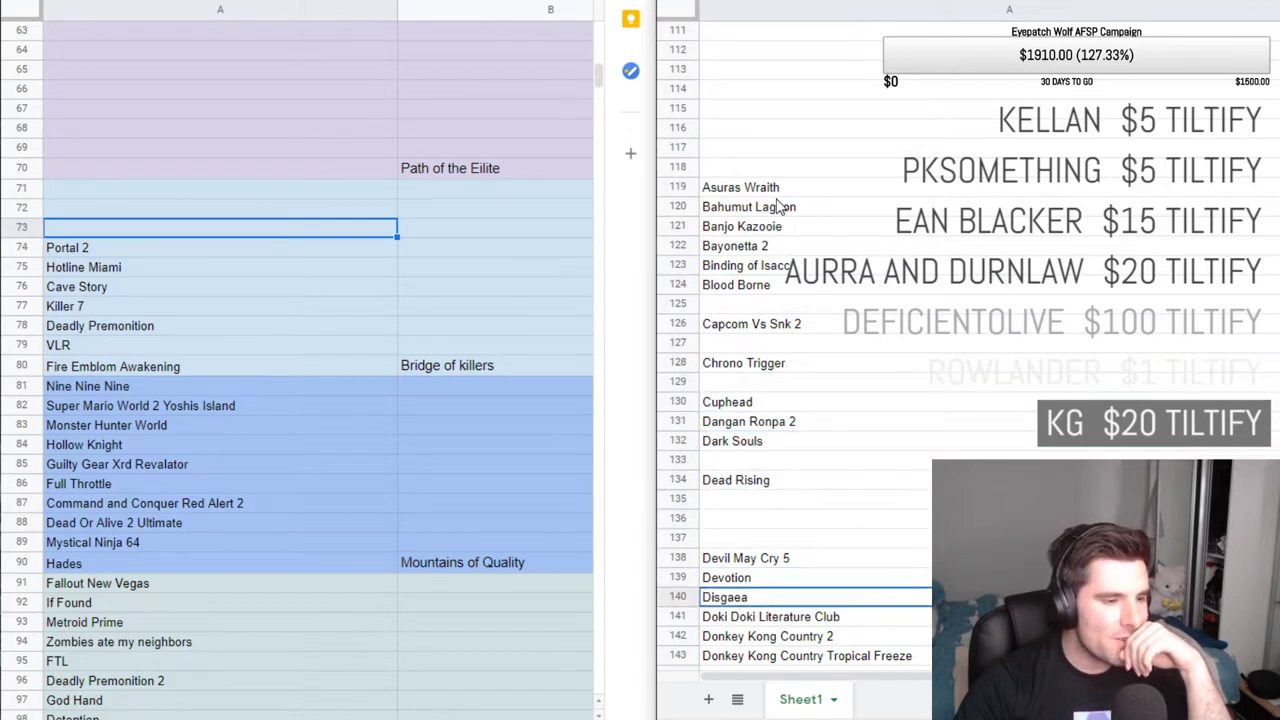
{"action": "key", "text": "Down"}
{"action": "key", "text": "Down"}
{"action": "key", "text": "Down"}
{"action": "key", "text": "Down"}
{"action": "key", "text": "Down"}
{"action": "key", "text": "Down"}
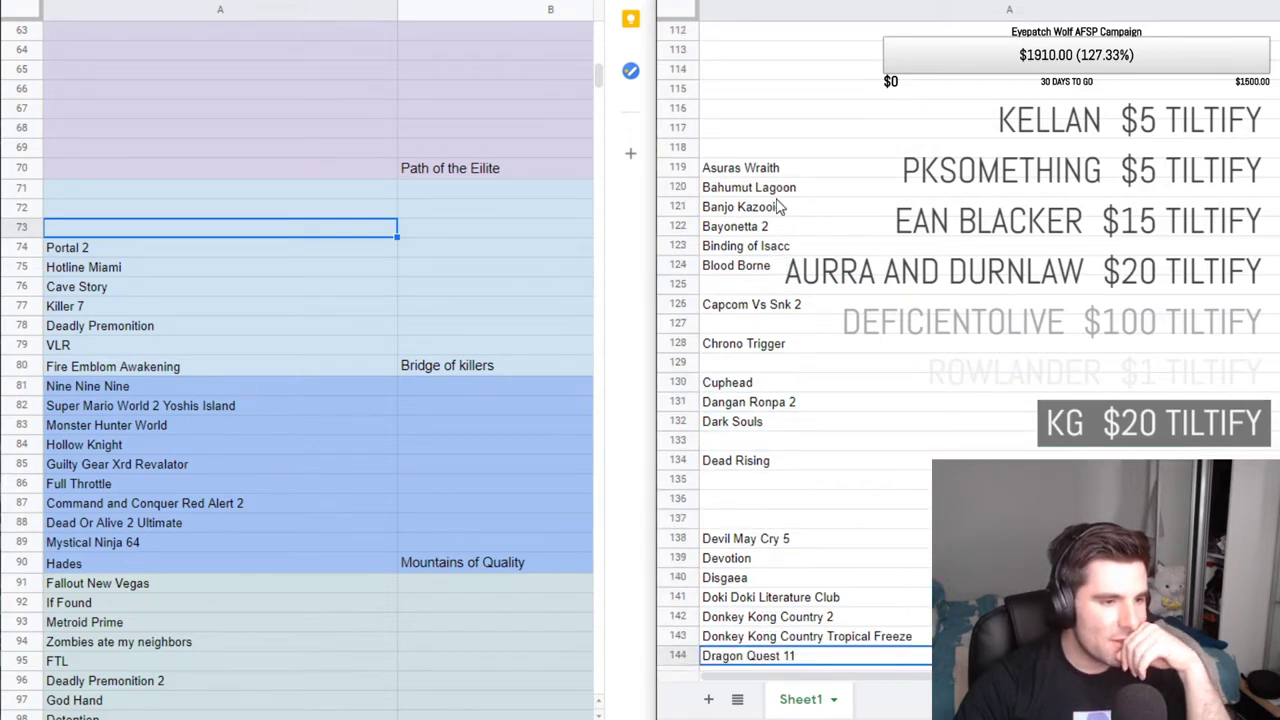
{"action": "key", "text": "Down"}
{"action": "key", "text": "Down"}
{"action": "key", "text": "Down"}
{"action": "key", "text": "Down"}
{"action": "key", "text": "Down"}
{"action": "key", "text": "Down"}
{"action": "key", "text": "Down"}
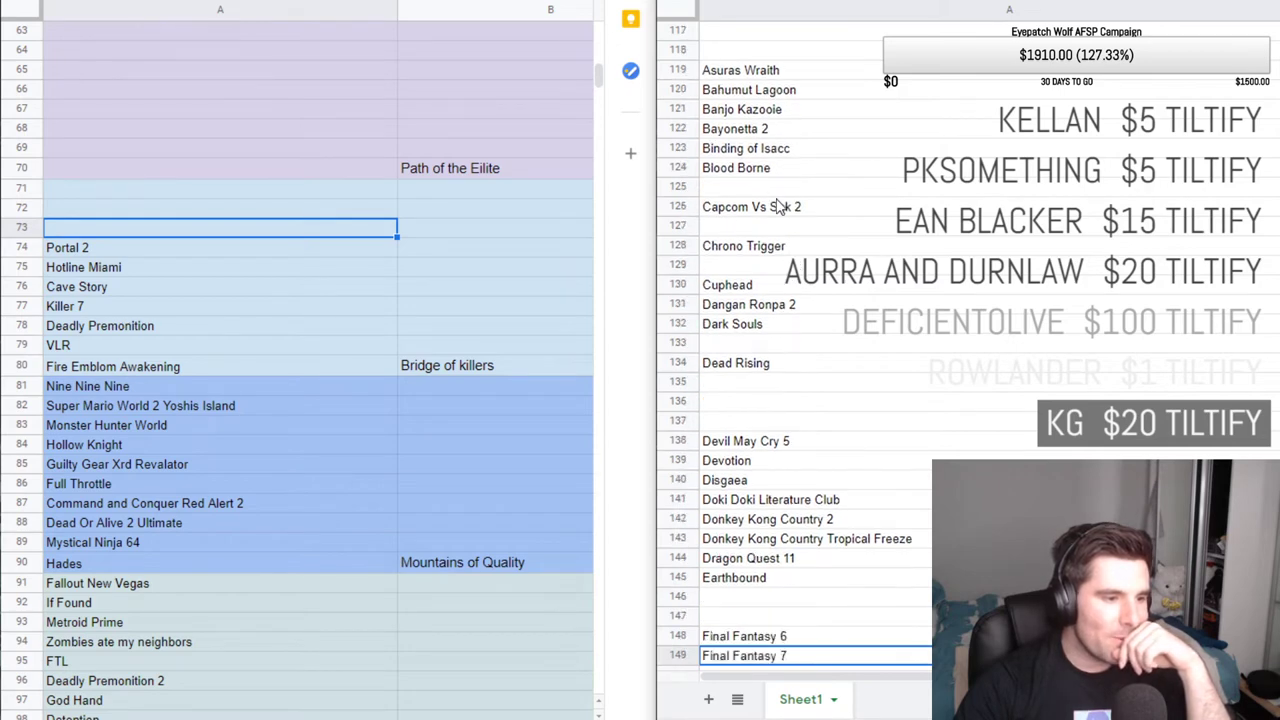
{"action": "key", "text": "Down"}
{"action": "key", "text": "Down"}
{"action": "key", "text": "Down"}
{"action": "key", "text": "Down"}
{"action": "key", "text": "Down"}
{"action": "key", "text": "Down"}
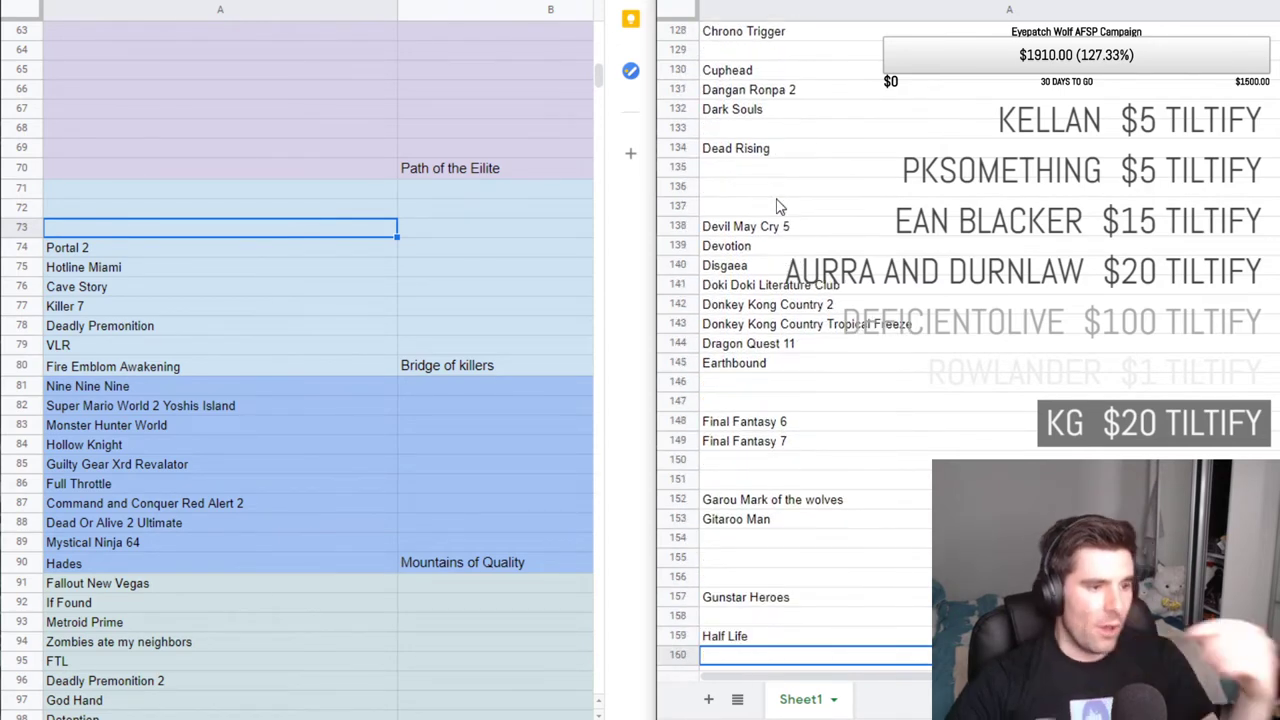
{"action": "key", "text": "Down"}
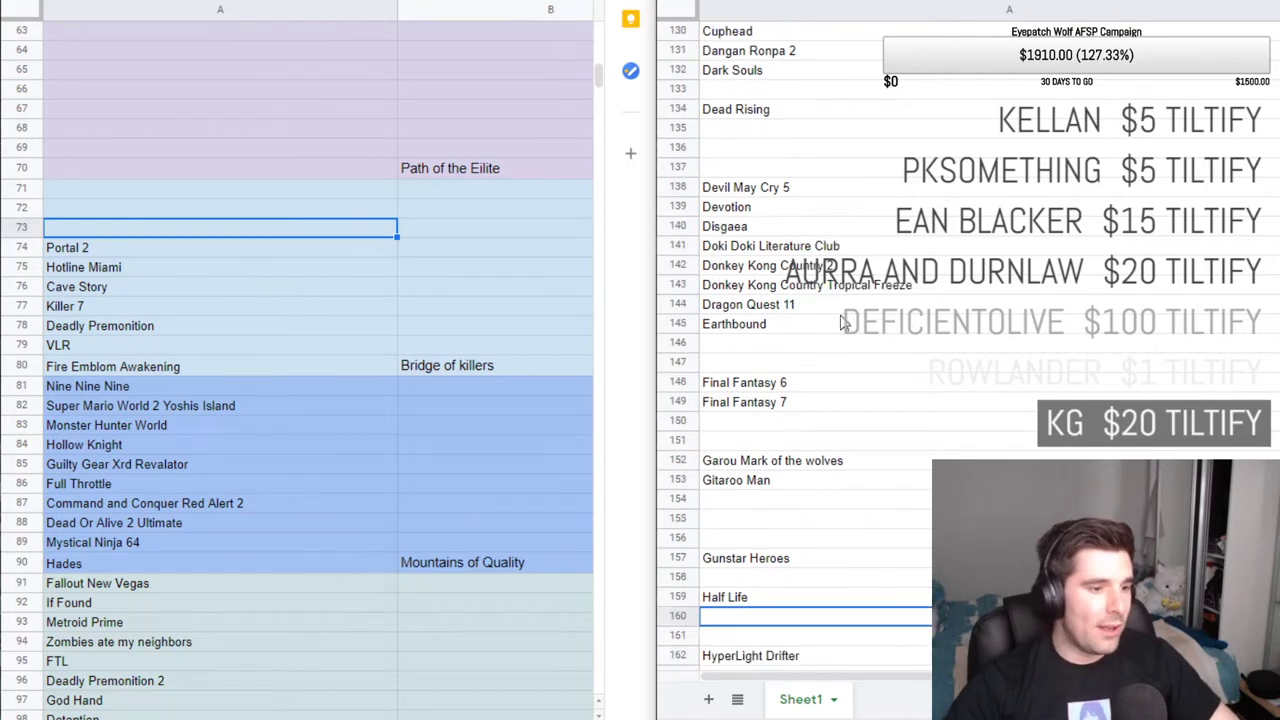
Move Garou Mark of the wolves out of the unranked list into cell A73 of the ranking, directly above Portal 2.
{"action": "left_click", "coordinate": [810, 462]}
{"action": "double_click", "coordinate": [808, 465]}
{"action": "key", "text": "ctrl+c"}
{"action": "key", "text": "BackSpace"}
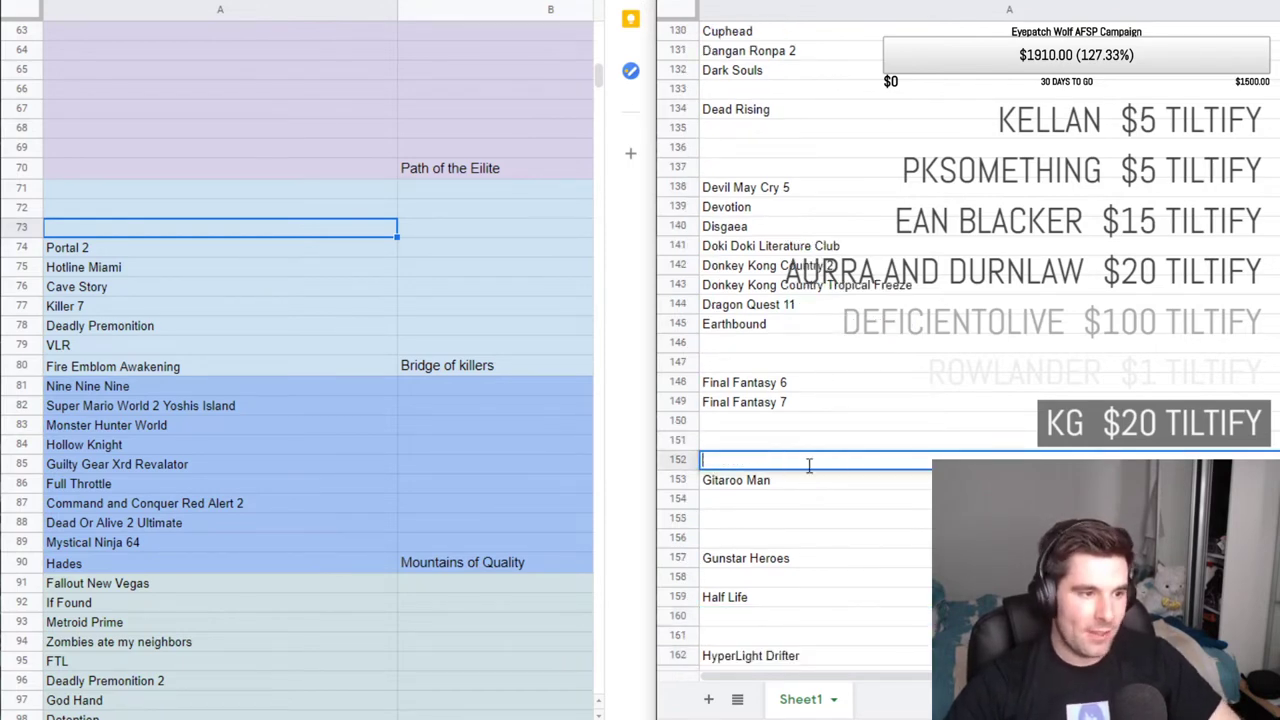
{"action": "double_click", "coordinate": [123, 230]}
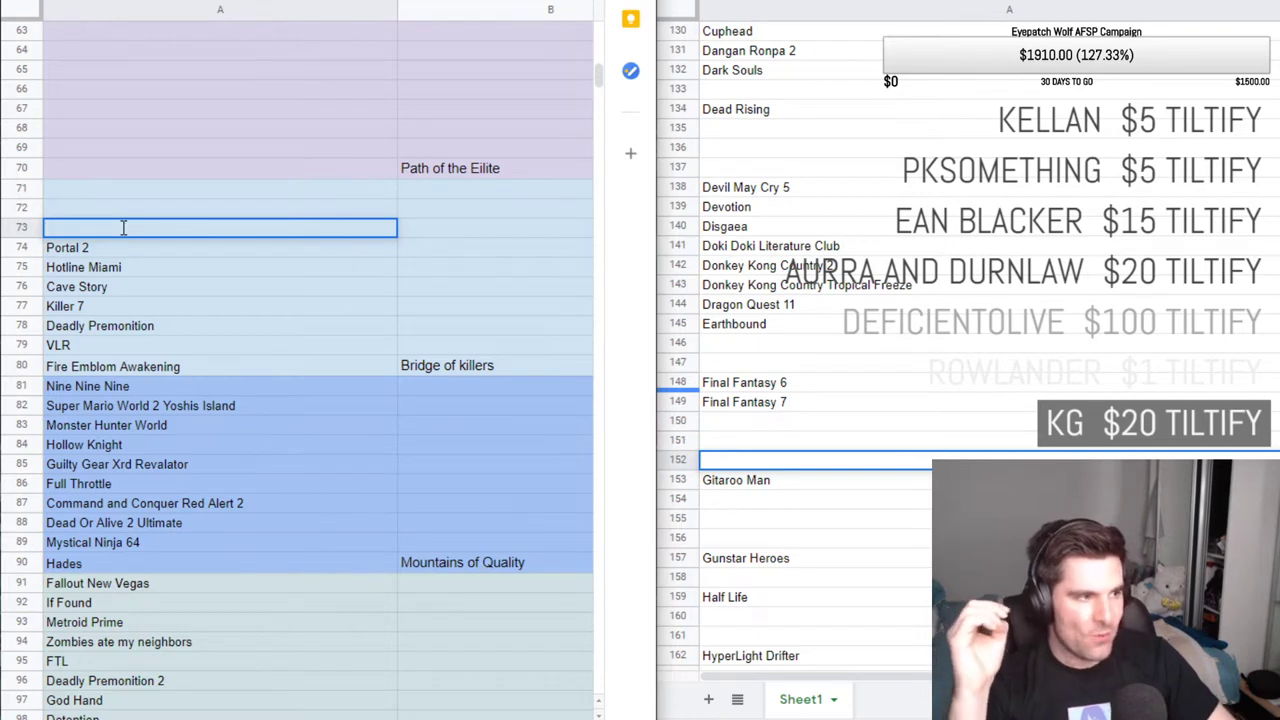
{"action": "key", "text": "ctrl+v"}
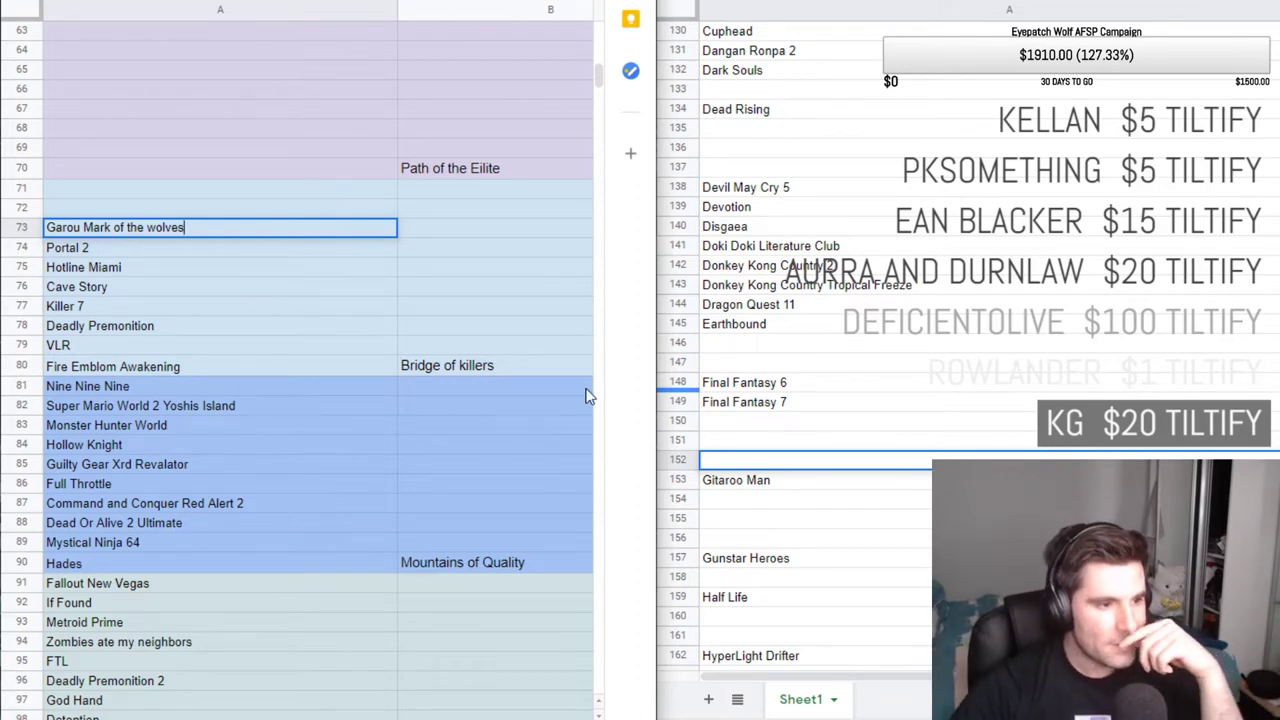
Examine the unranked games from Final Fantasy 6 down to Yumme Nikki for a title to place above Garou Mark of the wolves.
{"action": "left_click", "coordinate": [746, 385]}
{"action": "scroll", "coordinate": [746, 387], "scroll_direction": "down", "scroll_amount": 2}
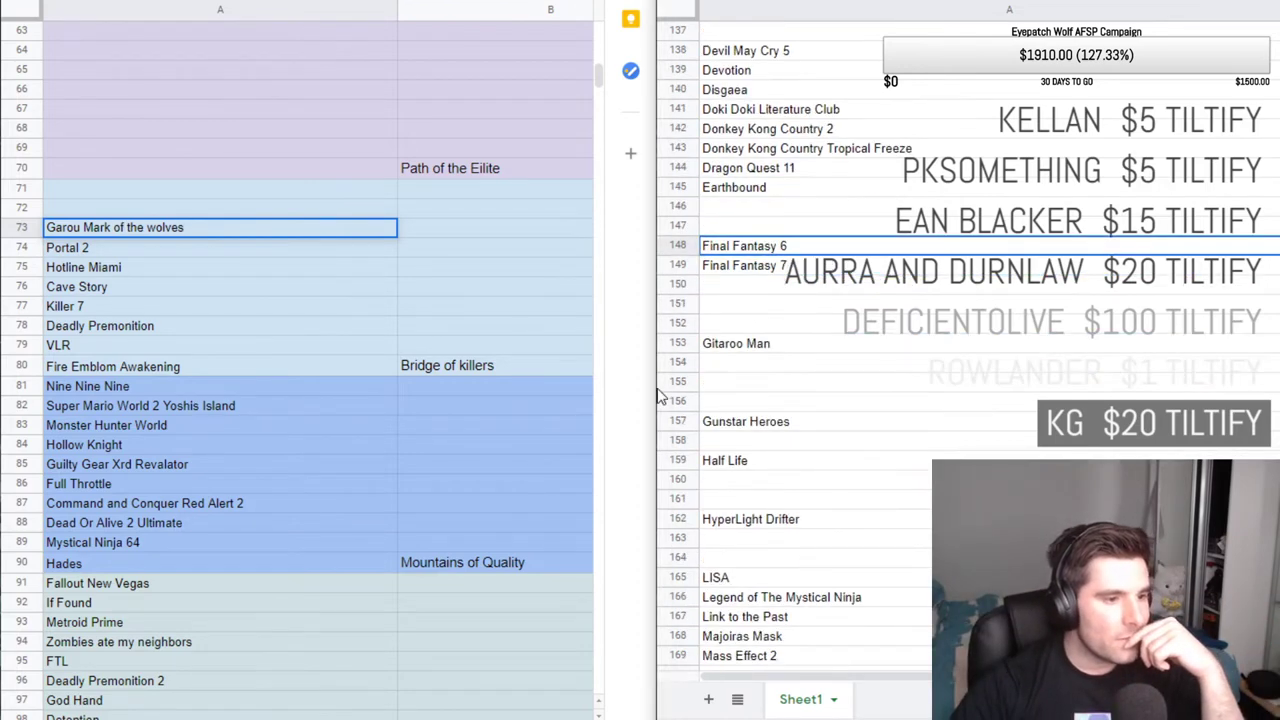
{"action": "scroll", "coordinate": [790, 390], "scroll_direction": "down", "scroll_amount": 2}
{"action": "scroll", "coordinate": [893, 422], "scroll_direction": "down", "scroll_amount": 1}
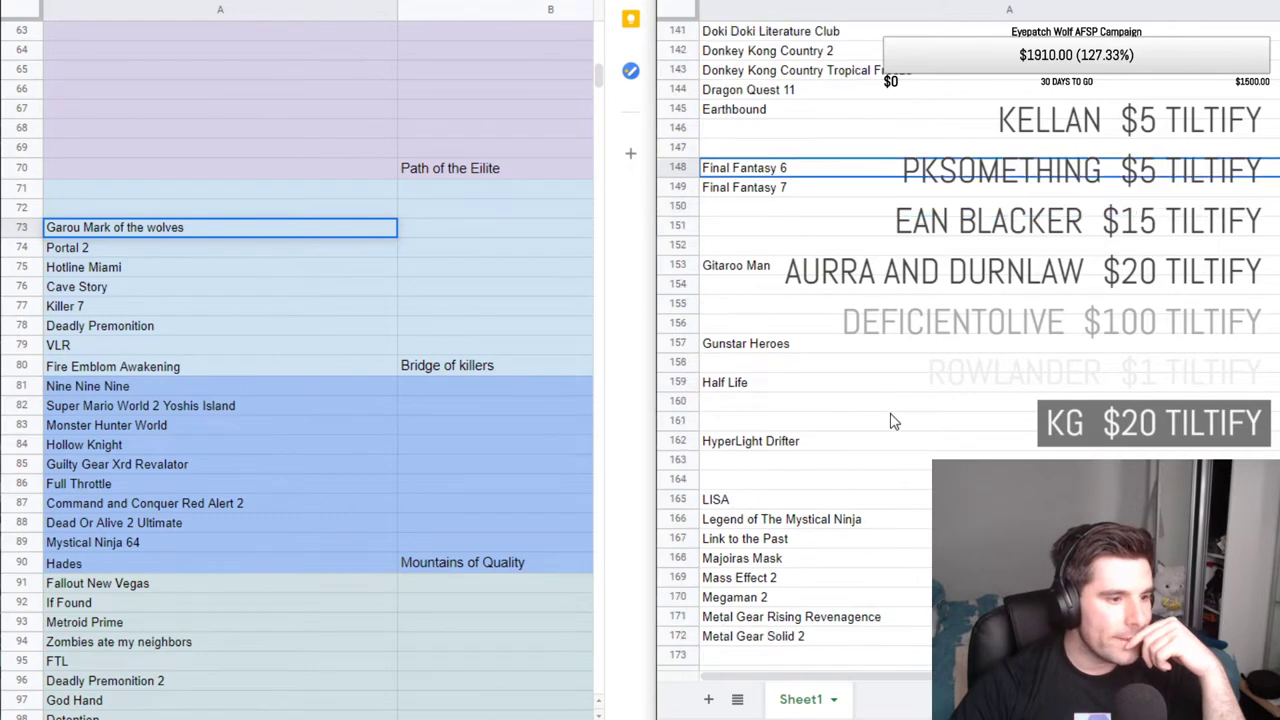
{"action": "scroll", "coordinate": [893, 422], "scroll_direction": "down", "scroll_amount": 4}
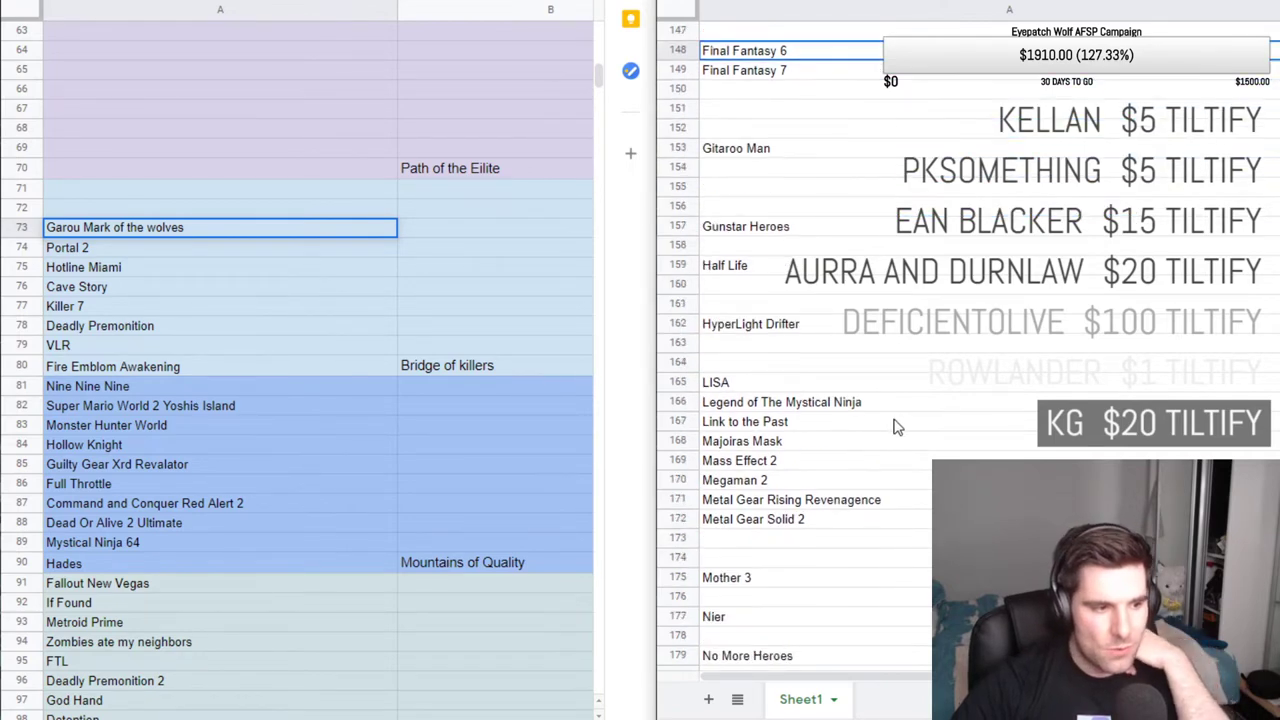
{"action": "scroll", "coordinate": [897, 427], "scroll_direction": "down", "scroll_amount": 2}
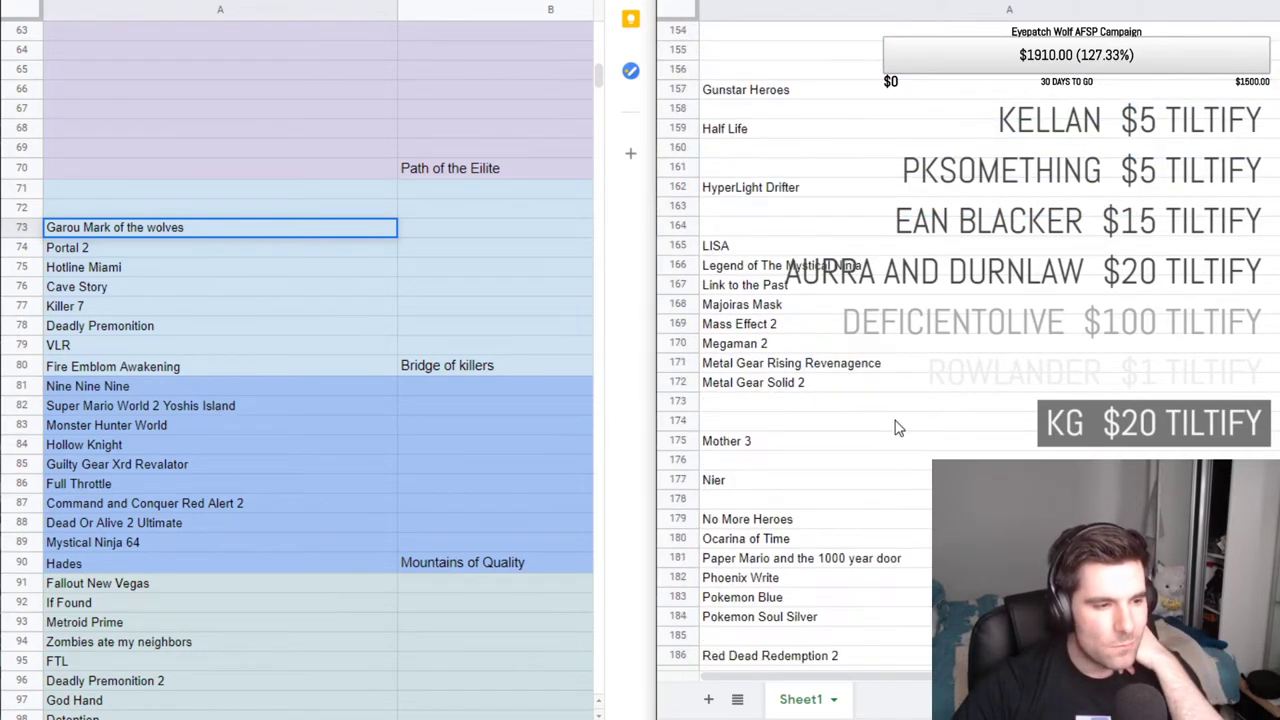
{"action": "scroll", "coordinate": [897, 427], "scroll_direction": "down", "scroll_amount": 1}
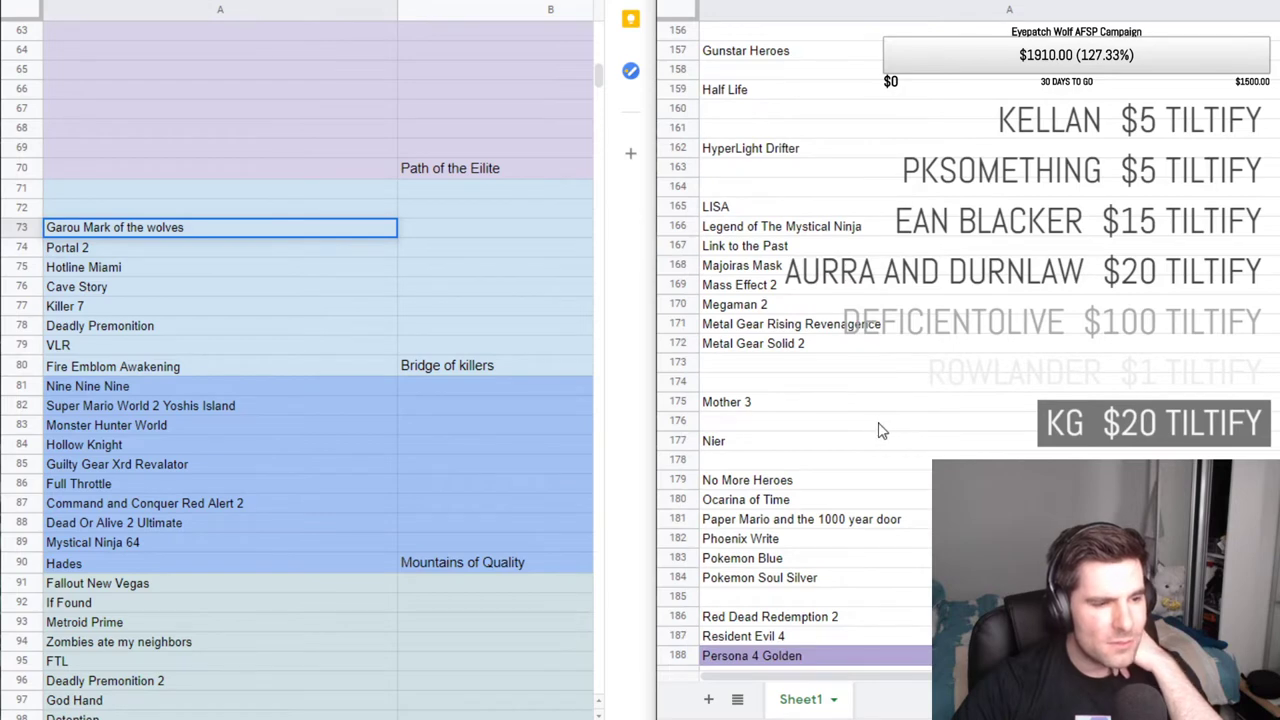
{"action": "scroll", "coordinate": [877, 435], "scroll_direction": "down", "scroll_amount": 1}
{"action": "scroll", "coordinate": [876, 439], "scroll_direction": "down", "scroll_amount": 1}
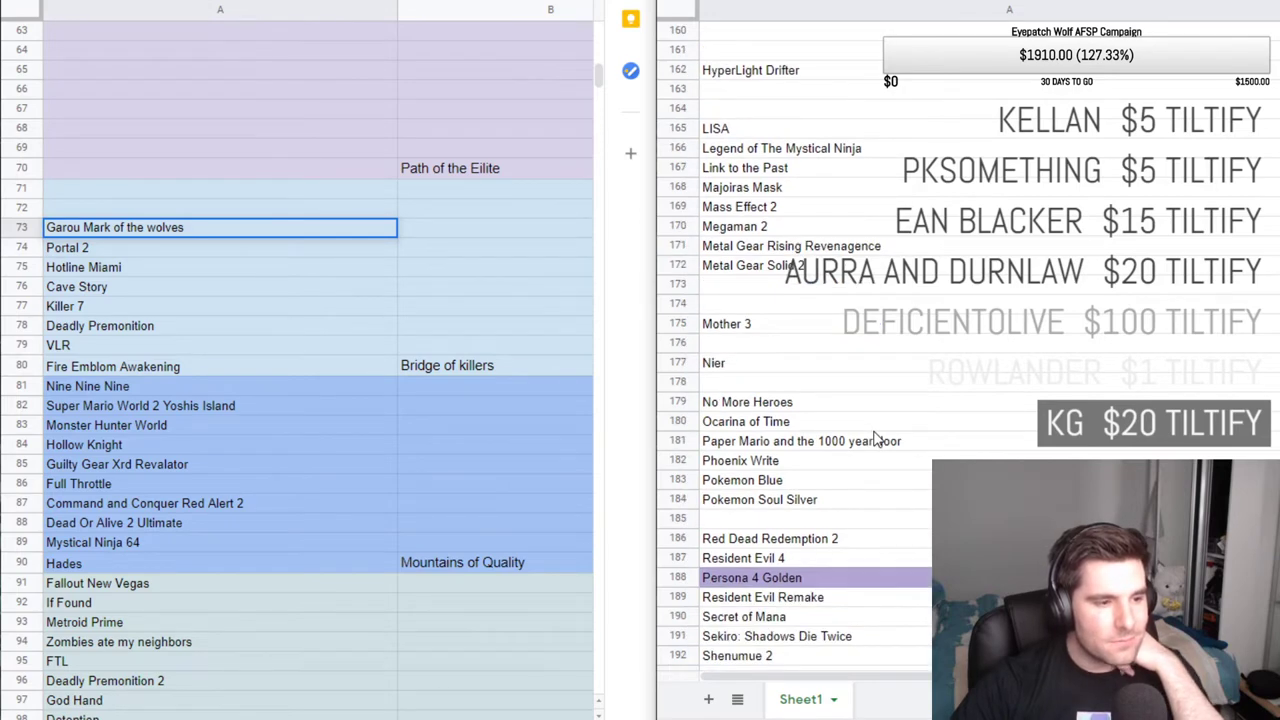
{"action": "scroll", "coordinate": [876, 439], "scroll_direction": "down", "scroll_amount": 1}
{"action": "scroll", "coordinate": [878, 437], "scroll_direction": "down", "scroll_amount": 1}
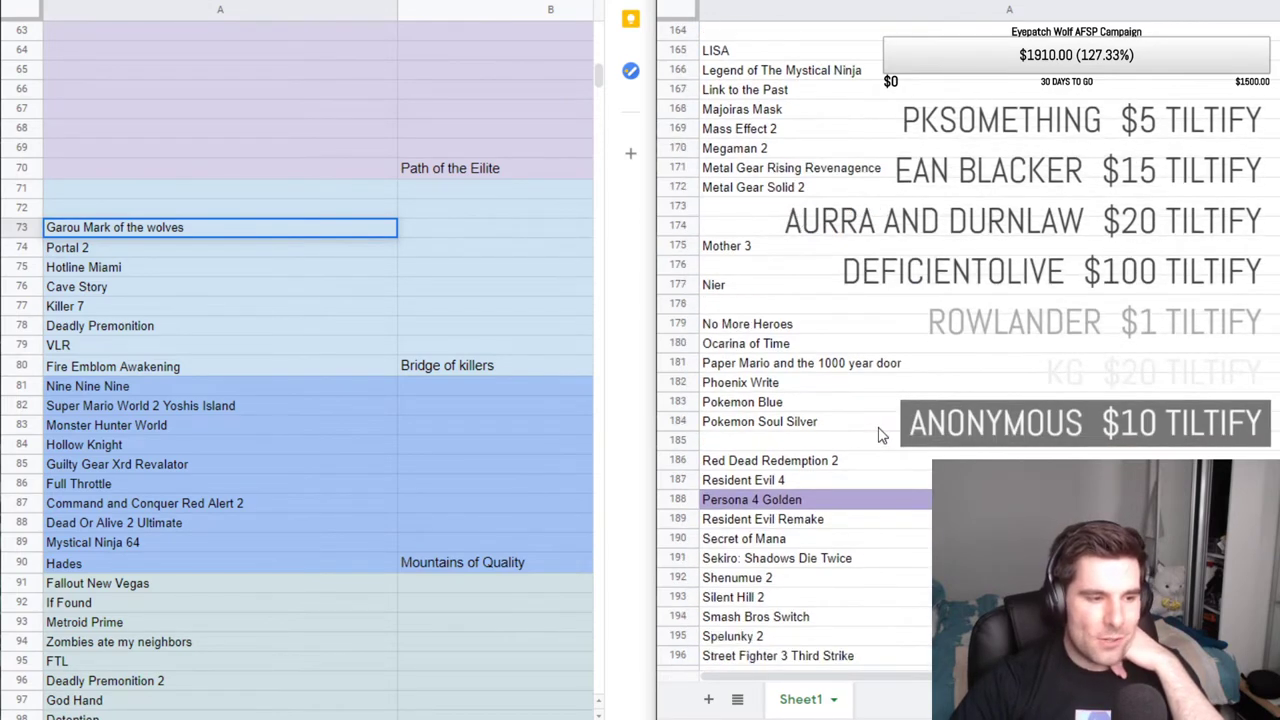
{"action": "scroll", "coordinate": [878, 436], "scroll_direction": "down", "scroll_amount": 4}
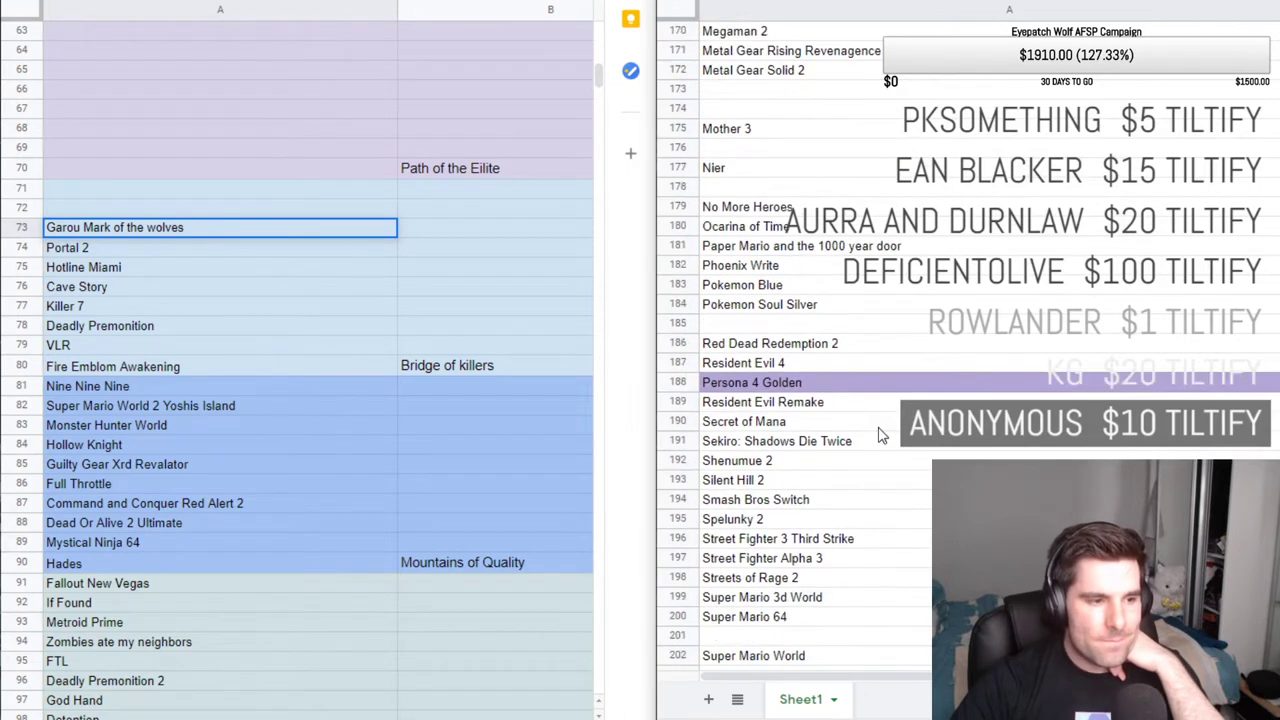
{"action": "scroll", "coordinate": [878, 436], "scroll_direction": "down", "scroll_amount": 1}
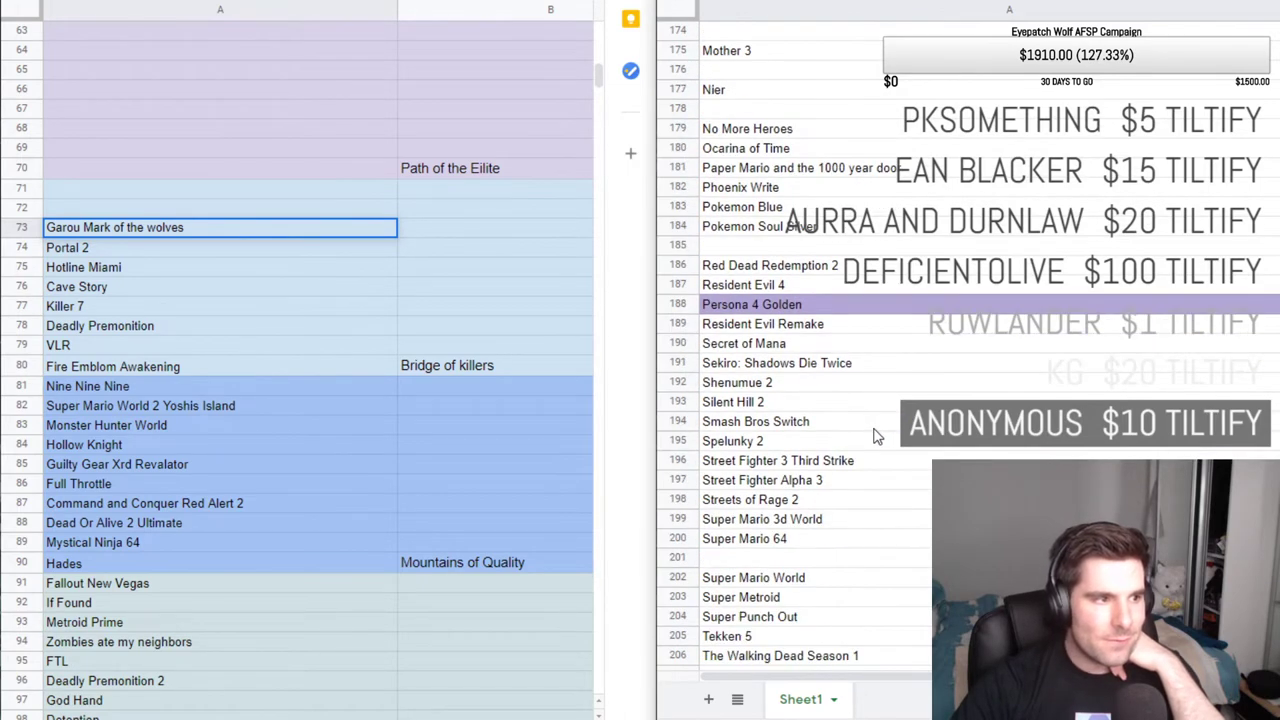
{"action": "scroll", "coordinate": [868, 437], "scroll_direction": "down", "scroll_amount": 1}
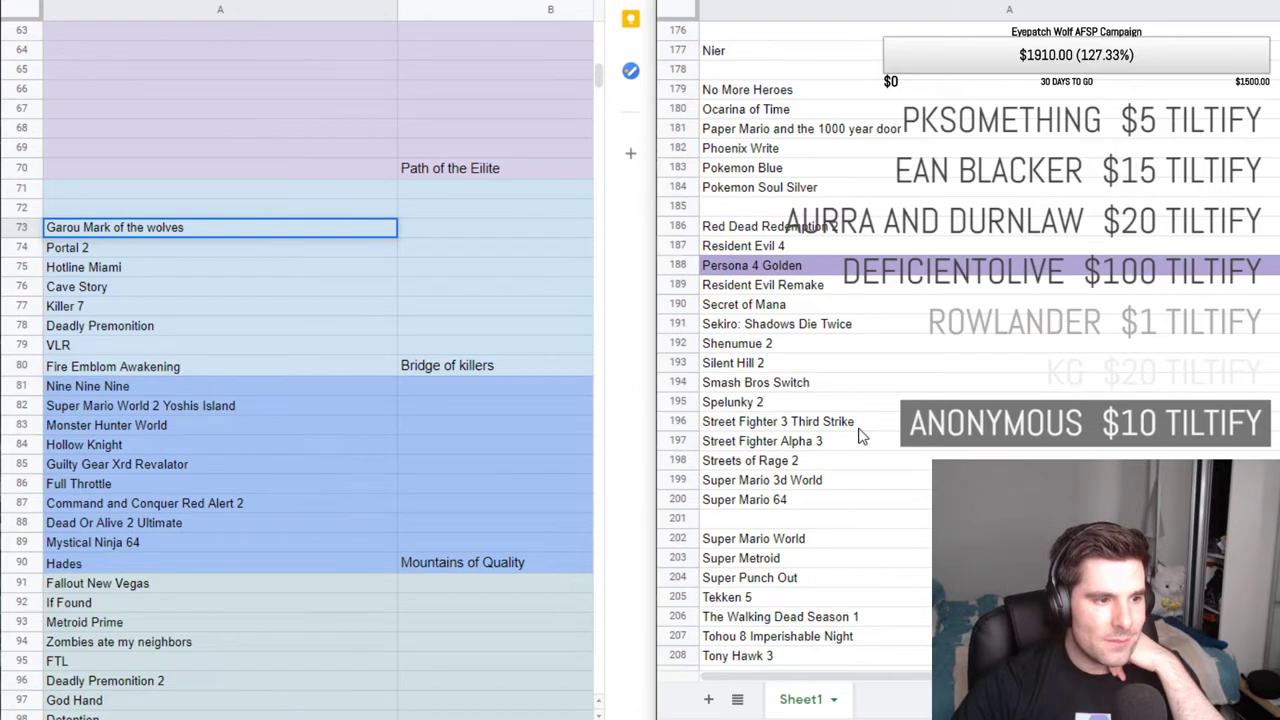
{"action": "scroll", "coordinate": [846, 463], "scroll_direction": "down", "scroll_amount": 1}
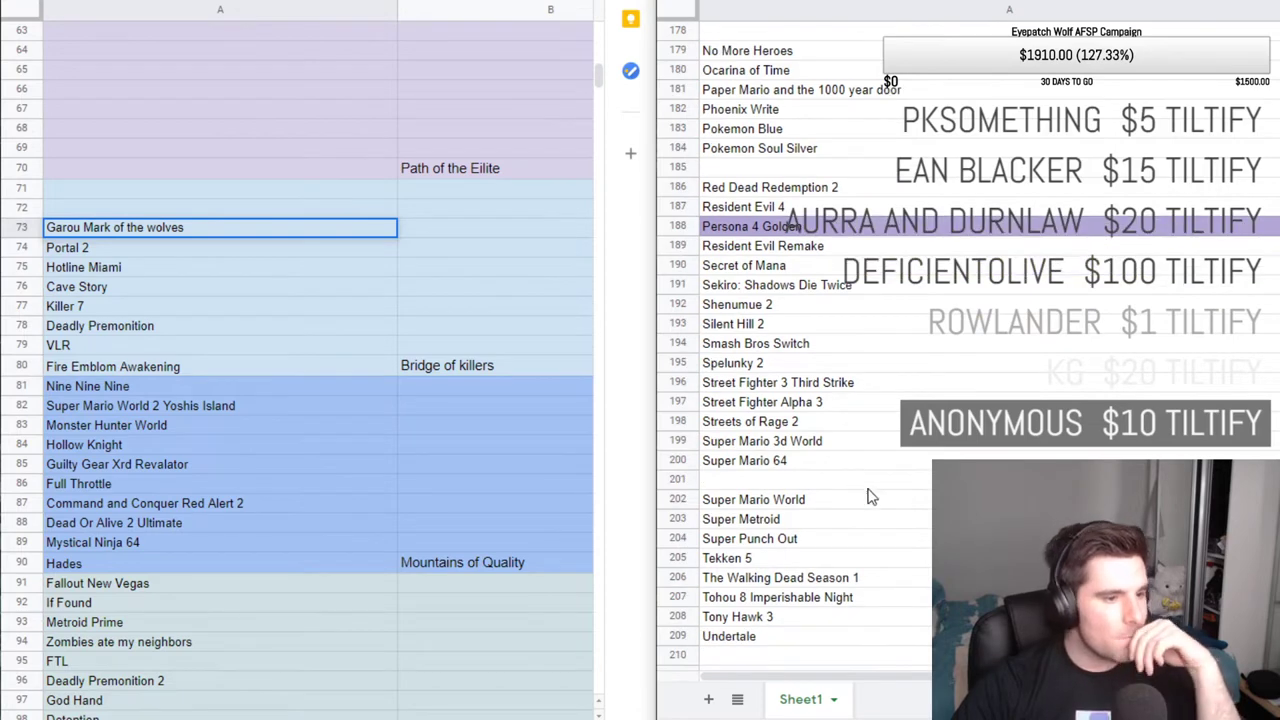
{"action": "scroll", "coordinate": [860, 490], "scroll_direction": "down", "scroll_amount": 3}
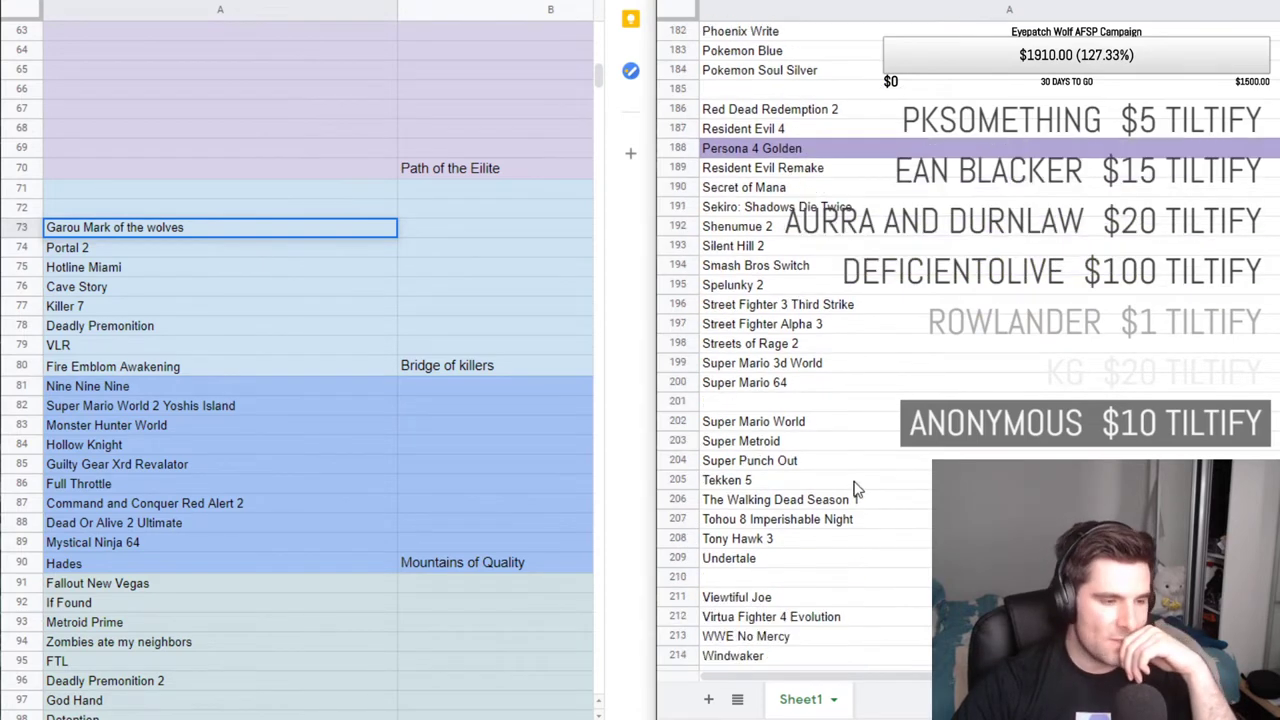
{"action": "scroll", "coordinate": [842, 481], "scroll_direction": "down", "scroll_amount": 1}
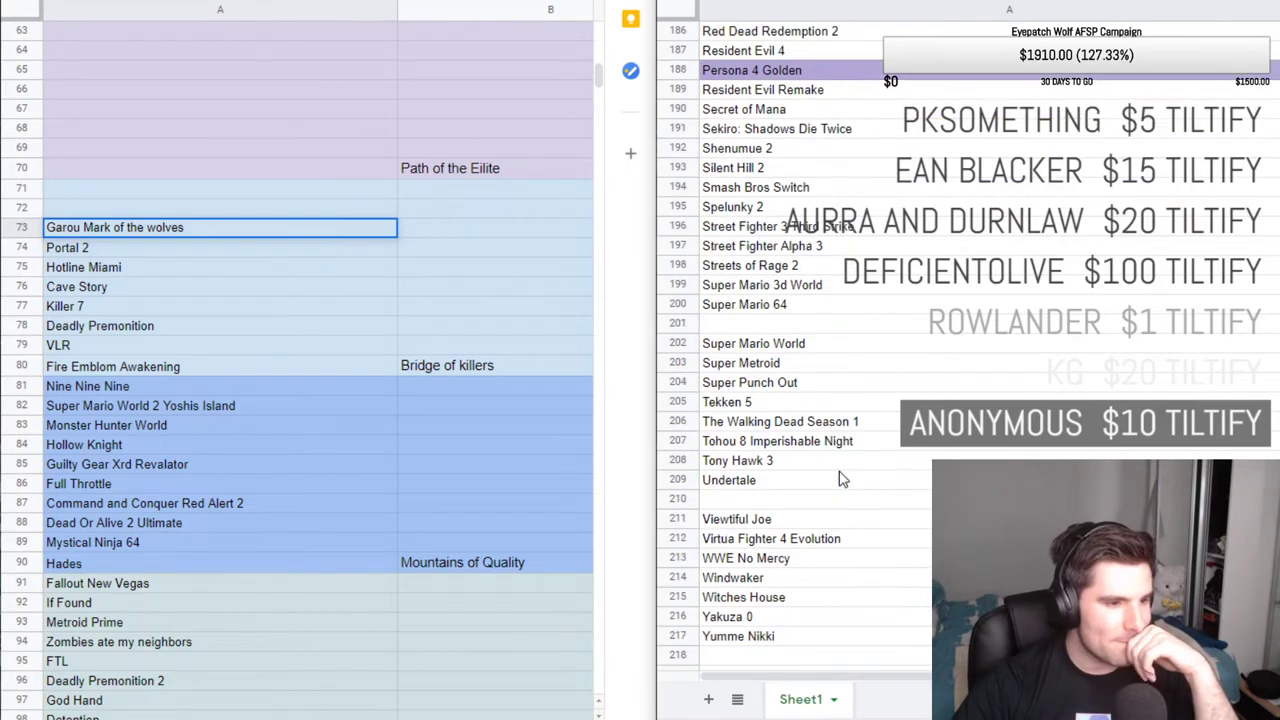
{"action": "scroll", "coordinate": [842, 480], "scroll_direction": "down", "scroll_amount": 1}
Examine the unranked games from Asuras Wraith down to Earthbound for a title to place in cell A72.
{"action": "scroll", "coordinate": [830, 470], "scroll_direction": "up", "scroll_amount": 20}
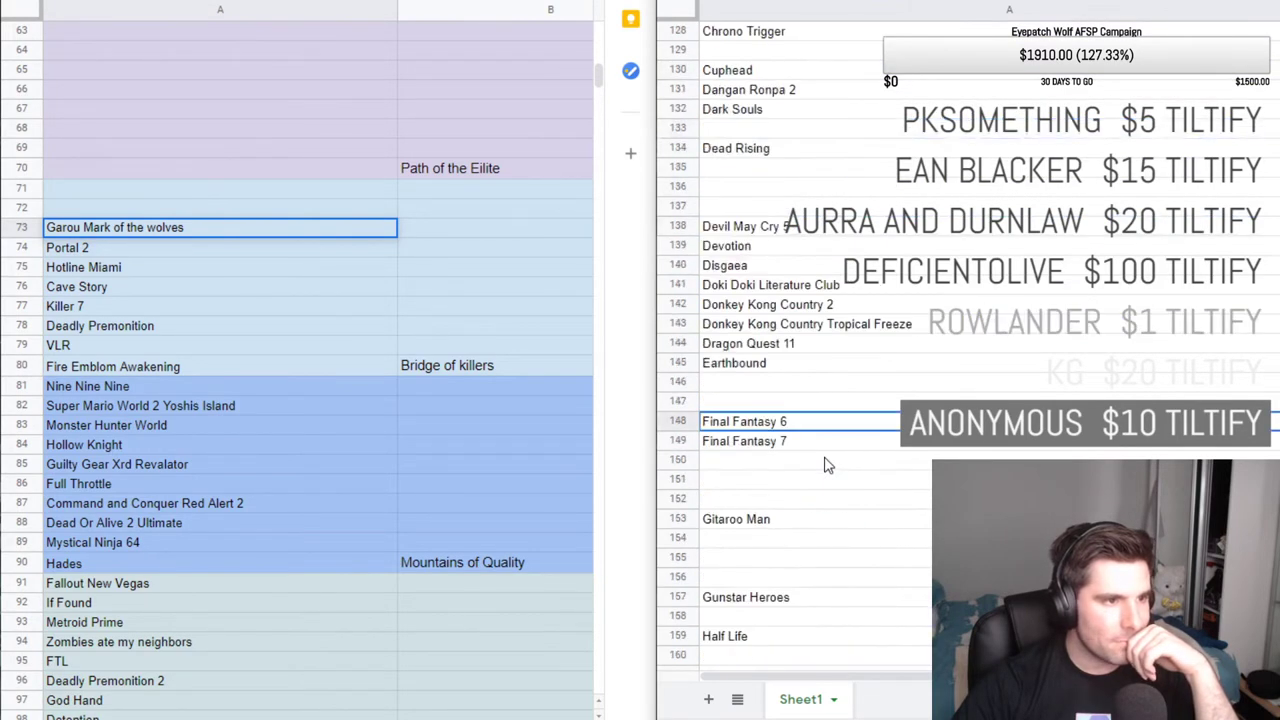
{"action": "scroll", "coordinate": [826, 465], "scroll_direction": "up", "scroll_amount": 15}
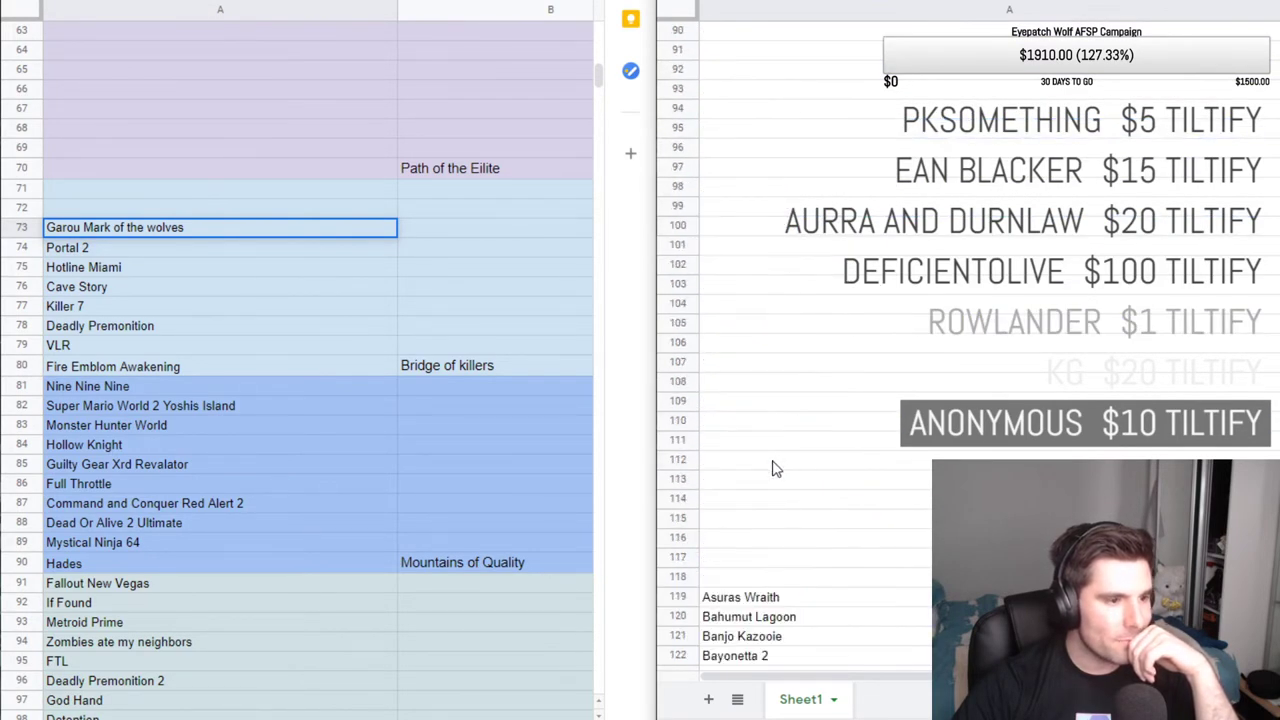
{"action": "scroll", "coordinate": [778, 460], "scroll_direction": "down", "scroll_amount": 4}
{"action": "left_click_drag", "start_coordinate": [797, 428], "coordinate": [806, 437]}
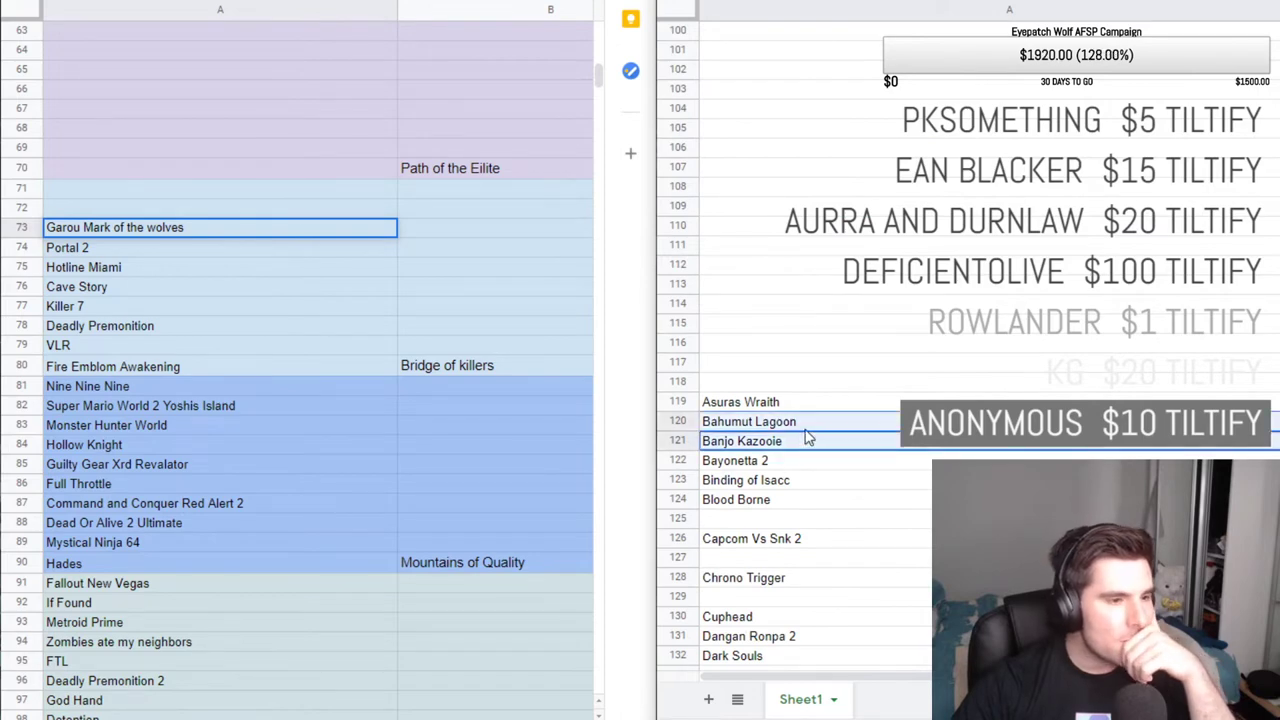
{"action": "scroll", "coordinate": [818, 448], "scroll_direction": "down", "scroll_amount": 1}
{"action": "left_click", "coordinate": [818, 444]}
{"action": "left_click", "coordinate": [823, 462]}
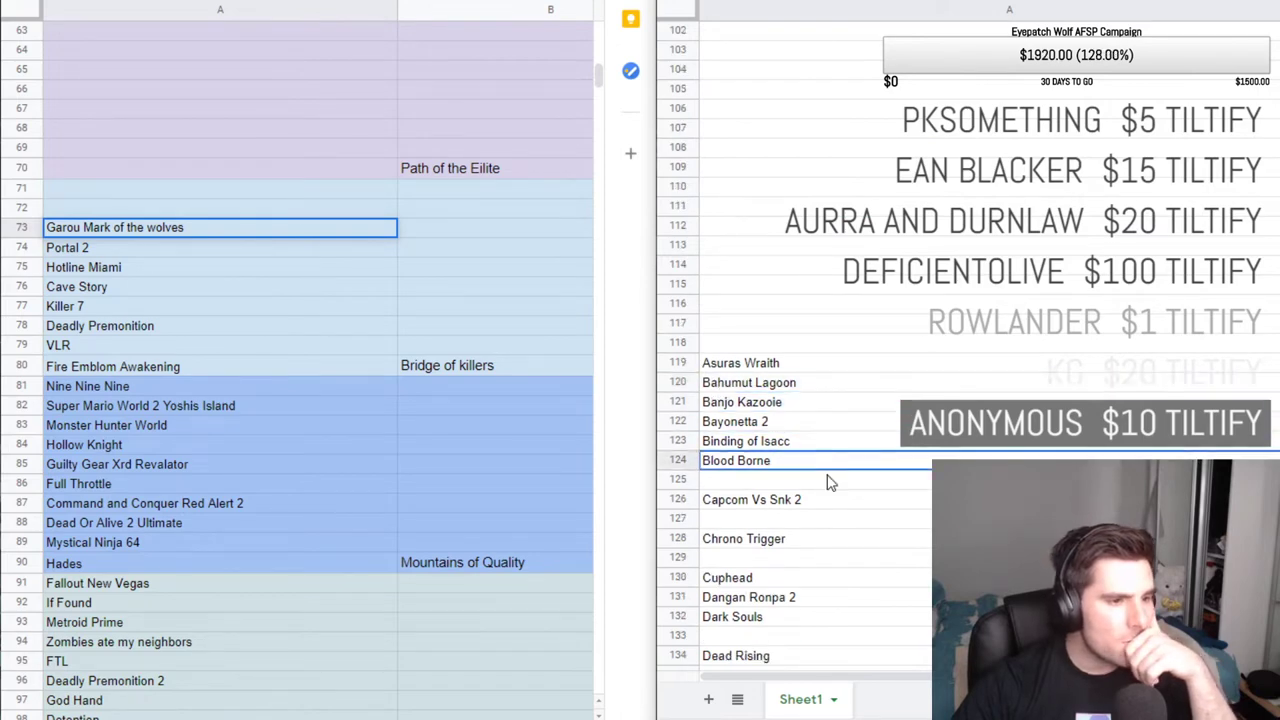
{"action": "scroll", "coordinate": [826, 483], "scroll_direction": "down", "scroll_amount": 1}
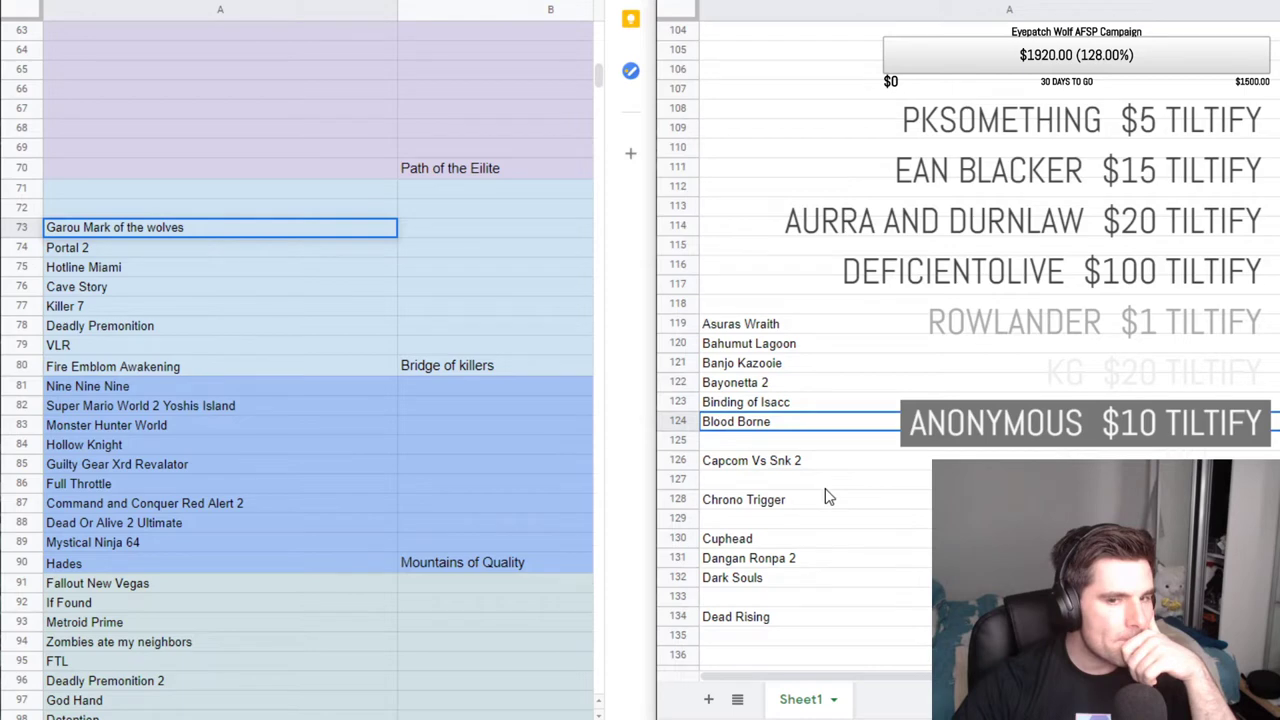
{"action": "left_click", "coordinate": [826, 497]}
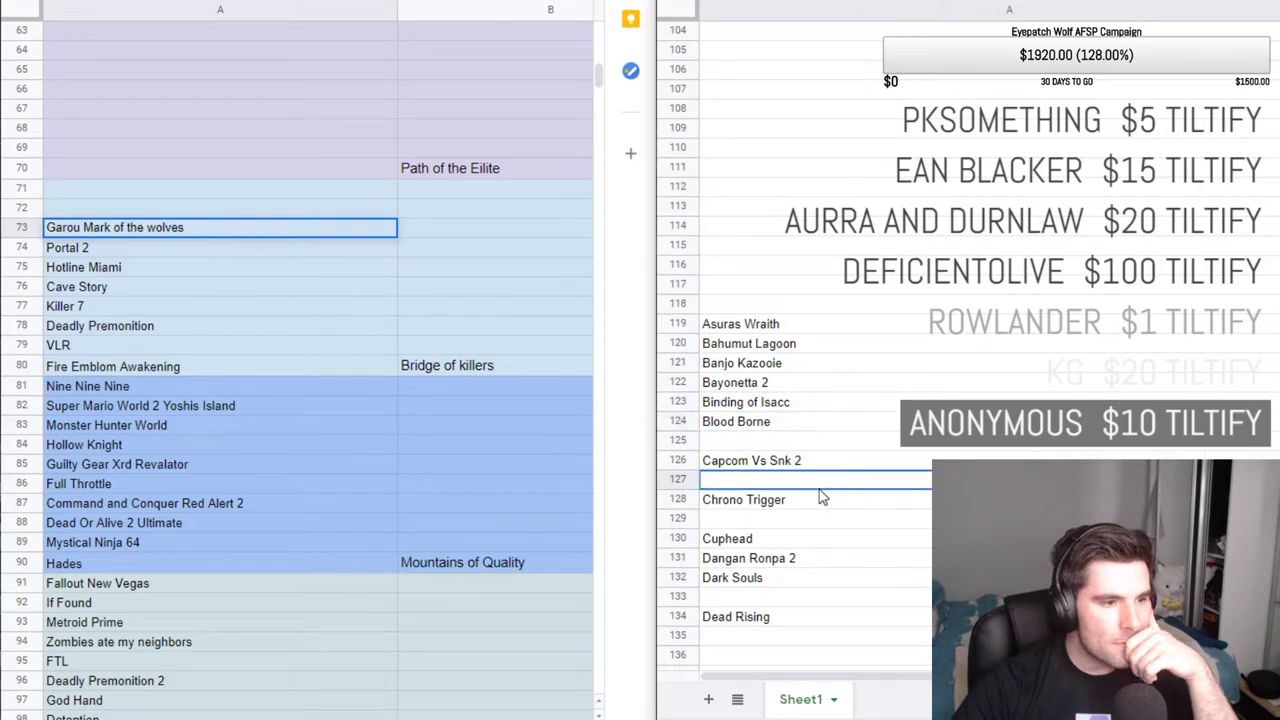
{"action": "scroll", "coordinate": [812, 505], "scroll_direction": "down", "scroll_amount": 3}
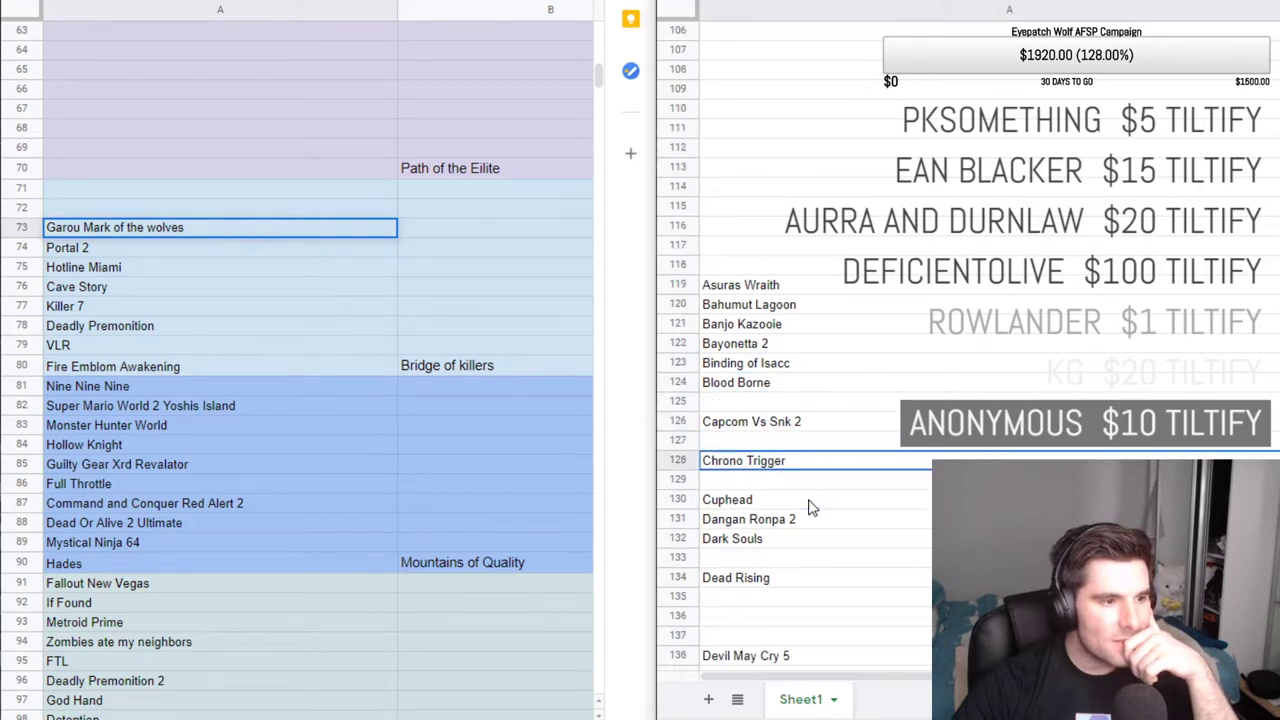
{"action": "scroll", "coordinate": [812, 507], "scroll_direction": "down", "scroll_amount": 1}
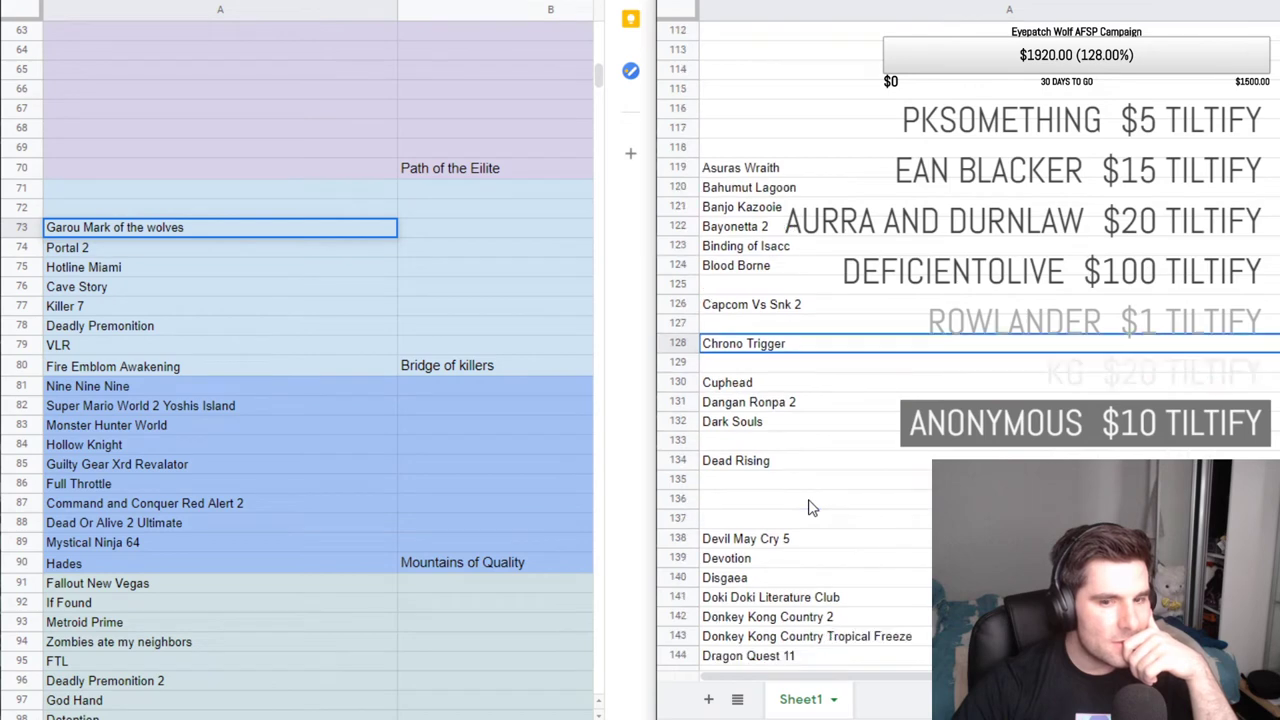
{"action": "scroll", "coordinate": [812, 507], "scroll_direction": "down", "scroll_amount": 1}
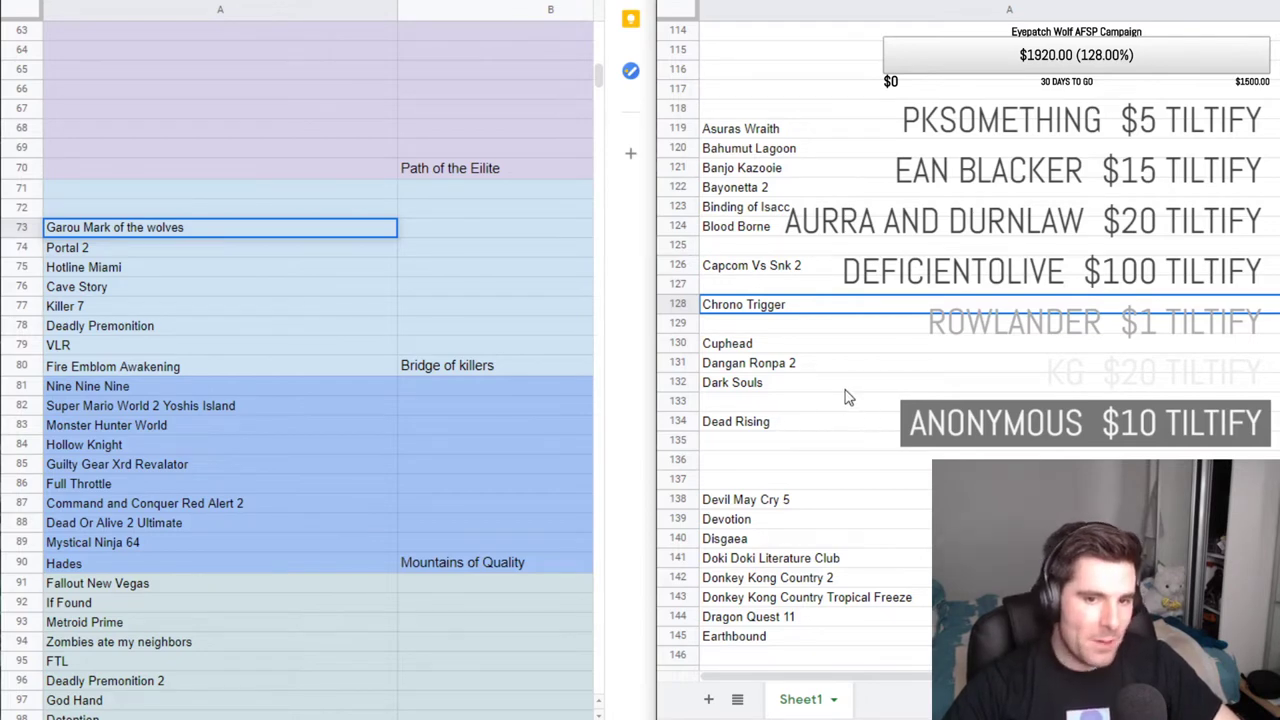
Move Banjo Kazooie out of the unranked list into cell A72 of the ranking, directly above Garou Mark of the wolves.
{"action": "left_click", "coordinate": [740, 168]}
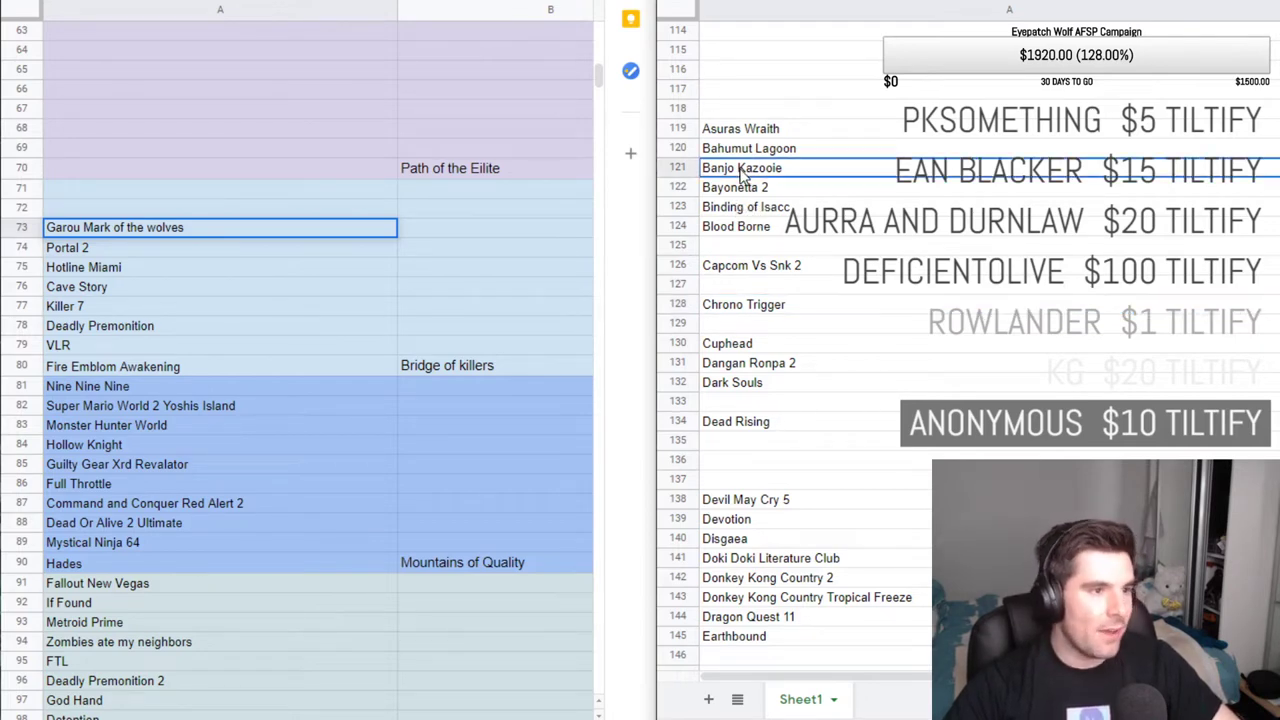
{"action": "double_click", "coordinate": [740, 168]}
{"action": "key", "text": "BackSpace"}
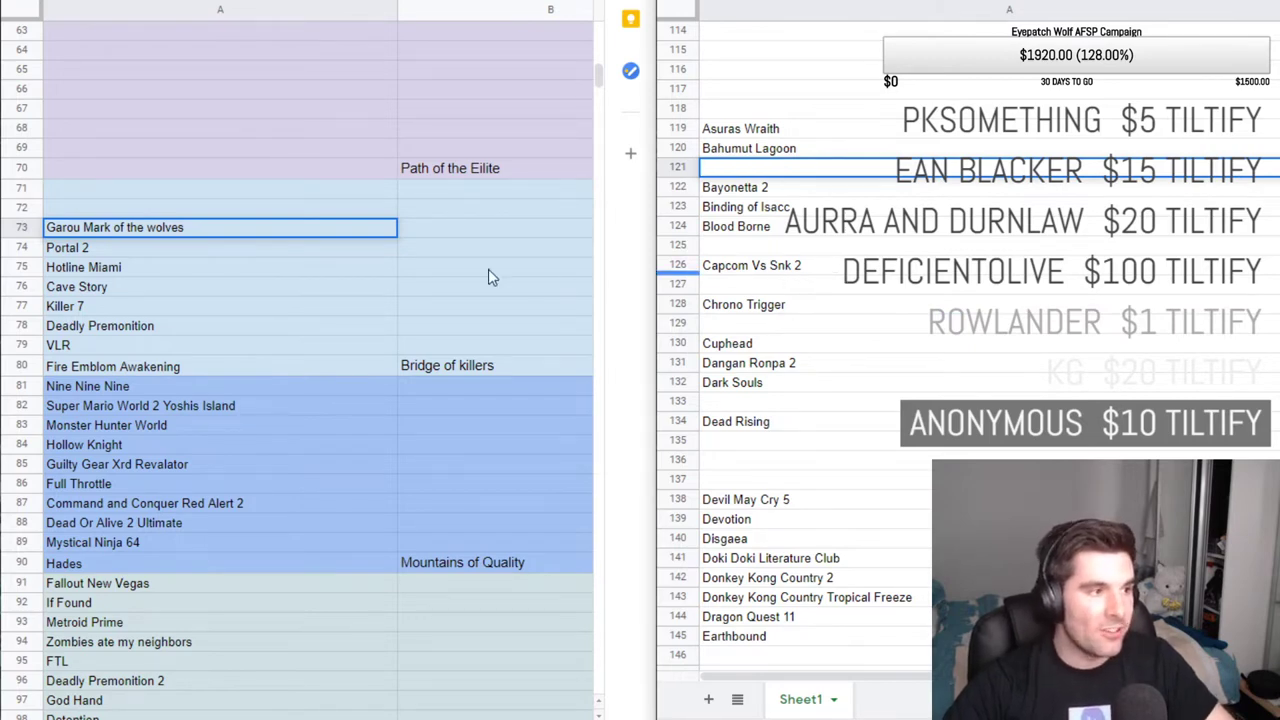
{"action": "left_click", "coordinate": [313, 210]}
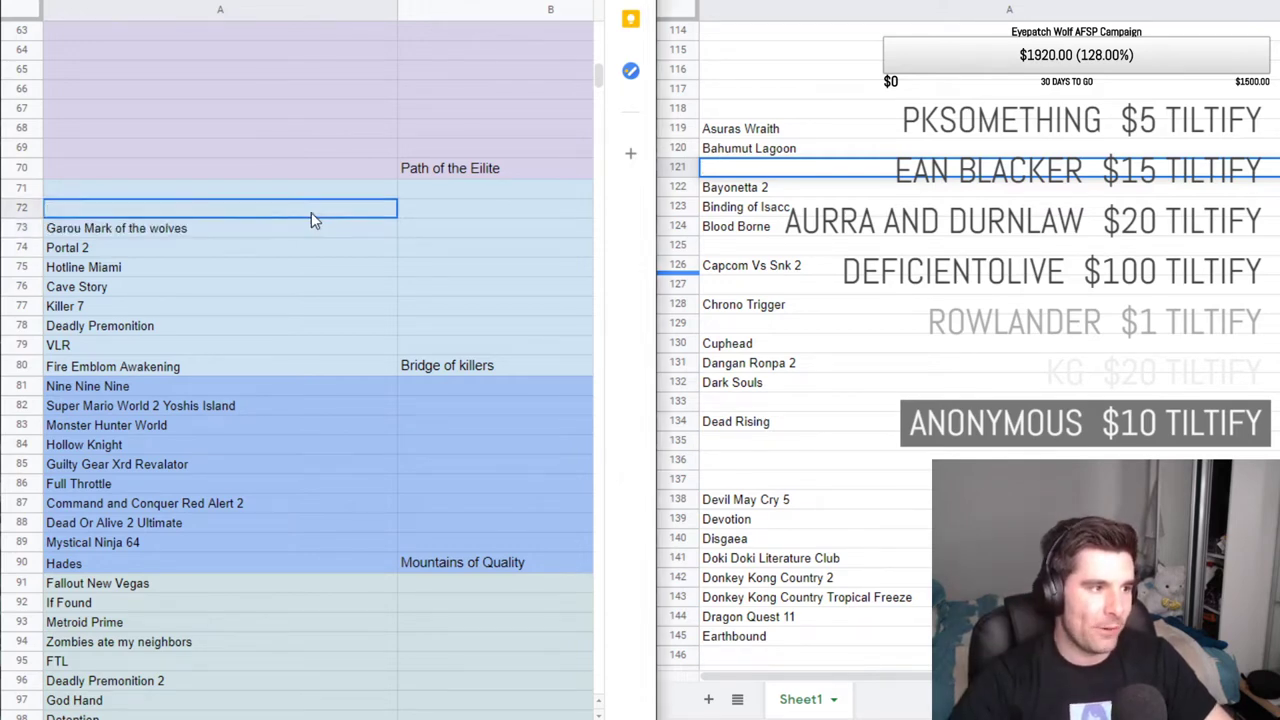
{"action": "double_click", "coordinate": [300, 207]}
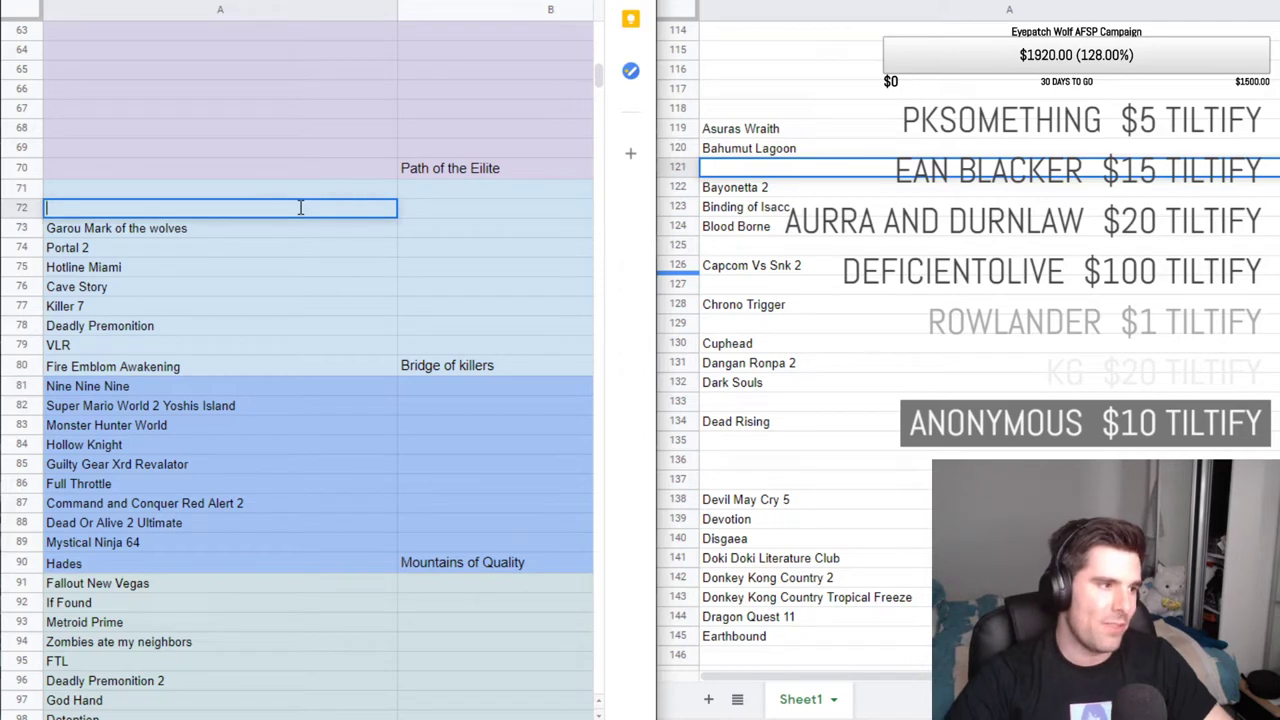
{"action": "type", "text": "Banjo Kazooie"}
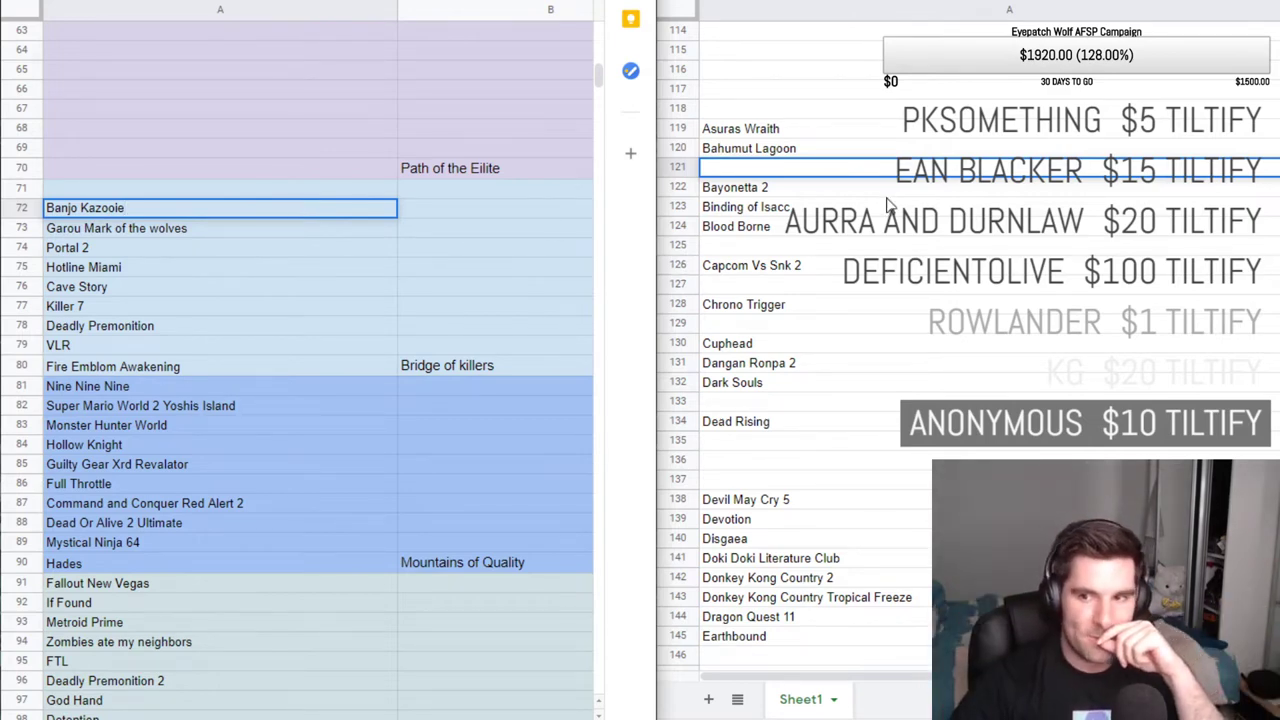
Examine the unranked games from Asuras Wraith down to Metal Gear Solid 2 for a title to place above Banjo Kazooie.
{"action": "scroll", "coordinate": [803, 366], "scroll_direction": "down", "scroll_amount": 2}
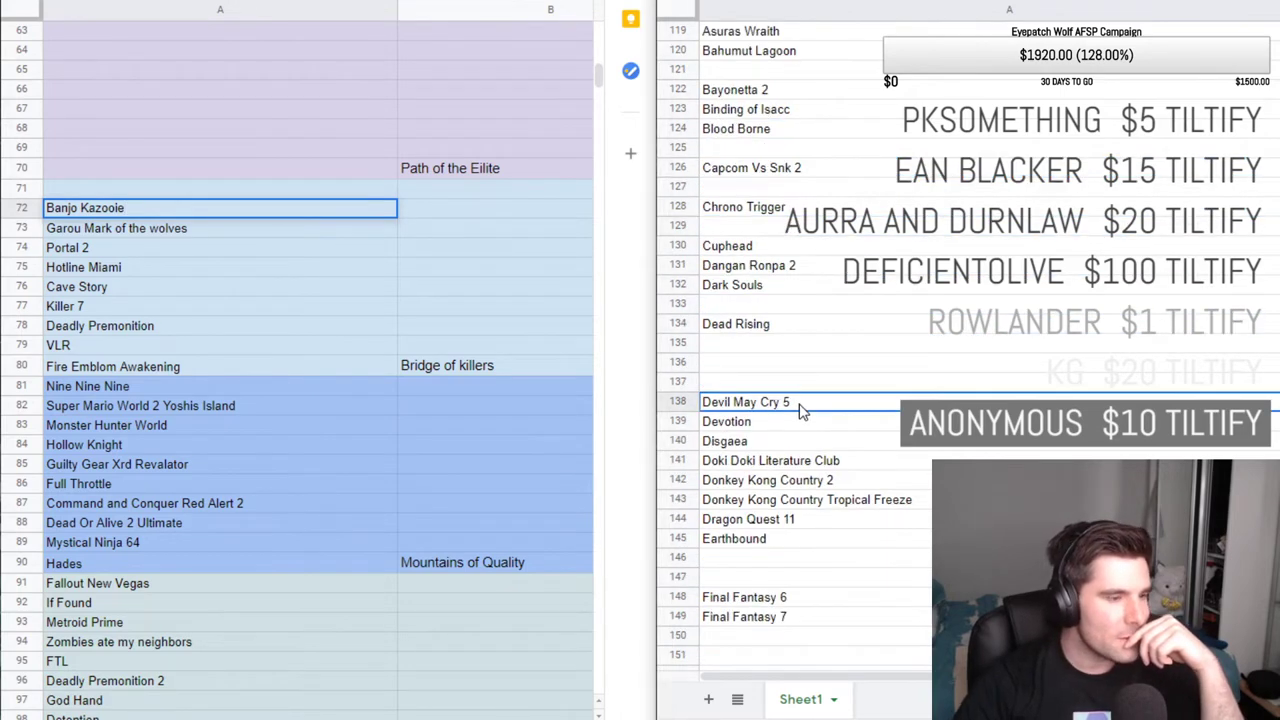
{"action": "key", "text": "Down"}
{"action": "key", "text": "Down"}
{"action": "key", "text": "Down"}
{"action": "key", "text": "Down"}
{"action": "key", "text": "Down"}
{"action": "key", "text": "Down"}
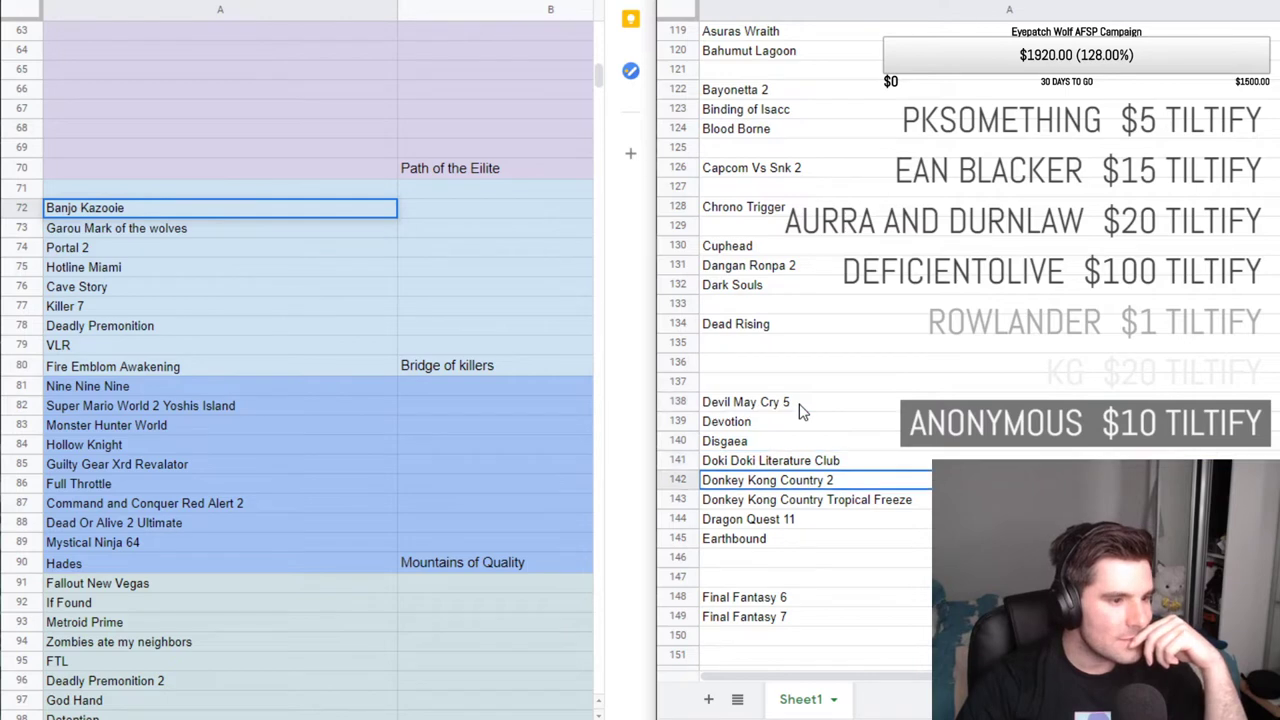
{"action": "key", "text": "Down"}
{"action": "key", "text": "Down"}
{"action": "scroll", "coordinate": [805, 405], "scroll_direction": "down", "scroll_amount": 3}
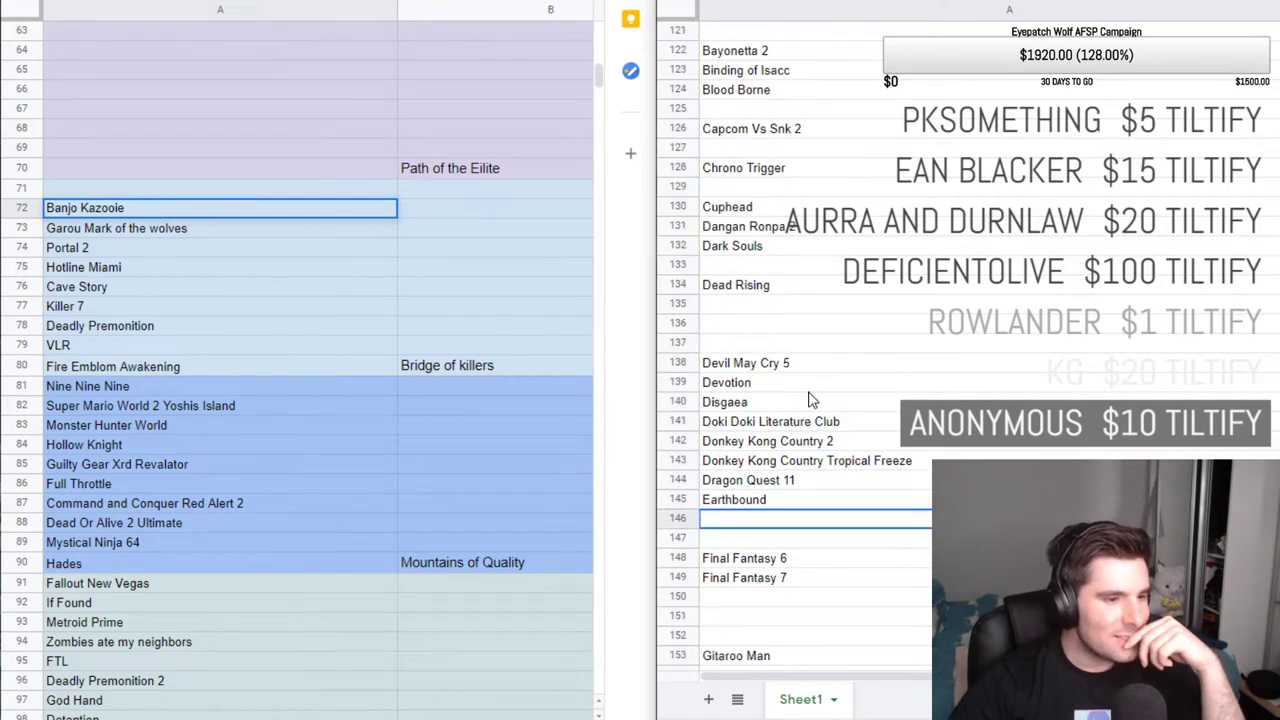
{"action": "scroll", "coordinate": [811, 400], "scroll_direction": "down", "scroll_amount": 3}
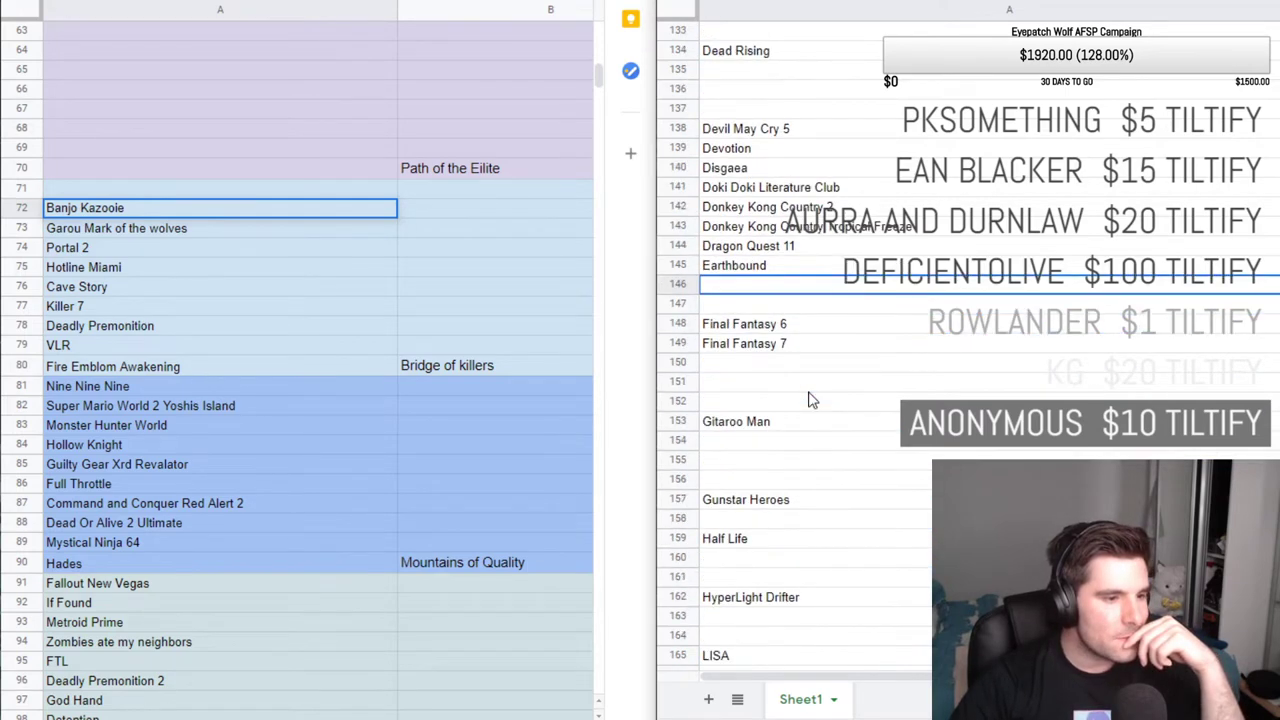
{"action": "scroll", "coordinate": [811, 400], "scroll_direction": "down", "scroll_amount": 1}
{"action": "scroll", "coordinate": [811, 400], "scroll_direction": "down", "scroll_amount": 3}
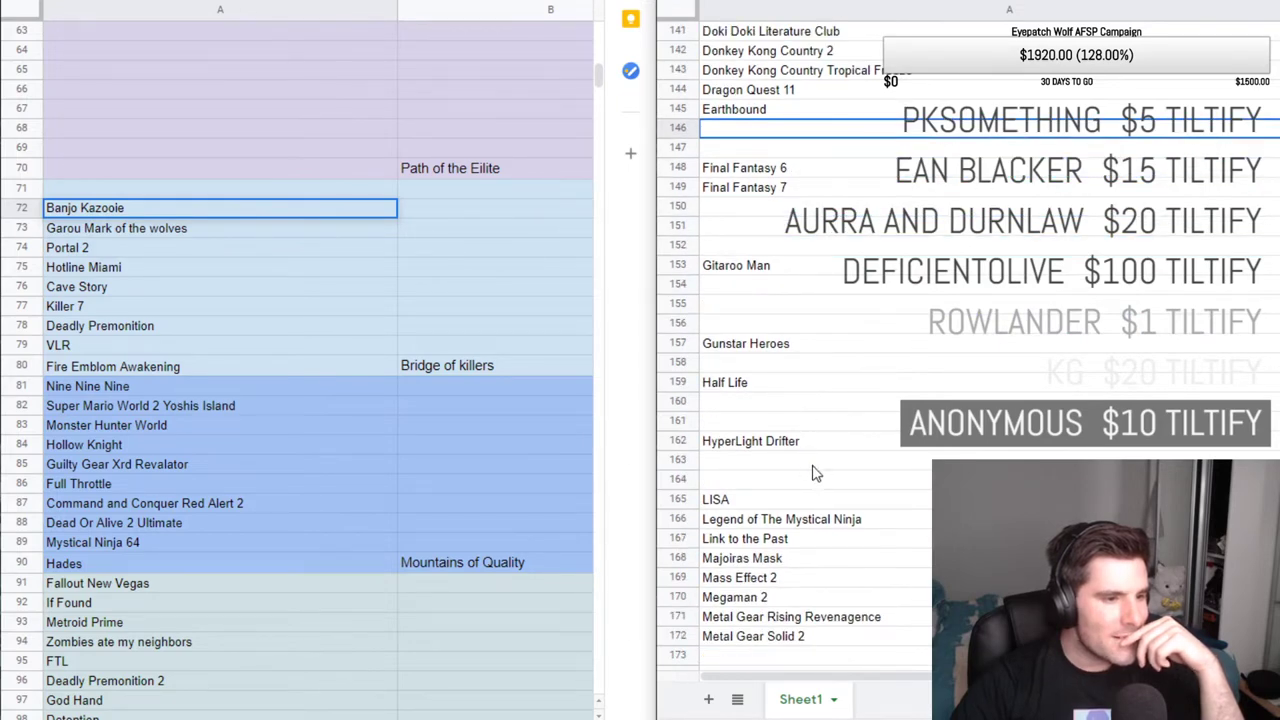
Examine the unranked games from Mother 3 down to Yumme Nikki for a title to place in cell A71.
{"action": "scroll", "coordinate": [812, 473], "scroll_direction": "down", "scroll_amount": 5}
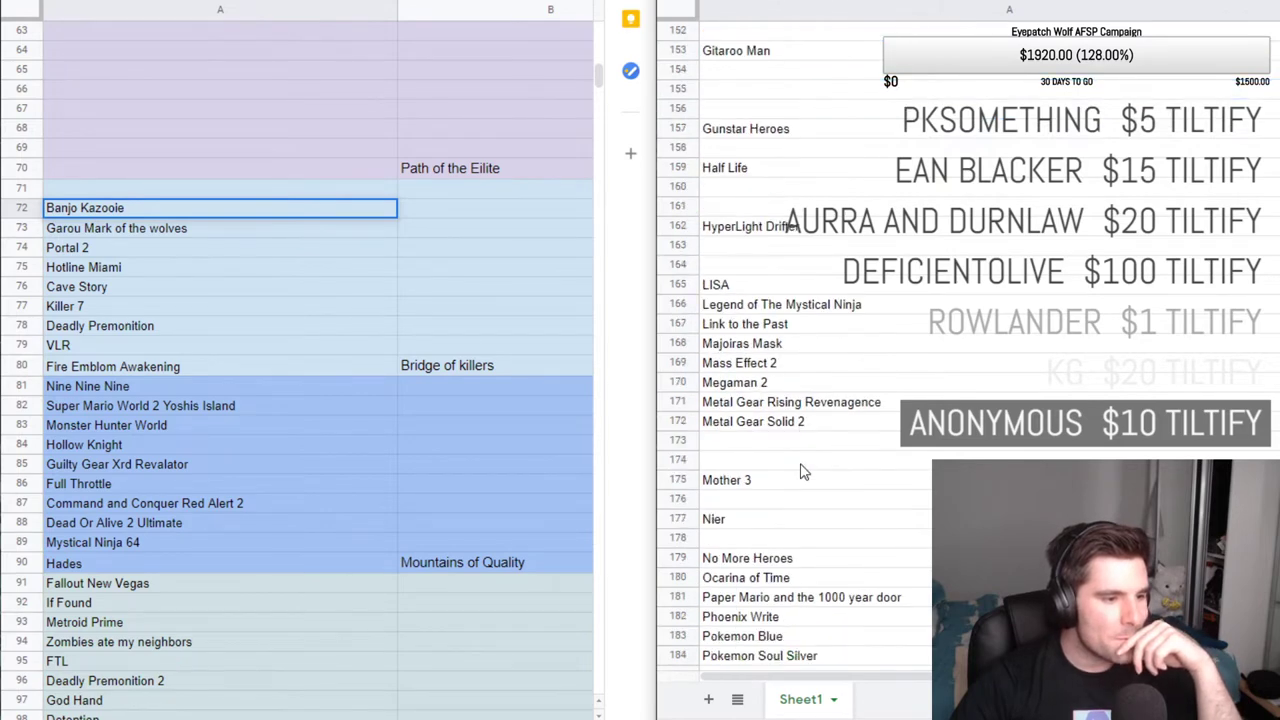
{"action": "scroll", "coordinate": [803, 471], "scroll_direction": "down", "scroll_amount": 1}
{"action": "scroll", "coordinate": [800, 471], "scroll_direction": "down", "scroll_amount": 1}
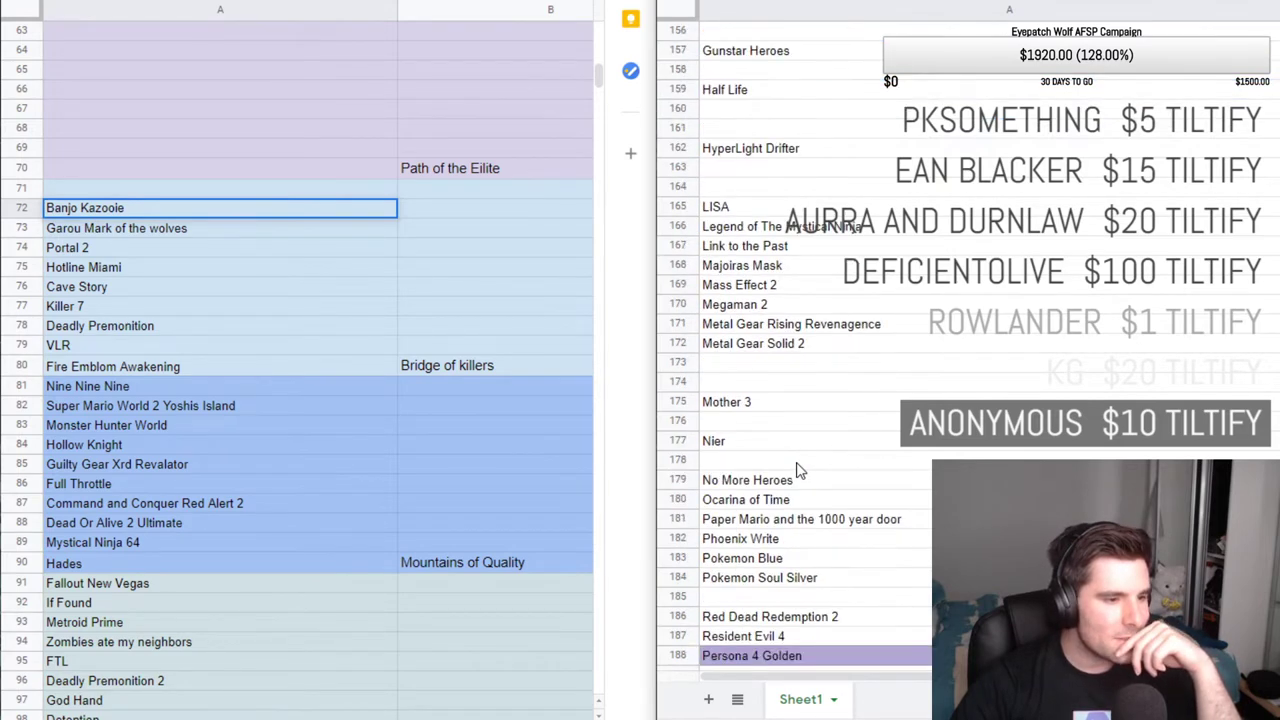
{"action": "scroll", "coordinate": [798, 470], "scroll_direction": "down", "scroll_amount": 2}
{"action": "scroll", "coordinate": [797, 468], "scroll_direction": "down", "scroll_amount": 2}
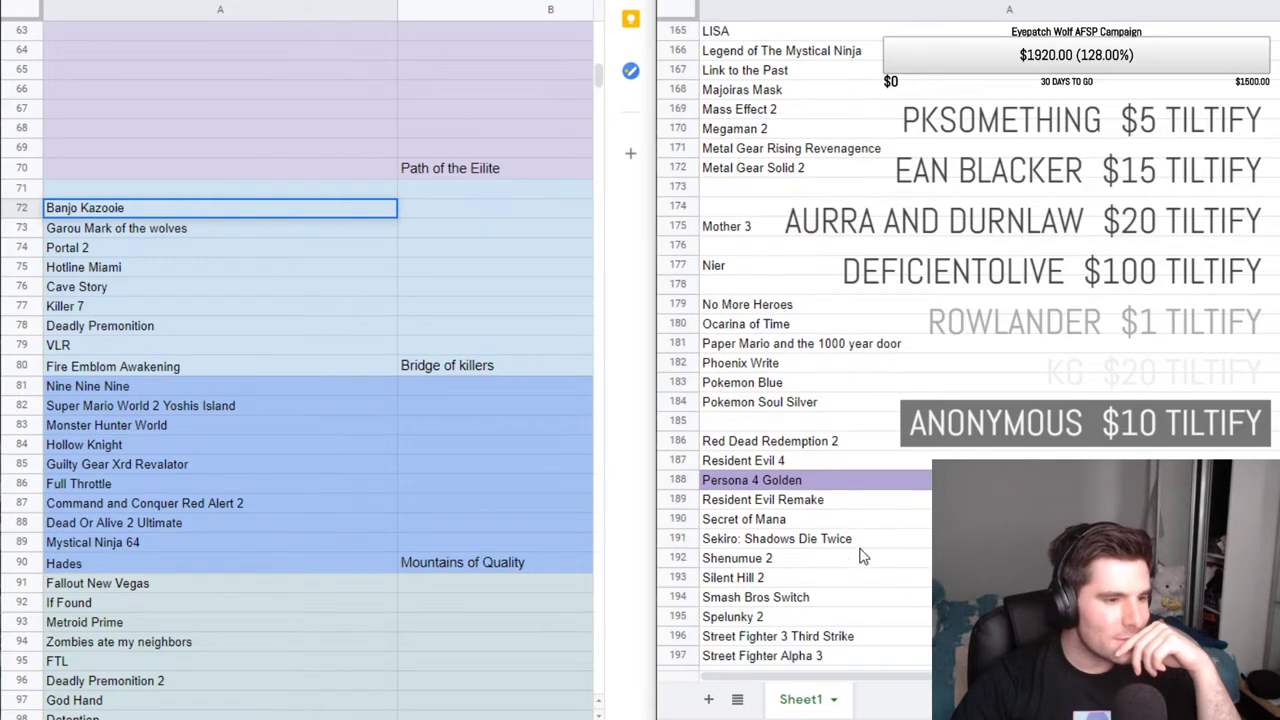
{"action": "left_click", "coordinate": [860, 546]}
{"action": "scroll", "coordinate": [813, 577], "scroll_direction": "down", "scroll_amount": 1}
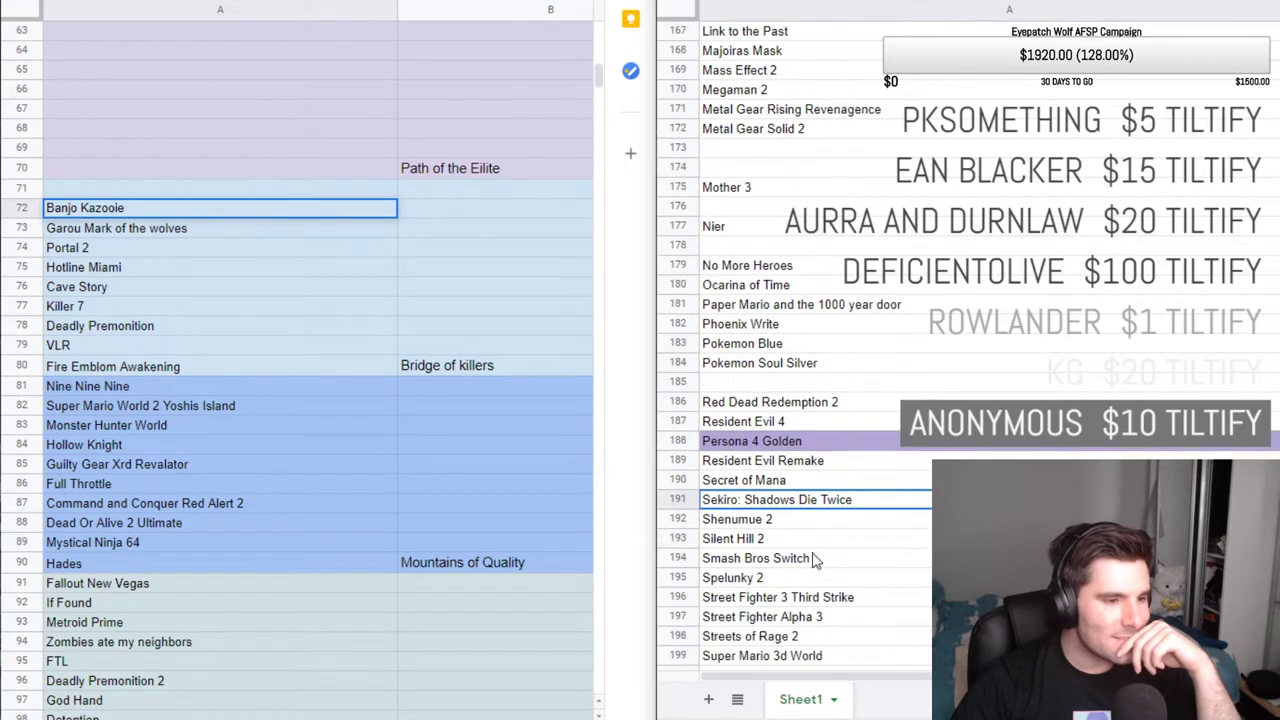
{"action": "left_click", "coordinate": [845, 540]}
{"action": "left_click", "coordinate": [851, 566]}
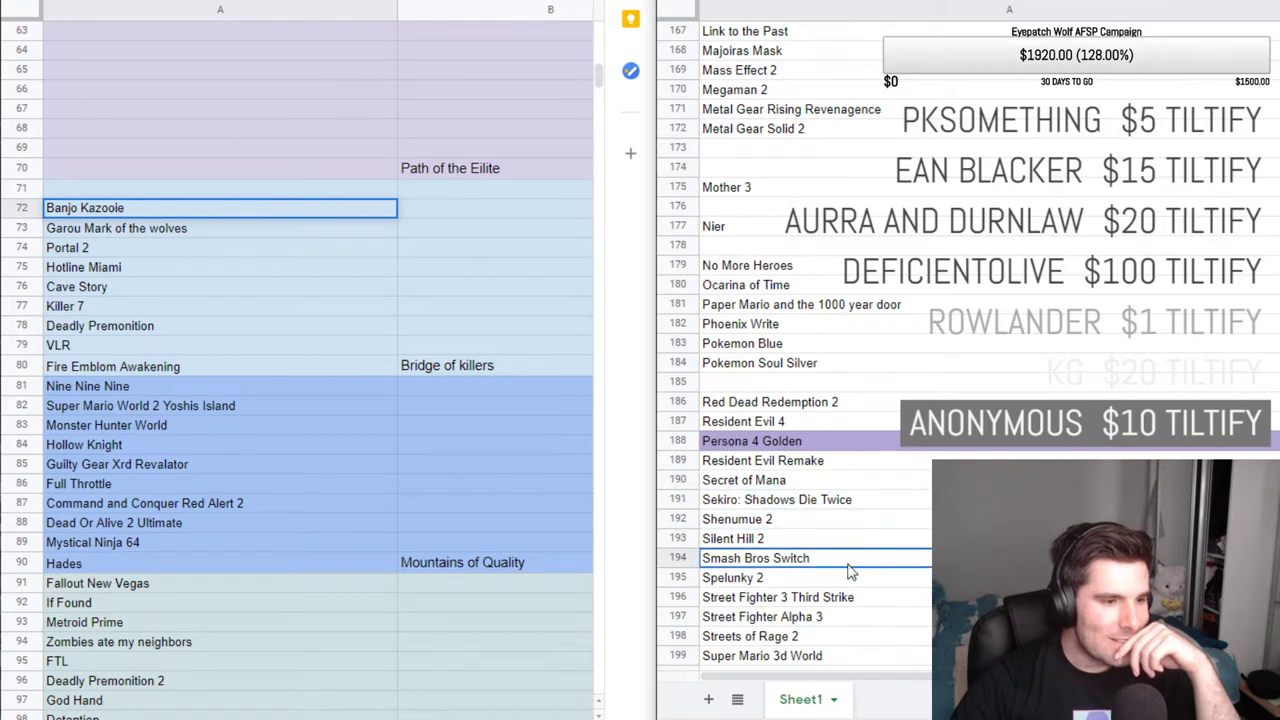
{"action": "left_click", "coordinate": [858, 585]}
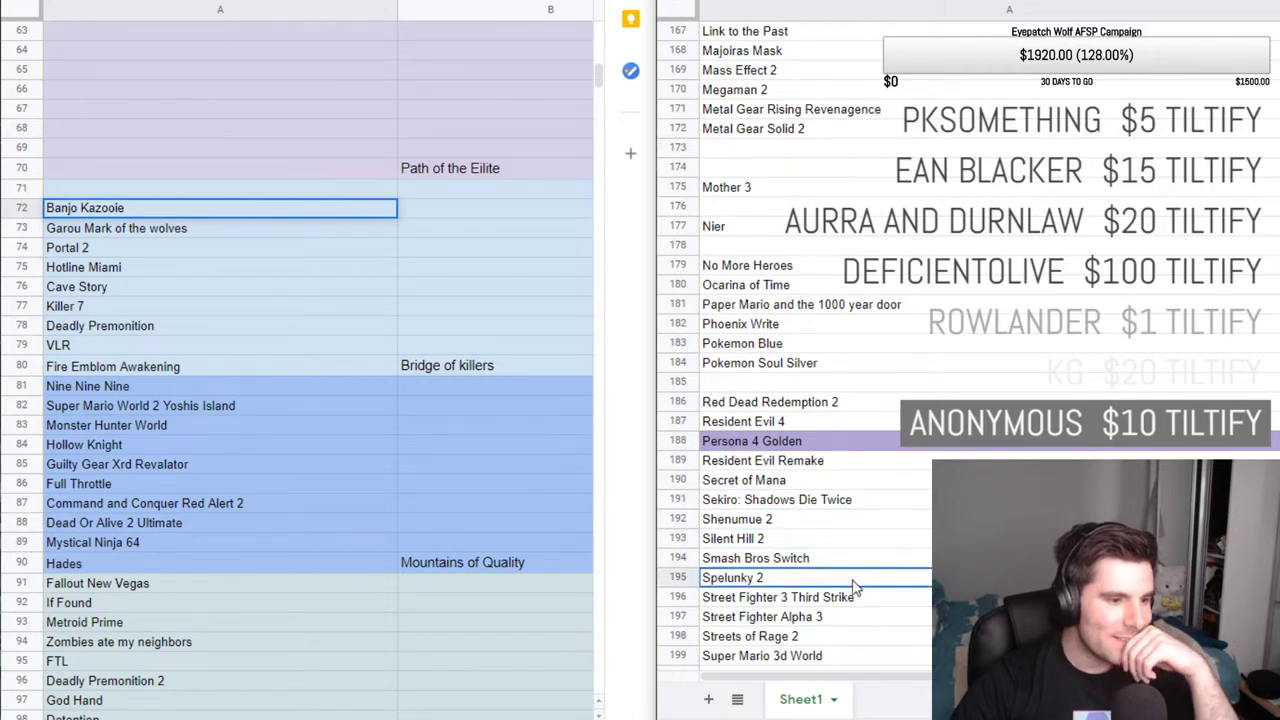
{"action": "scroll", "coordinate": [855, 590], "scroll_direction": "down", "scroll_amount": 2}
{"action": "scroll", "coordinate": [845, 606], "scroll_direction": "down", "scroll_amount": 2}
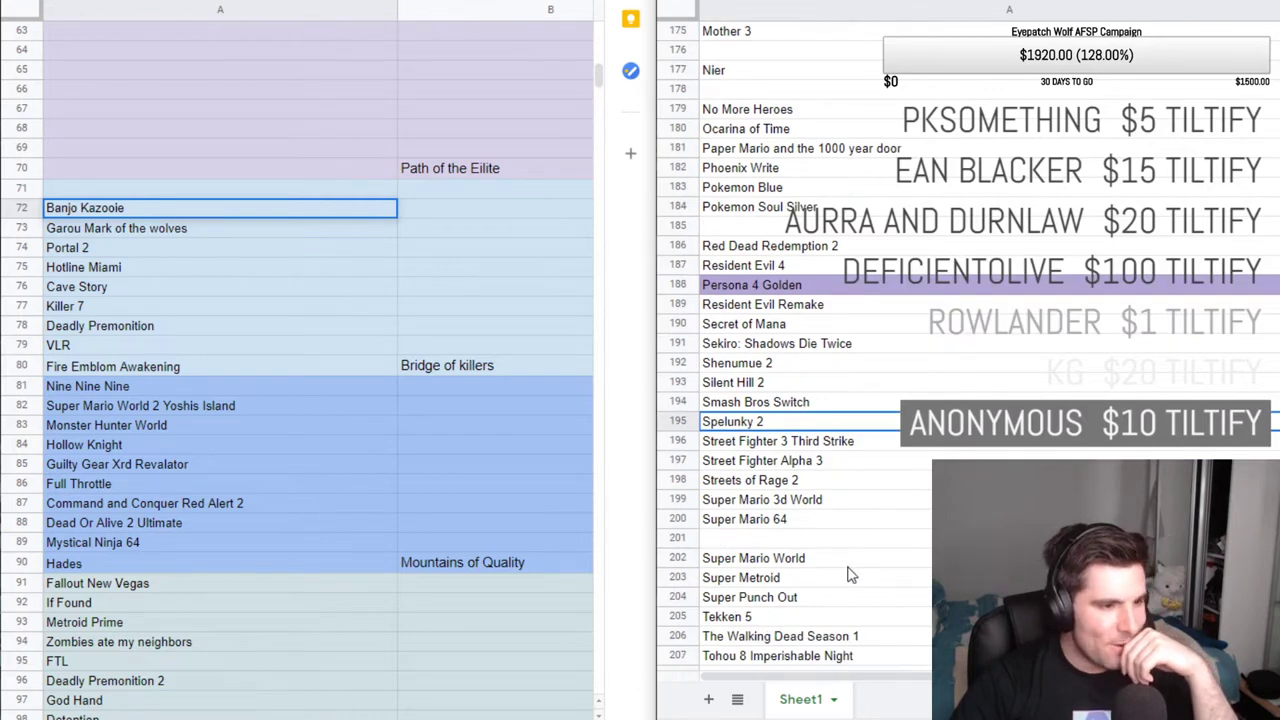
{"action": "scroll", "coordinate": [849, 575], "scroll_direction": "down", "scroll_amount": 2}
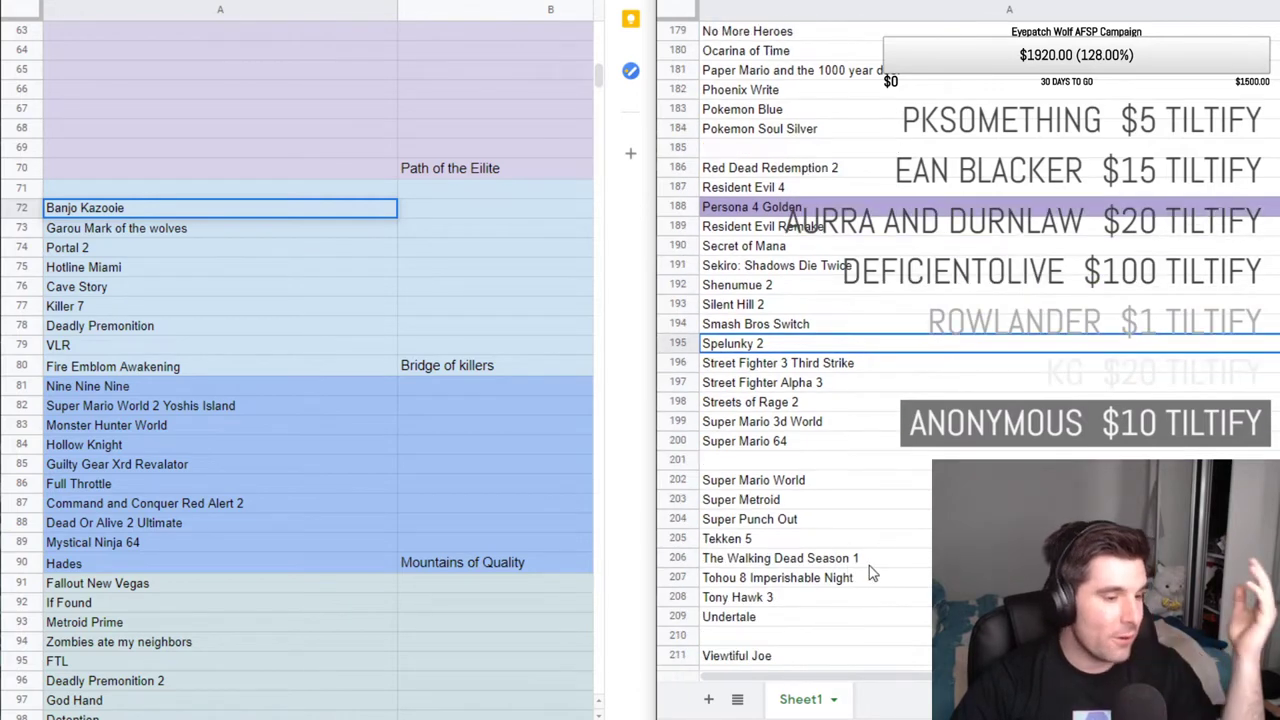
{"action": "scroll", "coordinate": [860, 568], "scroll_direction": "down", "scroll_amount": 2}
{"action": "scroll", "coordinate": [830, 555], "scroll_direction": "down", "scroll_amount": 2}
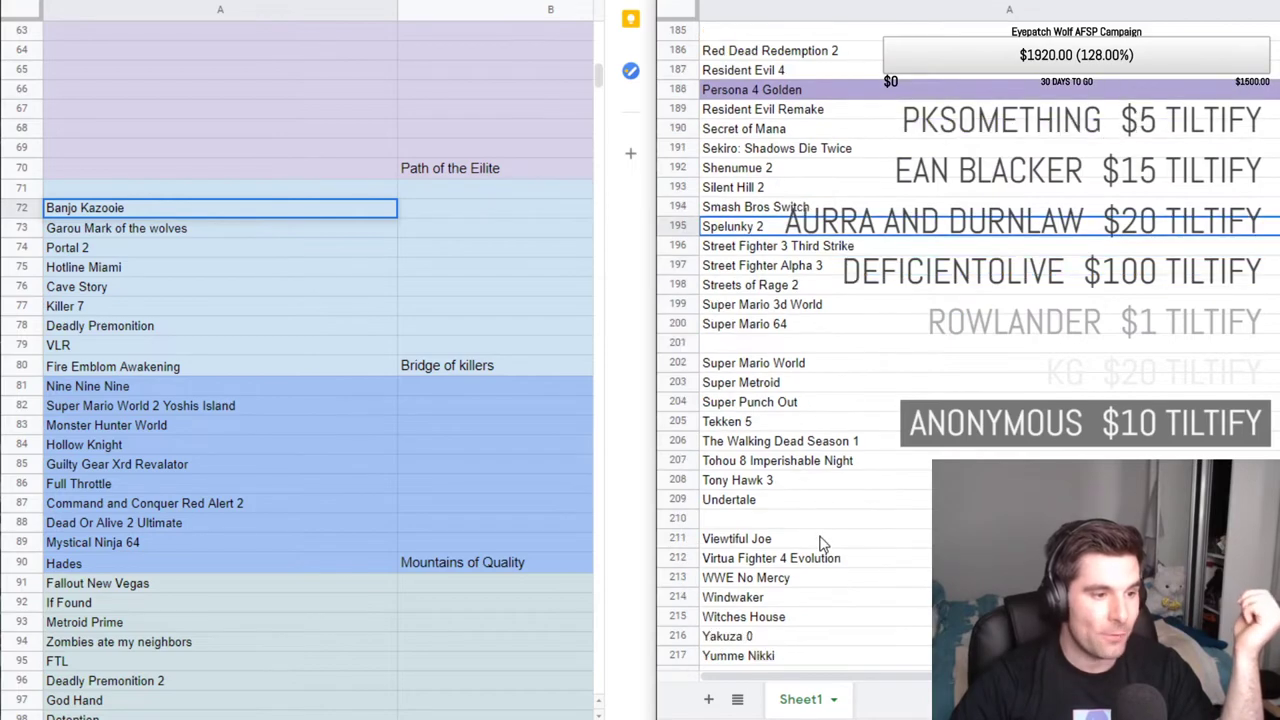
Go back to the start of the unranked list and re-examine the games from Asuras Wraith to HyperLight Drifter.
{"action": "scroll", "coordinate": [825, 548], "scroll_direction": "up", "scroll_amount": 15}
{"action": "scroll", "coordinate": [820, 543], "scroll_direction": "up", "scroll_amount": 20}
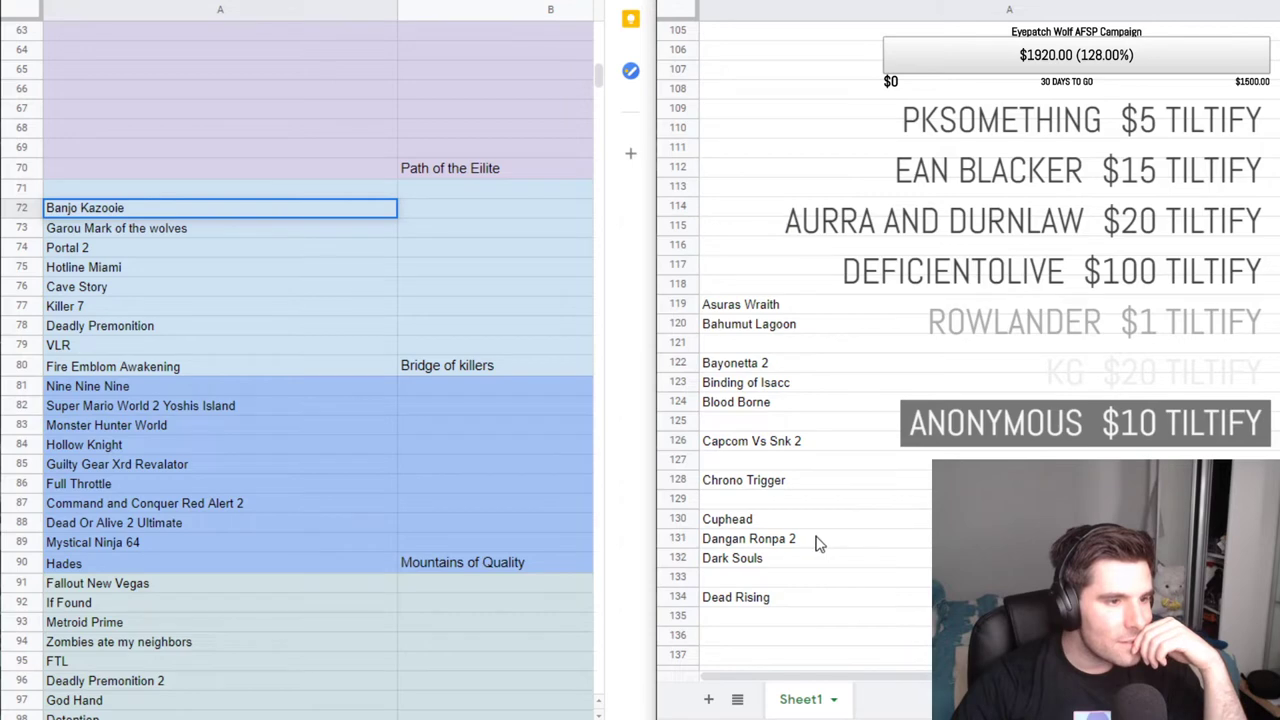
{"action": "left_click", "coordinate": [864, 460]}
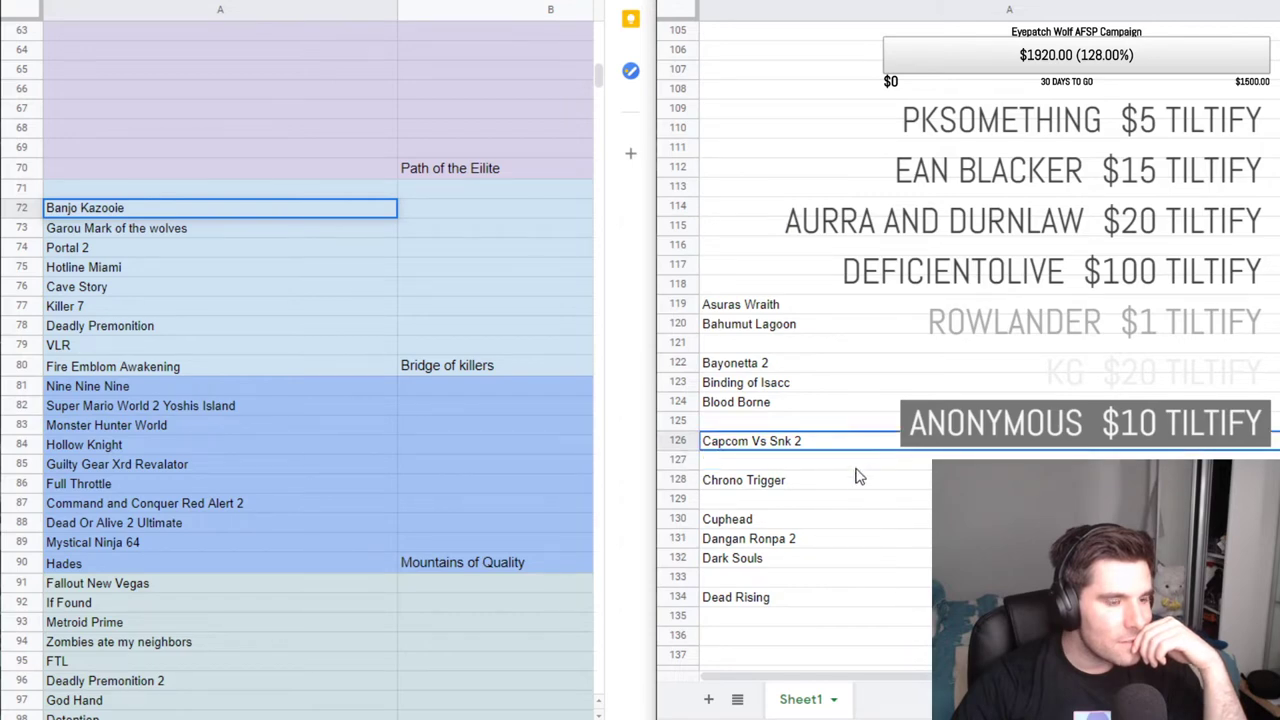
{"action": "scroll", "coordinate": [845, 505], "scroll_direction": "down", "scroll_amount": 1}
{"action": "key", "text": "Up"}
{"action": "scroll", "coordinate": [845, 508], "scroll_direction": "down", "scroll_amount": 2}
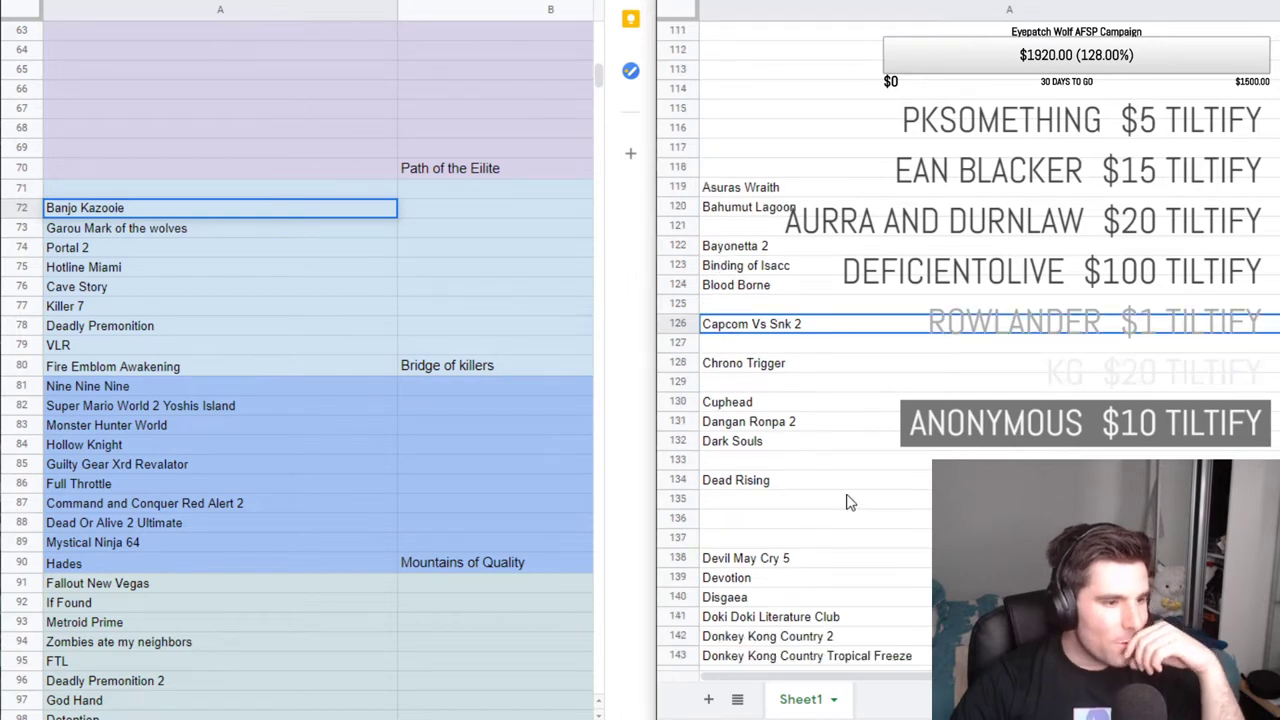
{"action": "scroll", "coordinate": [850, 505], "scroll_direction": "down", "scroll_amount": 2}
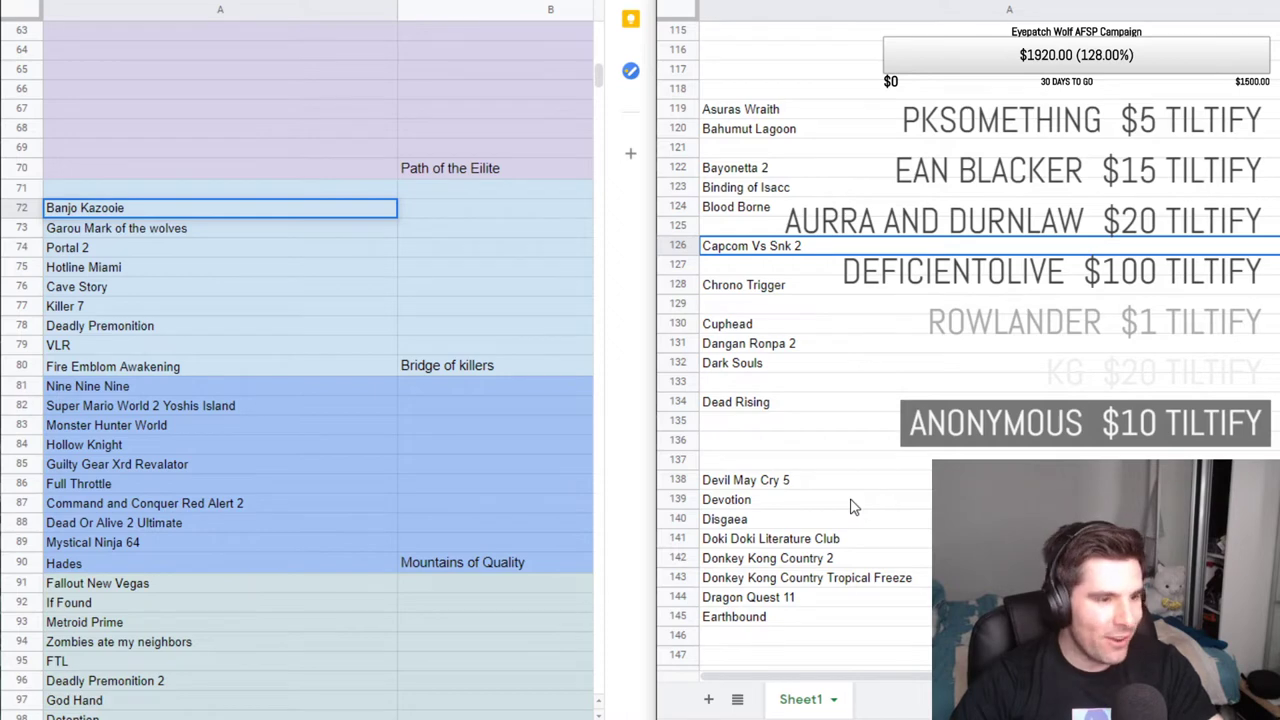
{"action": "scroll", "coordinate": [850, 505], "scroll_direction": "down", "scroll_amount": 4}
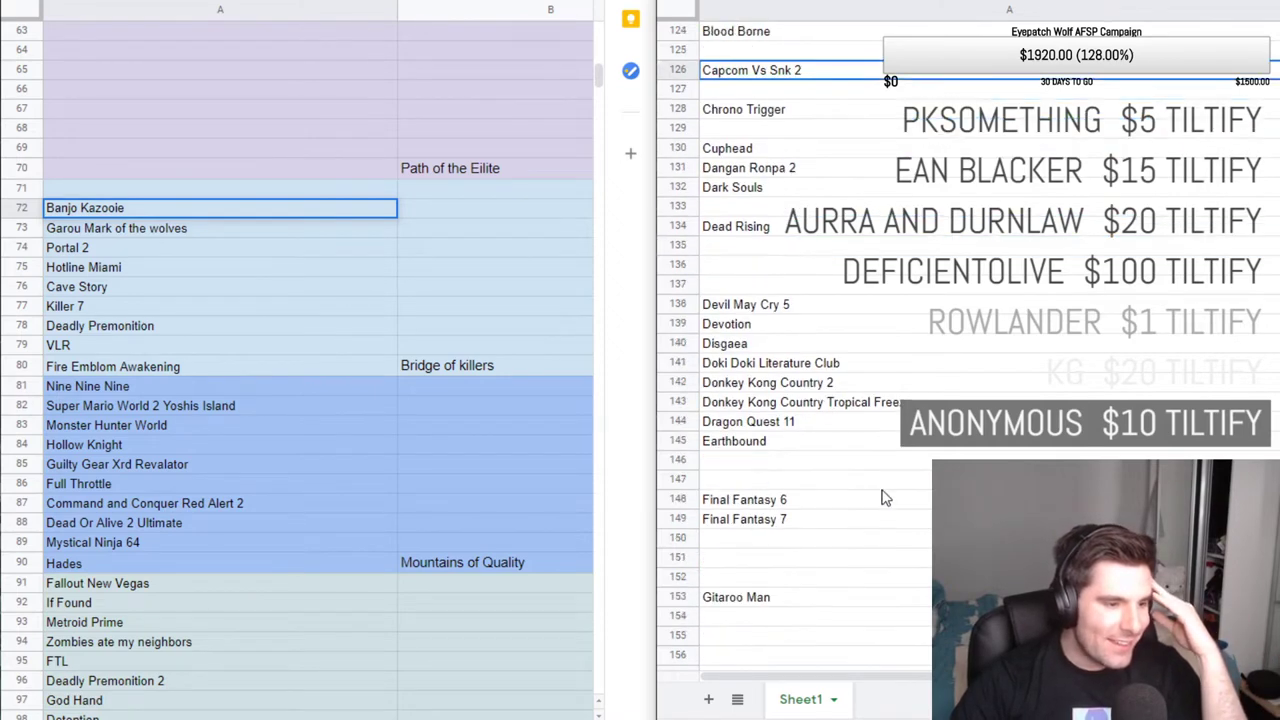
{"action": "scroll", "coordinate": [884, 497], "scroll_direction": "down", "scroll_amount": 3}
{"action": "scroll", "coordinate": [884, 497], "scroll_direction": "down", "scroll_amount": 4}
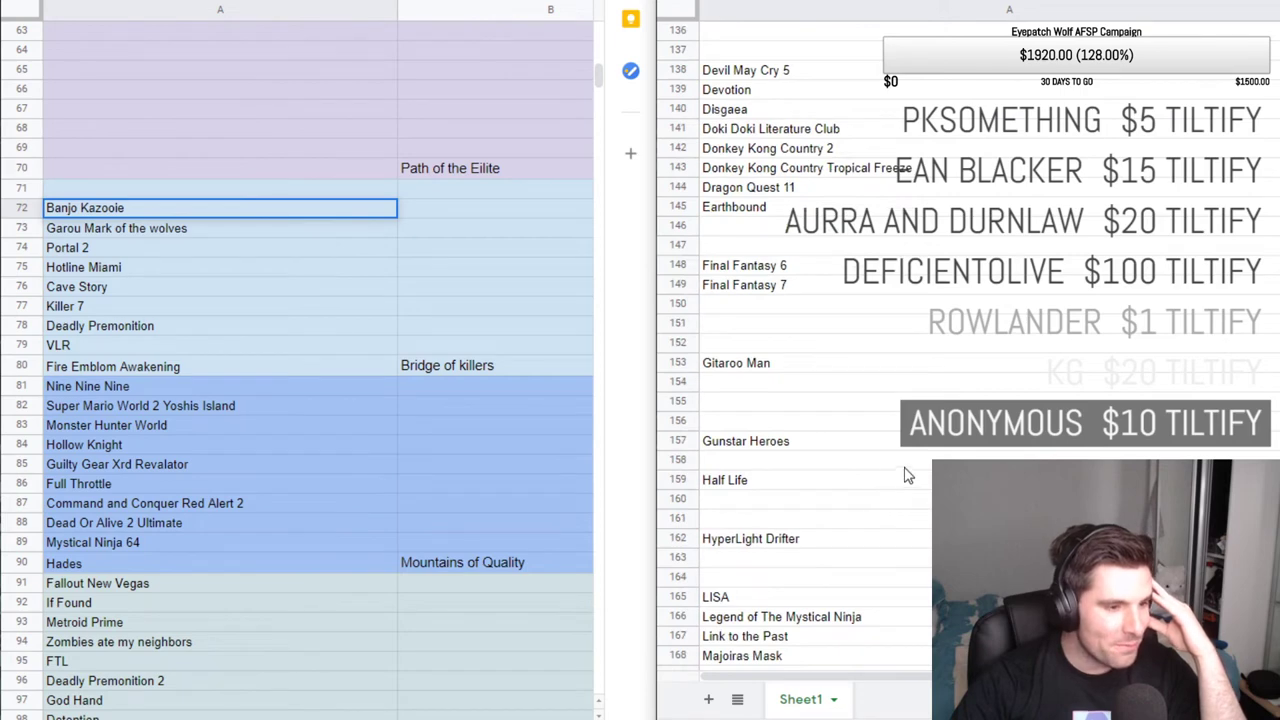
{"action": "scroll", "coordinate": [905, 474], "scroll_direction": "down", "scroll_amount": 1}
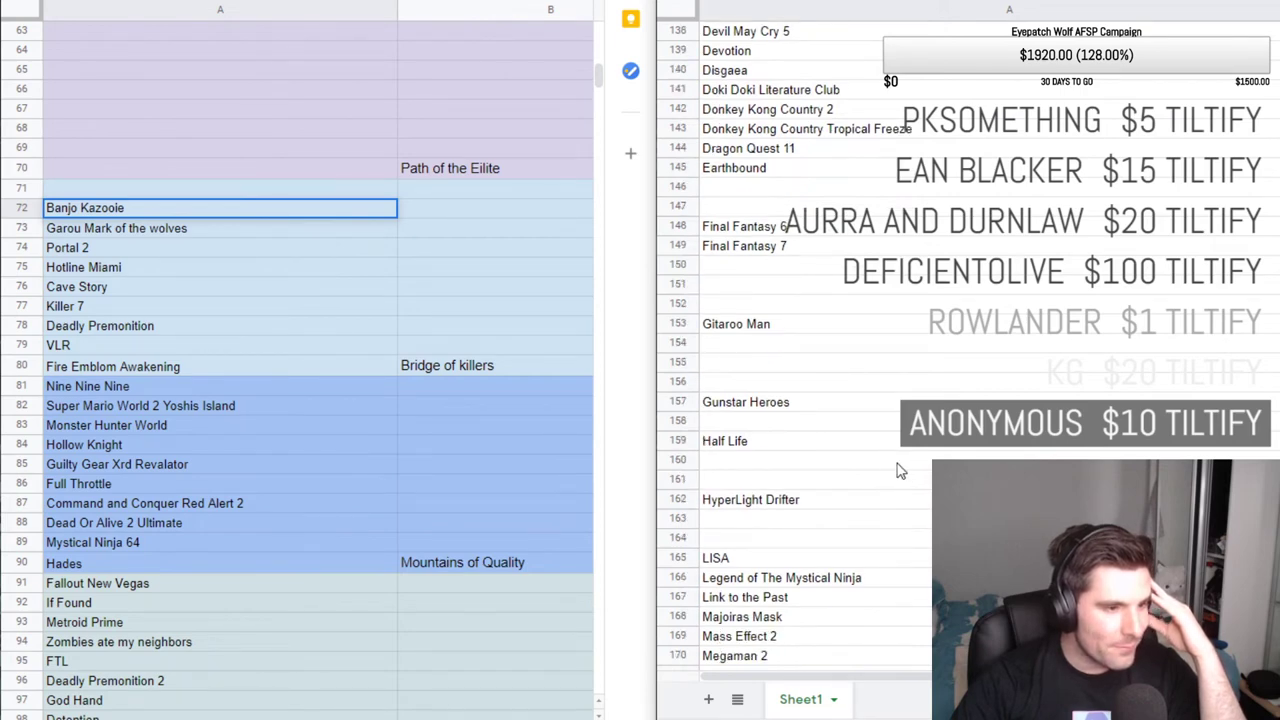
{"action": "scroll", "coordinate": [900, 471], "scroll_direction": "down", "scroll_amount": 1}
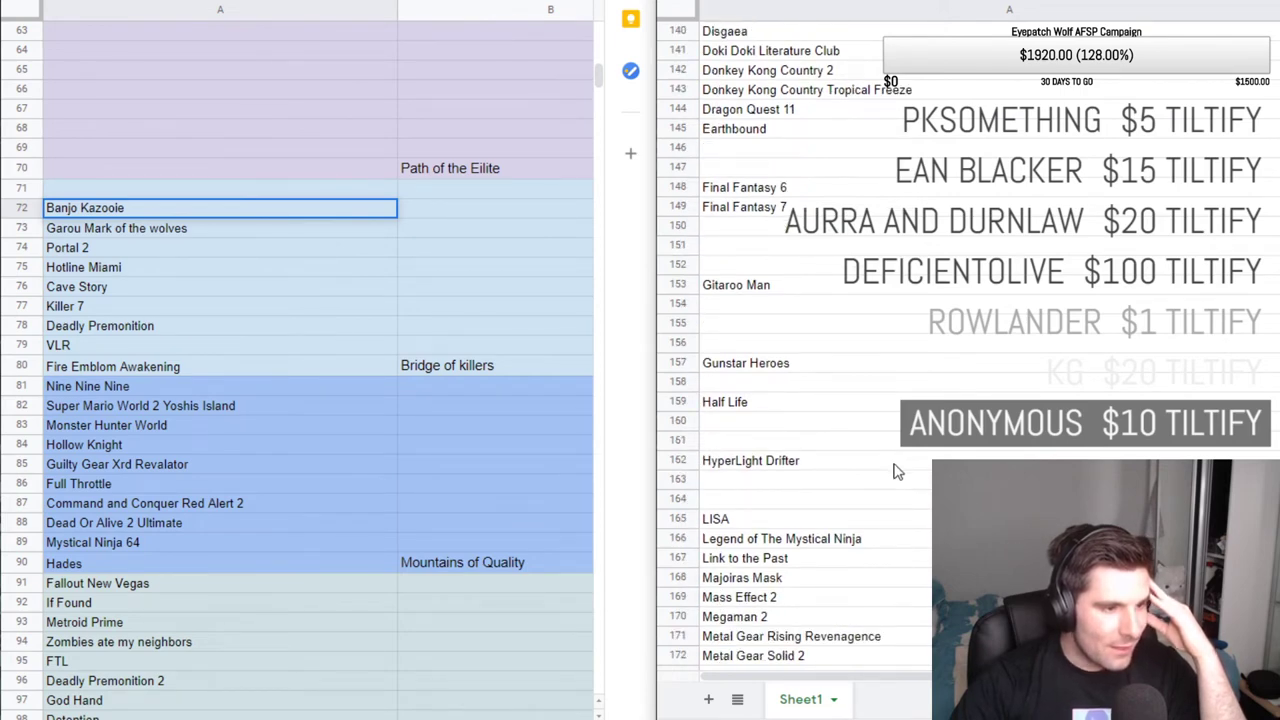
Move HyperLight Drifter out of the unranked list into cell A71 of the ranking, directly above Banjo Kazooie.
{"action": "double_click", "coordinate": [800, 463]}
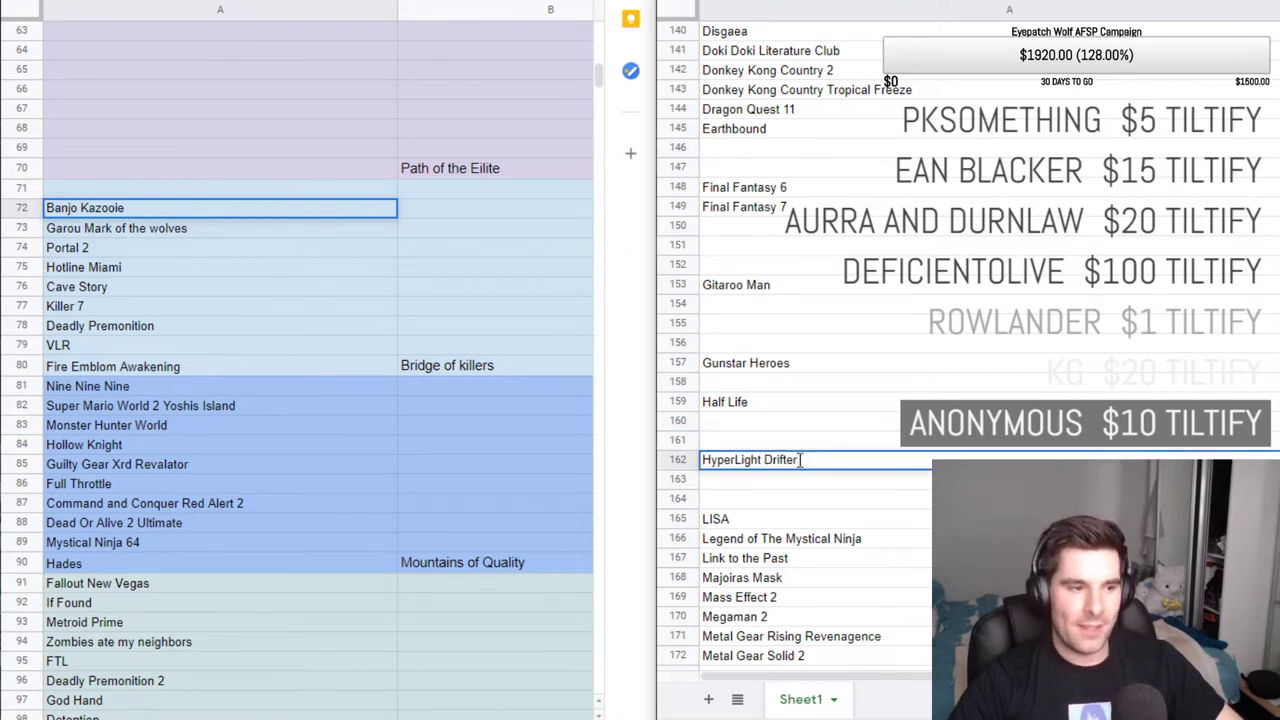
{"action": "key", "text": "ctrl+a"}
{"action": "key", "text": "ctrl+c"}
{"action": "key", "text": "BackSpace"}
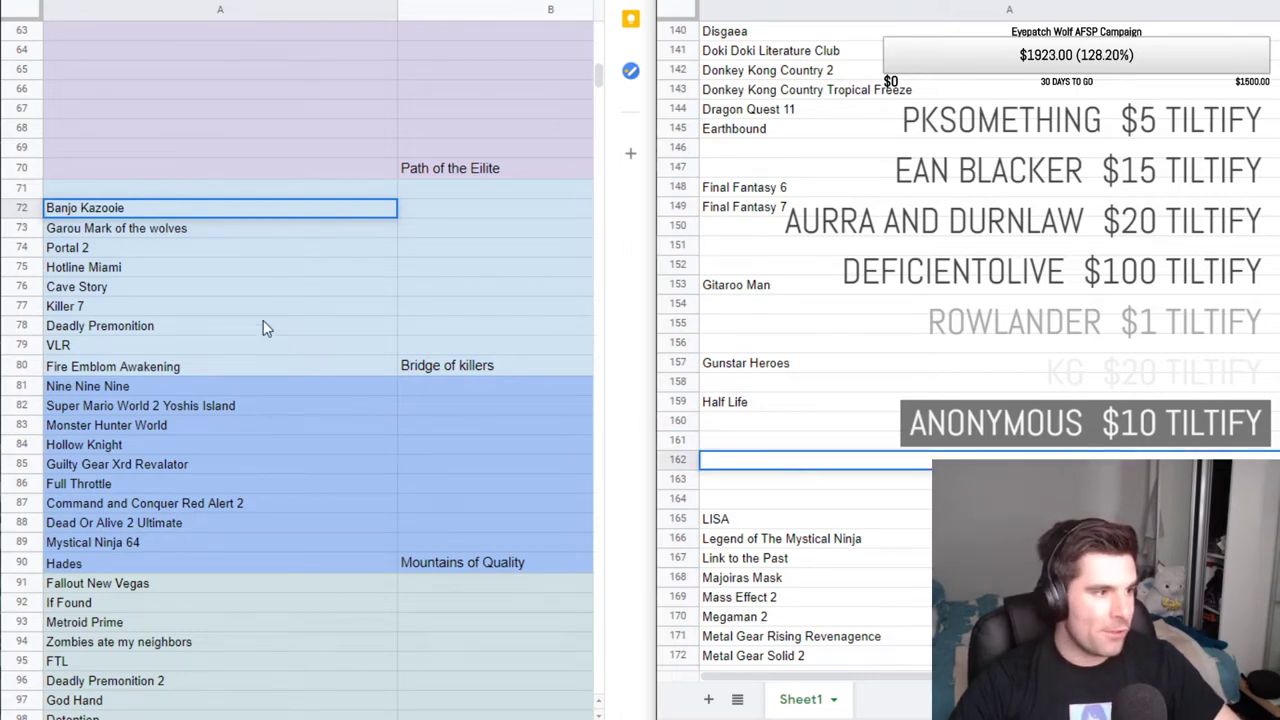
{"action": "left_click", "coordinate": [168, 192]}
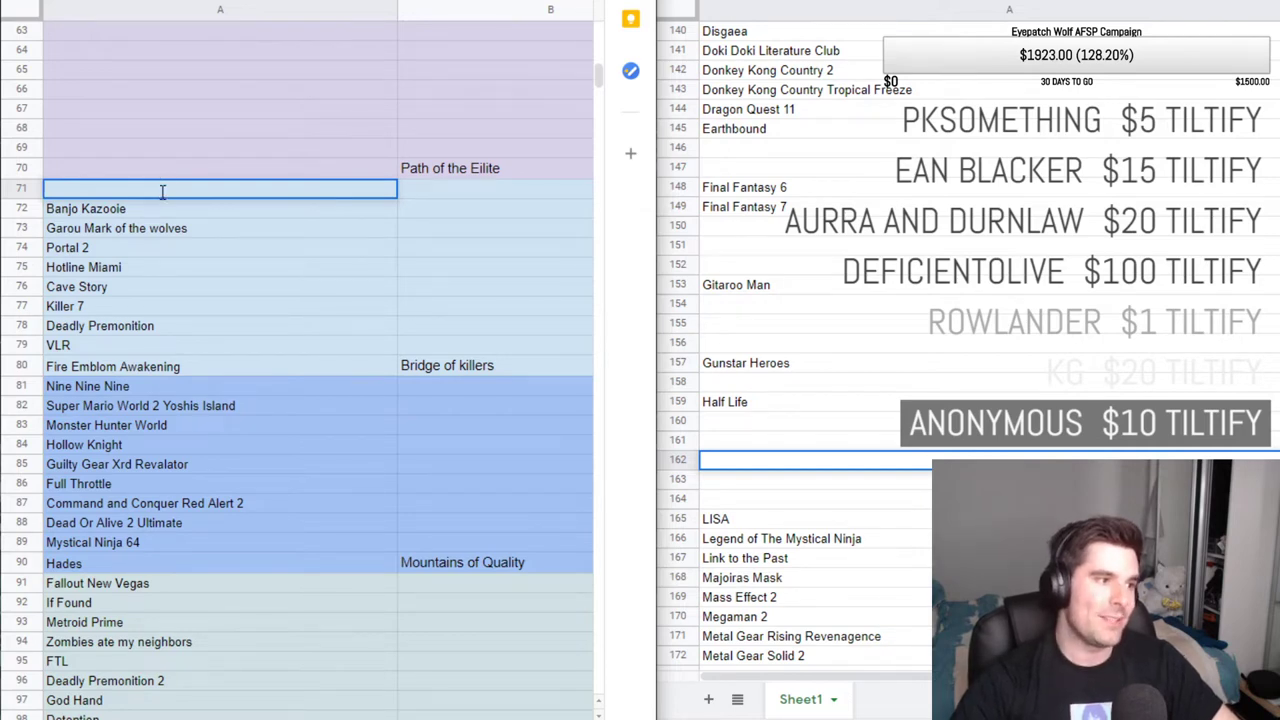
{"action": "type", "text": "HyperLight DrifterHyperLight Drifter"}
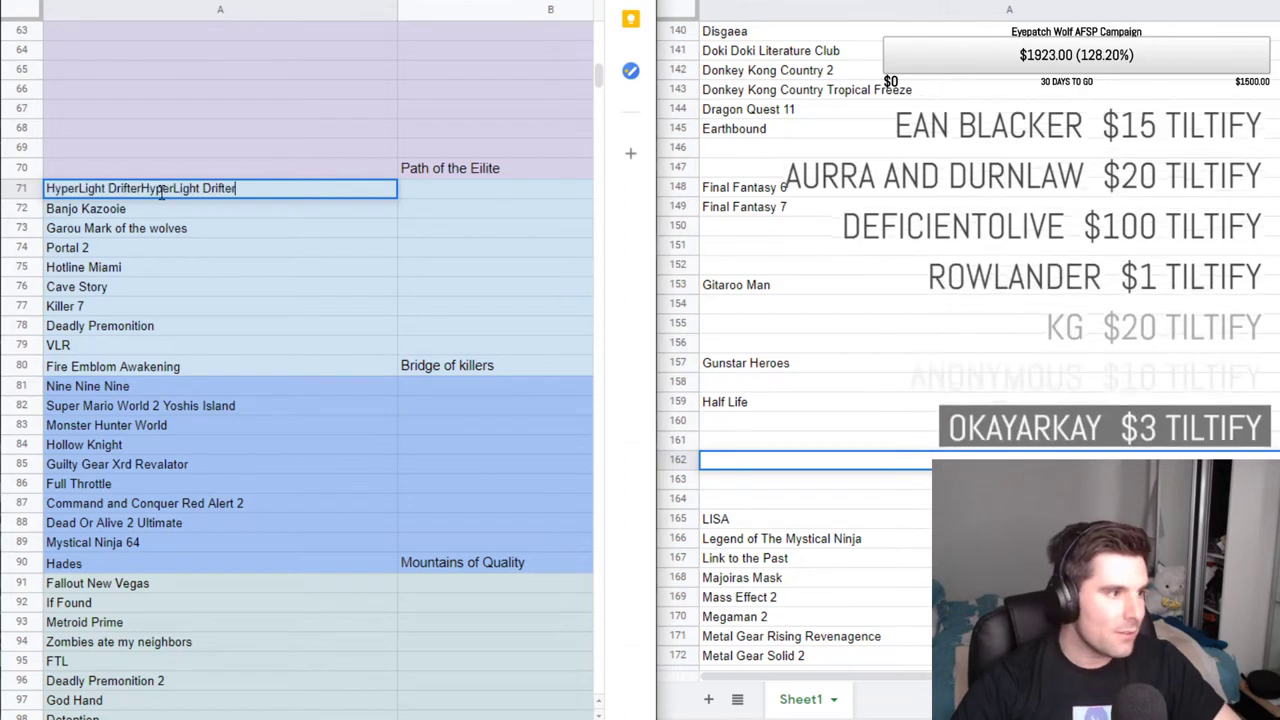
{"action": "key", "text": "ctrl+z"}
{"action": "key", "text": "ctrl+v"}
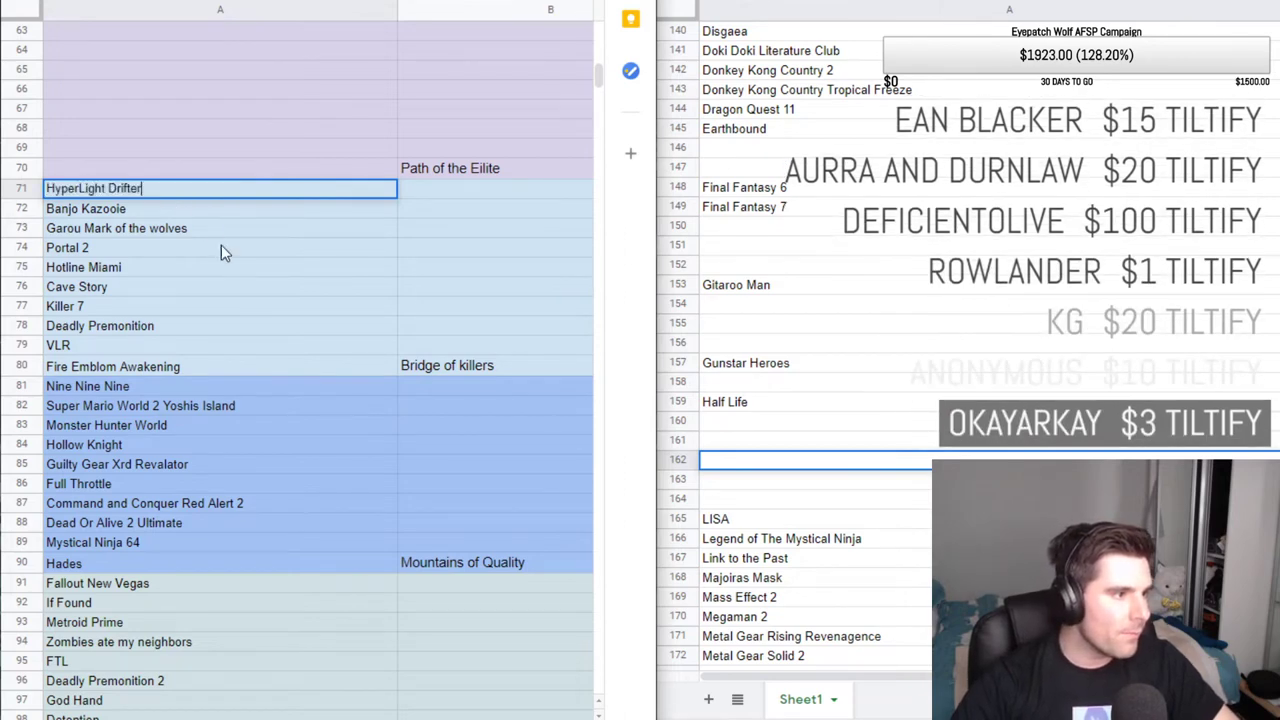
{"action": "left_click", "coordinate": [222, 247]}
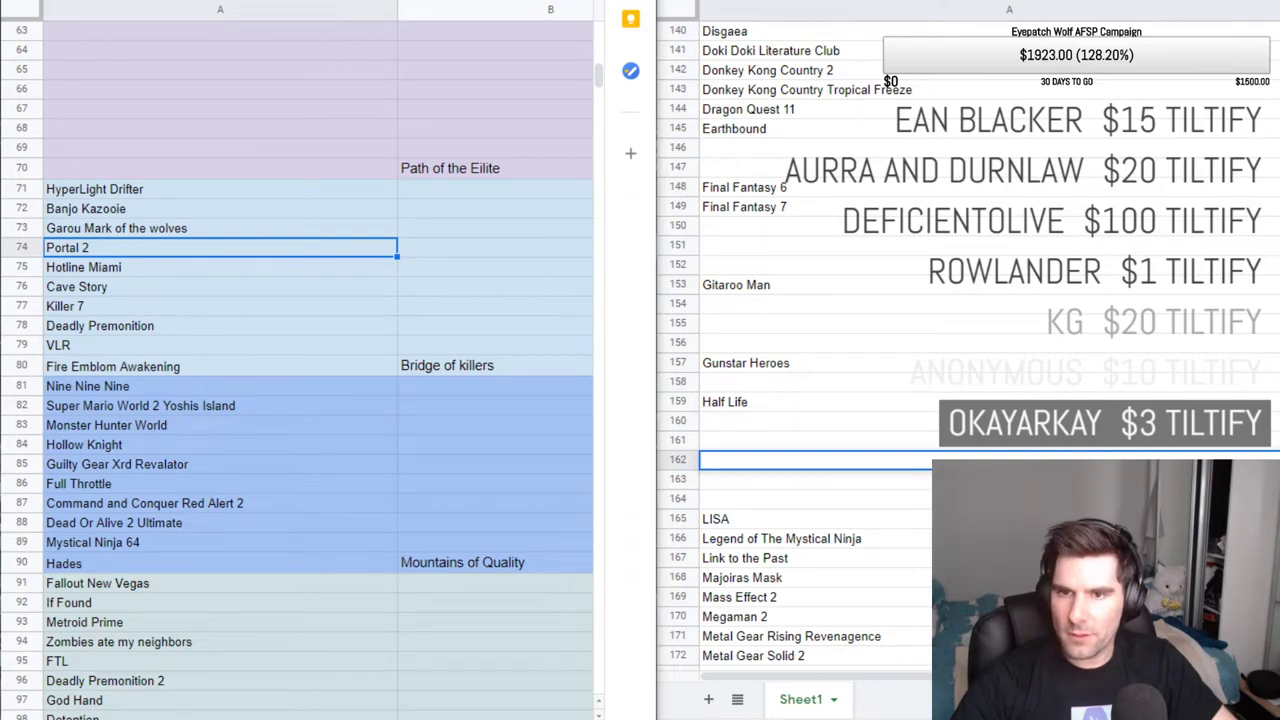
Switch to the YouTube window to show the Hyper Light Drifter release trailer over the spreadsheets, and minimise the window after viewing.
{"action": "key", "text": "alt+Tab"}
{"action": "left_click_drag", "start_coordinate": [741, 72], "coordinate": [276, 172]}
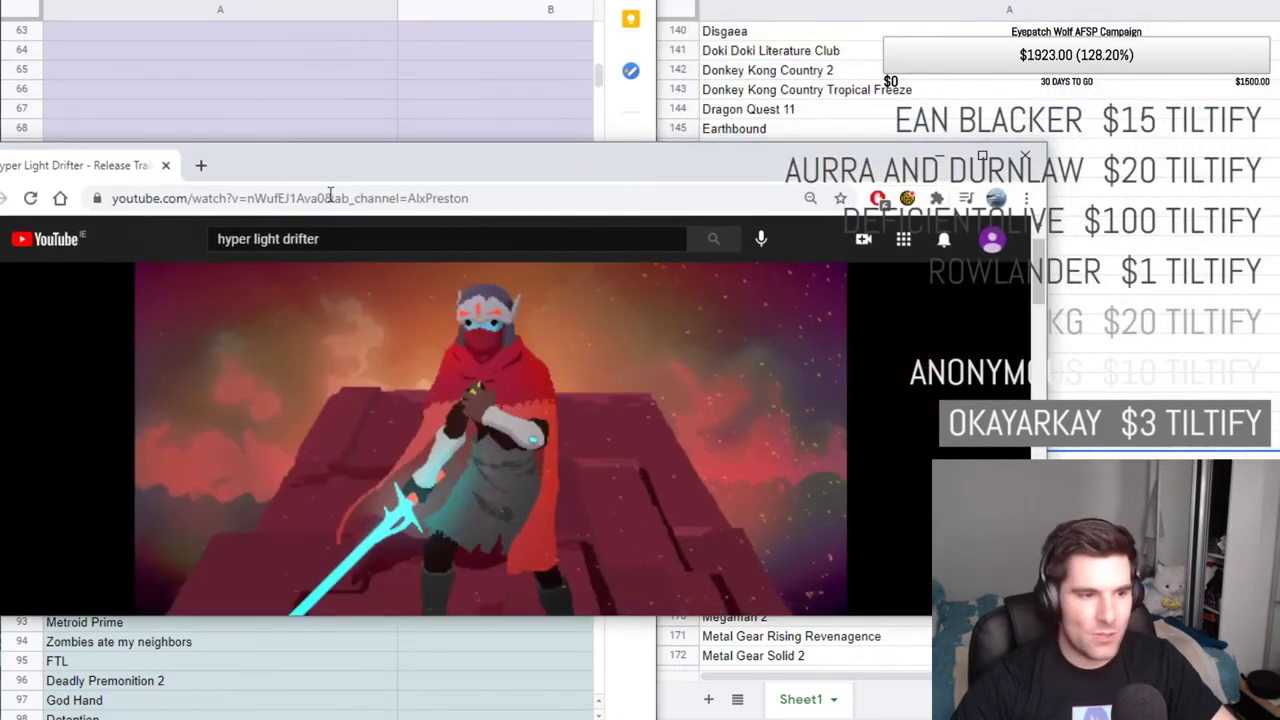
{"action": "left_click_drag", "start_coordinate": [556, 182], "coordinate": [603, 160]}
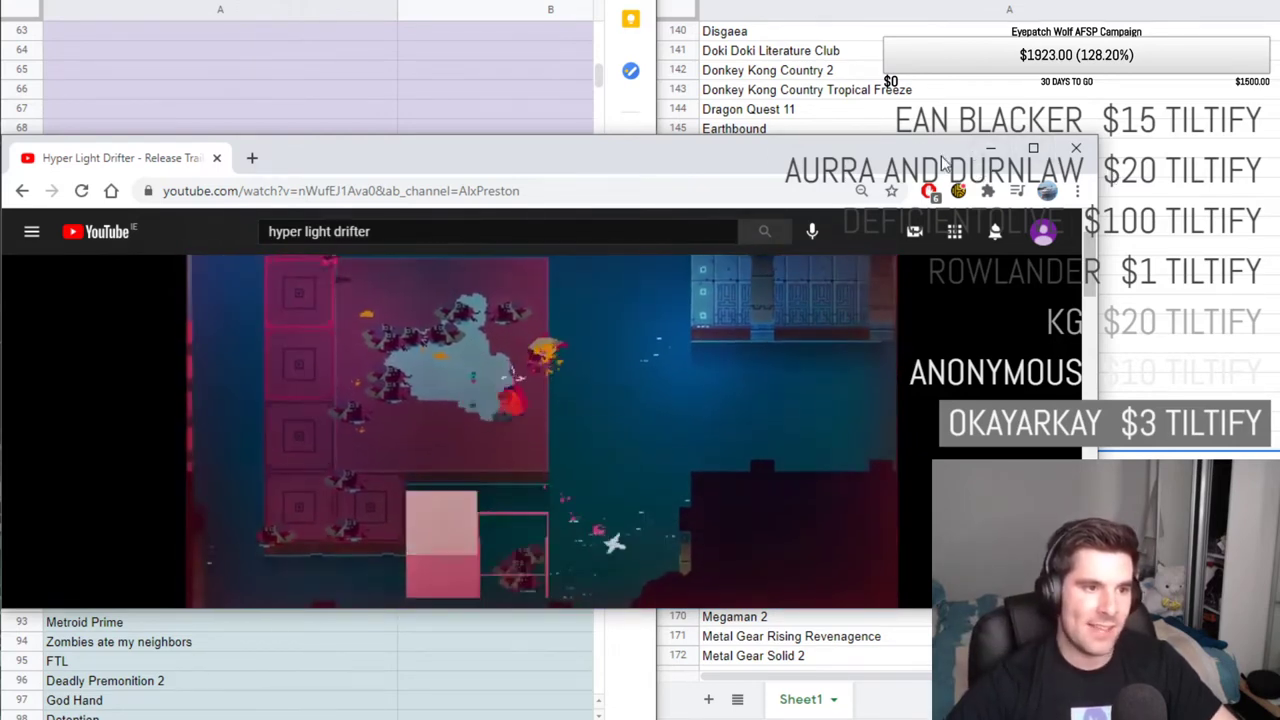
{"action": "left_click", "coordinate": [990, 148]}
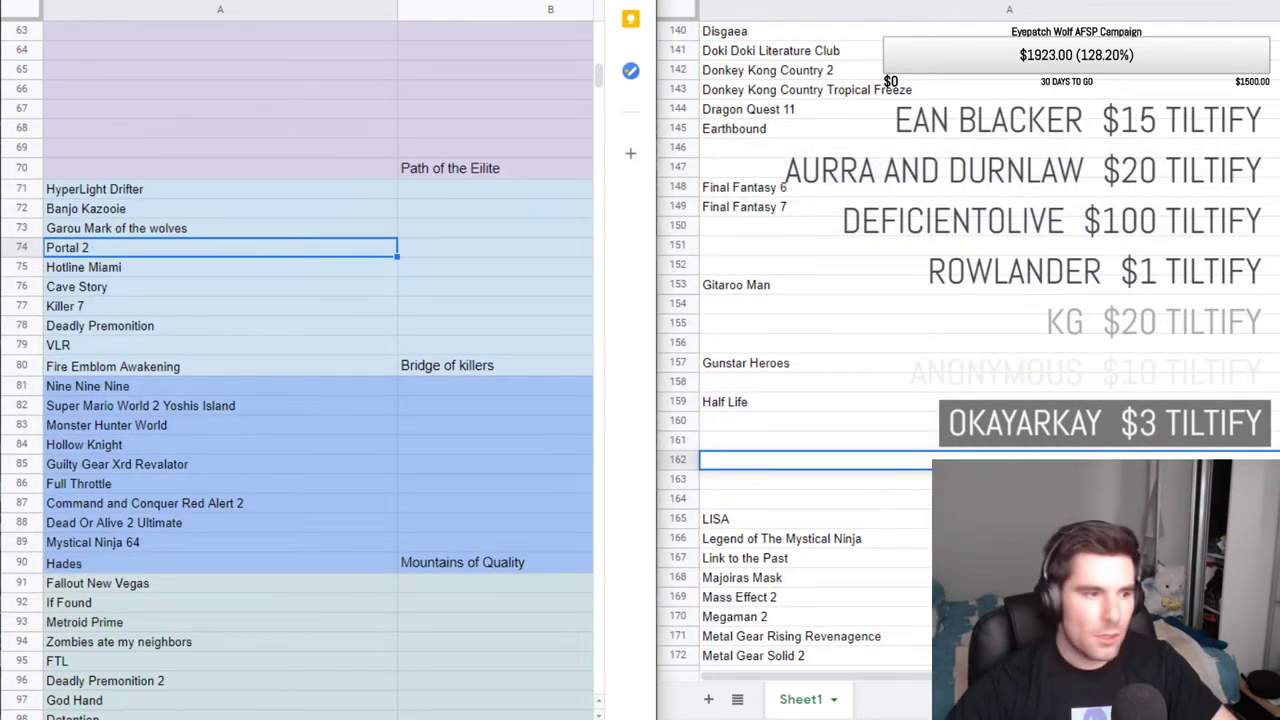
Review the Bridge of killers tier from Fire Emblom Awakening up to HyperLight Drifter, ending on cell A70 of the Path of the Eilite tier.
{"action": "left_click", "coordinate": [230, 190]}
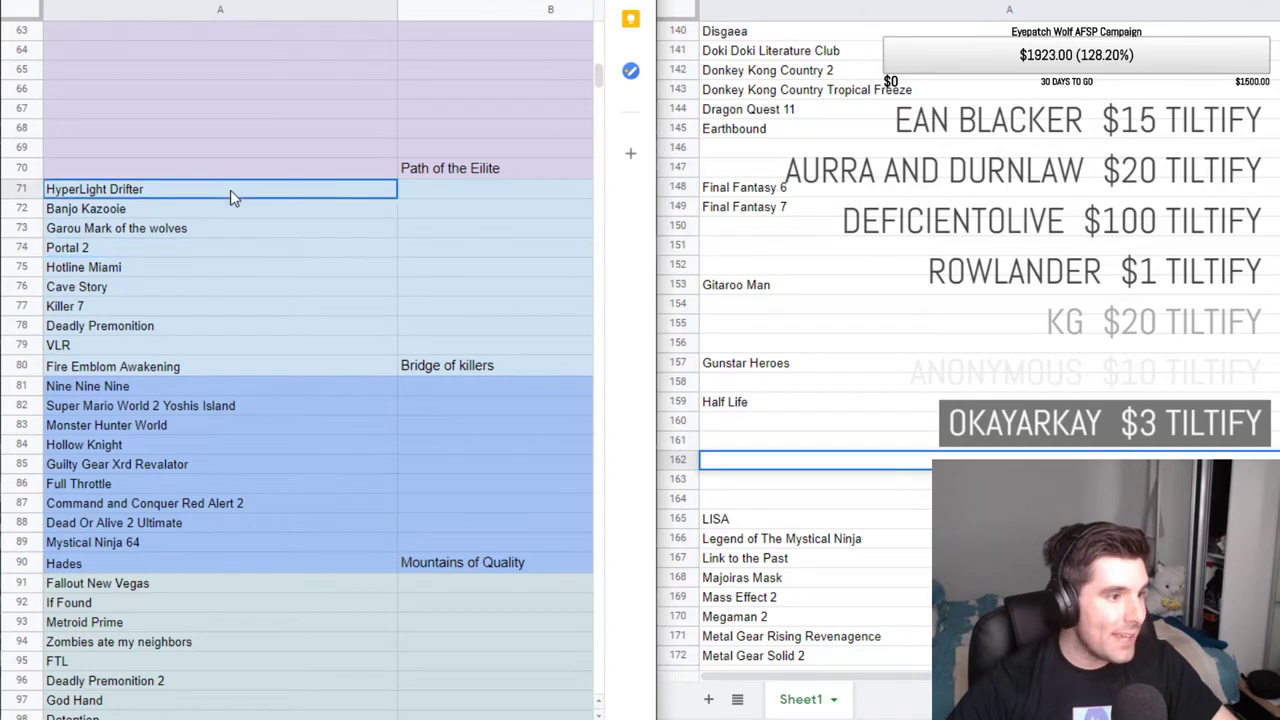
{"action": "left_click", "coordinate": [450, 366]}
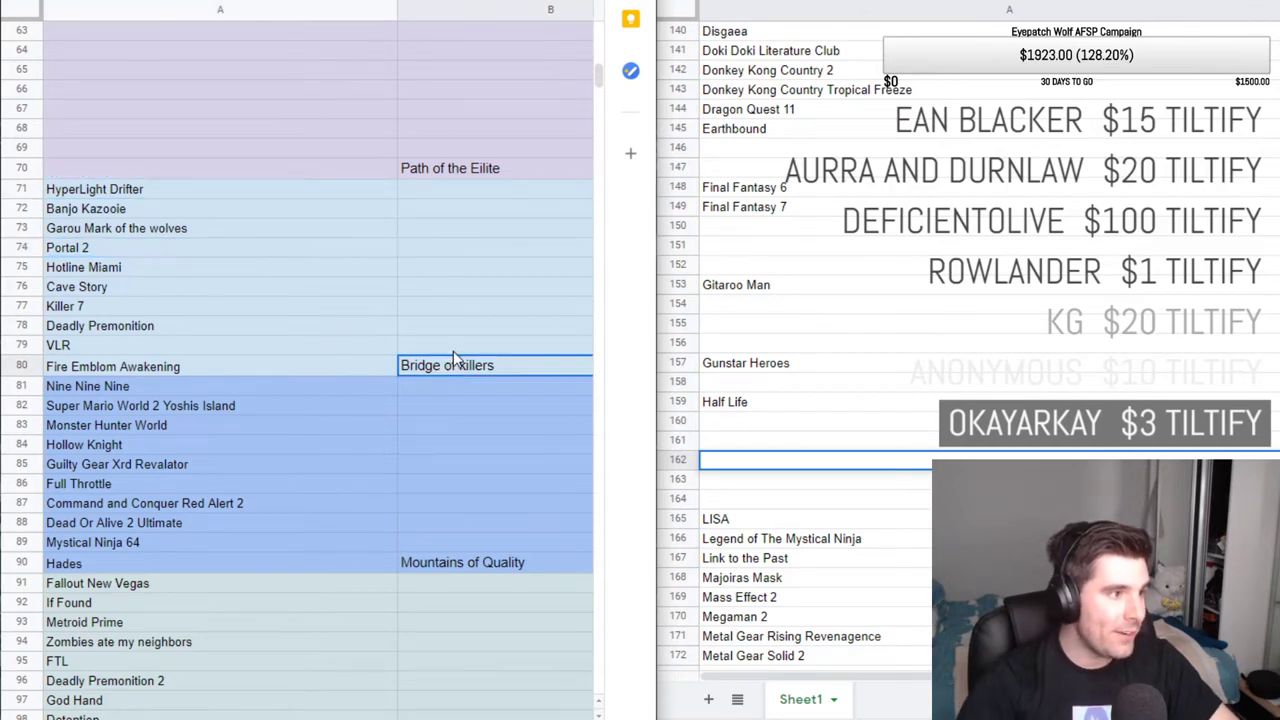
{"action": "key", "text": "Left"}
{"action": "key", "text": "Up"}
{"action": "key", "text": "Up"}
{"action": "key", "text": "Up"}
{"action": "key", "text": "Up"}
{"action": "key", "text": "Up"}
{"action": "key", "text": "Up"}
{"action": "key", "text": "Up"}
{"action": "key", "text": "Up"}
{"action": "key", "text": "Up"}
{"action": "key", "text": "Up"}
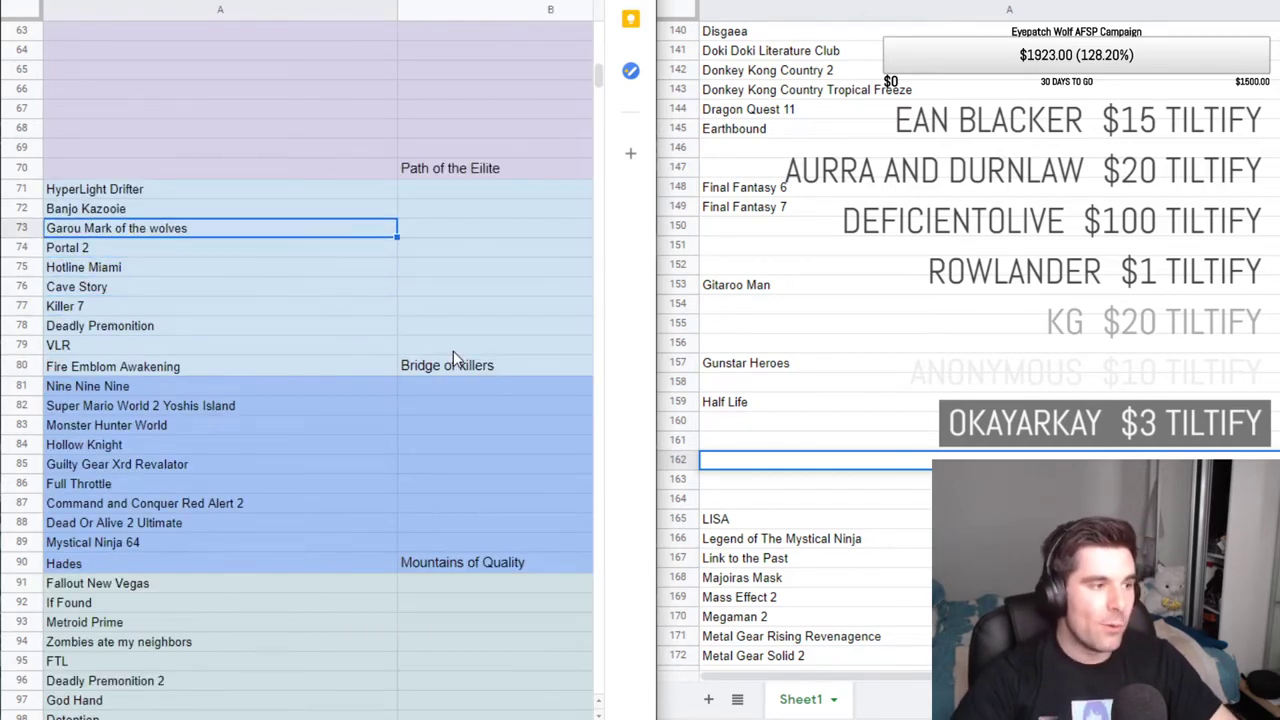
{"action": "key", "text": "Down"}
{"action": "key", "text": "Up"}
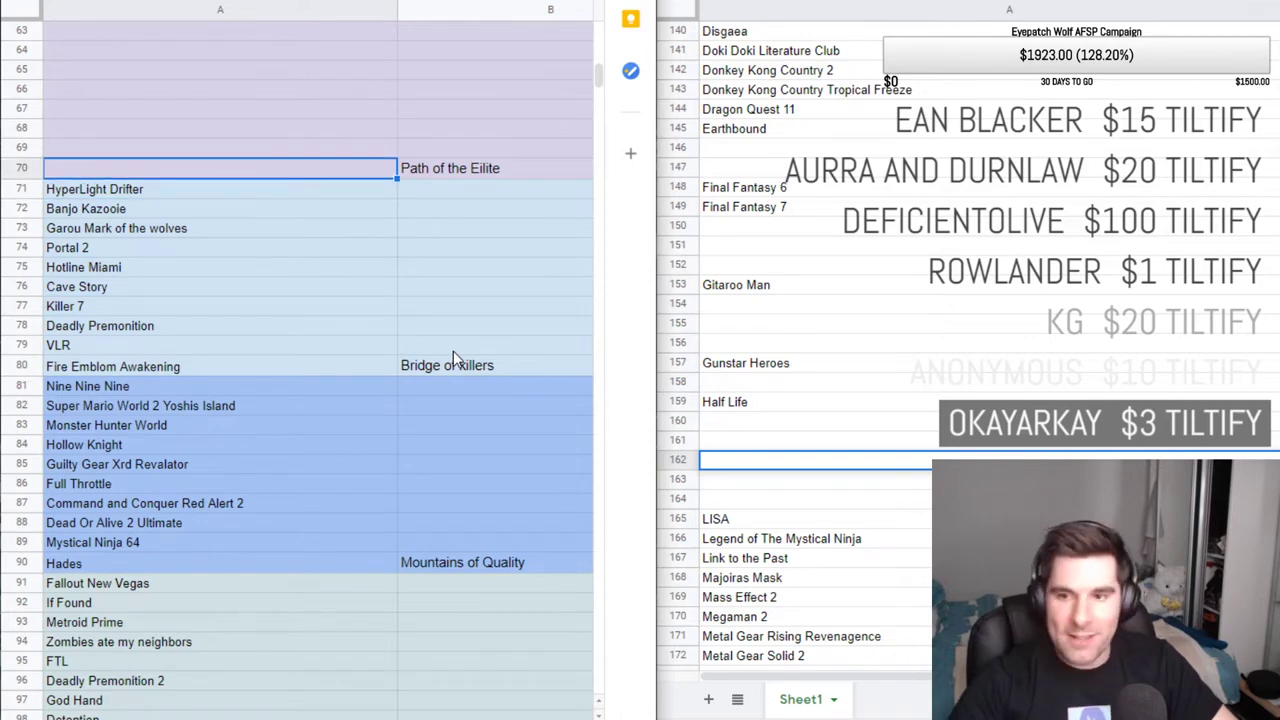
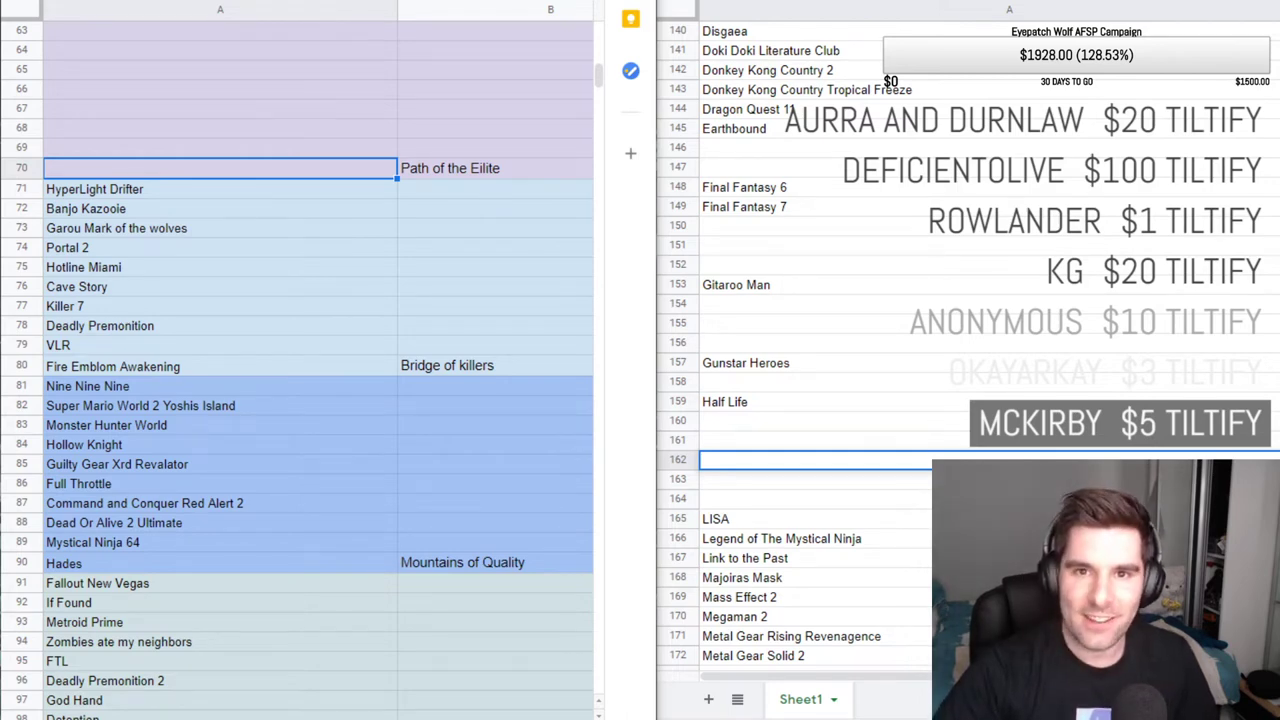
Bring the Twitch poll window about where Shovel Knight should go over the spreadsheets, and move it away after viewing.
{"action": "left_click_drag", "start_coordinate": [1279, 10], "coordinate": [617, 122]}
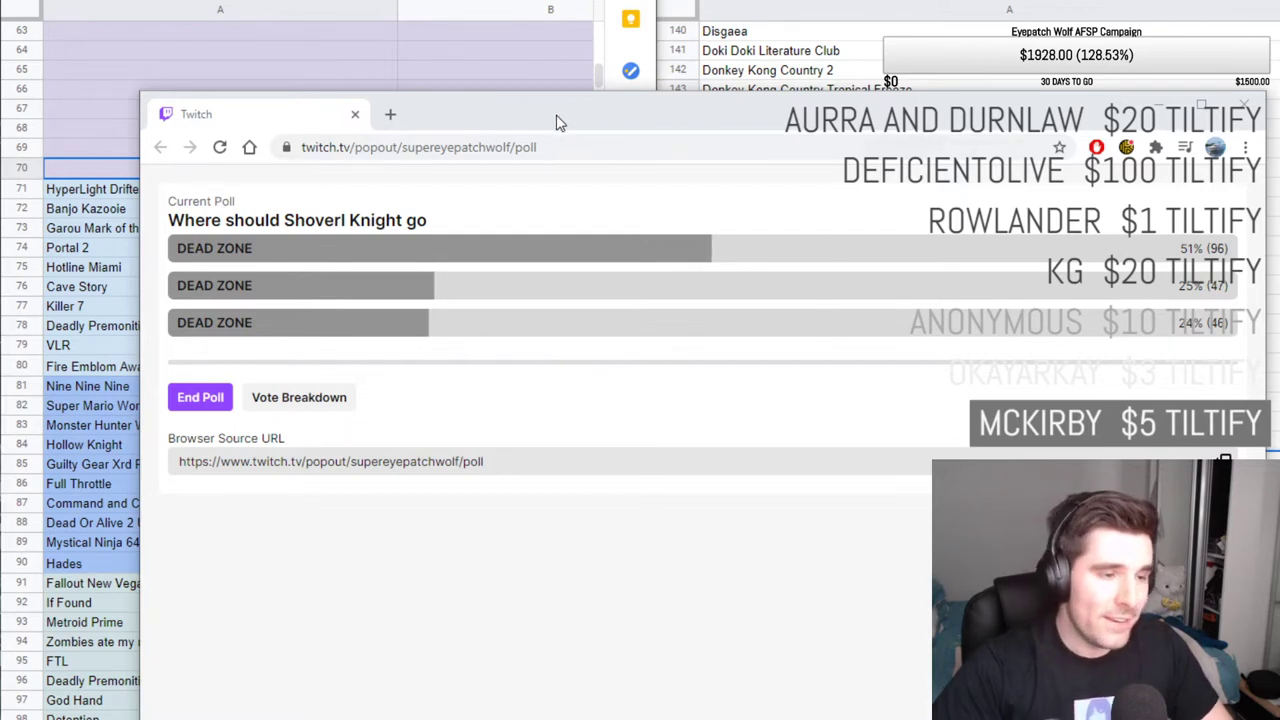
{"action": "left_click_drag", "start_coordinate": [550, 120], "coordinate": [1275, 100]}
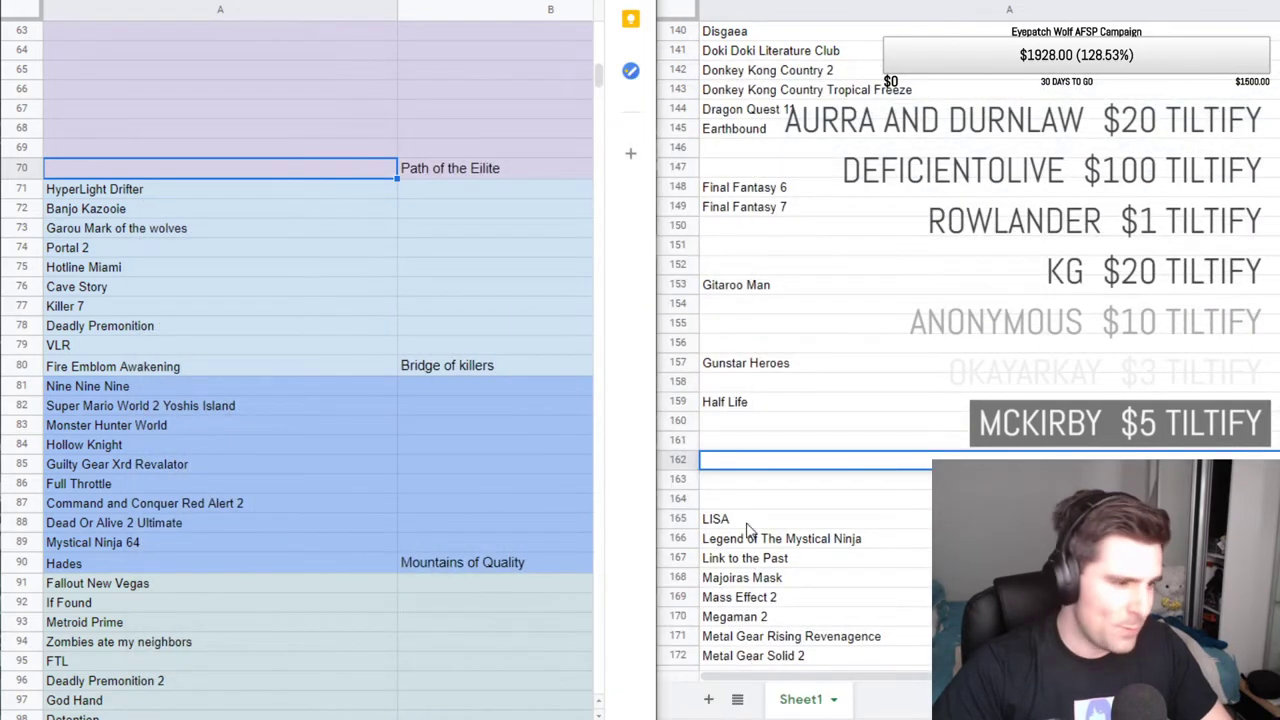
Add SHOVEL NIGHT to the DEAD ZONE tier in cell A179, directly below YAKUZA 7.
{"action": "left_click", "coordinate": [369, 497]}
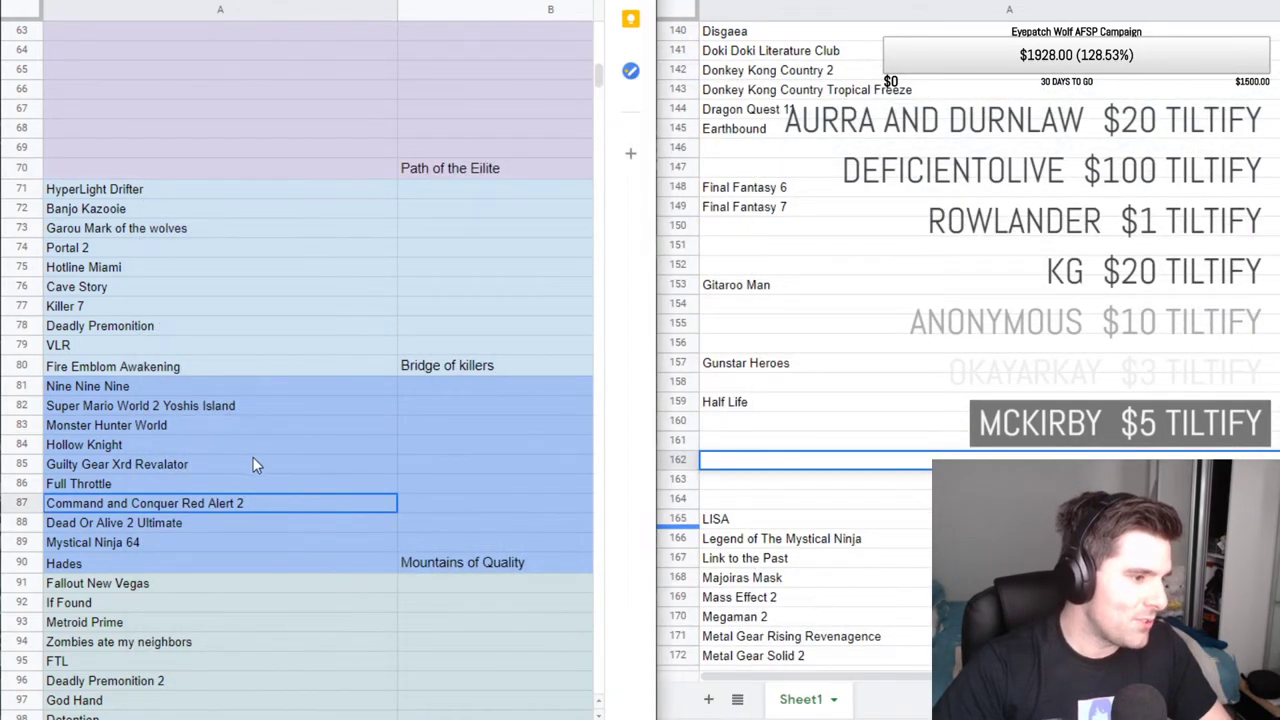
{"action": "scroll", "coordinate": [255, 464], "scroll_direction": "down", "scroll_amount": 1}
{"action": "left_click", "coordinate": [234, 193]}
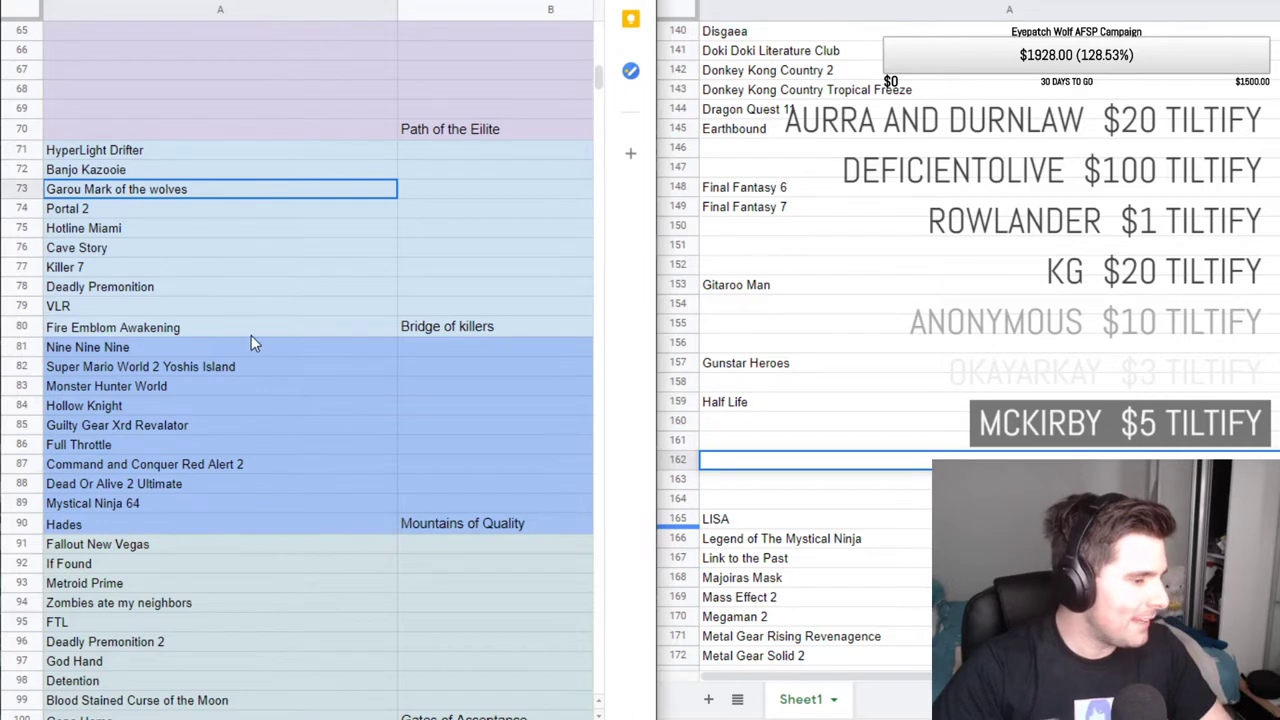
{"action": "scroll", "coordinate": [258, 348], "scroll_direction": "down", "scroll_amount": 2}
{"action": "left_click", "coordinate": [273, 366]}
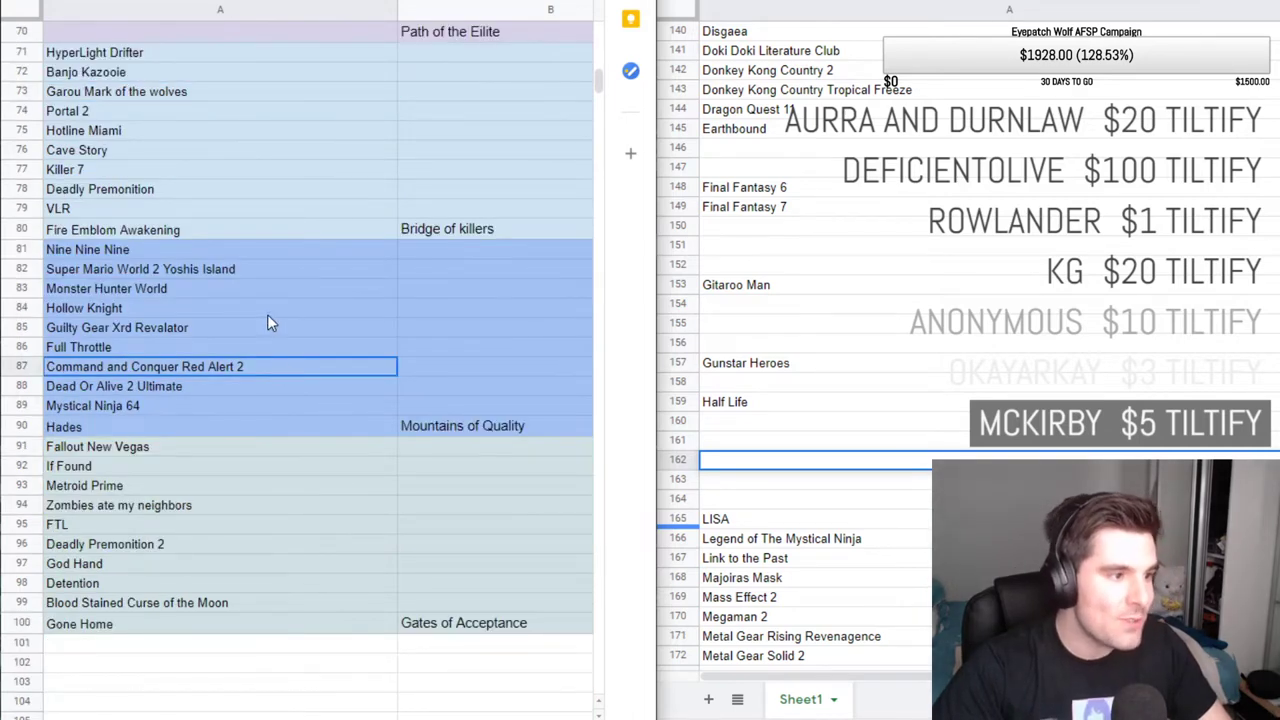
{"action": "scroll", "coordinate": [251, 390], "scroll_direction": "down", "scroll_amount": 1}
{"action": "left_click", "coordinate": [243, 448]}
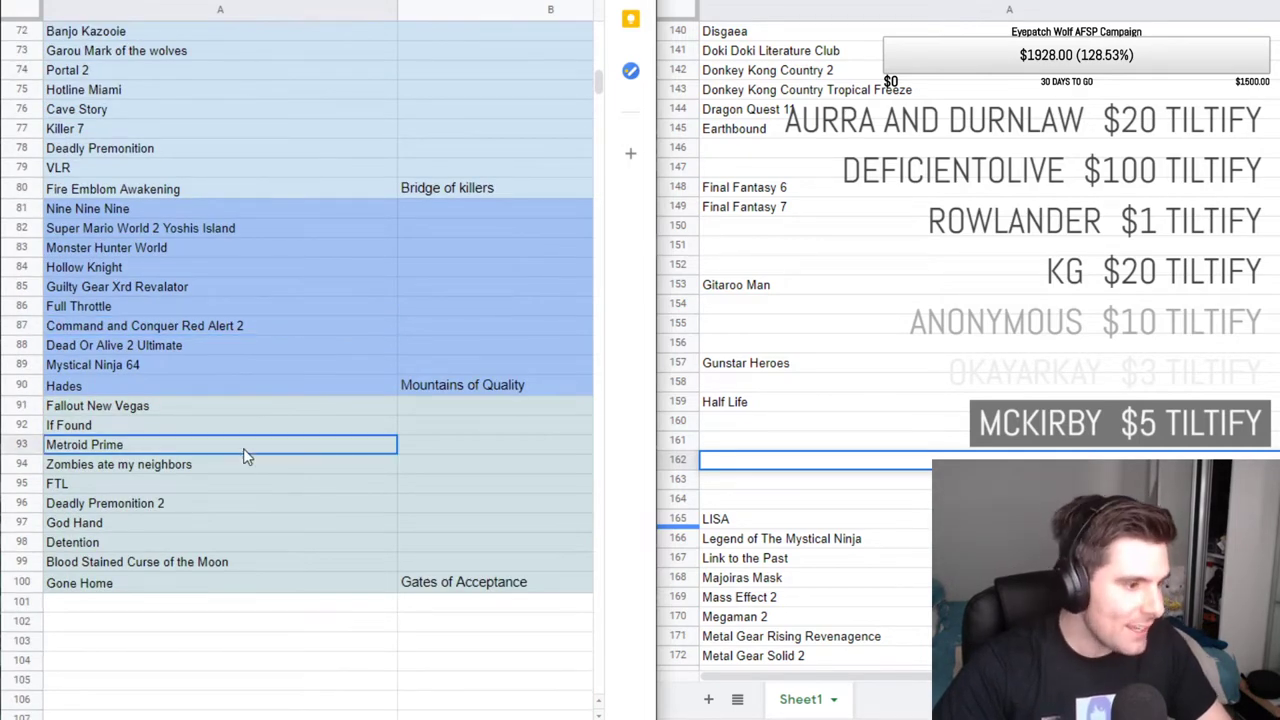
{"action": "scroll", "coordinate": [230, 500], "scroll_direction": "down", "scroll_amount": 12}
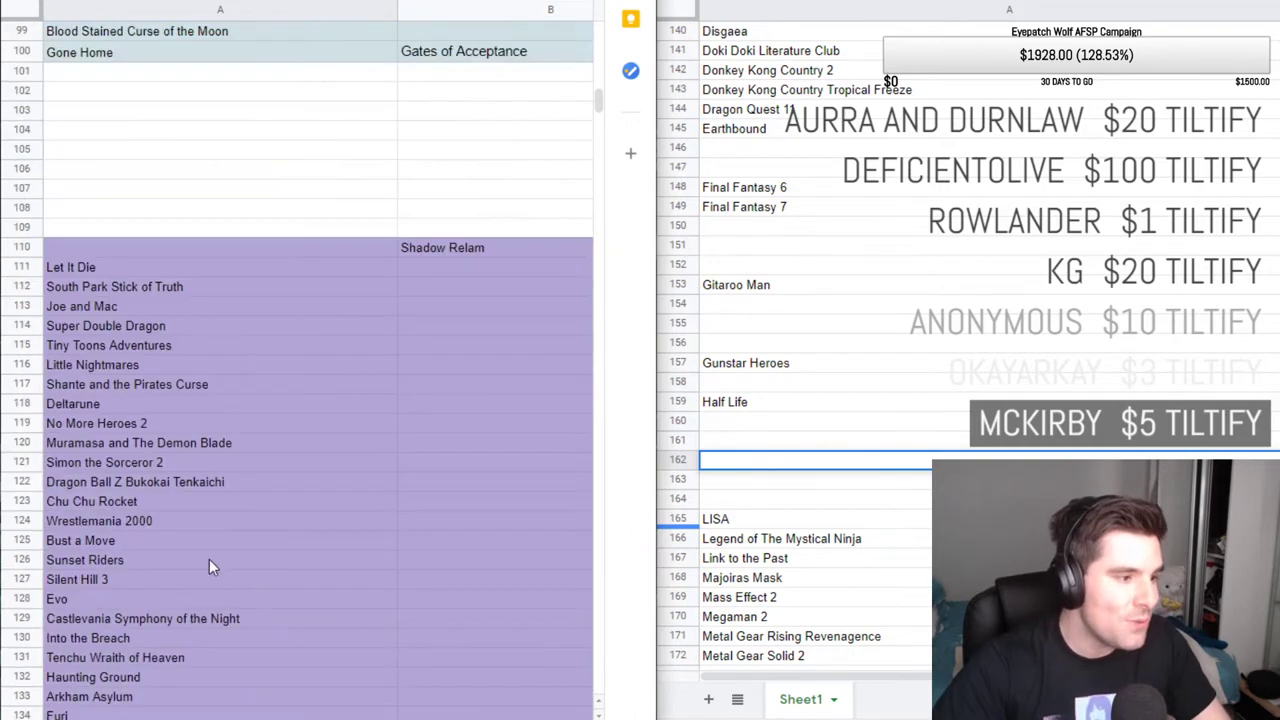
{"action": "scroll", "coordinate": [175, 499], "scroll_direction": "down", "scroll_amount": 17}
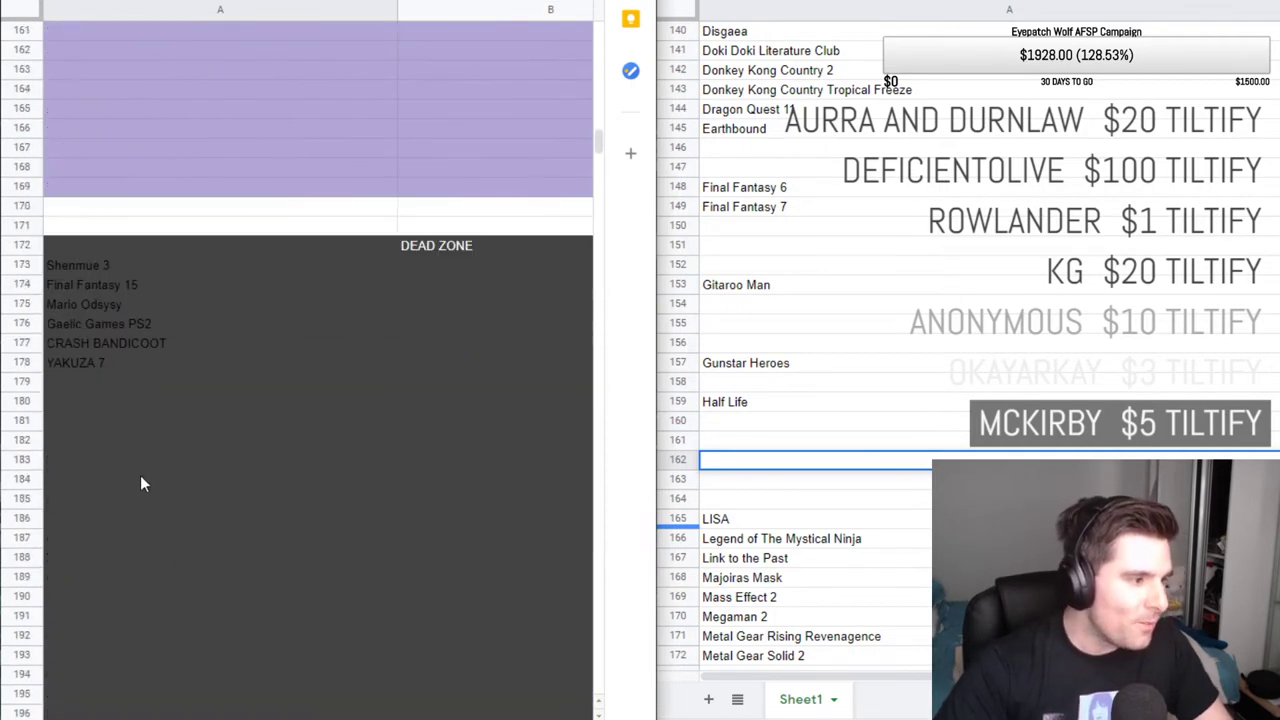
{"action": "left_click", "coordinate": [82, 381]}
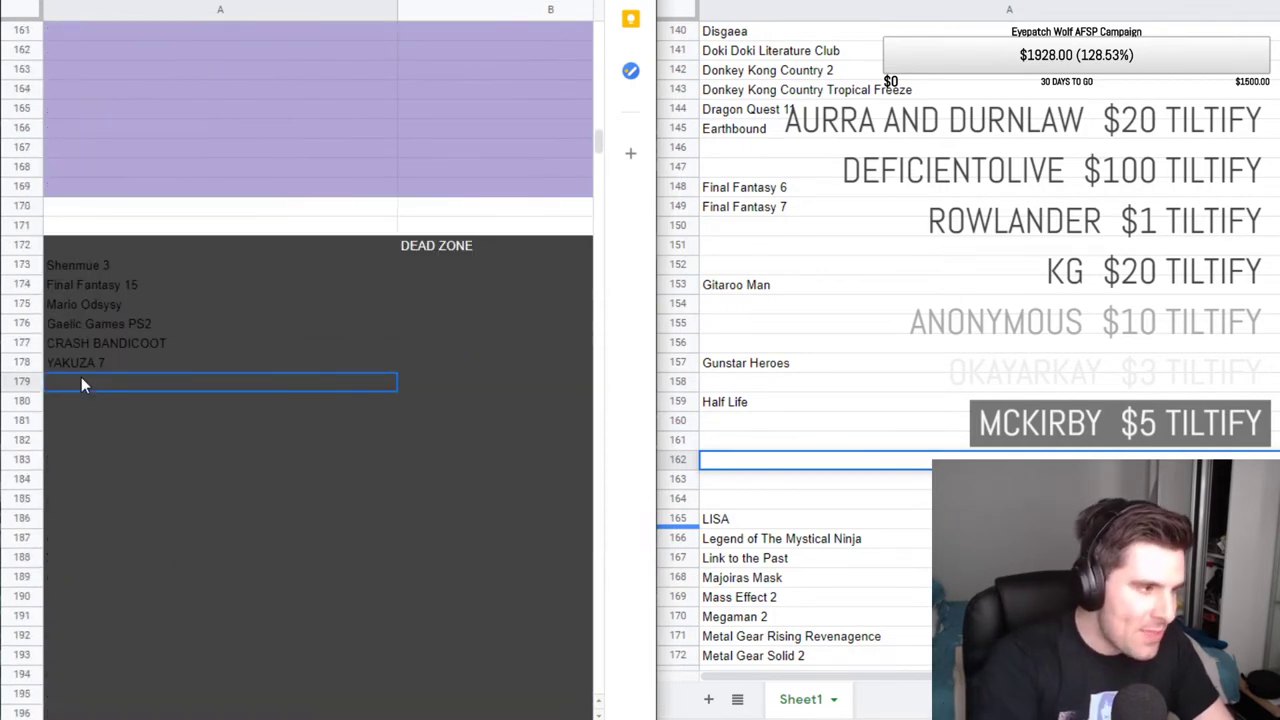
{"action": "type", "text": "SHOVEL "}
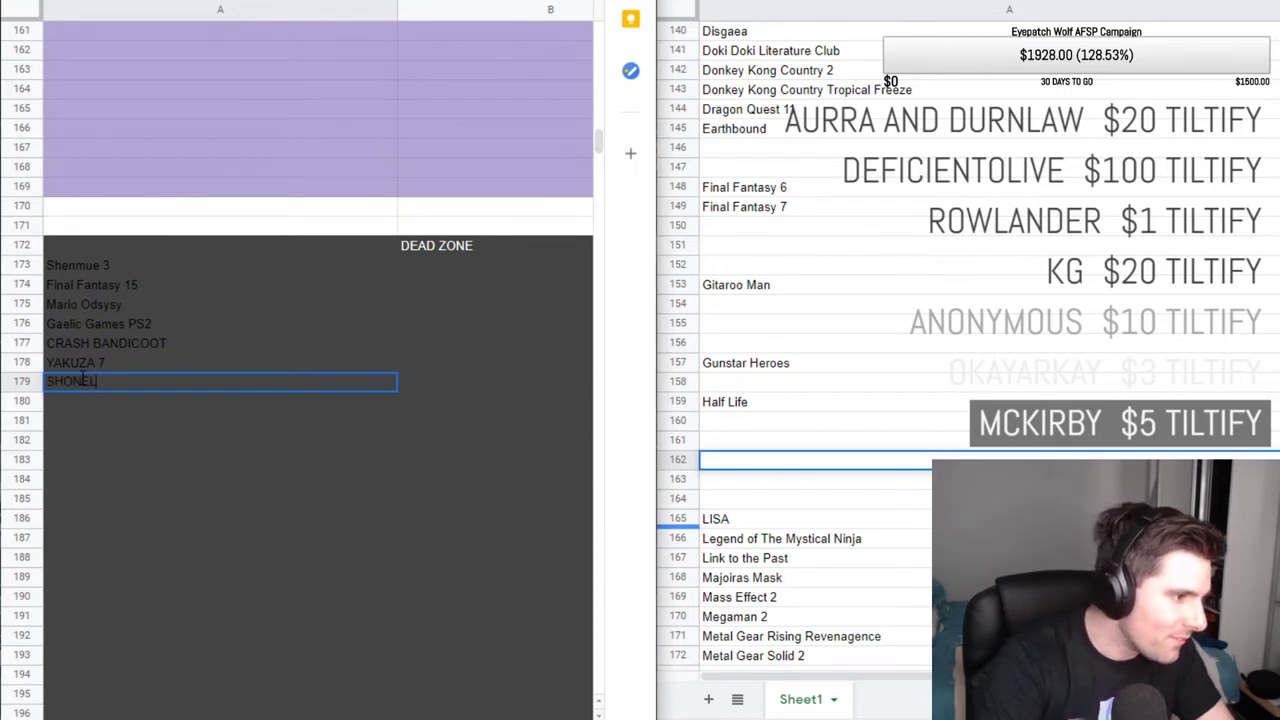
{"action": "type", "text": "NIGHT"}
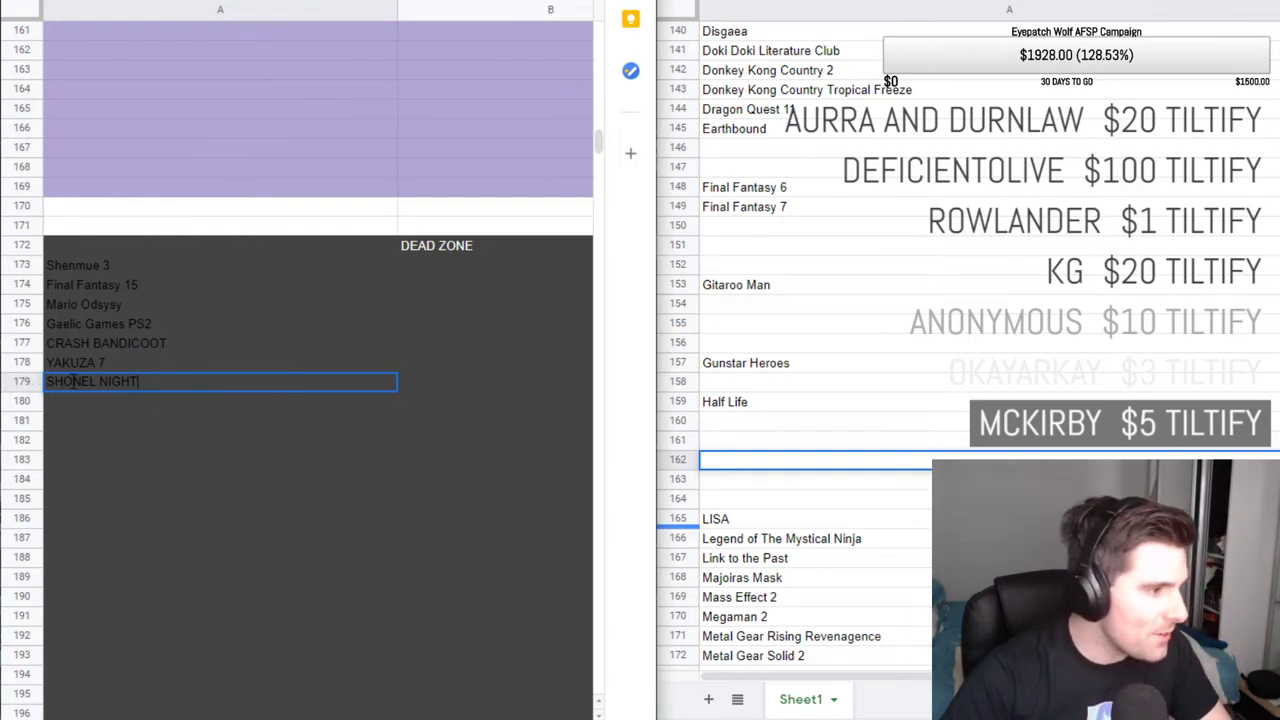
{"action": "left_click", "coordinate": [82, 381]}
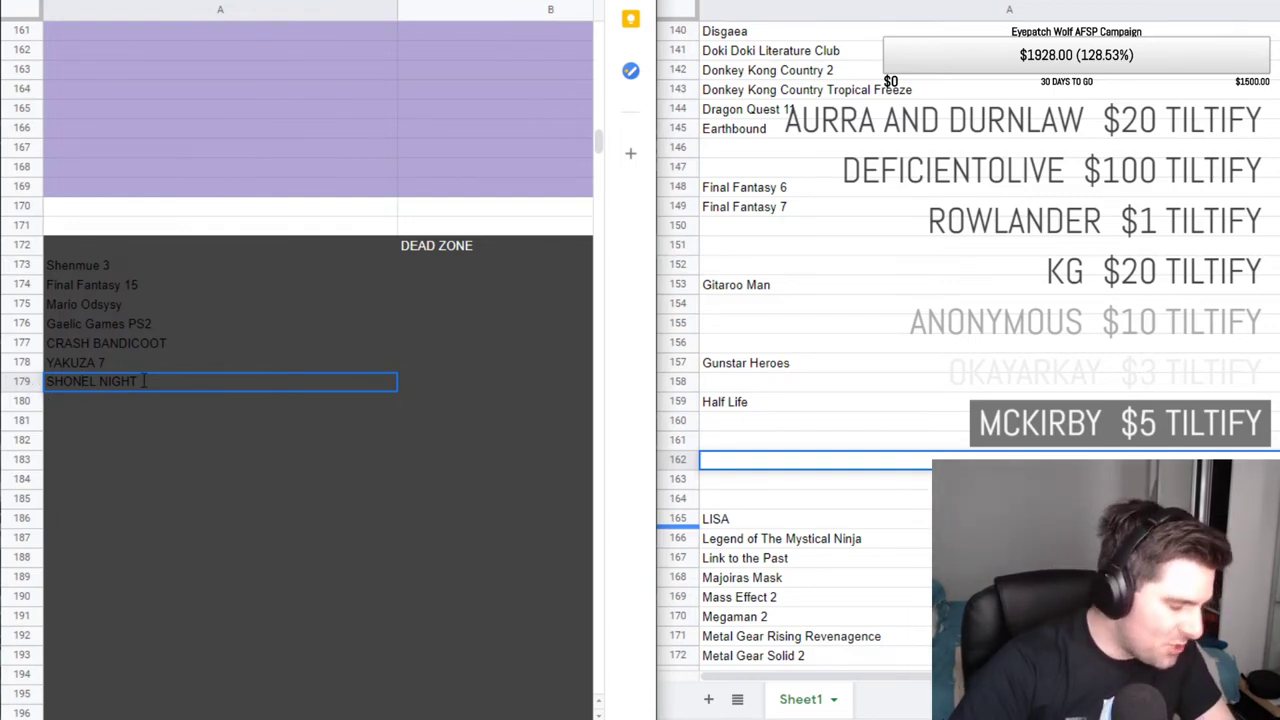
{"action": "key", "text": "shift+Left"}
{"action": "type", "text": "V"}
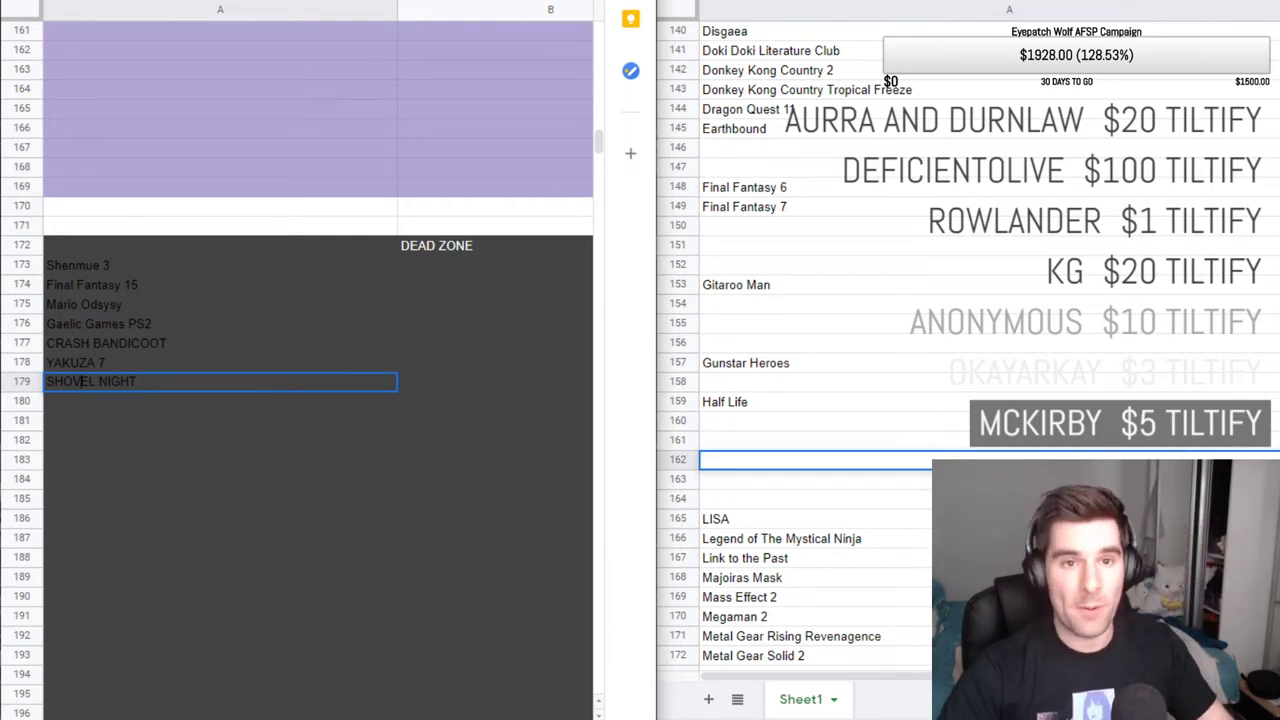
{"action": "left_click", "coordinate": [193, 419]}
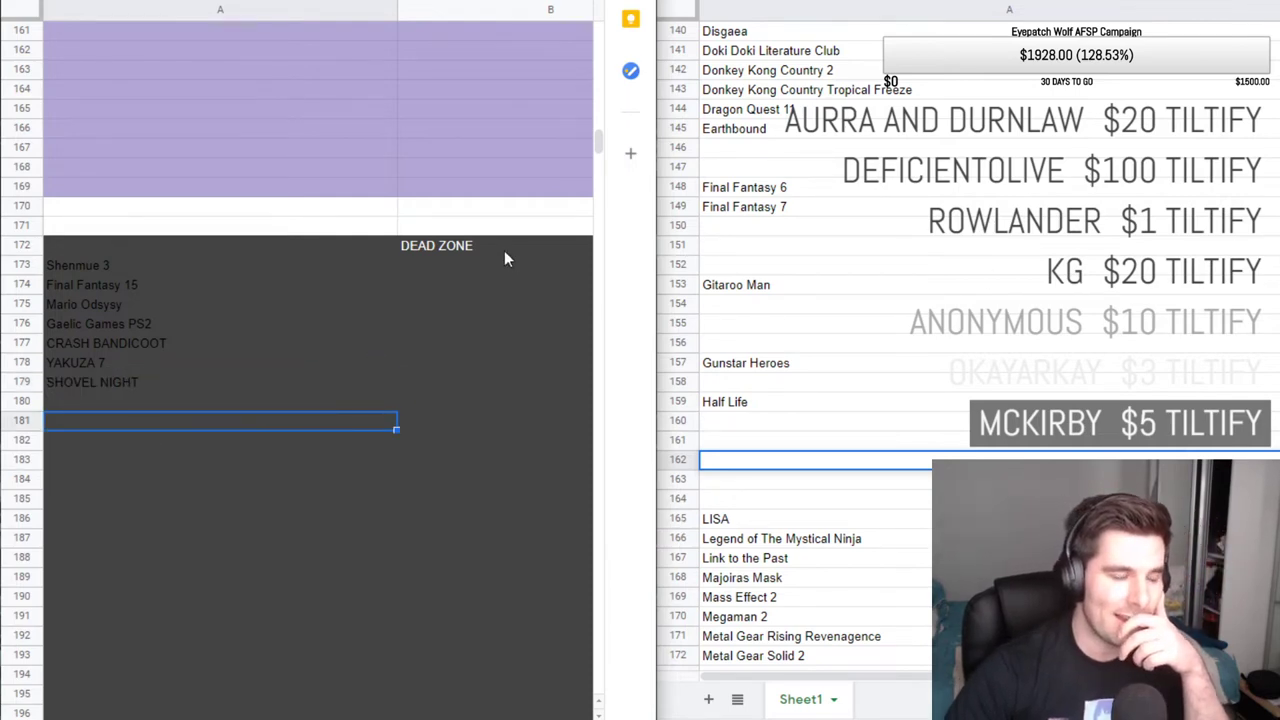
Add Xenoblad Chronichles to the DEAD ZONE tier in cell A180, directly below SHOVEL NIGHT.
{"action": "left_click", "coordinate": [310, 328]}
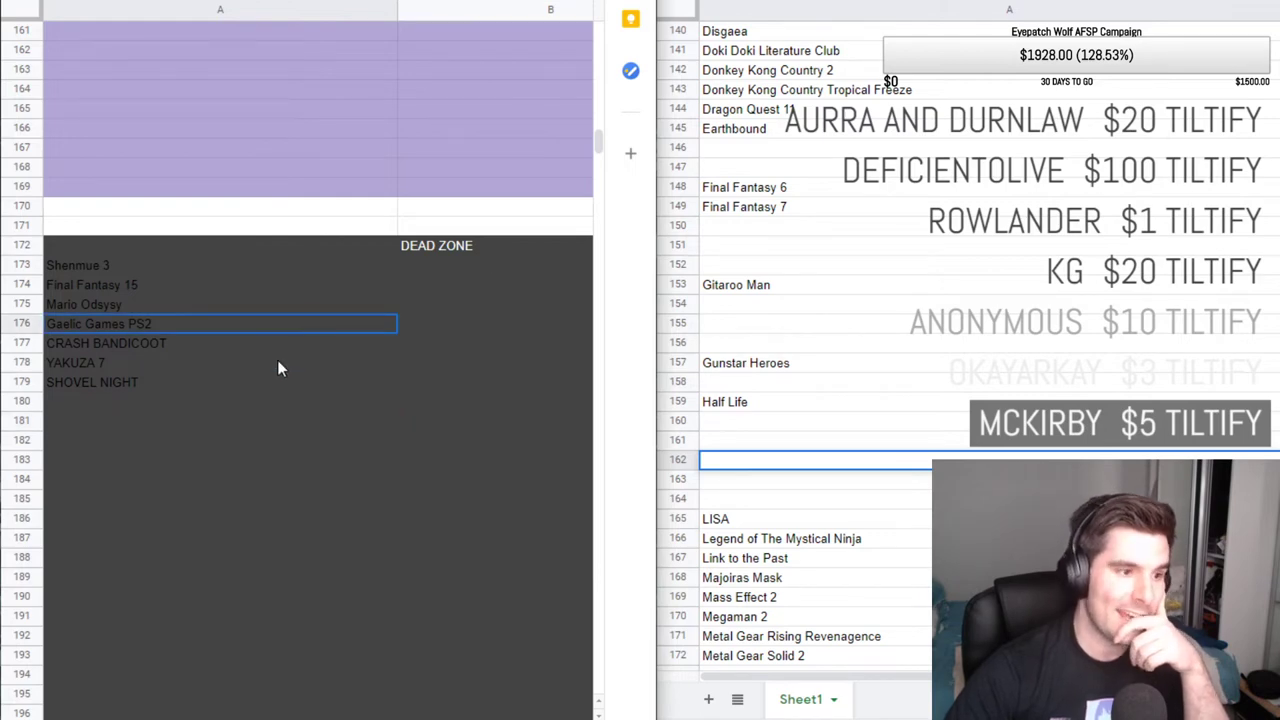
{"action": "scroll", "coordinate": [281, 360], "scroll_direction": "up", "scroll_amount": 2}
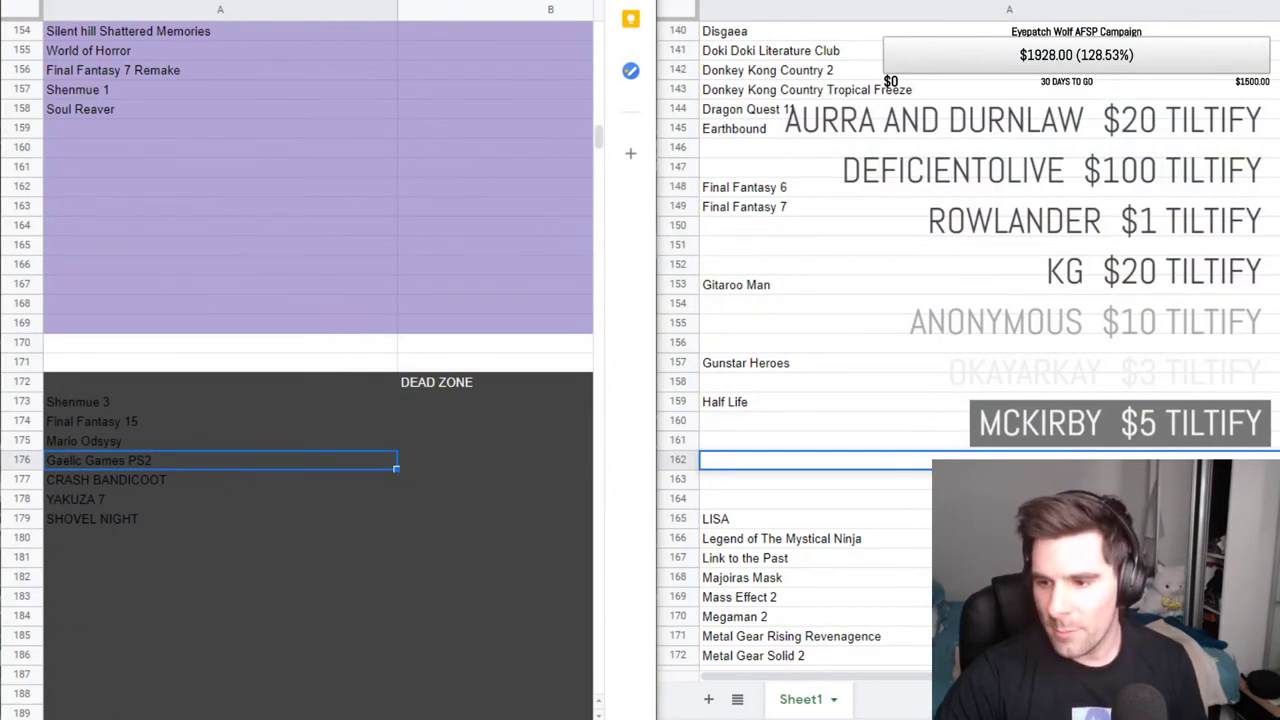
{"action": "left_click", "coordinate": [314, 594]}
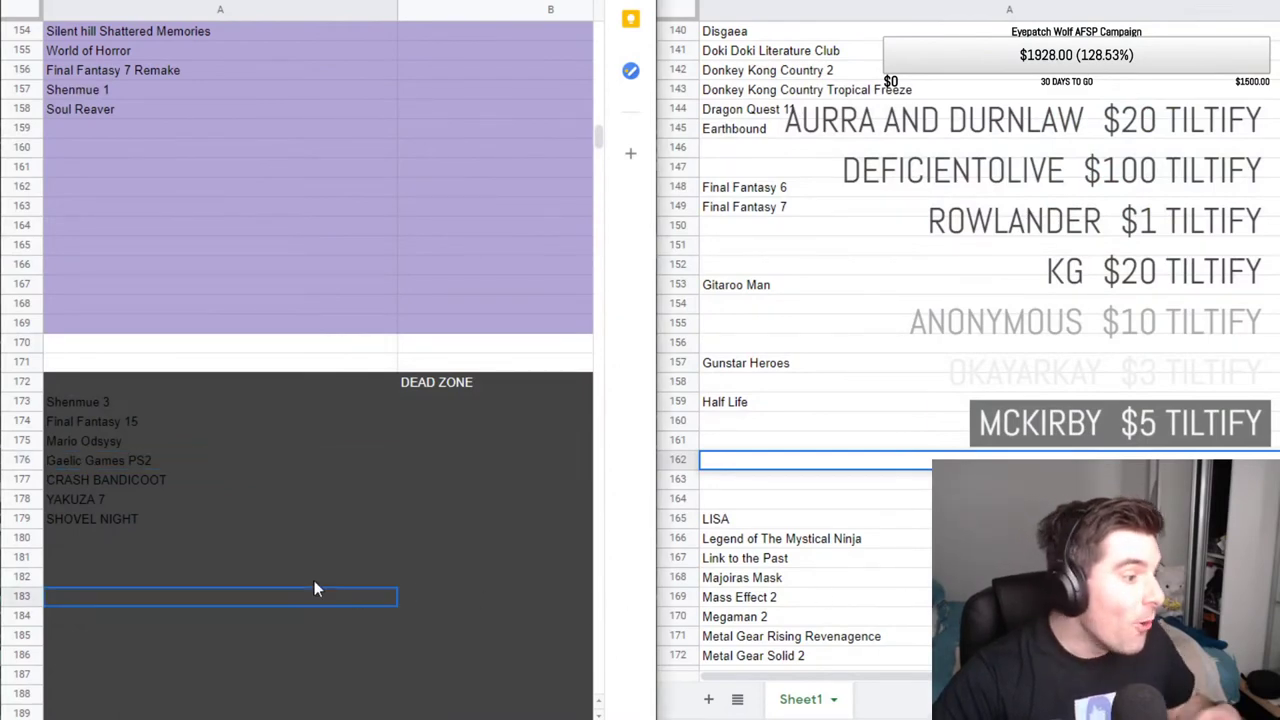
{"action": "left_click", "coordinate": [142, 538]}
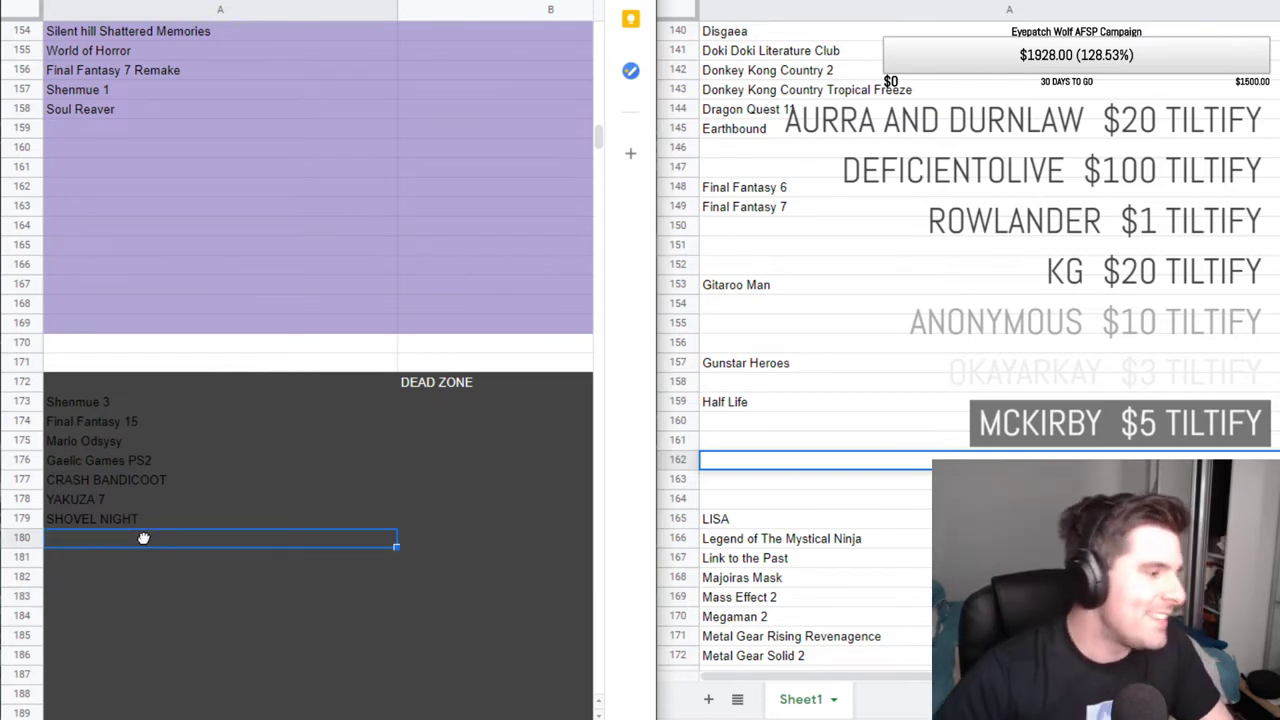
{"action": "type", "text": "Xeno"}
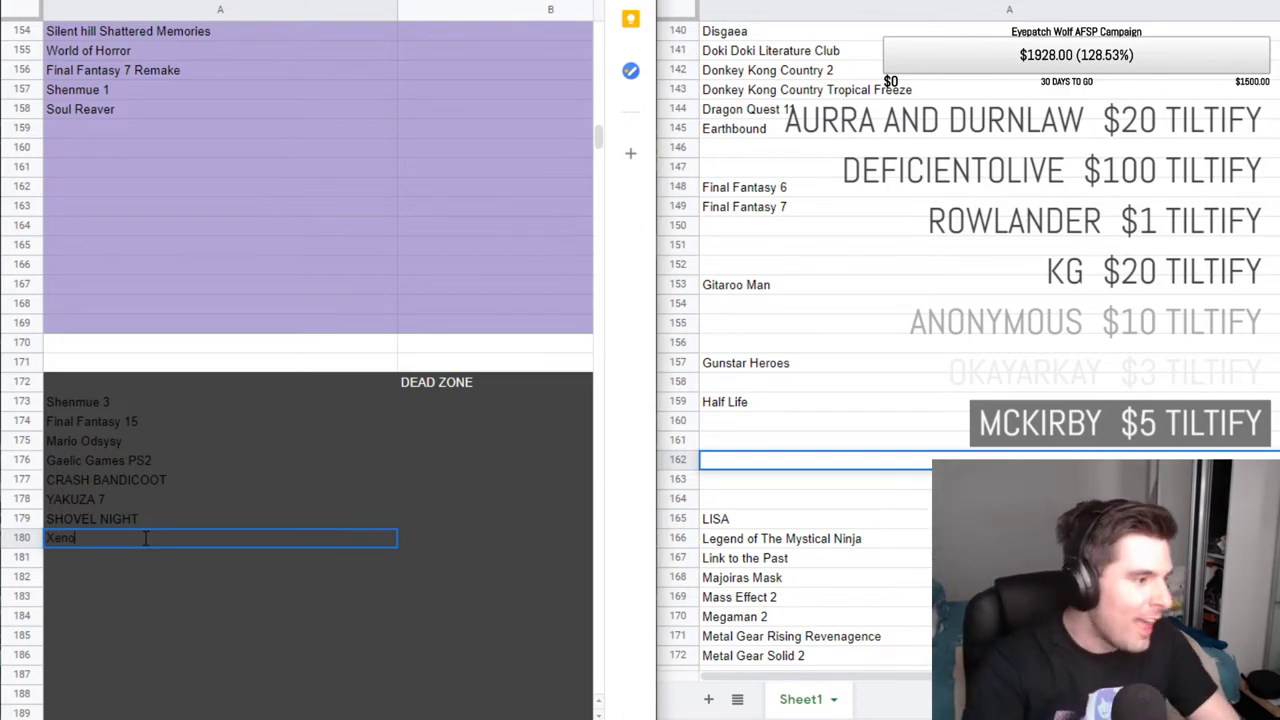
{"action": "type", "text": "blad"}
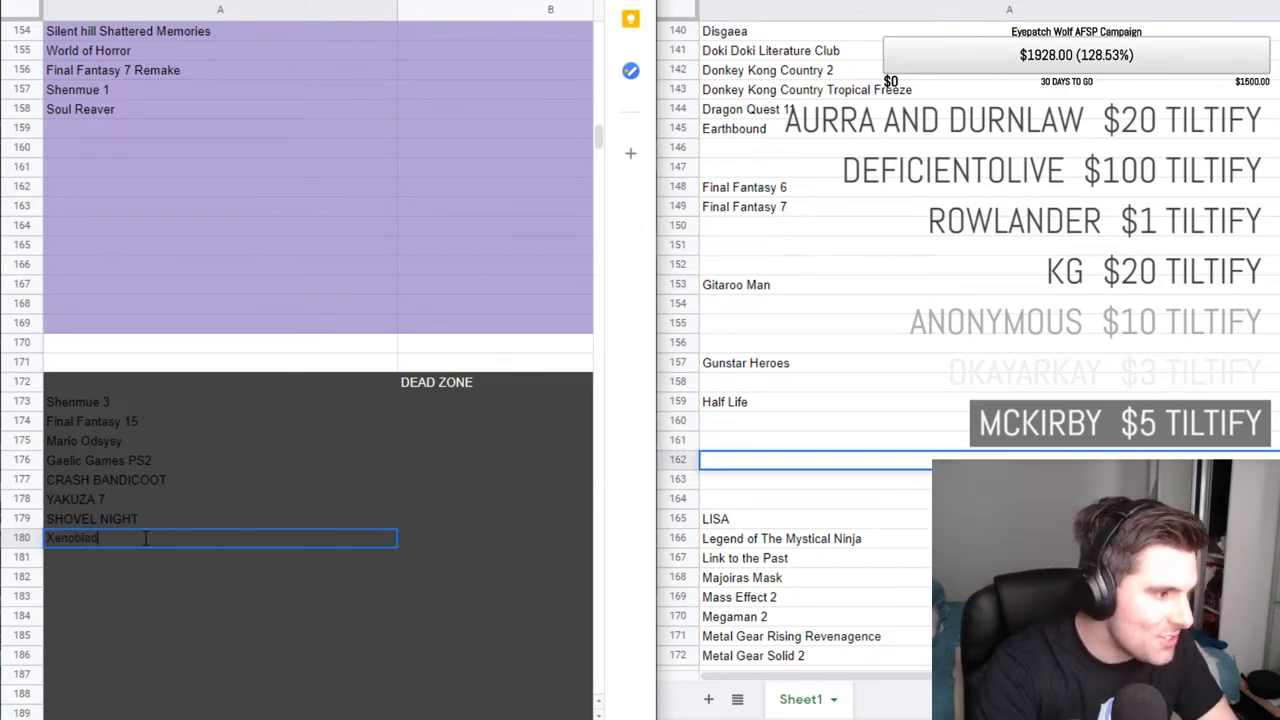
{"action": "type", "text": " Chronicl"}
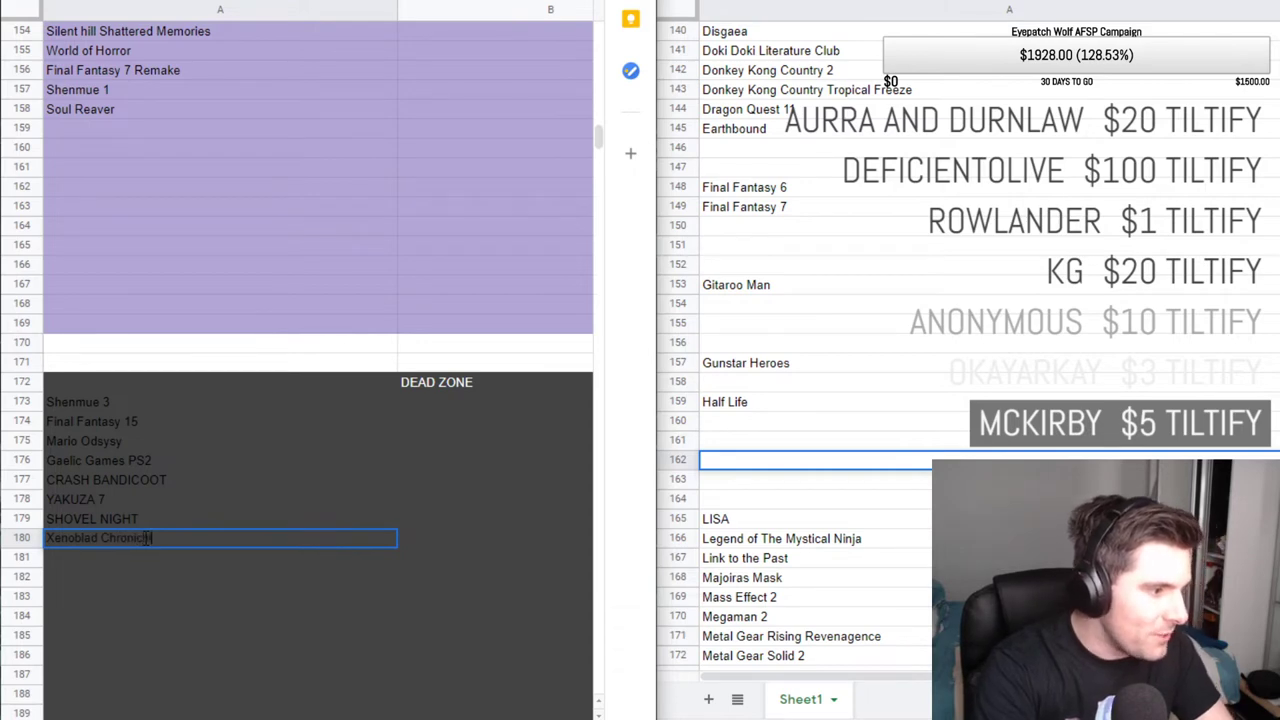
{"action": "type", "text": "es"}
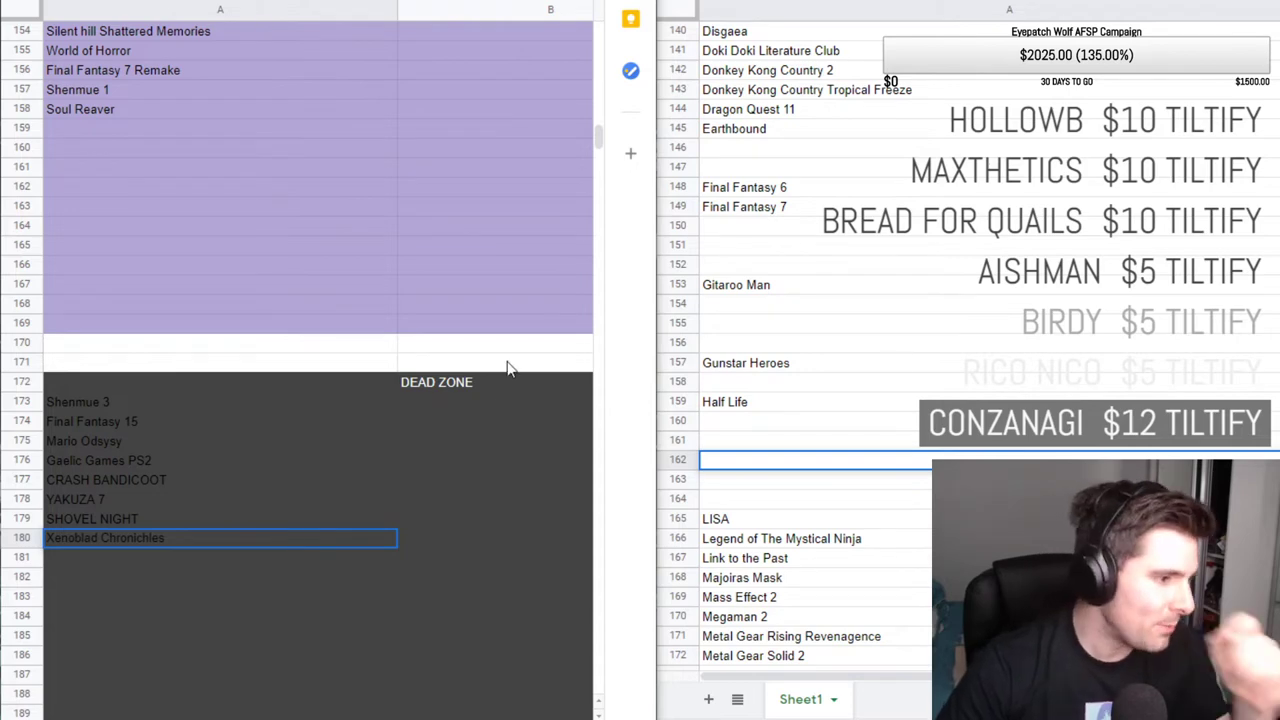
{"action": "left_click", "coordinate": [271, 356]}
Return to the Path of the Eilite tier and select its cell A70, directly above HyperLight Drifter.
{"action": "scroll", "coordinate": [271, 354], "scroll_direction": "up", "scroll_amount": 10}
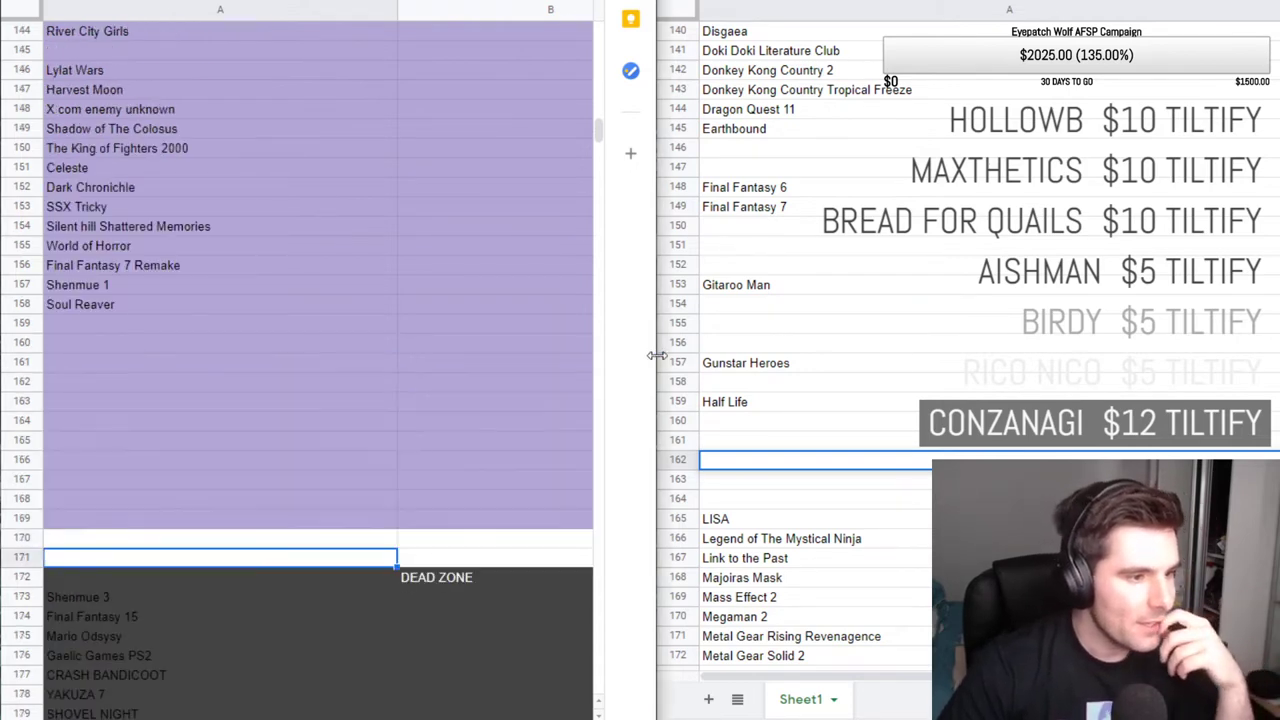
{"action": "scroll", "coordinate": [239, 291], "scroll_direction": "up", "scroll_amount": 8}
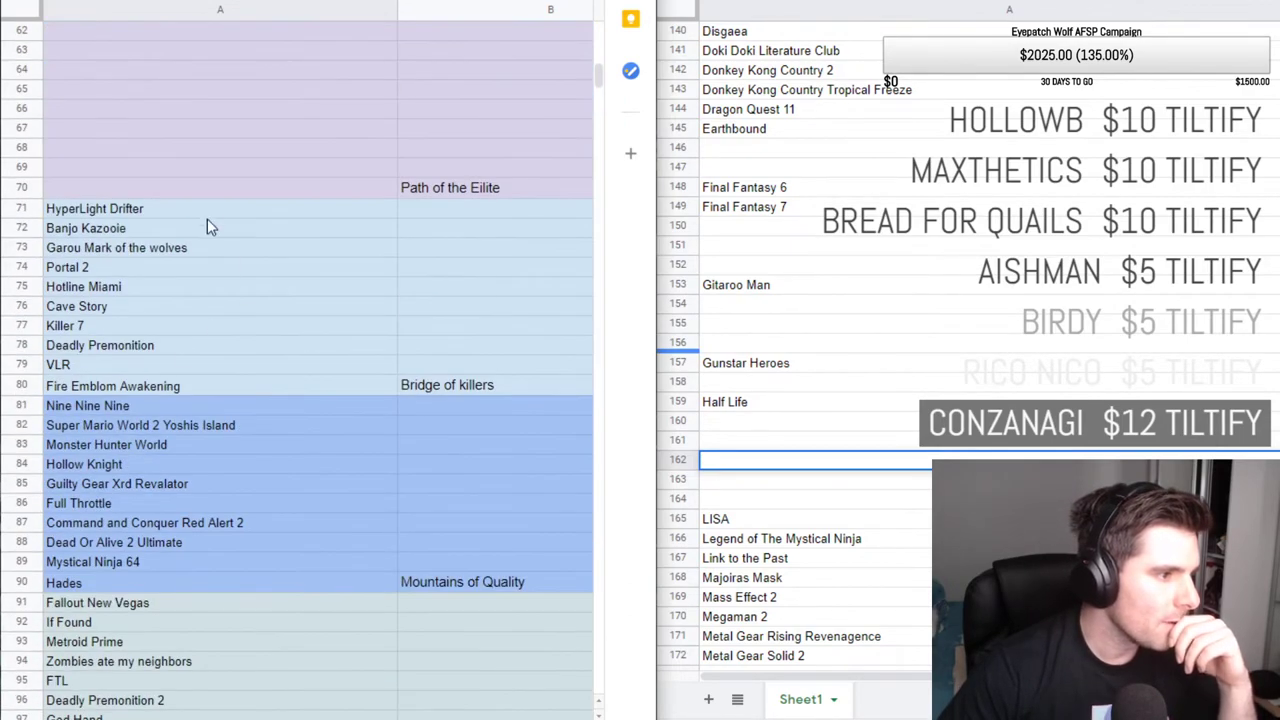
{"action": "left_click", "coordinate": [201, 190]}
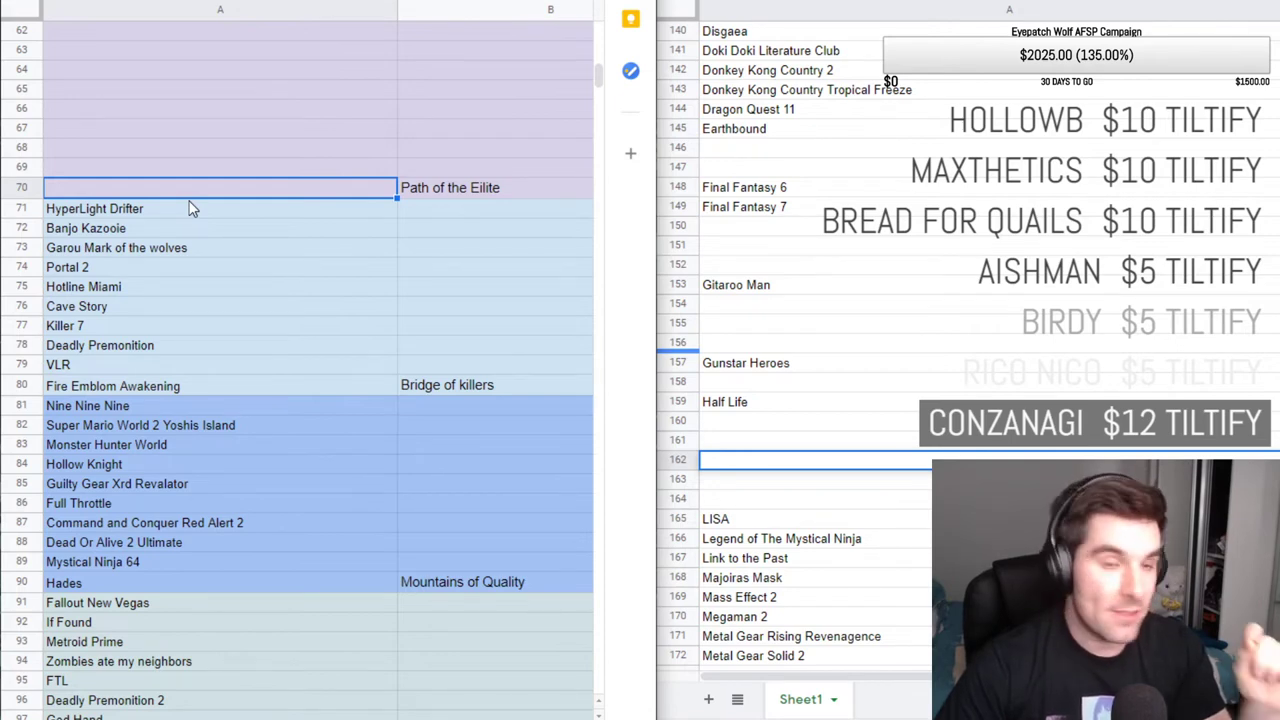
{"action": "scroll", "coordinate": [190, 240], "scroll_direction": "up", "scroll_amount": 2}
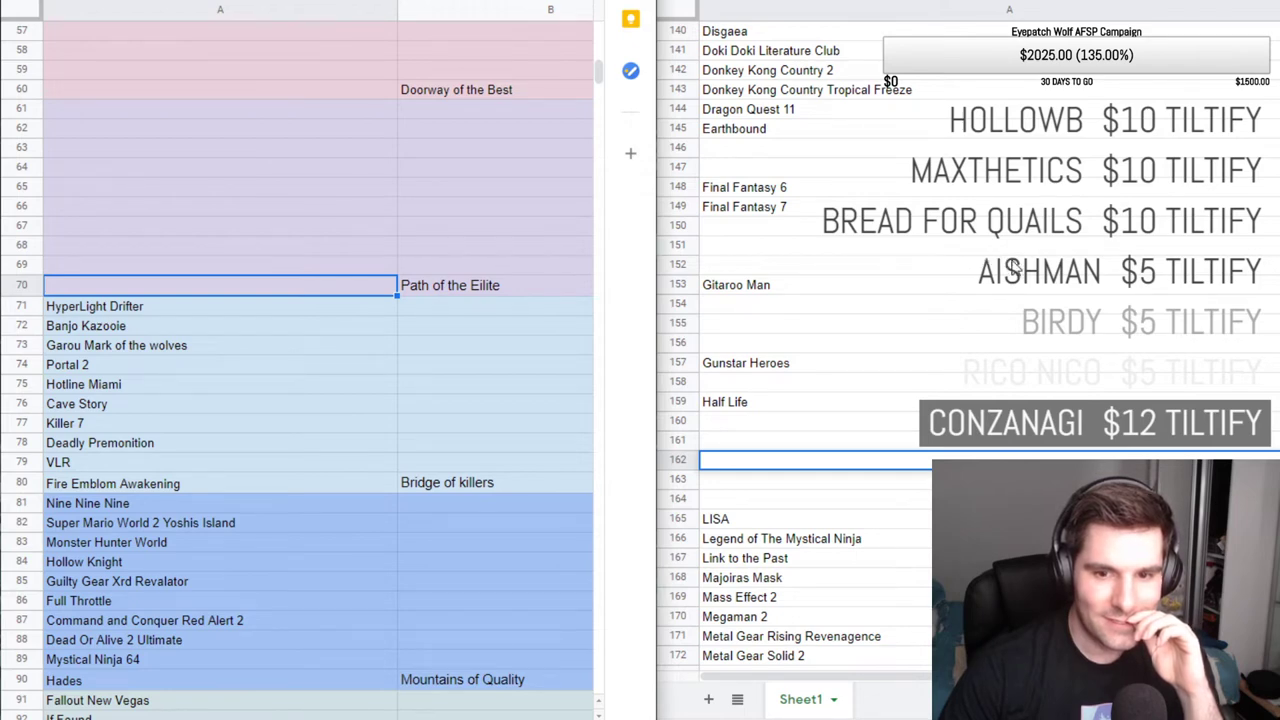
Delete the blank row 121 between Bahumut Lagoon and Bayonetta 2 in the unranked list.
{"action": "left_click", "coordinate": [857, 285]}
{"action": "scroll", "coordinate": [815, 218], "scroll_direction": "up", "scroll_amount": 2}
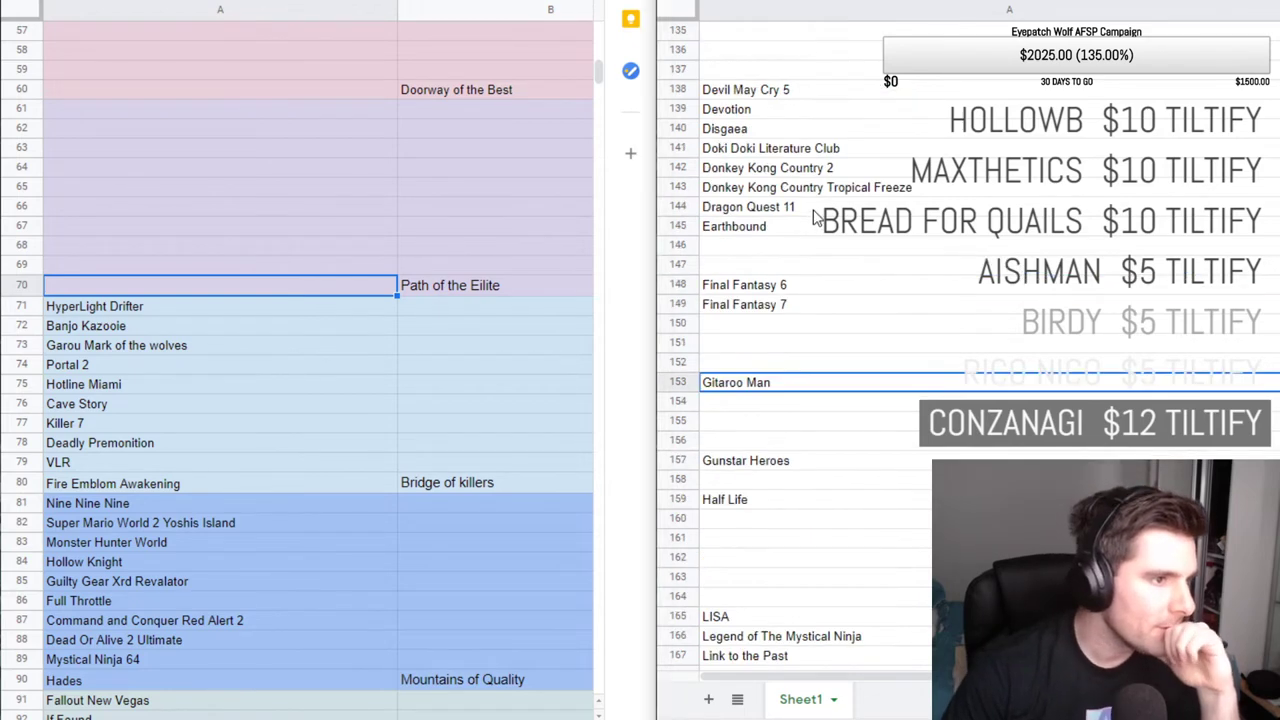
{"action": "scroll", "coordinate": [757, 215], "scroll_direction": "up", "scroll_amount": 10}
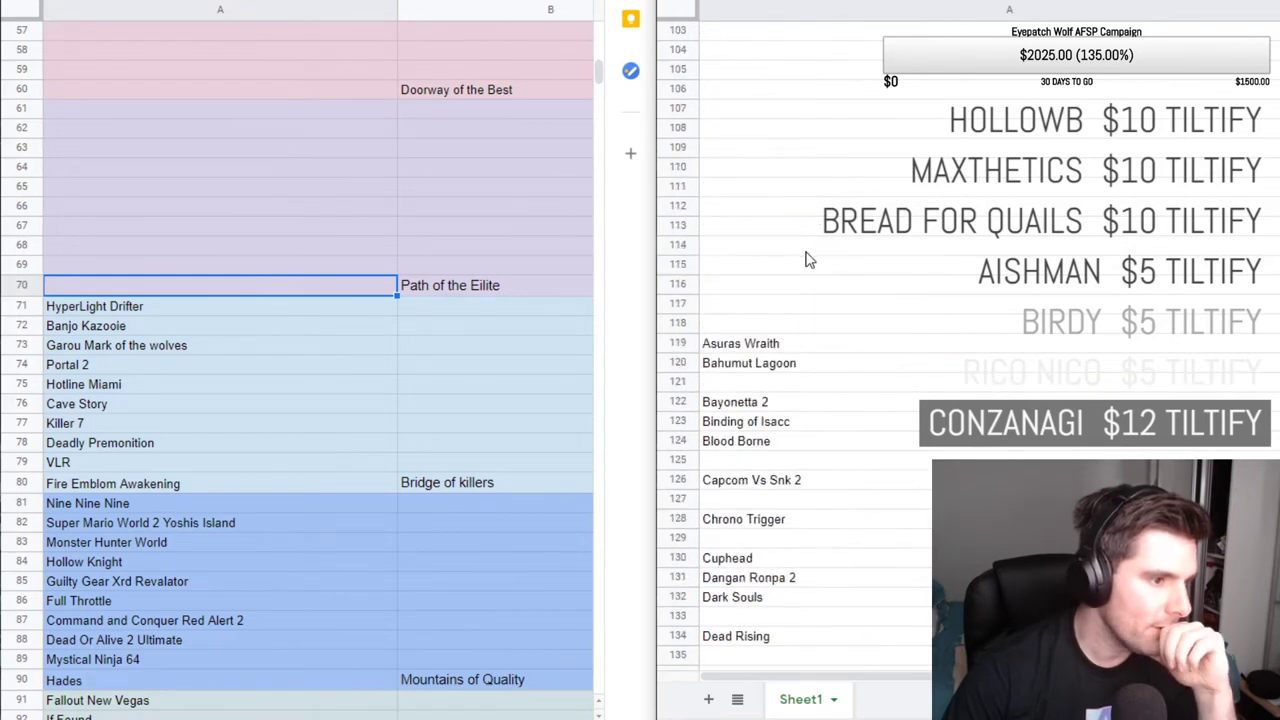
{"action": "left_click", "coordinate": [768, 265]}
{"action": "right_click", "coordinate": [745, 244]}
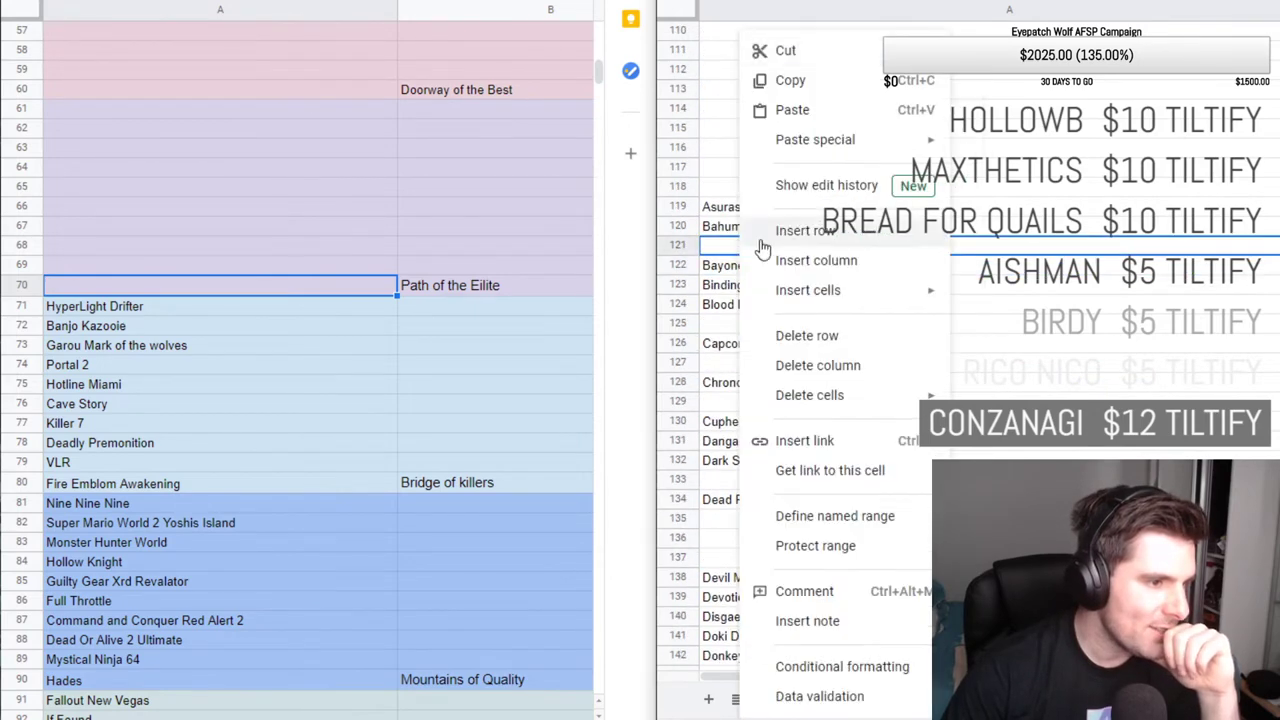
{"action": "left_click", "coordinate": [851, 58]}
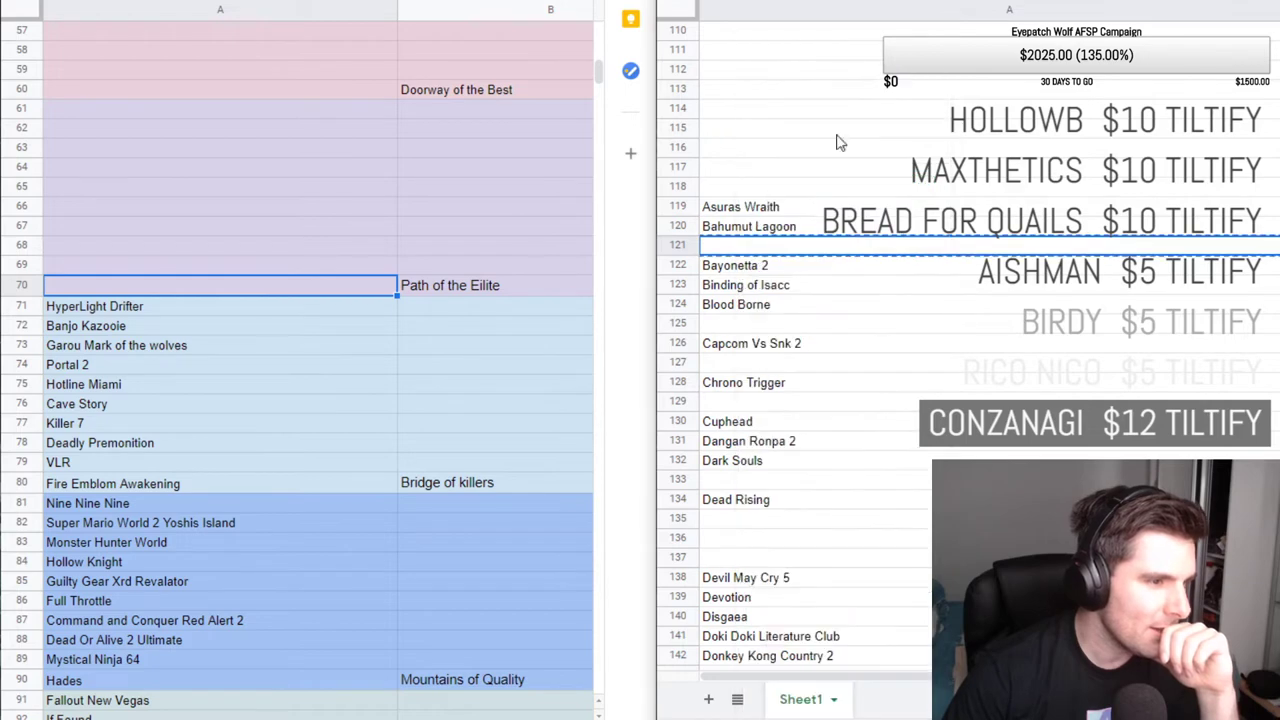
{"action": "right_click", "coordinate": [788, 244]}
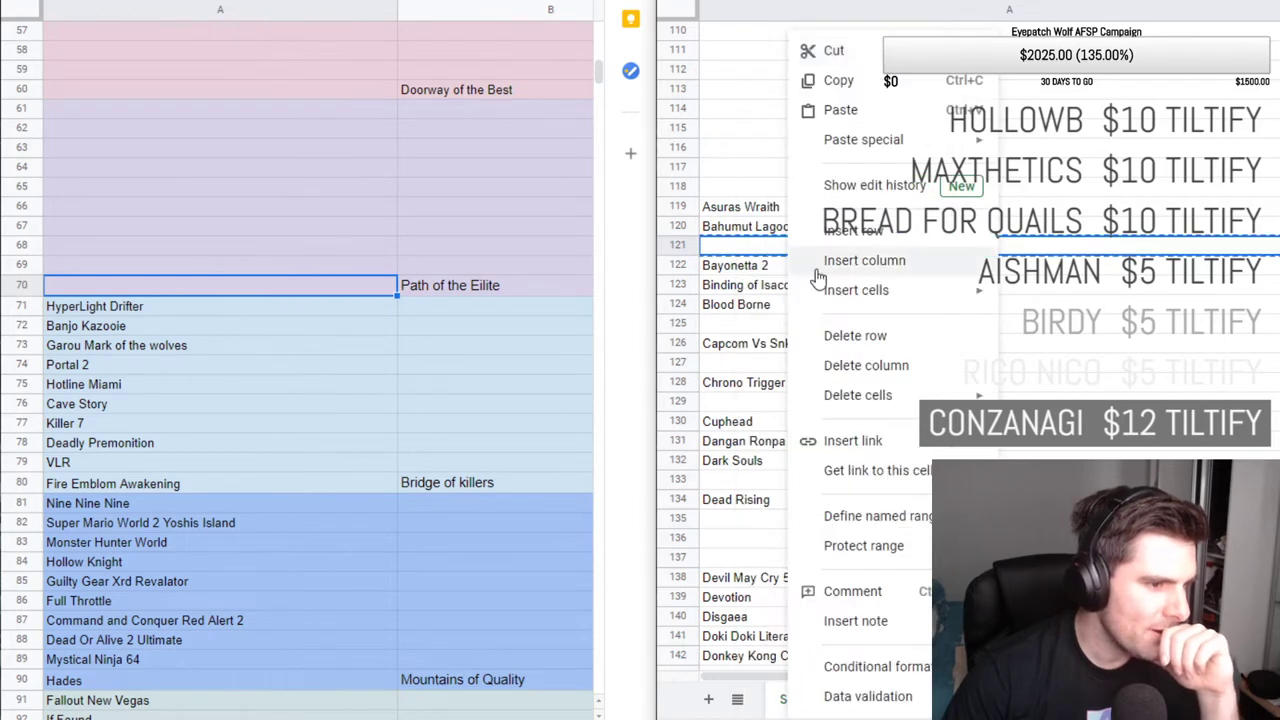
{"action": "left_click", "coordinate": [850, 337]}
Delete the blank rows between Blood Borne, Capcom Vs Snk 2, Chrono Trigger and Cuphead in the unranked list.
{"action": "right_click", "coordinate": [733, 306]}
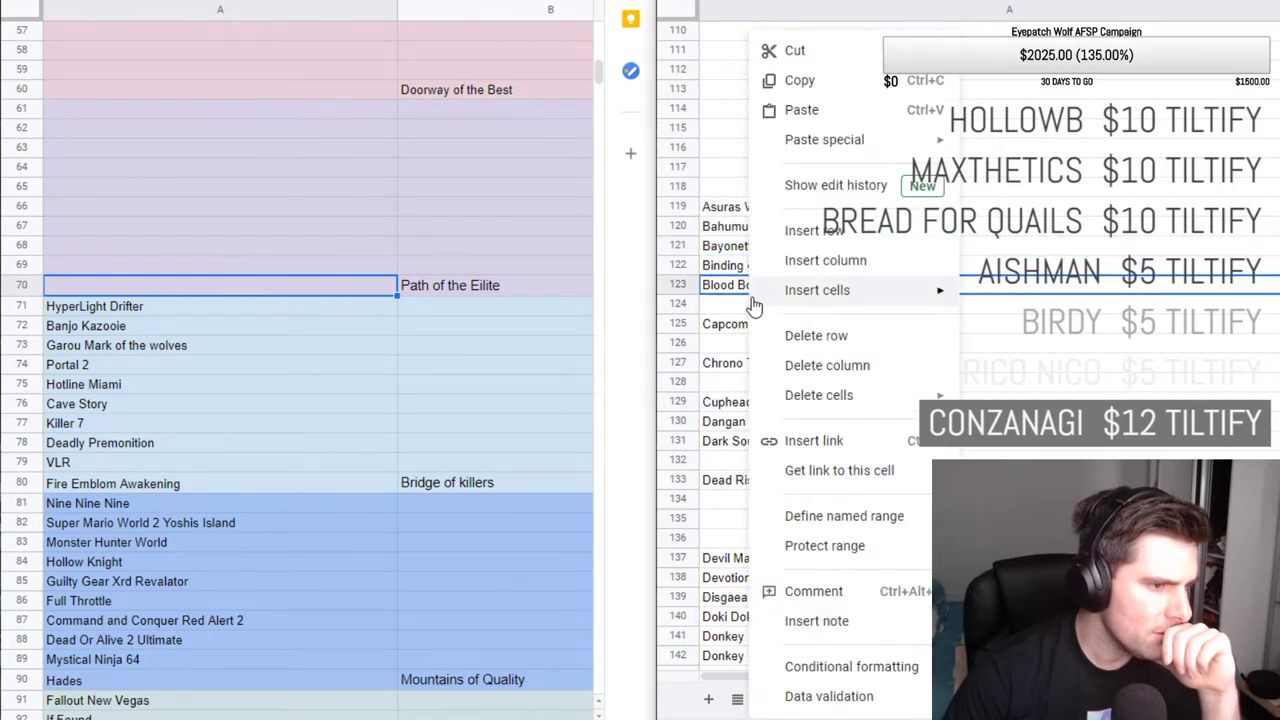
{"action": "left_click", "coordinate": [795, 338]}
{"action": "right_click", "coordinate": [765, 326]}
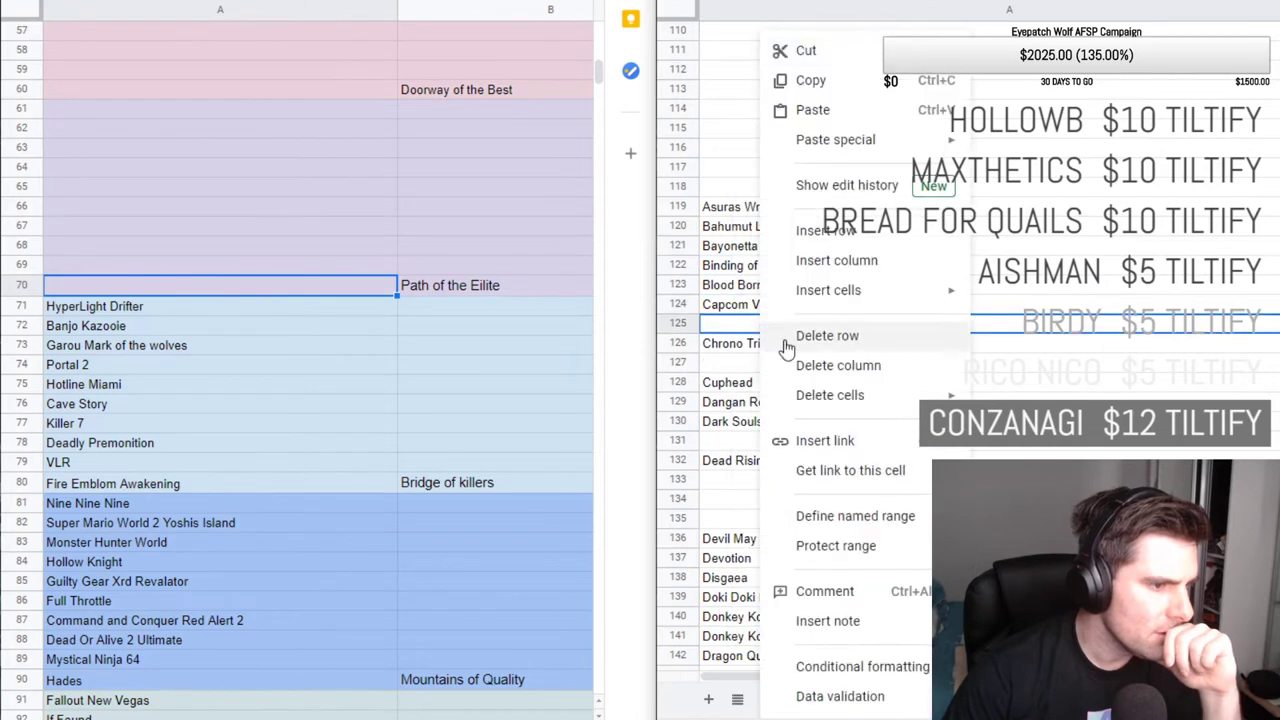
{"action": "left_click", "coordinate": [826, 337]}
{"action": "right_click", "coordinate": [778, 345]}
{"action": "left_click", "coordinate": [818, 340]}
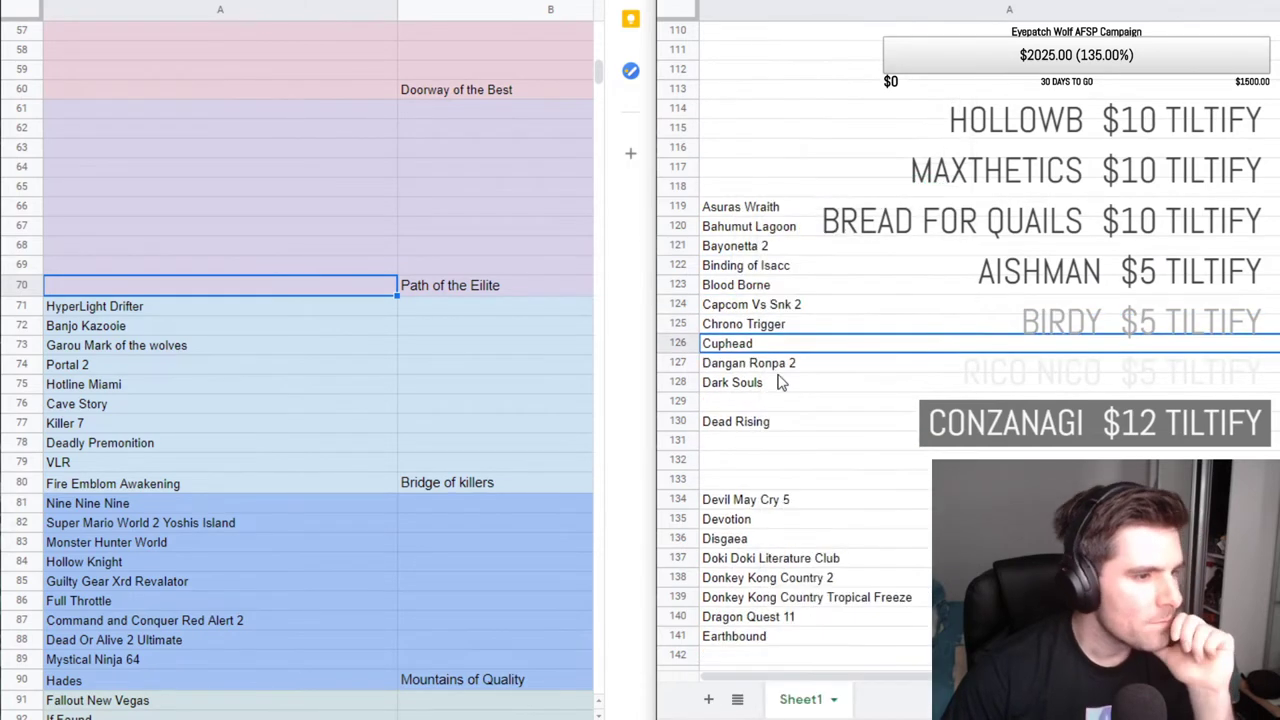
Delete the blank rows between Dark Souls and Dead Rising and between Dead Rising and Devil May Cry 5 in the unranked list.
{"action": "right_click", "coordinate": [742, 401]}
{"action": "left_click", "coordinate": [810, 337]}
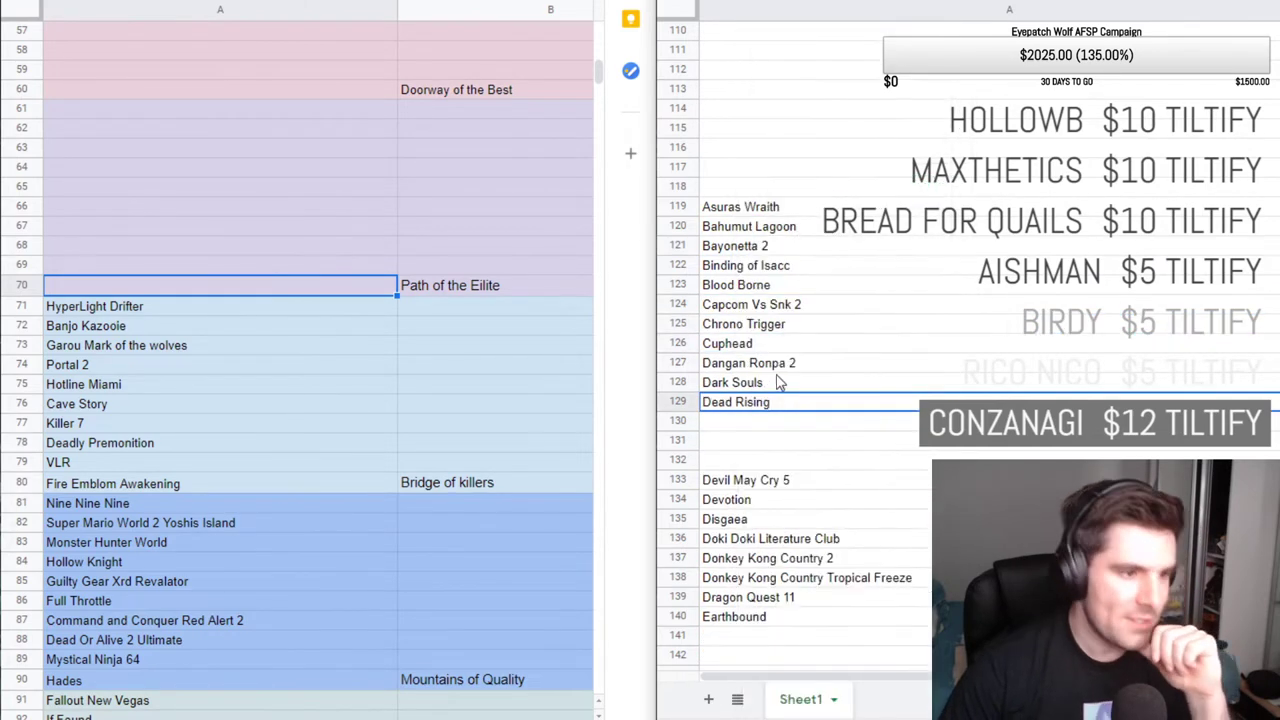
{"action": "scroll", "coordinate": [773, 356], "scroll_direction": "down", "scroll_amount": 3}
{"action": "left_click_drag", "start_coordinate": [749, 288], "coordinate": [749, 322]}
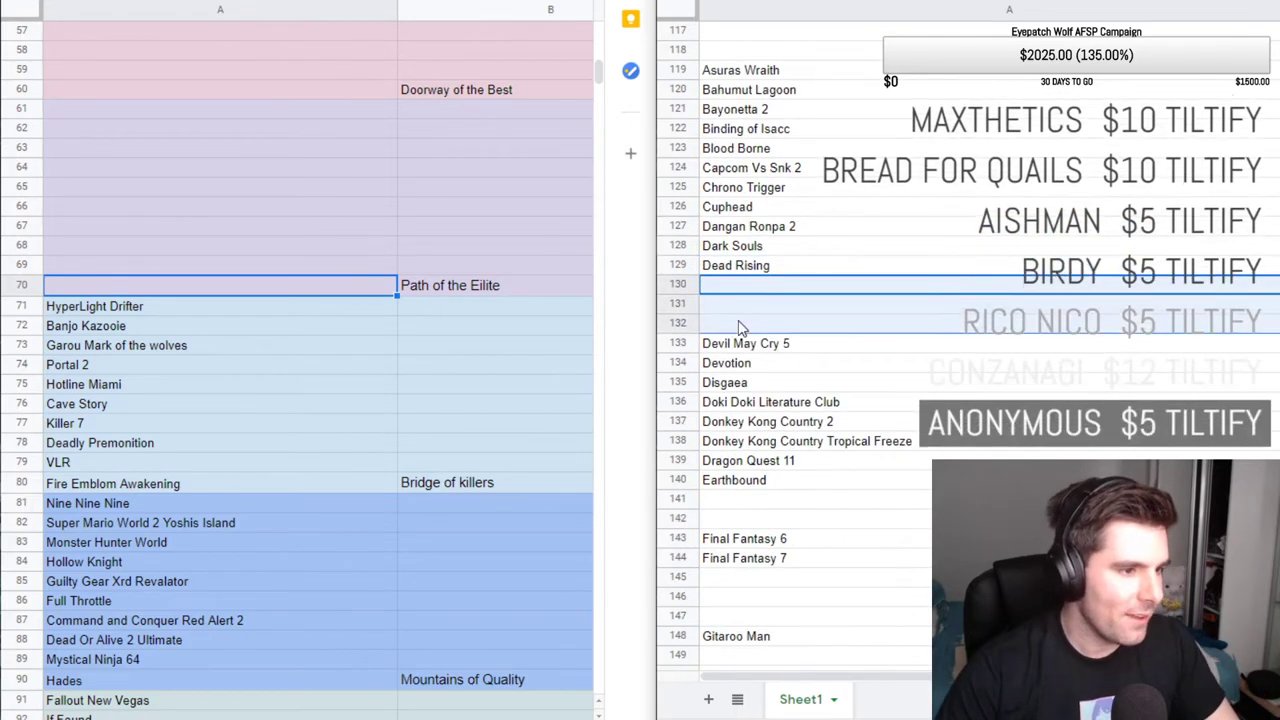
{"action": "right_click", "coordinate": [738, 300]}
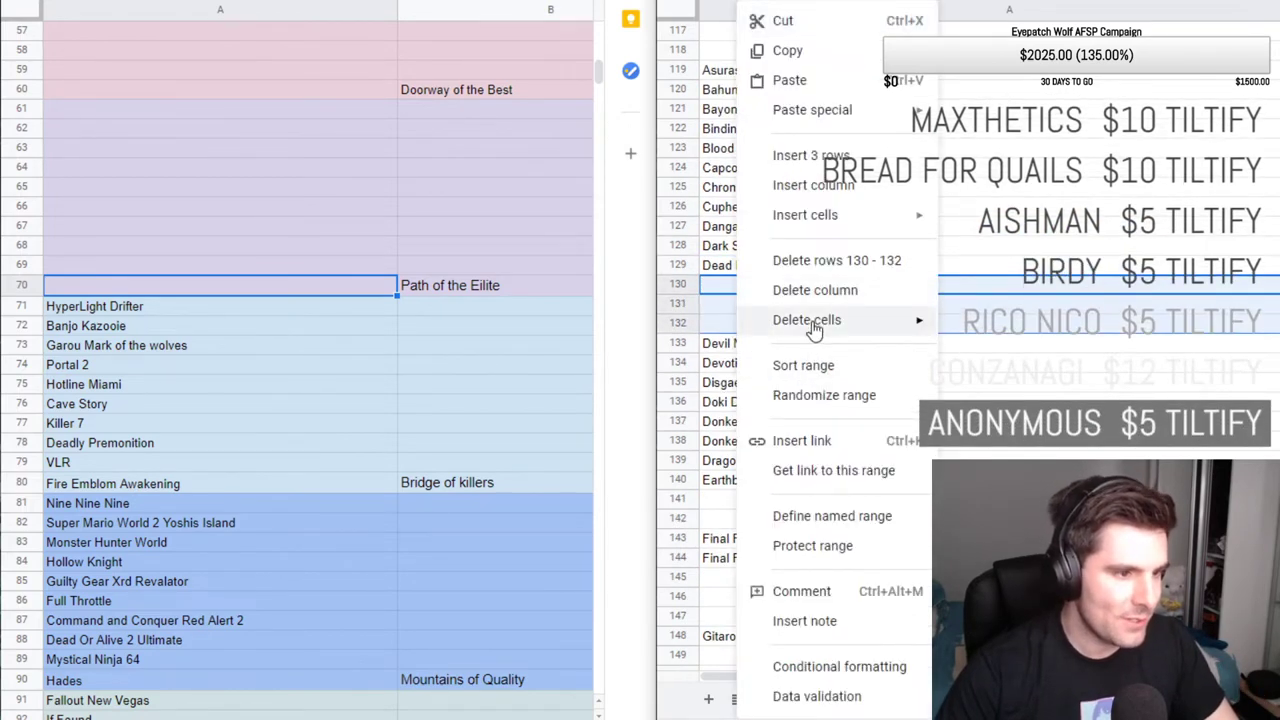
{"action": "left_click", "coordinate": [814, 268]}
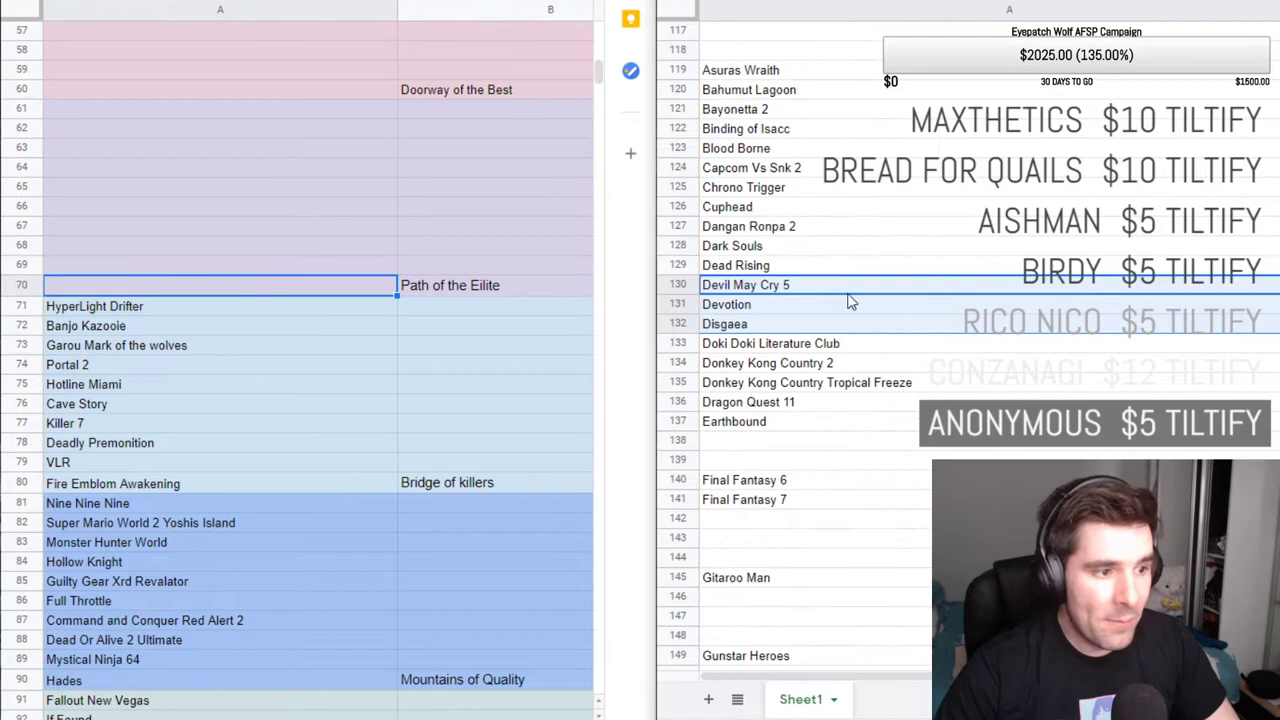
Delete the blank rows between Earthbound and Final Fantasy 6 and between Final Fantasy 7 and Gitaroo Man.
{"action": "left_click", "coordinate": [757, 441]}
{"action": "left_click", "coordinate": [785, 465], "text": "shift"}
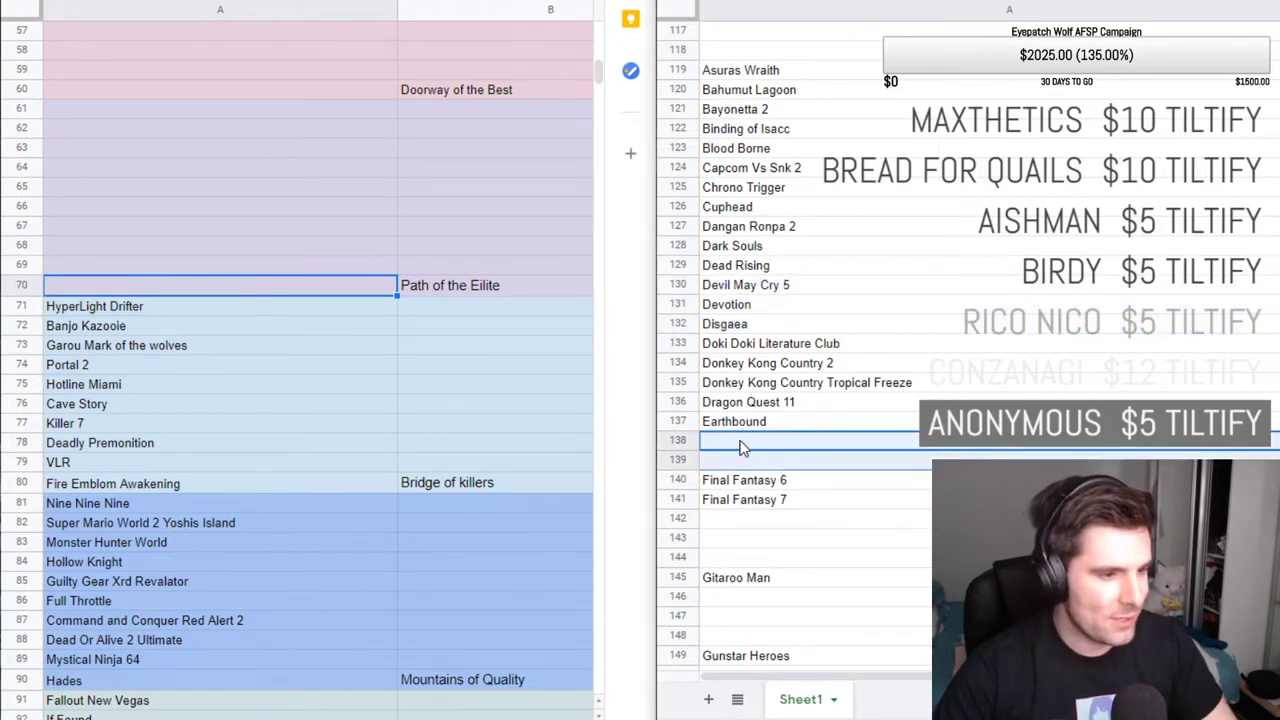
{"action": "right_click", "coordinate": [740, 444]}
{"action": "left_click", "coordinate": [820, 261]}
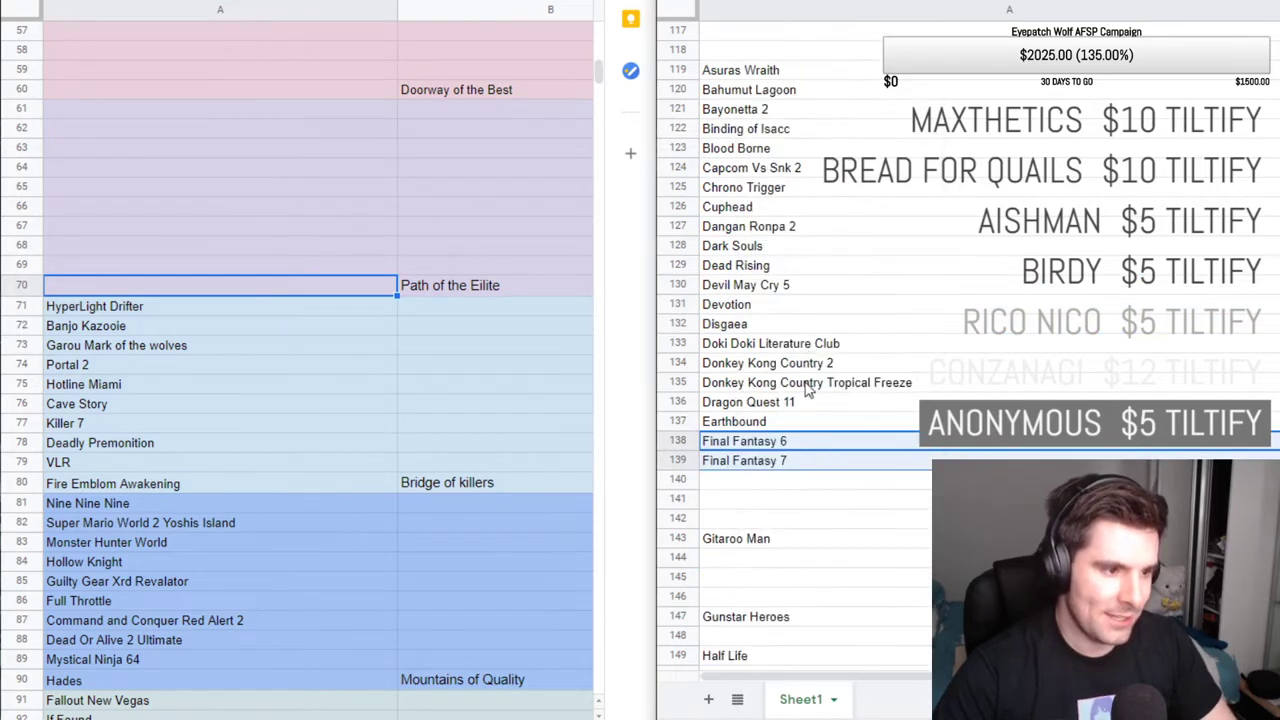
{"action": "left_click", "coordinate": [752, 444]}
{"action": "left_click", "coordinate": [760, 482], "text": "shift"}
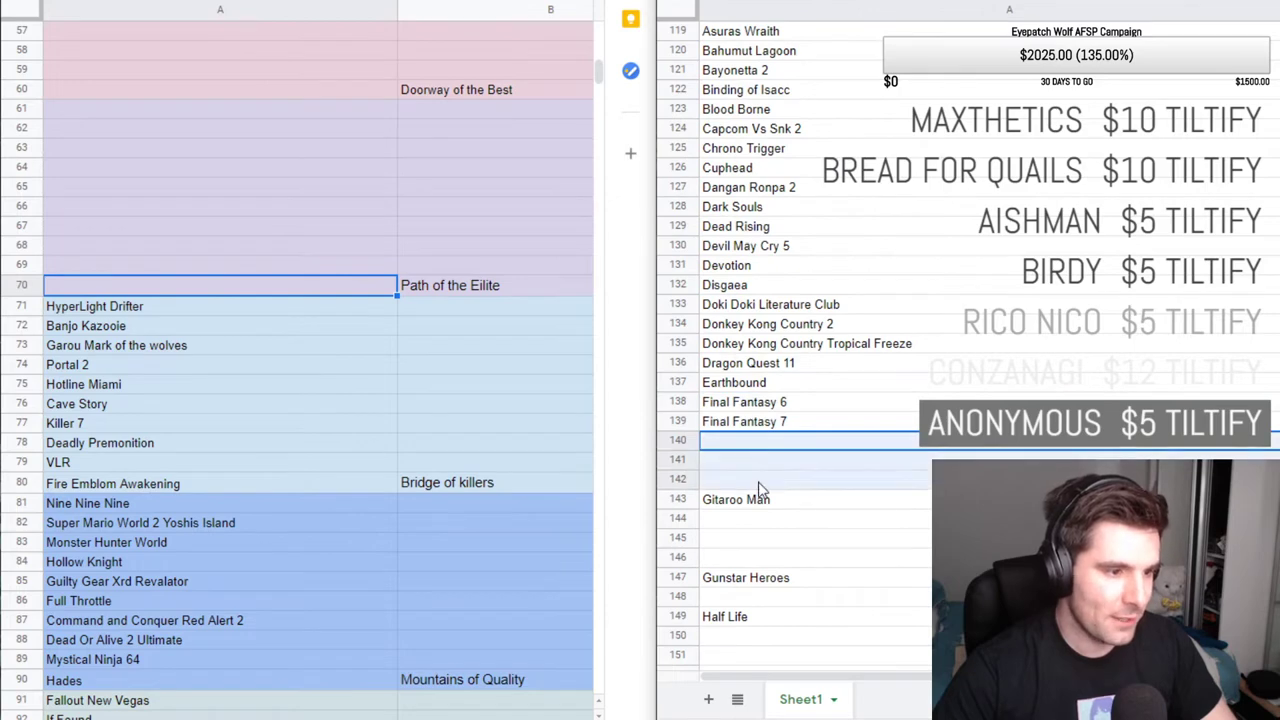
{"action": "right_click", "coordinate": [750, 449]}
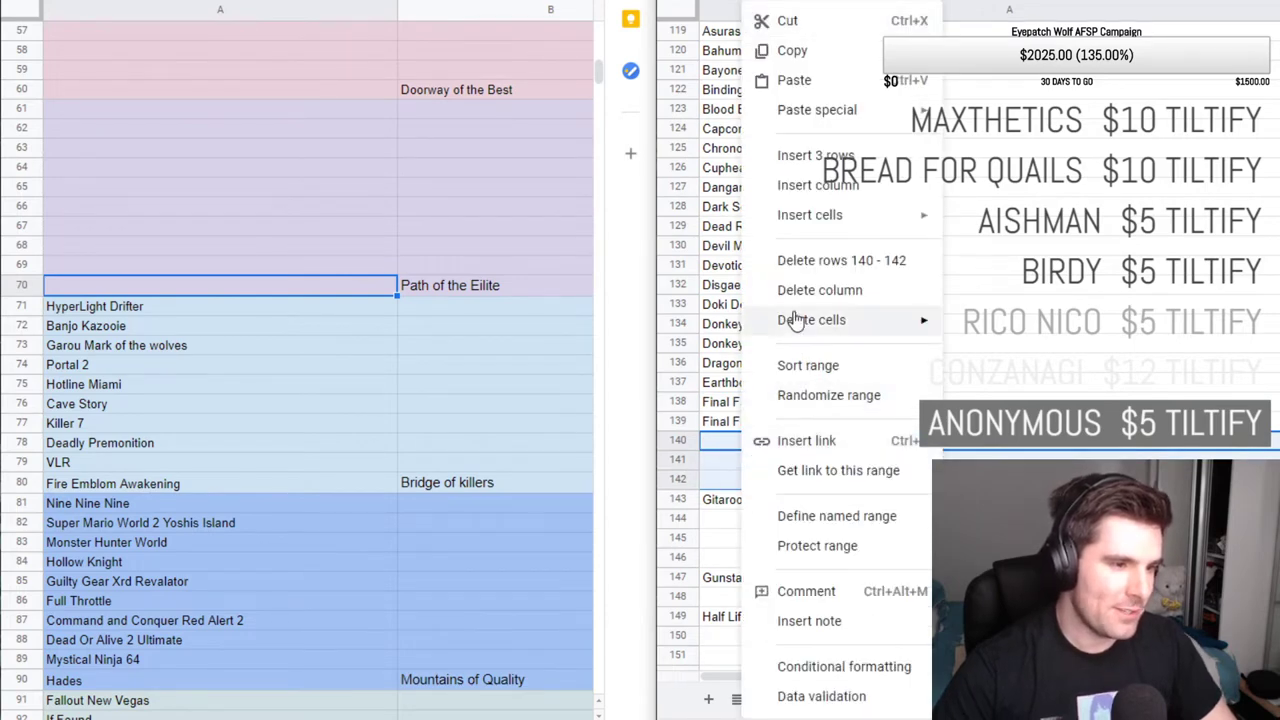
{"action": "left_click", "coordinate": [803, 273]}
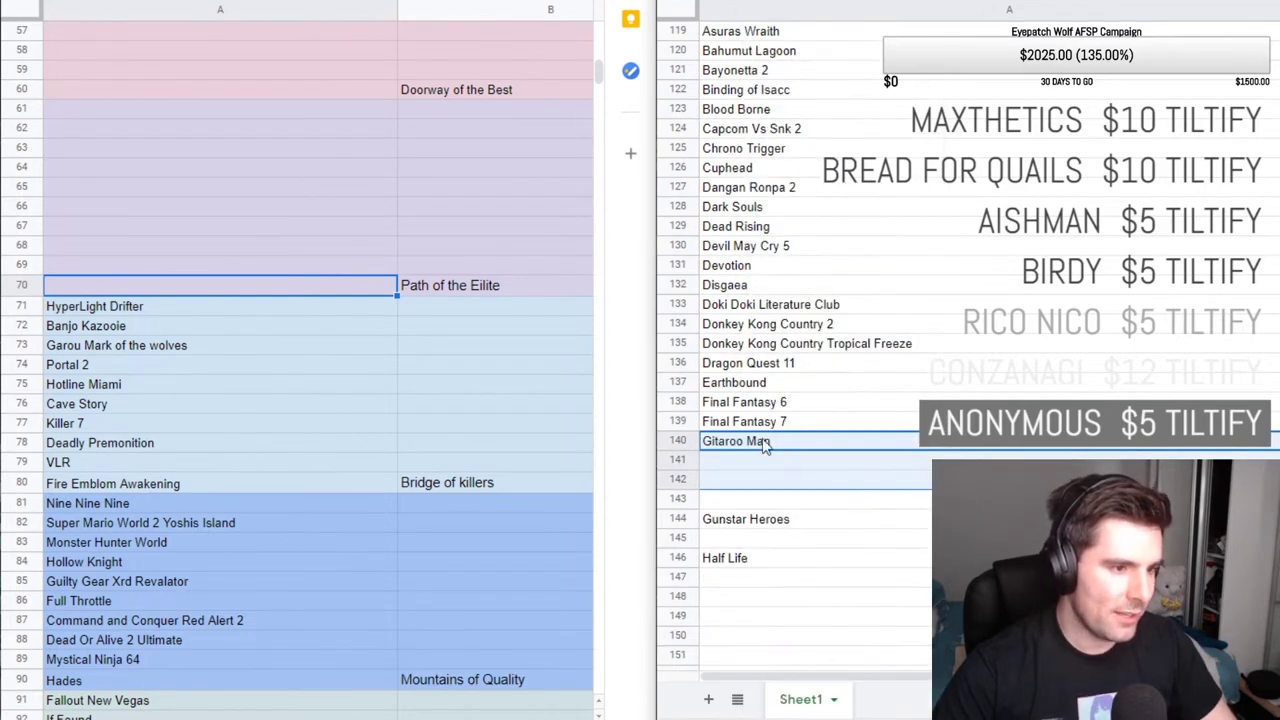
Delete the blank rows separating Gitaroo Man, Gunstar Heroes and Half Life in the unranked list.
{"action": "left_click", "coordinate": [740, 463]}
{"action": "left_click_drag", "start_coordinate": [742, 500], "coordinate": [745, 462]}
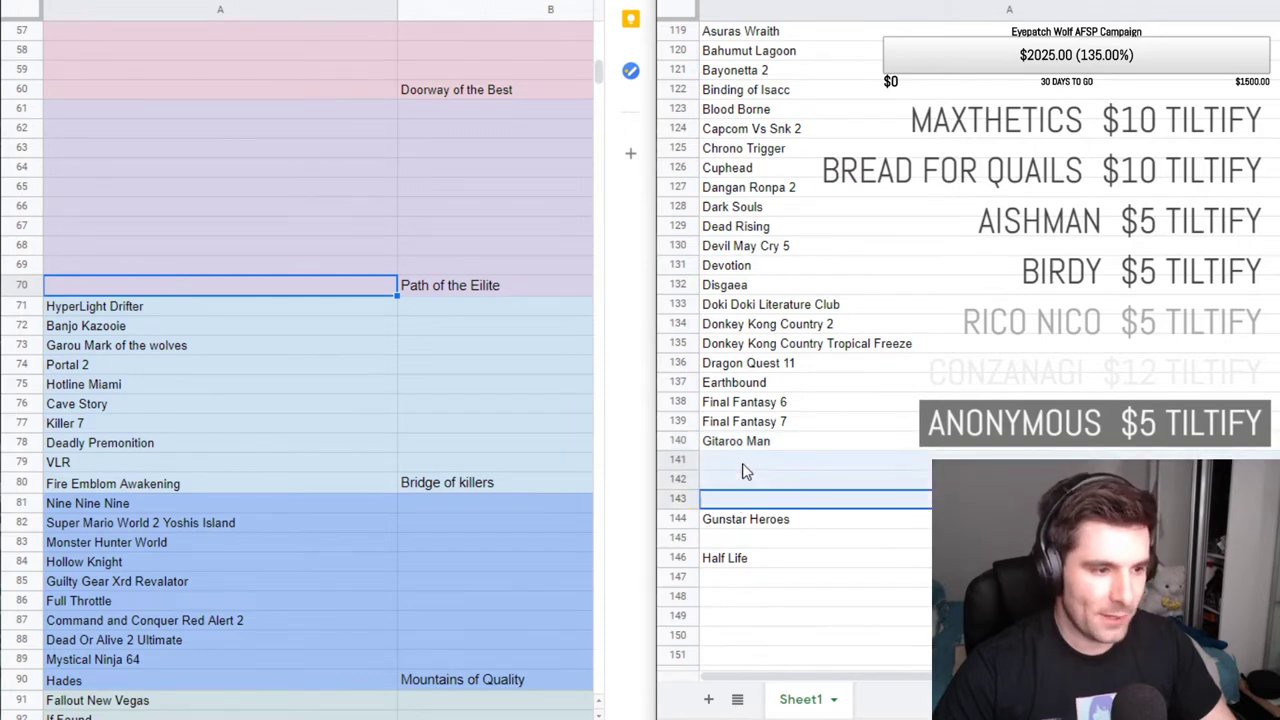
{"action": "right_click", "coordinate": [748, 462]}
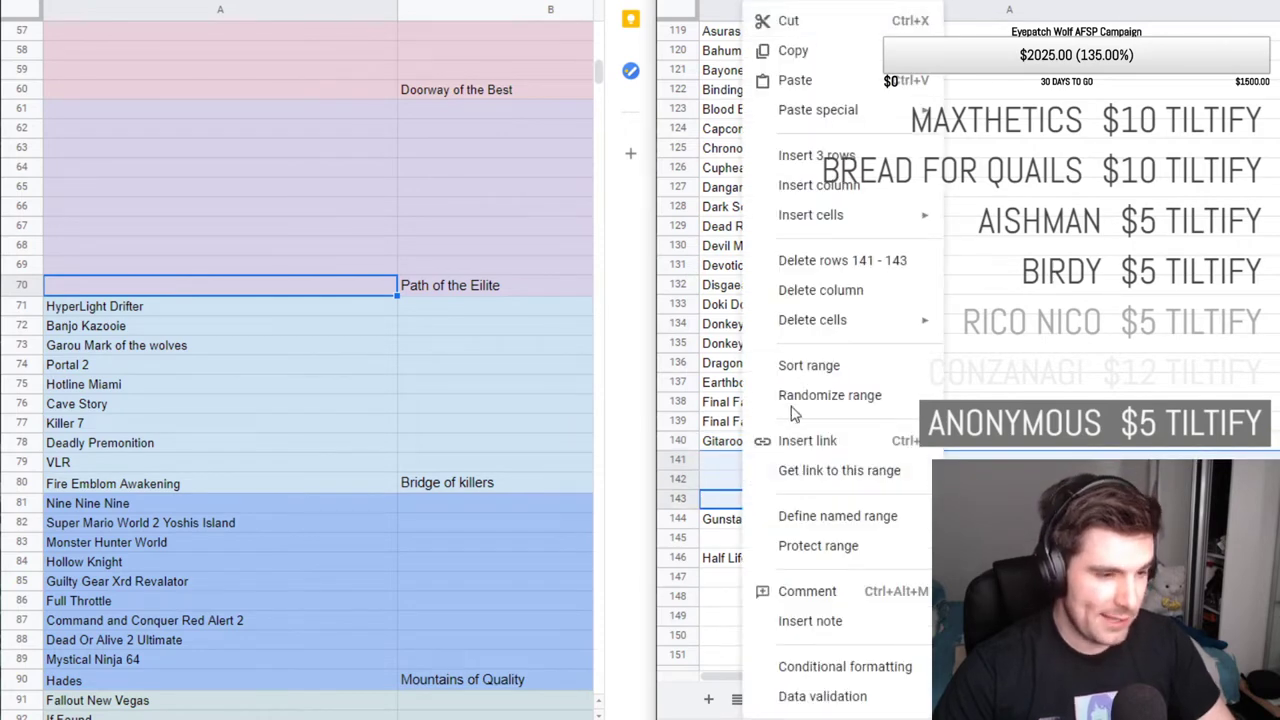
{"action": "left_click", "coordinate": [828, 261]}
{"action": "left_click", "coordinate": [746, 479]}
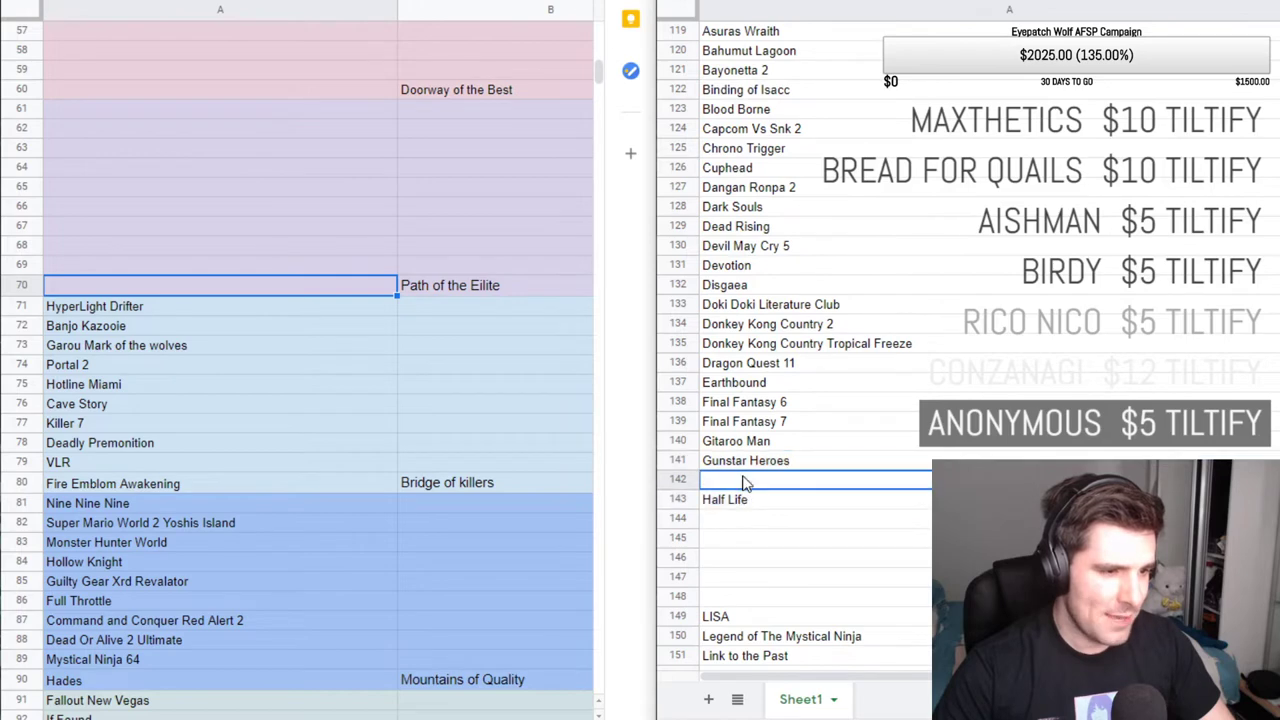
{"action": "right_click", "coordinate": [746, 479]}
{"action": "left_click", "coordinate": [810, 338]}
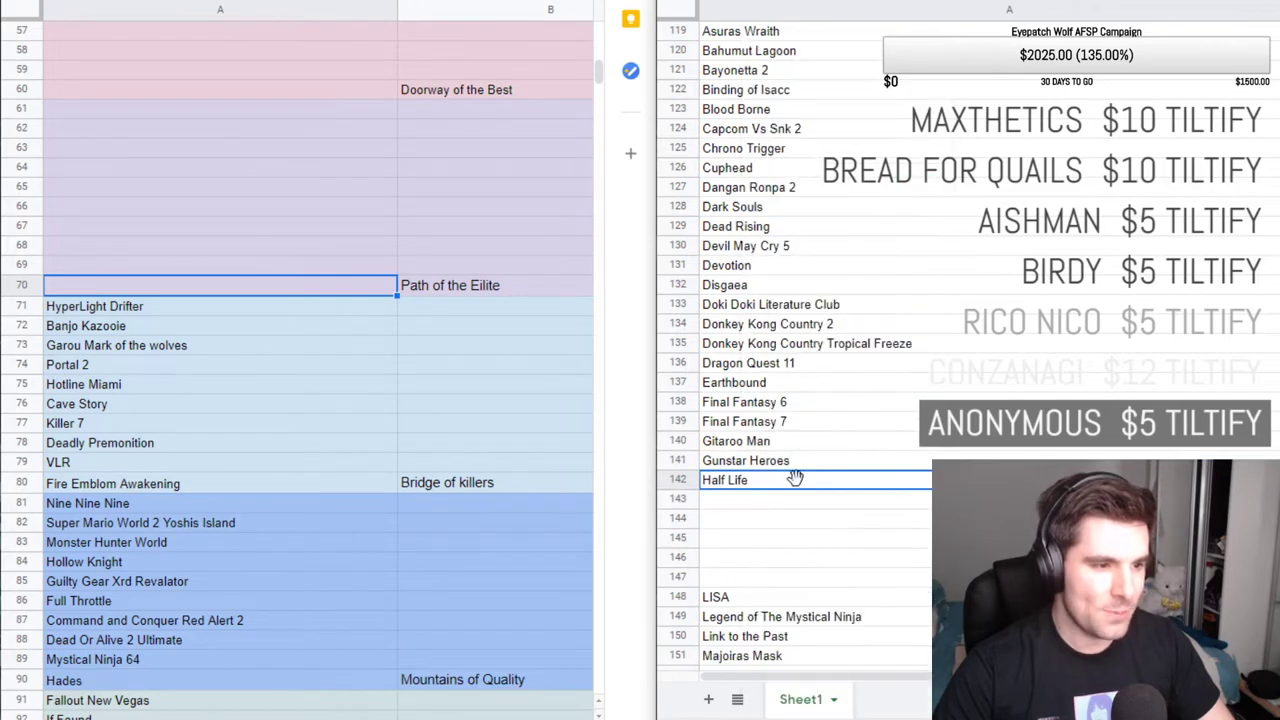
Delete the blank rows 143 to 147 between Half Life and LISA in the unranked list.
{"action": "left_click", "coordinate": [735, 506]}
{"action": "scroll", "coordinate": [840, 486], "scroll_direction": "down", "scroll_amount": 1}
{"action": "left_click_drag", "start_coordinate": [740, 486], "coordinate": [770, 412]}
{"action": "right_click", "coordinate": [770, 412]}
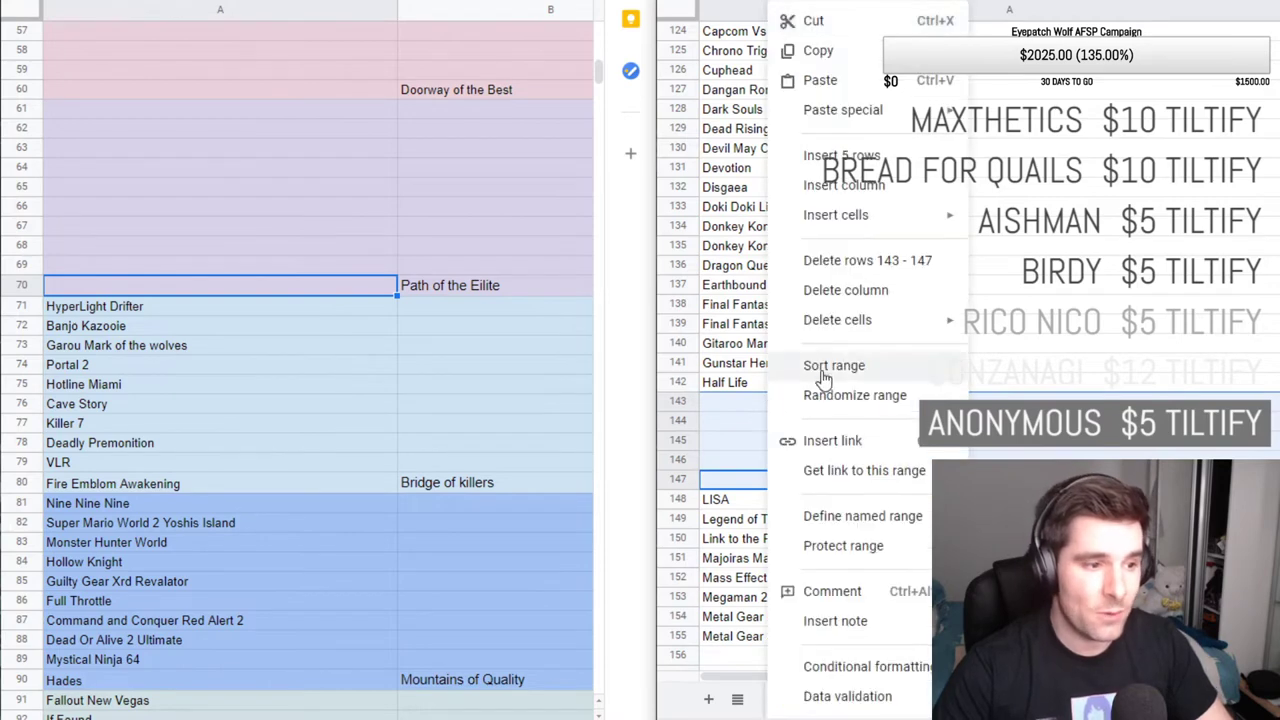
{"action": "left_click", "coordinate": [851, 272]}
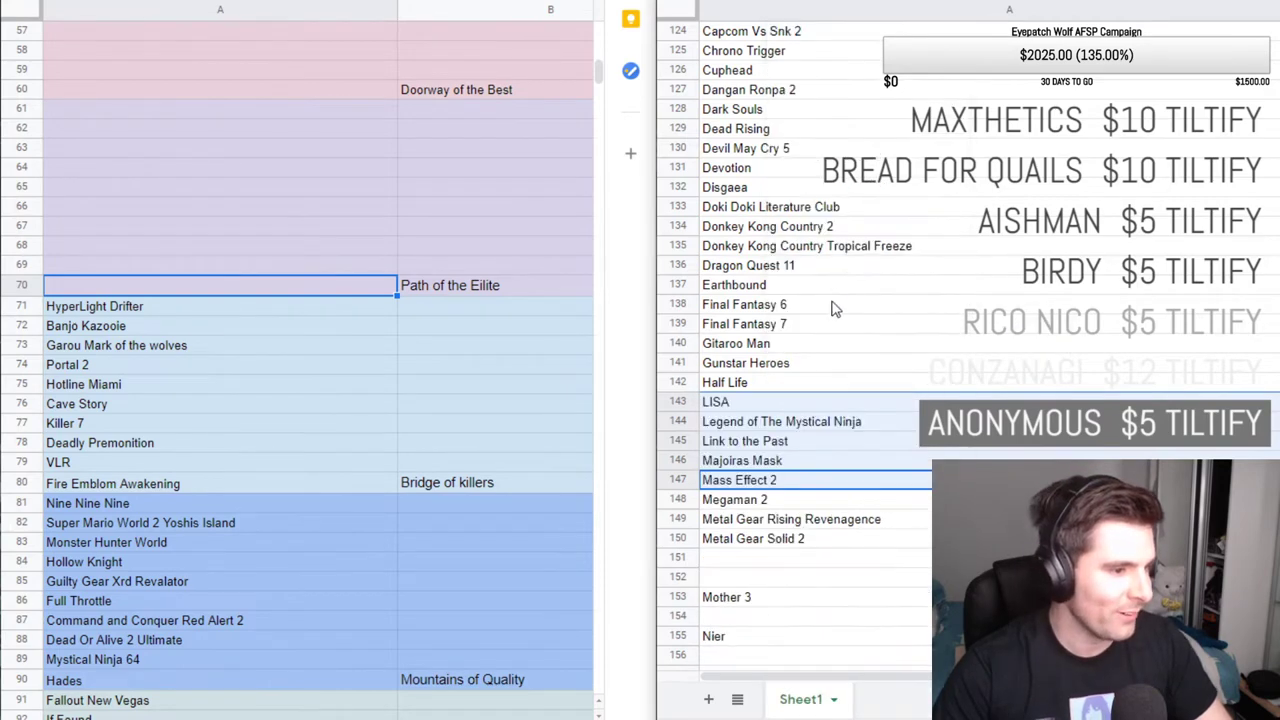
Delete the blank rows 151 and 152 between Metal Gear Solid 2 and Mother 3.
{"action": "left_click", "coordinate": [740, 556]}
{"action": "scroll", "coordinate": [805, 512], "scroll_direction": "down", "scroll_amount": 1}
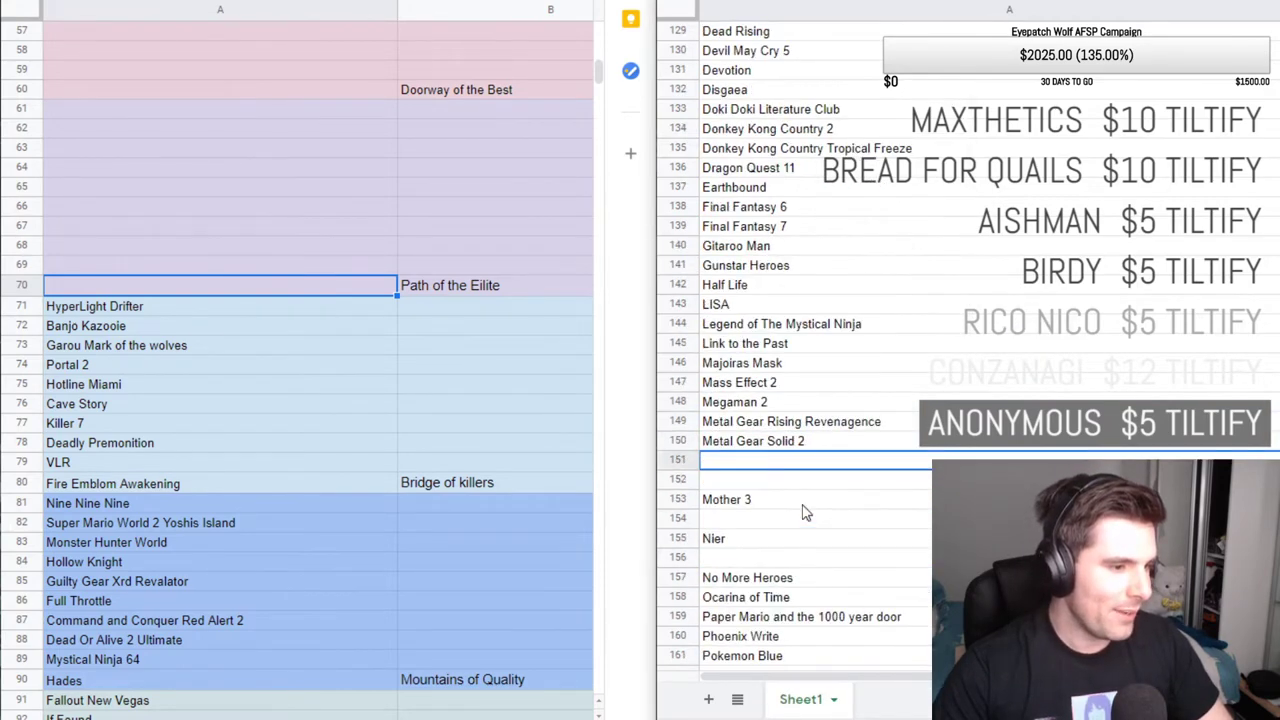
{"action": "left_click_drag", "start_coordinate": [735, 487], "coordinate": [735, 463]}
{"action": "right_click", "coordinate": [735, 466]}
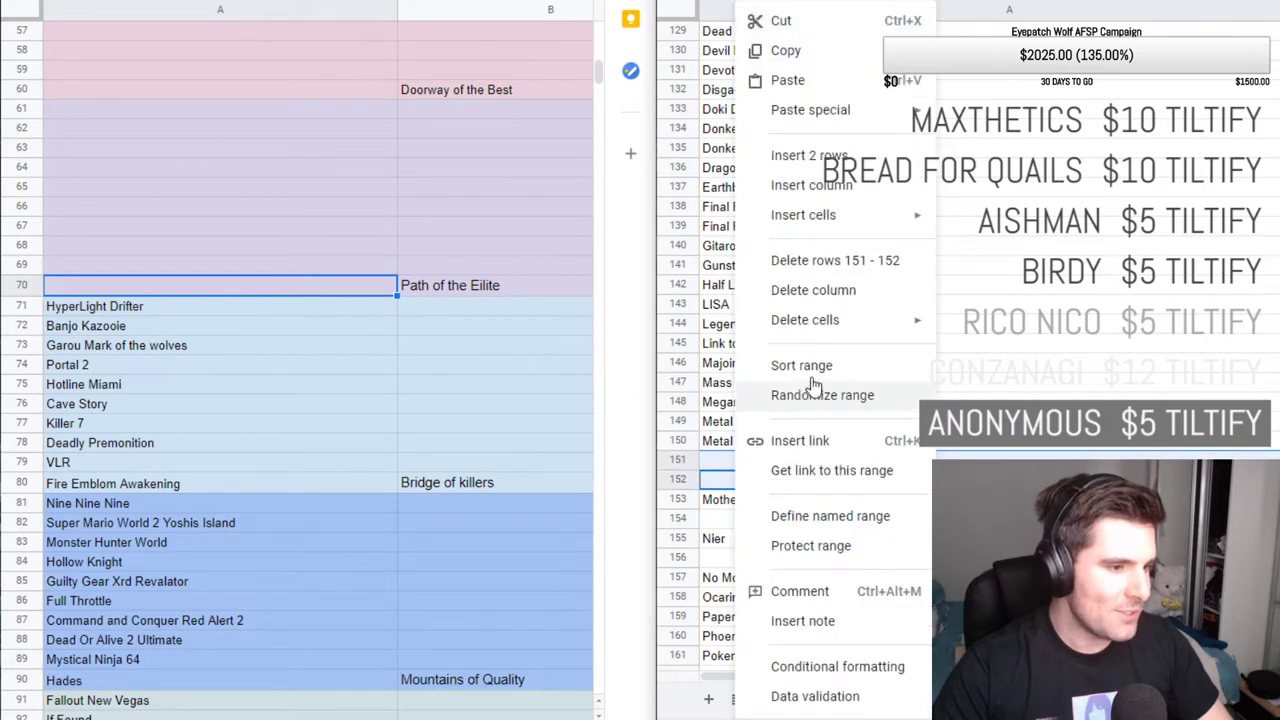
{"action": "left_click", "coordinate": [810, 262]}
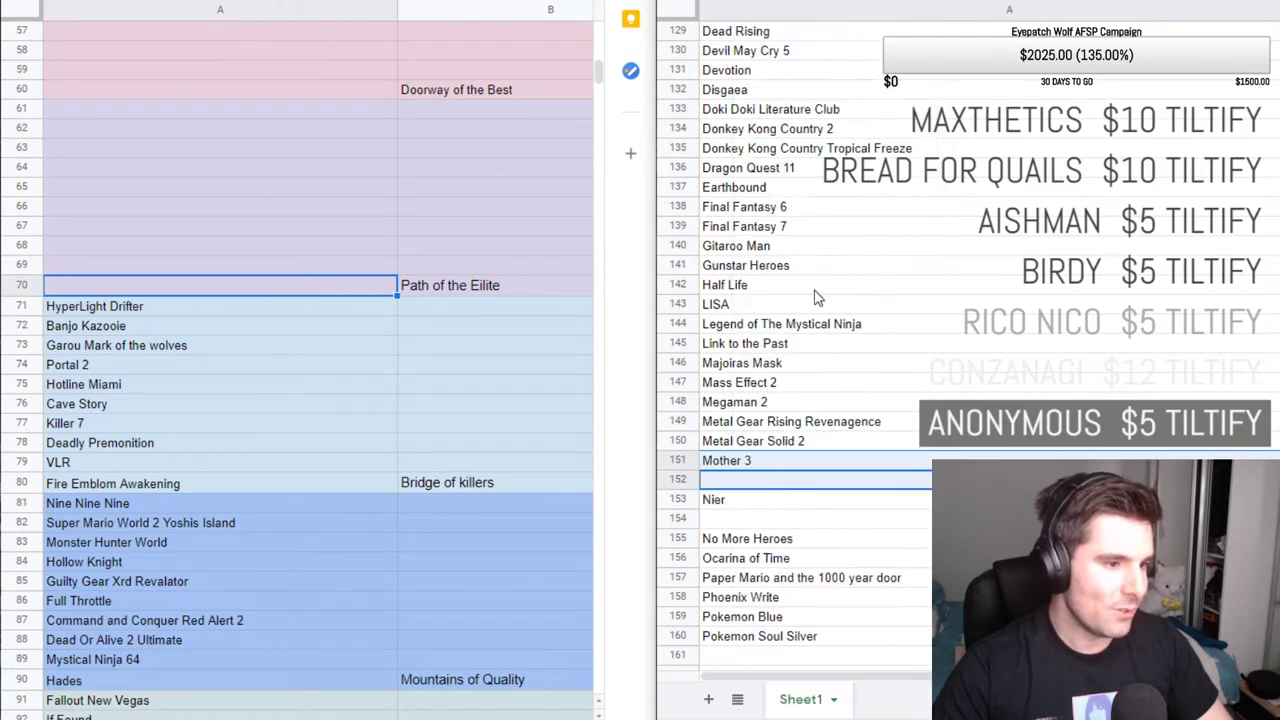
Delete the single blank rows between Mother 3 and Nier and between Nier and No More Heroes.
{"action": "left_click", "coordinate": [740, 484]}
{"action": "right_click", "coordinate": [740, 484]}
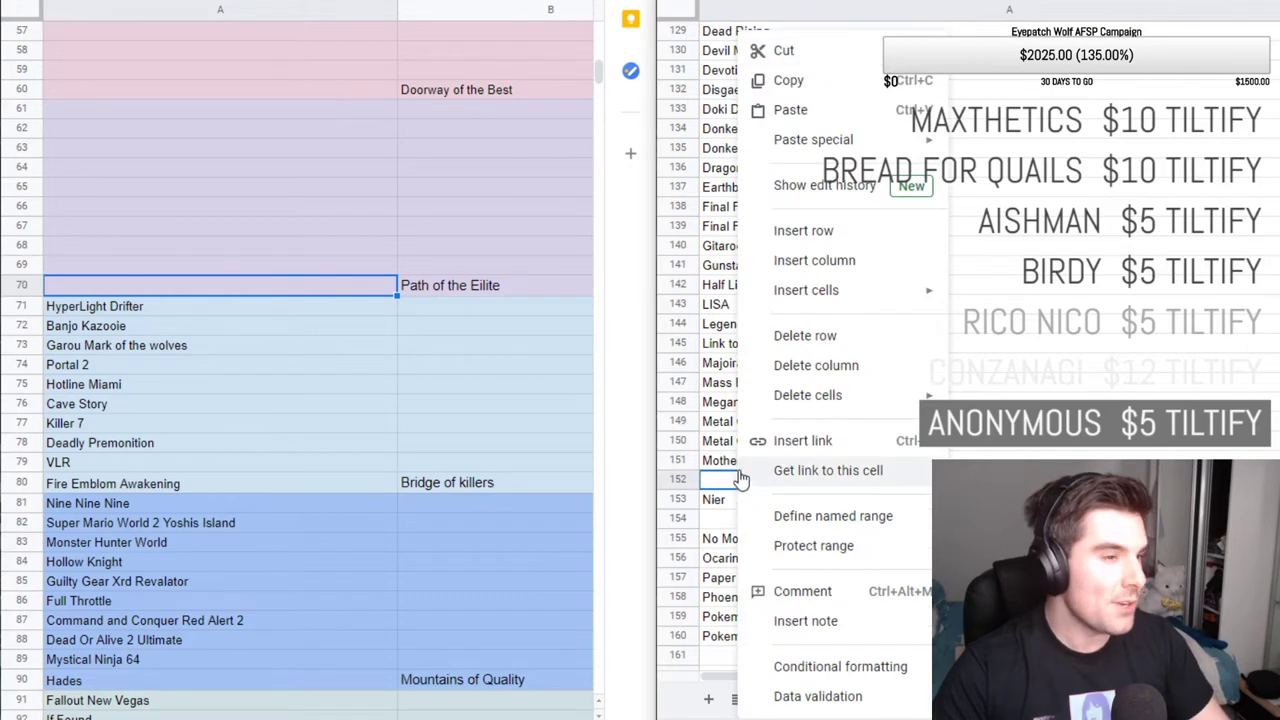
{"action": "left_click", "coordinate": [805, 336]}
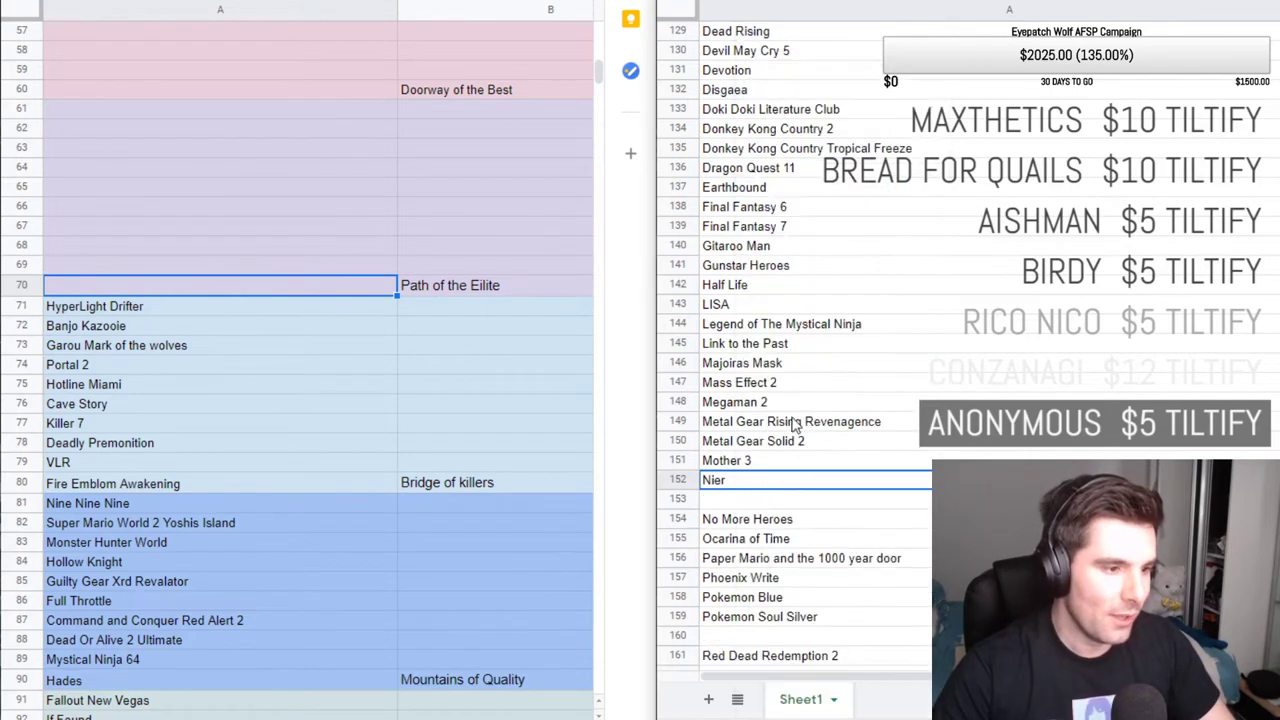
{"action": "left_click", "coordinate": [736, 500]}
{"action": "right_click", "coordinate": [736, 500]}
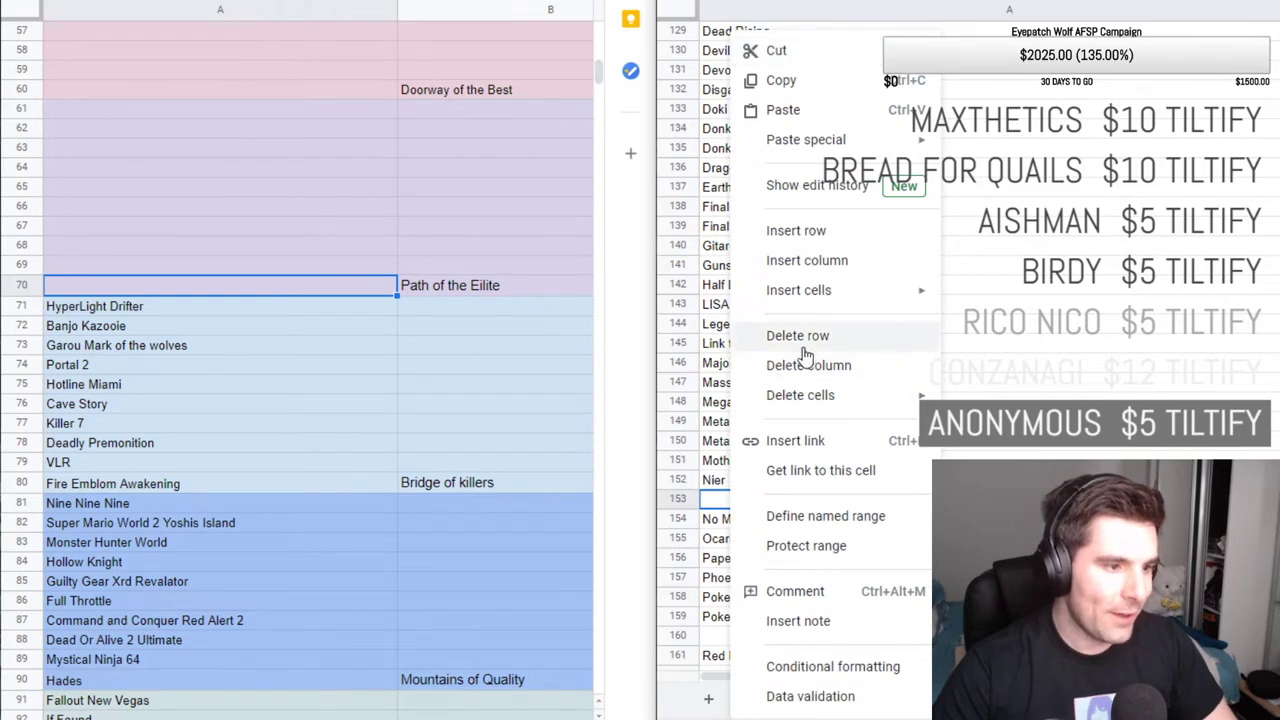
{"action": "left_click", "coordinate": [800, 337]}
Delete the blank row 159 between Pokemon Soul Silver and Red Dead Redemption 2.
{"action": "scroll", "coordinate": [775, 508], "scroll_direction": "down", "scroll_amount": 2}
{"action": "left_click", "coordinate": [772, 480]}
{"action": "right_click", "coordinate": [772, 480]}
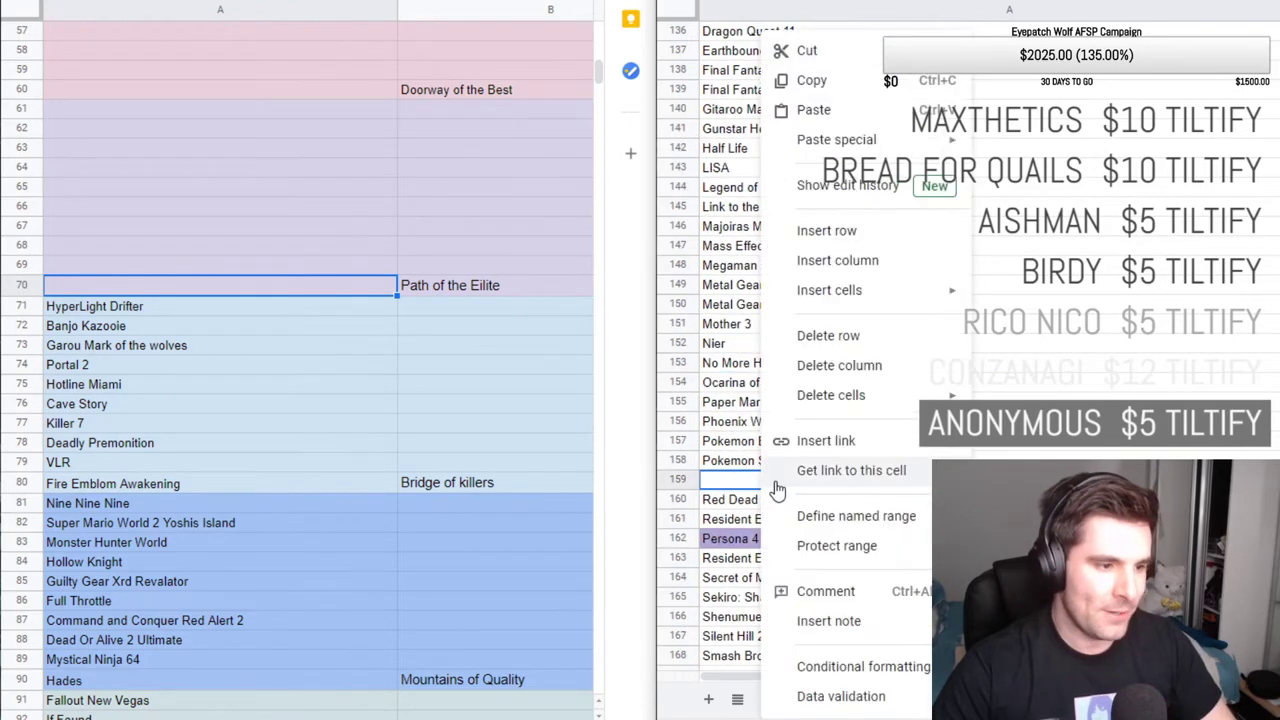
{"action": "left_click", "coordinate": [835, 337]}
Delete the blank rows between Super Mario 64 and Super Mario World and between Undertale and Viewtiful Joe.
{"action": "scroll", "coordinate": [877, 413], "scroll_direction": "down", "scroll_amount": 6}
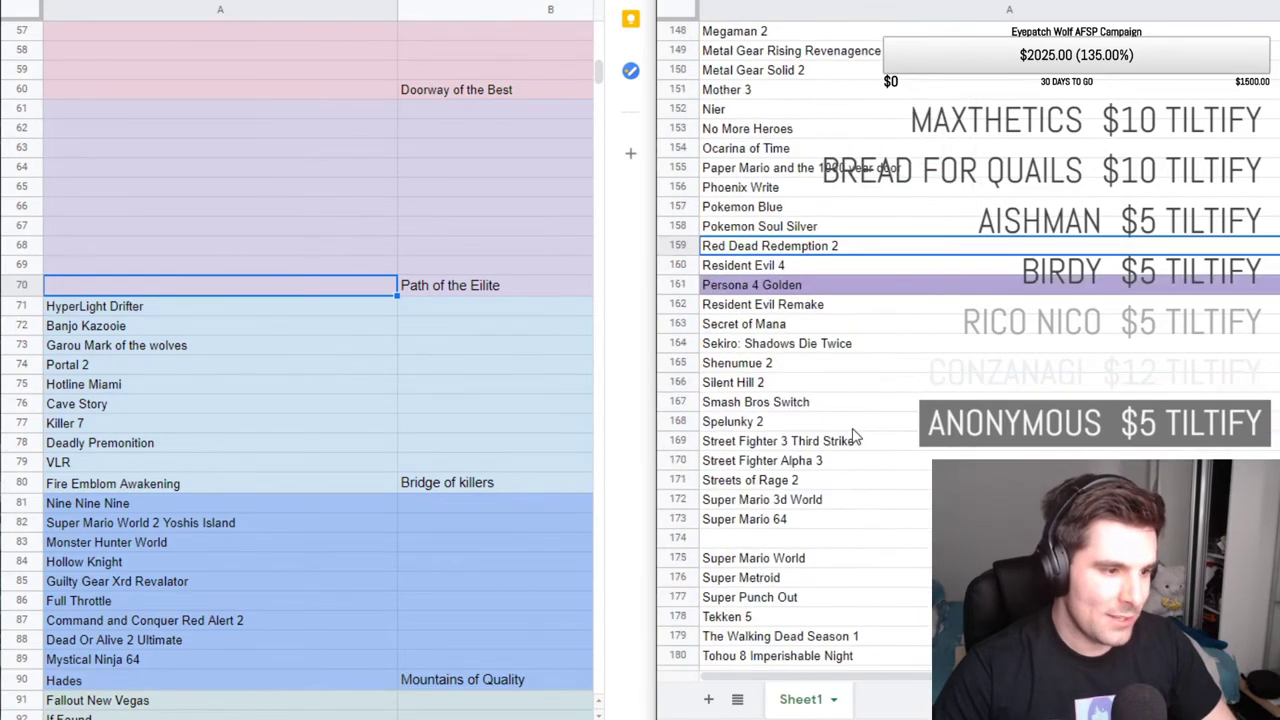
{"action": "left_click", "coordinate": [760, 446]}
{"action": "right_click", "coordinate": [760, 446]}
{"action": "left_click", "coordinate": [812, 336]}
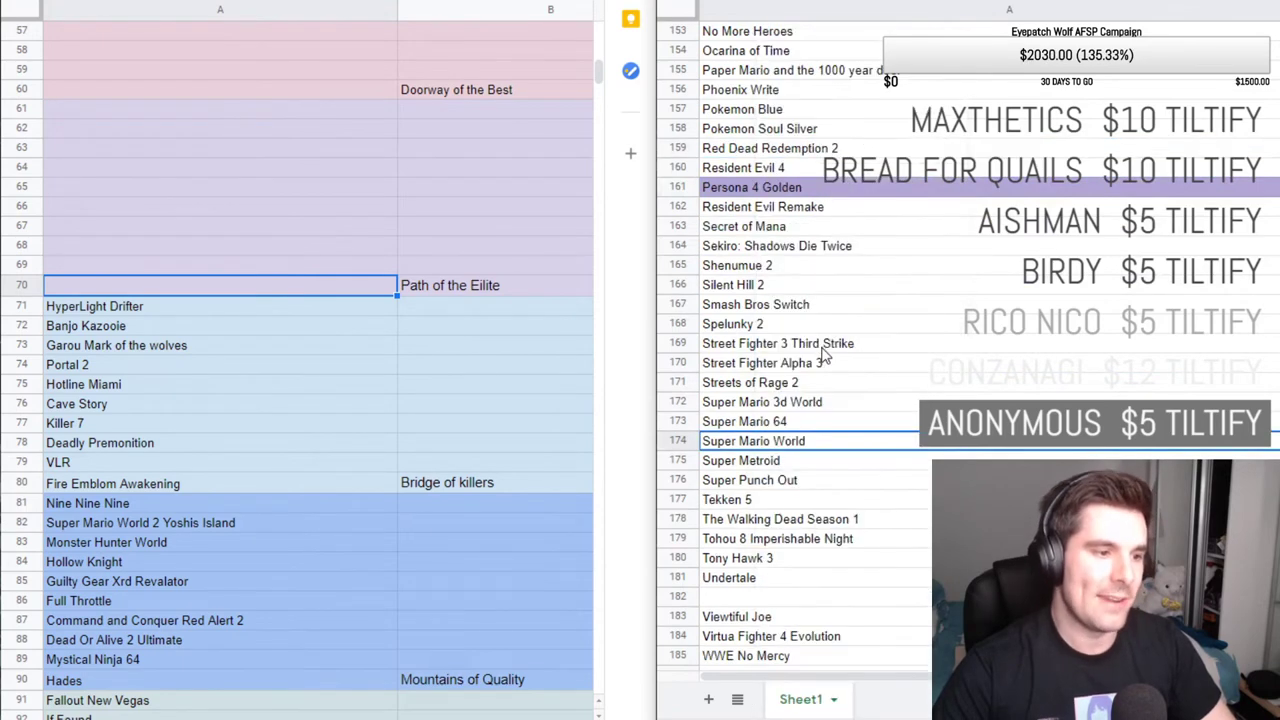
{"action": "scroll", "coordinate": [762, 505], "scroll_direction": "down", "scroll_amount": 2}
{"action": "right_click", "coordinate": [758, 503]}
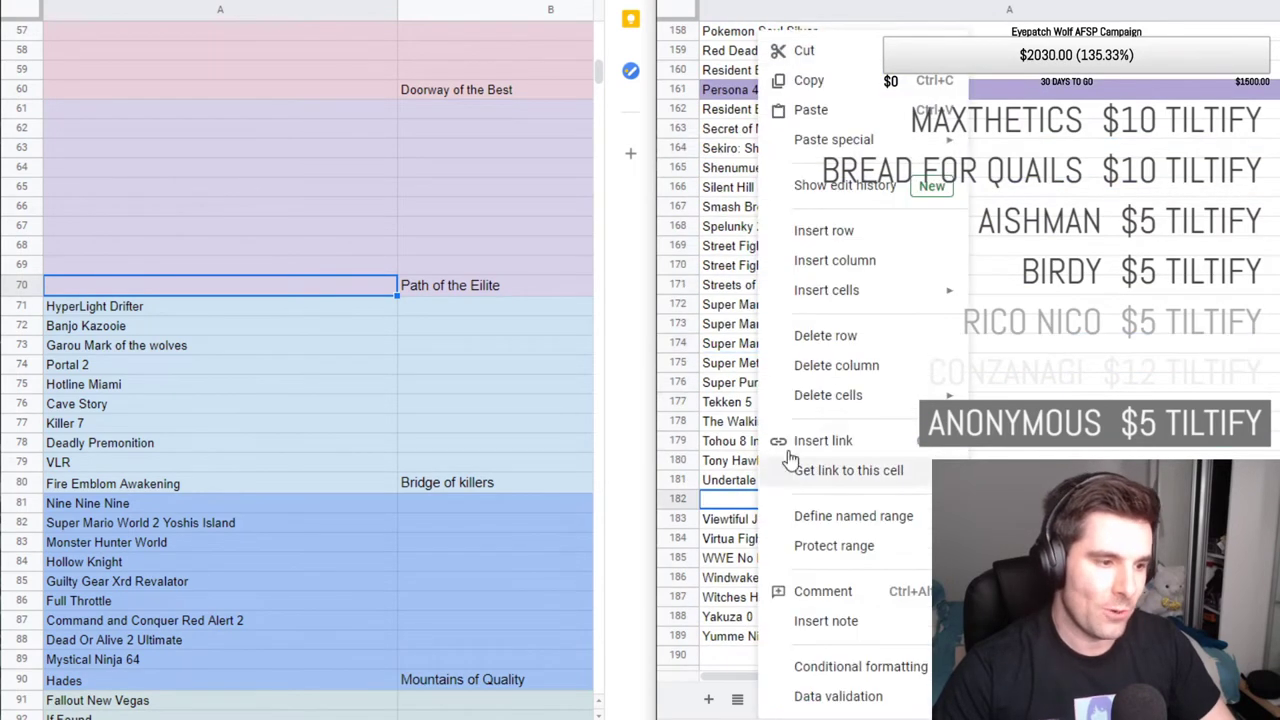
{"action": "left_click", "coordinate": [812, 336]}
Check the compacted unranked list from its last entry, Yumme Nikki, back up to Asuras Wraith for remaining gaps.
{"action": "scroll", "coordinate": [748, 571], "scroll_direction": "down", "scroll_amount": 2}
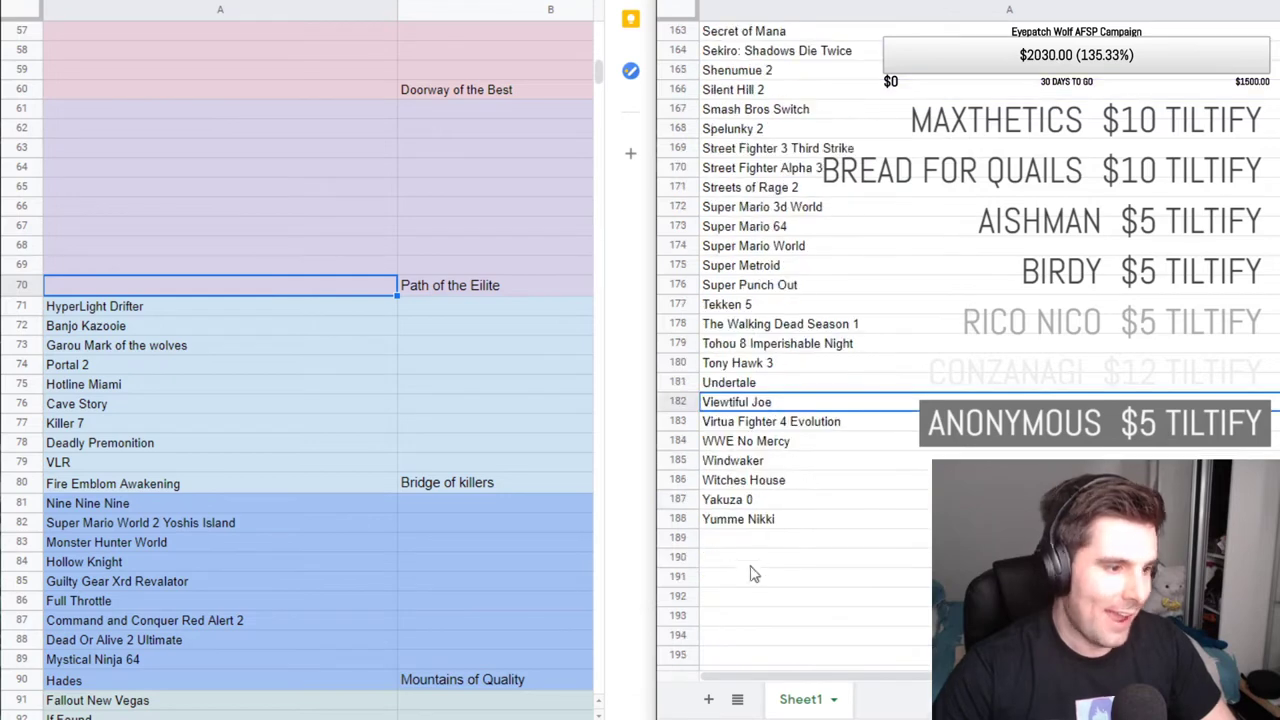
{"action": "left_click", "coordinate": [743, 541]}
{"action": "scroll", "coordinate": [806, 390], "scroll_direction": "up", "scroll_amount": 8}
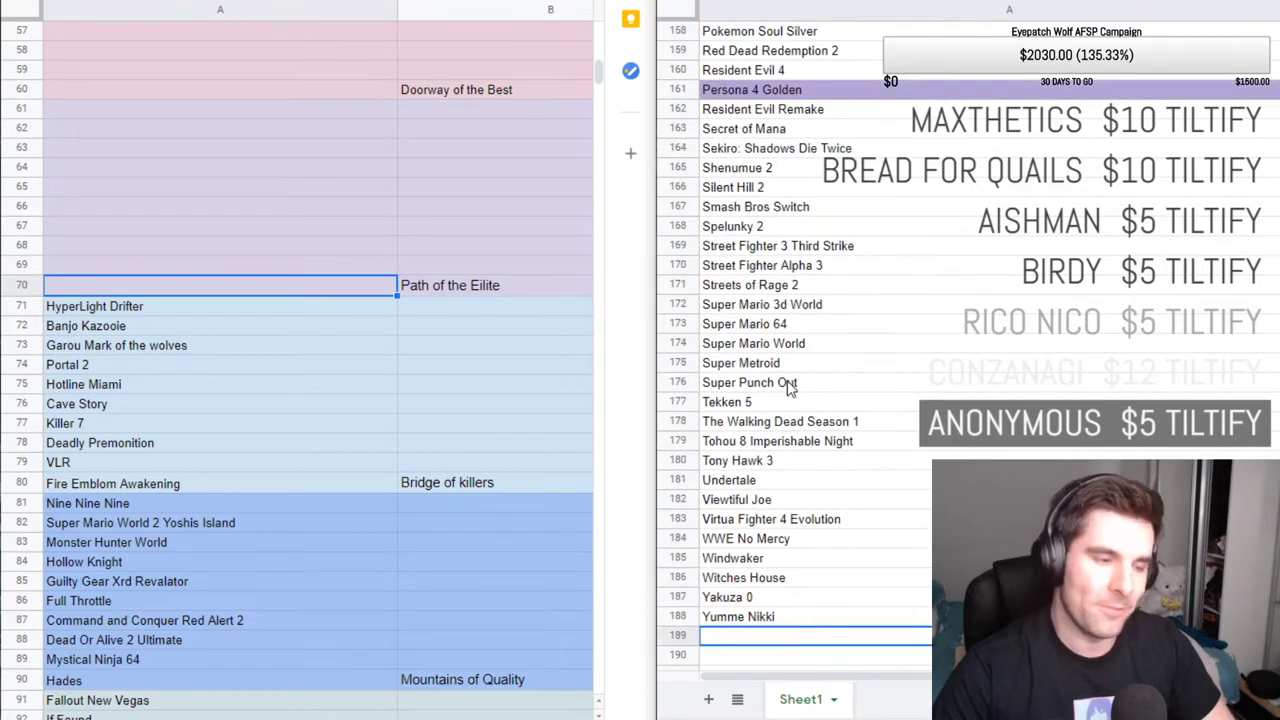
{"action": "left_click_drag", "start_coordinate": [806, 390], "coordinate": [798, 287]}
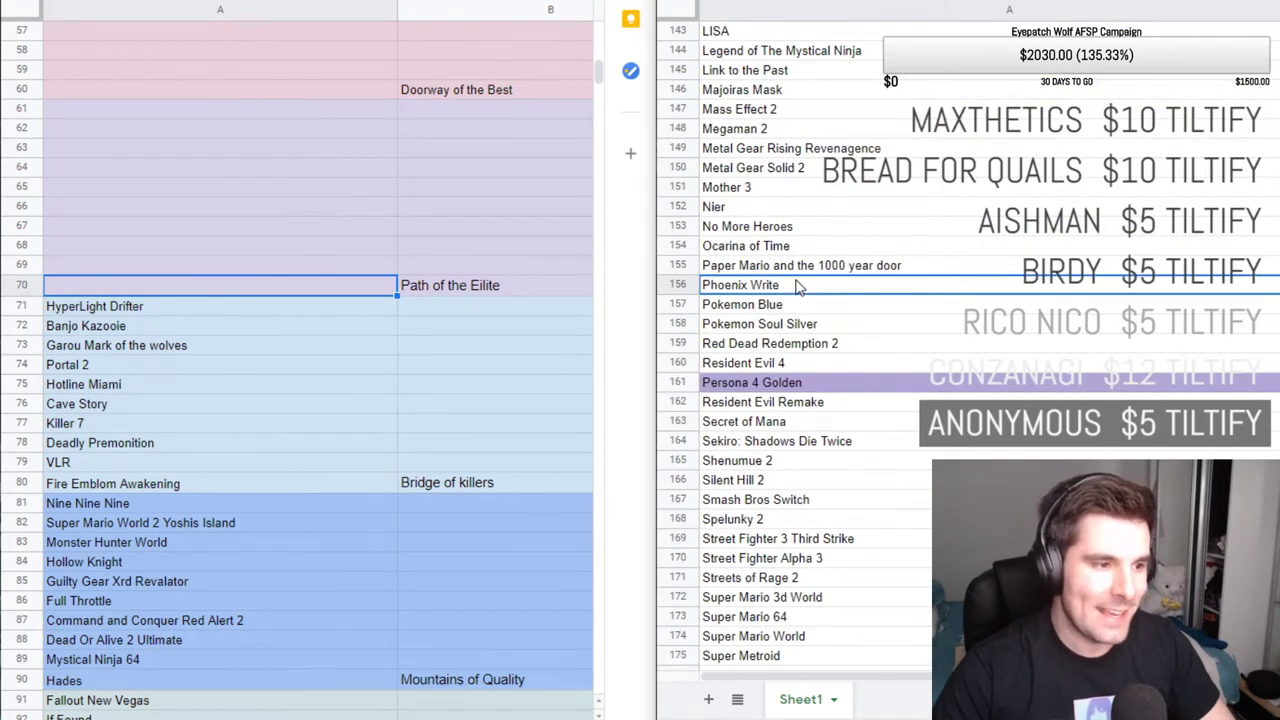
{"action": "scroll", "coordinate": [805, 320], "scroll_direction": "up", "scroll_amount": 7}
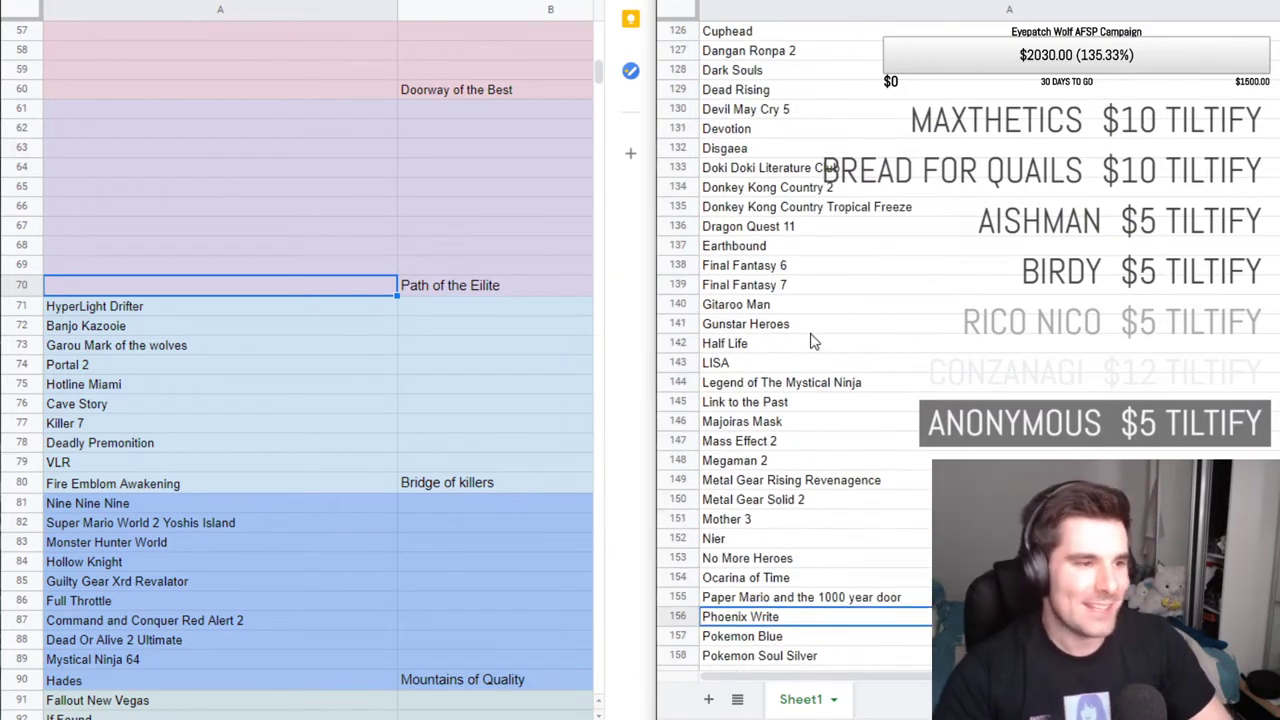
{"action": "scroll", "coordinate": [813, 341], "scroll_direction": "up", "scroll_amount": 4}
{"action": "left_click_drag", "start_coordinate": [813, 341], "coordinate": [826, 234]}
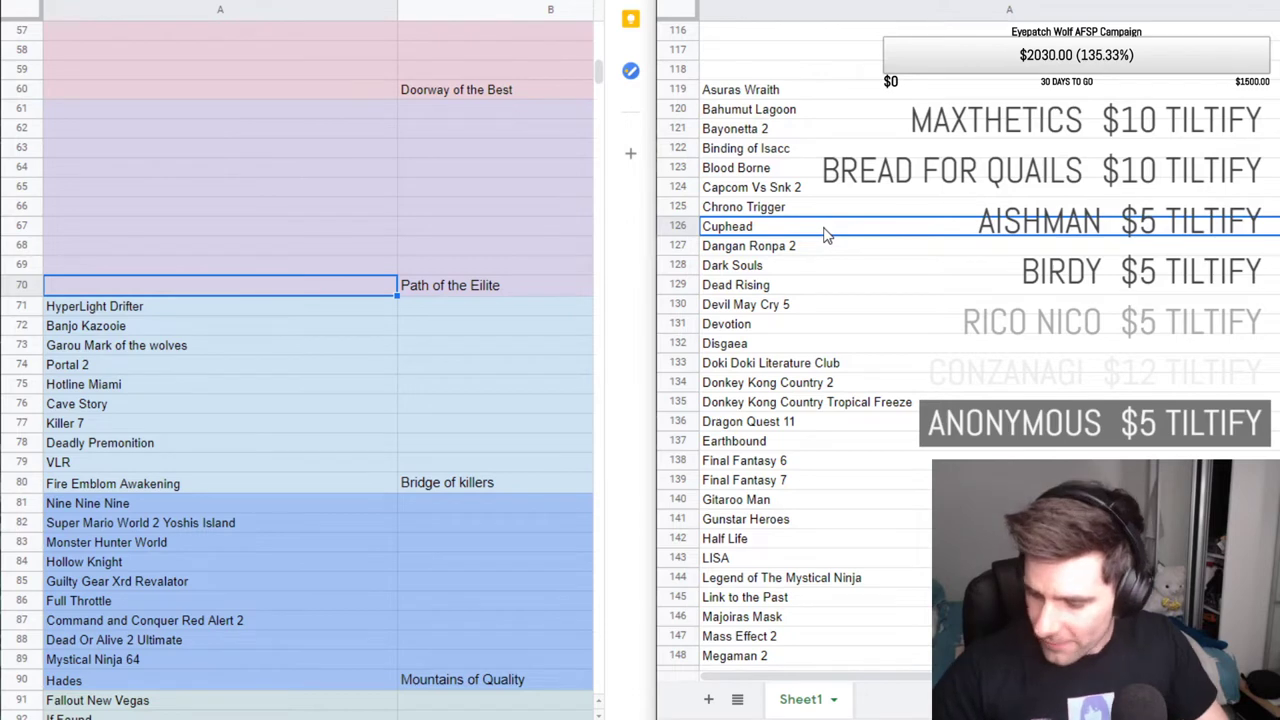
Review the unranked titles from Devotion down to Paper Mario and the 1000 year door for Path of the Eilite candidates.
{"action": "left_click", "coordinate": [855, 330]}
{"action": "scroll", "coordinate": [856, 338], "scroll_direction": "down", "scroll_amount": 1}
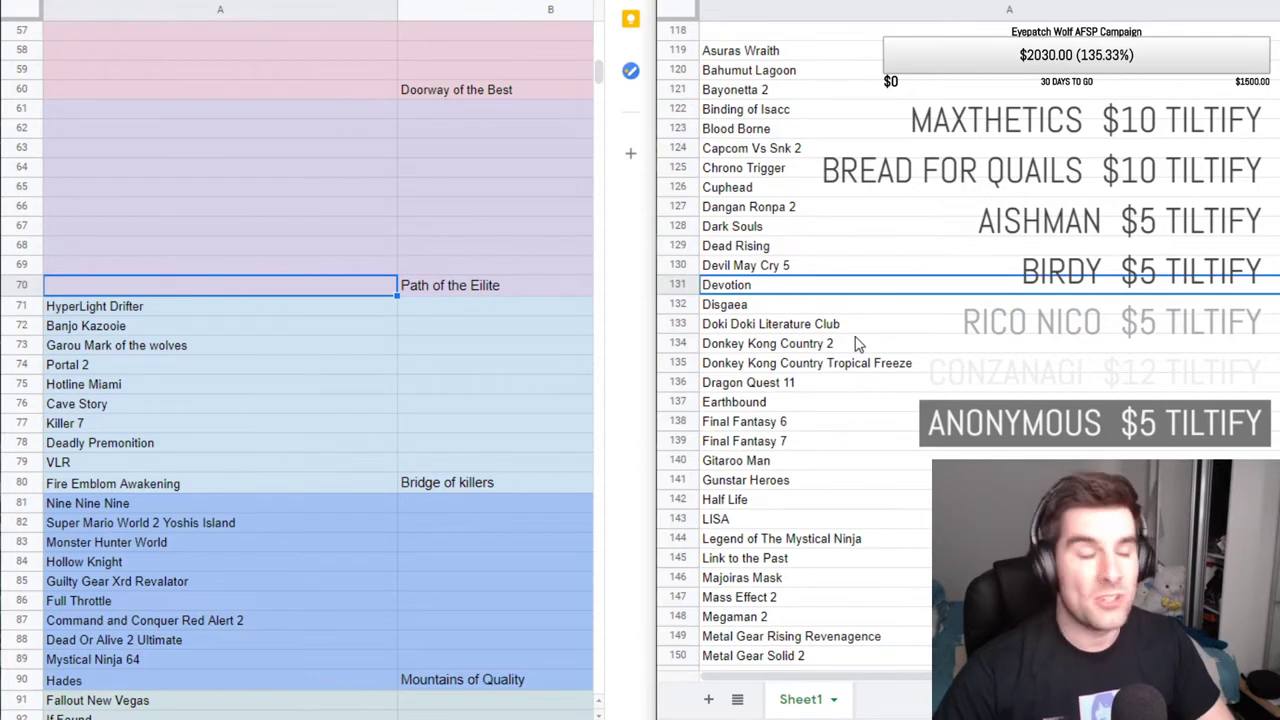
{"action": "scroll", "coordinate": [855, 360], "scroll_direction": "down", "scroll_amount": 1}
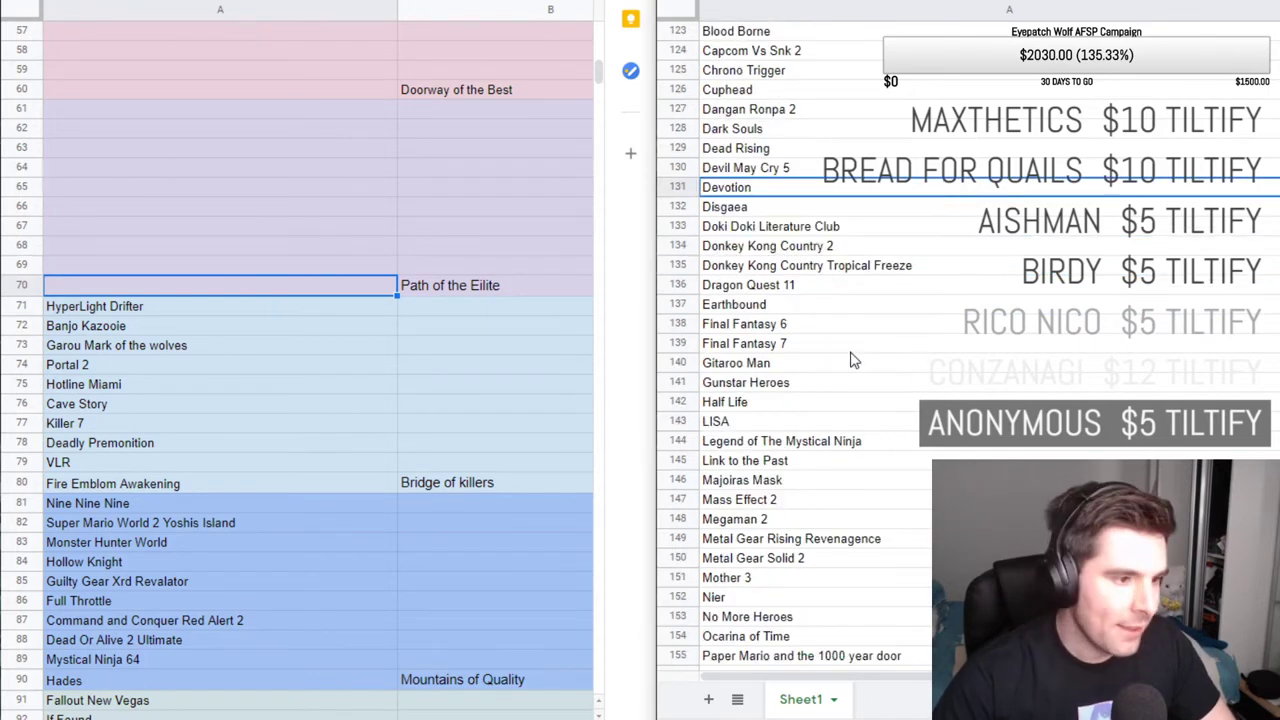
{"action": "left_click", "coordinate": [852, 352]}
{"action": "scroll", "coordinate": [855, 365], "scroll_direction": "down", "scroll_amount": 2}
{"action": "scroll", "coordinate": [857, 370], "scroll_direction": "down", "scroll_amount": 1}
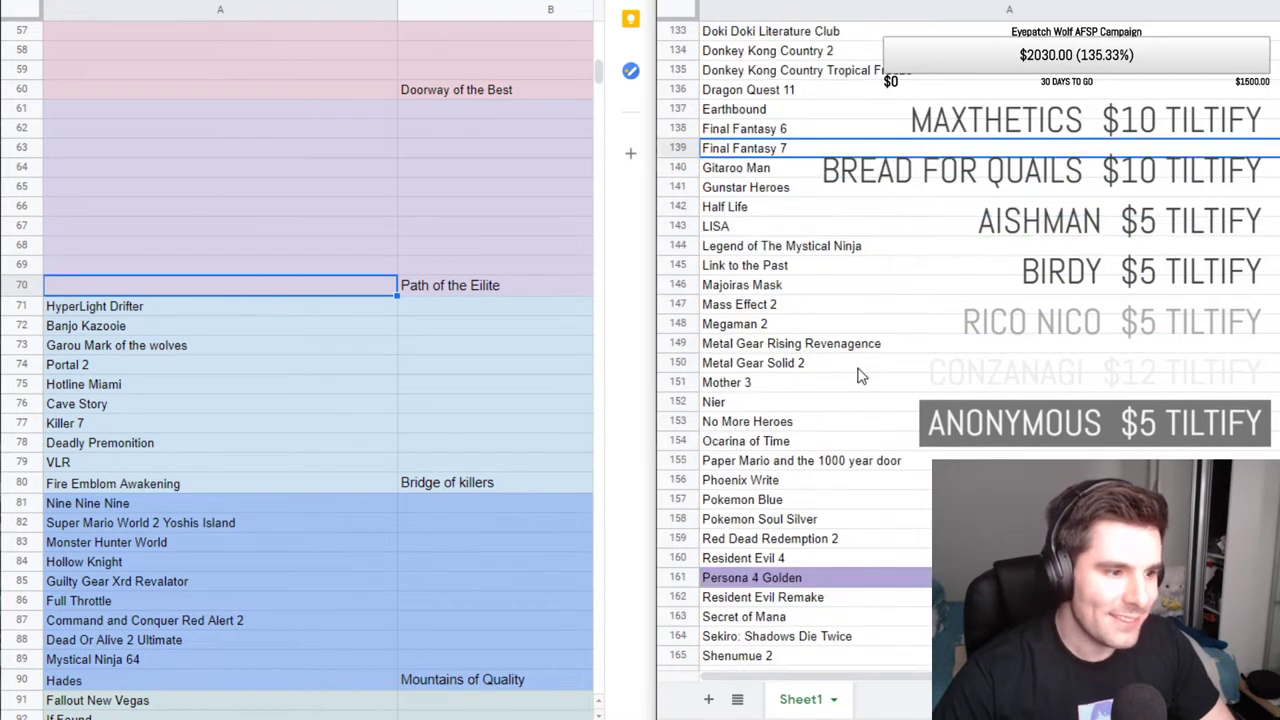
{"action": "left_click", "coordinate": [858, 366]}
{"action": "key", "text": "Down"}
{"action": "key", "text": "Down"}
{"action": "key", "text": "Down"}
{"action": "key", "text": "Down"}
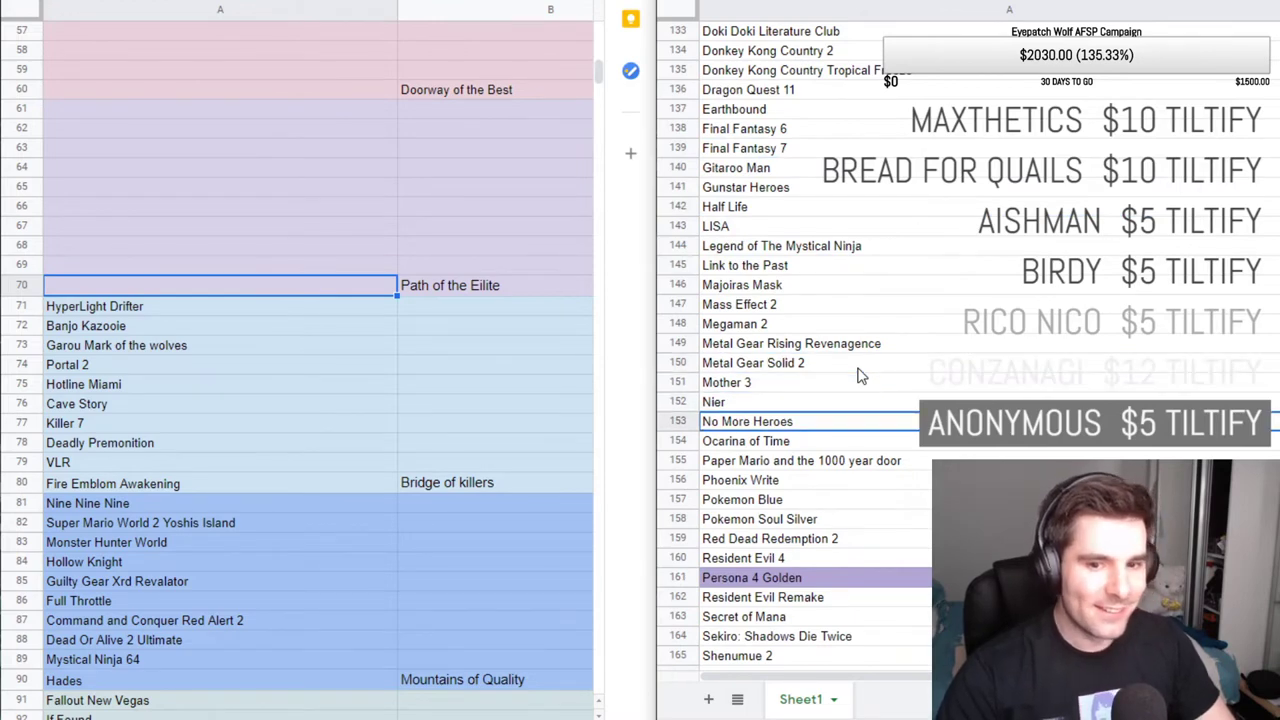
{"action": "key", "text": "Down"}
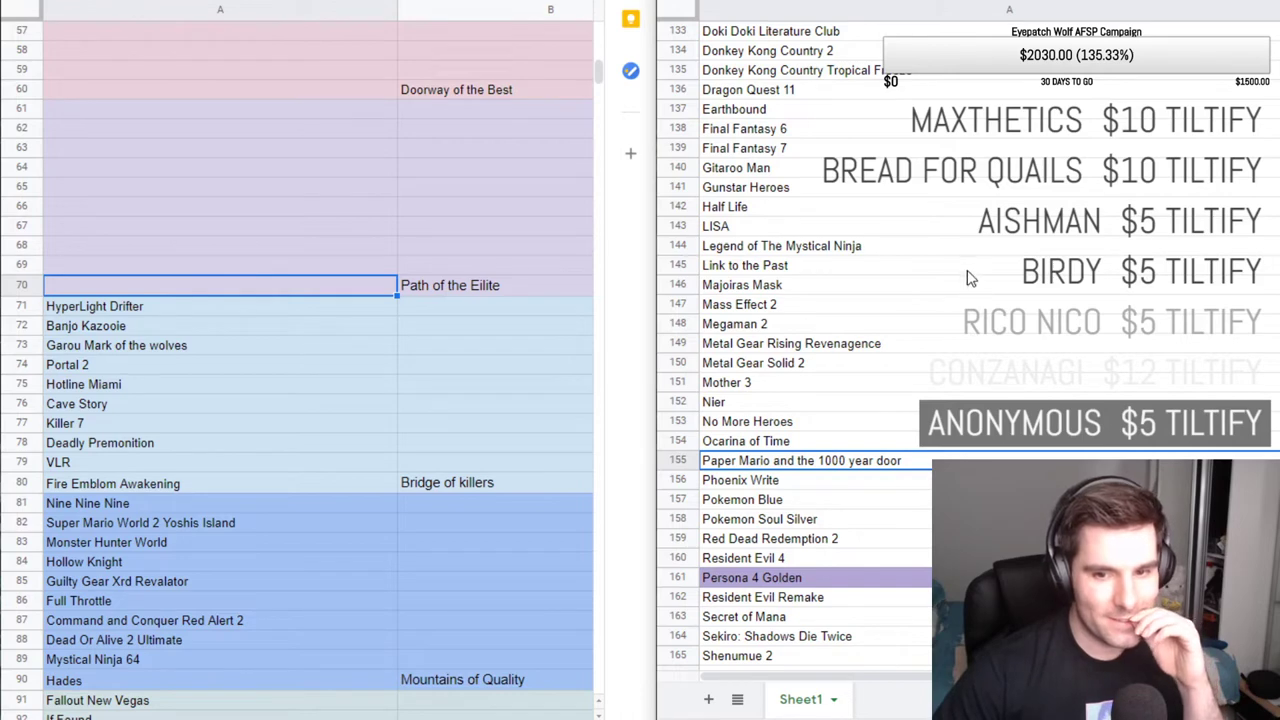
Review the unranked titles from Paper Mario and the 1000 year door down to The Walking Dead Season 1 for Path of the Eilite candidates.
{"action": "scroll", "coordinate": [968, 278], "scroll_direction": "down", "scroll_amount": 1}
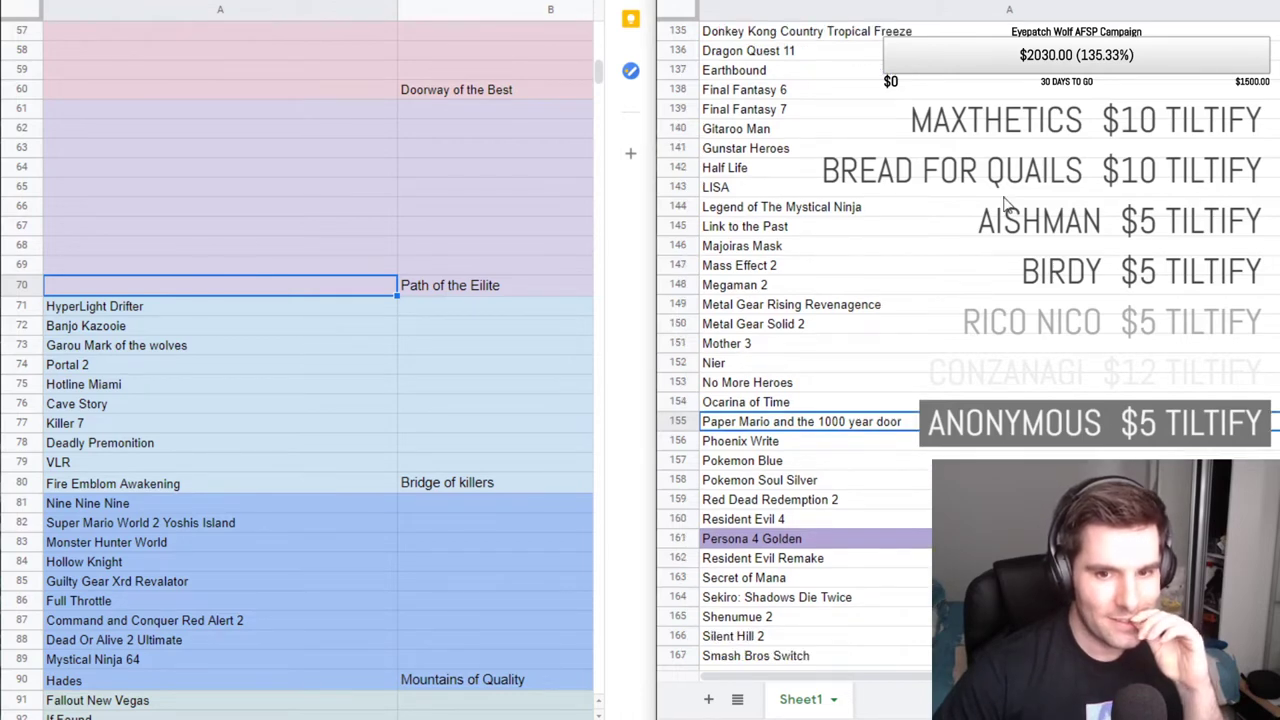
{"action": "scroll", "coordinate": [1008, 204], "scroll_direction": "down", "scroll_amount": 1}
{"action": "scroll", "coordinate": [1010, 203], "scroll_direction": "down", "scroll_amount": 1}
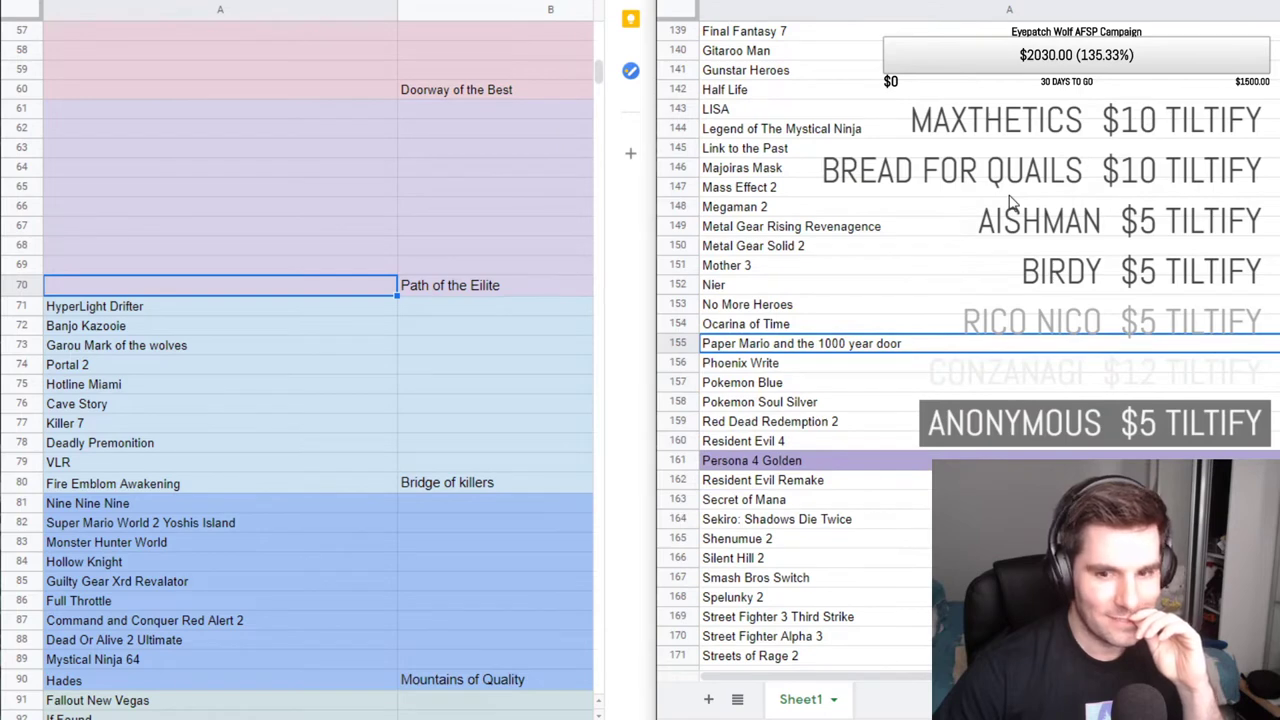
{"action": "scroll", "coordinate": [1010, 203], "scroll_direction": "down", "scroll_amount": 1}
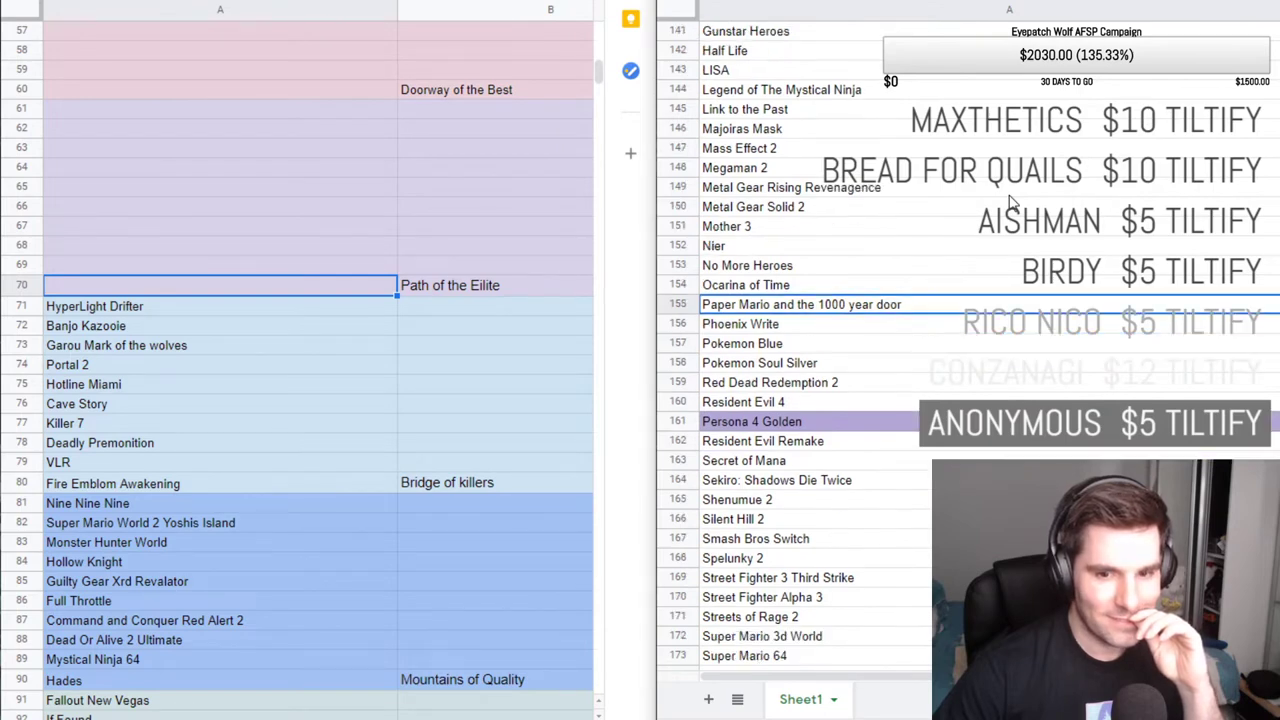
{"action": "scroll", "coordinate": [1010, 203], "scroll_direction": "down", "scroll_amount": 3}
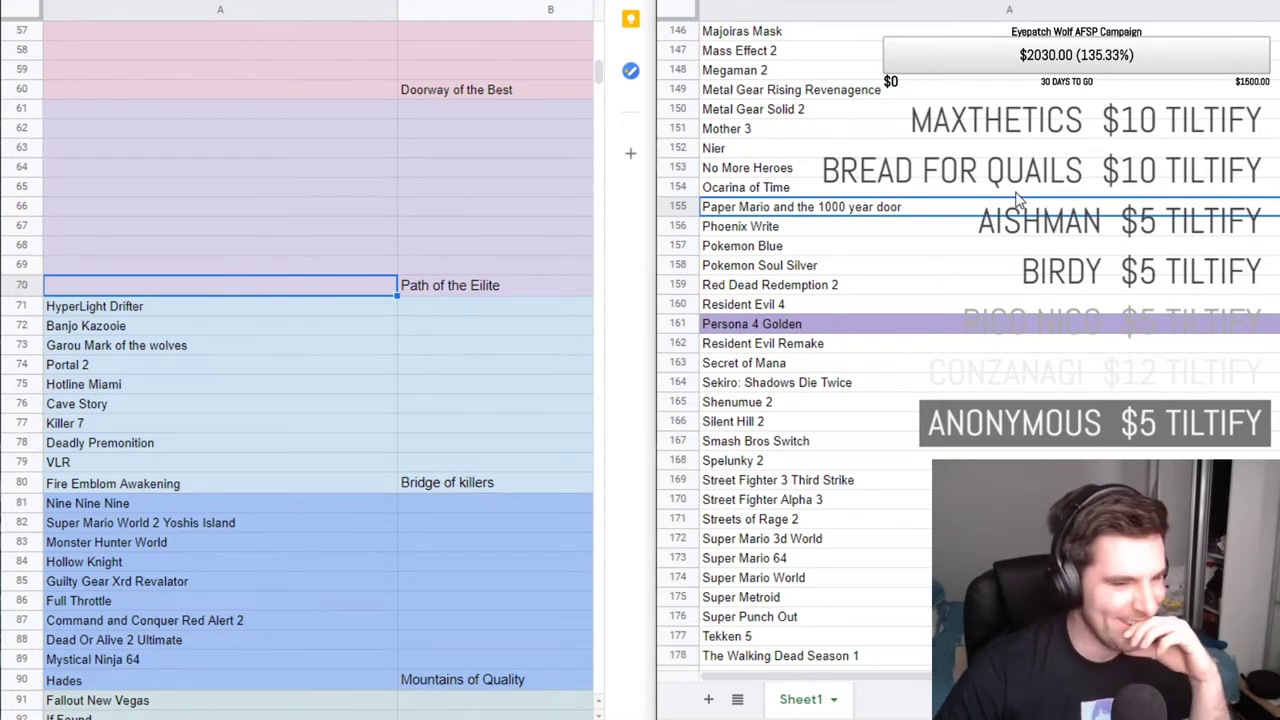
{"action": "left_click", "coordinate": [950, 248]}
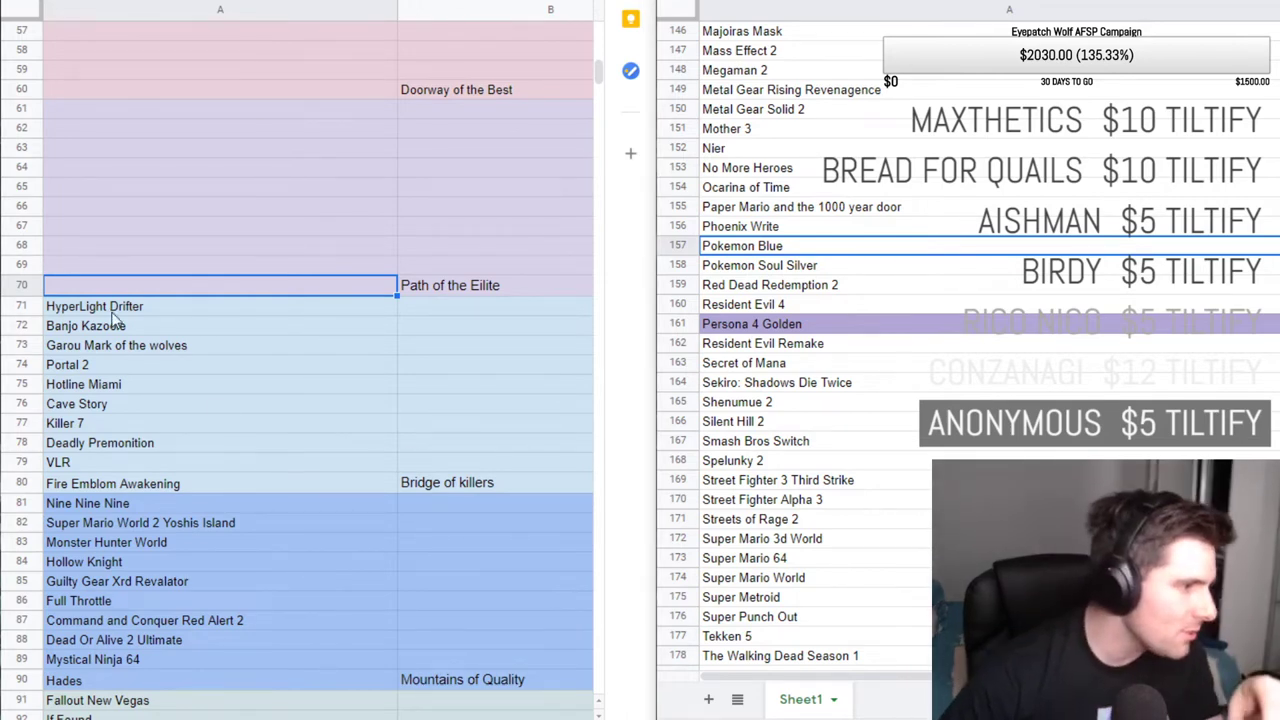
Reload the tiered spreadsheet and return to the Fire Emblom Awakening entry in the Bridge of killers tier.
{"action": "left_click", "coordinate": [111, 485]}
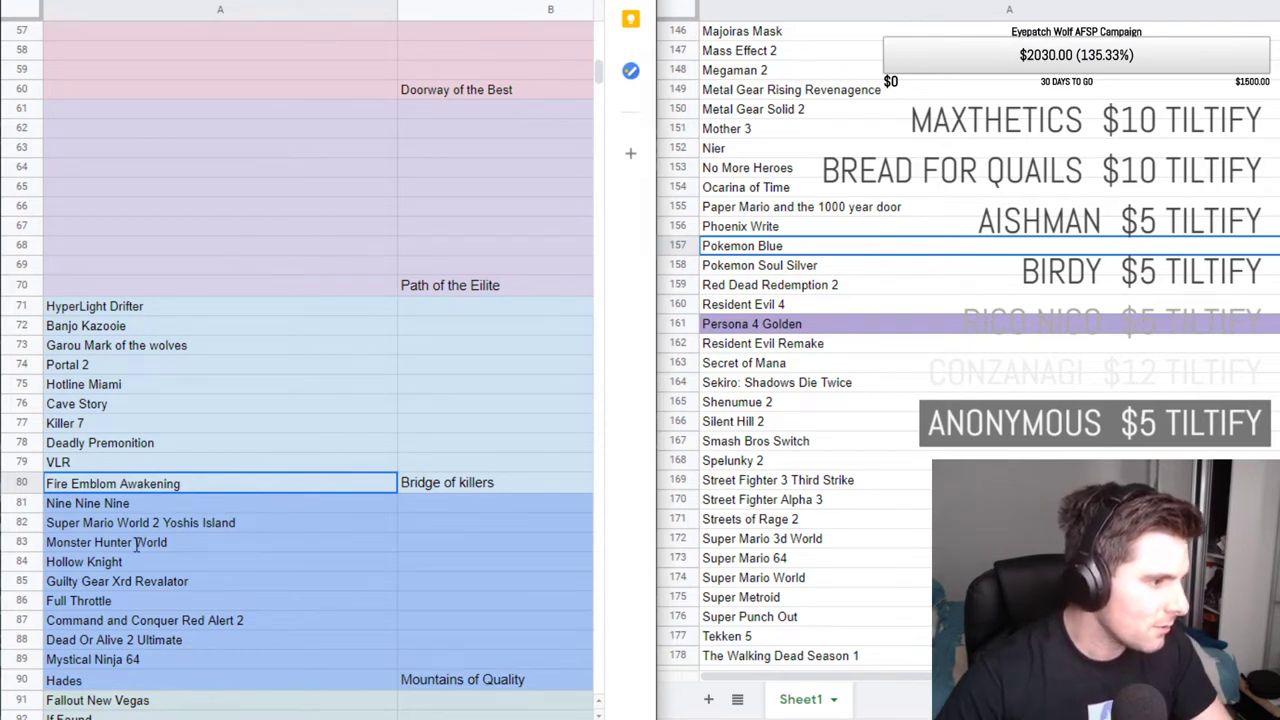
{"action": "triple_click", "coordinate": [110, 481]}
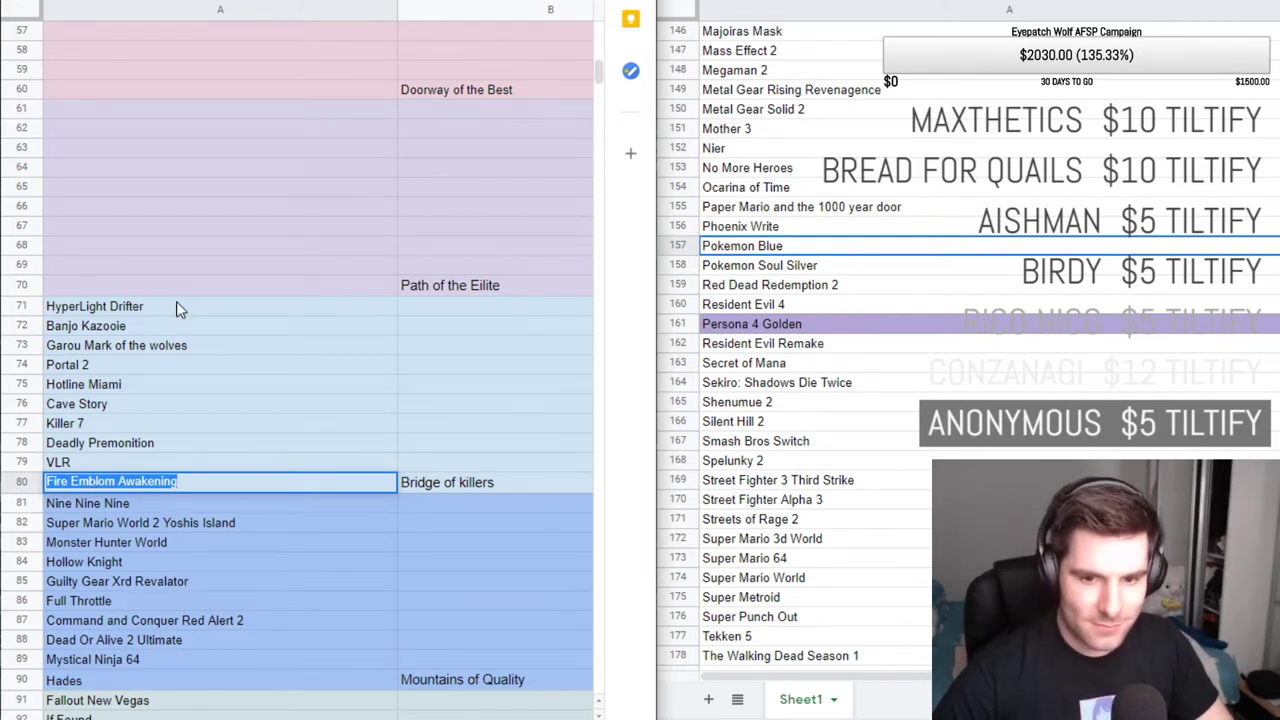
{"action": "key", "text": "F5"}
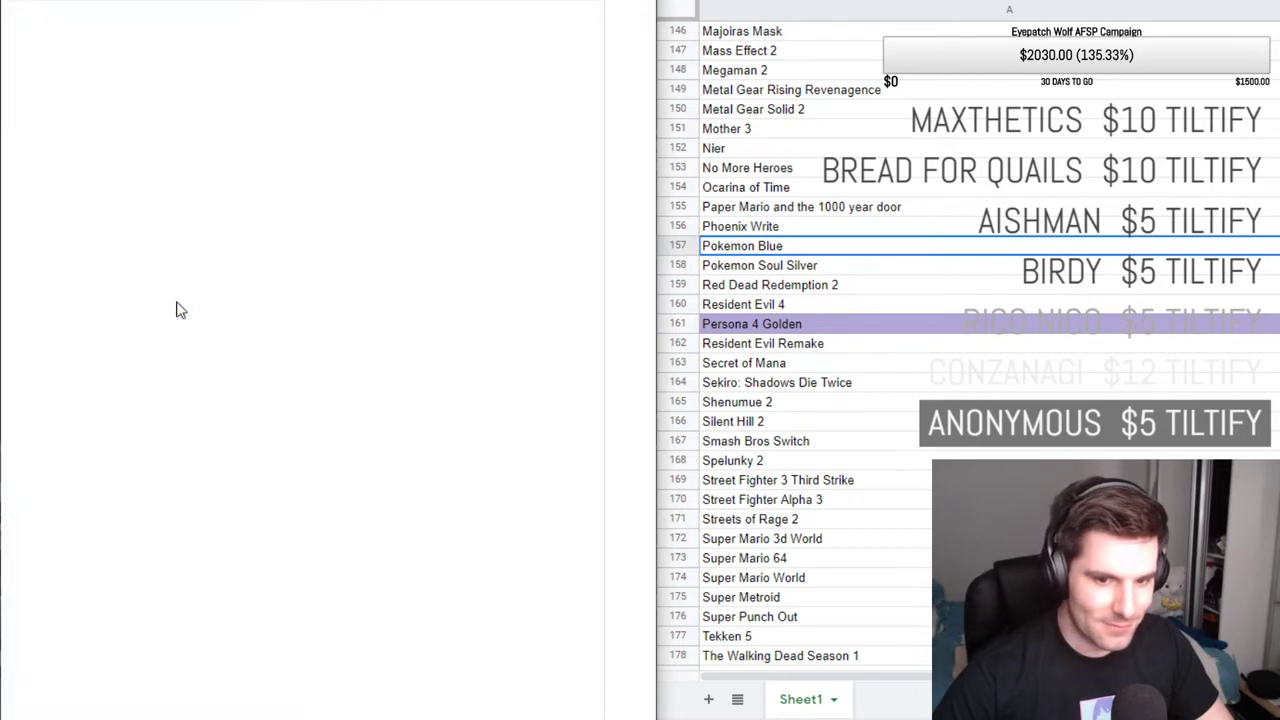
{"action": "scroll", "coordinate": [176, 385], "scroll_direction": "down", "scroll_amount": 12}
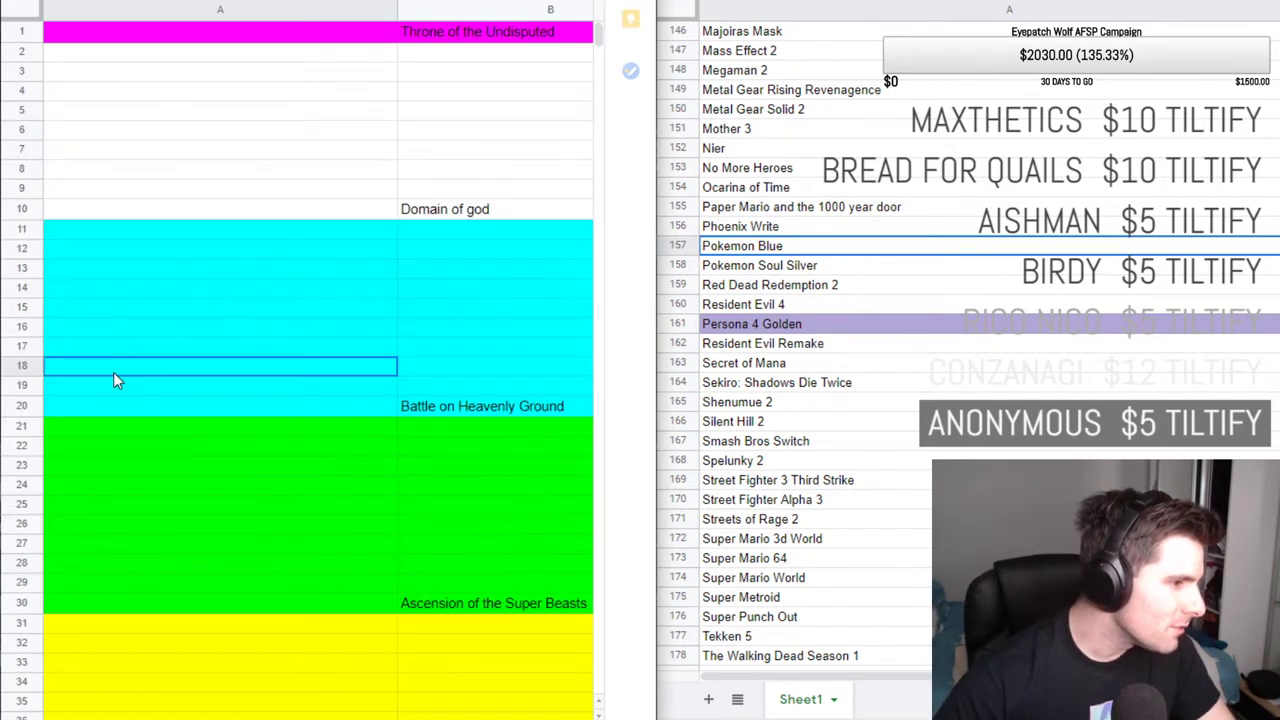
{"action": "left_click_drag", "start_coordinate": [113, 372], "coordinate": [172, 287]}
{"action": "scroll", "coordinate": [179, 337], "scroll_direction": "down", "scroll_amount": 2}
{"action": "scroll", "coordinate": [180, 342], "scroll_direction": "up", "scroll_amount": 2}
{"action": "scroll", "coordinate": [168, 352], "scroll_direction": "down", "scroll_amount": 2}
{"action": "scroll", "coordinate": [155, 360], "scroll_direction": "down", "scroll_amount": 3}
{"action": "scroll", "coordinate": [155, 360], "scroll_direction": "down", "scroll_amount": 10}
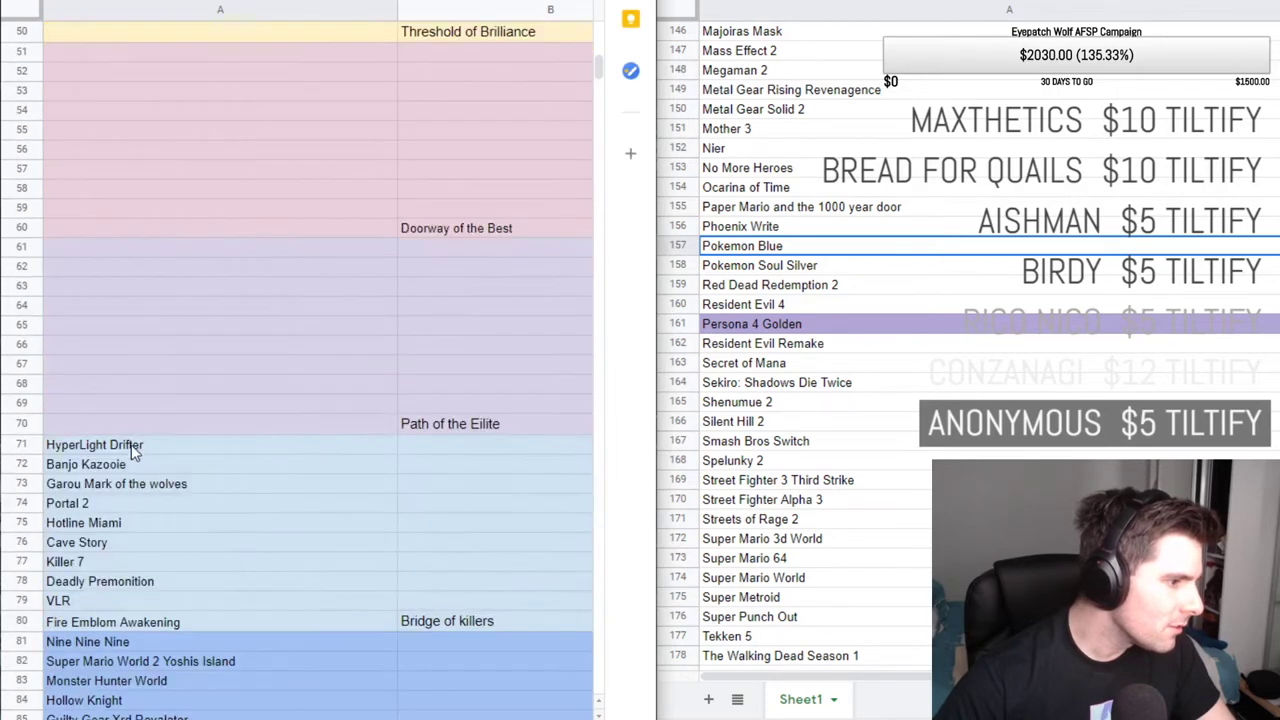
Change the Fire Emblom Awakening entry in row 80 to read Fyre Emblom Awakening.
{"action": "left_click", "coordinate": [77, 624]}
{"action": "double_click", "coordinate": [77, 624]}
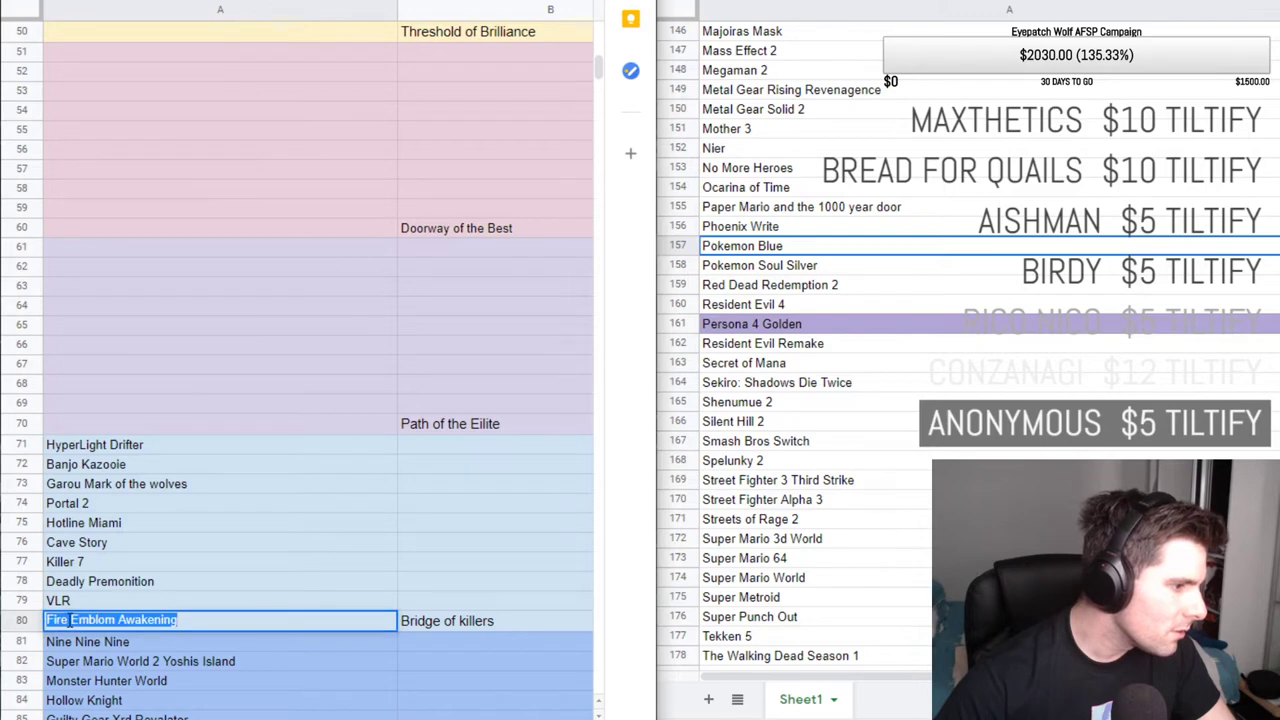
{"action": "left_click", "coordinate": [68, 620]}
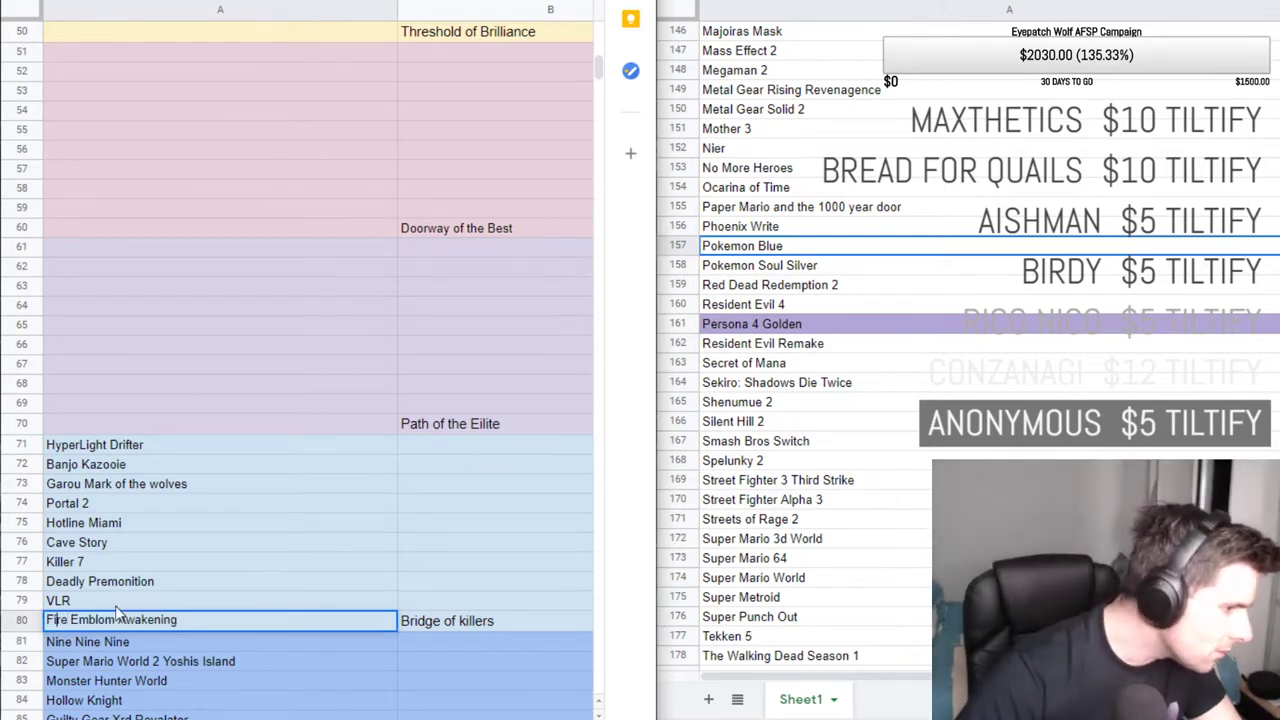
{"action": "key", "text": "Left"}
{"action": "key", "text": "Left"}
{"action": "key", "text": "BackSpace"}
{"action": "type", "text": "y"}
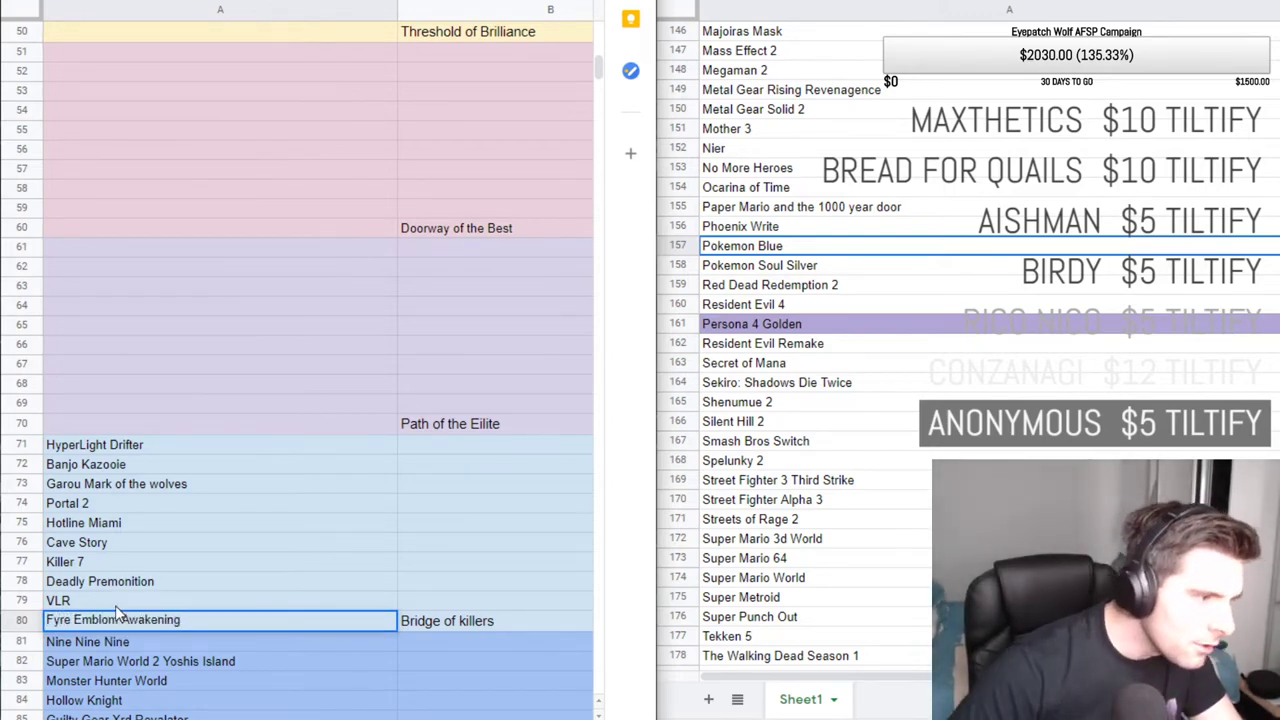
{"action": "left_click", "coordinate": [190, 533]}
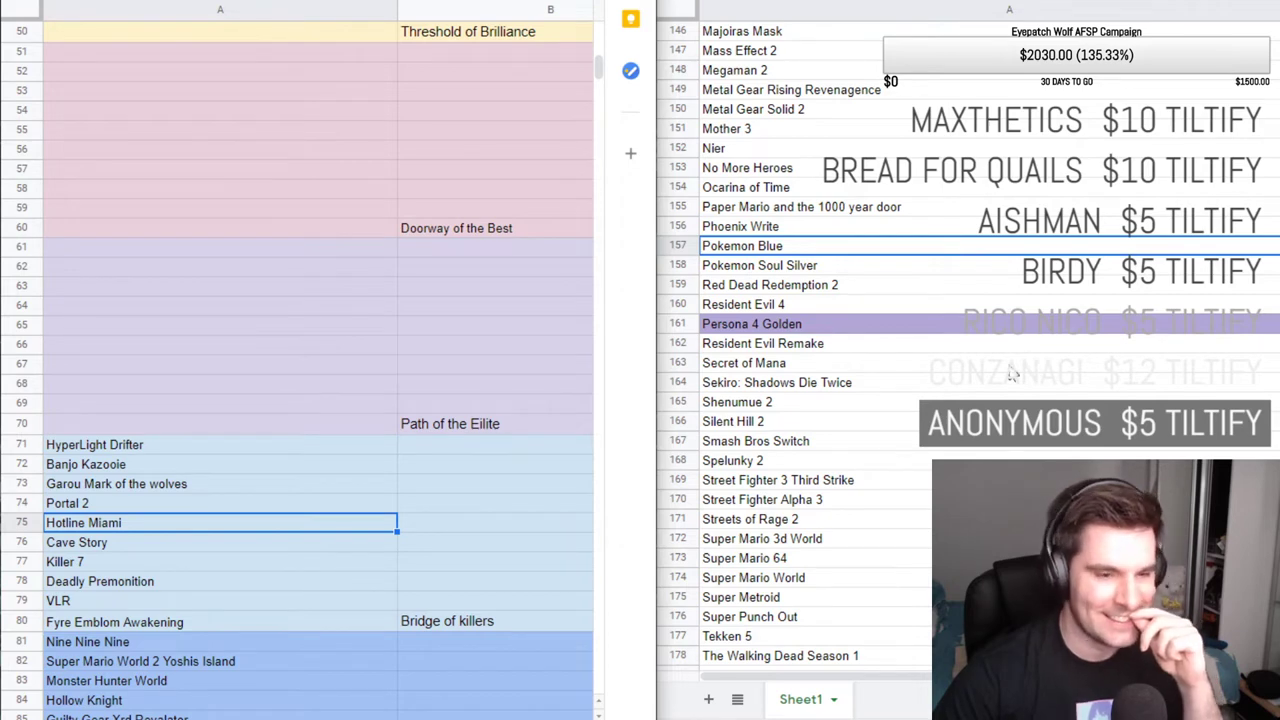
Move Sekiro: Shadows Die Twice from the unranked list into row 70 of the Path of the Eilite tier.
{"action": "left_click", "coordinate": [803, 228]}
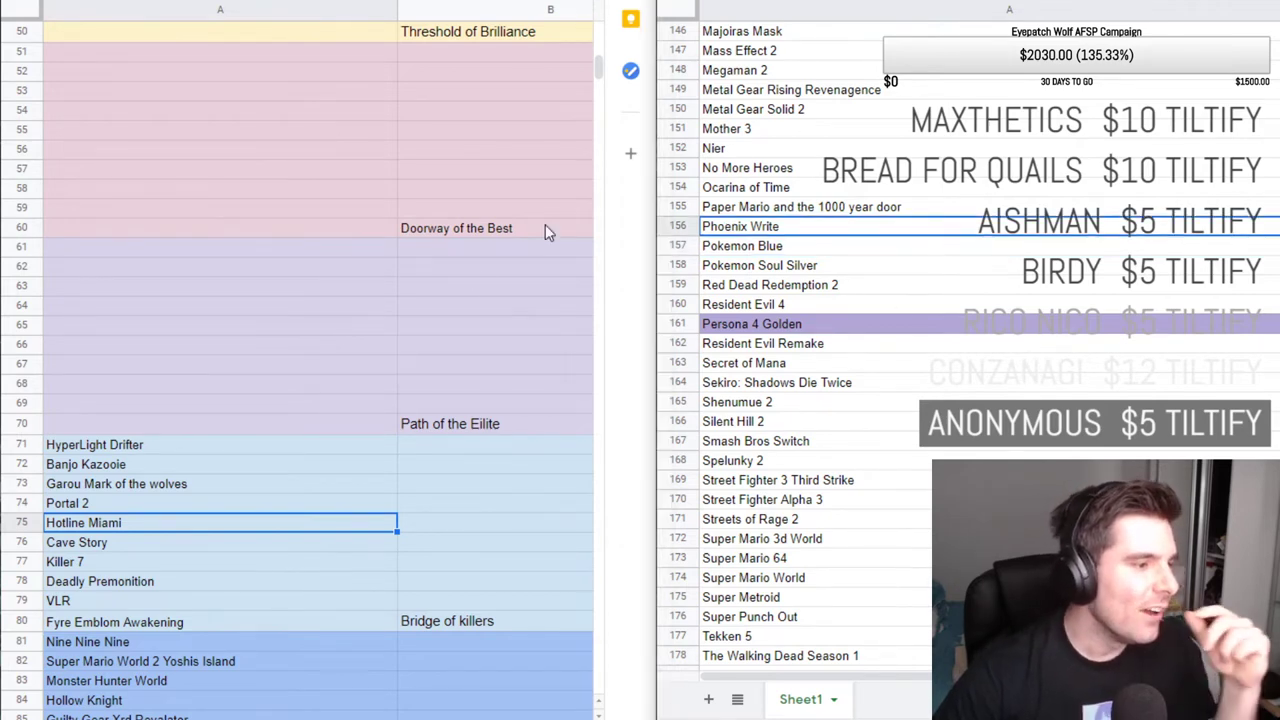
{"action": "left_click", "coordinate": [208, 423]}
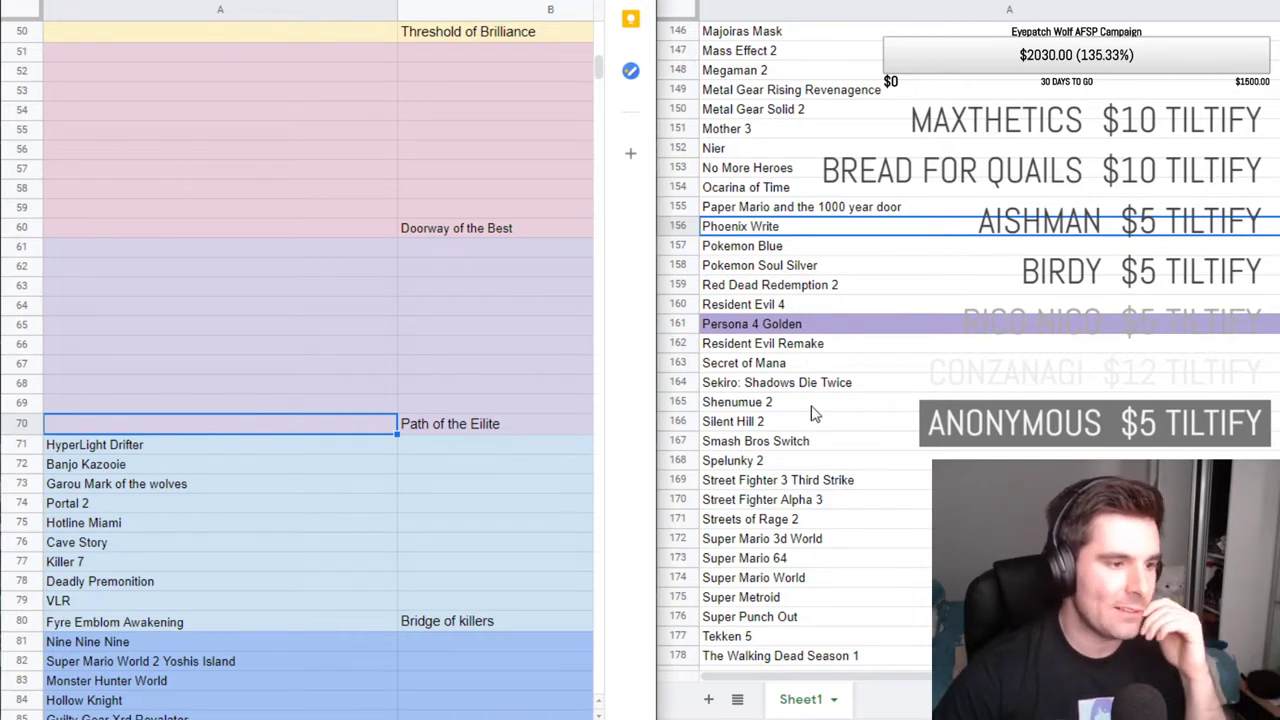
{"action": "left_click", "coordinate": [774, 387]}
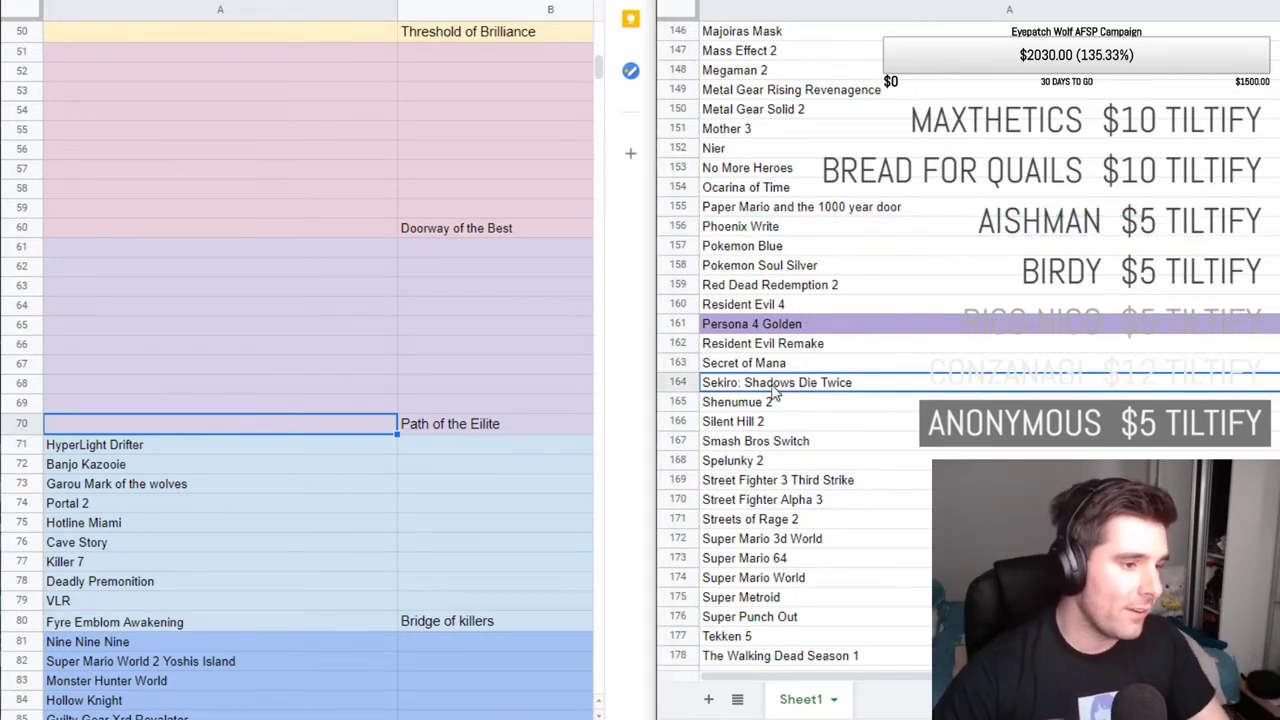
{"action": "double_click", "coordinate": [774, 388]}
{"action": "key", "text": "ctrl+a"}
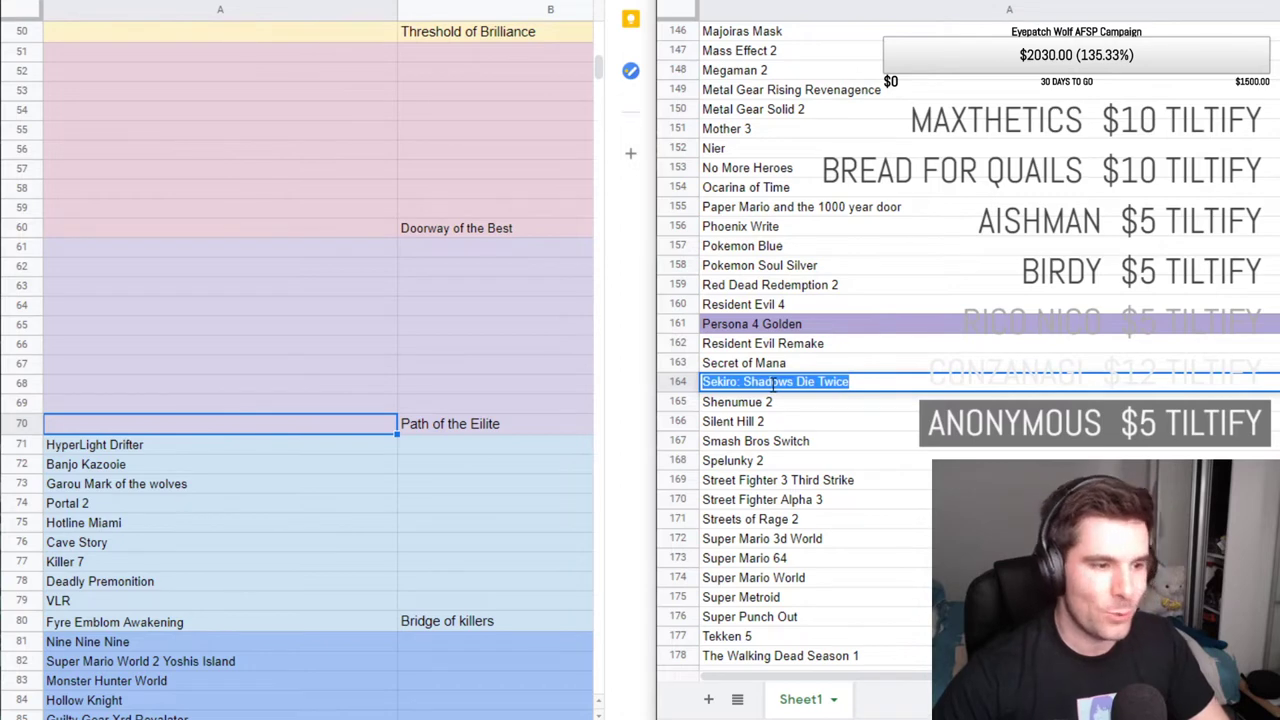
{"action": "key", "text": "ctrl+x"}
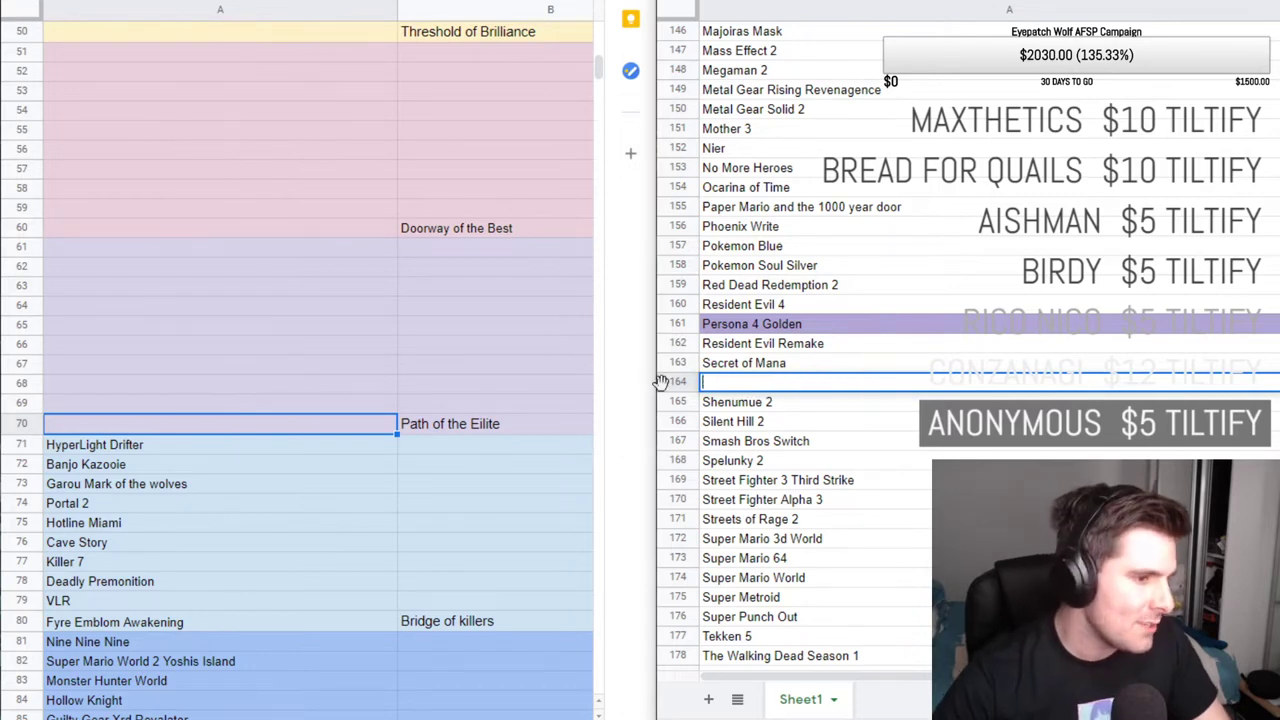
{"action": "double_click", "coordinate": [222, 424]}
{"action": "key", "text": "ctrl+v"}
{"action": "key", "text": "Return"}
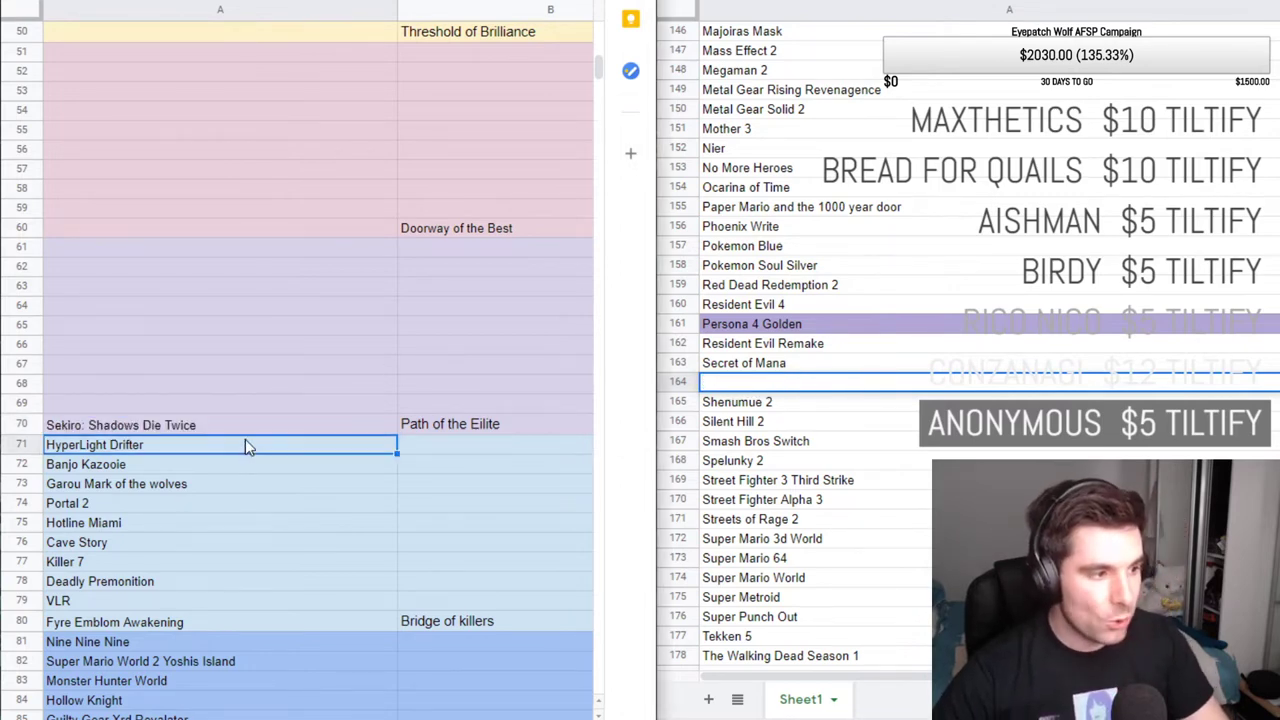
{"action": "left_click", "coordinate": [245, 427]}
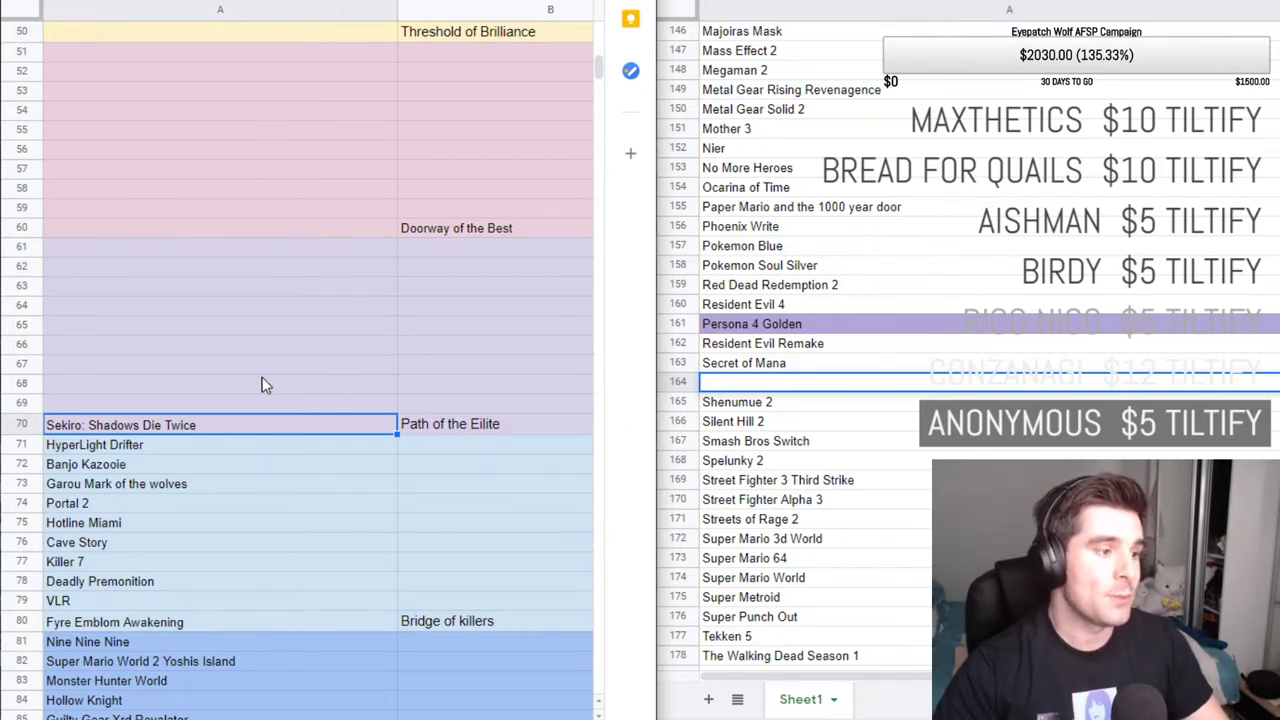
{"action": "left_click", "coordinate": [263, 385]}
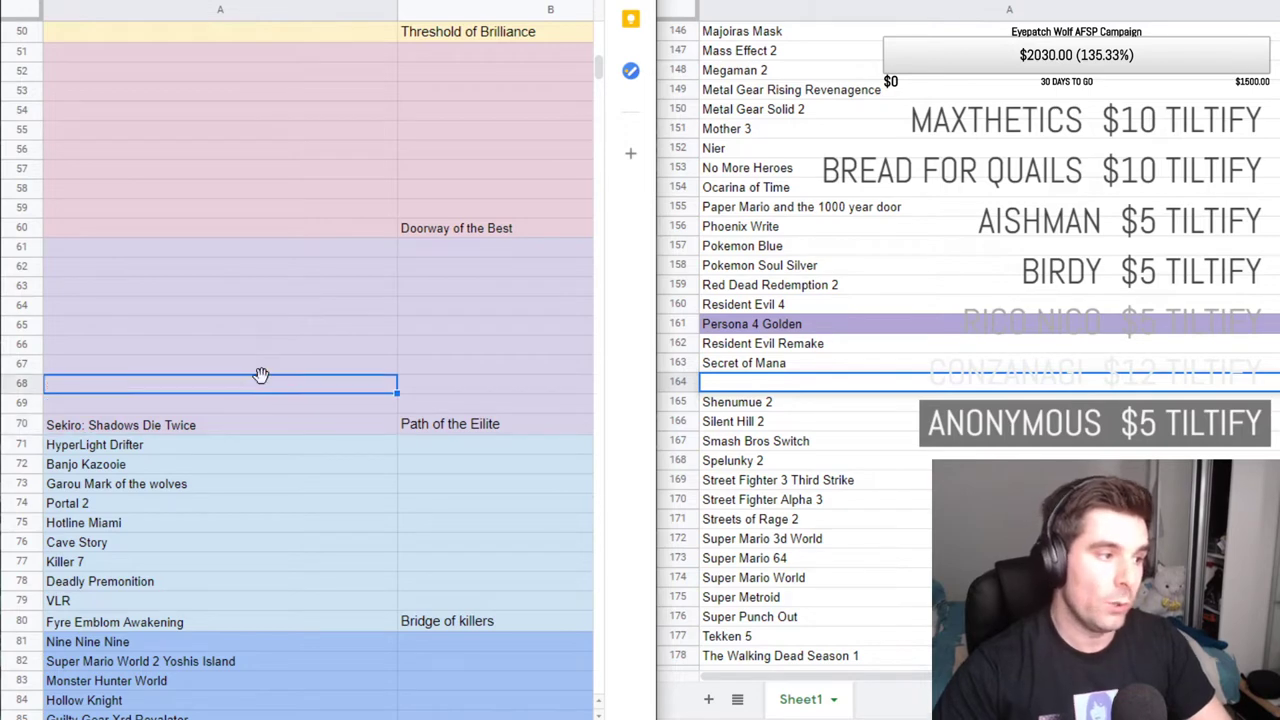
{"action": "left_click", "coordinate": [217, 404]}
{"action": "left_click", "coordinate": [225, 428]}
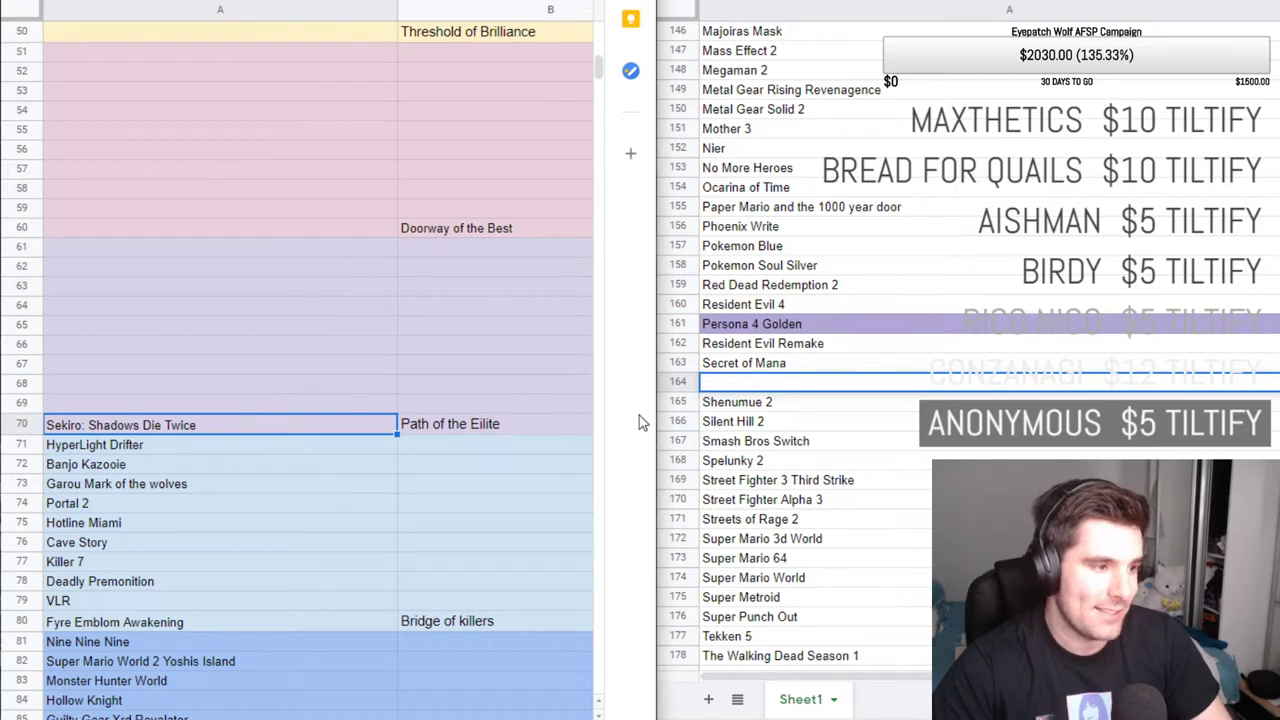
Review the unranked list from Asuras Wraith down to Yumme Nikki for the next Path of the Eilite entry.
{"action": "left_click", "coordinate": [785, 213]}
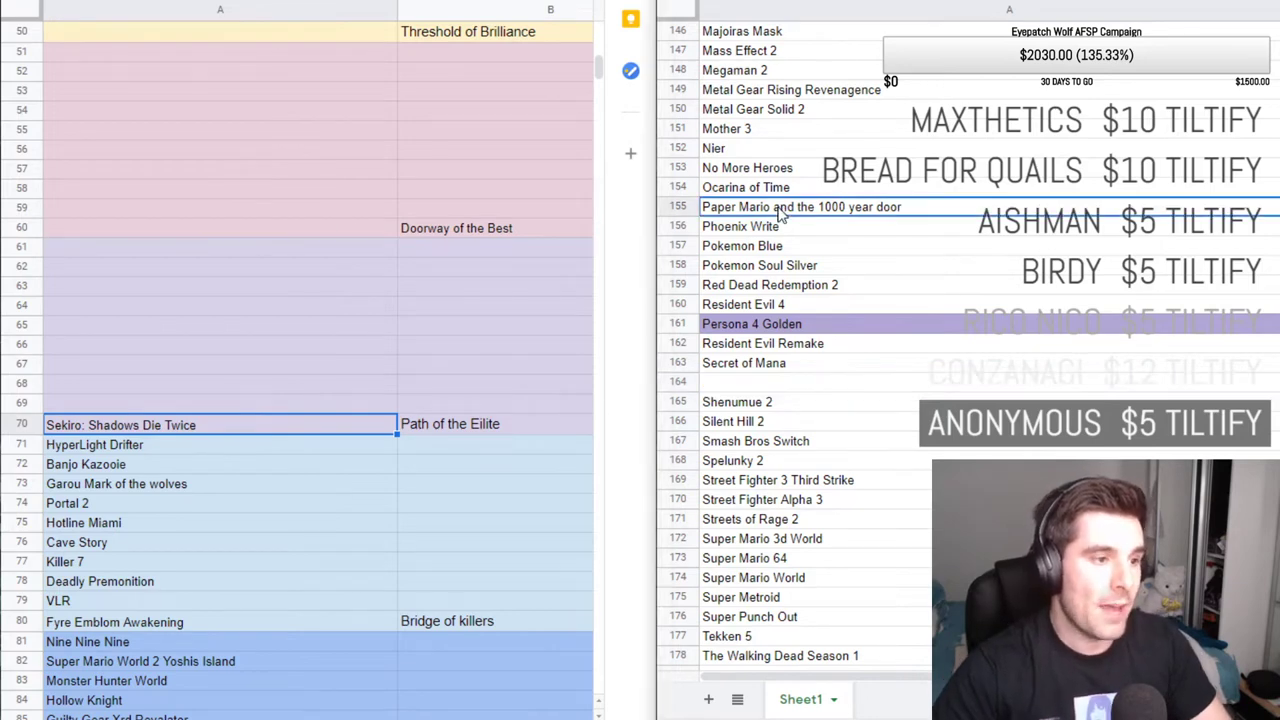
{"action": "scroll", "coordinate": [776, 198], "scroll_direction": "up", "scroll_amount": 4}
{"action": "scroll", "coordinate": [772, 188], "scroll_direction": "up", "scroll_amount": 7}
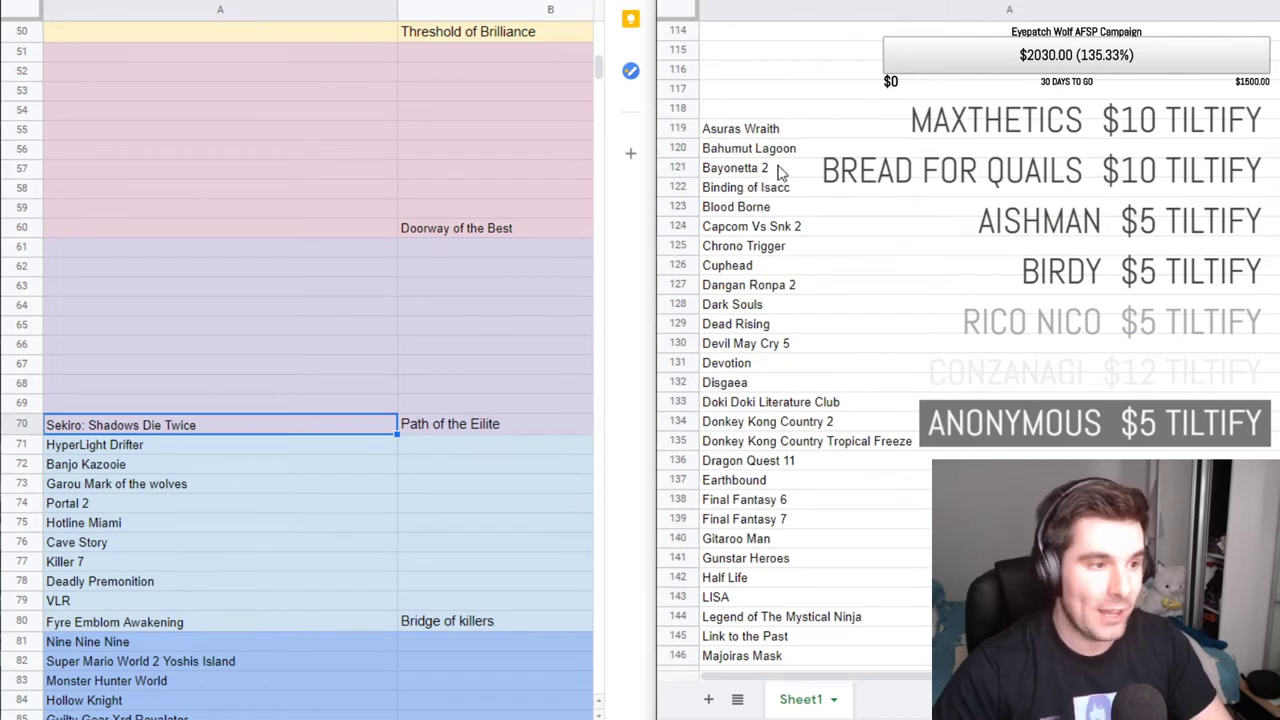
{"action": "left_click", "coordinate": [809, 152]}
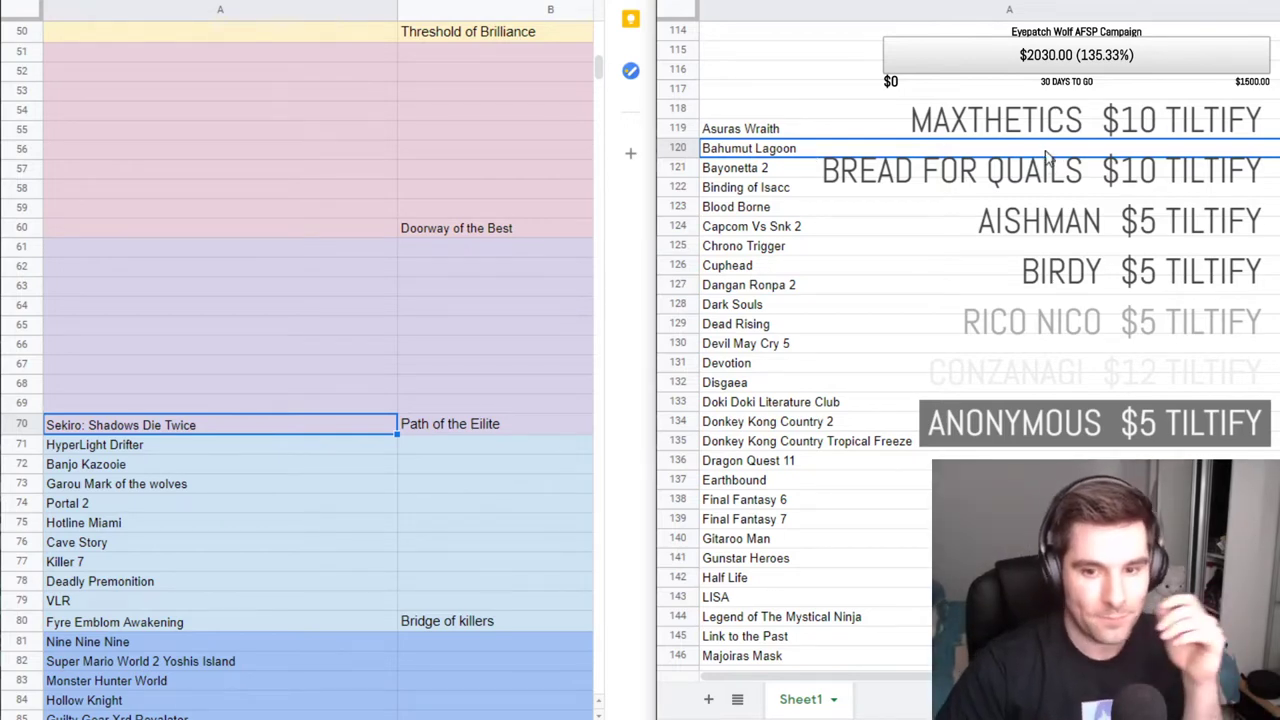
{"action": "left_click", "coordinate": [1066, 230]}
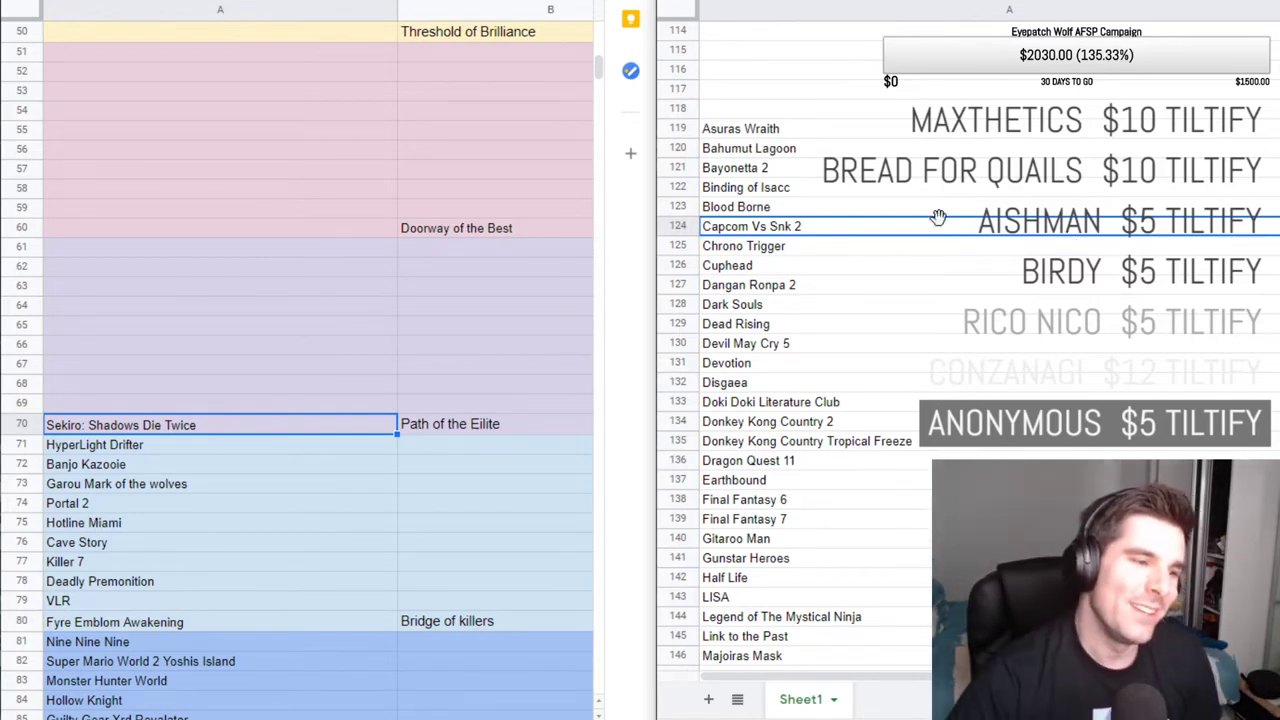
{"action": "key", "text": "Down"}
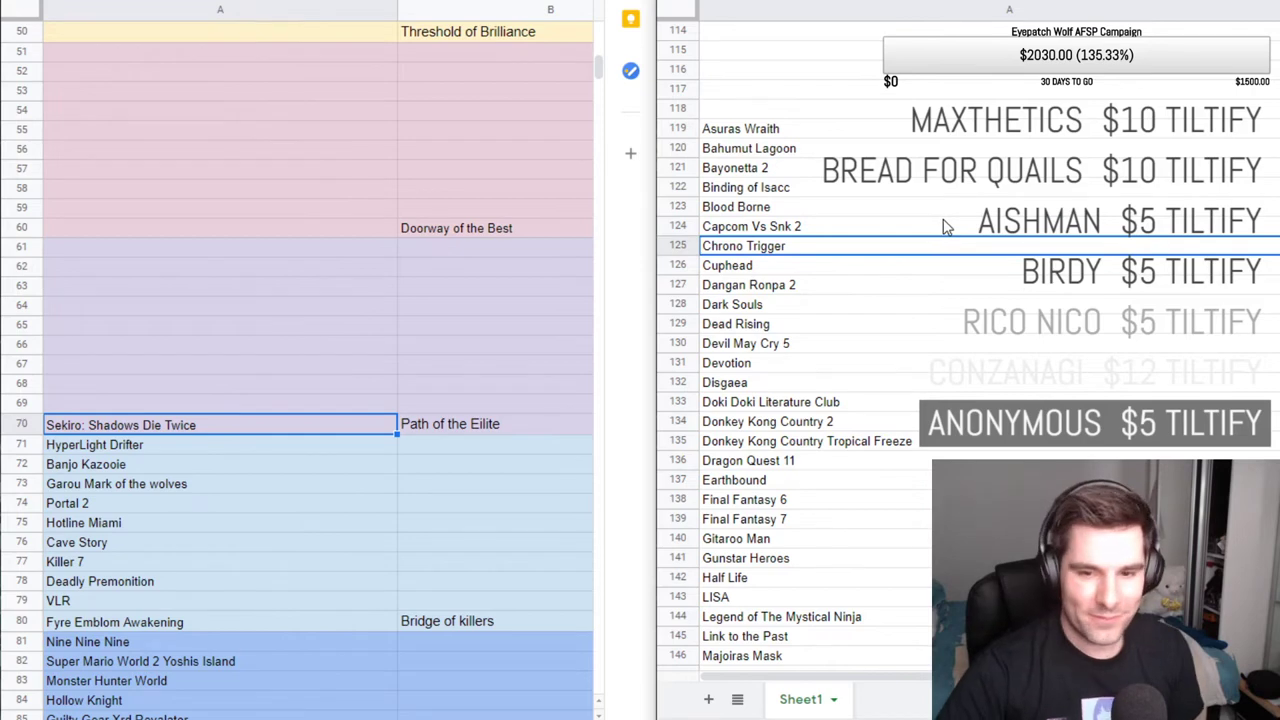
{"action": "left_click", "coordinate": [930, 310]}
{"action": "scroll", "coordinate": [930, 310], "scroll_direction": "down", "scroll_amount": 10}
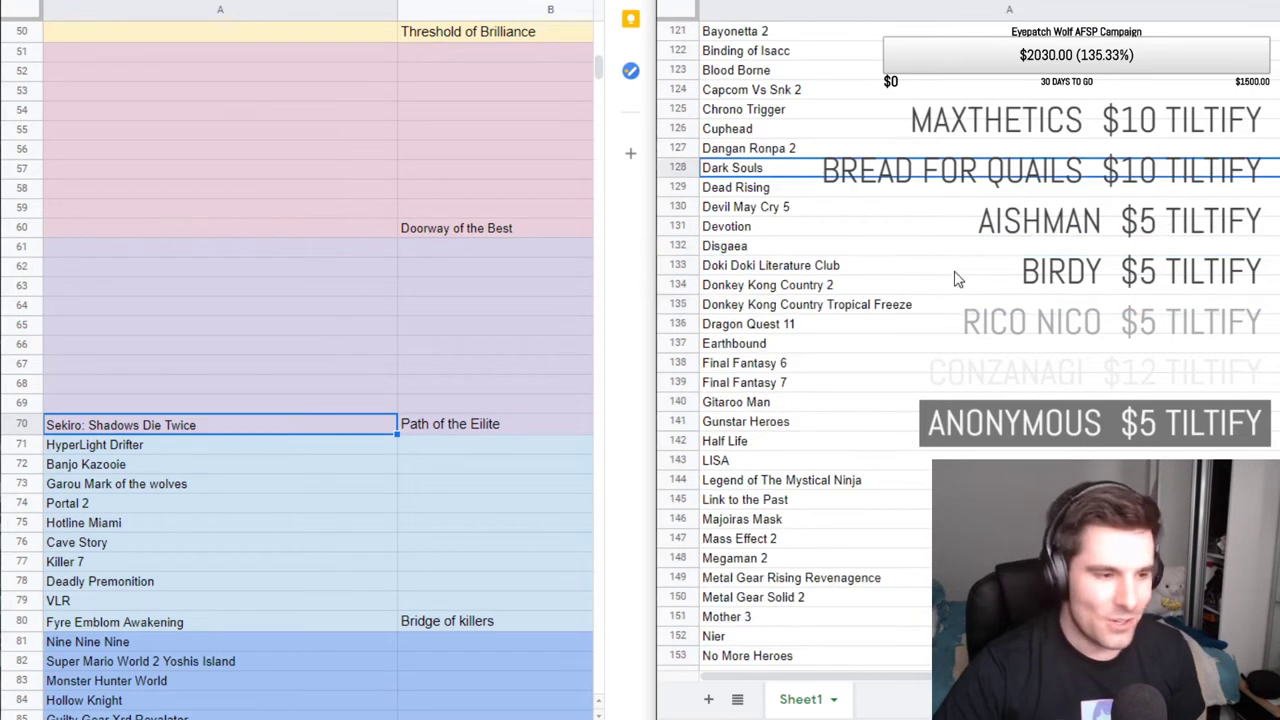
{"action": "scroll", "coordinate": [921, 285], "scroll_direction": "down", "scroll_amount": 3}
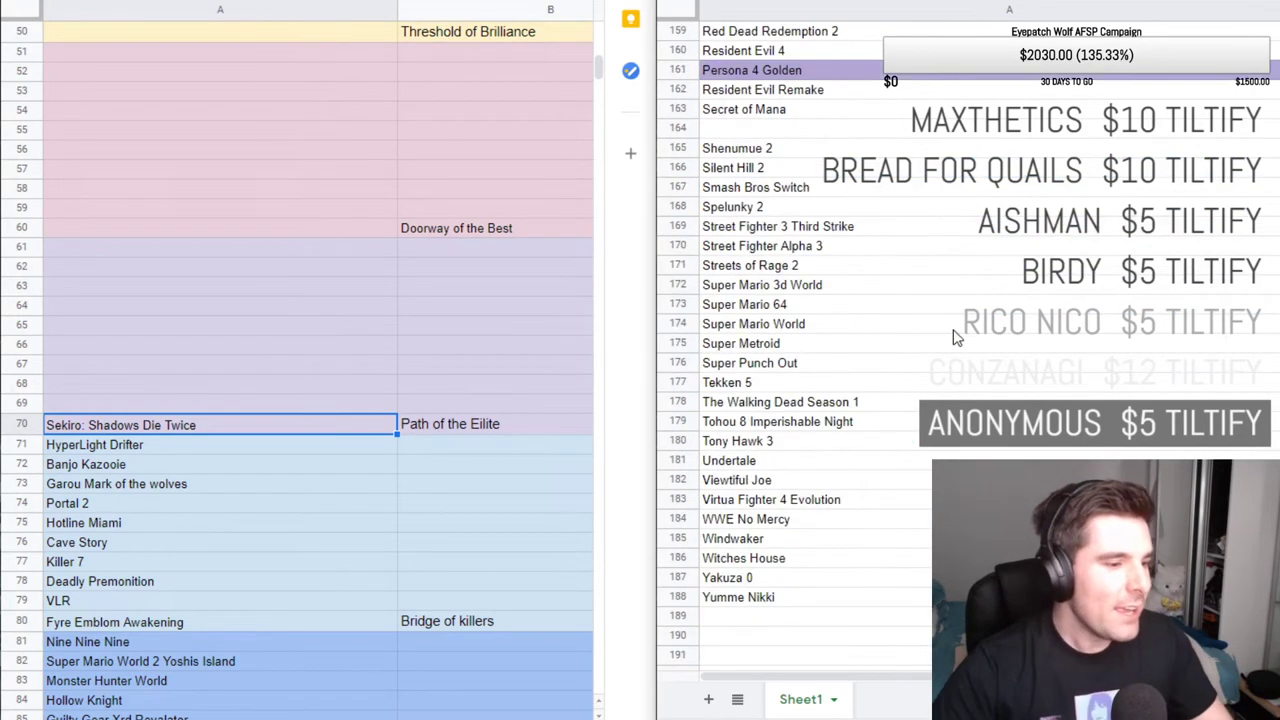
Move Tony Hawk 3 from the unranked list into row 69, directly above Sekiro: Shadows Die Twice.
{"action": "scroll", "coordinate": [826, 560], "scroll_direction": "down", "scroll_amount": 1}
{"action": "left_click", "coordinate": [795, 408]}
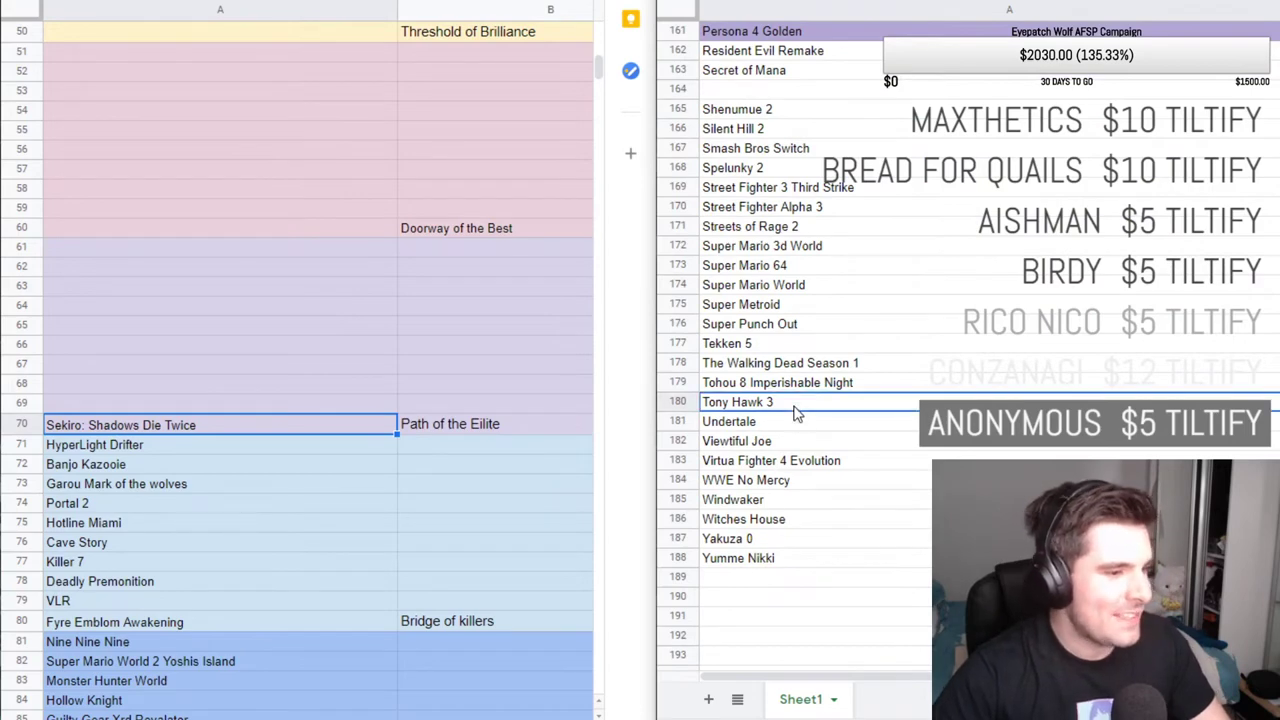
{"action": "double_click", "coordinate": [795, 404]}
{"action": "key", "text": "ctrl+a"}
{"action": "key", "text": "BackSpace"}
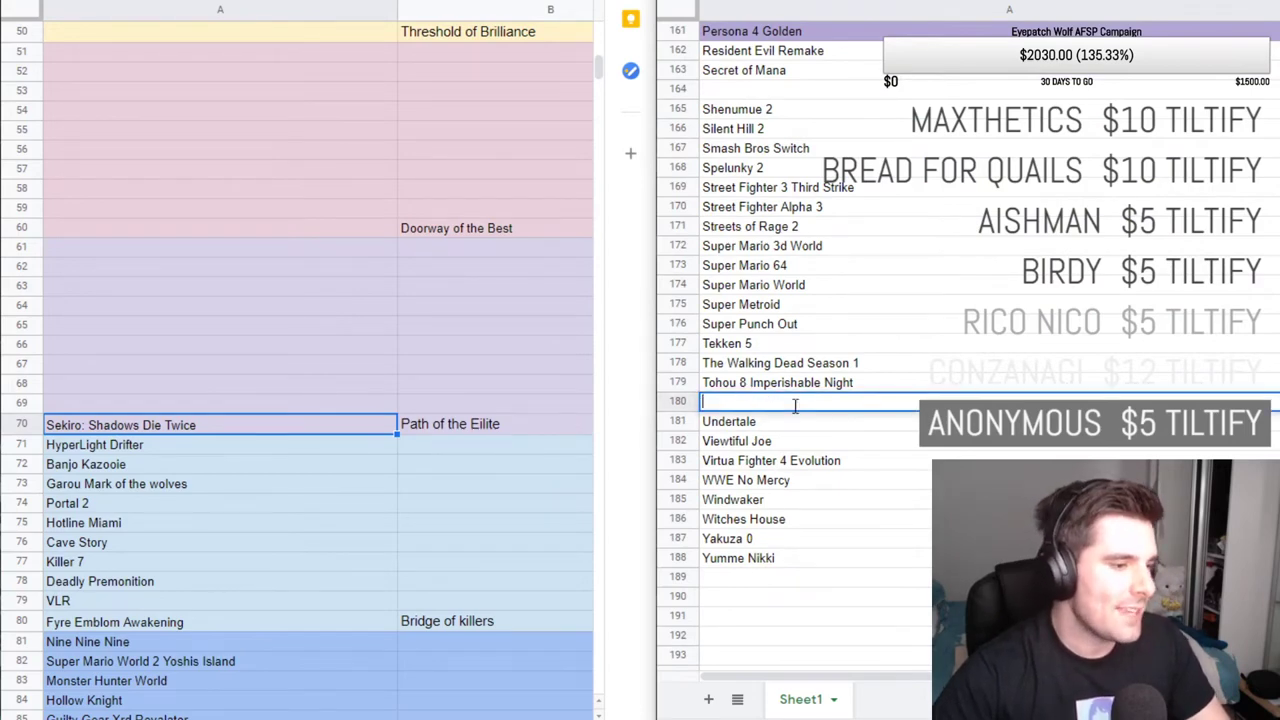
{"action": "left_click", "coordinate": [114, 404]}
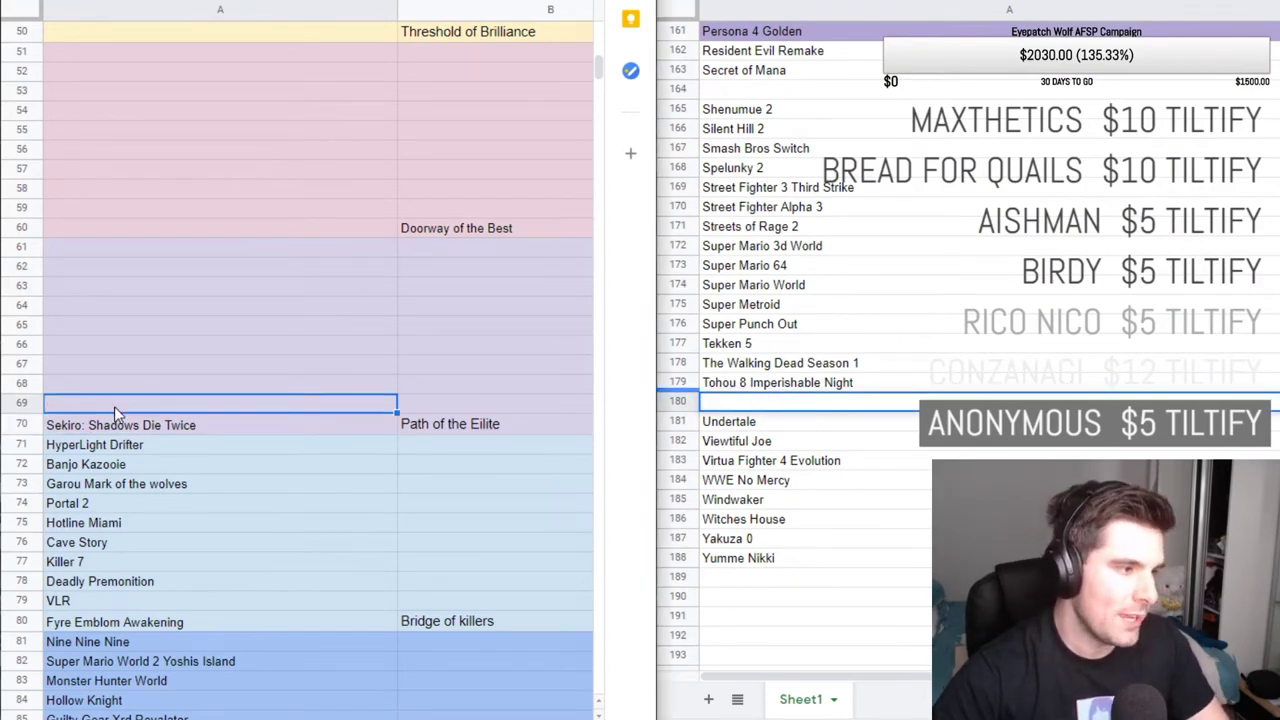
{"action": "double_click", "coordinate": [114, 410]}
{"action": "key", "text": "ctrl+v"}
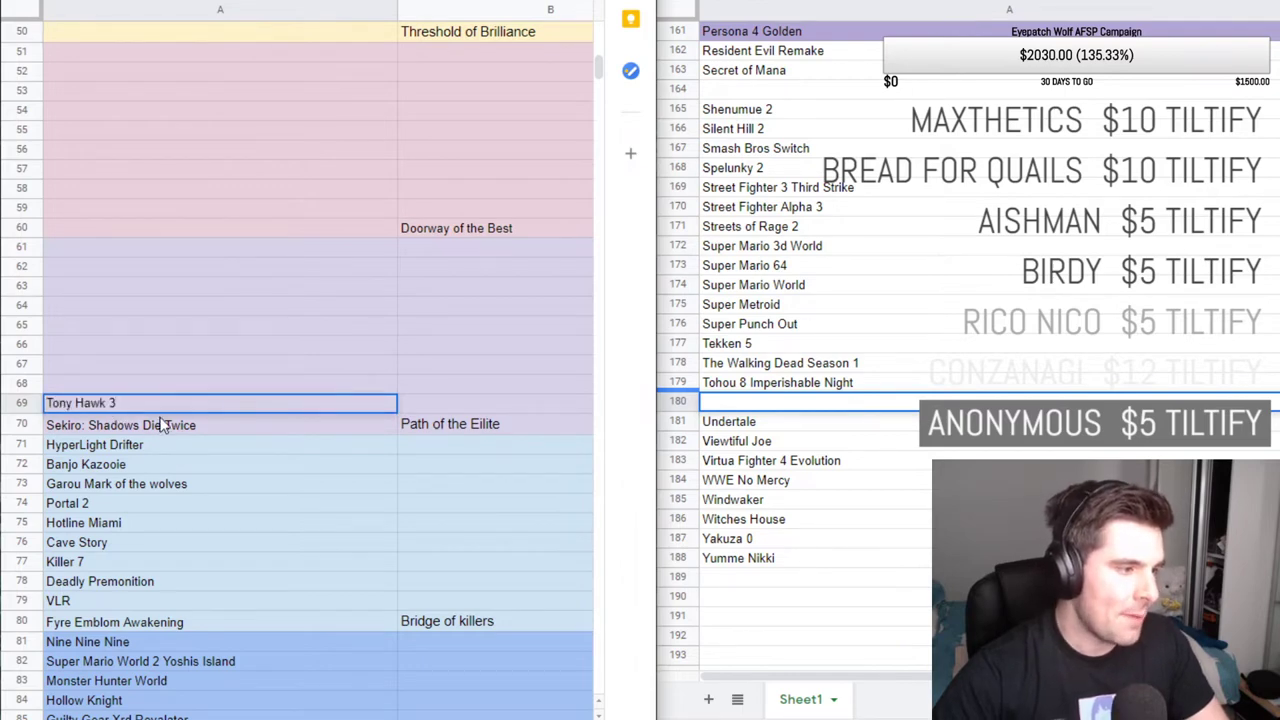
{"action": "key", "text": "Return"}
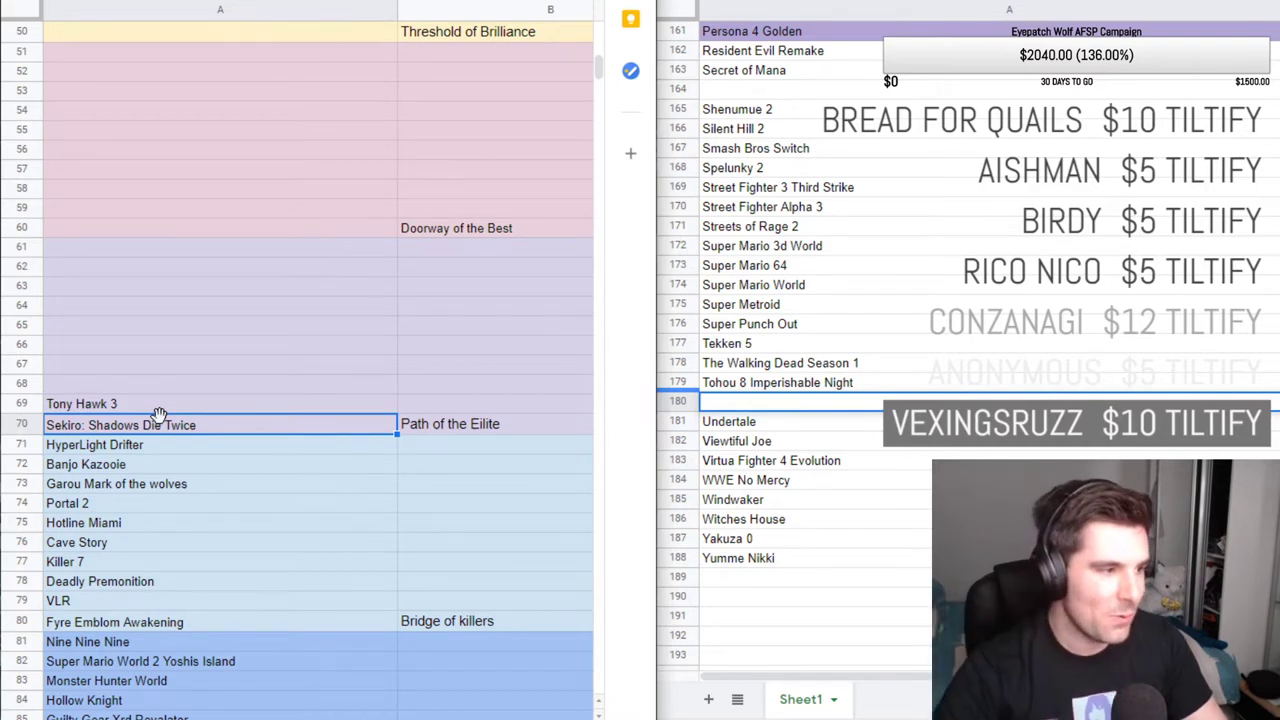
Move Asuras Wraith from the unranked list into row 68 of the Path of the Eilite tier, directly above Tony Hawk 3.
{"action": "left_click", "coordinate": [160, 406]}
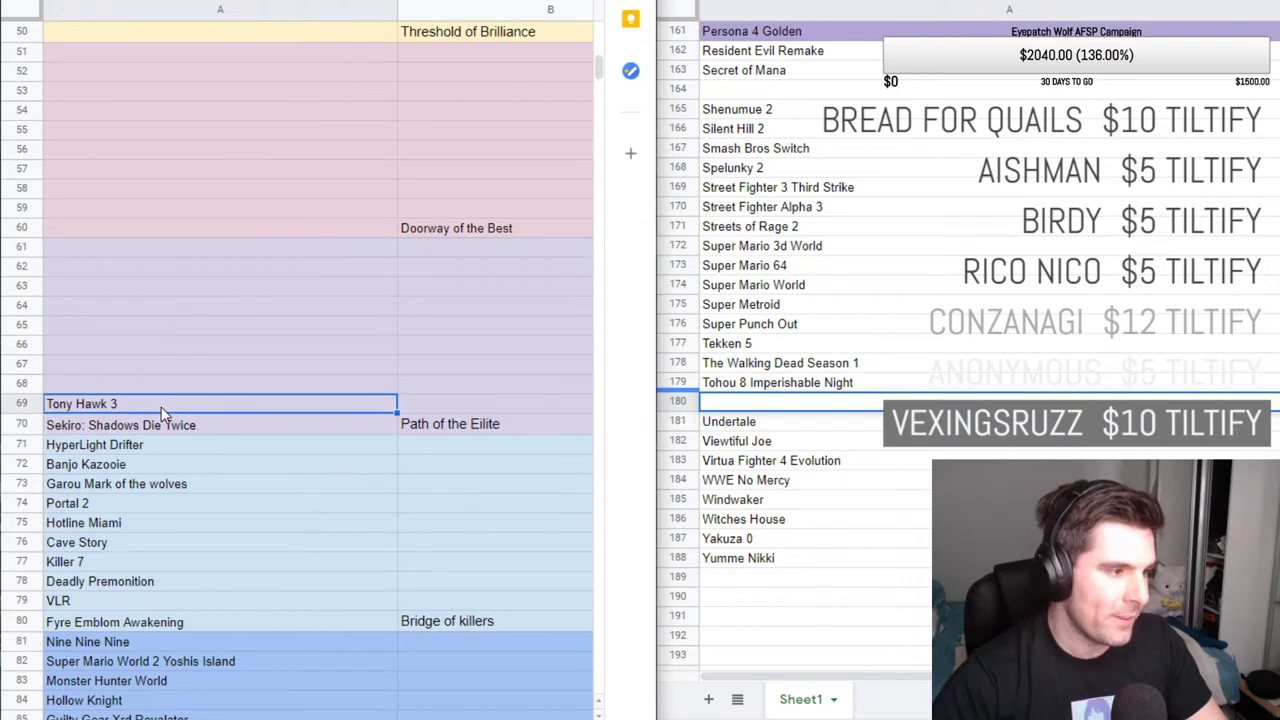
{"action": "left_click", "coordinate": [768, 449]}
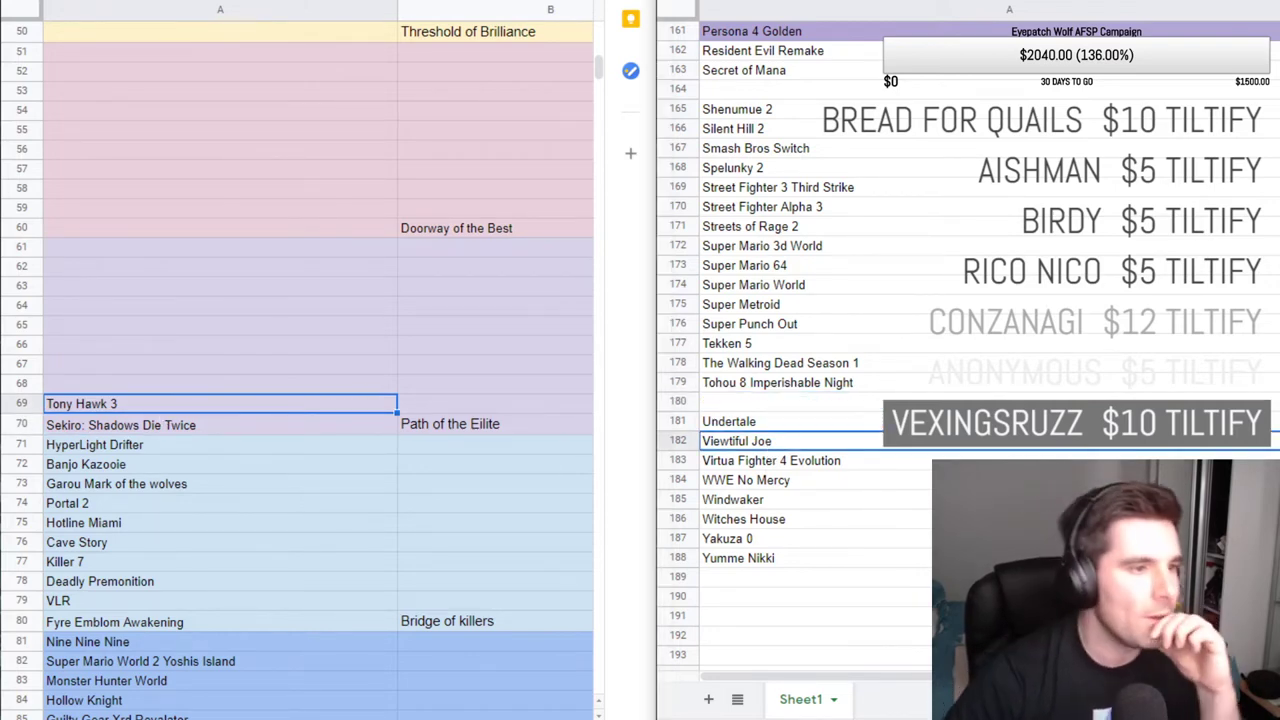
{"action": "scroll", "coordinate": [882, 457], "scroll_direction": "up", "scroll_amount": 2}
{"action": "scroll", "coordinate": [882, 457], "scroll_direction": "up", "scroll_amount": 17}
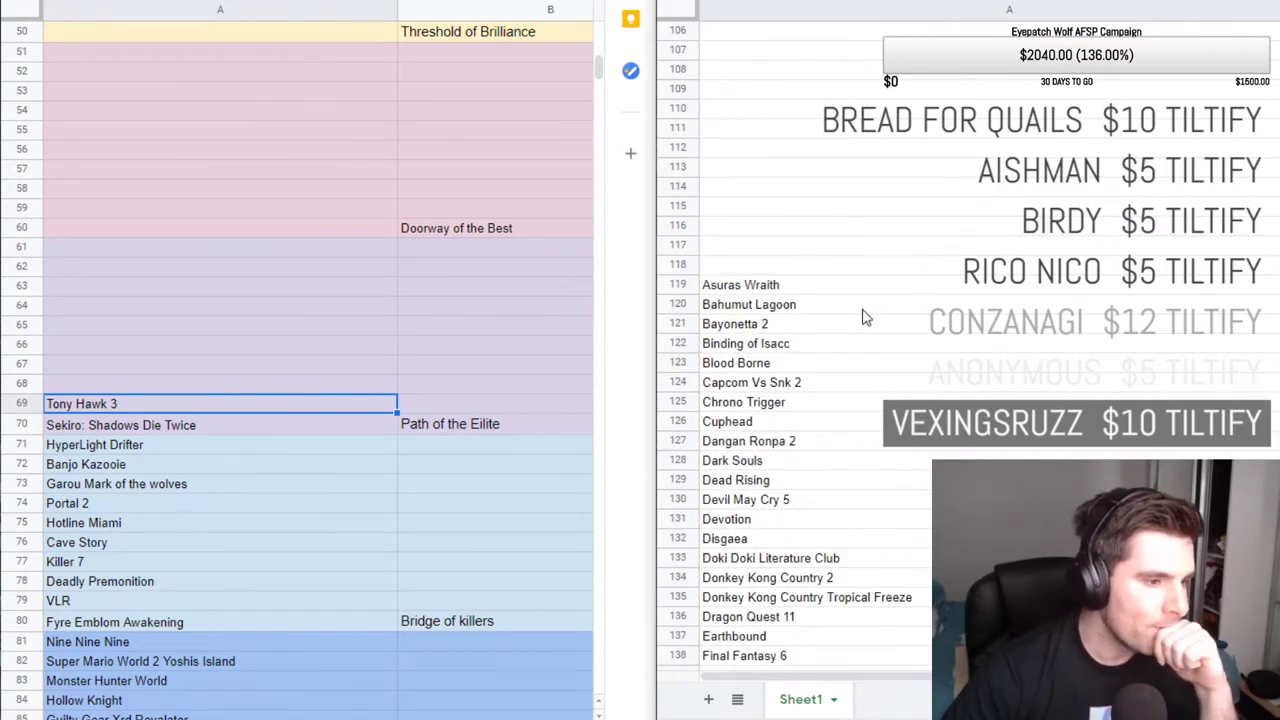
{"action": "left_click", "coordinate": [781, 287]}
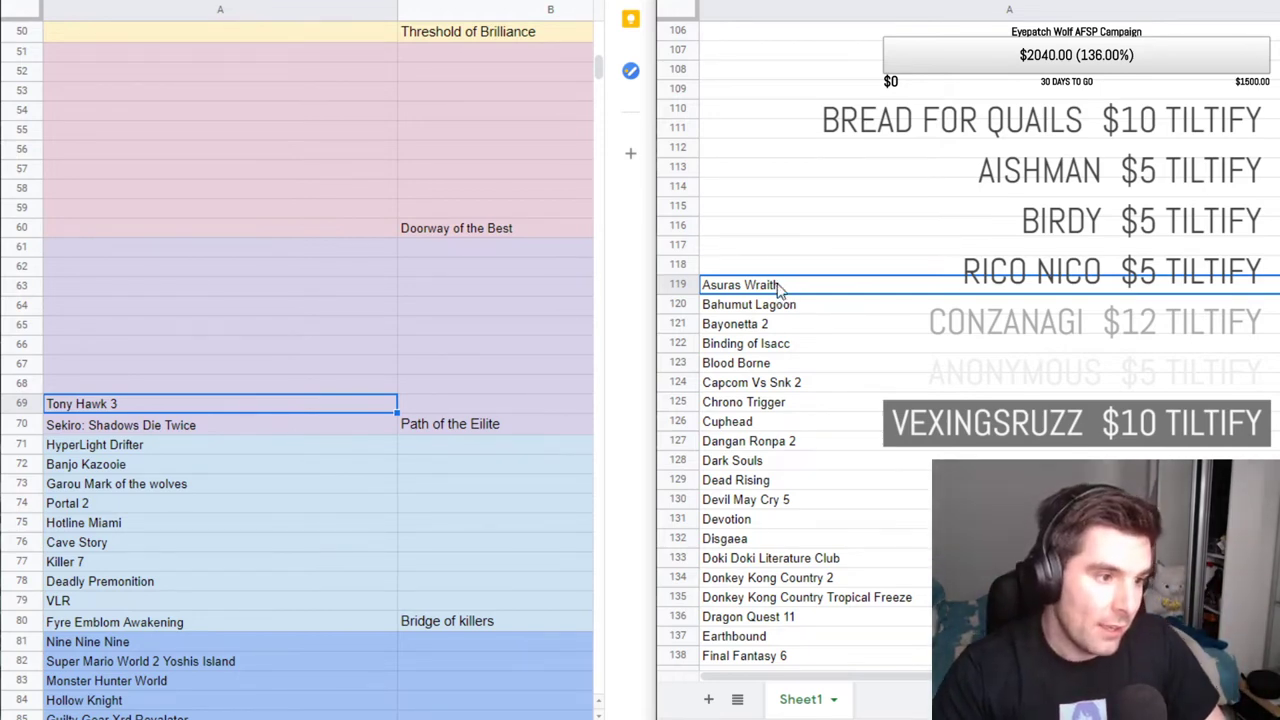
{"action": "triple_click", "coordinate": [779, 286]}
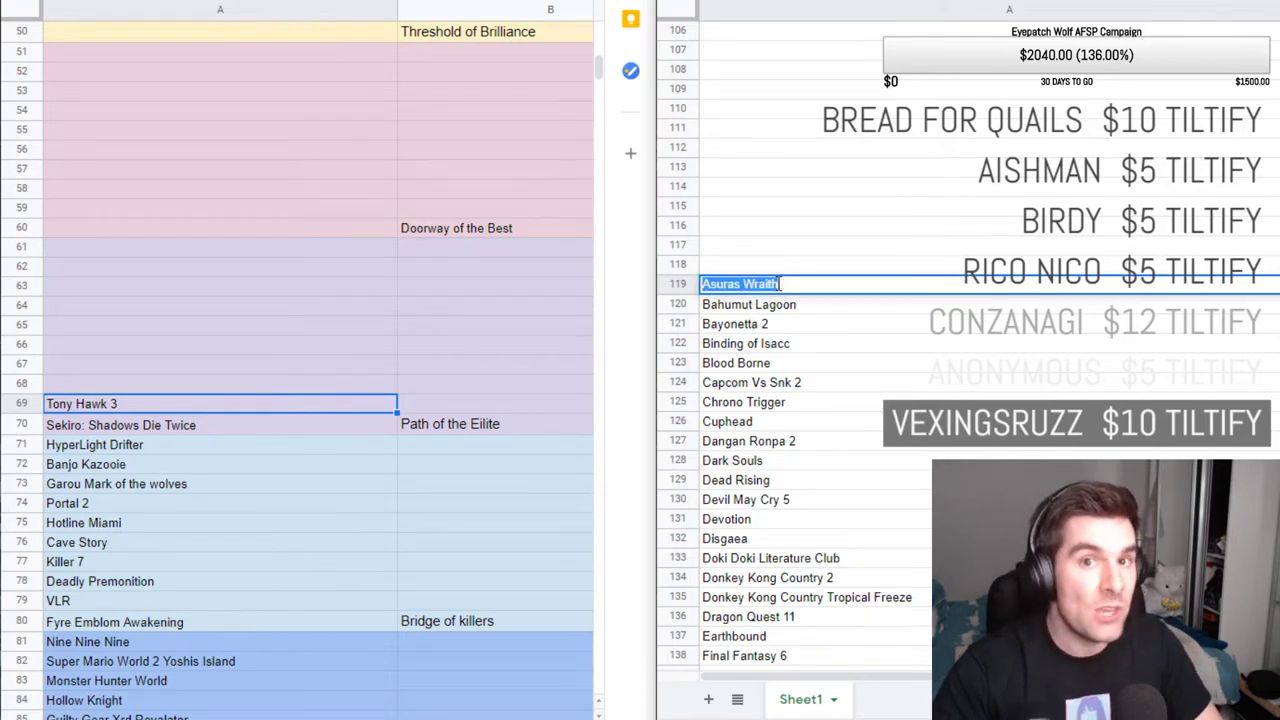
{"action": "key", "text": "ctrl+x"}
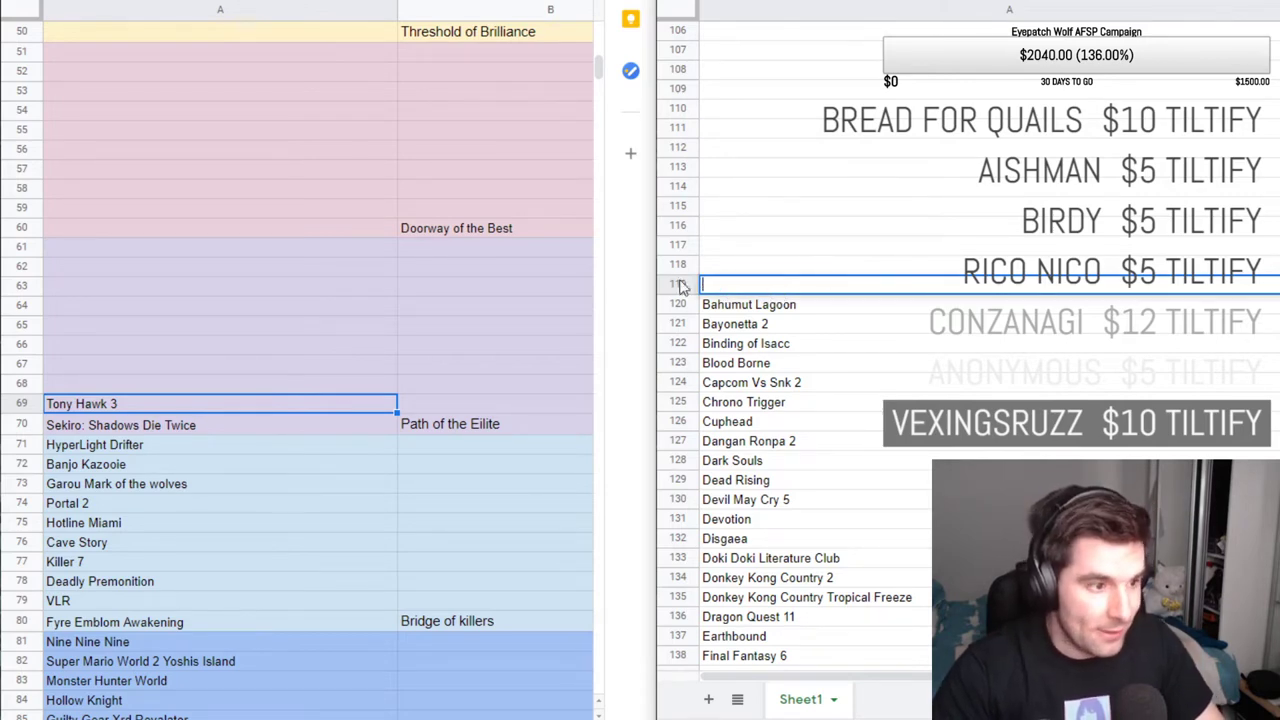
{"action": "left_click", "coordinate": [109, 390]}
{"action": "double_click", "coordinate": [103, 385]}
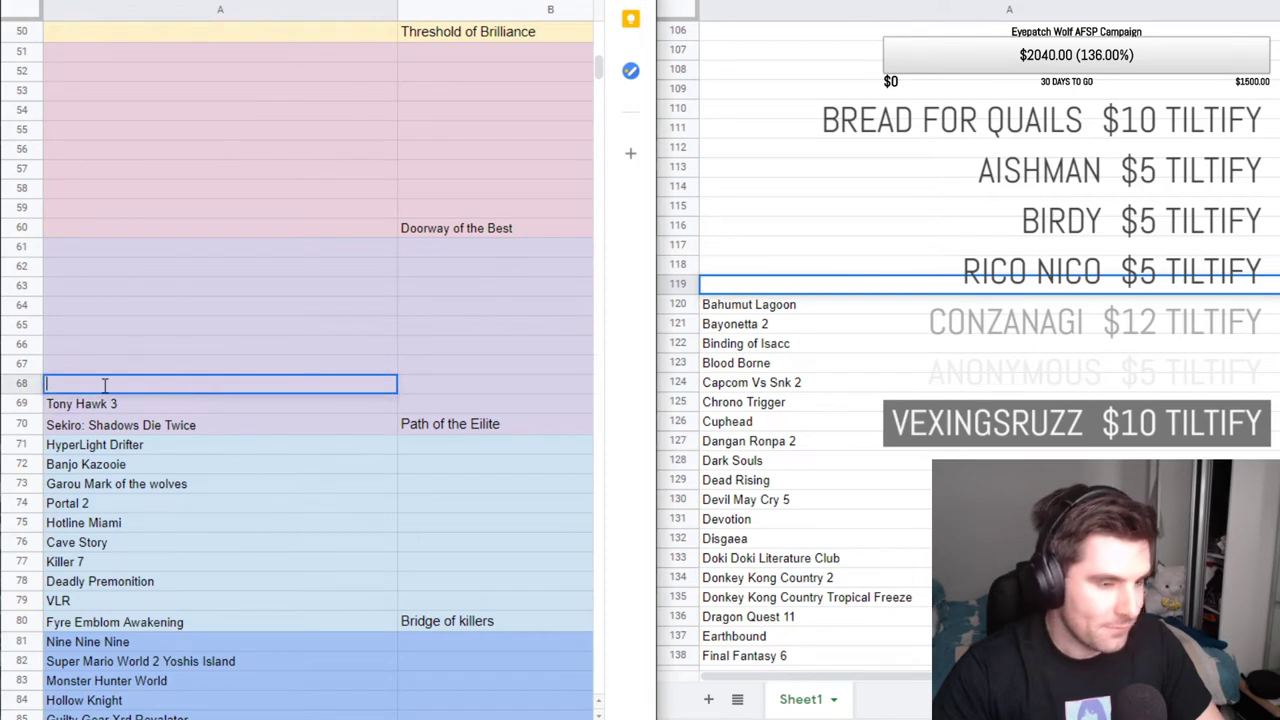
{"action": "key", "text": "ctrl+v"}
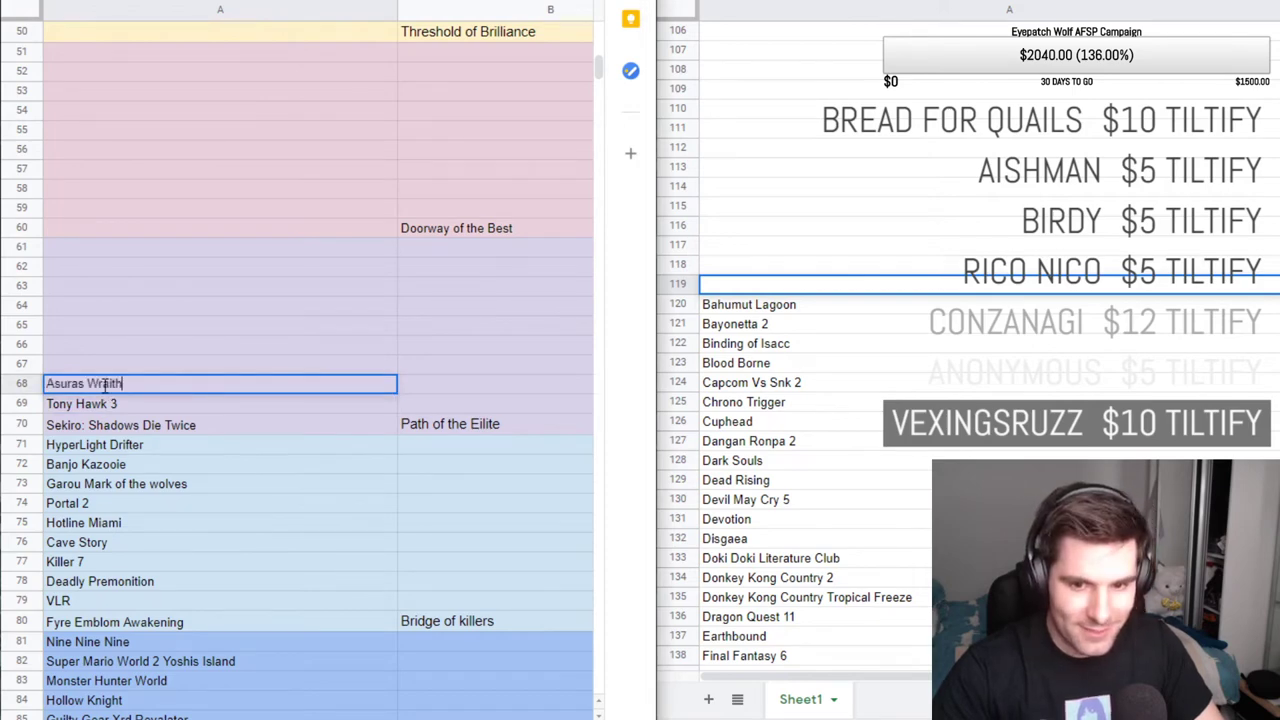
{"action": "left_click", "coordinate": [63, 428]}
{"action": "left_click", "coordinate": [107, 367]}
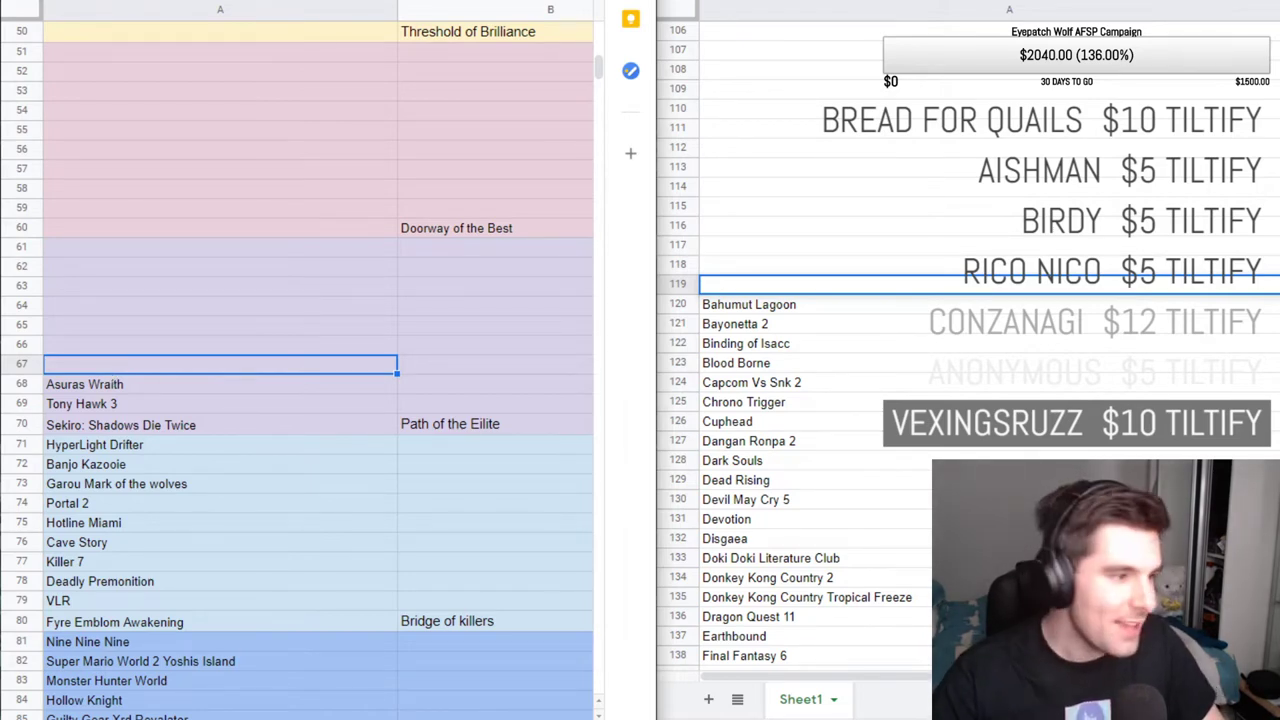
Review the ranked tiers from Threshold of Brilliance down to the Dead Zone, including its Xenoblad Chronichles entry.
{"action": "left_click", "coordinate": [219, 295]}
{"action": "scroll", "coordinate": [215, 310], "scroll_direction": "down", "scroll_amount": 1}
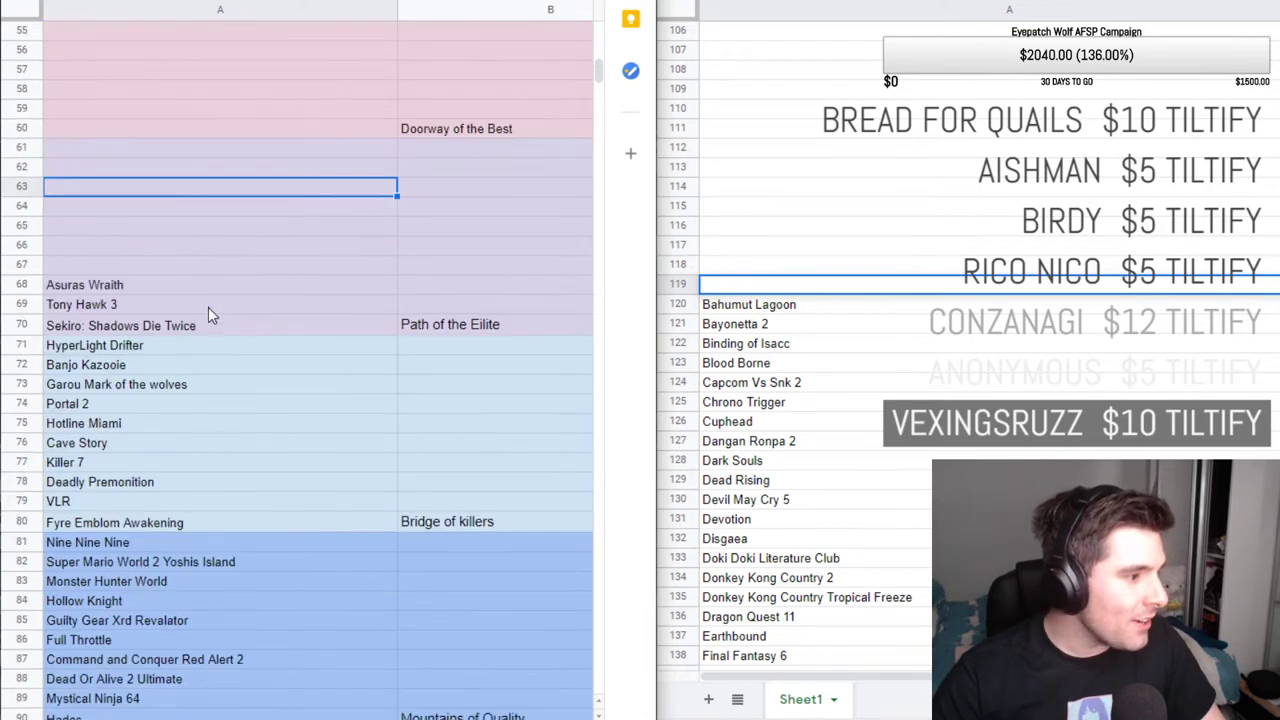
{"action": "scroll", "coordinate": [208, 316], "scroll_direction": "down", "scroll_amount": 1}
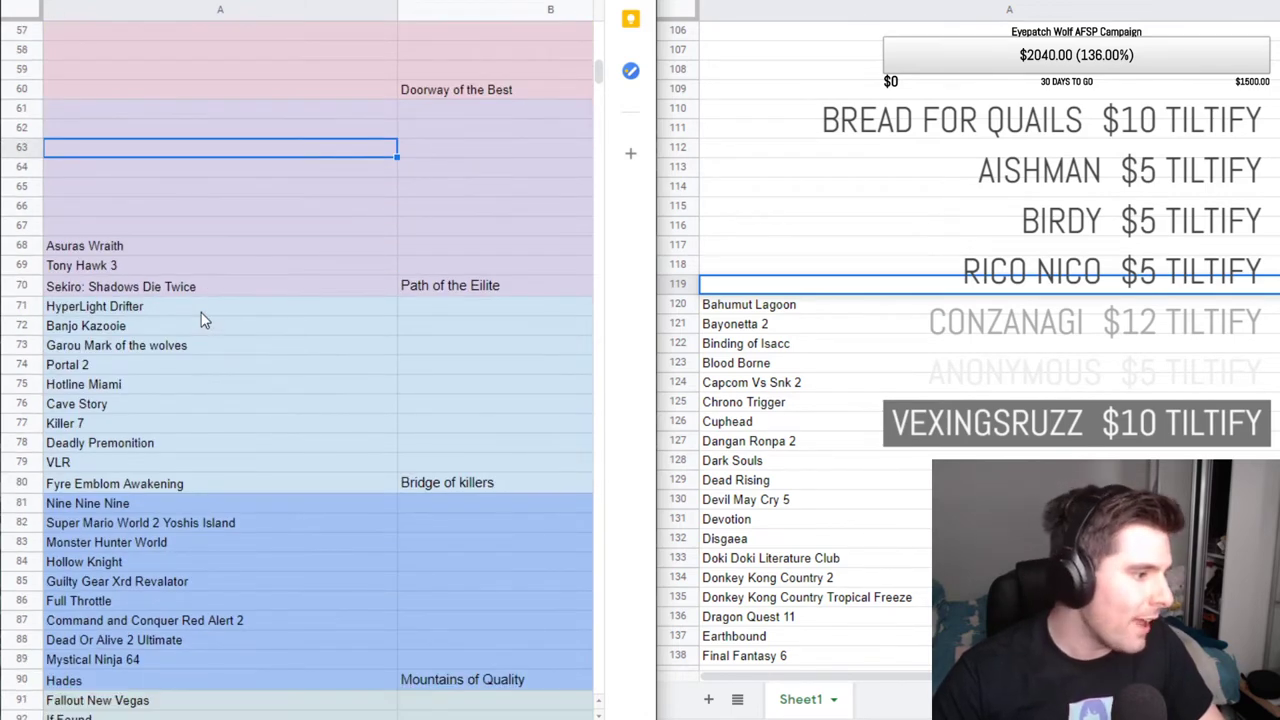
{"action": "scroll", "coordinate": [226, 320], "scroll_direction": "up", "scroll_amount": 3}
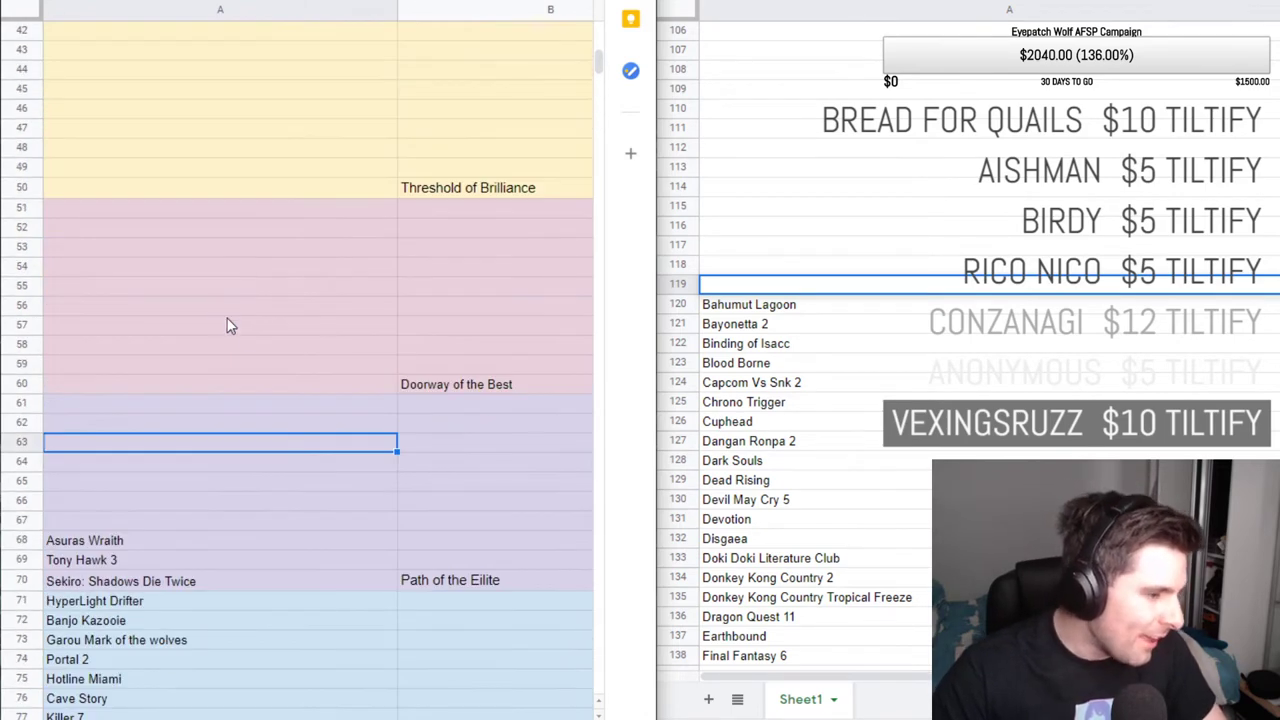
{"action": "scroll", "coordinate": [250, 350], "scroll_direction": "down", "scroll_amount": 1}
{"action": "scroll", "coordinate": [258, 315], "scroll_direction": "up", "scroll_amount": 1}
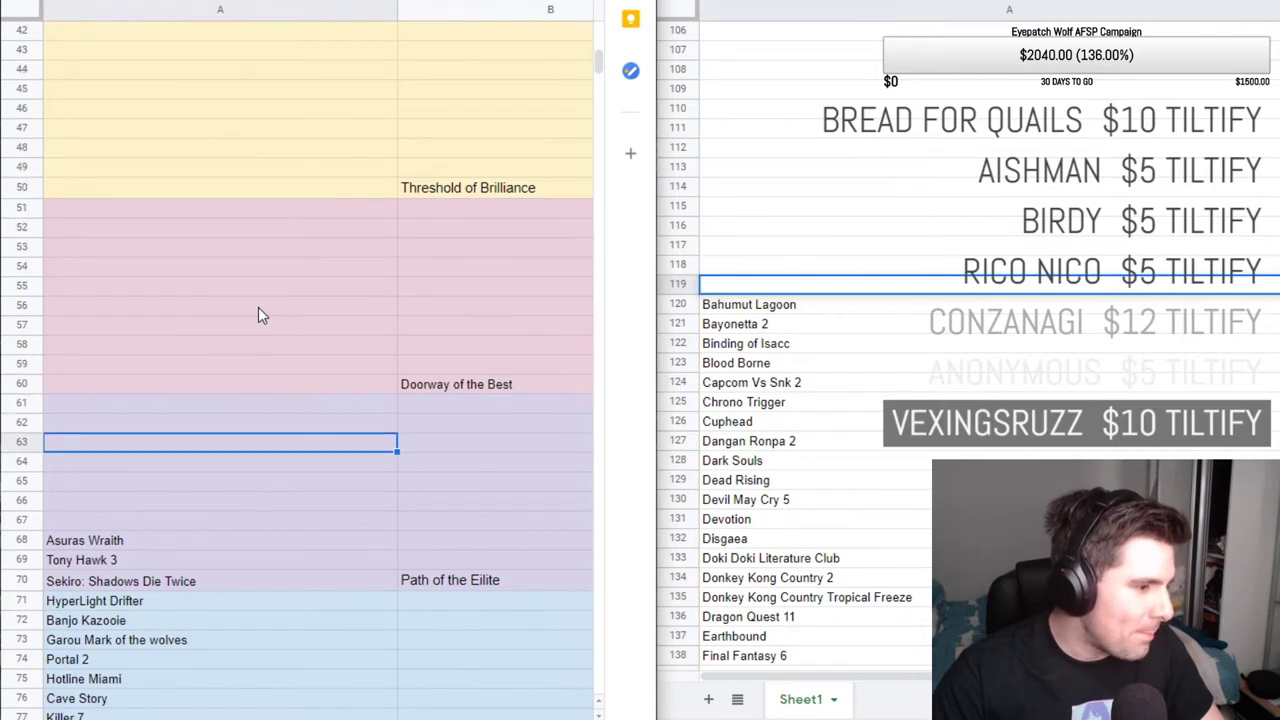
{"action": "scroll", "coordinate": [258, 315], "scroll_direction": "down", "scroll_amount": 1}
{"action": "scroll", "coordinate": [258, 315], "scroll_direction": "down", "scroll_amount": 10}
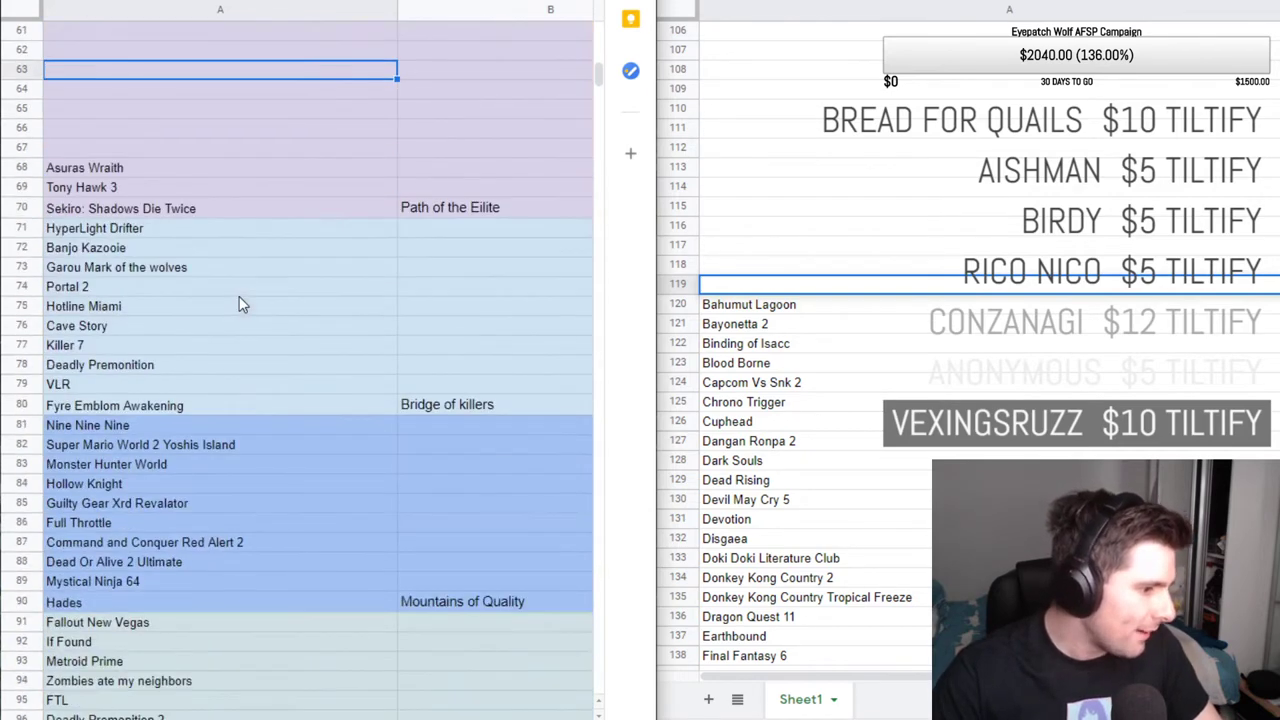
{"action": "scroll", "coordinate": [245, 300], "scroll_direction": "down", "scroll_amount": 7}
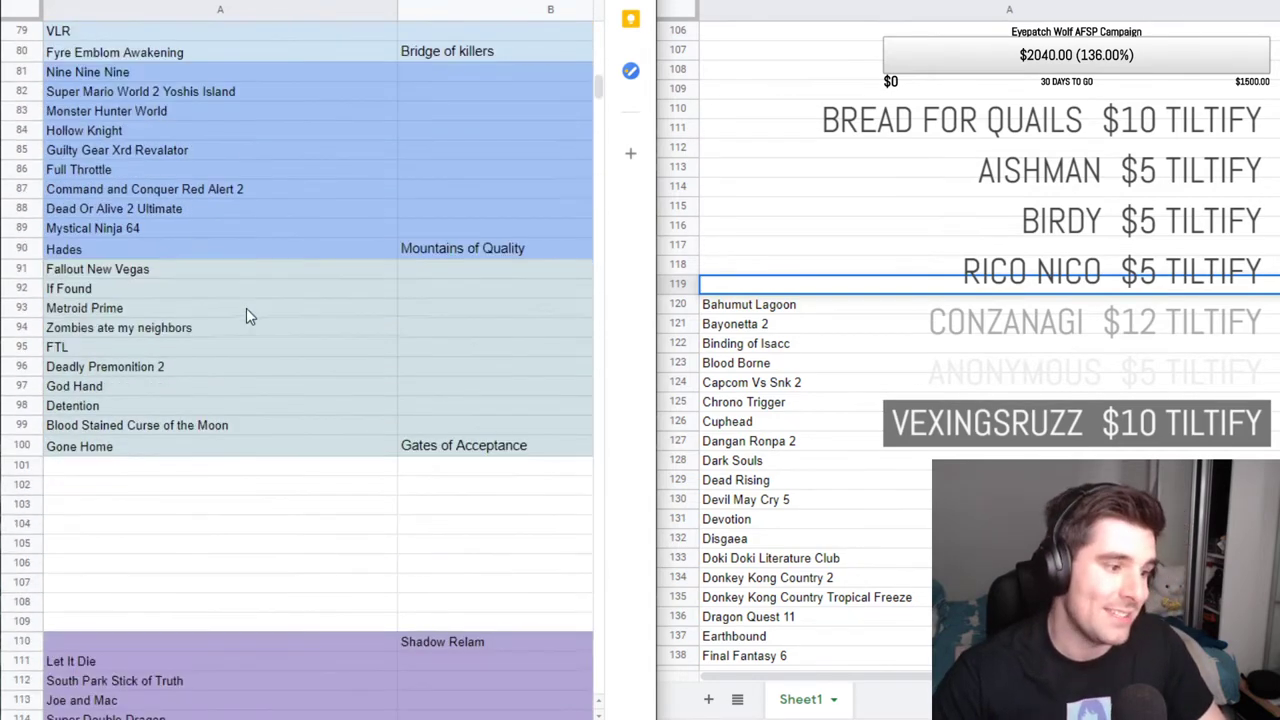
{"action": "scroll", "coordinate": [262, 323], "scroll_direction": "down", "scroll_amount": 15}
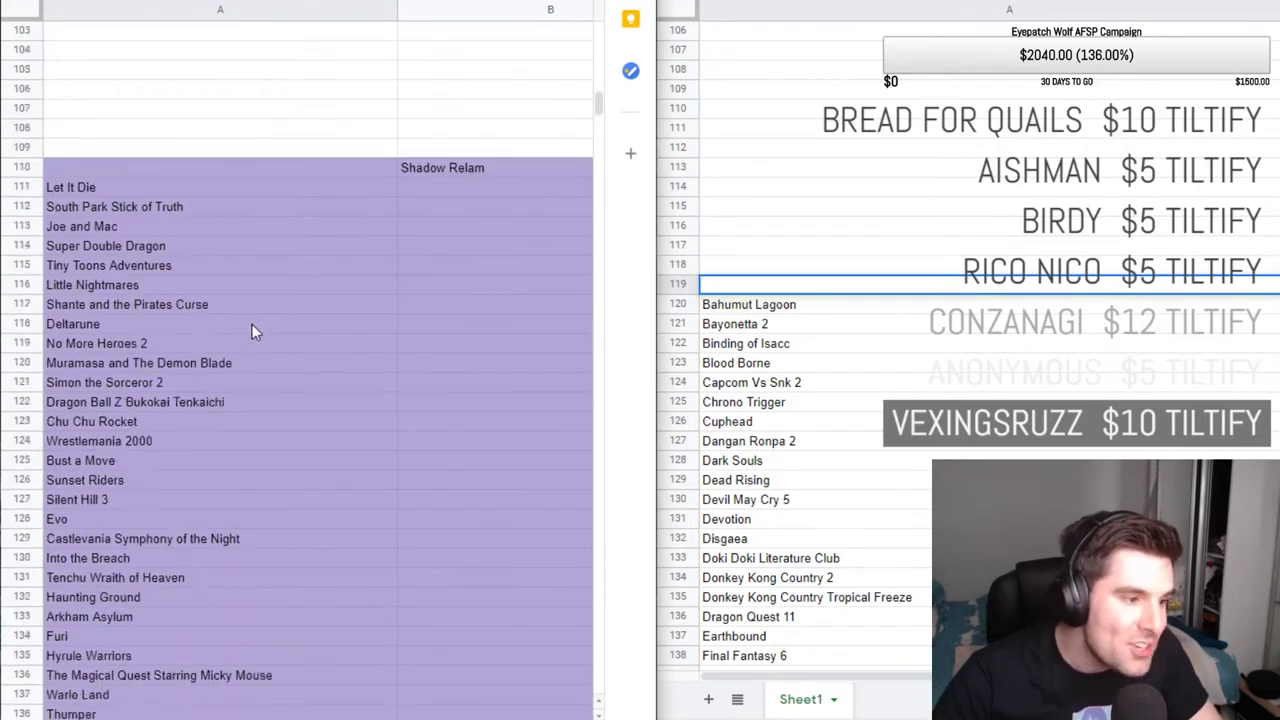
{"action": "scroll", "coordinate": [250, 345], "scroll_direction": "down", "scroll_amount": 9}
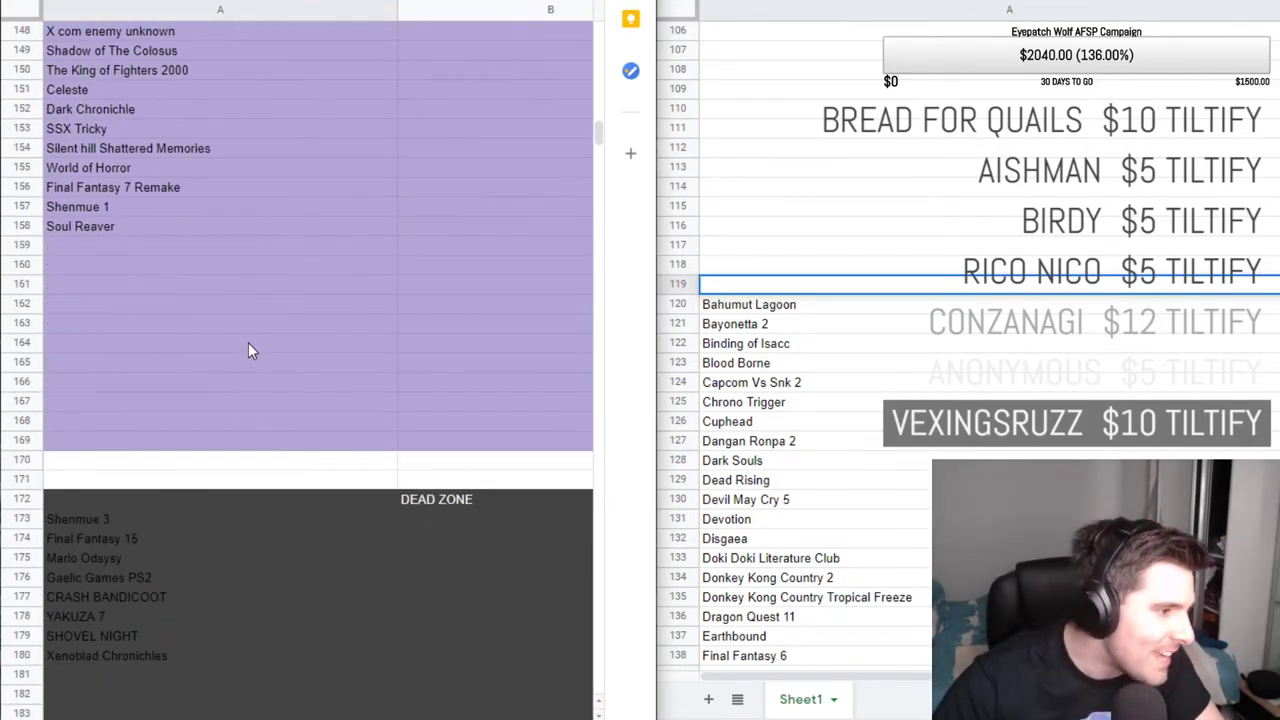
{"action": "double_click", "coordinate": [143, 653]}
{"action": "key", "text": "ctrl+a"}
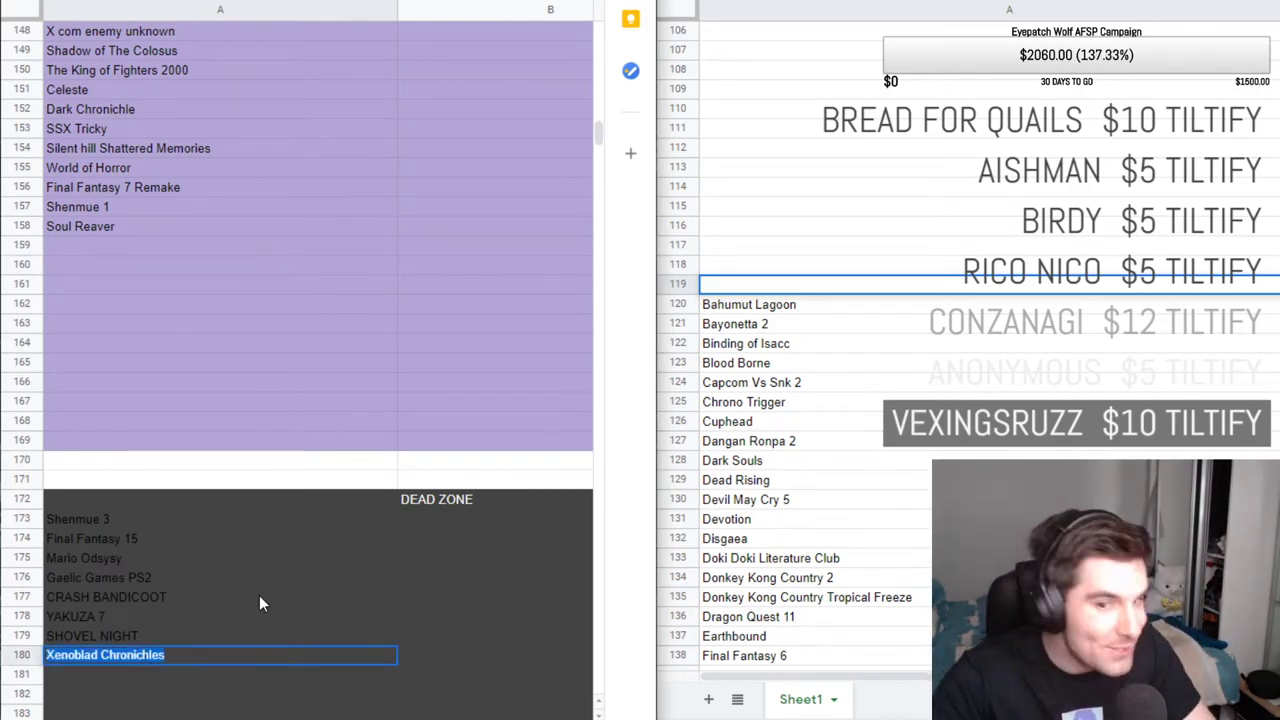
{"action": "key", "text": "Return"}
{"action": "scroll", "coordinate": [259, 603], "scroll_direction": "up", "scroll_amount": 4}
{"action": "scroll", "coordinate": [259, 598], "scroll_direction": "up", "scroll_amount": 14}
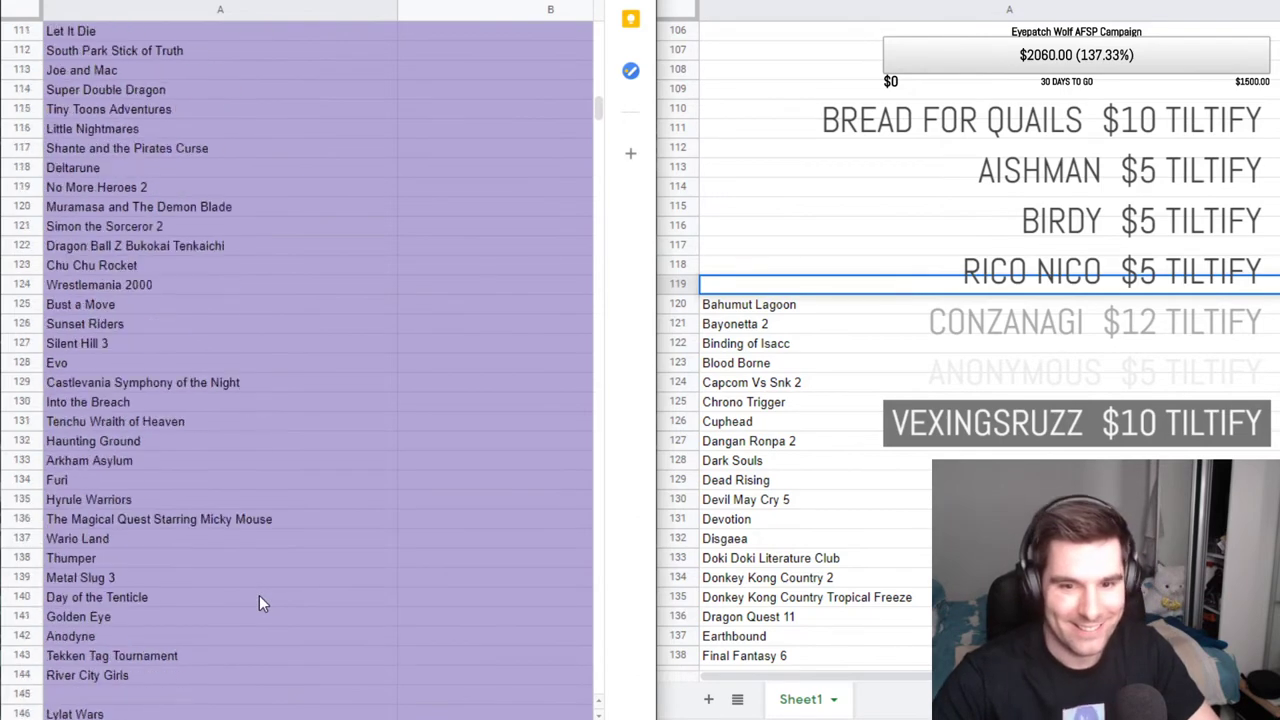
{"action": "scroll", "coordinate": [259, 603], "scroll_direction": "up", "scroll_amount": 4}
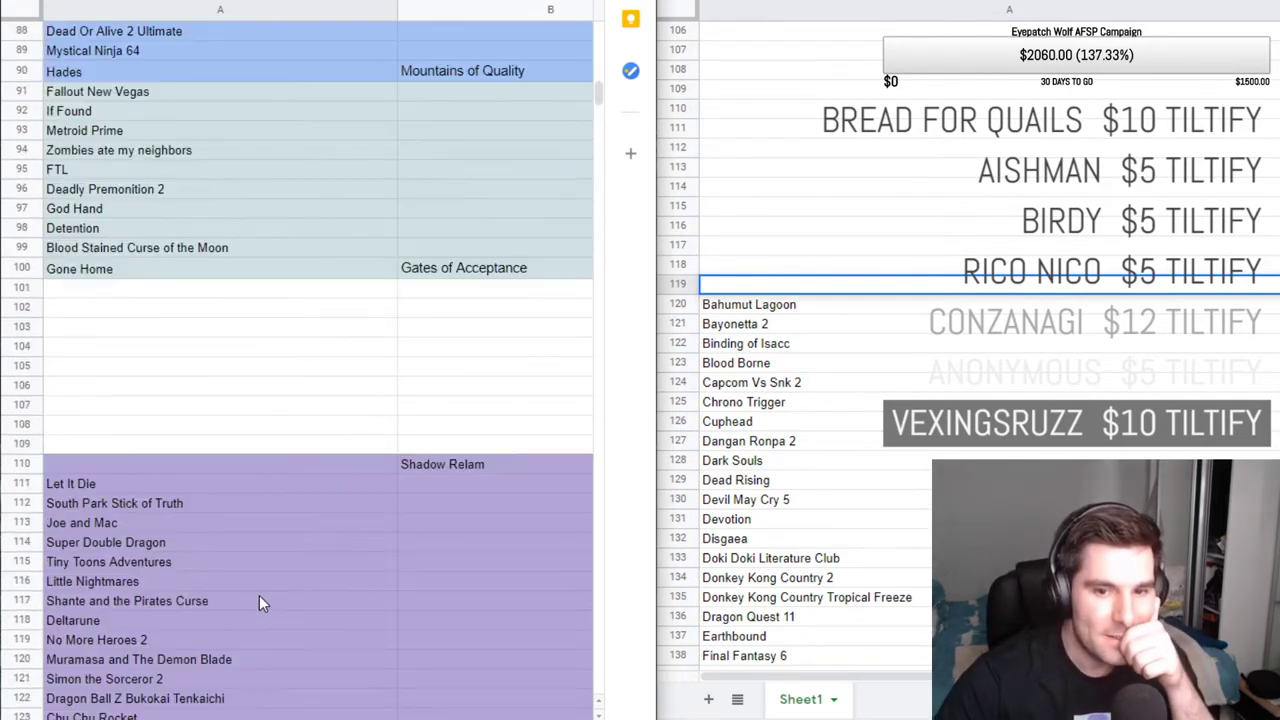
{"action": "scroll", "coordinate": [259, 603], "scroll_direction": "up", "scroll_amount": 2}
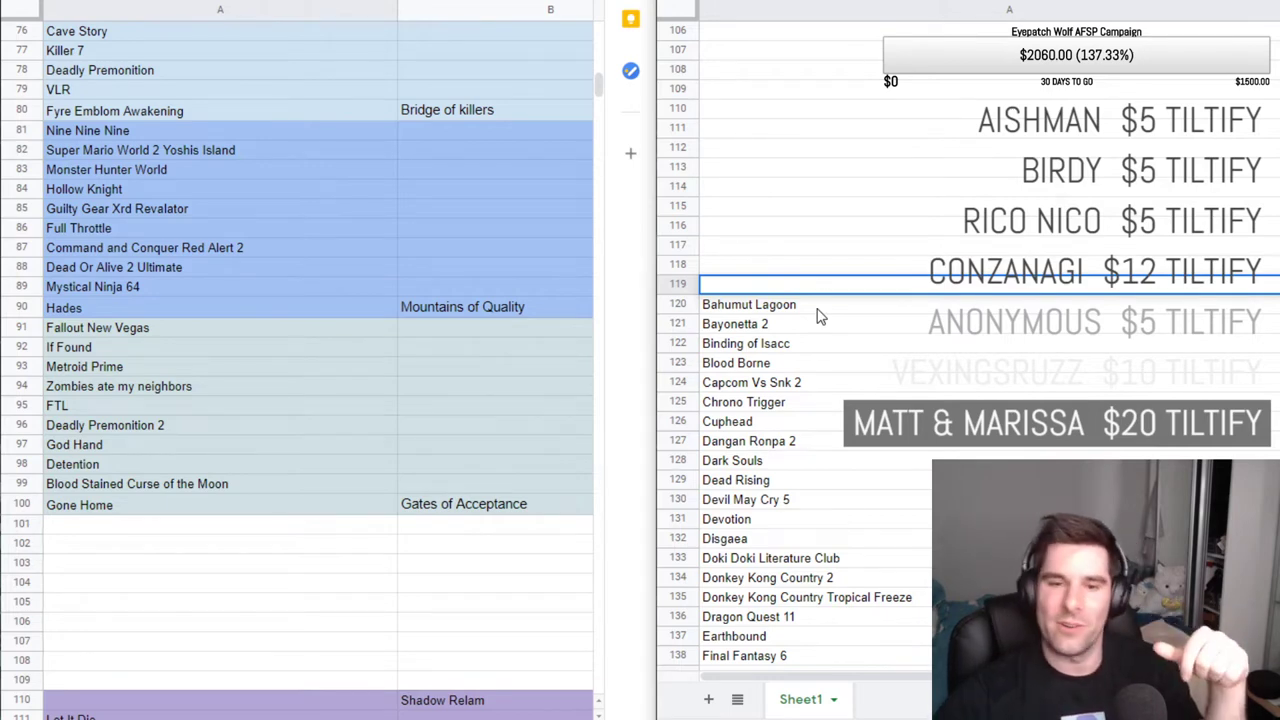
Review the unranked list between Bahumut Lagoon and Super Metroid for the next Path of the Eilite entry.
{"action": "left_click", "coordinate": [784, 311]}
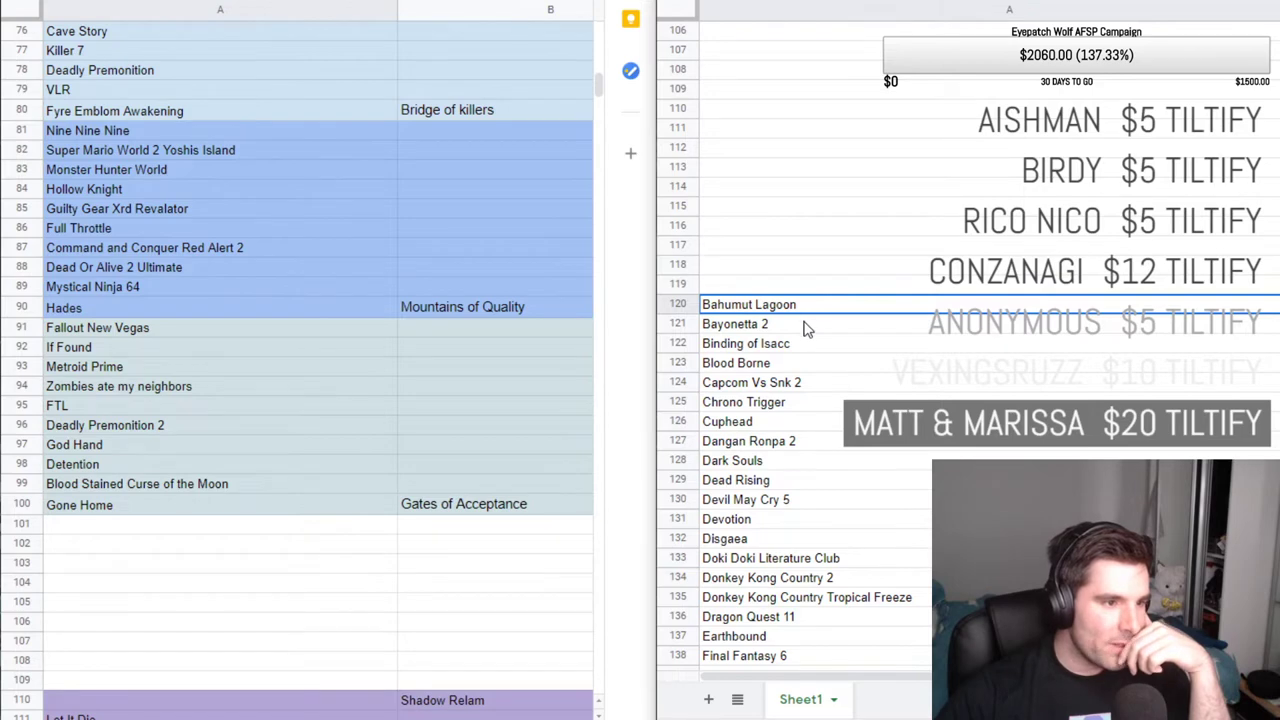
{"action": "left_click", "coordinate": [800, 326]}
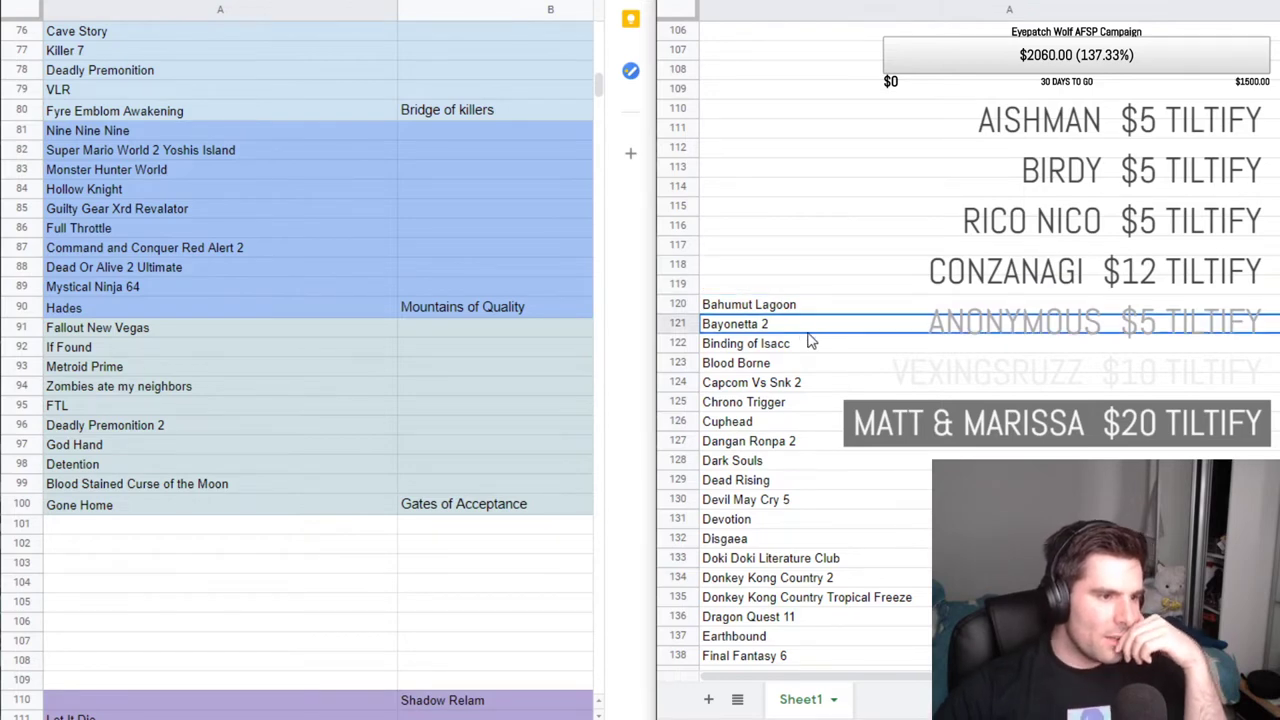
{"action": "scroll", "coordinate": [818, 344], "scroll_direction": "down", "scroll_amount": 5}
{"action": "scroll", "coordinate": [824, 346], "scroll_direction": "down", "scroll_amount": 3}
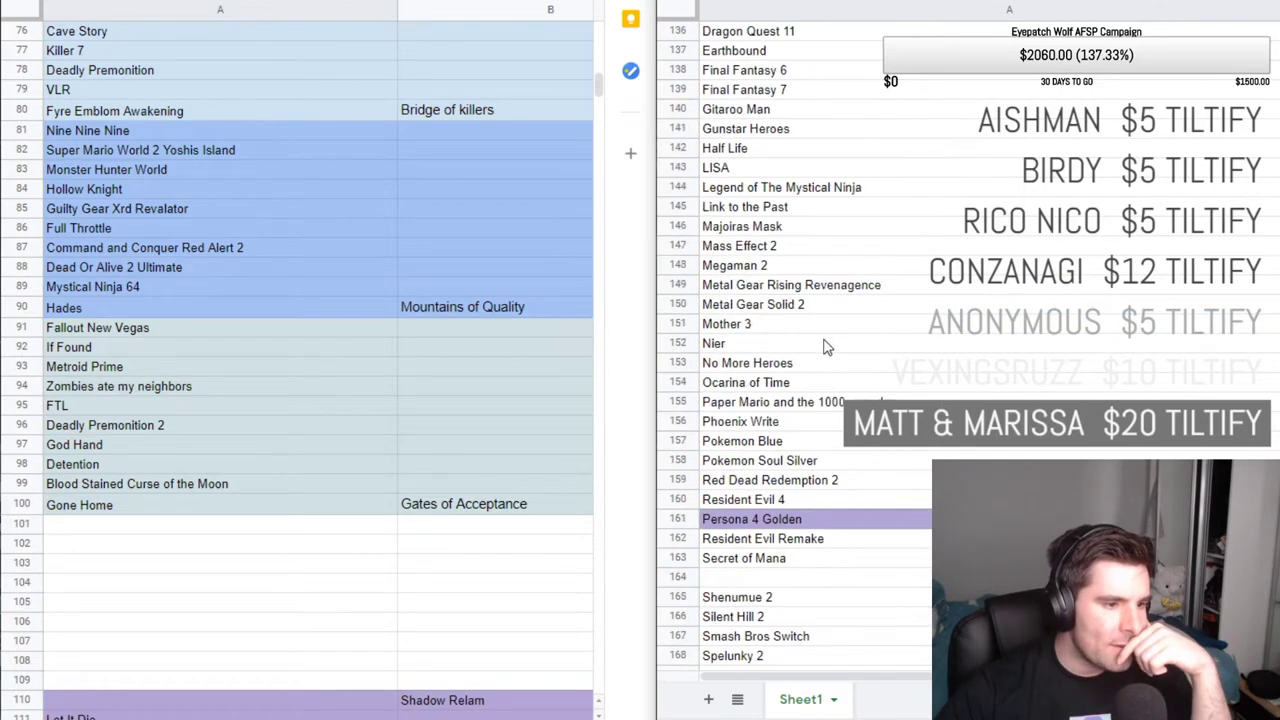
{"action": "scroll", "coordinate": [824, 346], "scroll_direction": "down", "scroll_amount": 3}
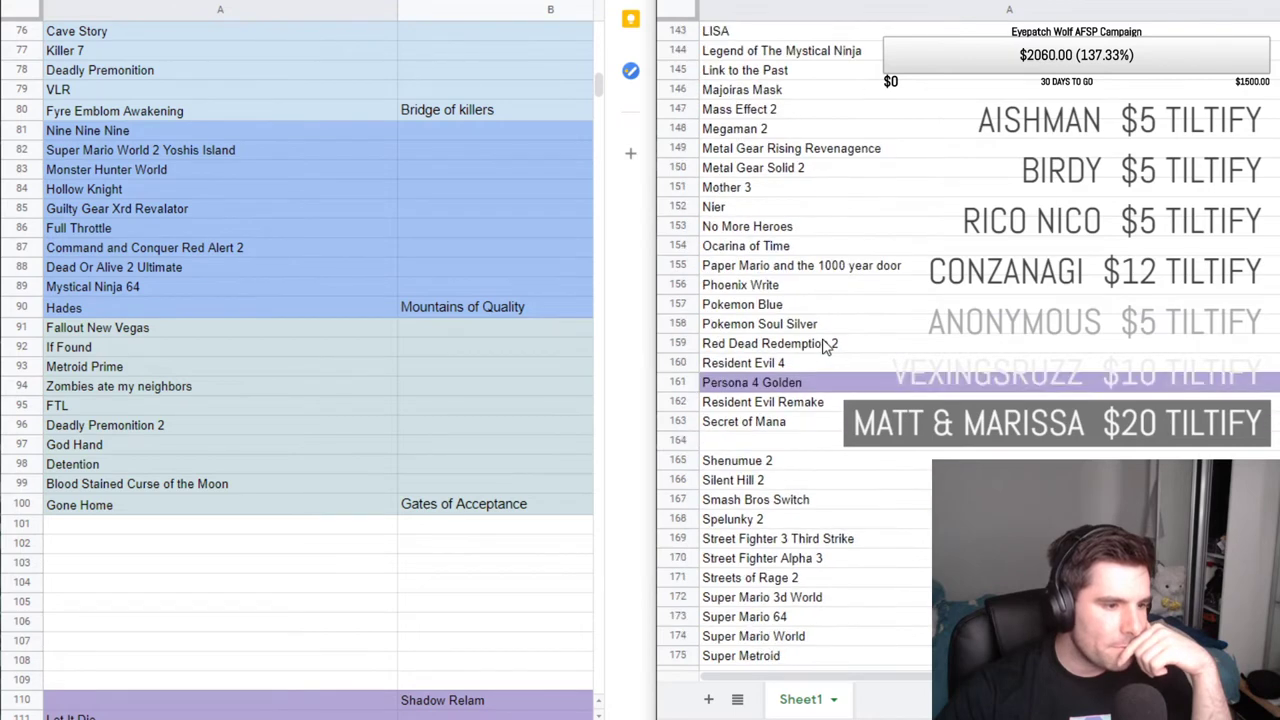
{"action": "scroll", "coordinate": [824, 346], "scroll_direction": "up", "scroll_amount": 2}
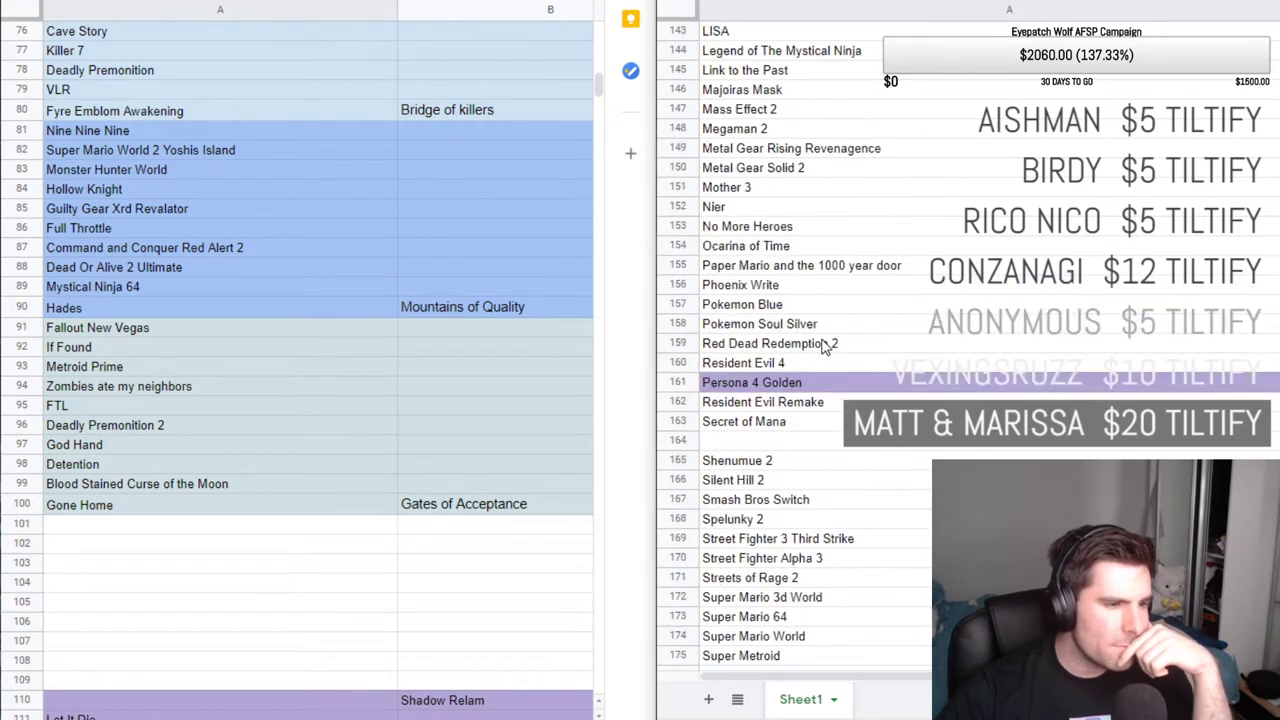
{"action": "scroll", "coordinate": [790, 360], "scroll_direction": "up", "scroll_amount": 2}
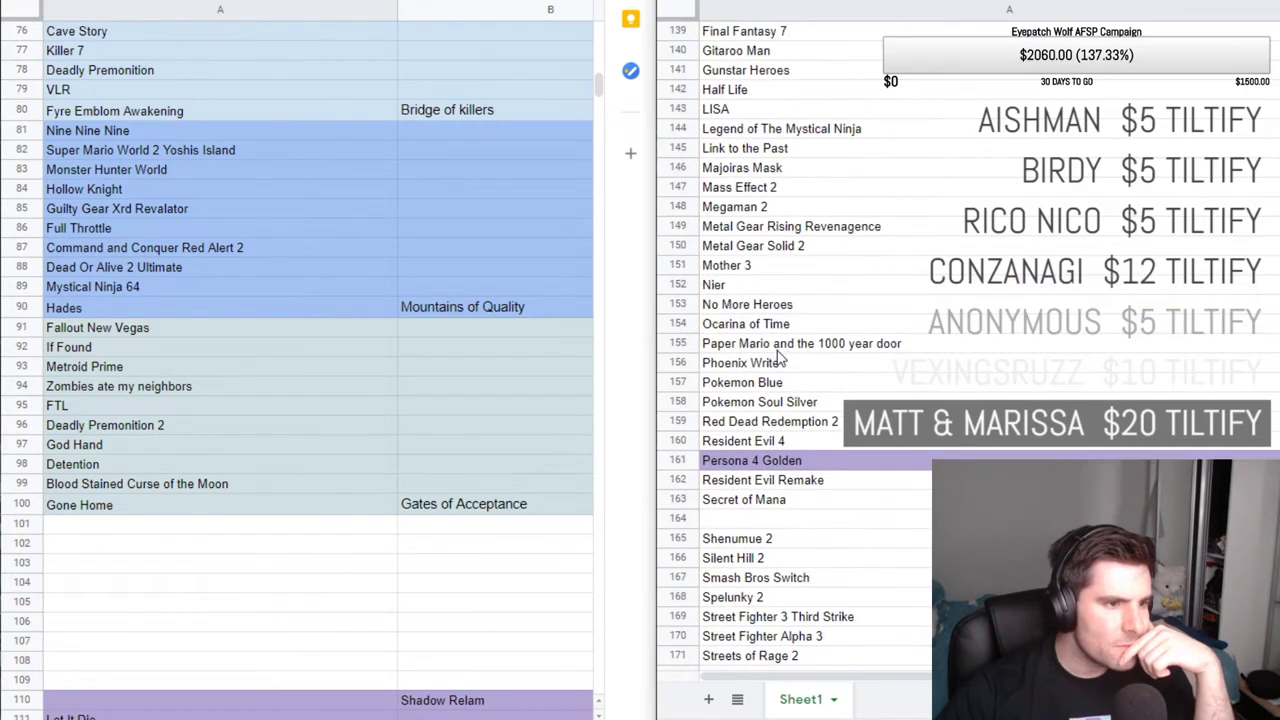
{"action": "scroll", "coordinate": [785, 358], "scroll_direction": "up", "scroll_amount": 2}
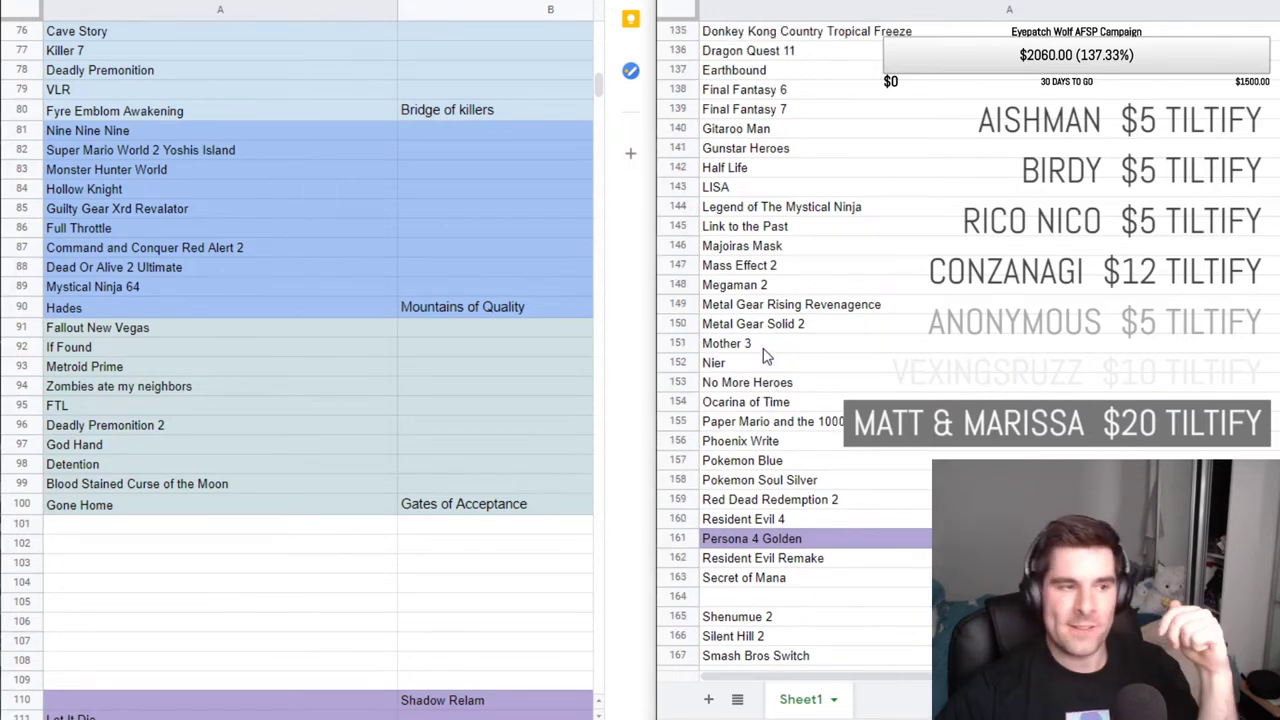
{"action": "scroll", "coordinate": [770, 390], "scroll_direction": "up", "scroll_amount": 2}
{"action": "scroll", "coordinate": [770, 395], "scroll_direction": "up", "scroll_amount": 2}
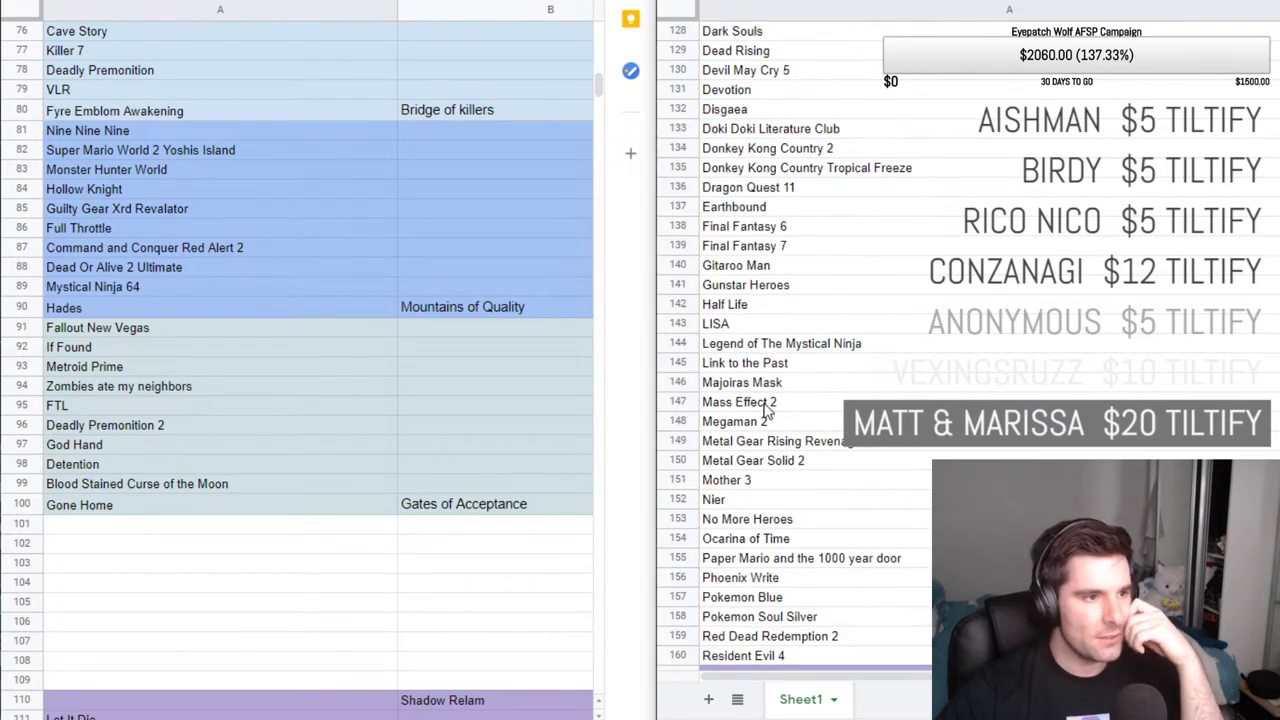
{"action": "scroll", "coordinate": [810, 428], "scroll_direction": "up", "scroll_amount": 1}
{"action": "scroll", "coordinate": [810, 428], "scroll_direction": "up", "scroll_amount": 3}
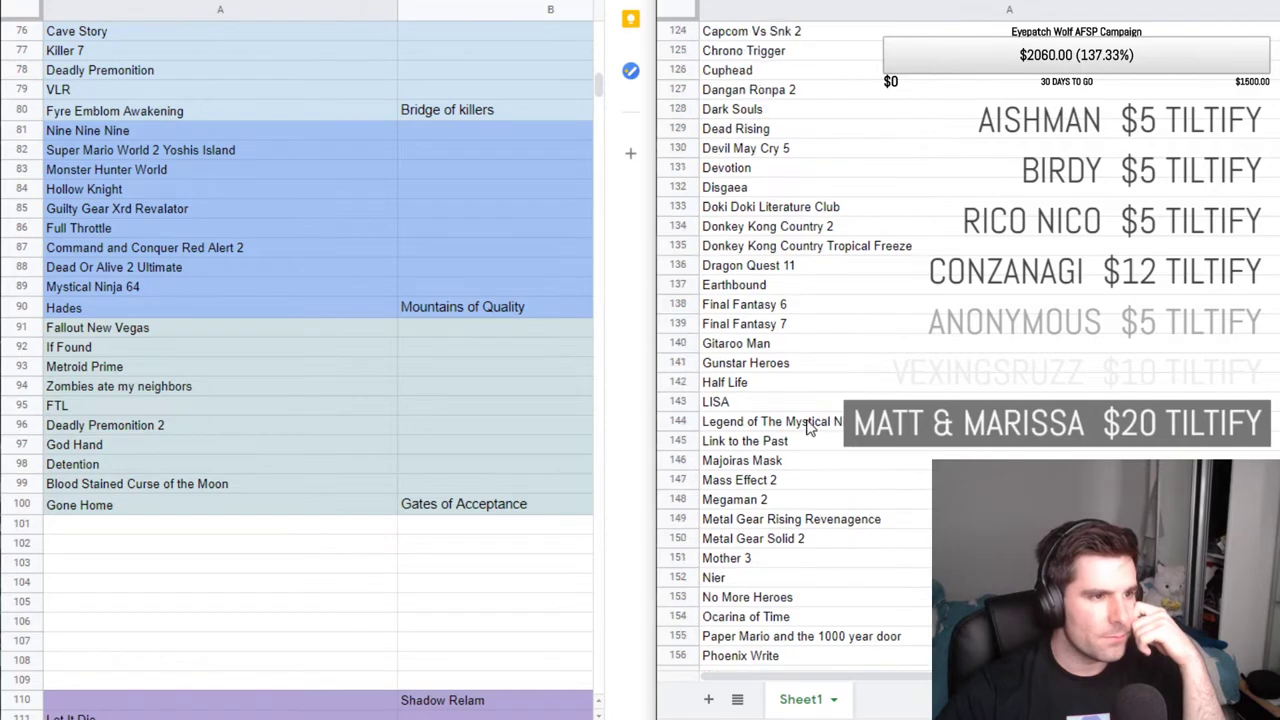
{"action": "scroll", "coordinate": [810, 428], "scroll_direction": "up", "scroll_amount": 3}
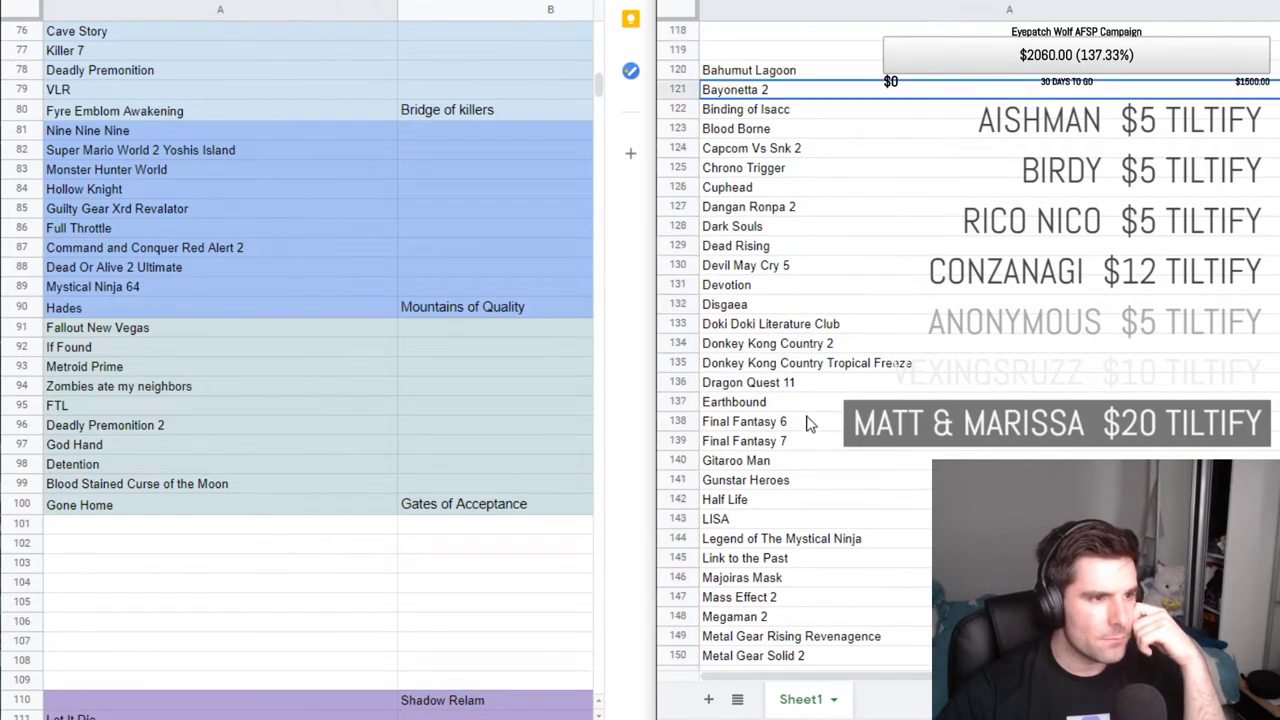
Move Bahumut Lagoon from the unranked list into row 67 of the Path of the Eilite tier, directly above Asuras Wraith.
{"action": "triple_click", "coordinate": [768, 170]}
{"action": "key", "text": "ctrl+c"}
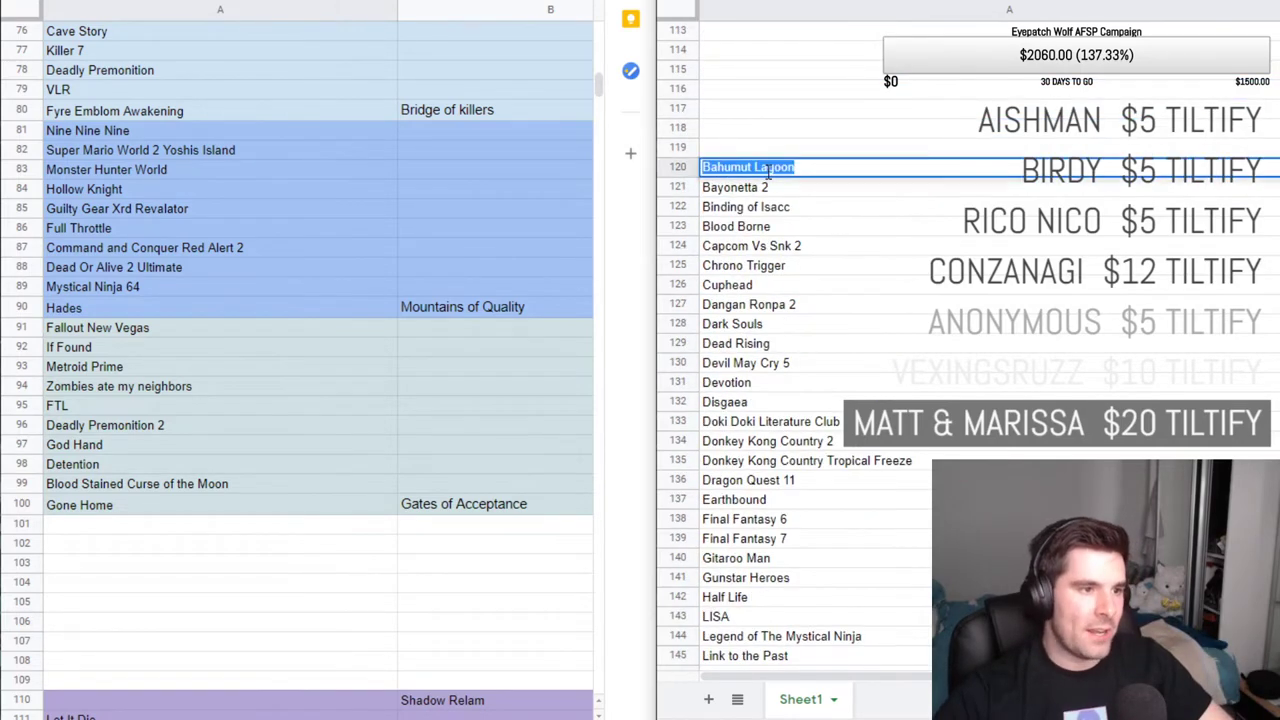
{"action": "key", "text": "BackSpace"}
{"action": "scroll", "coordinate": [256, 176], "scroll_direction": "up", "scroll_amount": 3}
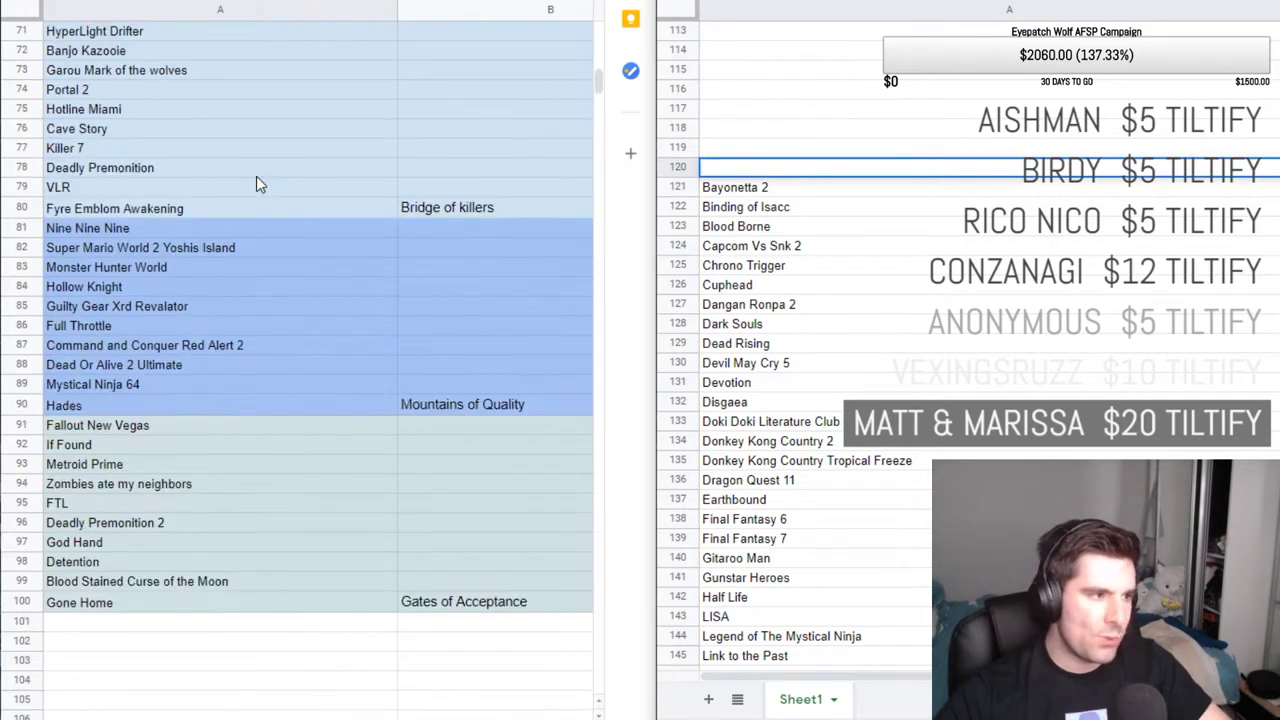
{"action": "scroll", "coordinate": [256, 176], "scroll_direction": "up", "scroll_amount": 1}
{"action": "left_click", "coordinate": [111, 148]}
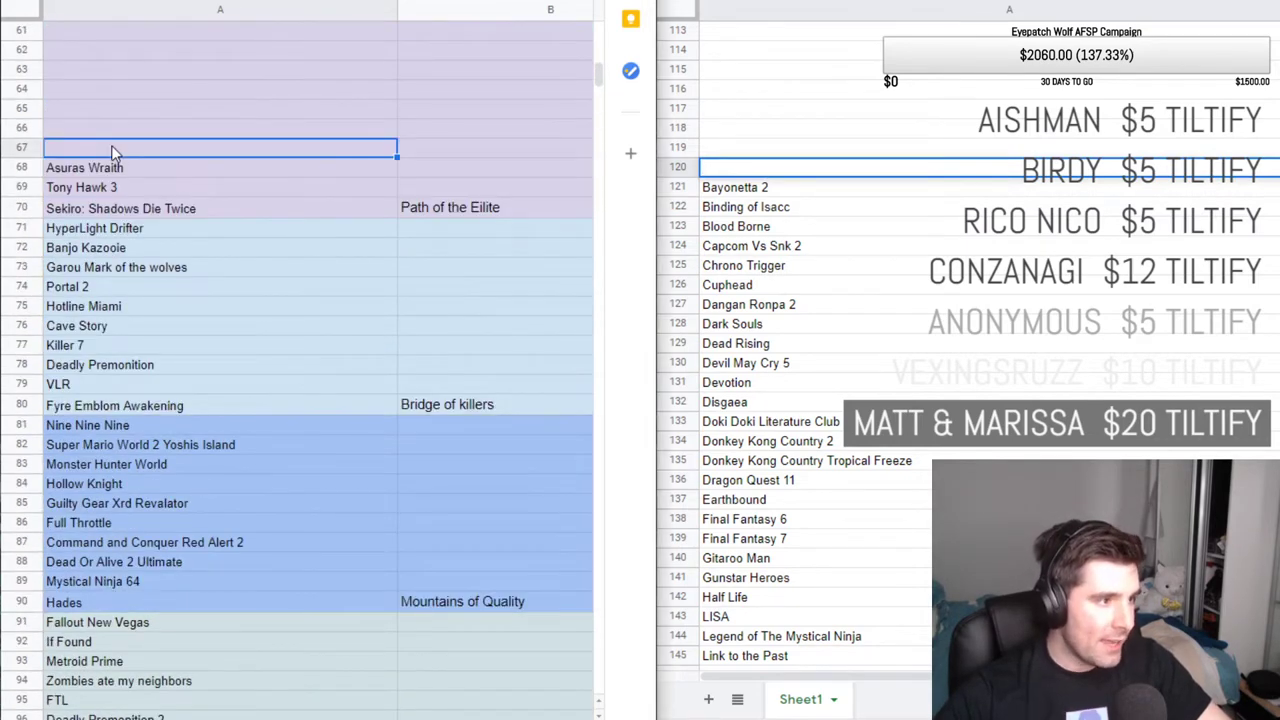
{"action": "key", "text": "ctrl+v"}
{"action": "key", "text": "ctrl+z"}
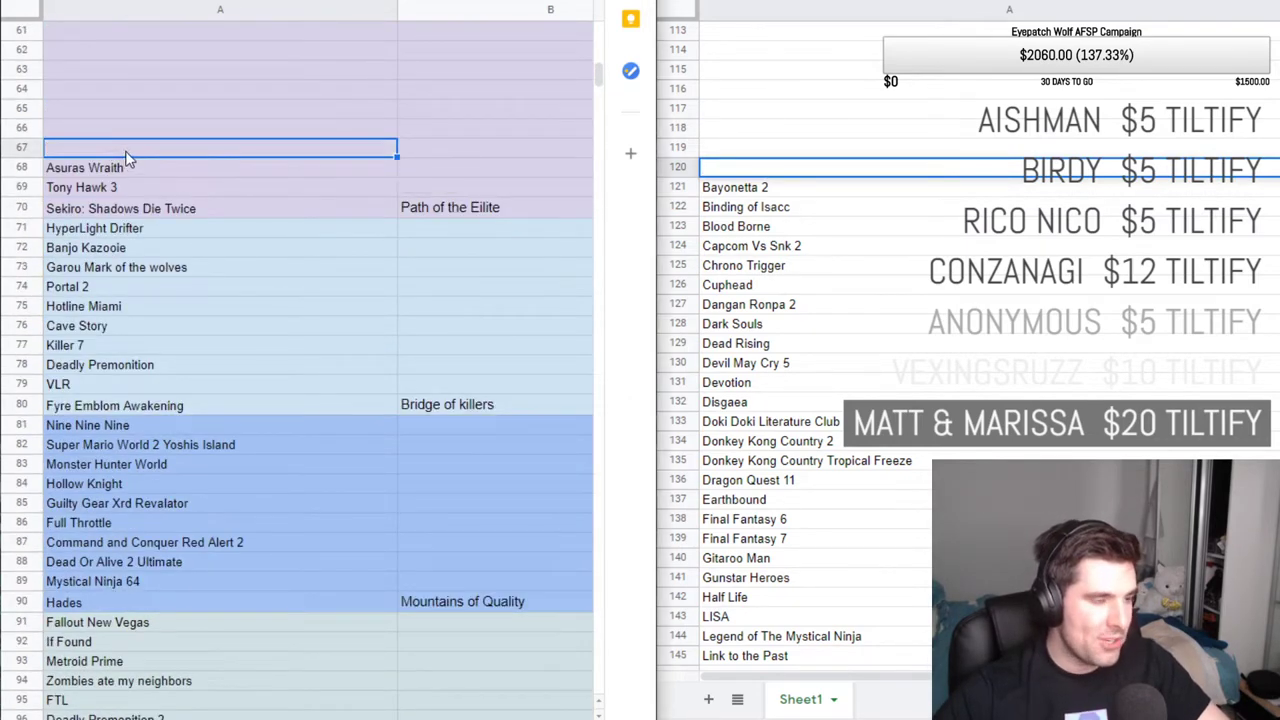
{"action": "double_click", "coordinate": [131, 146]}
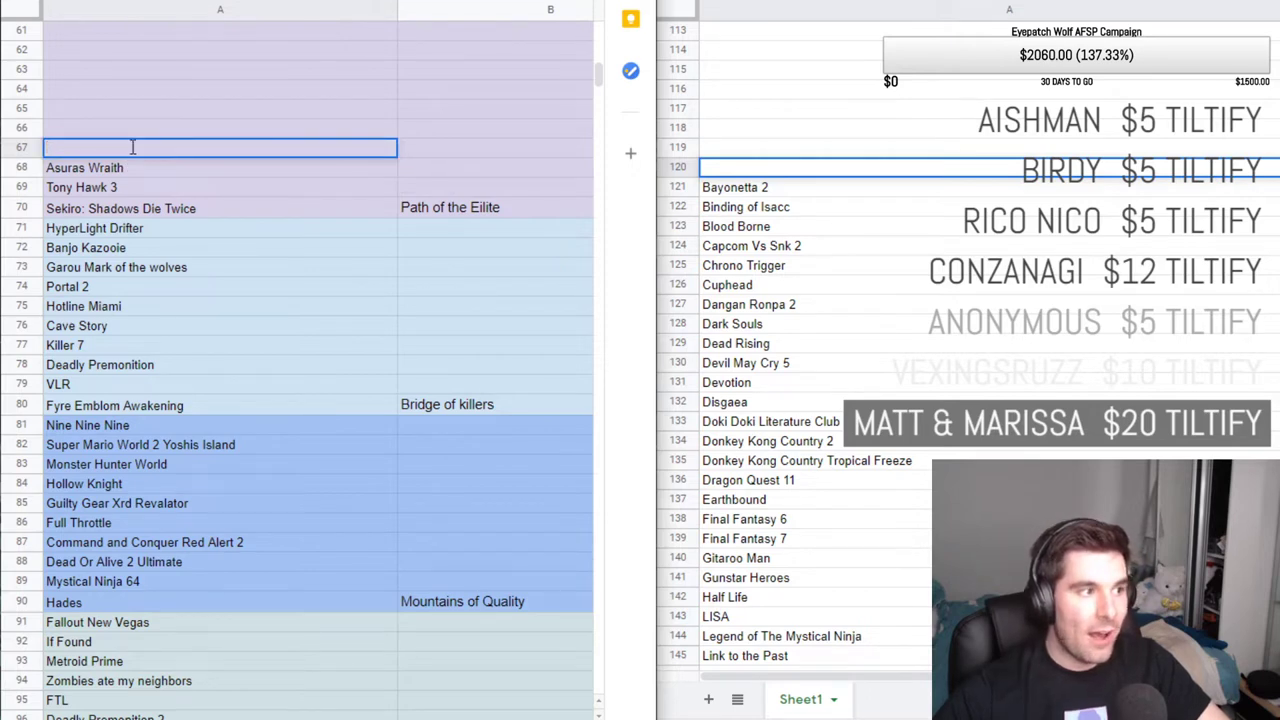
{"action": "type", "text": "Bahumut Lagoon"}
{"action": "key", "text": "Return"}
{"action": "left_click", "coordinate": [153, 144]}
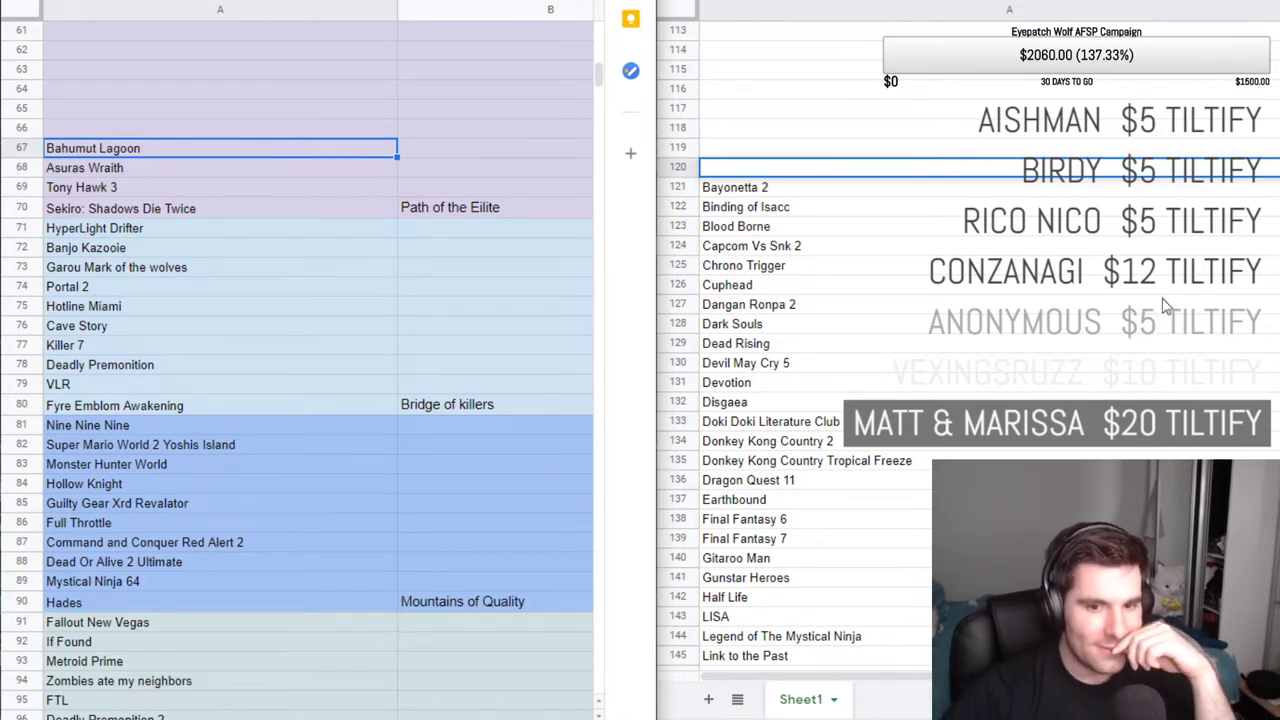
Review the unranked list from Bayonetta 2 down to Super Mario World for the next Path of the Eilite entry.
{"action": "left_click", "coordinate": [838, 208]}
{"action": "left_click", "coordinate": [834, 189]}
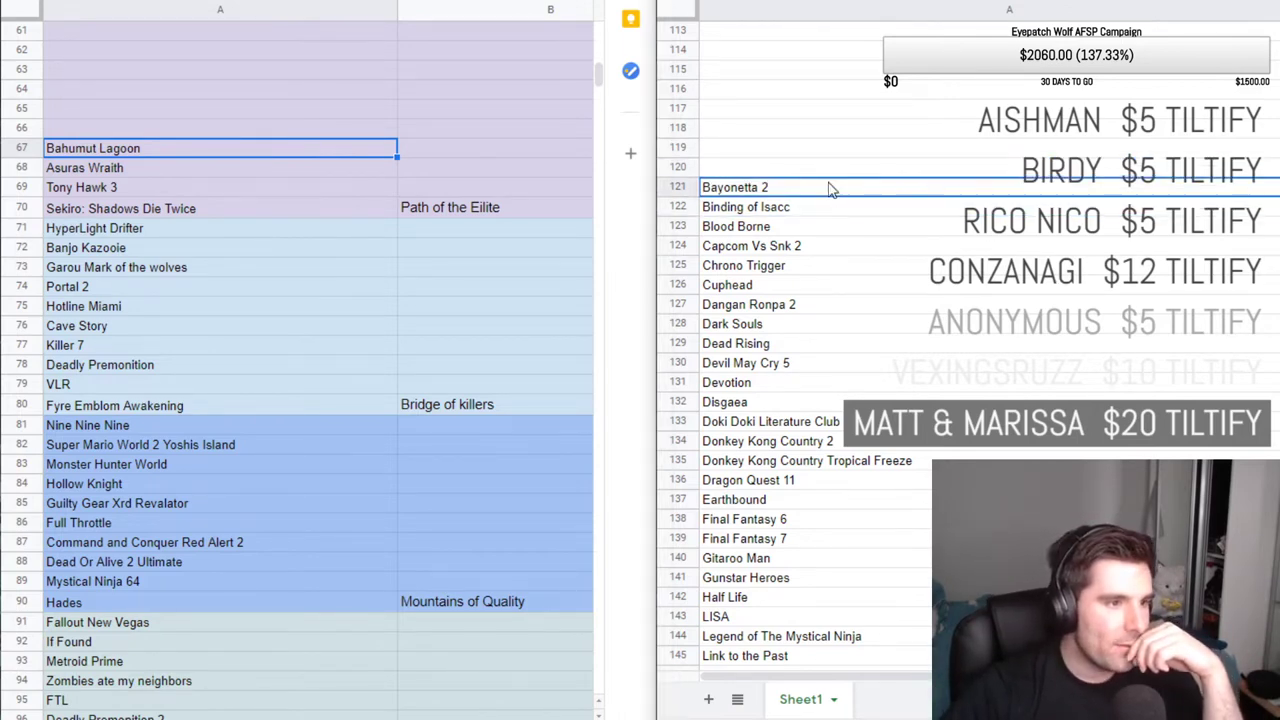
{"action": "scroll", "coordinate": [878, 268], "scroll_direction": "down", "scroll_amount": 1}
{"action": "key", "text": "Down"}
{"action": "key", "text": "Down"}
{"action": "key", "text": "Down"}
{"action": "key", "text": "Down"}
{"action": "key", "text": "Down"}
{"action": "key", "text": "Down"}
{"action": "key", "text": "Down"}
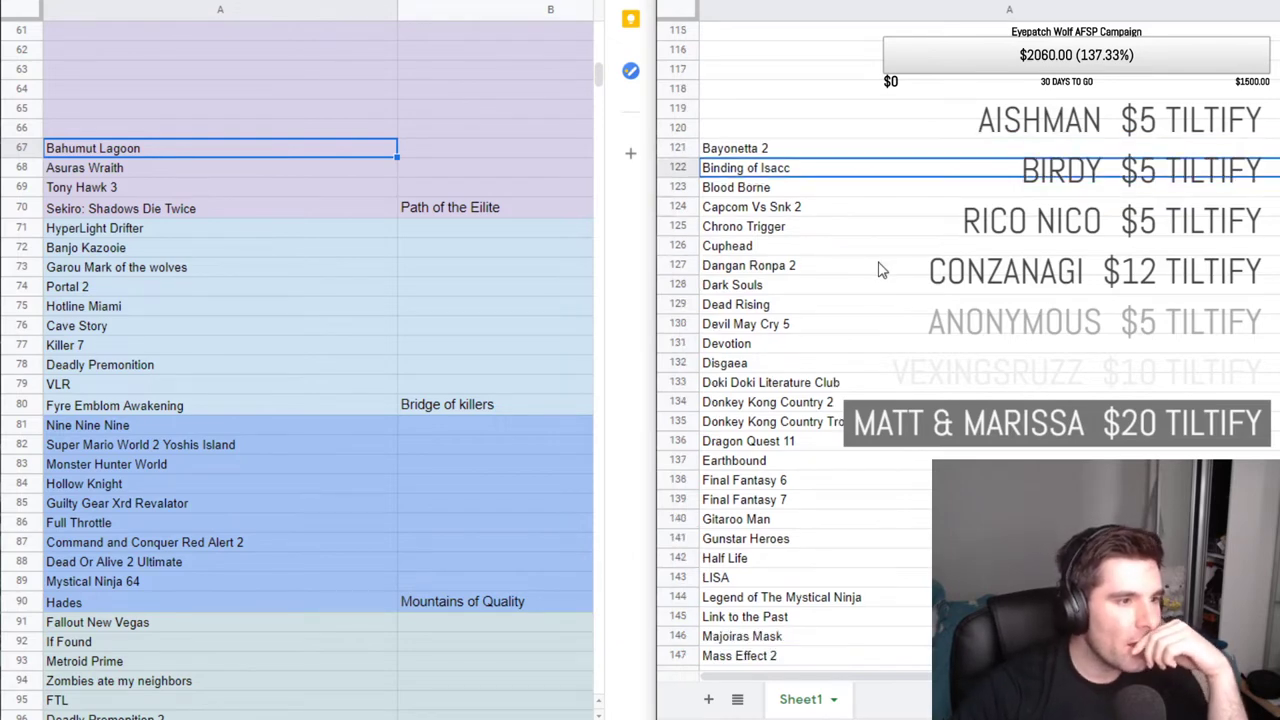
{"action": "key", "text": "Down"}
{"action": "key", "text": "Down"}
{"action": "key", "text": "Down"}
{"action": "key", "text": "Down"}
{"action": "key", "text": "Down"}
{"action": "key", "text": "Down"}
{"action": "key", "text": "Down"}
{"action": "key", "text": "Down"}
{"action": "key", "text": "Down"}
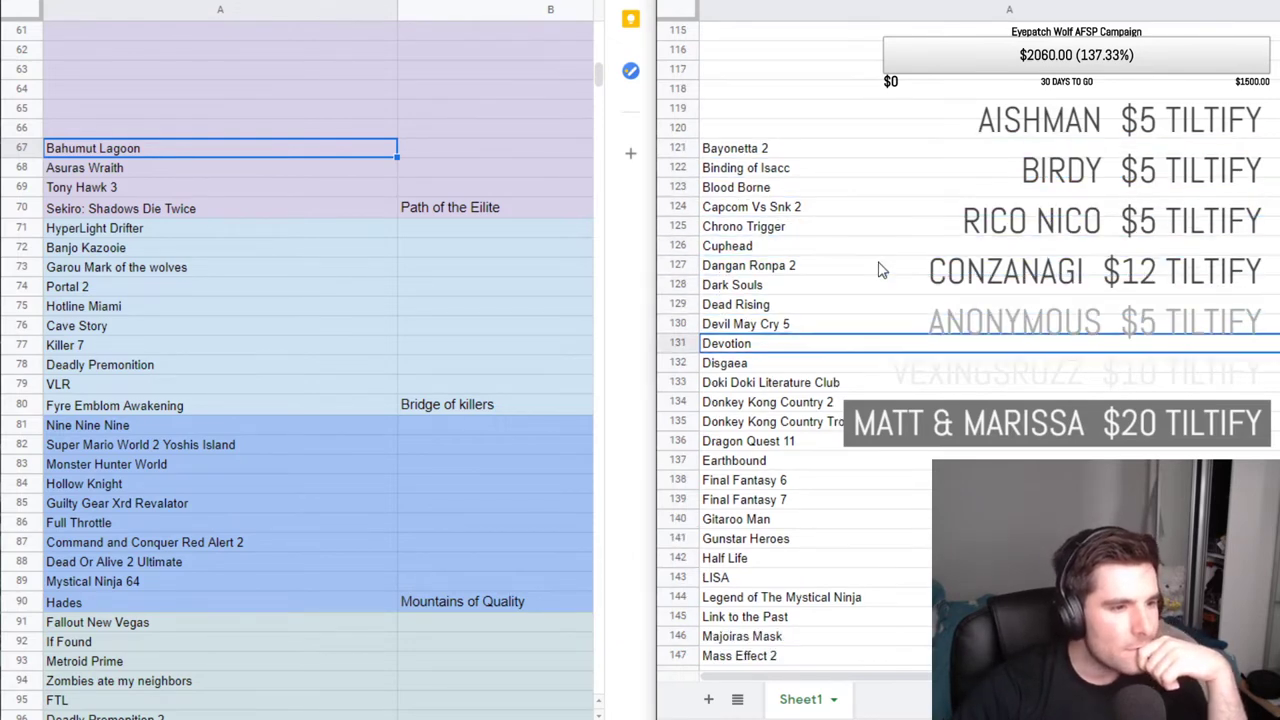
{"action": "key", "text": "Down"}
{"action": "key", "text": "Down"}
{"action": "key", "text": "Down"}
{"action": "key", "text": "Down"}
{"action": "key", "text": "Down"}
{"action": "key", "text": "Down"}
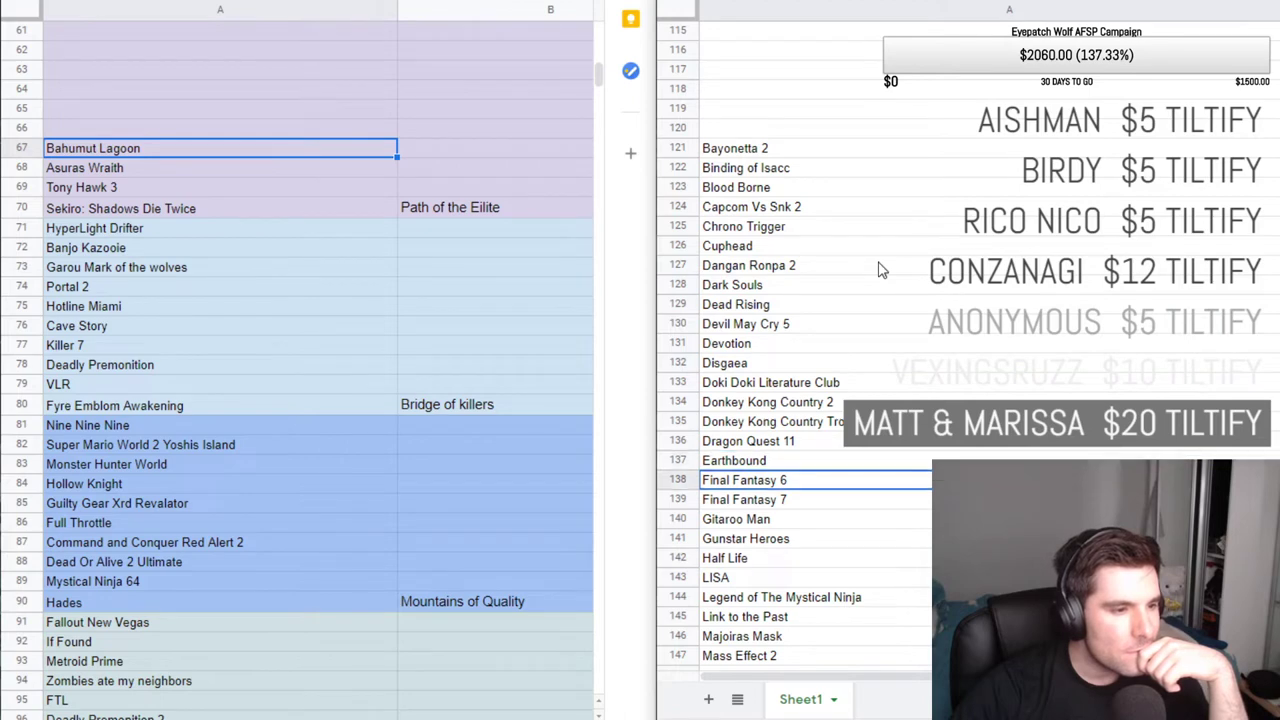
{"action": "key", "text": "Down"}
{"action": "key", "text": "Down"}
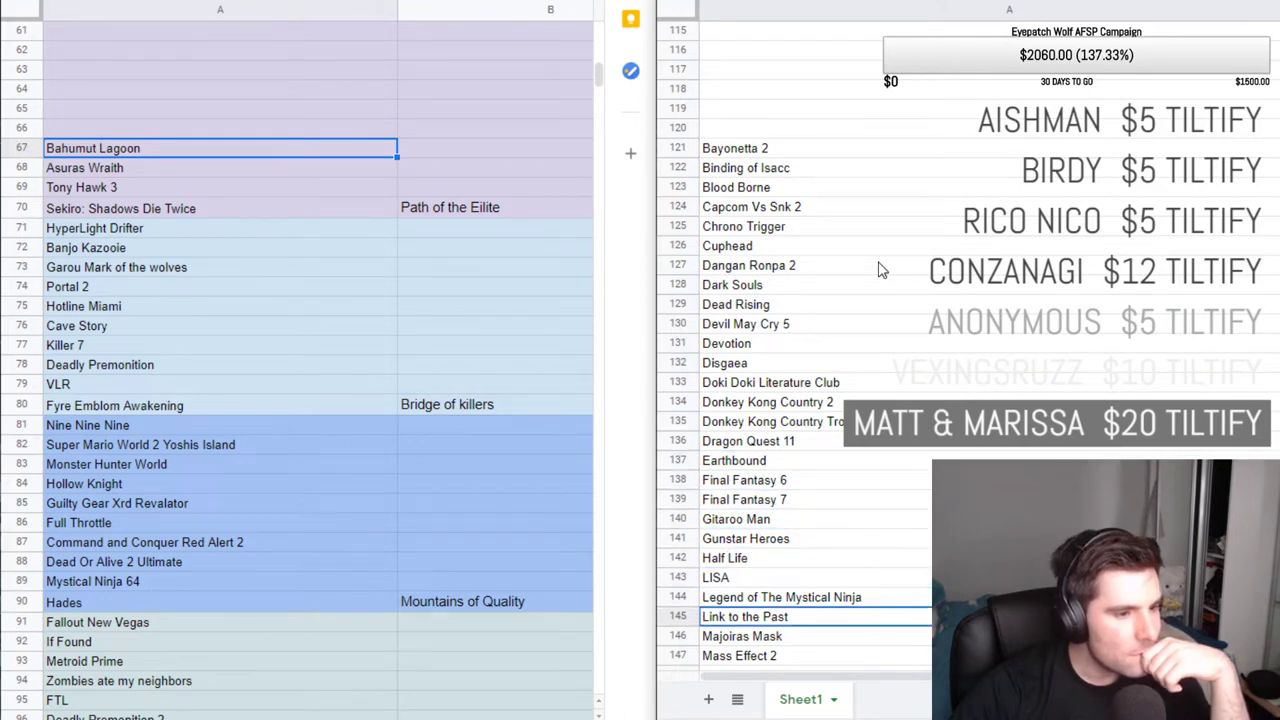
{"action": "key", "text": "Down"}
{"action": "key", "text": "Down"}
{"action": "key", "text": "Down"}
{"action": "key", "text": "Down"}
{"action": "key", "text": "Down"}
{"action": "key", "text": "Down"}
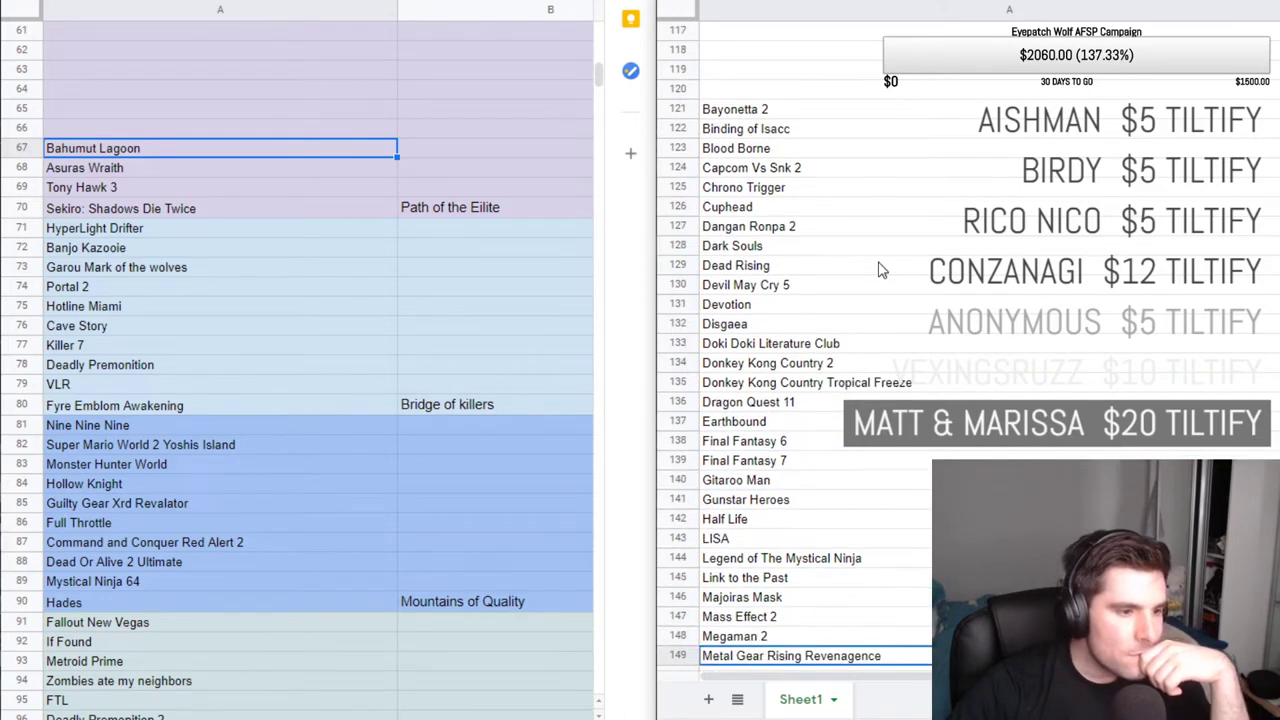
{"action": "key", "text": "Down"}
{"action": "key", "text": "Down"}
{"action": "key", "text": "Down"}
{"action": "key", "text": "Down"}
{"action": "key", "text": "Down"}
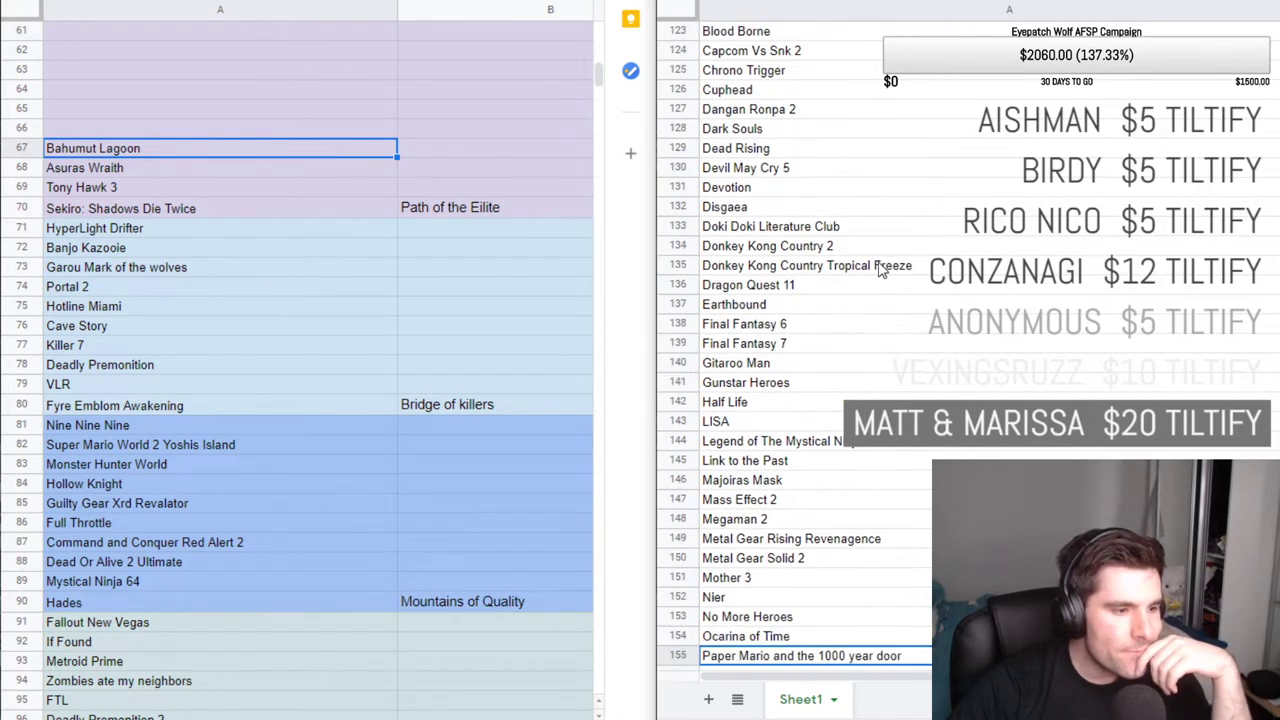
{"action": "key", "text": "Down"}
{"action": "key", "text": "Down"}
{"action": "key", "text": "Down"}
{"action": "key", "text": "Down"}
{"action": "key", "text": "Down"}
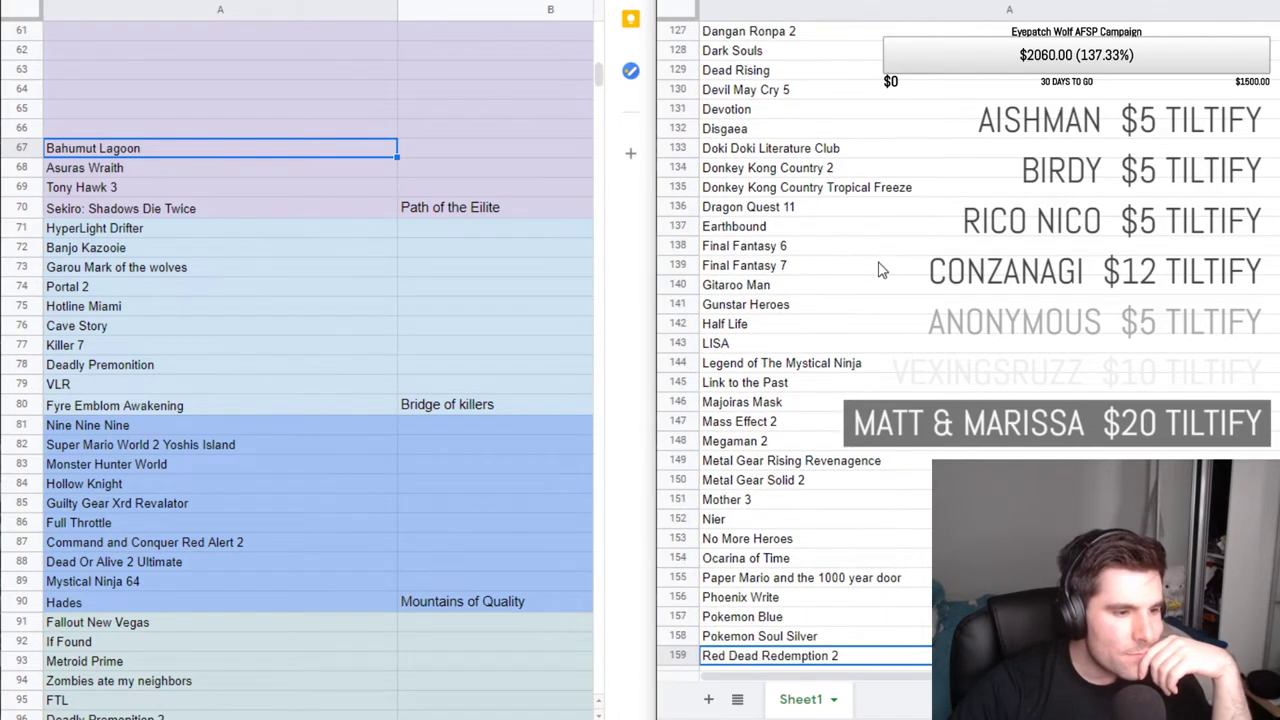
{"action": "key", "text": "Down"}
{"action": "key", "text": "Down"}
{"action": "key", "text": "Down"}
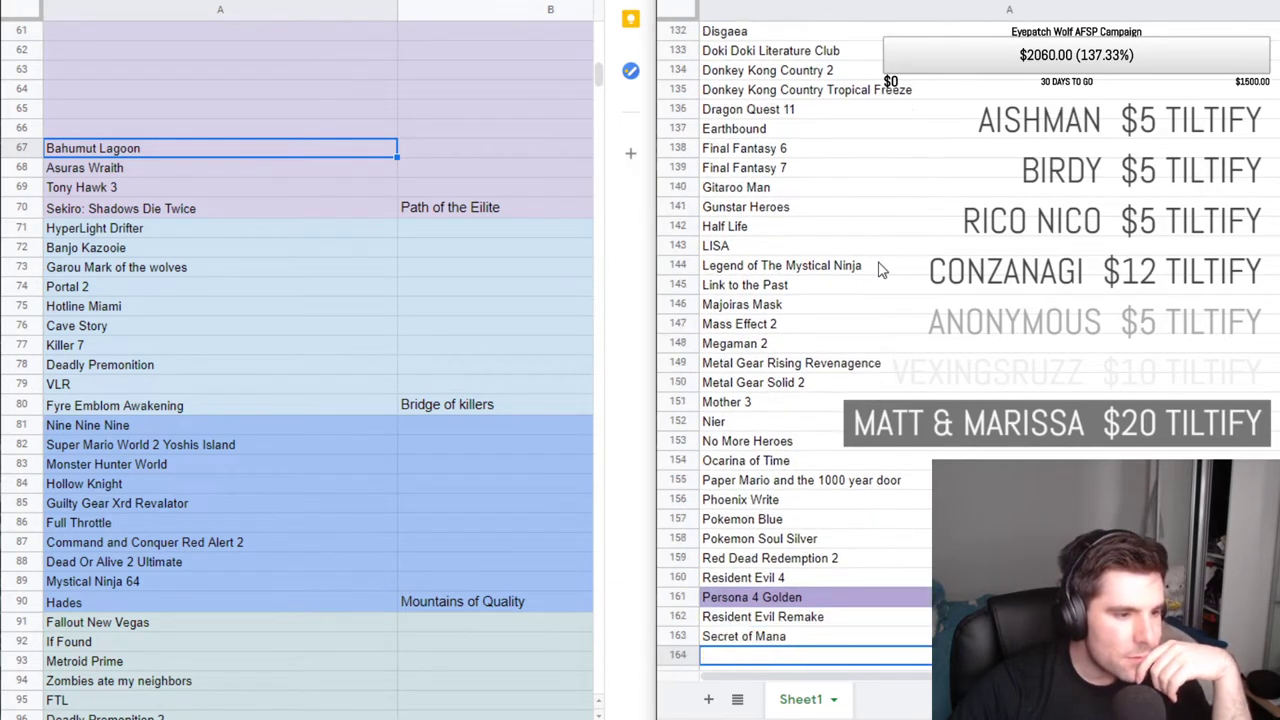
{"action": "key", "text": "Down"}
{"action": "key", "text": "Down"}
{"action": "key", "text": "Down"}
{"action": "key", "text": "Down"}
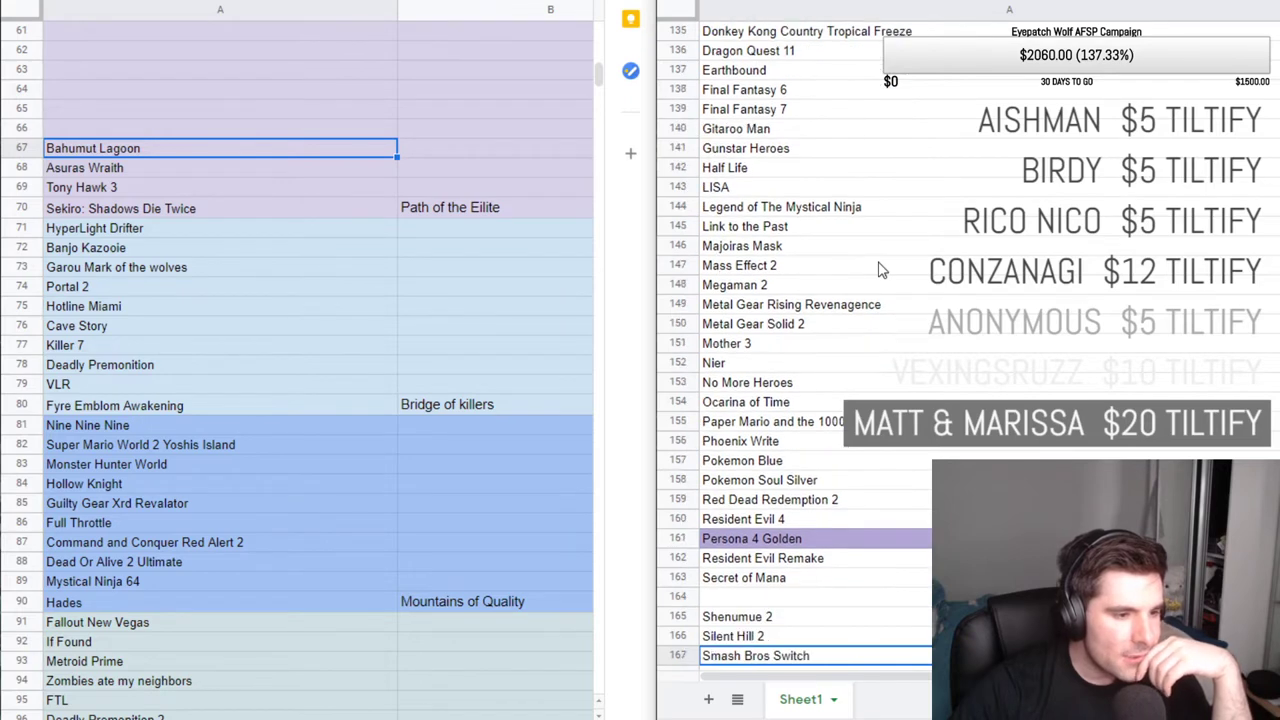
{"action": "key", "text": "Down"}
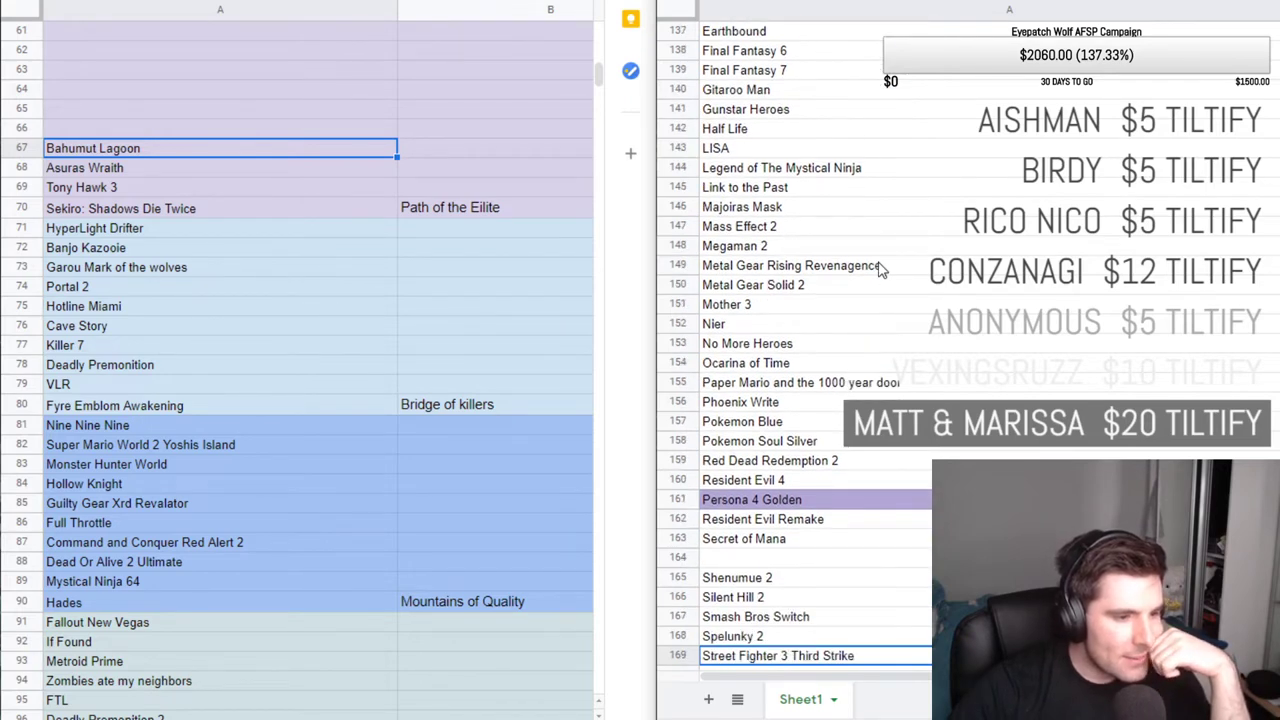
{"action": "key", "text": "Down"}
{"action": "key", "text": "Down"}
{"action": "key", "text": "Down"}
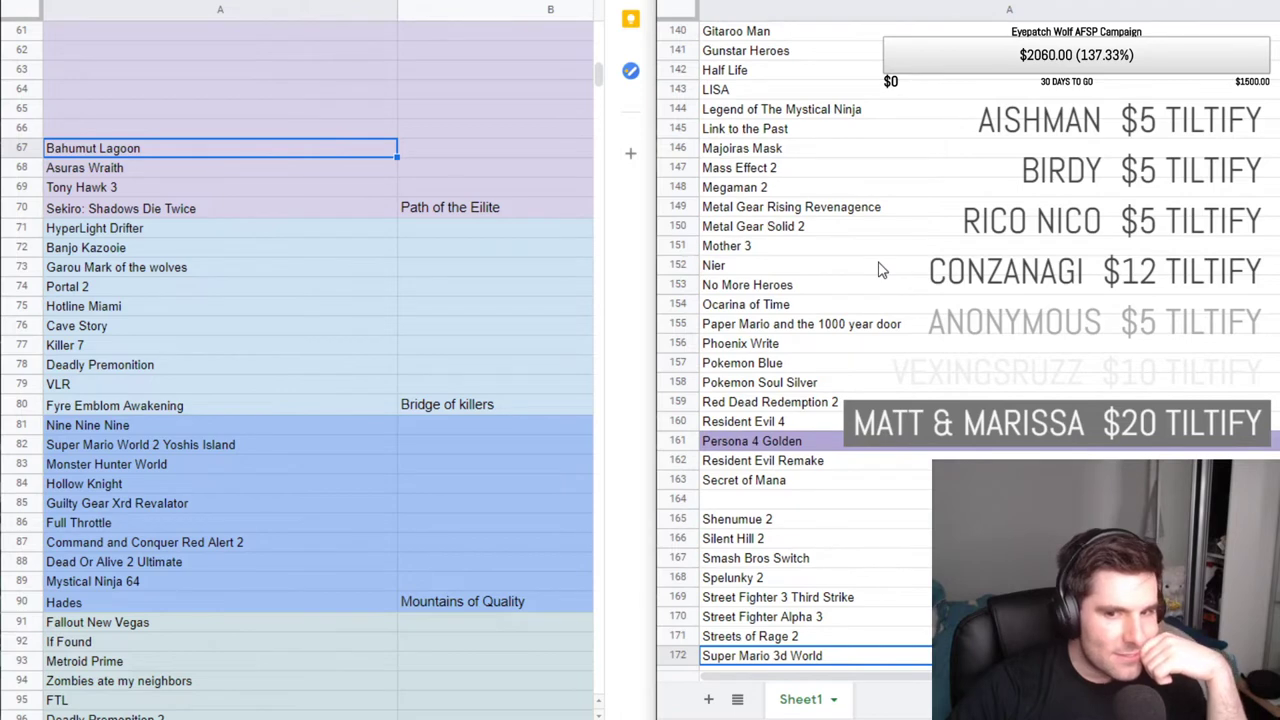
{"action": "key", "text": "Down"}
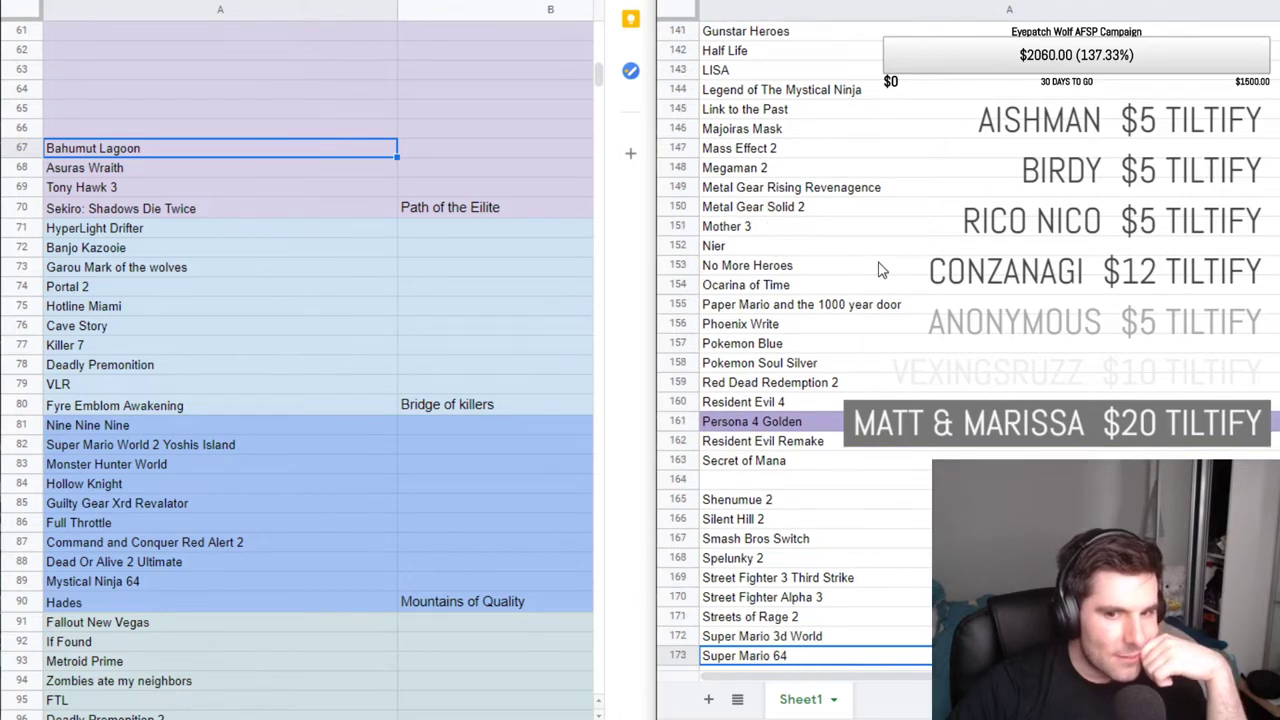
{"action": "key", "text": "Down"}
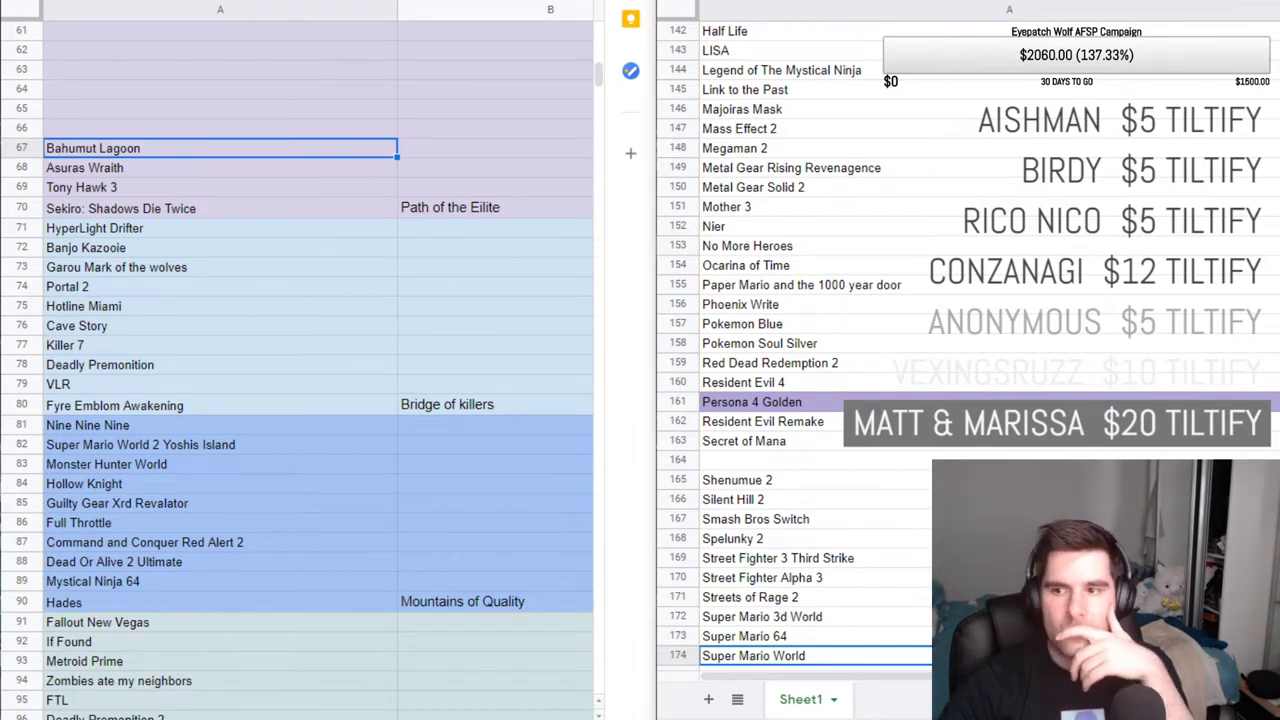
Switch to YouTube, skip ahead through the Blood of Bahamut trailer, and return to the ranking spreadsheets.
{"action": "key", "text": "alt+Tab"}
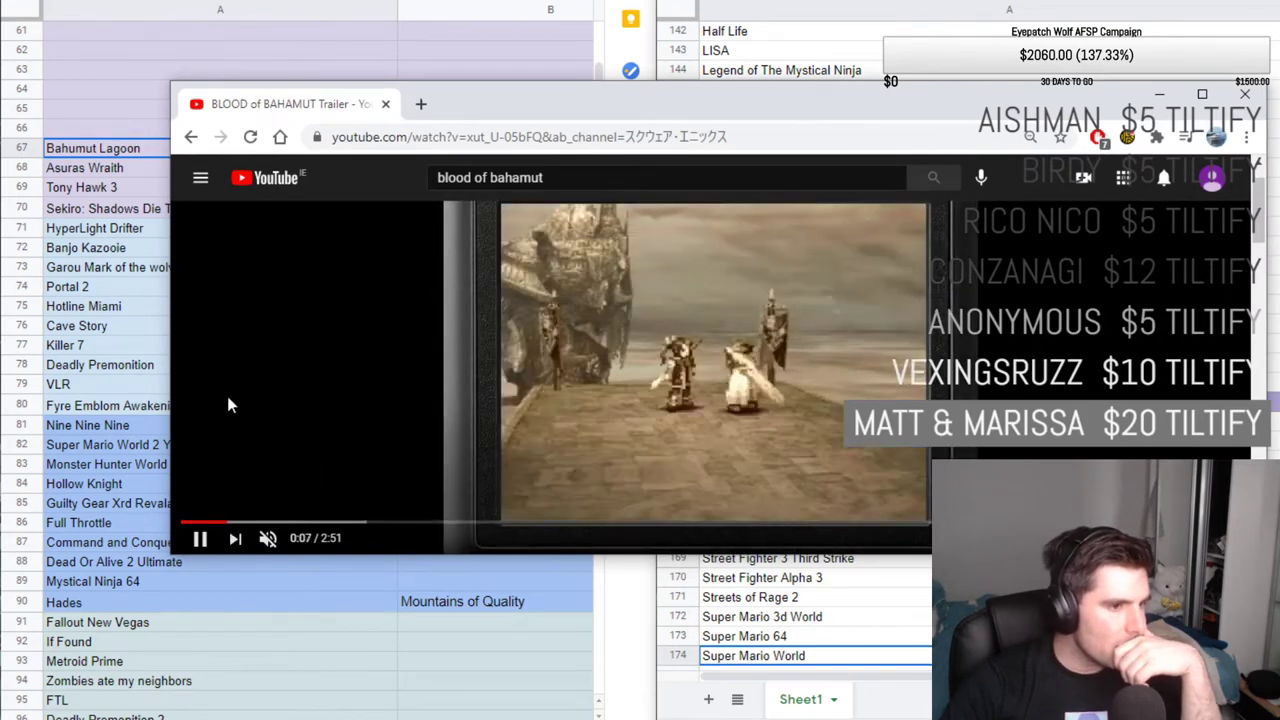
{"action": "key", "text": "Right"}
{"action": "key", "text": "Right"}
{"action": "key", "text": "Right"}
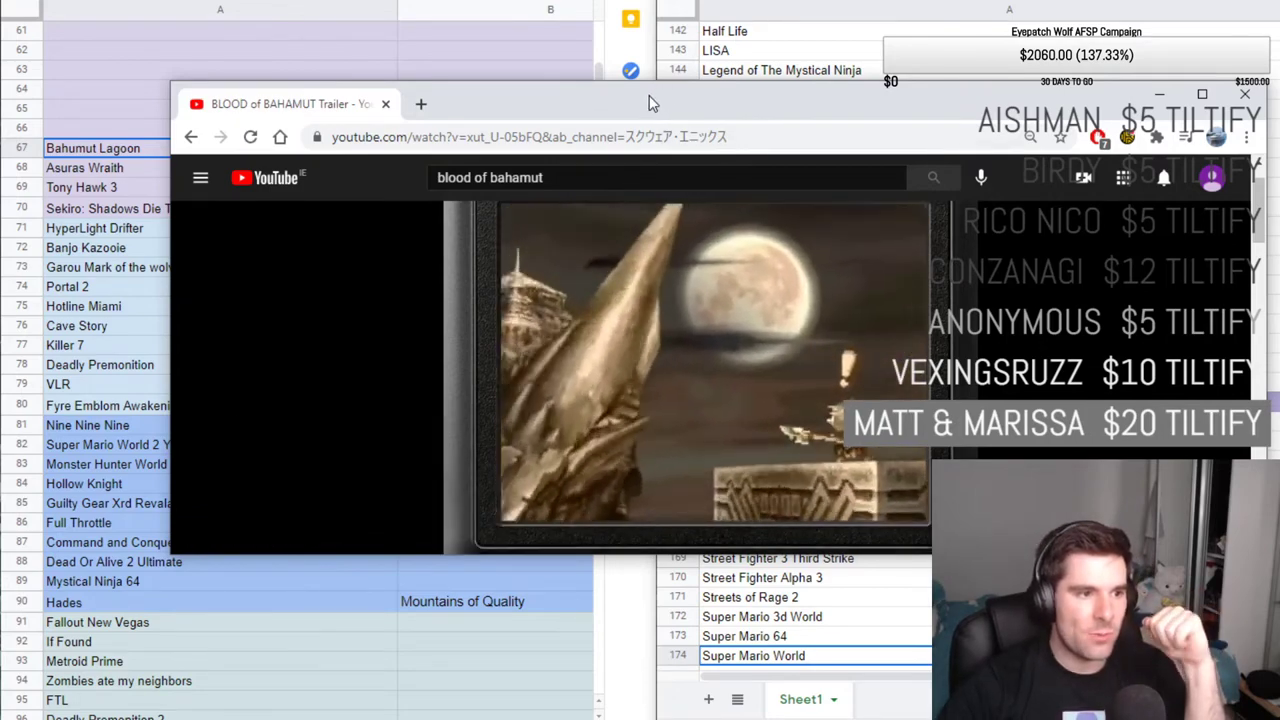
{"action": "key", "text": "alt+Tab"}
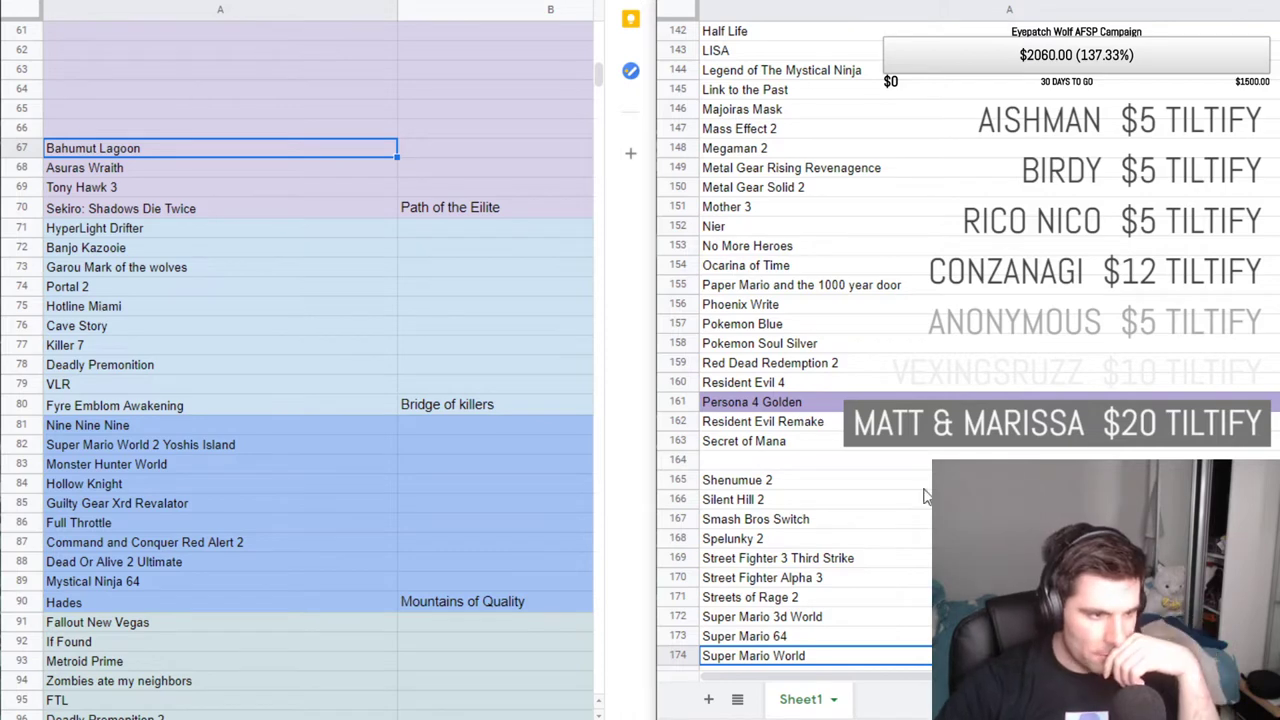
Examine the unranked entries between Secret of Mana and Street Fighter Alpha 3 as candidates for the next rank.
{"action": "left_click", "coordinate": [815, 480]}
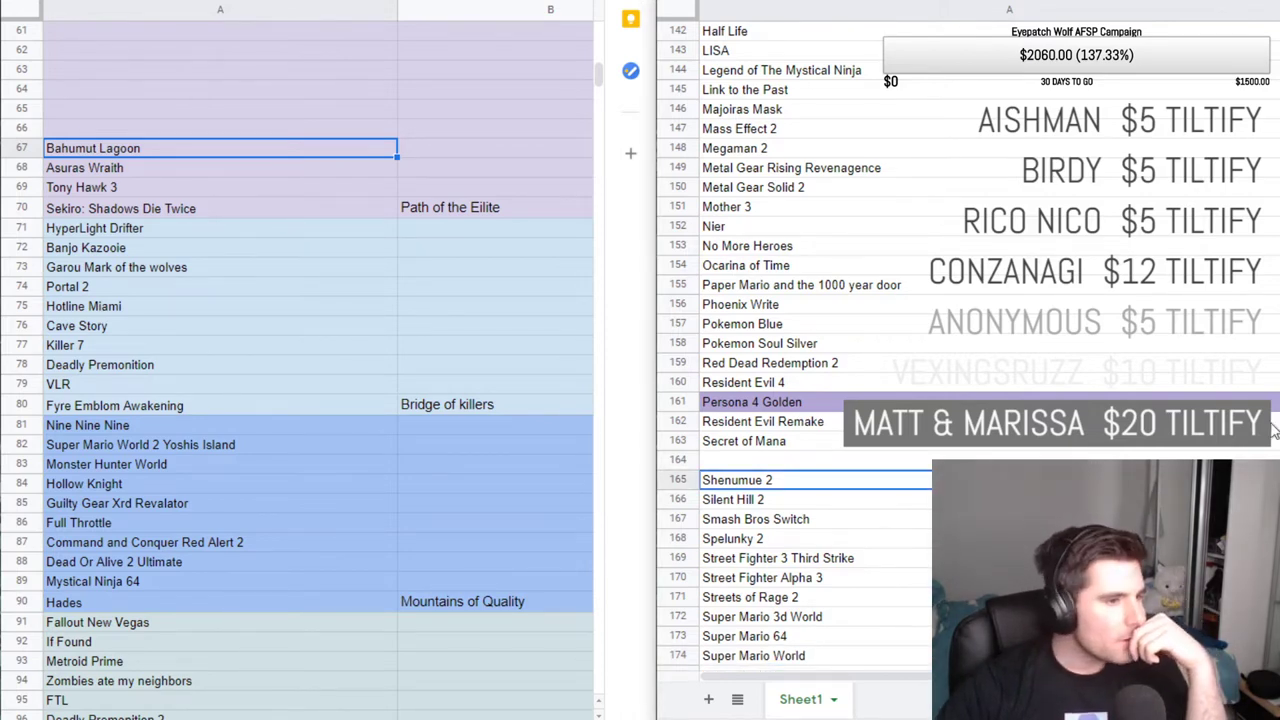
{"action": "left_click", "coordinate": [800, 445]}
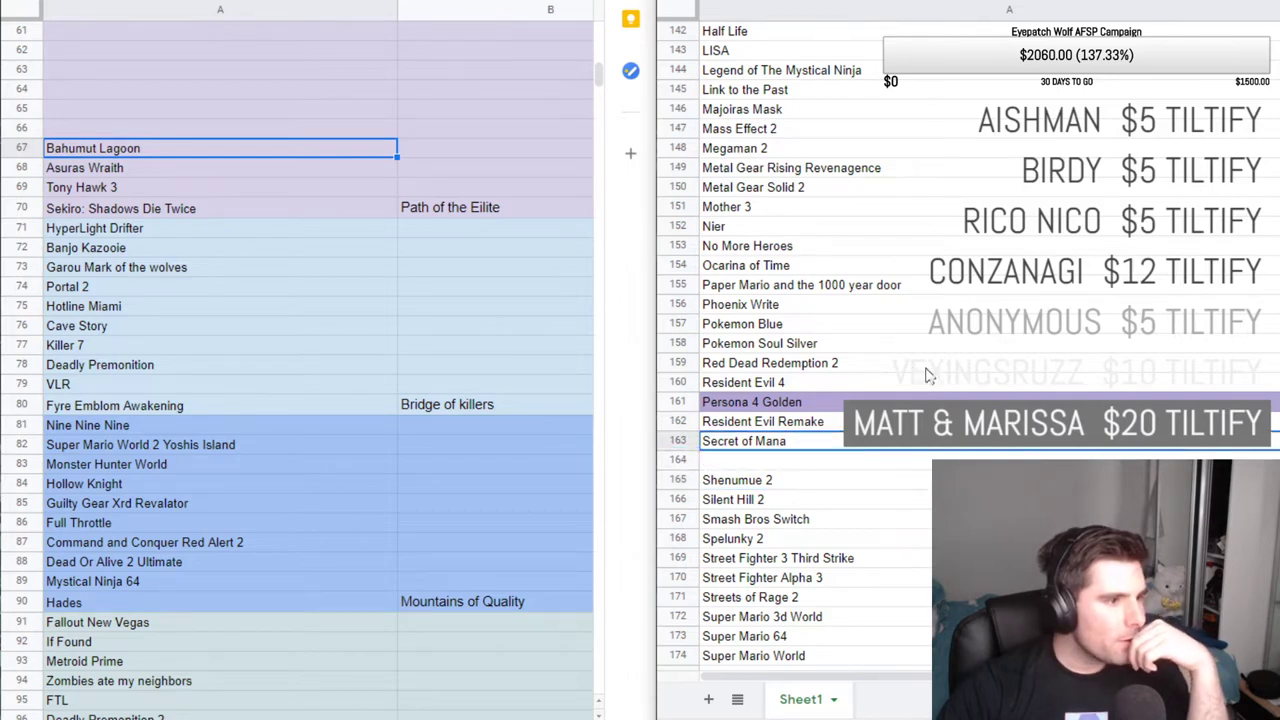
{"action": "scroll", "coordinate": [928, 372], "scroll_direction": "down", "scroll_amount": 1}
{"action": "key", "text": "Down"}
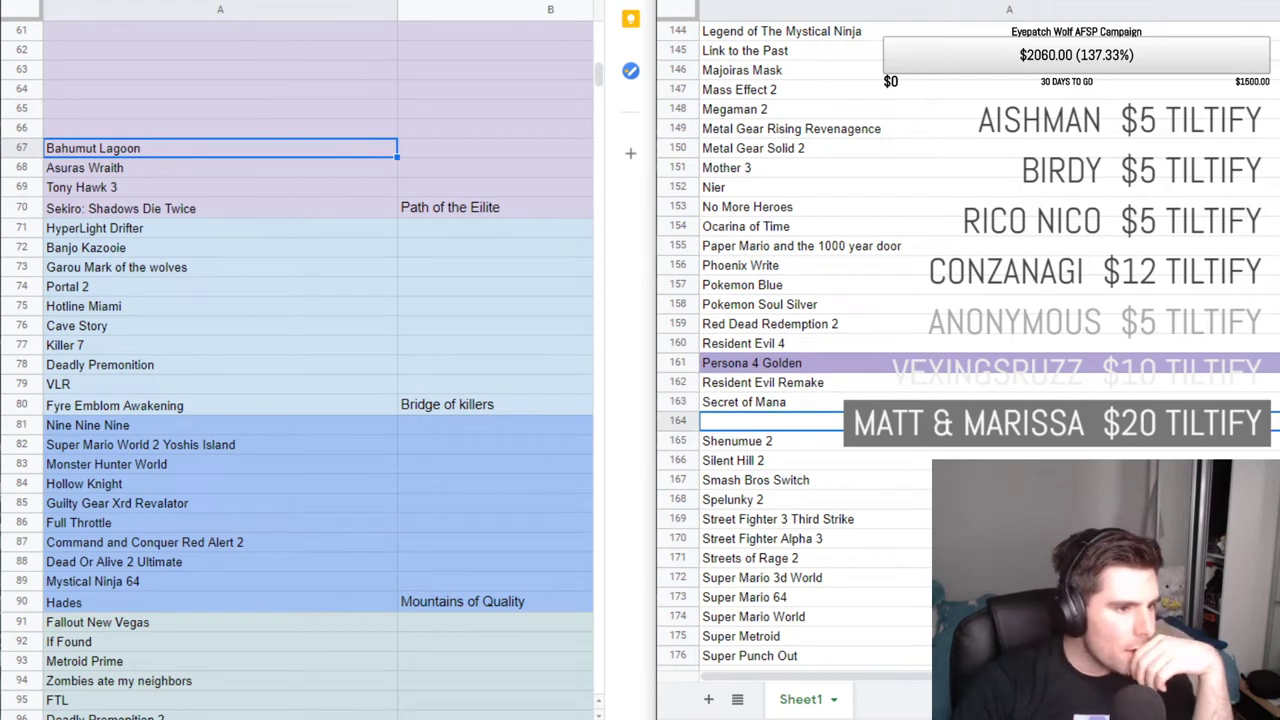
{"action": "left_click", "coordinate": [736, 440]}
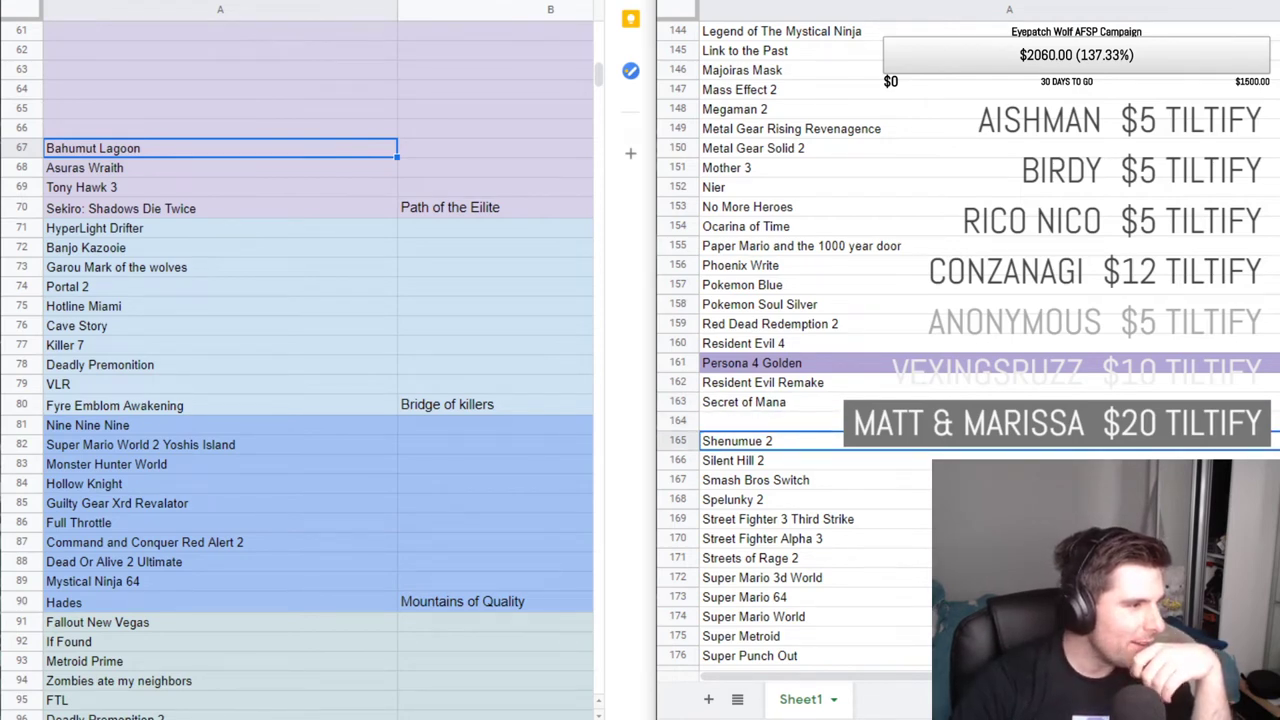
{"action": "left_click", "coordinate": [736, 460]}
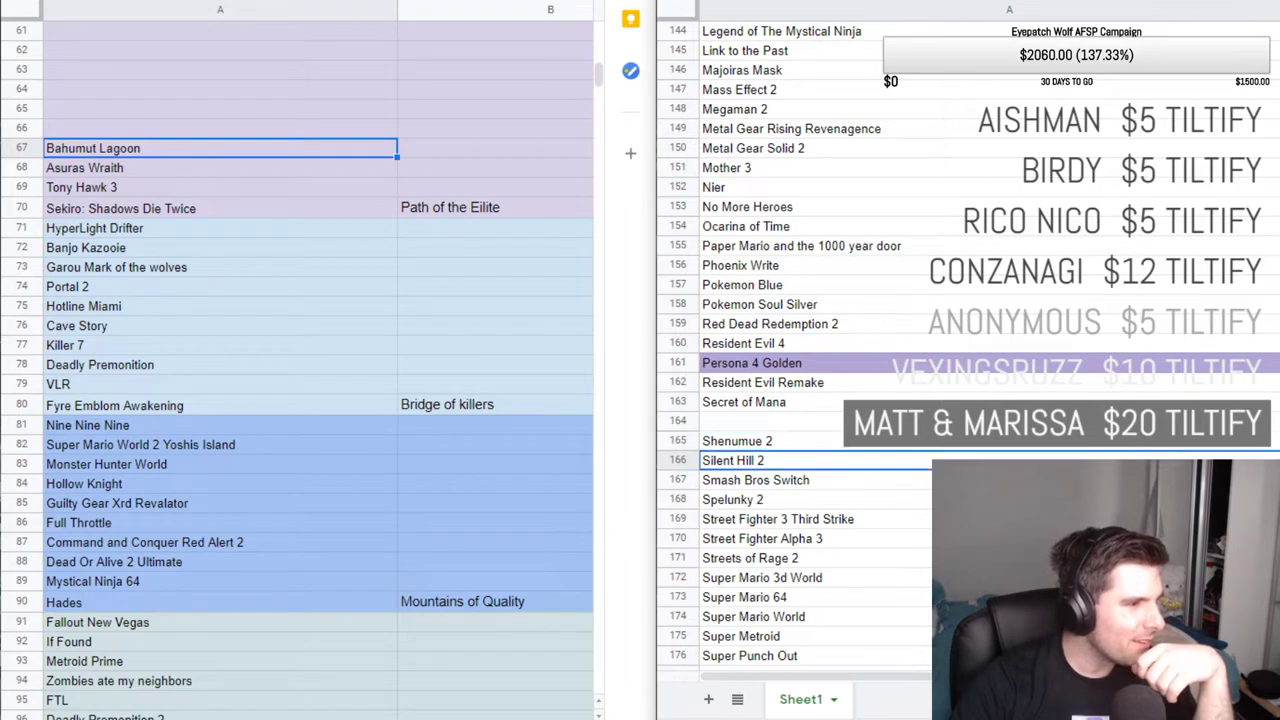
{"action": "left_click", "coordinate": [755, 480]}
{"action": "scroll", "coordinate": [926, 503], "scroll_direction": "down", "scroll_amount": 1}
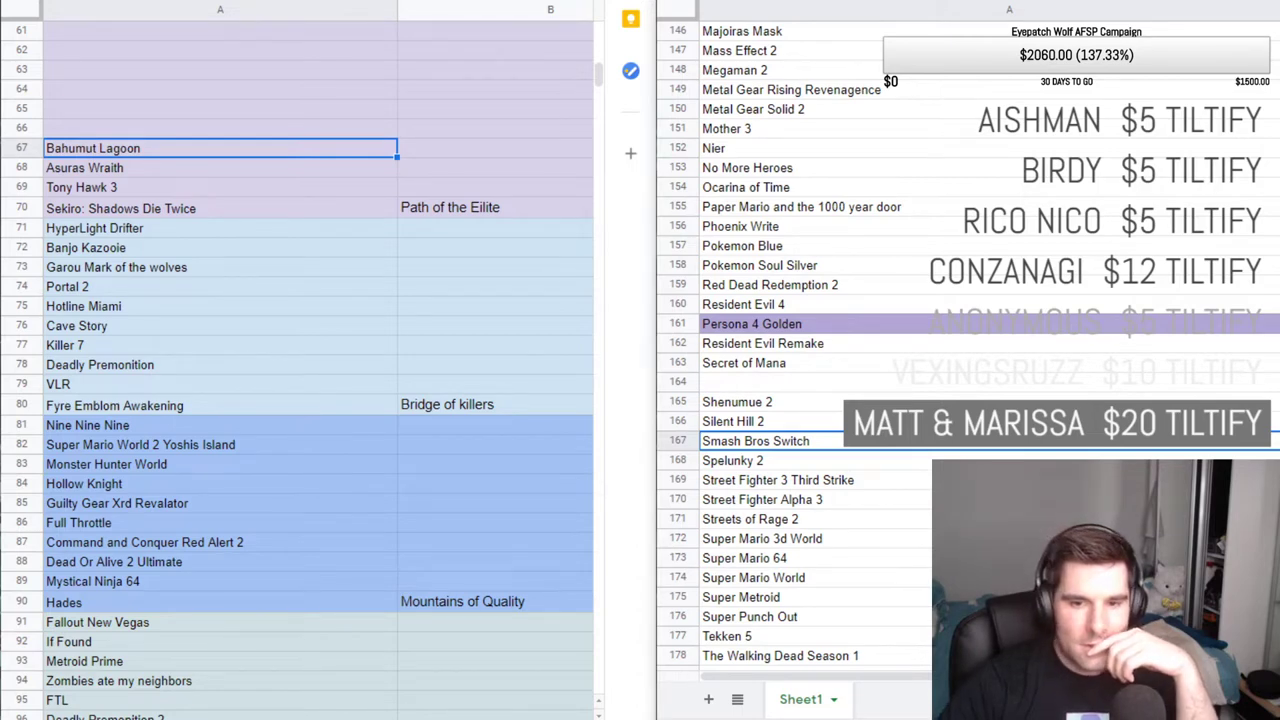
{"action": "left_click", "coordinate": [750, 421]}
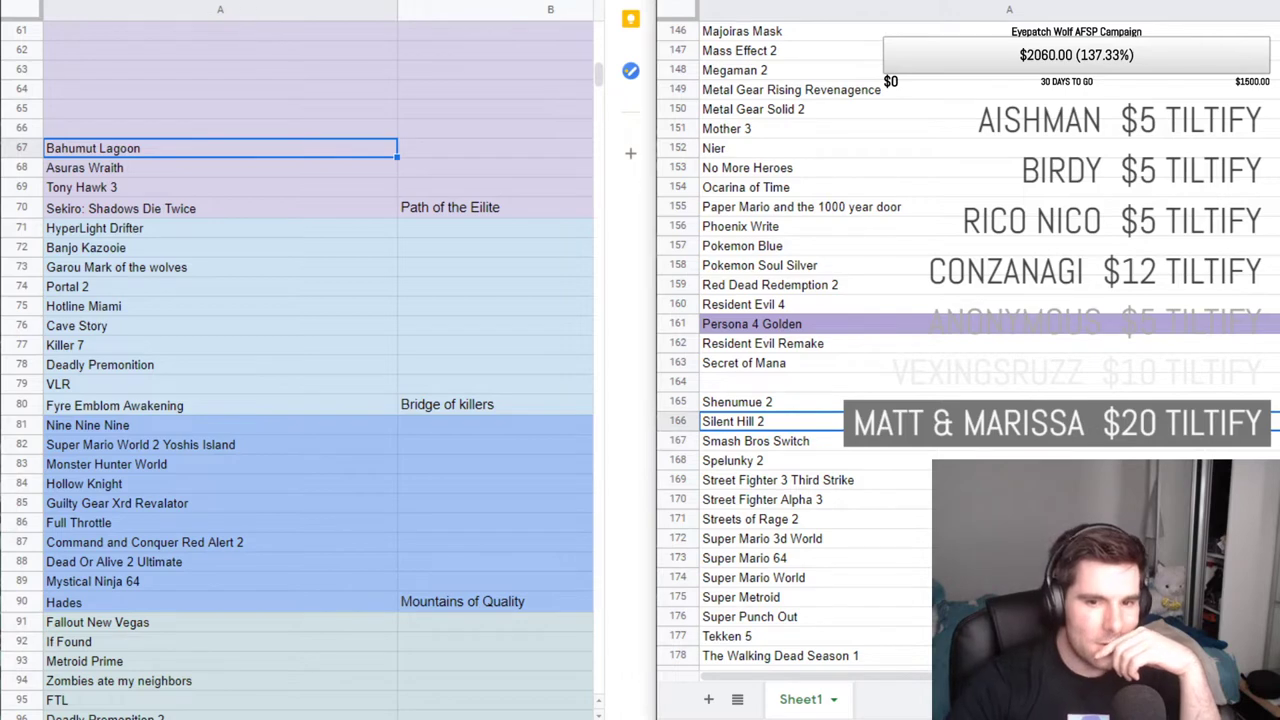
{"action": "left_click", "coordinate": [755, 441]}
{"action": "left_click", "coordinate": [750, 460]}
{"action": "left_click", "coordinate": [760, 480]}
{"action": "left_click", "coordinate": [760, 499]}
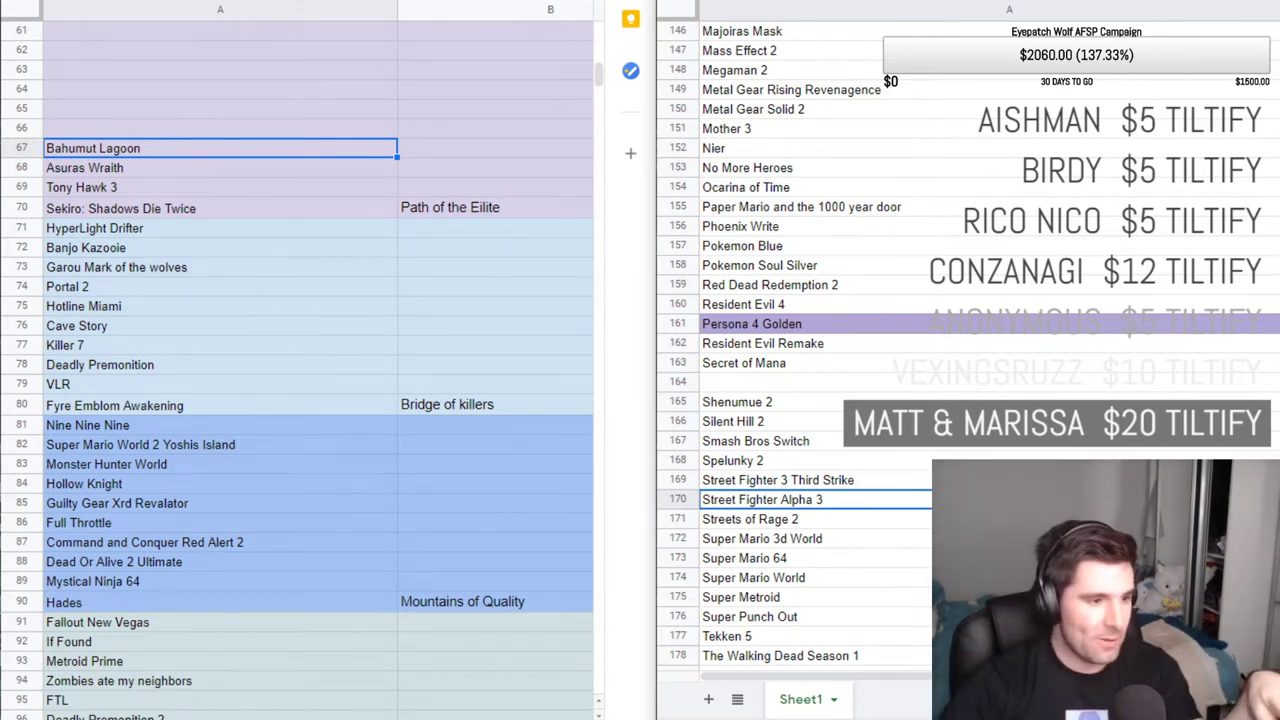
{"action": "scroll", "coordinate": [1066, 380], "scroll_direction": "down", "scroll_amount": 1}
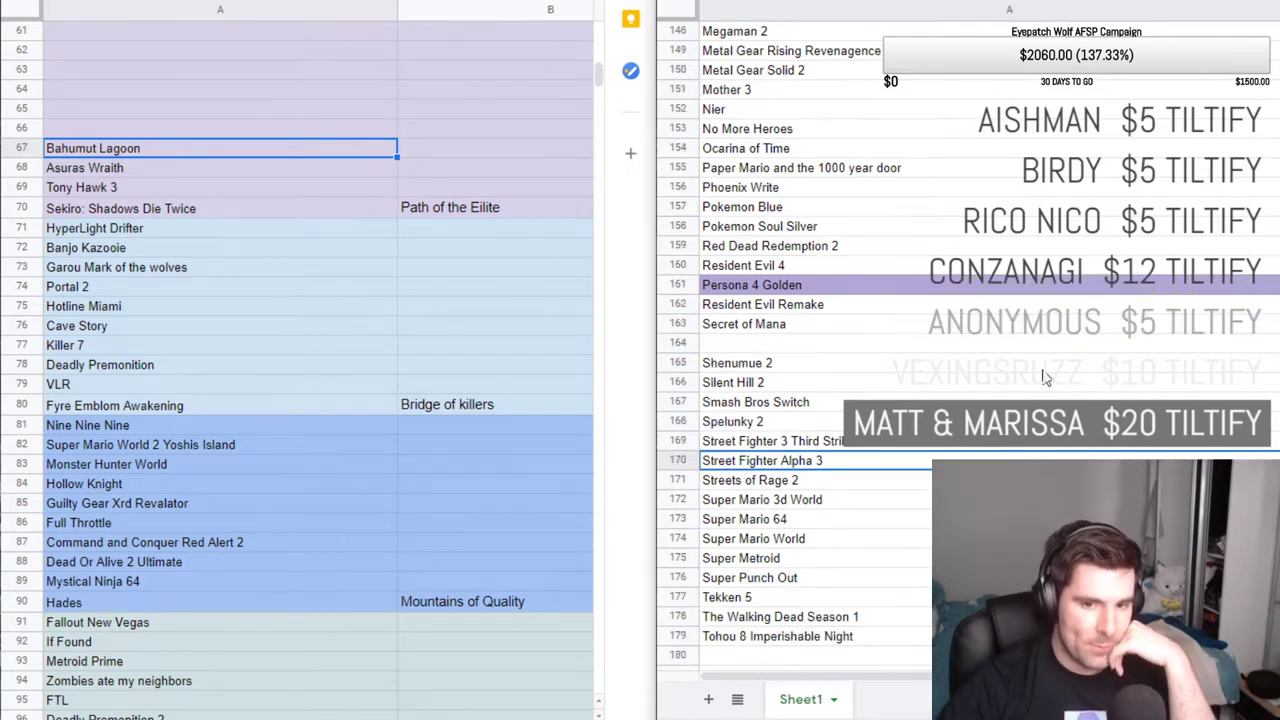
Review the remaining unranked entries from Shenumue 2 to the end of the list at Yumme Nikki.
{"action": "left_click", "coordinate": [1015, 345]}
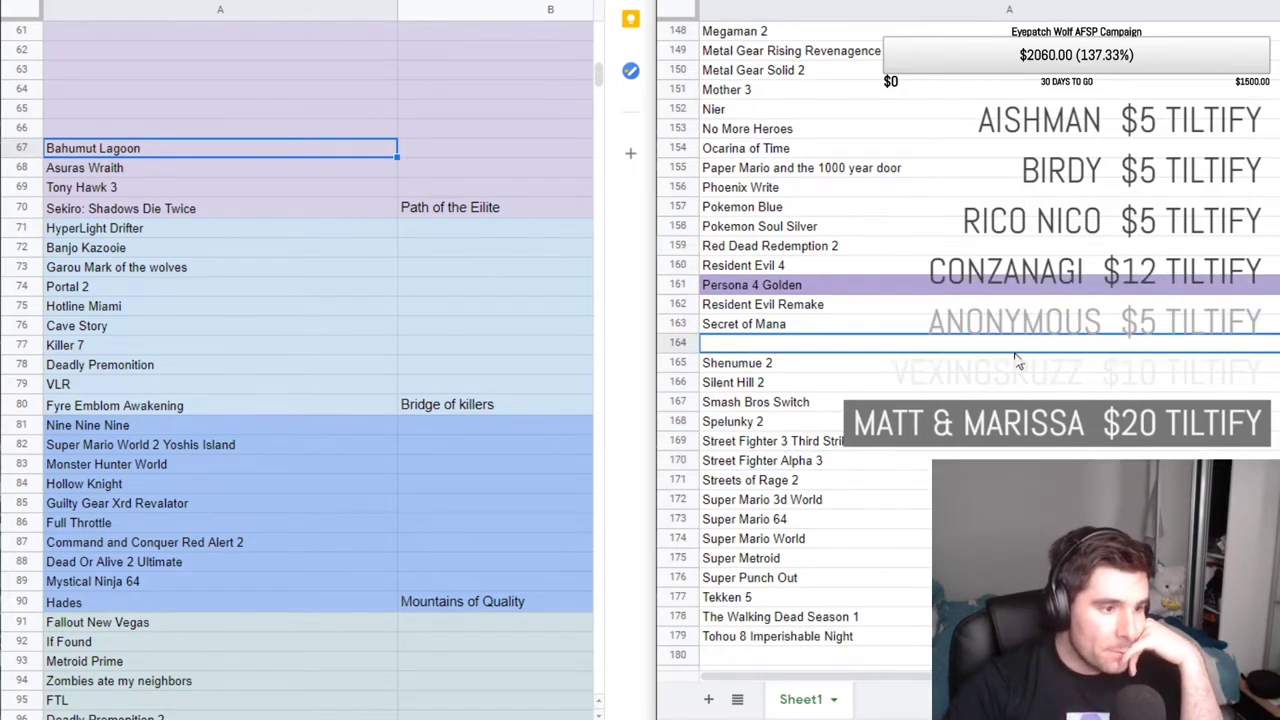
{"action": "key", "text": "Down"}
{"action": "key", "text": "Down"}
{"action": "key", "text": "Down"}
{"action": "key", "text": "Down"}
{"action": "key", "text": "Down"}
{"action": "key", "text": "Down"}
{"action": "key", "text": "Down"}
{"action": "key", "text": "Down"}
{"action": "key", "text": "Down"}
{"action": "key", "text": "Down"}
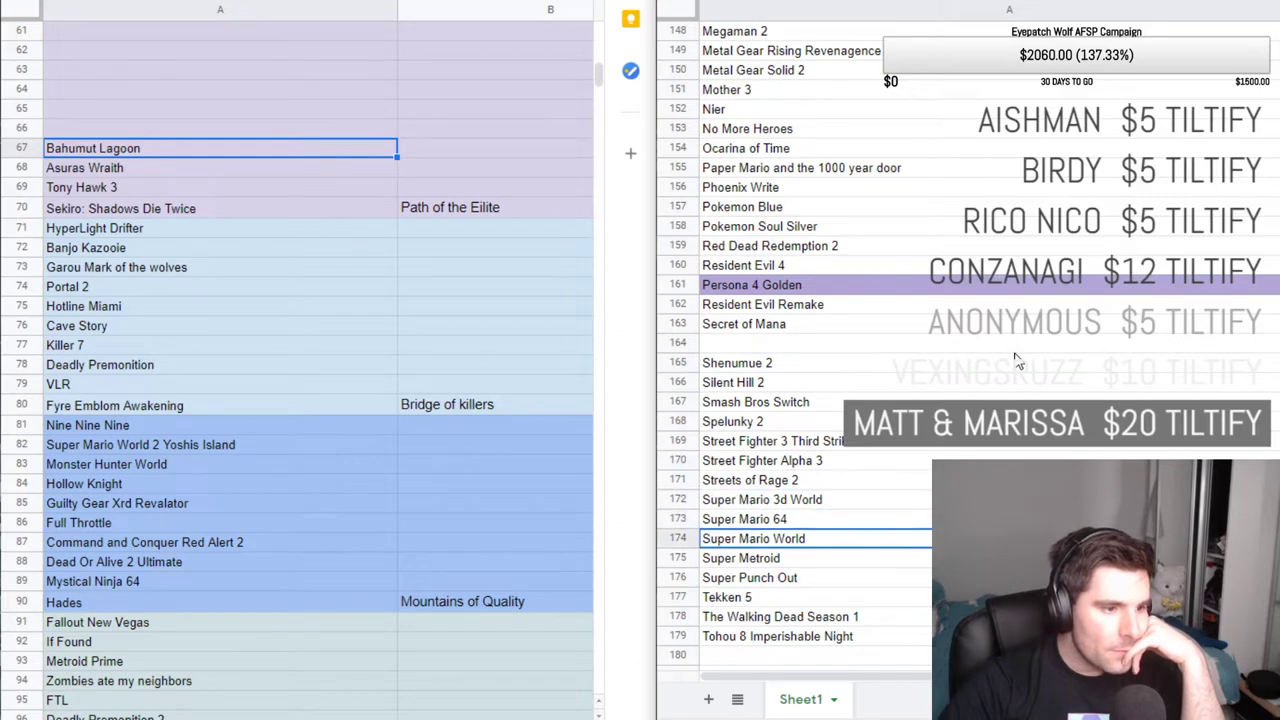
{"action": "scroll", "coordinate": [1000, 358], "scroll_direction": "down", "scroll_amount": 3}
{"action": "scroll", "coordinate": [907, 450], "scroll_direction": "down", "scroll_amount": 1}
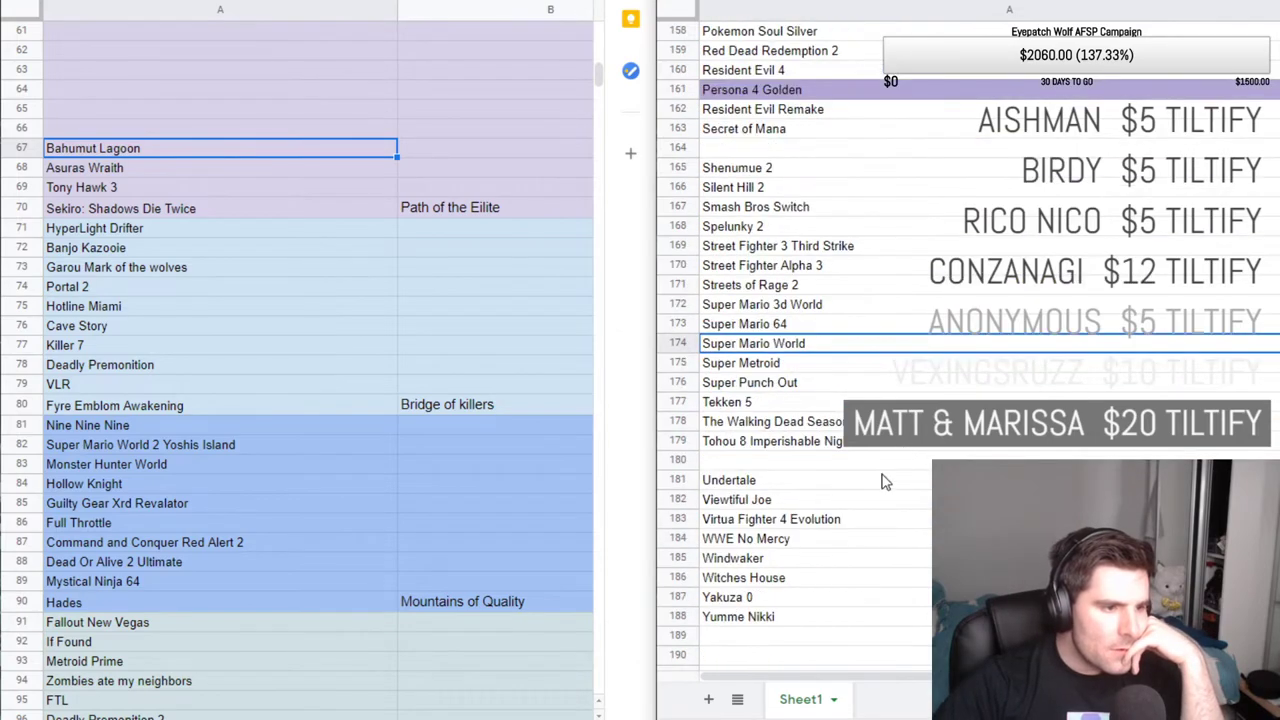
Review the unranked entries from Bayonetta 2 down to Final Fantasy 6 as candidates for rank 66.
{"action": "left_click", "coordinate": [880, 479]}
{"action": "scroll", "coordinate": [852, 540], "scroll_direction": "up", "scroll_amount": 4}
{"action": "scroll", "coordinate": [850, 541], "scroll_direction": "up", "scroll_amount": 15}
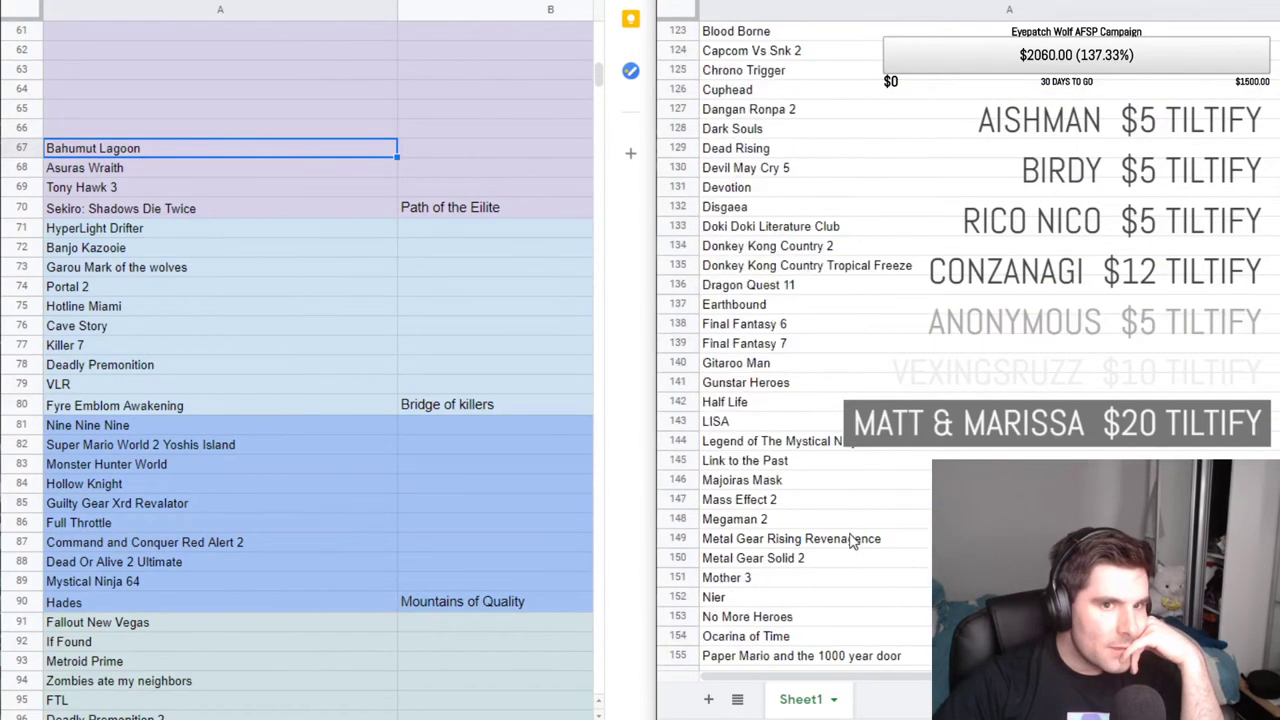
{"action": "scroll", "coordinate": [843, 537], "scroll_direction": "down", "scroll_amount": 2}
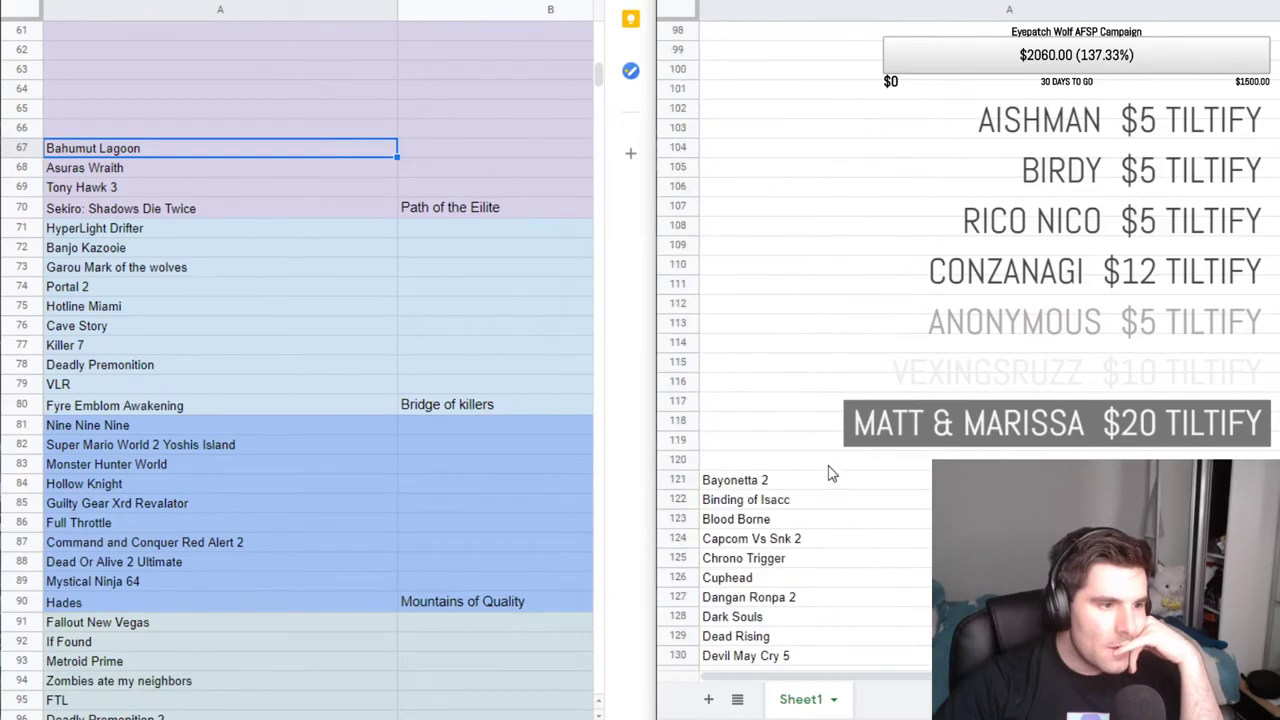
{"action": "left_click", "coordinate": [878, 482]}
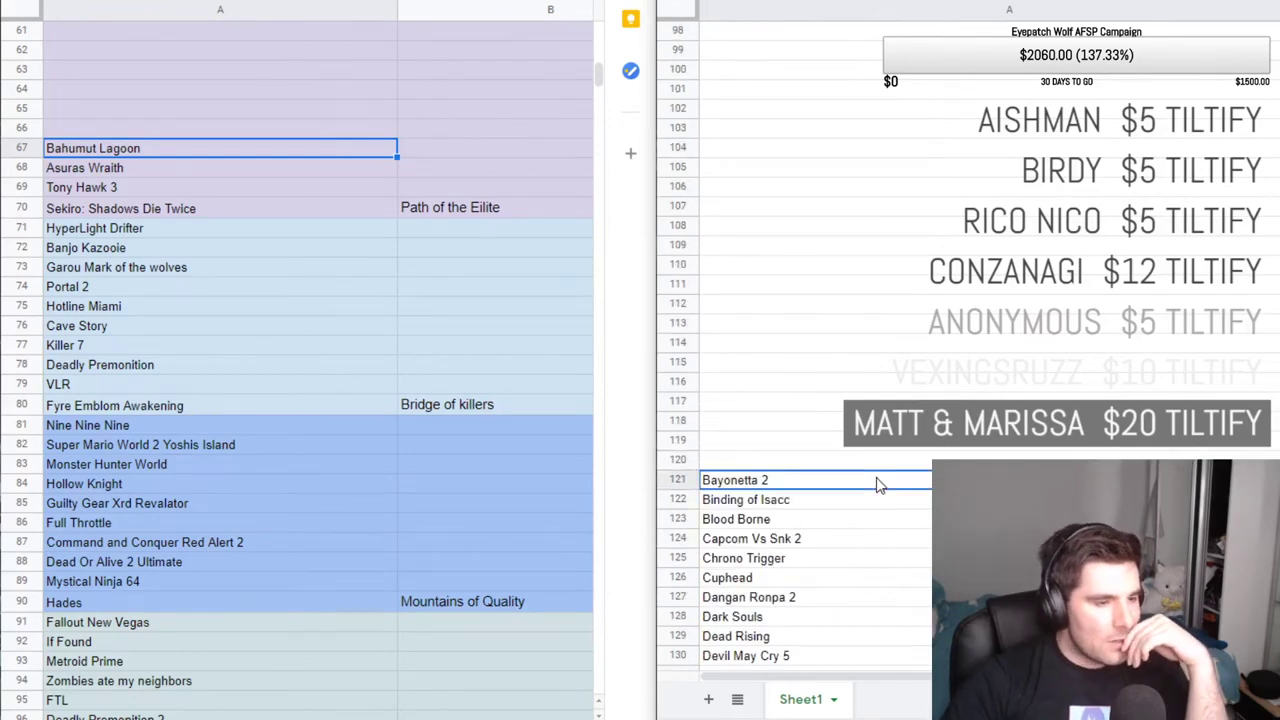
{"action": "key", "text": "Down"}
{"action": "key", "text": "Down"}
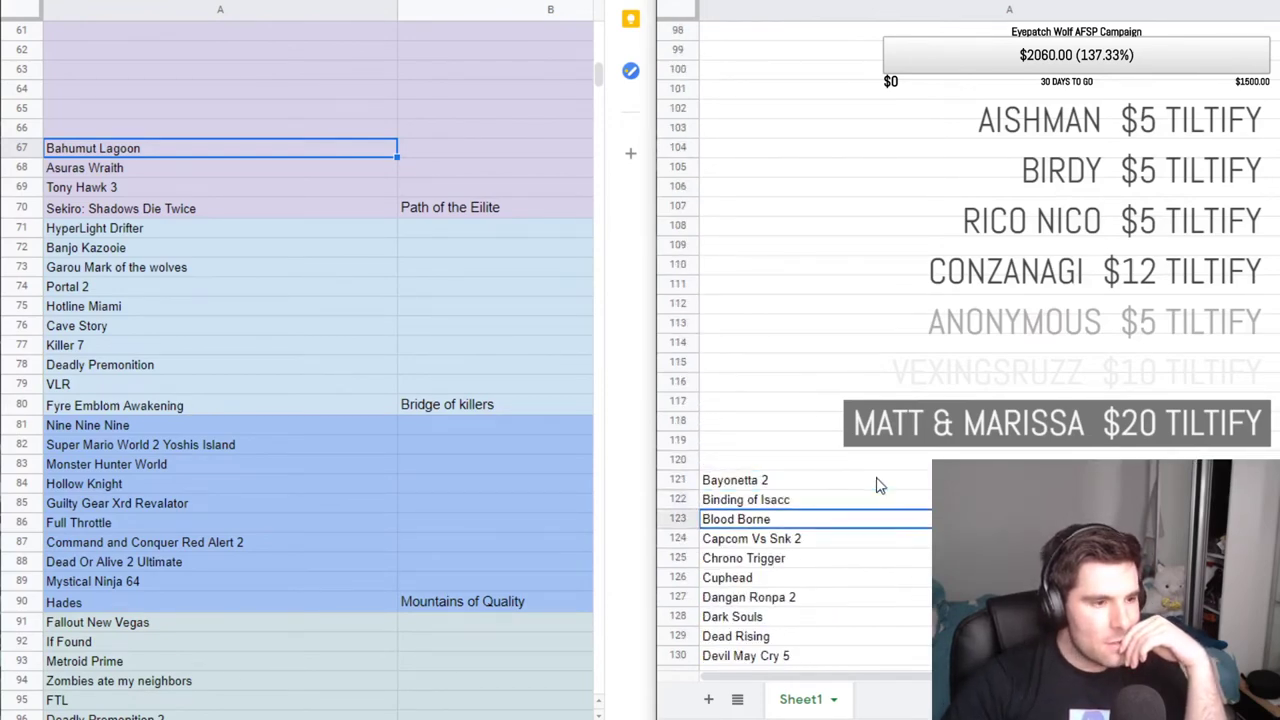
{"action": "key", "text": "Down"}
{"action": "key", "text": "Down"}
{"action": "key", "text": "Down"}
{"action": "key", "text": "Down"}
{"action": "key", "text": "Down"}
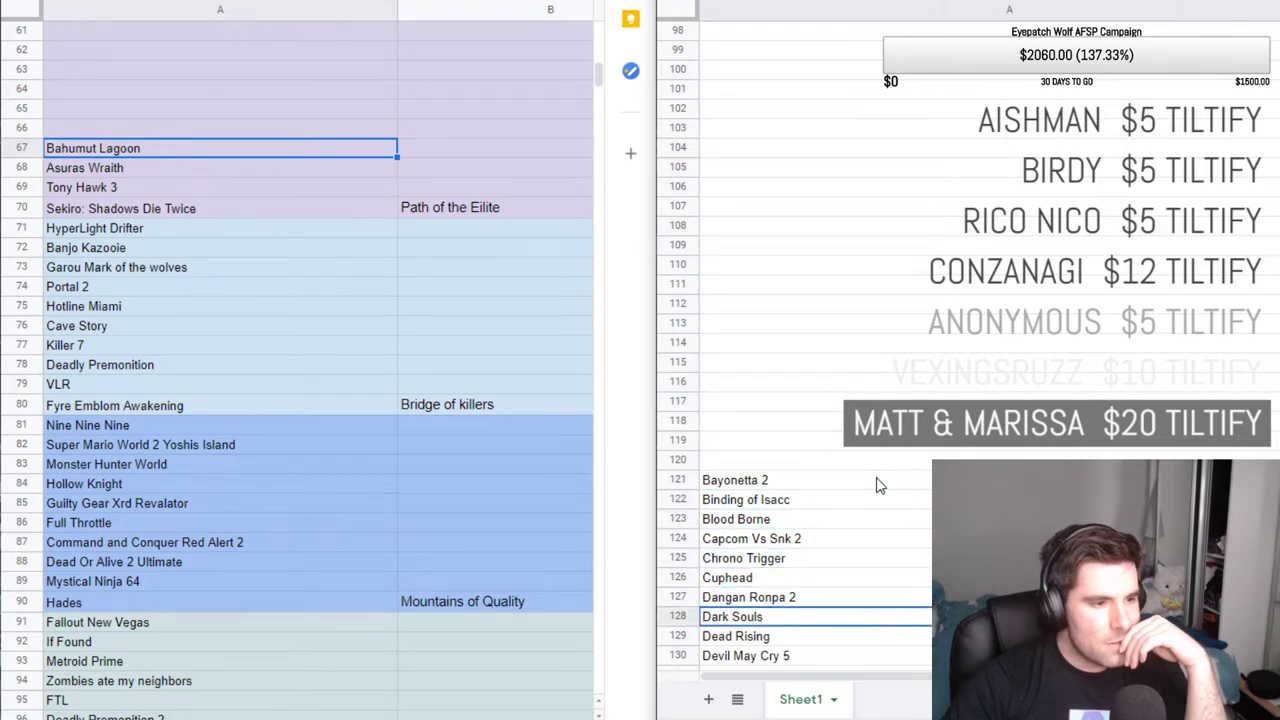
{"action": "key", "text": "Down"}
{"action": "key", "text": "Down"}
{"action": "key", "text": "Down"}
{"action": "key", "text": "Down"}
{"action": "key", "text": "Down"}
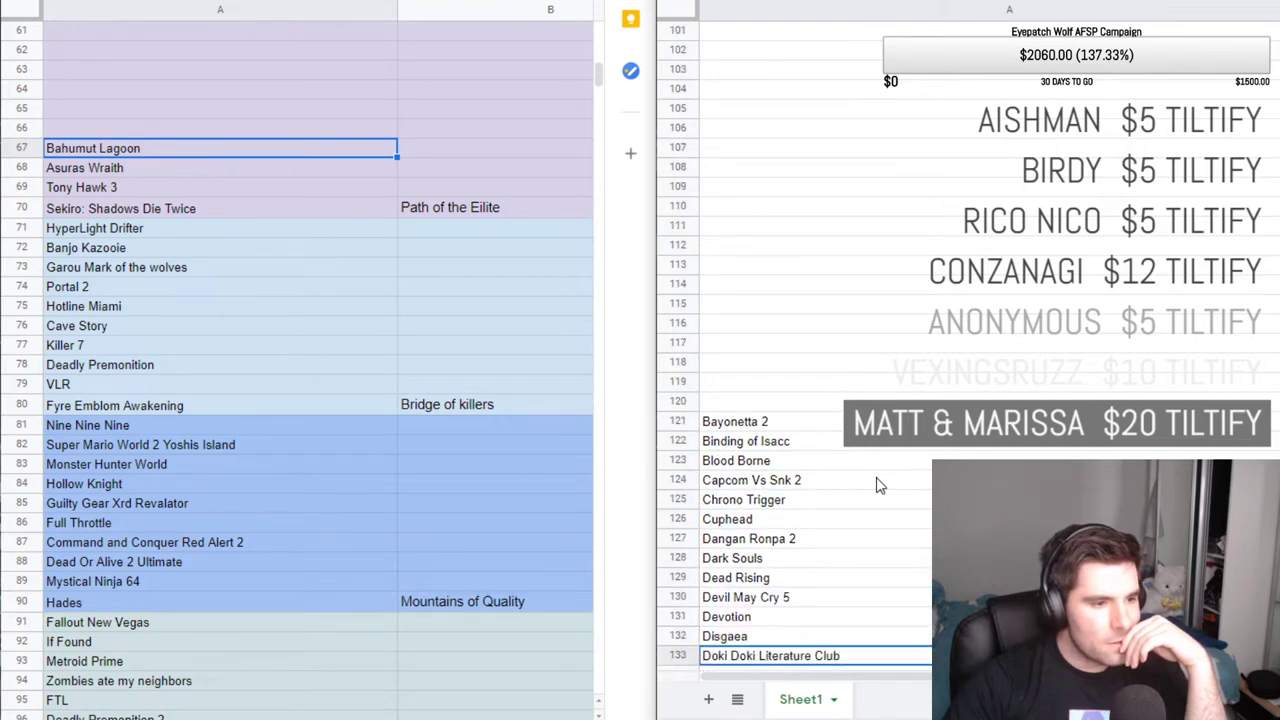
{"action": "key", "text": "Down"}
{"action": "key", "text": "Down"}
{"action": "key", "text": "Down"}
{"action": "key", "text": "Down"}
{"action": "key", "text": "Down"}
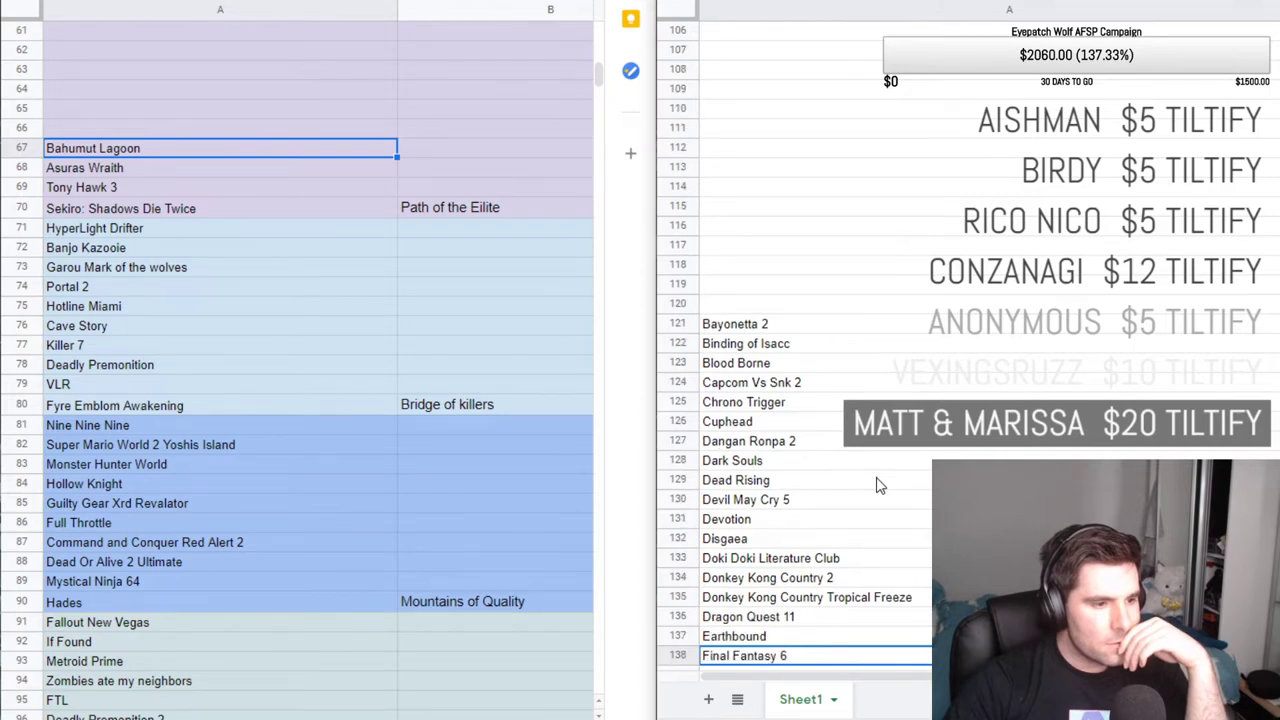
Examine the unranked entries from Final Fantasy 7 down to Silent Hill 2 for the next Path of the Eilite pick.
{"action": "key", "text": "Down"}
{"action": "key", "text": "Down"}
{"action": "key", "text": "Down"}
{"action": "key", "text": "Down"}
{"action": "key", "text": "Down"}
{"action": "key", "text": "Down"}
{"action": "key", "text": "Down"}
{"action": "key", "text": "Down"}
{"action": "key", "text": "Down"}
{"action": "key", "text": "Down"}
{"action": "key", "text": "Down"}
{"action": "key", "text": "Down"}
{"action": "key", "text": "Down"}
{"action": "key", "text": "Down"}
{"action": "key", "text": "Down"}
{"action": "key", "text": "Down"}
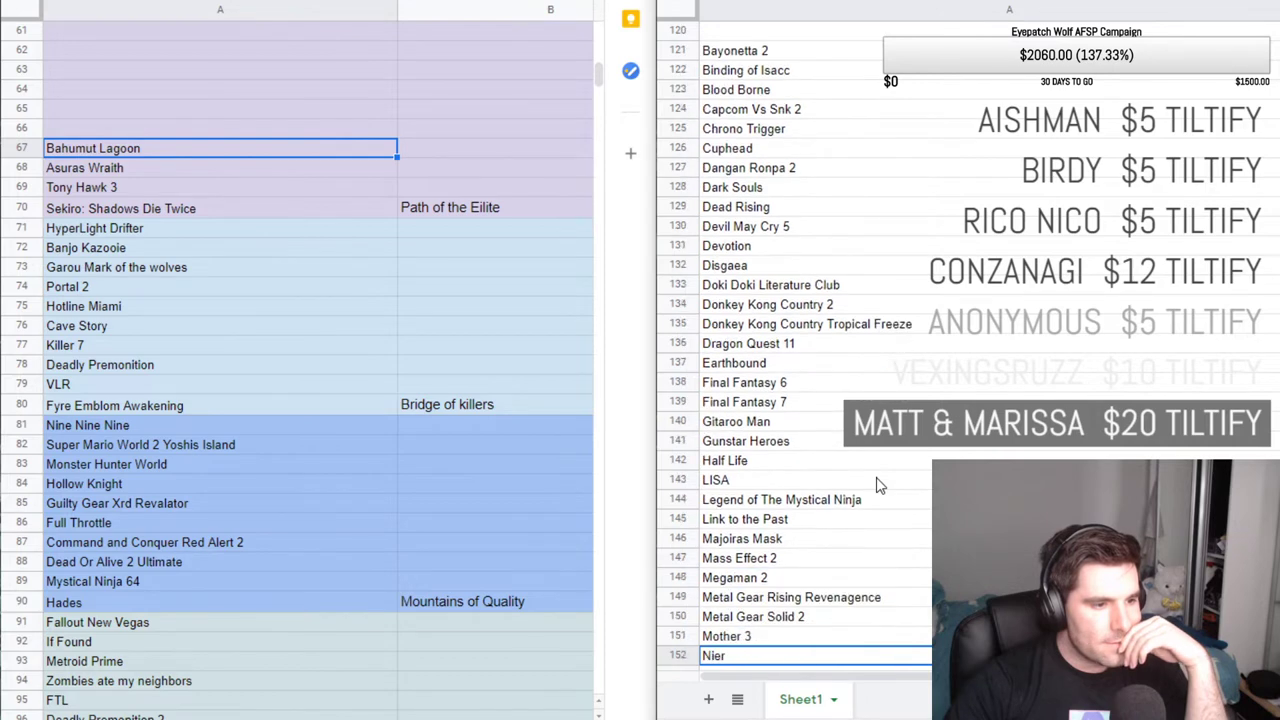
{"action": "key", "text": "Down"}
{"action": "key", "text": "Down"}
{"action": "key", "text": "Down"}
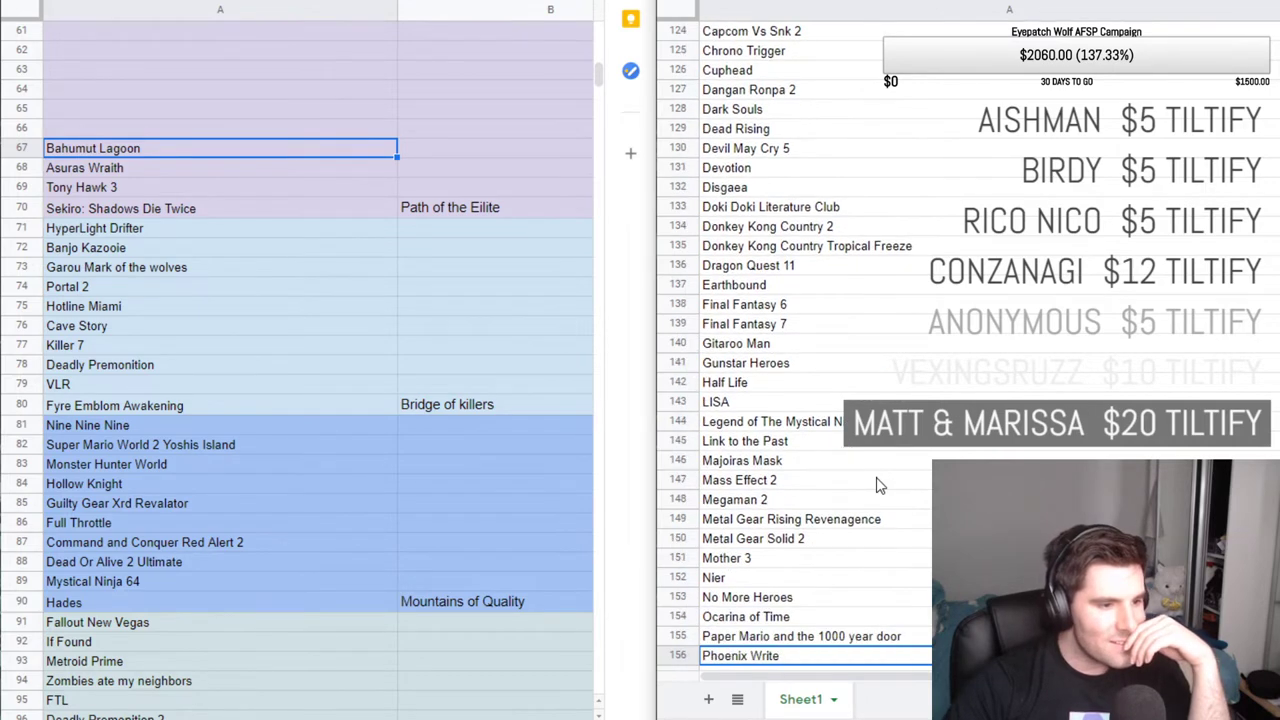
{"action": "key", "text": "Down"}
{"action": "key", "text": "Down"}
{"action": "key", "text": "Down"}
{"action": "key", "text": "Down"}
{"action": "key", "text": "Down"}
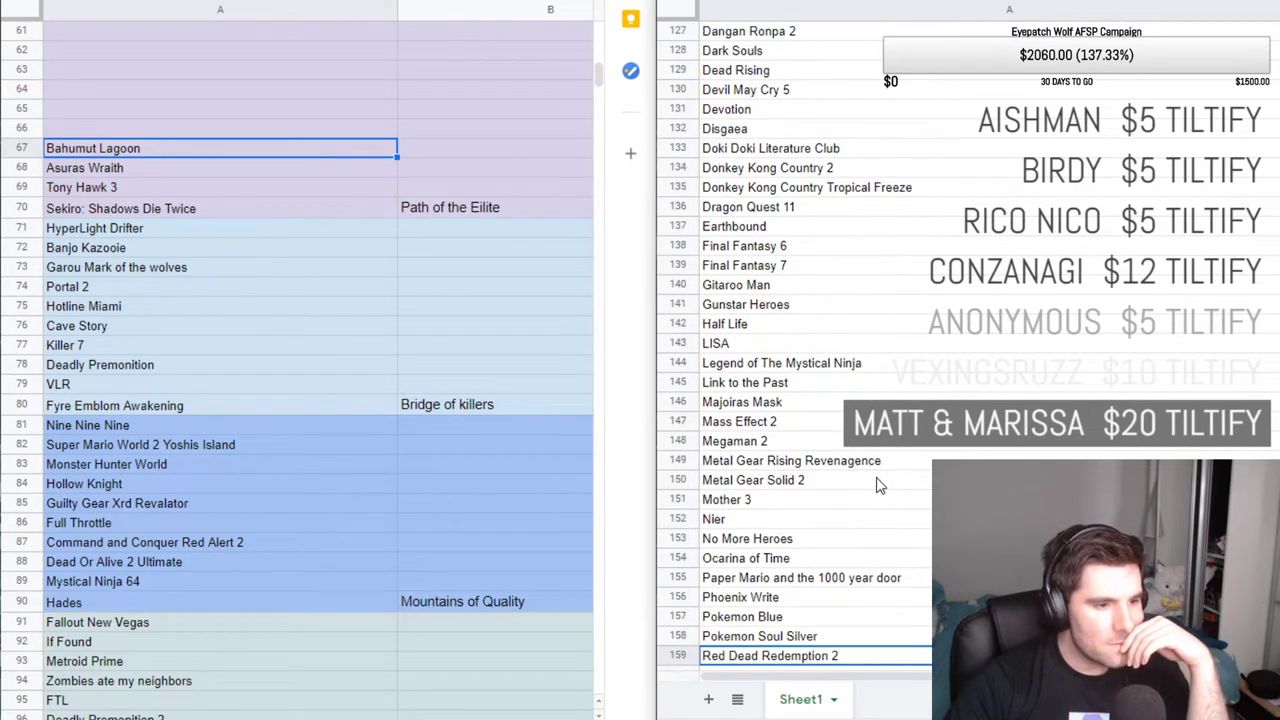
{"action": "key", "text": "Down"}
{"action": "key", "text": "Down"}
{"action": "key", "text": "Down"}
{"action": "key", "text": "Down"}
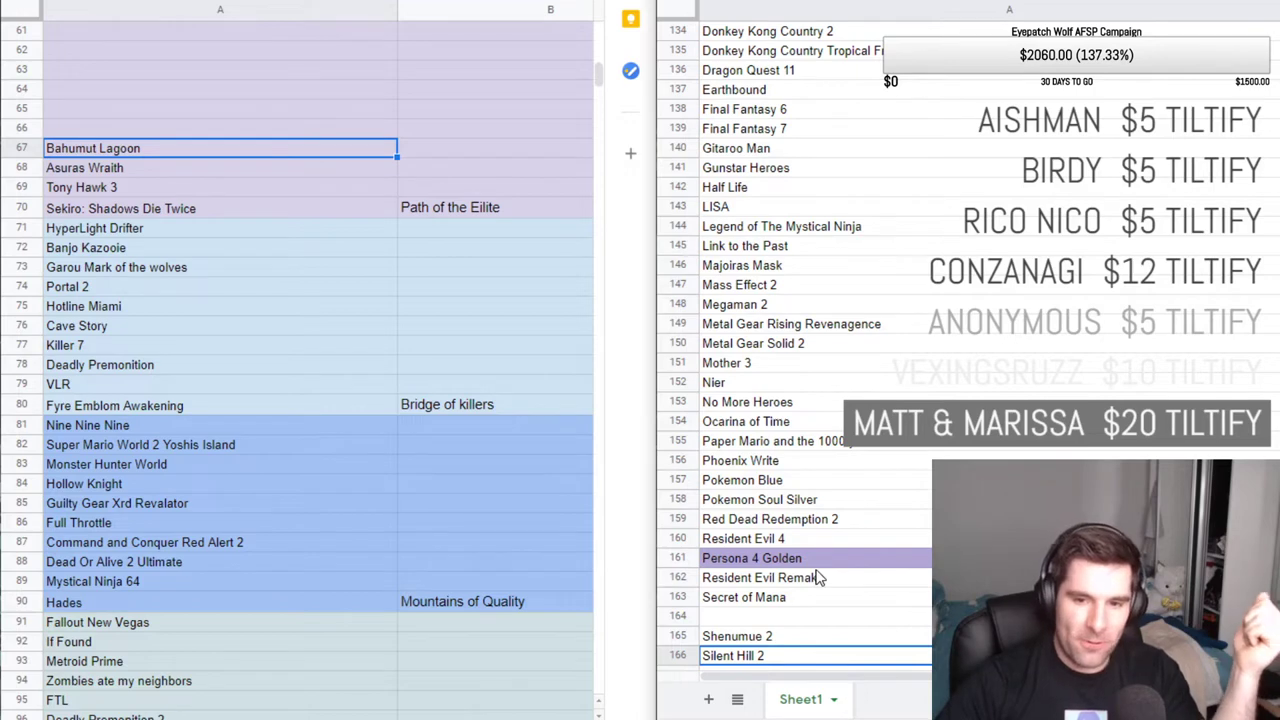
Move Persona 4 Golden from the unranked list into row 66 of the ranking sheet, above Bahumut Lagoon.
{"action": "left_click", "coordinate": [780, 558]}
{"action": "double_click", "coordinate": [772, 558]}
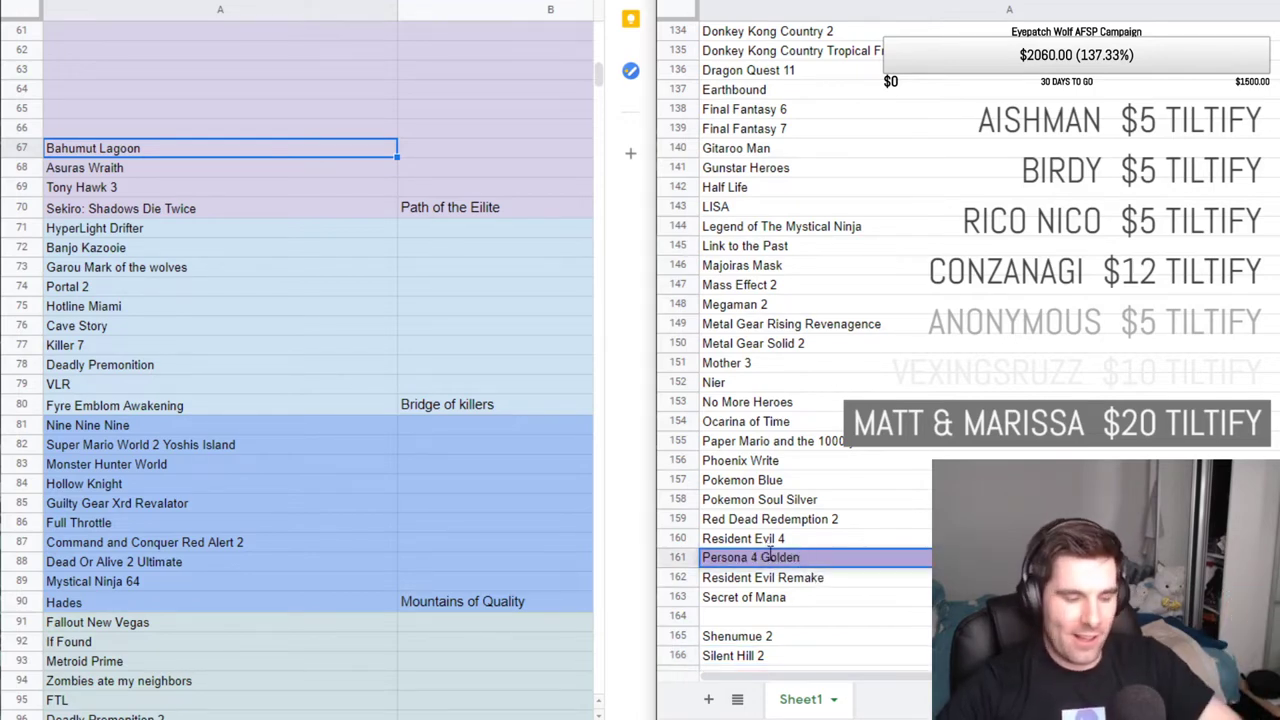
{"action": "key", "text": "ctrl+a"}
{"action": "key", "text": "ctrl+c"}
{"action": "key", "text": "BackSpace"}
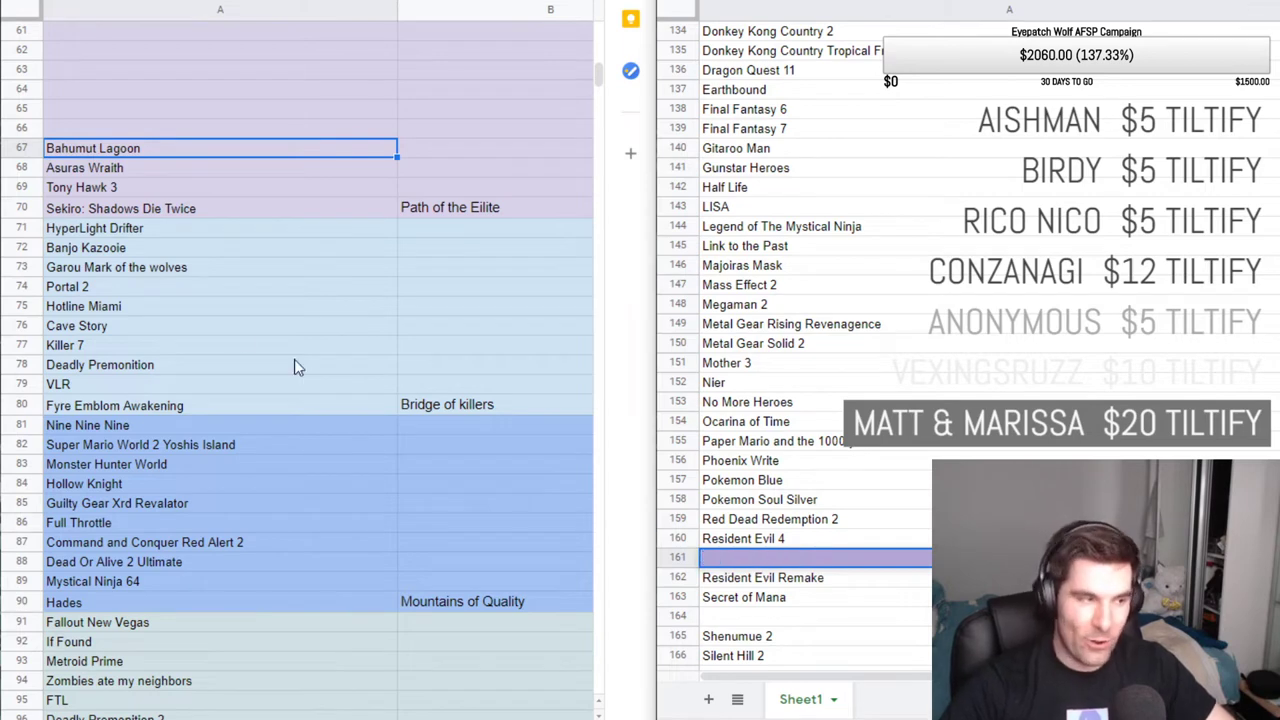
{"action": "left_click", "coordinate": [69, 126]}
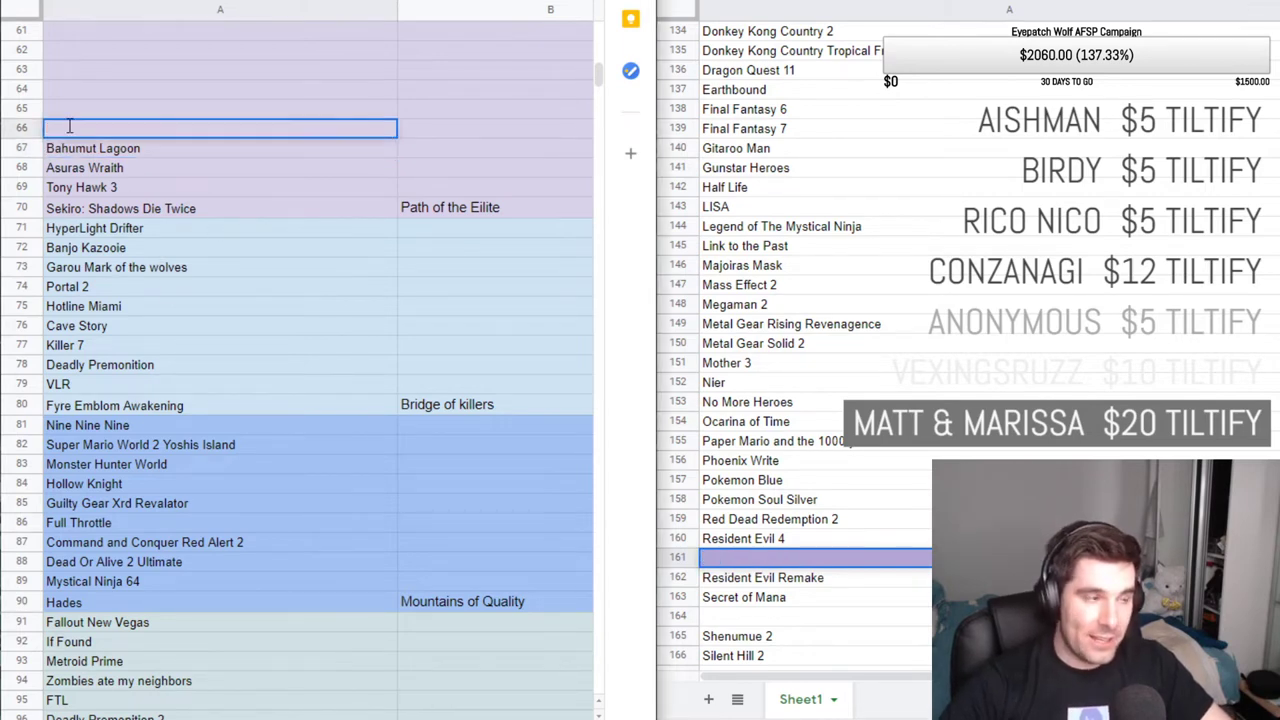
{"action": "key", "text": "ctrl+v"}
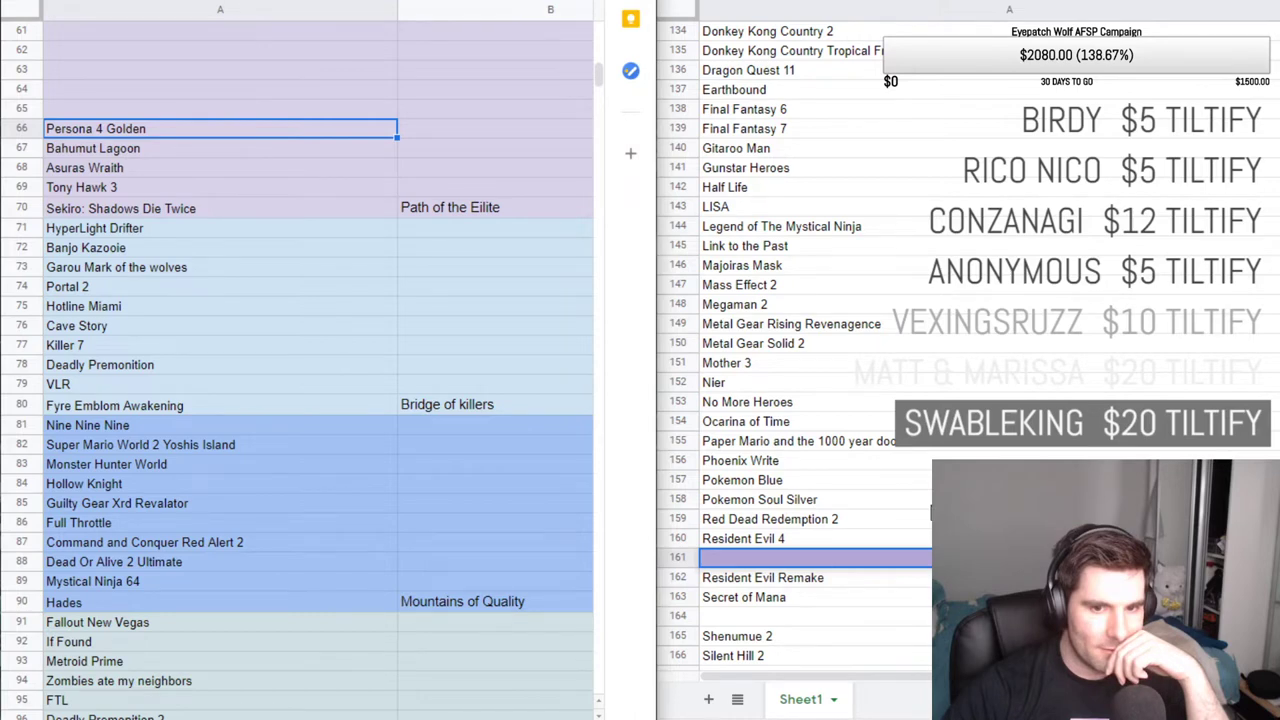
Review the unranked entries from Binding of Isacc down to Legend of The Mystical Ninja as candidates for row 65.
{"action": "scroll", "coordinate": [811, 315], "scroll_direction": "up", "scroll_amount": 5}
{"action": "left_click", "coordinate": [800, 322]}
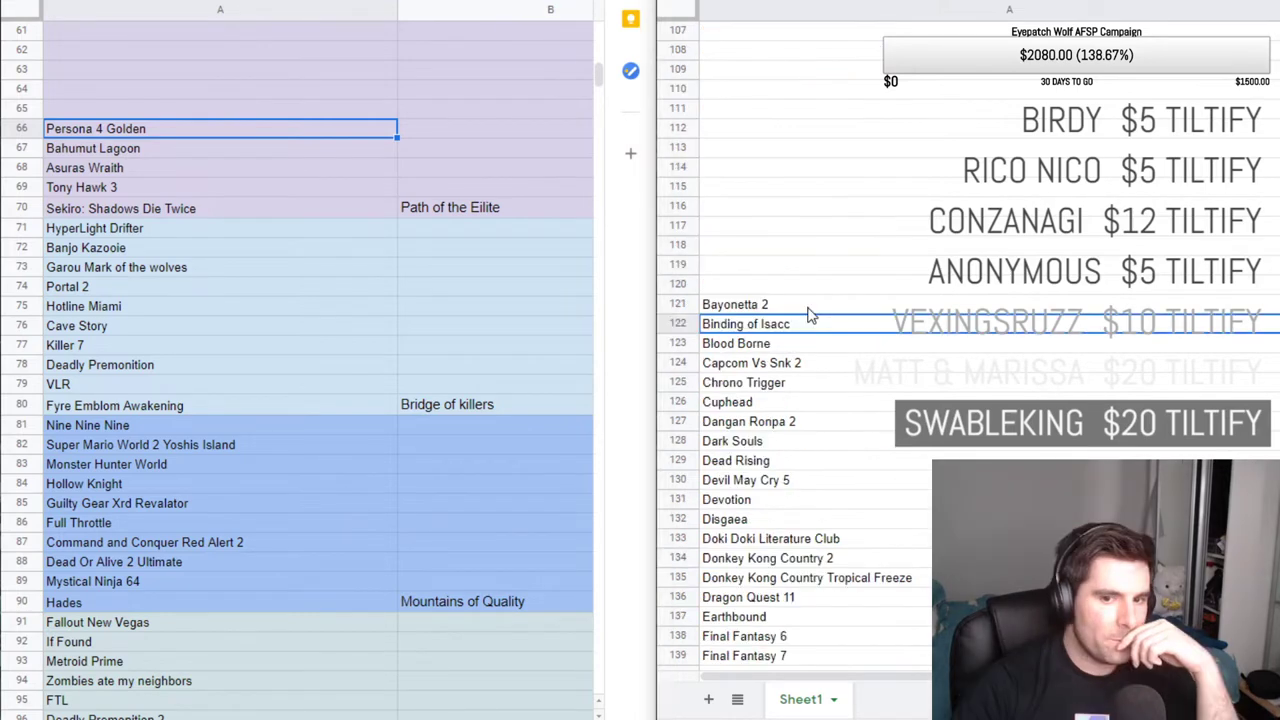
{"action": "key", "text": "Down"}
{"action": "key", "text": "Down"}
{"action": "key", "text": "Down"}
{"action": "key", "text": "Down"}
{"action": "key", "text": "Down"}
{"action": "key", "text": "Down"}
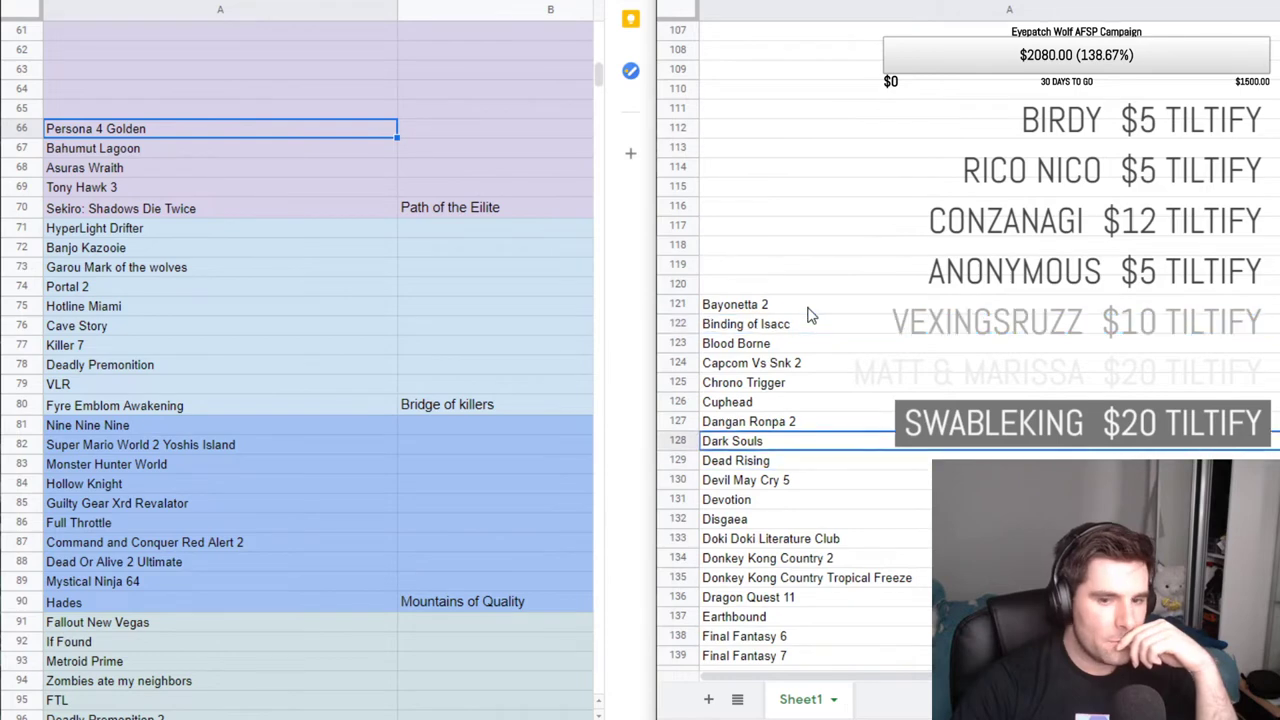
{"action": "key", "text": "Up"}
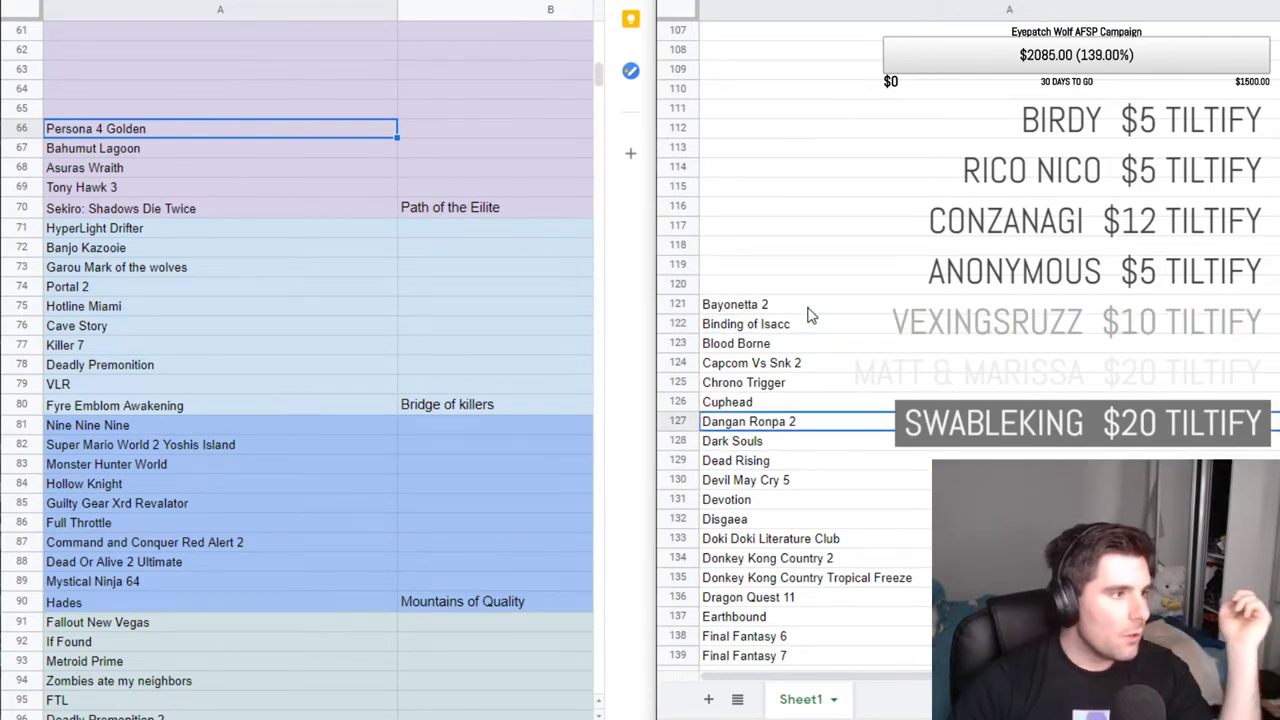
{"action": "key", "text": "Down"}
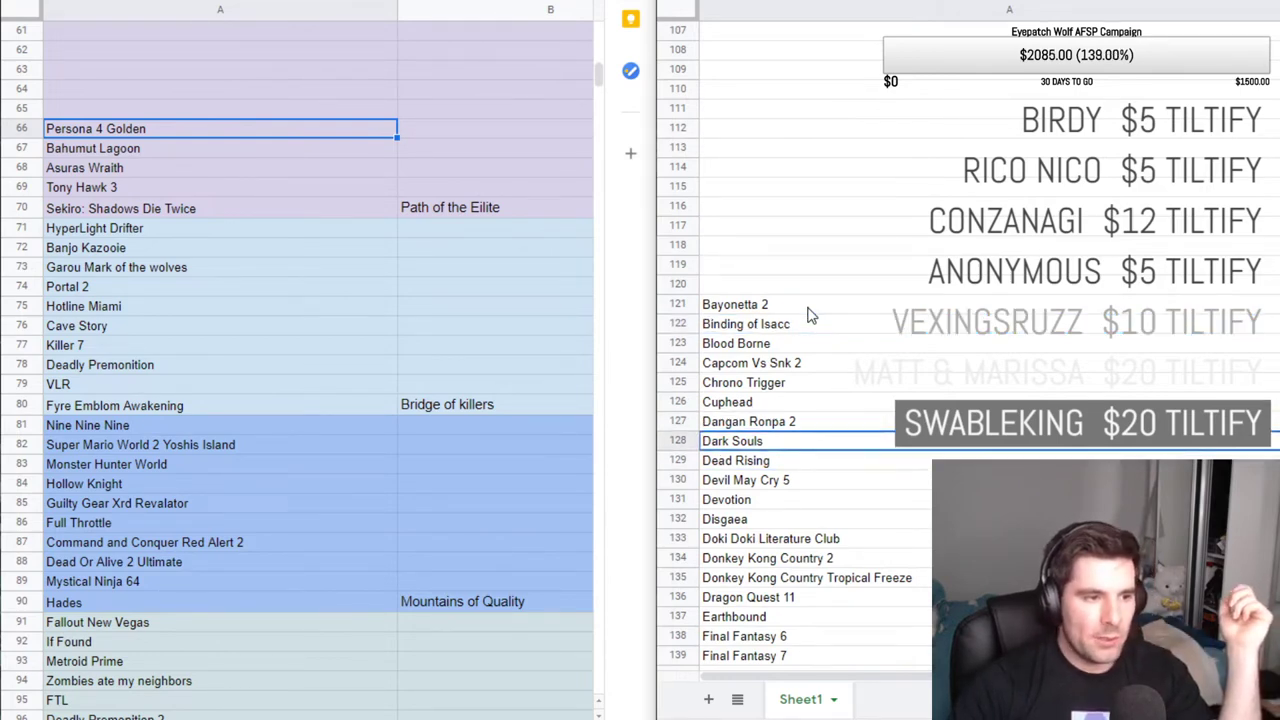
{"action": "key", "text": "Down"}
{"action": "key", "text": "Down"}
{"action": "key", "text": "Down"}
{"action": "key", "text": "Down"}
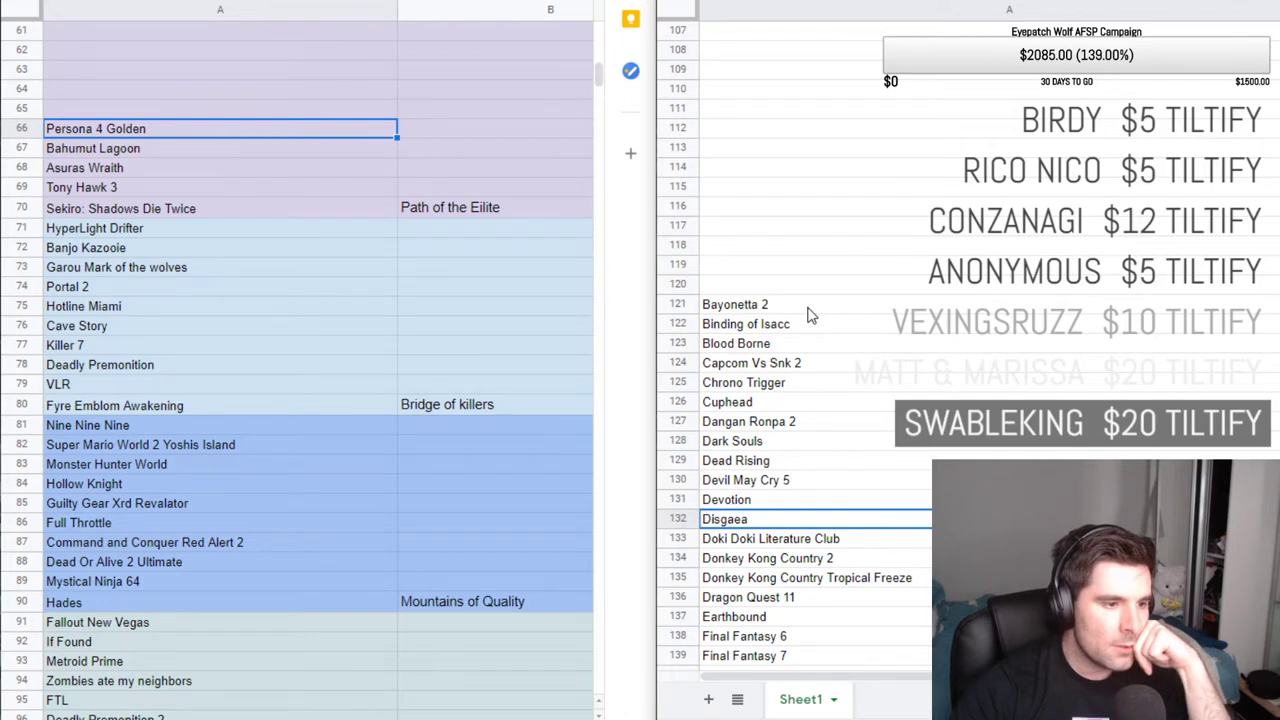
{"action": "key", "text": "Down"}
{"action": "key", "text": "Down"}
{"action": "key", "text": "Down"}
{"action": "key", "text": "Down"}
{"action": "key", "text": "Down"}
{"action": "key", "text": "Down"}
{"action": "key", "text": "Down"}
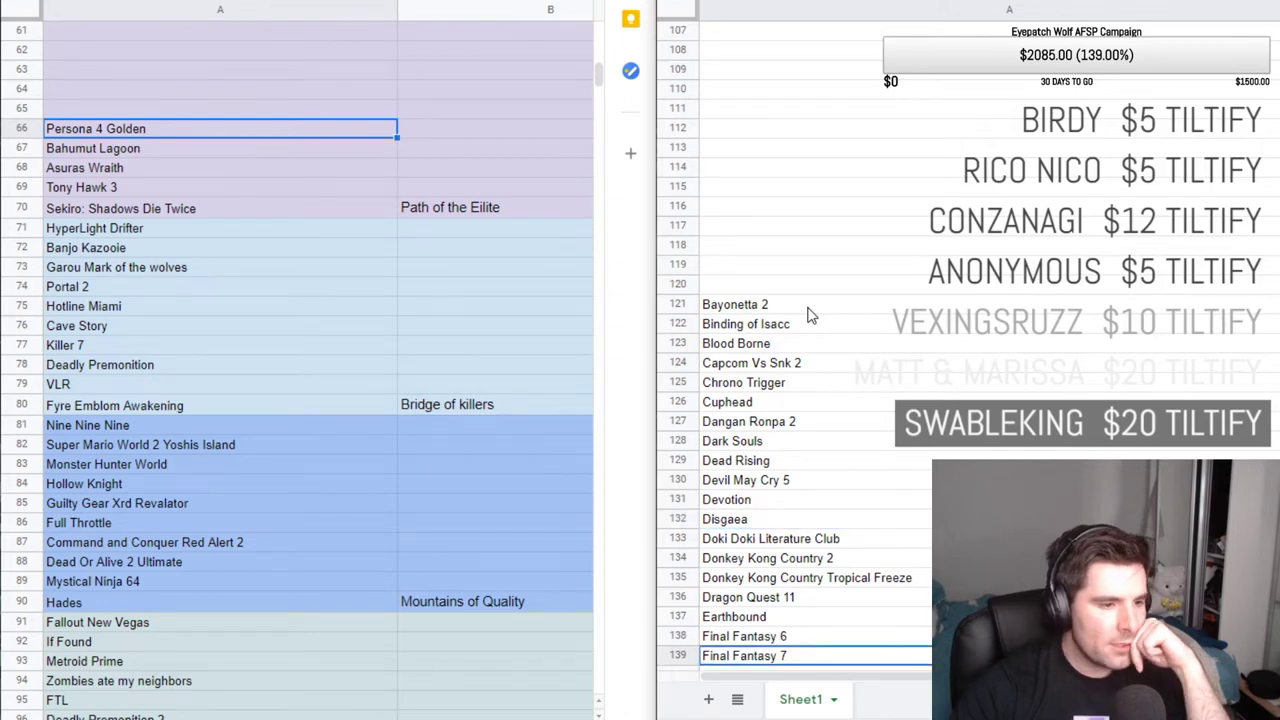
{"action": "key", "text": "Down"}
{"action": "key", "text": "Down"}
{"action": "key", "text": "Down"}
{"action": "key", "text": "Down"}
{"action": "key", "text": "Down"}
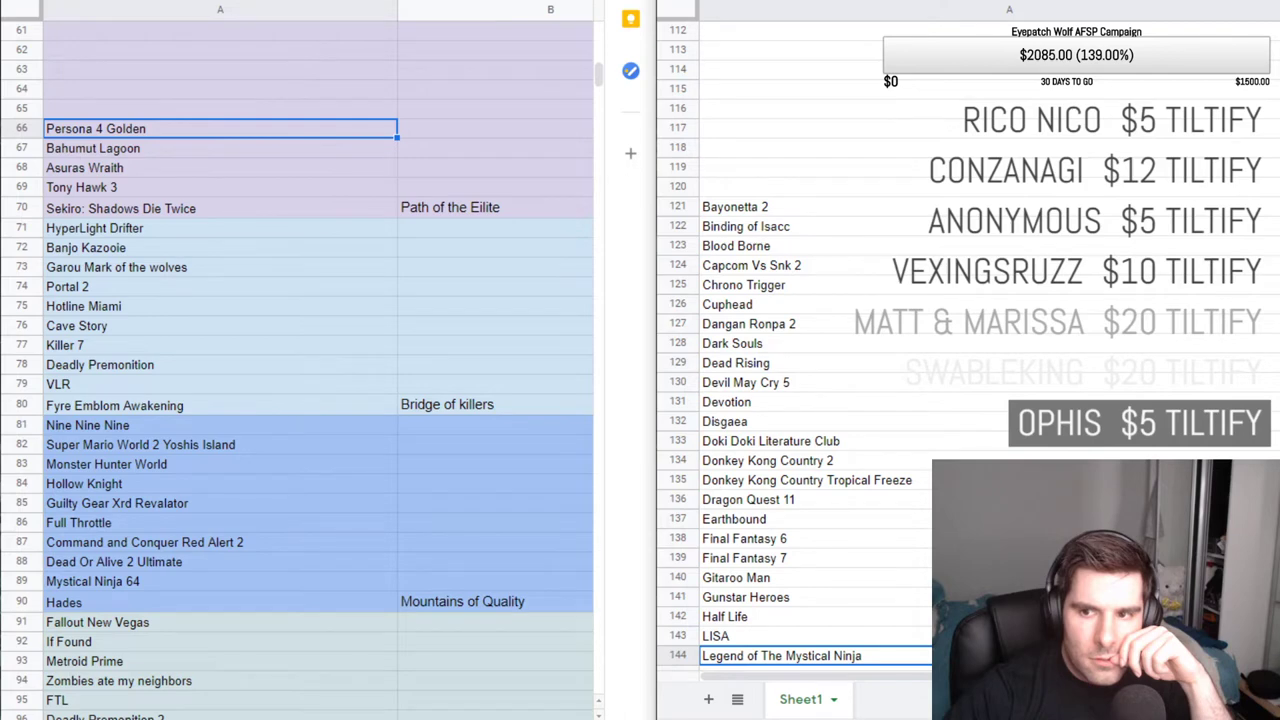
Examine the unranked entries from Link to the Past down to Super Mario World for the row 65 rank.
{"action": "scroll", "coordinate": [912, 463], "scroll_direction": "down", "scroll_amount": 5}
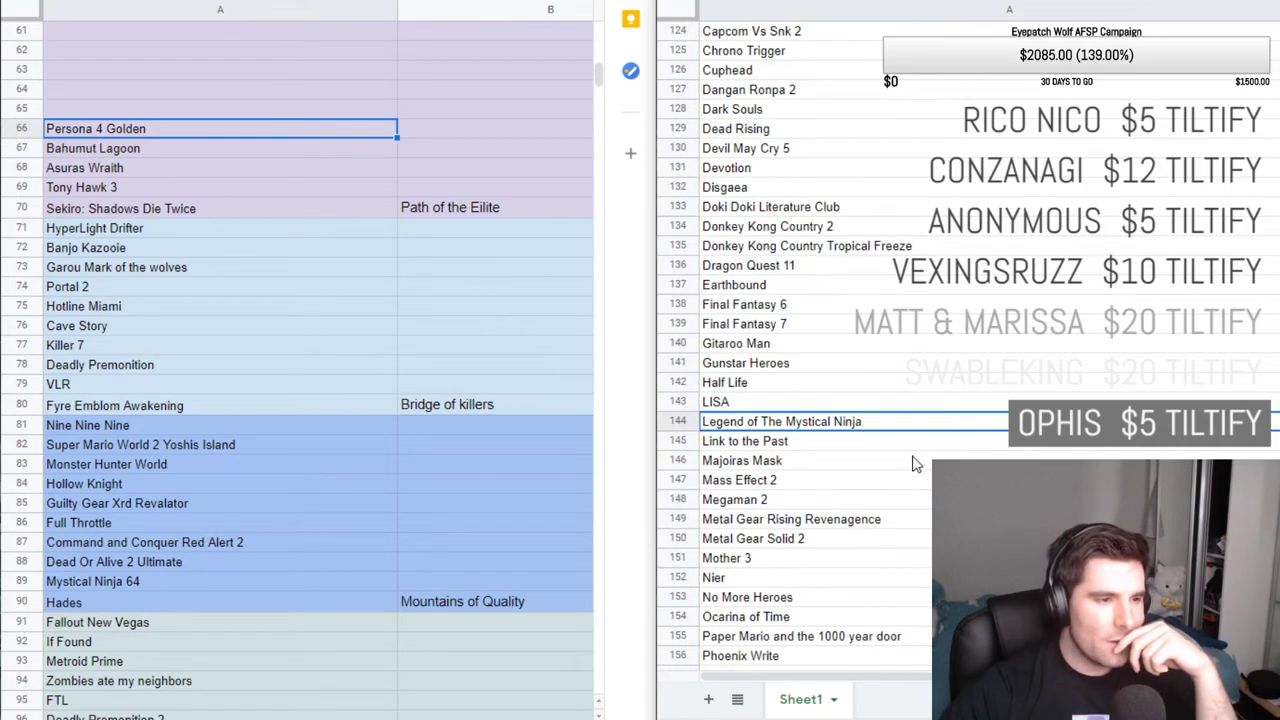
{"action": "key", "text": "Down"}
{"action": "key", "text": "Down"}
{"action": "key", "text": "Down"}
{"action": "key", "text": "Down"}
{"action": "key", "text": "Down"}
{"action": "key", "text": "Down"}
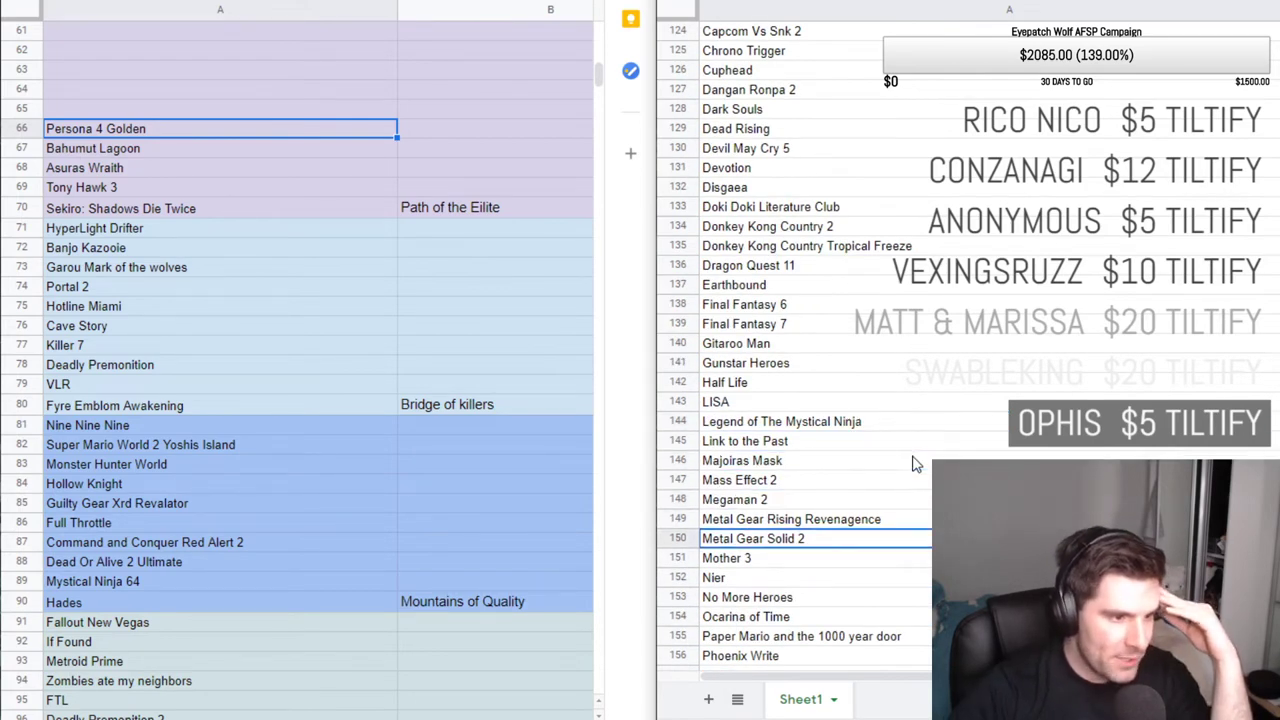
{"action": "key", "text": "Down"}
{"action": "key", "text": "Down"}
{"action": "key", "text": "Down"}
{"action": "key", "text": "Down"}
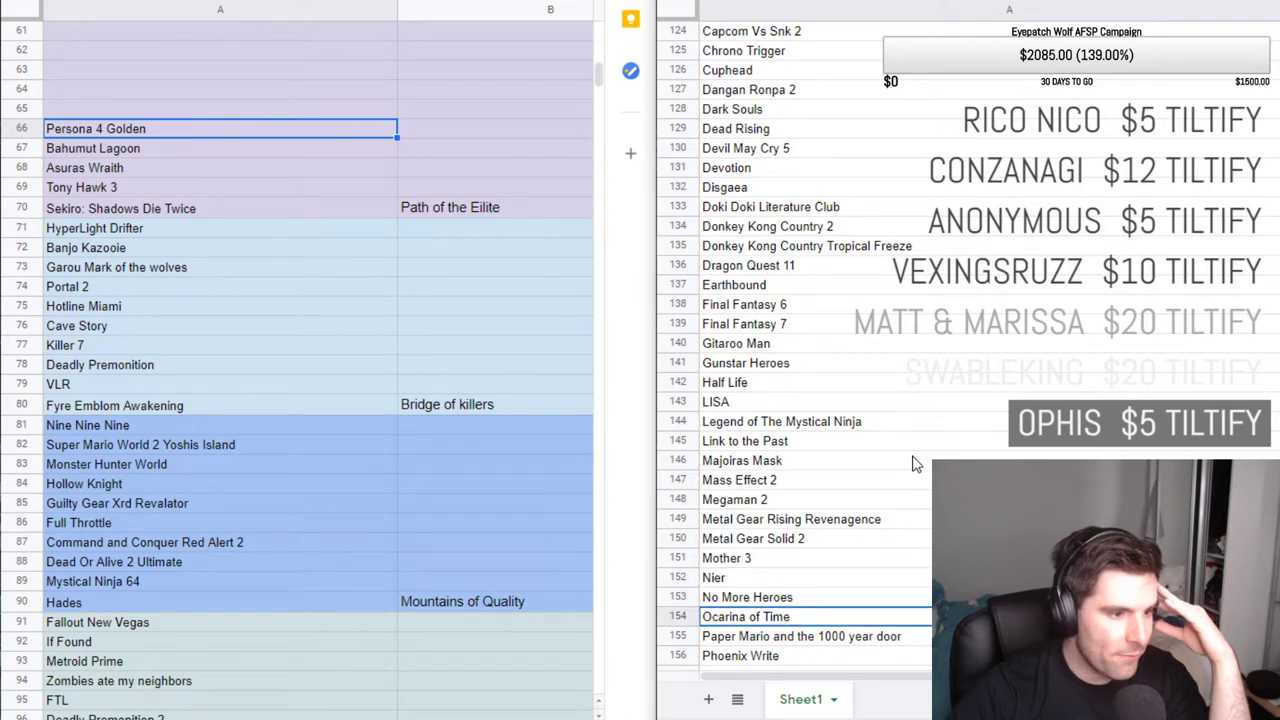
{"action": "key", "text": "Down"}
{"action": "key", "text": "Down"}
{"action": "key", "text": "Down"}
{"action": "key", "text": "Down"}
{"action": "key", "text": "Down"}
{"action": "key", "text": "Down"}
{"action": "key", "text": "Down"}
{"action": "key", "text": "Down"}
{"action": "key", "text": "Down"}
{"action": "key", "text": "Down"}
{"action": "key", "text": "Down"}
{"action": "key", "text": "Down"}
{"action": "key", "text": "Down"}
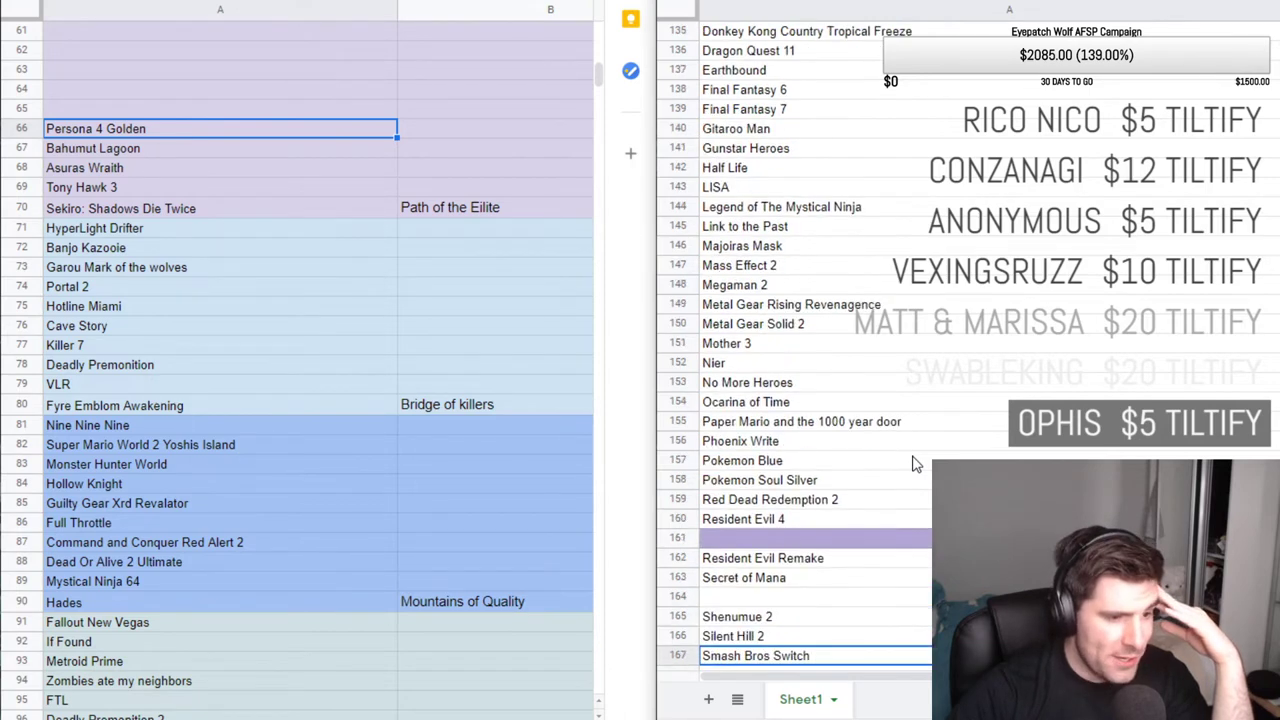
{"action": "key", "text": "Down"}
{"action": "key", "text": "Down"}
{"action": "key", "text": "Down"}
{"action": "key", "text": "Down"}
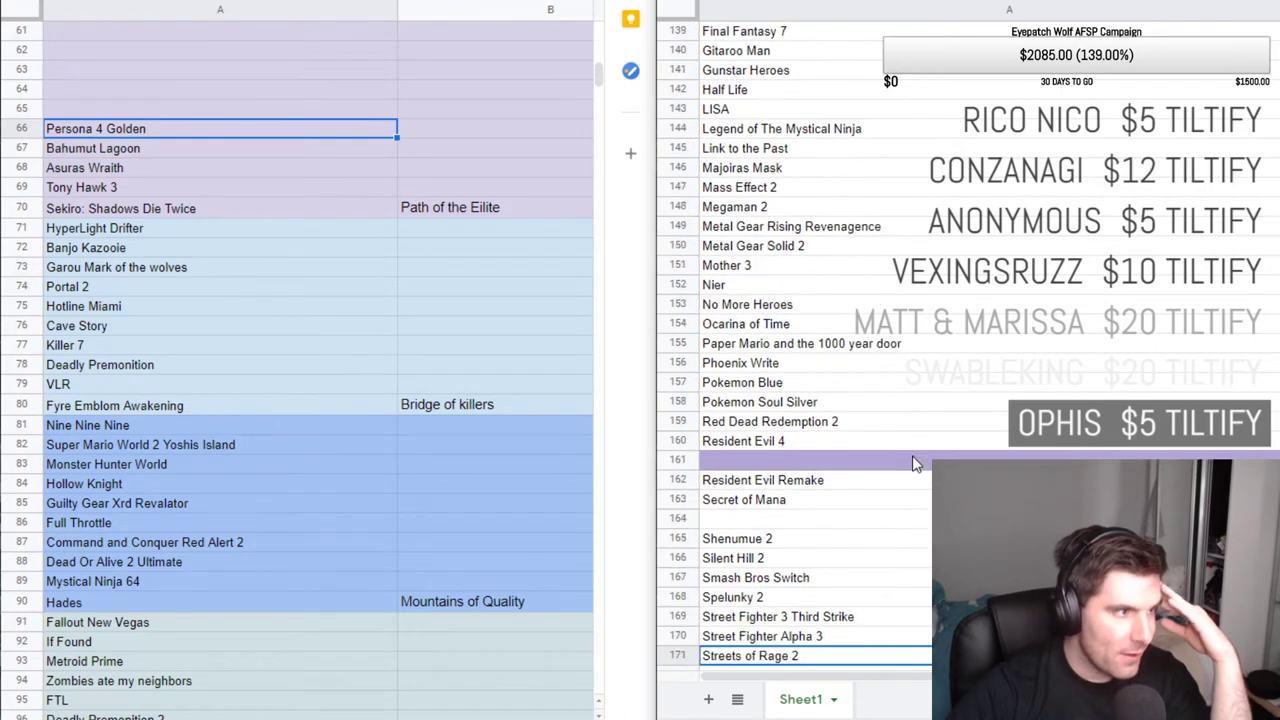
{"action": "key", "text": "Down"}
{"action": "key", "text": "Down"}
{"action": "key", "text": "Down"}
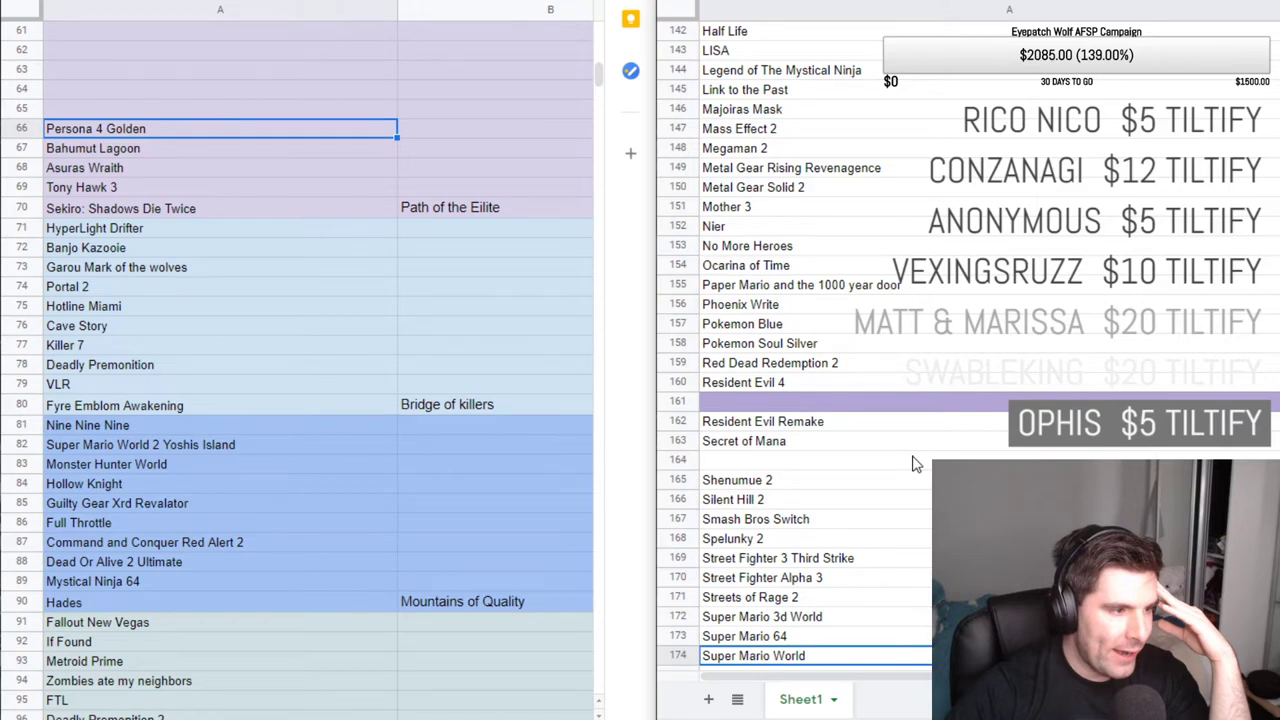
Review the remaining unranked entries from Super Metroid to the end of the list at Yumme Nikki.
{"action": "key", "text": "Down"}
{"action": "key", "text": "Down"}
{"action": "key", "text": "Down"}
{"action": "key", "text": "Down"}
{"action": "key", "text": "Down"}
{"action": "key", "text": "Down"}
{"action": "key", "text": "Down"}
{"action": "key", "text": "Down"}
{"action": "key", "text": "Down"}
{"action": "key", "text": "Down"}
{"action": "key", "text": "Down"}
{"action": "key", "text": "Down"}
{"action": "key", "text": "Down"}
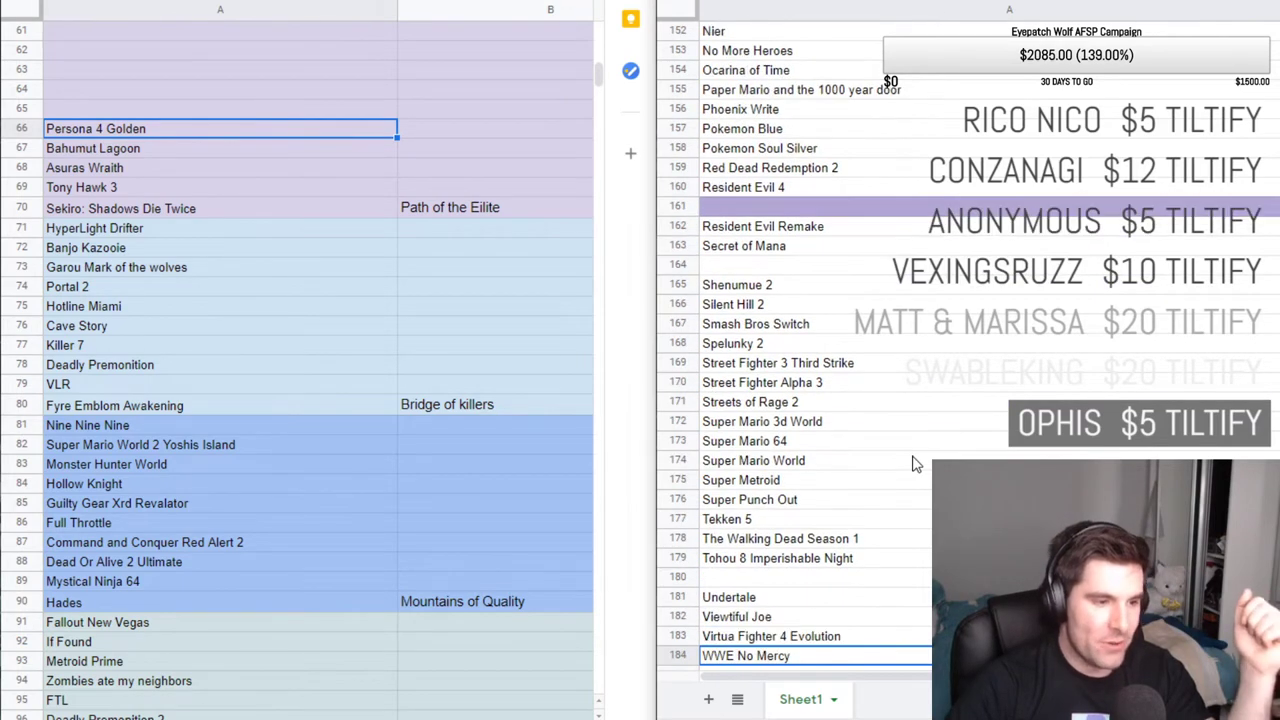
{"action": "key", "text": "Down"}
{"action": "key", "text": "Down"}
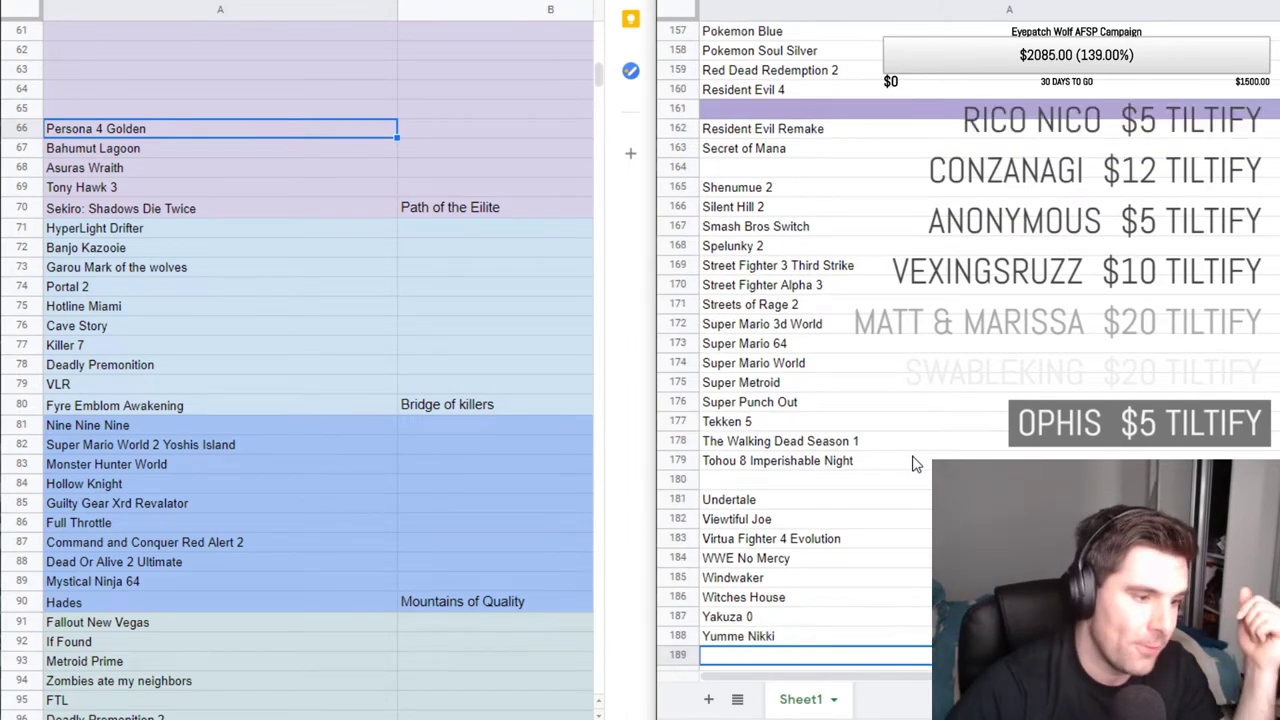
{"action": "key", "text": "Up"}
{"action": "key", "text": "Up"}
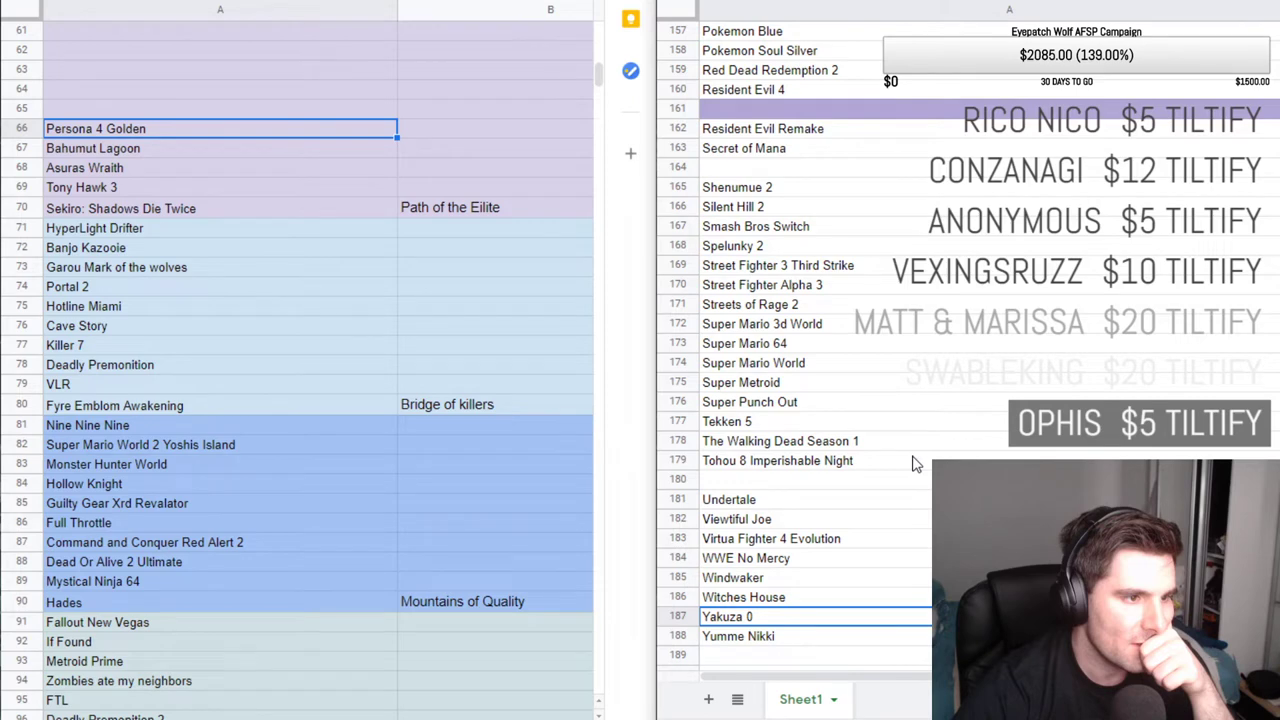
Move Witches House from the unranked list into row 65 of the ranking sheet, above Persona 4 Golden.
{"action": "scroll", "coordinate": [912, 464], "scroll_direction": "up", "scroll_amount": 10}
{"action": "scroll", "coordinate": [851, 411], "scroll_direction": "down", "scroll_amount": 3}
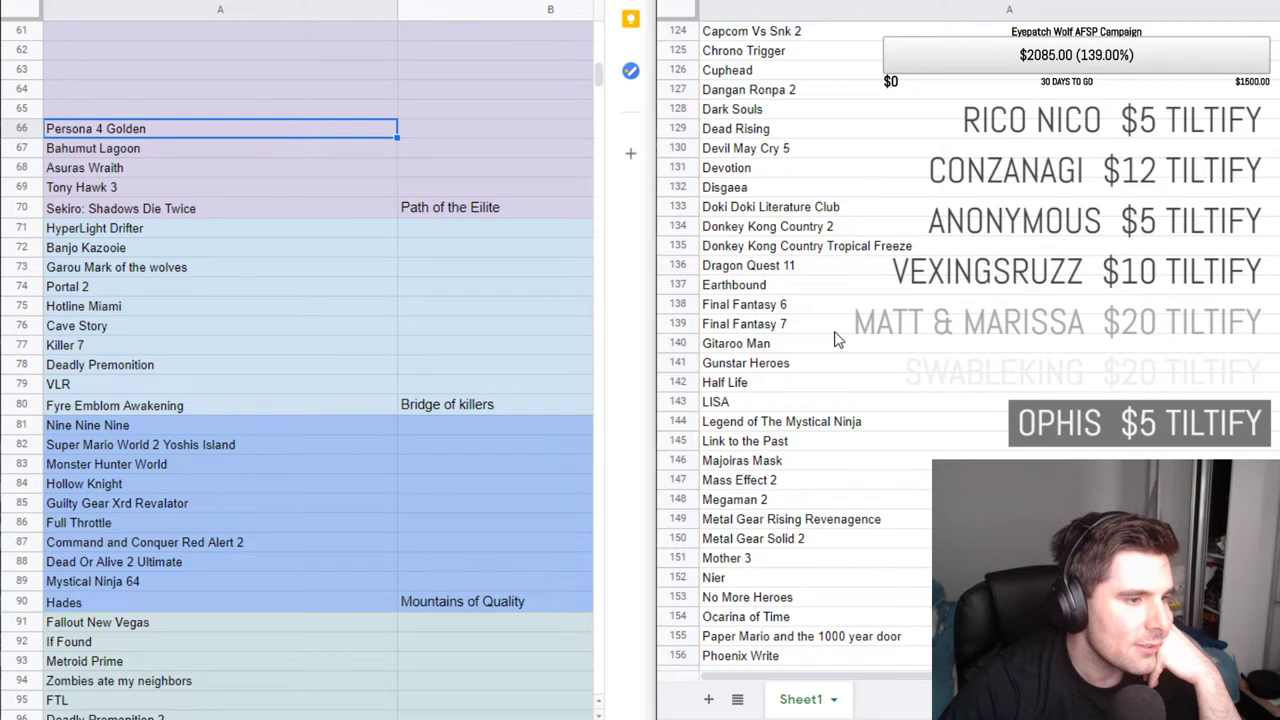
{"action": "scroll", "coordinate": [820, 390], "scroll_direction": "down", "scroll_amount": 8}
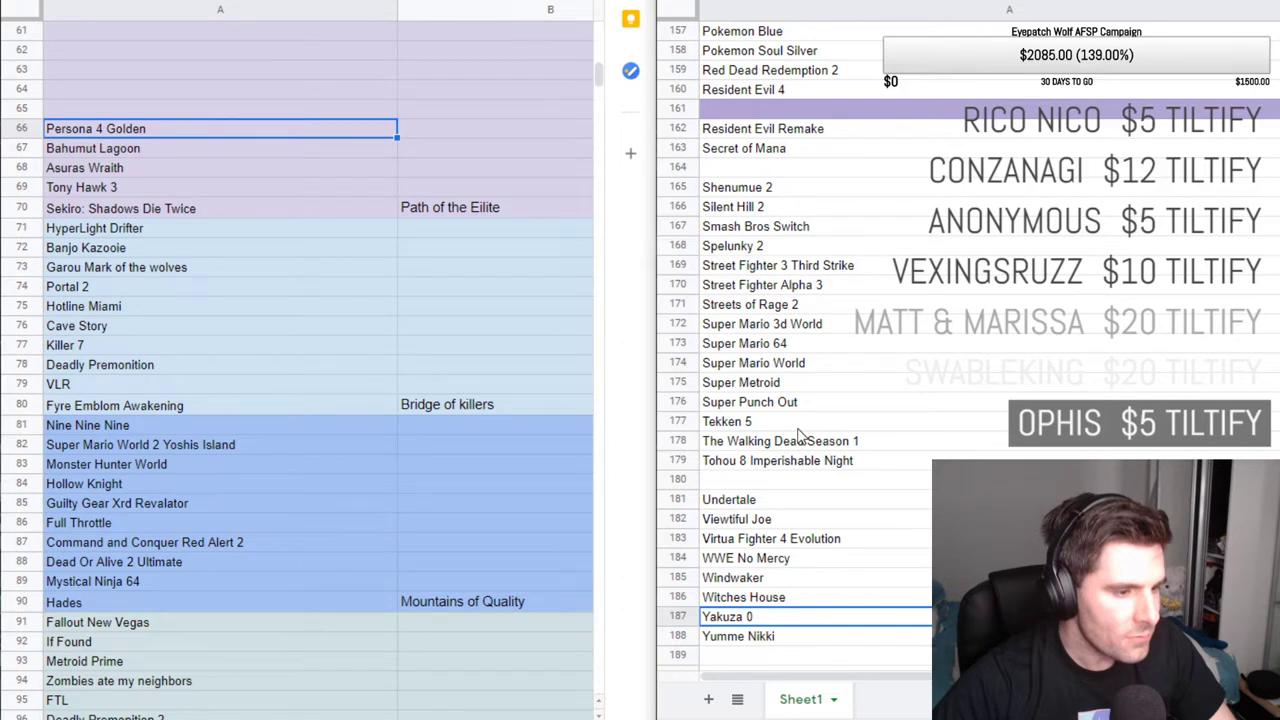
{"action": "left_click_drag", "start_coordinate": [743, 597], "coordinate": [145, 119]}
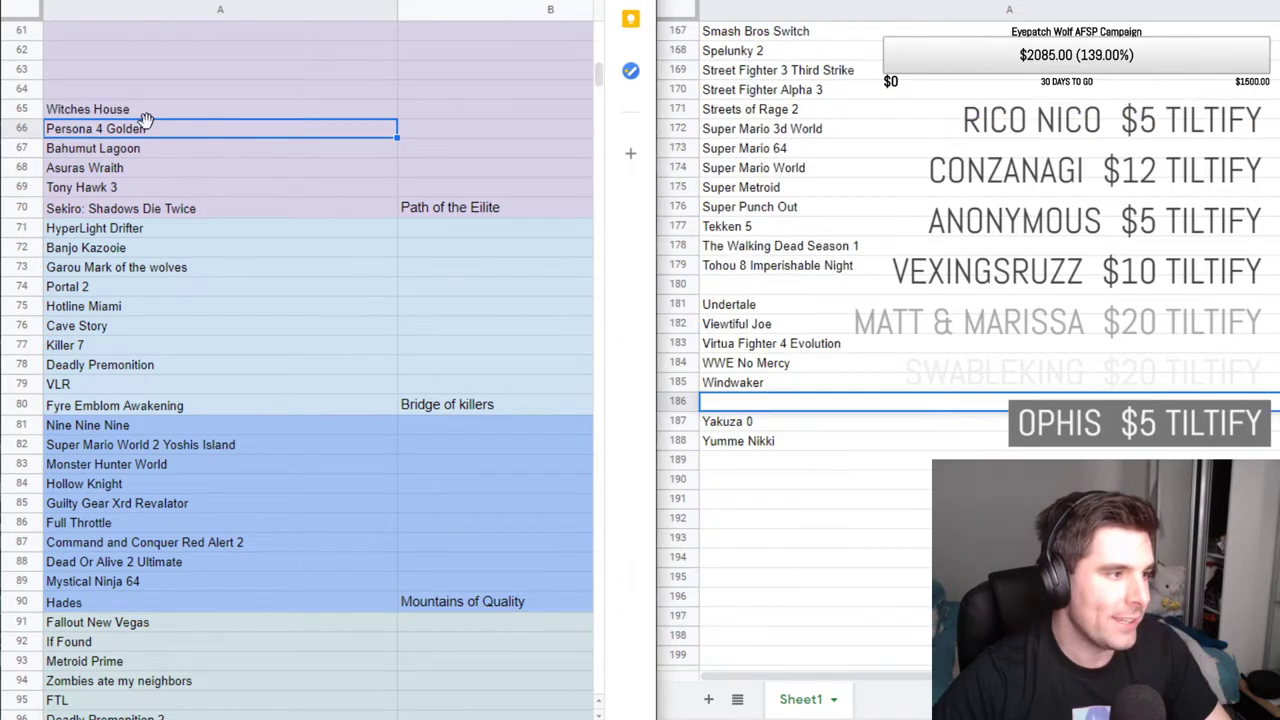
{"action": "left_click", "coordinate": [145, 112]}
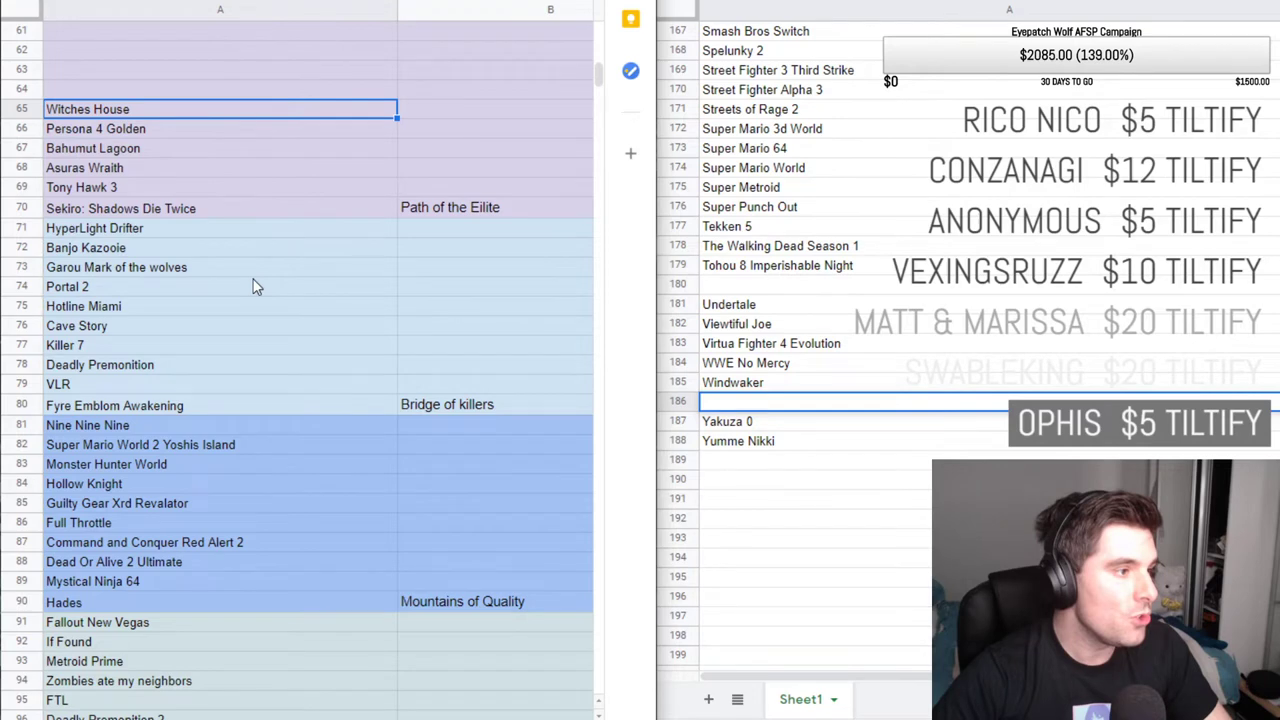
{"action": "scroll", "coordinate": [253, 287], "scroll_direction": "up", "scroll_amount": 1}
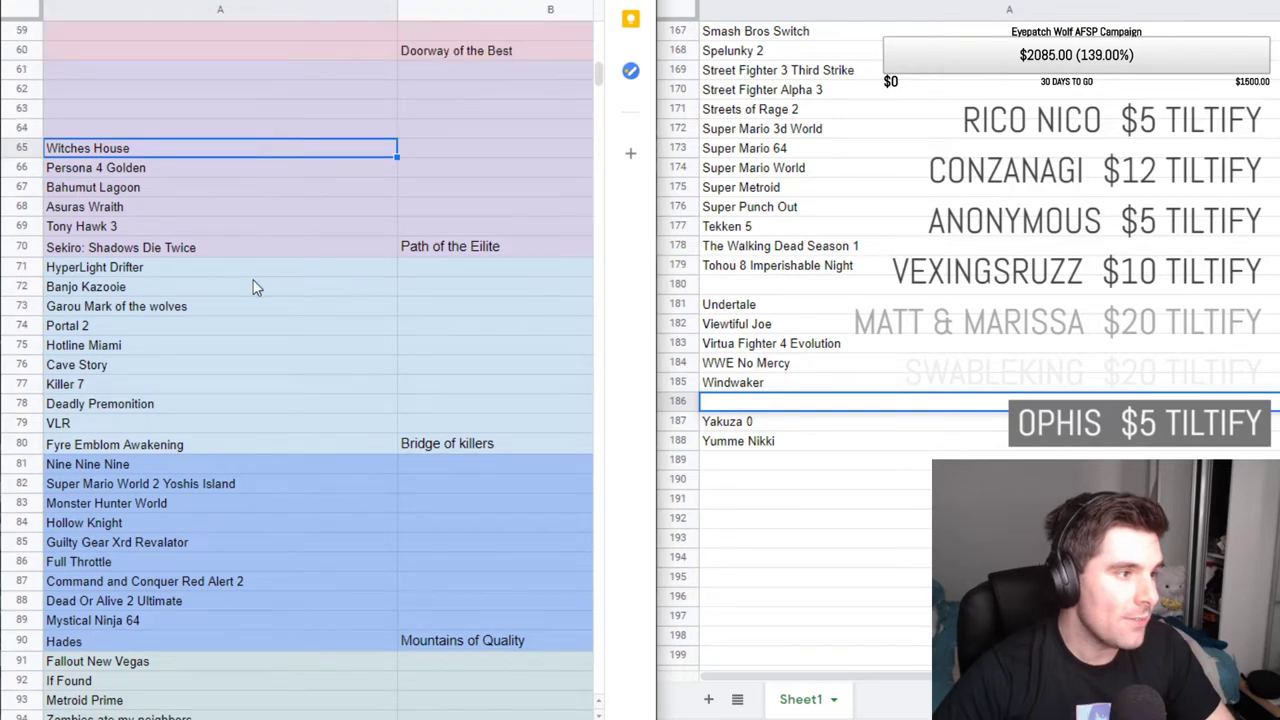
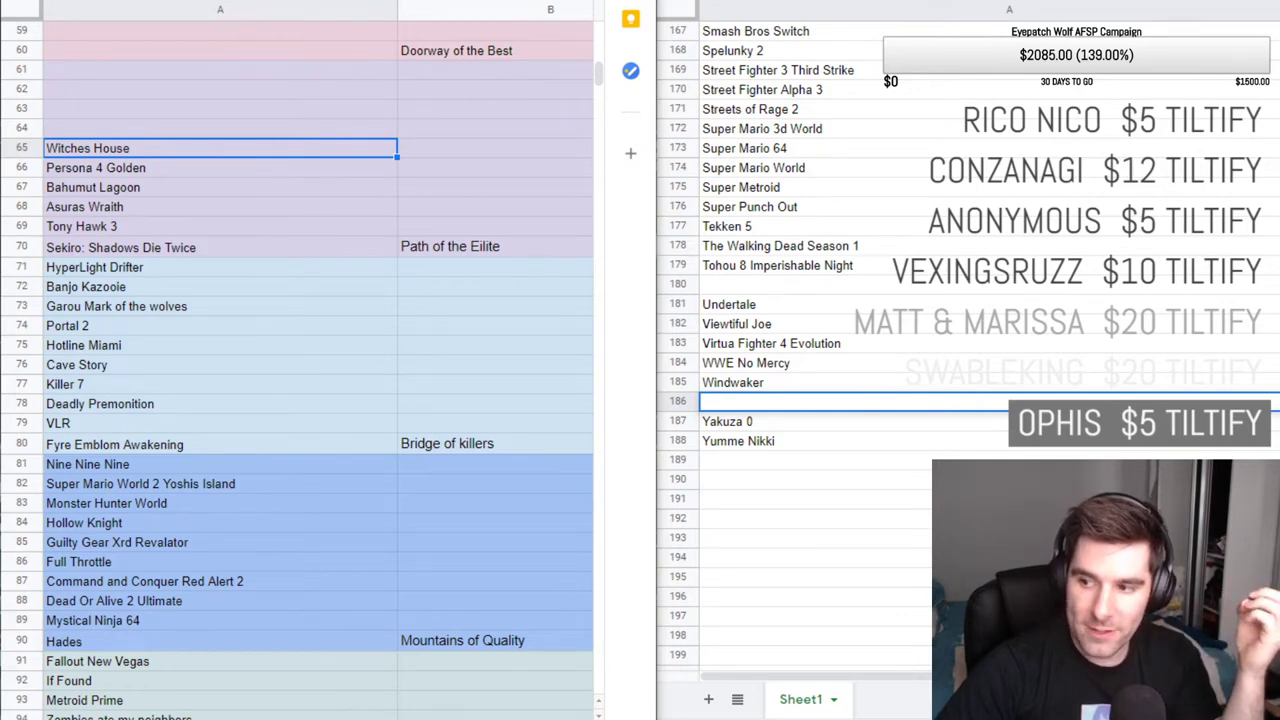
{"action": "left_click", "coordinate": [810, 460]}
{"action": "left_click", "coordinate": [281, 480]}
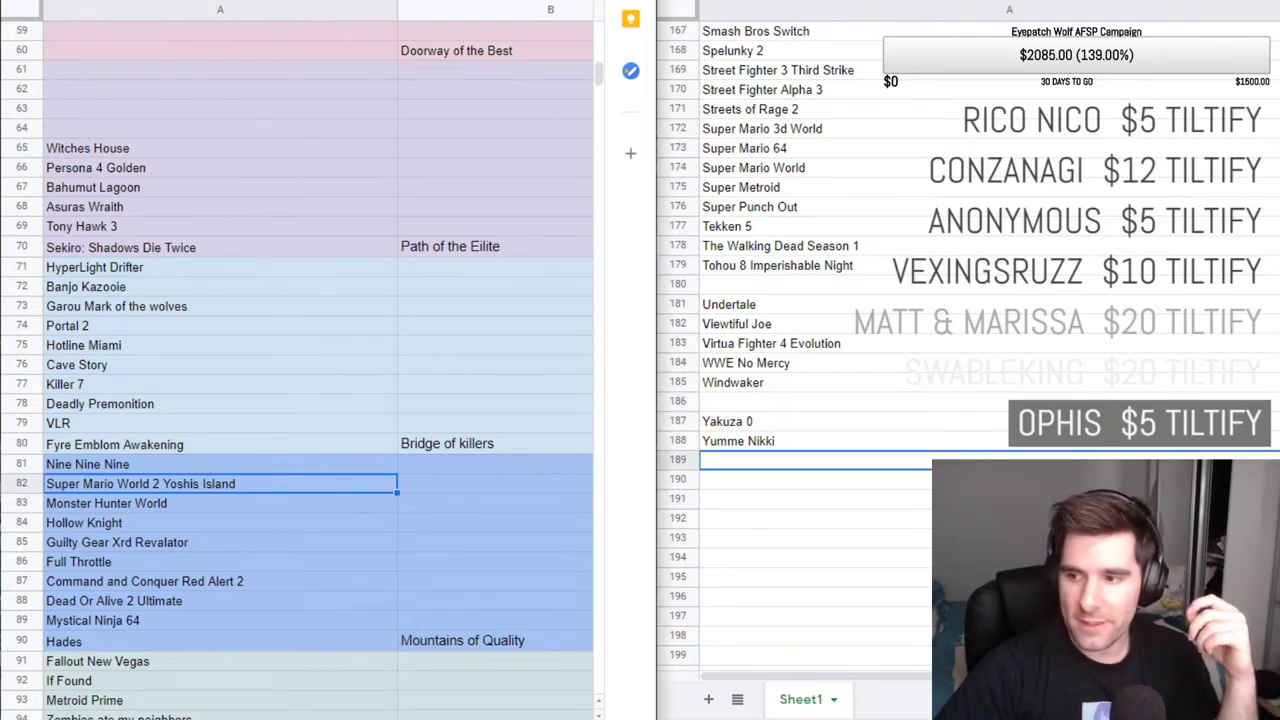
{"action": "left_click", "coordinate": [816, 384]}
{"action": "scroll", "coordinate": [308, 306], "scroll_direction": "up", "scroll_amount": 1}
{"action": "scroll", "coordinate": [308, 306], "scroll_direction": "up", "scroll_amount": 1}
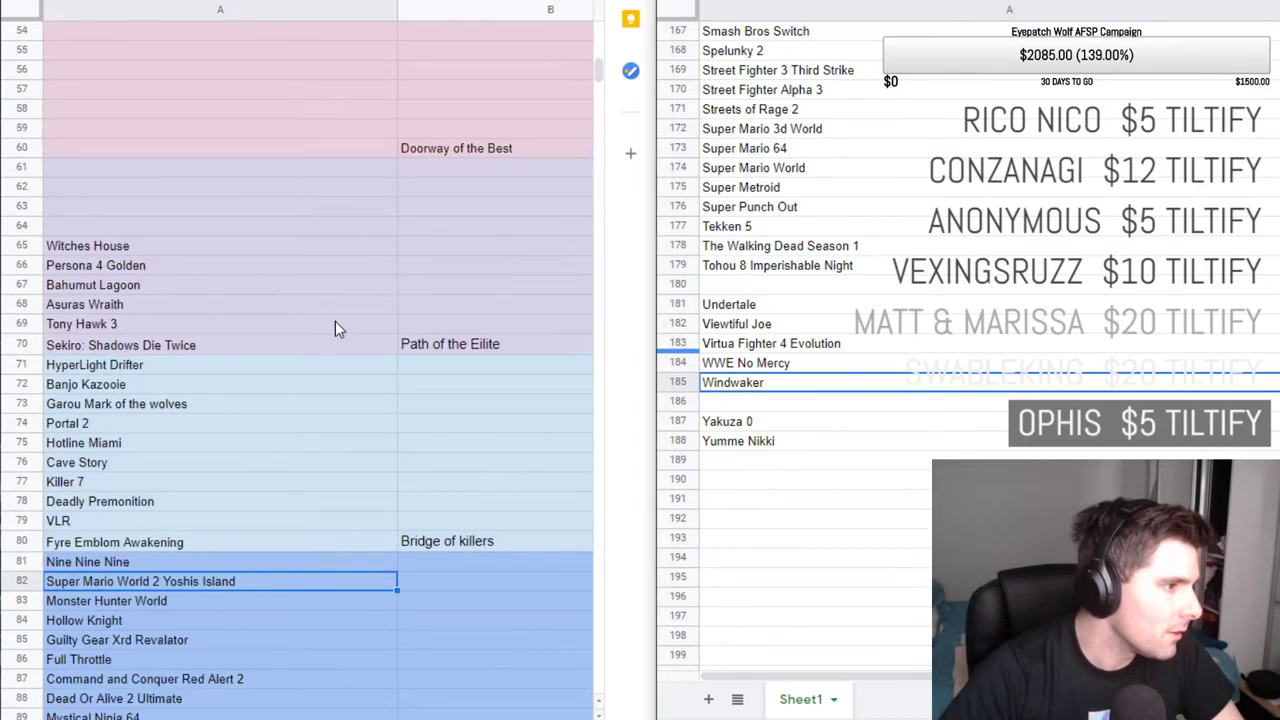
Review the unranked entries from Bayonetta 2 down to Chrono Trigger as candidates for row 64.
{"action": "scroll", "coordinate": [780, 350], "scroll_direction": "up", "scroll_amount": 2}
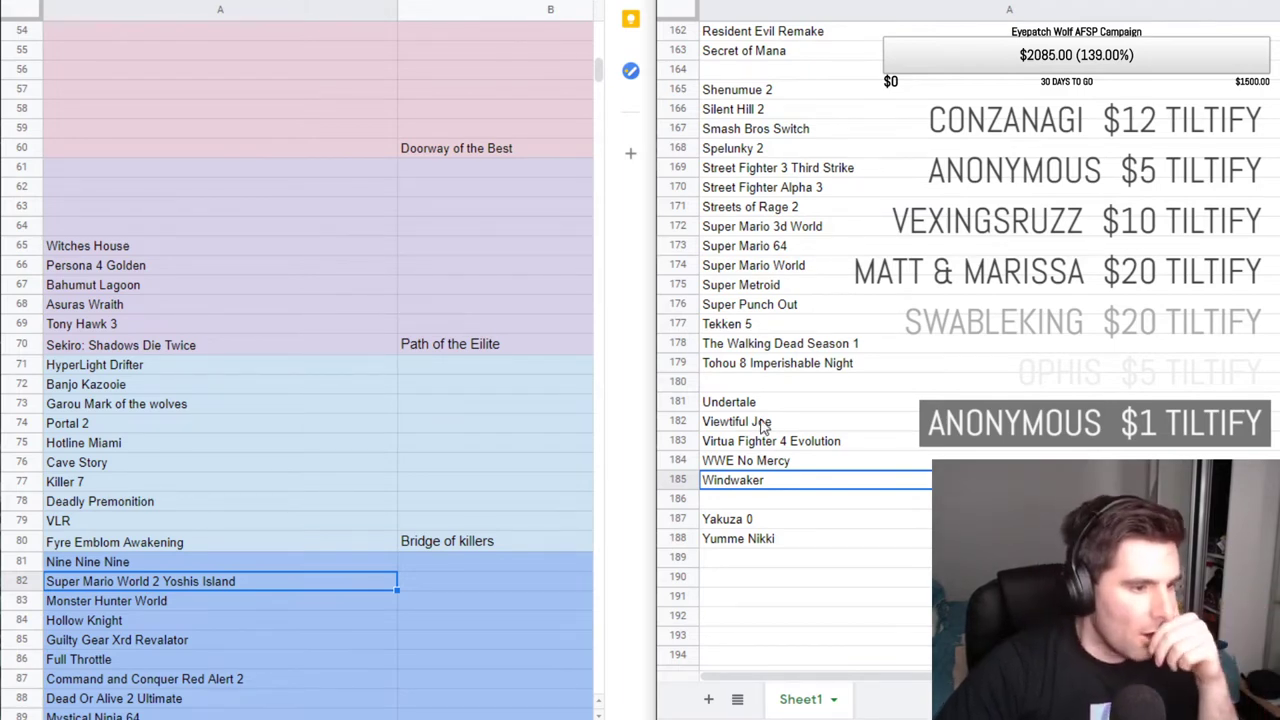
{"action": "left_click", "coordinate": [820, 408]}
{"action": "scroll", "coordinate": [890, 296], "scroll_direction": "up", "scroll_amount": 6}
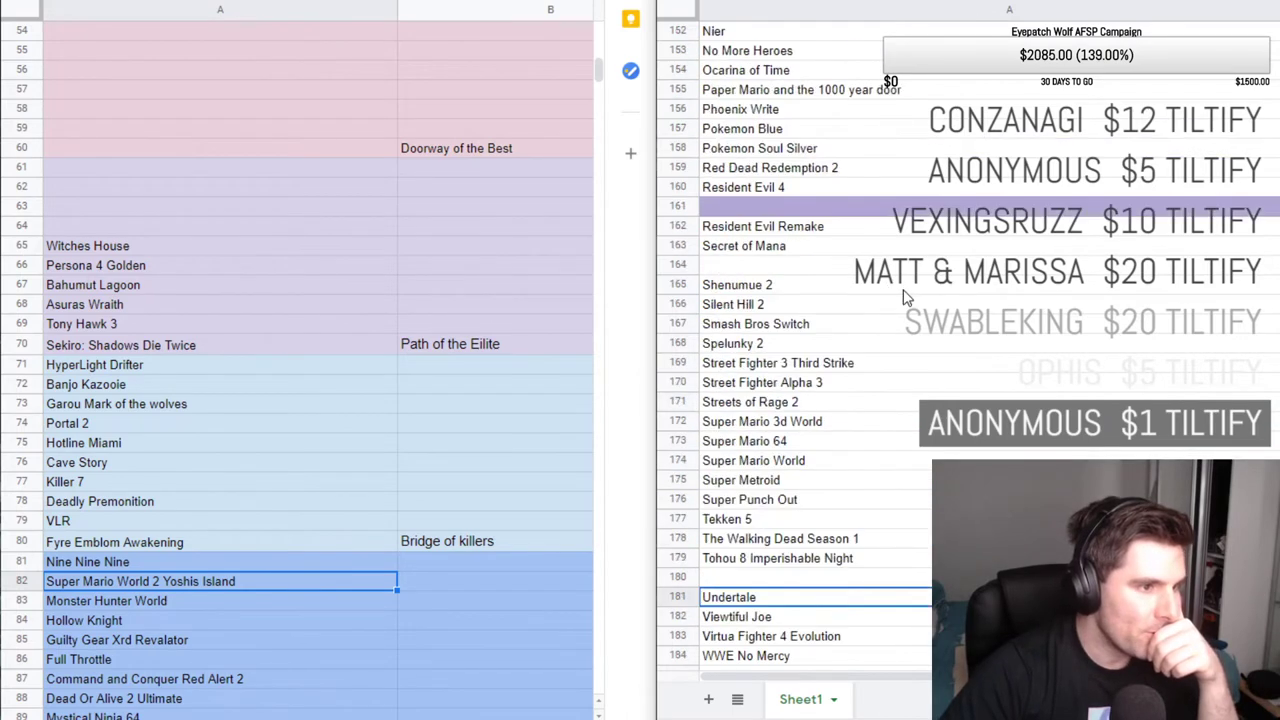
{"action": "scroll", "coordinate": [833, 300], "scroll_direction": "up", "scroll_amount": 5}
{"action": "left_click", "coordinate": [786, 250]}
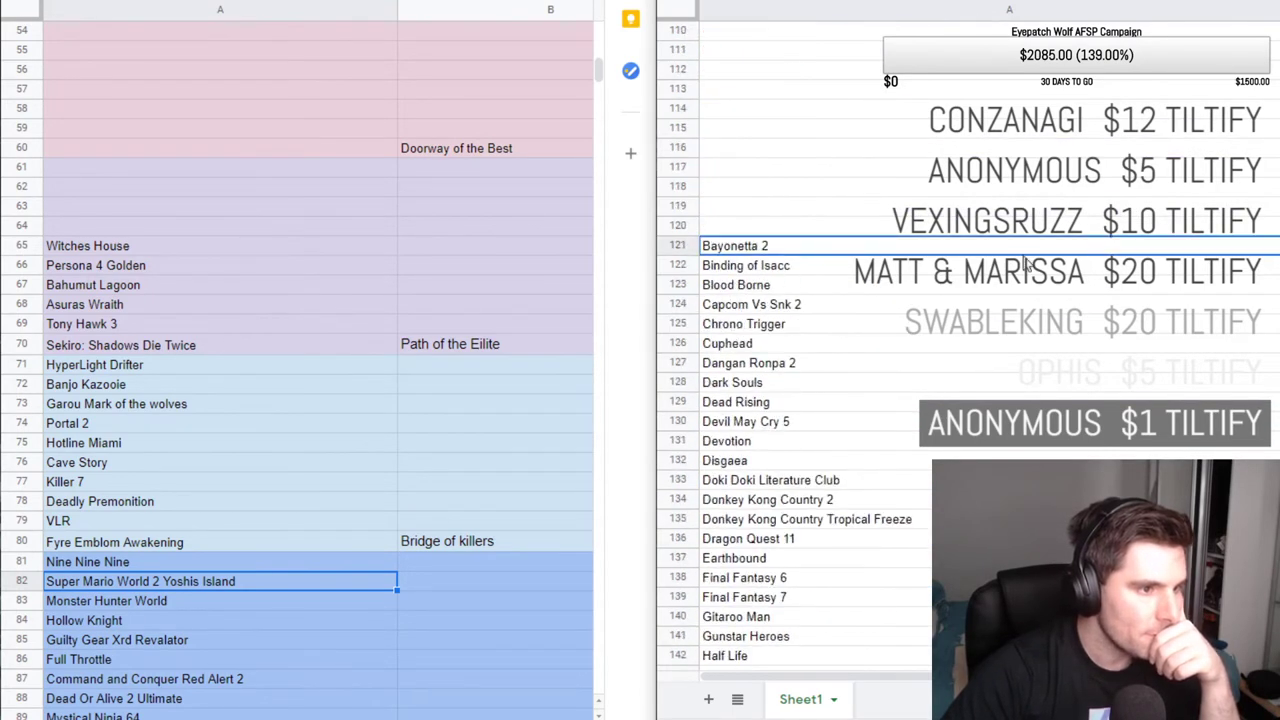
{"action": "key", "text": "Down"}
{"action": "key", "text": "Down"}
{"action": "key", "text": "Down"}
{"action": "key", "text": "Down"}
{"action": "key", "text": "Down"}
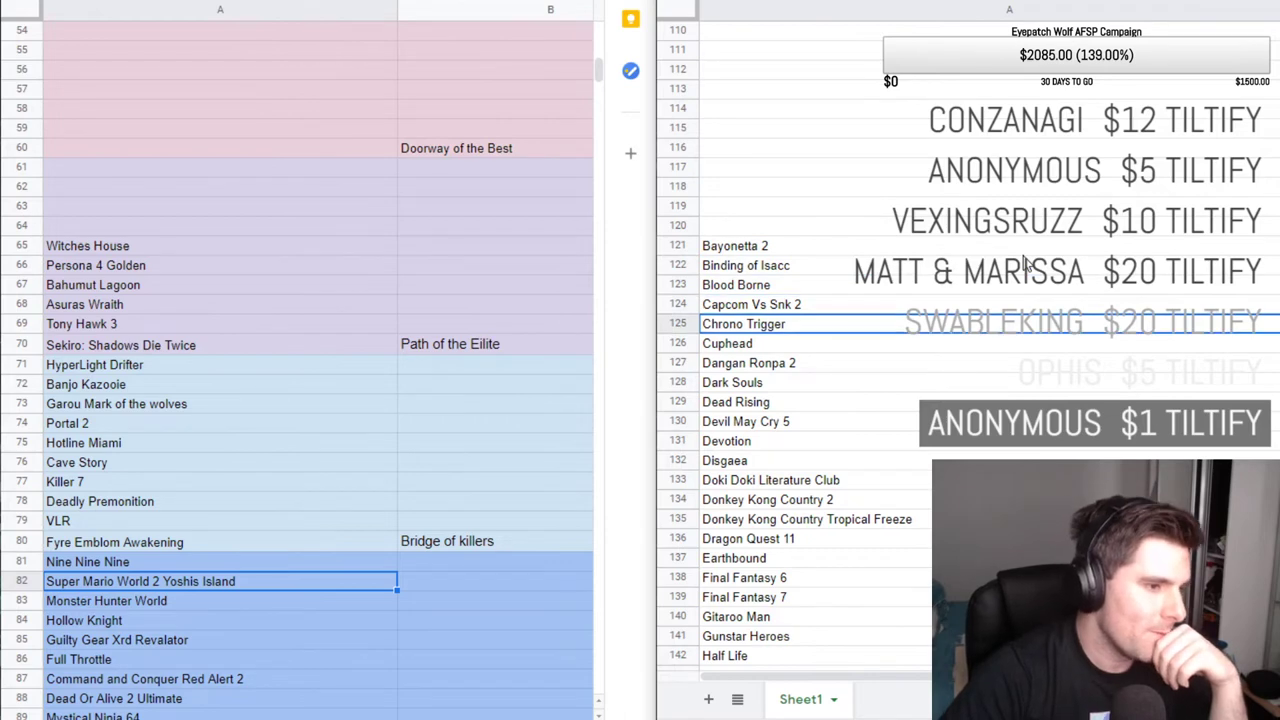
Examine the unranked entries from Cuphead down to Dragon Quest 11 for the row 64 rank.
{"action": "key", "text": "Down"}
{"action": "key", "text": "Down"}
{"action": "key", "text": "Down"}
{"action": "key", "text": "Down"}
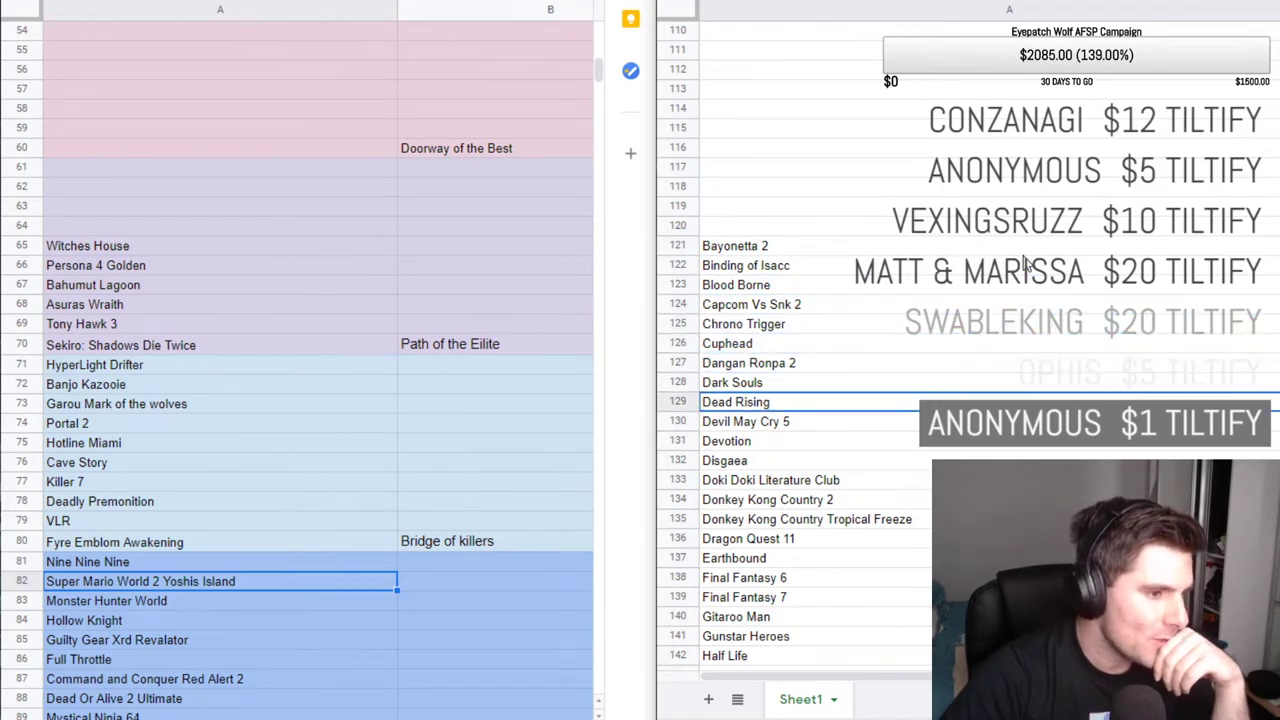
{"action": "key", "text": "Down"}
{"action": "key", "text": "Down"}
{"action": "key", "text": "Down"}
{"action": "key", "text": "Down"}
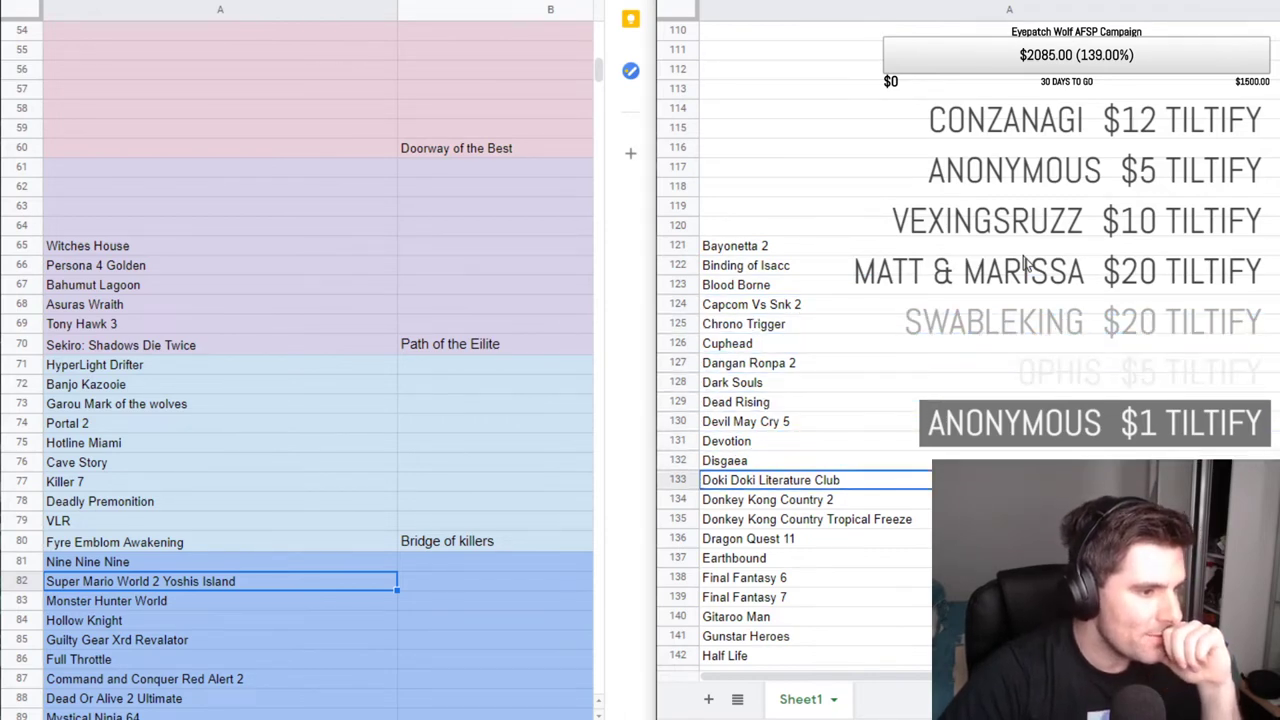
{"action": "key", "text": "Down"}
{"action": "scroll", "coordinate": [1010, 266], "scroll_direction": "down", "scroll_amount": 3}
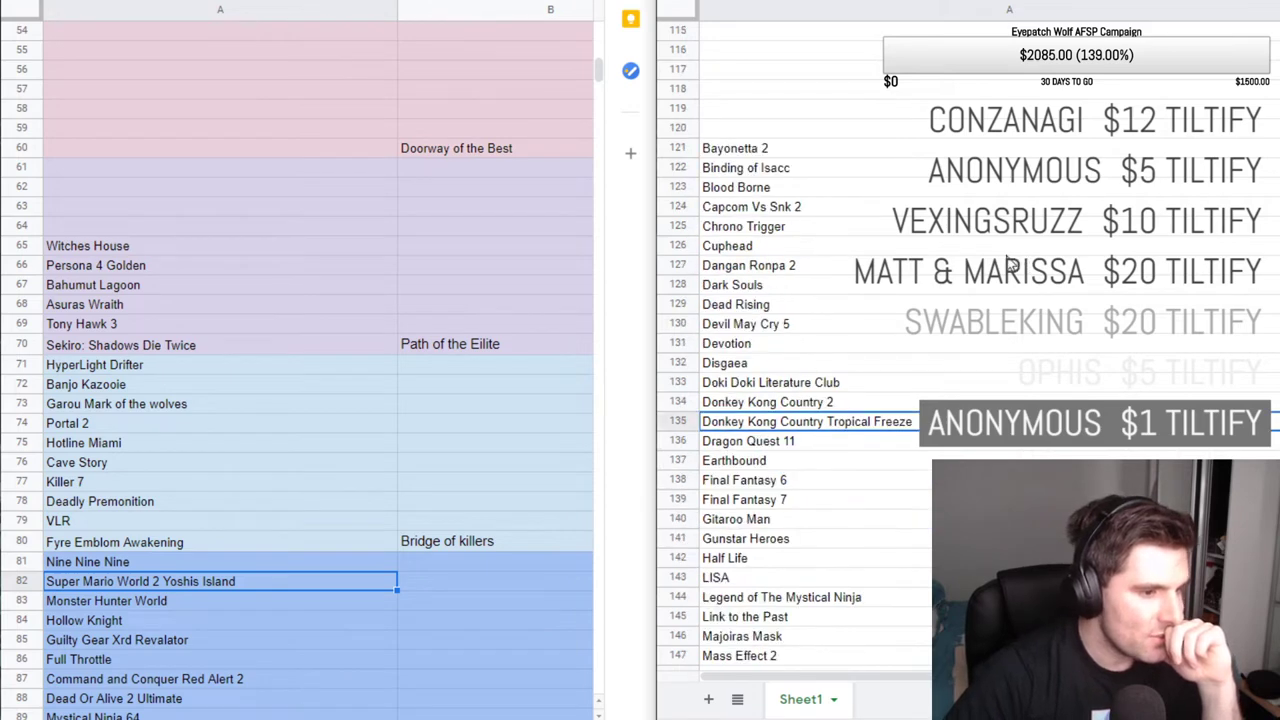
{"action": "scroll", "coordinate": [881, 300], "scroll_direction": "down", "scroll_amount": 1}
{"action": "key", "text": "Down"}
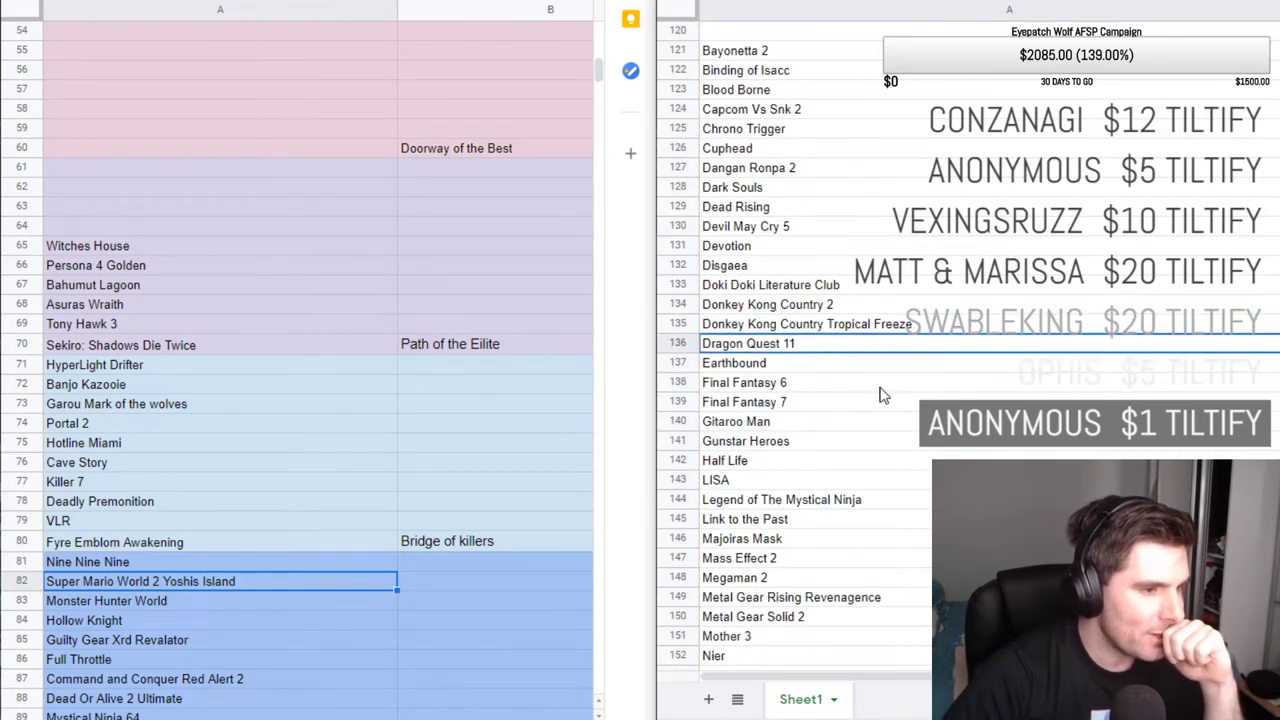
Go through the unranked entries from Earthbound down to Megaman 2 for the row 64 rank.
{"action": "key", "text": "Down"}
{"action": "key", "text": "Down"}
{"action": "key", "text": "Down"}
{"action": "key", "text": "Down"}
{"action": "key", "text": "Down"}
{"action": "key", "text": "Down"}
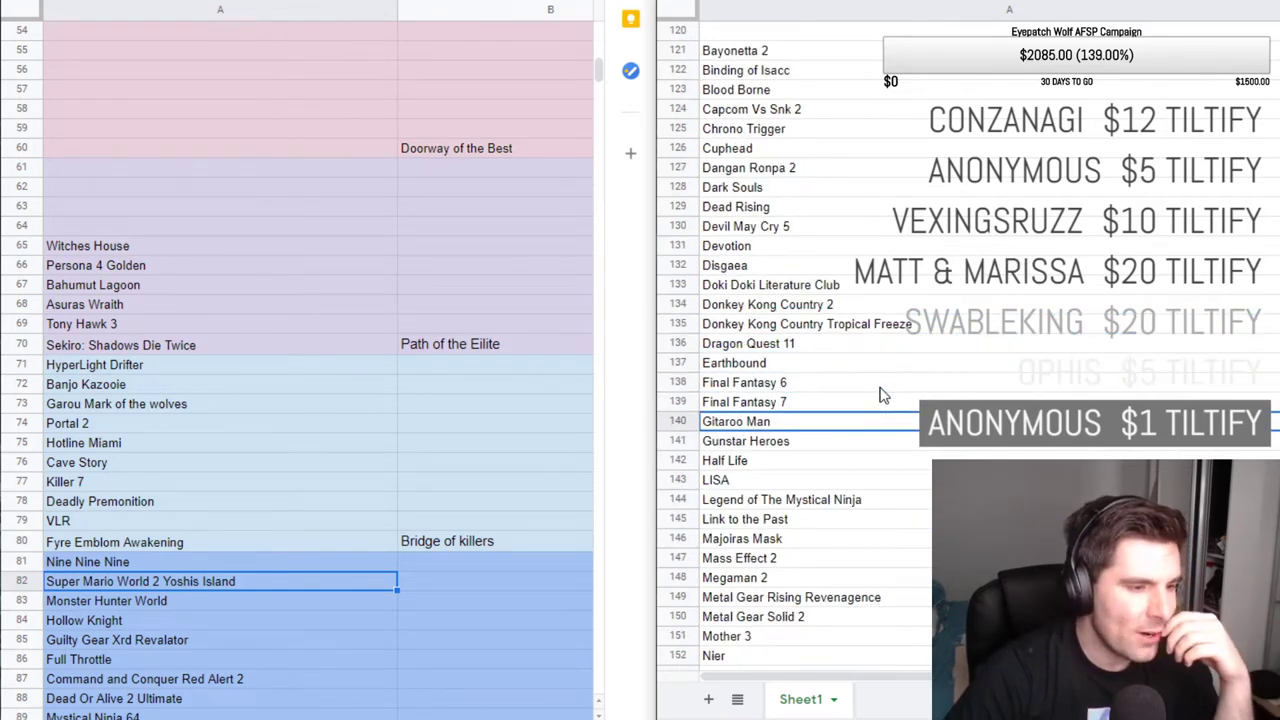
{"action": "key", "text": "Down"}
{"action": "key", "text": "Down"}
{"action": "key", "text": "Down"}
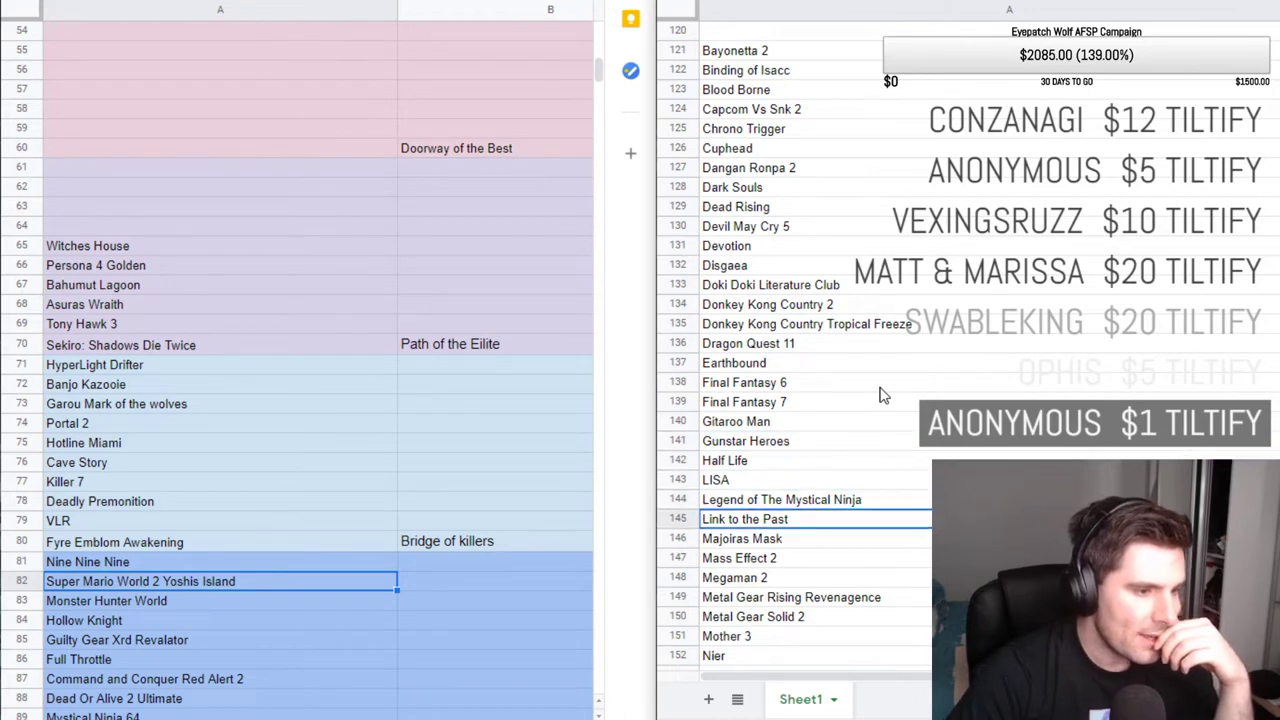
{"action": "key", "text": "Down"}
{"action": "key", "text": "Down"}
{"action": "key", "text": "Down"}
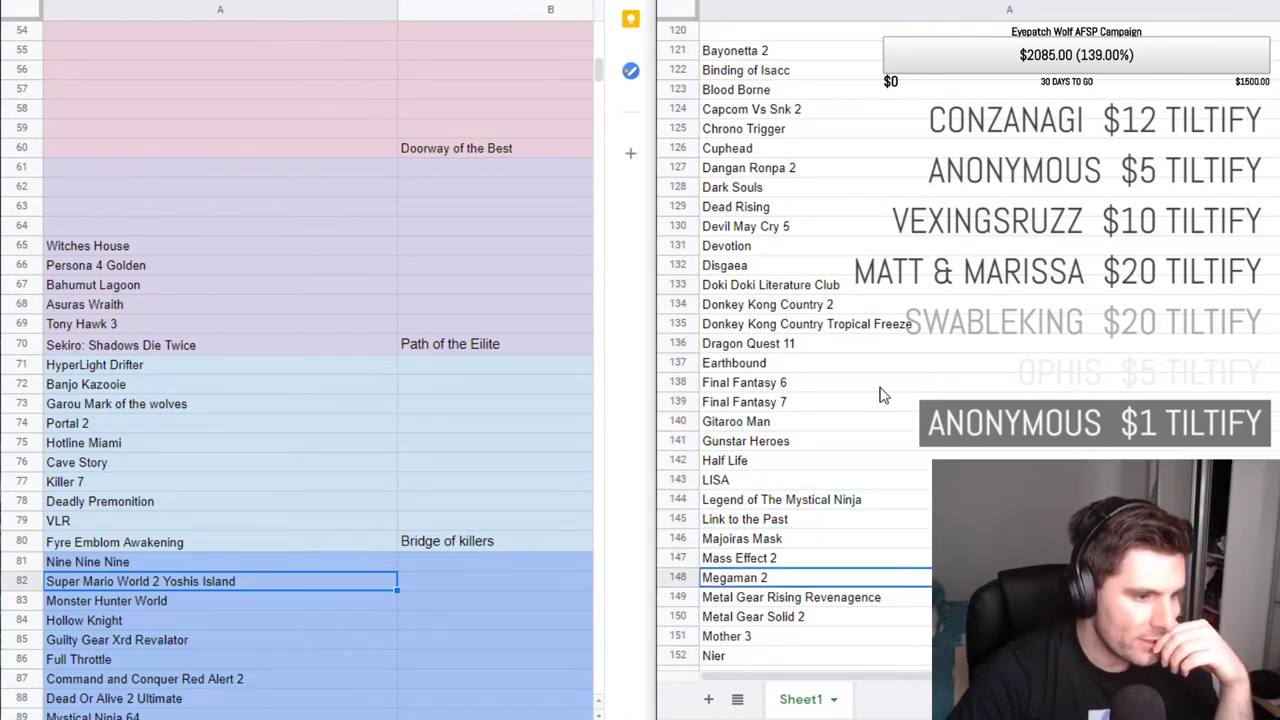
Review the remaining unranked entries from Metal Gear Rising Revenagence to the end of the list at Yumme Nikki.
{"action": "scroll", "coordinate": [868, 398], "scroll_direction": "down", "scroll_amount": 2}
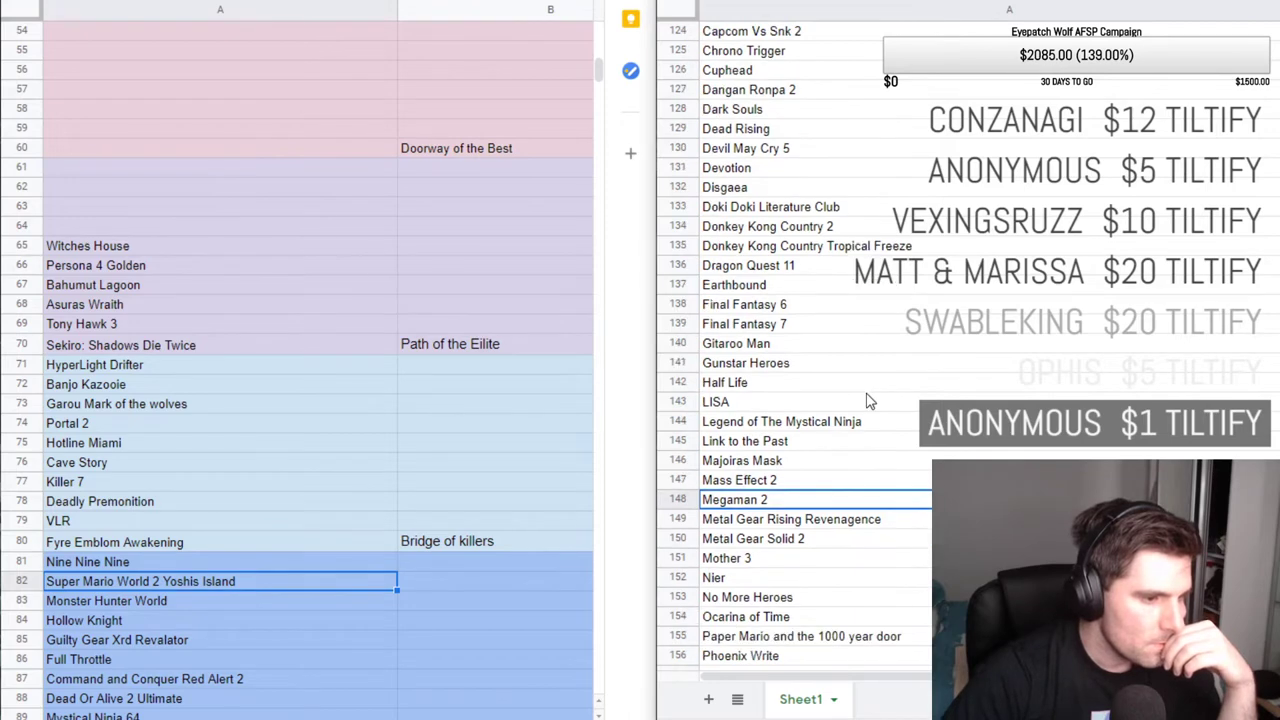
{"action": "scroll", "coordinate": [868, 398], "scroll_direction": "down", "scroll_amount": 3}
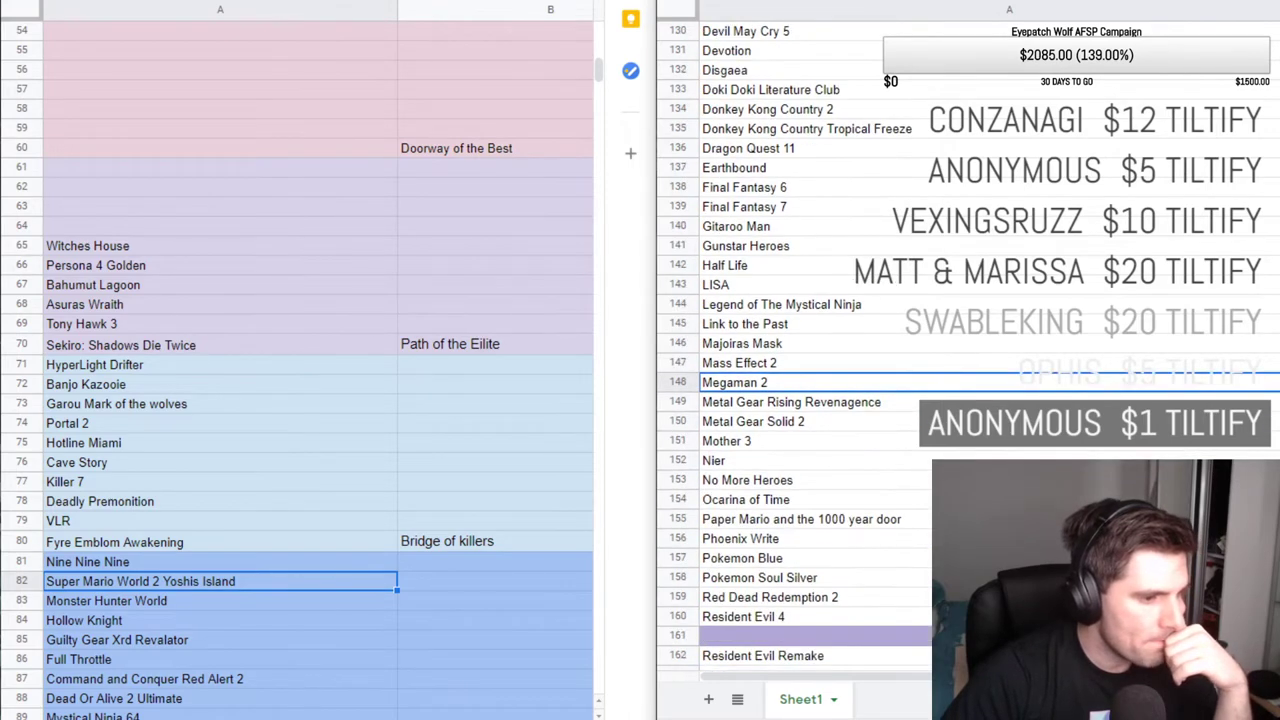
{"action": "left_click", "coordinate": [745, 499]}
{"action": "scroll", "coordinate": [745, 499], "scroll_direction": "down", "scroll_amount": 1}
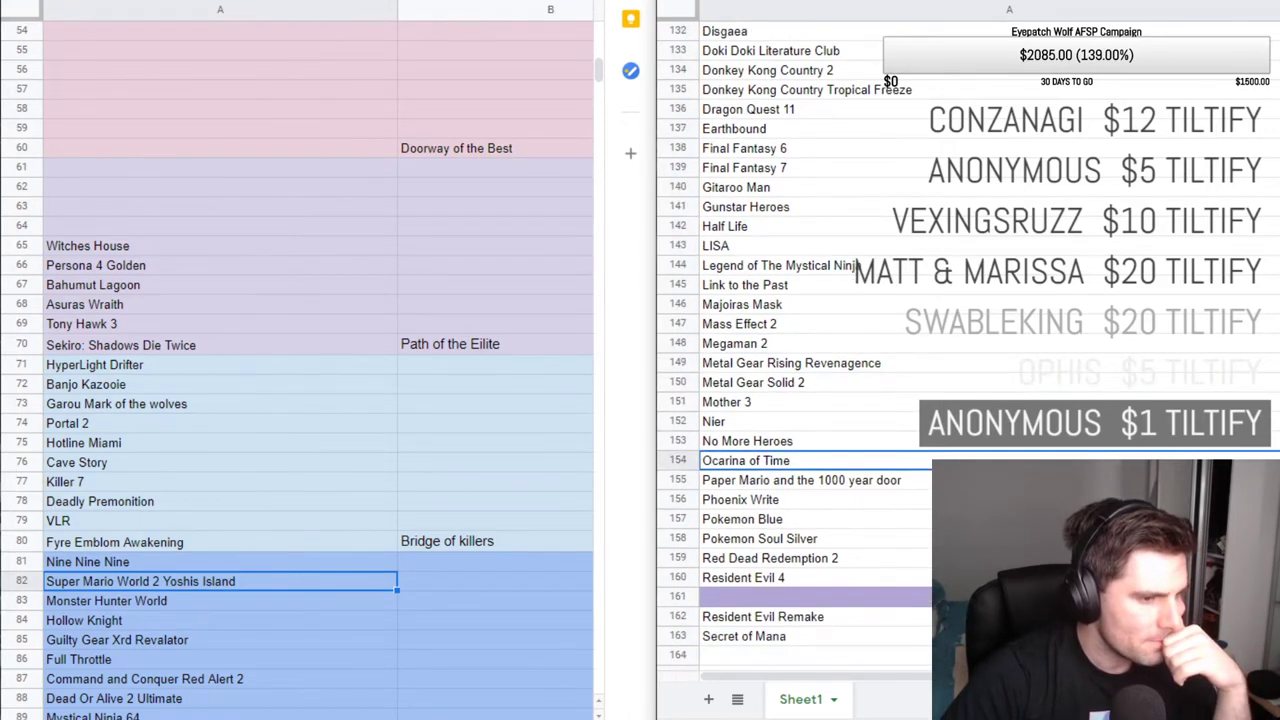
{"action": "scroll", "coordinate": [795, 350], "scroll_direction": "down", "scroll_amount": 1}
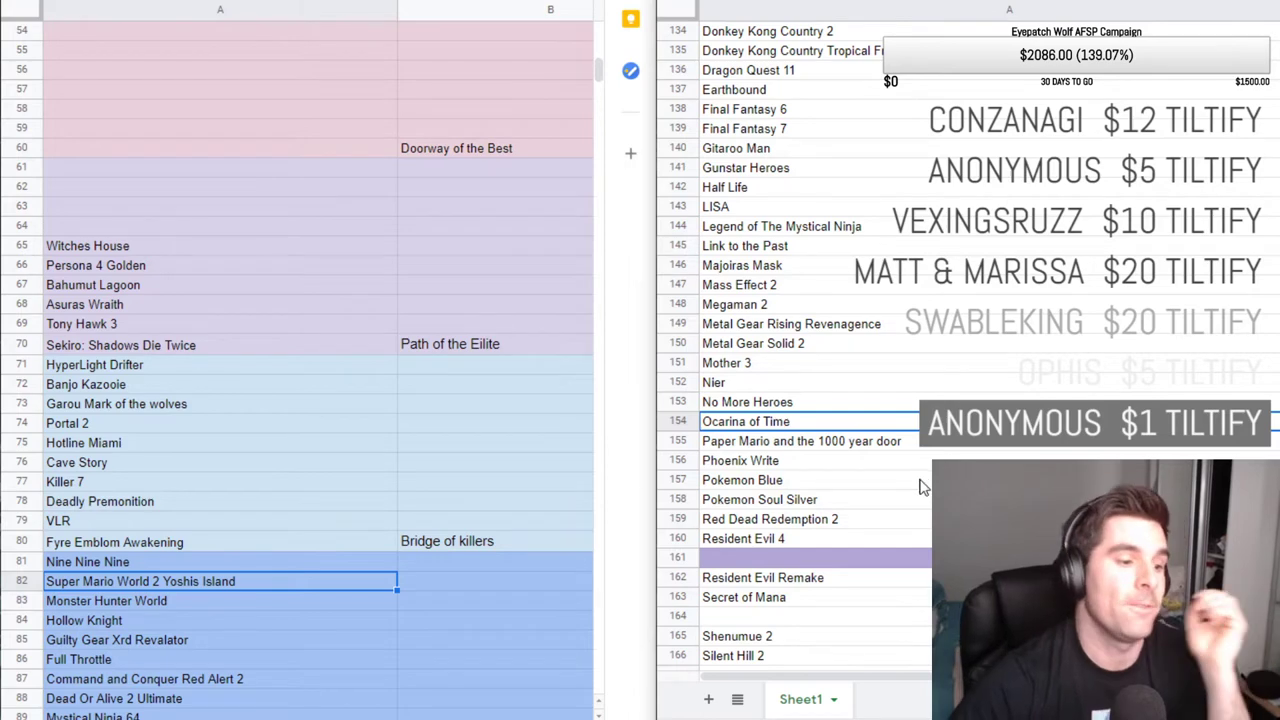
{"action": "scroll", "coordinate": [850, 488], "scroll_direction": "down", "scroll_amount": 3}
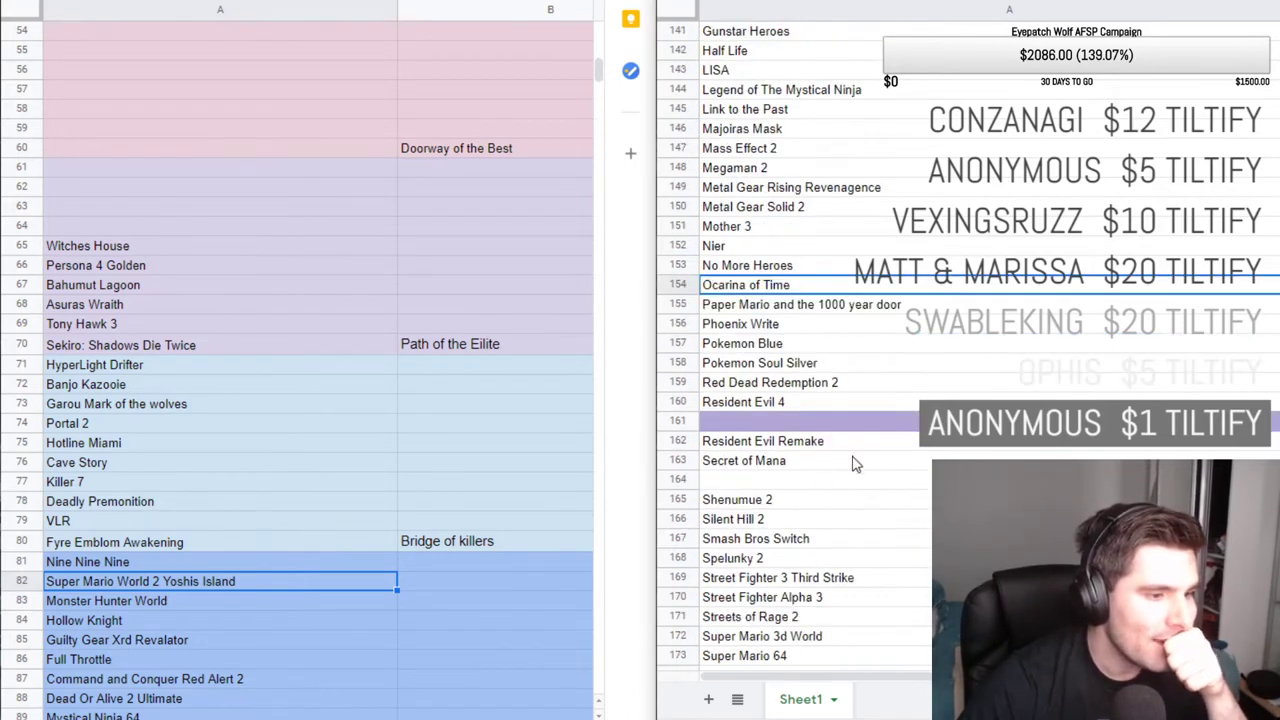
{"action": "scroll", "coordinate": [857, 464], "scroll_direction": "down", "scroll_amount": 2}
{"action": "scroll", "coordinate": [857, 464], "scroll_direction": "down", "scroll_amount": 1}
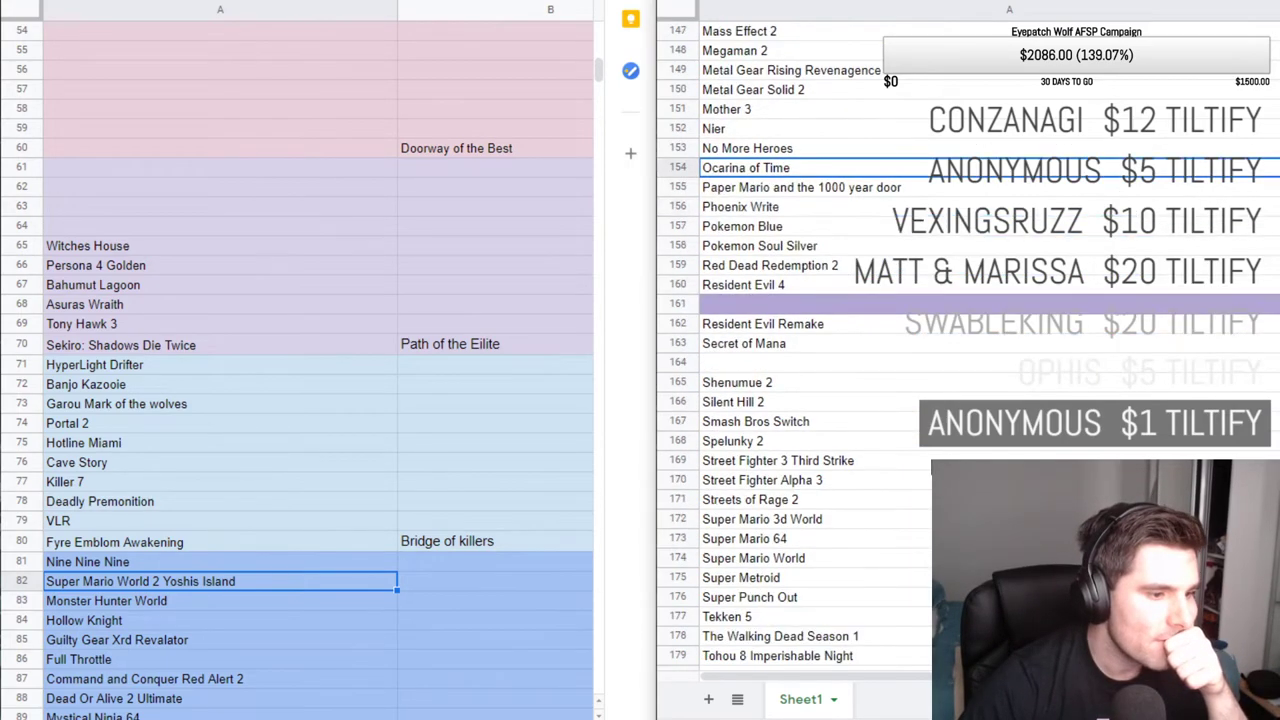
{"action": "scroll", "coordinate": [930, 466], "scroll_direction": "down", "scroll_amount": 1}
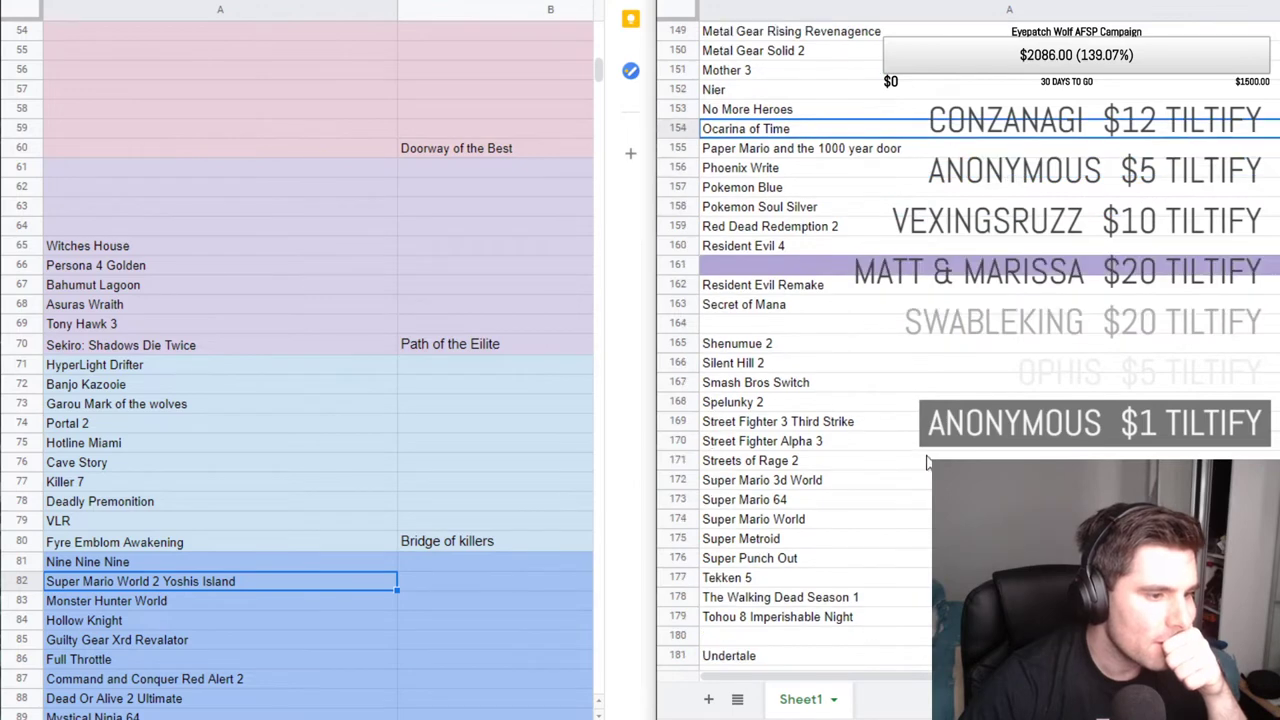
{"action": "left_click", "coordinate": [927, 462]}
{"action": "scroll", "coordinate": [927, 462], "scroll_direction": "down", "scroll_amount": 1}
{"action": "scroll", "coordinate": [927, 462], "scroll_direction": "down", "scroll_amount": 3}
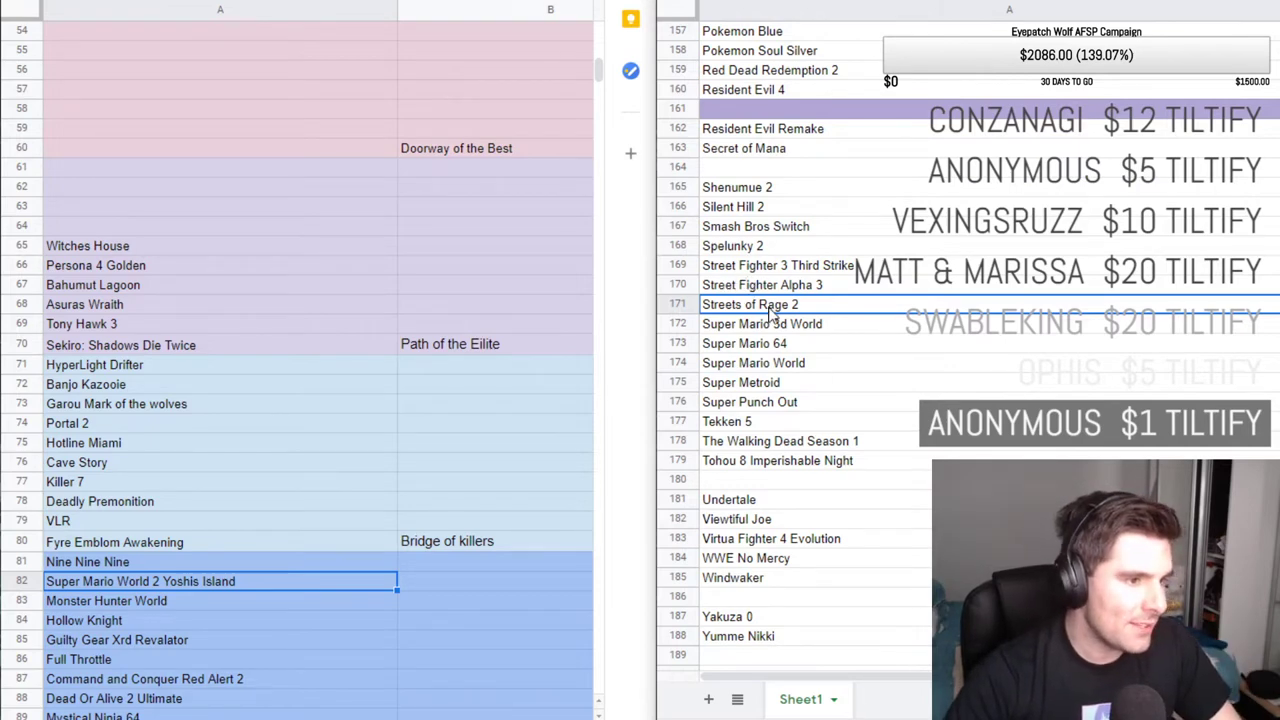
Move Spelunky 2 from the unranked list into row 64 of the ranking sheet, above Witches House.
{"action": "left_click", "coordinate": [760, 250]}
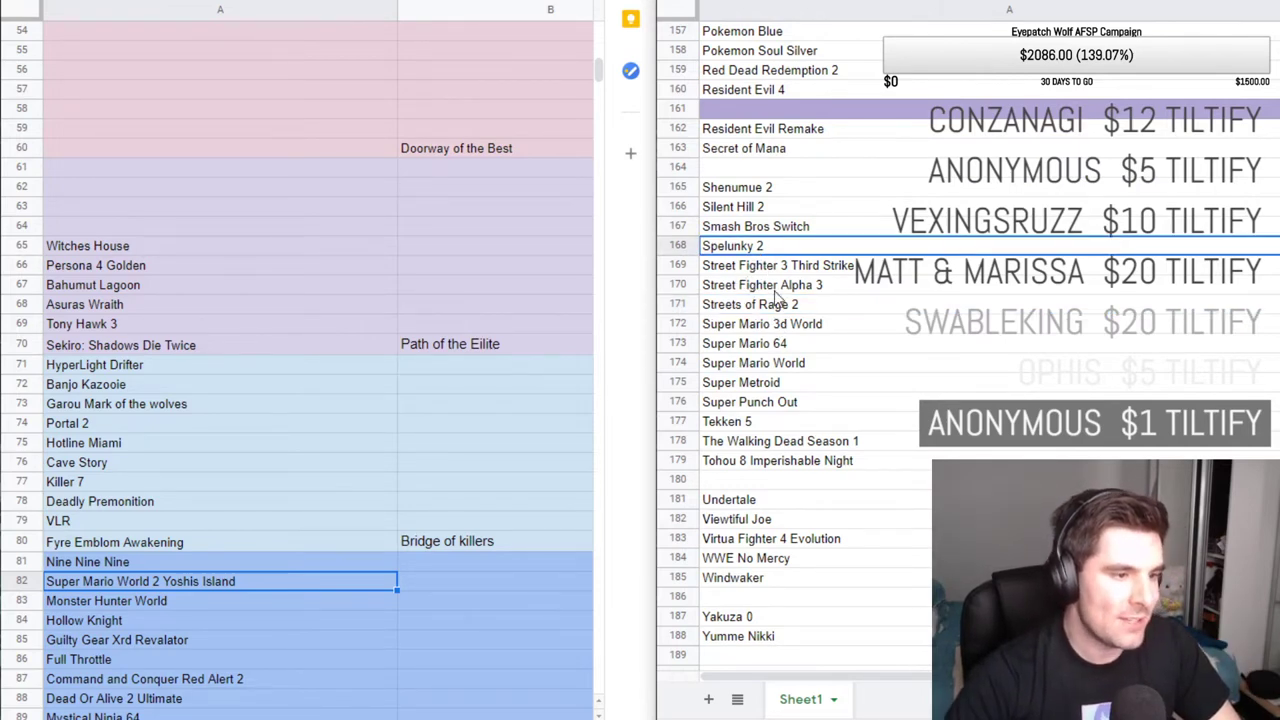
{"action": "triple_click", "coordinate": [750, 245]}
{"action": "key", "text": "ctrl+c"}
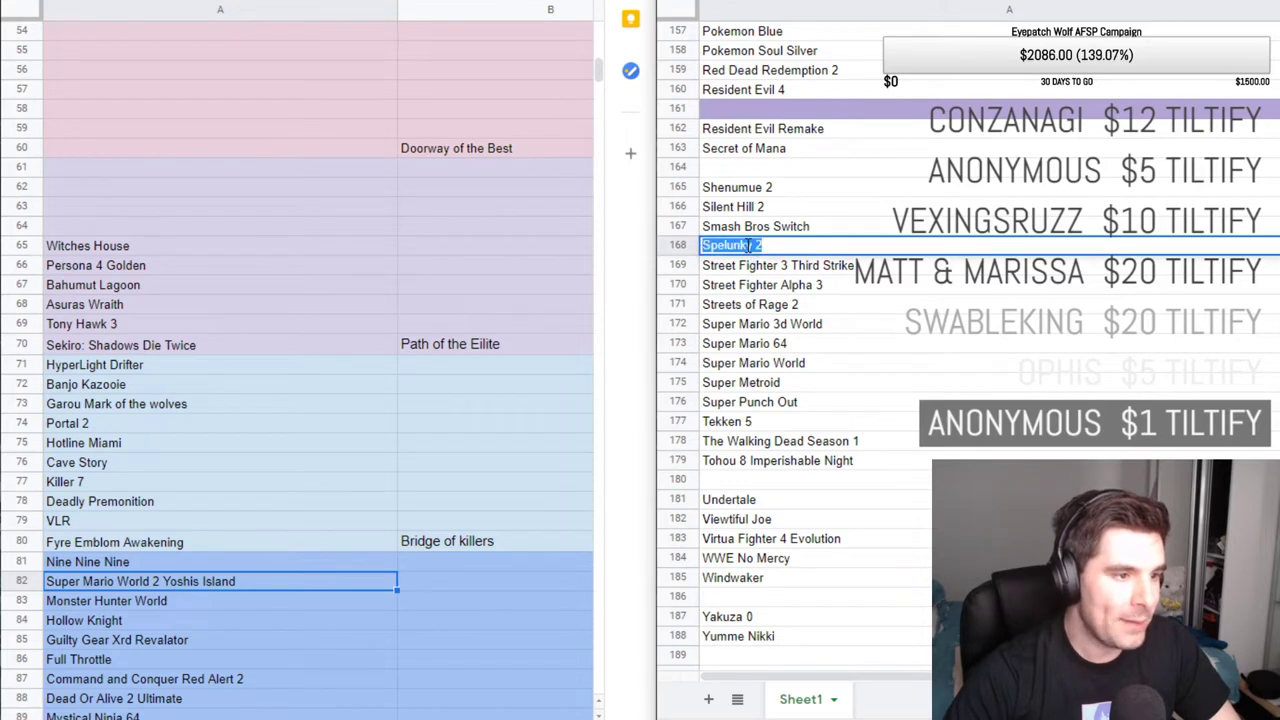
{"action": "key", "text": "BackSpace"}
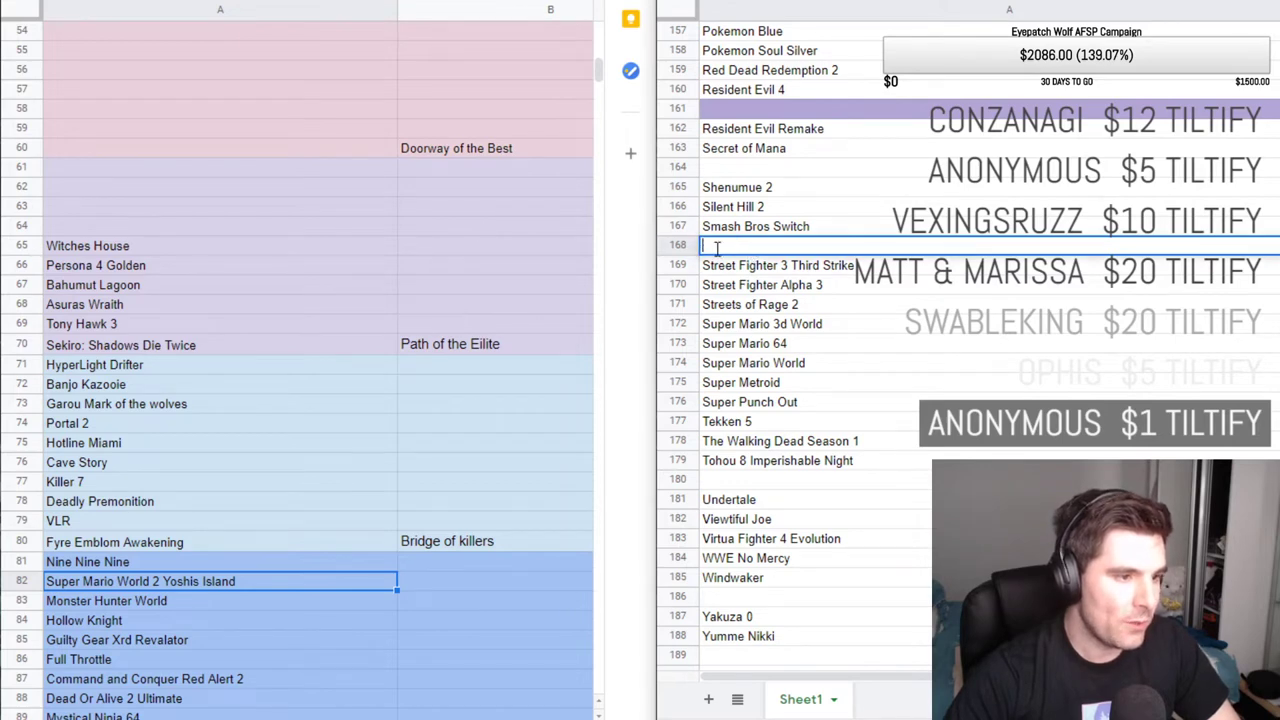
{"action": "left_click", "coordinate": [116, 226]}
{"action": "key", "text": "ctrl+v"}
{"action": "key", "text": "Return"}
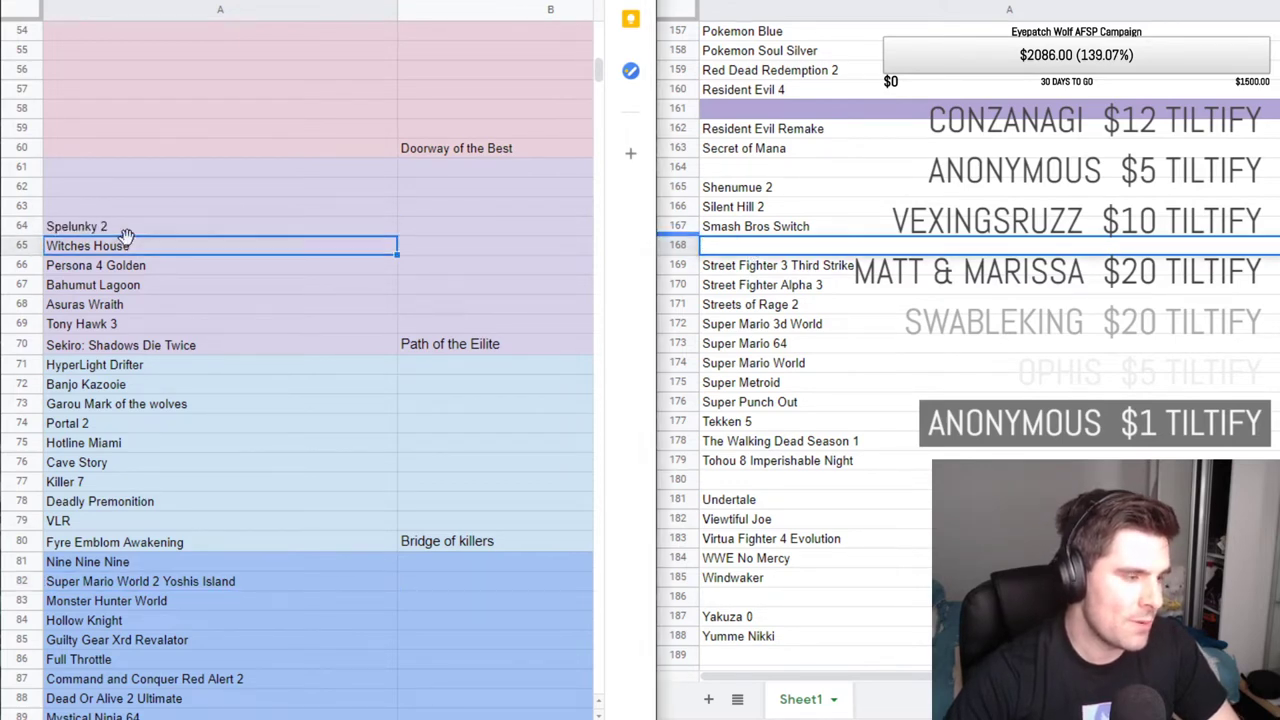
{"action": "left_click", "coordinate": [136, 220]}
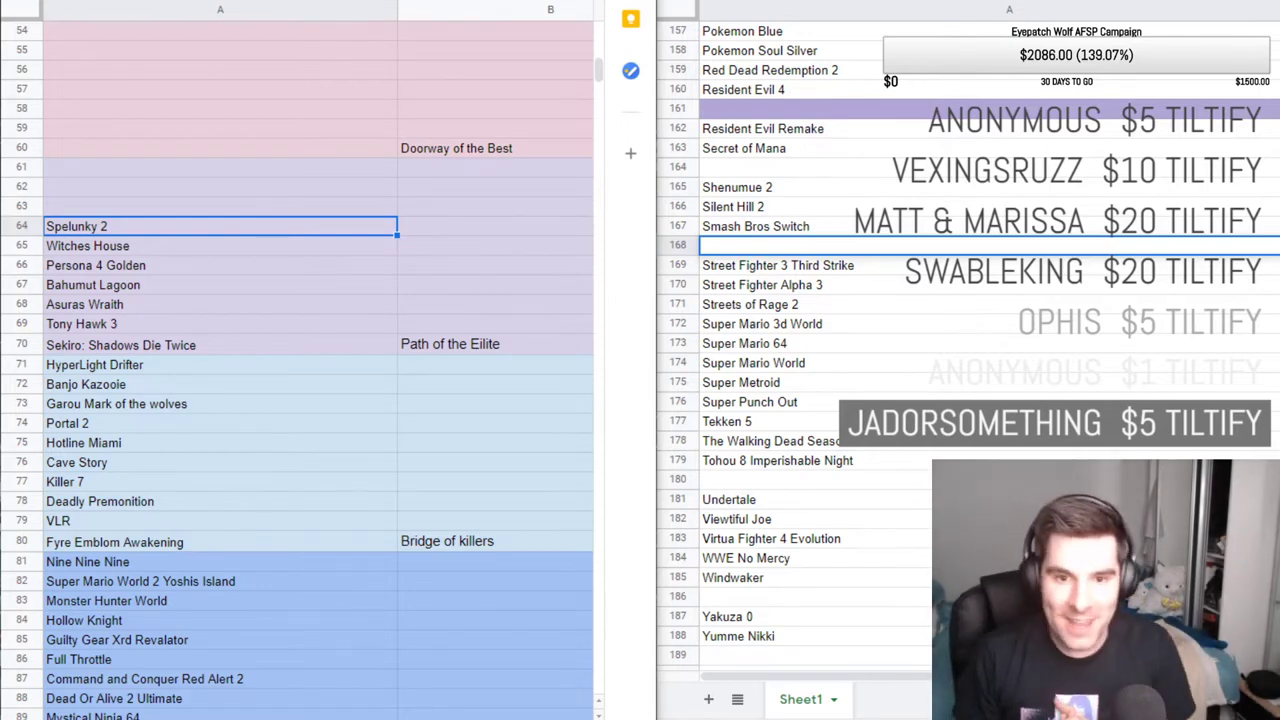
Look over the games already ranked between Path of the Eilite and Gates of Acceptance.
{"action": "left_click", "coordinate": [236, 500]}
{"action": "scroll", "coordinate": [250, 505], "scroll_direction": "down", "scroll_amount": 3}
{"action": "left_click", "coordinate": [160, 446]}
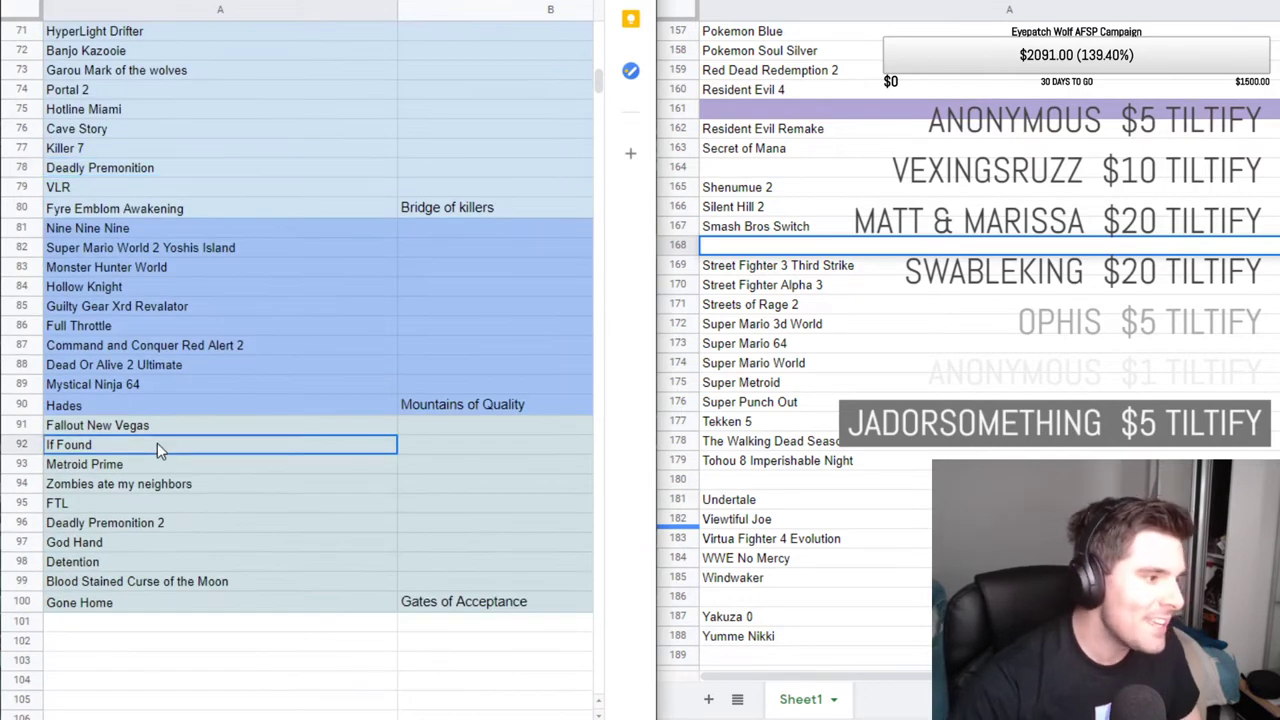
{"action": "left_click", "coordinate": [143, 405]}
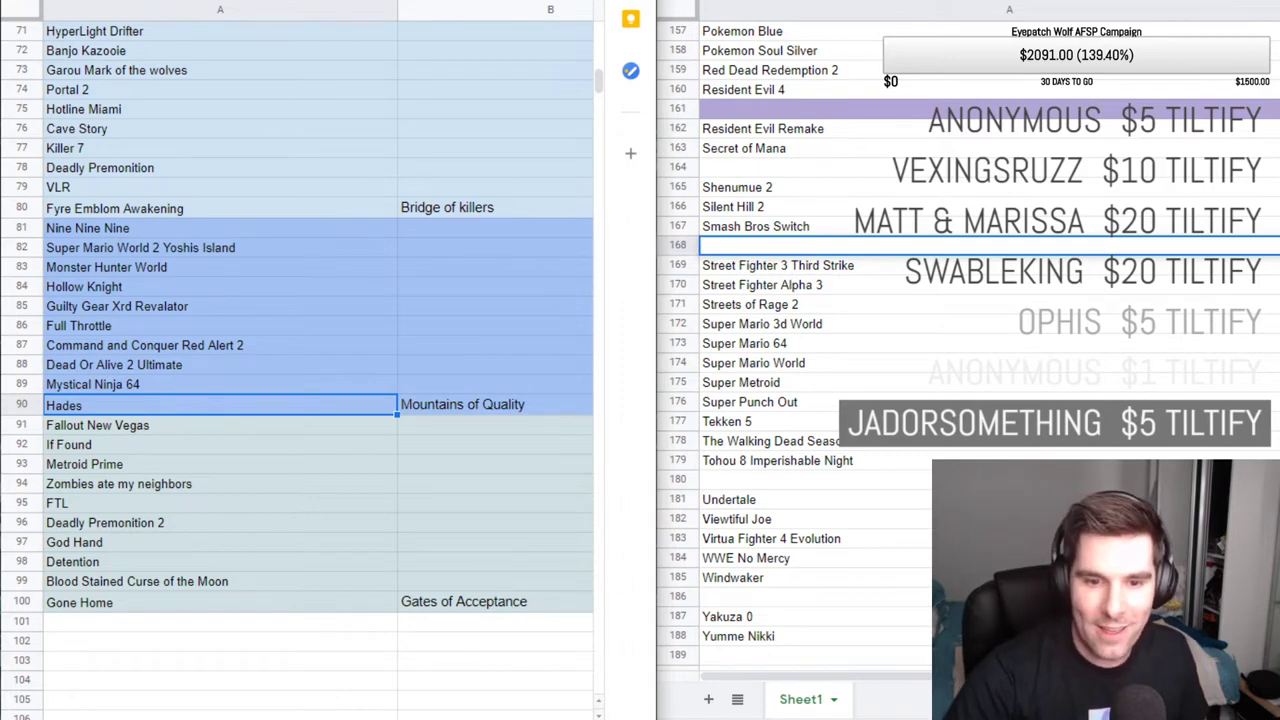
{"action": "scroll", "coordinate": [425, 330], "scroll_direction": "up", "scroll_amount": 1}
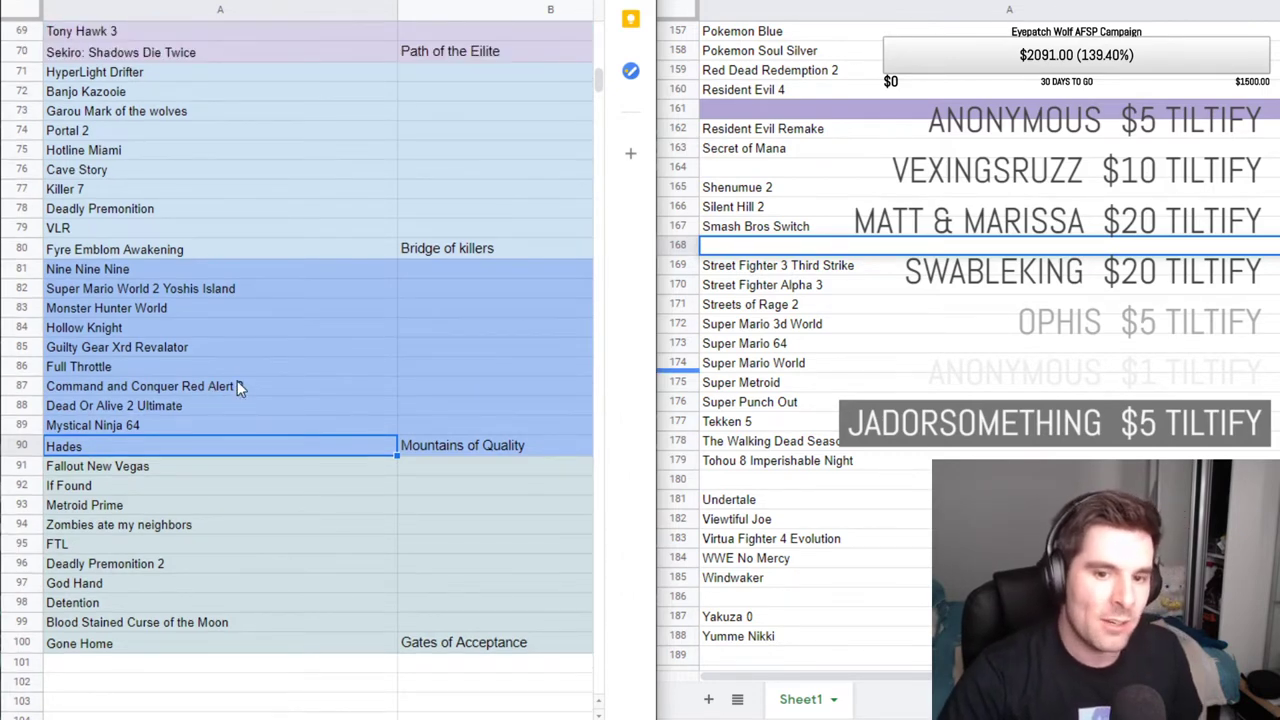
{"action": "scroll", "coordinate": [244, 361], "scroll_direction": "up", "scroll_amount": 6}
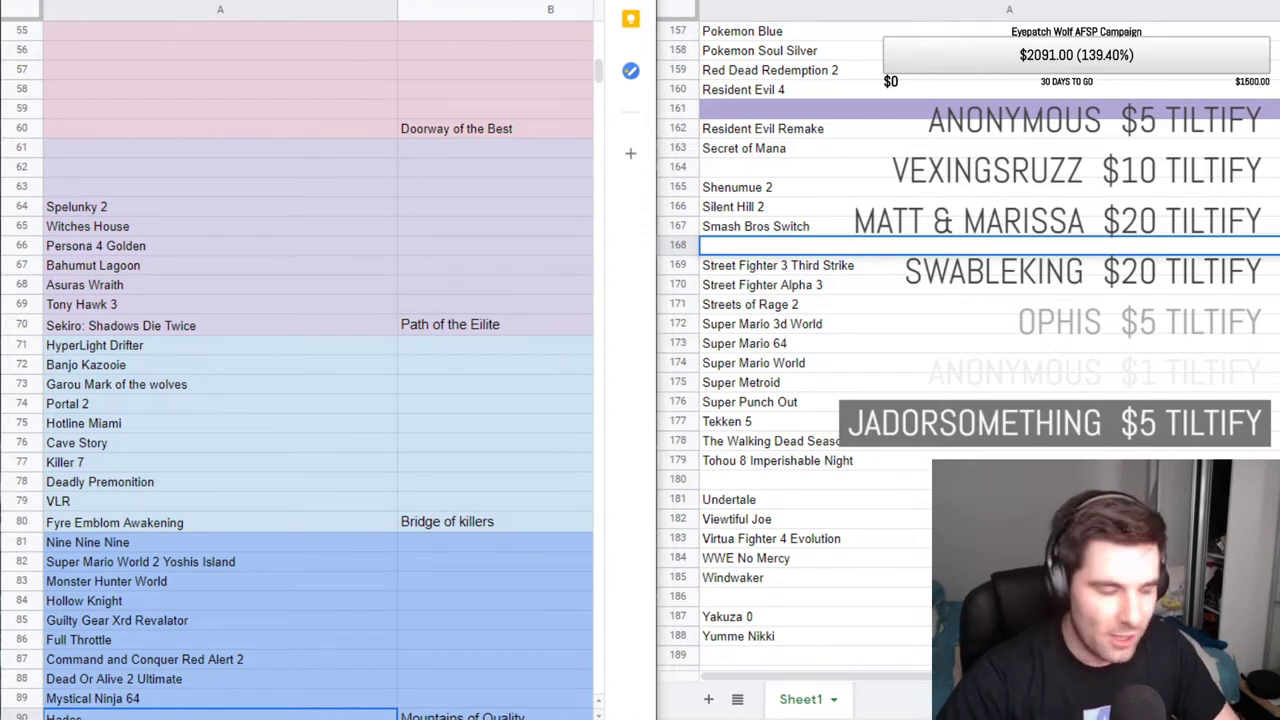
{"action": "left_click", "coordinate": [305, 501]}
{"action": "scroll", "coordinate": [289, 506], "scroll_direction": "down", "scroll_amount": 2}
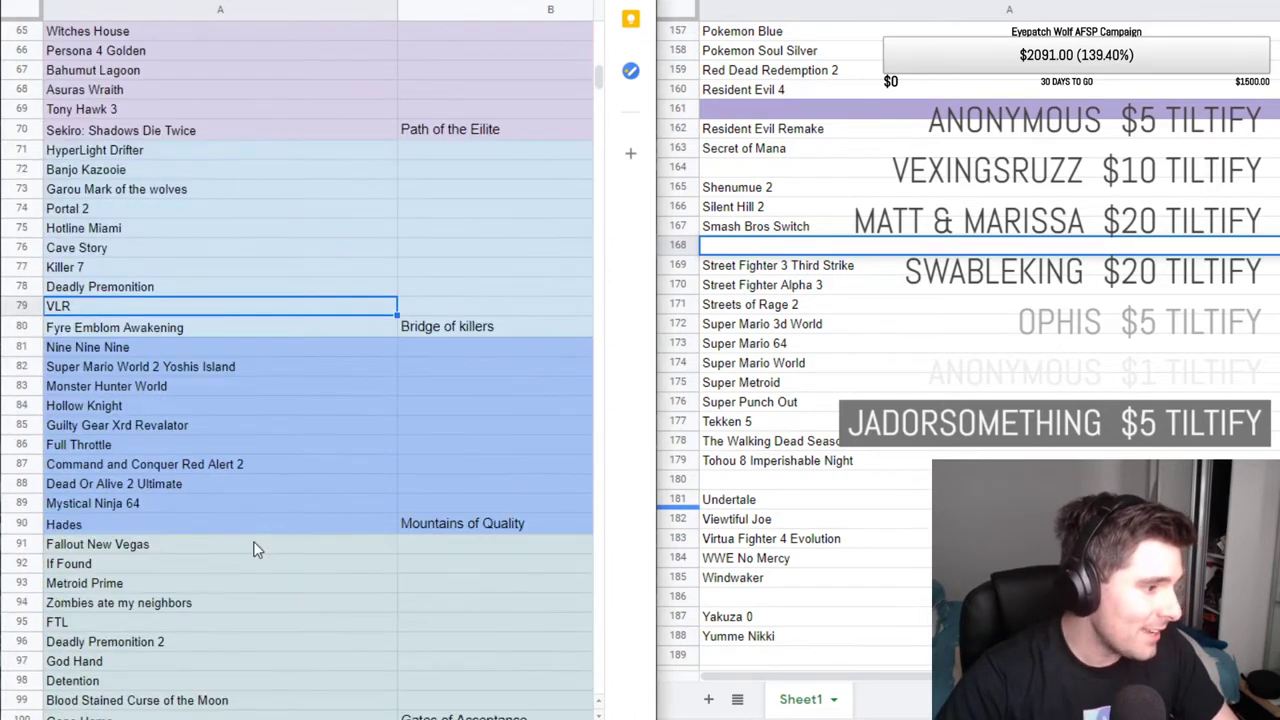
{"action": "left_click", "coordinate": [254, 552]}
{"action": "scroll", "coordinate": [255, 552], "scroll_direction": "down", "scroll_amount": 1}
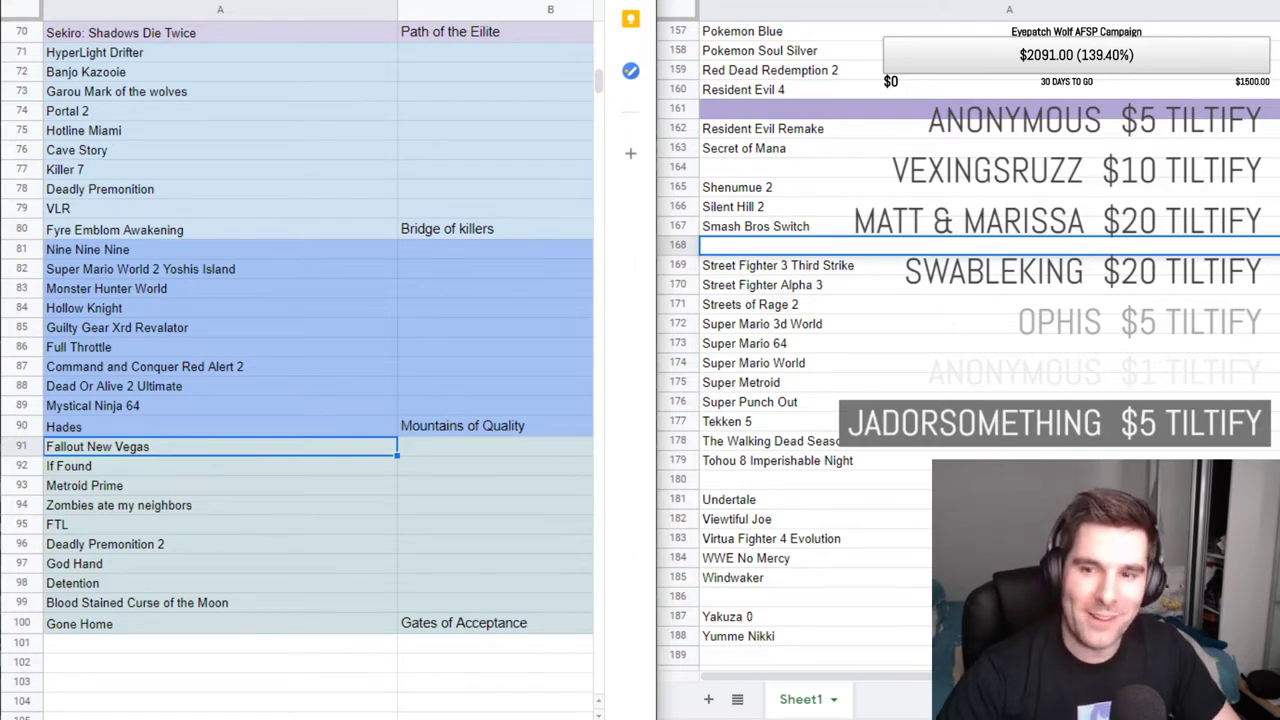
{"action": "scroll", "coordinate": [175, 410], "scroll_direction": "up", "scroll_amount": 5}
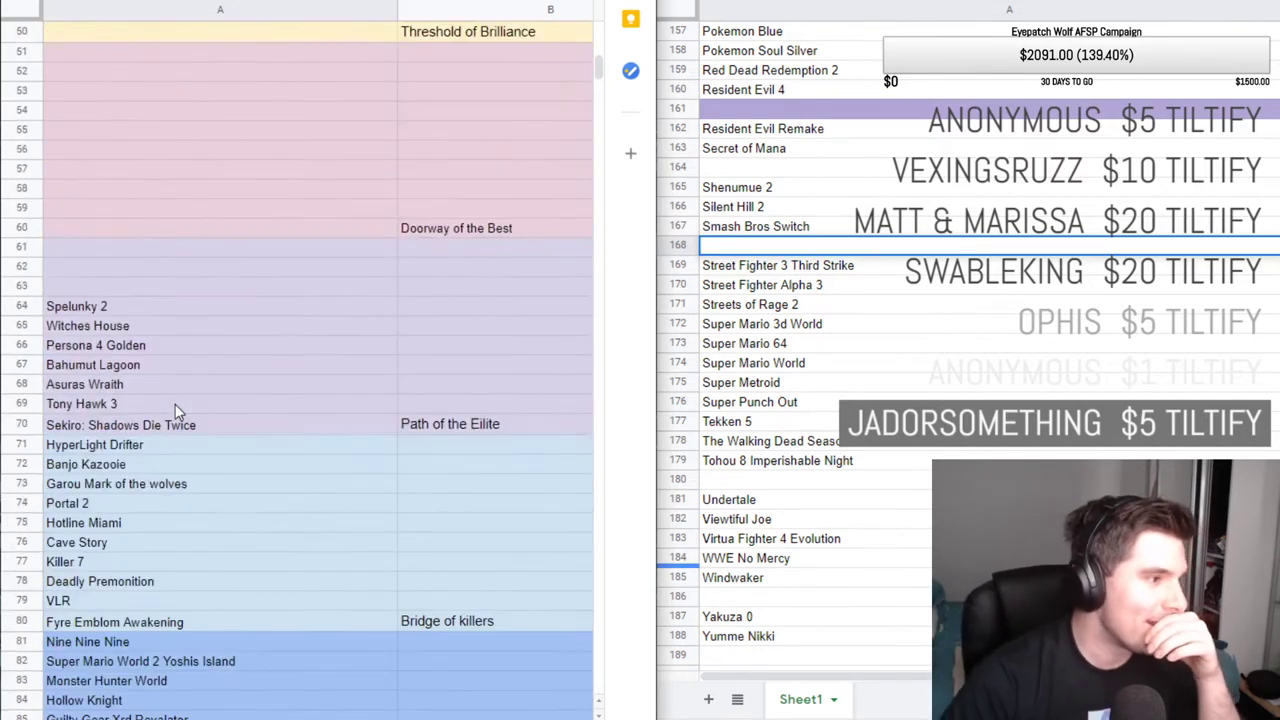
Go through the unranked games from Blood Borne down to Gunstar Heroes for the row 63 rank.
{"action": "scroll", "coordinate": [170, 408], "scroll_direction": "up", "scroll_amount": 3}
{"action": "left_click", "coordinate": [113, 504]}
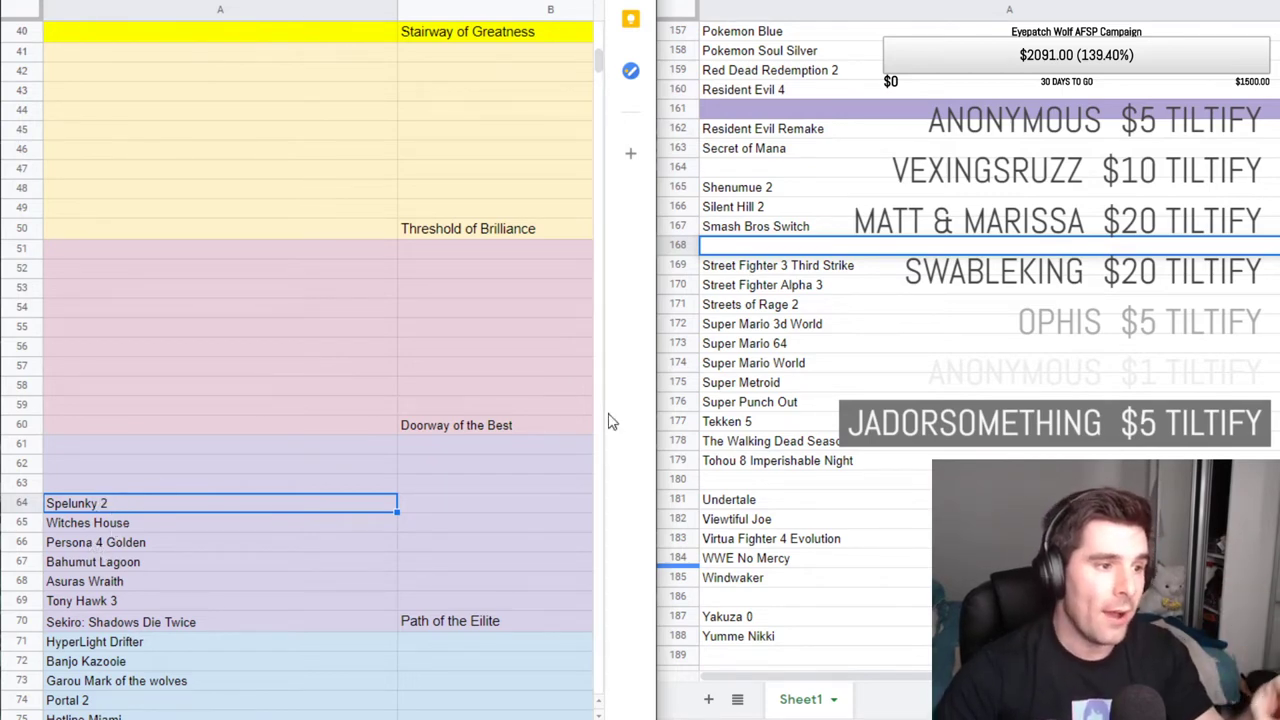
{"action": "left_click", "coordinate": [805, 348]}
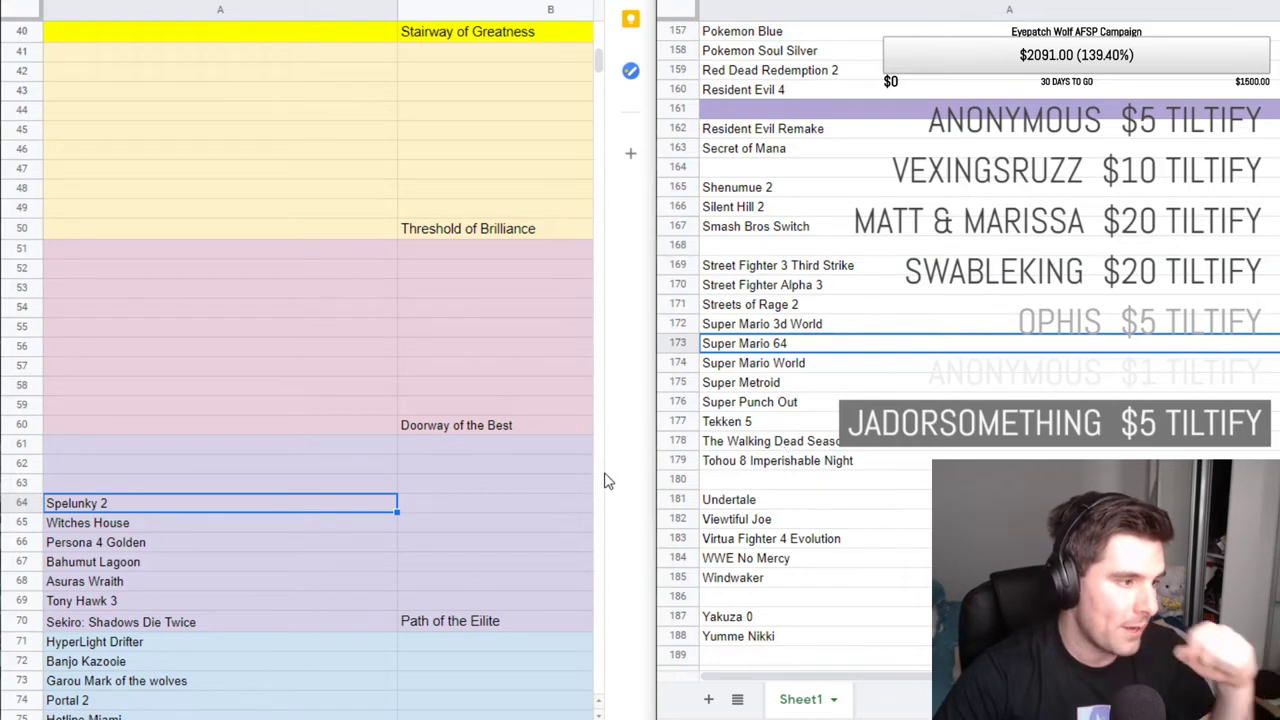
{"action": "scroll", "coordinate": [926, 482], "scroll_direction": "down", "scroll_amount": 1}
{"action": "scroll", "coordinate": [855, 482], "scroll_direction": "up", "scroll_amount": 2}
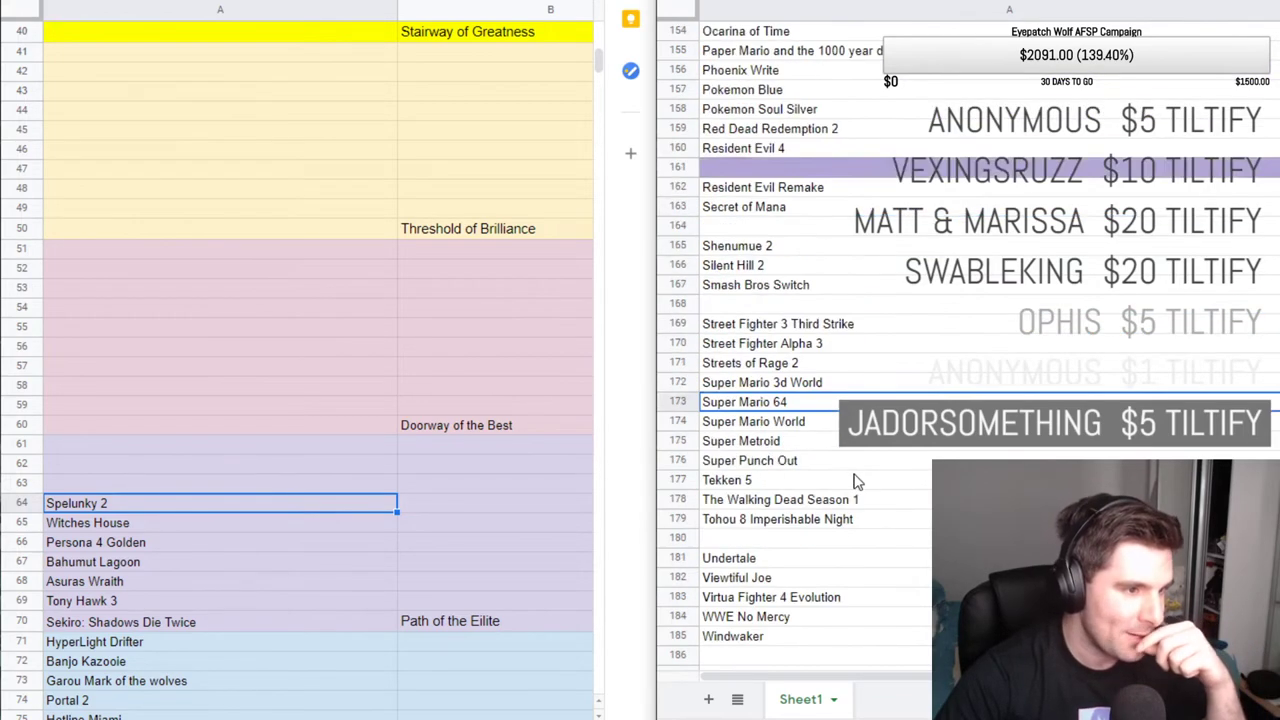
{"action": "scroll", "coordinate": [855, 482], "scroll_direction": "up", "scroll_amount": 10}
{"action": "left_click", "coordinate": [795, 207]}
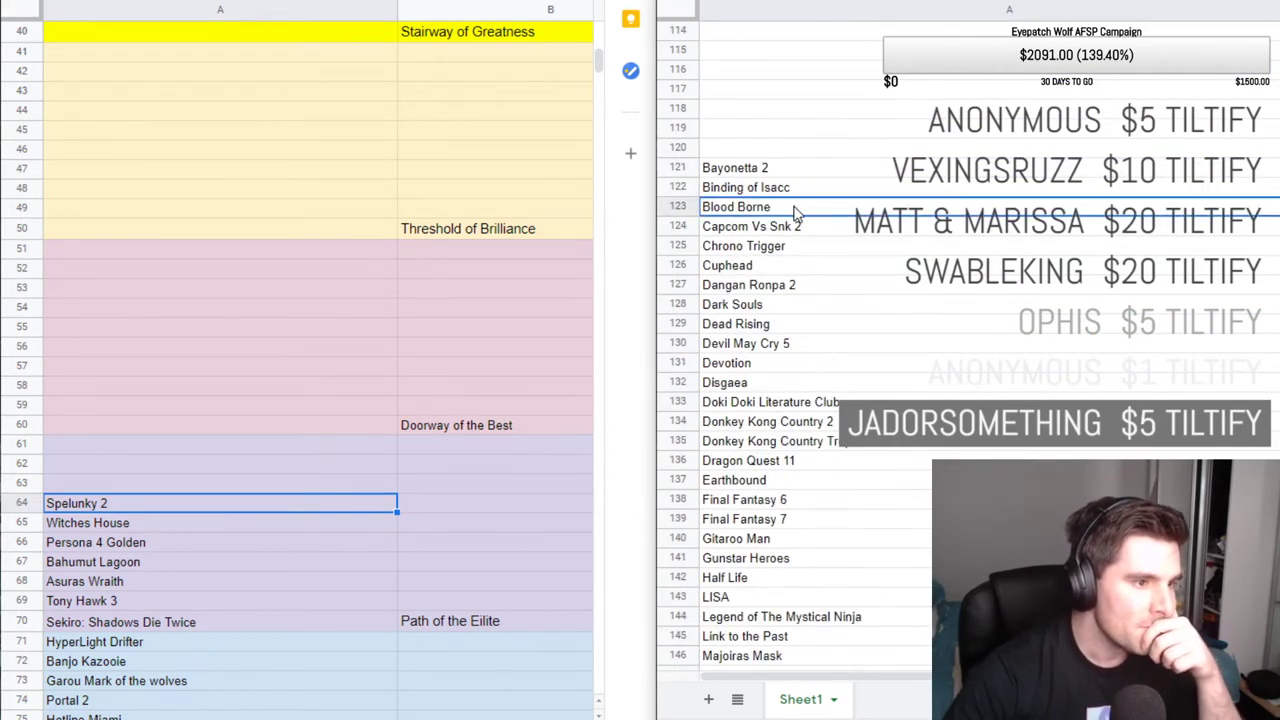
{"action": "key", "text": "Down"}
{"action": "key", "text": "Down"}
{"action": "key", "text": "Down"}
{"action": "key", "text": "Down"}
{"action": "key", "text": "Down"}
{"action": "key", "text": "Down"}
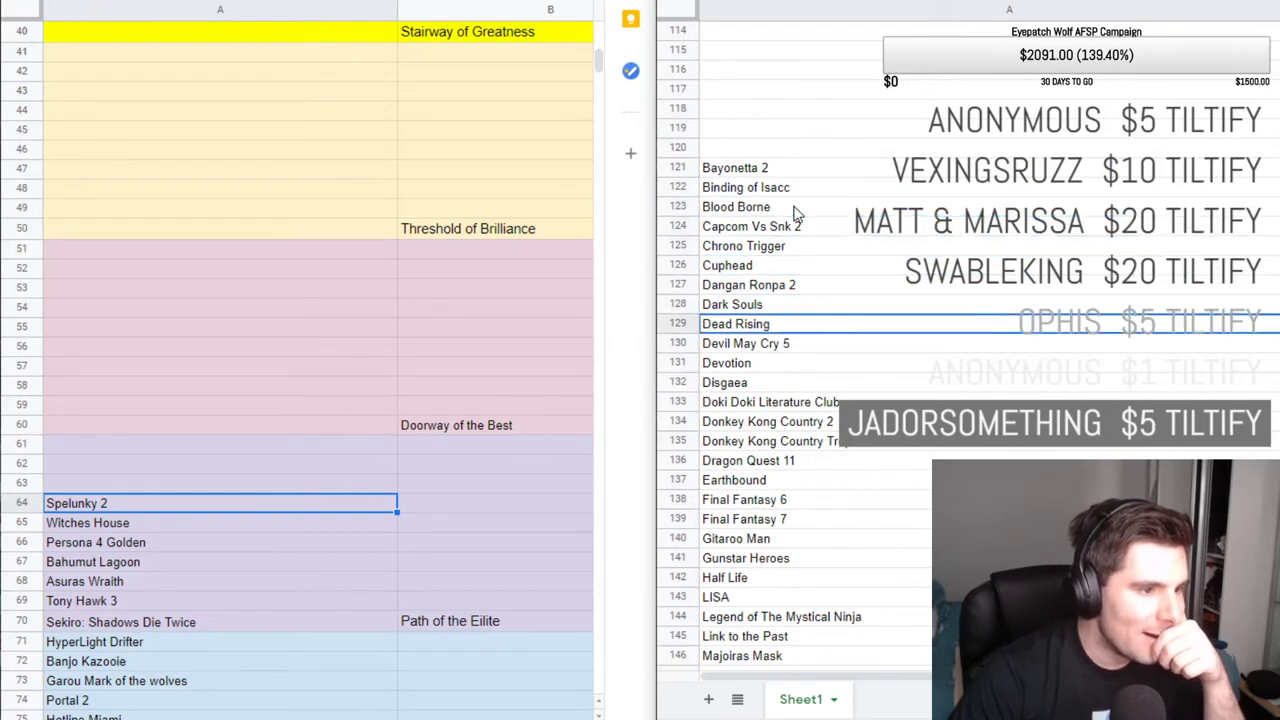
{"action": "key", "text": "Down"}
{"action": "key", "text": "Down"}
{"action": "key", "text": "Down"}
{"action": "key", "text": "Down"}
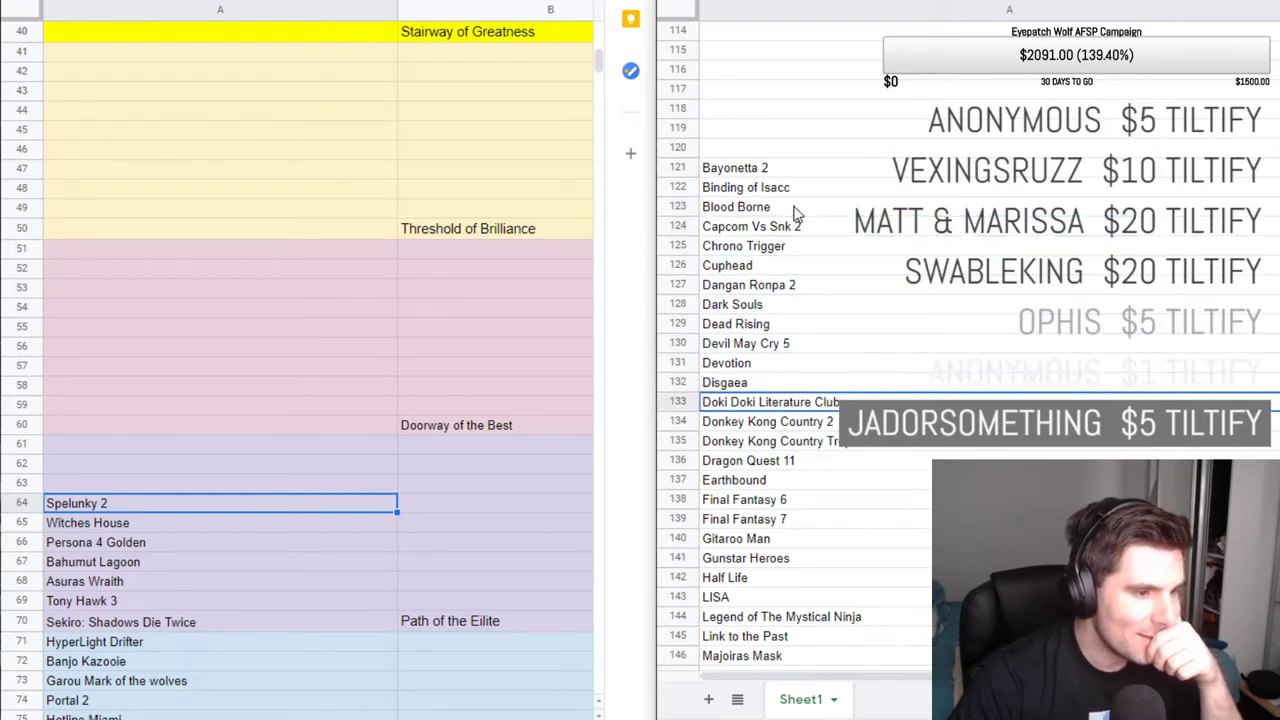
{"action": "key", "text": "Down"}
{"action": "key", "text": "Down"}
{"action": "key", "text": "Down"}
{"action": "key", "text": "Down"}
{"action": "key", "text": "Down"}
{"action": "key", "text": "Down"}
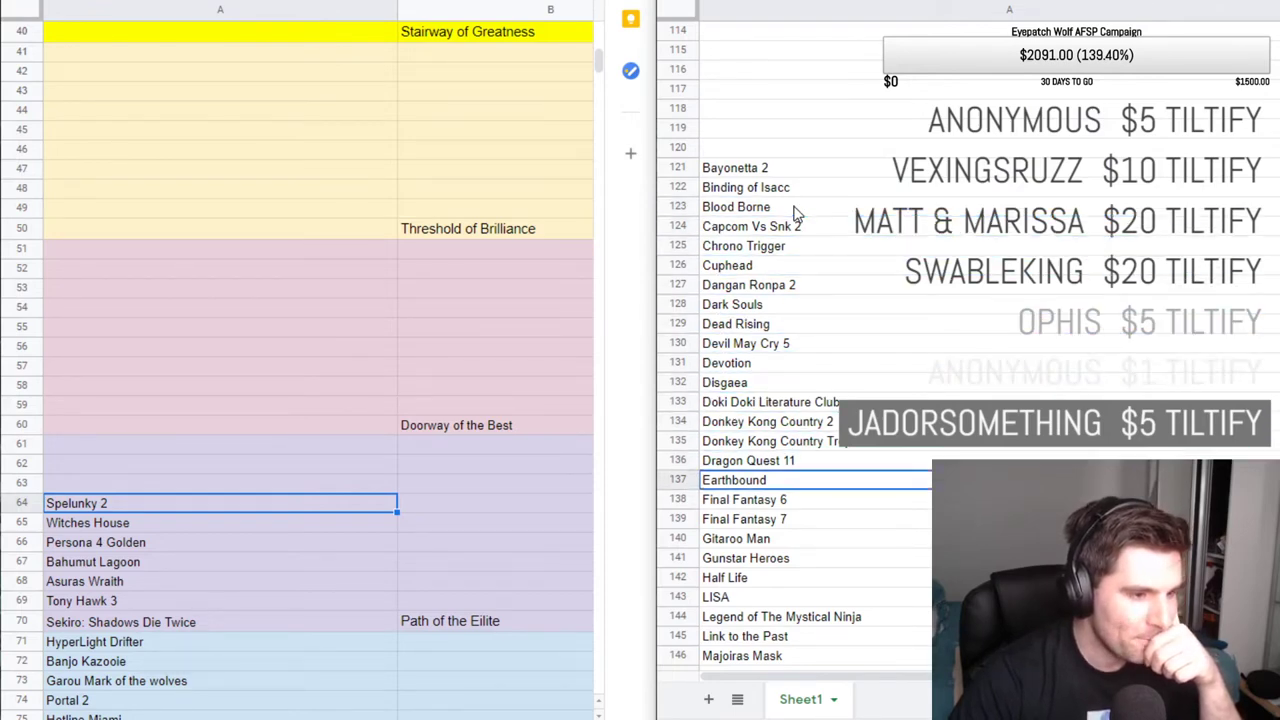
{"action": "key", "text": "Down"}
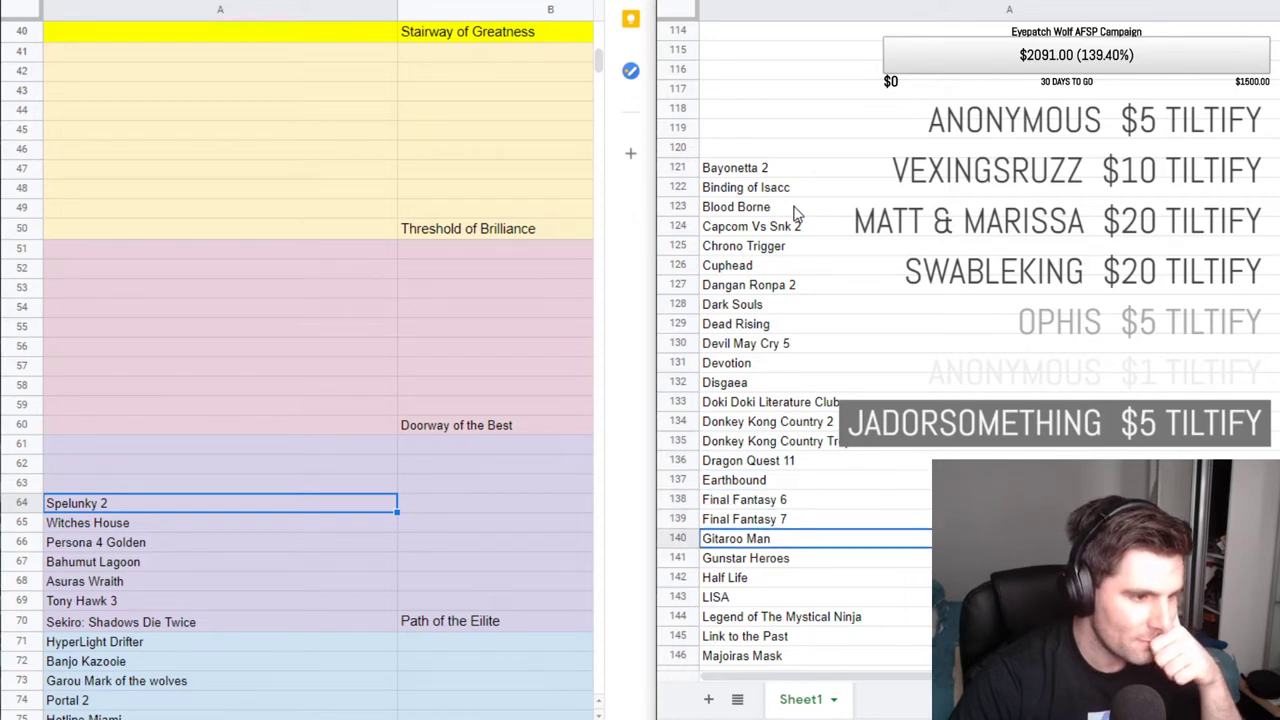
{"action": "key", "text": "Down"}
Review the rest of the unranked games from Half Life through Mass Effect 2 and Paper Mario down to Windwaker.
{"action": "scroll", "coordinate": [825, 250], "scroll_direction": "down", "scroll_amount": 1}
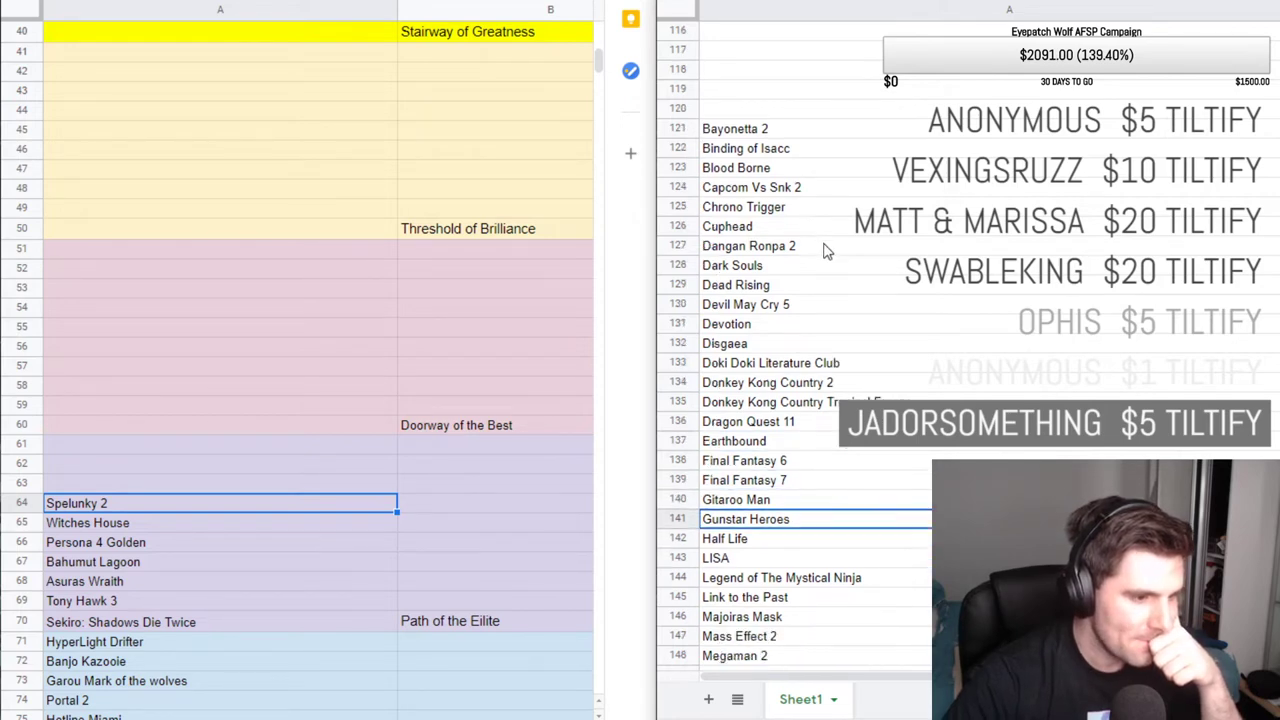
{"action": "scroll", "coordinate": [825, 250], "scroll_direction": "down", "scroll_amount": 3}
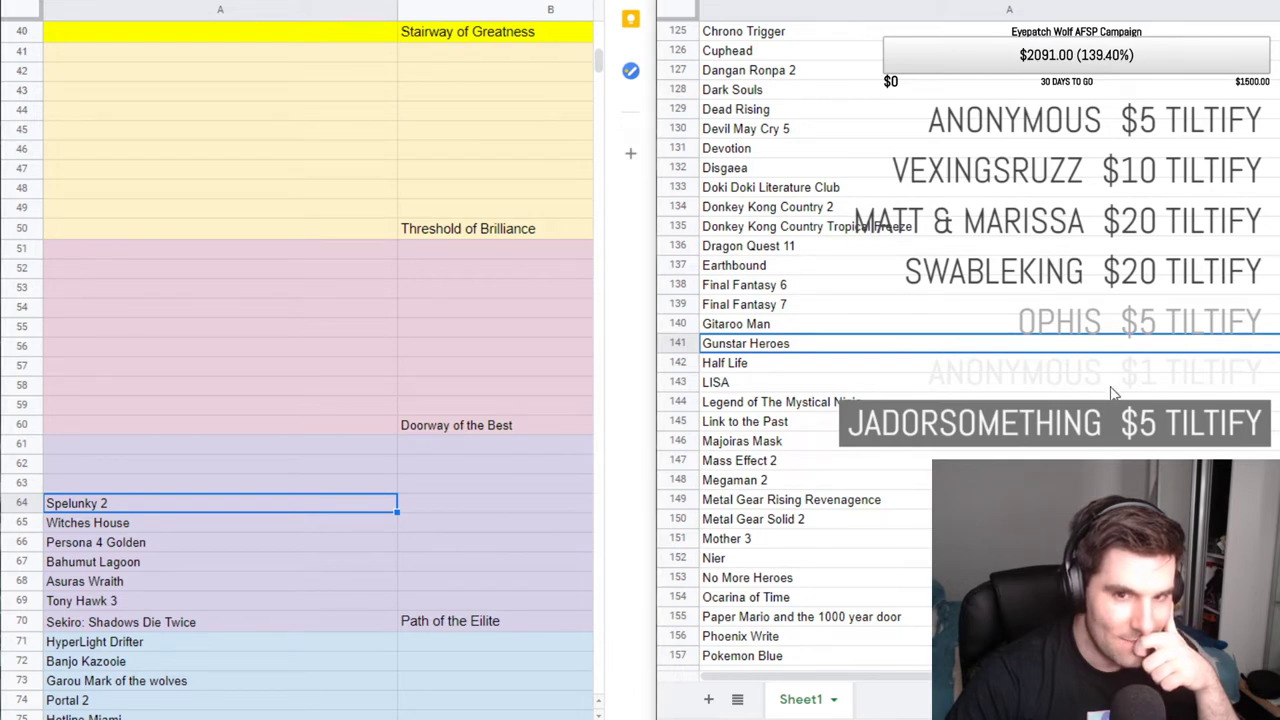
{"action": "scroll", "coordinate": [1030, 396], "scroll_direction": "down", "scroll_amount": 2}
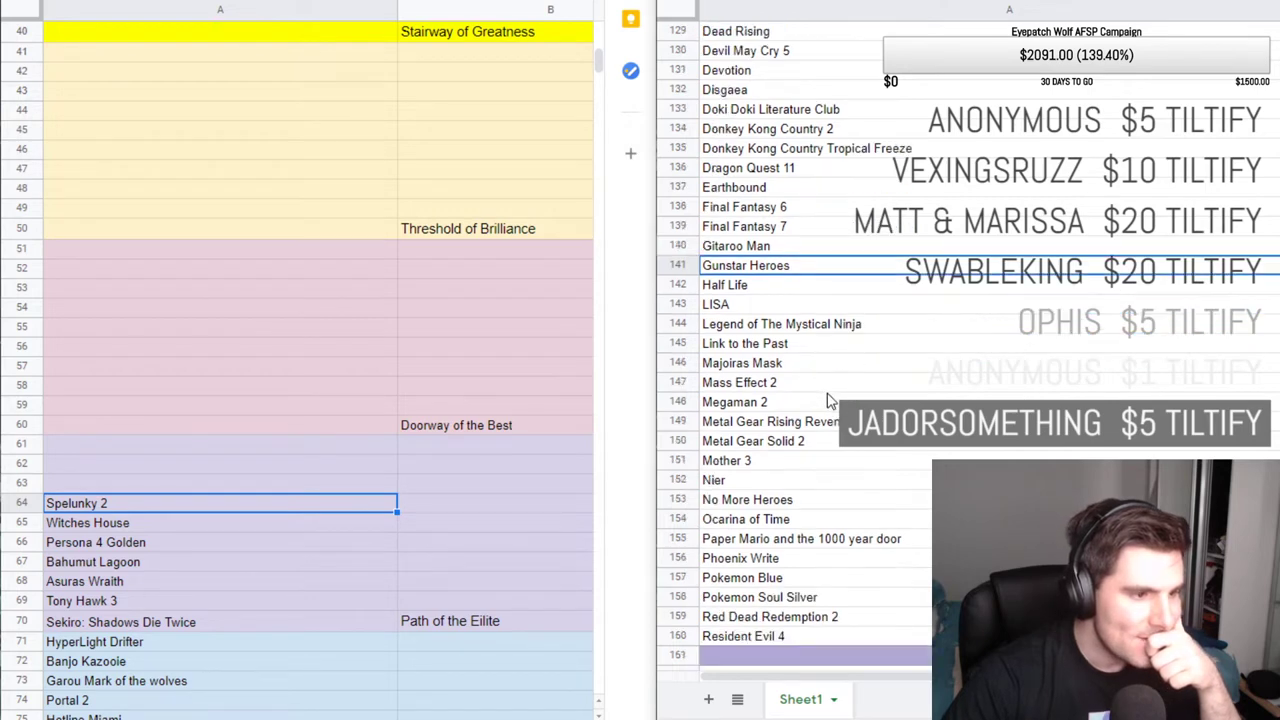
{"action": "left_click", "coordinate": [826, 382]}
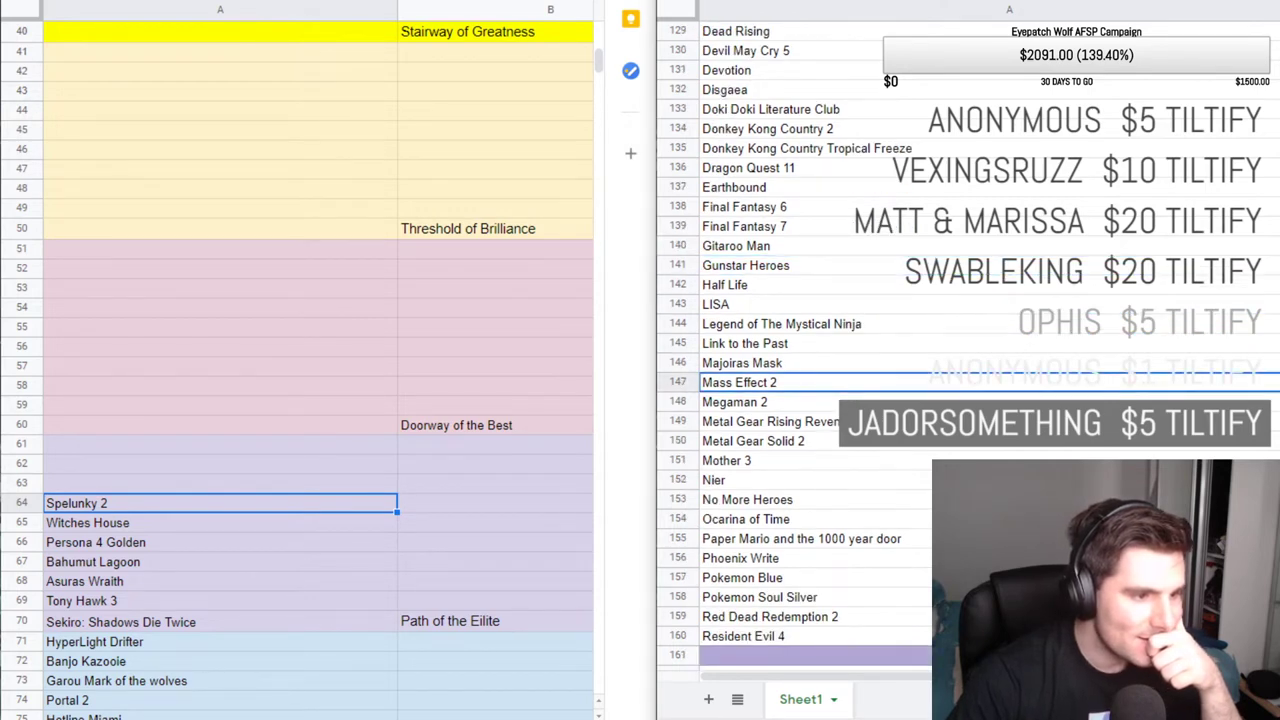
{"action": "key", "text": "Down"}
{"action": "key", "text": "Down"}
{"action": "key", "text": "Down"}
{"action": "key", "text": "Down"}
{"action": "key", "text": "Down"}
{"action": "key", "text": "Down"}
{"action": "key", "text": "Down"}
{"action": "key", "text": "Down"}
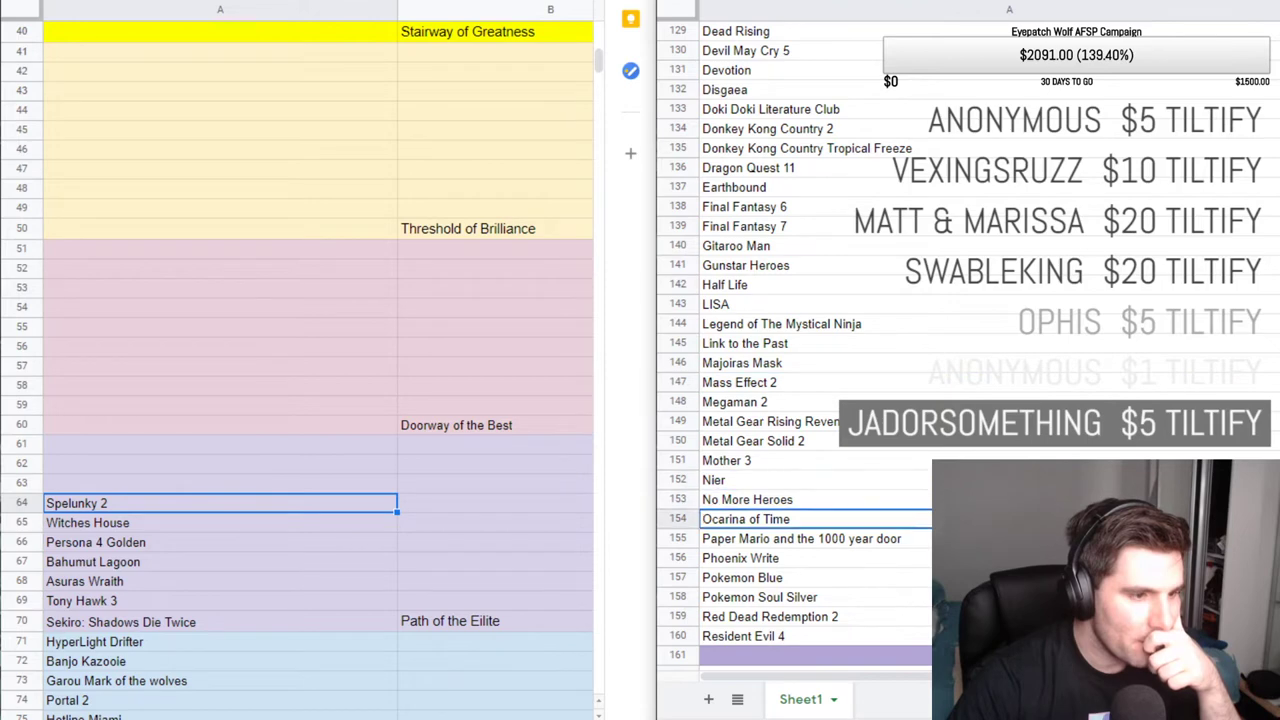
{"action": "scroll", "coordinate": [790, 443], "scroll_direction": "down", "scroll_amount": 3}
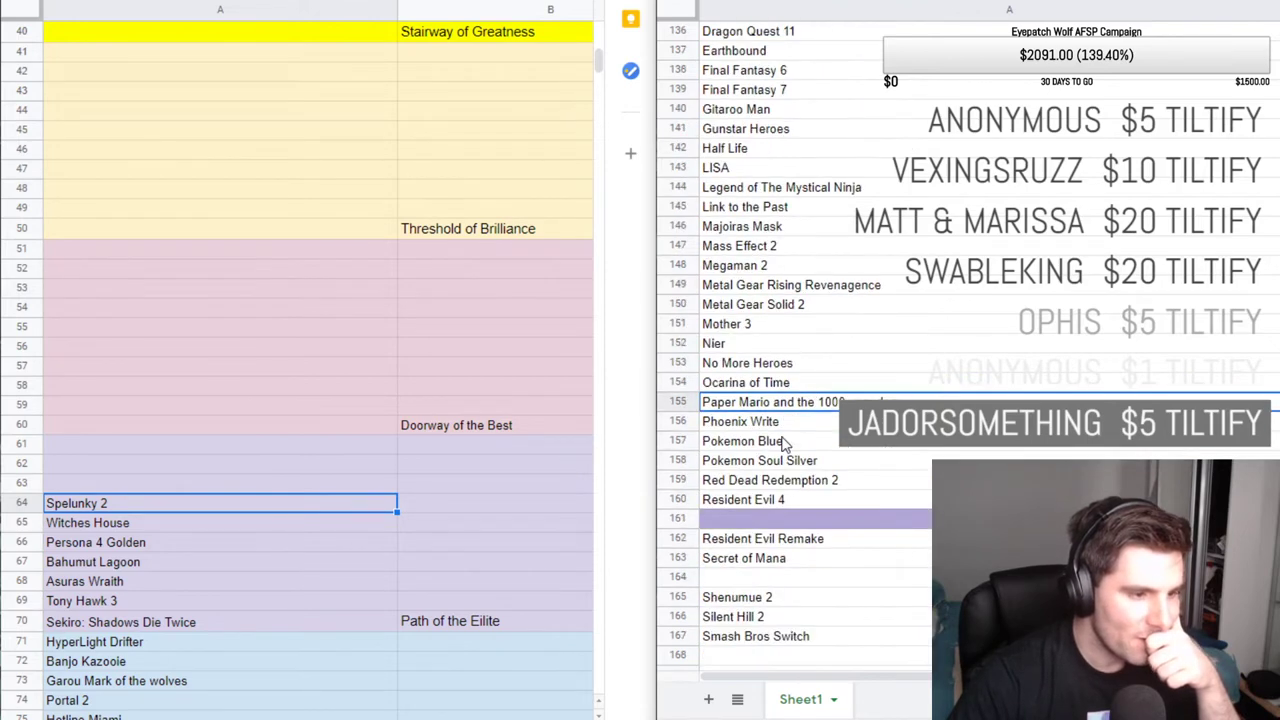
{"action": "scroll", "coordinate": [790, 443], "scroll_direction": "down", "scroll_amount": 5}
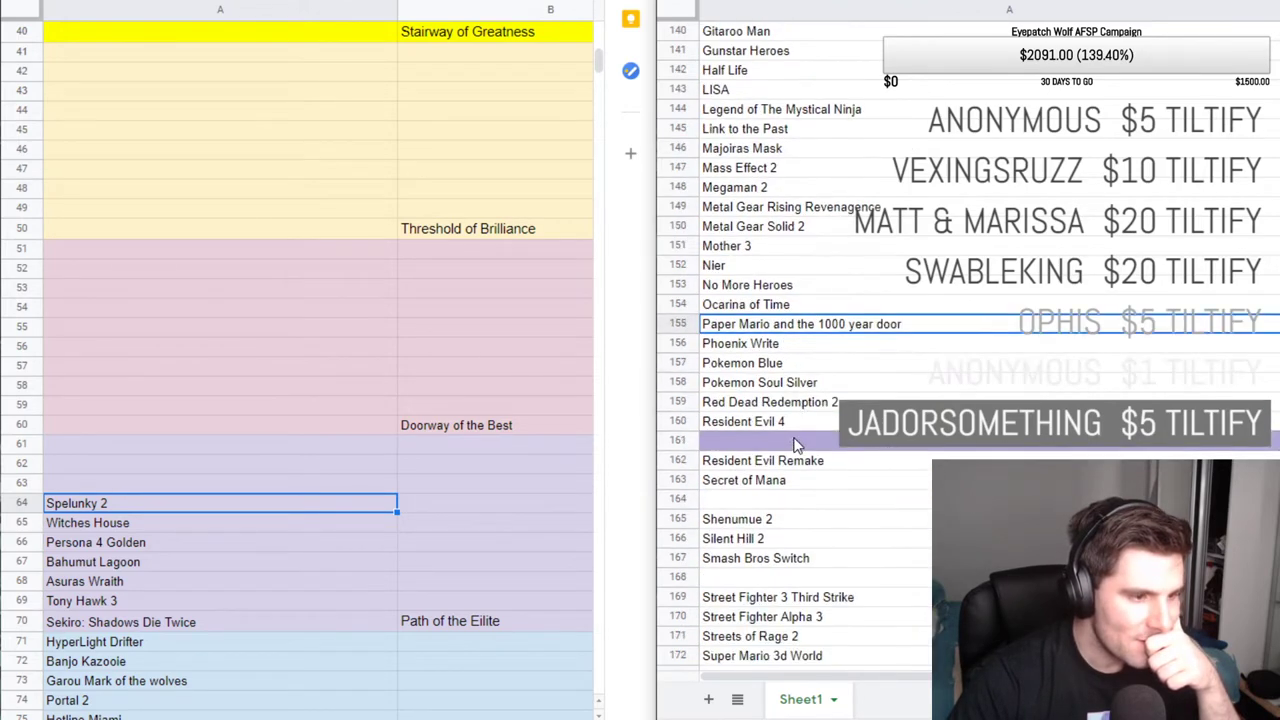
{"action": "scroll", "coordinate": [806, 447], "scroll_direction": "down", "scroll_amount": 2}
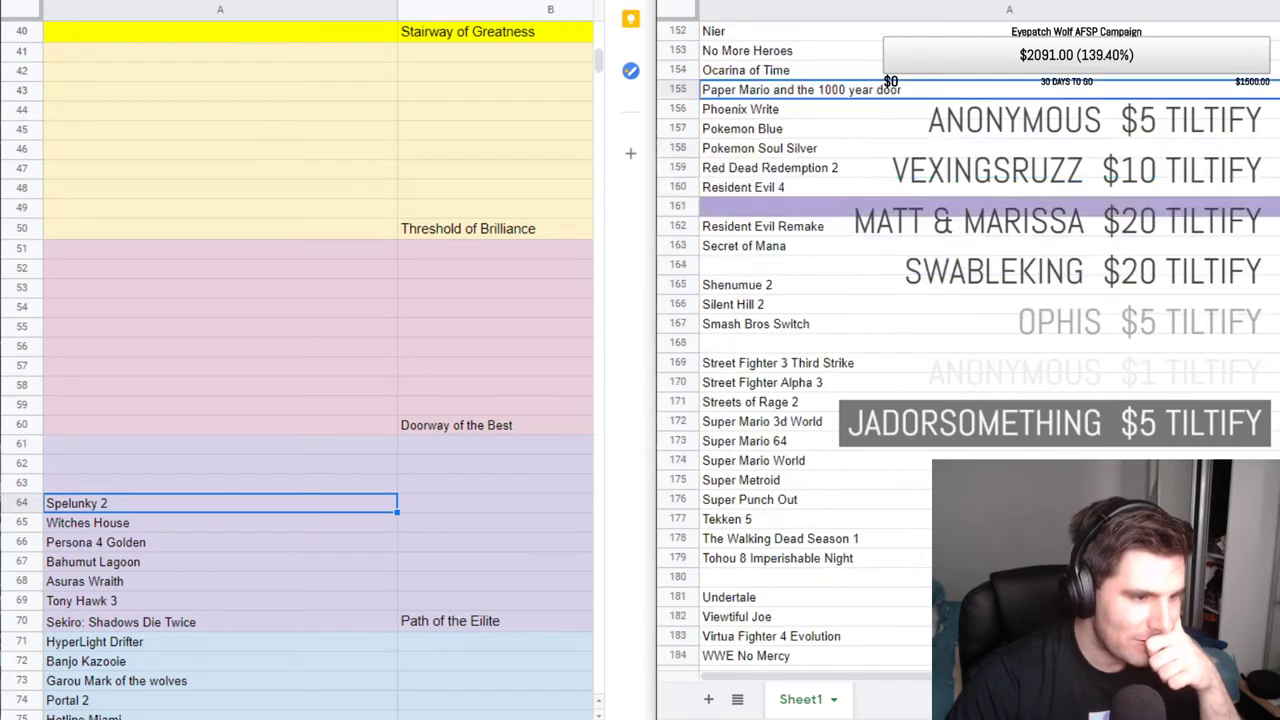
{"action": "scroll", "coordinate": [790, 360], "scroll_direction": "down", "scroll_amount": 1}
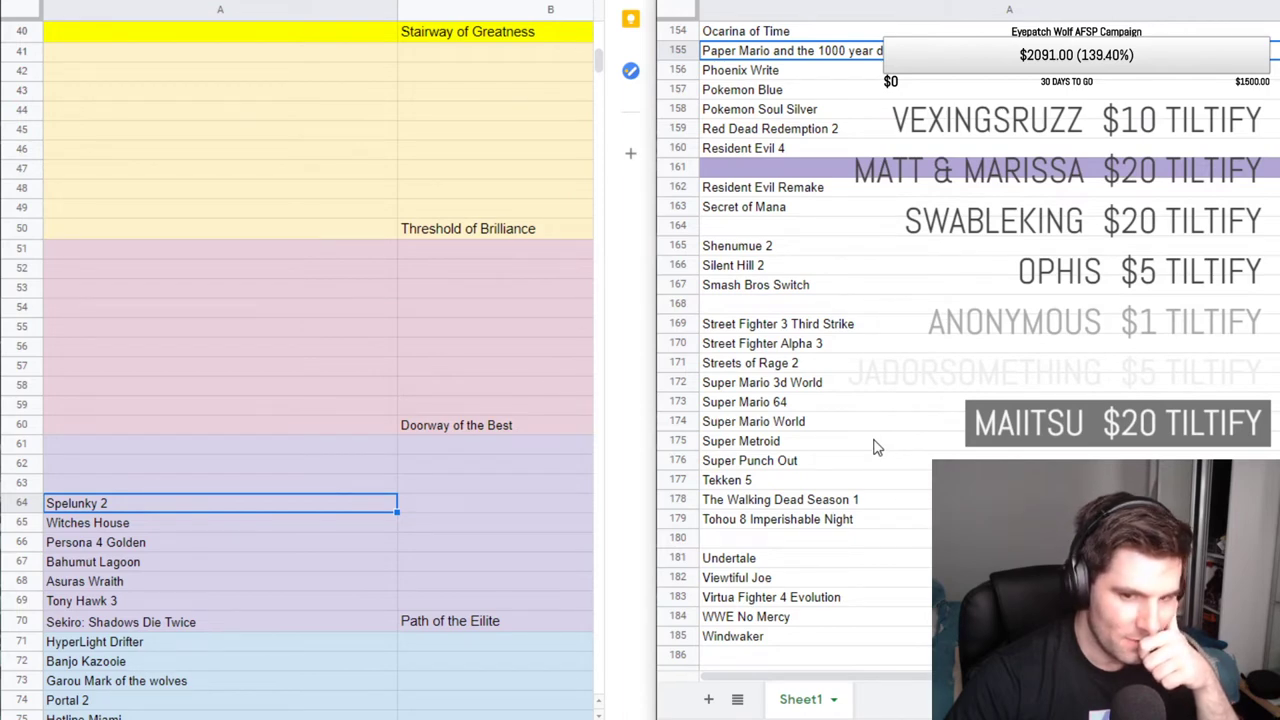
{"action": "scroll", "coordinate": [873, 447], "scroll_direction": "up", "scroll_amount": 1}
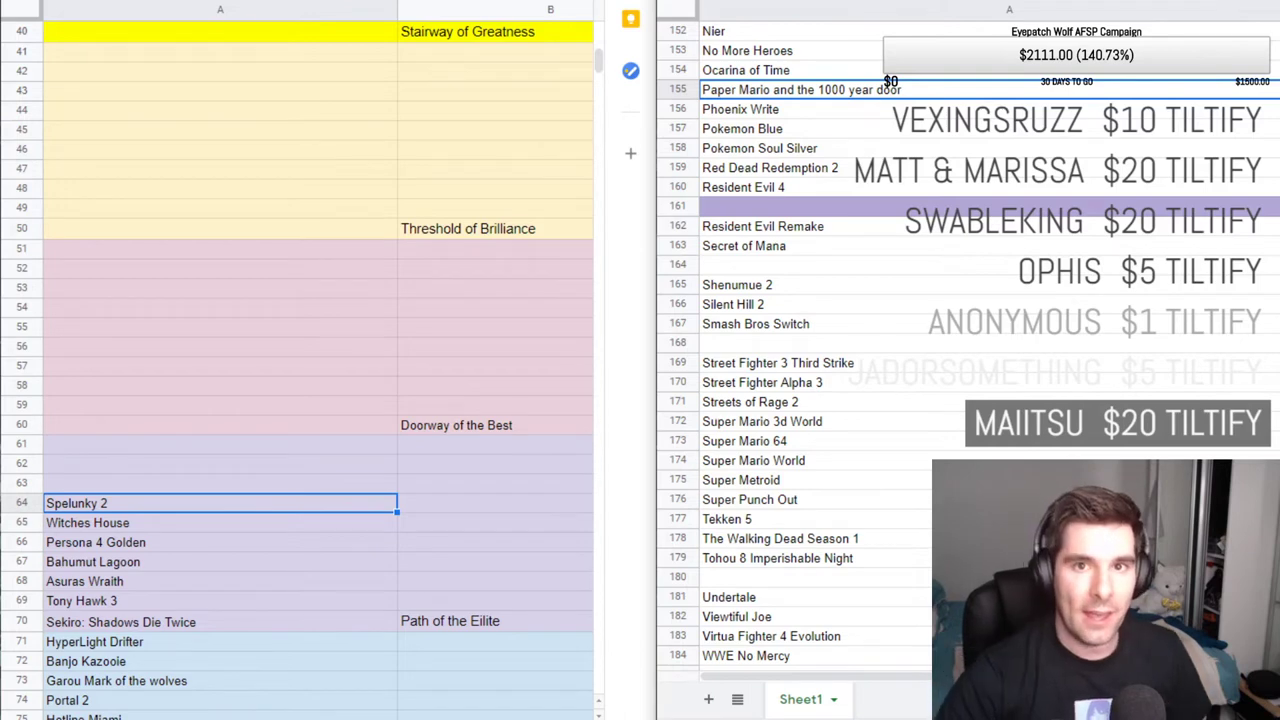
Examine the unranked games in the candidate list for a pick to place above Spelunky 2.
{"action": "left_click", "coordinate": [905, 488]}
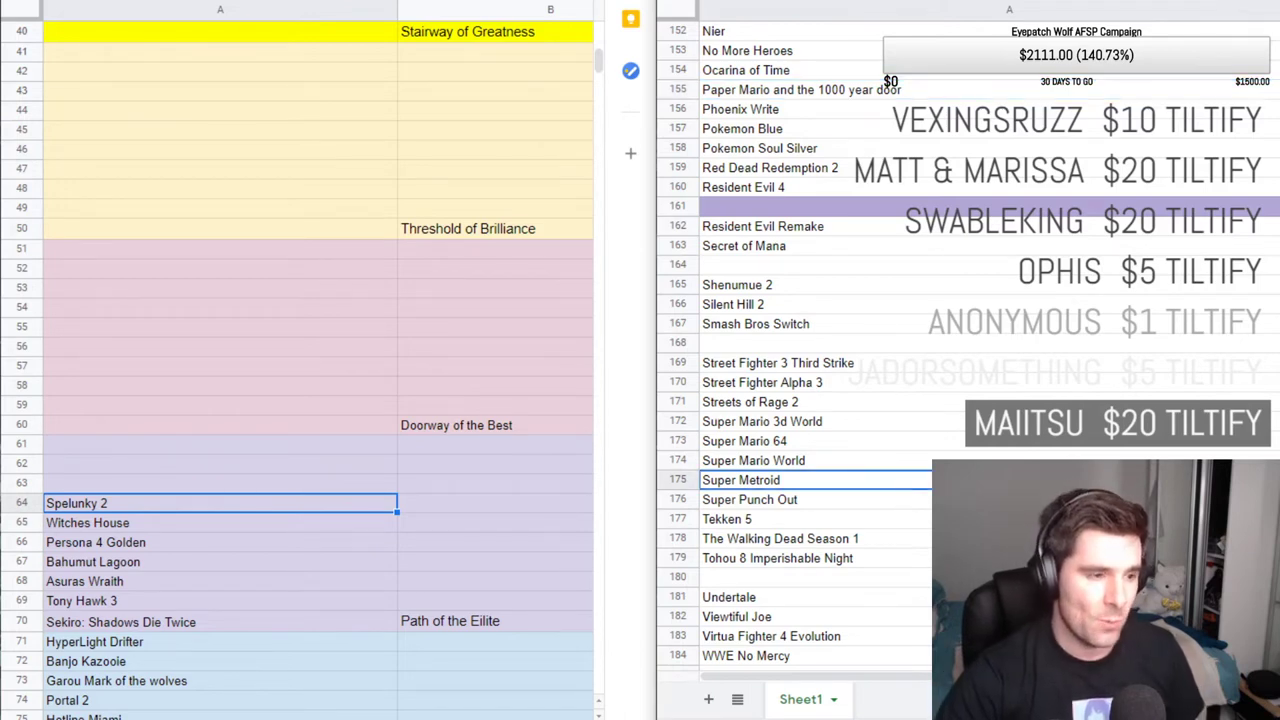
{"action": "left_click", "coordinate": [781, 386]}
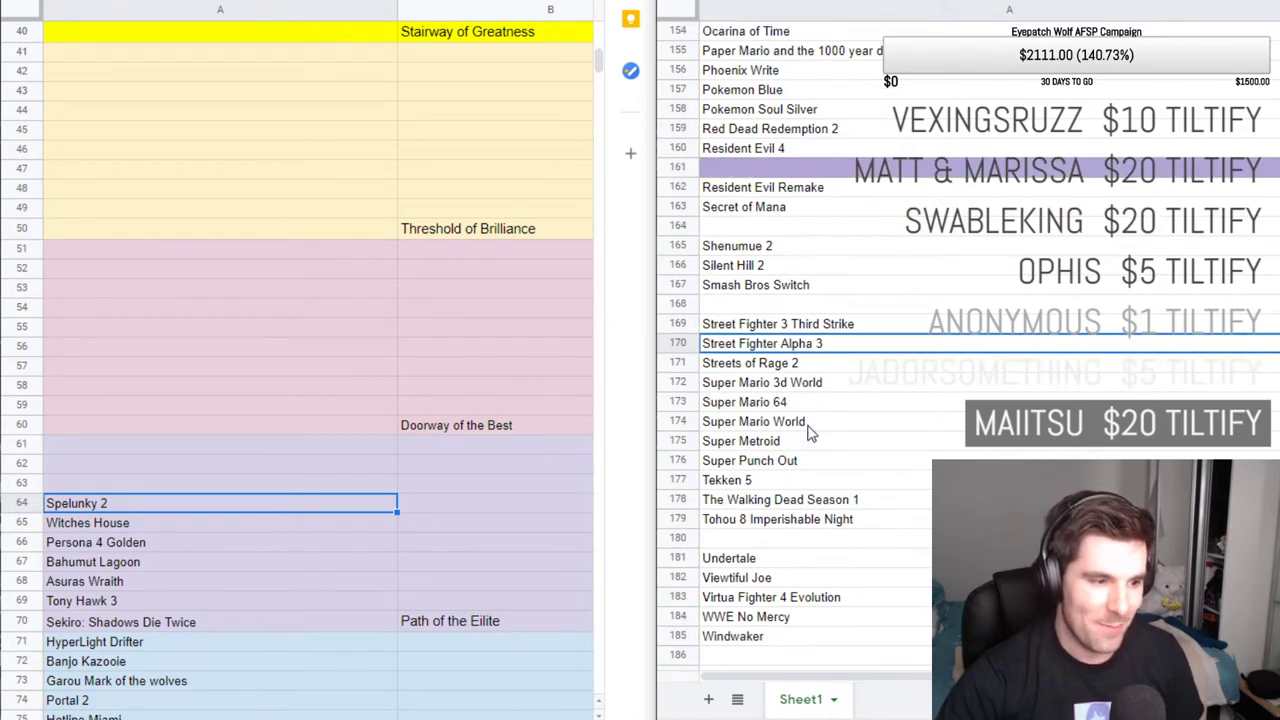
{"action": "left_click", "coordinate": [795, 440]}
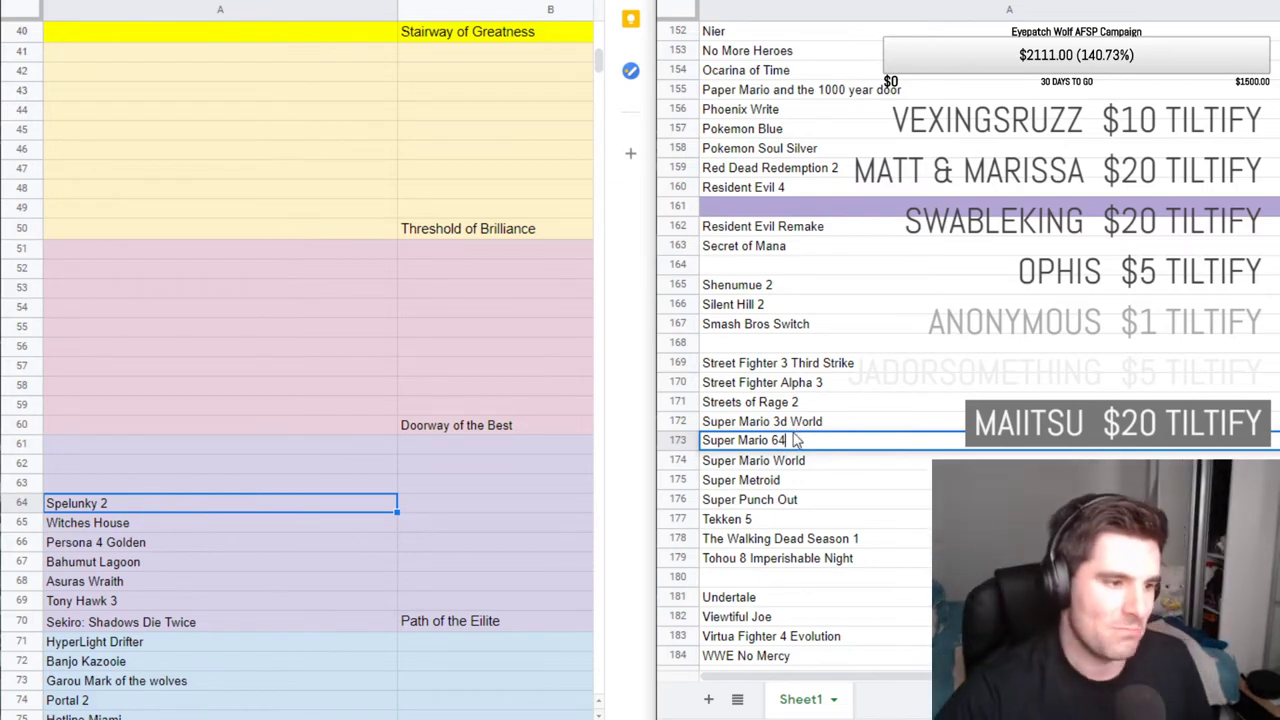
{"action": "left_click", "coordinate": [800, 385]}
{"action": "scroll", "coordinate": [800, 385], "scroll_direction": "up", "scroll_amount": 2}
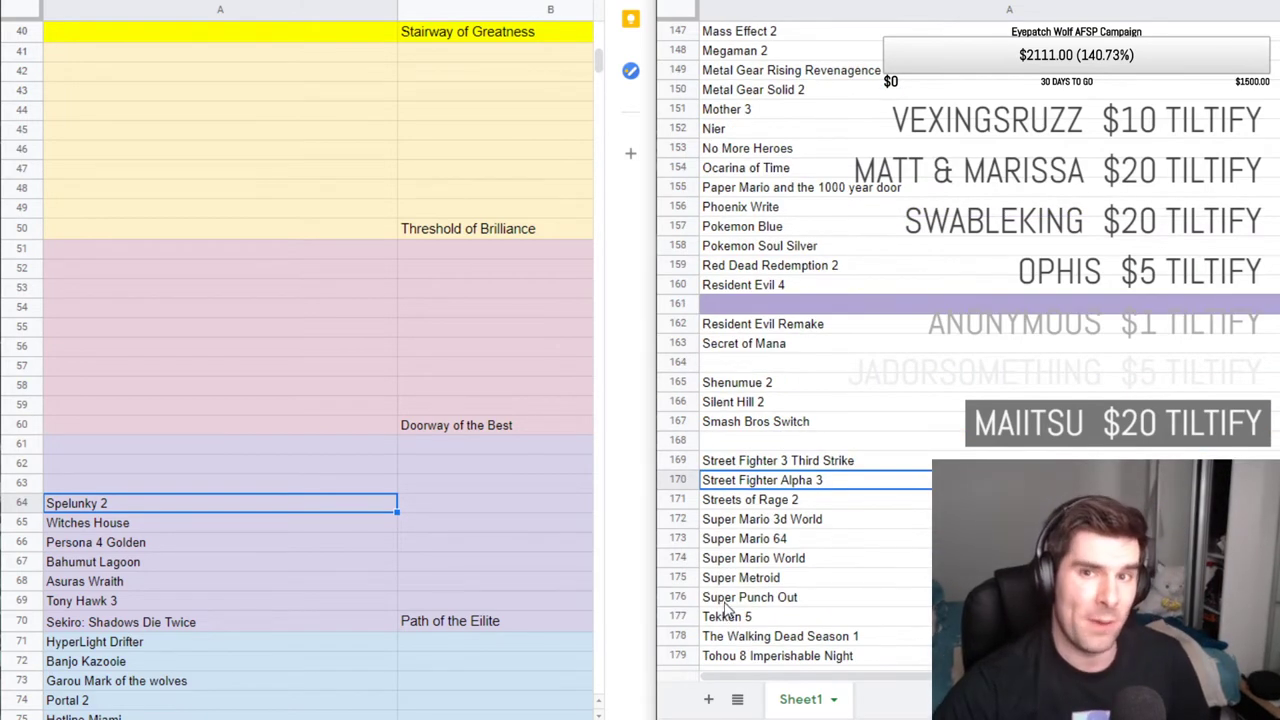
{"action": "scroll", "coordinate": [733, 560], "scroll_direction": "up", "scroll_amount": 2}
{"action": "scroll", "coordinate": [753, 392], "scroll_direction": "up", "scroll_amount": 7}
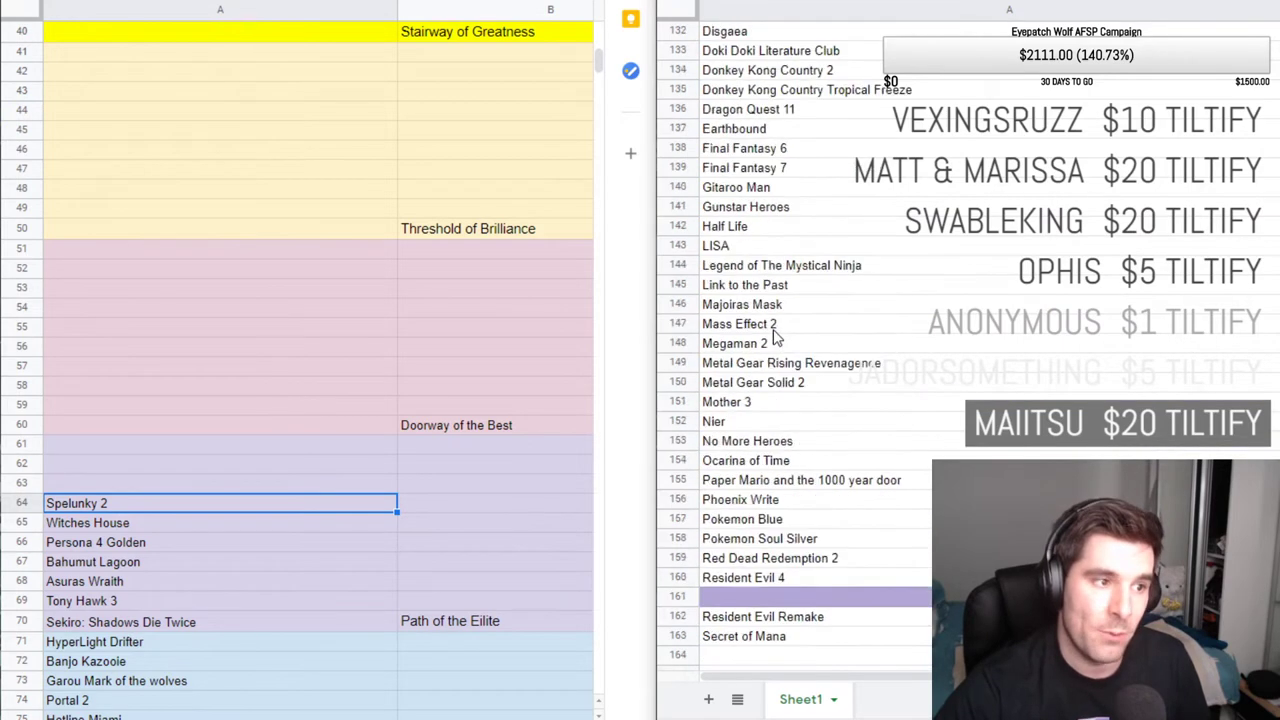
{"action": "scroll", "coordinate": [775, 338], "scroll_direction": "up", "scroll_amount": 2}
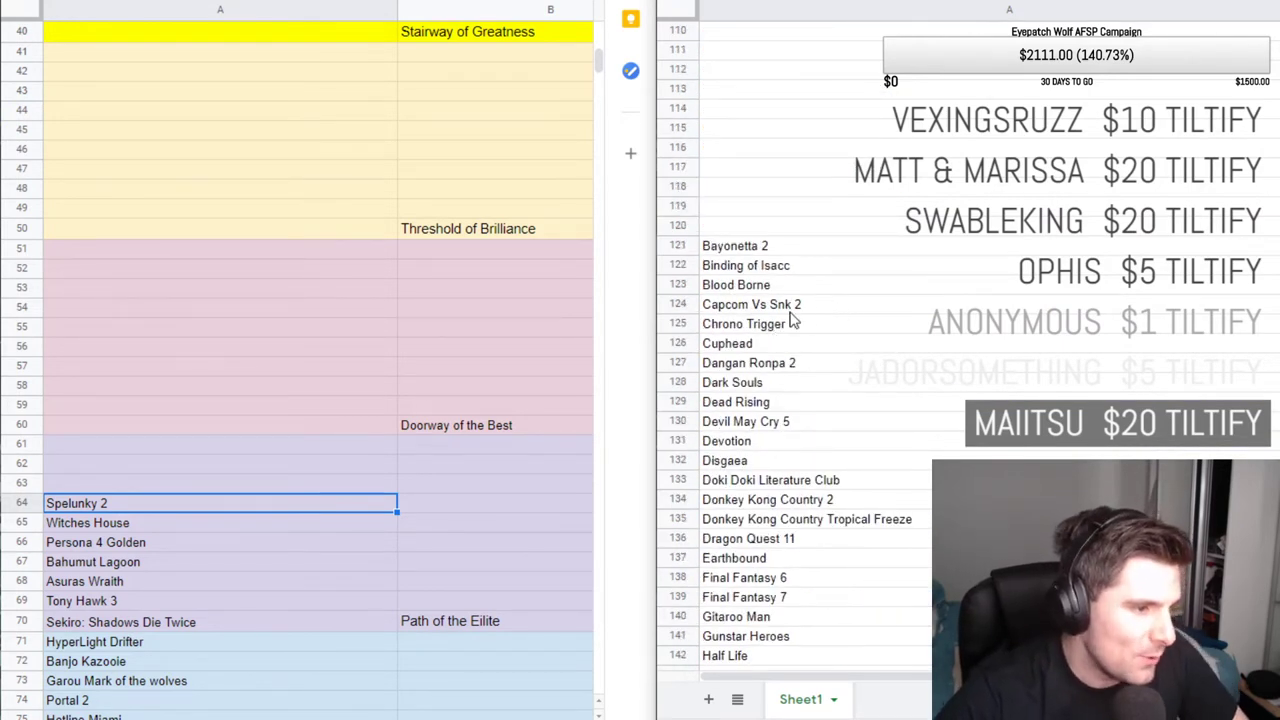
{"action": "scroll", "coordinate": [829, 325], "scroll_direction": "down", "scroll_amount": 2}
{"action": "scroll", "coordinate": [853, 340], "scroll_direction": "down", "scroll_amount": 5}
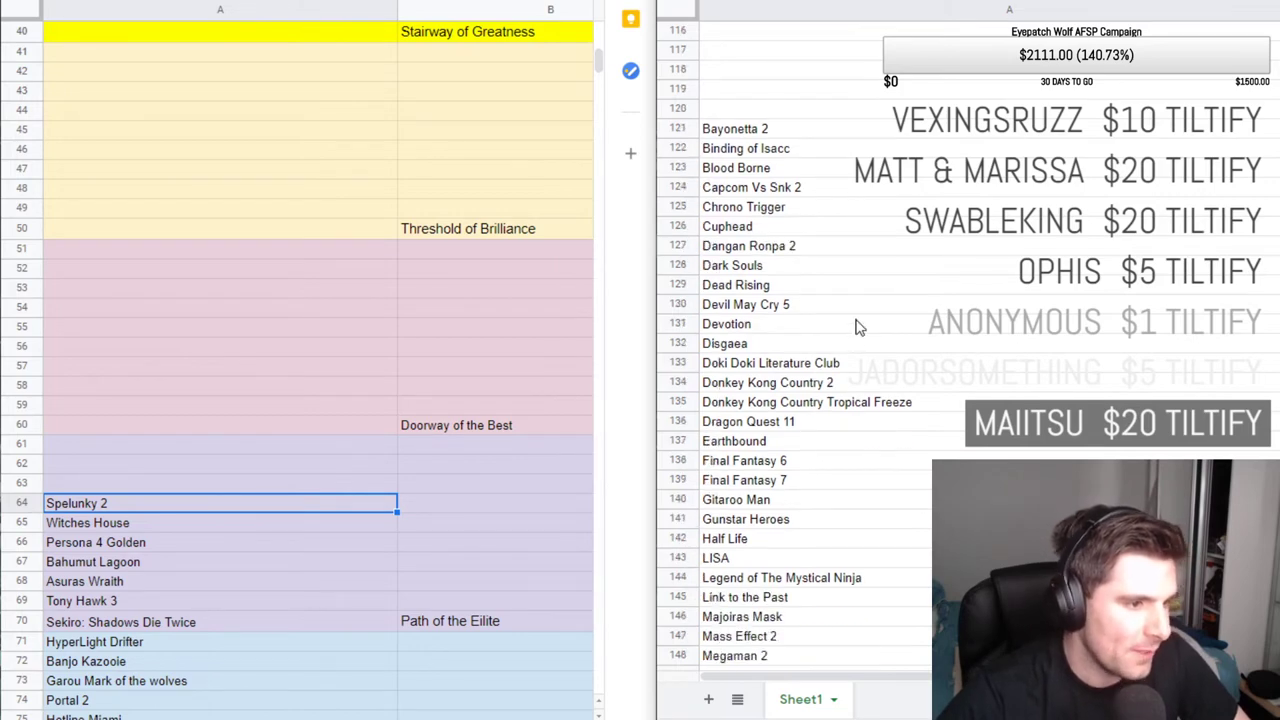
{"action": "scroll", "coordinate": [855, 343], "scroll_direction": "down", "scroll_amount": 2}
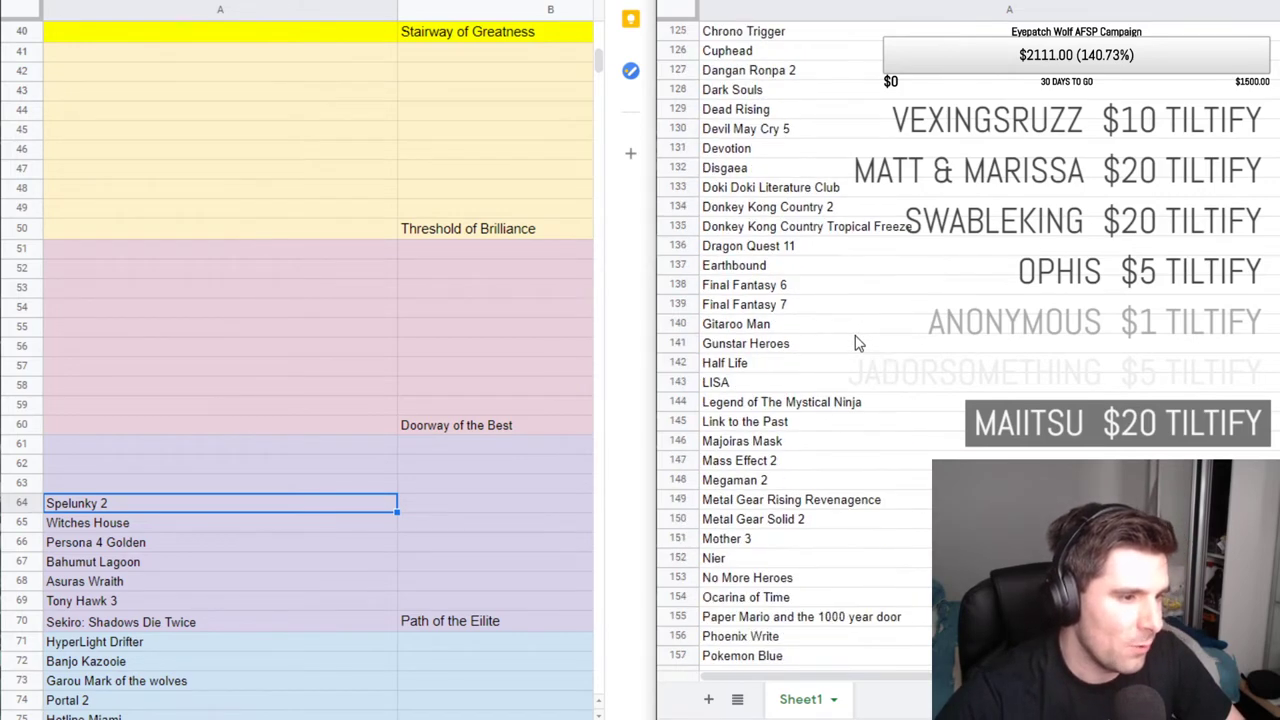
{"action": "scroll", "coordinate": [1015, 352], "scroll_direction": "down", "scroll_amount": 3}
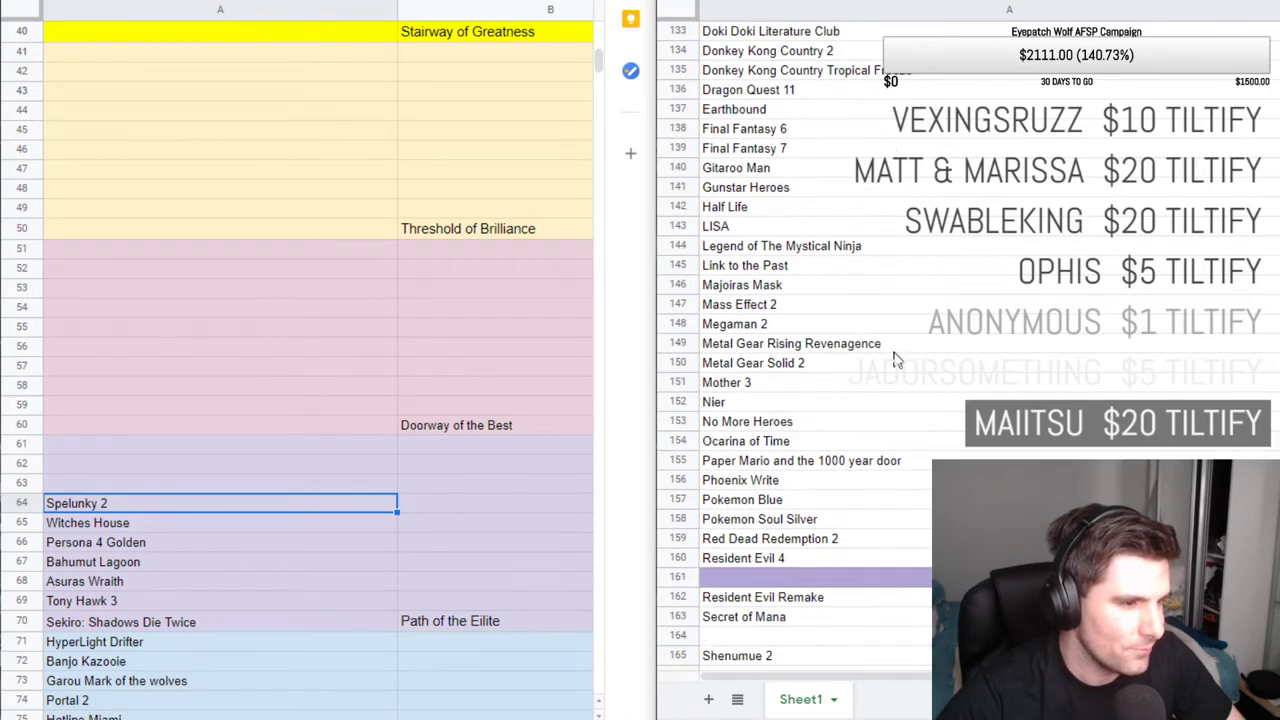
Move Megaman 2 from cell A148 of the candidate list into cell A63 of the ranking, above Spelunky 2.
{"action": "left_click", "coordinate": [777, 327]}
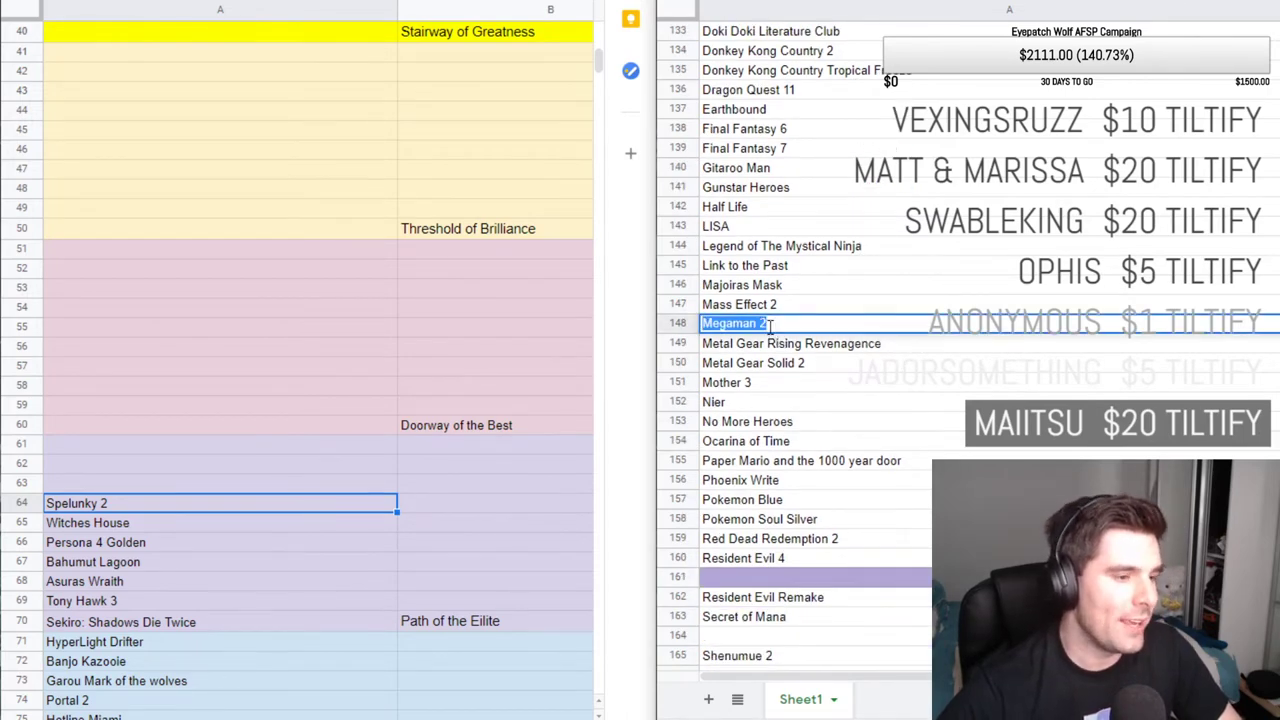
{"action": "key", "text": "Delete"}
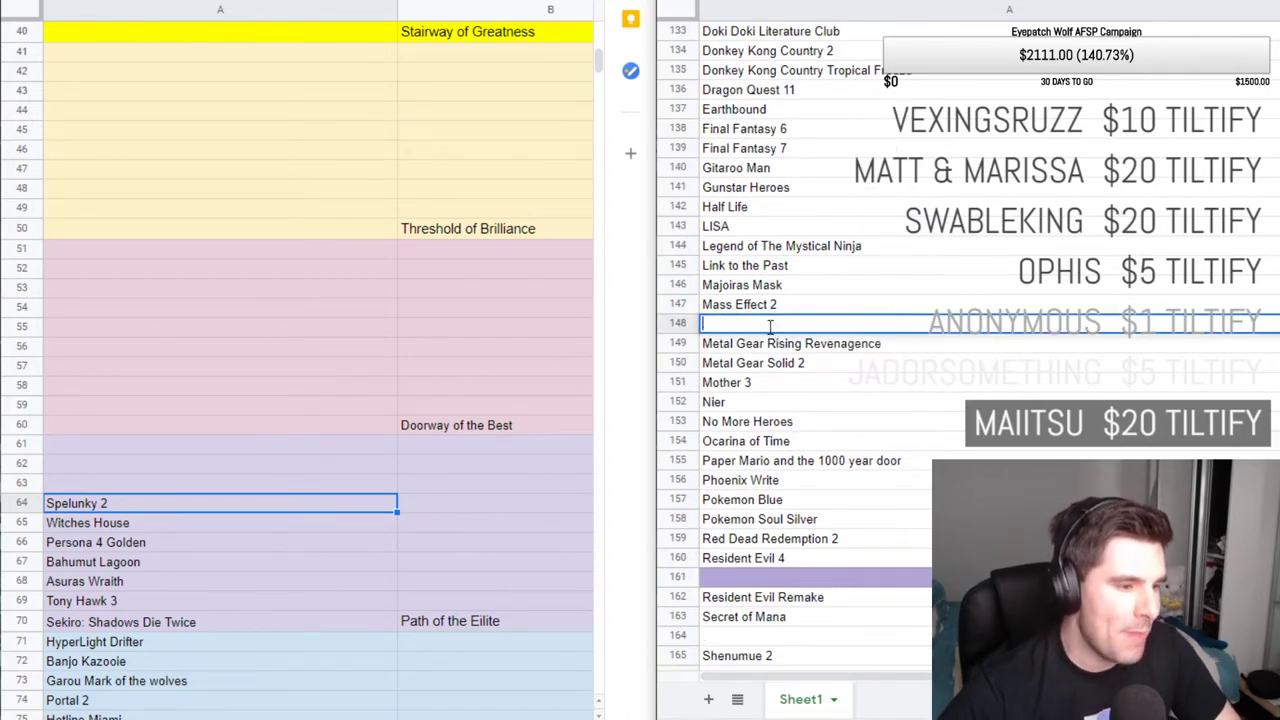
{"action": "left_click", "coordinate": [103, 483]}
{"action": "type", "text": "Megaman 2"}
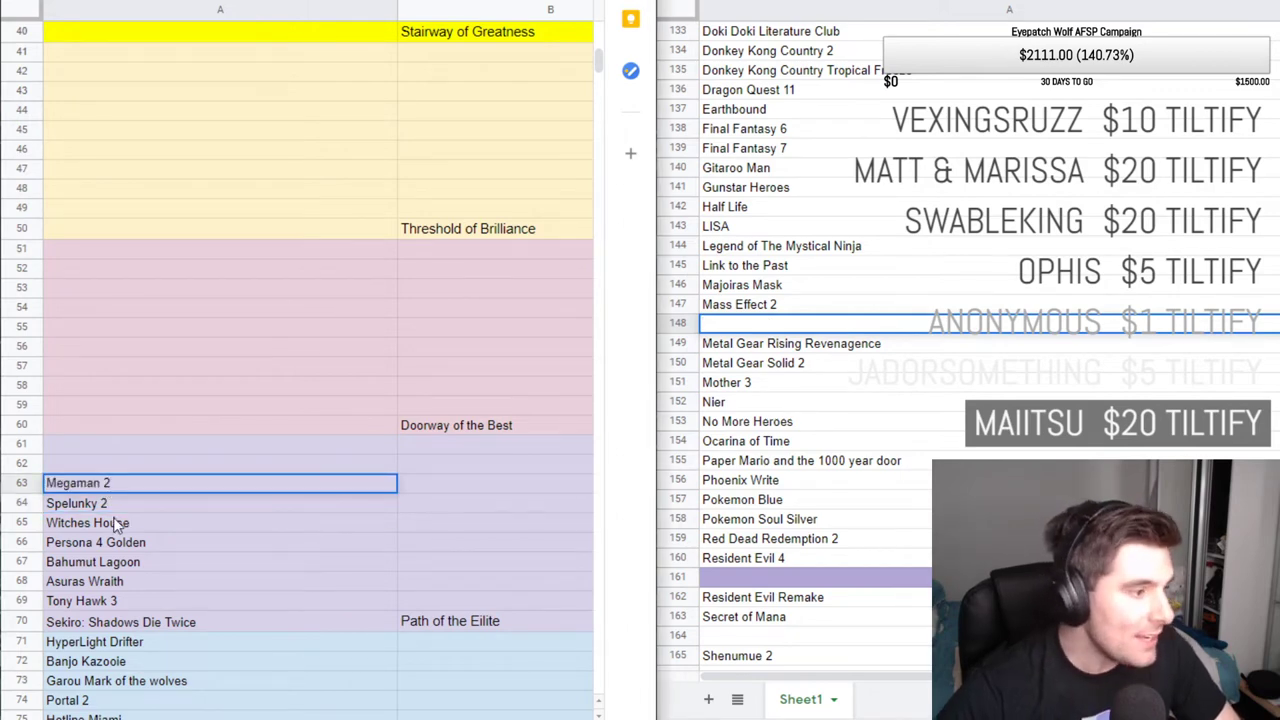
{"action": "left_click", "coordinate": [127, 508]}
{"action": "left_click", "coordinate": [136, 490]}
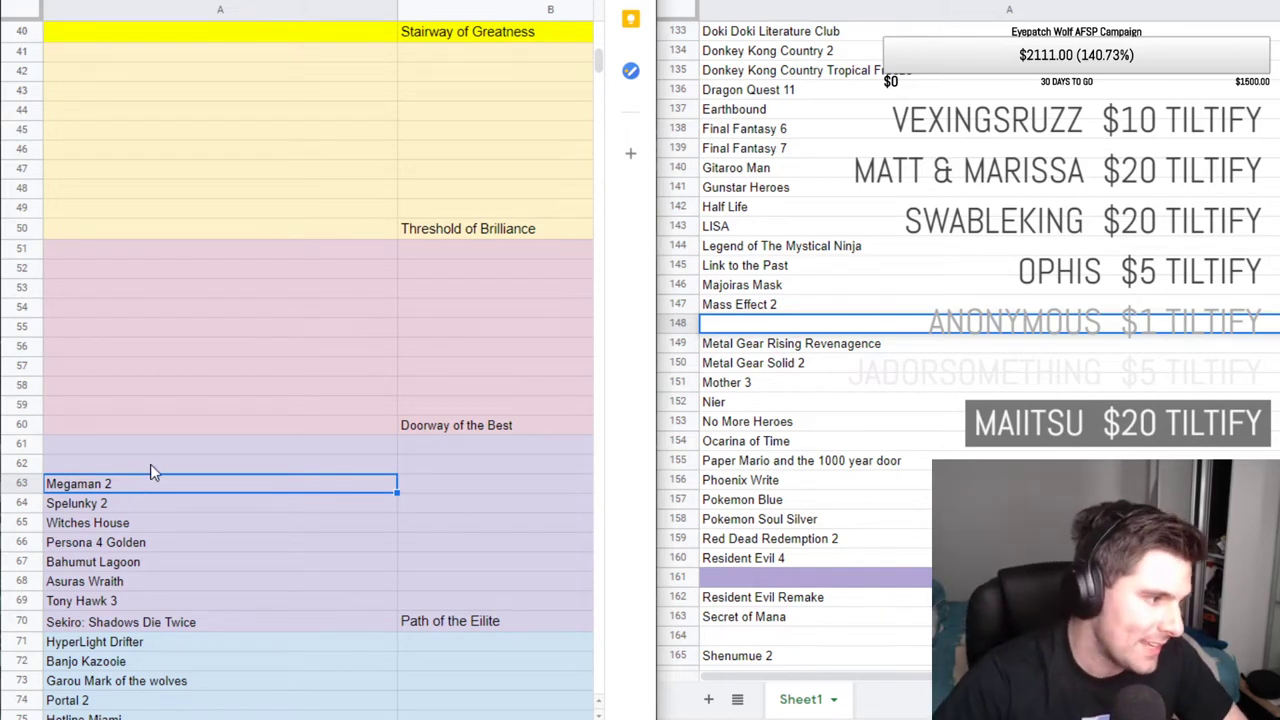
{"action": "left_click", "coordinate": [150, 464]}
{"action": "left_click", "coordinate": [141, 485]}
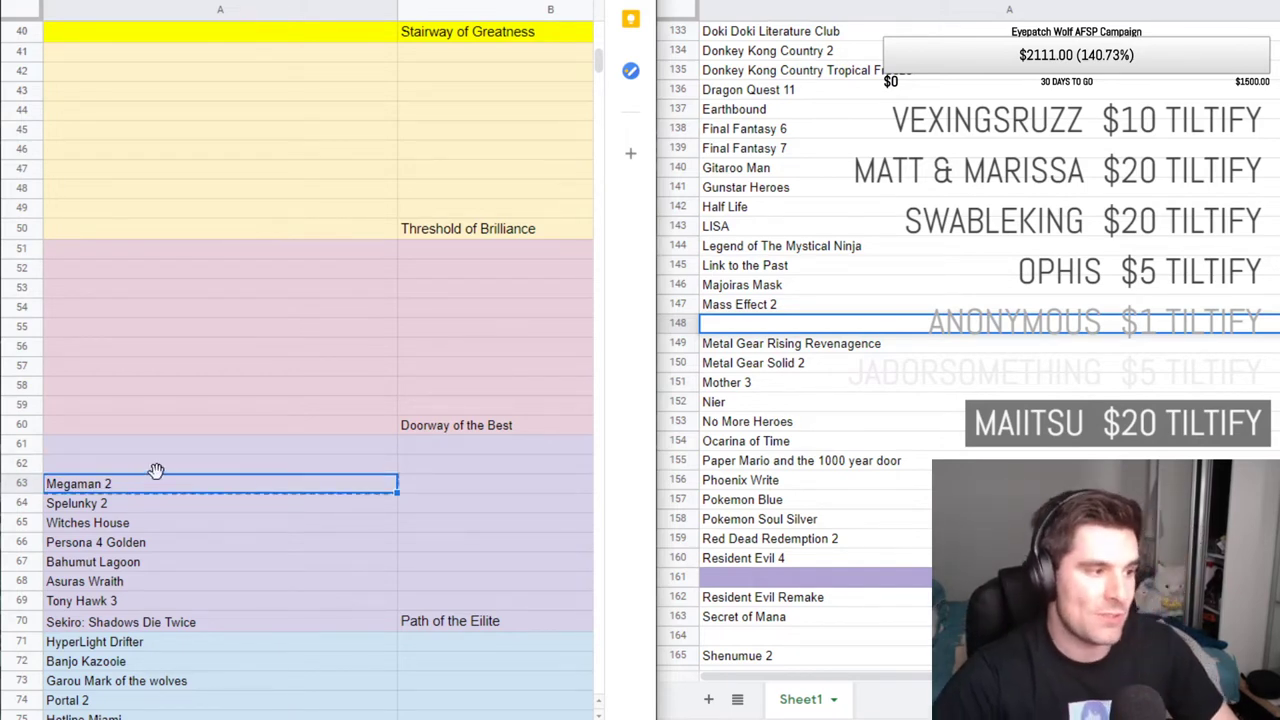
{"action": "left_click", "coordinate": [153, 468]}
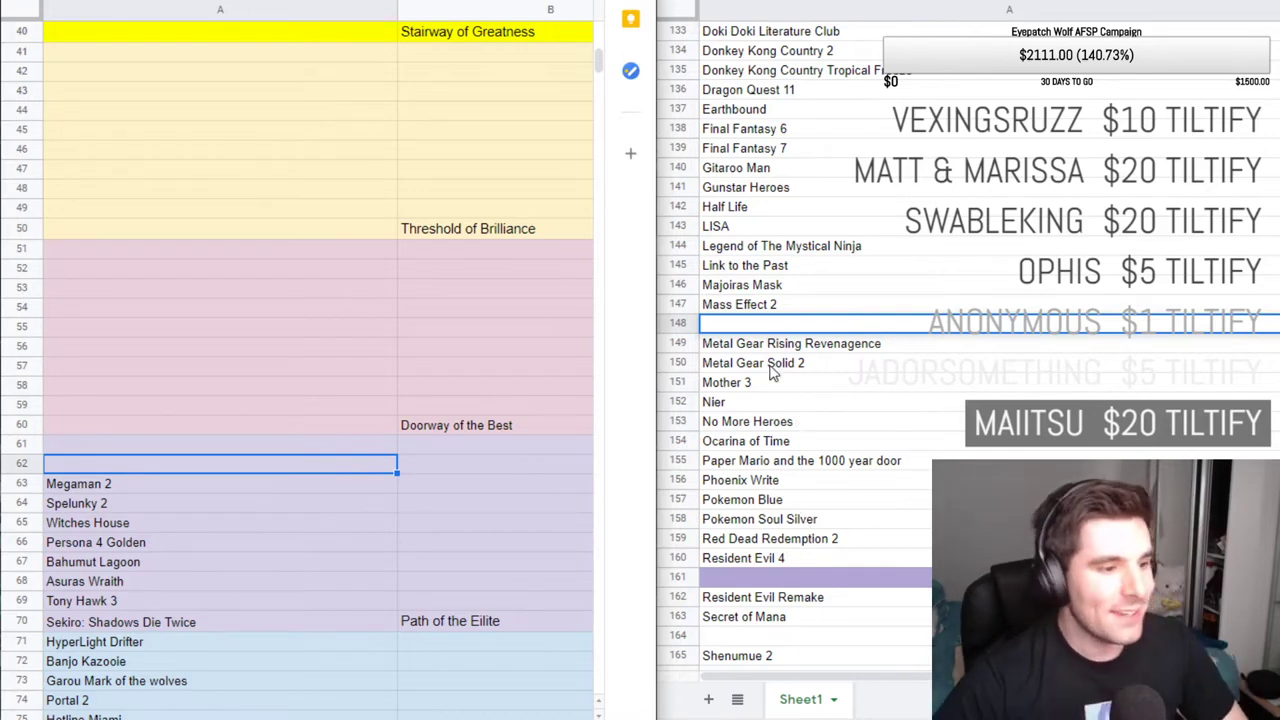
Examine the remaining games in the candidate list for a pick to place above Megaman 2.
{"action": "scroll", "coordinate": [790, 372], "scroll_direction": "down", "scroll_amount": 3}
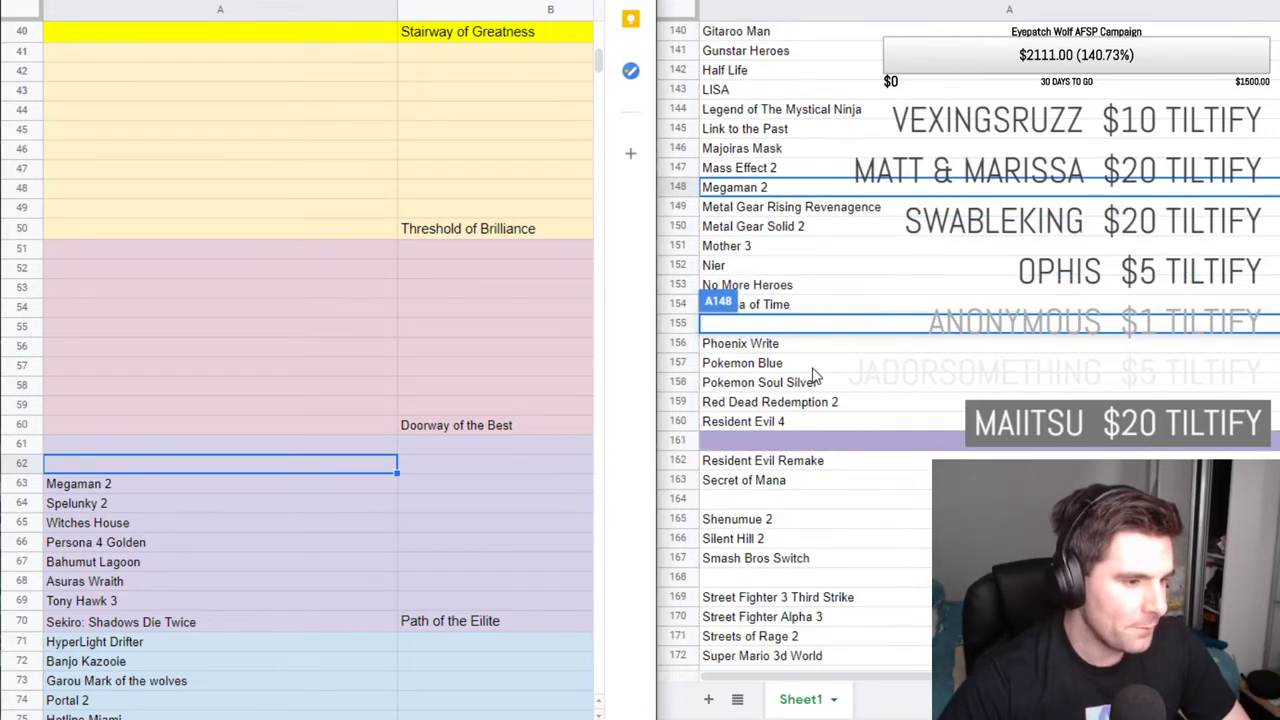
{"action": "scroll", "coordinate": [812, 374], "scroll_direction": "down", "scroll_amount": 3}
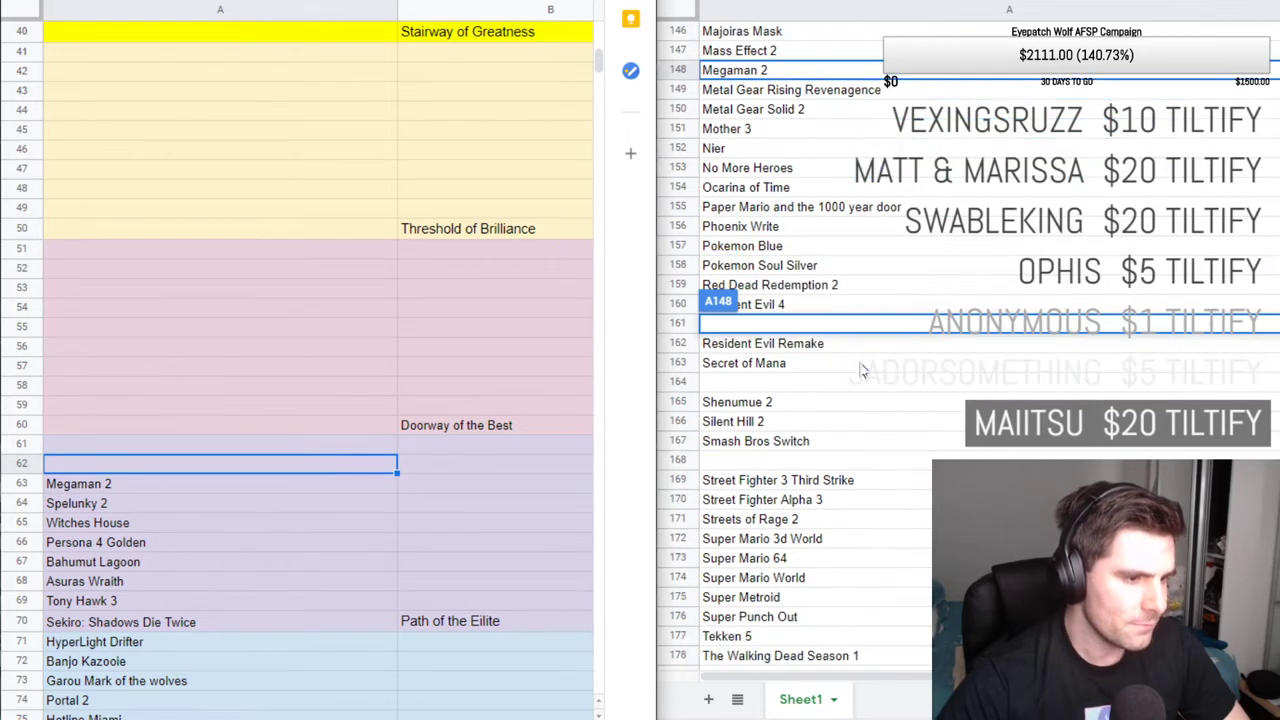
{"action": "scroll", "coordinate": [860, 370], "scroll_direction": "down", "scroll_amount": 2}
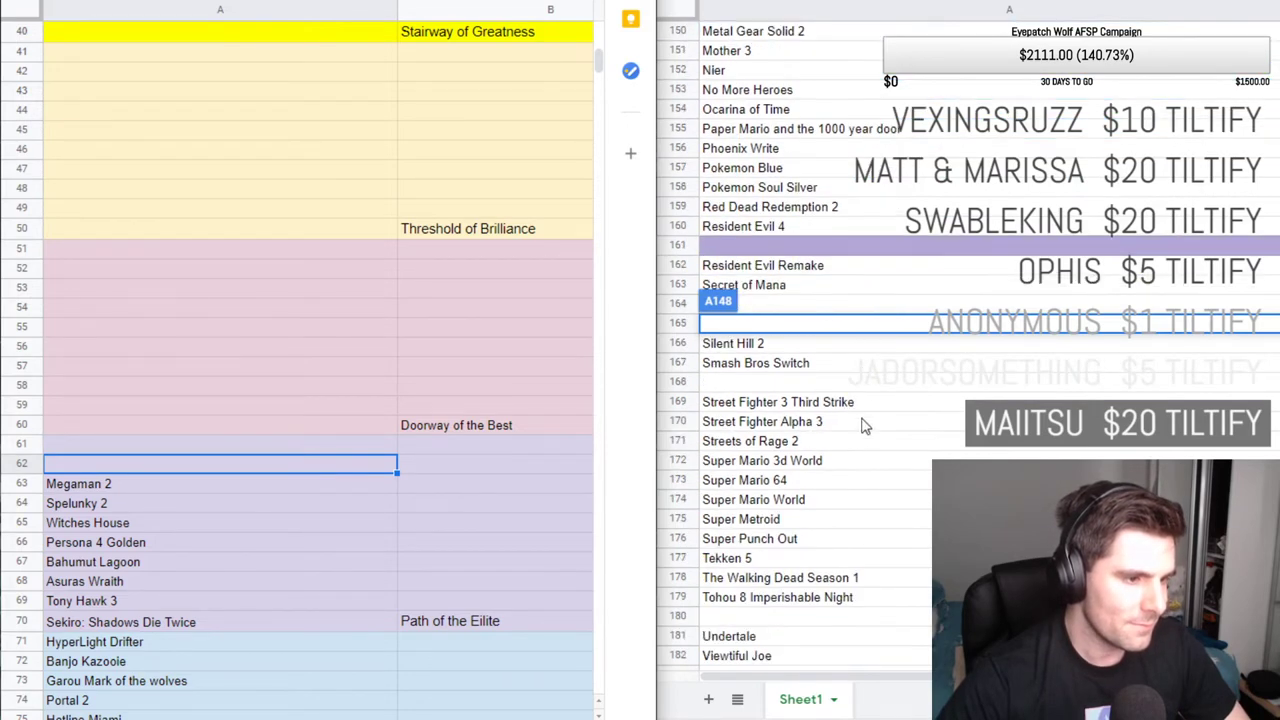
{"action": "scroll", "coordinate": [868, 420], "scroll_direction": "down", "scroll_amount": 2}
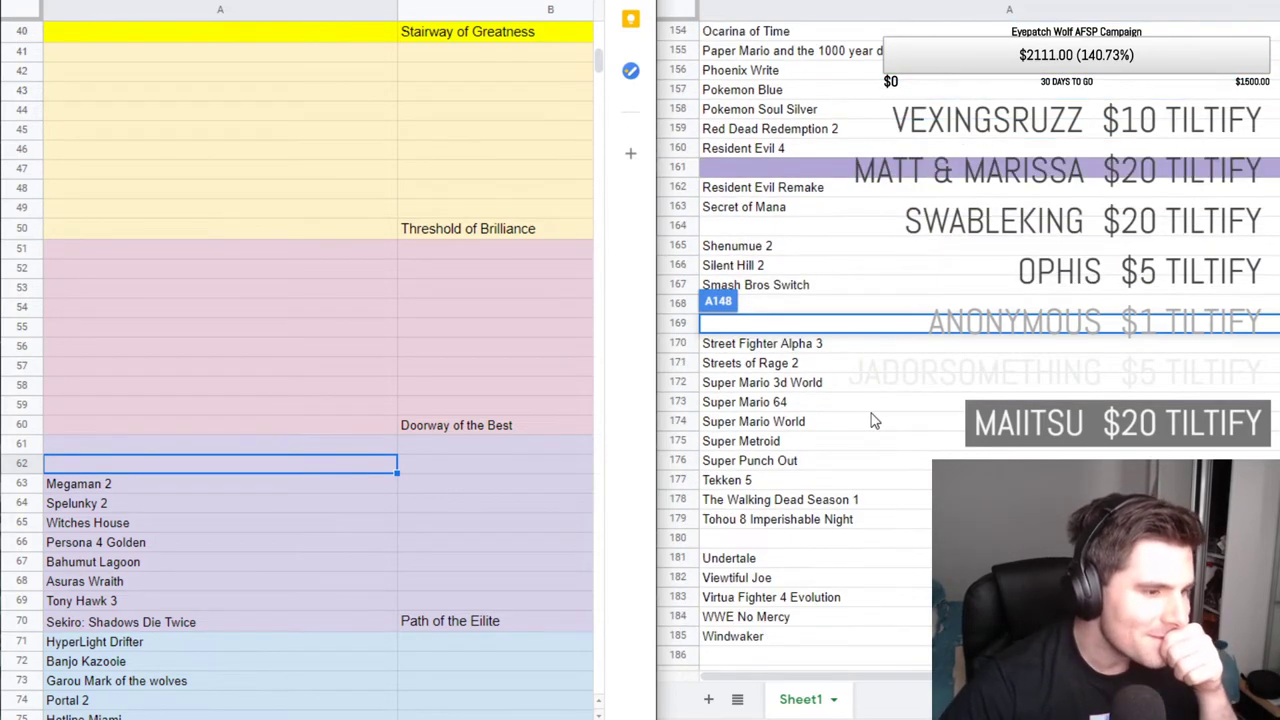
{"action": "scroll", "coordinate": [871, 421], "scroll_direction": "down", "scroll_amount": 3}
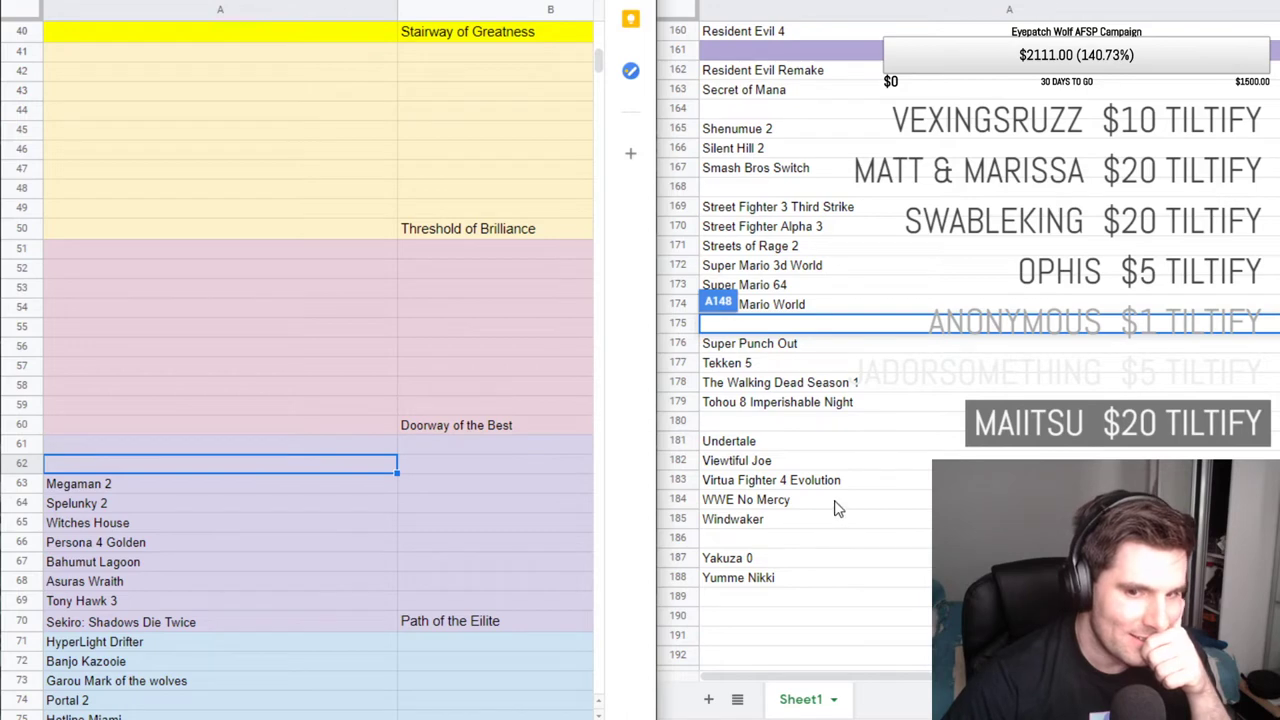
{"action": "scroll", "coordinate": [836, 510], "scroll_direction": "up", "scroll_amount": 2}
{"action": "scroll", "coordinate": [783, 500], "scroll_direction": "up", "scroll_amount": 15}
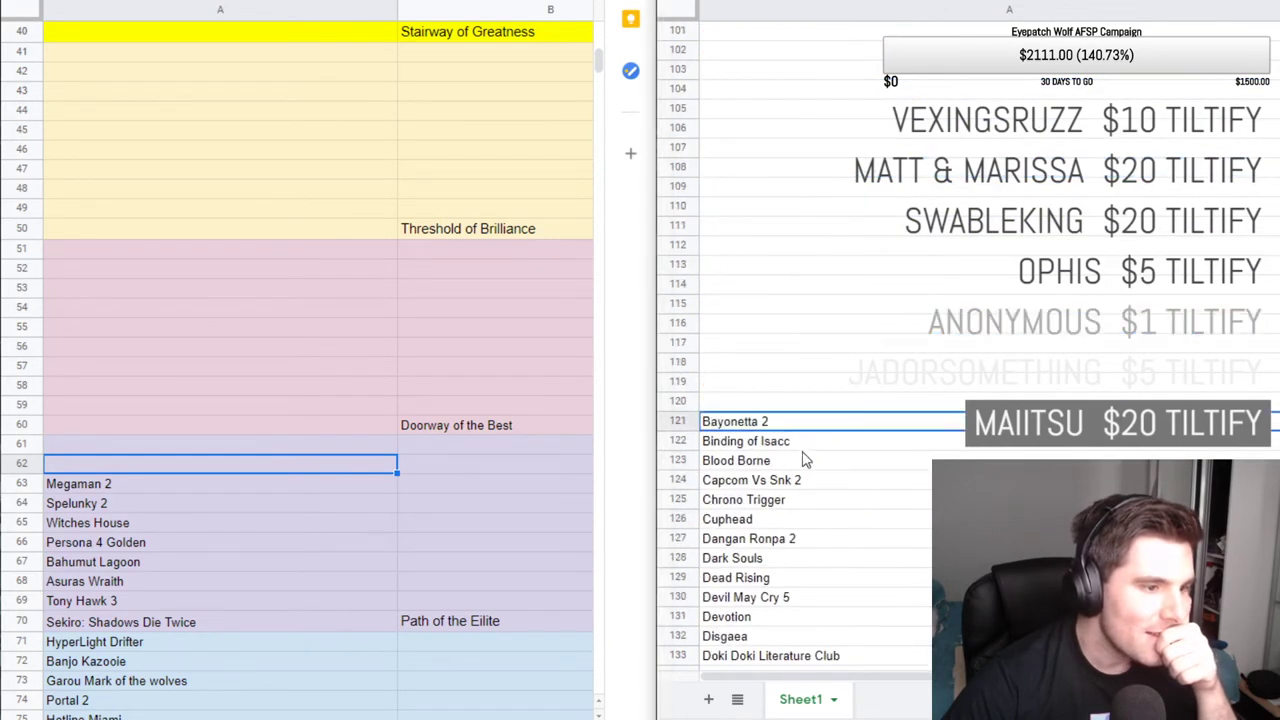
{"action": "scroll", "coordinate": [803, 450], "scroll_direction": "down", "scroll_amount": 1}
{"action": "scroll", "coordinate": [808, 432], "scroll_direction": "down", "scroll_amount": 2}
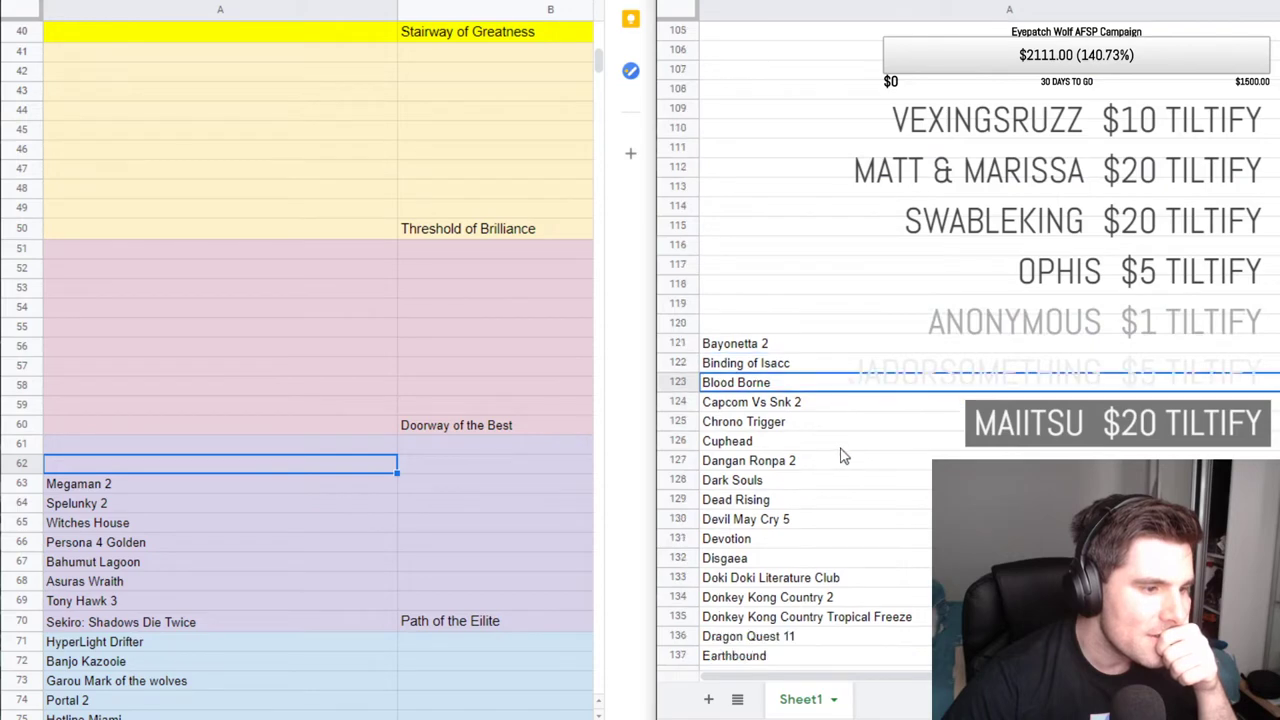
{"action": "scroll", "coordinate": [813, 437], "scroll_direction": "down", "scroll_amount": 2}
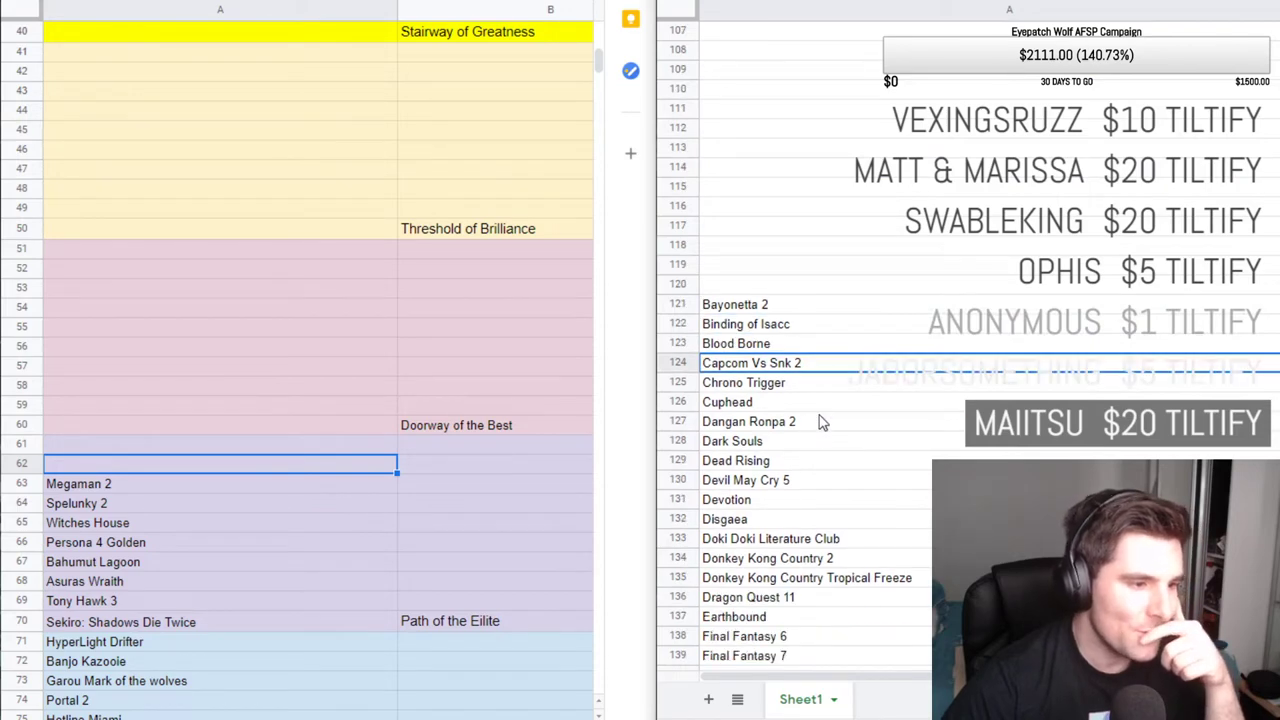
{"action": "scroll", "coordinate": [816, 465], "scroll_direction": "down", "scroll_amount": 1}
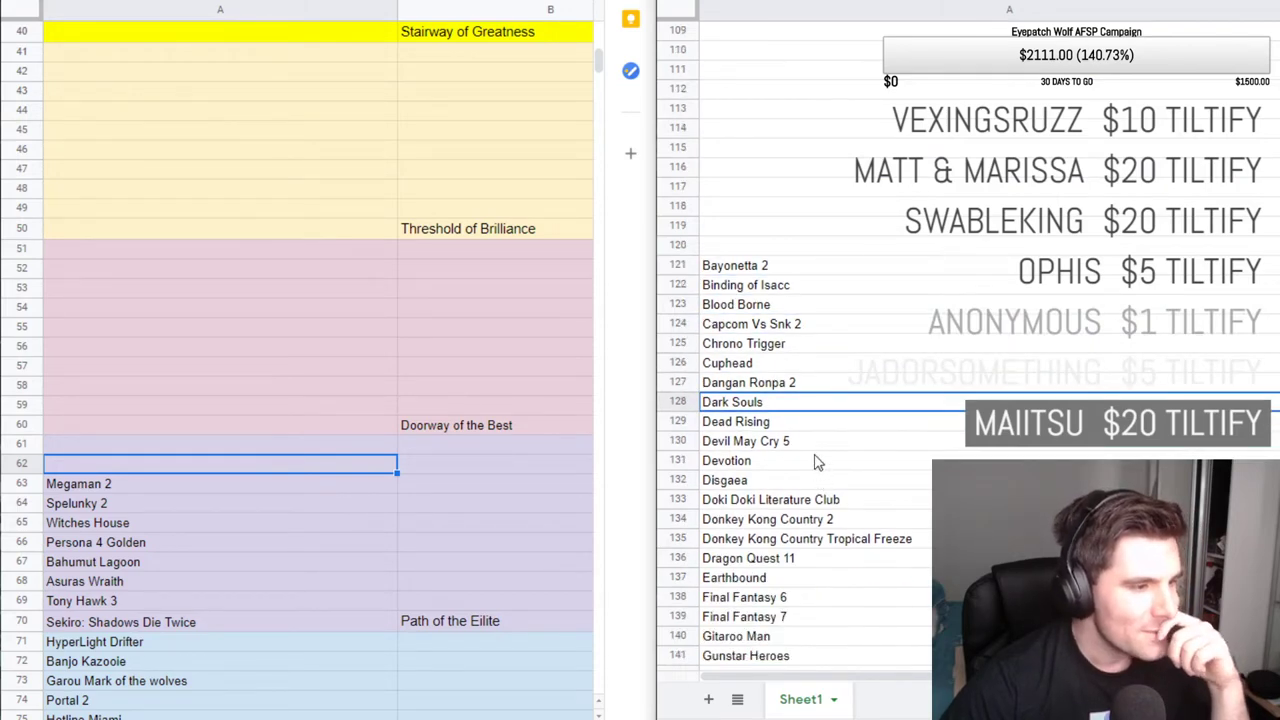
{"action": "left_click", "coordinate": [812, 448]}
{"action": "left_click", "coordinate": [816, 463]}
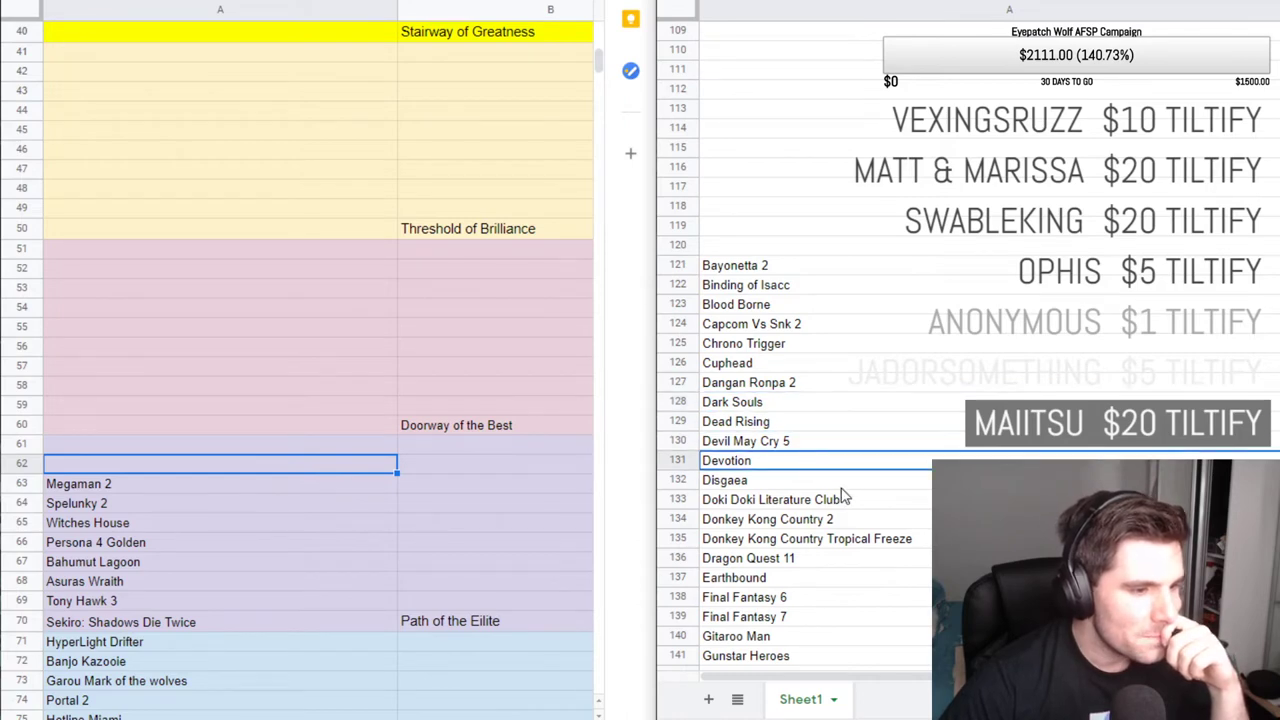
{"action": "left_click", "coordinate": [844, 484]}
{"action": "scroll", "coordinate": [870, 512], "scroll_direction": "down", "scroll_amount": 1}
{"action": "scroll", "coordinate": [903, 515], "scroll_direction": "down", "scroll_amount": 1}
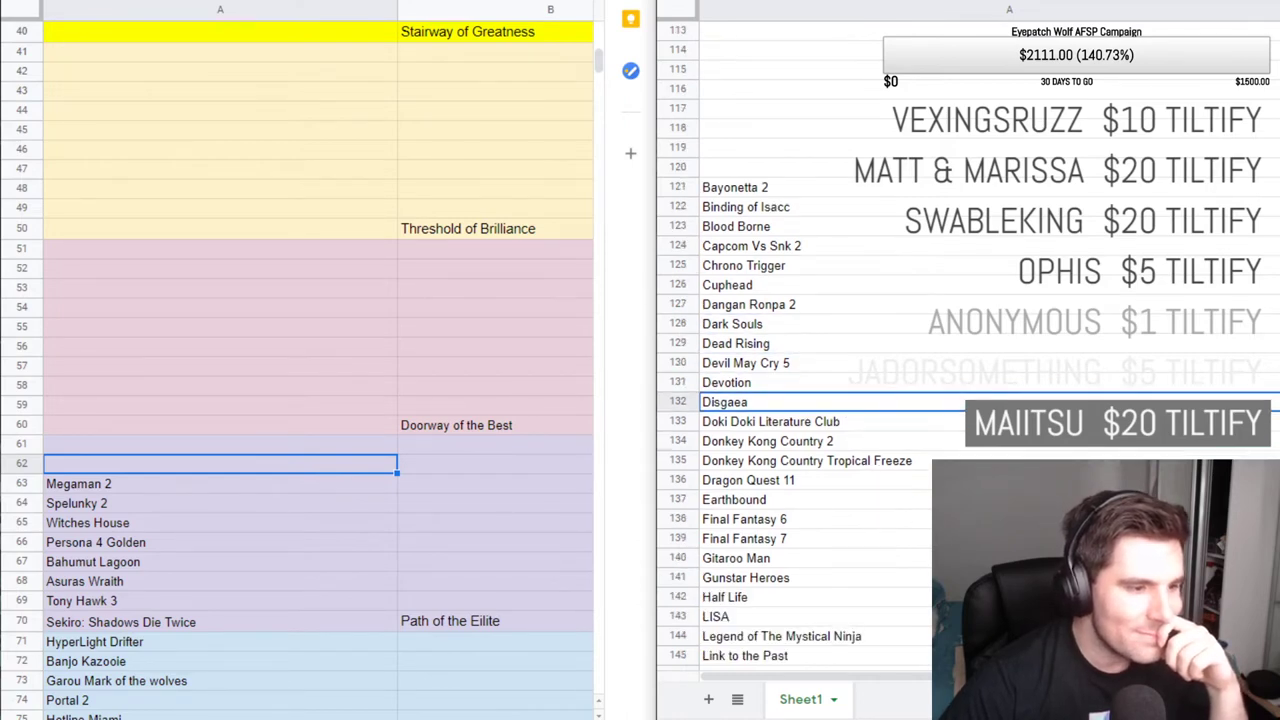
{"action": "left_click", "coordinate": [912, 478]}
{"action": "key", "text": "Down"}
{"action": "key", "text": "Down"}
{"action": "key", "text": "Down"}
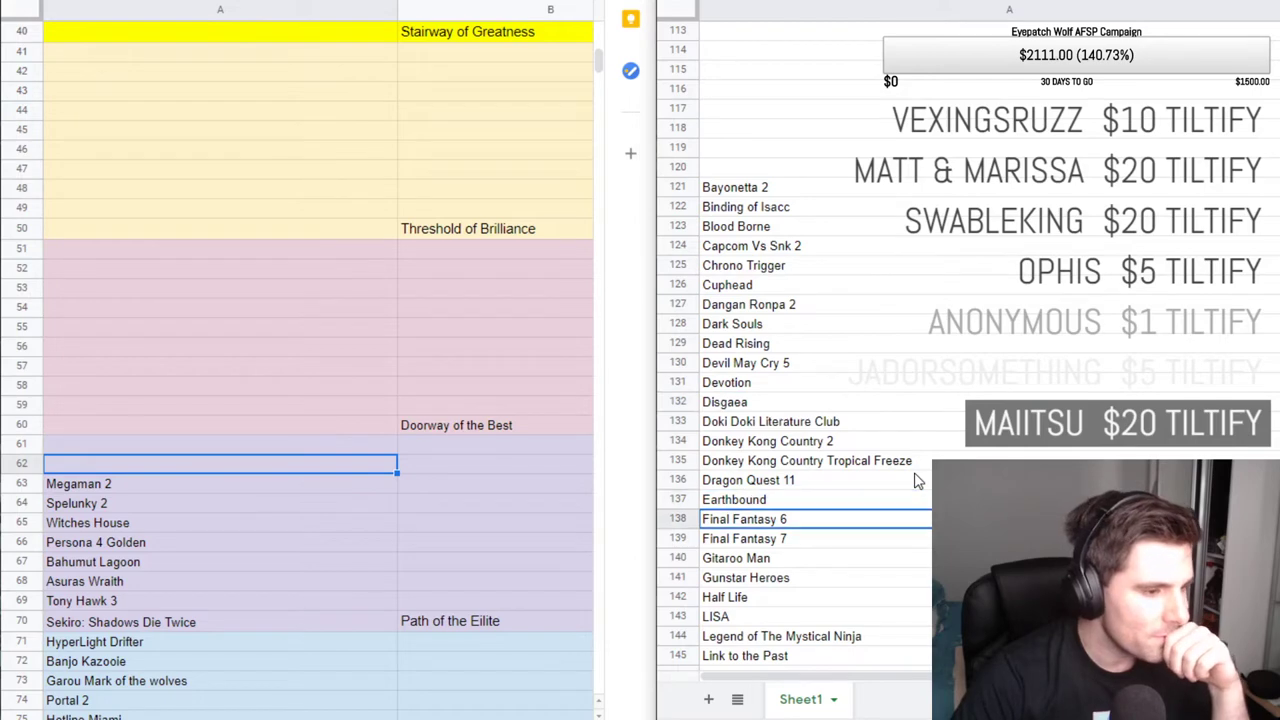
{"action": "key", "text": "Down"}
{"action": "key", "text": "Down"}
{"action": "key", "text": "Down"}
{"action": "key", "text": "Down"}
{"action": "key", "text": "Down"}
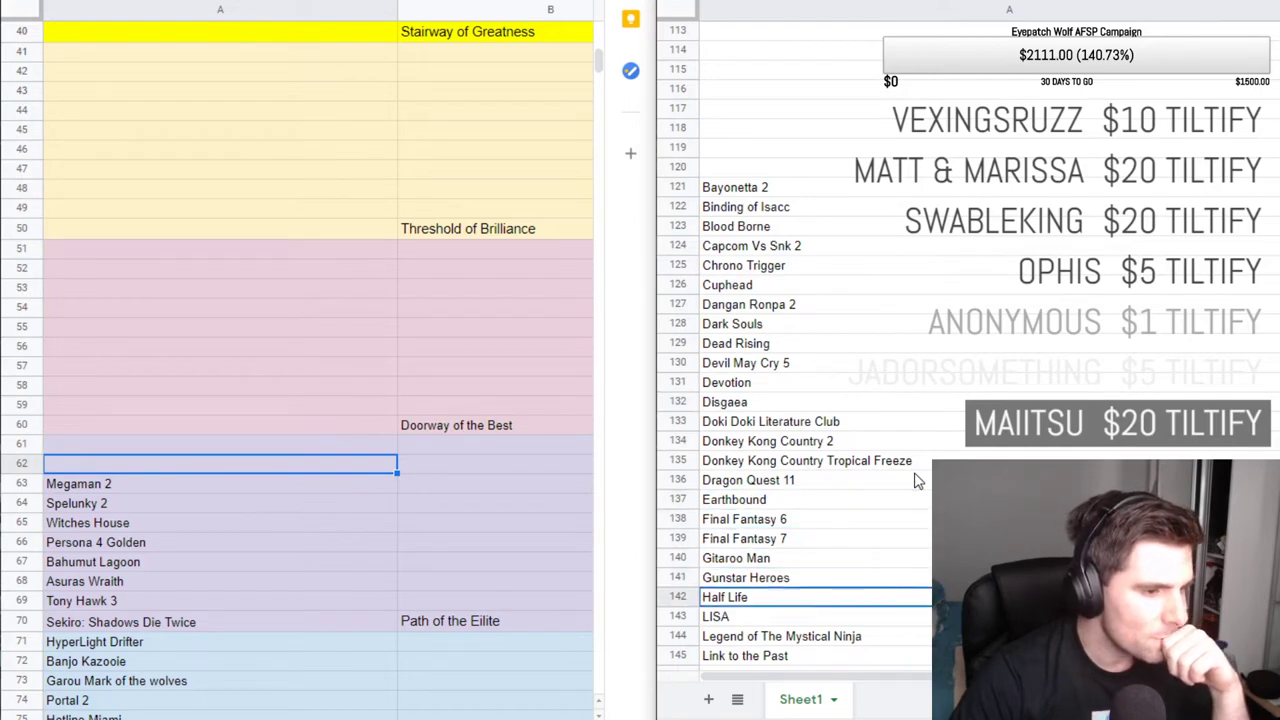
{"action": "key", "text": "Down"}
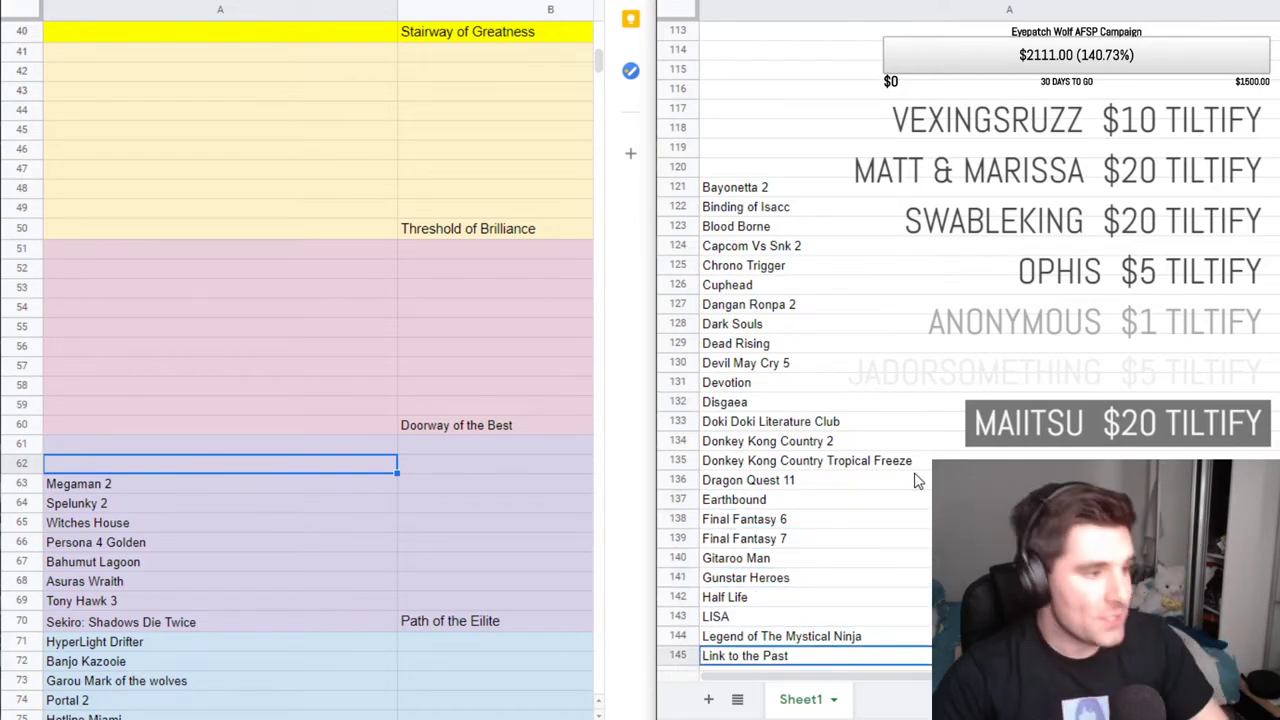
Move Dragon Quest 11 from cell A136 of the candidate list into cell A62 of the ranking, above Megaman 2.
{"action": "left_click", "coordinate": [810, 482]}
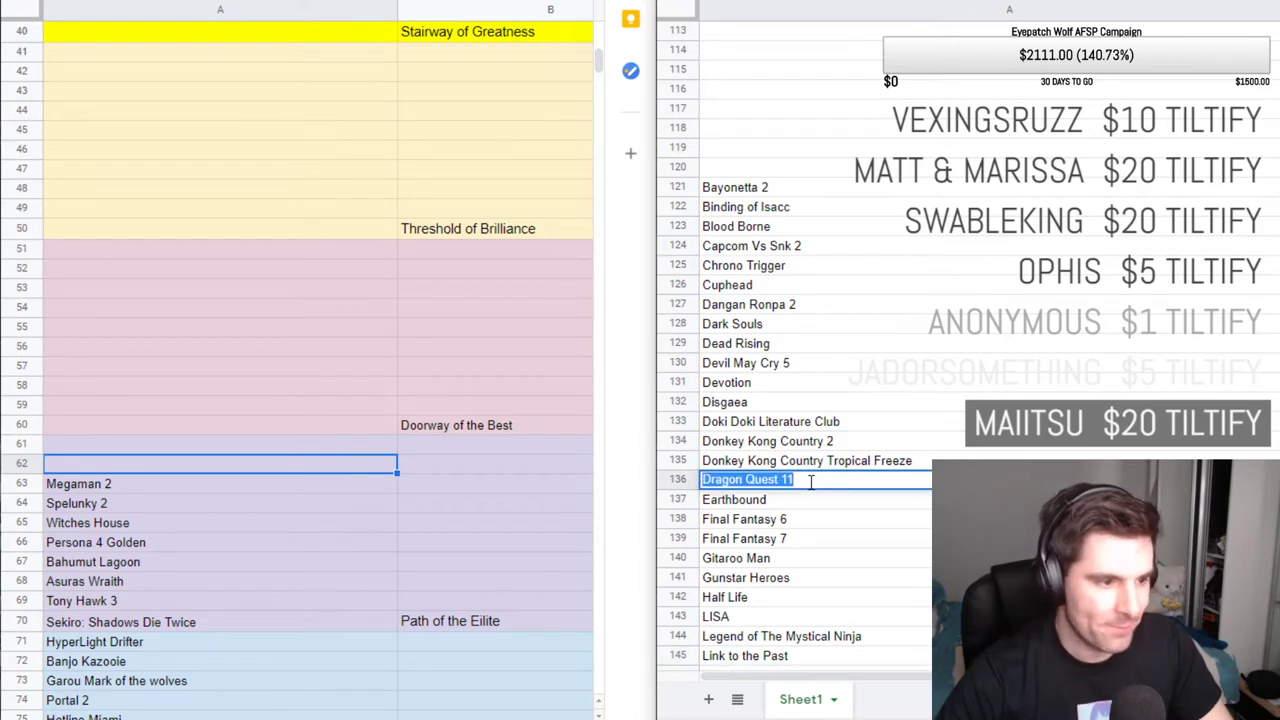
{"action": "key", "text": "Delete"}
{"action": "type", "text": "Dragon Quest 11"}
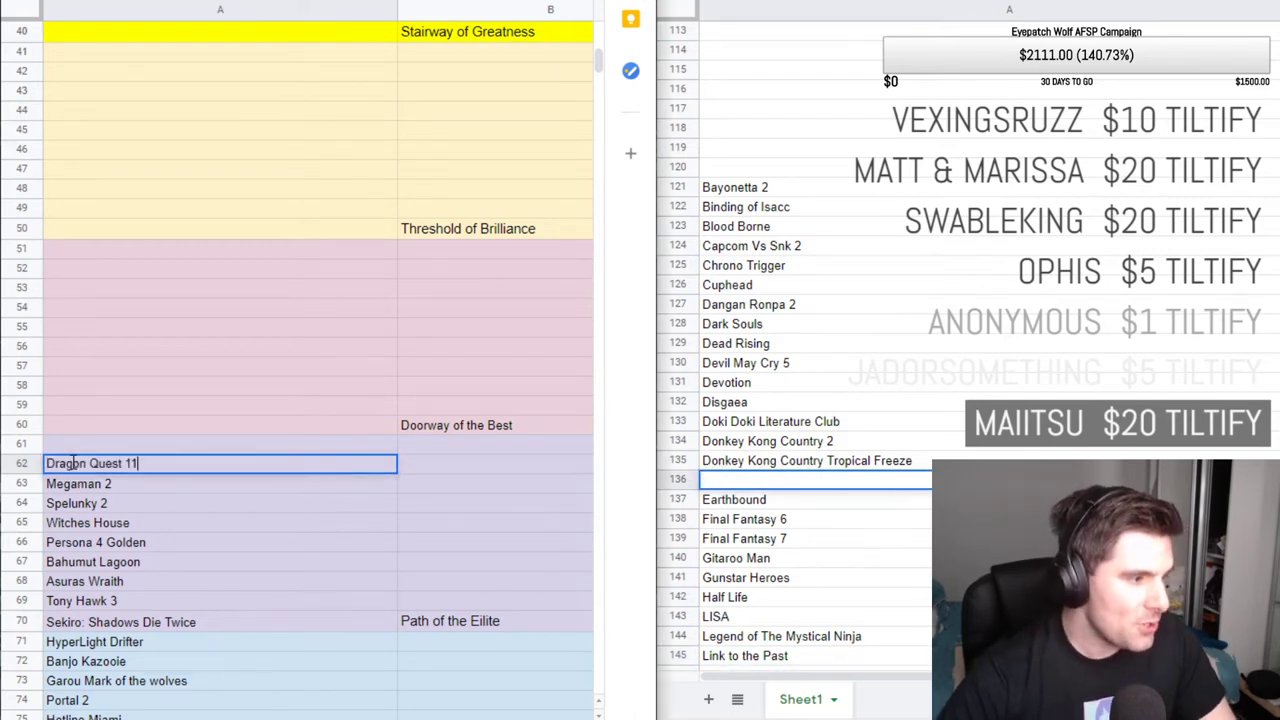
{"action": "left_click", "coordinate": [140, 490]}
{"action": "left_click", "coordinate": [166, 470]}
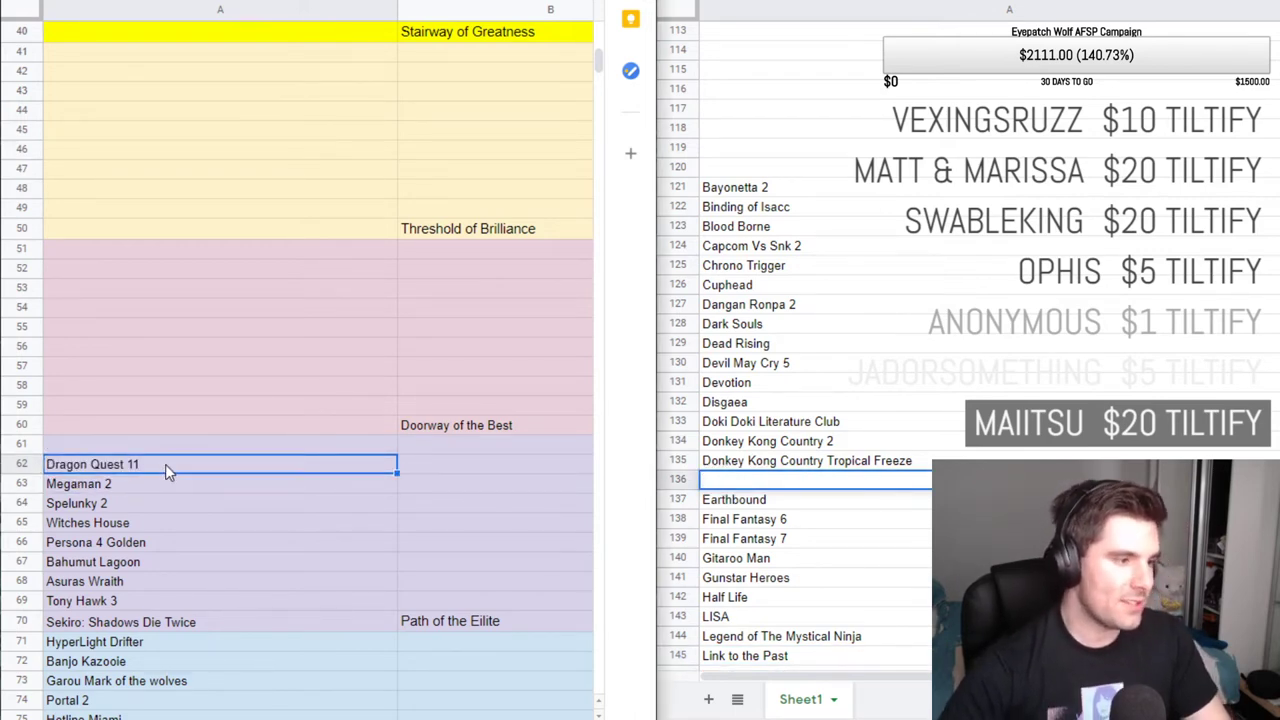
{"action": "key", "text": "Up"}
{"action": "key", "text": "Down"}
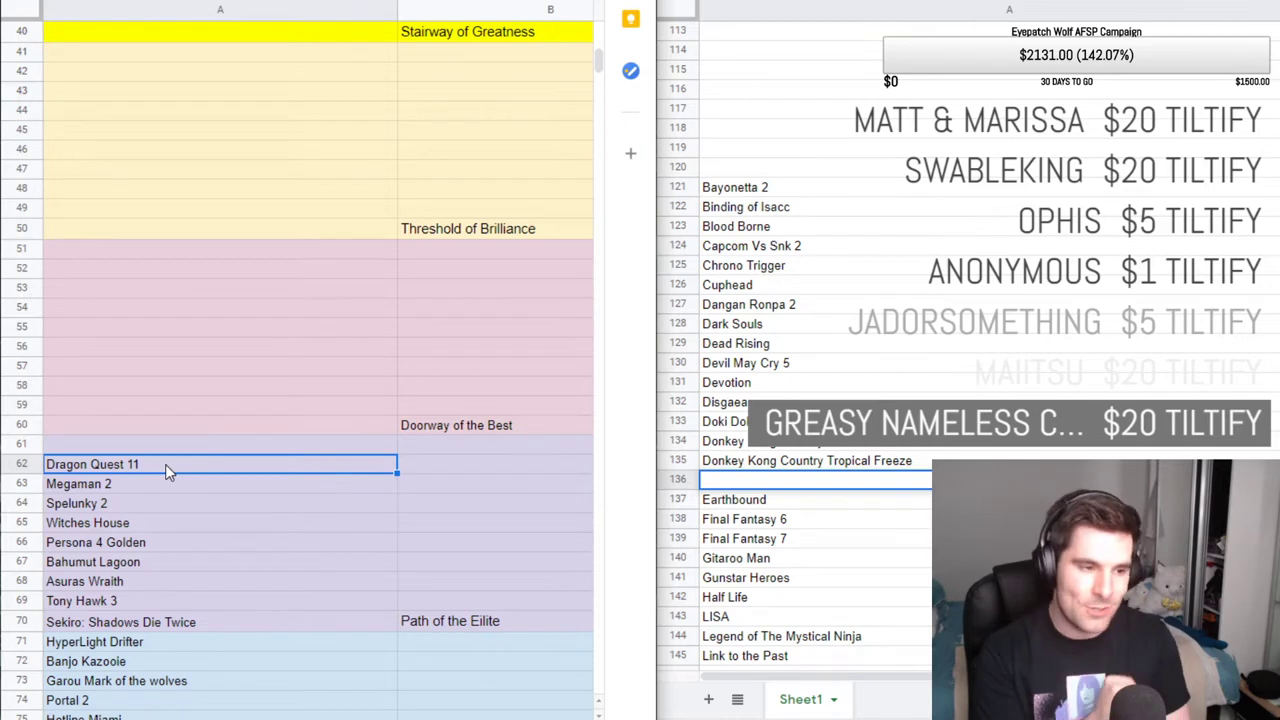
Examine the candidate list from Dark Souls down to Yumme Nikki for a pick to place above Dragon Quest 11.
{"action": "left_click", "coordinate": [805, 327]}
{"action": "scroll", "coordinate": [790, 310], "scroll_direction": "down", "scroll_amount": 3}
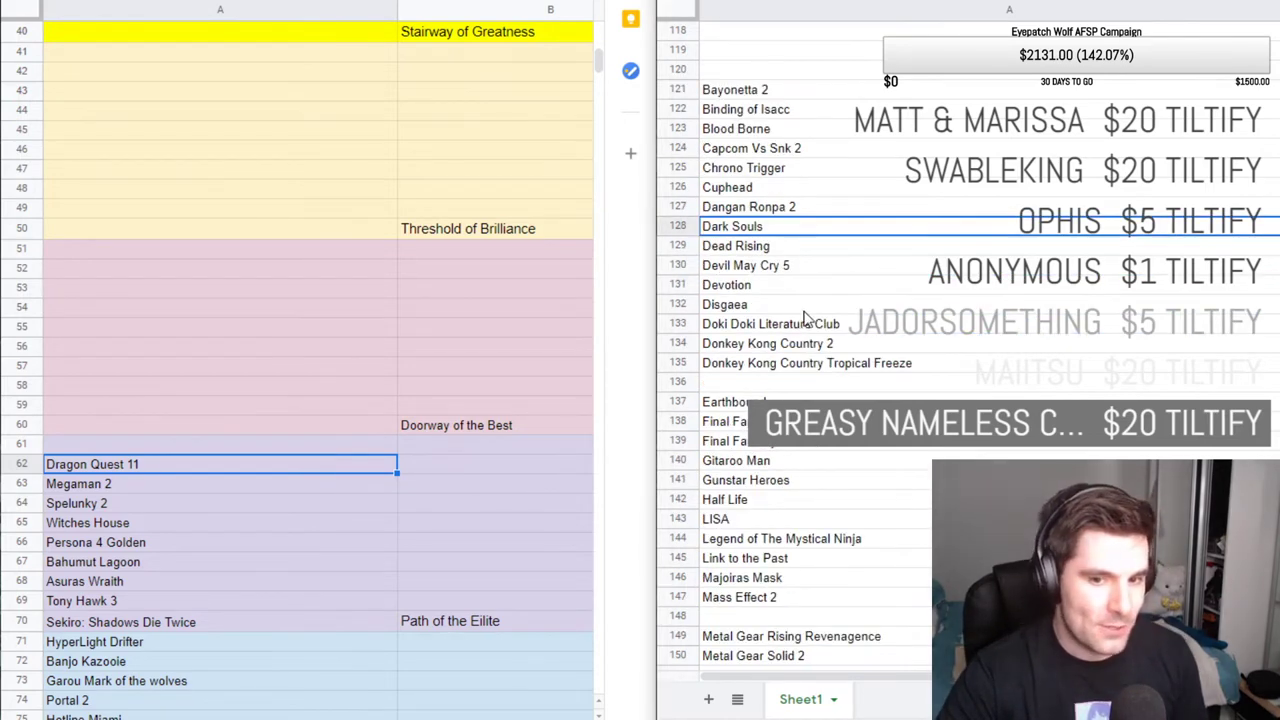
{"action": "scroll", "coordinate": [858, 345], "scroll_direction": "down", "scroll_amount": 1}
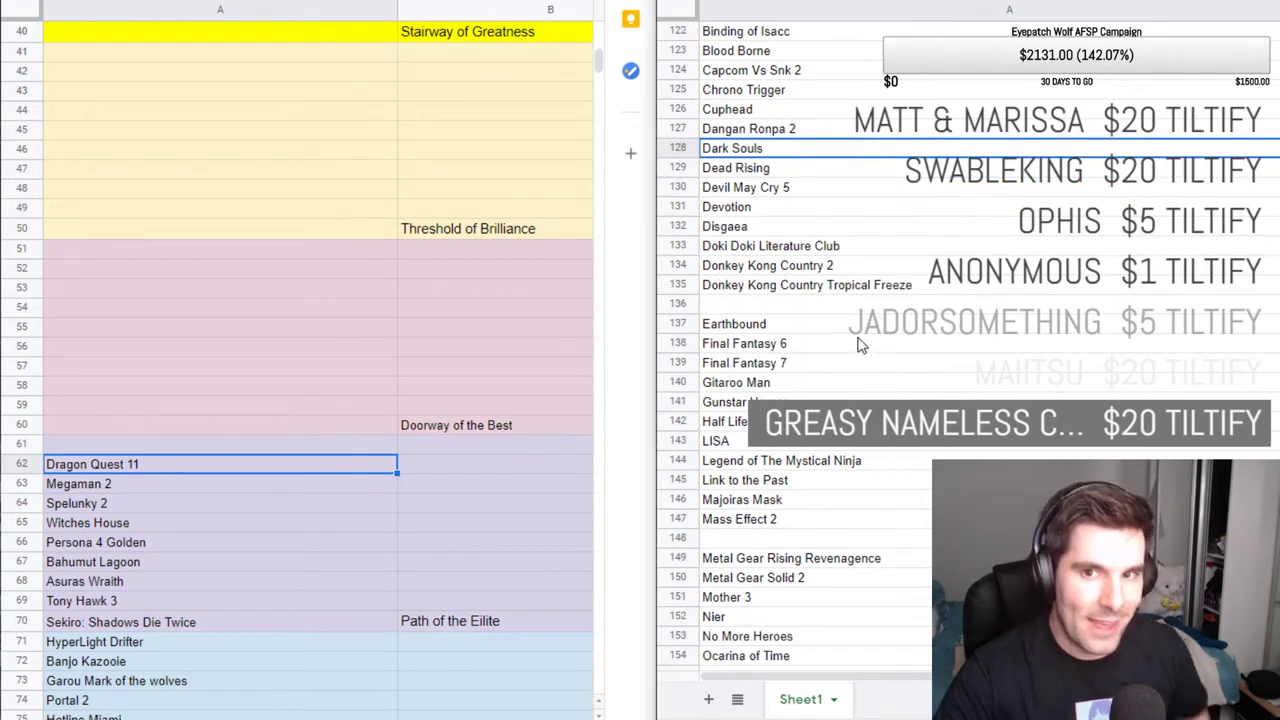
{"action": "scroll", "coordinate": [840, 345], "scroll_direction": "down", "scroll_amount": 2}
{"action": "left_click", "coordinate": [853, 330]}
{"action": "scroll", "coordinate": [862, 315], "scroll_direction": "down", "scroll_amount": 2}
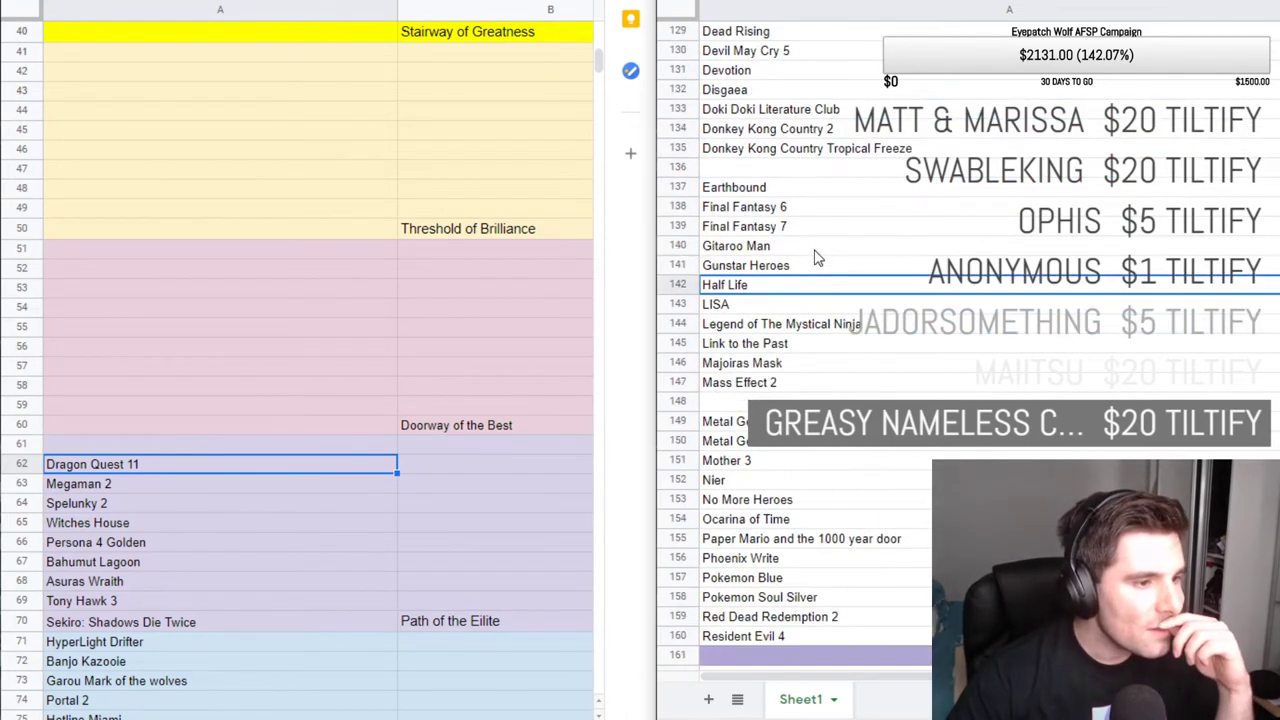
{"action": "left_click", "coordinate": [868, 289]}
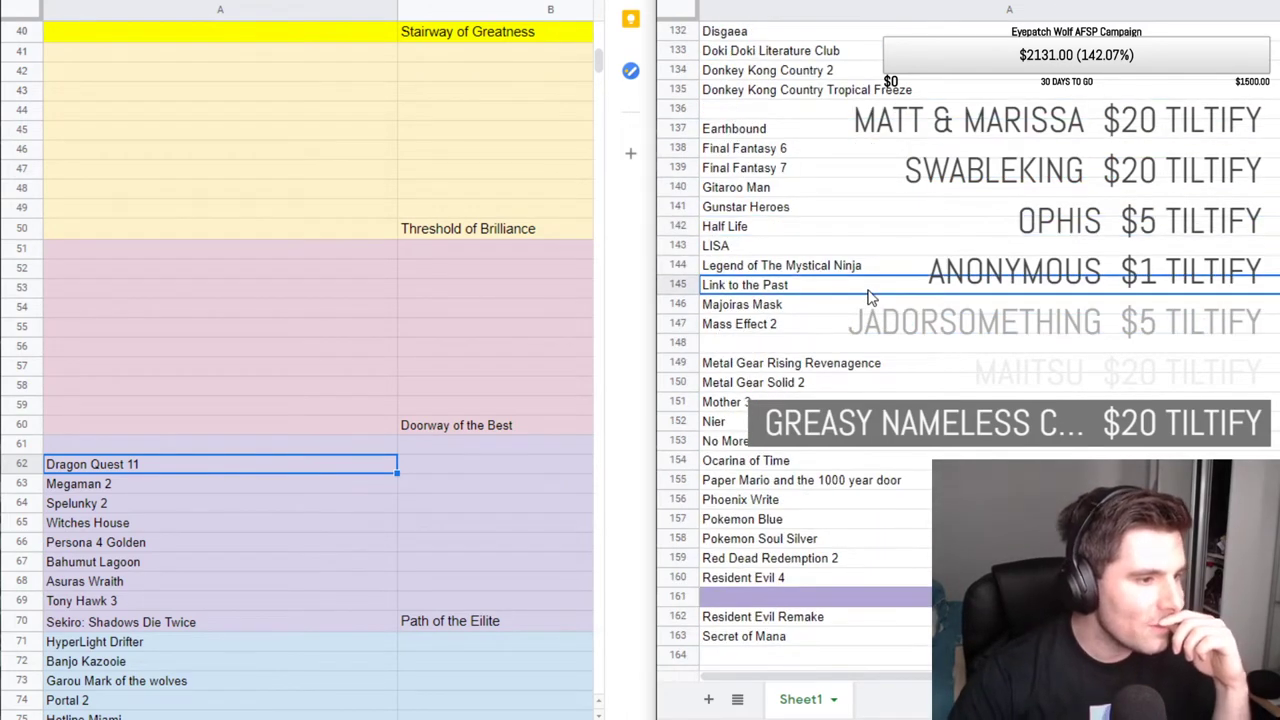
{"action": "key", "text": "Down"}
{"action": "key", "text": "Down"}
{"action": "key", "text": "Down"}
{"action": "key", "text": "Down"}
{"action": "key", "text": "Down"}
{"action": "key", "text": "Down"}
{"action": "scroll", "coordinate": [868, 296], "scroll_direction": "down", "scroll_amount": 2}
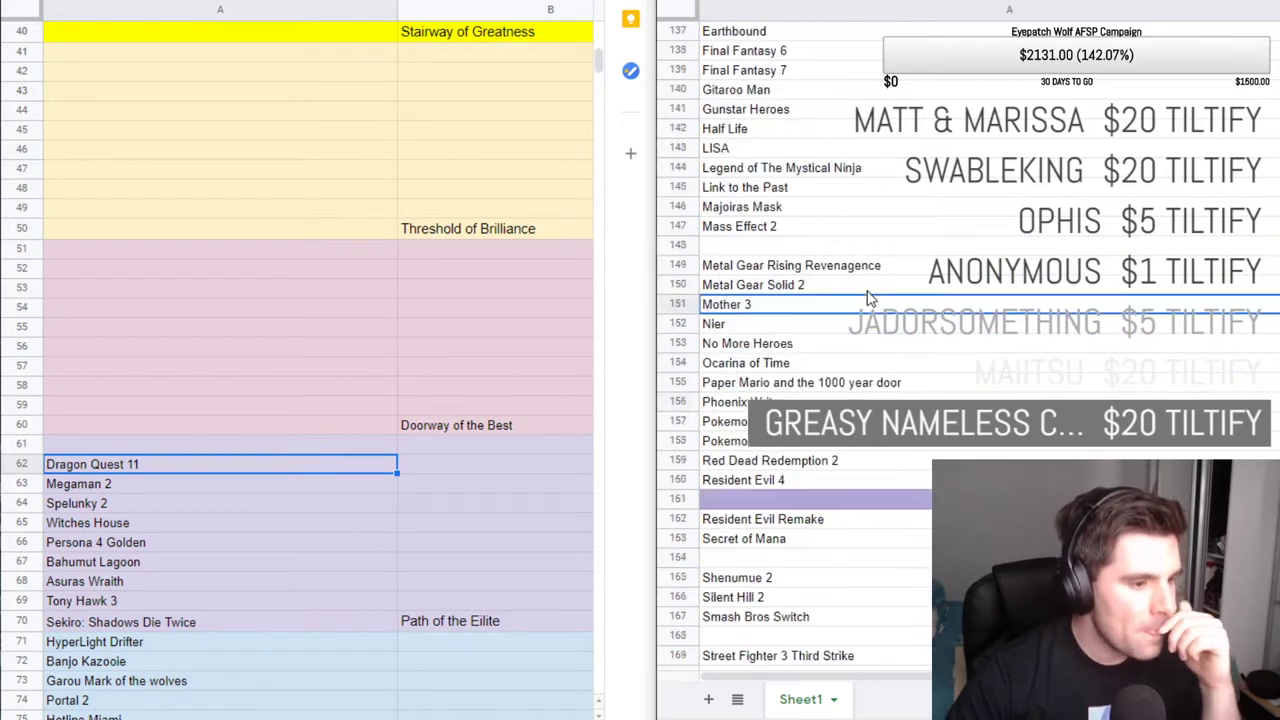
{"action": "scroll", "coordinate": [868, 296], "scroll_direction": "down", "scroll_amount": 1}
{"action": "left_click", "coordinate": [868, 350]}
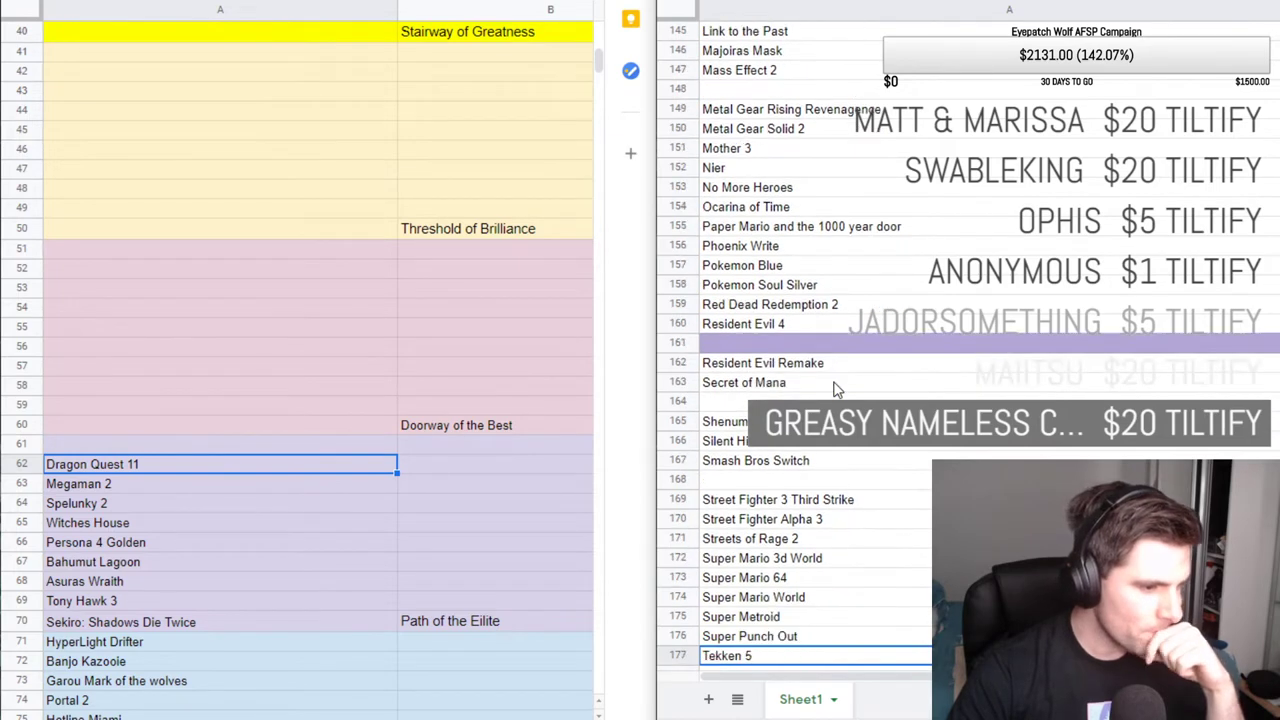
{"action": "key", "text": "Down"}
{"action": "key", "text": "Down"}
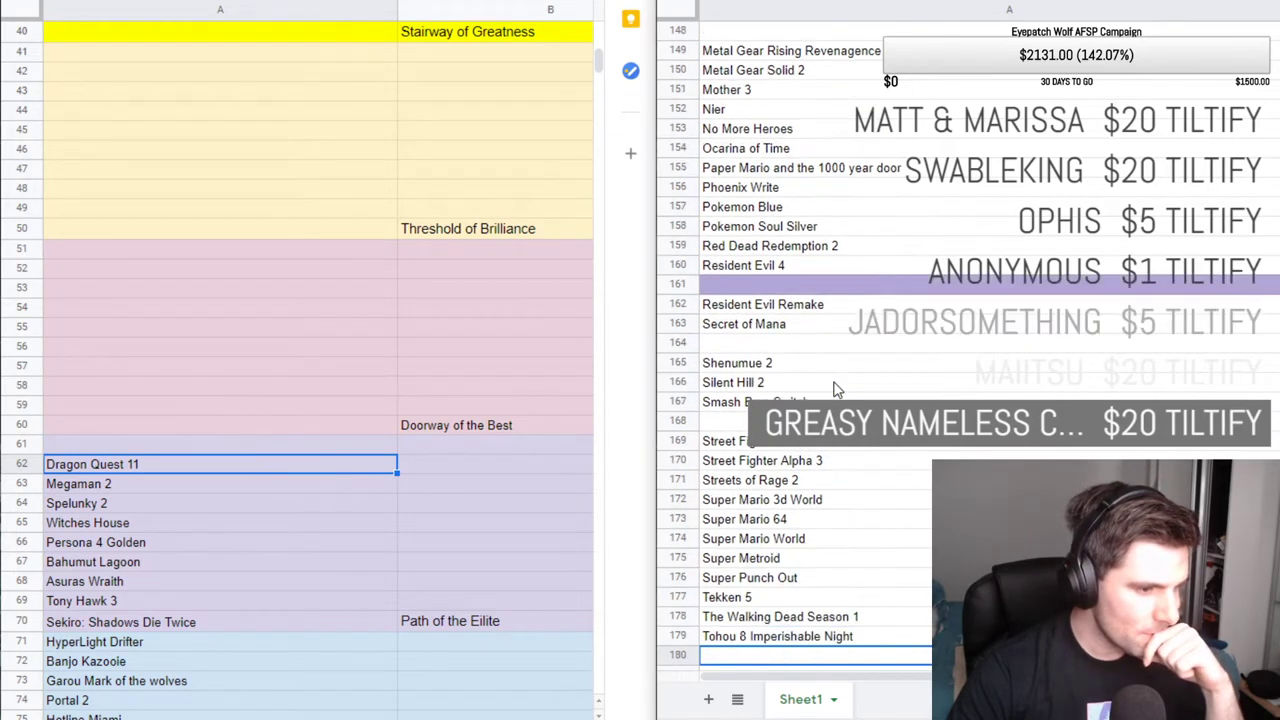
{"action": "key", "text": "Down"}
{"action": "key", "text": "Down"}
{"action": "key", "text": "Down"}
{"action": "key", "text": "Down"}
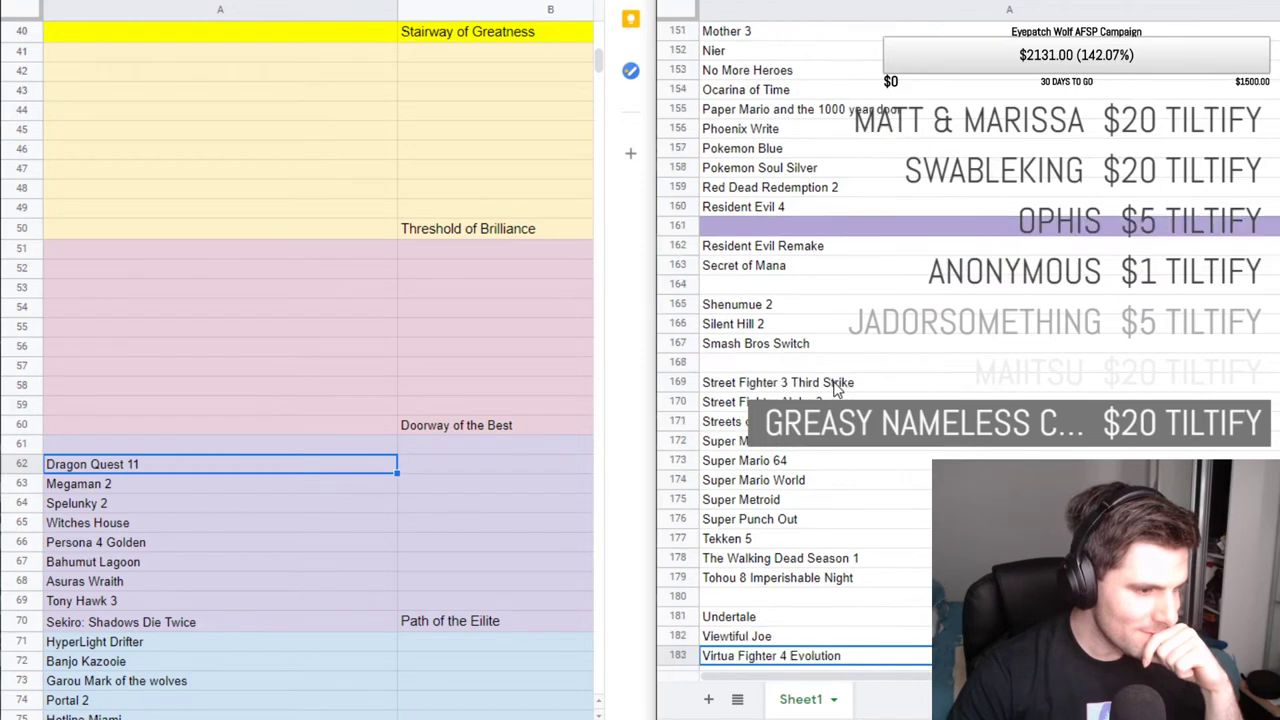
{"action": "key", "text": "Down"}
{"action": "key", "text": "Down"}
{"action": "key", "text": "Down"}
{"action": "key", "text": "Down"}
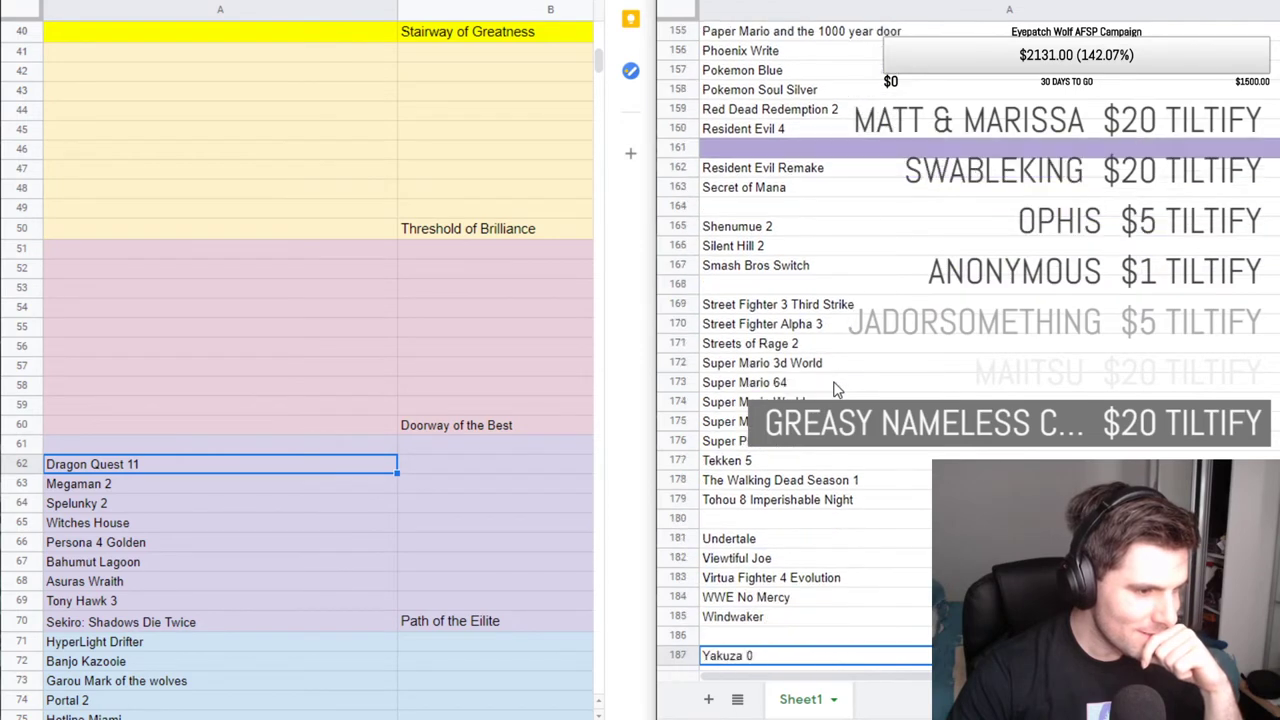
{"action": "key", "text": "Down"}
{"action": "key", "text": "Down"}
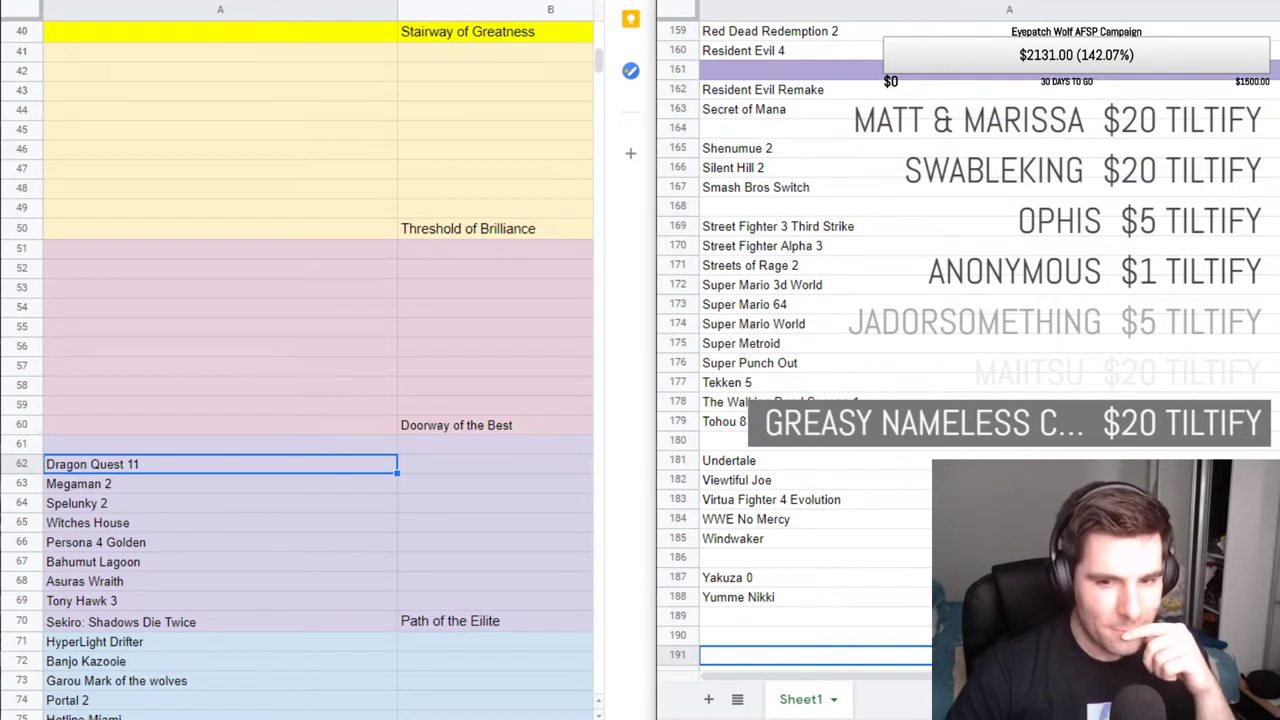
Review the candidates again from Binding of Isacc down to Earthbound for the game to rank above Dragon Quest 11.
{"action": "scroll", "coordinate": [928, 366], "scroll_direction": "up", "scroll_amount": 2}
{"action": "scroll", "coordinate": [928, 366], "scroll_direction": "up", "scroll_amount": 12}
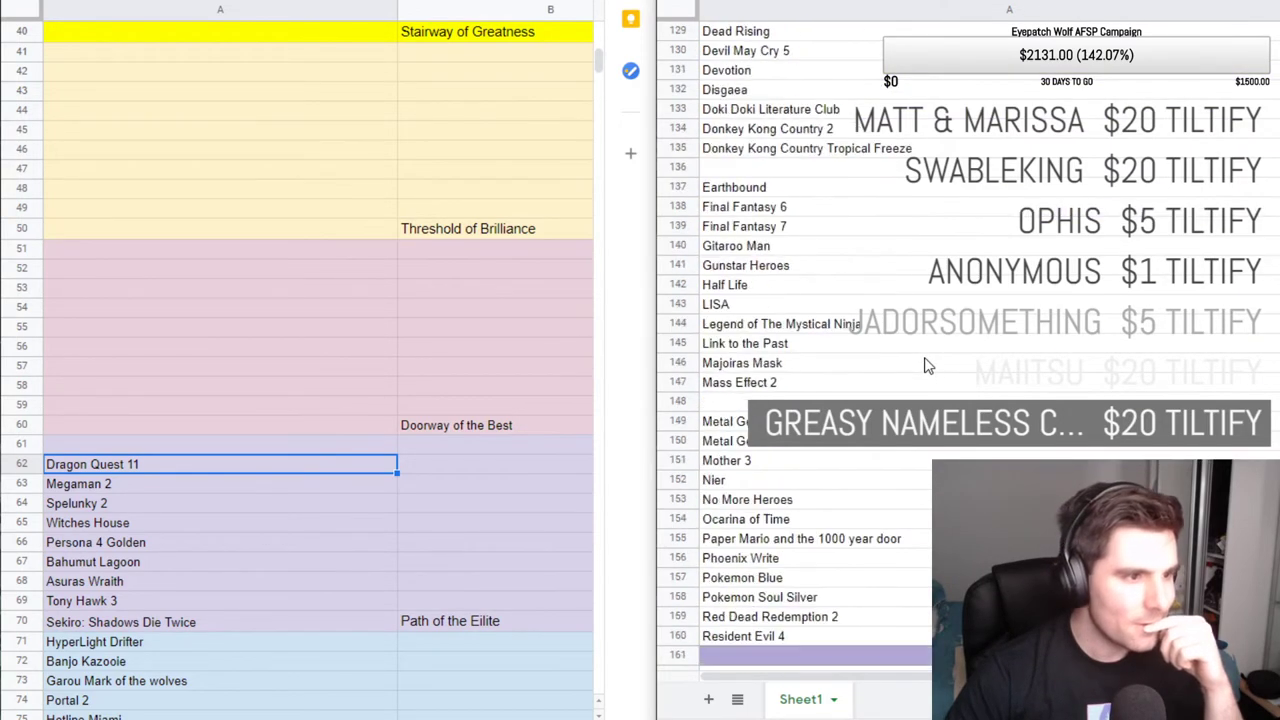
{"action": "left_click", "coordinate": [844, 291]}
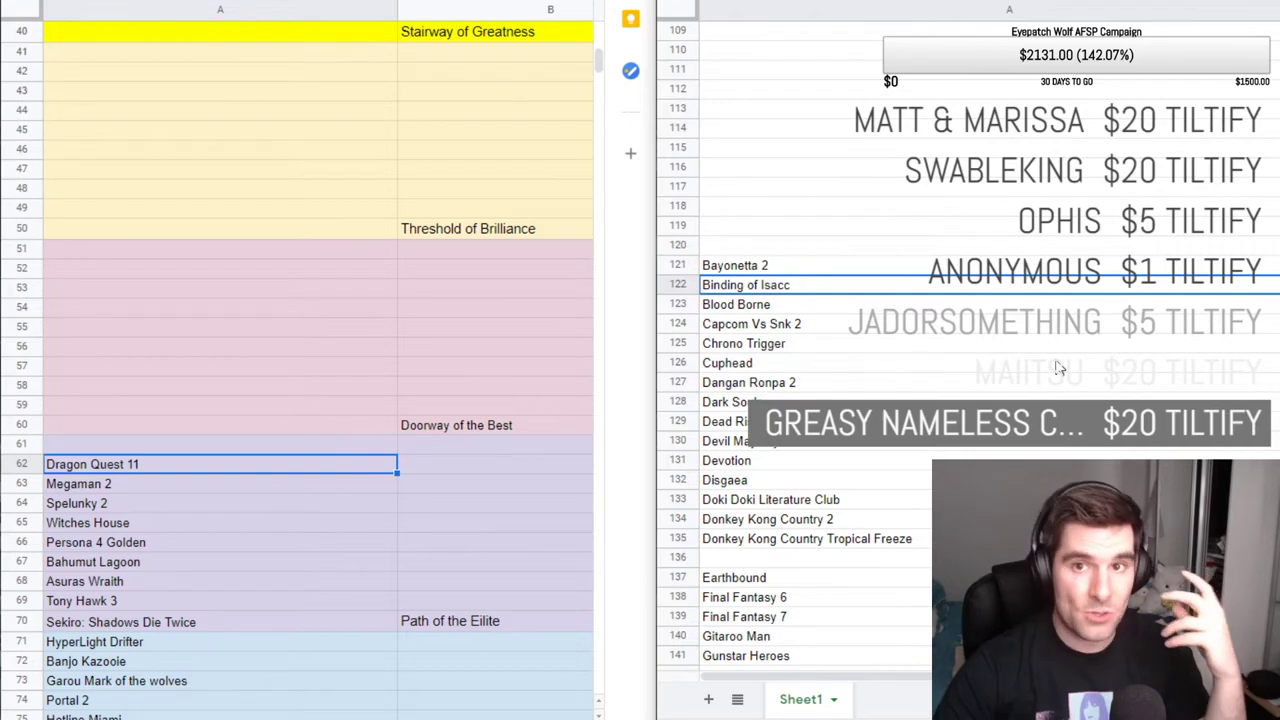
{"action": "left_click", "coordinate": [986, 304]}
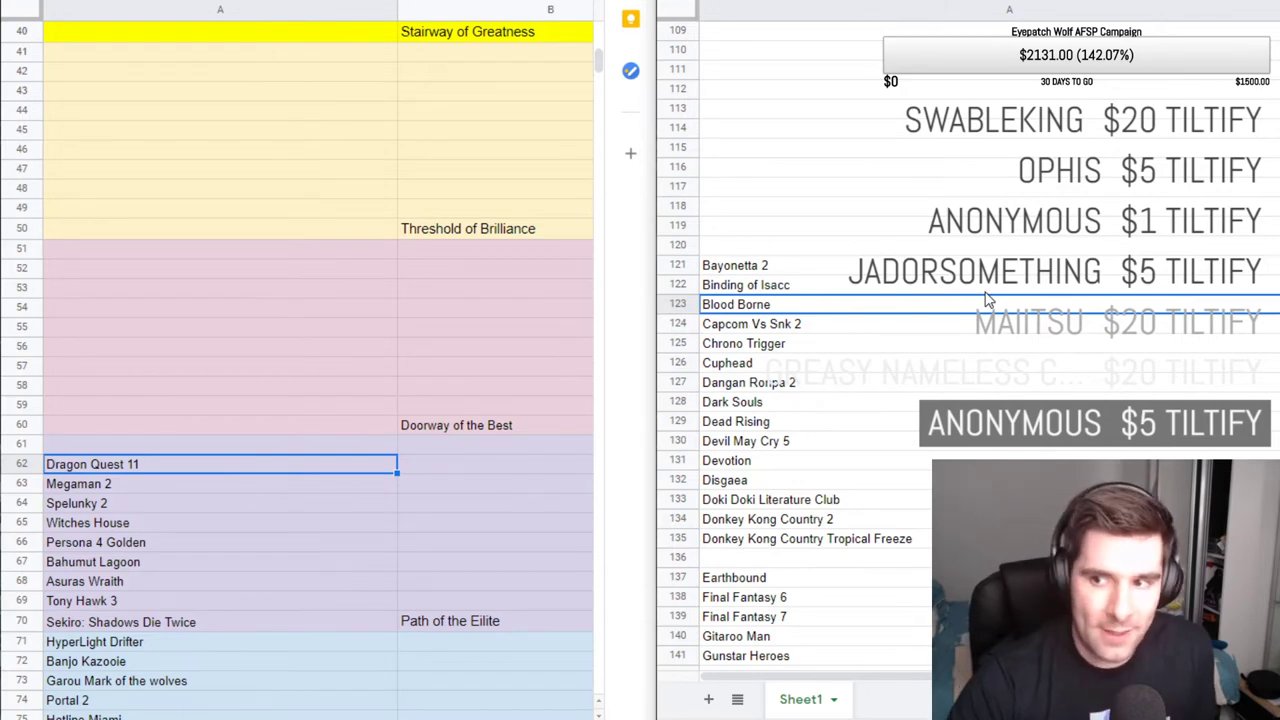
{"action": "key", "text": "Down"}
{"action": "key", "text": "Down"}
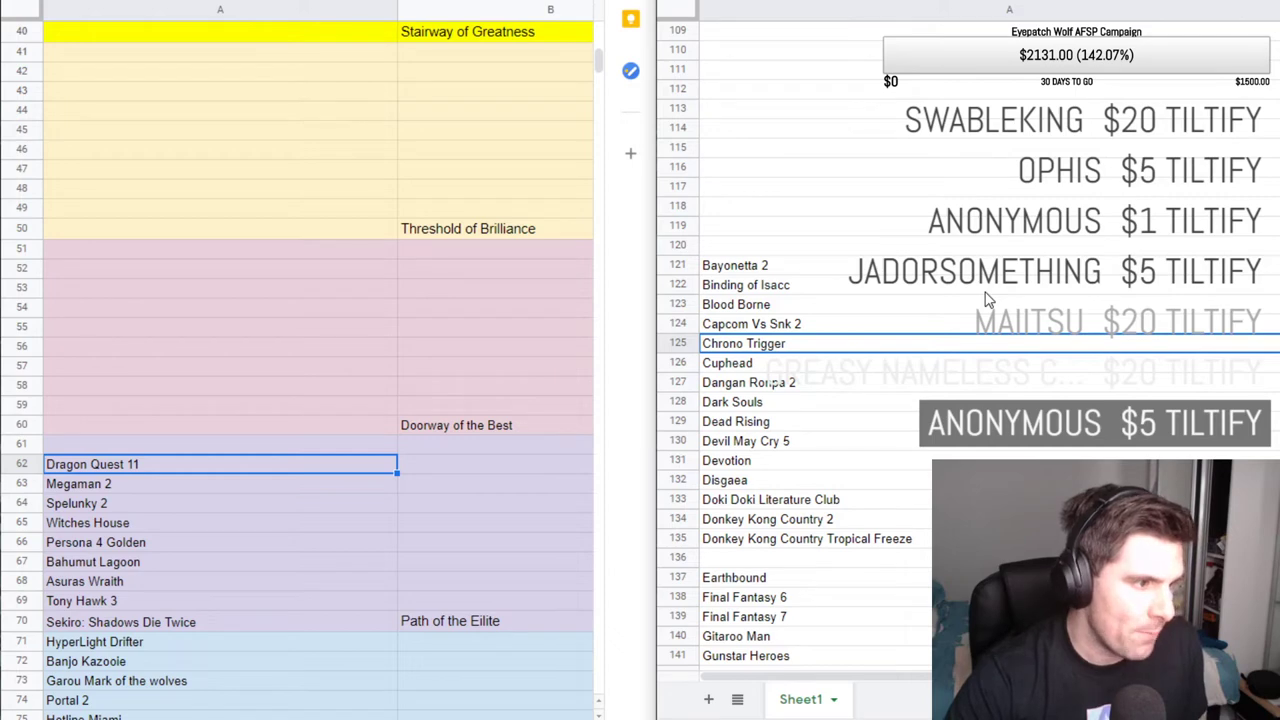
{"action": "key", "text": "Down"}
{"action": "key", "text": "Down"}
{"action": "key", "text": "Down"}
{"action": "key", "text": "Down"}
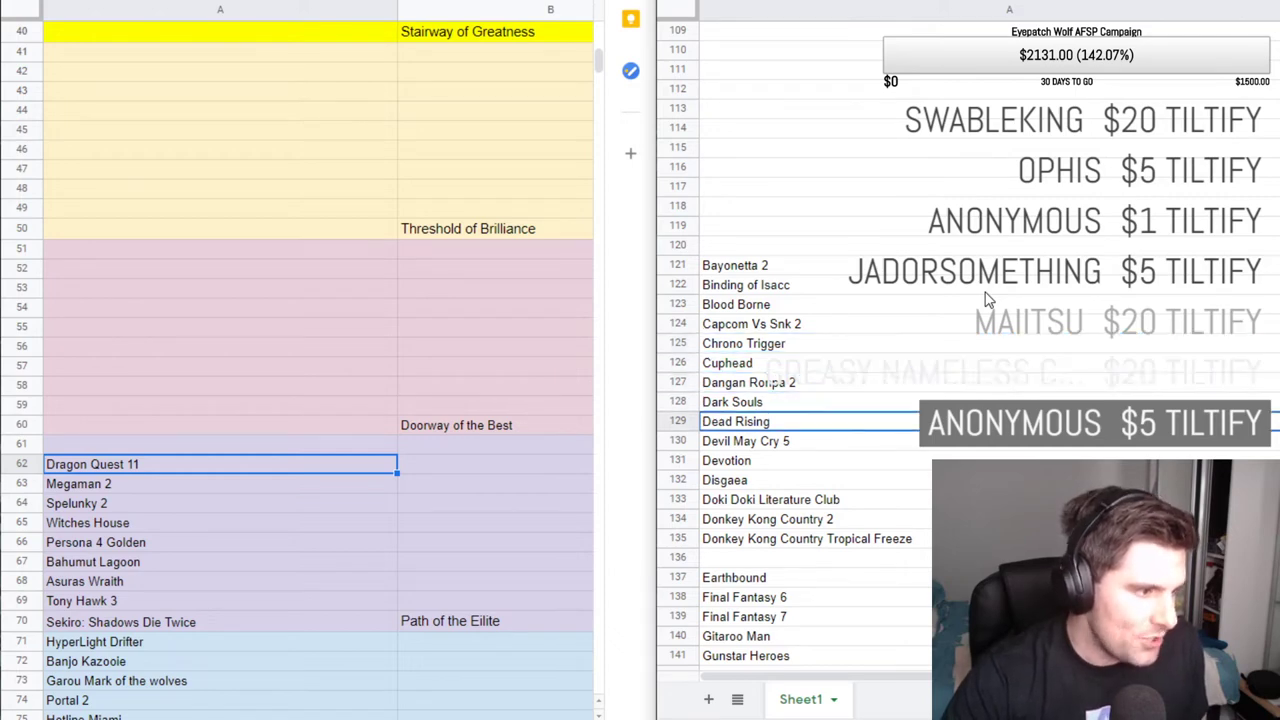
{"action": "key", "text": "Down"}
{"action": "key", "text": "Down"}
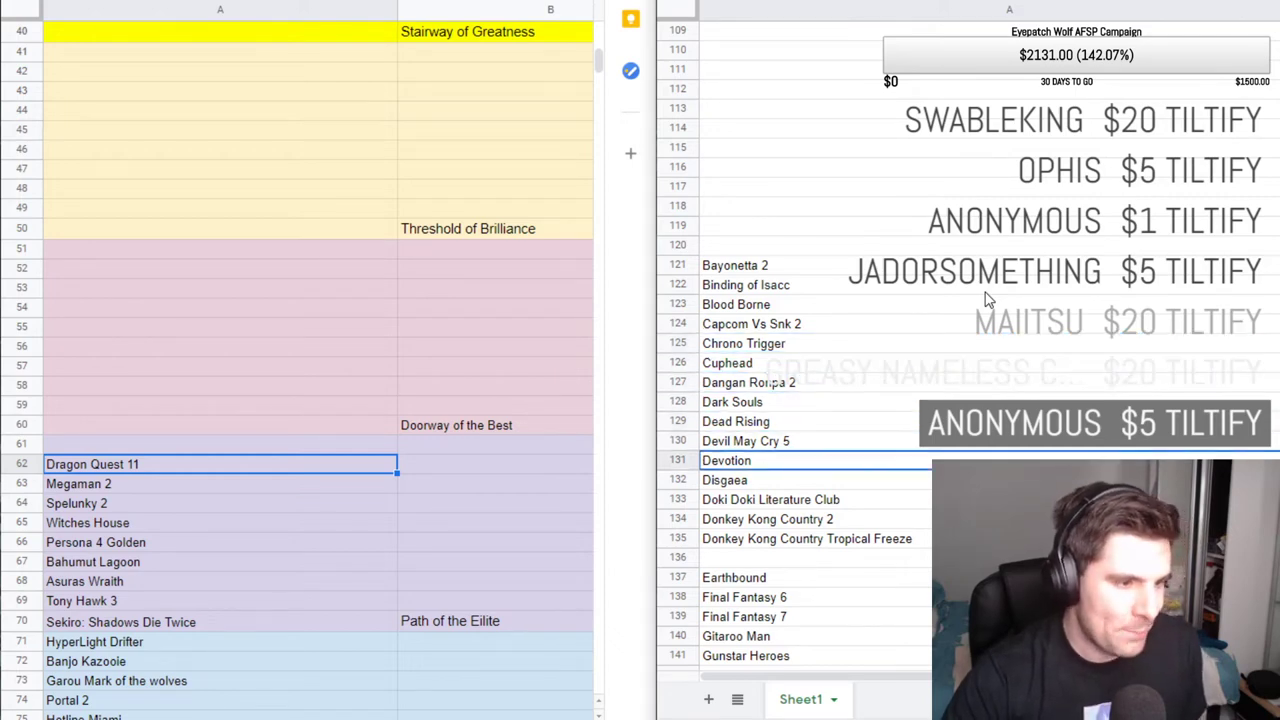
{"action": "key", "text": "Down"}
{"action": "key", "text": "Down"}
{"action": "key", "text": "Down"}
{"action": "key", "text": "Down"}
{"action": "key", "text": "Down"}
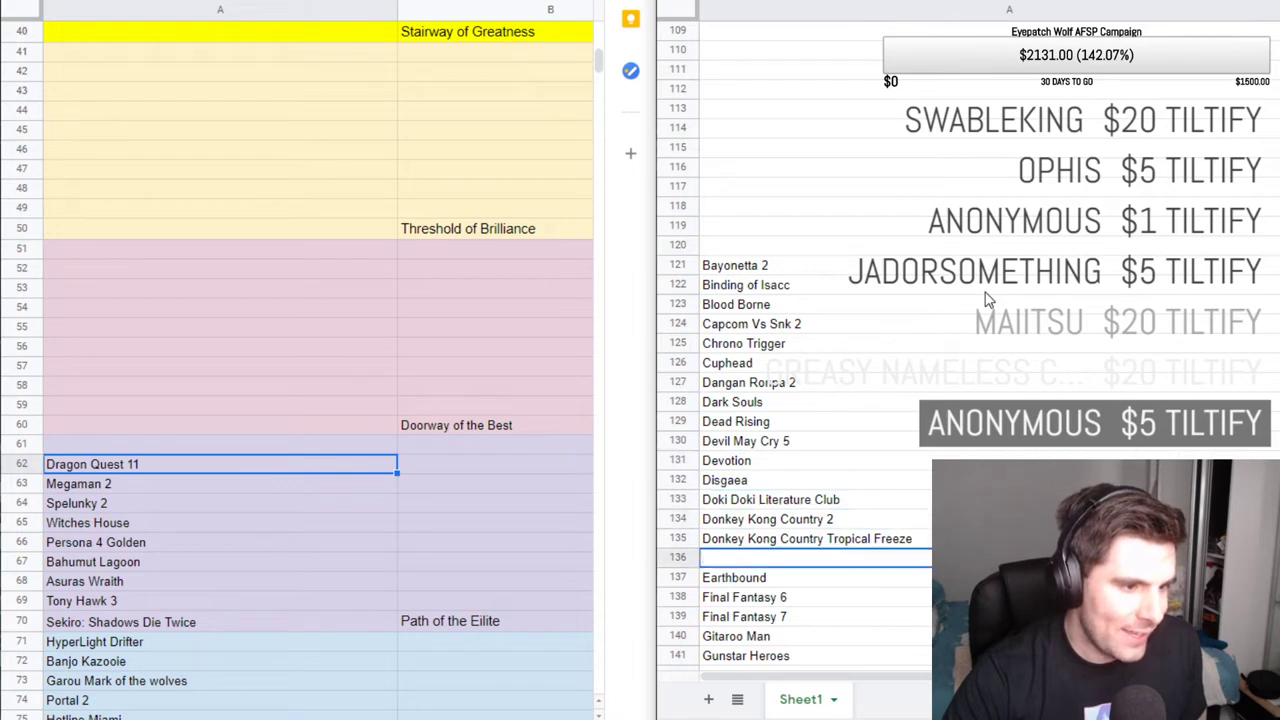
{"action": "key", "text": "Down"}
{"action": "key", "text": "Down"}
{"action": "key", "text": "Up"}
{"action": "key", "text": "Up"}
{"action": "key", "text": "Up"}
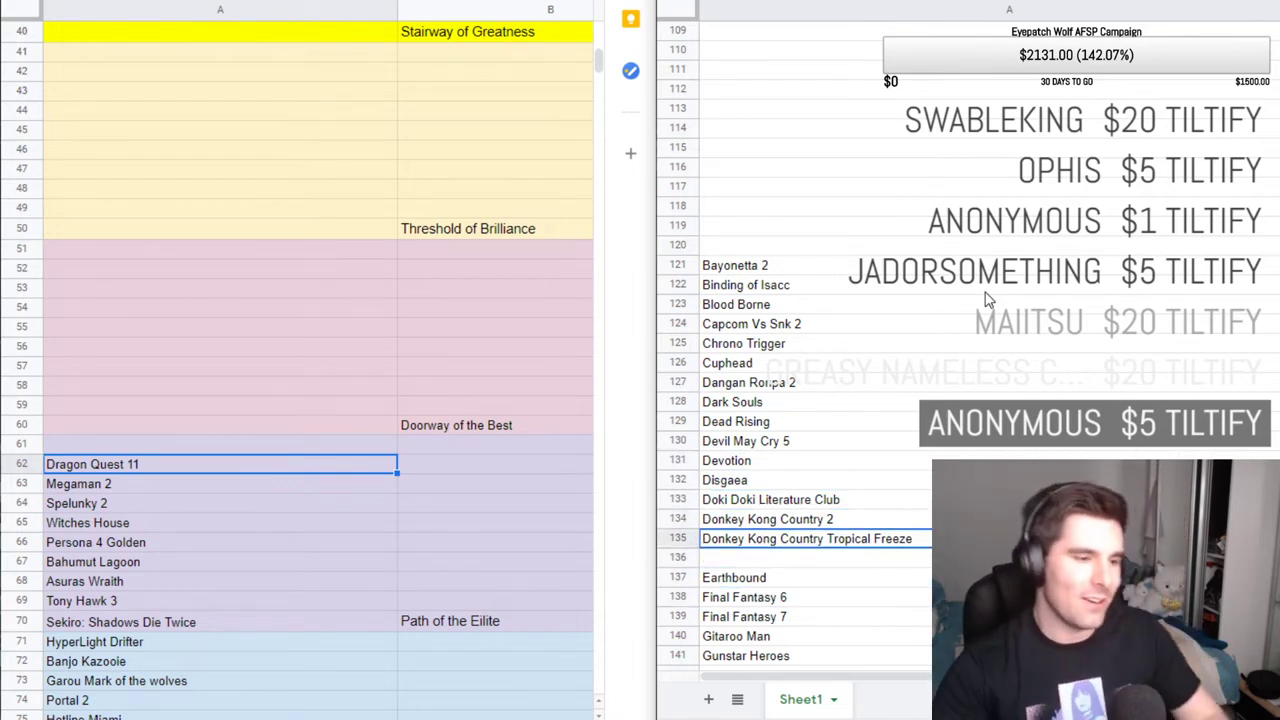
Try to move Donkey Kong Country Tropical Freeze from cell A135 of the candidate list into cell A61 of the ranking.
{"action": "scroll", "coordinate": [985, 298], "scroll_direction": "down", "scroll_amount": 2}
{"action": "scroll", "coordinate": [857, 425], "scroll_direction": "down", "scroll_amount": 1}
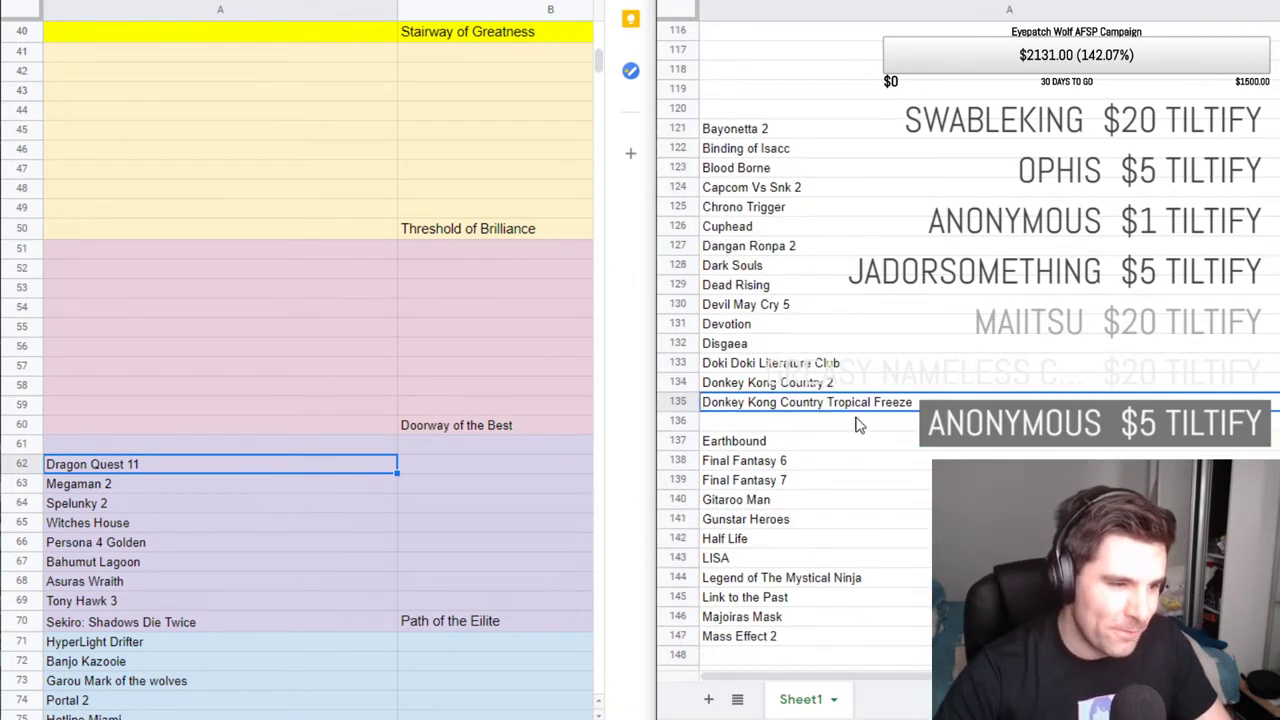
{"action": "double_click", "coordinate": [888, 401]}
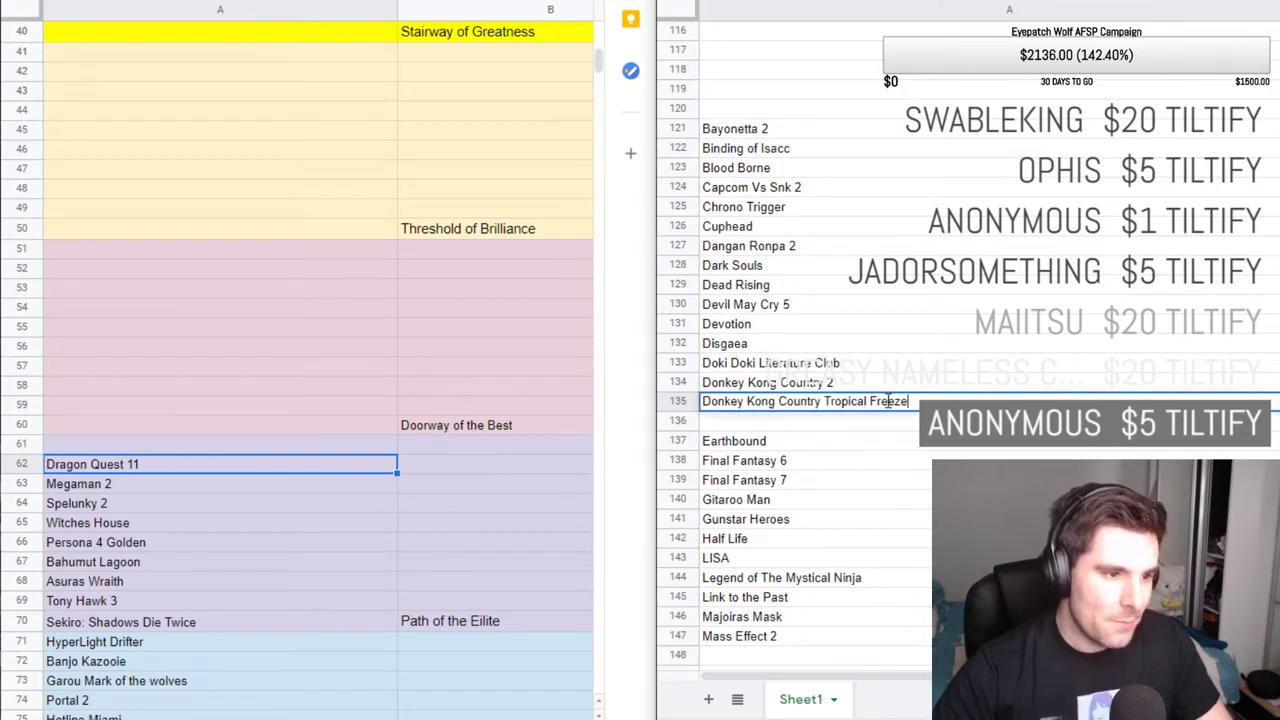
{"action": "key", "text": "ctrl+a"}
{"action": "key", "text": "ctrl+c"}
{"action": "key", "text": "BackSpace"}
{"action": "left_click", "coordinate": [123, 440]}
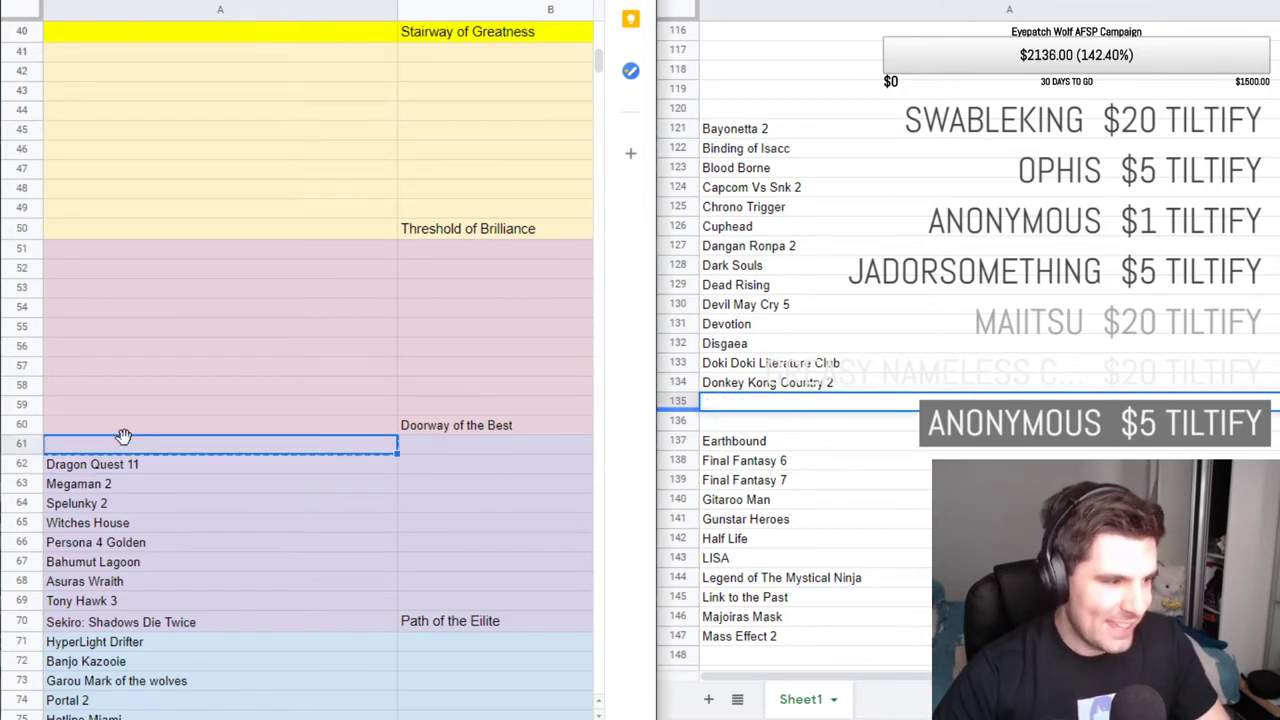
{"action": "key", "text": "ctrl+v"}
{"action": "key", "text": "ctrl+z"}
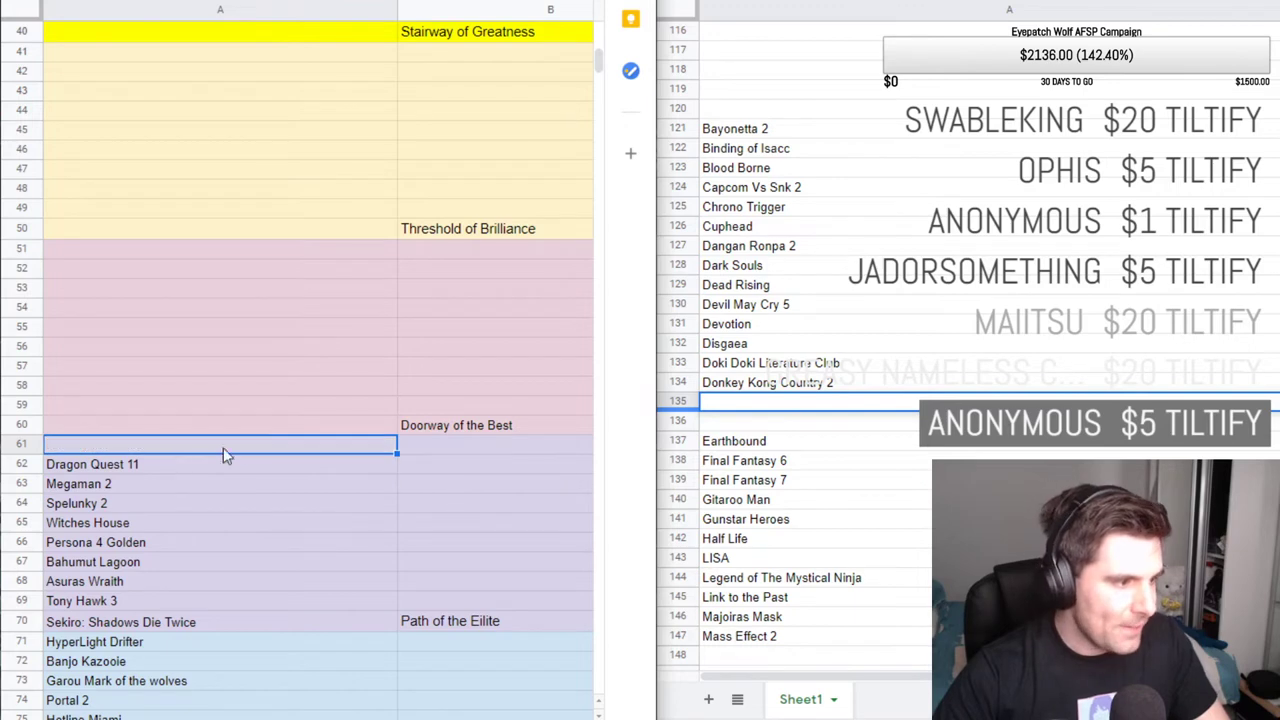
Cut Dragon Quest 11 from cell A62 of the ranking and undo the deletion in cell A135 of the candidate list.
{"action": "key", "text": "Down"}
{"action": "key", "text": "ctrl+x"}
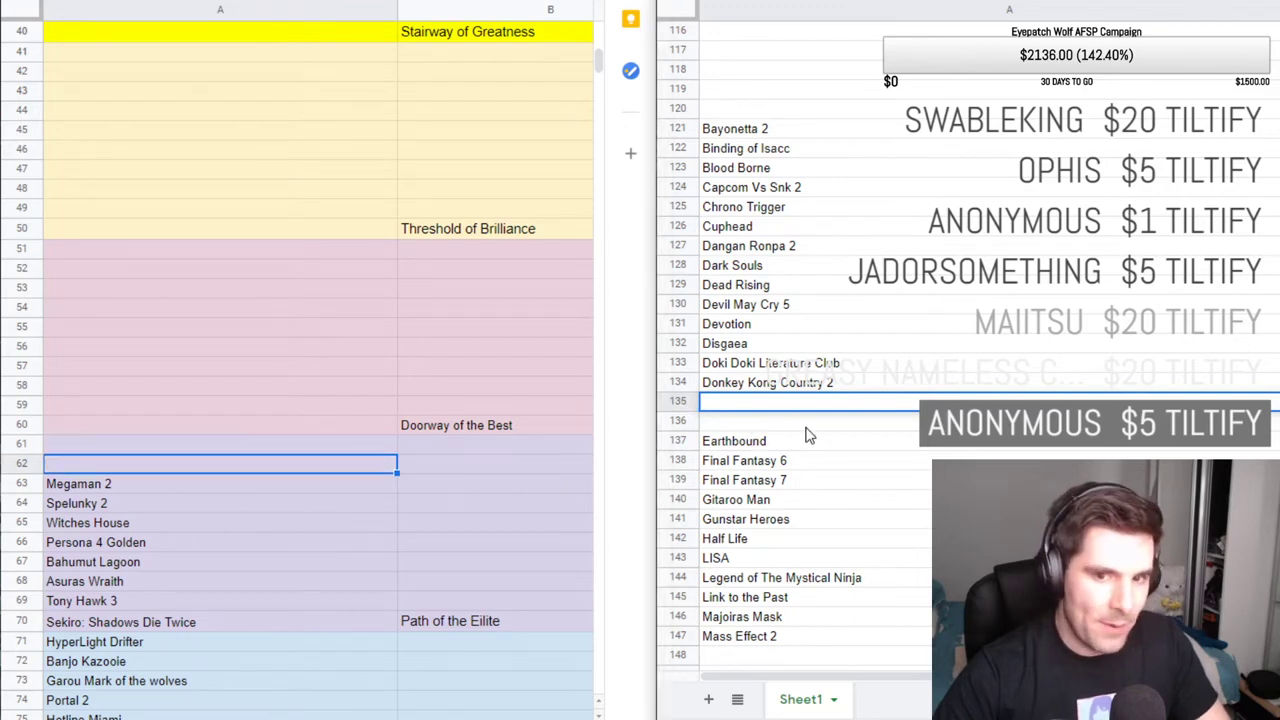
{"action": "left_click", "coordinate": [787, 428]}
{"action": "key", "text": "ctrl+z"}
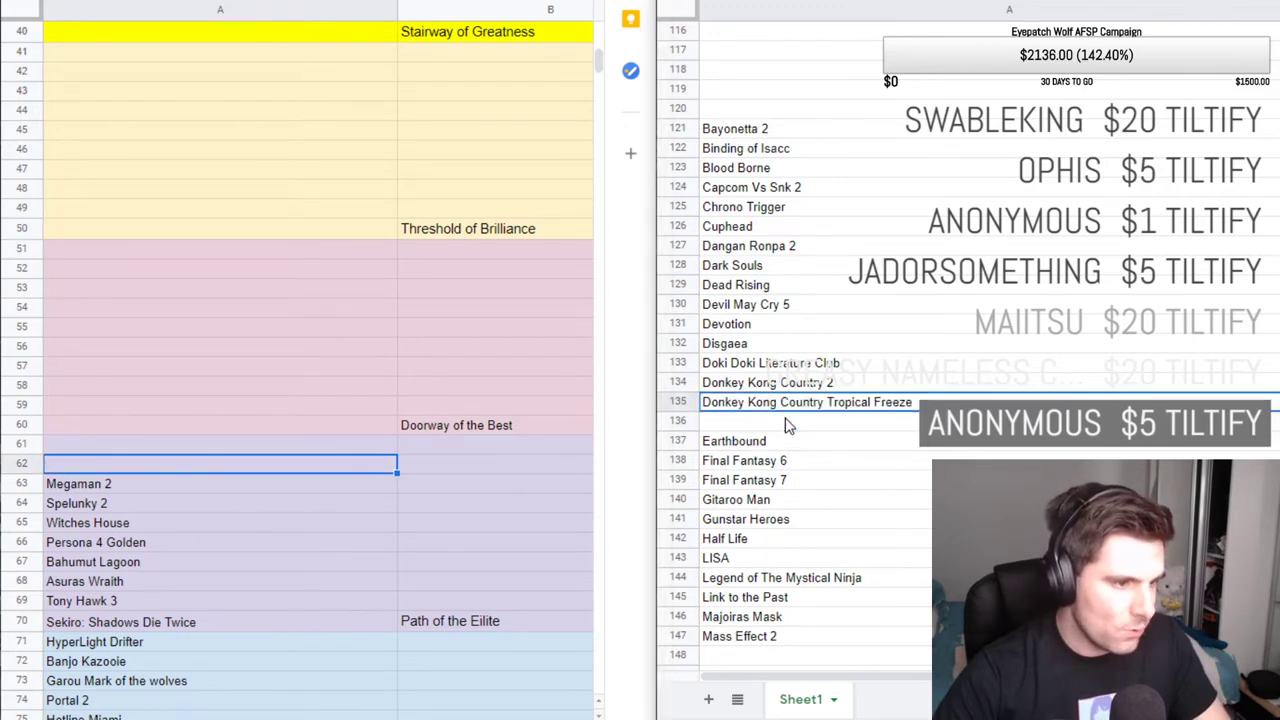
Cut Donkey Kong Country Tropical Freeze from cell A135 of the candidate list and enter Dragon Quest 11 in cell A62 of the ranking.
{"action": "key", "text": "ctrl+x"}
{"action": "left_click", "coordinate": [211, 463]}
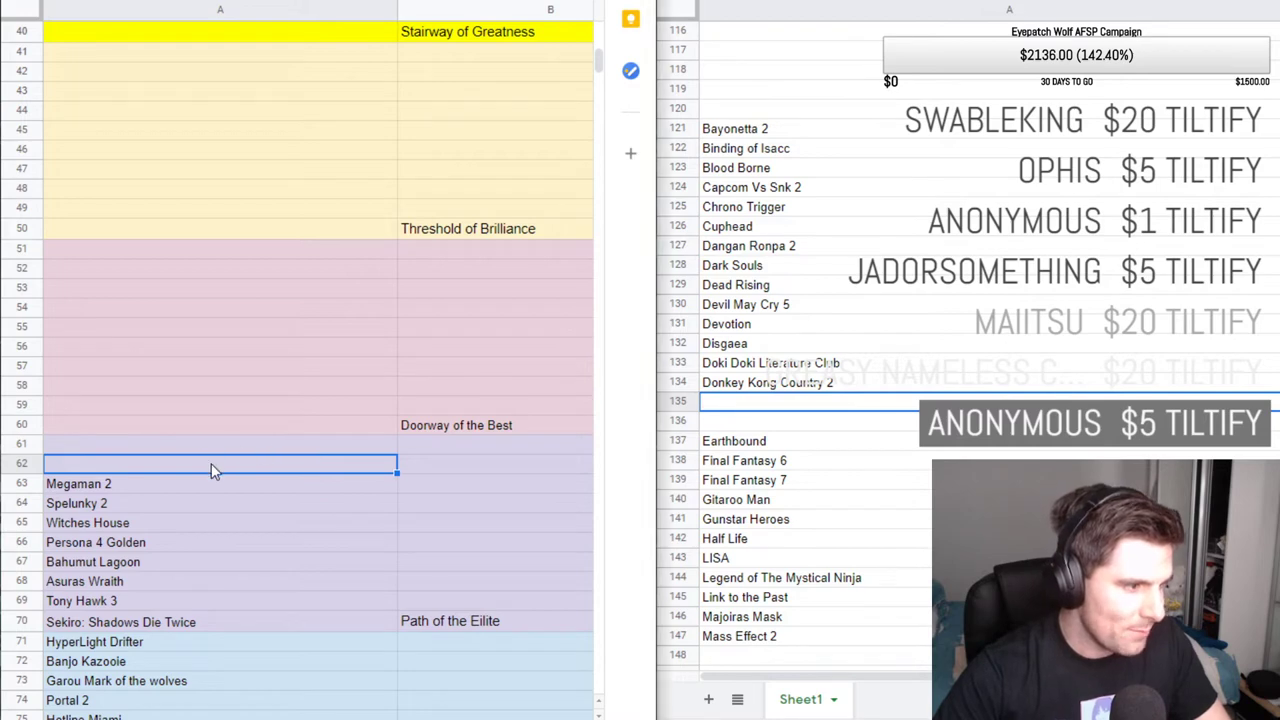
{"action": "type", "text": "Dra"}
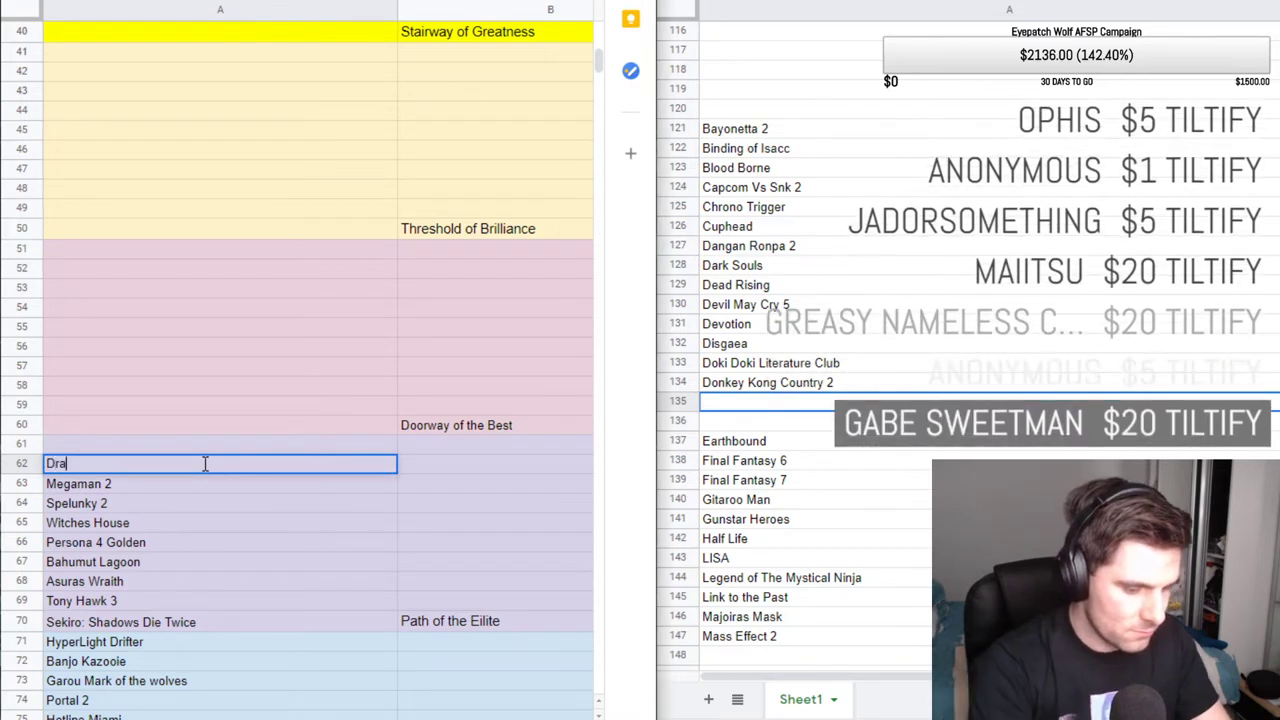
{"action": "type", "text": "gon Quest 11"}
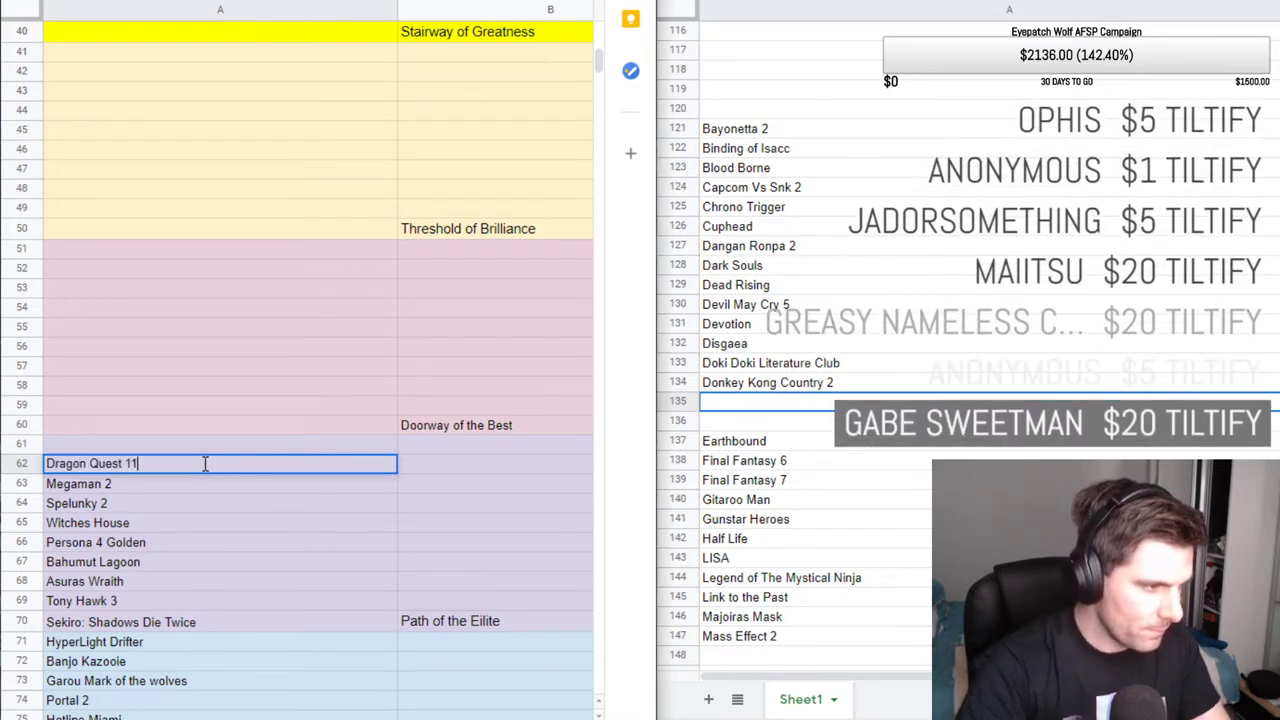
{"action": "left_click", "coordinate": [710, 422]}
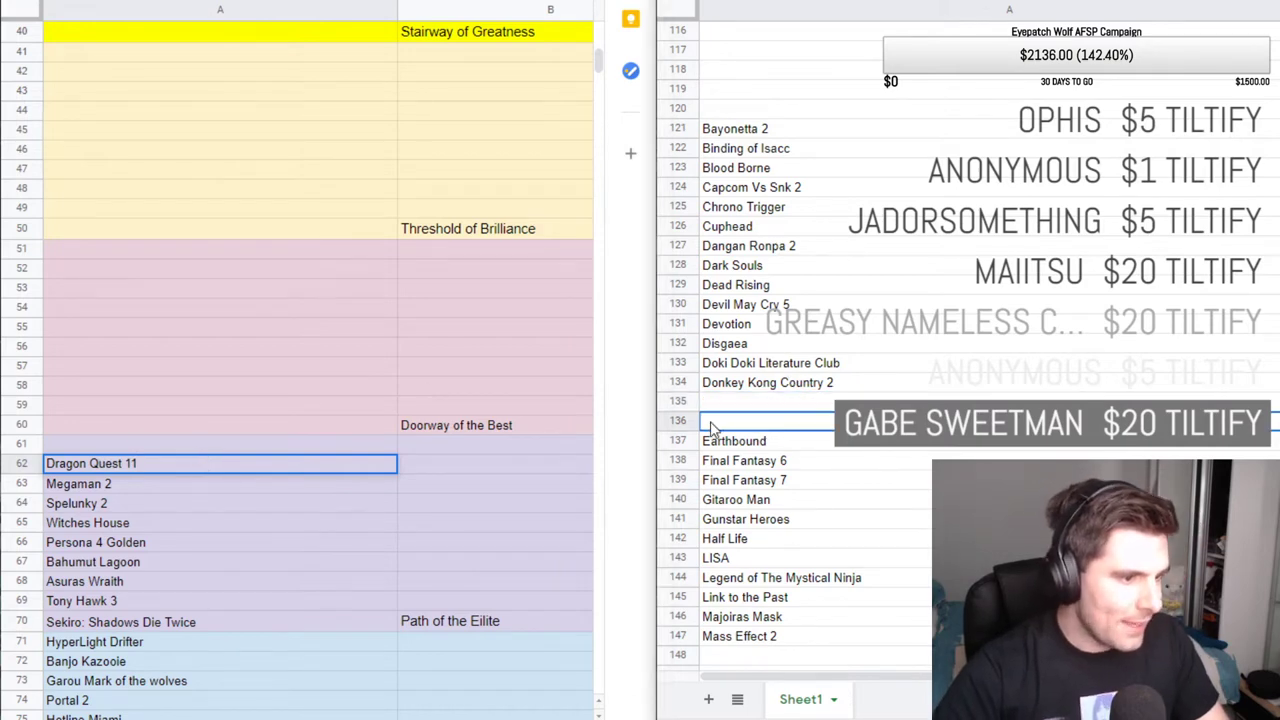
Enter Donkey Kong Country Traopical Freeze in cell A61 of the ranking, directly above Dragon Quest 11.
{"action": "double_click", "coordinate": [163, 447]}
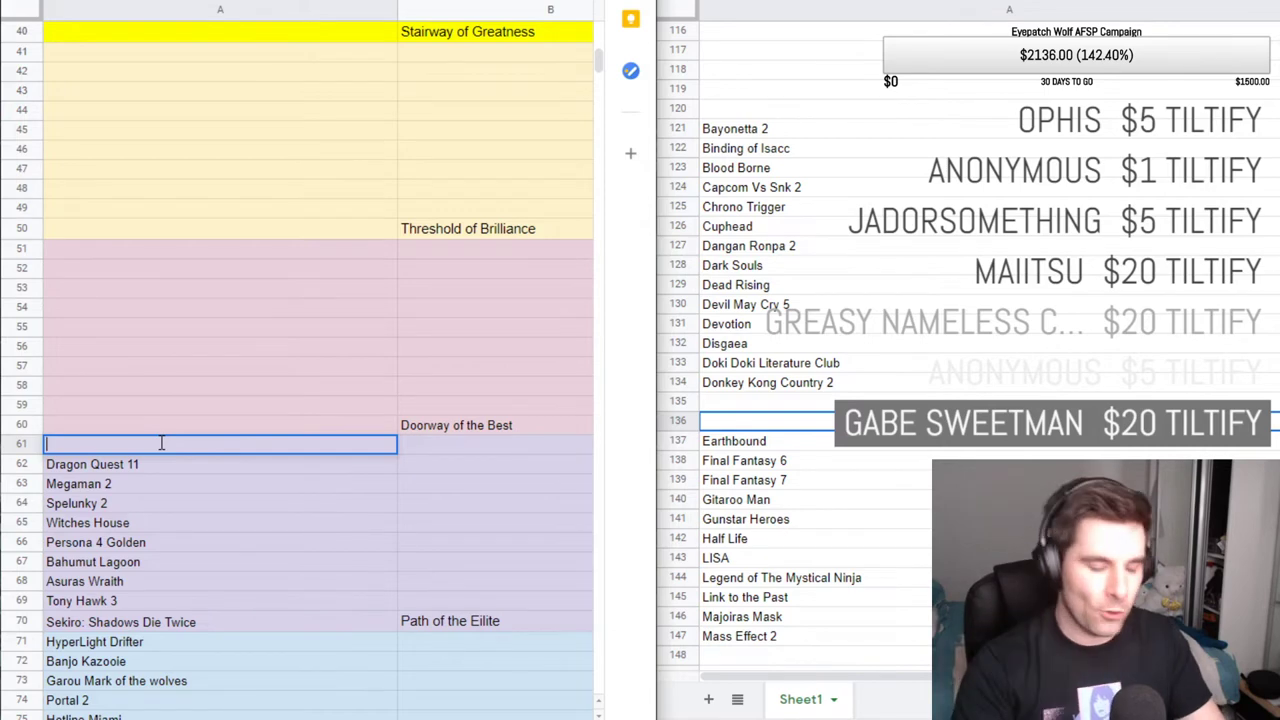
{"action": "type", "text": "D"}
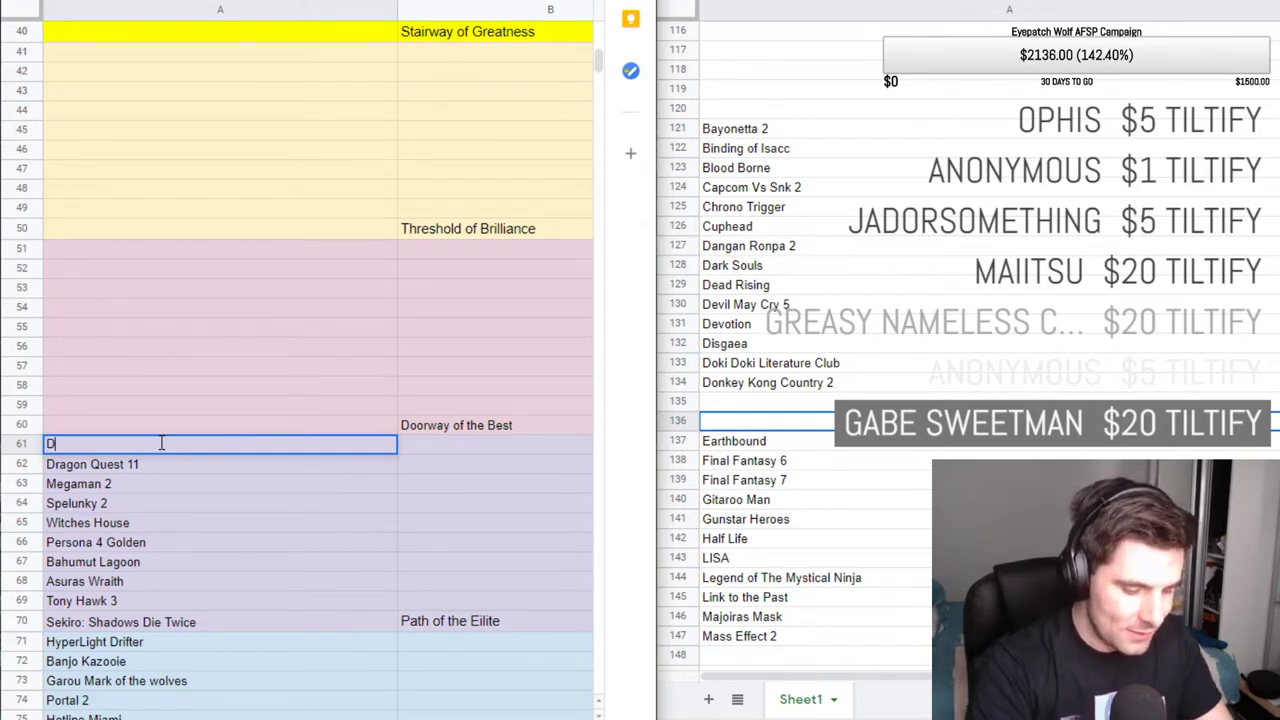
{"action": "type", "text": "onkey Kong"}
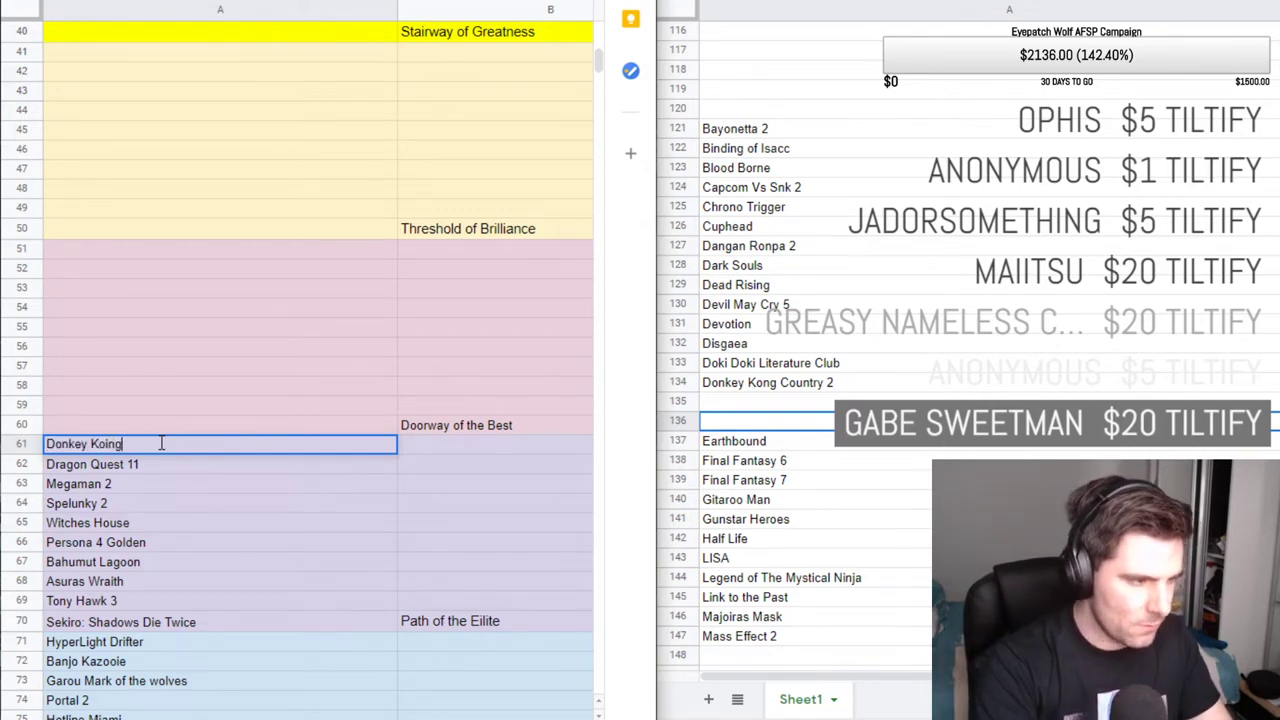
{"action": "key", "text": "BackSpace"}
{"action": "key", "text": "BackSpace"}
{"action": "type", "text": "n"}
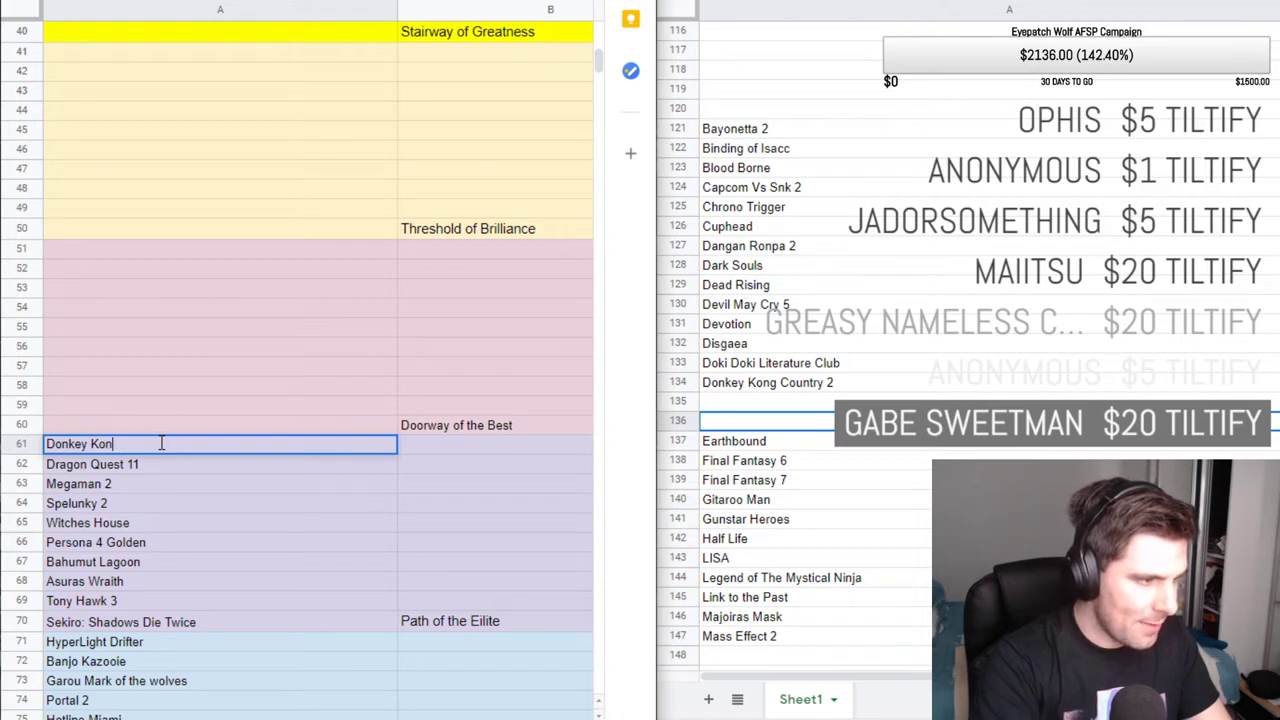
{"action": "type", "text": "g Country"}
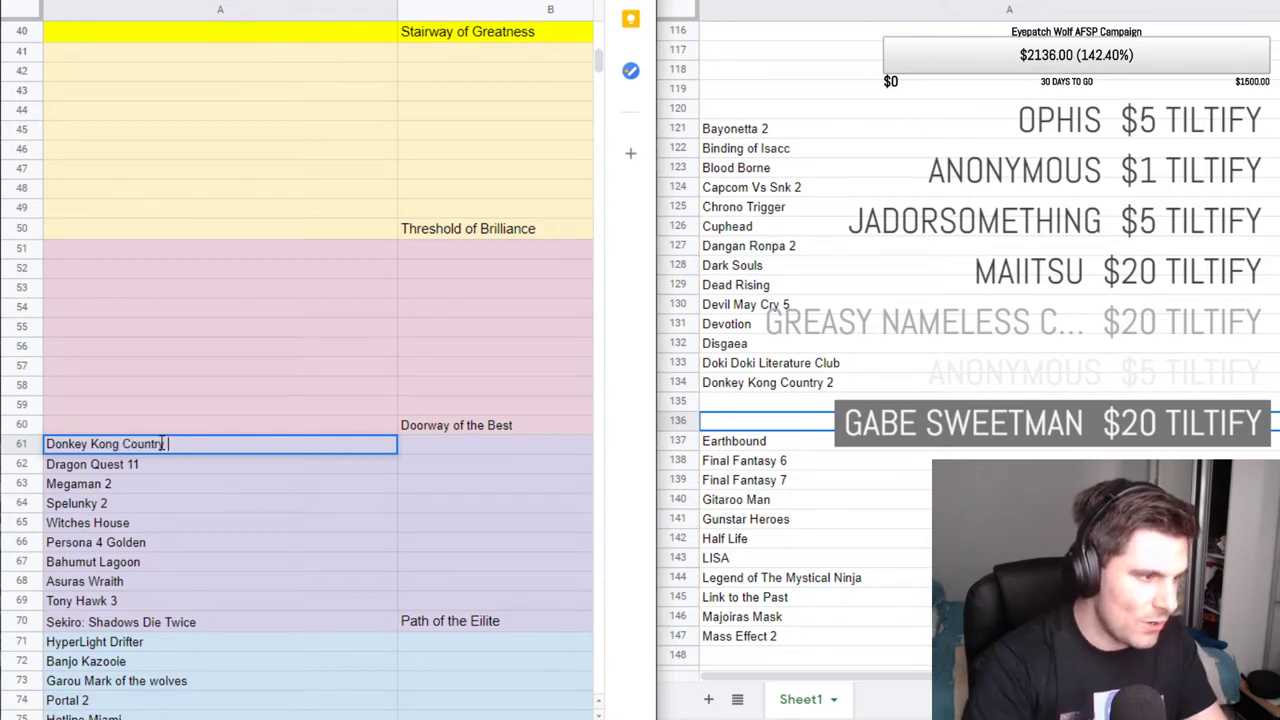
{"action": "type", "text": " Traop"}
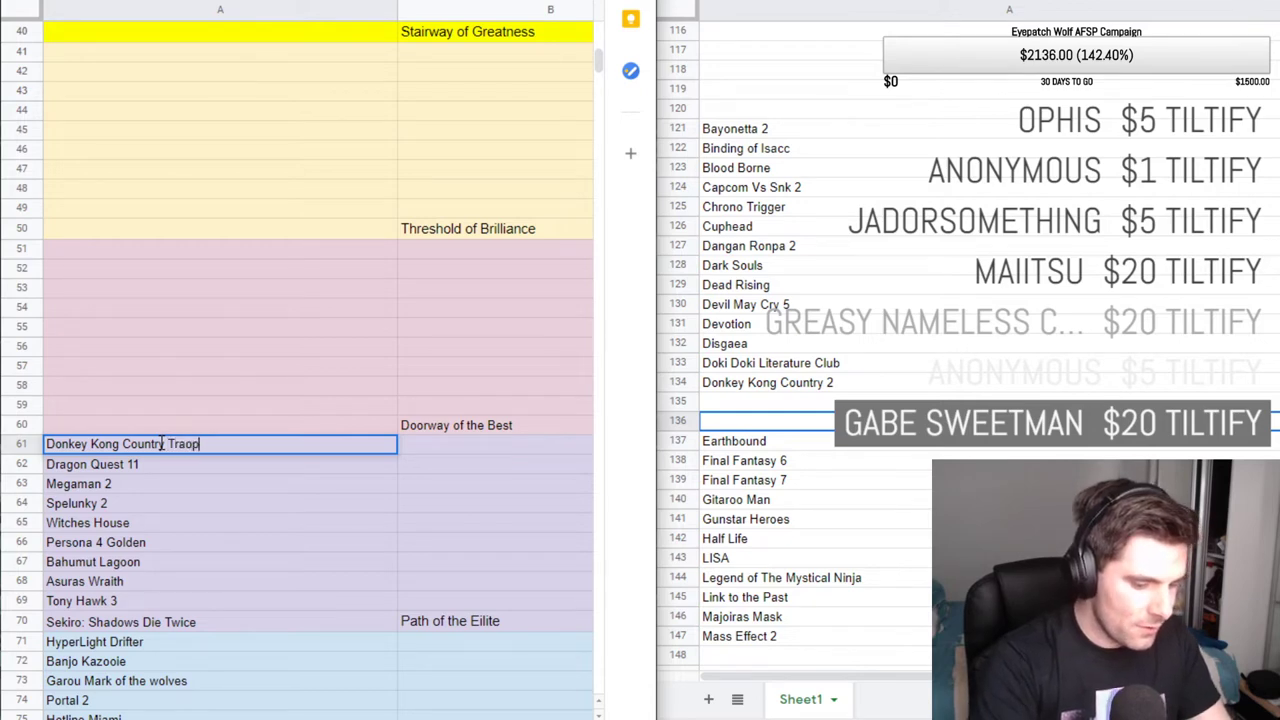
{"action": "type", "text": "ical Fred"}
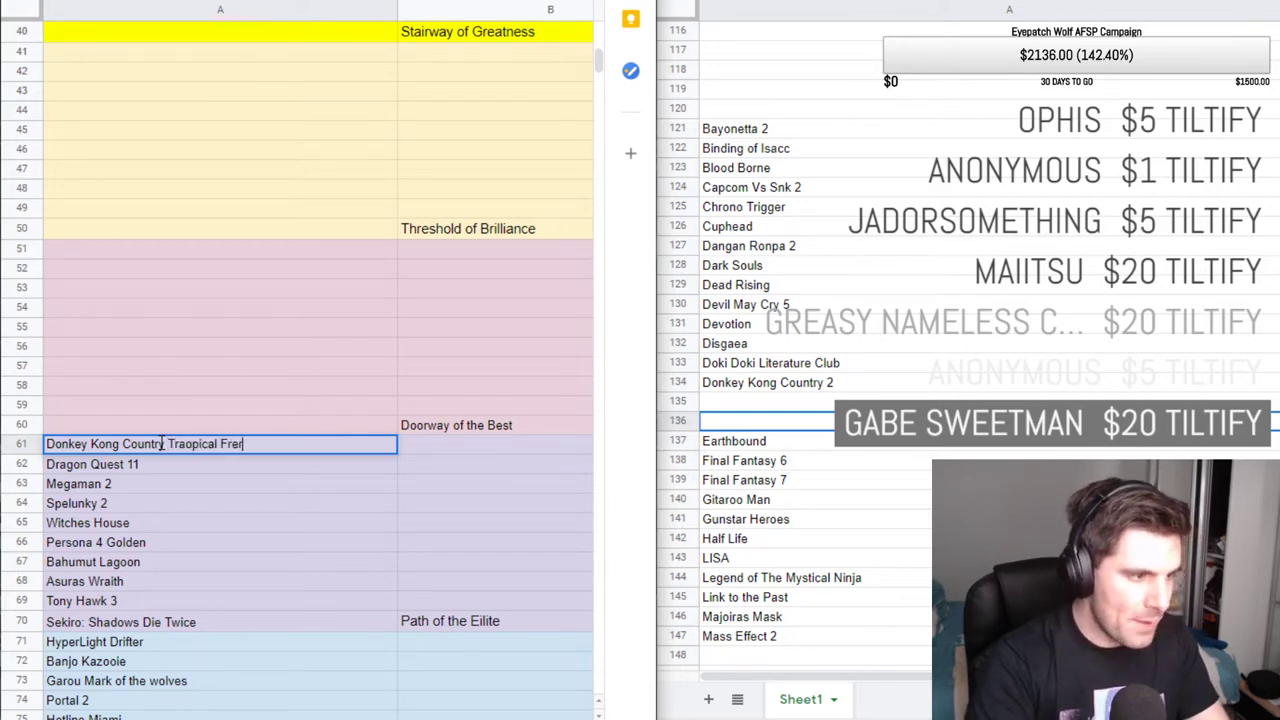
{"action": "key", "text": "BackSpace"}
{"action": "type", "text": "eze"}
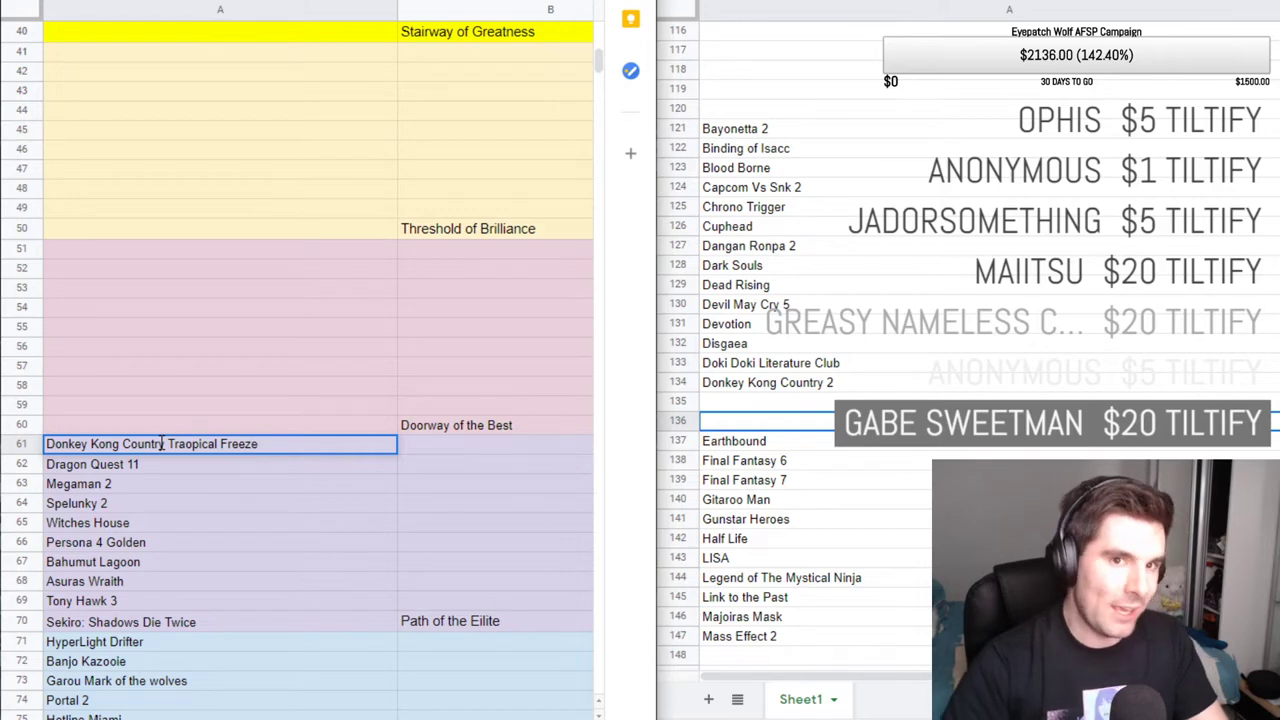
{"action": "left_click", "coordinate": [741, 406]}
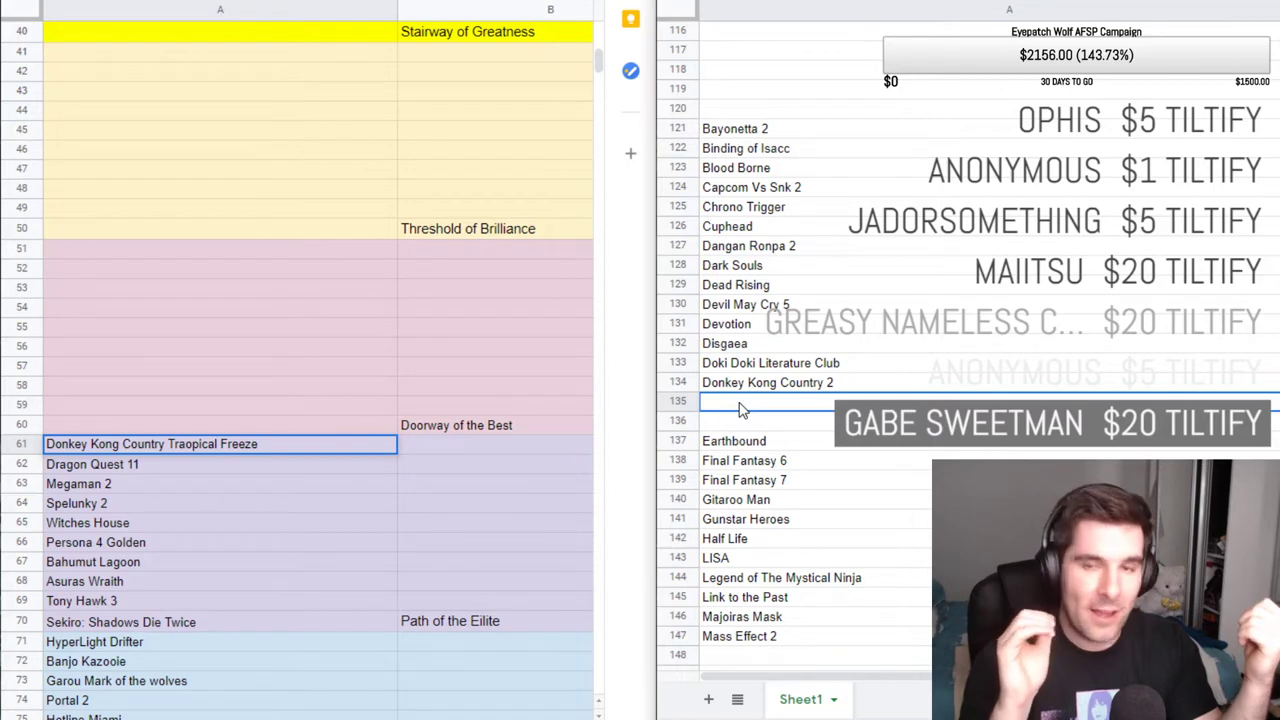
{"action": "left_click", "coordinate": [782, 341]}
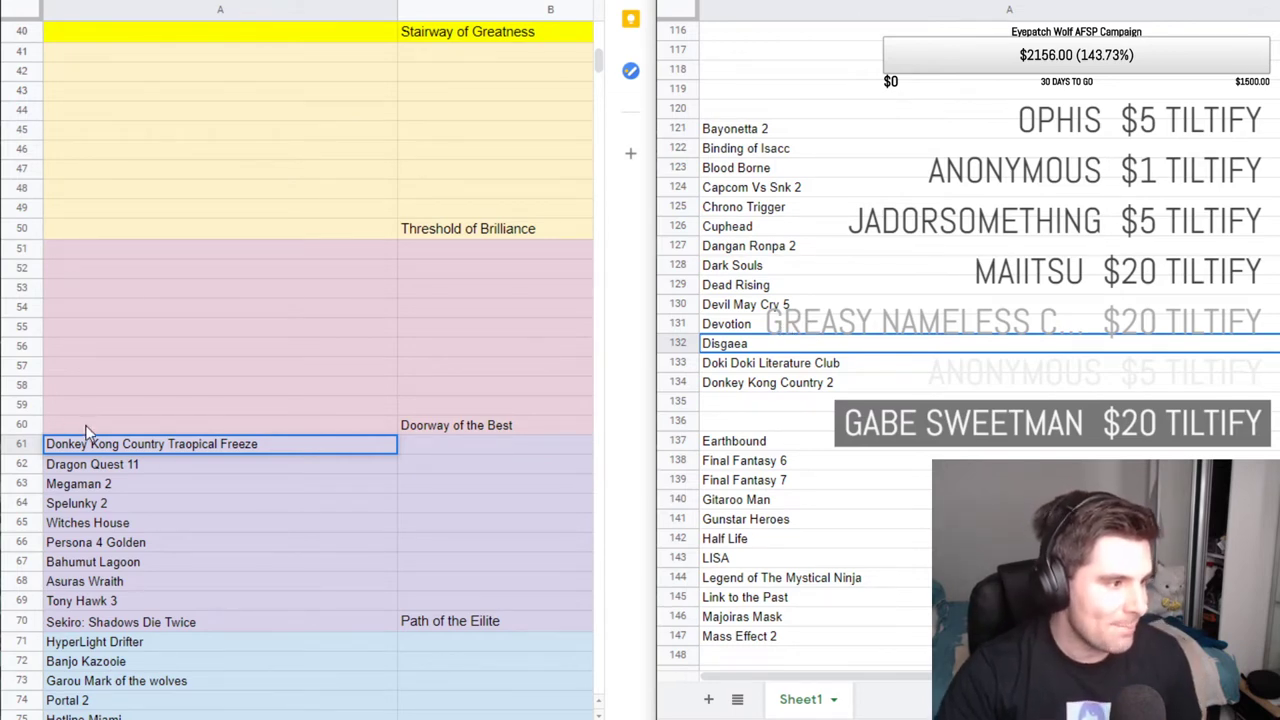
{"action": "left_click", "coordinate": [136, 472]}
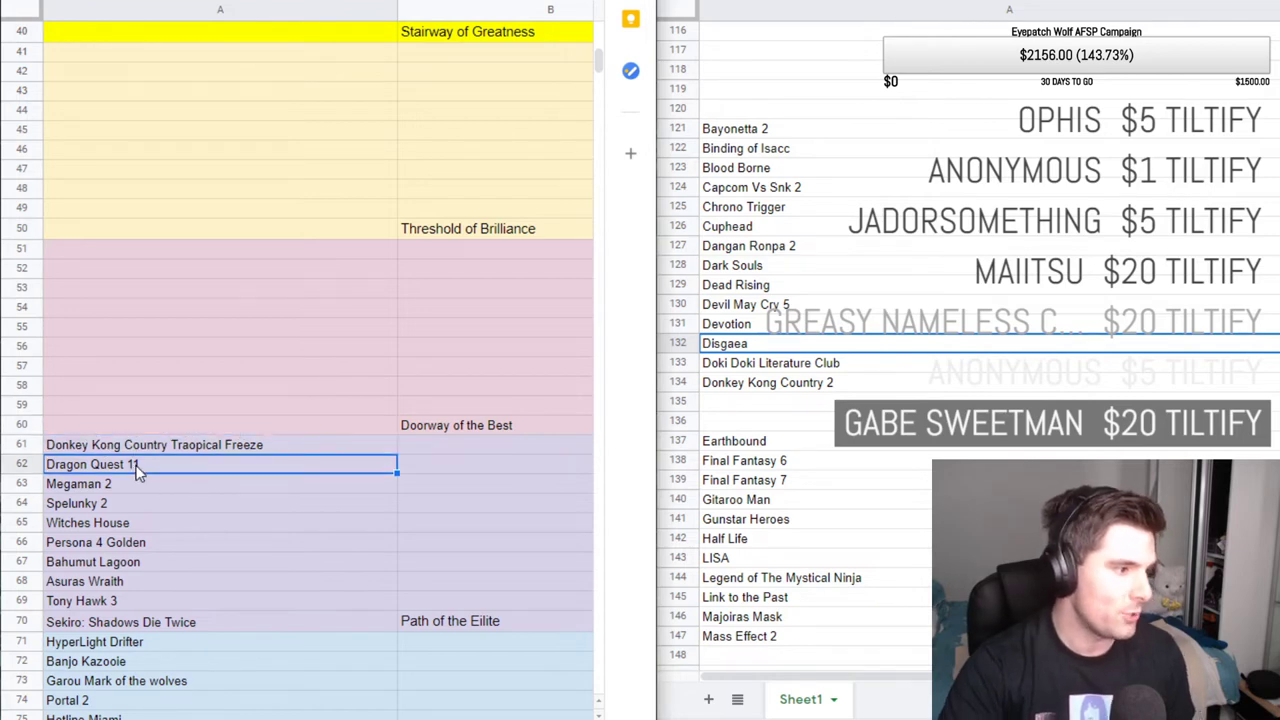
{"action": "key", "text": "Up"}
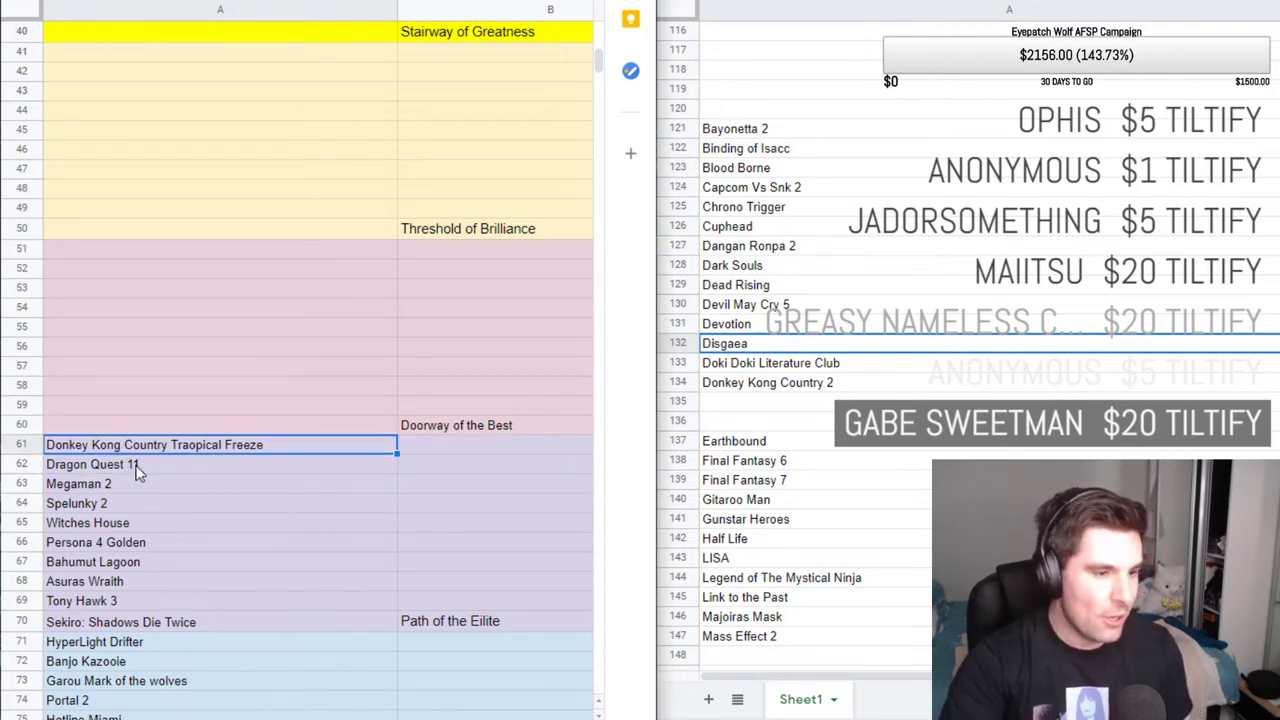
Review the candidates between Bayonetta 2 and Donkey Kong Country 2 for the game to rank in cell A60, Doorway of the Best.
{"action": "scroll", "coordinate": [960, 222], "scroll_direction": "down", "scroll_amount": 3}
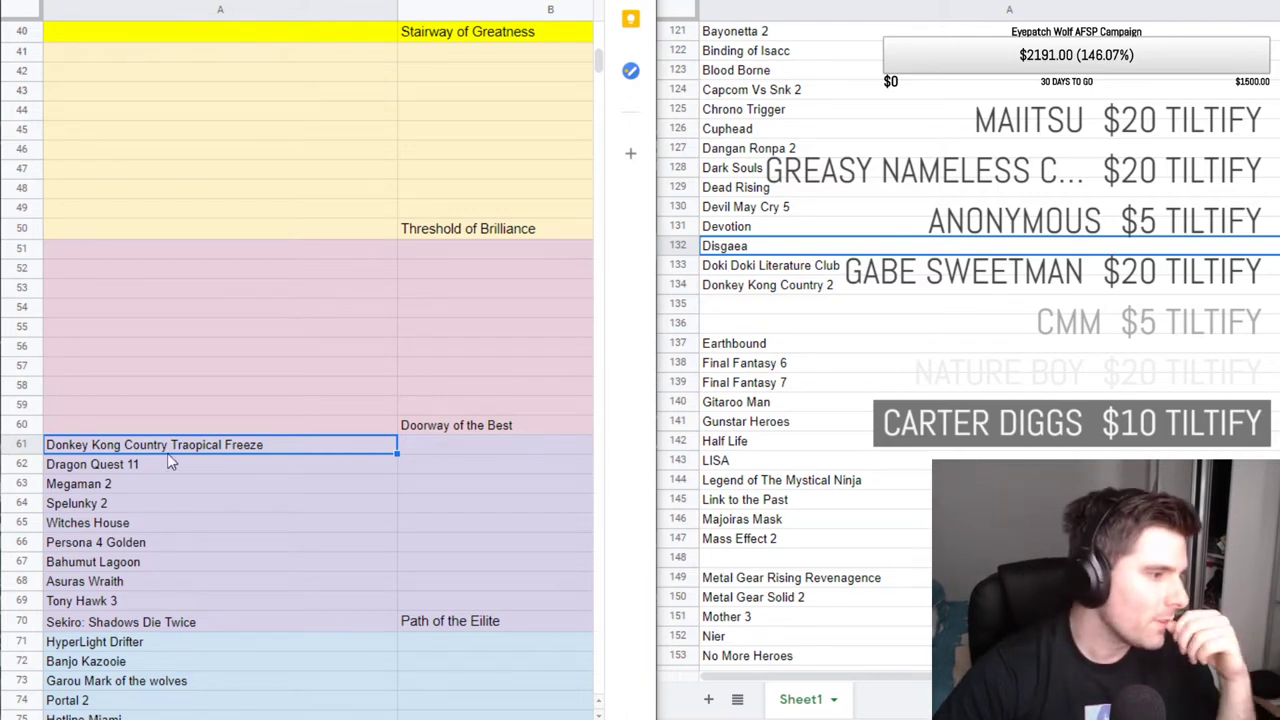
{"action": "left_click", "coordinate": [155, 423]}
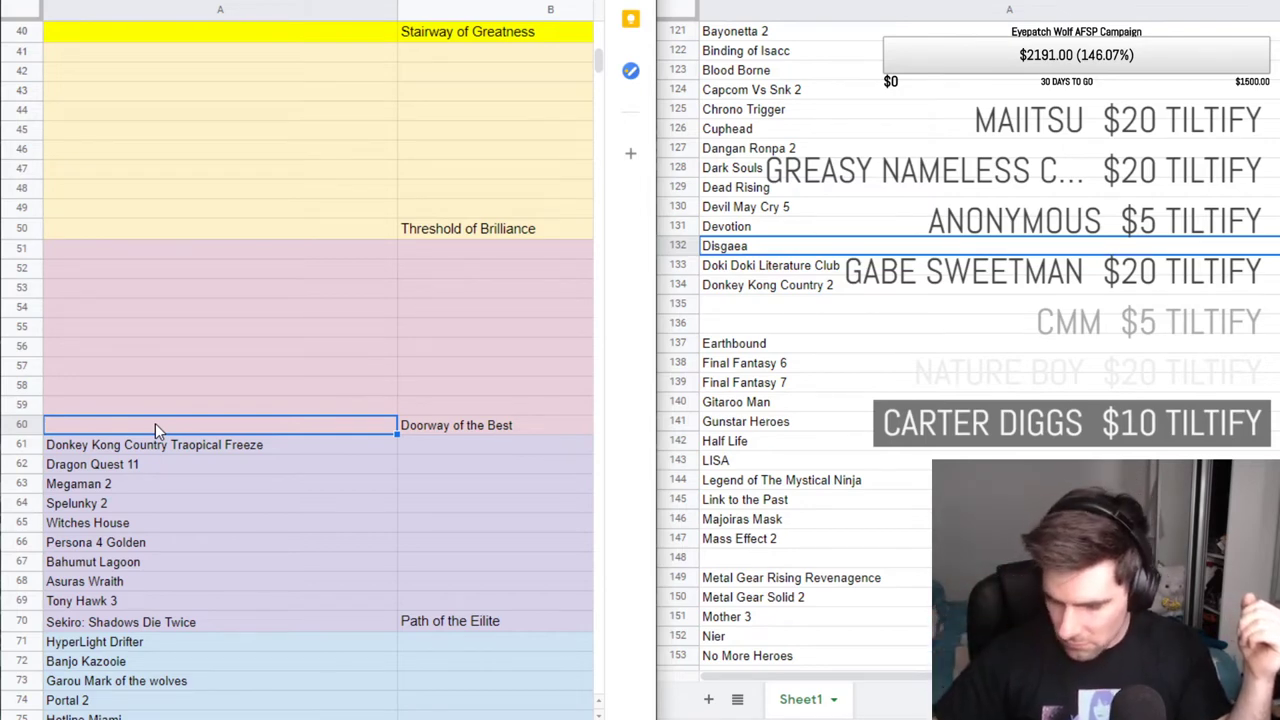
{"action": "left_click", "coordinate": [770, 288]}
{"action": "left_click", "coordinate": [799, 209]}
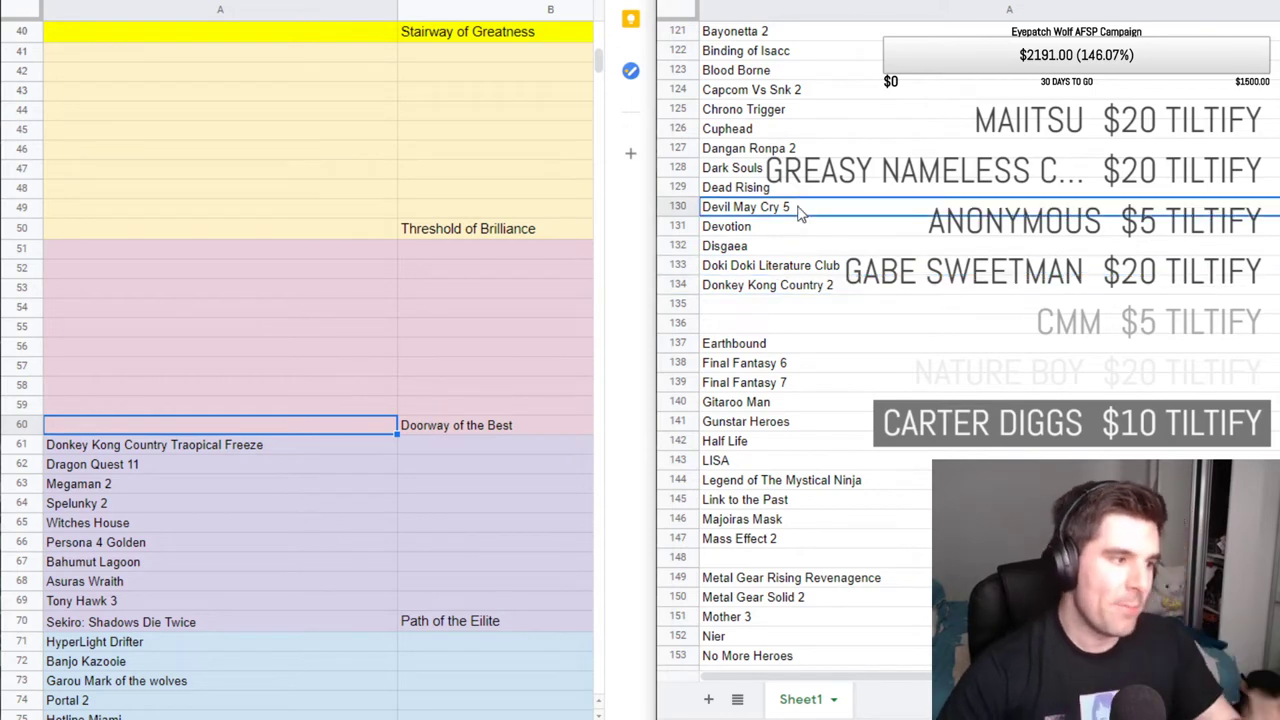
{"action": "key", "text": "Up"}
{"action": "key", "text": "Up"}
{"action": "key", "text": "Up"}
{"action": "key", "text": "Up"}
{"action": "key", "text": "Up"}
{"action": "key", "text": "Up"}
{"action": "key", "text": "Up"}
{"action": "key", "text": "Up"}
{"action": "key", "text": "Up"}
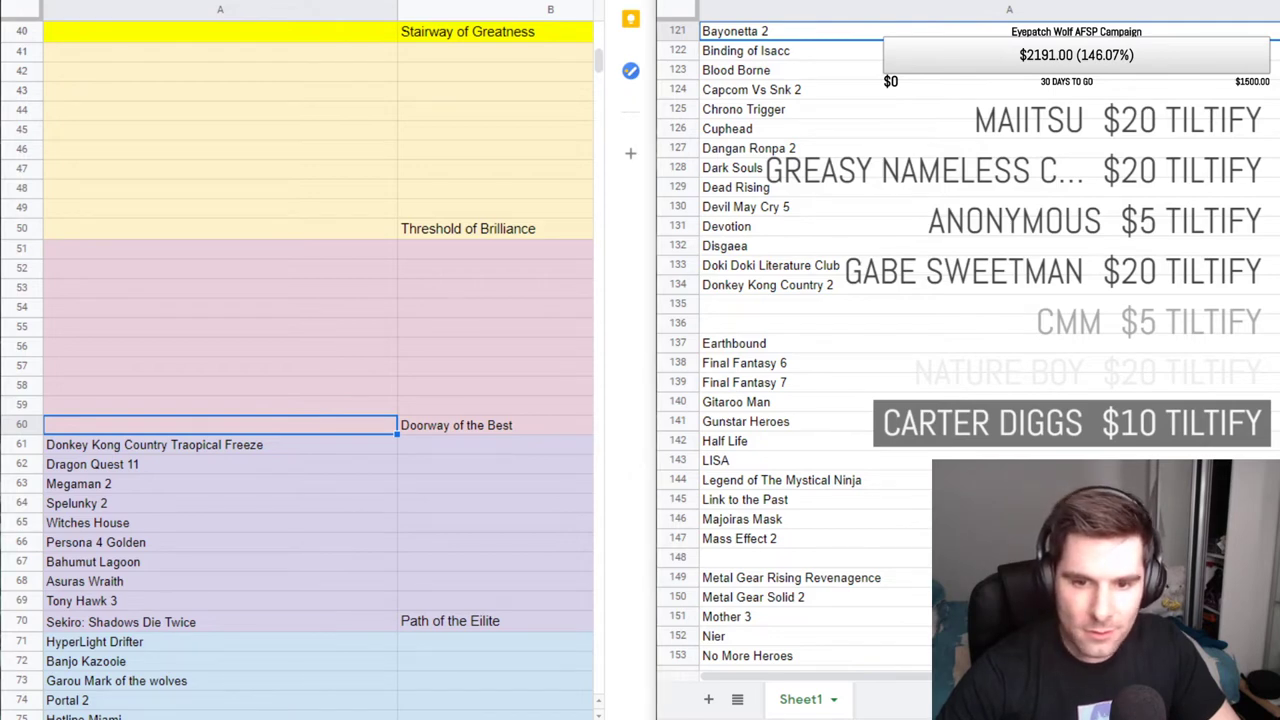
{"action": "left_click", "coordinate": [1190, 312]}
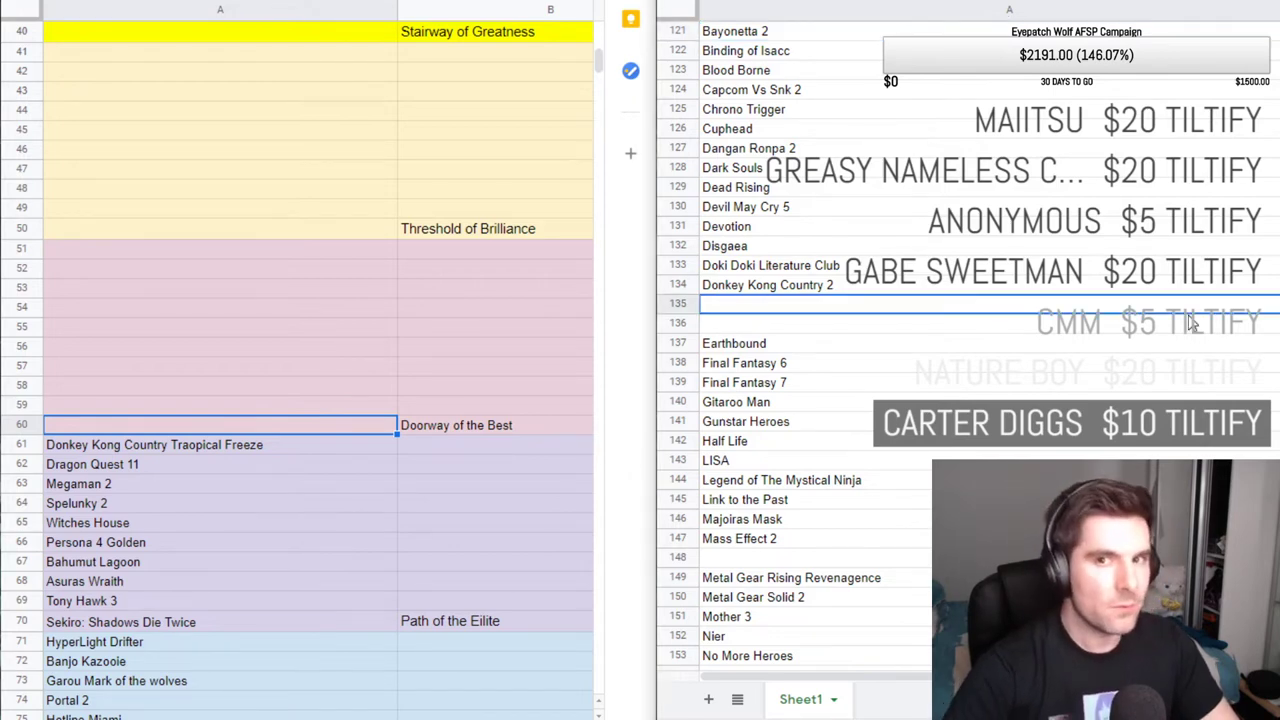
{"action": "key", "text": "Up"}
{"action": "key", "text": "Up"}
{"action": "key", "text": "Up"}
{"action": "key", "text": "Down"}
{"action": "key", "text": "Down"}
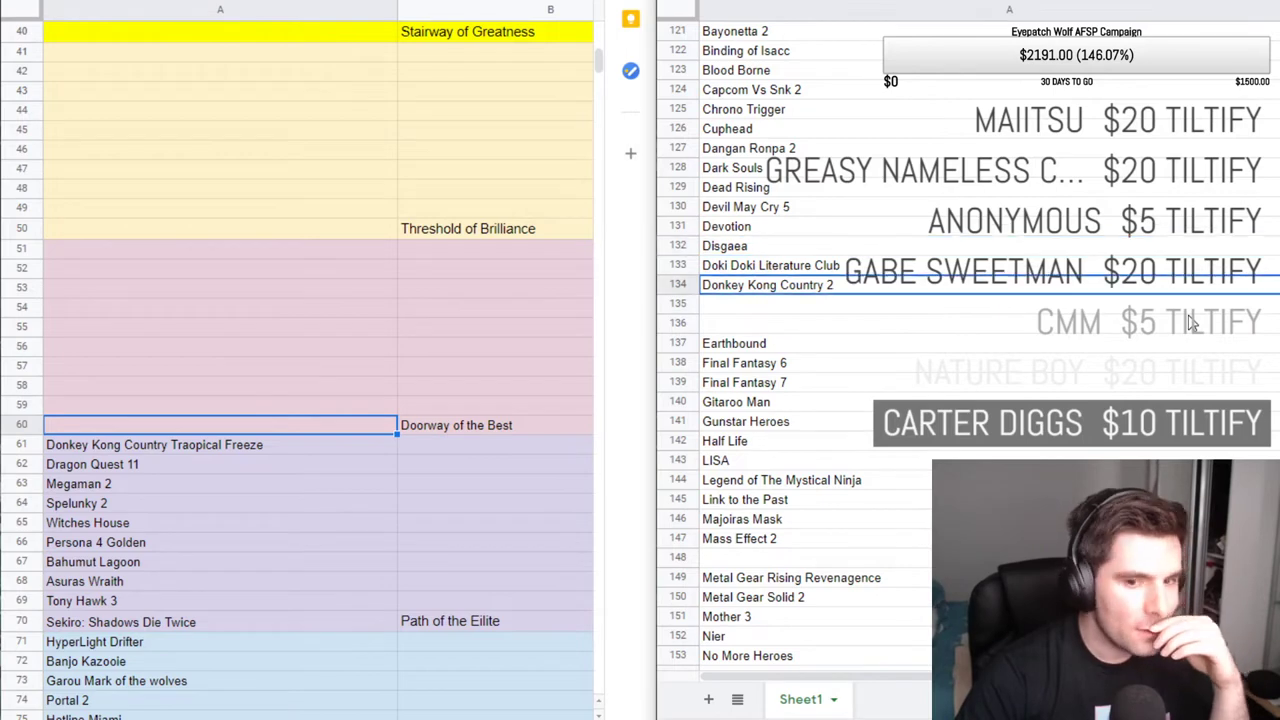
{"action": "key", "text": "Down"}
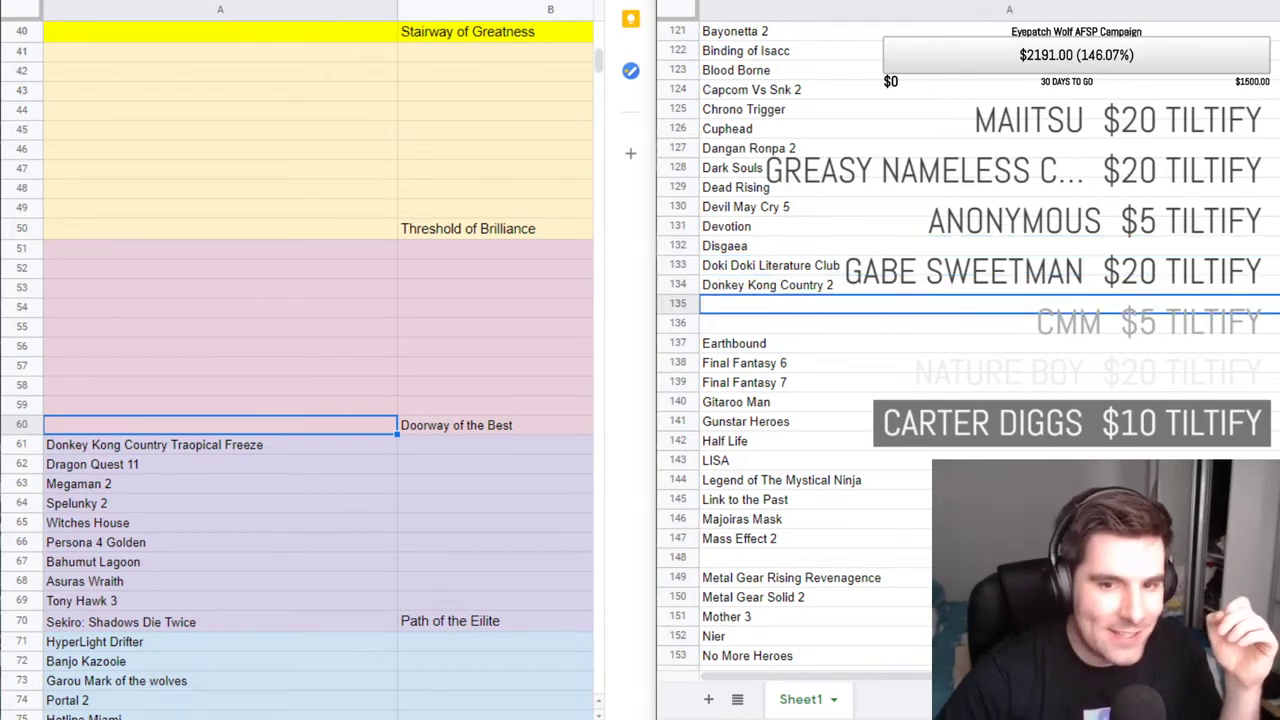
Check the ranked games from Doorway of the Best down to Hades at Mountains of Quality.
{"action": "scroll", "coordinate": [500, 517], "scroll_direction": "down", "scroll_amount": 5}
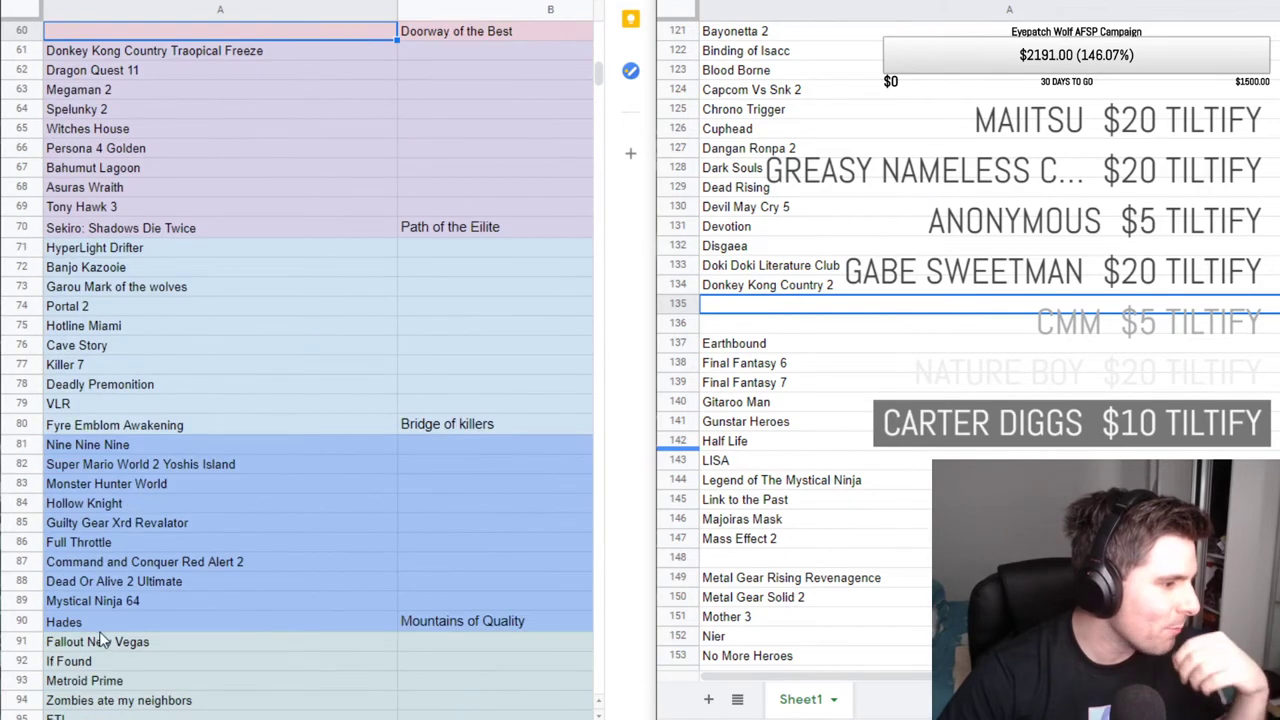
{"action": "left_click", "coordinate": [95, 622]}
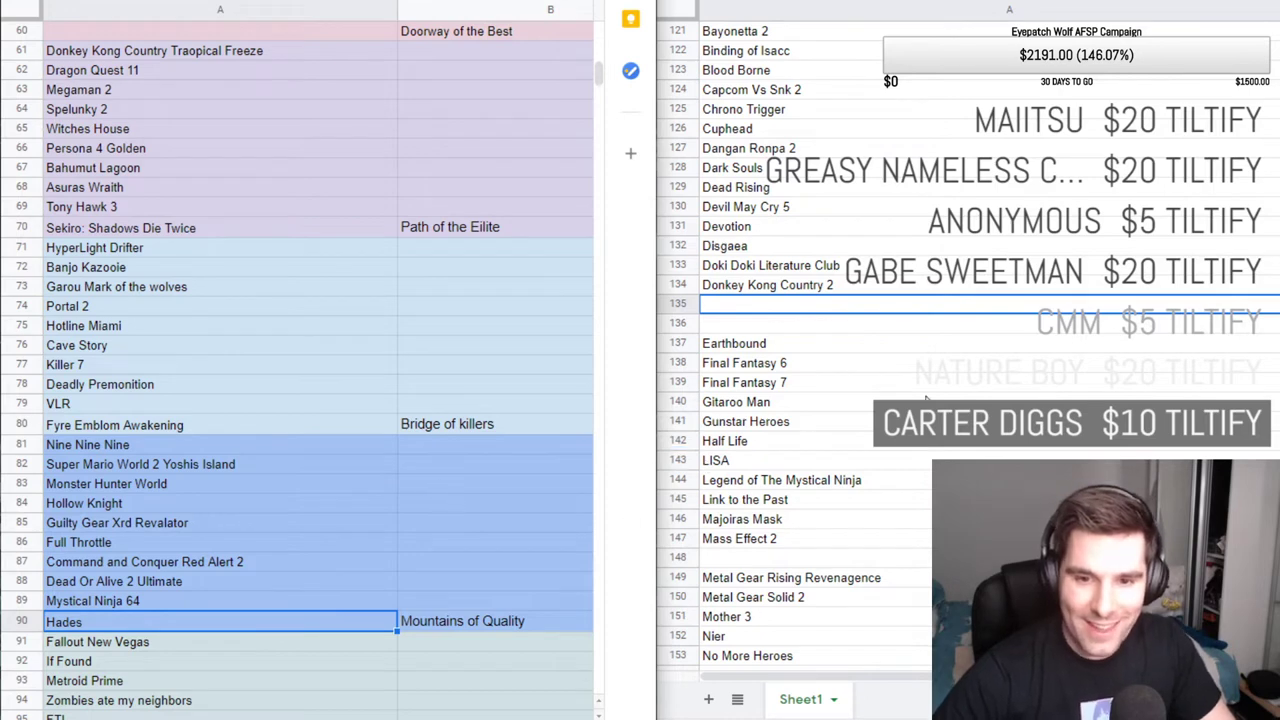
{"action": "left_click", "coordinate": [1062, 385]}
{"action": "scroll", "coordinate": [812, 350], "scroll_direction": "up", "scroll_amount": 2}
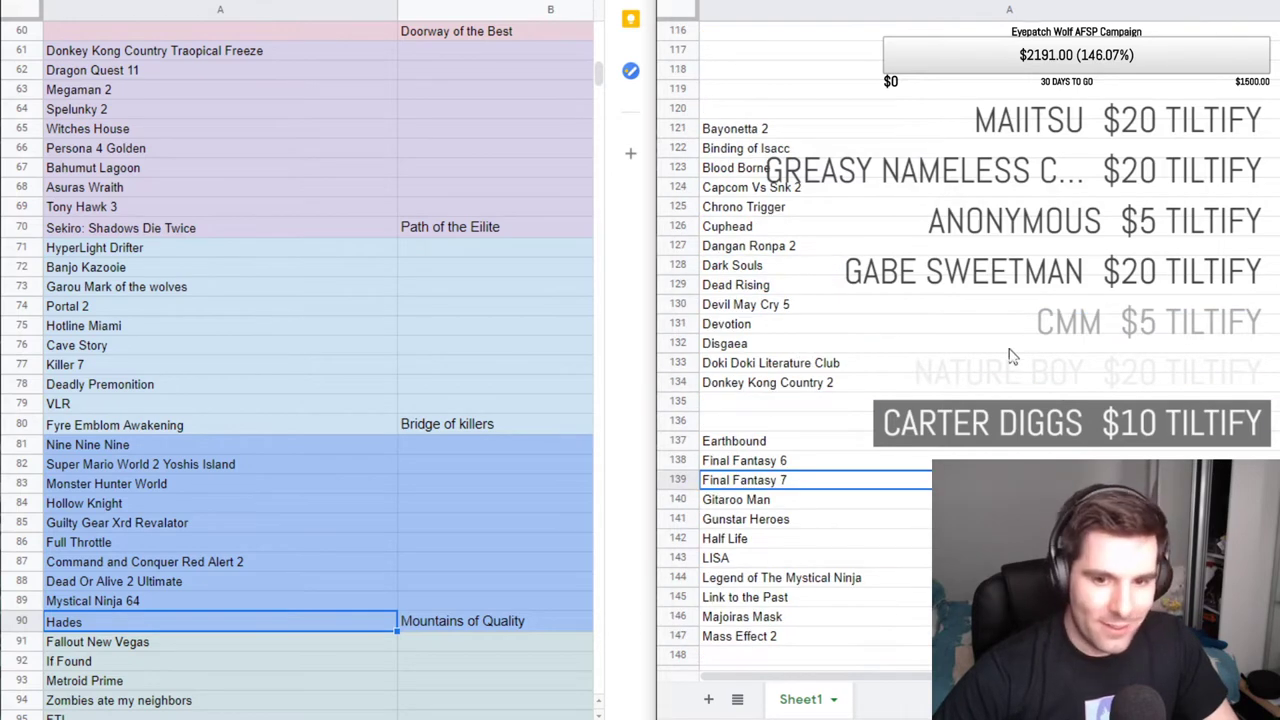
{"action": "scroll", "coordinate": [1018, 358], "scroll_direction": "up", "scroll_amount": 1}
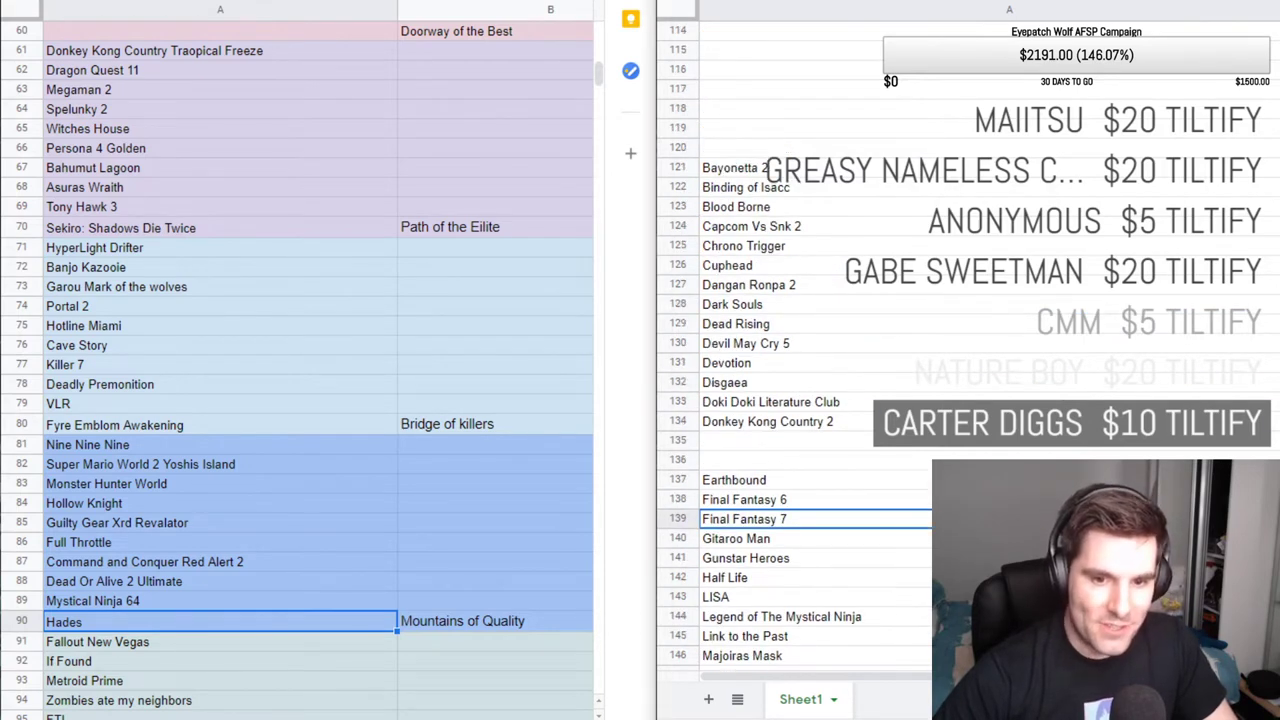
{"action": "scroll", "coordinate": [1018, 358], "scroll_direction": "up", "scroll_amount": 2}
{"action": "scroll", "coordinate": [362, 284], "scroll_direction": "up", "scroll_amount": 2}
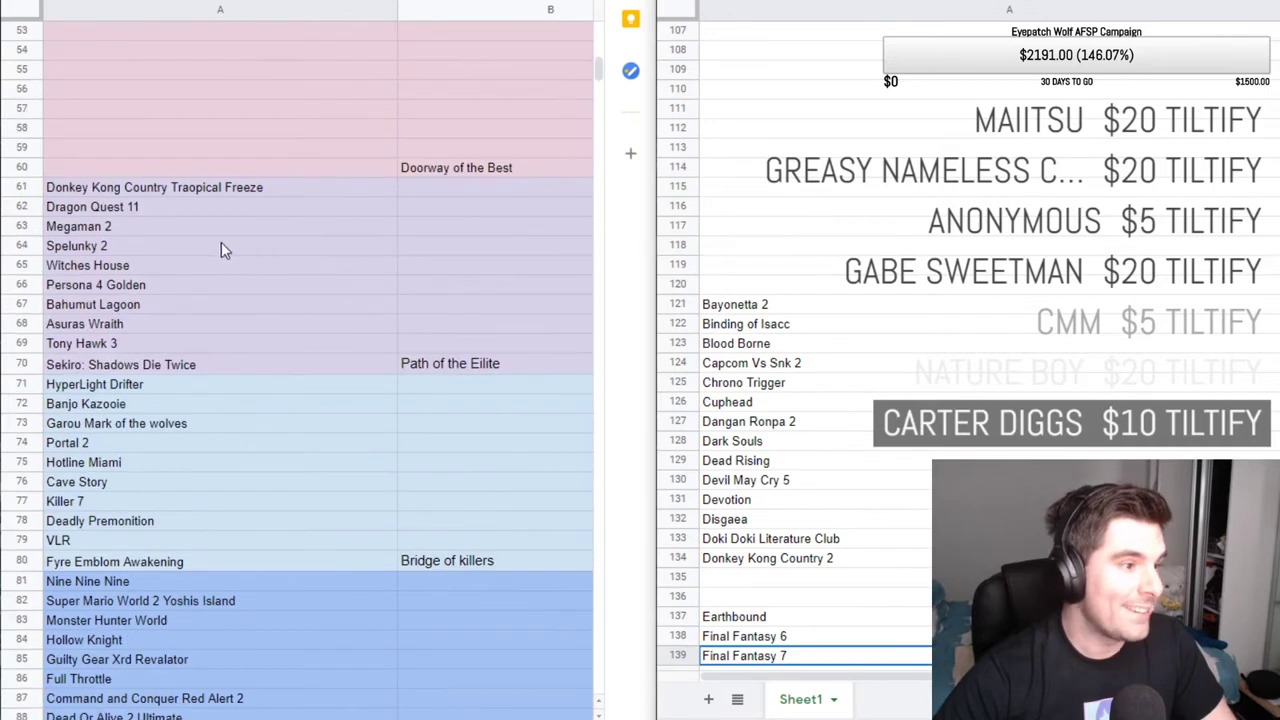
Review the whole candidate list from Bayonetta 2 down to WWE No Mercy for the game to rank in cell A60.
{"action": "left_click", "coordinate": [170, 167]}
{"action": "left_click", "coordinate": [812, 308]}
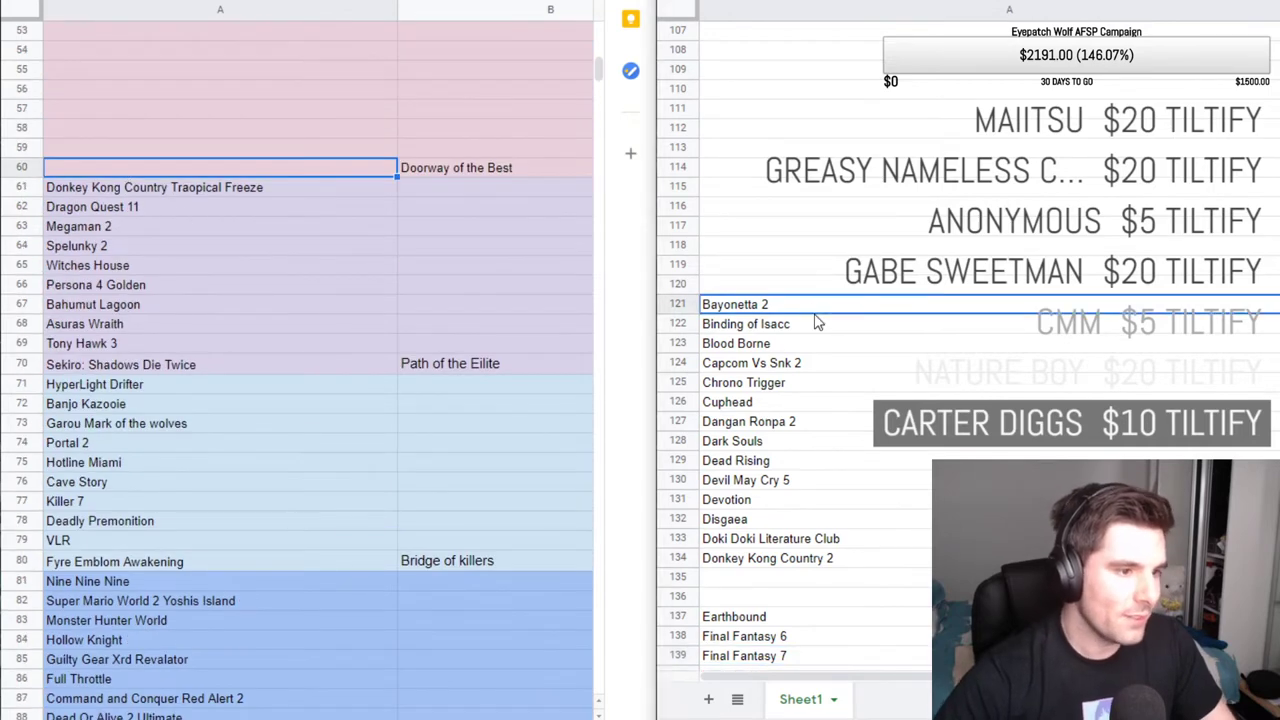
{"action": "key", "text": "Down"}
{"action": "key", "text": "Down"}
{"action": "key", "text": "Down"}
{"action": "key", "text": "Down"}
{"action": "key", "text": "Down"}
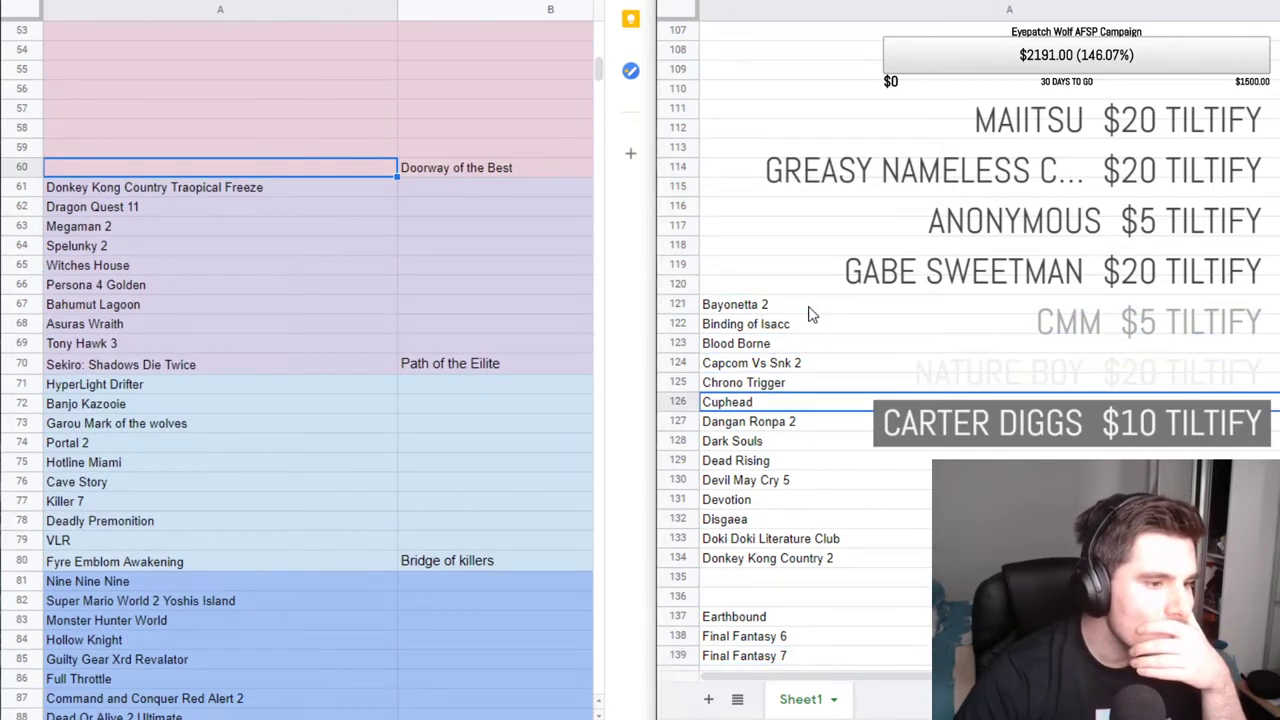
{"action": "key", "text": "Down"}
{"action": "key", "text": "Down"}
{"action": "key", "text": "Down"}
{"action": "key", "text": "Down"}
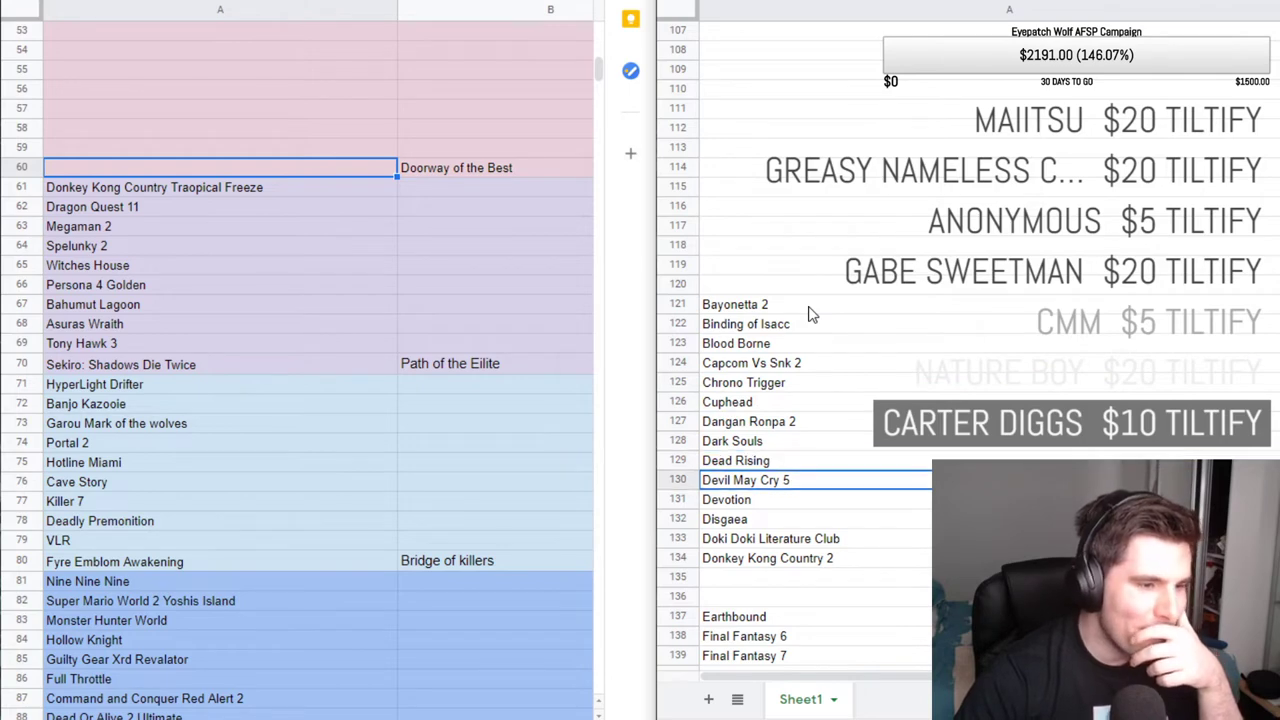
{"action": "key", "text": "Down"}
{"action": "key", "text": "Down"}
{"action": "key", "text": "Down"}
{"action": "key", "text": "Down"}
{"action": "key", "text": "Down"}
{"action": "key", "text": "Down"}
{"action": "key", "text": "Down"}
{"action": "key", "text": "Down"}
{"action": "key", "text": "Down"}
{"action": "key", "text": "Down"}
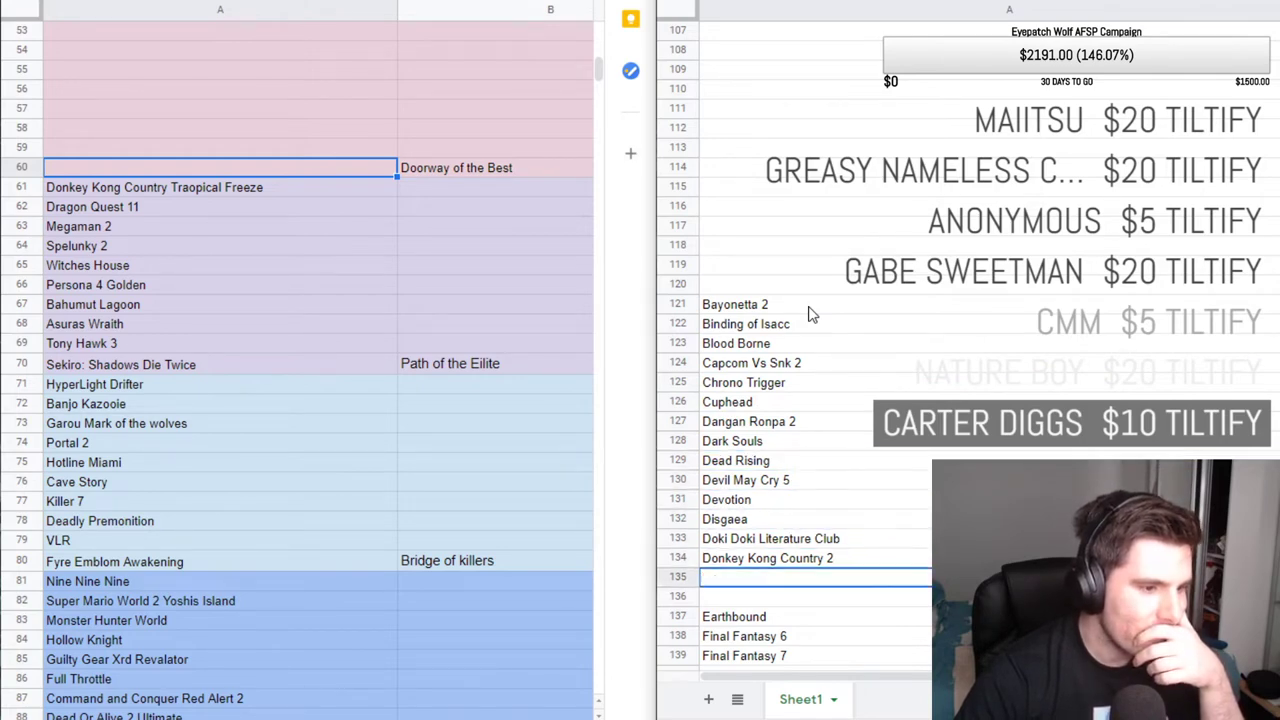
{"action": "key", "text": "Down"}
{"action": "key", "text": "Down"}
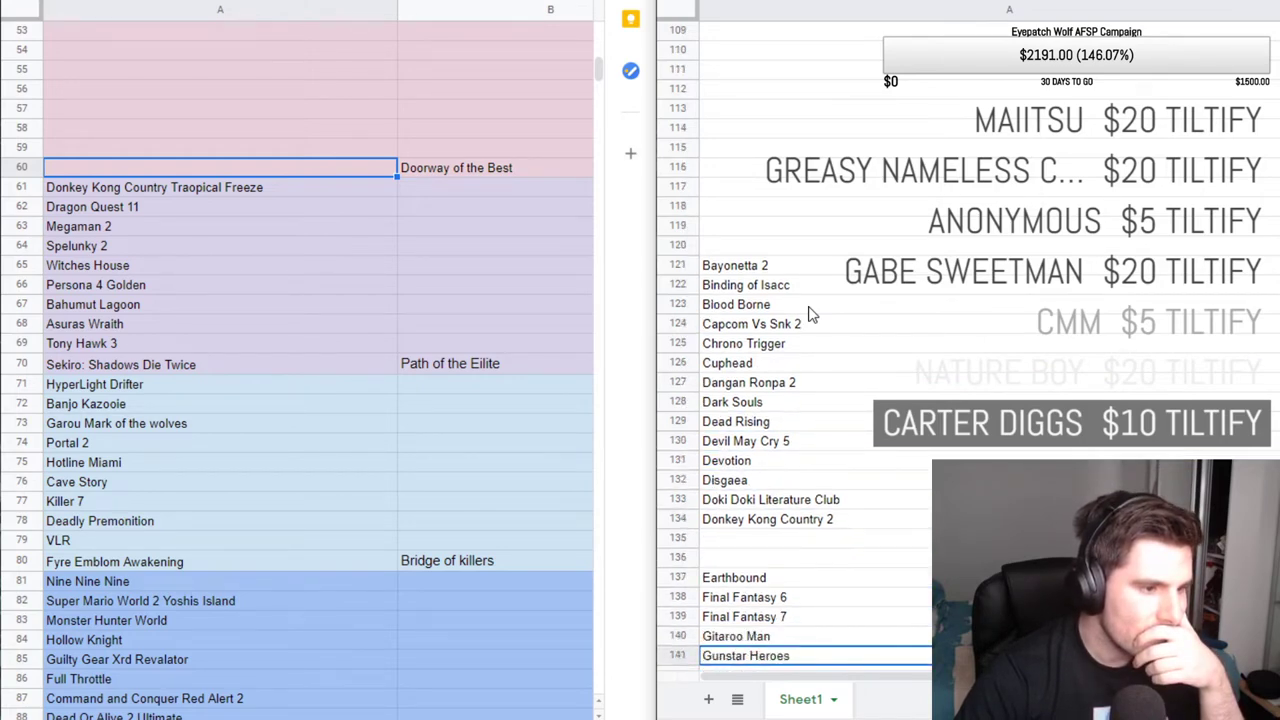
{"action": "key", "text": "Down"}
{"action": "key", "text": "Down"}
{"action": "key", "text": "Down"}
{"action": "key", "text": "Down"}
{"action": "key", "text": "Down"}
{"action": "key", "text": "Down"}
{"action": "key", "text": "Down"}
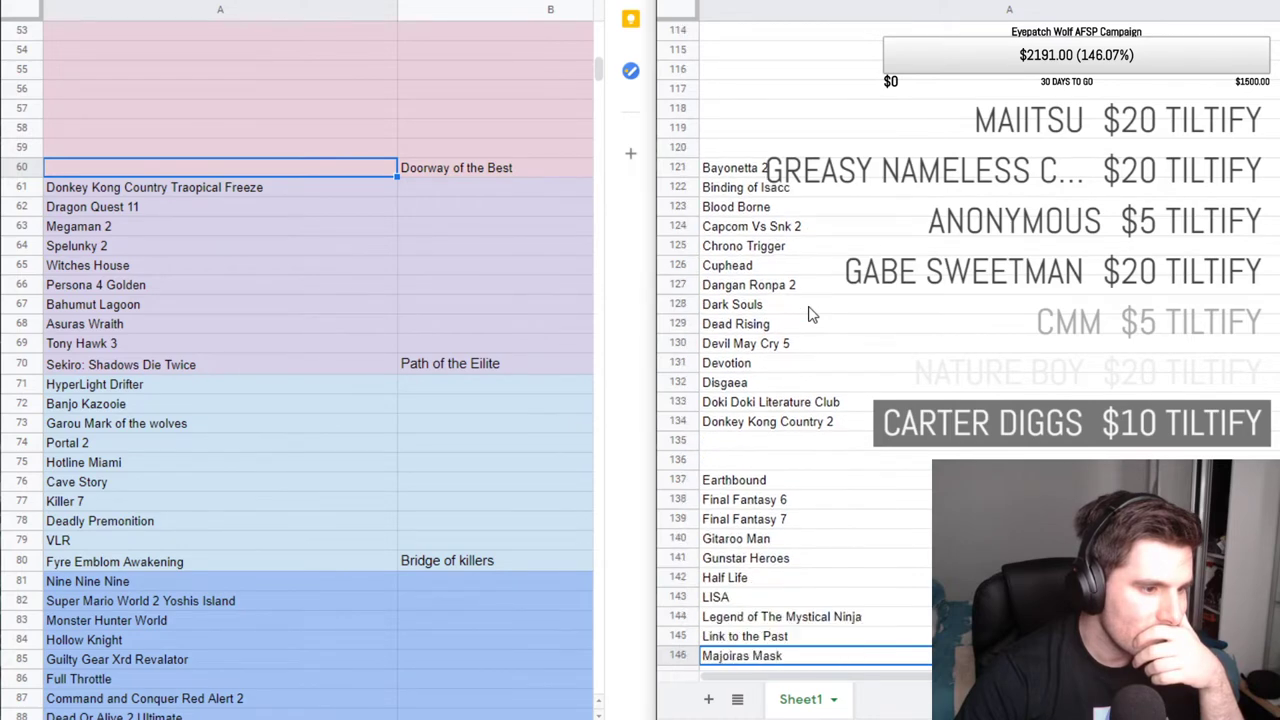
{"action": "key", "text": "Down"}
{"action": "key", "text": "Down"}
{"action": "key", "text": "Down"}
{"action": "key", "text": "Down"}
{"action": "key", "text": "Down"}
{"action": "key", "text": "Down"}
{"action": "key", "text": "Down"}
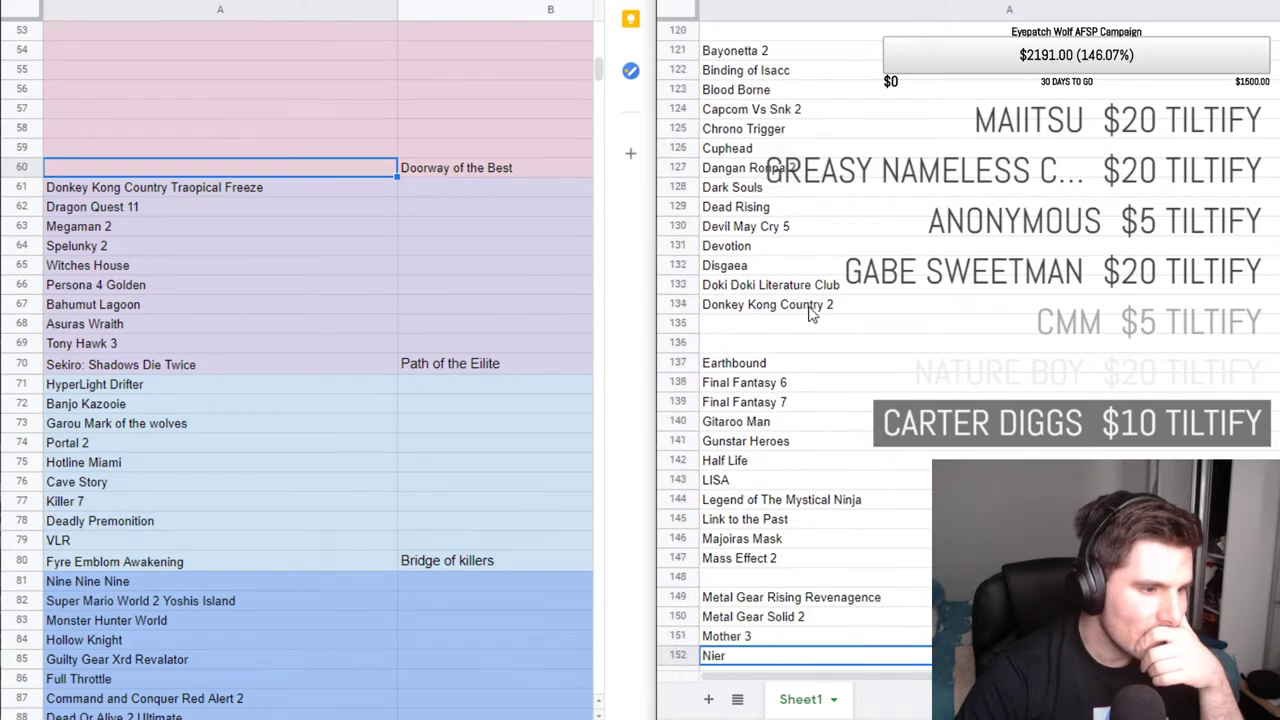
{"action": "key", "text": "Down"}
{"action": "key", "text": "Down"}
{"action": "key", "text": "Down"}
{"action": "key", "text": "Down"}
{"action": "key", "text": "Down"}
{"action": "key", "text": "Down"}
{"action": "key", "text": "Down"}
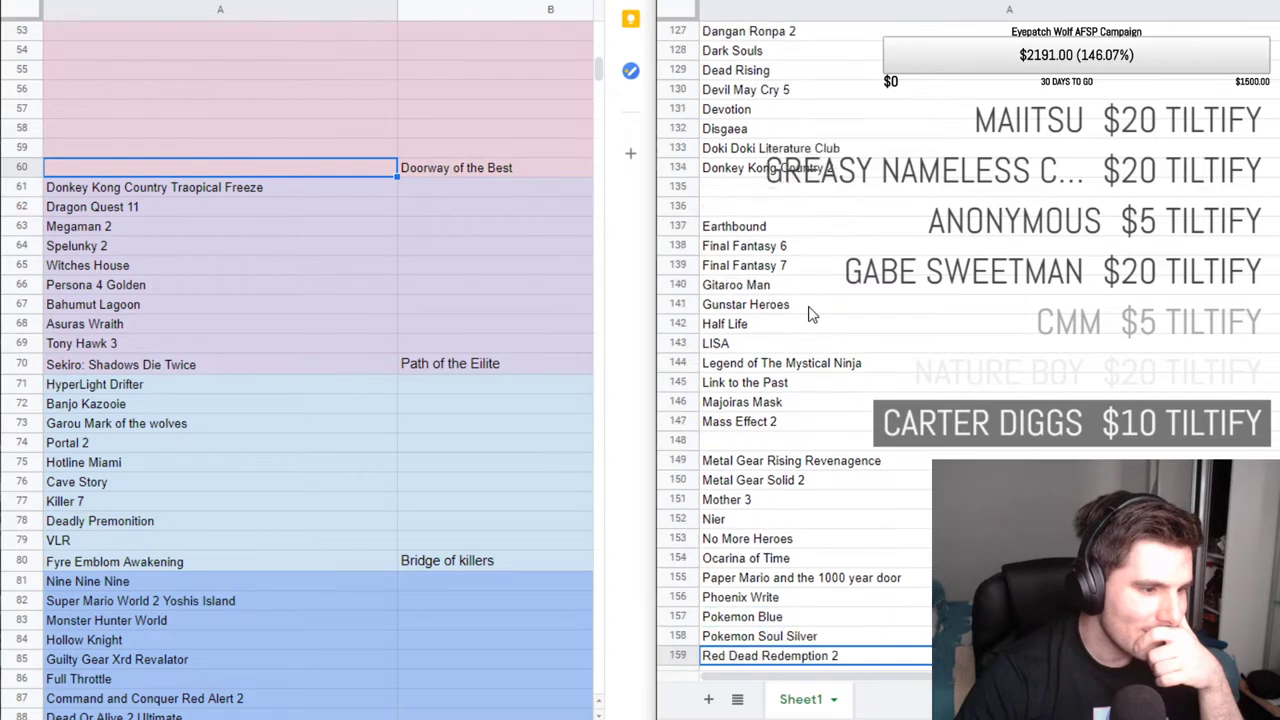
{"action": "key", "text": "Down"}
{"action": "key", "text": "Down"}
{"action": "key", "text": "Down"}
{"action": "key", "text": "Down"}
{"action": "key", "text": "Down"}
{"action": "key", "text": "Down"}
{"action": "key", "text": "Down"}
{"action": "key", "text": "Down"}
{"action": "key", "text": "Down"}
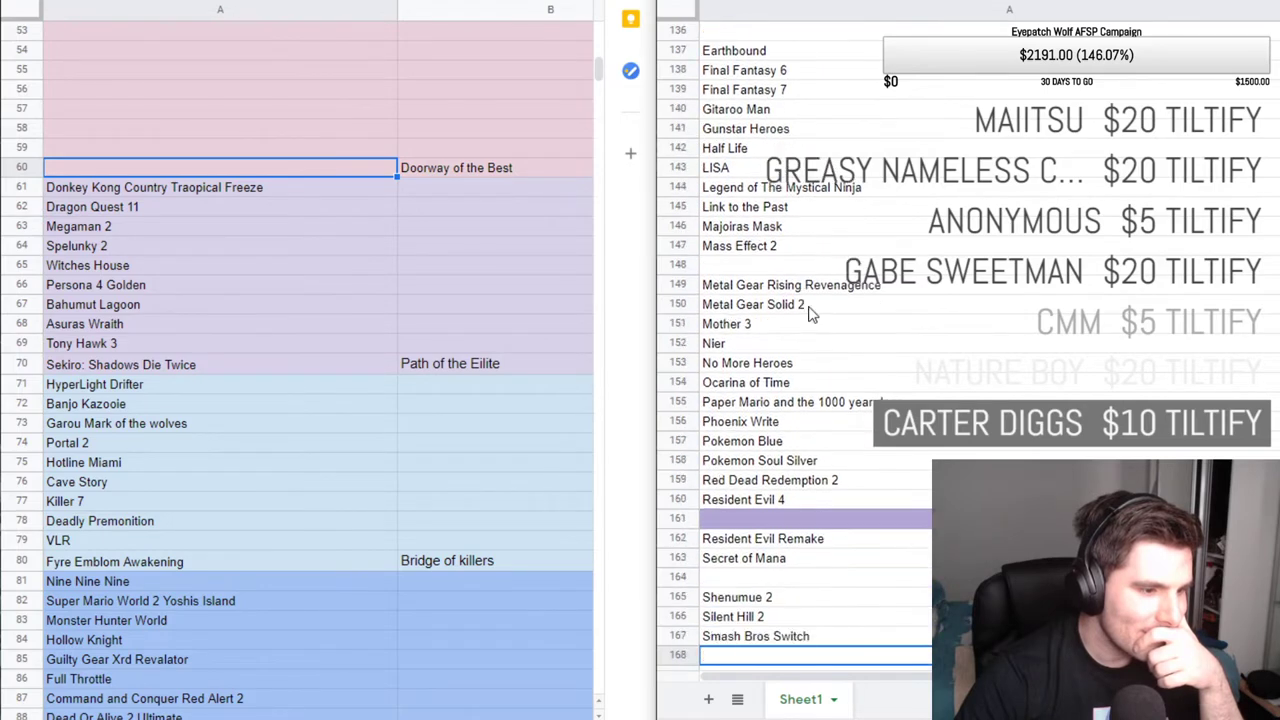
{"action": "key", "text": "Down"}
{"action": "key", "text": "Down"}
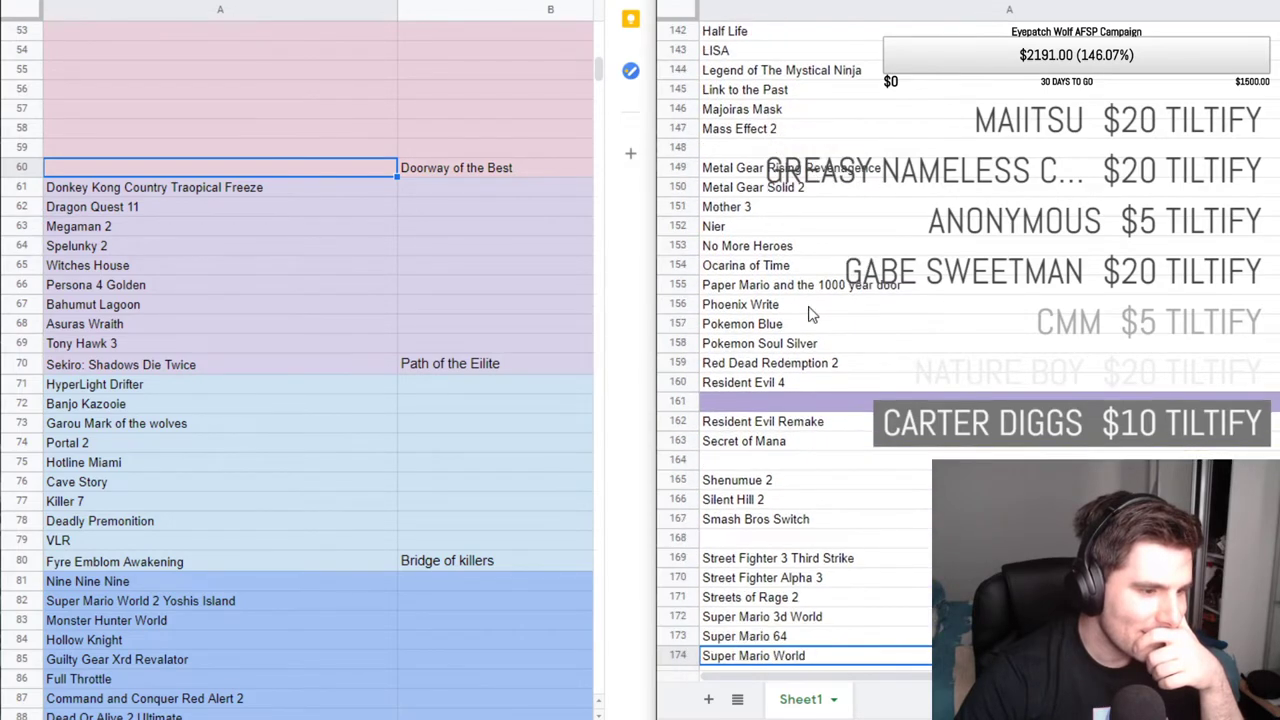
{"action": "key", "text": "Down"}
{"action": "key", "text": "Down"}
{"action": "key", "text": "Down"}
{"action": "key", "text": "Down"}
{"action": "key", "text": "Down"}
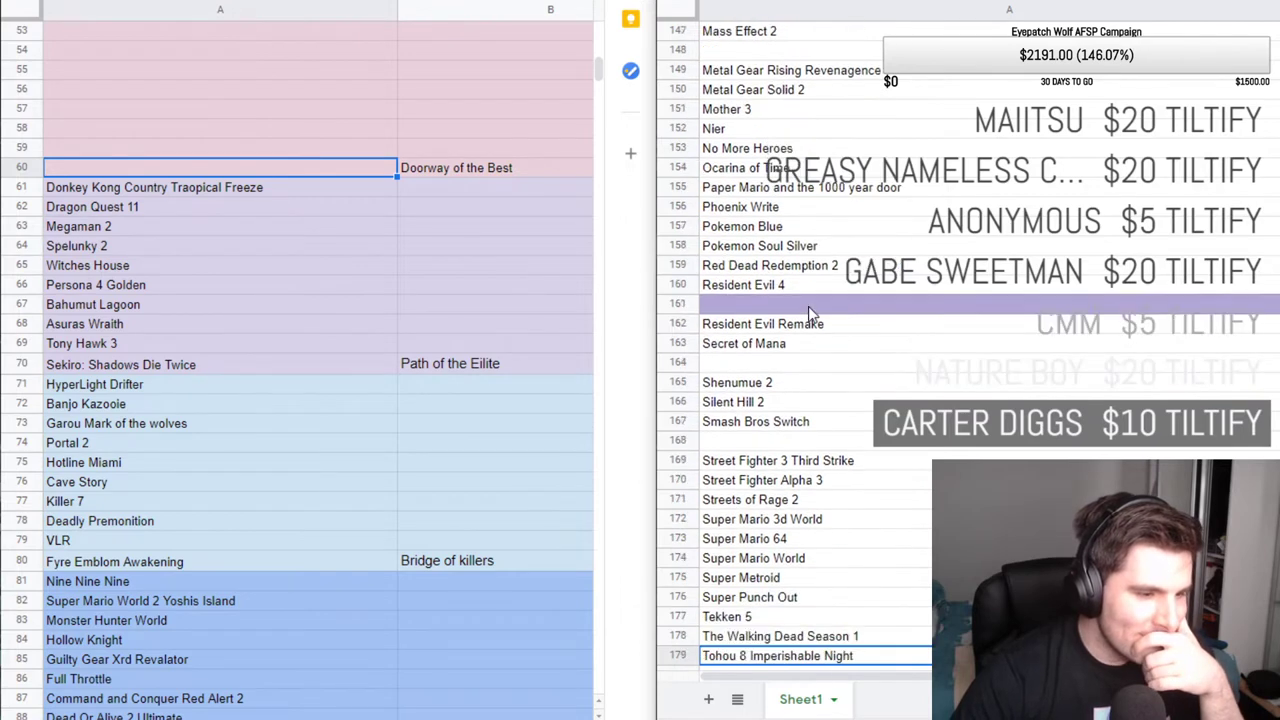
{"action": "key", "text": "Down"}
{"action": "key", "text": "Down"}
{"action": "key", "text": "Down"}
{"action": "key", "text": "Down"}
{"action": "key", "text": "Down"}
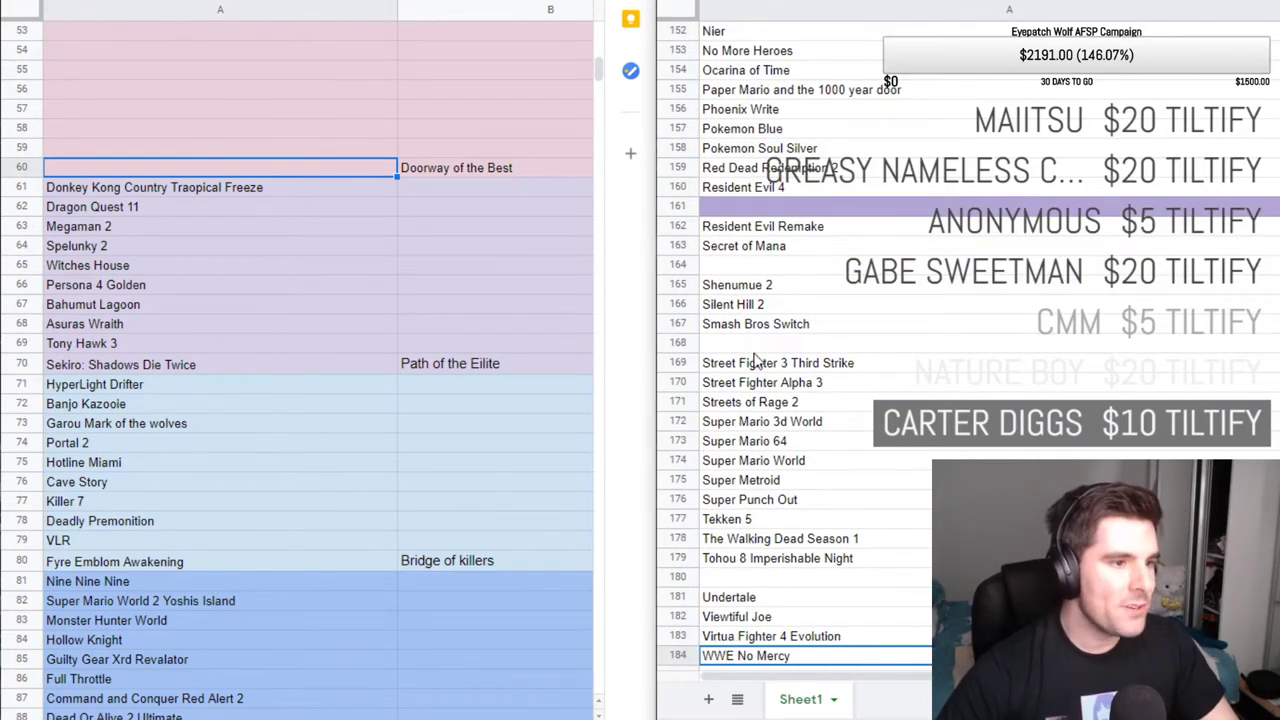
Move Dangan Ronpa 2 from cell A127 of the candidate list into cell A60 of the ranking, at Doorway of the Best.
{"action": "scroll", "coordinate": [757, 362], "scroll_direction": "up", "scroll_amount": 10}
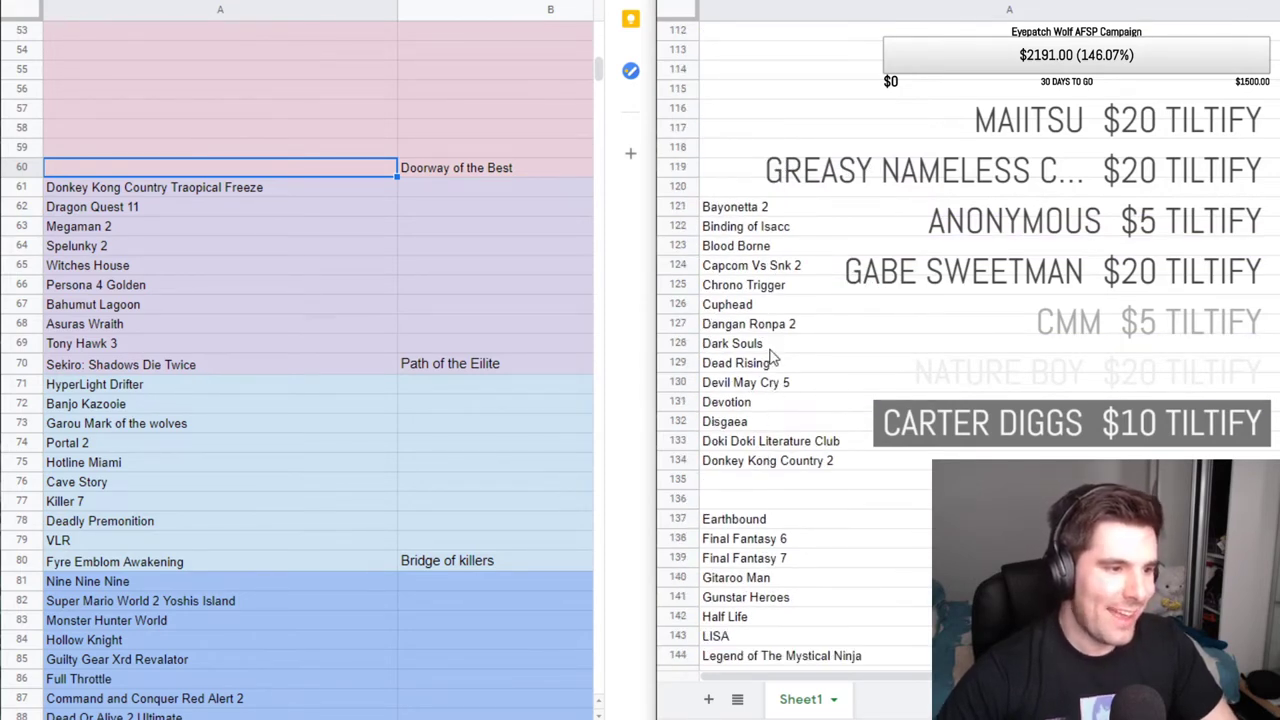
{"action": "left_click", "coordinate": [735, 323]}
{"action": "double_click", "coordinate": [735, 323]}
{"action": "key", "text": "ctrl+c"}
{"action": "key", "text": "BackSpace"}
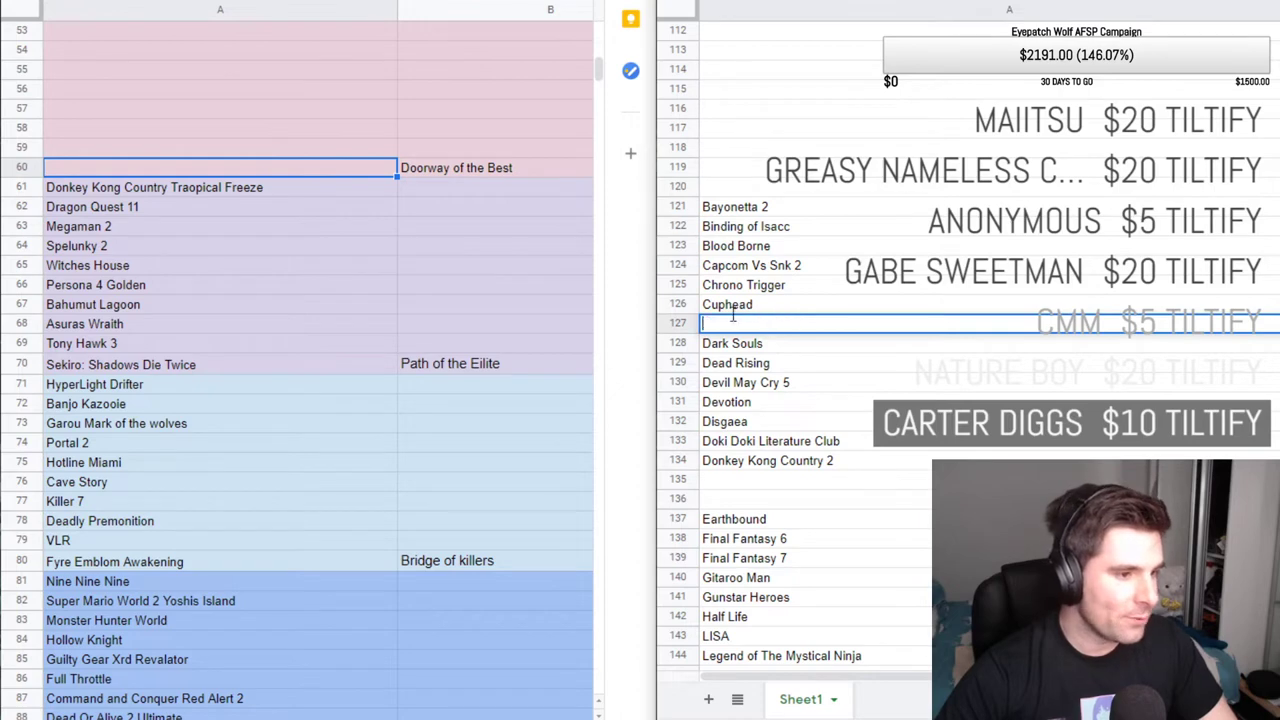
{"action": "double_click", "coordinate": [132, 168]}
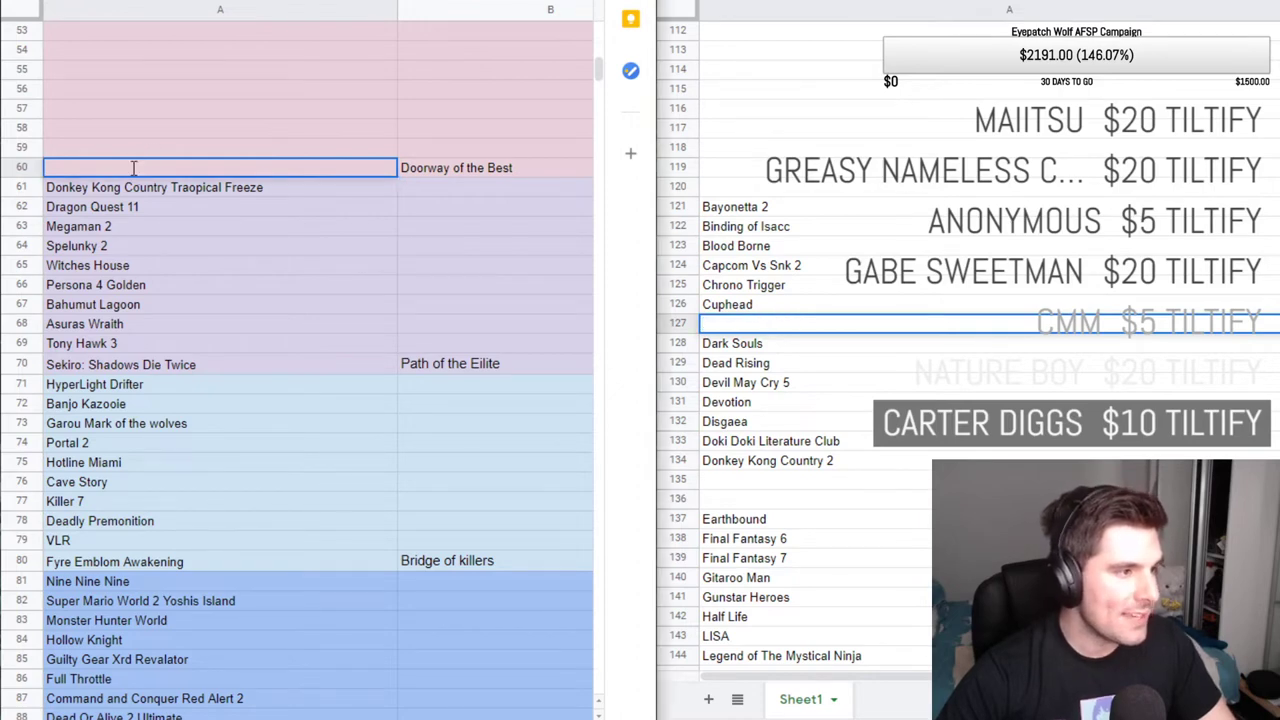
{"action": "key", "text": "ctrl+v"}
{"action": "left_click", "coordinate": [209, 190]}
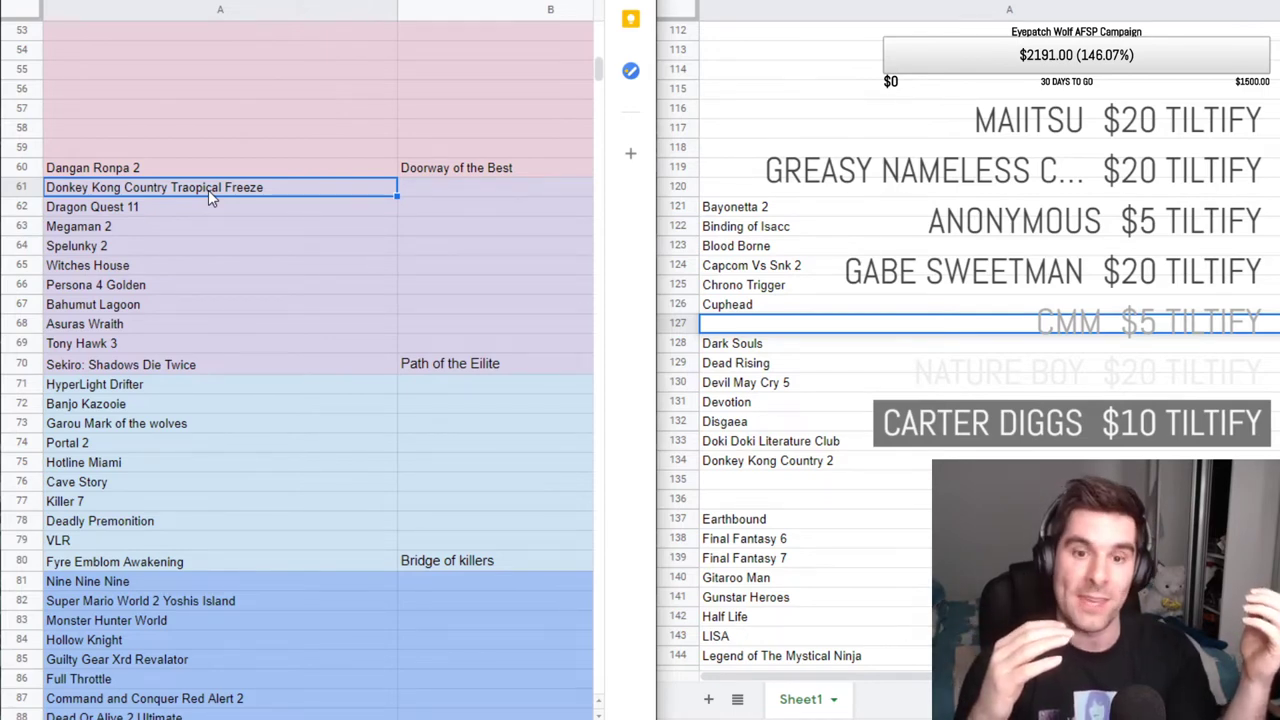
Enter Celeste in the empty cell A145 of the ranking sheet's purple list, between River City Girls and Lylat Wars.
{"action": "scroll", "coordinate": [350, 430], "scroll_direction": "down", "scroll_amount": 7}
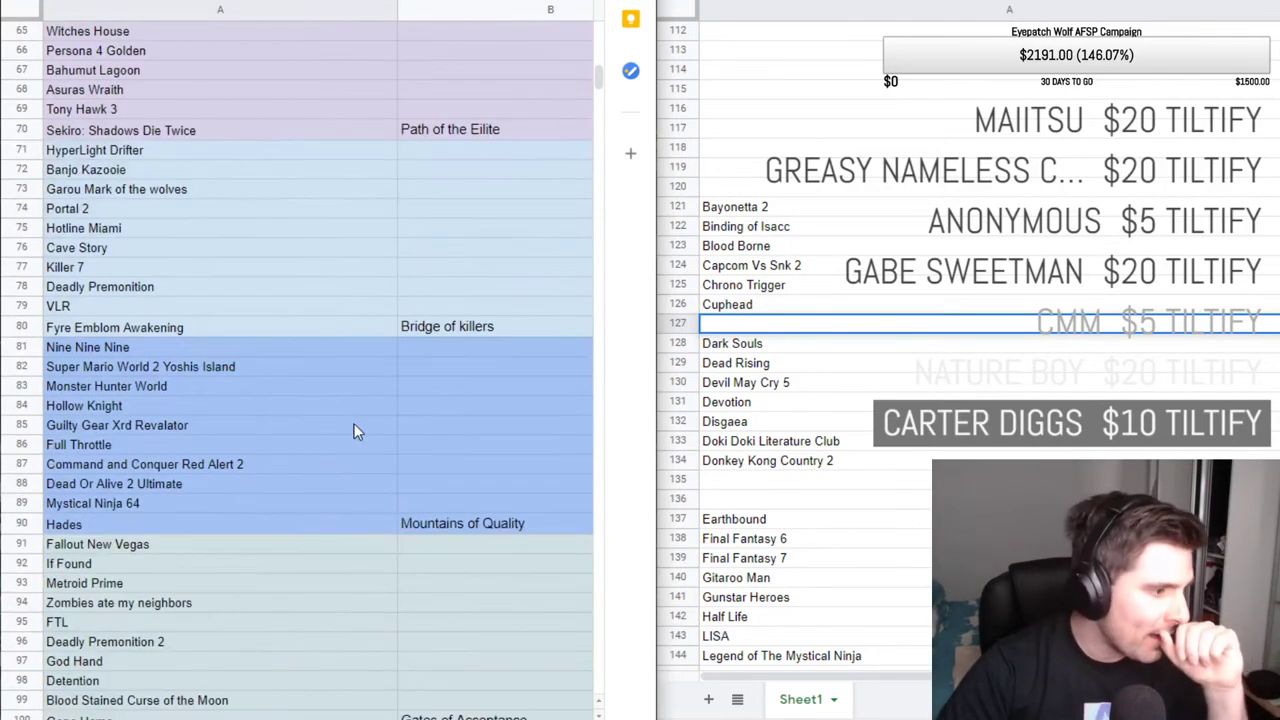
{"action": "scroll", "coordinate": [338, 438], "scroll_direction": "down", "scroll_amount": 6}
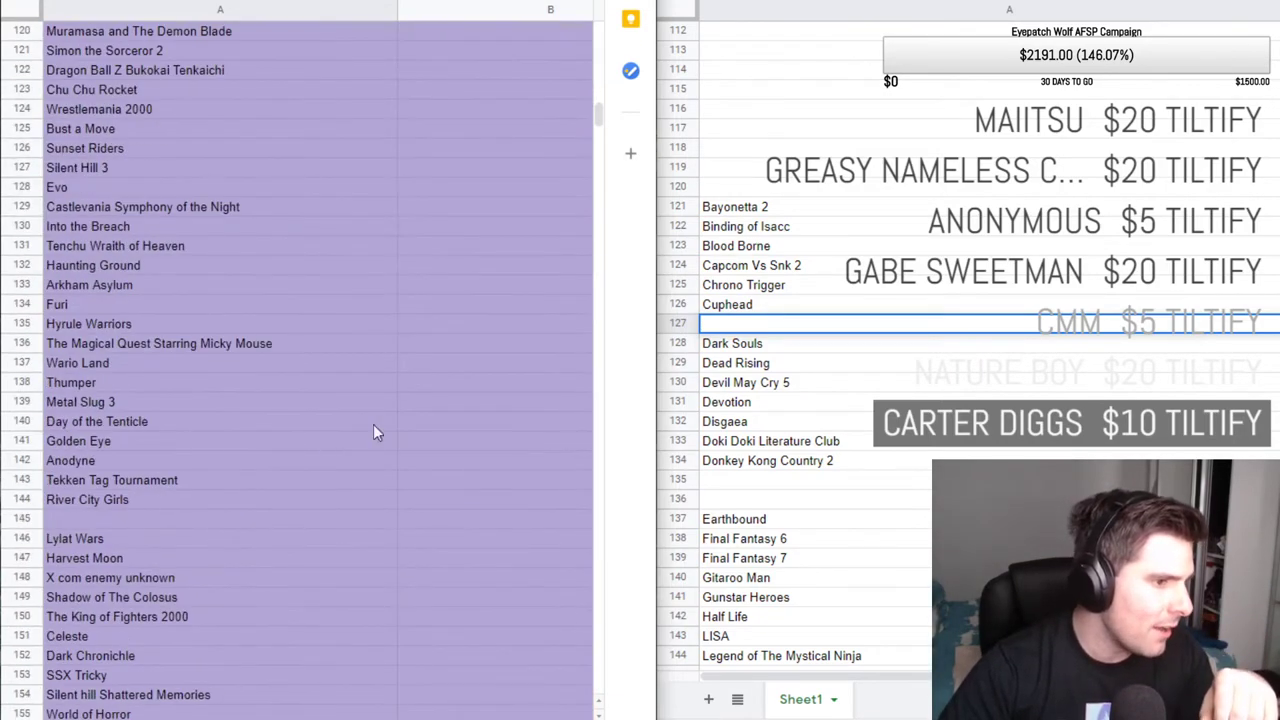
{"action": "left_click", "coordinate": [136, 520]}
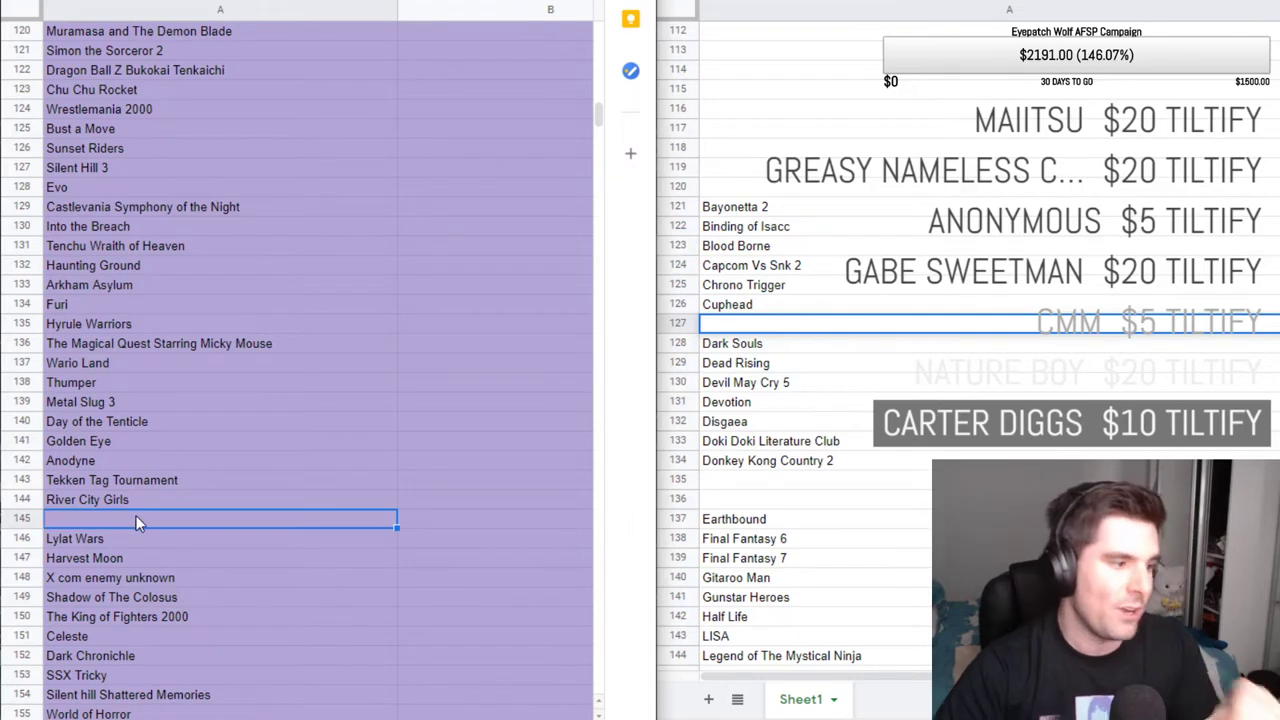
{"action": "type", "text": "Ce"}
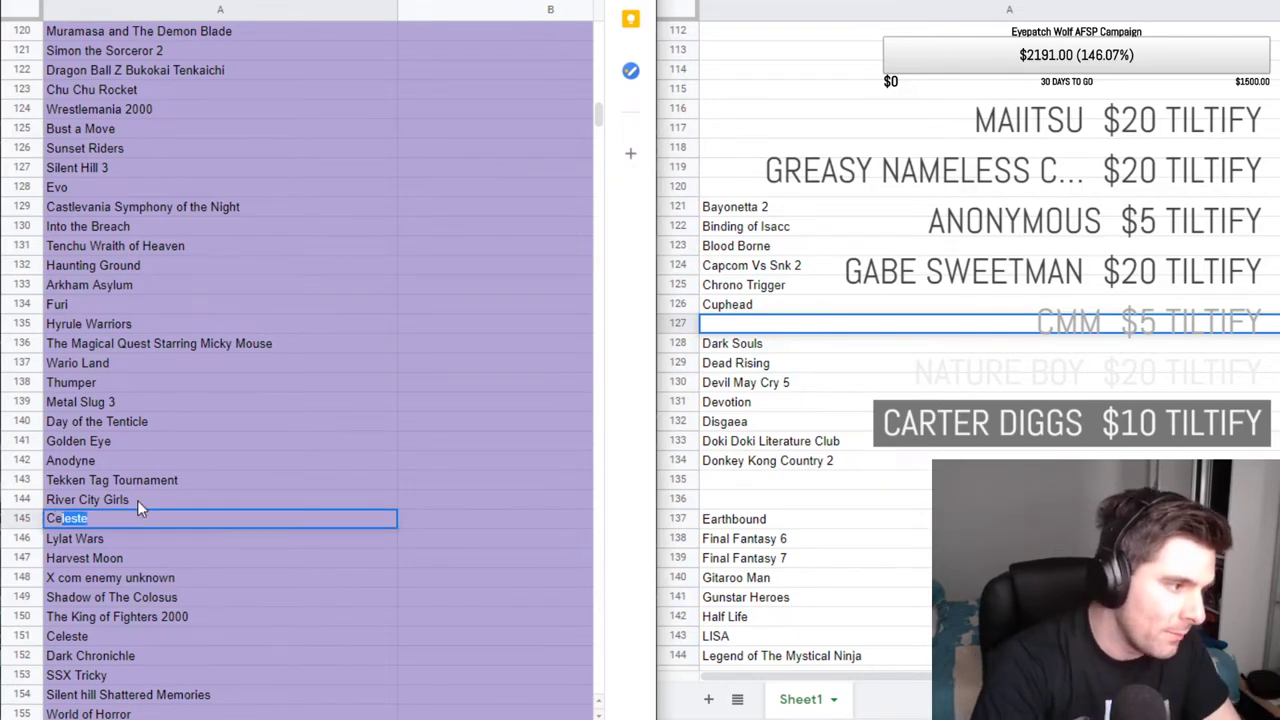
{"action": "left_click", "coordinate": [137, 500]}
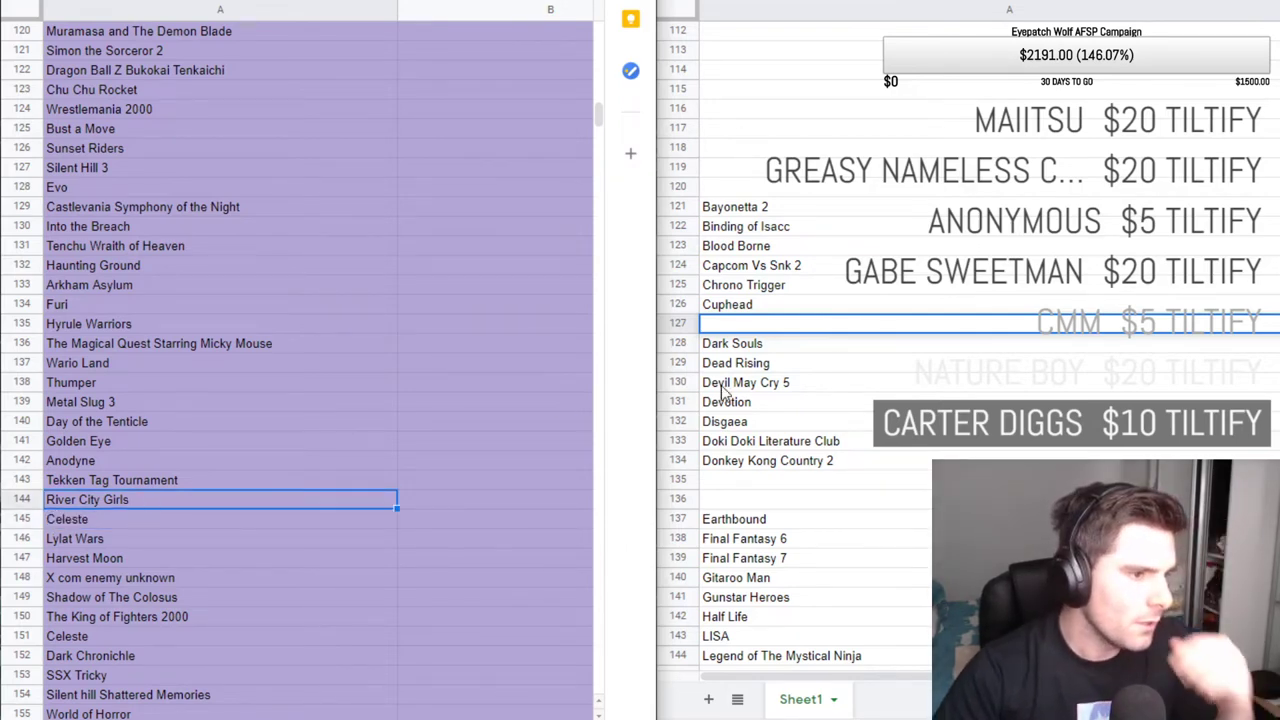
{"action": "left_click", "coordinate": [155, 527]}
Review the candidates from Chrono Trigger down to Windwaker for the game to rank in cell A59, directly above Dangan Ronpa 2.
{"action": "scroll", "coordinate": [120, 494], "scroll_direction": "up", "scroll_amount": 8}
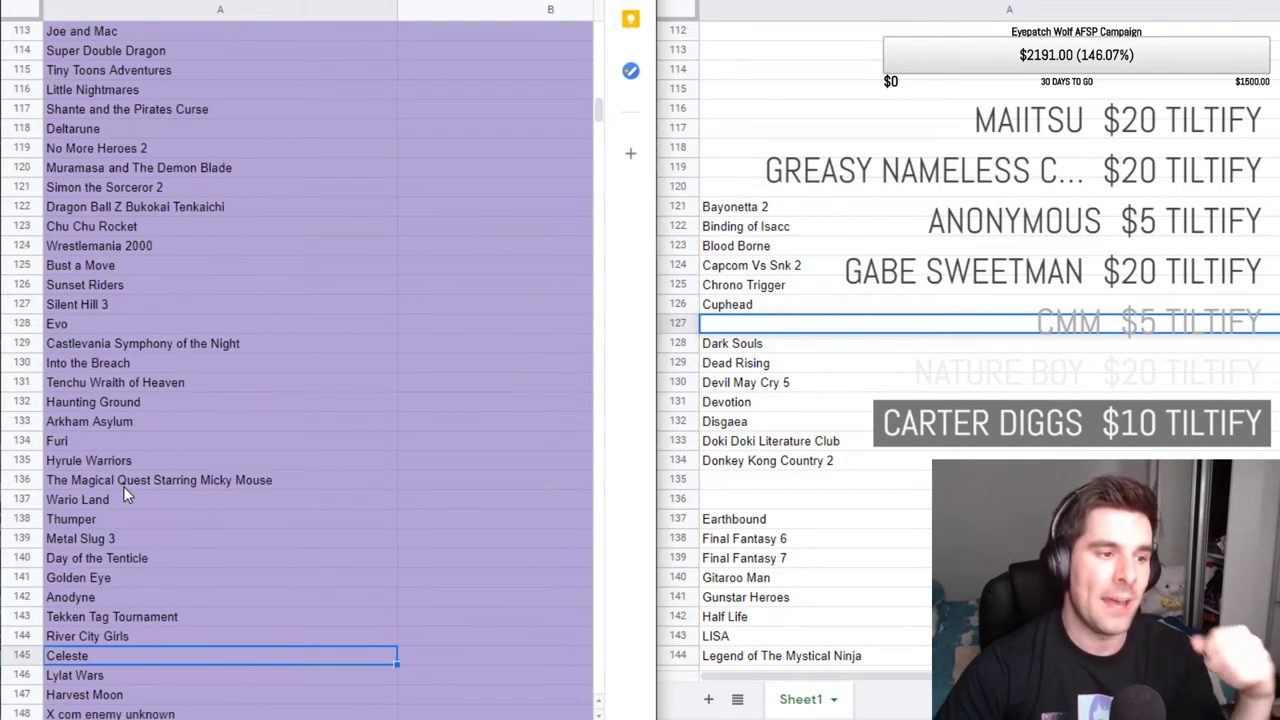
{"action": "scroll", "coordinate": [153, 415], "scroll_direction": "up", "scroll_amount": 8}
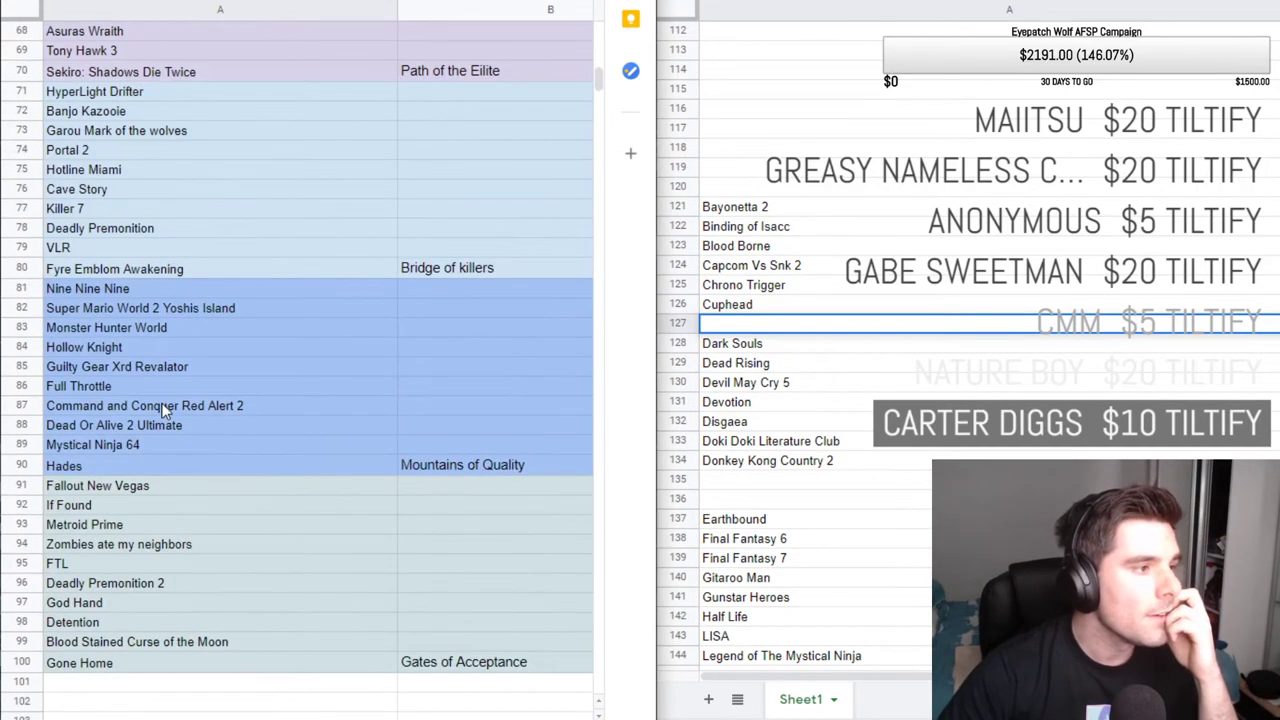
{"action": "left_click", "coordinate": [80, 212]}
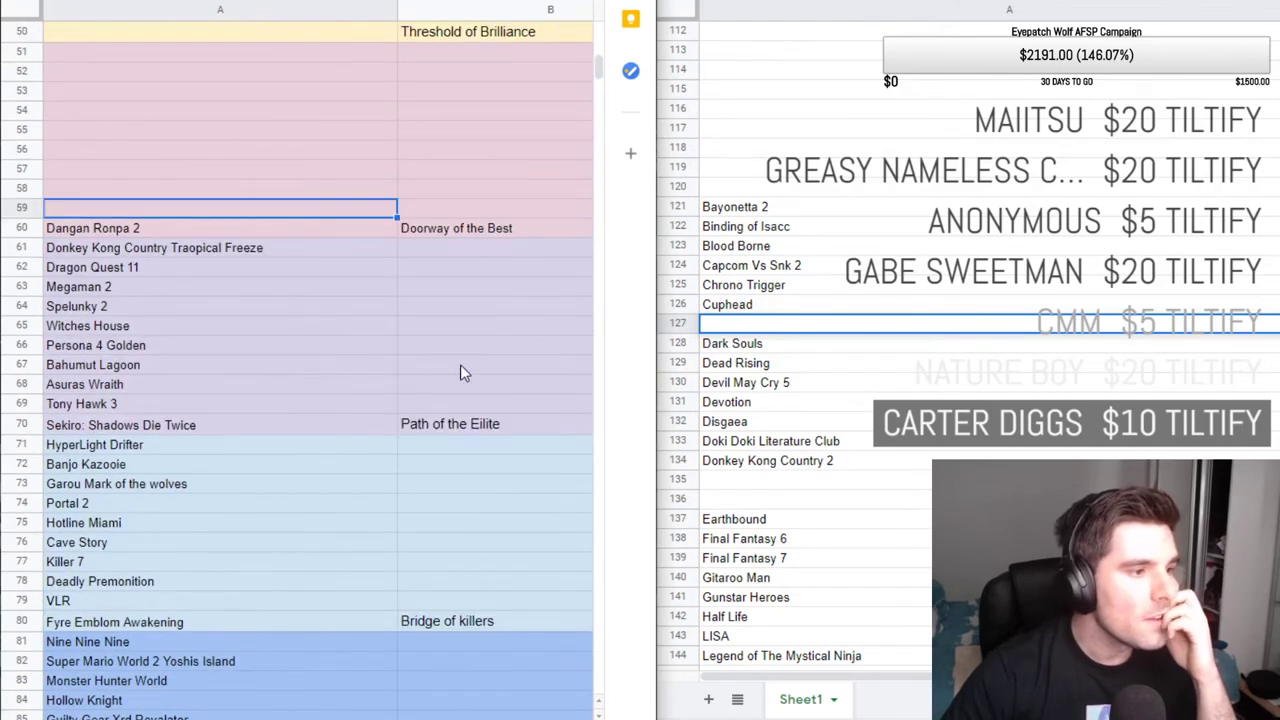
{"action": "left_click", "coordinate": [792, 289]}
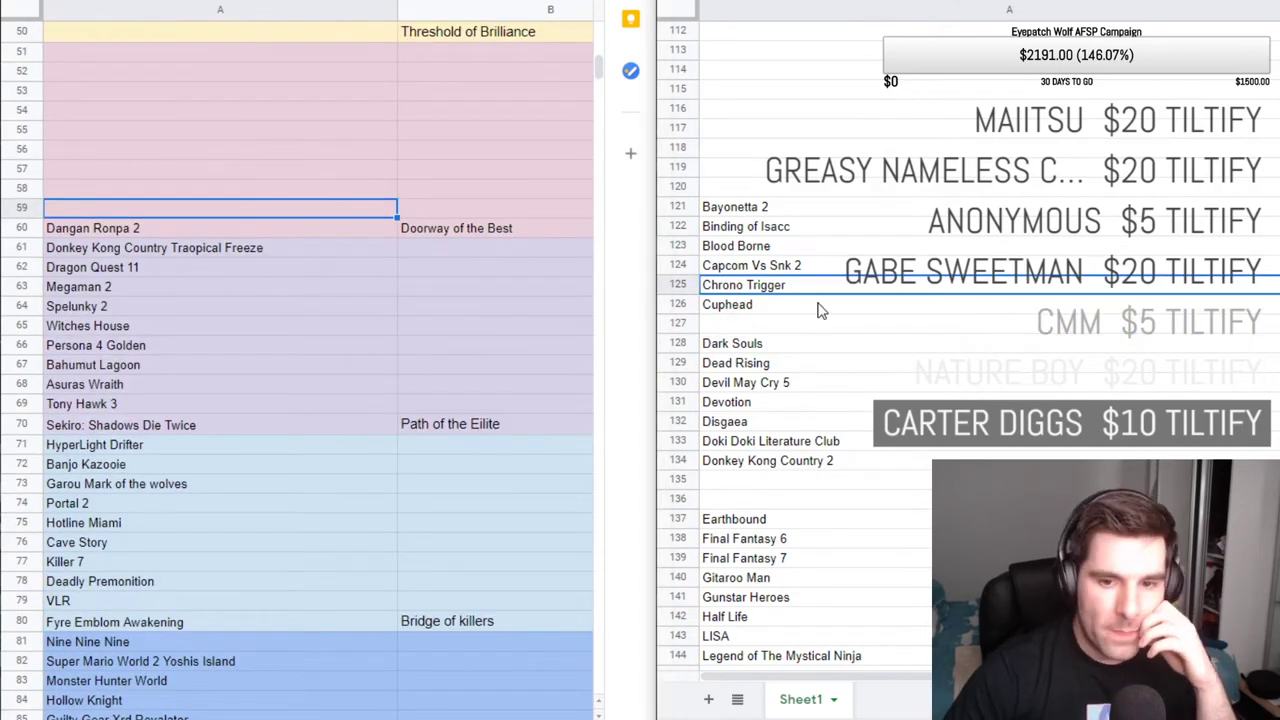
{"action": "left_click", "coordinate": [817, 306]}
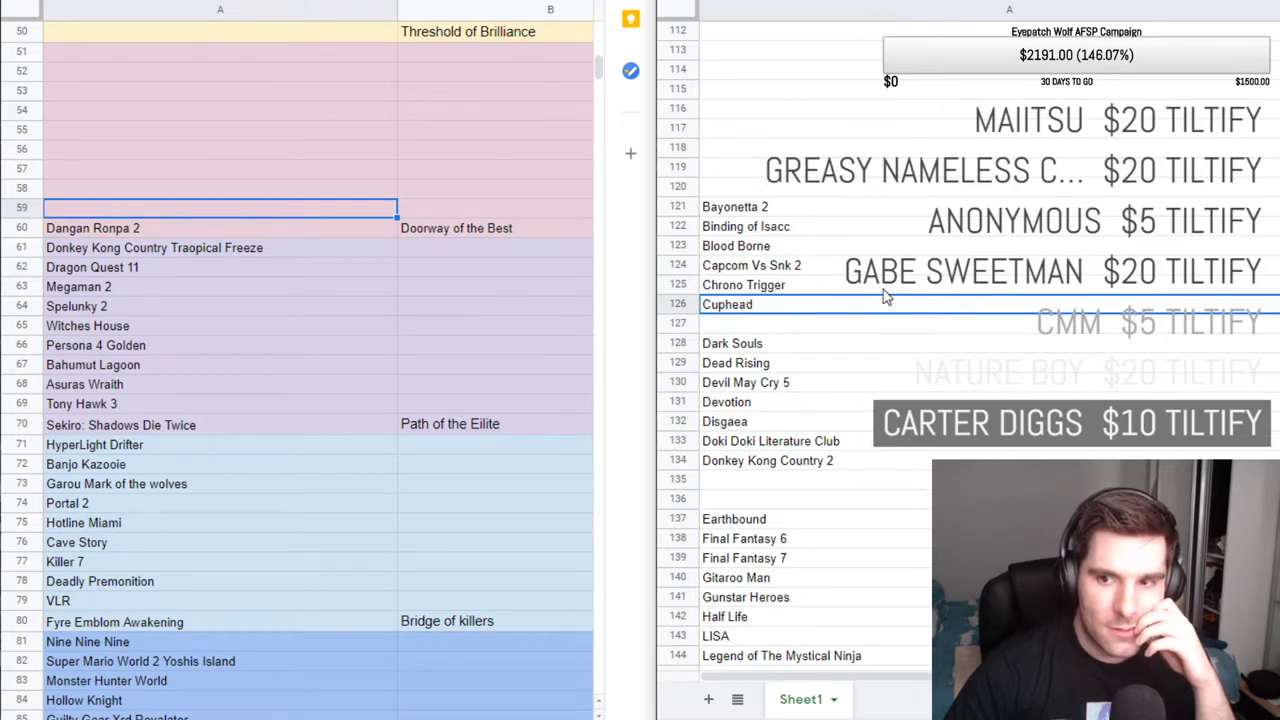
{"action": "key", "text": "Down"}
{"action": "key", "text": "Down"}
{"action": "key", "text": "Down"}
{"action": "key", "text": "Down"}
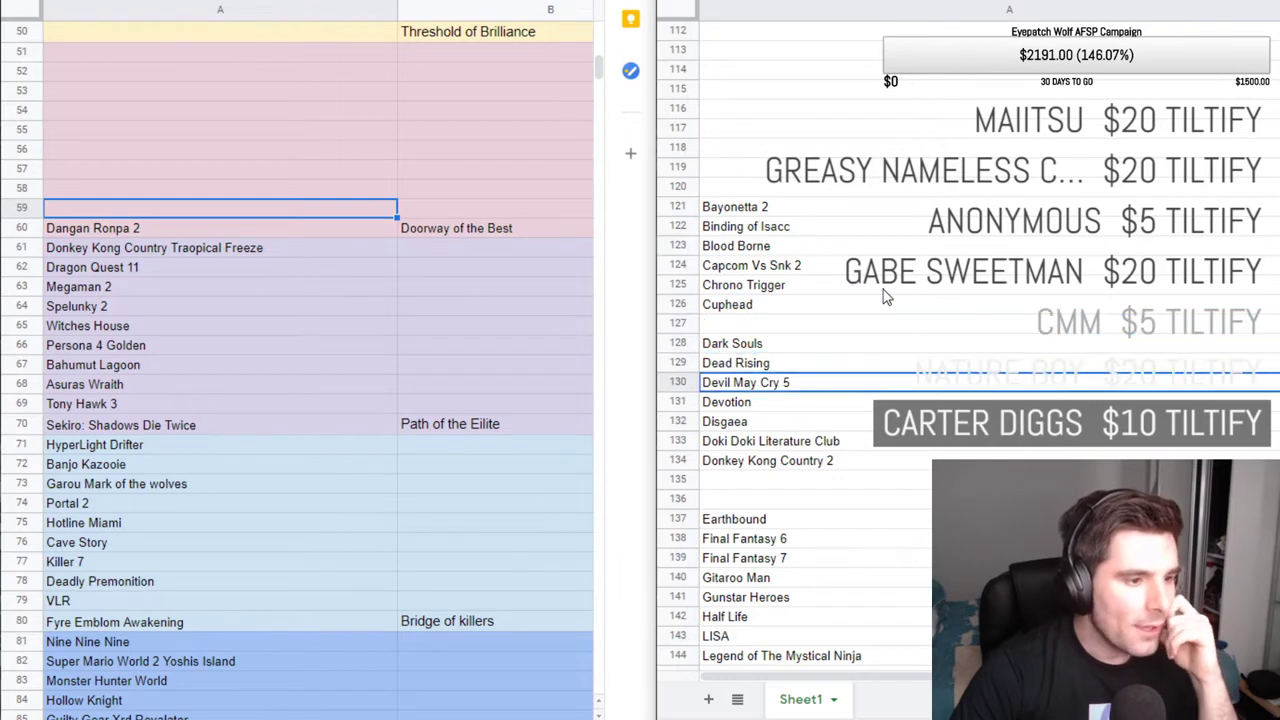
{"action": "scroll", "coordinate": [875, 305], "scroll_direction": "down", "scroll_amount": 1}
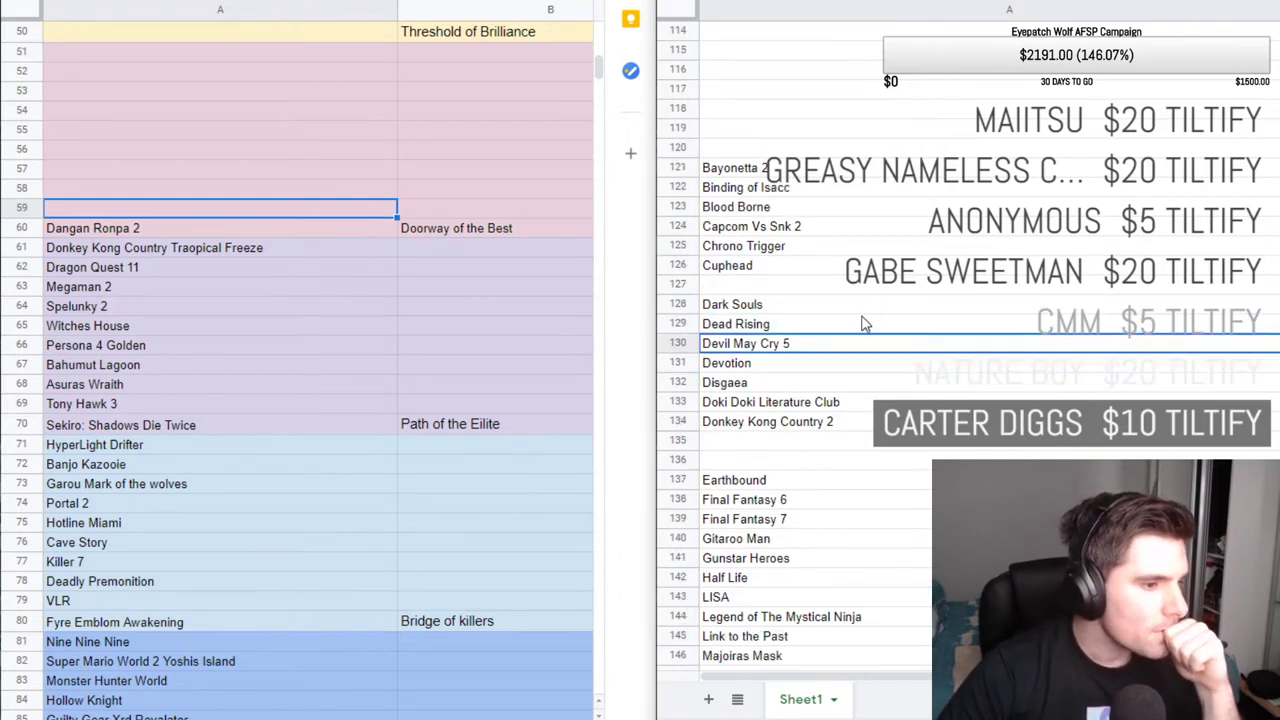
{"action": "scroll", "coordinate": [862, 320], "scroll_direction": "down", "scroll_amount": 2}
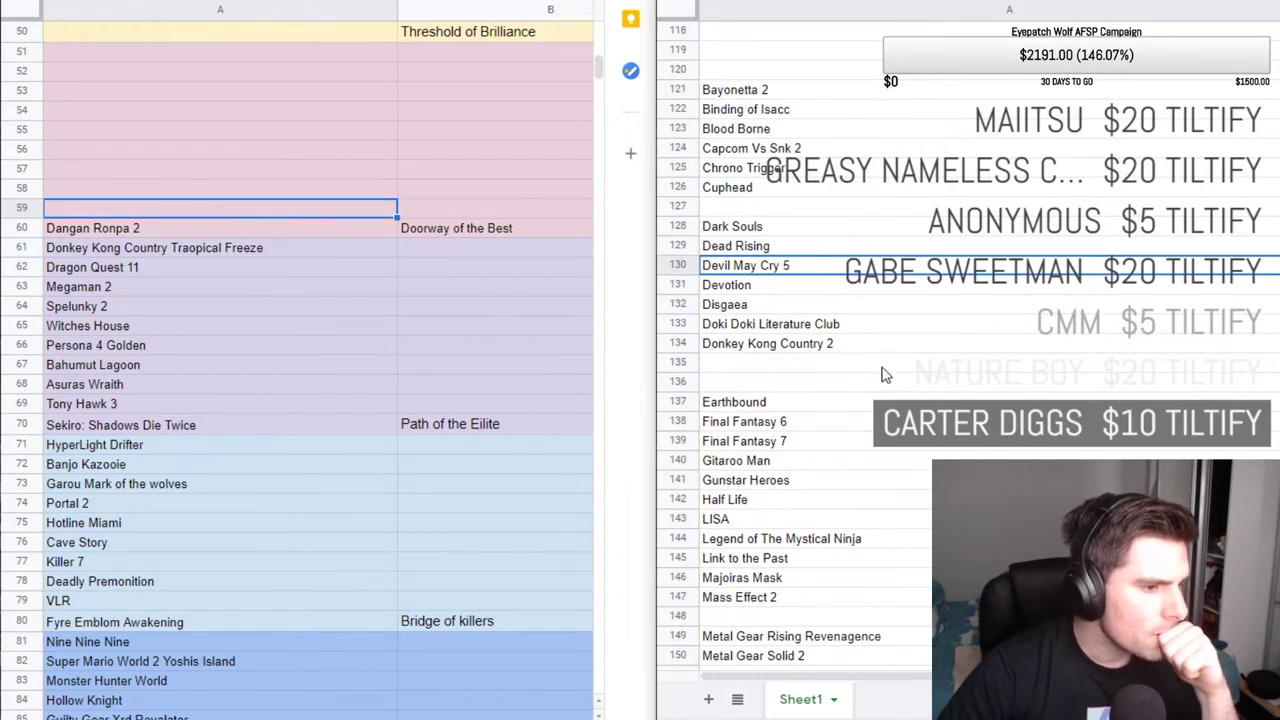
{"action": "scroll", "coordinate": [880, 385], "scroll_direction": "down", "scroll_amount": 1}
{"action": "scroll", "coordinate": [860, 400], "scroll_direction": "down", "scroll_amount": 3}
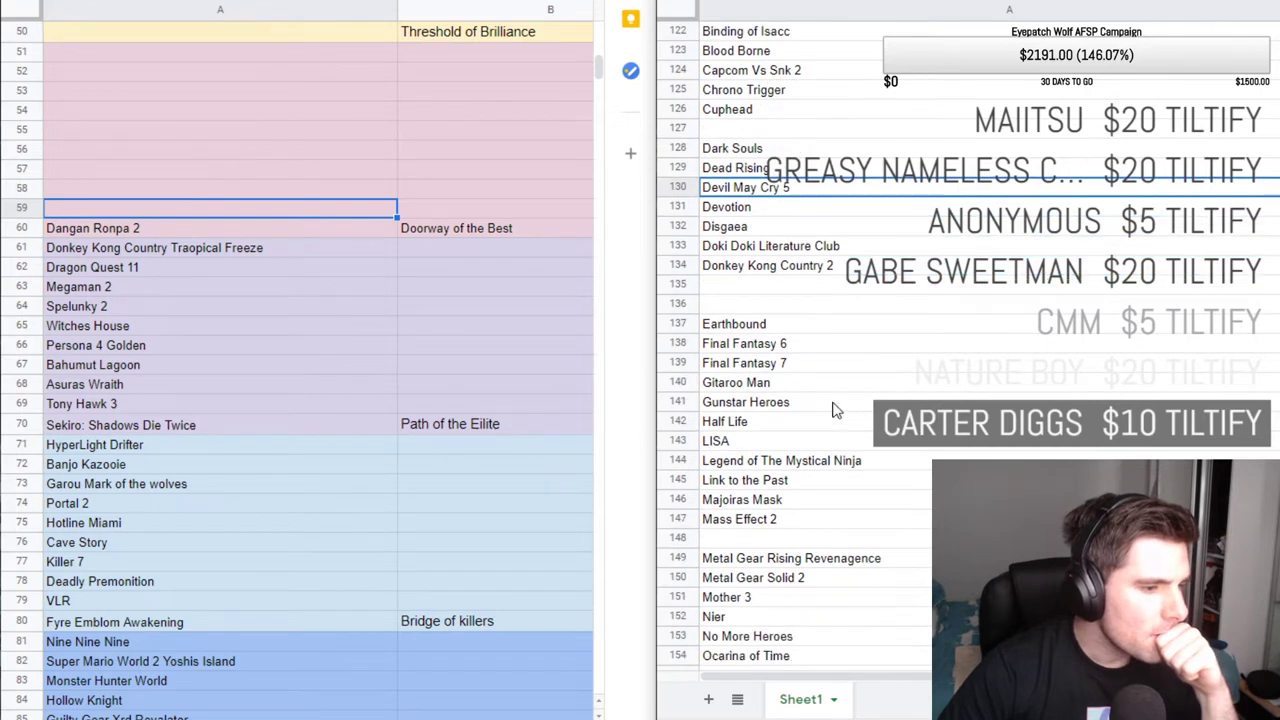
{"action": "scroll", "coordinate": [831, 406], "scroll_direction": "down", "scroll_amount": 2}
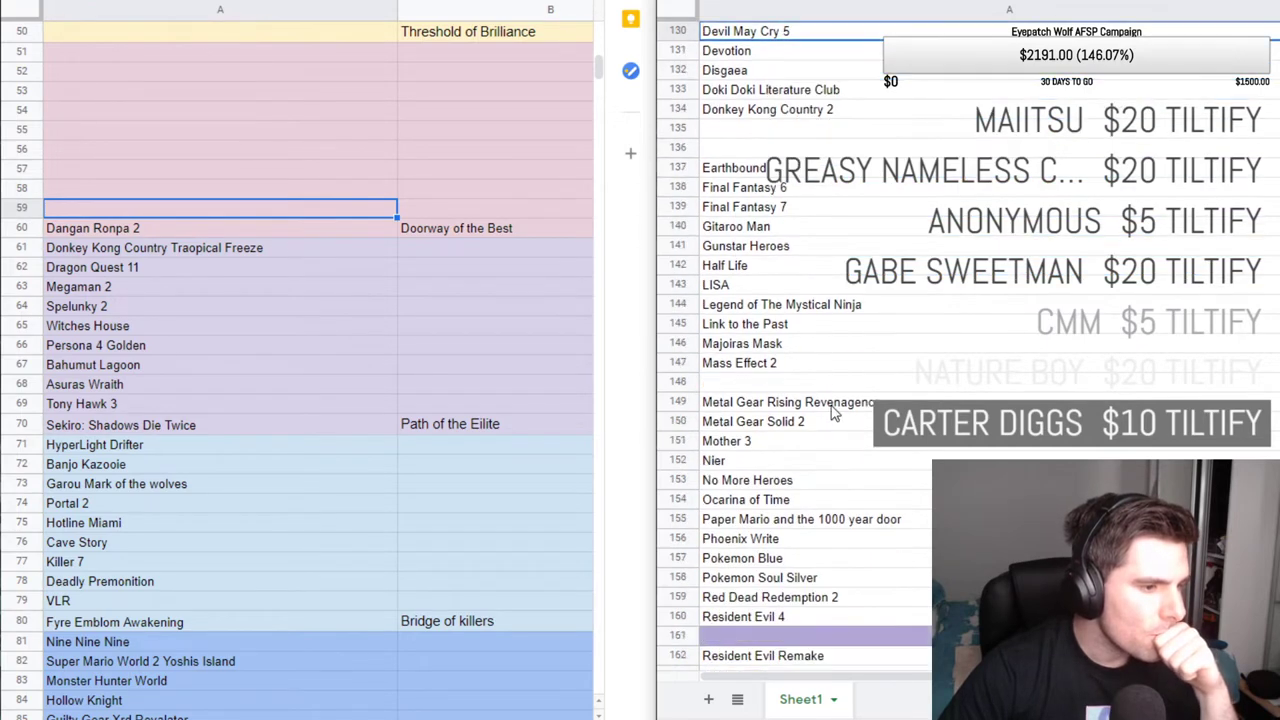
{"action": "scroll", "coordinate": [834, 414], "scroll_direction": "down", "scroll_amount": 1}
{"action": "scroll", "coordinate": [834, 414], "scroll_direction": "down", "scroll_amount": 1}
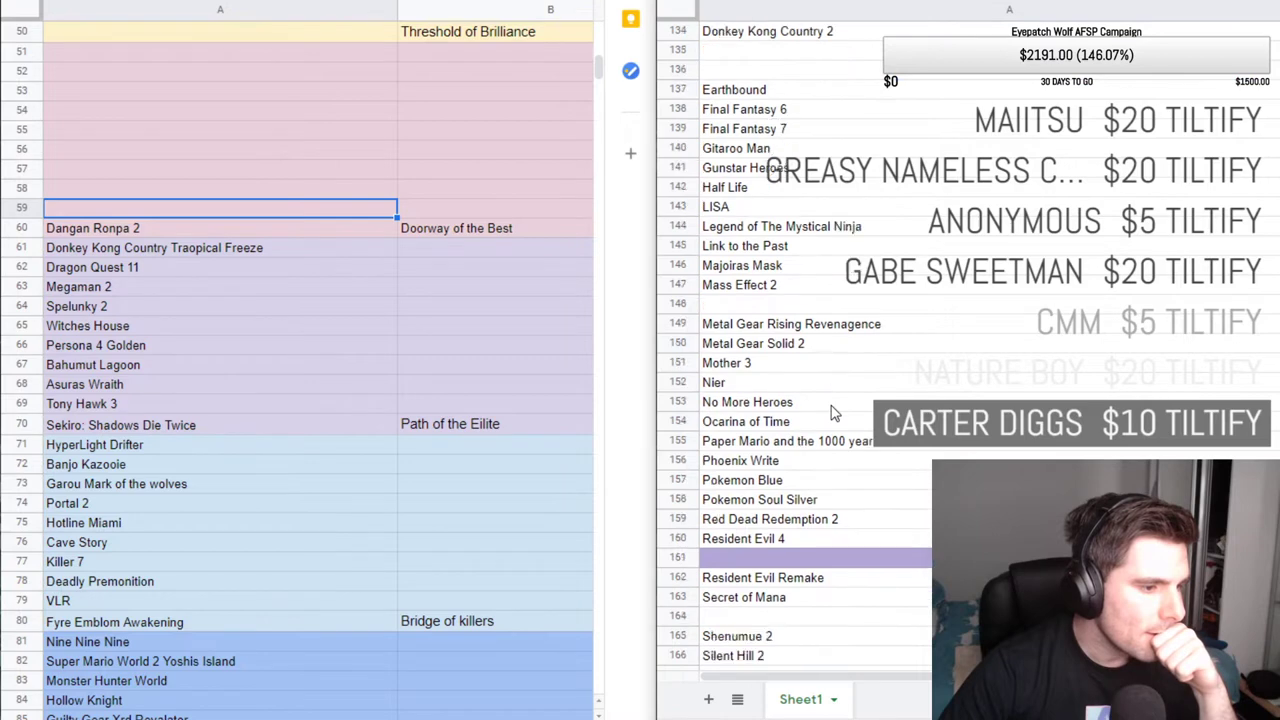
{"action": "scroll", "coordinate": [834, 413], "scroll_direction": "down", "scroll_amount": 4}
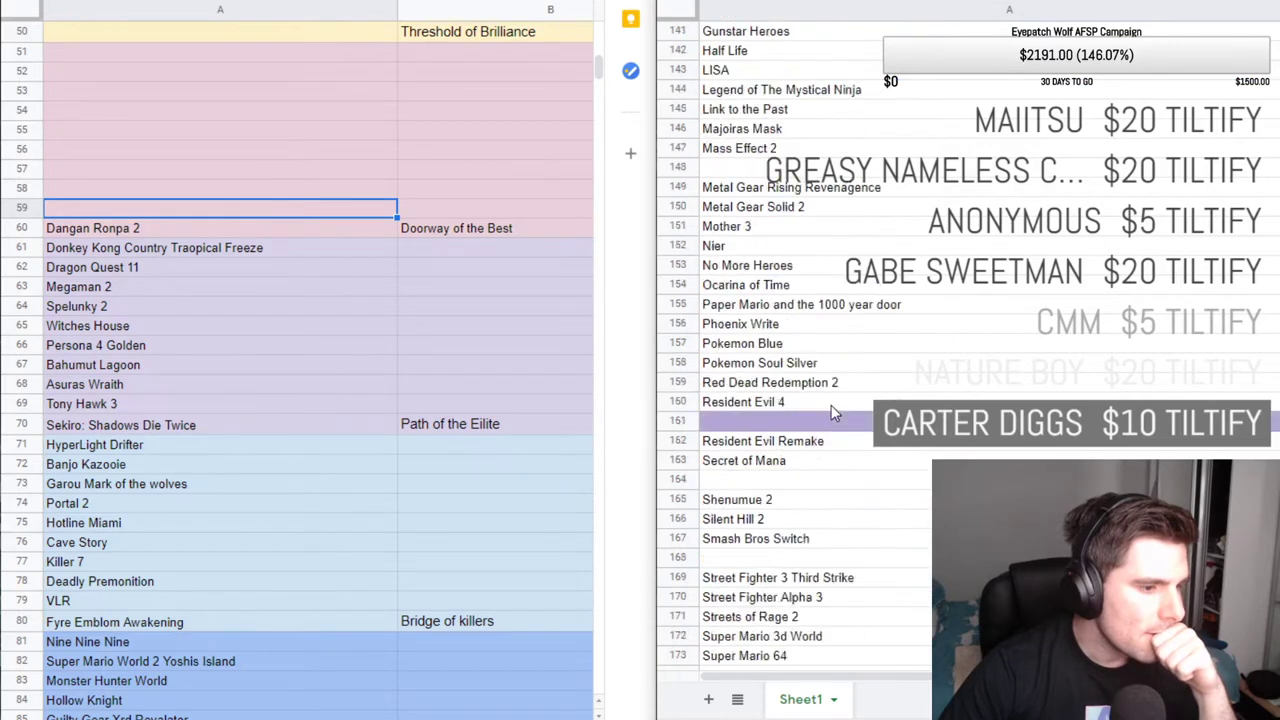
{"action": "scroll", "coordinate": [830, 415], "scroll_direction": "down", "scroll_amount": 4}
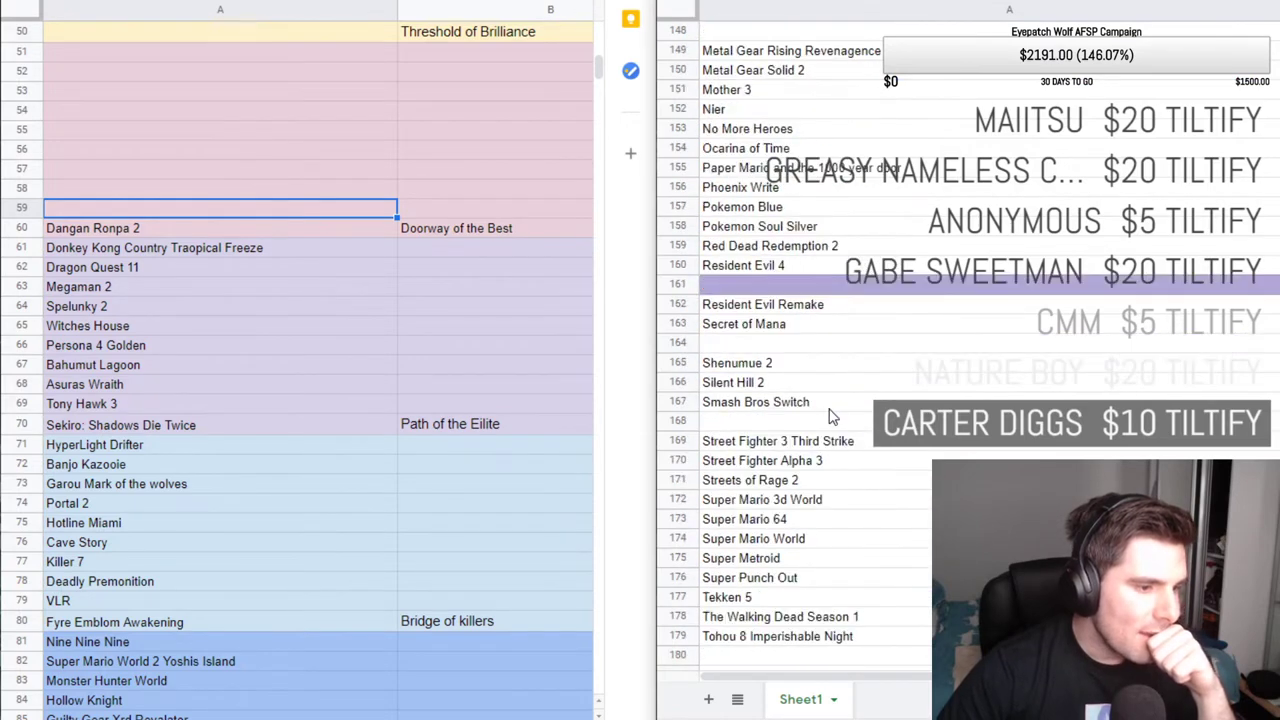
{"action": "scroll", "coordinate": [830, 412], "scroll_direction": "down", "scroll_amount": 2}
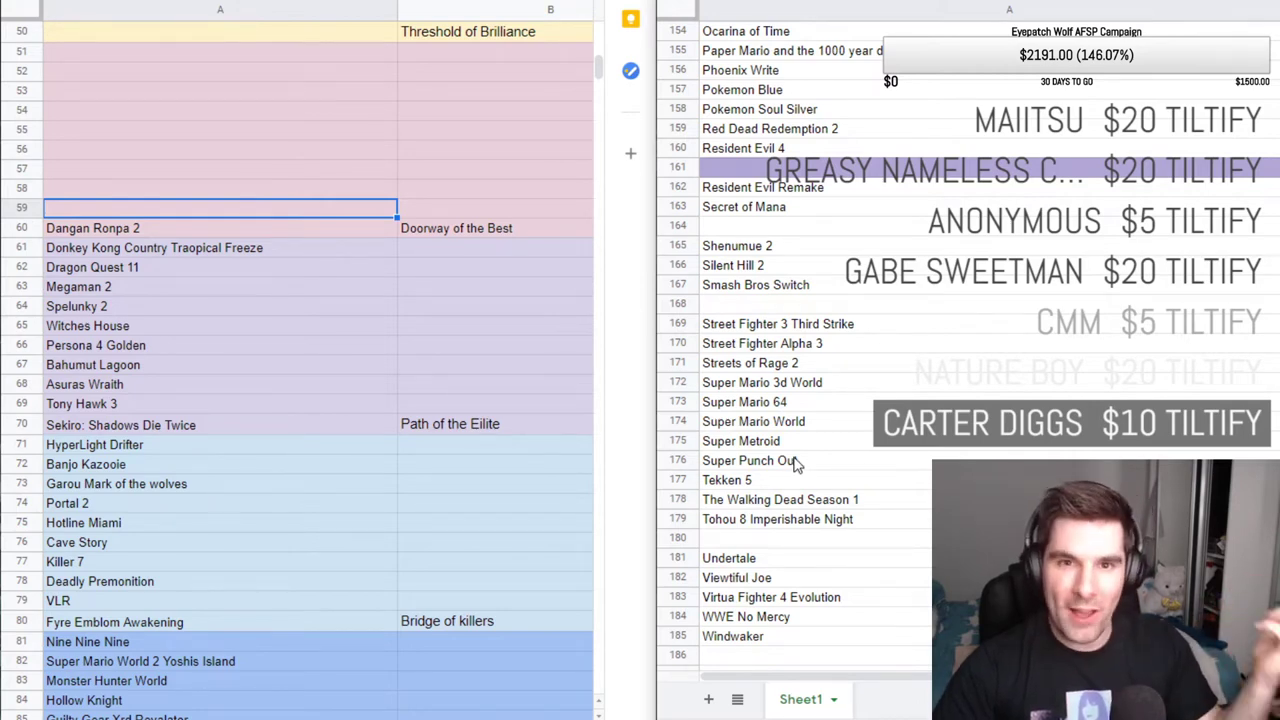
Move Doki Doki Literature Club from cell A133 of the candidate list into cell A59 of the ranking, directly above Dangan Ronpa 2.
{"action": "scroll", "coordinate": [793, 466], "scroll_direction": "up", "scroll_amount": 3}
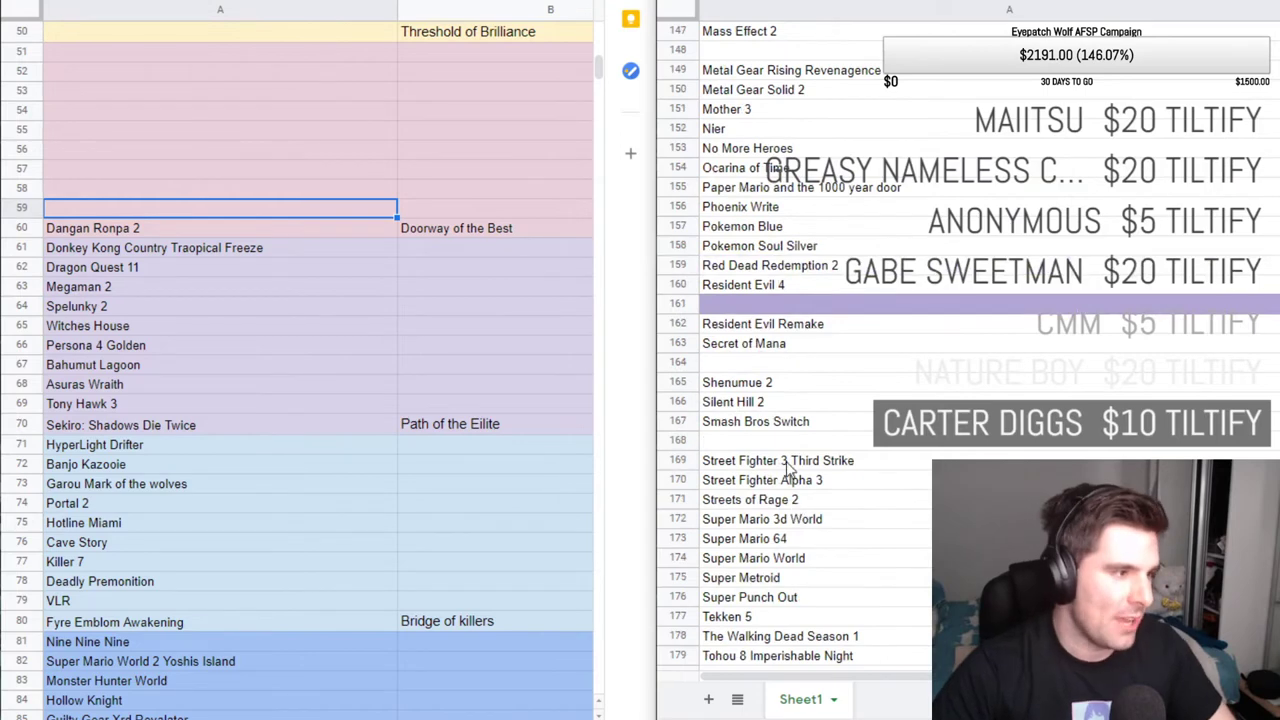
{"action": "scroll", "coordinate": [786, 470], "scroll_direction": "up", "scroll_amount": 5}
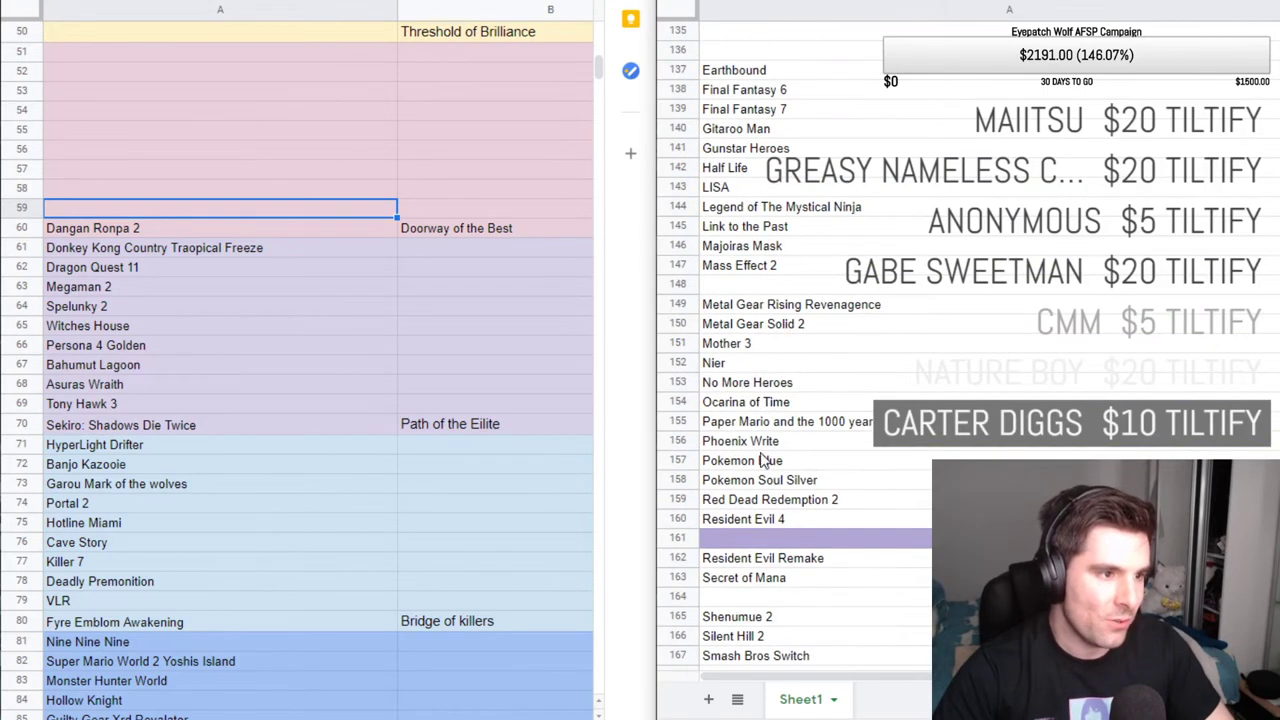
{"action": "scroll", "coordinate": [763, 460], "scroll_direction": "up", "scroll_amount": 5}
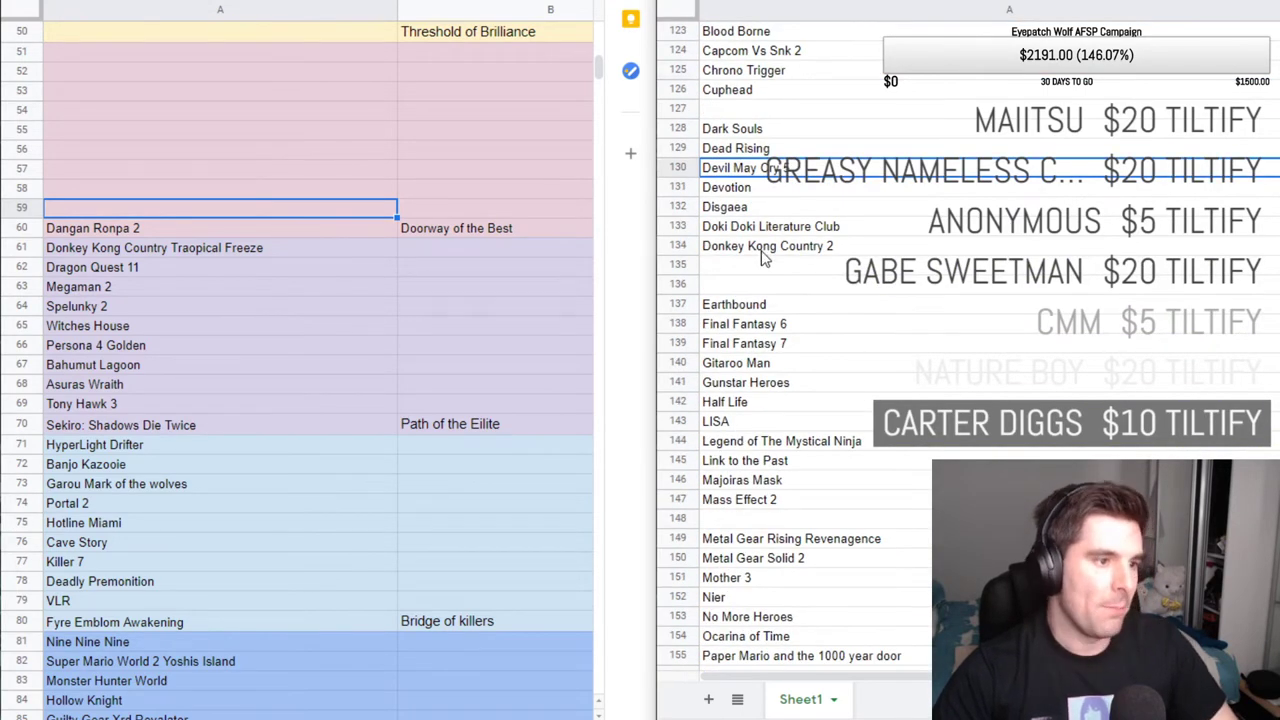
{"action": "left_click", "coordinate": [747, 233]}
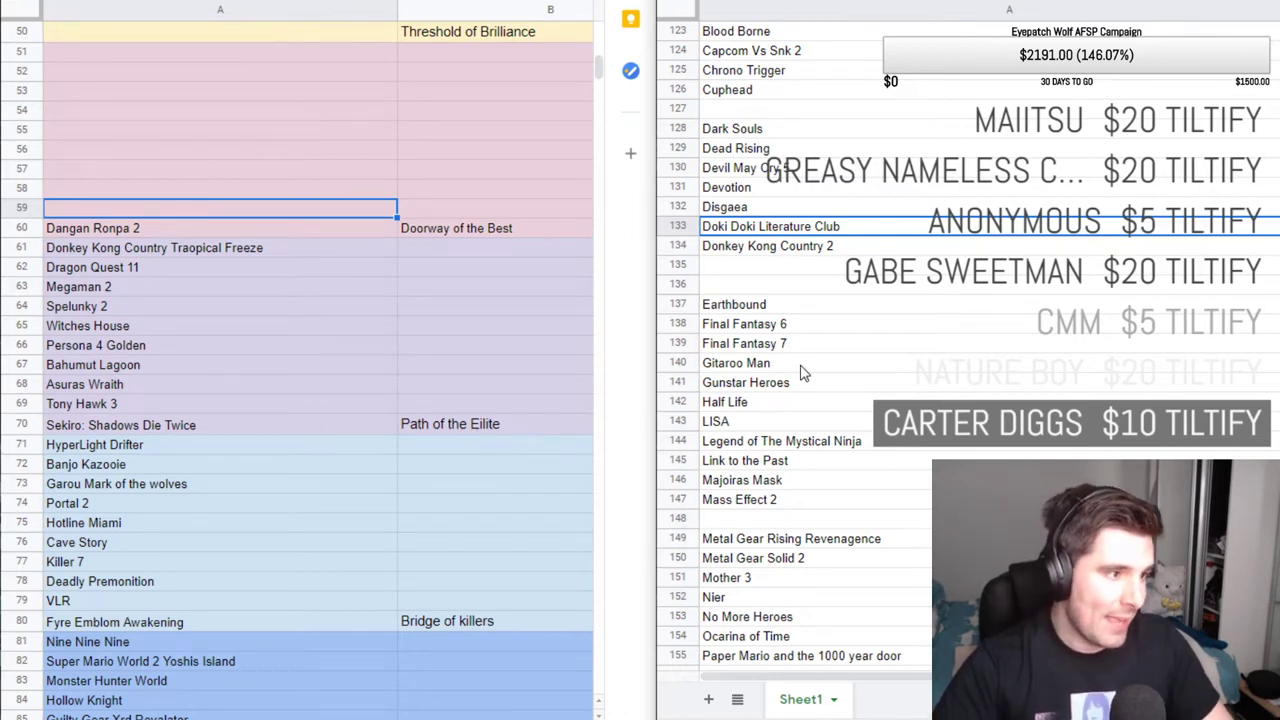
{"action": "key", "text": "ctrl+c"}
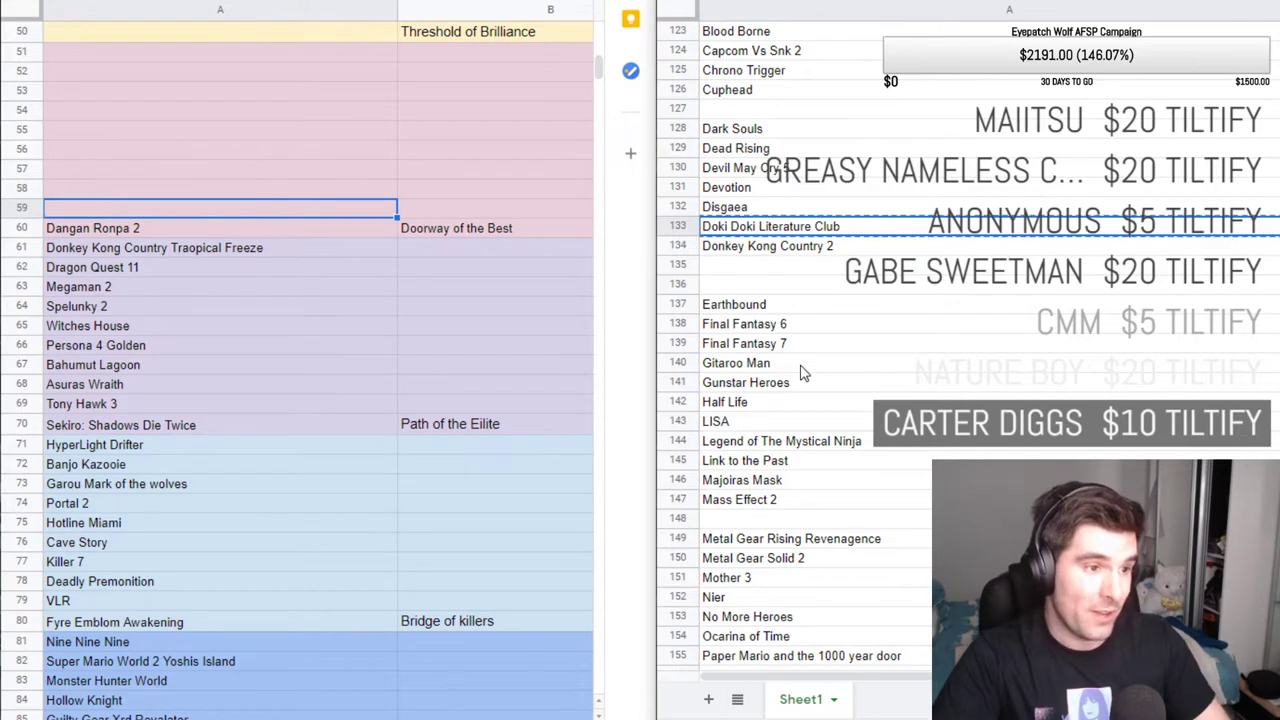
{"action": "double_click", "coordinate": [831, 229]}
{"action": "double_click", "coordinate": [831, 228]}
{"action": "key", "text": "ctrl+a"}
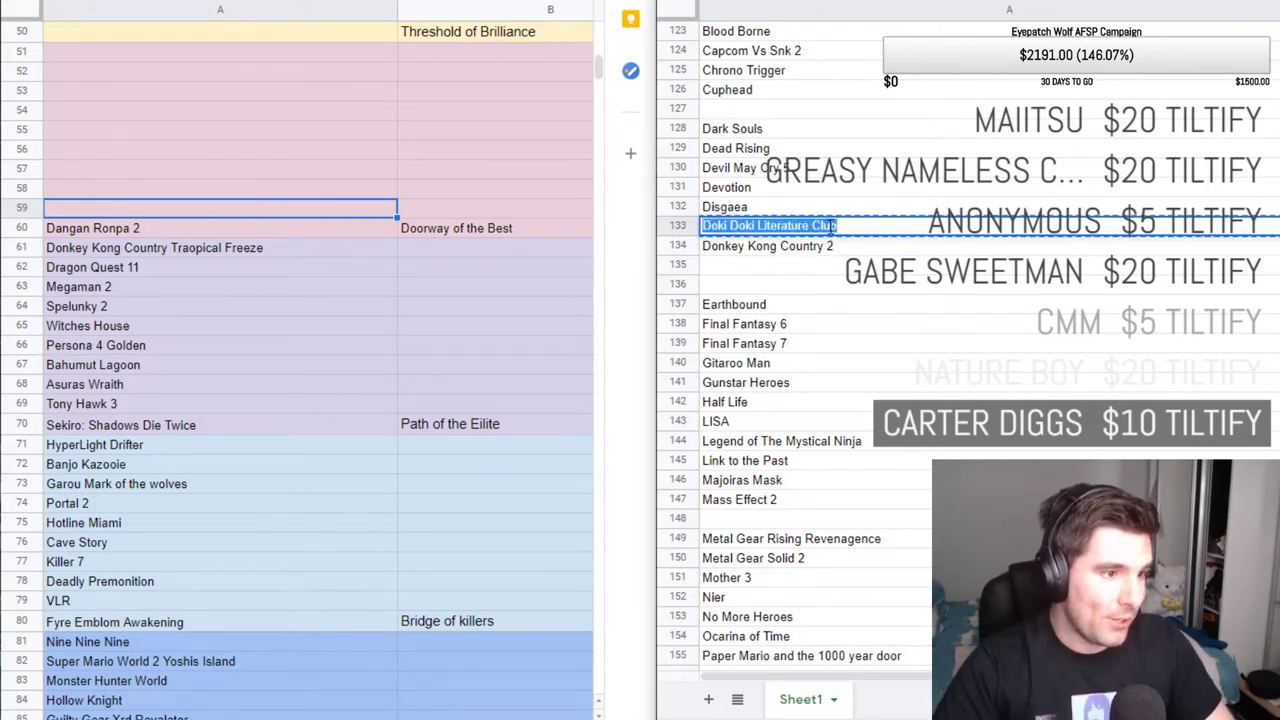
{"action": "key", "text": "BackSpace"}
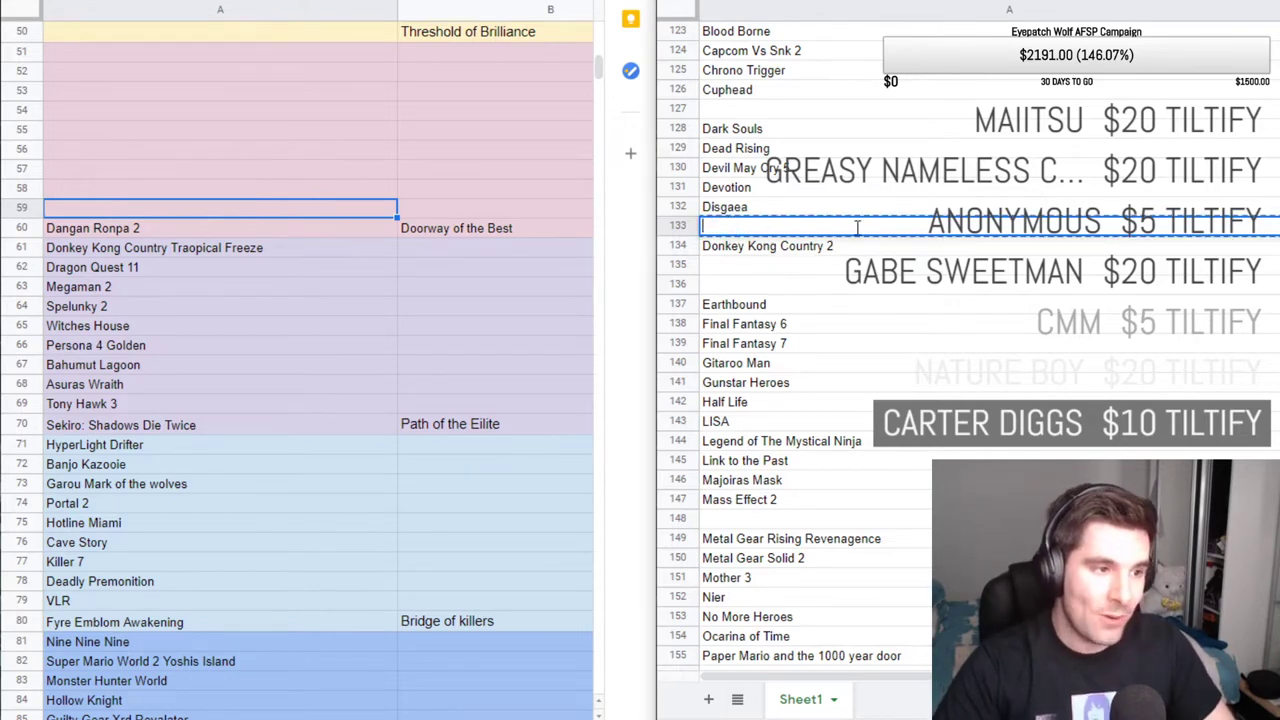
{"action": "double_click", "coordinate": [91, 208]}
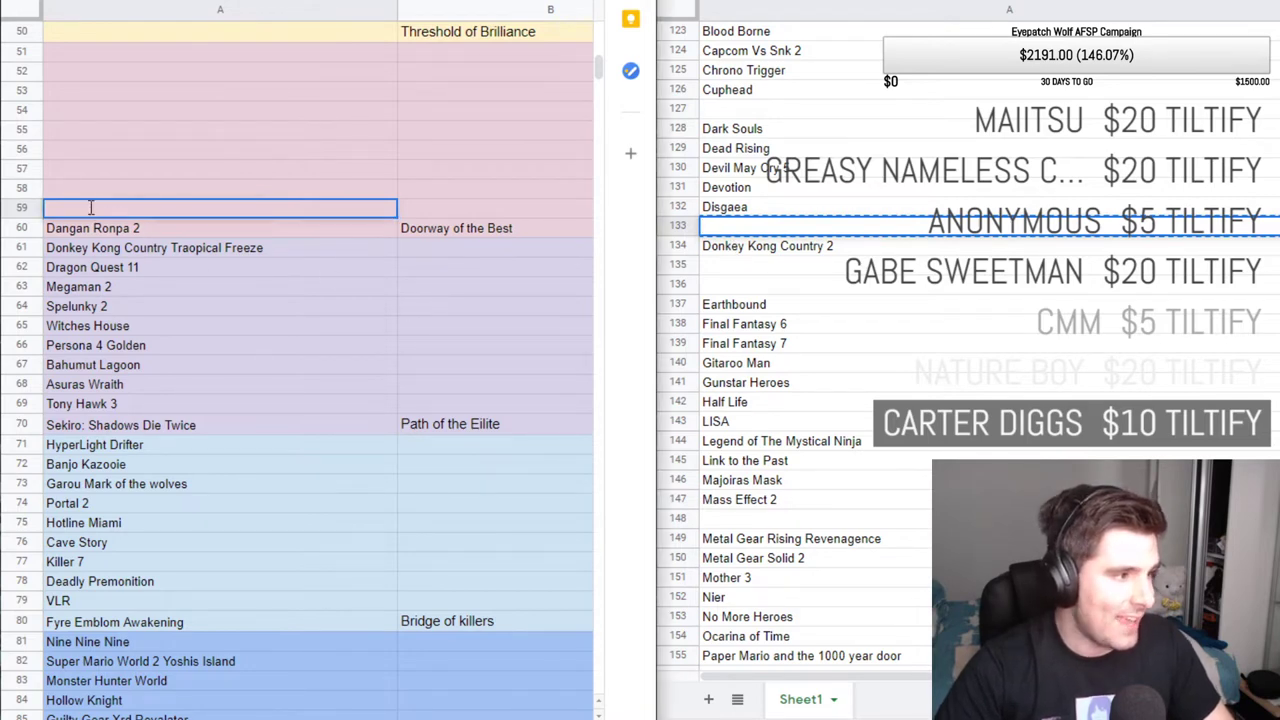
{"action": "key", "text": "ctrl+v"}
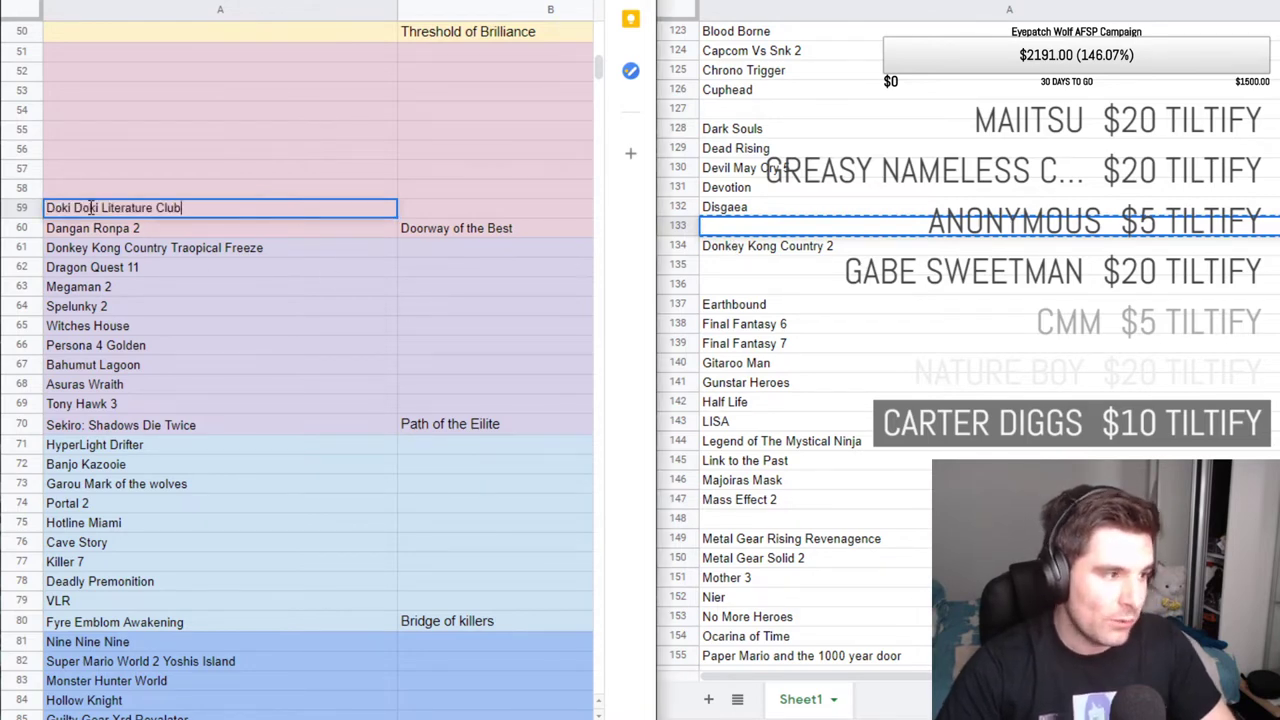
{"action": "key", "text": "Return"}
{"action": "left_click", "coordinate": [180, 214]}
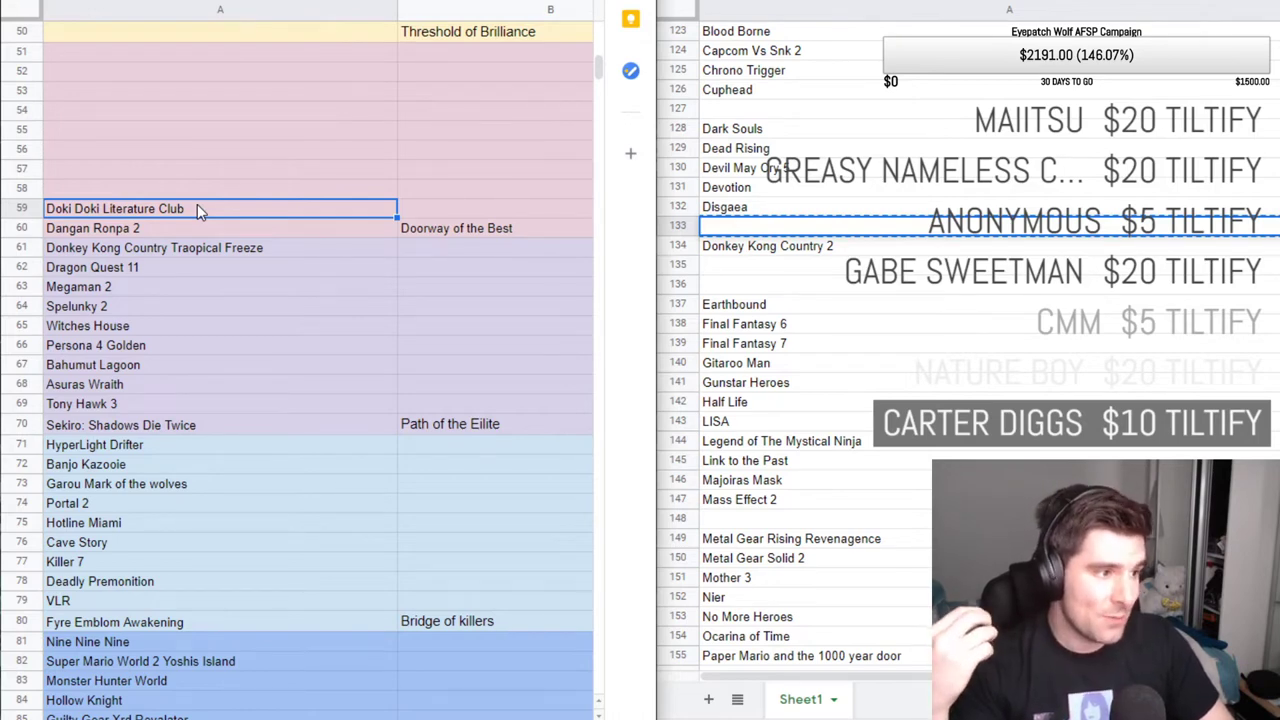
Review the candidates from Bayonetta 2 down to Yumme Nikki for the game to rank in cell A58, directly above Doki Doki Literature Club.
{"action": "left_click", "coordinate": [217, 188]}
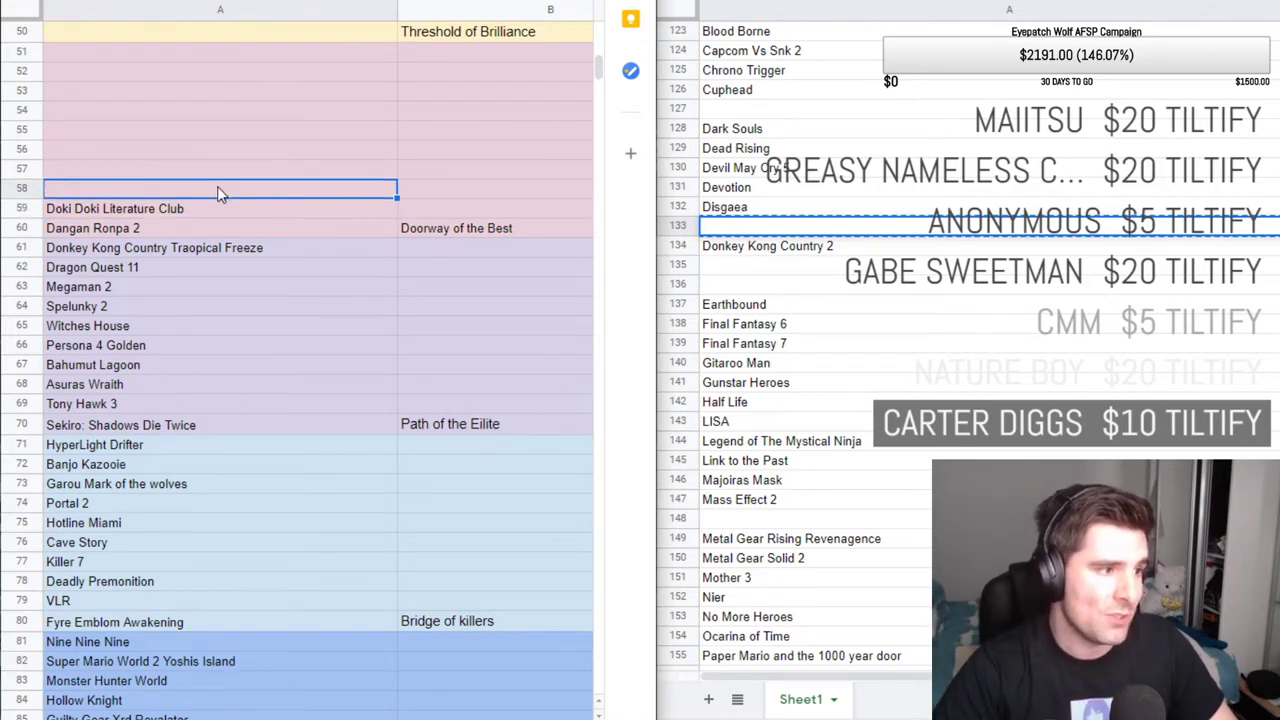
{"action": "left_click", "coordinate": [800, 168]}
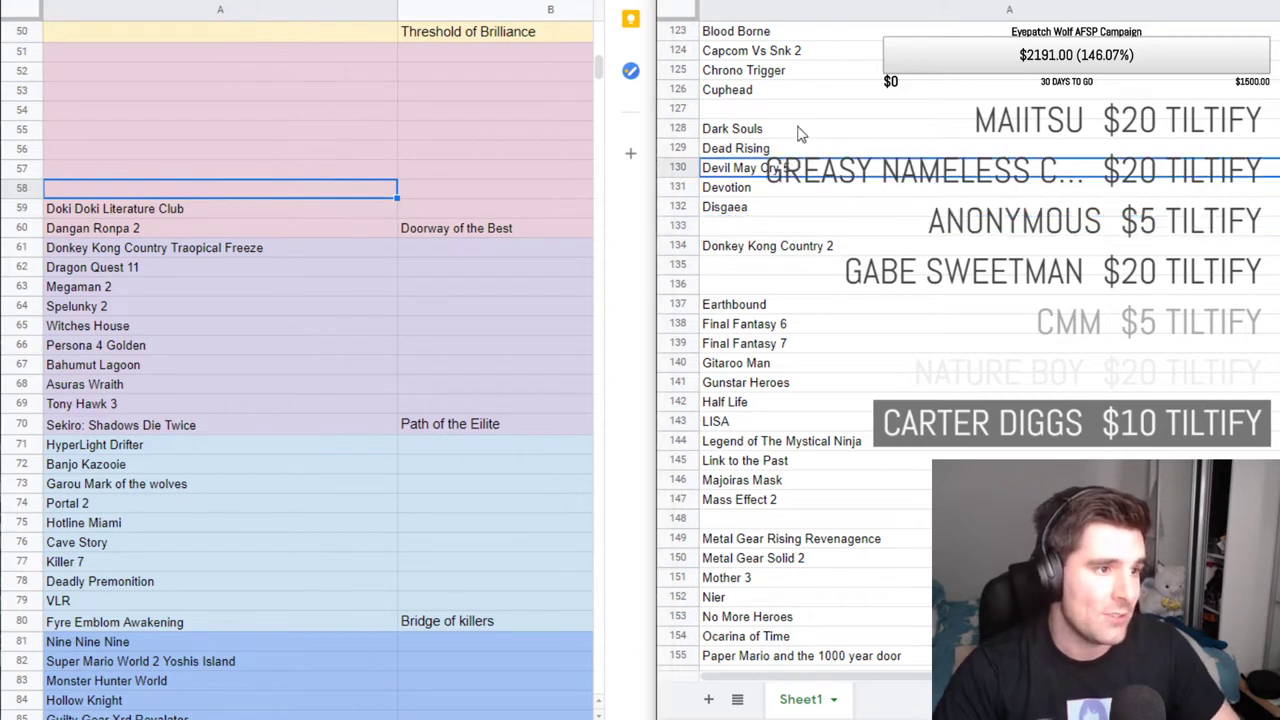
{"action": "scroll", "coordinate": [803, 138], "scroll_direction": "up", "scroll_amount": 2}
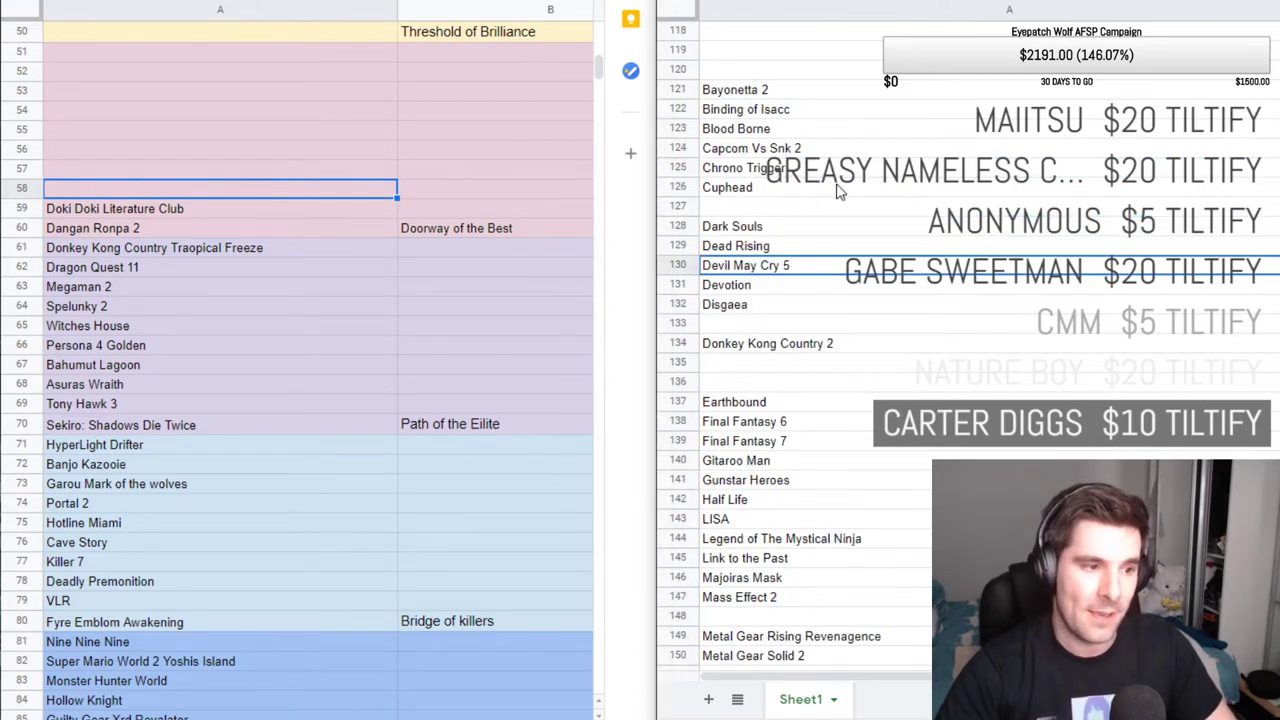
{"action": "scroll", "coordinate": [936, 335], "scroll_direction": "down", "scroll_amount": 1}
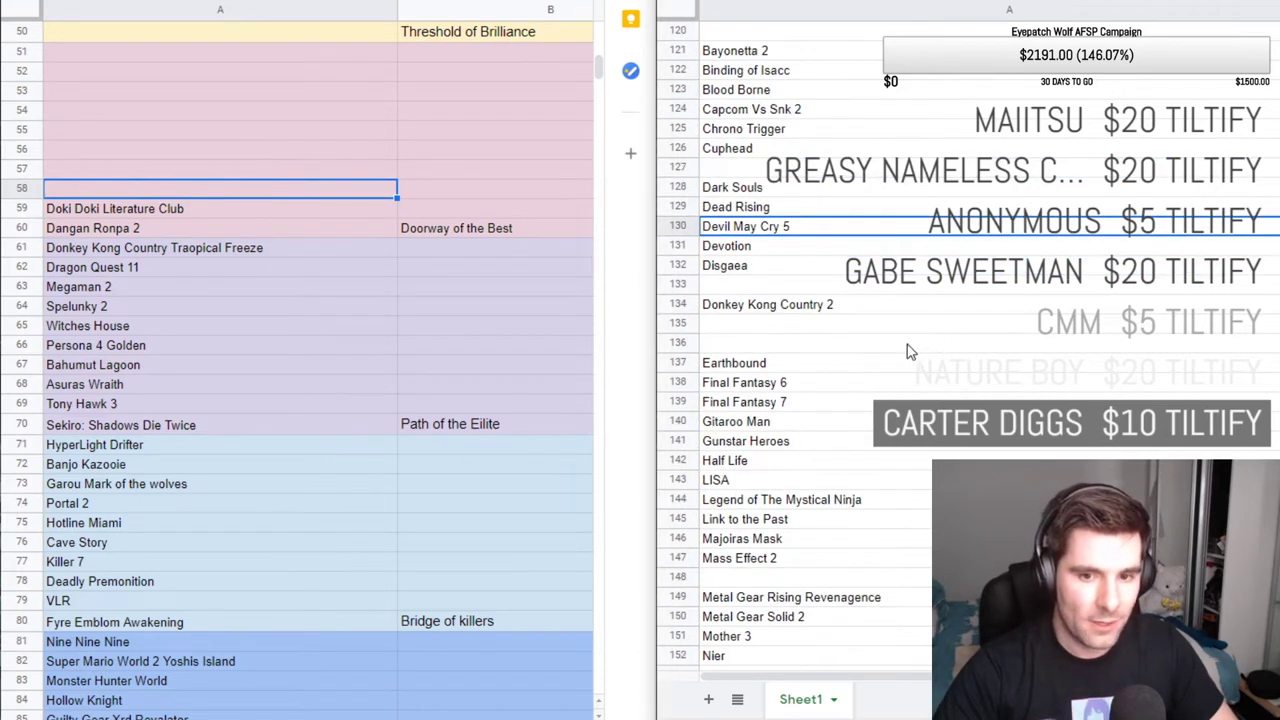
{"action": "scroll", "coordinate": [912, 345], "scroll_direction": "down", "scroll_amount": 2}
{"action": "left_click", "coordinate": [845, 327]}
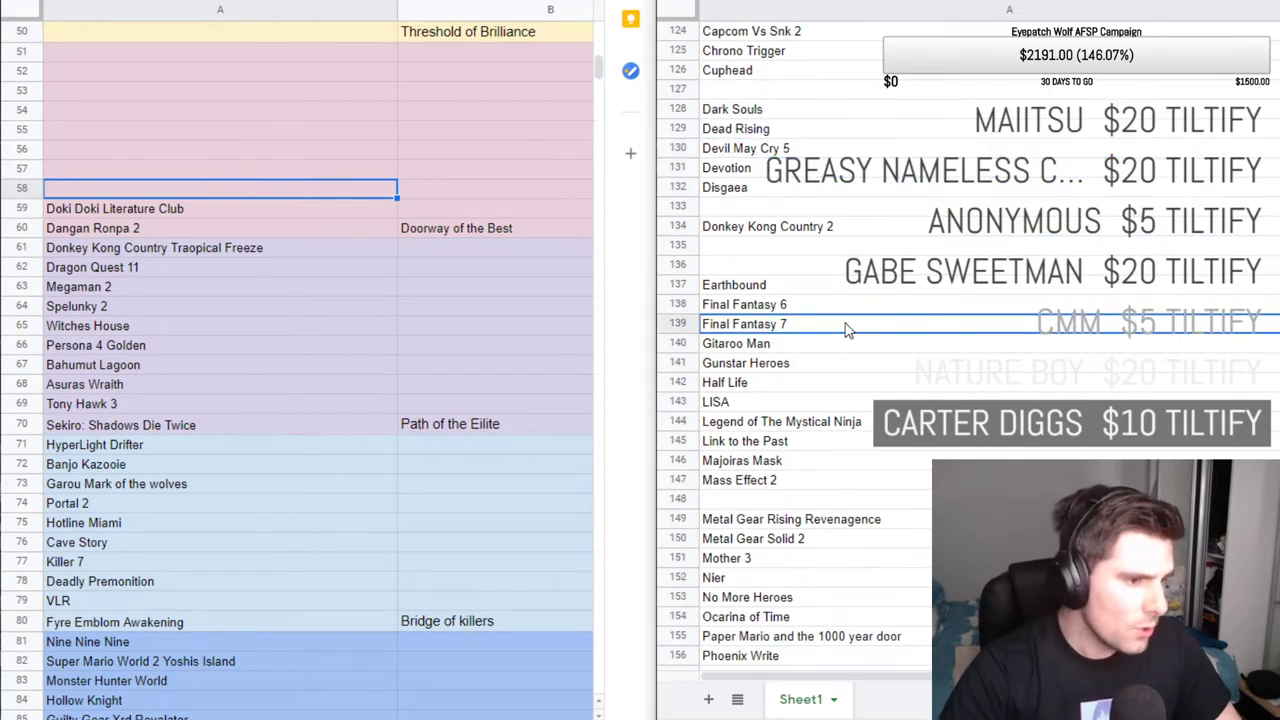
{"action": "key", "text": "Down"}
{"action": "key", "text": "Down"}
{"action": "key", "text": "Down"}
{"action": "key", "text": "Down"}
{"action": "scroll", "coordinate": [845, 327], "scroll_direction": "down", "scroll_amount": 5}
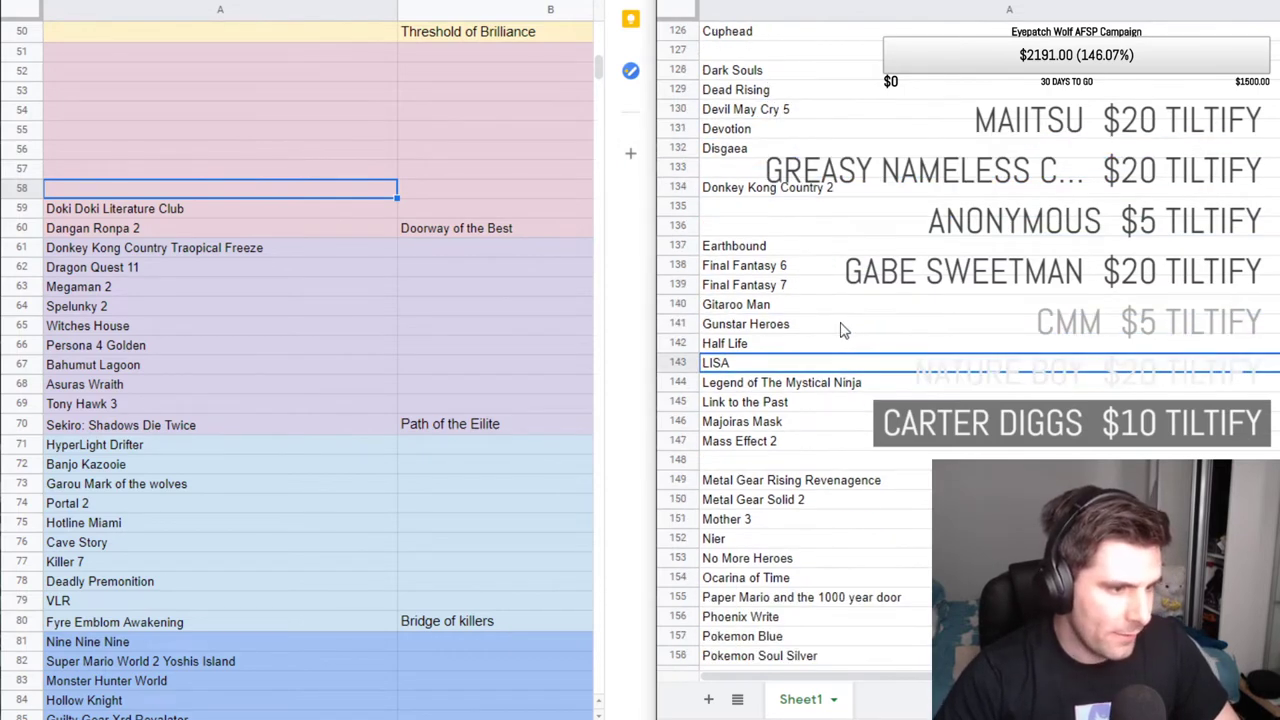
{"action": "scroll", "coordinate": [820, 365], "scroll_direction": "down", "scroll_amount": 3}
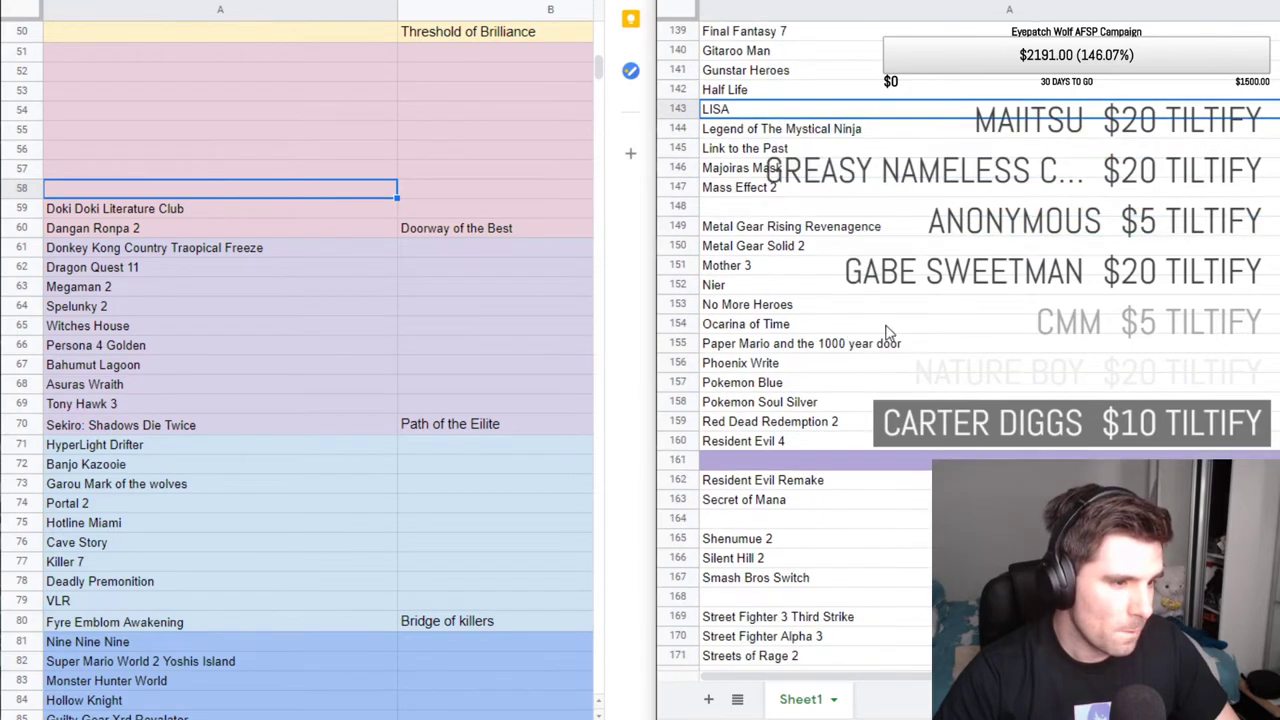
{"action": "scroll", "coordinate": [858, 340], "scroll_direction": "down", "scroll_amount": 1}
{"action": "left_click", "coordinate": [855, 328]}
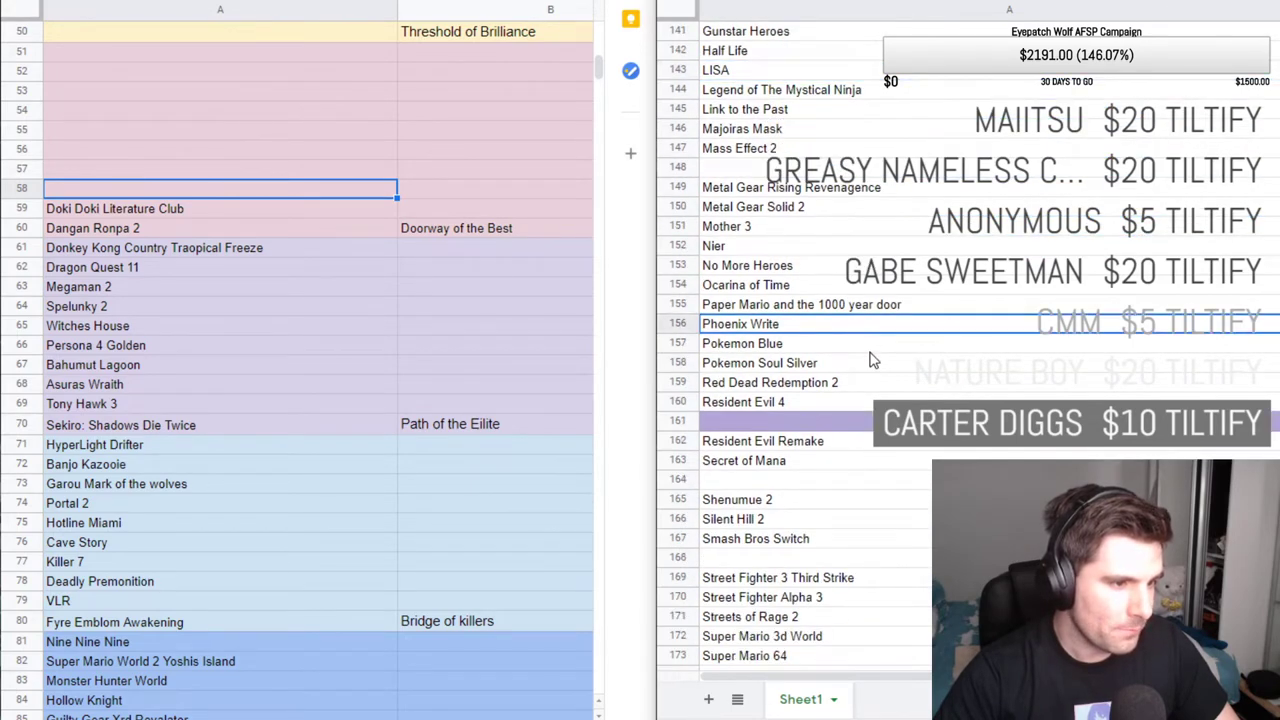
{"action": "scroll", "coordinate": [870, 355], "scroll_direction": "down", "scroll_amount": 1}
{"action": "left_click", "coordinate": [852, 348]}
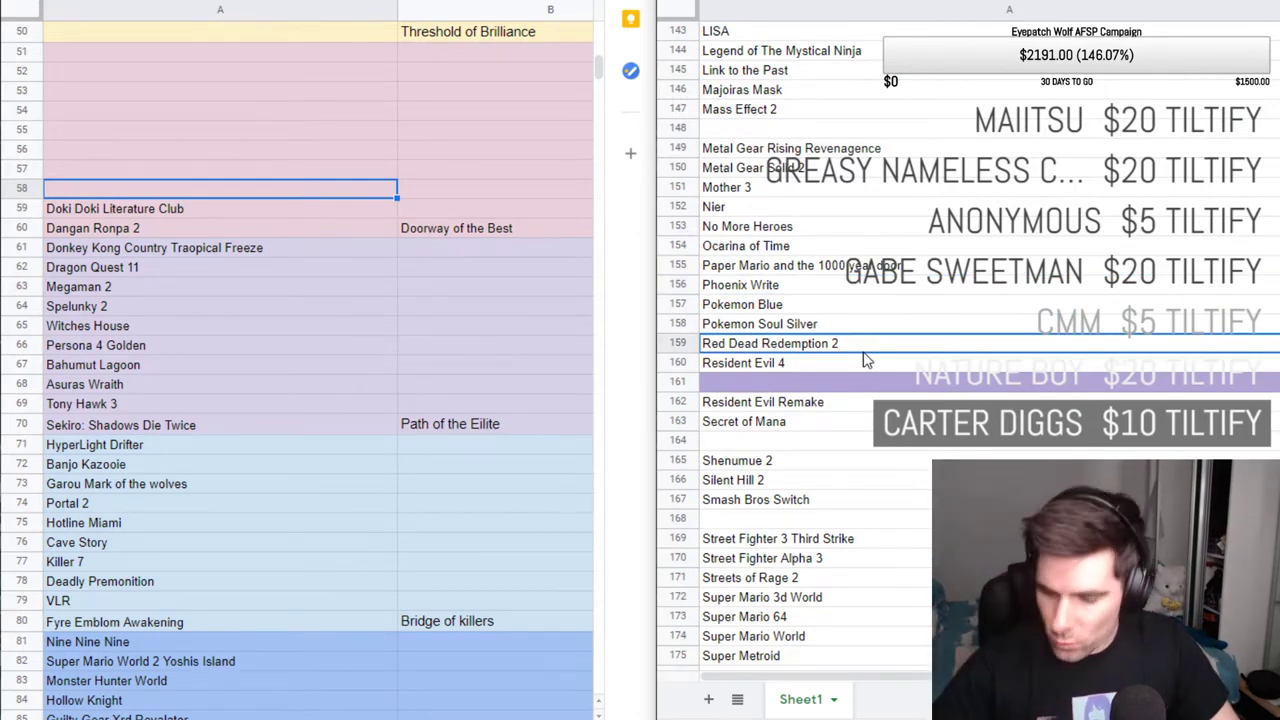
{"action": "scroll", "coordinate": [893, 370], "scroll_direction": "down", "scroll_amount": 4}
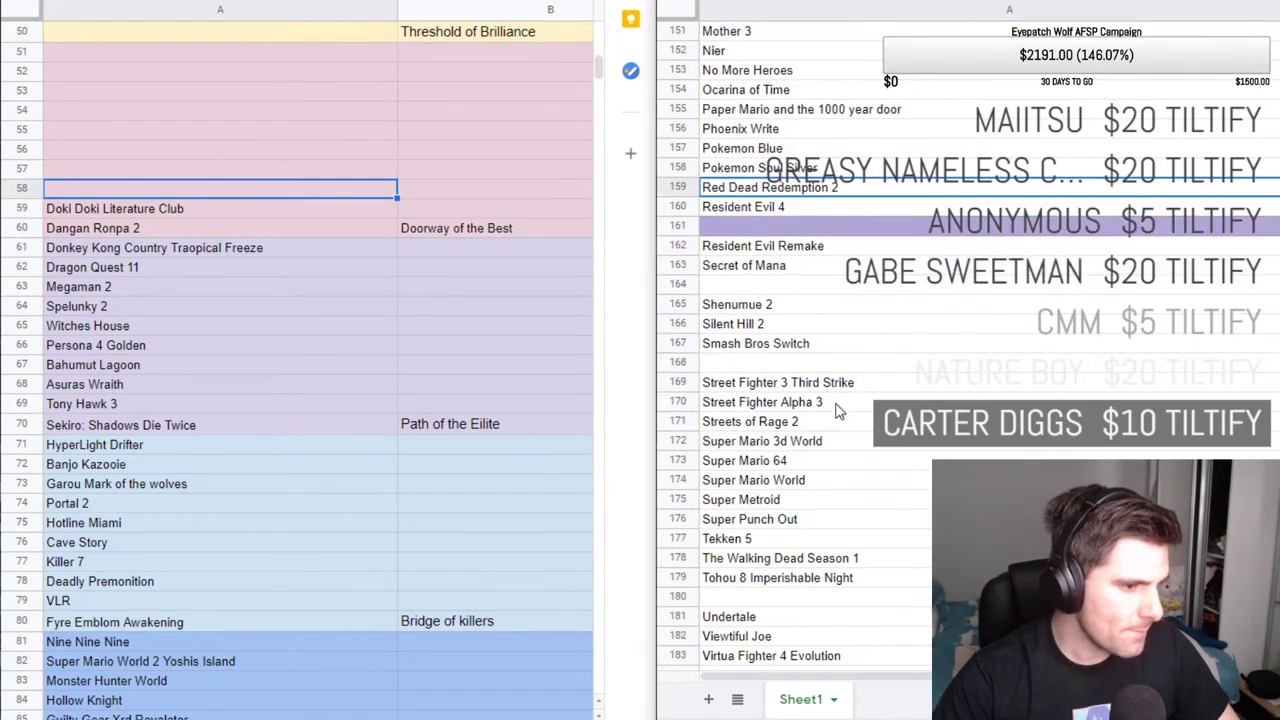
{"action": "left_click", "coordinate": [840, 404]}
{"action": "scroll", "coordinate": [846, 432], "scroll_direction": "down", "scroll_amount": 1}
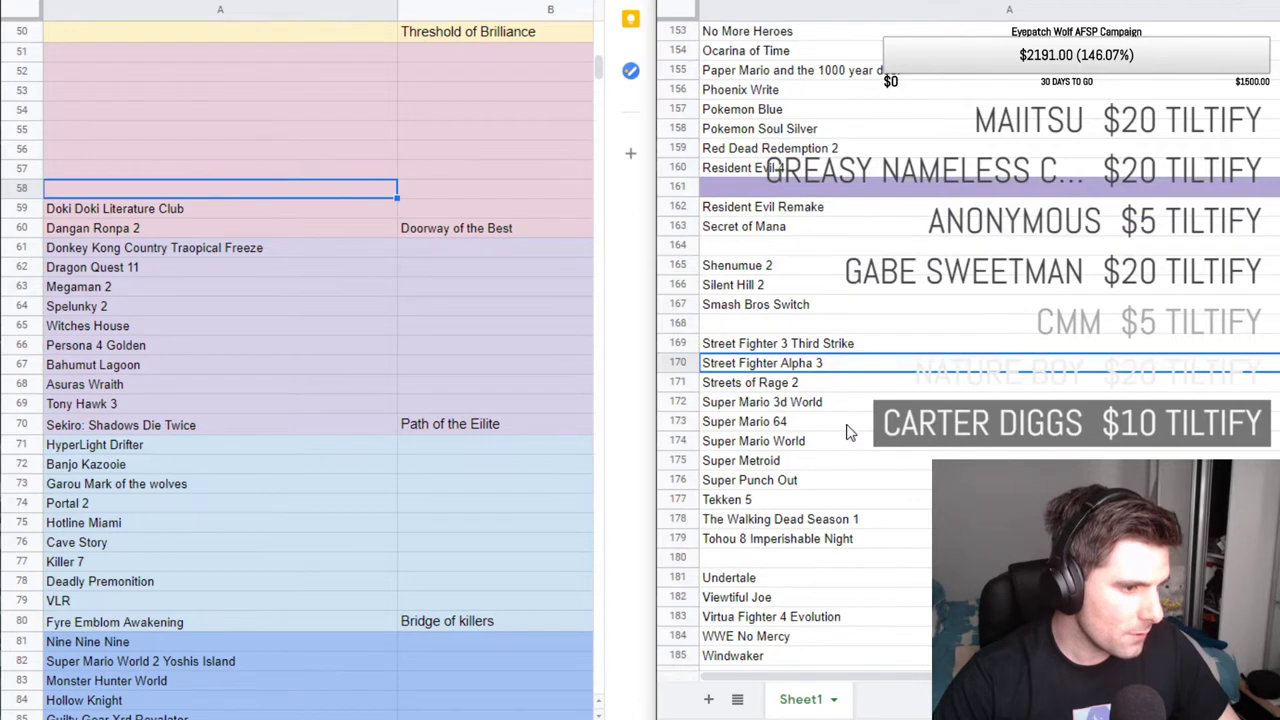
{"action": "scroll", "coordinate": [846, 437], "scroll_direction": "down", "scroll_amount": 1}
{"action": "scroll", "coordinate": [845, 441], "scroll_direction": "down", "scroll_amount": 1}
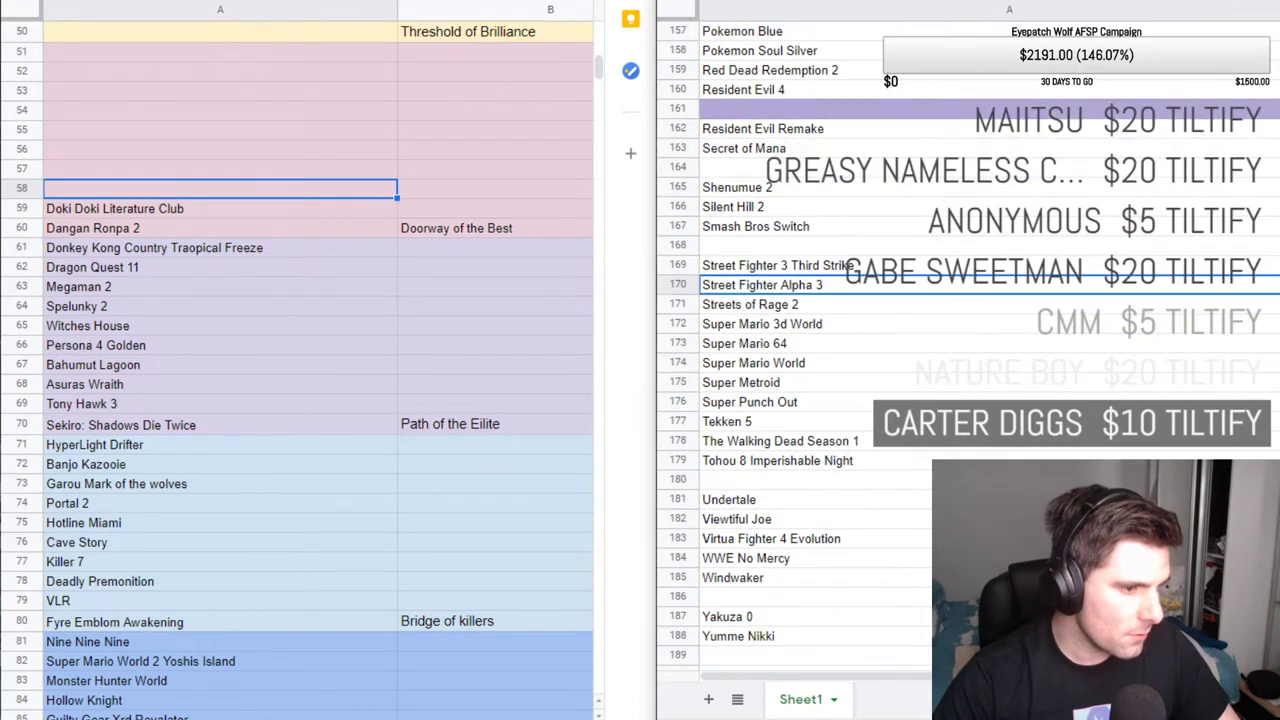
{"action": "left_click", "coordinate": [885, 421]}
{"action": "scroll", "coordinate": [883, 447], "scroll_direction": "down", "scroll_amount": 1}
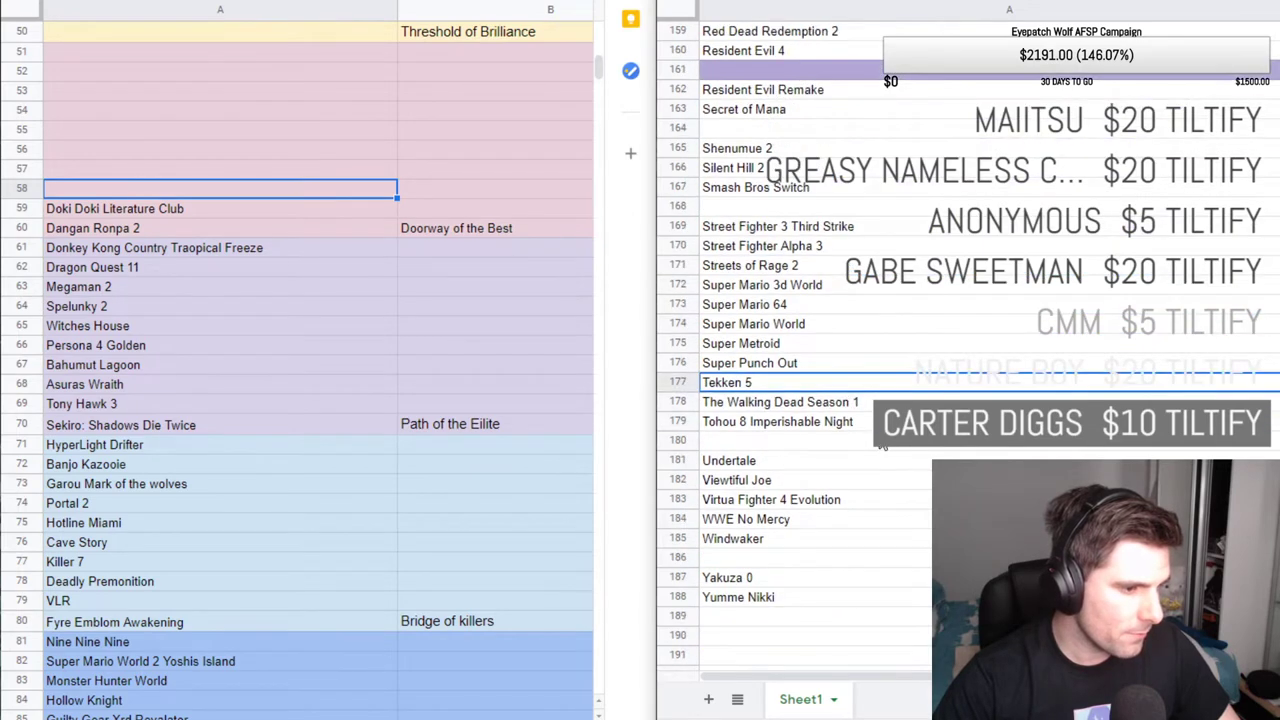
{"action": "left_click", "coordinate": [865, 467]}
{"action": "key", "text": "Down"}
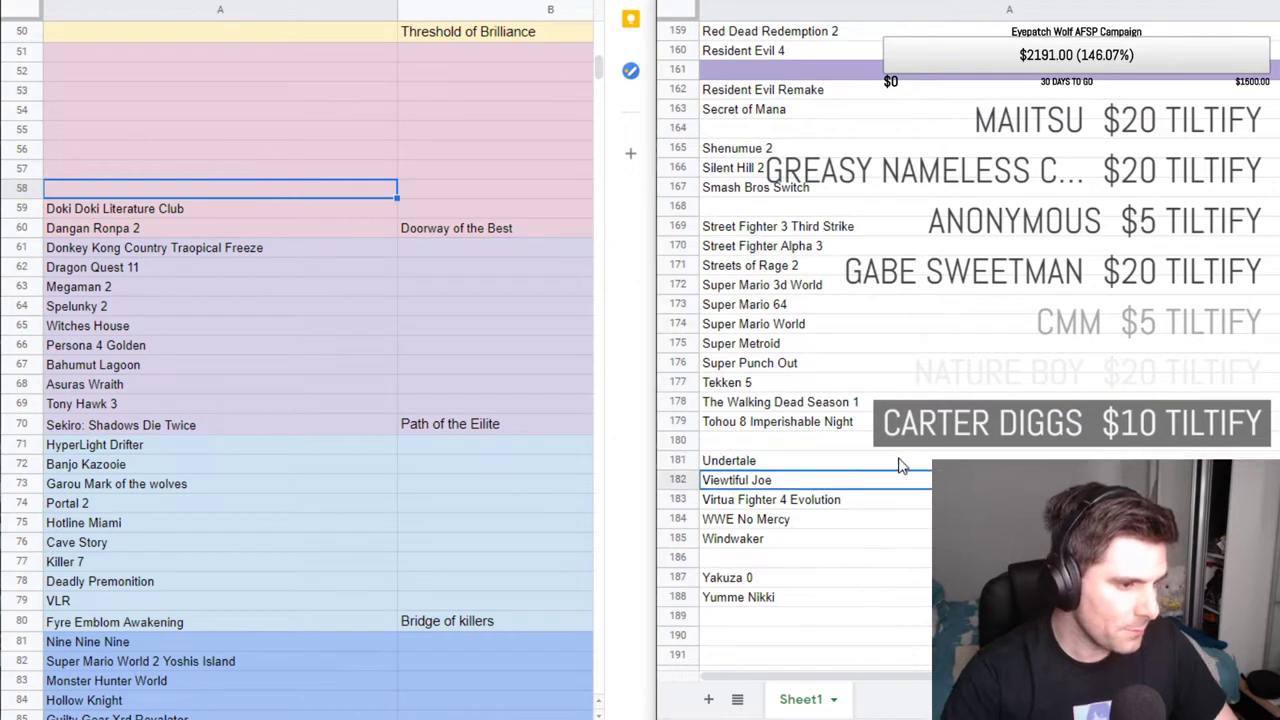
{"action": "key", "text": "Down"}
{"action": "key", "text": "Down"}
{"action": "key", "text": "Down"}
{"action": "key", "text": "Down"}
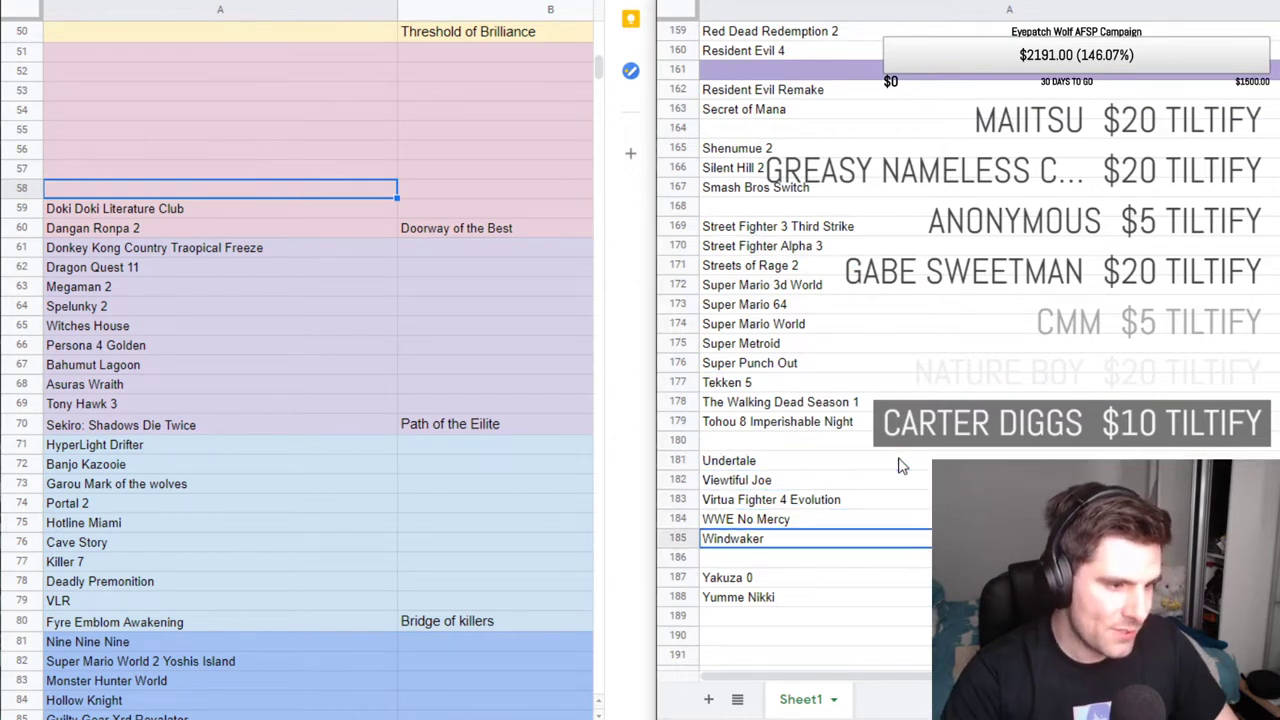
{"action": "scroll", "coordinate": [896, 460], "scroll_direction": "down", "scroll_amount": 1}
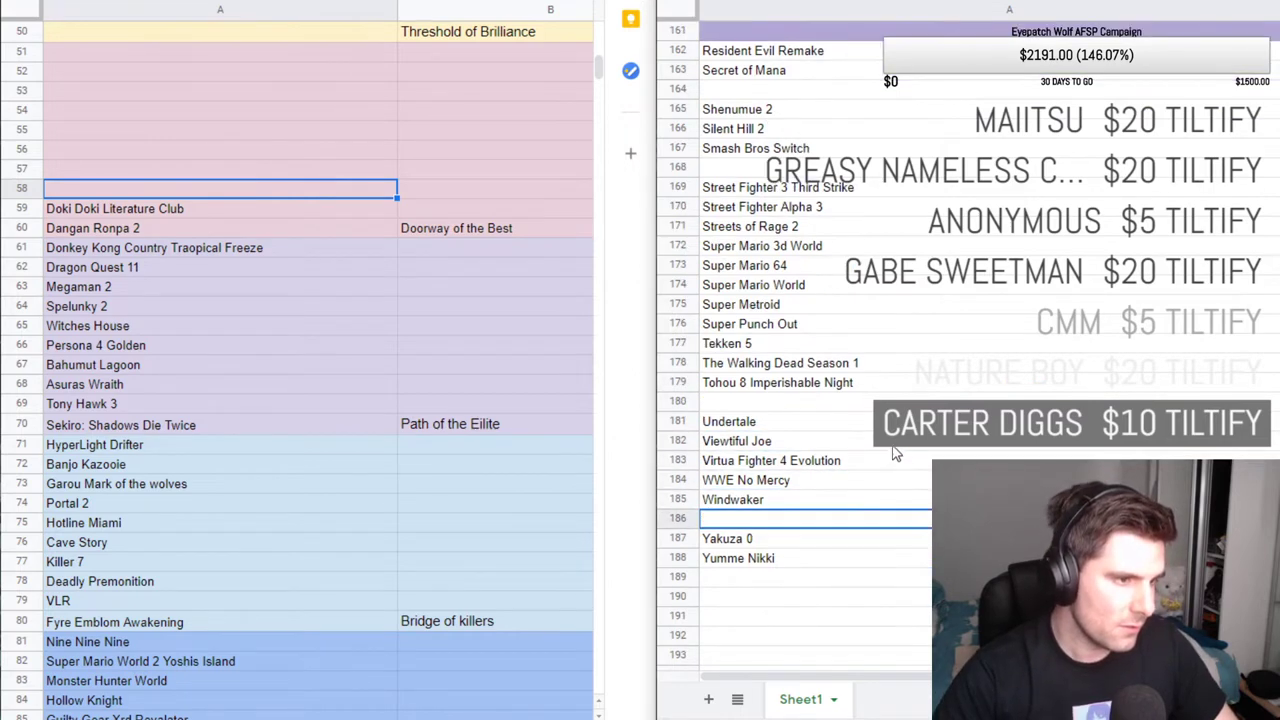
{"action": "scroll", "coordinate": [896, 453], "scroll_direction": "up", "scroll_amount": 8}
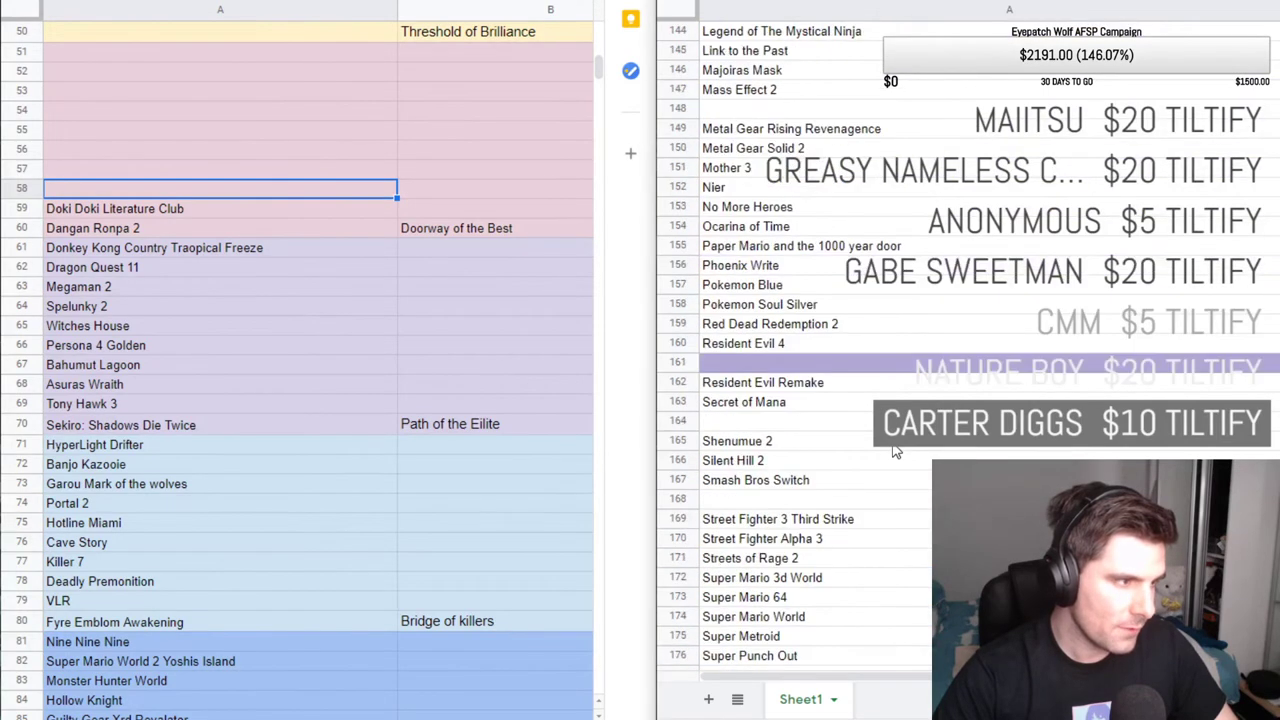
{"action": "scroll", "coordinate": [896, 453], "scroll_direction": "up", "scroll_amount": 9}
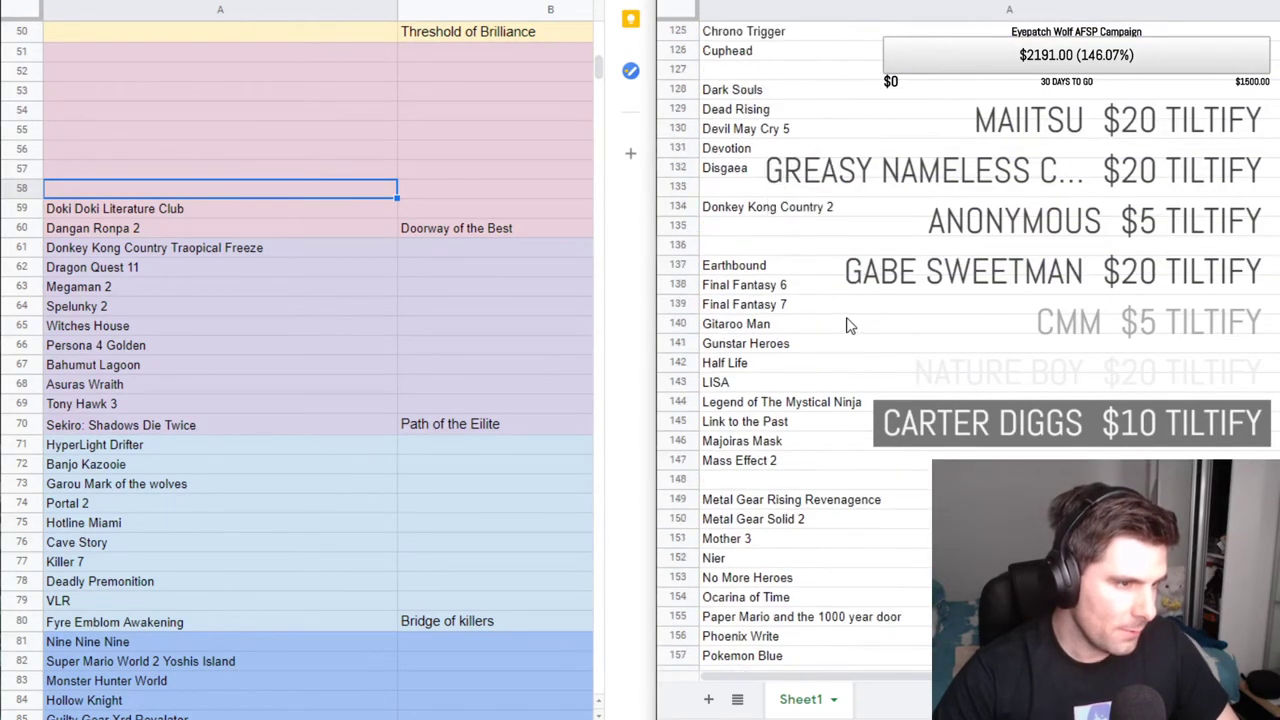
{"action": "scroll", "coordinate": [846, 325], "scroll_direction": "up", "scroll_amount": 4}
{"action": "left_click", "coordinate": [846, 325]}
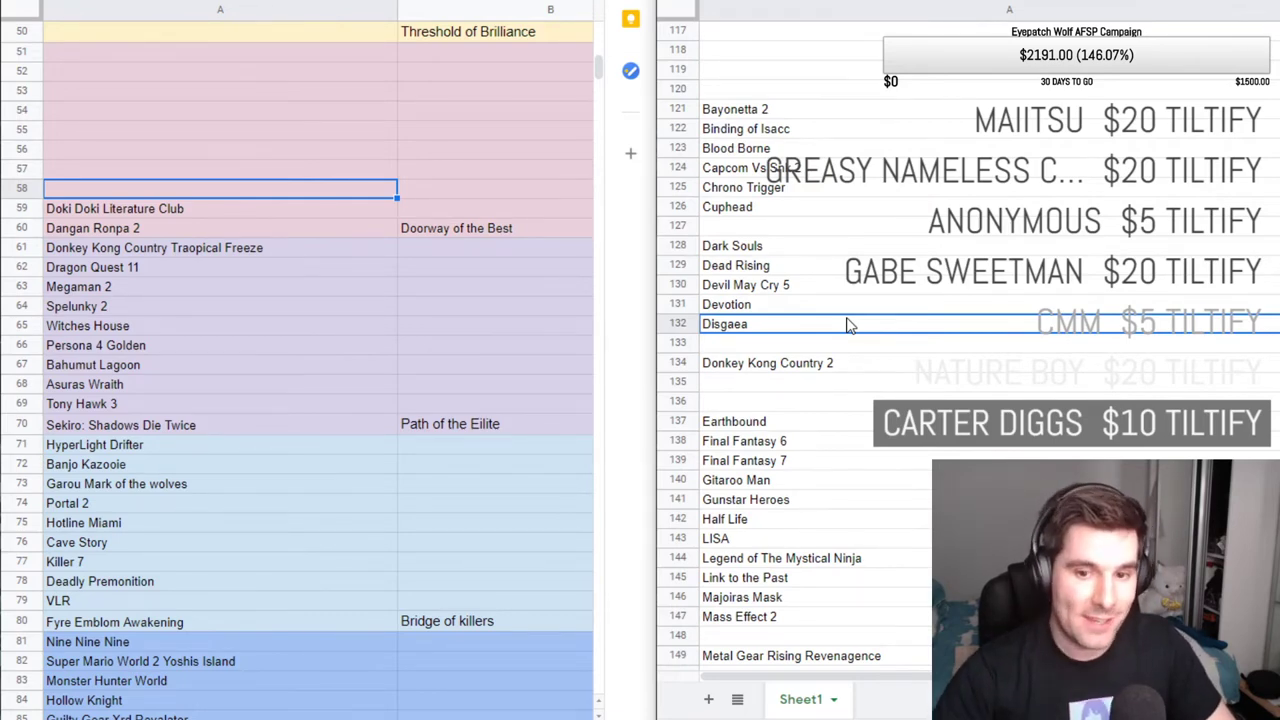
Move Yumme Nikki from cell A188 of the candidate list into cell A58 of the ranking, directly above Doki Doki Literature Club.
{"action": "scroll", "coordinate": [846, 325], "scroll_direction": "down", "scroll_amount": 14}
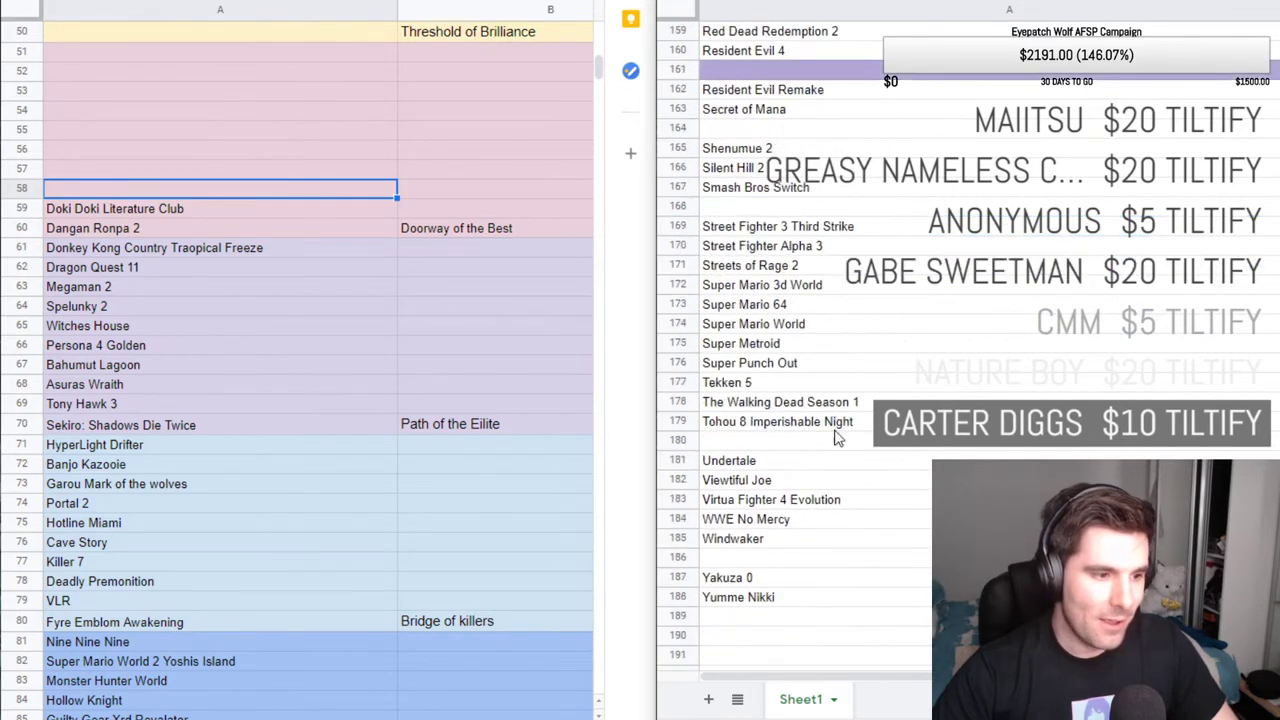
{"action": "left_click", "coordinate": [745, 595]}
{"action": "double_click", "coordinate": [745, 595]}
{"action": "key", "text": "ctrl+c"}
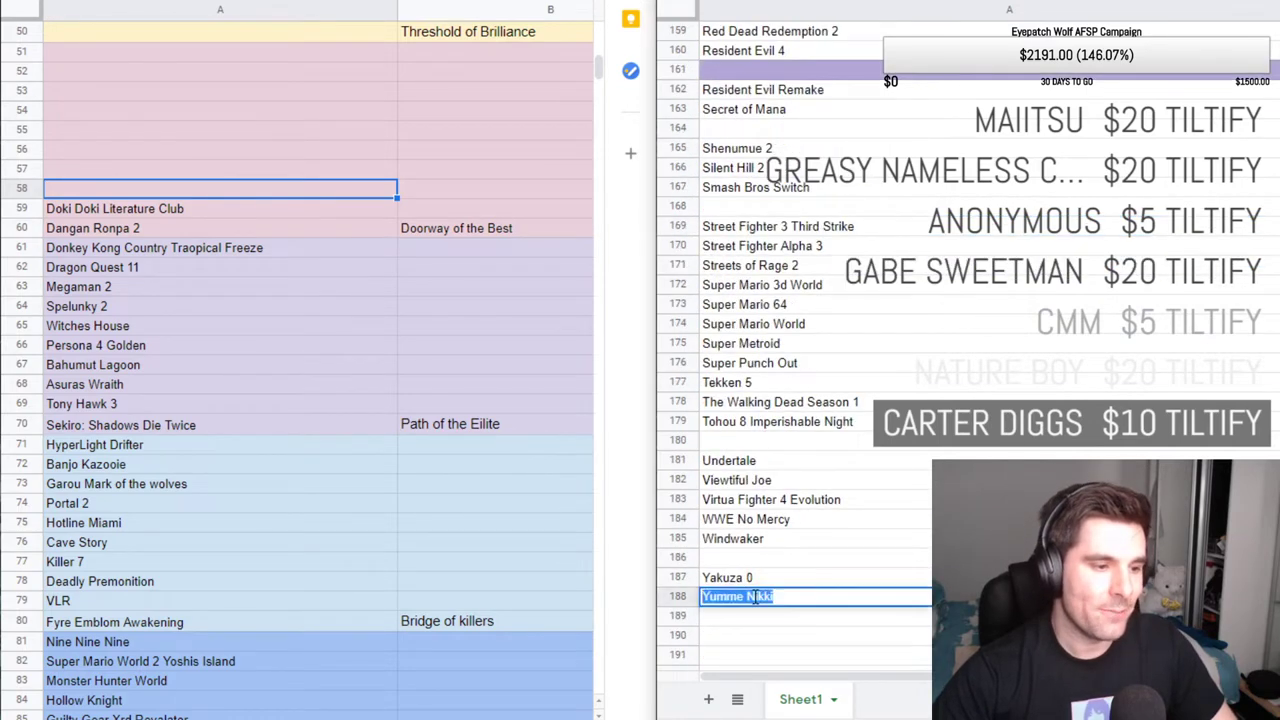
{"action": "key", "text": "BackSpace"}
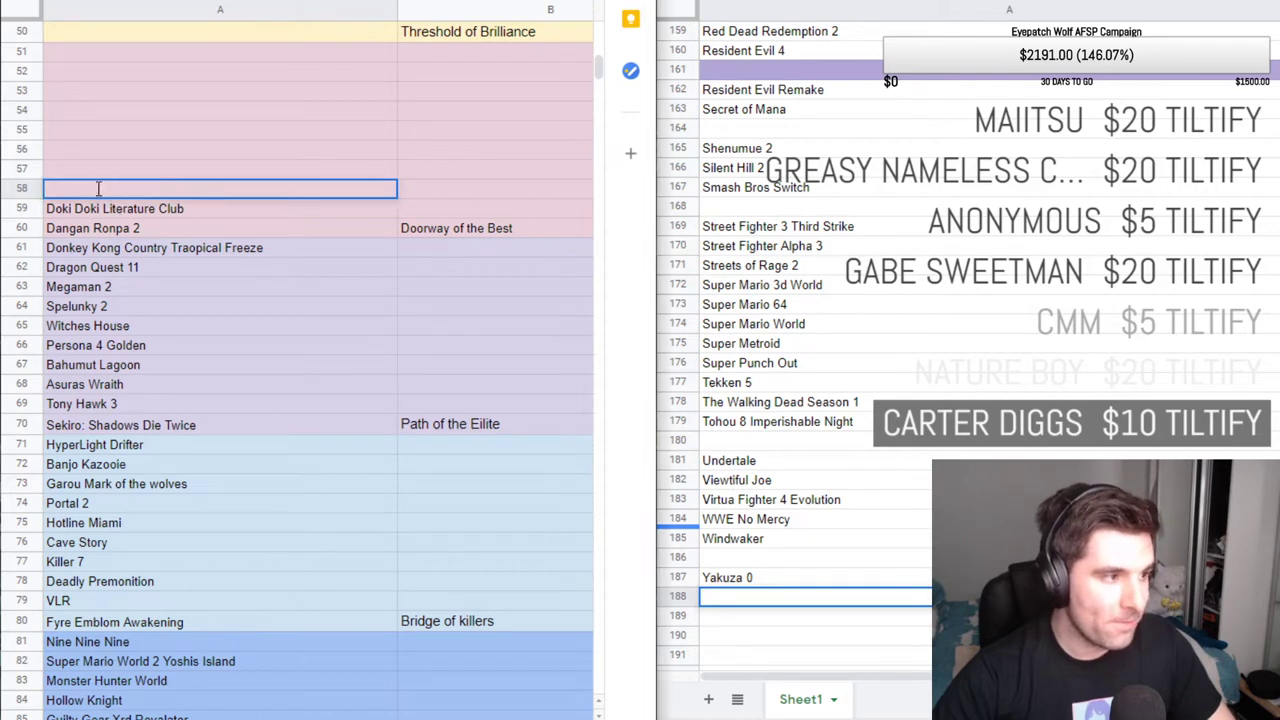
{"action": "key", "text": "ctrl+v"}
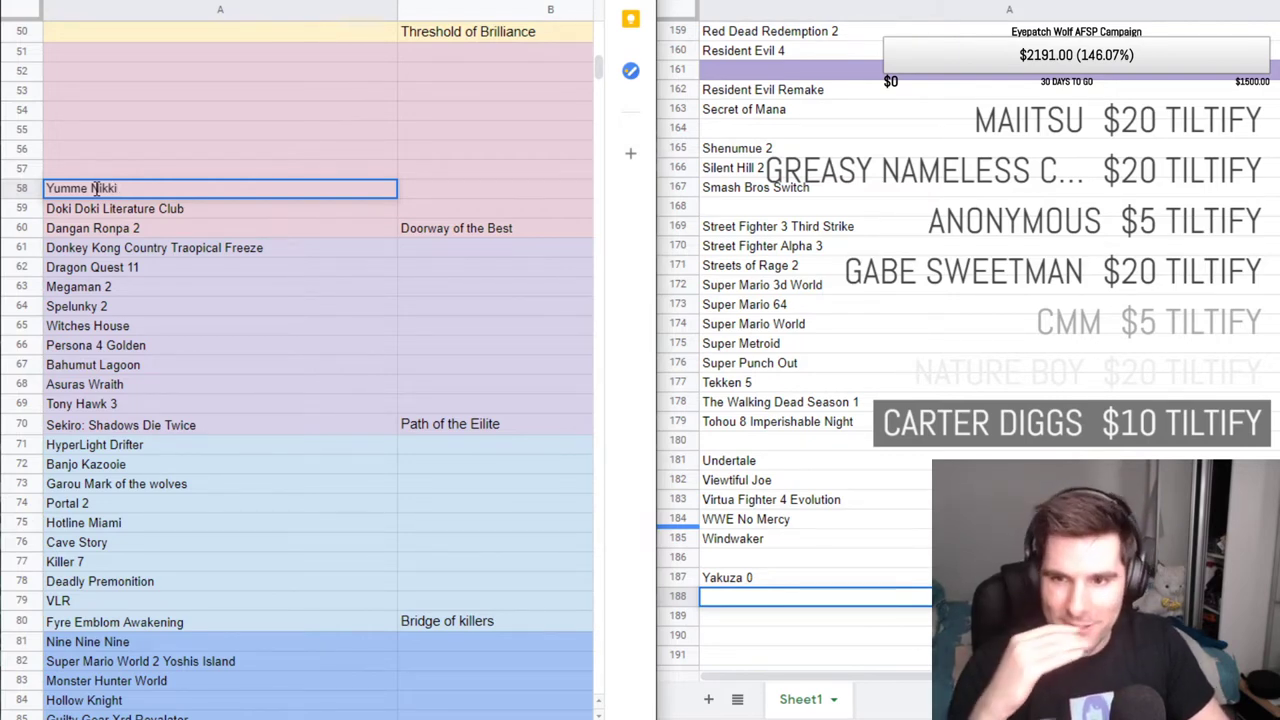
{"action": "left_click", "coordinate": [790, 227]}
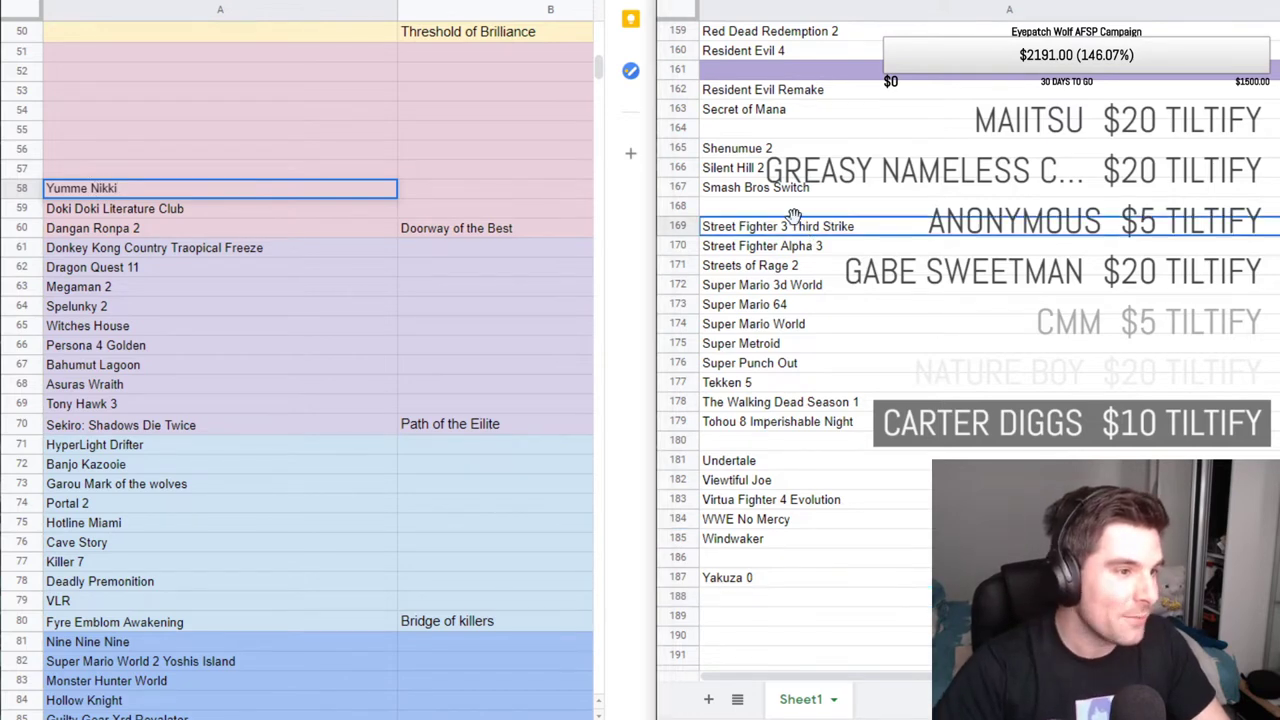
{"action": "scroll", "coordinate": [790, 227], "scroll_direction": "up", "scroll_amount": 5}
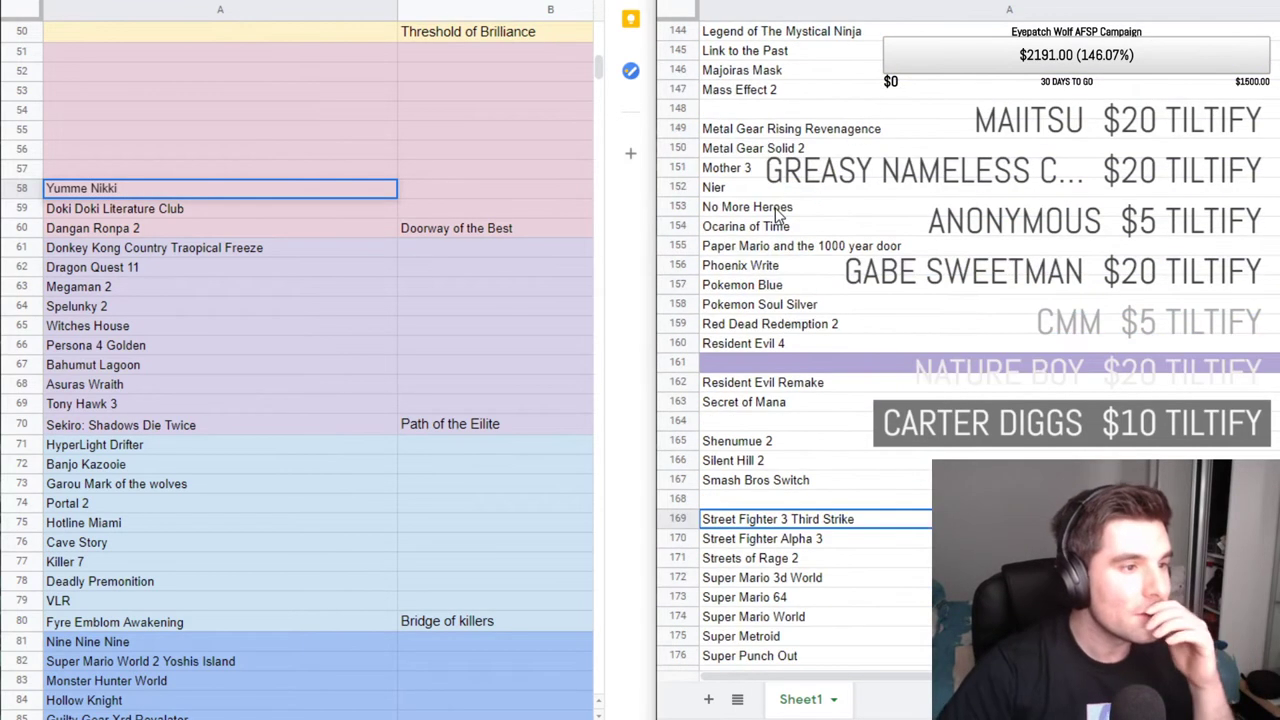
Review the candidates from Bayonetta 2 down to Windwaker for the game to rank in cell A57, directly above Yumme Nikki.
{"action": "scroll", "coordinate": [779, 214], "scroll_direction": "up", "scroll_amount": 4}
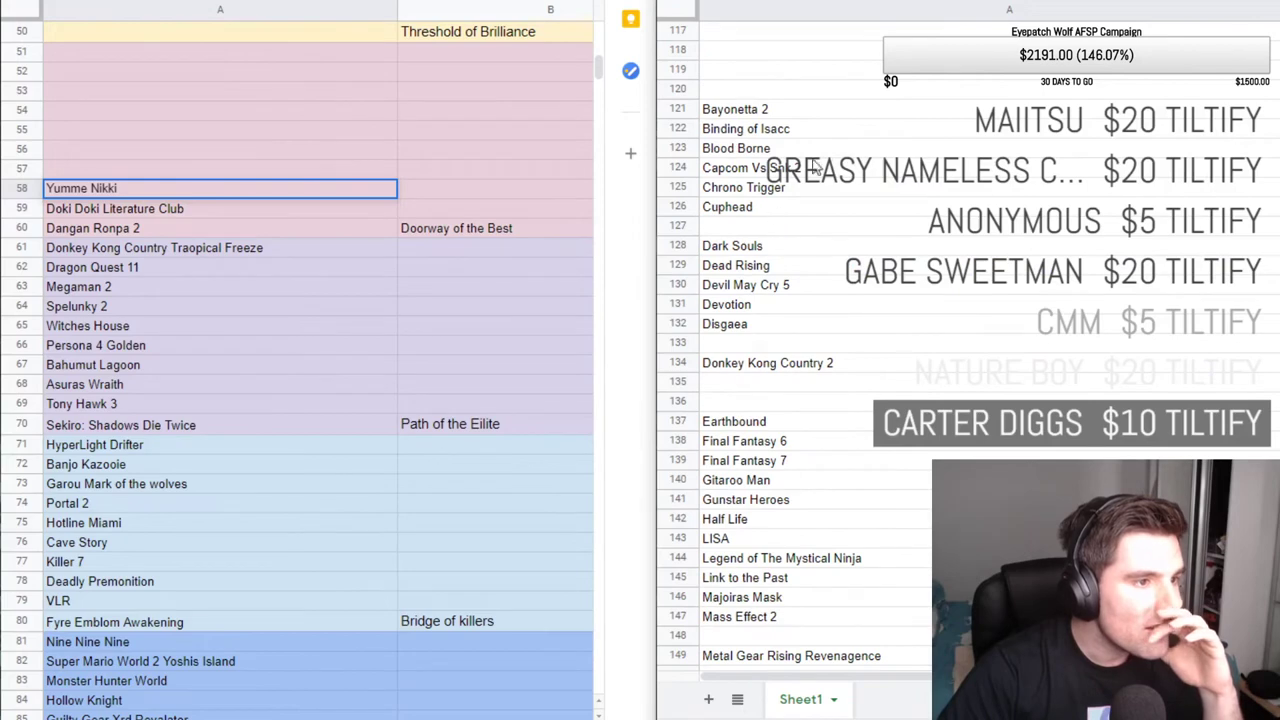
{"action": "left_click", "coordinate": [833, 118]}
{"action": "key", "text": "Down"}
{"action": "key", "text": "Down"}
{"action": "key", "text": "Down"}
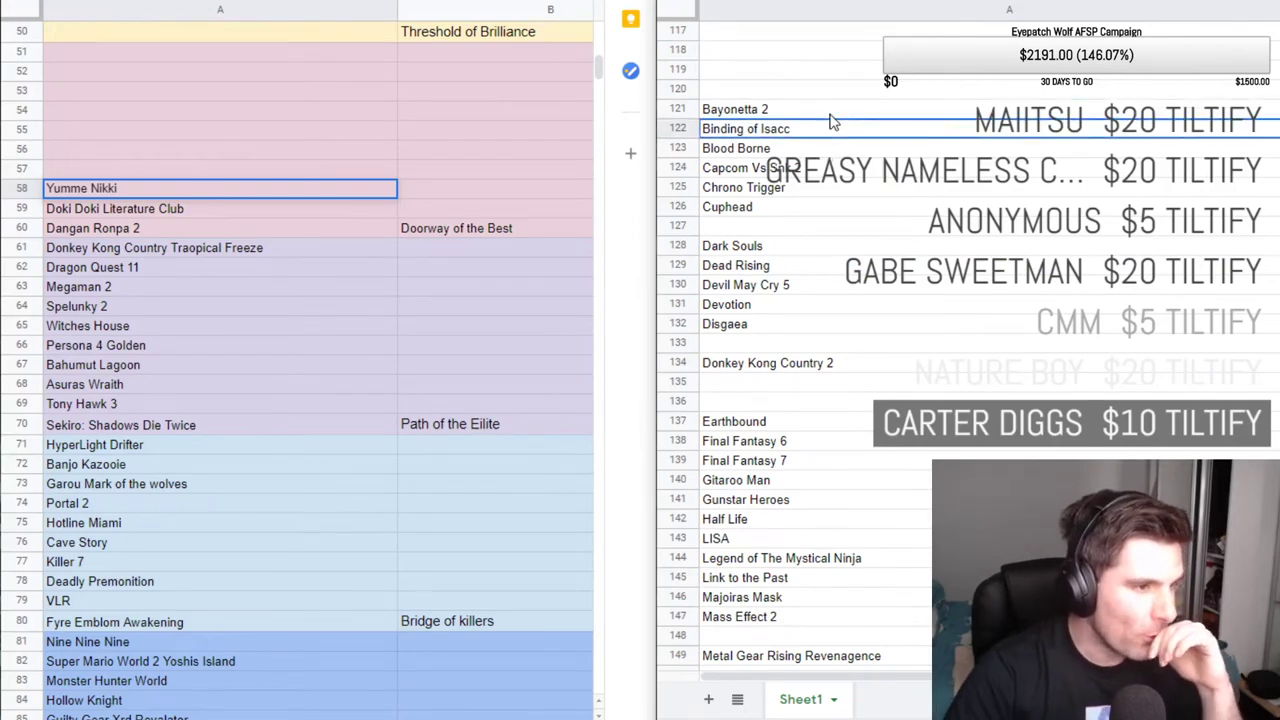
{"action": "key", "text": "Down"}
{"action": "key", "text": "Down"}
{"action": "key", "text": "Down"}
{"action": "key", "text": "Down"}
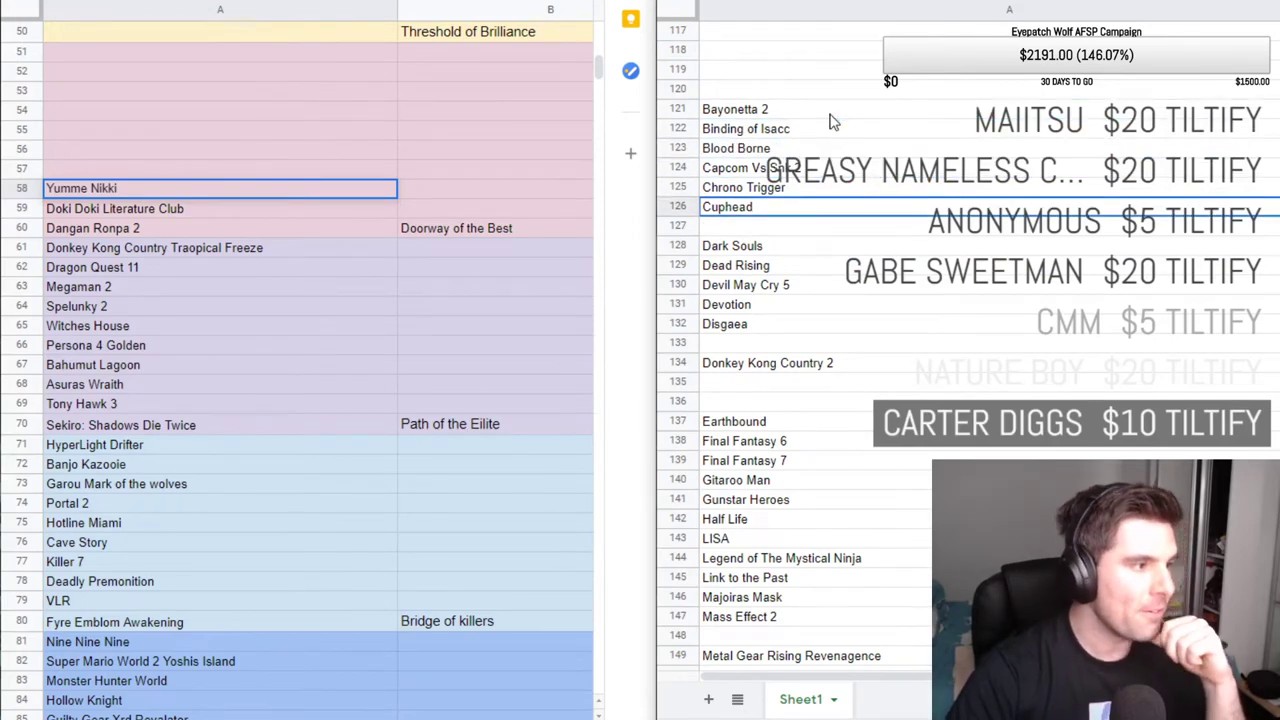
{"action": "key", "text": "Down"}
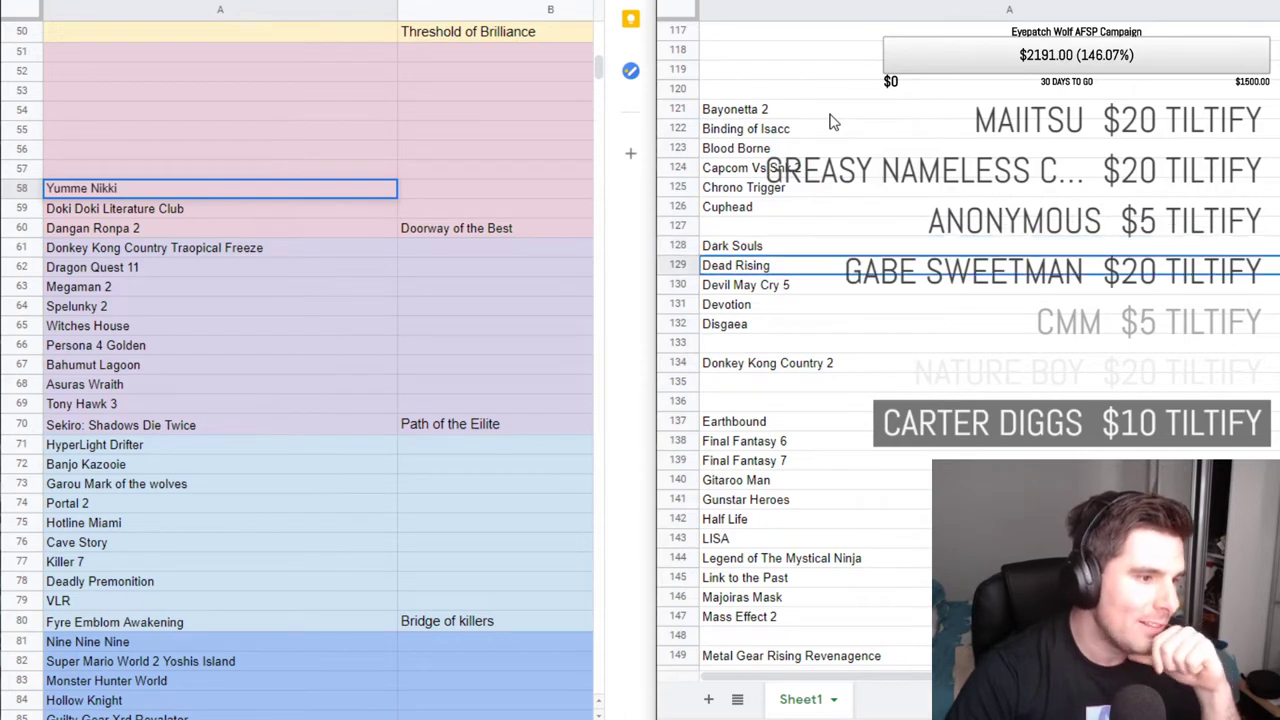
{"action": "key", "text": "Down"}
{"action": "key", "text": "Down"}
{"action": "key", "text": "Down"}
{"action": "key", "text": "Down"}
{"action": "key", "text": "Down"}
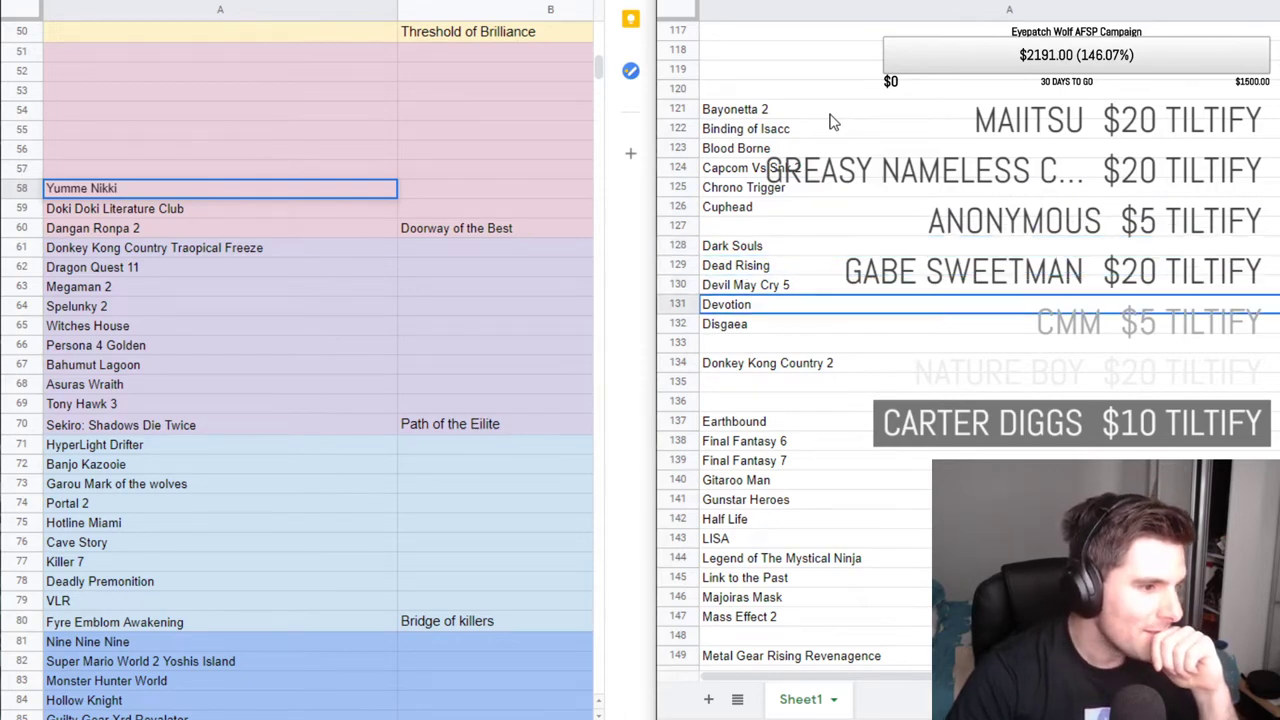
{"action": "key", "text": "Down"}
{"action": "key", "text": "Down"}
{"action": "key", "text": "Down"}
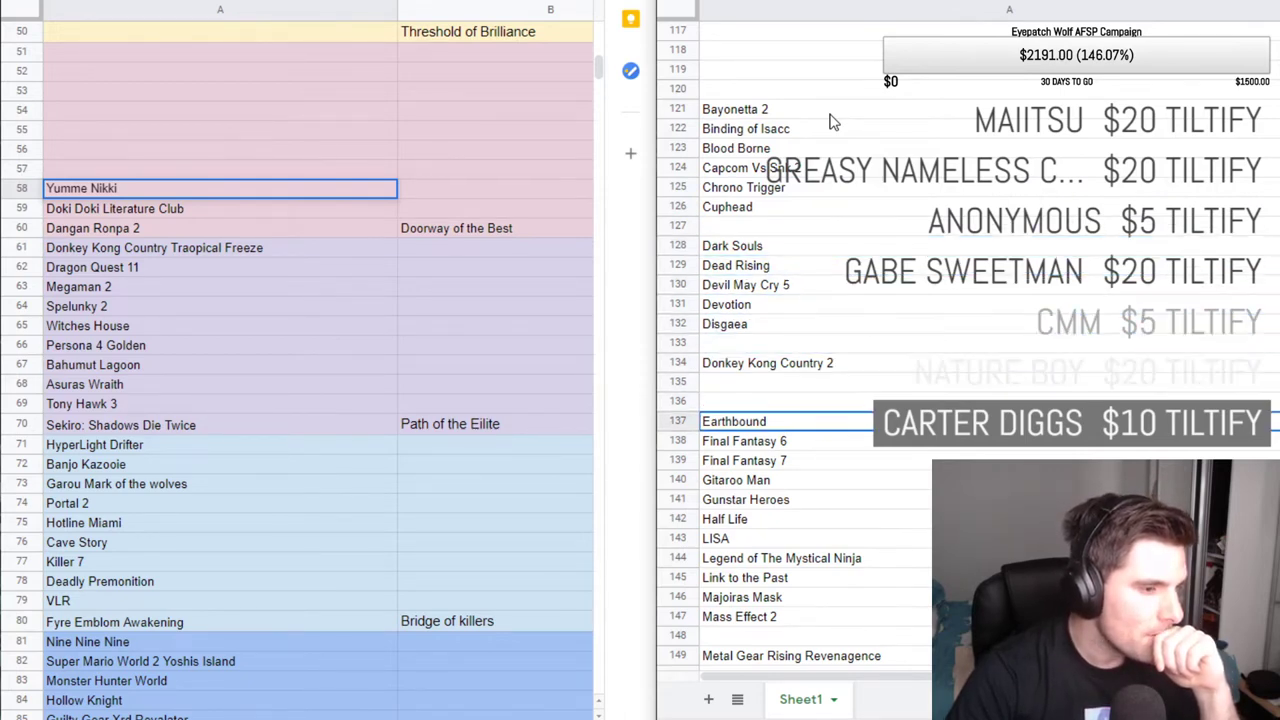
{"action": "key", "text": "Down"}
{"action": "key", "text": "Down"}
{"action": "key", "text": "Down"}
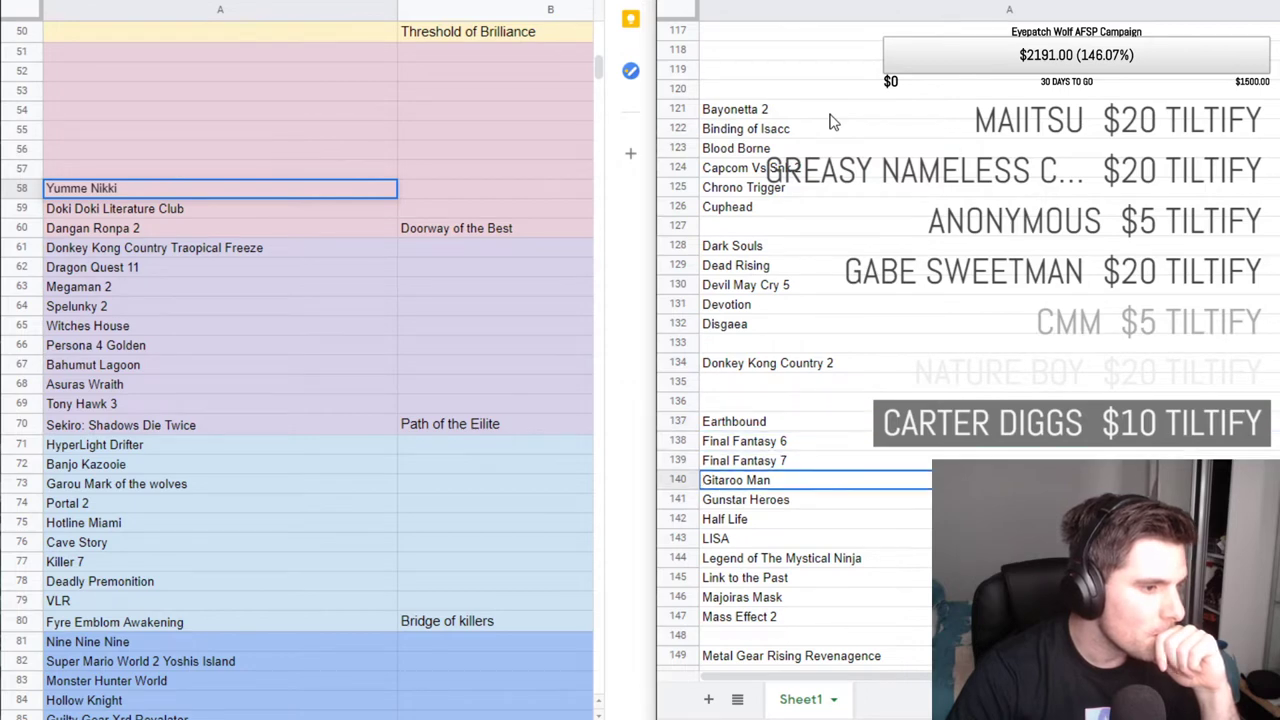
{"action": "key", "text": "Down"}
{"action": "key", "text": "Down"}
{"action": "key", "text": "Down"}
{"action": "key", "text": "Down"}
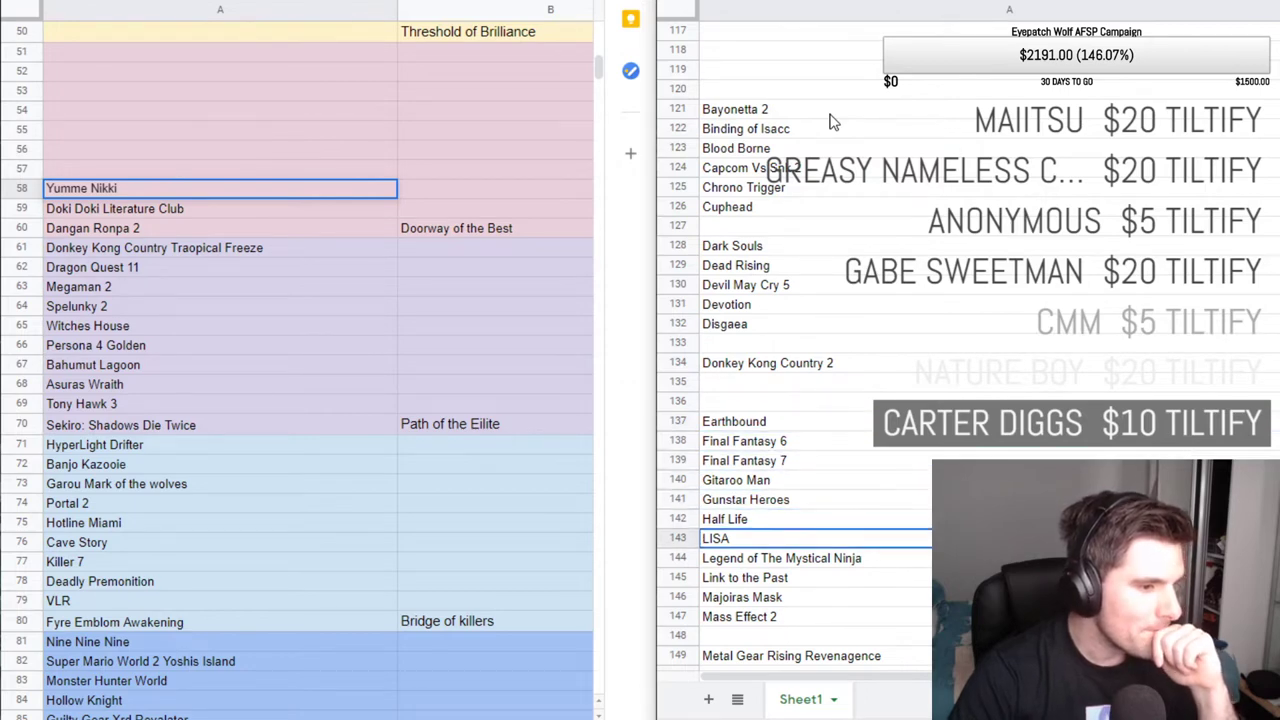
{"action": "key", "text": "Down"}
{"action": "key", "text": "Down"}
{"action": "key", "text": "Down"}
{"action": "key", "text": "Down"}
{"action": "key", "text": "Down"}
{"action": "key", "text": "Down"}
{"action": "key", "text": "Down"}
{"action": "key", "text": "Down"}
{"action": "key", "text": "Down"}
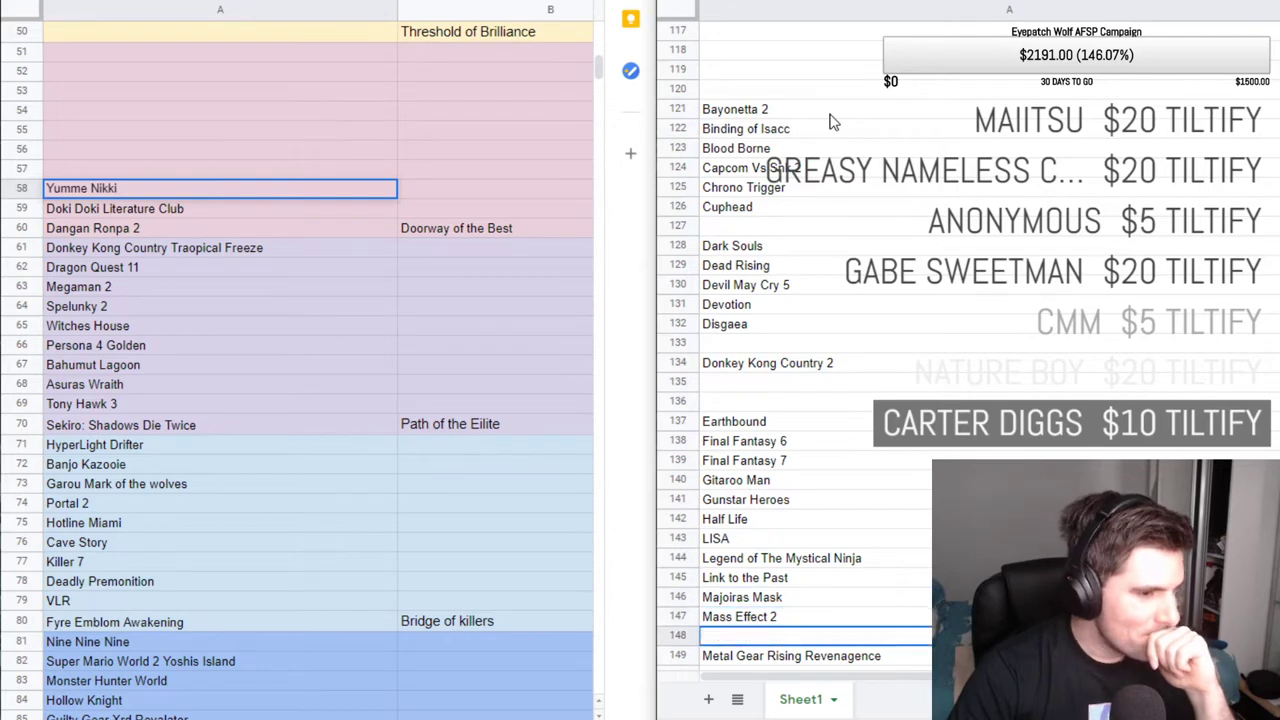
{"action": "key", "text": "Down"}
{"action": "key", "text": "Down"}
{"action": "key", "text": "Down"}
{"action": "key", "text": "Down"}
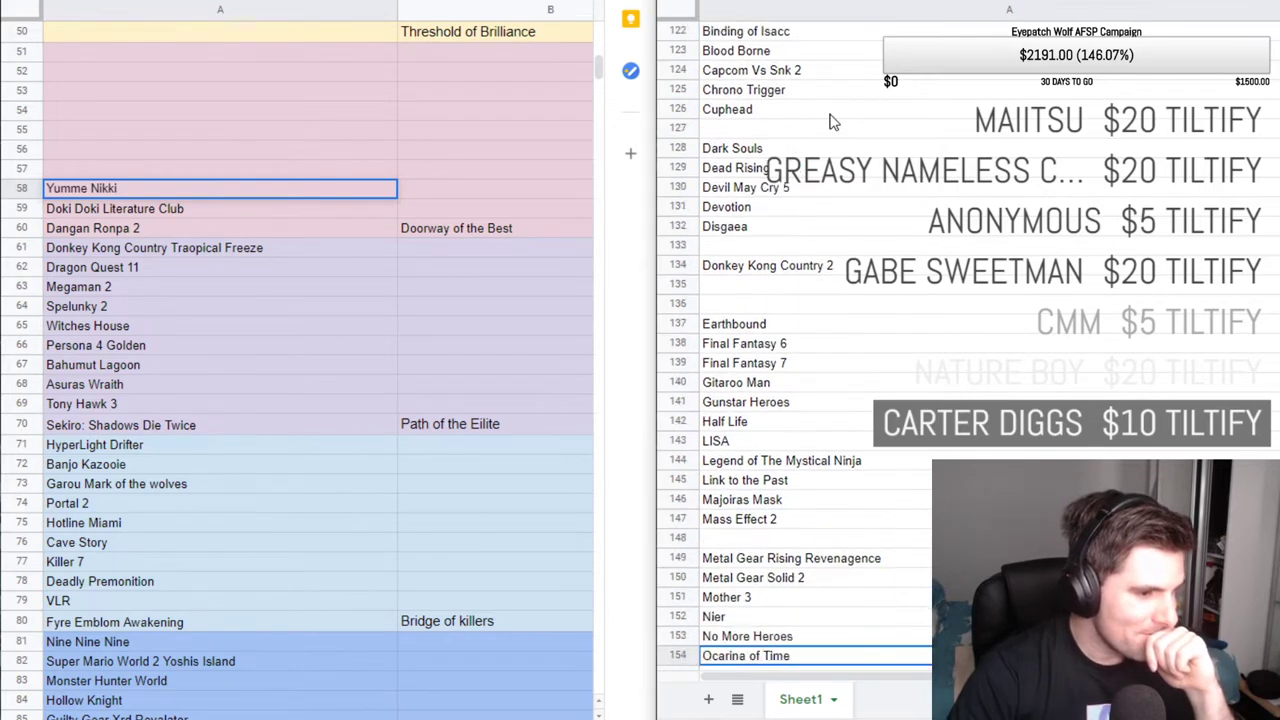
{"action": "key", "text": "Down"}
{"action": "key", "text": "Down"}
{"action": "key", "text": "Down"}
{"action": "key", "text": "Down"}
{"action": "key", "text": "Down"}
{"action": "key", "text": "Down"}
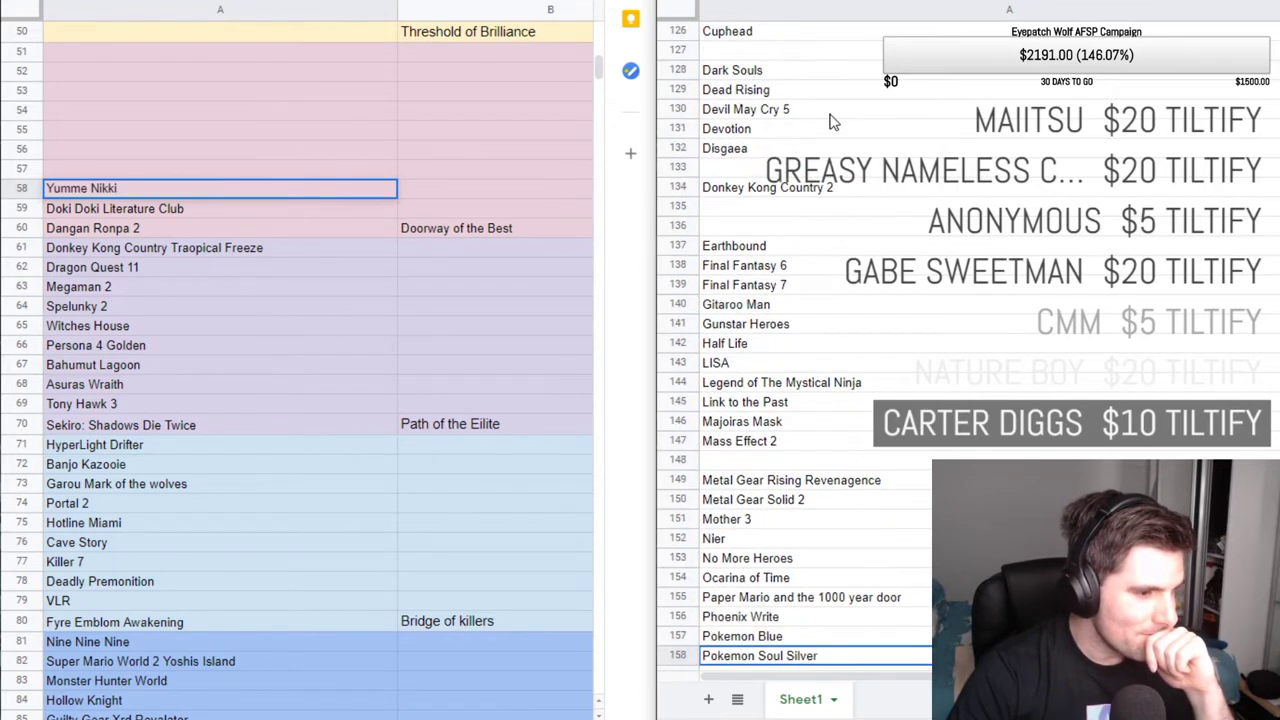
{"action": "key", "text": "Down"}
{"action": "key", "text": "Down"}
{"action": "key", "text": "Down"}
{"action": "key", "text": "Down"}
{"action": "key", "text": "Down"}
{"action": "key", "text": "Down"}
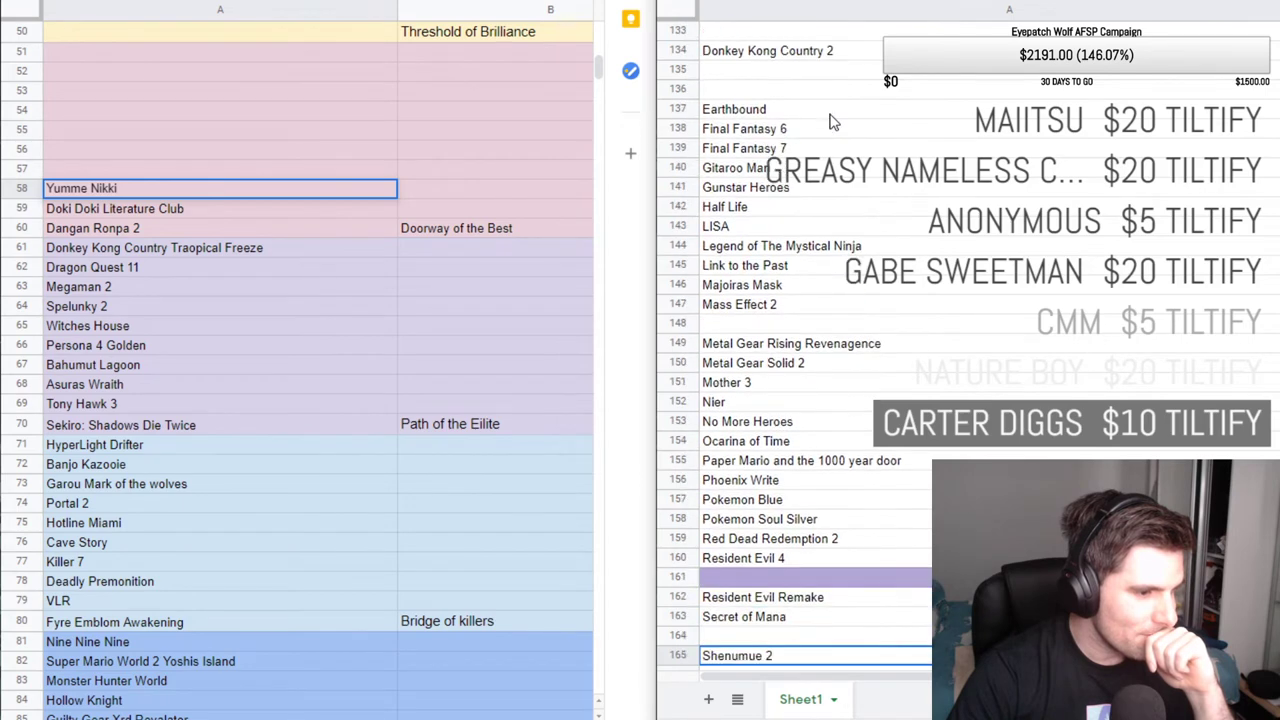
{"action": "key", "text": "Down"}
{"action": "key", "text": "Down"}
{"action": "key", "text": "Down"}
{"action": "key", "text": "Down"}
{"action": "key", "text": "Down"}
{"action": "key", "text": "Down"}
{"action": "key", "text": "Down"}
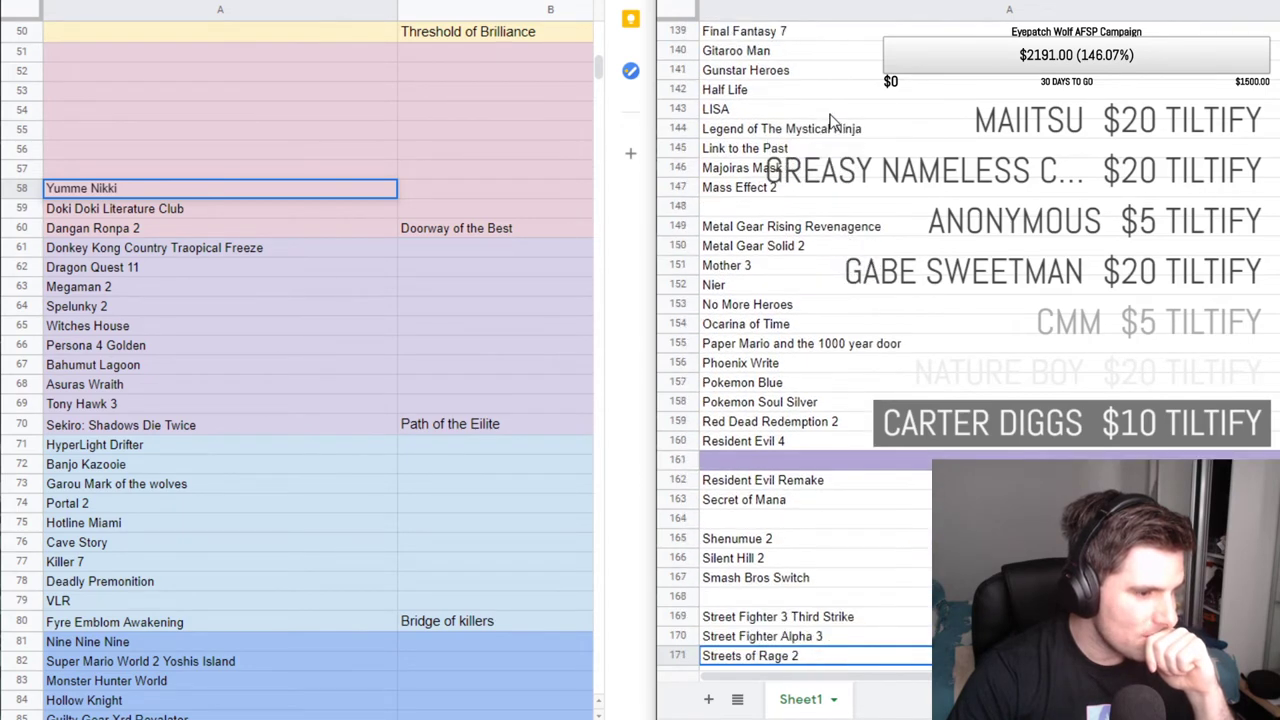
{"action": "key", "text": "Down"}
{"action": "key", "text": "Down"}
{"action": "key", "text": "Down"}
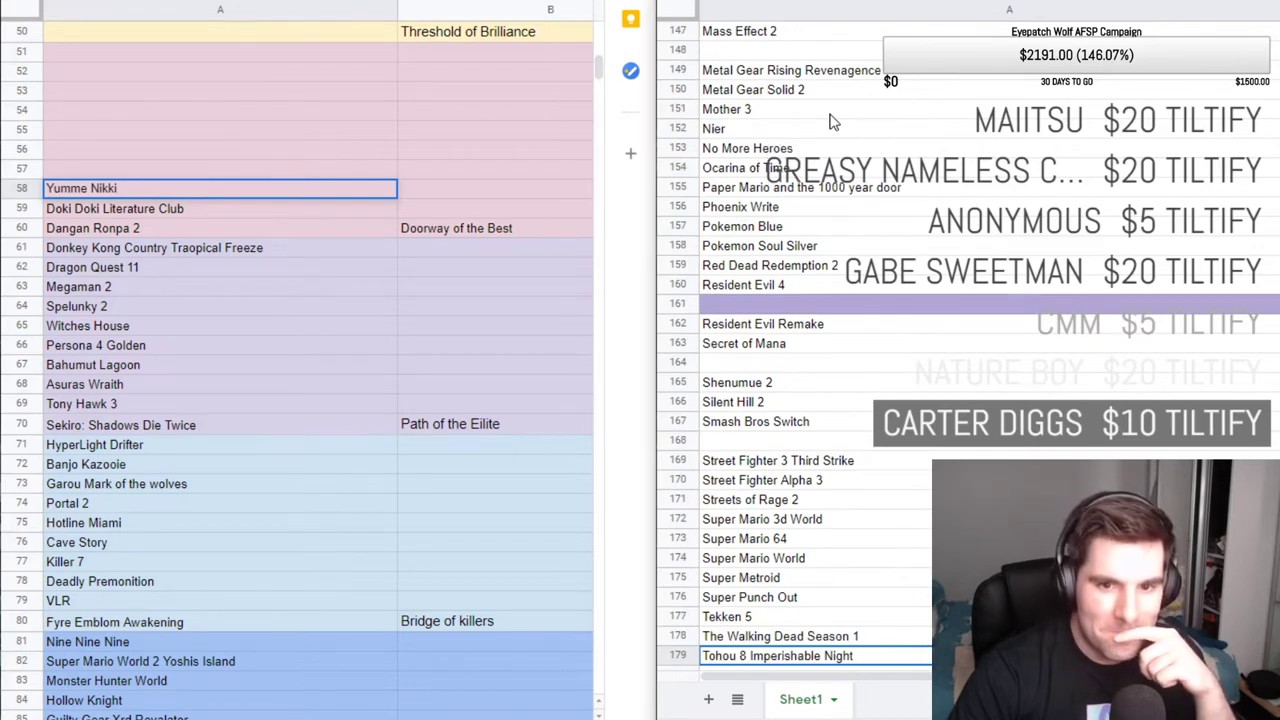
{"action": "key", "text": "Down"}
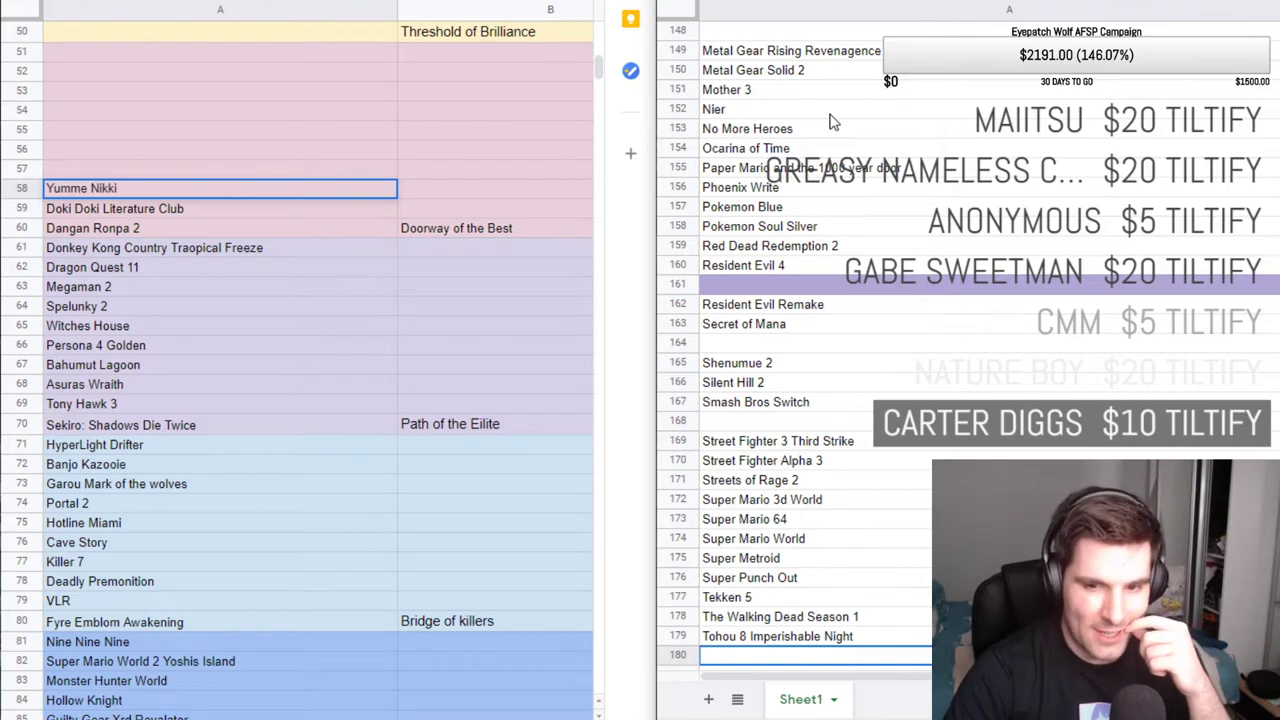
{"action": "key", "text": "Down"}
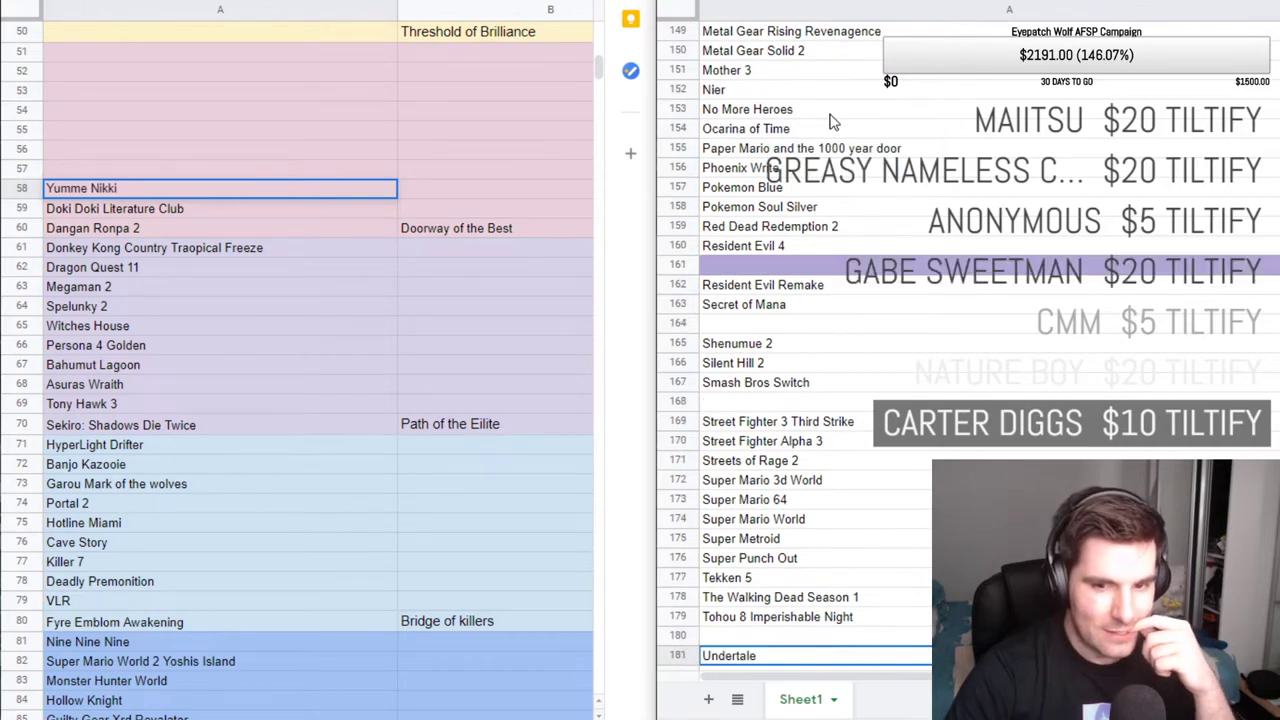
{"action": "key", "text": "Down"}
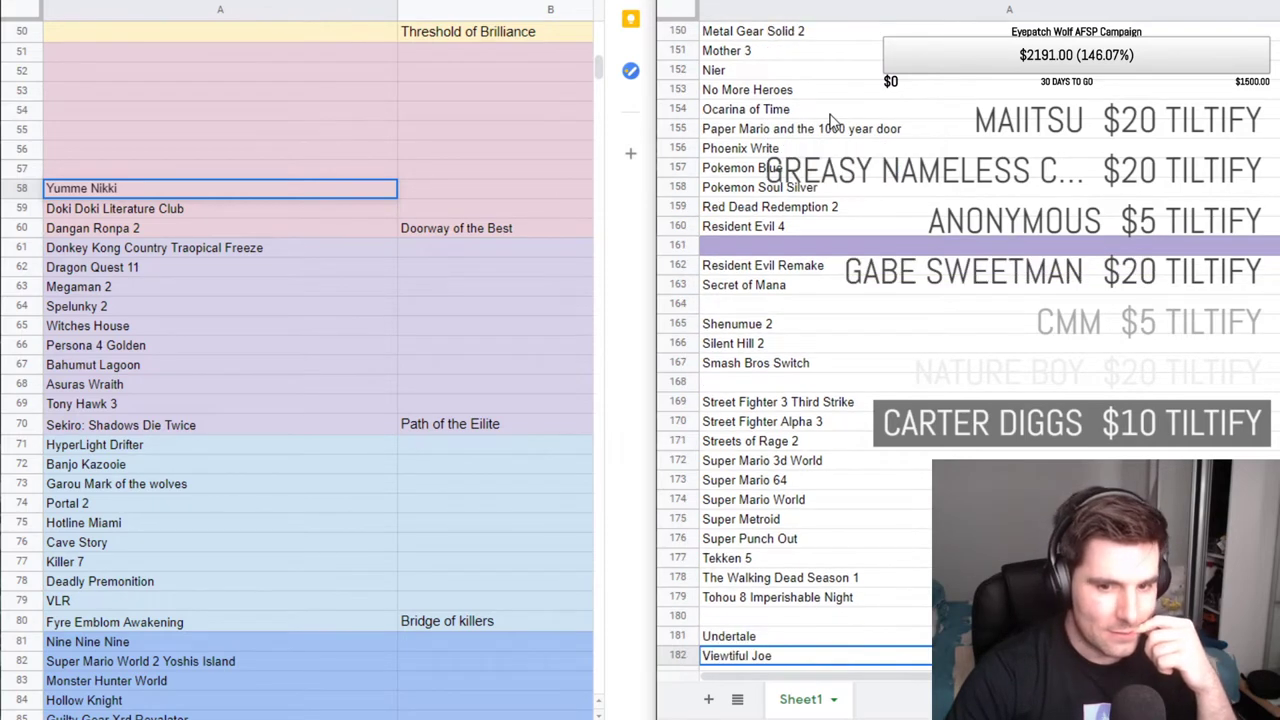
{"action": "key", "text": "Down"}
{"action": "key", "text": "Down"}
{"action": "key", "text": "Down"}
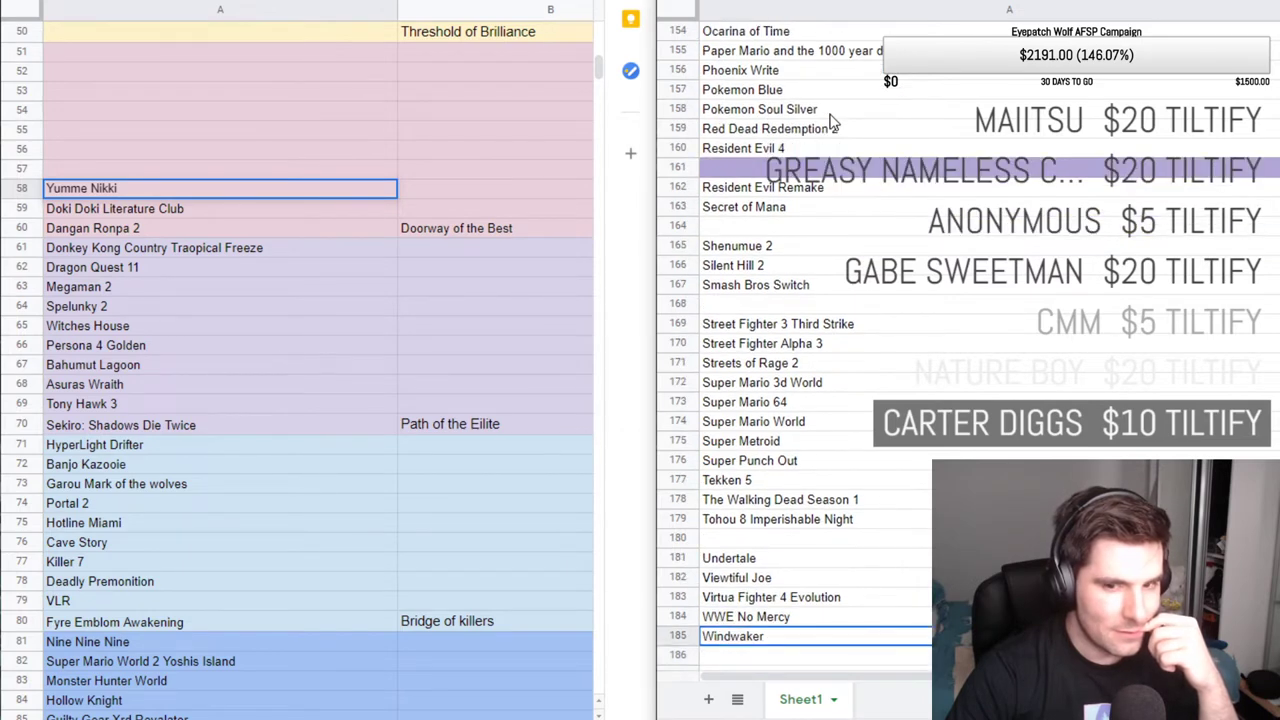
Move Disgaea from cell A132 of the candidate list into cell A57 of the ranking, directly above Yumme Nikki.
{"action": "scroll", "coordinate": [830, 125], "scroll_direction": "up", "scroll_amount": 10}
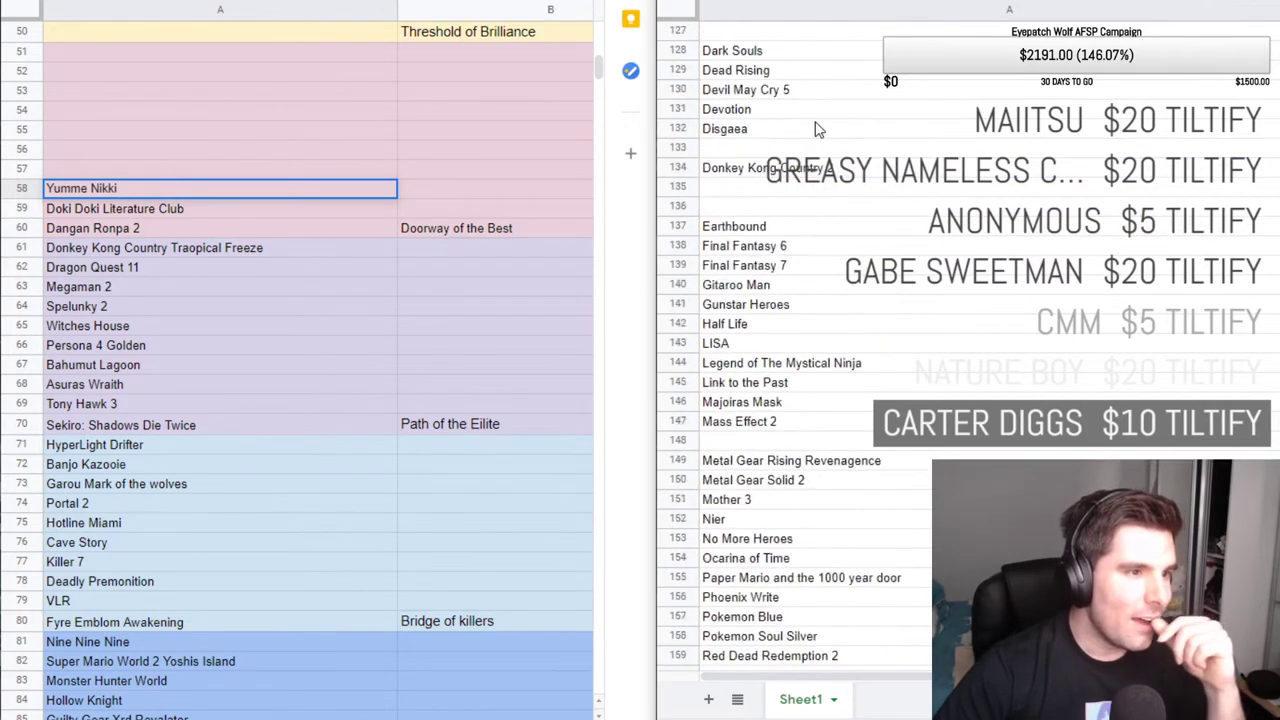
{"action": "left_click", "coordinate": [766, 230]}
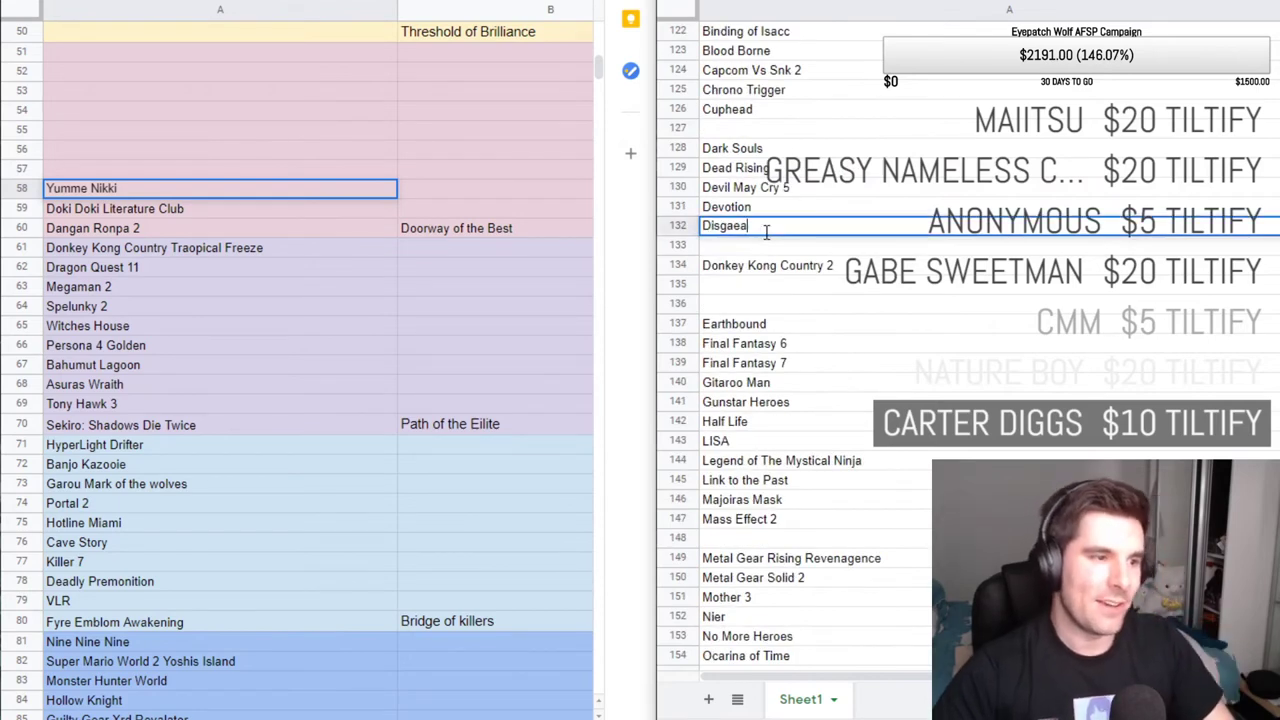
{"action": "double_click", "coordinate": [766, 230]}
{"action": "key", "text": "ctrl+x"}
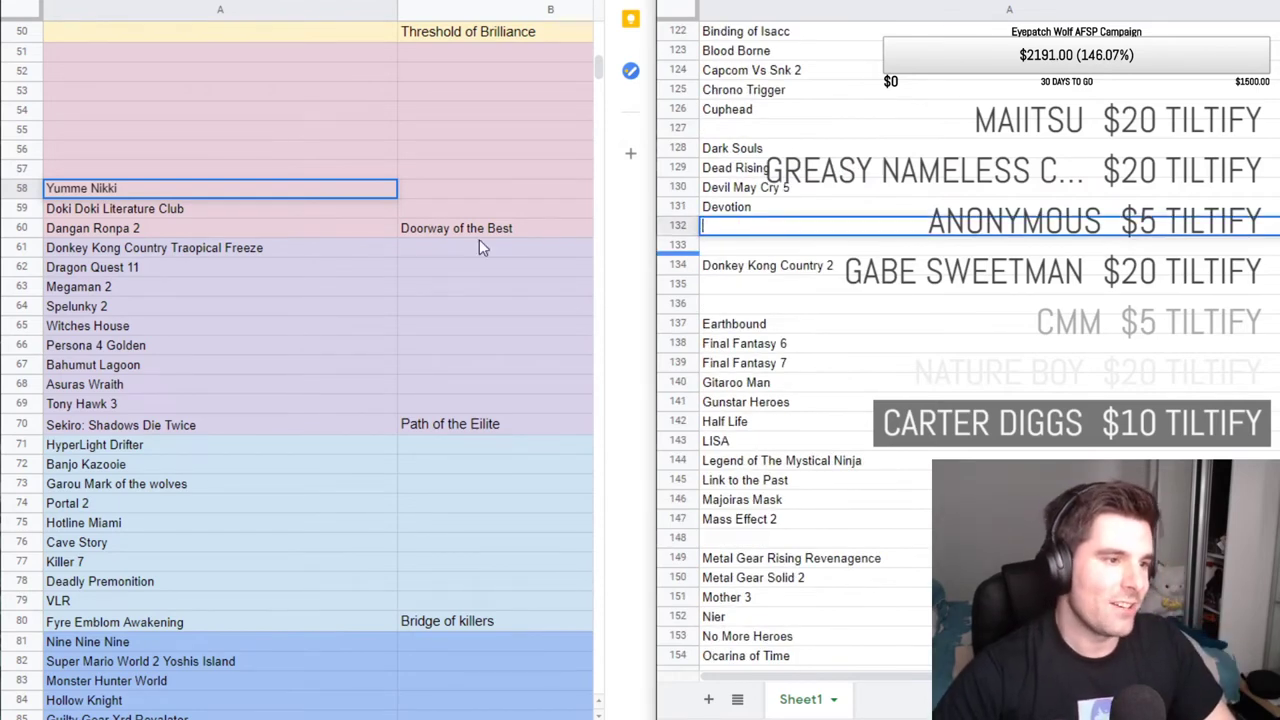
{"action": "left_click", "coordinate": [121, 173]}
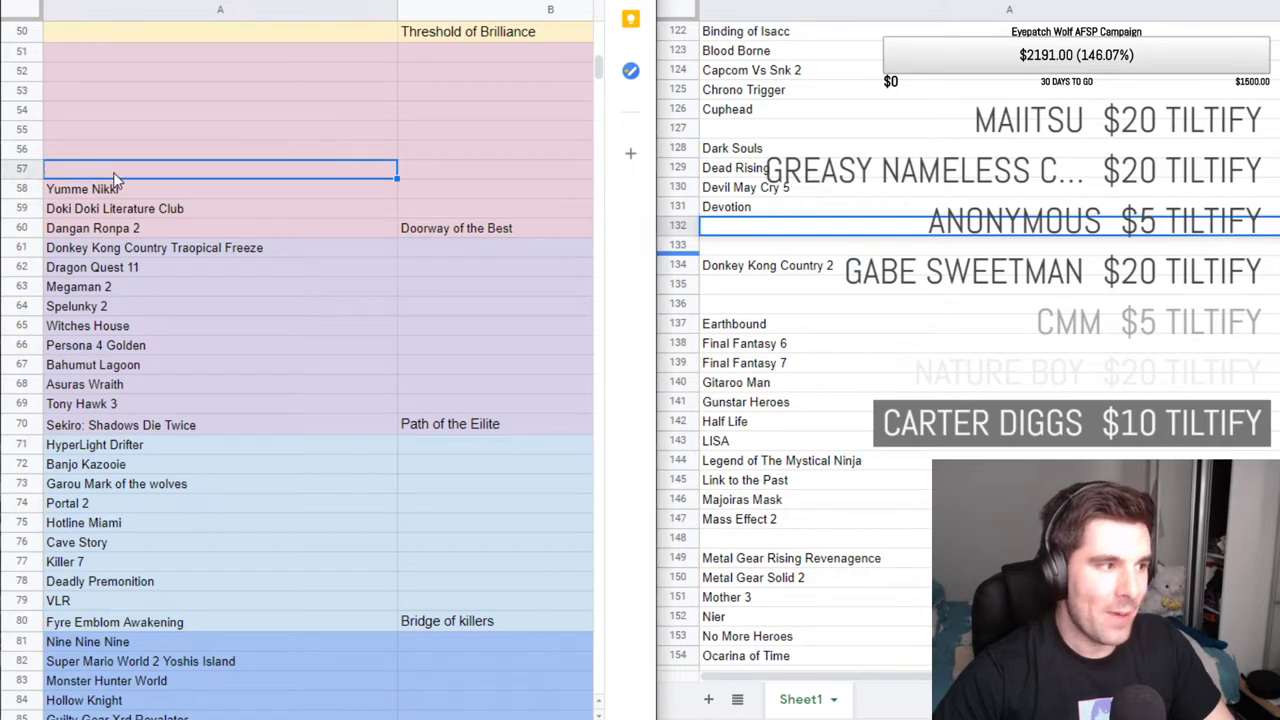
{"action": "double_click", "coordinate": [113, 172]}
{"action": "key", "text": "ctrl+v"}
{"action": "key", "text": "Return"}
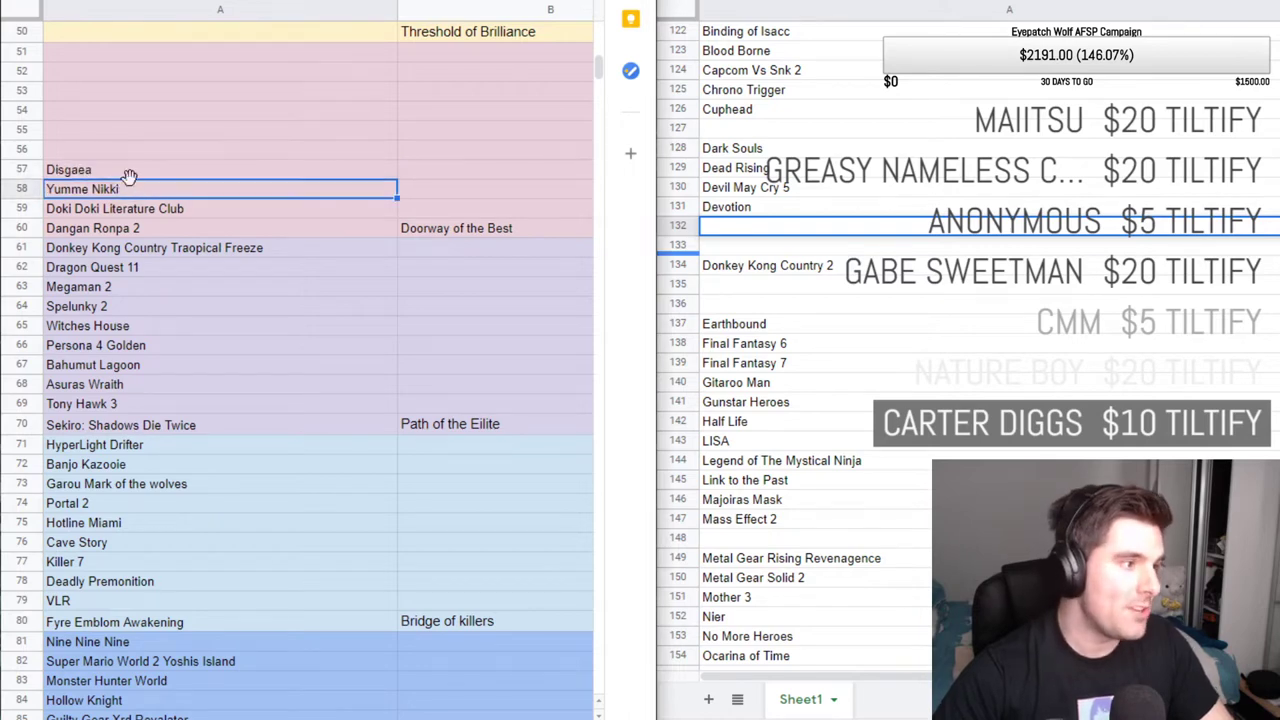
{"action": "left_click", "coordinate": [128, 176]}
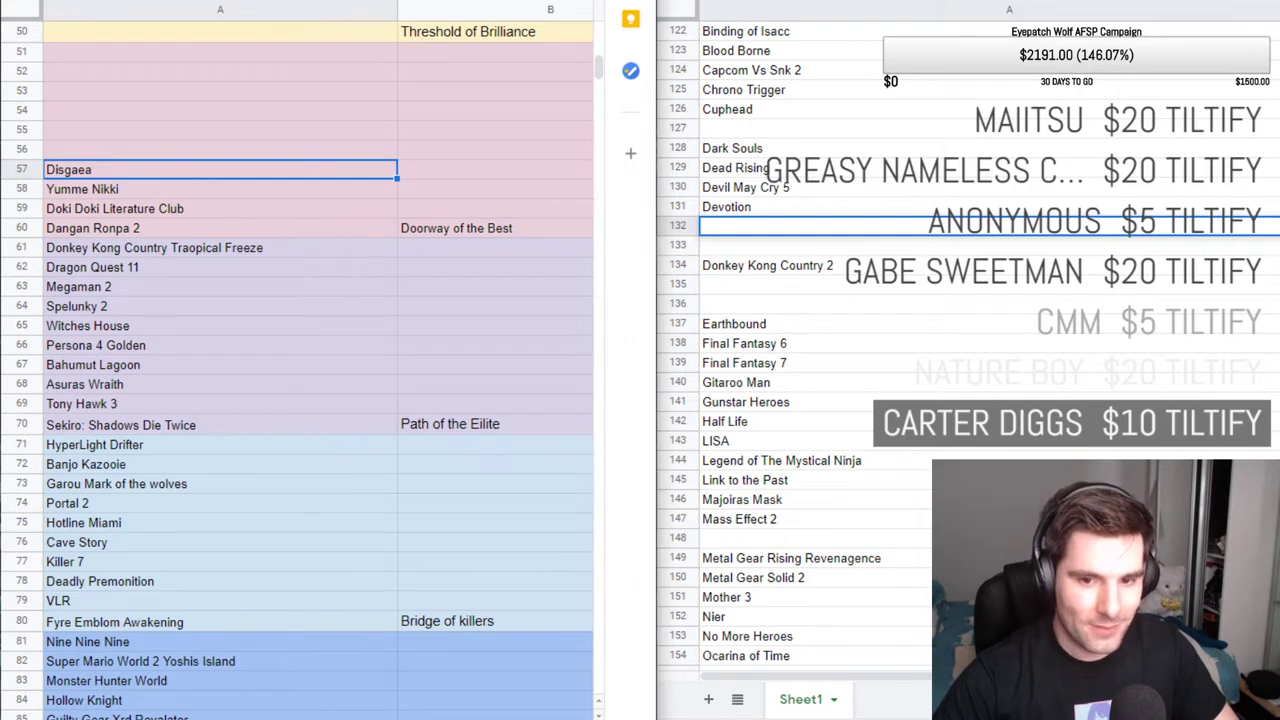
Review the candidates from Bayonetta 2 down to Yakuza 0 for the game to rank in cell A56, directly above Disgaea.
{"action": "left_click", "coordinate": [1198, 322]}
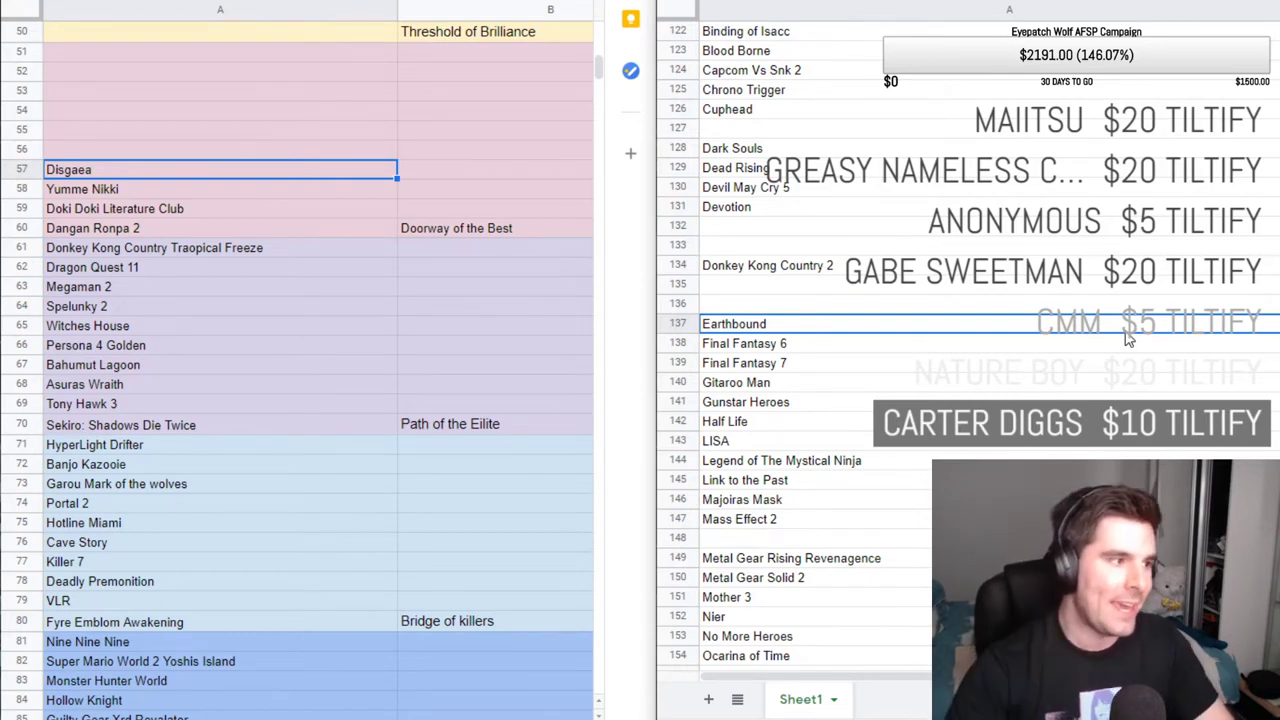
{"action": "scroll", "coordinate": [320, 262], "scroll_direction": "up", "scroll_amount": 1}
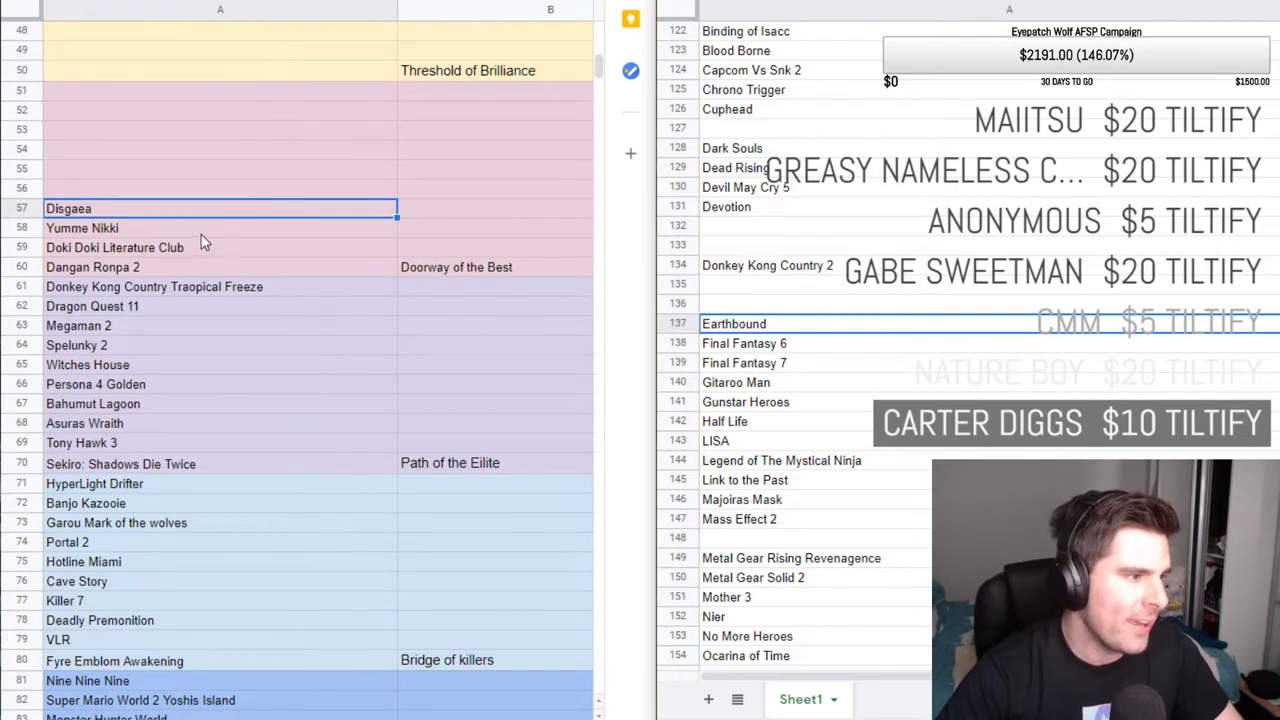
{"action": "left_click", "coordinate": [136, 195]}
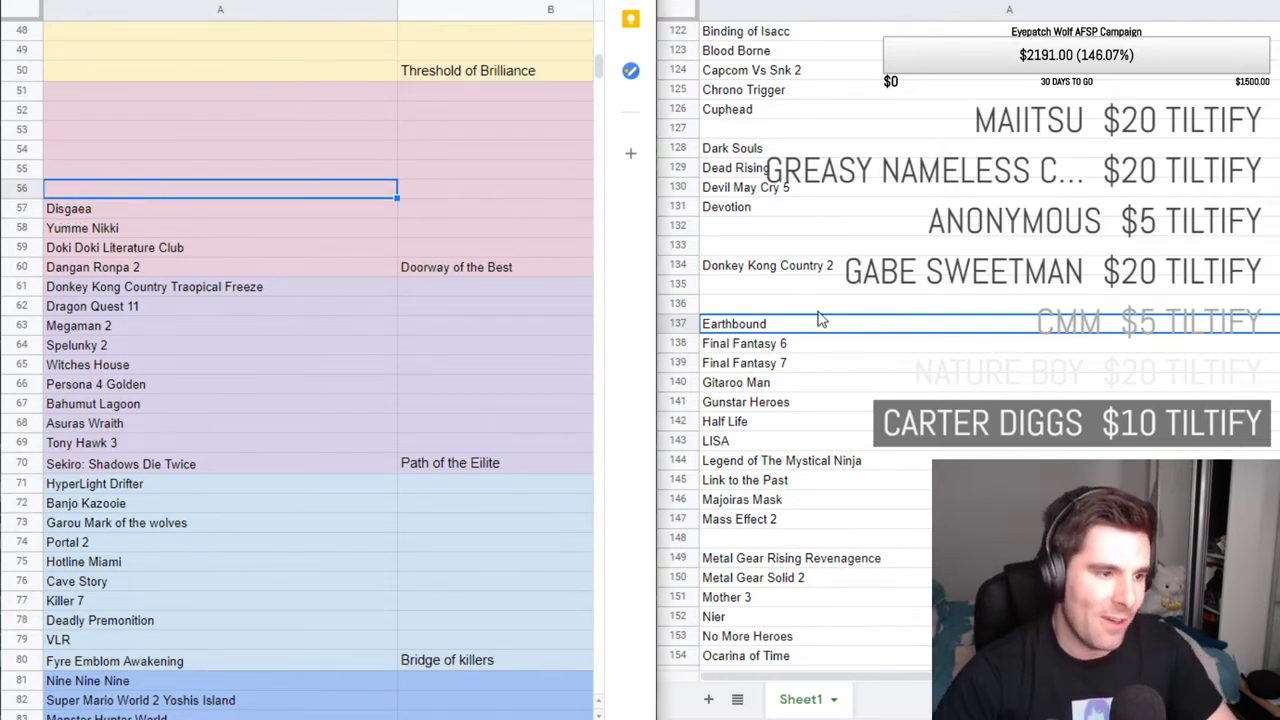
{"action": "scroll", "coordinate": [838, 440], "scroll_direction": "up", "scroll_amount": 1}
{"action": "scroll", "coordinate": [765, 400], "scroll_direction": "up", "scroll_amount": 2}
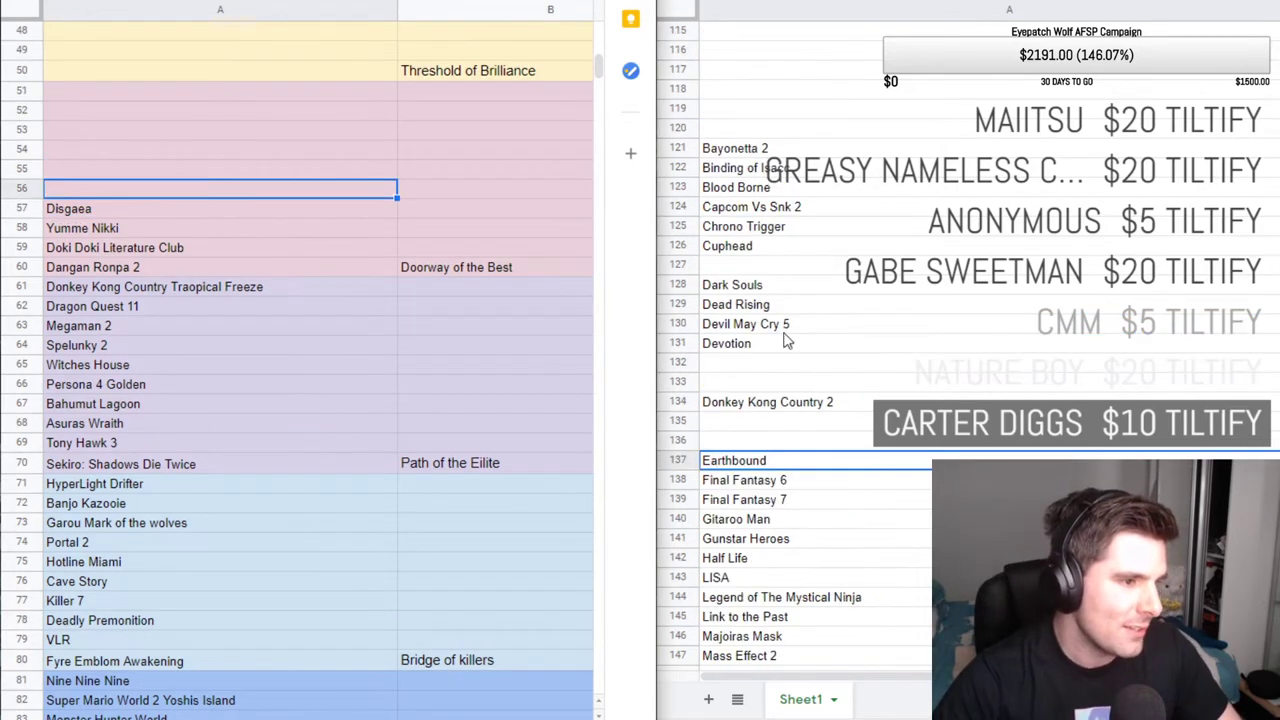
{"action": "left_click", "coordinate": [827, 234]}
{"action": "left_click", "coordinate": [829, 245]}
{"action": "key", "text": "Down"}
{"action": "key", "text": "Down"}
{"action": "key", "text": "Down"}
{"action": "key", "text": "Down"}
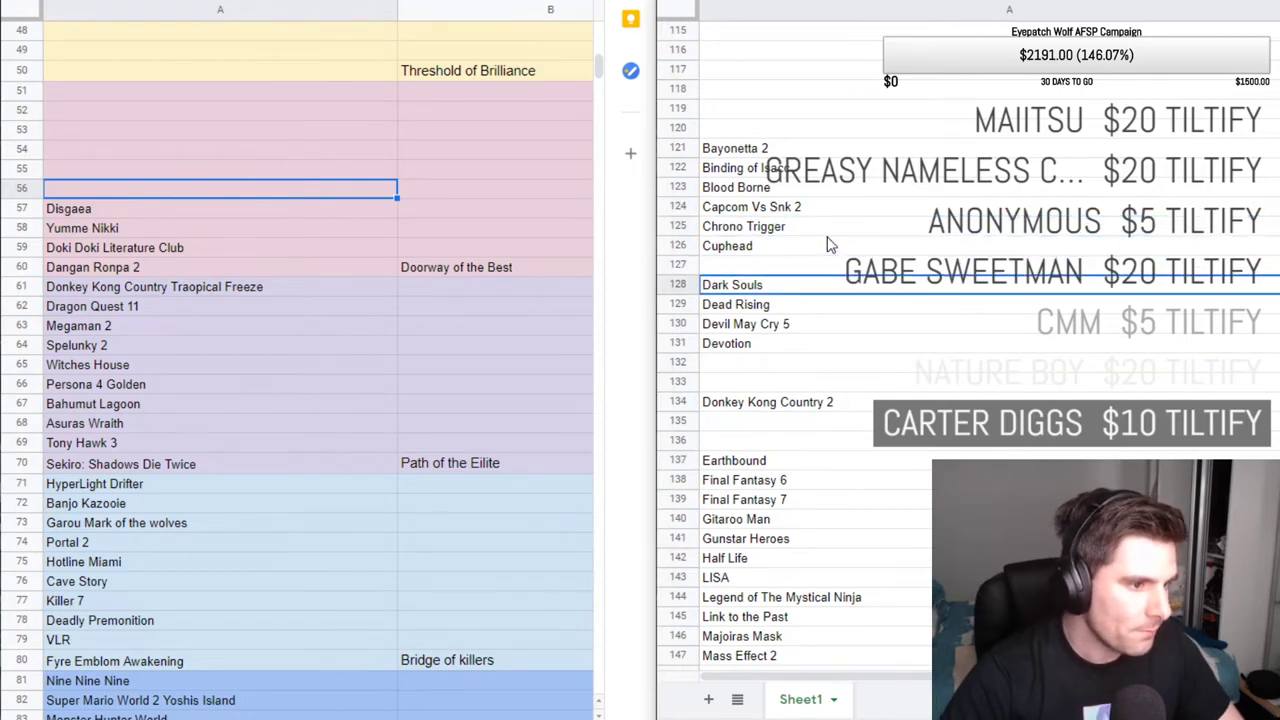
{"action": "scroll", "coordinate": [830, 246], "scroll_direction": "down", "scroll_amount": 1}
{"action": "scroll", "coordinate": [832, 260], "scroll_direction": "down", "scroll_amount": 2}
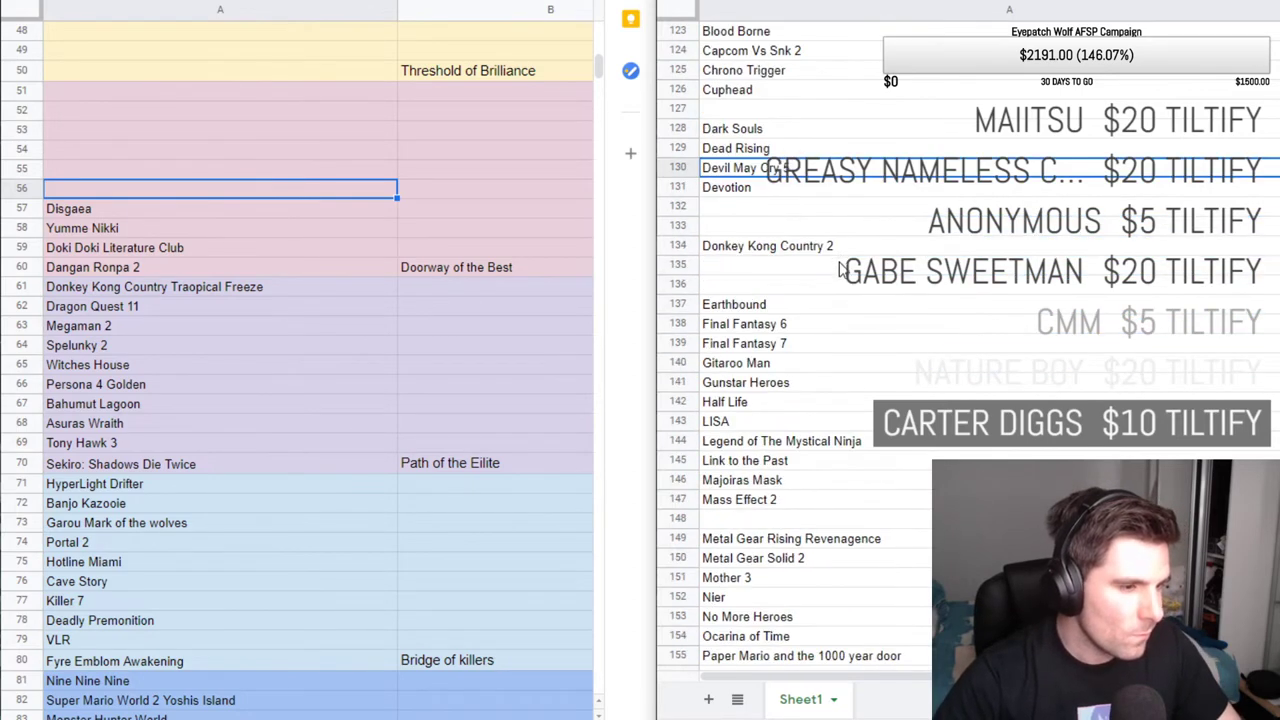
{"action": "left_click", "coordinate": [838, 328]}
{"action": "scroll", "coordinate": [900, 305], "scroll_direction": "down", "scroll_amount": 1}
{"action": "left_click", "coordinate": [918, 306]}
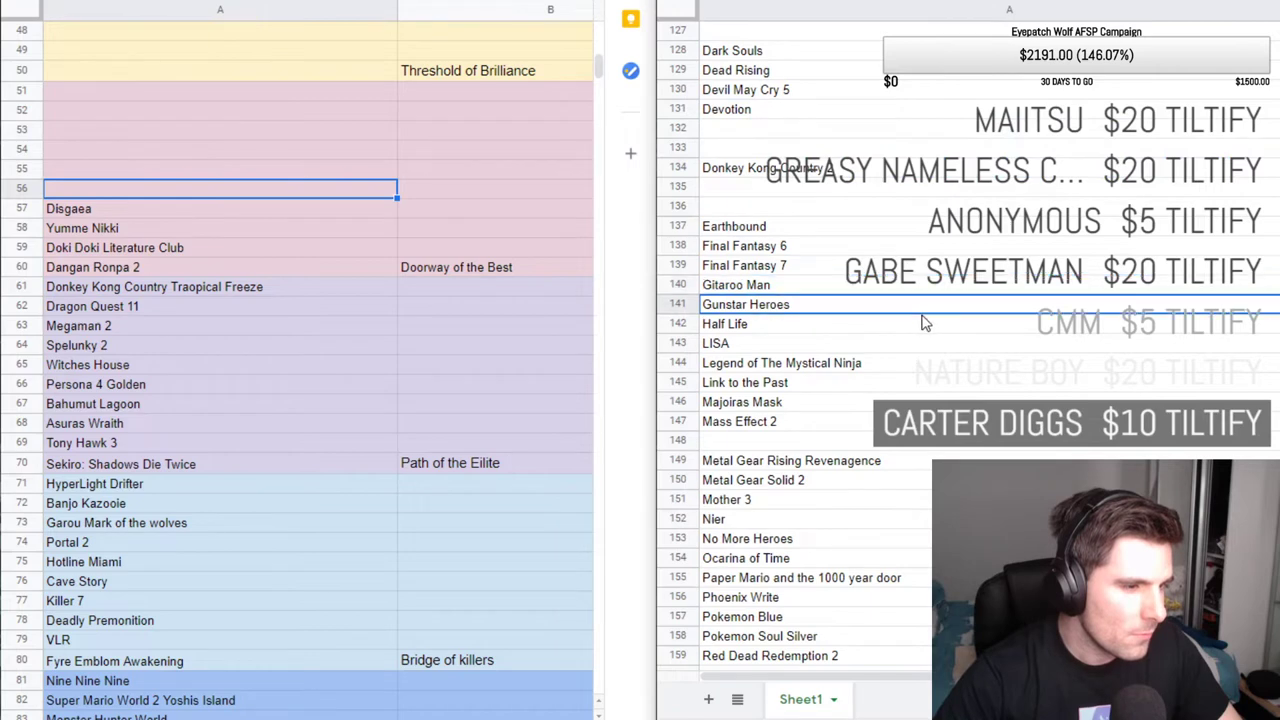
{"action": "left_click", "coordinate": [979, 366]}
{"action": "key", "text": "Down"}
{"action": "key", "text": "Down"}
{"action": "key", "text": "Down"}
{"action": "key", "text": "Down"}
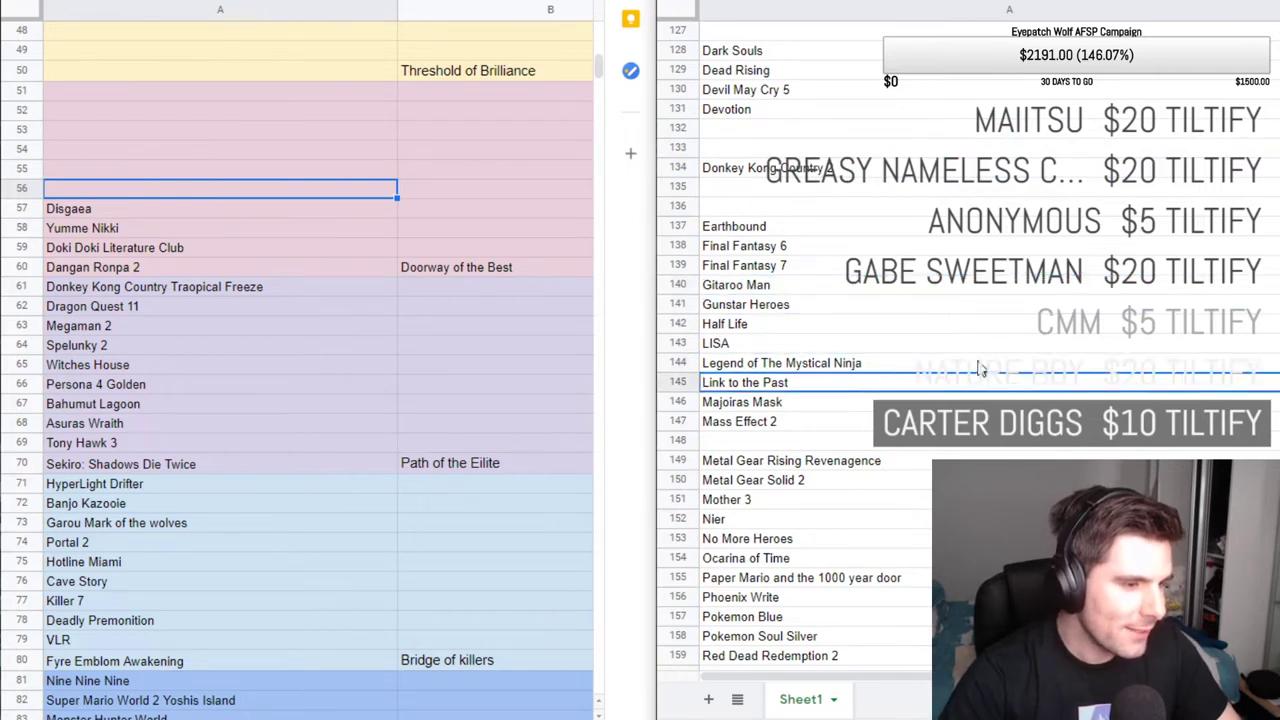
{"action": "key", "text": "Down"}
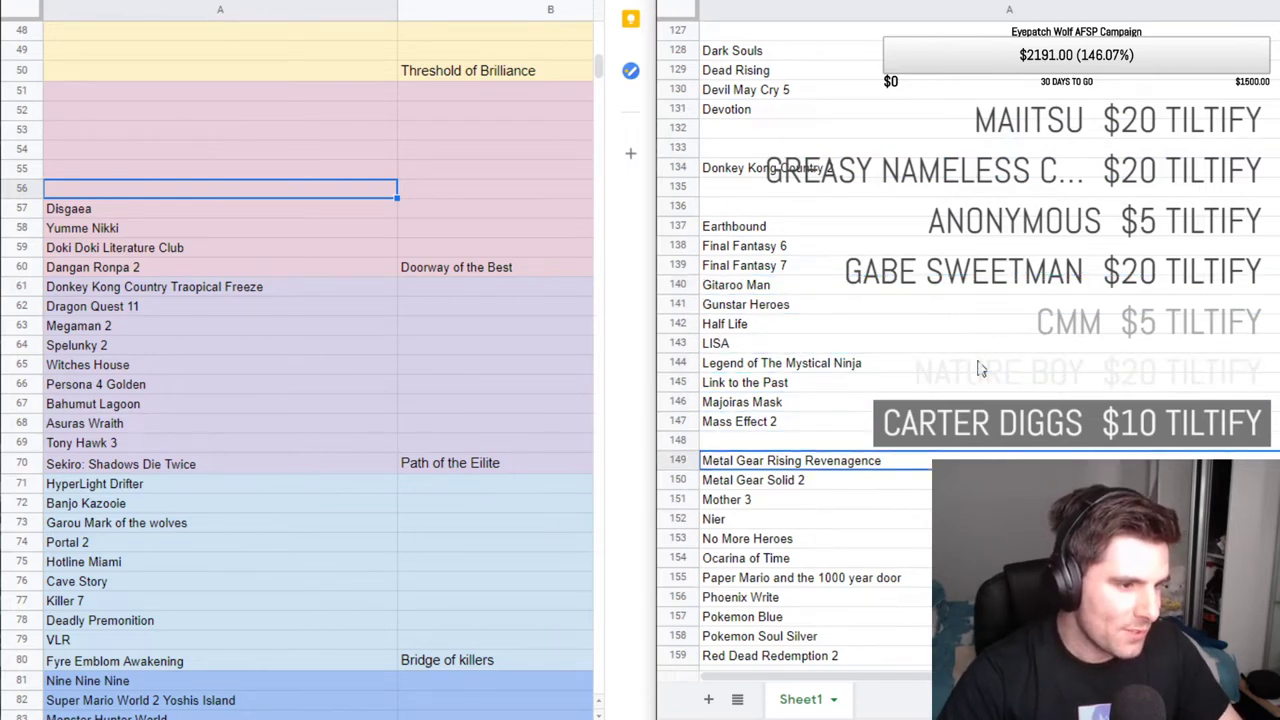
{"action": "key", "text": "Down"}
{"action": "key", "text": "Down"}
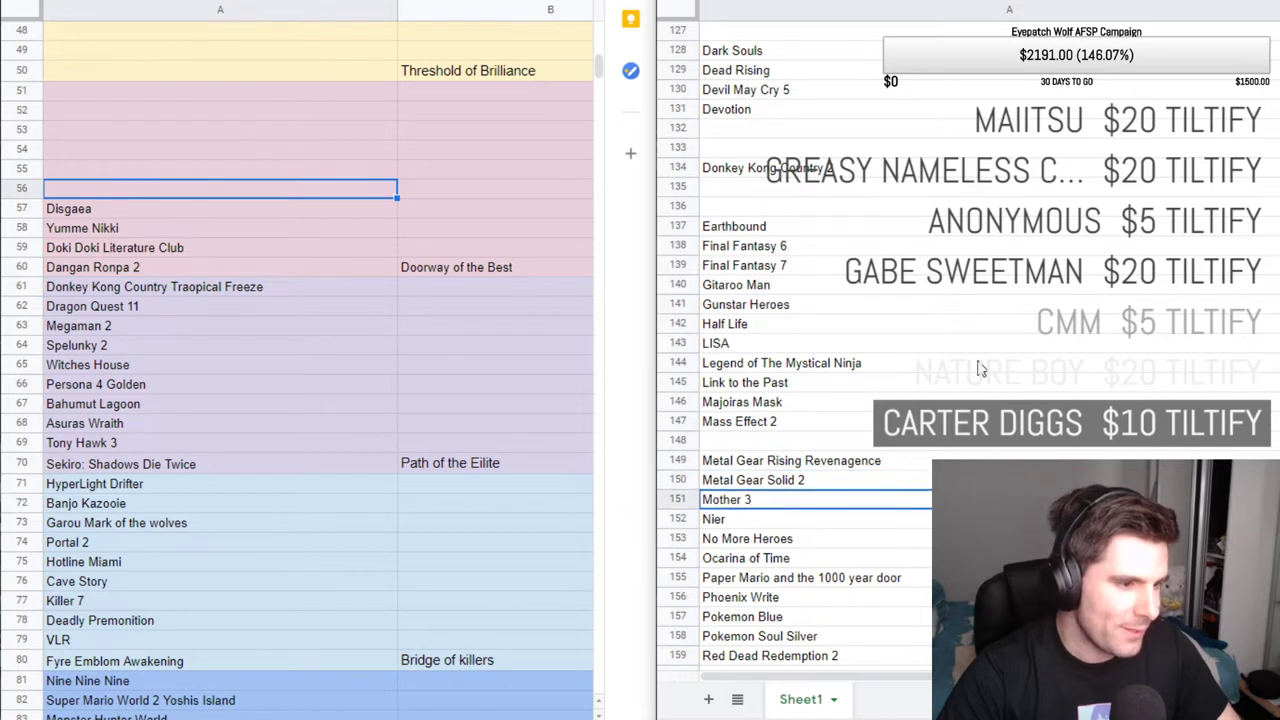
{"action": "key", "text": "Down"}
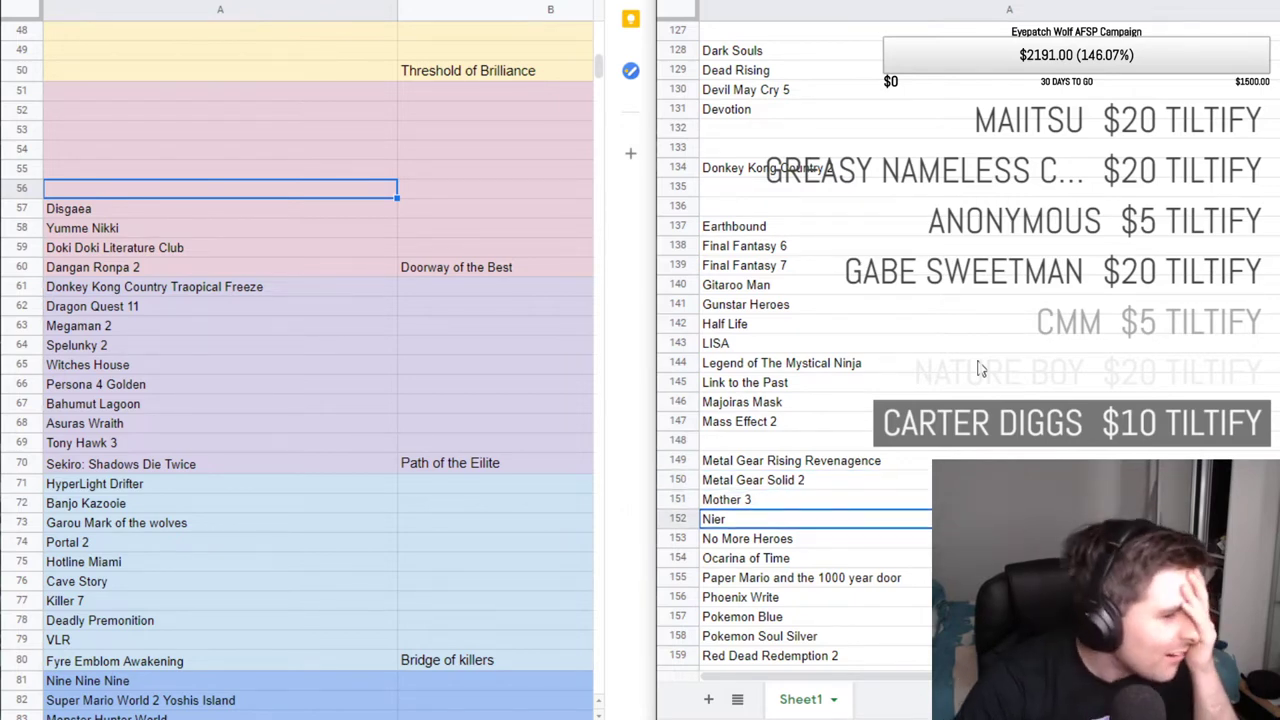
{"action": "key", "text": "Down"}
{"action": "key", "text": "Down"}
{"action": "key", "text": "Down"}
{"action": "key", "text": "Down"}
{"action": "key", "text": "Down"}
{"action": "key", "text": "Down"}
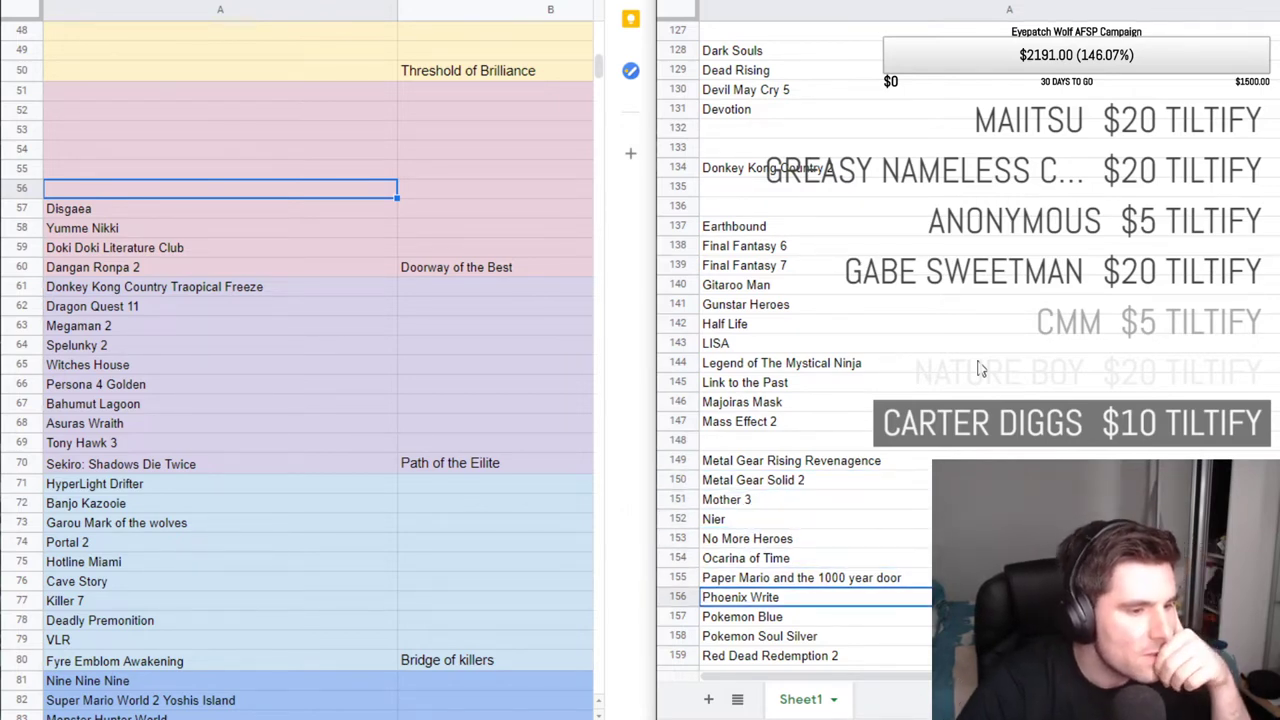
{"action": "key", "text": "Down"}
{"action": "key", "text": "Down"}
{"action": "key", "text": "Down"}
{"action": "key", "text": "Down"}
{"action": "key", "text": "Down"}
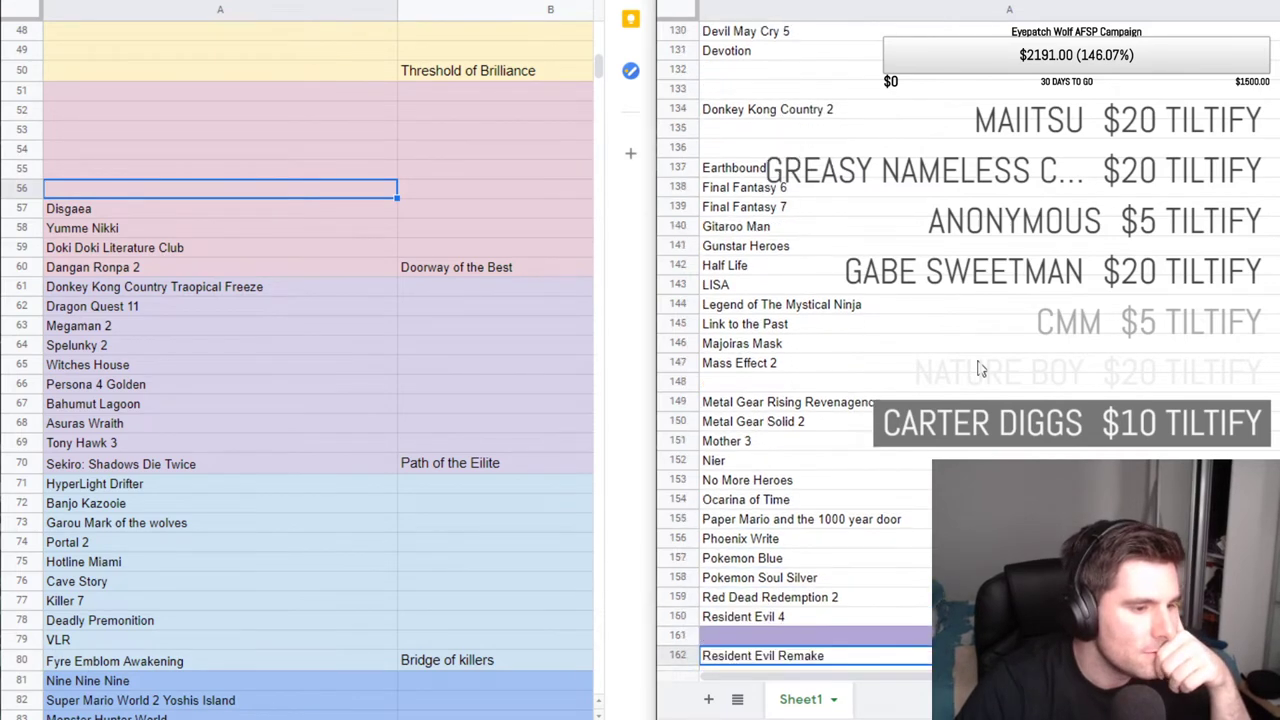
{"action": "key", "text": "Down"}
{"action": "key", "text": "Down"}
{"action": "key", "text": "Down"}
{"action": "key", "text": "Down"}
{"action": "key", "text": "Down"}
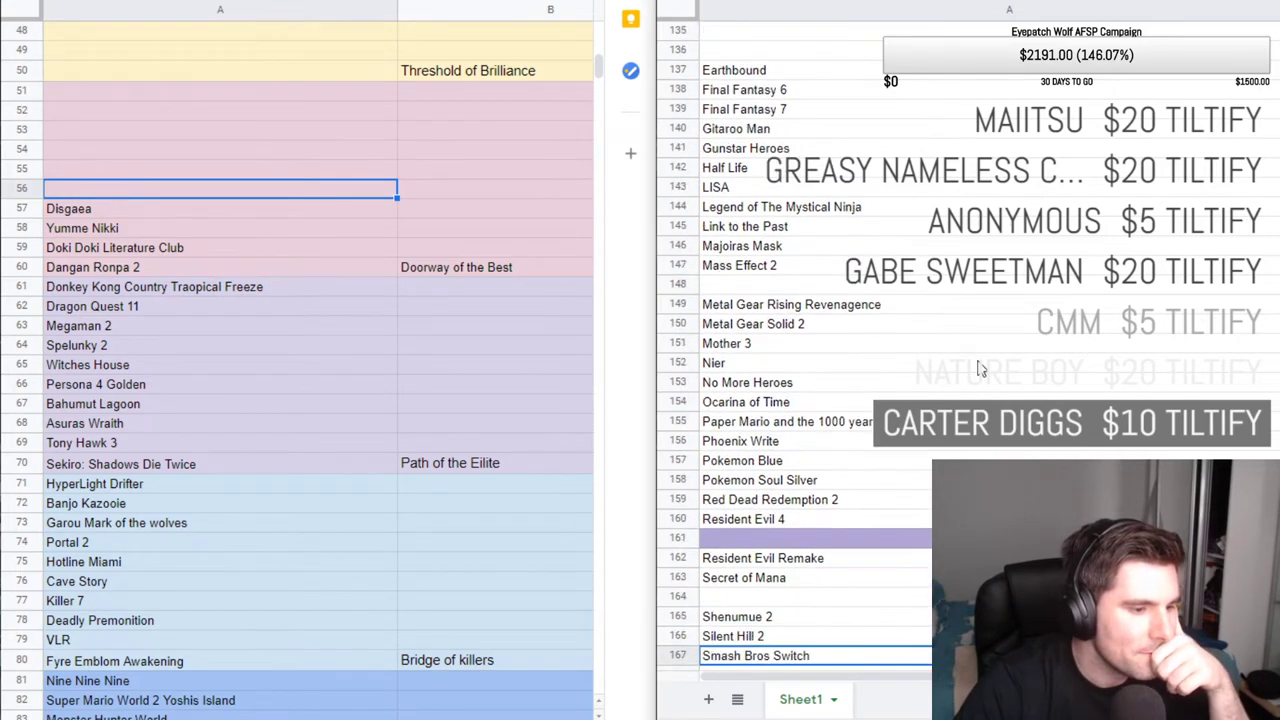
{"action": "key", "text": "Down"}
{"action": "key", "text": "Down"}
{"action": "key", "text": "Down"}
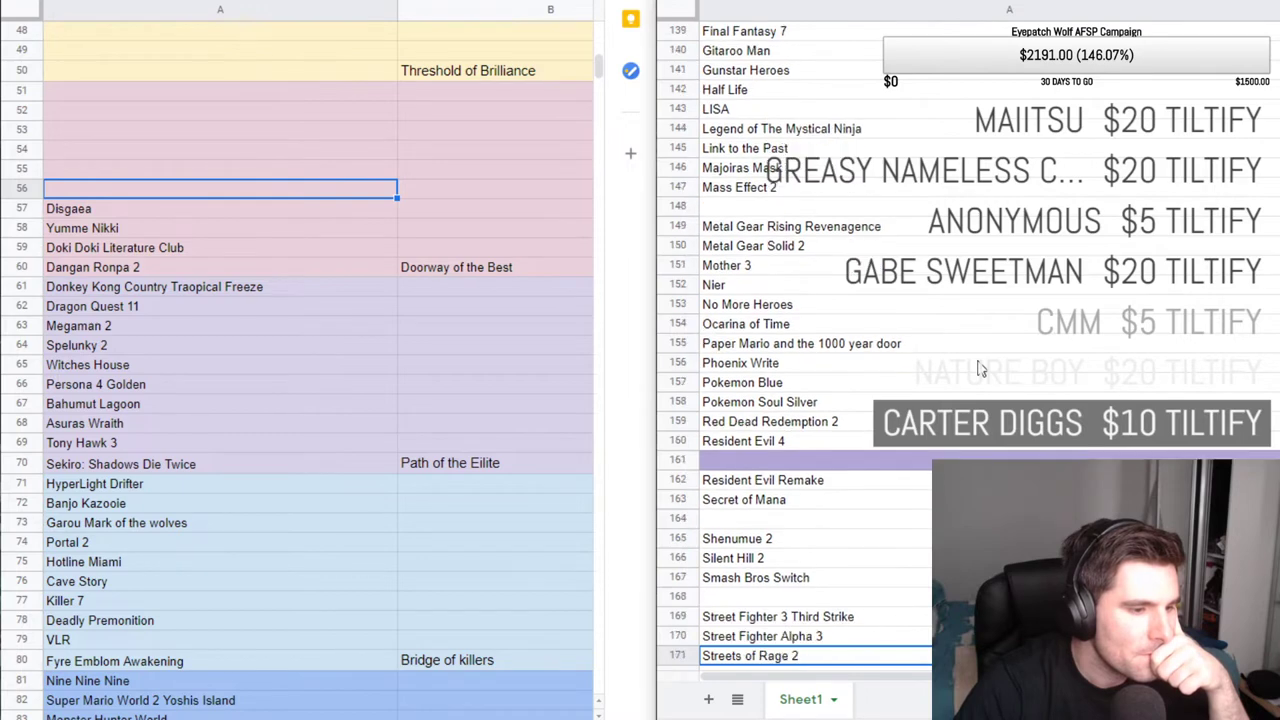
{"action": "key", "text": "Down"}
{"action": "key", "text": "Down"}
{"action": "key", "text": "Down"}
{"action": "key", "text": "Down"}
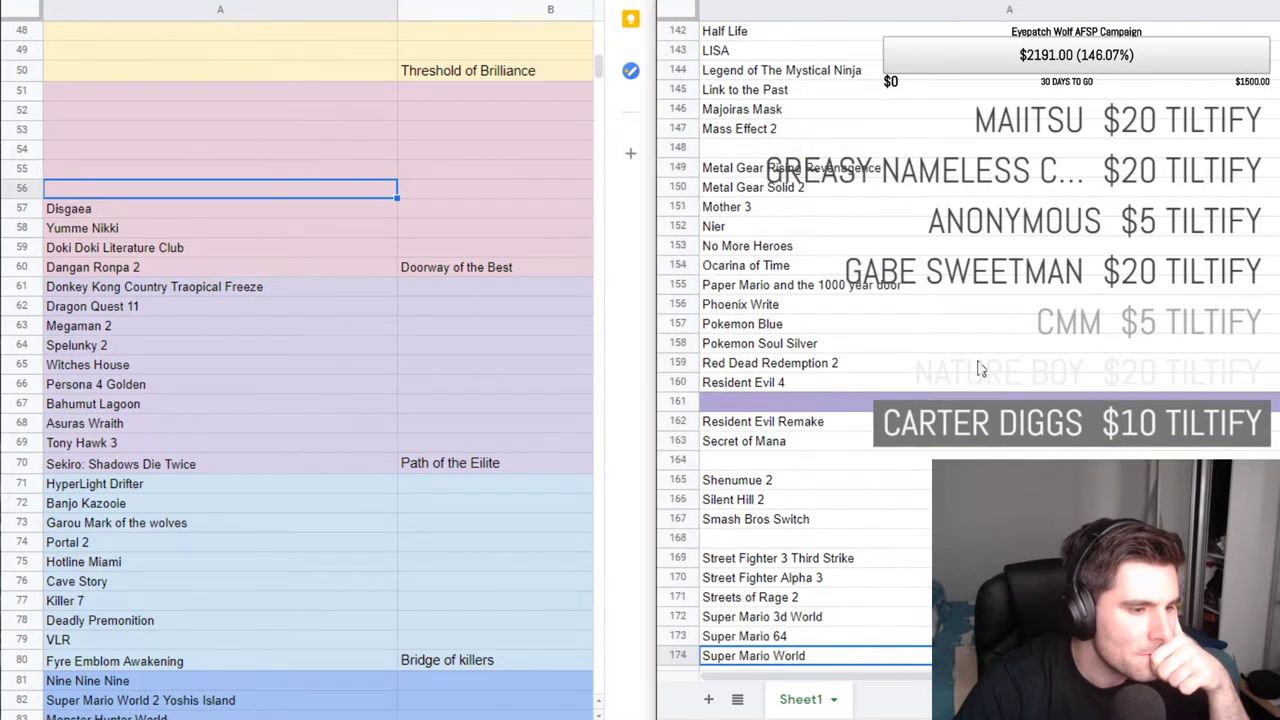
{"action": "key", "text": "Down"}
{"action": "key", "text": "Down"}
{"action": "key", "text": "Down"}
{"action": "key", "text": "Down"}
{"action": "key", "text": "Down"}
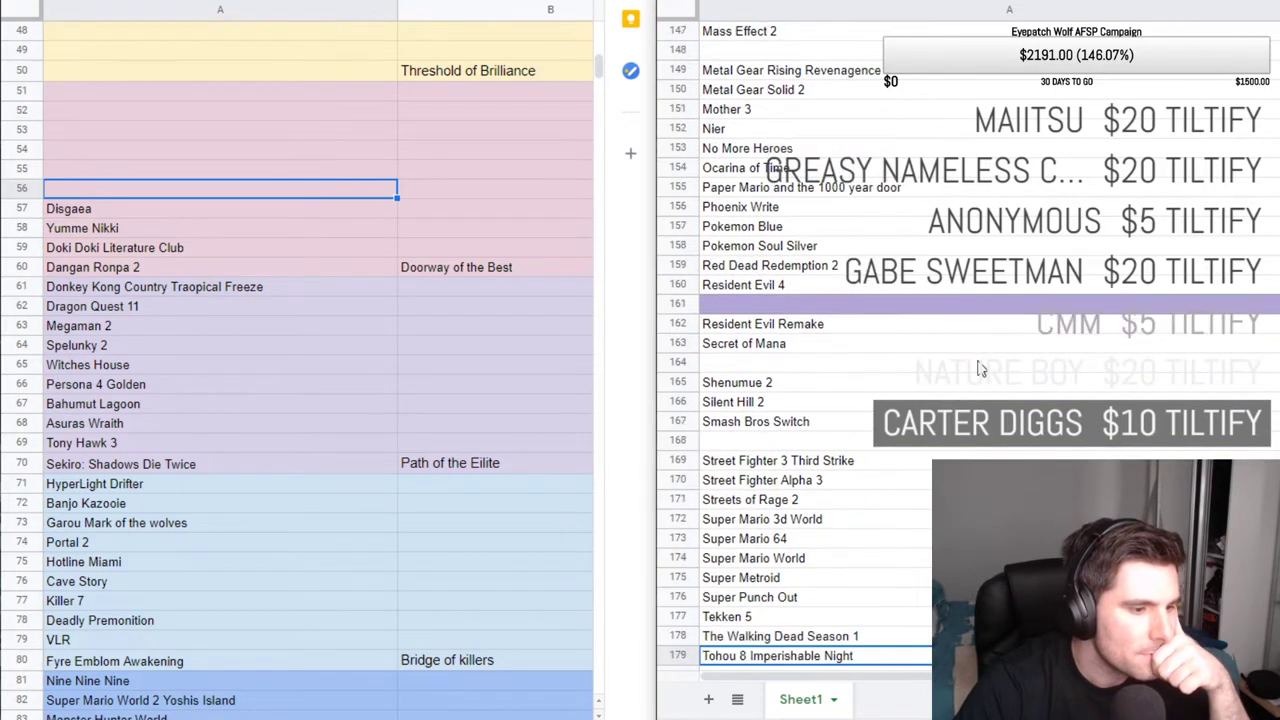
{"action": "key", "text": "Down"}
{"action": "key", "text": "Down"}
{"action": "key", "text": "Down"}
{"action": "key", "text": "Down"}
{"action": "key", "text": "Down"}
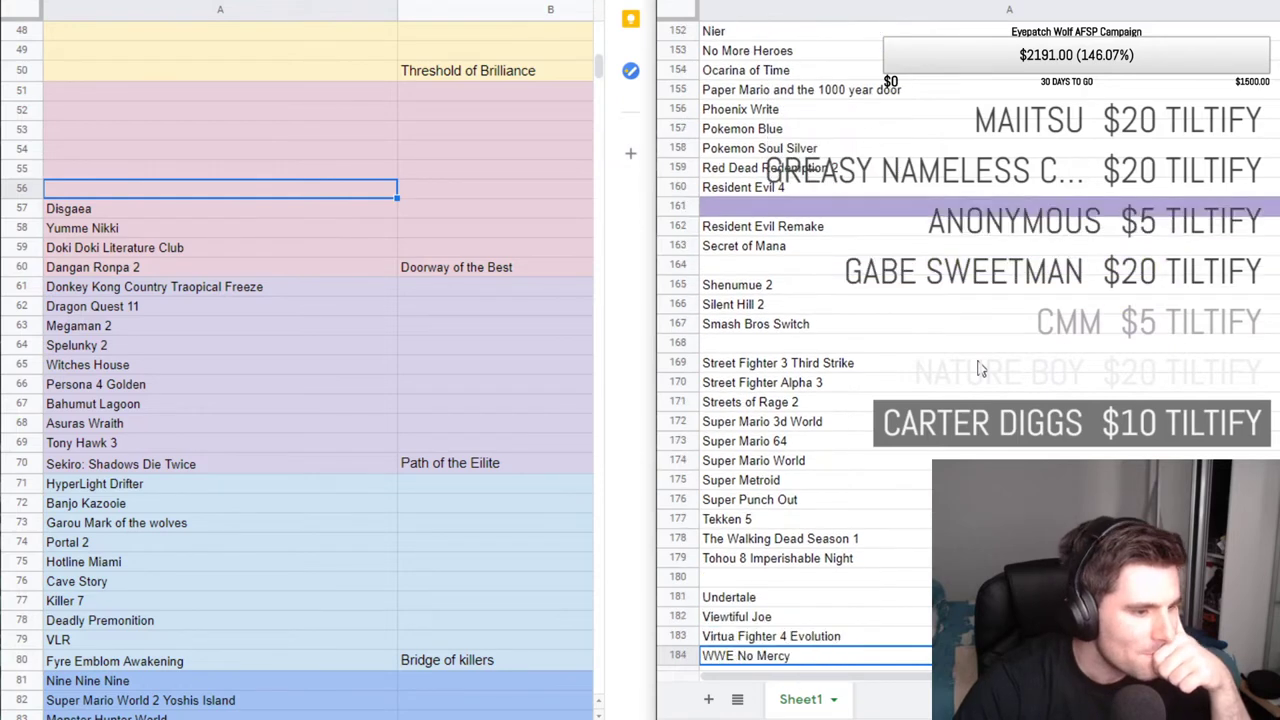
{"action": "key", "text": "Down"}
{"action": "key", "text": "Down"}
{"action": "key", "text": "Down"}
{"action": "key", "text": "Down"}
{"action": "key", "text": "Down"}
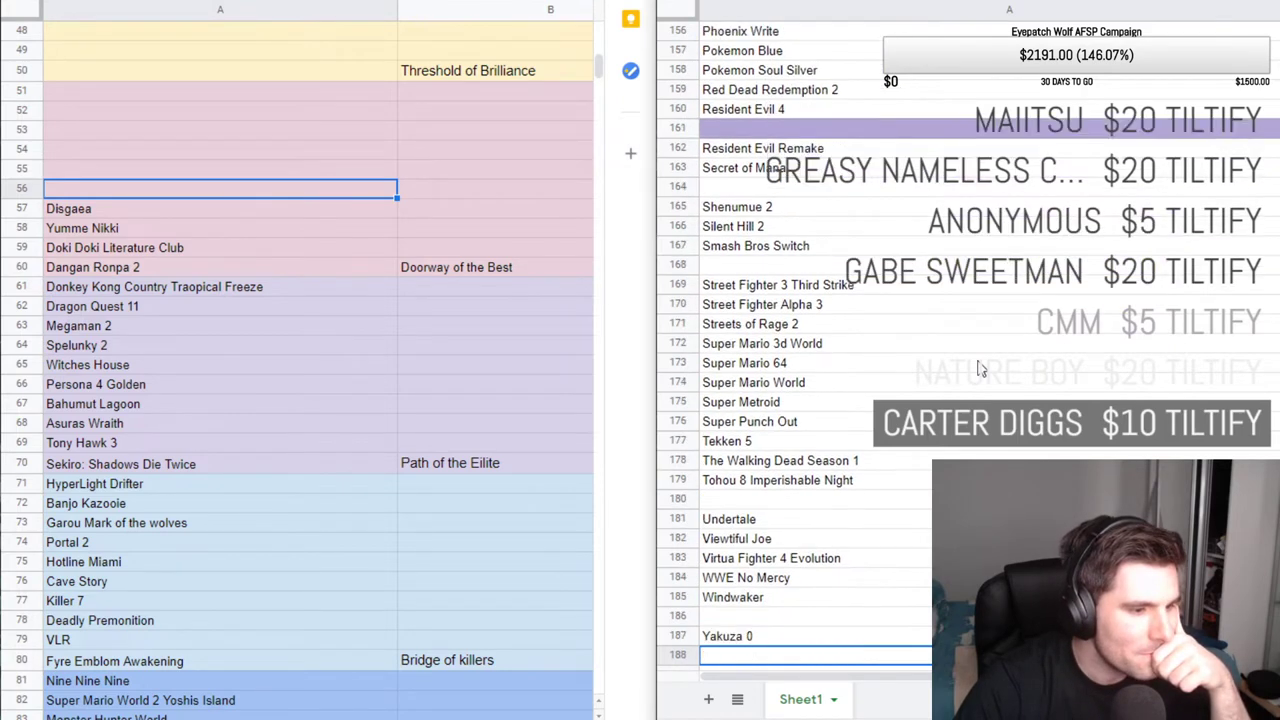
{"action": "key", "text": "Down"}
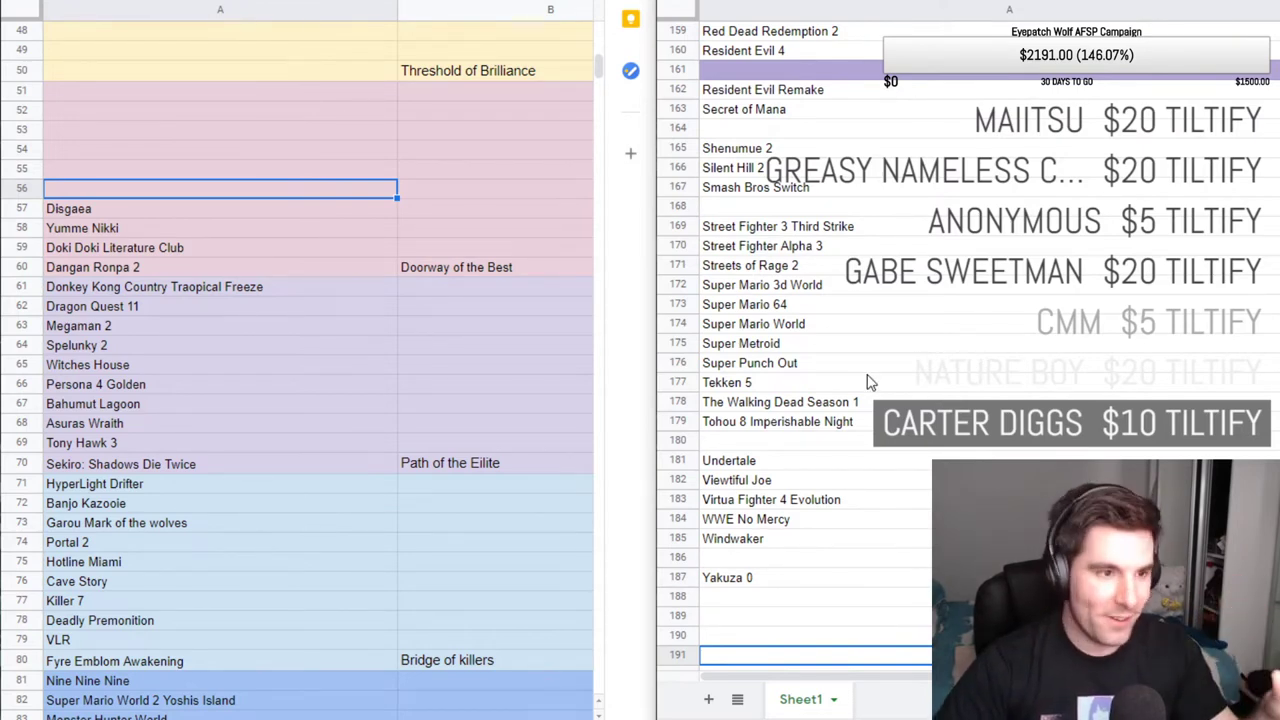
Move Pokemon Soul Silver from cell A158 of the candidate list into cell A56 of the ranking, directly above Disgaea.
{"action": "scroll", "coordinate": [835, 393], "scroll_direction": "up", "scroll_amount": 1}
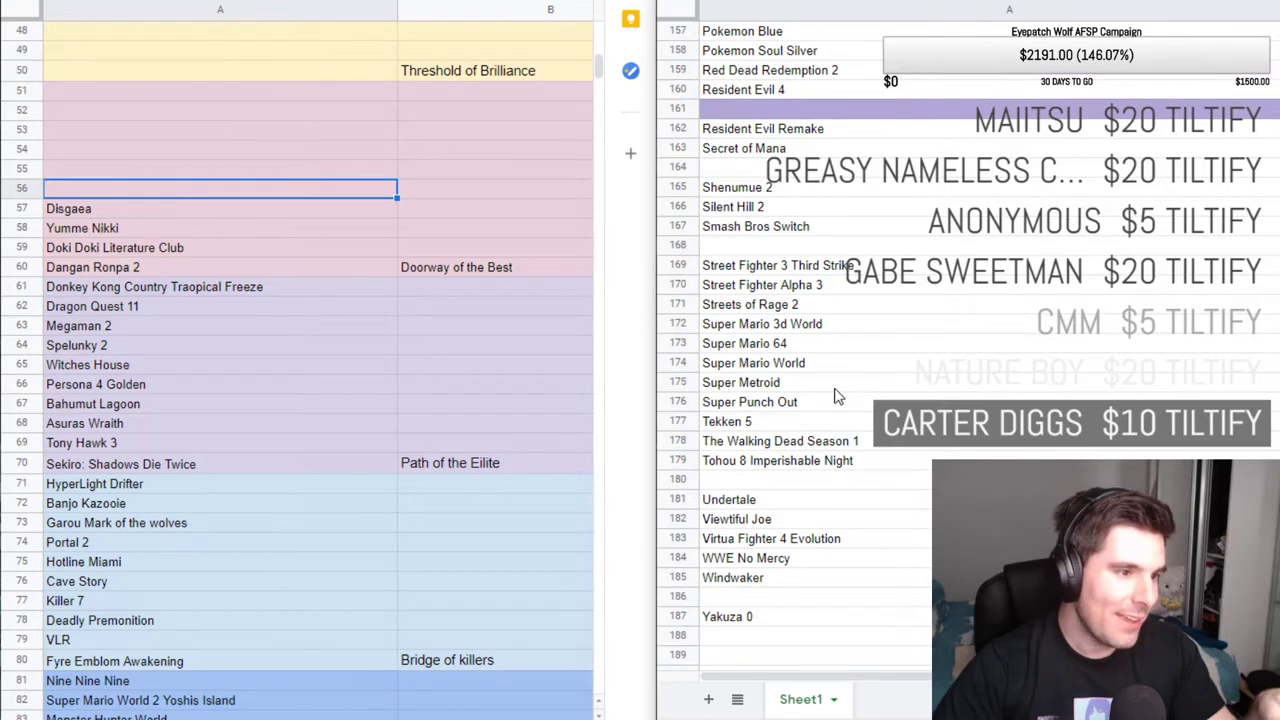
{"action": "scroll", "coordinate": [840, 370], "scroll_direction": "up", "scroll_amount": 1}
{"action": "scroll", "coordinate": [788, 118], "scroll_direction": "up", "scroll_amount": 1}
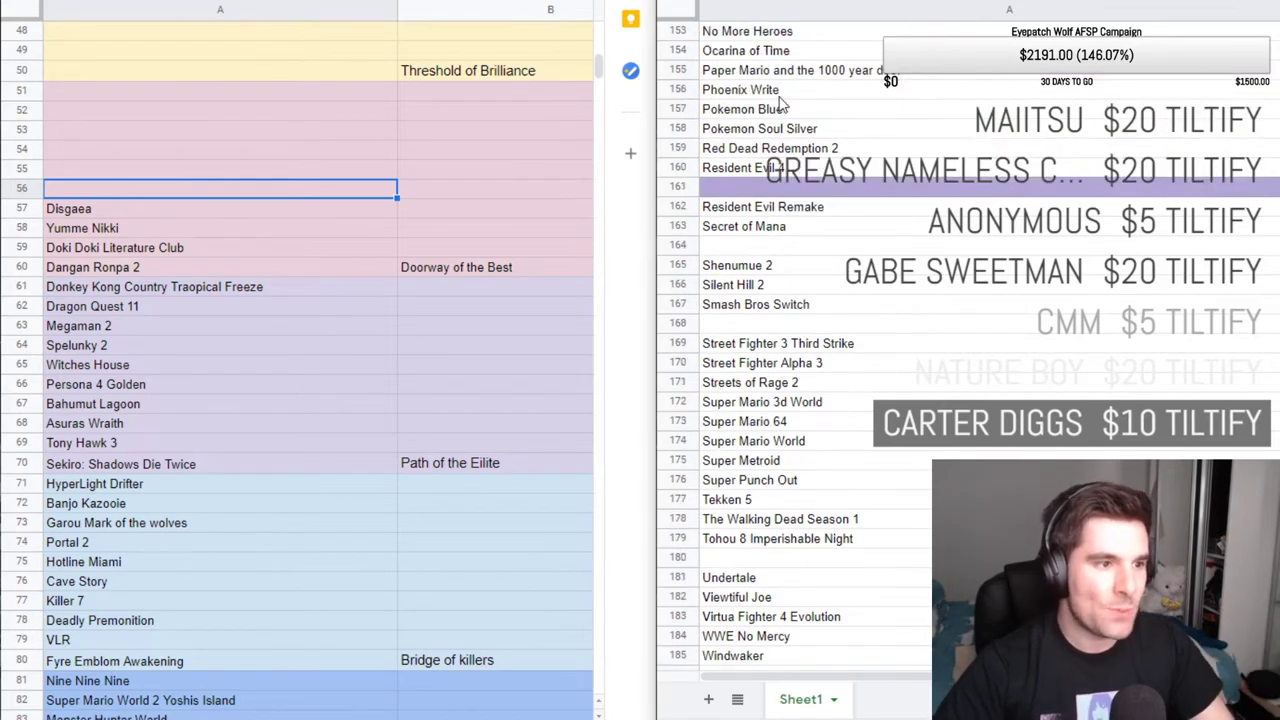
{"action": "left_click", "coordinate": [784, 134]}
{"action": "double_click", "coordinate": [784, 134]}
{"action": "key", "text": "ctrl+c"}
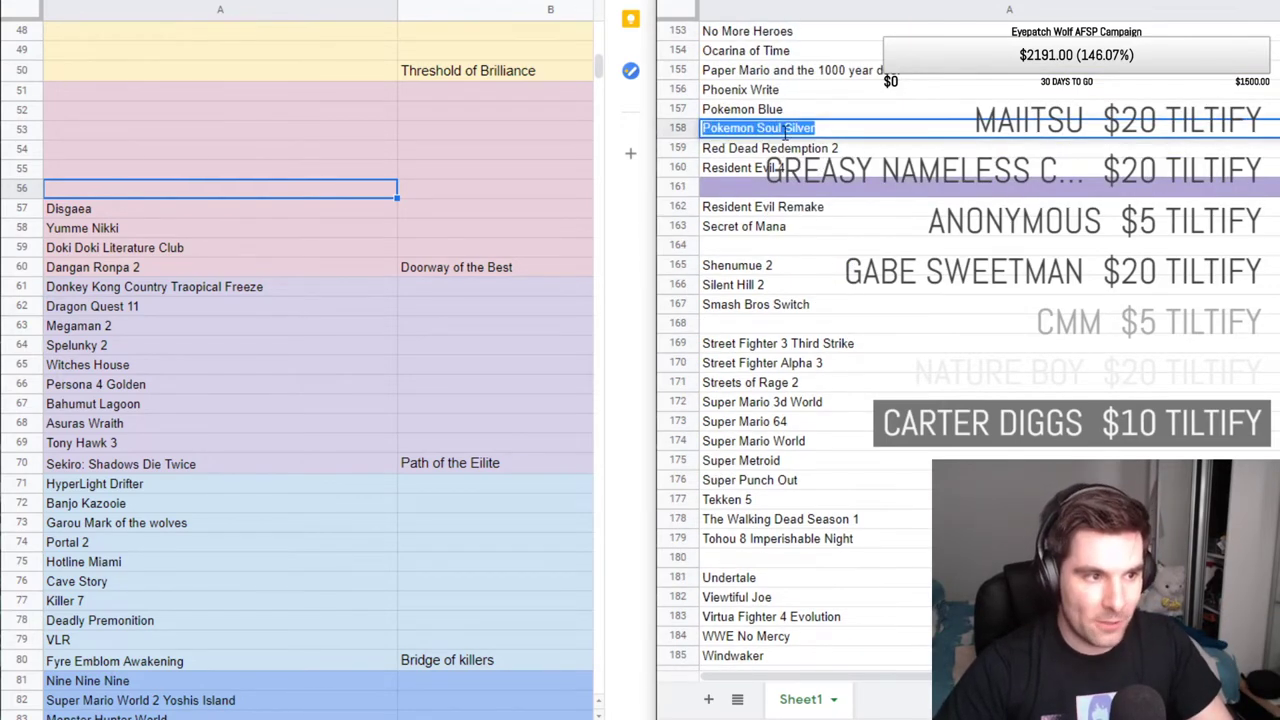
{"action": "key", "text": "BackSpace"}
{"action": "key", "text": "ctrl+v"}
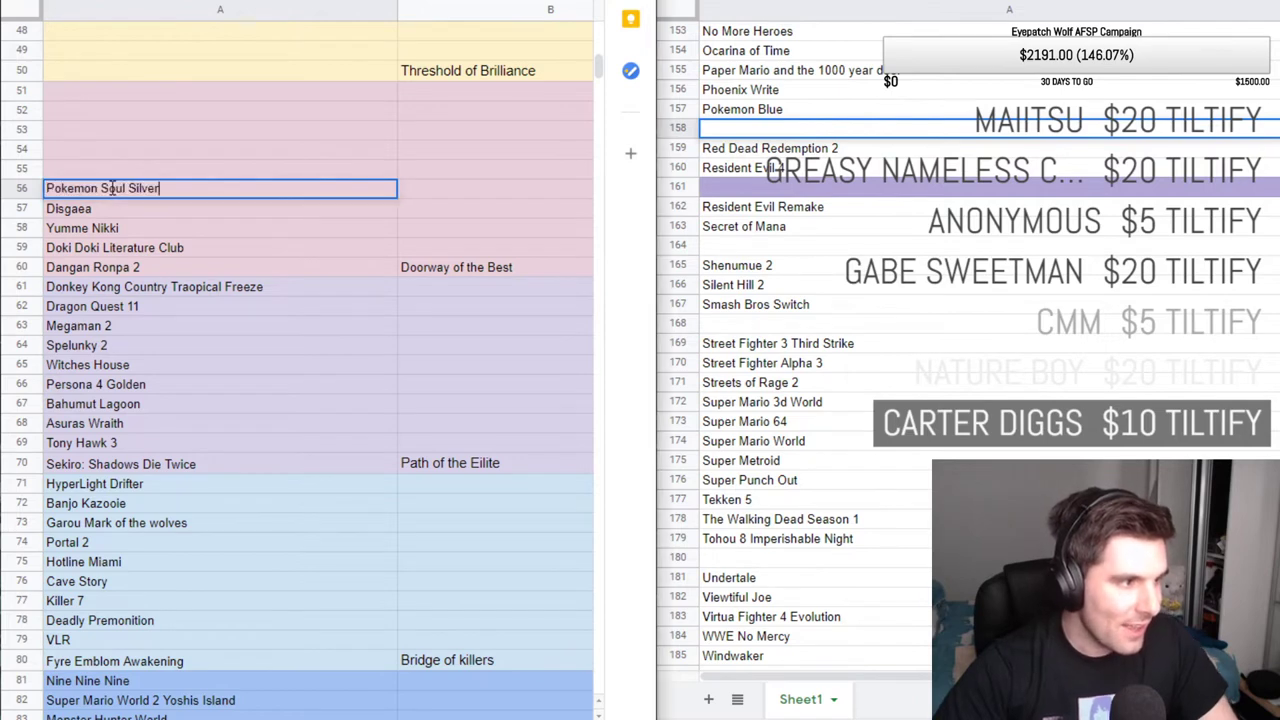
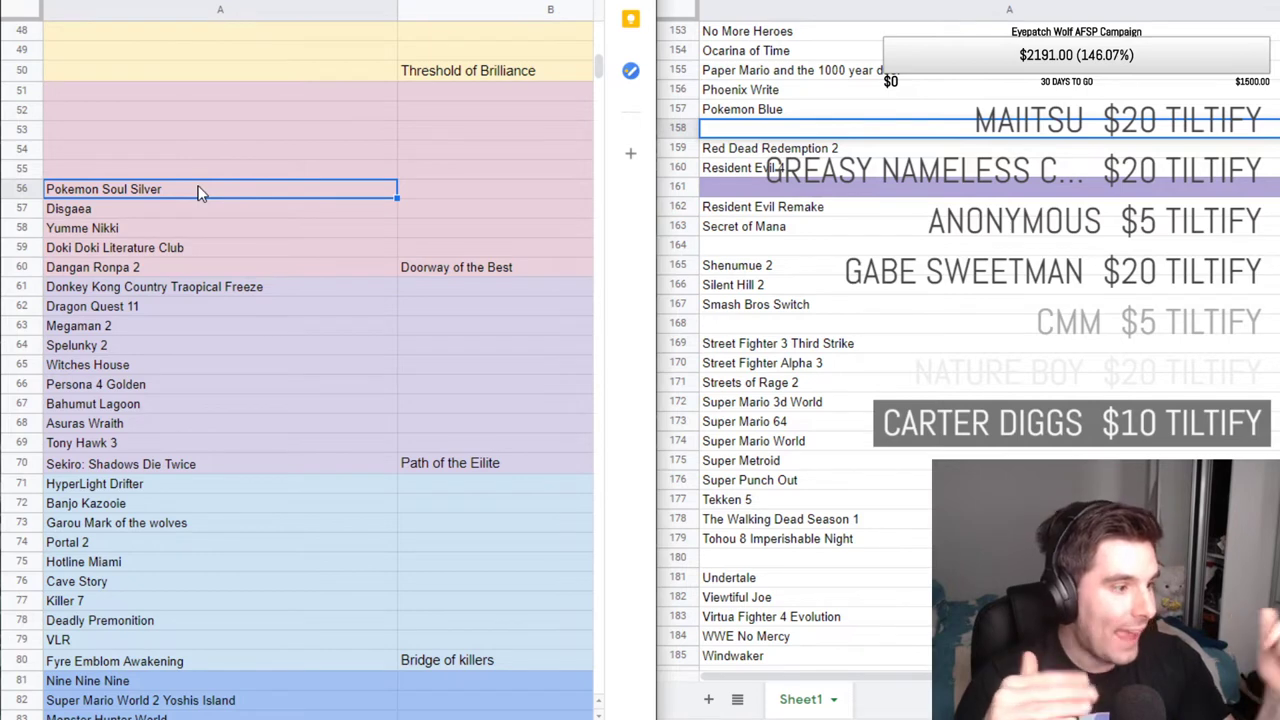
Review the ranked titles from Pokemon Soul Silver in cell A56 down to Donkey Kong Country Traopical Freeze in cell A61.
{"action": "left_click", "coordinate": [234, 290]}
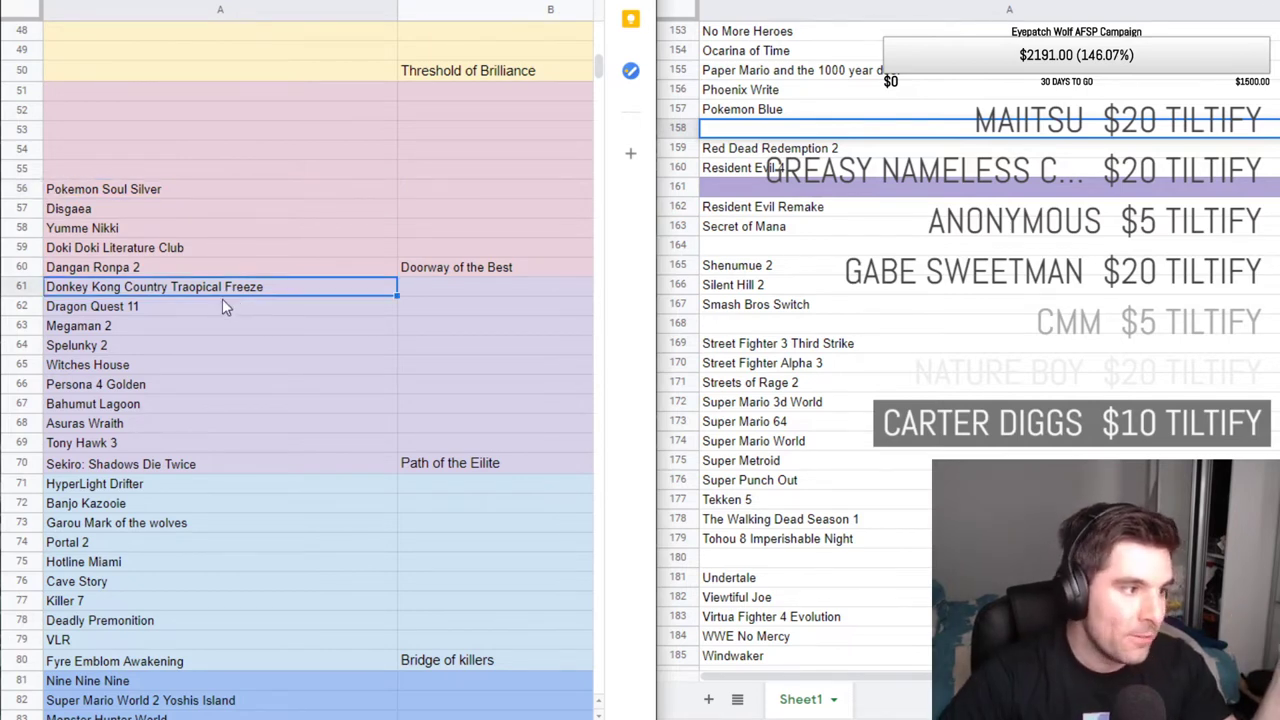
{"action": "scroll", "coordinate": [202, 295], "scroll_direction": "down", "scroll_amount": 2}
{"action": "scroll", "coordinate": [203, 296], "scroll_direction": "up", "scroll_amount": 3}
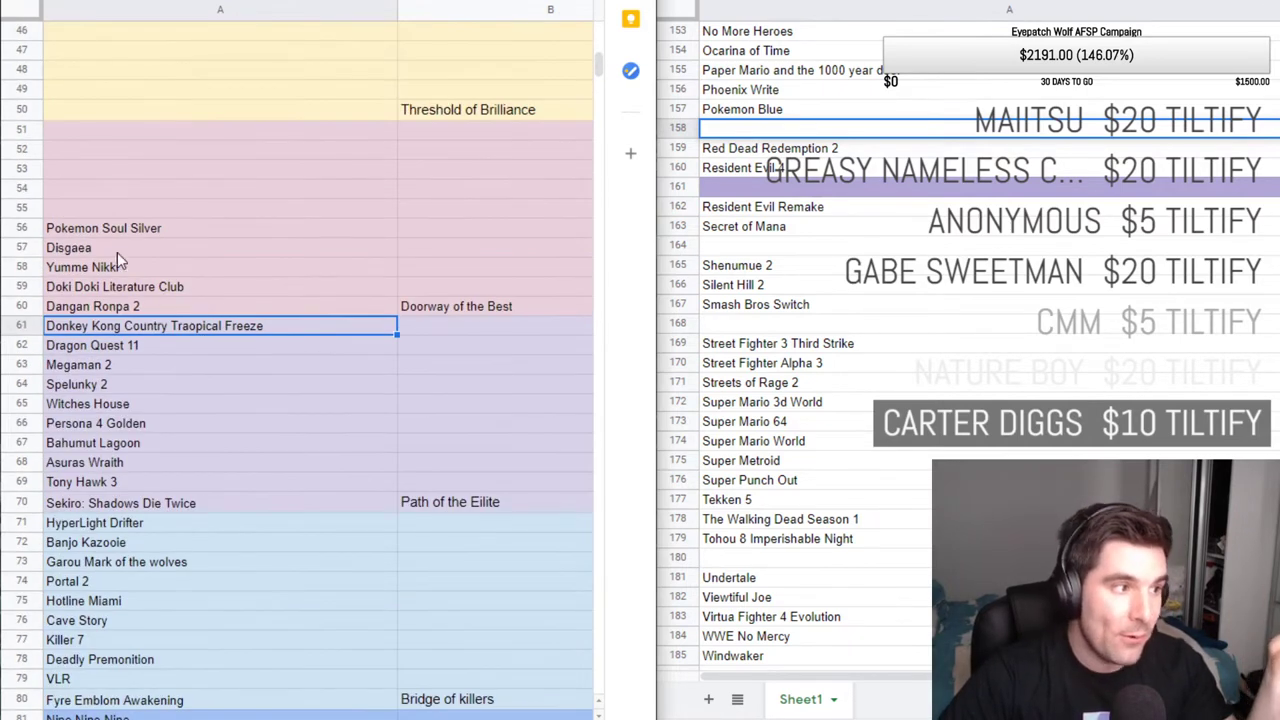
{"action": "left_click_drag", "start_coordinate": [117, 250], "coordinate": [122, 268]}
{"action": "left_click", "coordinate": [113, 250]}
{"action": "left_click", "coordinate": [125, 229]}
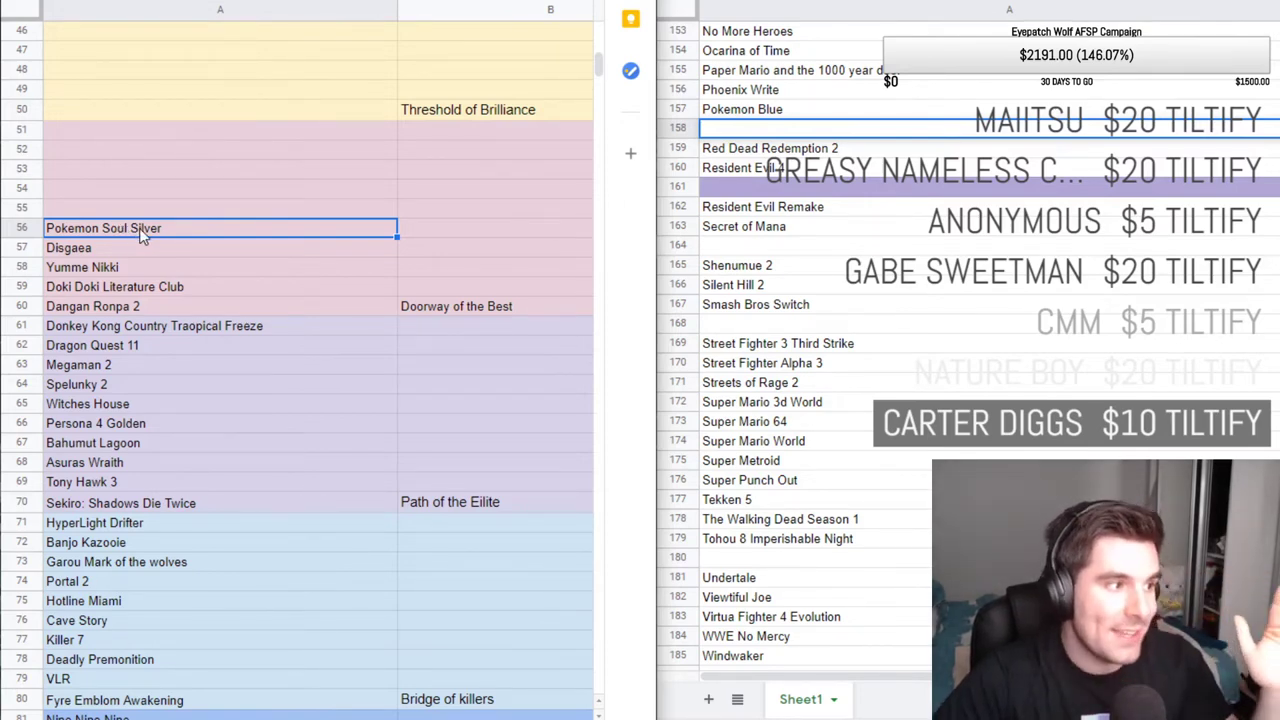
{"action": "double_click", "coordinate": [145, 230]}
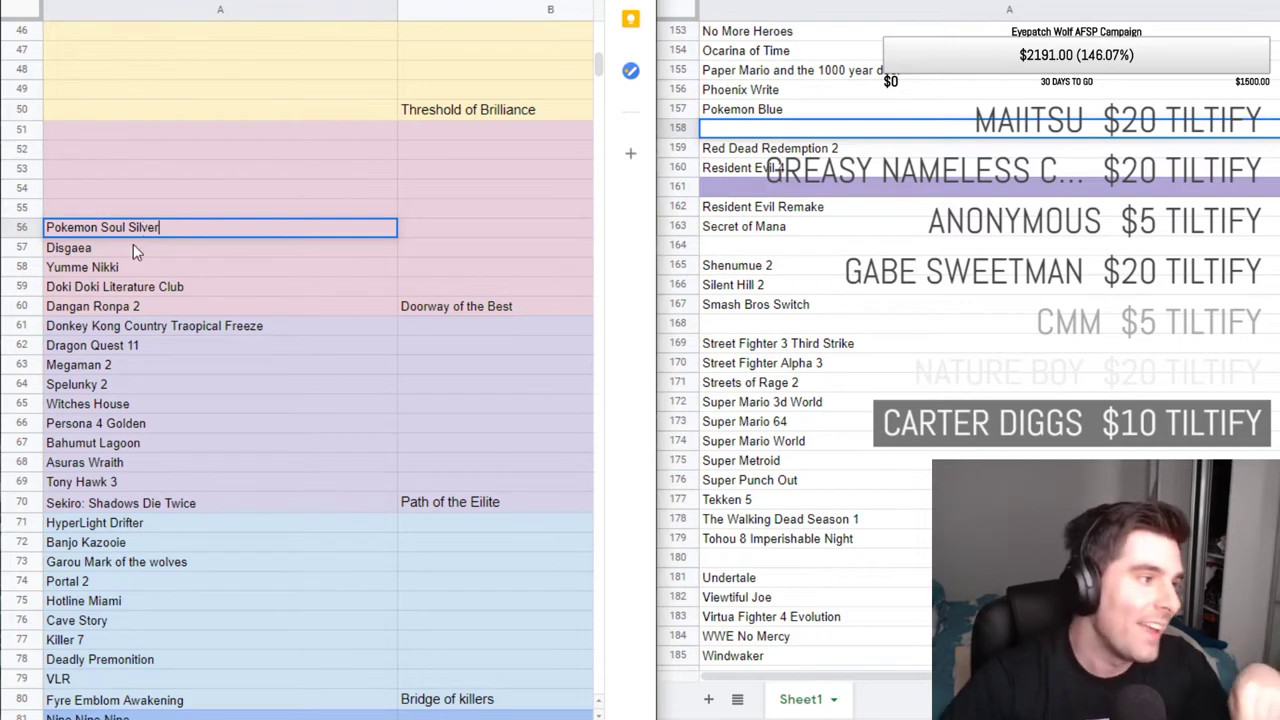
{"action": "left_click", "coordinate": [133, 268]}
{"action": "left_click", "coordinate": [167, 247]}
{"action": "left_click", "coordinate": [259, 224]}
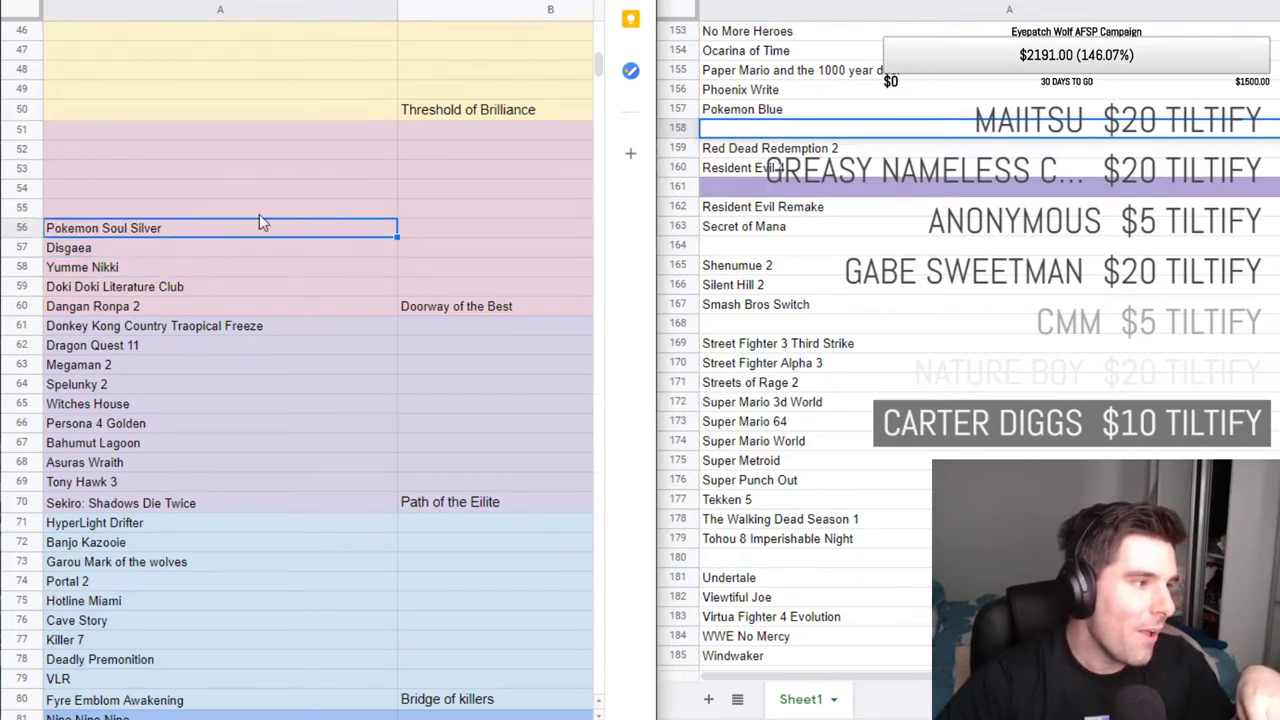
{"action": "left_click", "coordinate": [265, 210]}
{"action": "left_click", "coordinate": [254, 224]}
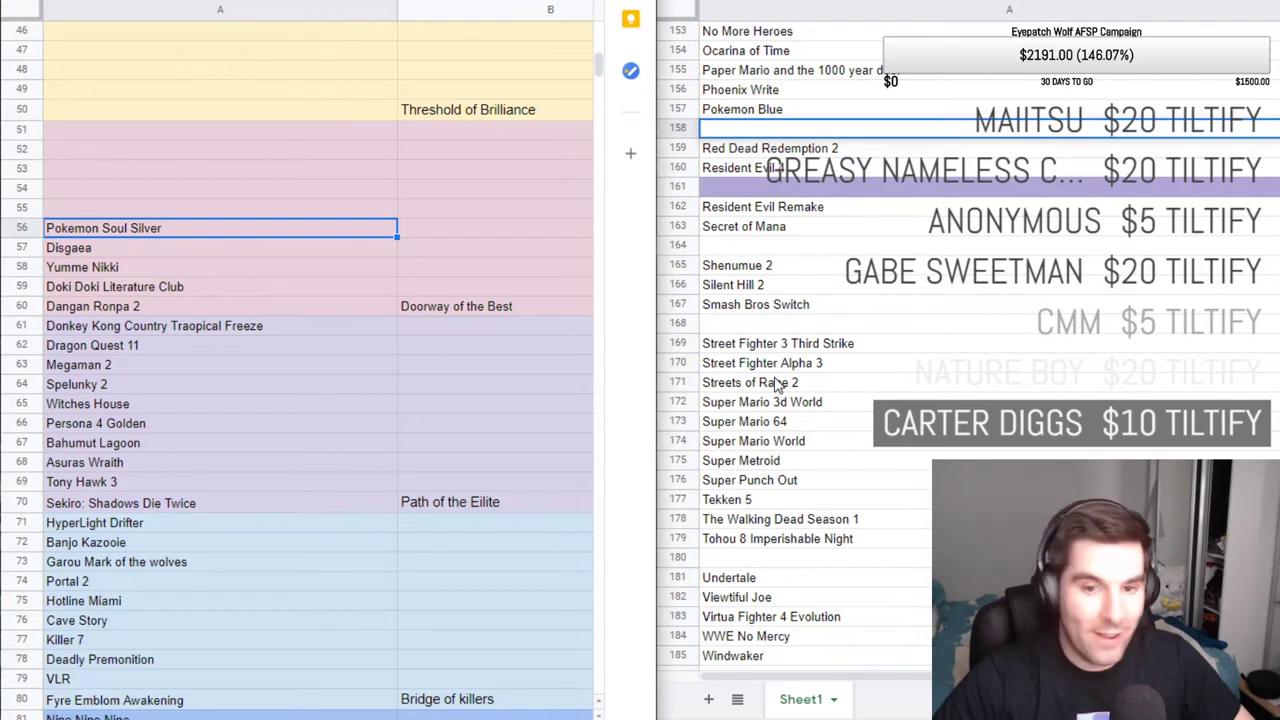
Look through the candidates around Smash Bros Switch and The Walking Dead Season 1, returning to the start of the list at Binding of Isacc.
{"action": "left_click", "coordinate": [1090, 326]}
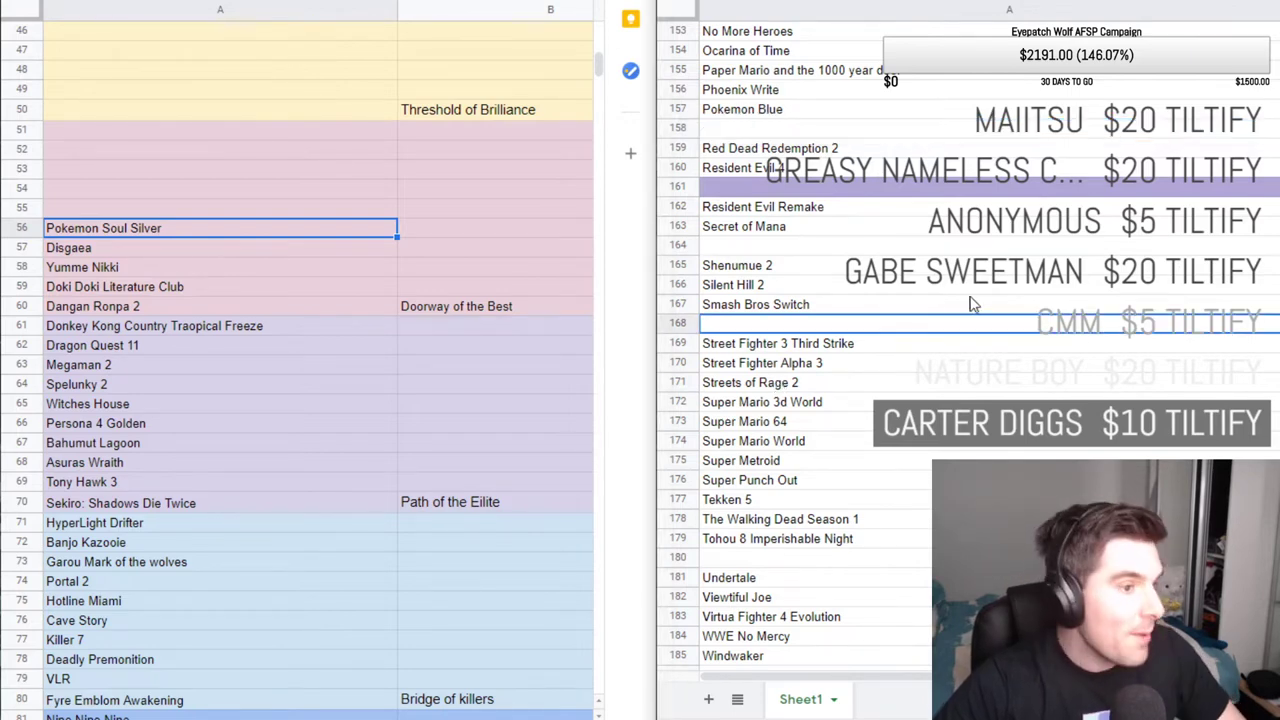
{"action": "left_click", "coordinate": [905, 307]}
{"action": "scroll", "coordinate": [910, 330], "scroll_direction": "down", "scroll_amount": 3}
{"action": "left_click", "coordinate": [908, 345]}
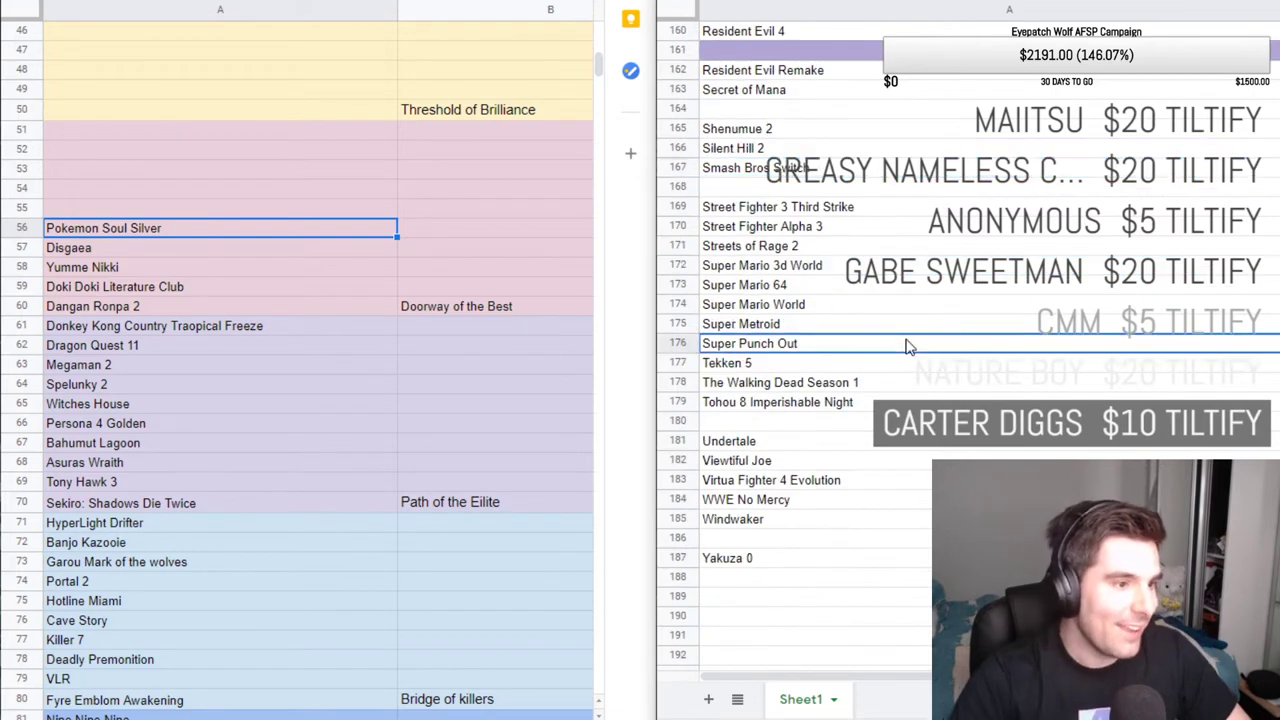
{"action": "key", "text": "Down"}
{"action": "key", "text": "Down"}
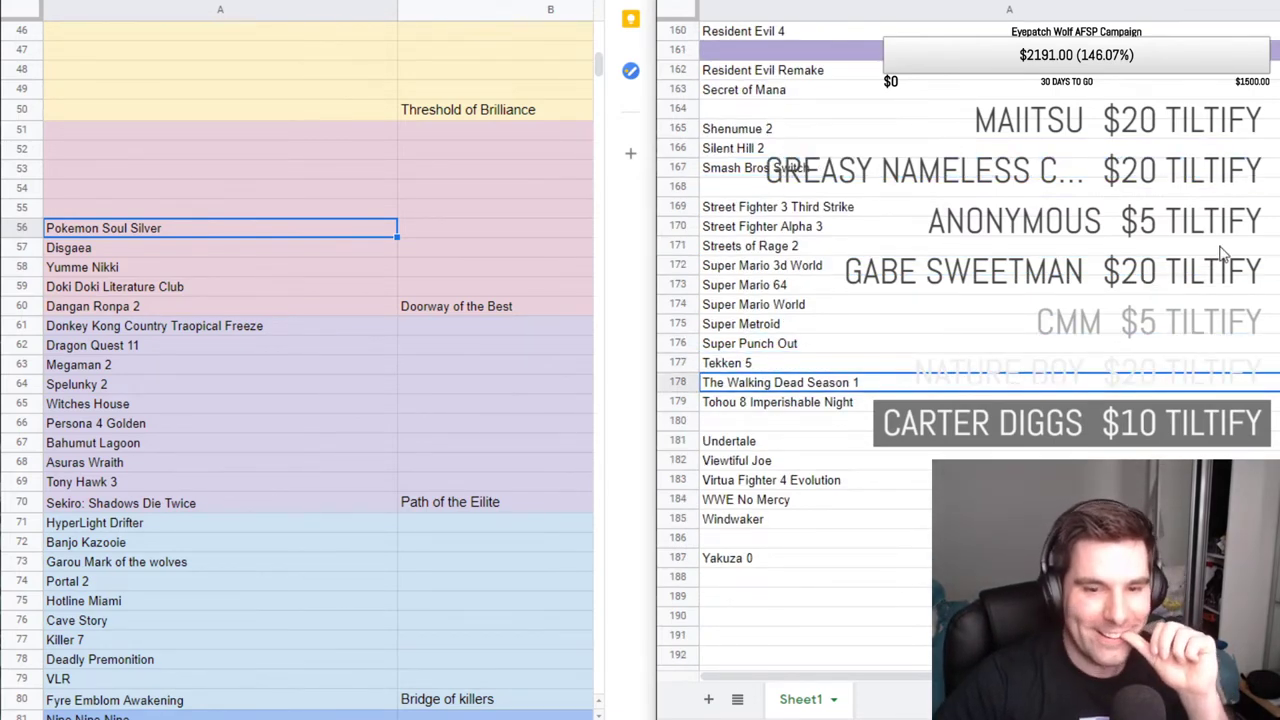
{"action": "scroll", "coordinate": [818, 292], "scroll_direction": "up", "scroll_amount": 8}
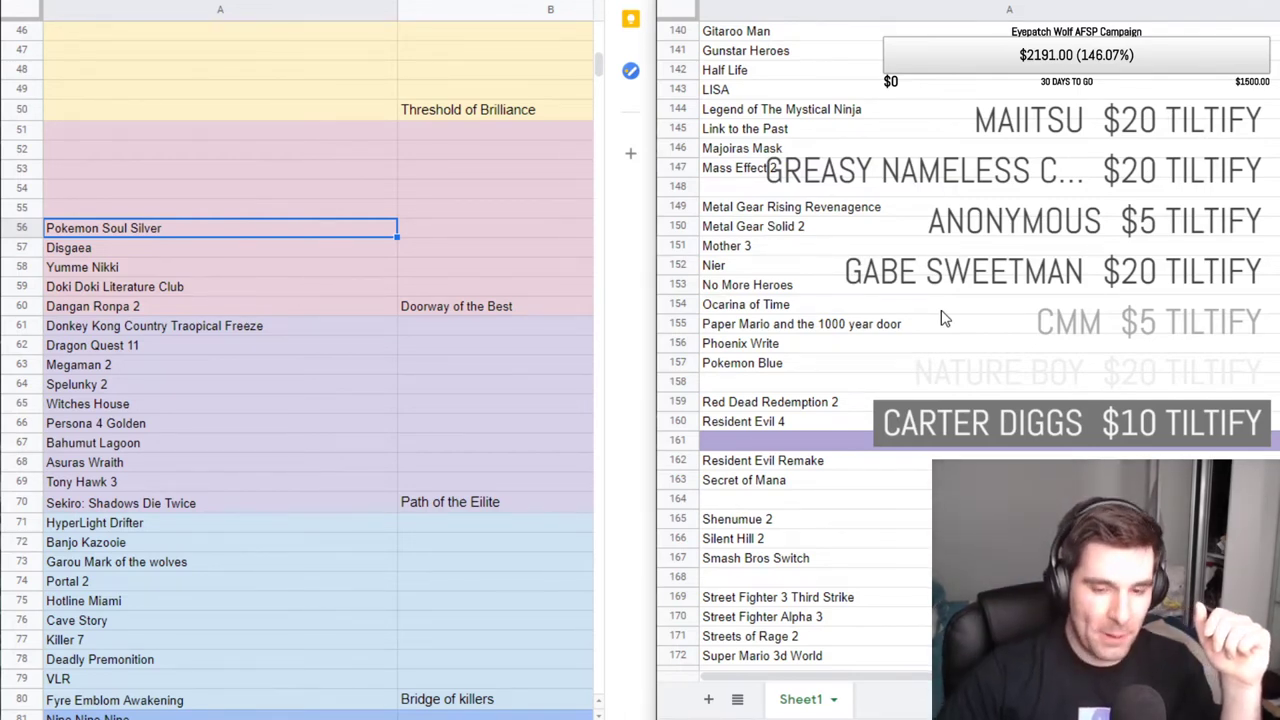
{"action": "scroll", "coordinate": [948, 330], "scroll_direction": "down", "scroll_amount": 1}
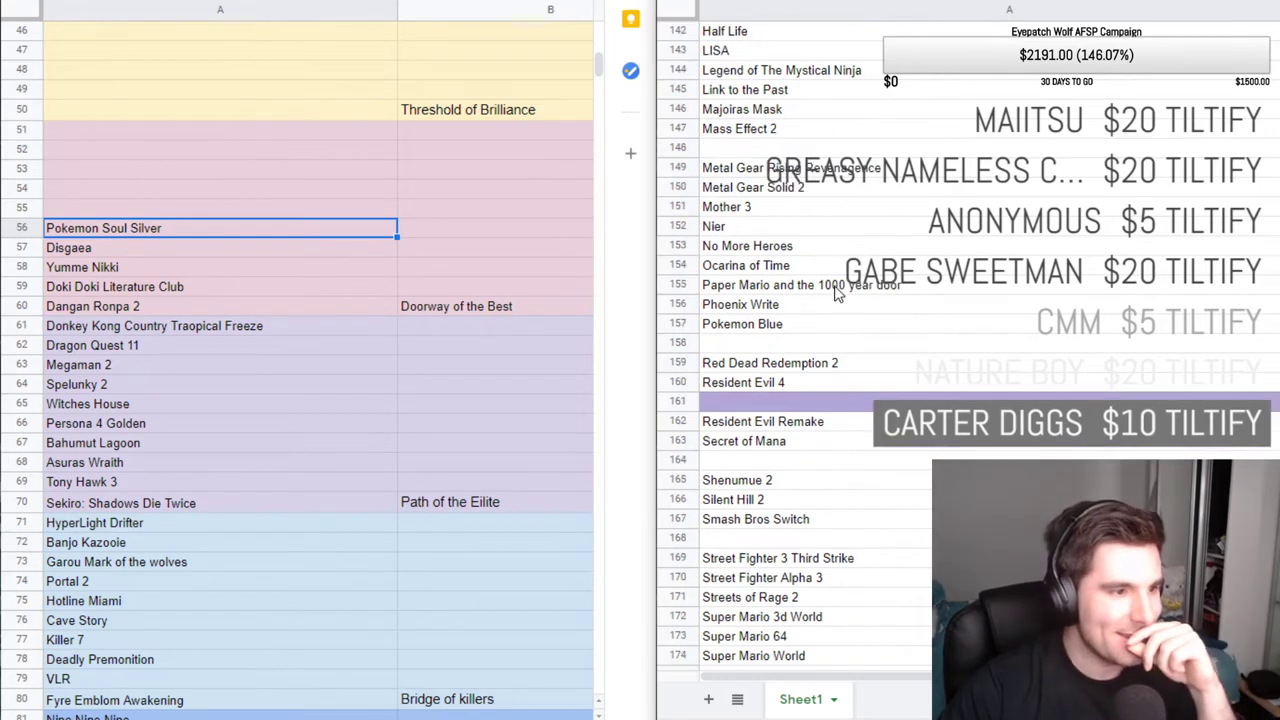
{"action": "scroll", "coordinate": [838, 290], "scroll_direction": "up", "scroll_amount": 2}
{"action": "left_click", "coordinate": [830, 288]}
{"action": "scroll", "coordinate": [815, 280], "scroll_direction": "up", "scroll_amount": 5}
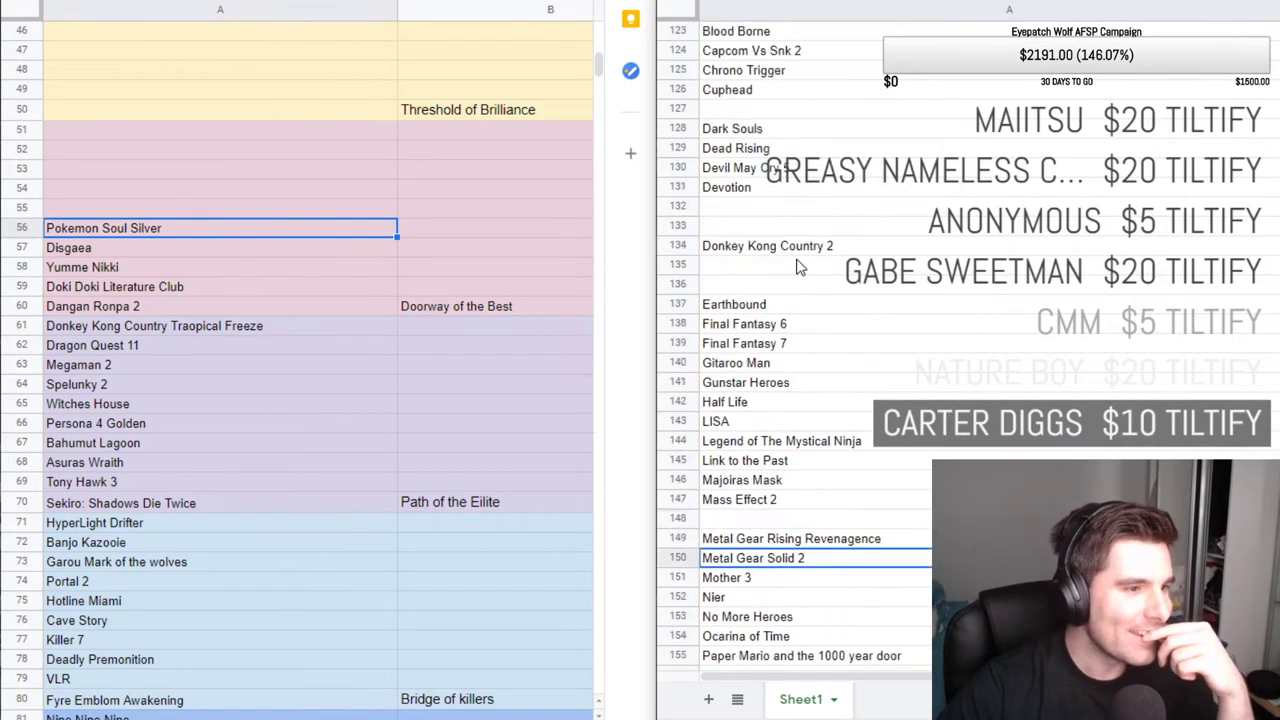
{"action": "scroll", "coordinate": [798, 266], "scroll_direction": "up", "scroll_amount": 3}
{"action": "left_click", "coordinate": [830, 172]}
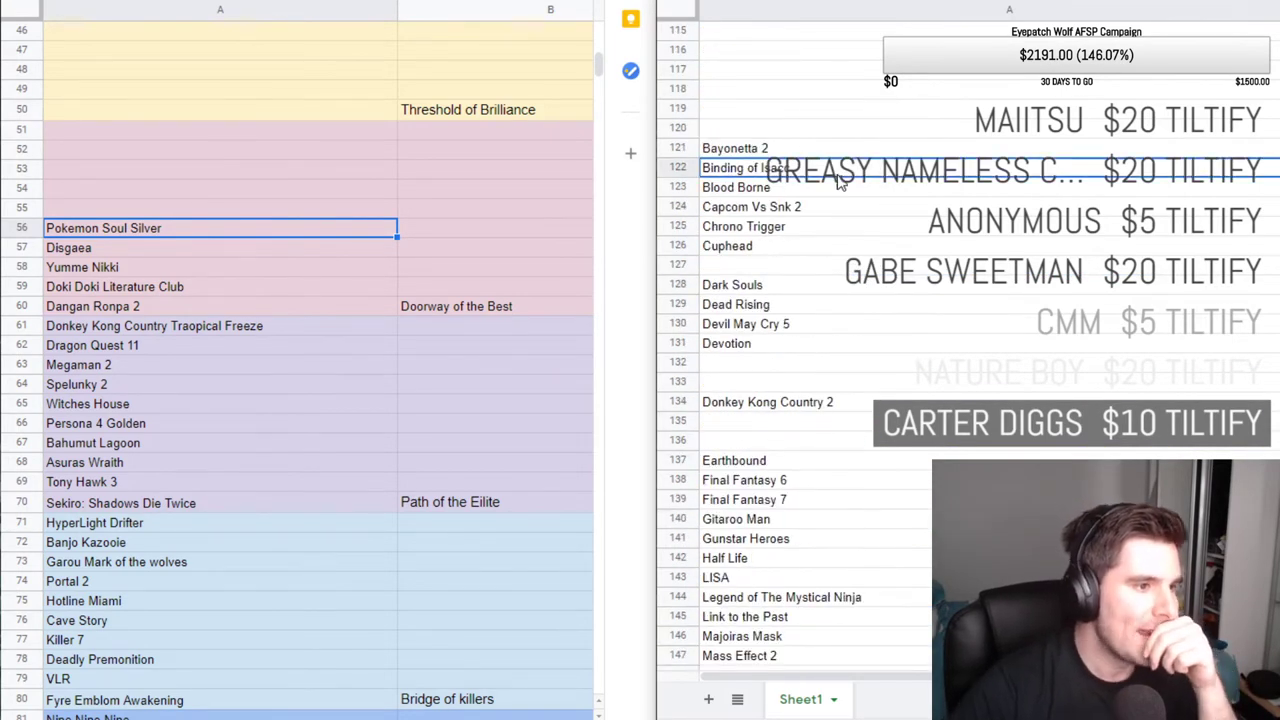
Compare the candidates from Bayonetta 2 in cell A121 to Dark Souls in cell A128 for ranking cell A55.
{"action": "key", "text": "Down"}
{"action": "key", "text": "Down"}
{"action": "key", "text": "Down"}
{"action": "key", "text": "Down"}
{"action": "key", "text": "Down"}
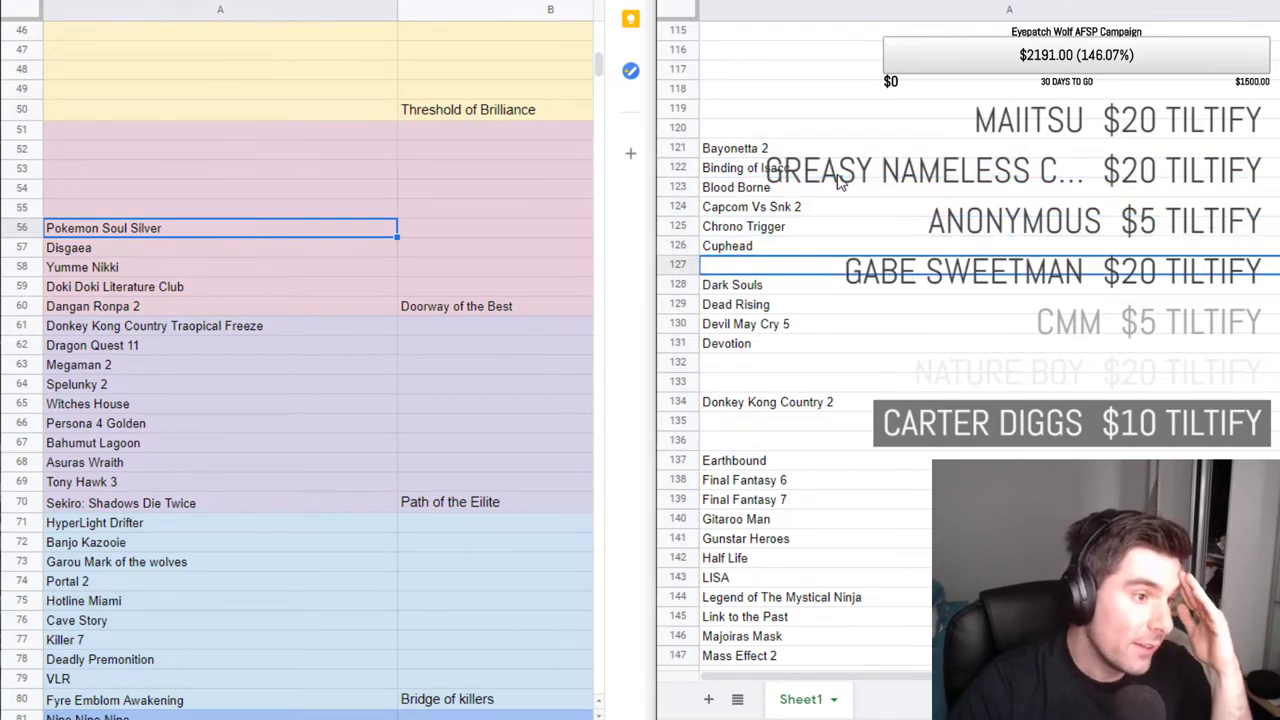
{"action": "key", "text": "Down"}
{"action": "key", "text": "Up"}
{"action": "key", "text": "Up"}
{"action": "key", "text": "Up"}
{"action": "key", "text": "Up"}
{"action": "key", "text": "Up"}
{"action": "key", "text": "Up"}
{"action": "key", "text": "Up"}
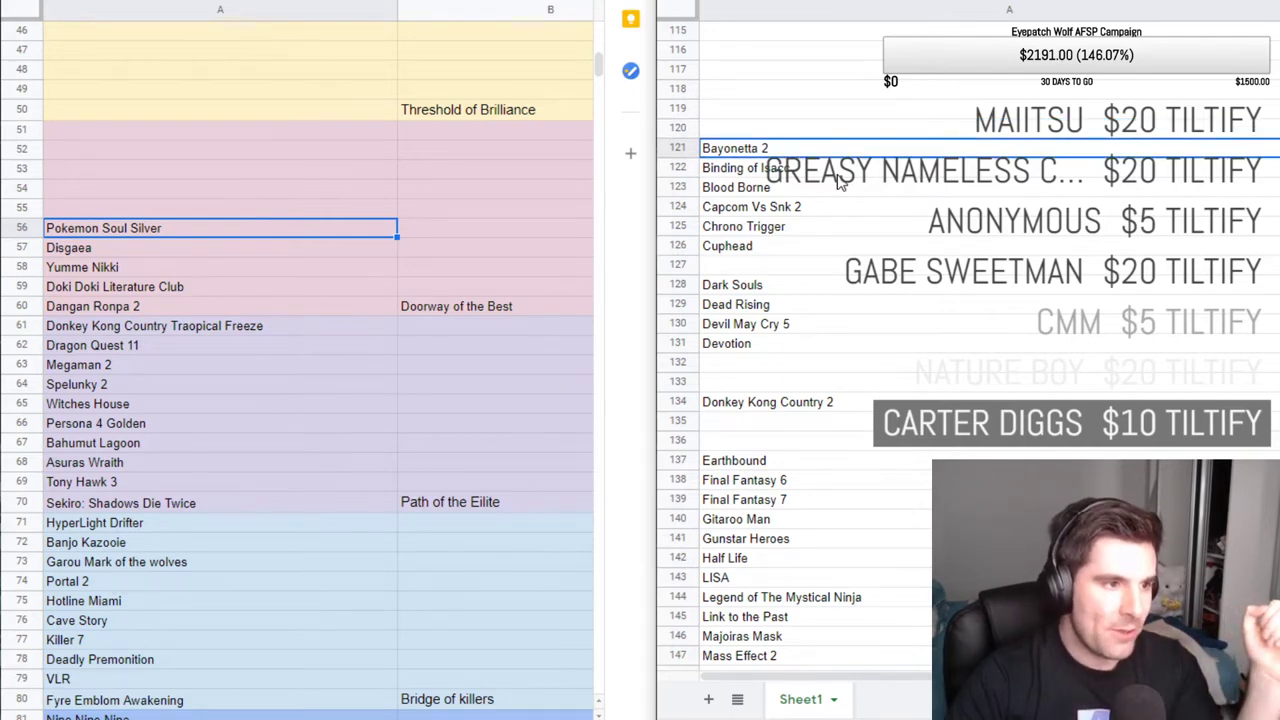
{"action": "left_click", "coordinate": [840, 182]}
{"action": "key", "text": "Down"}
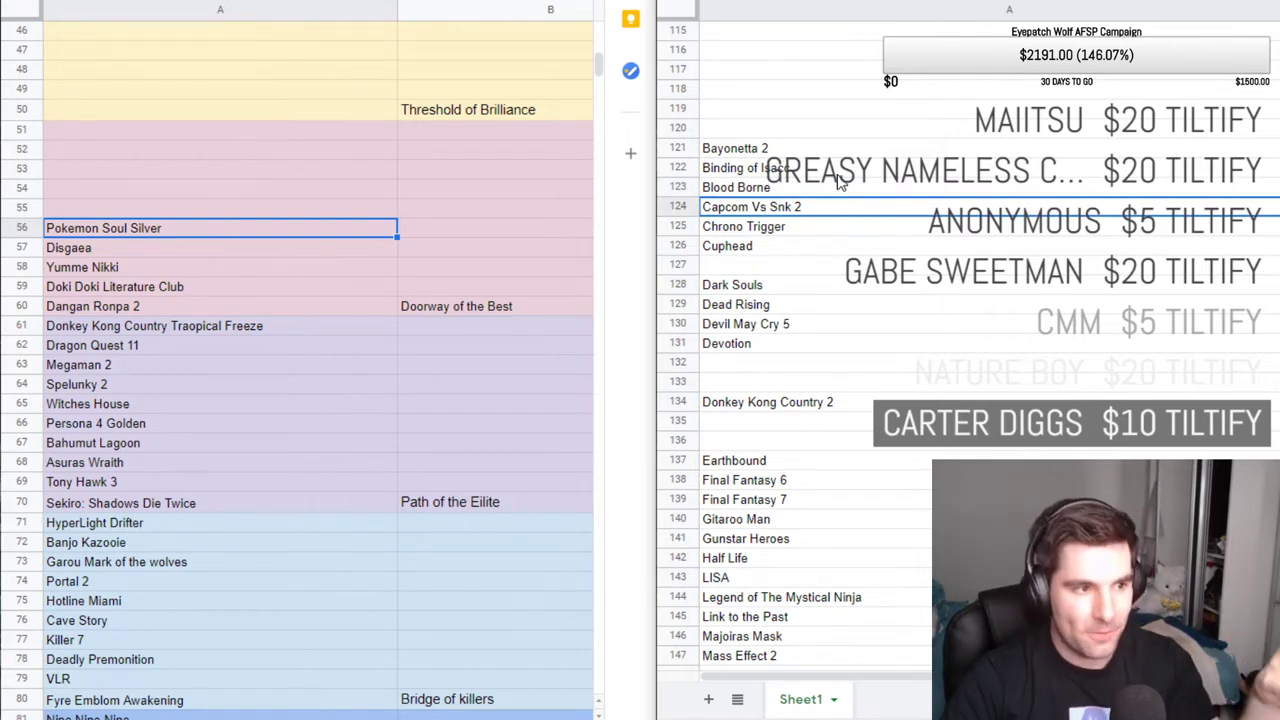
{"action": "key", "text": "Up"}
{"action": "key", "text": "Up"}
{"action": "key", "text": "Up"}
{"action": "key", "text": "Down"}
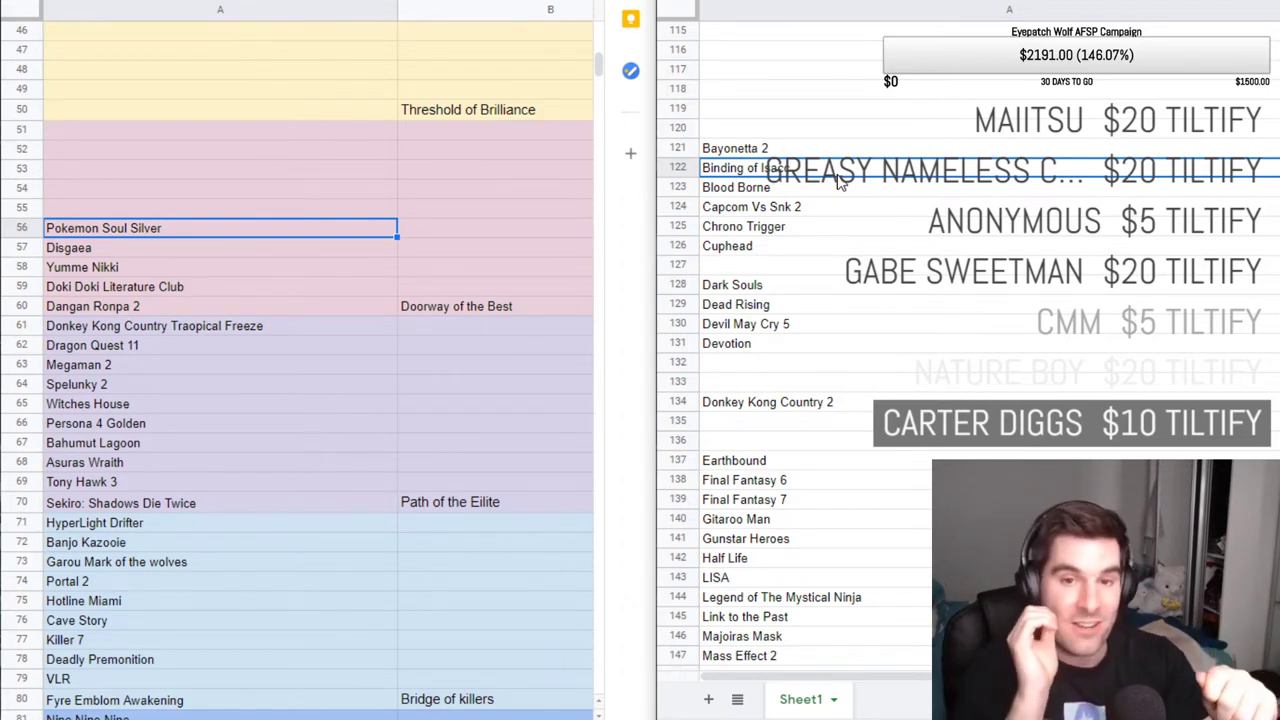
Go through the candidates one by one from Blood Borne in cell A123 to Link to the Past in cell A145.
{"action": "left_click", "coordinate": [840, 181]}
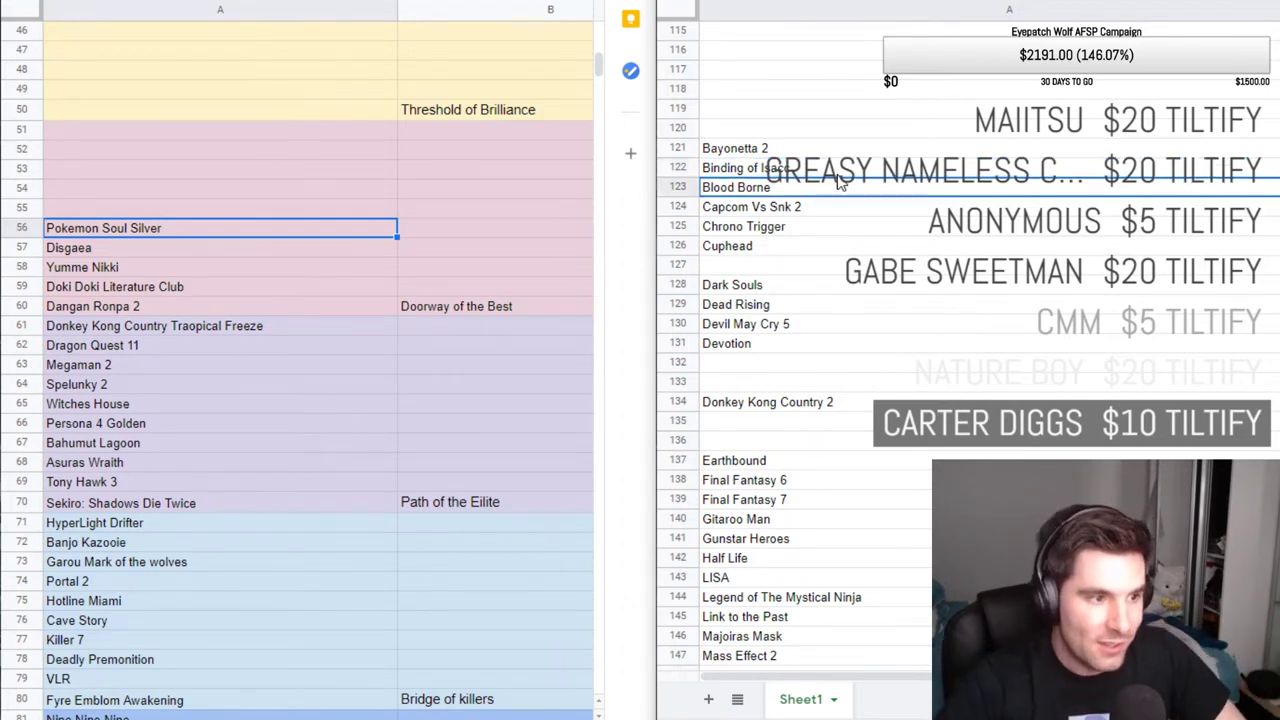
{"action": "key", "text": "Down"}
{"action": "key", "text": "Down"}
{"action": "key", "text": "Down"}
{"action": "key", "text": "Down"}
{"action": "key", "text": "Down"}
{"action": "key", "text": "Down"}
{"action": "key", "text": "Down"}
{"action": "key", "text": "Down"}
{"action": "key", "text": "Down"}
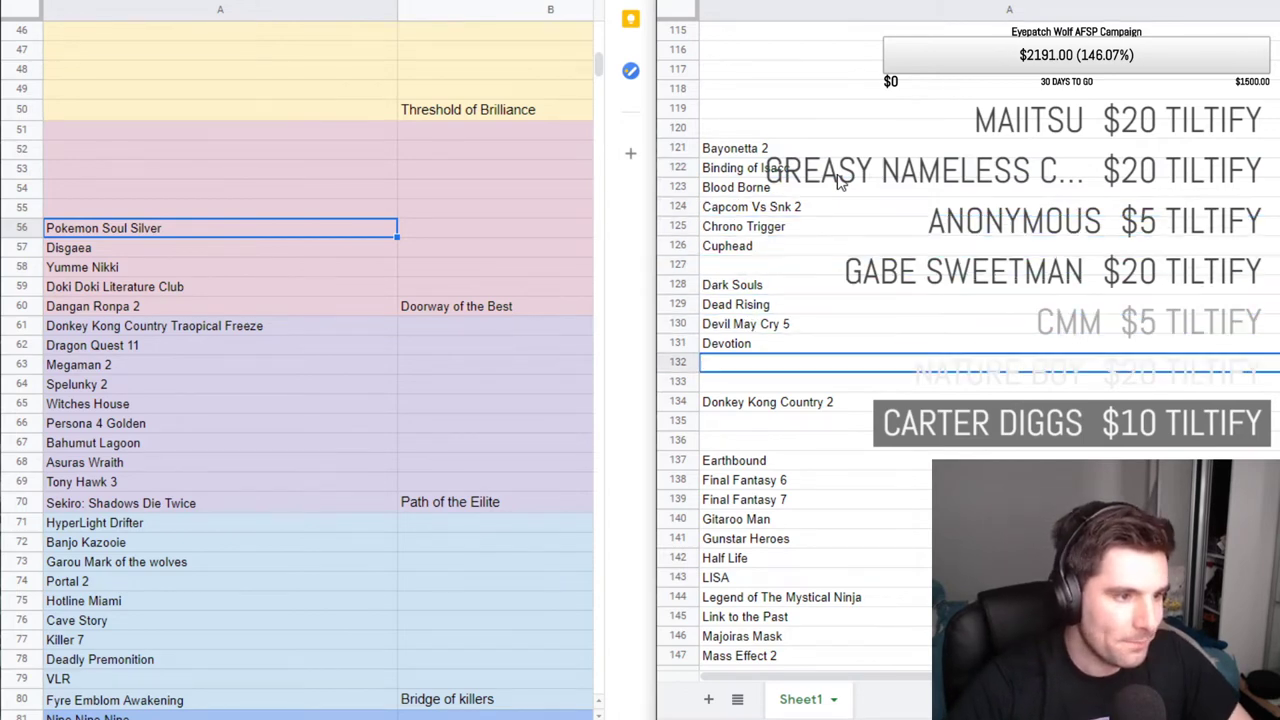
{"action": "key", "text": "Down"}
{"action": "key", "text": "Down"}
{"action": "key", "text": "Down"}
{"action": "key", "text": "Down"}
{"action": "key", "text": "Down"}
{"action": "key", "text": "Down"}
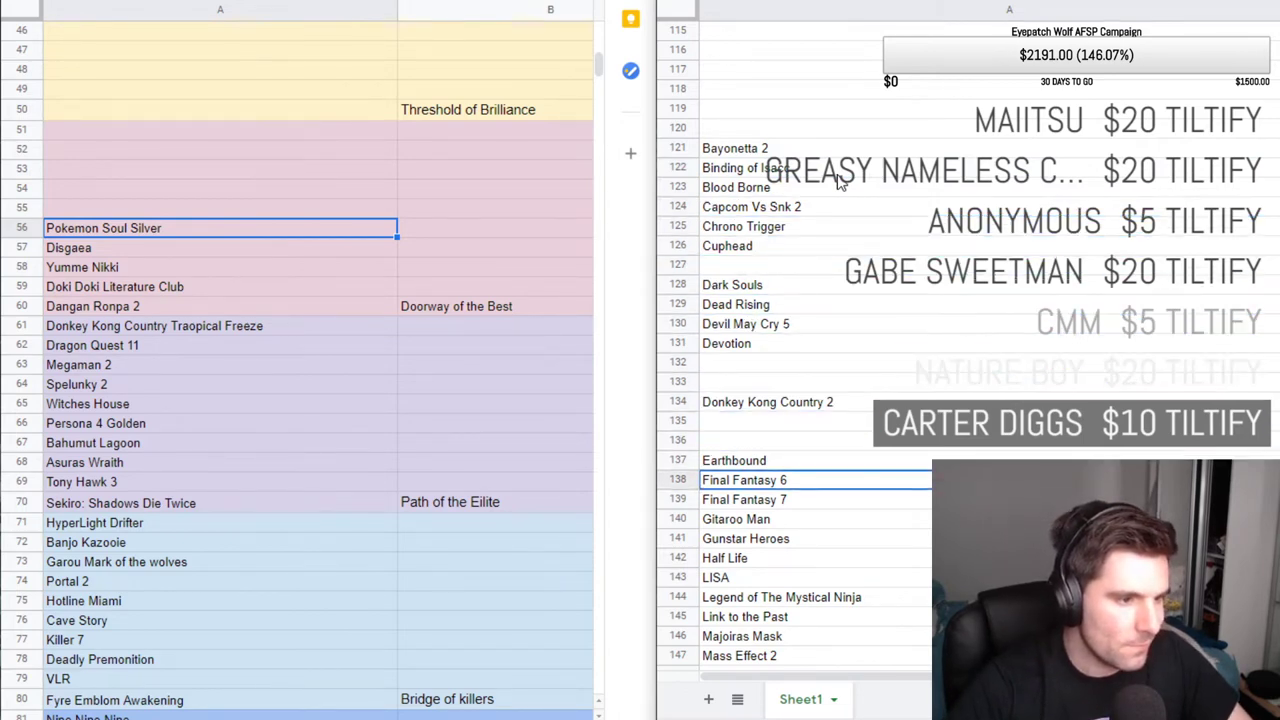
{"action": "key", "text": "Down"}
{"action": "key", "text": "Down"}
{"action": "key", "text": "Down"}
{"action": "key", "text": "Down"}
{"action": "key", "text": "Down"}
{"action": "key", "text": "Down"}
{"action": "key", "text": "Down"}
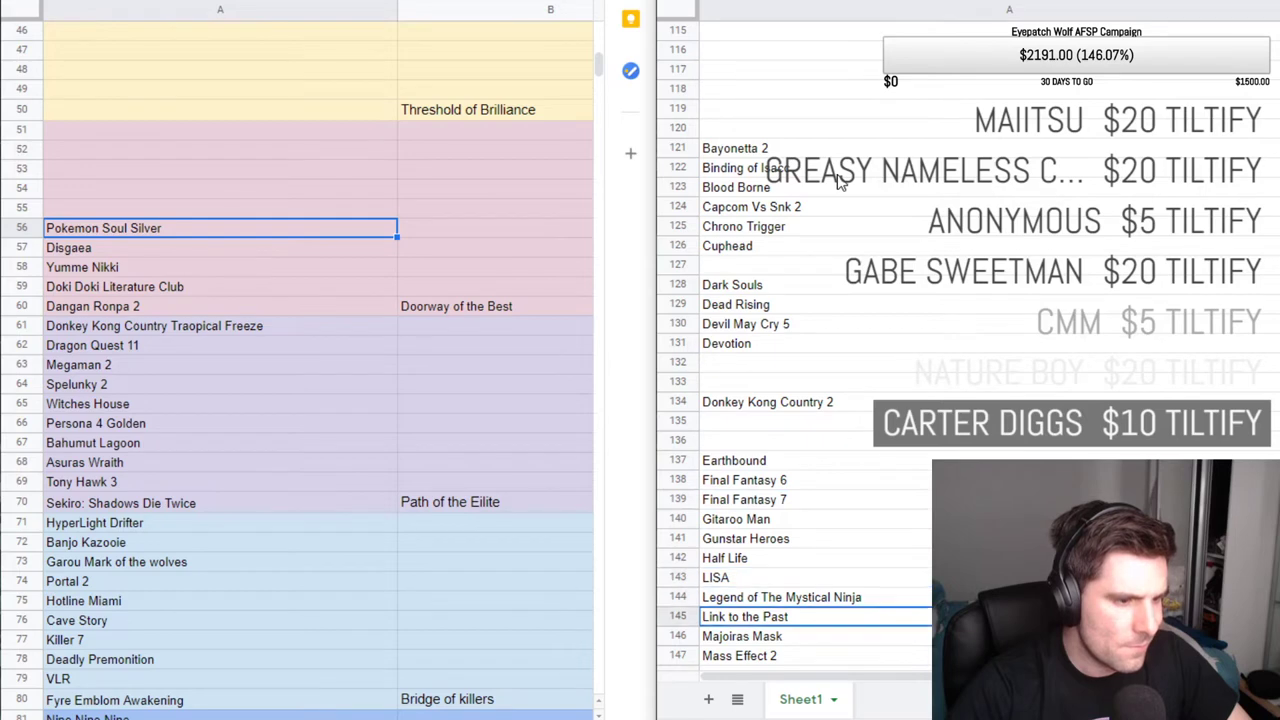
Continue through the candidates from Majoiras Mask in cell A146 to Pokemon Blue in cell A157, considering Phoenix Write.
{"action": "key", "text": "Down"}
{"action": "key", "text": "Down"}
{"action": "key", "text": "Down"}
{"action": "key", "text": "Down"}
{"action": "key", "text": "Down"}
{"action": "key", "text": "Down"}
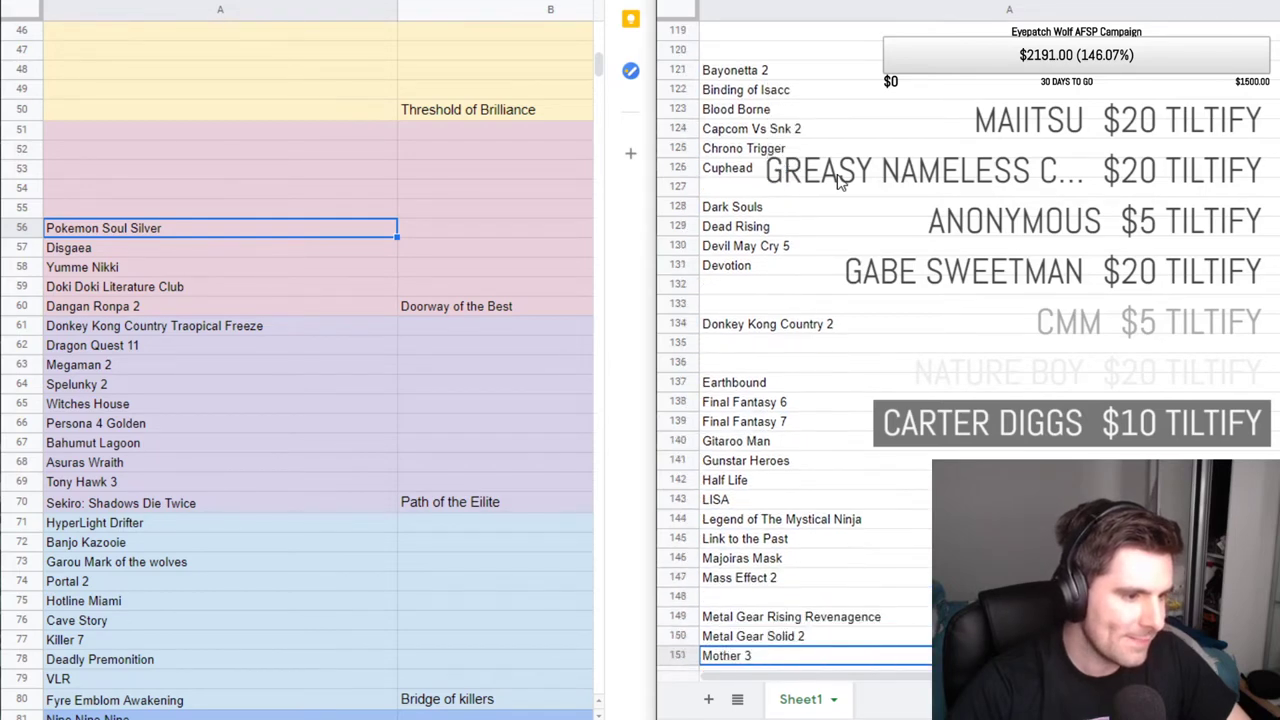
{"action": "key", "text": "Down"}
{"action": "key", "text": "Down"}
{"action": "key", "text": "Down"}
{"action": "key", "text": "Down"}
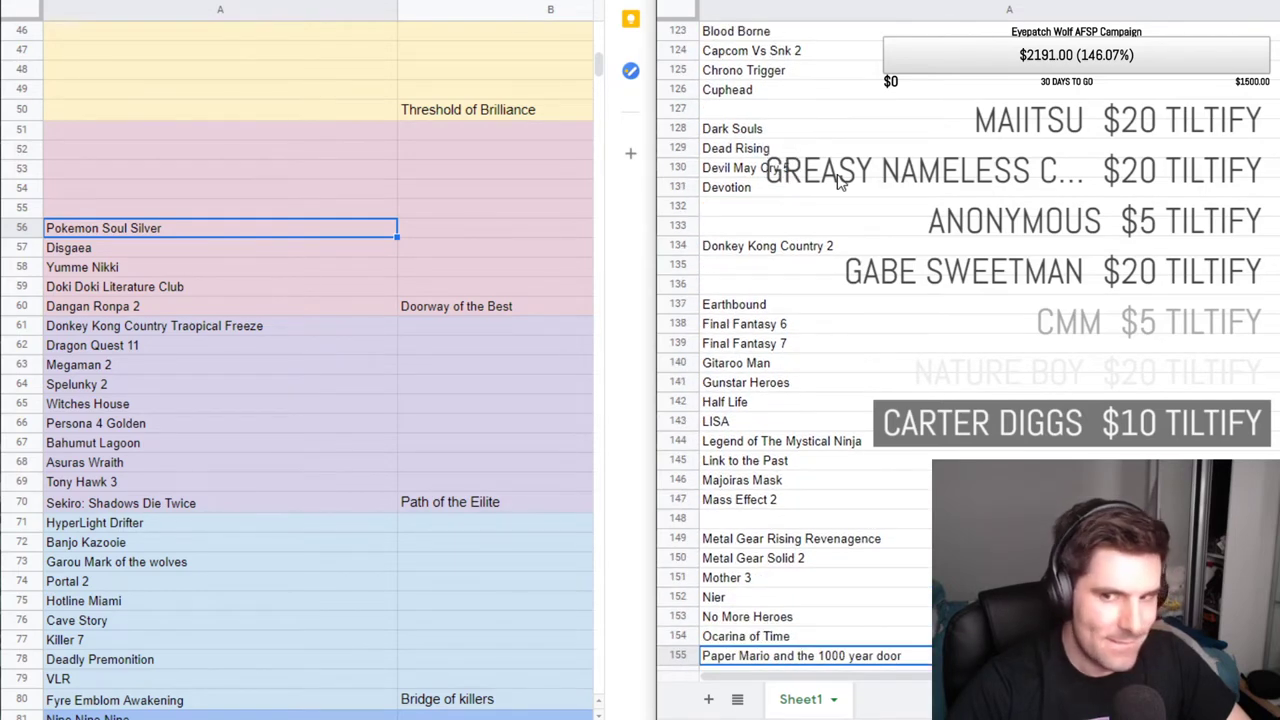
{"action": "key", "text": "Down"}
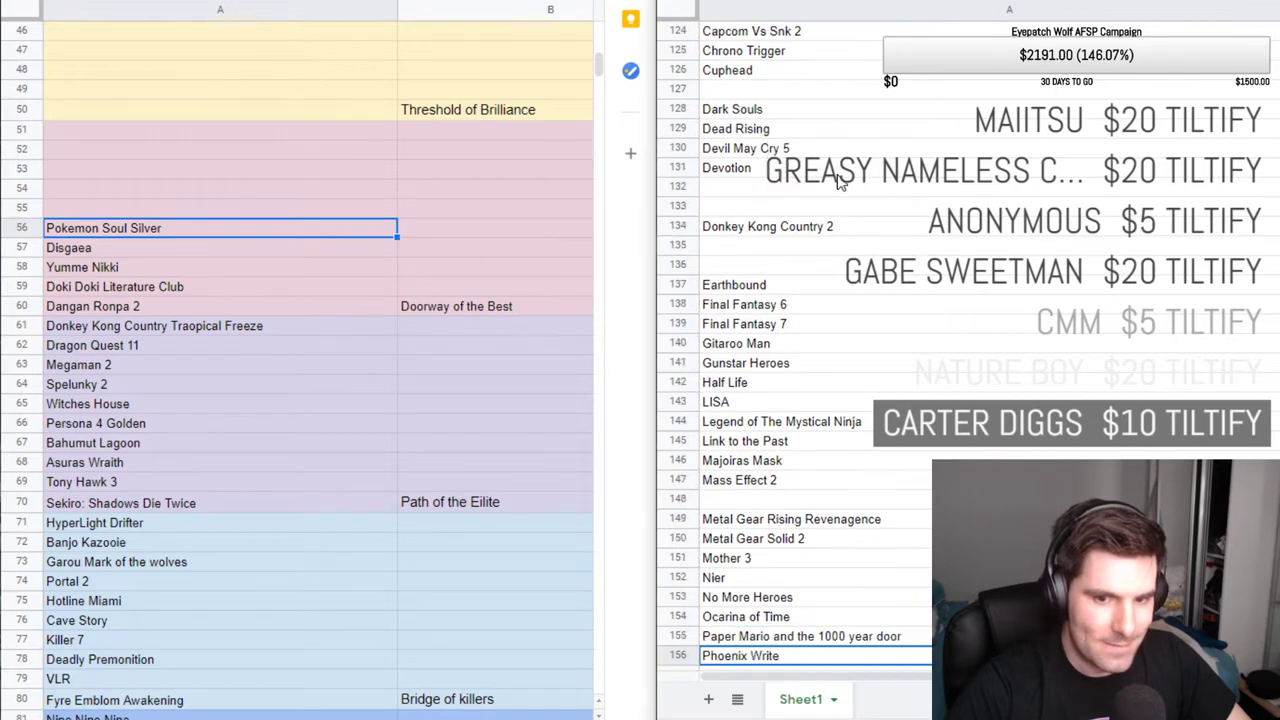
{"action": "key", "text": "Down"}
{"action": "key", "text": "Up"}
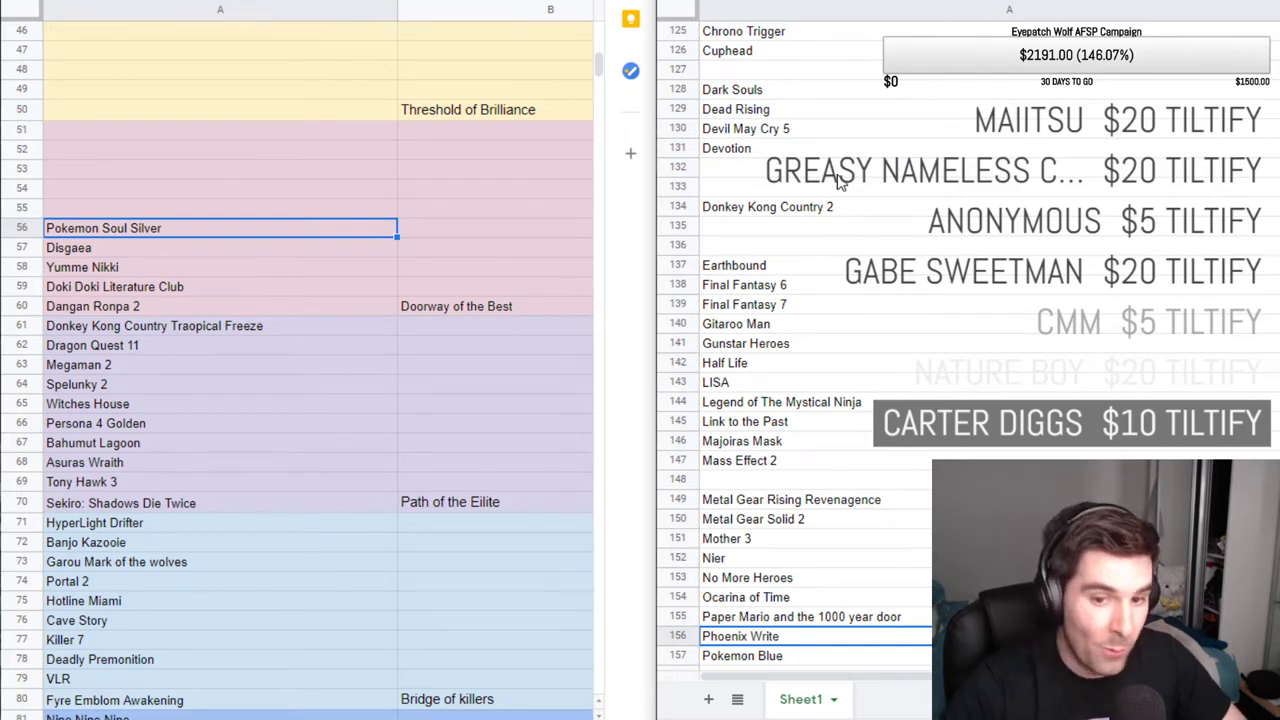
{"action": "key", "text": "Down"}
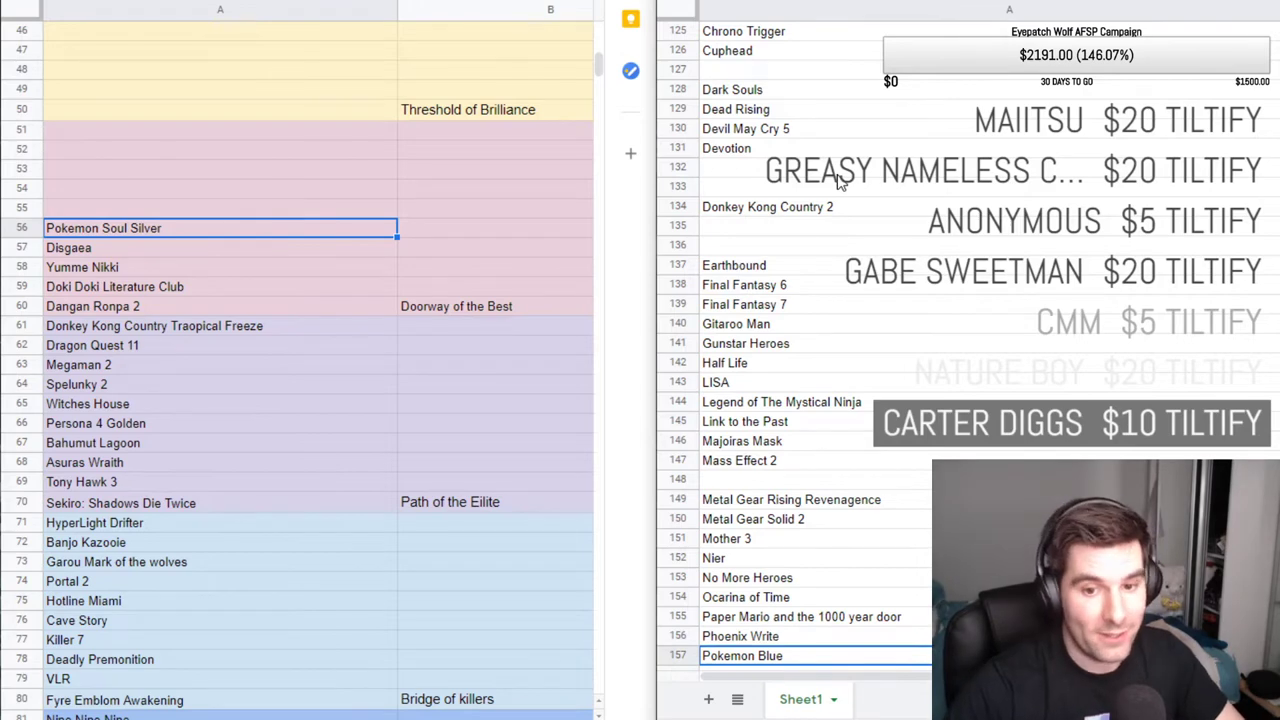
{"action": "key", "text": "Down"}
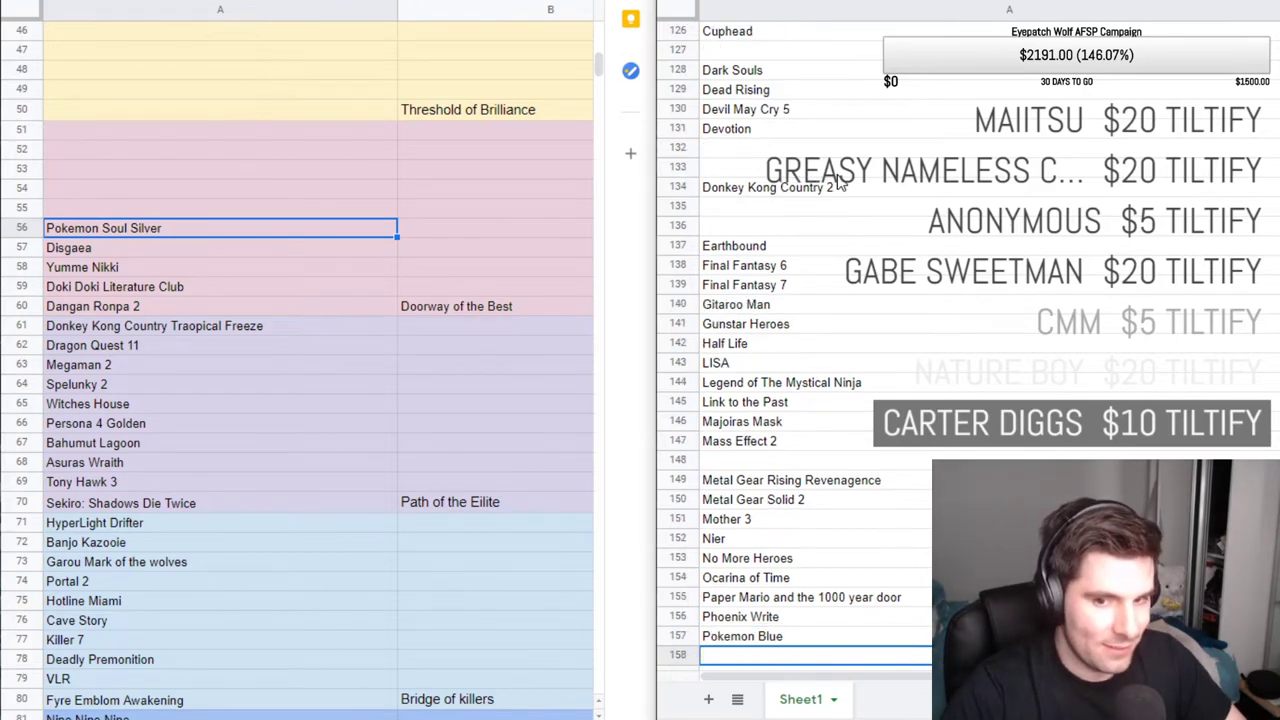
Check the candidates from Red Dead Redemption 2 in cell A159 to Streets of Rage 2 in cell A171.
{"action": "key", "text": "Down"}
{"action": "type", "text": "Red Dead Redemption 2"}
{"action": "key", "text": "Return"}
{"action": "type", "text": "Resident Evil 4"}
{"action": "key", "text": "Return"}
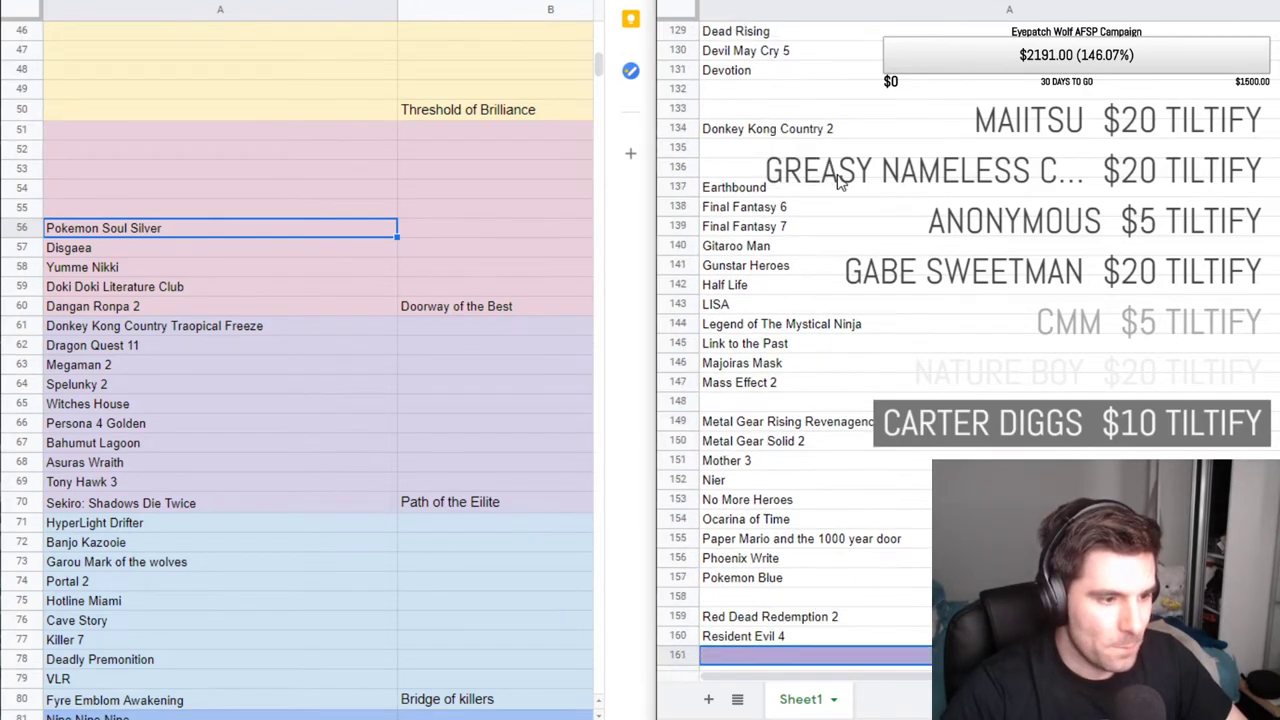
{"action": "key", "text": "Down"}
{"action": "type", "text": "Resident Evil Remake"}
{"action": "key", "text": "Down"}
{"action": "key", "text": "Down"}
{"action": "key", "text": "Down"}
{"action": "key", "text": "Down"}
{"action": "key", "text": "Down"}
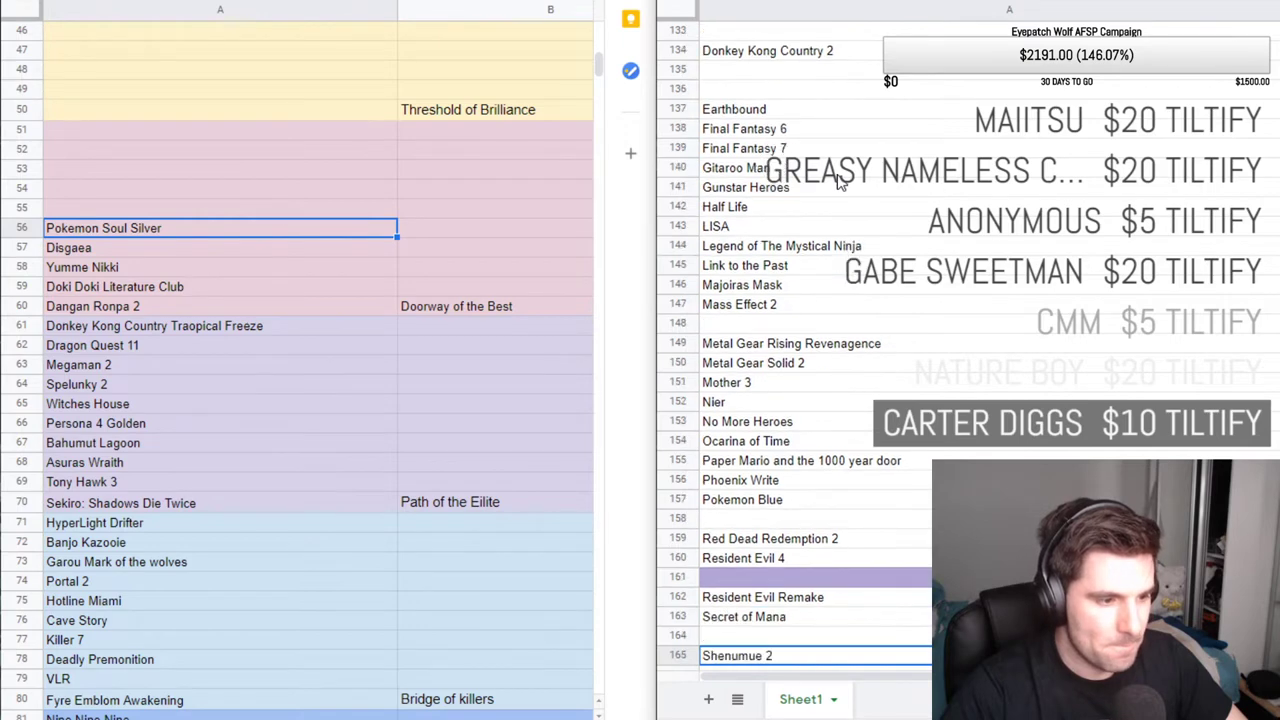
{"action": "key", "text": "Down"}
{"action": "key", "text": "Down"}
{"action": "key", "text": "Down"}
{"action": "key", "text": "Down"}
{"action": "key", "text": "Down"}
{"action": "key", "text": "Down"}
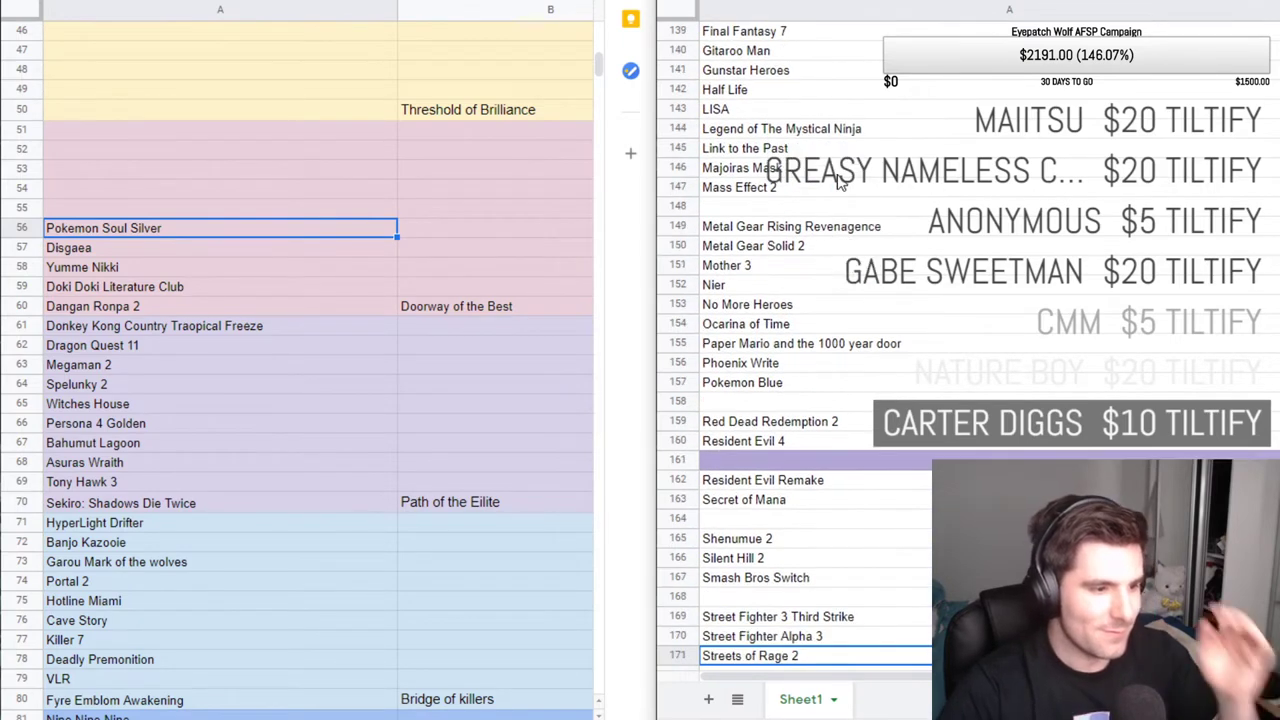
Check the remaining candidates from Super Mario 3d World to Yakuza 0, and return to Bayonetta 2 at the start of the list.
{"action": "key", "text": "Down"}
{"action": "key", "text": "Down"}
{"action": "key", "text": "Down"}
{"action": "key", "text": "Down"}
{"action": "key", "text": "Down"}
{"action": "key", "text": "Down"}
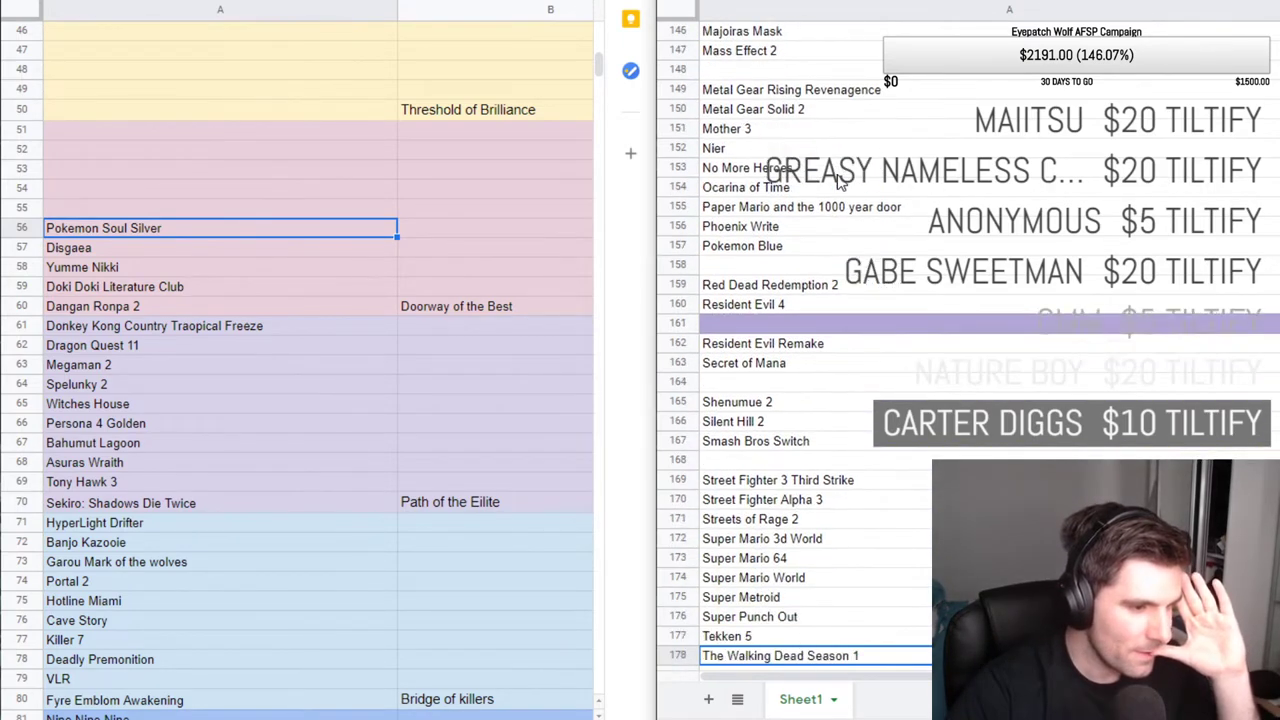
{"action": "key", "text": "Down"}
{"action": "key", "text": "Down"}
{"action": "key", "text": "Down"}
{"action": "key", "text": "Down"}
{"action": "key", "text": "Down"}
{"action": "key", "text": "Down"}
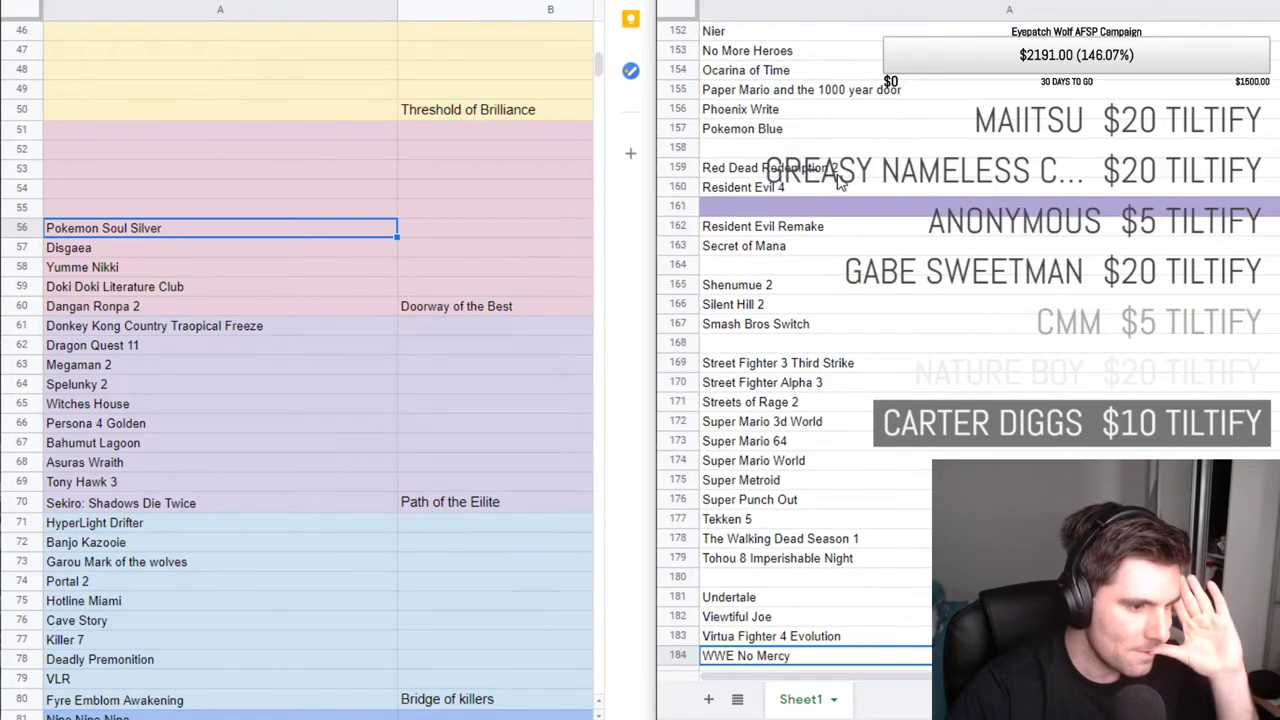
{"action": "key", "text": "Down"}
{"action": "key", "text": "Down"}
{"action": "key", "text": "Down"}
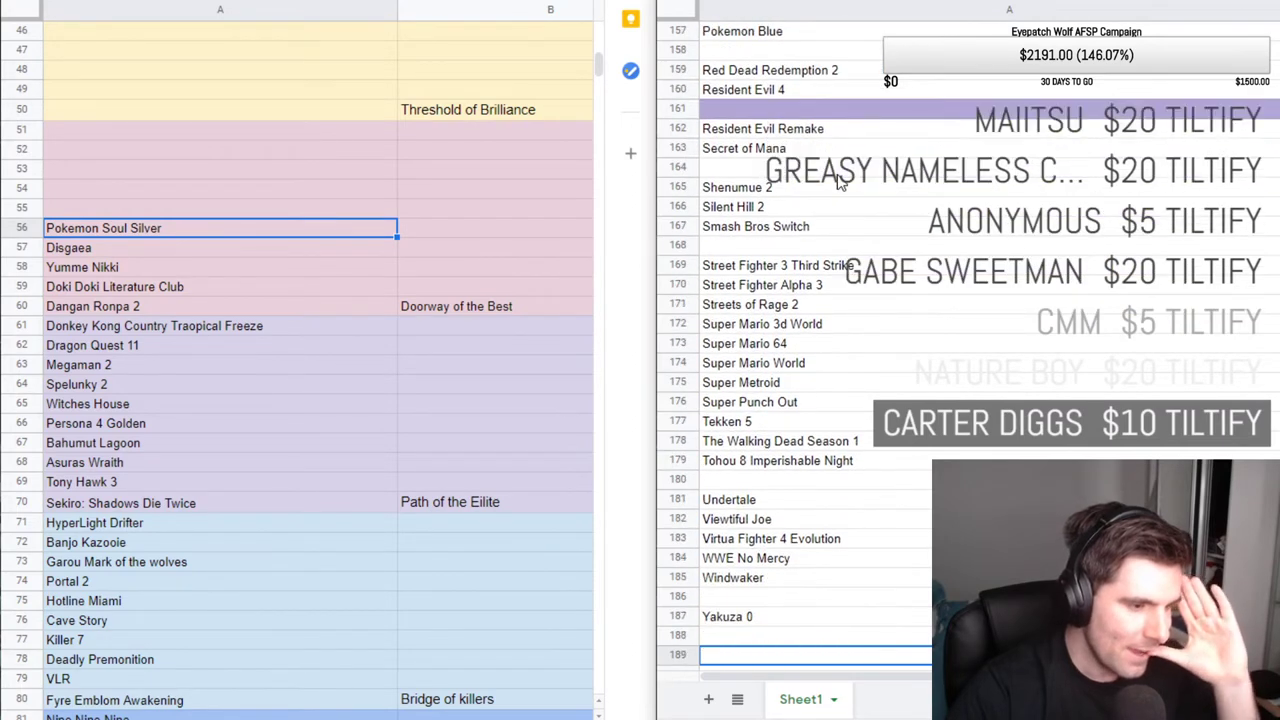
{"action": "scroll", "coordinate": [820, 190], "scroll_direction": "up", "scroll_amount": 10}
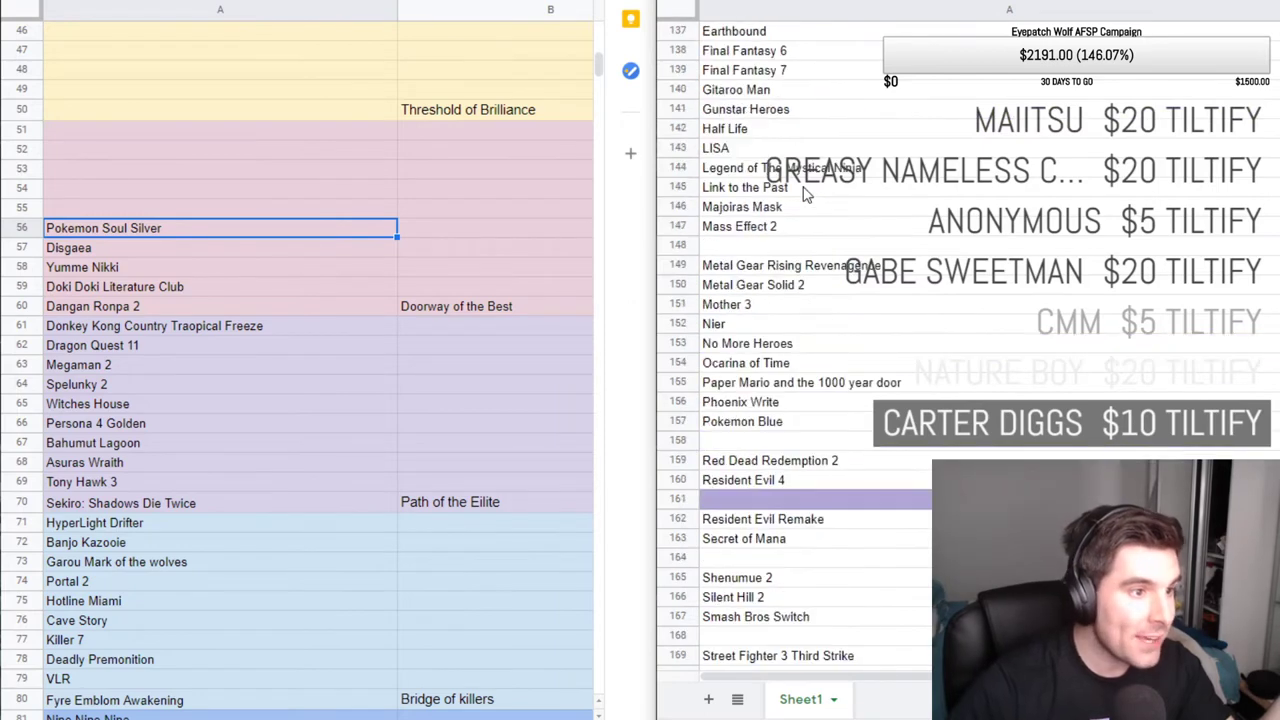
{"action": "scroll", "coordinate": [808, 195], "scroll_direction": "up", "scroll_amount": 2}
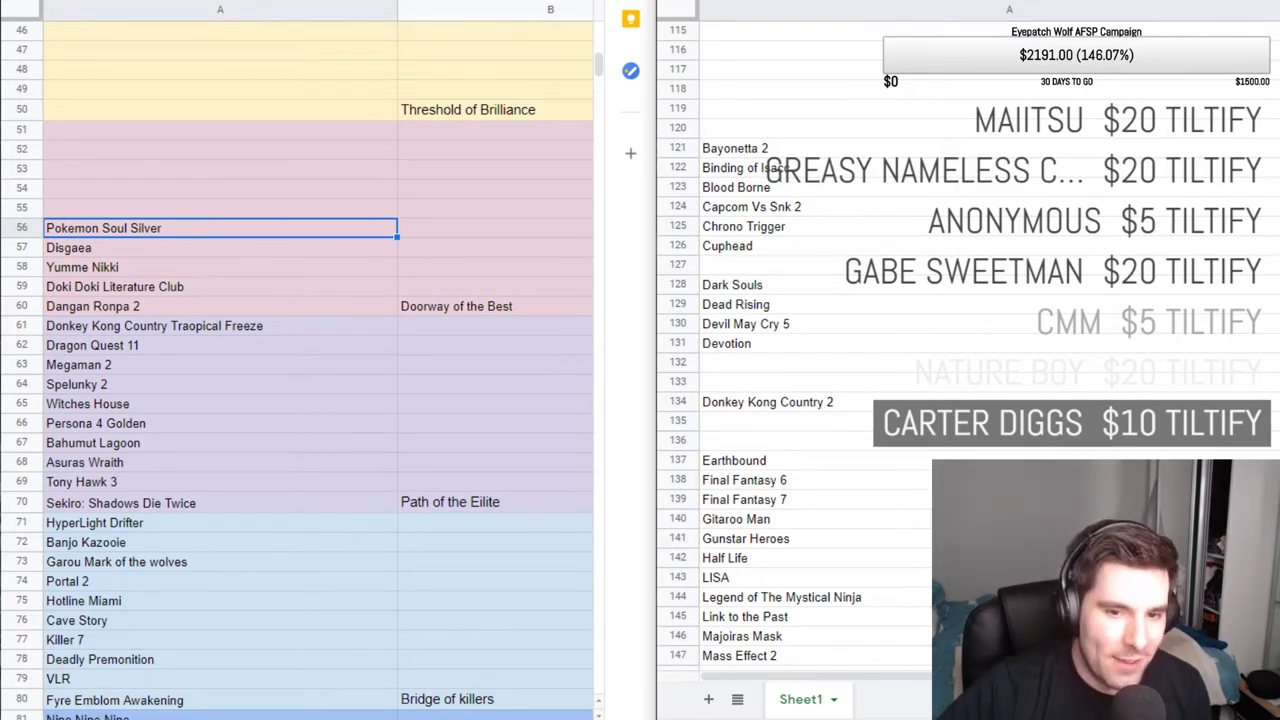
Review the ranked titles from Pokemon Soul Silver in cell A56 through Gone Home in cell A100 to the Shadow Relam entries.
{"action": "left_click", "coordinate": [180, 364]}
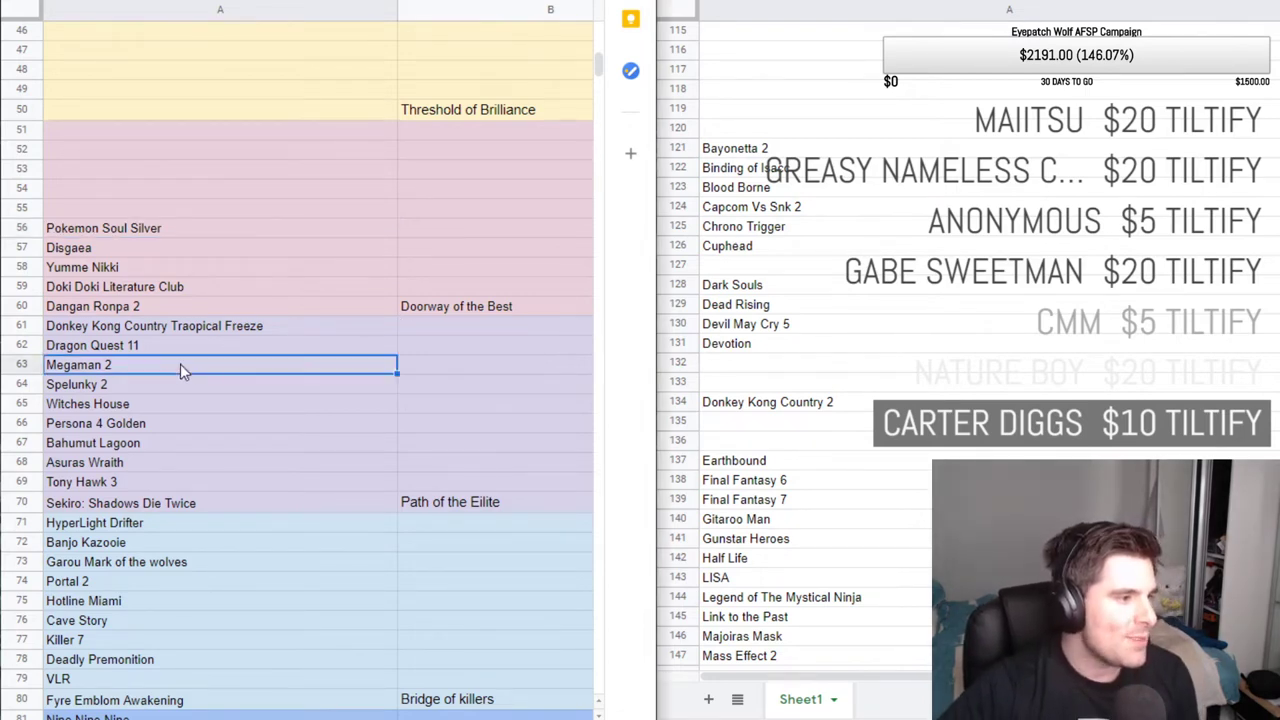
{"action": "scroll", "coordinate": [200, 366], "scroll_direction": "up", "scroll_amount": 5}
{"action": "scroll", "coordinate": [300, 388], "scroll_direction": "down", "scroll_amount": 2}
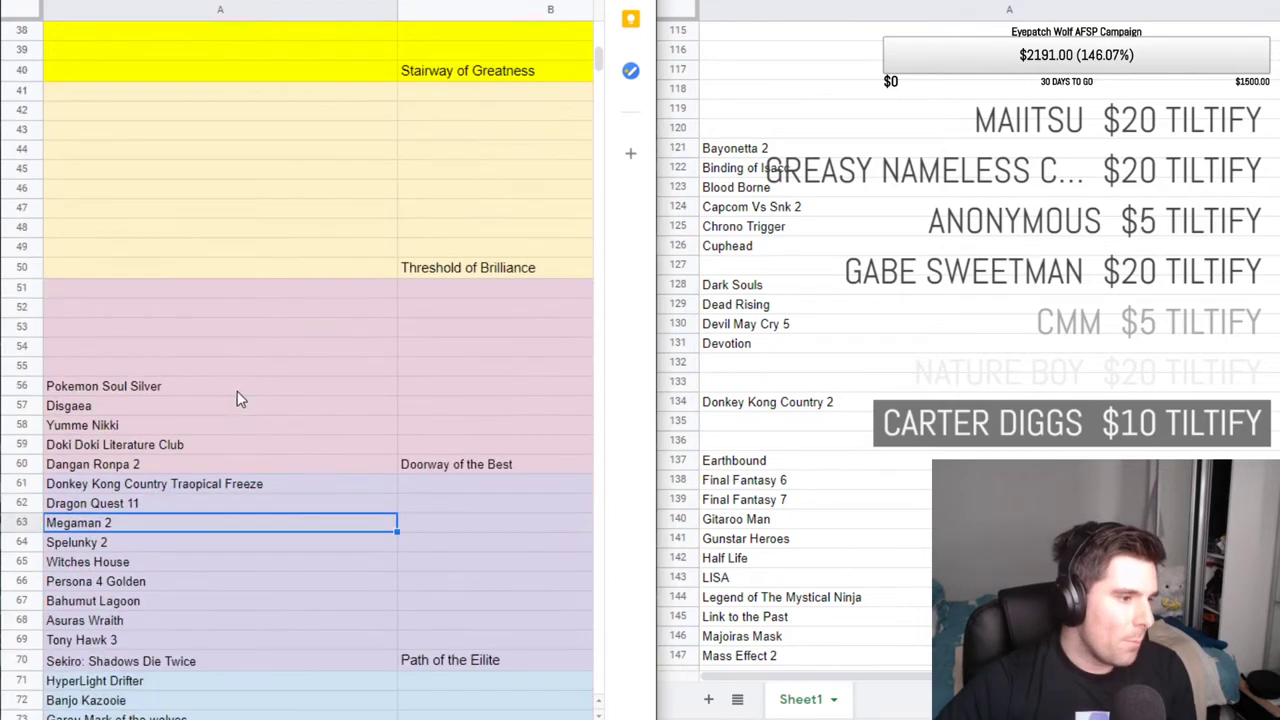
{"action": "scroll", "coordinate": [240, 398], "scroll_direction": "down", "scroll_amount": 6}
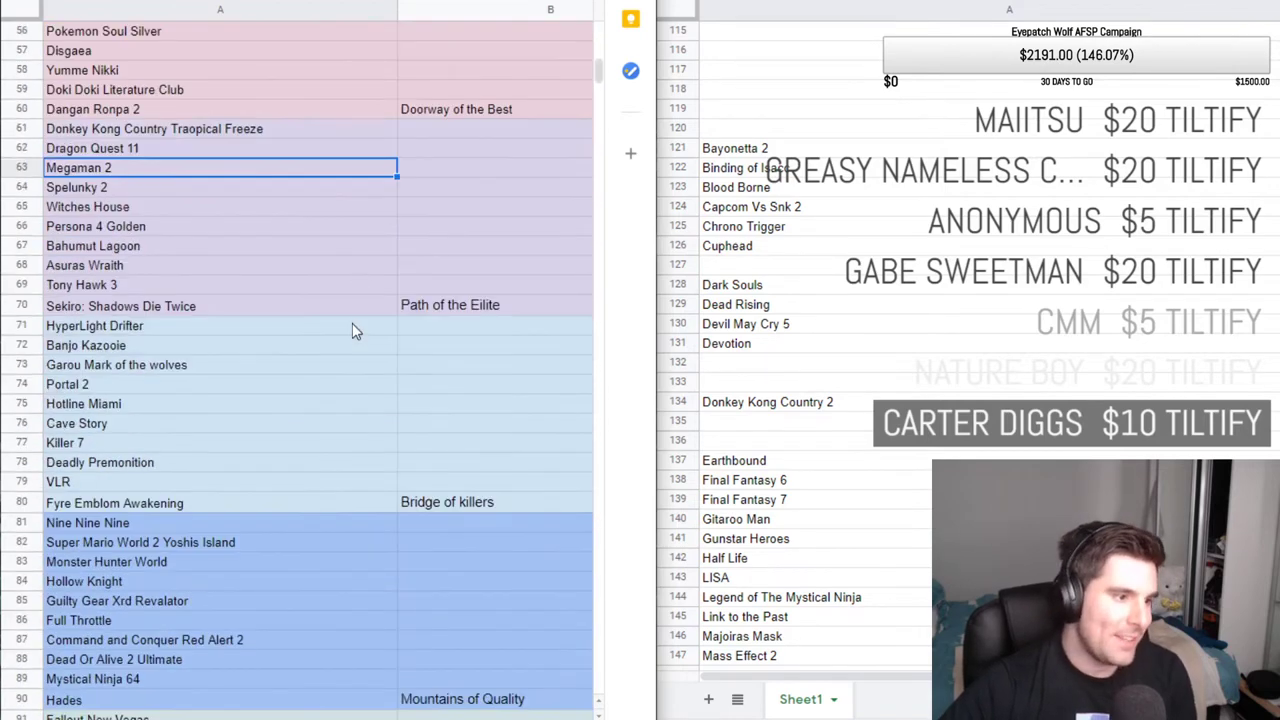
{"action": "scroll", "coordinate": [352, 325], "scroll_direction": "down", "scroll_amount": 4}
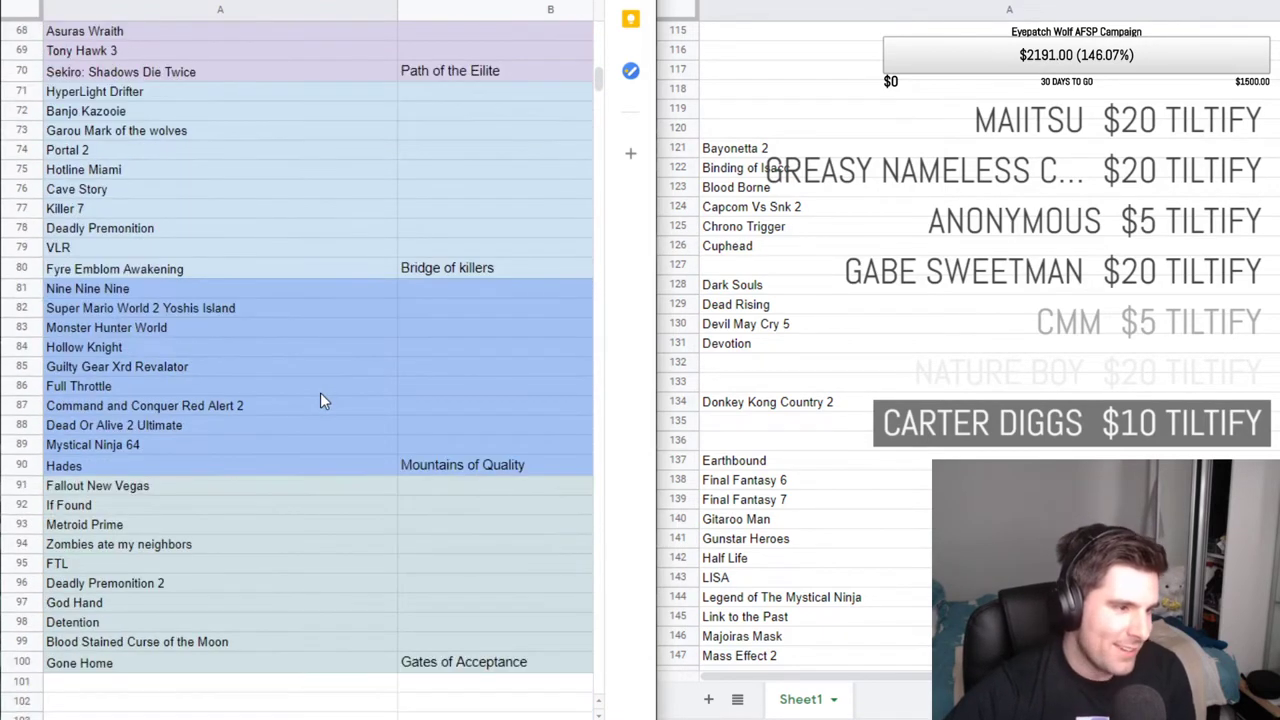
{"action": "scroll", "coordinate": [345, 559], "scroll_direction": "down", "scroll_amount": 2}
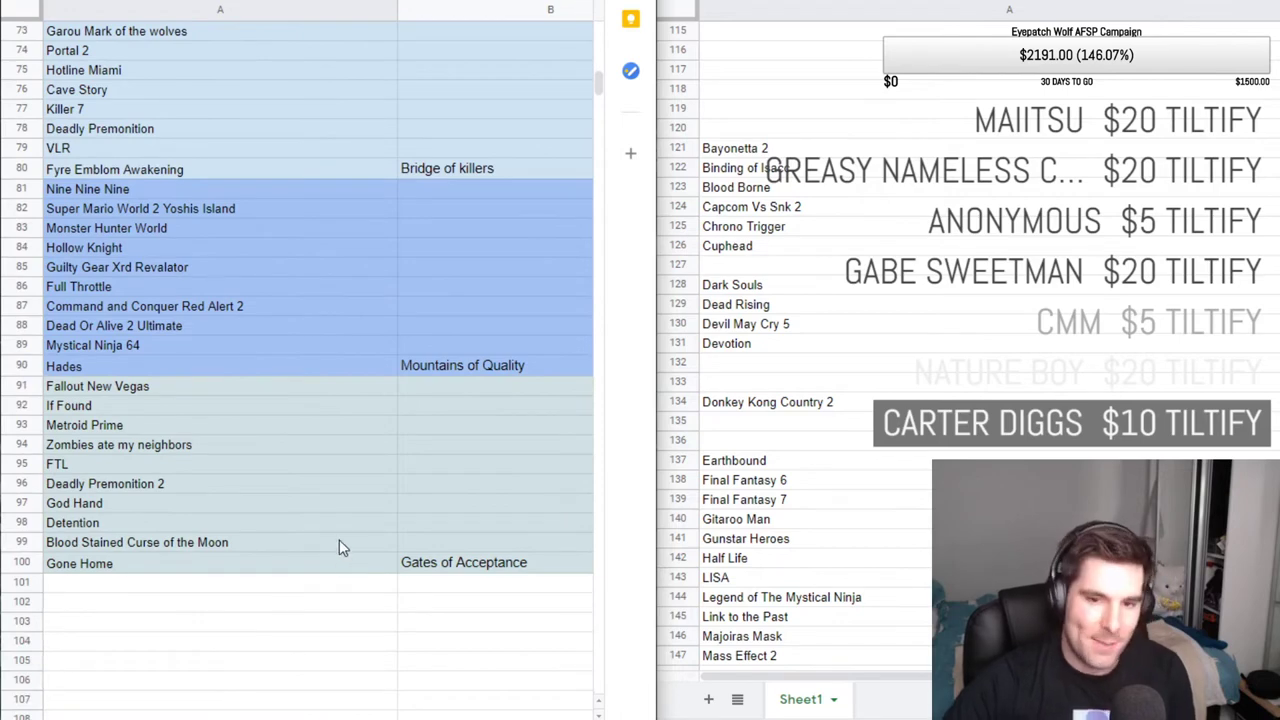
{"action": "scroll", "coordinate": [254, 506], "scroll_direction": "down", "scroll_amount": 7}
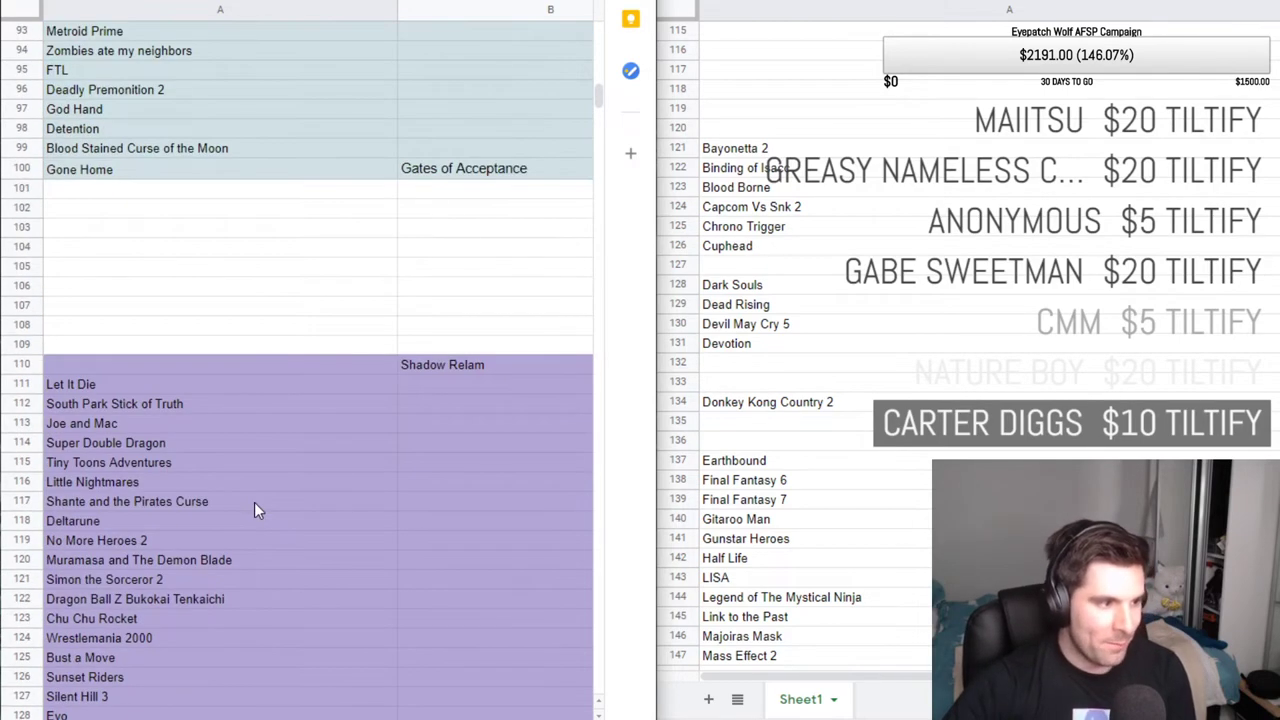
Review the Shadow Relam titles through Soul Reaver and the Dead Zone entries from Shenmue 3 in cell A173 to Xenoblad Chronichles in cell A180.
{"action": "scroll", "coordinate": [255, 508], "scroll_direction": "down", "scroll_amount": 3}
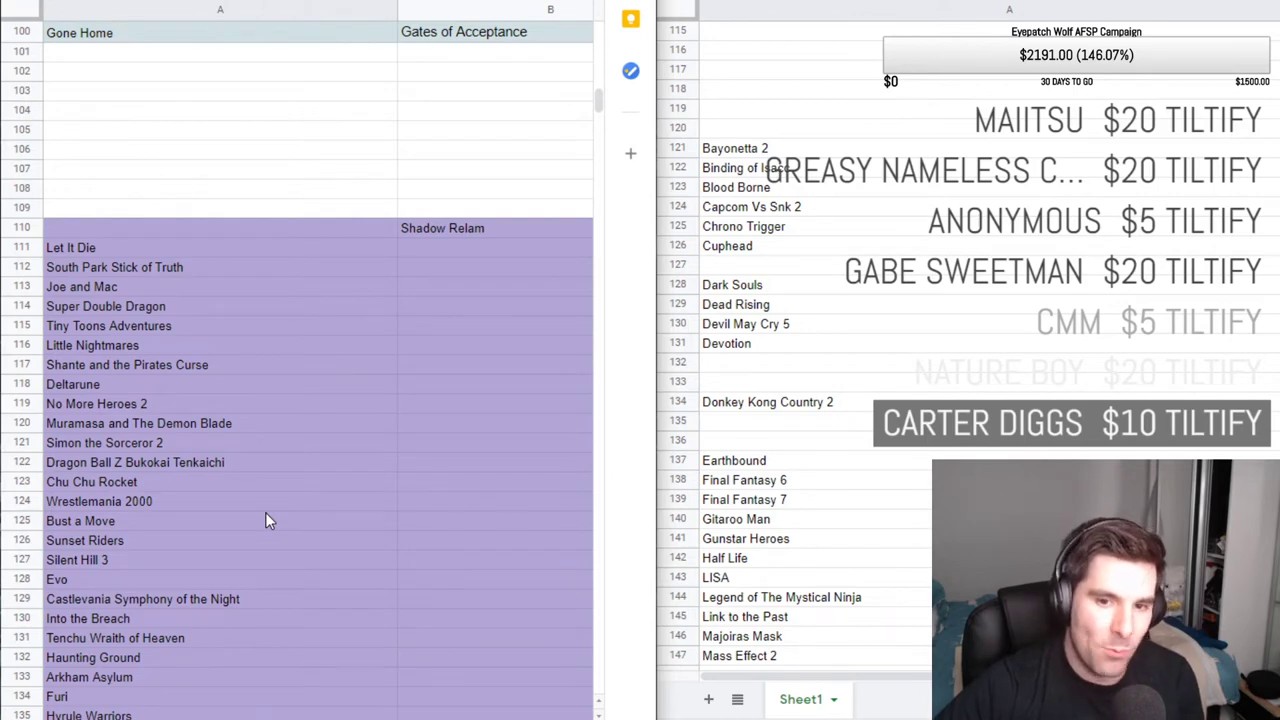
{"action": "scroll", "coordinate": [268, 513], "scroll_direction": "down", "scroll_amount": 3}
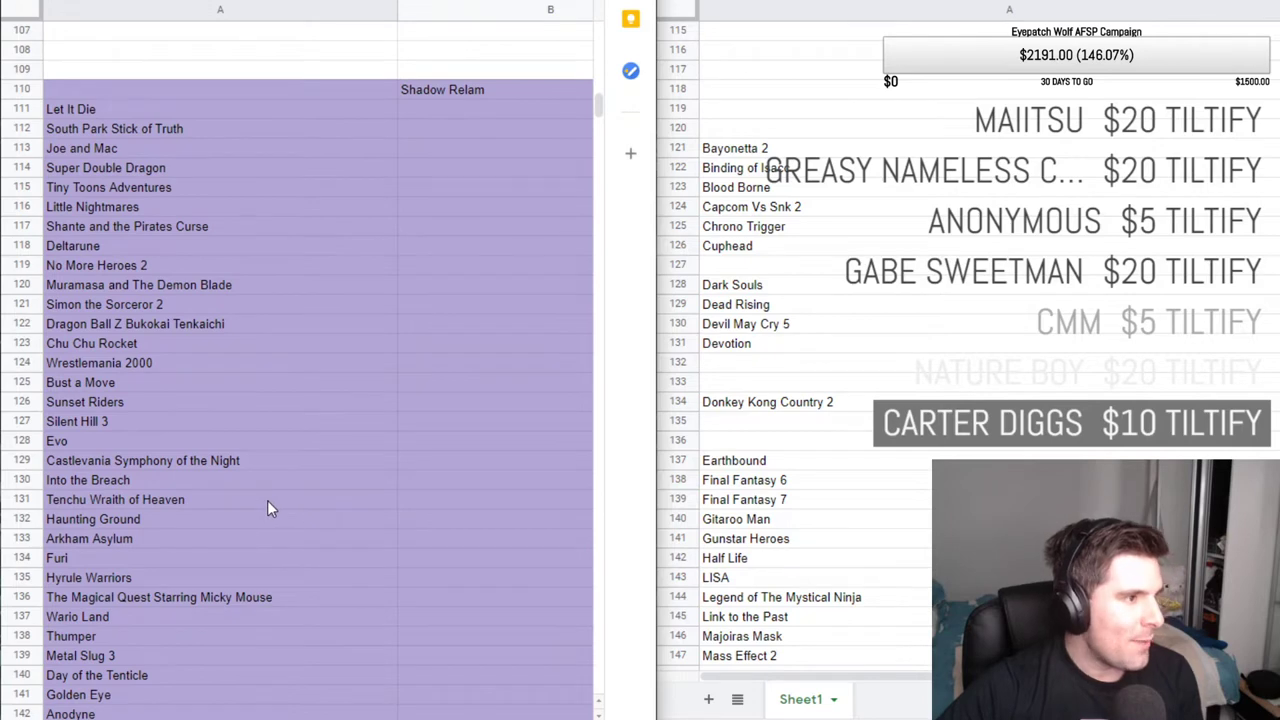
{"action": "scroll", "coordinate": [267, 500], "scroll_direction": "down", "scroll_amount": 5}
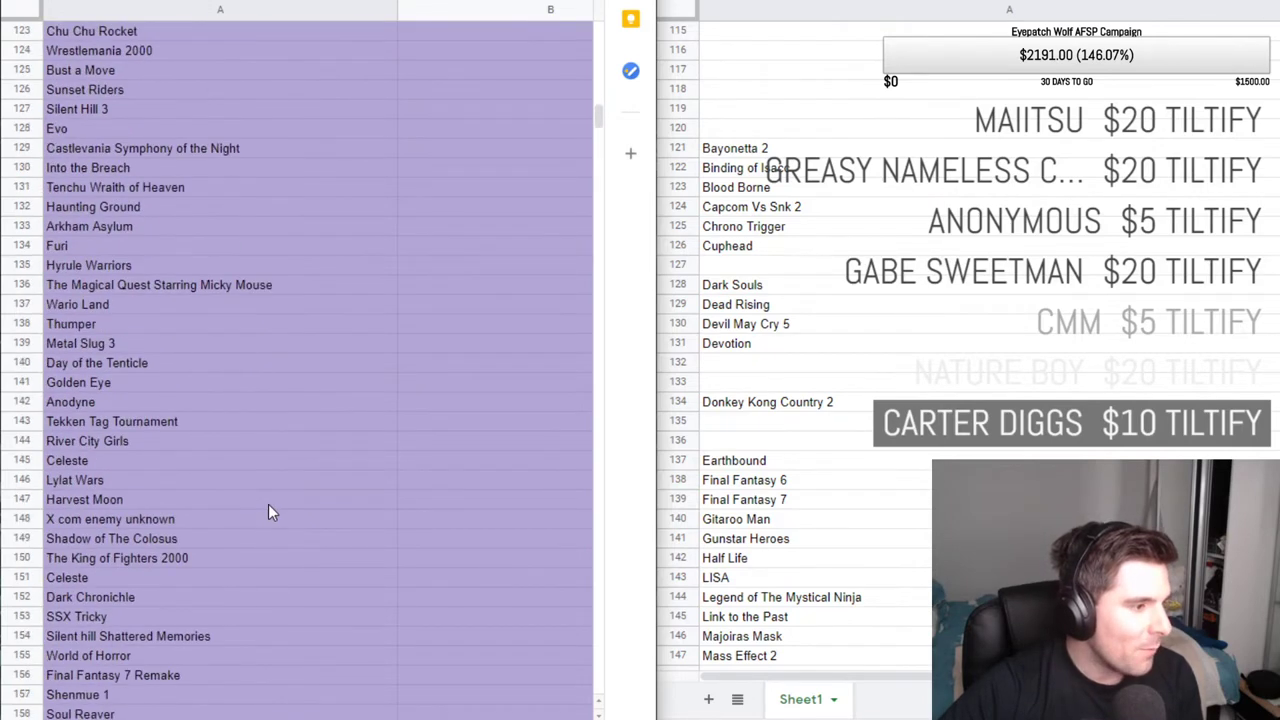
{"action": "scroll", "coordinate": [268, 506], "scroll_direction": "down", "scroll_amount": 10}
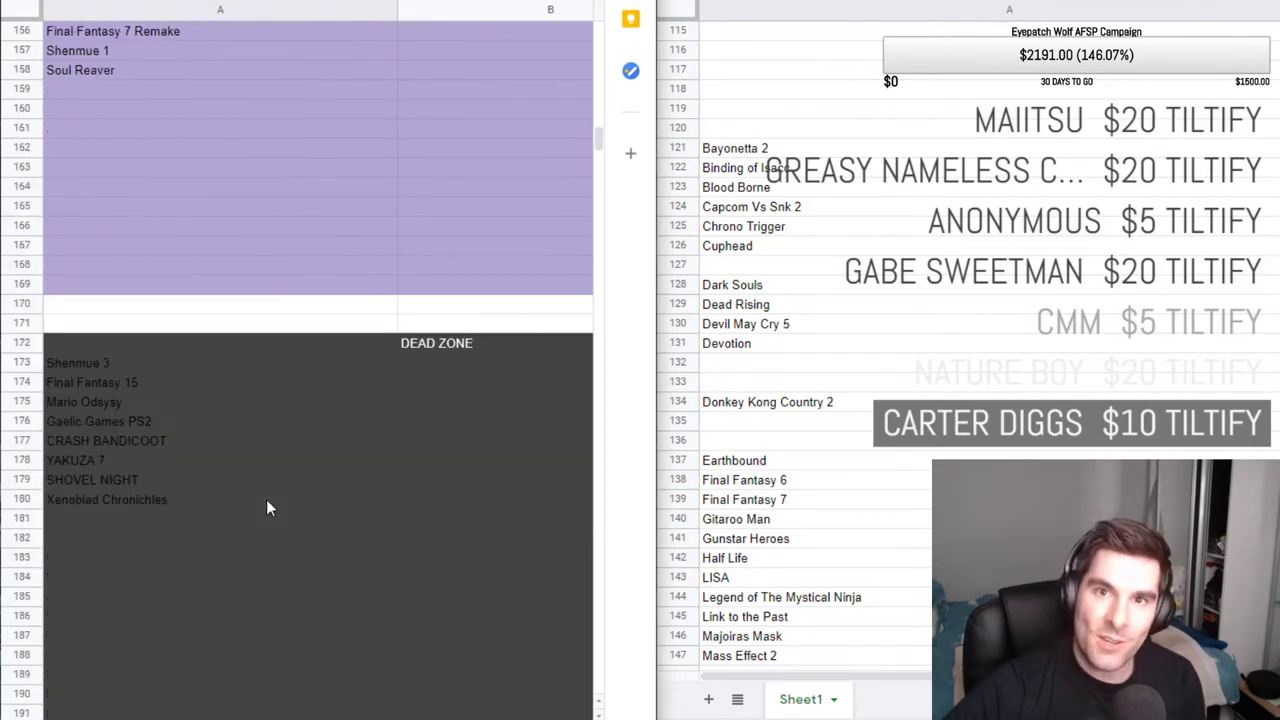
{"action": "left_click", "coordinate": [121, 367]}
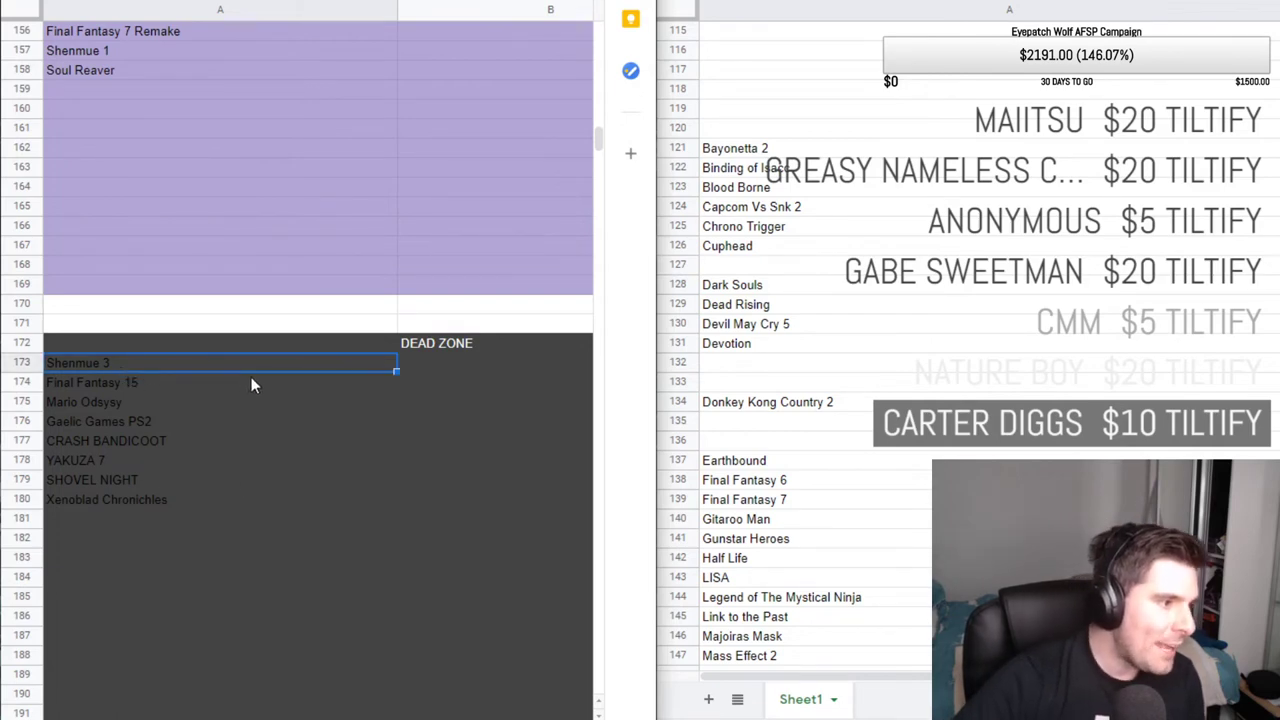
{"action": "left_click", "coordinate": [251, 379]}
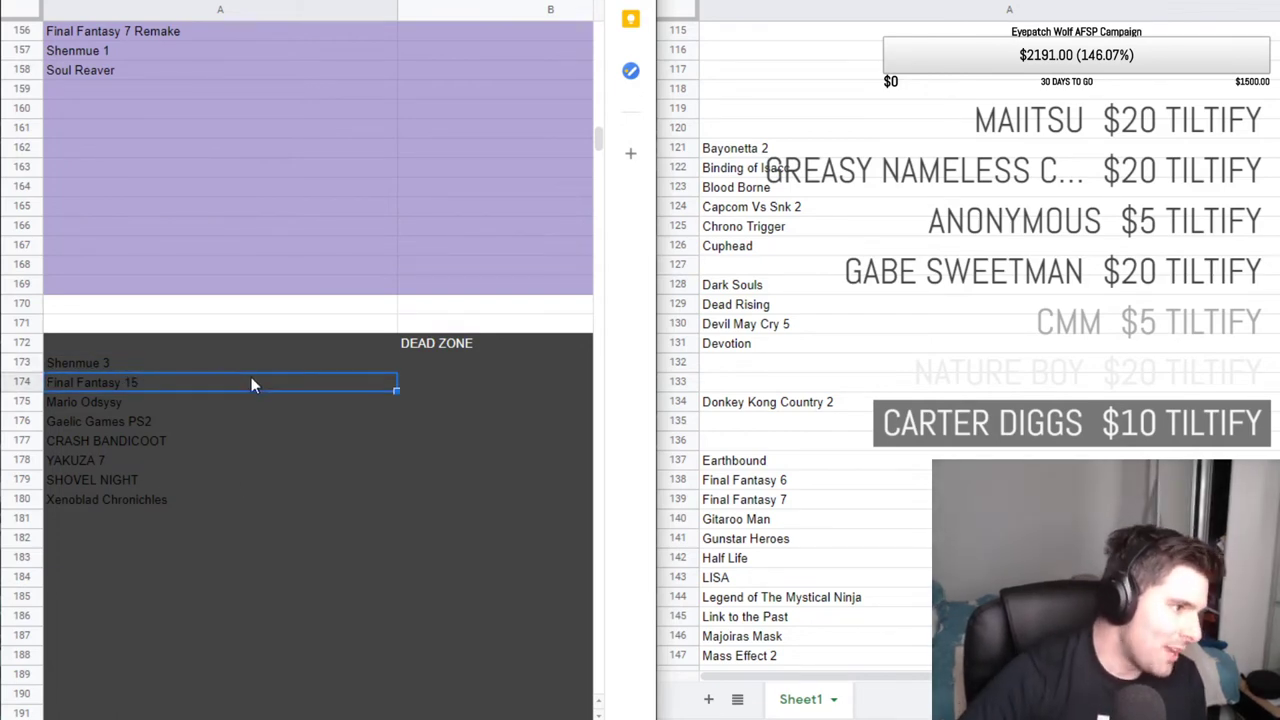
{"action": "key", "text": "Down"}
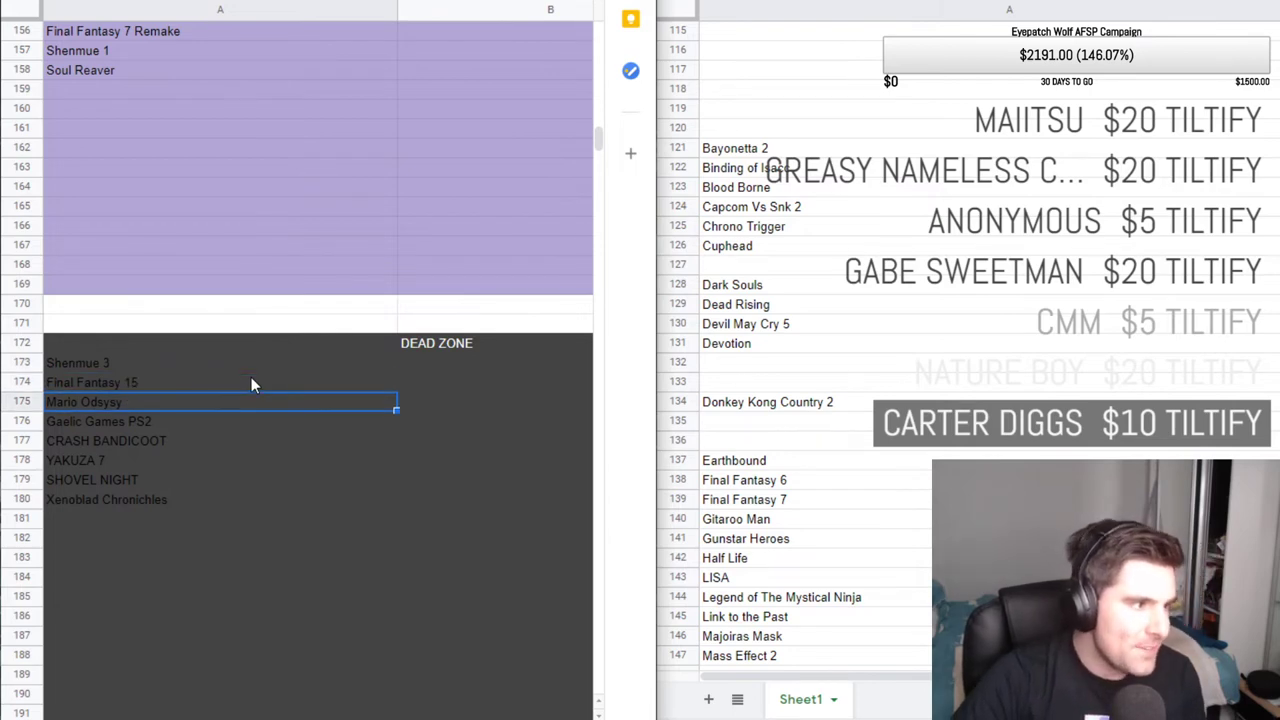
{"action": "key", "text": "Down"}
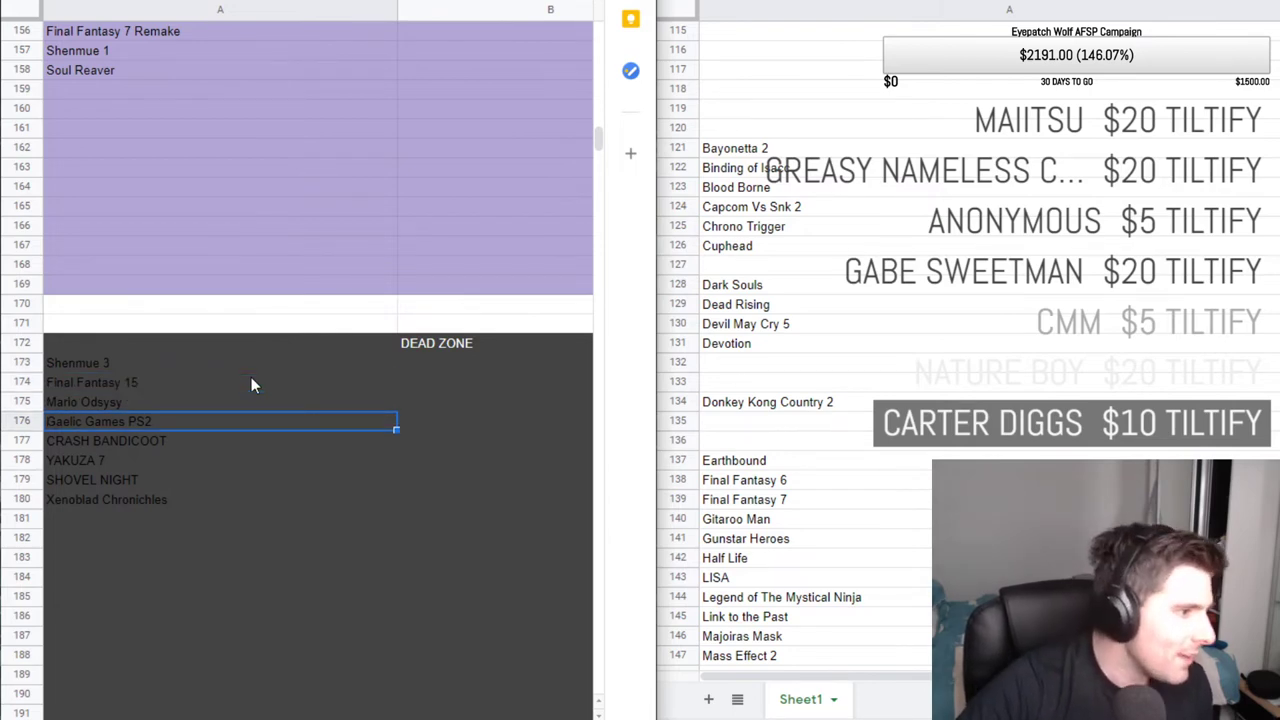
{"action": "key", "text": "Down"}
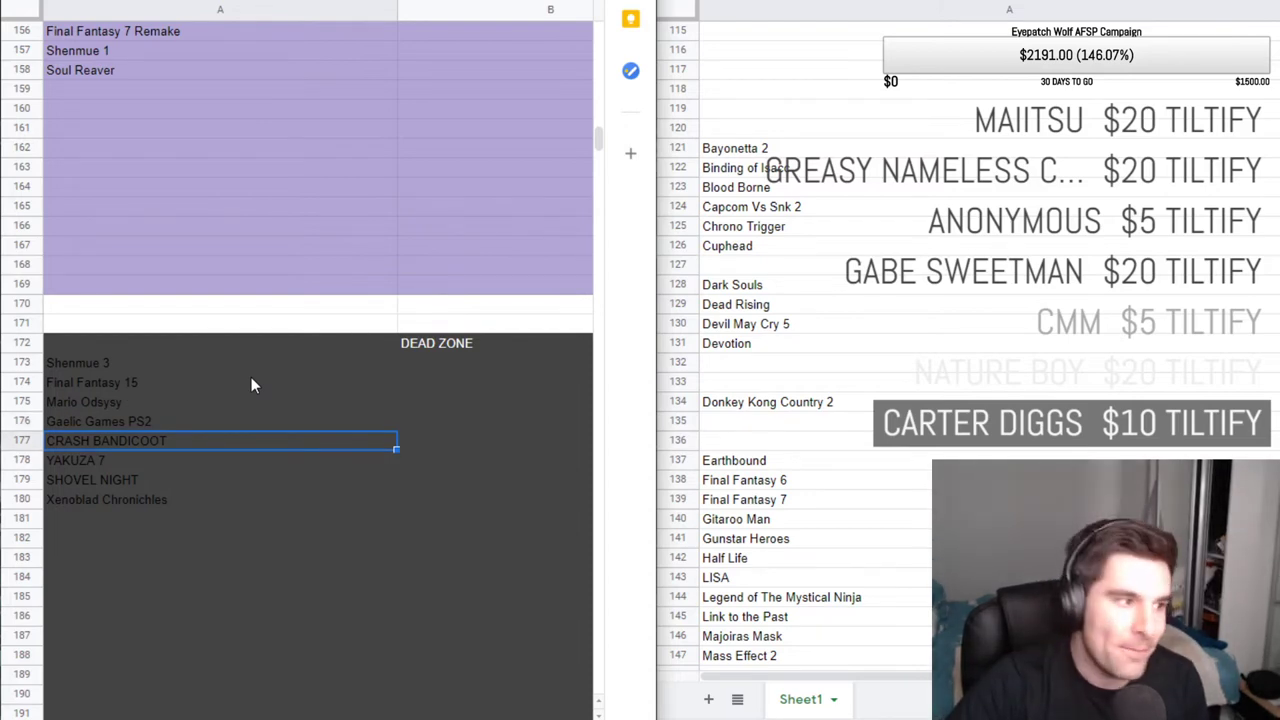
{"action": "key", "text": "Down"}
{"action": "key", "text": "Down"}
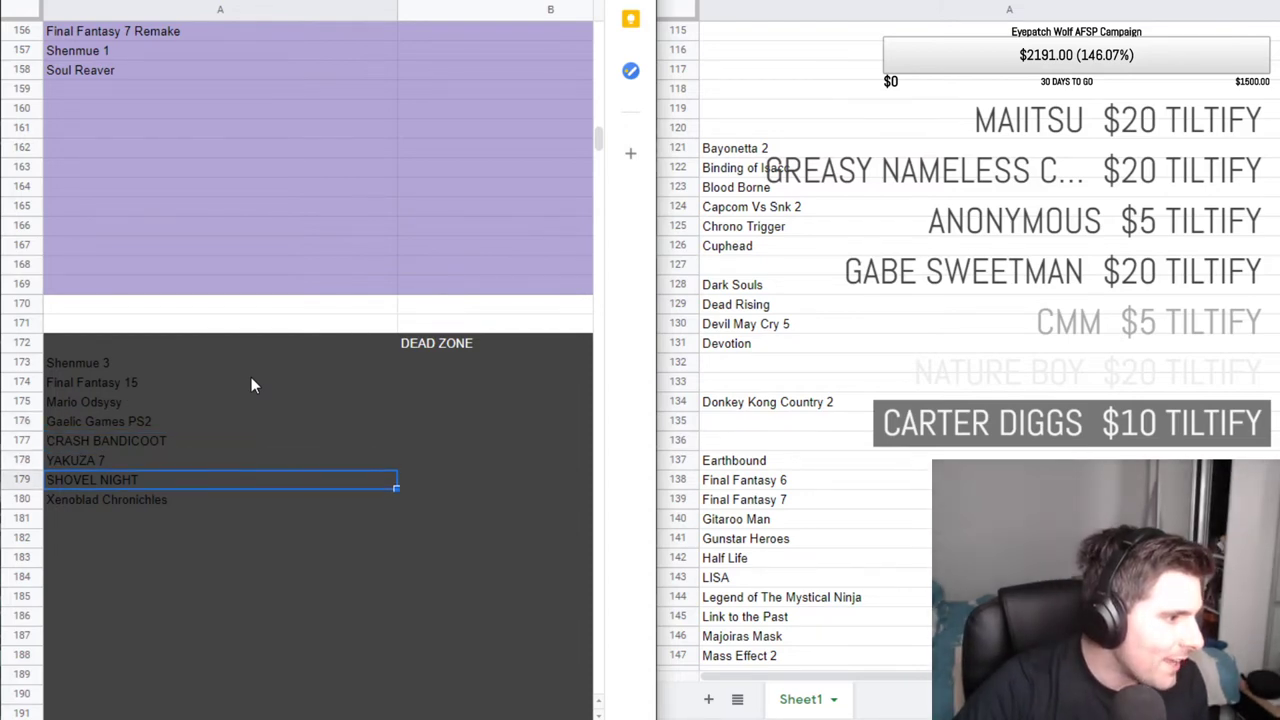
{"action": "key", "text": "Down"}
{"action": "key", "text": "Down"}
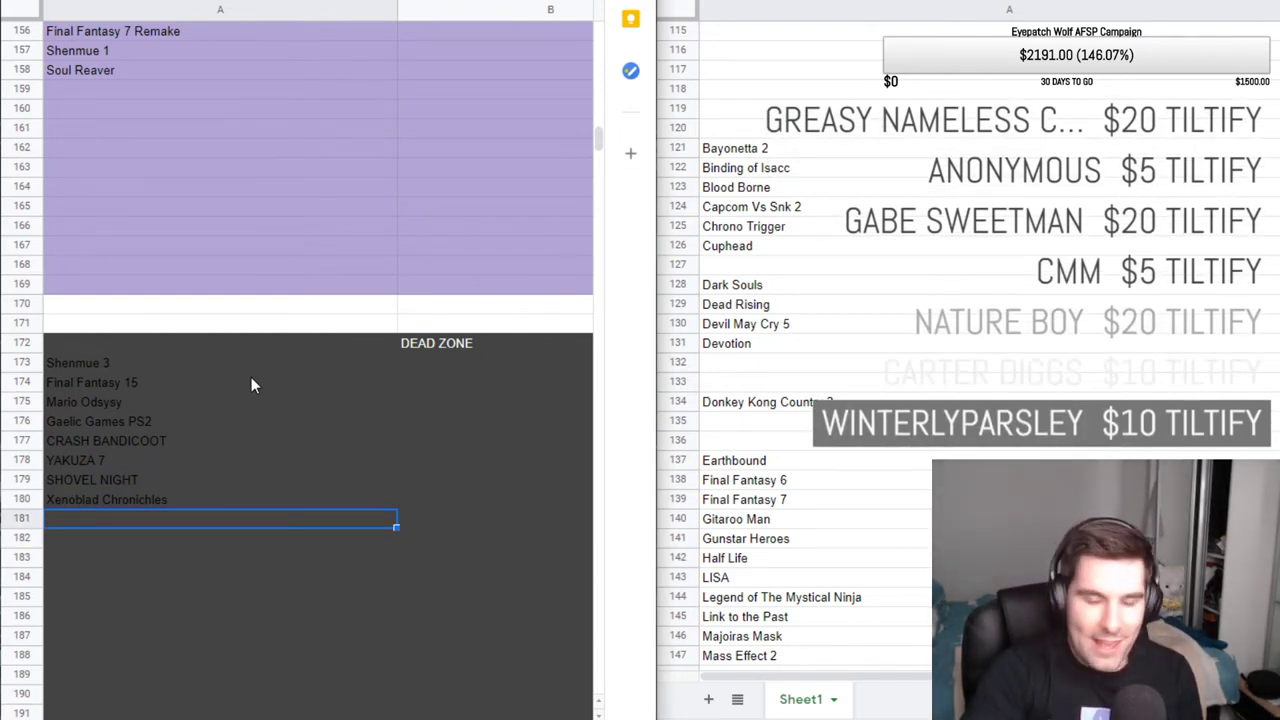
{"action": "key", "text": "Return"}
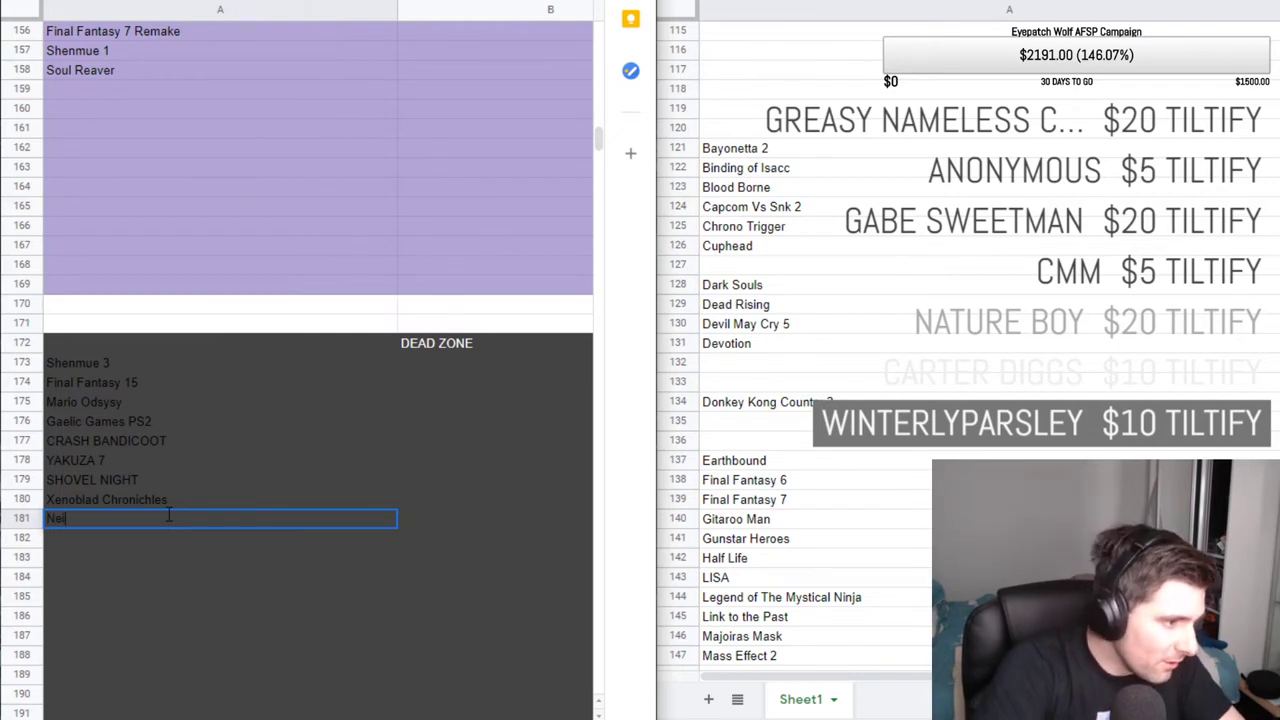
{"action": "type", "text": "Automata"}
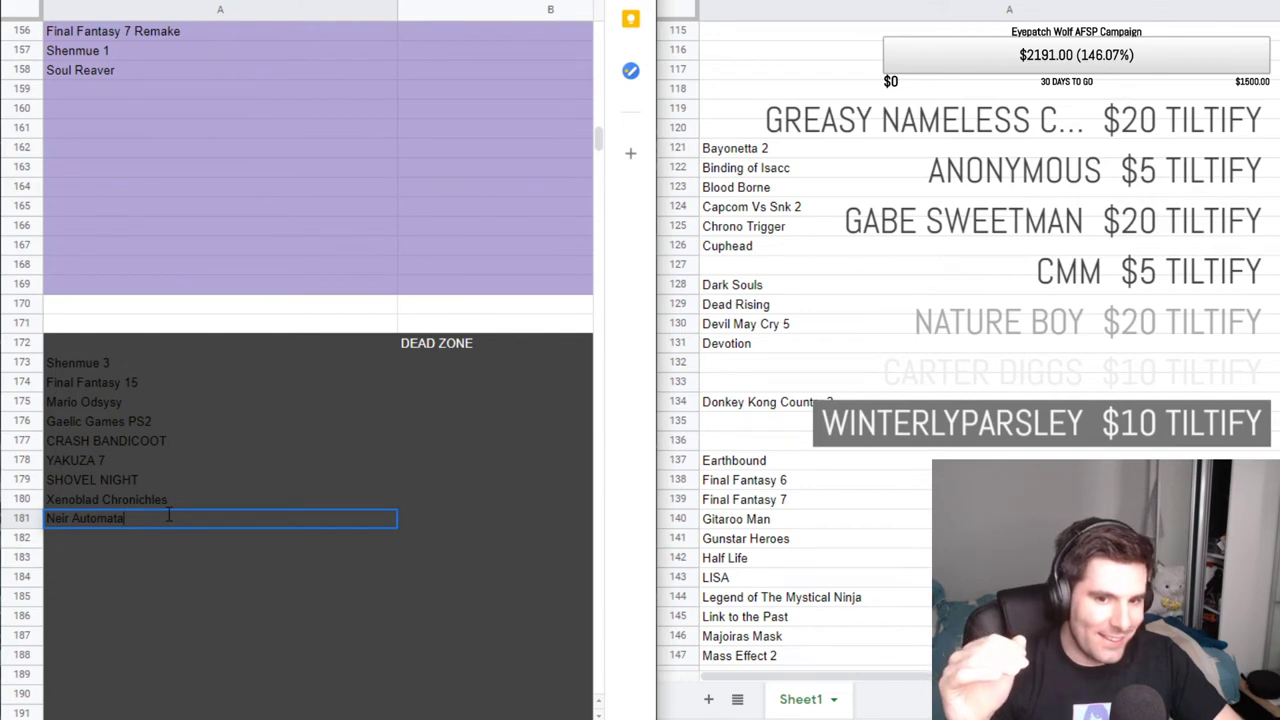
{"action": "key", "text": "ctrl+a"}
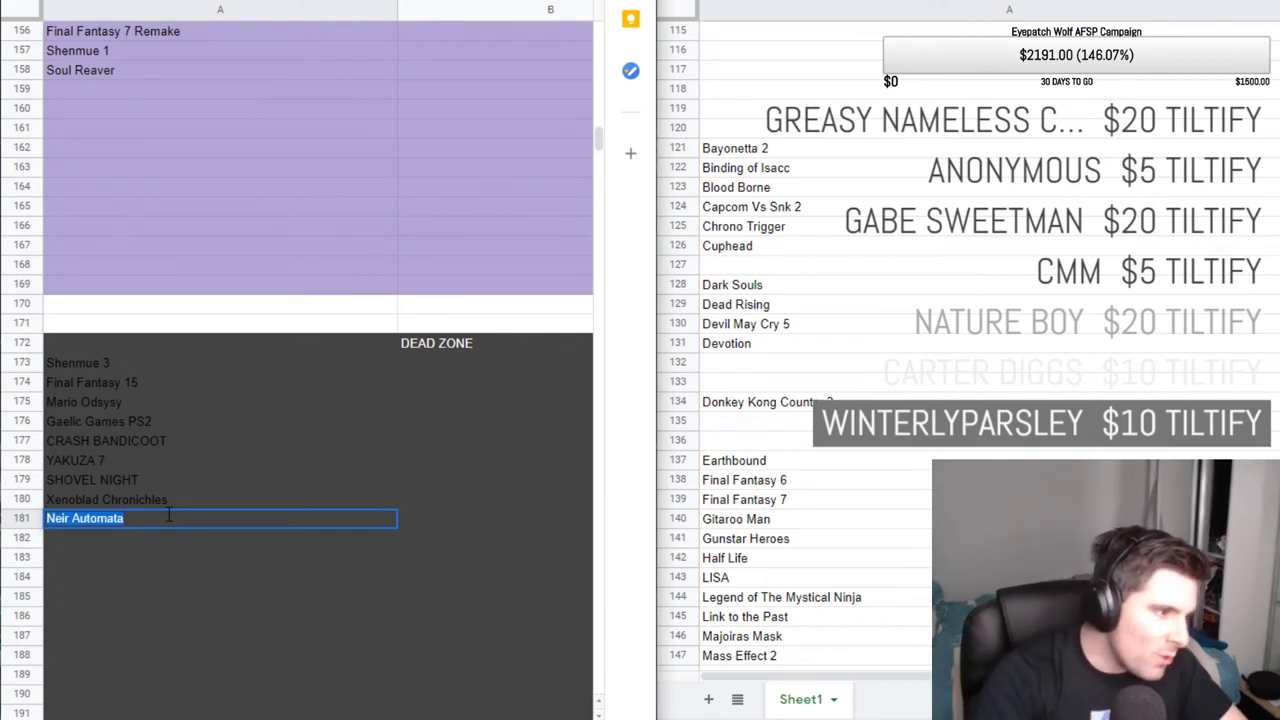
{"action": "key", "text": "BackSpace"}
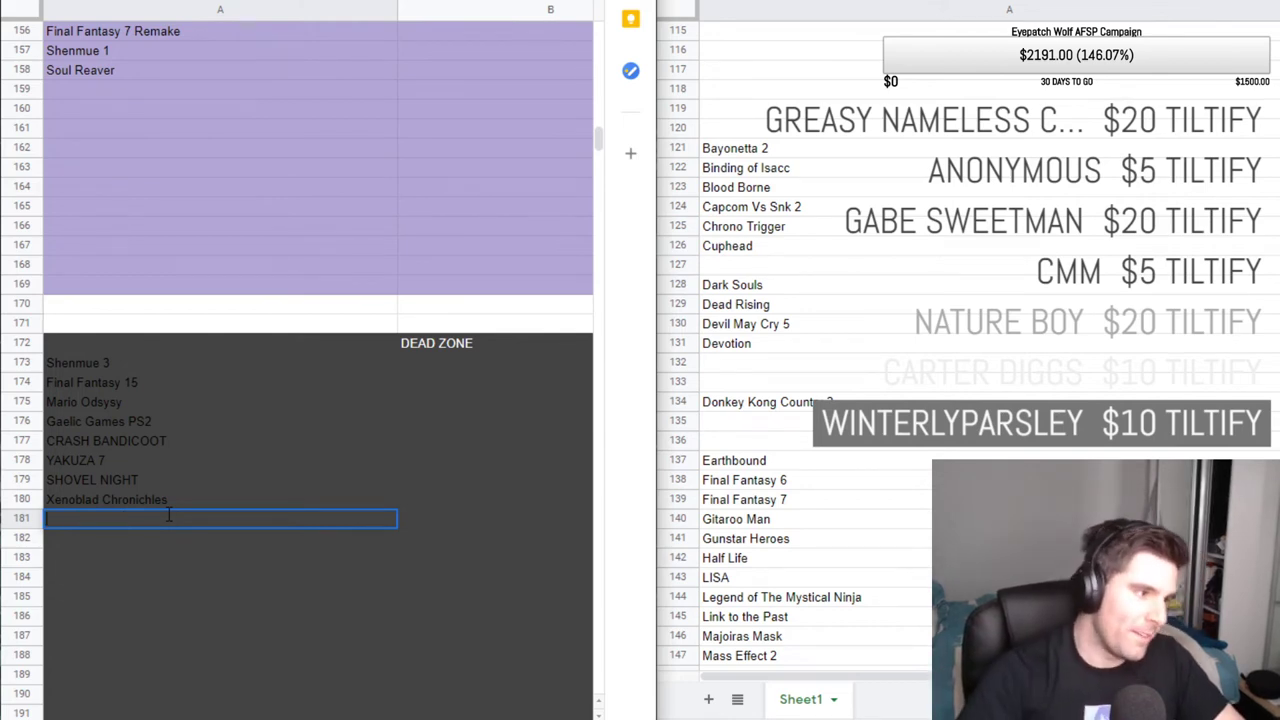
Add Neir Automata to the Shadow Relam tier in cell A159, directly below Soul Reaver.
{"action": "left_click", "coordinate": [102, 97]}
{"action": "type", "text": "No"}
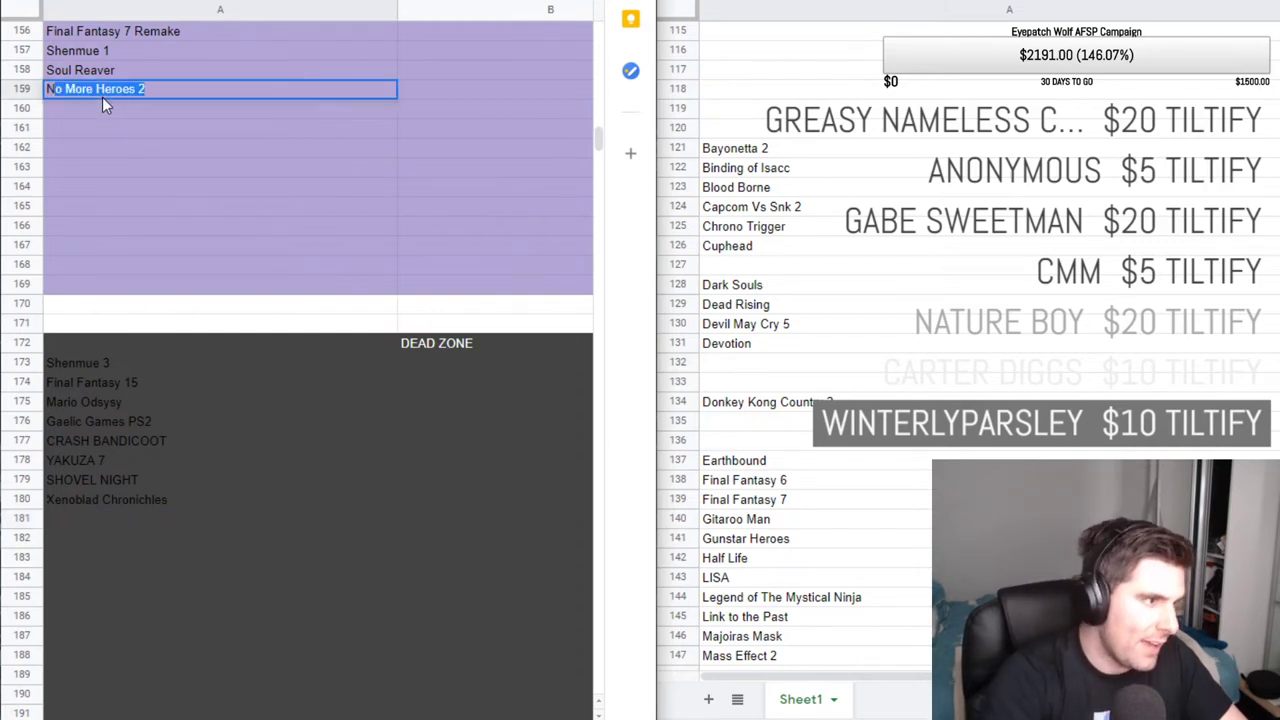
{"action": "key", "text": "BackSpace"}
{"action": "type", "text": "eir A"}
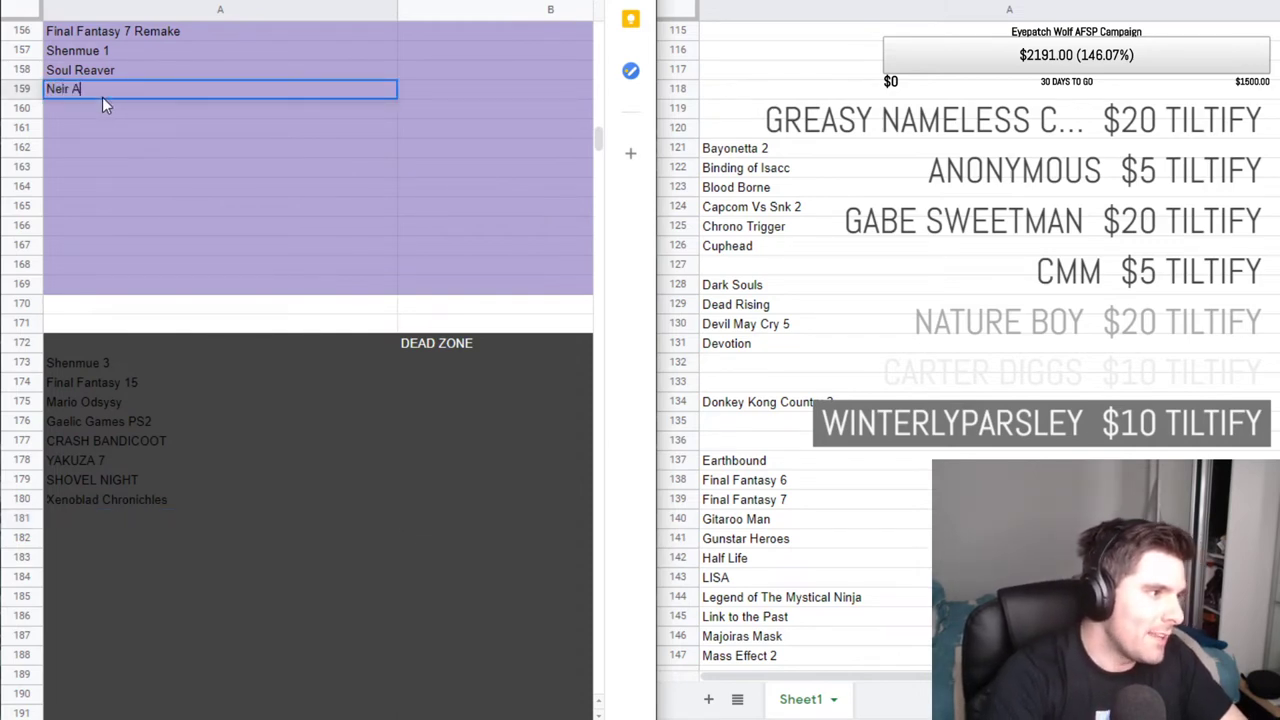
{"action": "type", "text": "uto"}
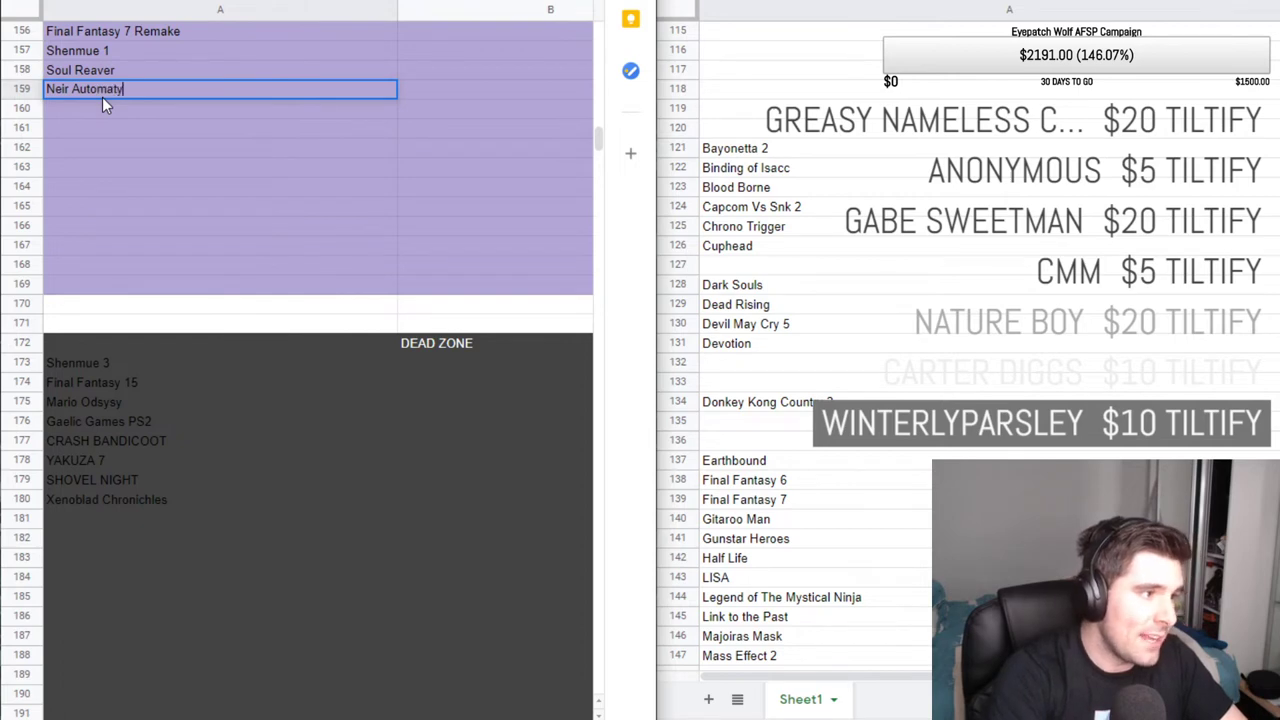
{"action": "type", "text": "mata"}
{"action": "left_click", "coordinate": [167, 148]}
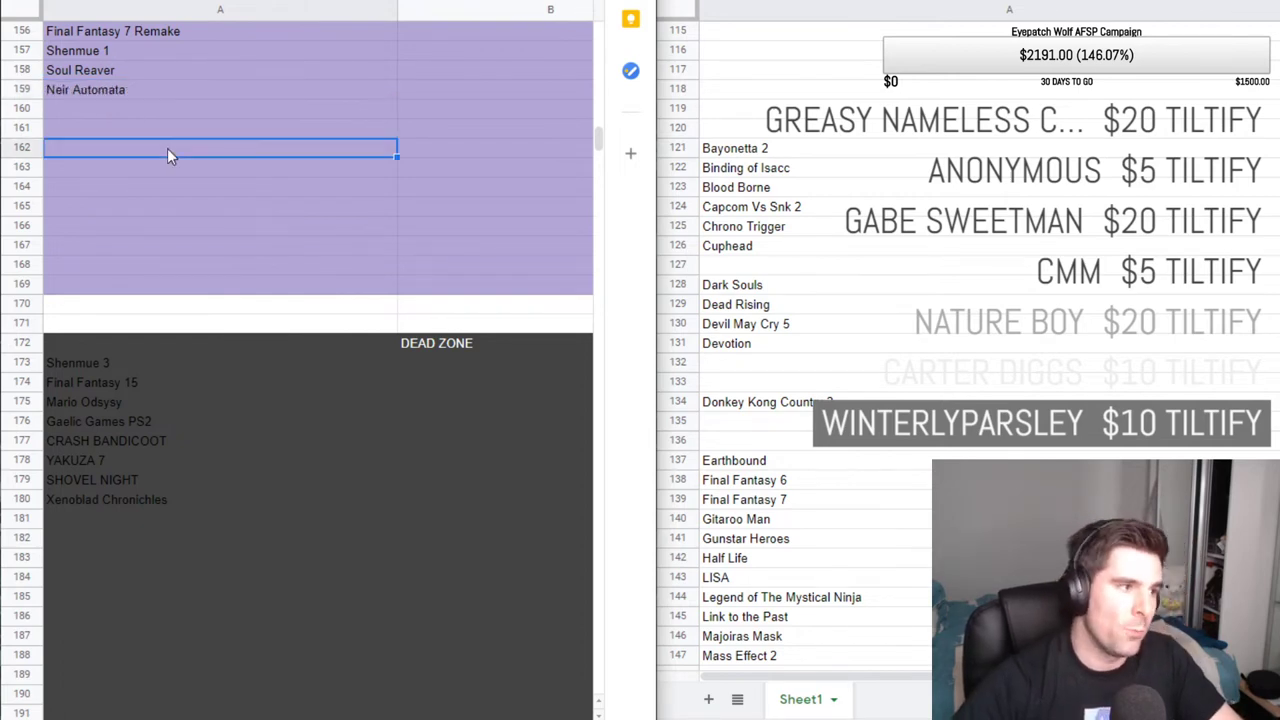
{"action": "scroll", "coordinate": [167, 150], "scroll_direction": "up", "scroll_amount": 2}
{"action": "scroll", "coordinate": [167, 148], "scroll_direction": "up", "scroll_amount": 2}
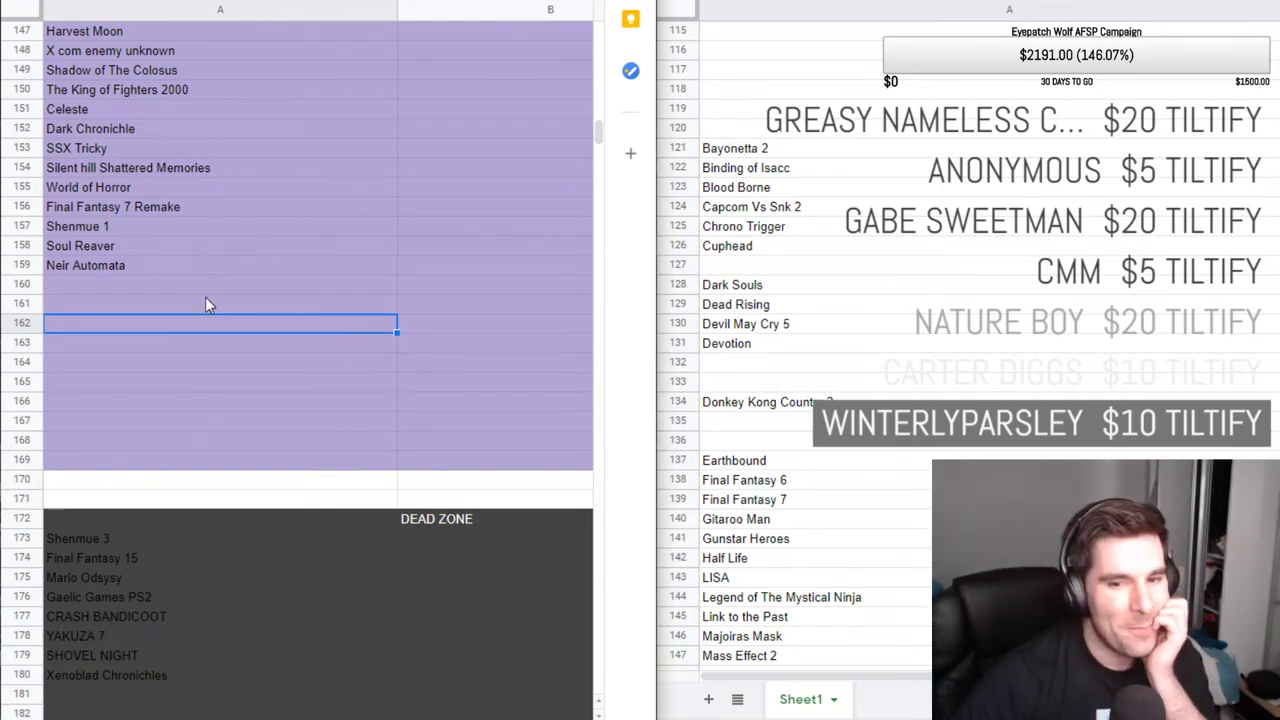
{"action": "scroll", "coordinate": [175, 311], "scroll_direction": "up", "scroll_amount": 1}
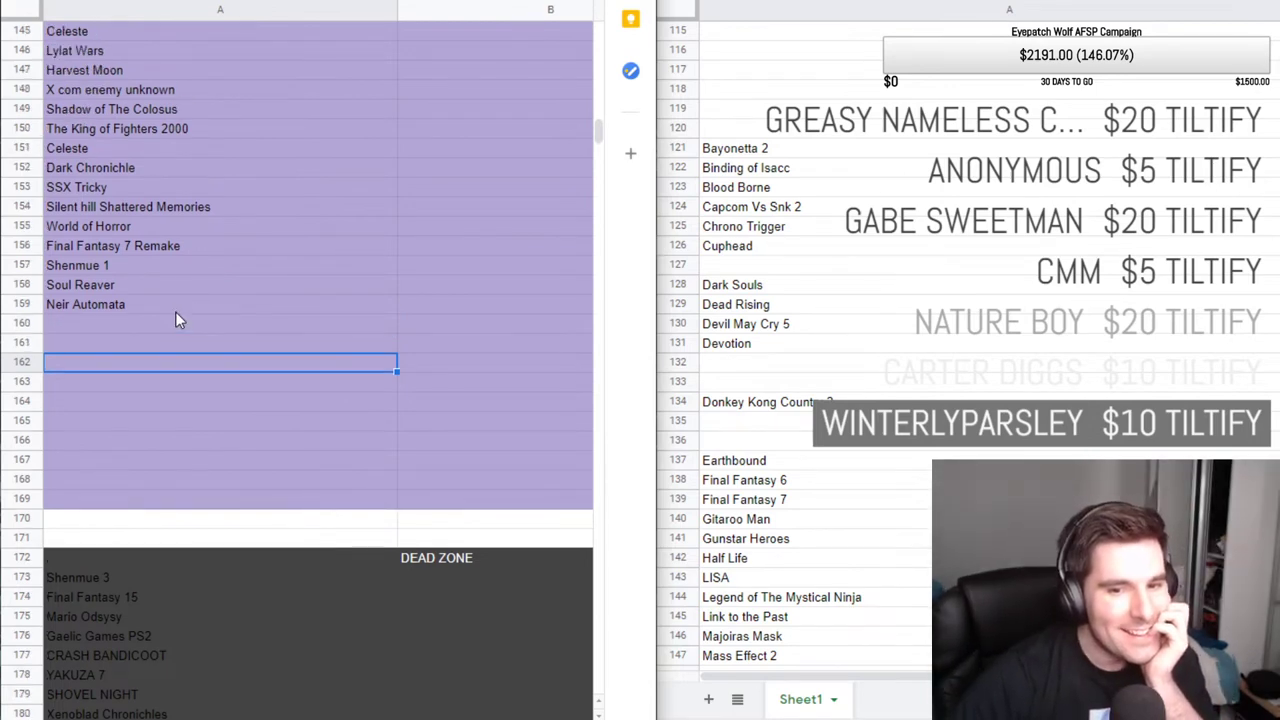
{"action": "scroll", "coordinate": [175, 311], "scroll_direction": "down", "scroll_amount": 1}
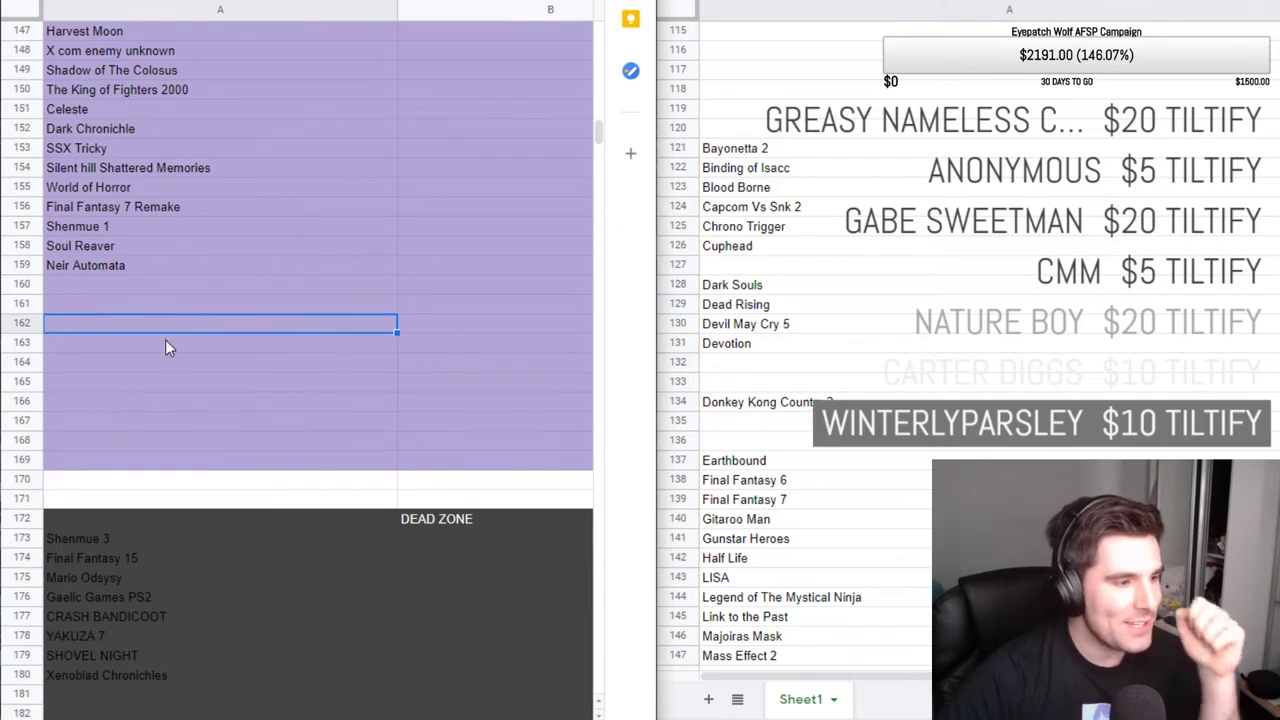
Change the Neir Automata entry in cell A159 to the drawn-out spelling Neeeeeeeeeeeeeeeeeer Automata.
{"action": "left_click", "coordinate": [149, 267]}
{"action": "scroll", "coordinate": [149, 267], "scroll_direction": "up", "scroll_amount": 2}
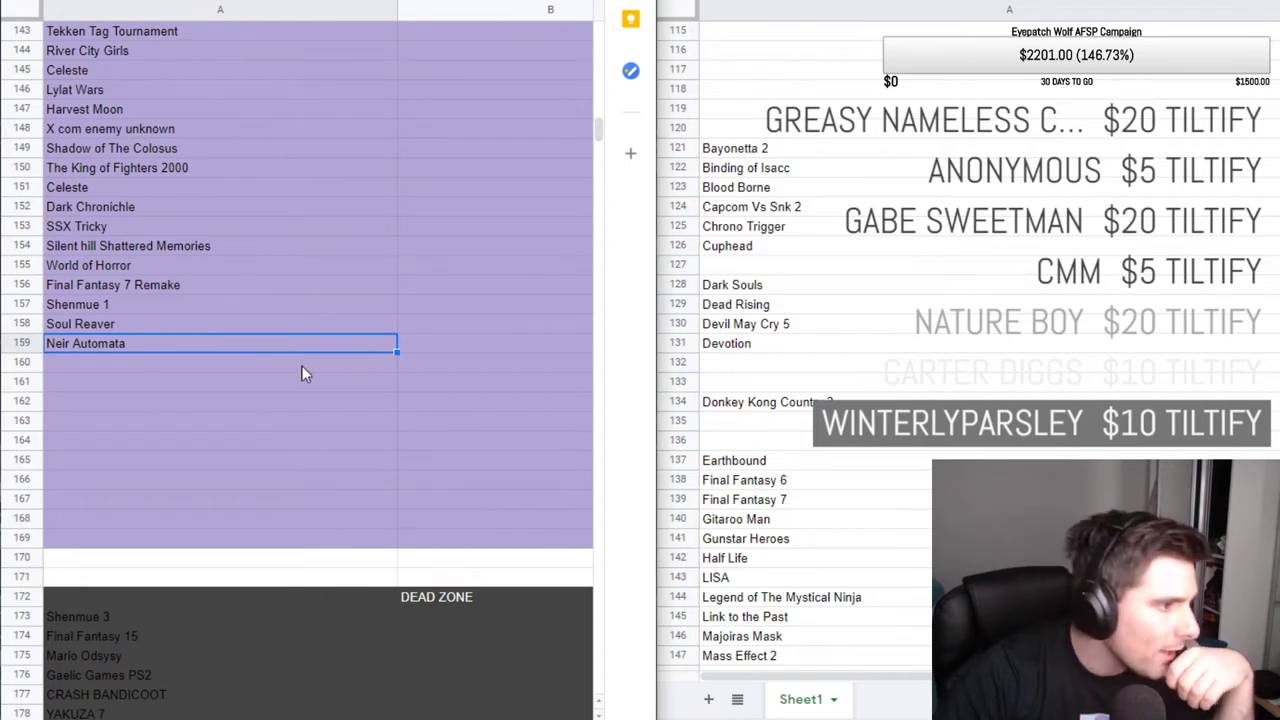
{"action": "double_click", "coordinate": [53, 342]}
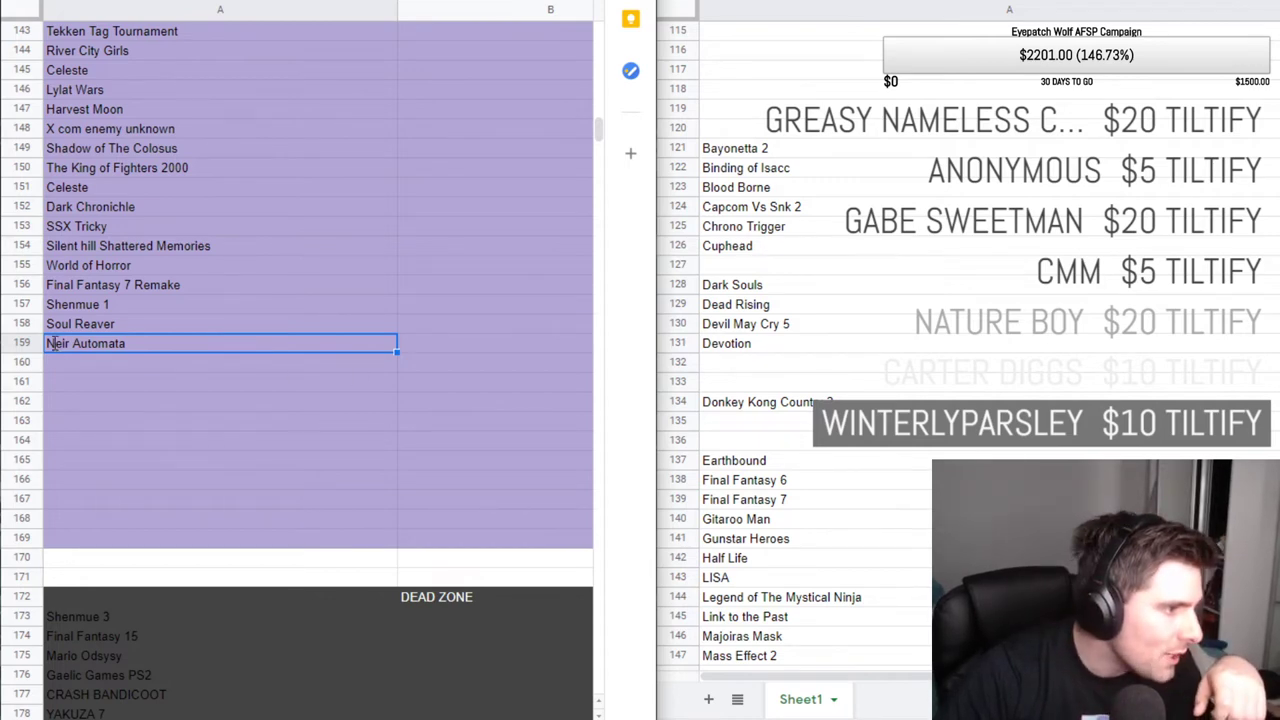
{"action": "left_click", "coordinate": [141, 342]}
{"action": "key", "text": "ctrl+Left"}
{"action": "key", "text": "Left"}
{"action": "key", "text": "BackSpace"}
{"action": "key", "text": "BackSpace"}
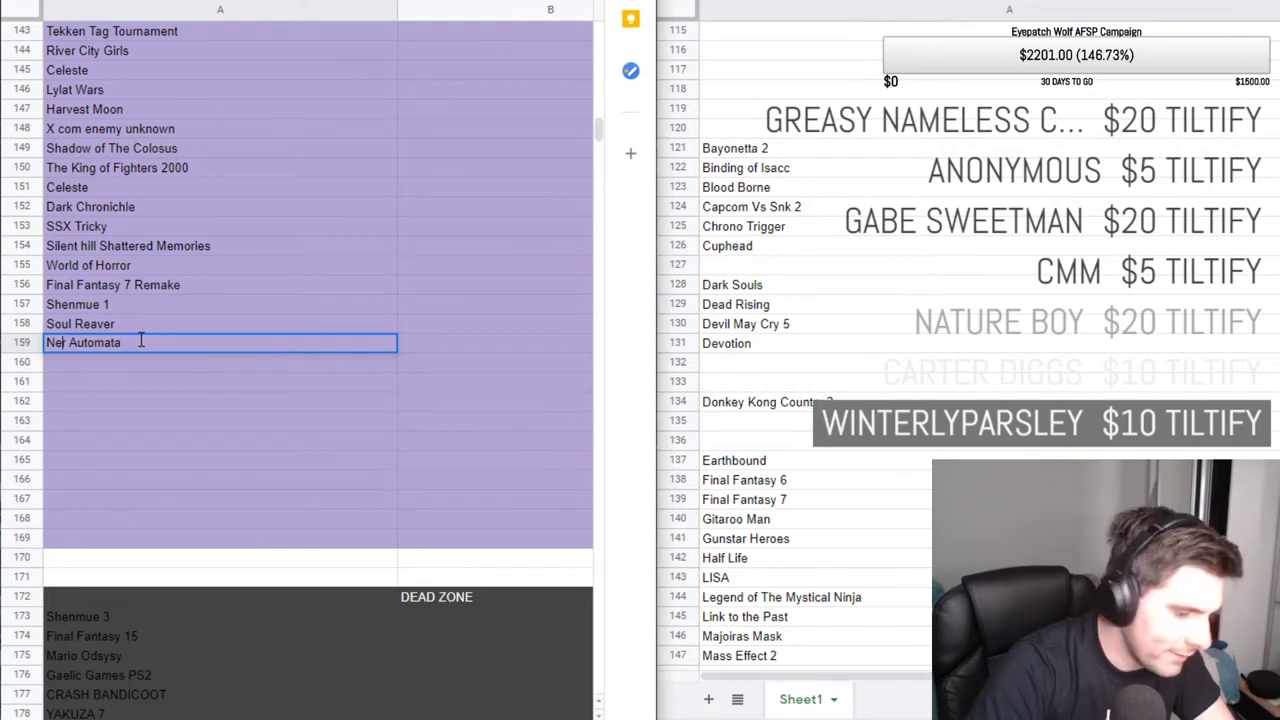
{"action": "type", "text": "eeeeeeeeeeeeeeeeeee"}
{"action": "type", "text": "r"}
{"action": "key", "text": "Return"}
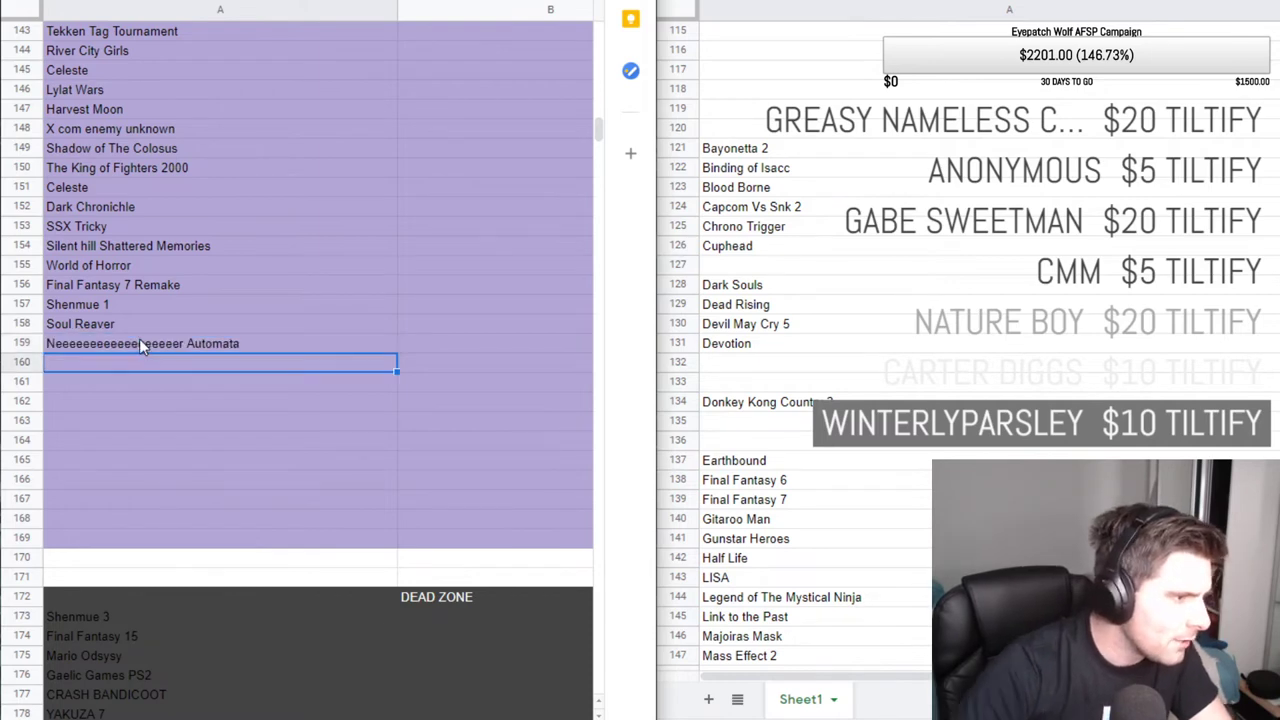
Return from the Shadow Relam titles to the empty ranking cell A55 above Pokemon Soul Silver.
{"action": "left_click", "coordinate": [190, 284]}
{"action": "scroll", "coordinate": [348, 430], "scroll_direction": "up", "scroll_amount": 2}
{"action": "scroll", "coordinate": [348, 437], "scroll_direction": "up", "scroll_amount": 1}
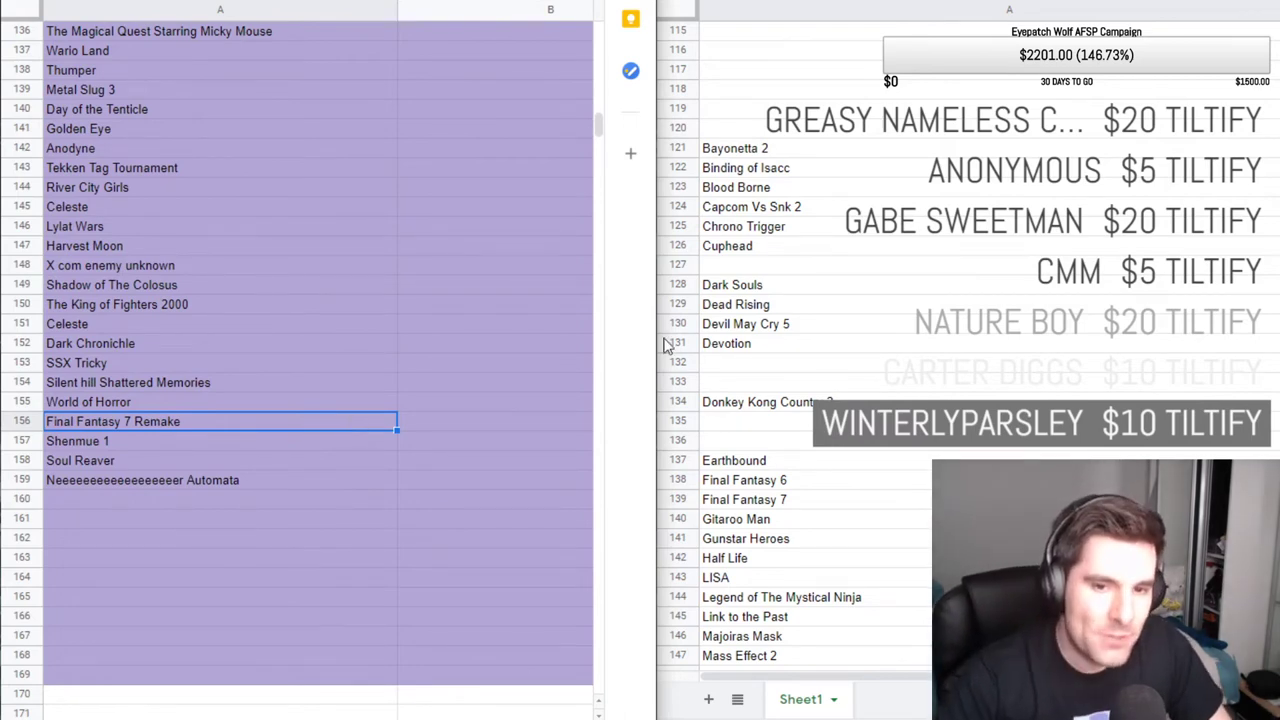
{"action": "scroll", "coordinate": [254, 367], "scroll_direction": "up", "scroll_amount": 4}
{"action": "scroll", "coordinate": [254, 375], "scroll_direction": "up", "scroll_amount": 6}
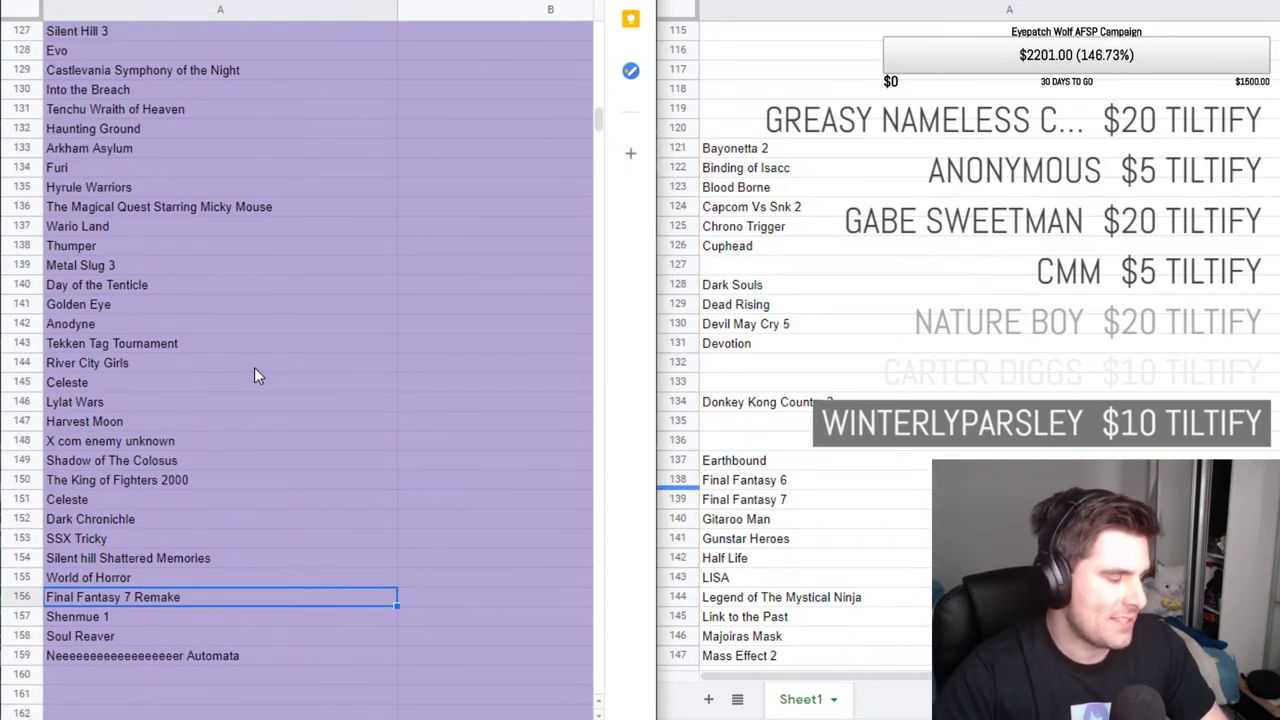
{"action": "scroll", "coordinate": [254, 375], "scroll_direction": "up", "scroll_amount": 20}
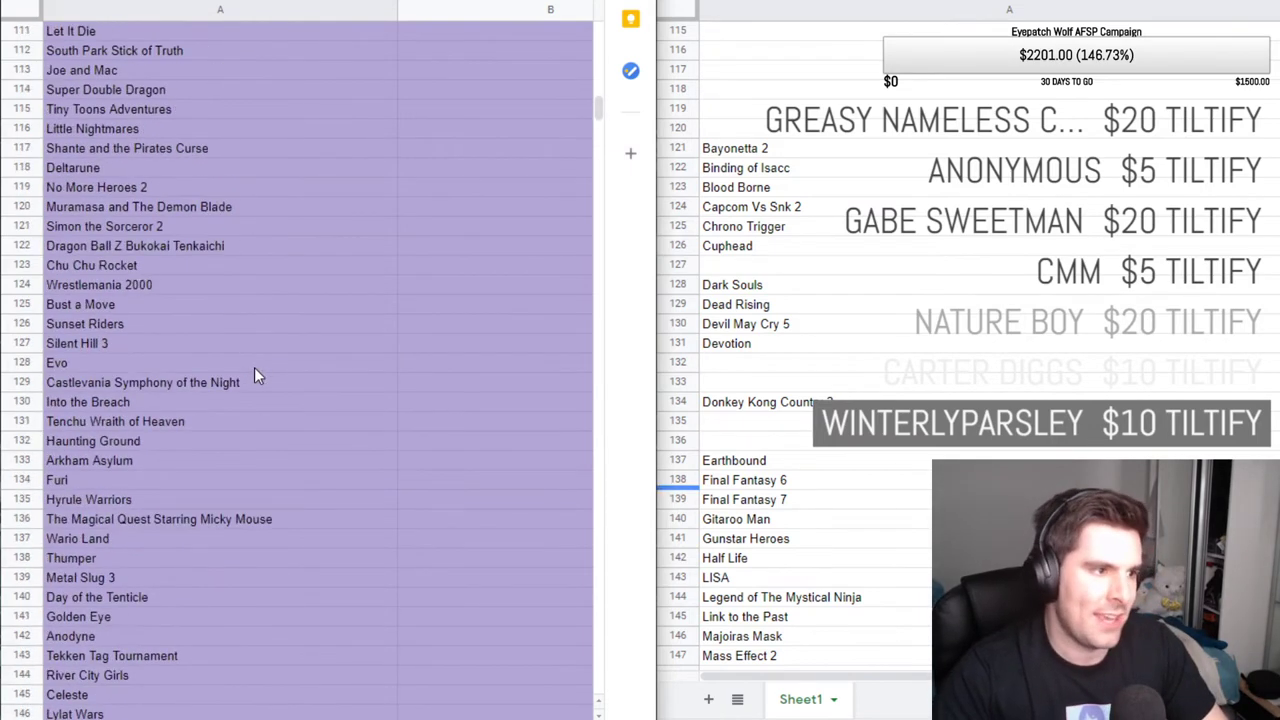
{"action": "scroll", "coordinate": [256, 375], "scroll_direction": "up", "scroll_amount": 12}
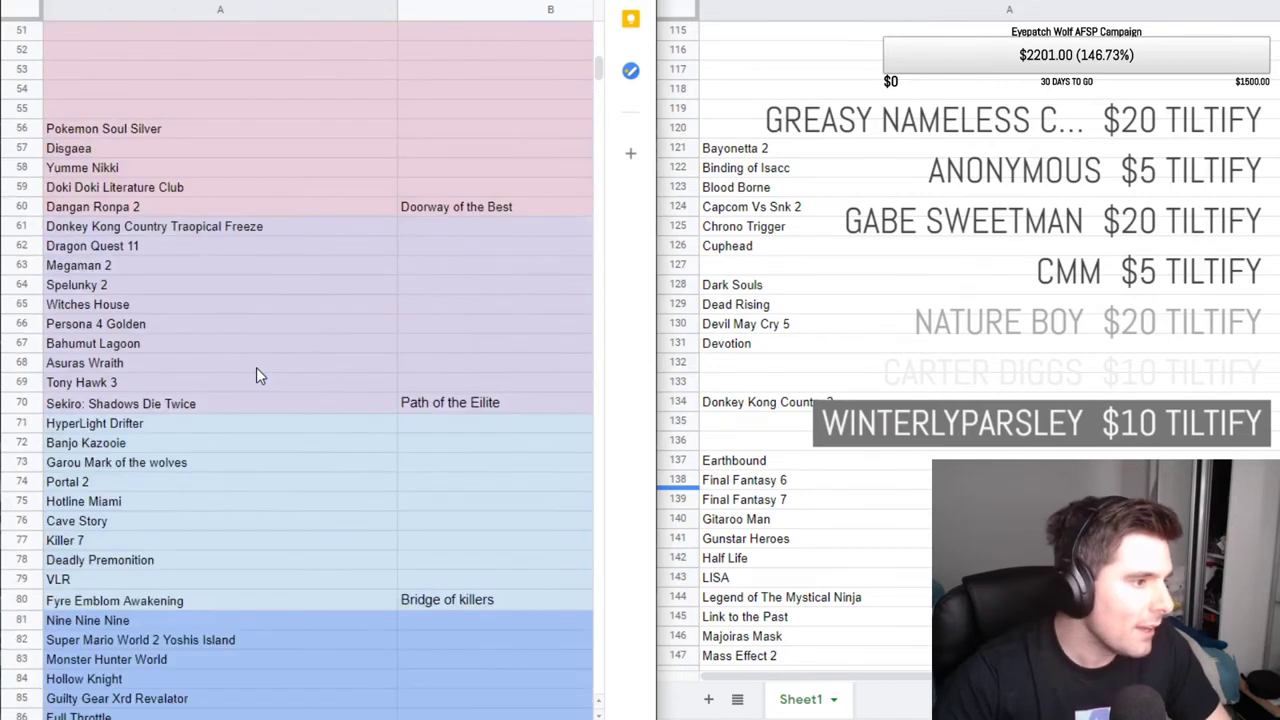
{"action": "left_click", "coordinate": [173, 306]}
Consider the candidates from Dead Rising to Devotion, Blood Borne and Binding of Isacc for cell A55.
{"action": "left_click", "coordinate": [917, 312]}
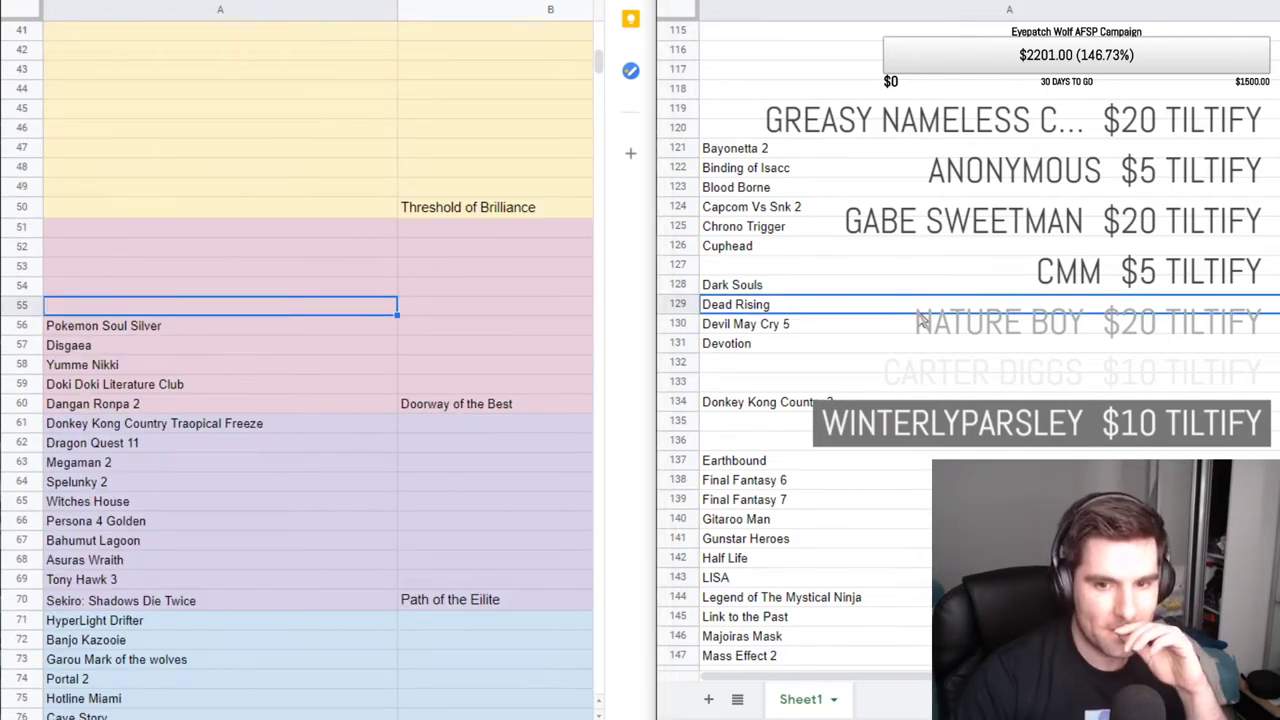
{"action": "key", "text": "Down"}
{"action": "key", "text": "Down"}
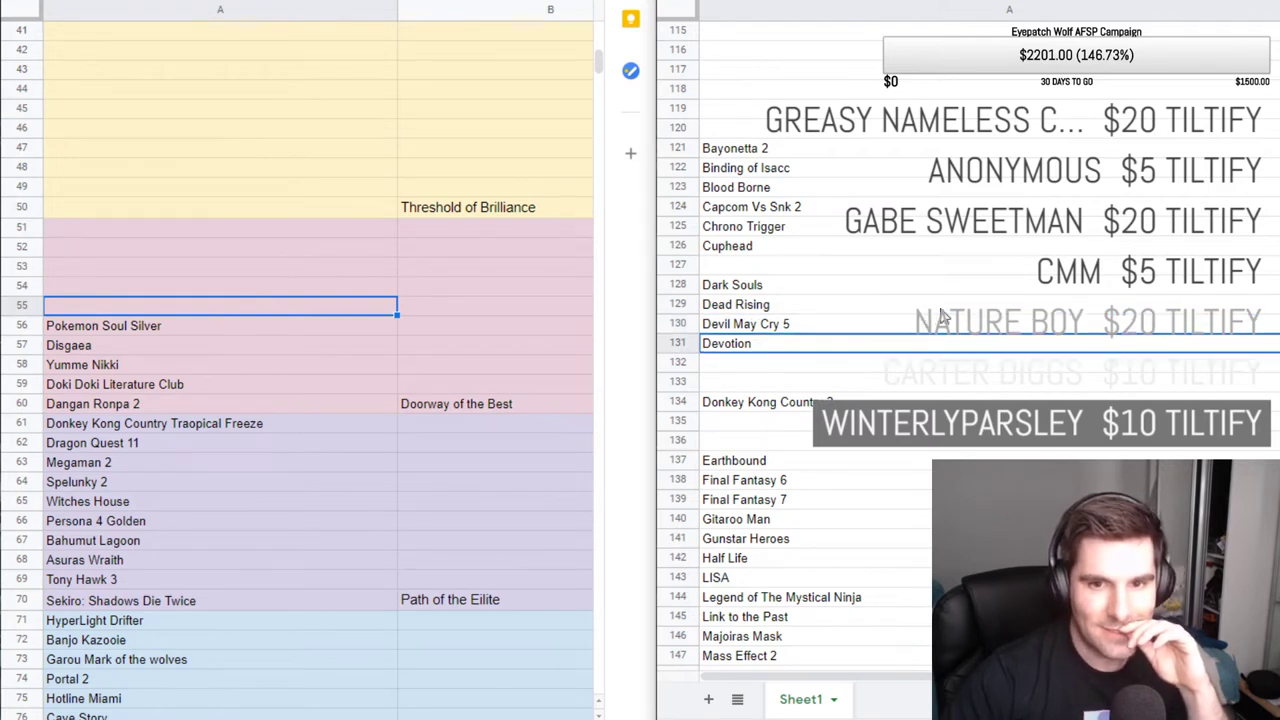
{"action": "left_click", "coordinate": [845, 192]}
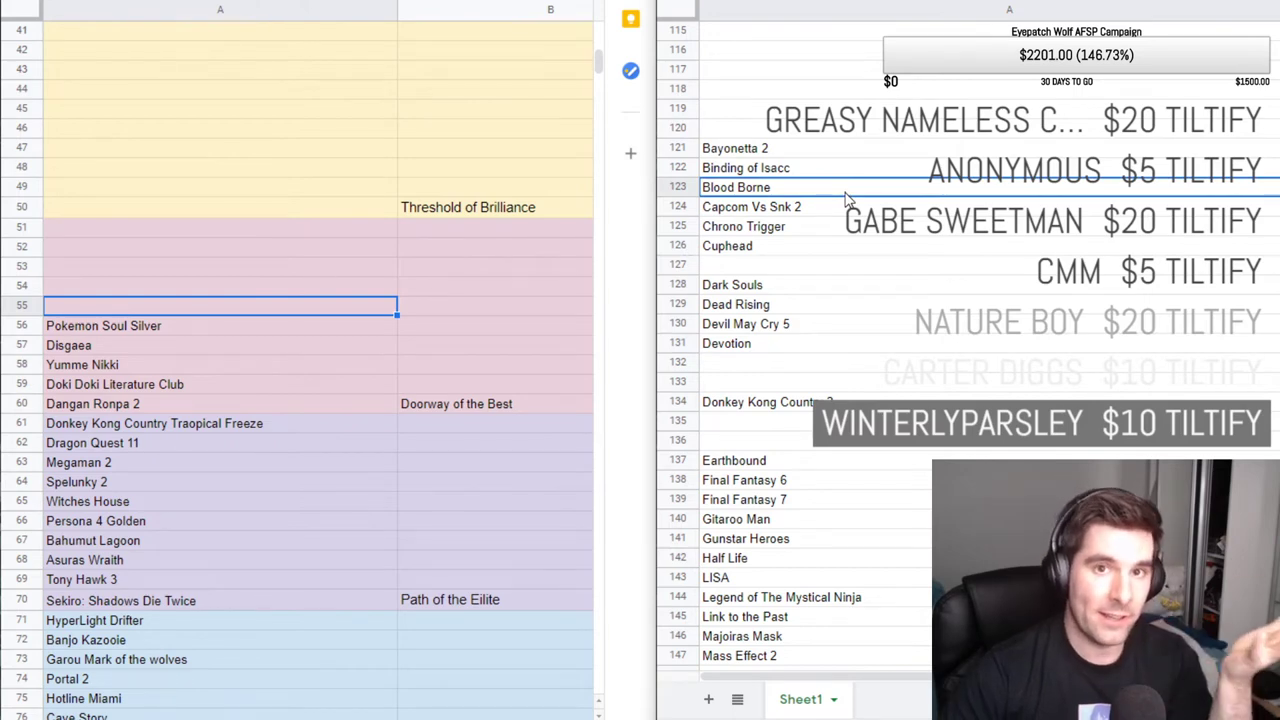
{"action": "left_click", "coordinate": [818, 169]}
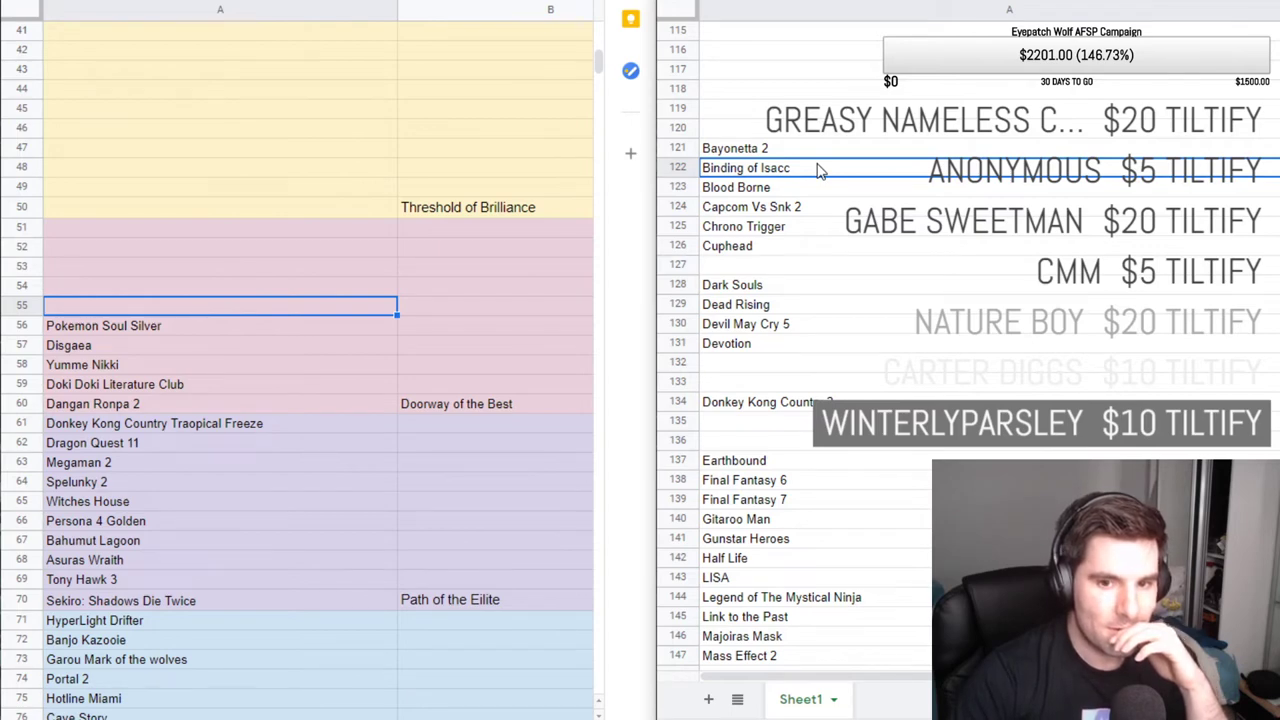
{"action": "key", "text": "Down"}
{"action": "key", "text": "Up"}
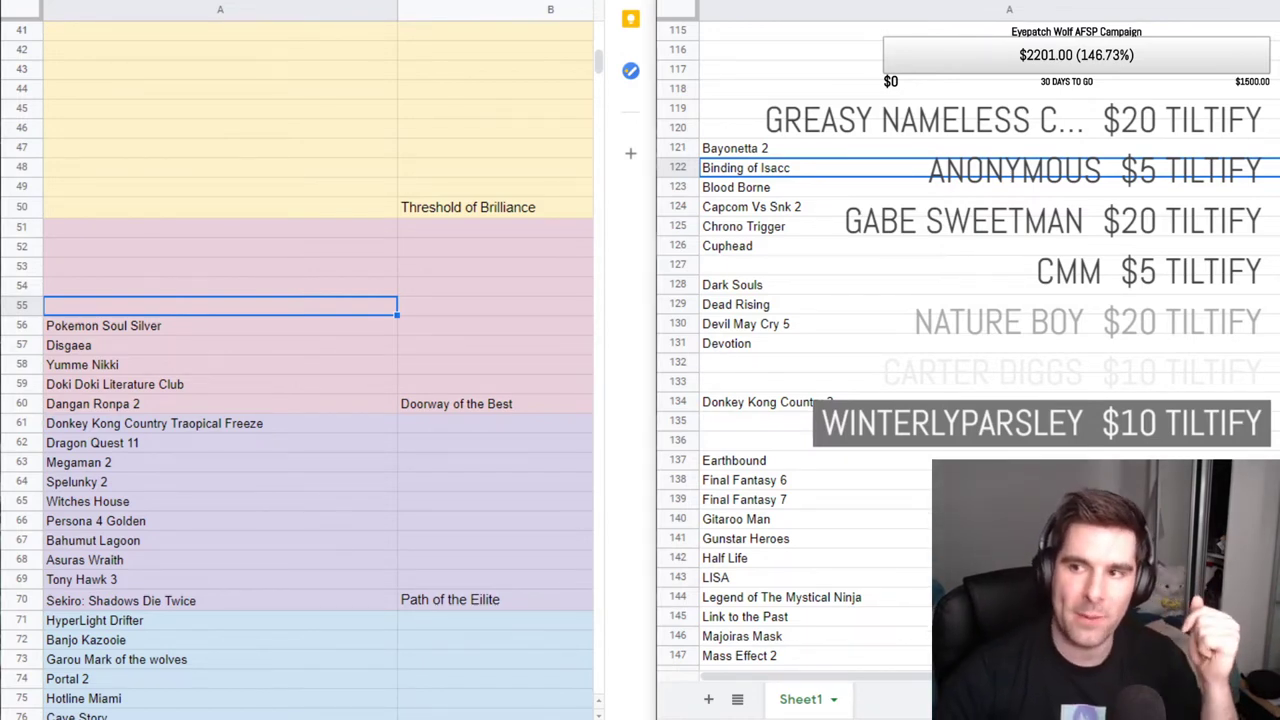
Review the unranked candidates from Dark Souls down to Ocarina of Time for the empty cell A55.
{"action": "left_click", "coordinate": [1204, 272]}
{"action": "key", "text": "Down"}
{"action": "key", "text": "Down"}
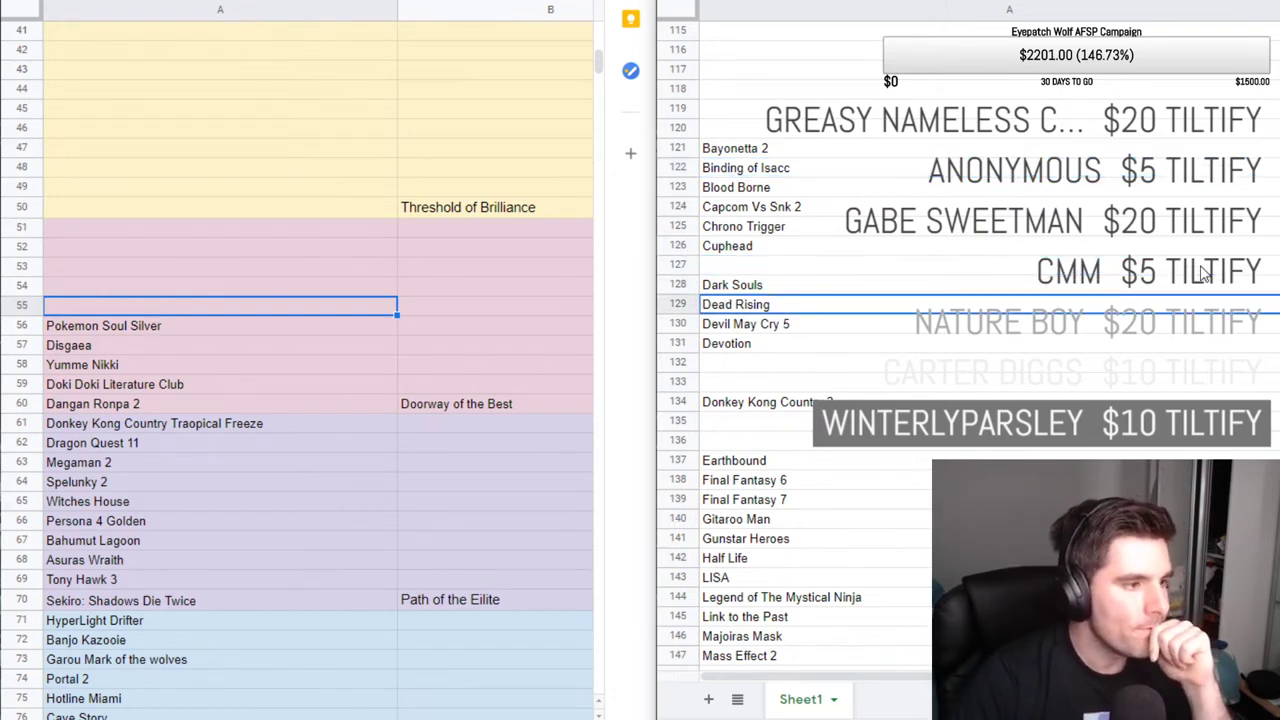
{"action": "key", "text": "Down"}
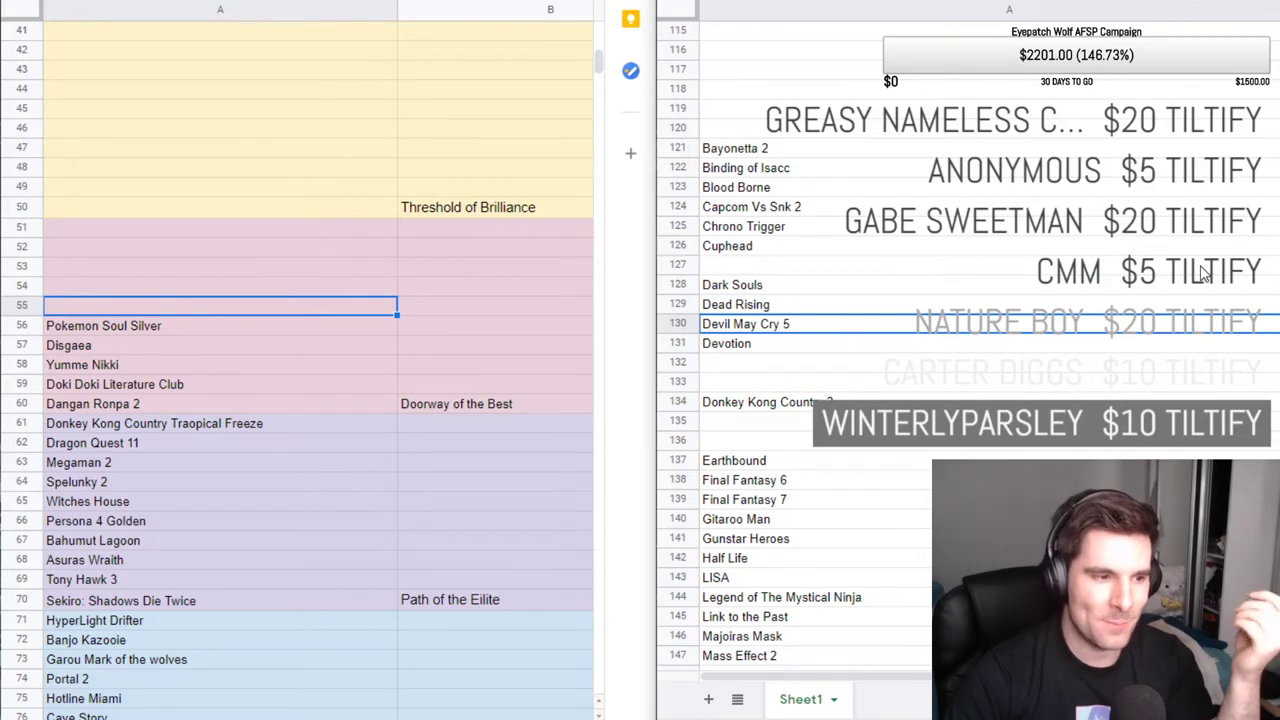
{"action": "key", "text": "Down"}
{"action": "key", "text": "Down"}
{"action": "key", "text": "Down"}
{"action": "key", "text": "Down"}
{"action": "key", "text": "Down"}
{"action": "key", "text": "Down"}
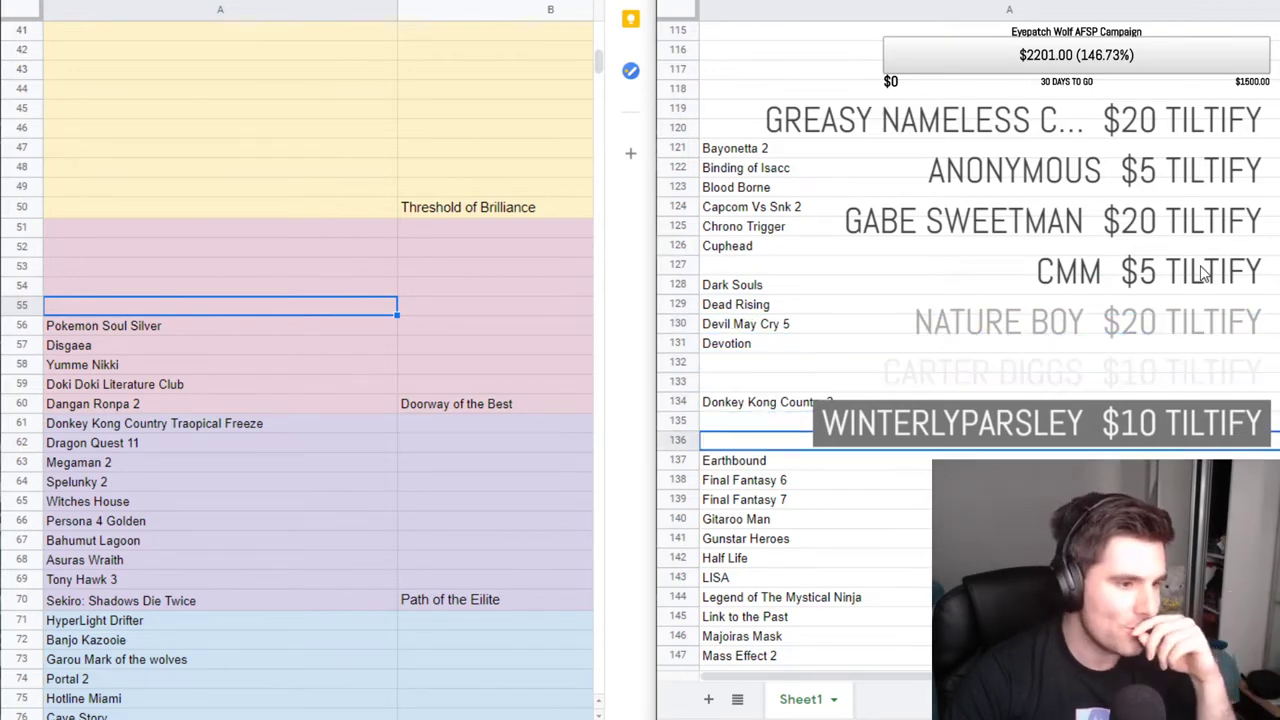
{"action": "key", "text": "Down"}
{"action": "key", "text": "Down"}
{"action": "key", "text": "Down"}
{"action": "key", "text": "Down"}
{"action": "key", "text": "Down"}
{"action": "key", "text": "Down"}
{"action": "key", "text": "Down"}
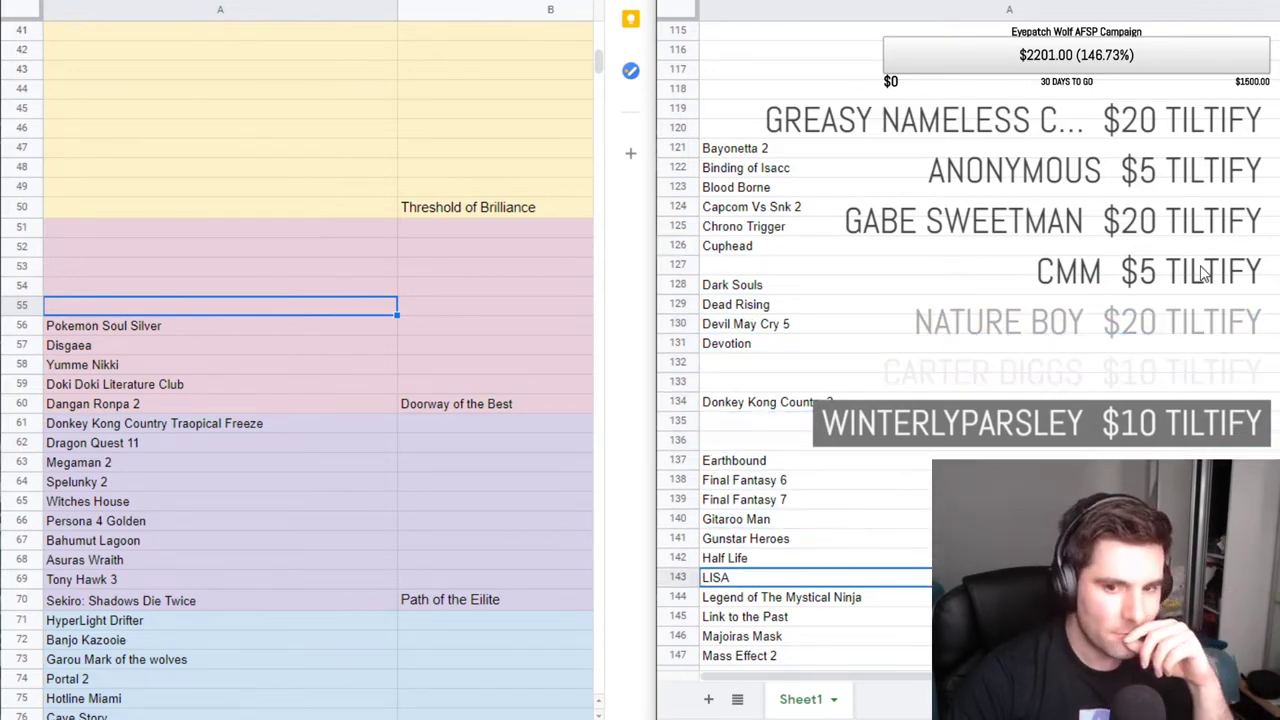
{"action": "key", "text": "Down"}
{"action": "key", "text": "Down"}
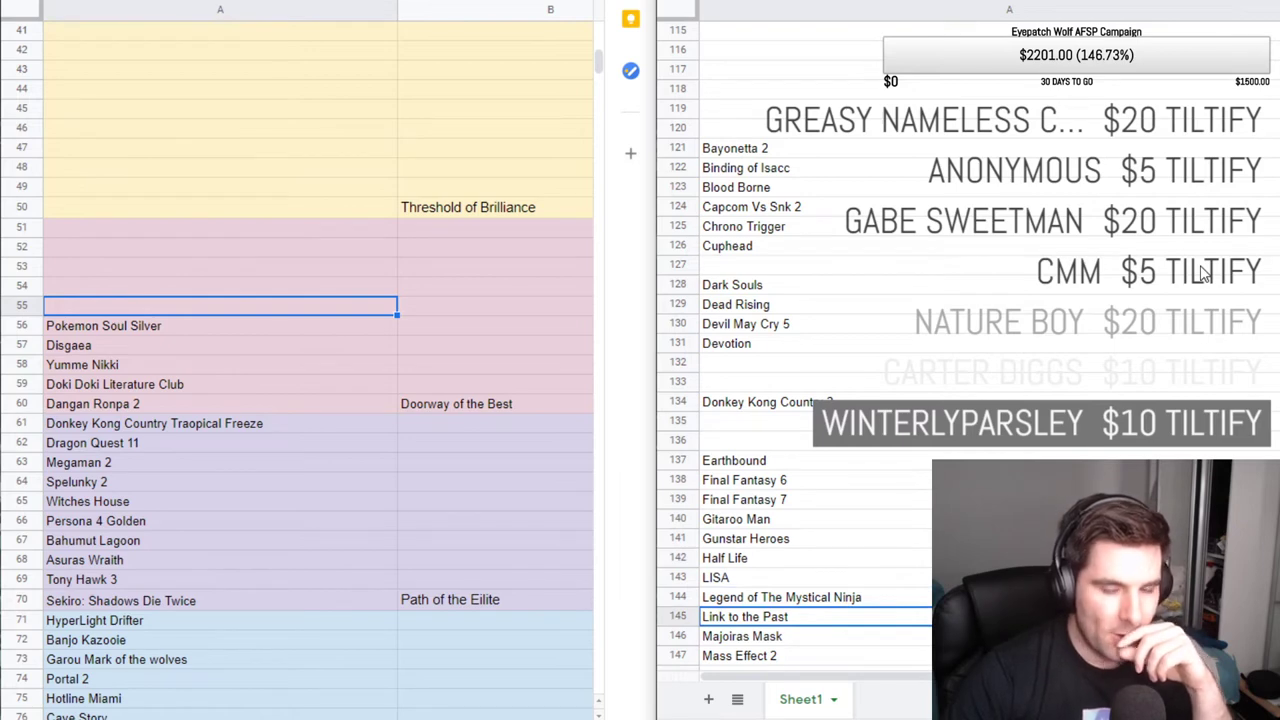
{"action": "key", "text": "Down"}
{"action": "key", "text": "Down"}
{"action": "key", "text": "Down"}
{"action": "key", "text": "Down"}
{"action": "key", "text": "Down"}
{"action": "key", "text": "Down"}
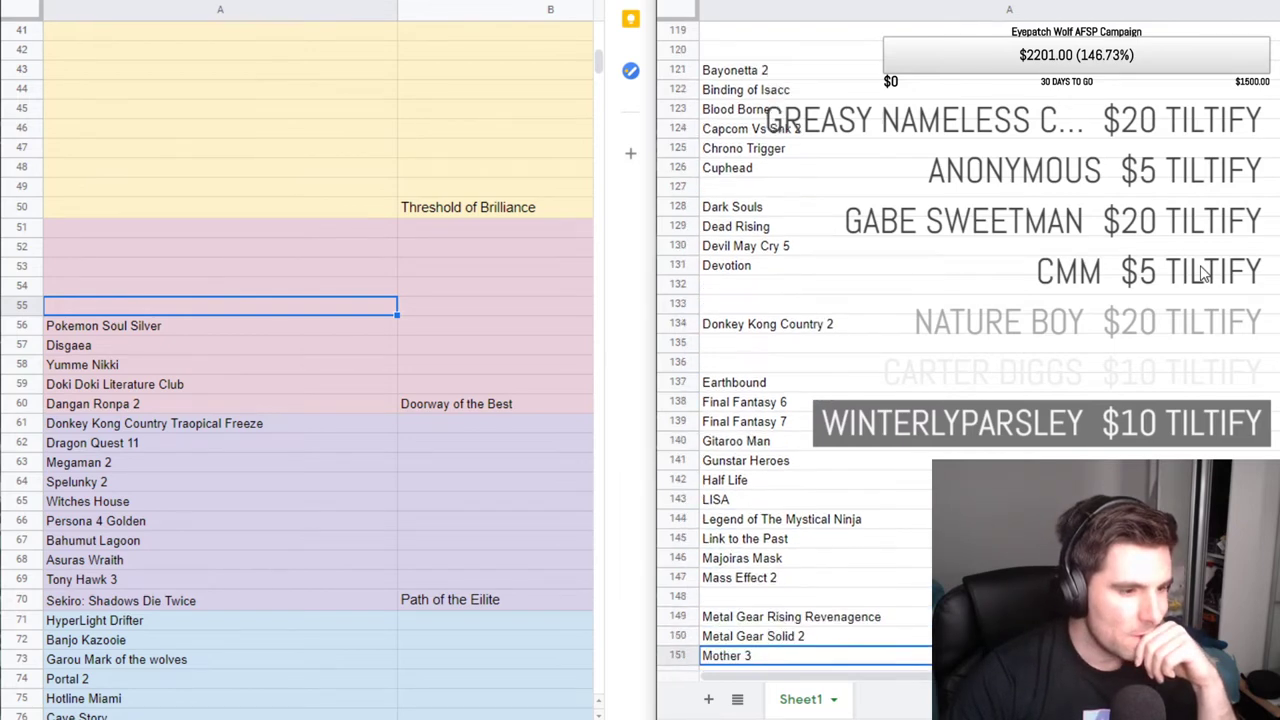
{"action": "key", "text": "Down"}
{"action": "key", "text": "Down"}
{"action": "key", "text": "Down"}
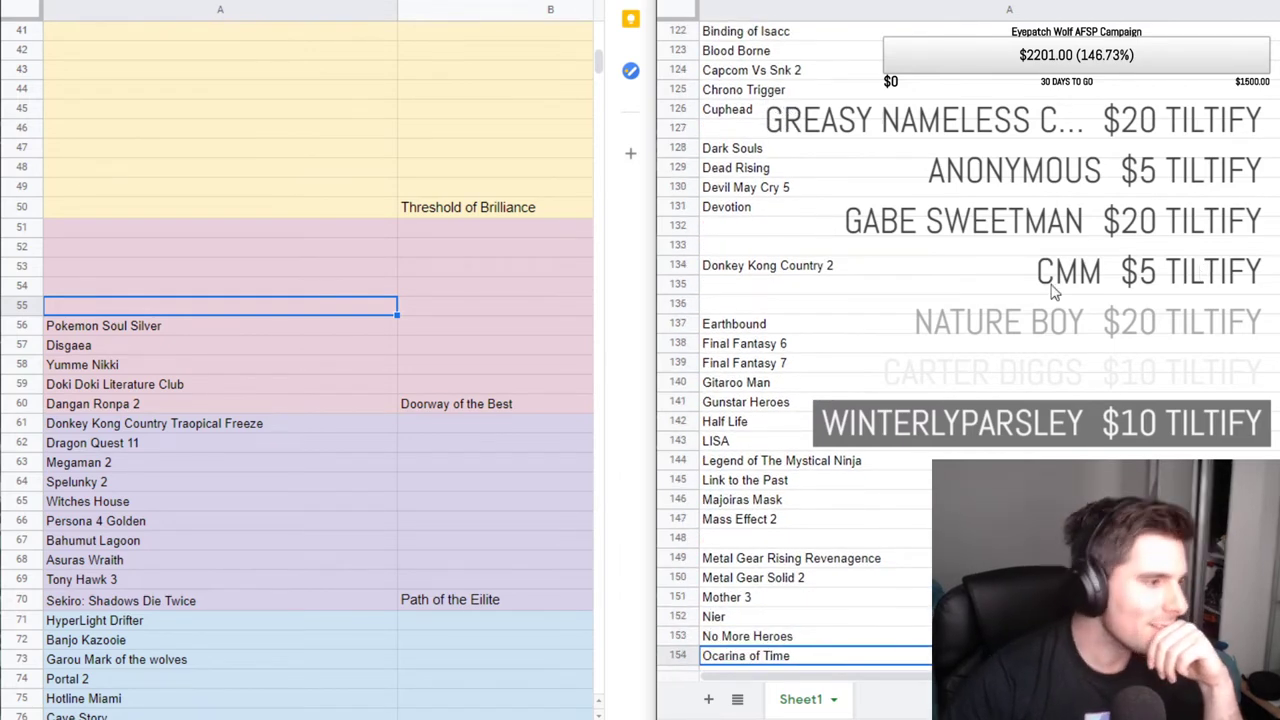
{"action": "scroll", "coordinate": [851, 457], "scroll_direction": "down", "scroll_amount": 3}
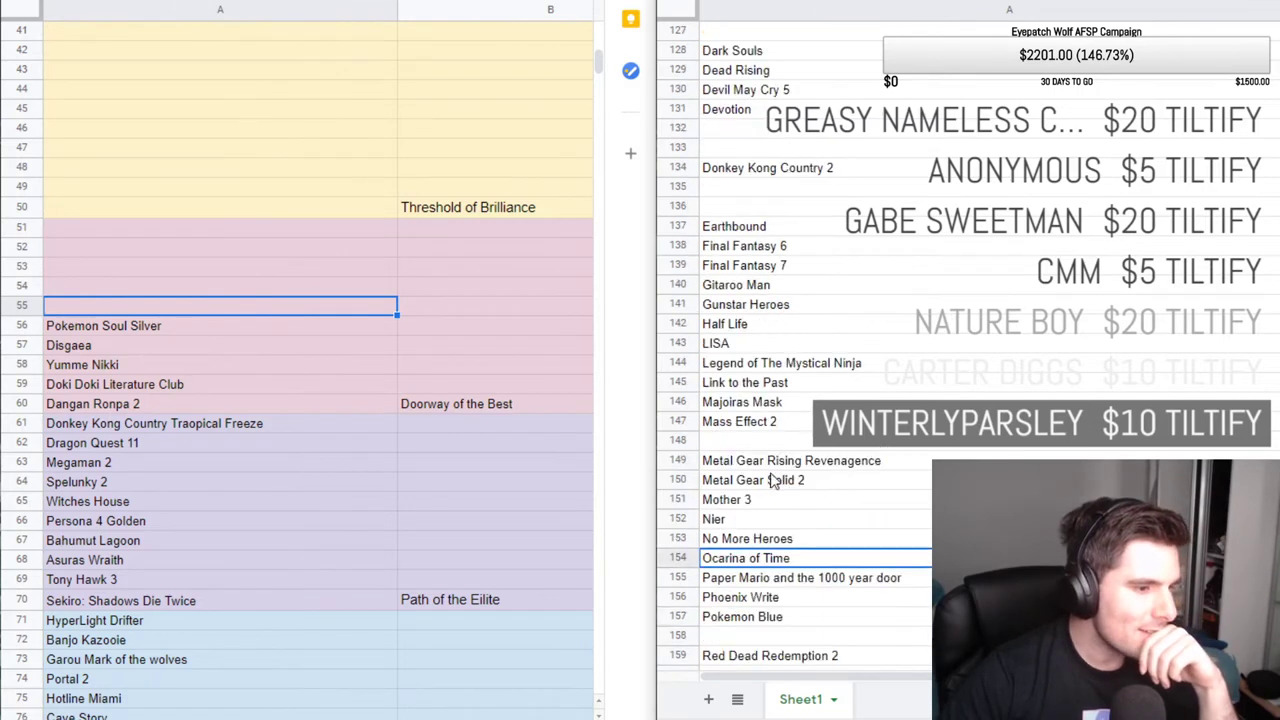
{"action": "left_click", "coordinate": [812, 445]}
{"action": "scroll", "coordinate": [798, 372], "scroll_direction": "up", "scroll_amount": 3}
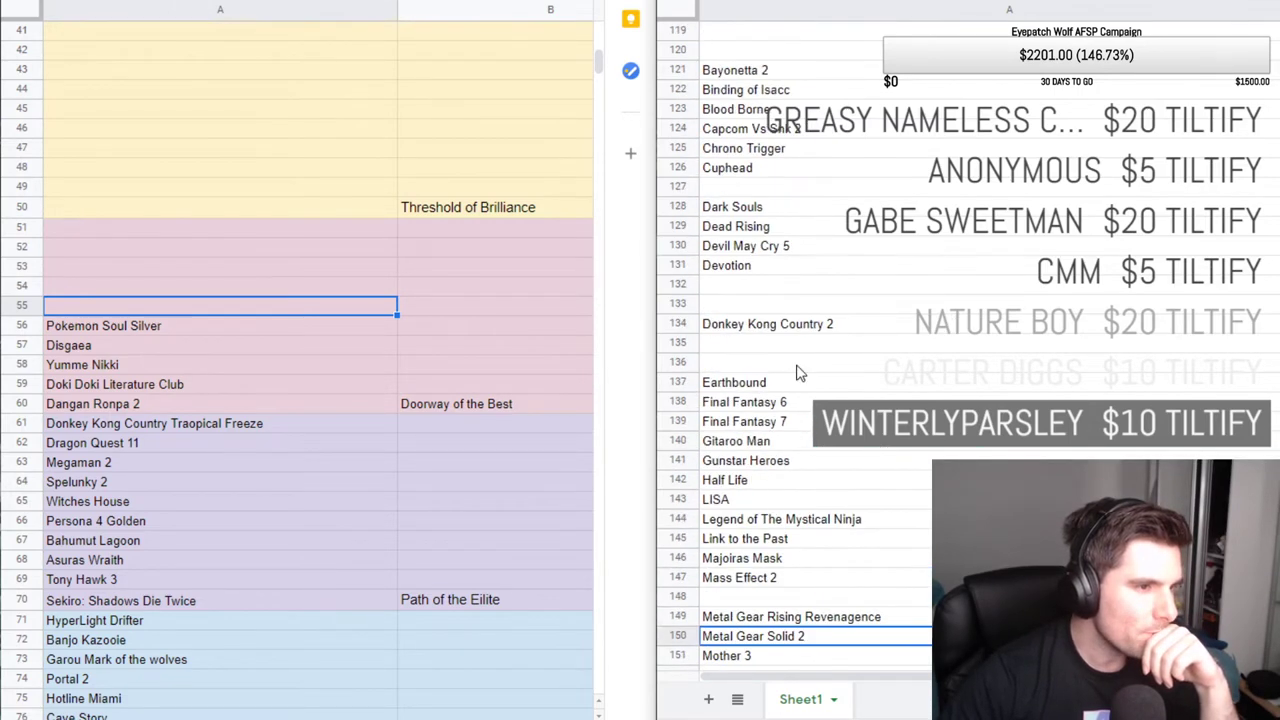
Move Binding of Isacc from the unranked candidate list into ranking cell A55, directly above Pokemon Soul Silver.
{"action": "left_click", "coordinate": [791, 135]}
{"action": "key", "text": "Down"}
{"action": "key", "text": "Up"}
{"action": "key", "text": "Up"}
{"action": "key", "text": "Up"}
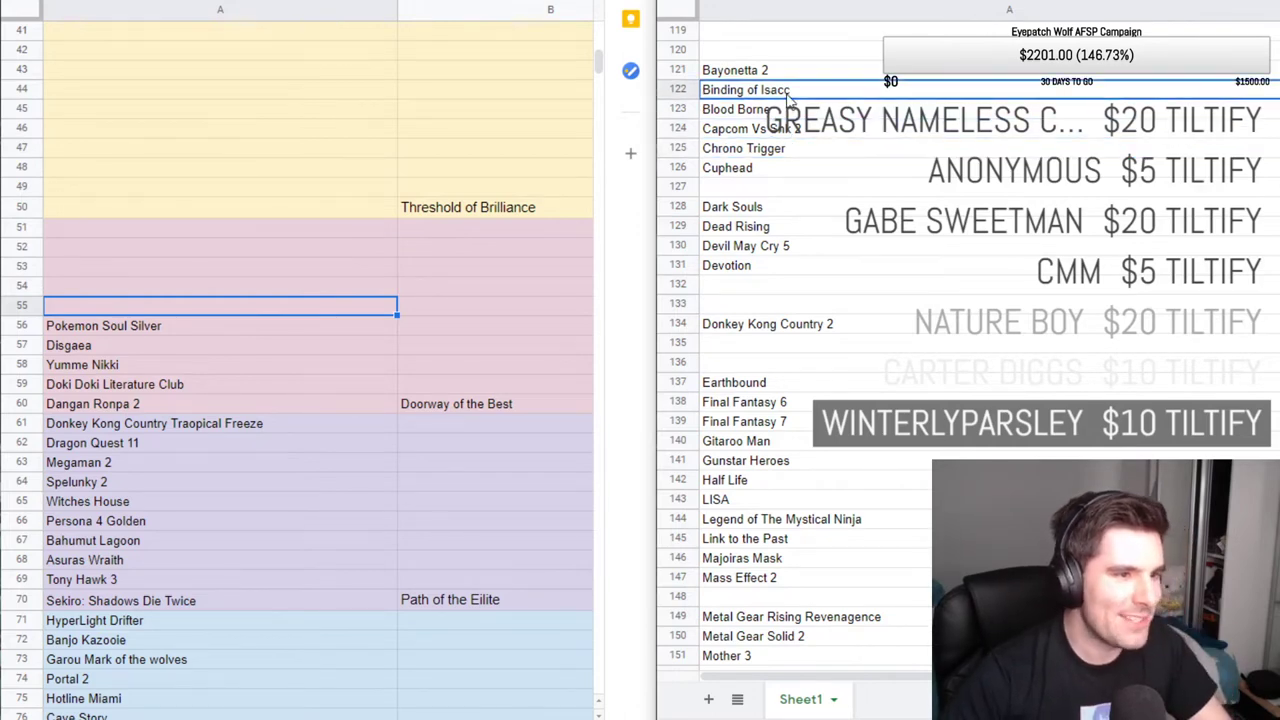
{"action": "double_click", "coordinate": [788, 92]}
{"action": "key", "text": "BackSpace"}
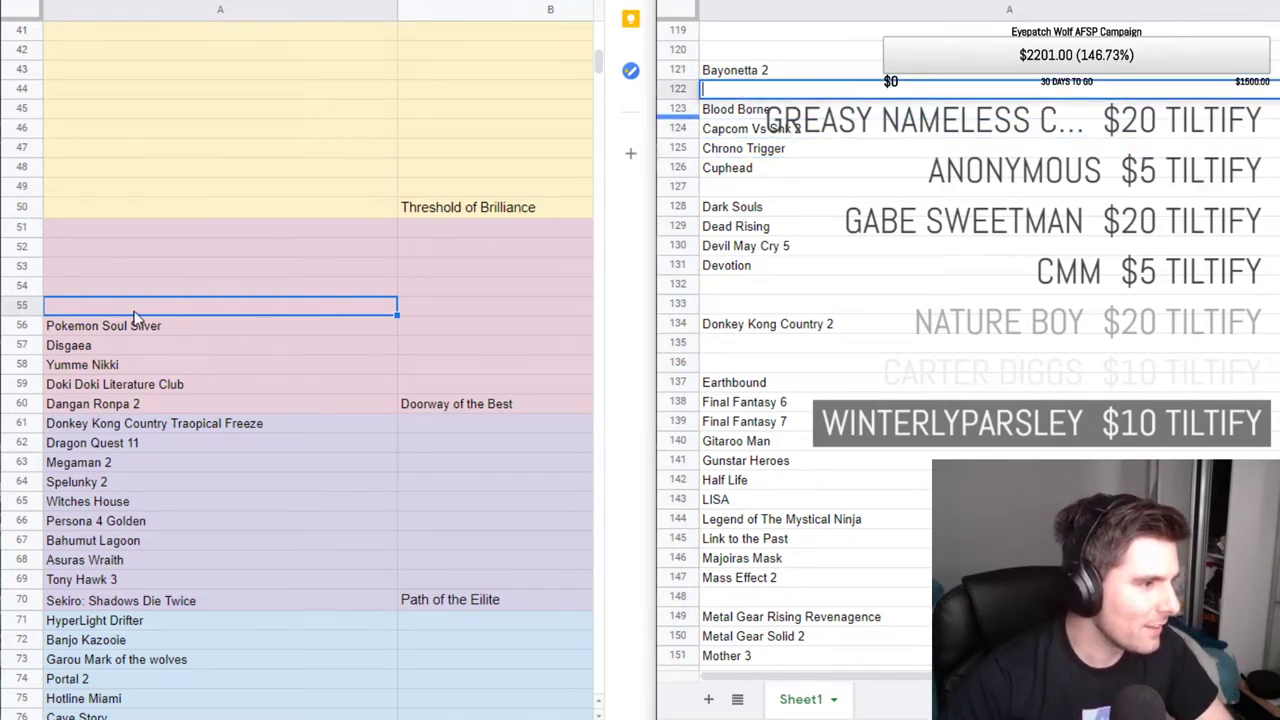
{"action": "left_click", "coordinate": [140, 310]}
{"action": "type", "text": "Binding of Isacc"}
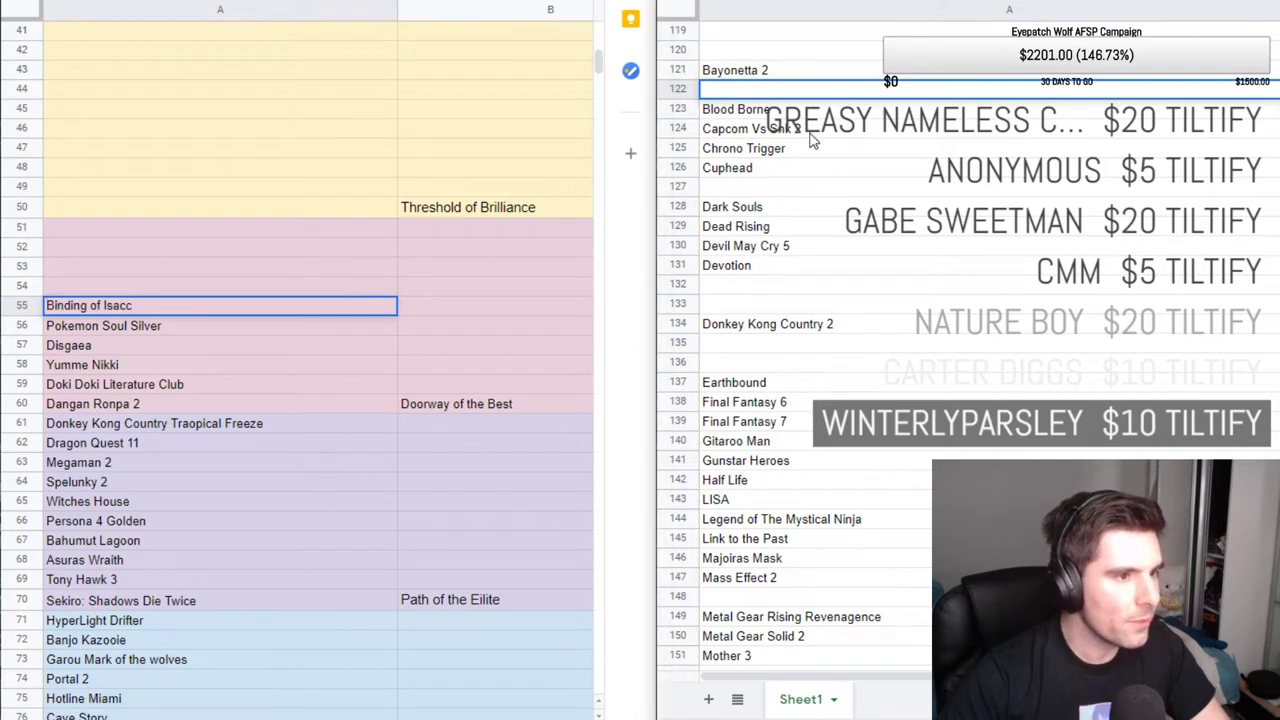
Review the unranked candidates from Capcom Vs Snk 2 down to Super Metroid for the empty ranking cell A54.
{"action": "left_click", "coordinate": [812, 137]}
{"action": "key", "text": "Down"}
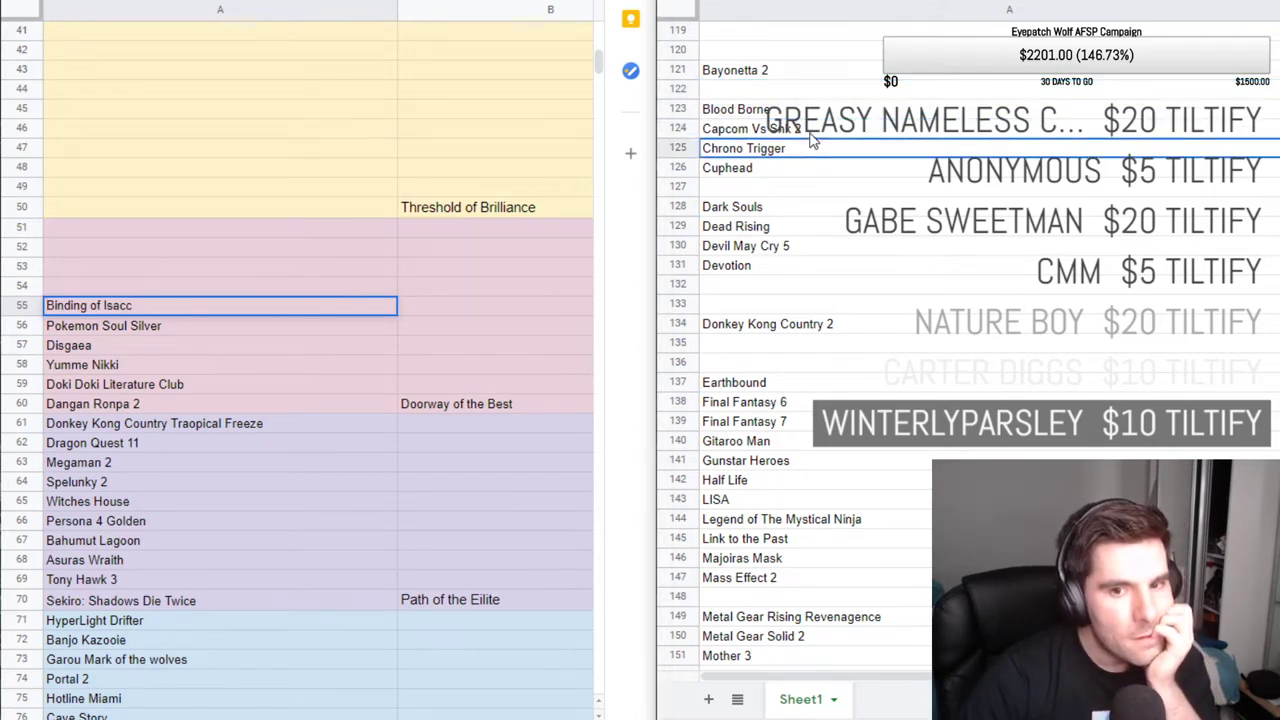
{"action": "key", "text": "Down"}
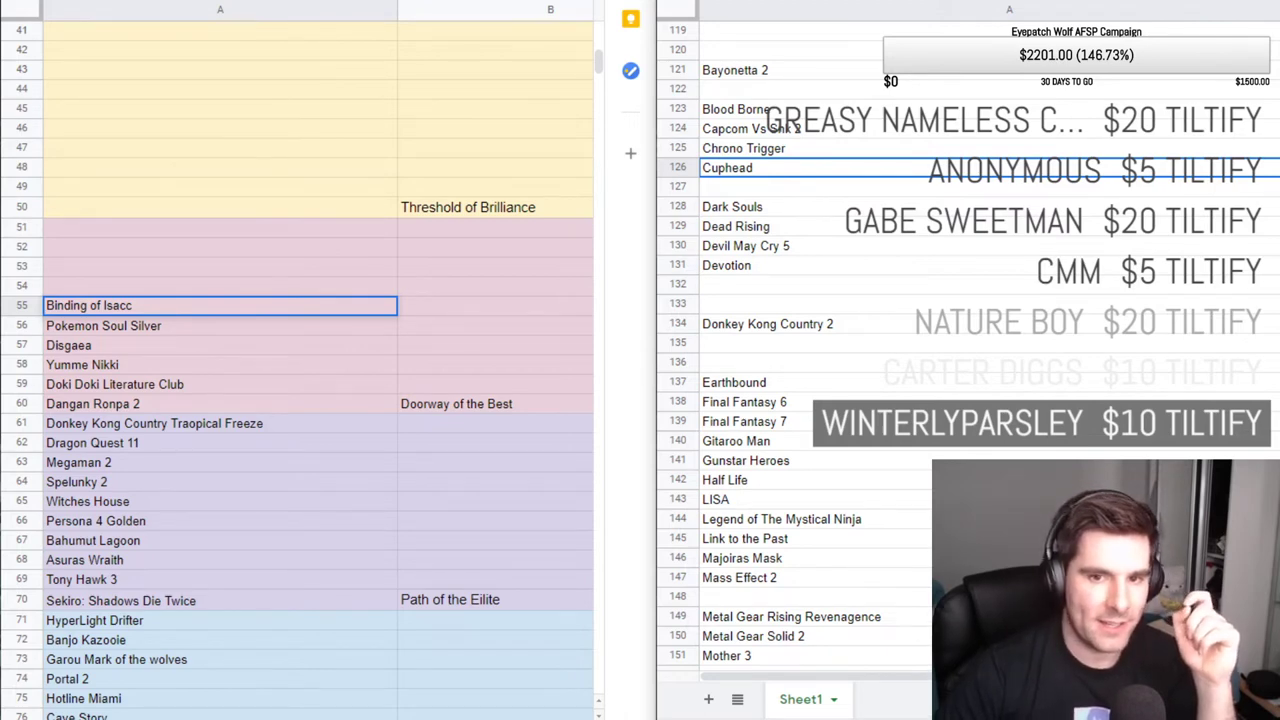
{"action": "left_click", "coordinate": [875, 231]}
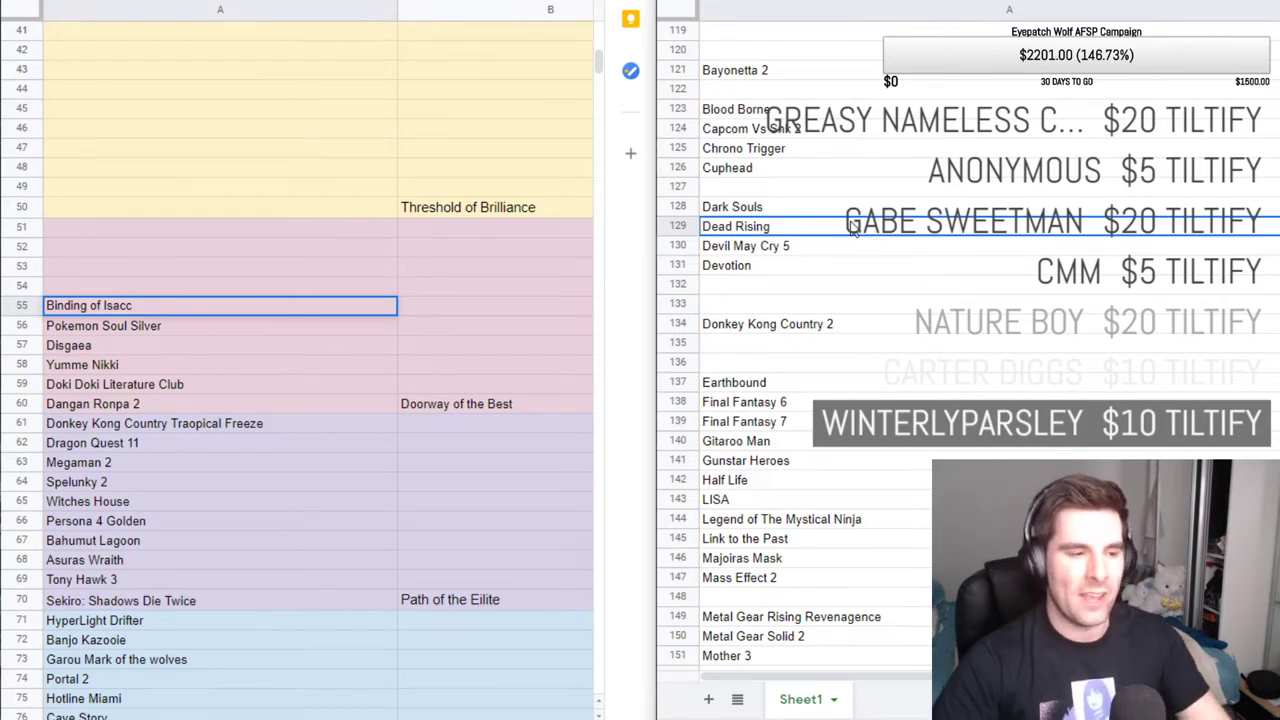
{"action": "left_click", "coordinate": [871, 250]}
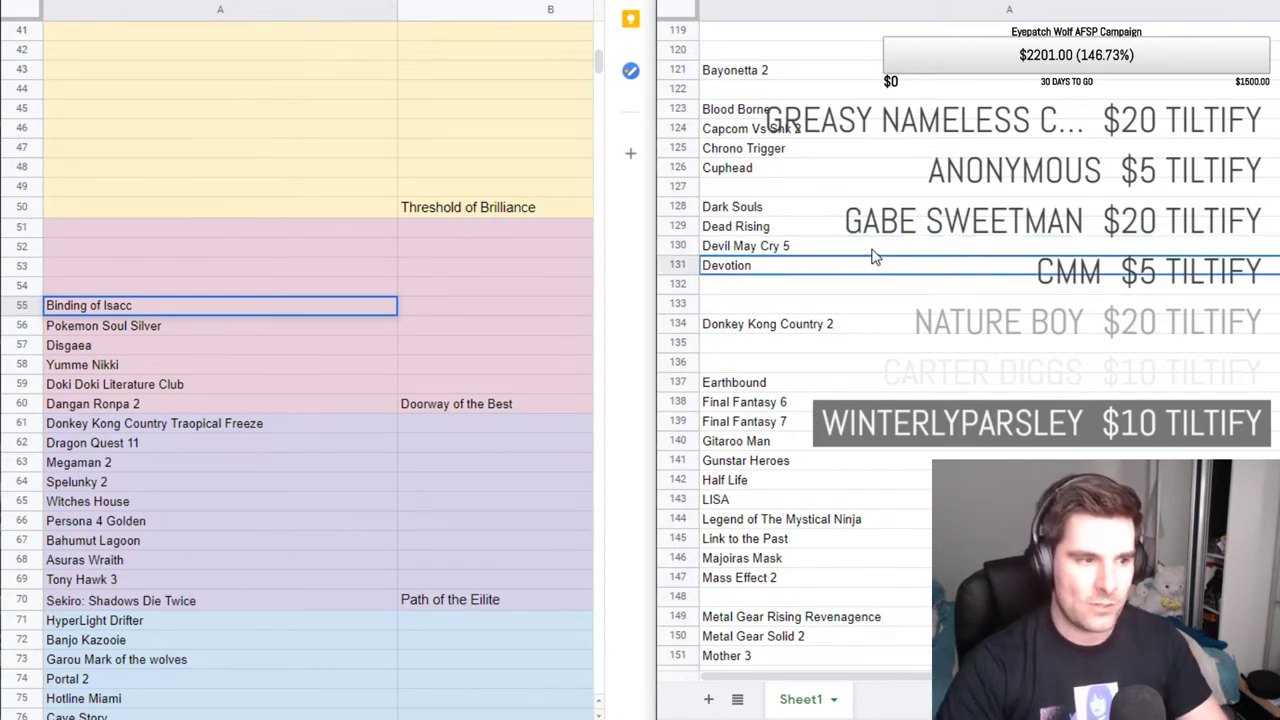
{"action": "left_click", "coordinate": [882, 303]}
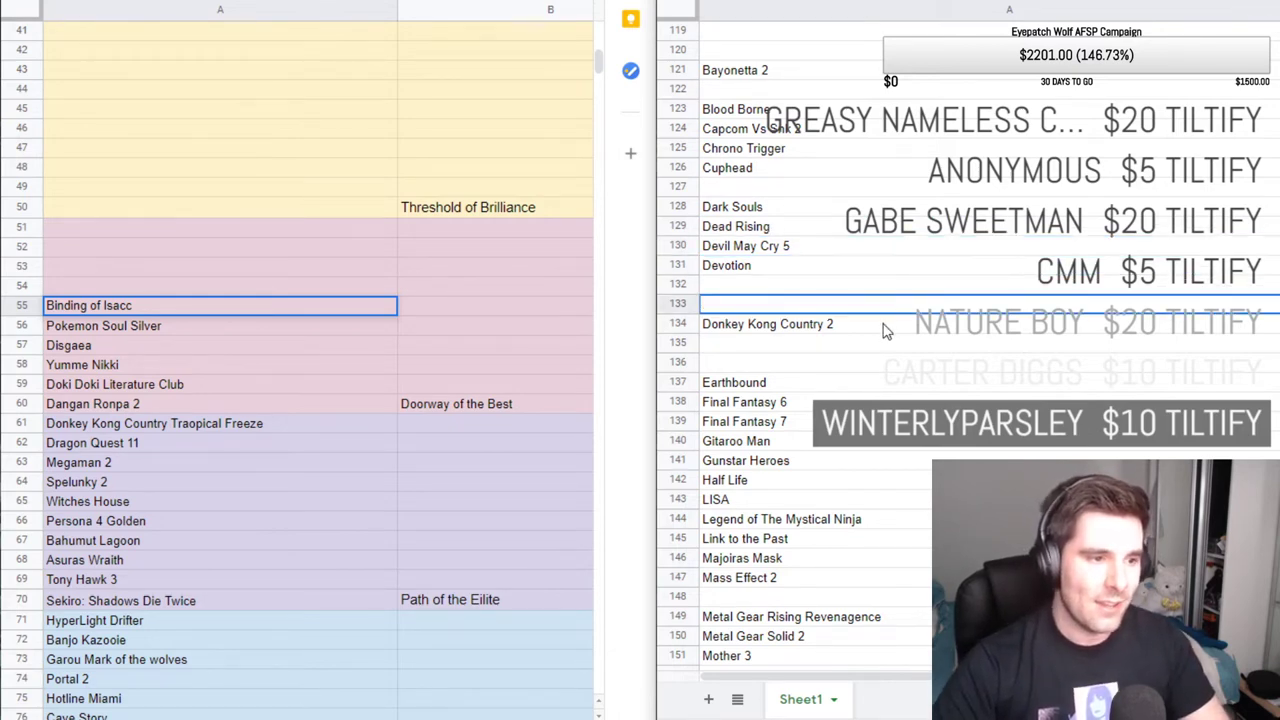
{"action": "left_click", "coordinate": [883, 325]}
{"action": "key", "text": "Down"}
{"action": "key", "text": "Down"}
{"action": "key", "text": "Down"}
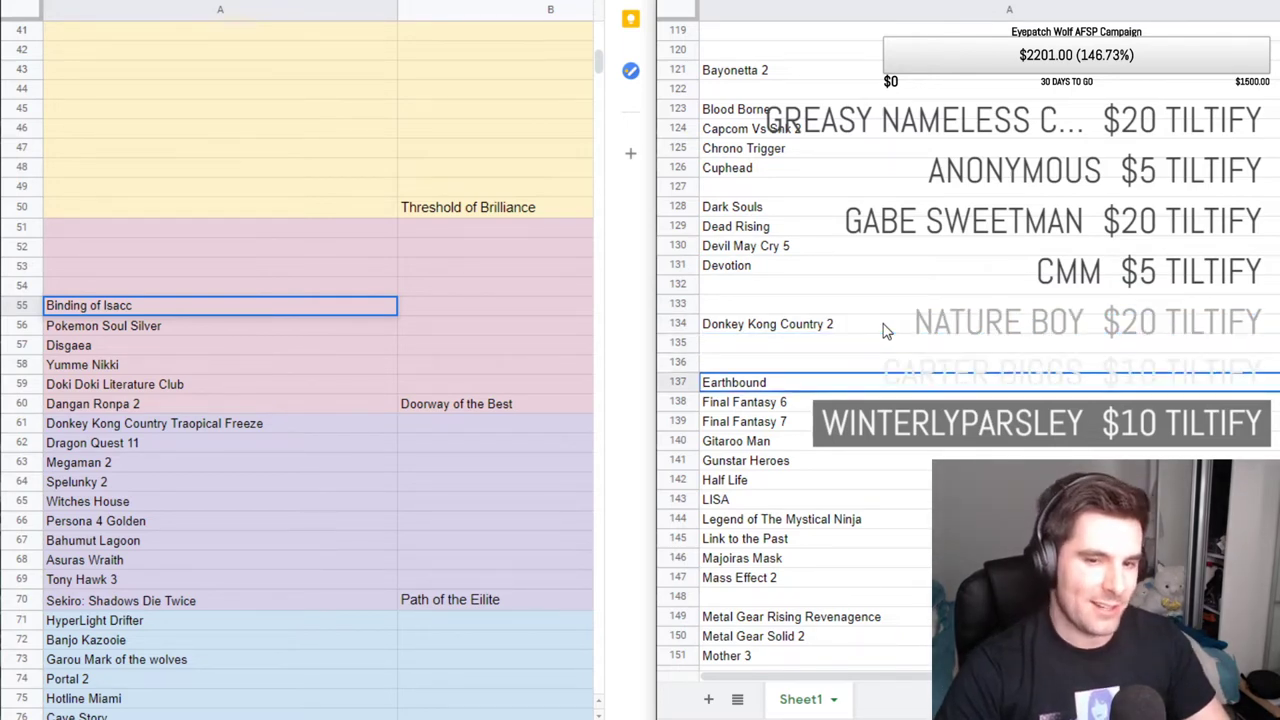
{"action": "key", "text": "Down"}
{"action": "key", "text": "Down"}
{"action": "key", "text": "Down"}
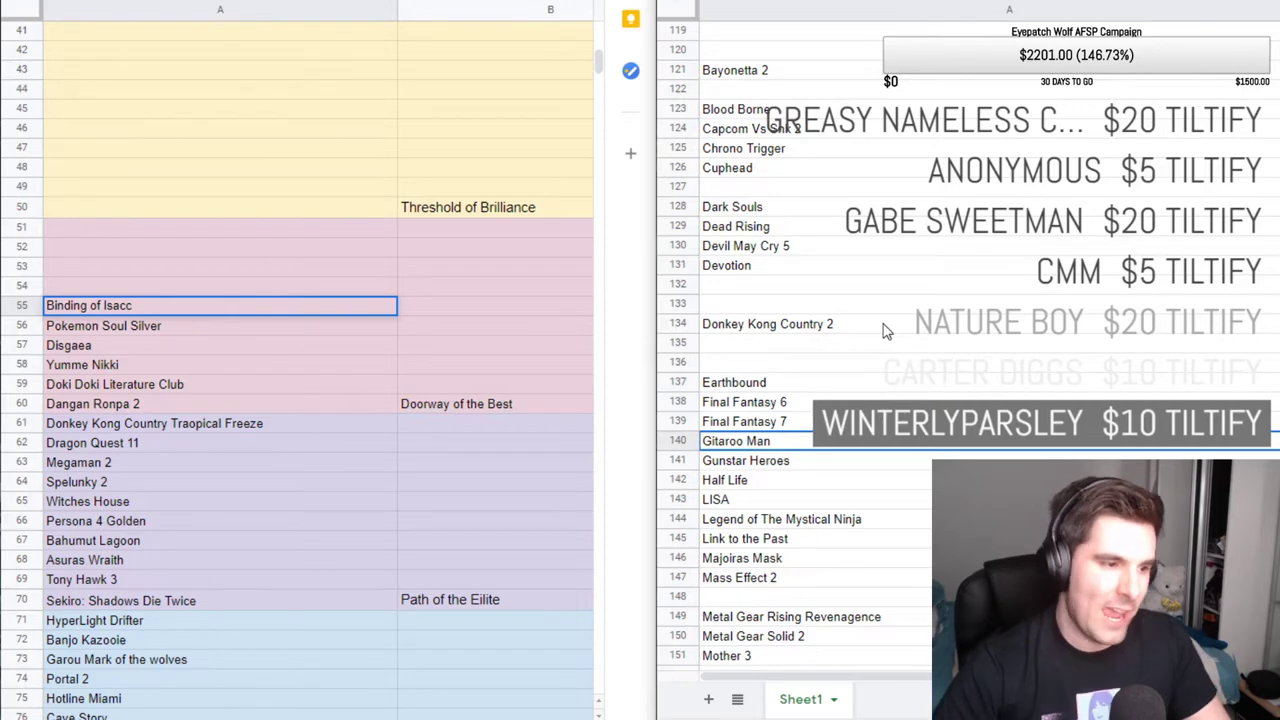
{"action": "scroll", "coordinate": [878, 326], "scroll_direction": "down", "scroll_amount": 2}
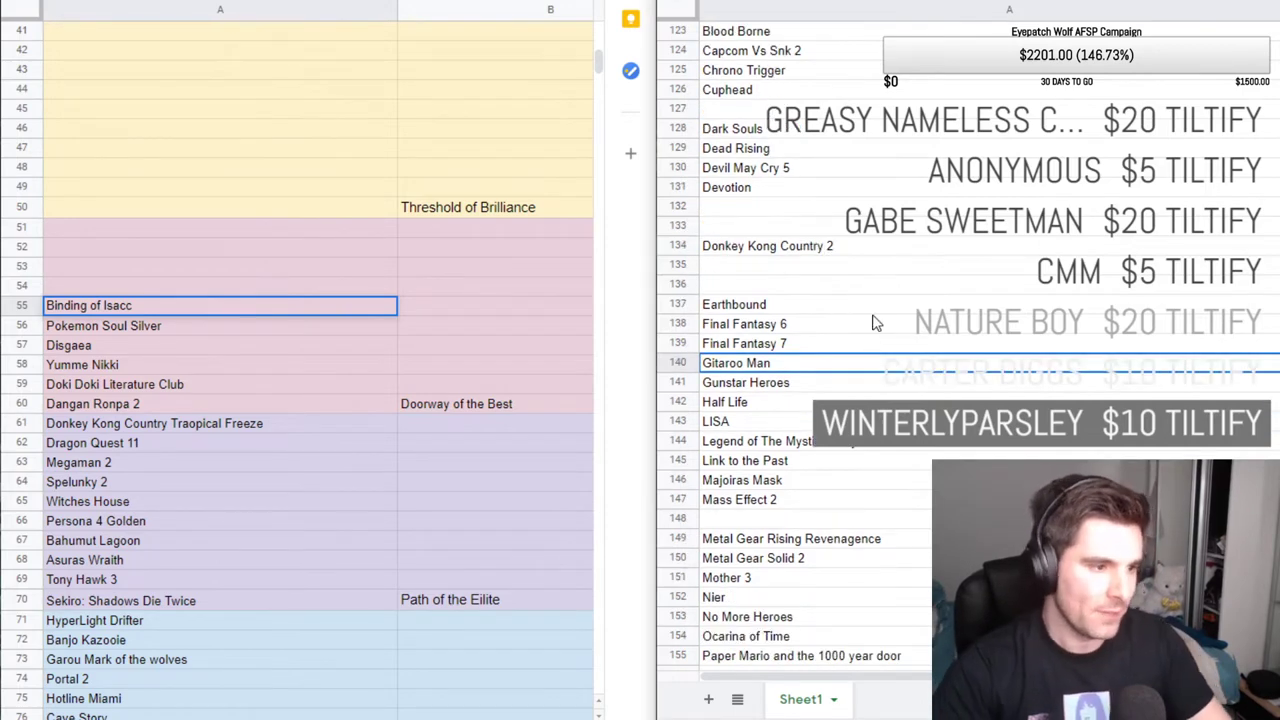
{"action": "key", "text": "Up"}
{"action": "key", "text": "Up"}
{"action": "key", "text": "Up"}
{"action": "key", "text": "Down"}
{"action": "key", "text": "Down"}
{"action": "key", "text": "Down"}
{"action": "key", "text": "Down"}
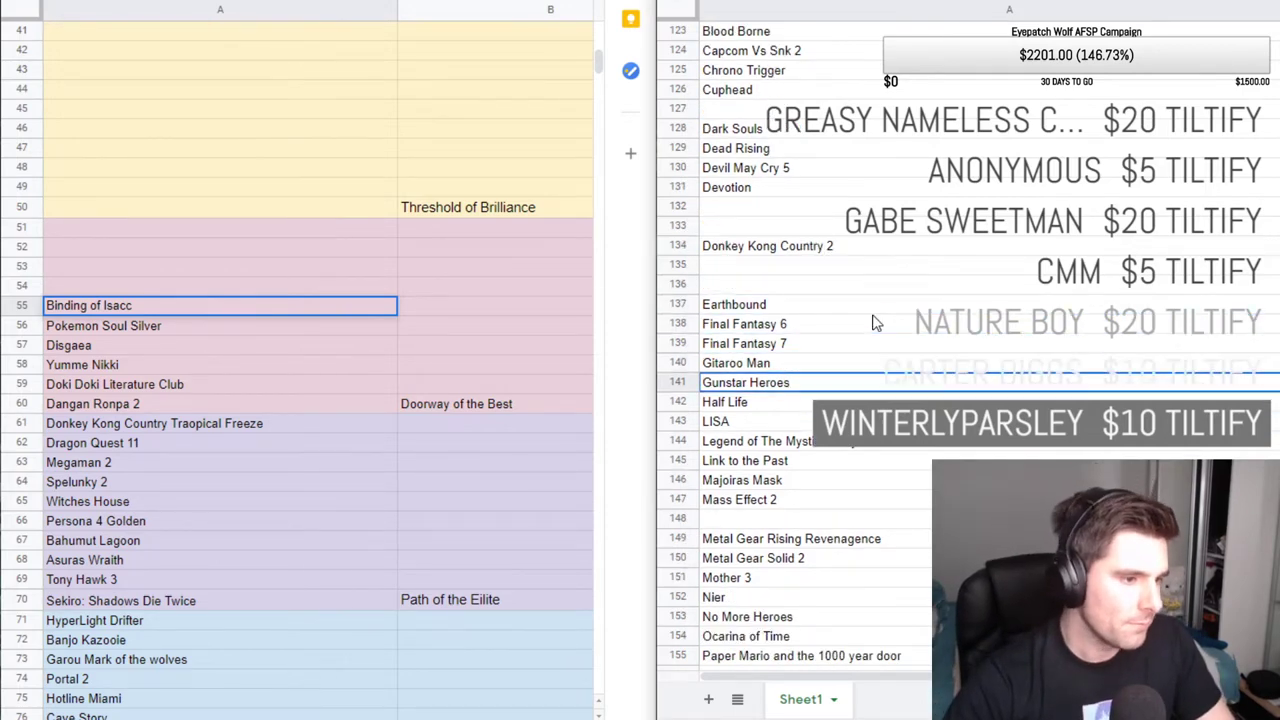
{"action": "key", "text": "Down"}
{"action": "key", "text": "Down"}
{"action": "key", "text": "Down"}
{"action": "key", "text": "Down"}
{"action": "key", "text": "Down"}
{"action": "key", "text": "Down"}
{"action": "key", "text": "Down"}
{"action": "key", "text": "Down"}
{"action": "key", "text": "Down"}
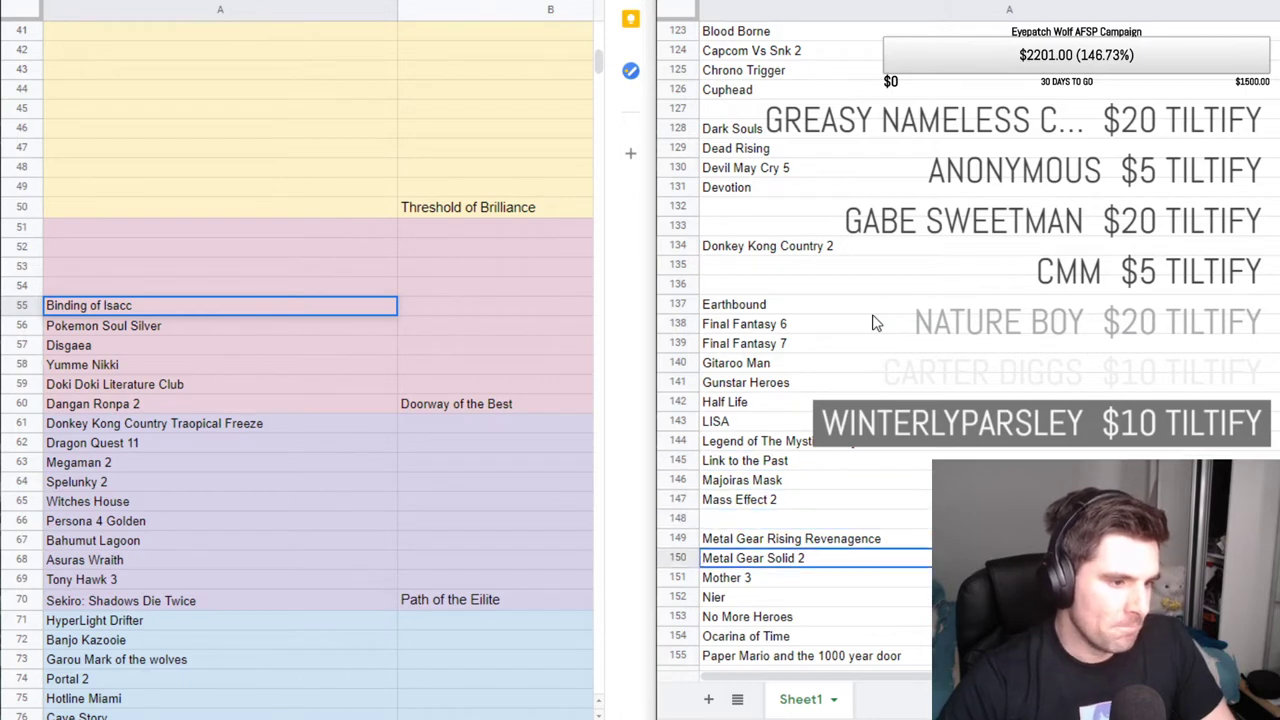
{"action": "key", "text": "Down"}
{"action": "key", "text": "Down"}
{"action": "key", "text": "Down"}
{"action": "key", "text": "Down"}
{"action": "key", "text": "Down"}
{"action": "key", "text": "Down"}
{"action": "key", "text": "Down"}
{"action": "key", "text": "Down"}
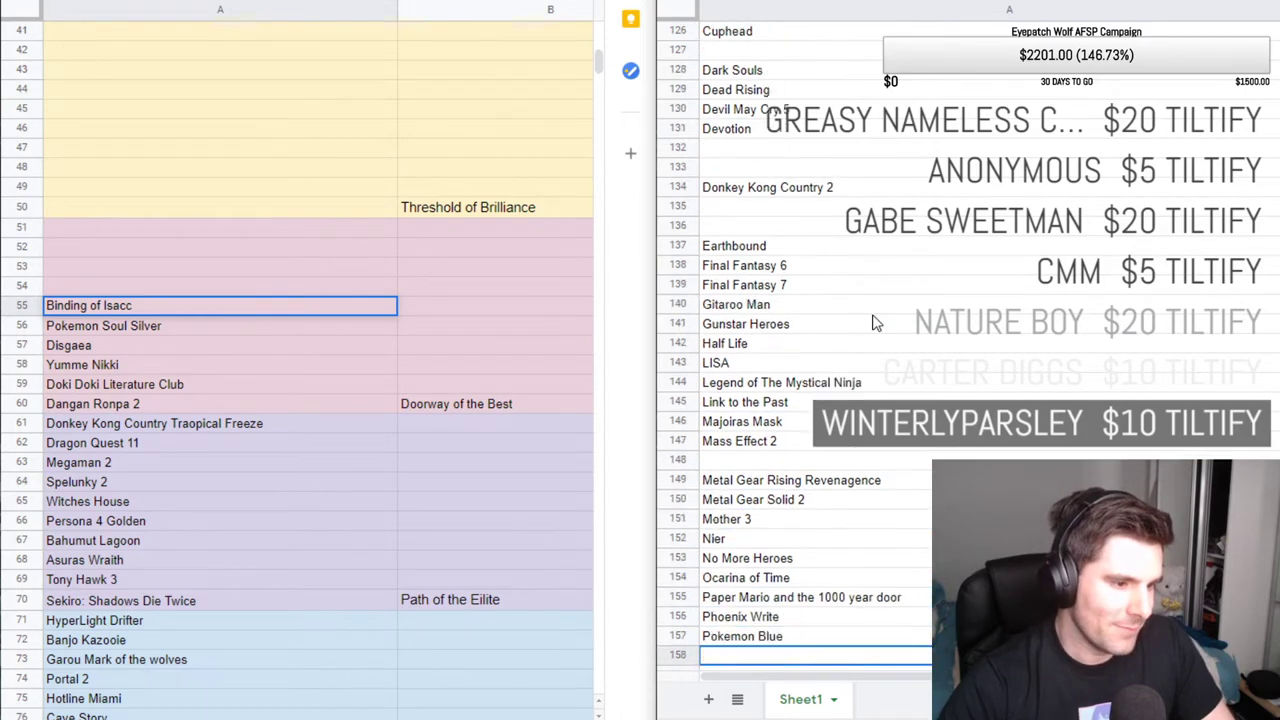
{"action": "key", "text": "Down"}
{"action": "key", "text": "Down"}
{"action": "key", "text": "Down"}
{"action": "key", "text": "Down"}
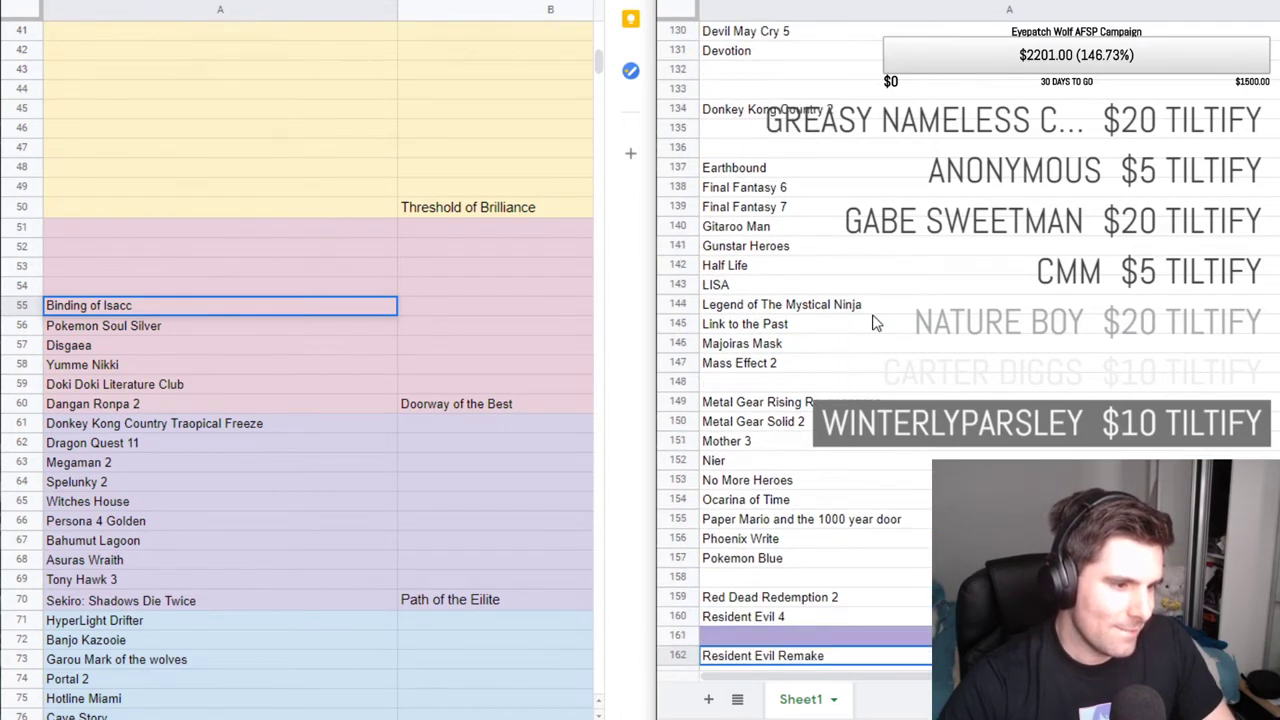
{"action": "key", "text": "Down"}
{"action": "key", "text": "Down"}
{"action": "key", "text": "Down"}
{"action": "key", "text": "Down"}
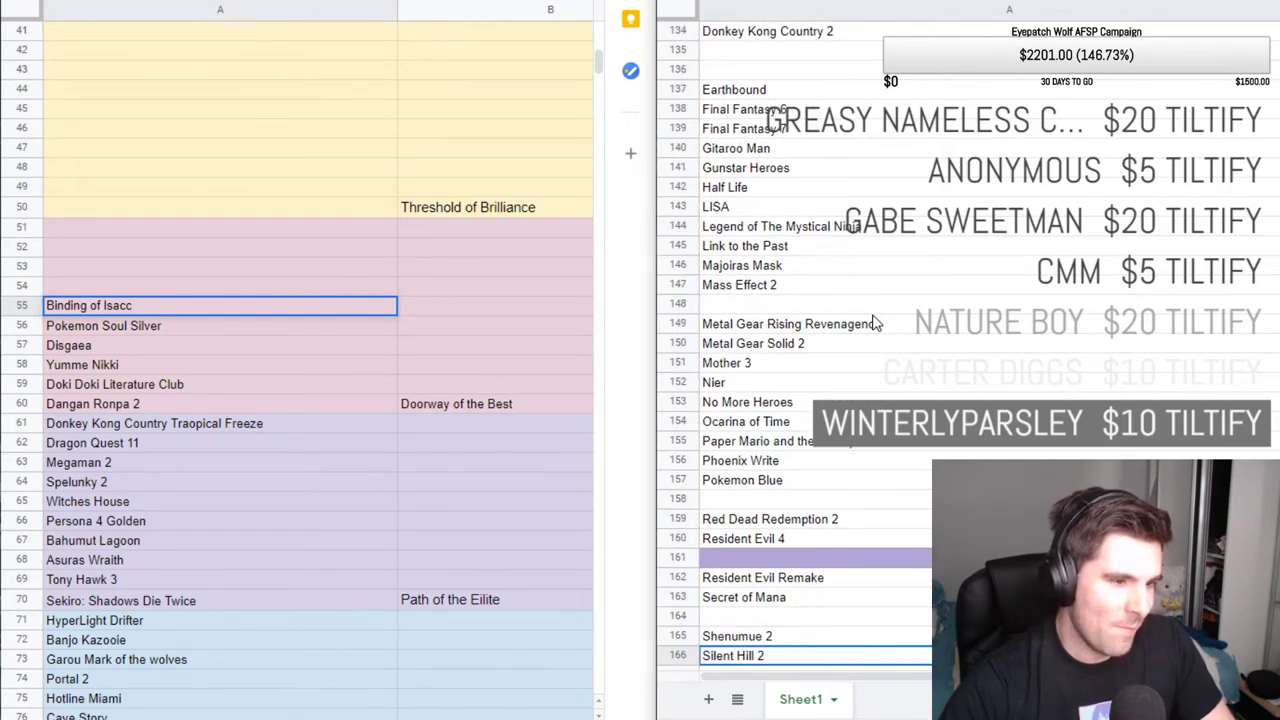
{"action": "key", "text": "Down"}
{"action": "key", "text": "Down"}
{"action": "key", "text": "Down"}
{"action": "key", "text": "Down"}
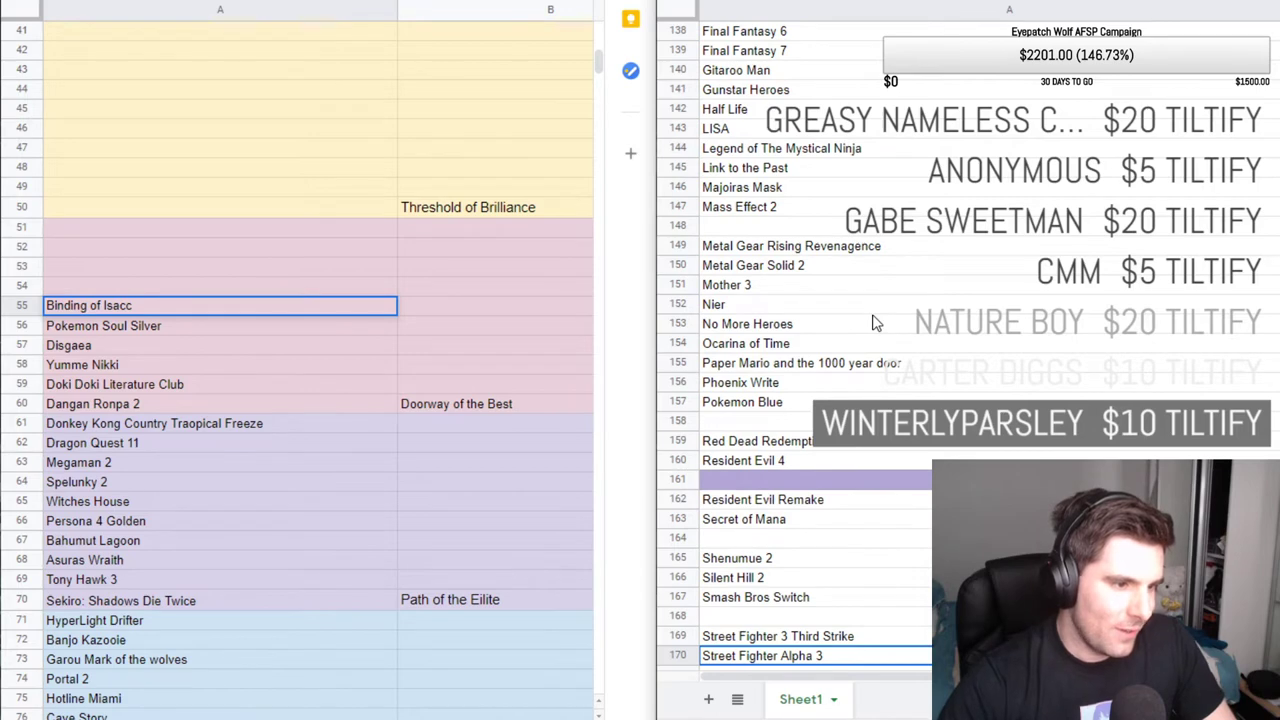
{"action": "key", "text": "Down"}
{"action": "key", "text": "Down"}
{"action": "key", "text": "Down"}
{"action": "key", "text": "Down"}
{"action": "key", "text": "Down"}
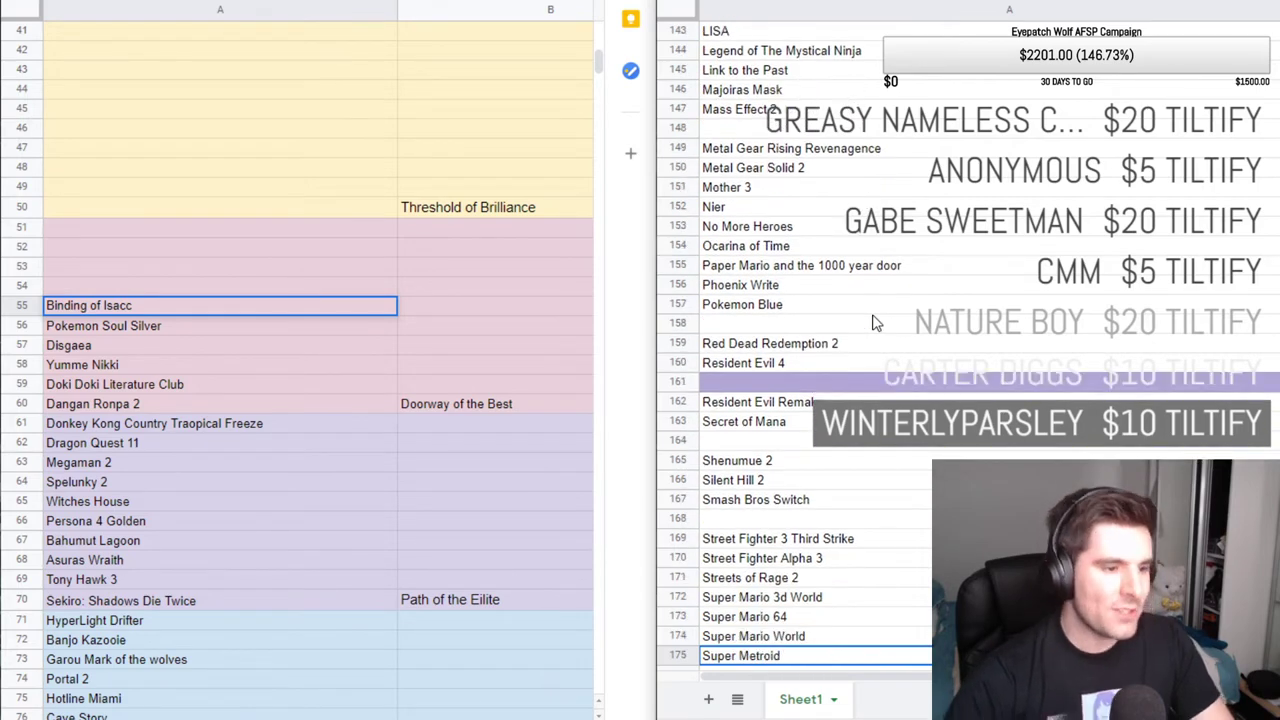
Move Phoenix Write from the unranked candidate list into ranking cell A54, directly above Binding of Isacc.
{"action": "left_click", "coordinate": [808, 289]}
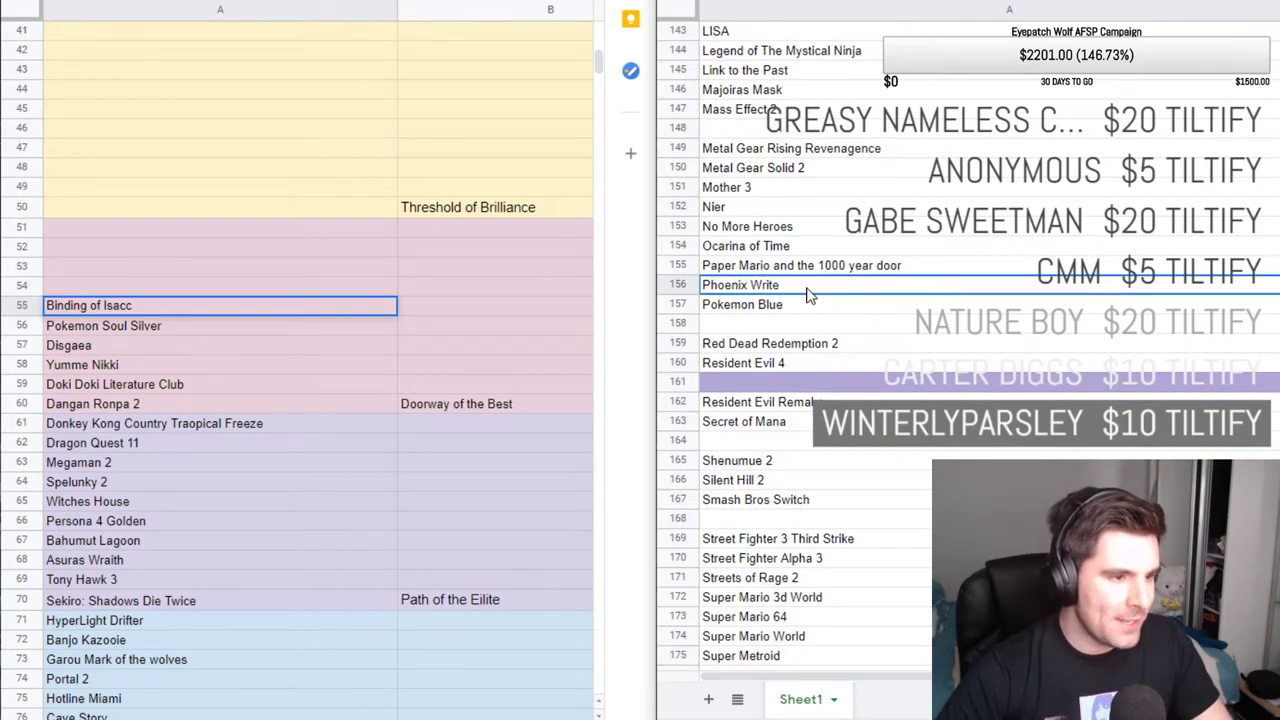
{"action": "double_click", "coordinate": [808, 288]}
{"action": "key", "text": "ctrl+x"}
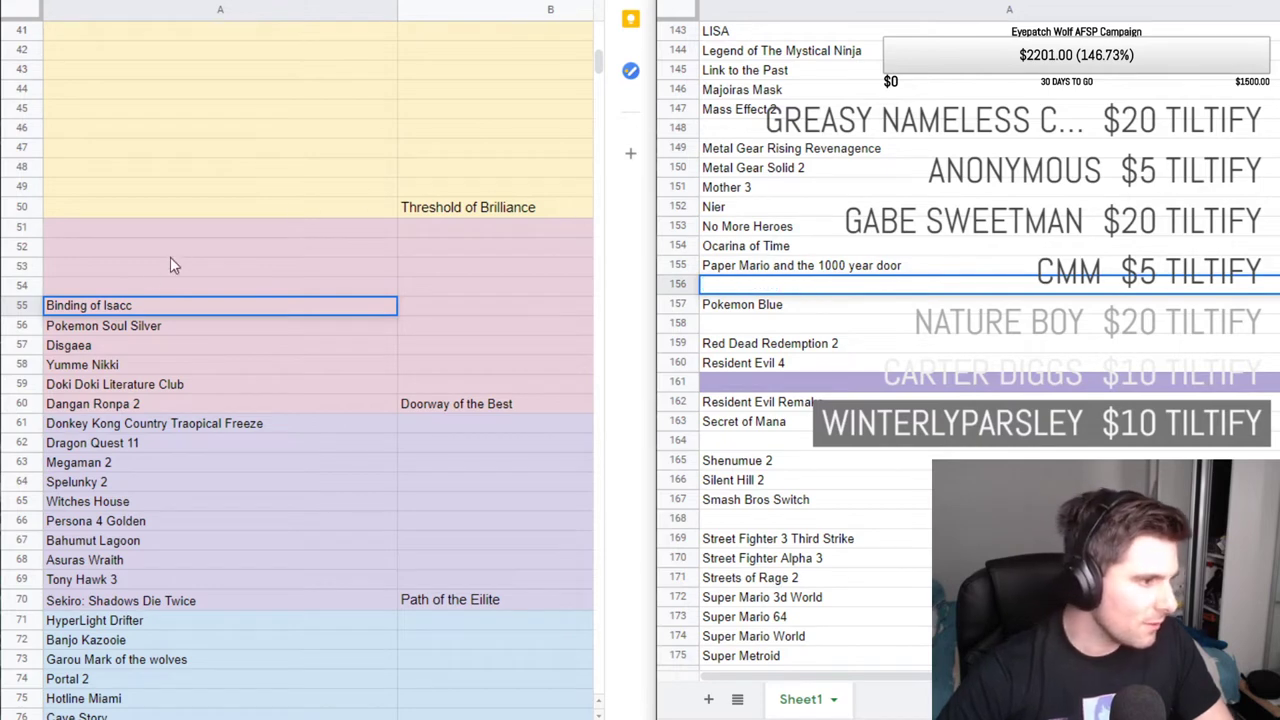
{"action": "left_click", "coordinate": [126, 288]}
{"action": "double_click", "coordinate": [126, 288]}
{"action": "key", "text": "ctrl+v"}
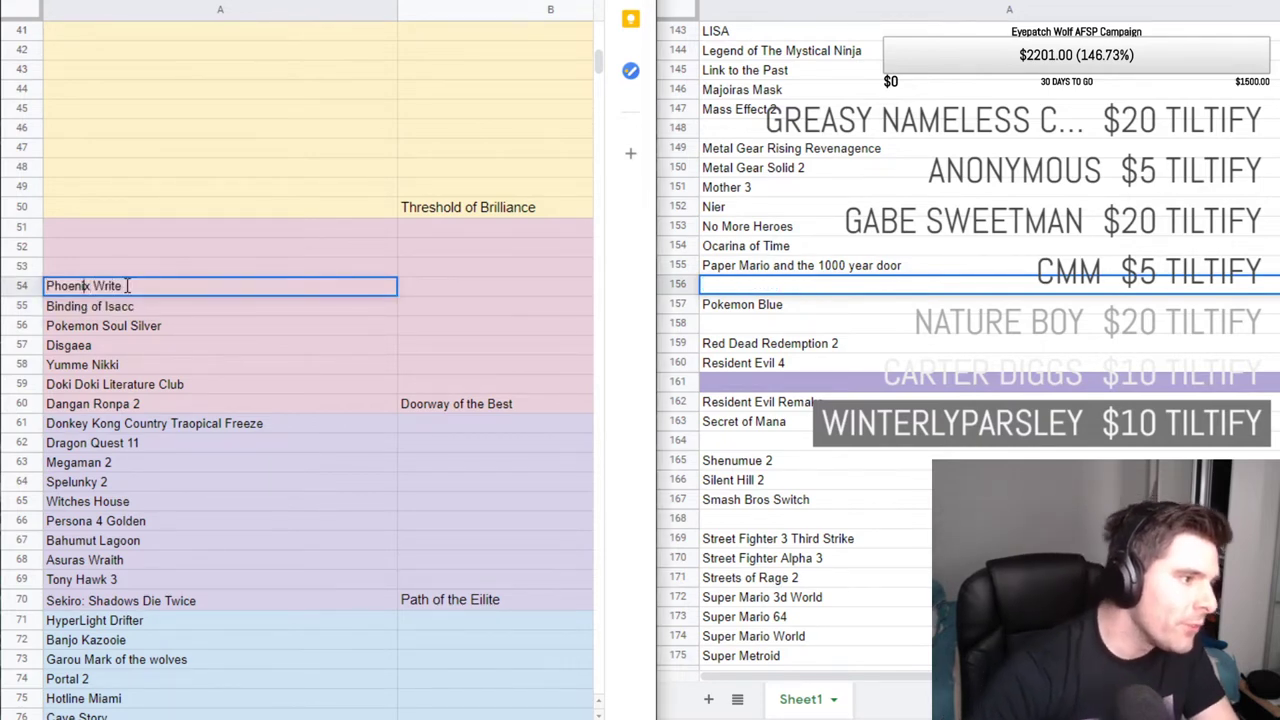
Change the Phoenix Write entry in ranking cell A54 to the spelling fenix right.
{"action": "key", "text": "Left"}
{"action": "key", "text": "Left"}
{"action": "key", "text": "Left"}
{"action": "key", "text": "Left"}
{"action": "key", "text": "Left"}
{"action": "key", "text": "Left"}
{"action": "key", "text": "Left"}
{"action": "key", "text": "Left"}
{"action": "key", "text": "Left"}
{"action": "key", "text": "Left"}
{"action": "key", "text": "shift+Left"}
{"action": "key", "text": "shift+Left"}
{"action": "key", "text": "shift+Left"}
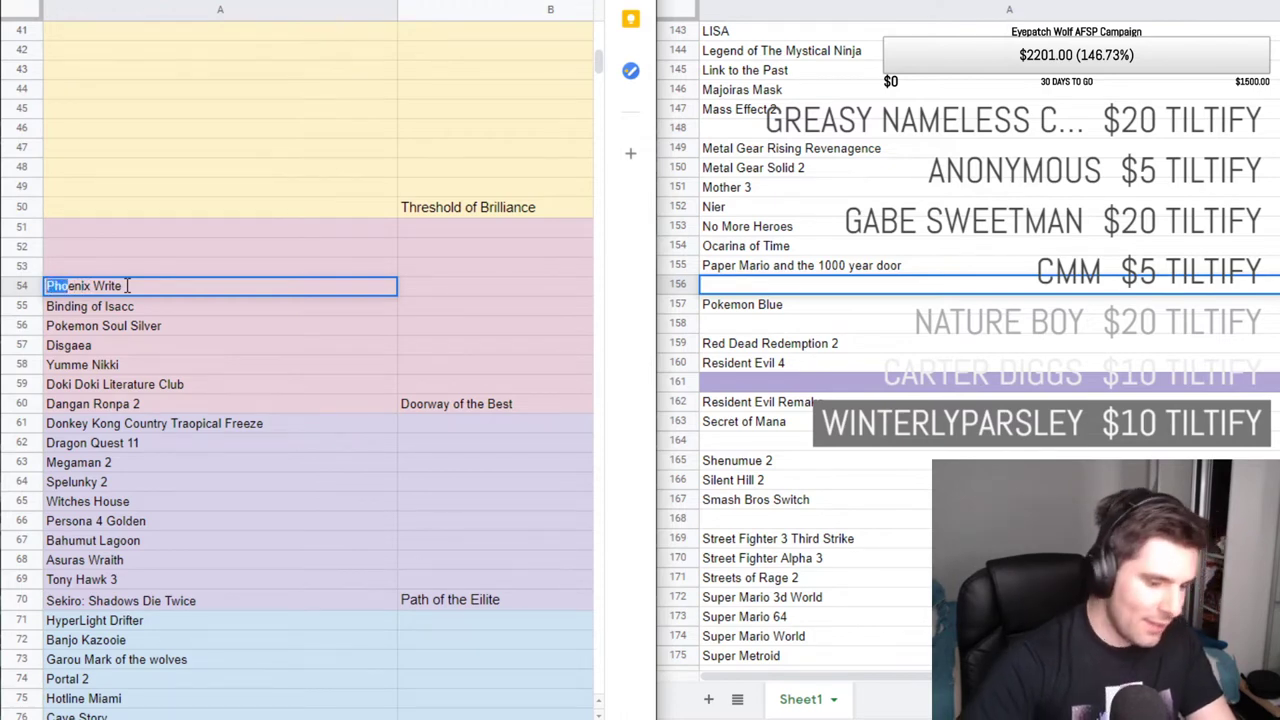
{"action": "type", "text": "fe"}
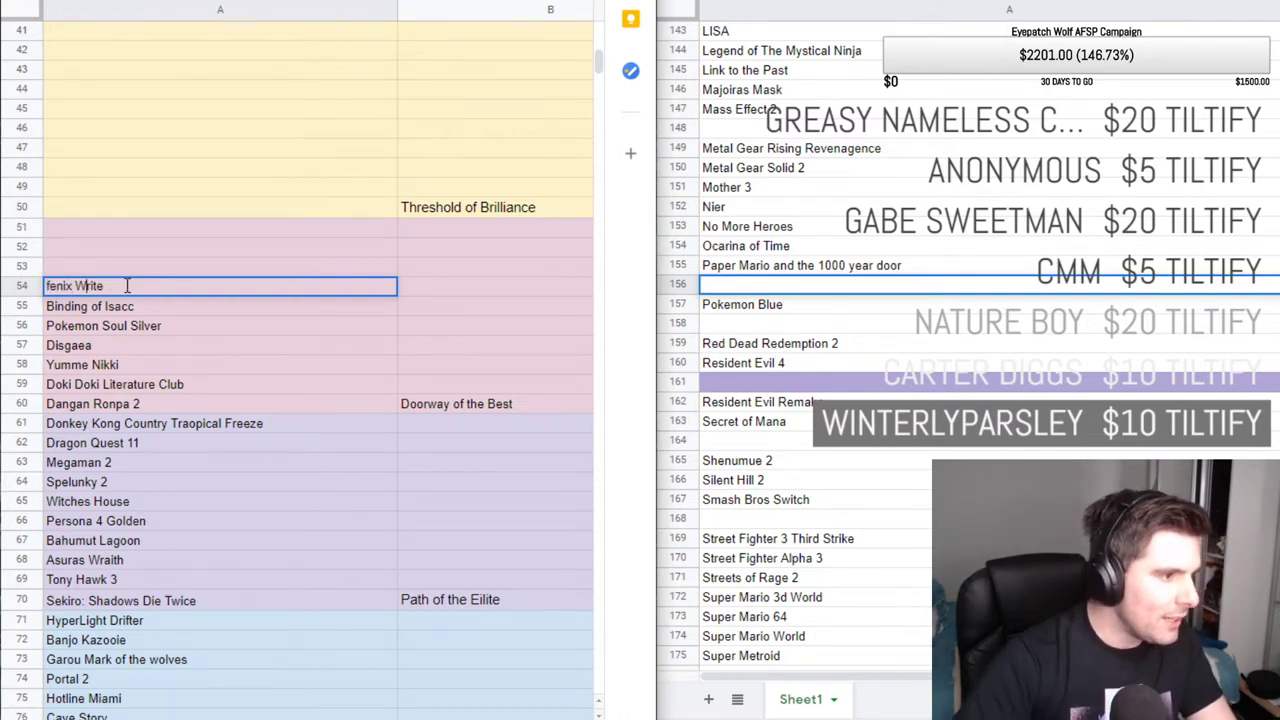
{"action": "key", "text": "shift+Right"}
{"action": "key", "text": "shift+Right"}
{"action": "key", "text": "shift+Right"}
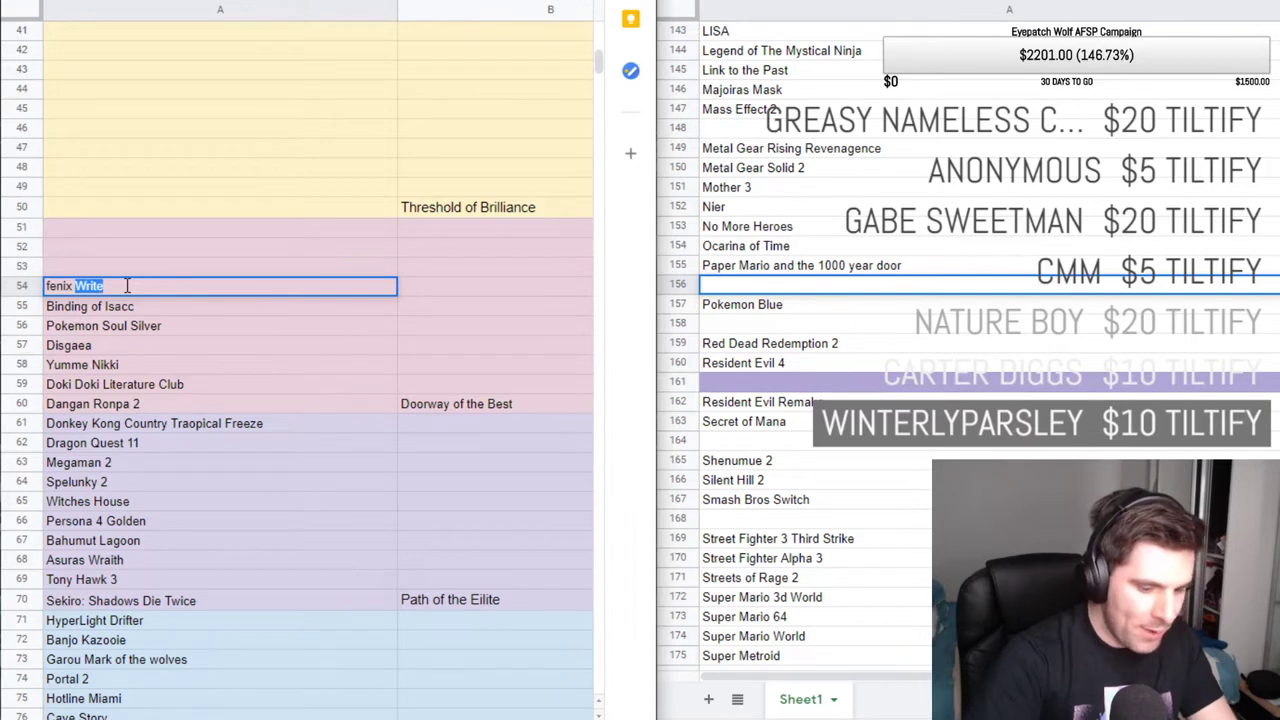
{"action": "type", "text": "right"}
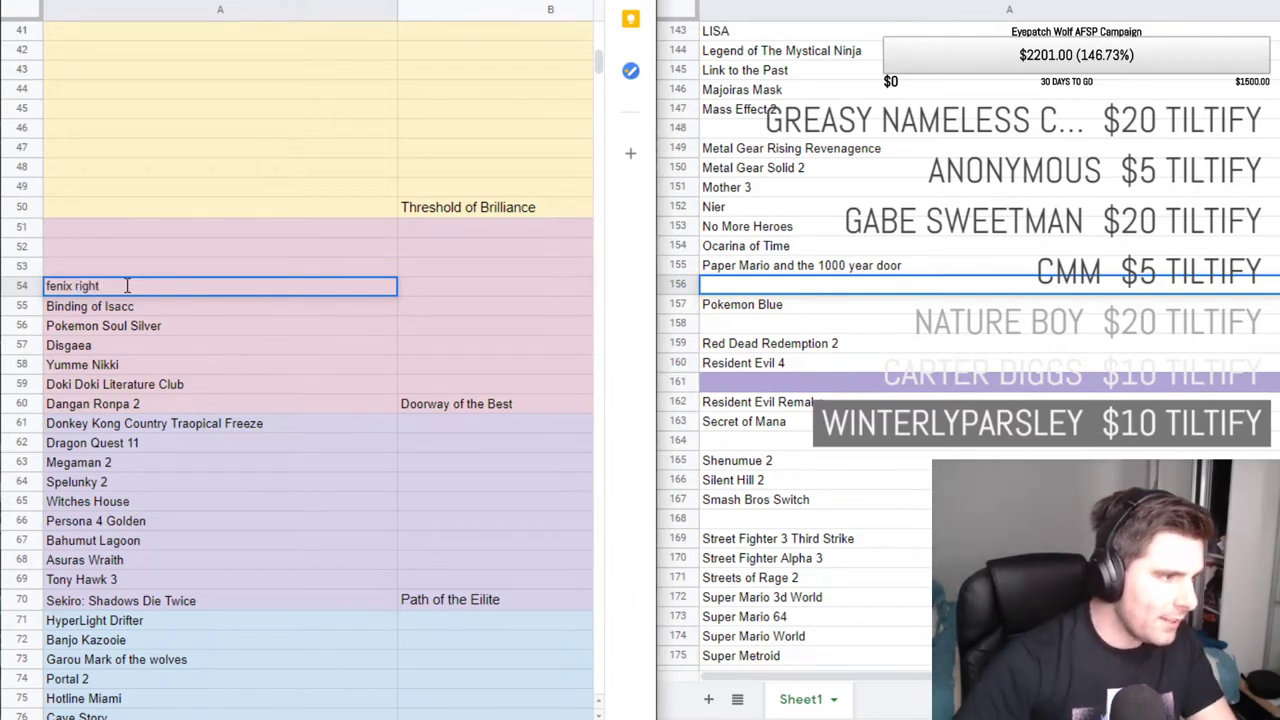
{"action": "left_click", "coordinate": [122, 232]}
Review the unranked candidates around Pokemon Blue and Resident Evil 4 for the empty ranking cell A53.
{"action": "left_click", "coordinate": [743, 309]}
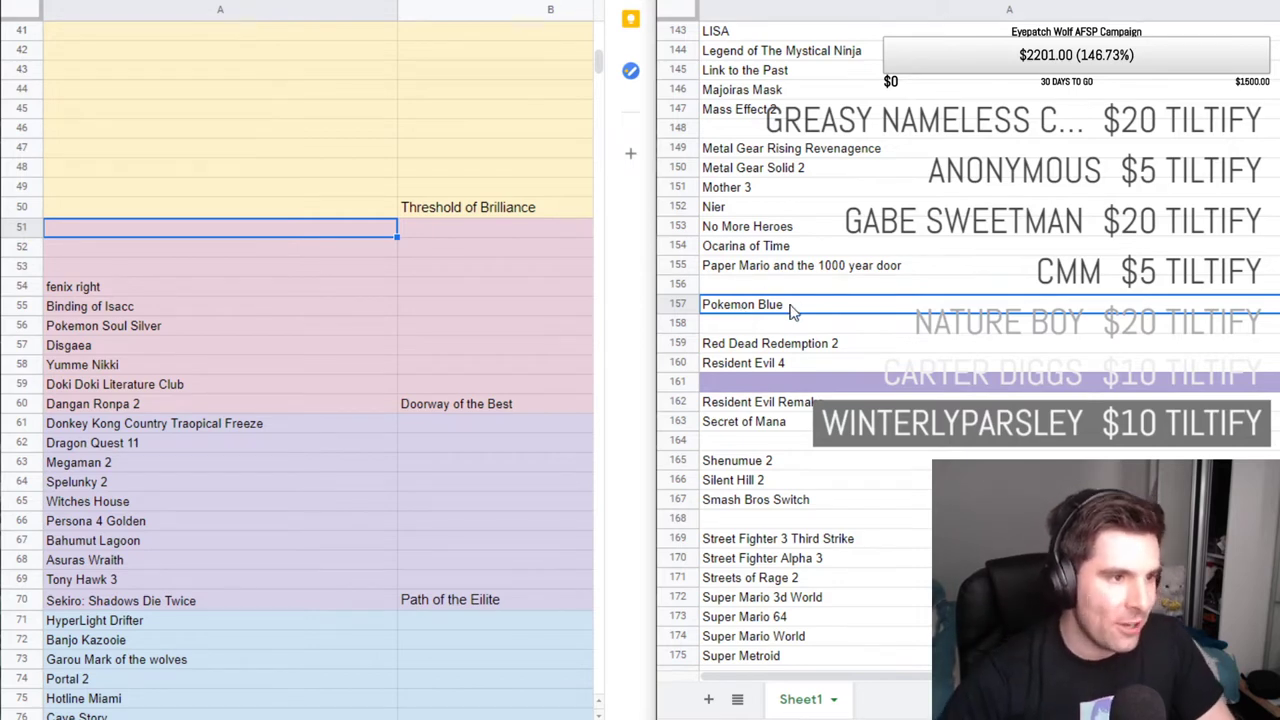
{"action": "scroll", "coordinate": [757, 251], "scroll_direction": "up", "scroll_amount": 3}
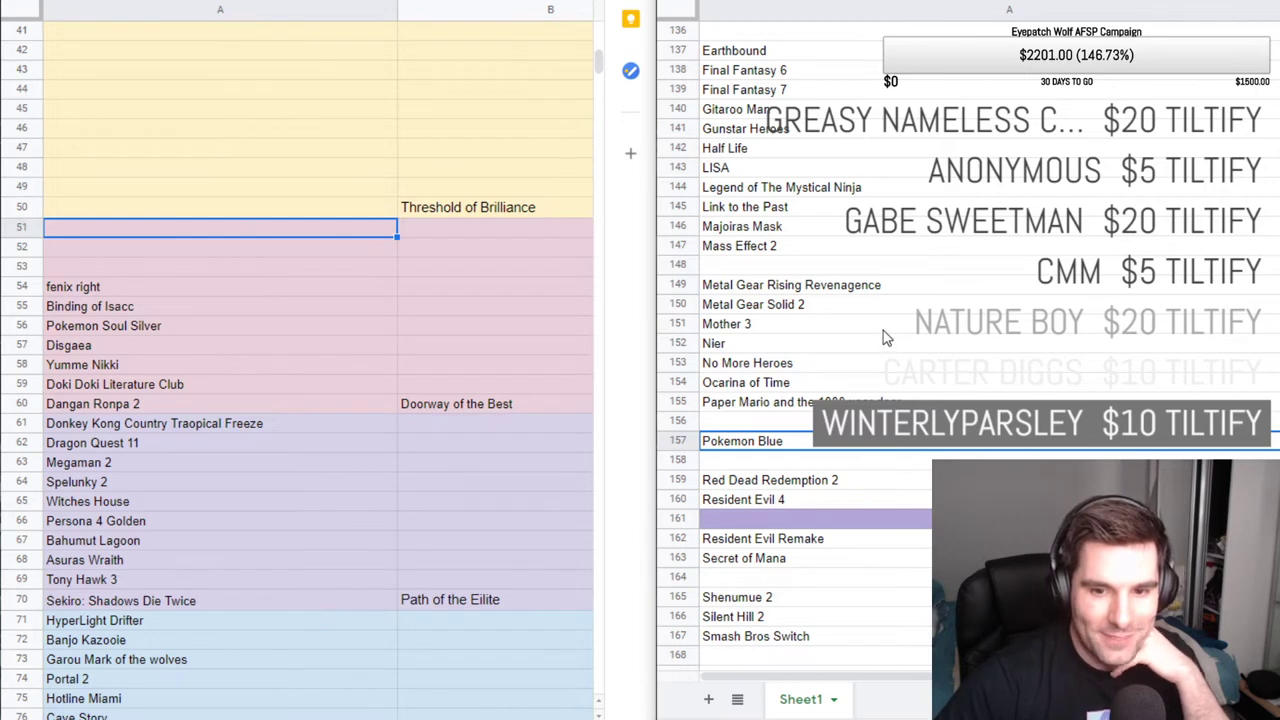
{"action": "scroll", "coordinate": [925, 340], "scroll_direction": "down", "scroll_amount": 1}
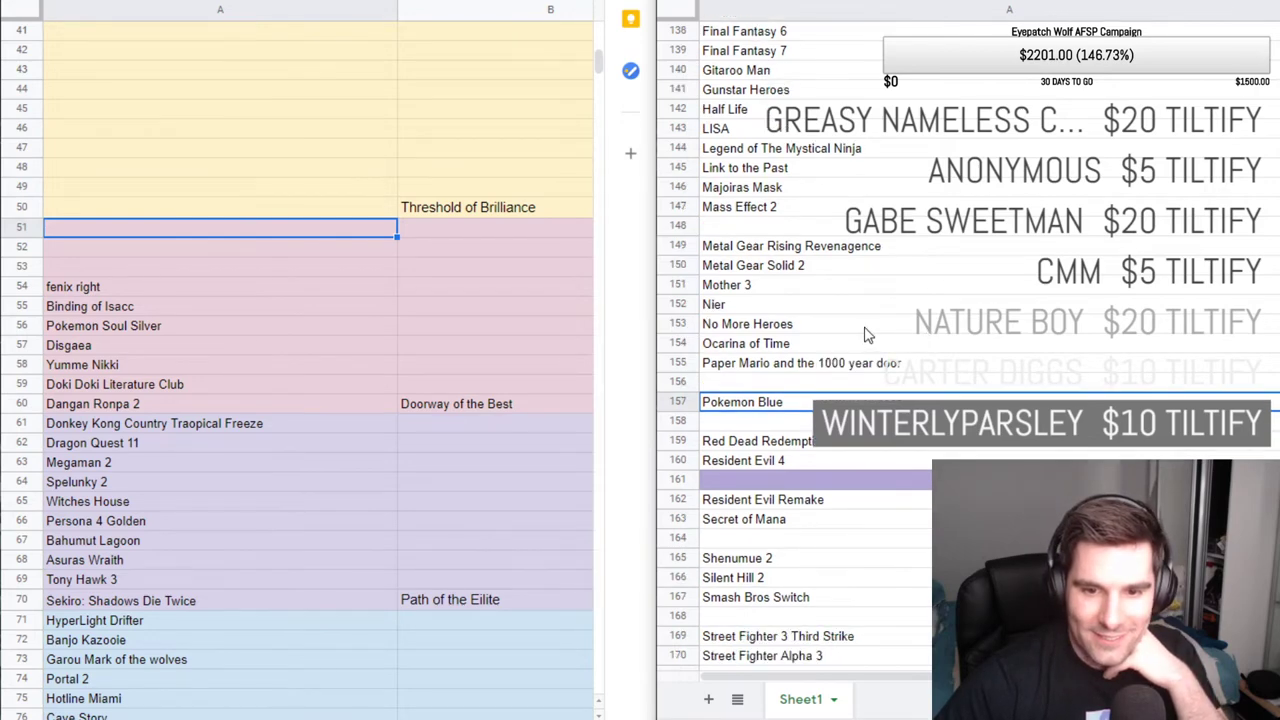
{"action": "scroll", "coordinate": [950, 320], "scroll_direction": "down", "scroll_amount": 1}
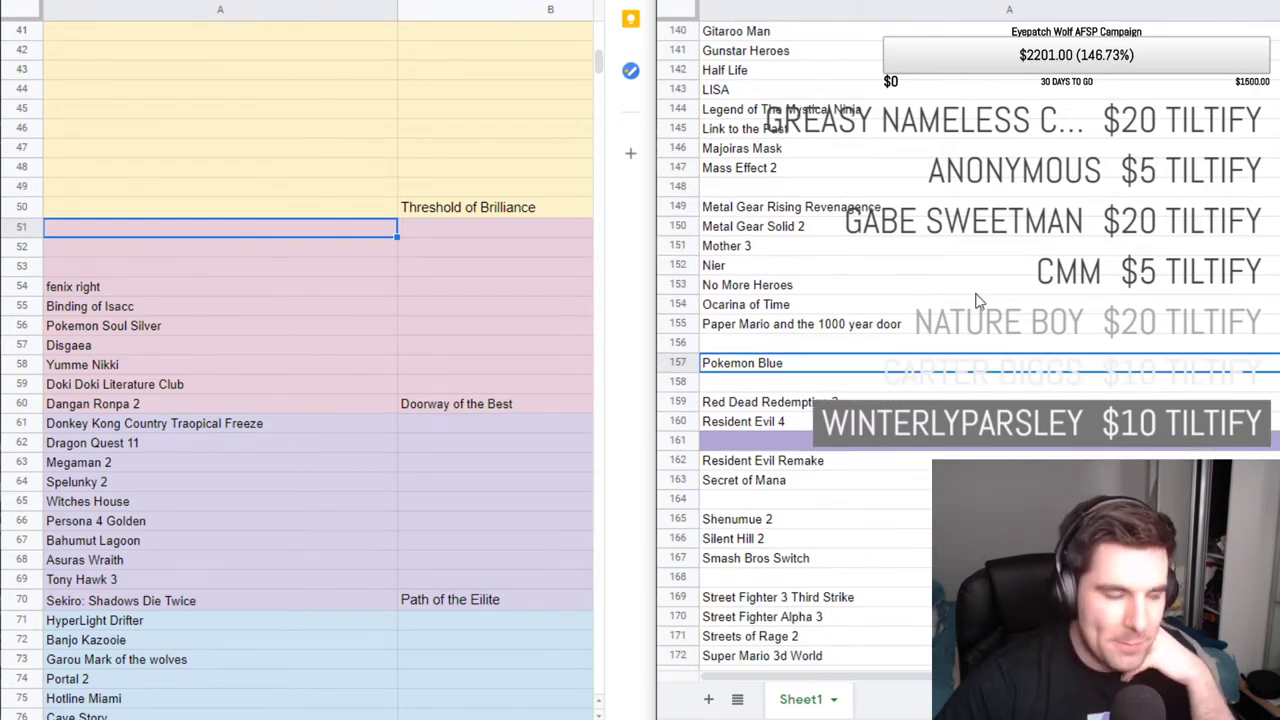
{"action": "left_click", "coordinate": [204, 290]}
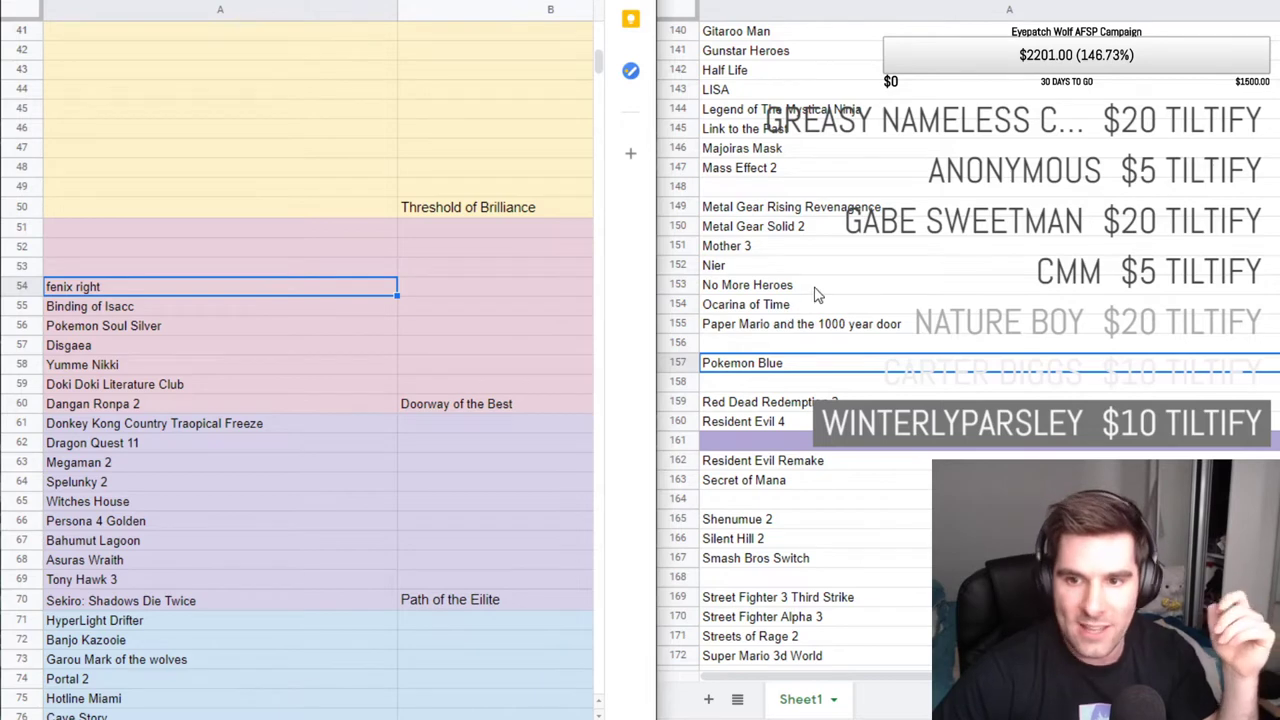
{"action": "key", "text": "Down"}
{"action": "key", "text": "Down"}
{"action": "key", "text": "Down"}
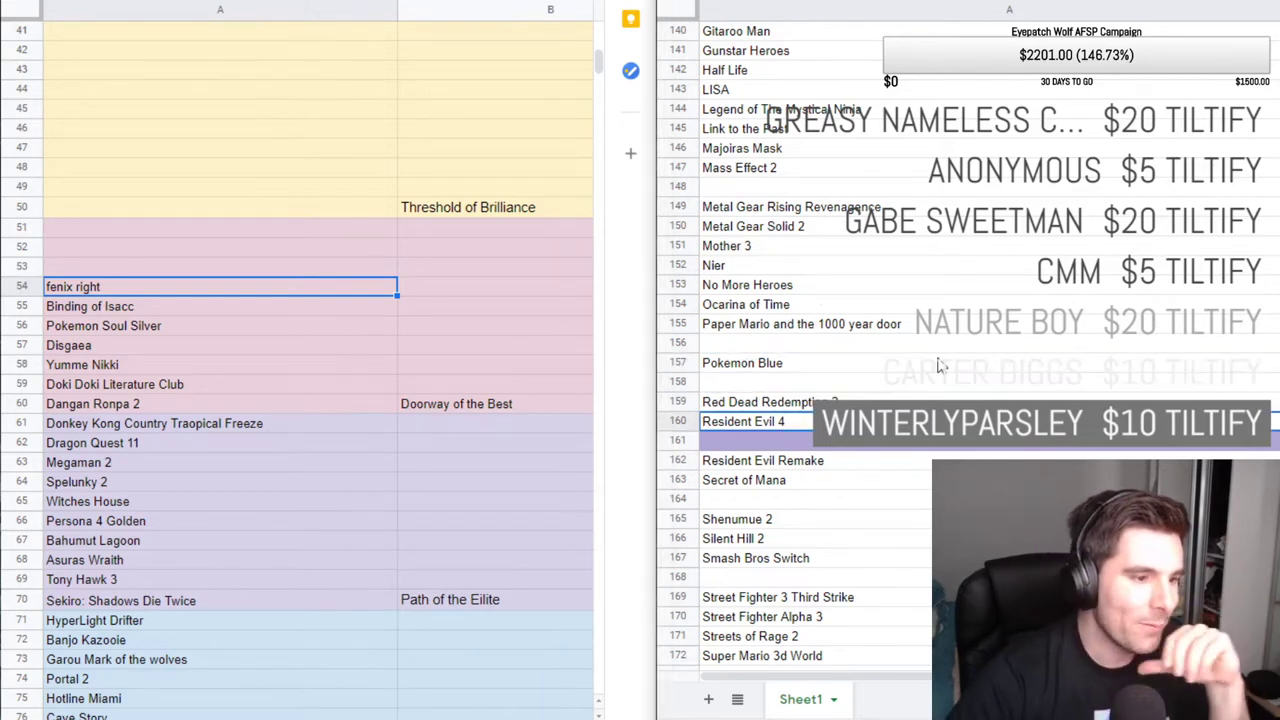
{"action": "scroll", "coordinate": [810, 355], "scroll_direction": "down", "scroll_amount": 2}
Review the unranked candidates from Chrono Trigger down to Secret of Mana for the empty ranking cell A53.
{"action": "scroll", "coordinate": [820, 340], "scroll_direction": "up", "scroll_amount": 7}
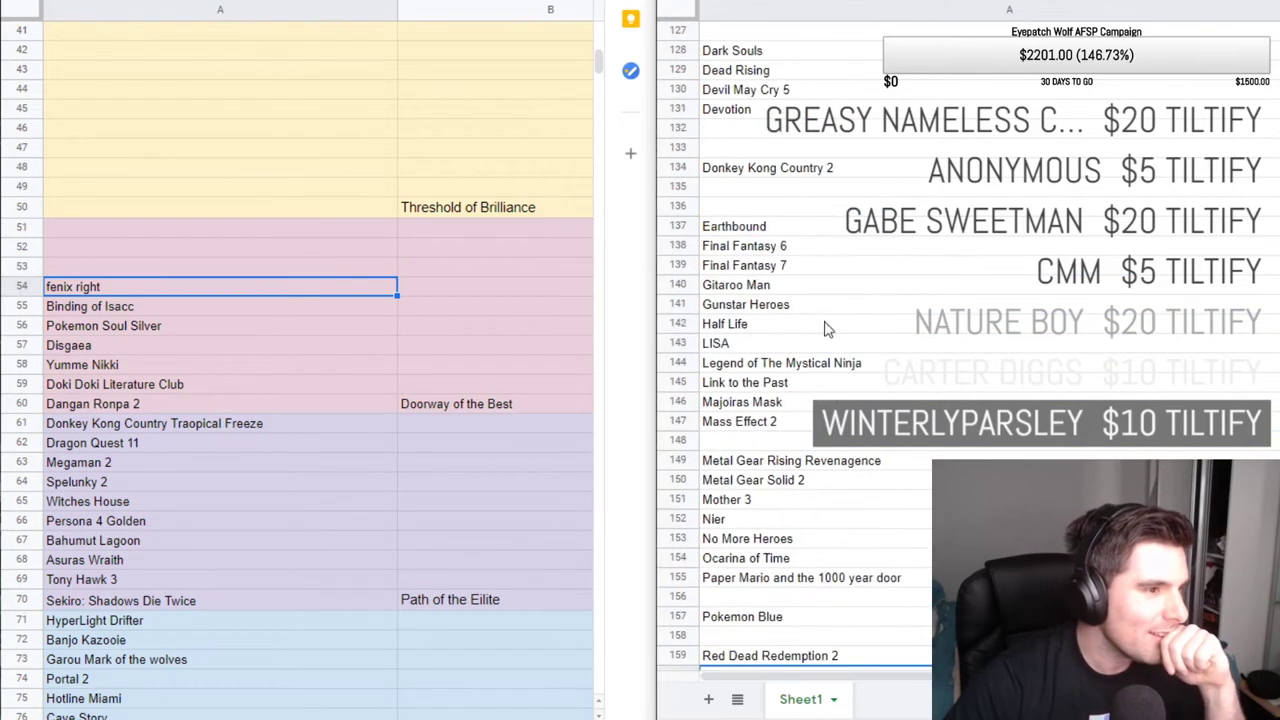
{"action": "scroll", "coordinate": [826, 328], "scroll_direction": "up", "scroll_amount": 3}
{"action": "left_click", "coordinate": [921, 190]}
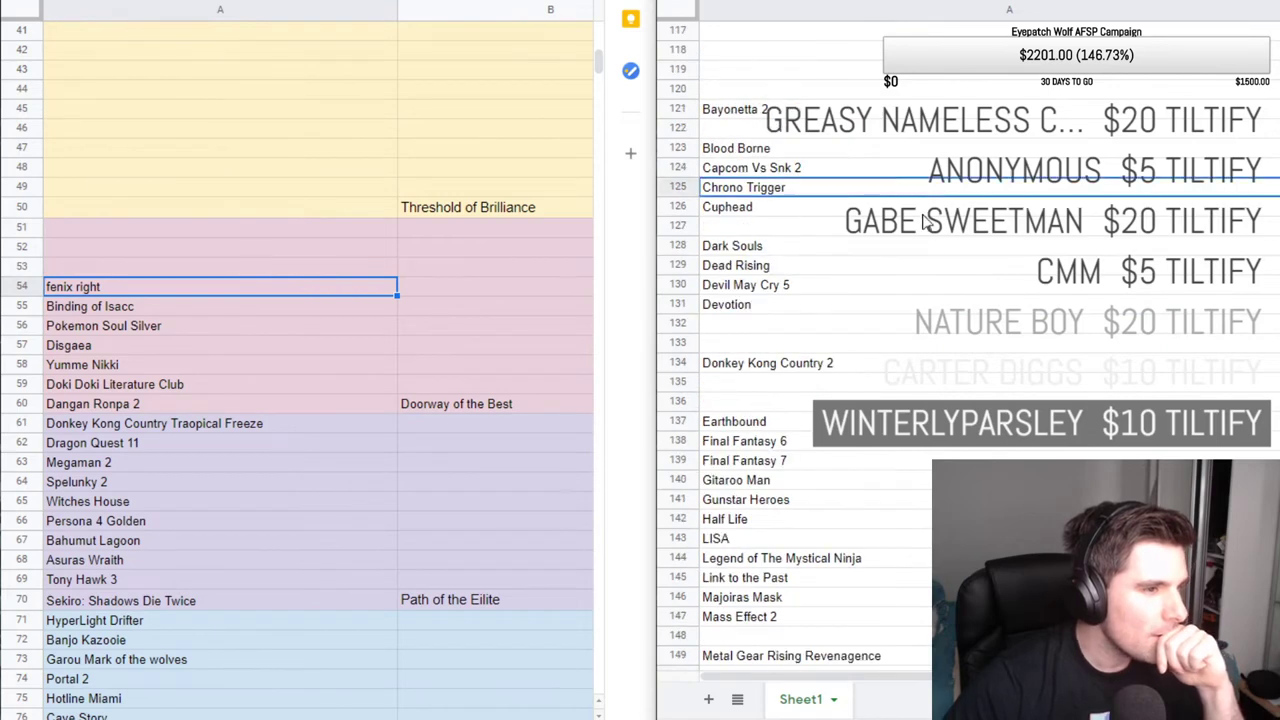
{"action": "key", "text": "Down"}
{"action": "key", "text": "Down"}
{"action": "key", "text": "Down"}
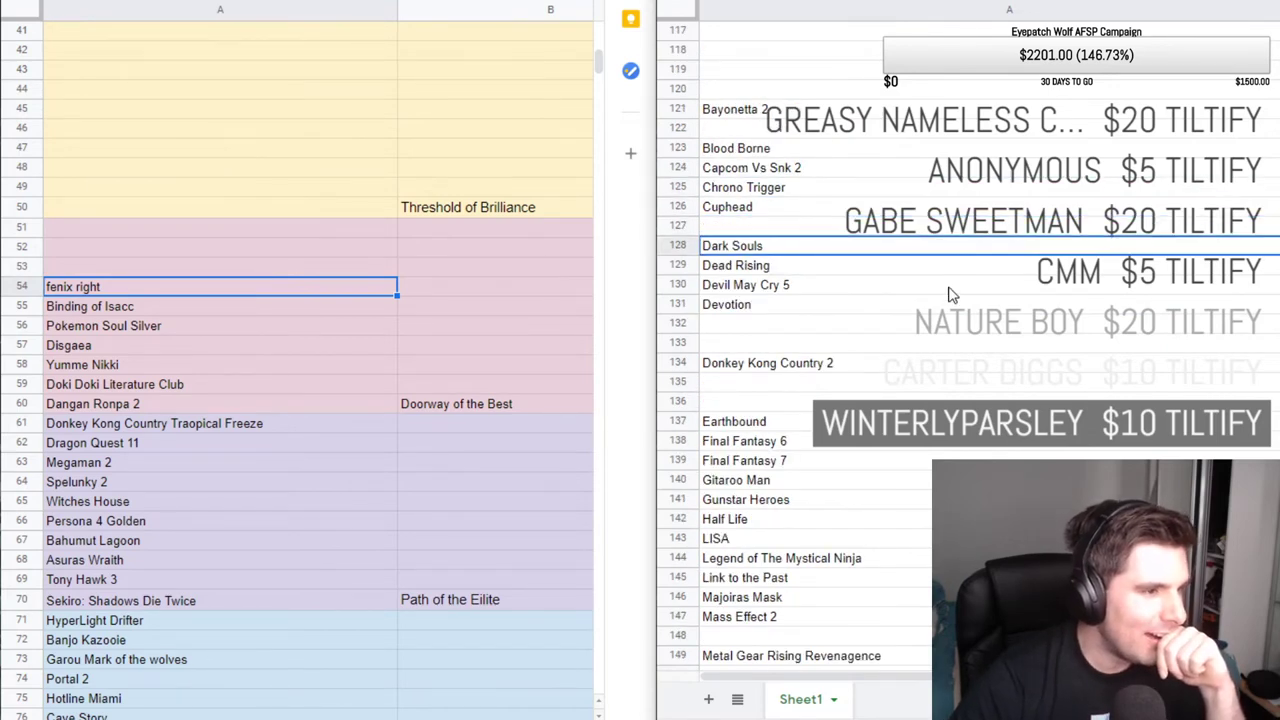
{"action": "key", "text": "Down"}
{"action": "key", "text": "Down"}
{"action": "key", "text": "Down"}
{"action": "key", "text": "Down"}
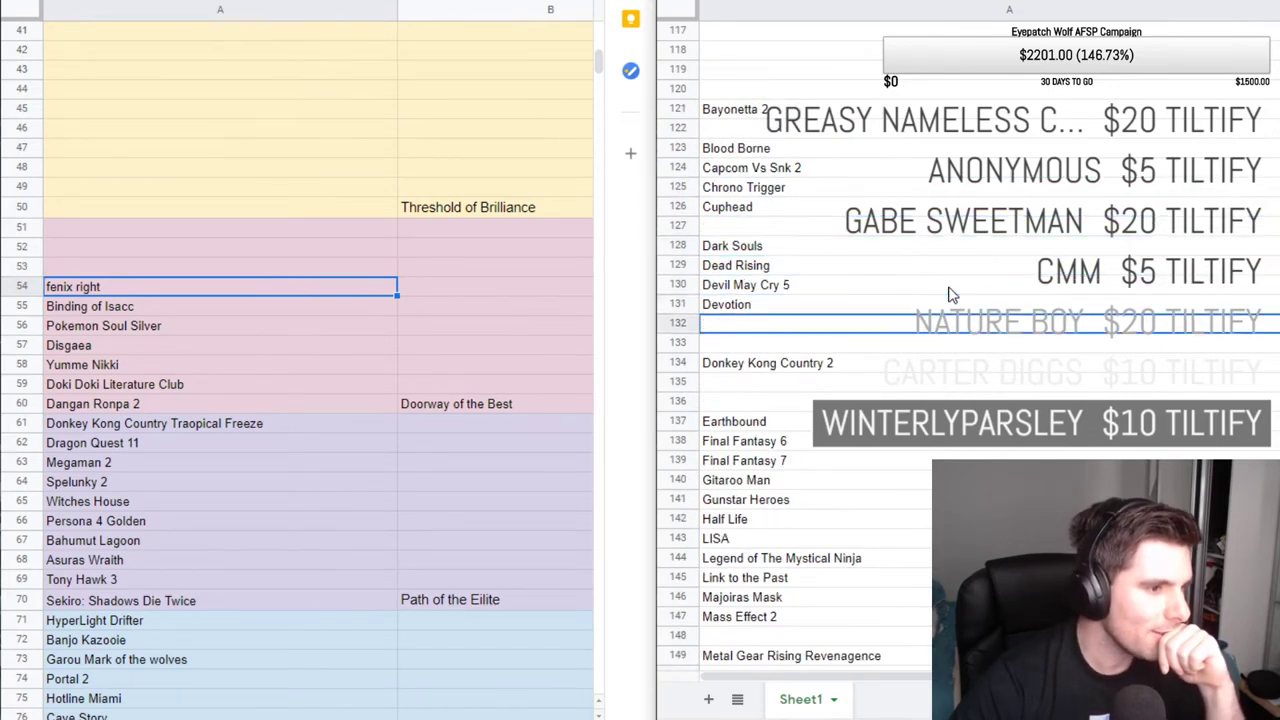
{"action": "key", "text": "Down"}
{"action": "key", "text": "Down"}
{"action": "key", "text": "Down"}
{"action": "key", "text": "Down"}
{"action": "key", "text": "Down"}
{"action": "key", "text": "Down"}
{"action": "key", "text": "Down"}
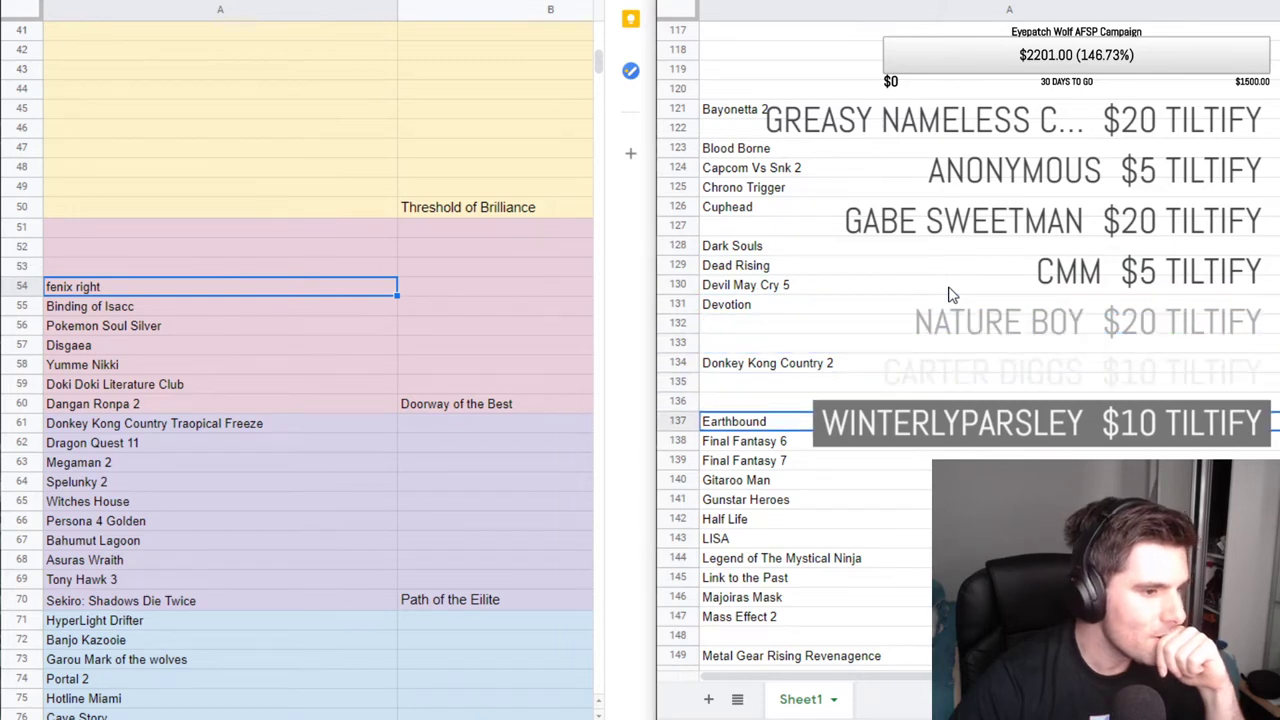
{"action": "key", "text": "Down"}
{"action": "key", "text": "Down"}
{"action": "key", "text": "Down"}
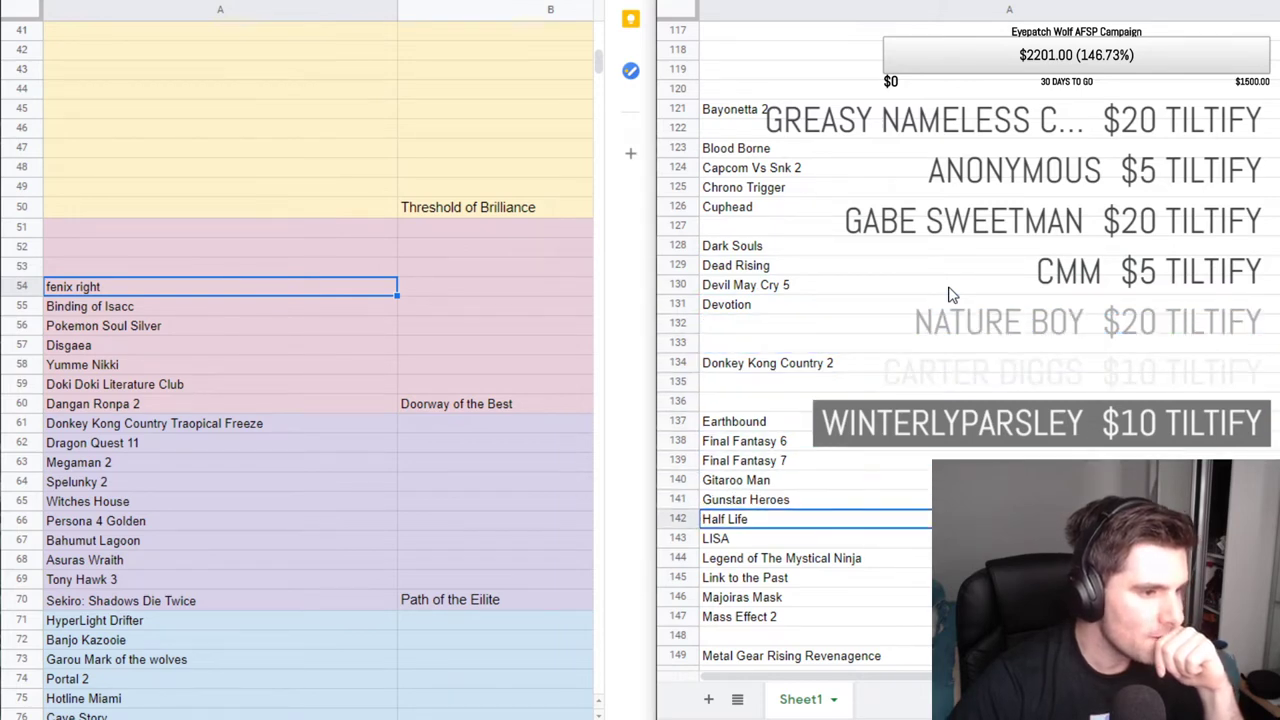
{"action": "key", "text": "Down"}
{"action": "key", "text": "Down"}
{"action": "key", "text": "Down"}
{"action": "key", "text": "Down"}
{"action": "key", "text": "Down"}
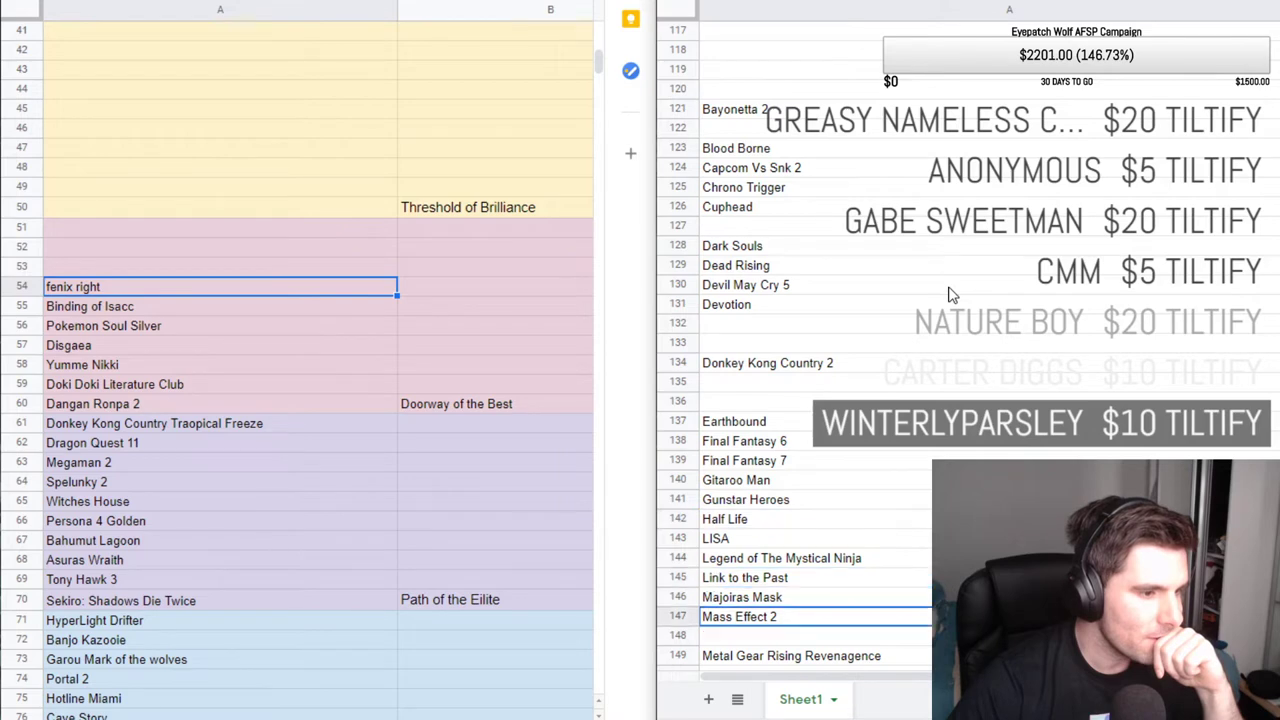
{"action": "key", "text": "Down"}
{"action": "key", "text": "Down"}
{"action": "key", "text": "Down"}
{"action": "key", "text": "Down"}
{"action": "key", "text": "Down"}
{"action": "key", "text": "Down"}
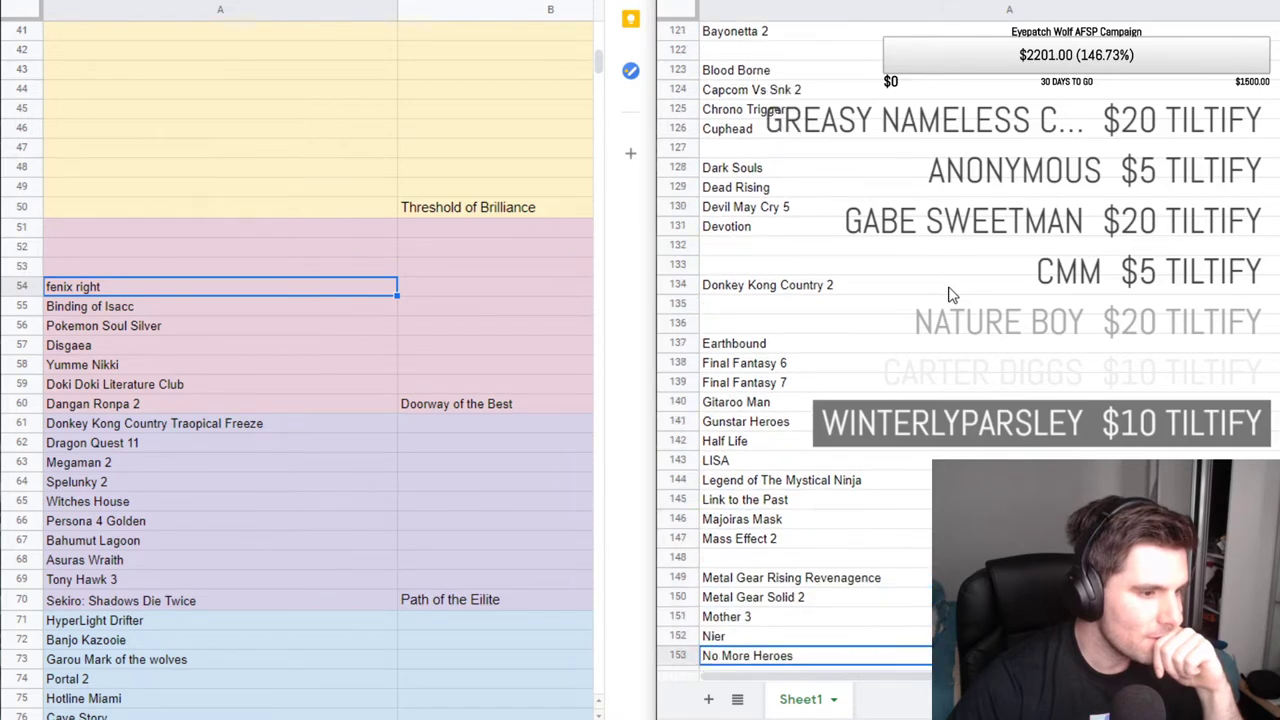
{"action": "key", "text": "Down"}
{"action": "key", "text": "Down"}
{"action": "key", "text": "Down"}
{"action": "key", "text": "Down"}
{"action": "key", "text": "Down"}
{"action": "key", "text": "Down"}
{"action": "key", "text": "Down"}
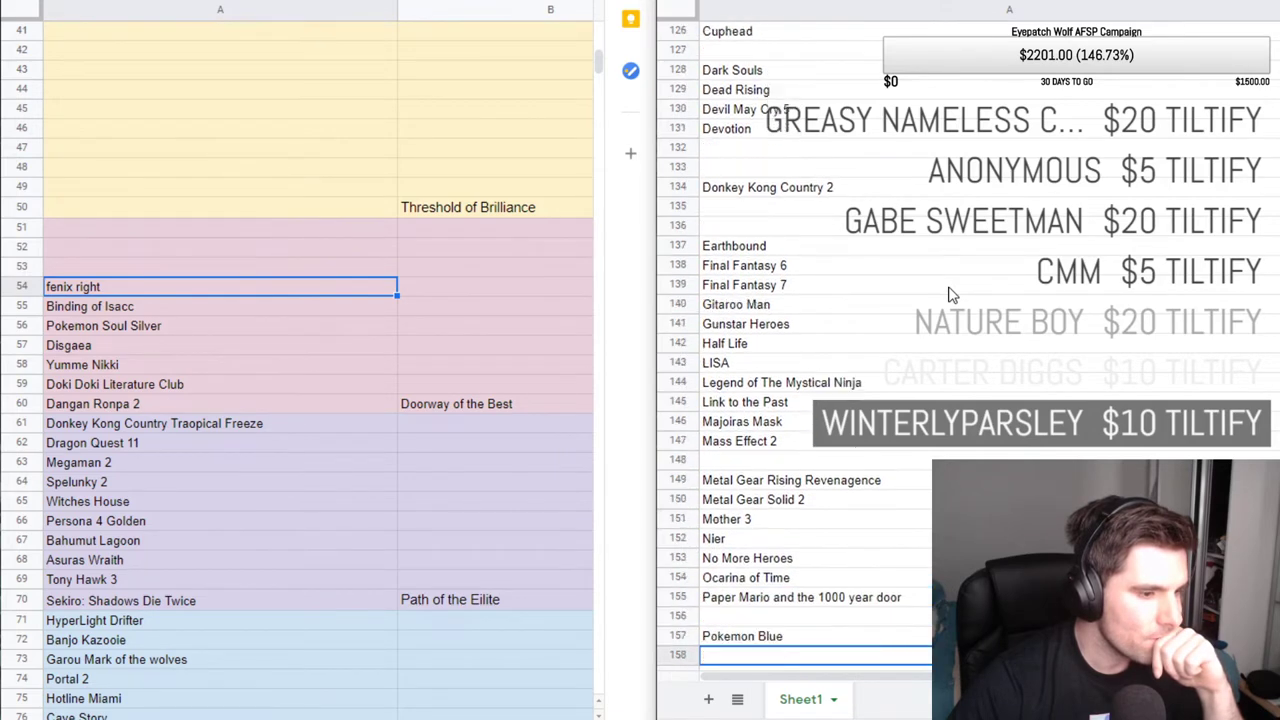
{"action": "key", "text": "Down"}
{"action": "key", "text": "Down"}
{"action": "key", "text": "Down"}
{"action": "key", "text": "Down"}
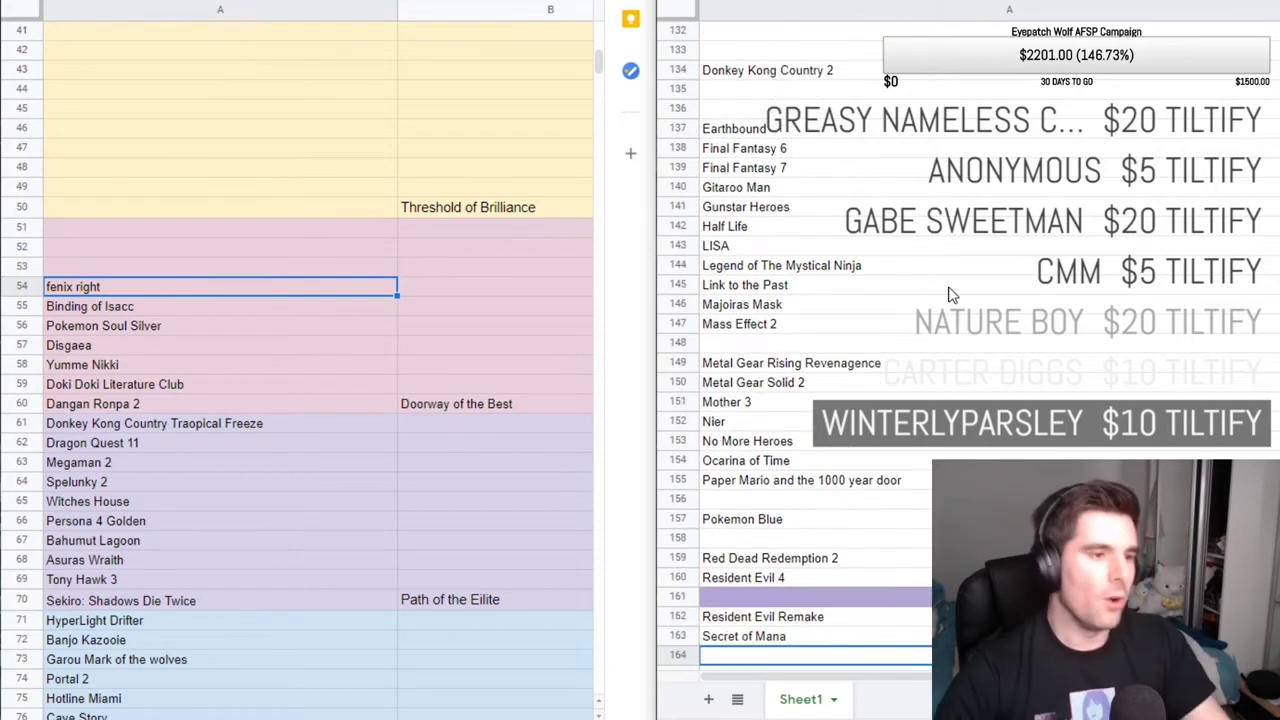
Move Gunstar Heroes from the unranked candidate list into ranking cell A53, directly above fenix right.
{"action": "triple_click", "coordinate": [773, 210]}
{"action": "key", "text": "ctrl+x"}
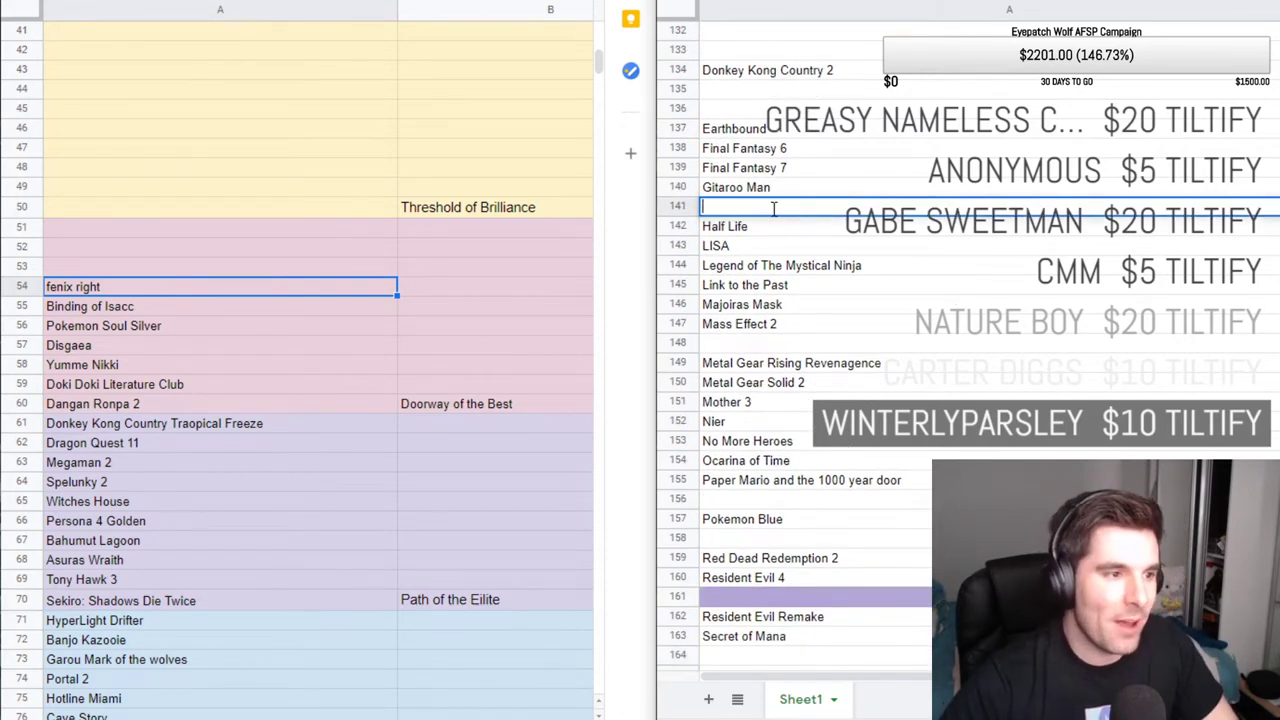
{"action": "left_click", "coordinate": [184, 270]}
{"action": "key", "text": "ctrl+v"}
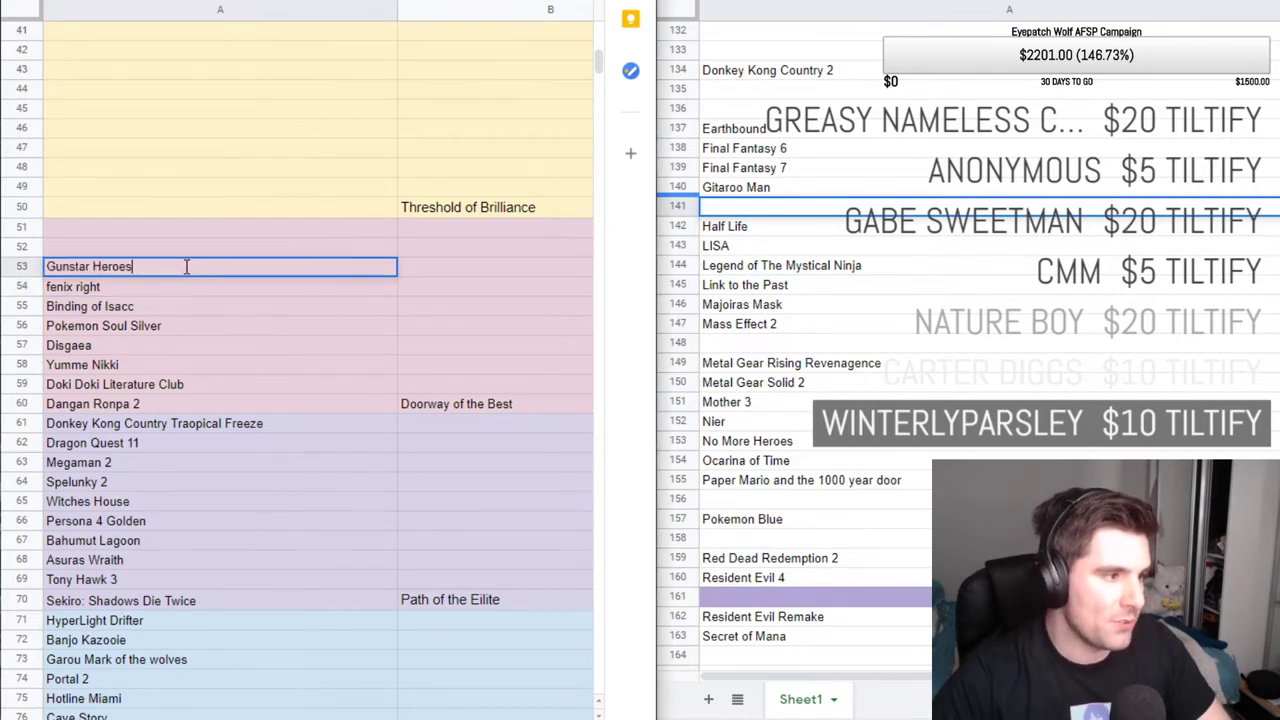
{"action": "left_click", "coordinate": [182, 287]}
{"action": "left_click", "coordinate": [186, 266]}
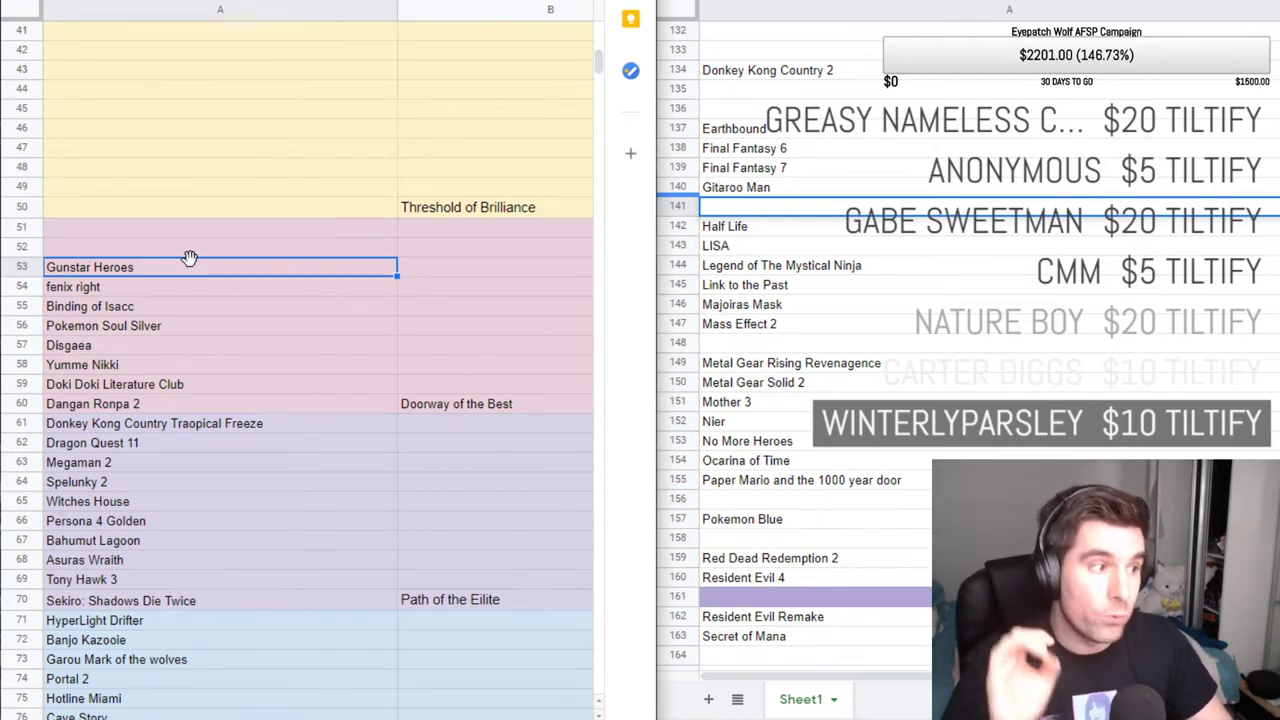
Review the unranked candidates from Mass Effect 2 down to Tohou 8 Imperishable Night for the empty ranking cell A52.
{"action": "key", "text": "Up"}
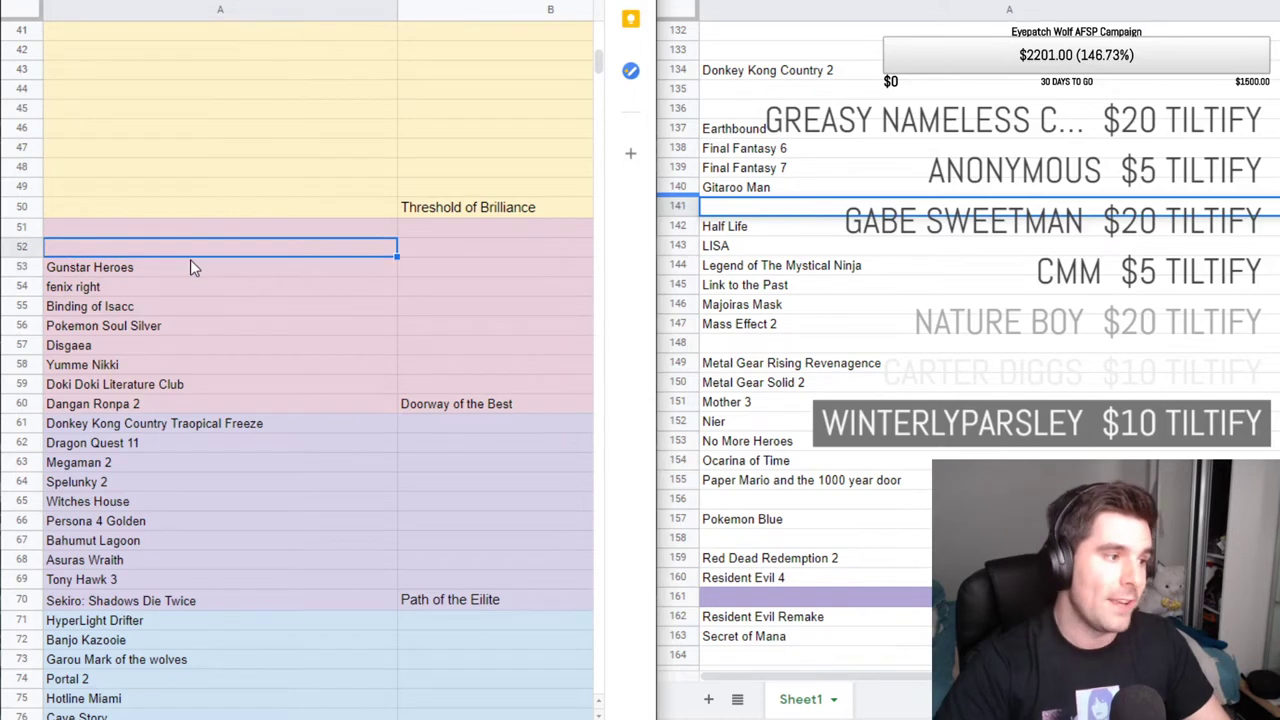
{"action": "key", "text": "Down"}
{"action": "key", "text": "Up"}
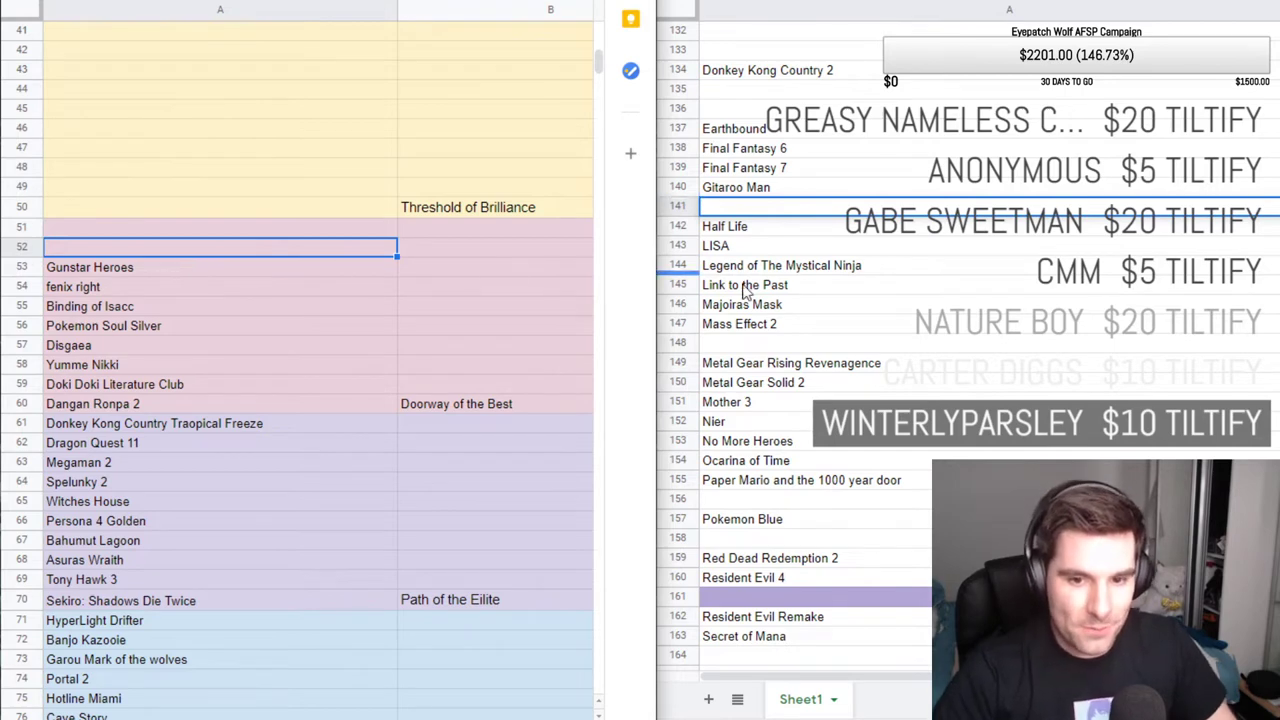
{"action": "left_click", "coordinate": [990, 345]}
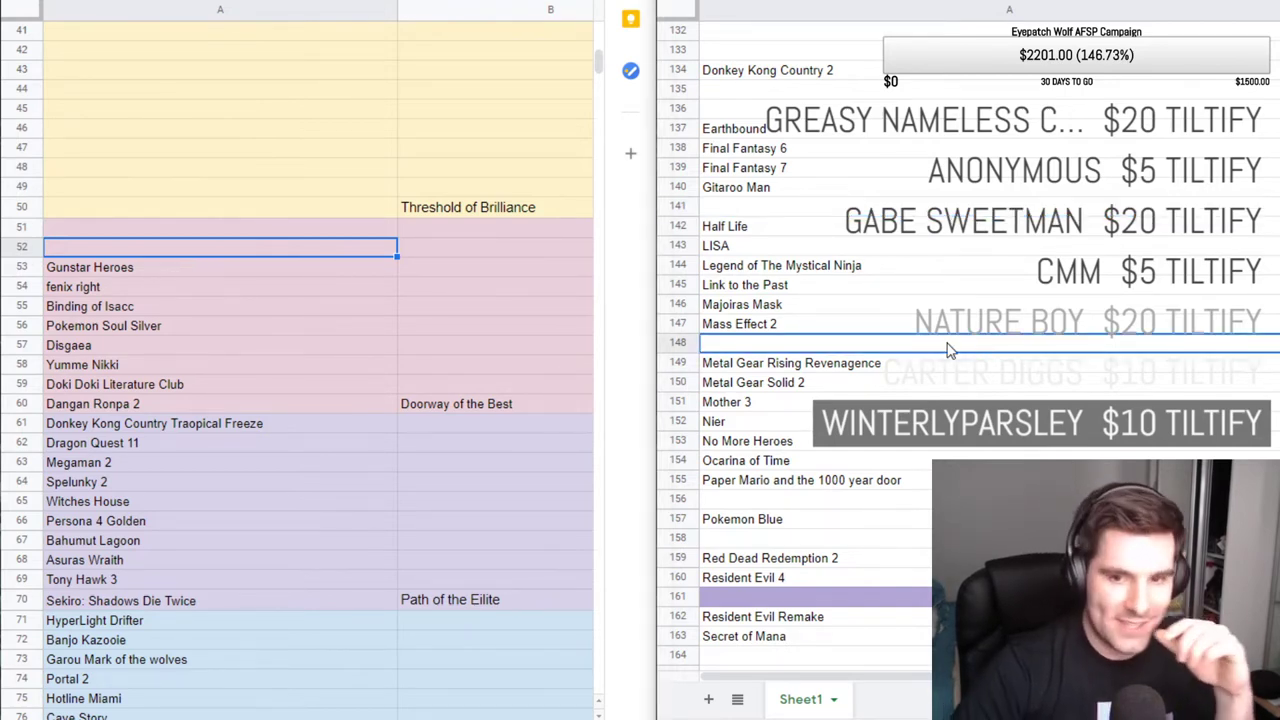
{"action": "key", "text": "Up"}
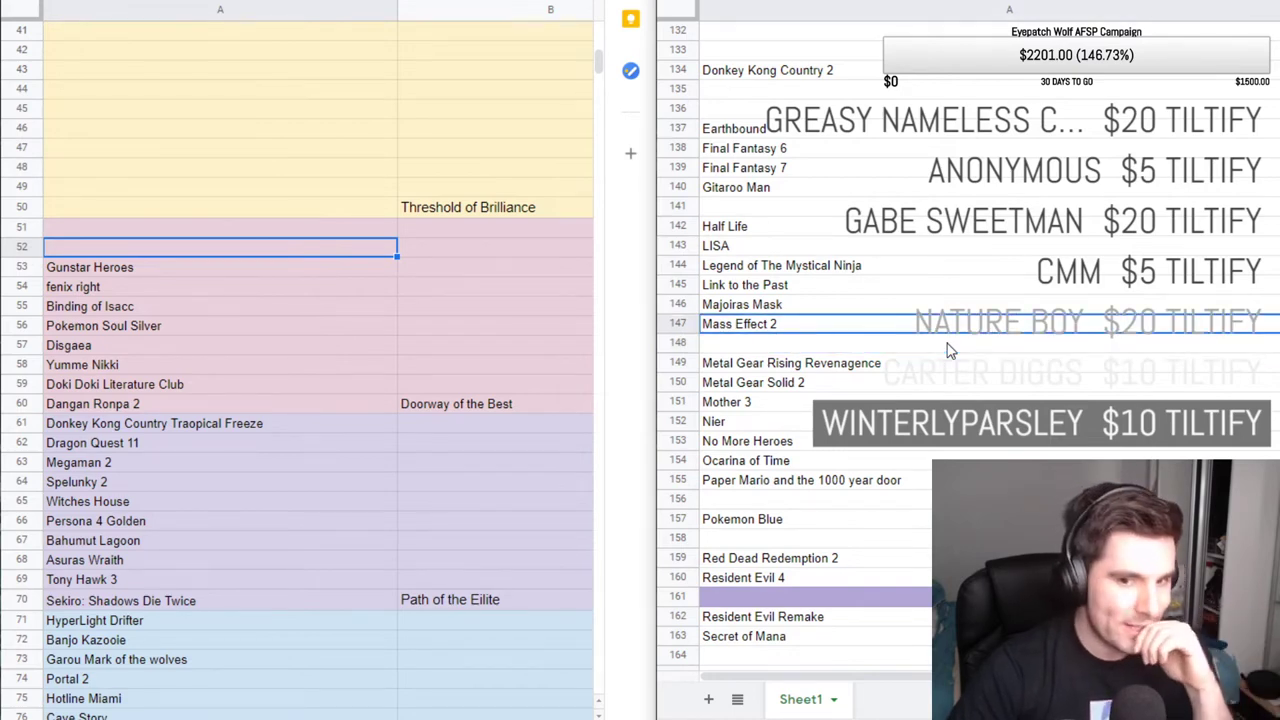
{"action": "key", "text": "Down"}
{"action": "key", "text": "Down"}
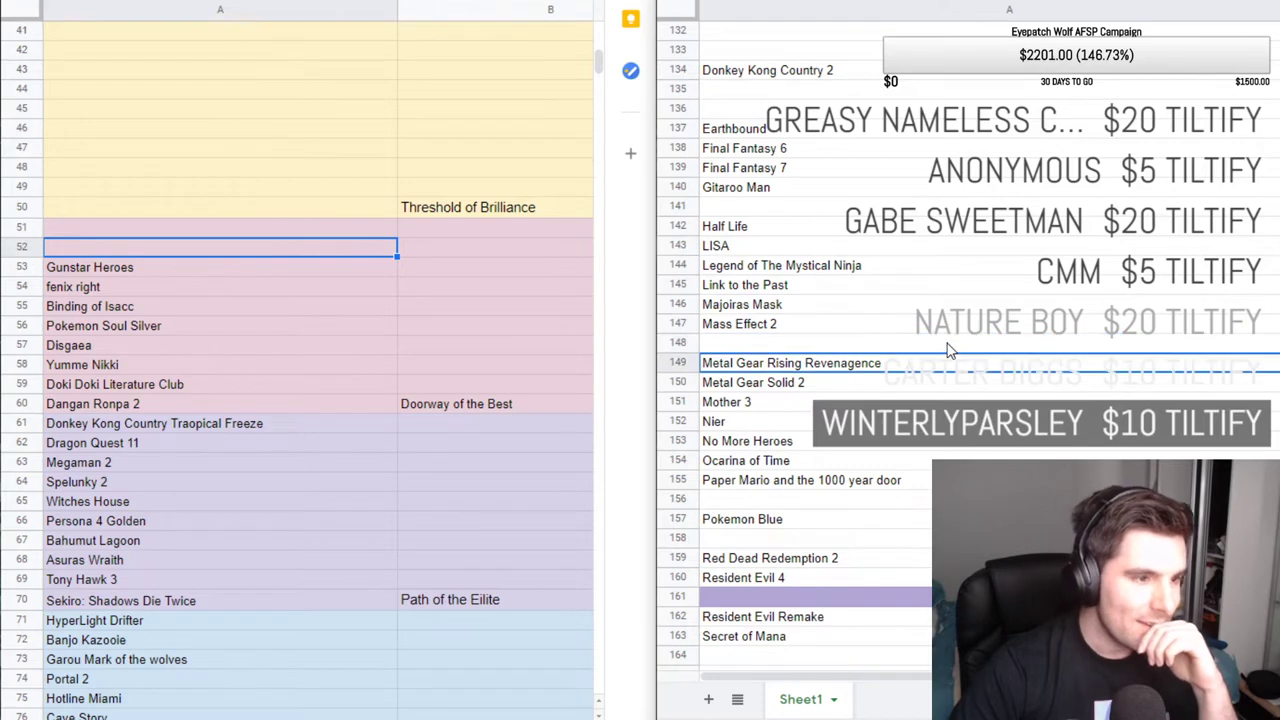
{"action": "key", "text": "Down"}
{"action": "key", "text": "Up"}
{"action": "key", "text": "Up"}
{"action": "key", "text": "Up"}
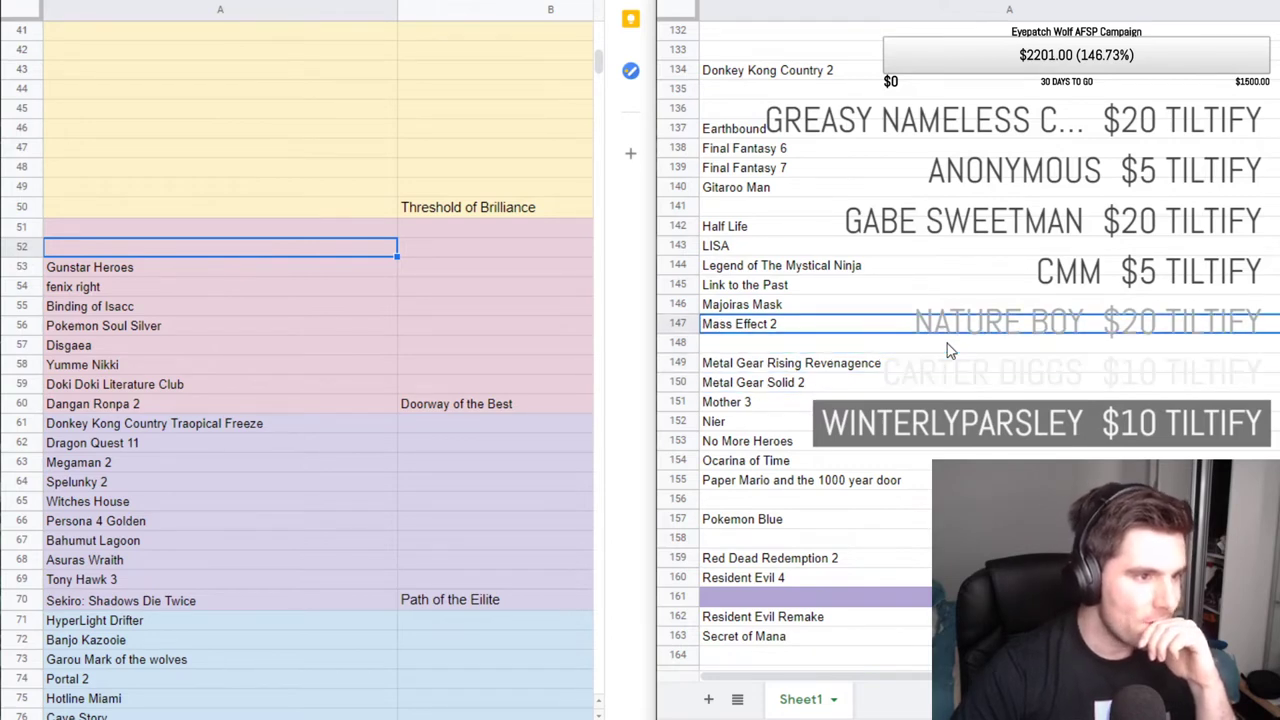
{"action": "key", "text": "Down"}
{"action": "key", "text": "Down"}
{"action": "key", "text": "Down"}
{"action": "key", "text": "Down"}
{"action": "key", "text": "Down"}
{"action": "key", "text": "Down"}
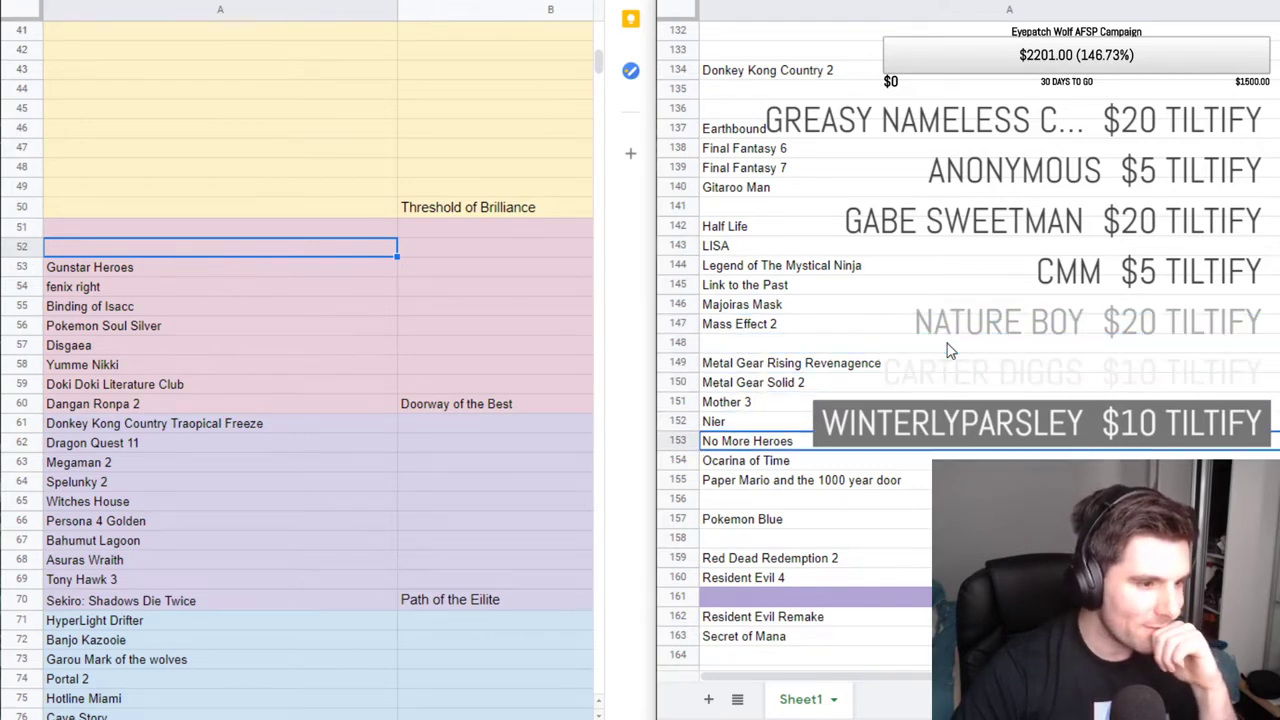
{"action": "key", "text": "Down"}
{"action": "key", "text": "Down"}
{"action": "key", "text": "Down"}
{"action": "key", "text": "Down"}
{"action": "key", "text": "Down"}
{"action": "key", "text": "Down"}
{"action": "key", "text": "Down"}
{"action": "key", "text": "Down"}
{"action": "key", "text": "Down"}
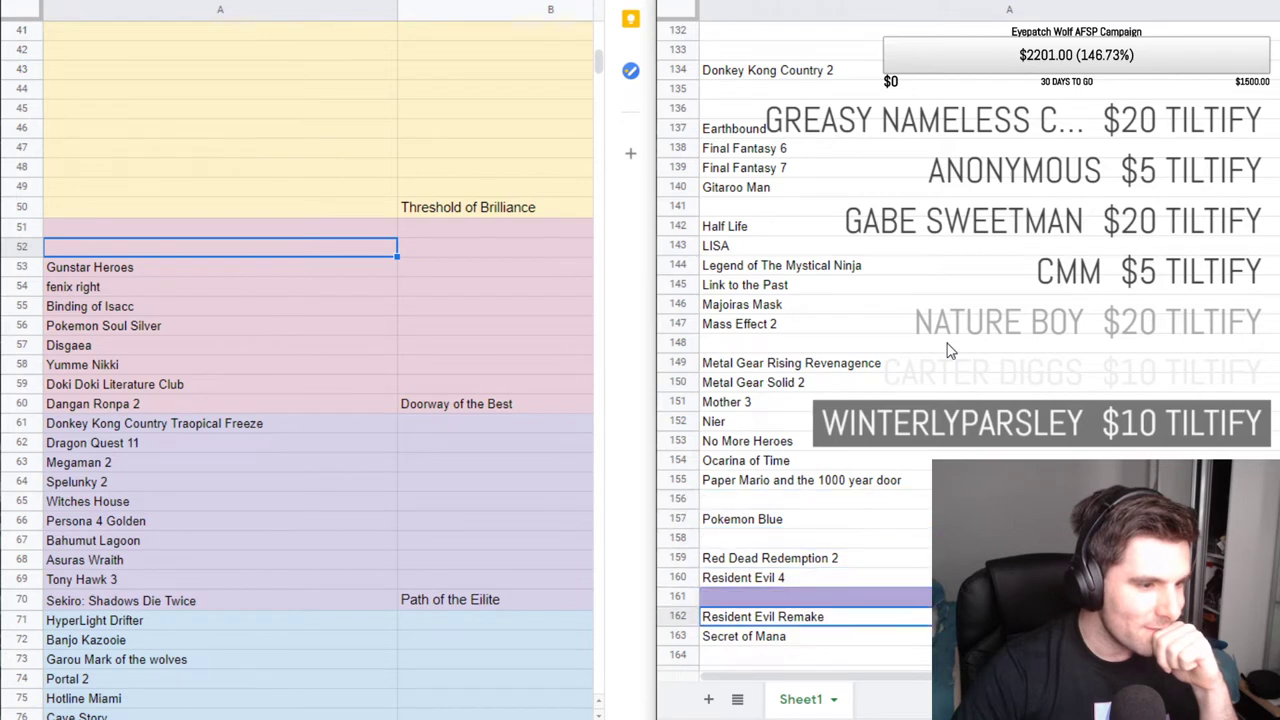
{"action": "key", "text": "Down"}
{"action": "key", "text": "Down"}
{"action": "key", "text": "Down"}
{"action": "key", "text": "Down"}
{"action": "key", "text": "Down"}
{"action": "key", "text": "Down"}
{"action": "key", "text": "Down"}
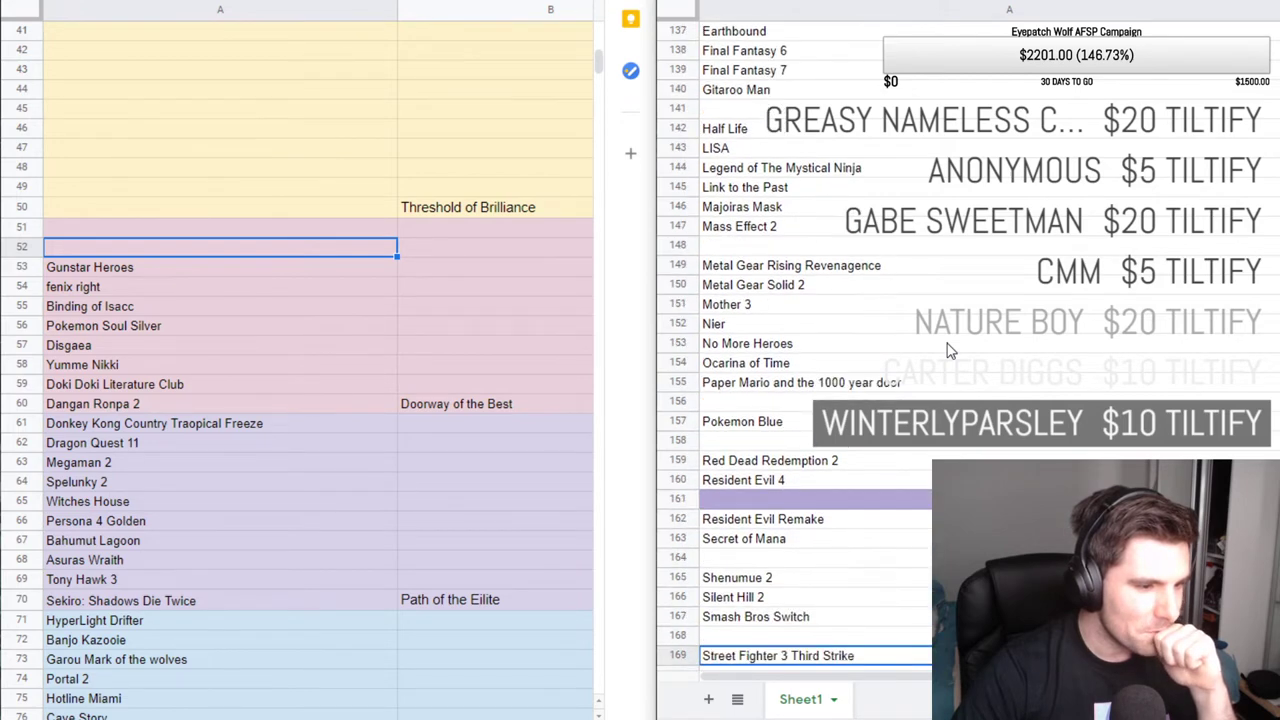
{"action": "key", "text": "Down"}
{"action": "key", "text": "Down"}
{"action": "key", "text": "Down"}
{"action": "key", "text": "Down"}
{"action": "key", "text": "Down"}
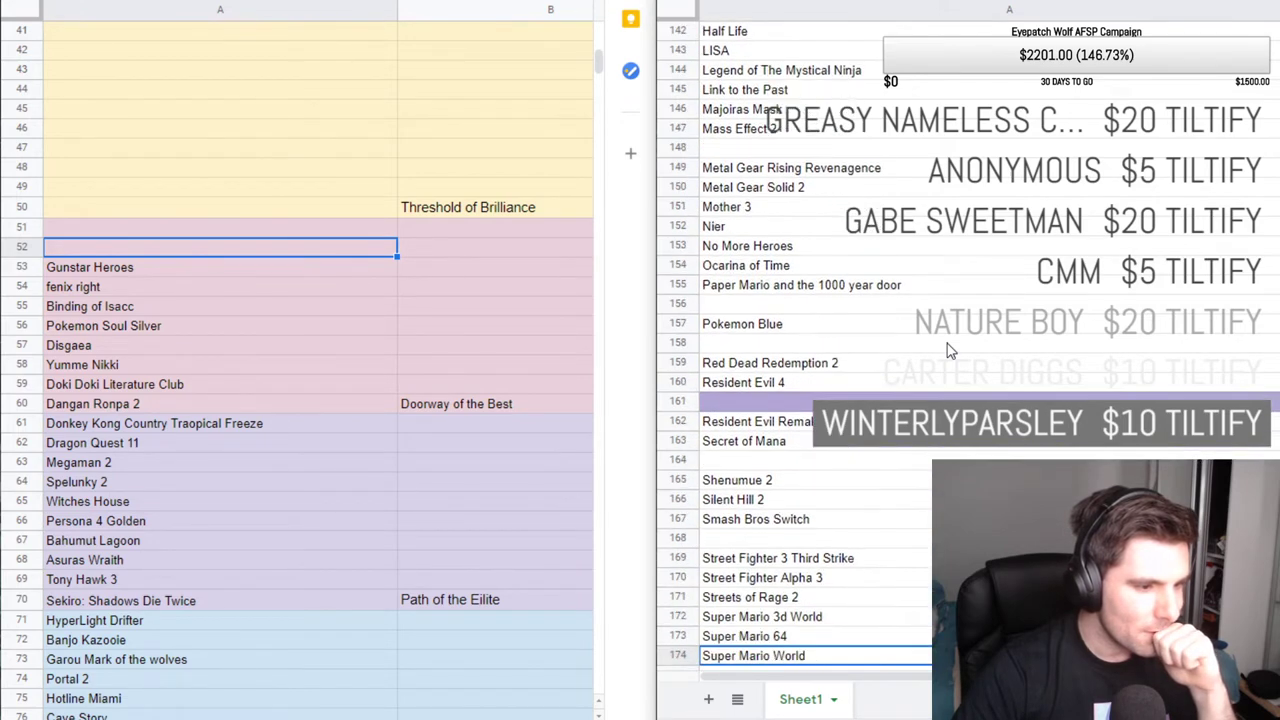
{"action": "key", "text": "Down"}
{"action": "key", "text": "Down"}
{"action": "key", "text": "Down"}
{"action": "key", "text": "Down"}
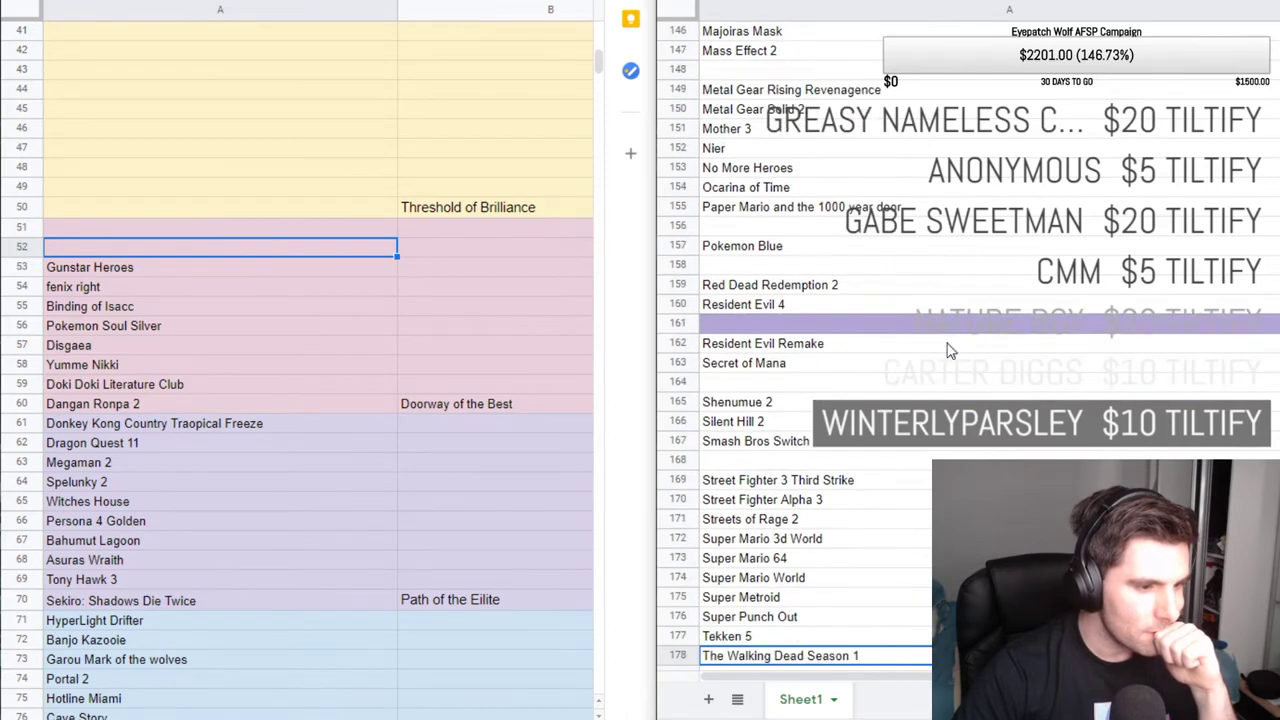
{"action": "key", "text": "Down"}
{"action": "key", "text": "Down"}
Review the unranked candidates between The Walking Dead Season 1 and Streets of Rage 2 for the empty ranking cell A52.
{"action": "key", "text": "Up"}
{"action": "key", "text": "Up"}
{"action": "key", "text": "Up"}
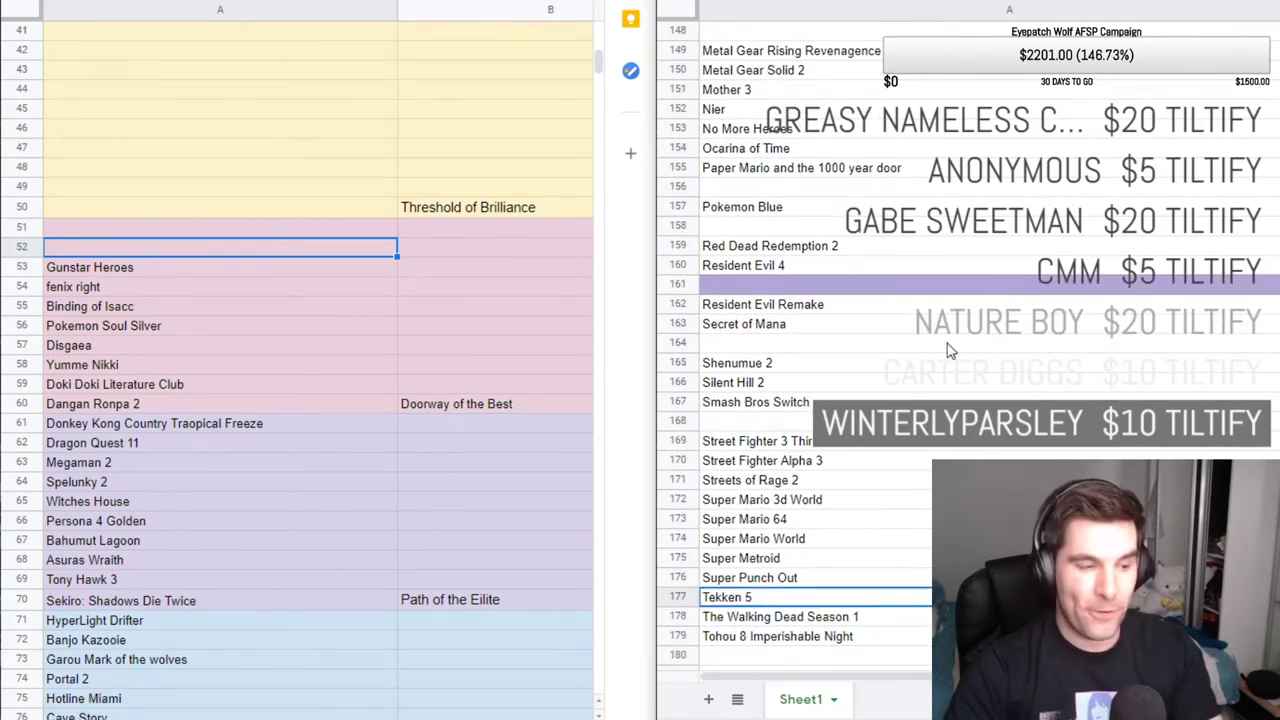
{"action": "key", "text": "Up"}
{"action": "key", "text": "Up"}
{"action": "key", "text": "Up"}
{"action": "key", "text": "Up"}
{"action": "key", "text": "Up"}
{"action": "key", "text": "Up"}
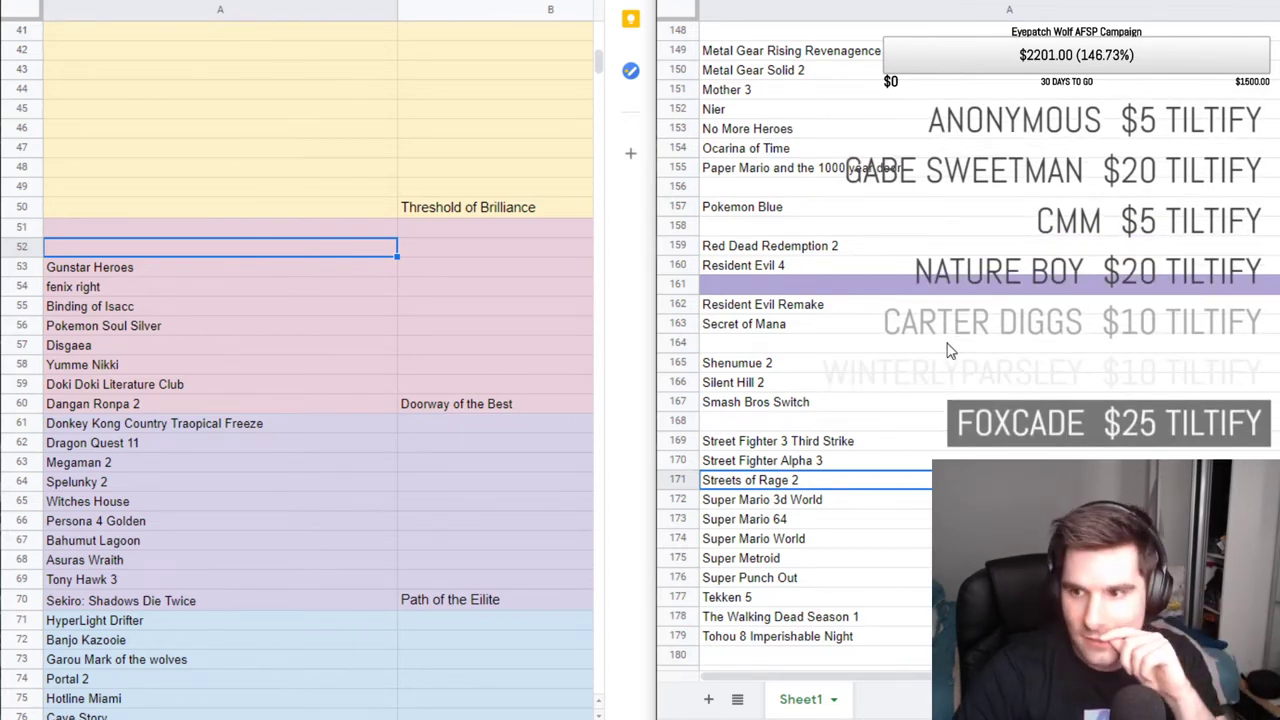
{"action": "key", "text": "Down"}
{"action": "key", "text": "Down"}
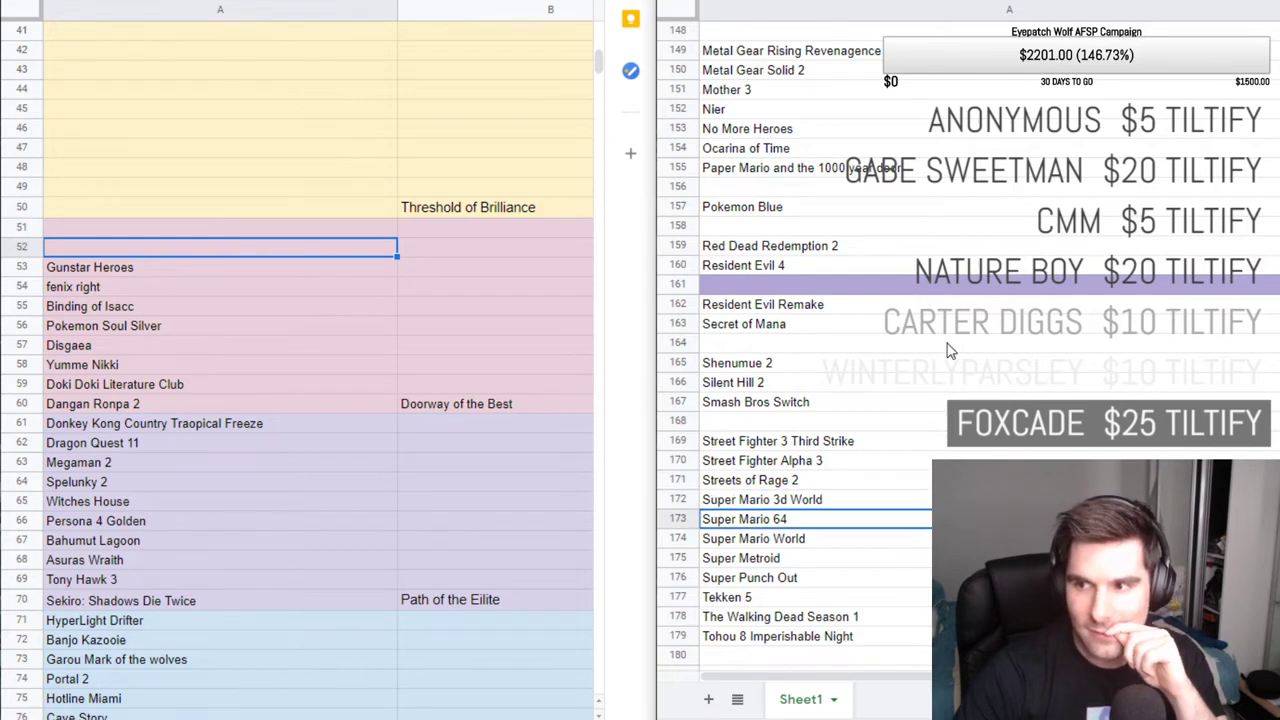
{"action": "key", "text": "Down"}
{"action": "key", "text": "Down"}
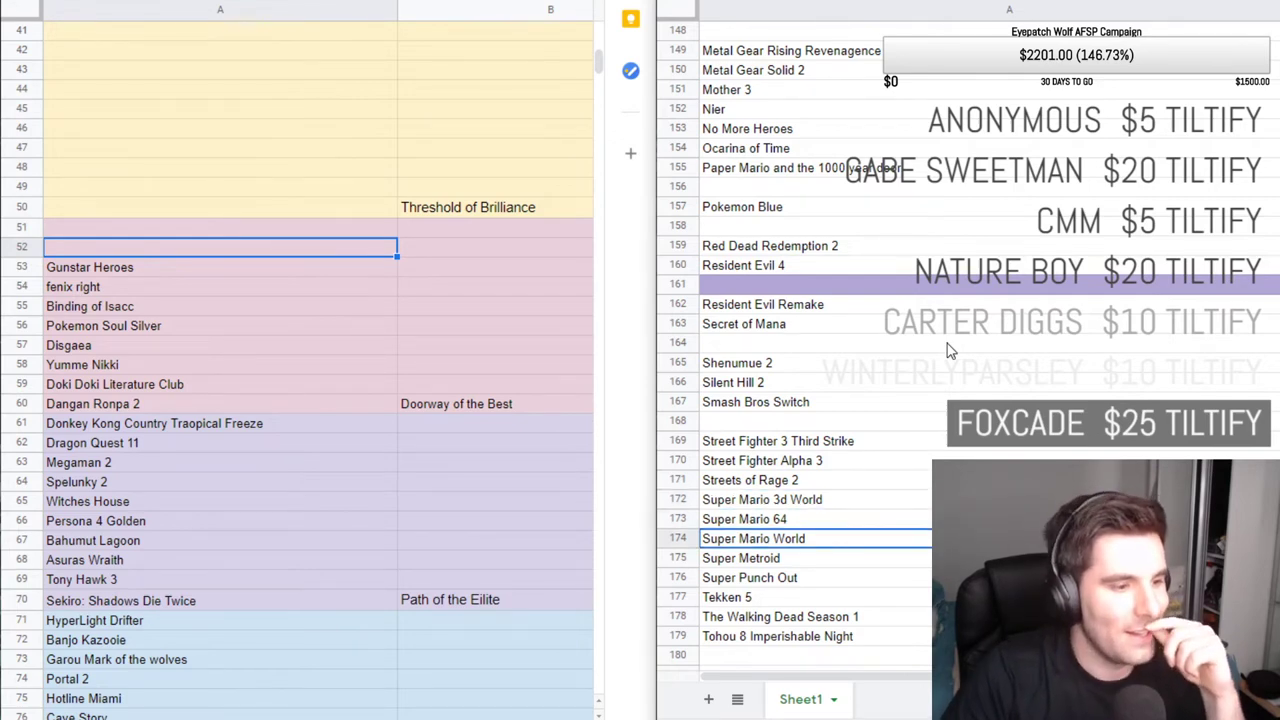
Review the unranked candidates from Super Metroid down to Windwaker for the empty ranking cell A52.
{"action": "key", "text": "Down"}
{"action": "key", "text": "Down"}
{"action": "key", "text": "Down"}
{"action": "key", "text": "Down"}
{"action": "key", "text": "Down"}
{"action": "key", "text": "Down"}
{"action": "key", "text": "Down"}
{"action": "key", "text": "Down"}
{"action": "key", "text": "Down"}
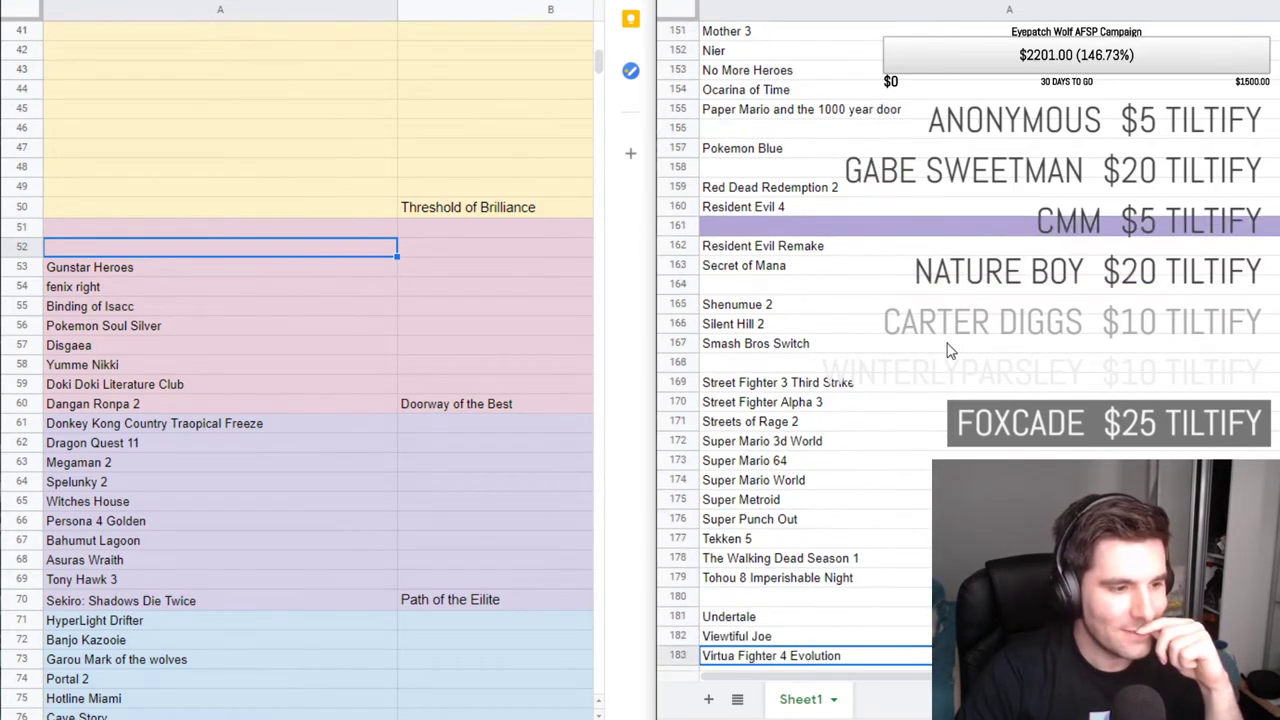
{"action": "key", "text": "Down"}
{"action": "type", "text": "Windwaker"}
{"action": "key", "text": "Return"}
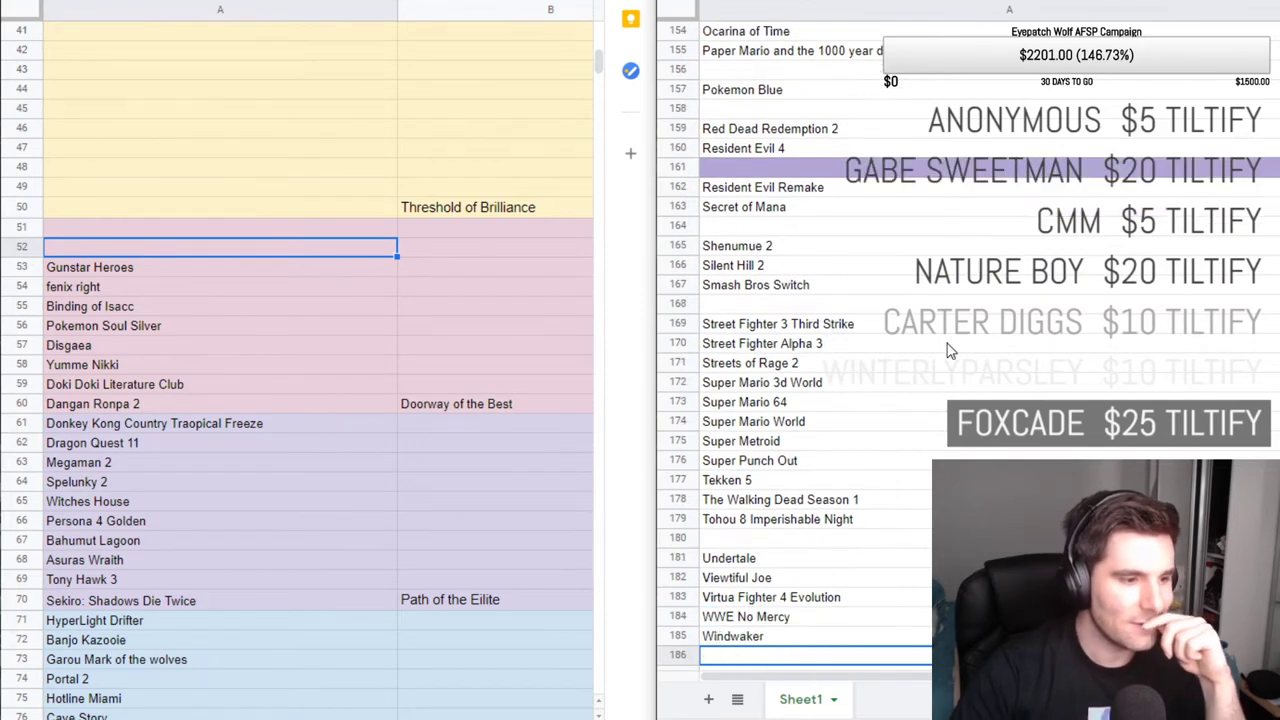
Review the unranked candidates from Blood Borne down to Mother 3 for the empty ranking cell A52.
{"action": "scroll", "coordinate": [950, 350], "scroll_direction": "up", "scroll_amount": 10}
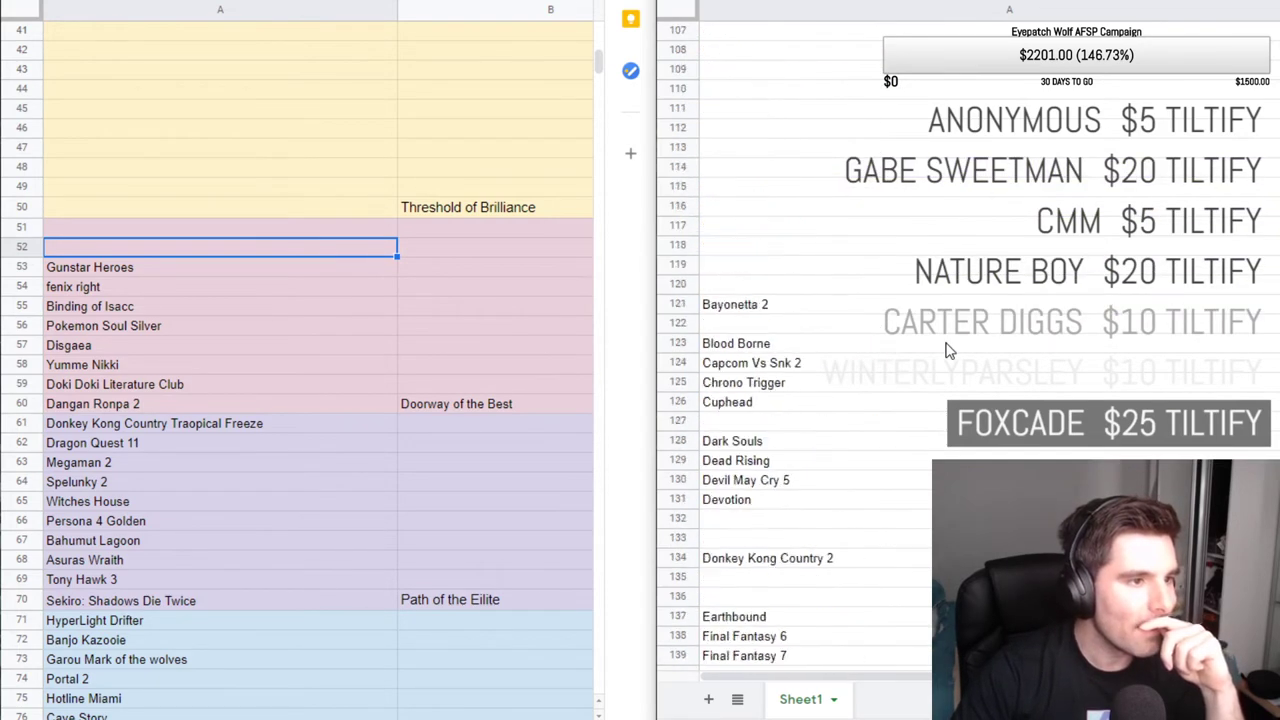
{"action": "scroll", "coordinate": [950, 350], "scroll_direction": "down", "scroll_amount": 2}
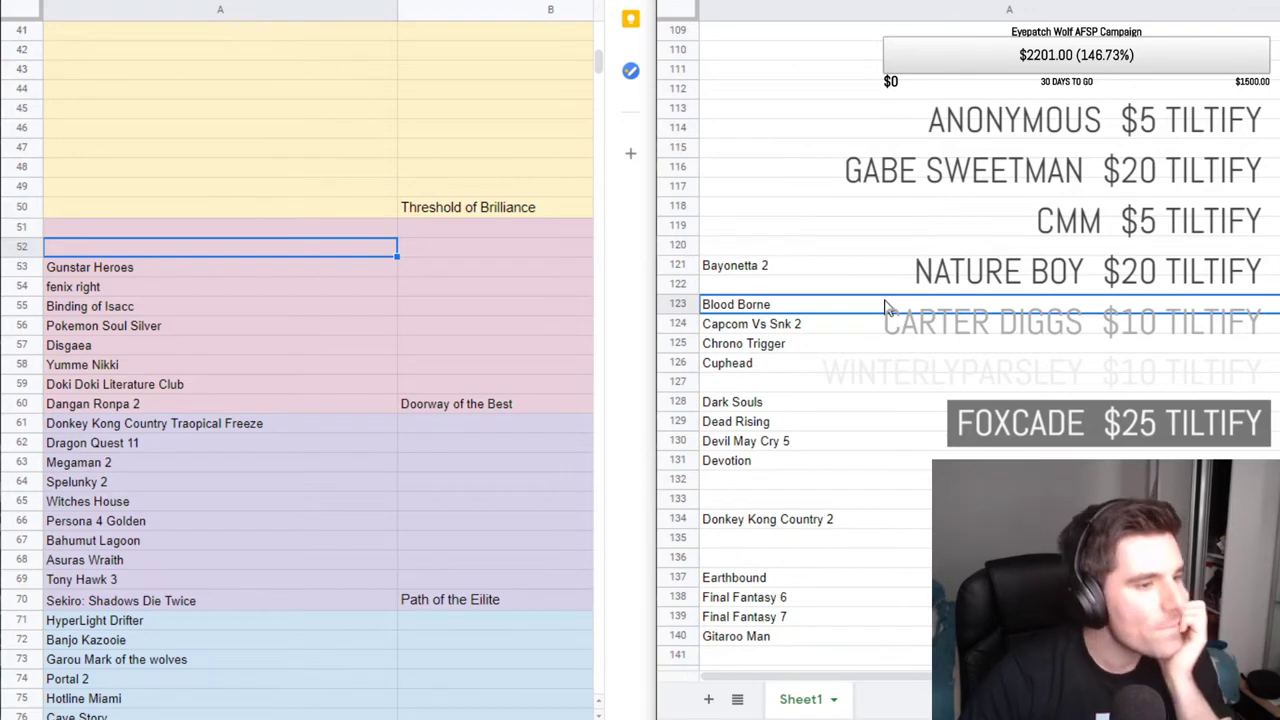
{"action": "key", "text": "Down"}
{"action": "key", "text": "Down"}
{"action": "key", "text": "Down"}
{"action": "key", "text": "Down"}
{"action": "key", "text": "Down"}
{"action": "key", "text": "Down"}
{"action": "key", "text": "Down"}
{"action": "key", "text": "Down"}
{"action": "key", "text": "Down"}
{"action": "key", "text": "Down"}
{"action": "key", "text": "Down"}
{"action": "key", "text": "Down"}
{"action": "key", "text": "Down"}
{"action": "key", "text": "Down"}
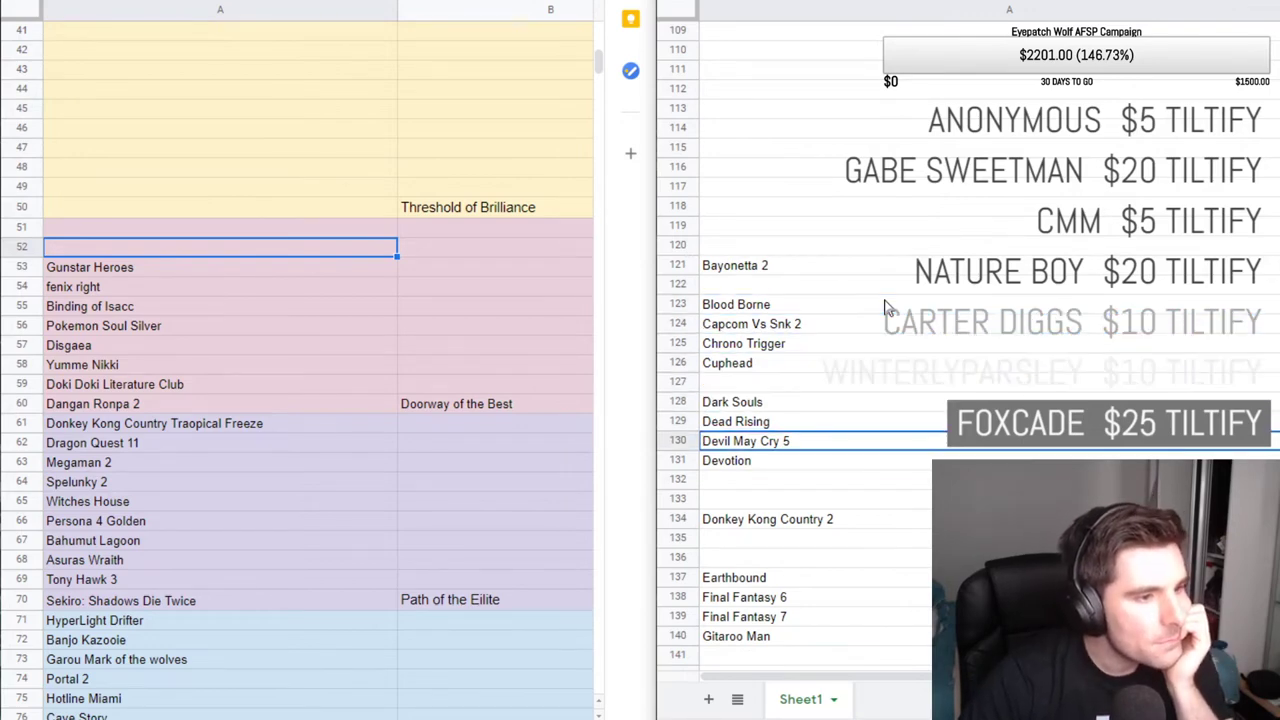
{"action": "key", "text": "Down"}
{"action": "key", "text": "Down"}
{"action": "key", "text": "Down"}
{"action": "key", "text": "Down"}
{"action": "key", "text": "Down"}
{"action": "key", "text": "Down"}
{"action": "key", "text": "Down"}
{"action": "key", "text": "Down"}
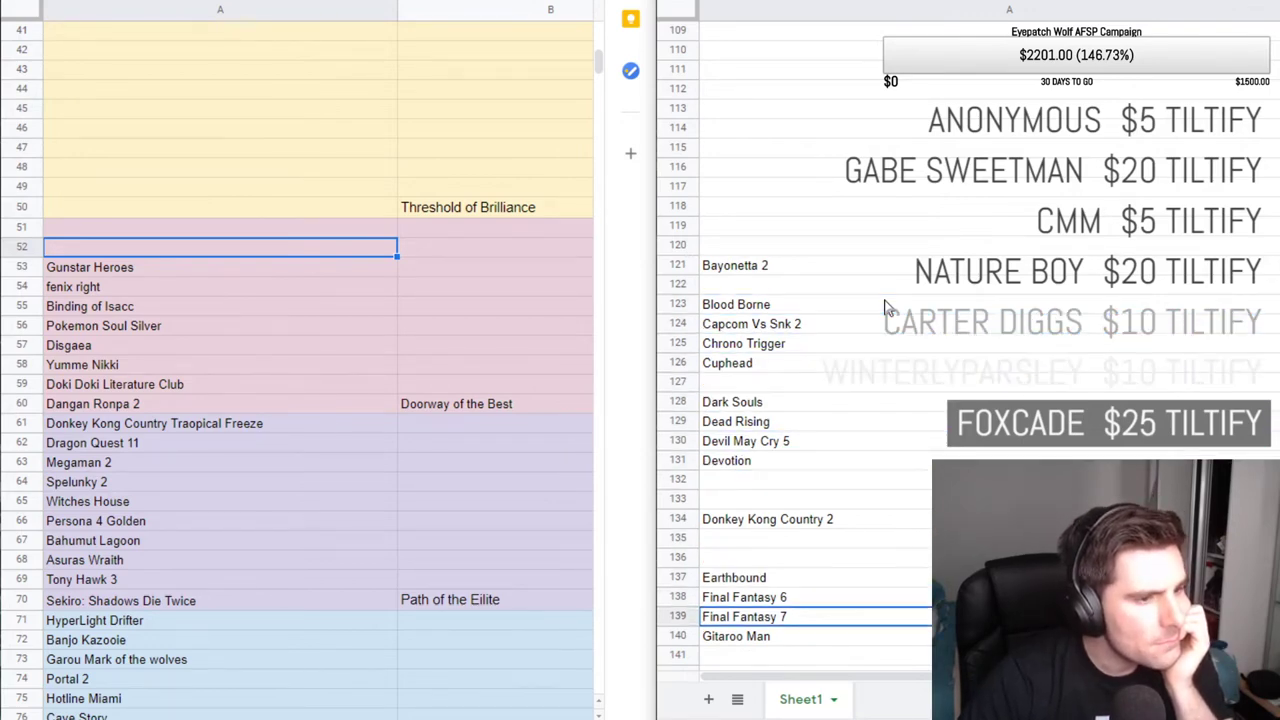
{"action": "key", "text": "Down"}
{"action": "key", "text": "Down"}
{"action": "key", "text": "Down"}
{"action": "key", "text": "Down"}
{"action": "key", "text": "Down"}
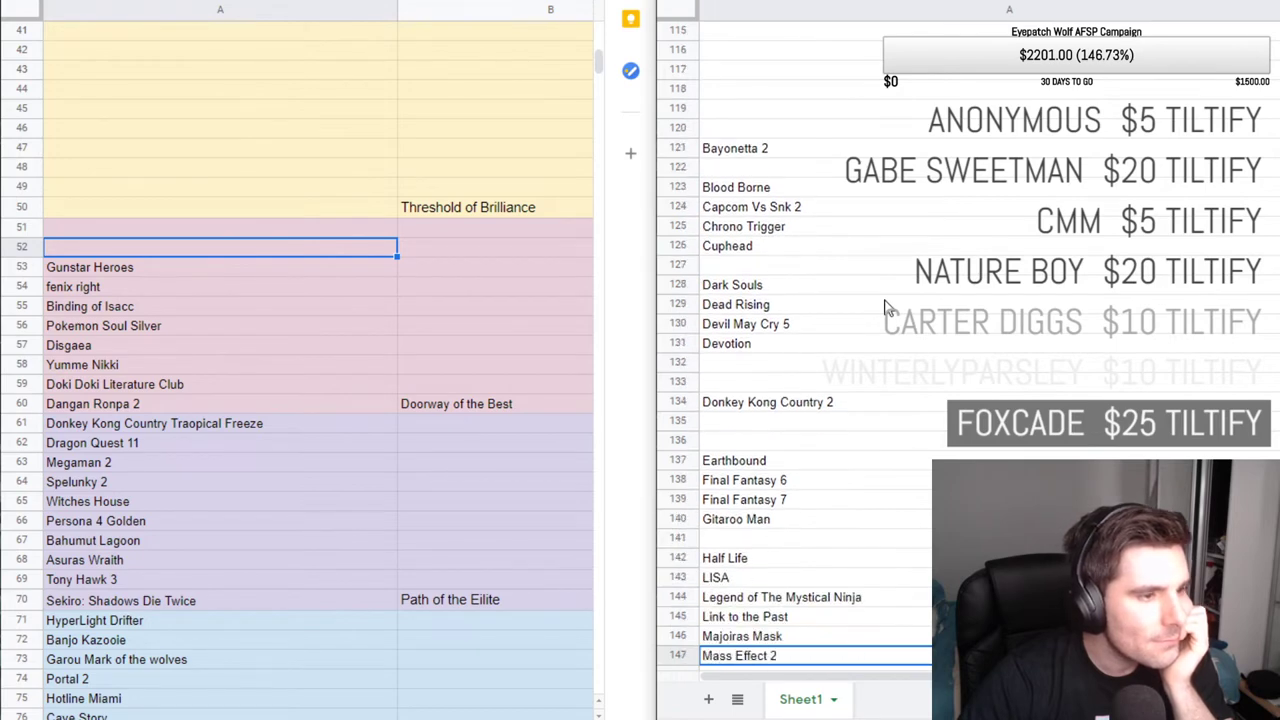
{"action": "key", "text": "Down"}
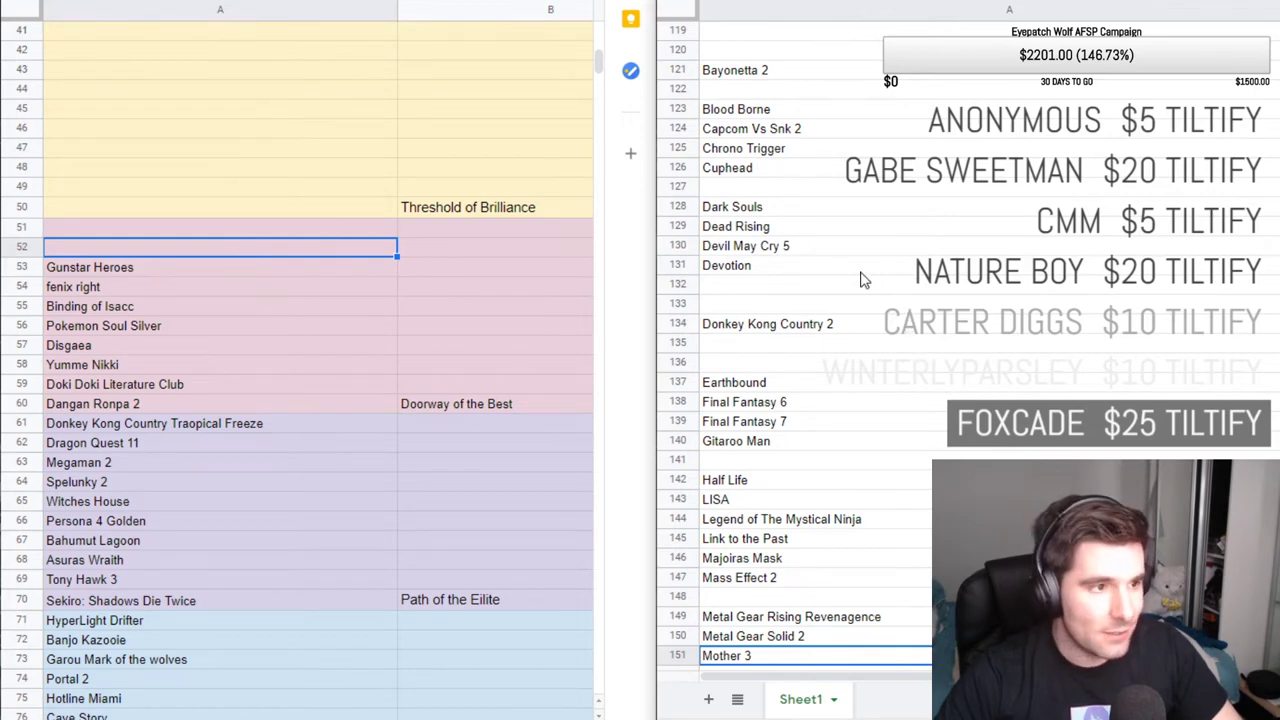
Move Blood Borne from the unranked candidate list into ranking cell A52, directly above Gunstar Heroes.
{"action": "scroll", "coordinate": [864, 280], "scroll_direction": "up", "scroll_amount": 1}
{"action": "left_click", "coordinate": [746, 154]}
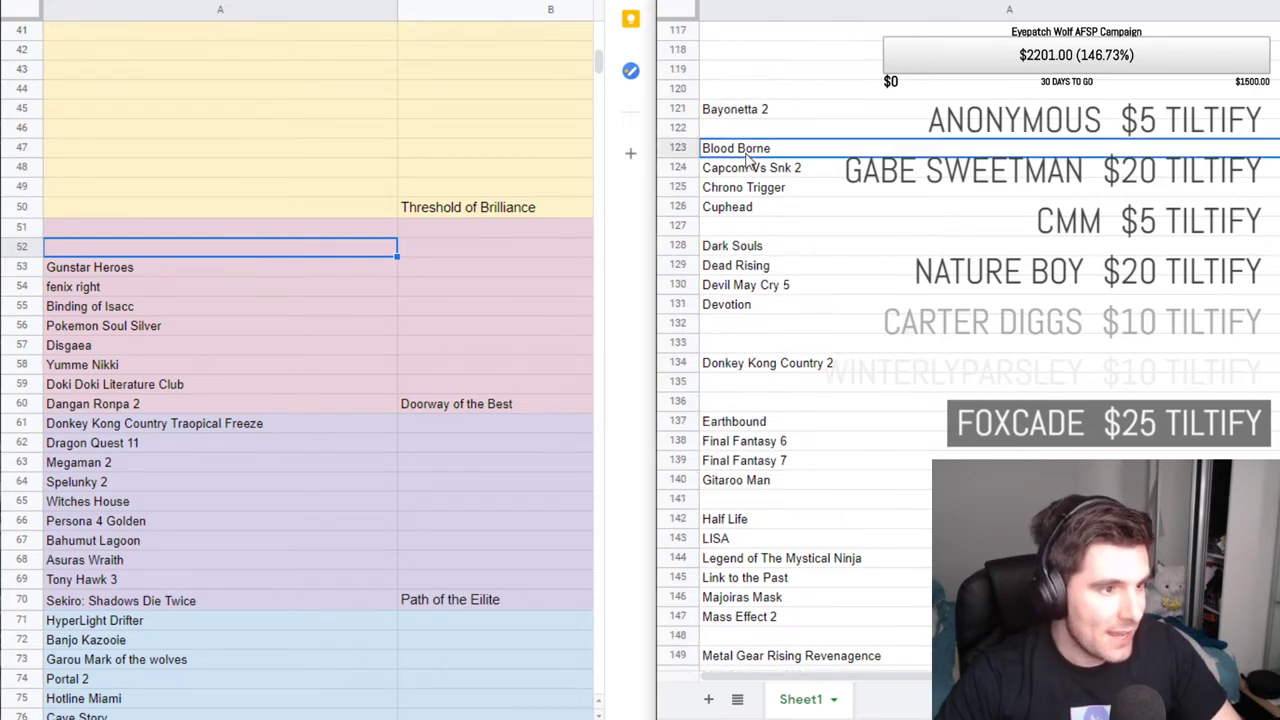
{"action": "double_click", "coordinate": [746, 152]}
{"action": "key", "text": "ctrl+a"}
{"action": "key", "text": "ctrl+x"}
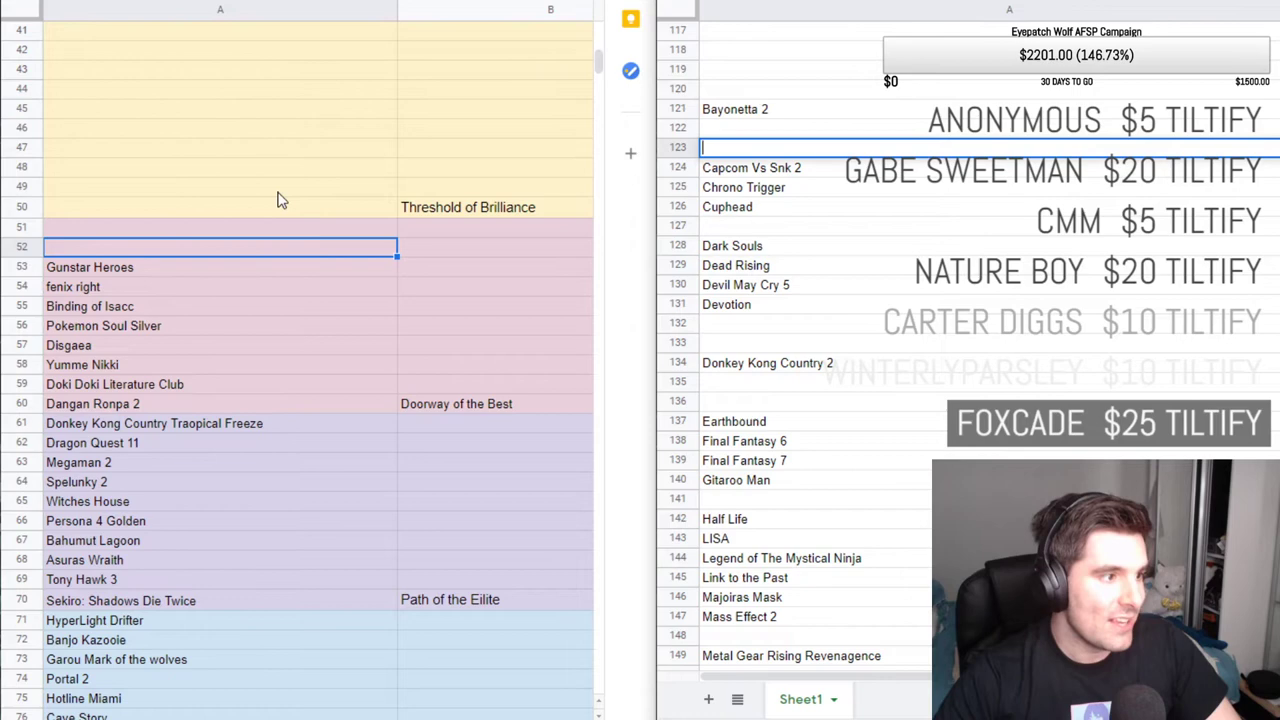
{"action": "left_click", "coordinate": [160, 255]}
{"action": "key", "text": "ctrl+v"}
{"action": "left_click", "coordinate": [187, 274]}
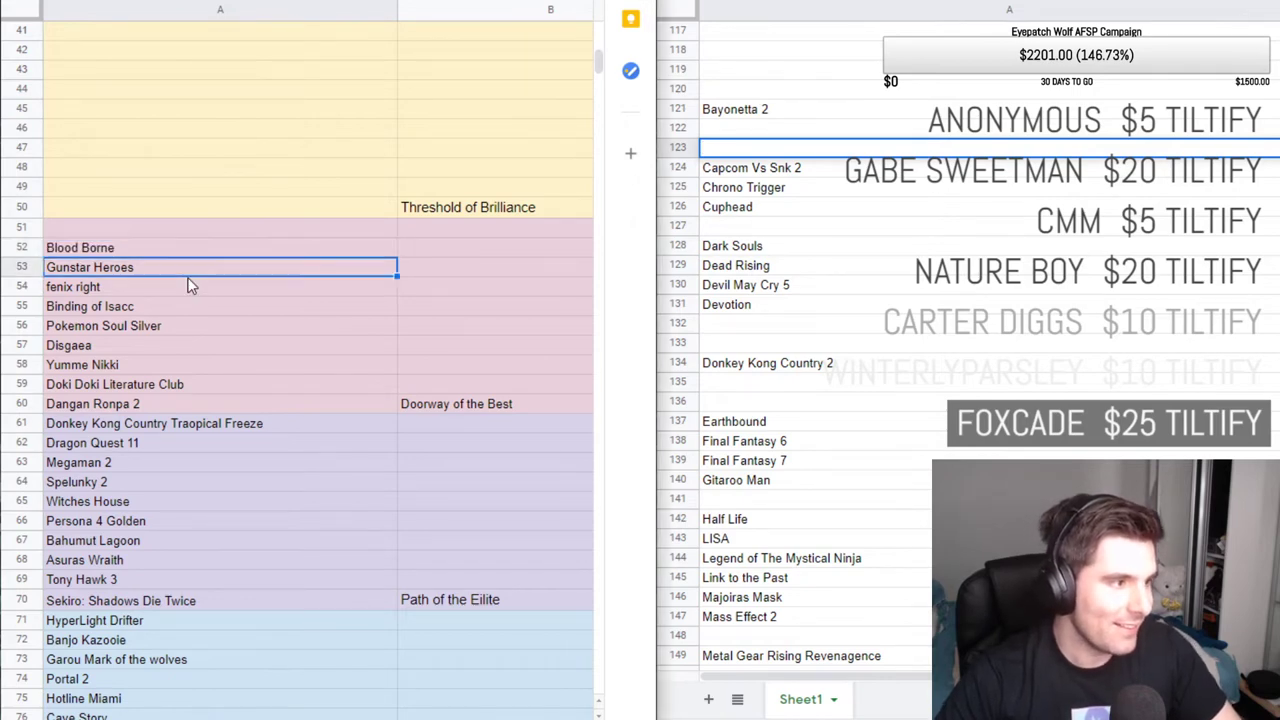
{"action": "key", "text": "ctrl+z"}
{"action": "key", "text": "ctrl+y"}
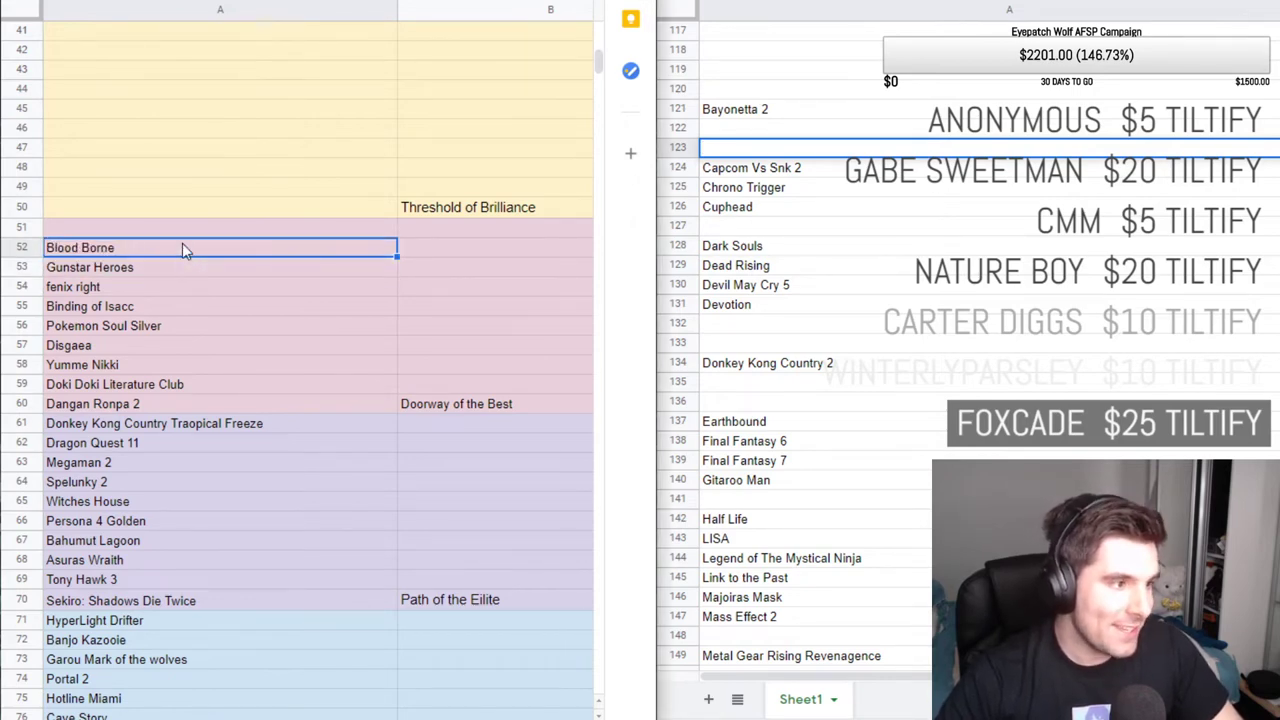
{"action": "left_click", "coordinate": [188, 266]}
{"action": "left_click", "coordinate": [258, 244]}
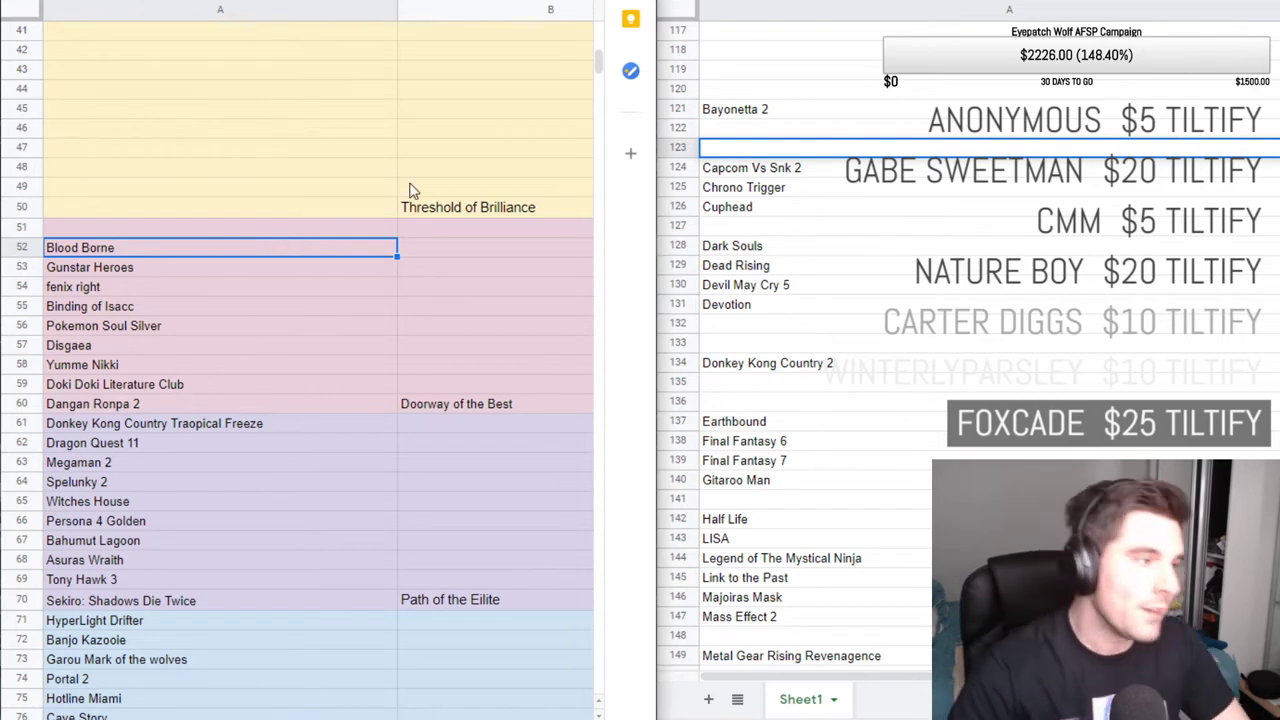
Review the unranked candidates from Donkey Kong Country 2 down to Red Dead Redemption 2 for the empty ranking cell A51.
{"action": "left_click", "coordinate": [281, 232]}
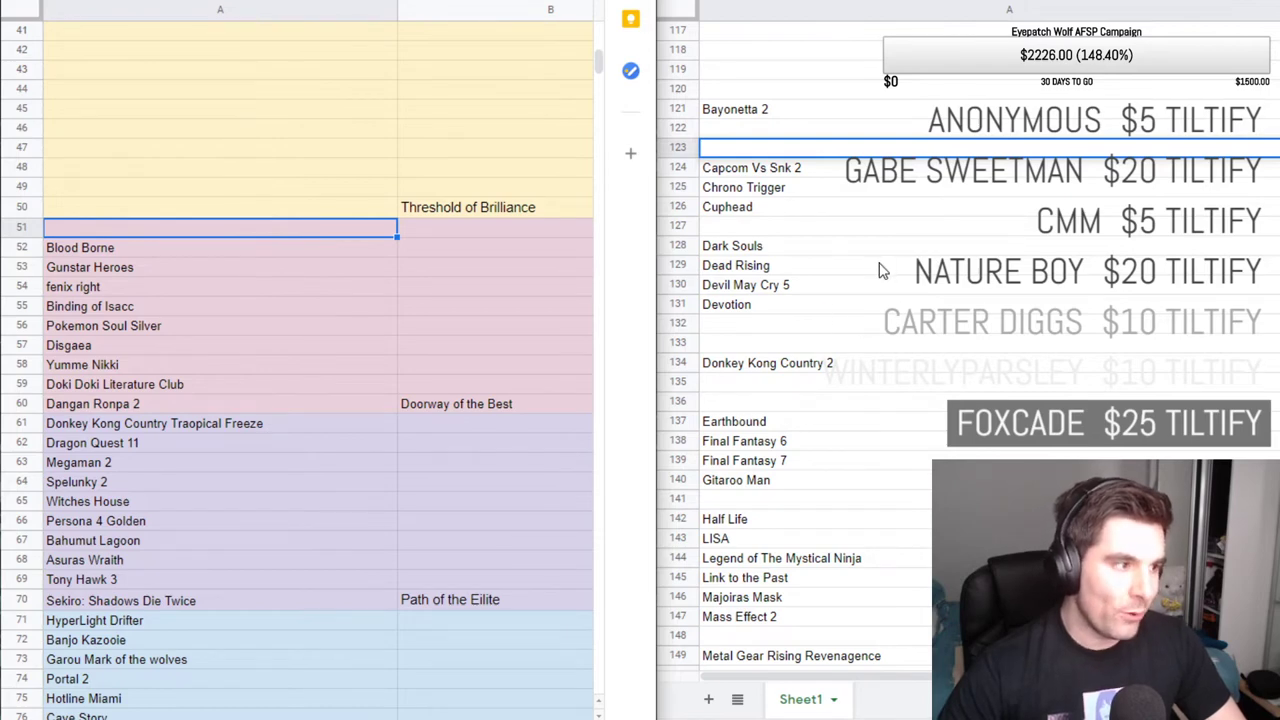
{"action": "scroll", "coordinate": [837, 280], "scroll_direction": "down", "scroll_amount": 2}
{"action": "left_click", "coordinate": [820, 250]}
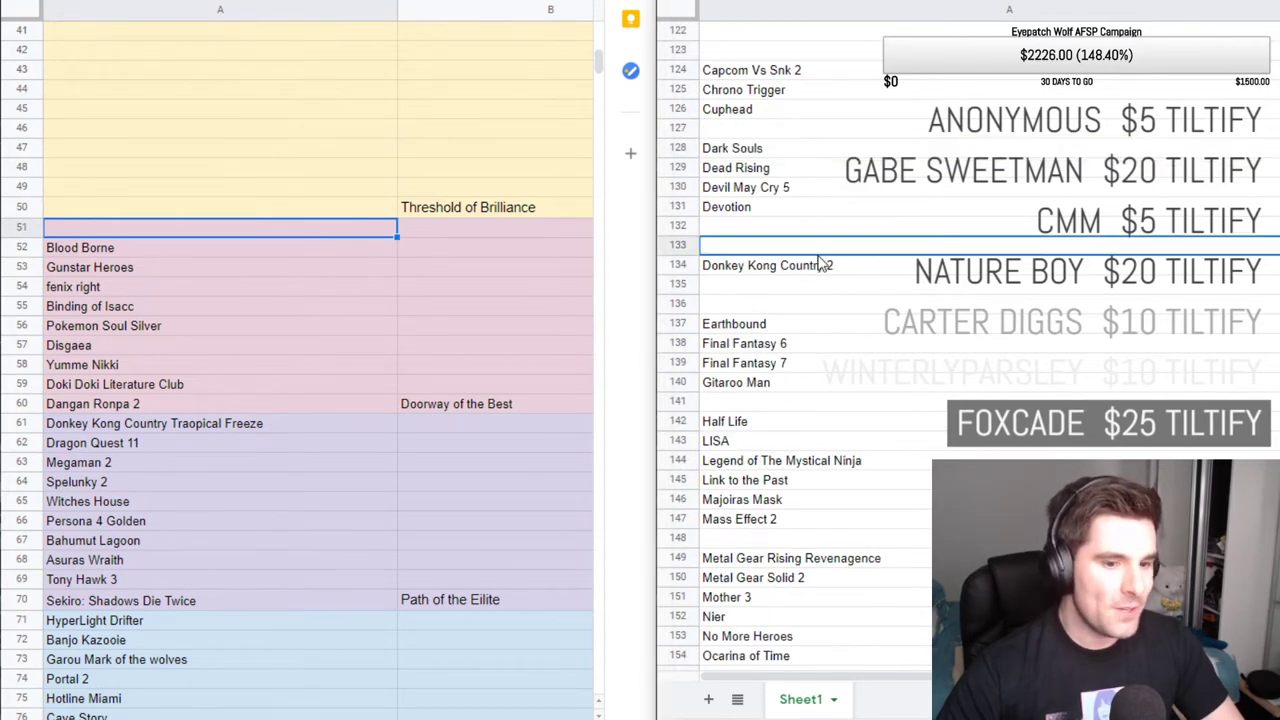
{"action": "scroll", "coordinate": [822, 275], "scroll_direction": "down", "scroll_amount": 1}
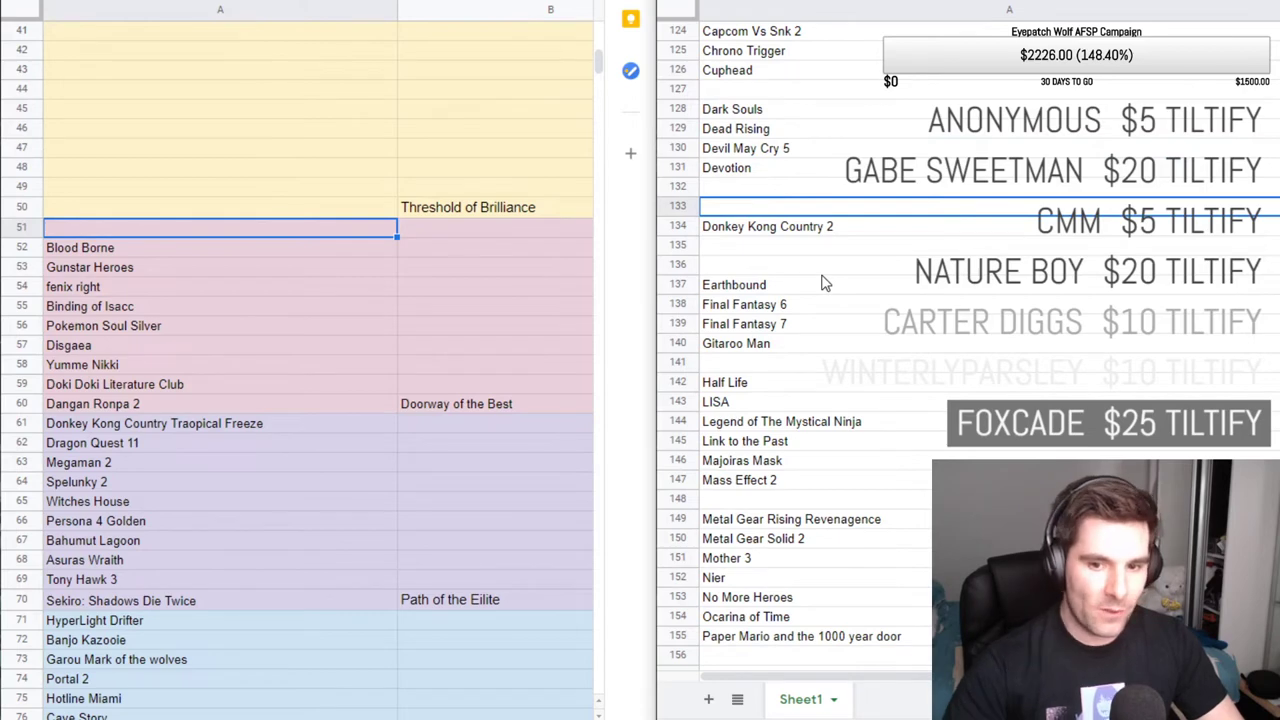
{"action": "key", "text": "Down"}
{"action": "key", "text": "Down"}
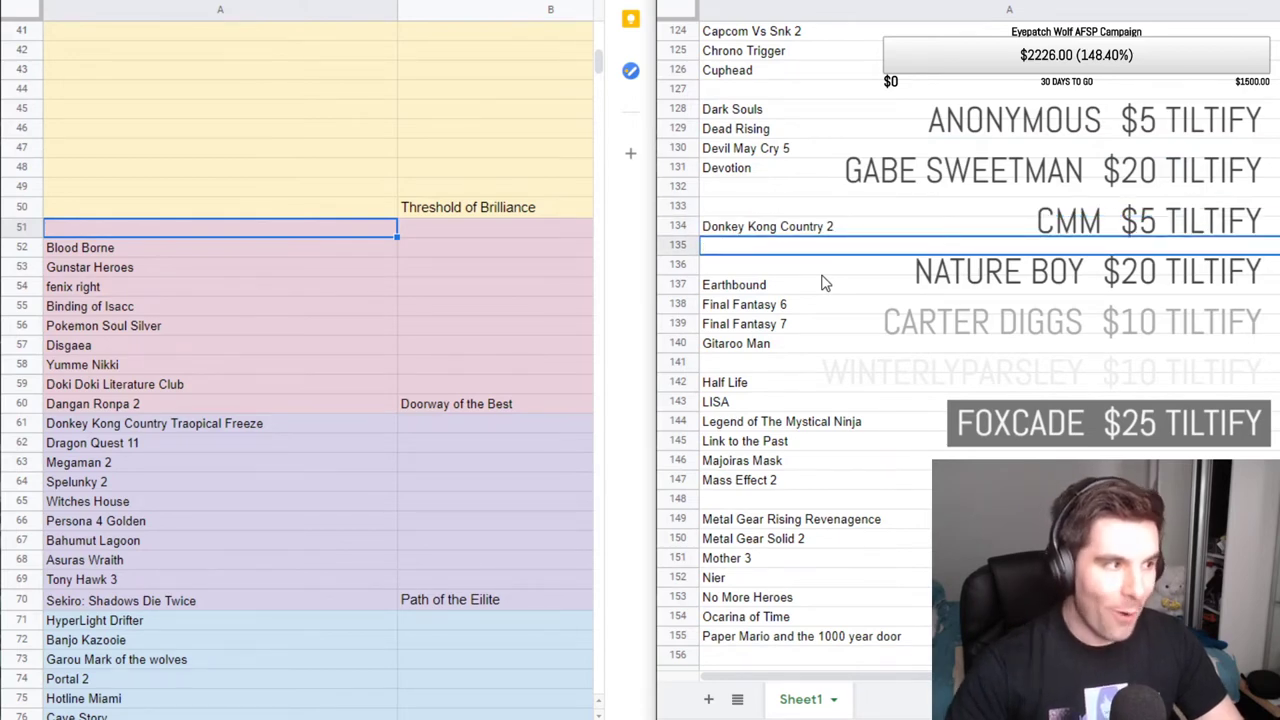
{"action": "scroll", "coordinate": [822, 283], "scroll_direction": "down", "scroll_amount": 1}
{"action": "left_click", "coordinate": [818, 280]}
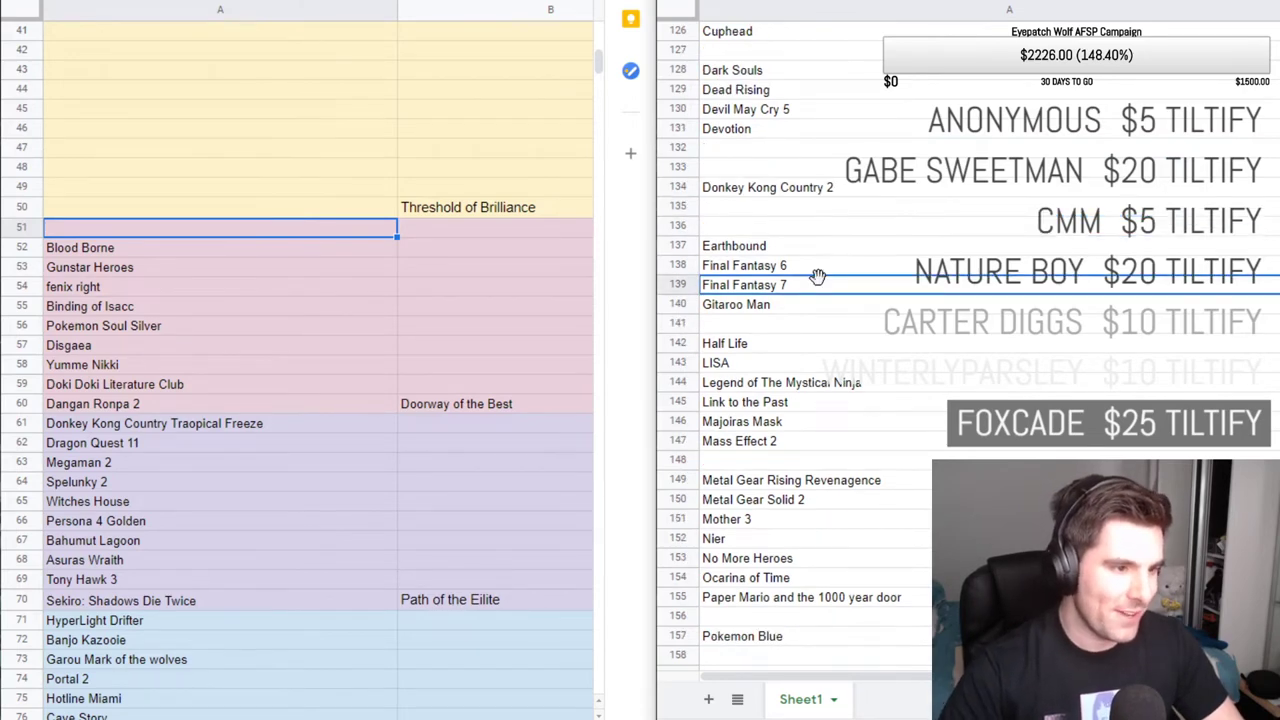
{"action": "key", "text": "Down"}
{"action": "key", "text": "Down"}
{"action": "key", "text": "Down"}
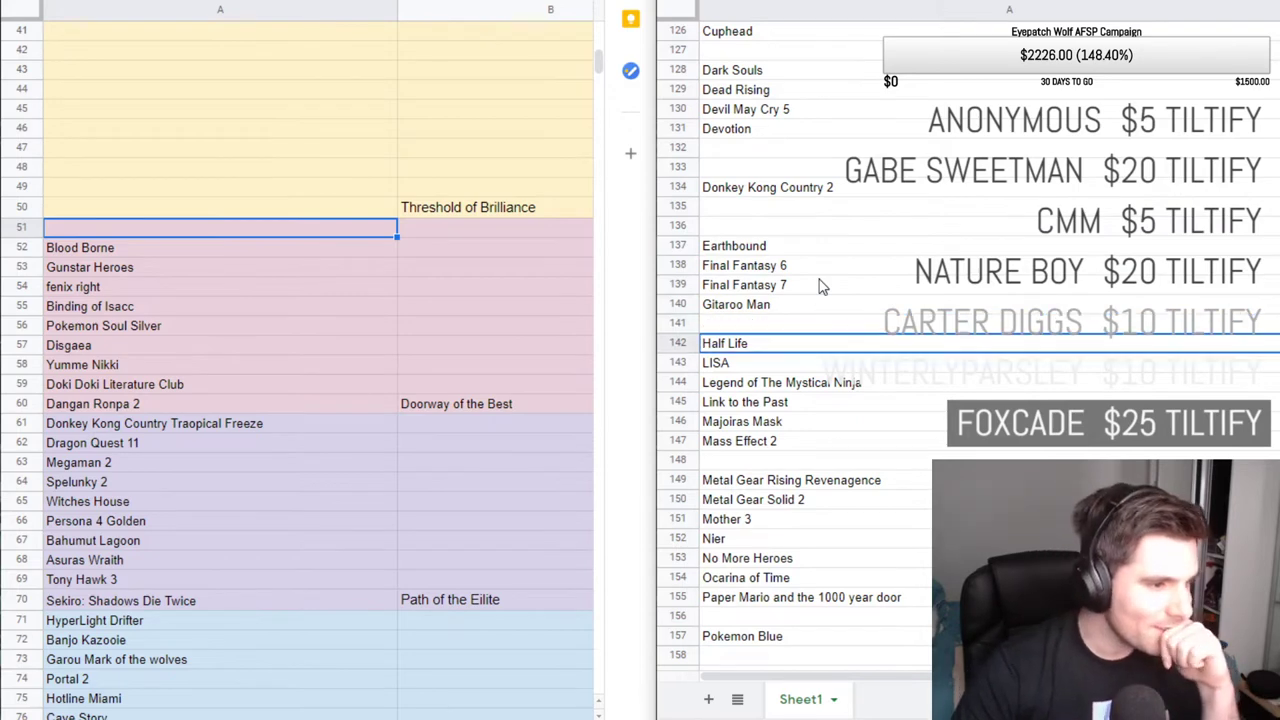
{"action": "key", "text": "Down"}
{"action": "key", "text": "Down"}
{"action": "key", "text": "Down"}
{"action": "key", "text": "Down"}
{"action": "key", "text": "Down"}
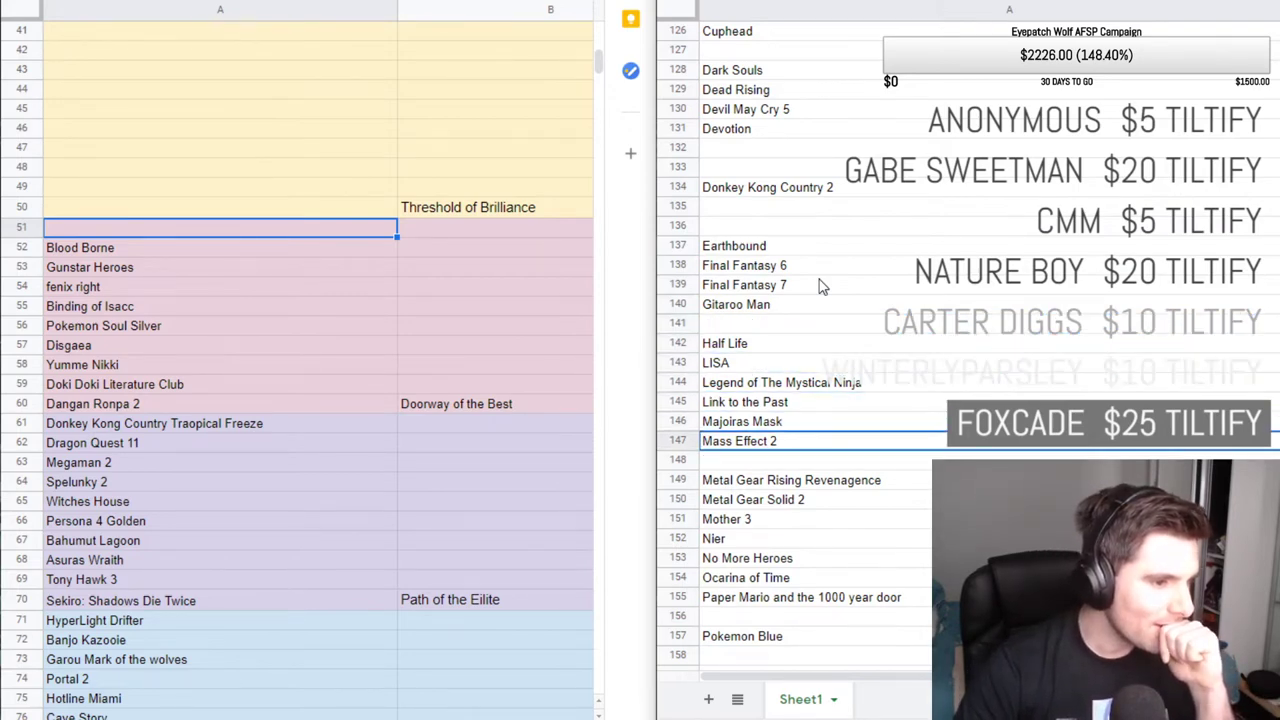
{"action": "key", "text": "Down"}
{"action": "key", "text": "Down"}
{"action": "key", "text": "Down"}
{"action": "key", "text": "Down"}
{"action": "key", "text": "Down"}
{"action": "key", "text": "Down"}
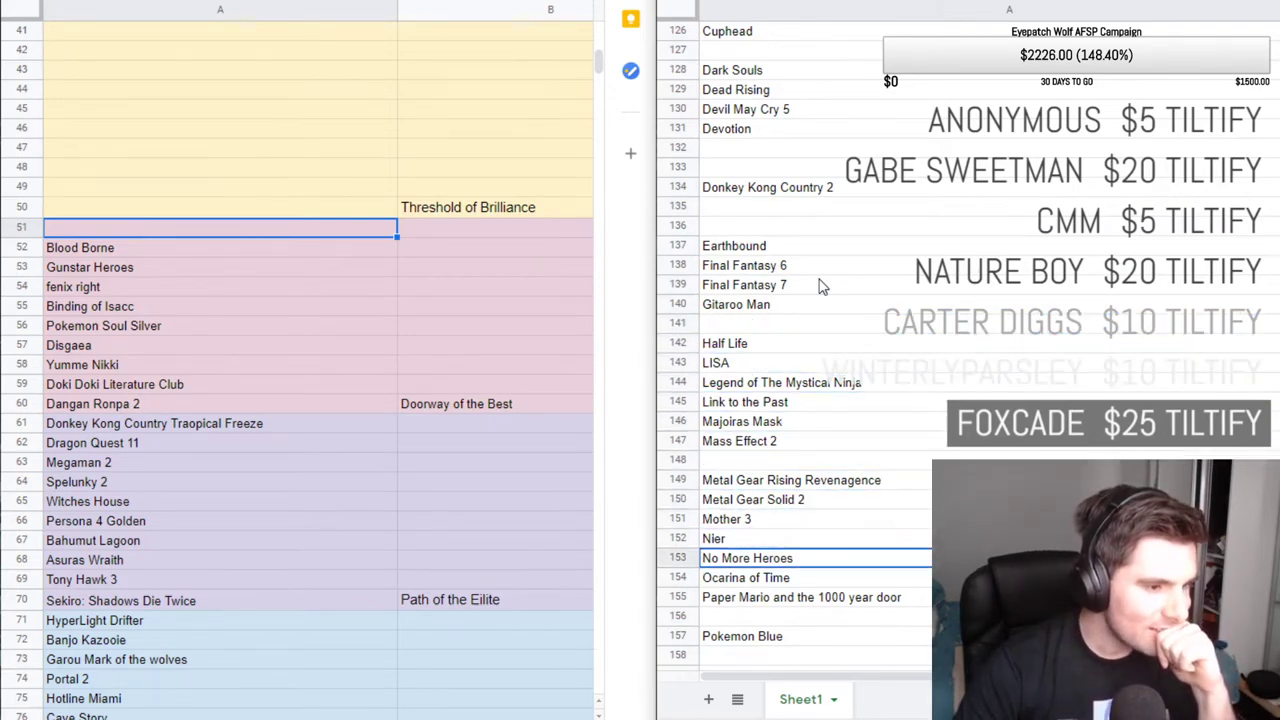
{"action": "key", "text": "Down"}
{"action": "key", "text": "Down"}
{"action": "key", "text": "Down"}
{"action": "key", "text": "Down"}
{"action": "key", "text": "Down"}
{"action": "key", "text": "Down"}
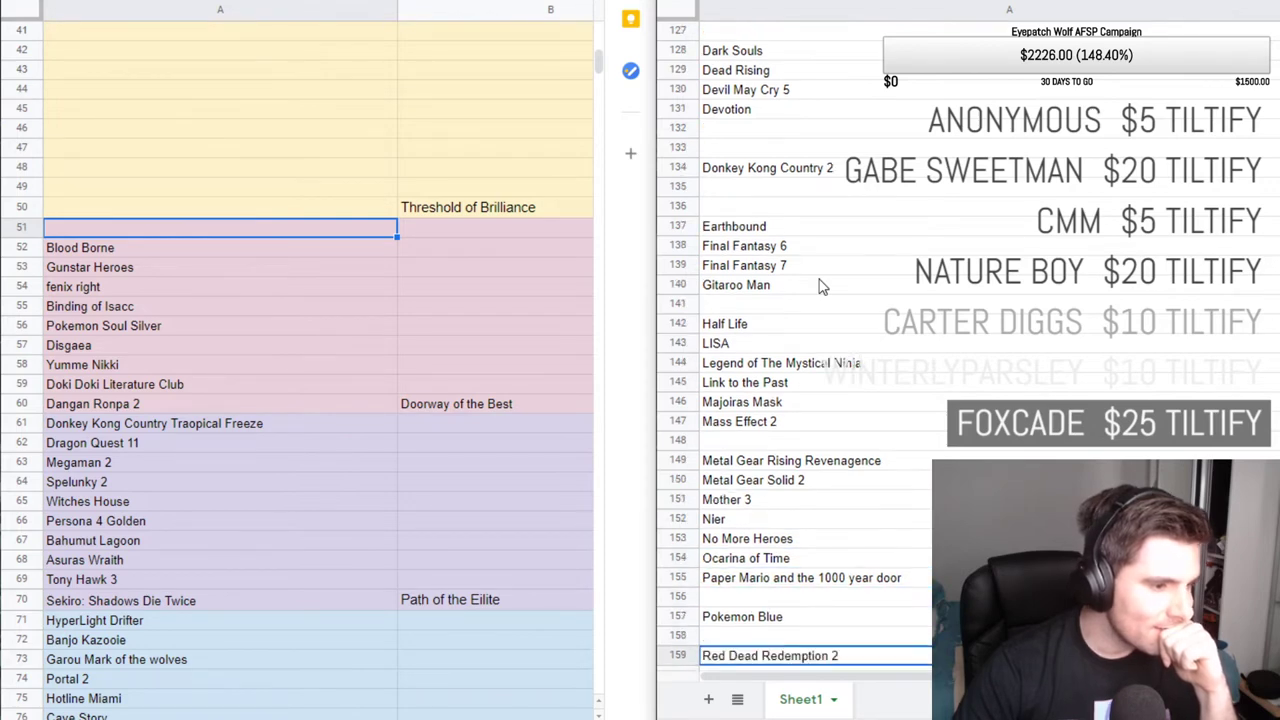
Review the unranked candidates from Resident Evil 4 down to Yakuza 0 and back up to Bayonetta 2 for ranking cell A51.
{"action": "key", "text": "Down"}
{"action": "key", "text": "Down"}
{"action": "key", "text": "Down"}
{"action": "key", "text": "Down"}
{"action": "key", "text": "Down"}
{"action": "key", "text": "Down"}
{"action": "key", "text": "Down"}
{"action": "key", "text": "Down"}
{"action": "key", "text": "Down"}
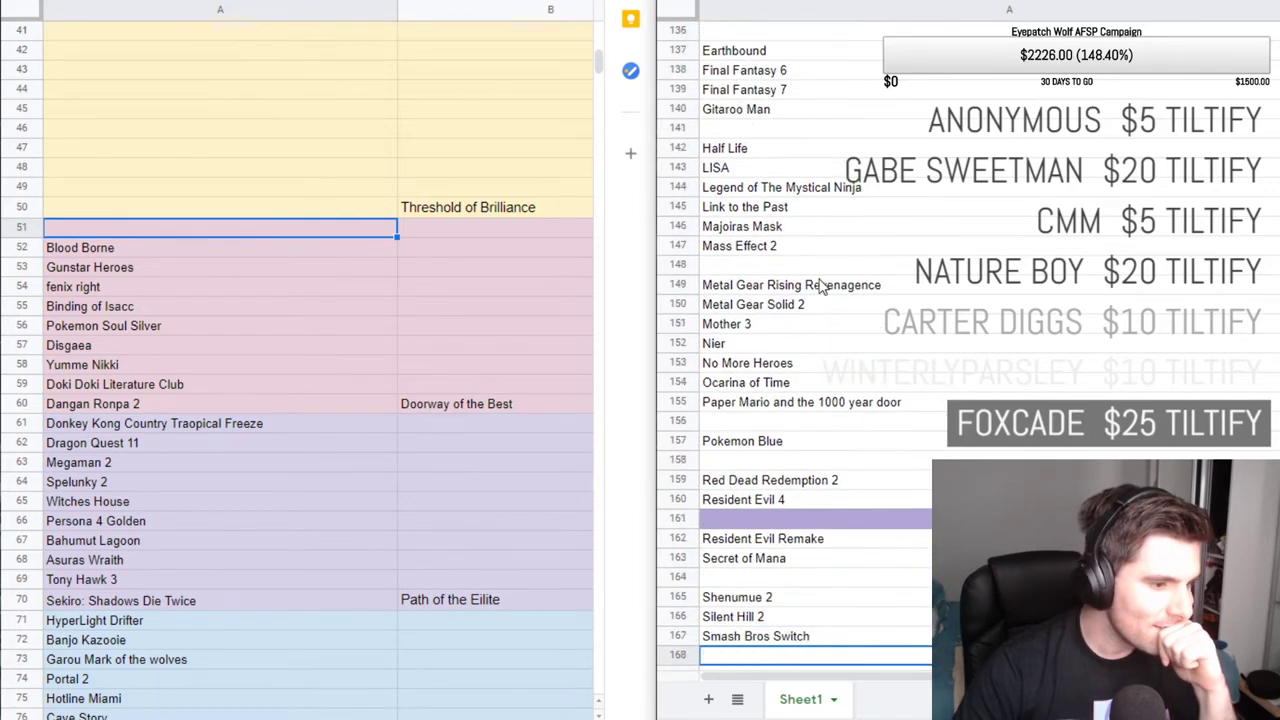
{"action": "key", "text": "Down"}
{"action": "key", "text": "Down"}
{"action": "key", "text": "Down"}
{"action": "key", "text": "Down"}
{"action": "key", "text": "Down"}
{"action": "key", "text": "Down"}
{"action": "key", "text": "Down"}
{"action": "key", "text": "Down"}
{"action": "key", "text": "Down"}
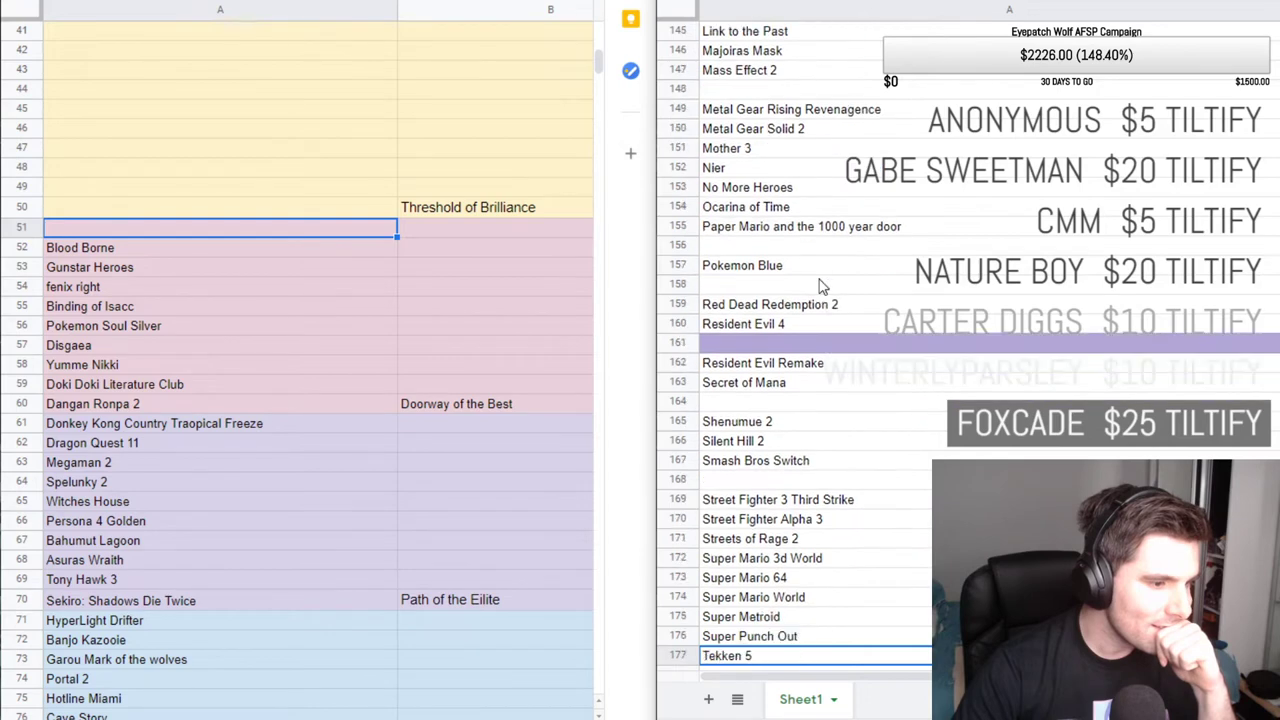
{"action": "key", "text": "Down"}
{"action": "key", "text": "Down"}
{"action": "key", "text": "Down"}
{"action": "key", "text": "Down"}
{"action": "key", "text": "Down"}
{"action": "key", "text": "Down"}
{"action": "key", "text": "Down"}
{"action": "key", "text": "Down"}
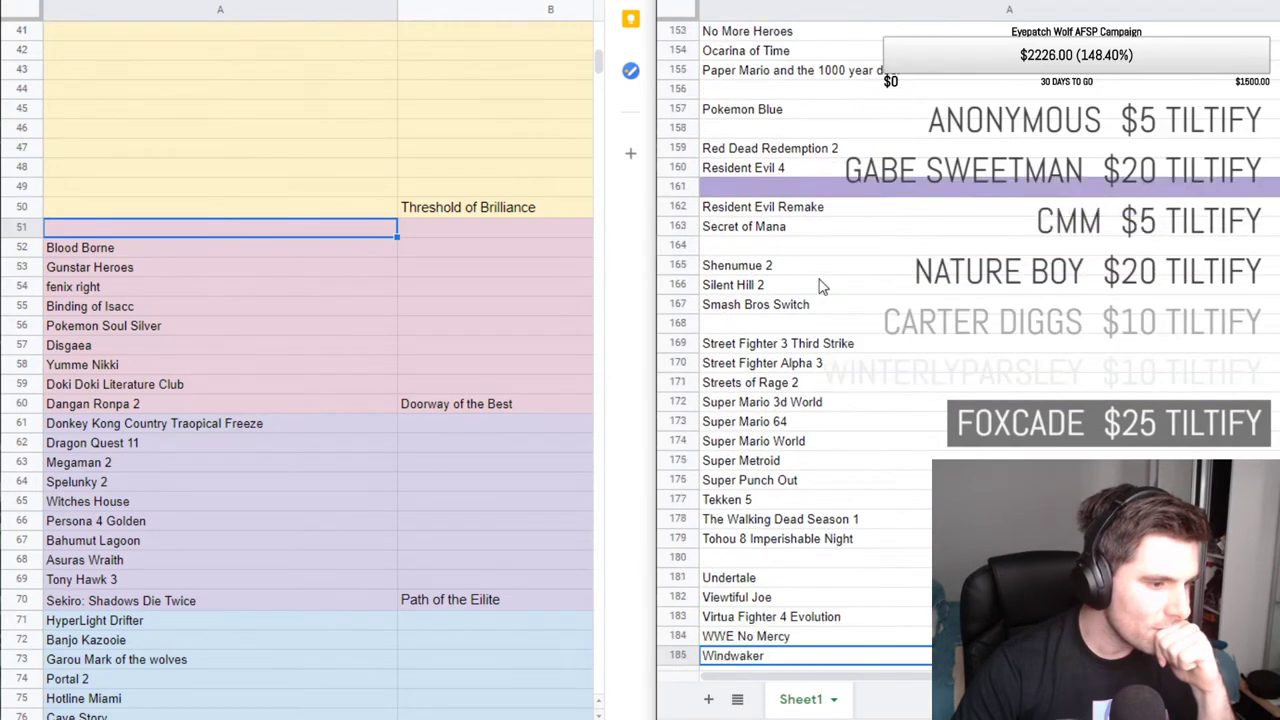
{"action": "key", "text": "Down"}
{"action": "key", "text": "Down"}
{"action": "key", "text": "Down"}
{"action": "key", "text": "Down"}
{"action": "key", "text": "Down"}
{"action": "key", "text": "Down"}
{"action": "key", "text": "Down"}
{"action": "key", "text": "Down"}
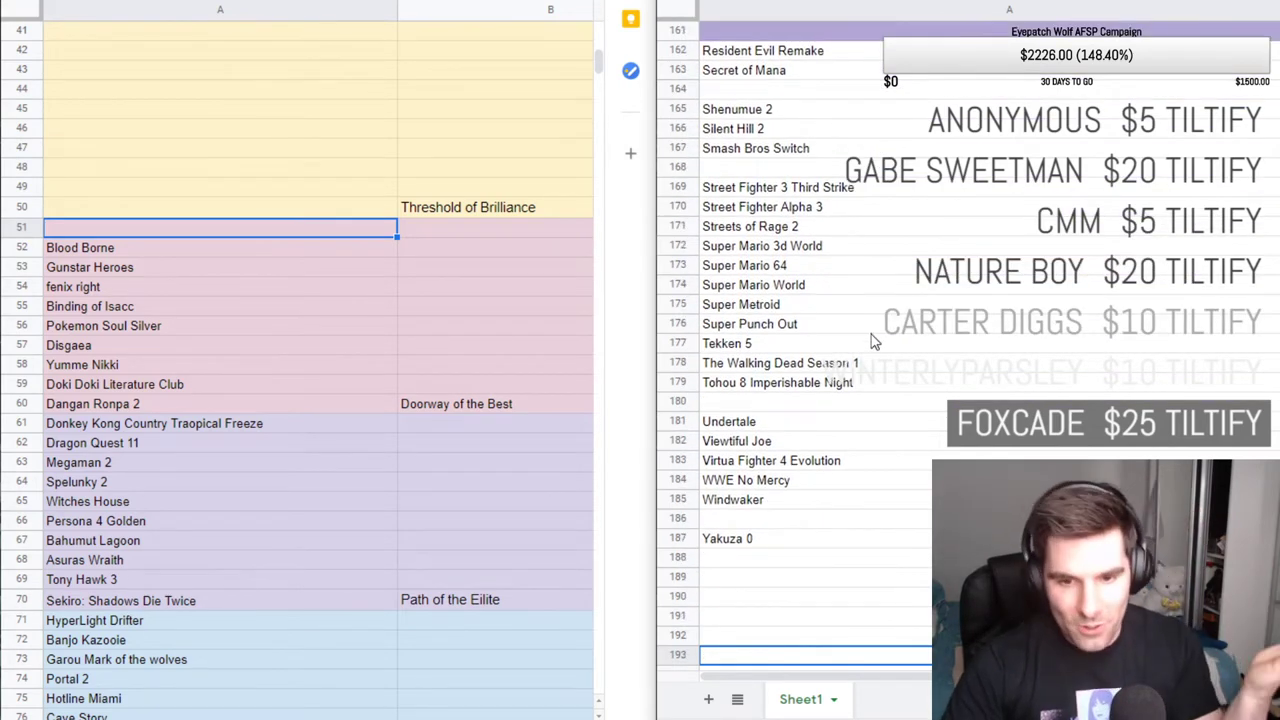
{"action": "scroll", "coordinate": [818, 349], "scroll_direction": "up", "scroll_amount": 1}
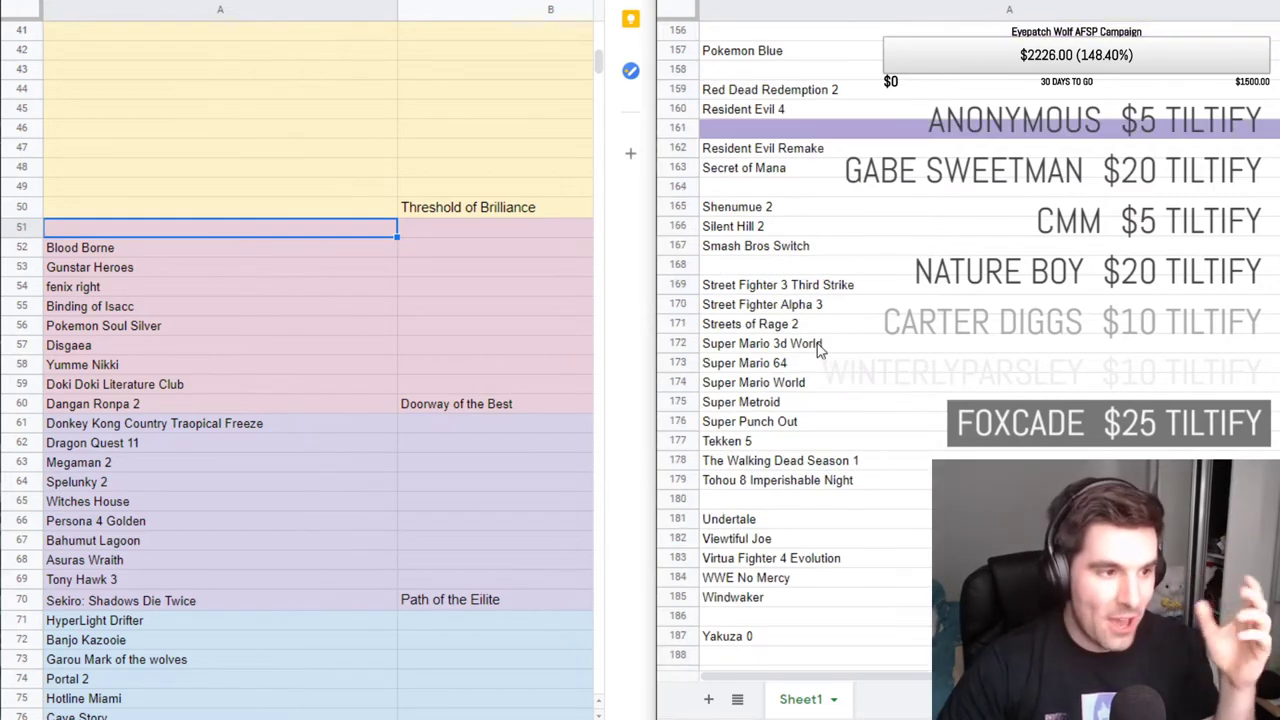
{"action": "scroll", "coordinate": [818, 349], "scroll_direction": "up", "scroll_amount": 7}
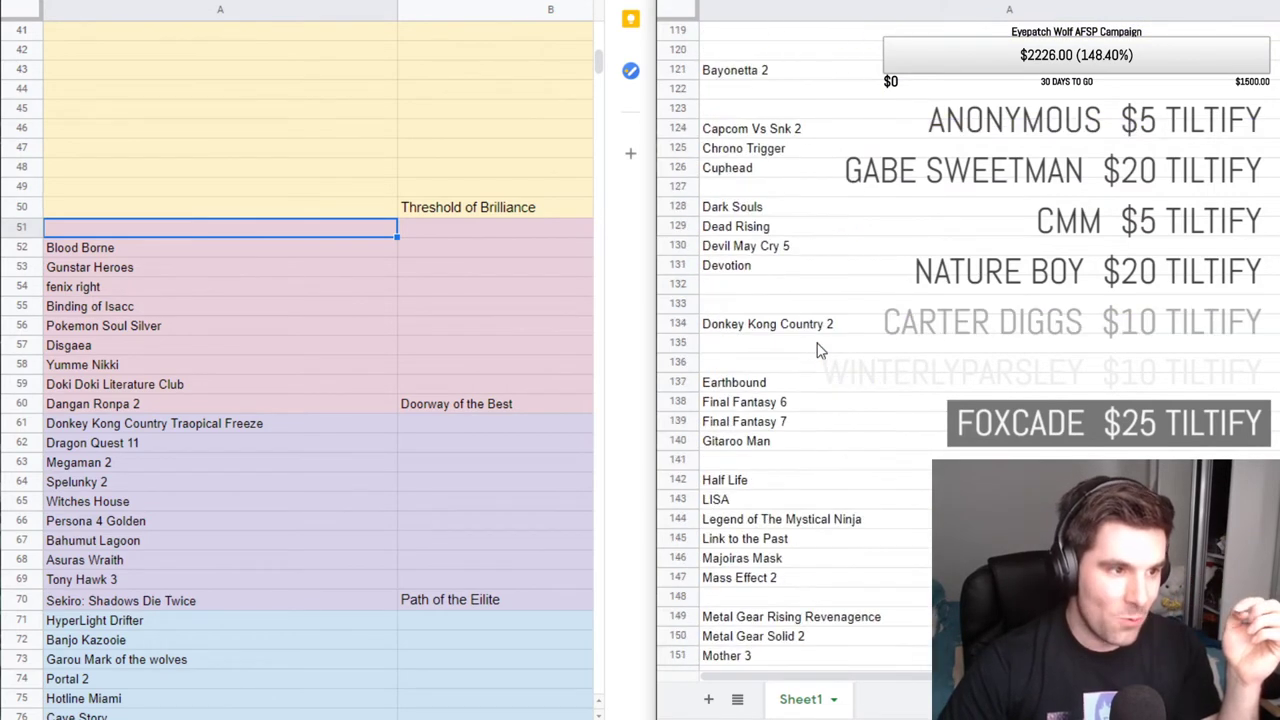
{"action": "scroll", "coordinate": [818, 349], "scroll_direction": "up", "scroll_amount": 2}
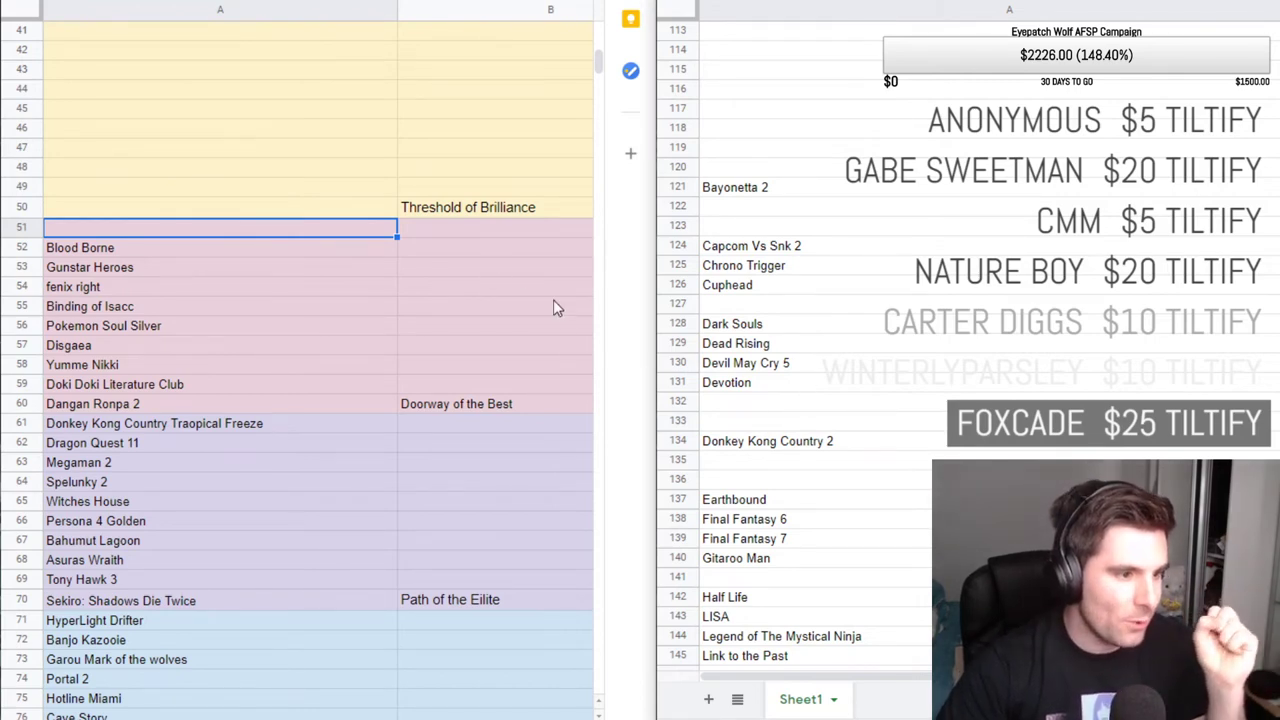
Move Earthbound from row 137 of the unranked list into cell A51 of the ranking sheet.
{"action": "left_click", "coordinate": [745, 499]}
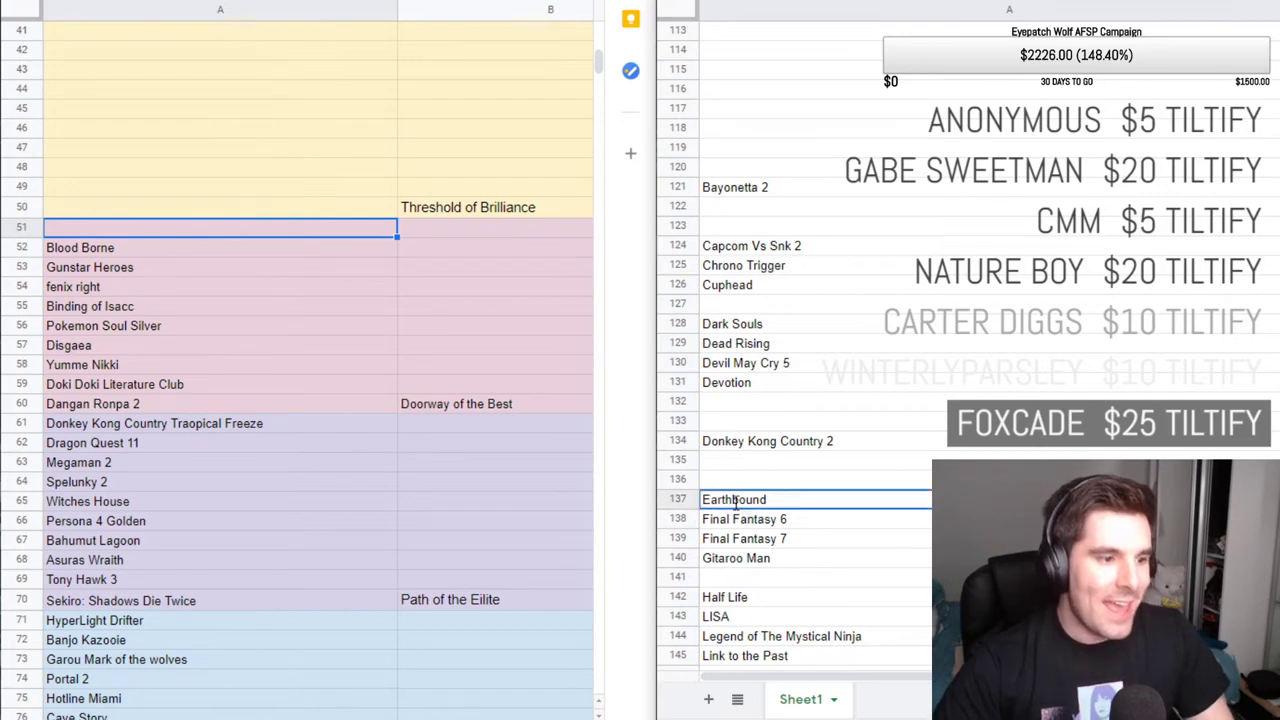
{"action": "double_click", "coordinate": [745, 499]}
{"action": "left_click_drag", "start_coordinate": [765, 499], "coordinate": [700, 467]}
{"action": "key", "text": "ctrl+c"}
{"action": "key", "text": "BackSpace"}
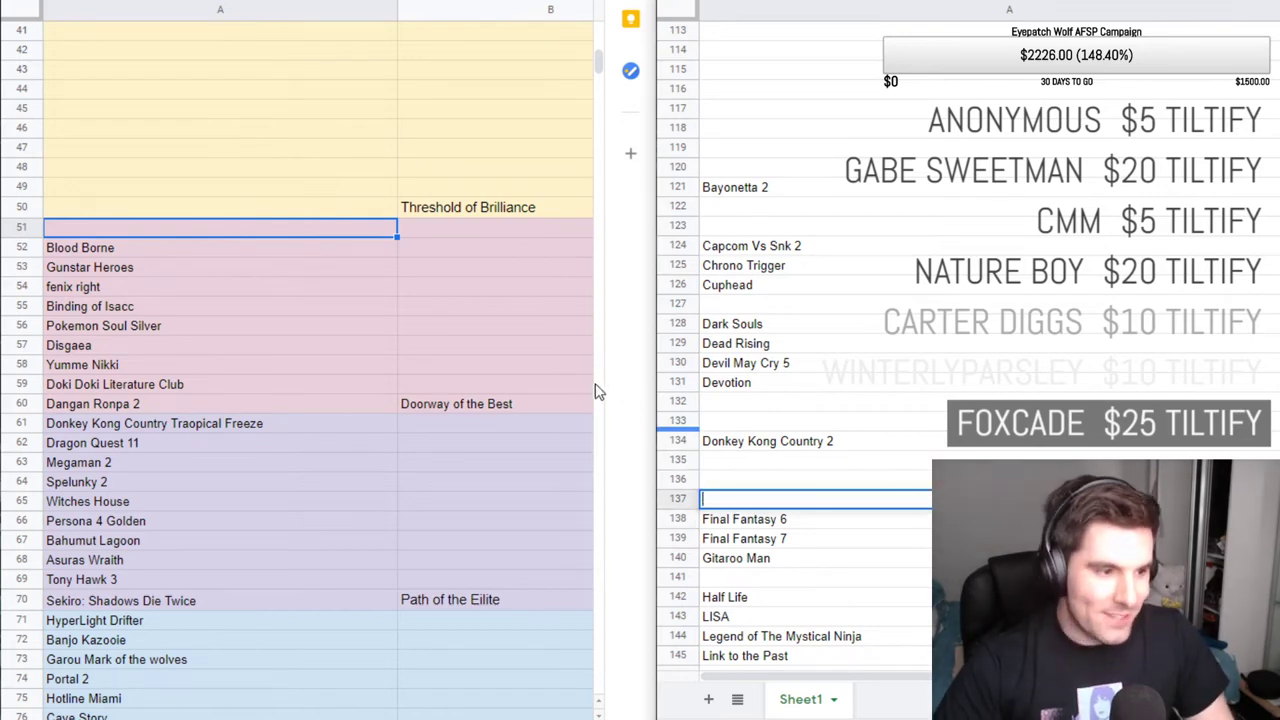
{"action": "left_click", "coordinate": [165, 228]}
{"action": "key", "text": "ctrl+v"}
{"action": "left_click", "coordinate": [184, 268]}
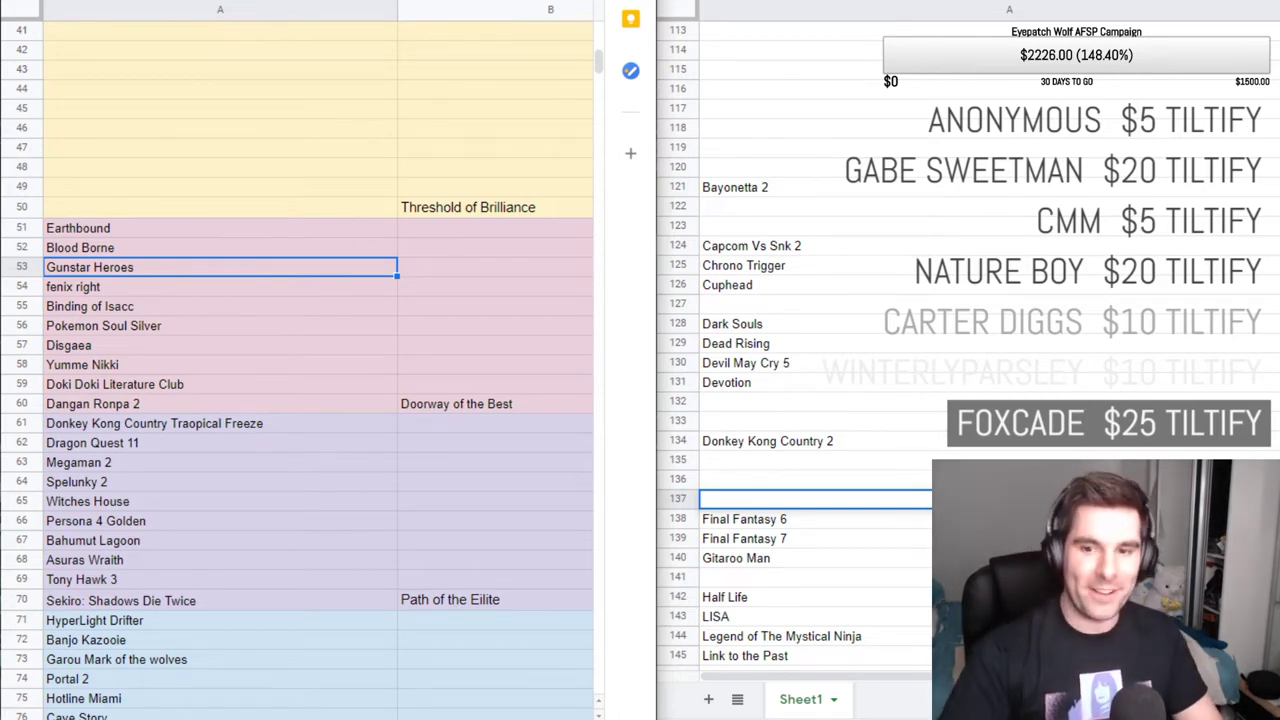
{"action": "left_click", "coordinate": [813, 401]}
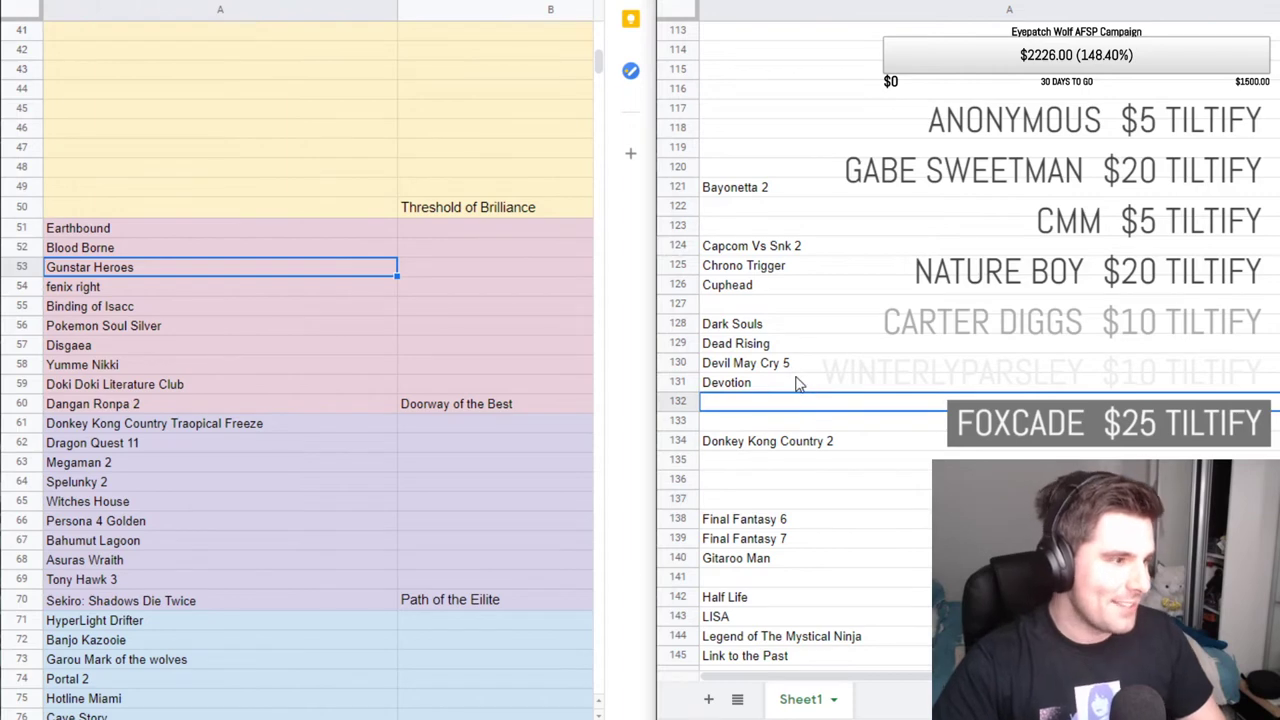
{"action": "left_click", "coordinate": [158, 230]}
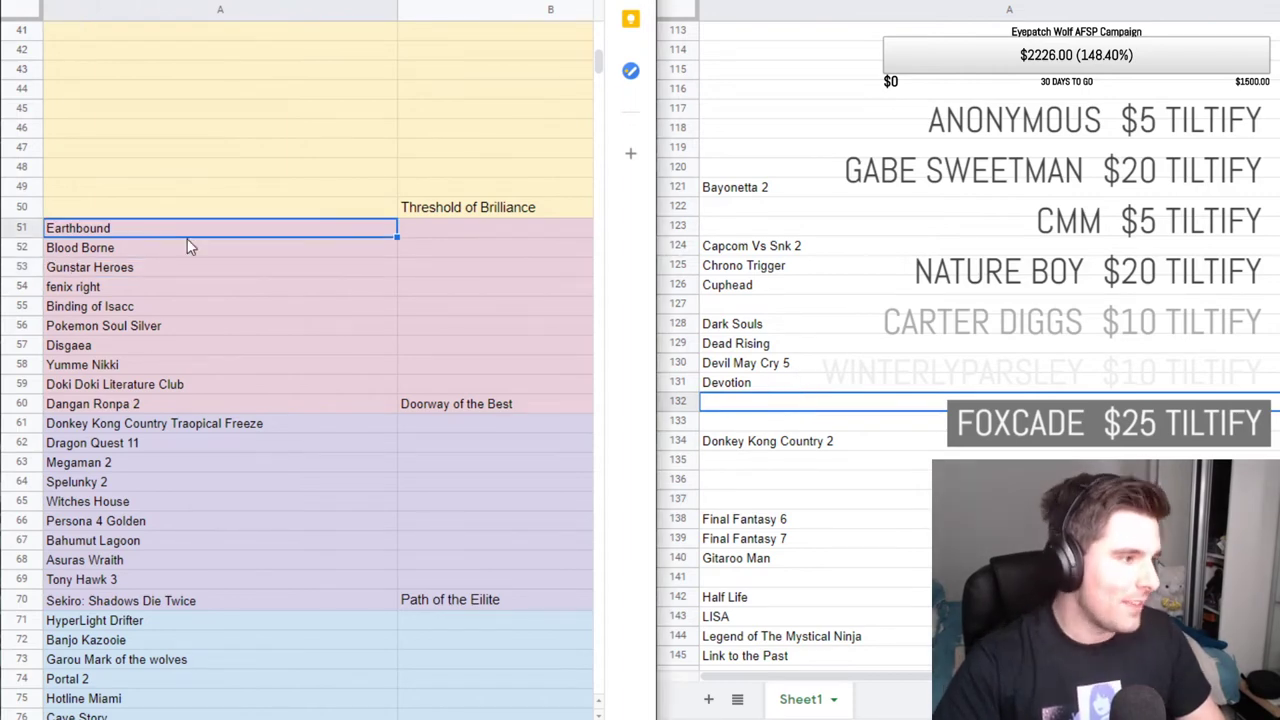
{"action": "left_click", "coordinate": [311, 201]}
{"action": "left_click", "coordinate": [395, 226]}
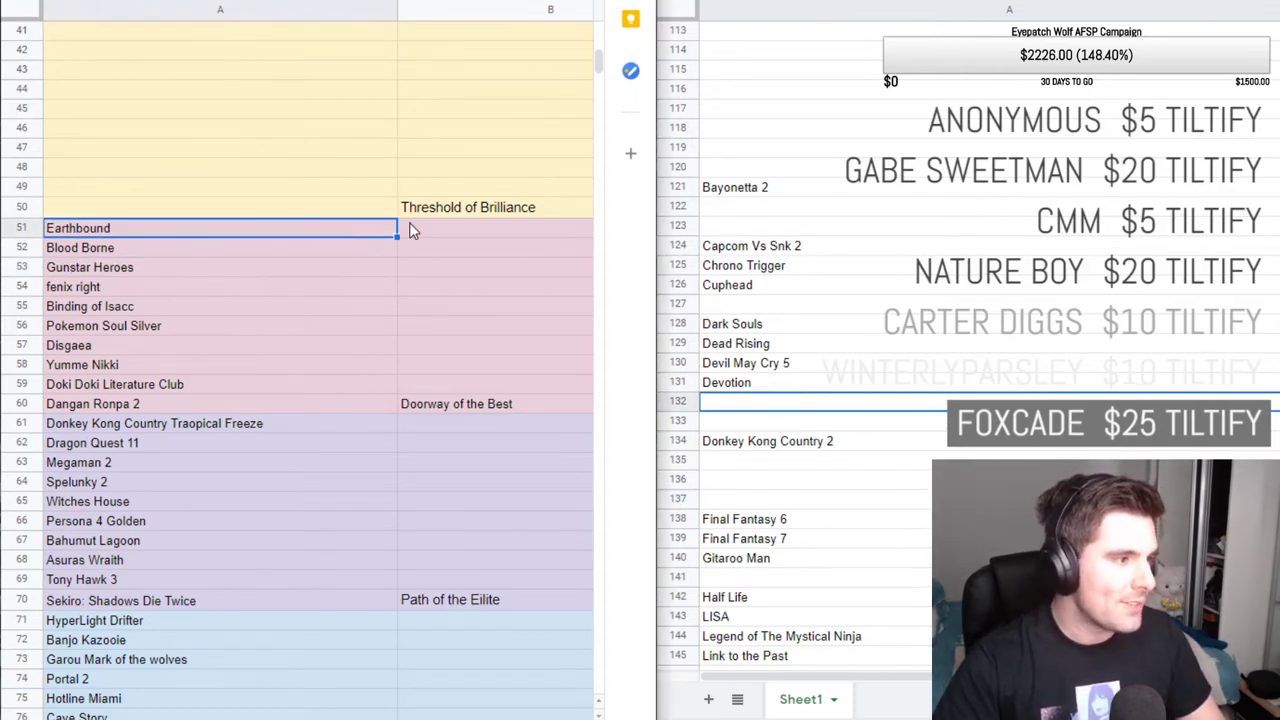
{"action": "left_click", "coordinate": [438, 208]}
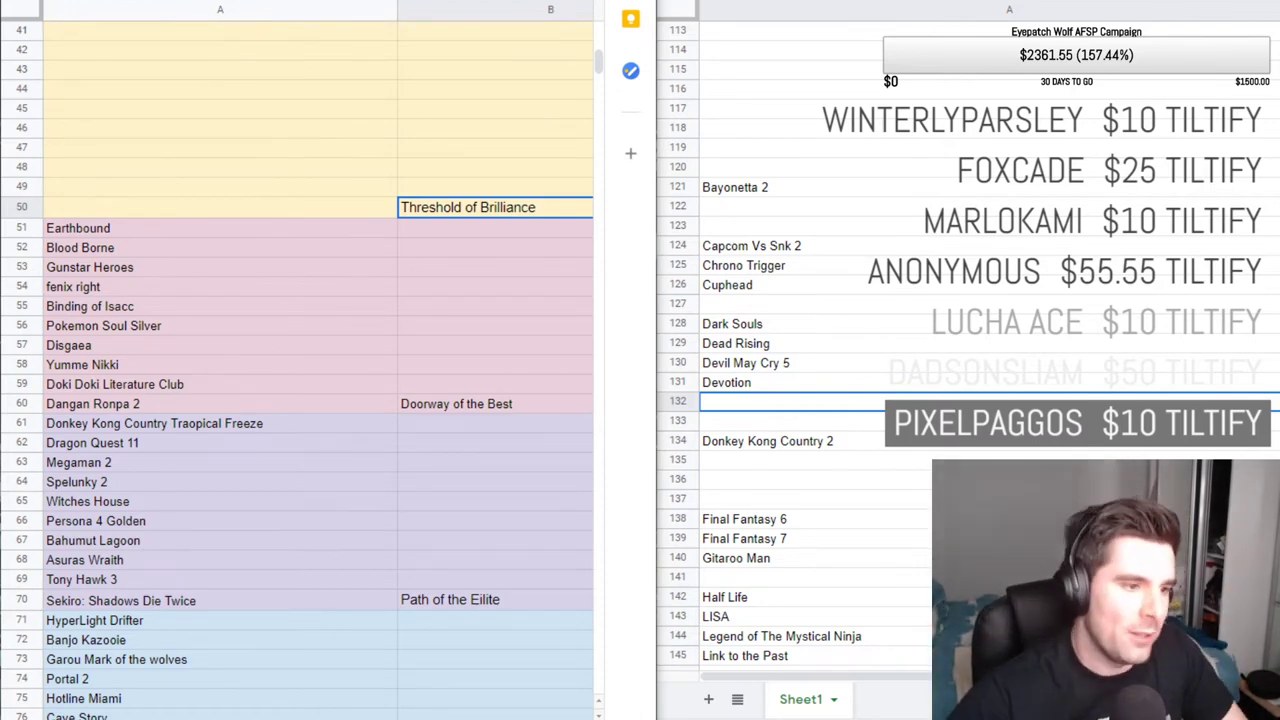
{"action": "left_click", "coordinate": [977, 368]}
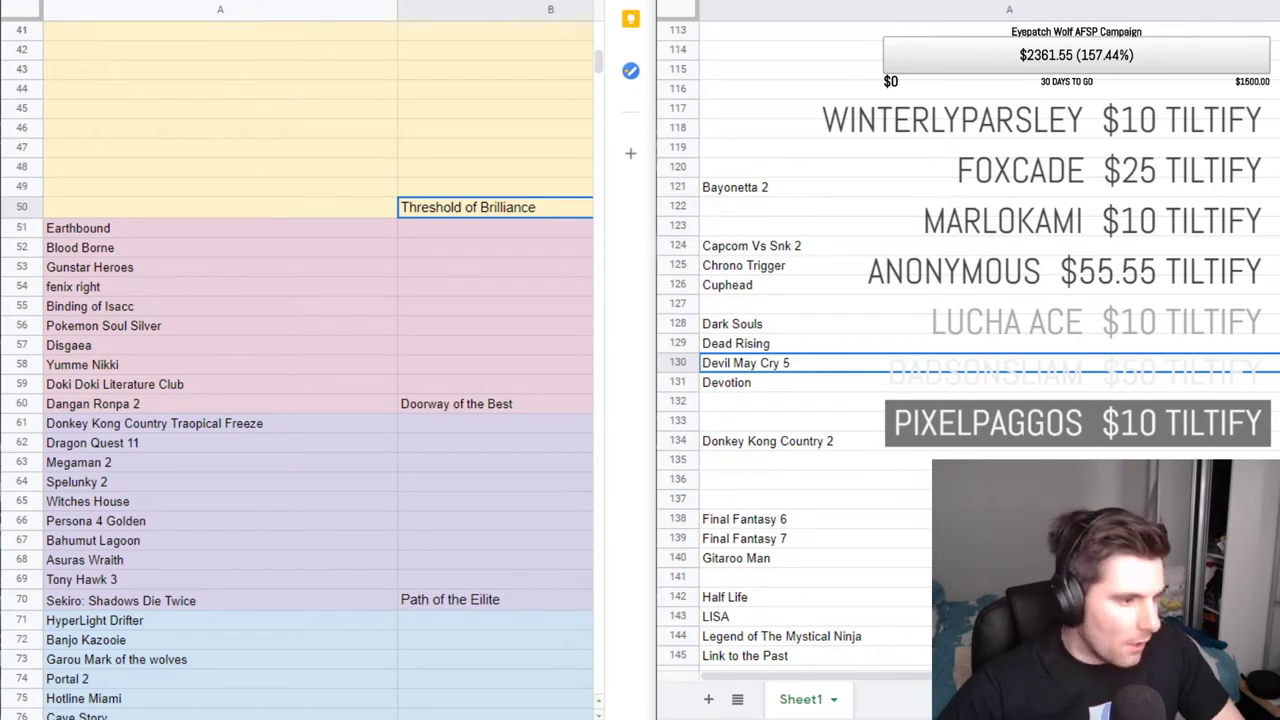
{"action": "left_click", "coordinate": [163, 212]}
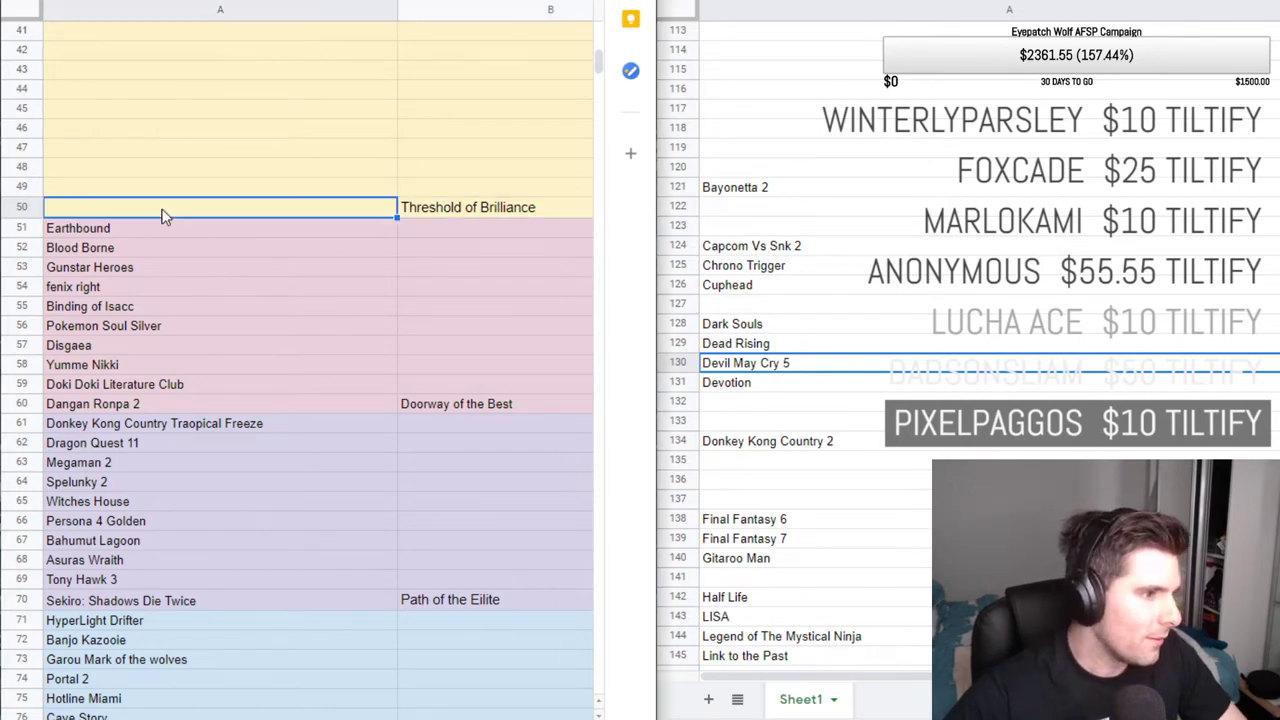
{"action": "scroll", "coordinate": [165, 214], "scroll_direction": "up", "scroll_amount": 3}
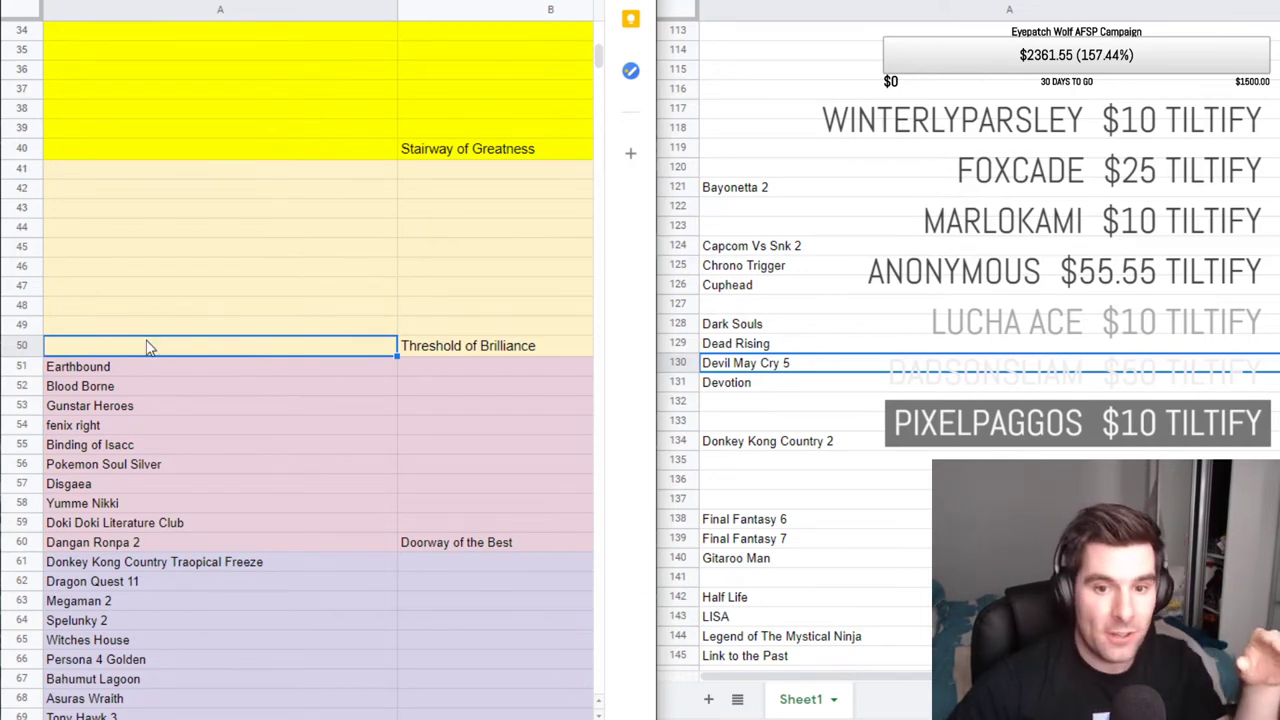
{"action": "left_click", "coordinate": [103, 374]}
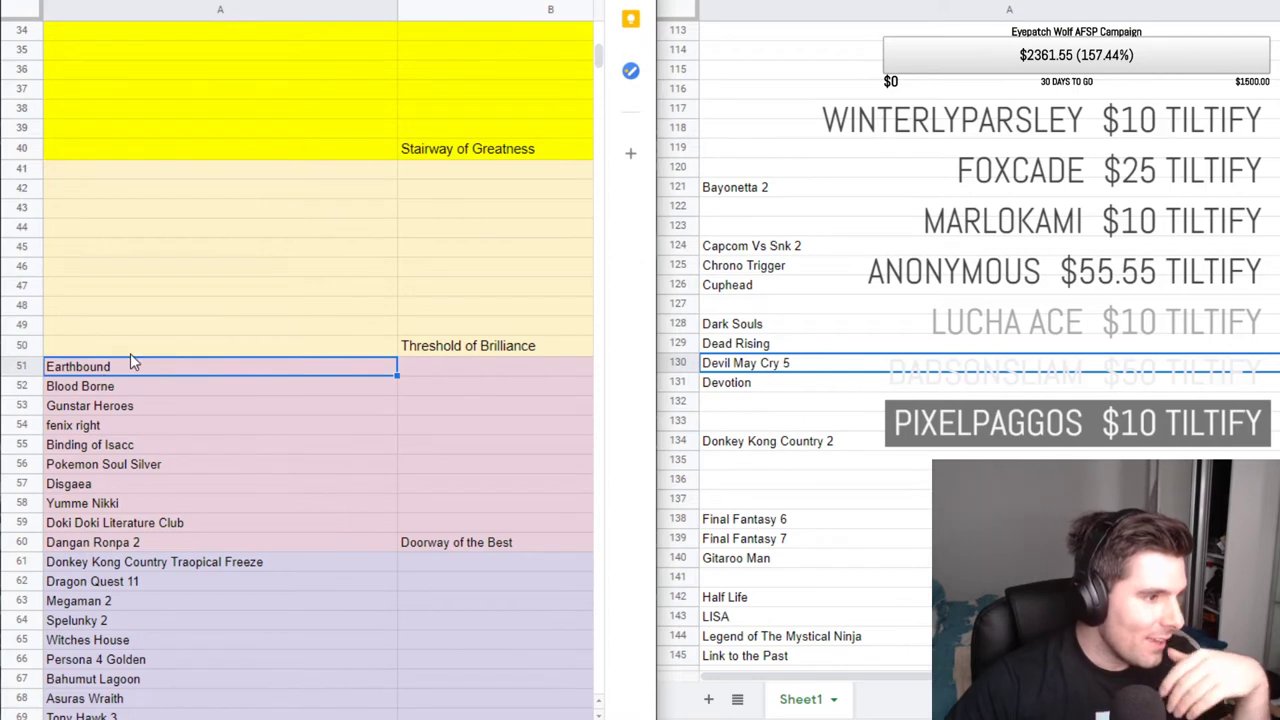
{"action": "left_click", "coordinate": [130, 350]}
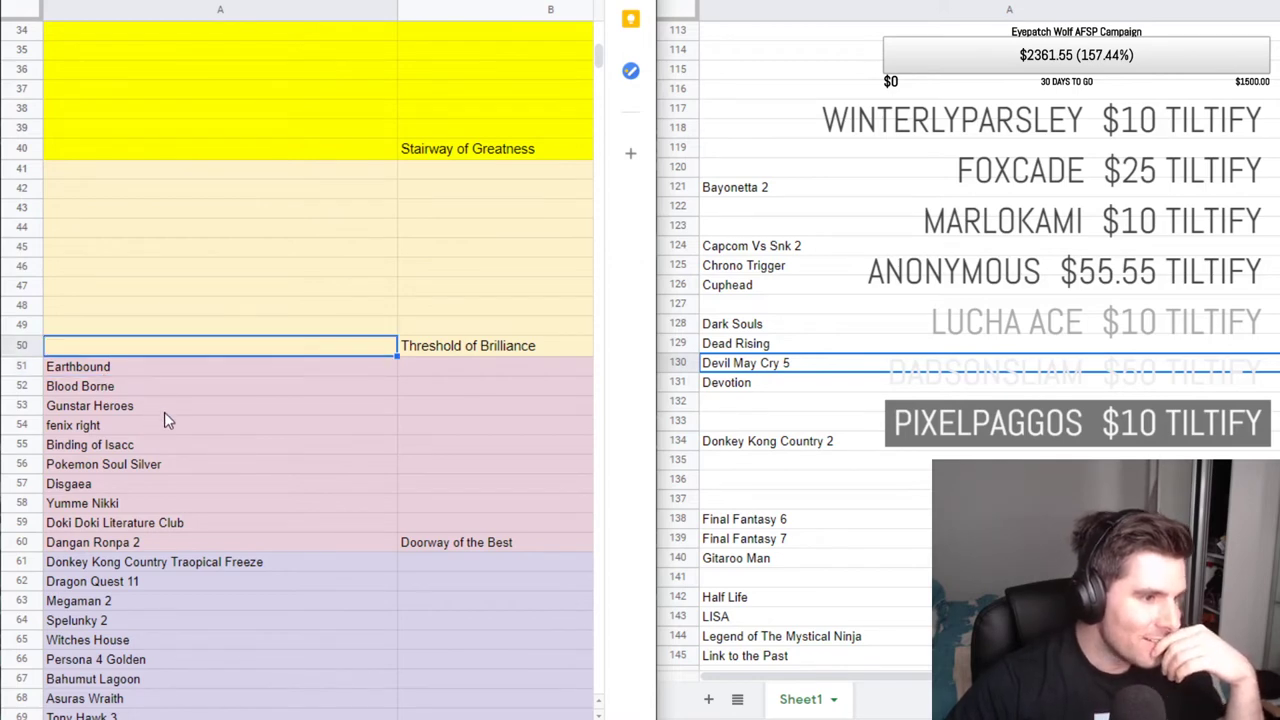
Look through the remaining unranked games from Bayonetta 2 down to Yakuza 0 for a row 50 candidate.
{"action": "left_click", "coordinate": [783, 268]}
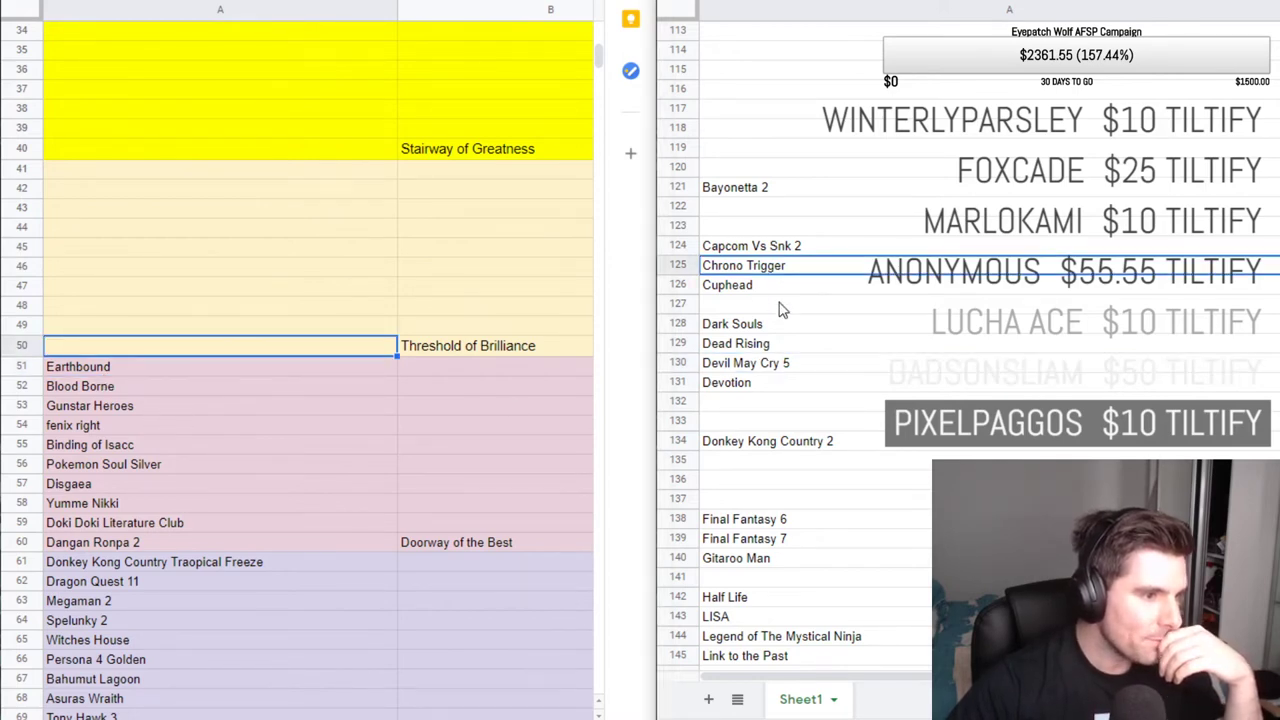
{"action": "scroll", "coordinate": [795, 305], "scroll_direction": "down", "scroll_amount": 1}
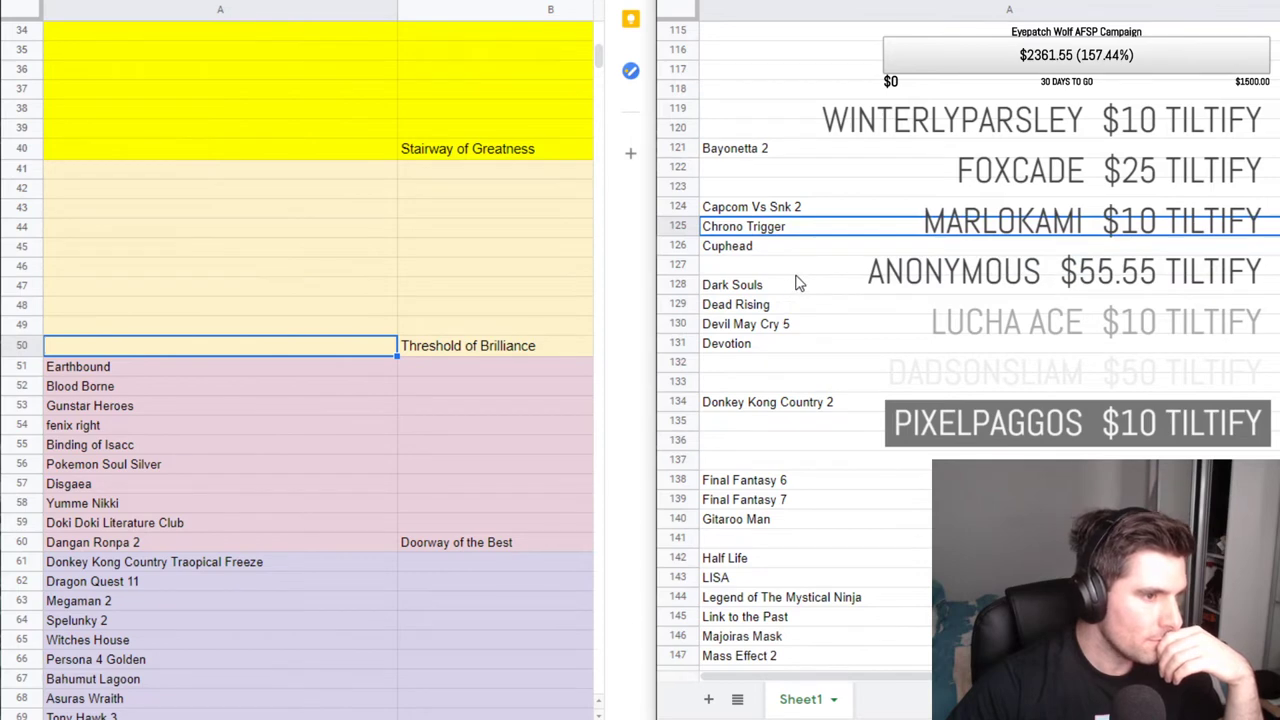
{"action": "scroll", "coordinate": [798, 283], "scroll_direction": "down", "scroll_amount": 3}
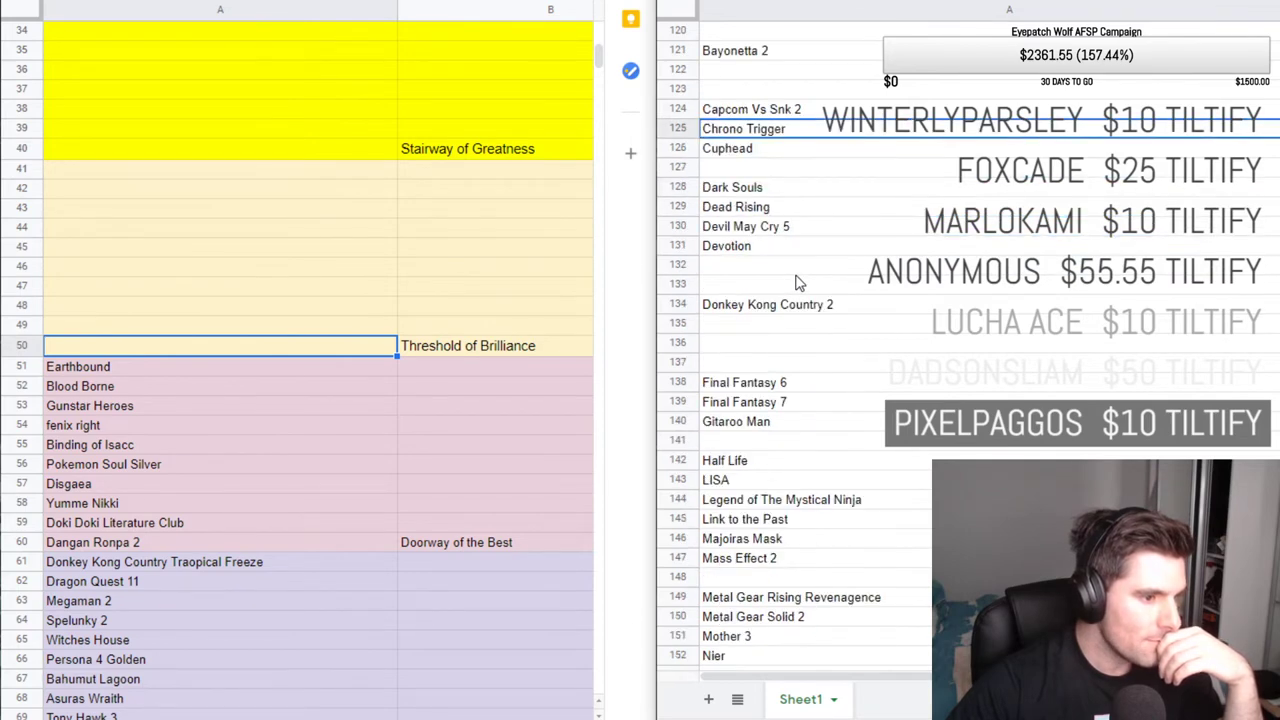
{"action": "scroll", "coordinate": [798, 283], "scroll_direction": "down", "scroll_amount": 1}
{"action": "scroll", "coordinate": [798, 283], "scroll_direction": "down", "scroll_amount": 4}
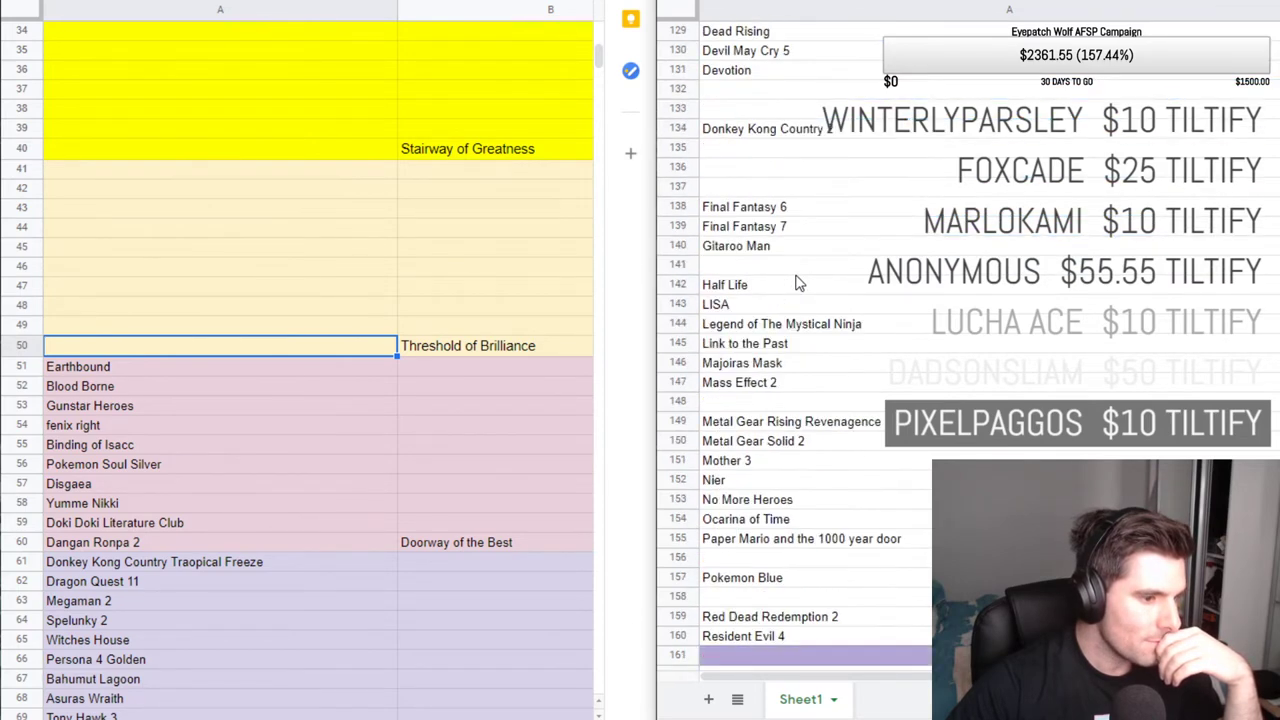
{"action": "scroll", "coordinate": [798, 283], "scroll_direction": "down", "scroll_amount": 6}
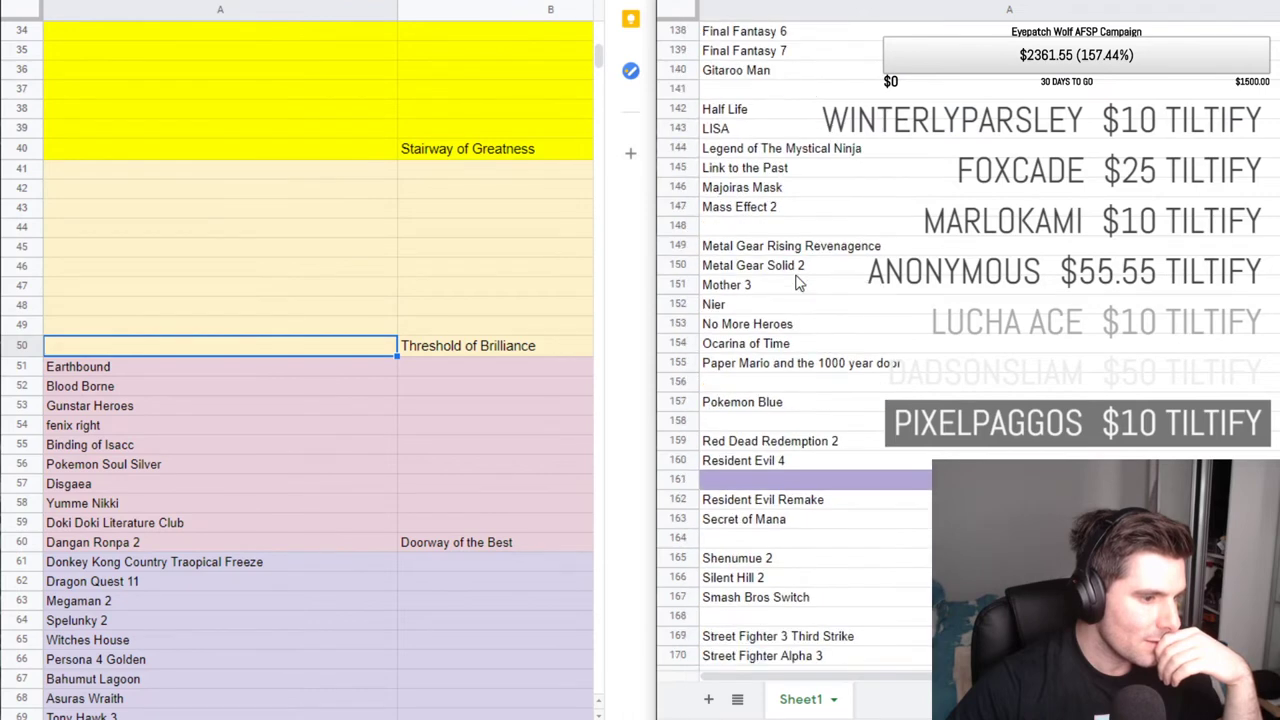
{"action": "scroll", "coordinate": [798, 283], "scroll_direction": "down", "scroll_amount": 4}
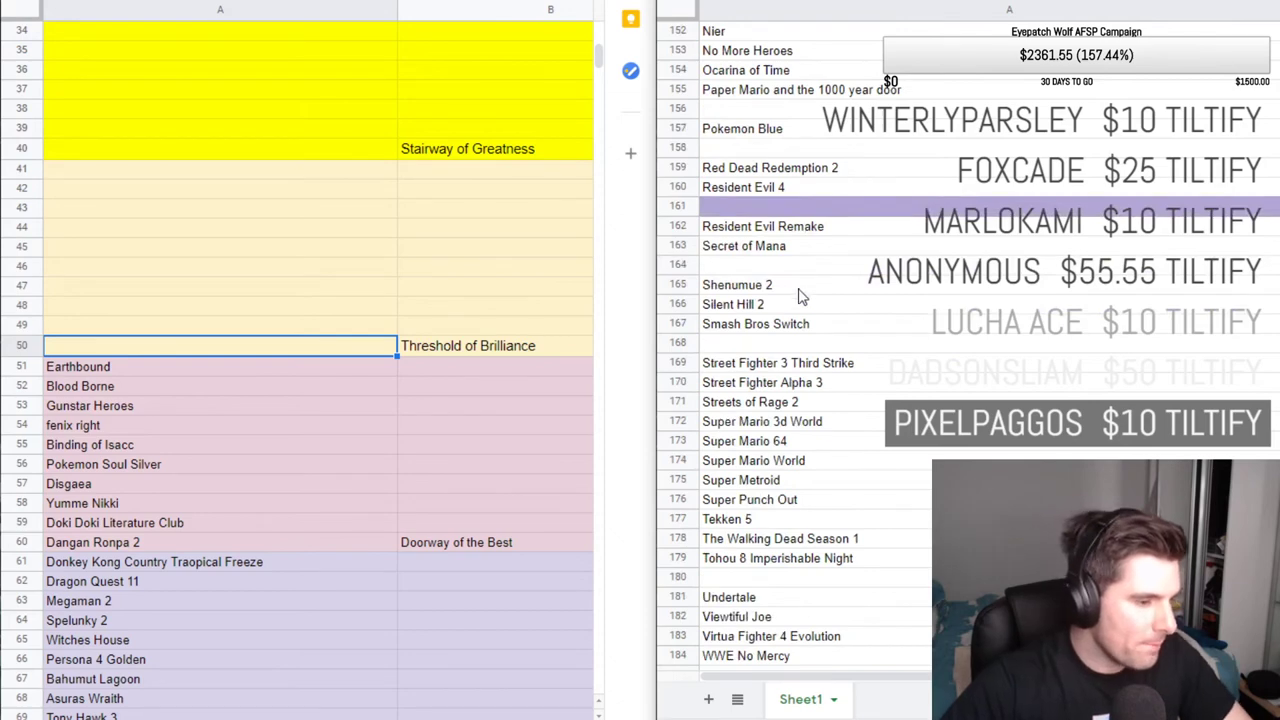
{"action": "scroll", "coordinate": [798, 291], "scroll_direction": "down", "scroll_amount": 3}
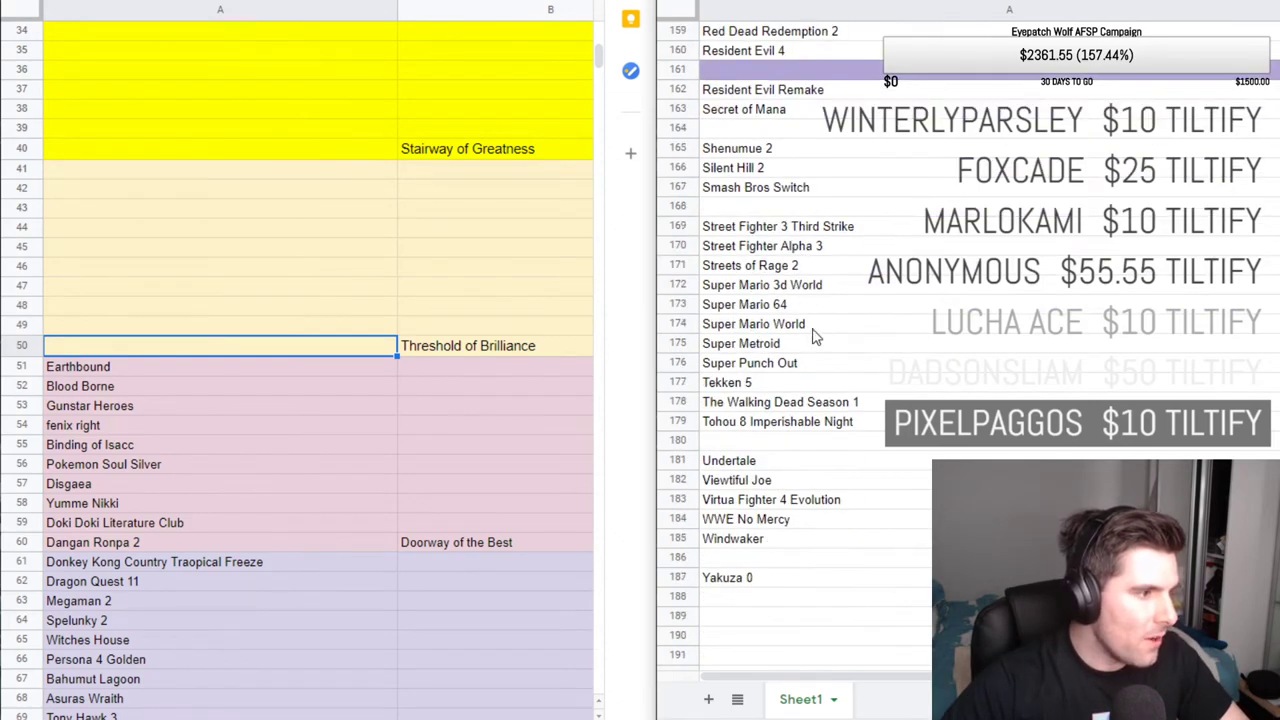
{"action": "scroll", "coordinate": [817, 330], "scroll_direction": "up", "scroll_amount": 10}
{"action": "scroll", "coordinate": [825, 308], "scroll_direction": "up", "scroll_amount": 3}
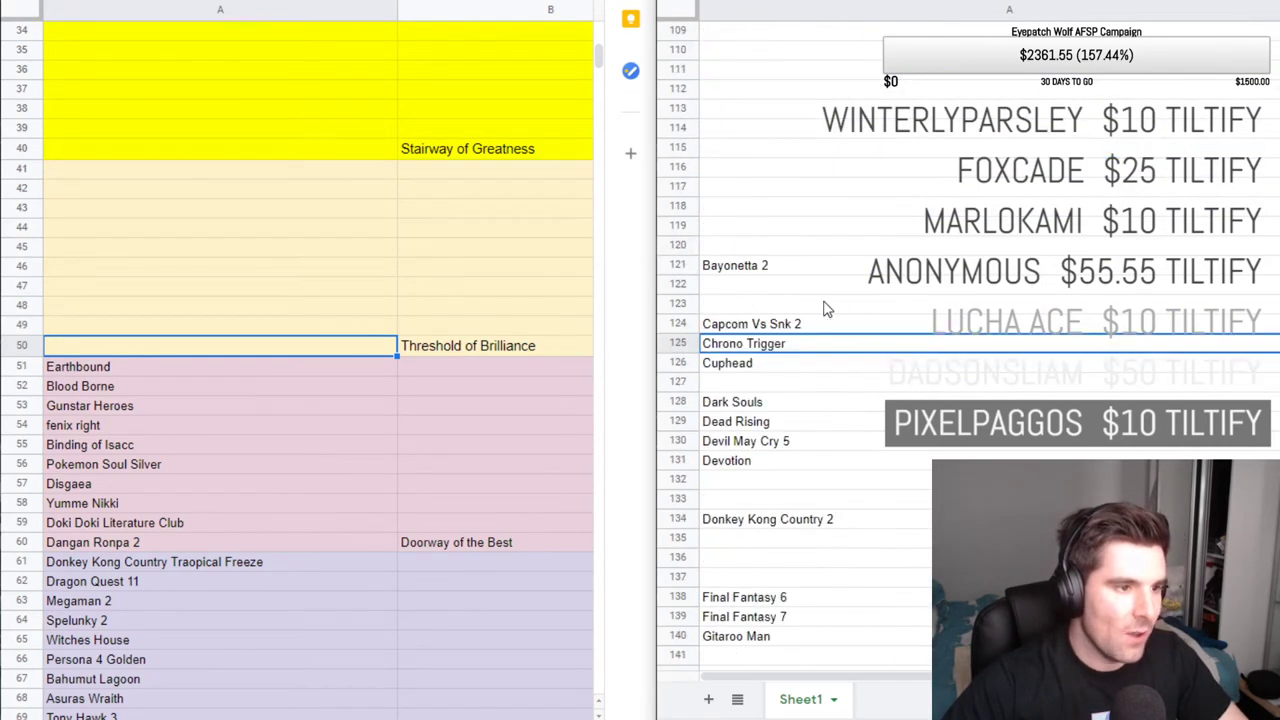
Move Cuphead from row 126 of the unranked list into cell A50 of the ranking sheet.
{"action": "double_click", "coordinate": [745, 362]}
{"action": "key", "text": "ctrl+c"}
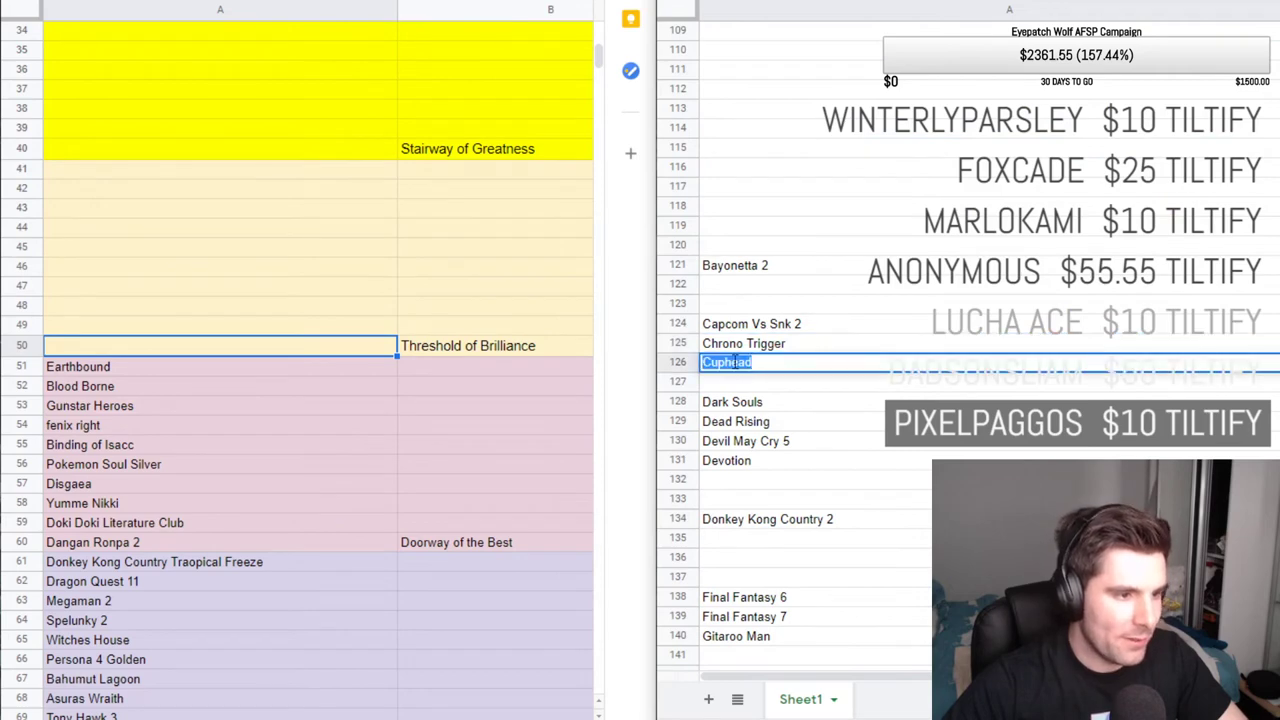
{"action": "key", "text": "BackSpace"}
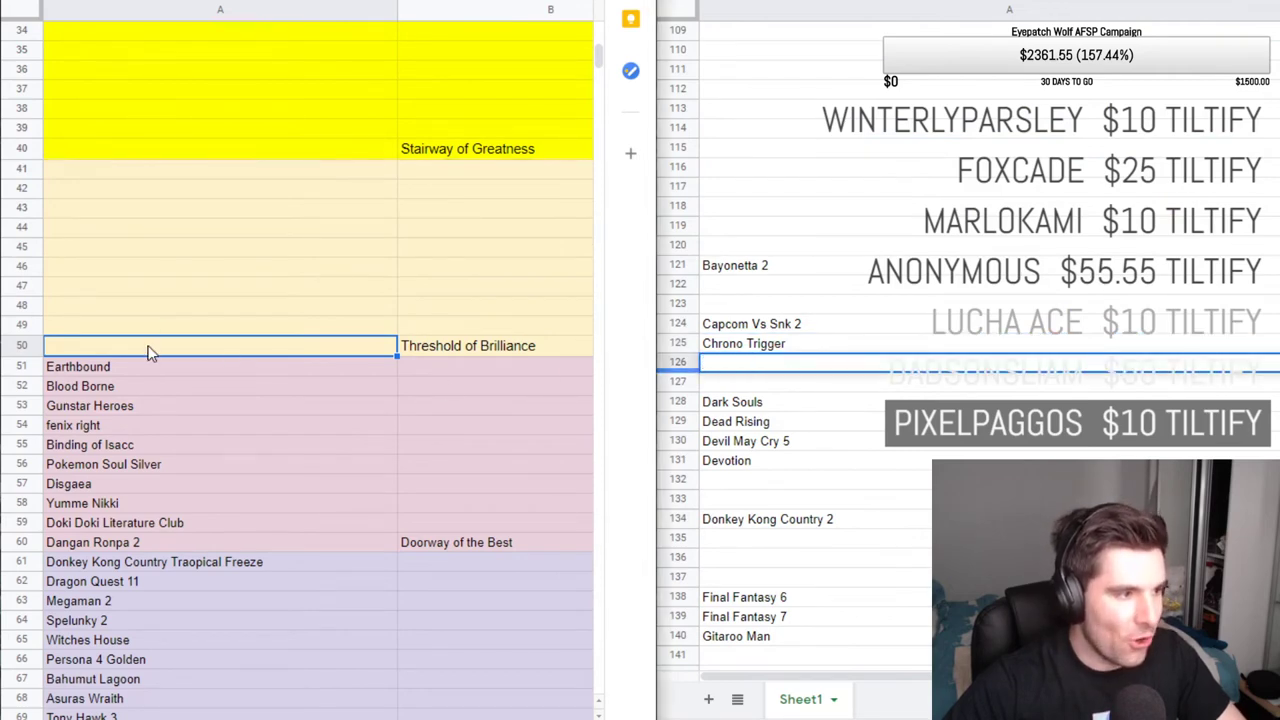
{"action": "double_click", "coordinate": [150, 346]}
{"action": "key", "text": "ctrl+v"}
{"action": "key", "text": "Return"}
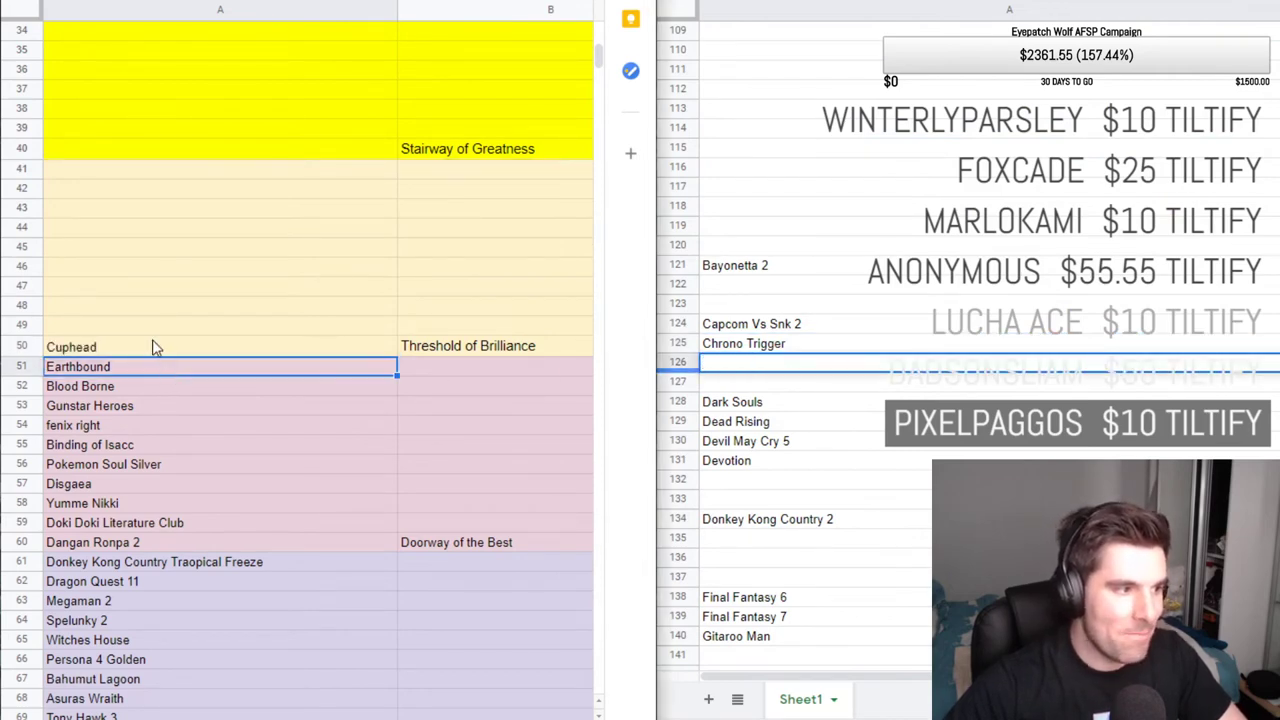
Examine the remaining unranked games down to Yakuza 0 for a candidate for the empty row 49 of the ranking.
{"action": "left_click", "coordinate": [152, 346]}
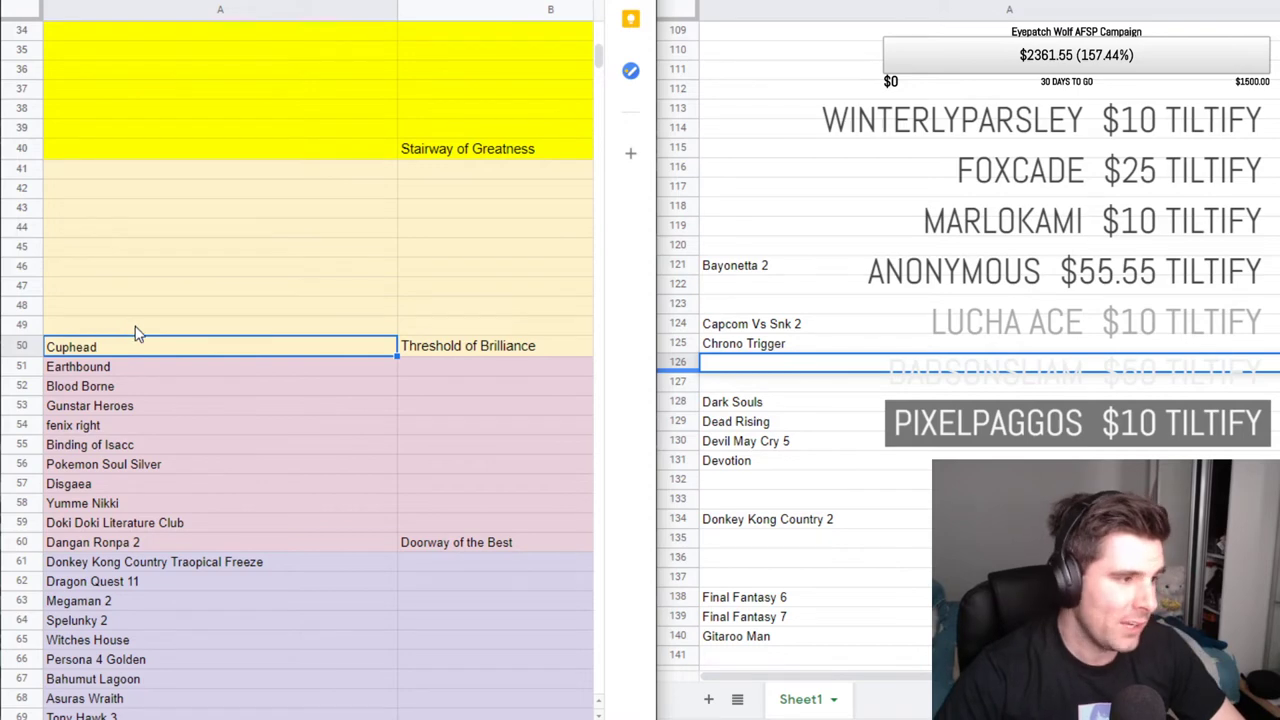
{"action": "left_click", "coordinate": [133, 331]}
{"action": "left_click", "coordinate": [136, 347]}
{"action": "left_click", "coordinate": [136, 330]}
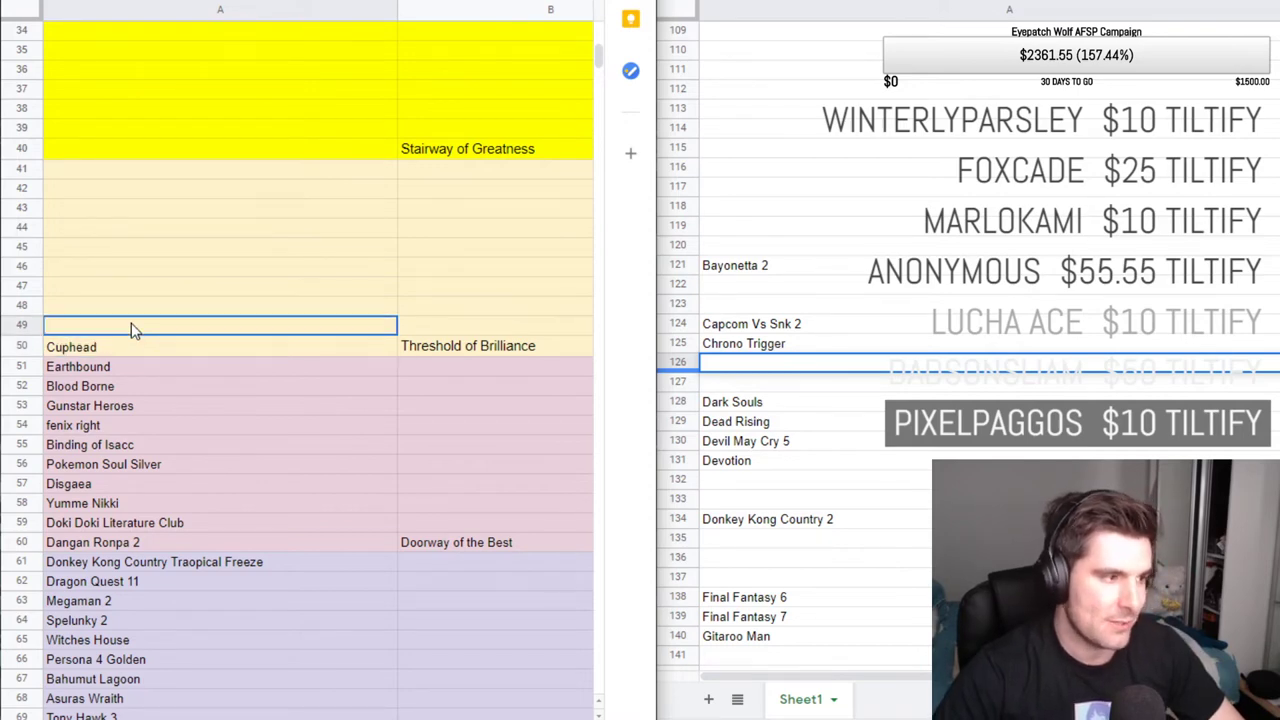
{"action": "left_click", "coordinate": [840, 287]}
{"action": "scroll", "coordinate": [840, 300], "scroll_direction": "down", "scroll_amount": 5}
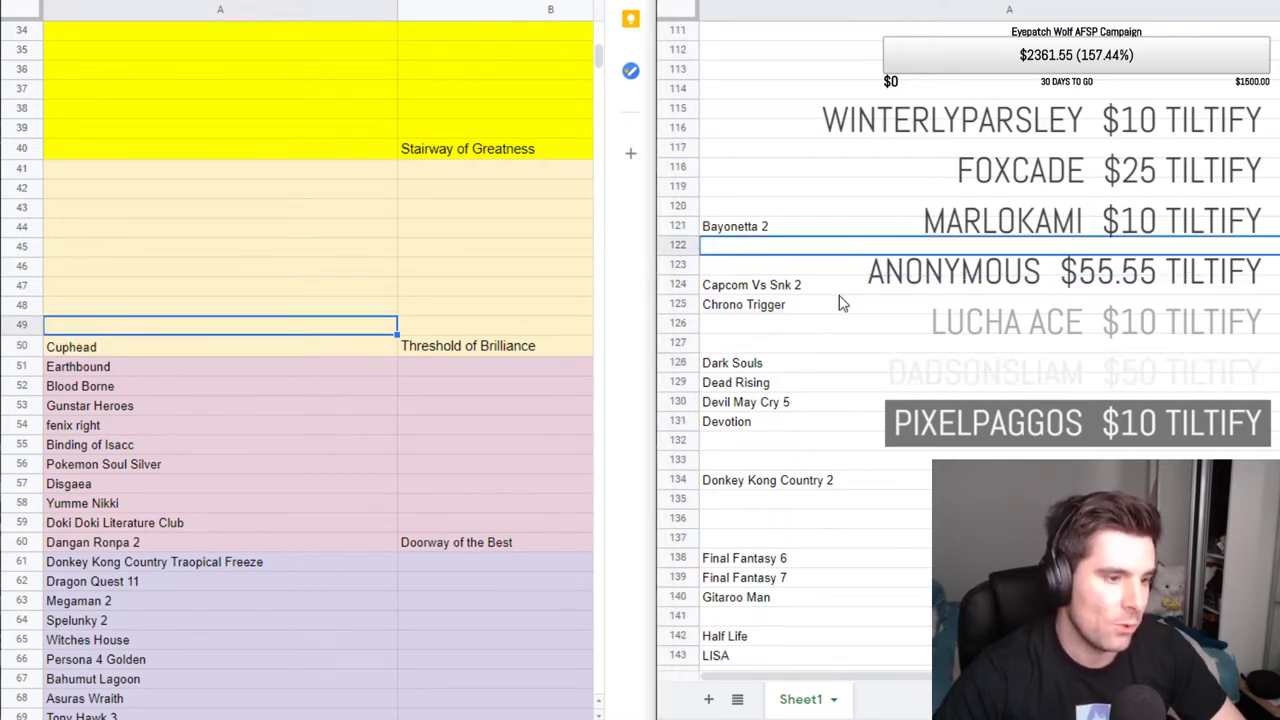
{"action": "scroll", "coordinate": [837, 373], "scroll_direction": "down", "scroll_amount": 2}
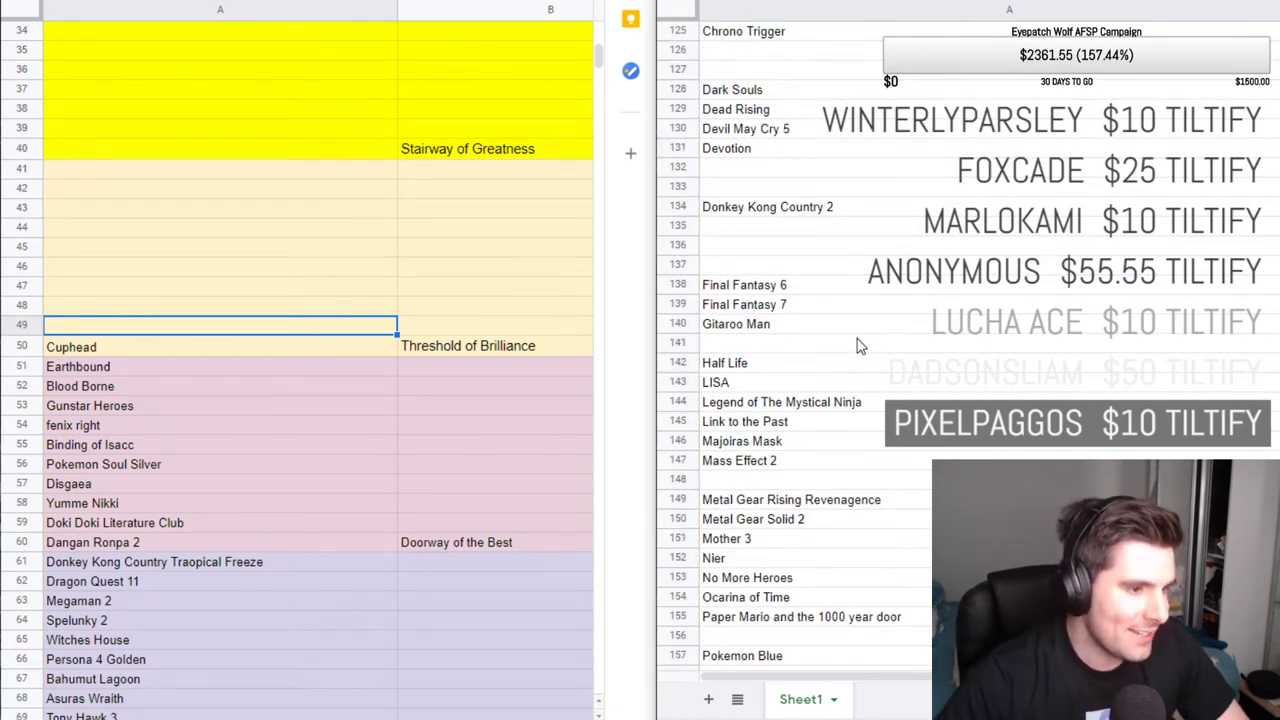
{"action": "scroll", "coordinate": [858, 346], "scroll_direction": "down", "scroll_amount": 1}
{"action": "scroll", "coordinate": [858, 346], "scroll_direction": "down", "scroll_amount": 1}
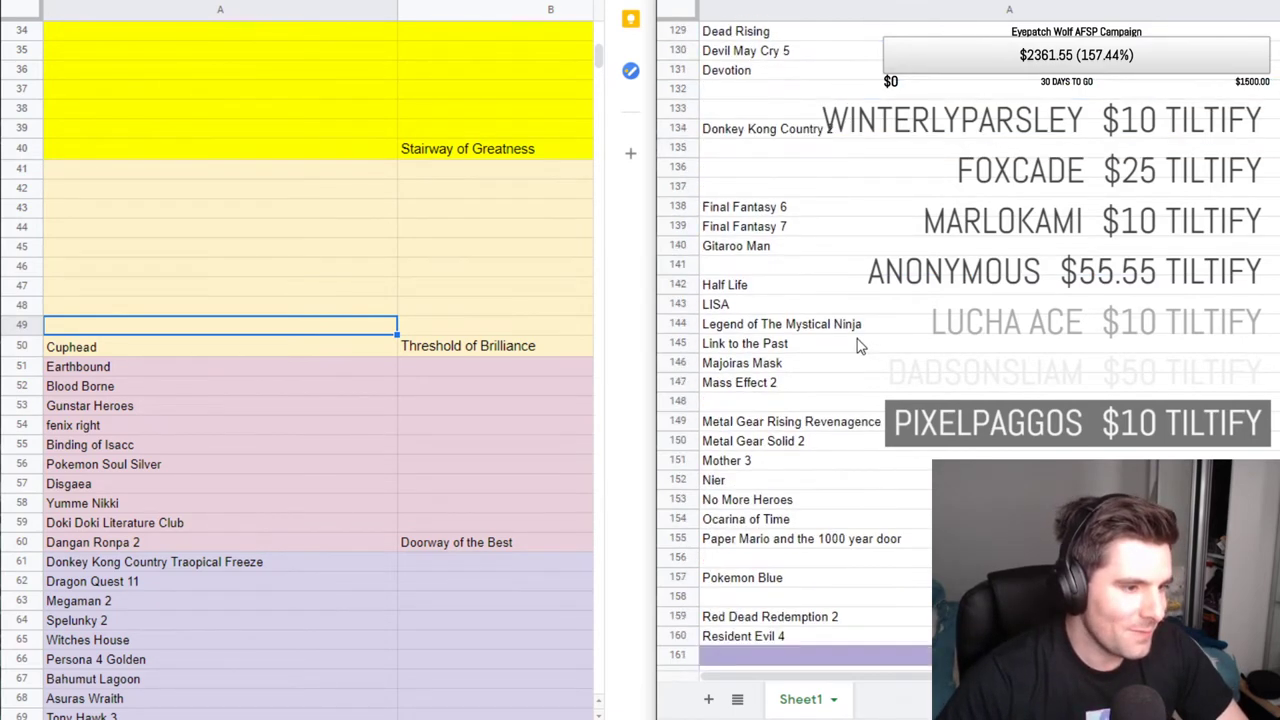
{"action": "scroll", "coordinate": [858, 346], "scroll_direction": "down", "scroll_amount": 1}
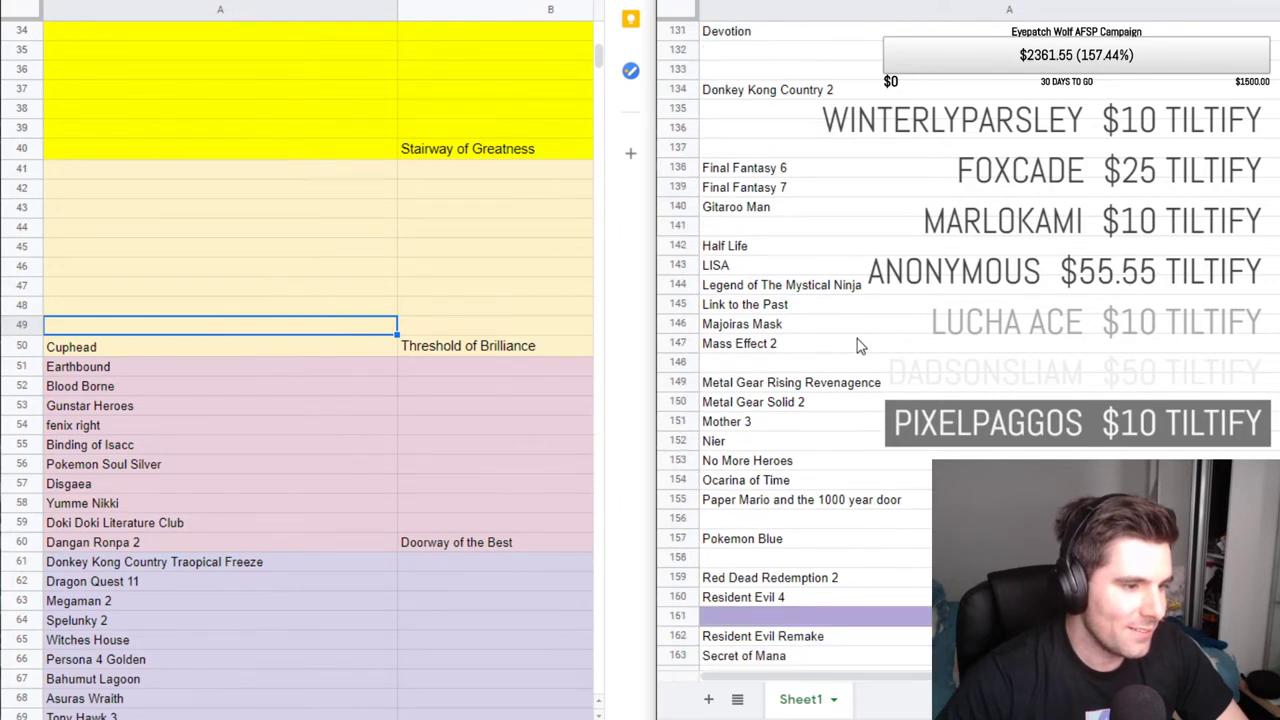
{"action": "scroll", "coordinate": [858, 346], "scroll_direction": "down", "scroll_amount": 1}
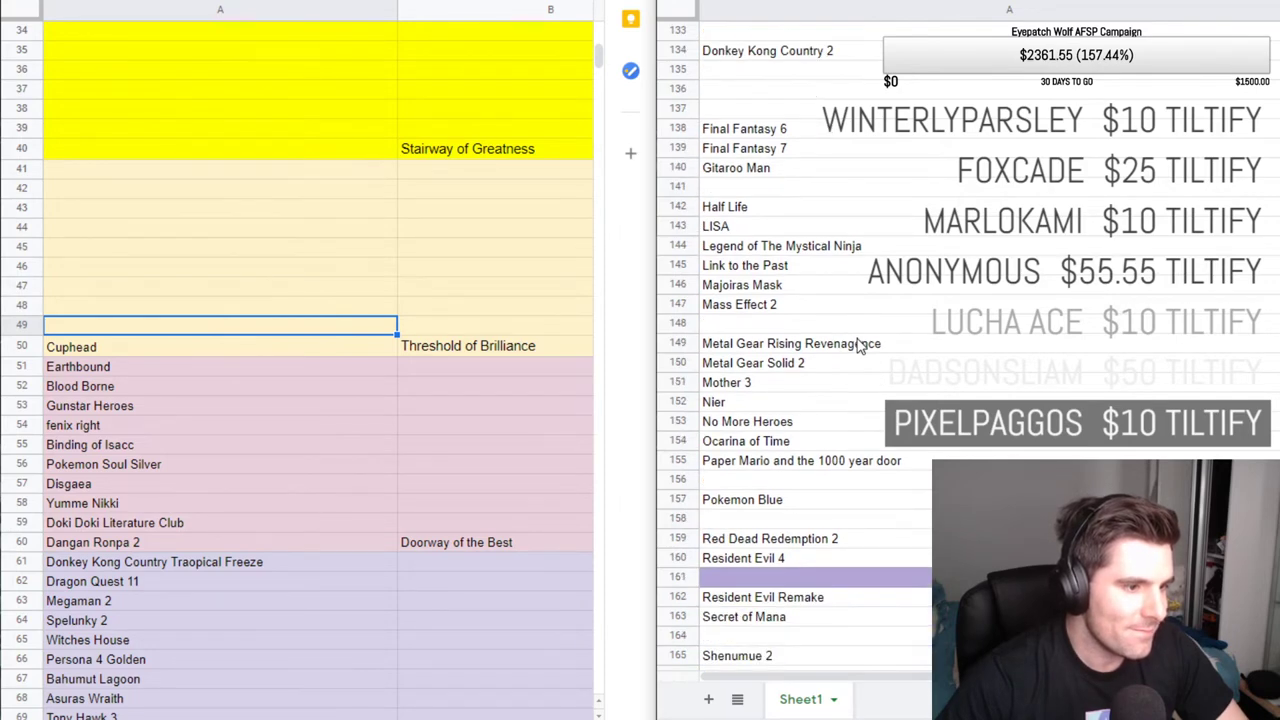
{"action": "scroll", "coordinate": [858, 346], "scroll_direction": "down", "scroll_amount": 1}
{"action": "scroll", "coordinate": [858, 346], "scroll_direction": "down", "scroll_amount": 1}
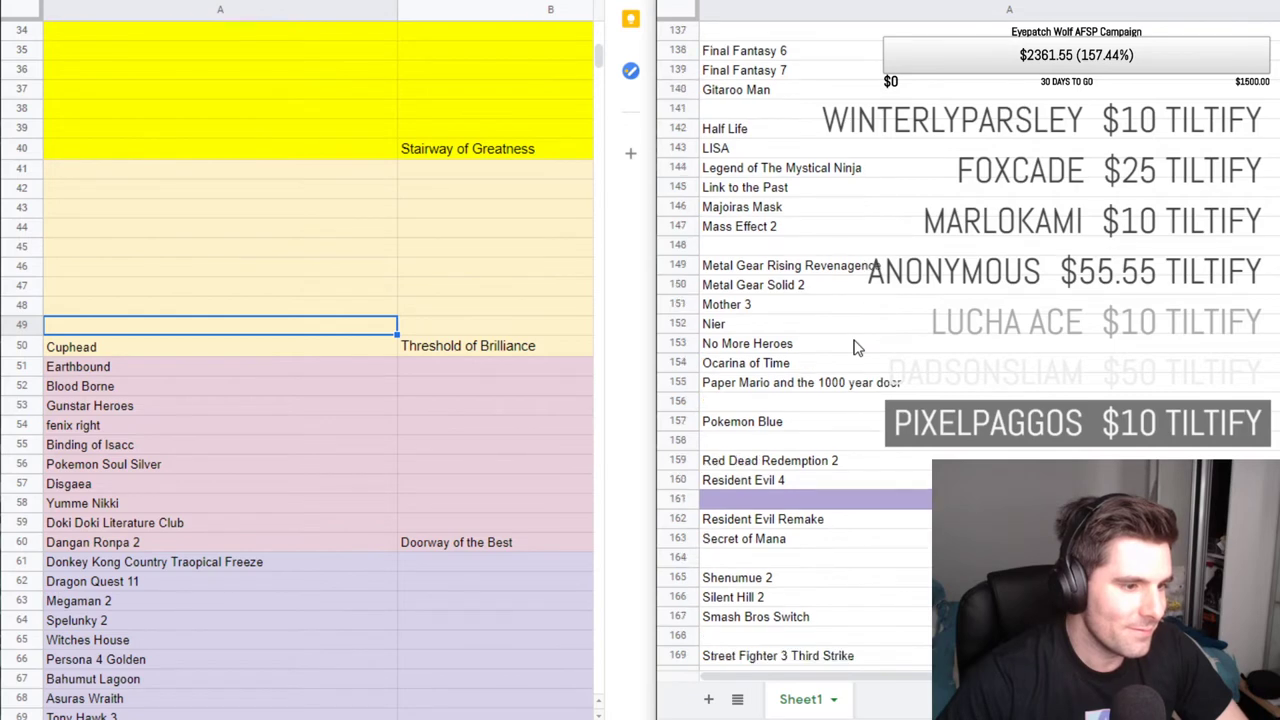
{"action": "scroll", "coordinate": [855, 346], "scroll_direction": "down", "scroll_amount": 4}
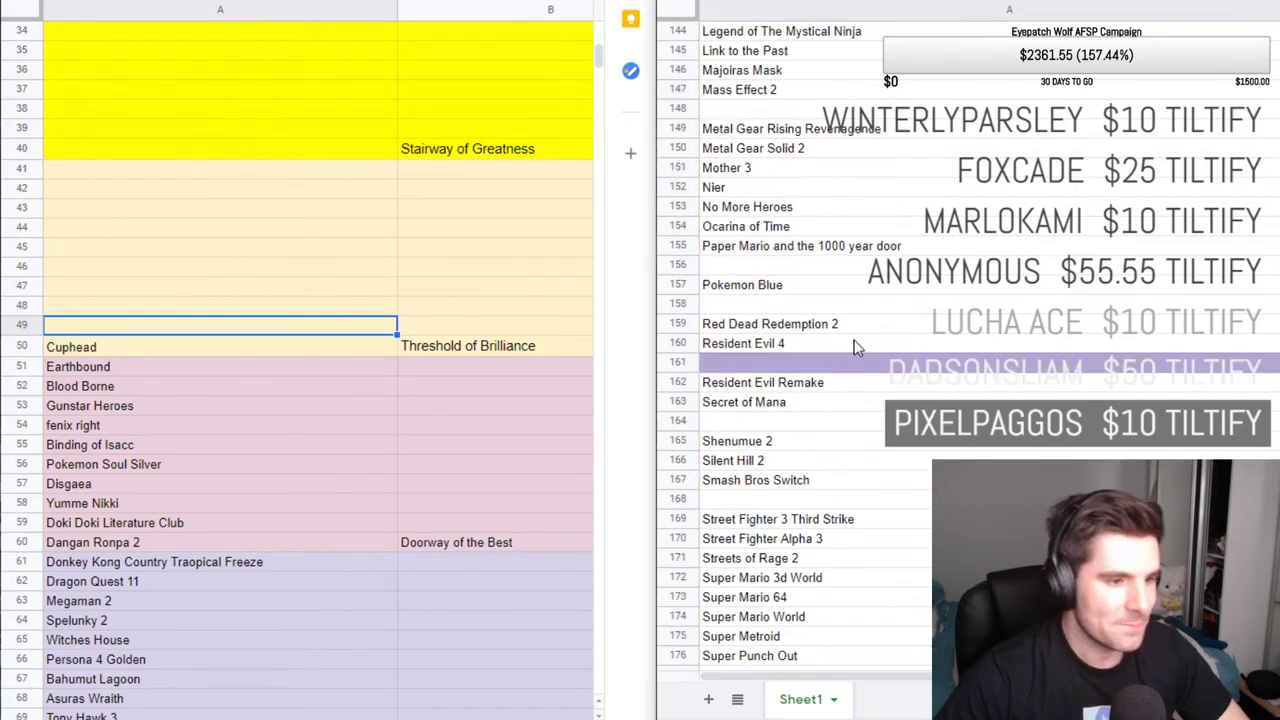
{"action": "scroll", "coordinate": [850, 343], "scroll_direction": "down", "scroll_amount": 2}
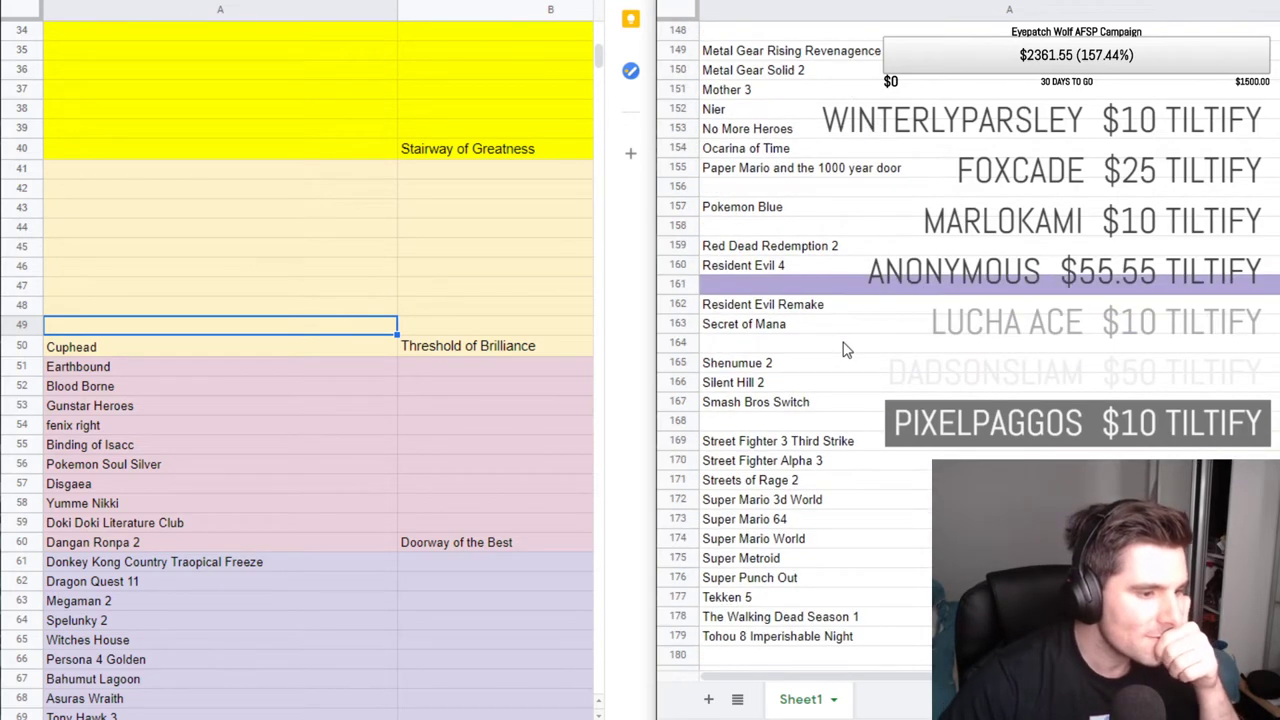
{"action": "scroll", "coordinate": [843, 349], "scroll_direction": "down", "scroll_amount": 2}
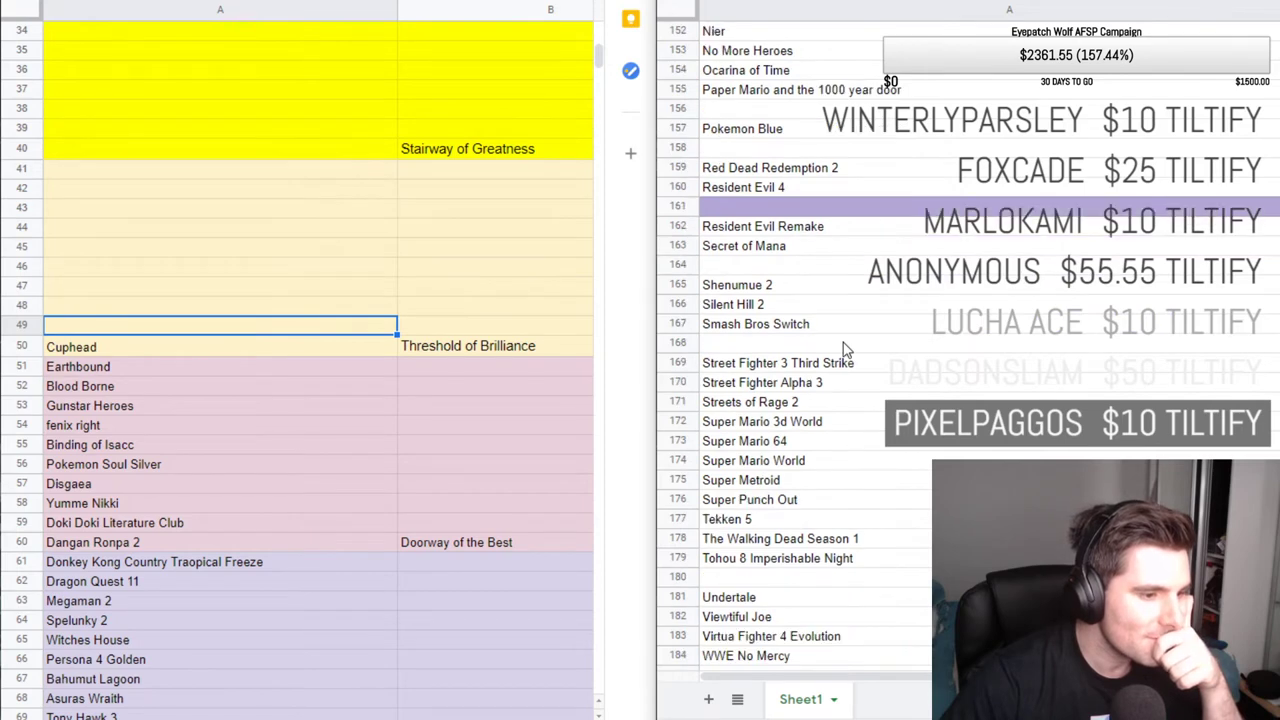
{"action": "scroll", "coordinate": [843, 349], "scroll_direction": "down", "scroll_amount": 1}
{"action": "scroll", "coordinate": [843, 349], "scroll_direction": "down", "scroll_amount": 1}
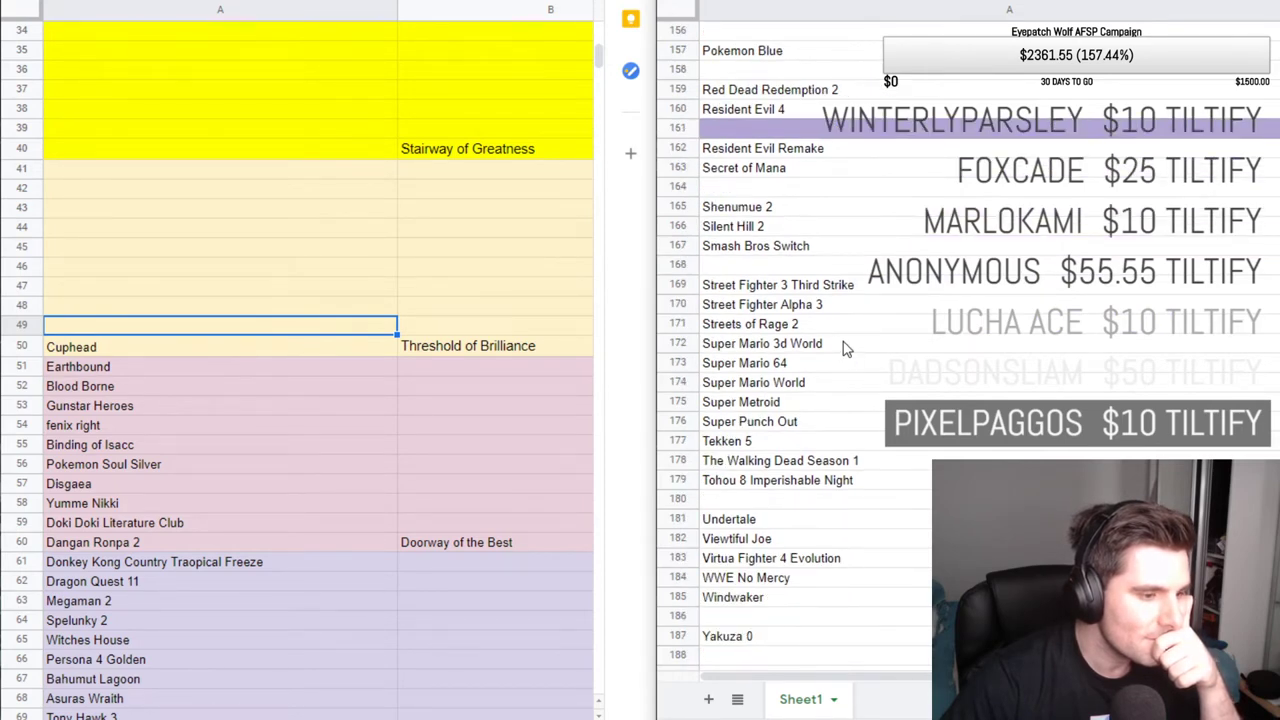
Move Viewtiful Joe from row 182 of the unranked list into cell A49 of the ranking sheet.
{"action": "scroll", "coordinate": [843, 349], "scroll_direction": "down", "scroll_amount": 1}
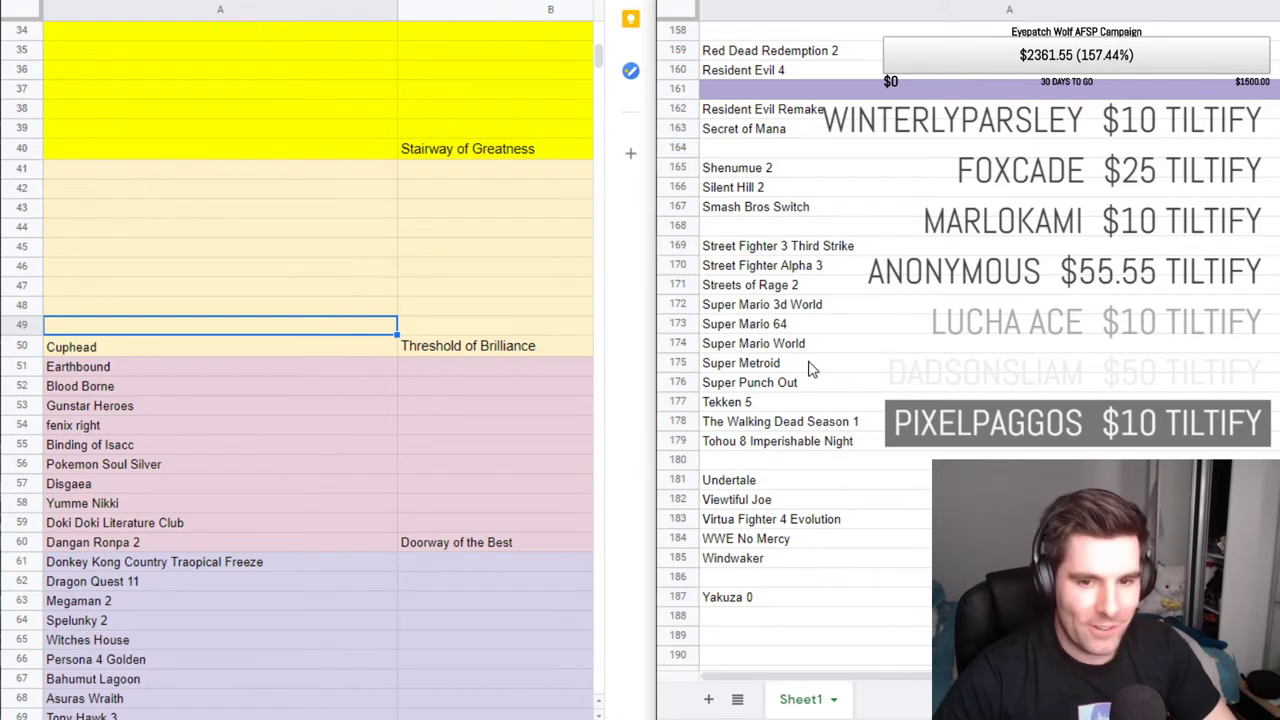
{"action": "left_click", "coordinate": [748, 504]}
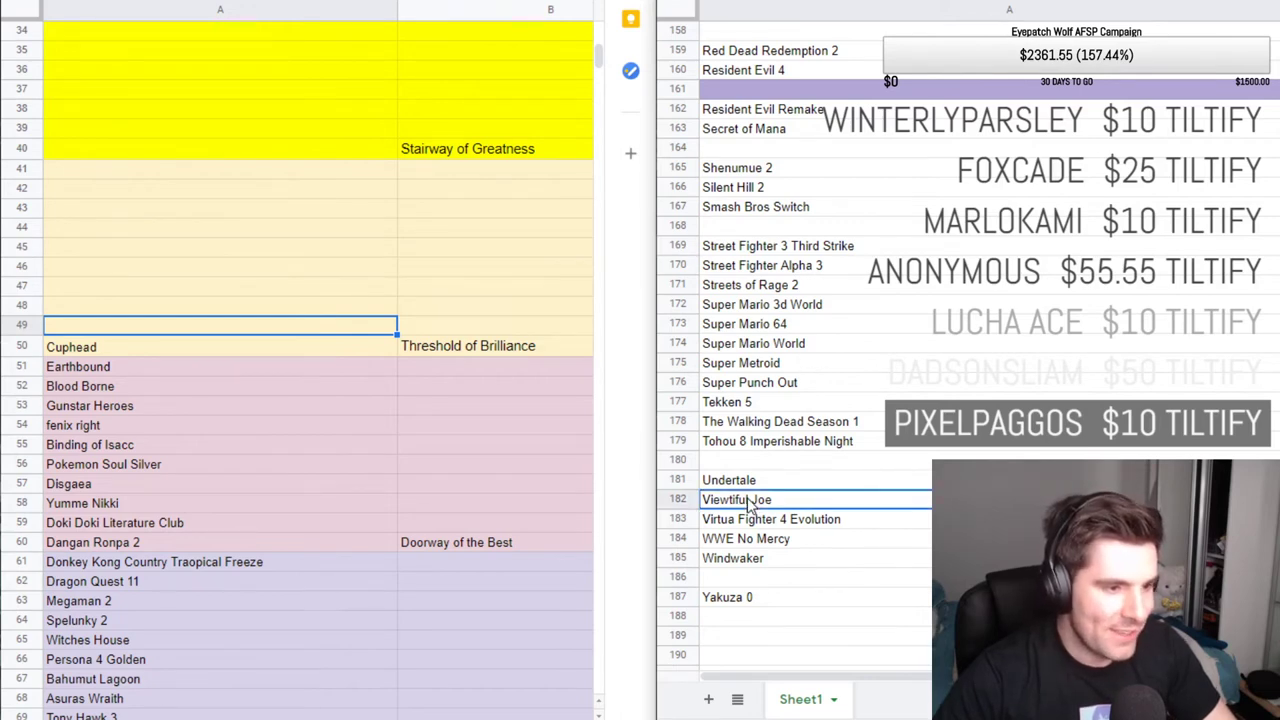
{"action": "triple_click", "coordinate": [748, 504]}
{"action": "key", "text": "ctrl+c"}
{"action": "key", "text": "BackSpace"}
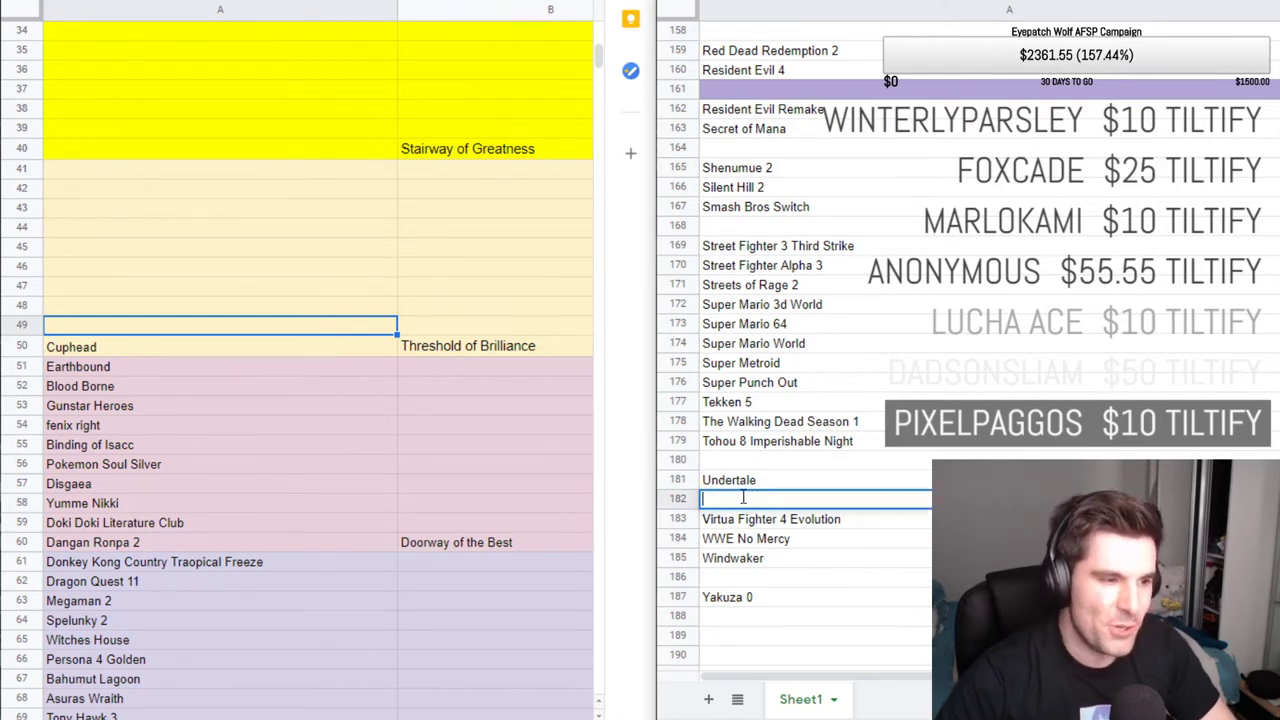
{"action": "left_click", "coordinate": [89, 325]}
{"action": "key", "text": "ctrl+v"}
{"action": "left_click", "coordinate": [118, 342]}
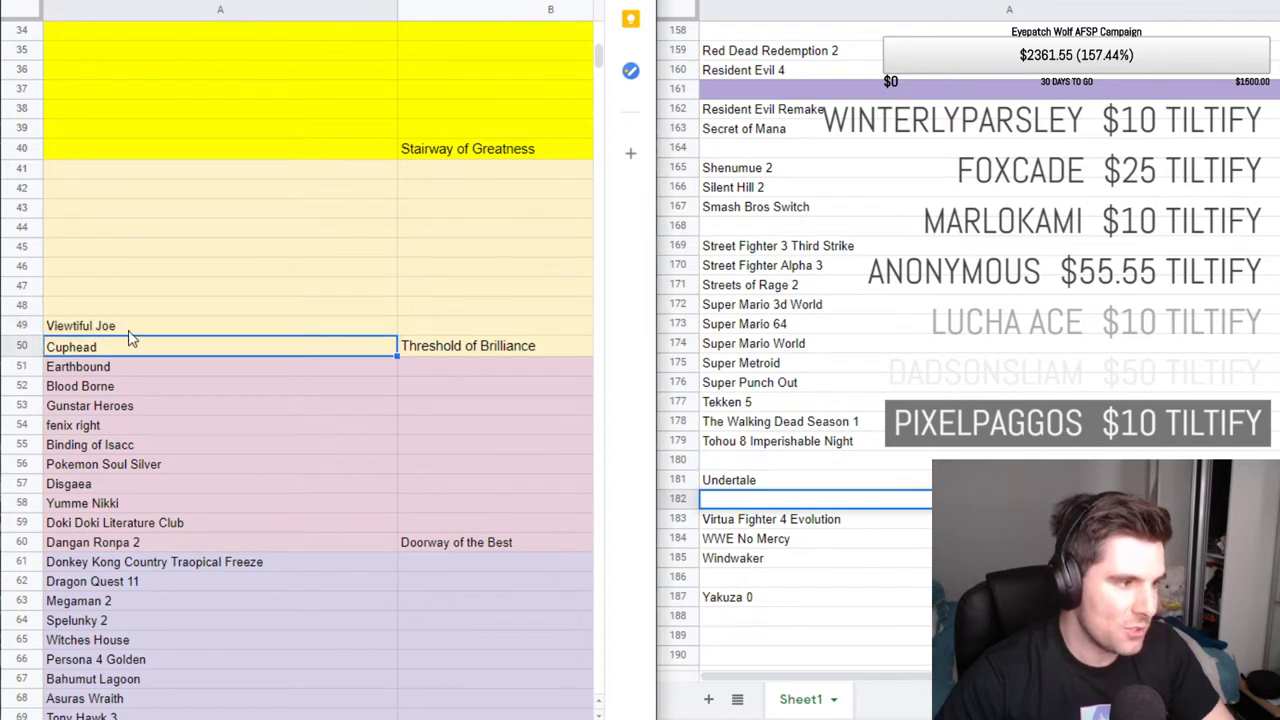
{"action": "left_click", "coordinate": [129, 330]}
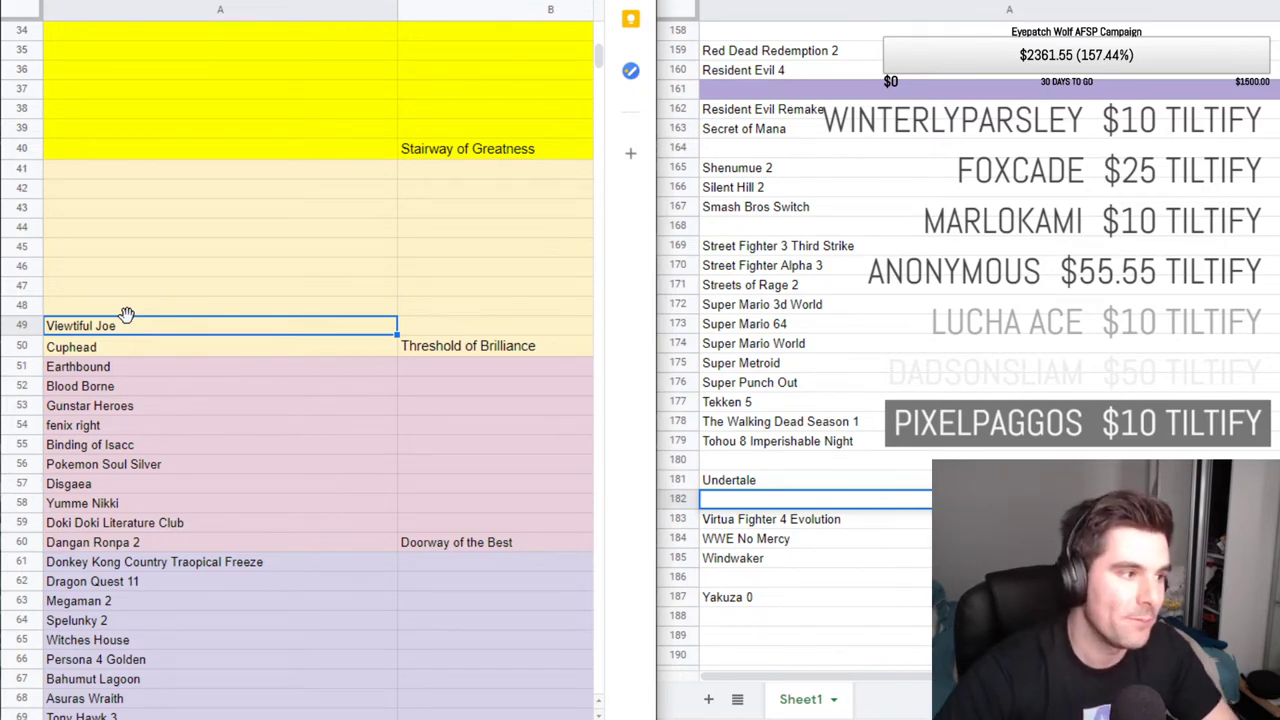
{"action": "left_click_drag", "start_coordinate": [127, 314], "coordinate": [150, 331]}
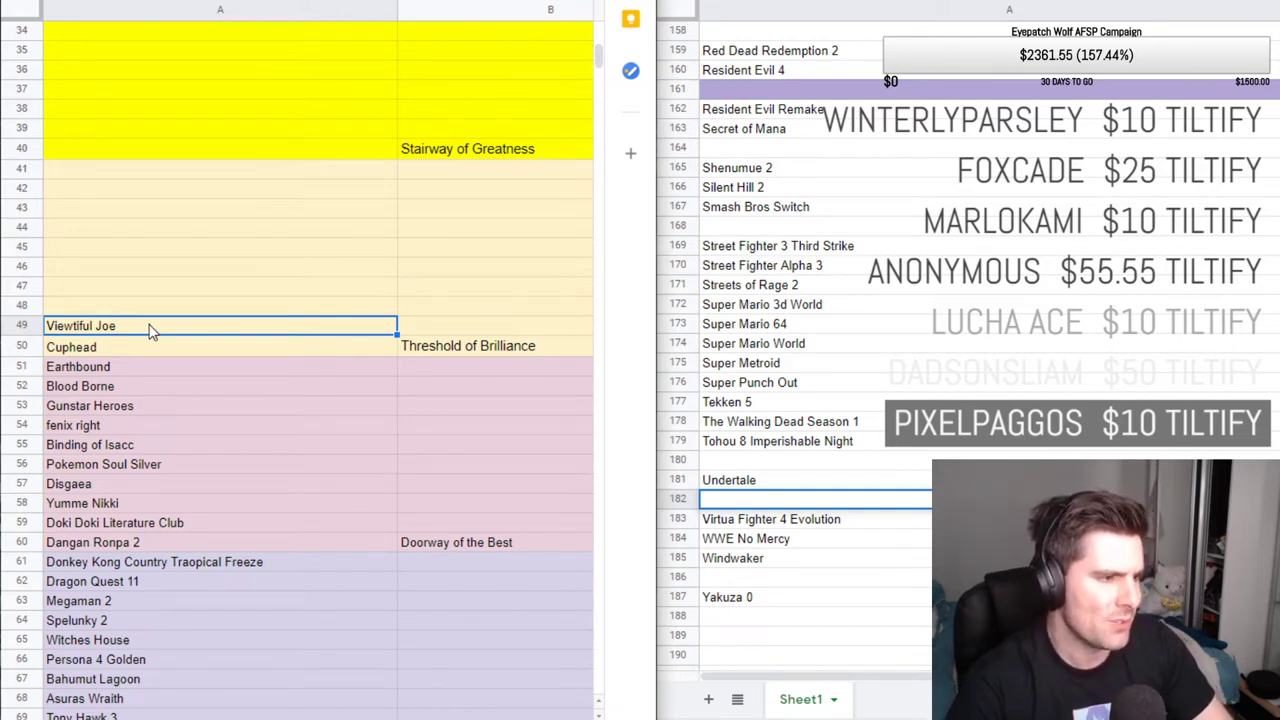
Review the remaining unranked games from Bayonetta 2 to Yakuza 0 for a candidate for the empty row 48.
{"action": "scroll", "coordinate": [149, 329], "scroll_direction": "up", "scroll_amount": 1}
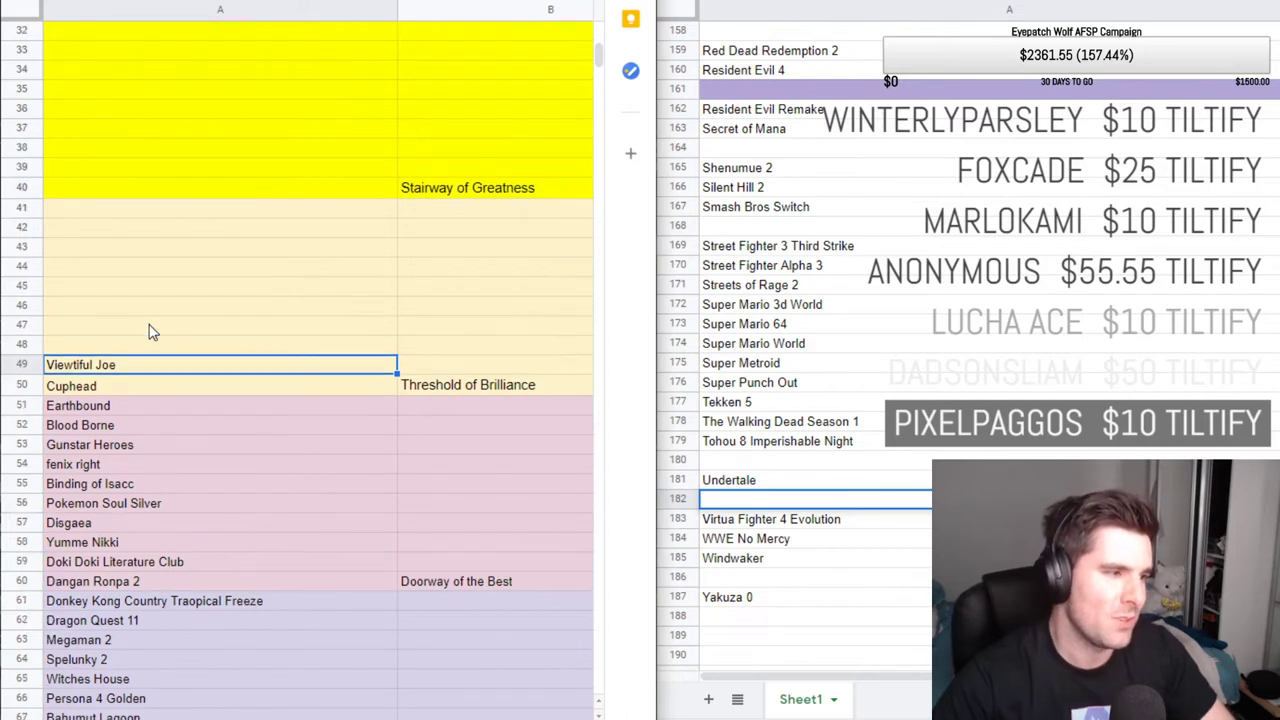
{"action": "left_click", "coordinate": [141, 339]}
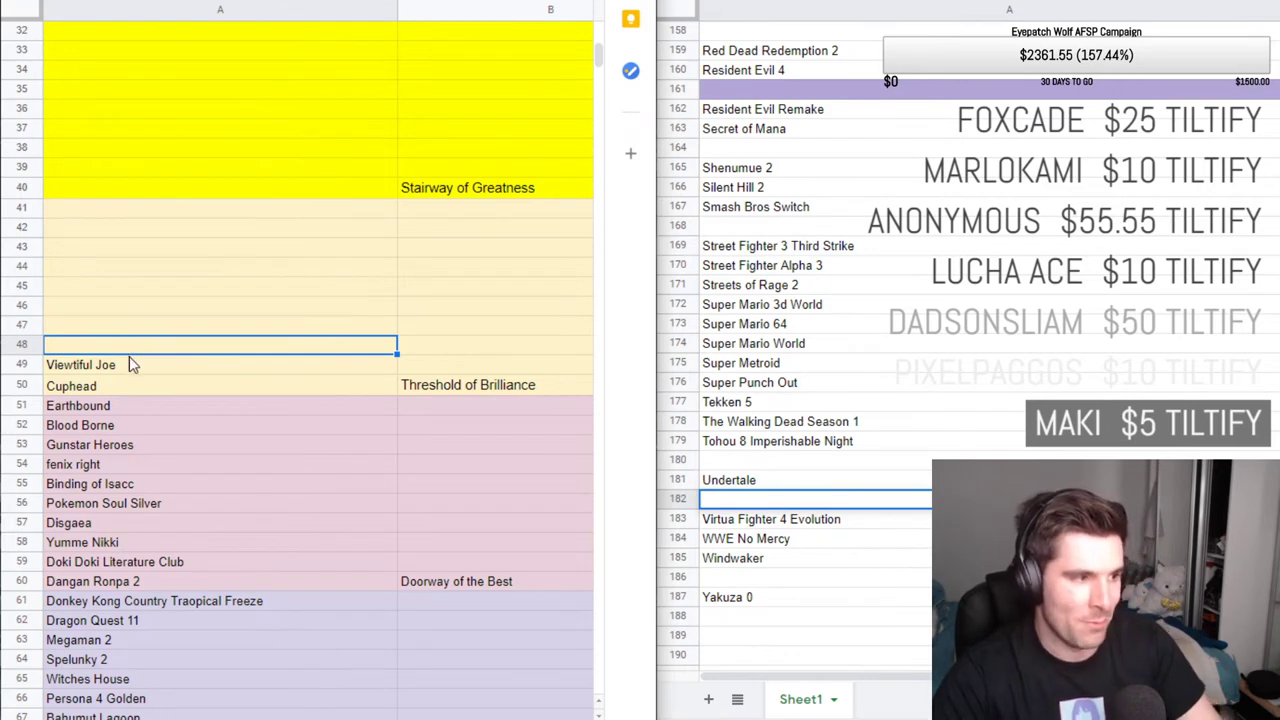
{"action": "left_click", "coordinate": [752, 350]}
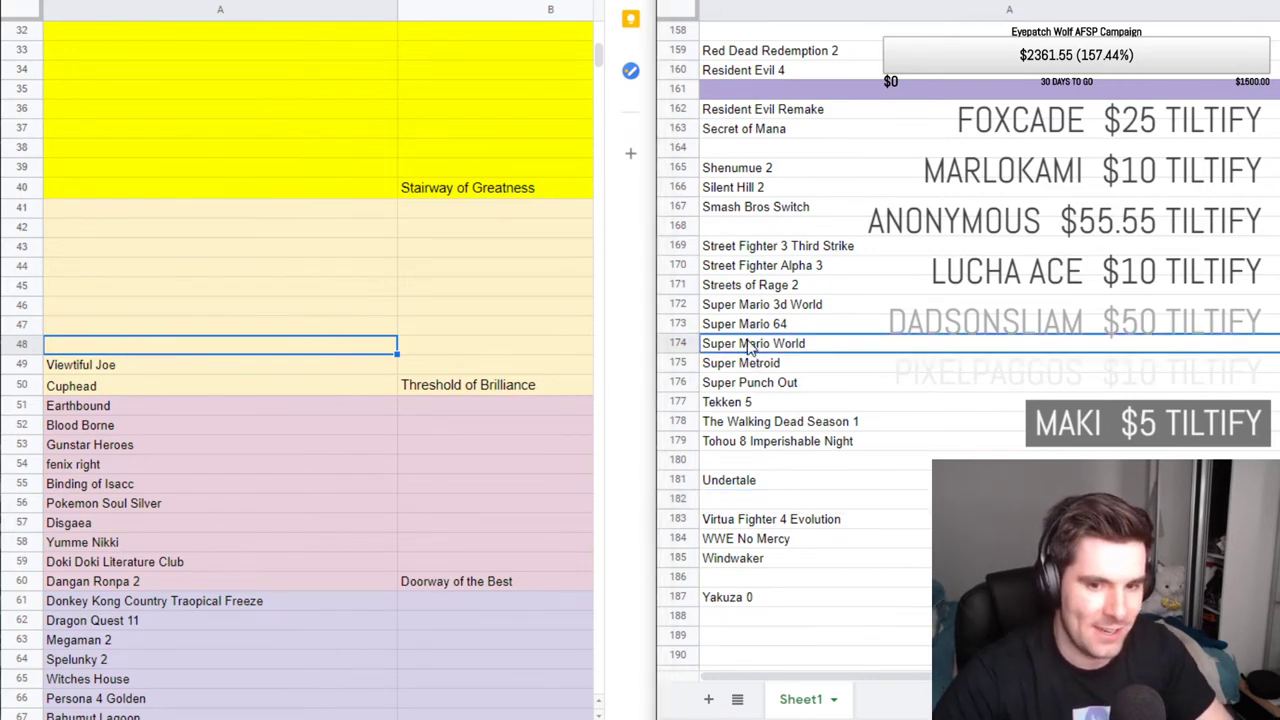
{"action": "scroll", "coordinate": [780, 355], "scroll_direction": "down", "scroll_amount": 1}
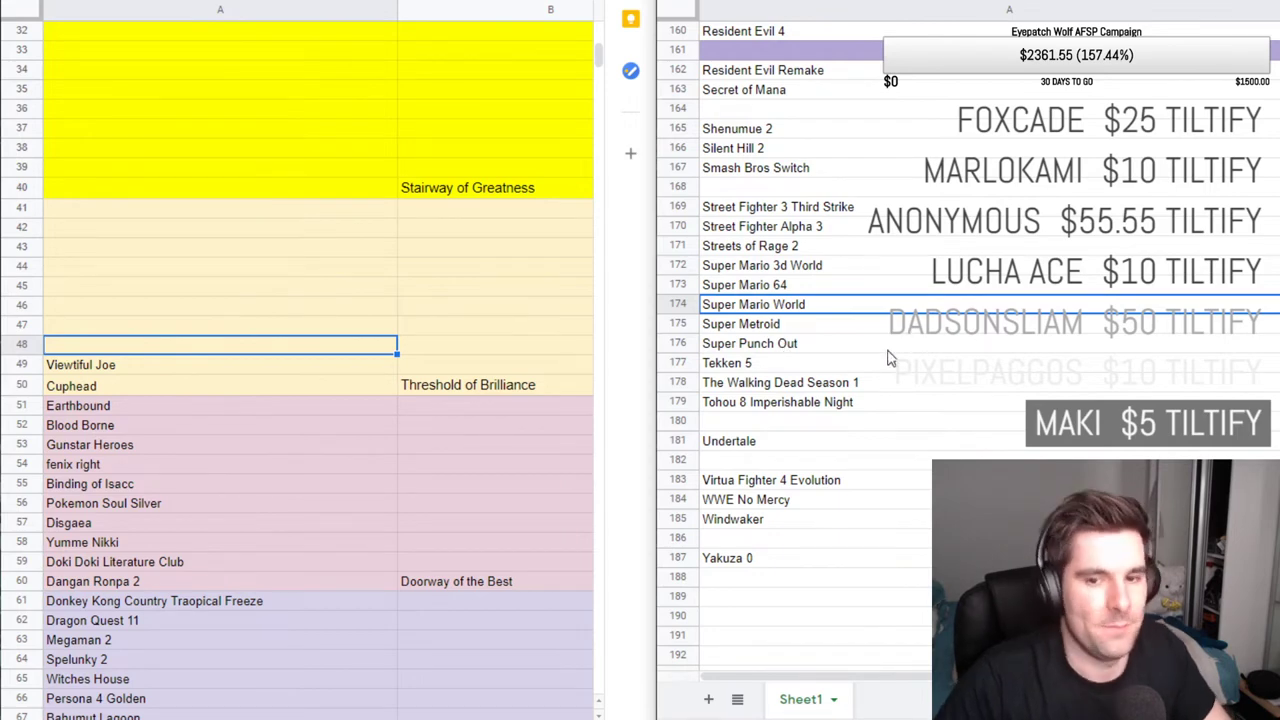
{"action": "scroll", "coordinate": [790, 355], "scroll_direction": "up", "scroll_amount": 5}
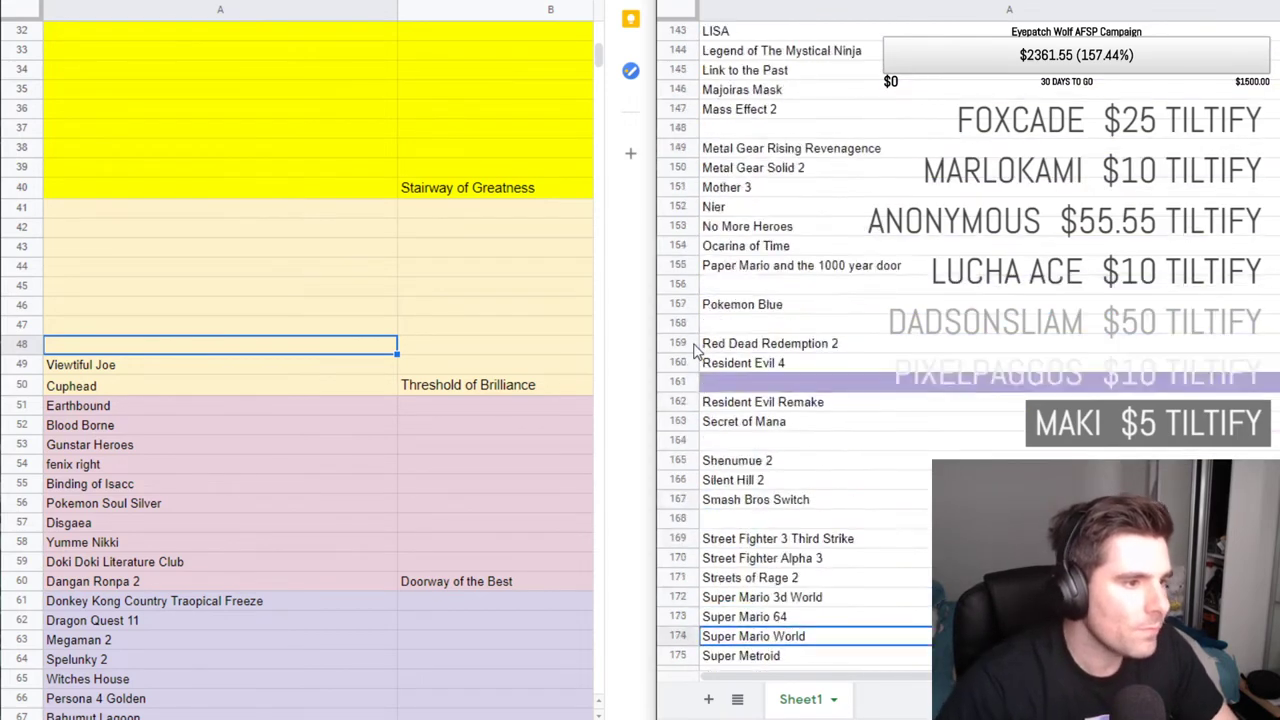
{"action": "scroll", "coordinate": [772, 330], "scroll_direction": "up", "scroll_amount": 4}
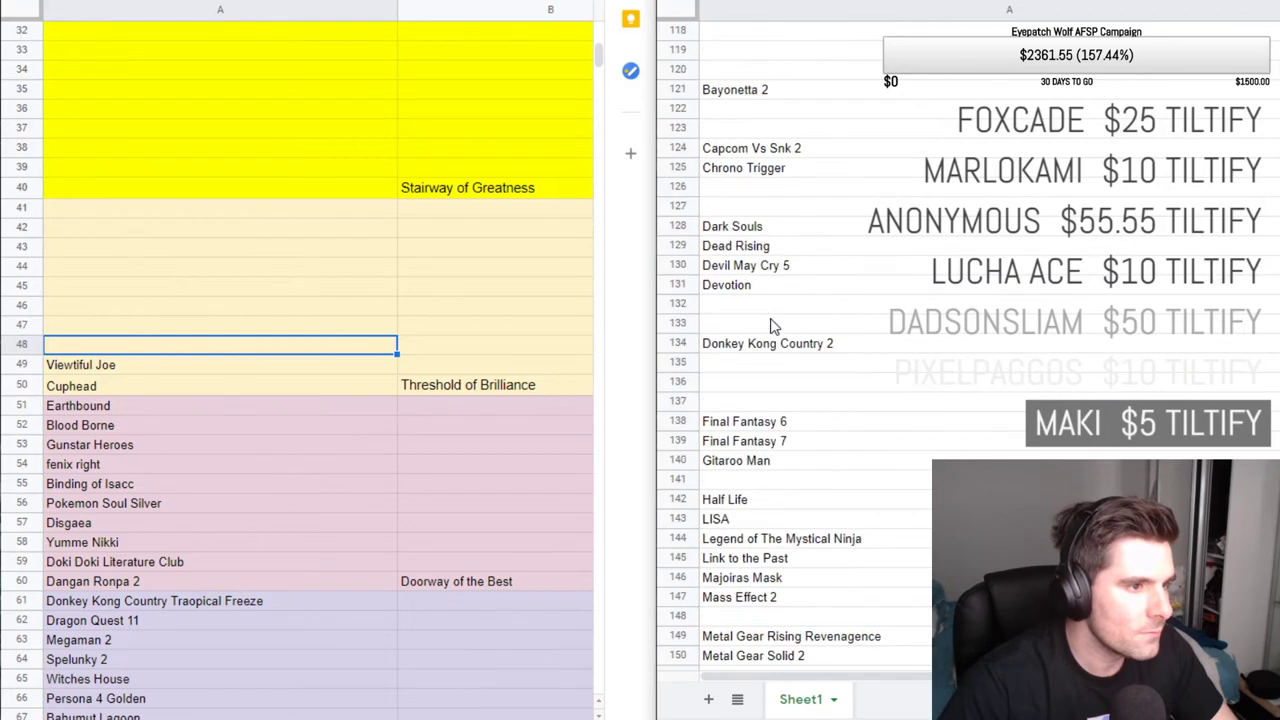
{"action": "scroll", "coordinate": [850, 295], "scroll_direction": "down", "scroll_amount": 1}
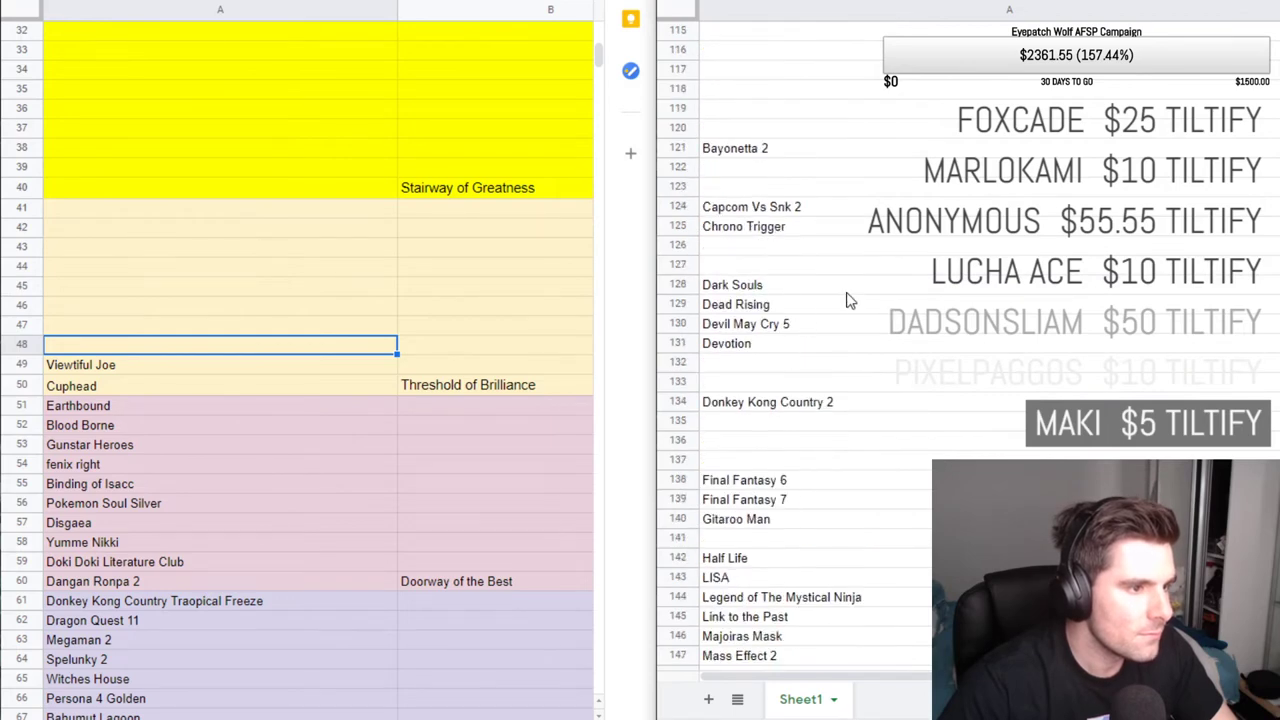
{"action": "scroll", "coordinate": [848, 302], "scroll_direction": "down", "scroll_amount": 3}
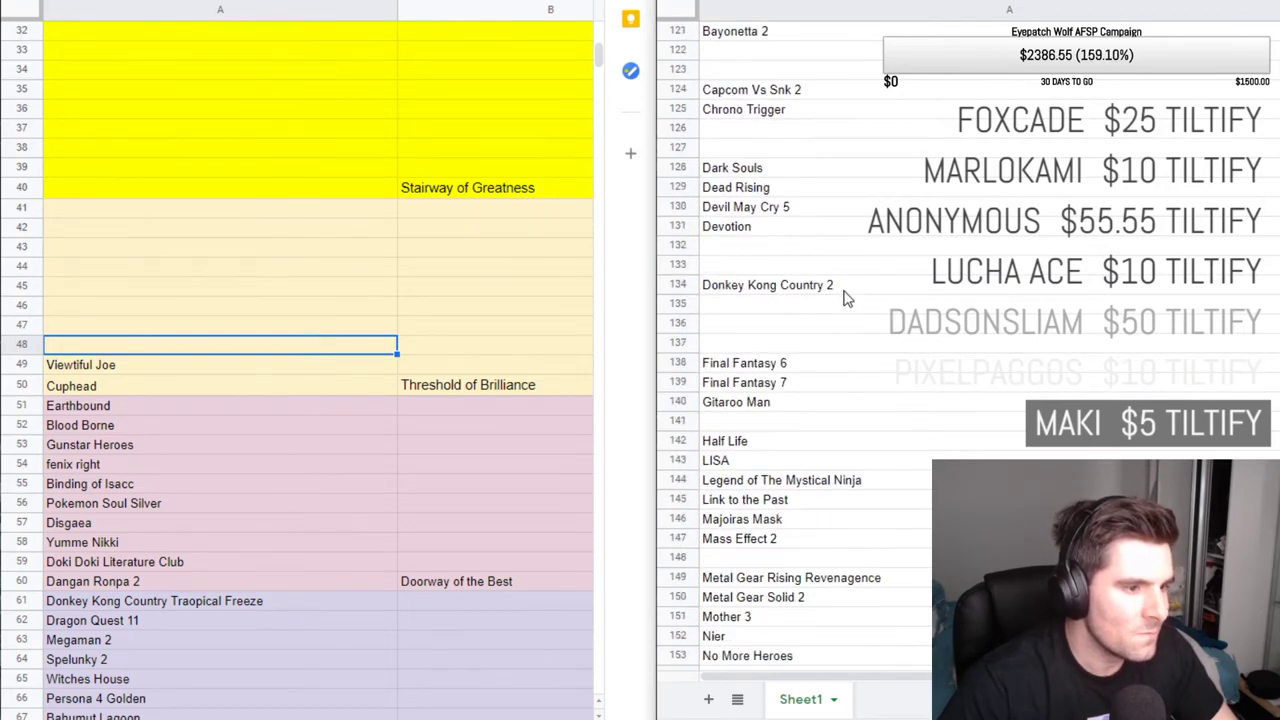
{"action": "scroll", "coordinate": [845, 298], "scroll_direction": "down", "scroll_amount": 3}
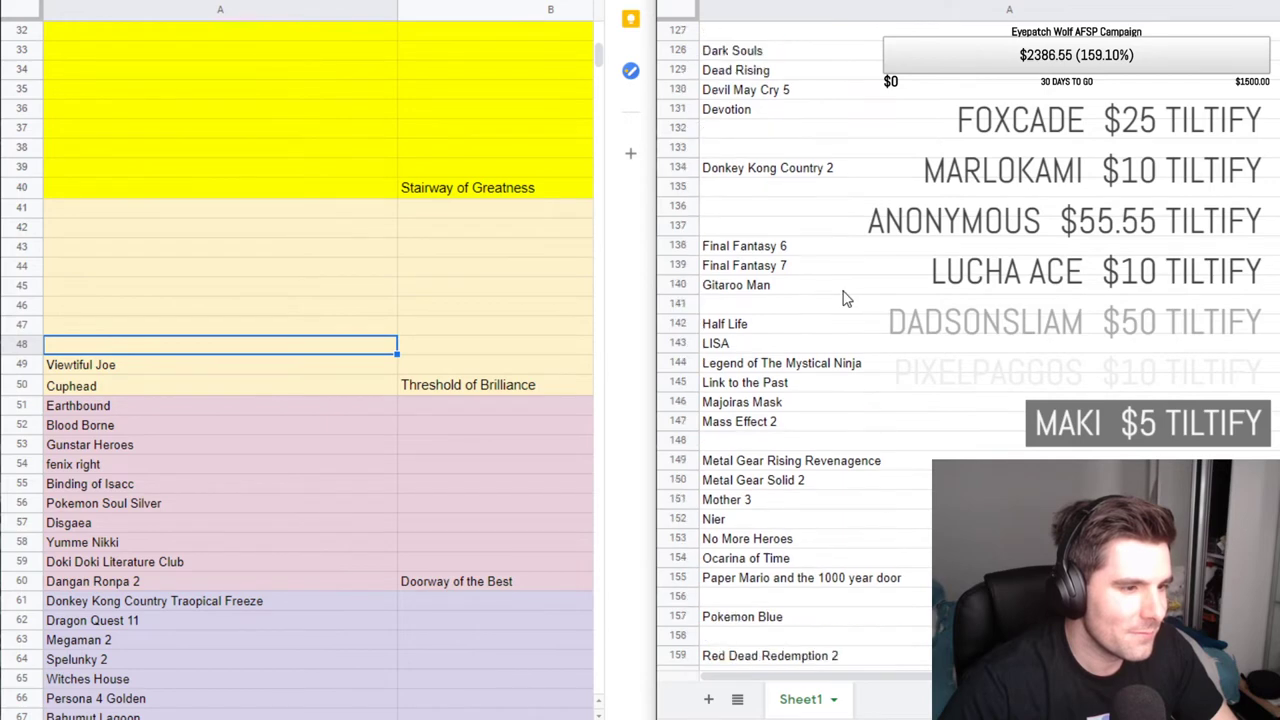
{"action": "scroll", "coordinate": [843, 298], "scroll_direction": "down", "scroll_amount": 2}
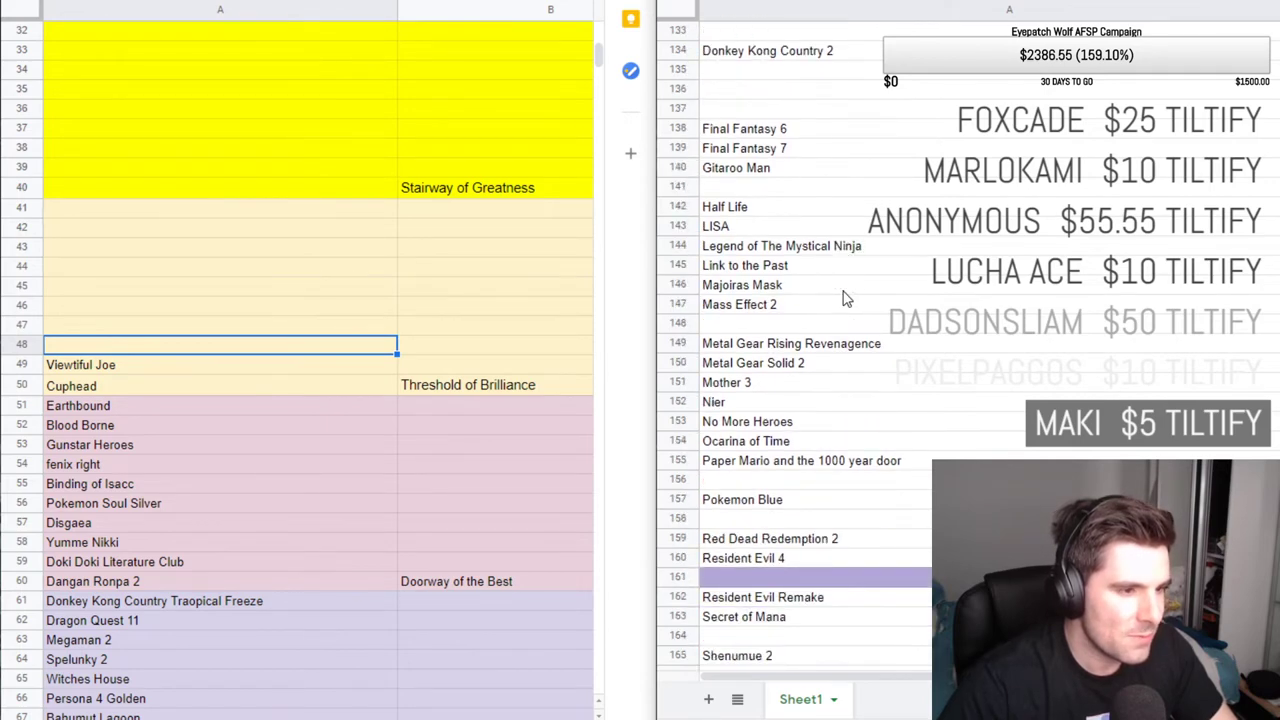
{"action": "scroll", "coordinate": [843, 298], "scroll_direction": "down", "scroll_amount": 1}
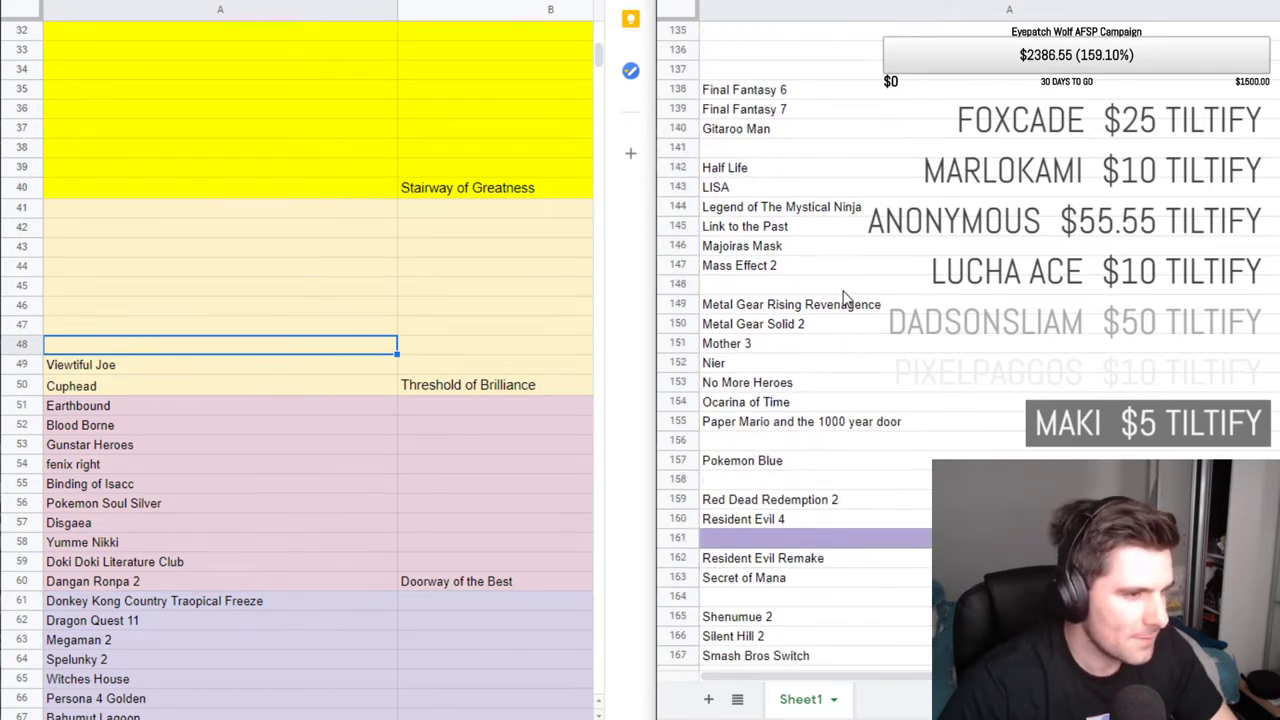
{"action": "scroll", "coordinate": [843, 298], "scroll_direction": "down", "scroll_amount": 1}
{"action": "scroll", "coordinate": [843, 298], "scroll_direction": "up", "scroll_amount": 1}
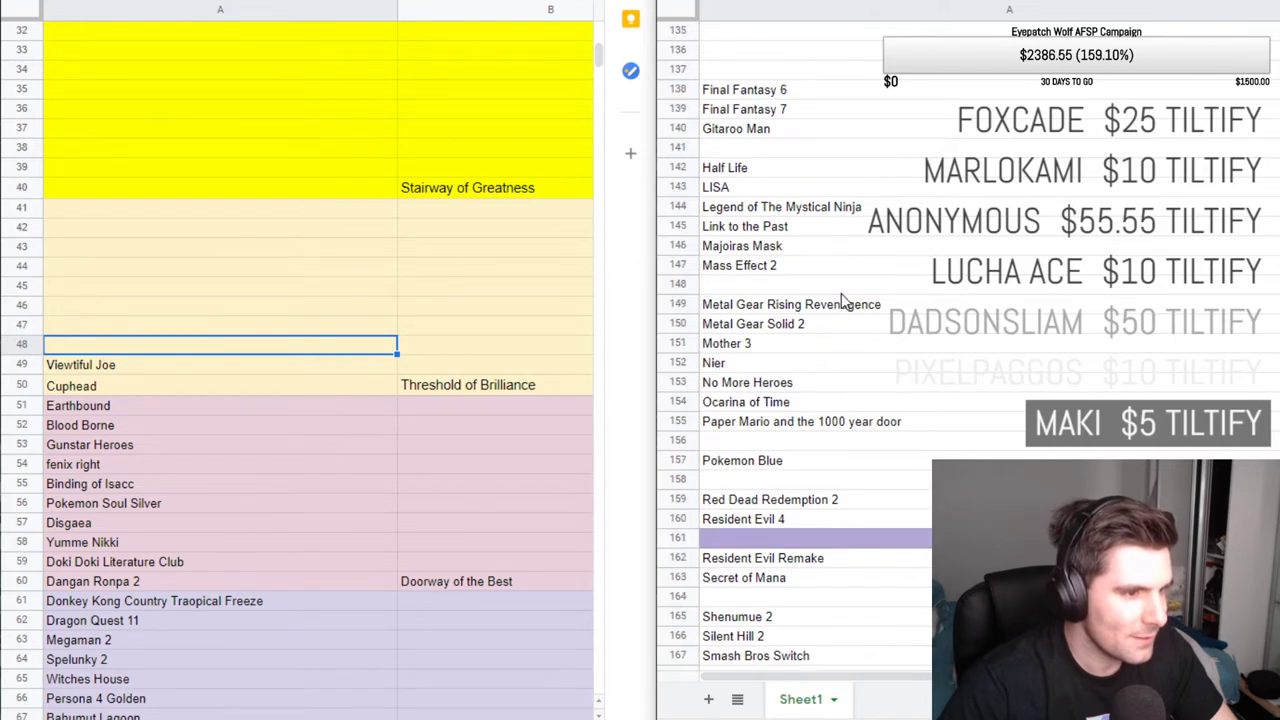
{"action": "scroll", "coordinate": [843, 298], "scroll_direction": "down", "scroll_amount": 1}
{"action": "scroll", "coordinate": [843, 298], "scroll_direction": "down", "scroll_amount": 2}
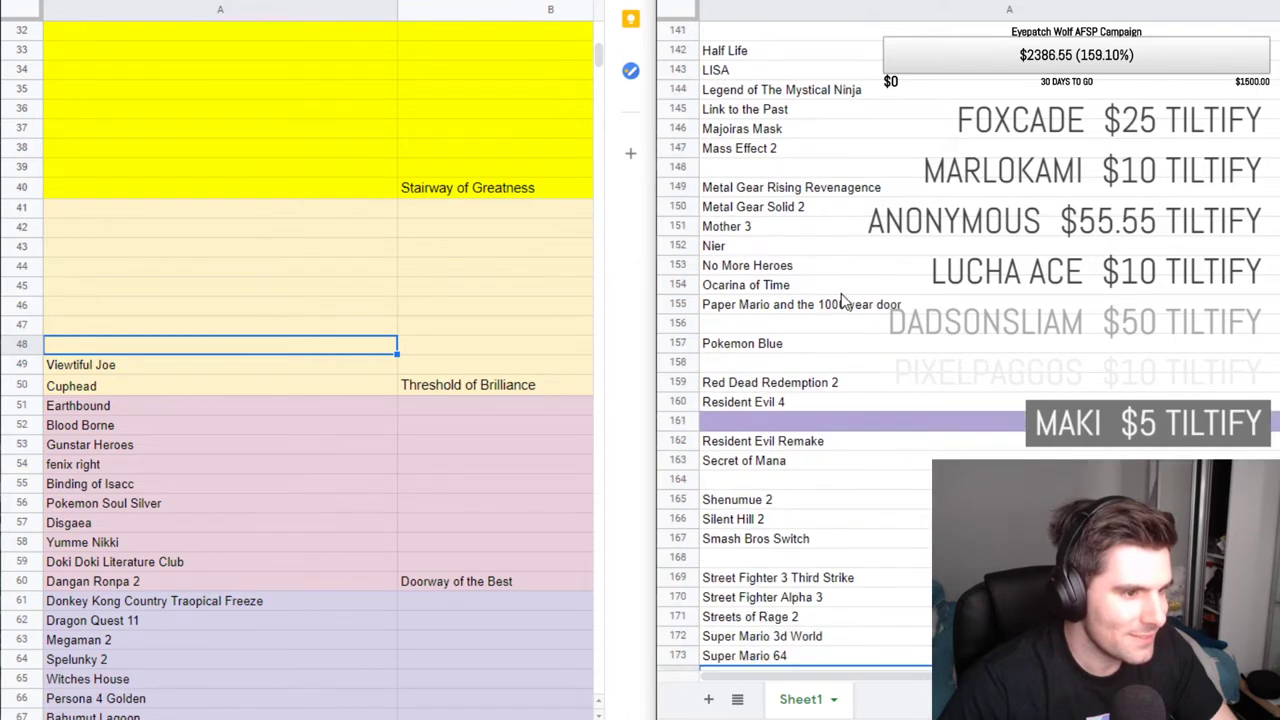
{"action": "scroll", "coordinate": [843, 327], "scroll_direction": "down", "scroll_amount": 1}
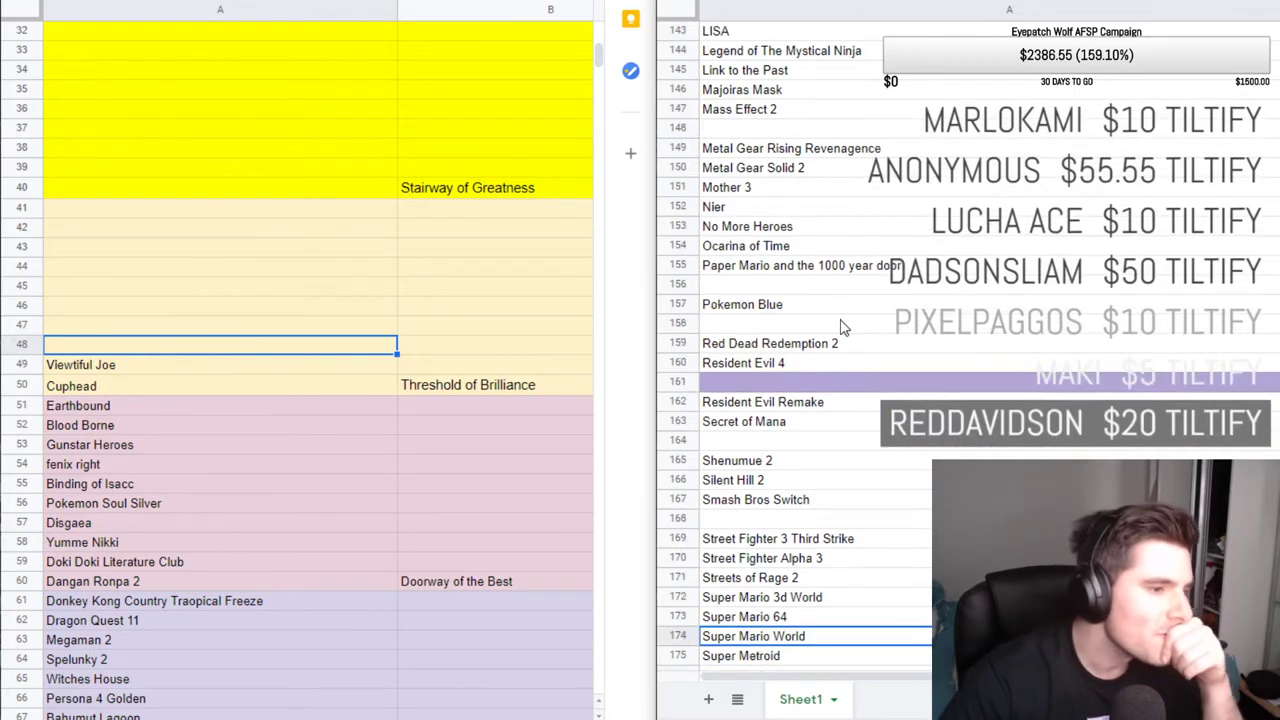
{"action": "scroll", "coordinate": [828, 345], "scroll_direction": "down", "scroll_amount": 1}
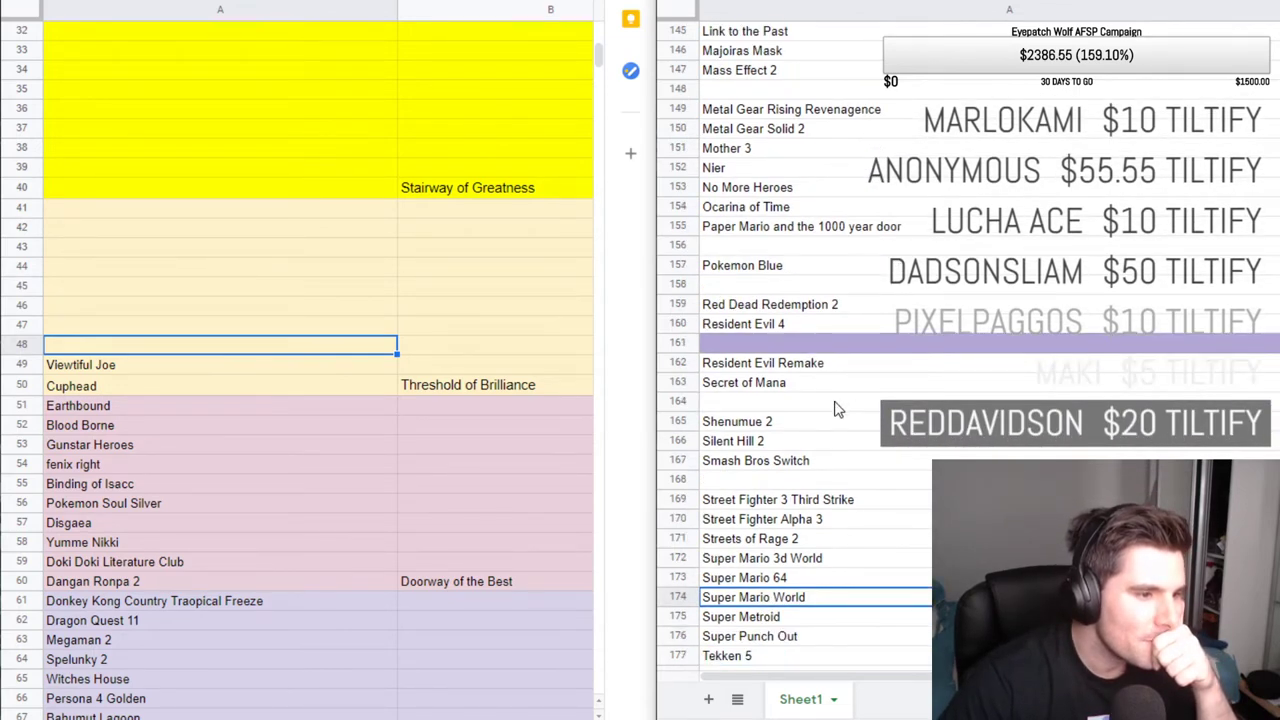
{"action": "scroll", "coordinate": [838, 410], "scroll_direction": "down", "scroll_amount": 2}
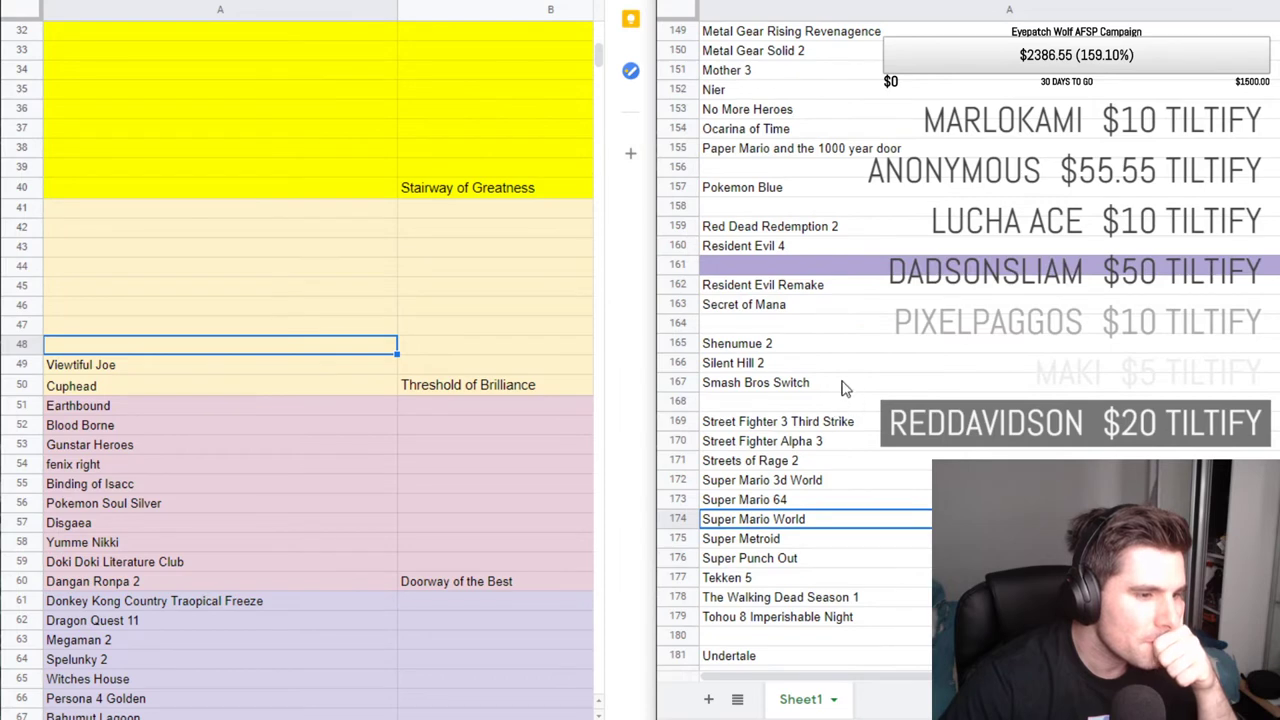
{"action": "scroll", "coordinate": [843, 388], "scroll_direction": "down", "scroll_amount": 1}
{"action": "scroll", "coordinate": [843, 413], "scroll_direction": "down", "scroll_amount": 1}
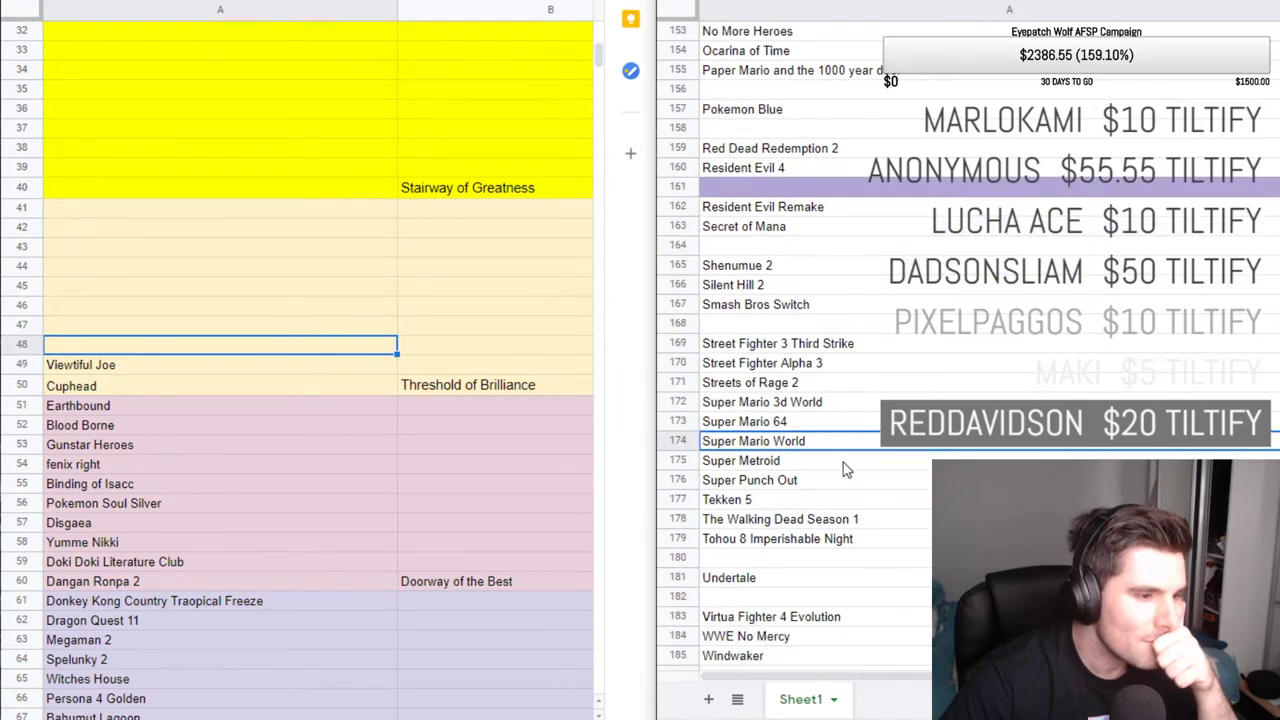
{"action": "scroll", "coordinate": [850, 470], "scroll_direction": "down", "scroll_amount": 1}
{"action": "scroll", "coordinate": [857, 452], "scroll_direction": "down", "scroll_amount": 1}
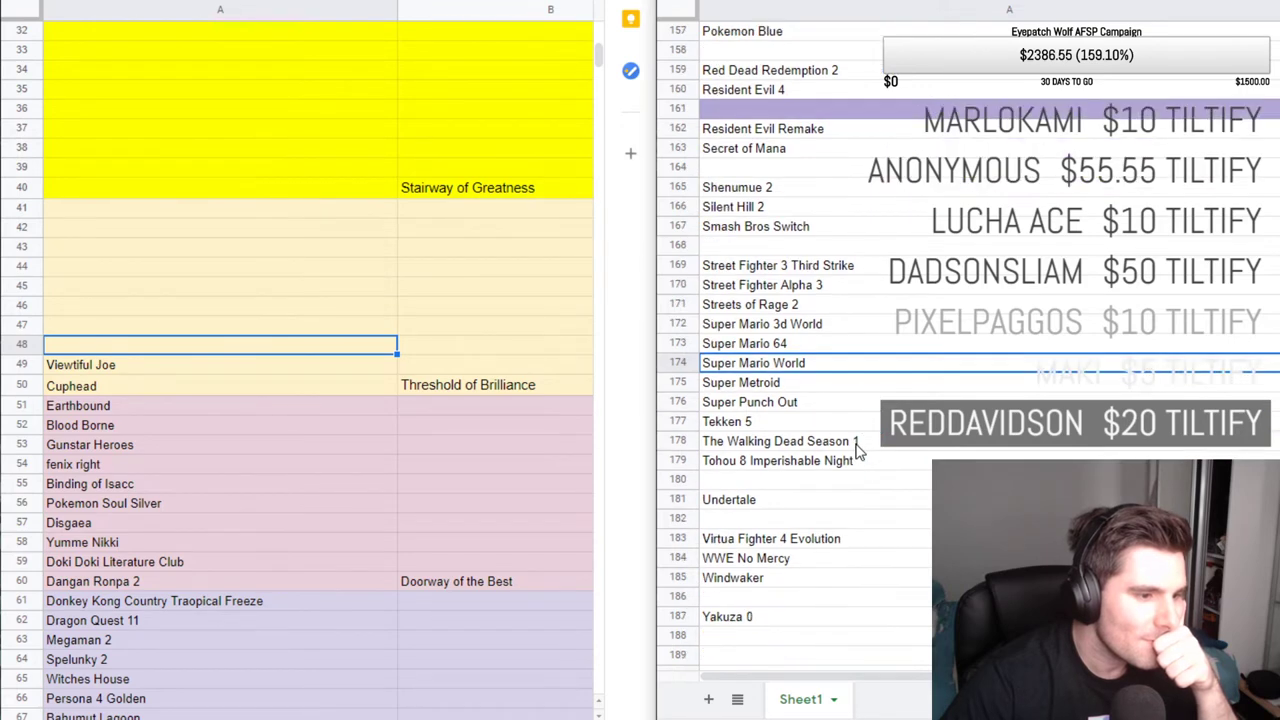
{"action": "scroll", "coordinate": [855, 450], "scroll_direction": "down", "scroll_amount": 1}
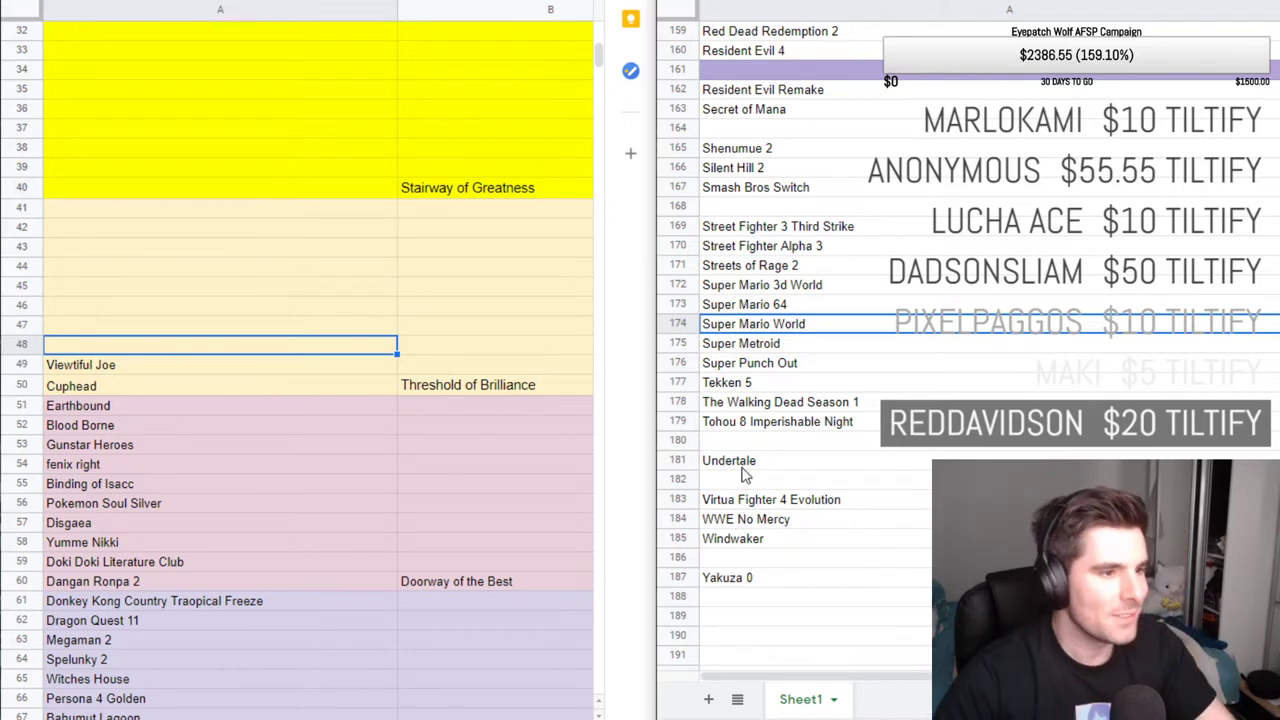
Move Metal Gear Rising Revenagence from row 149 of the unranked list into cell A48 of the ranking sheet.
{"action": "scroll", "coordinate": [750, 458], "scroll_direction": "up", "scroll_amount": 1}
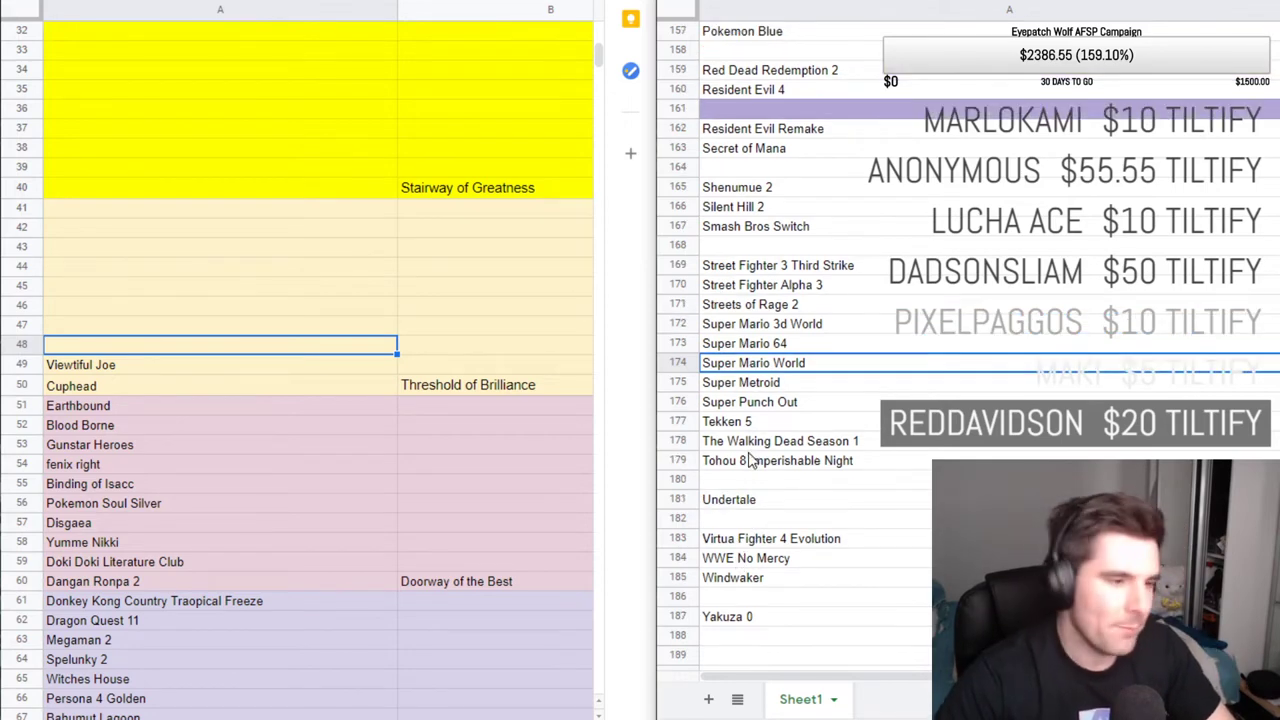
{"action": "scroll", "coordinate": [752, 440], "scroll_direction": "up", "scroll_amount": 3}
{"action": "scroll", "coordinate": [757, 422], "scroll_direction": "up", "scroll_amount": 5}
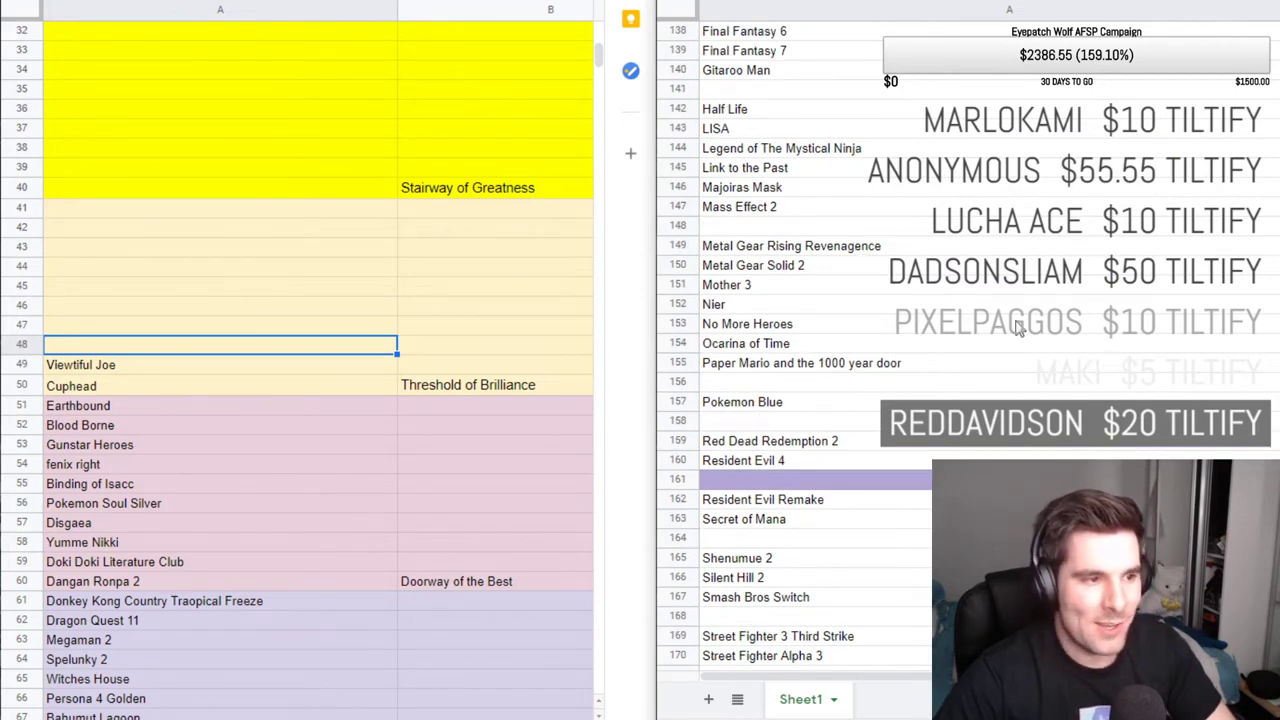
{"action": "left_click", "coordinate": [866, 248]}
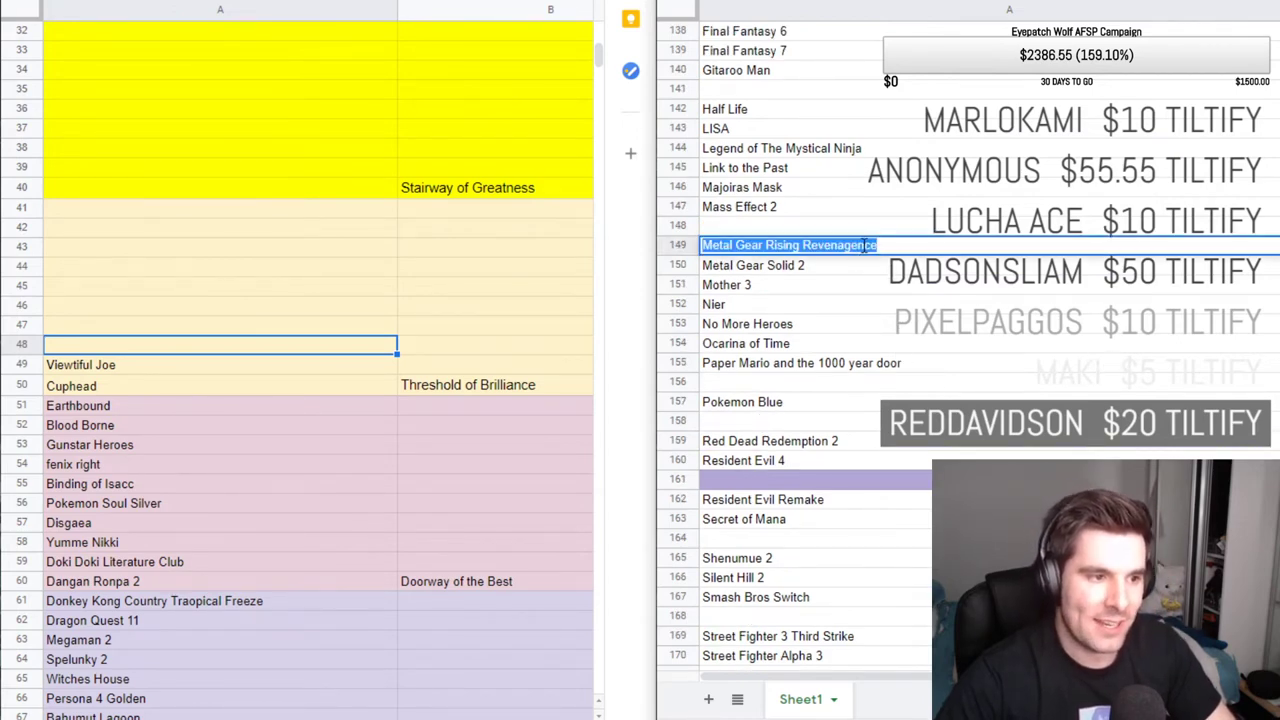
{"action": "key", "text": "Delete"}
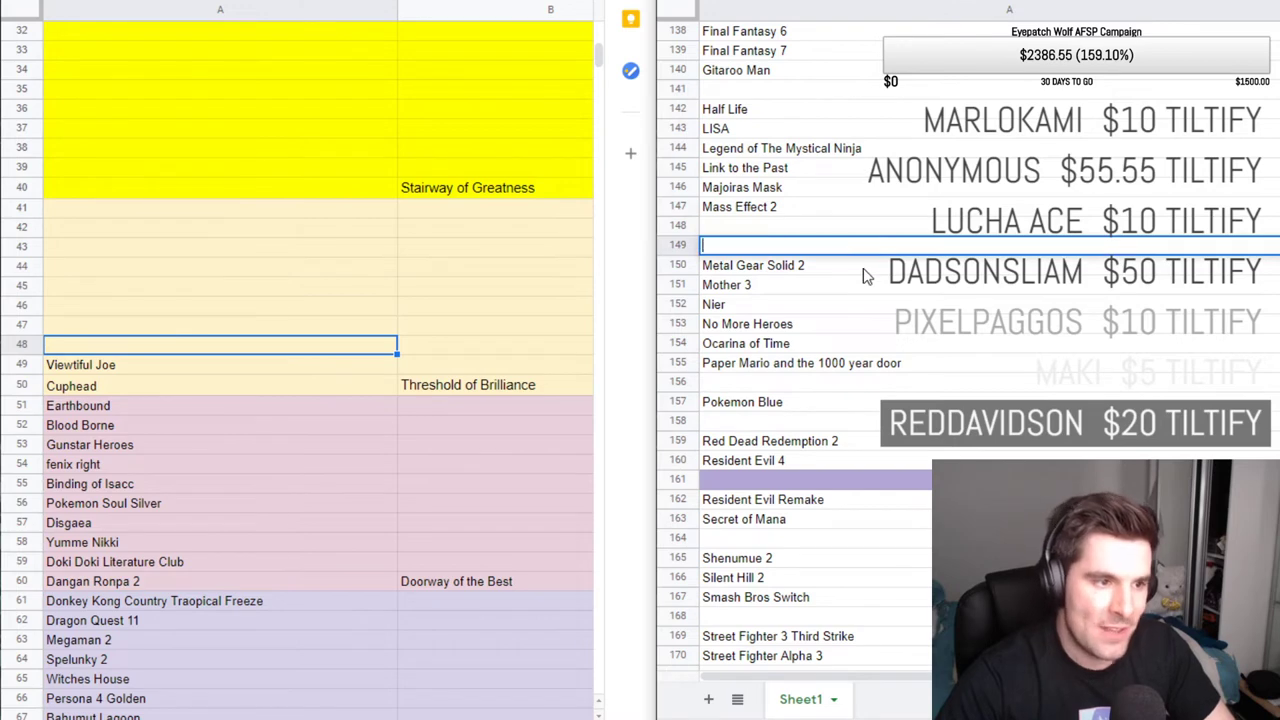
{"action": "type", "text": "Metal Gear Rising Revenagence"}
{"action": "left_click", "coordinate": [156, 370]}
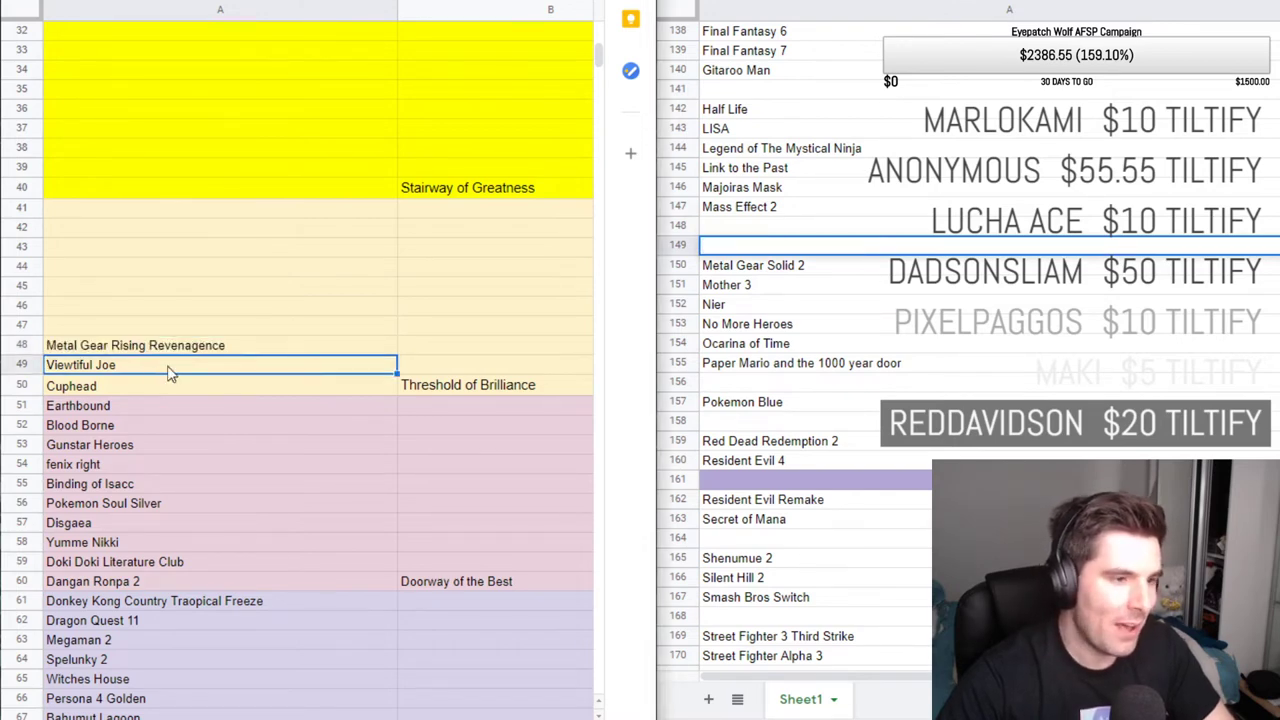
Select the empty cell A47 in the ranking and scan the unranked games down to Yakuza 0 and back up to Bayonetta 2.
{"action": "scroll", "coordinate": [180, 370], "scroll_direction": "up", "scroll_amount": 1}
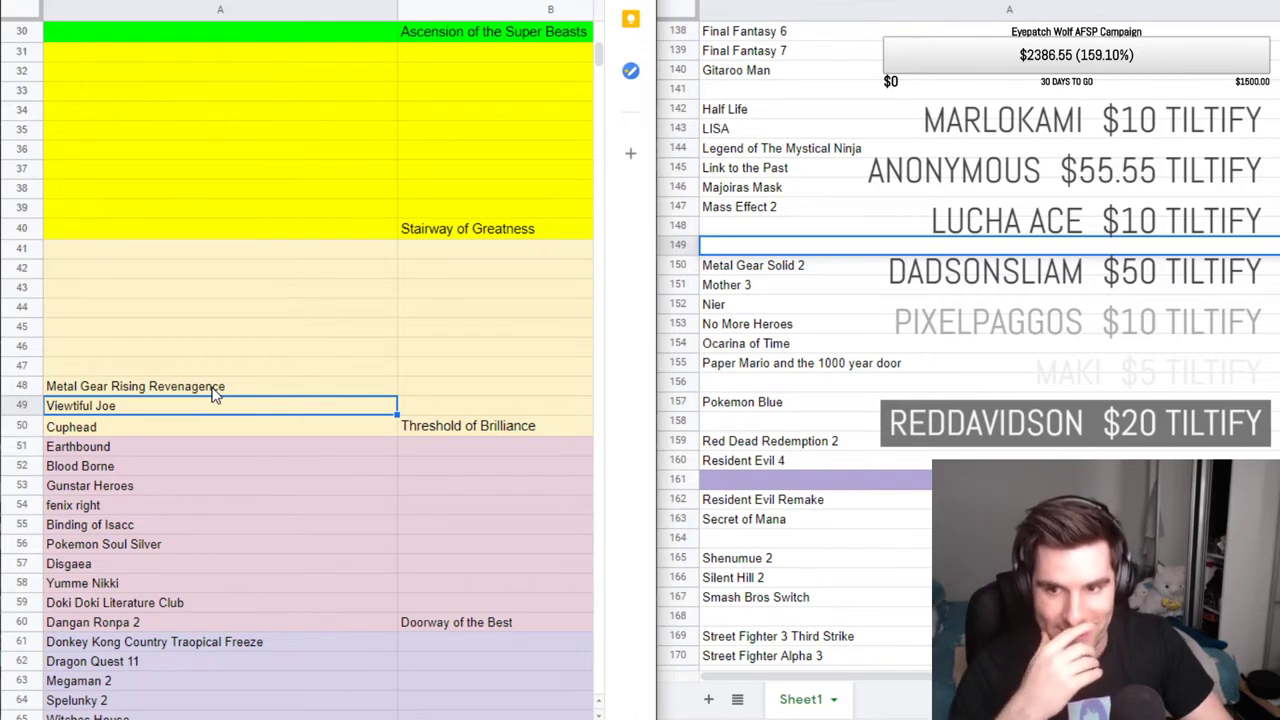
{"action": "left_click", "coordinate": [194, 372]}
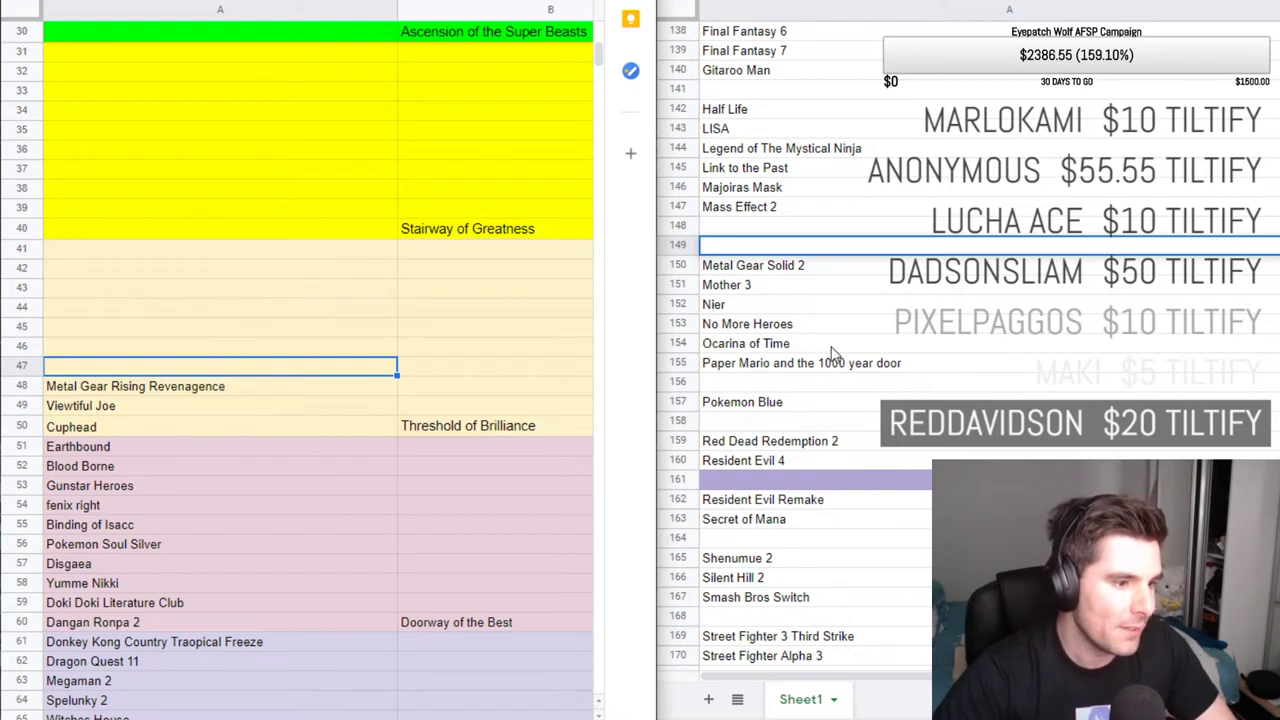
{"action": "scroll", "coordinate": [835, 358], "scroll_direction": "down", "scroll_amount": 1}
{"action": "scroll", "coordinate": [825, 370], "scroll_direction": "down", "scroll_amount": 3}
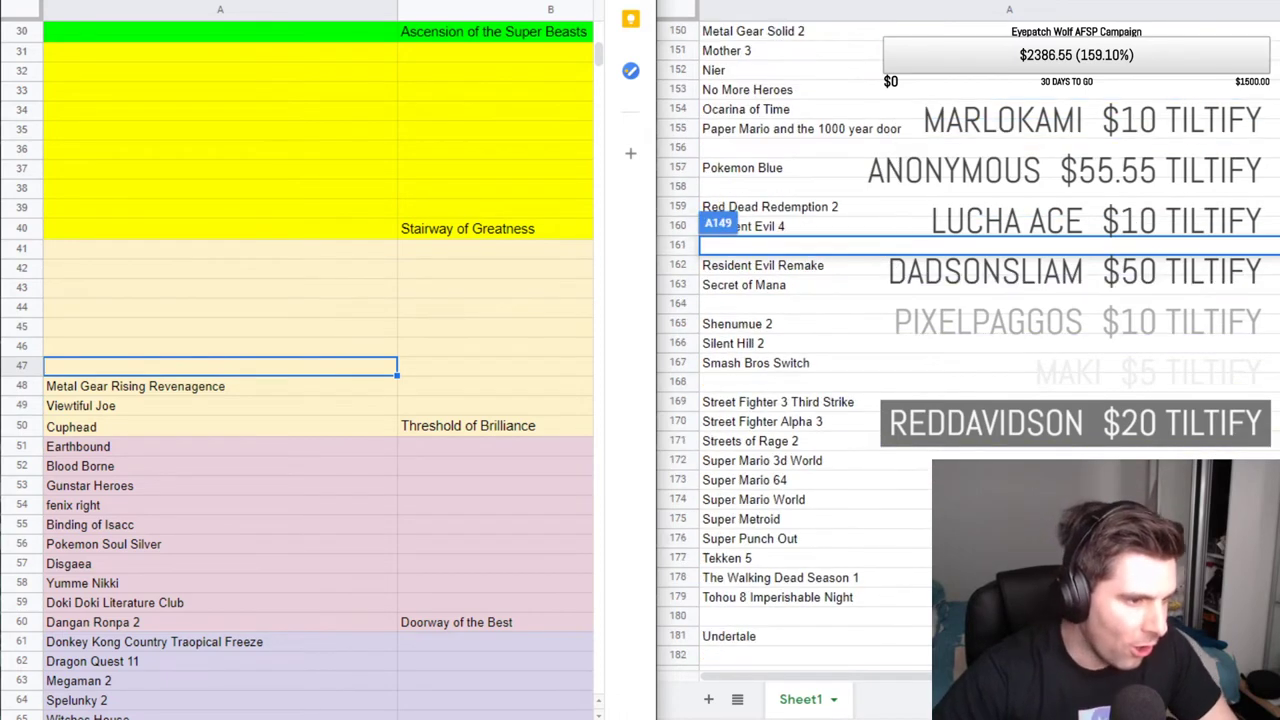
{"action": "scroll", "coordinate": [835, 350], "scroll_direction": "down", "scroll_amount": 1}
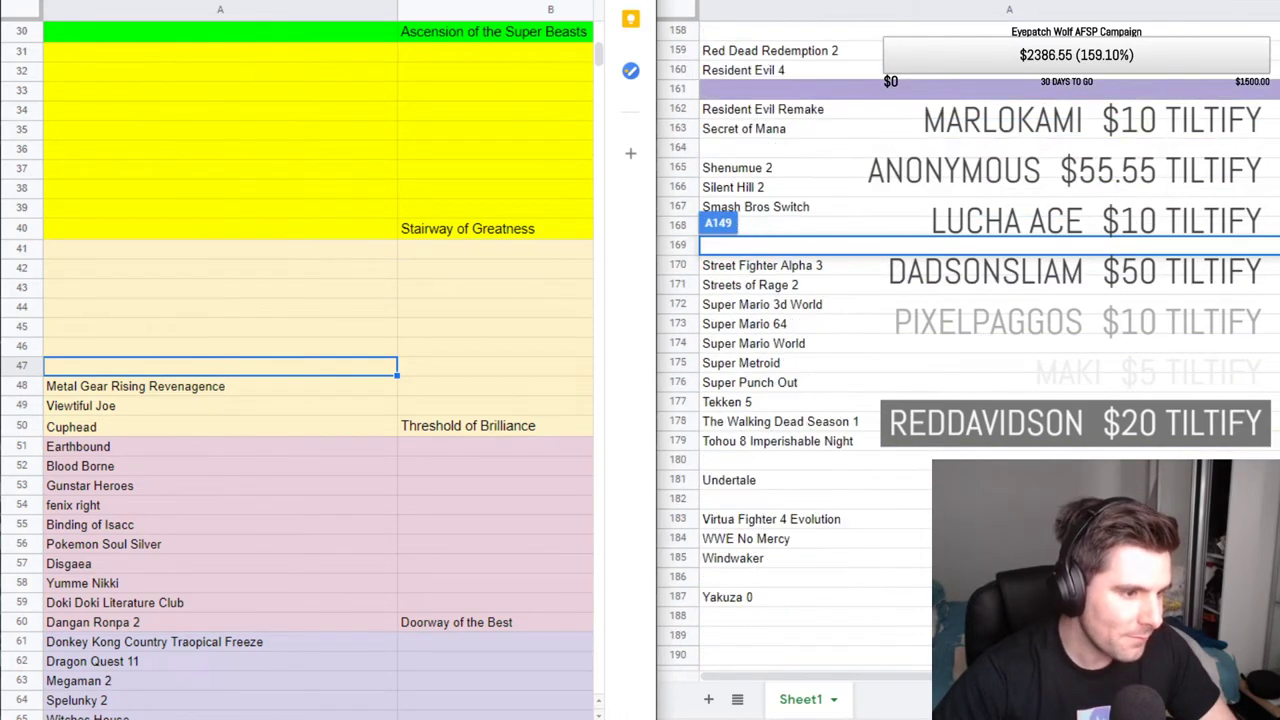
{"action": "scroll", "coordinate": [828, 397], "scroll_direction": "up", "scroll_amount": 6}
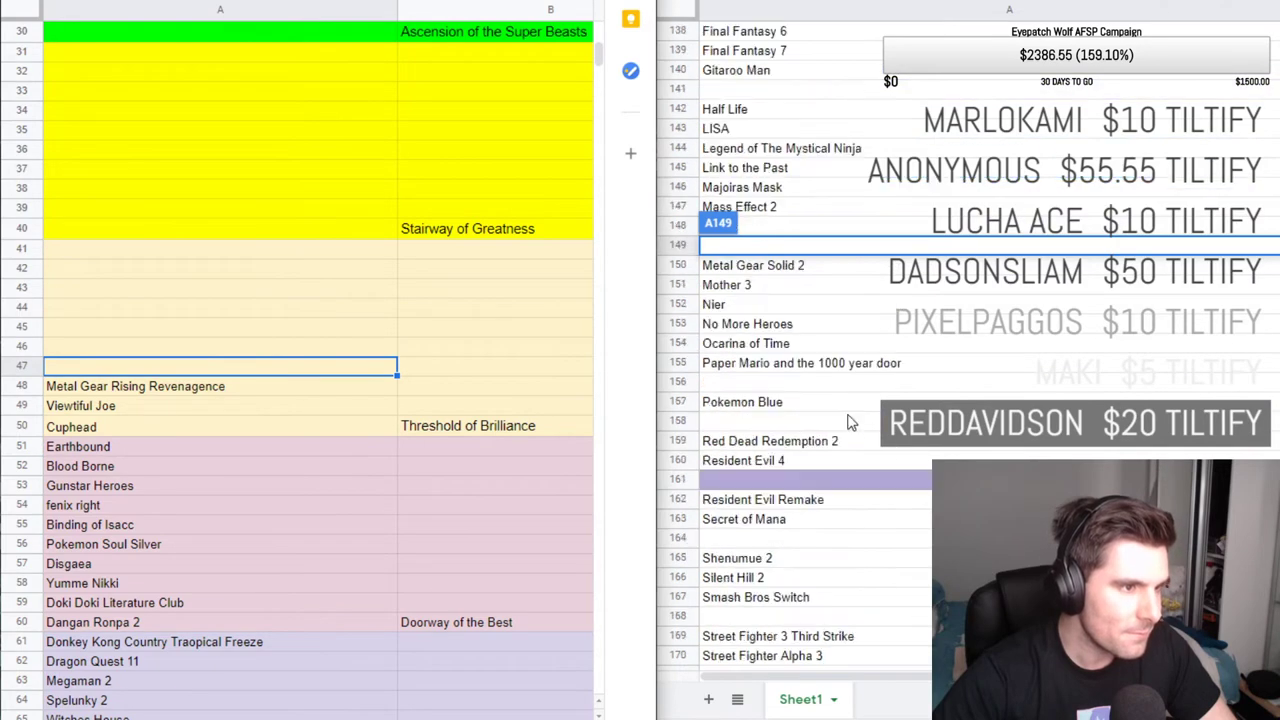
{"action": "scroll", "coordinate": [828, 397], "scroll_direction": "up", "scroll_amount": 2}
{"action": "left_click_drag", "start_coordinate": [828, 397], "coordinate": [1015, 150]}
{"action": "scroll", "coordinate": [883, 213], "scroll_direction": "up", "scroll_amount": 1}
{"action": "scroll", "coordinate": [1017, 150], "scroll_direction": "up", "scroll_amount": 1}
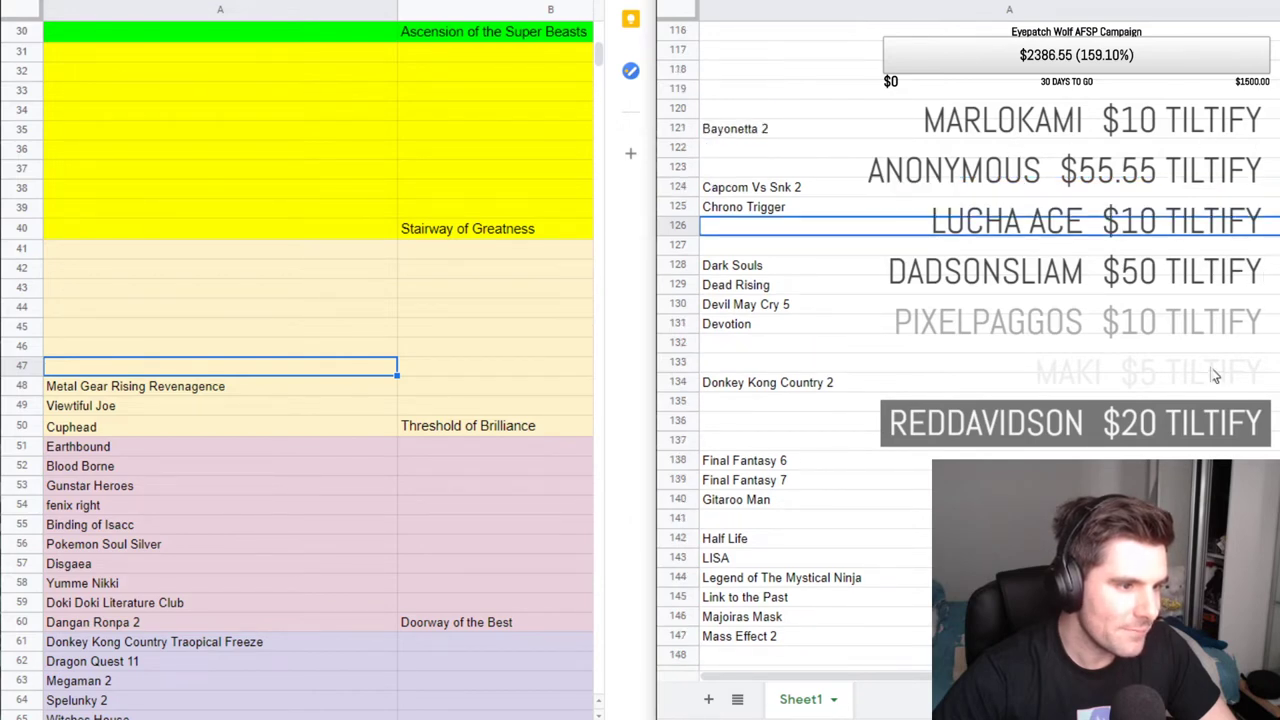
Go through the remaining unranked games from Bayonetta 2 to Yakuza 0 again for a candidate for the empty row 47.
{"action": "scroll", "coordinate": [1212, 375], "scroll_direction": "down", "scroll_amount": 1}
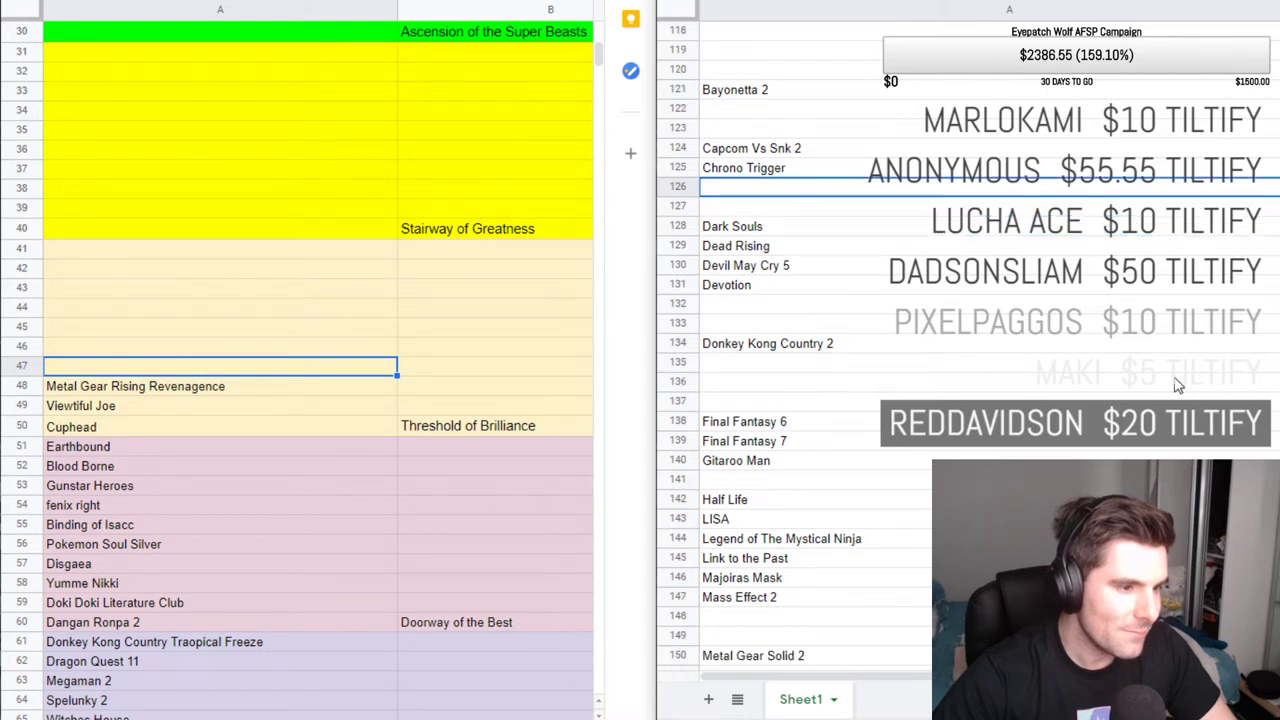
{"action": "scroll", "coordinate": [1178, 386], "scroll_direction": "down", "scroll_amount": 5}
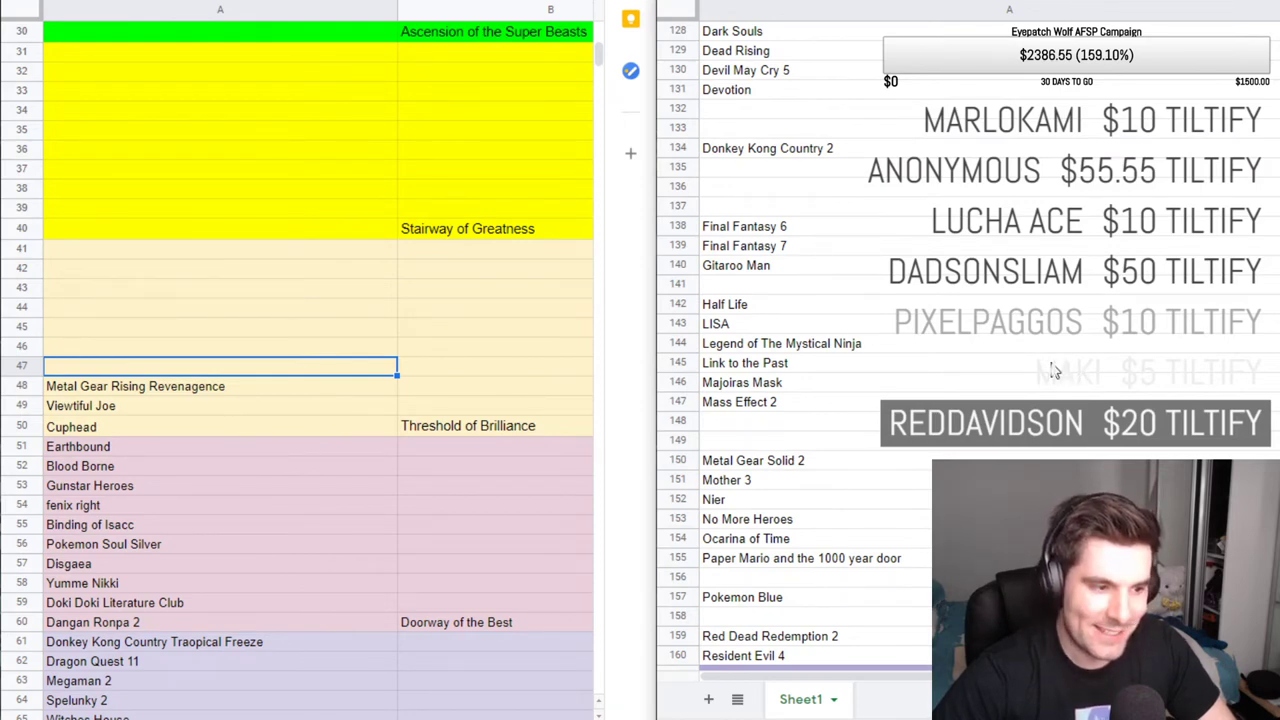
{"action": "scroll", "coordinate": [1053, 372], "scroll_direction": "down", "scroll_amount": 1}
{"action": "scroll", "coordinate": [1053, 372], "scroll_direction": "down", "scroll_amount": 1}
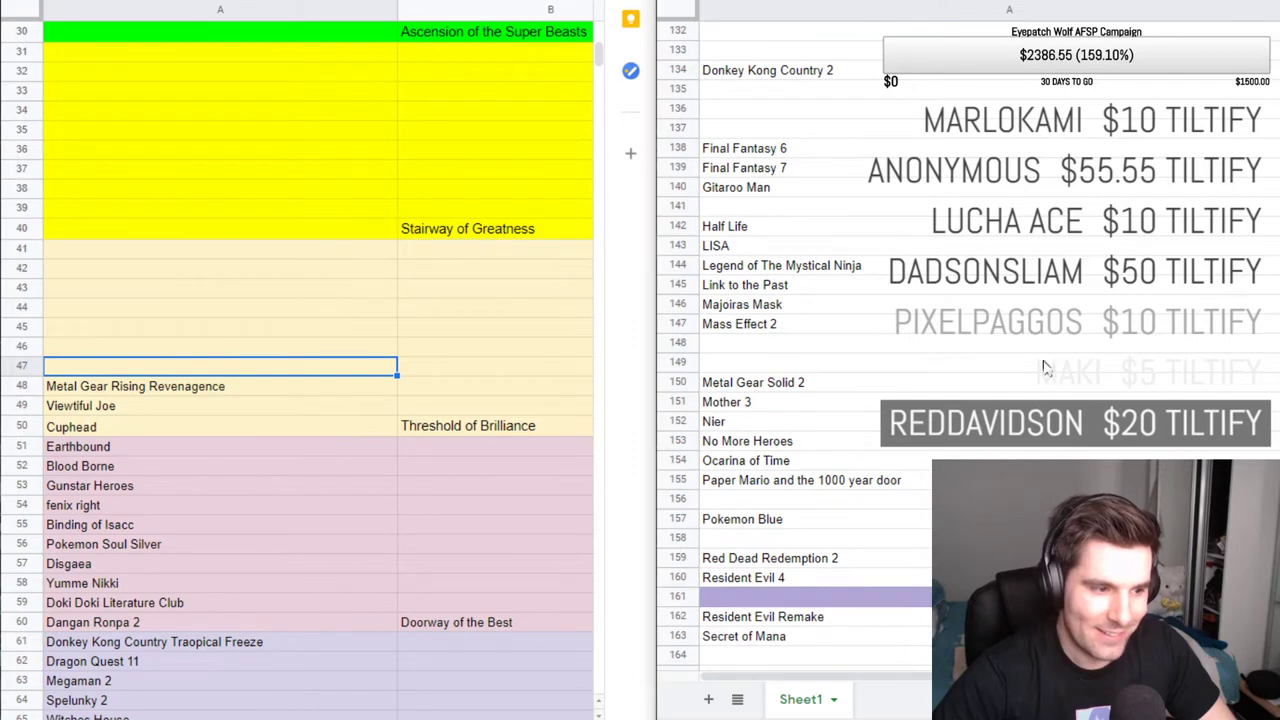
{"action": "scroll", "coordinate": [1050, 370], "scroll_direction": "down", "scroll_amount": 2}
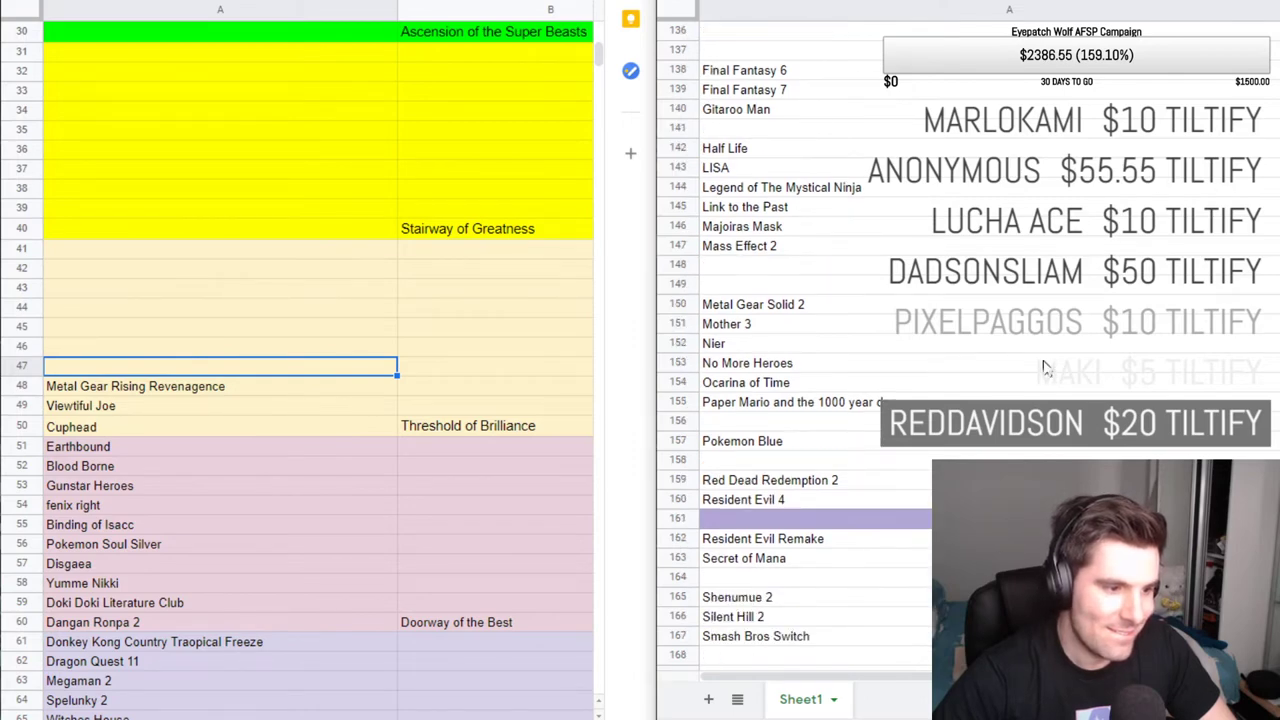
{"action": "scroll", "coordinate": [1043, 368], "scroll_direction": "down", "scroll_amount": 1}
{"action": "scroll", "coordinate": [1043, 368], "scroll_direction": "down", "scroll_amount": 1}
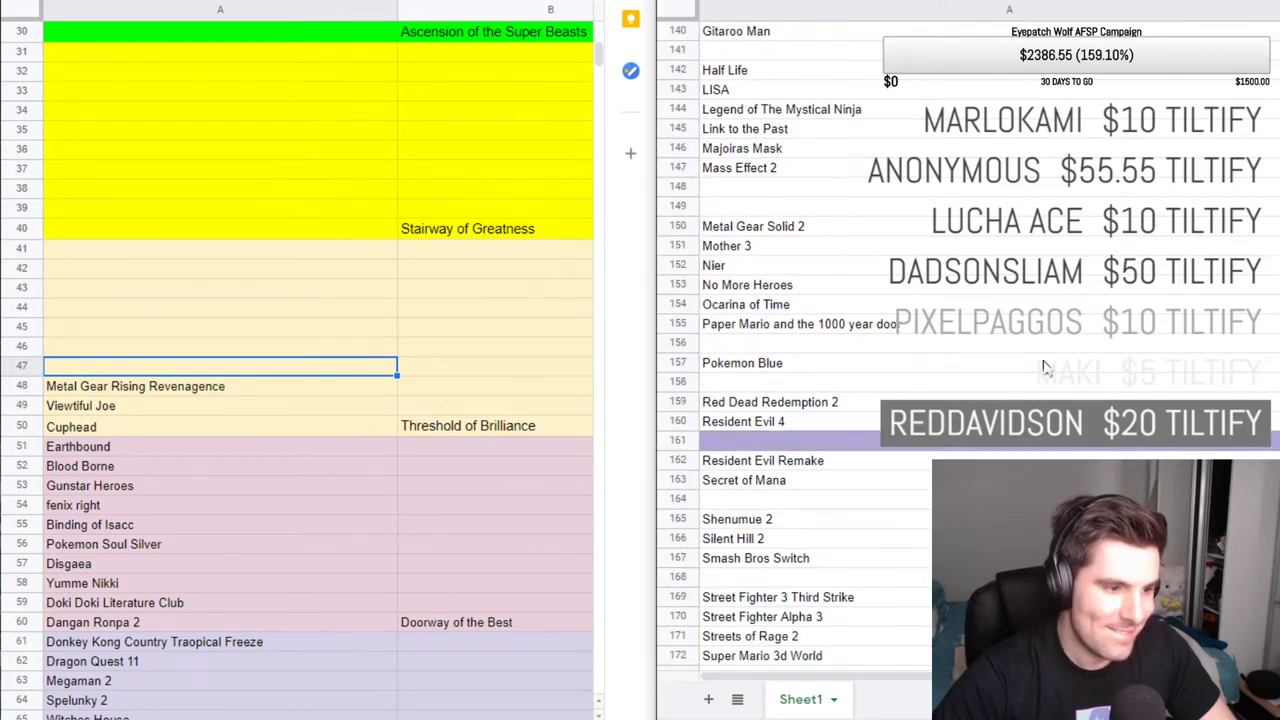
{"action": "scroll", "coordinate": [1043, 368], "scroll_direction": "down", "scroll_amount": 1}
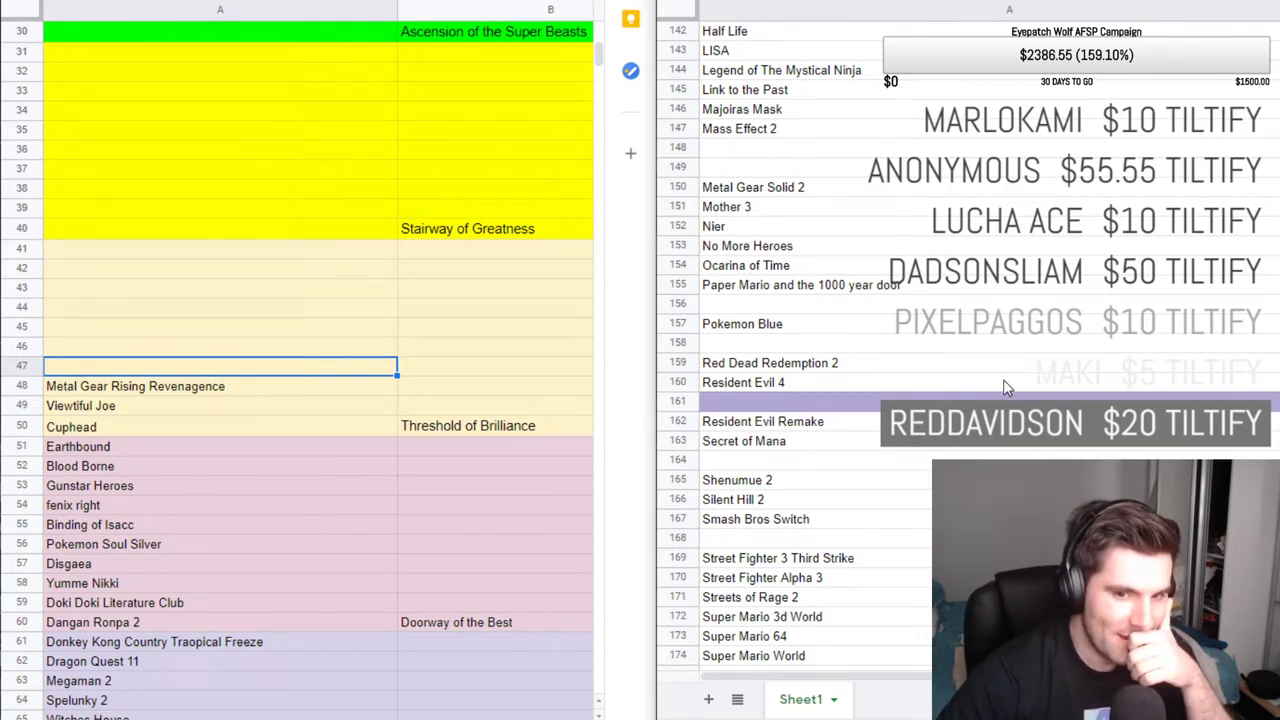
{"action": "scroll", "coordinate": [1007, 388], "scroll_direction": "down", "scroll_amount": 1}
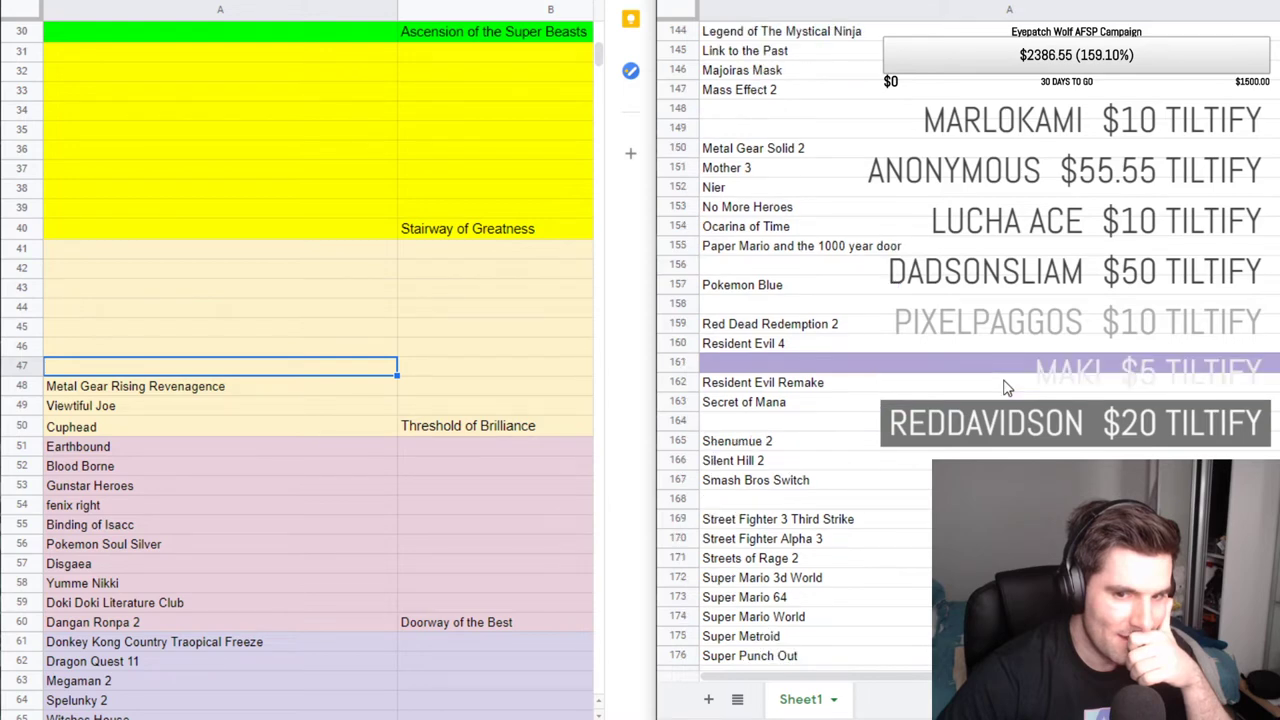
{"action": "scroll", "coordinate": [1001, 401], "scroll_direction": "down", "scroll_amount": 1}
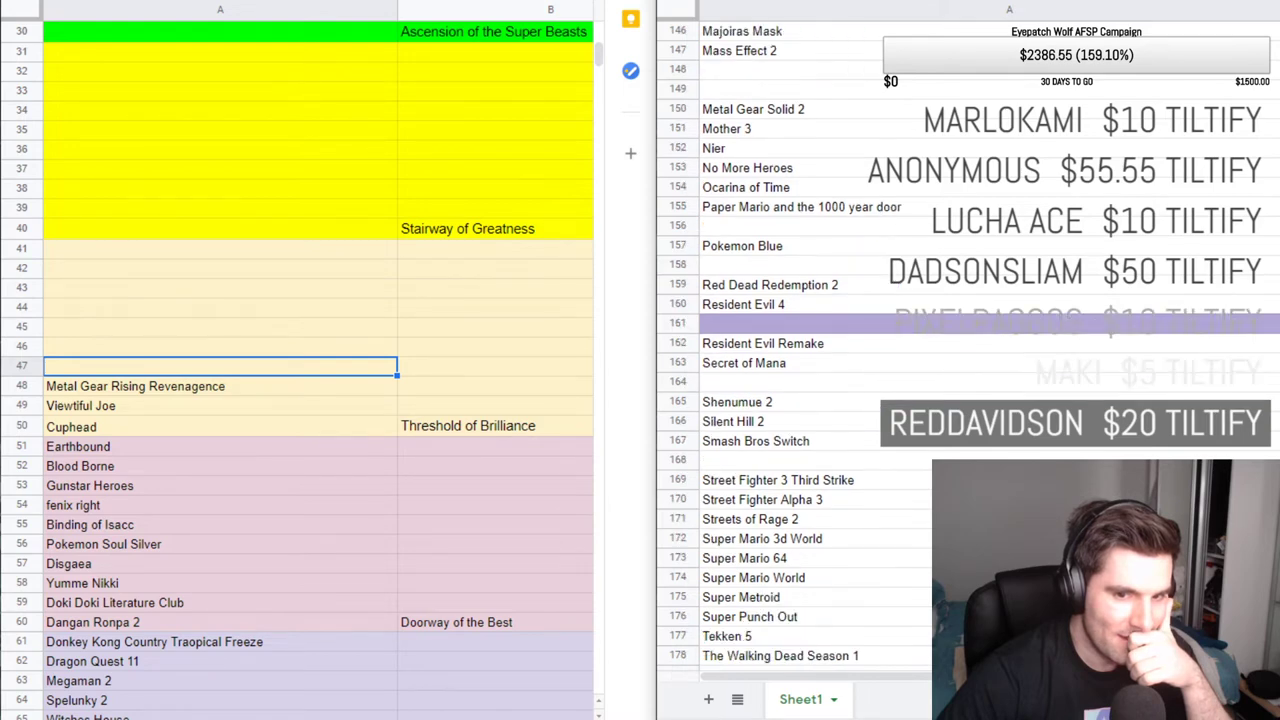
{"action": "scroll", "coordinate": [970, 380], "scroll_direction": "down", "scroll_amount": 1}
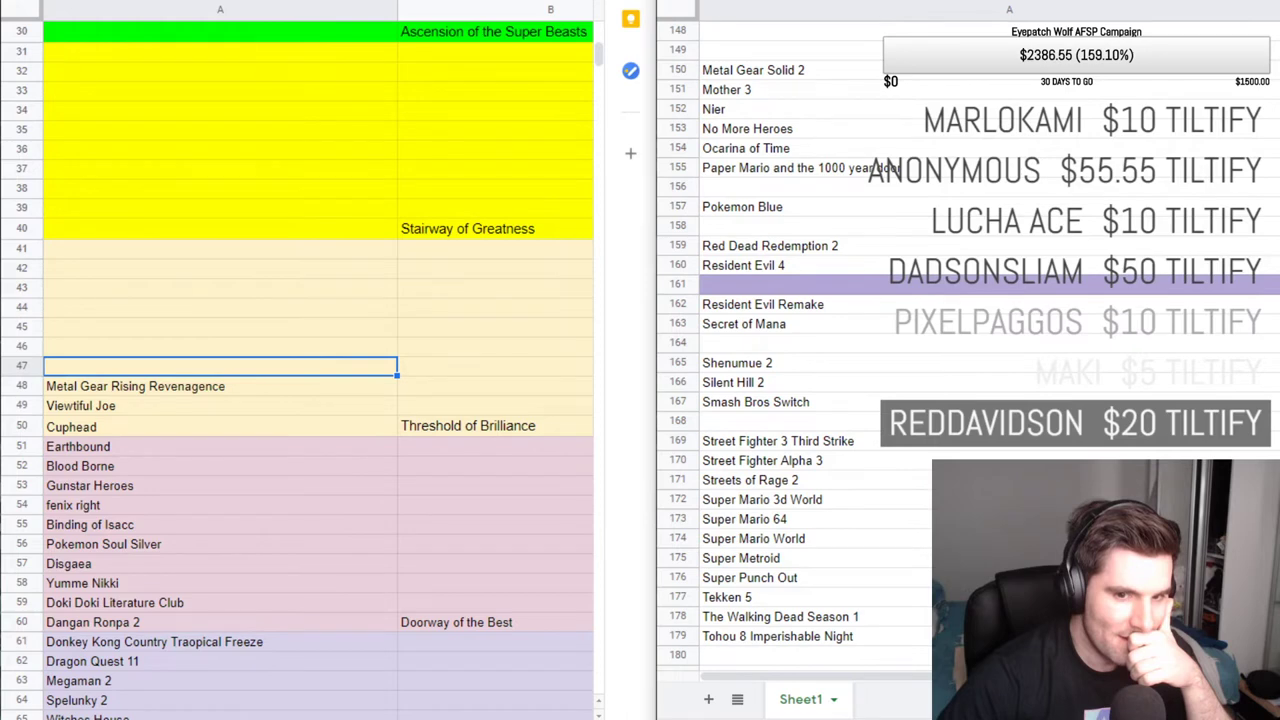
{"action": "scroll", "coordinate": [970, 380], "scroll_direction": "down", "scroll_amount": 1}
{"action": "scroll", "coordinate": [970, 380], "scroll_direction": "down", "scroll_amount": 2}
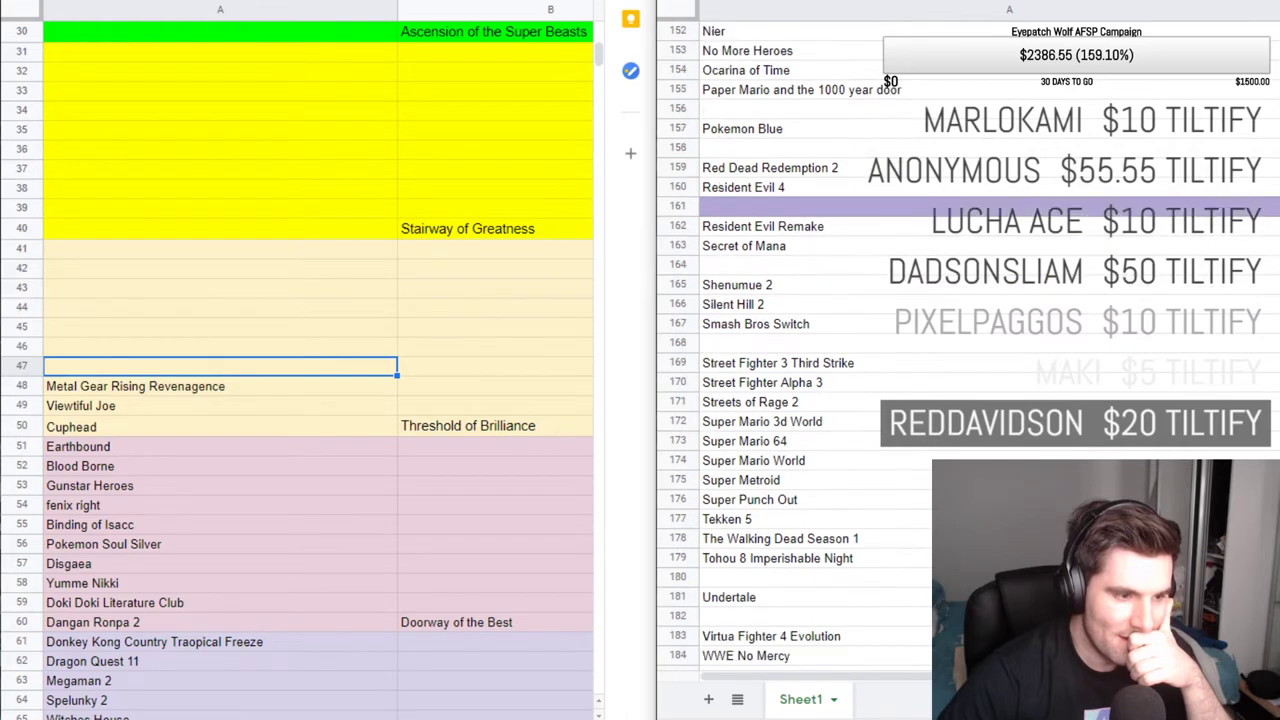
{"action": "scroll", "coordinate": [970, 380], "scroll_direction": "down", "scroll_amount": 1}
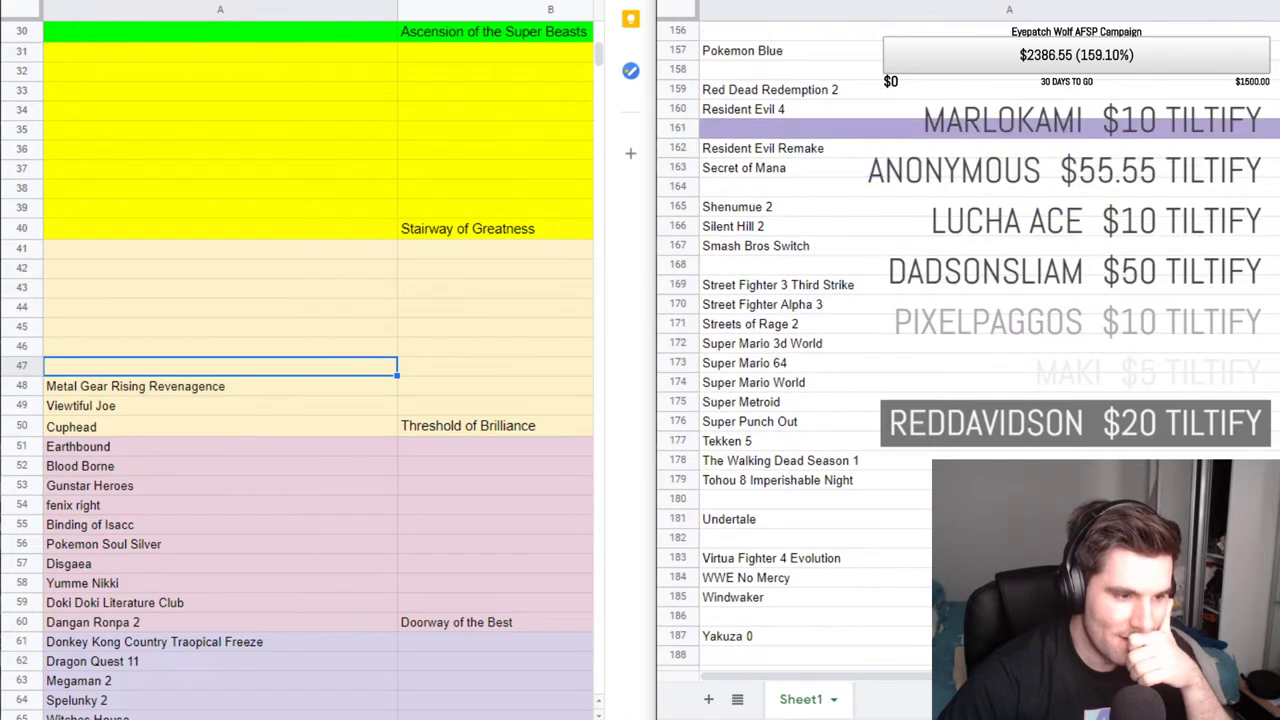
{"action": "scroll", "coordinate": [970, 380], "scroll_direction": "down", "scroll_amount": 1}
{"action": "scroll", "coordinate": [970, 380], "scroll_direction": "up", "scroll_amount": 3}
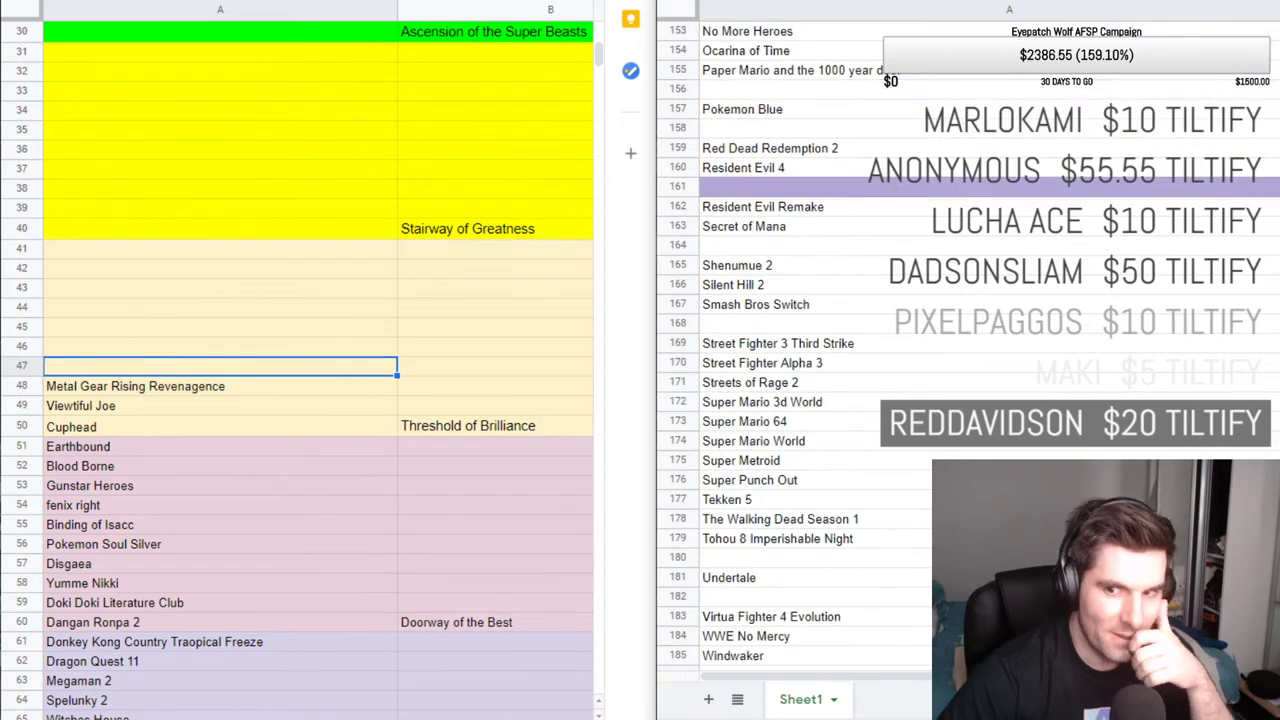
{"action": "scroll", "coordinate": [970, 380], "scroll_direction": "up", "scroll_amount": 6}
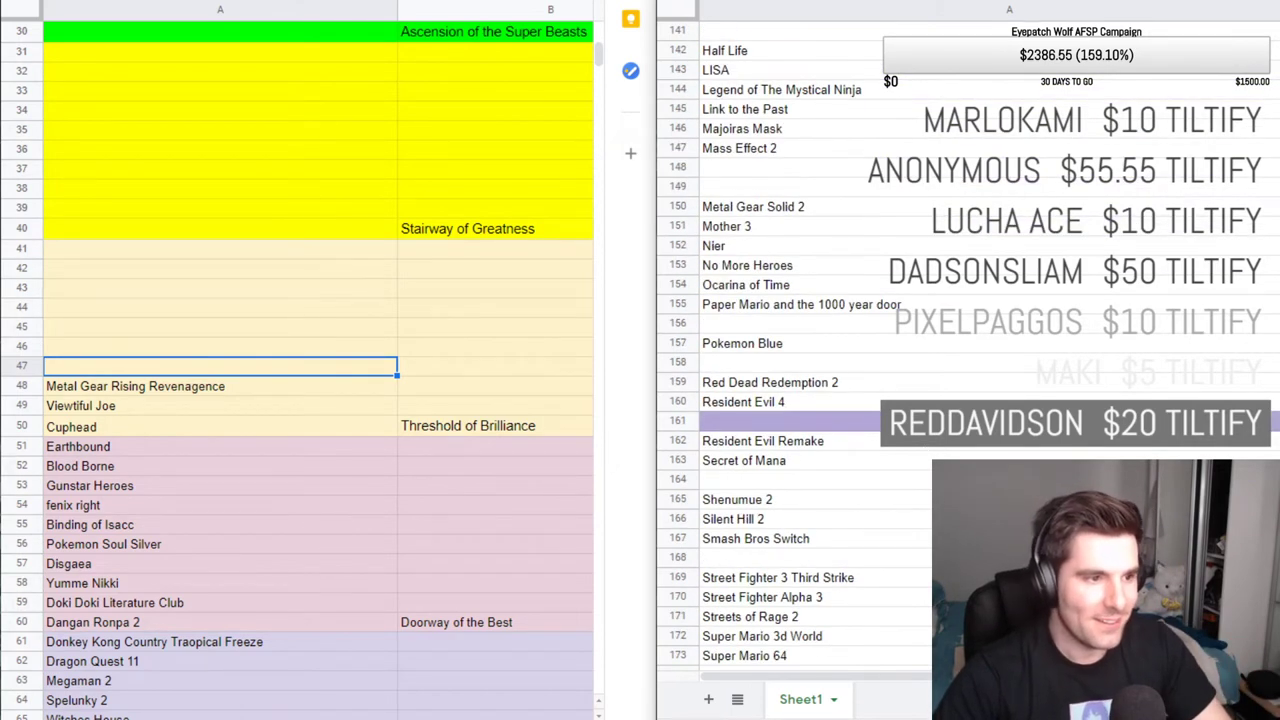
{"action": "scroll", "coordinate": [858, 337], "scroll_direction": "up", "scroll_amount": 5}
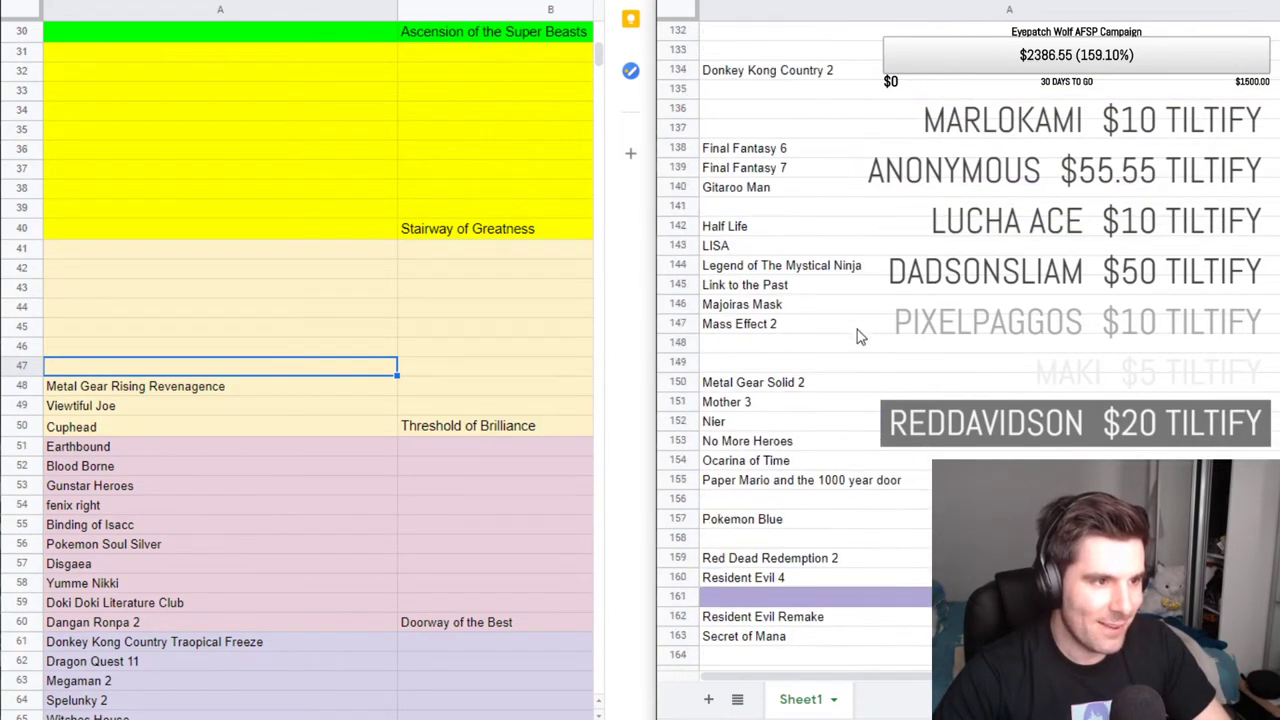
{"action": "scroll", "coordinate": [858, 337], "scroll_direction": "up", "scroll_amount": 5}
{"action": "left_click", "coordinate": [868, 322]}
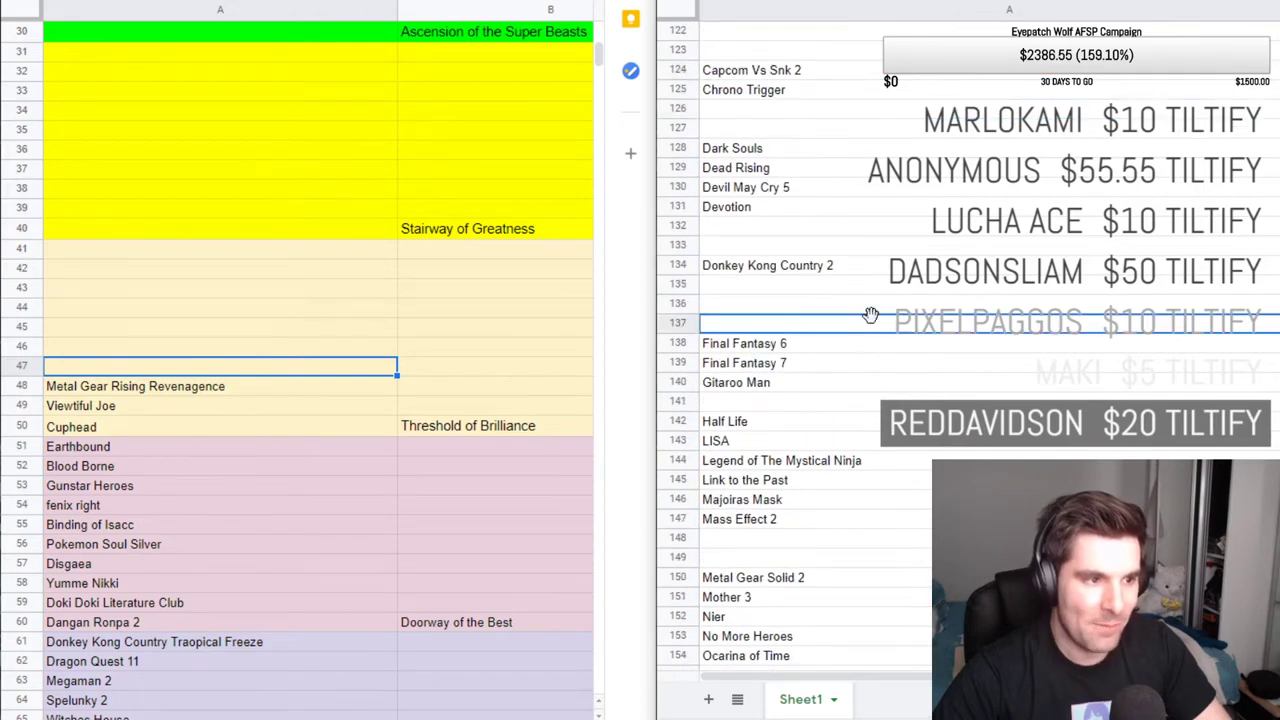
{"action": "left_click", "coordinate": [882, 309]}
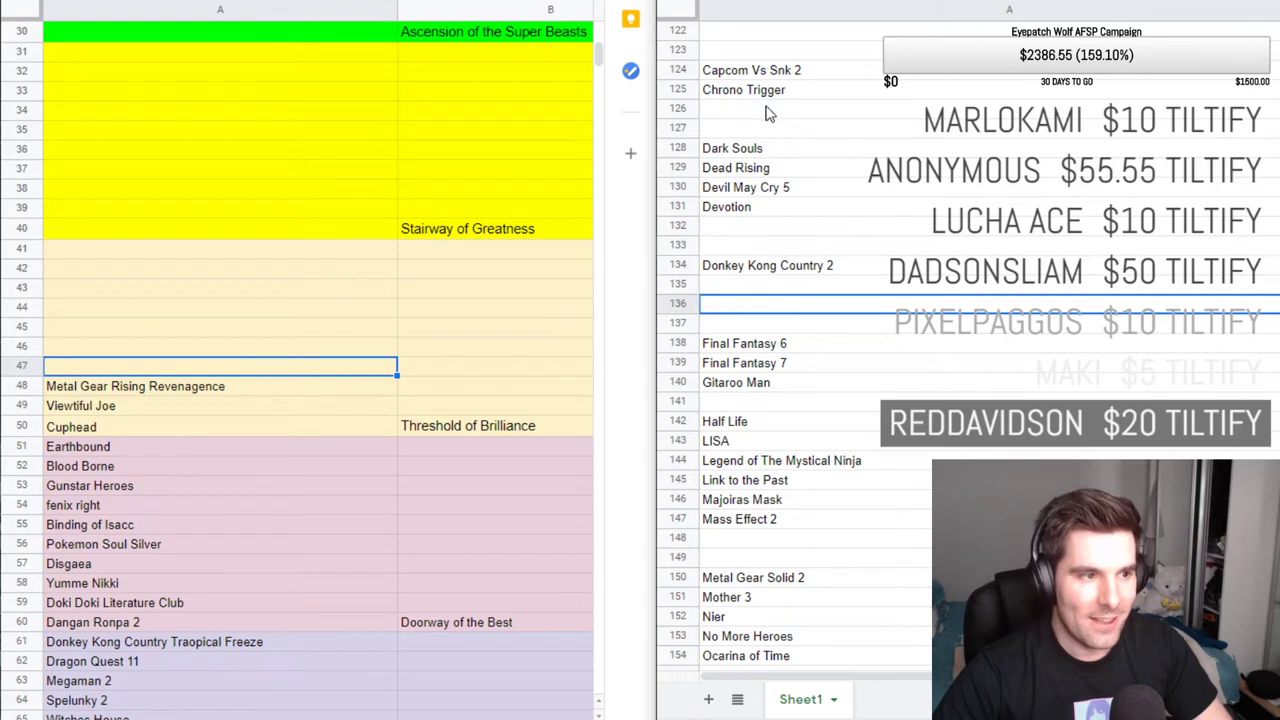
Move Chrono Trigger from row 125 of the unranked list into cell A47 of the ranking sheet.
{"action": "scroll", "coordinate": [857, 229], "scroll_direction": "down", "scroll_amount": 2}
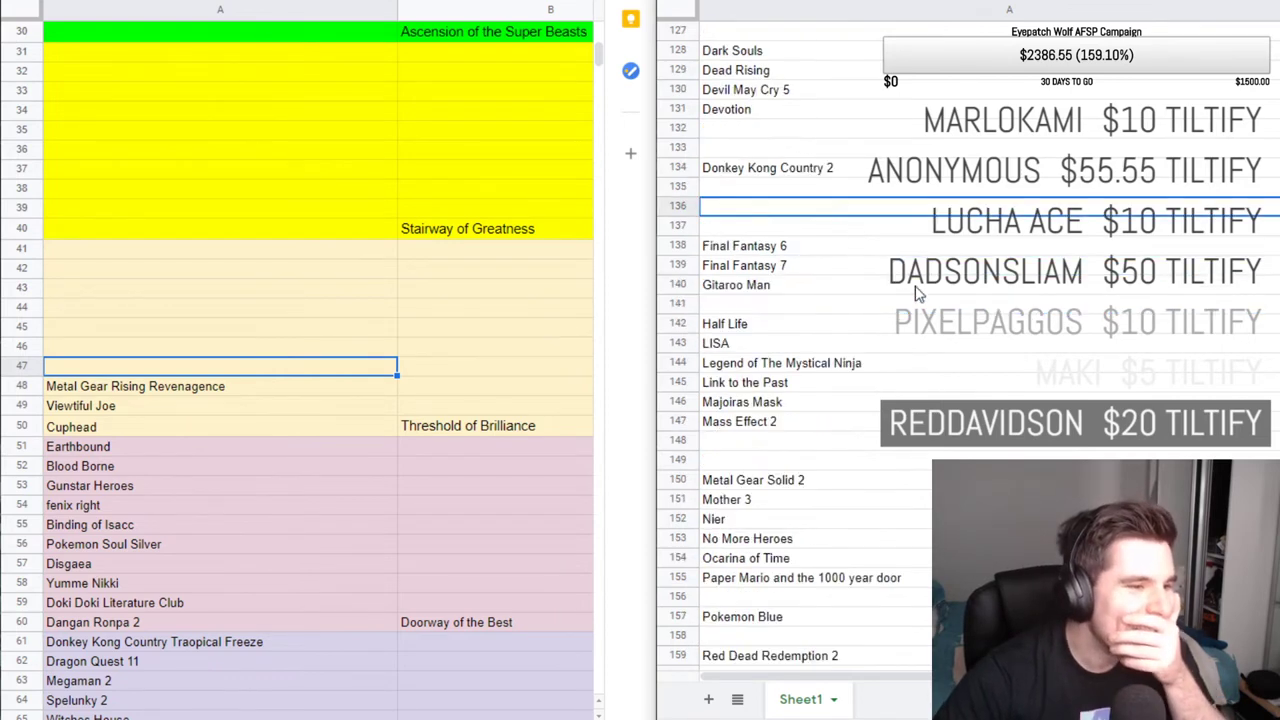
{"action": "scroll", "coordinate": [928, 309], "scroll_direction": "up", "scroll_amount": 1}
{"action": "scroll", "coordinate": [928, 309], "scroll_direction": "up", "scroll_amount": 1}
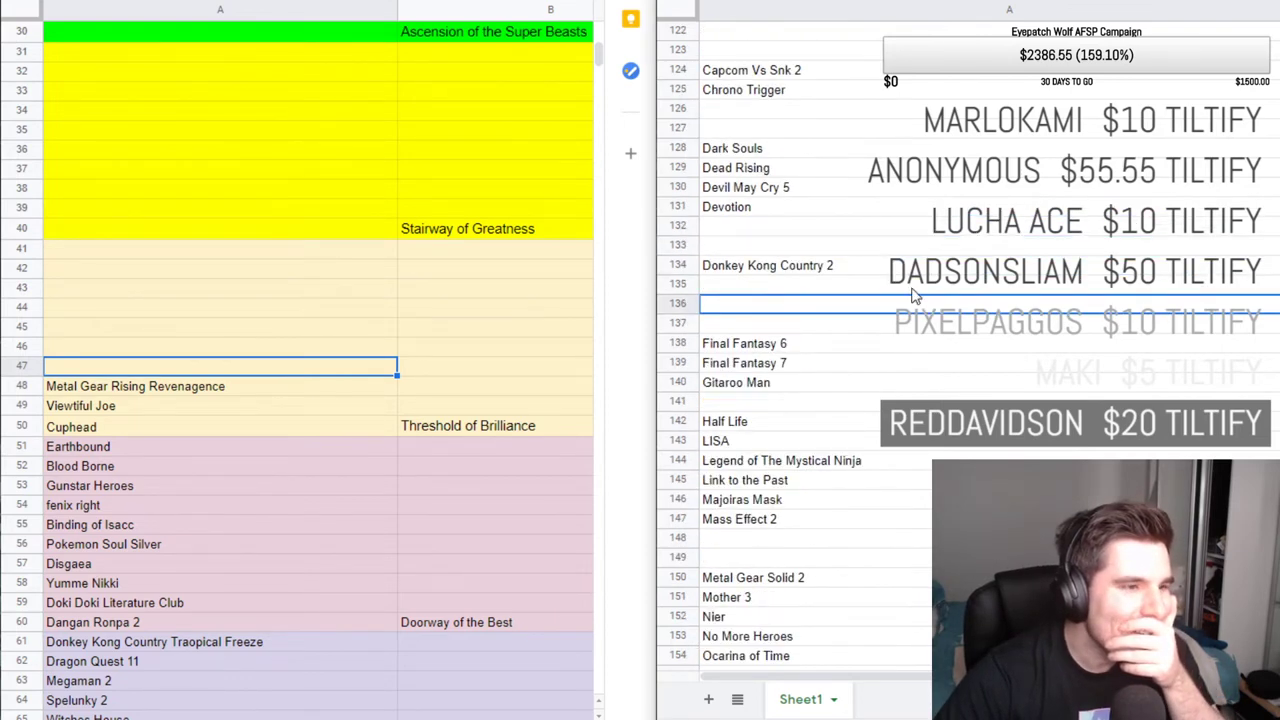
{"action": "scroll", "coordinate": [914, 290], "scroll_direction": "up", "scroll_amount": 1}
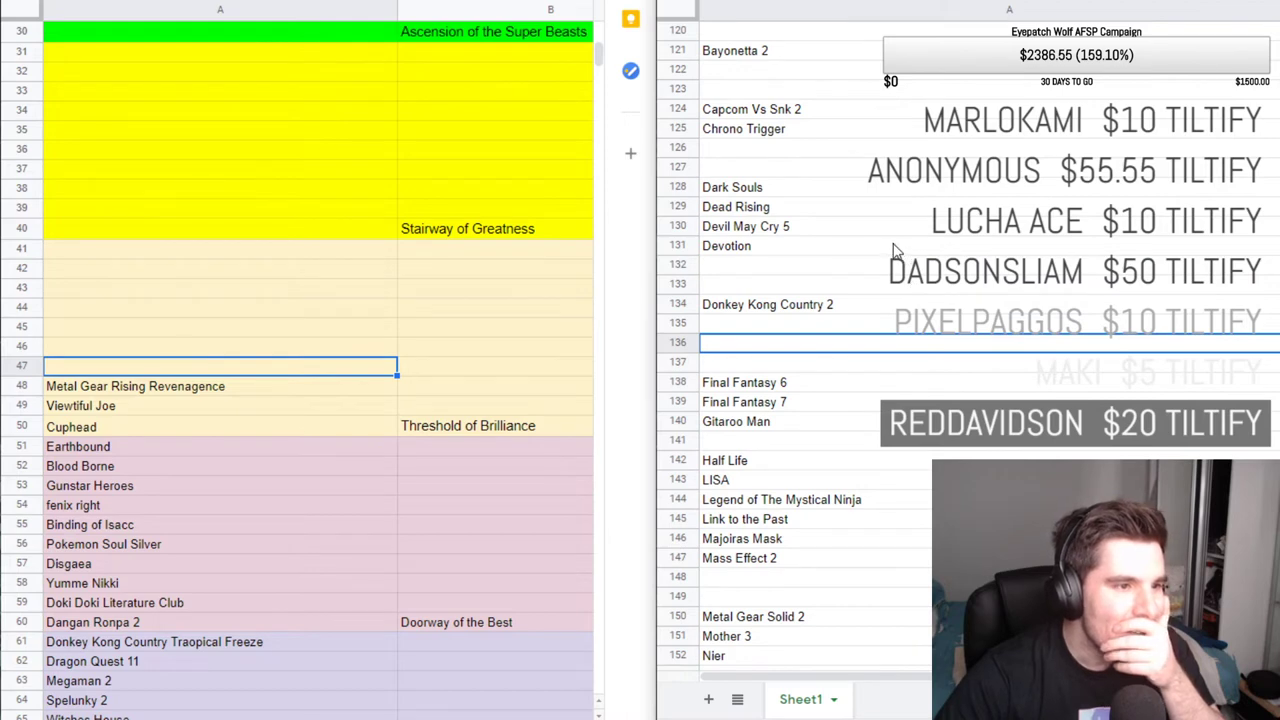
{"action": "left_click", "coordinate": [798, 134]}
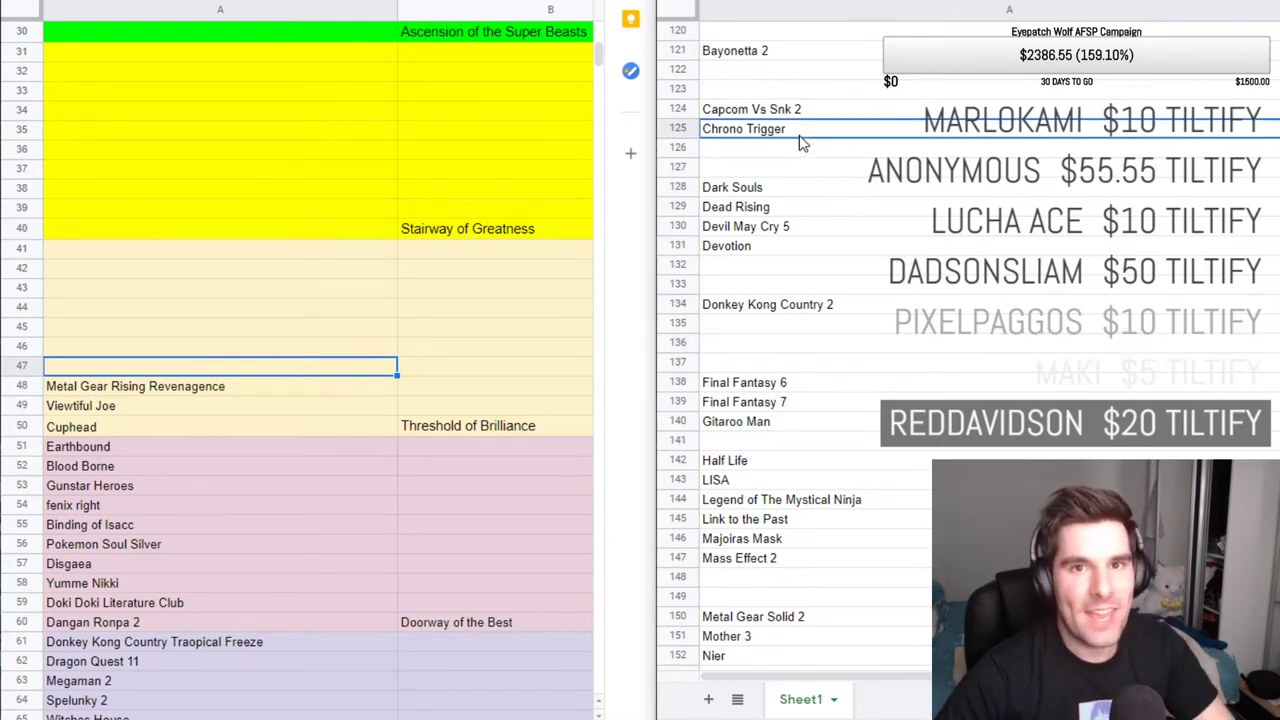
{"action": "triple_click", "coordinate": [785, 134]}
{"action": "key", "text": "ctrl+c"}
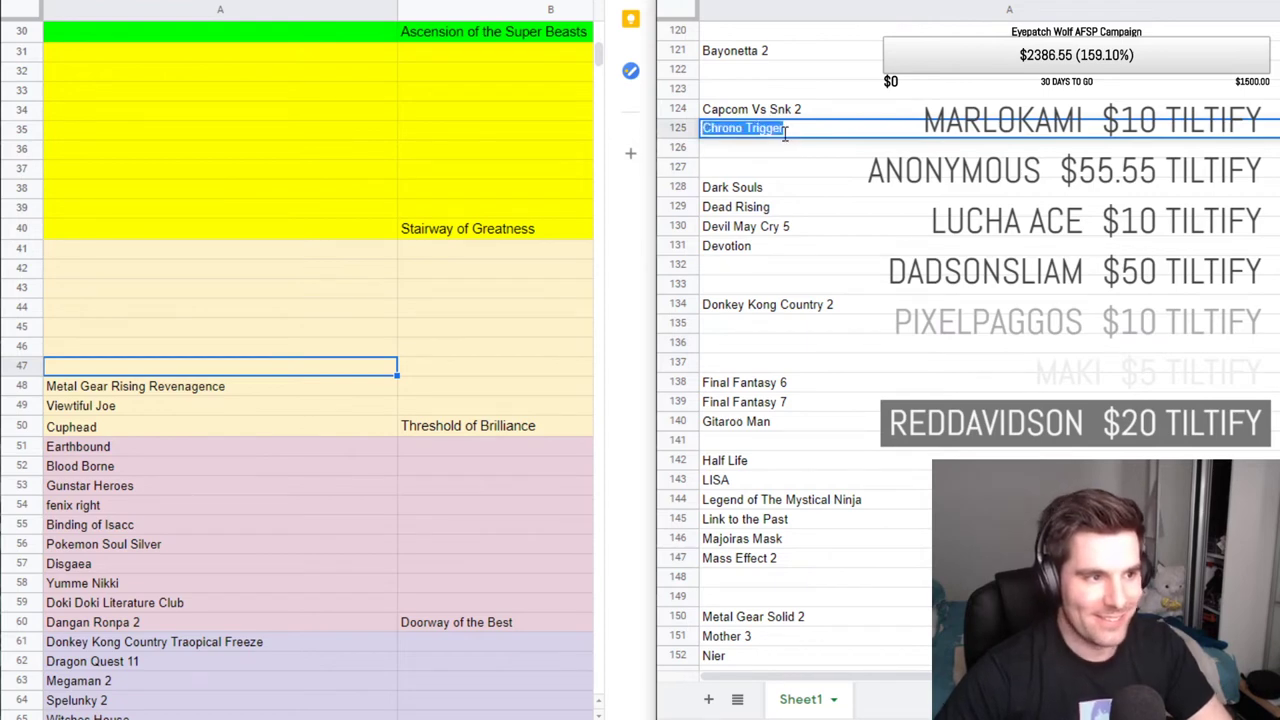
{"action": "key", "text": "BackSpace"}
{"action": "left_click", "coordinate": [190, 370]}
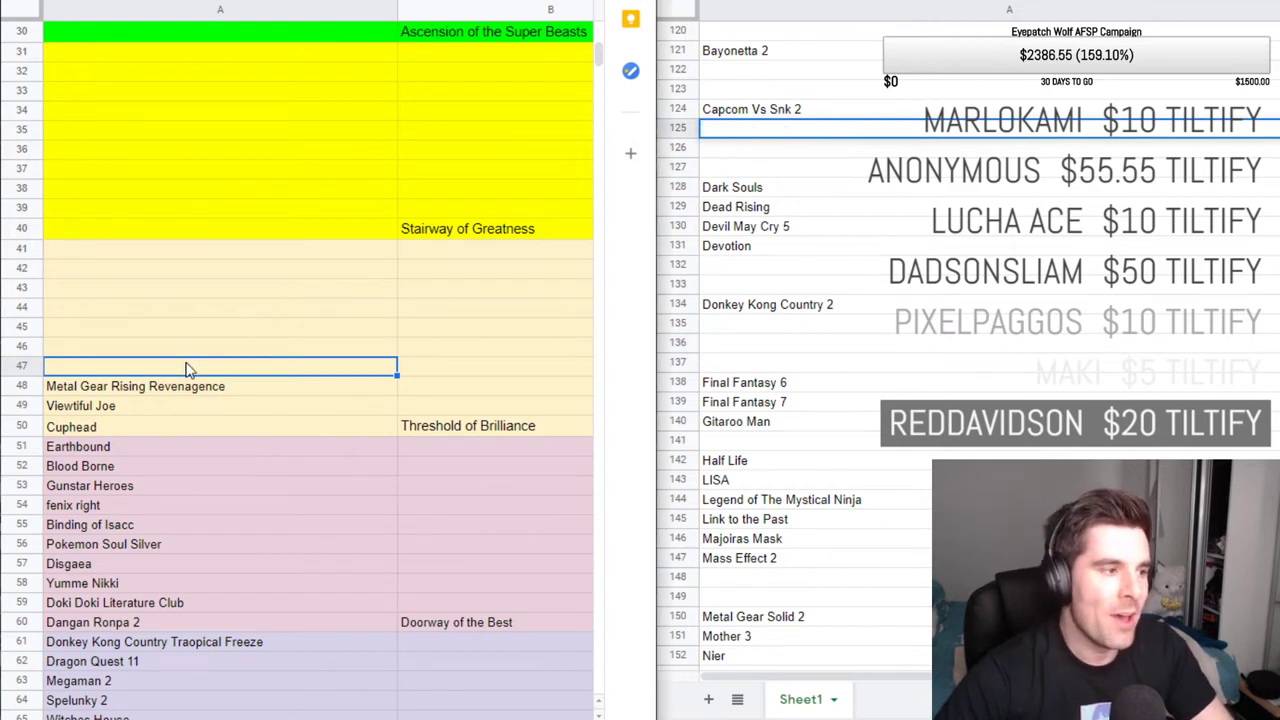
{"action": "key", "text": "ctrl+v"}
Scan the unranked games from Devotion down to Virtua Fighter 4 Evolution, considering Smash Bros Switch, Super Metroid and the Super Mario titles.
{"action": "left_click", "coordinate": [950, 270]}
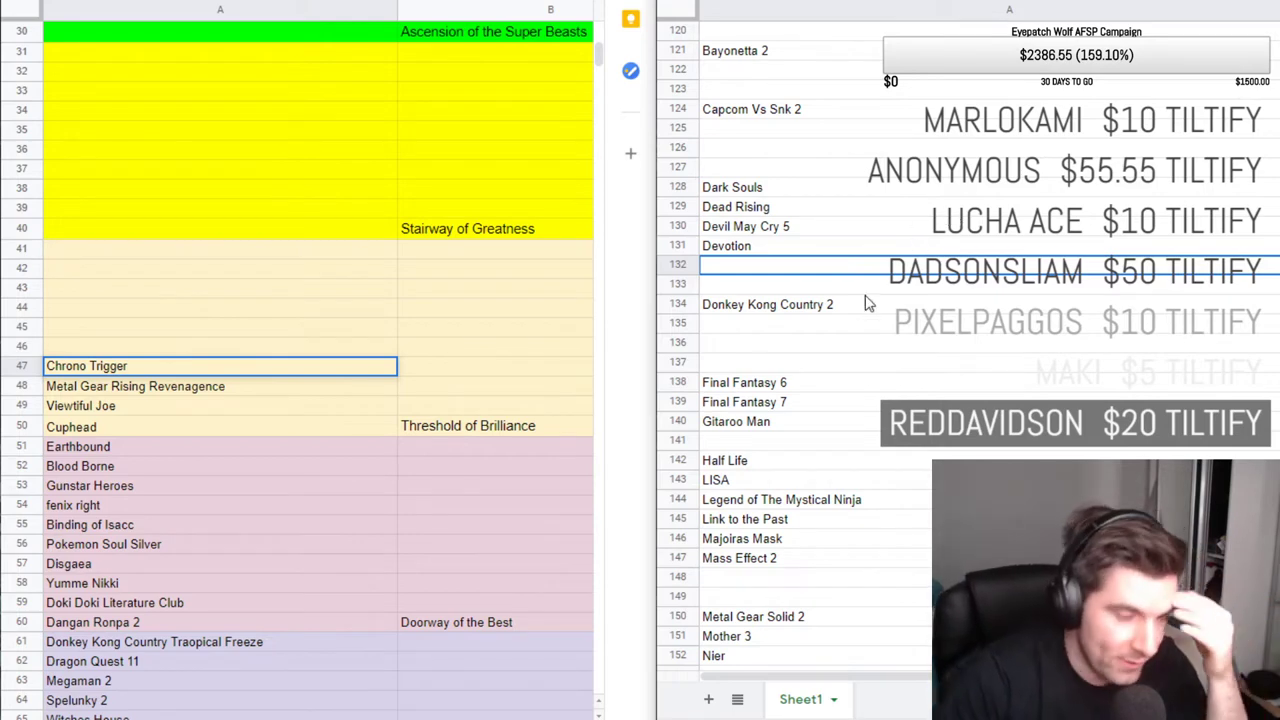
{"action": "left_click", "coordinate": [737, 322]}
{"action": "scroll", "coordinate": [829, 265], "scroll_direction": "down", "scroll_amount": 1}
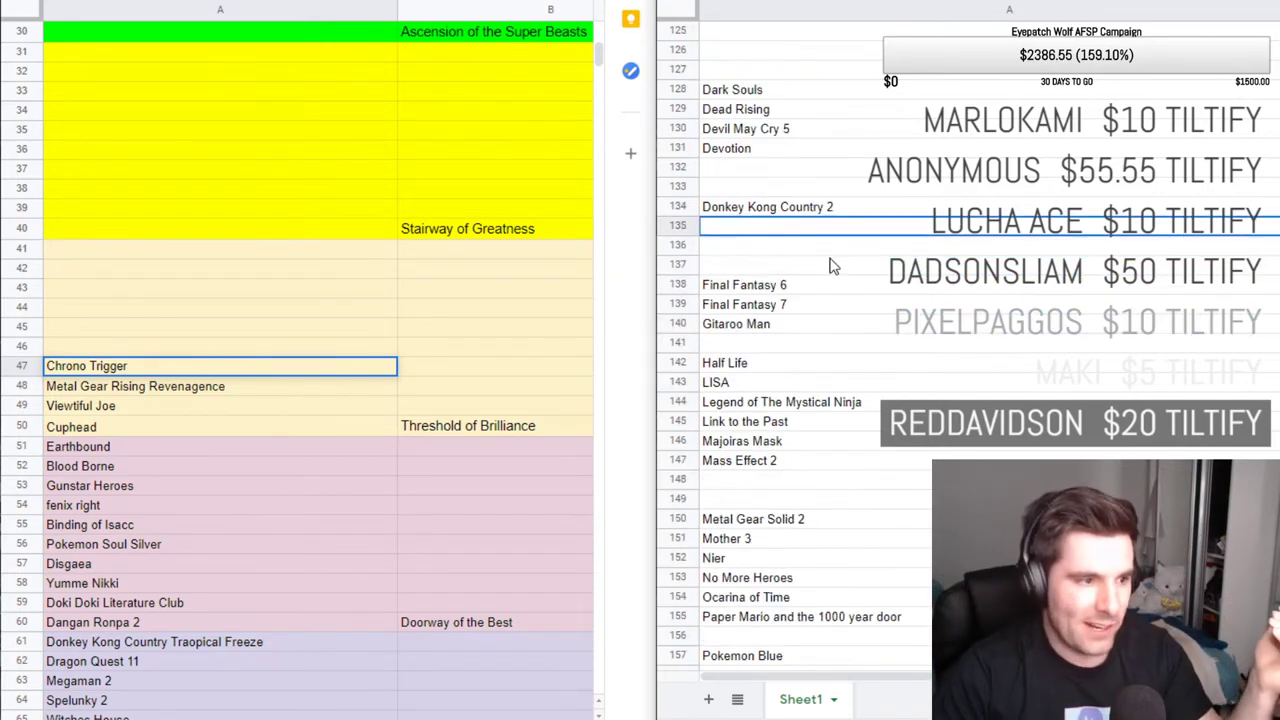
{"action": "scroll", "coordinate": [857, 346], "scroll_direction": "down", "scroll_amount": 5}
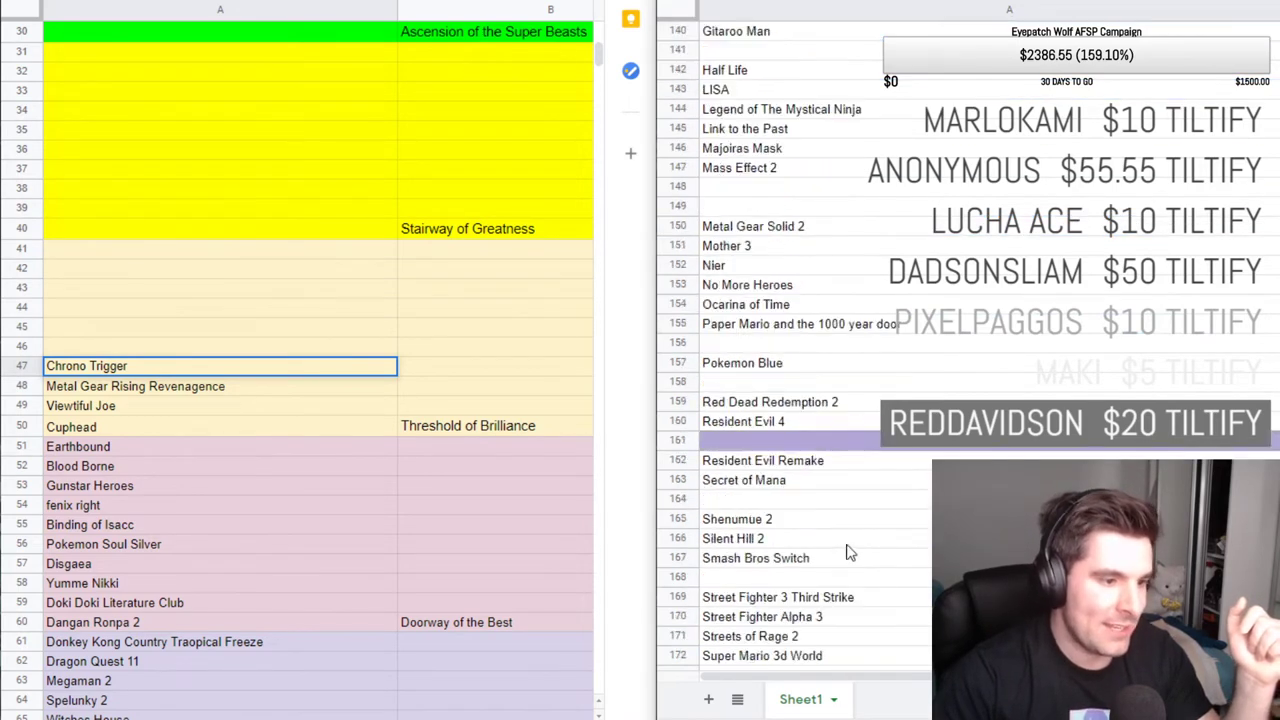
{"action": "left_click", "coordinate": [788, 558]}
{"action": "scroll", "coordinate": [891, 533], "scroll_direction": "down", "scroll_amount": 2}
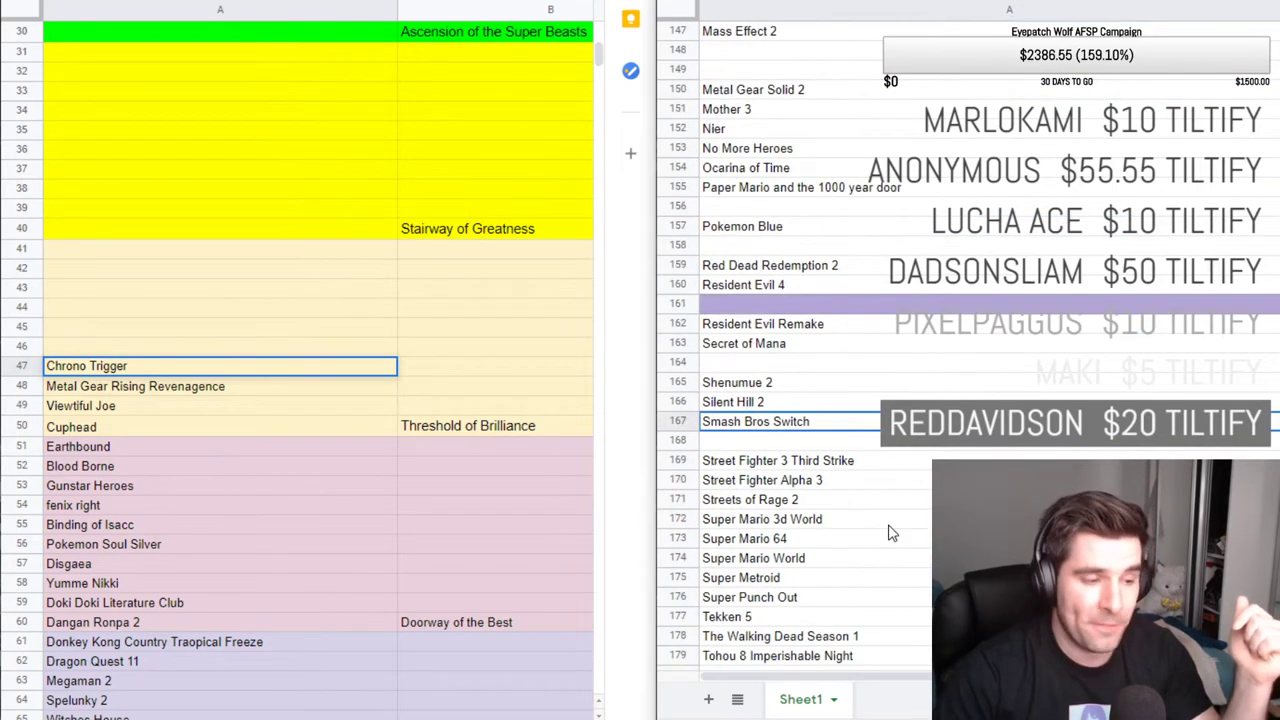
{"action": "scroll", "coordinate": [891, 536], "scroll_direction": "down", "scroll_amount": 1}
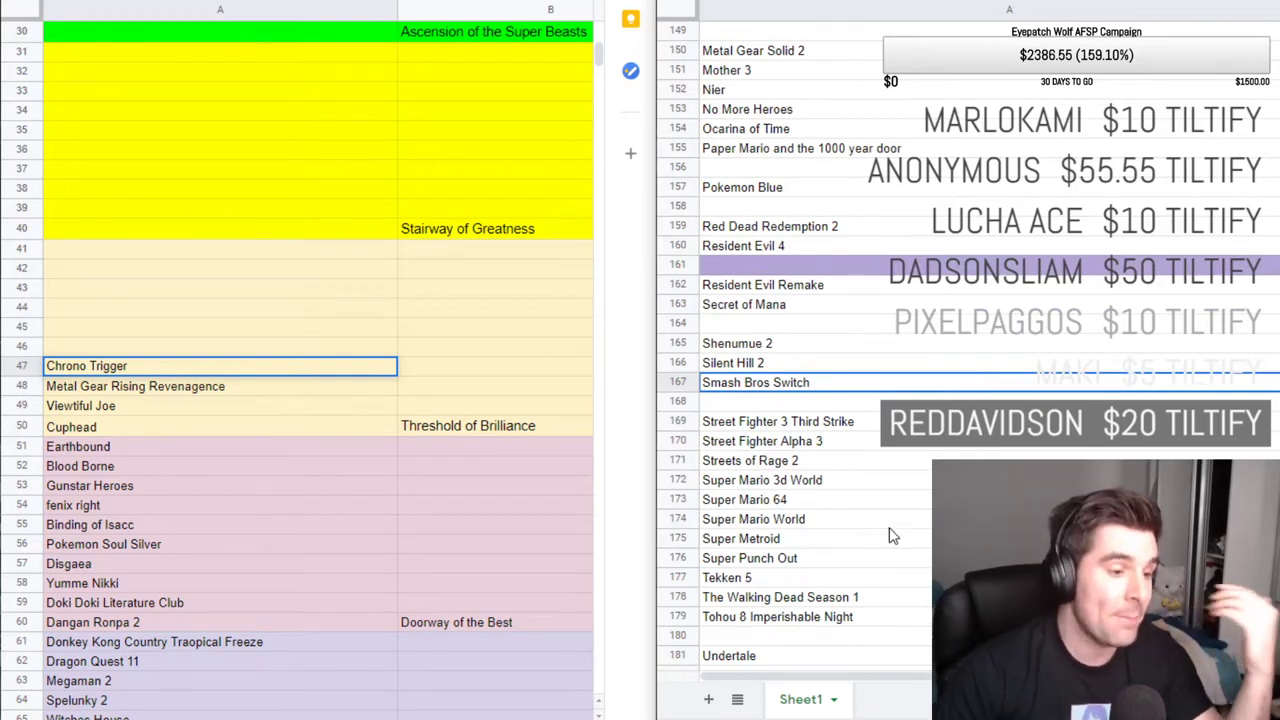
{"action": "scroll", "coordinate": [891, 537], "scroll_direction": "down", "scroll_amount": 1}
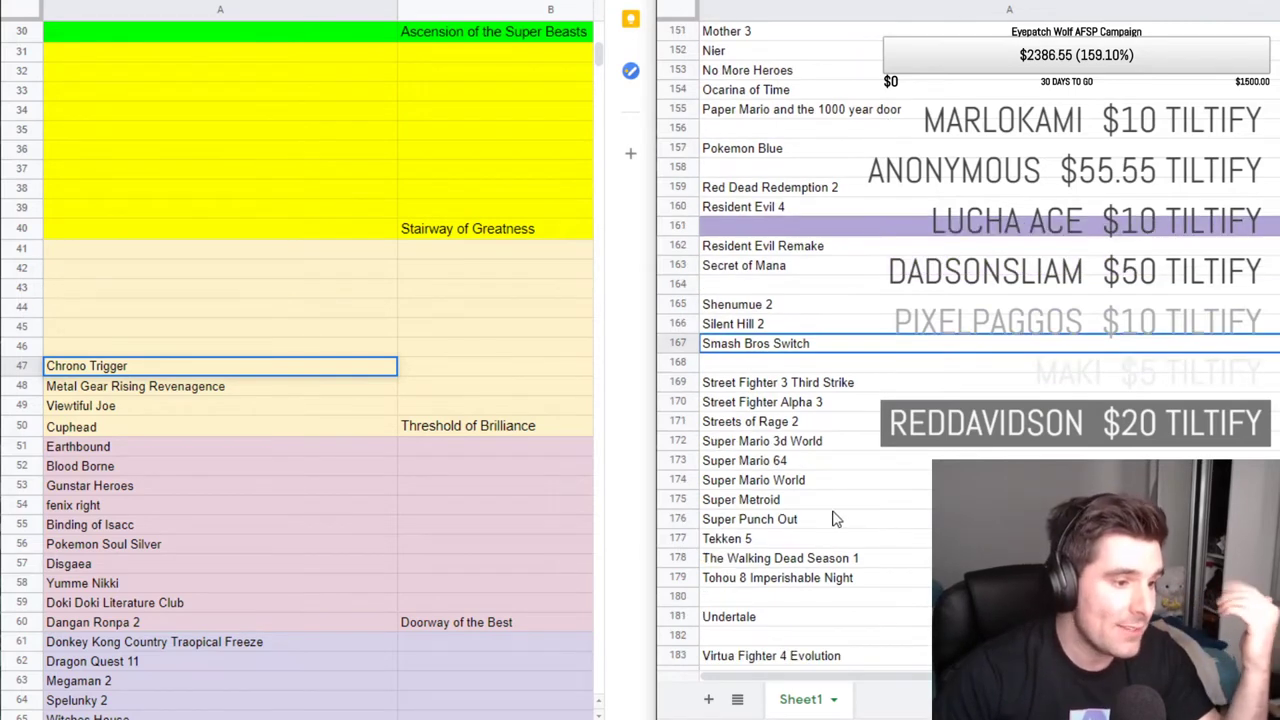
{"action": "left_click", "coordinate": [840, 450]}
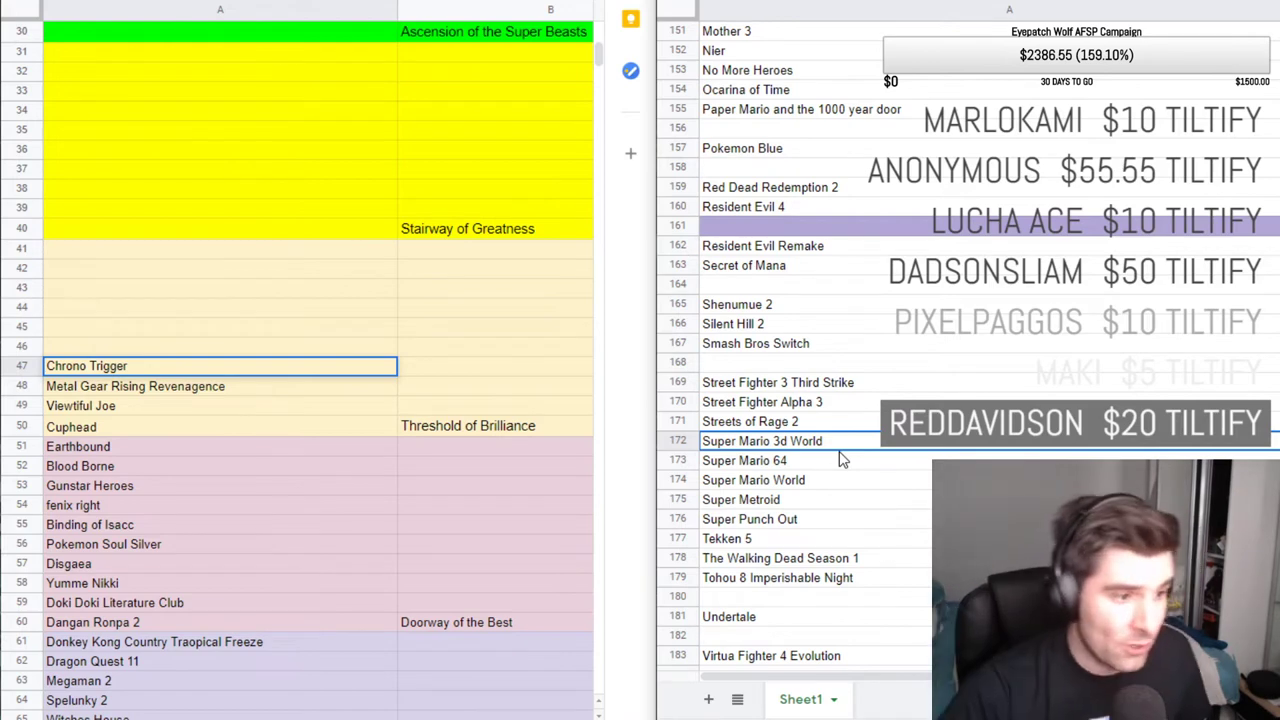
{"action": "left_click", "coordinate": [836, 499]}
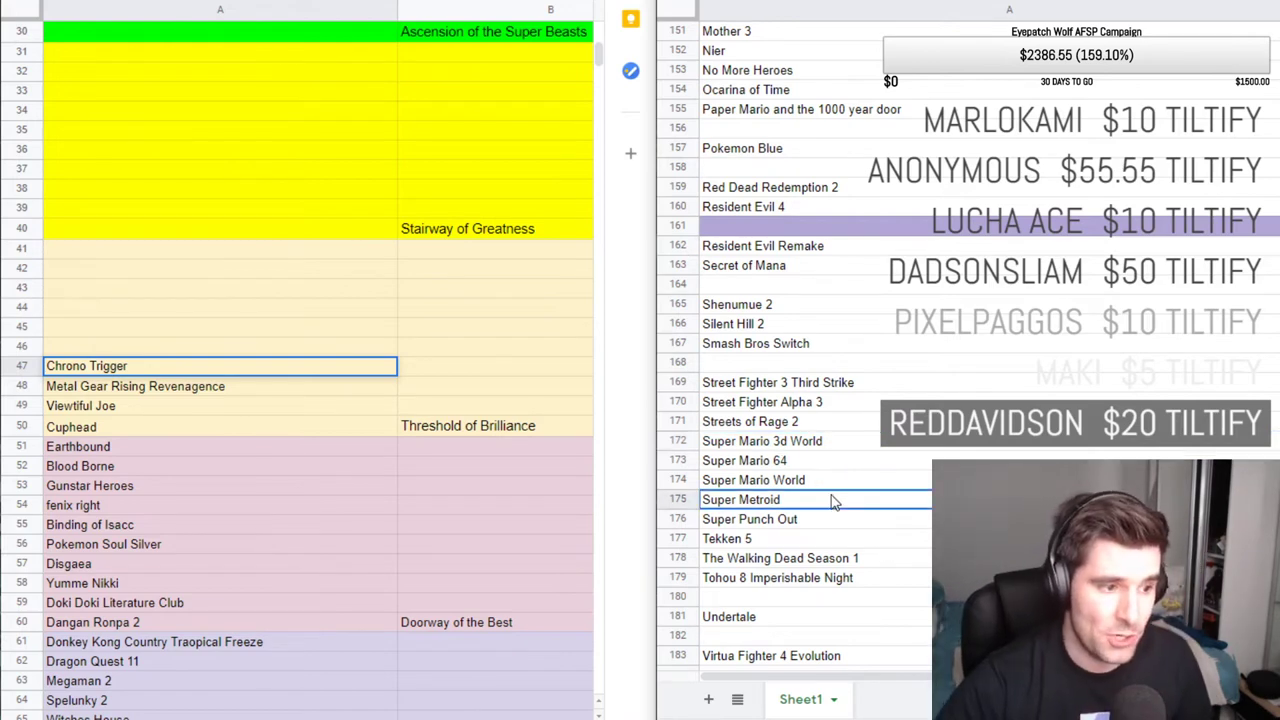
{"action": "left_click", "coordinate": [784, 461]}
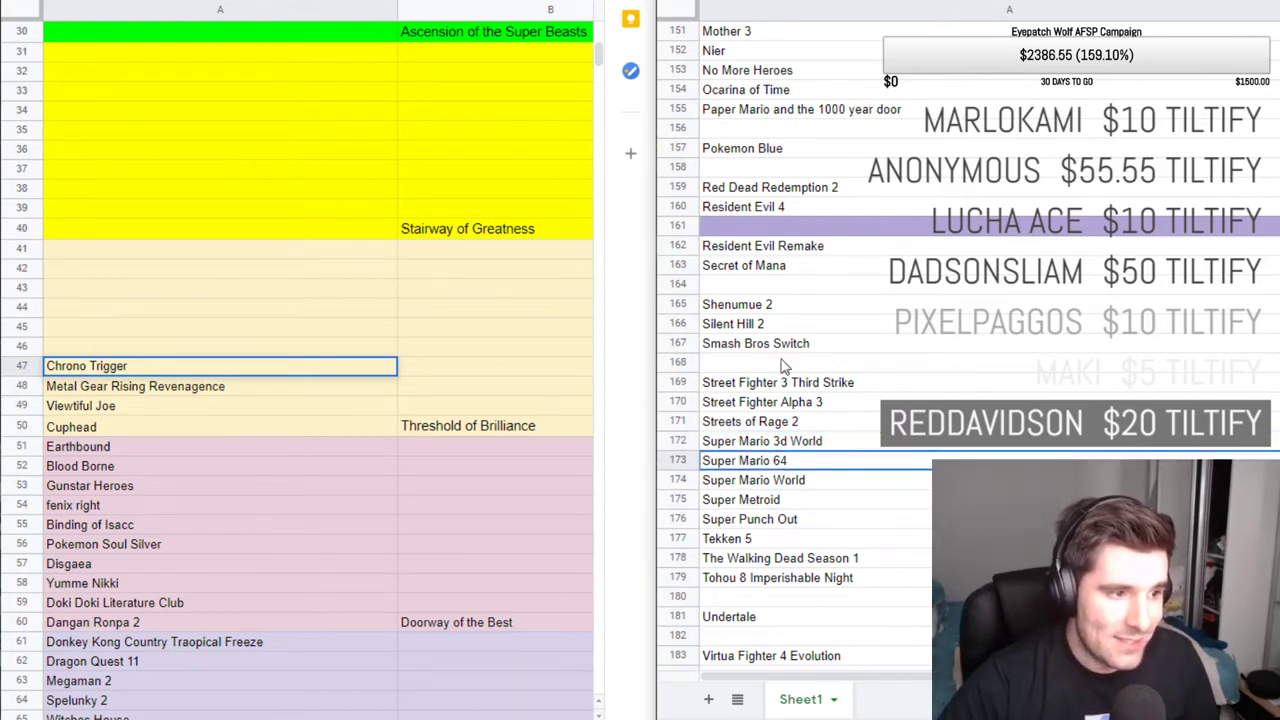
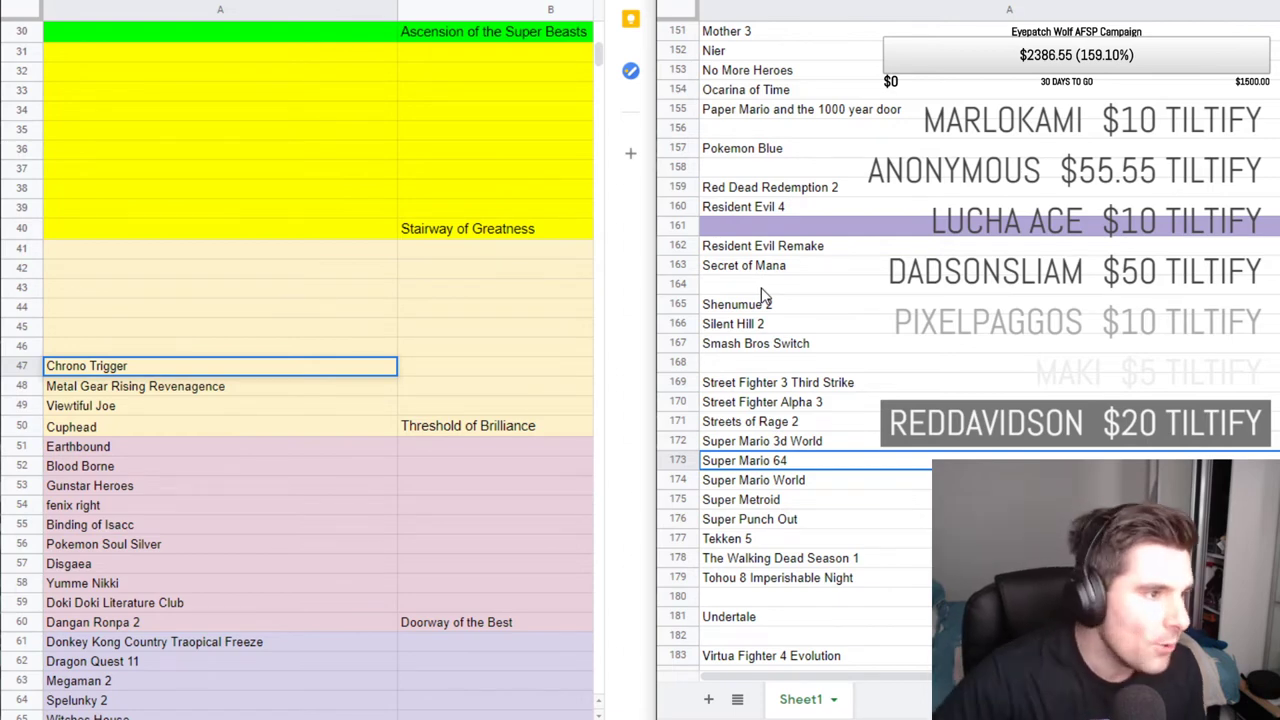
Return to Dark Souls in the unranked list and compare it with the games already ranked in rows 47 to 60.
{"action": "scroll", "coordinate": [836, 248], "scroll_direction": "up", "scroll_amount": 10}
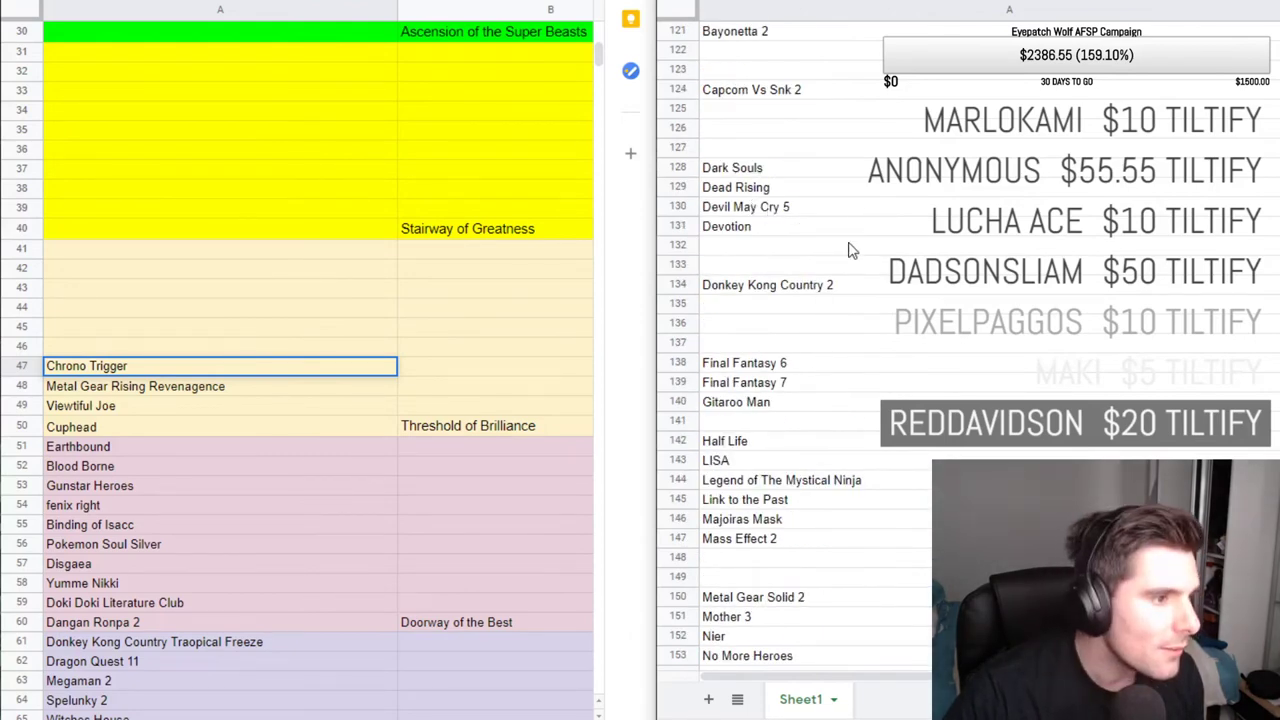
{"action": "scroll", "coordinate": [780, 200], "scroll_direction": "up", "scroll_amount": 1}
{"action": "left_click", "coordinate": [783, 207]}
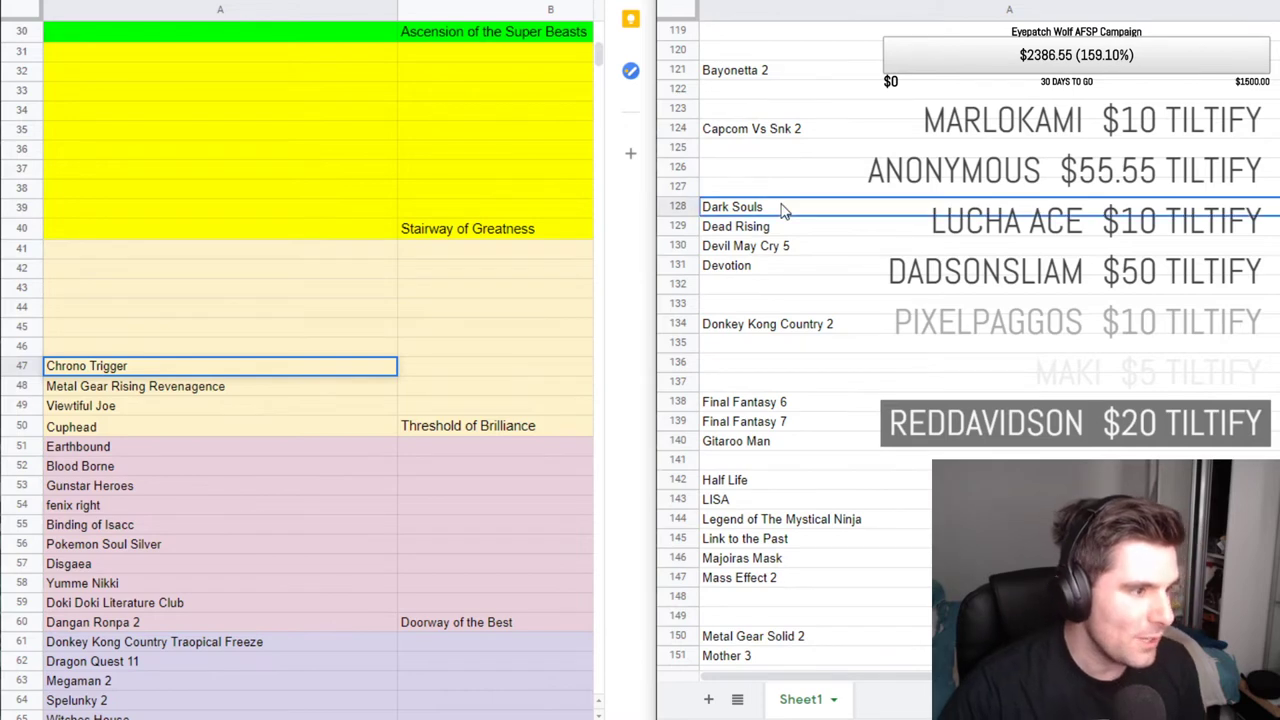
{"action": "scroll", "coordinate": [177, 420], "scroll_direction": "up", "scroll_amount": 1}
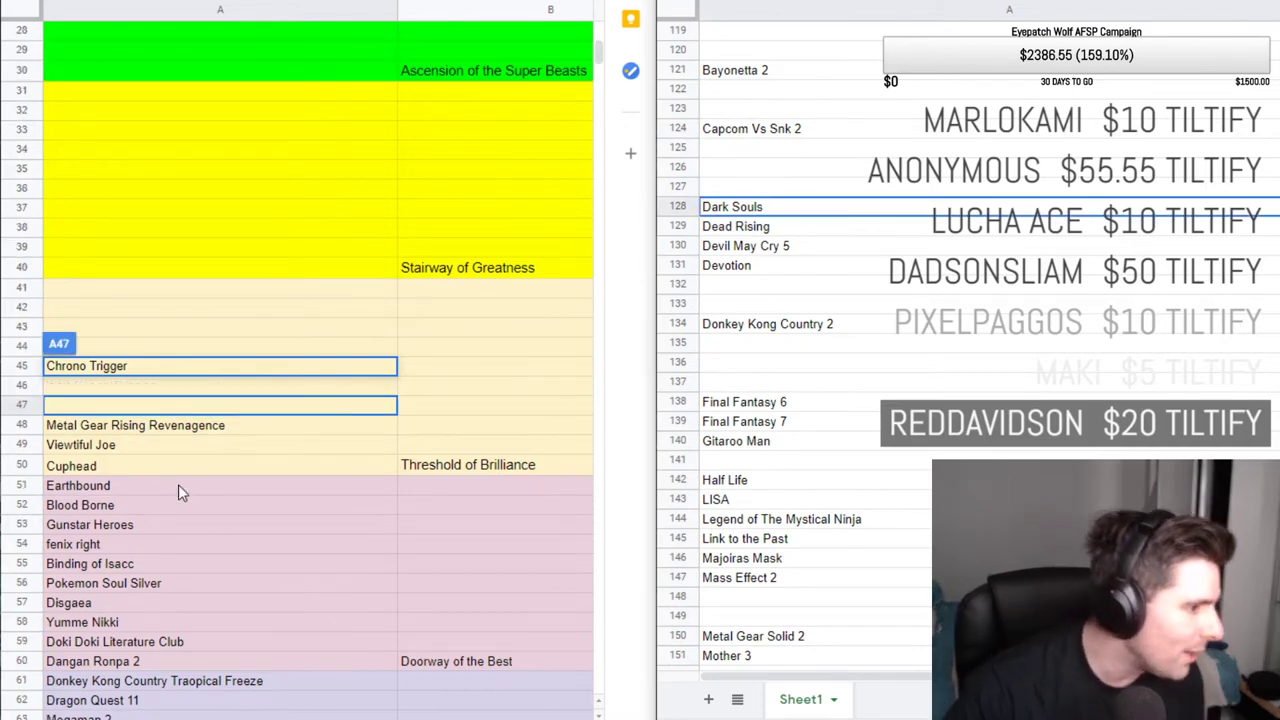
{"action": "left_click", "coordinate": [144, 643]}
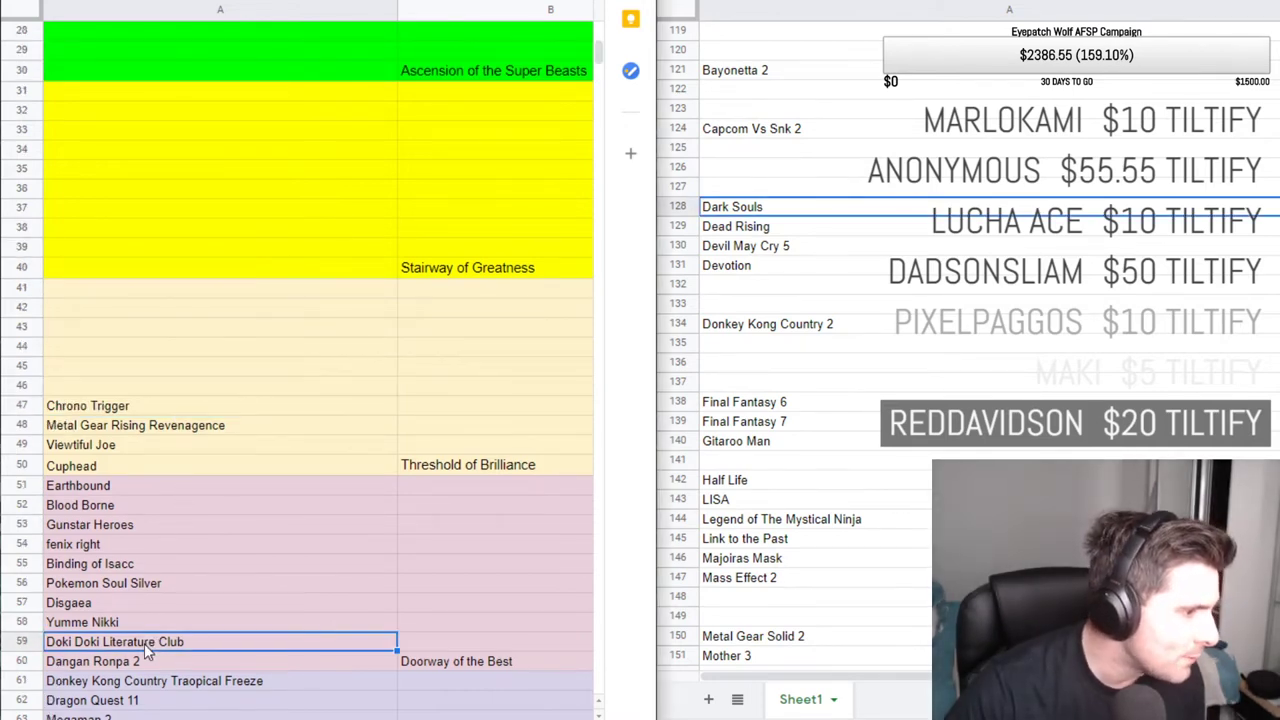
{"action": "left_click", "coordinate": [188, 408]}
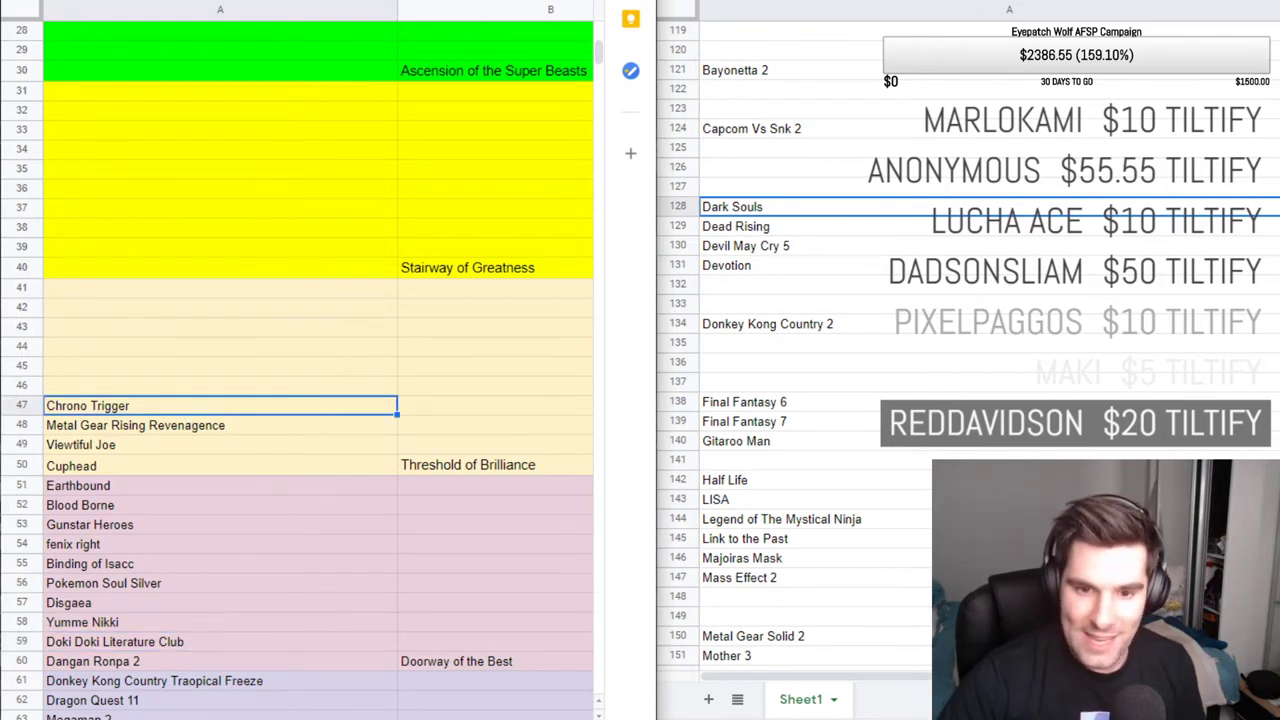
Review the unranked games from Bayonetta 2 down to Yakuza 0 for the next title to place above Chrono Trigger.
{"action": "left_click", "coordinate": [905, 347]}
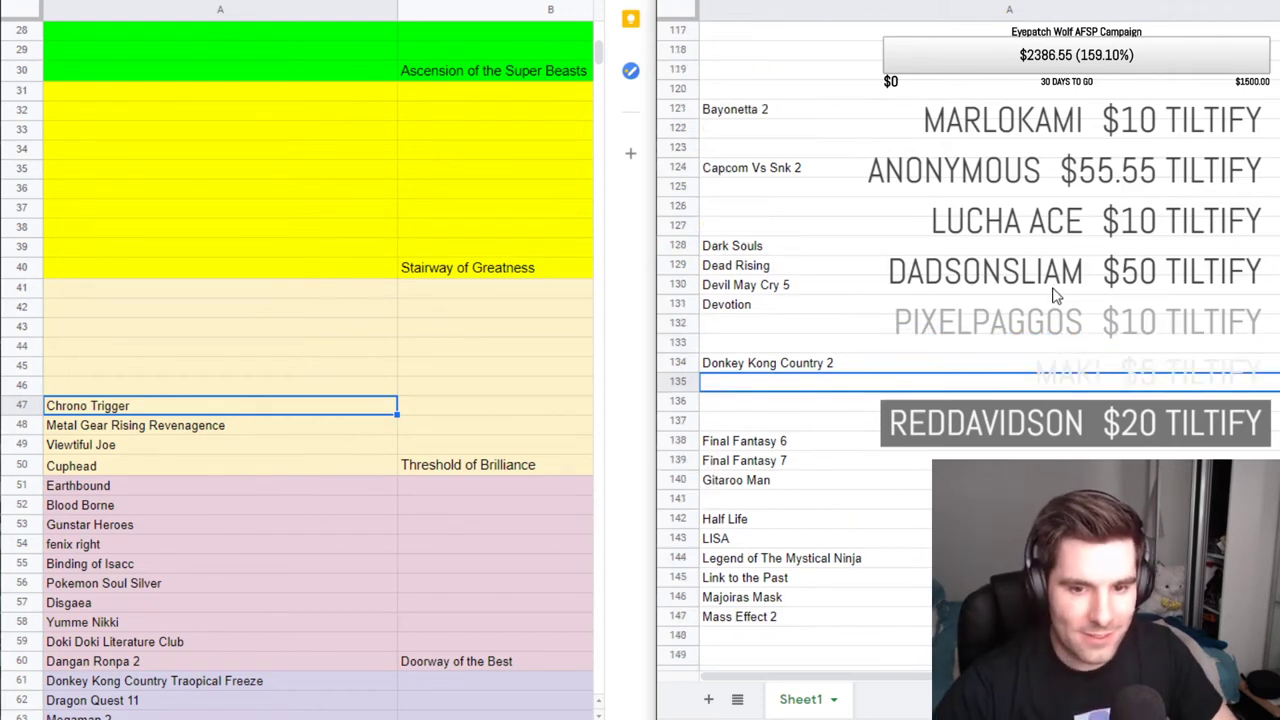
{"action": "scroll", "coordinate": [871, 213], "scroll_direction": "down", "scroll_amount": 1}
{"action": "left_click", "coordinate": [813, 136]}
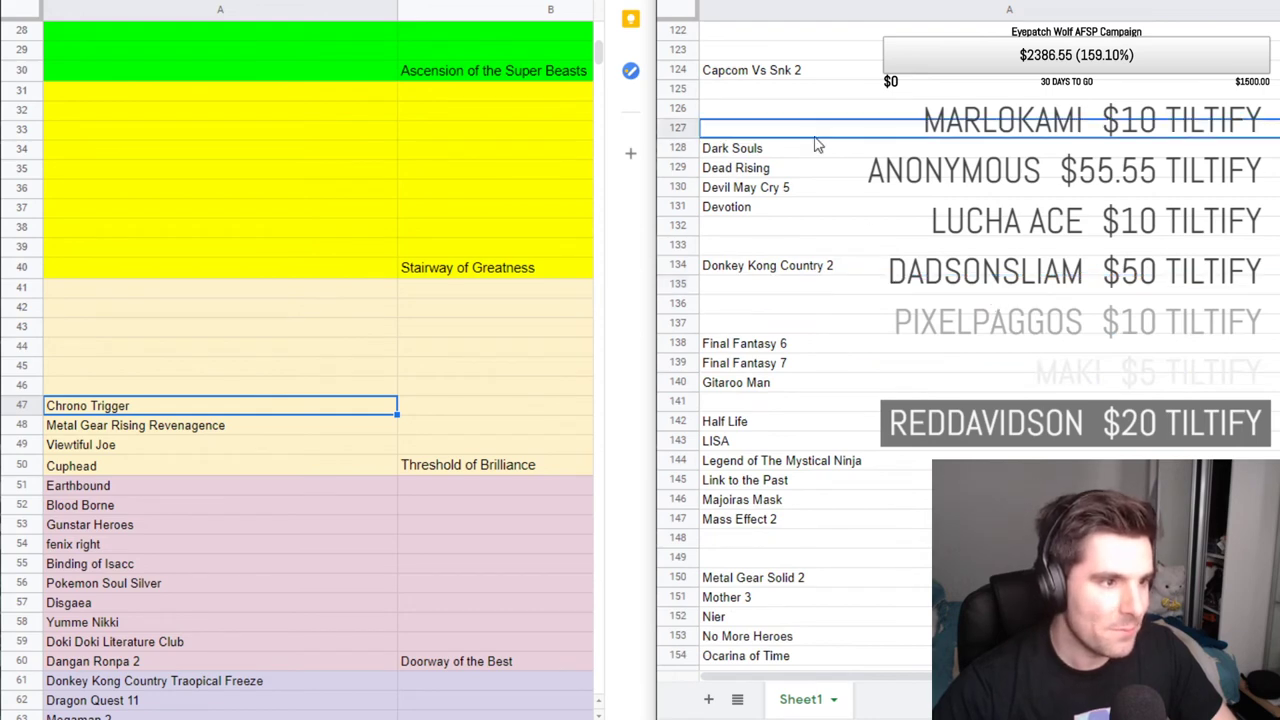
{"action": "left_click", "coordinate": [893, 160]}
{"action": "key", "text": "Down"}
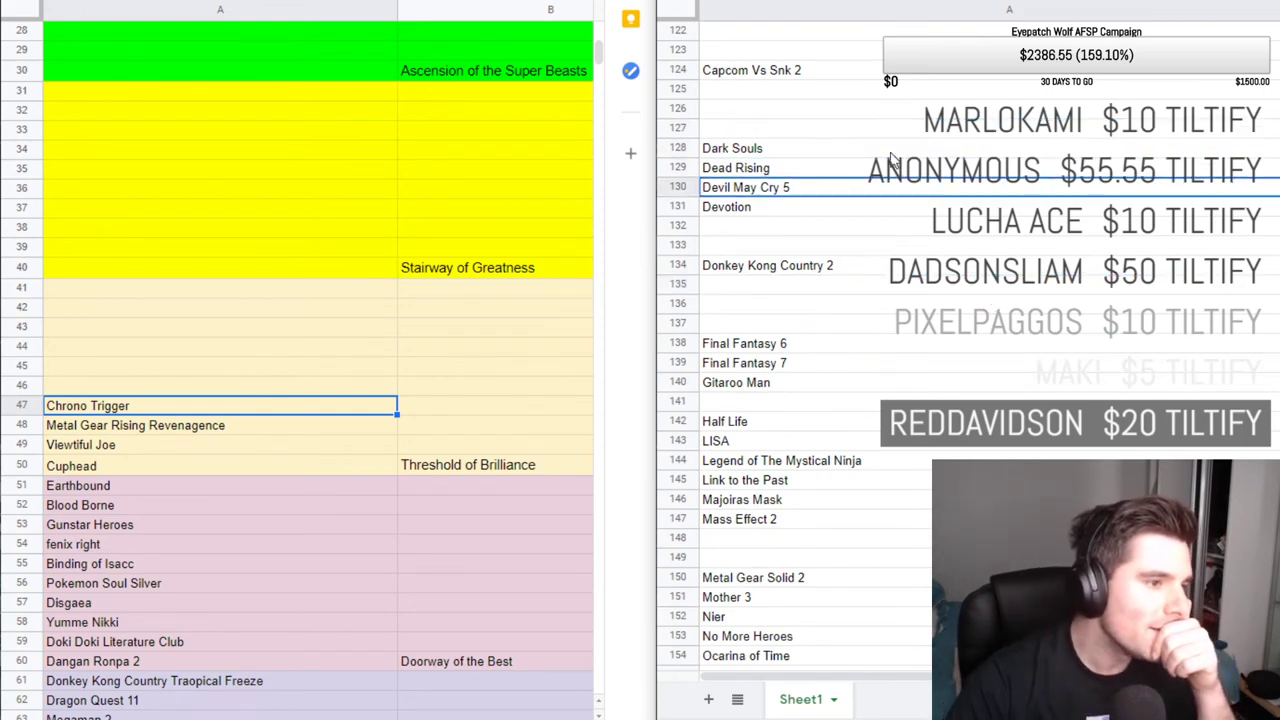
{"action": "key", "text": "Down"}
{"action": "scroll", "coordinate": [895, 165], "scroll_direction": "down", "scroll_amount": 2}
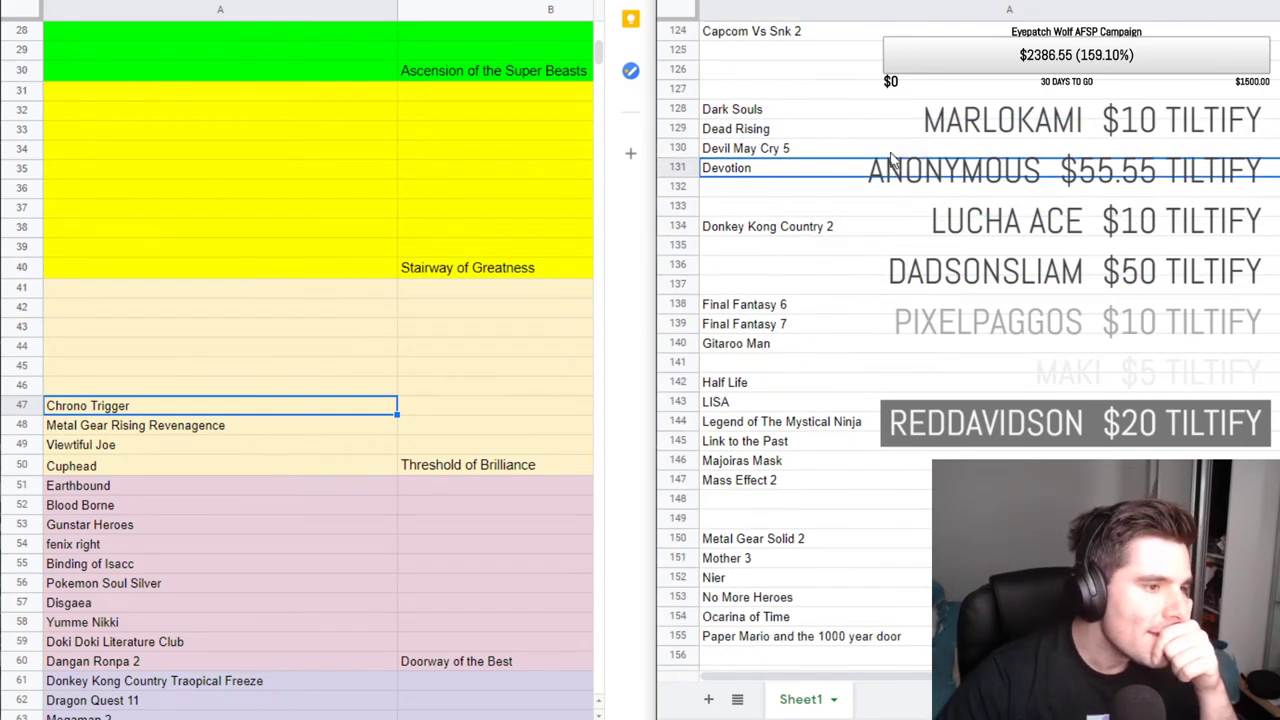
{"action": "scroll", "coordinate": [905, 175], "scroll_direction": "down", "scroll_amount": 2}
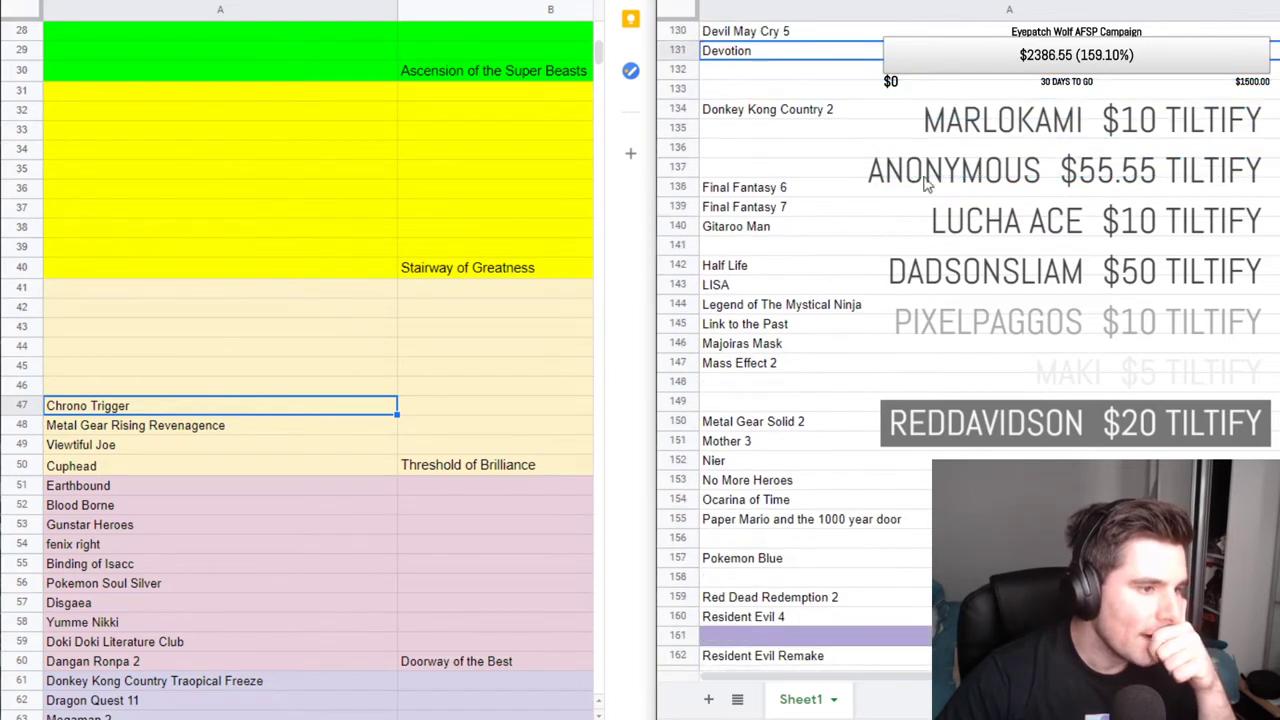
{"action": "scroll", "coordinate": [990, 198], "scroll_direction": "down", "scroll_amount": 1}
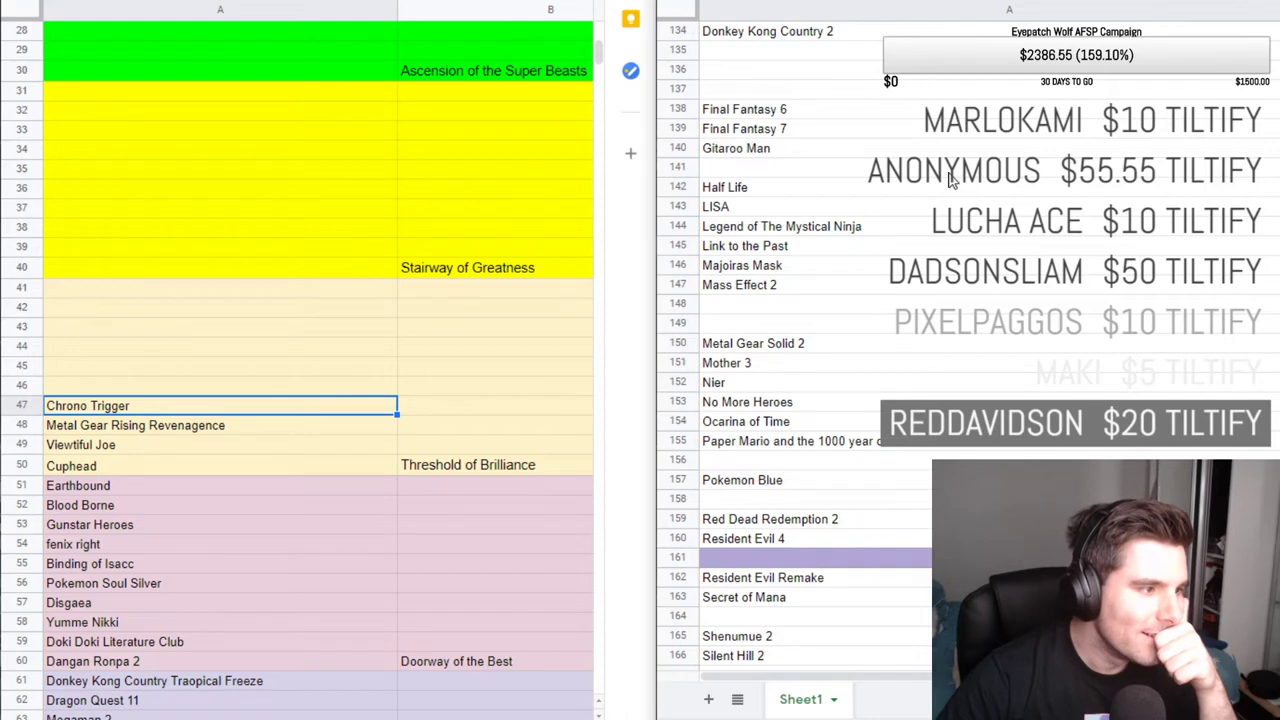
{"action": "scroll", "coordinate": [952, 178], "scroll_direction": "down", "scroll_amount": 1}
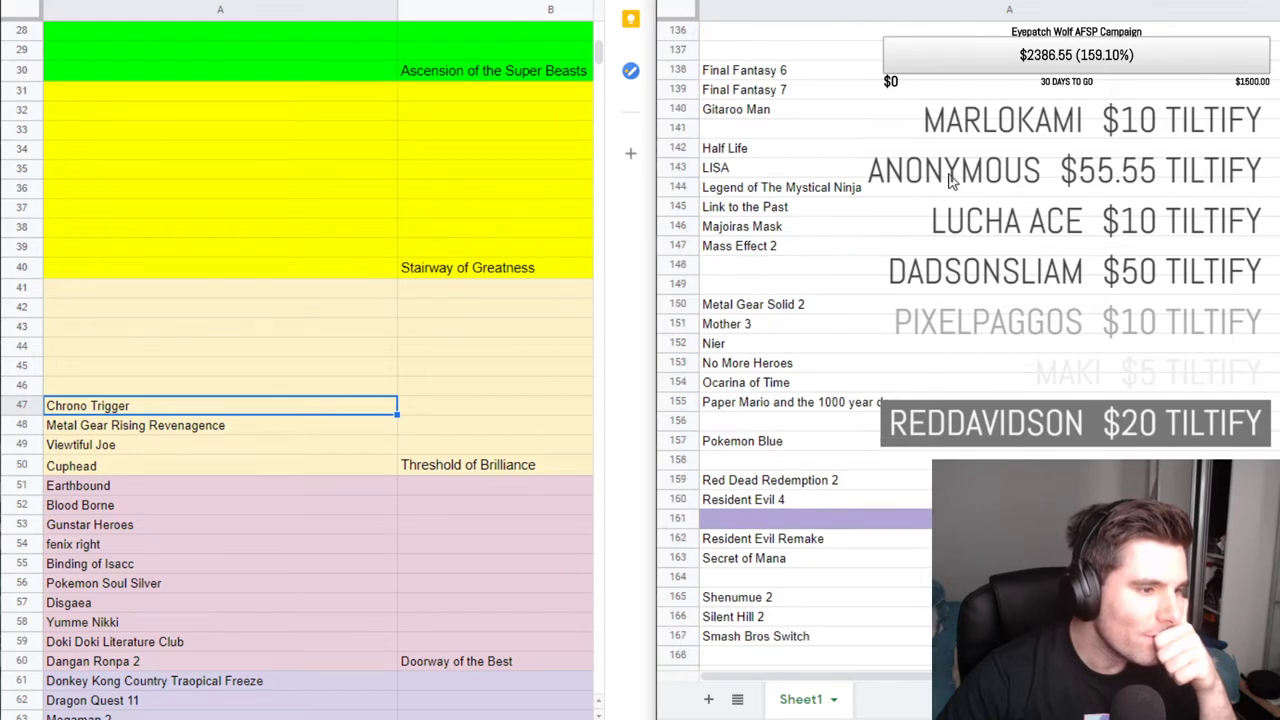
{"action": "scroll", "coordinate": [952, 178], "scroll_direction": "down", "scroll_amount": 1}
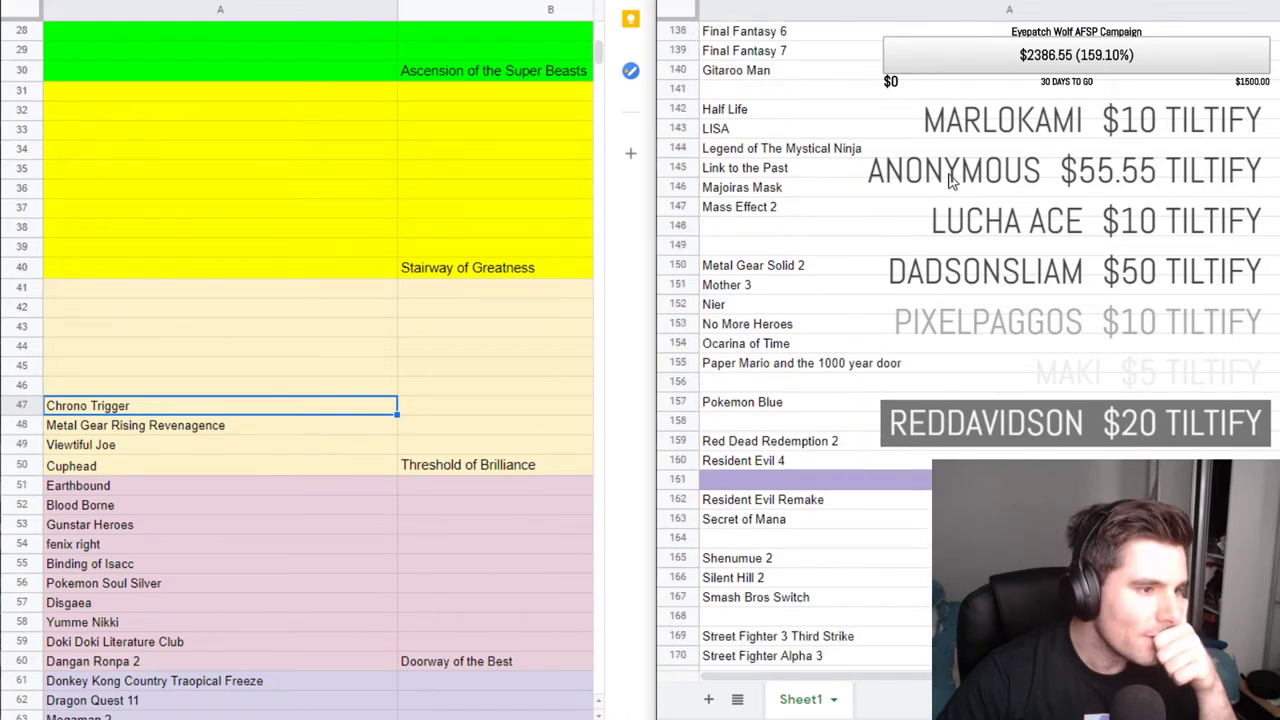
{"action": "scroll", "coordinate": [952, 178], "scroll_direction": "down", "scroll_amount": 4}
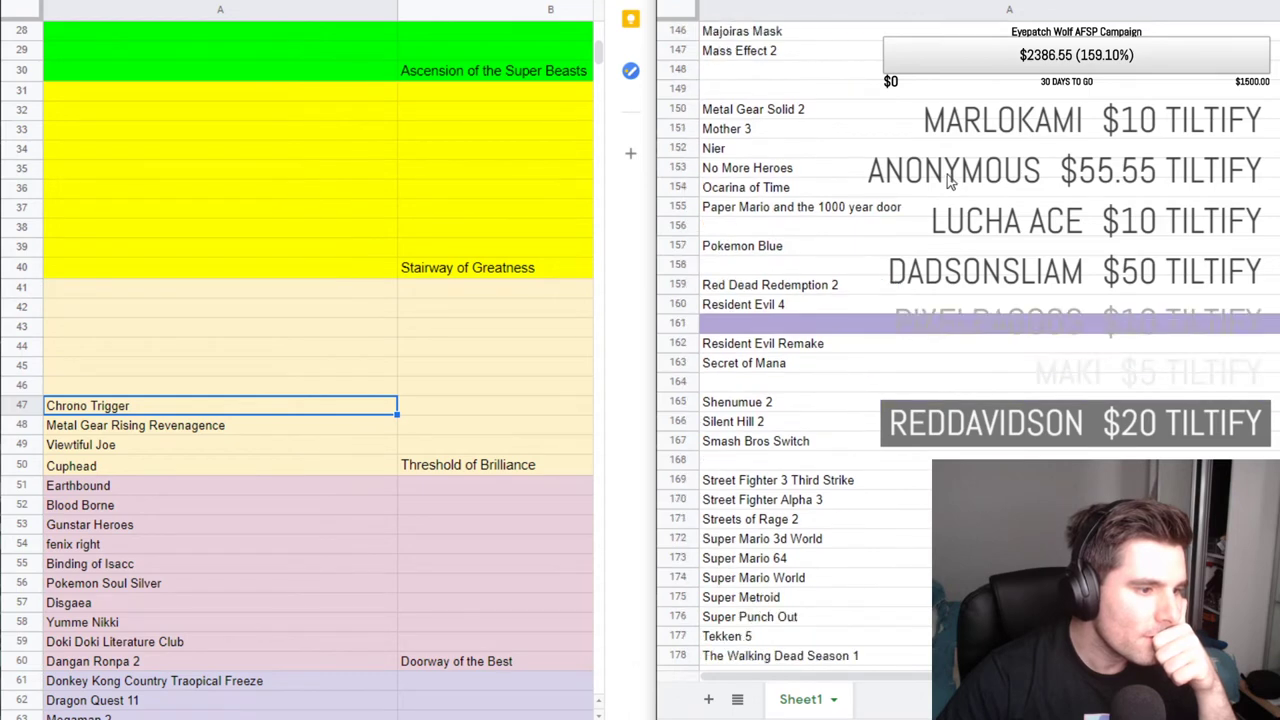
{"action": "scroll", "coordinate": [952, 178], "scroll_direction": "down", "scroll_amount": 1}
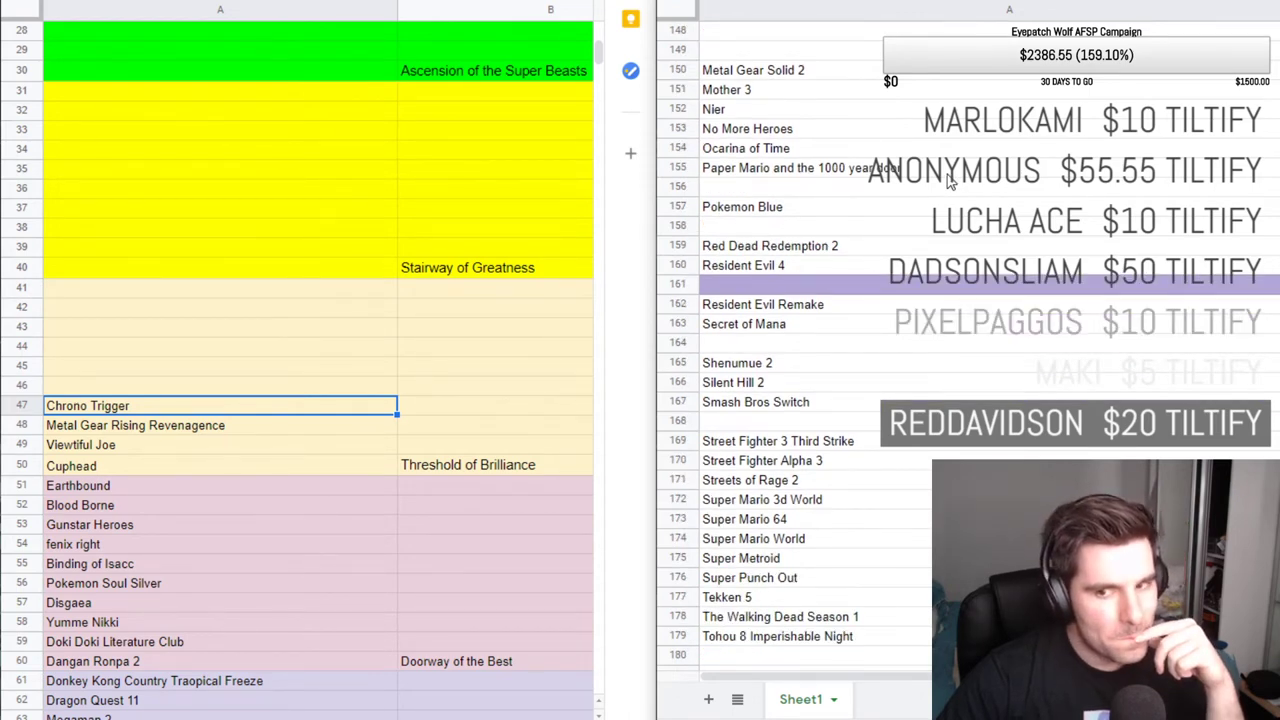
{"action": "scroll", "coordinate": [951, 178], "scroll_direction": "down", "scroll_amount": 5}
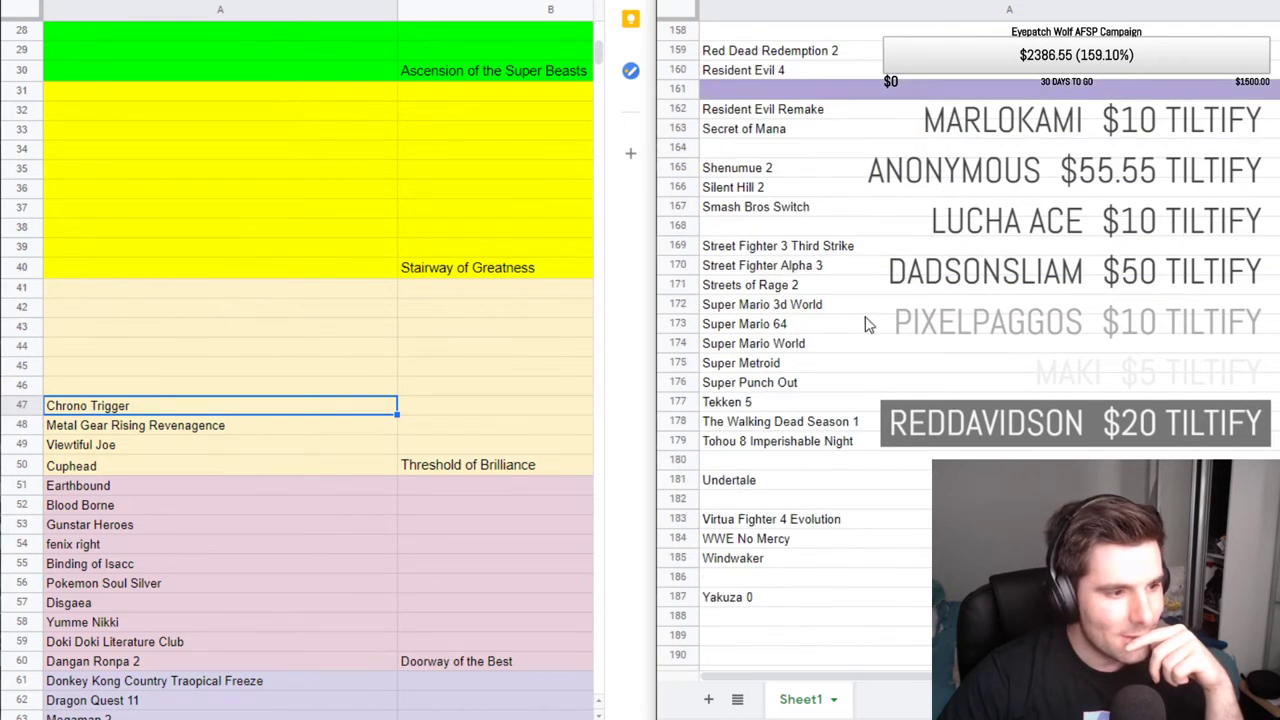
Select Smash Bros Switch in the unranked list and weigh it against the surrounding titles from Ocarina of Time down to Yakuza 0.
{"action": "scroll", "coordinate": [868, 368], "scroll_direction": "up", "scroll_amount": 1}
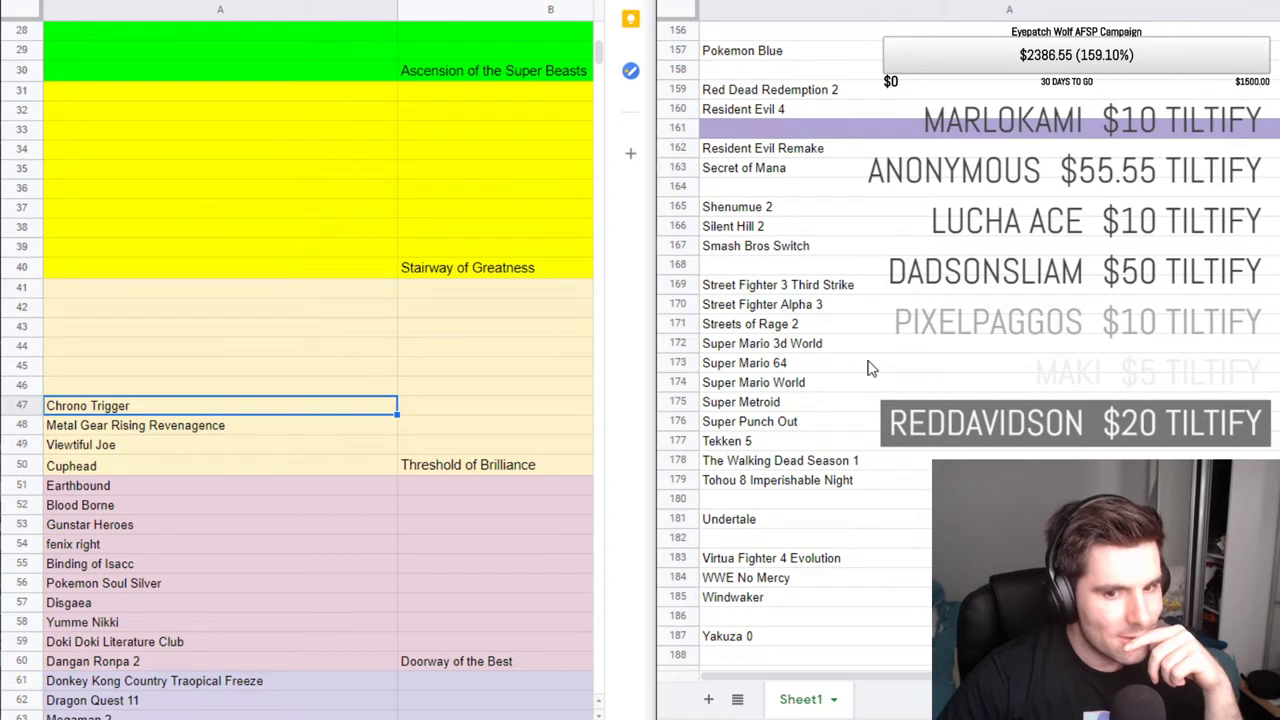
{"action": "scroll", "coordinate": [868, 368], "scroll_direction": "up", "scroll_amount": 1}
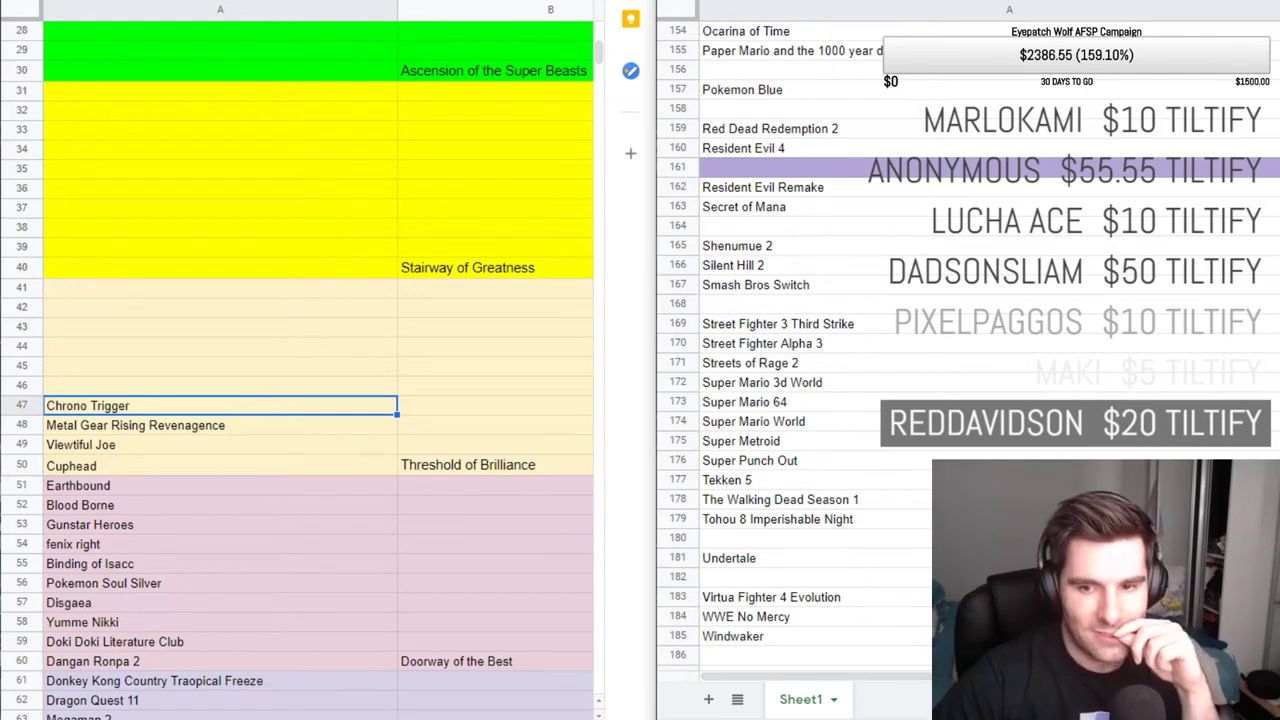
{"action": "left_click", "coordinate": [1219, 331]}
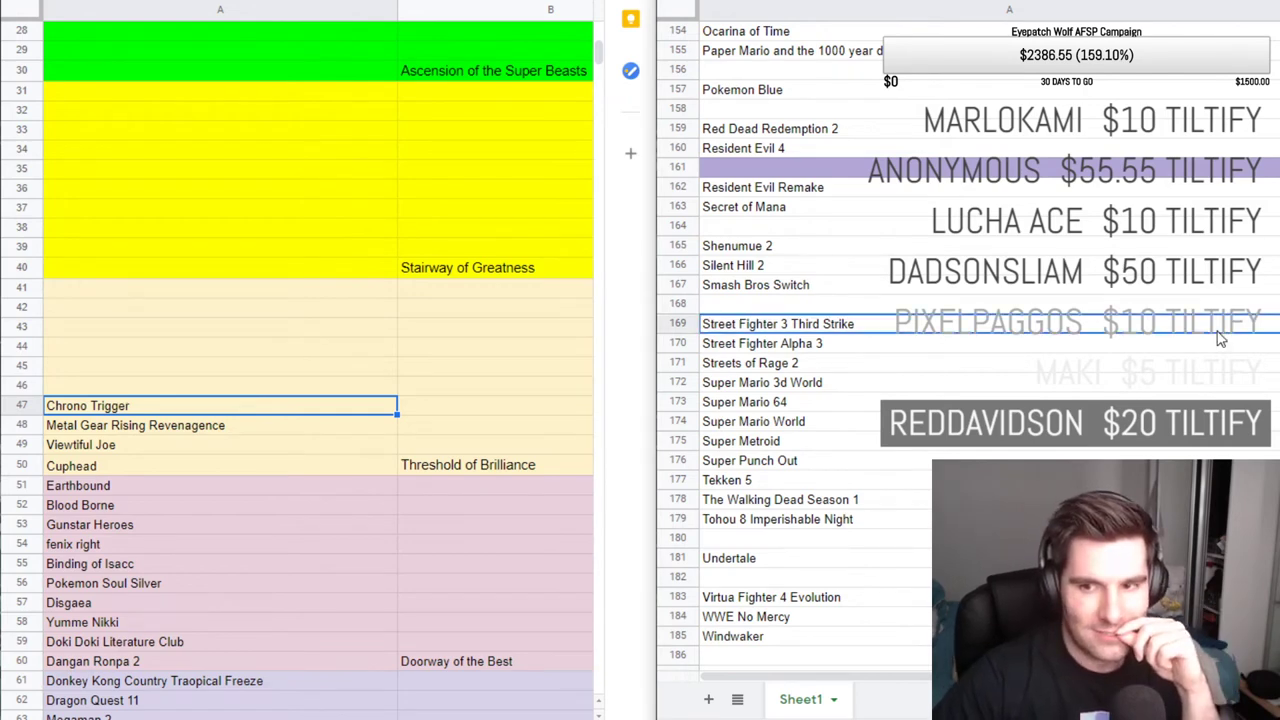
{"action": "left_click", "coordinate": [787, 290]}
{"action": "scroll", "coordinate": [856, 360], "scroll_direction": "down", "scroll_amount": 1}
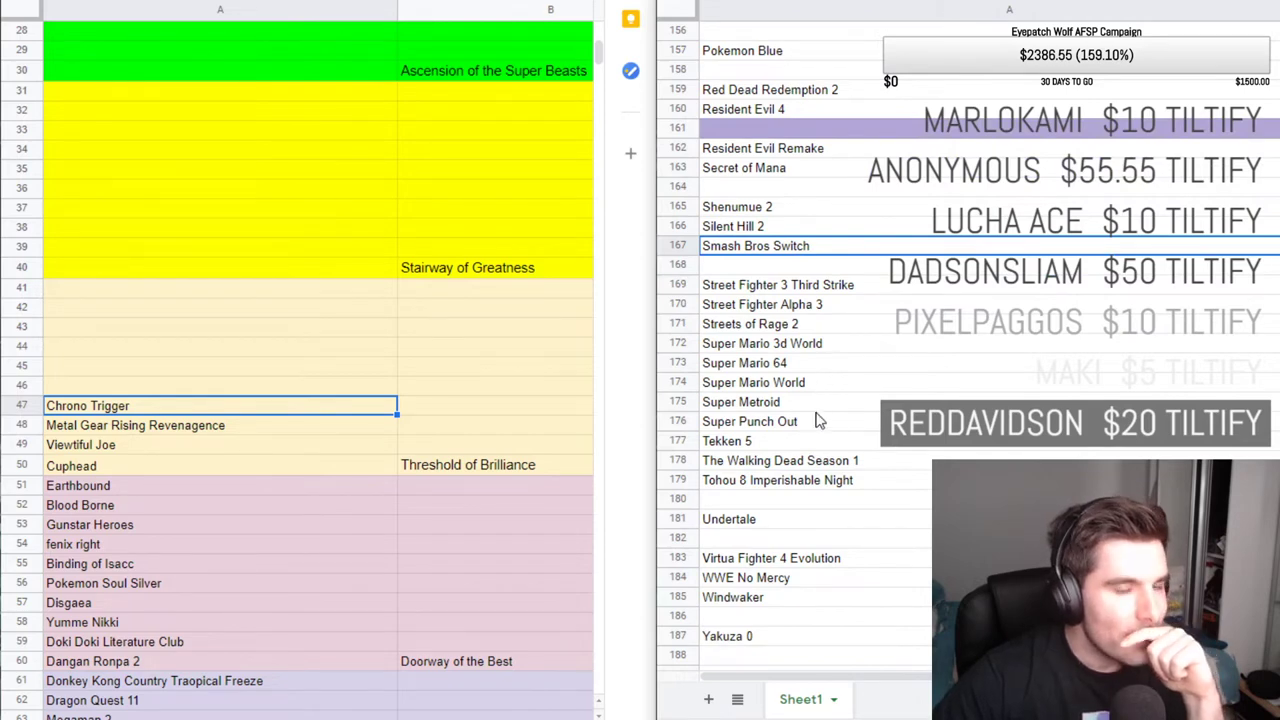
{"action": "scroll", "coordinate": [837, 455], "scroll_direction": "down", "scroll_amount": 1}
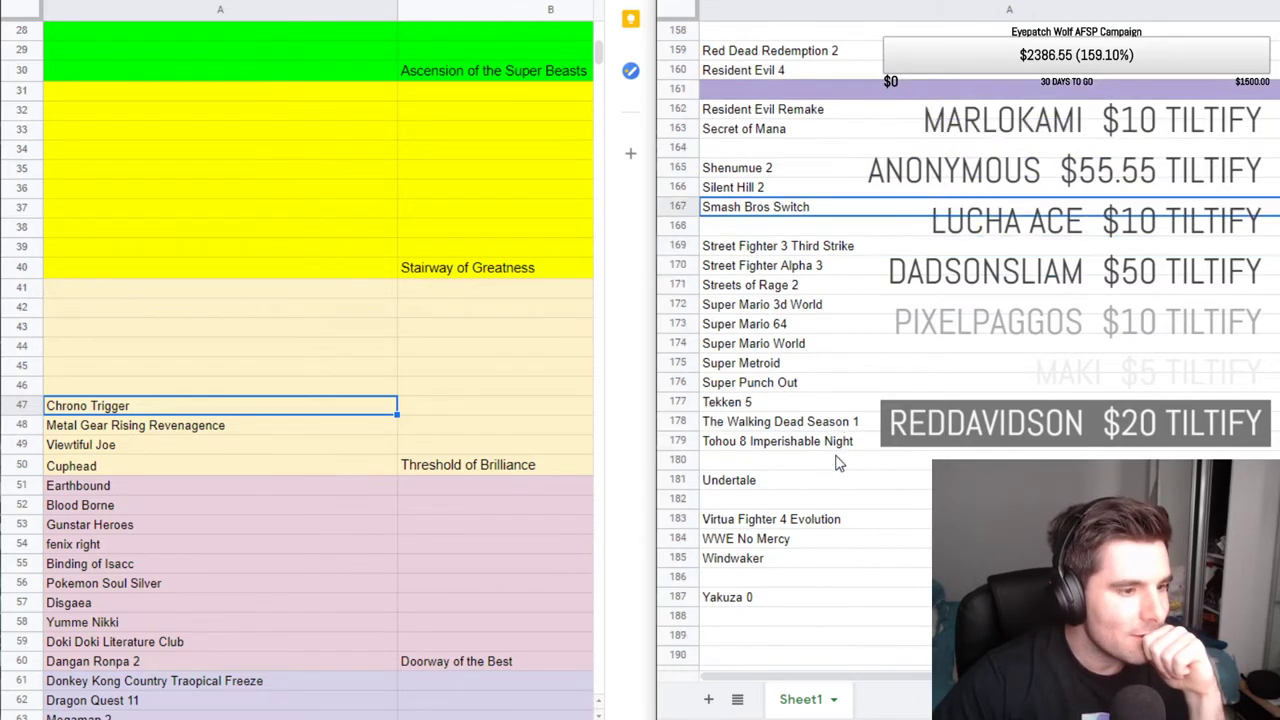
Review the unranked games from Tohou 8 Imperishable Night up to Dark Souls and back down to Yakuza 0.
{"action": "scroll", "coordinate": [838, 455], "scroll_direction": "up", "scroll_amount": 3}
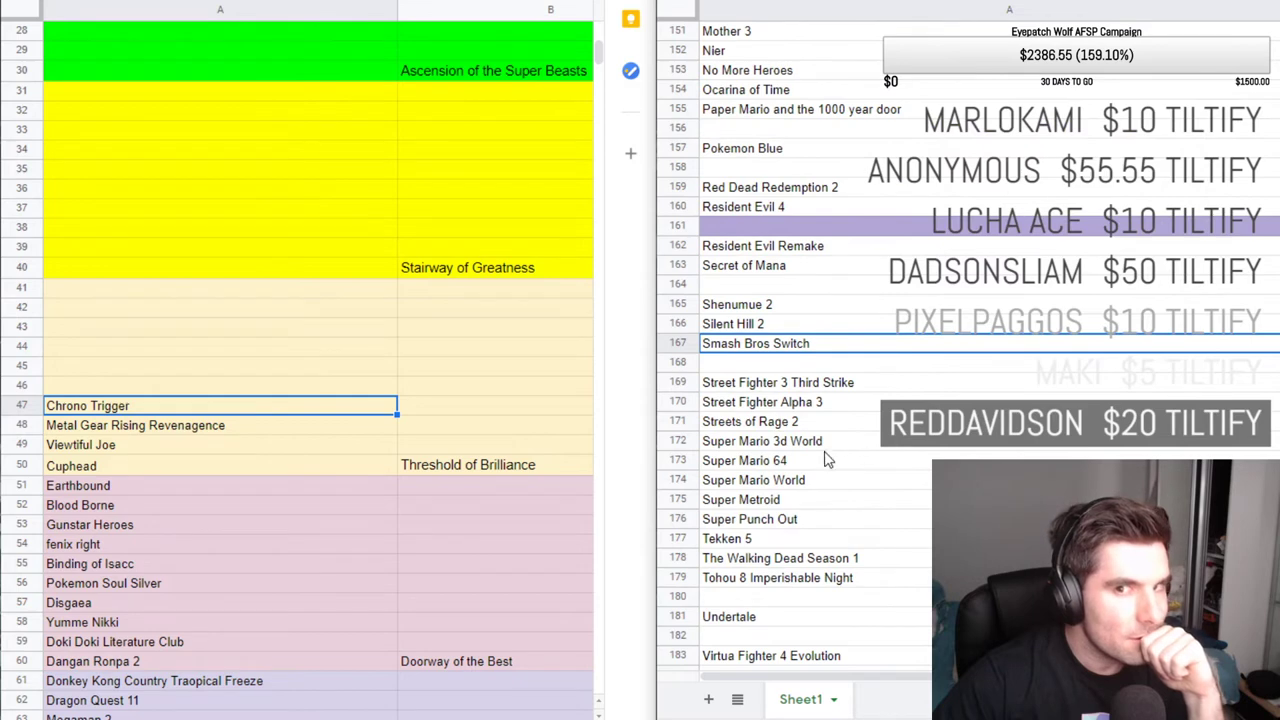
{"action": "scroll", "coordinate": [765, 465], "scroll_direction": "up", "scroll_amount": 2}
{"action": "scroll", "coordinate": [775, 444], "scroll_direction": "up", "scroll_amount": 4}
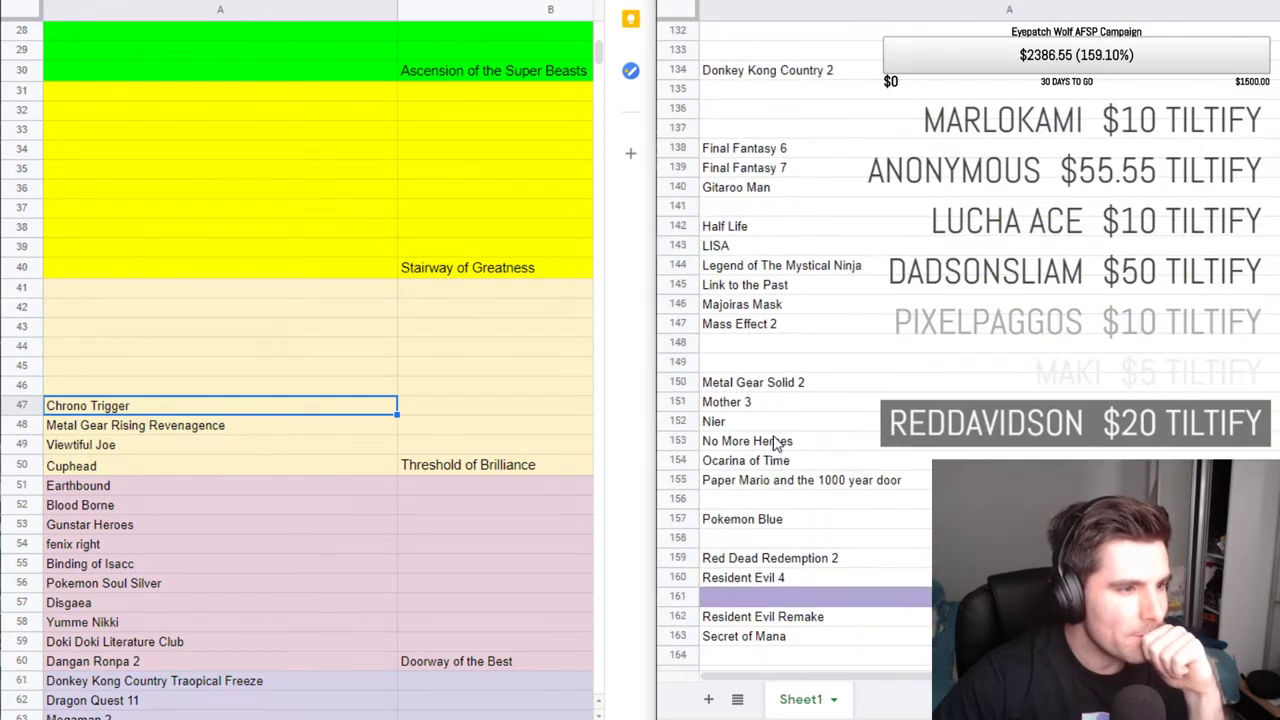
{"action": "scroll", "coordinate": [777, 444], "scroll_direction": "up", "scroll_amount": 3}
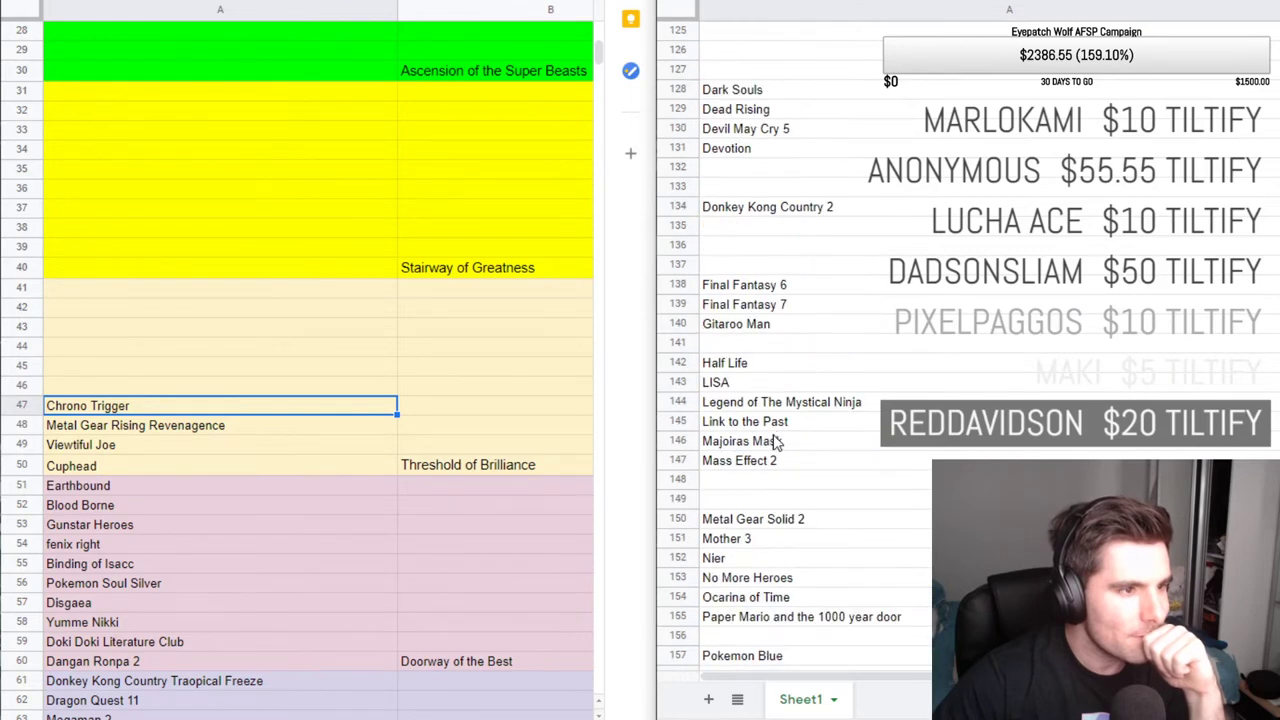
{"action": "scroll", "coordinate": [845, 412], "scroll_direction": "down", "scroll_amount": 2}
{"action": "scroll", "coordinate": [845, 412], "scroll_direction": "down", "scroll_amount": 7}
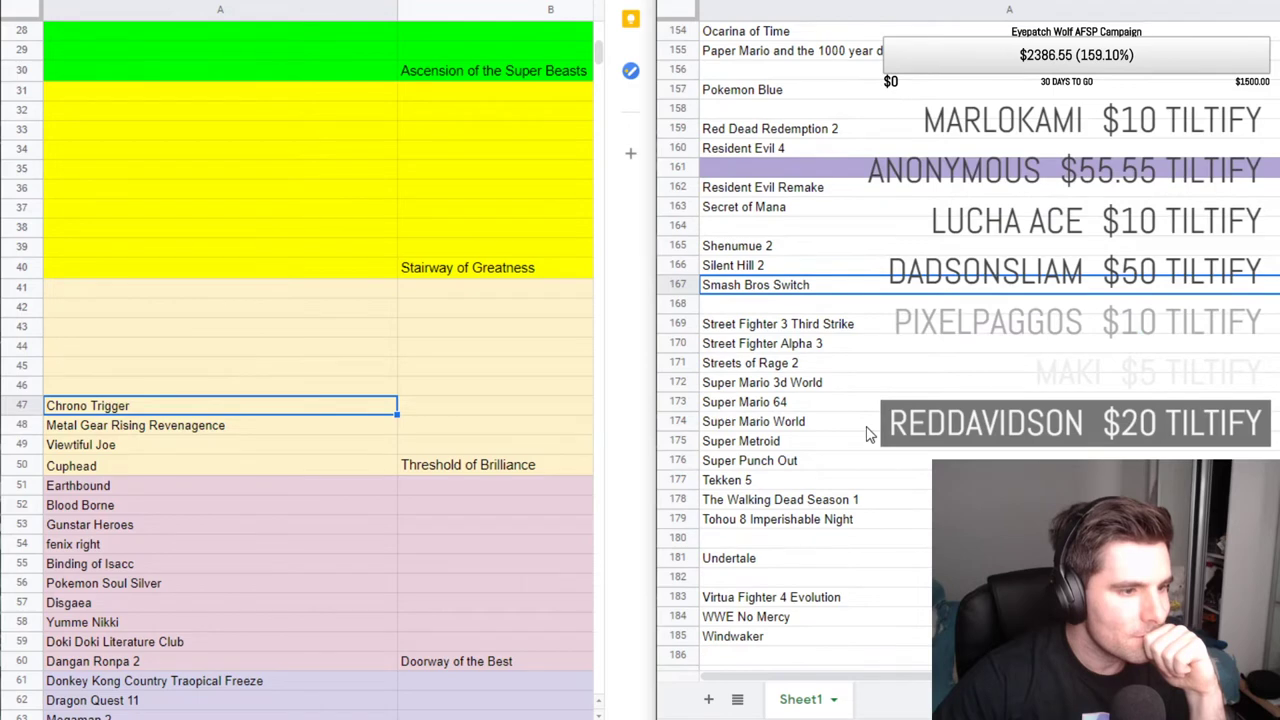
{"action": "scroll", "coordinate": [845, 445], "scroll_direction": "down", "scroll_amount": 1}
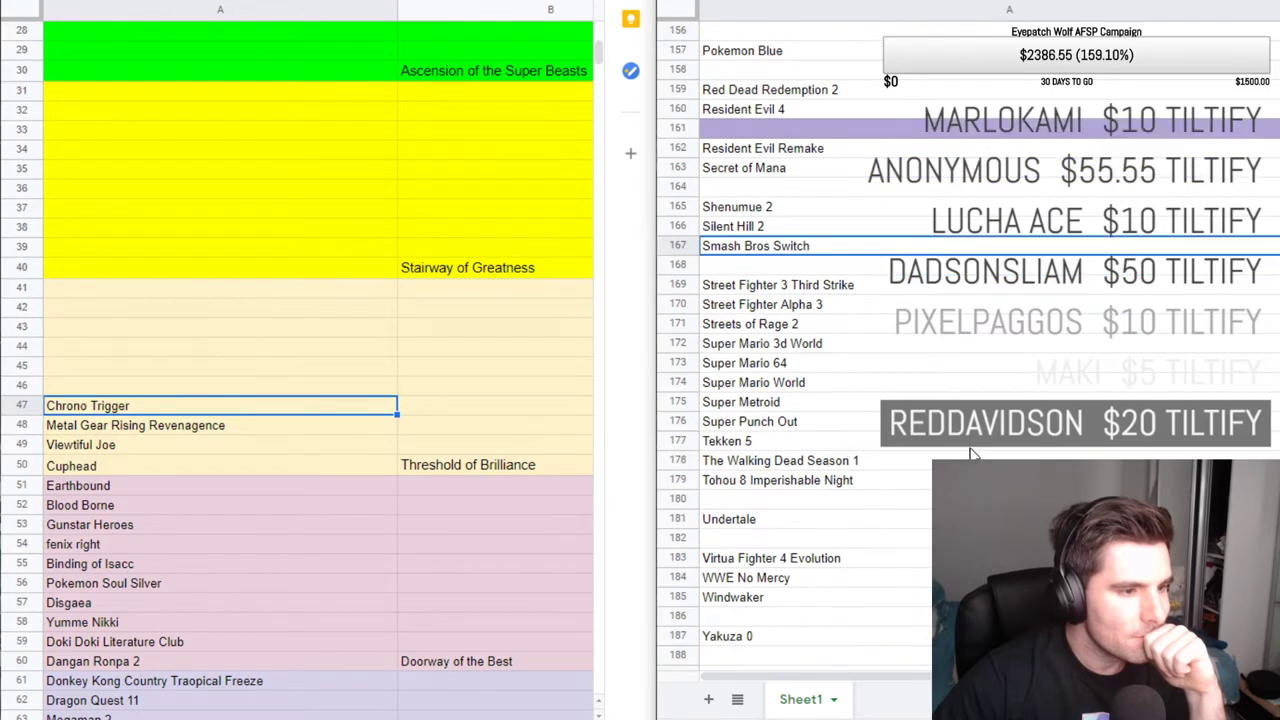
{"action": "scroll", "coordinate": [972, 453], "scroll_direction": "down", "scroll_amount": 1}
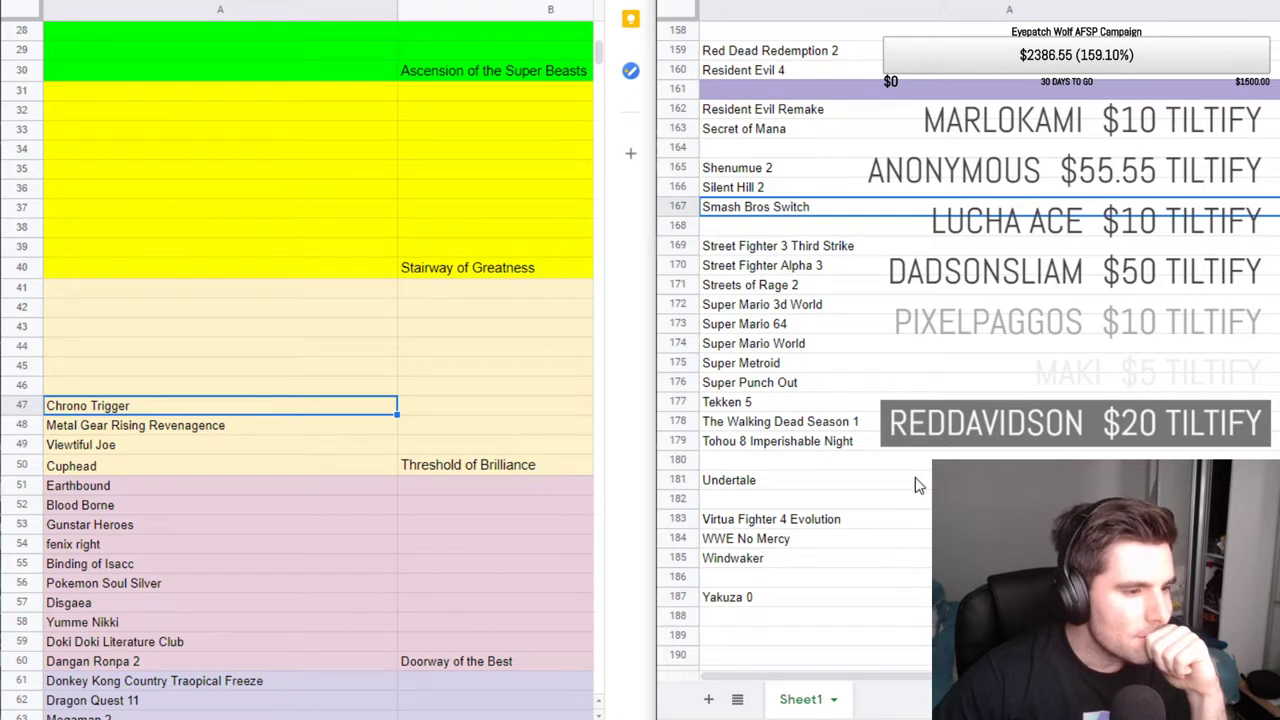
Look back through the unranked games from Undertale up to Bayonetta 2 for a title to rank above Chrono Trigger.
{"action": "scroll", "coordinate": [837, 466], "scroll_direction": "up", "scroll_amount": 4}
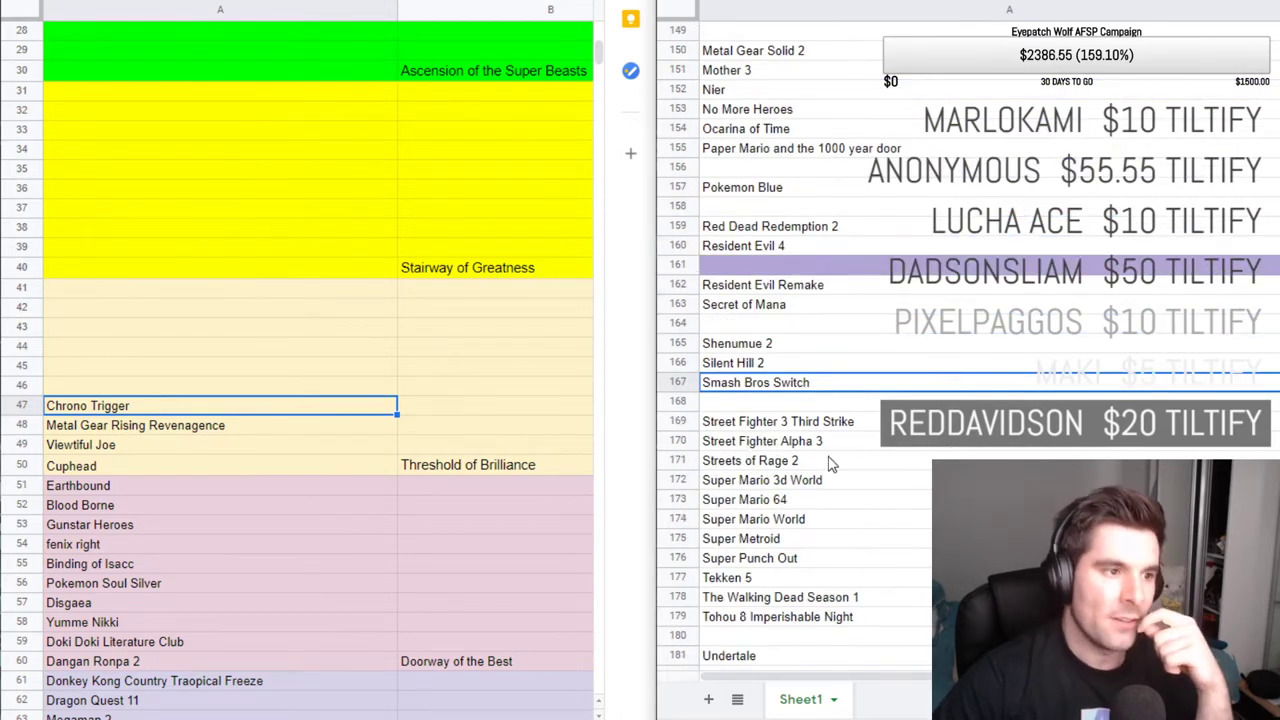
{"action": "scroll", "coordinate": [827, 463], "scroll_direction": "up", "scroll_amount": 4}
{"action": "scroll", "coordinate": [790, 425], "scroll_direction": "up", "scroll_amount": 3}
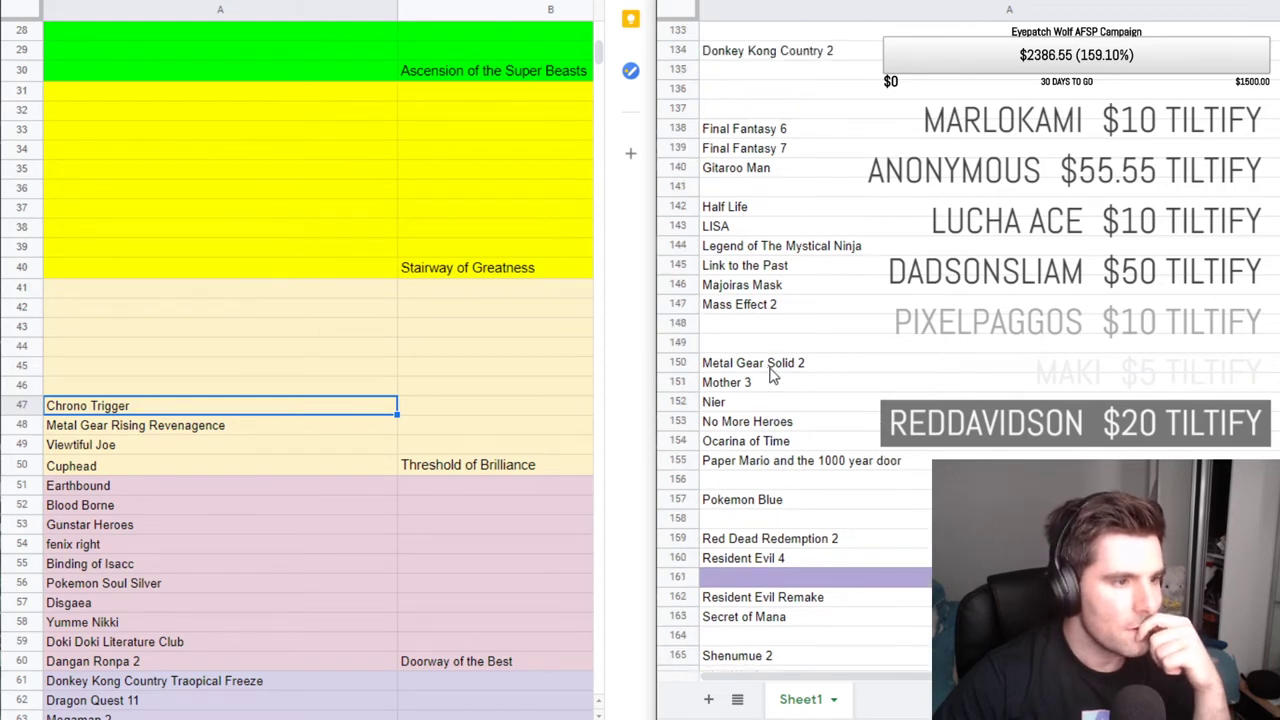
{"action": "scroll", "coordinate": [770, 375], "scroll_direction": "up", "scroll_amount": 4}
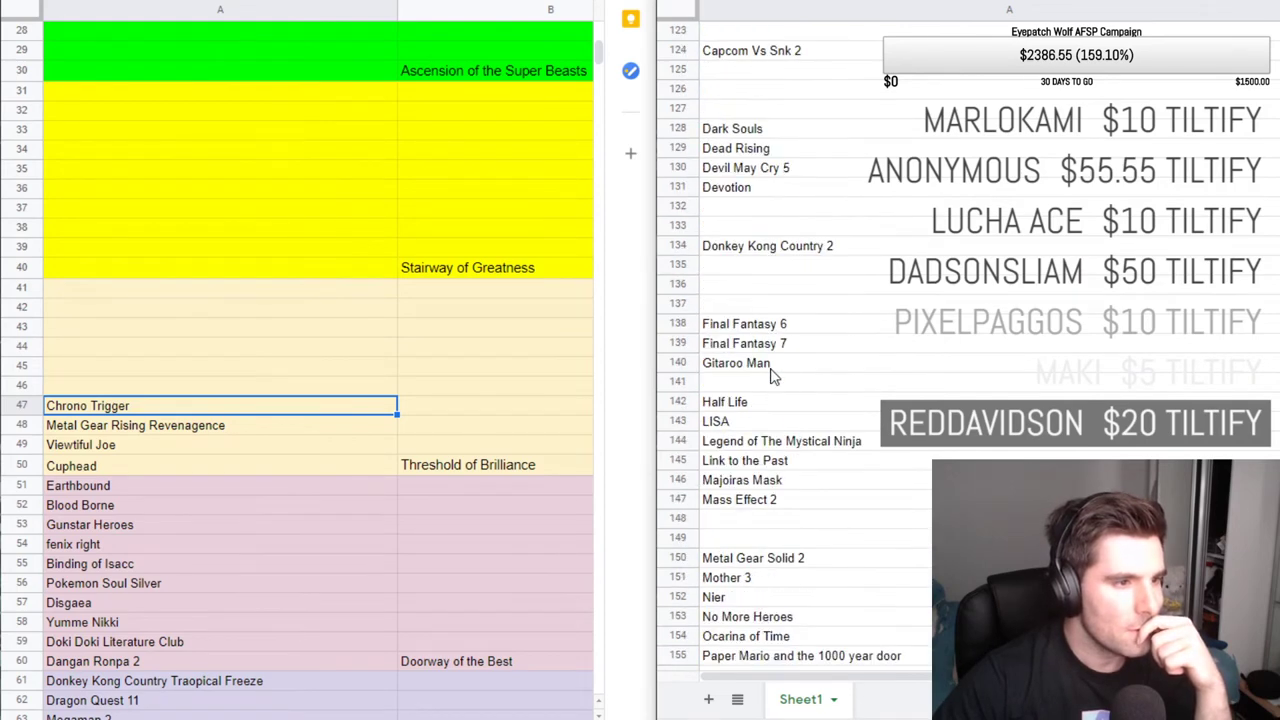
{"action": "scroll", "coordinate": [870, 397], "scroll_direction": "up", "scroll_amount": 1}
{"action": "scroll", "coordinate": [870, 397], "scroll_direction": "up", "scroll_amount": 1}
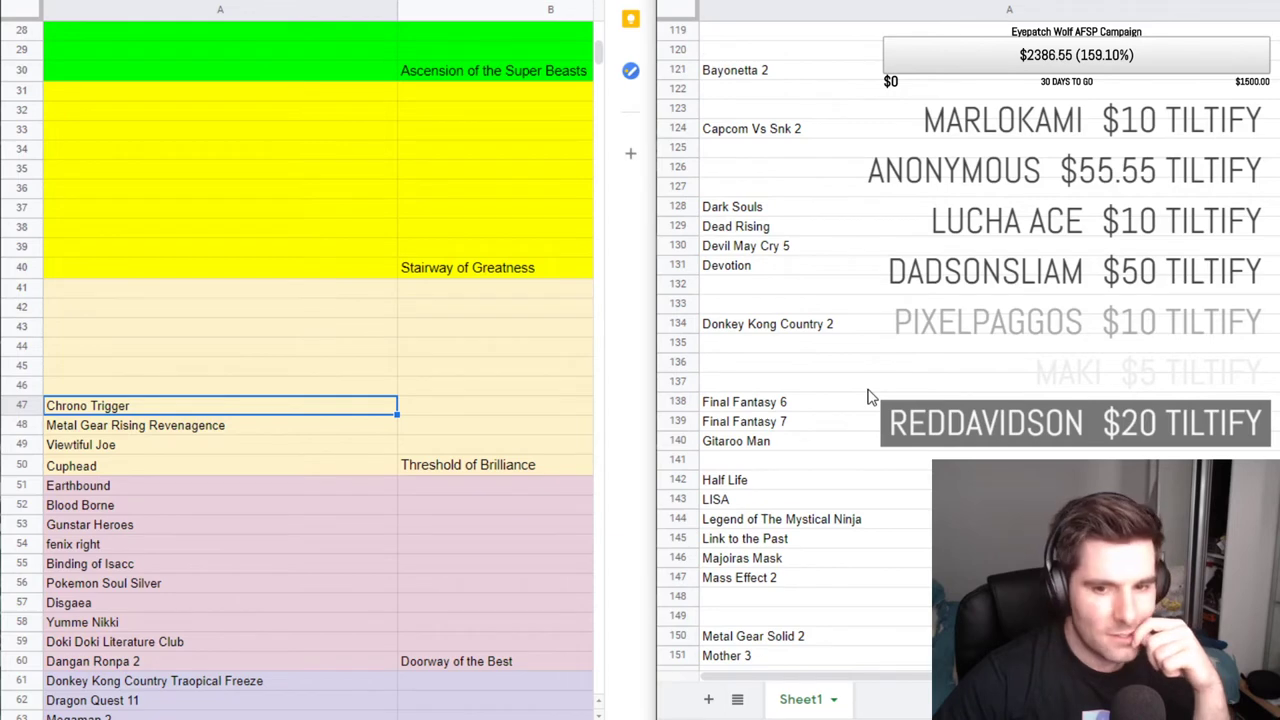
{"action": "scroll", "coordinate": [870, 397], "scroll_direction": "up", "scroll_amount": 1}
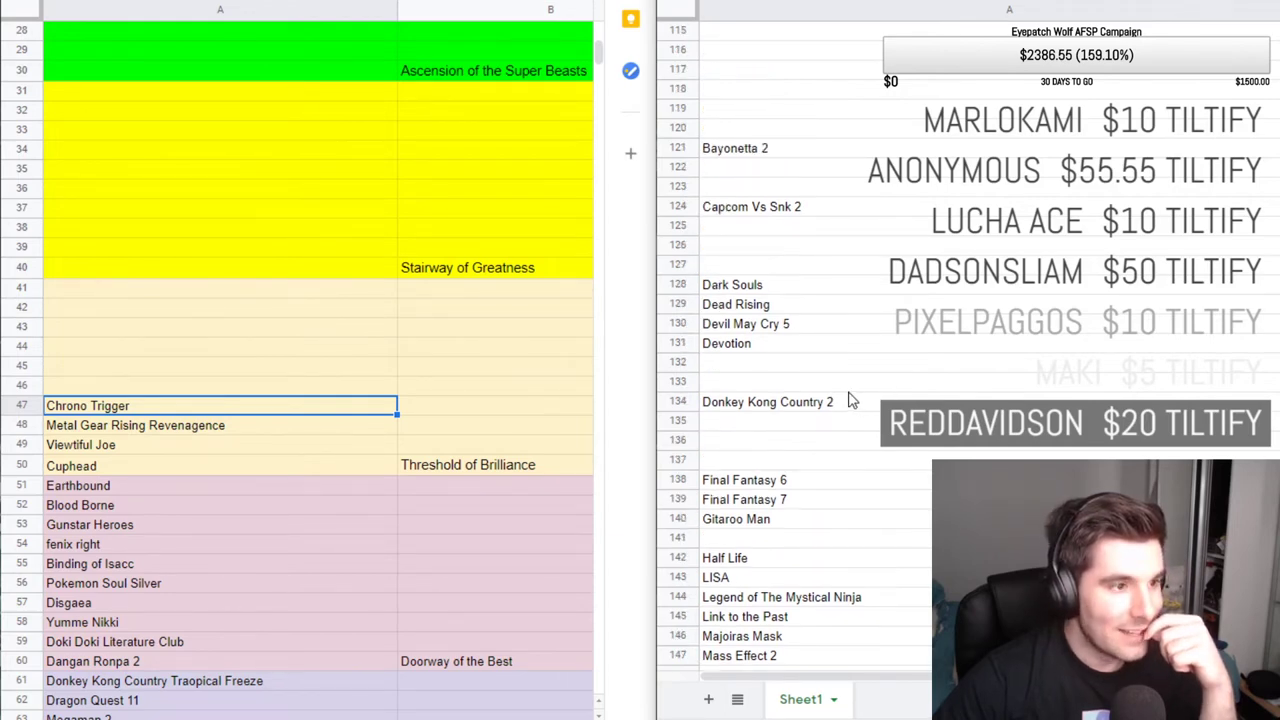
Select Red Dead Redemption 2 in the unranked list and compare it with the remaining titles down to Undertale.
{"action": "scroll", "coordinate": [853, 402], "scroll_direction": "down", "scroll_amount": 7}
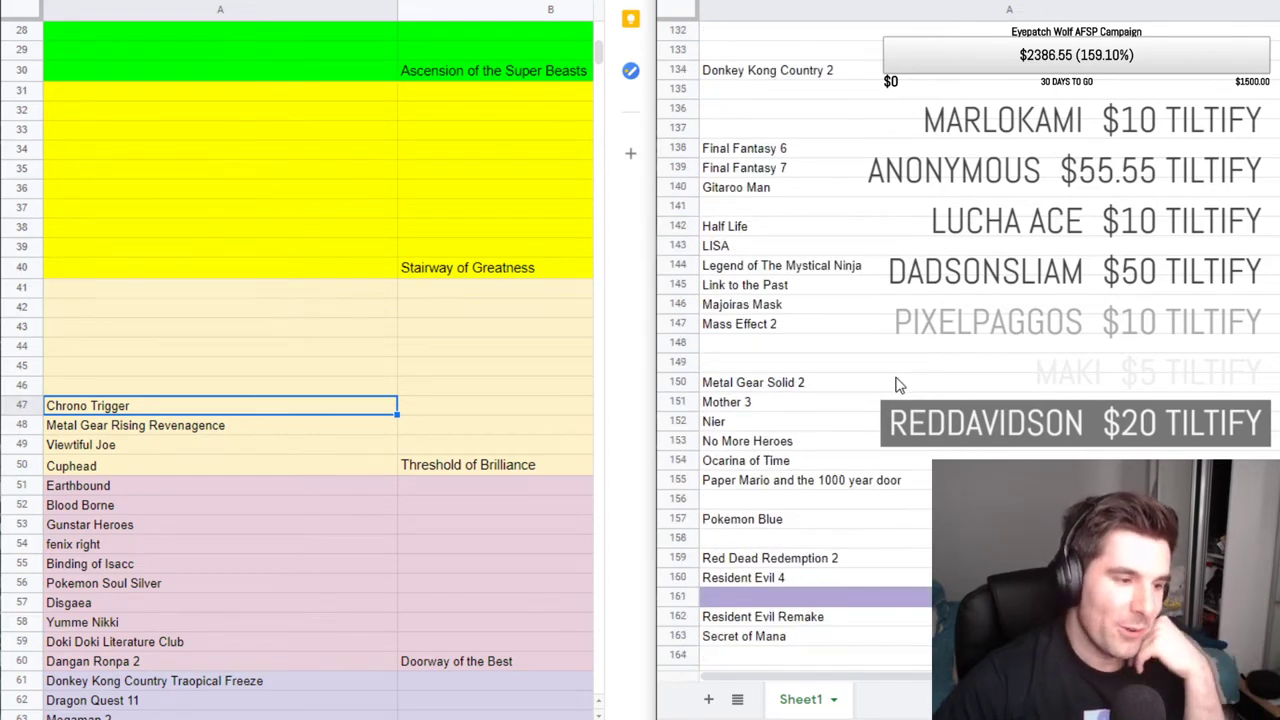
{"action": "scroll", "coordinate": [900, 384], "scroll_direction": "down", "scroll_amount": 3}
{"action": "scroll", "coordinate": [908, 384], "scroll_direction": "down", "scroll_amount": 1}
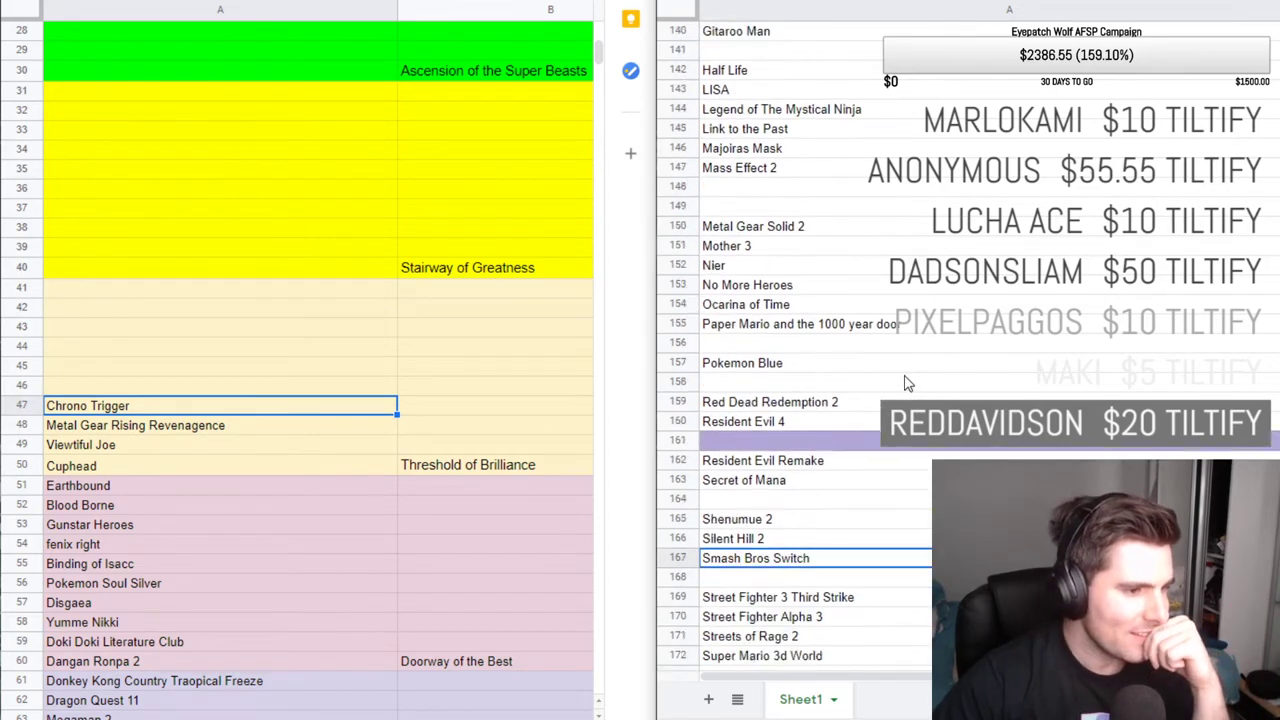
{"action": "scroll", "coordinate": [908, 384], "scroll_direction": "down", "scroll_amount": 1}
{"action": "left_click", "coordinate": [888, 366]}
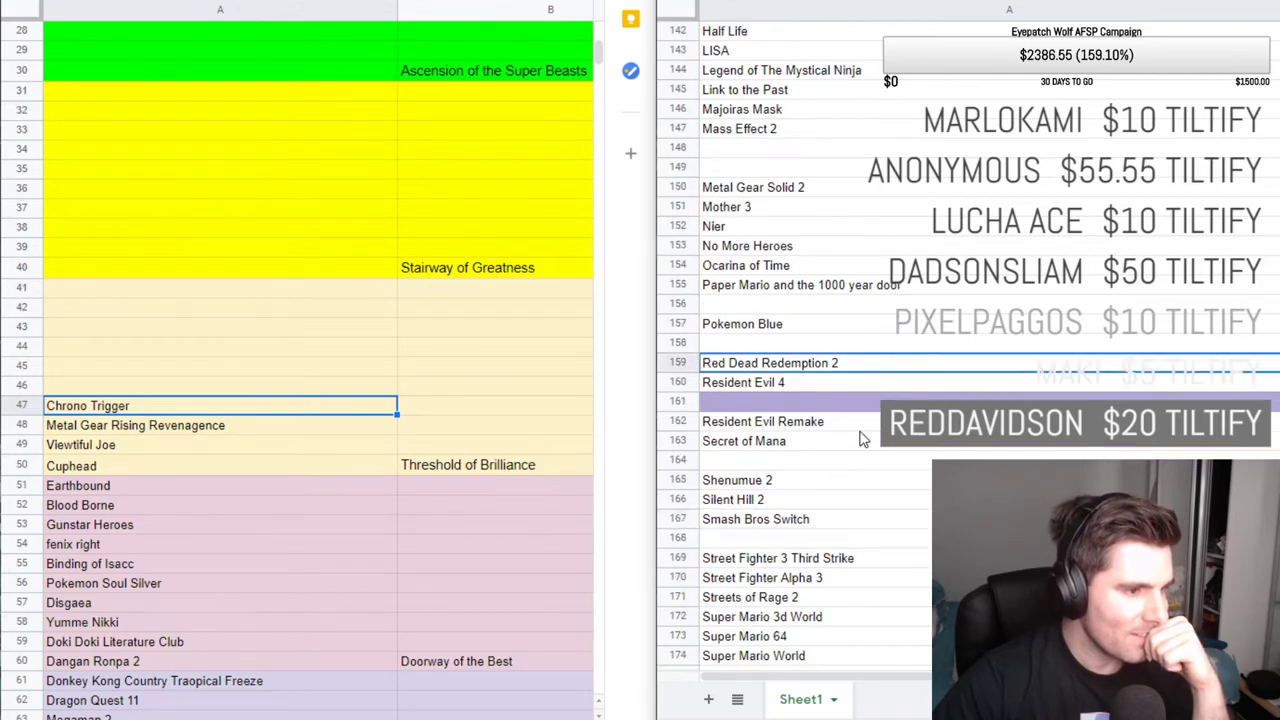
{"action": "scroll", "coordinate": [845, 452], "scroll_direction": "down", "scroll_amount": 1}
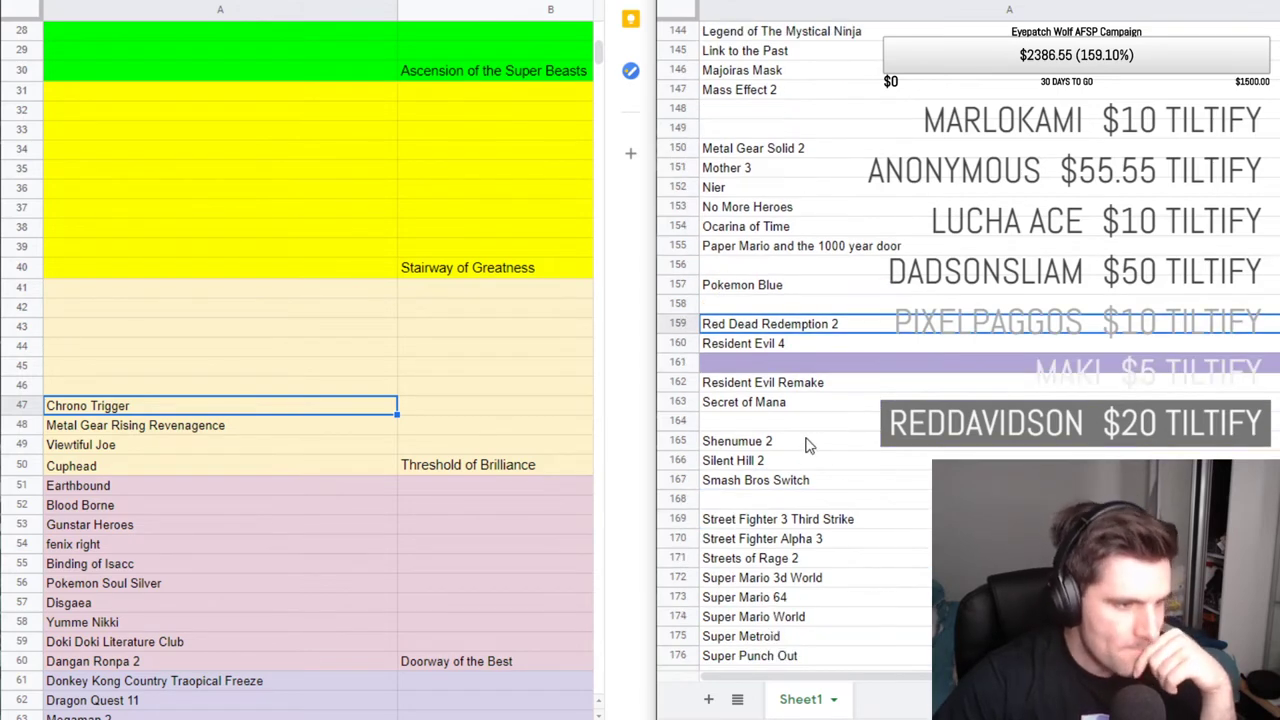
{"action": "scroll", "coordinate": [812, 440], "scroll_direction": "down", "scroll_amount": 2}
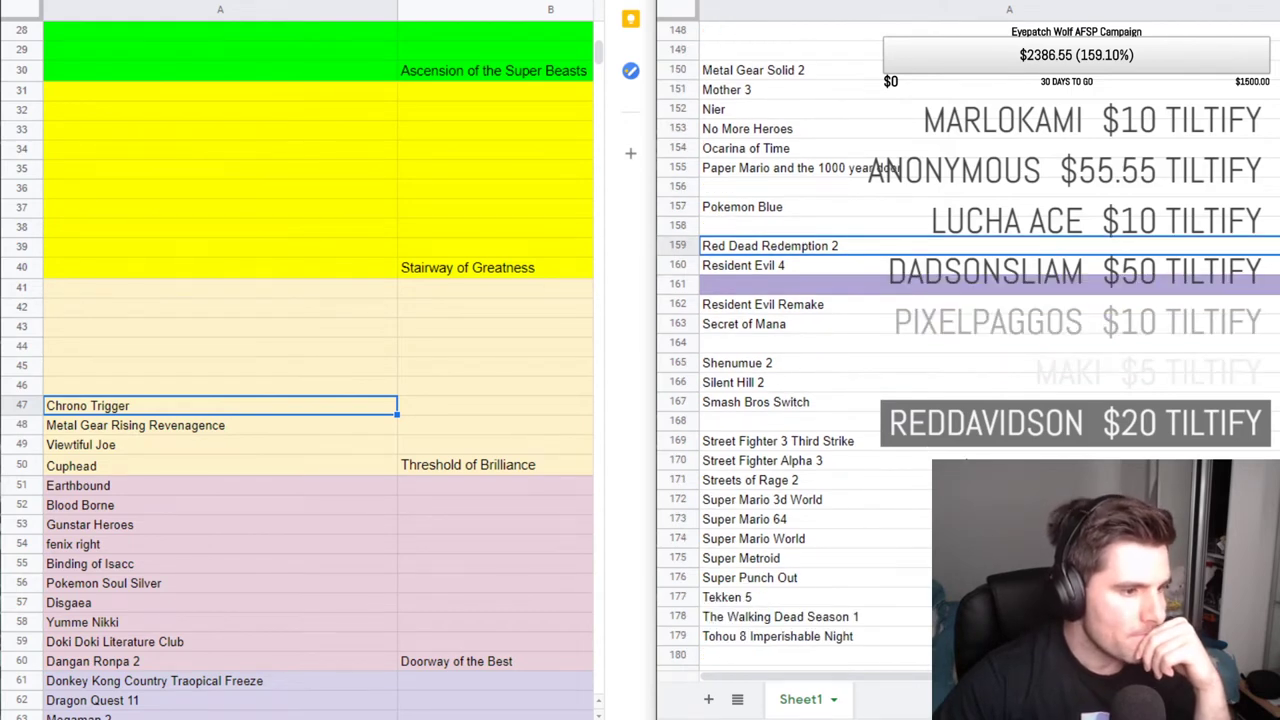
{"action": "scroll", "coordinate": [948, 457], "scroll_direction": "down", "scroll_amount": 1}
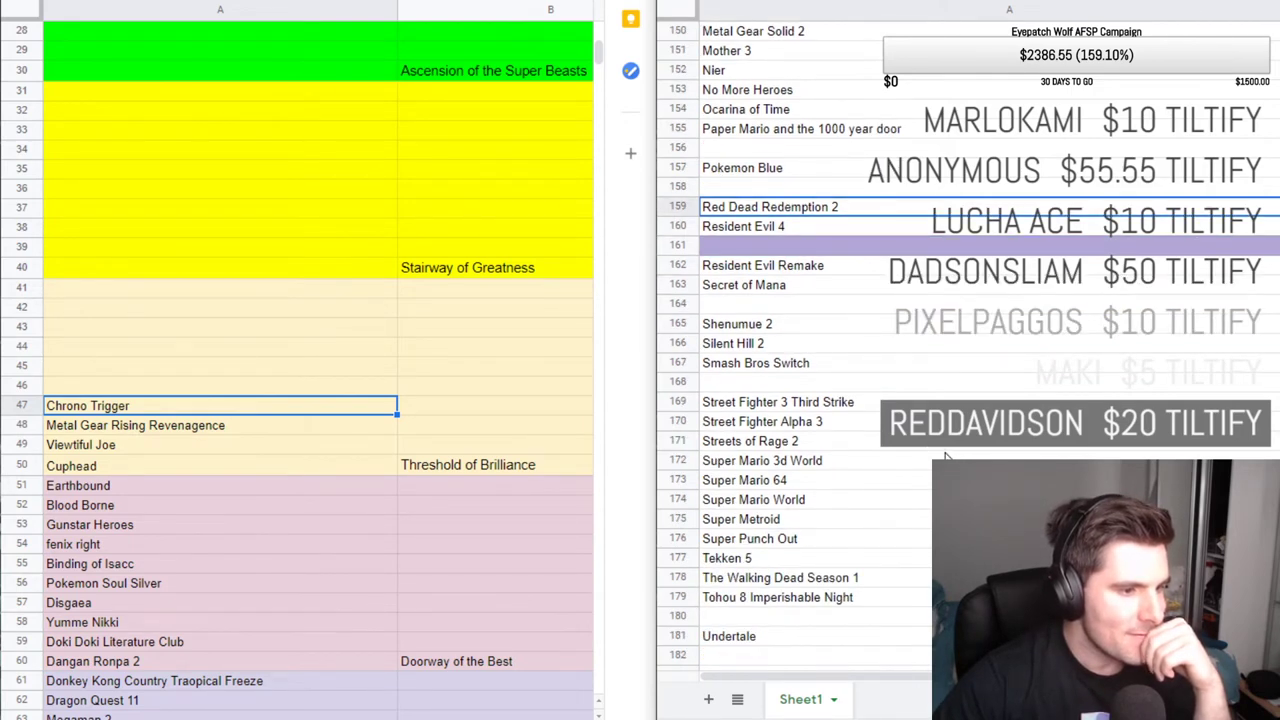
Recheck the unranked games from Tekken 5 up to Bayonetta 2, returning to the titles between Dark Souls and Resident Evil 4.
{"action": "scroll", "coordinate": [935, 450], "scroll_direction": "up", "scroll_amount": 2}
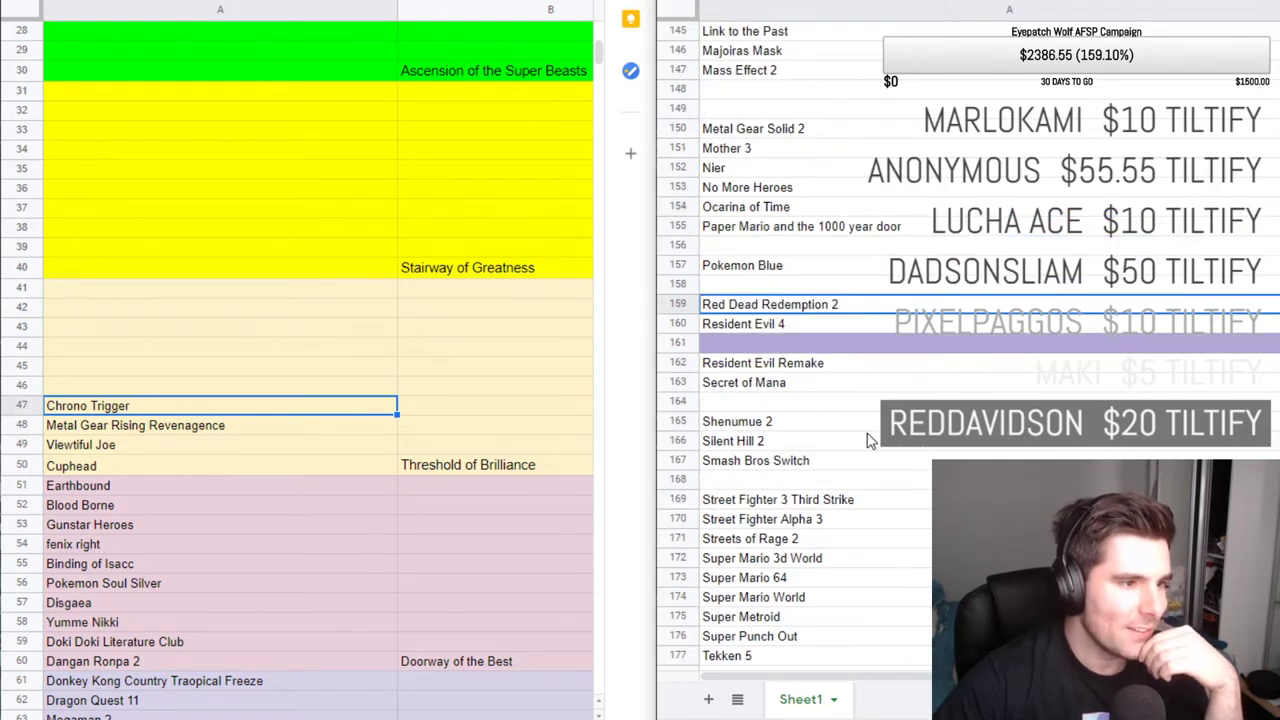
{"action": "scroll", "coordinate": [868, 441], "scroll_direction": "up", "scroll_amount": 3}
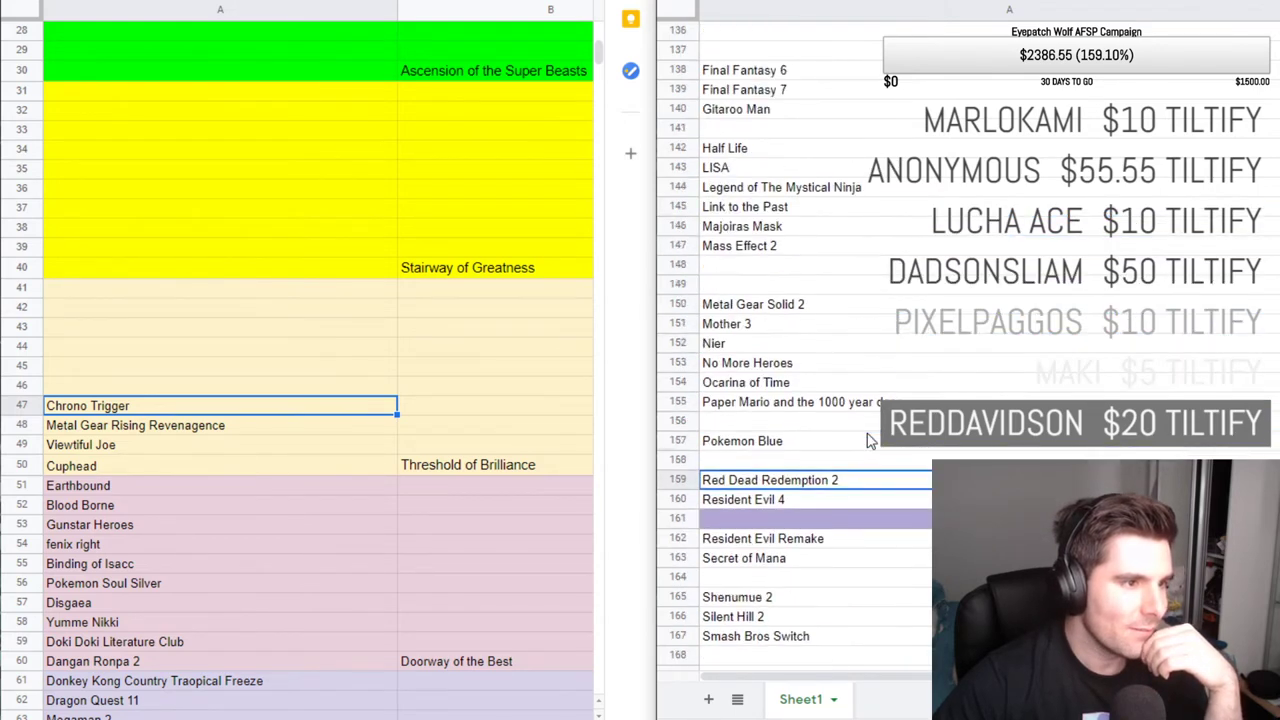
{"action": "scroll", "coordinate": [868, 441], "scroll_direction": "up", "scroll_amount": 4}
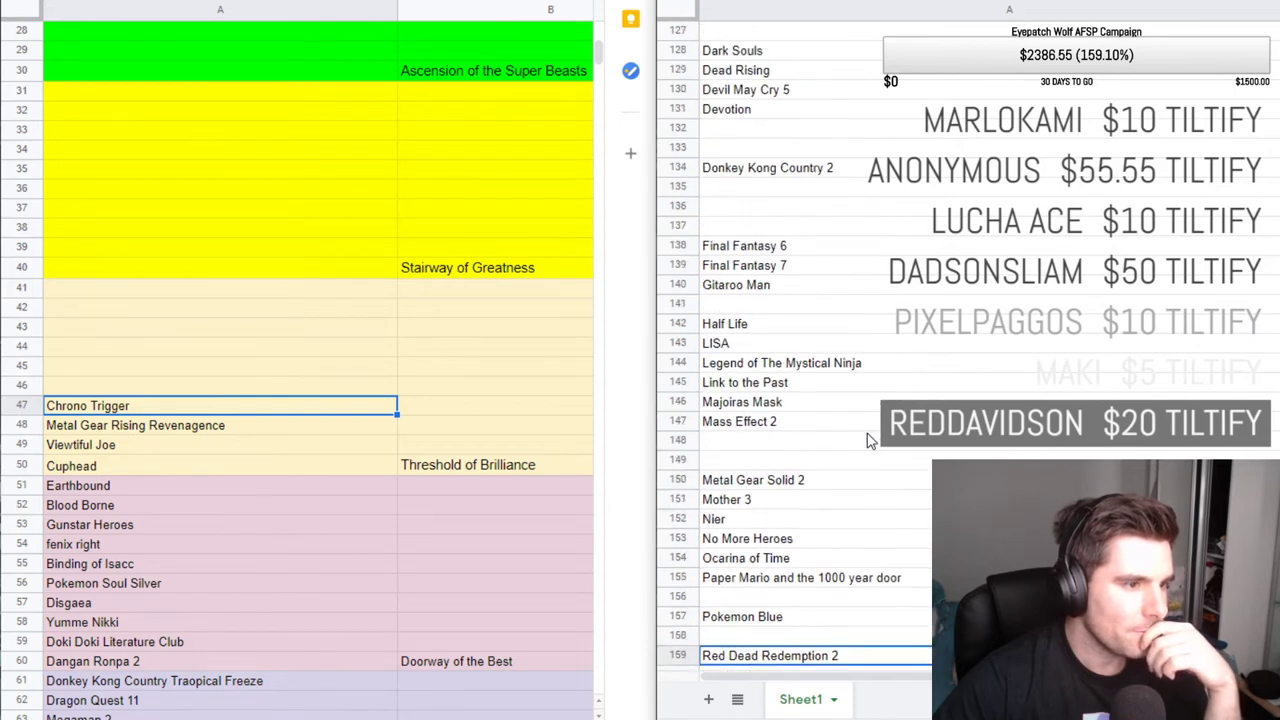
{"action": "scroll", "coordinate": [868, 441], "scroll_direction": "up", "scroll_amount": 2}
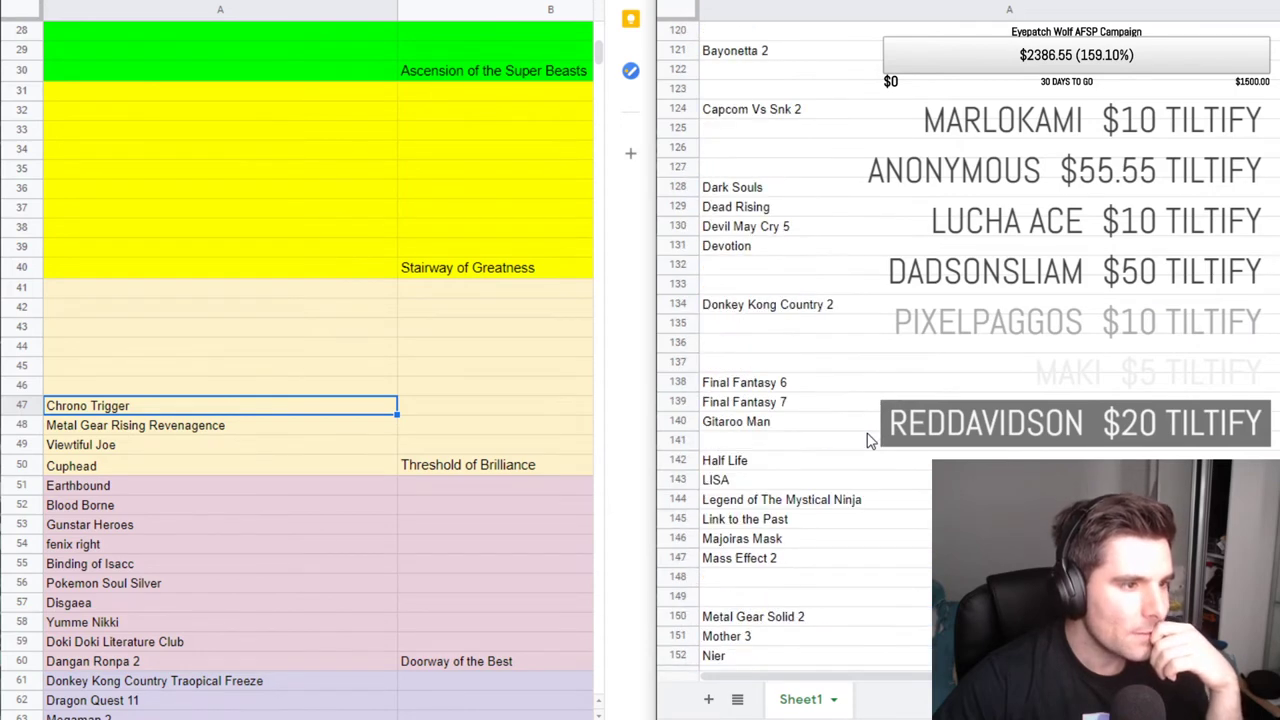
{"action": "scroll", "coordinate": [868, 441], "scroll_direction": "up", "scroll_amount": 1}
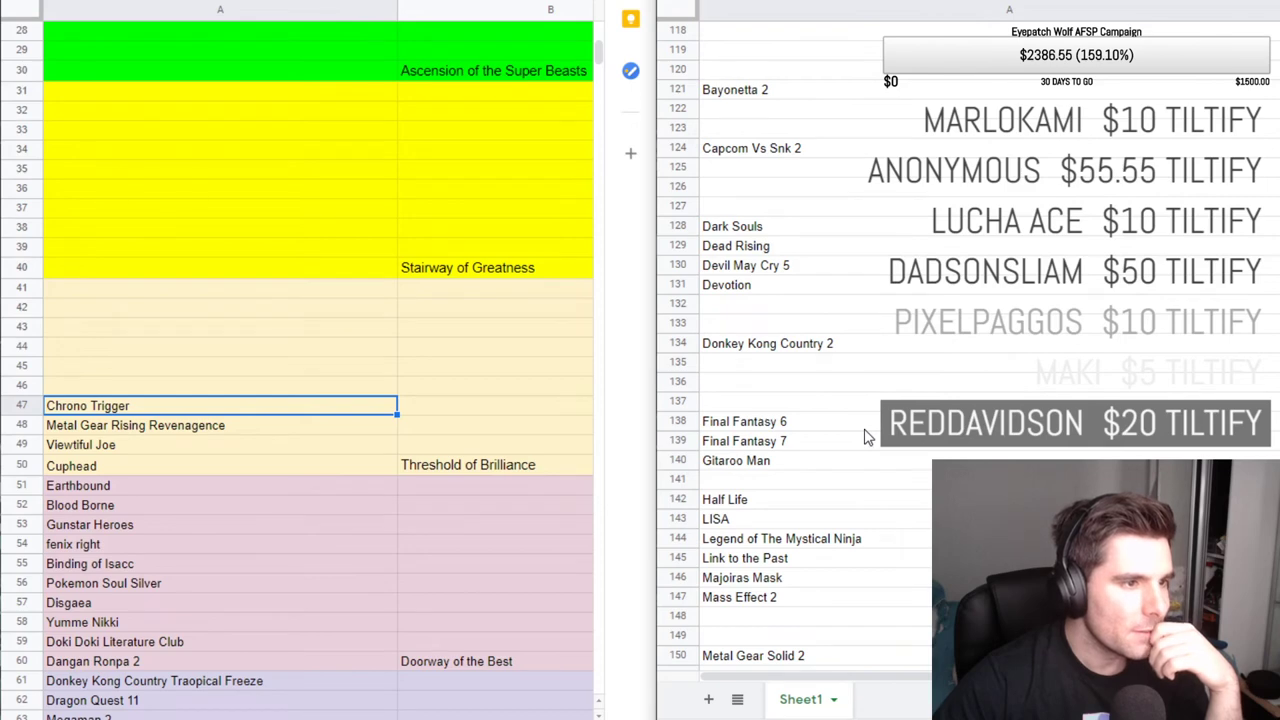
{"action": "scroll", "coordinate": [868, 437], "scroll_direction": "down", "scroll_amount": 1}
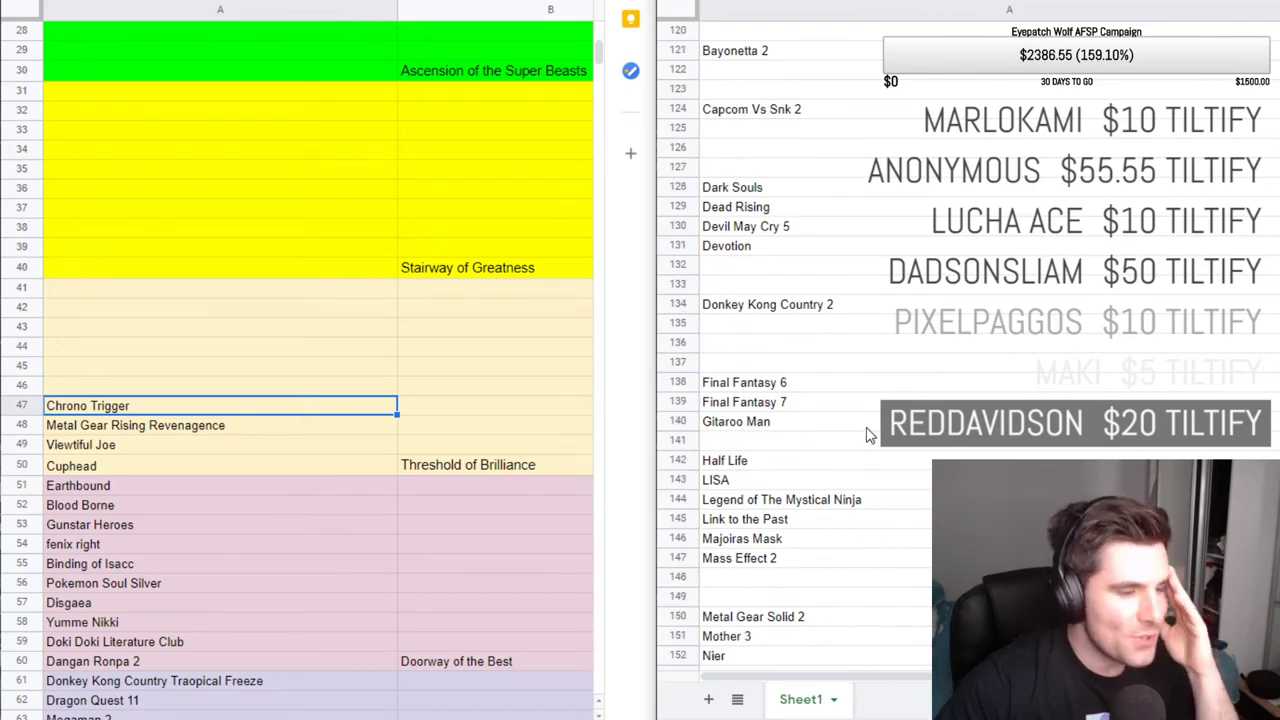
{"action": "scroll", "coordinate": [840, 421], "scroll_direction": "down", "scroll_amount": 1}
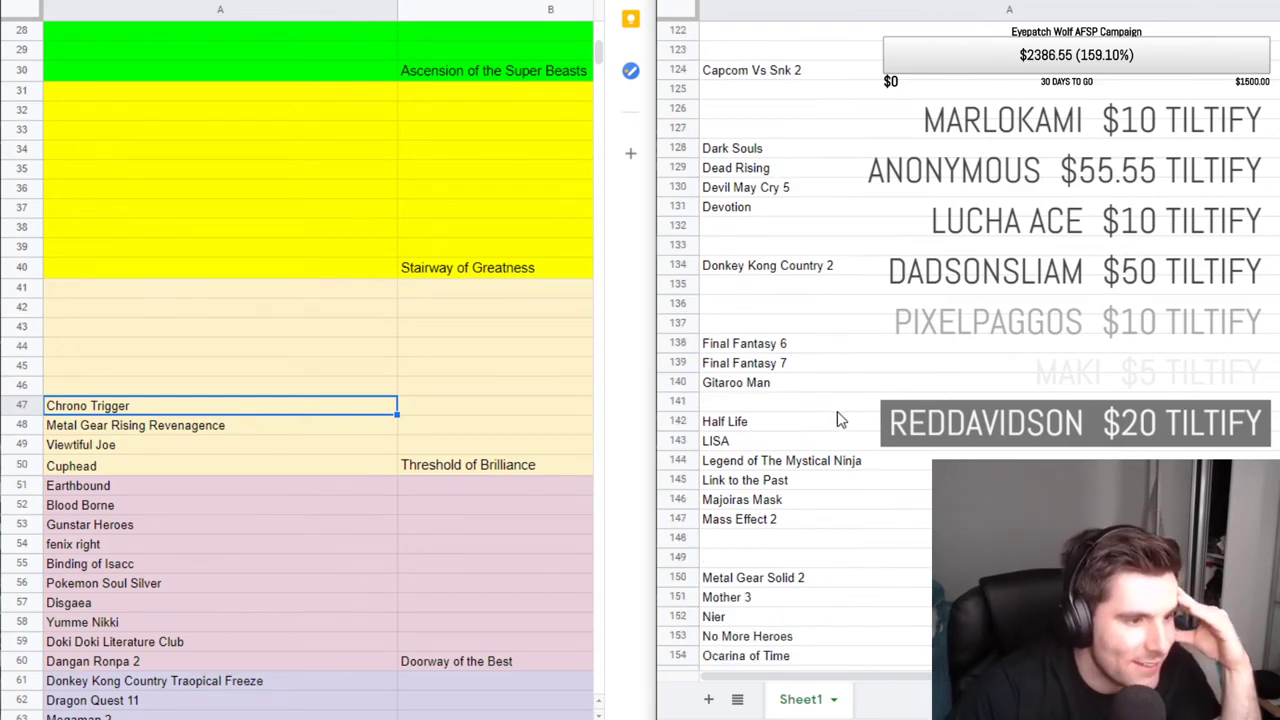
{"action": "scroll", "coordinate": [840, 421], "scroll_direction": "down", "scroll_amount": 3}
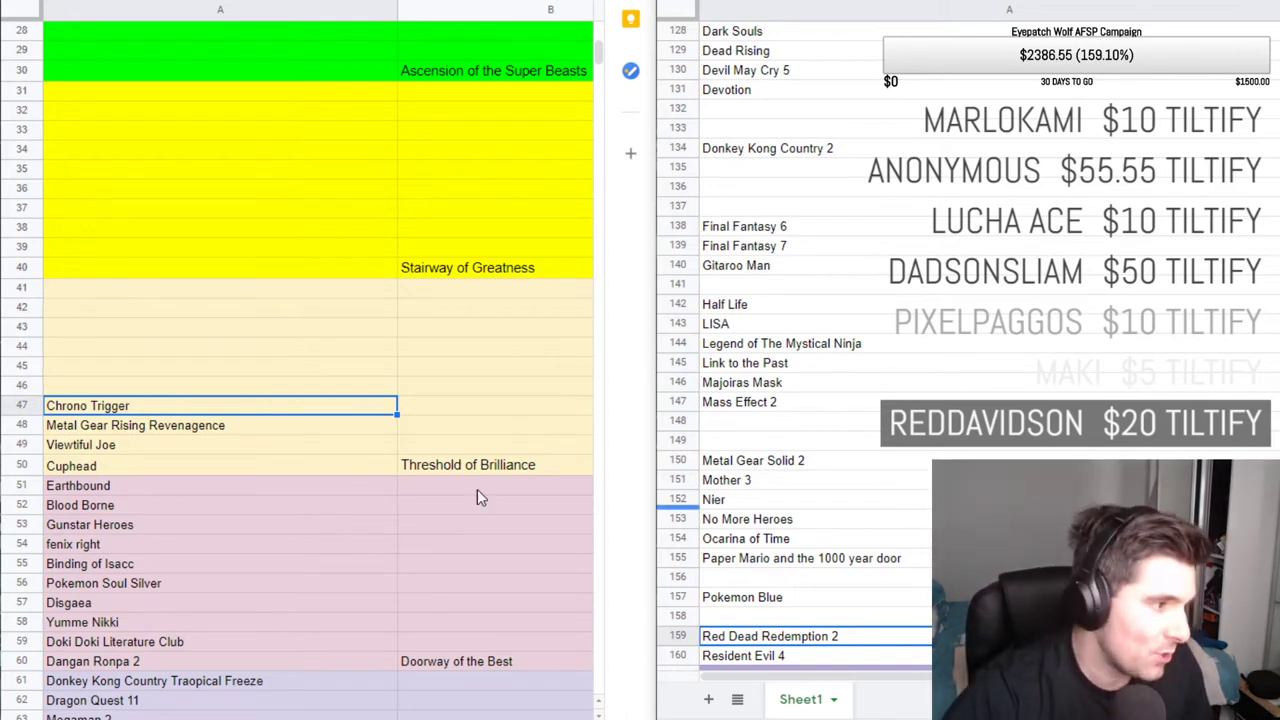
Go through the Threshold of Brilliance tier in the ranking sheet from cell A44 down to Cuphead in A50, reviewing the placed titles.
{"action": "left_click", "coordinate": [260, 354]}
{"action": "key", "text": "Down"}
{"action": "key", "text": "Down"}
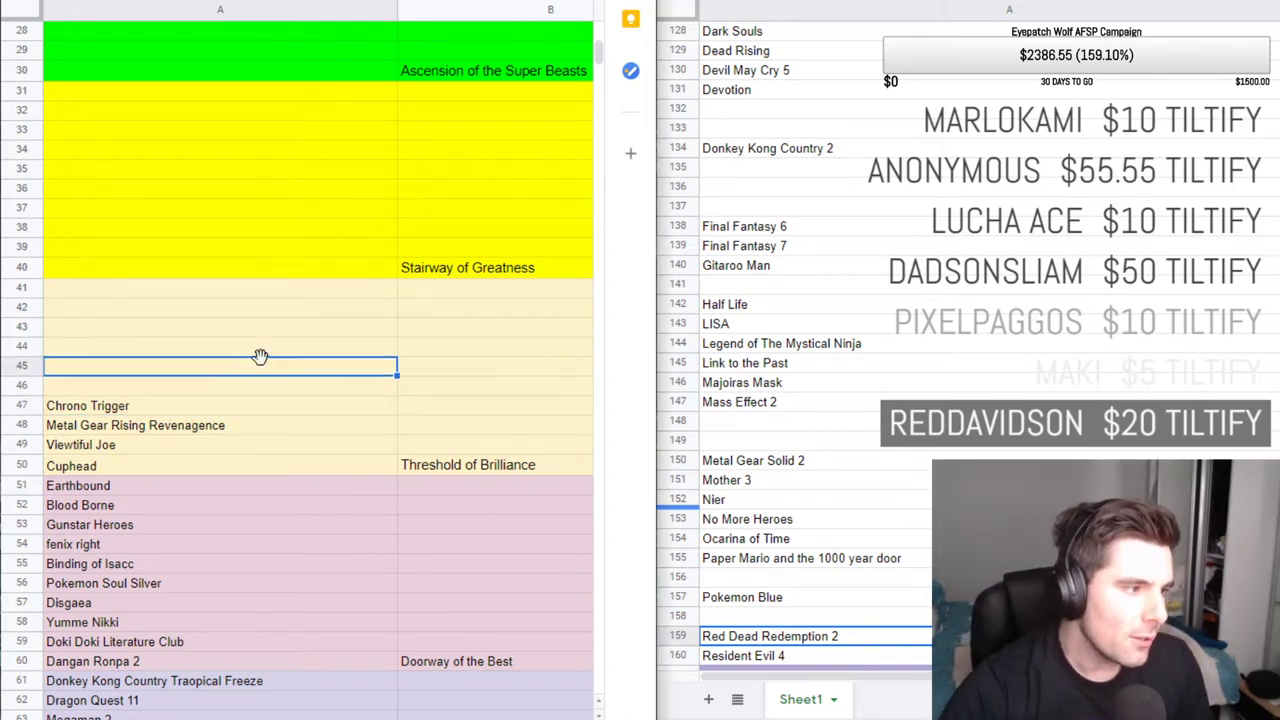
{"action": "key", "text": "Down"}
{"action": "key", "text": "Down"}
{"action": "key", "text": "Down"}
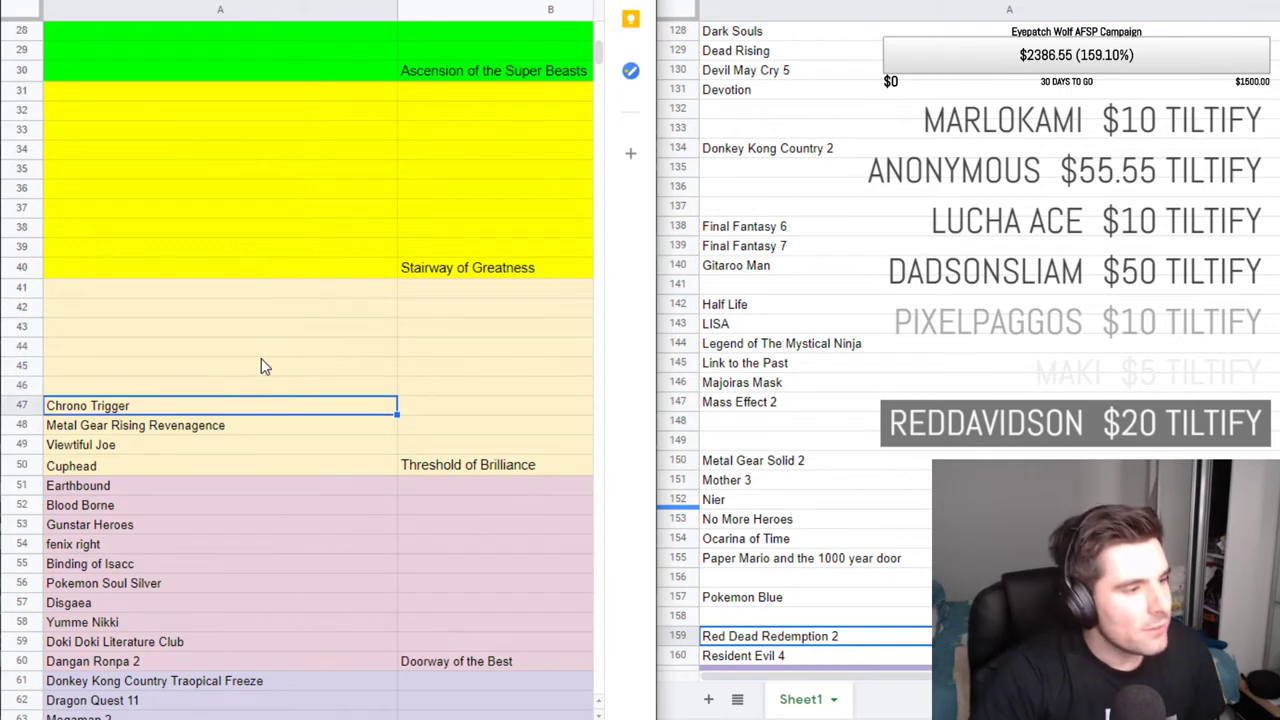
{"action": "key", "text": "Up"}
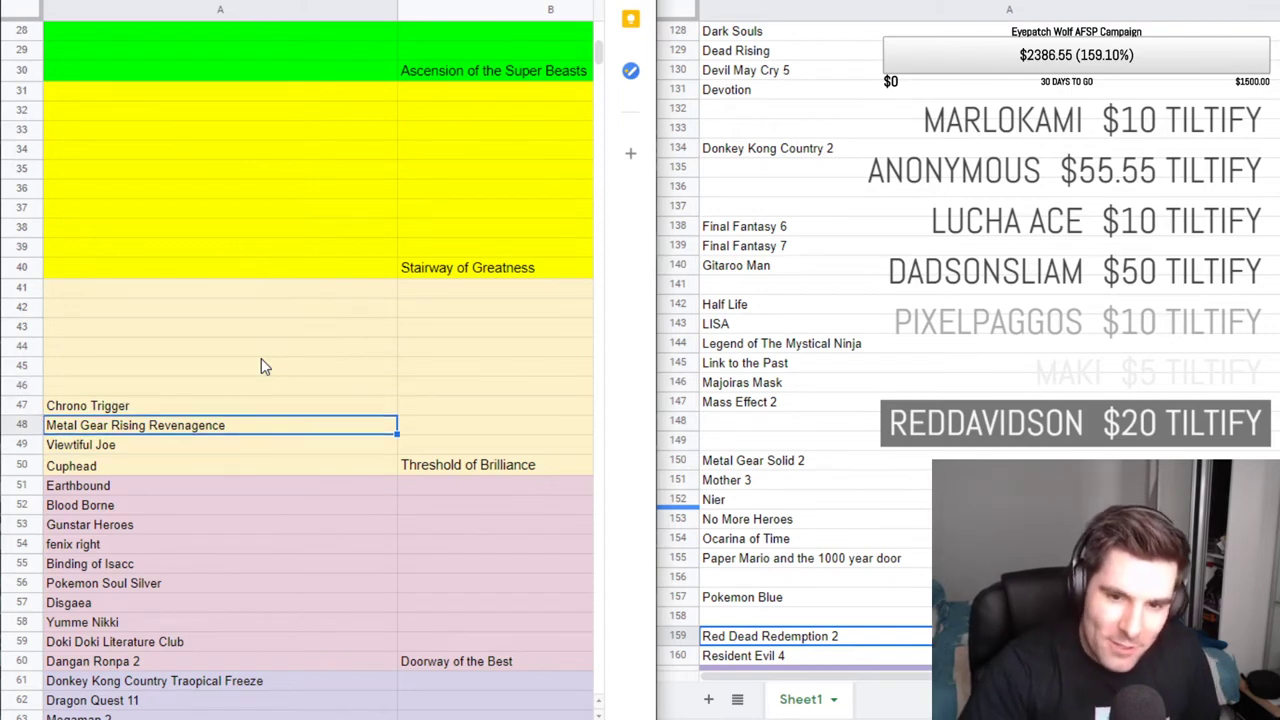
{"action": "key", "text": "Down"}
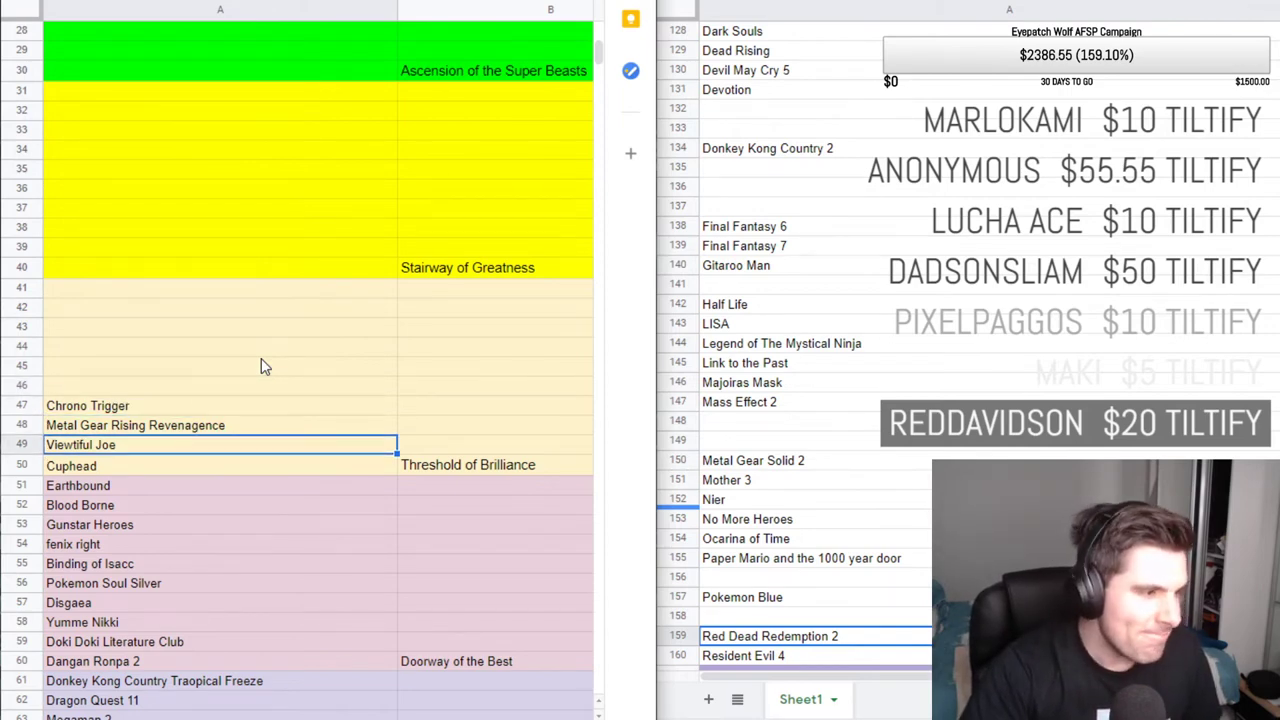
{"action": "key", "text": "Down"}
{"action": "key", "text": "Down"}
{"action": "key", "text": "Down"}
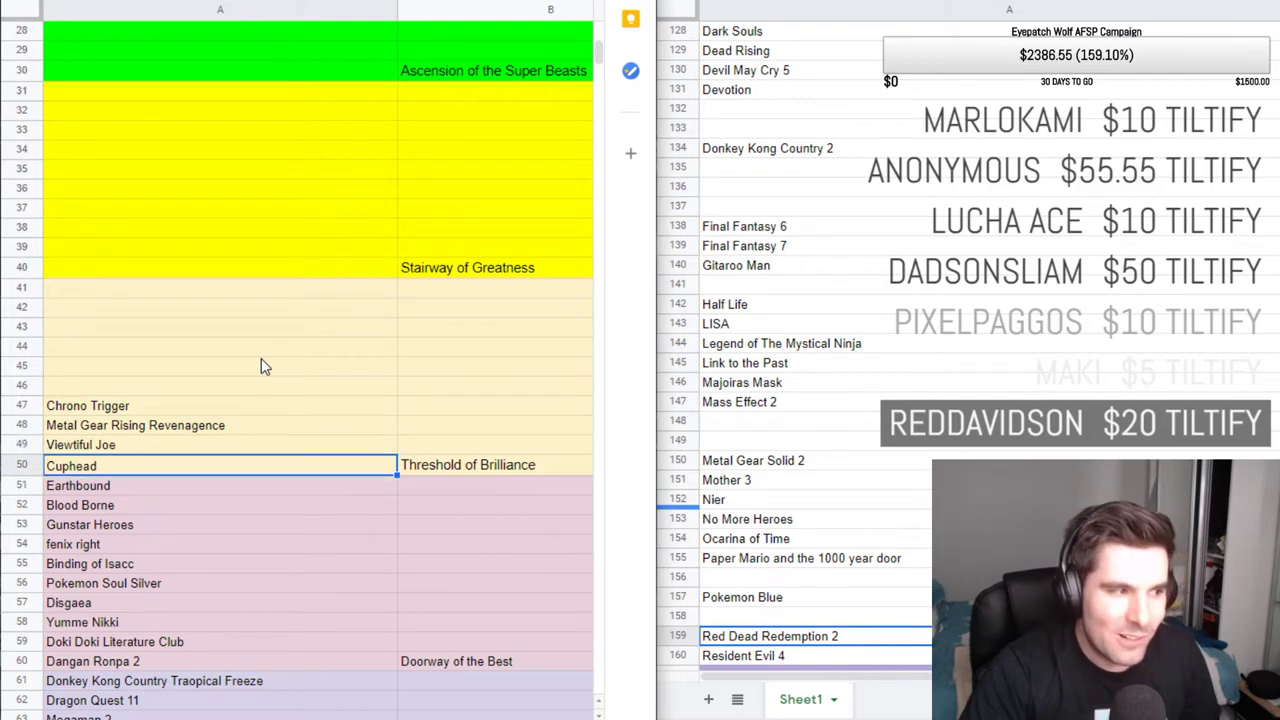
Go through the Doorway of the Best tier in the ranking sheet from Earthbound down to Dangan Ronpa 2, reviewing the placed titles.
{"action": "key", "text": "Down"}
{"action": "key", "text": "Down"}
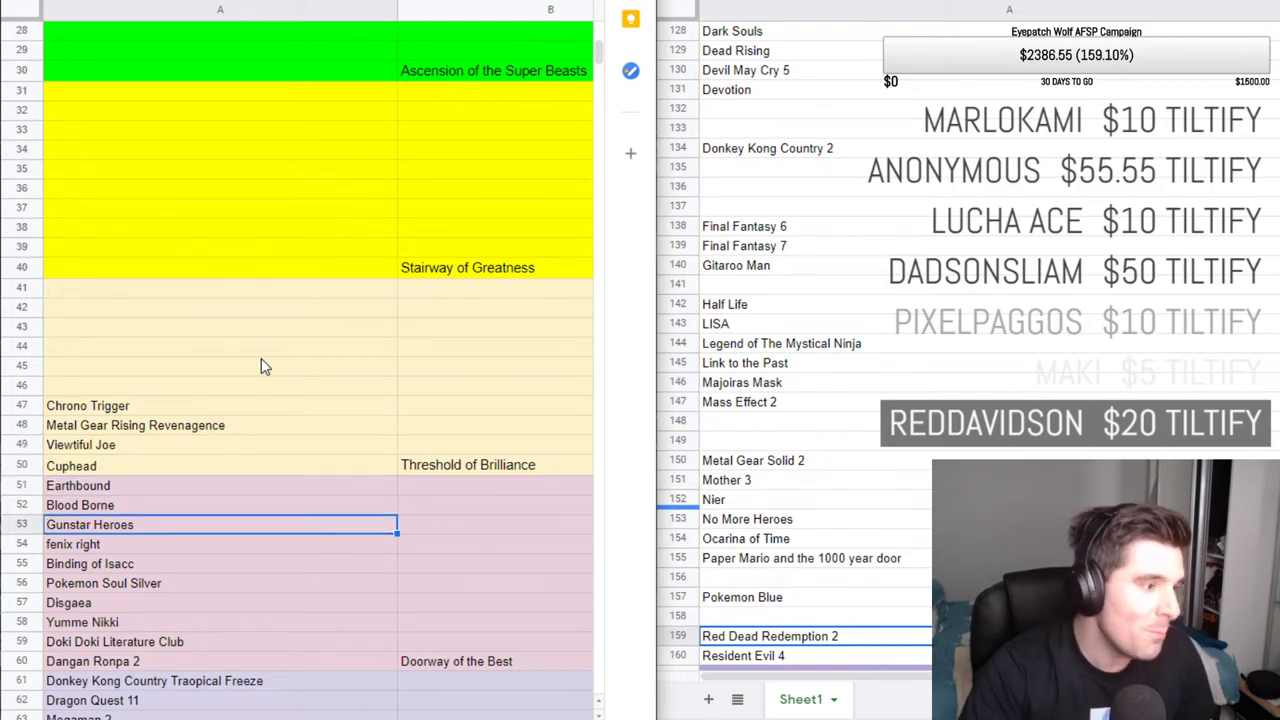
{"action": "key", "text": "Down"}
{"action": "key", "text": "Down"}
{"action": "key", "text": "Down"}
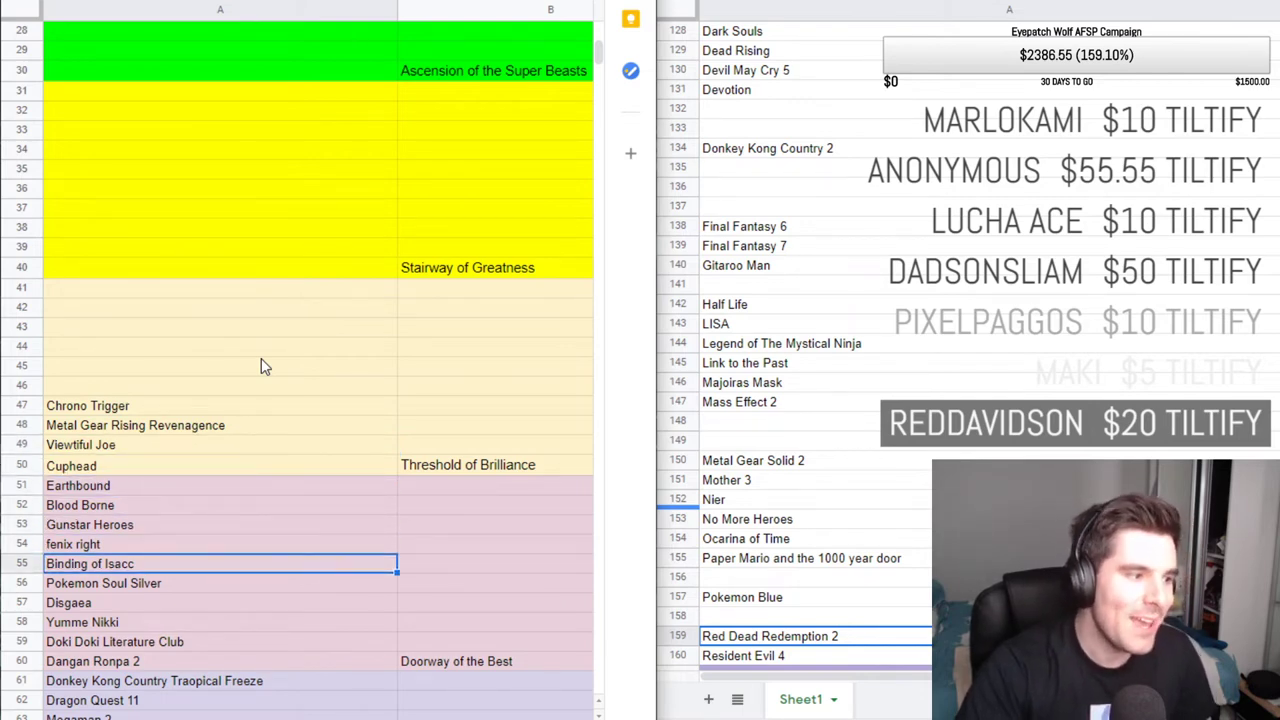
{"action": "key", "text": "Down"}
{"action": "key", "text": "Down"}
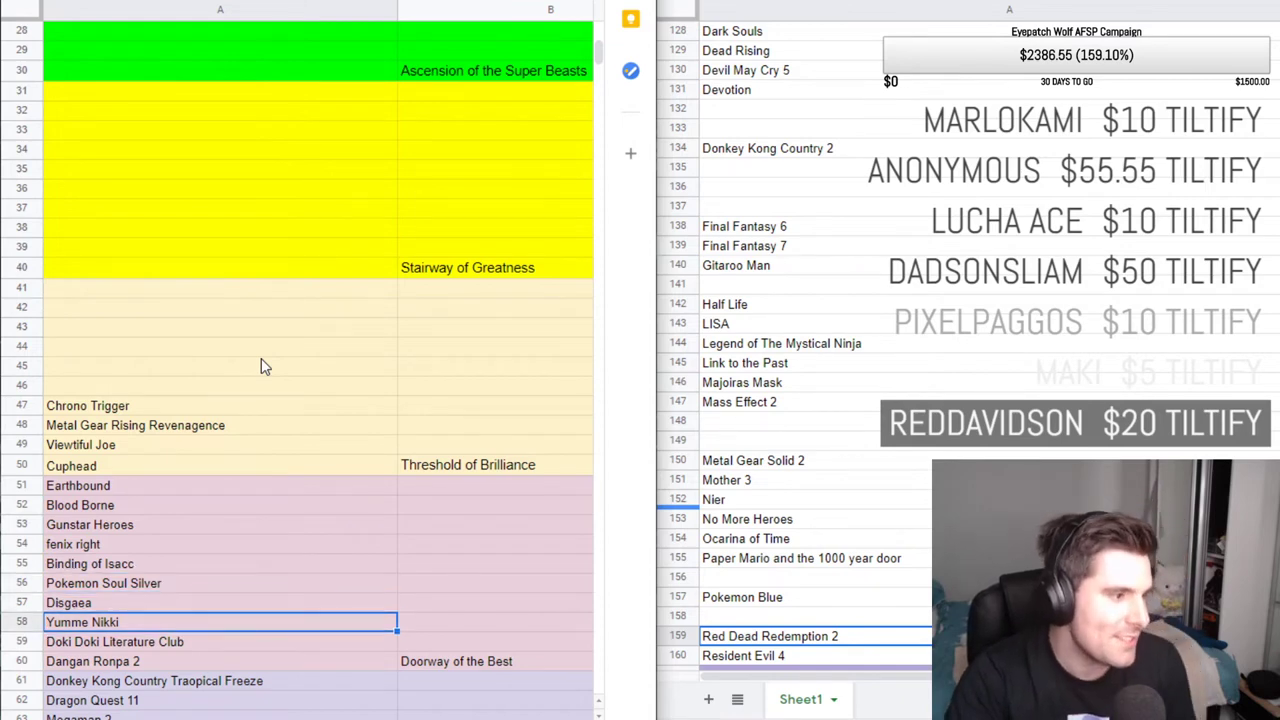
{"action": "key", "text": "Down"}
{"action": "key", "text": "Down"}
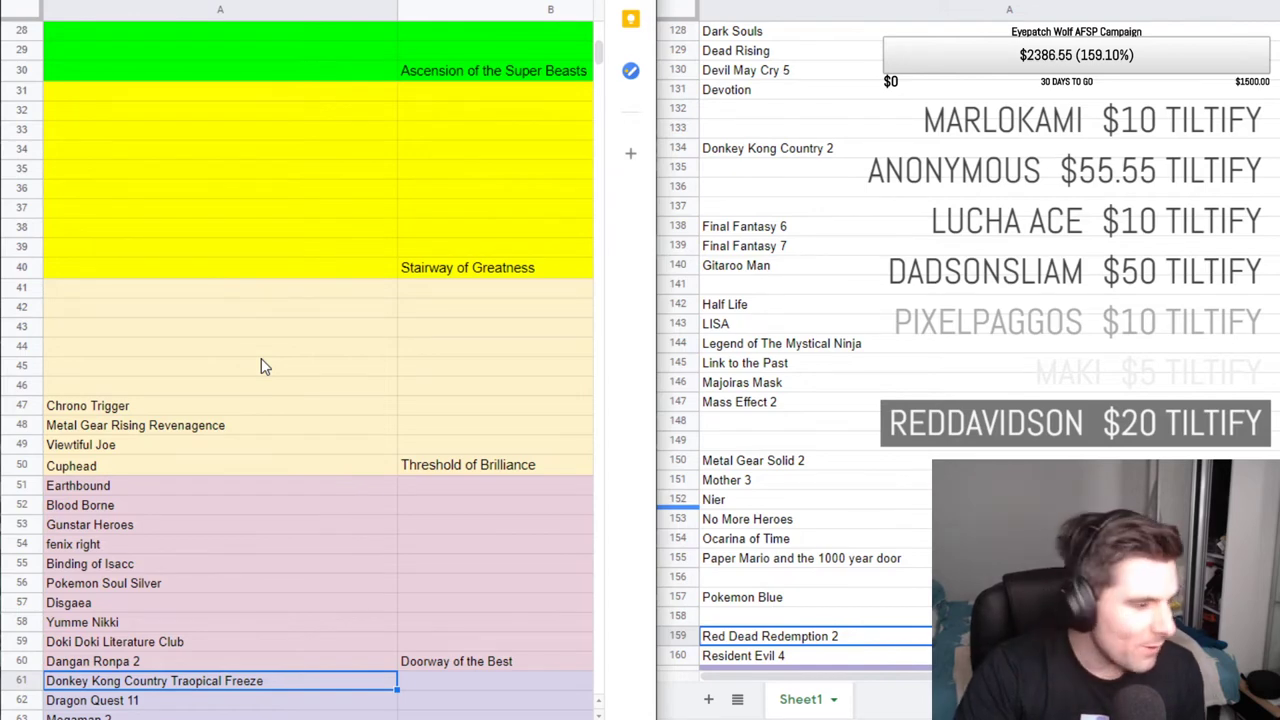
Review the titles in the Path of the Eilite tier, from Donkey Kong Country Traopical Freeze down to Sekiro: Shadows Die Twice in A70.
{"action": "key", "text": "Down"}
{"action": "key", "text": "Down"}
{"action": "key", "text": "Down"}
{"action": "key", "text": "Down"}
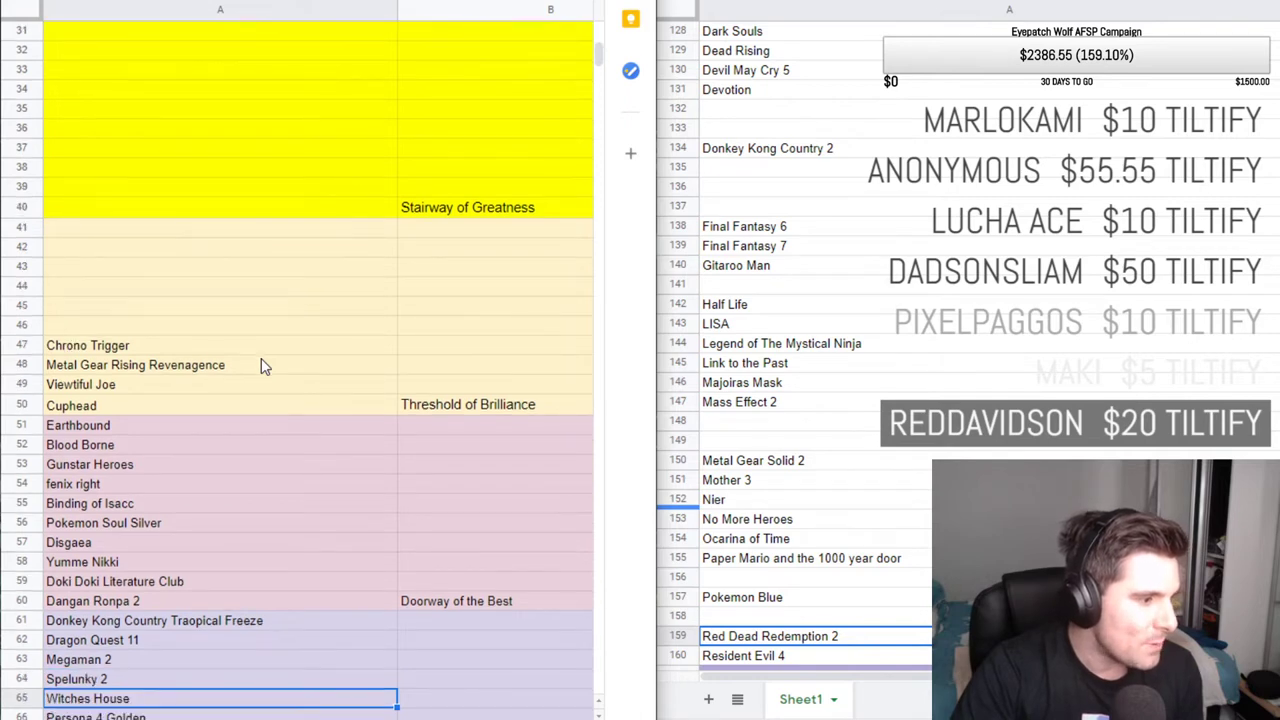
{"action": "key", "text": "Down"}
{"action": "key", "text": "Down"}
{"action": "key", "text": "Down"}
{"action": "key", "text": "Down"}
{"action": "key", "text": "Down"}
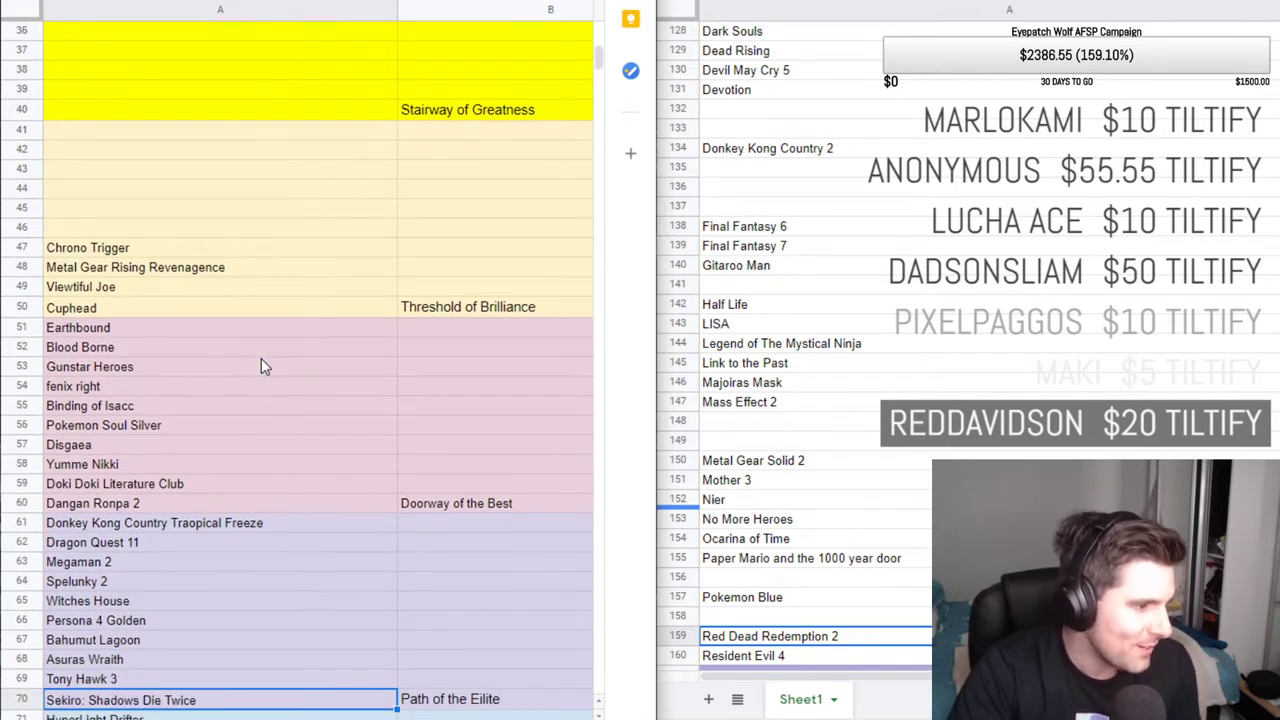
Review the titles in the Bridge of killers tier, going from HyperLight Drifter down to VLR in A79.
{"action": "key", "text": "Down"}
{"action": "key", "text": "Down"}
{"action": "key", "text": "Down"}
{"action": "key", "text": "Down"}
{"action": "key", "text": "Down"}
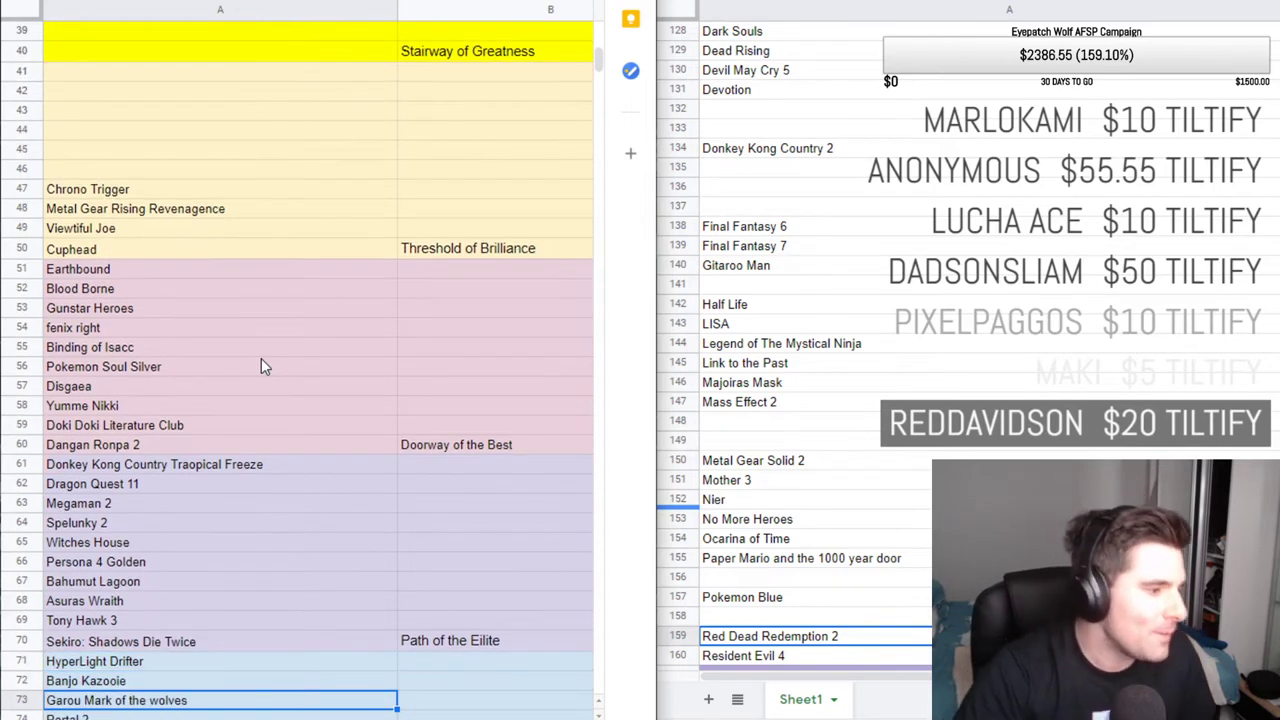
{"action": "key", "text": "Down"}
{"action": "key", "text": "Down"}
{"action": "key", "text": "Down"}
{"action": "key", "text": "Down"}
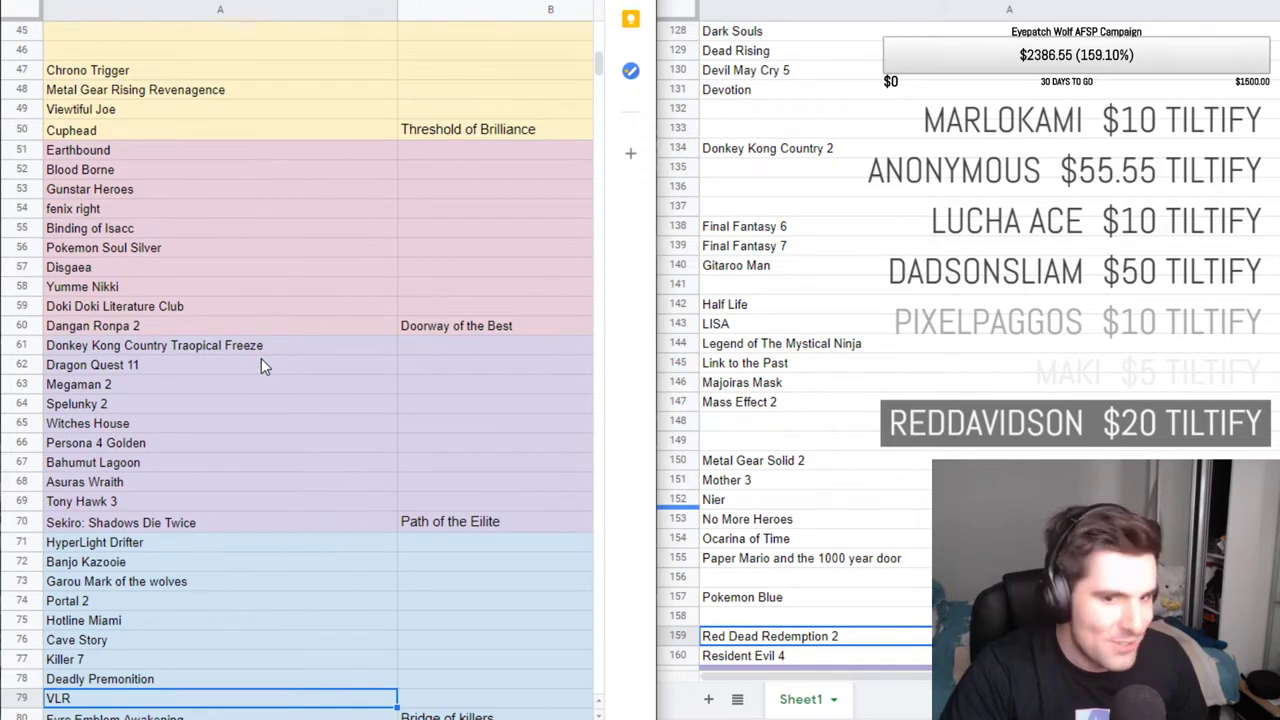
Review the titles in the Mountains of Quality tier, from Nine Nine Nine in A81 down to Hades in A90.
{"action": "key", "text": "Down"}
{"action": "key", "text": "Down"}
{"action": "key", "text": "Down"}
{"action": "key", "text": "Down"}
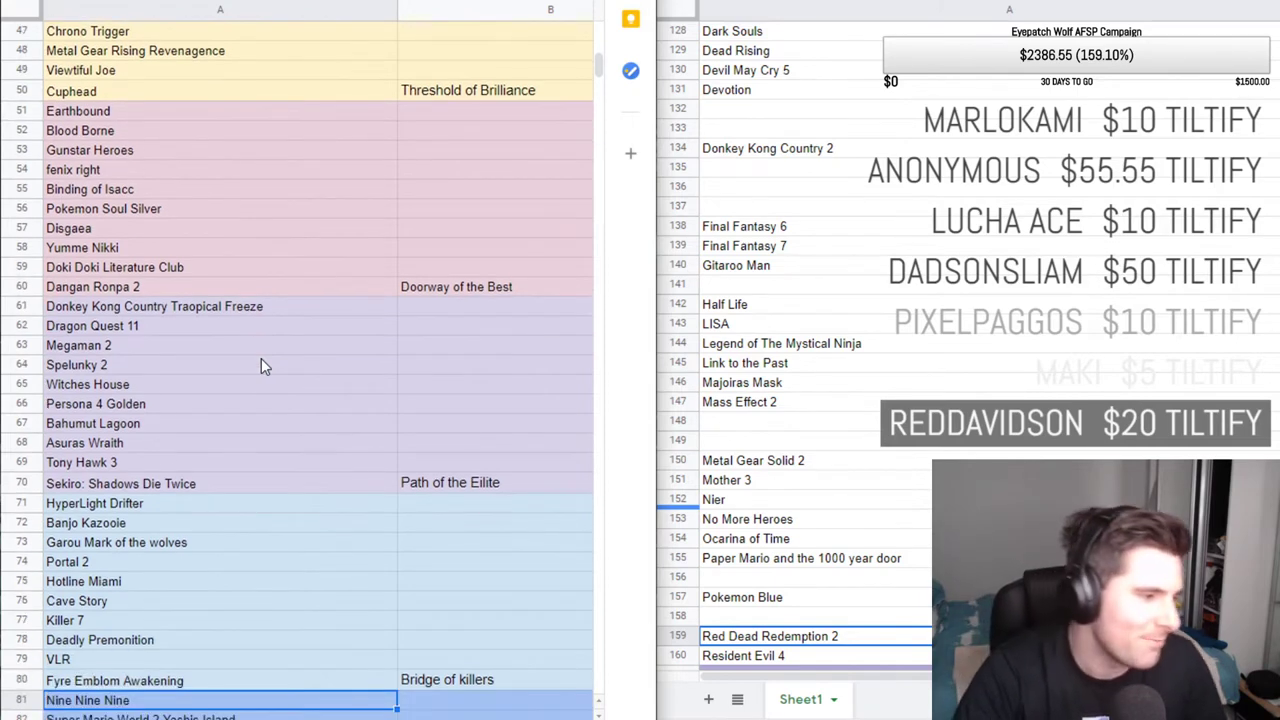
{"action": "key", "text": "Down"}
{"action": "key", "text": "Down"}
{"action": "key", "text": "Down"}
{"action": "key", "text": "Down"}
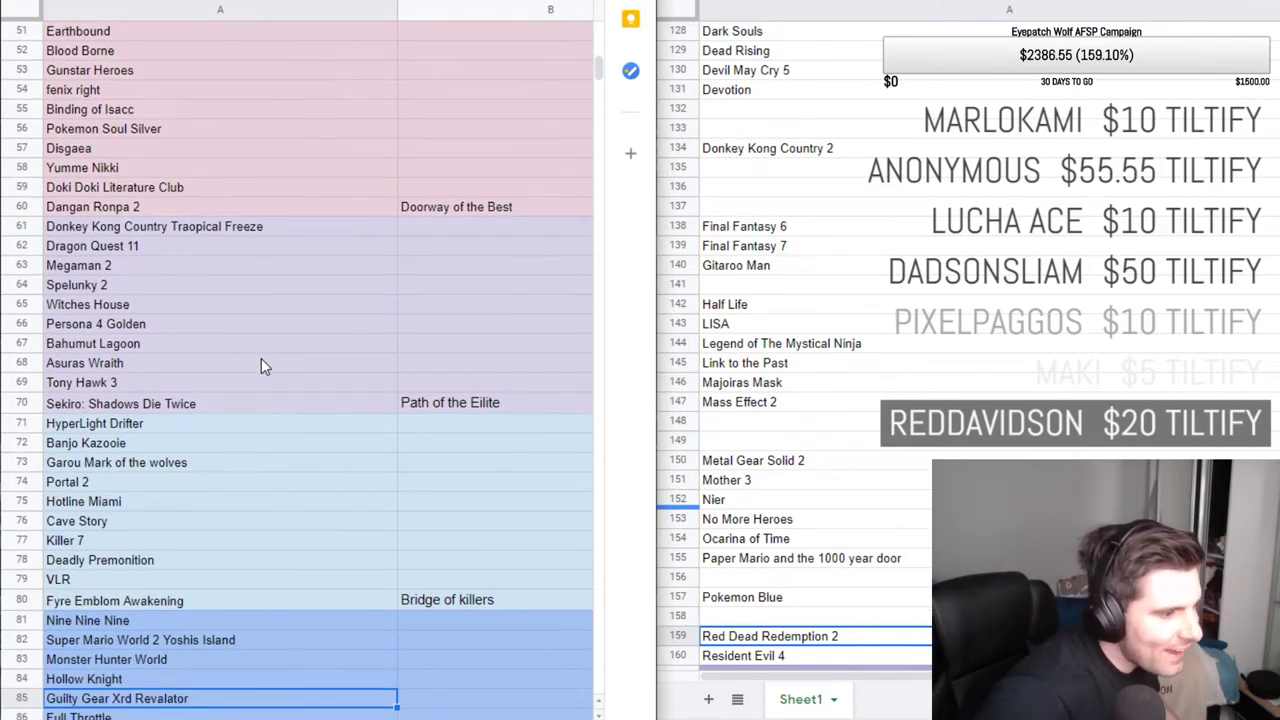
{"action": "key", "text": "Down"}
{"action": "key", "text": "Down"}
{"action": "key", "text": "Down"}
{"action": "key", "text": "Down"}
{"action": "key", "text": "Down"}
{"action": "key", "text": "Down"}
{"action": "key", "text": "Down"}
{"action": "key", "text": "Down"}
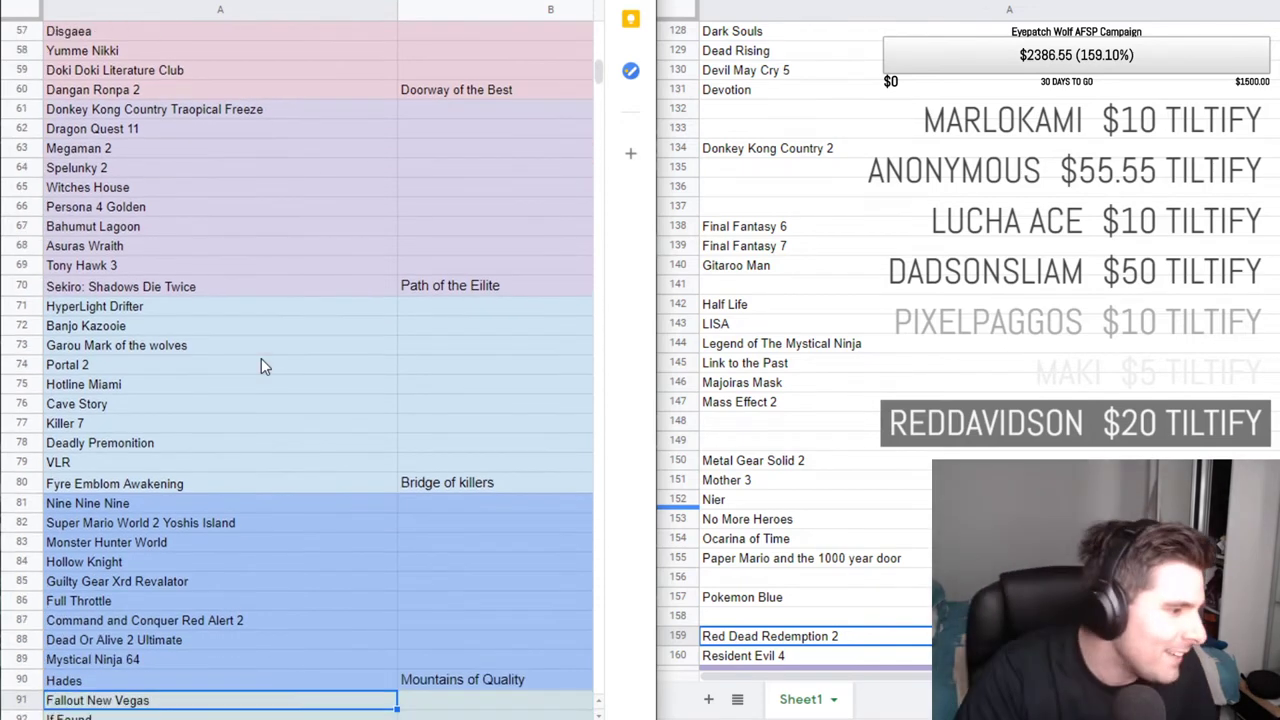
Review the titles in the Gates of Acceptance tier down to Gone Home, stopping at the empty cell A101 beneath it.
{"action": "key", "text": "Down"}
{"action": "key", "text": "Down"}
{"action": "key", "text": "Down"}
{"action": "key", "text": "Down"}
{"action": "key", "text": "Down"}
{"action": "key", "text": "Down"}
{"action": "key", "text": "Down"}
{"action": "key", "text": "Down"}
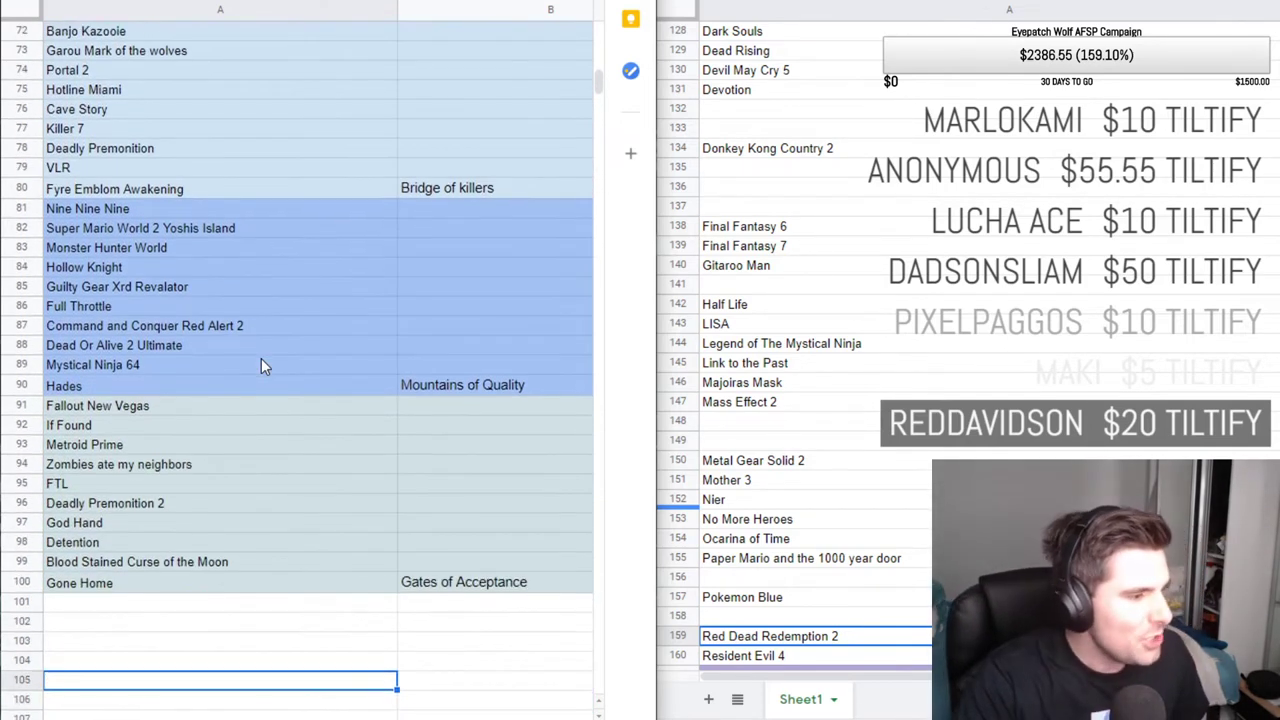
{"action": "key", "text": "Up"}
{"action": "key", "text": "Up"}
{"action": "key", "text": "Up"}
{"action": "key", "text": "Up"}
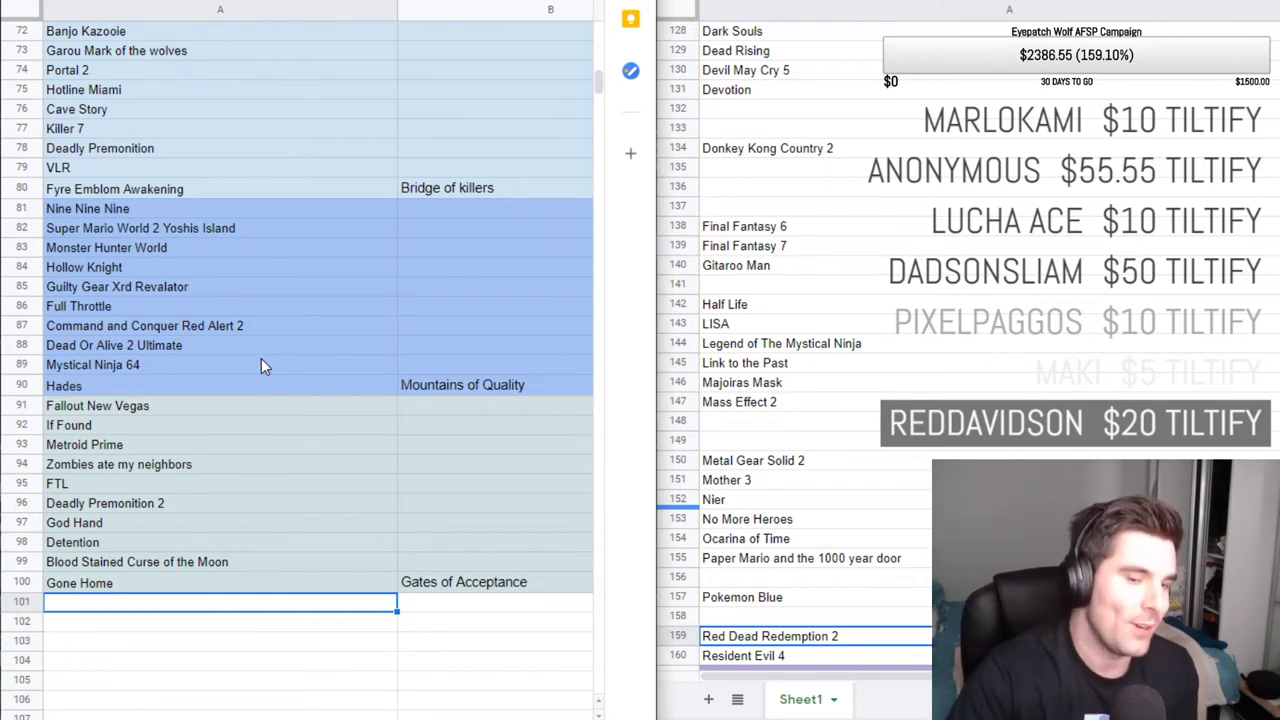
Continue past the empty rows into the Shadow Relam section and read its titles from Let It Die down to Into the Breach.
{"action": "key", "text": "Down"}
{"action": "key", "text": "Down"}
{"action": "key", "text": "Down"}
{"action": "key", "text": "Down"}
{"action": "key", "text": "Down"}
{"action": "key", "text": "Down"}
{"action": "key", "text": "Down"}
{"action": "key", "text": "Down"}
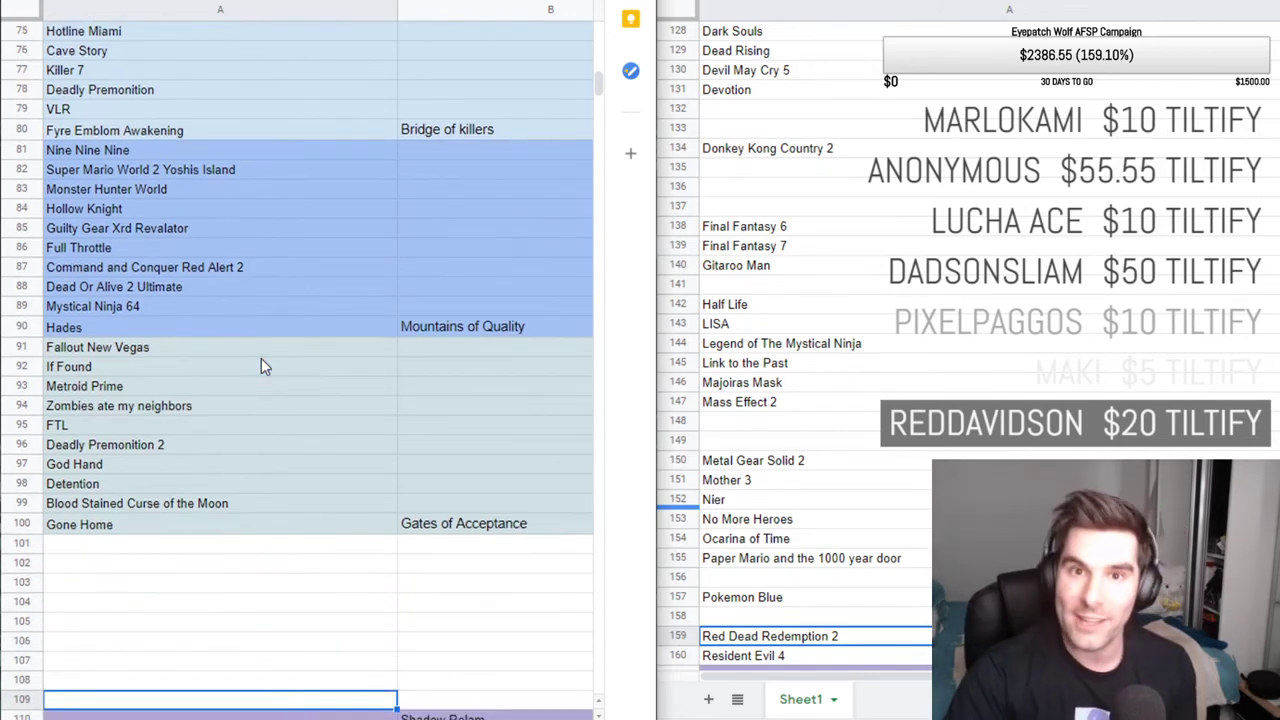
{"action": "key", "text": "Down"}
{"action": "key", "text": "Down"}
{"action": "key", "text": "Down"}
{"action": "key", "text": "Down"}
{"action": "key", "text": "Down"}
{"action": "key", "text": "Down"}
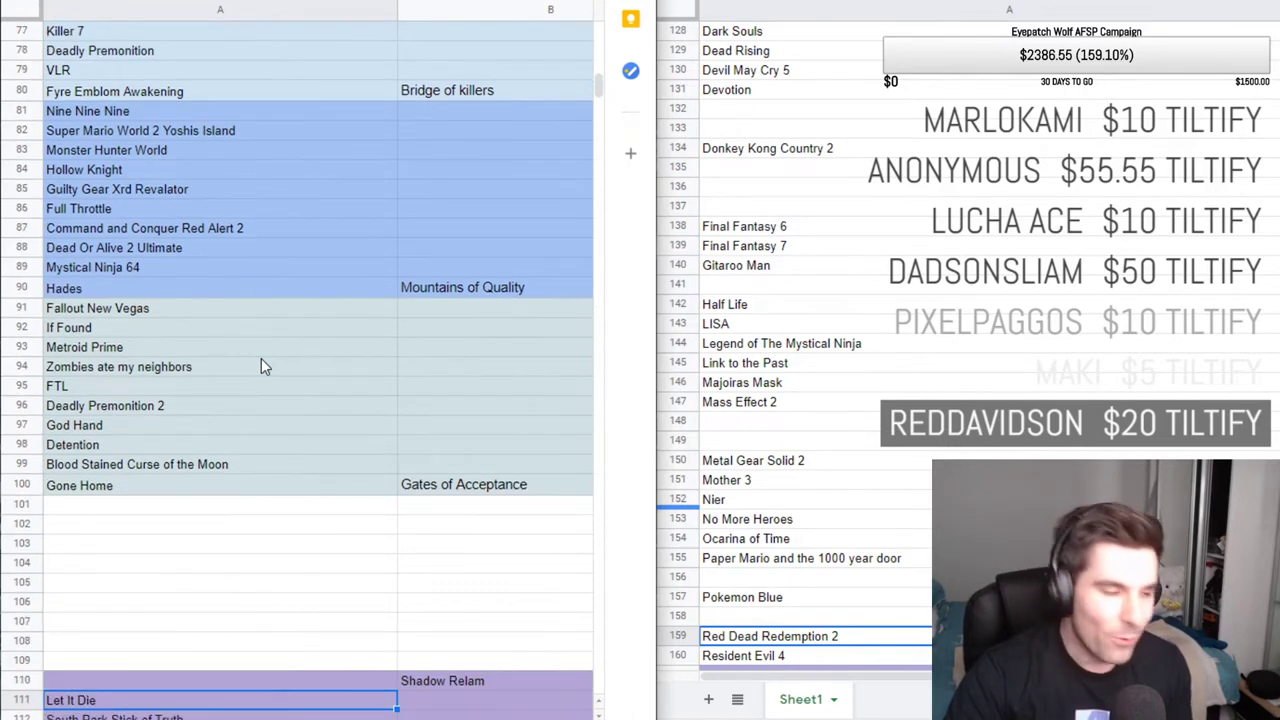
{"action": "key", "text": "Down"}
{"action": "key", "text": "Down"}
{"action": "key", "text": "Down"}
{"action": "key", "text": "Down"}
{"action": "key", "text": "Down"}
{"action": "key", "text": "Down"}
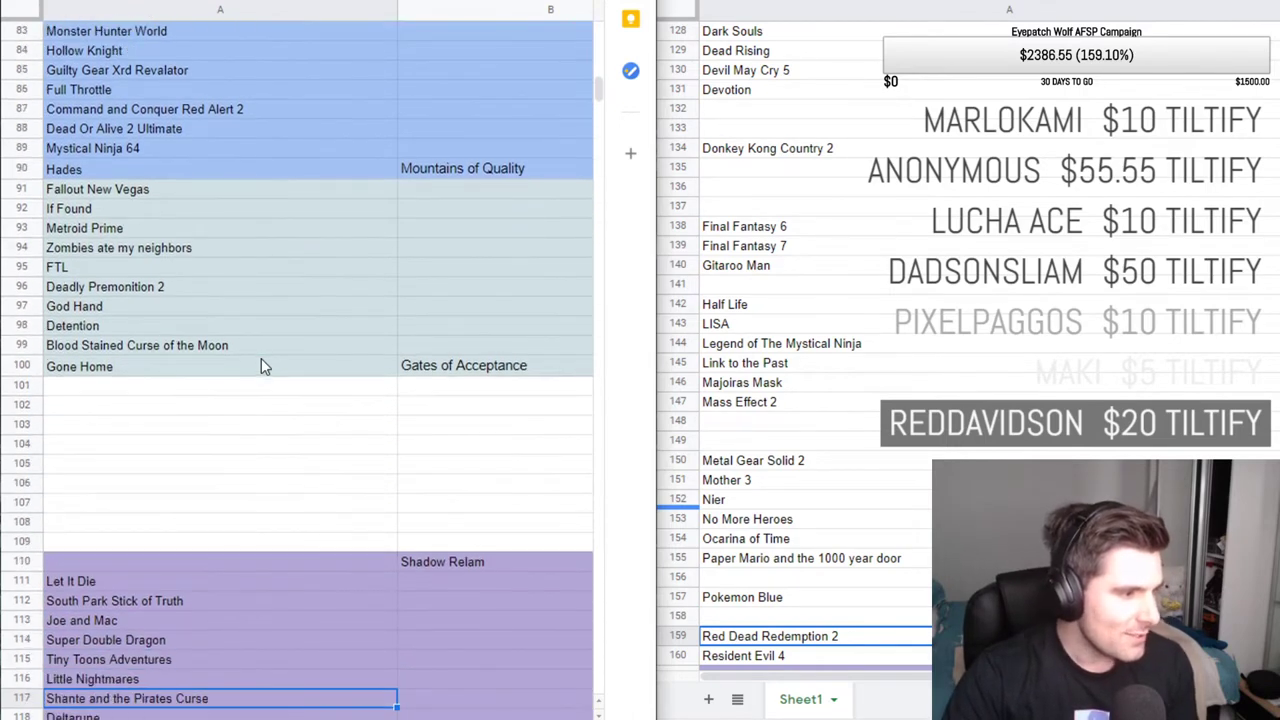
{"action": "key", "text": "Down"}
{"action": "key", "text": "Down"}
{"action": "key", "text": "Down"}
{"action": "key", "text": "Down"}
{"action": "key", "text": "Down"}
{"action": "key", "text": "Down"}
{"action": "key", "text": "Down"}
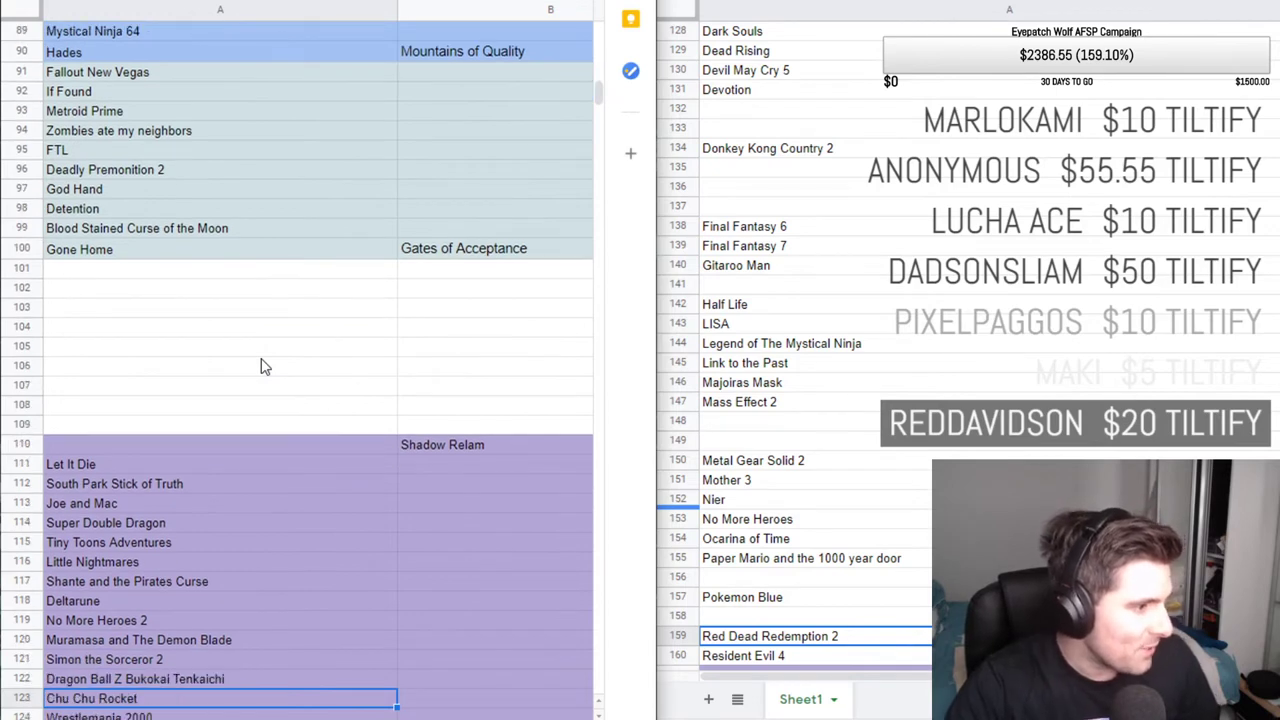
{"action": "key", "text": "Down"}
{"action": "key", "text": "Down"}
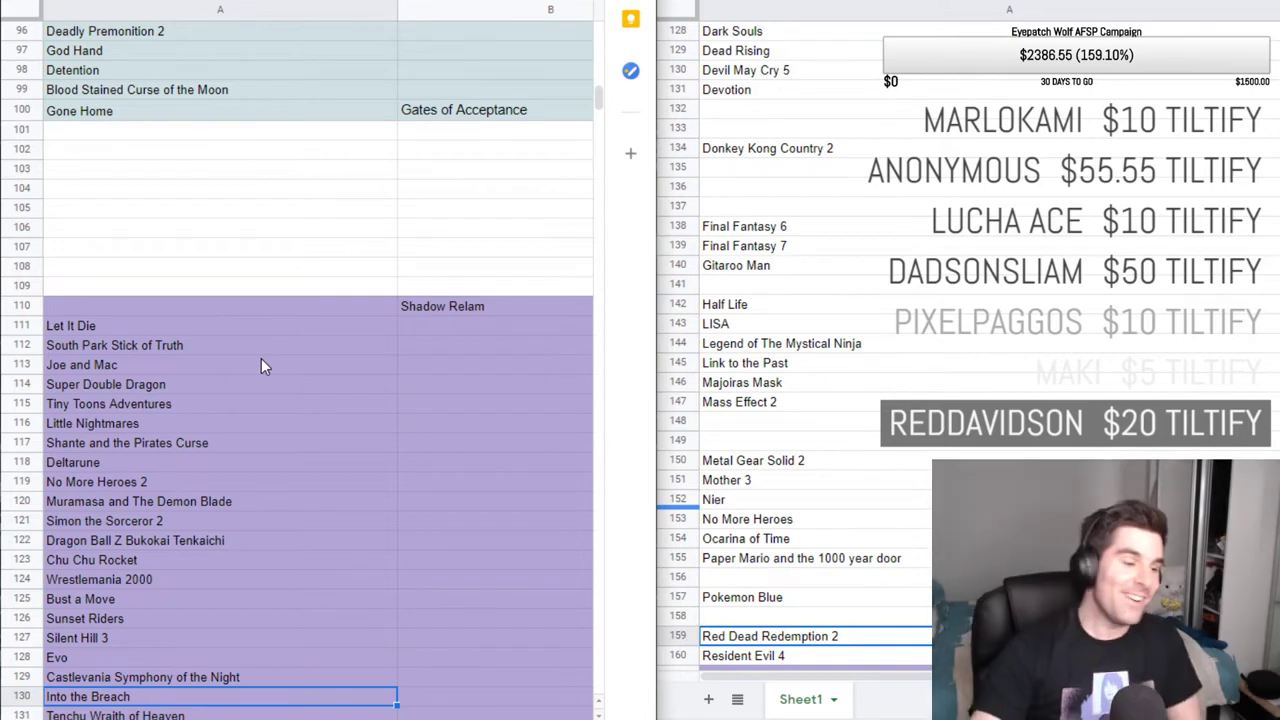
Return to Sunset Riders in the Shadow Relam section and read the titles from there down to Furi and Hyrule Warriors.
{"action": "key", "text": "Up"}
{"action": "key", "text": "Up"}
{"action": "key", "text": "Up"}
{"action": "key", "text": "Up"}
{"action": "key", "text": "Up"}
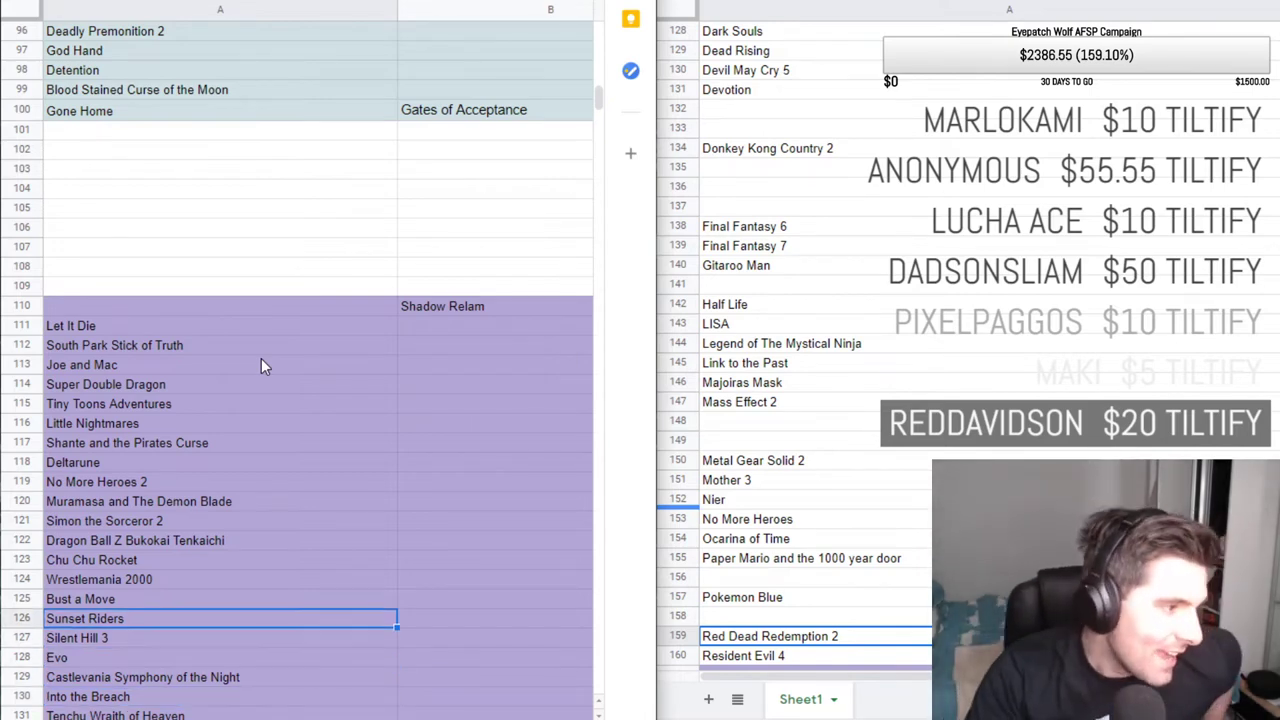
{"action": "key", "text": "Down"}
{"action": "key", "text": "Down"}
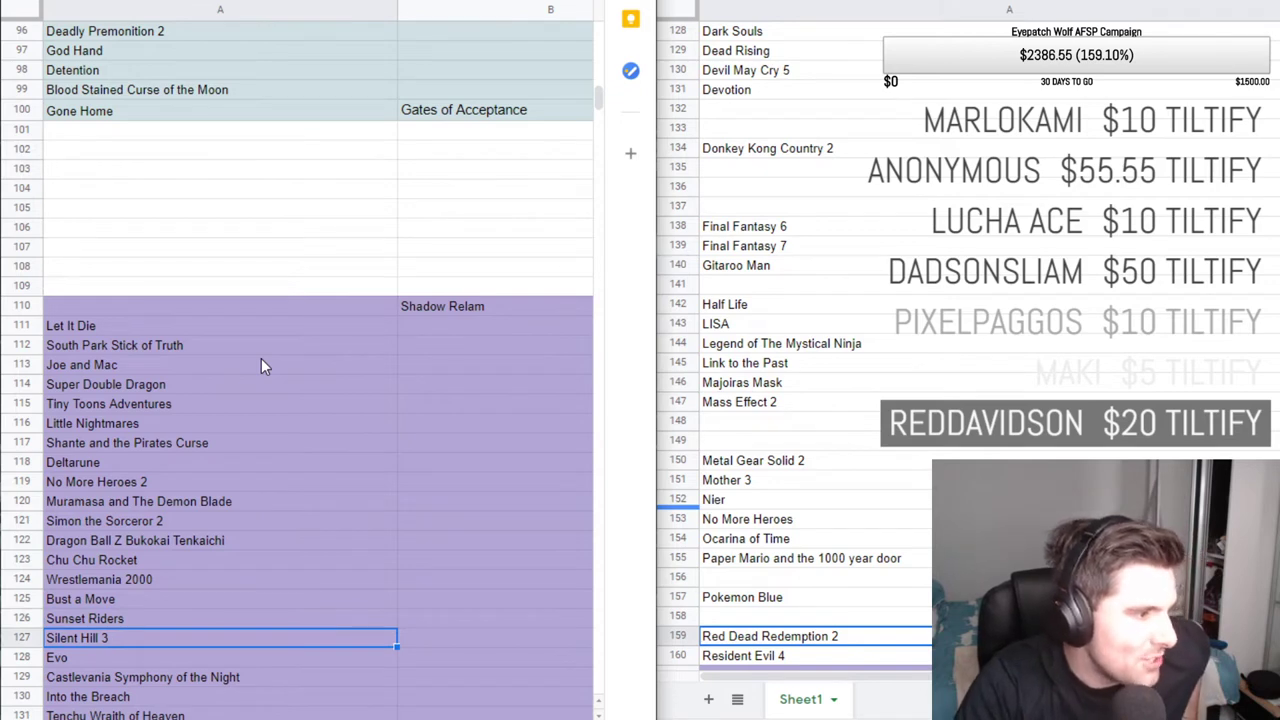
{"action": "key", "text": "Down"}
{"action": "key", "text": "Down"}
{"action": "key", "text": "Down"}
{"action": "key", "text": "Down"}
{"action": "key", "text": "Down"}
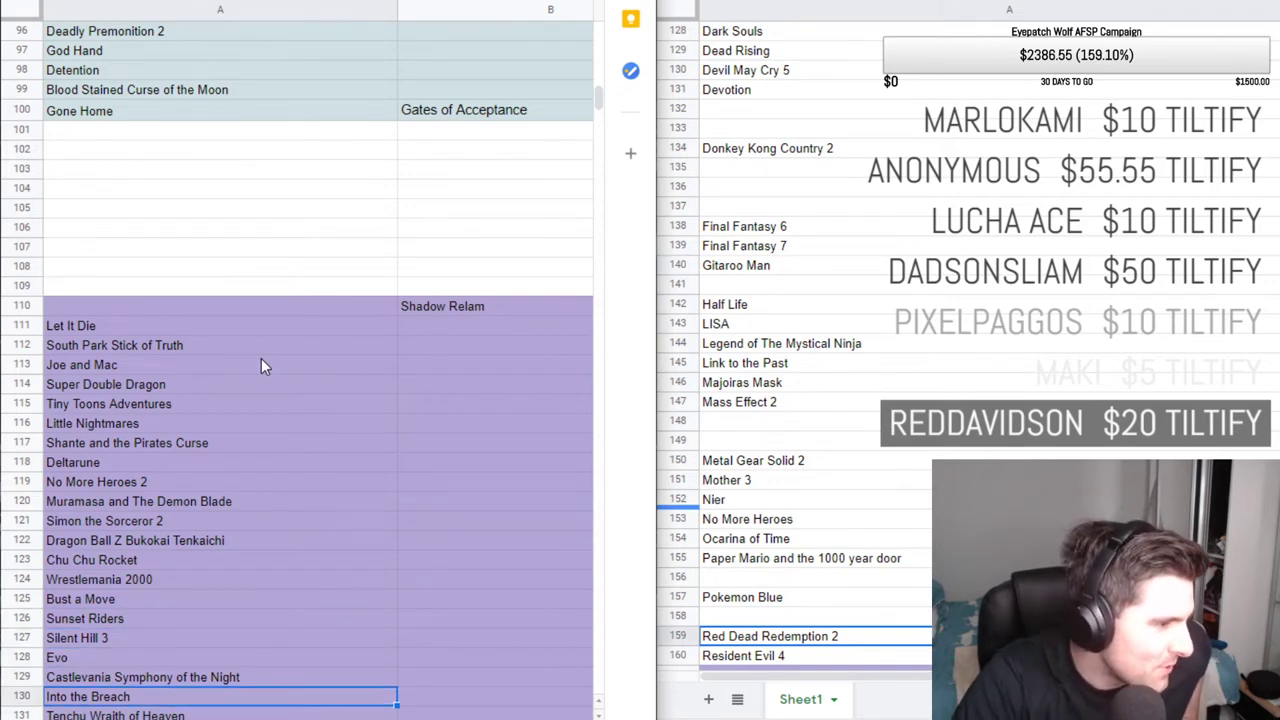
{"action": "key", "text": "Down"}
{"action": "key", "text": "Down"}
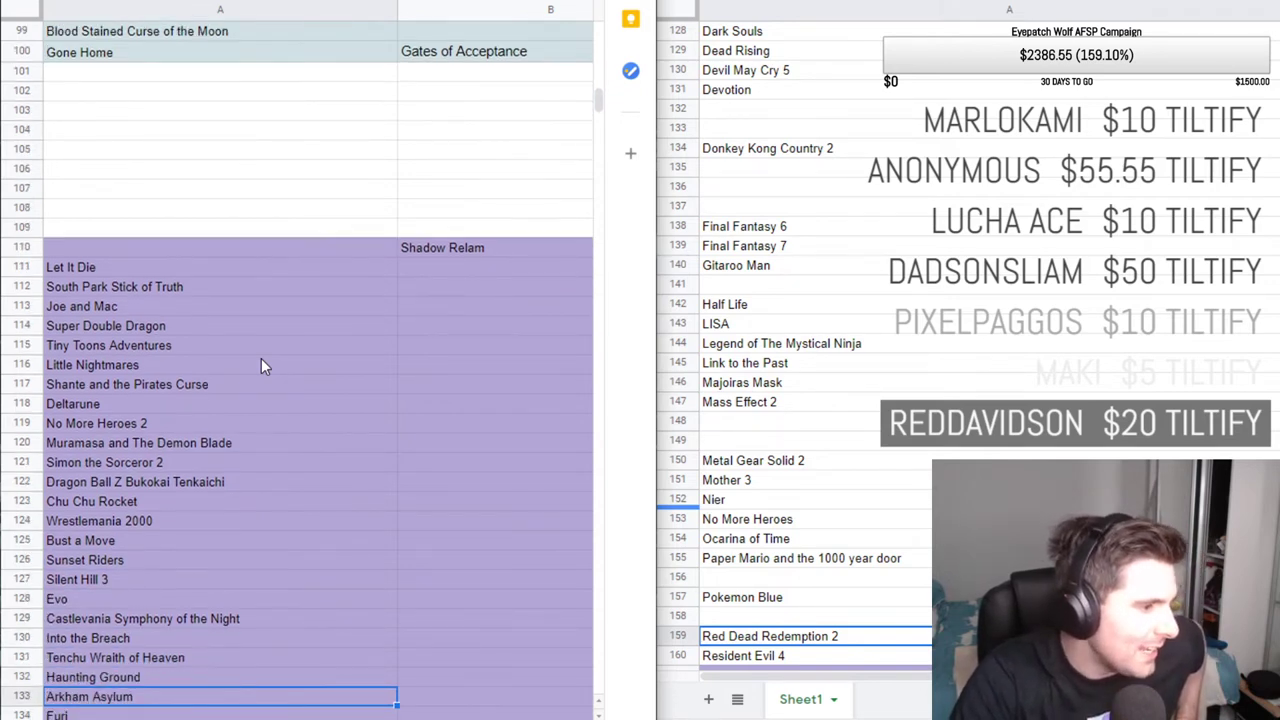
{"action": "key", "text": "Down"}
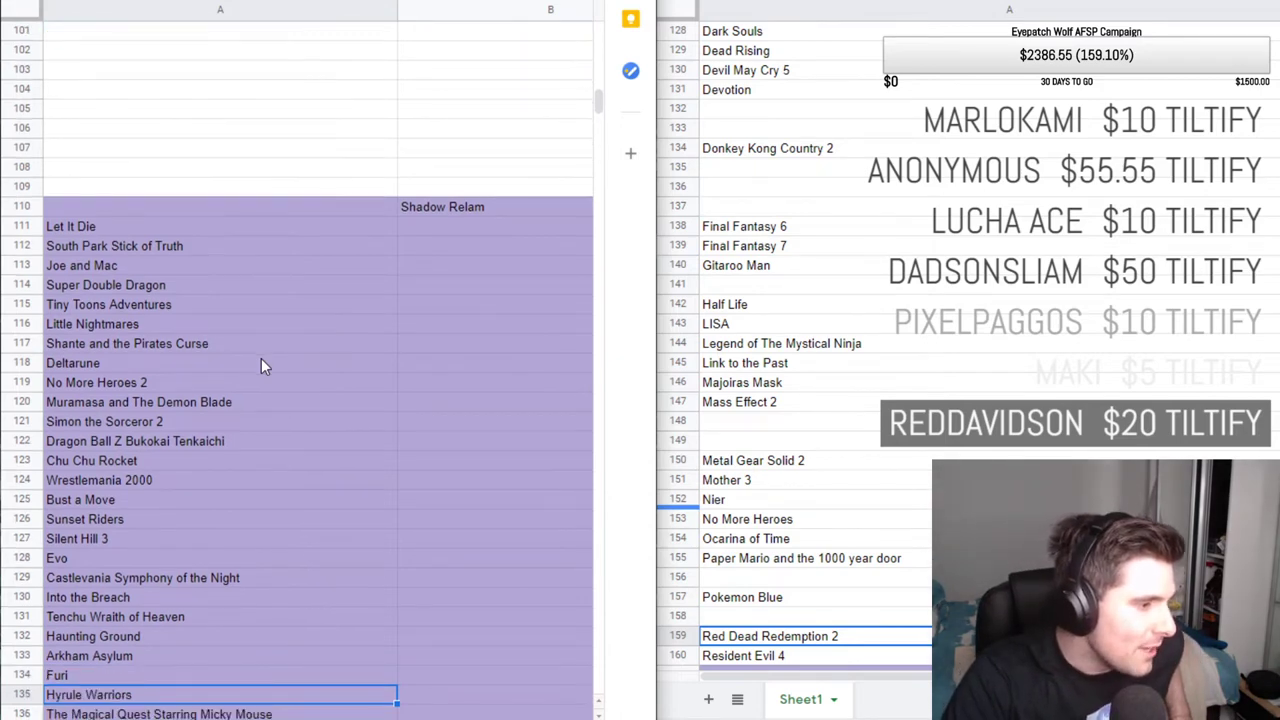
{"action": "key", "text": "Up"}
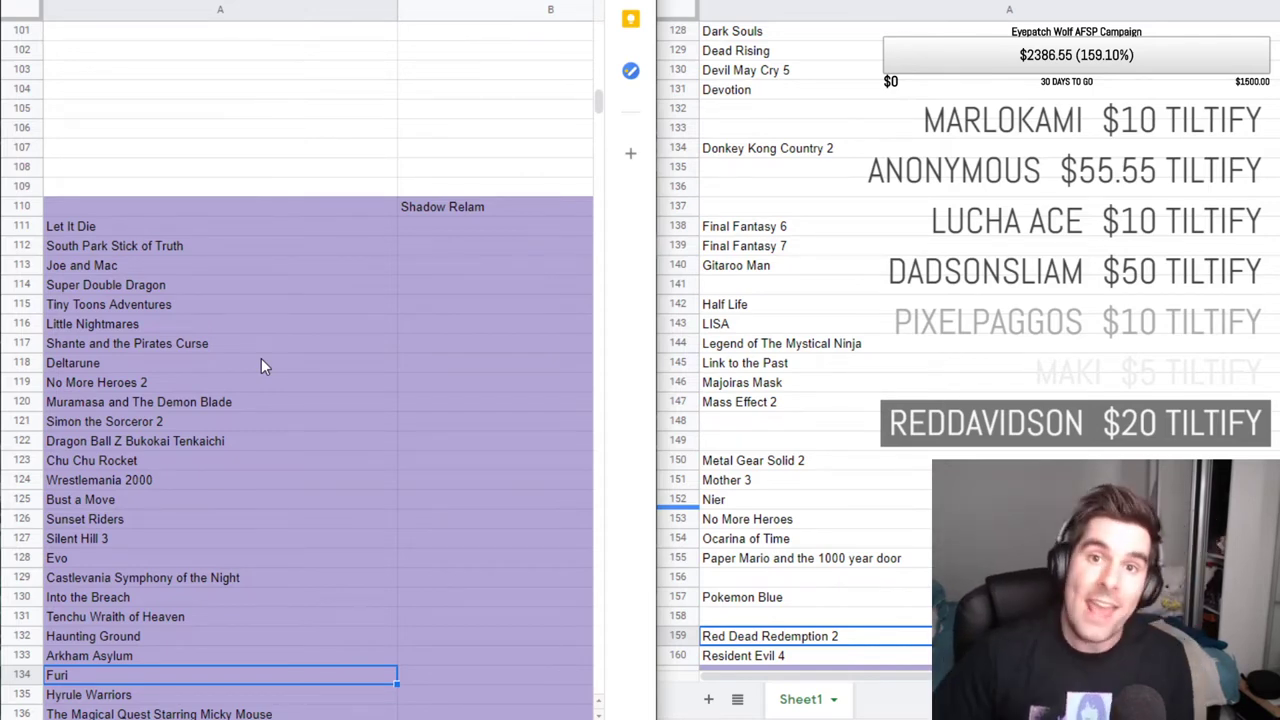
Read the Shadow Relam titles from Hyrule Warriors in A135 down to The King of Fighters 2000 in A150.
{"action": "key", "text": "Down"}
{"action": "key", "text": "Down"}
{"action": "key", "text": "Down"}
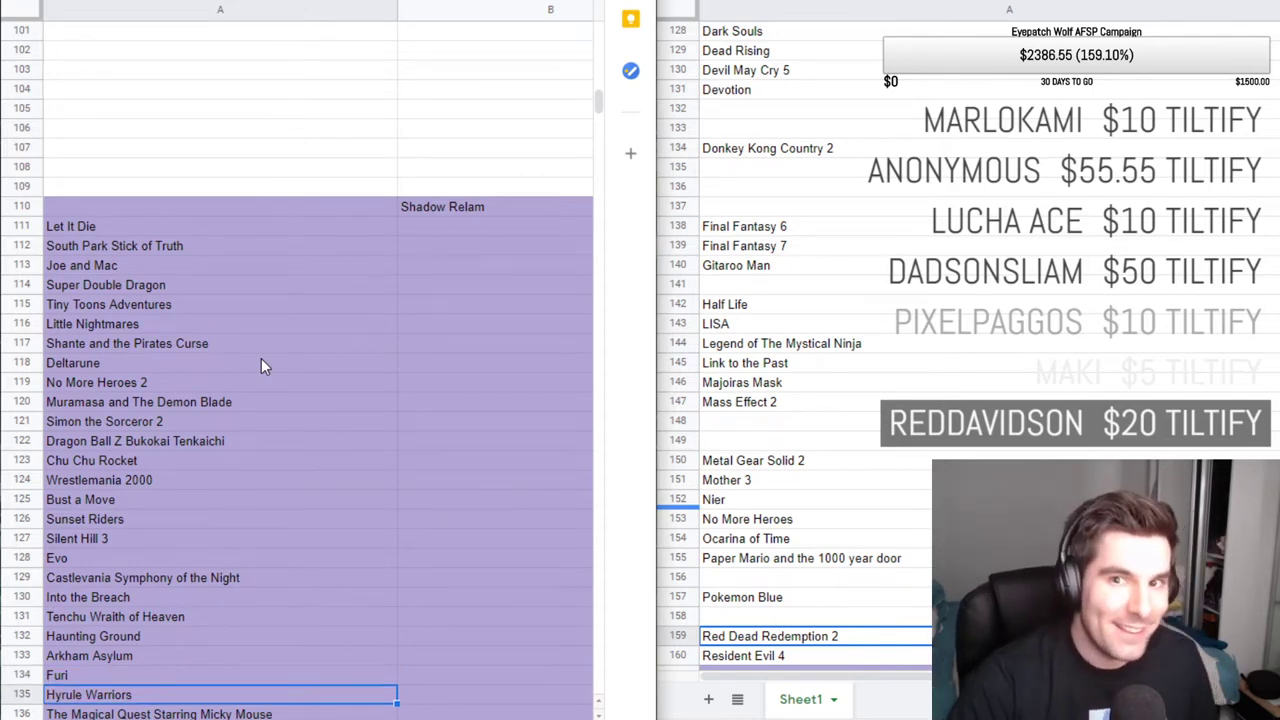
{"action": "key", "text": "Down"}
{"action": "key", "text": "Down"}
{"action": "key", "text": "Down"}
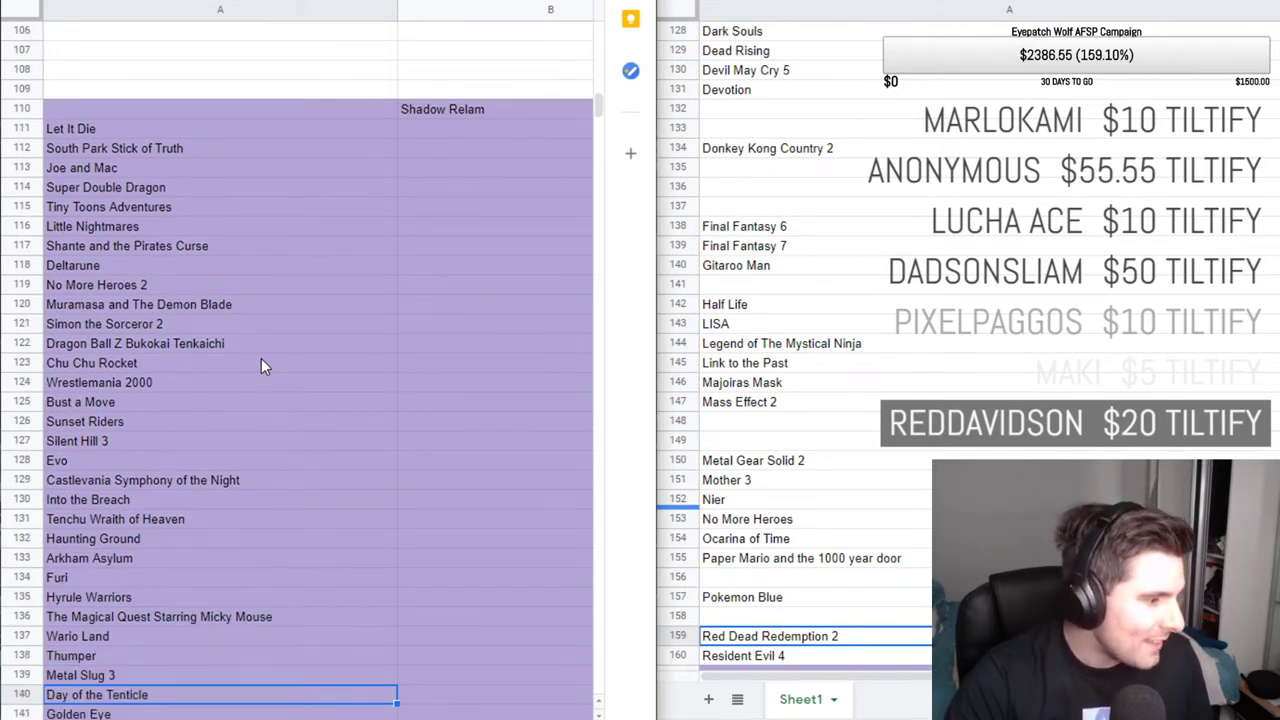
{"action": "key", "text": "Down"}
{"action": "key", "text": "Down"}
{"action": "key", "text": "Down"}
{"action": "key", "text": "Down"}
{"action": "key", "text": "Down"}
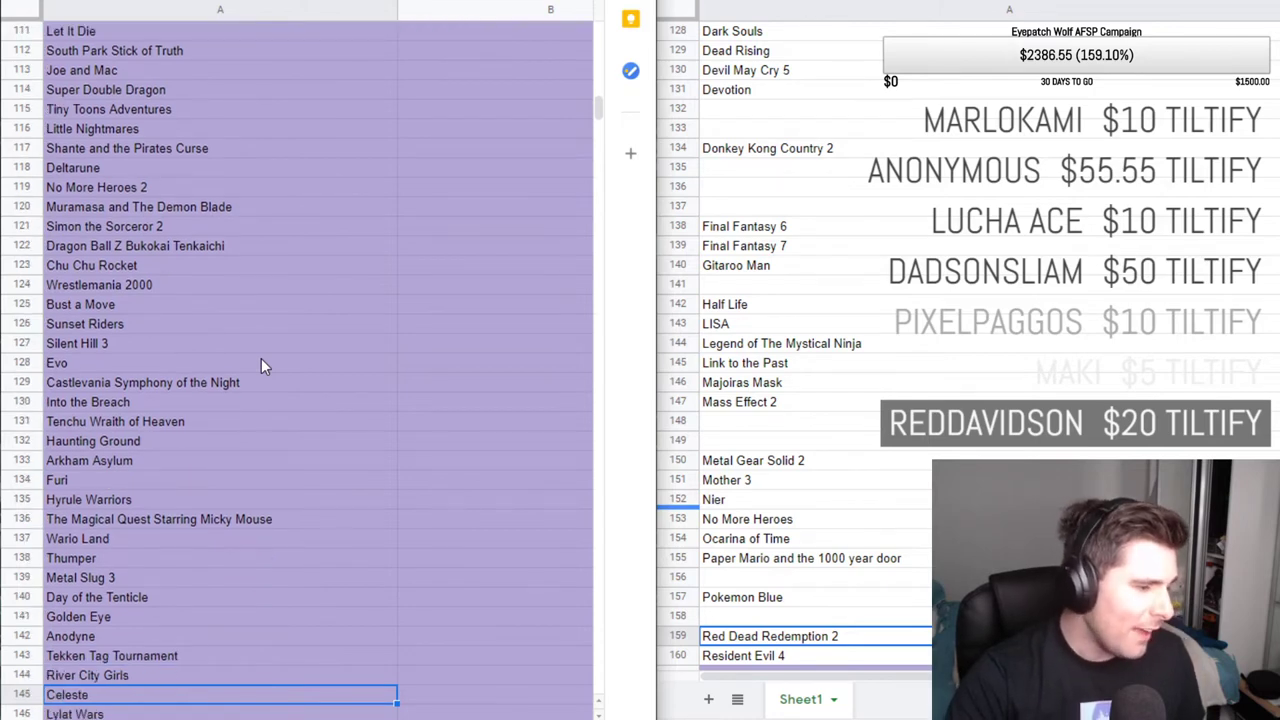
{"action": "key", "text": "Down"}
{"action": "key", "text": "Down"}
{"action": "key", "text": "Down"}
{"action": "key", "text": "Down"}
{"action": "key", "text": "Down"}
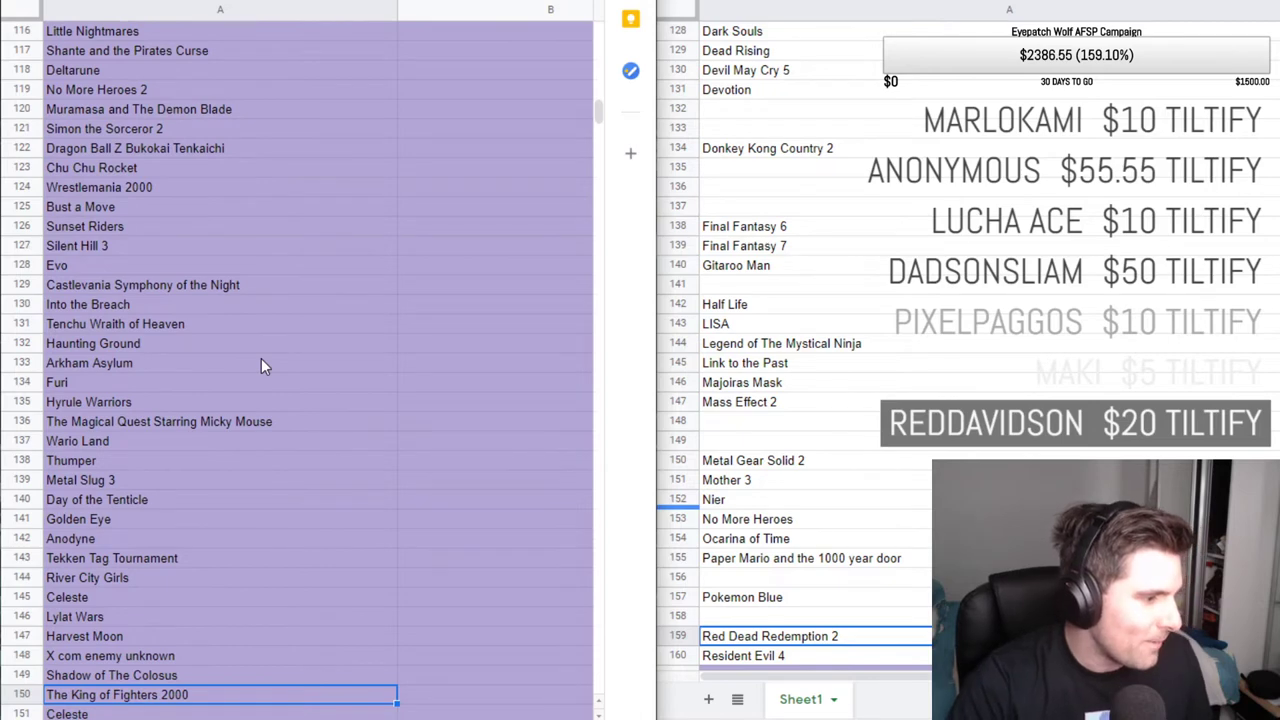
Read the remaining Shadow Relam titles from Celeste in A151 past the last entry in A159 to the empty cell A165.
{"action": "key", "text": "Down"}
{"action": "key", "text": "Down"}
{"action": "key", "text": "Down"}
{"action": "key", "text": "Down"}
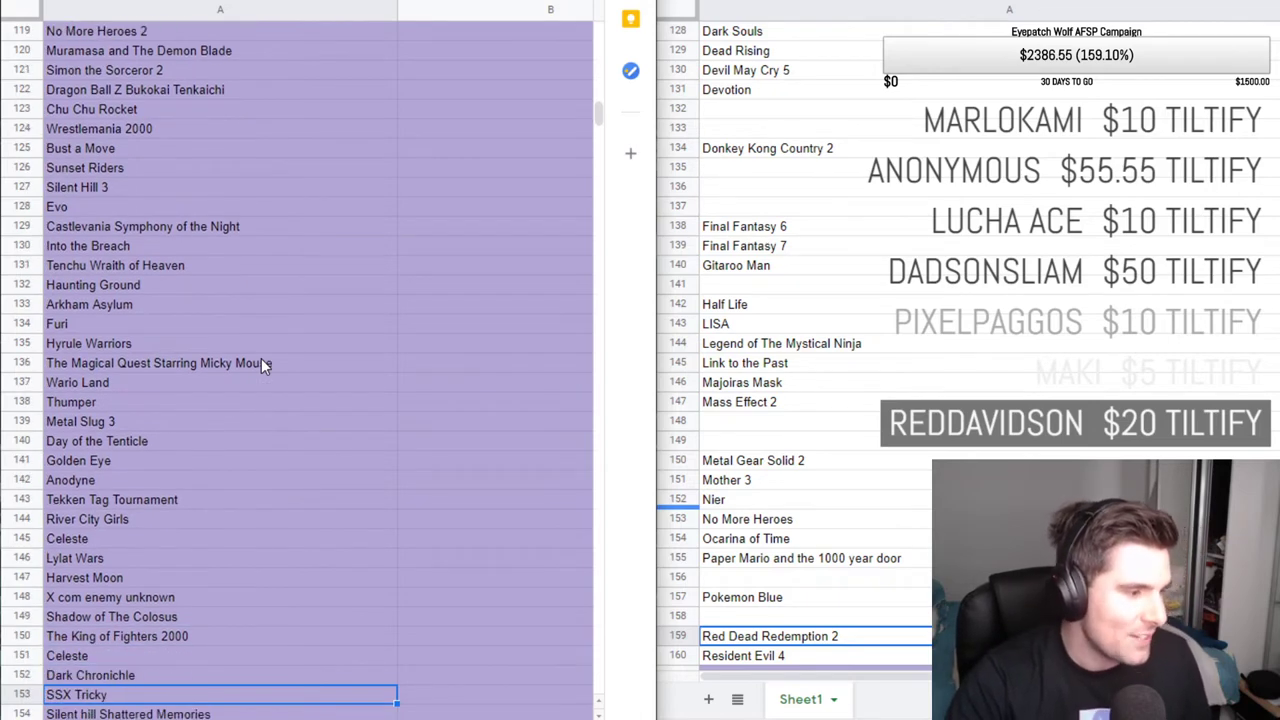
{"action": "key", "text": "Down"}
{"action": "key", "text": "Down"}
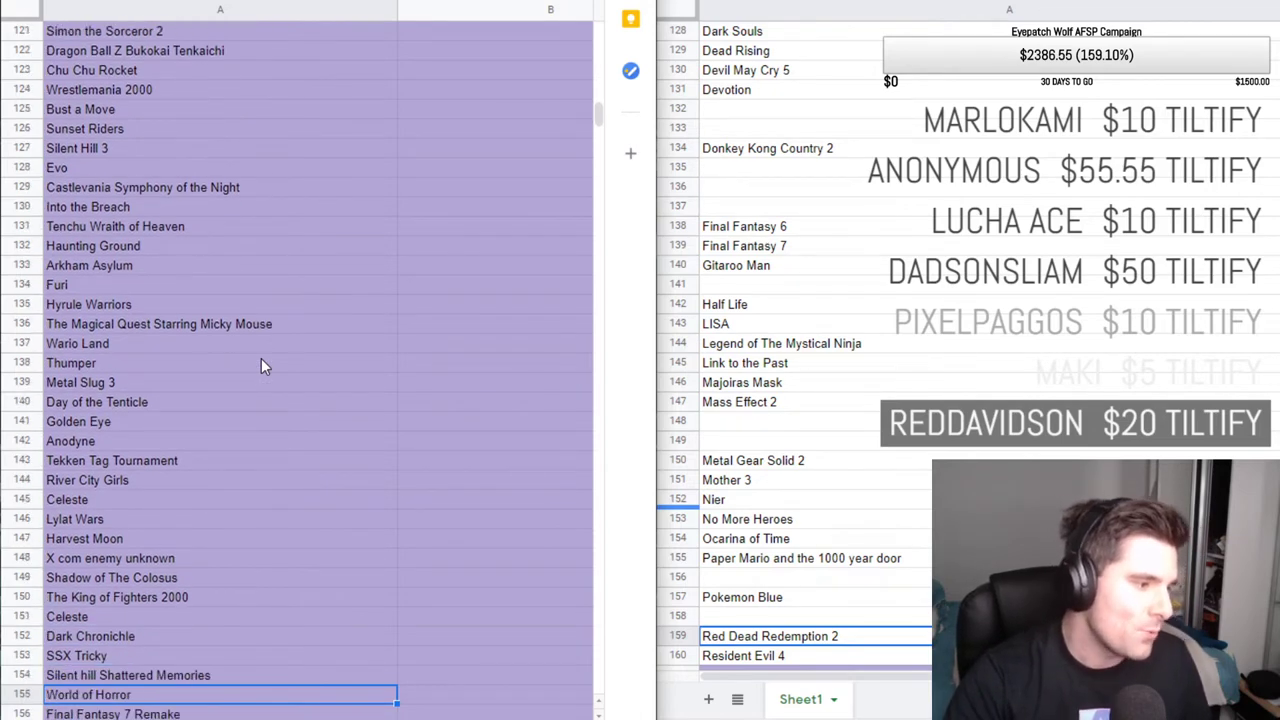
{"action": "key", "text": "Down"}
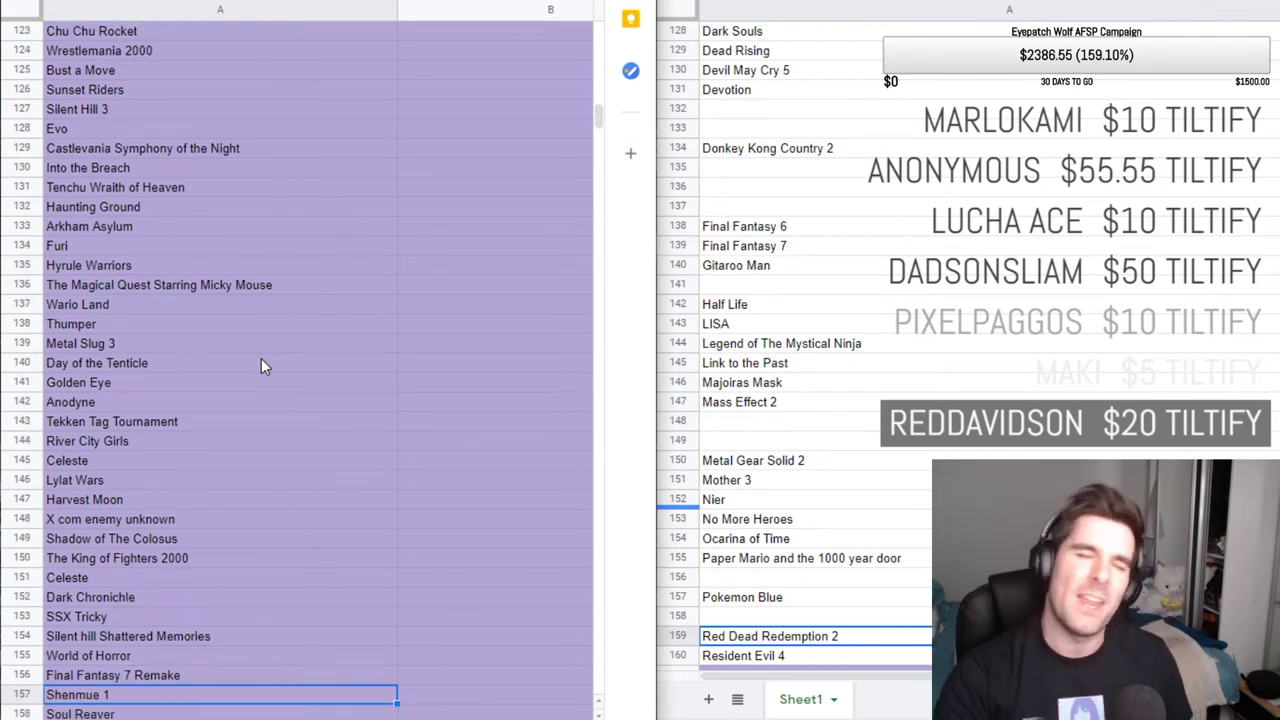
{"action": "key", "text": "Down"}
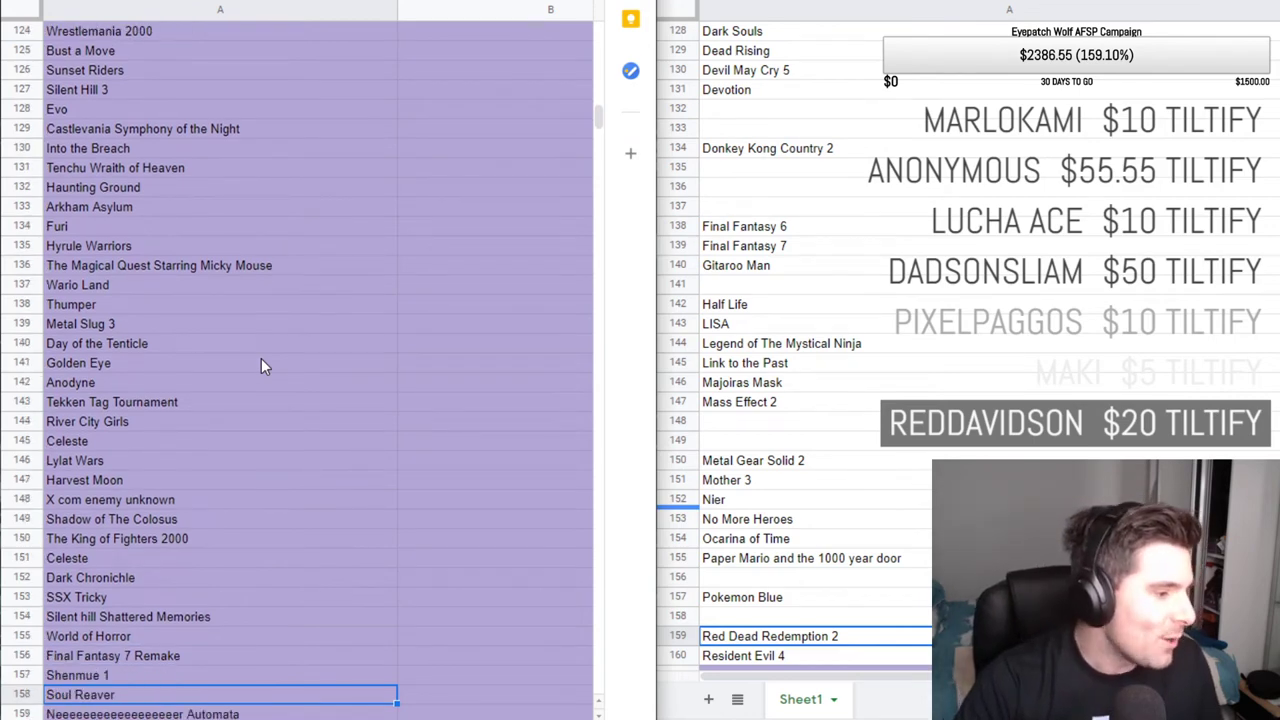
{"action": "key", "text": "Down"}
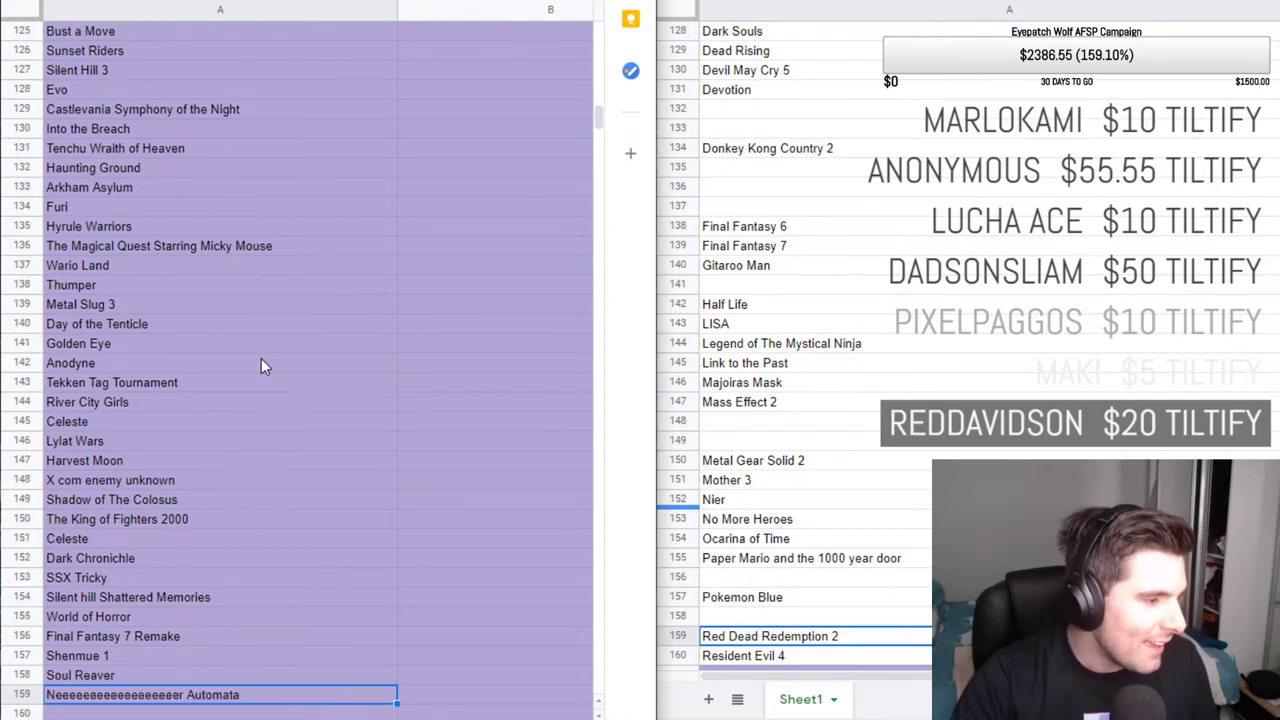
{"action": "key", "text": "Down"}
{"action": "key", "text": "Down"}
{"action": "key", "text": "Down"}
{"action": "key", "text": "Down"}
{"action": "key", "text": "Down"}
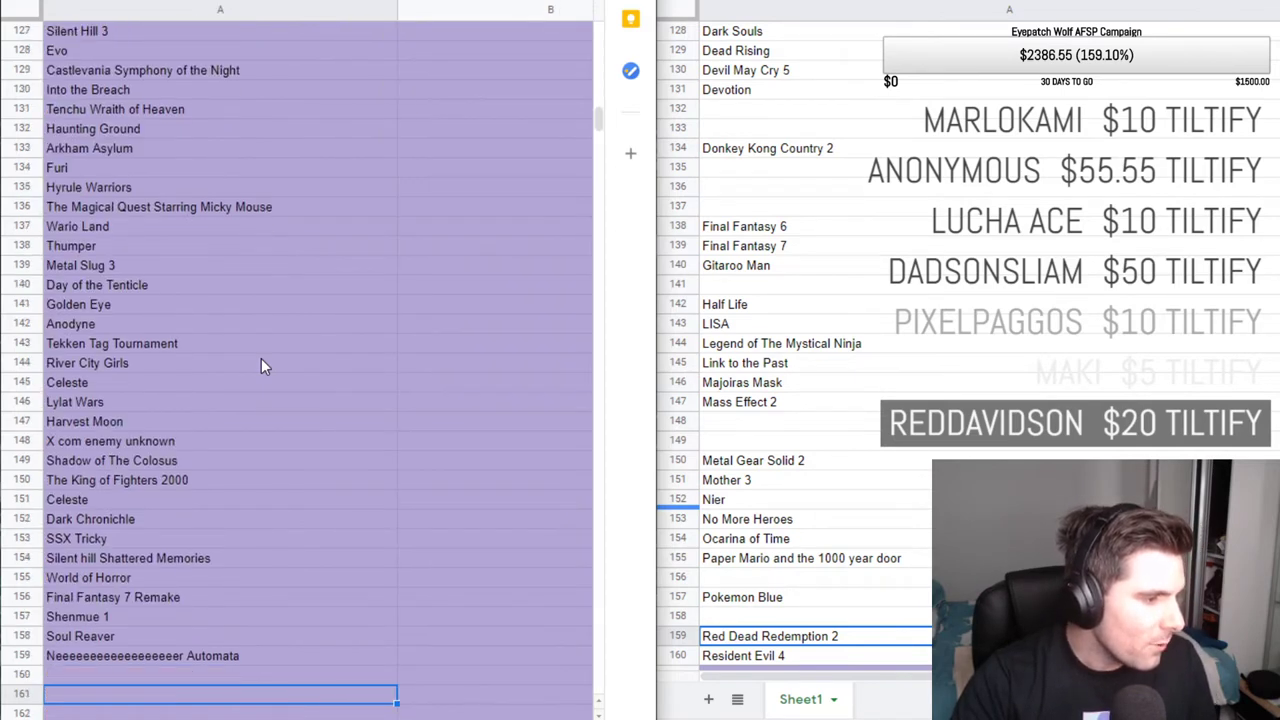
{"action": "key", "text": "Down"}
{"action": "key", "text": "Down"}
{"action": "key", "text": "Down"}
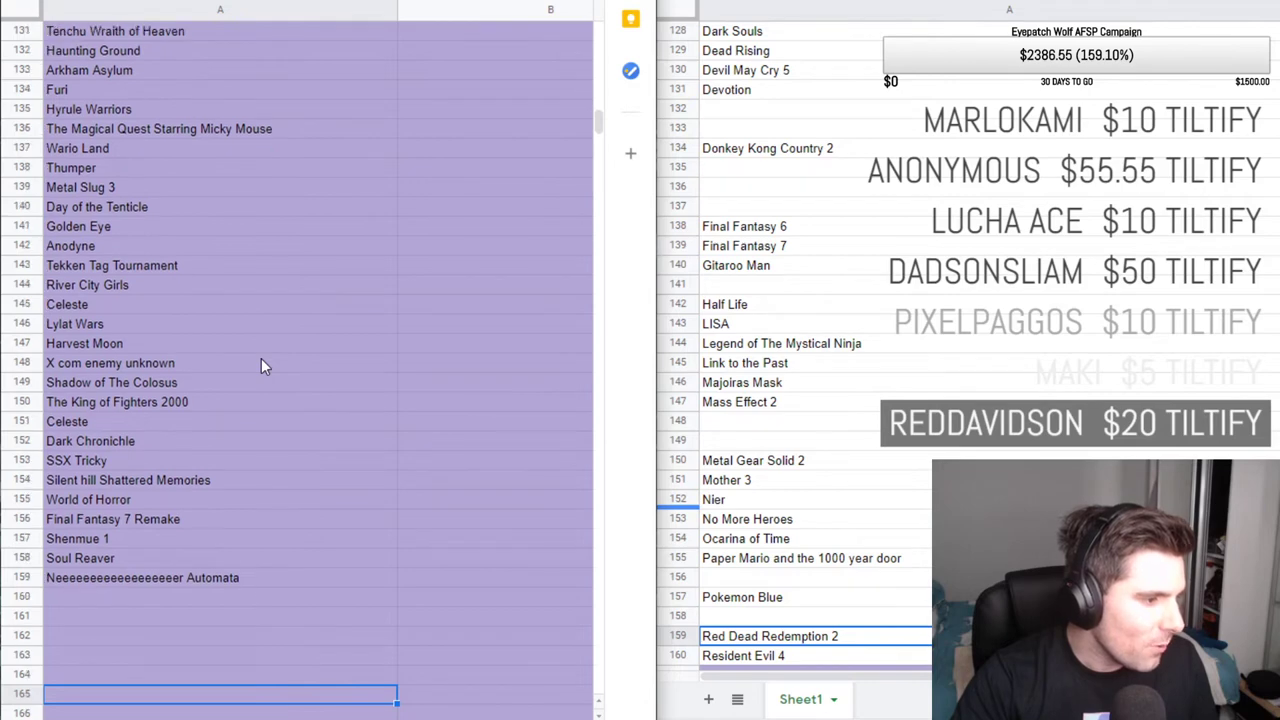
Continue past the empty Shadow Relam rows to the DEAD ZONE section and its first title, Shenmue 3.
{"action": "key", "text": "Down"}
{"action": "key", "text": "Down"}
{"action": "key", "text": "Down"}
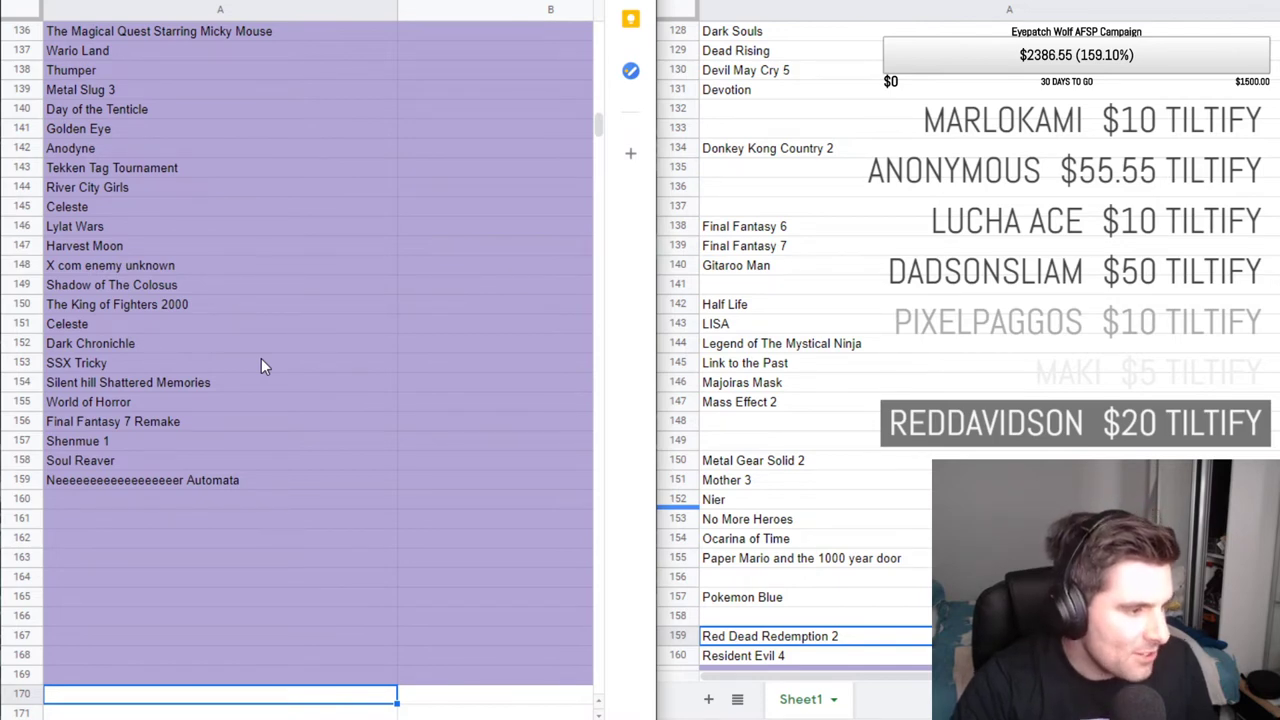
{"action": "key", "text": "Down"}
{"action": "key", "text": "Up"}
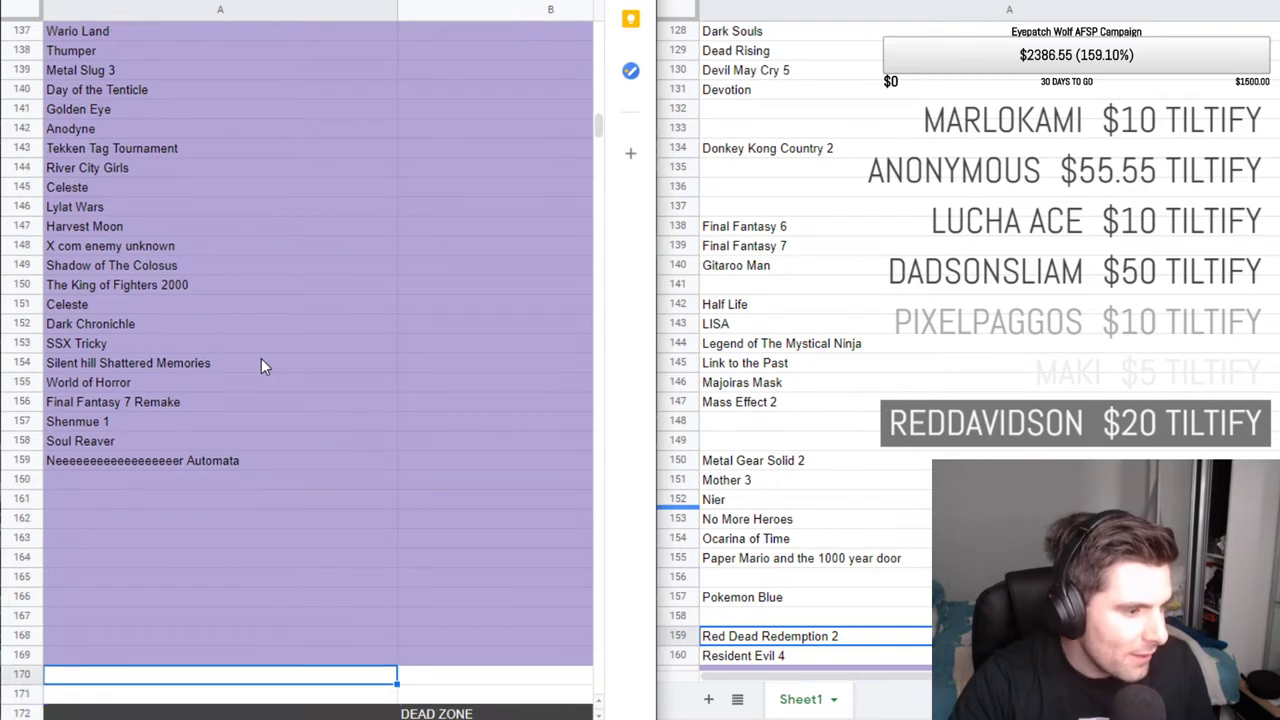
{"action": "key", "text": "Down"}
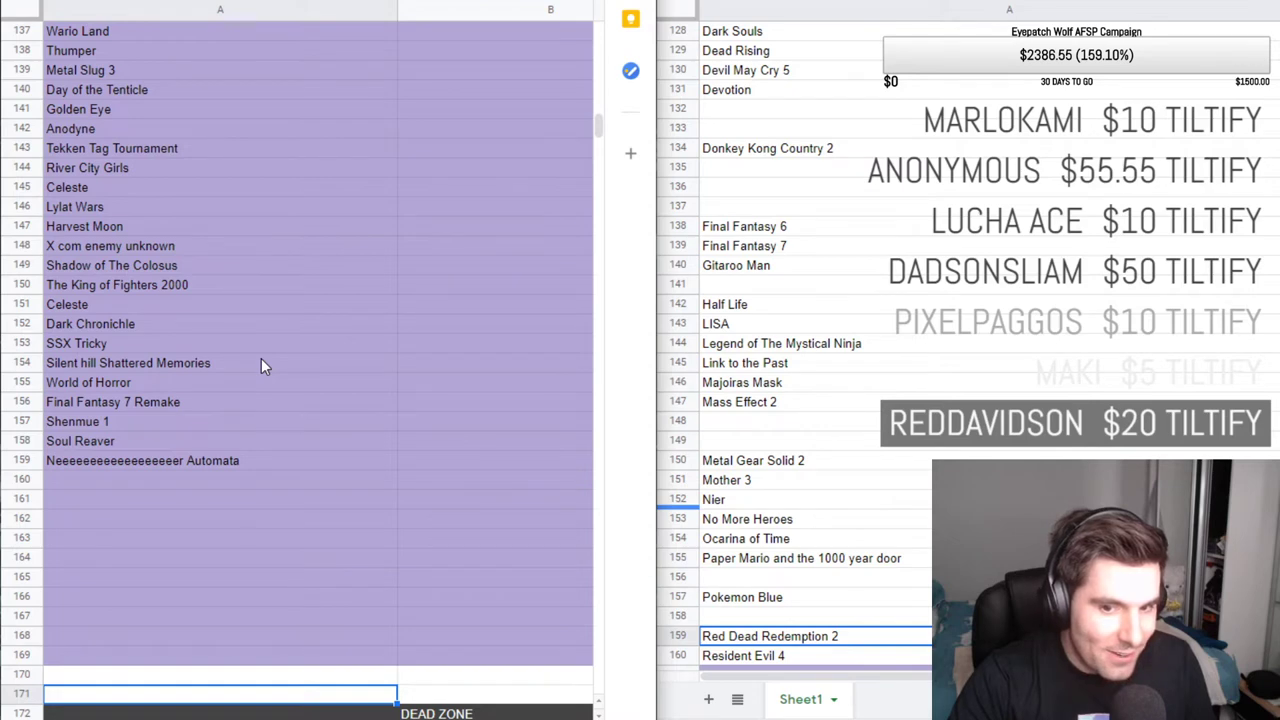
{"action": "key", "text": "Down"}
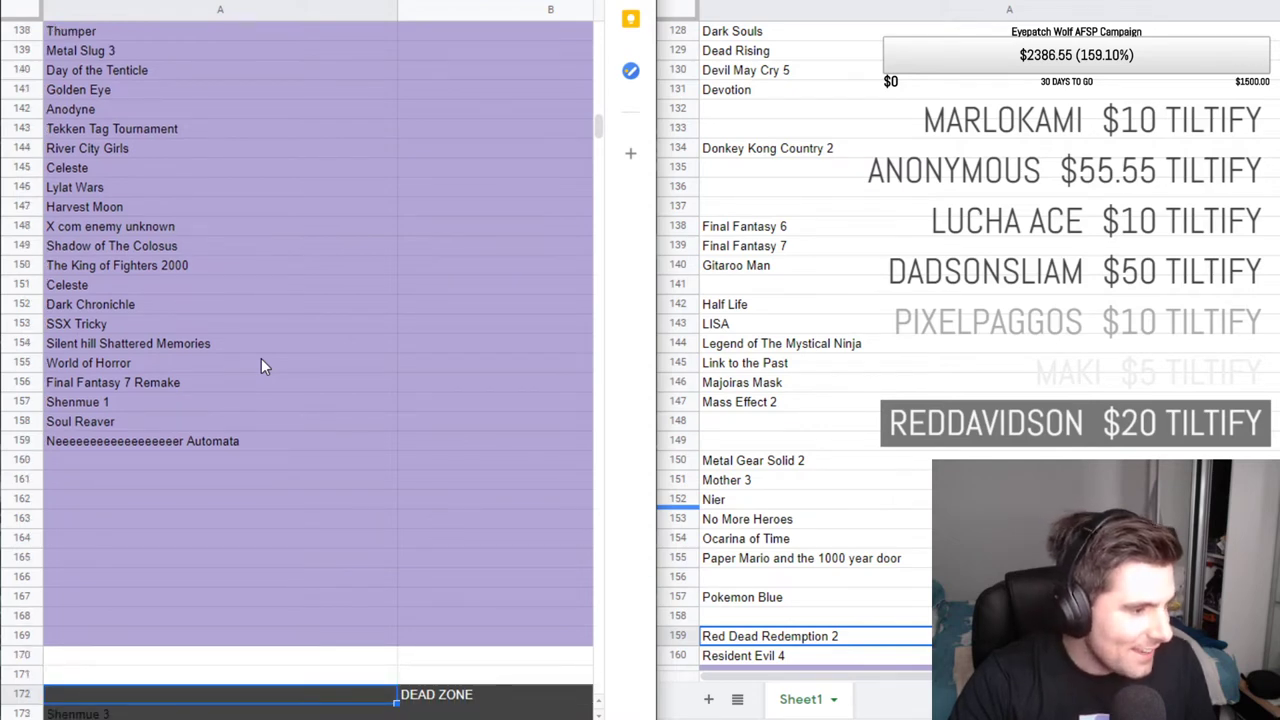
{"action": "key", "text": "Down"}
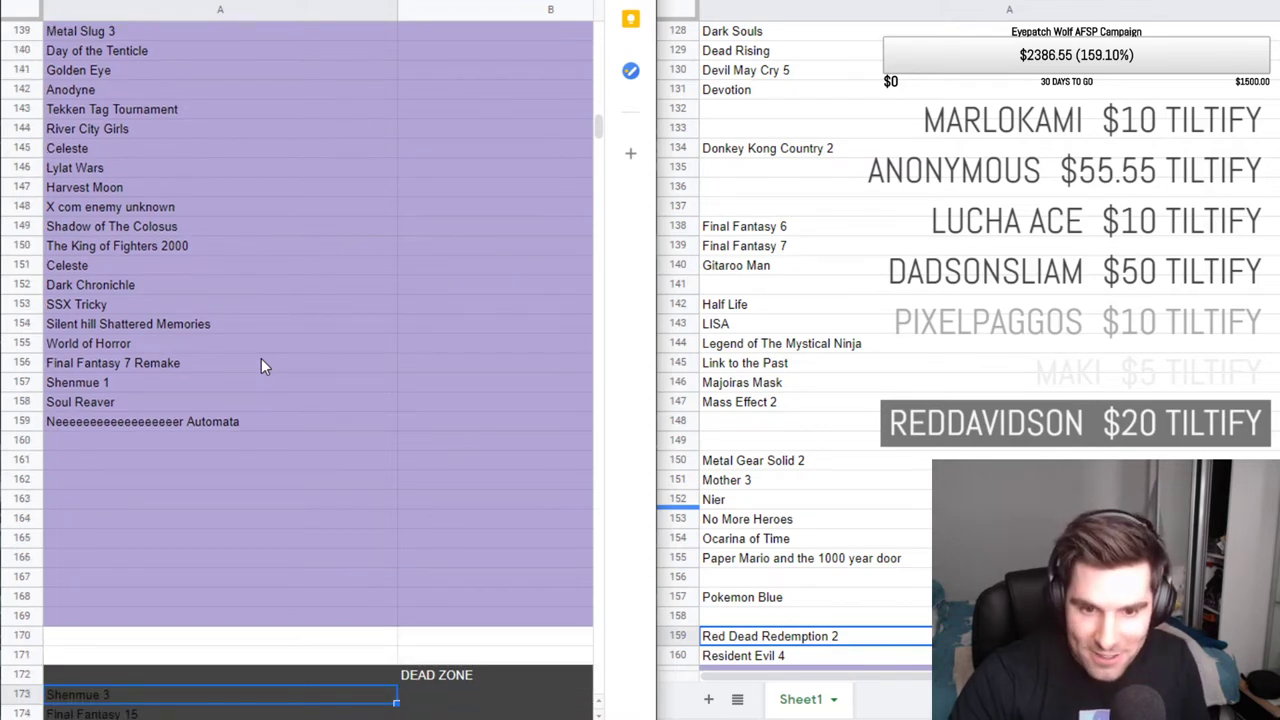
Read the DEAD ZONE titles from Final Fantasy 15 in A174 down to Xenoblad Chronichles in A180 and the empty rows below.
{"action": "key", "text": "Down"}
{"action": "key", "text": "Down"}
{"action": "key", "text": "Down"}
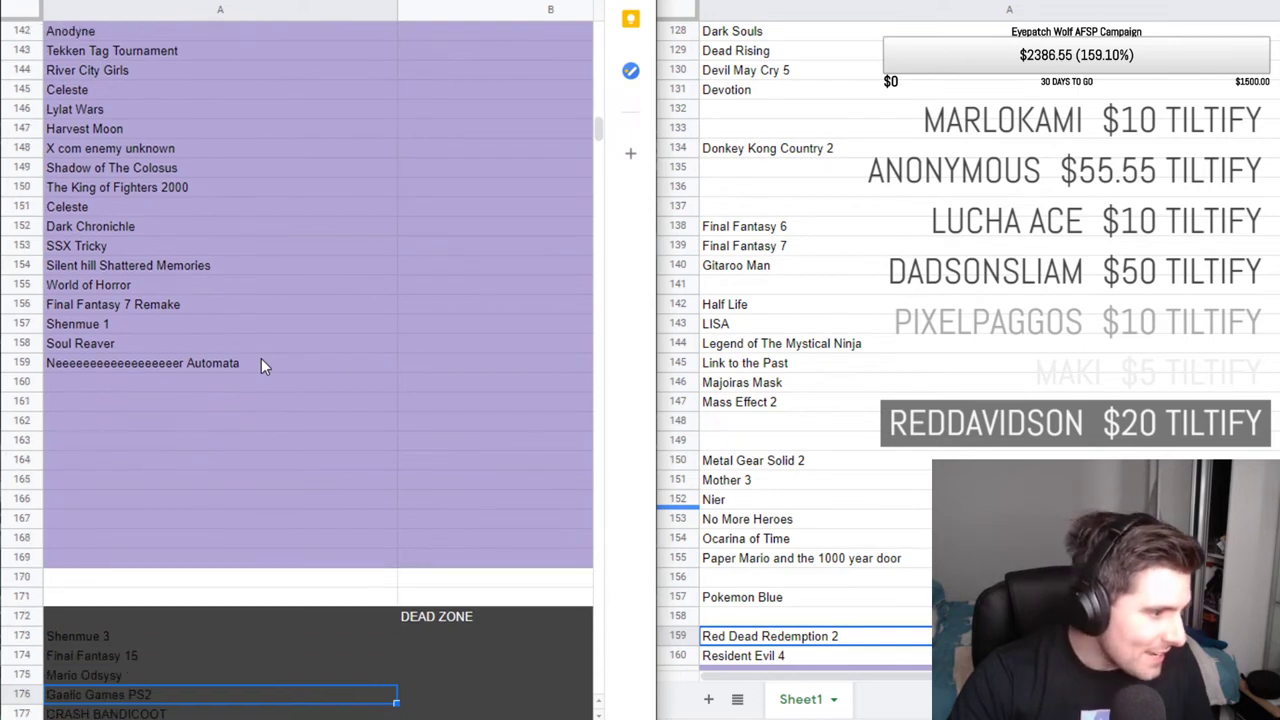
{"action": "key", "text": "Down"}
{"action": "key", "text": "Down"}
{"action": "key", "text": "Down"}
{"action": "key", "text": "Down"}
{"action": "key", "text": "Down"}
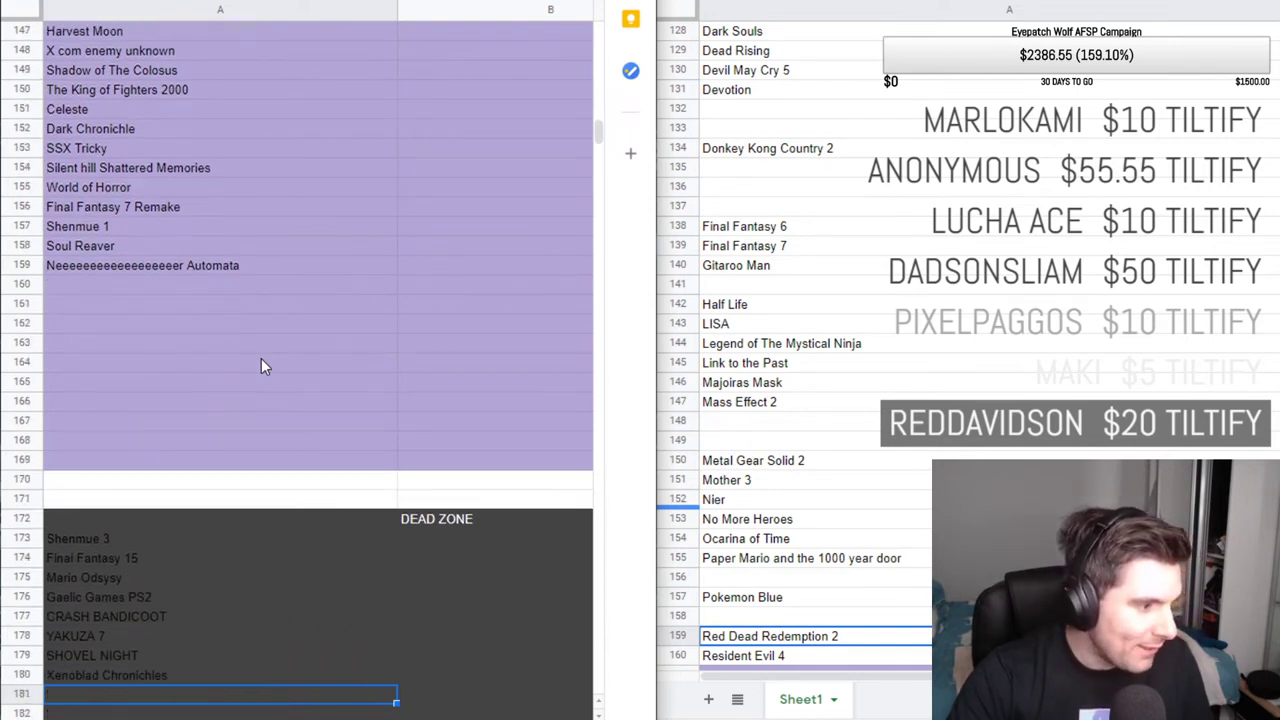
{"action": "key", "text": "Down"}
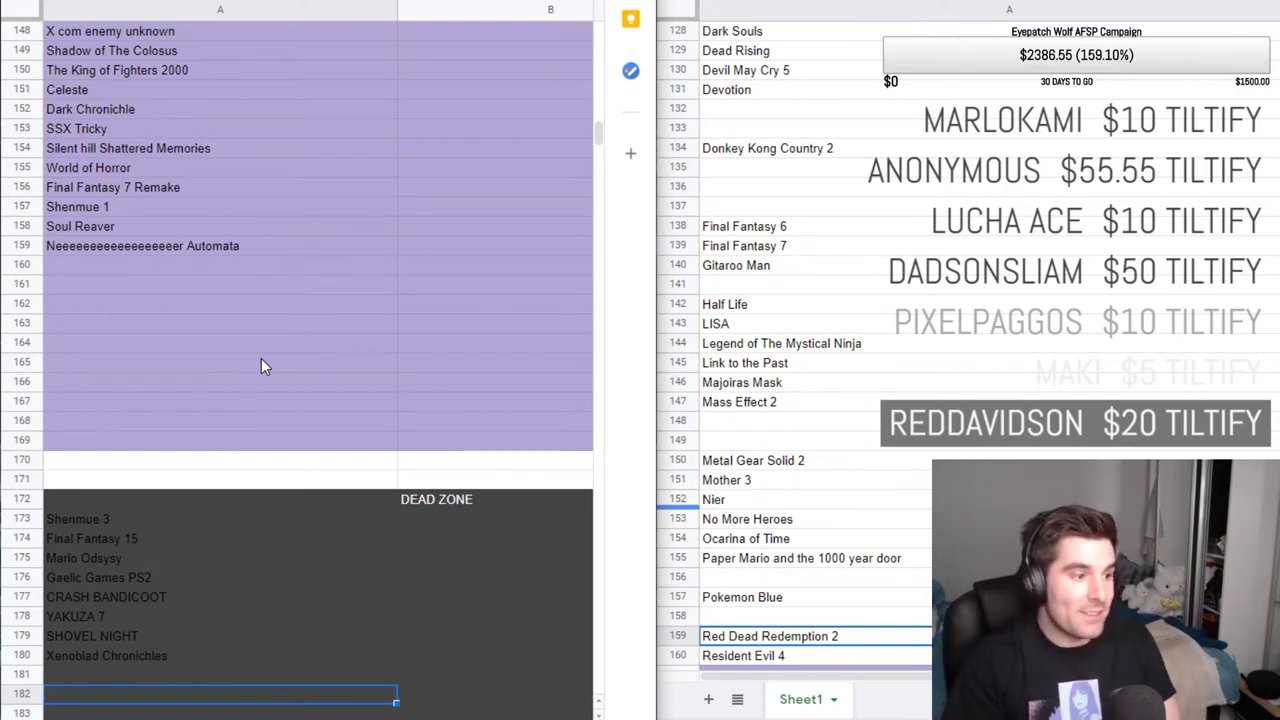
Add Resident Evil 2 Remake to the DEAD ZONE section in A181, directly below Xenoblad Chronichles.
{"action": "key", "text": "Up"}
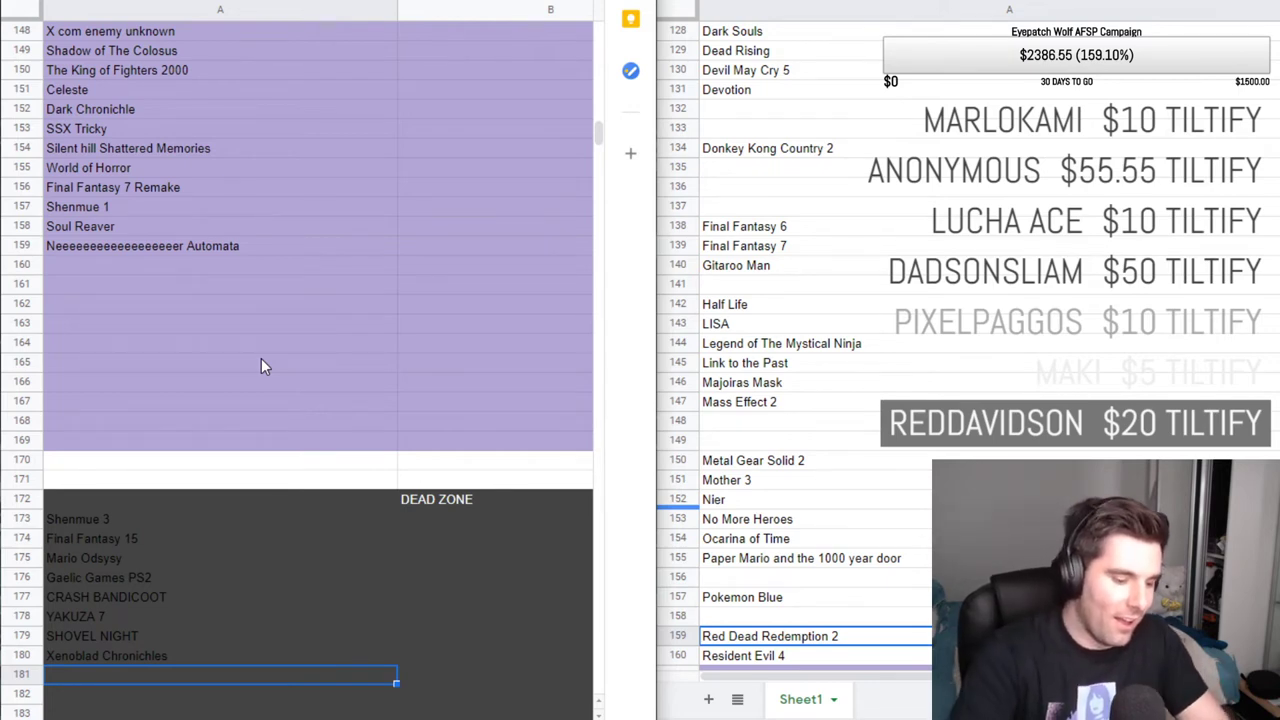
{"action": "type", "text": "Res"}
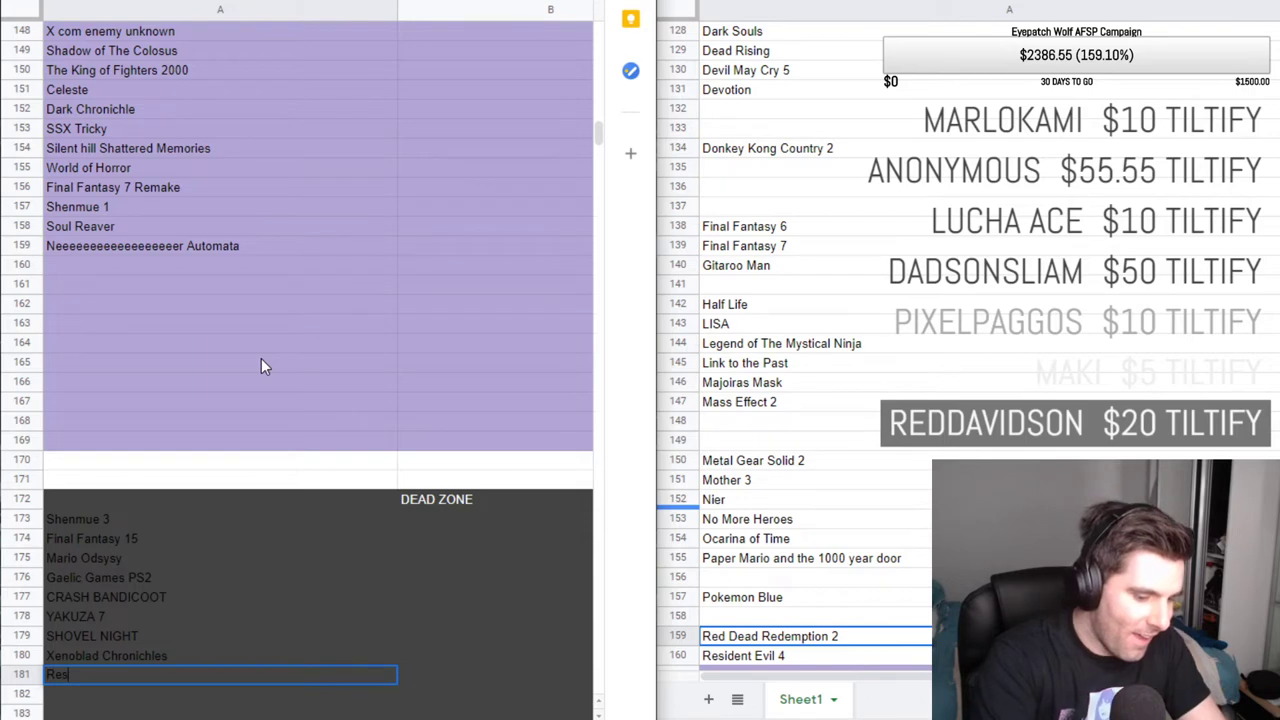
{"action": "type", "text": "ident Ev"}
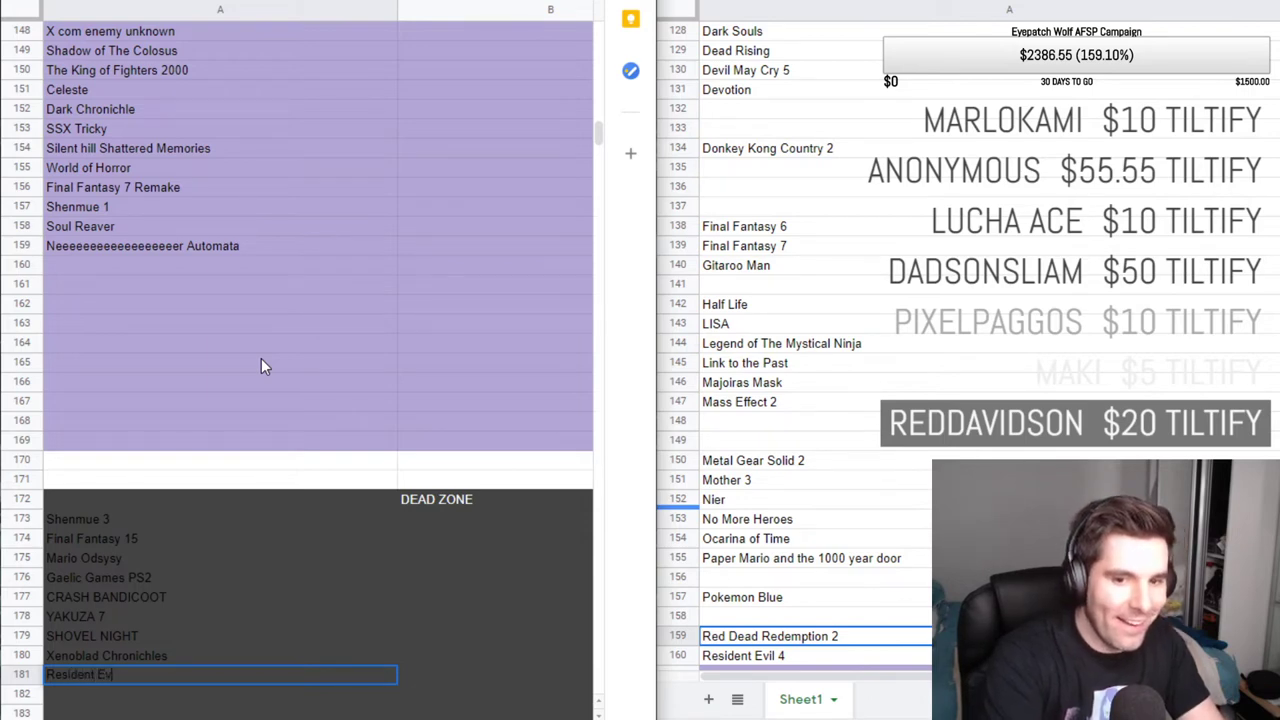
{"action": "type", "text": "il 2 "}
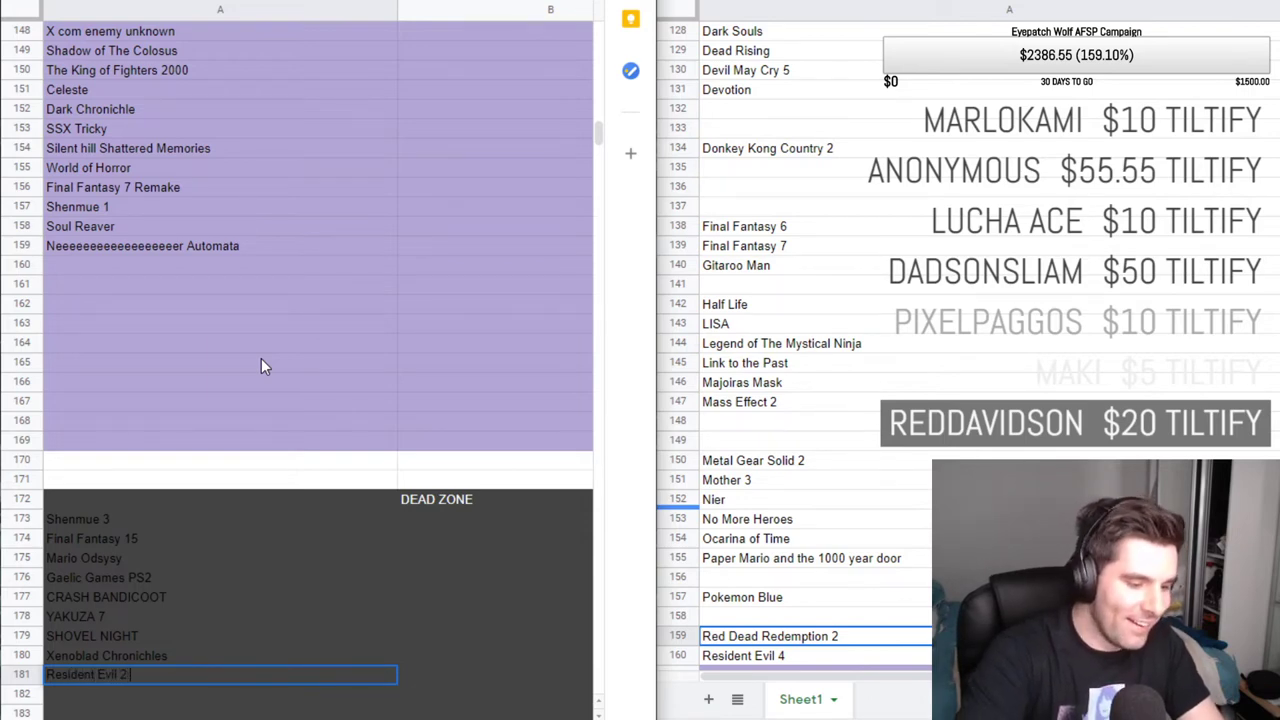
{"action": "type", "text": "Remake"}
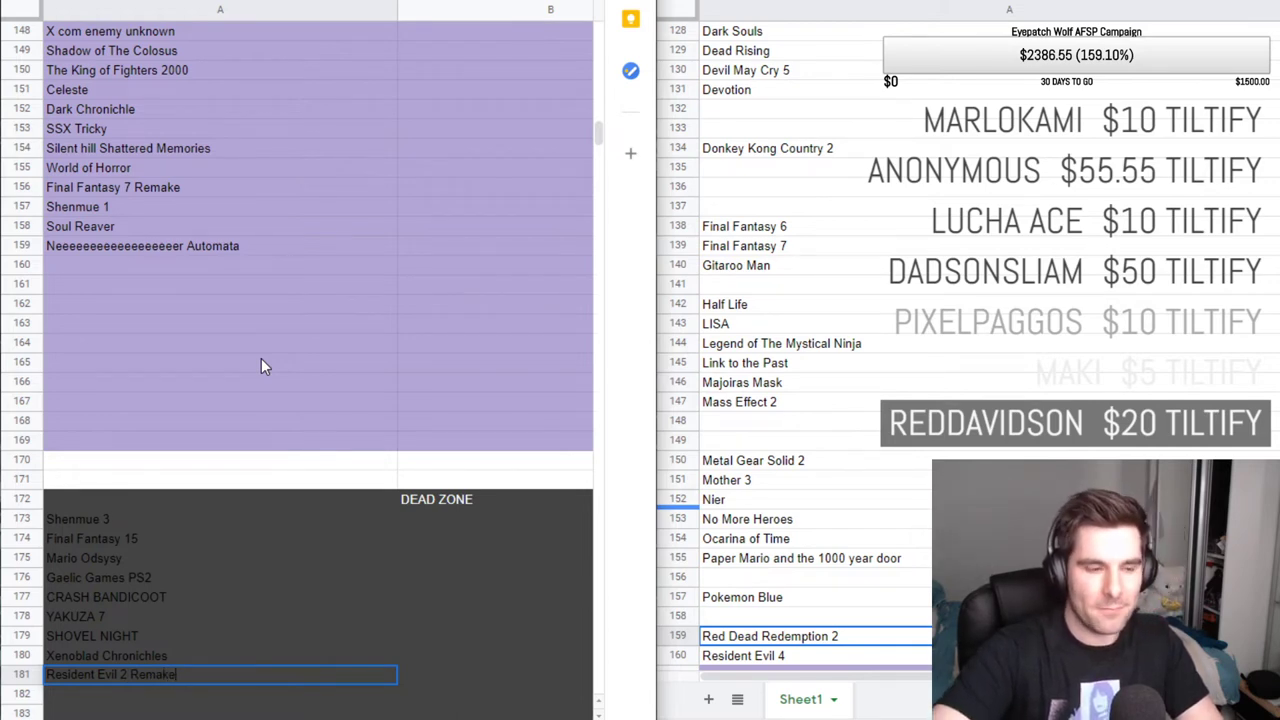
{"action": "key", "text": "Up"}
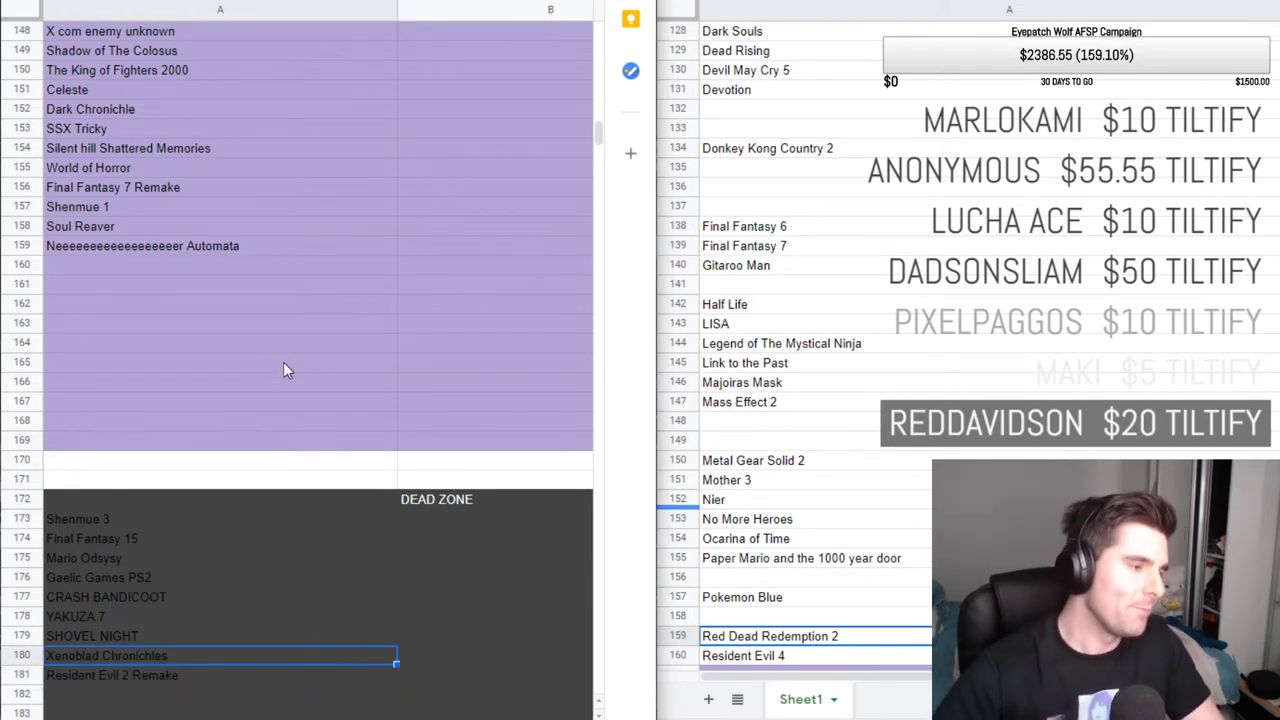
Return to the Threshold of Brilliance tier and select the empty cell A46 above Chrono Trigger.
{"action": "scroll", "coordinate": [283, 362], "scroll_direction": "up", "scroll_amount": 15}
{"action": "scroll", "coordinate": [283, 366], "scroll_direction": "up", "scroll_amount": 10}
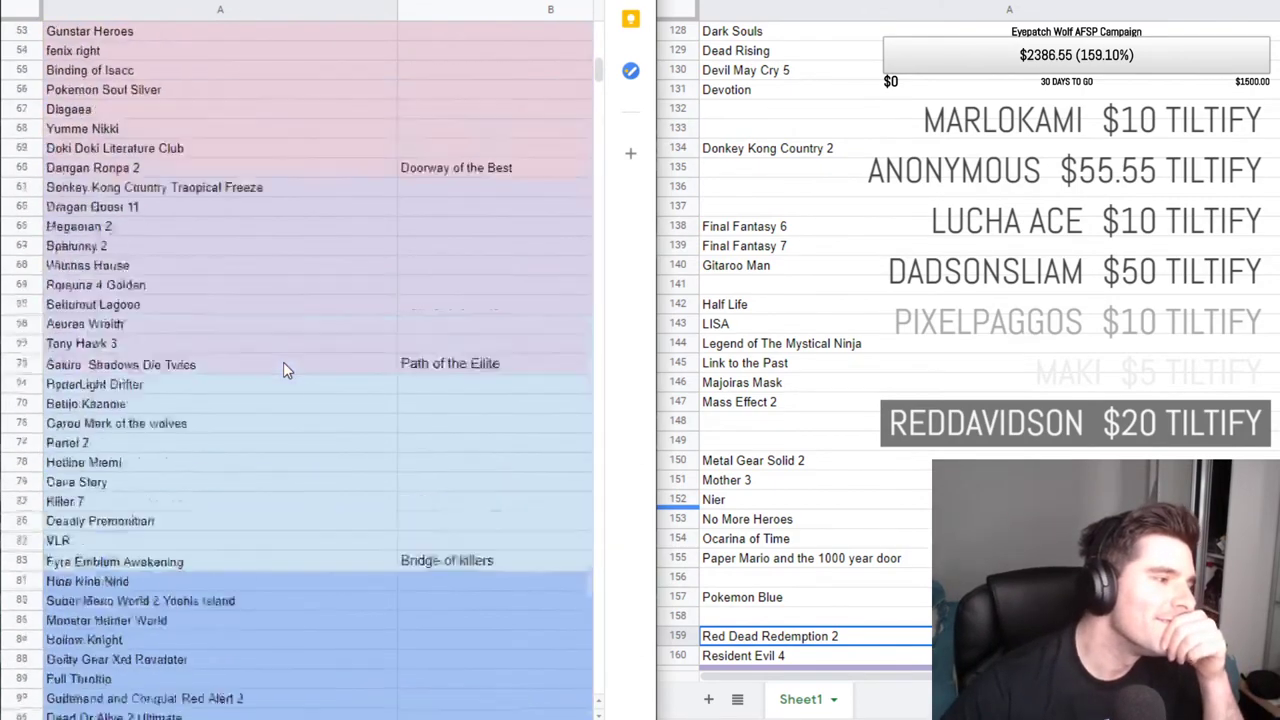
{"action": "left_click", "coordinate": [238, 392]}
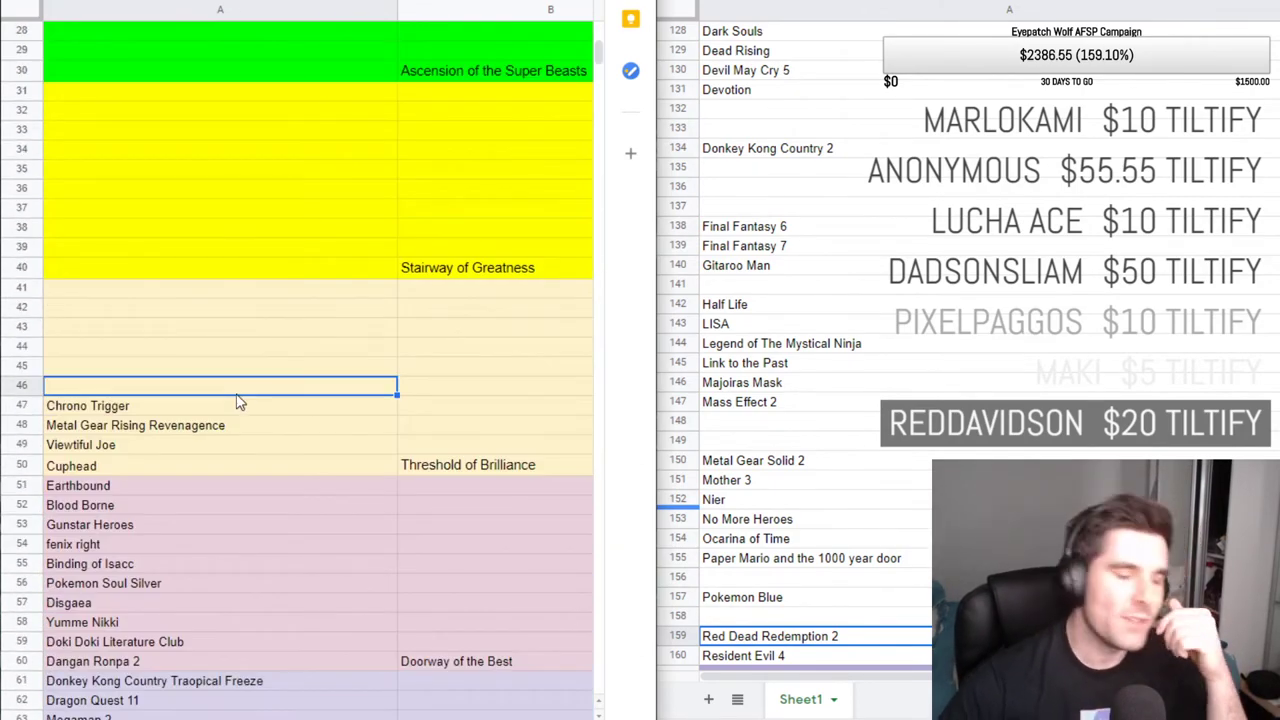
Look through the unranked list from Link to the Past in A145 down to Mother 3 in A151.
{"action": "left_click", "coordinate": [823, 366]}
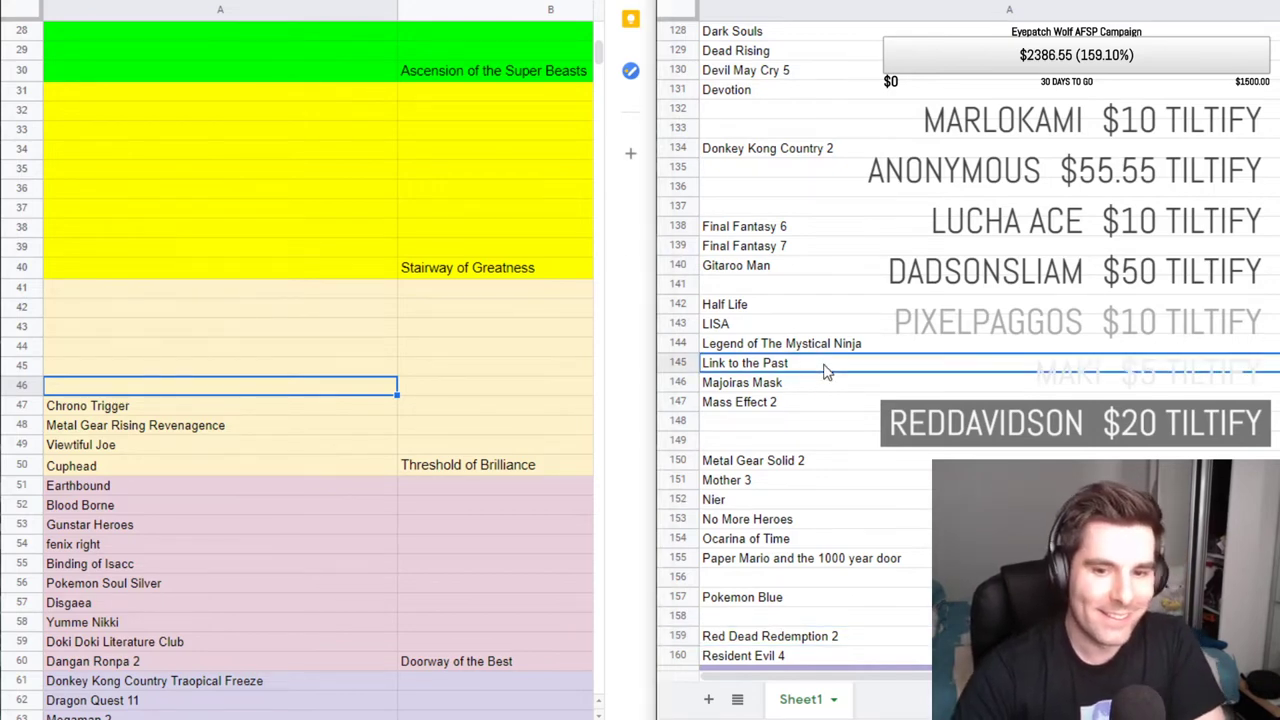
{"action": "key", "text": "Down"}
{"action": "key", "text": "Down"}
{"action": "key", "text": "Down"}
{"action": "key", "text": "Down"}
{"action": "key", "text": "Down"}
{"action": "key", "text": "Down"}
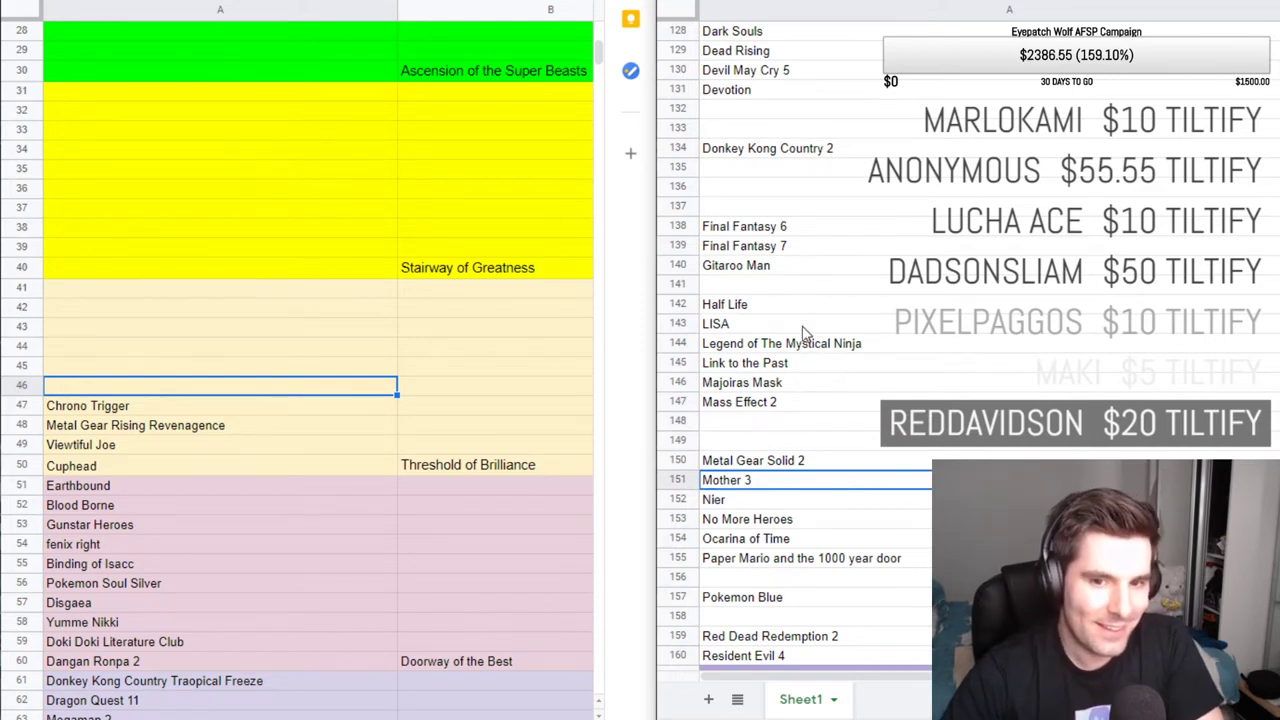
{"action": "scroll", "coordinate": [928, 316], "scroll_direction": "up", "scroll_amount": 1}
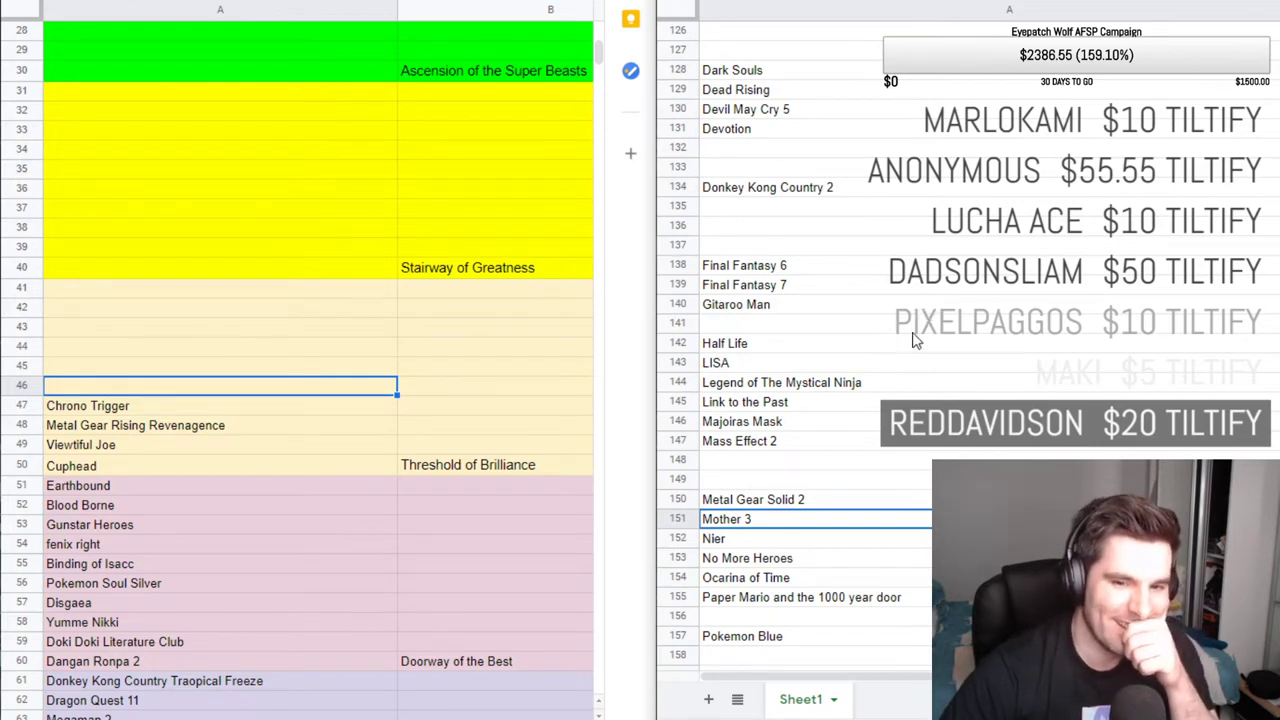
Look back up the unranked list from Legend of The Mystical Ninja past Final Fantasy 7 to the rows above Bayonetta 2.
{"action": "left_click", "coordinate": [860, 385]}
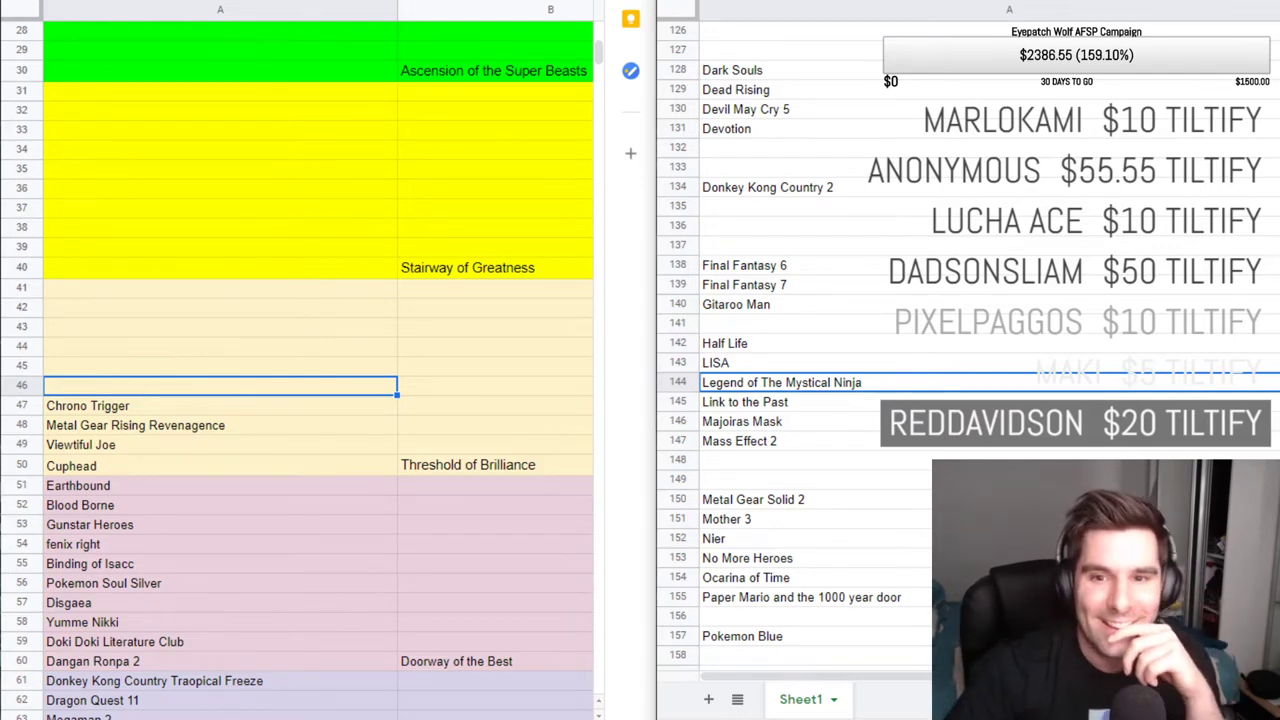
{"action": "left_click", "coordinate": [1190, 292]}
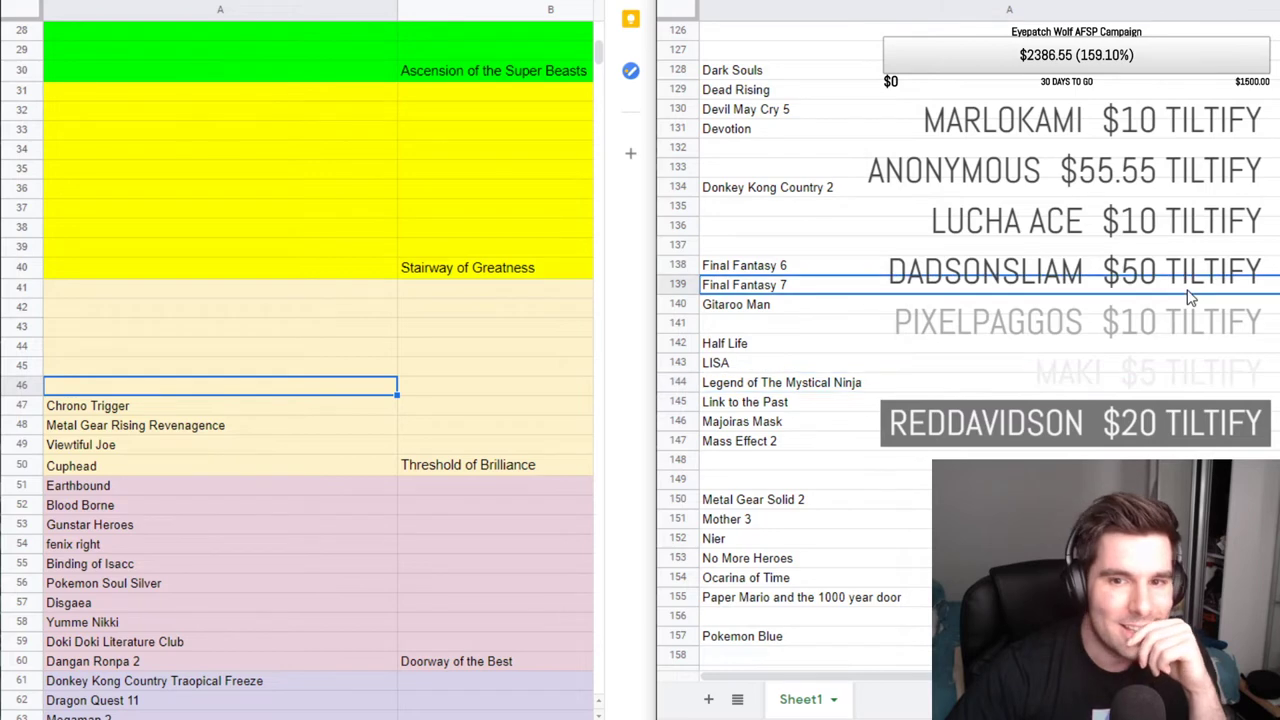
{"action": "scroll", "coordinate": [1070, 320], "scroll_direction": "up", "scroll_amount": 1}
{"action": "scroll", "coordinate": [1068, 316], "scroll_direction": "up", "scroll_amount": 2}
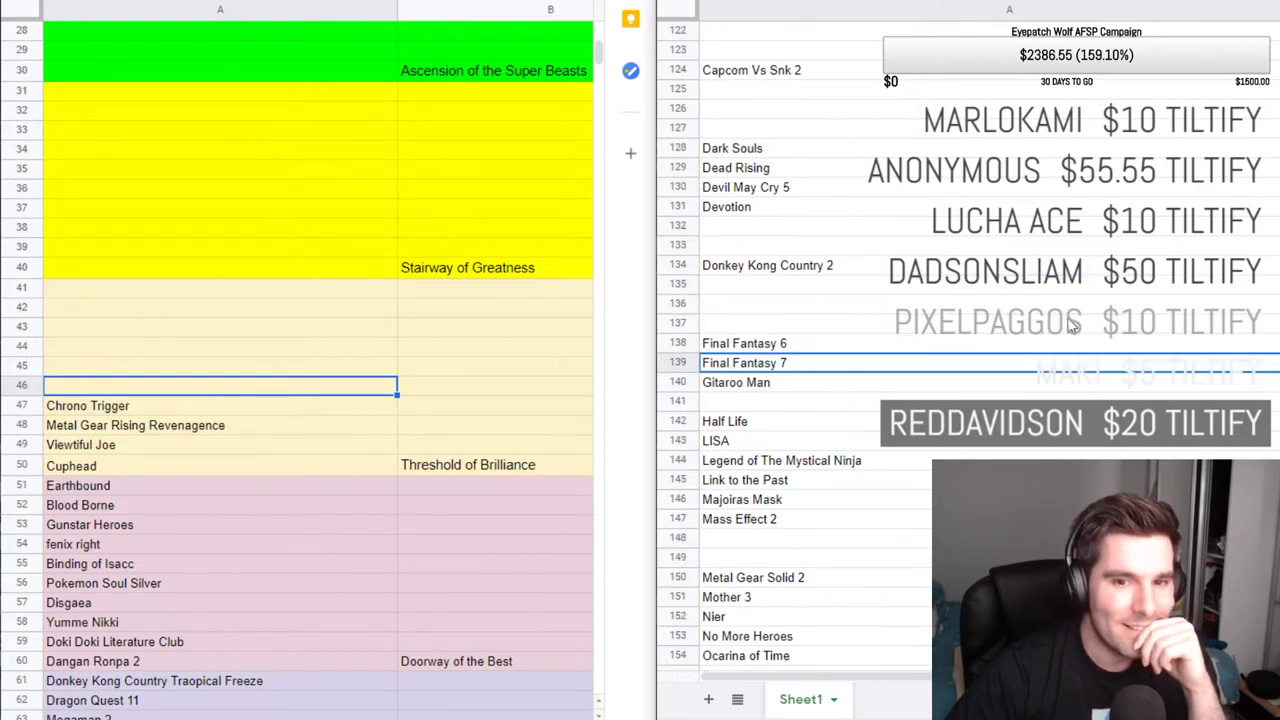
{"action": "scroll", "coordinate": [1070, 290], "scroll_direction": "up", "scroll_amount": 6}
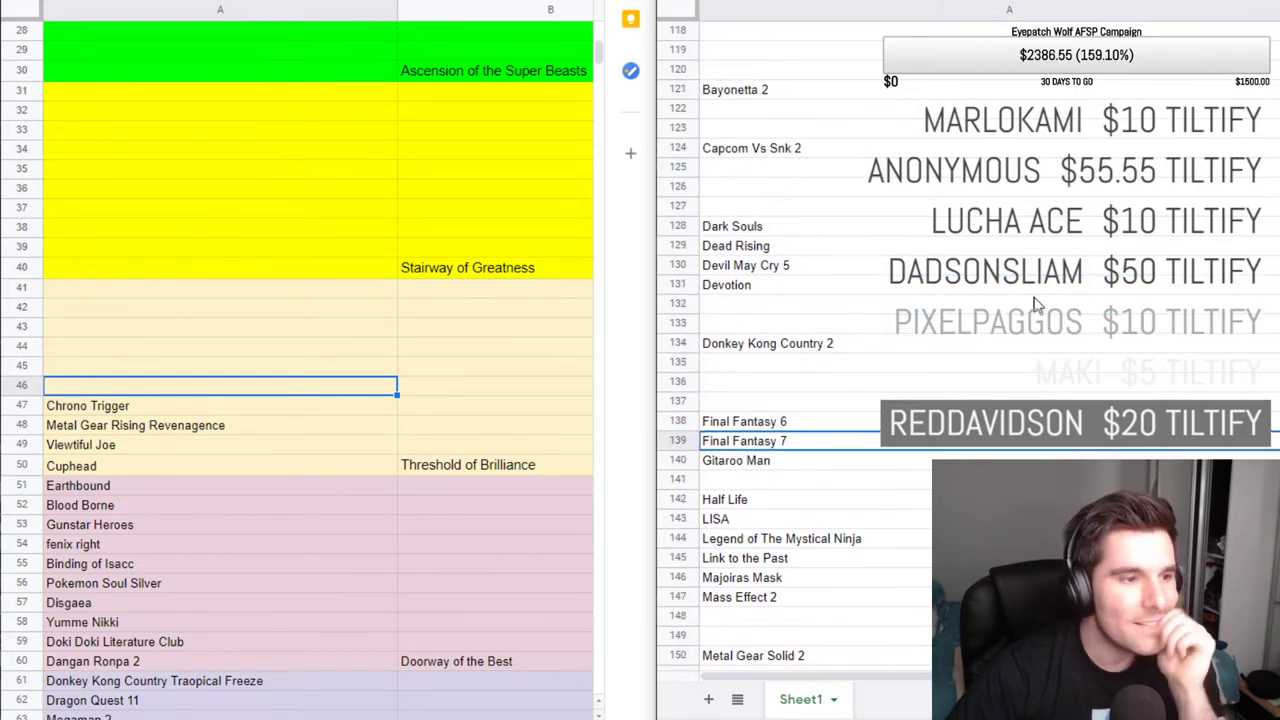
Read the start of the unranked list from A120 through Bayonetta 2 and Capcom Vs Snk 2 to the empty cell A127.
{"action": "left_click", "coordinate": [855, 273]}
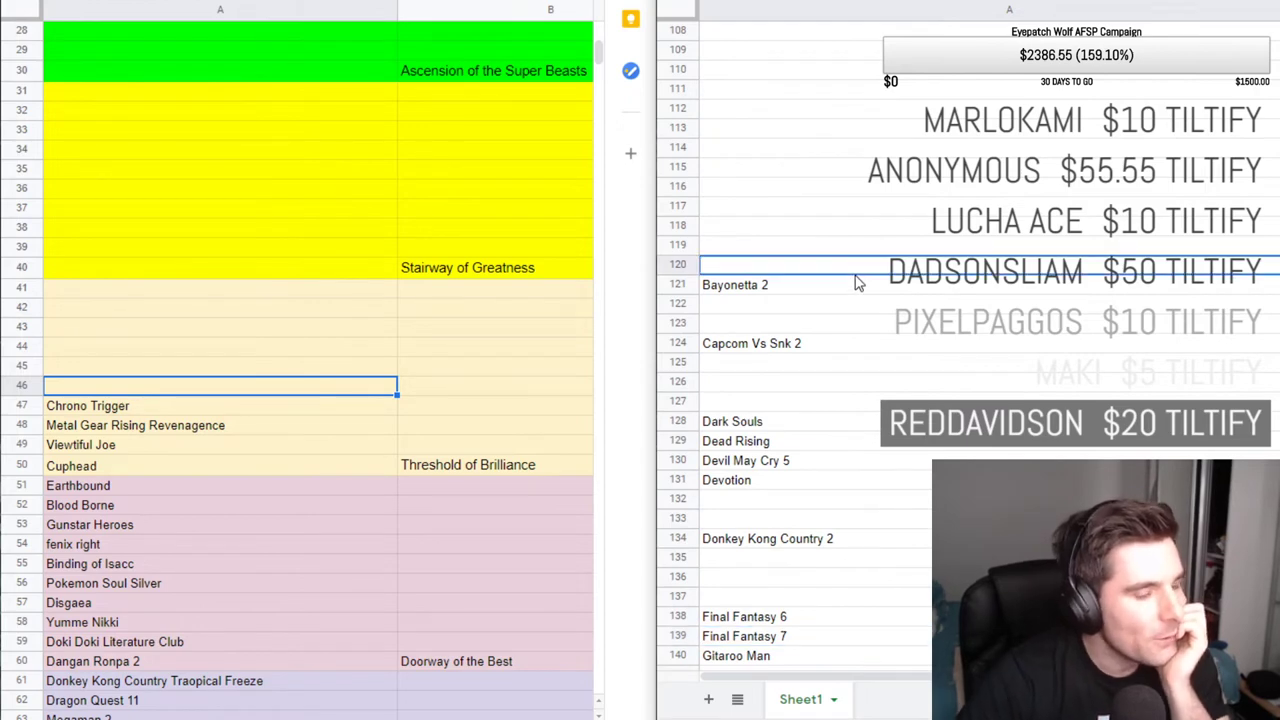
{"action": "key", "text": "Down"}
{"action": "key", "text": "Down"}
{"action": "key", "text": "Down"}
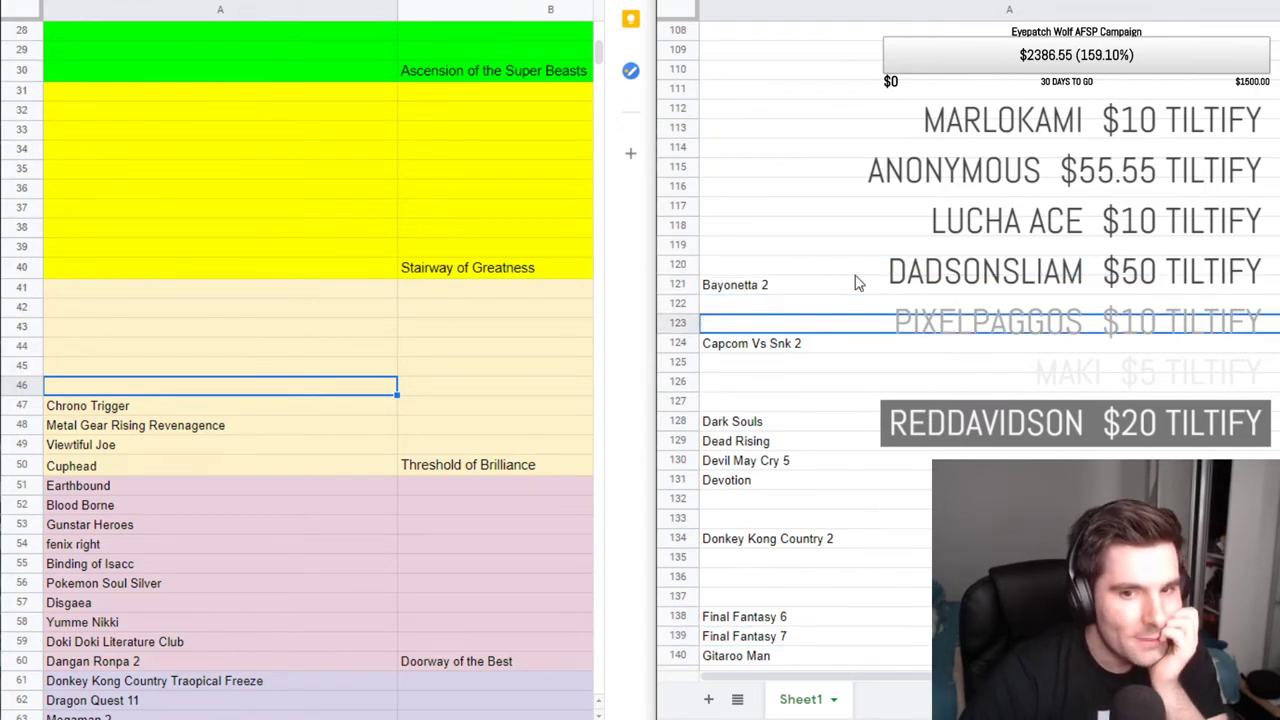
{"action": "key", "text": "Down"}
{"action": "key", "text": "Down"}
{"action": "key", "text": "Down"}
{"action": "key", "text": "Down"}
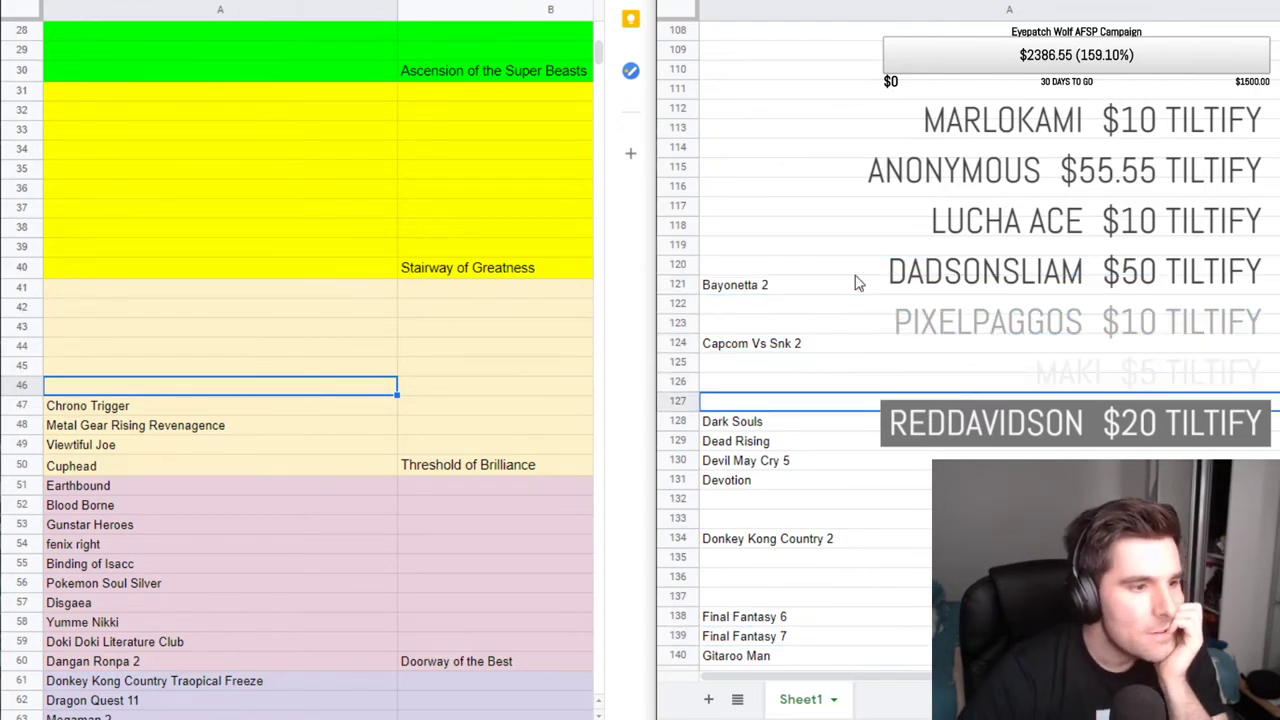
Read the unranked titles from Dark Souls in A128 down to Half Life in A142.
{"action": "key", "text": "Down"}
{"action": "key", "text": "Down"}
{"action": "key", "text": "Down"}
{"action": "key", "text": "Down"}
{"action": "key", "text": "Down"}
{"action": "key", "text": "Down"}
{"action": "key", "text": "Down"}
{"action": "key", "text": "Down"}
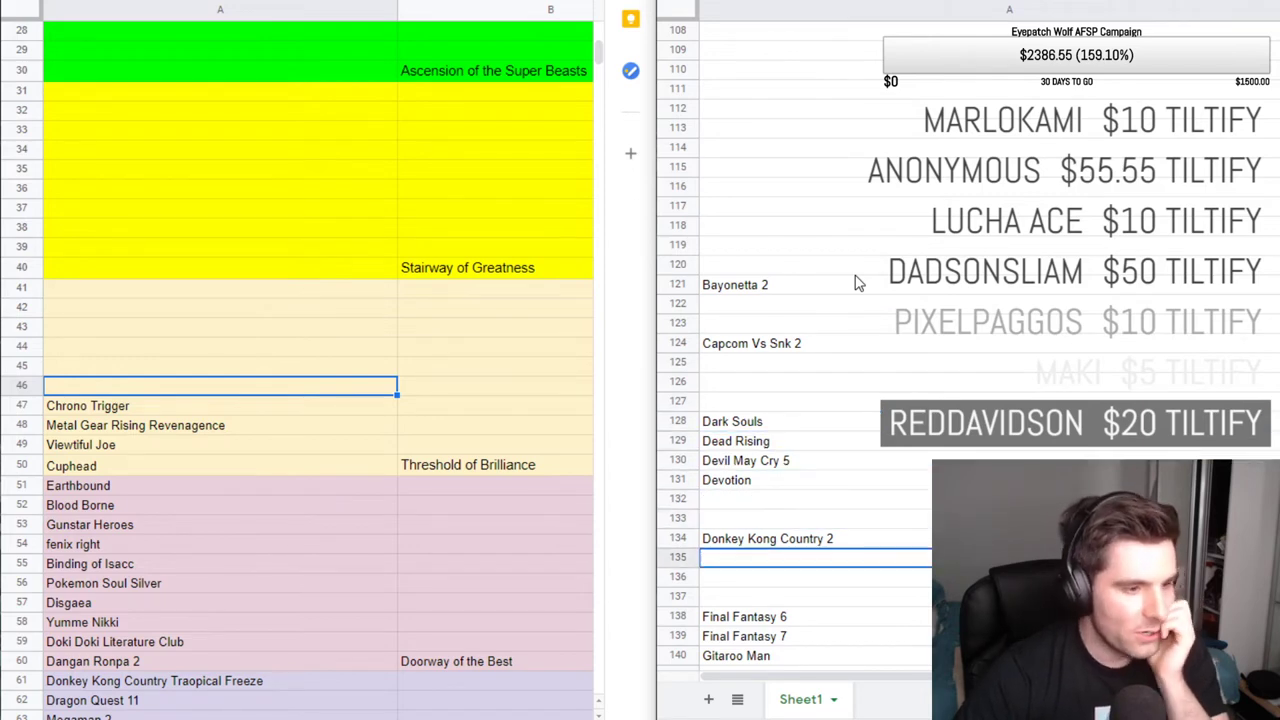
{"action": "key", "text": "Down"}
{"action": "key", "text": "Down"}
{"action": "key", "text": "Down"}
{"action": "key", "text": "Down"}
{"action": "key", "text": "Down"}
{"action": "key", "text": "Down"}
{"action": "key", "text": "Down"}
{"action": "key", "text": "Down"}
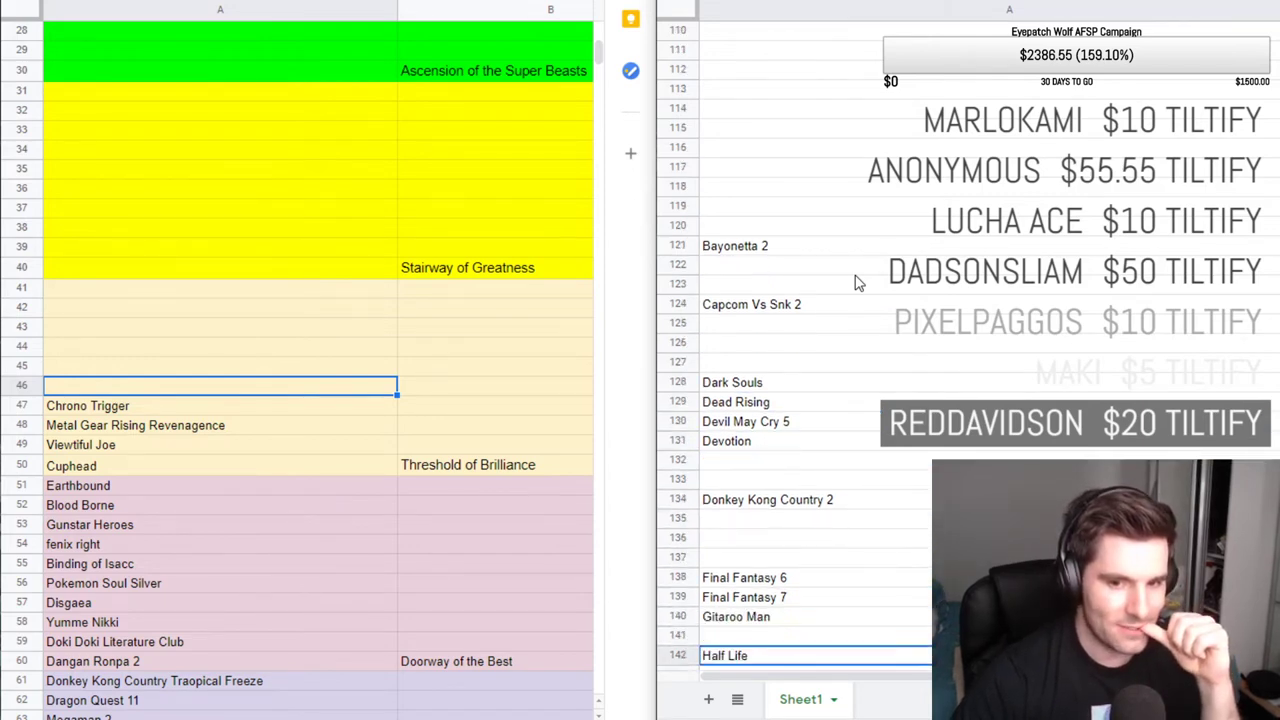
Read the unranked titles from LISA in A143 past Paper Mario and the 1000 year door to the empty cell A156.
{"action": "key", "text": "Down"}
{"action": "key", "text": "Down"}
{"action": "key", "text": "Down"}
{"action": "key", "text": "Down"}
{"action": "key", "text": "Down"}
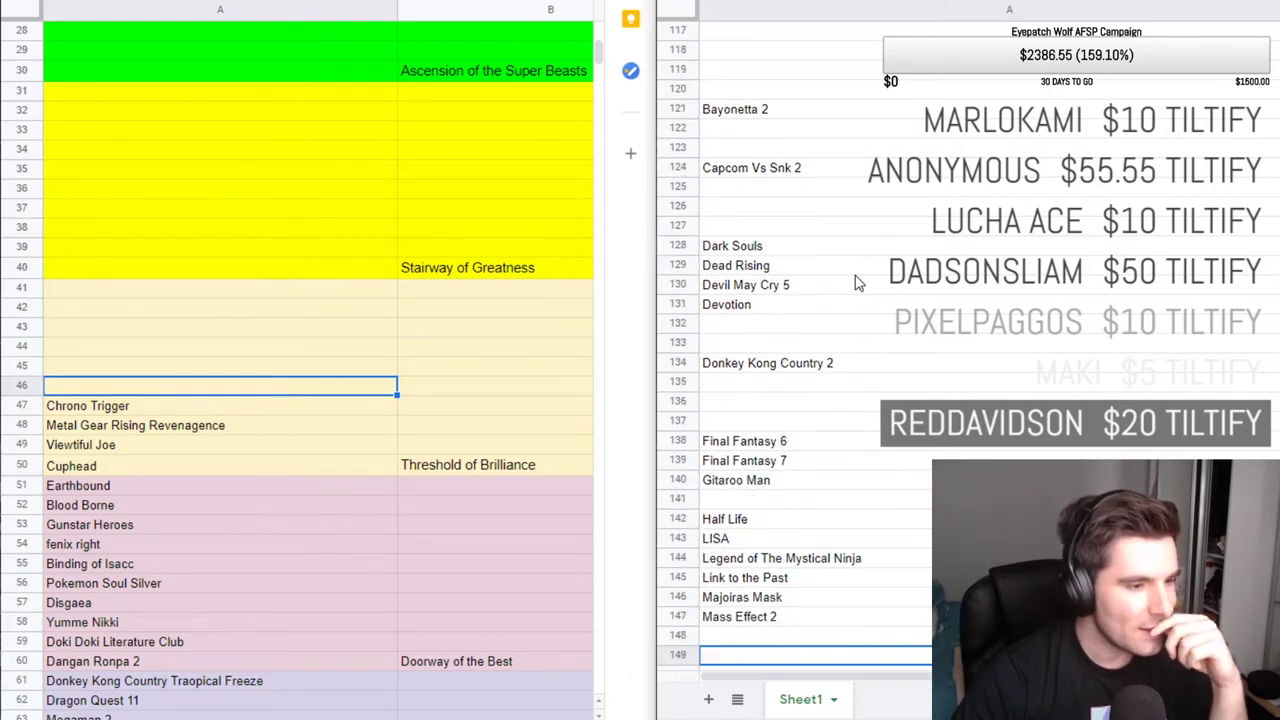
{"action": "key", "text": "Down"}
{"action": "key", "text": "Down"}
{"action": "key", "text": "Down"}
{"action": "key", "text": "Down"}
{"action": "key", "text": "Down"}
{"action": "key", "text": "Down"}
{"action": "key", "text": "Down"}
{"action": "key", "text": "Down"}
{"action": "key", "text": "Down"}
{"action": "key", "text": "Down"}
{"action": "key", "text": "Down"}
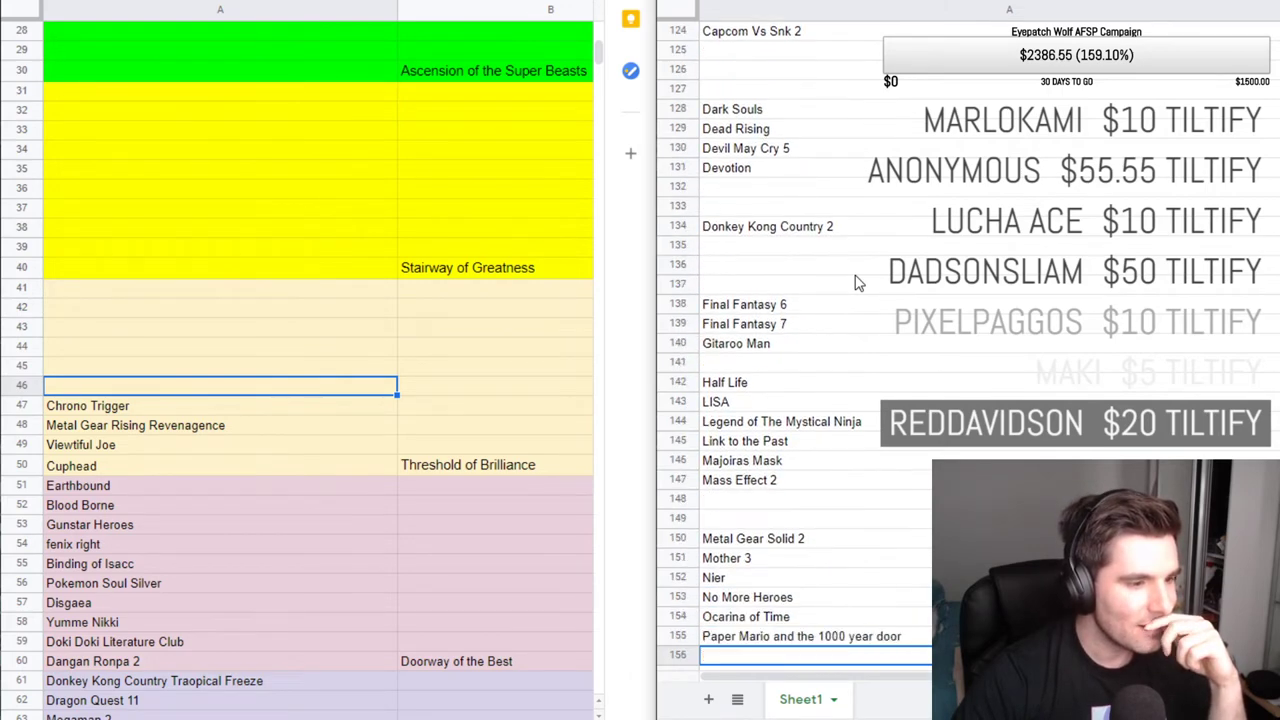
Read the unranked titles from Pokemon Blue in A157 down to Street Fighter Alpha 3 in A170.
{"action": "key", "text": "Down"}
{"action": "key", "text": "Down"}
{"action": "key", "text": "Down"}
{"action": "key", "text": "Down"}
{"action": "key", "text": "Down"}
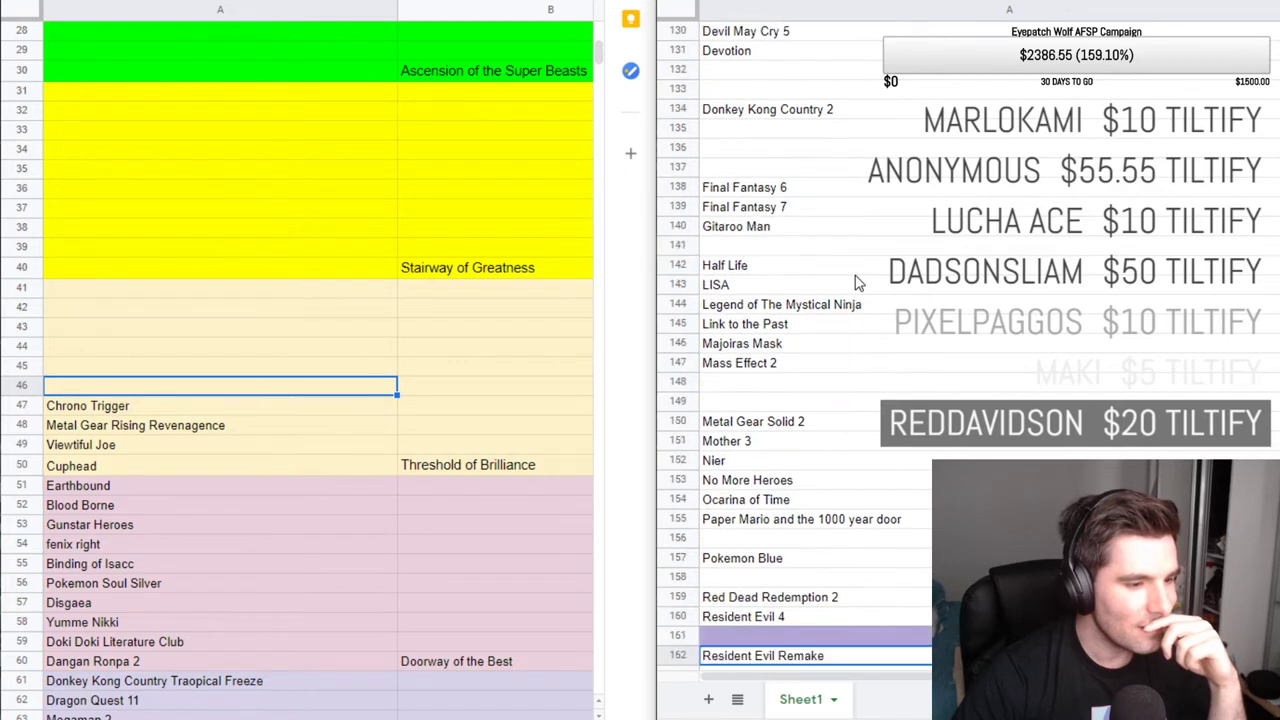
{"action": "key", "text": "Down"}
{"action": "key", "text": "Down"}
{"action": "key", "text": "Down"}
{"action": "key", "text": "Down"}
{"action": "key", "text": "Down"}
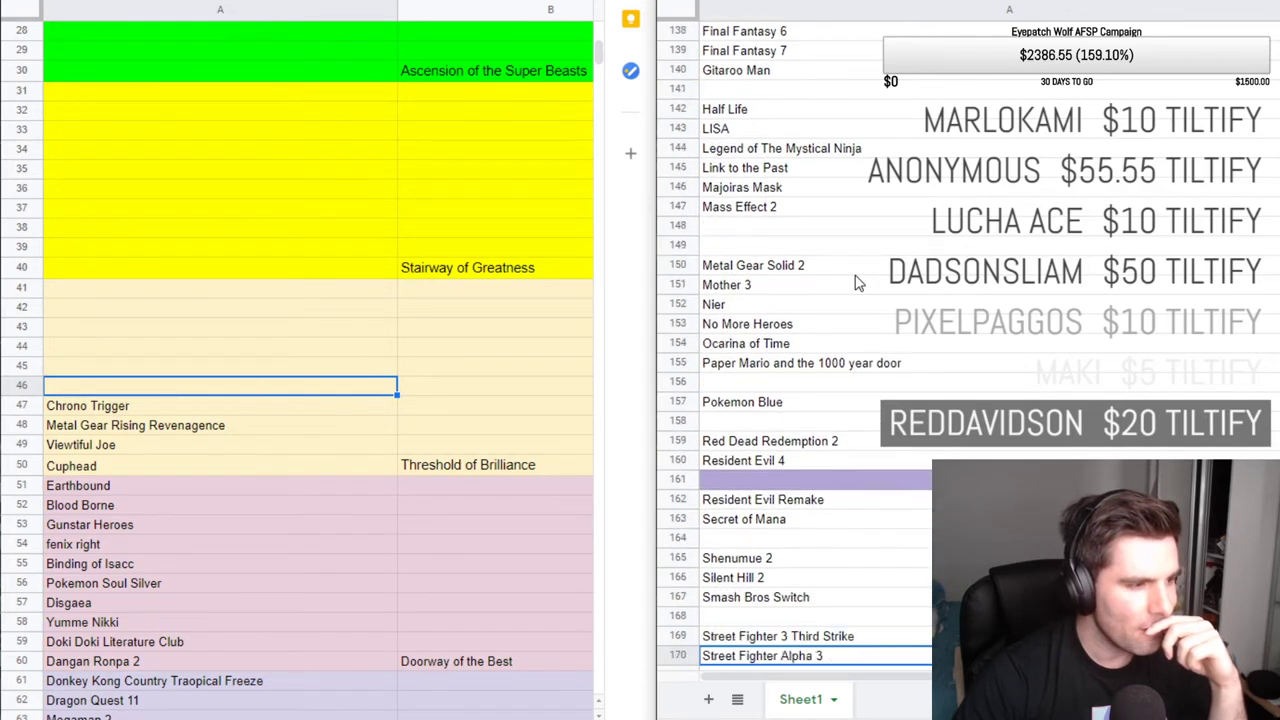
Read the unranked titles from Streets of Rage 2 in A171 down to Super Mario World in A174.
{"action": "key", "text": "Down"}
{"action": "key", "text": "Down"}
{"action": "key", "text": "Down"}
{"action": "key", "text": "Down"}
{"action": "key", "text": "Down"}
{"action": "key", "text": "Down"}
{"action": "key", "text": "Down"}
{"action": "key", "text": "Down"}
{"action": "key", "text": "Down"}
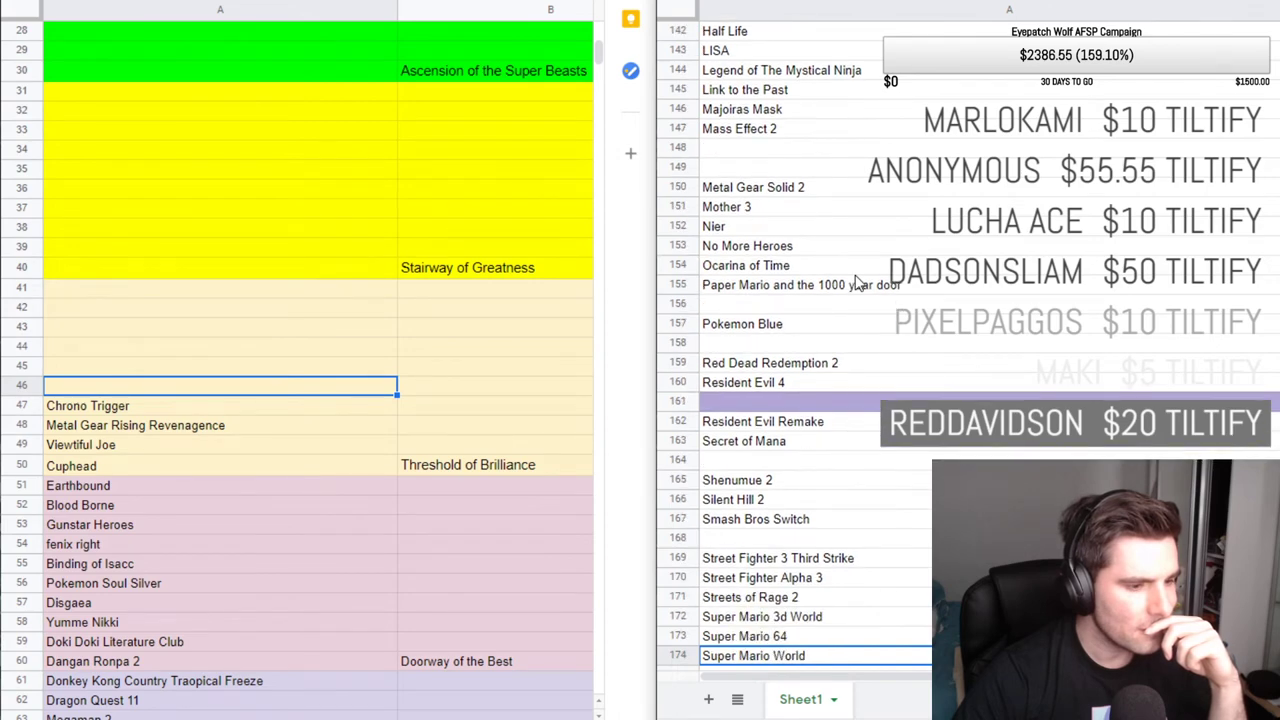
Read the remaining unranked titles from Super Metroid in A175 past Windwaker in A185 to the empty cell A186.
{"action": "key", "text": "Down"}
{"action": "key", "text": "Down"}
{"action": "key", "text": "Down"}
{"action": "key", "text": "Down"}
{"action": "key", "text": "Down"}
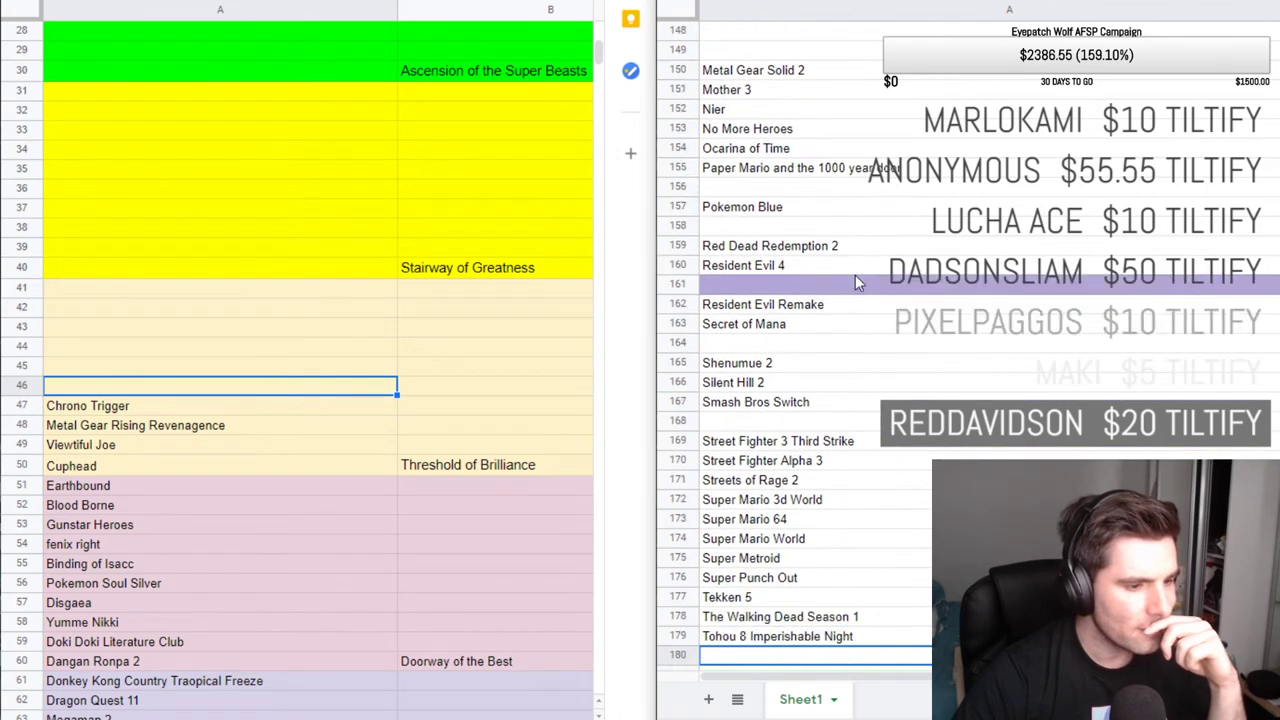
{"action": "key", "text": "Down"}
{"action": "key", "text": "Down"}
{"action": "key", "text": "Down"}
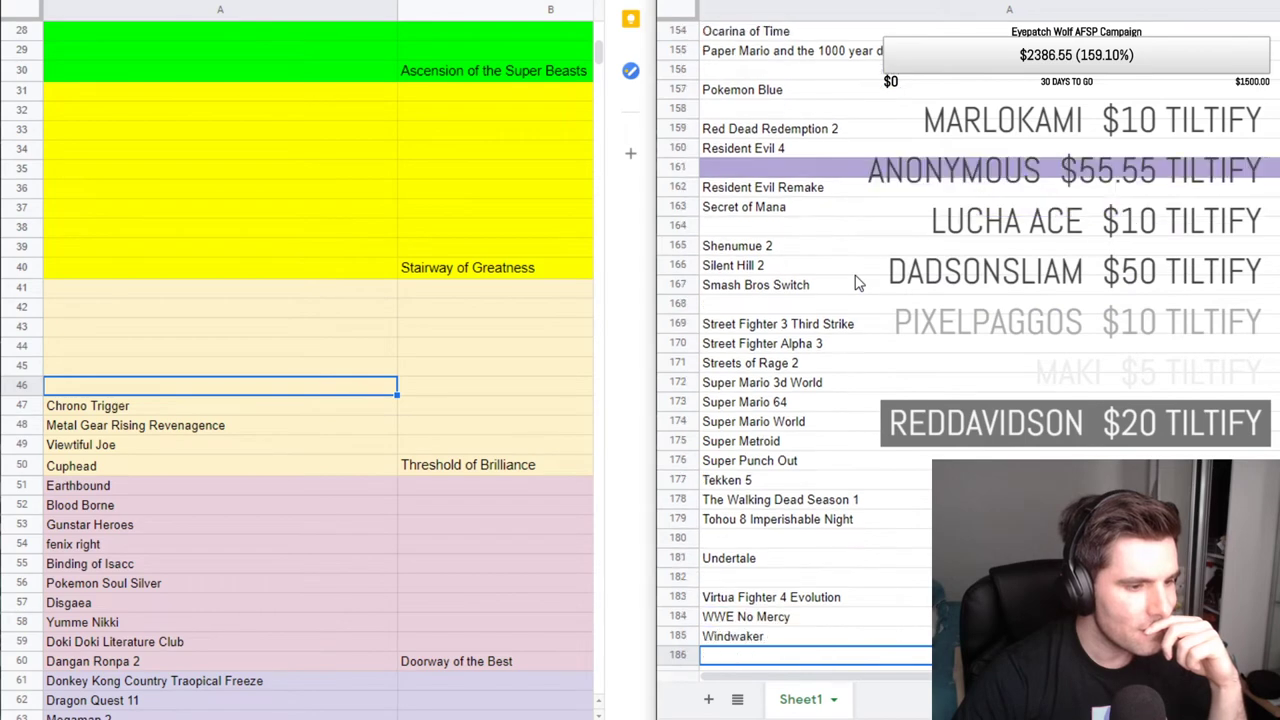
Read the end of the unranked list past Yakuza 0 in A187 and return to Bayonetta 2 in A121.
{"action": "key", "text": "Down"}
{"action": "key", "text": "Down"}
{"action": "key", "text": "Down"}
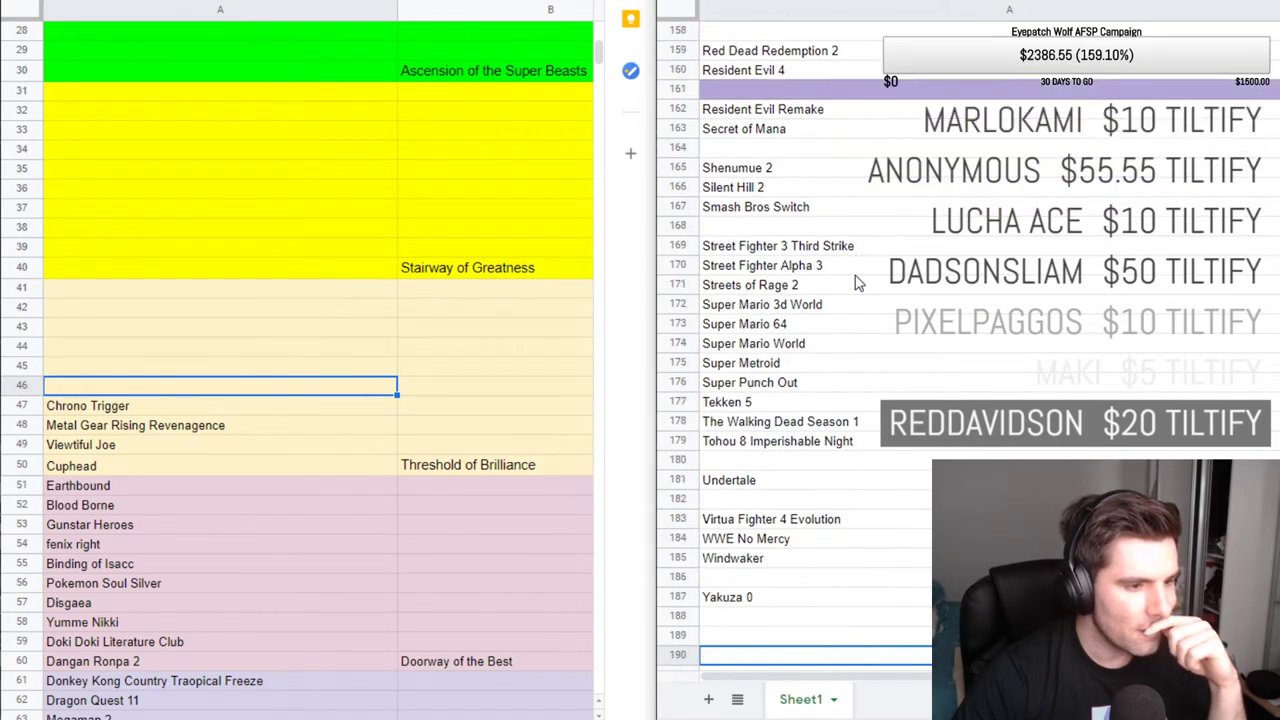
{"action": "scroll", "coordinate": [855, 283], "scroll_direction": "up", "scroll_amount": 10}
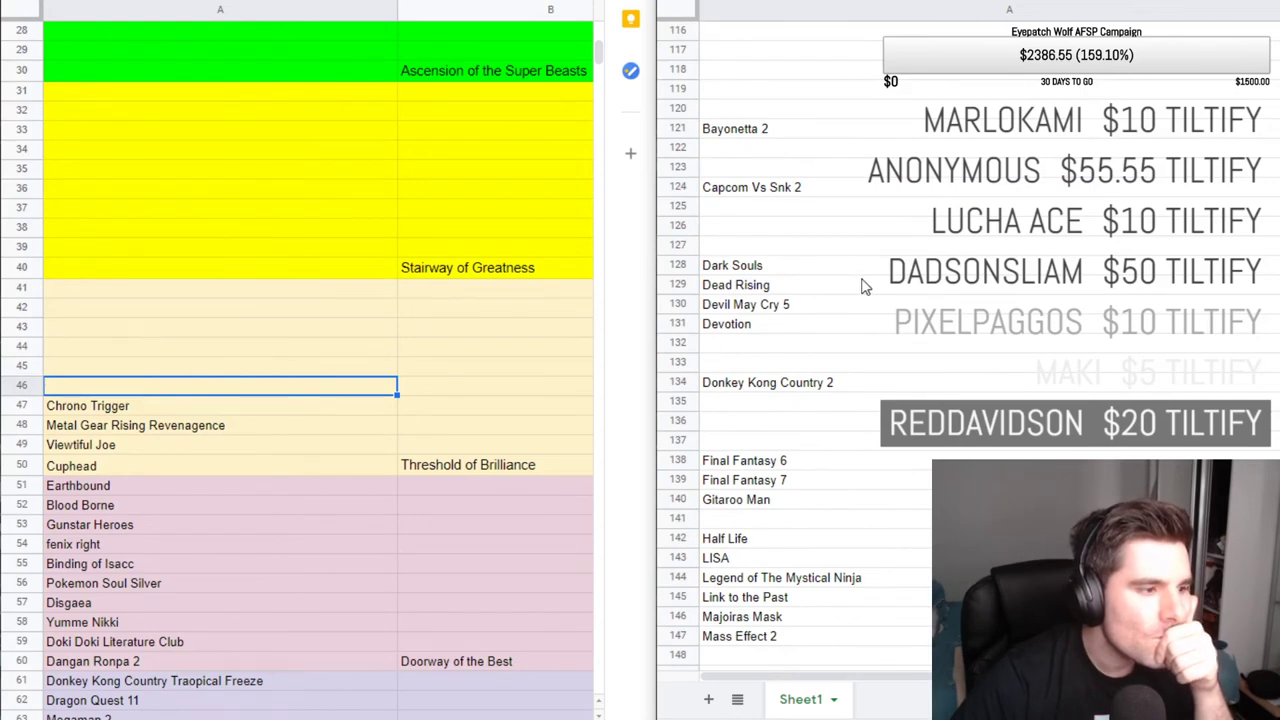
Clear Super Mario 3d World from A172 of the unranked list and enter it in A46 of the ranking, above Chrono Trigger.
{"action": "scroll", "coordinate": [865, 285], "scroll_direction": "down", "scroll_amount": 5}
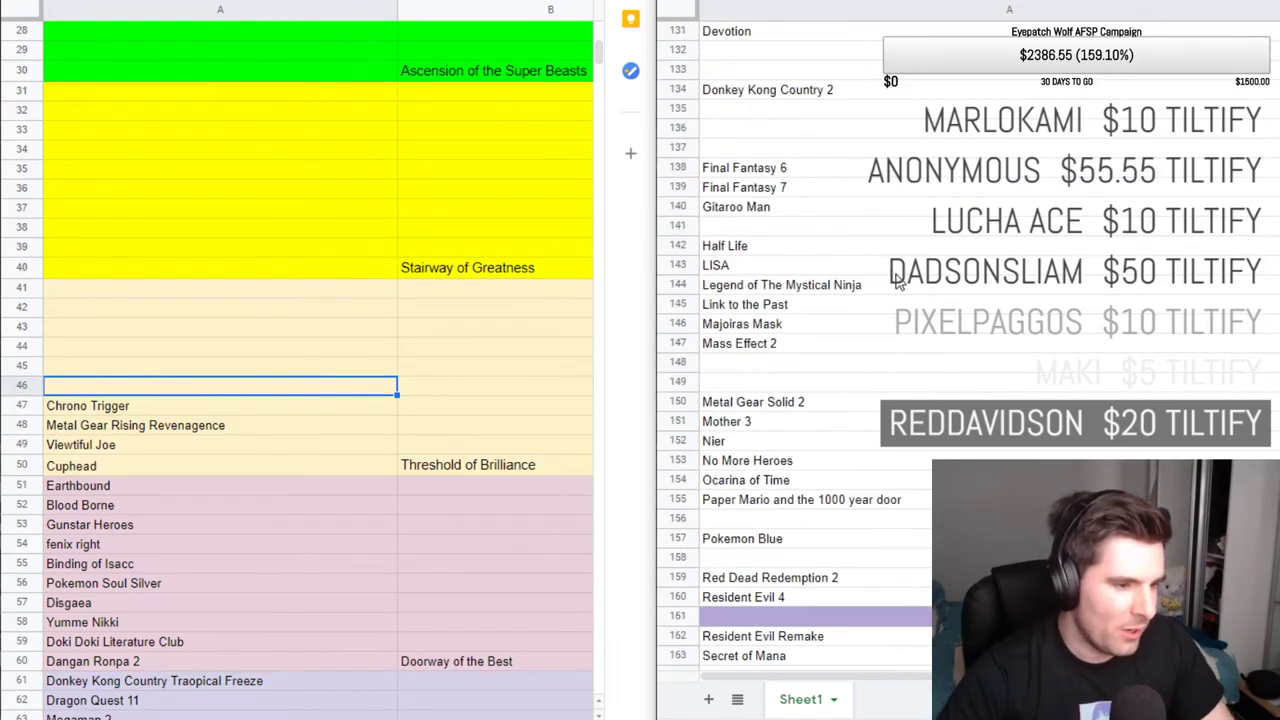
{"action": "scroll", "coordinate": [895, 280], "scroll_direction": "down", "scroll_amount": 3}
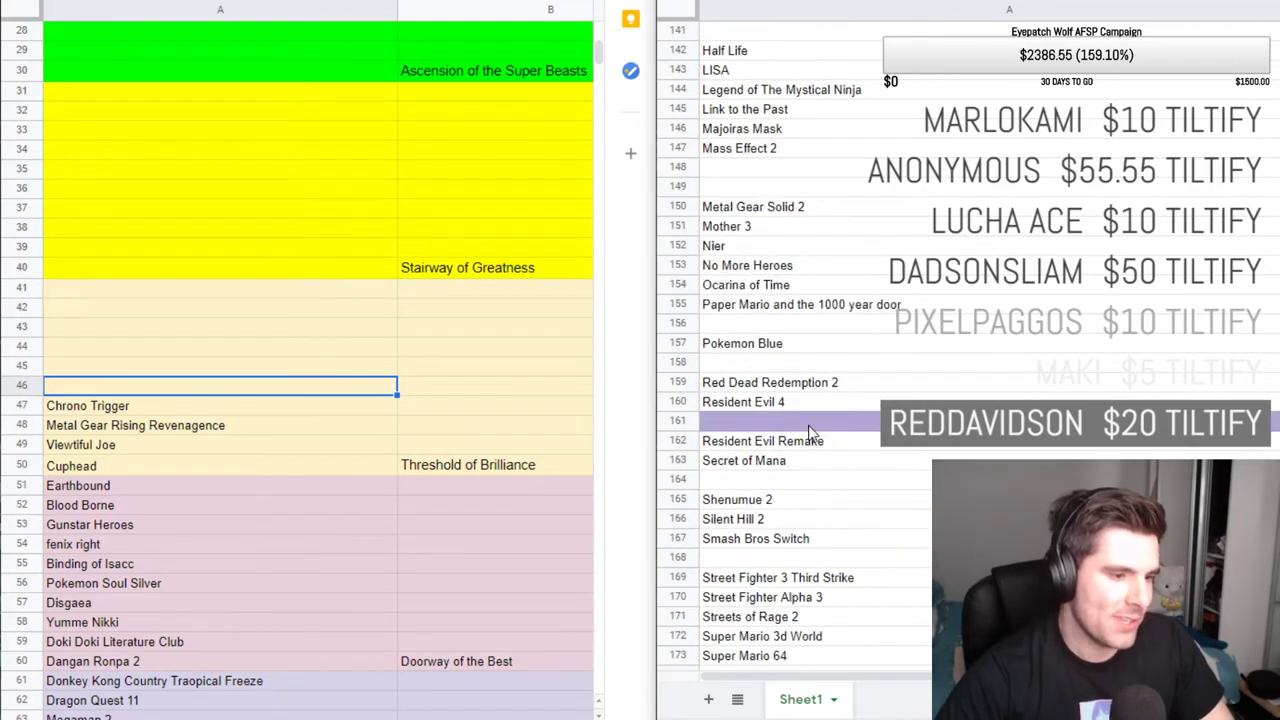
{"action": "scroll", "coordinate": [808, 425], "scroll_direction": "down", "scroll_amount": 3}
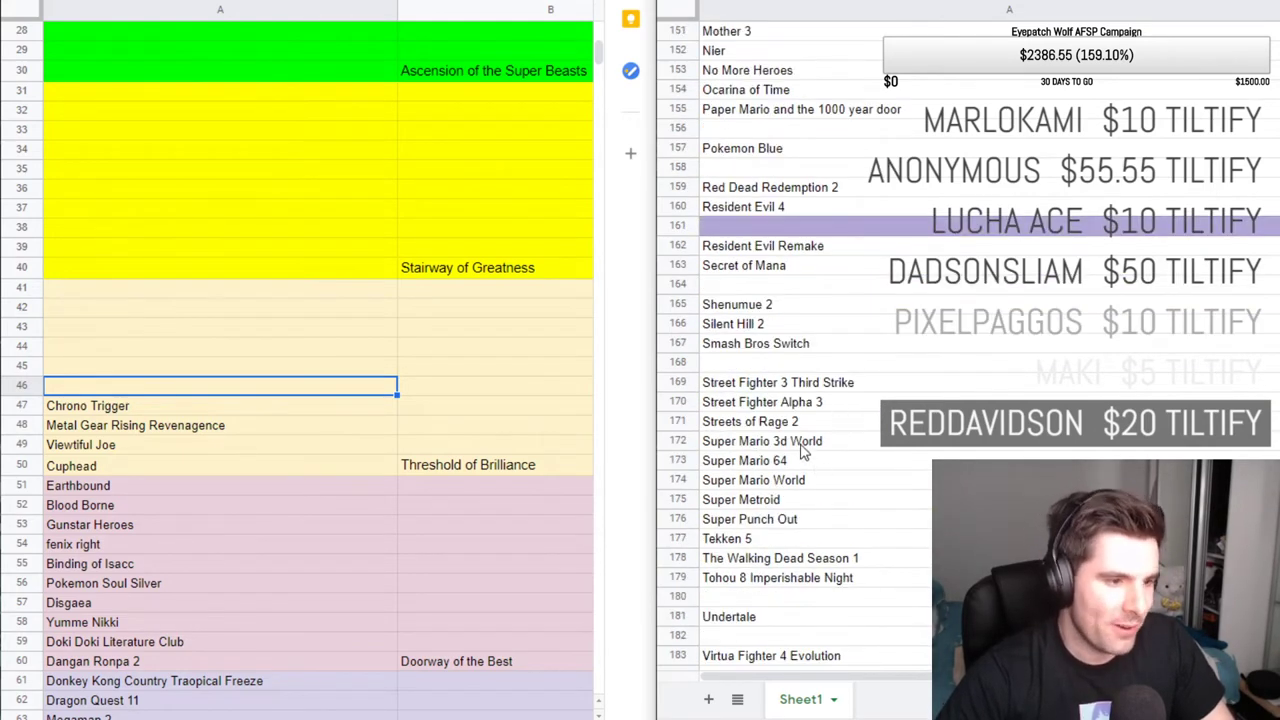
{"action": "left_click", "coordinate": [803, 441]}
{"action": "key", "text": "Delete"}
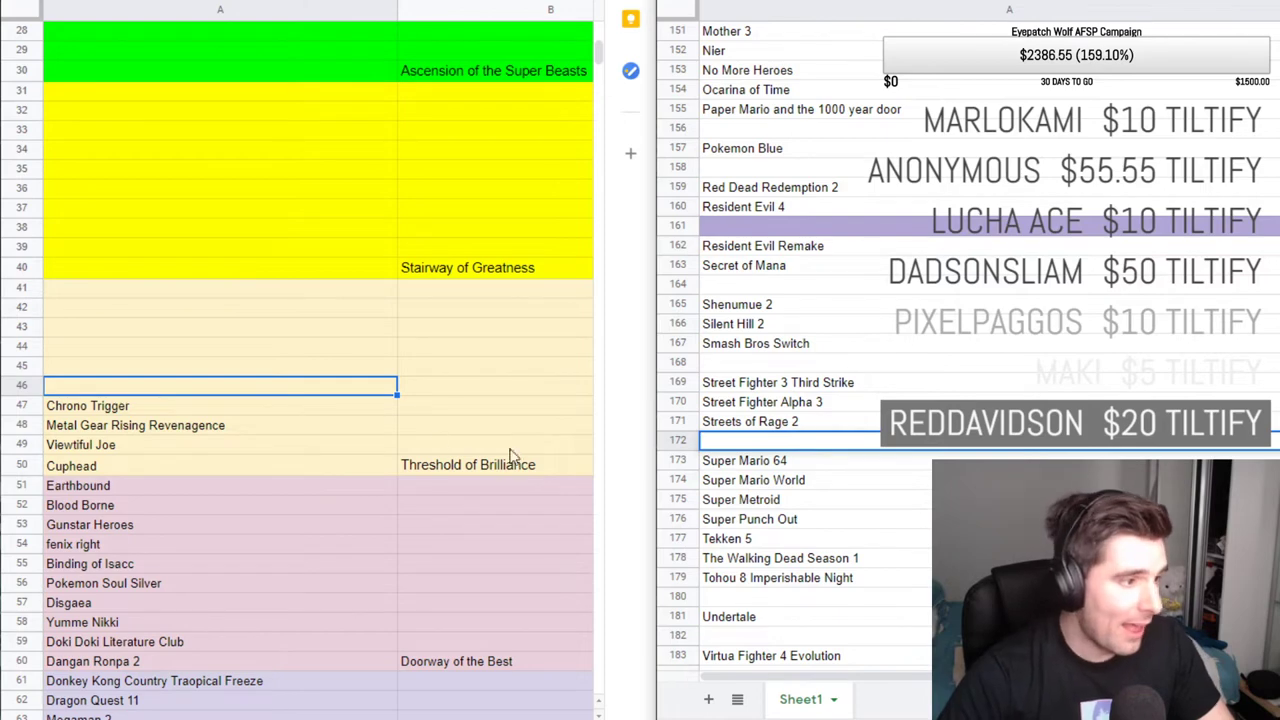
{"action": "double_click", "coordinate": [200, 386]}
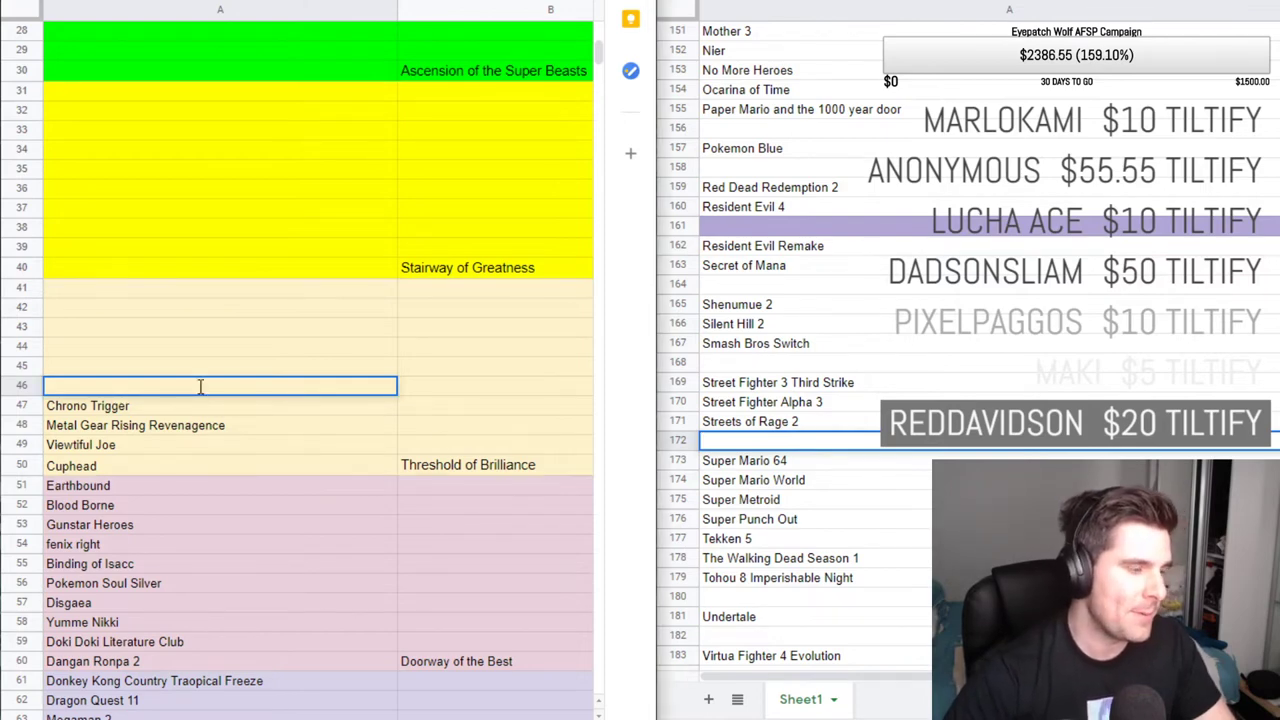
{"action": "type", "text": "Super Mario 3d World"}
{"action": "left_click", "coordinate": [185, 406]}
{"action": "left_click", "coordinate": [190, 393]}
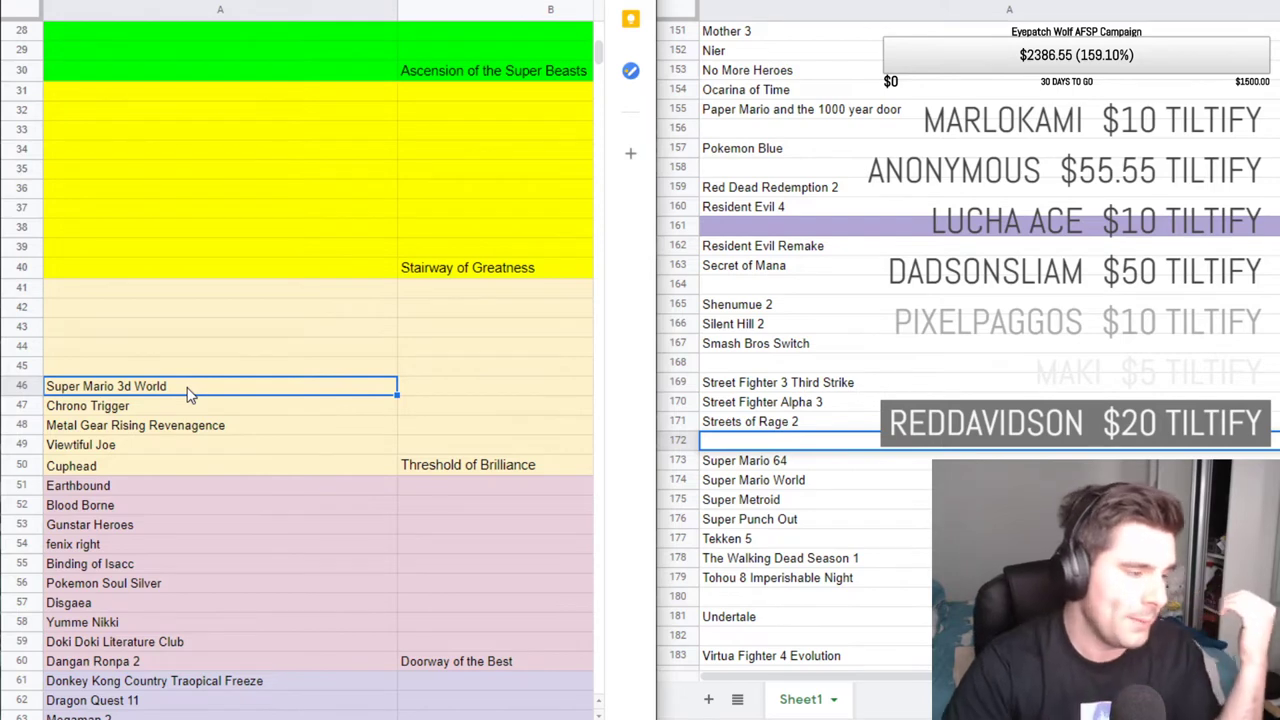
{"action": "key", "text": "Up"}
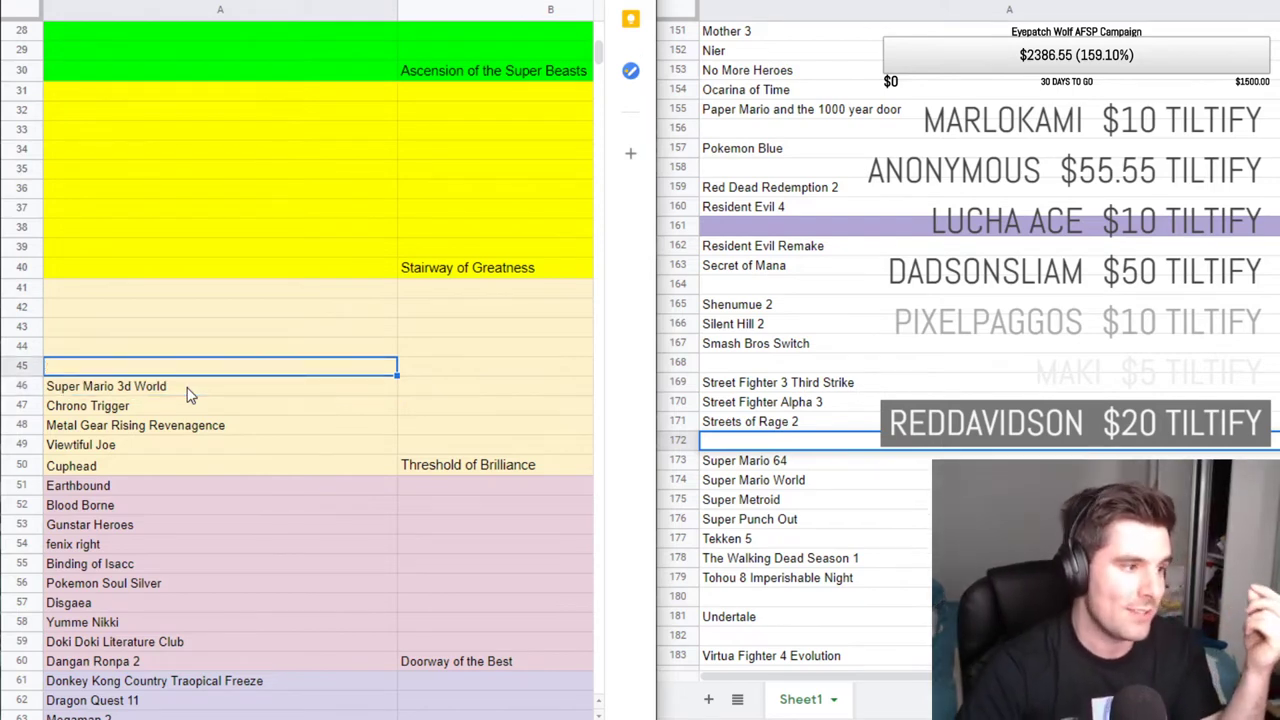
{"action": "key", "text": "Down"}
{"action": "key", "text": "Down"}
{"action": "key", "text": "Up"}
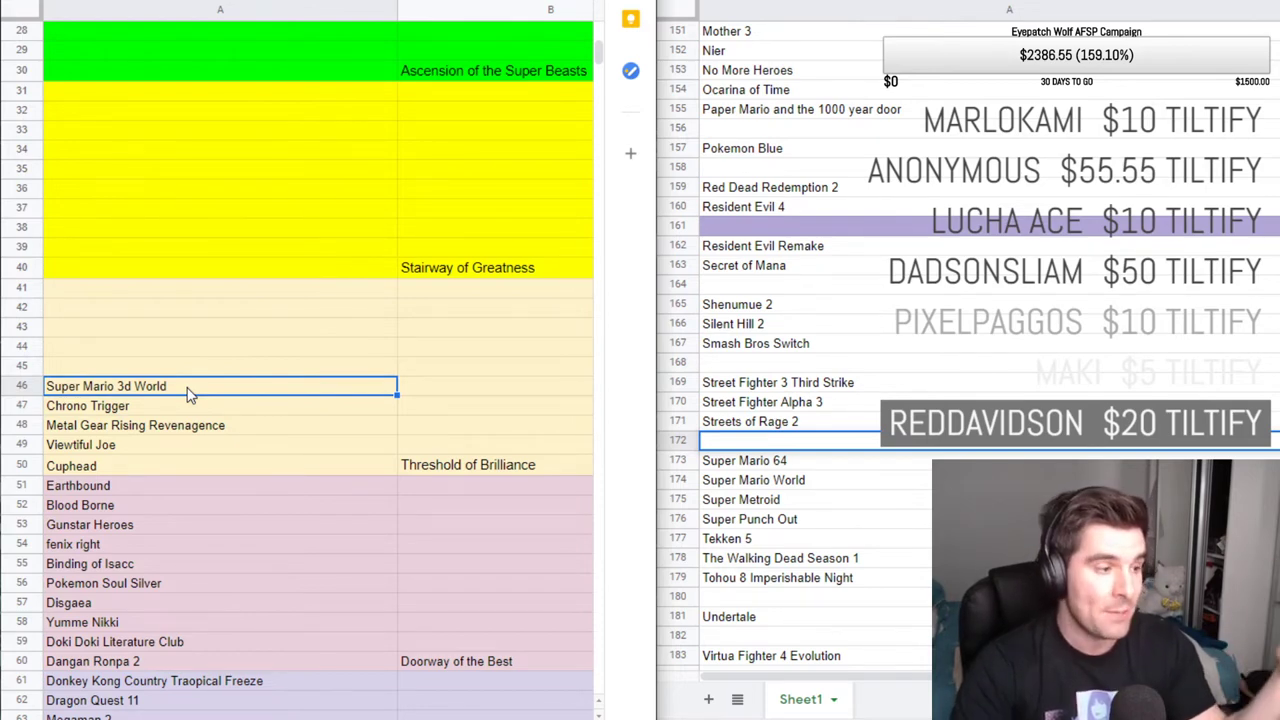
{"action": "key", "text": "Up"}
{"action": "key", "text": "Down"}
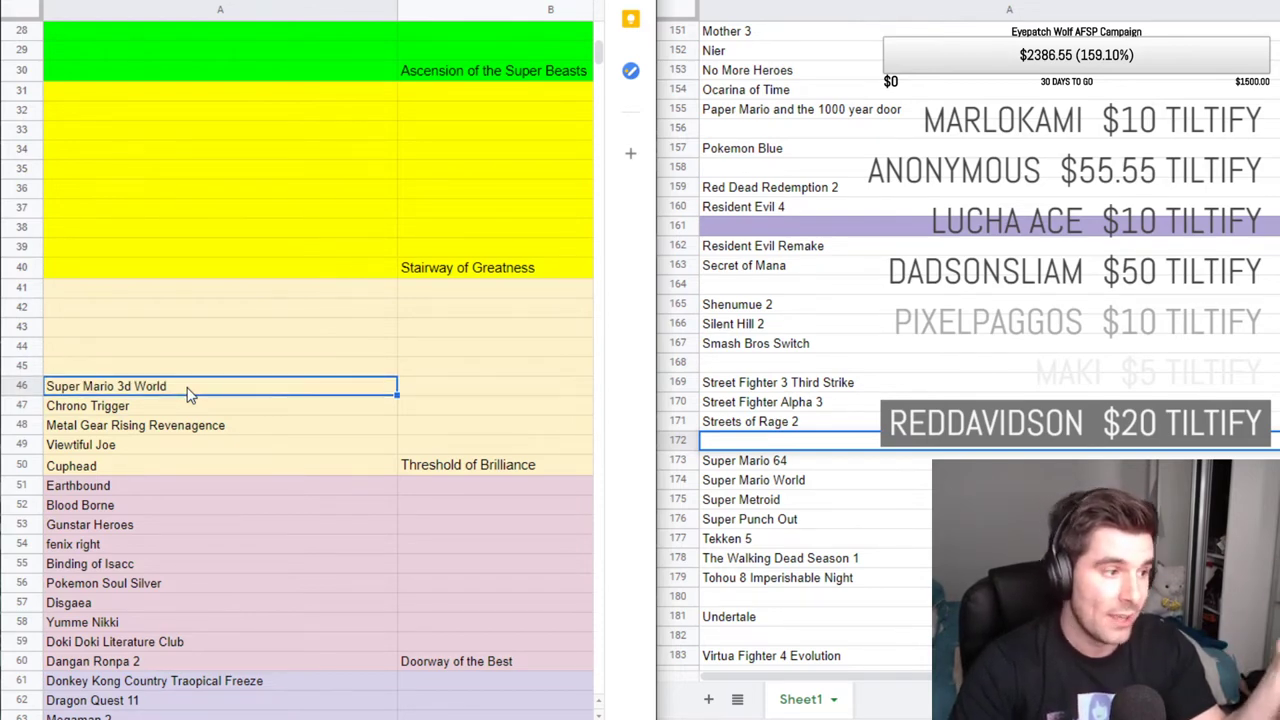
{"action": "key", "text": "Up"}
{"action": "key", "text": "Up"}
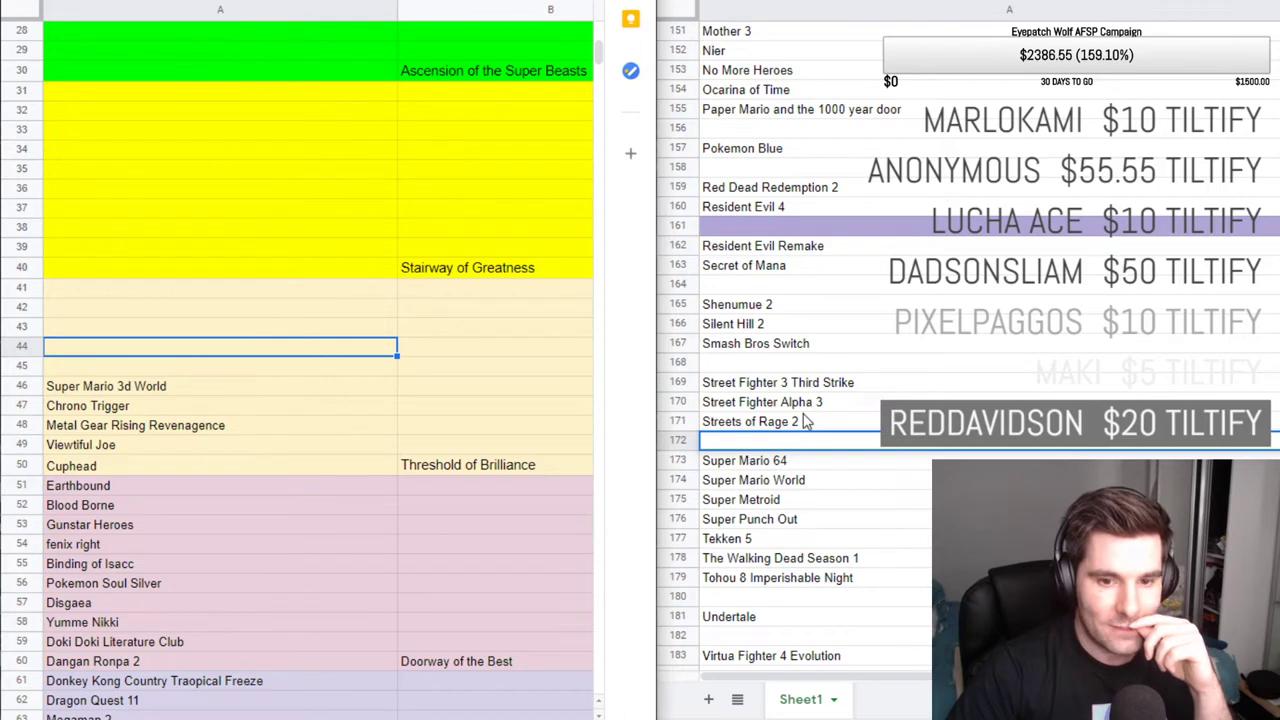
Read the unranked titles from Mass Effect 2 in A147 back up to Gitaroo Man in A140.
{"action": "left_click", "coordinate": [978, 366]}
{"action": "scroll", "coordinate": [782, 305], "scroll_direction": "up", "scroll_amount": 3}
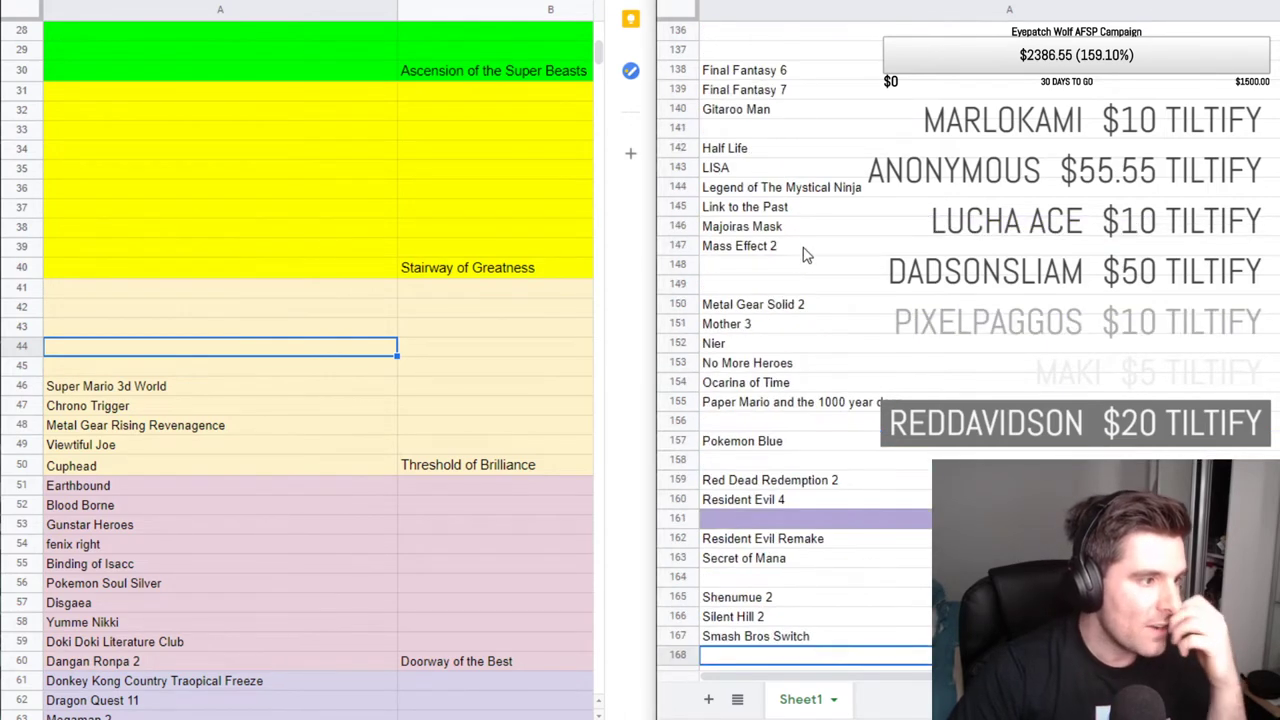
{"action": "left_click", "coordinate": [804, 247]}
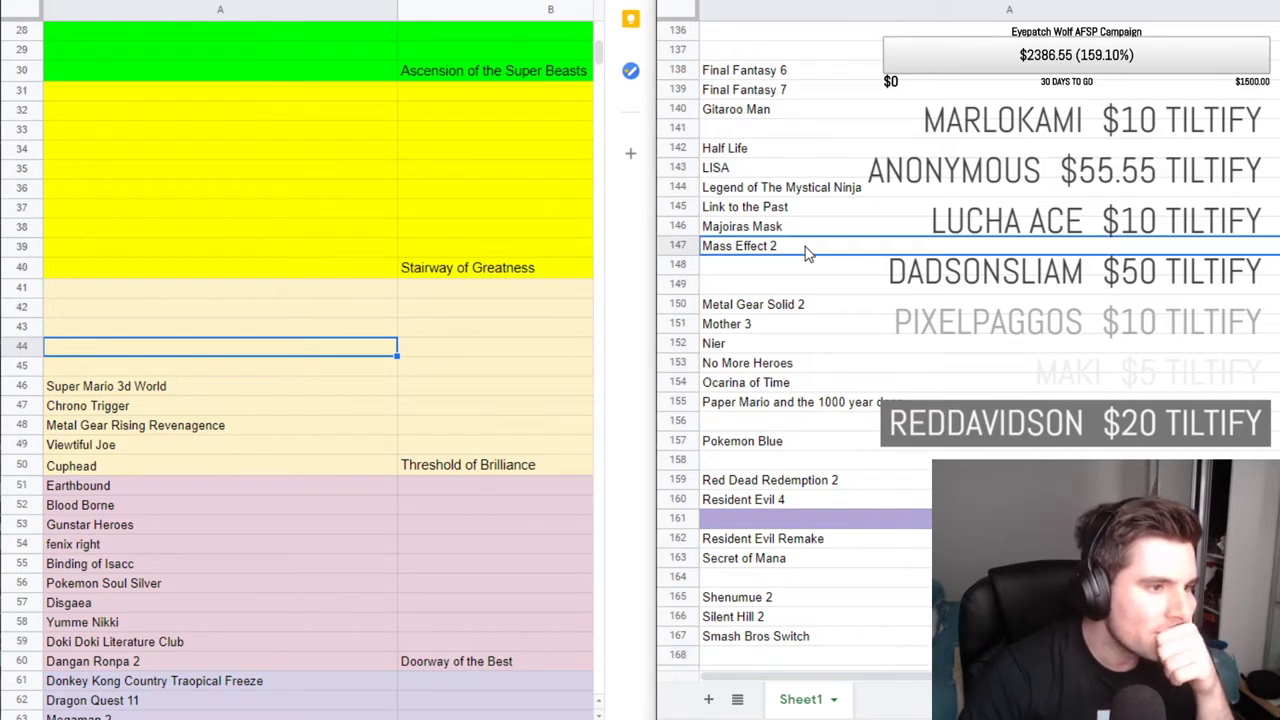
{"action": "key", "text": "Up"}
{"action": "key", "text": "Up"}
{"action": "key", "text": "Up"}
{"action": "key", "text": "Up"}
{"action": "key", "text": "Up"}
{"action": "key", "text": "Up"}
{"action": "key", "text": "Up"}
{"action": "key", "text": "Up"}
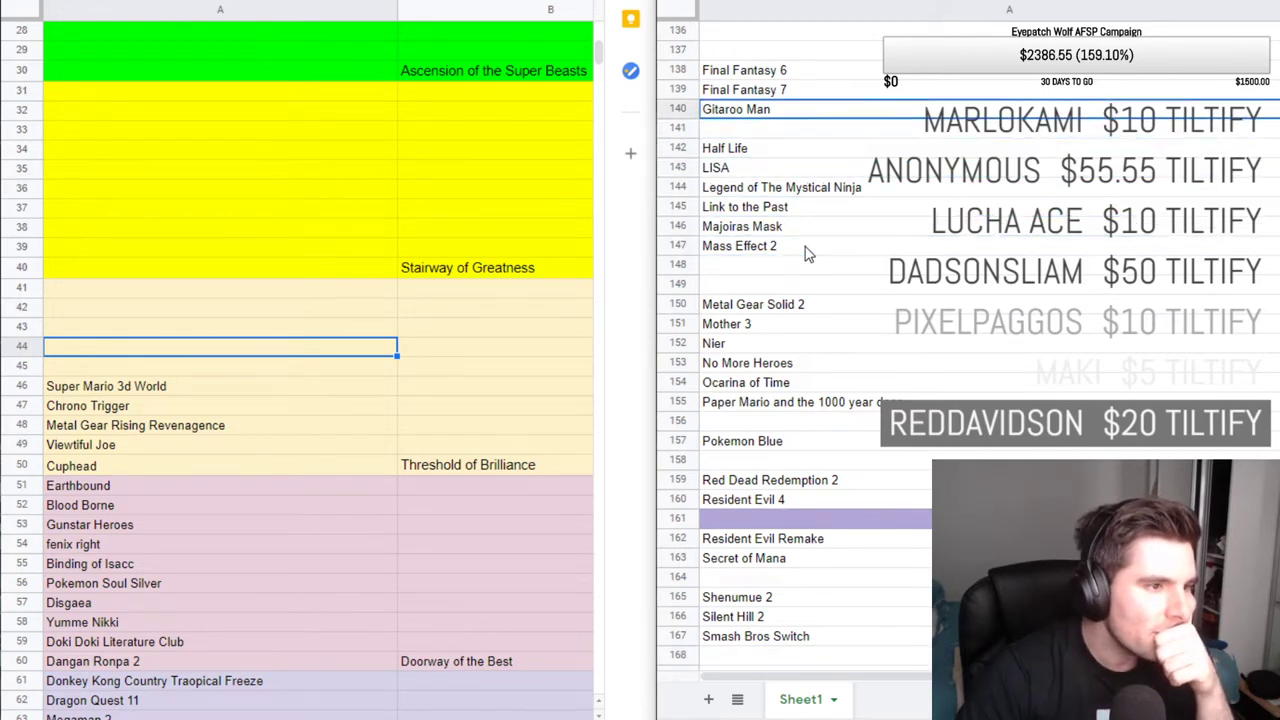
Reread the unranked titles from Half Life in A142 down to Mass Effect 2 in A147.
{"action": "key", "text": "Down"}
{"action": "key", "text": "Down"}
{"action": "key", "text": "Down"}
{"action": "key", "text": "Down"}
{"action": "key", "text": "Down"}
{"action": "key", "text": "Down"}
{"action": "key", "text": "Down"}
{"action": "key", "text": "Down"}
{"action": "key", "text": "Down"}
{"action": "key", "text": "Down"}
{"action": "key", "text": "Down"}
{"action": "key", "text": "Down"}
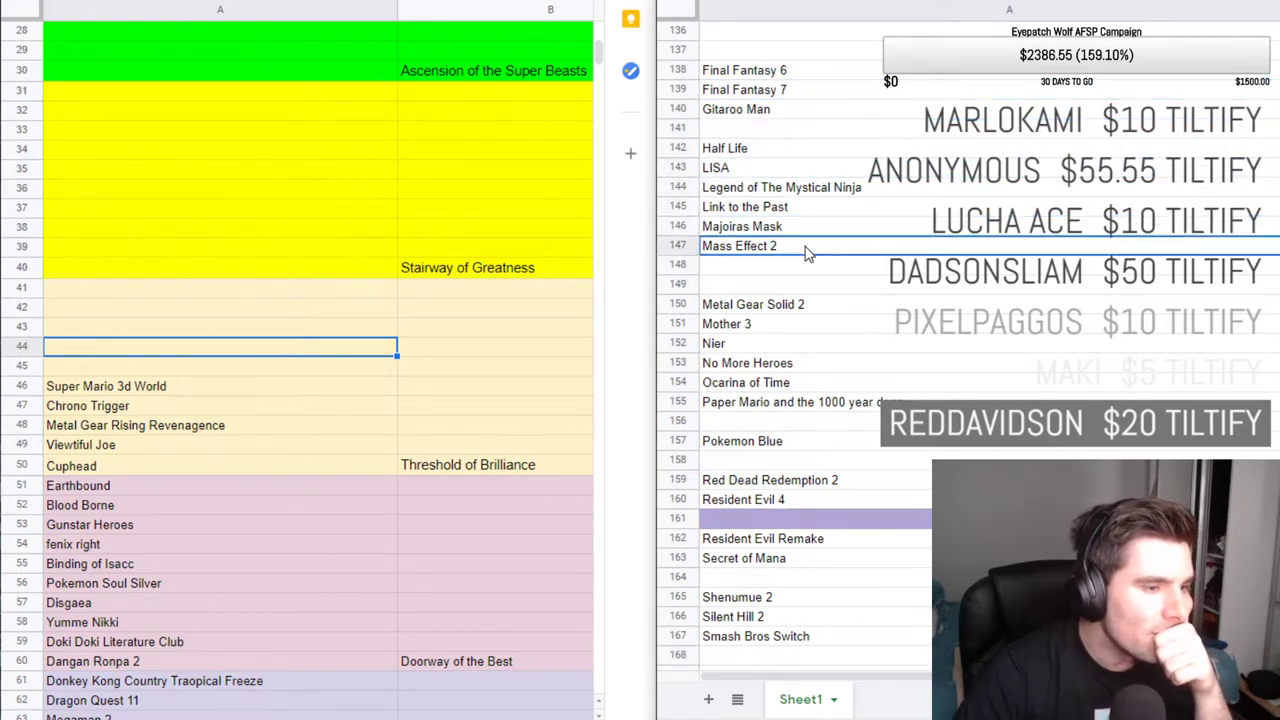
Reread the unranked titles from Metal Gear Solid 2 in A150 past Pokemon Blue to the empty cell A158.
{"action": "key", "text": "Down"}
{"action": "key", "text": "Down"}
{"action": "key", "text": "Down"}
{"action": "key", "text": "Down"}
{"action": "key", "text": "Down"}
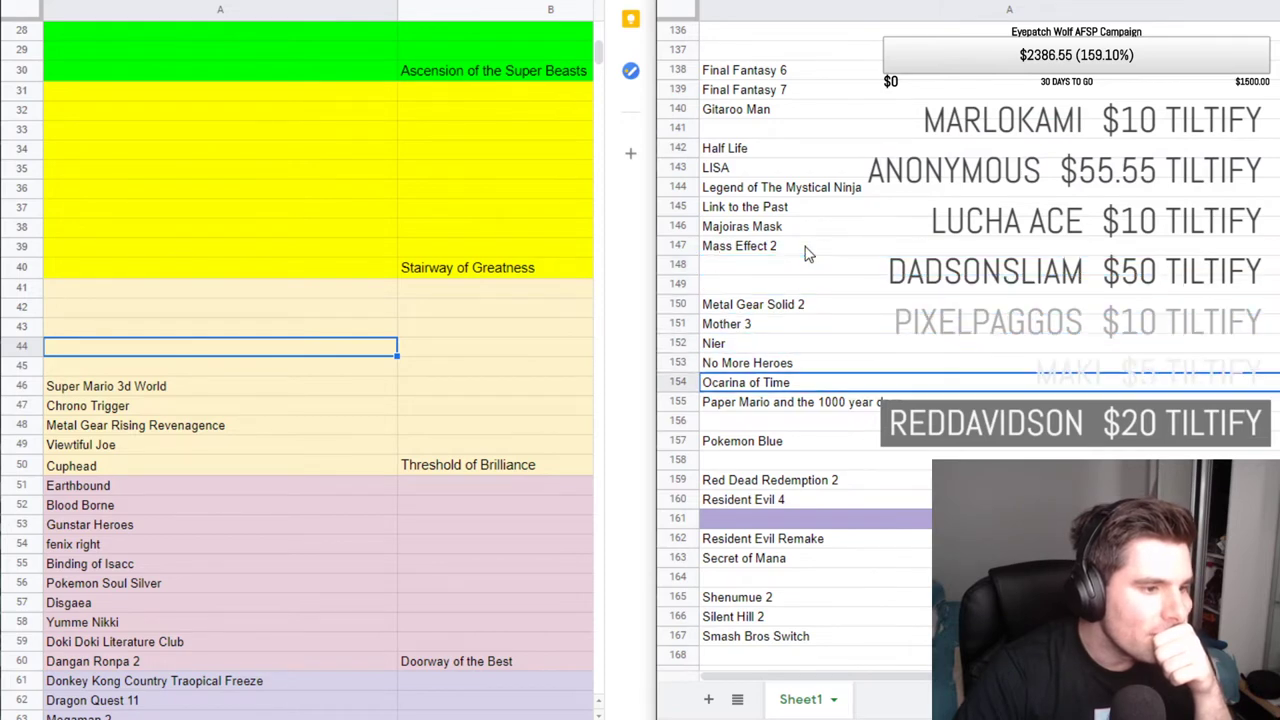
{"action": "key", "text": "Down"}
{"action": "key", "text": "Down"}
{"action": "key", "text": "Down"}
{"action": "key", "text": "Down"}
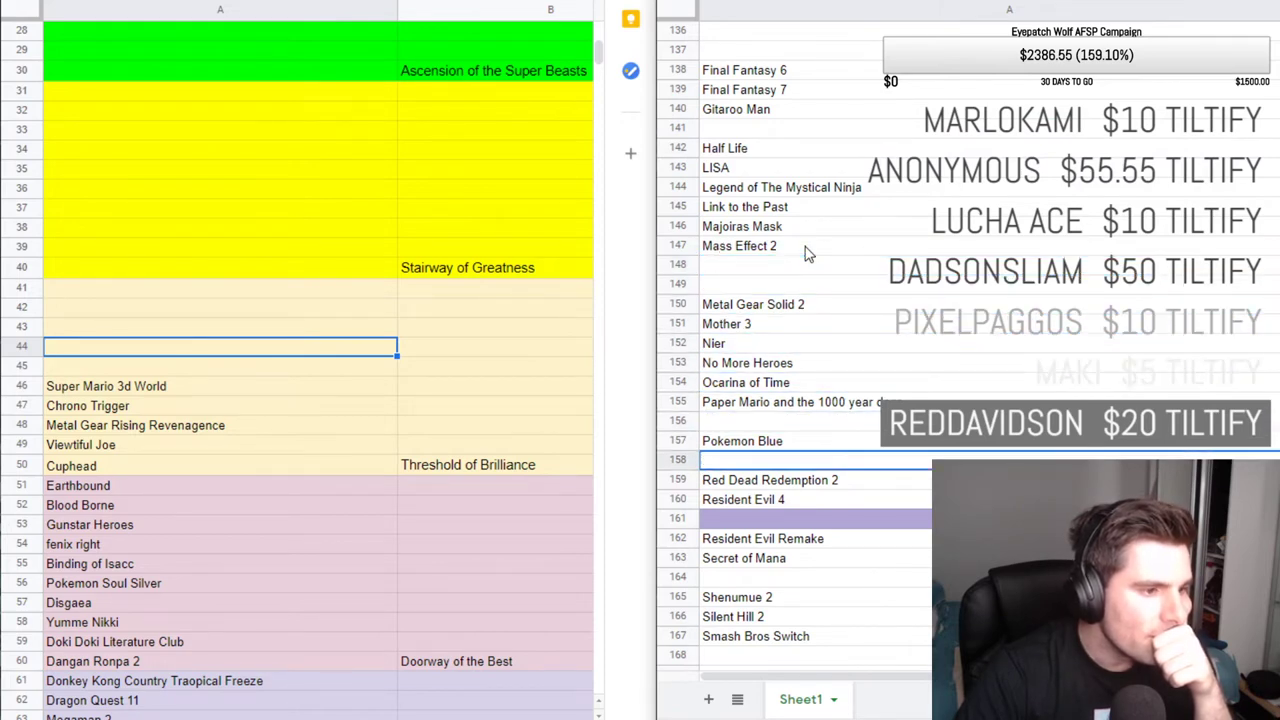
Reread the unranked titles from Red Dead Redemption 2 in A159 past Smash Bros Switch to the empty cell A168.
{"action": "key", "text": "Down"}
{"action": "key", "text": "Down"}
{"action": "key", "text": "Down"}
{"action": "key", "text": "Down"}
{"action": "key", "text": "Down"}
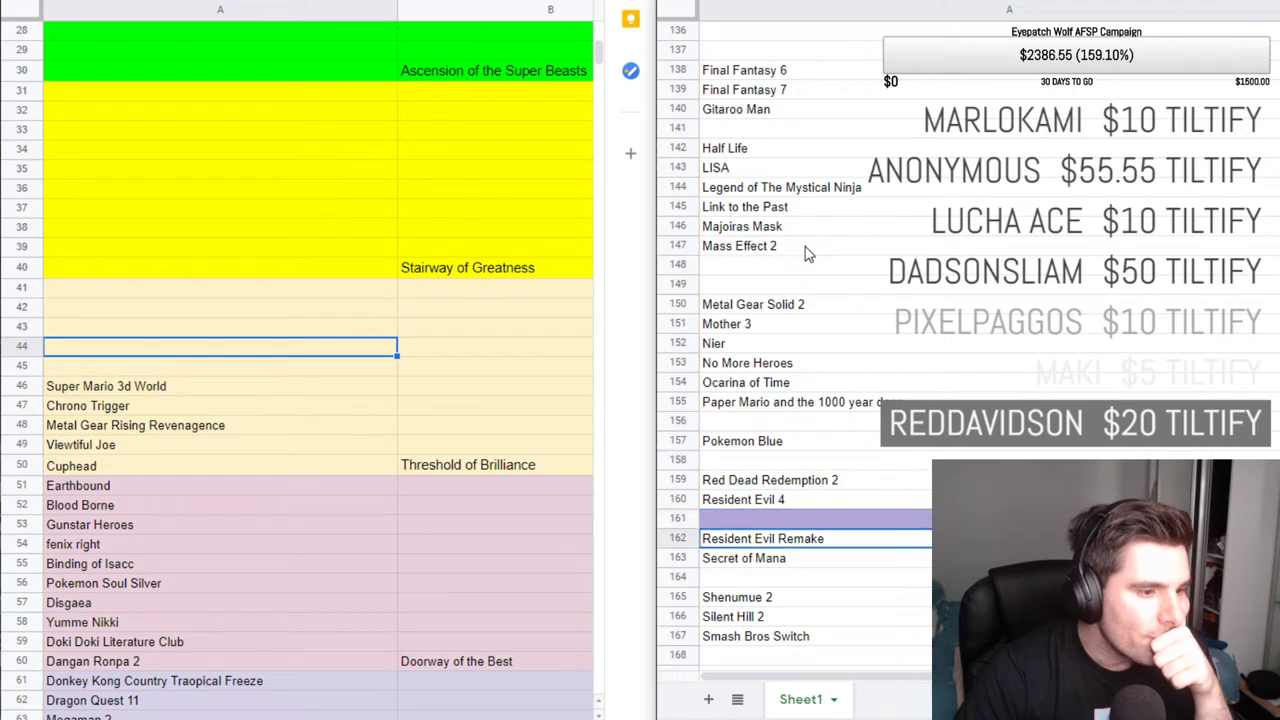
{"action": "key", "text": "Down"}
{"action": "key", "text": "Down"}
{"action": "key", "text": "Down"}
{"action": "key", "text": "Down"}
{"action": "key", "text": "Down"}
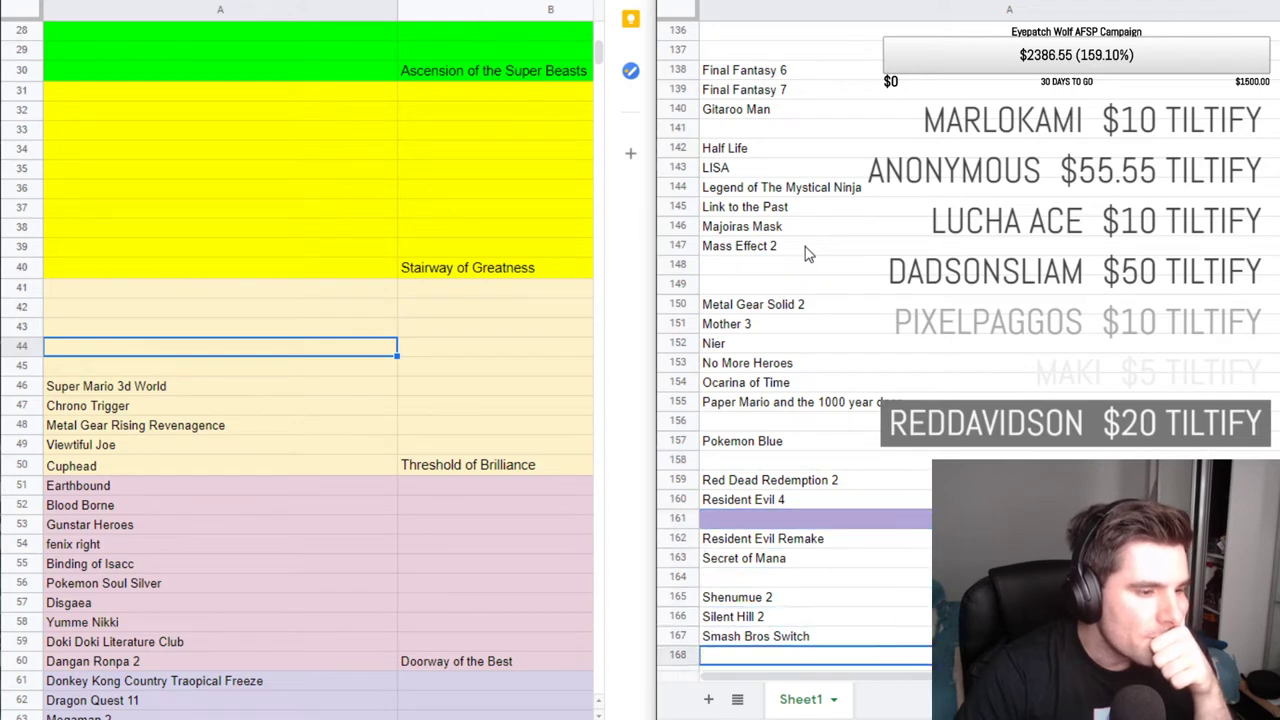
Reread the unranked titles from Street Fighter 3 Third Strike in A169 down to Streets of Rage 2 in A171.
{"action": "key", "text": "Down"}
{"action": "key", "text": "Down"}
{"action": "key", "text": "Down"}
{"action": "key", "text": "Down"}
{"action": "key", "text": "Down"}
{"action": "key", "text": "Down"}
{"action": "key", "text": "Down"}
{"action": "key", "text": "Down"}
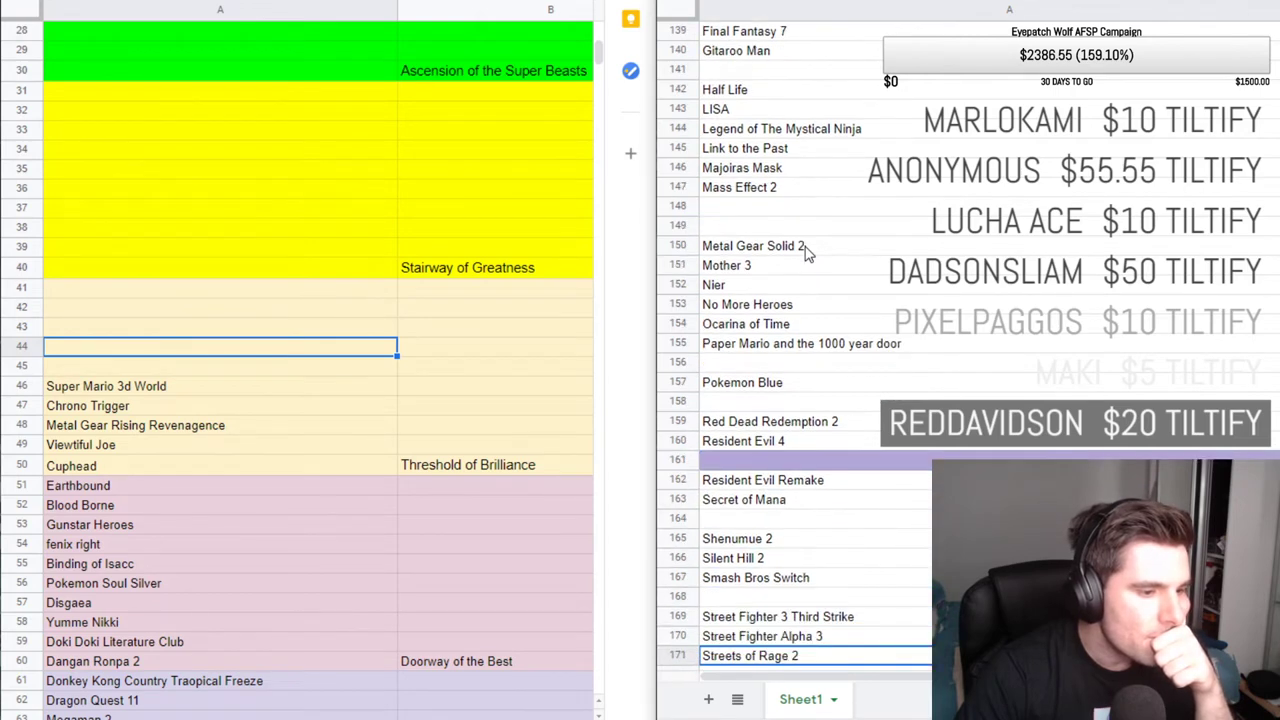
Reread the unranked titles from Super Mario 64 in A173 down to Yakuza 0 in A187.
{"action": "key", "text": "Down"}
{"action": "key", "text": "Down"}
{"action": "key", "text": "Down"}
{"action": "key", "text": "Down"}
{"action": "key", "text": "Down"}
{"action": "key", "text": "Down"}
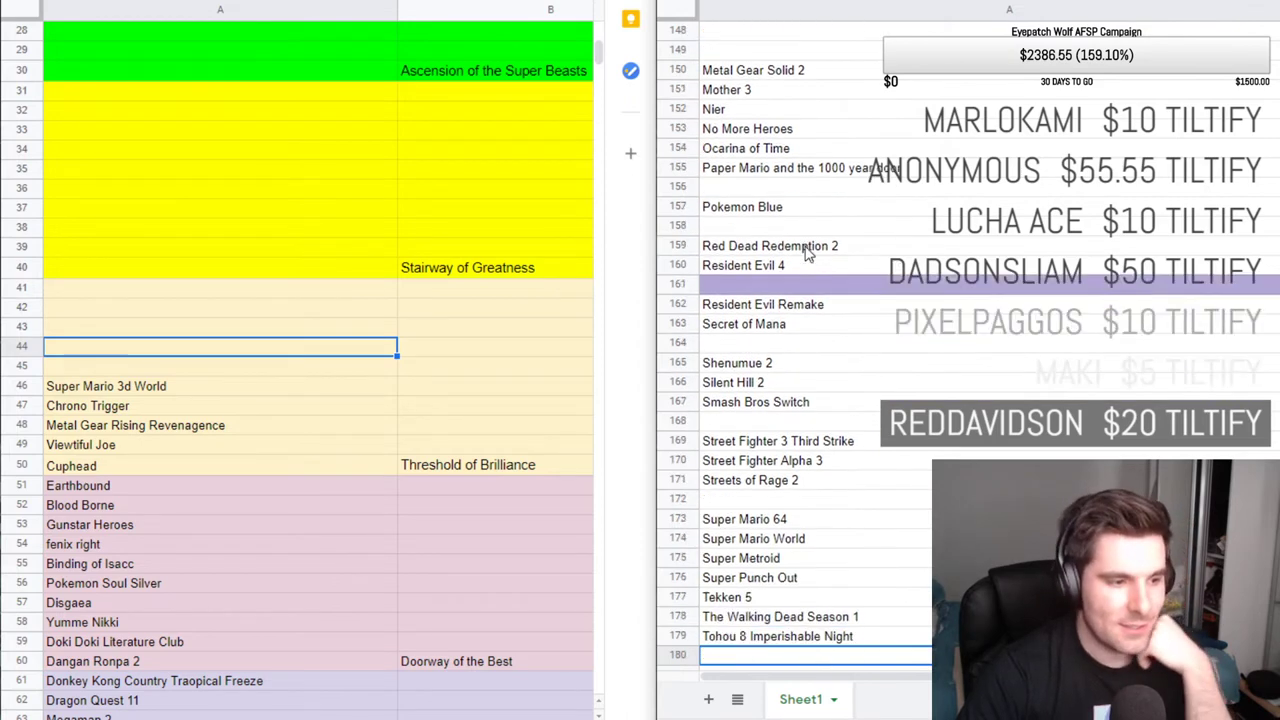
{"action": "key", "text": "Down"}
{"action": "key", "text": "Down"}
{"action": "key", "text": "Down"}
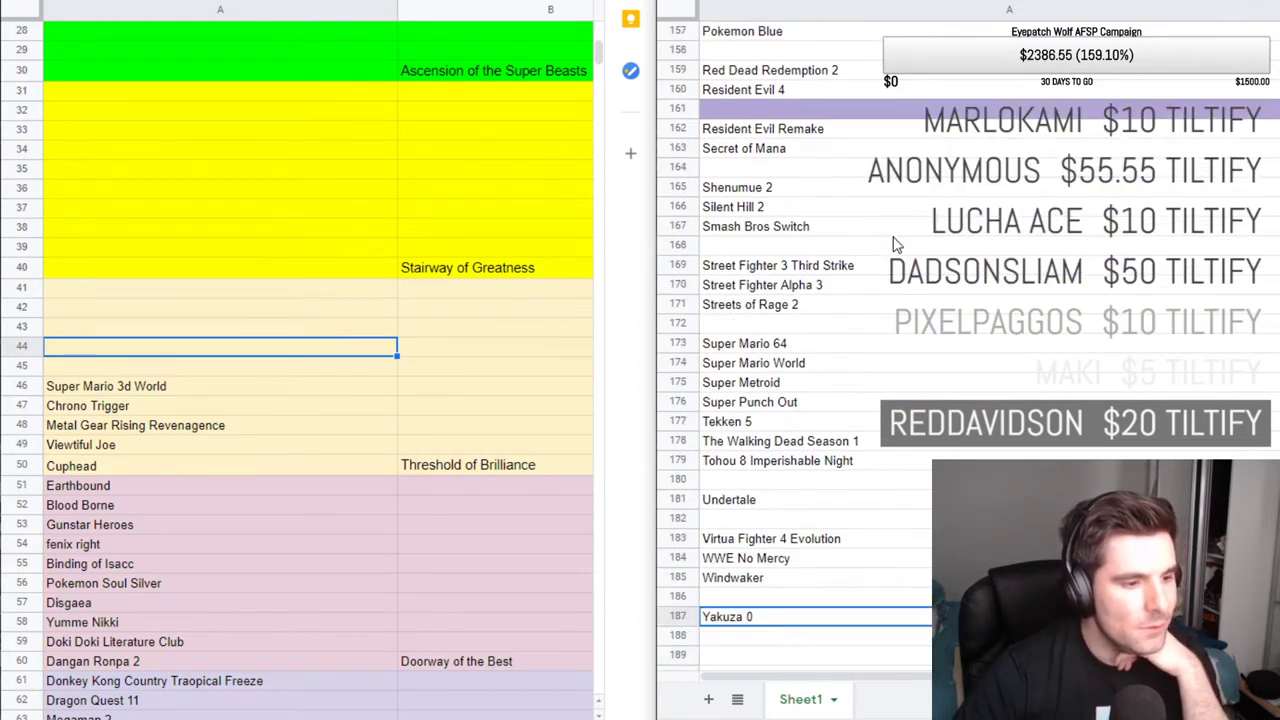
Return to the start of the unranked list and review it from Bayonetta 2 in A121 to the empty cell A127.
{"action": "scroll", "coordinate": [880, 440], "scroll_direction": "up", "scroll_amount": 5}
{"action": "scroll", "coordinate": [892, 480], "scroll_direction": "up", "scroll_amount": 6}
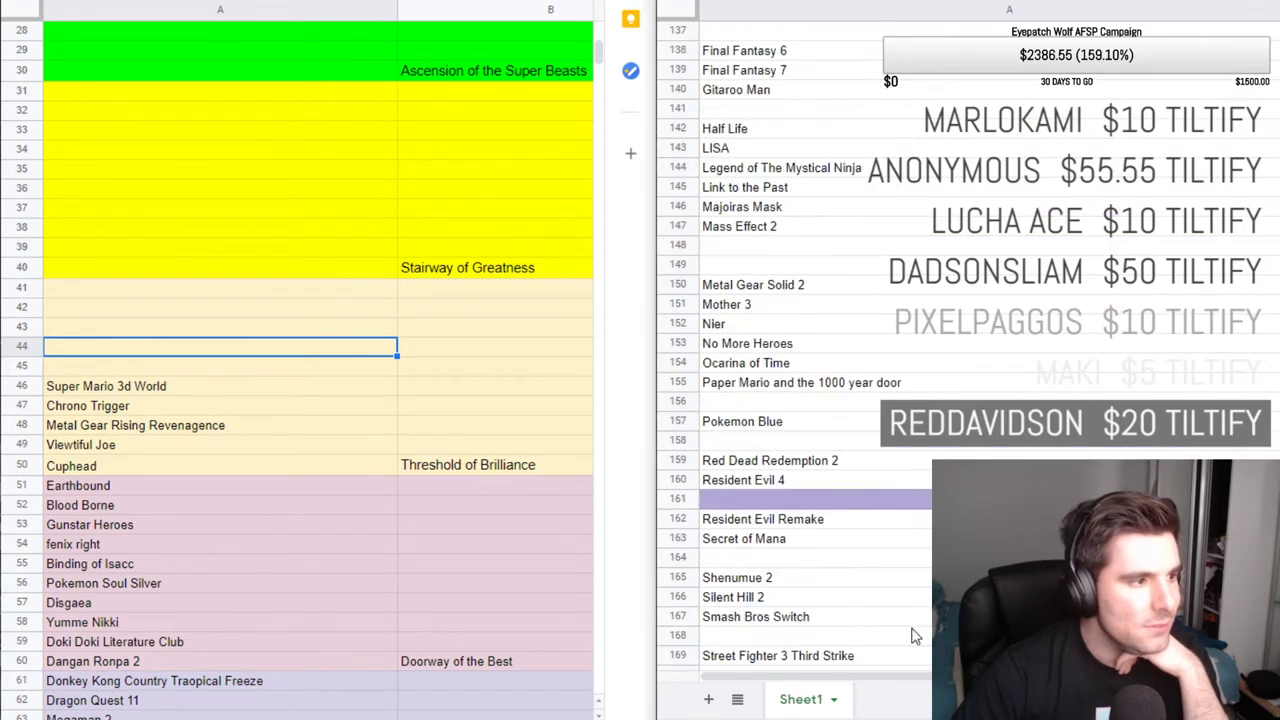
{"action": "scroll", "coordinate": [775, 420], "scroll_direction": "up", "scroll_amount": 7}
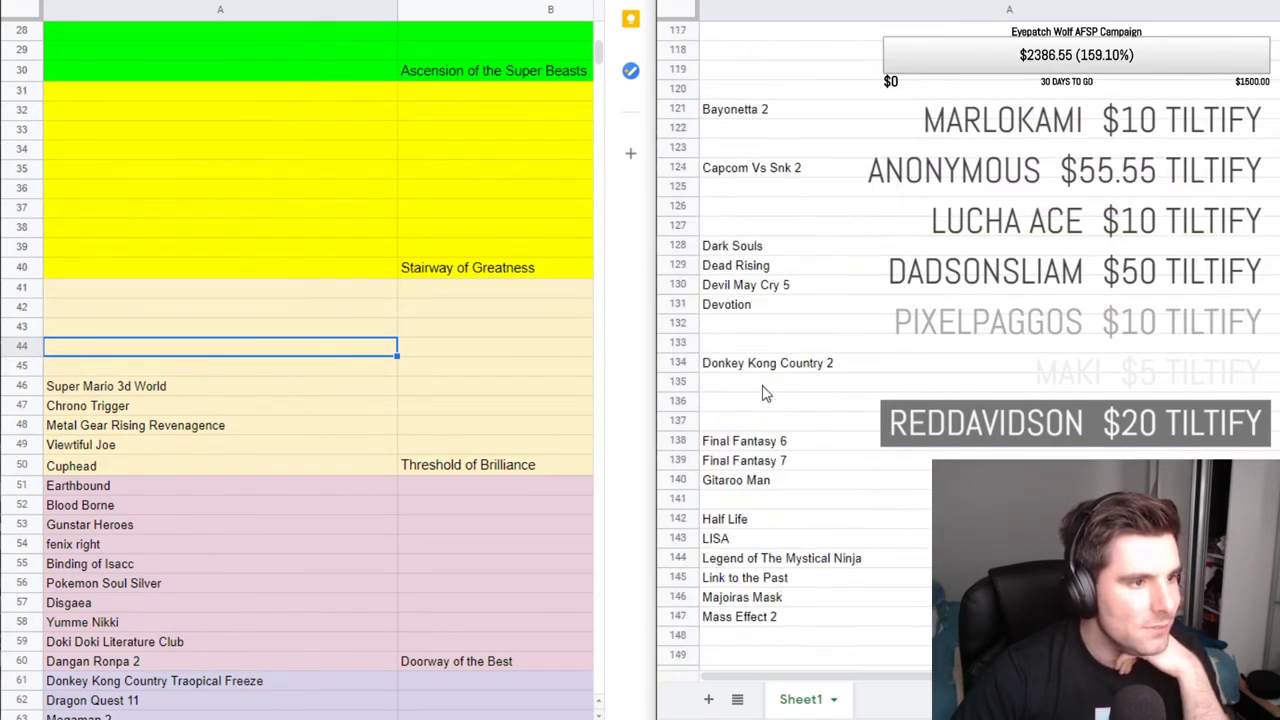
{"action": "scroll", "coordinate": [784, 374], "scroll_direction": "down", "scroll_amount": 3}
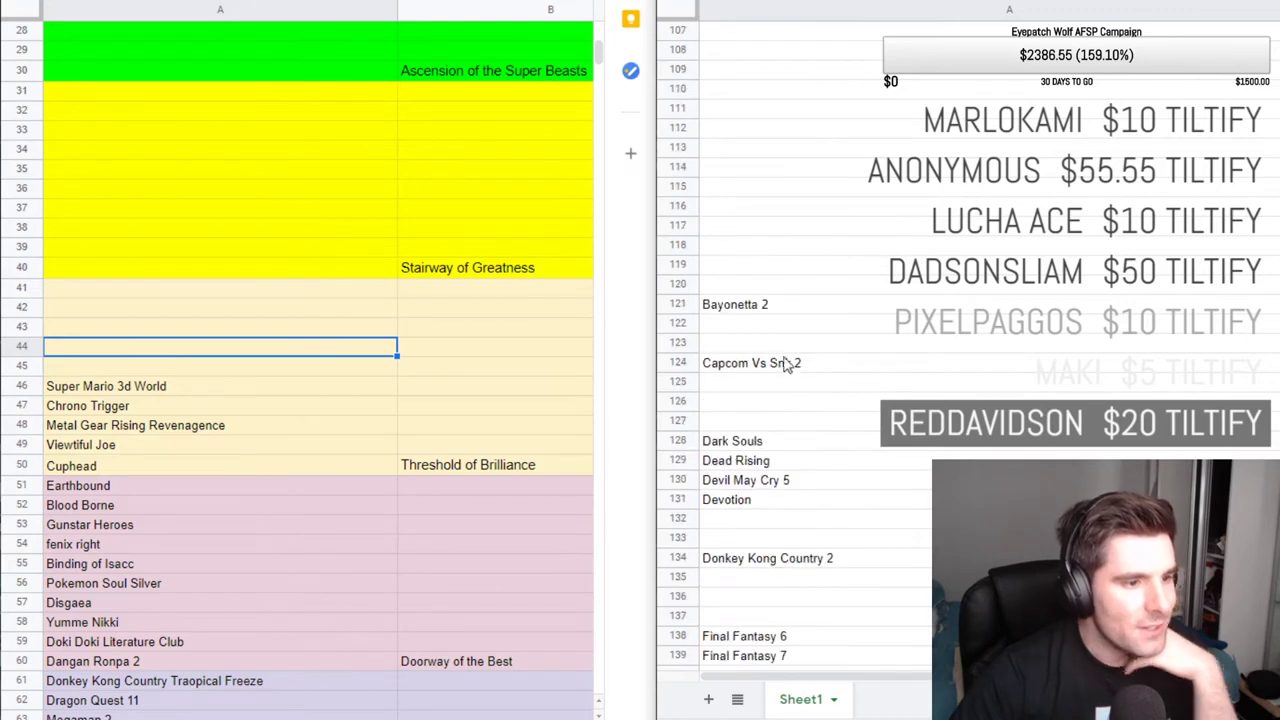
{"action": "left_click", "coordinate": [797, 332]}
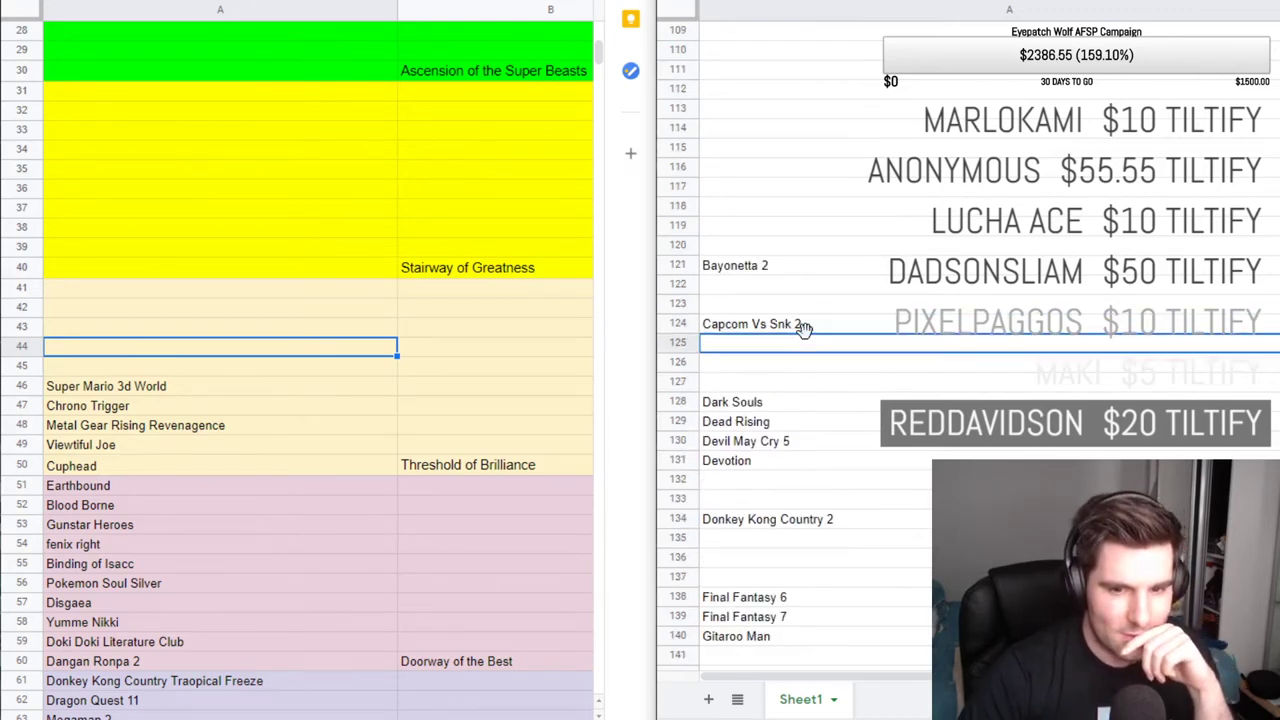
{"action": "key", "text": "Down"}
{"action": "key", "text": "Down"}
{"action": "key", "text": "Down"}
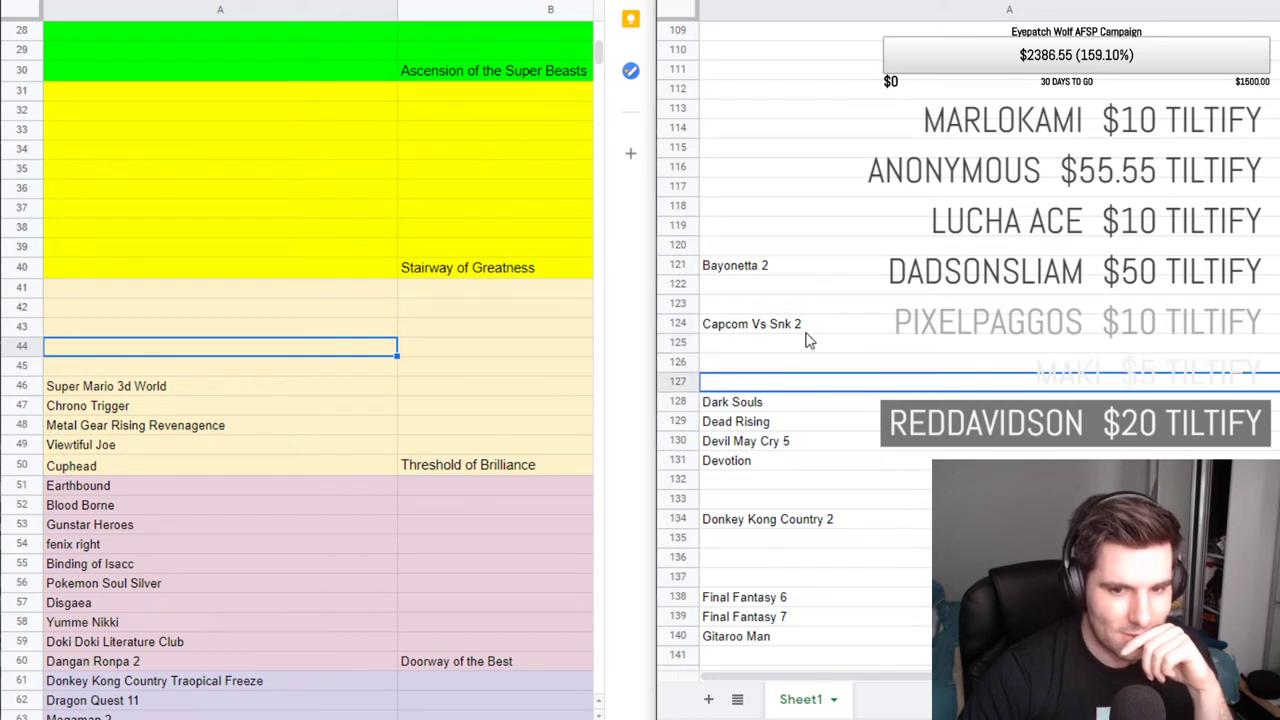
{"action": "key", "text": "Down"}
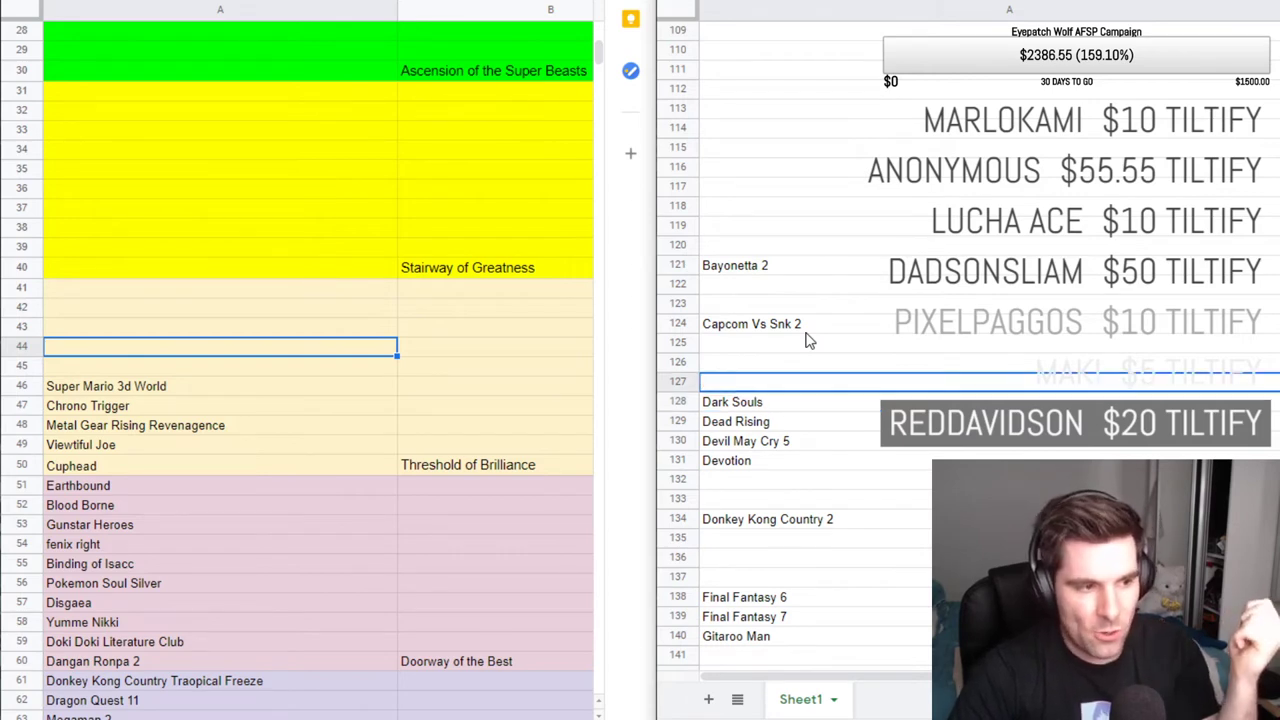
Review the unranked titles from Dark Souls in A128 past Donkey Kong Country 2 to the empty cell A135.
{"action": "key", "text": "Down"}
{"action": "key", "text": "Down"}
{"action": "key", "text": "Down"}
{"action": "key", "text": "Down"}
{"action": "key", "text": "Down"}
{"action": "key", "text": "Down"}
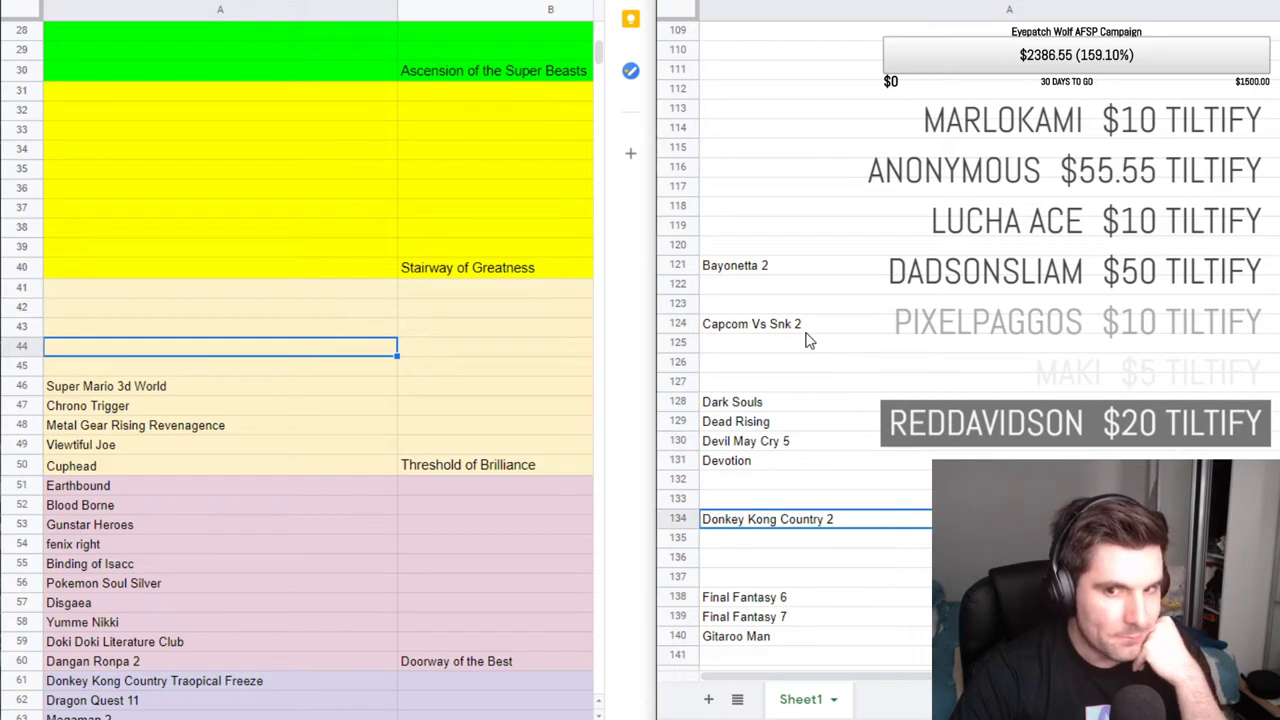
{"action": "key", "text": "Down"}
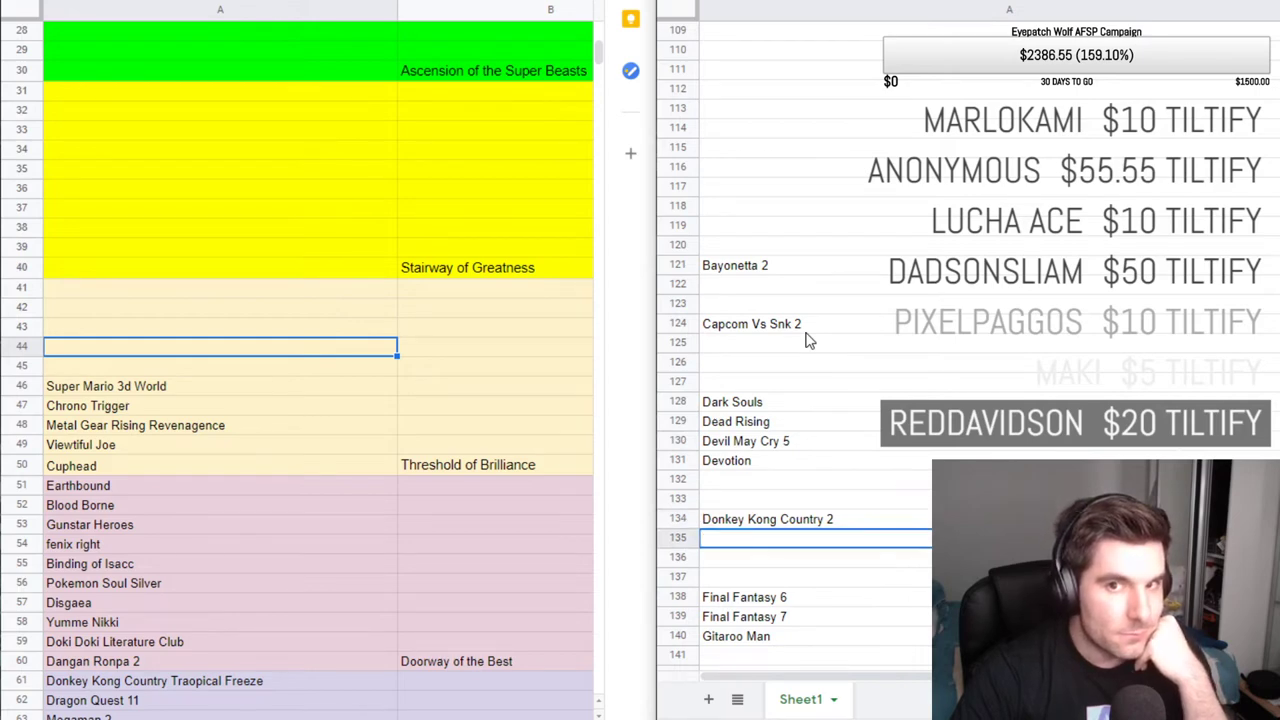
Review the unranked titles from Final Fantasy 6 in A138 down to Legend of The Mystical Ninja in A144.
{"action": "key", "text": "Down"}
{"action": "key", "text": "Down"}
{"action": "key", "text": "Down"}
{"action": "key", "text": "Down"}
{"action": "key", "text": "Down"}
{"action": "key", "text": "Down"}
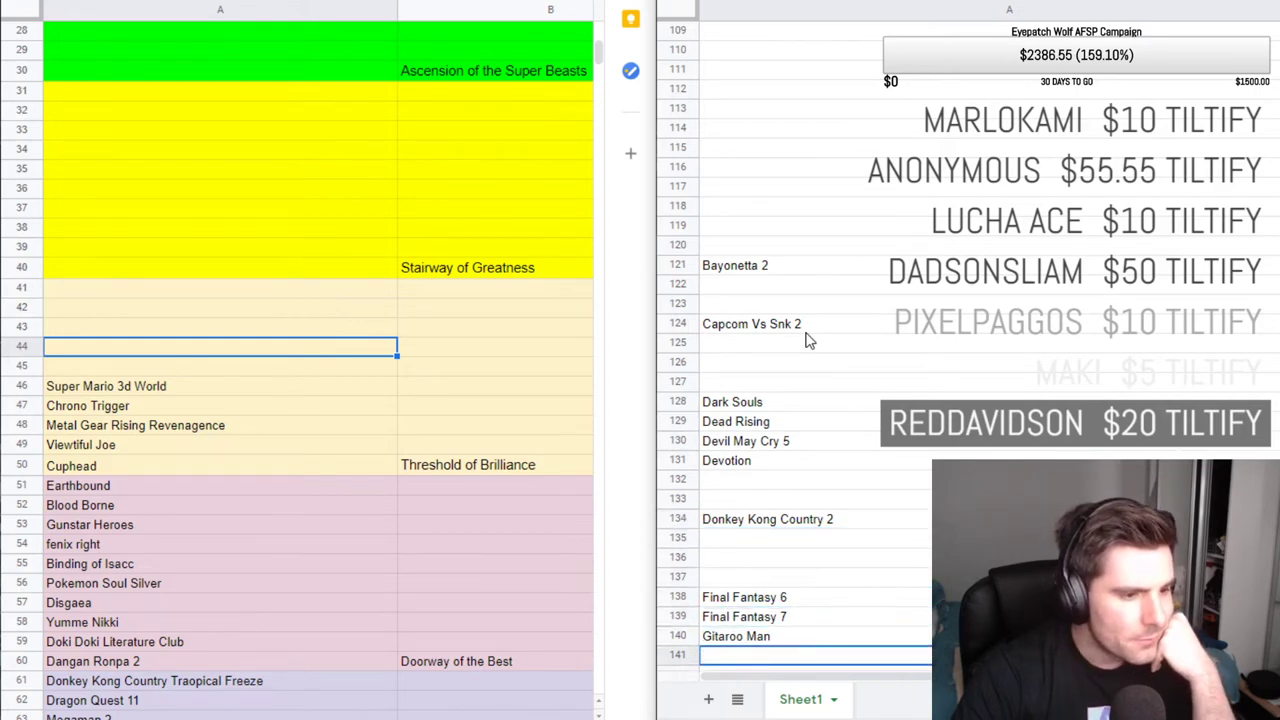
{"action": "key", "text": "Down"}
{"action": "key", "text": "Down"}
{"action": "key", "text": "Down"}
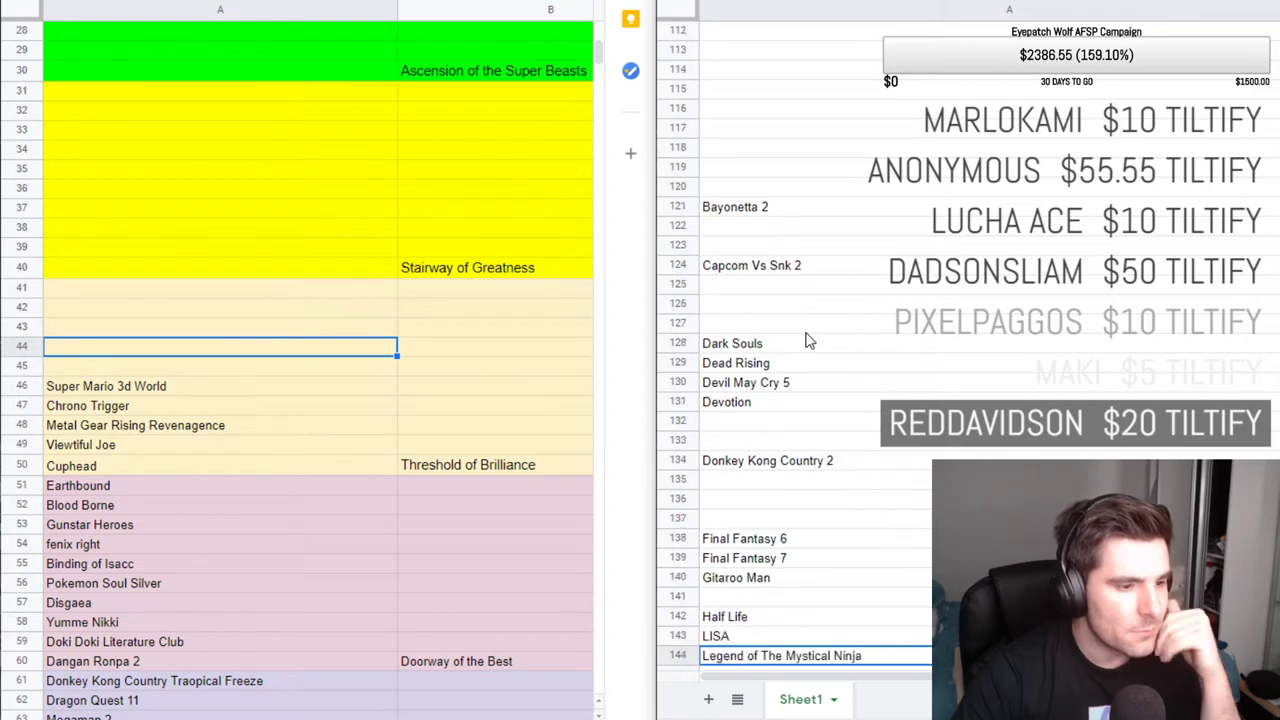
Review the unranked titles from Link to the Past in A145 down to Metal Gear Solid 2 in A150.
{"action": "key", "text": "Down"}
{"action": "key", "text": "Down"}
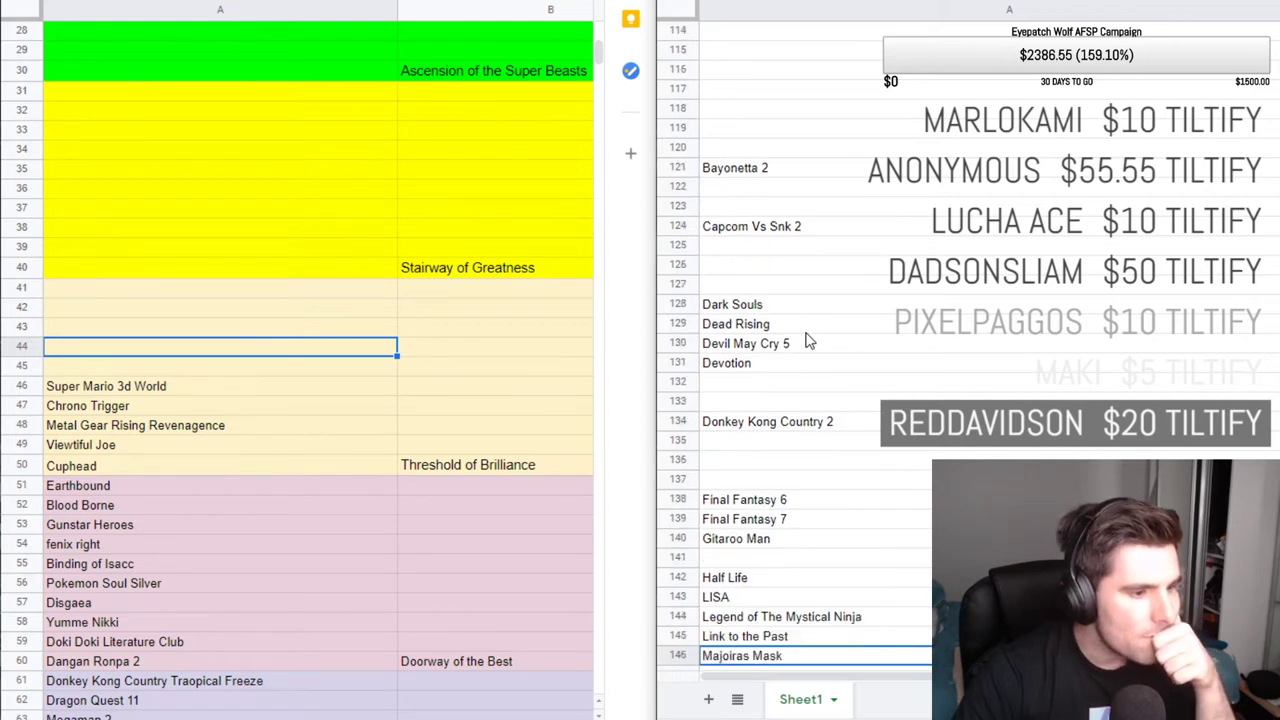
{"action": "key", "text": "Down"}
{"action": "key", "text": "Down"}
{"action": "key", "text": "Down"}
{"action": "key", "text": "Down"}
{"action": "key", "text": "Down"}
{"action": "key", "text": "Down"}
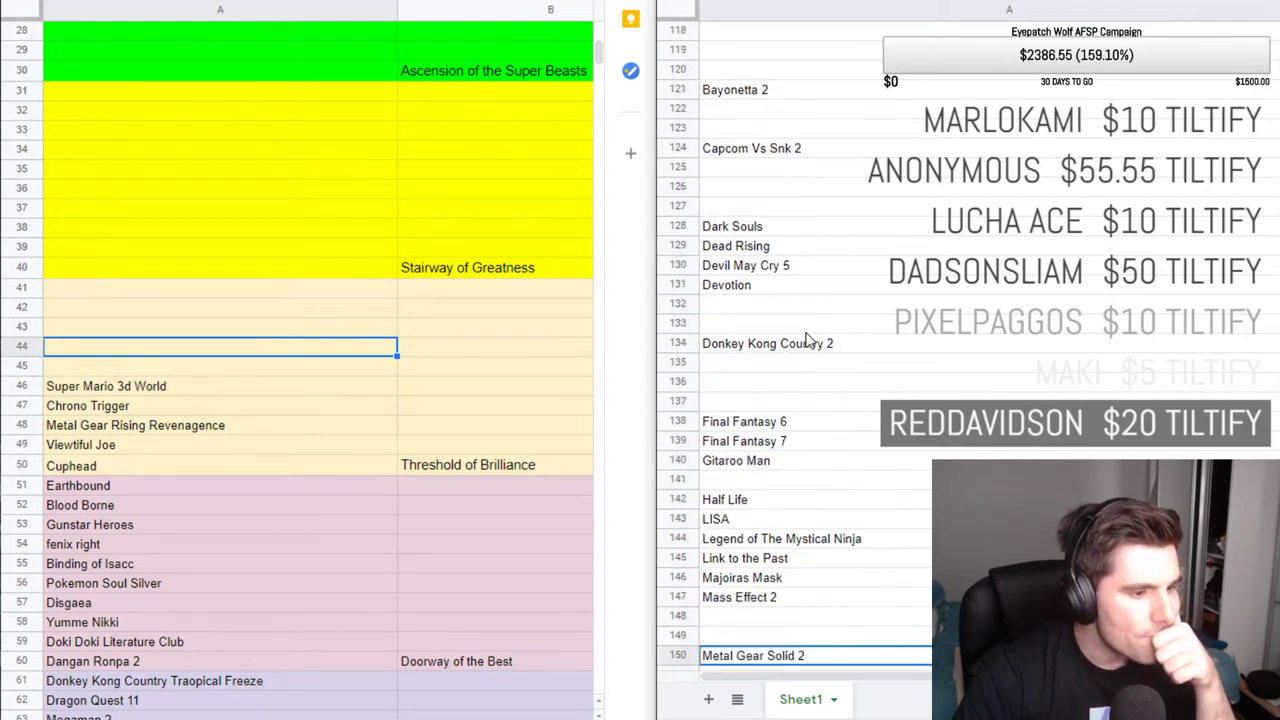
Review the unranked titles from Mother 3 in A151 down to Red Dead Redemption 2 in A159.
{"action": "key", "text": "Down"}
{"action": "key", "text": "Down"}
{"action": "key", "text": "Down"}
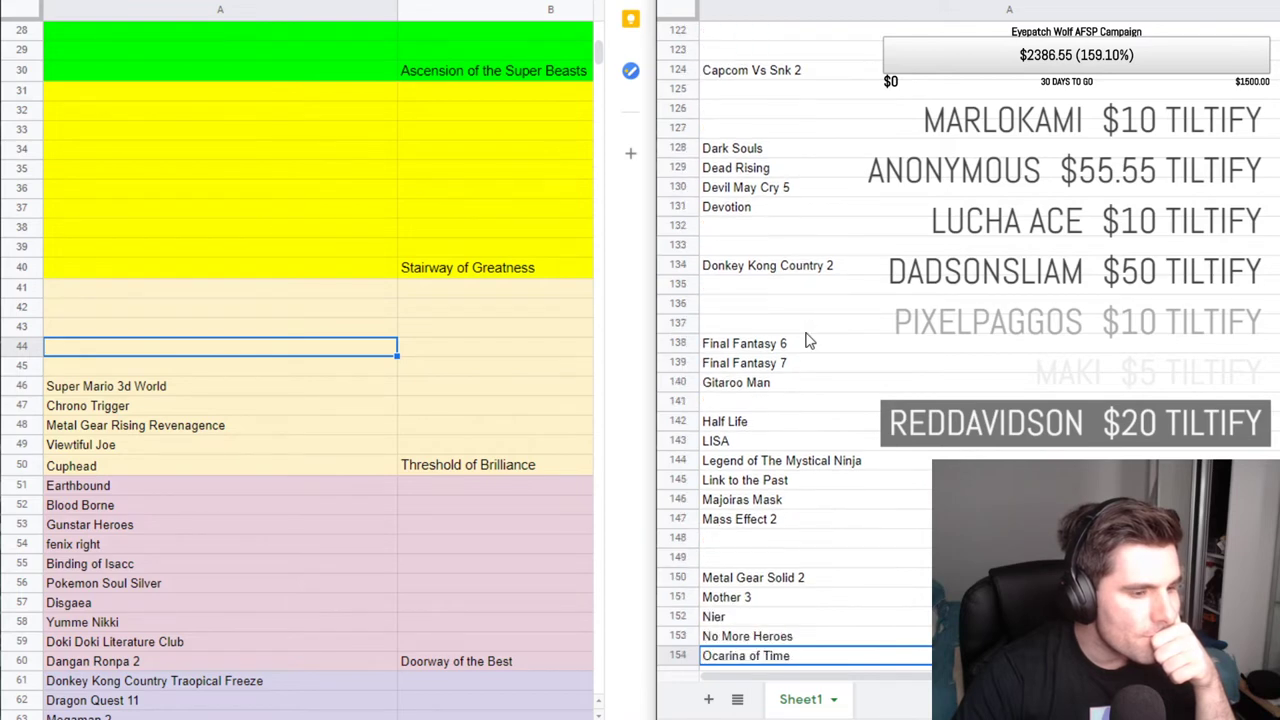
{"action": "key", "text": "Down"}
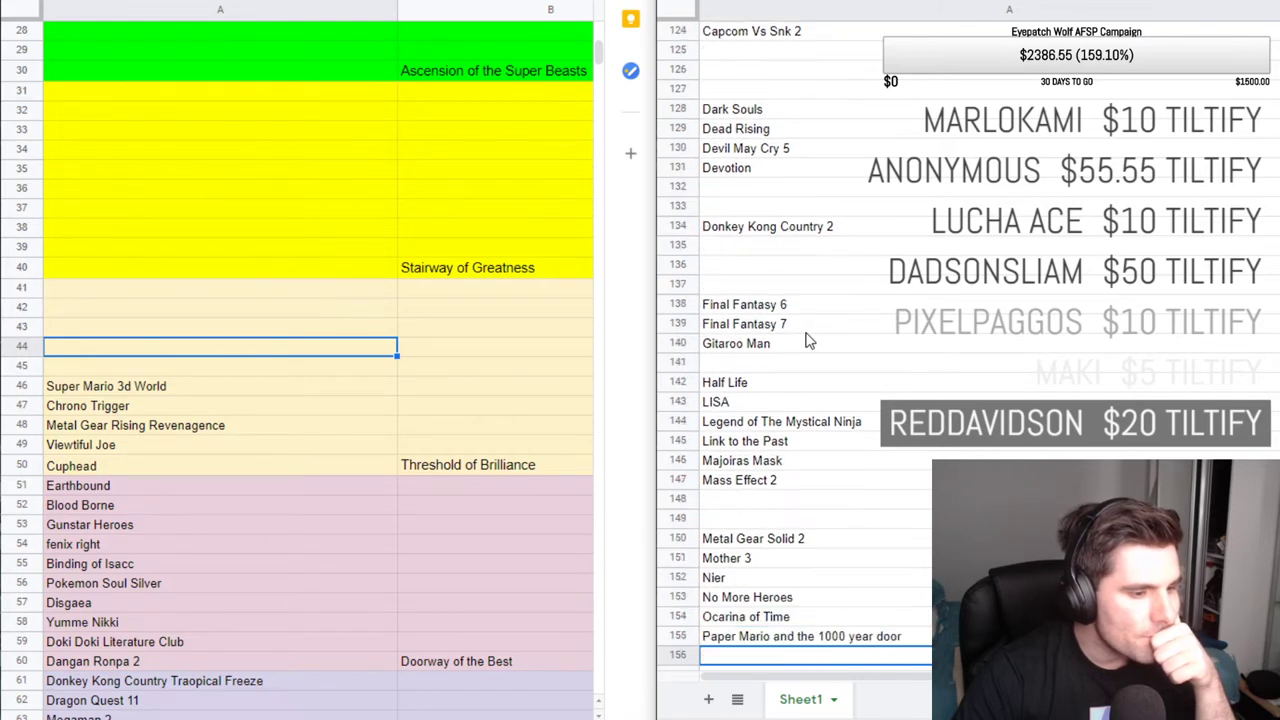
{"action": "key", "text": "Down"}
{"action": "key", "text": "Down"}
{"action": "key", "text": "Down"}
{"action": "key", "text": "Down"}
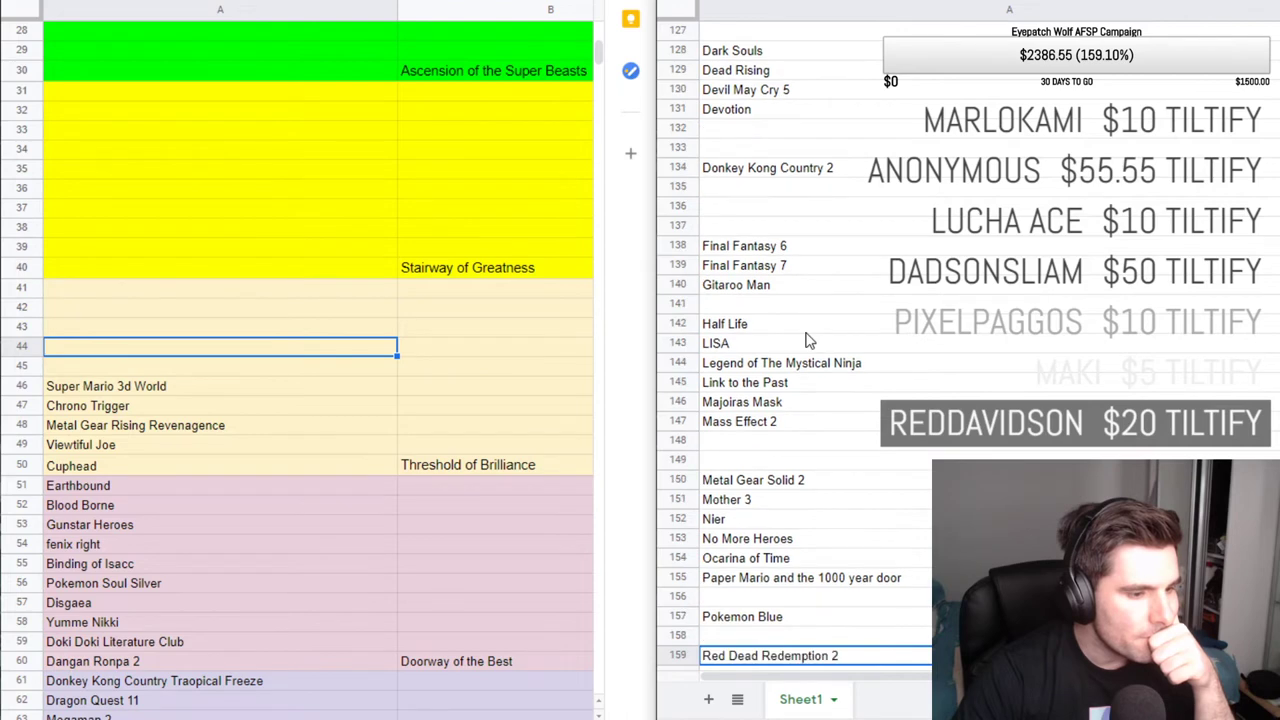
Review the unranked titles from Resident Evil 4 in A160 down to Smash Bros Switch in A167.
{"action": "key", "text": "Down"}
{"action": "key", "text": "Down"}
{"action": "key", "text": "Down"}
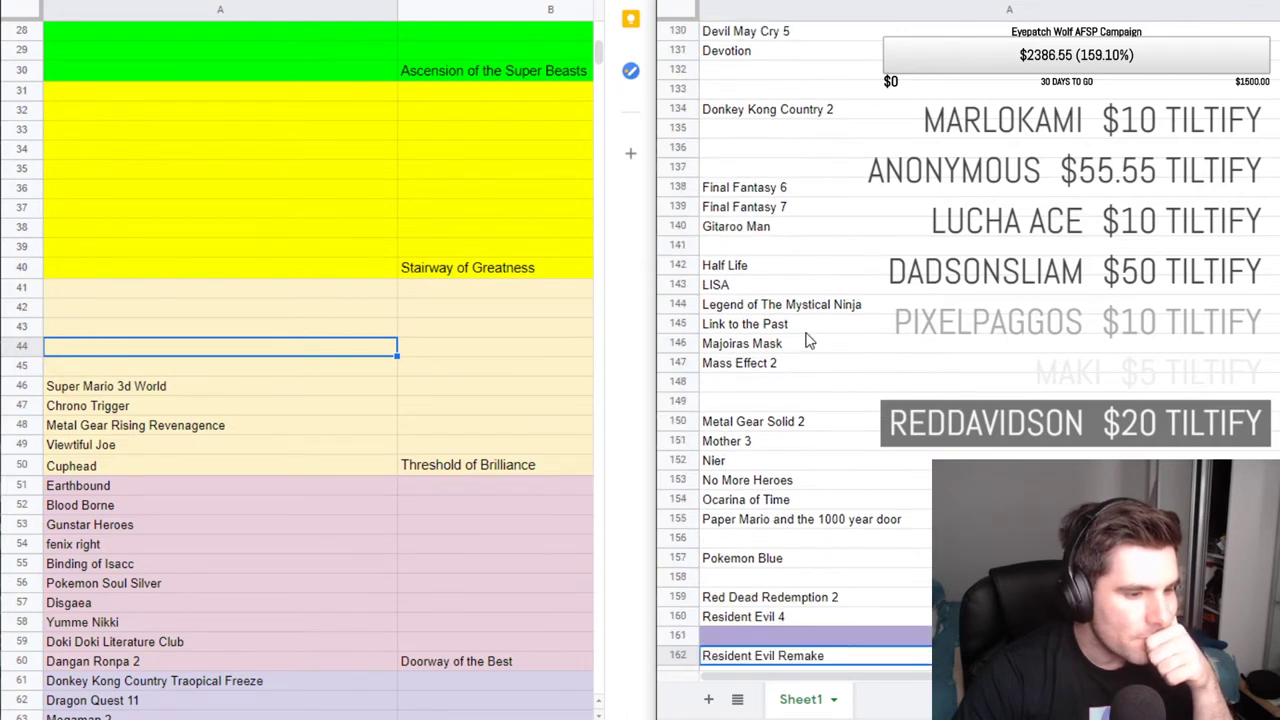
{"action": "key", "text": "Down"}
{"action": "key", "text": "Down"}
{"action": "key", "text": "Down"}
{"action": "key", "text": "Down"}
{"action": "key", "text": "Down"}
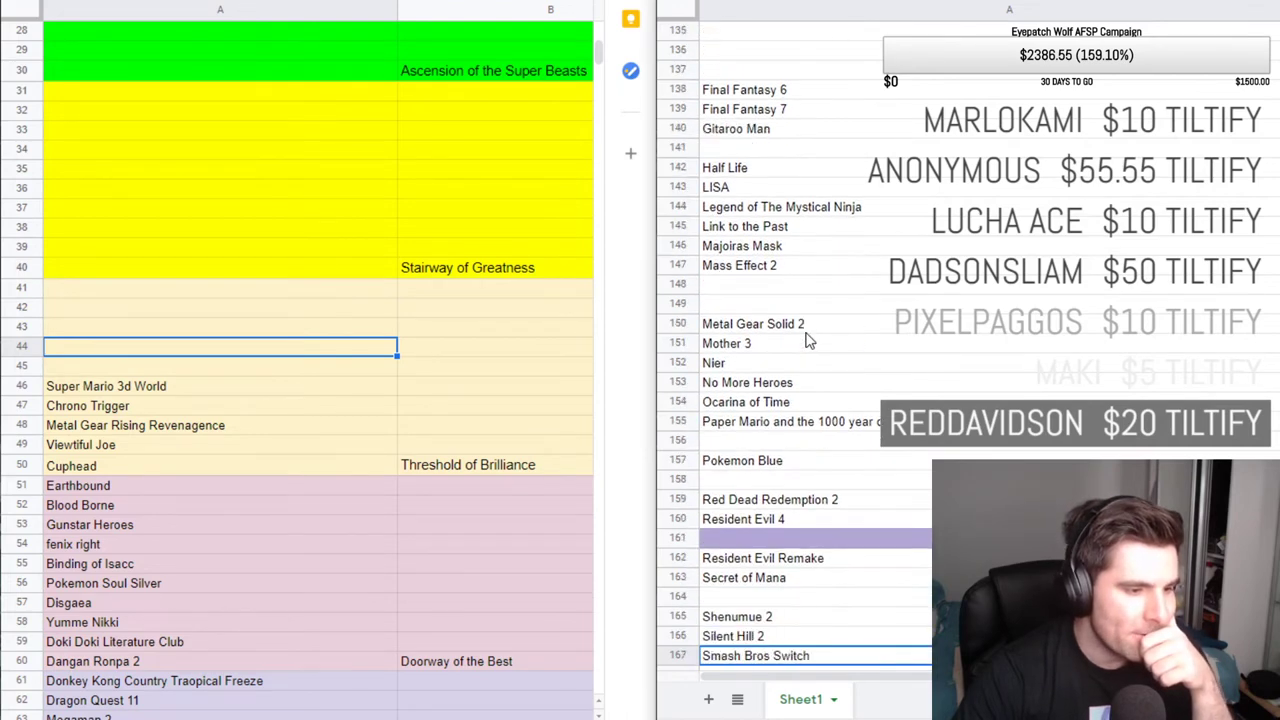
Review the unranked titles from Street Fighter 3 Third Strike in A169 down to Super Mario World in A174.
{"action": "key", "text": "Down"}
{"action": "key", "text": "Down"}
{"action": "key", "text": "Down"}
{"action": "key", "text": "Down"}
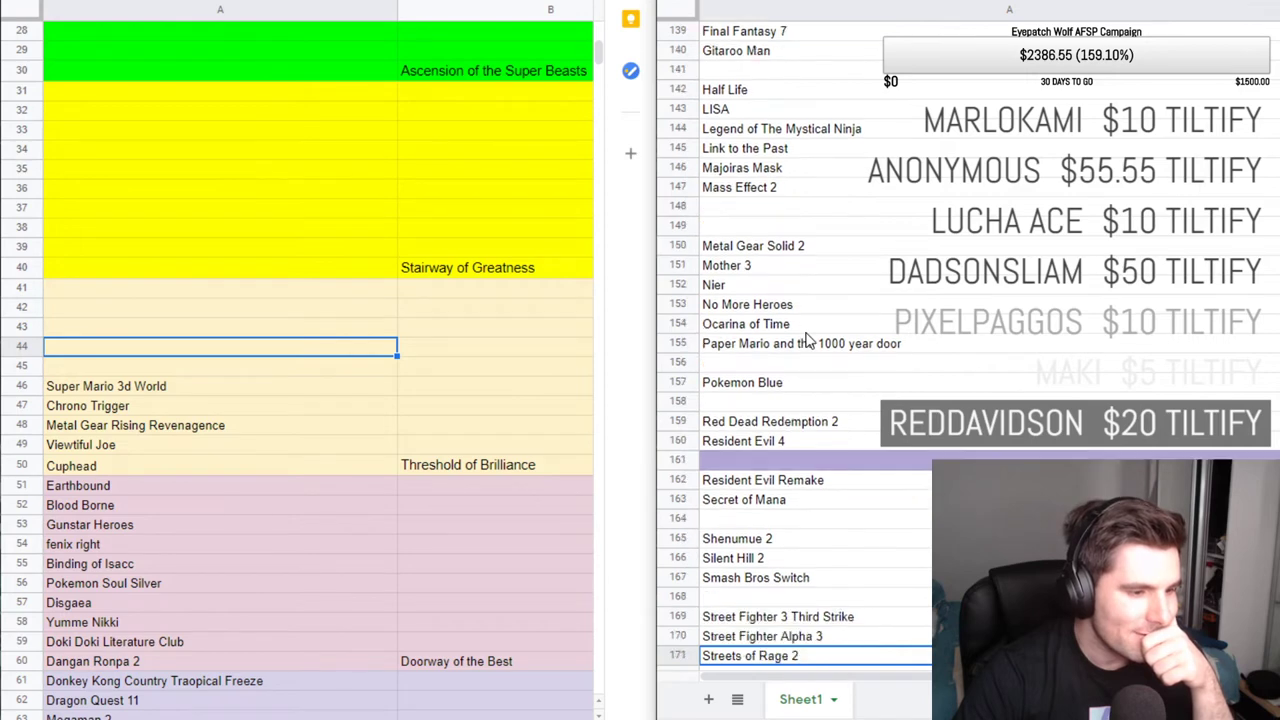
{"action": "key", "text": "Down"}
{"action": "key", "text": "Down"}
{"action": "key", "text": "Down"}
{"action": "key", "text": "Down"}
{"action": "key", "text": "Down"}
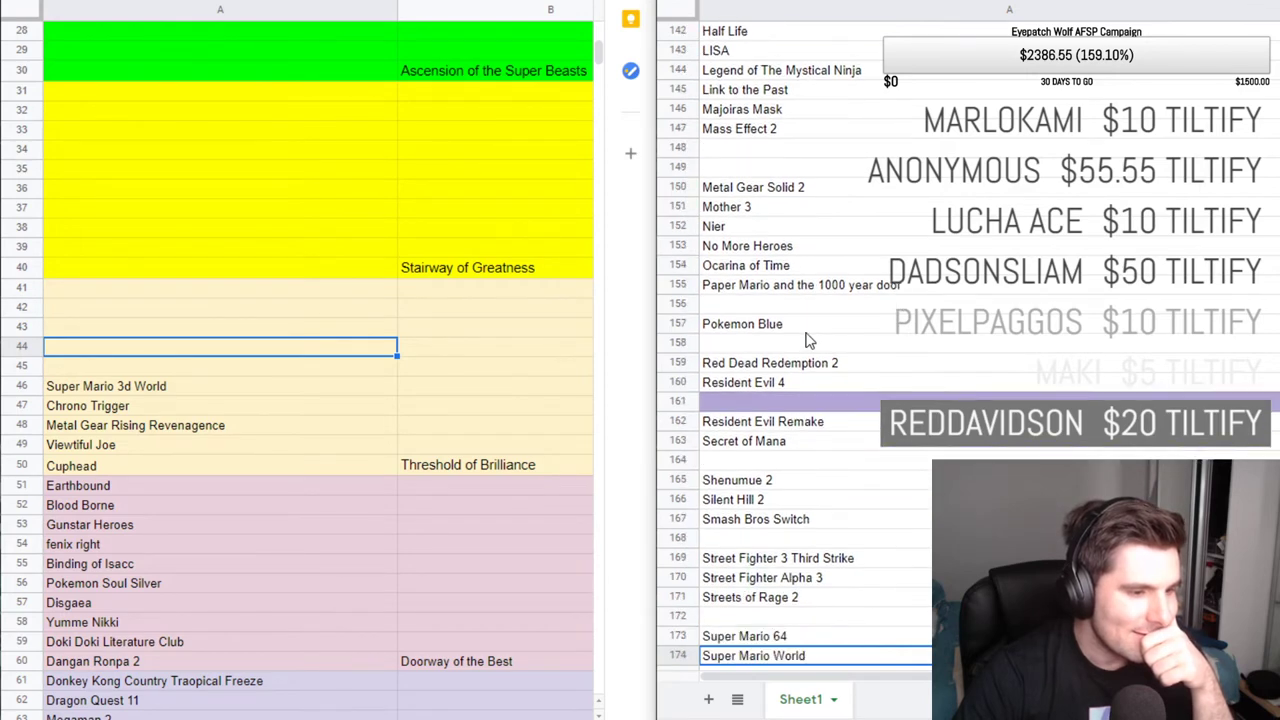
Review the unranked titles from Super Metroid in A175 down to WWE No Mercy in A184.
{"action": "key", "text": "Down"}
{"action": "key", "text": "Down"}
{"action": "key", "text": "Down"}
{"action": "key", "text": "Down"}
{"action": "key", "text": "Down"}
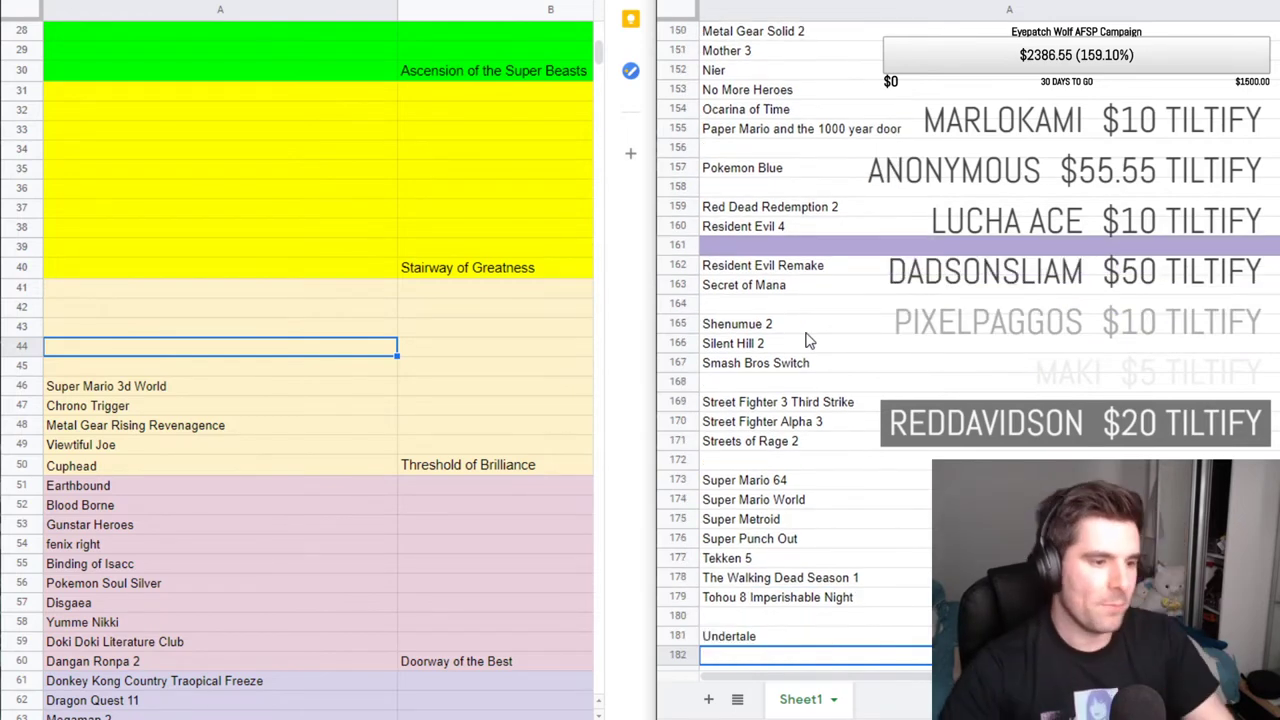
{"action": "scroll", "coordinate": [815, 378], "scroll_direction": "down", "scroll_amount": 1}
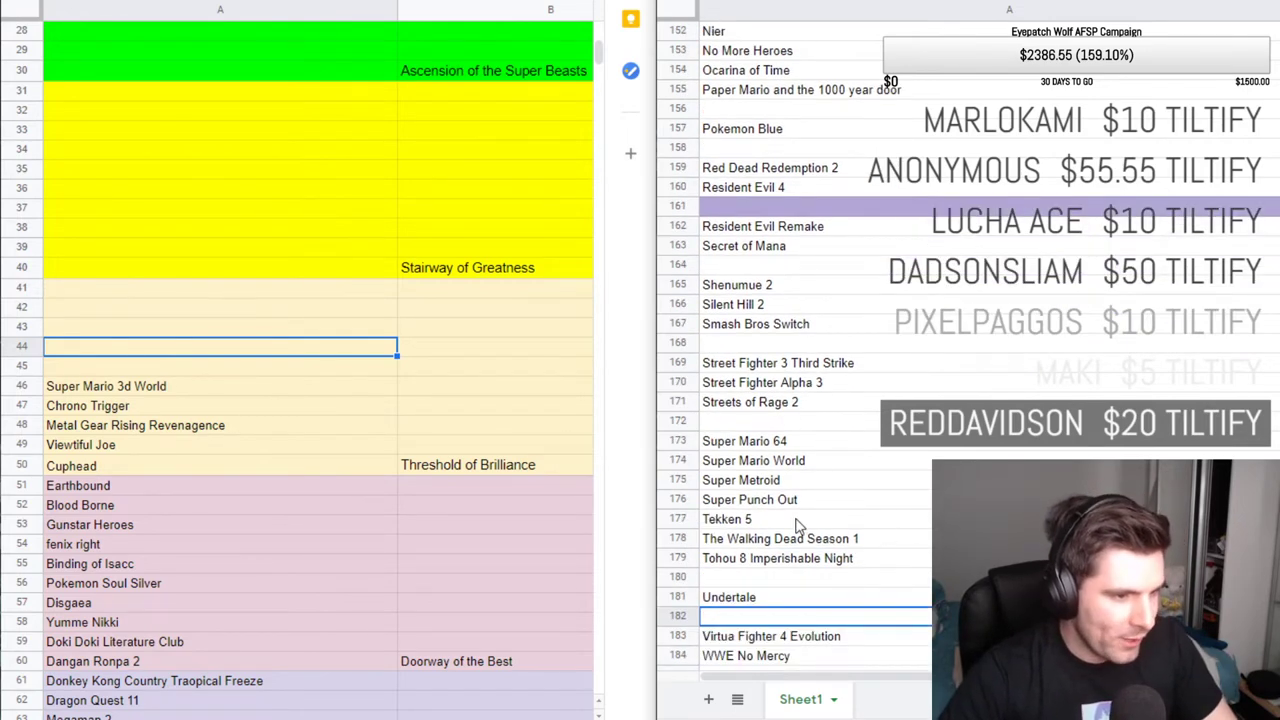
Move Super Metroid from A175 of the unranked list to A45 of the ranking sheet, above Super Mario 3d World.
{"action": "left_click", "coordinate": [752, 481]}
{"action": "double_click", "coordinate": [752, 481]}
{"action": "key", "text": "ctrl+c"}
{"action": "key", "text": "BackSpace"}
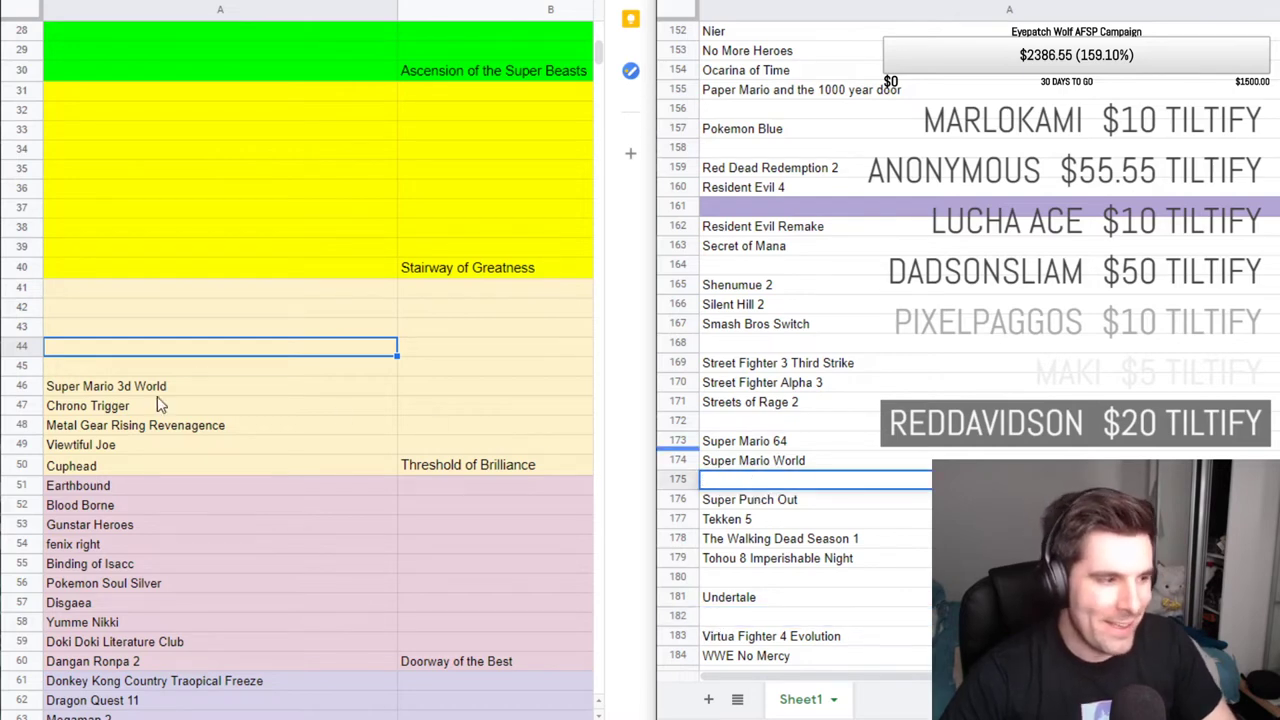
{"action": "double_click", "coordinate": [83, 368]}
{"action": "key", "text": "ctrl+v"}
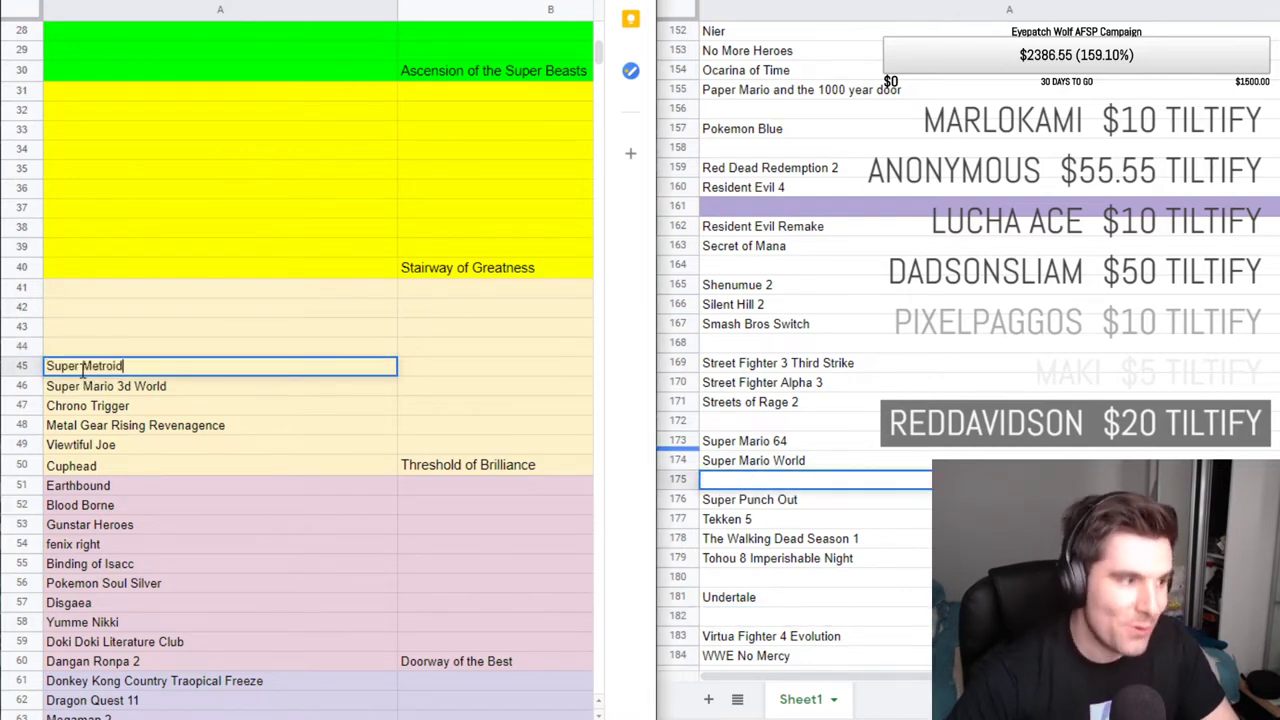
{"action": "left_click", "coordinate": [196, 352]}
{"action": "key", "text": "Down"}
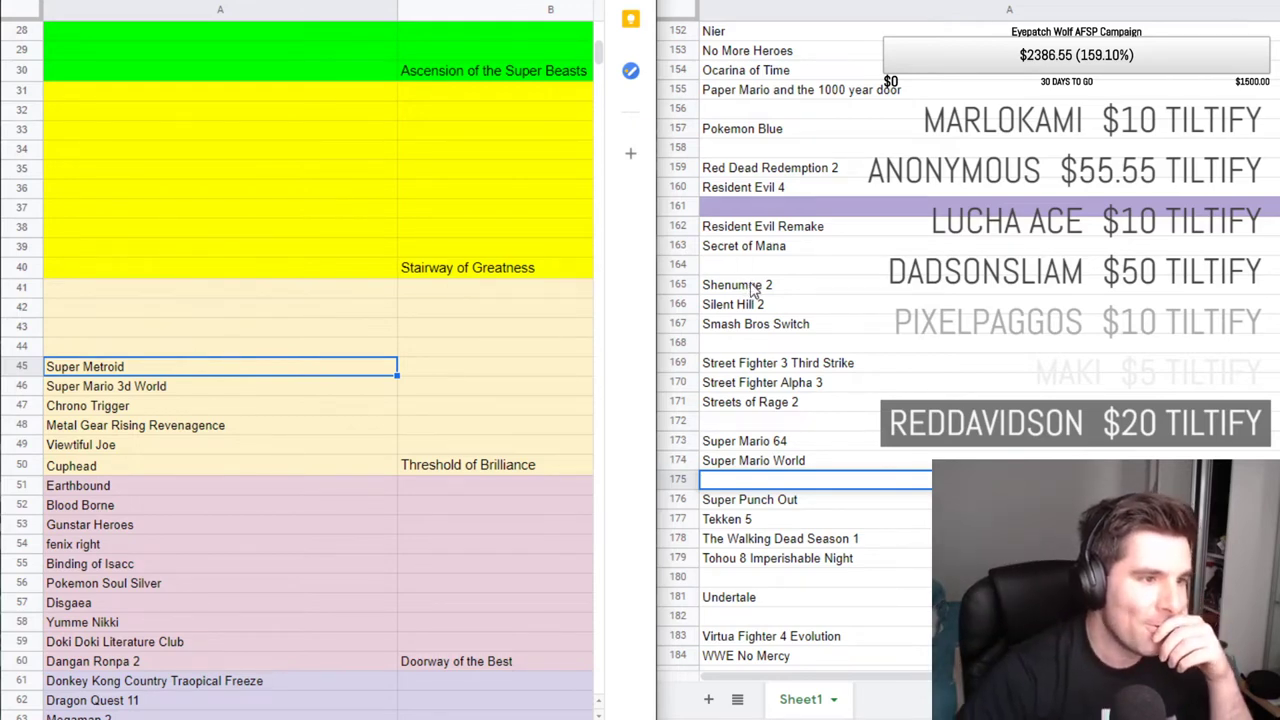
{"action": "key", "text": "ctrl+v"}
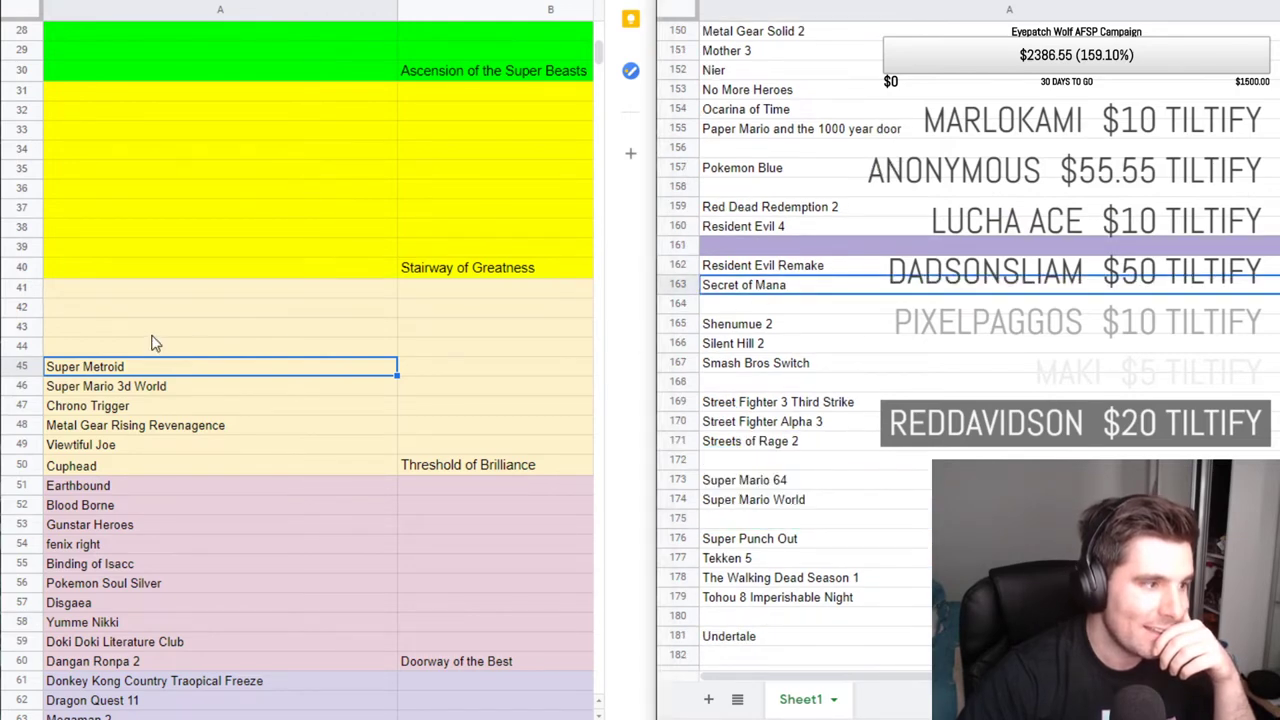
{"action": "left_click", "coordinate": [140, 388]}
{"action": "left_click", "coordinate": [128, 372]}
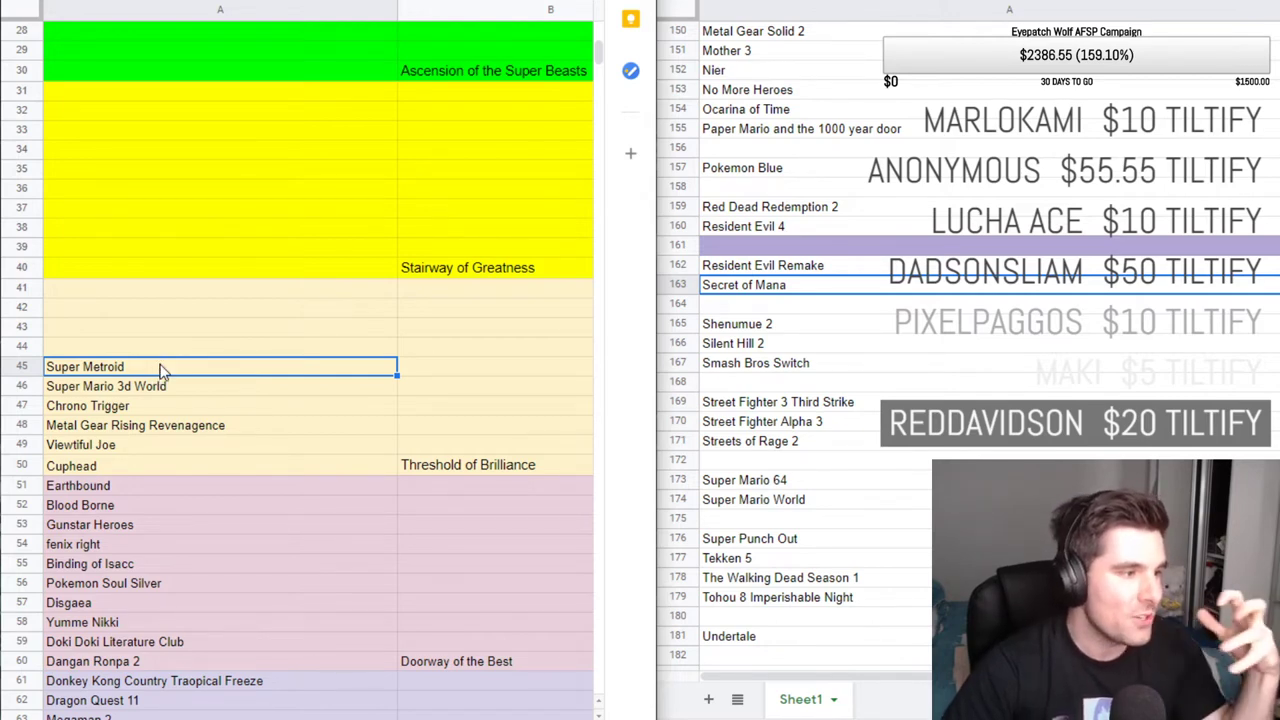
{"action": "left_click_drag", "start_coordinate": [157, 354], "coordinate": [152, 370]}
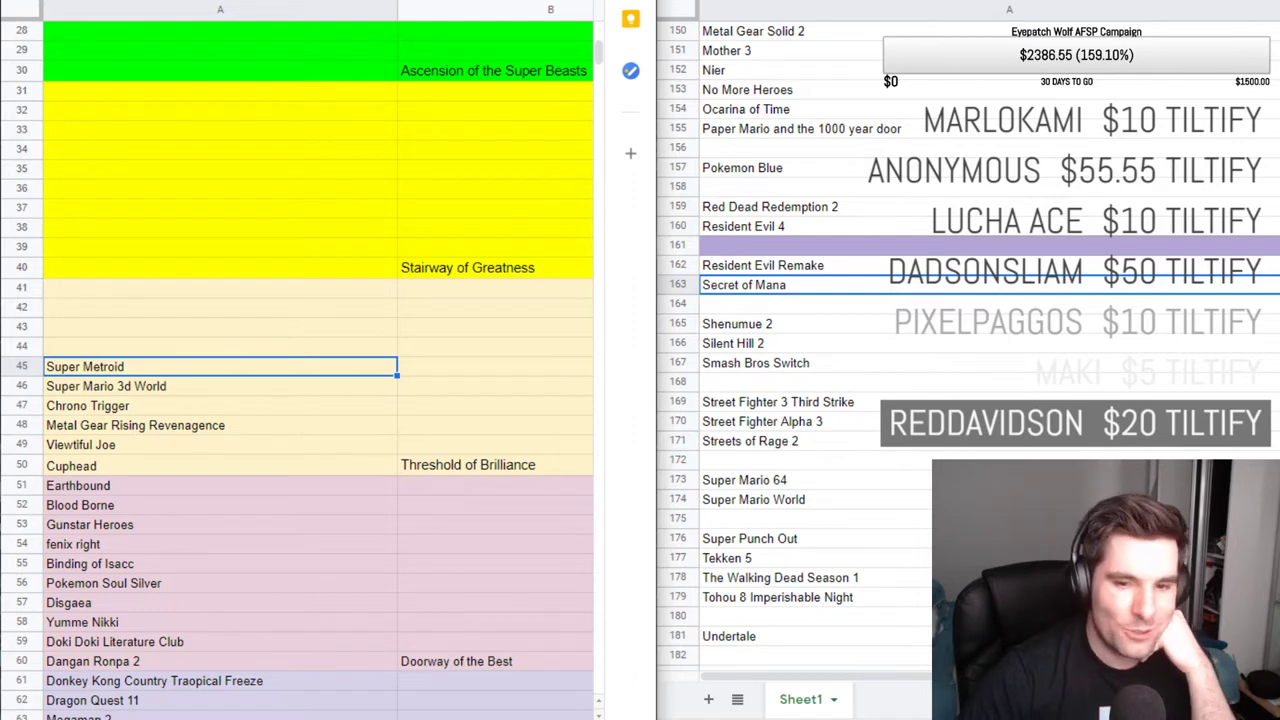
Check Silent Hill 2 in the unranked list, and review from Paper Mario in A155 to the empty cell A158.
{"action": "left_click", "coordinate": [762, 346]}
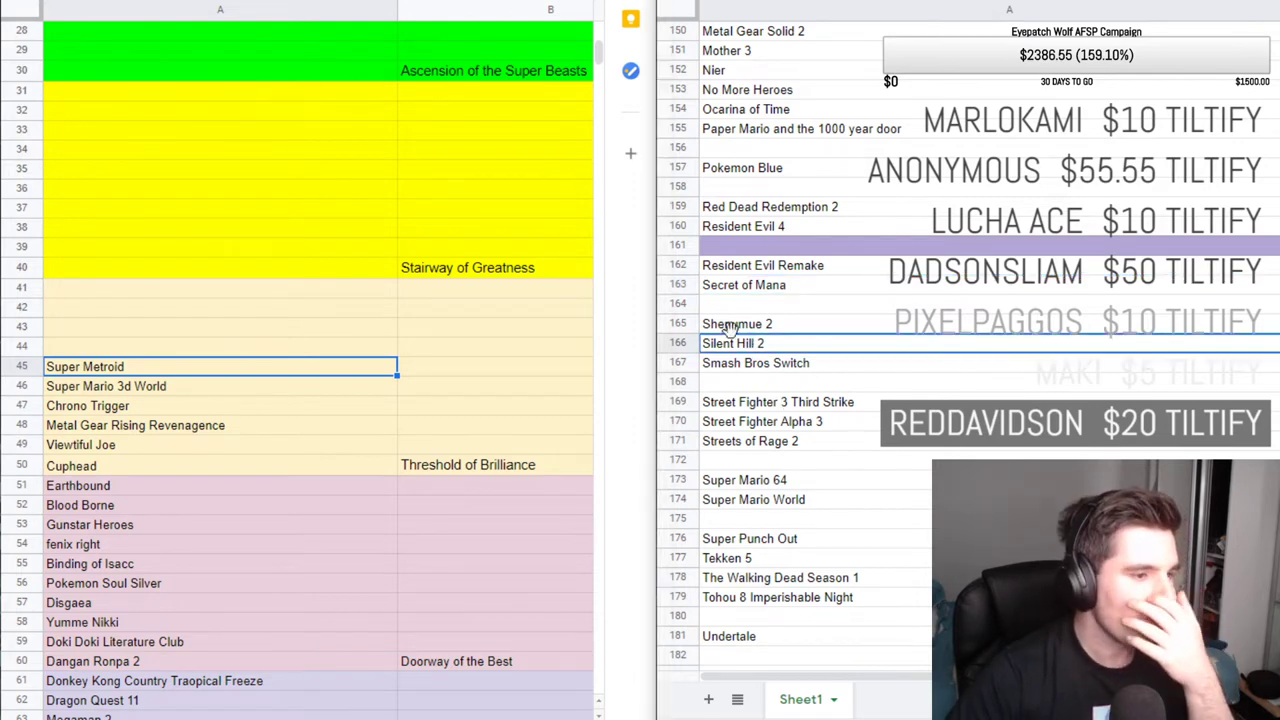
{"action": "scroll", "coordinate": [784, 188], "scroll_direction": "up", "scroll_amount": 1}
{"action": "left_click", "coordinate": [778, 170]}
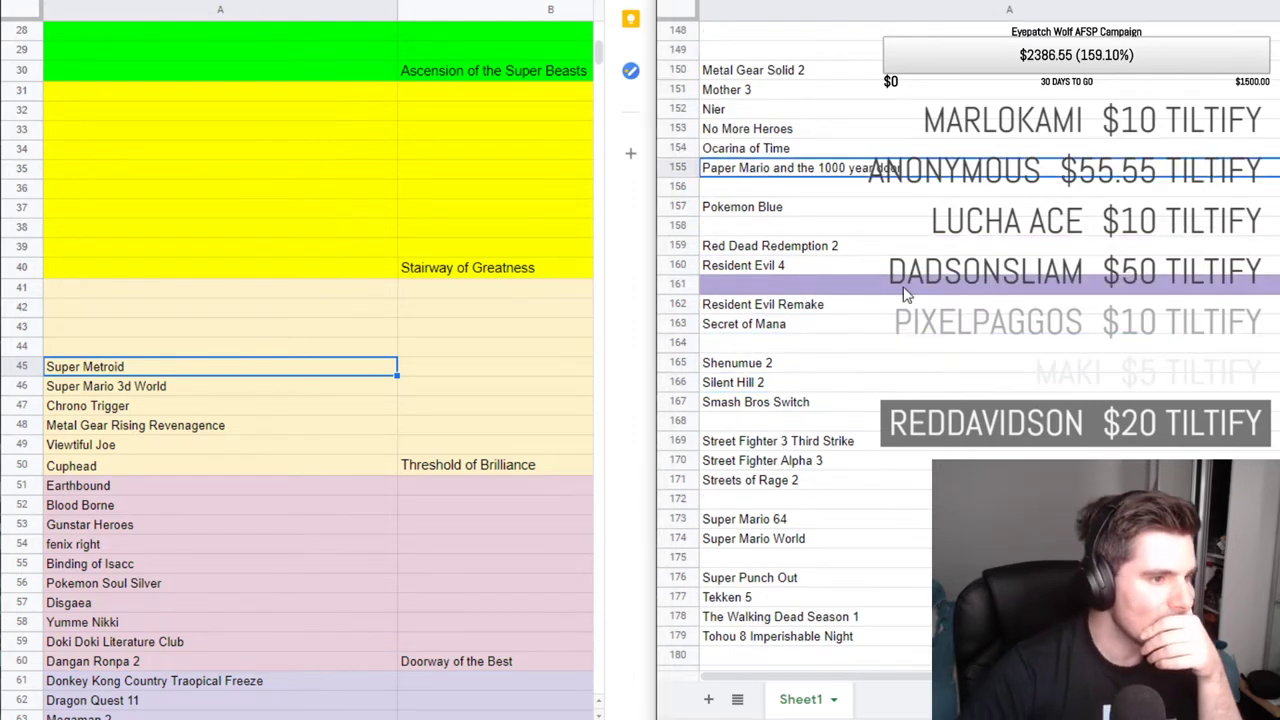
{"action": "key", "text": "Down"}
{"action": "key", "text": "Down"}
{"action": "key", "text": "Down"}
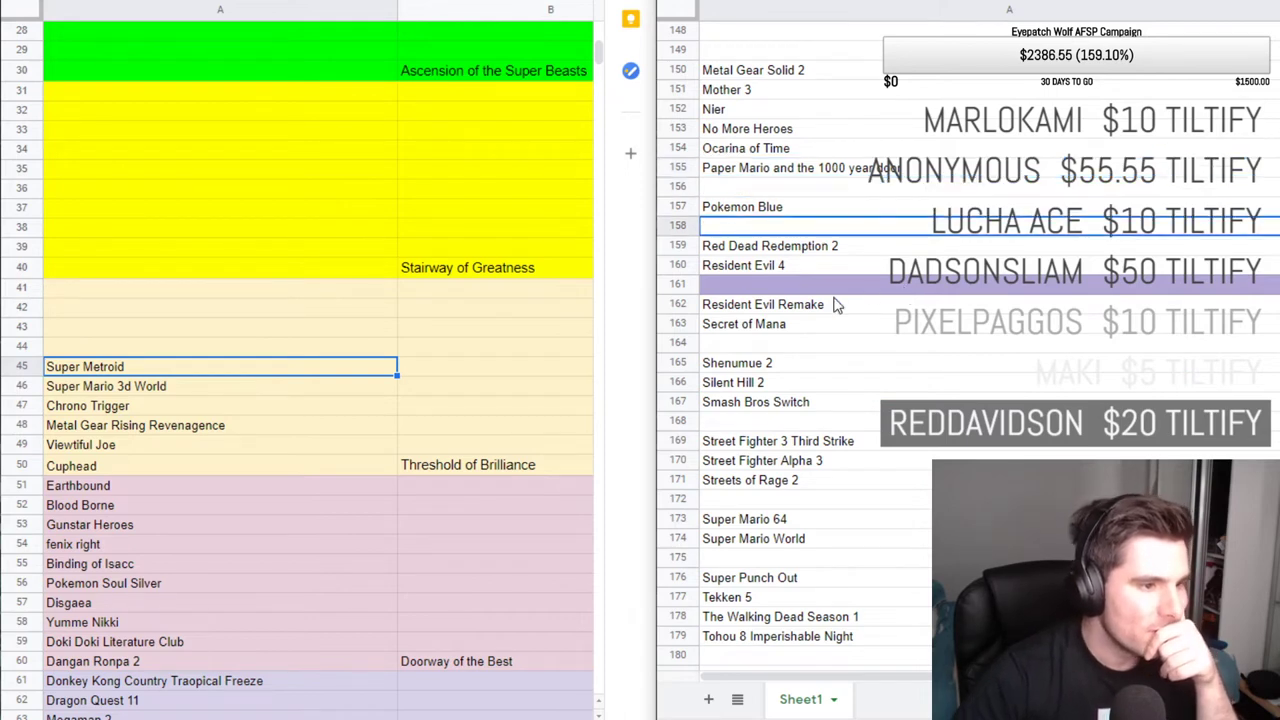
Continue reviewing the unranked titles past Shenumue 2 in A165 to Street Fighter 3 Third Strike in A169.
{"action": "left_click", "coordinate": [983, 340]}
{"action": "key", "text": "Down"}
{"action": "key", "text": "Down"}
{"action": "key", "text": "Down"}
{"action": "key", "text": "Down"}
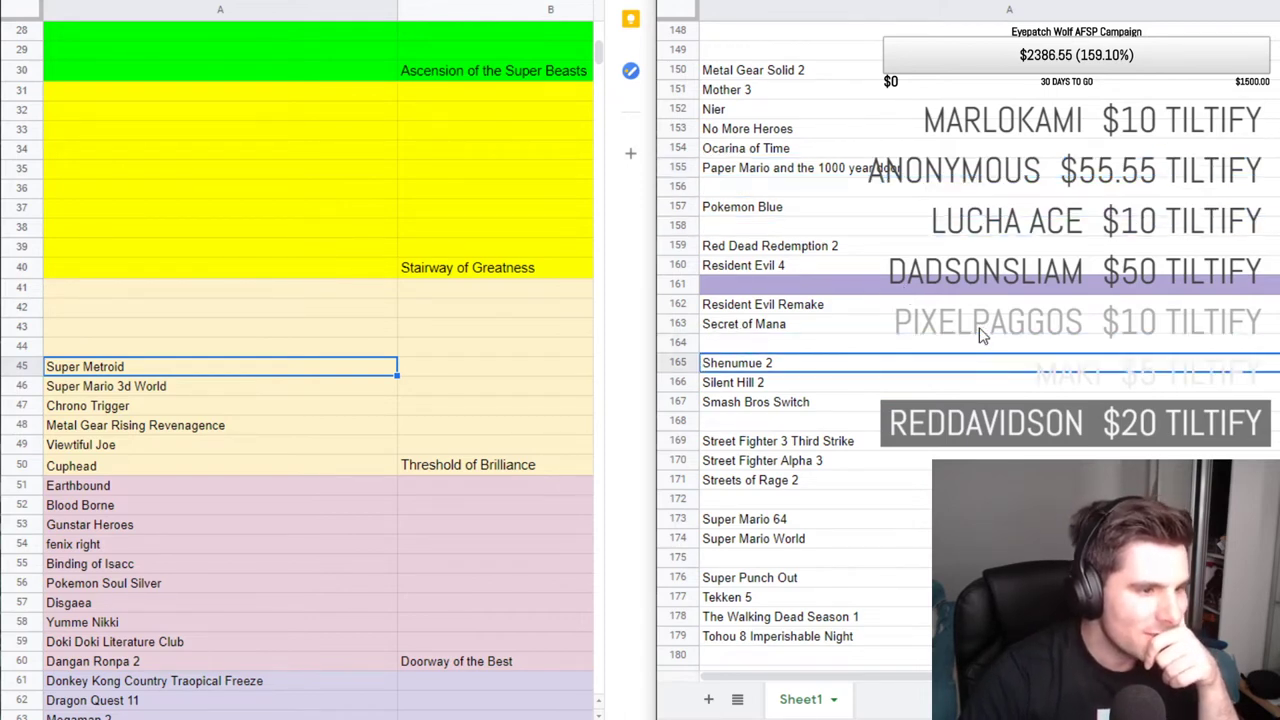
{"action": "key", "text": "Down"}
{"action": "key", "text": "Down"}
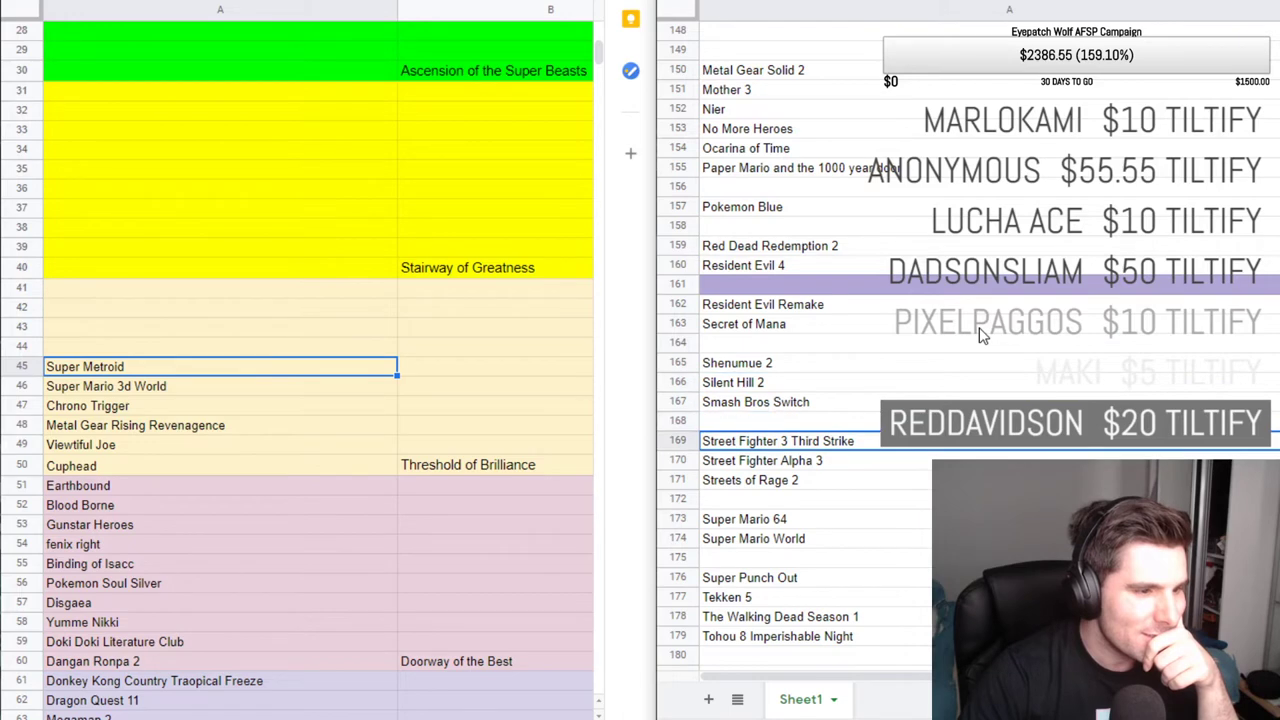
Go back to the start of the unranked list and review it from the empty cell A122 to Dead Rising in A129.
{"action": "scroll", "coordinate": [975, 342], "scroll_direction": "up", "scroll_amount": 3}
{"action": "scroll", "coordinate": [966, 343], "scroll_direction": "up", "scroll_amount": 4}
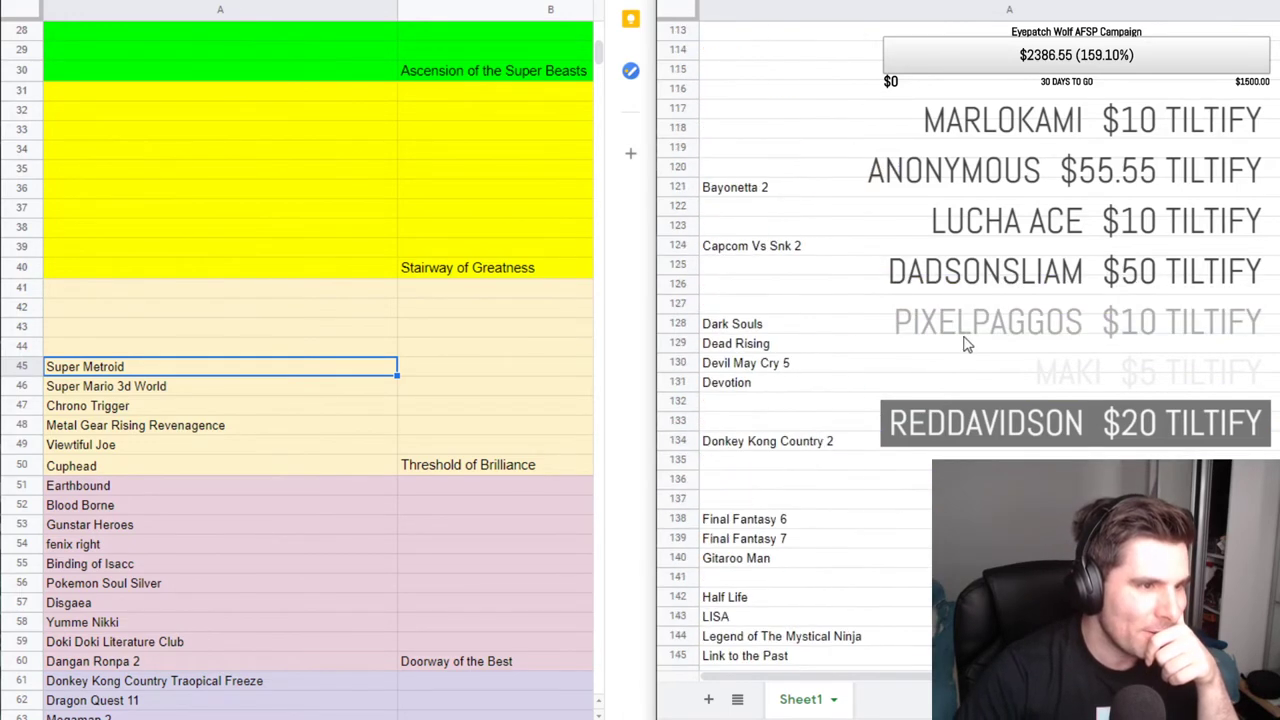
{"action": "left_click", "coordinate": [838, 207]}
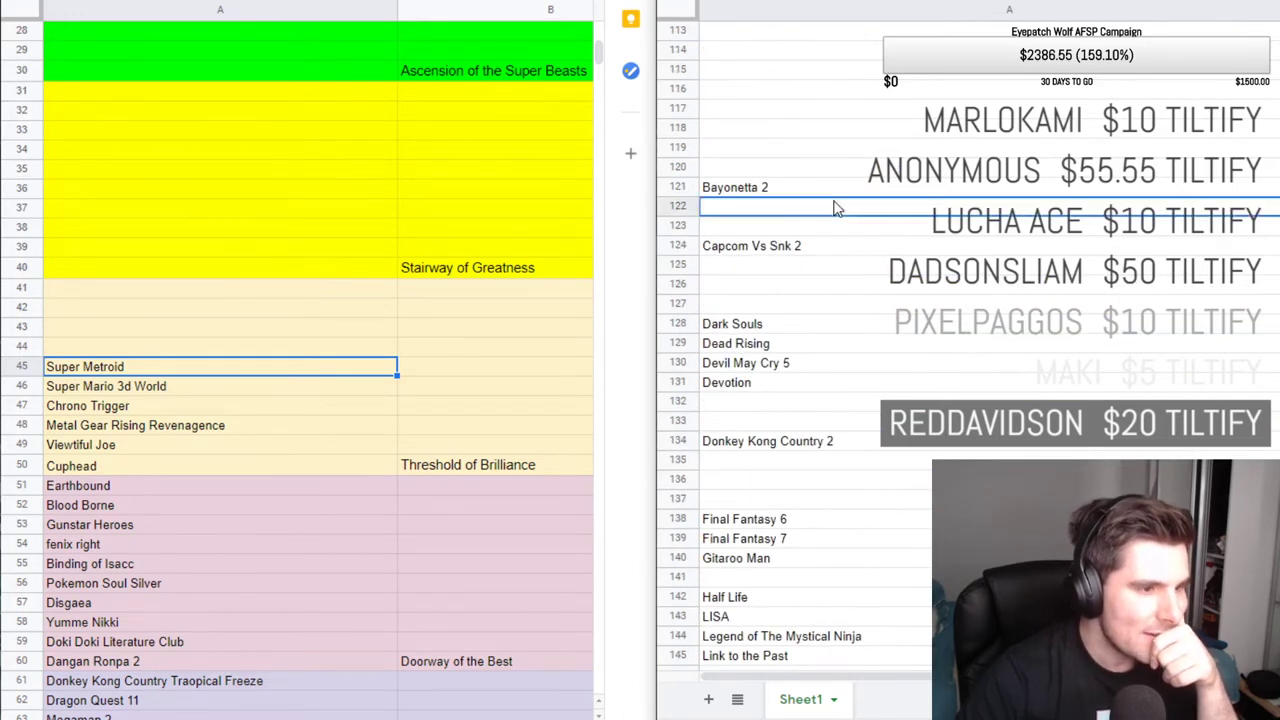
{"action": "key", "text": "Down"}
{"action": "key", "text": "Down"}
{"action": "key", "text": "Down"}
{"action": "key", "text": "Down"}
{"action": "key", "text": "Down"}
{"action": "key", "text": "Down"}
{"action": "key", "text": "Down"}
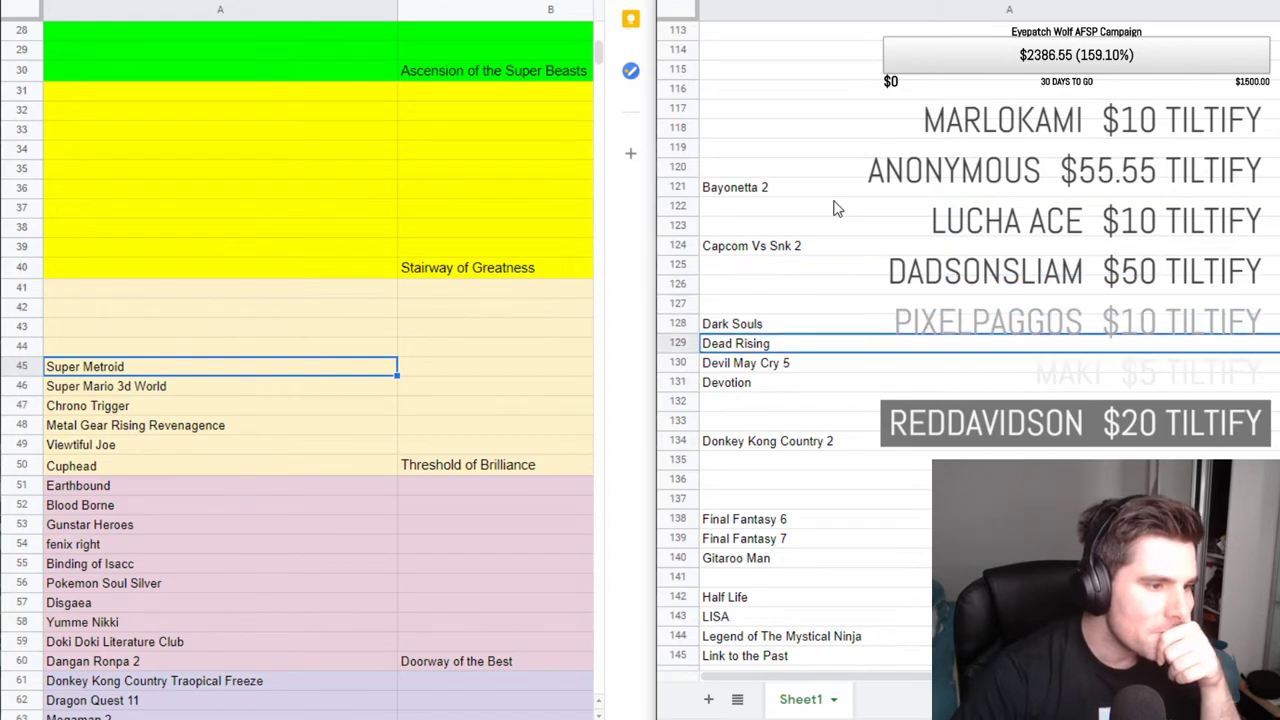
Review the unranked titles from Devil May Cry 5 in A130 down to Final Fantasy 6 in A138.
{"action": "key", "text": "Down"}
{"action": "key", "text": "Down"}
{"action": "key", "text": "Down"}
{"action": "key", "text": "Down"}
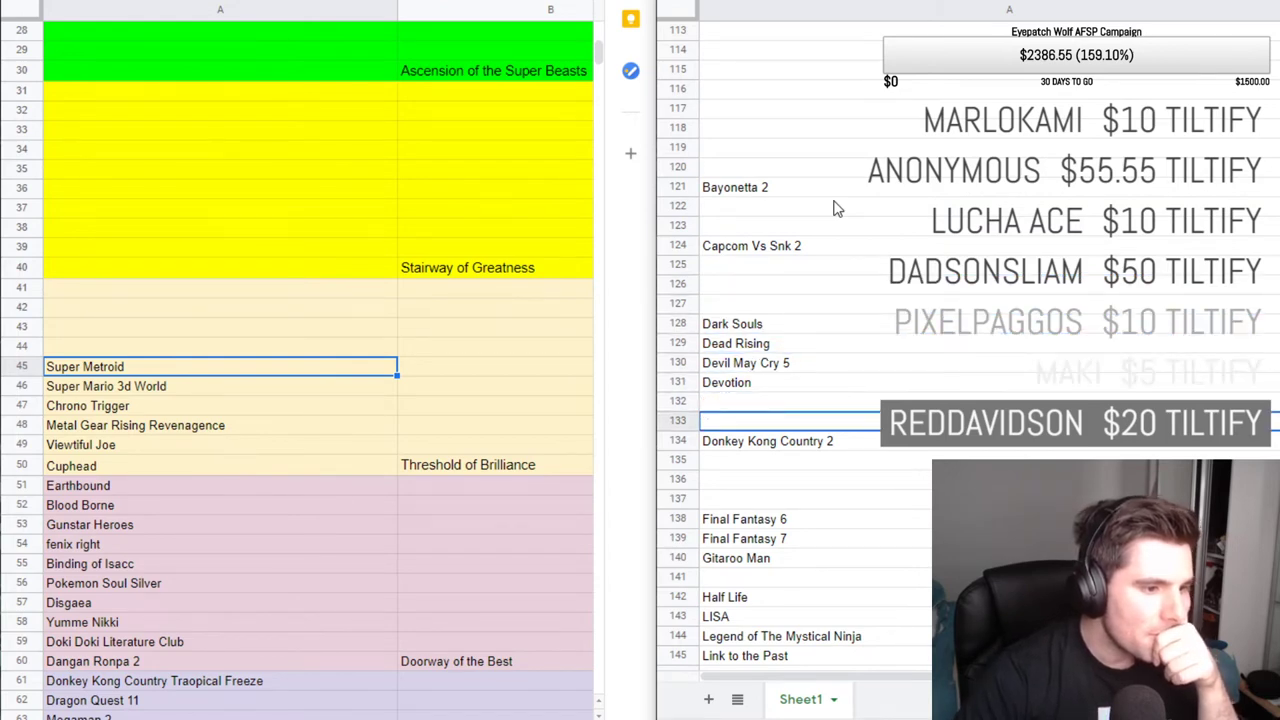
{"action": "key", "text": "Down"}
{"action": "key", "text": "Down"}
{"action": "key", "text": "Down"}
{"action": "key", "text": "Down"}
{"action": "key", "text": "Down"}
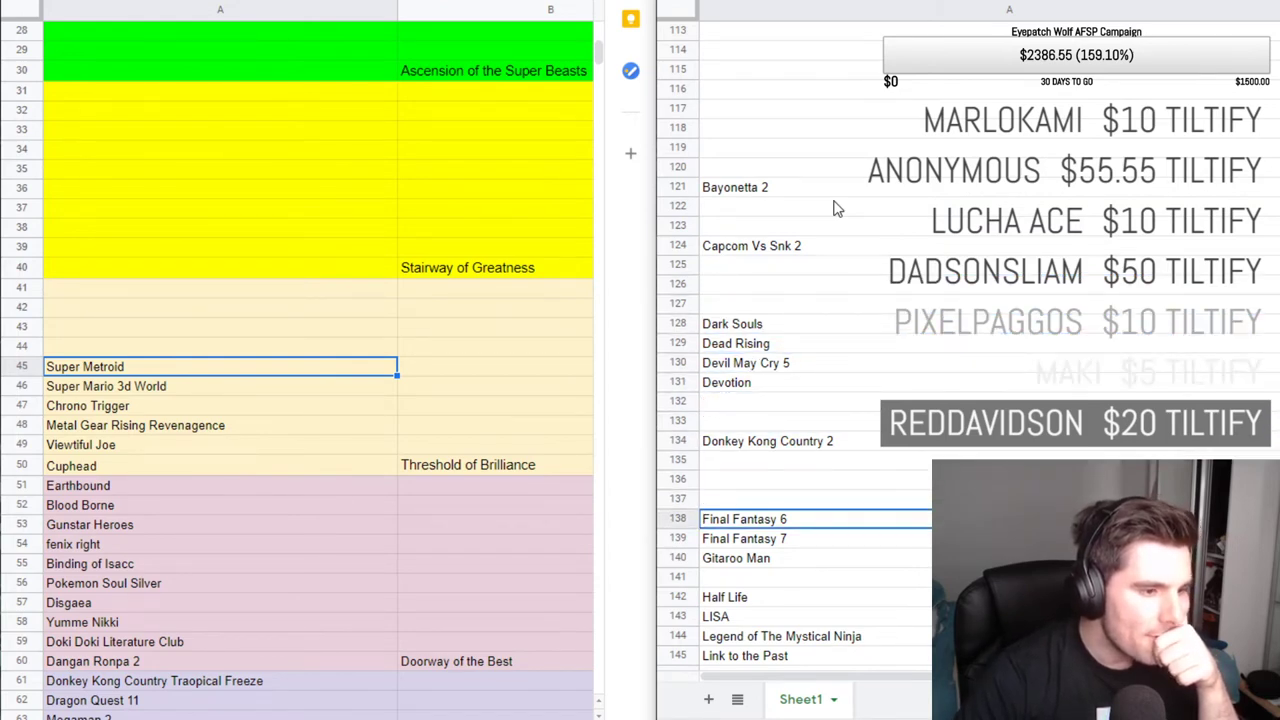
Review the unranked titles from Final Fantasy 7 in A139 down to Link to the Past in A145.
{"action": "key", "text": "Down"}
{"action": "key", "text": "Down"}
{"action": "key", "text": "Down"}
{"action": "key", "text": "Down"}
{"action": "key", "text": "Down"}
{"action": "key", "text": "Down"}
{"action": "key", "text": "Down"}
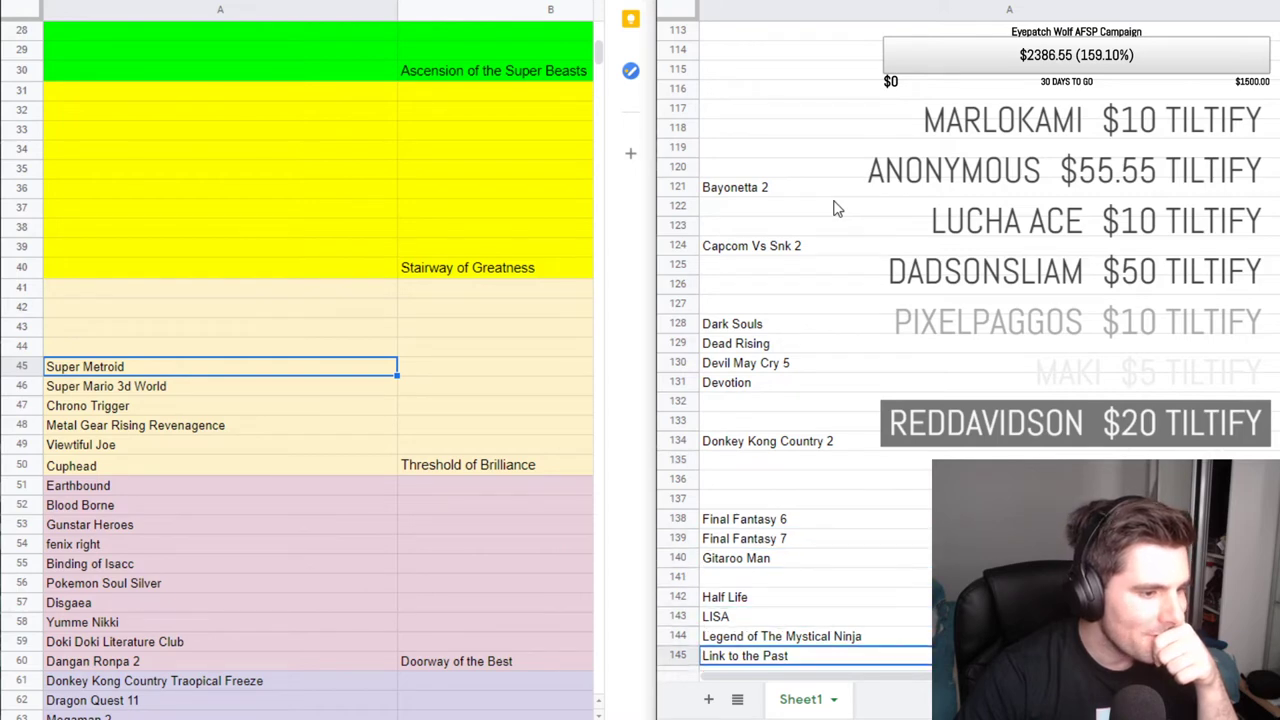
Review the unranked titles from Majoiras Mask in A146 past Mass Effect 2 to the empty cell A149.
{"action": "key", "text": "Down"}
{"action": "key", "text": "Up"}
{"action": "key", "text": "Down"}
{"action": "key", "text": "Down"}
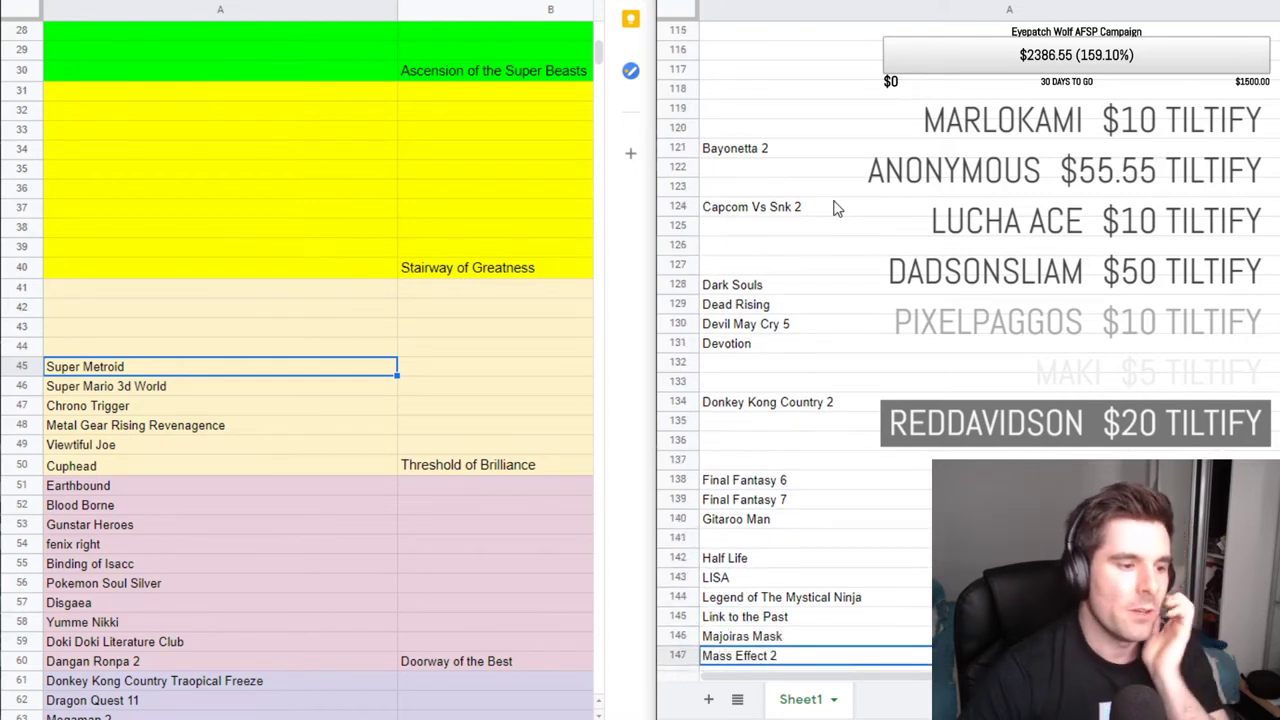
{"action": "key", "text": "Down"}
{"action": "key", "text": "Down"}
{"action": "key", "text": "Down"}
{"action": "key", "text": "Down"}
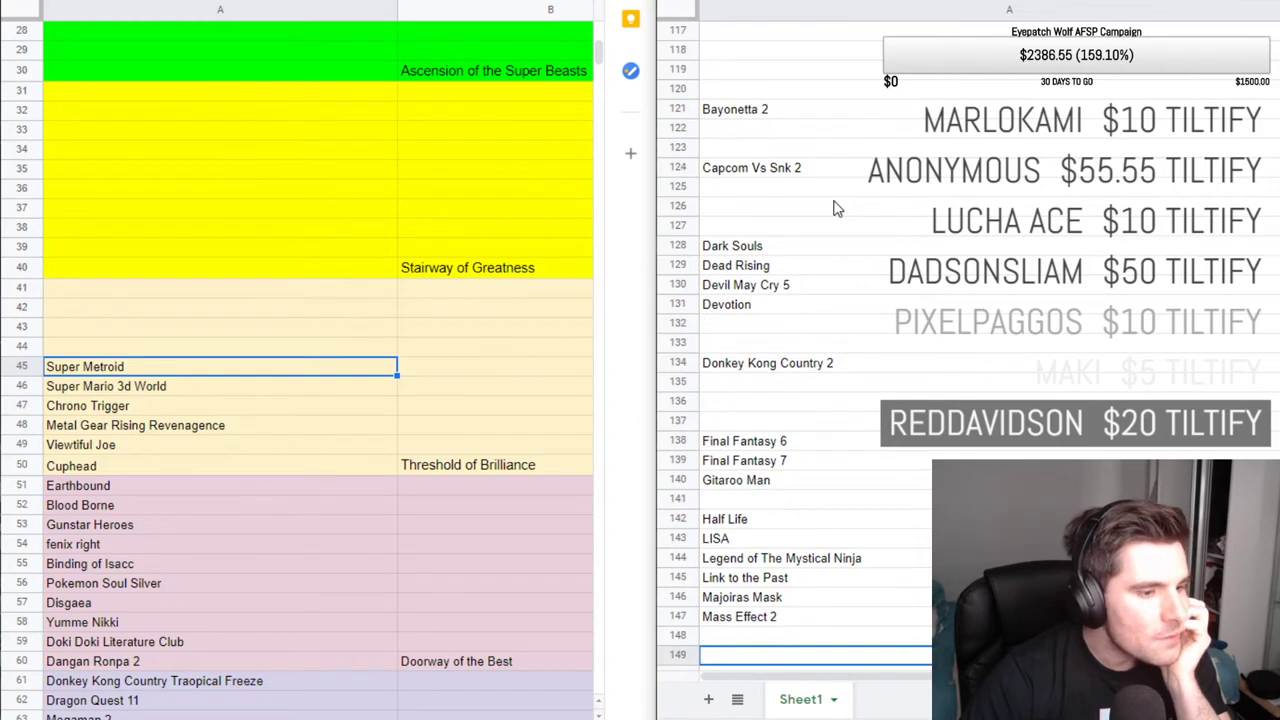
Review the unranked titles from Metal Gear Solid 2 in A150 down to Paper Mario and the 1000 year door in A155.
{"action": "key", "text": "Down"}
{"action": "key", "text": "Down"}
{"action": "key", "text": "Down"}
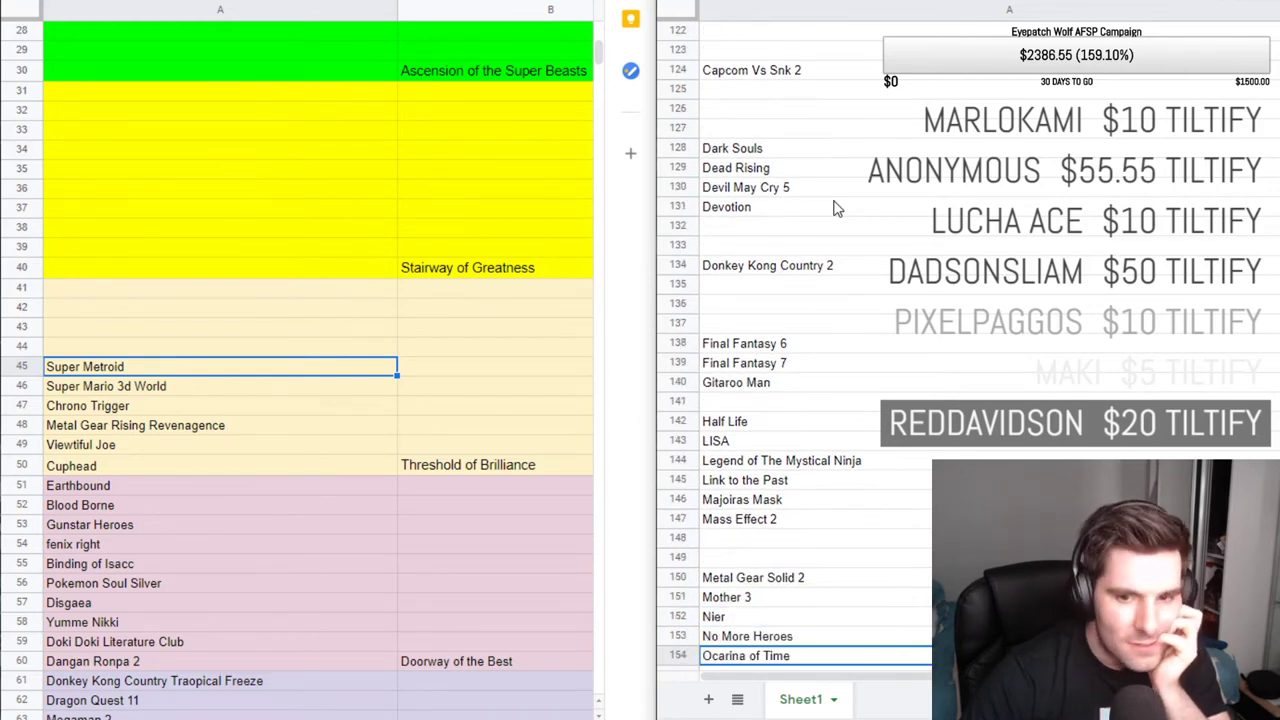
{"action": "key", "text": "Down"}
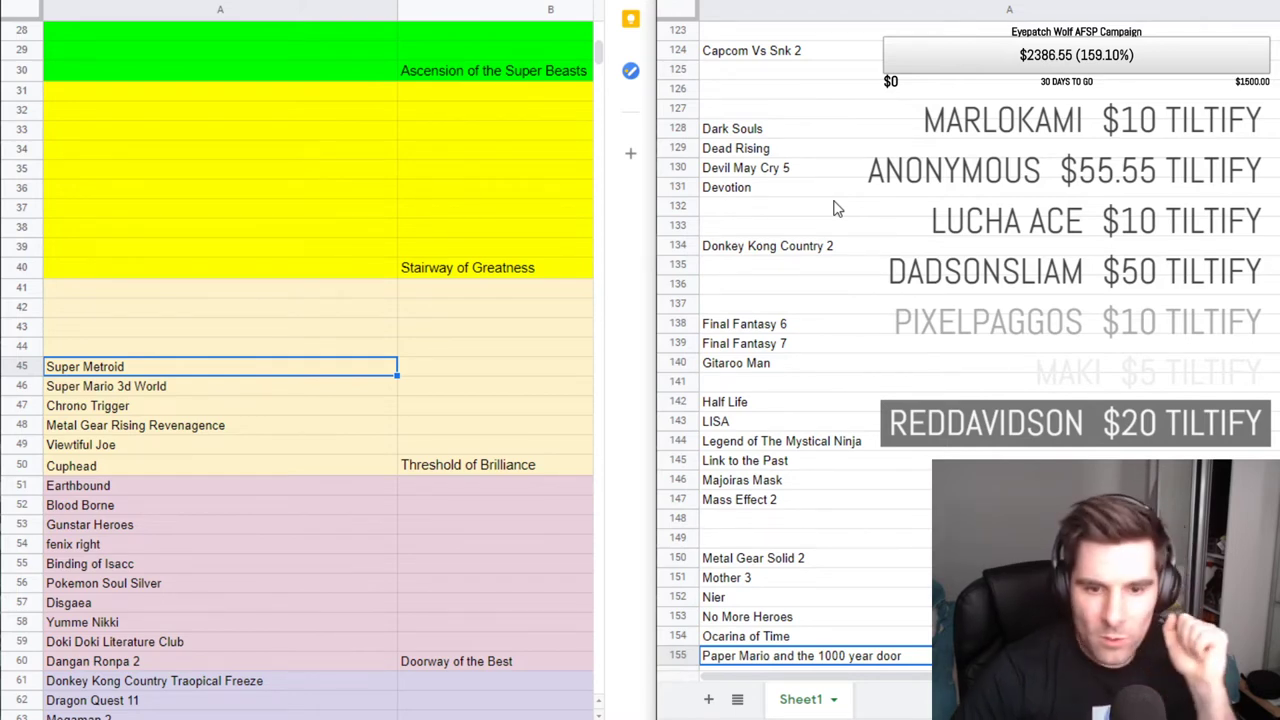
{"action": "scroll", "coordinate": [970, 240], "scroll_direction": "down", "scroll_amount": 1}
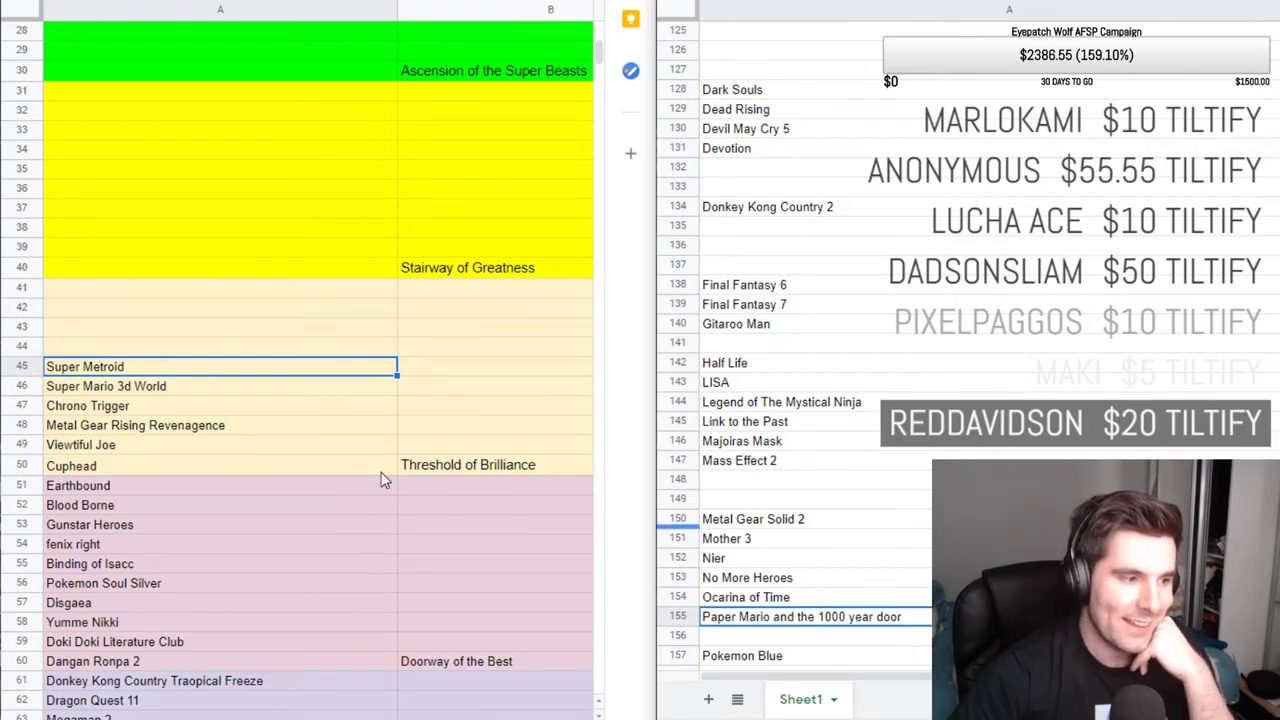
Add Psychonaughts in A160 of the ranking sheet's purple tier, below Neeeeeeeeeeeeeeeeer Automata.
{"action": "scroll", "coordinate": [383, 480], "scroll_direction": "down", "scroll_amount": 10}
{"action": "scroll", "coordinate": [232, 530], "scroll_direction": "down", "scroll_amount": 13}
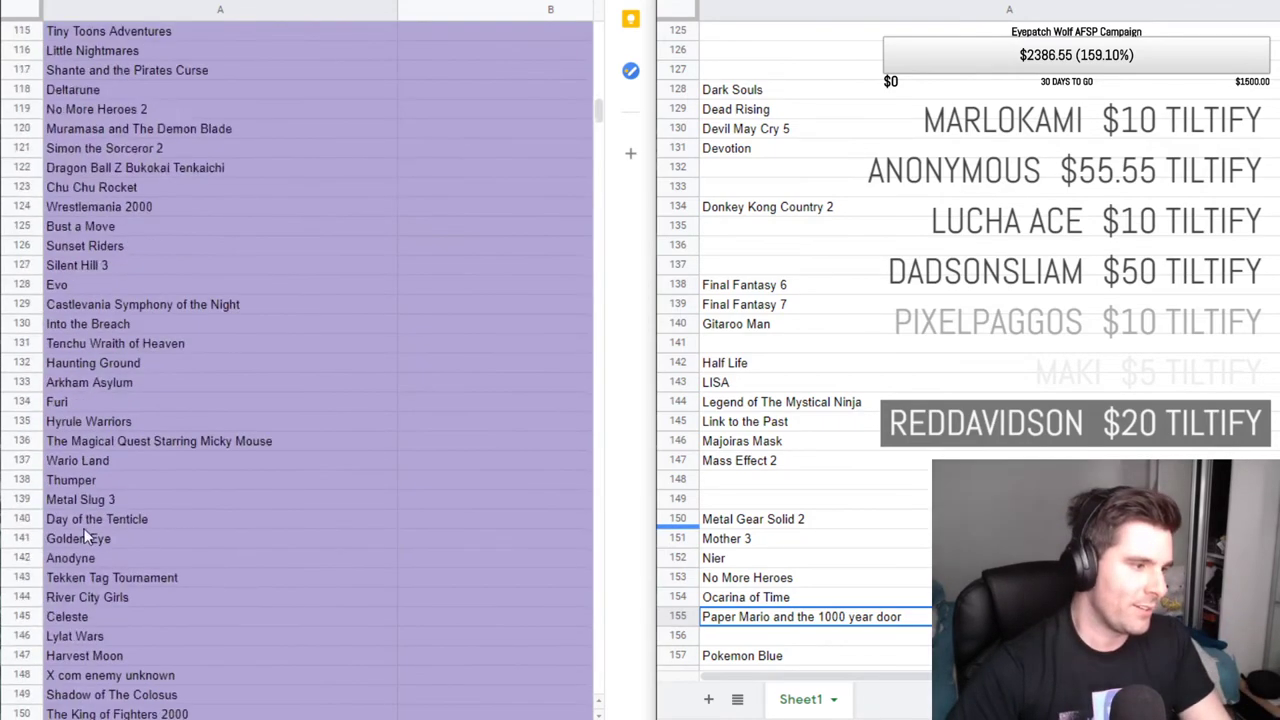
{"action": "left_click", "coordinate": [71, 449]}
{"action": "left_click", "coordinate": [83, 462]}
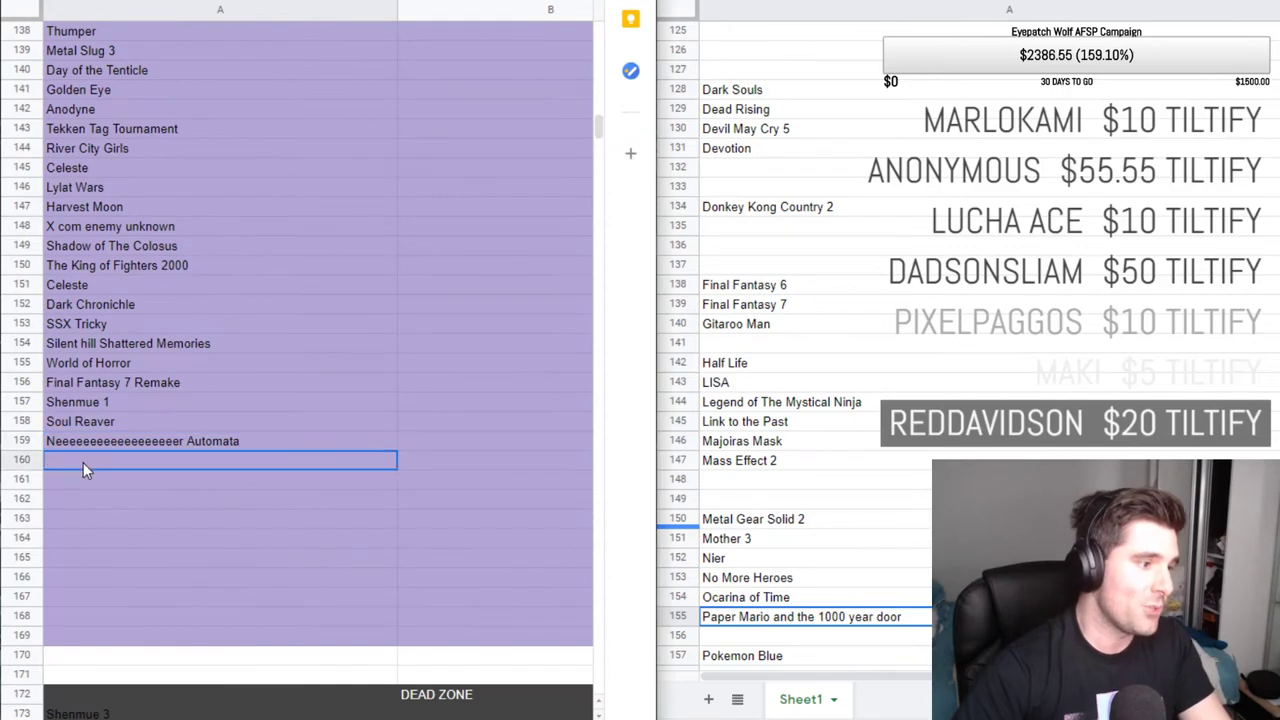
{"action": "type", "text": "Psy"}
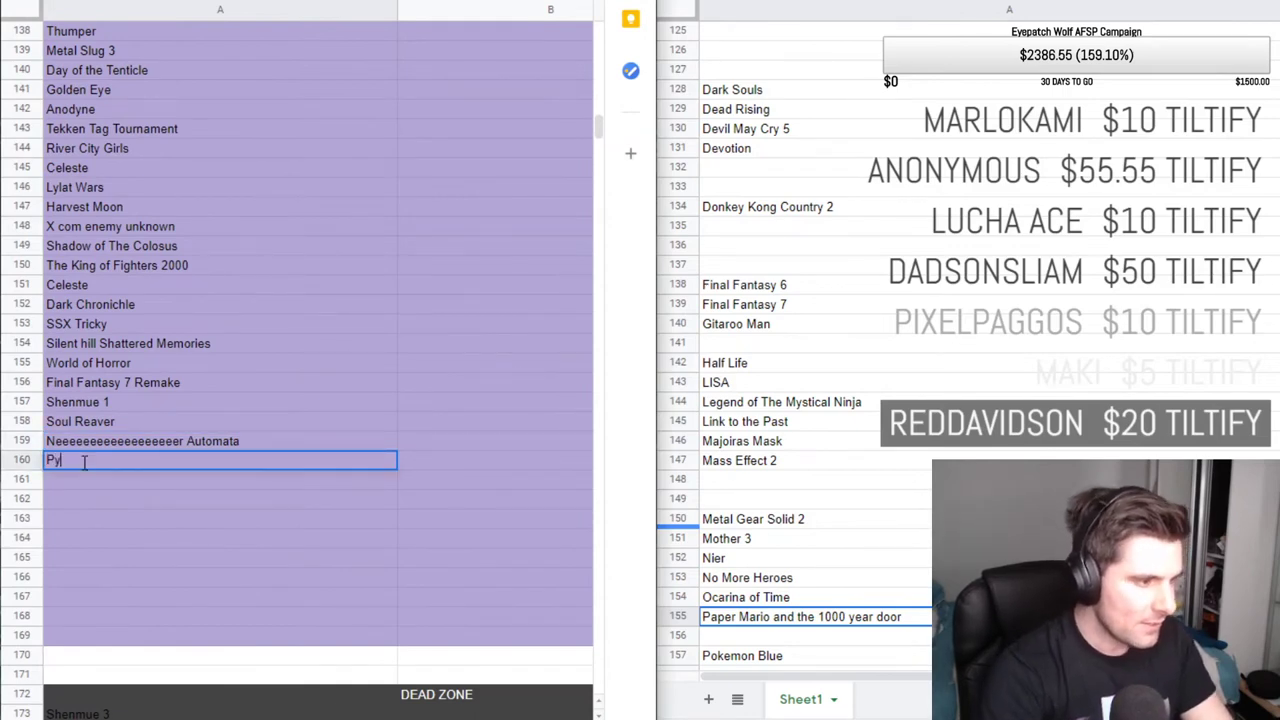
{"action": "type", "text": "chonaughts"}
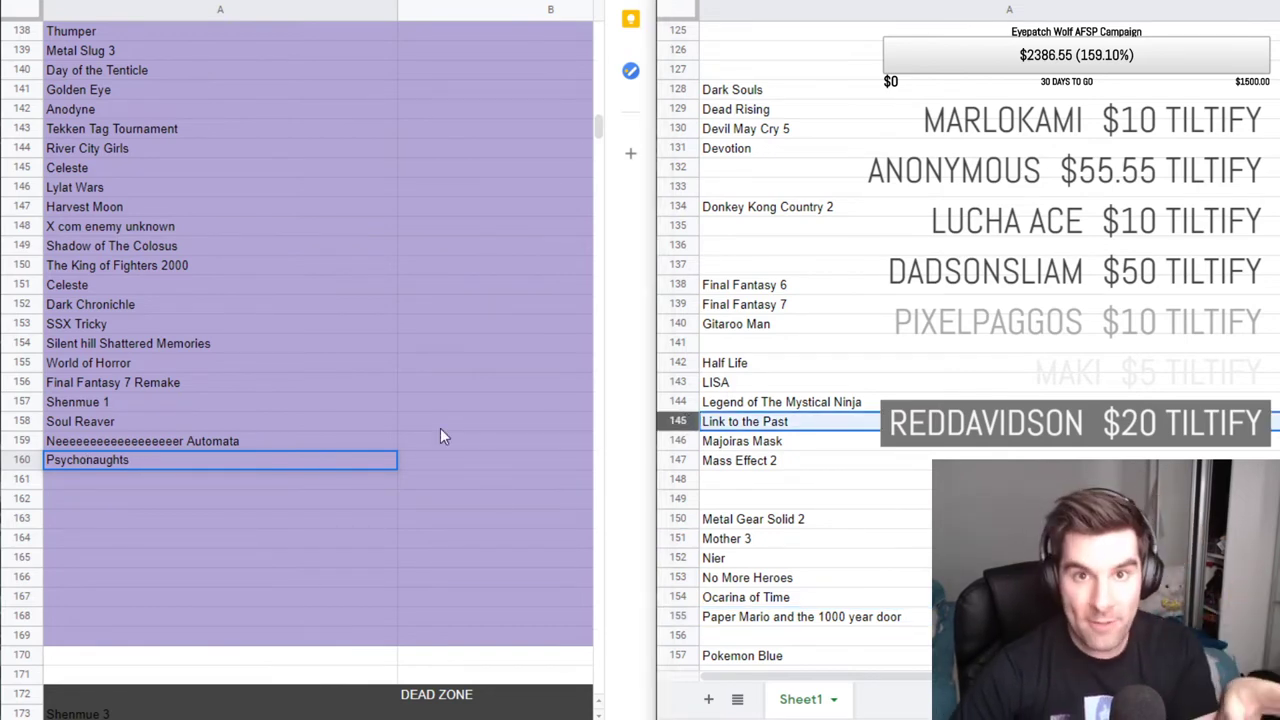
Go up the ranking sheet to the Threshold of Brilliance tier and select the empty cell A44 above Super Metroid.
{"action": "left_click", "coordinate": [800, 383]}
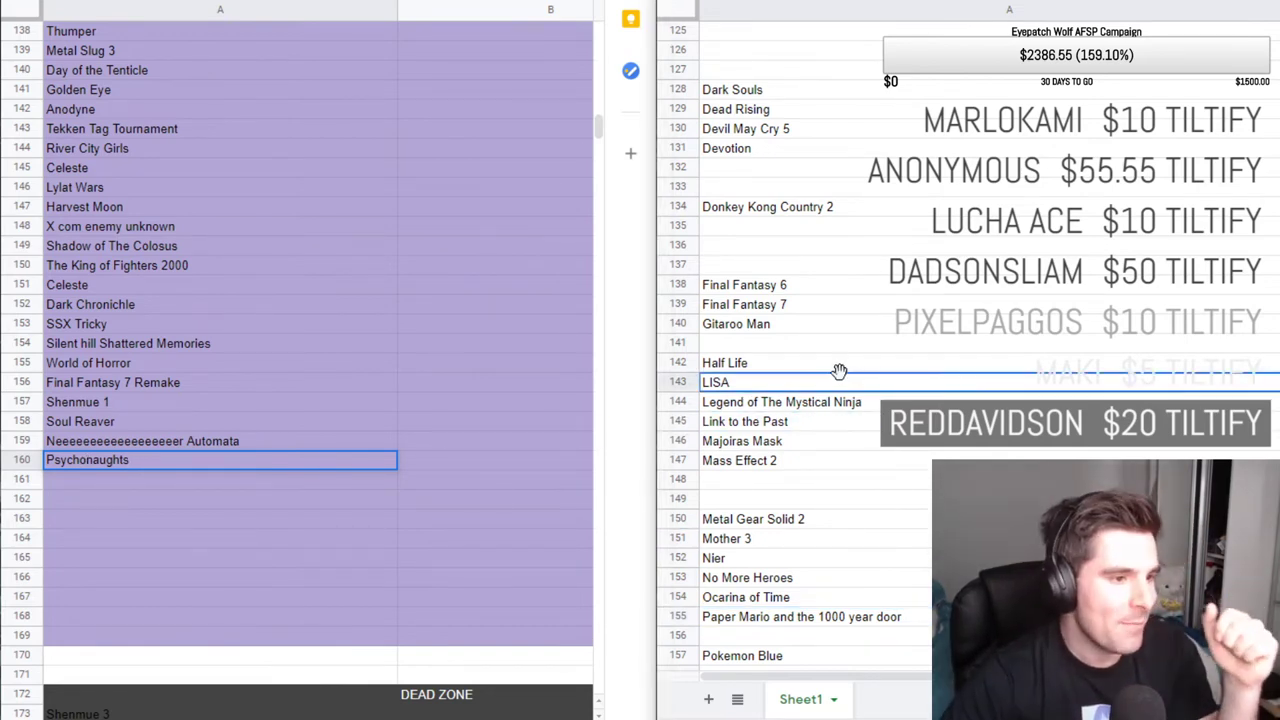
{"action": "scroll", "coordinate": [810, 450], "scroll_direction": "up", "scroll_amount": 5}
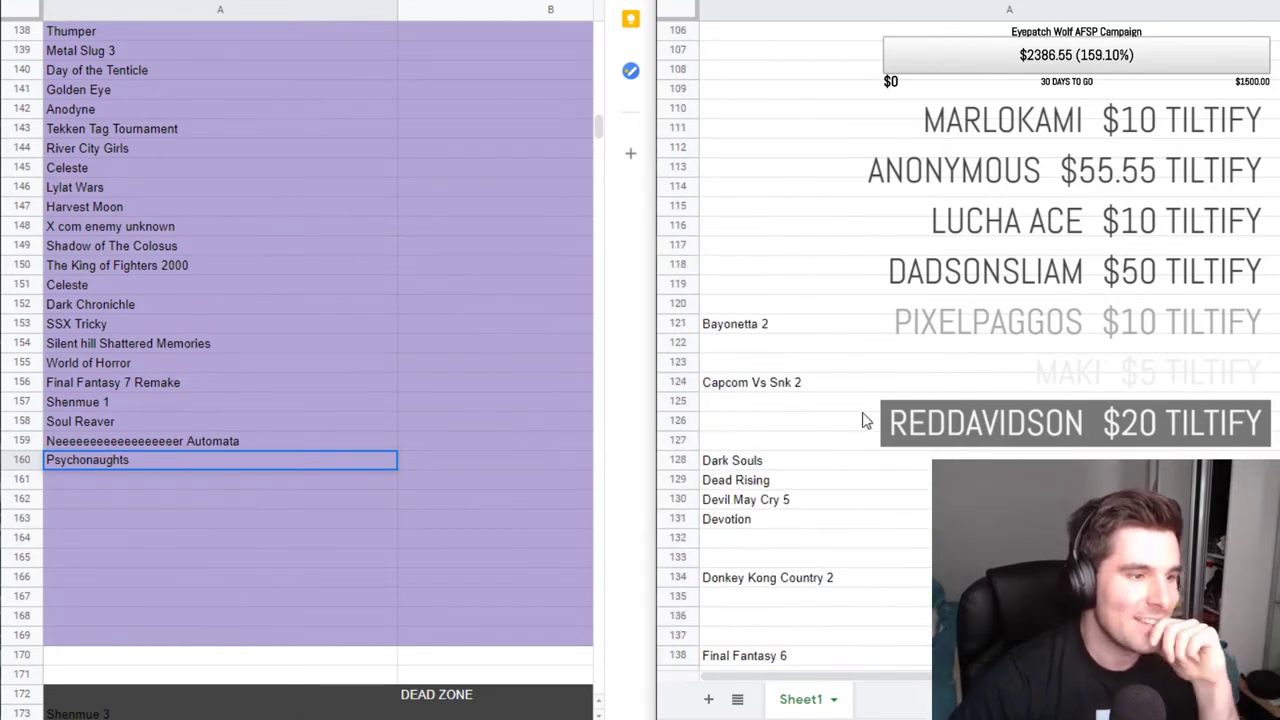
{"action": "scroll", "coordinate": [437, 307], "scroll_direction": "up", "scroll_amount": 20}
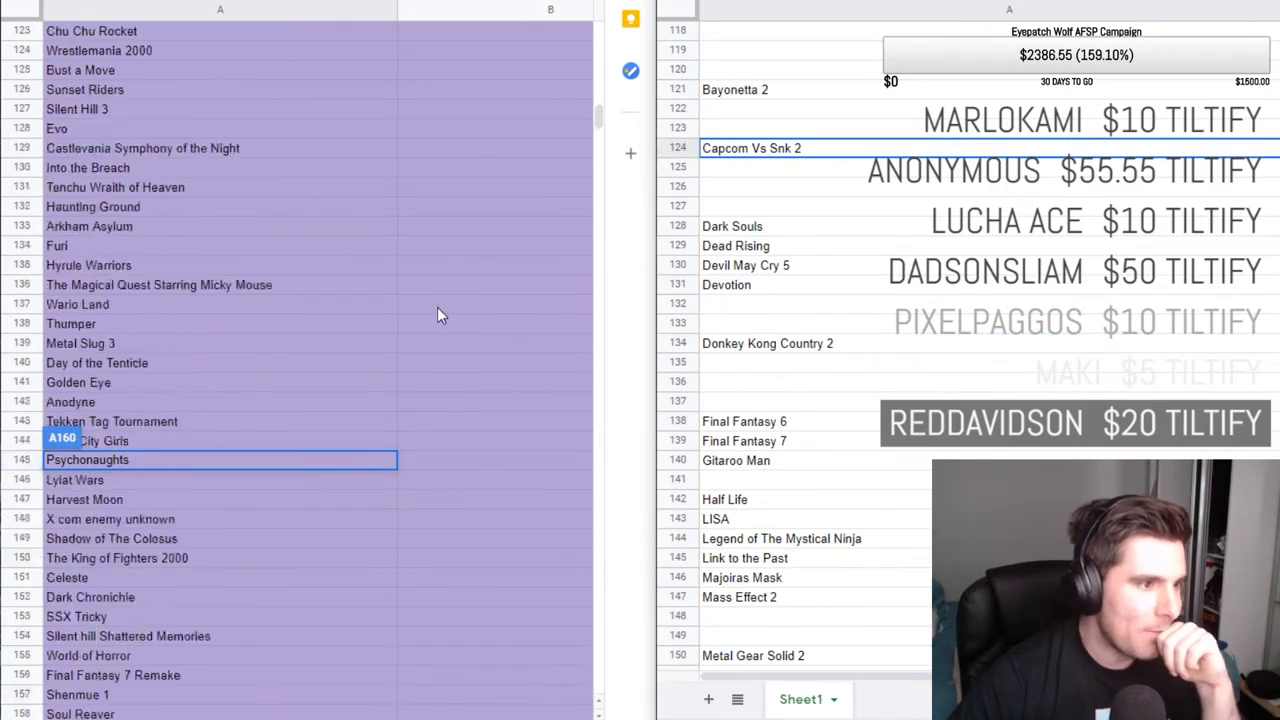
{"action": "scroll", "coordinate": [437, 315], "scroll_direction": "up", "scroll_amount": 4}
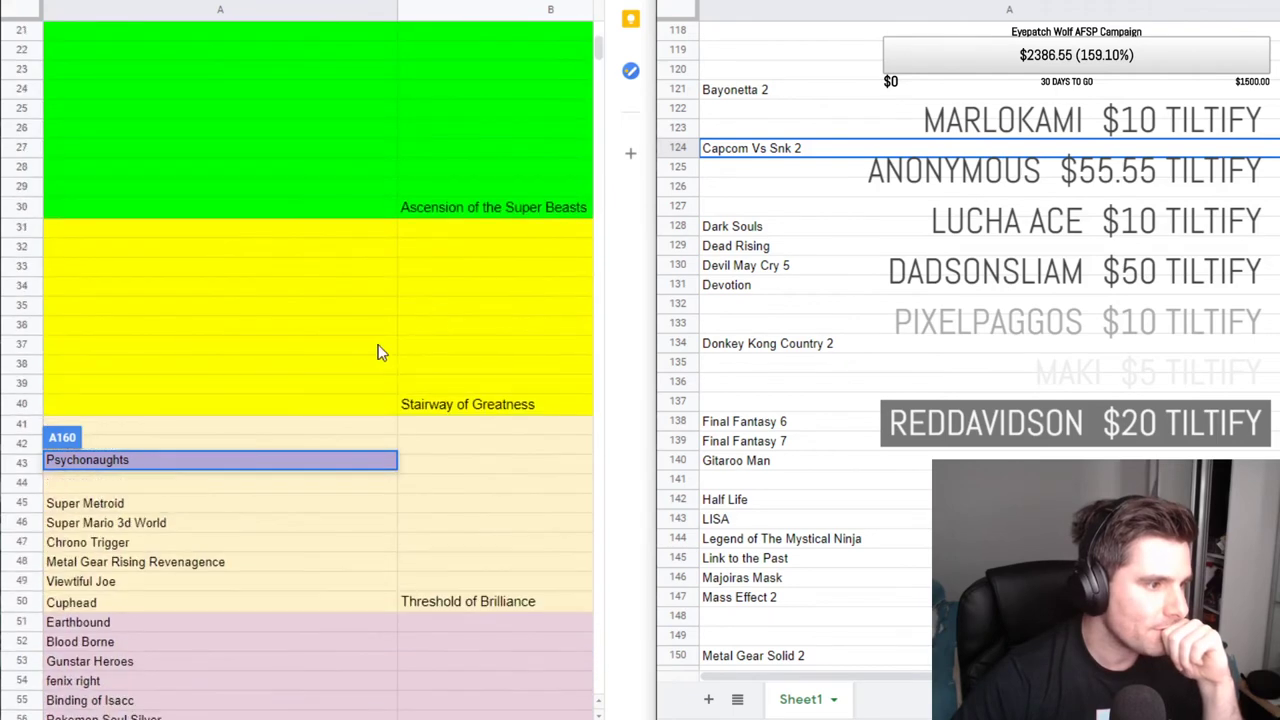
{"action": "scroll", "coordinate": [380, 351], "scroll_direction": "down", "scroll_amount": 2}
{"action": "left_click_drag", "start_coordinate": [155, 343], "coordinate": [155, 343]}
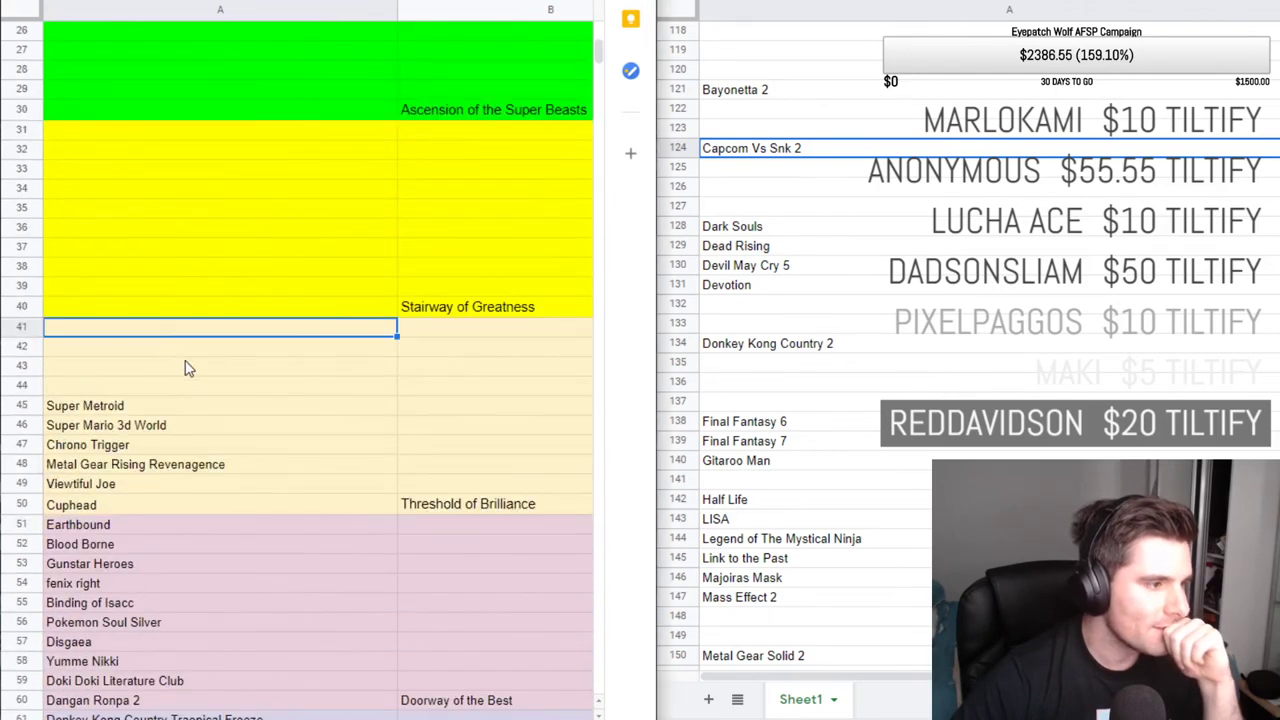
{"action": "left_click", "coordinate": [133, 384]}
Review the unranked titles from Dark Souls in A128 down to Mother 3 in A151.
{"action": "scroll", "coordinate": [884, 393], "scroll_direction": "down", "scroll_amount": 2}
{"action": "scroll", "coordinate": [884, 393], "scroll_direction": "down", "scroll_amount": 2}
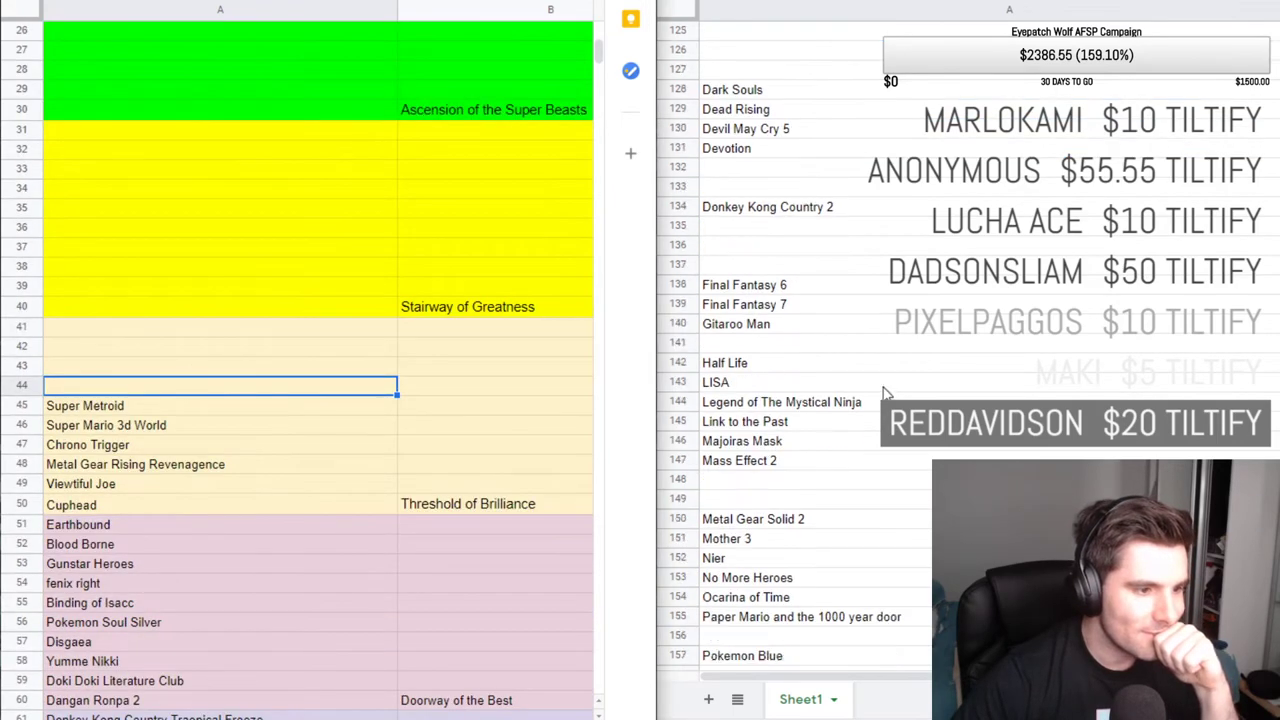
{"action": "scroll", "coordinate": [893, 388], "scroll_direction": "down", "scroll_amount": 1}
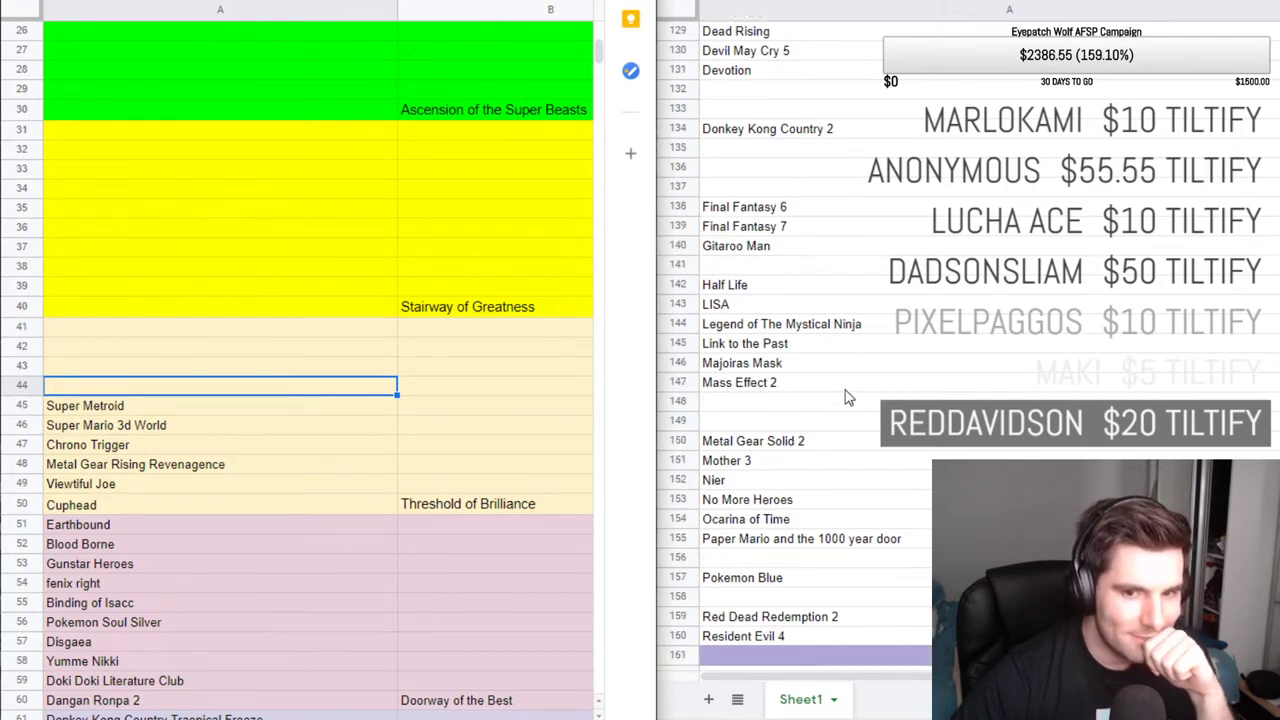
{"action": "scroll", "coordinate": [845, 390], "scroll_direction": "down", "scroll_amount": 1}
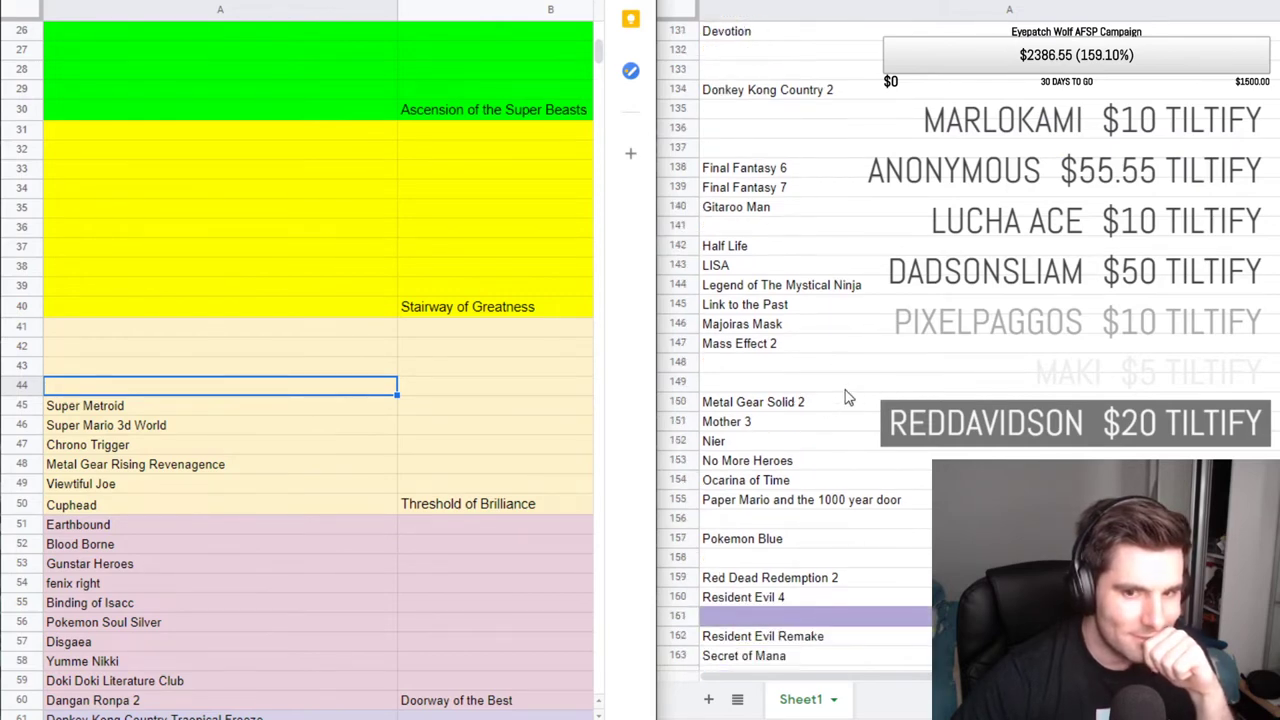
{"action": "left_click", "coordinate": [805, 366]}
{"action": "scroll", "coordinate": [838, 383], "scroll_direction": "down", "scroll_amount": 1}
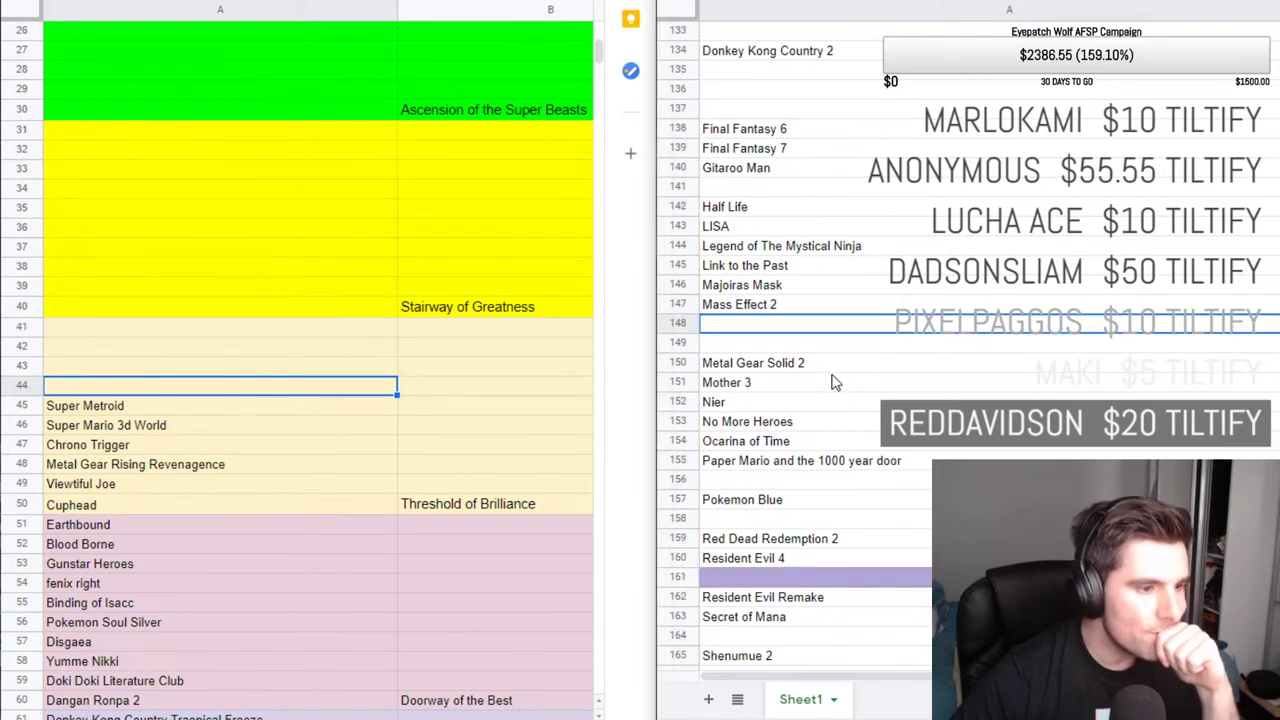
{"action": "left_click", "coordinate": [838, 372]}
{"action": "key", "text": "Down"}
{"action": "key", "text": "Down"}
{"action": "key", "text": "Down"}
{"action": "key", "text": "Down"}
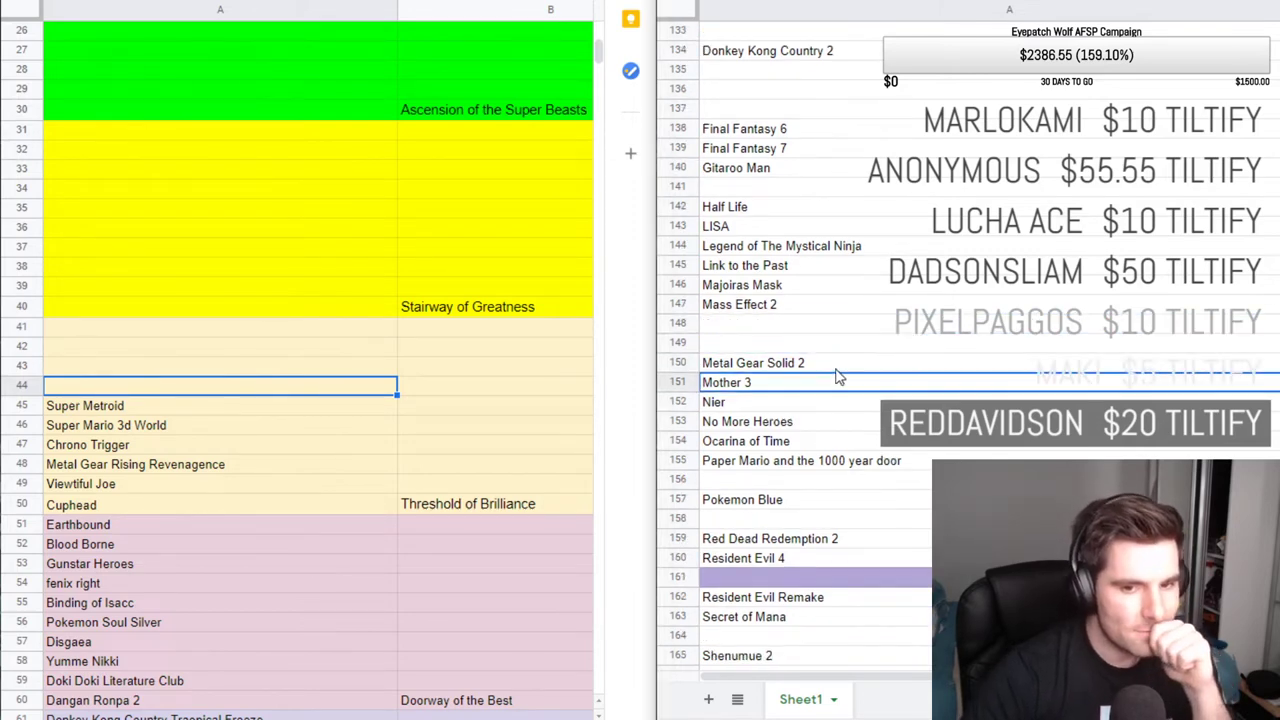
Review the unranked titles from Nier in A152 down to the purple row 161.
{"action": "key", "text": "Down"}
{"action": "key", "text": "Down"}
{"action": "key", "text": "Down"}
{"action": "key", "text": "Down"}
{"action": "key", "text": "Down"}
{"action": "key", "text": "Down"}
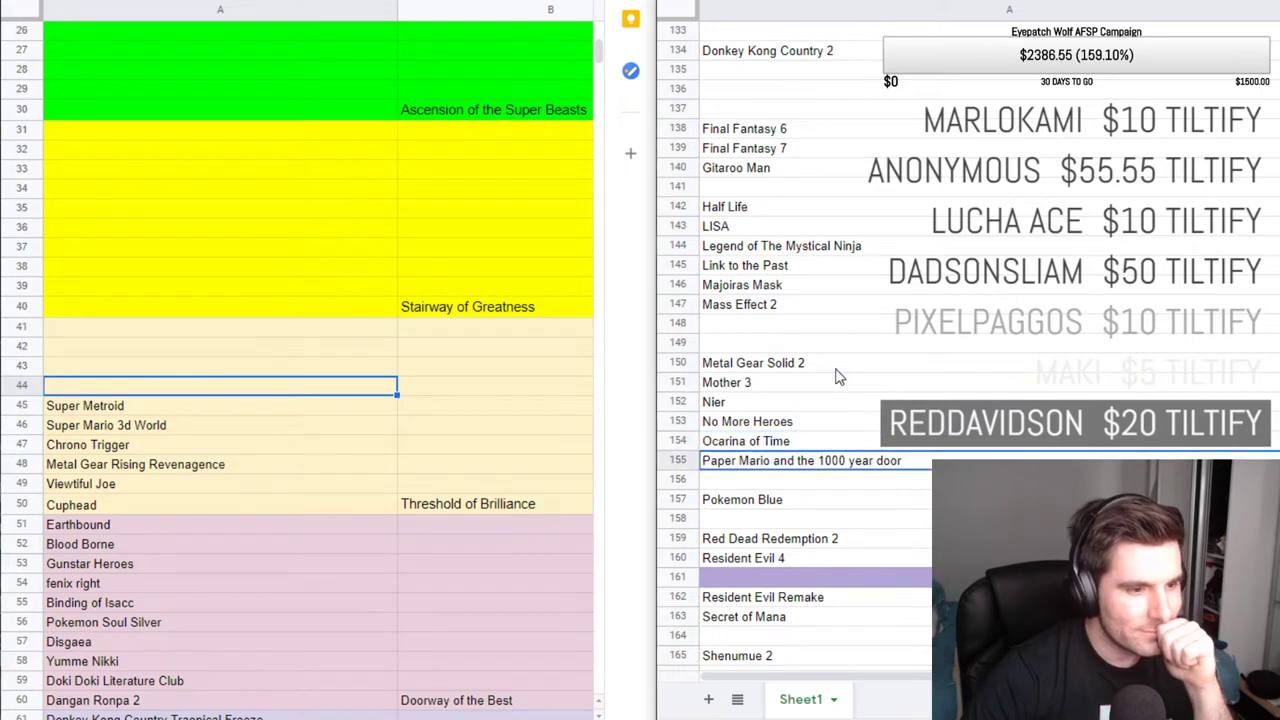
{"action": "key", "text": "Down"}
{"action": "key", "text": "Down"}
{"action": "key", "text": "Down"}
{"action": "key", "text": "Down"}
{"action": "key", "text": "Down"}
{"action": "key", "text": "Down"}
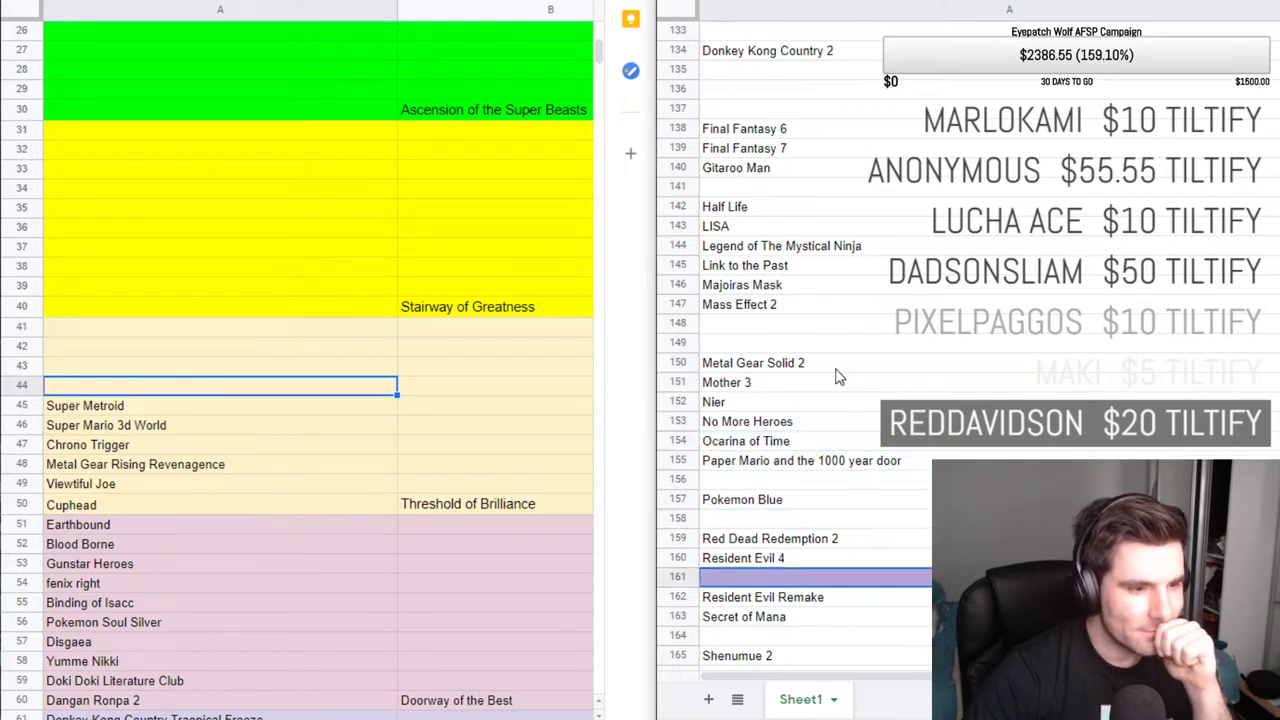
Review the unranked titles from Resident Evil Remake in A162 down to Super Punch Out in A176.
{"action": "key", "text": "Down"}
{"action": "key", "text": "Down"}
{"action": "key", "text": "Down"}
{"action": "key", "text": "Down"}
{"action": "key", "text": "Down"}
{"action": "key", "text": "Down"}
{"action": "key", "text": "Down"}
{"action": "key", "text": "Down"}
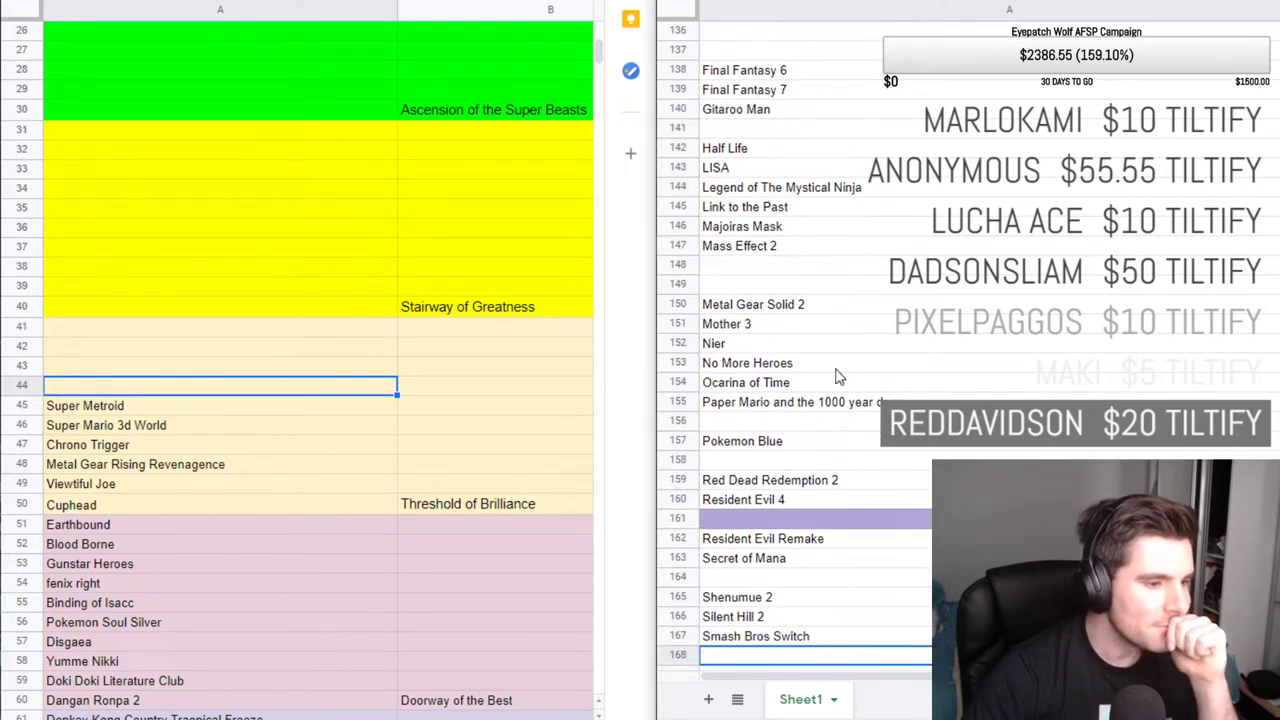
{"action": "key", "text": "Down"}
{"action": "key", "text": "Down"}
{"action": "key", "text": "Down"}
{"action": "key", "text": "Down"}
{"action": "key", "text": "Down"}
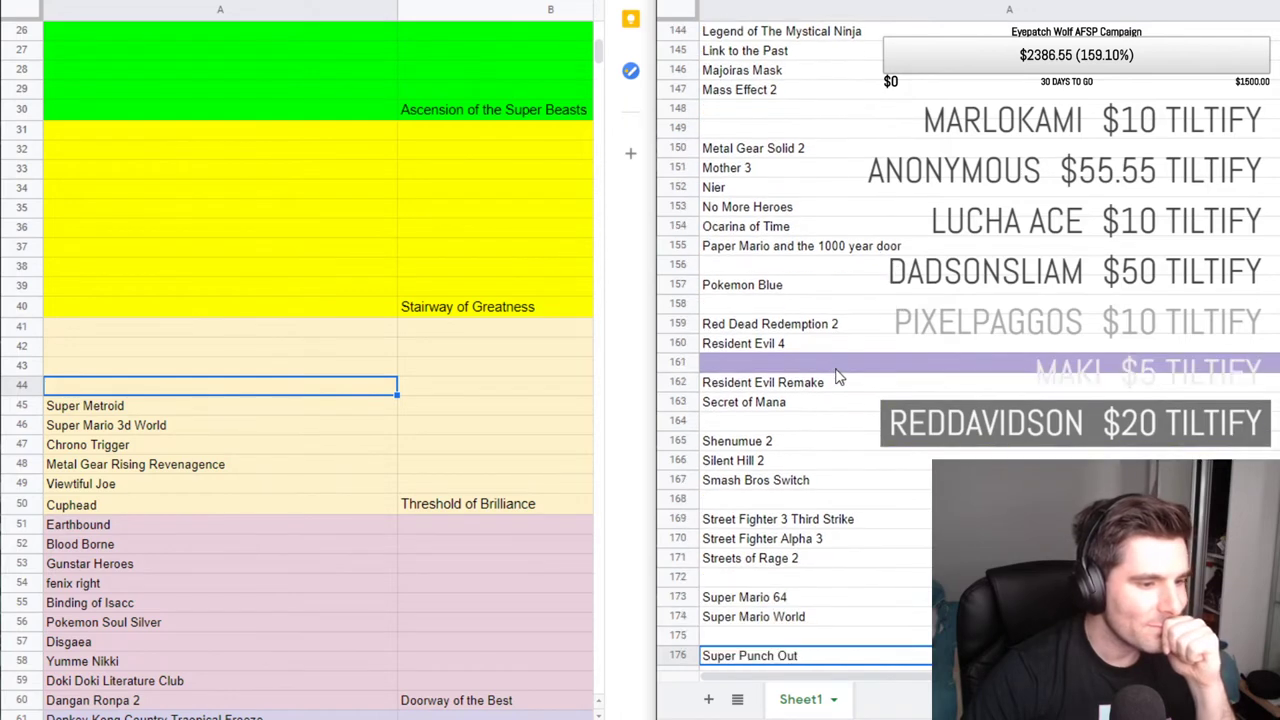
Review the unranked titles from Tekken 5 in A177 down to Windwaker in A185.
{"action": "key", "text": "Down"}
{"action": "key", "text": "Down"}
{"action": "key", "text": "Down"}
{"action": "key", "text": "Down"}
{"action": "key", "text": "Down"}
{"action": "key", "text": "Down"}
{"action": "key", "text": "Down"}
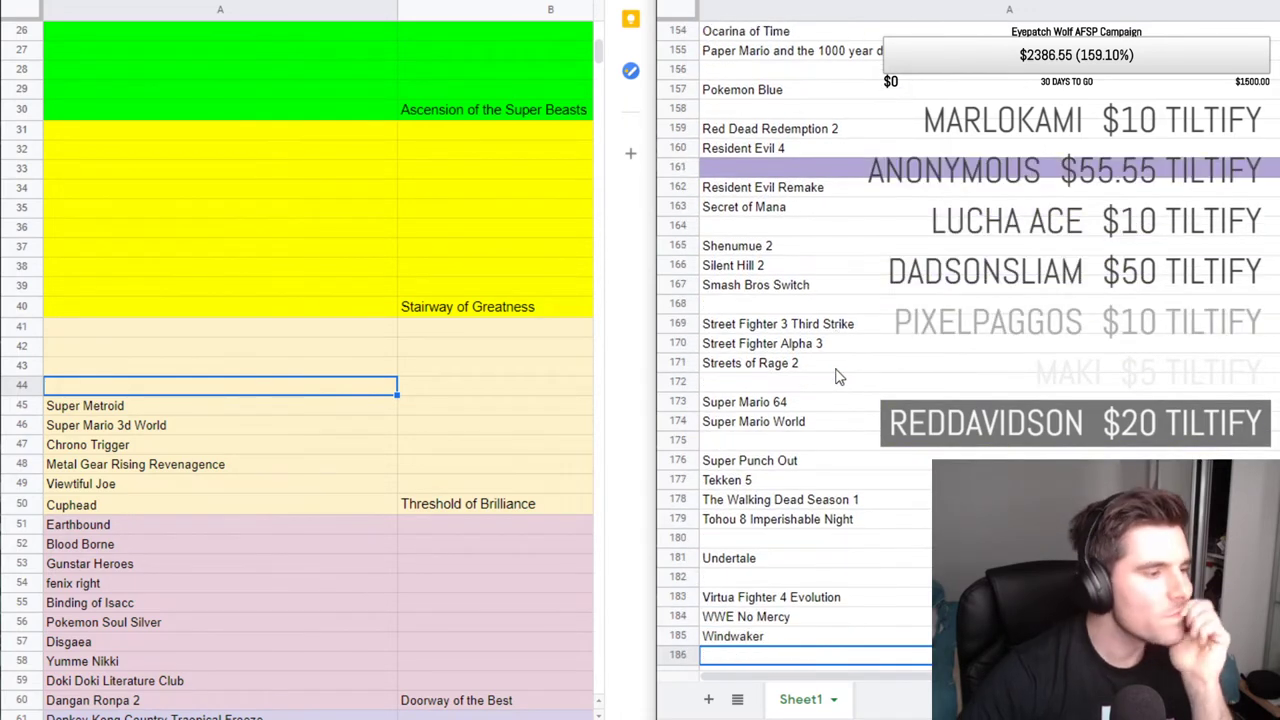
Move Donkey Kong Country 2 from A134 of the unranked list to A44 in the Threshold of Brilliance tier.
{"action": "scroll", "coordinate": [853, 364], "scroll_direction": "up", "scroll_amount": 6}
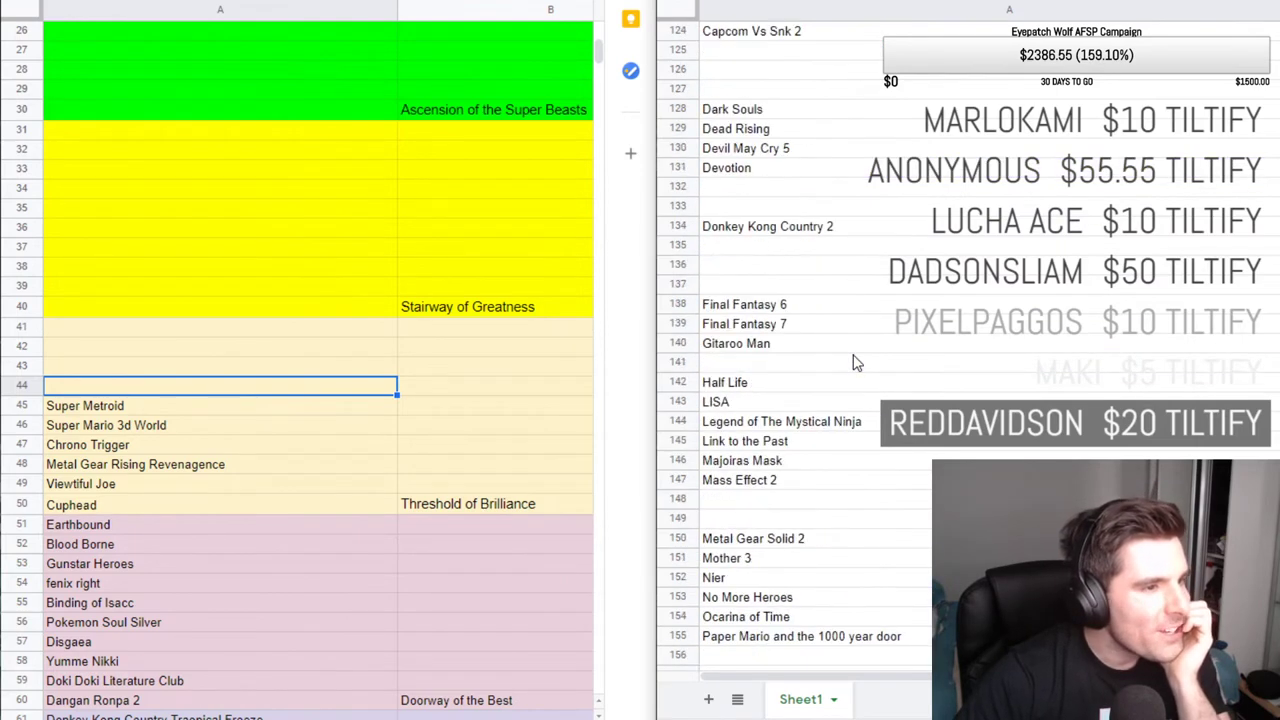
{"action": "scroll", "coordinate": [853, 364], "scroll_direction": "up", "scroll_amount": 2}
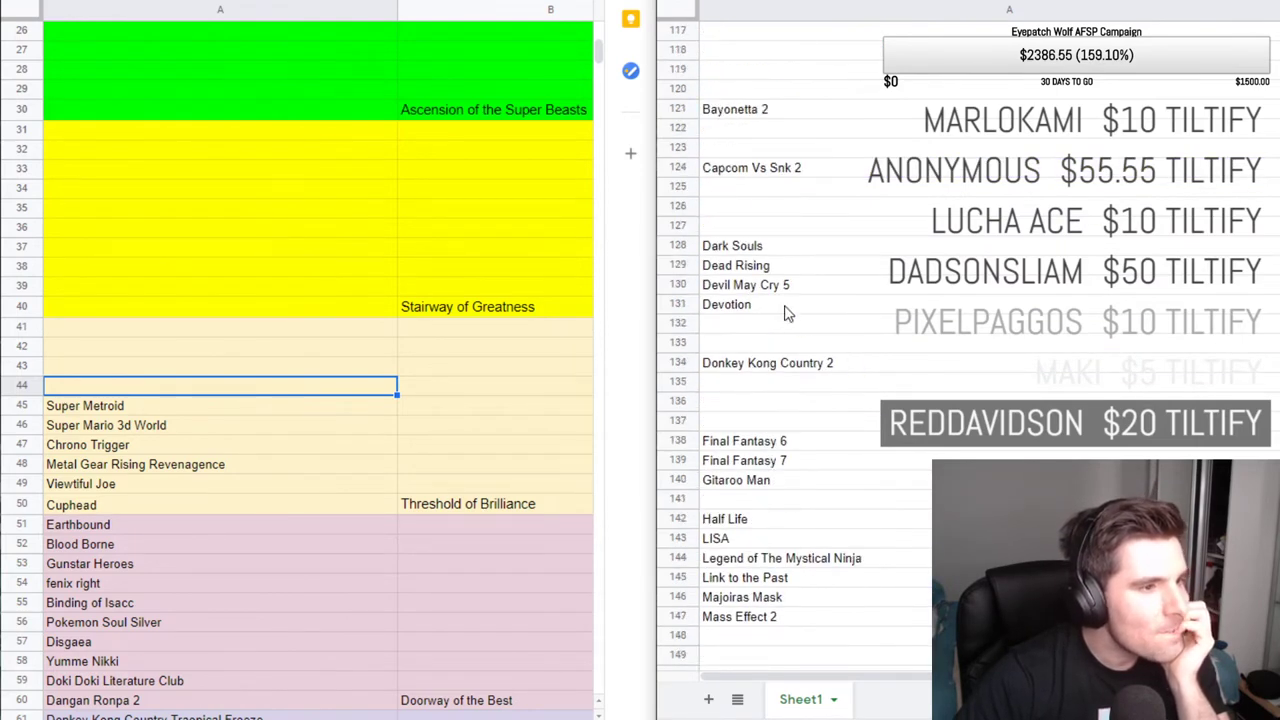
{"action": "scroll", "coordinate": [906, 290], "scroll_direction": "down", "scroll_amount": 1}
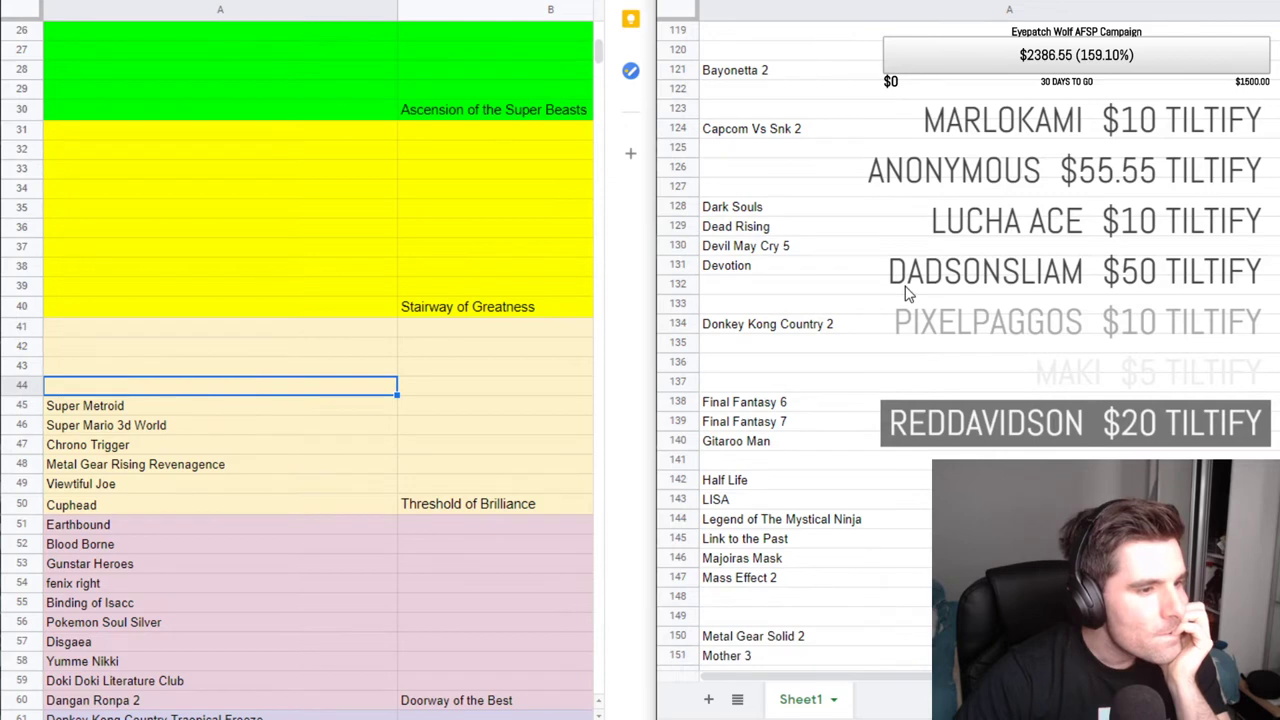
{"action": "scroll", "coordinate": [906, 292], "scroll_direction": "down", "scroll_amount": 1}
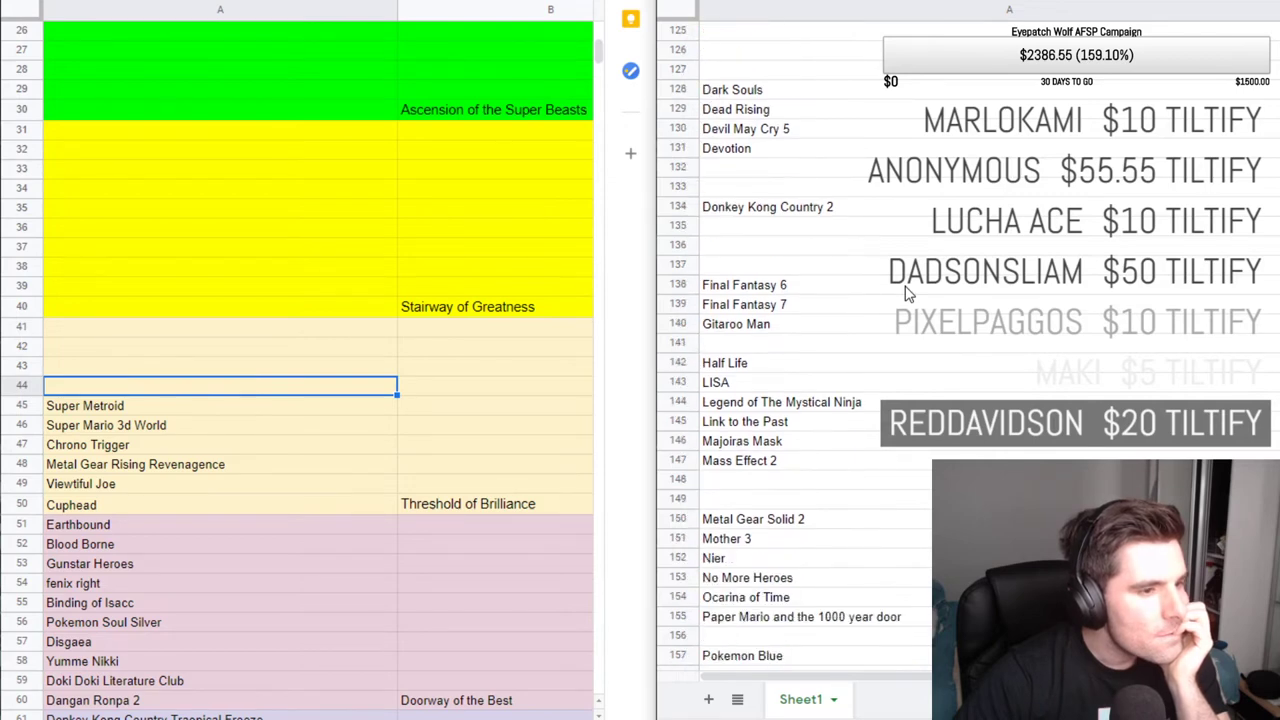
{"action": "scroll", "coordinate": [906, 289], "scroll_direction": "down", "scroll_amount": 1}
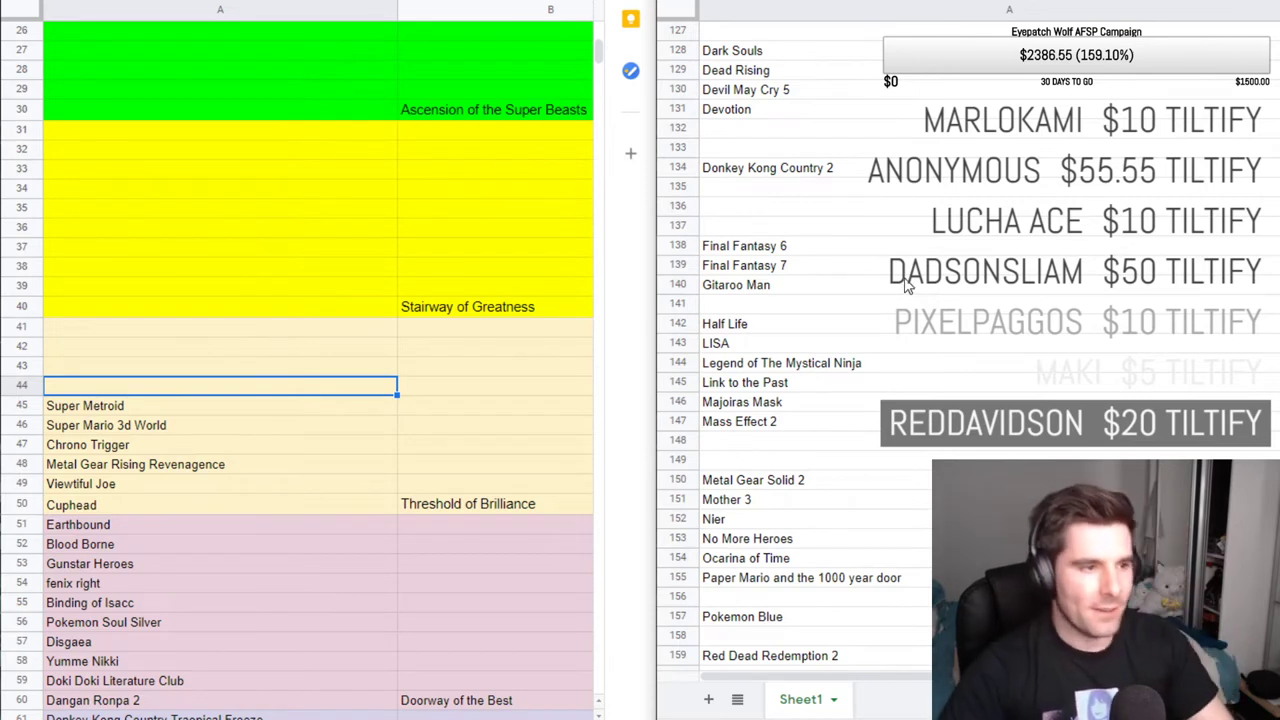
{"action": "scroll", "coordinate": [906, 290], "scroll_direction": "down", "scroll_amount": 1}
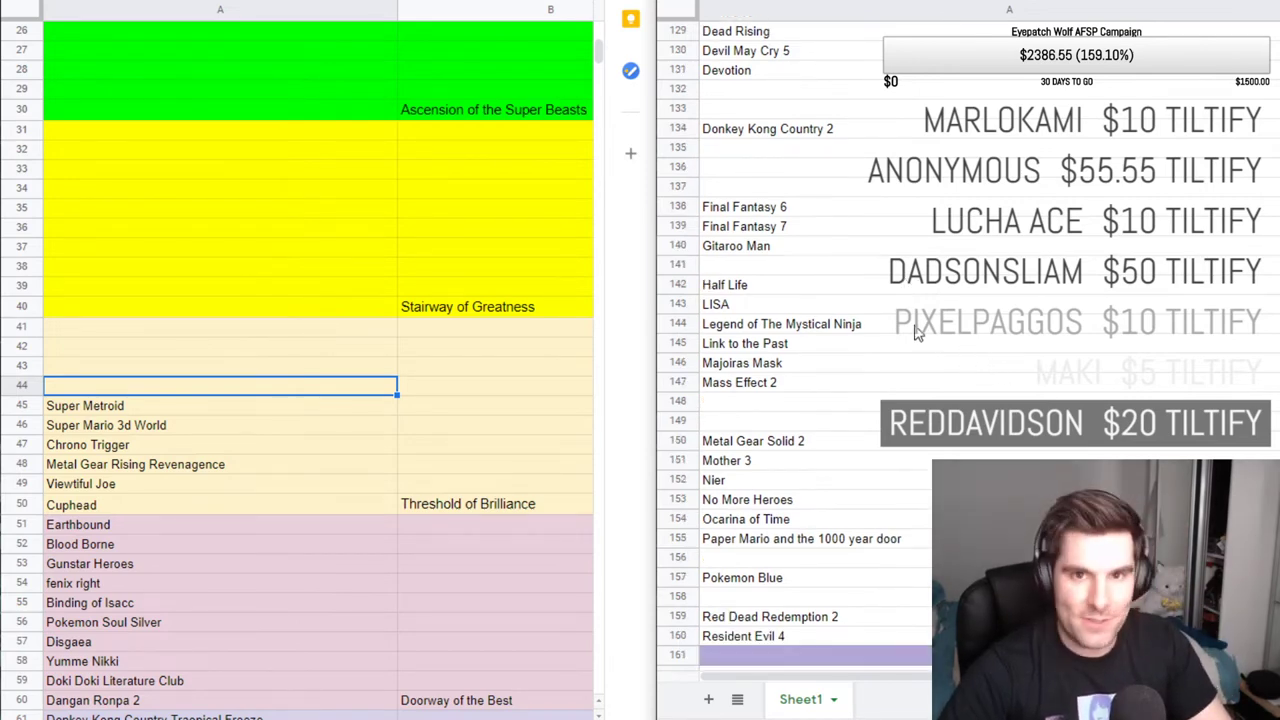
{"action": "left_click", "coordinate": [808, 138]}
{"action": "double_click", "coordinate": [795, 140]}
{"action": "key", "text": "ctrl+c"}
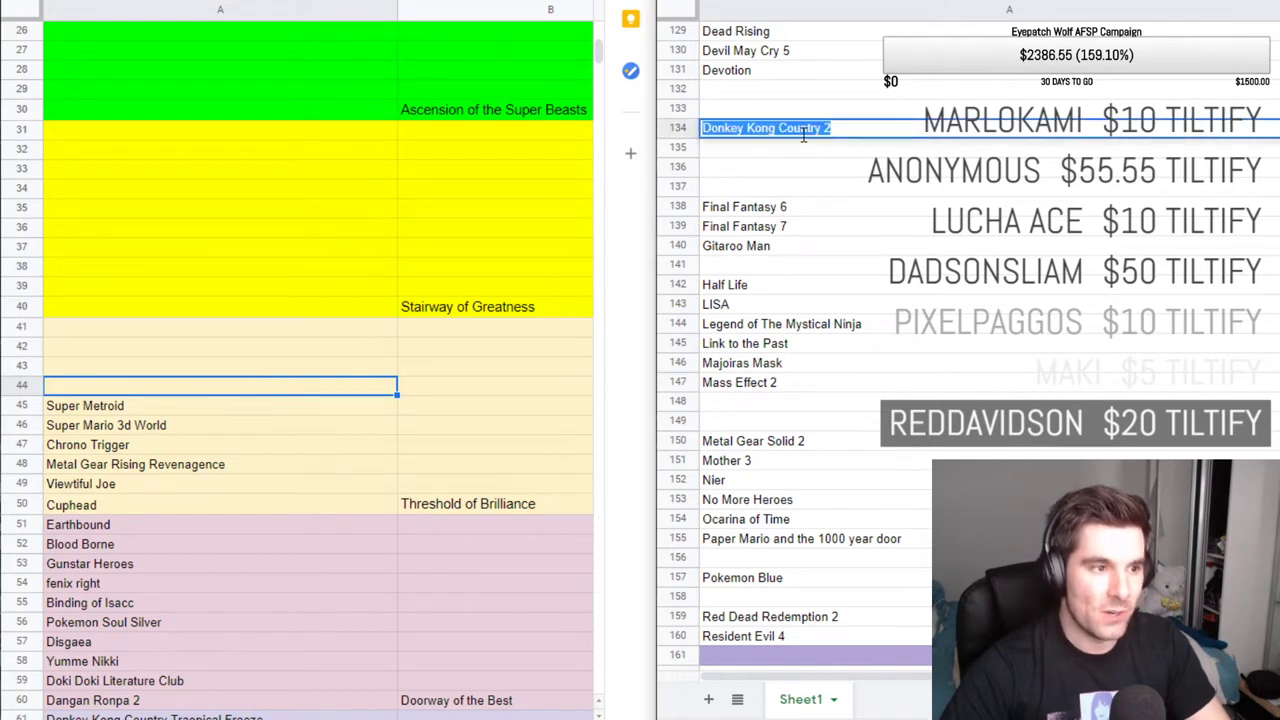
{"action": "key", "text": "BackSpace"}
{"action": "left_click", "coordinate": [152, 384]}
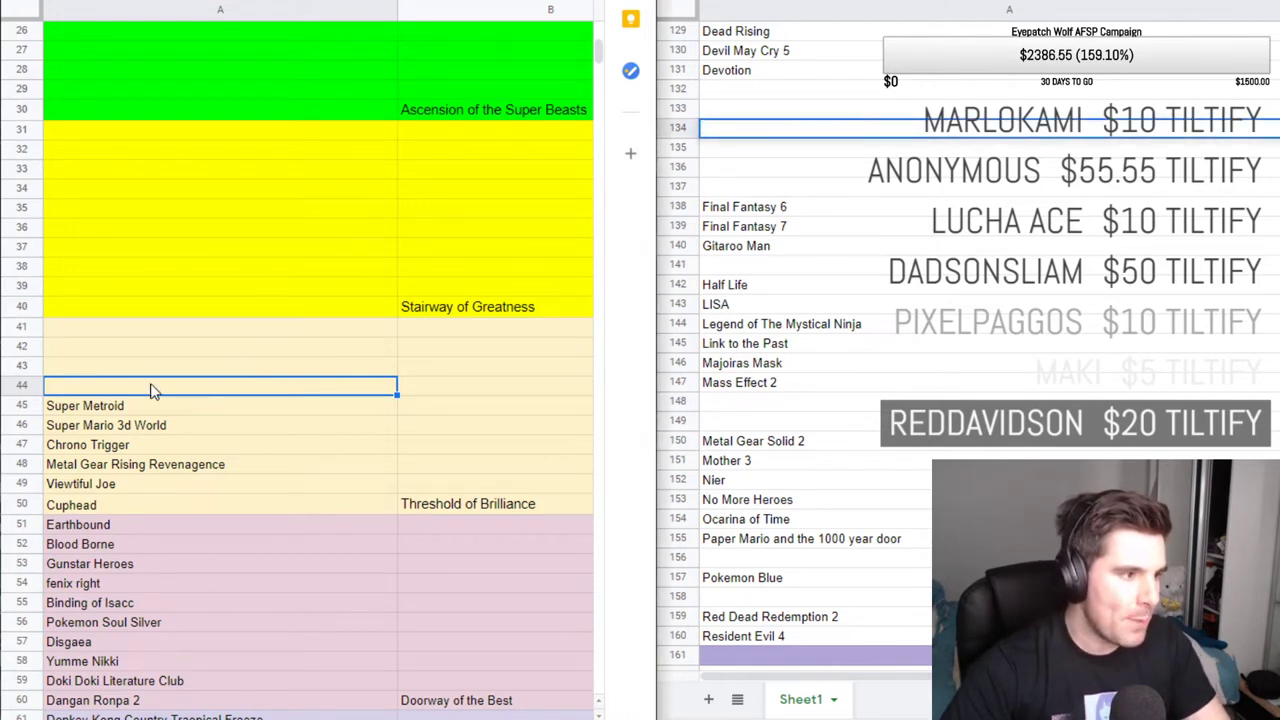
{"action": "key", "text": "ctrl+v"}
{"action": "key", "text": "Return"}
{"action": "left_click", "coordinate": [191, 392]}
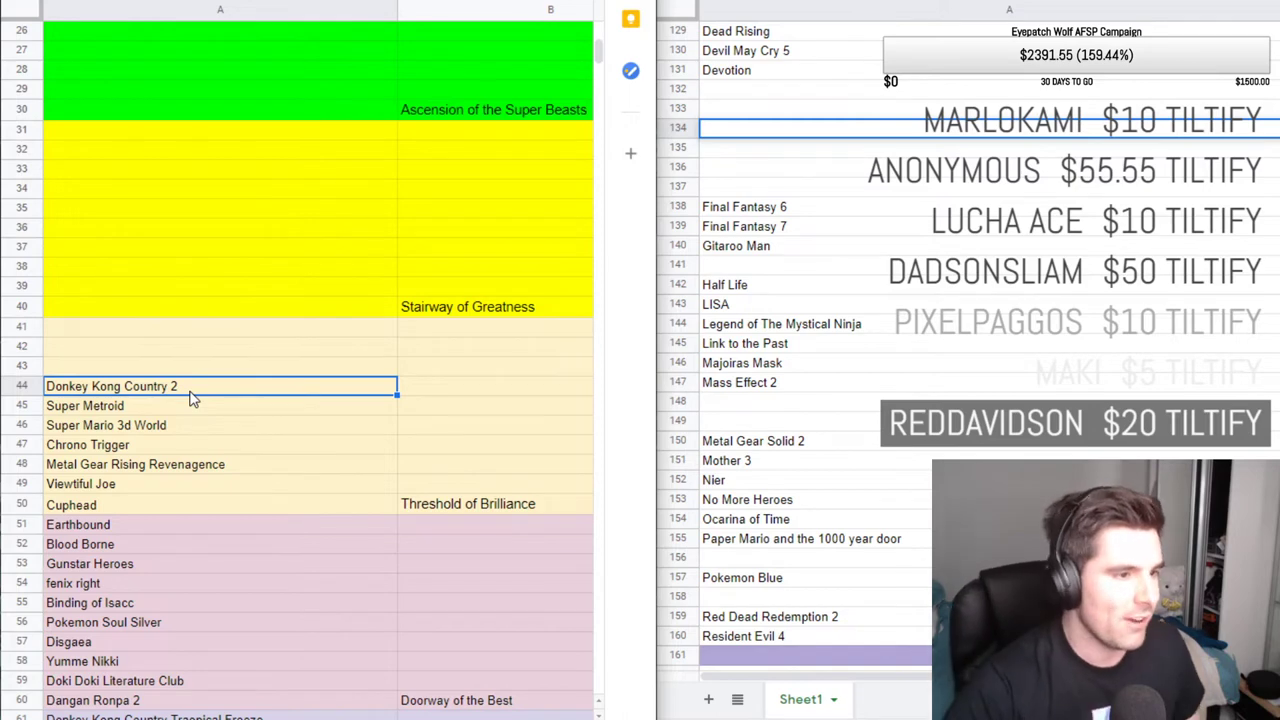
Review the remaining unranked titles from Final Fantasy 6 in A138 down to Yakuza 0 in A187.
{"action": "left_click", "coordinate": [818, 204]}
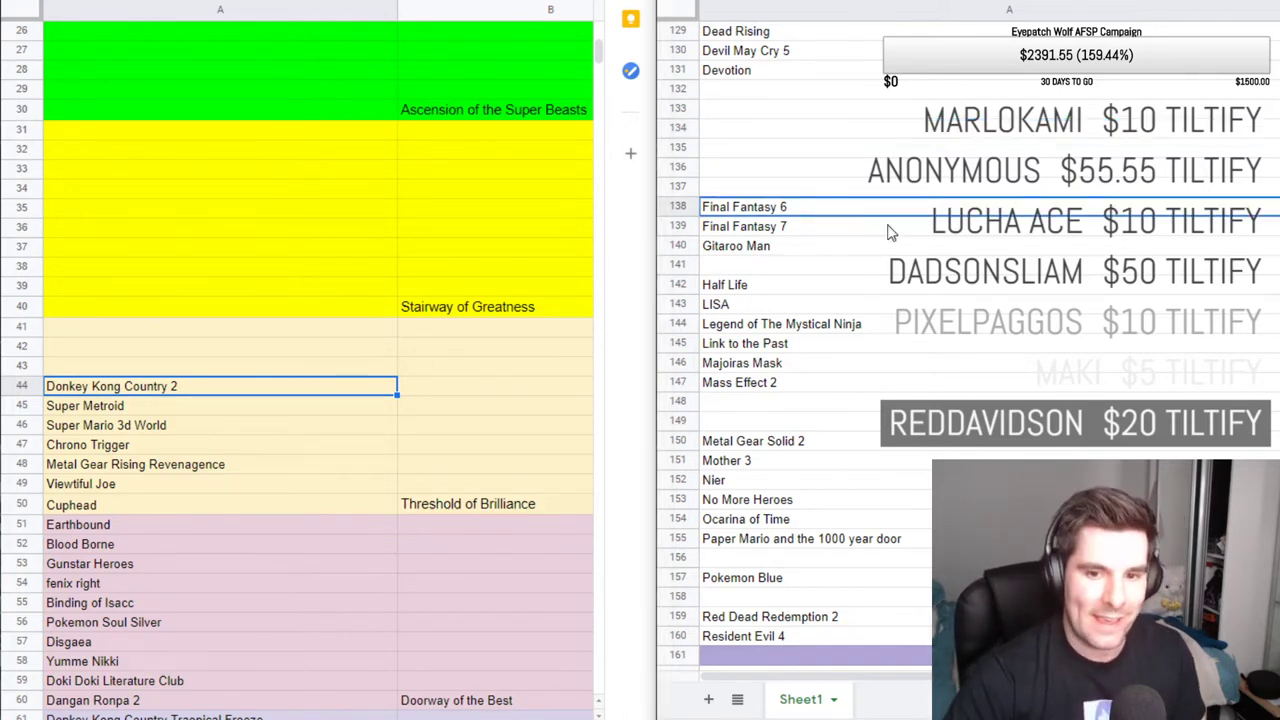
{"action": "scroll", "coordinate": [1016, 252], "scroll_direction": "down", "scroll_amount": 1}
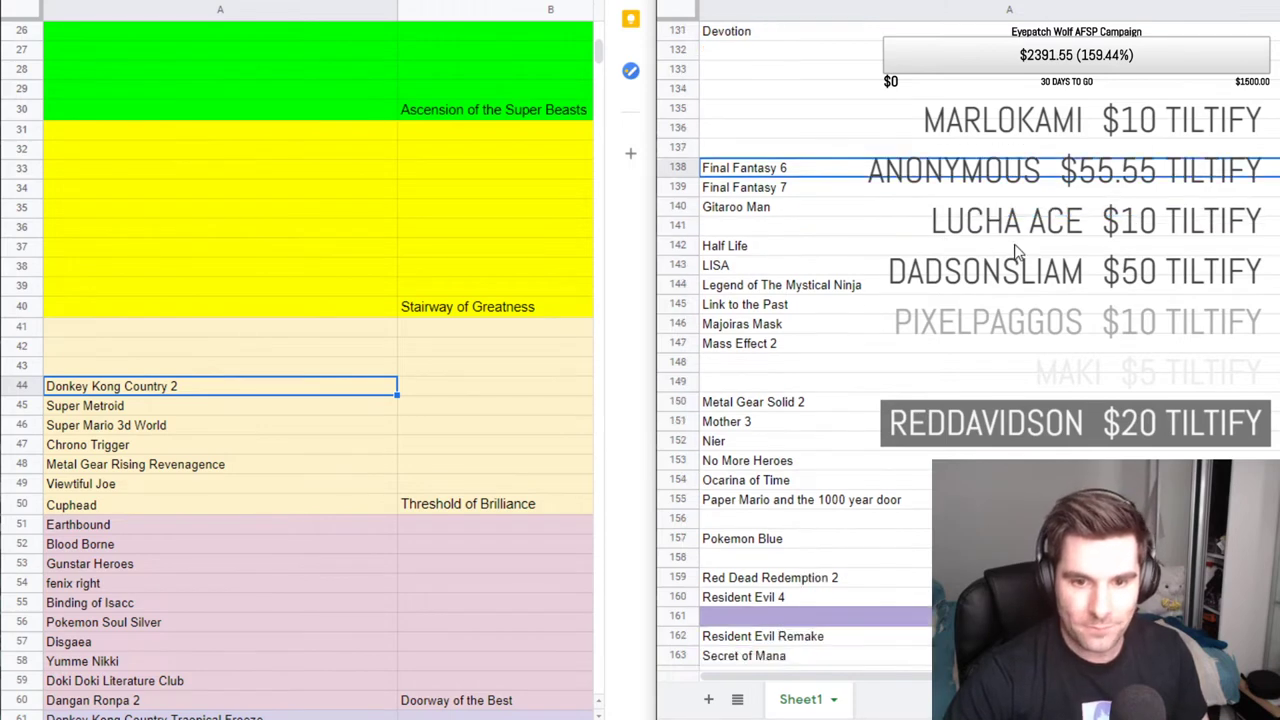
{"action": "scroll", "coordinate": [1016, 252], "scroll_direction": "down", "scroll_amount": 1}
{"action": "left_click", "coordinate": [1016, 250]}
{"action": "scroll", "coordinate": [1047, 292], "scroll_direction": "down", "scroll_amount": 1}
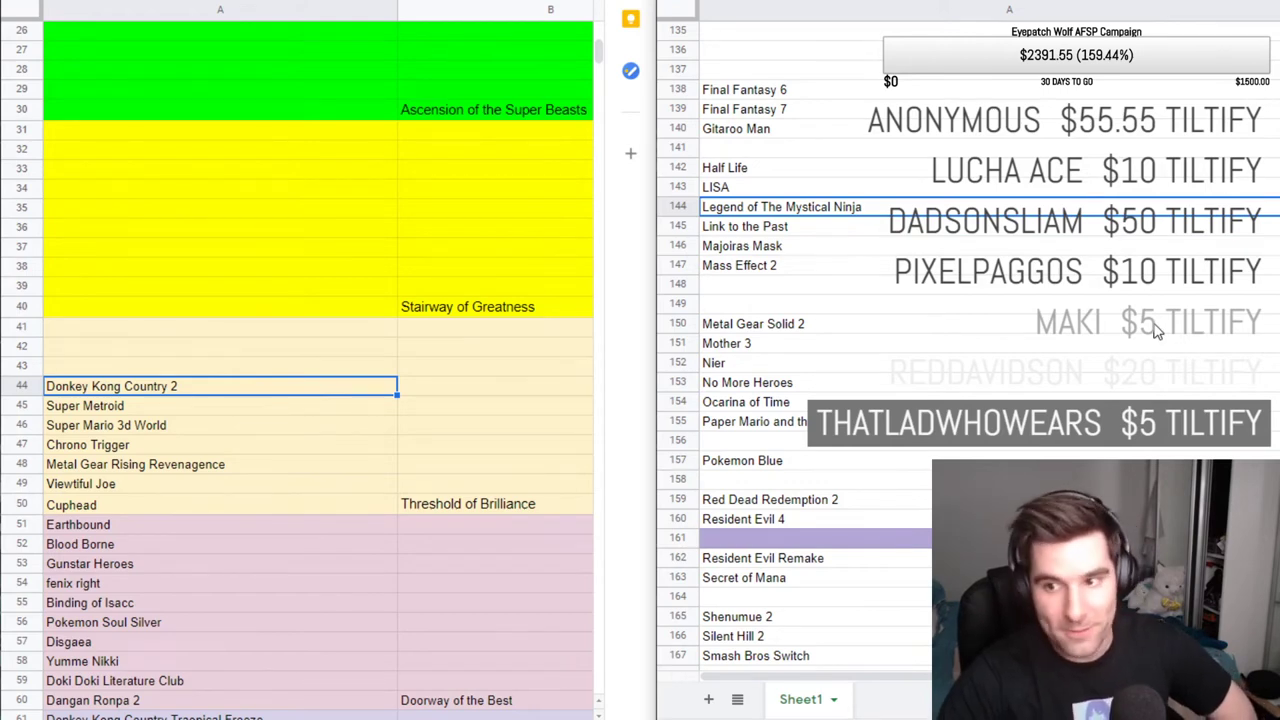
{"action": "left_click", "coordinate": [957, 289]}
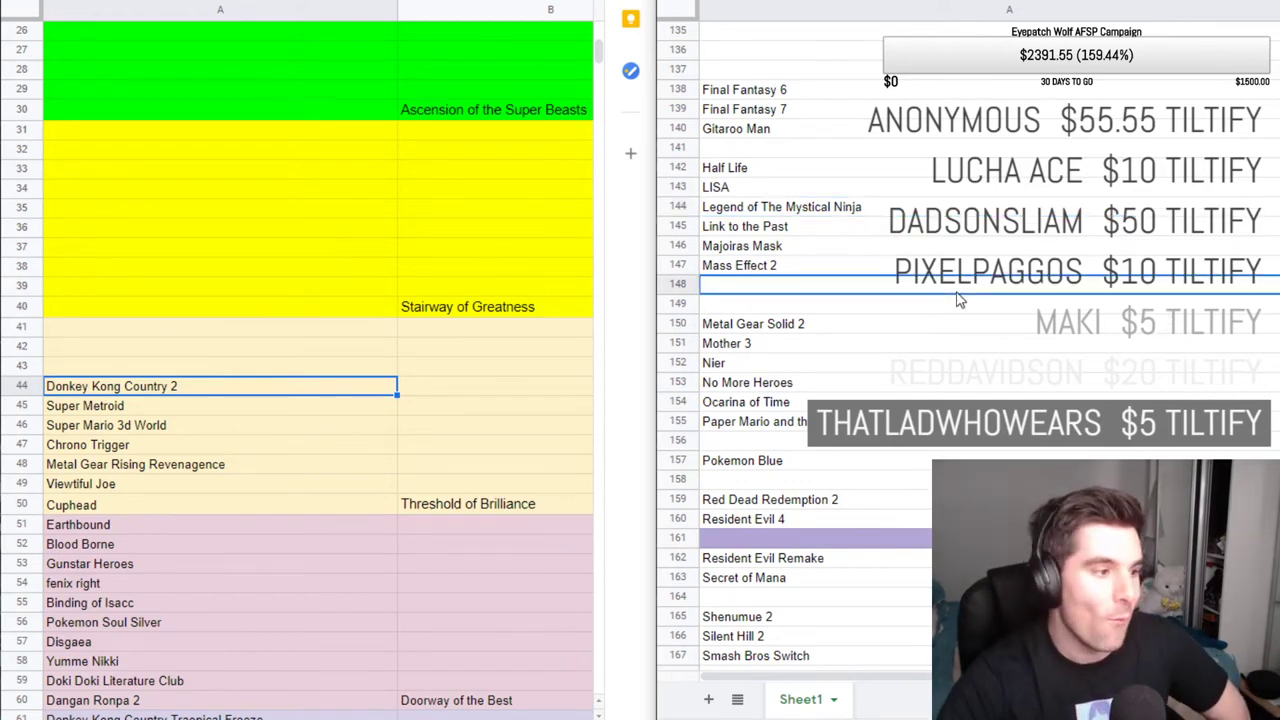
{"action": "left_click", "coordinate": [926, 322]}
{"action": "scroll", "coordinate": [893, 362], "scroll_direction": "down", "scroll_amount": 3}
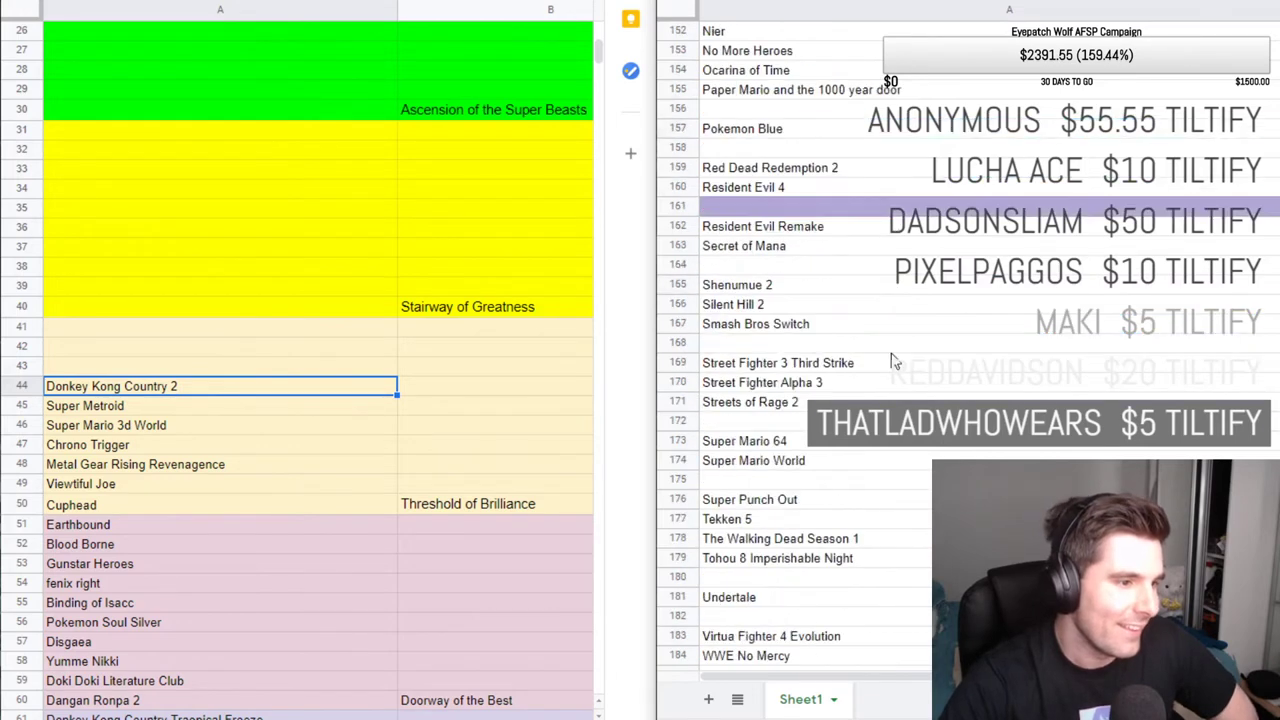
{"action": "scroll", "coordinate": [893, 362], "scroll_direction": "down", "scroll_amount": 3}
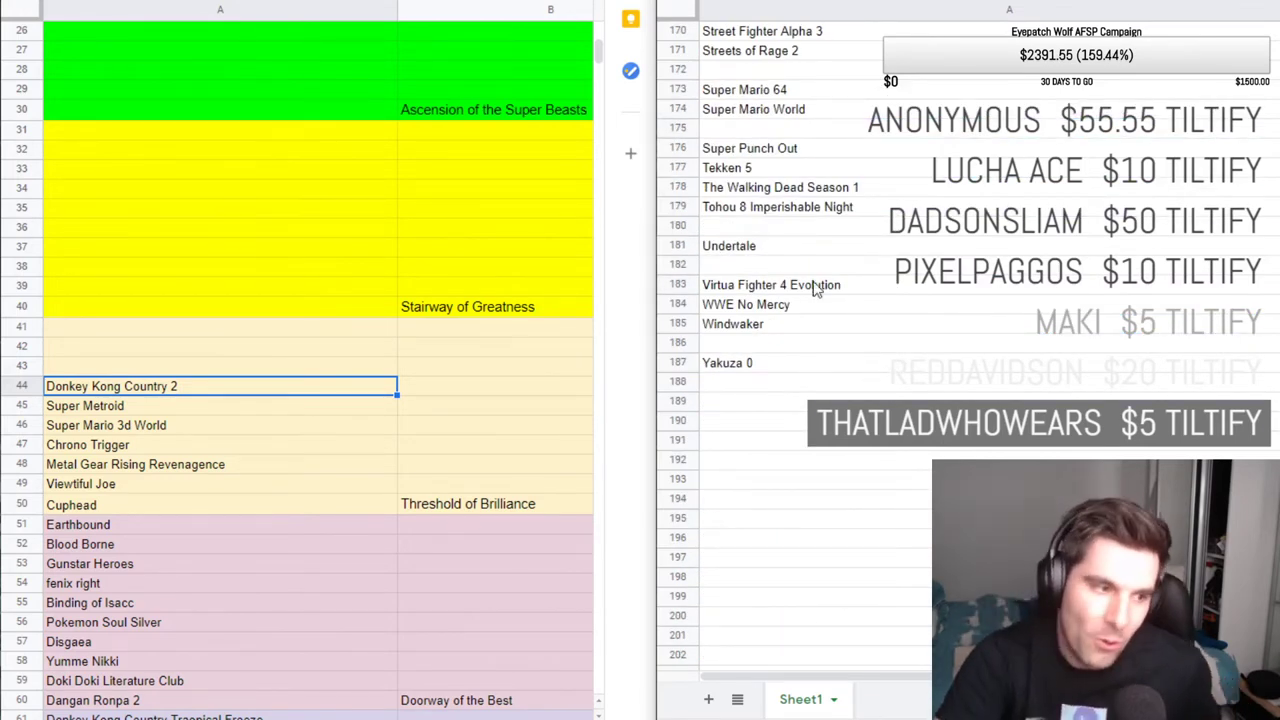
Recheck the unranked titles from Yakuza 0 back up to Bayonetta 2 in A121.
{"action": "scroll", "coordinate": [815, 287], "scroll_direction": "up", "scroll_amount": 1}
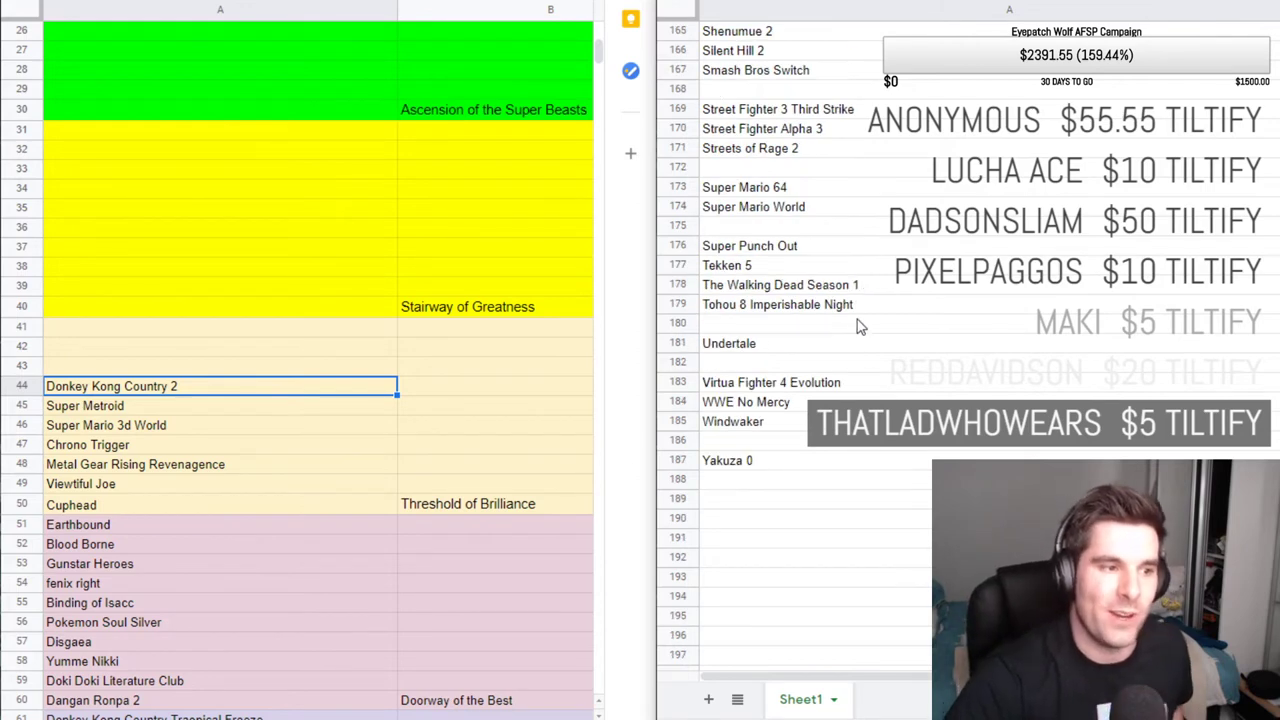
{"action": "scroll", "coordinate": [810, 355], "scroll_direction": "up", "scroll_amount": 3}
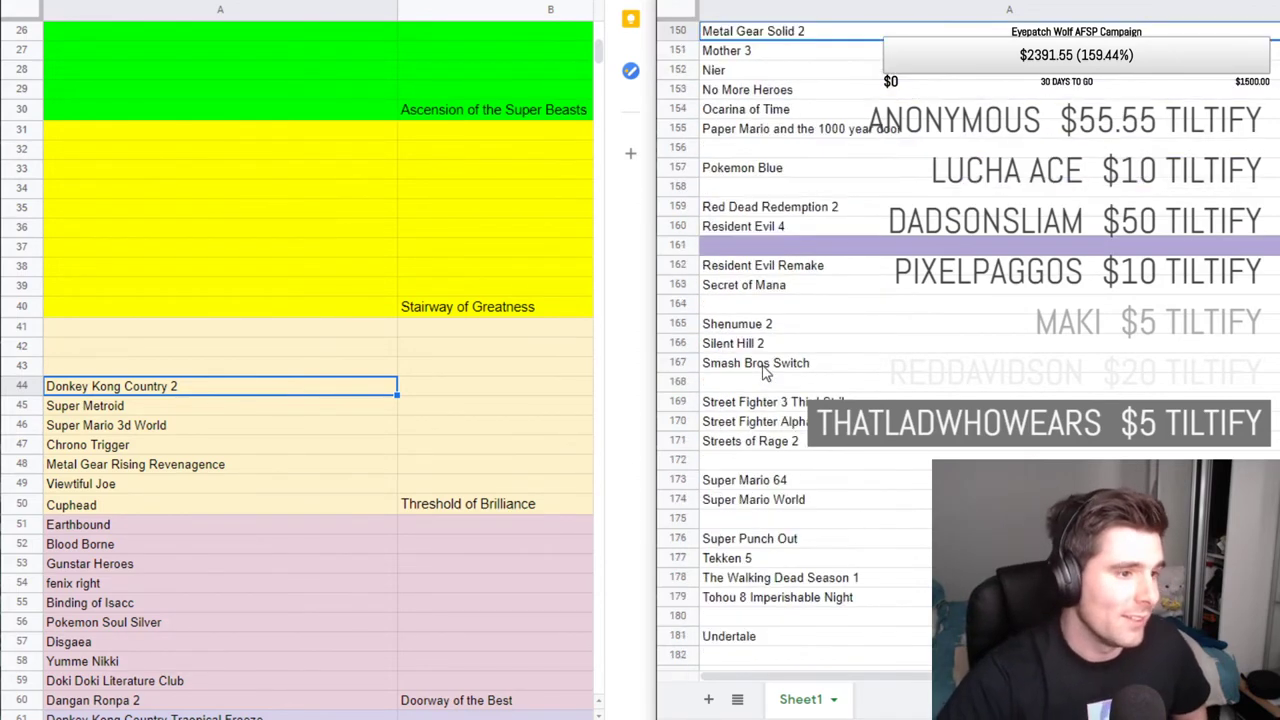
{"action": "scroll", "coordinate": [764, 372], "scroll_direction": "up", "scroll_amount": 1}
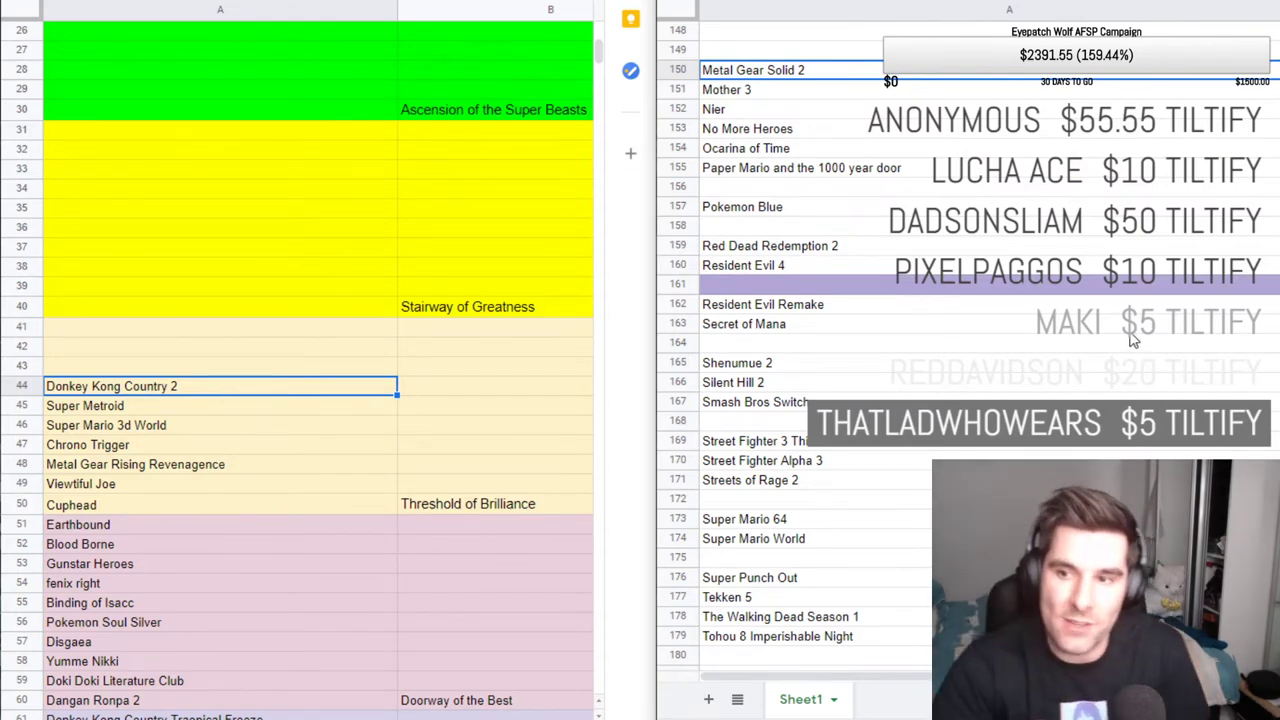
{"action": "scroll", "coordinate": [870, 365], "scroll_direction": "up", "scroll_amount": 5}
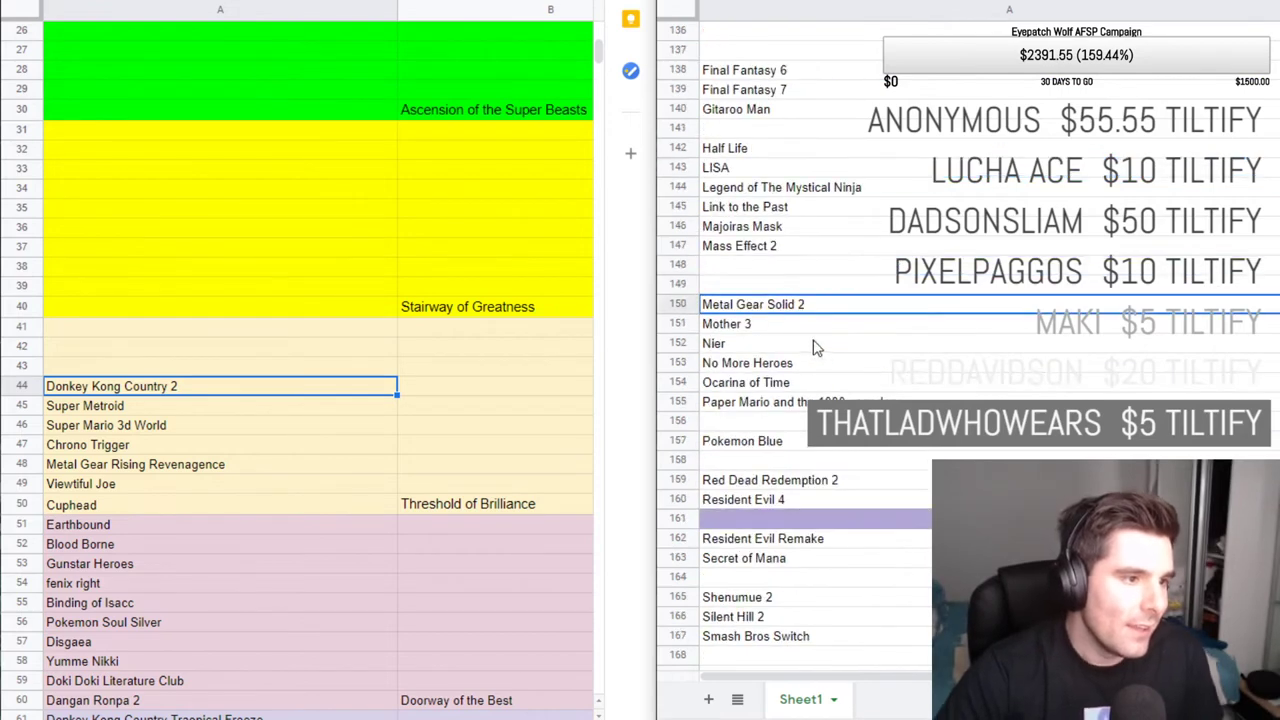
{"action": "scroll", "coordinate": [785, 344], "scroll_direction": "up", "scroll_amount": 4}
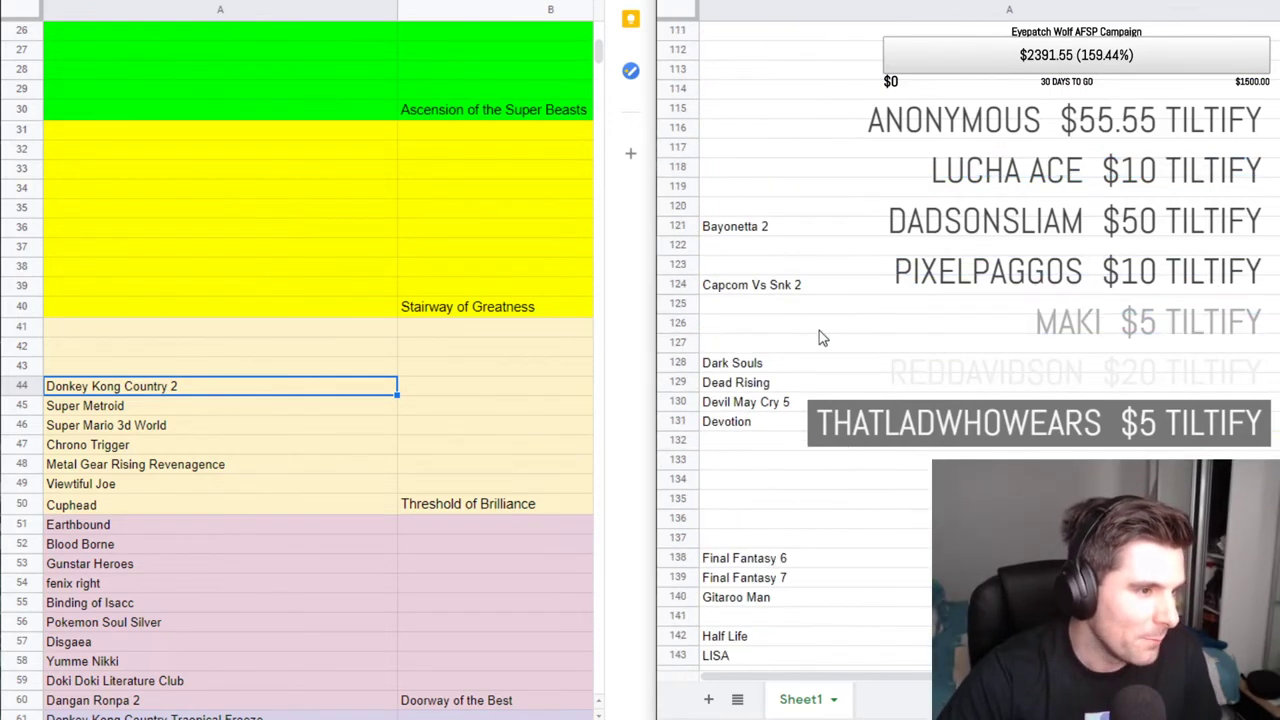
Review the unranked titles from Bayonetta 2 in A121 down to Streets of Rage 2 in A171.
{"action": "scroll", "coordinate": [819, 337], "scroll_direction": "down", "scroll_amount": 5}
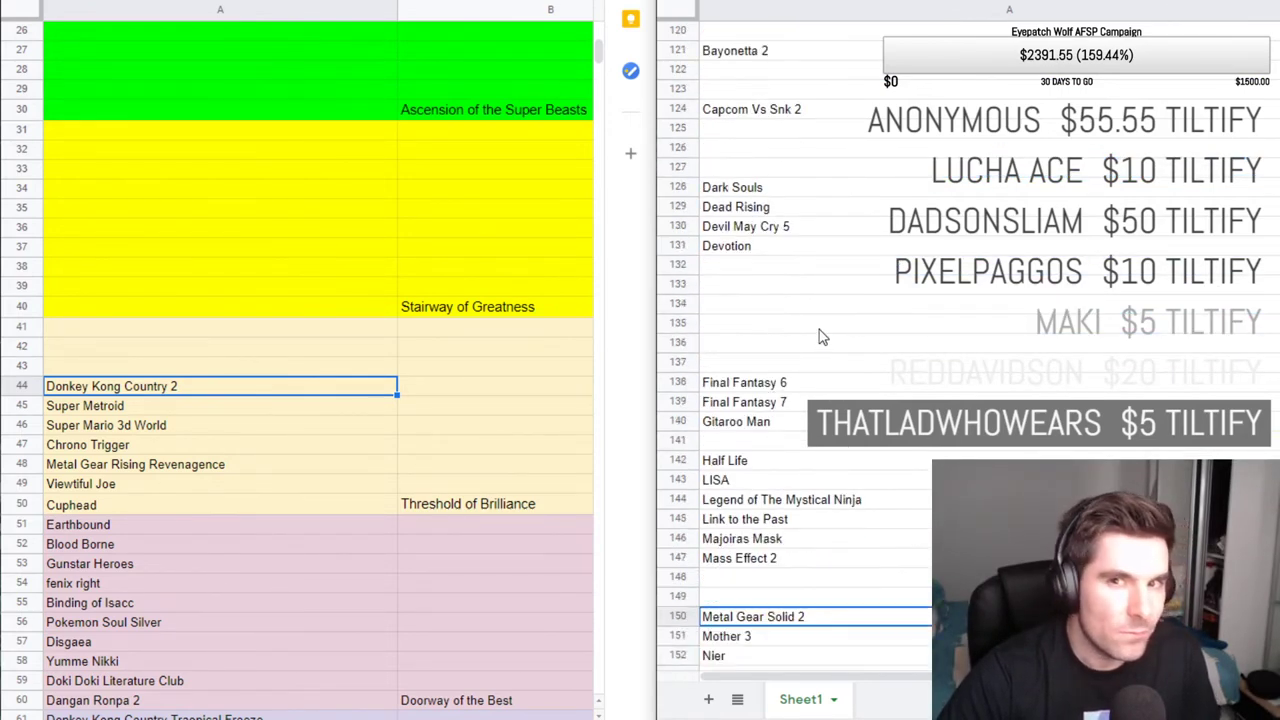
{"action": "scroll", "coordinate": [846, 286], "scroll_direction": "down", "scroll_amount": 1}
{"action": "left_click", "coordinate": [814, 288]}
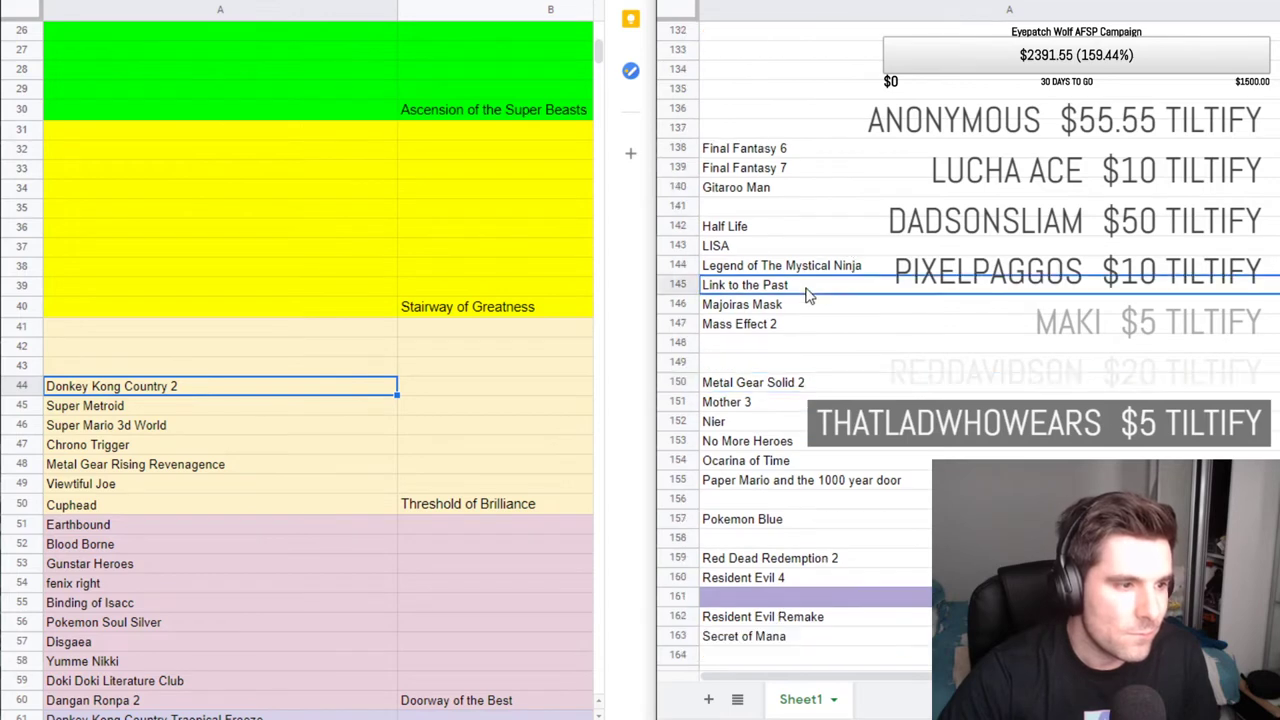
{"action": "left_click", "coordinate": [826, 310]}
{"action": "left_click", "coordinate": [814, 347]}
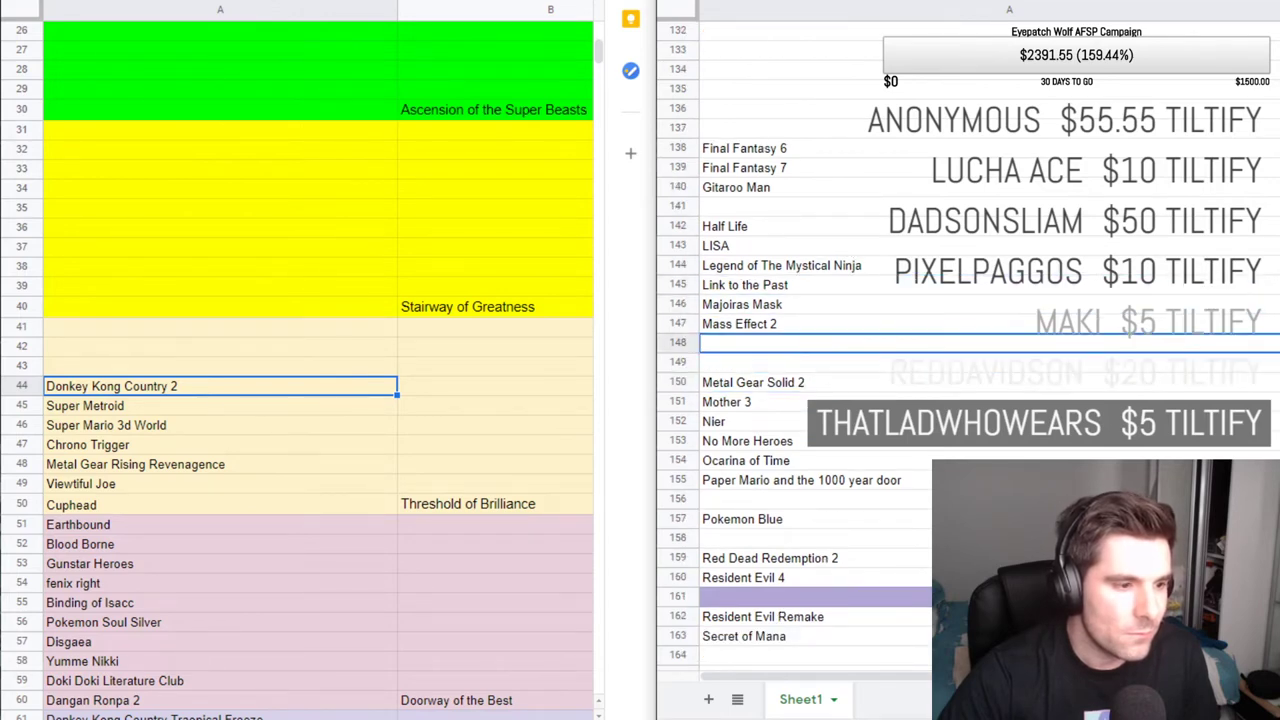
{"action": "scroll", "coordinate": [814, 347], "scroll_direction": "down", "scroll_amount": 1}
{"action": "scroll", "coordinate": [814, 347], "scroll_direction": "down", "scroll_amount": 2}
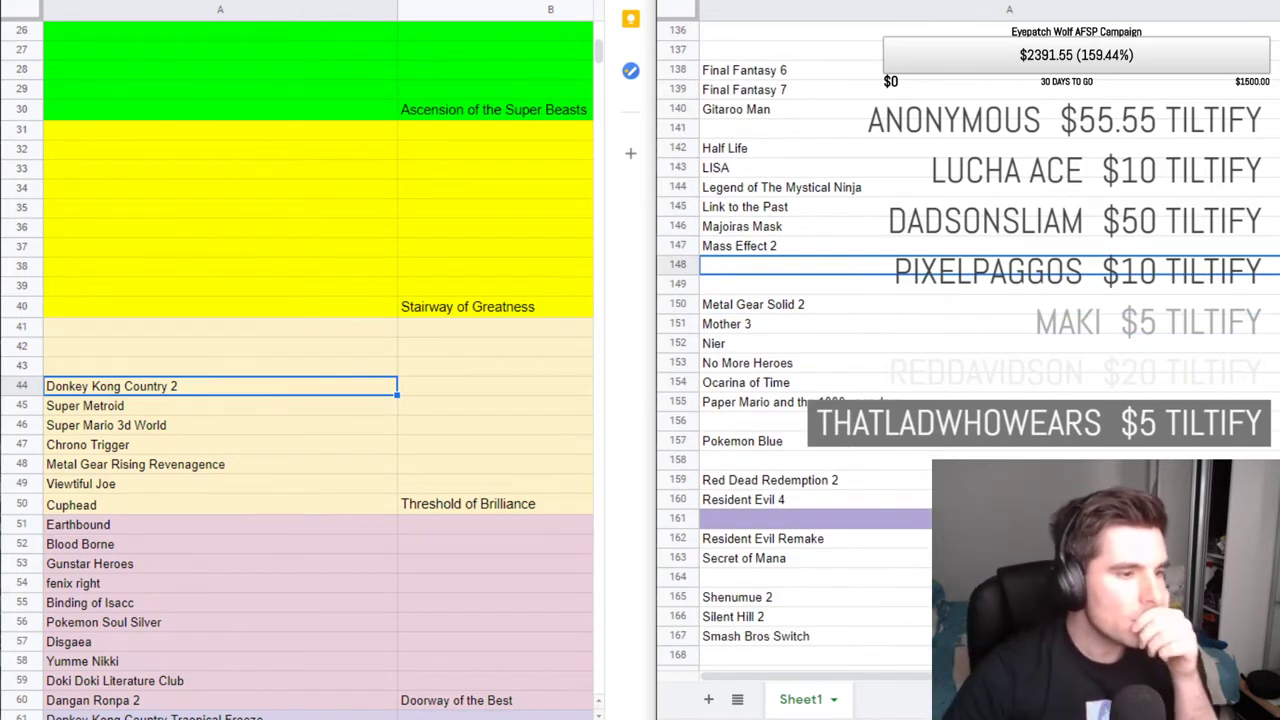
{"action": "scroll", "coordinate": [814, 453], "scroll_direction": "down", "scroll_amount": 1}
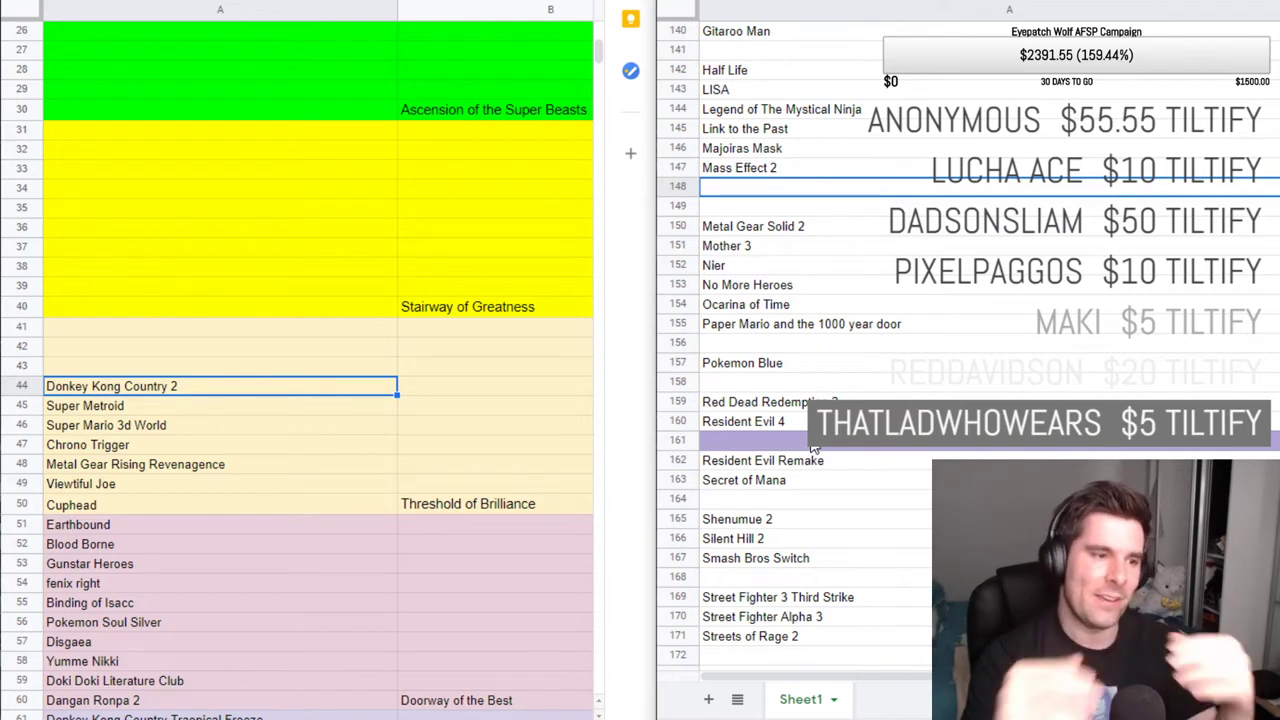
{"action": "left_click", "coordinate": [765, 288]}
{"action": "double_click", "coordinate": [765, 286]}
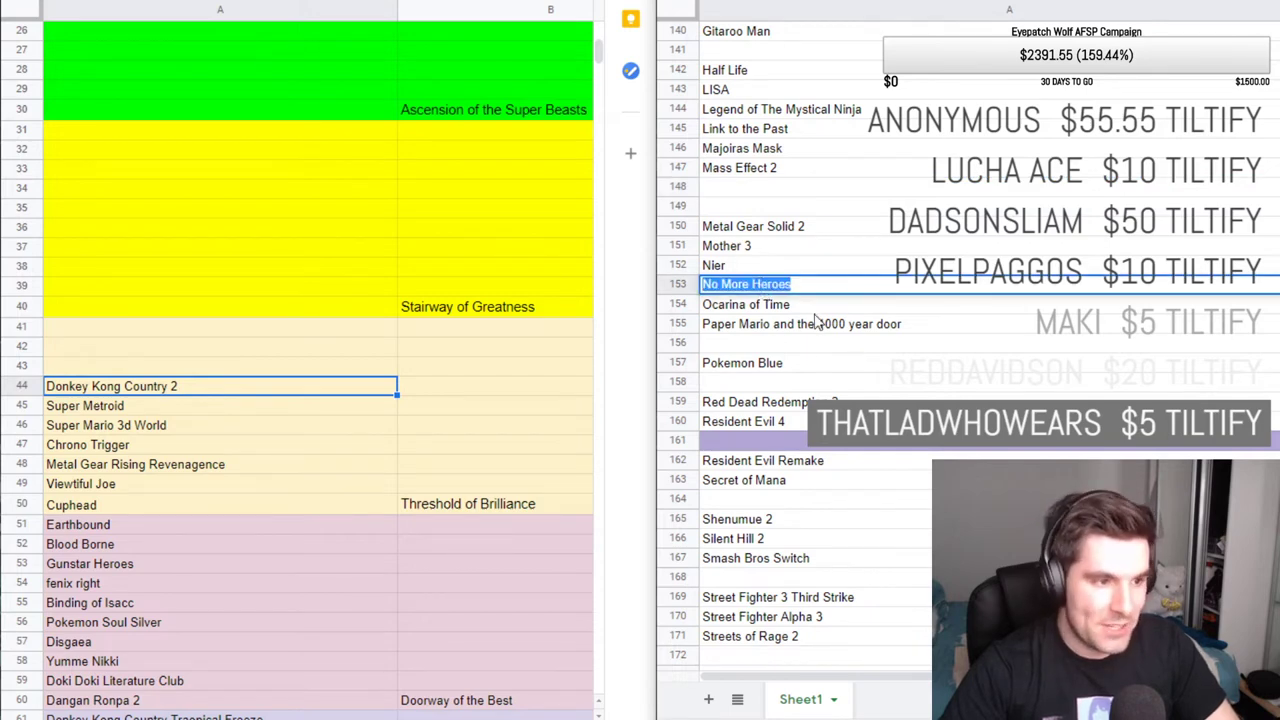
{"action": "key", "text": "Return"}
{"action": "left_click", "coordinate": [812, 290]}
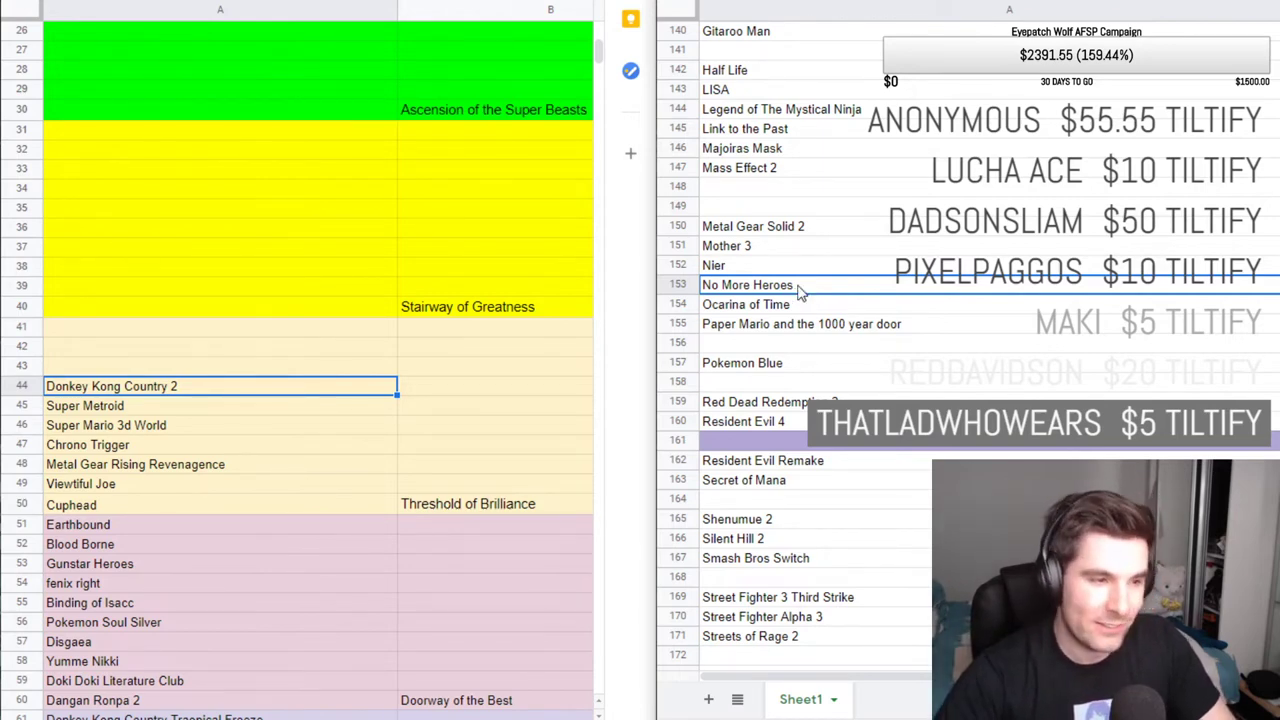
{"action": "double_click", "coordinate": [800, 285]}
{"action": "key", "text": "BackSpace"}
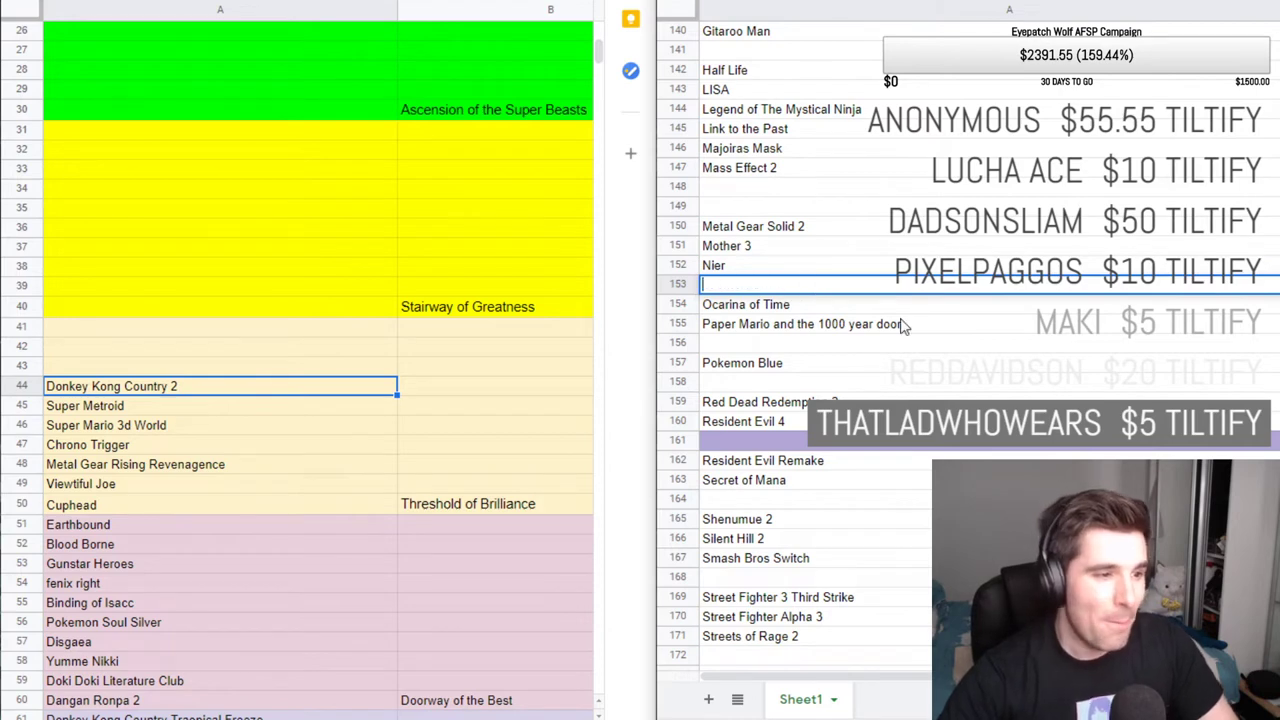
{"action": "left_click", "coordinate": [115, 368]}
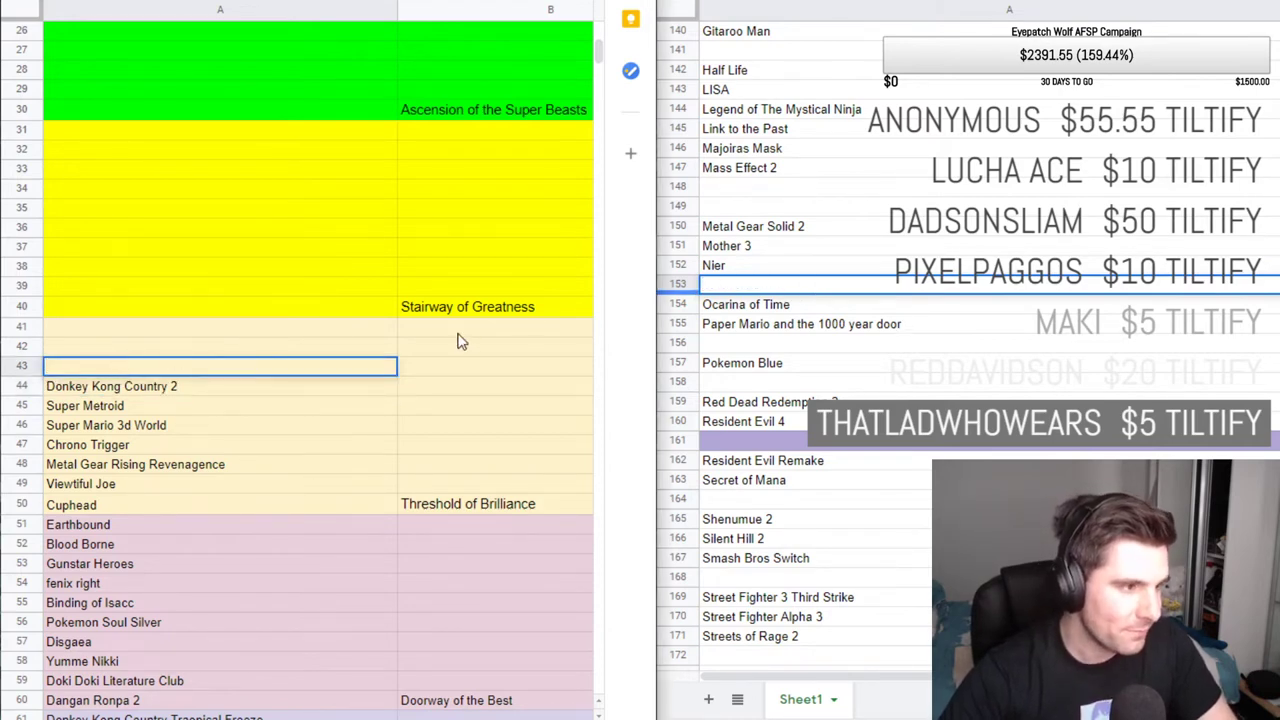
{"action": "left_click", "coordinate": [758, 310]}
{"action": "key", "text": "ctrl+z"}
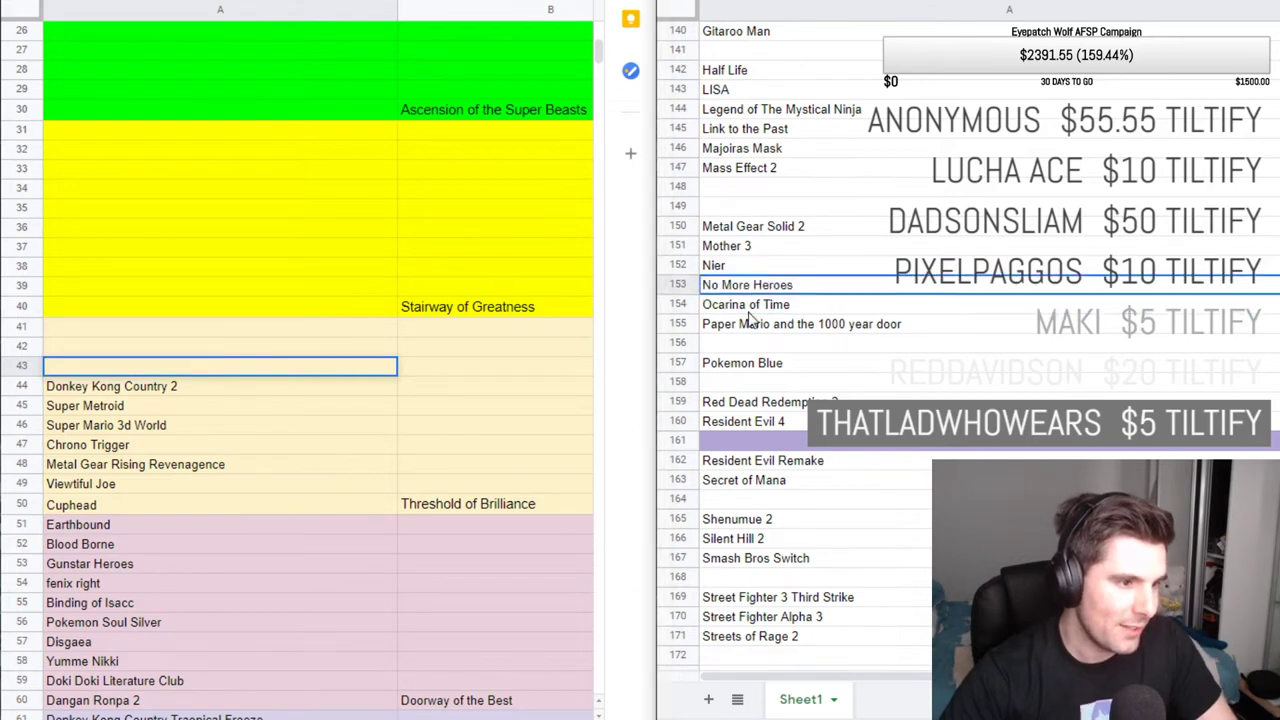
Move No More Heroes from A153 of the unranked list to A43 in the Threshold of Brilliance tier.
{"action": "double_click", "coordinate": [792, 289]}
{"action": "key", "text": "ctrl+a"}
{"action": "key", "text": "ctrl+c"}
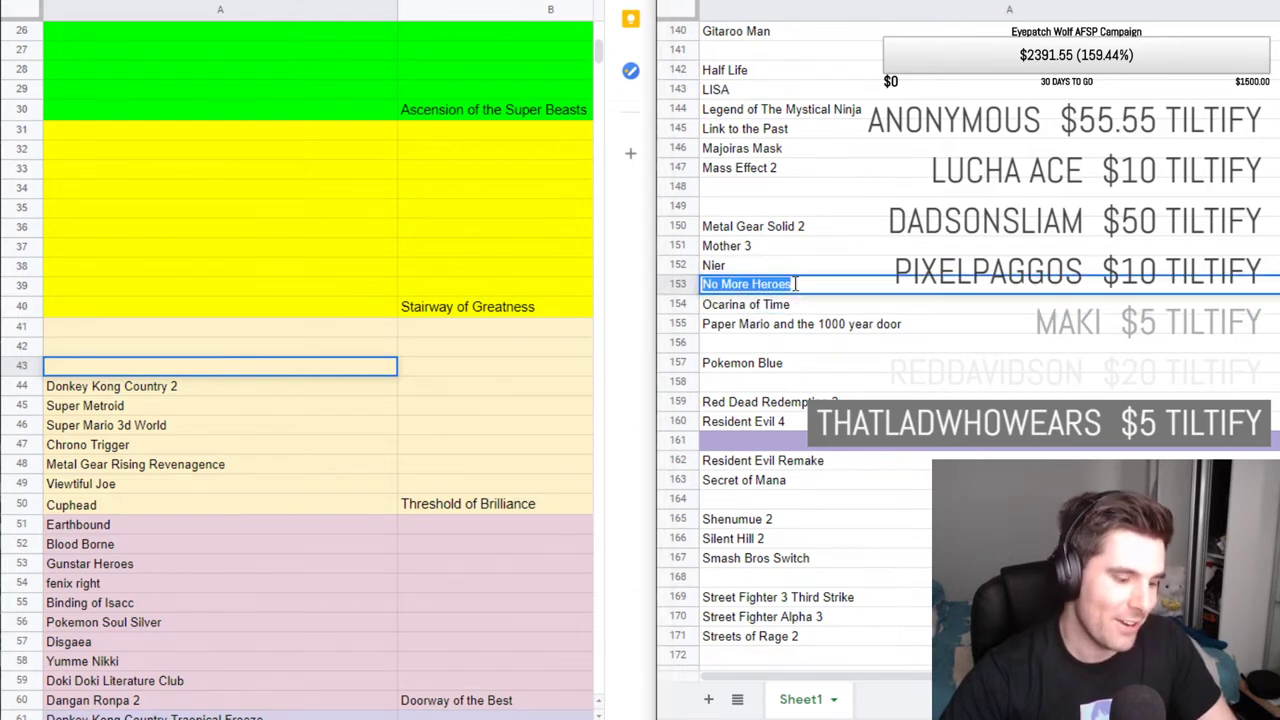
{"action": "key", "text": "BackSpace"}
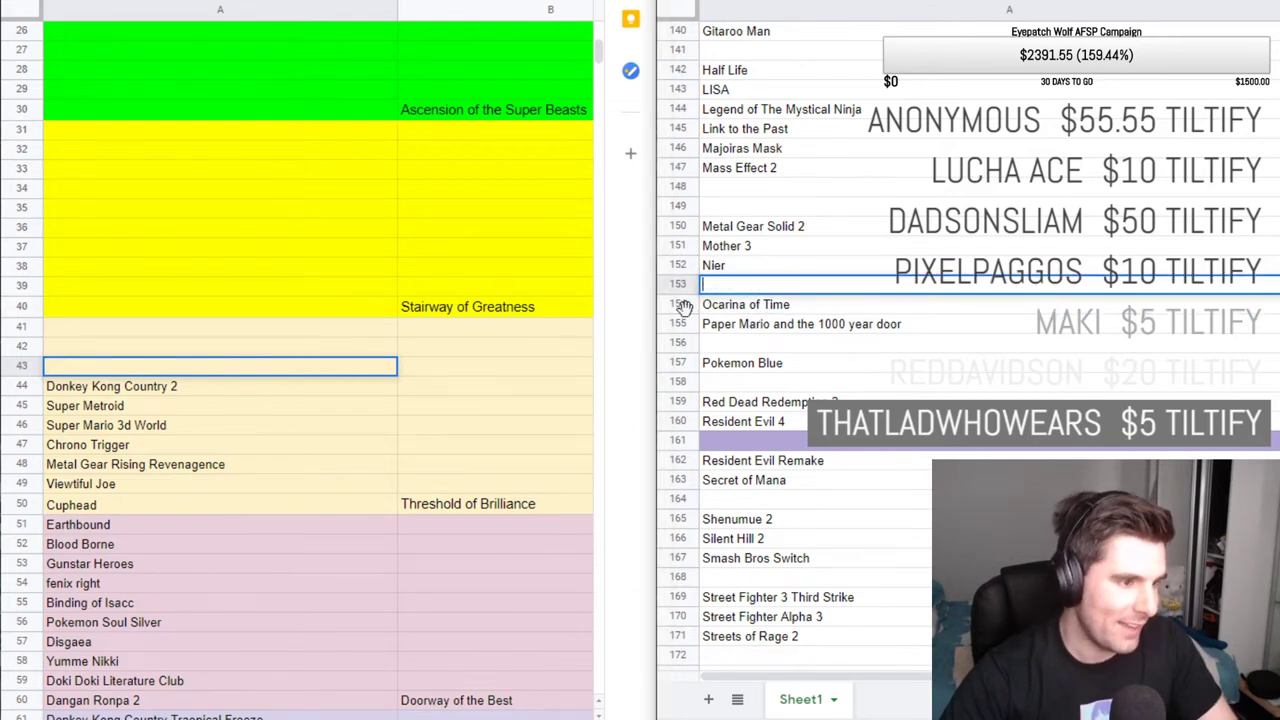
{"action": "double_click", "coordinate": [92, 367]}
{"action": "key", "text": "ctrl+v"}
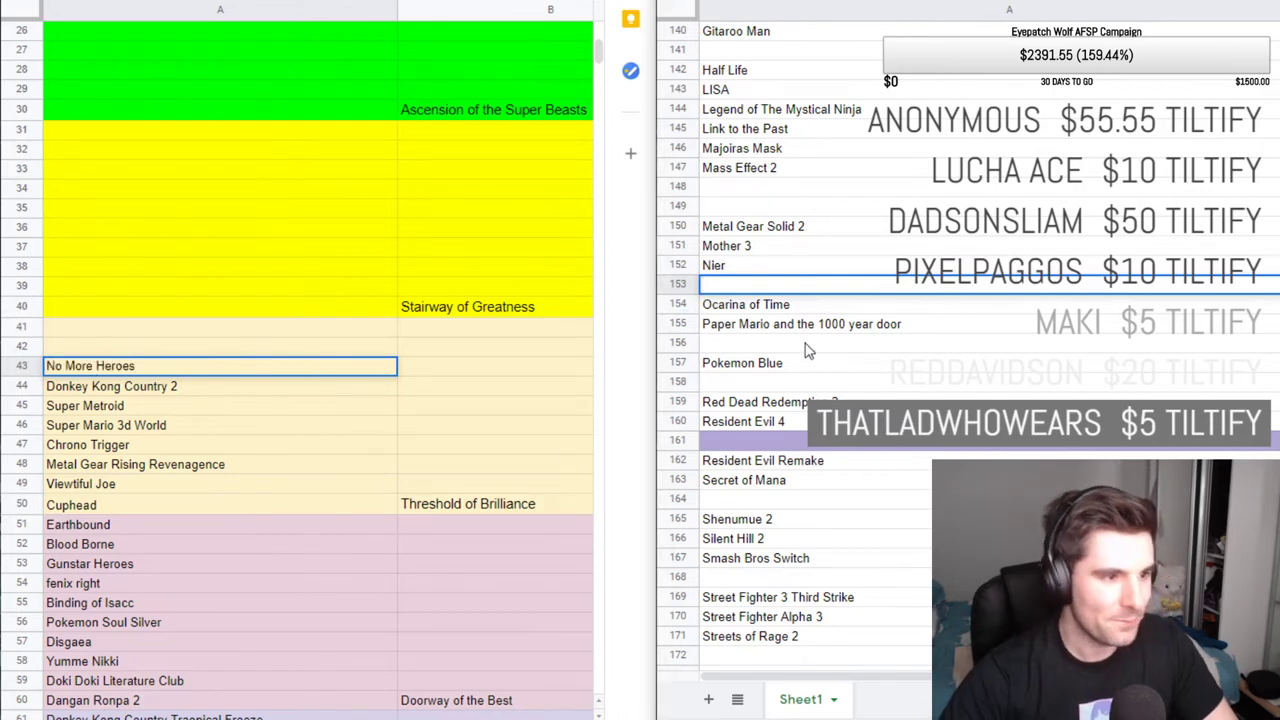
Move The Walking Dead Season 1 from A178 of the unranked list to A42 in the Threshold of Brilliance tier.
{"action": "left_click", "coordinate": [772, 345]}
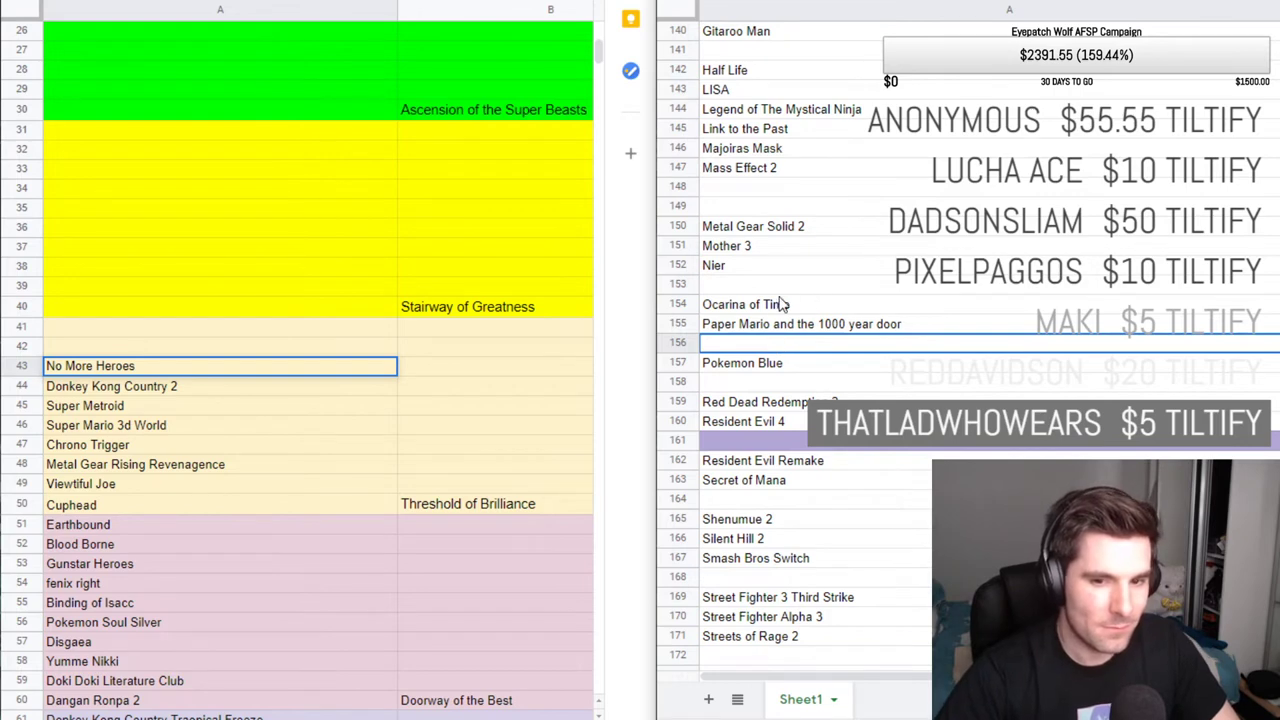
{"action": "left_click", "coordinate": [898, 250]}
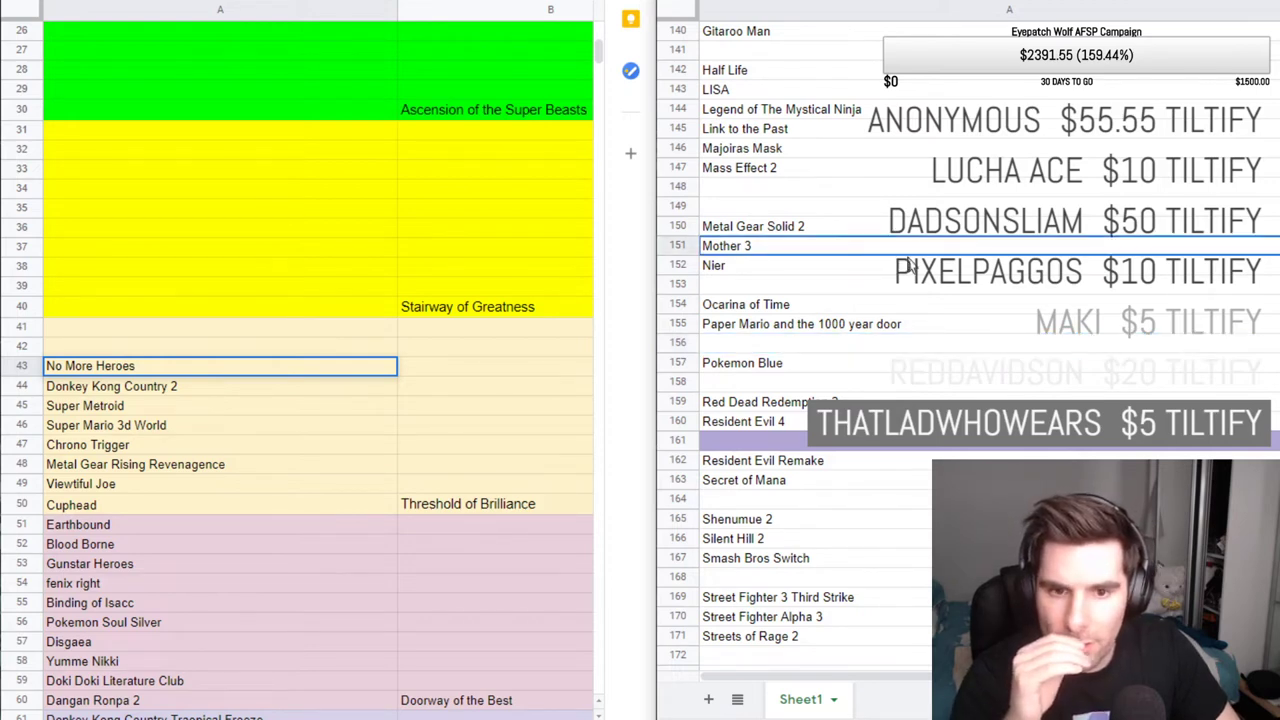
{"action": "left_click", "coordinate": [870, 290]}
{"action": "scroll", "coordinate": [864, 318], "scroll_direction": "down", "scroll_amount": 1}
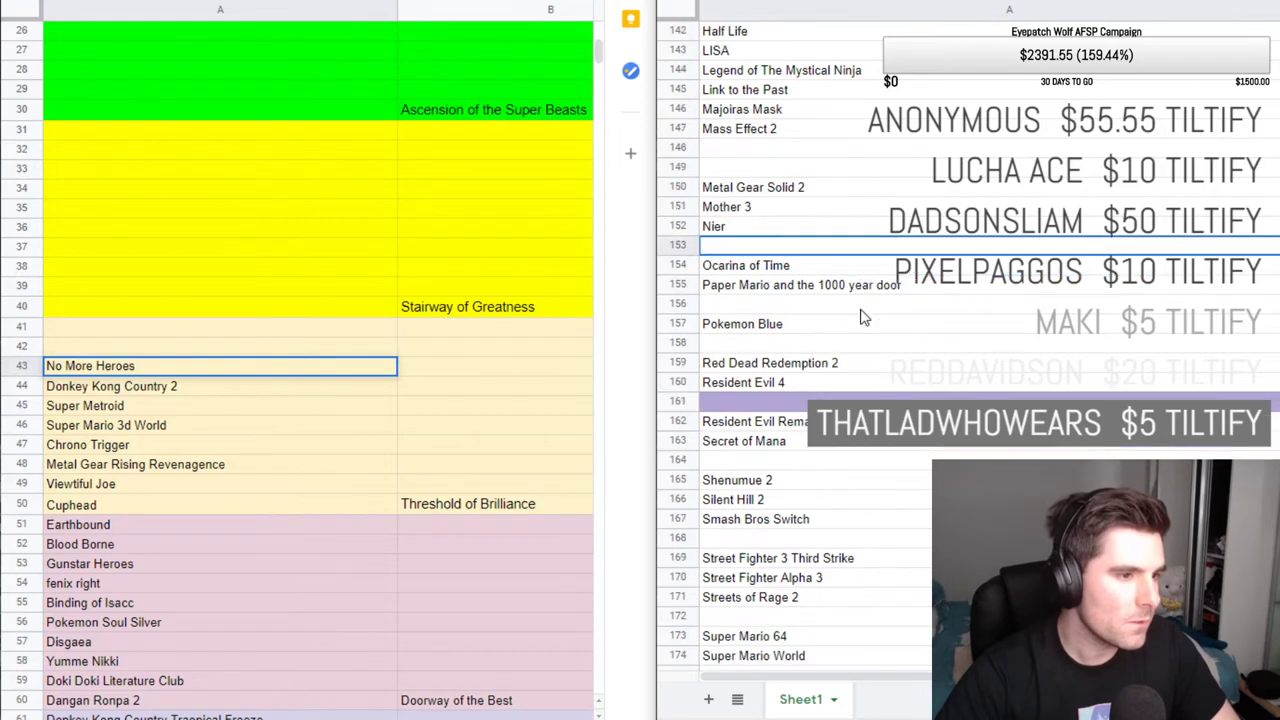
{"action": "scroll", "coordinate": [864, 318], "scroll_direction": "down", "scroll_amount": 7}
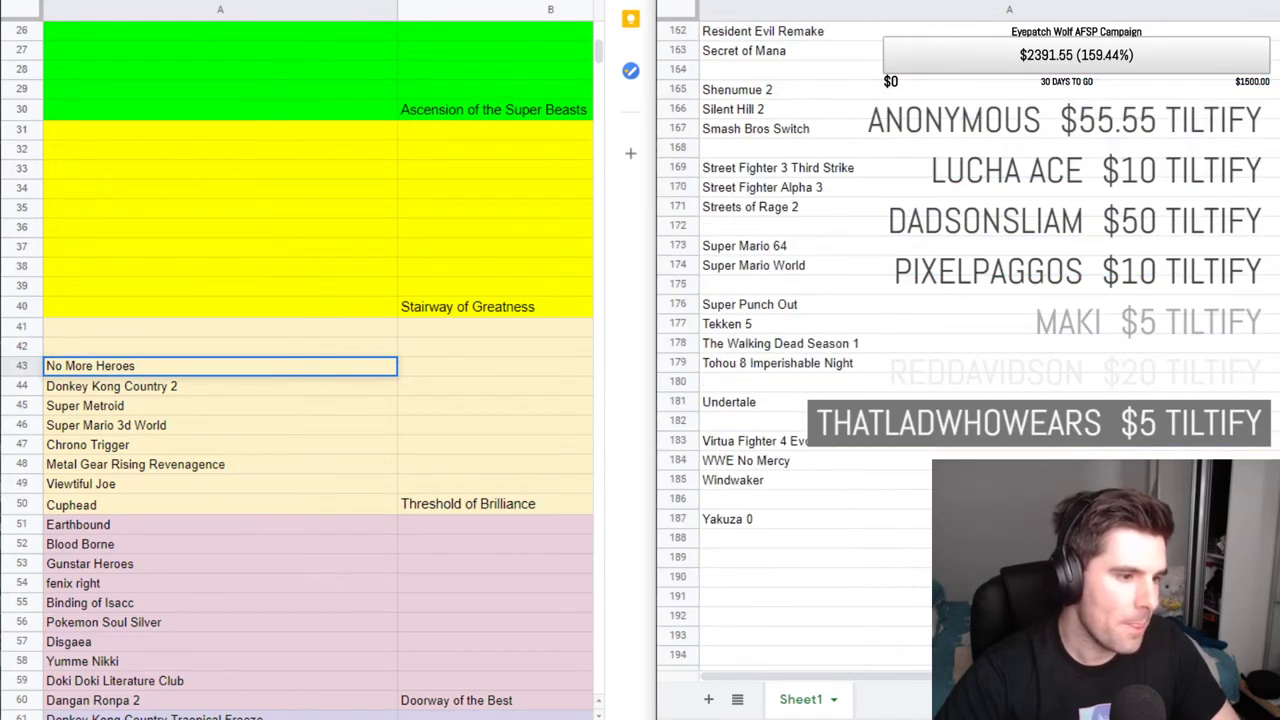
{"action": "left_click", "coordinate": [850, 382]}
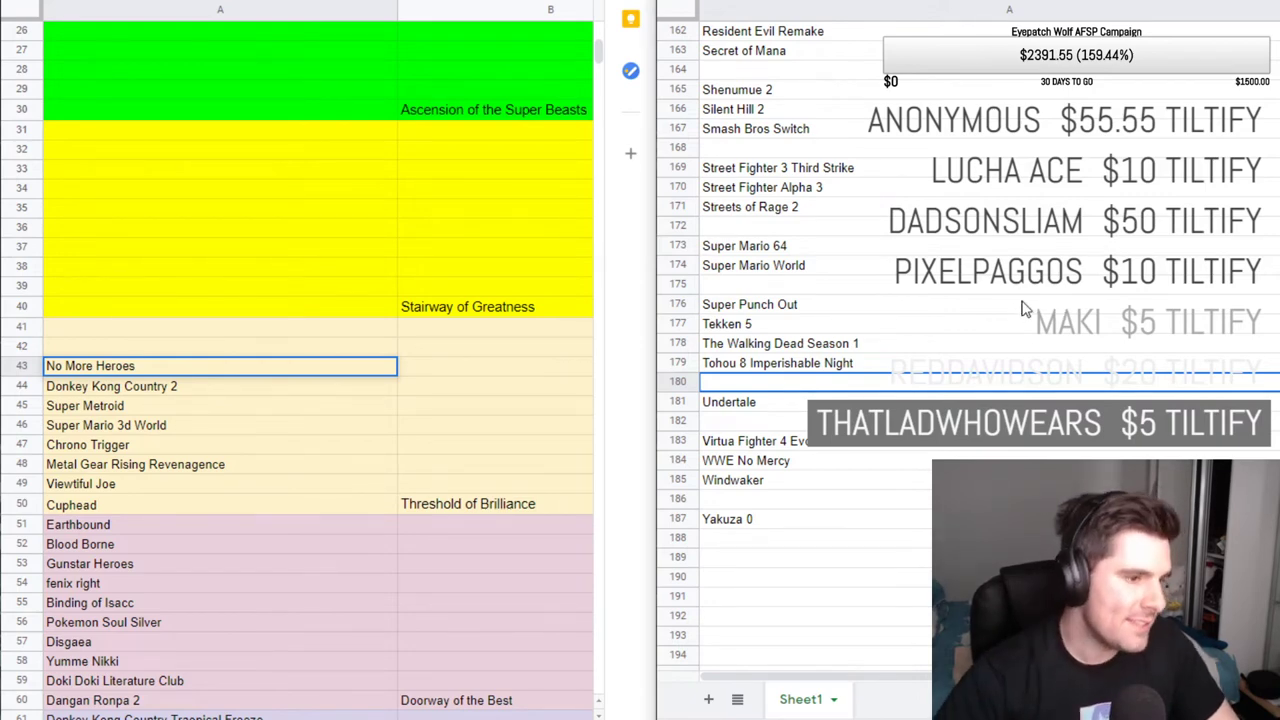
{"action": "double_click", "coordinate": [836, 343]}
{"action": "key", "text": "ctrl+a"}
{"action": "key", "text": "ctrl+c"}
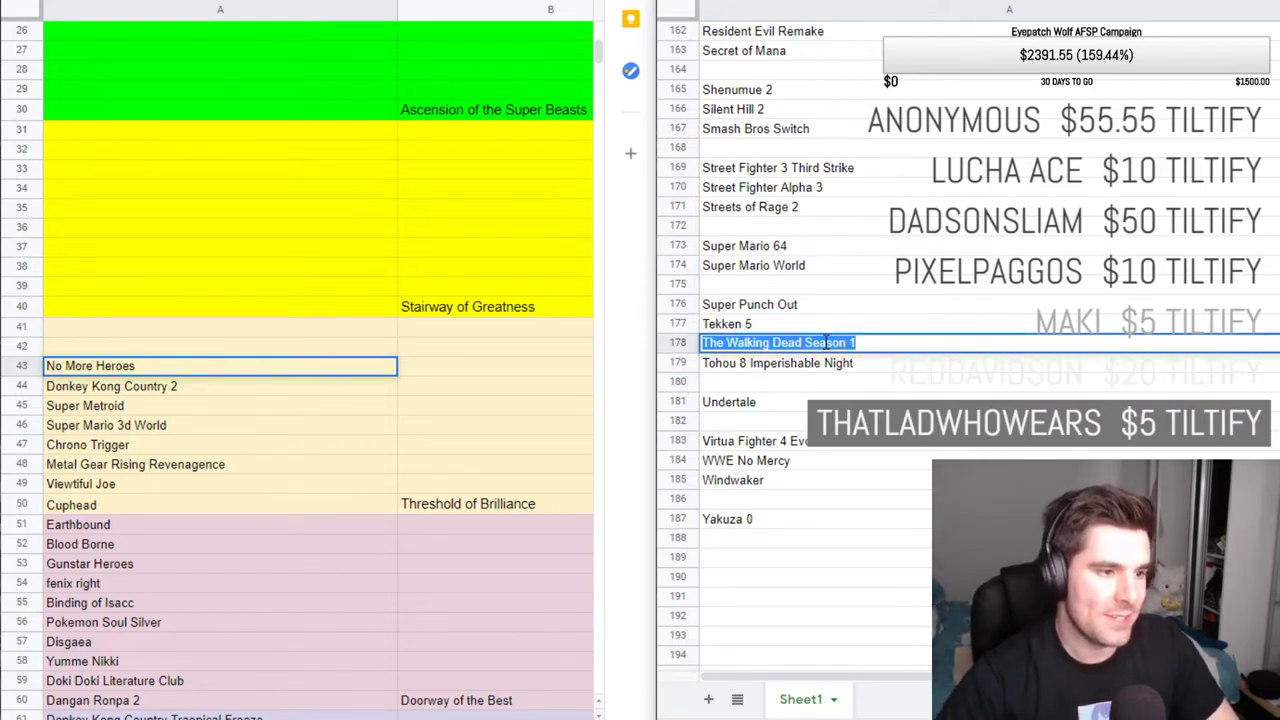
{"action": "key", "text": "BackSpace"}
{"action": "double_click", "coordinate": [126, 349]}
{"action": "key", "text": "ctrl+v"}
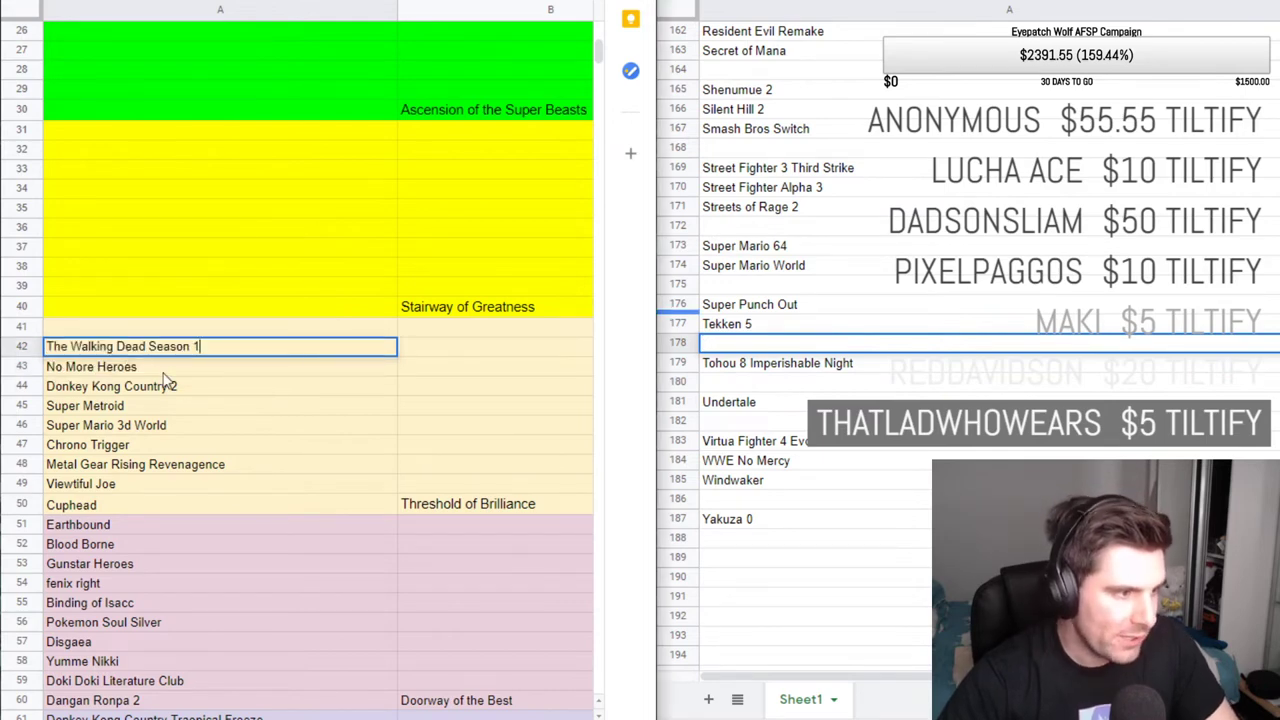
{"action": "type", "text": "v"}
Remove the stray "v" at the end of The Walking Dead Season 1 in A42.
{"action": "left_click", "coordinate": [180, 386]}
{"action": "double_click", "coordinate": [226, 348]}
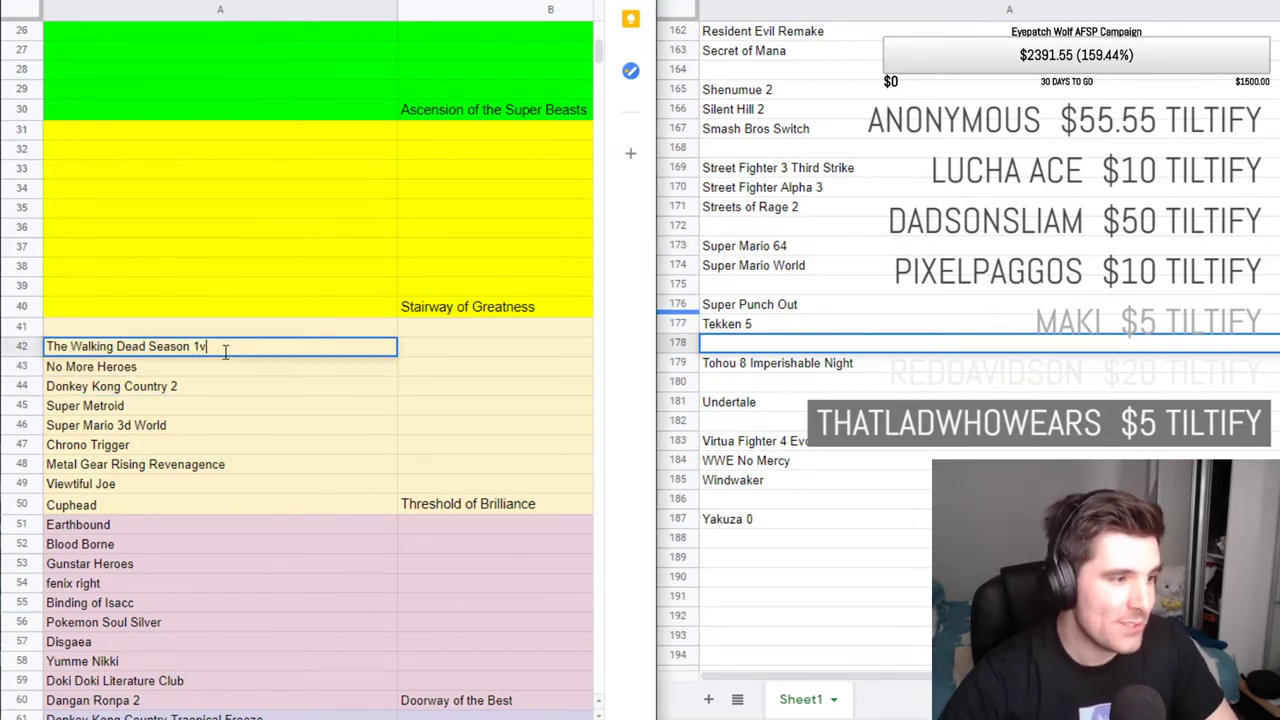
{"action": "key", "text": "BackSpace"}
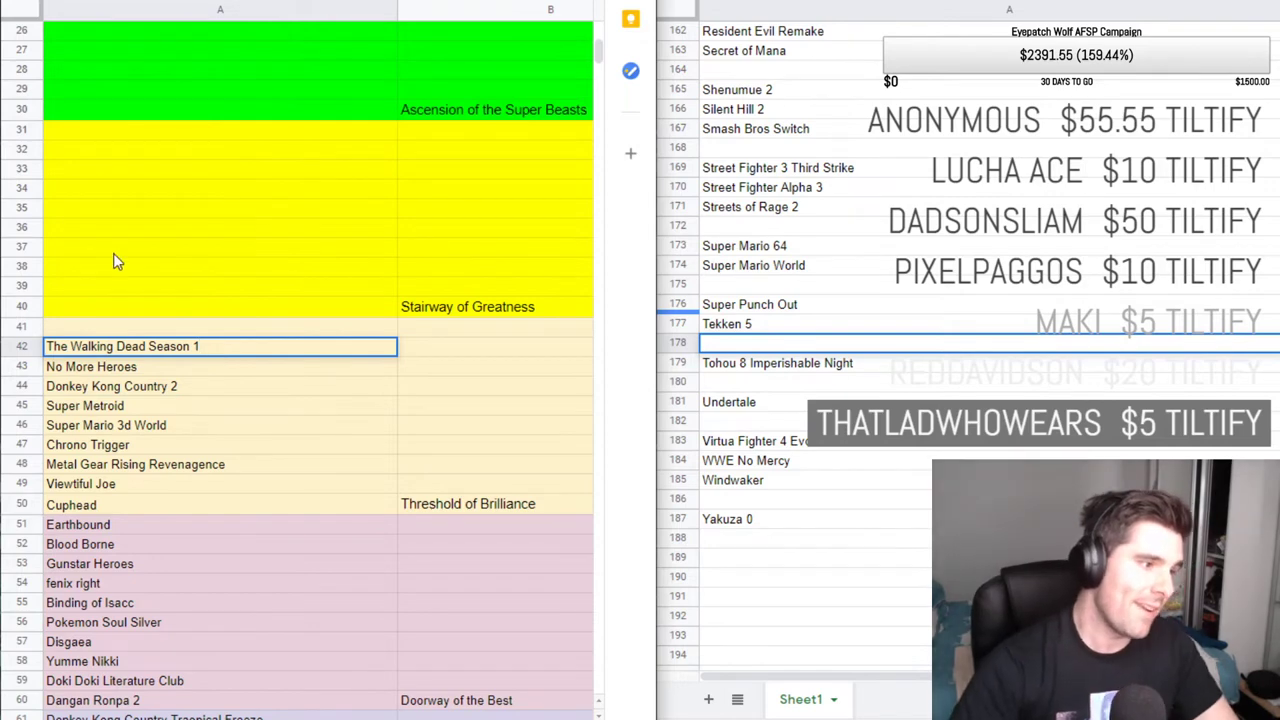
{"action": "left_click", "coordinate": [230, 311]}
{"action": "left_click", "coordinate": [232, 353]}
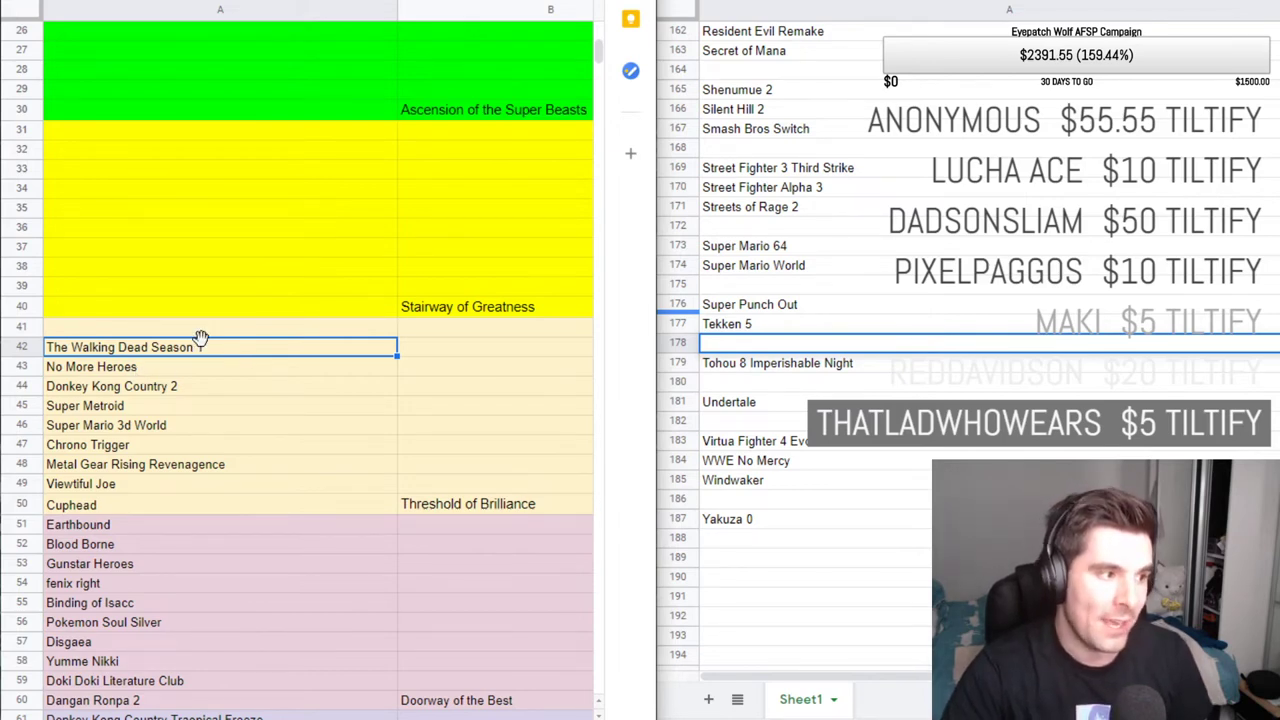
{"action": "left_click", "coordinate": [205, 333]}
{"action": "left_click", "coordinate": [214, 352]}
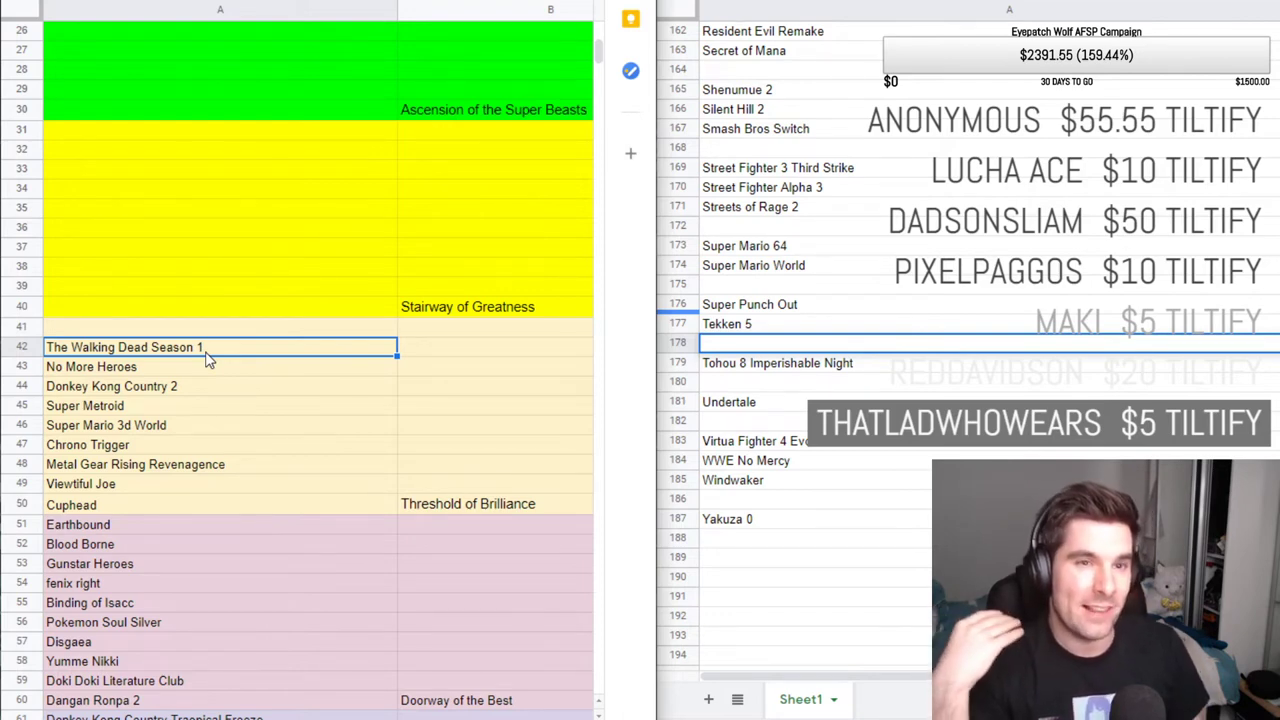
Select the empty cell A41 and recheck the unranked titles from Yakuza 0 back up to Bayonetta 2.
{"action": "left_click", "coordinate": [201, 331]}
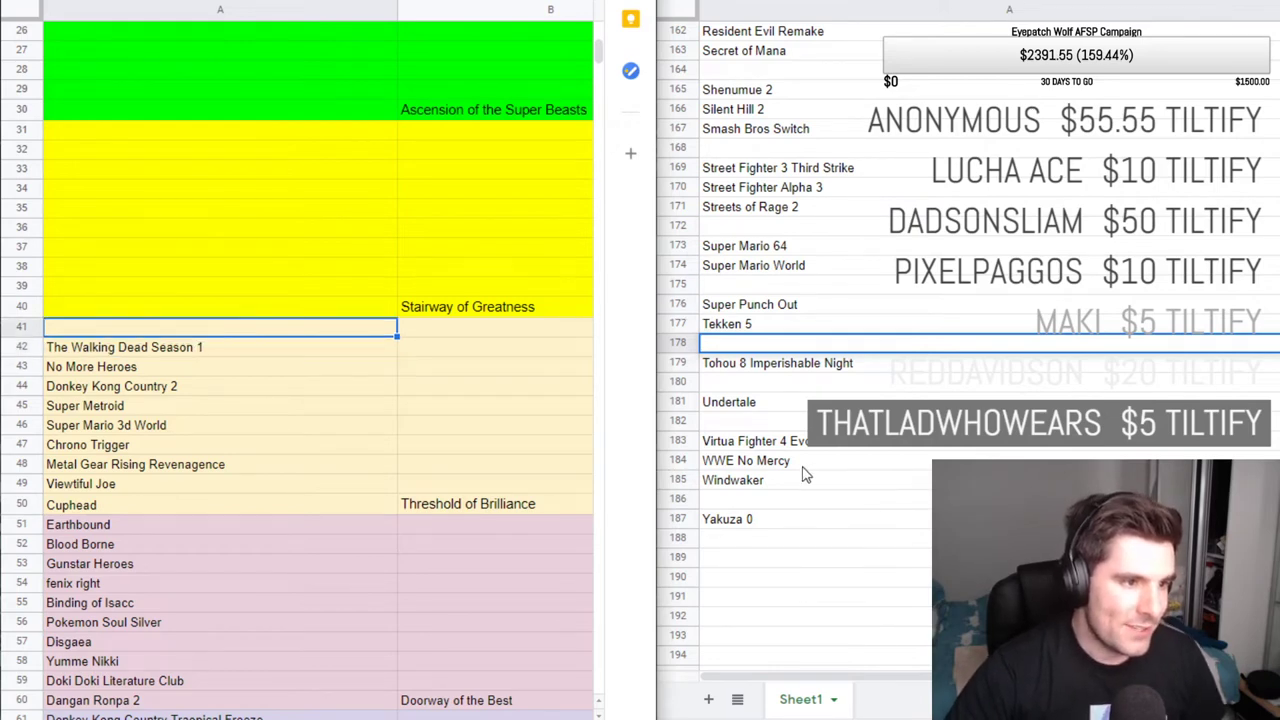
{"action": "scroll", "coordinate": [808, 468], "scroll_direction": "up", "scroll_amount": 2}
{"action": "scroll", "coordinate": [868, 300], "scroll_direction": "up", "scroll_amount": 4}
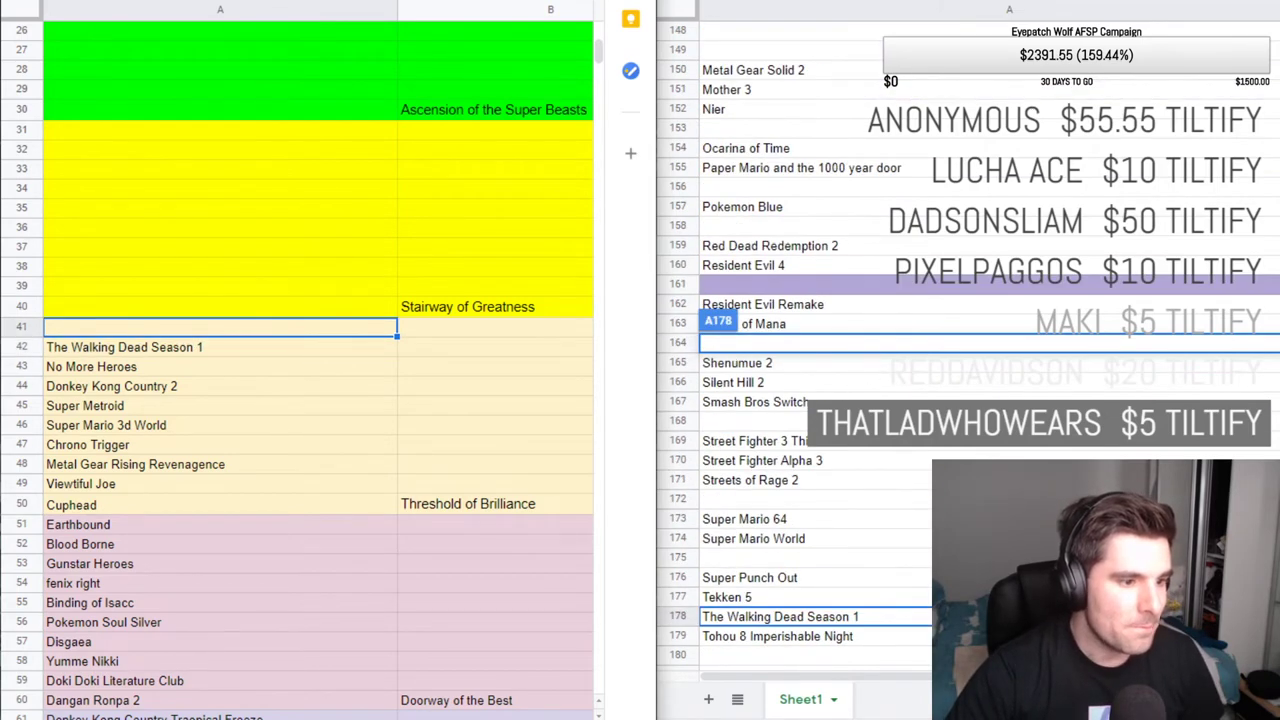
{"action": "scroll", "coordinate": [868, 300], "scroll_direction": "up", "scroll_amount": 8}
{"action": "left_click", "coordinate": [850, 284]}
{"action": "scroll", "coordinate": [830, 265], "scroll_direction": "up", "scroll_amount": 7}
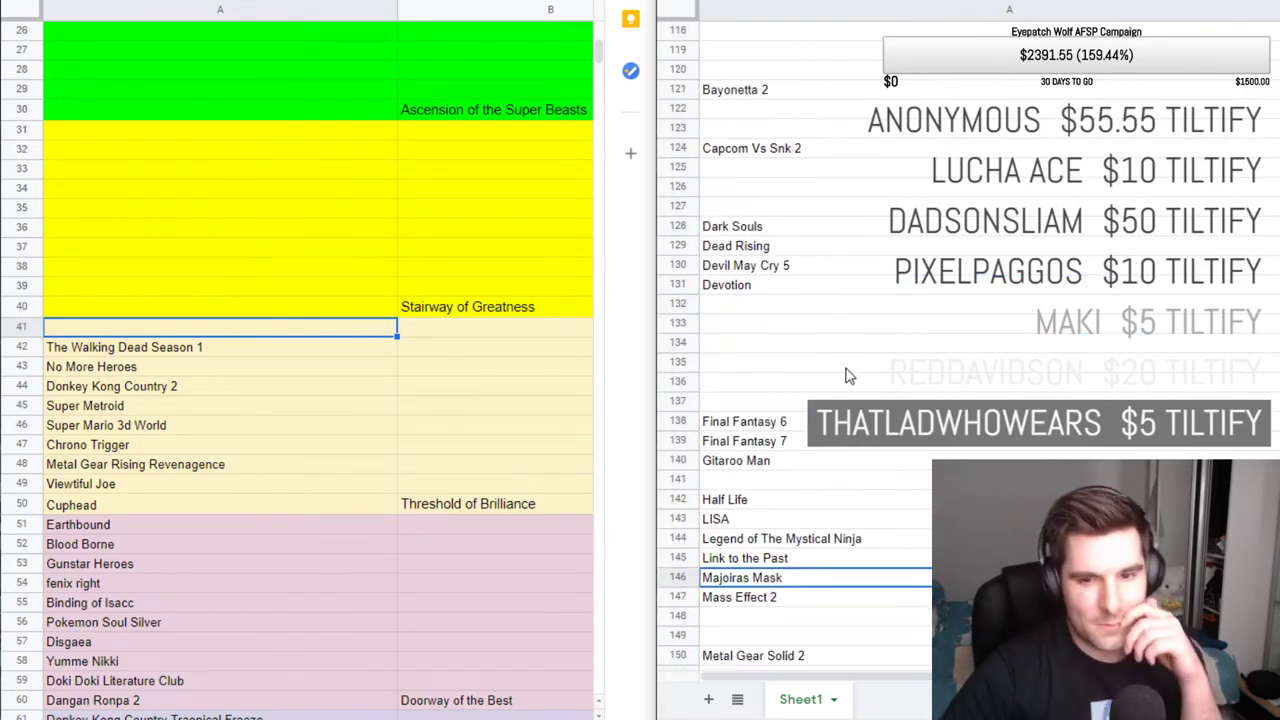
Review the unranked titles from Capcom Vs Snk 2 in A124 down to Tohou 8 Imperishable Night in A179.
{"action": "scroll", "coordinate": [843, 370], "scroll_direction": "down", "scroll_amount": 1}
{"action": "scroll", "coordinate": [843, 370], "scroll_direction": "down", "scroll_amount": 1}
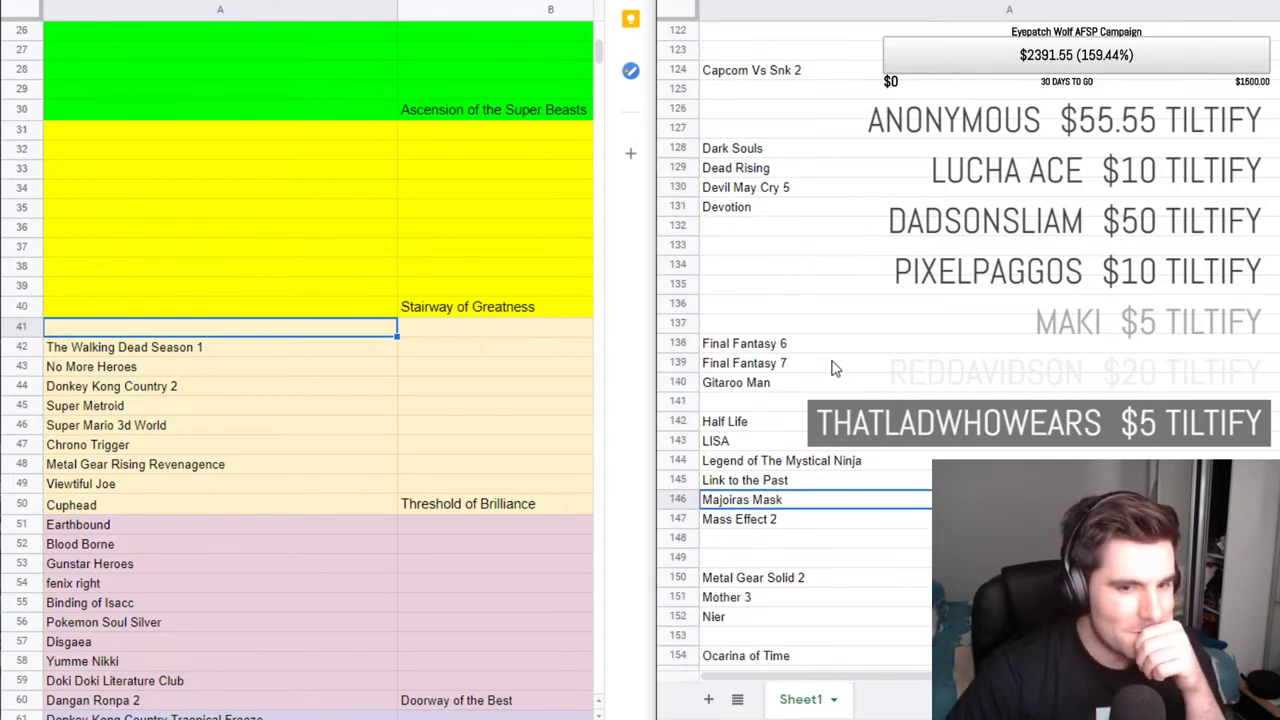
{"action": "scroll", "coordinate": [834, 368], "scroll_direction": "down", "scroll_amount": 2}
{"action": "scroll", "coordinate": [838, 372], "scroll_direction": "down", "scroll_amount": 2}
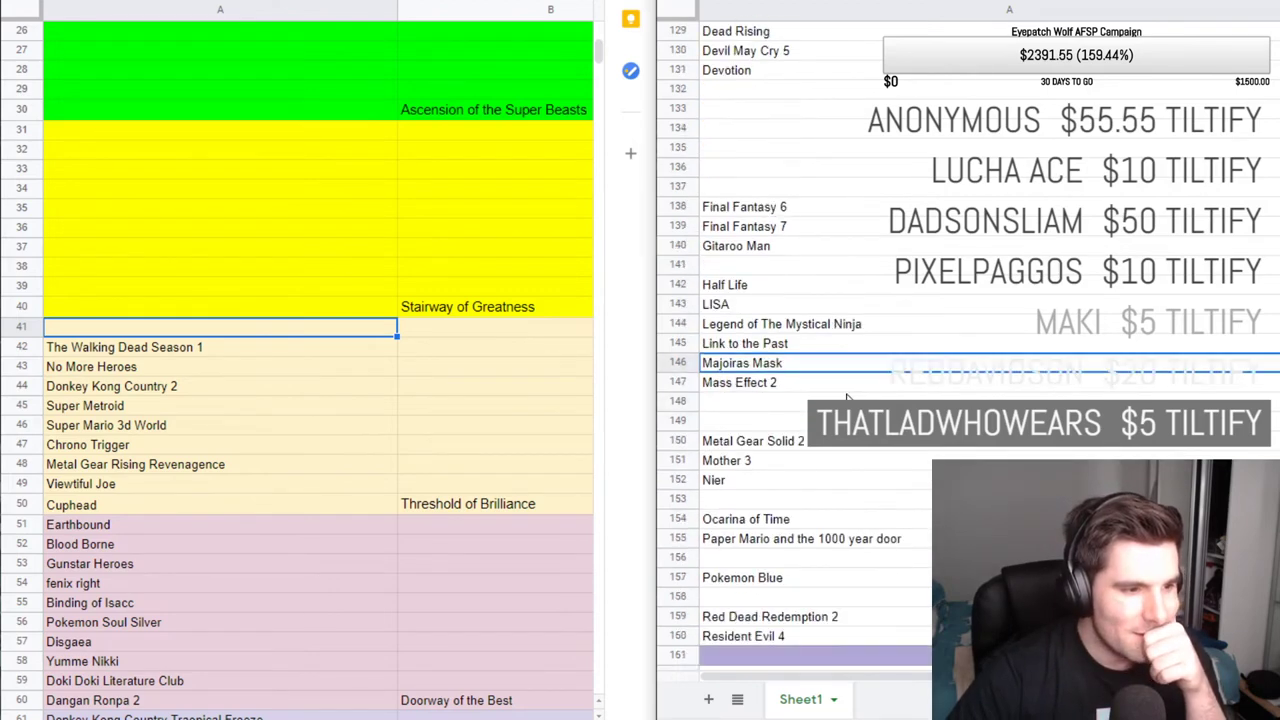
{"action": "scroll", "coordinate": [824, 397], "scroll_direction": "down", "scroll_amount": 1}
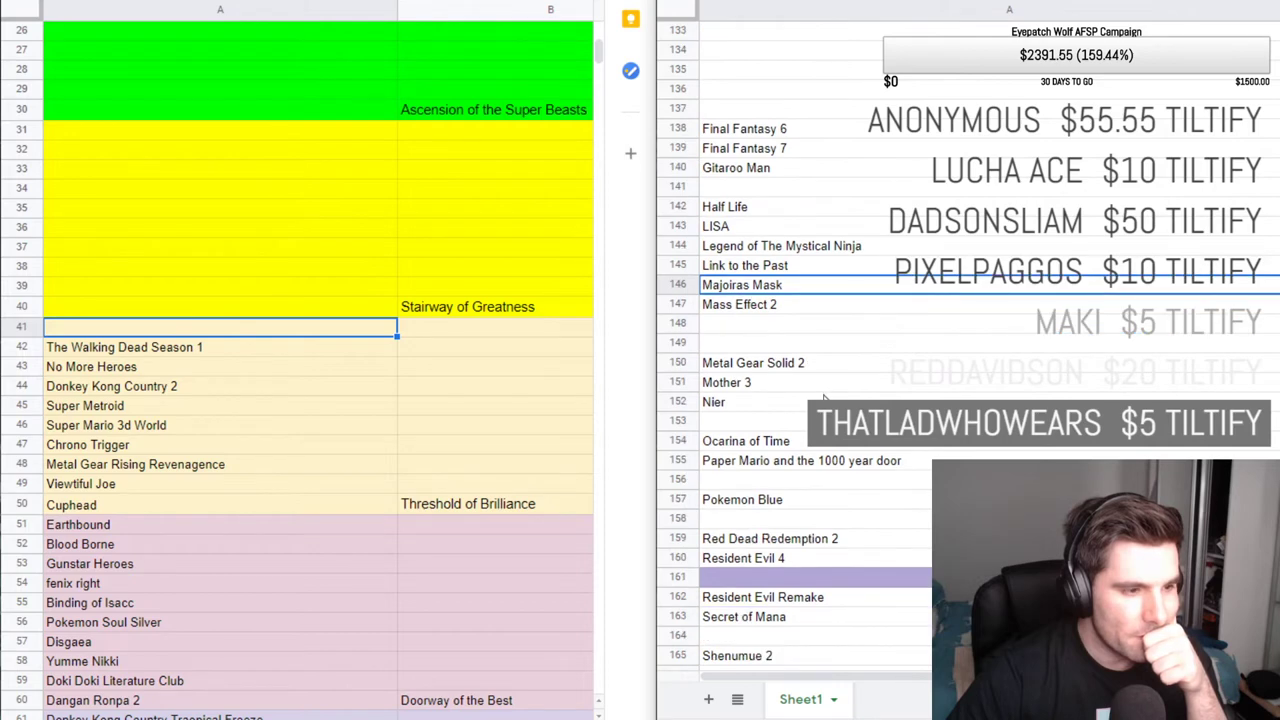
{"action": "scroll", "coordinate": [820, 430], "scroll_direction": "down", "scroll_amount": 1}
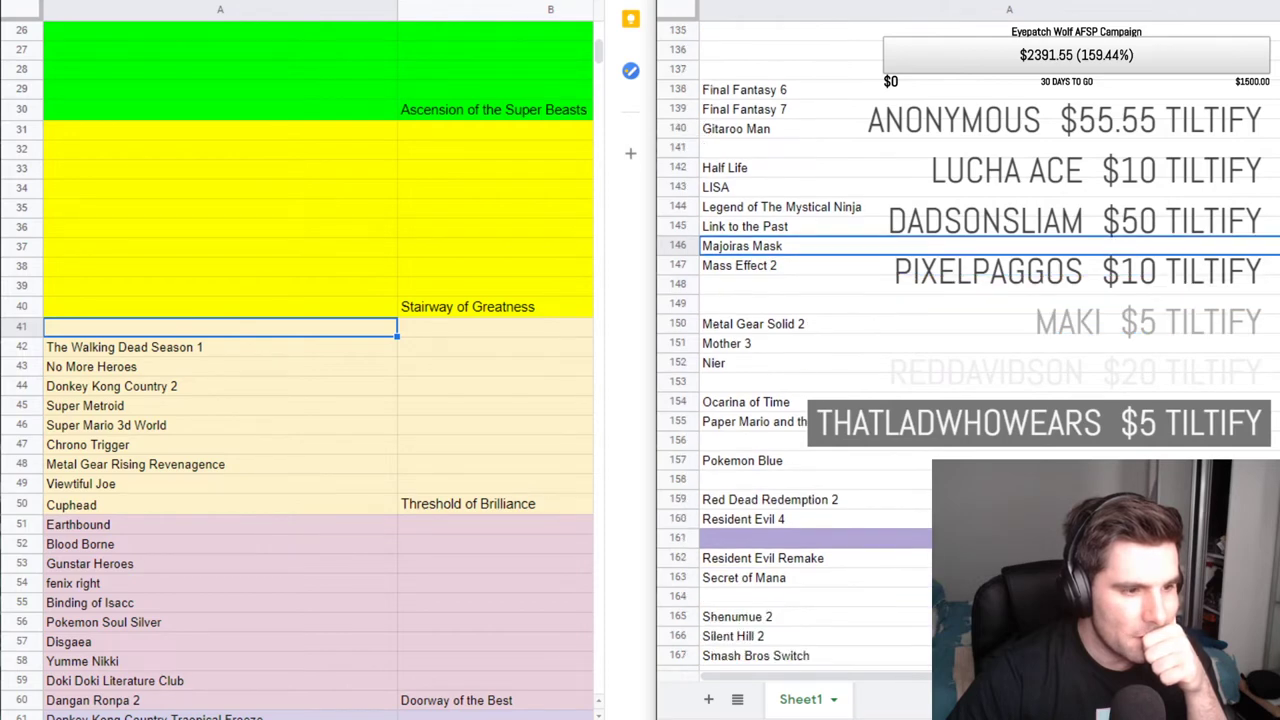
{"action": "left_click", "coordinate": [783, 428]}
{"action": "left_click", "coordinate": [812, 447]}
{"action": "left_click", "coordinate": [815, 462]}
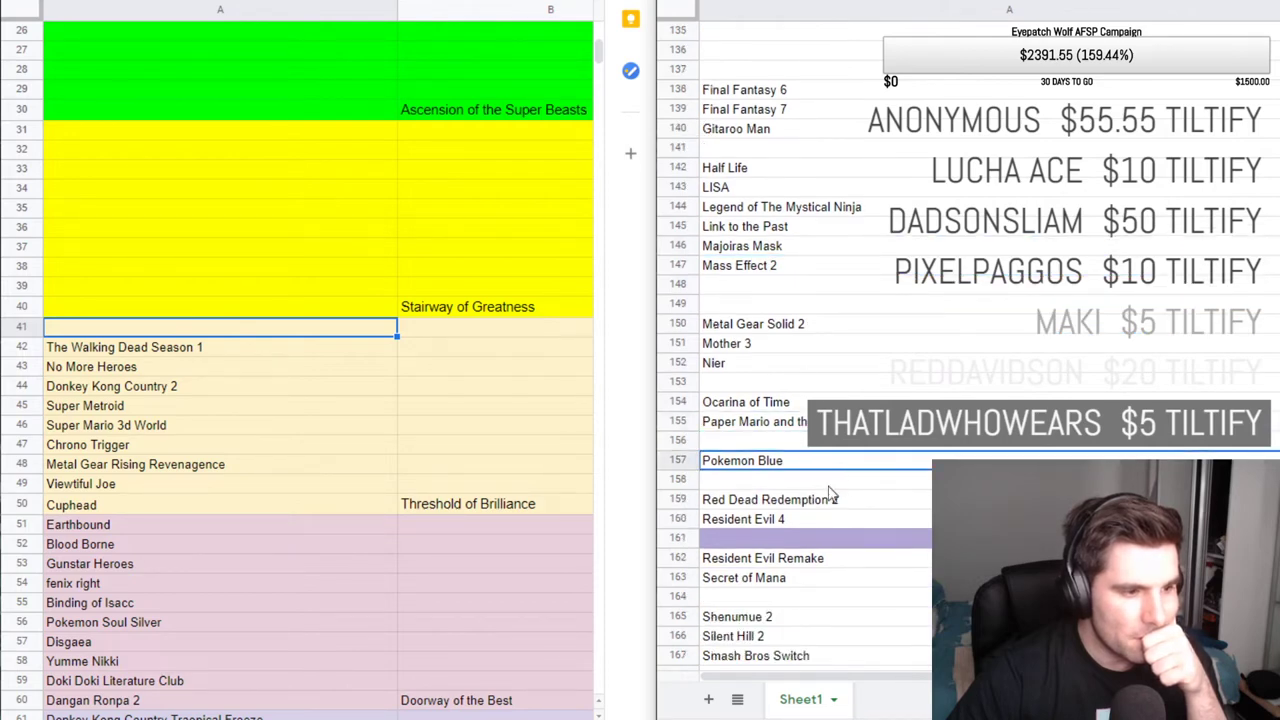
{"action": "scroll", "coordinate": [888, 484], "scroll_direction": "down", "scroll_amount": 1}
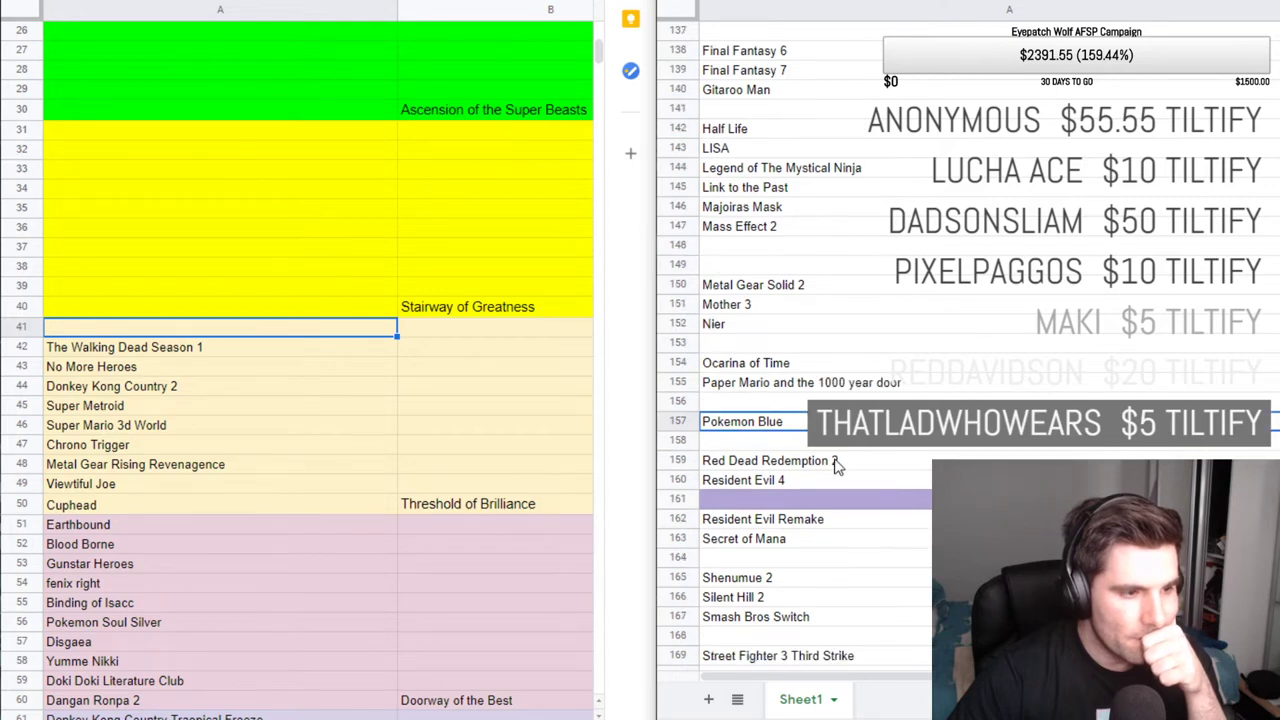
{"action": "scroll", "coordinate": [834, 467], "scroll_direction": "down", "scroll_amount": 2}
{"action": "scroll", "coordinate": [834, 467], "scroll_direction": "down", "scroll_amount": 3}
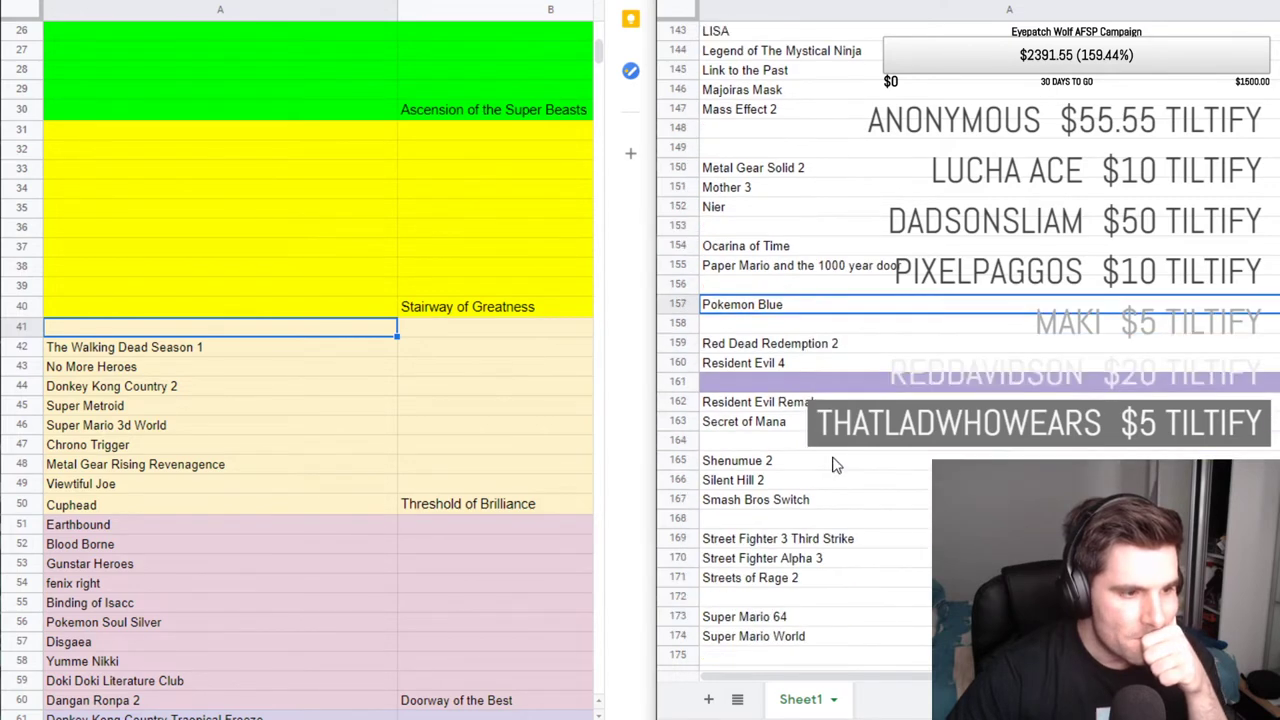
{"action": "scroll", "coordinate": [913, 453], "scroll_direction": "down", "scroll_amount": 1}
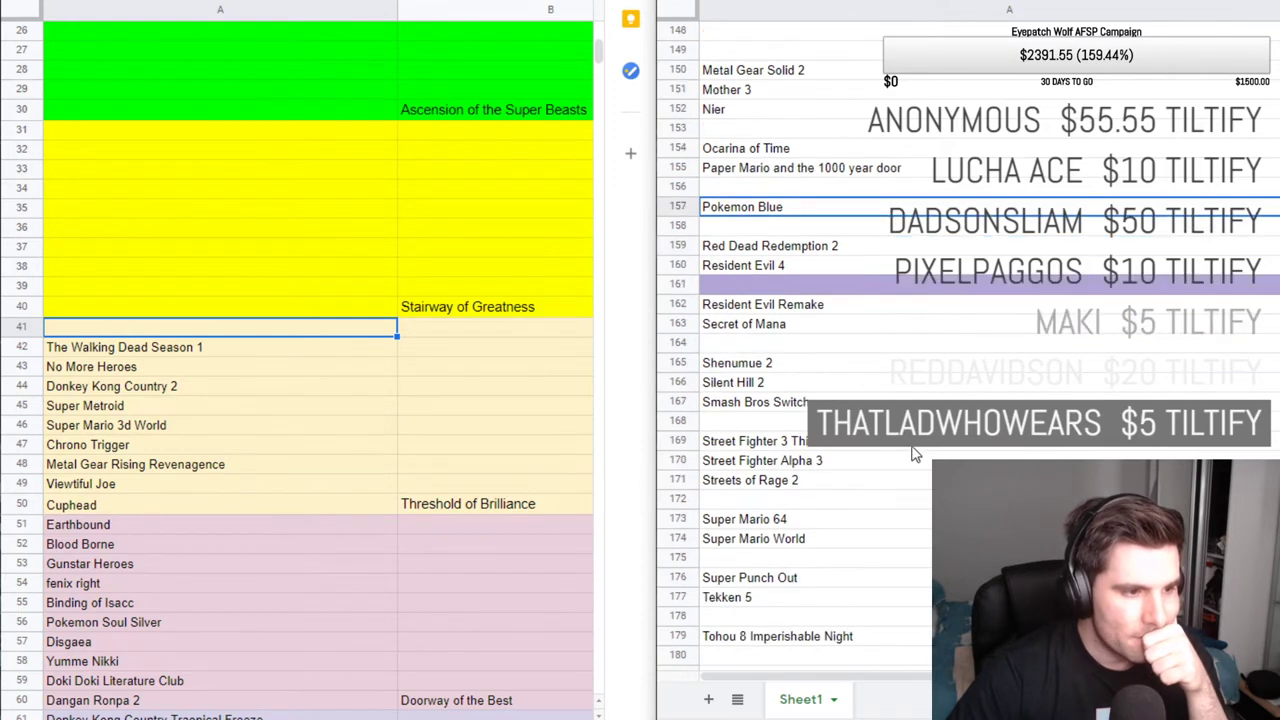
Move Super Punch Out from A176 of the unranked list to A41 in the Threshold of Brilliance tier.
{"action": "scroll", "coordinate": [913, 453], "scroll_direction": "down", "scroll_amount": 1}
{"action": "scroll", "coordinate": [907, 453], "scroll_direction": "down", "scroll_amount": 2}
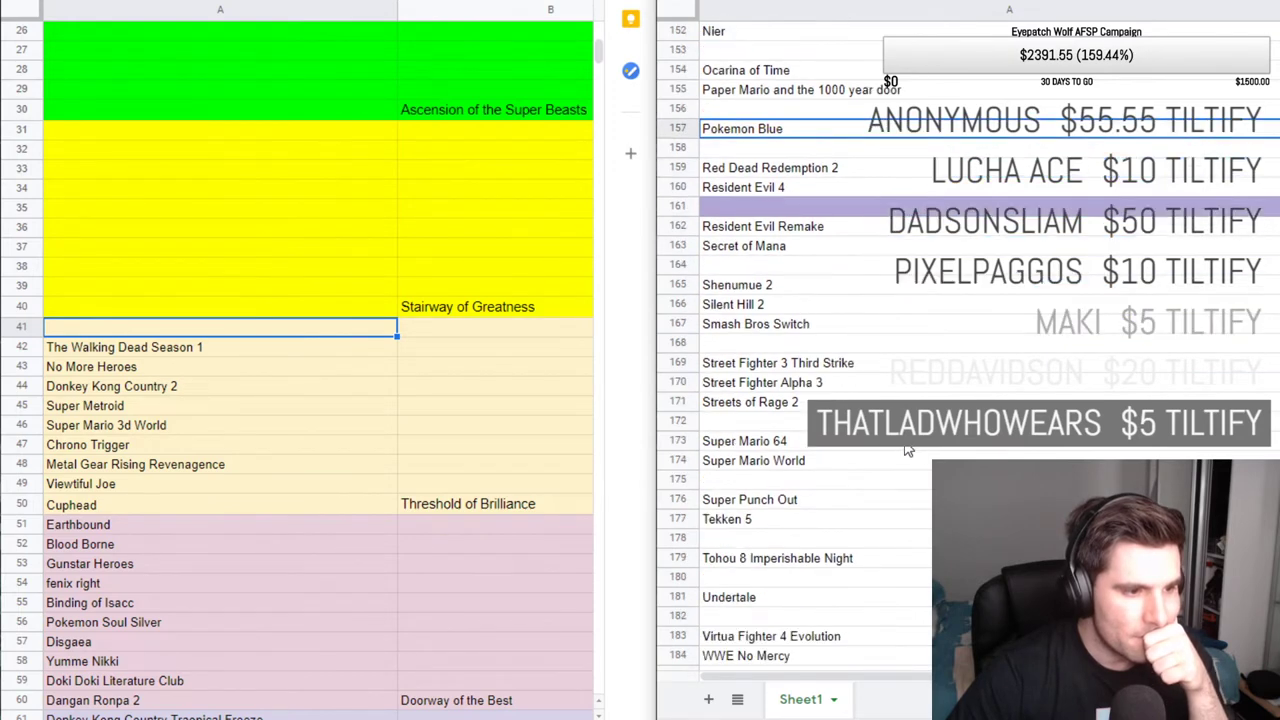
{"action": "scroll", "coordinate": [907, 453], "scroll_direction": "down", "scroll_amount": 1}
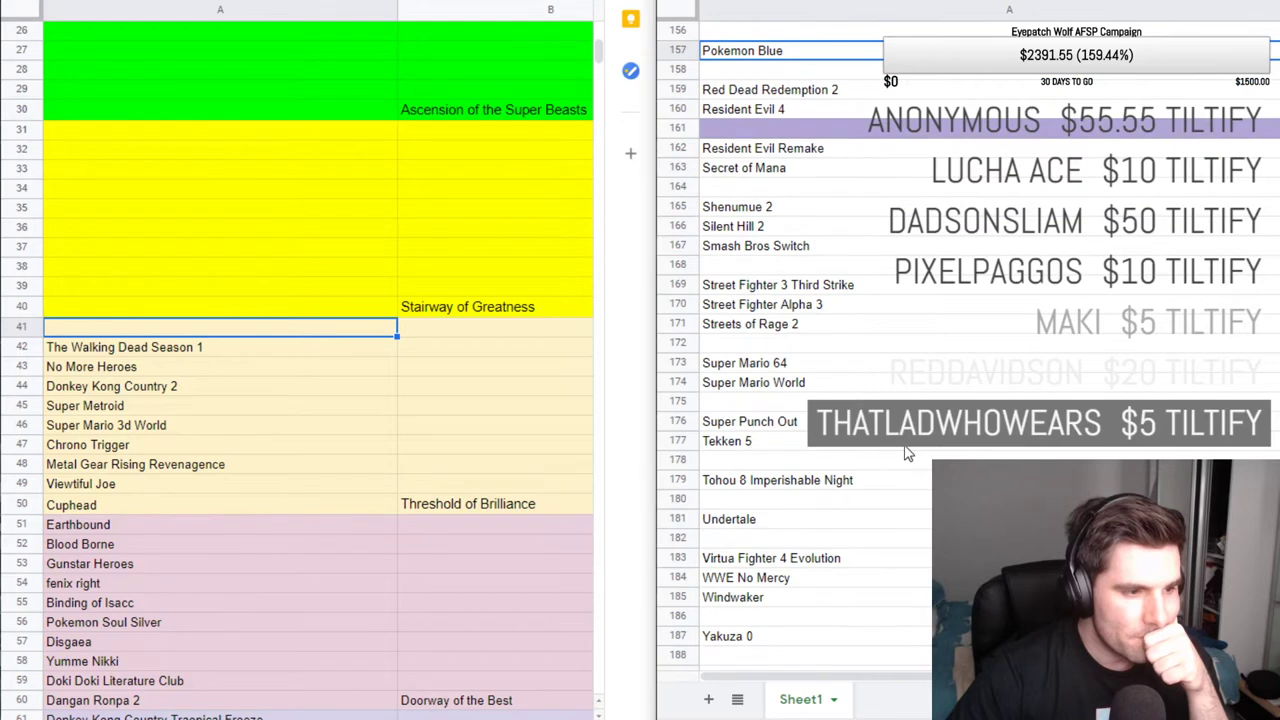
{"action": "scroll", "coordinate": [907, 453], "scroll_direction": "down", "scroll_amount": 1}
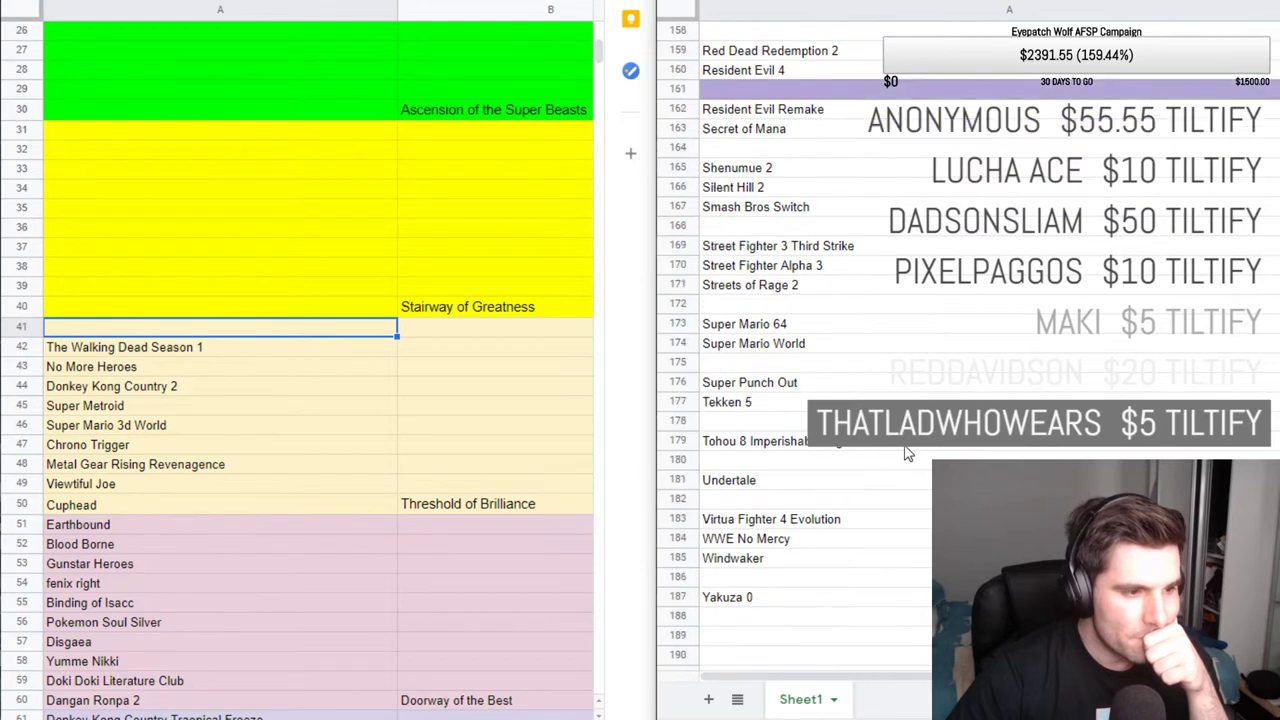
{"action": "left_click", "coordinate": [788, 382]}
{"action": "key", "text": "BackSpace"}
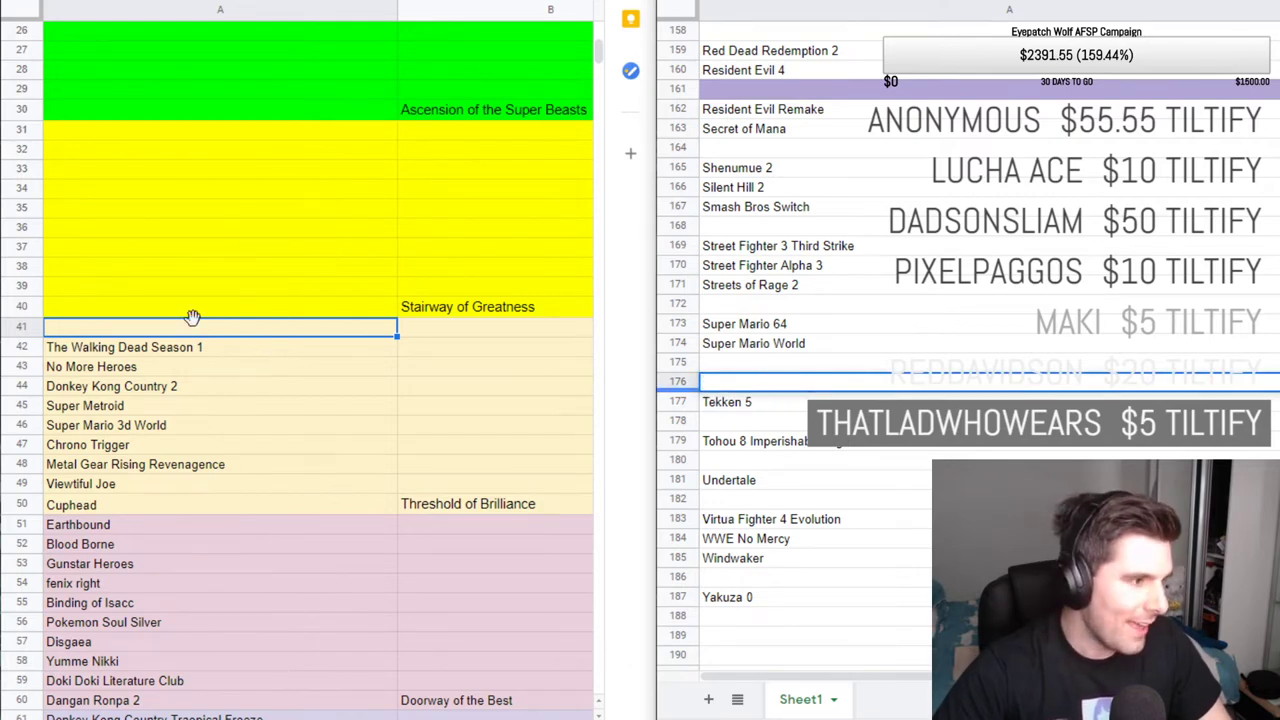
{"action": "left_click", "coordinate": [125, 330]}
{"action": "type", "text": "Super Punch Out"}
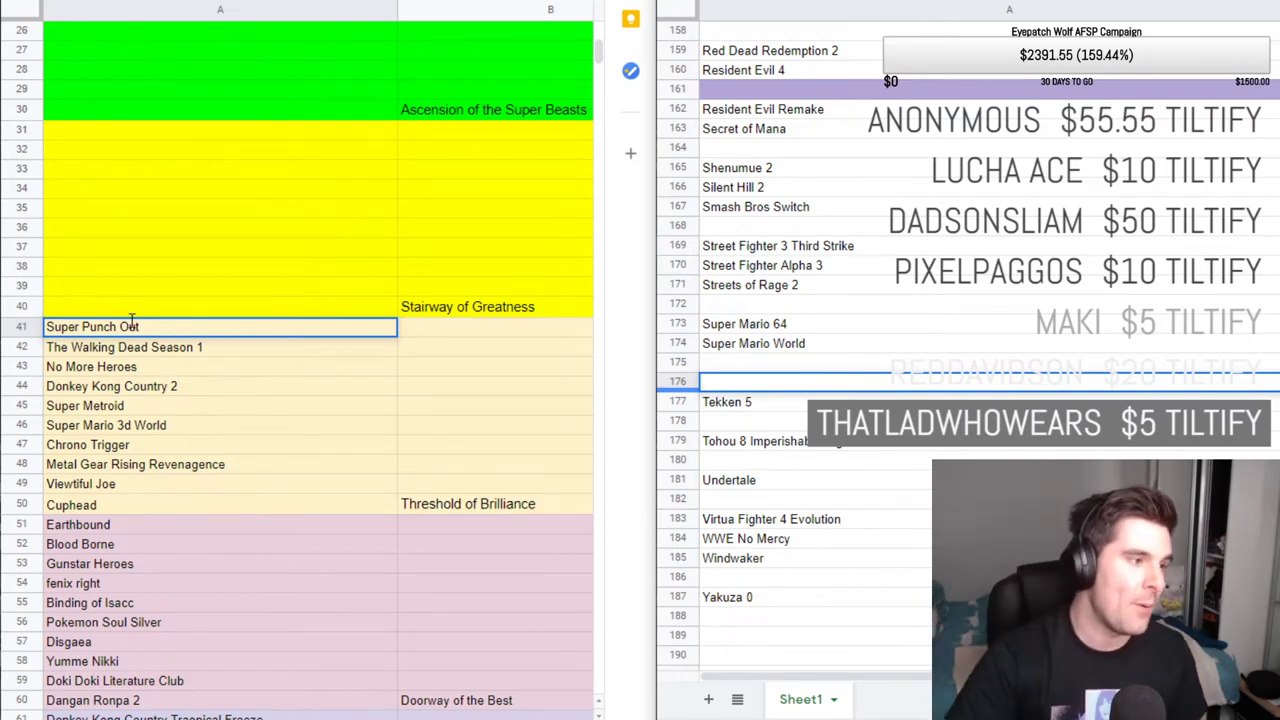
{"action": "left_click", "coordinate": [140, 314]}
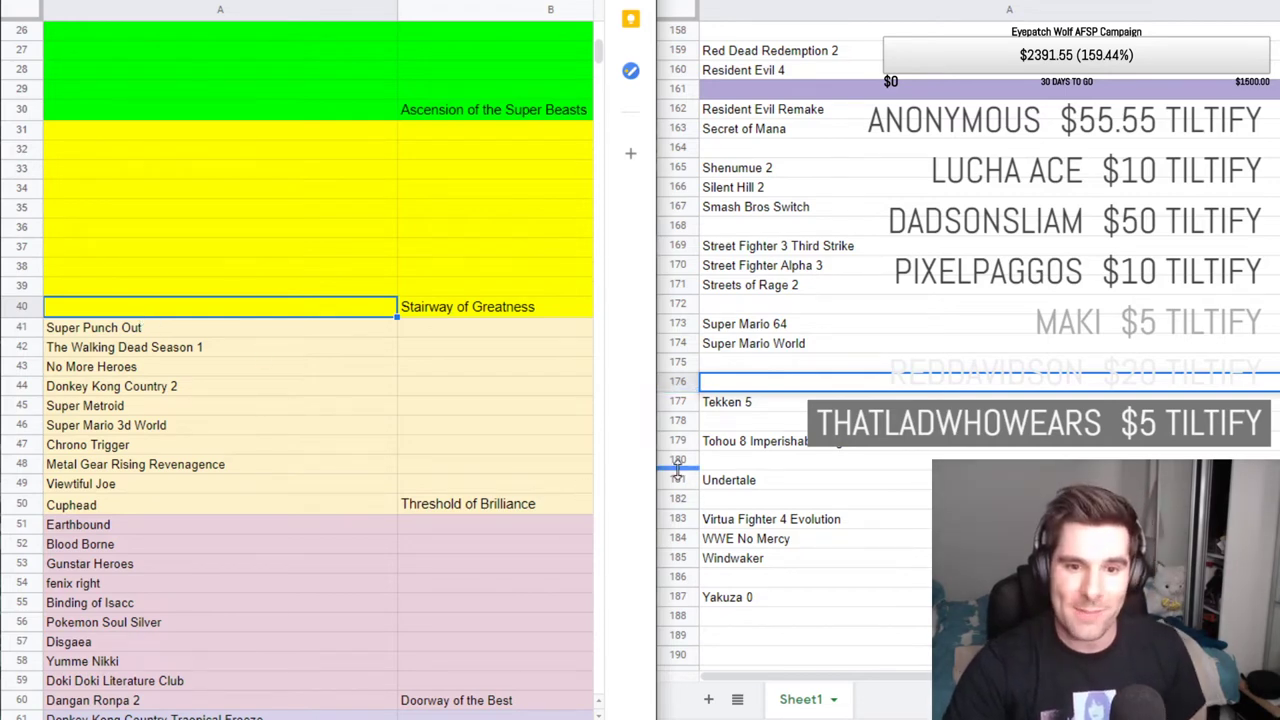
{"action": "double_click", "coordinate": [974, 376]}
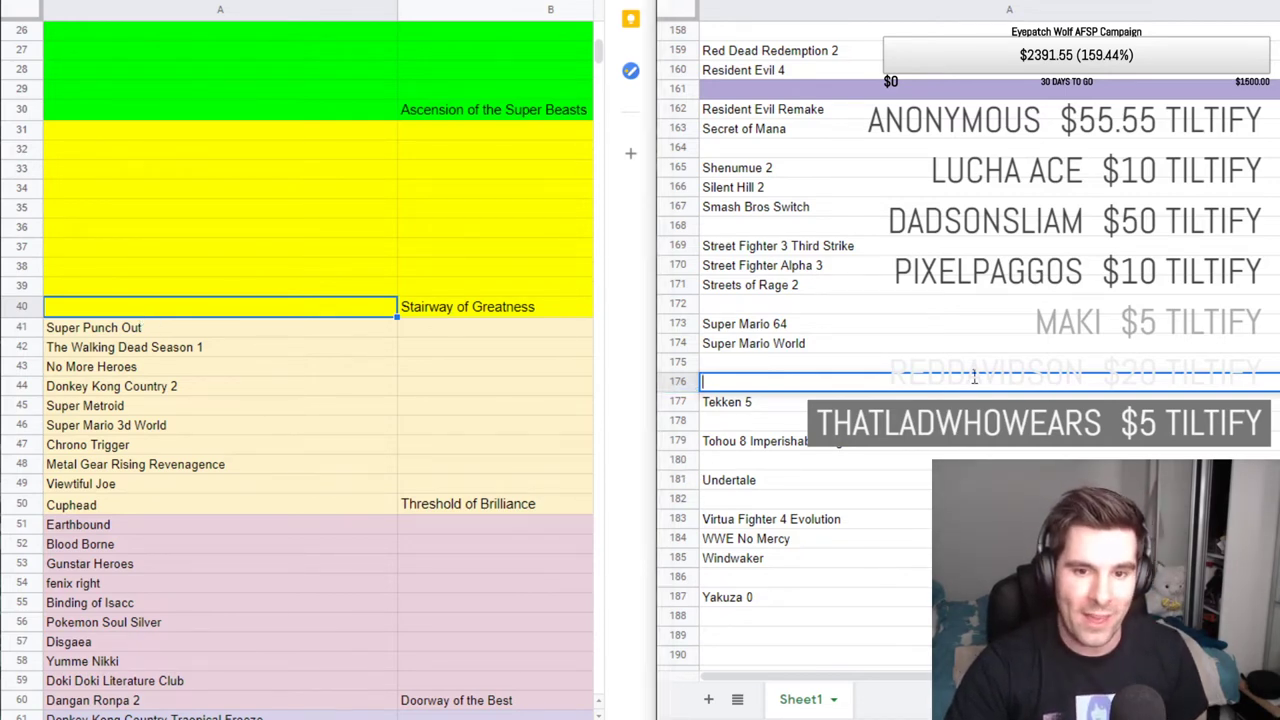
{"action": "left_click", "coordinate": [266, 335]}
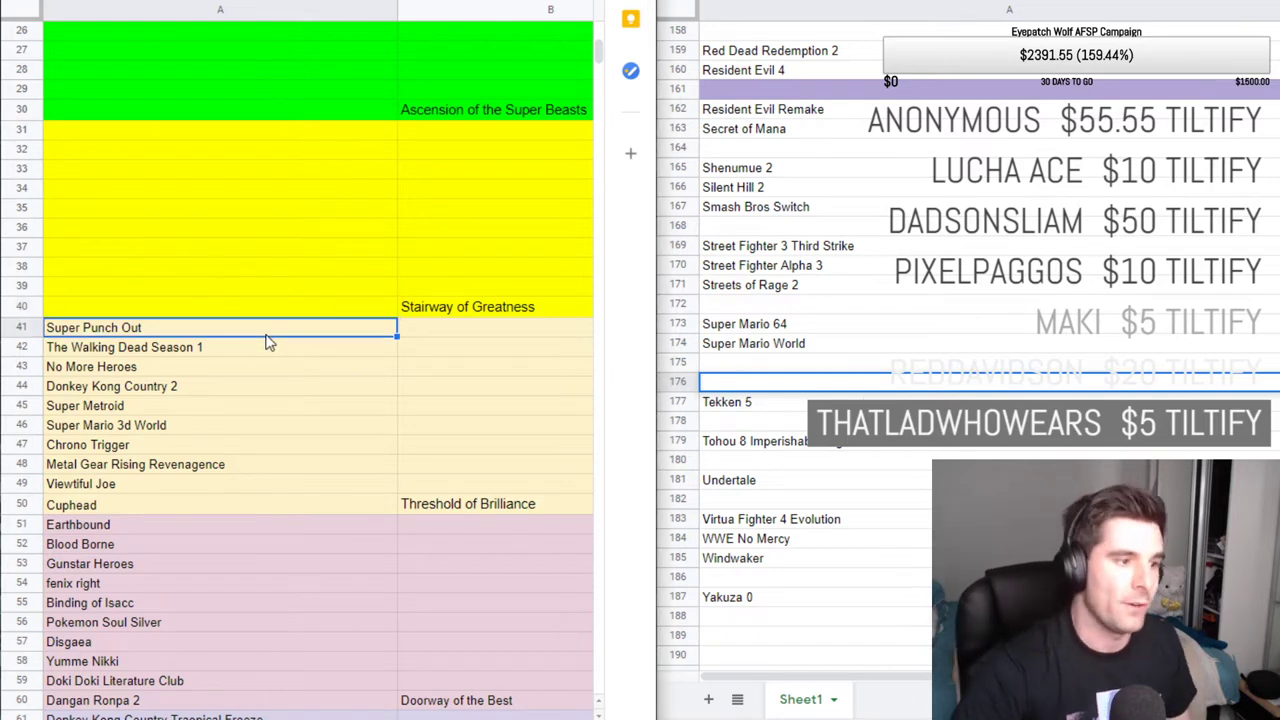
{"action": "scroll", "coordinate": [266, 343], "scroll_direction": "up", "scroll_amount": 1}
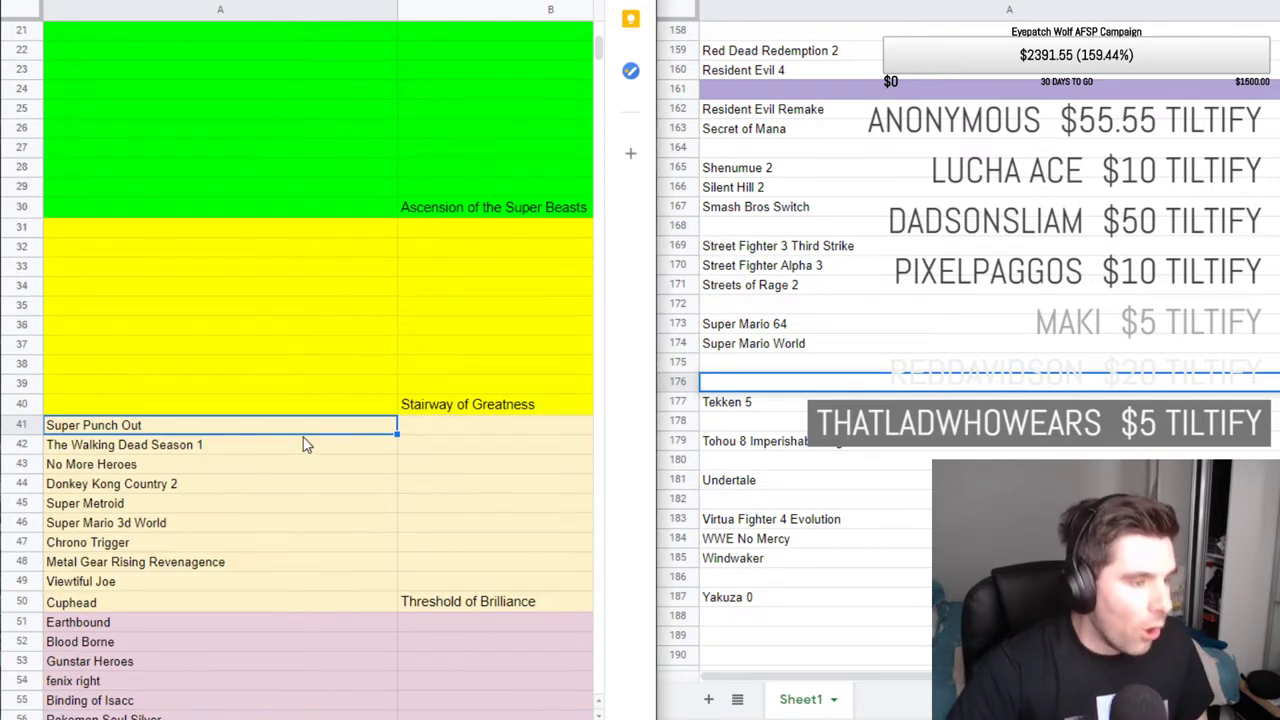
{"action": "left_click", "coordinate": [445, 411]}
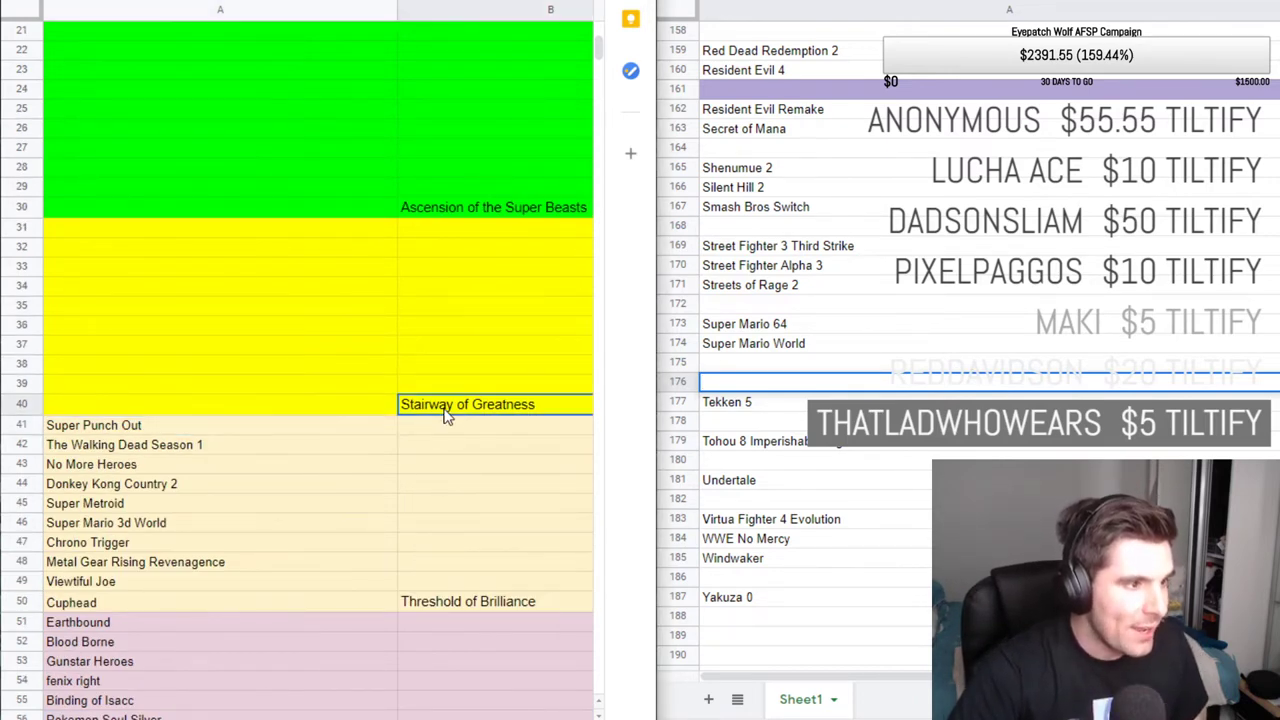
{"action": "scroll", "coordinate": [143, 362], "scroll_direction": "up", "scroll_amount": 4}
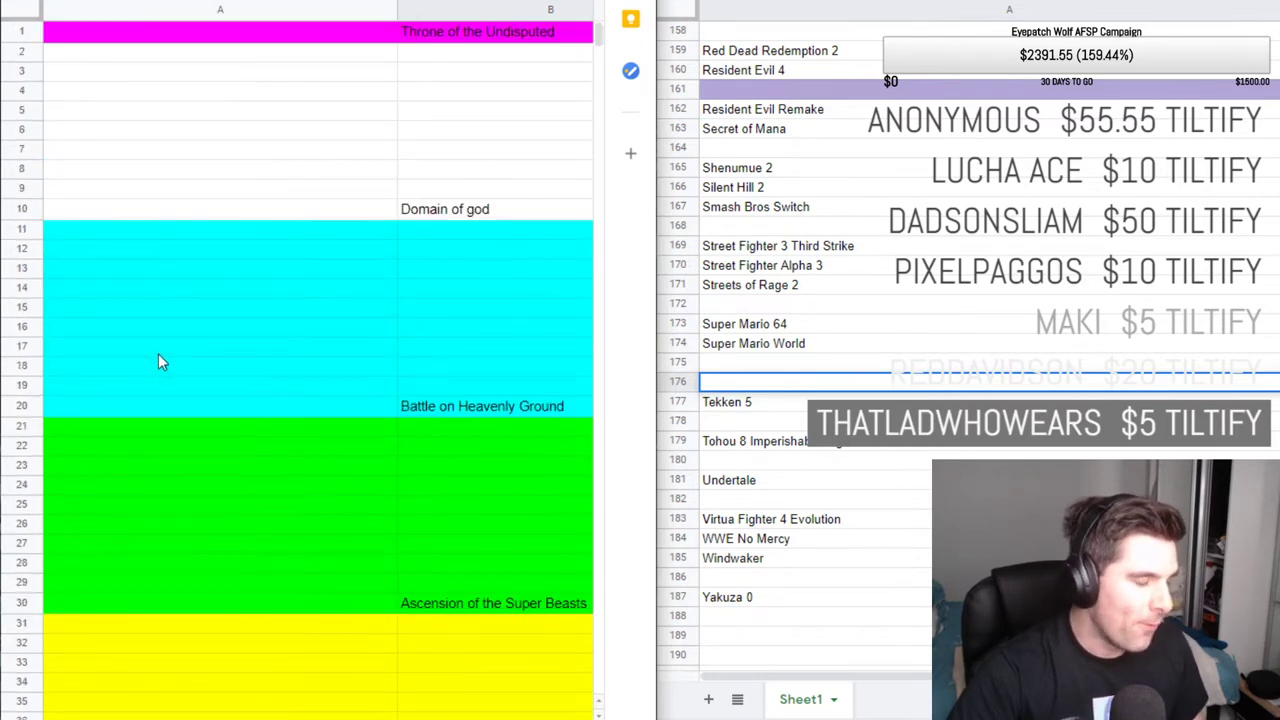
{"action": "scroll", "coordinate": [160, 362], "scroll_direction": "down", "scroll_amount": 3}
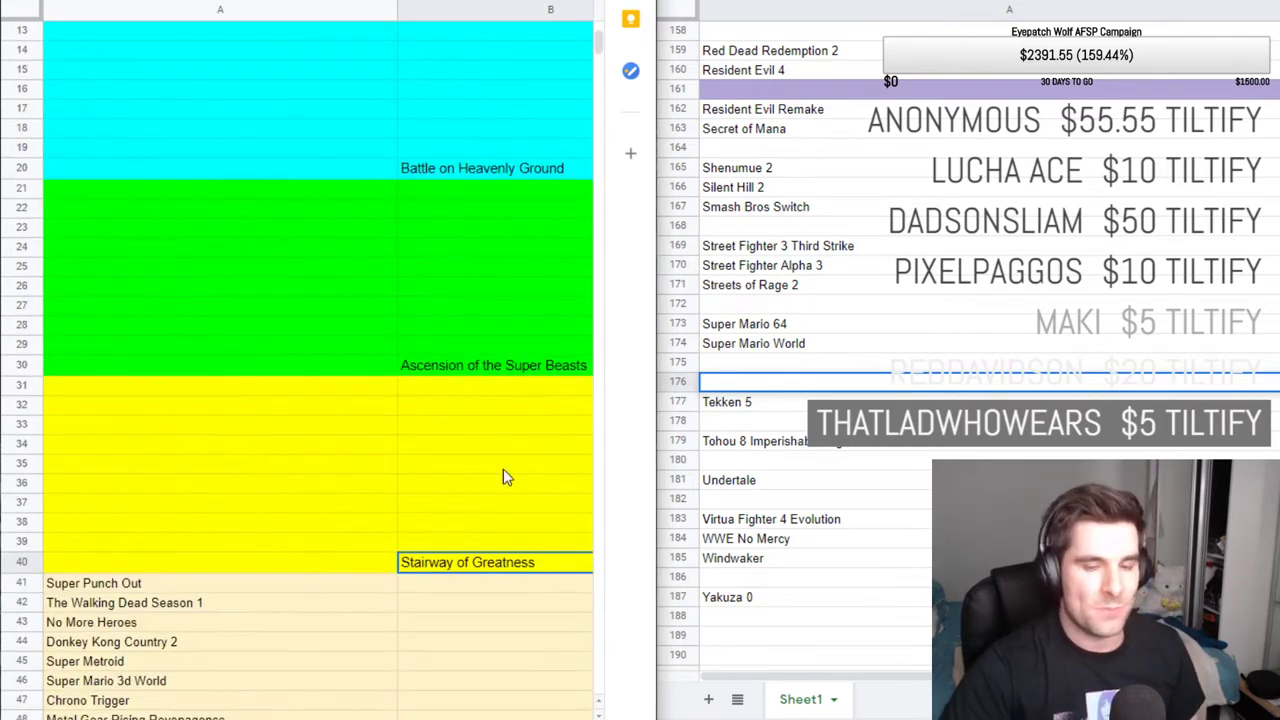